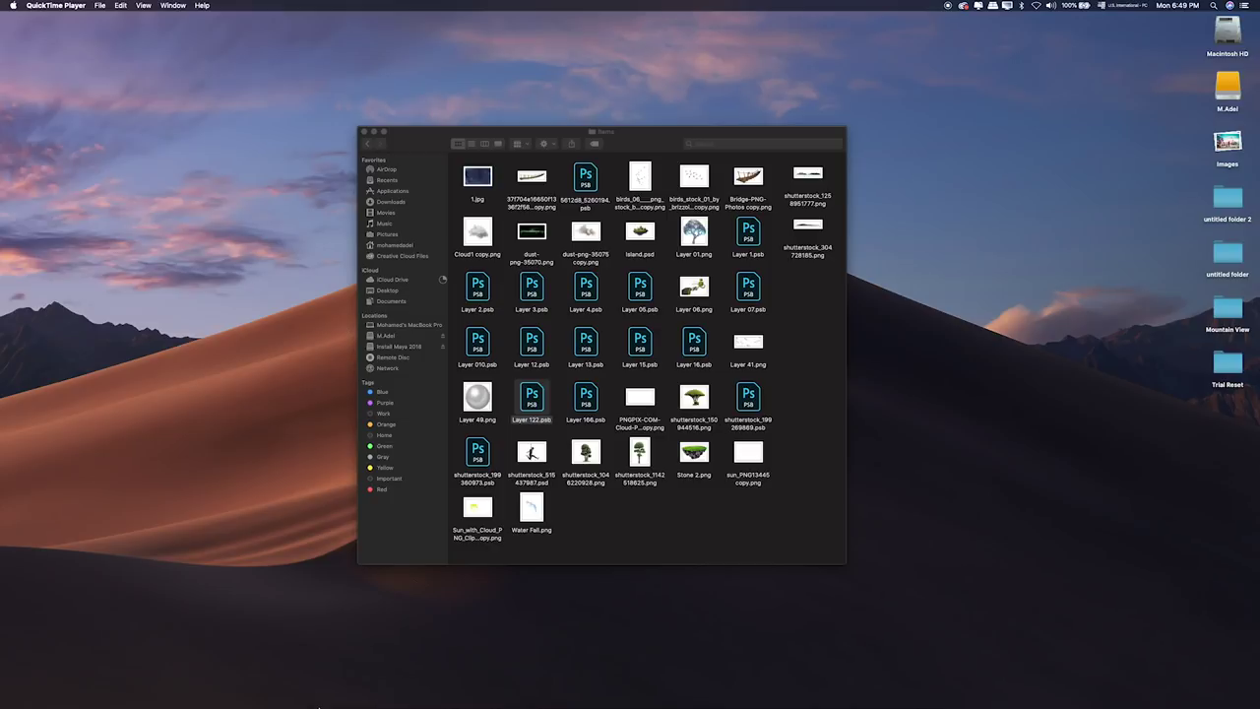
Create a new white 2420 × 1080 px, 300 ppi document named Fantasy World.
left_click(443, 674)
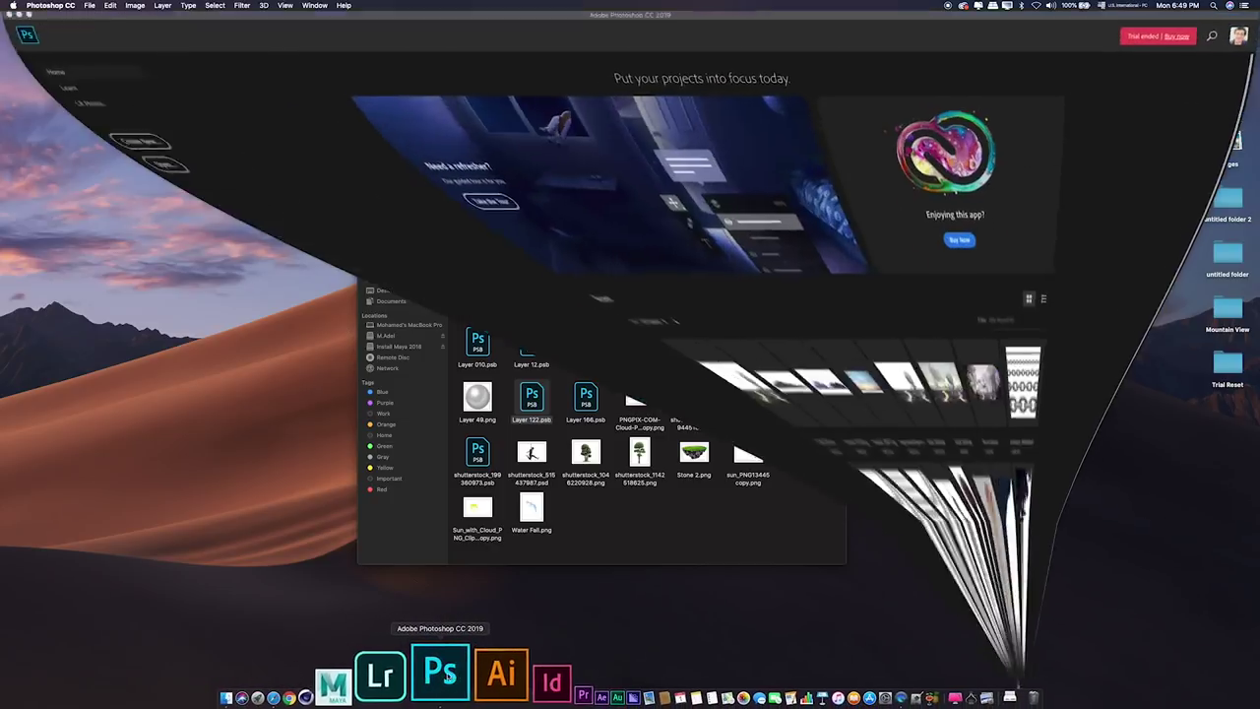
left_click(89, 5)
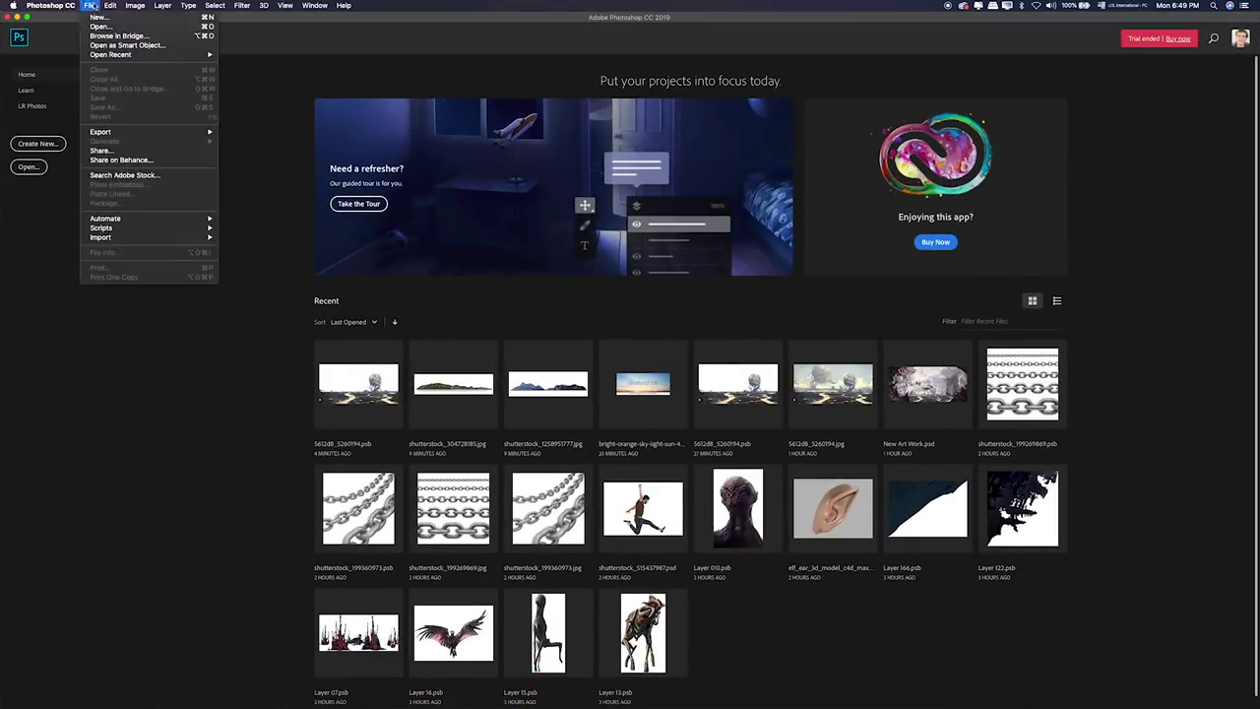
left_click(100, 16)
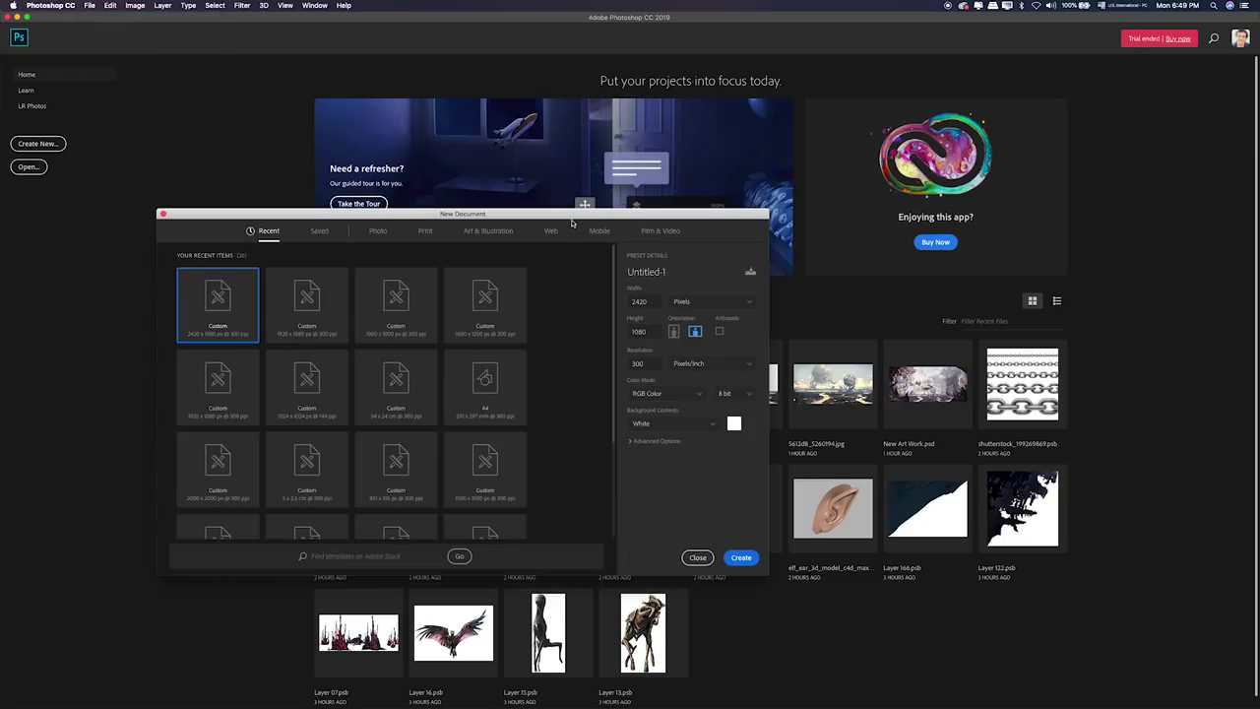
left_click_drag(572, 223, 724, 213)
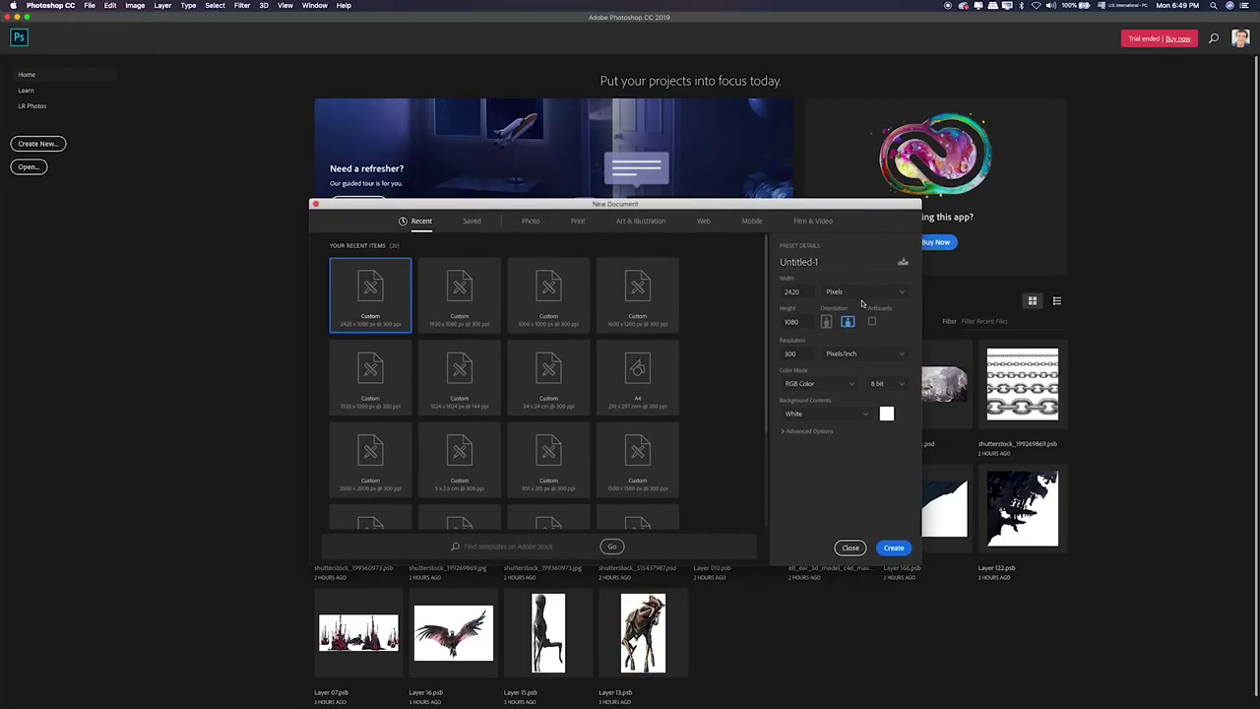
double_click(799, 293)
double_click(796, 321)
double_click(809, 351)
double_click(824, 262)
type("F")
type("W")
type("rld")
left_click(893, 547)
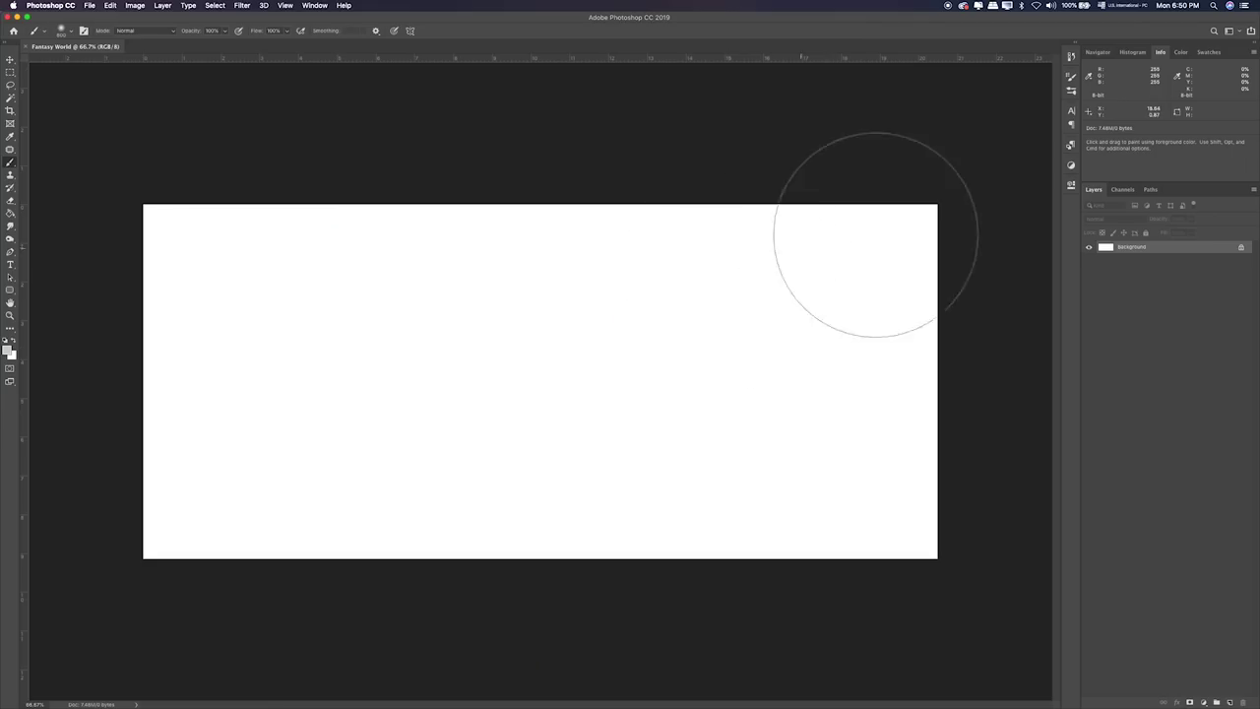
Fit the canvas to the window, pick the Rectangular Marquee, and switch to the Finder Items folder.
key("super+0")
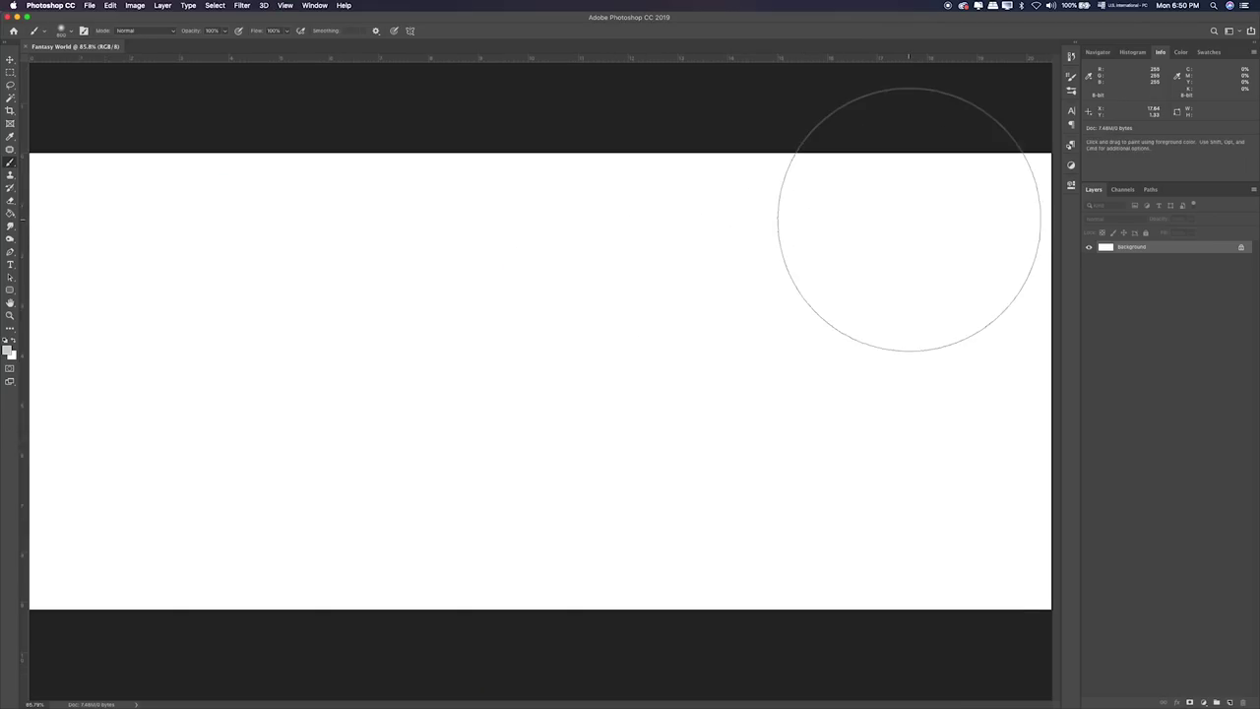
key("m")
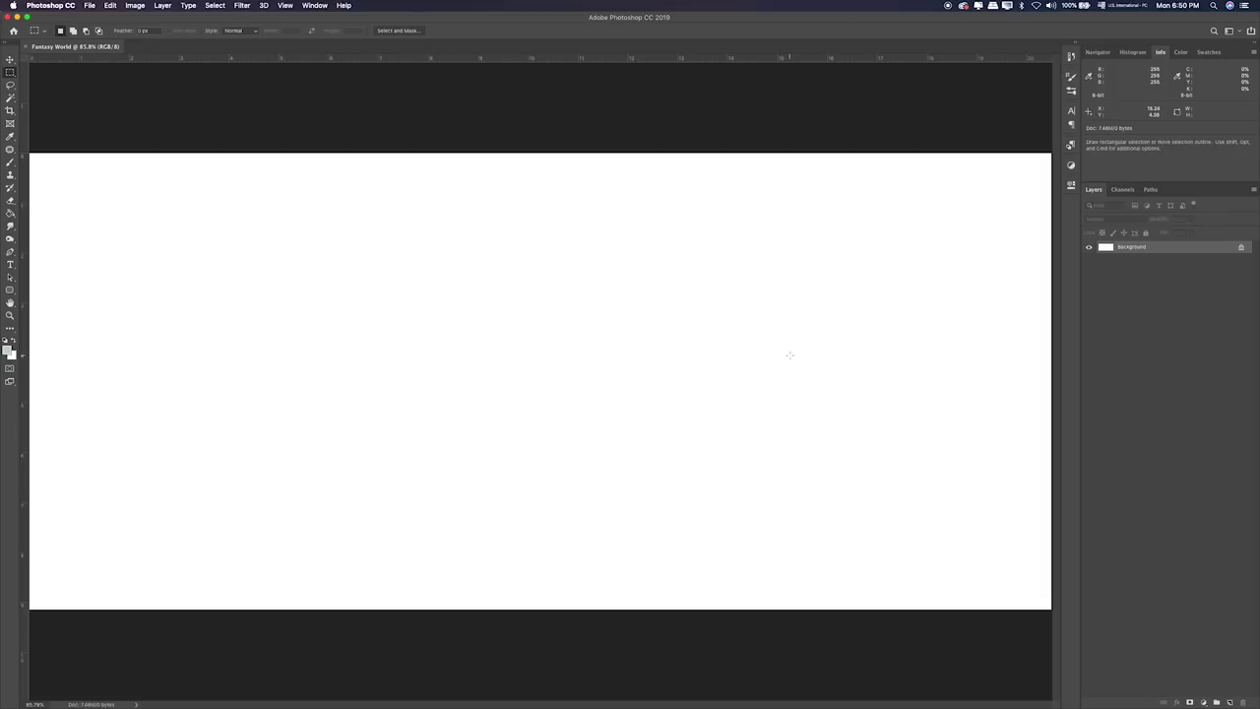
key("super+Tab")
key("super+Tab")
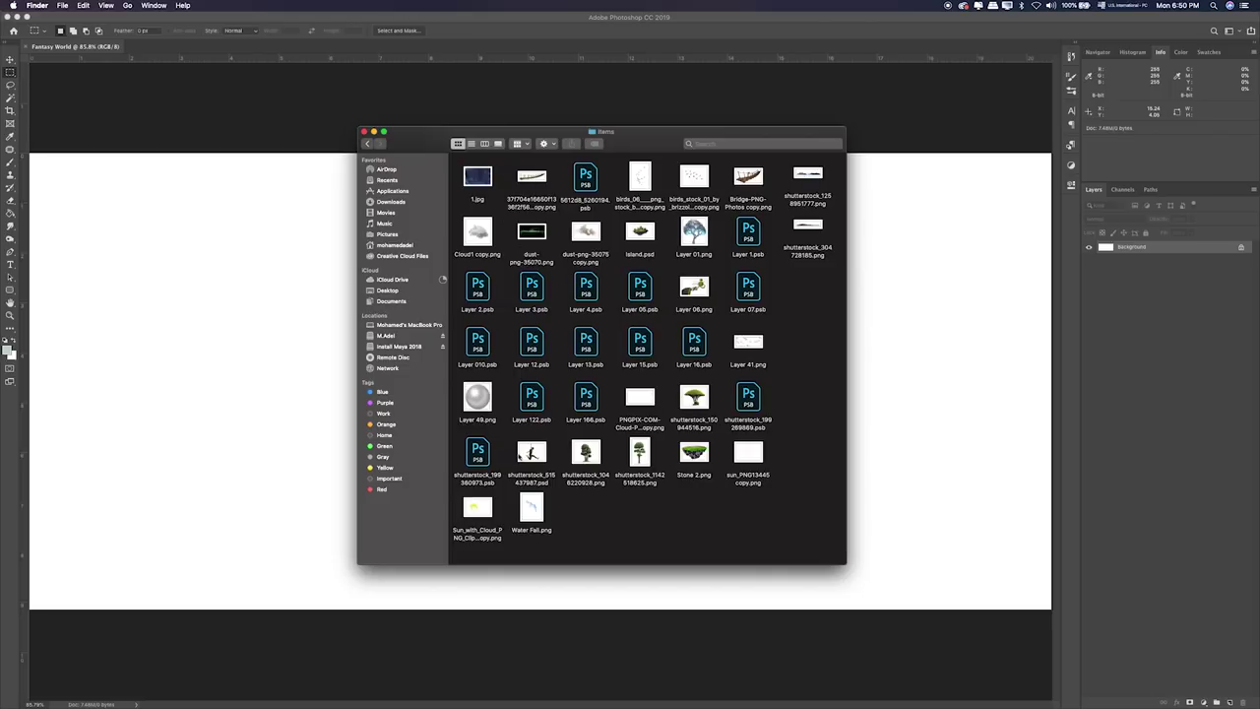
Quick Look through the asset files: Layer 2, Layer 12, Layer 15, Layer 16, the tree and Stone 2.
left_click(479, 451)
key("space")
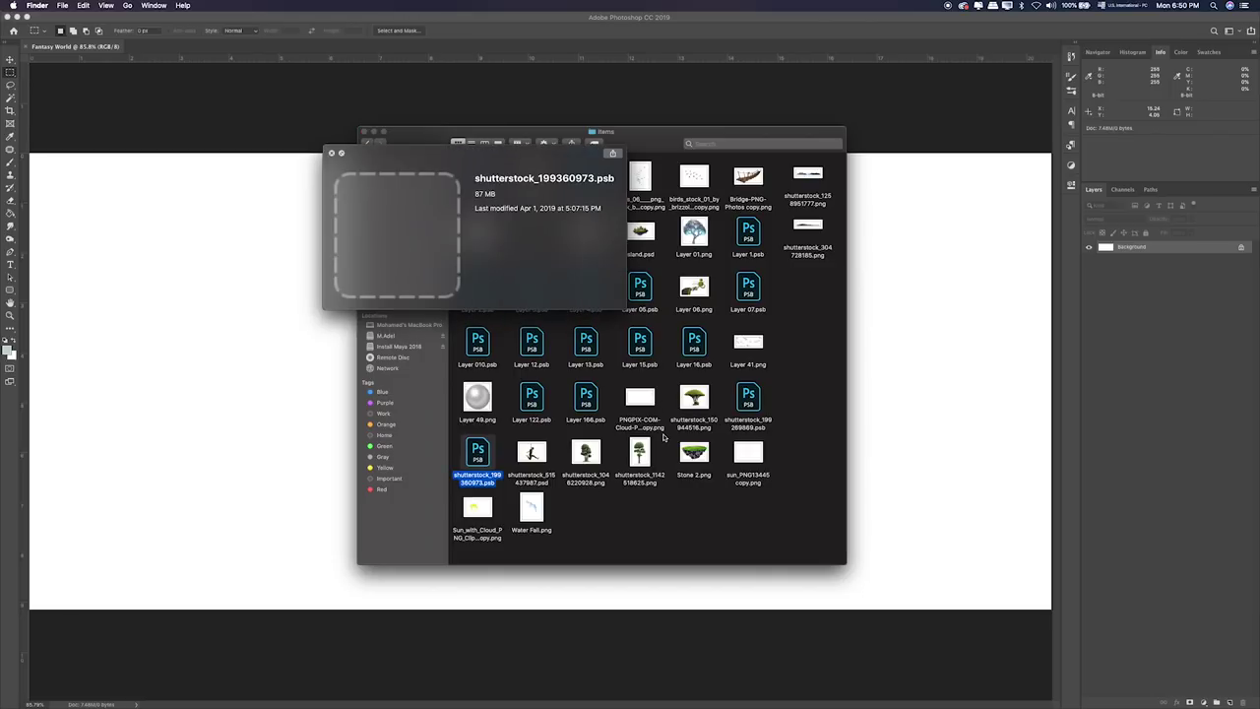
key("space")
key("Up")
key("Up")
key("Up")
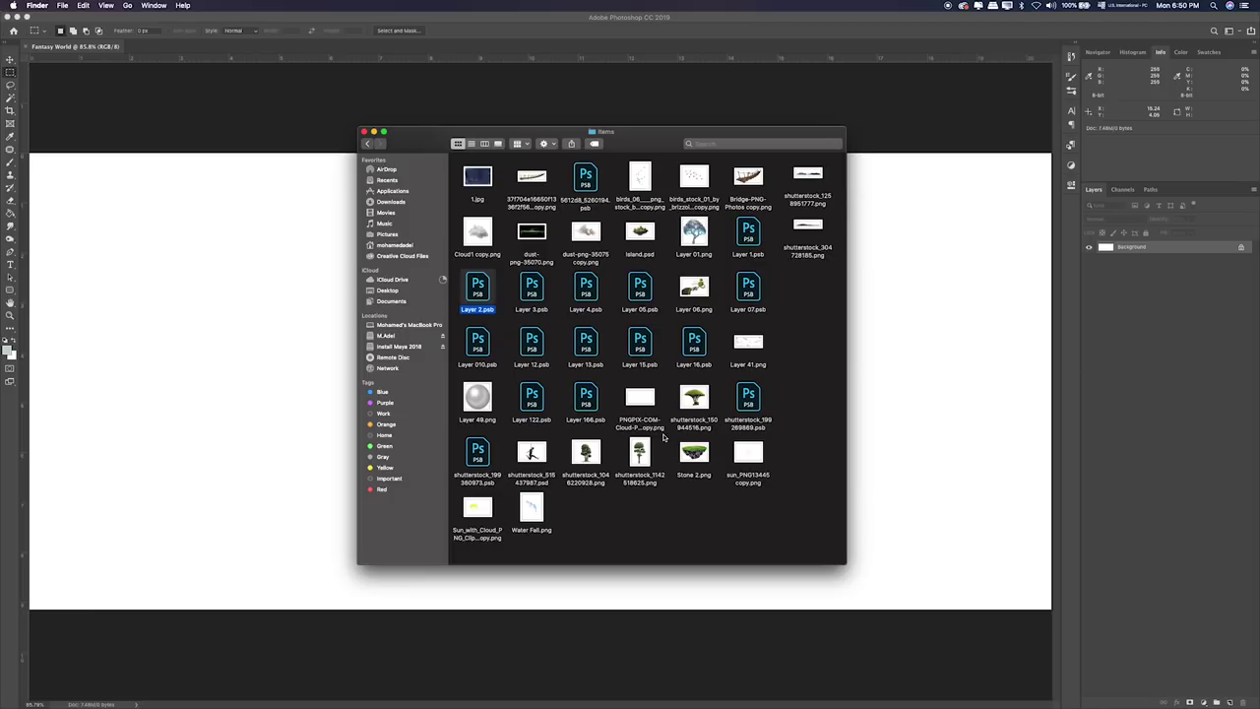
key("space")
key("Down")
key("Right")
key("Right")
key("Right")
key("Up")
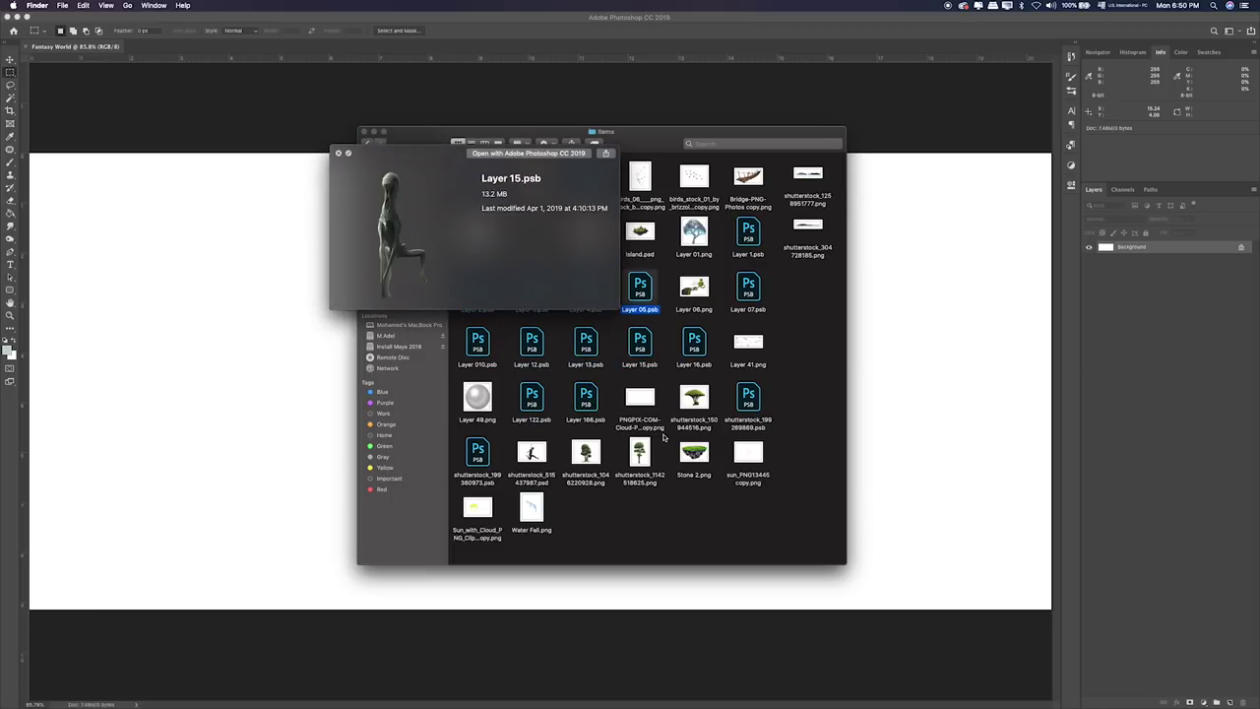
key("Right")
key("Down")
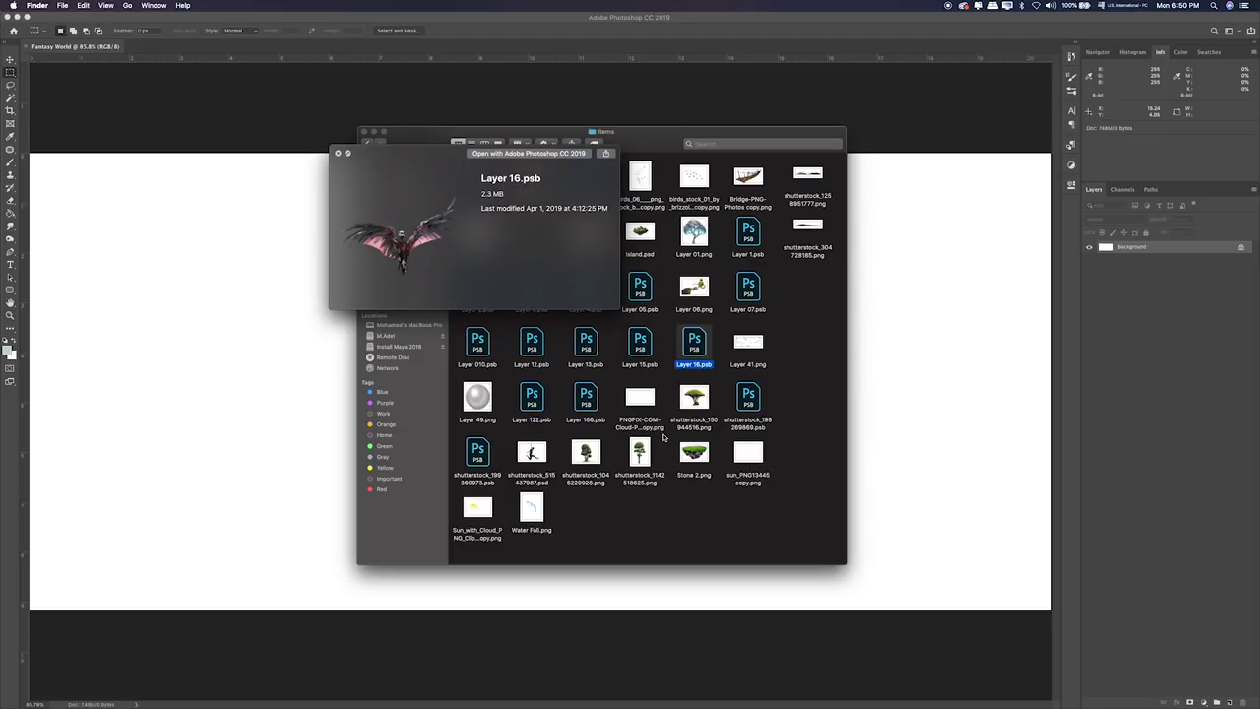
key("Right")
key("Down")
key("Left")
key("Down")
key("space")
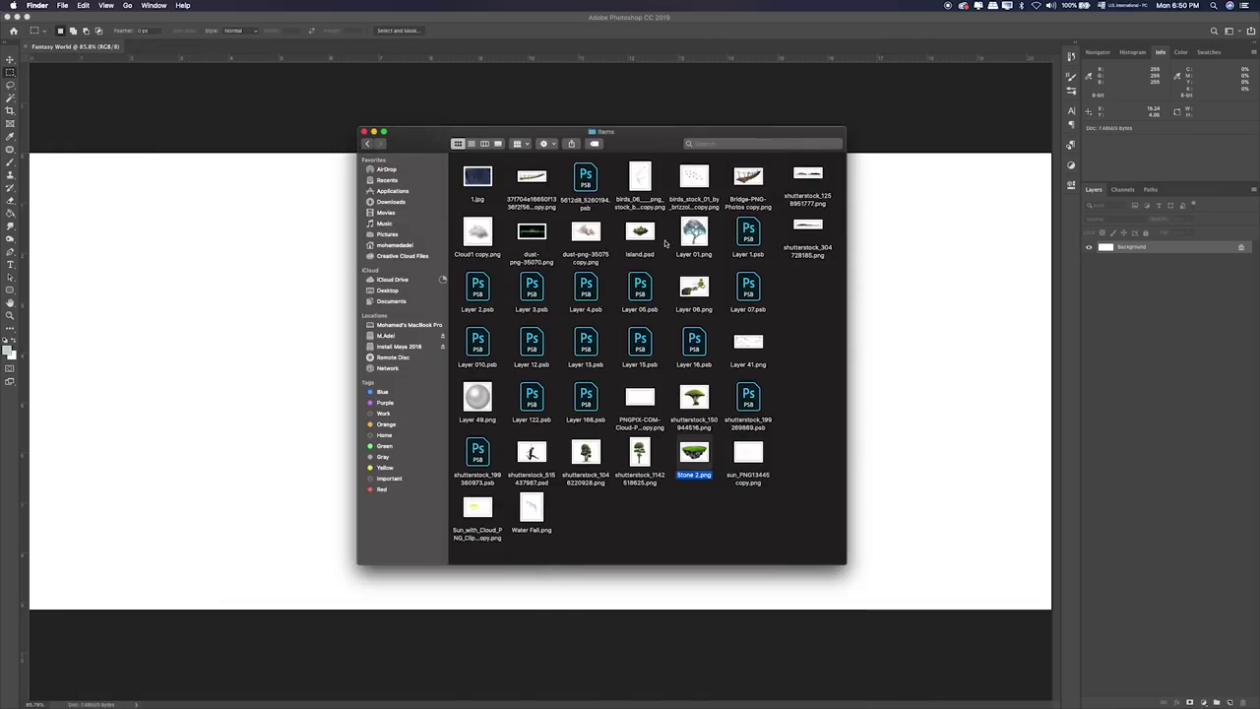
Preview the 5612d8_5260194.psb landscape and open it in Photoshop.
left_click(593, 169)
key("space")
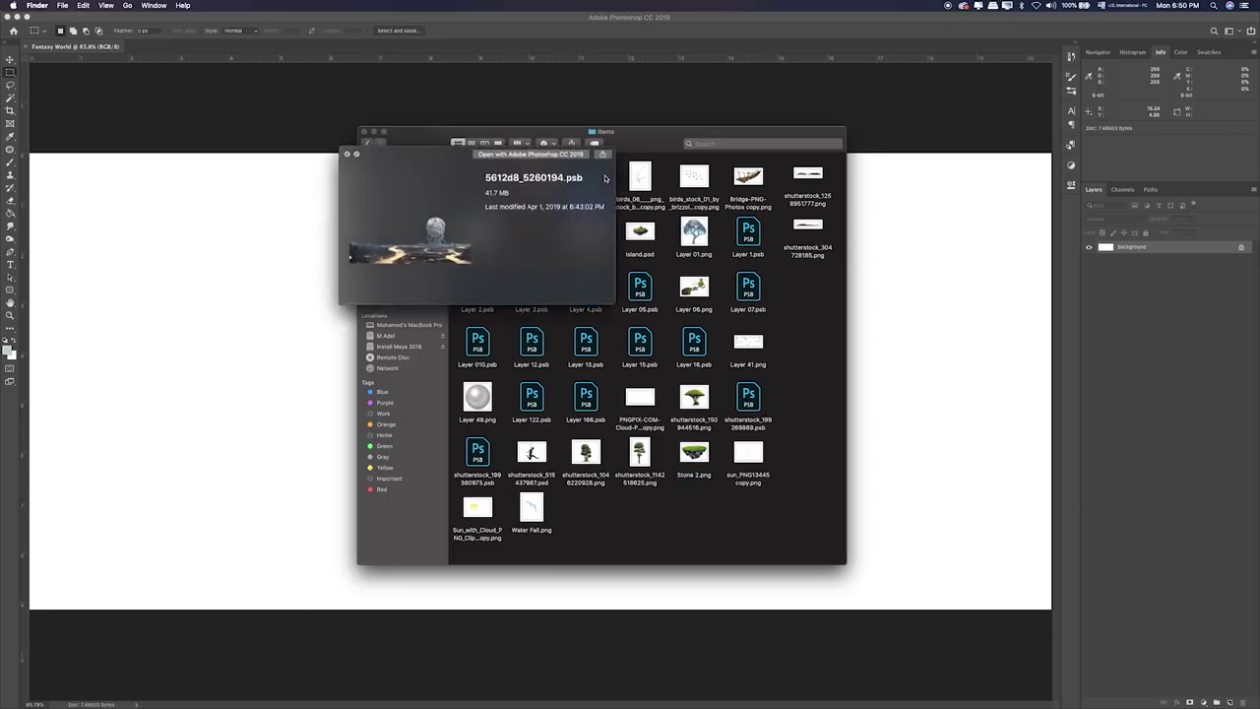
key("space")
double_click(597, 183)
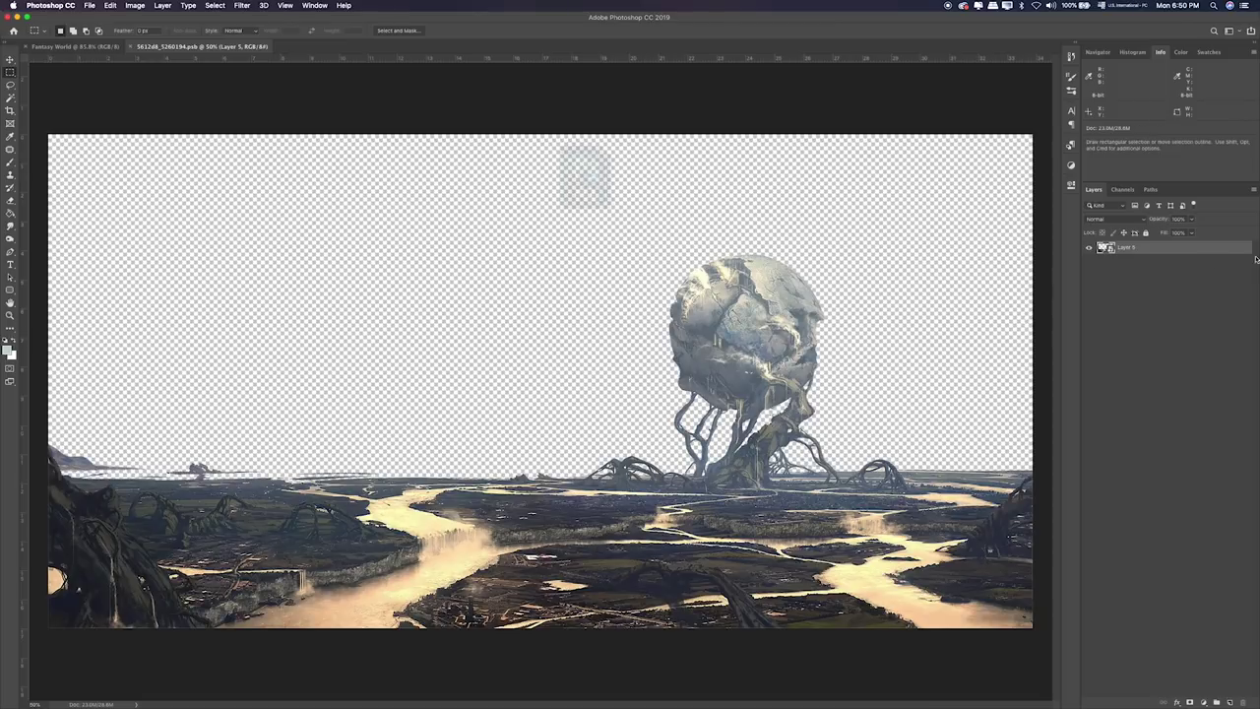
Drag the river landscape into Fantasy World as Layer 1, shrink it, and rest it on the canvas bottom.
key("v")
mouse_move(686, 301)
left_mouse_down()
mouse_move(107, 49)
mouse_move(683, 337)
left_mouse_up()
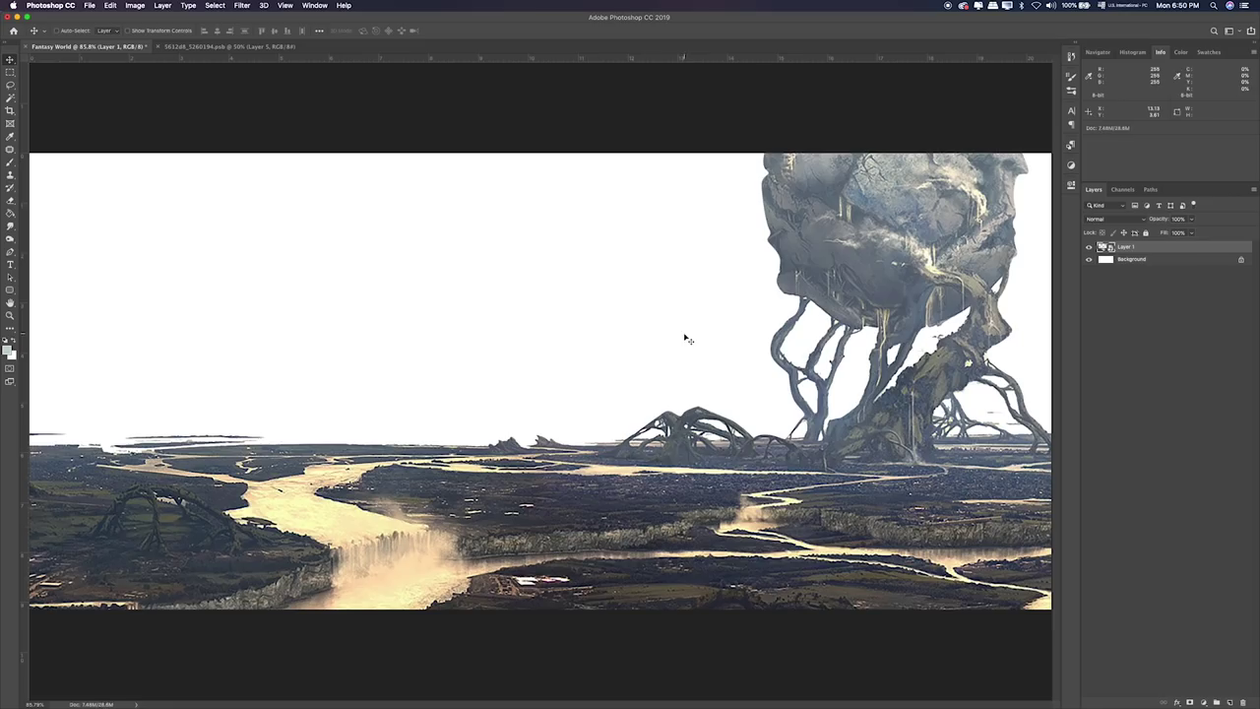
key("ctrl+t")
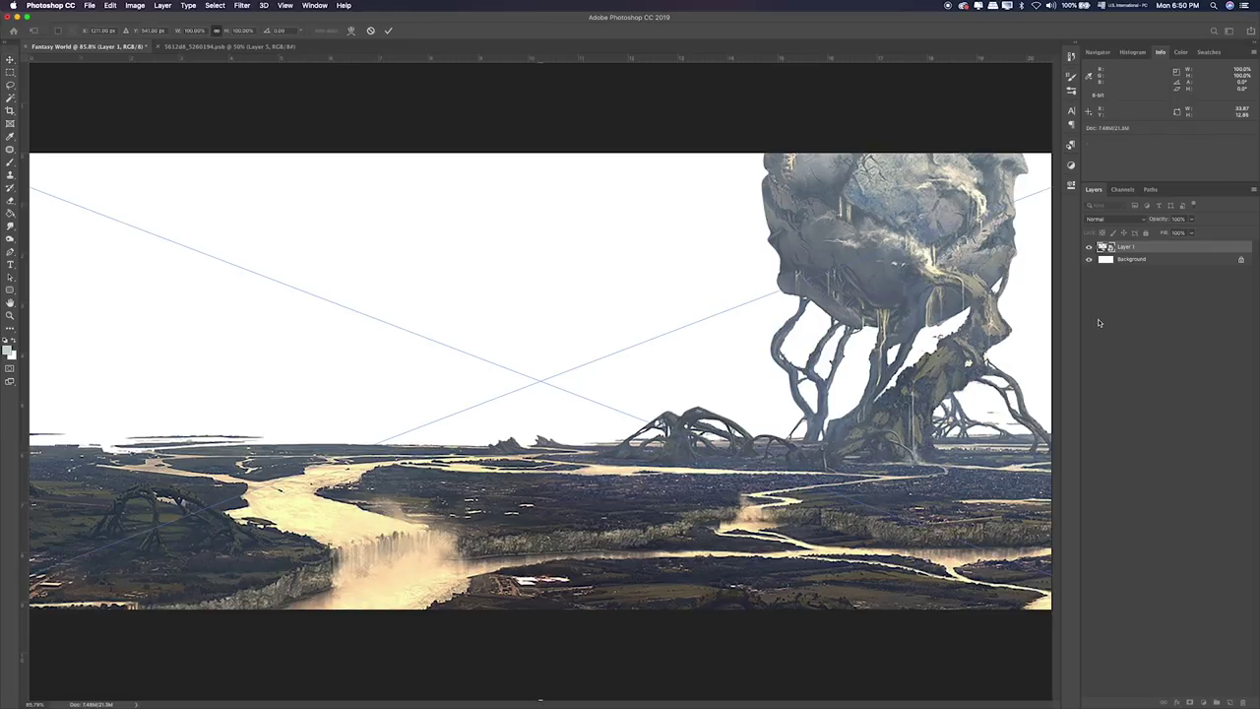
key("ctrl+0")
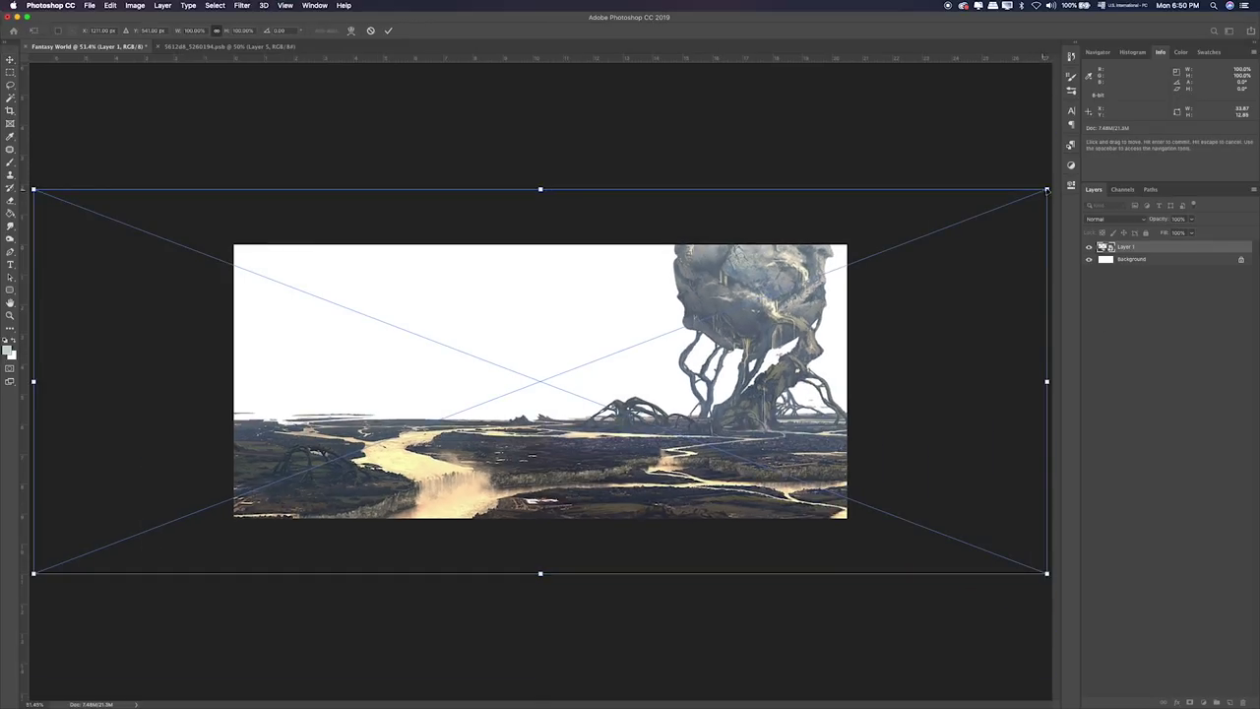
left_click_drag(1047, 189, 759, 307)
left_click_drag(665, 370, 665, 424)
left_click_drag(757, 350, 707, 399)
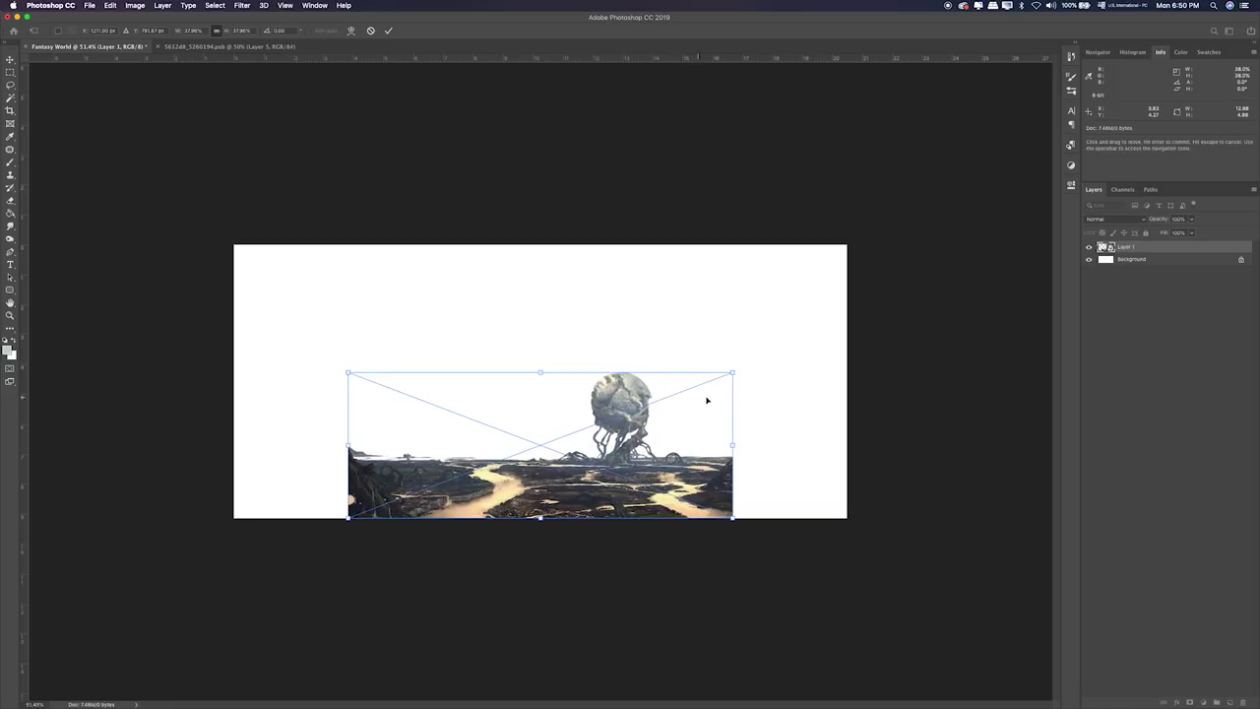
key("Return")
key("ctrl+0")
key("ctrl")
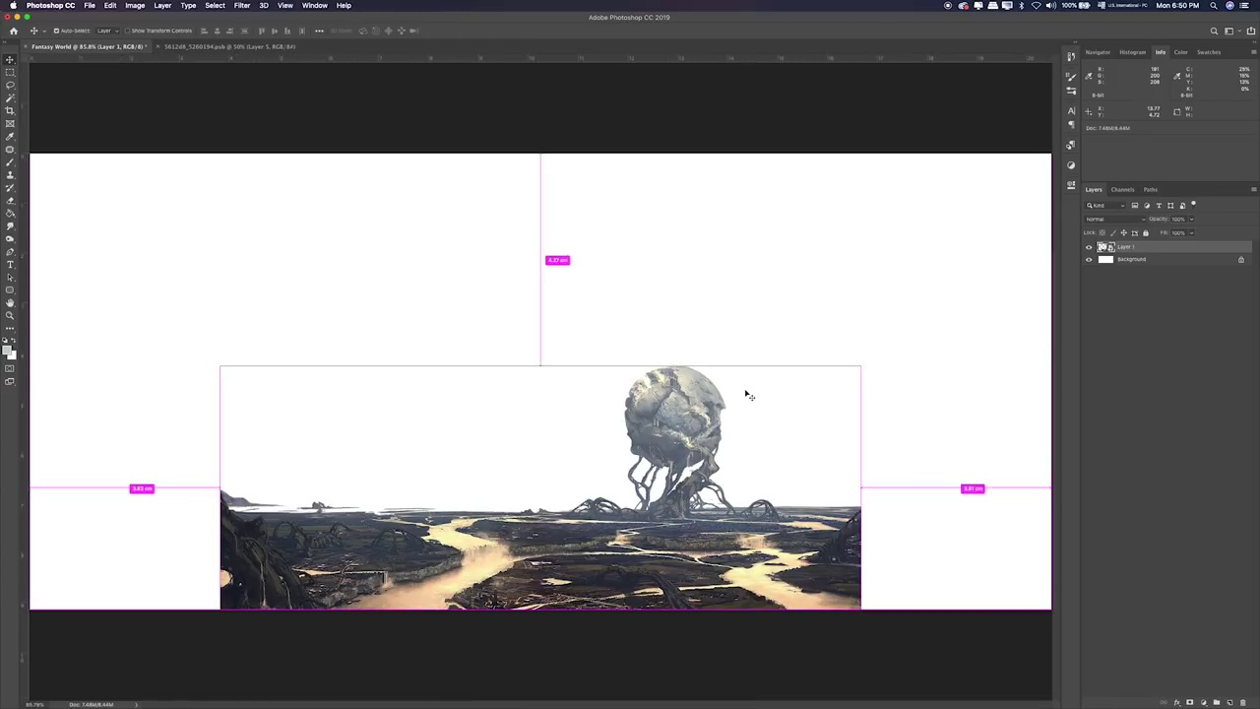
key("m")
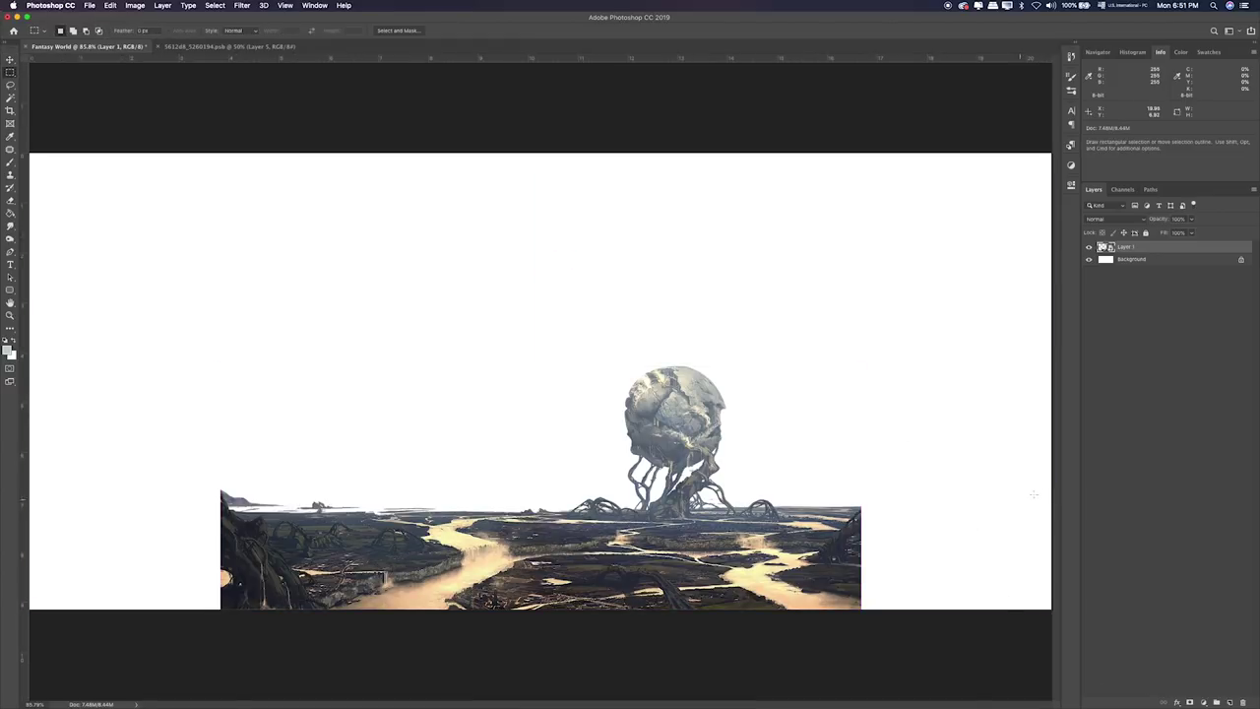
left_click_drag(230, 483, 139, 624)
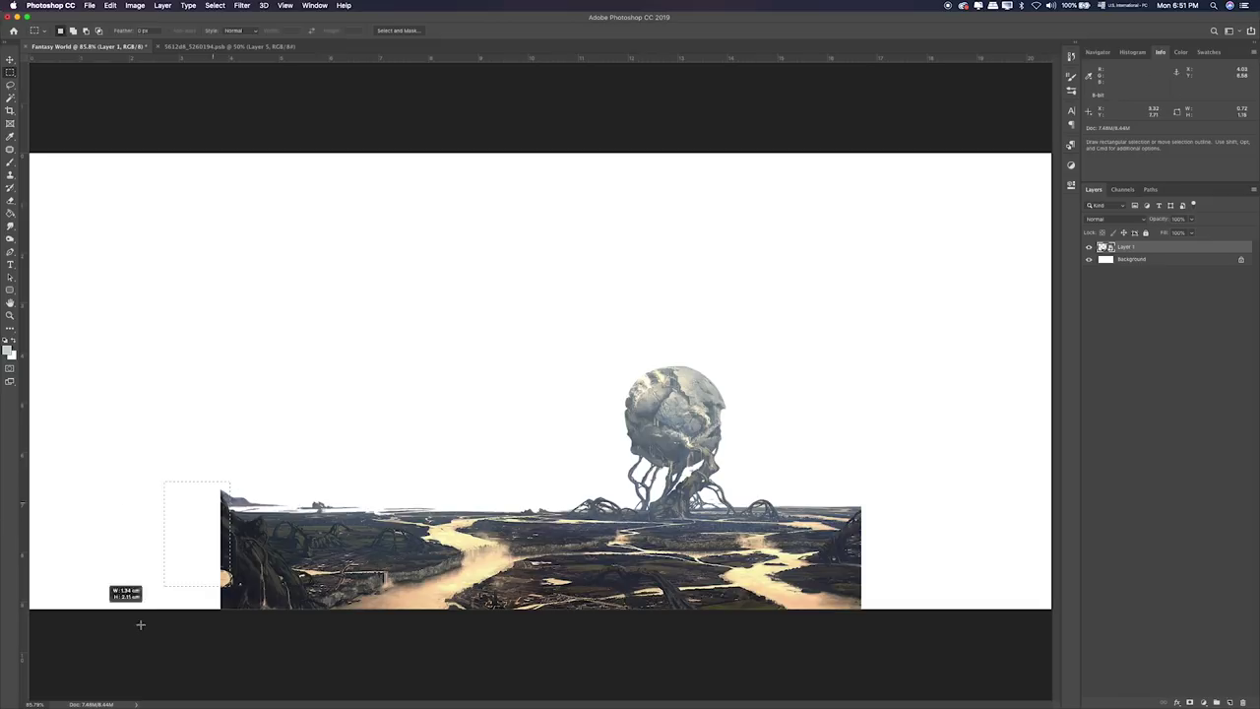
left_click(333, 433)
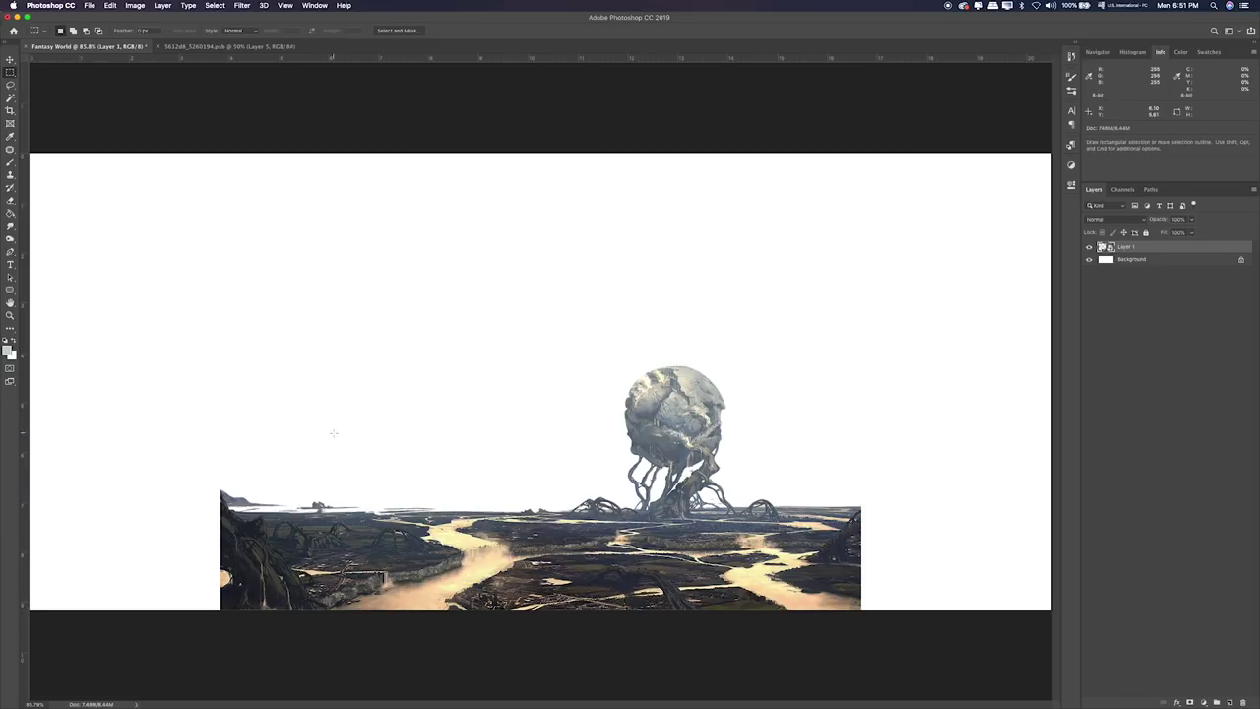
key("super+plus")
key("super+plus")
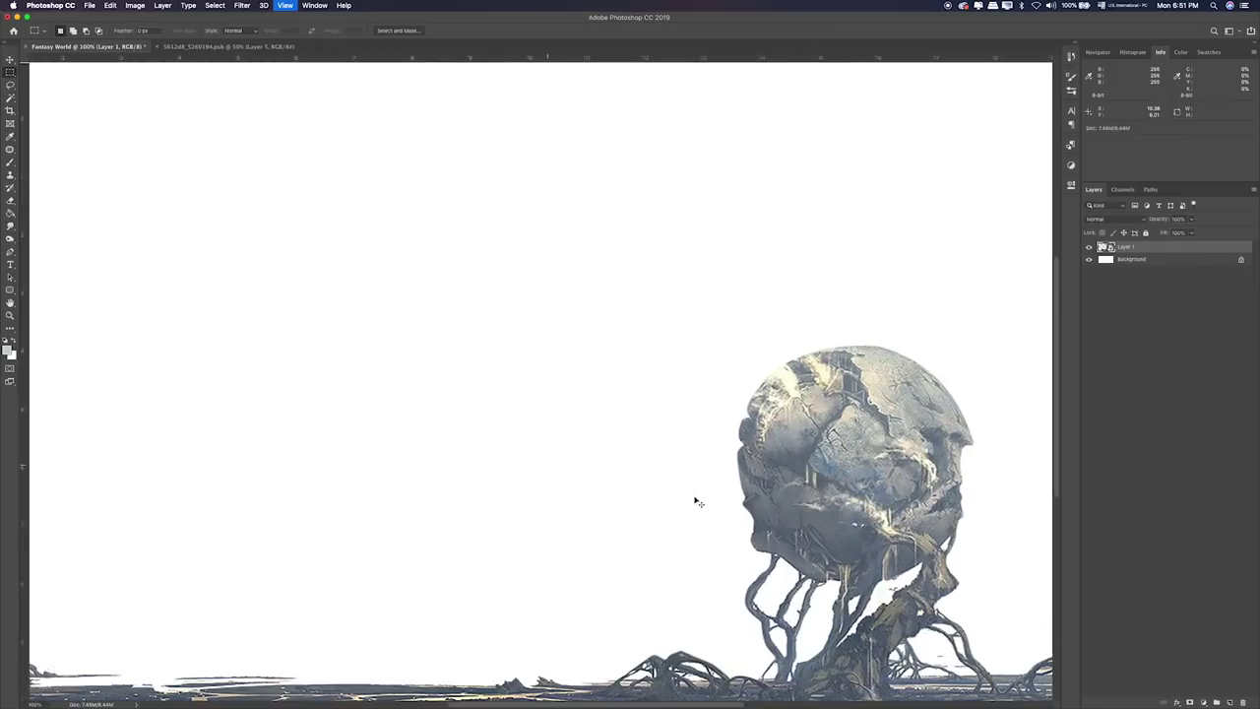
left_click_drag(670, 478, 537, 379)
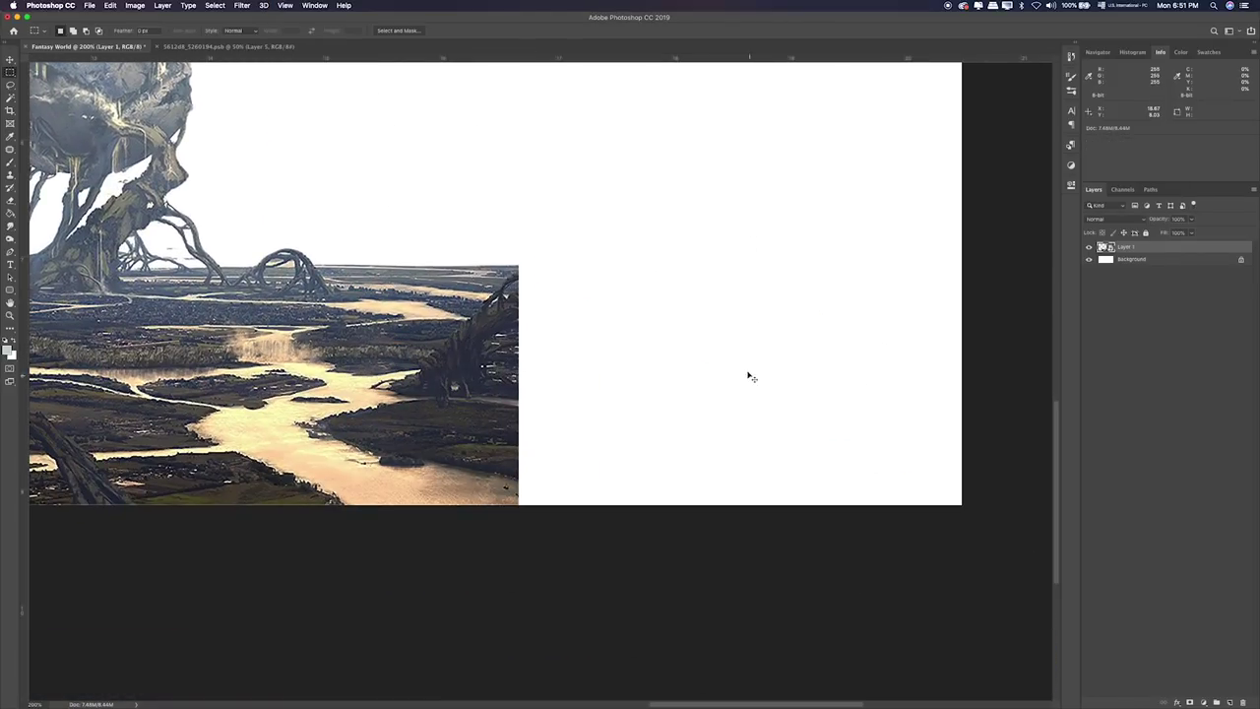
key("super+0")
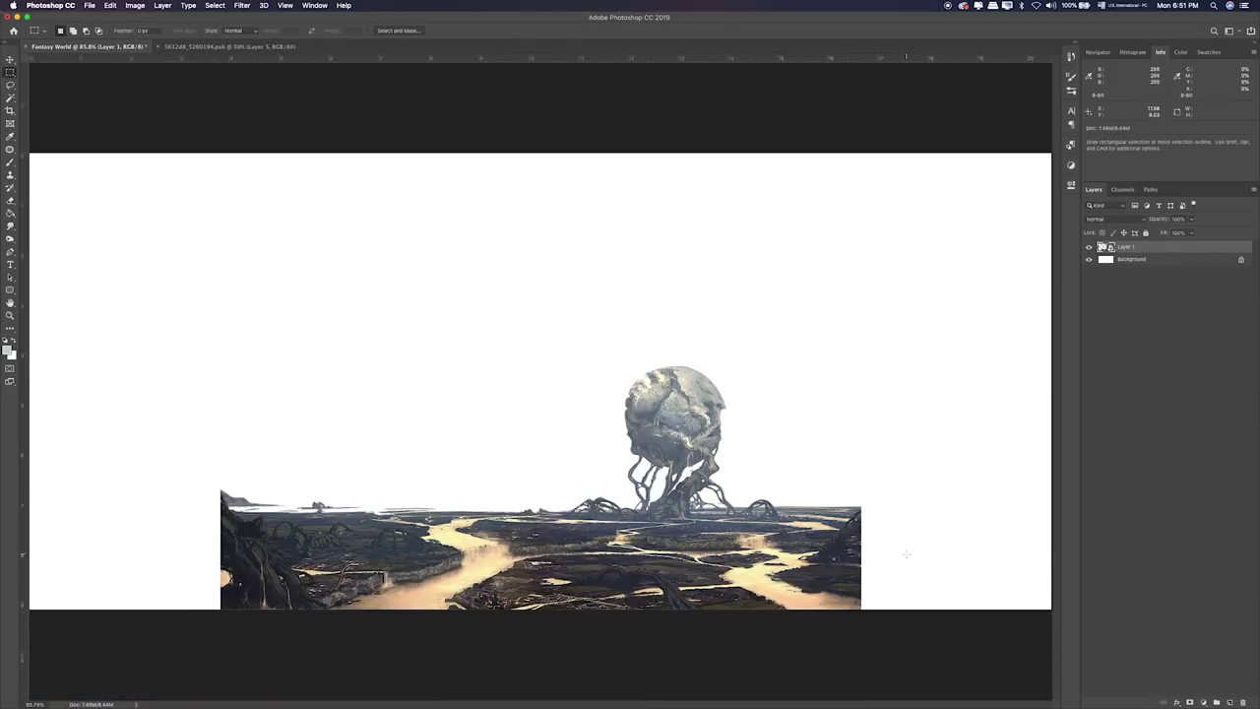
key("super+1")
mouse_move(907, 557)
left_mouse_down()
mouse_move(741, 414)
mouse_move(971, 548)
left_mouse_up()
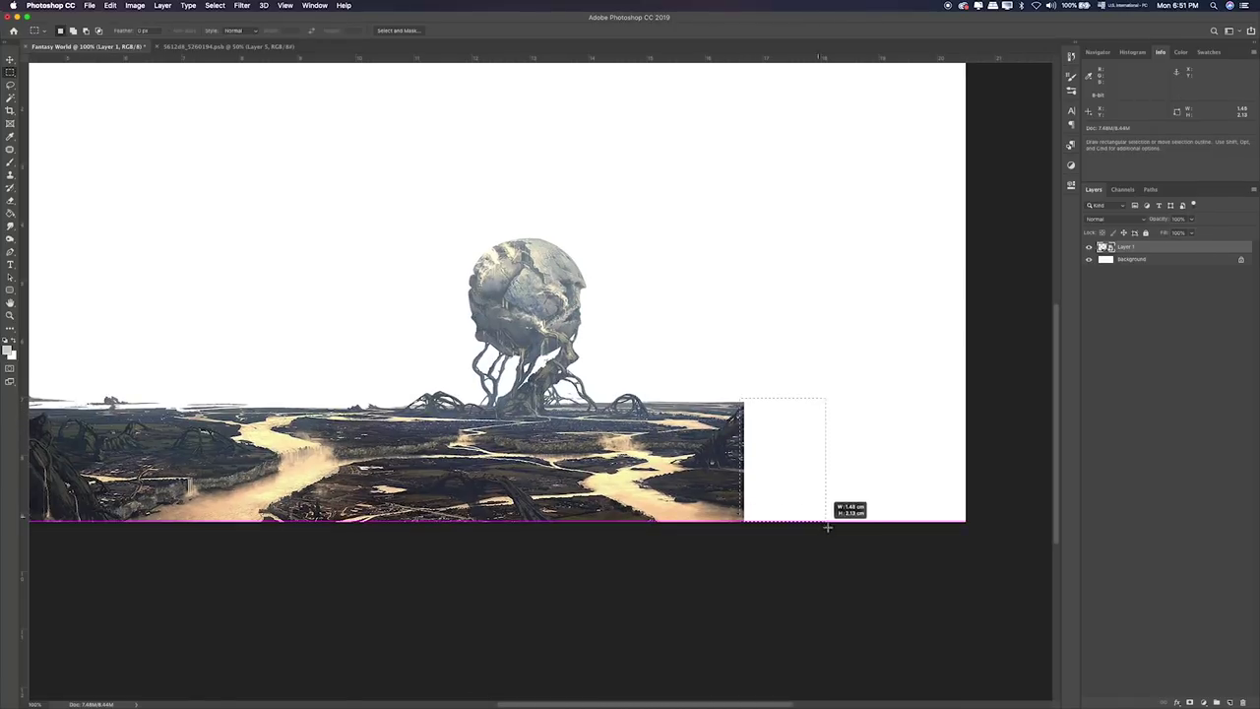
right_click(1168, 252)
left_click(1103, 419)
key("i")
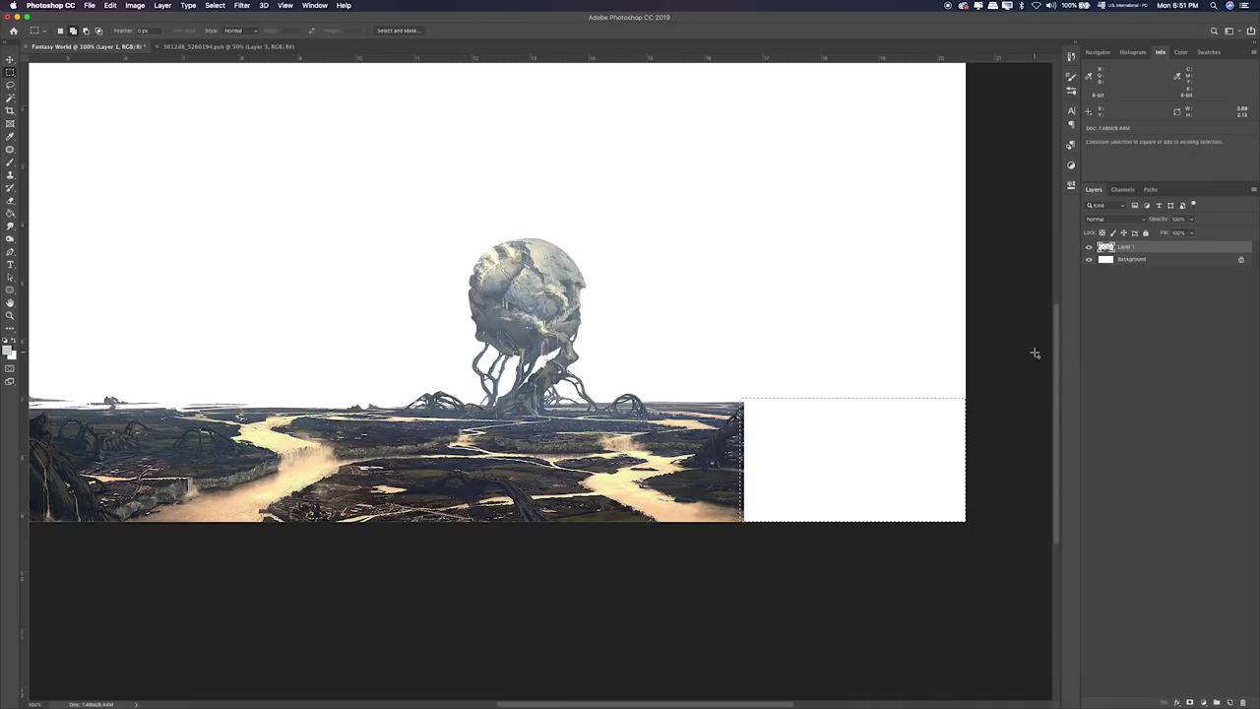
key("shift+BackSpace")
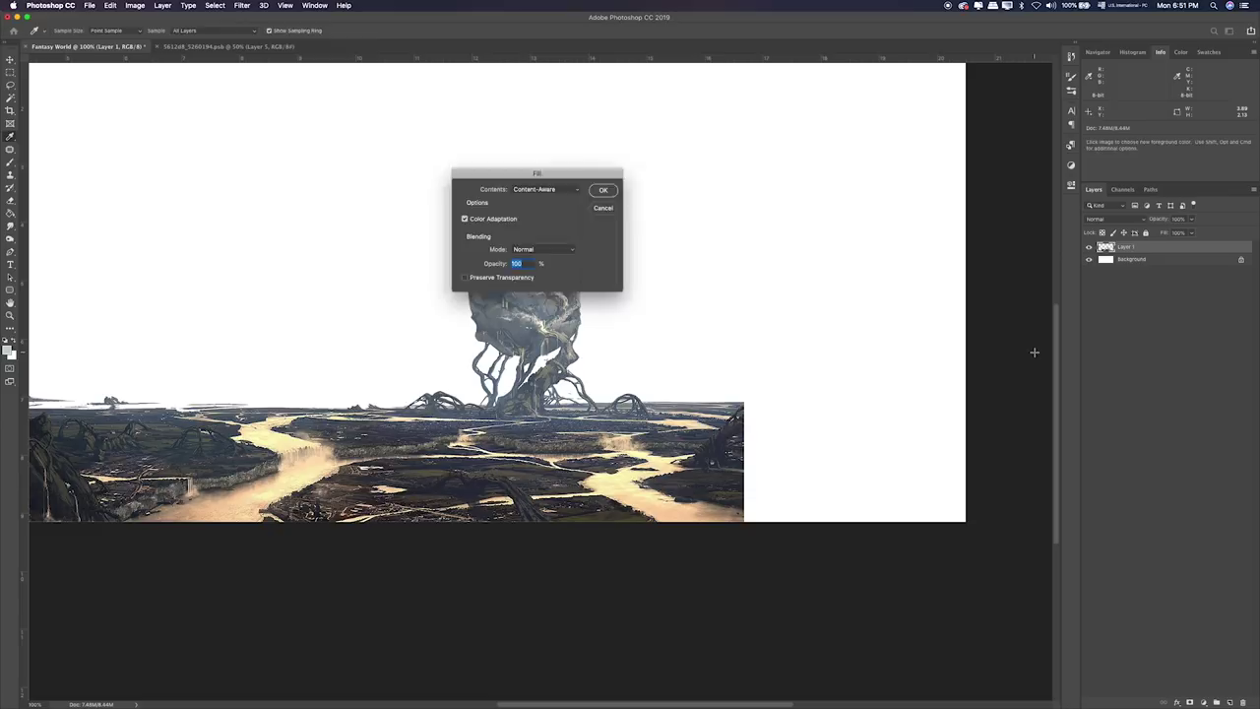
key("Return")
left_click(945, 358)
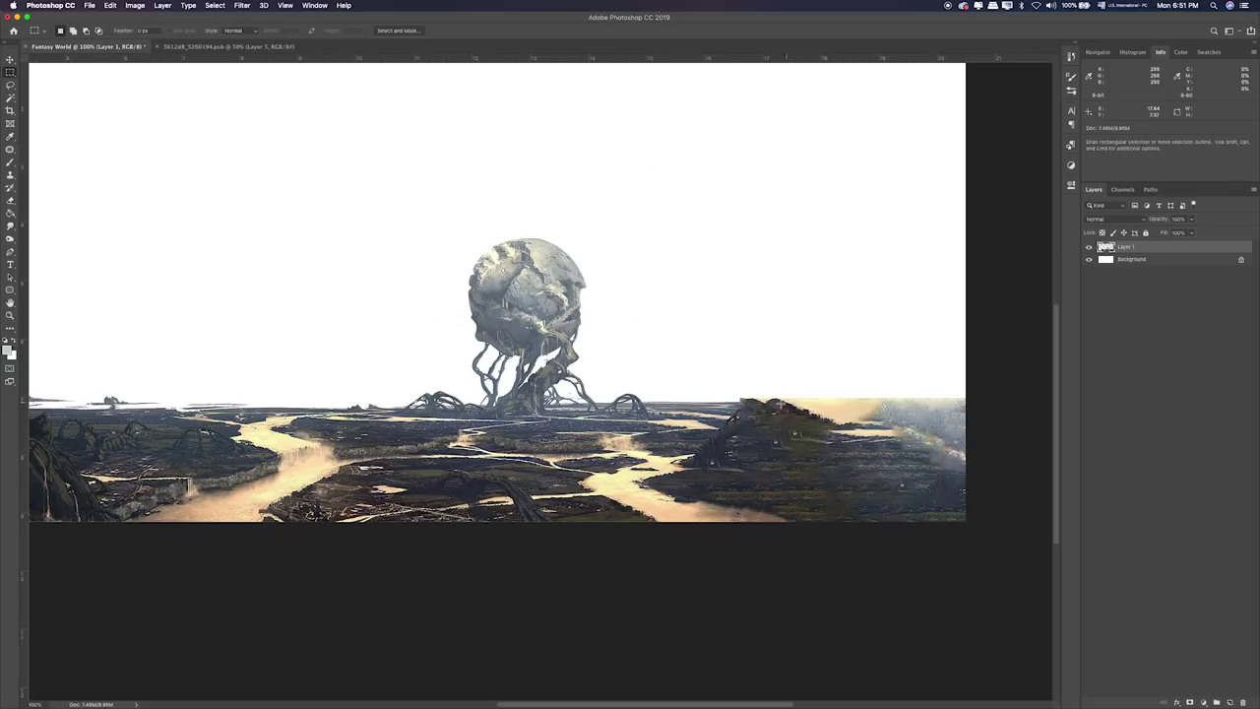
key("ctrl+z")
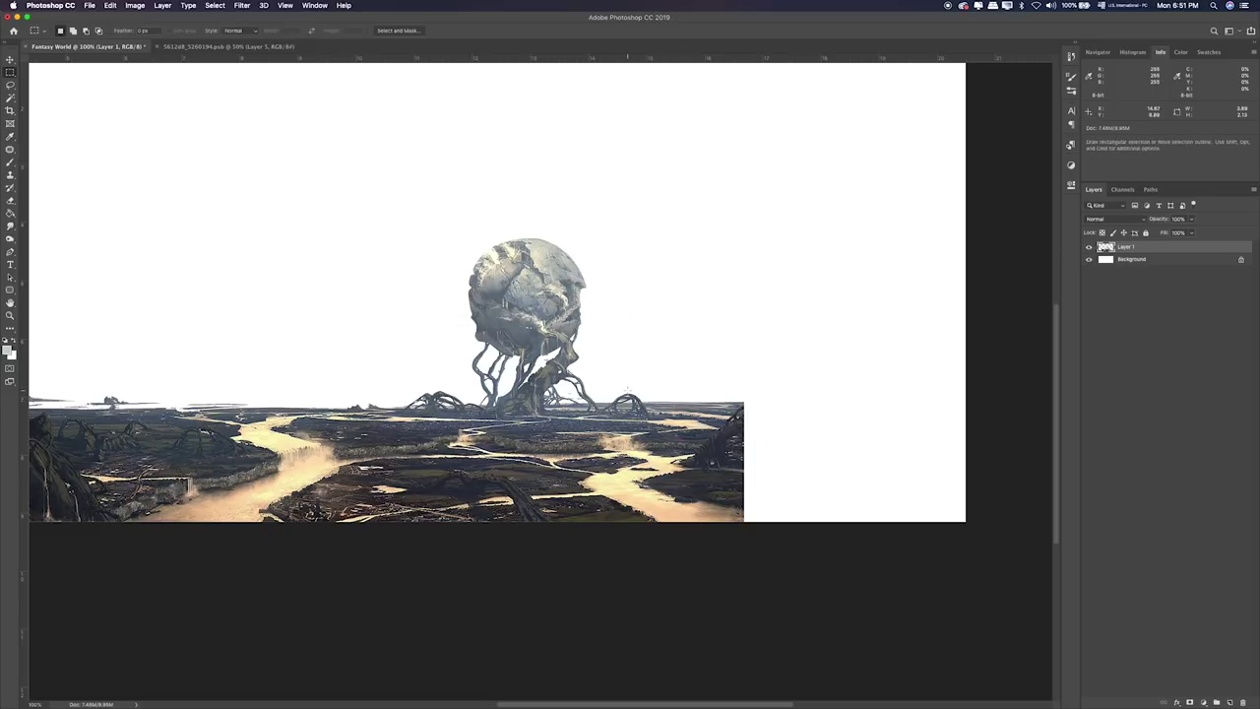
scroll(628, 389, "left", 10)
scroll(621, 384, "left", 2)
Copy a marquee section of the river landscape to Layer 2 and slide it to the right edge.
left_click_drag(618, 377, 345, 525)
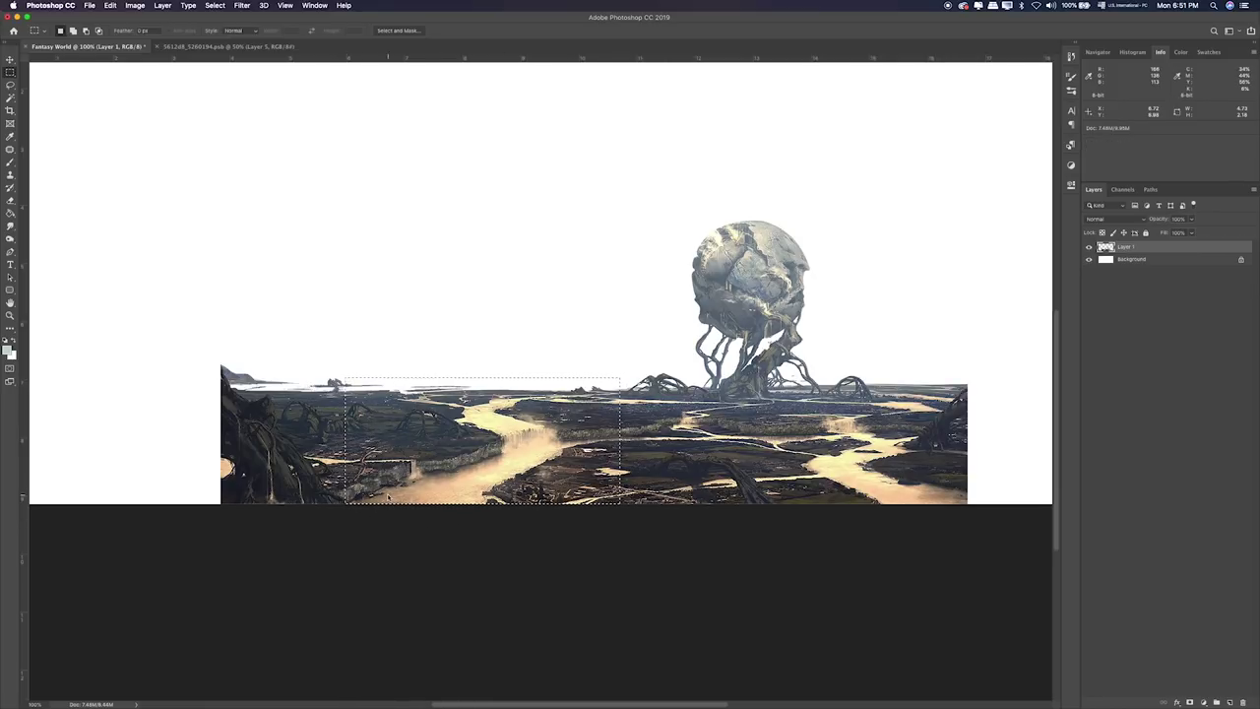
key("ctrl+j")
key("v")
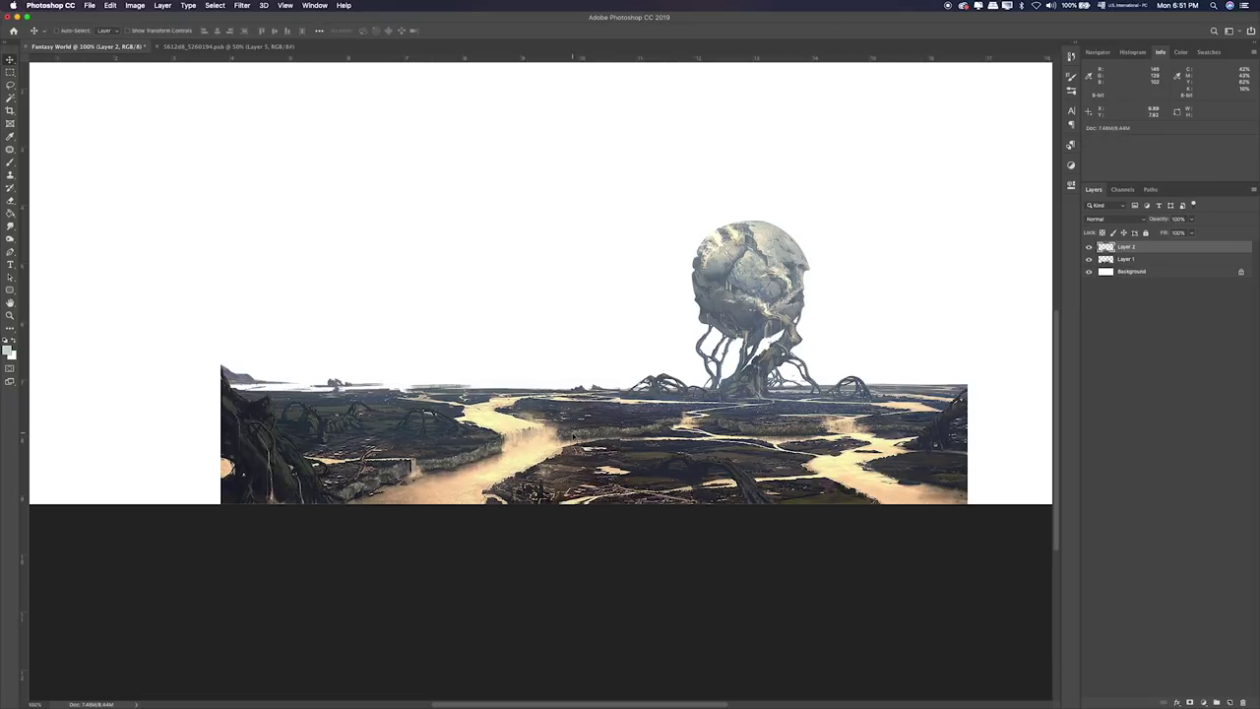
left_click_drag(574, 436, 994, 437)
mouse_move(886, 436)
left_mouse_down()
mouse_move(640, 419)
mouse_move(793, 430)
mouse_move(851, 418)
left_mouse_up()
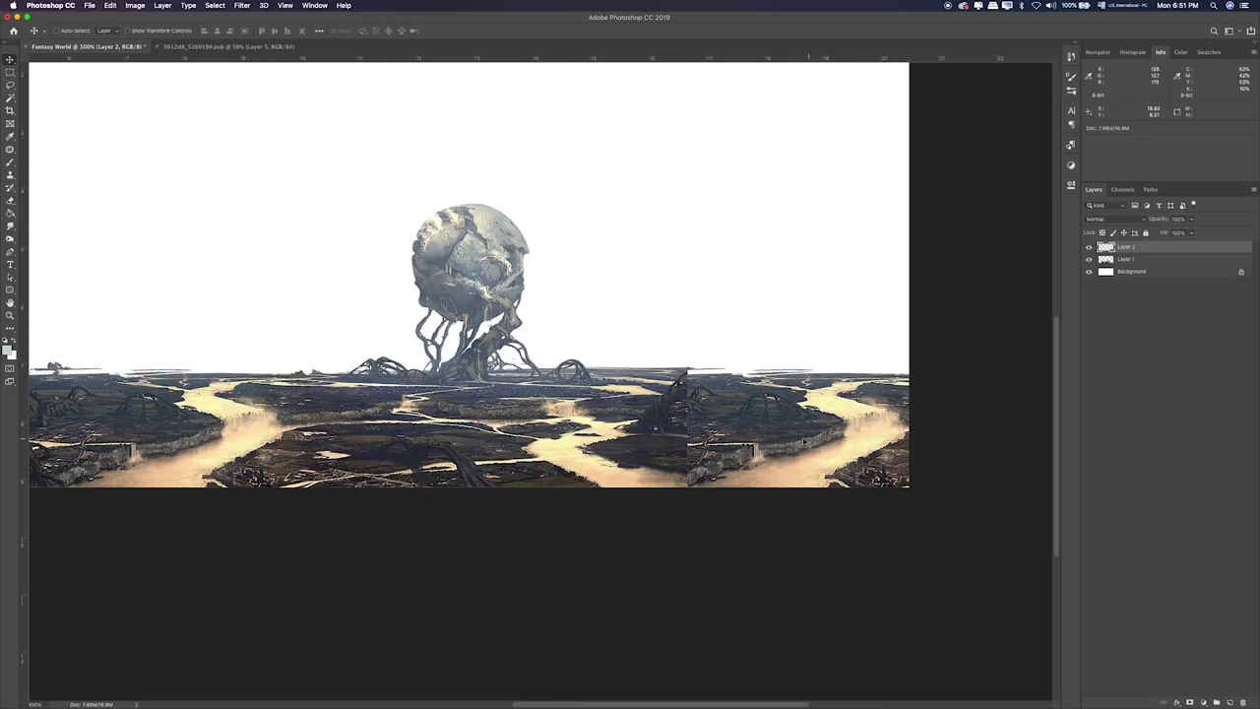
left_click_drag(784, 435, 773, 434)
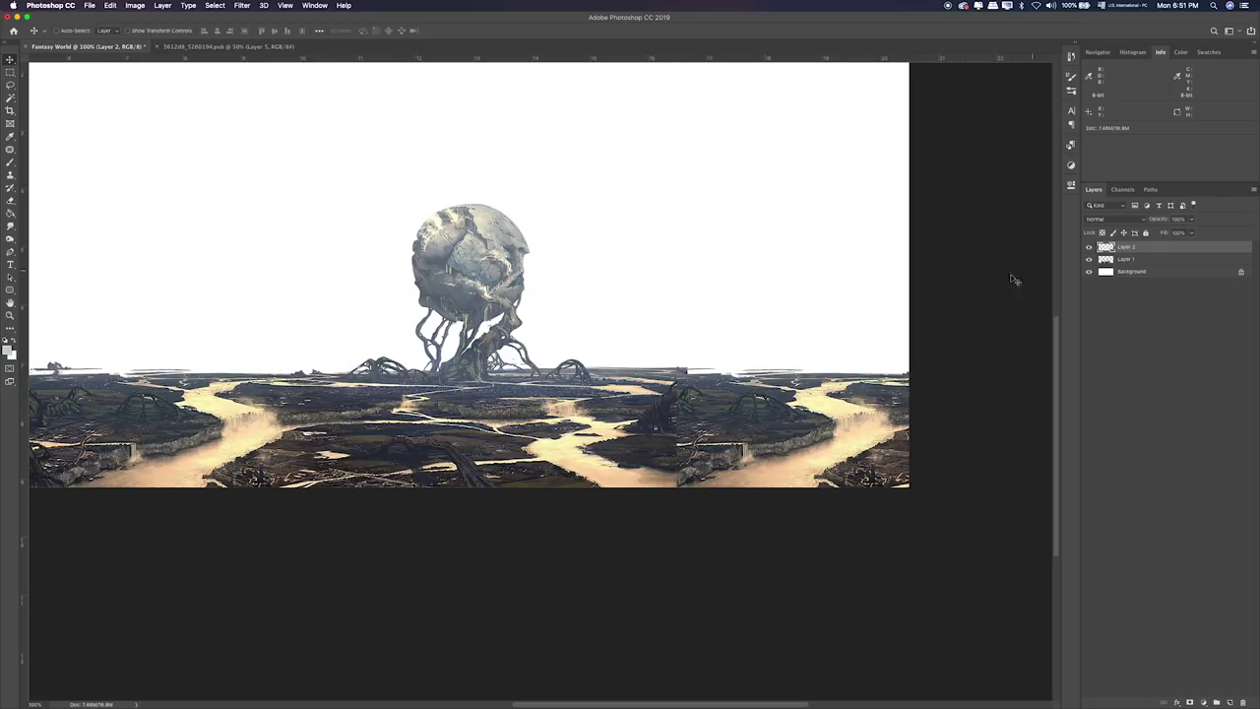
Erase over the seam with the Eraser at 20% opacity so the copy blends in.
key("e")
key("2")
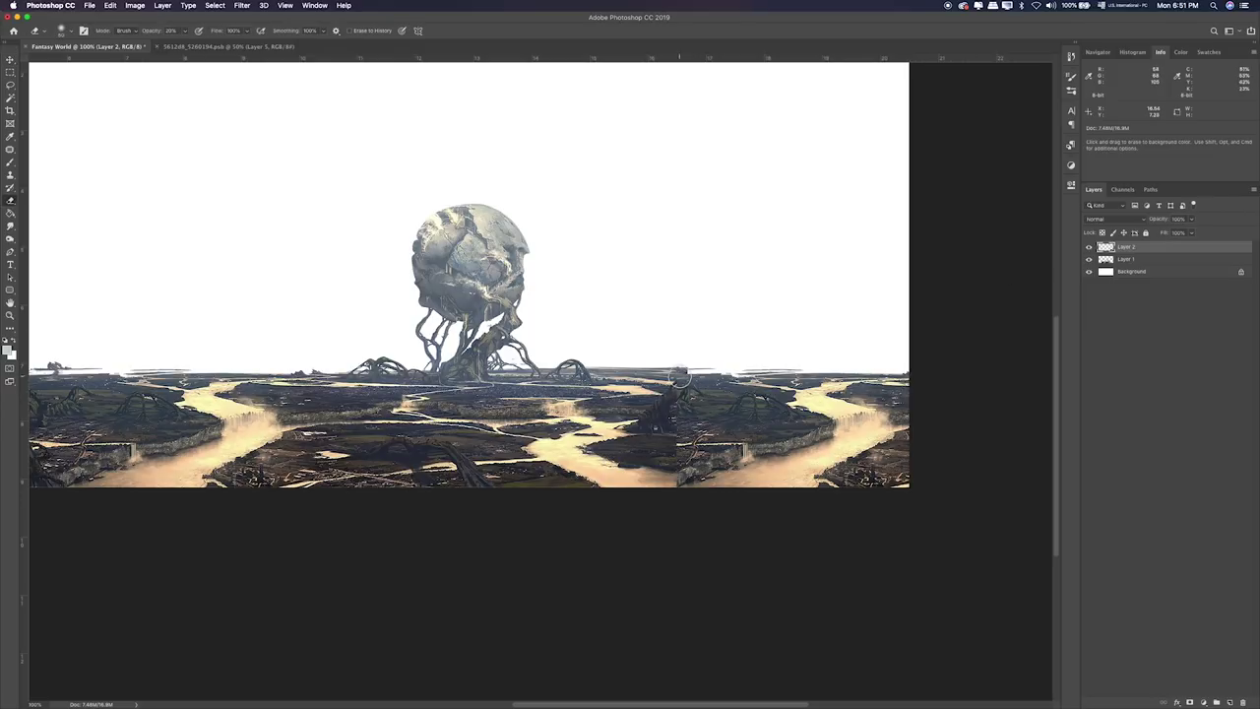
mouse_move(695, 384)
left_mouse_down()
mouse_move(662, 419)
mouse_move(676, 475)
left_mouse_up()
Pan to the left side of the canvas and select Layer 1, then Layer 2.
key("space")
left_click_drag(378, 456, 582, 458)
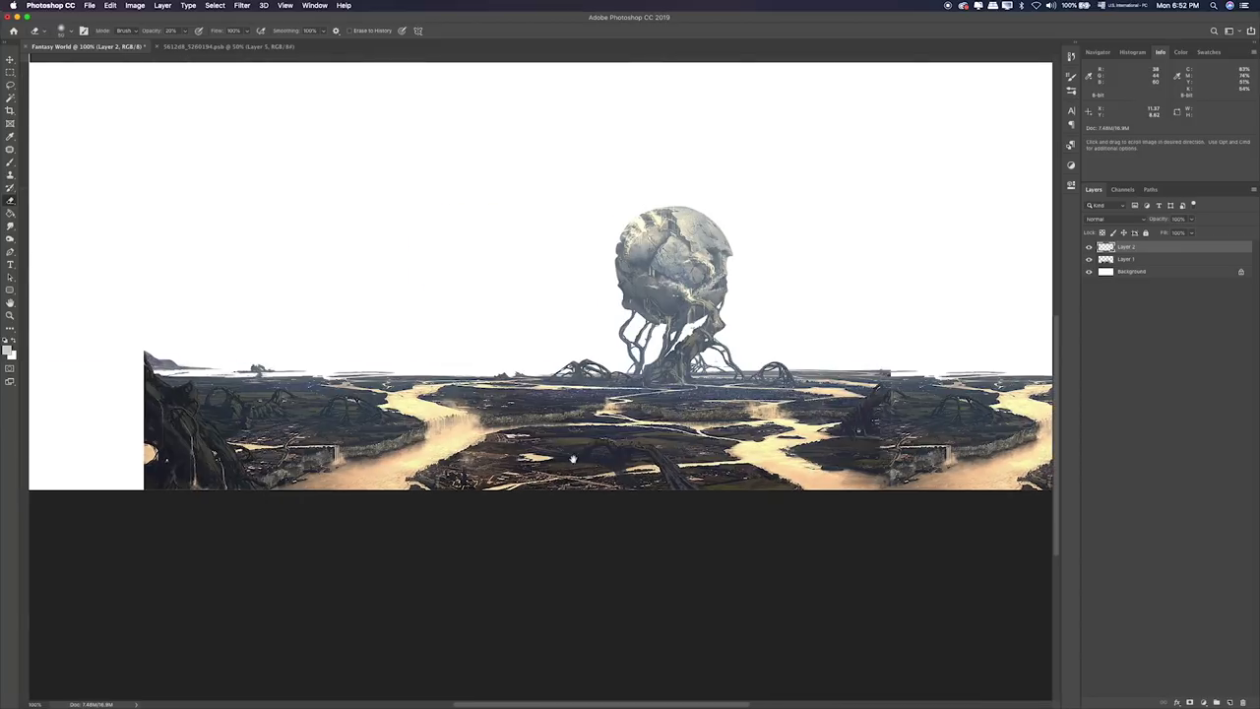
left_click(1125, 258)
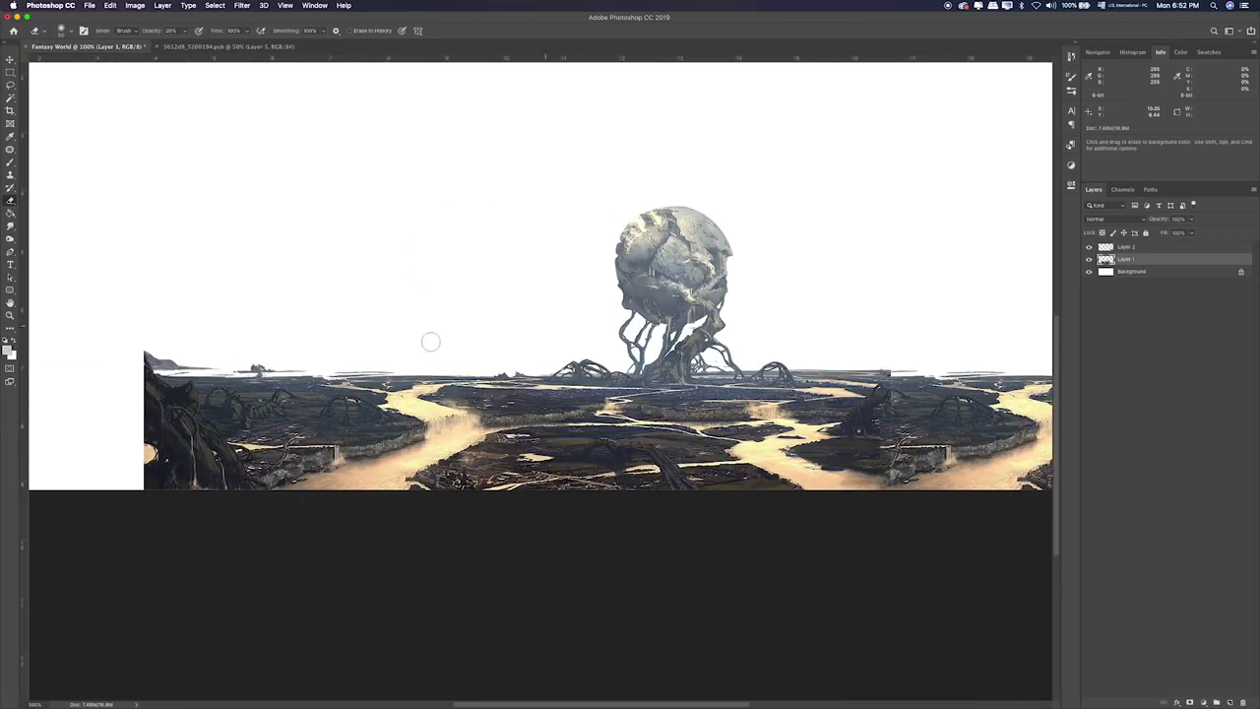
scroll(305, 365, "left", 5)
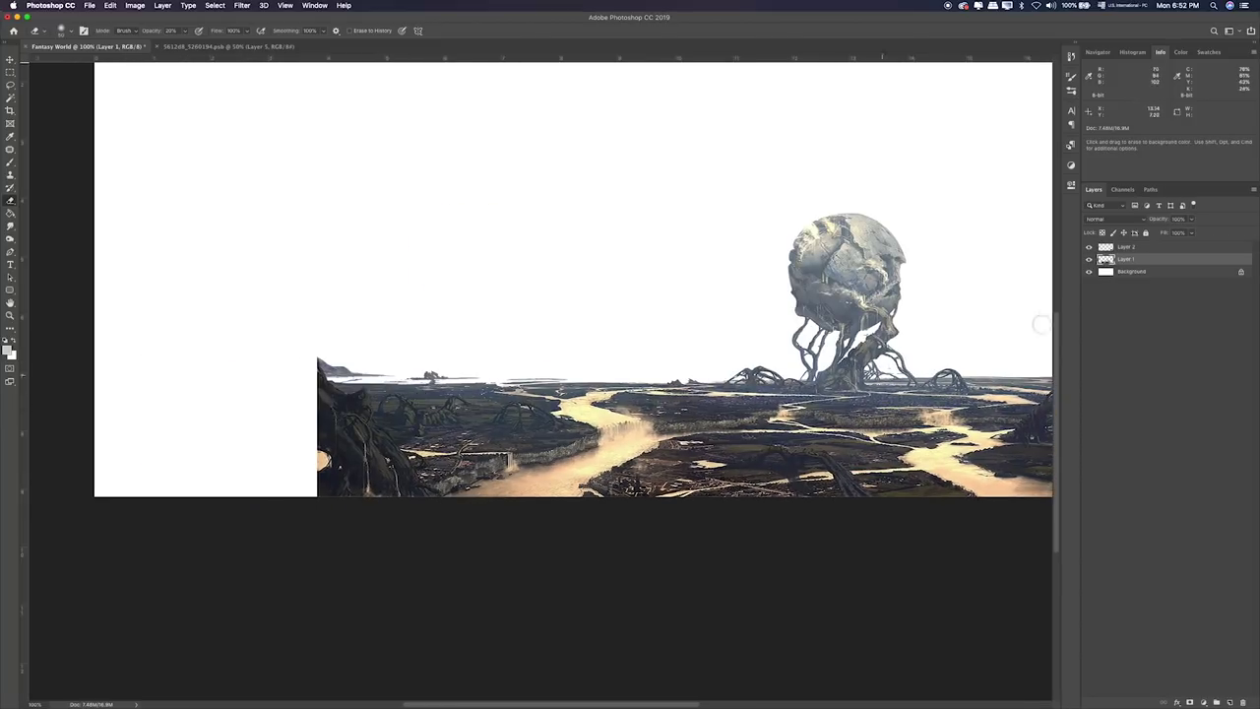
left_click(1127, 250)
Duplicate Layer 2 into the blank left area and move the copy below Layer 1.
key("v")
left_click_drag(758, 460, 295, 468, "alt")
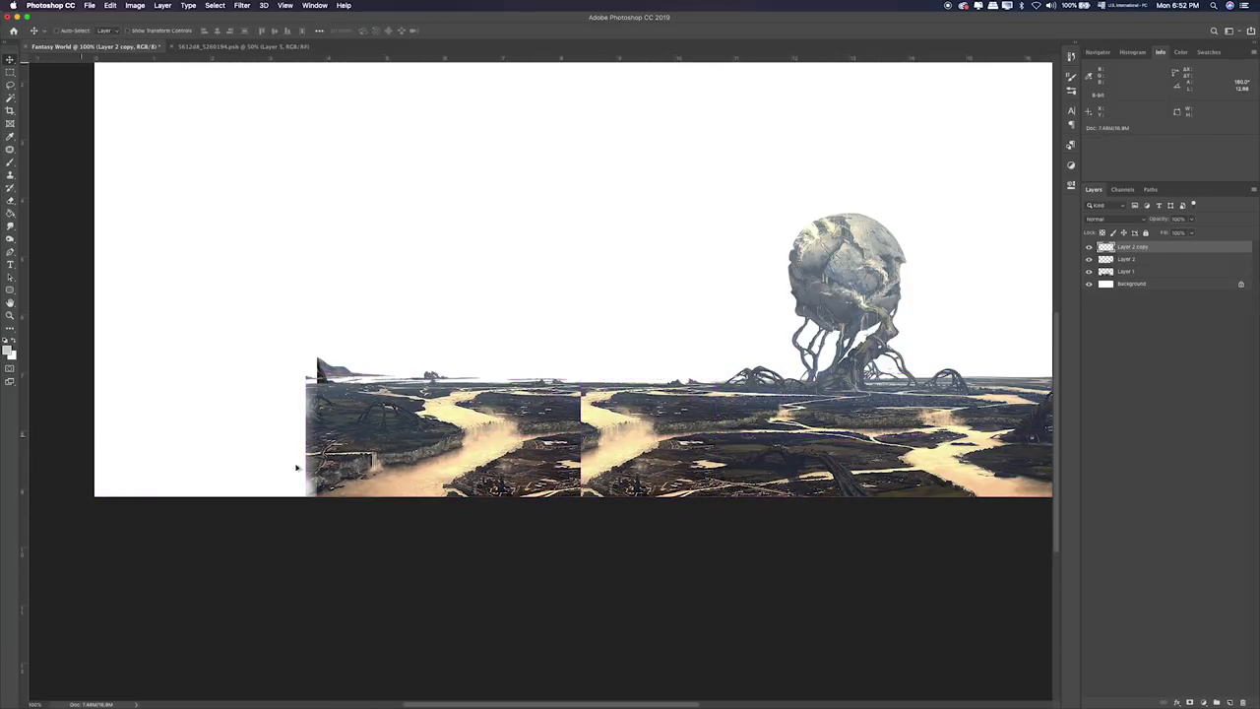
mouse_move(444, 480)
left_mouse_down()
mouse_move(211, 444)
mouse_move(223, 445)
left_mouse_up()
left_click_drag(1149, 249, 1137, 276)
left_click_drag(187, 500, 233, 500)
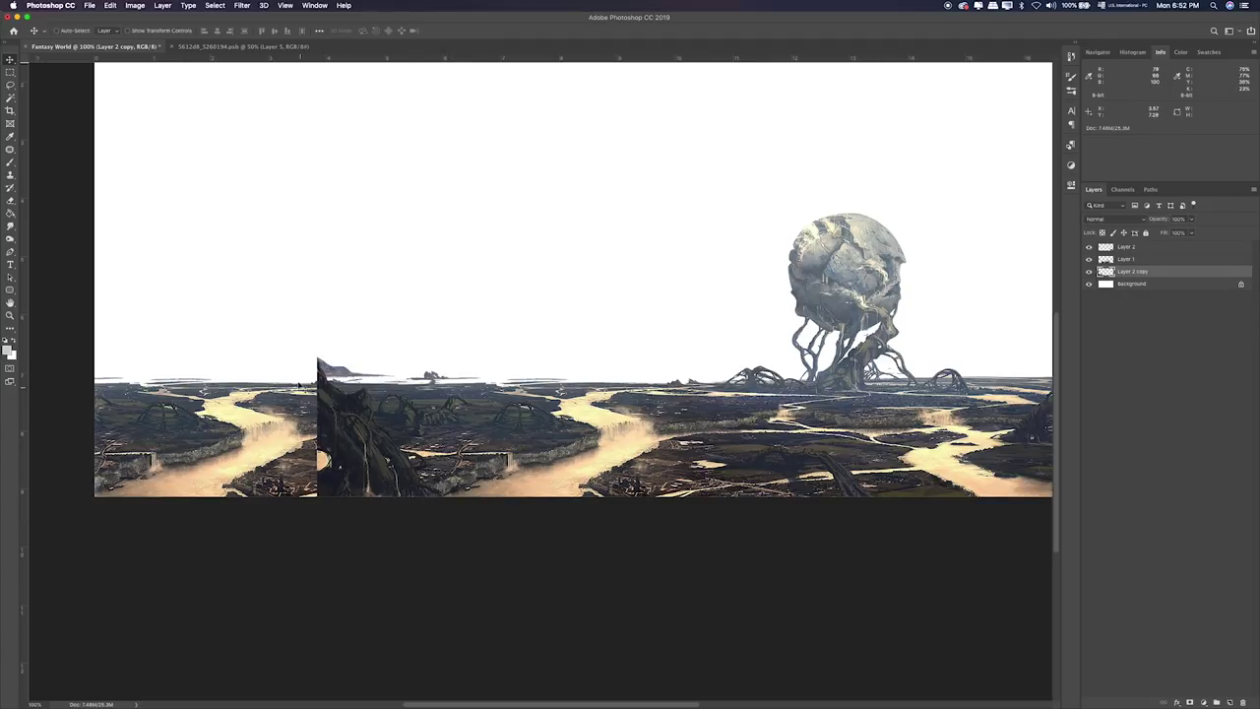
Fit the document on screen and group the three landscape layers.
key("super+0")
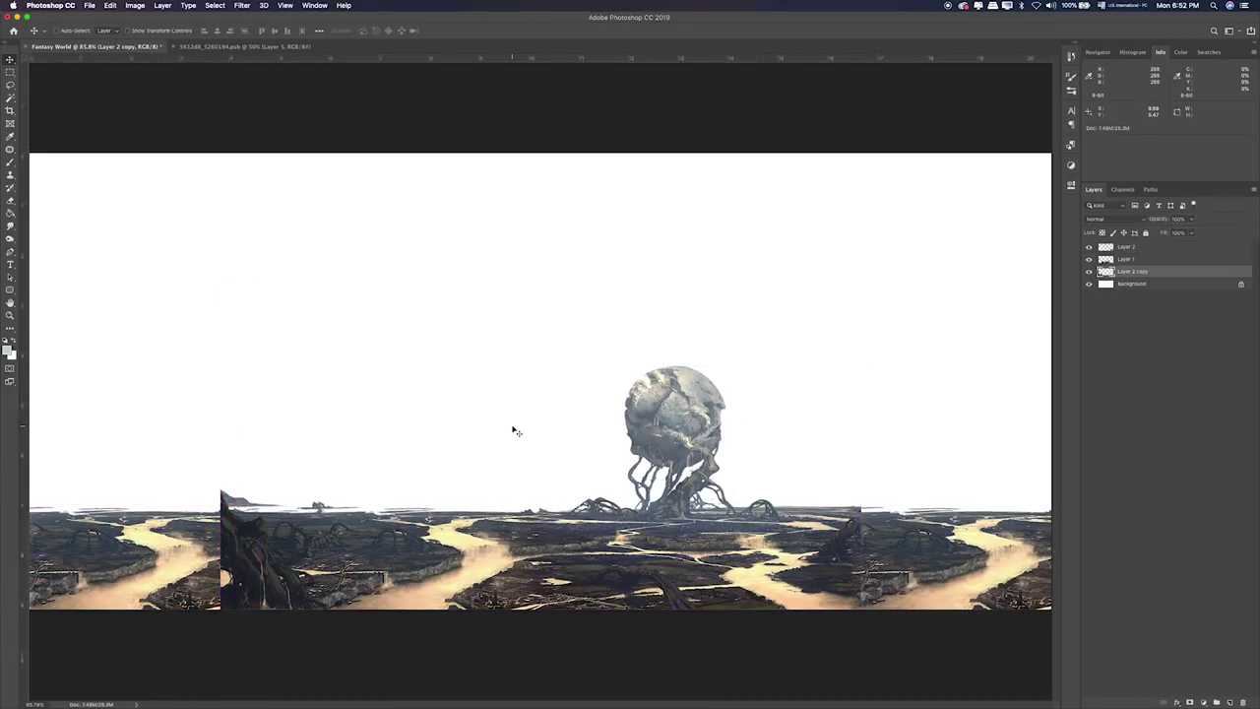
left_click(1175, 251, "shift")
key("ctrl+g")
type("Background")
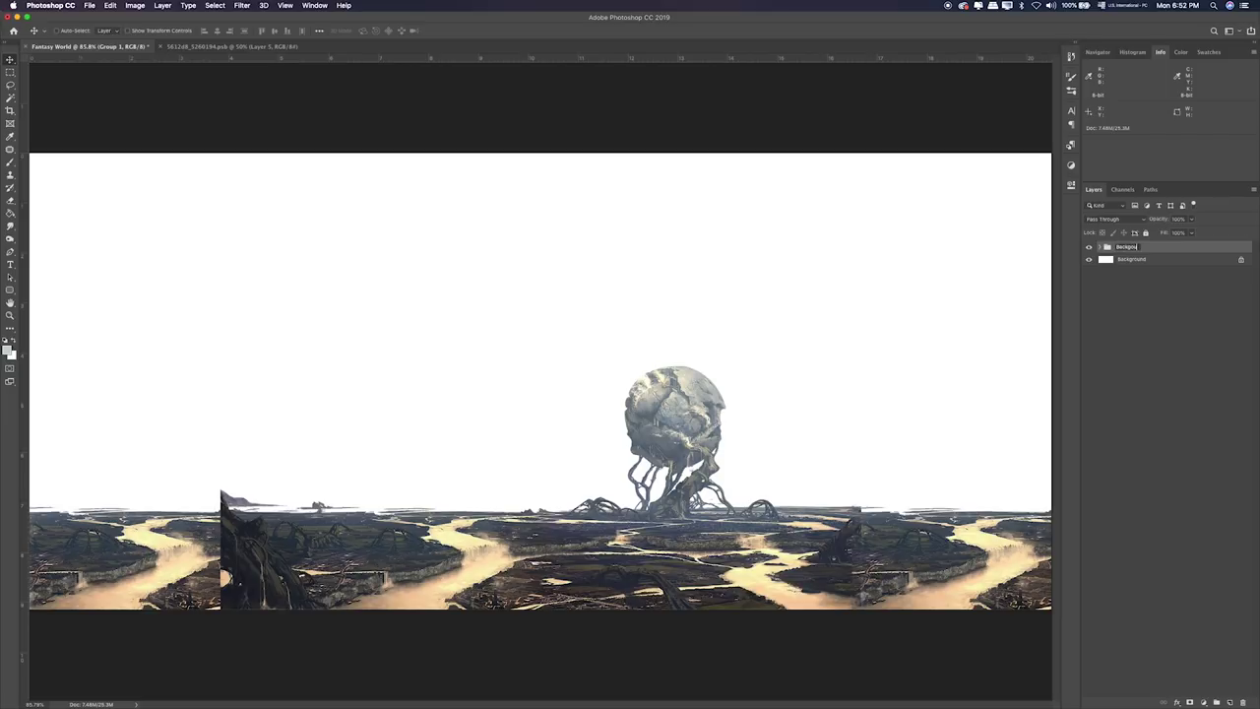
Colour-label the Background group, then add a new Layer 3 above the white Background layer.
right_click(1165, 249)
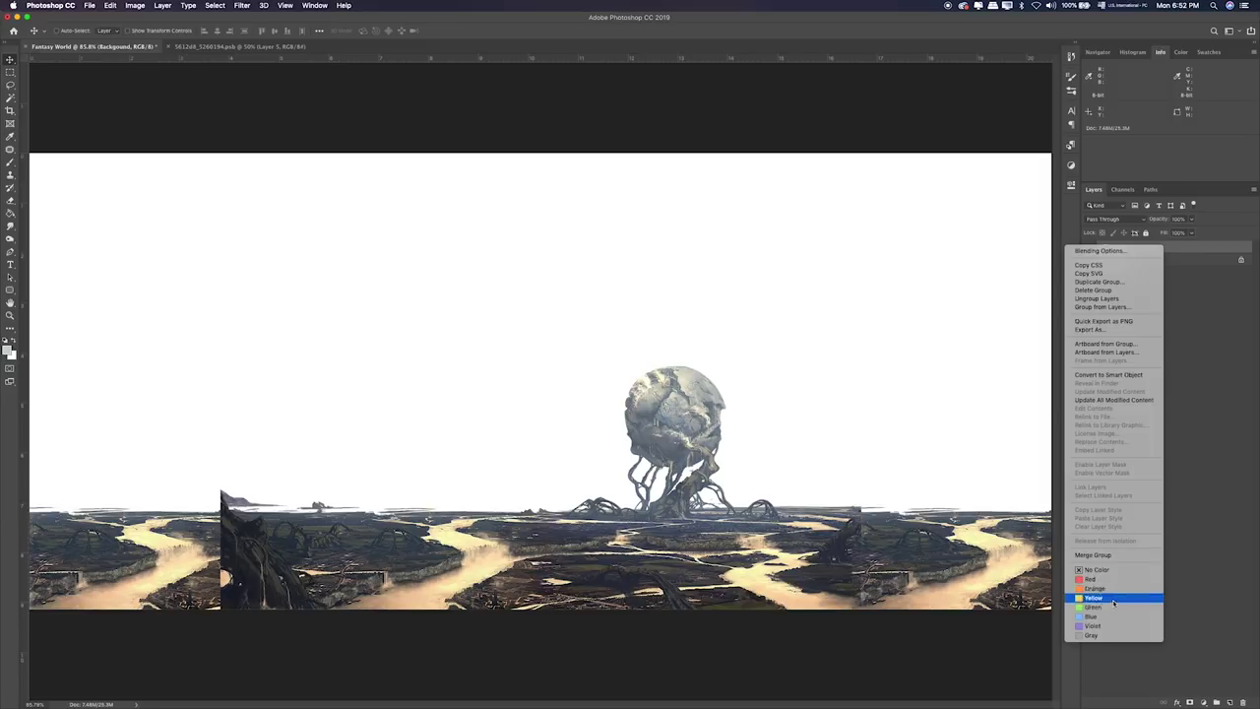
left_click(1092, 635)
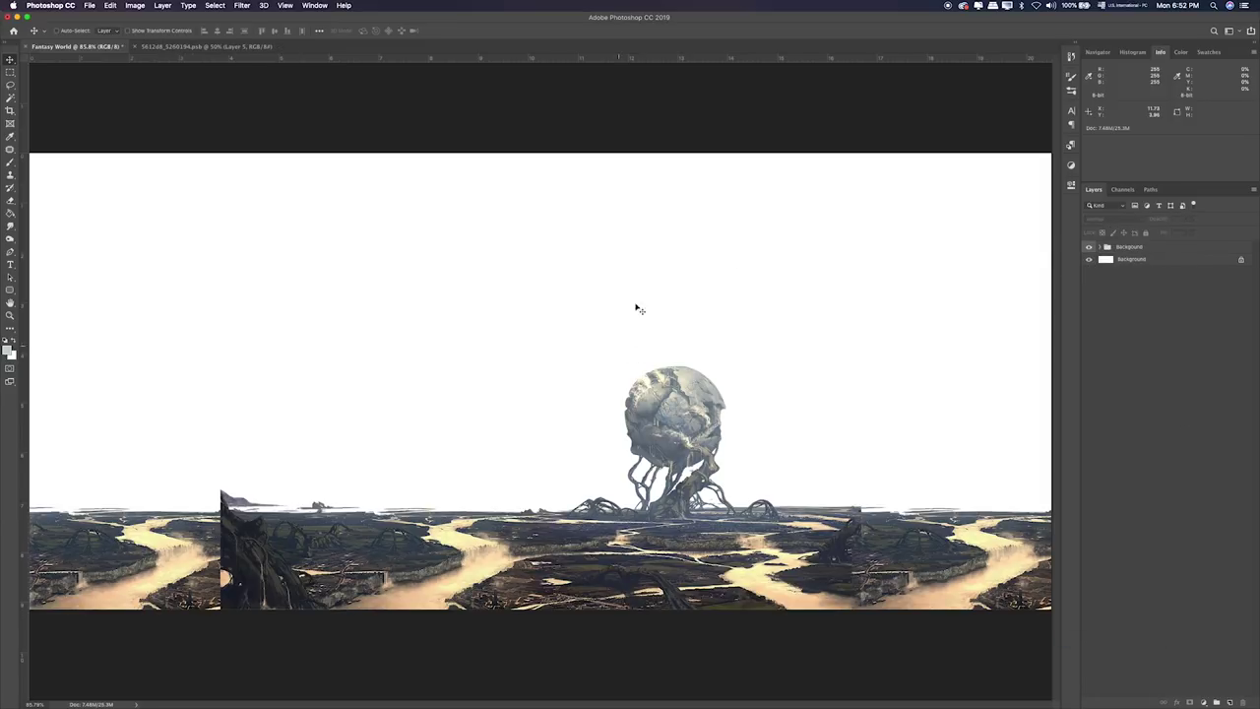
left_click(1100, 248)
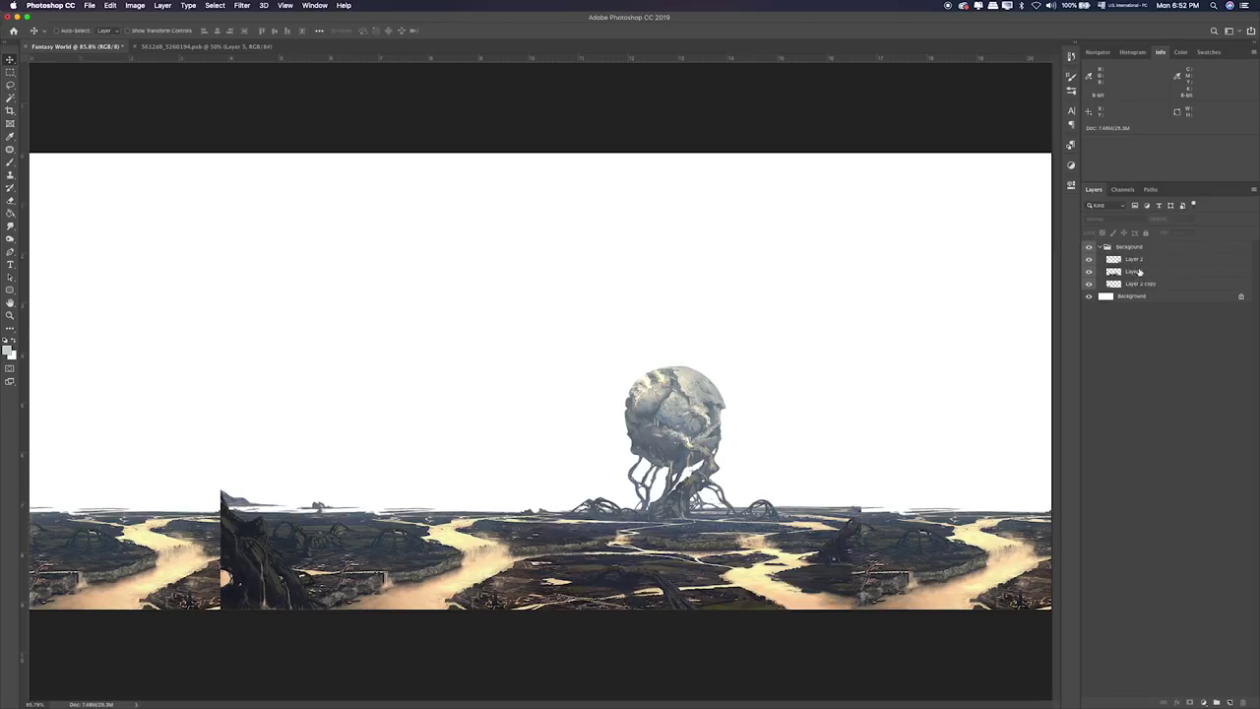
left_click(1142, 260)
left_click(1132, 285)
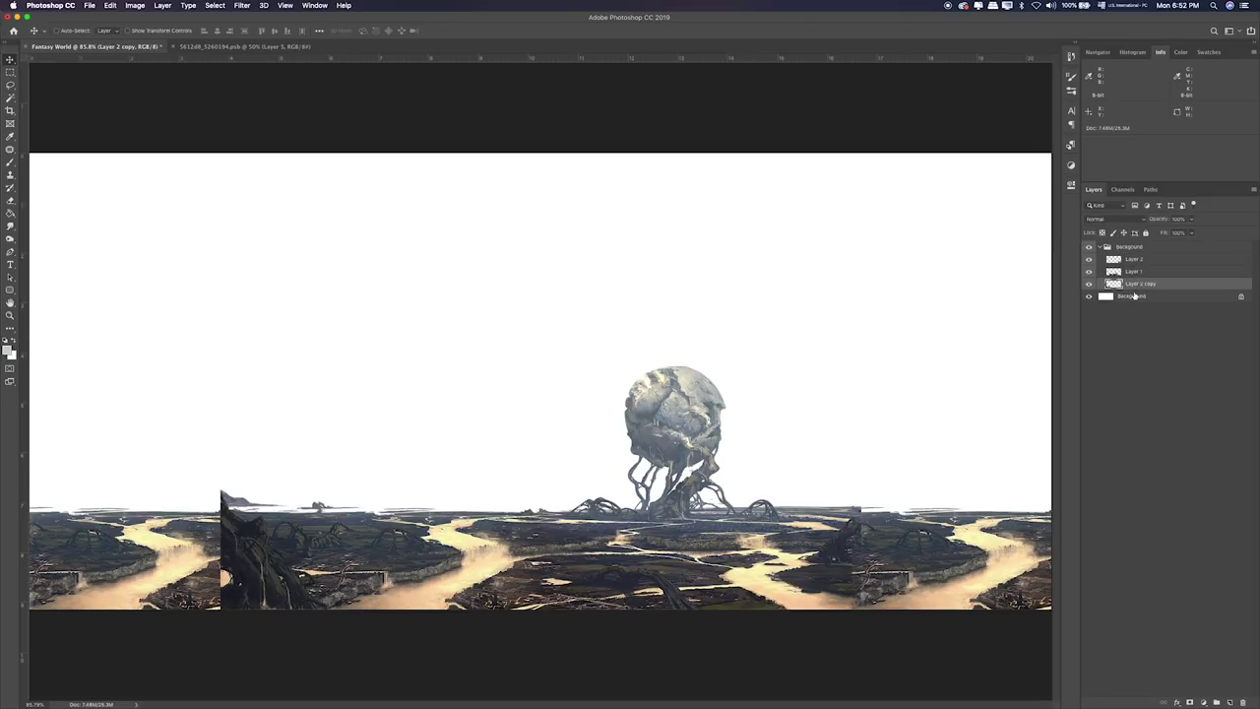
left_click(1143, 296)
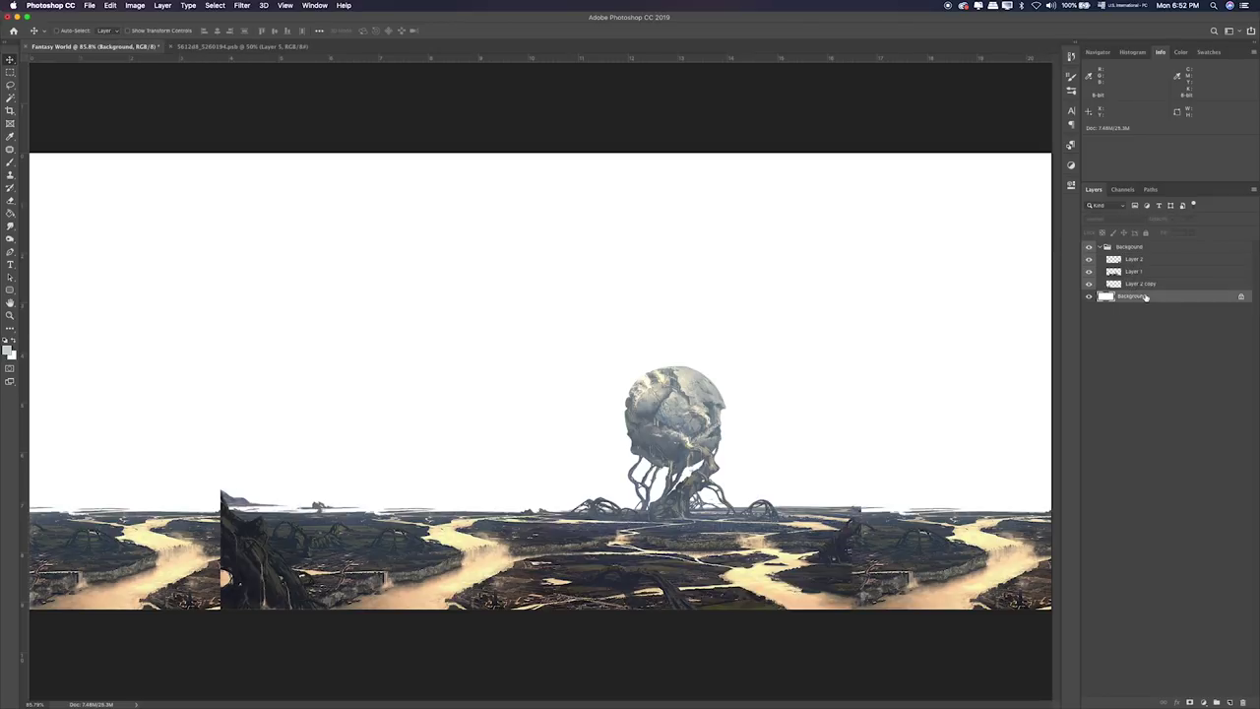
left_click(1228, 701)
Select a strip across the horizon and paint it pale cream on Layer 3.
key("ctrl+plus")
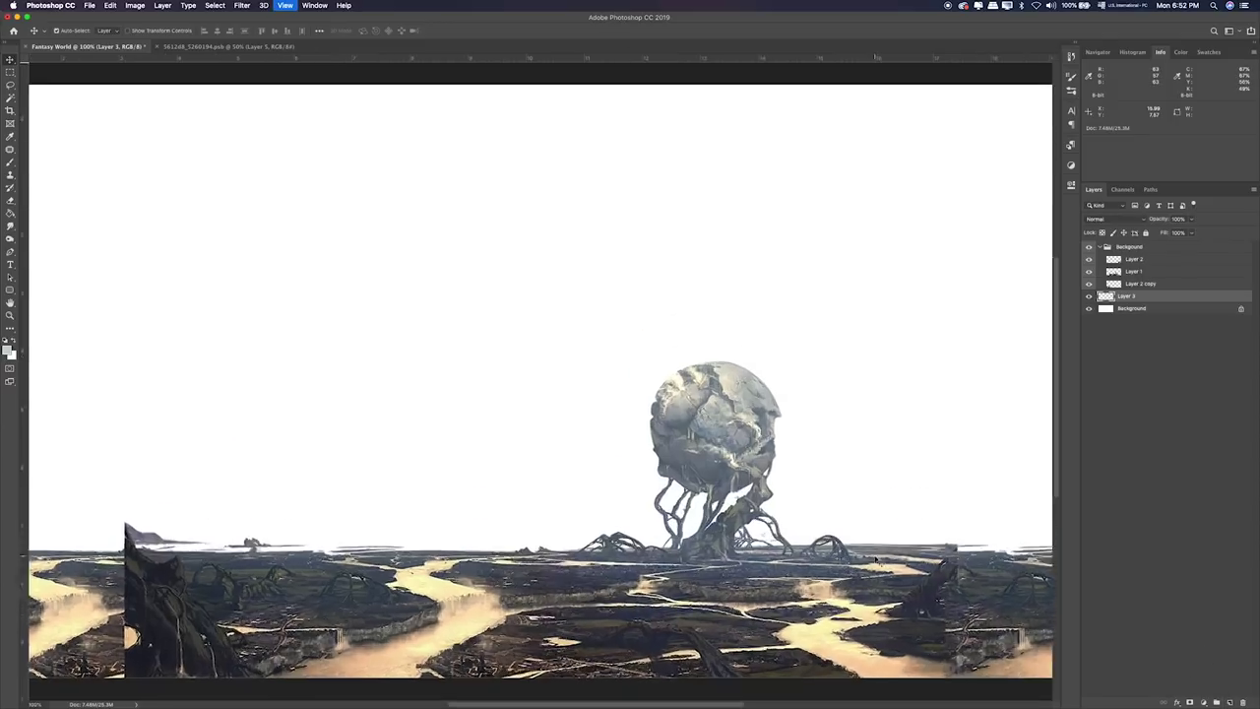
mouse_move(858, 523)
left_mouse_down()
mouse_move(512, 333)
mouse_move(472, 446)
left_mouse_up()
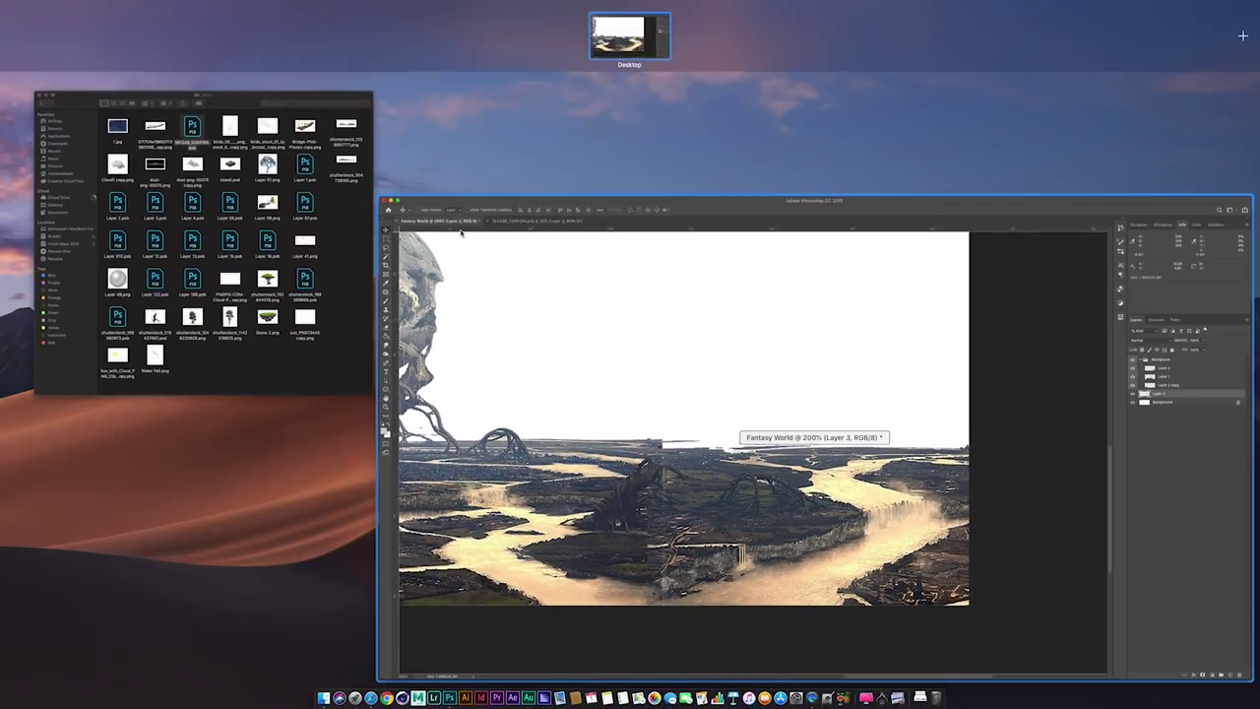
key("m")
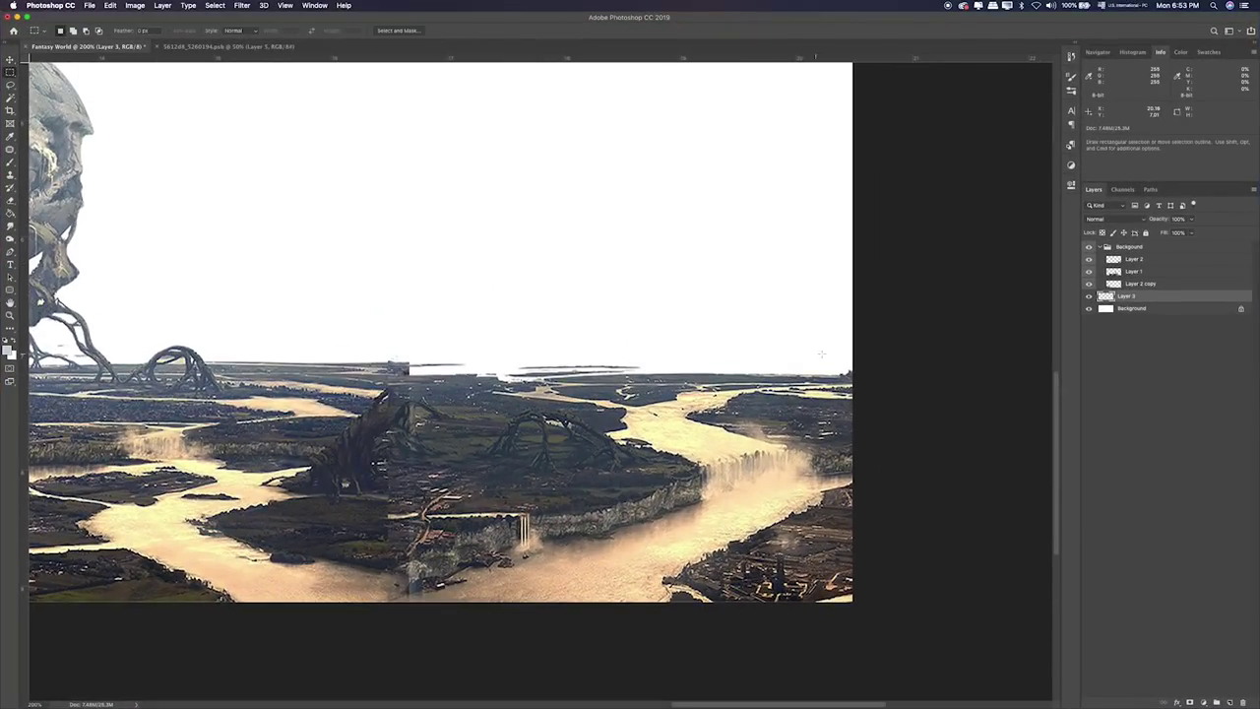
left_click_drag(855, 355, 12, 532)
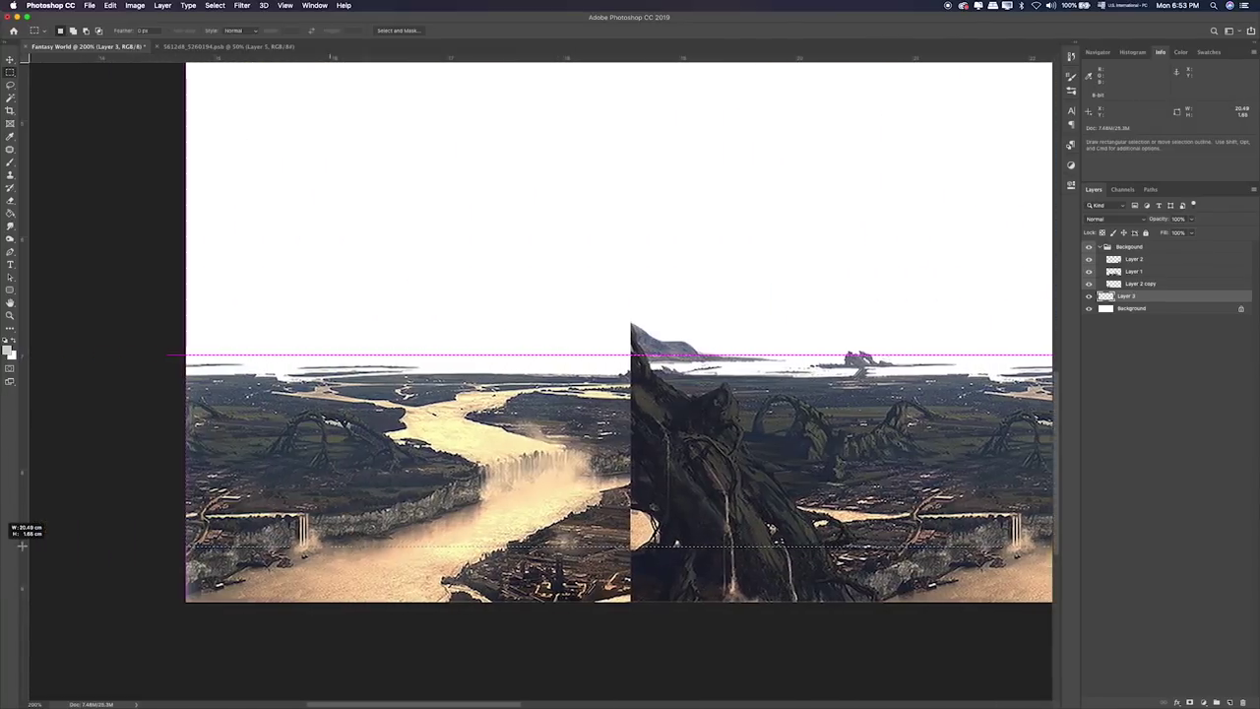
left_click_drag(12, 532, 172, 543)
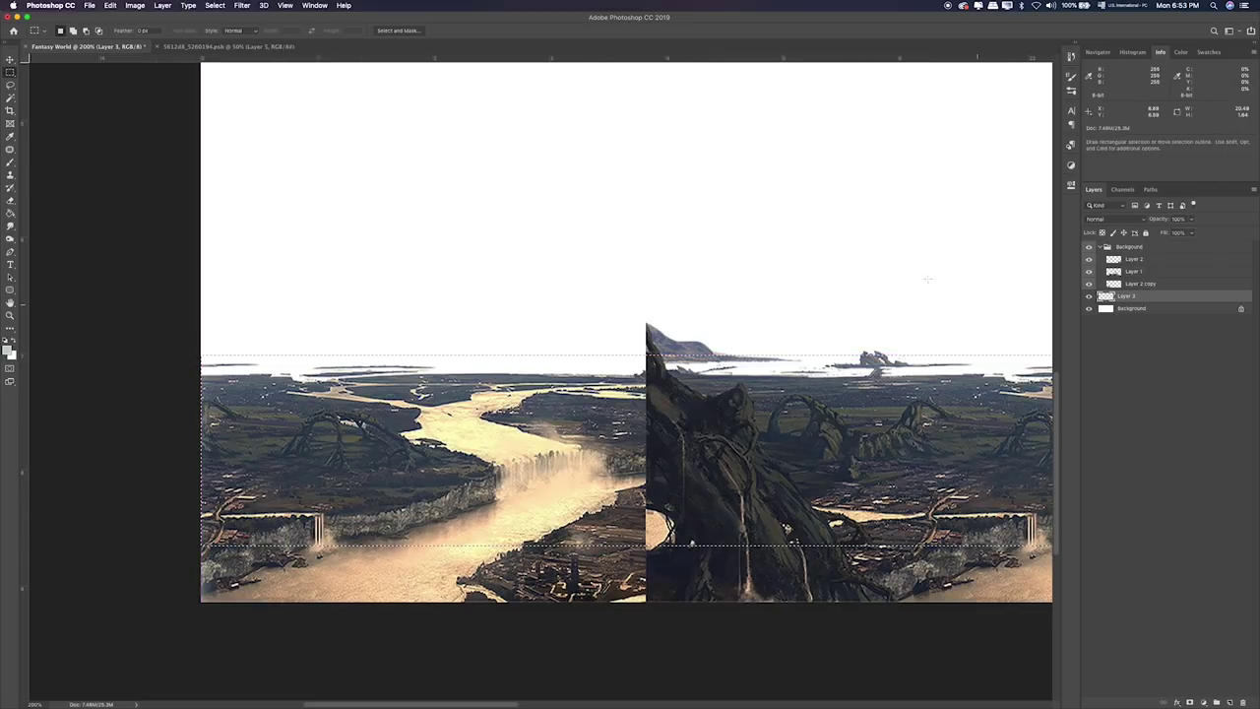
key("b")
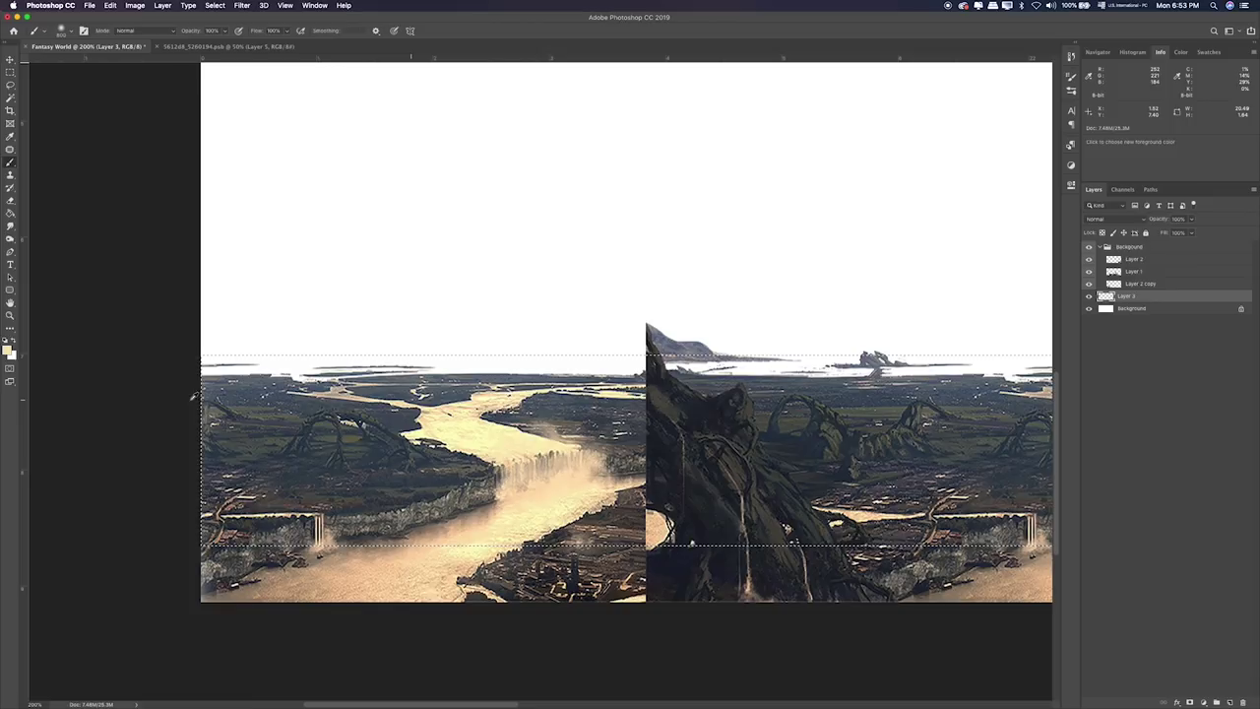
left_click_drag(782, 395, 662, 387)
key("ctrl+minus")
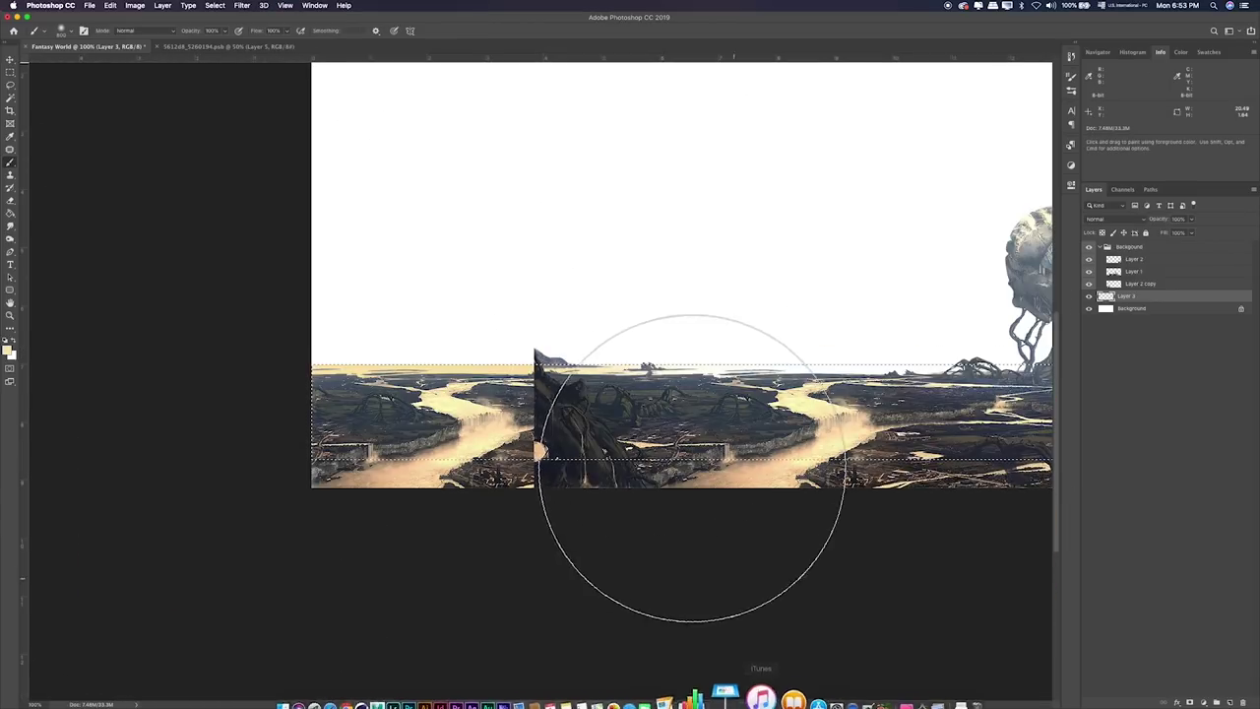
left_click_drag(985, 413, 414, 384)
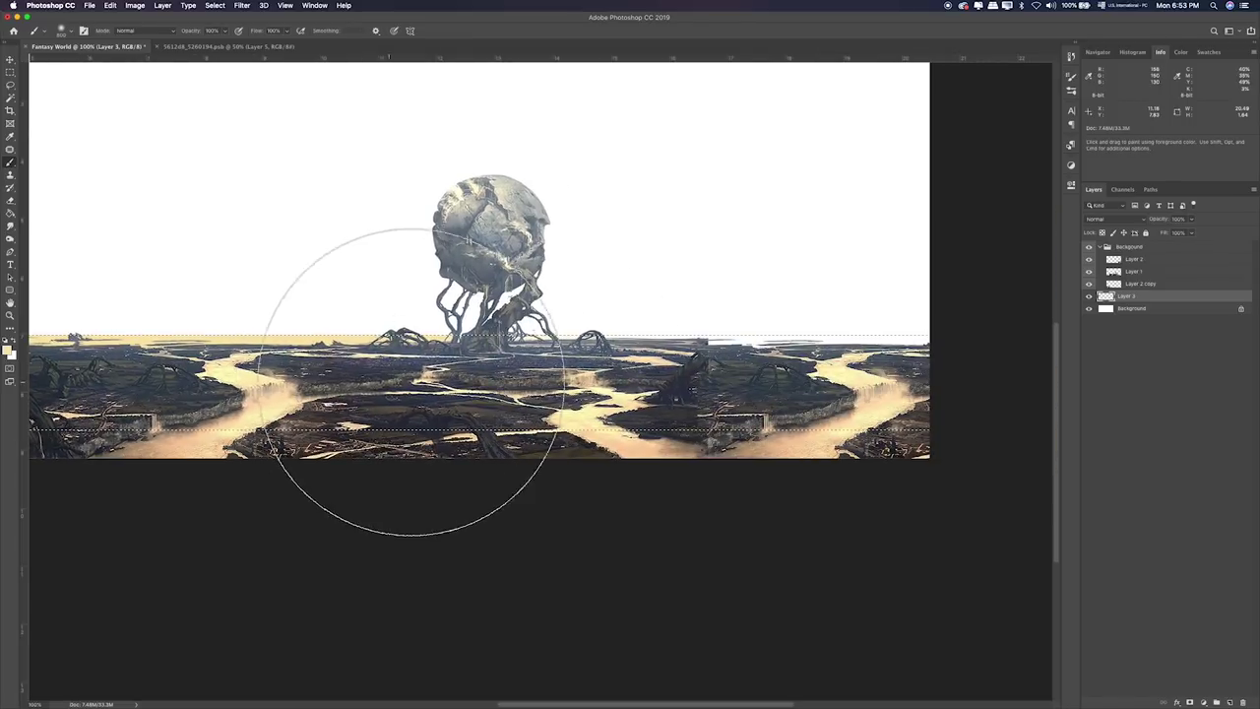
left_click(10, 72)
mouse_move(243, 266)
left_mouse_down()
mouse_move(538, 309)
mouse_move(498, 311)
left_mouse_up()
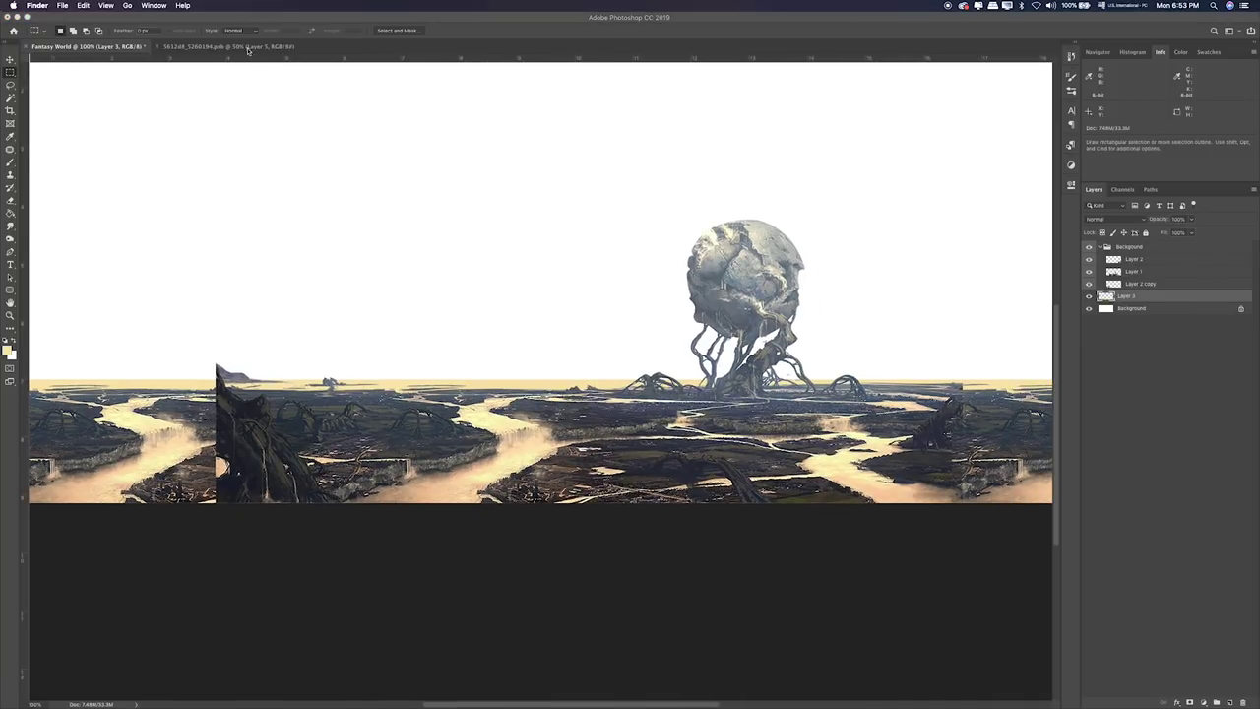
Apply a Gaussian Blur with a radius of about 5.4 pixels to Layer 3.
left_click(242, 5)
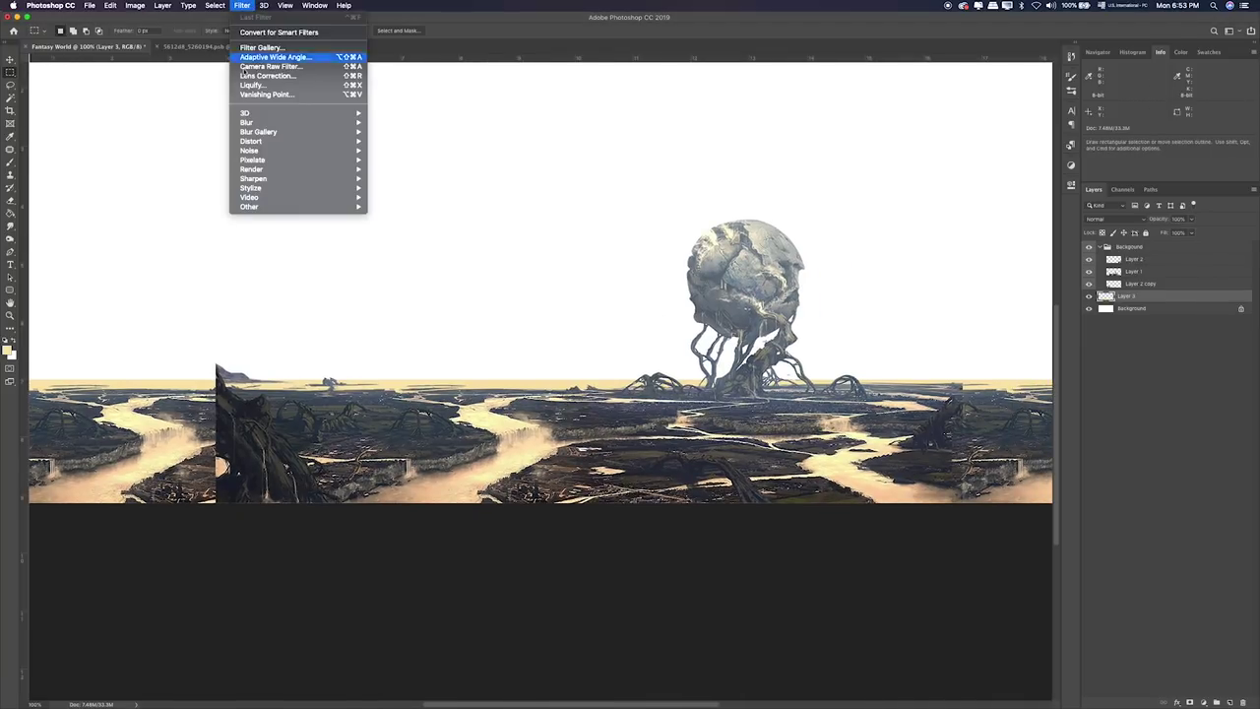
mouse_move(247, 122)
left_click(402, 160)
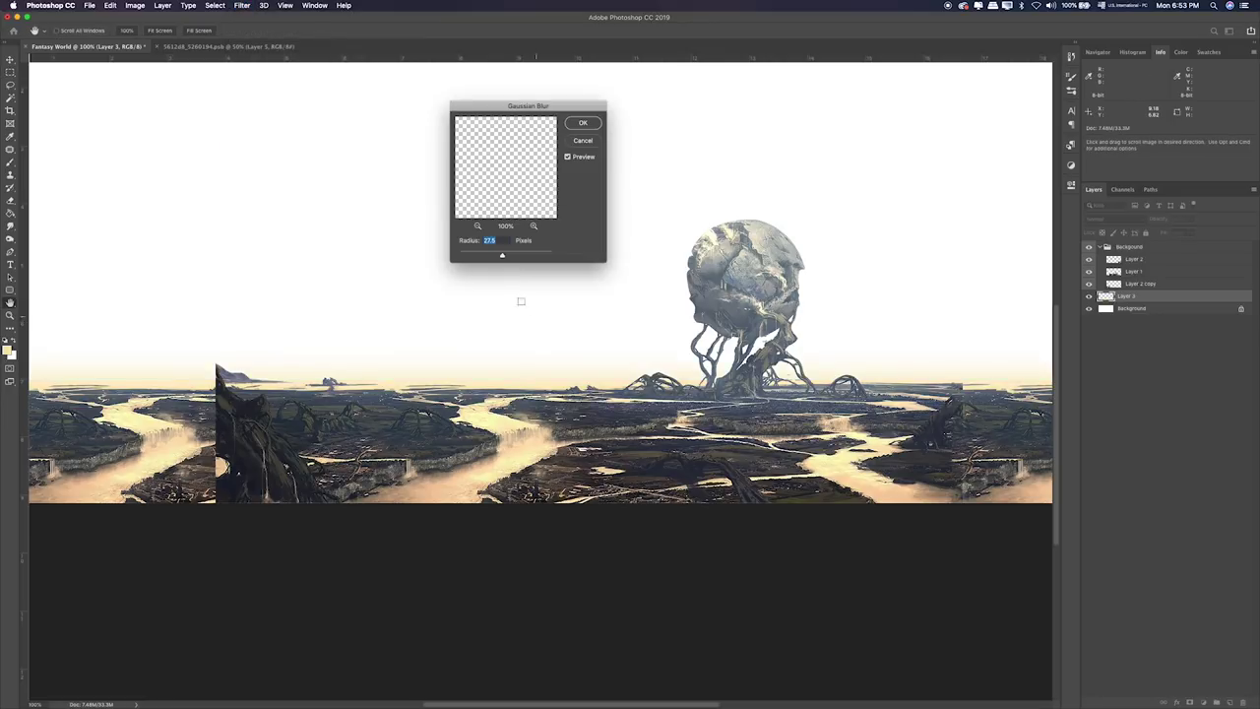
left_click_drag(493, 256, 485, 254)
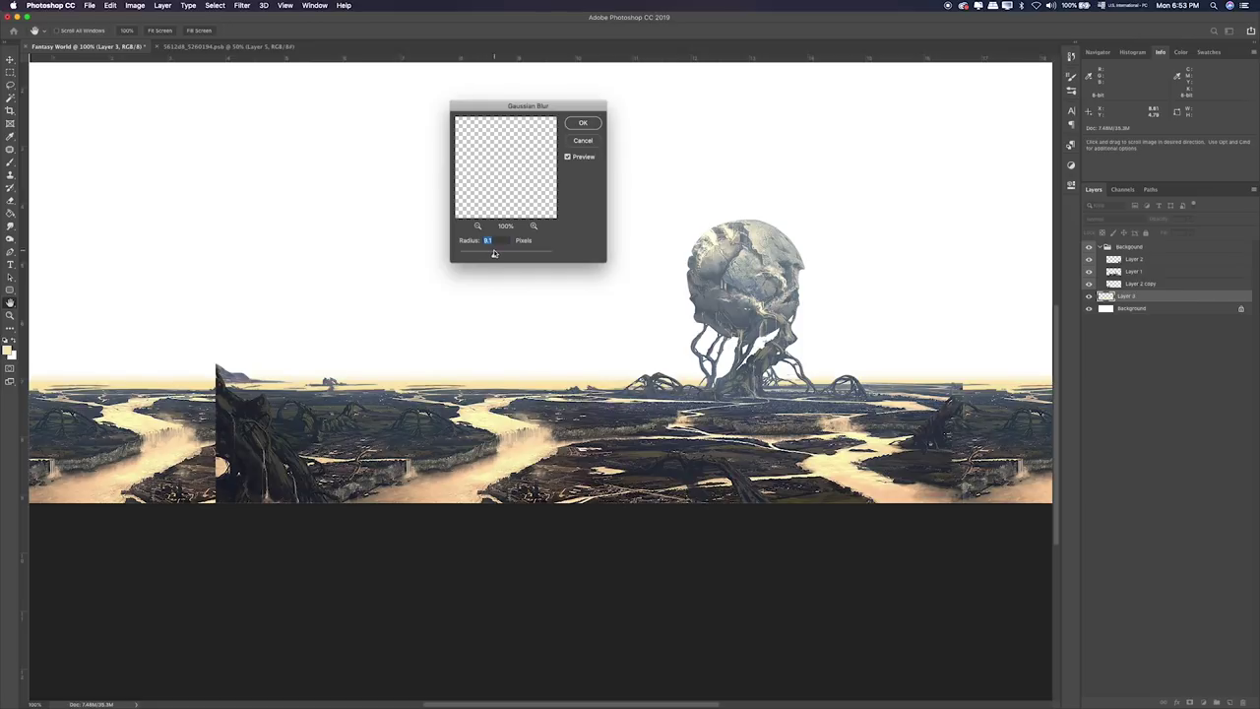
left_click(574, 138)
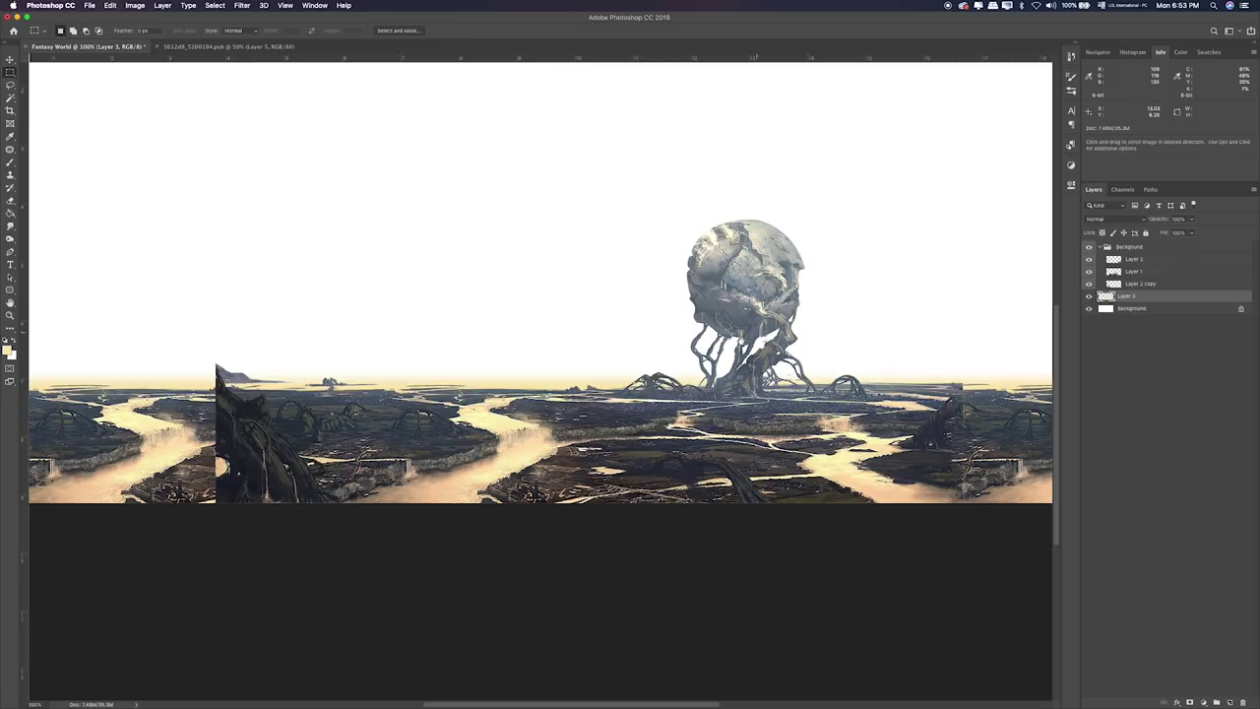
Scroll across the canvas to review the softened horizon, then switch to Finder.
scroll(541, 377, "left", 5)
scroll(540, 377, "right", 2)
scroll(540, 377, "right", 3)
scroll(540, 377, "right", 3)
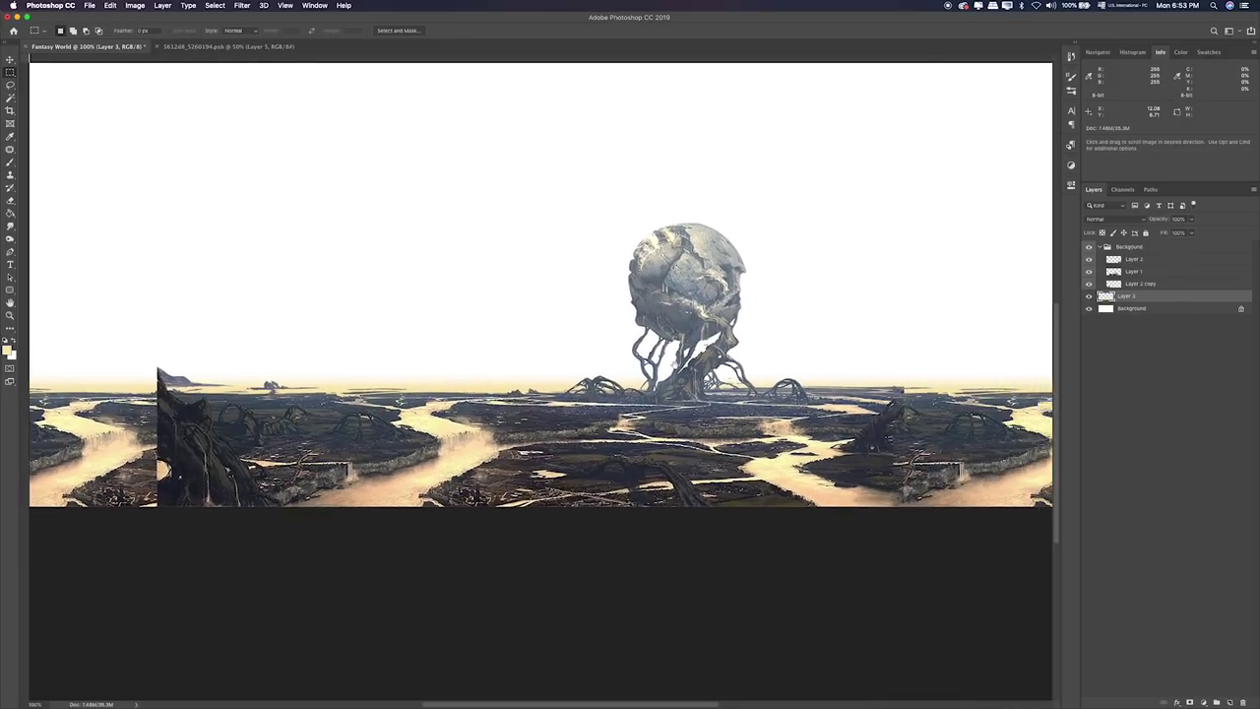
scroll(667, 361, "right", 4)
scroll(636, 360, "right", 2)
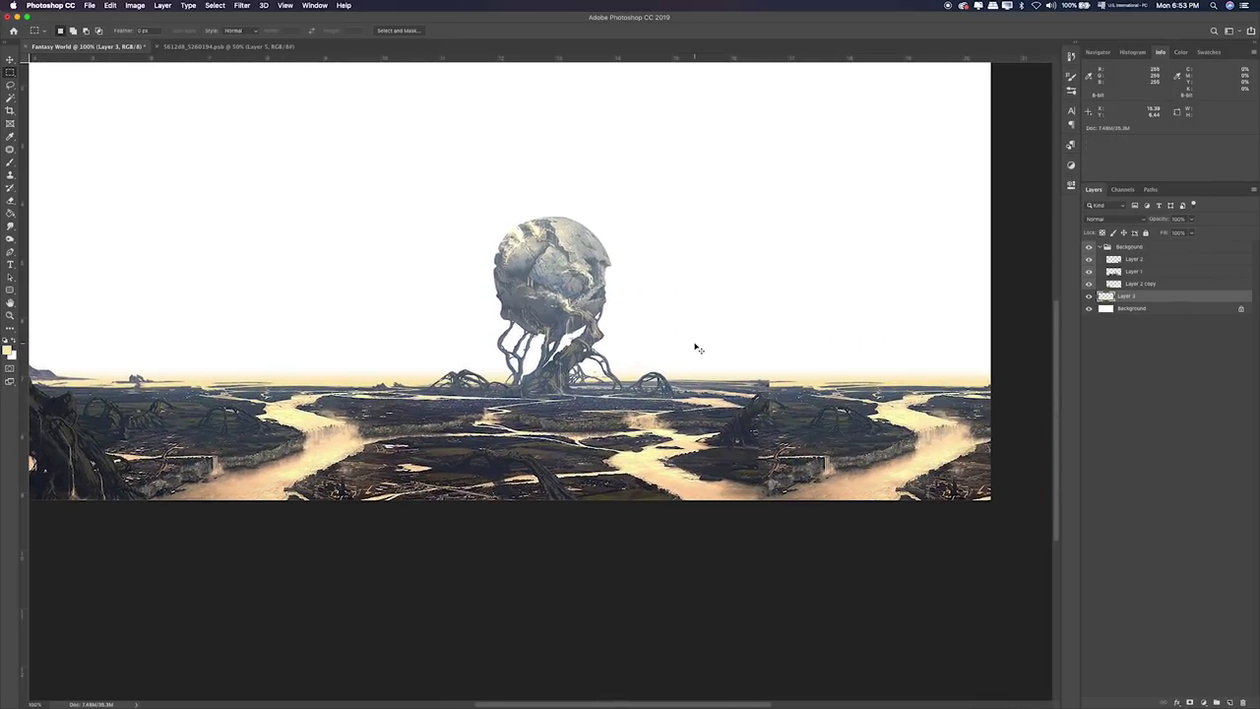
scroll(695, 348, "down", 2)
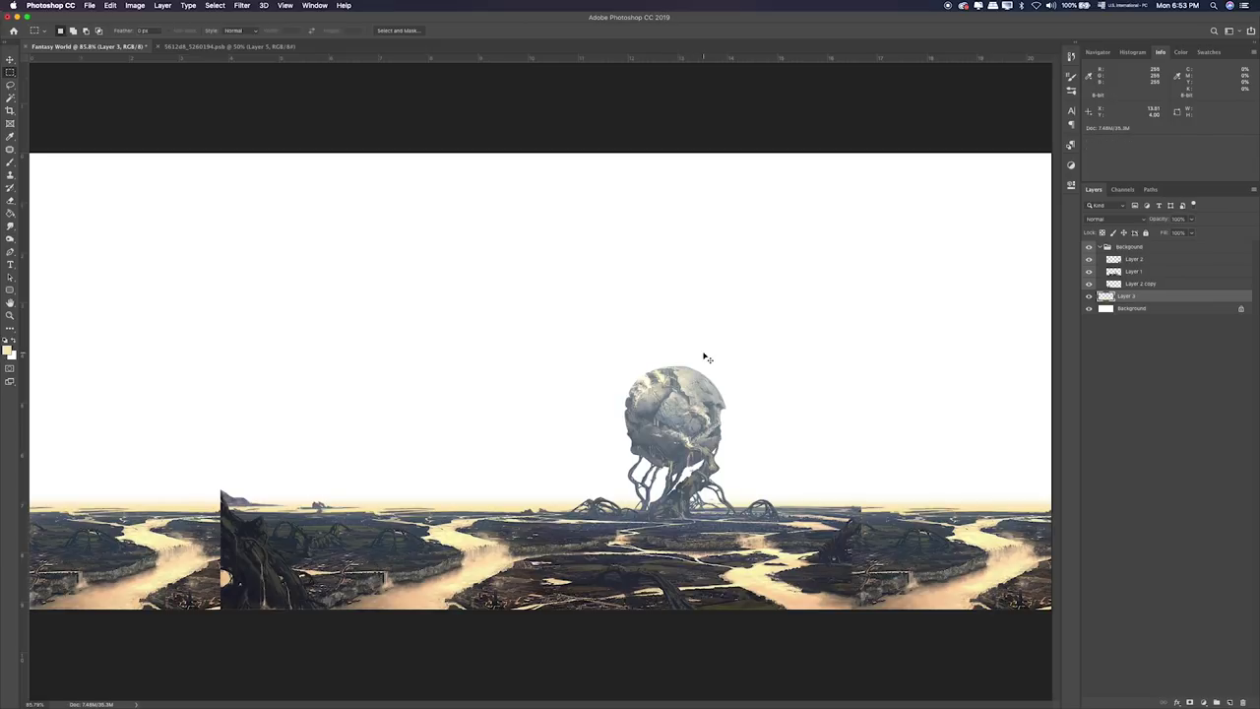
key("super+Tab")
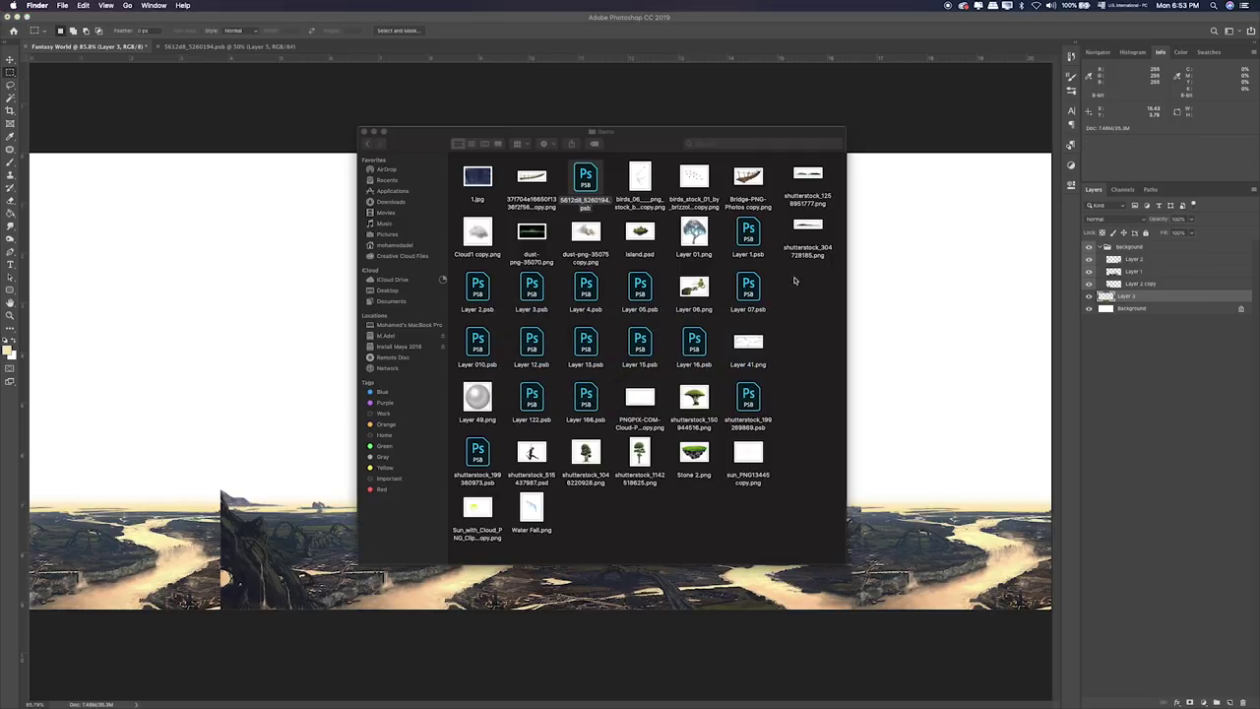
Preview shutterstock_1258951777.png and shutterstock_304728185.png, then drag both onto the Fantasy World canvas.
left_click(809, 177)
key("space")
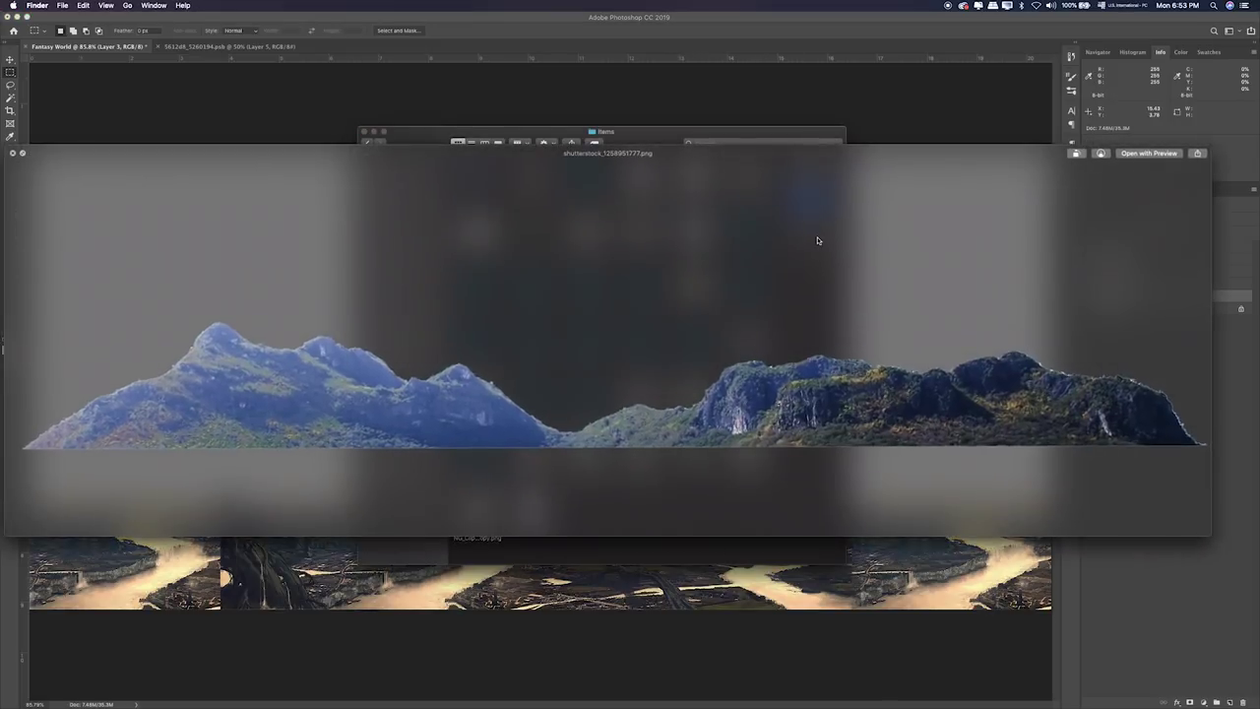
key("space")
left_click(816, 232)
key("space")
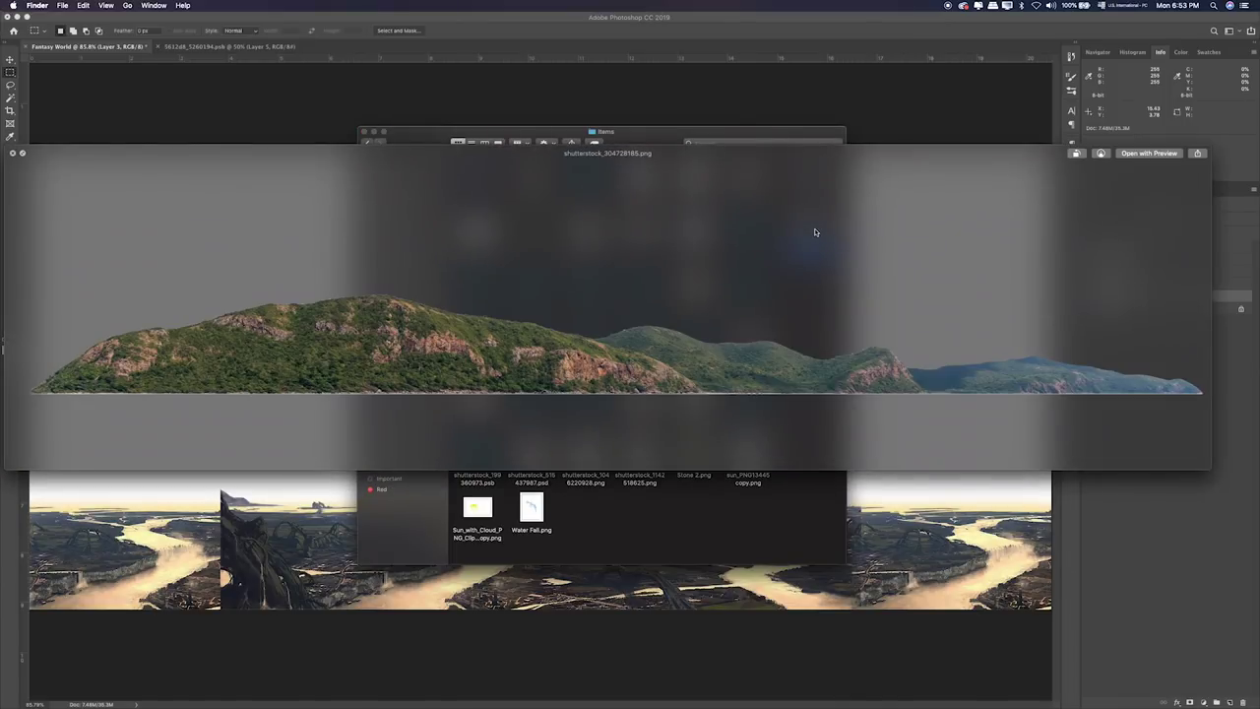
key("space")
left_click(807, 175, "super")
left_click_drag(807, 175, 313, 244)
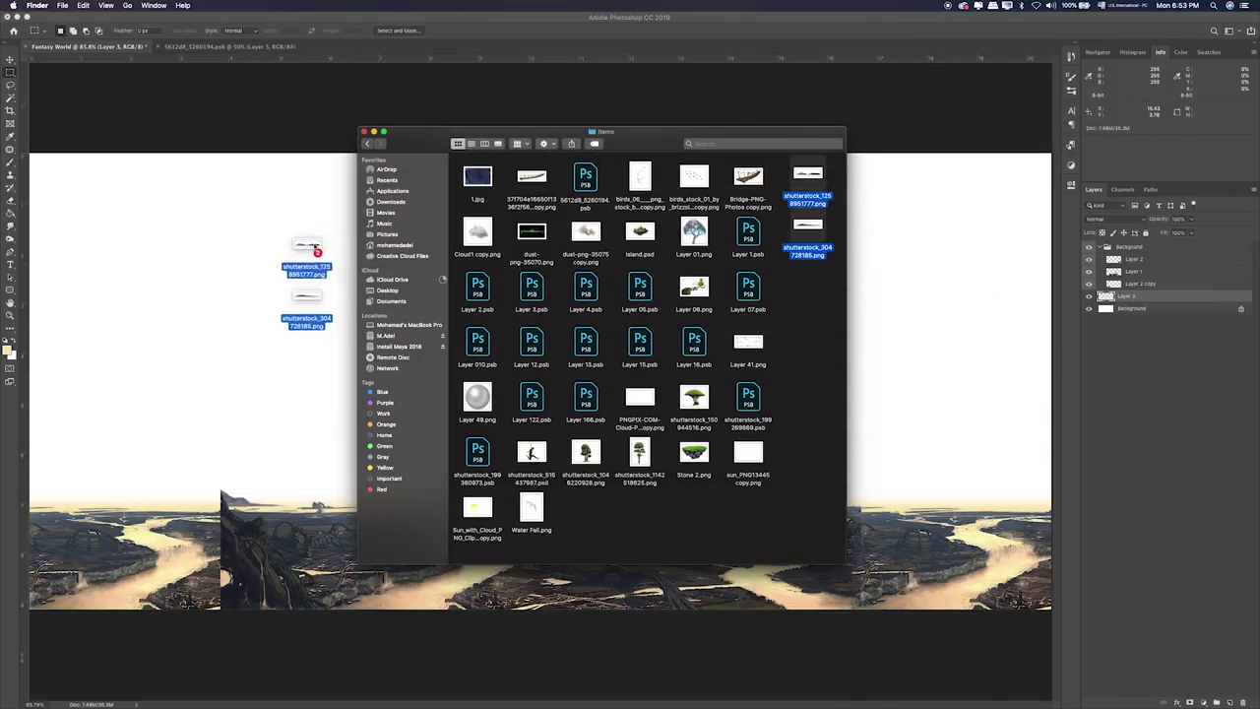
Commit both placed mountain images and move the two shutterstock layers below Layer 3.
key("Return")
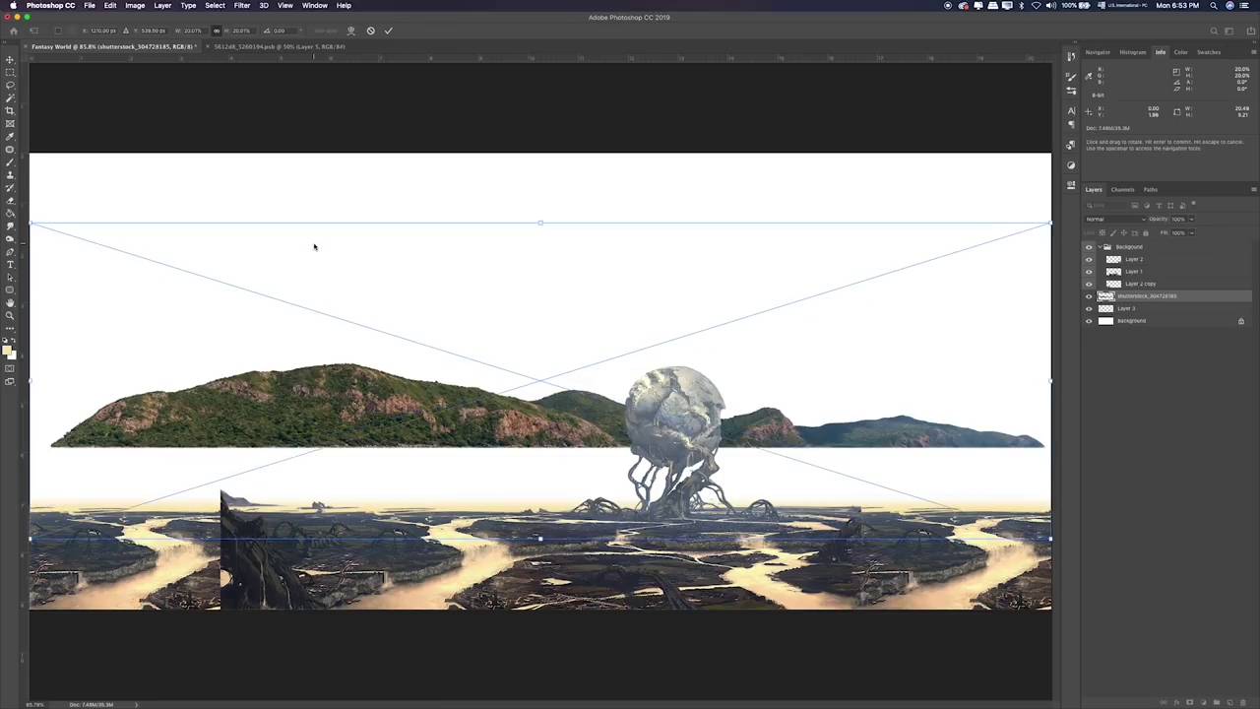
key("Return")
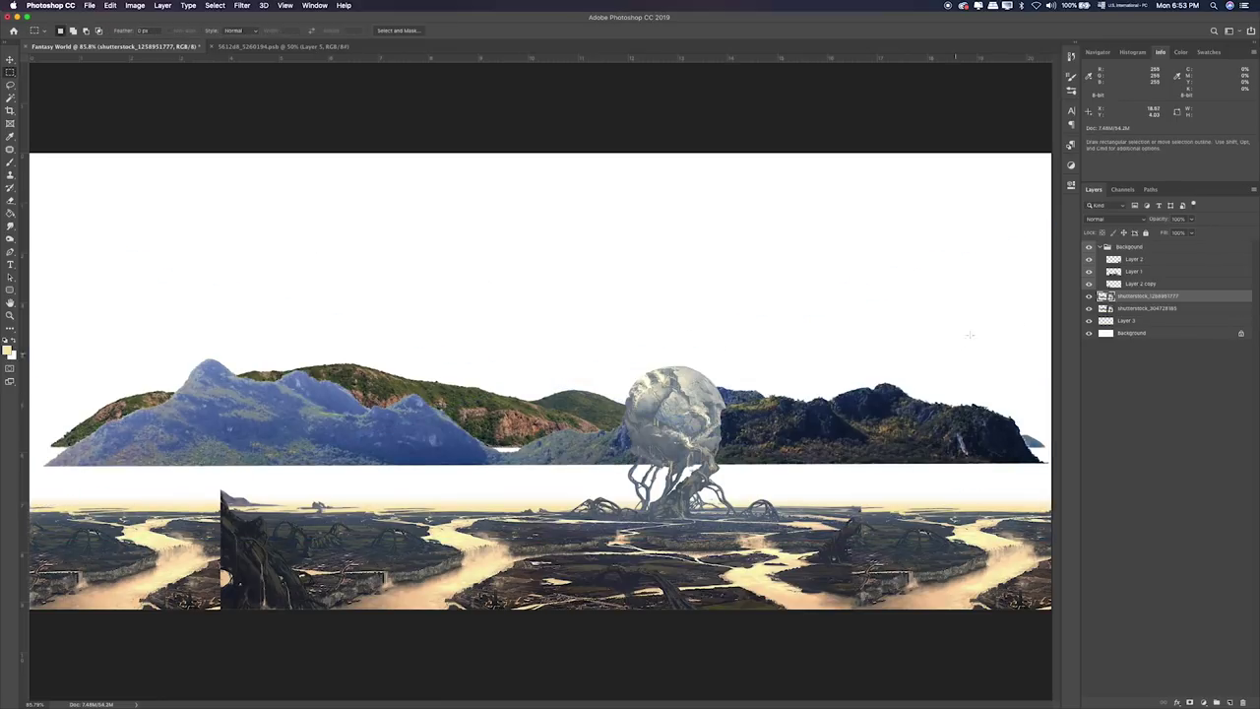
left_click(1137, 309, "shift")
left_click_drag(1137, 310, 1132, 325)
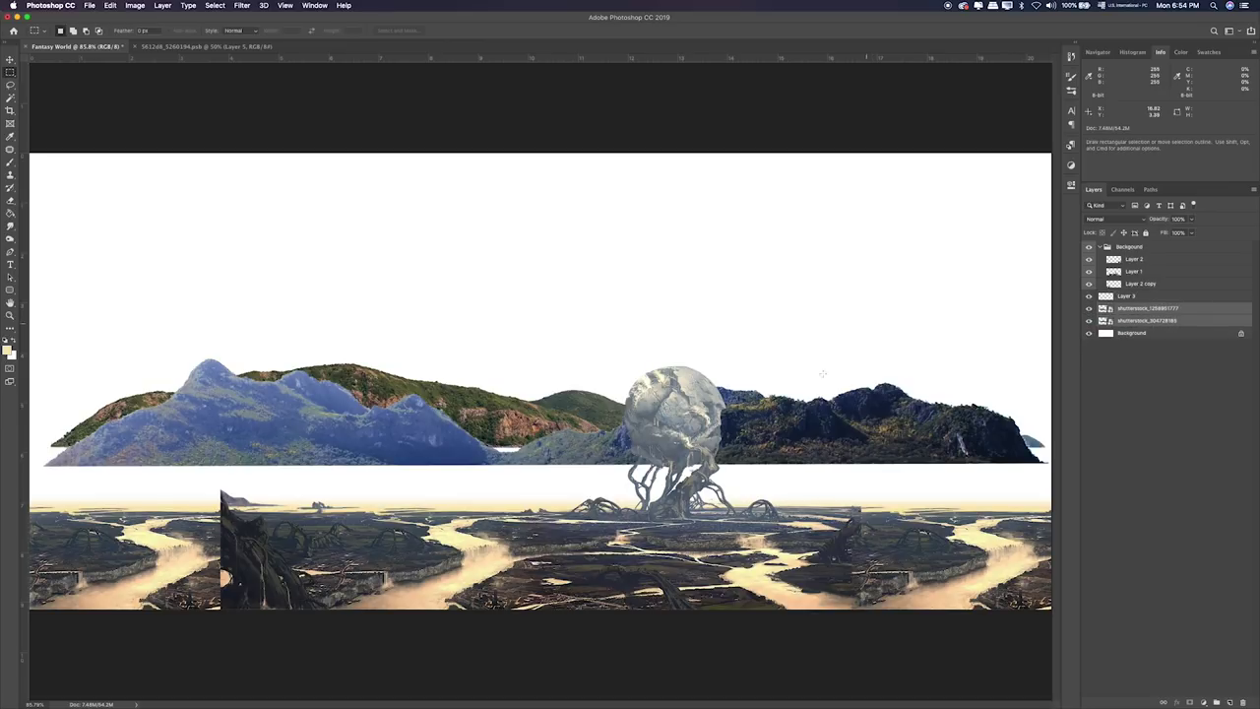
key("v")
left_click_drag(548, 346, 537, 387)
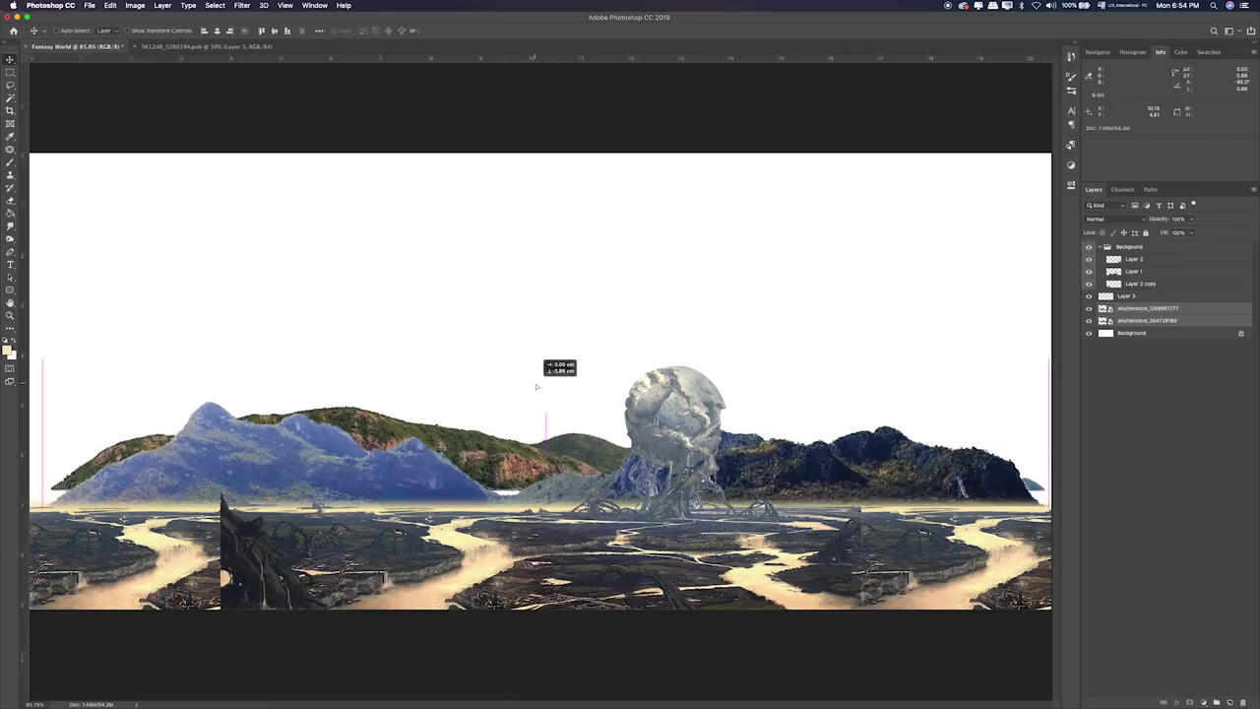
key("super+z")
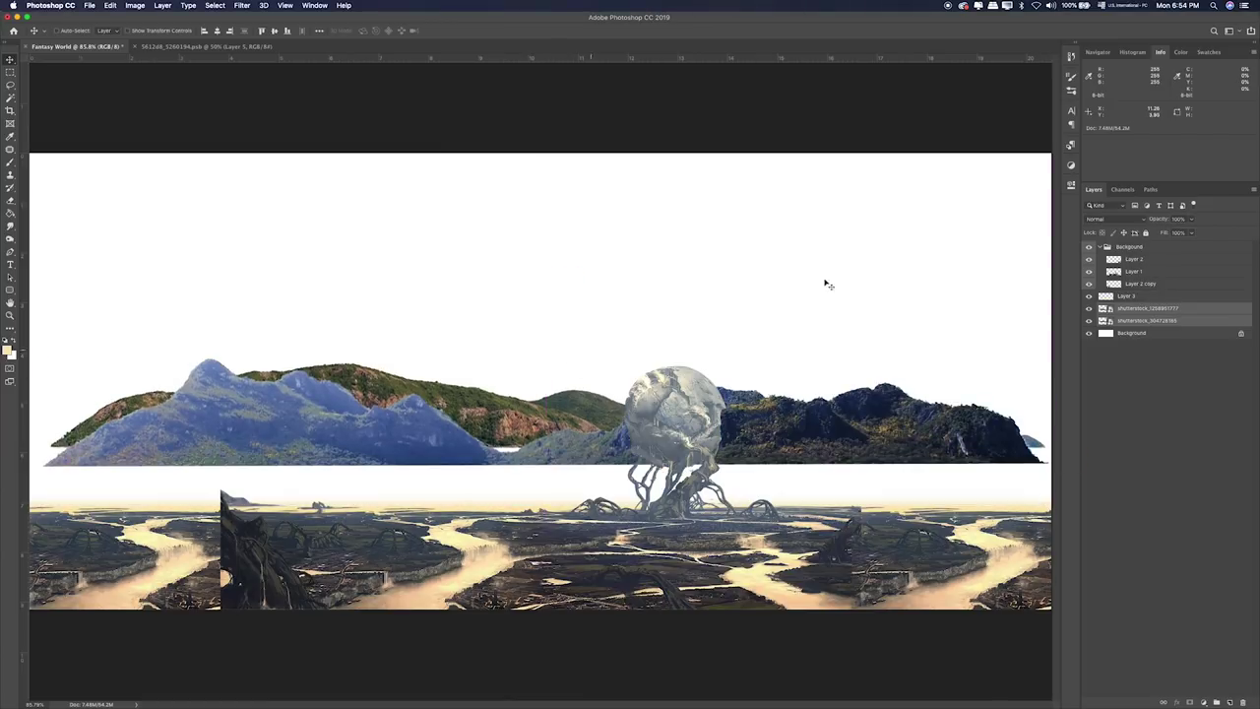
left_click(1089, 308)
left_click(1089, 308)
left_click(1132, 309)
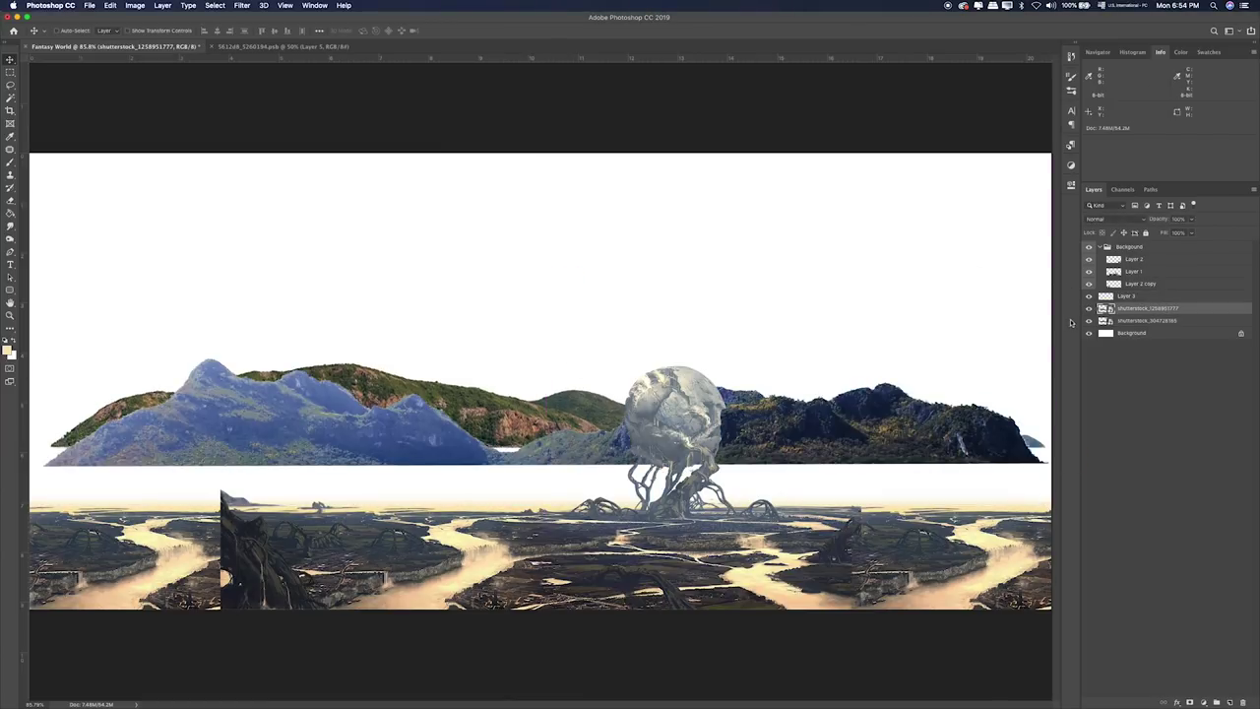
left_click(1089, 309)
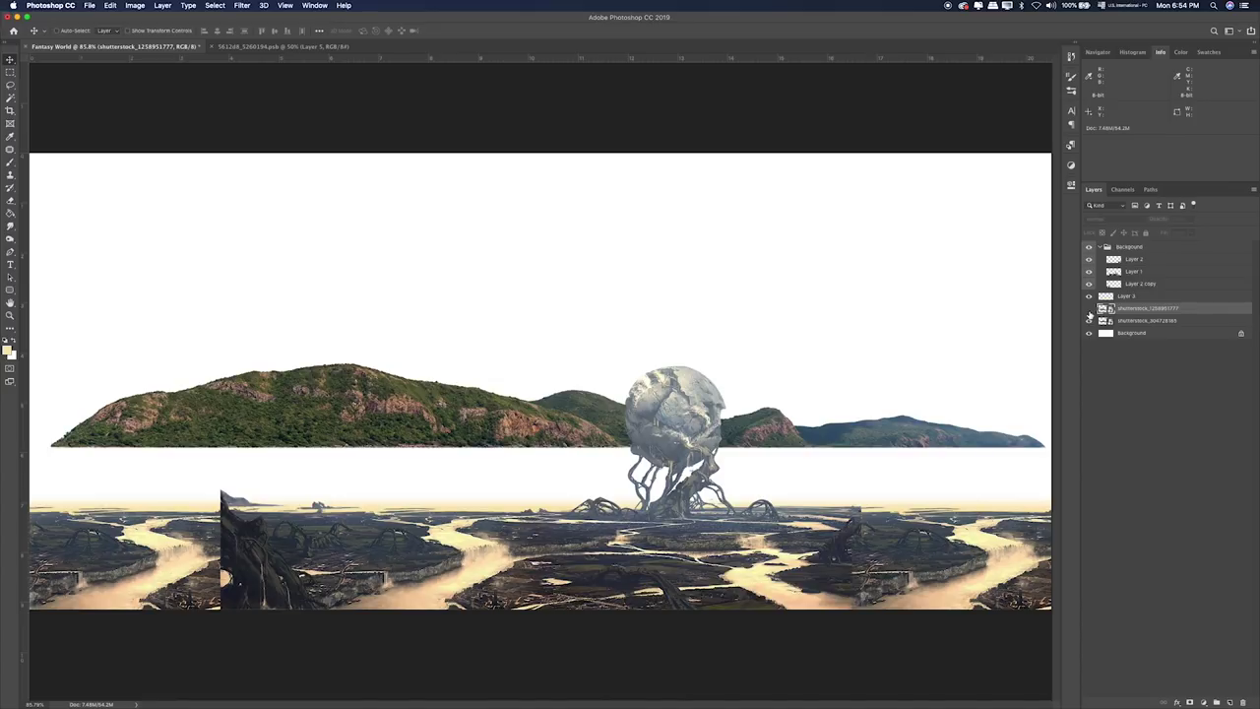
left_click(1112, 321)
Scale the green mountains down to a thin strip and commit it on the horizon behind the roots.
key("super+t")
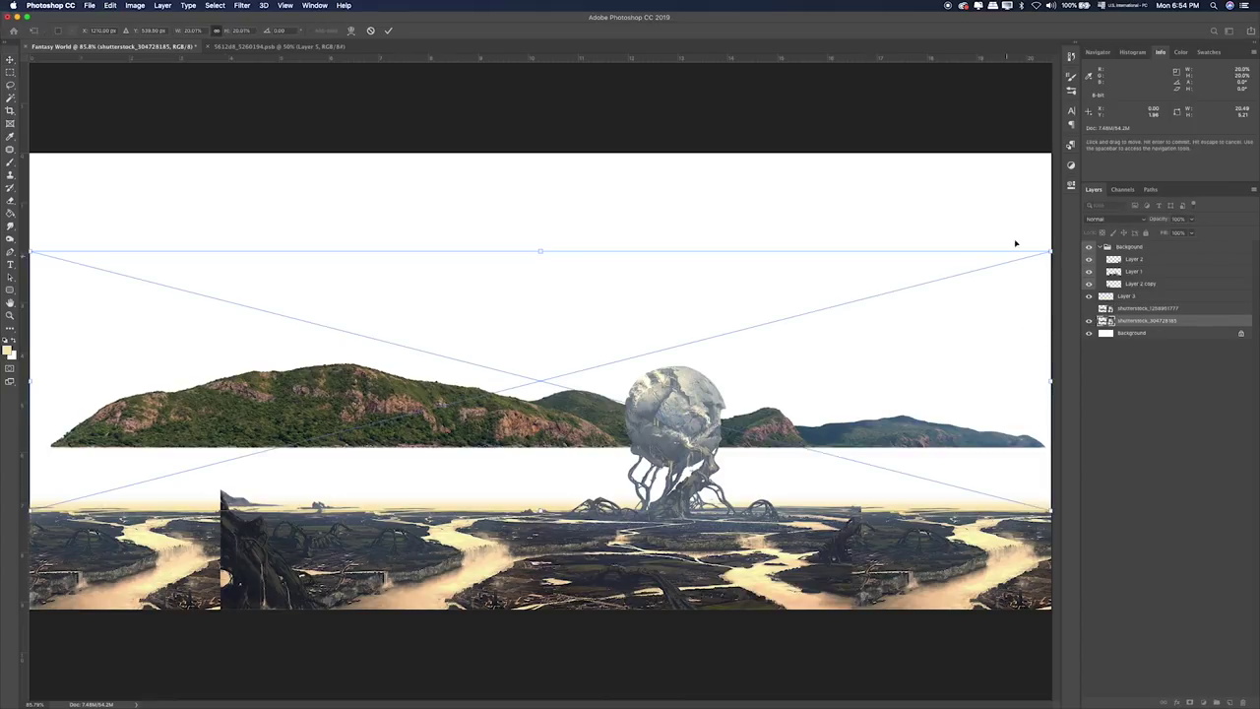
left_click_drag(1047, 251, 261, 425)
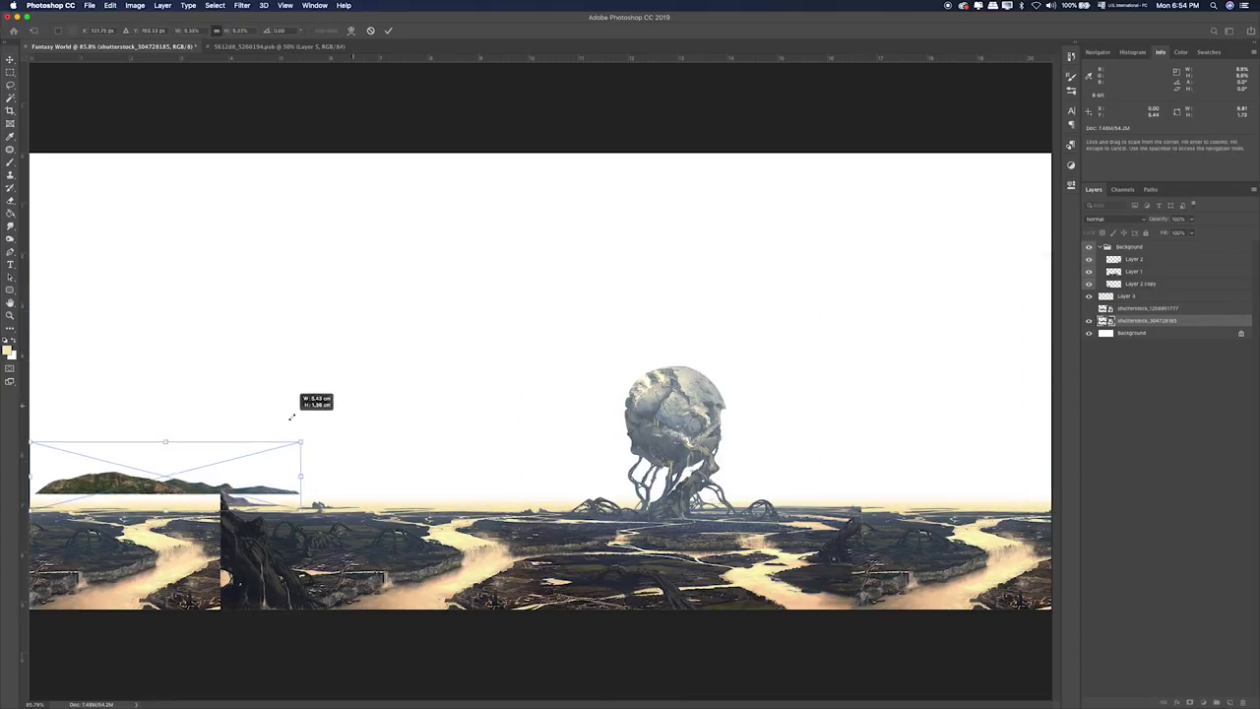
left_click_drag(169, 490, 257, 499)
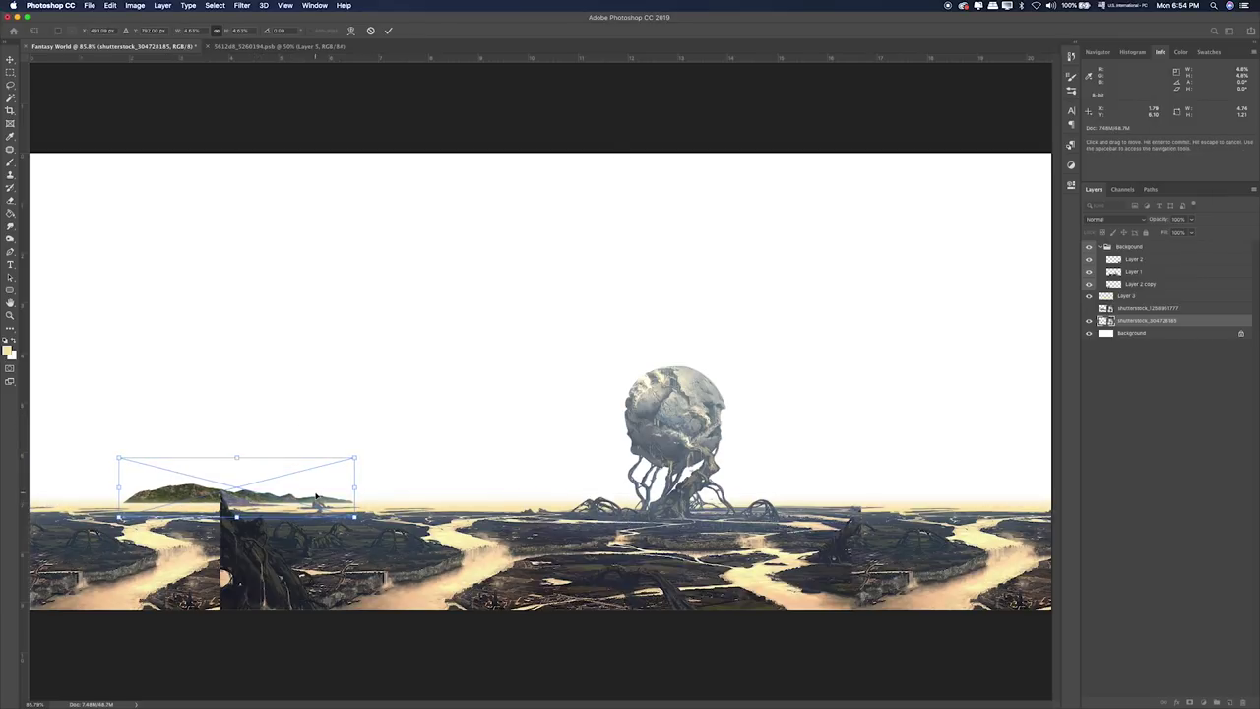
scroll(316, 497, "up", 5)
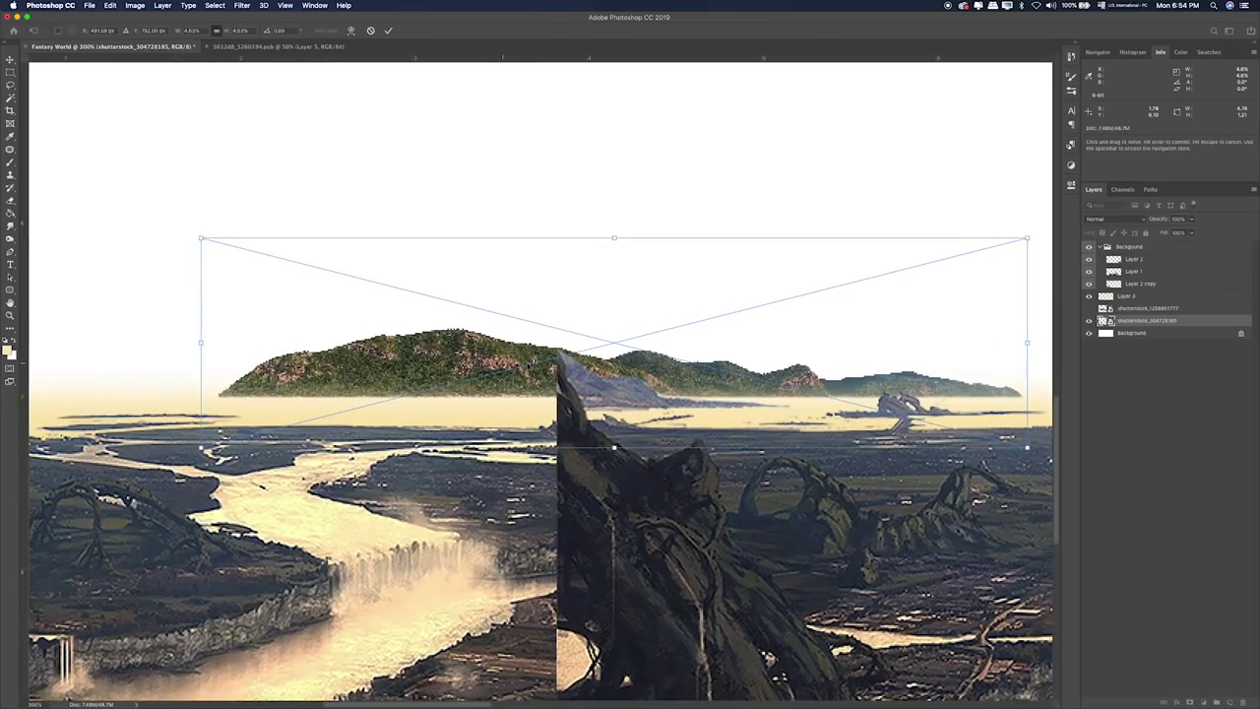
mouse_move(559, 362)
left_mouse_down()
mouse_move(588, 379)
mouse_move(619, 373)
left_mouse_up()
key("Return")
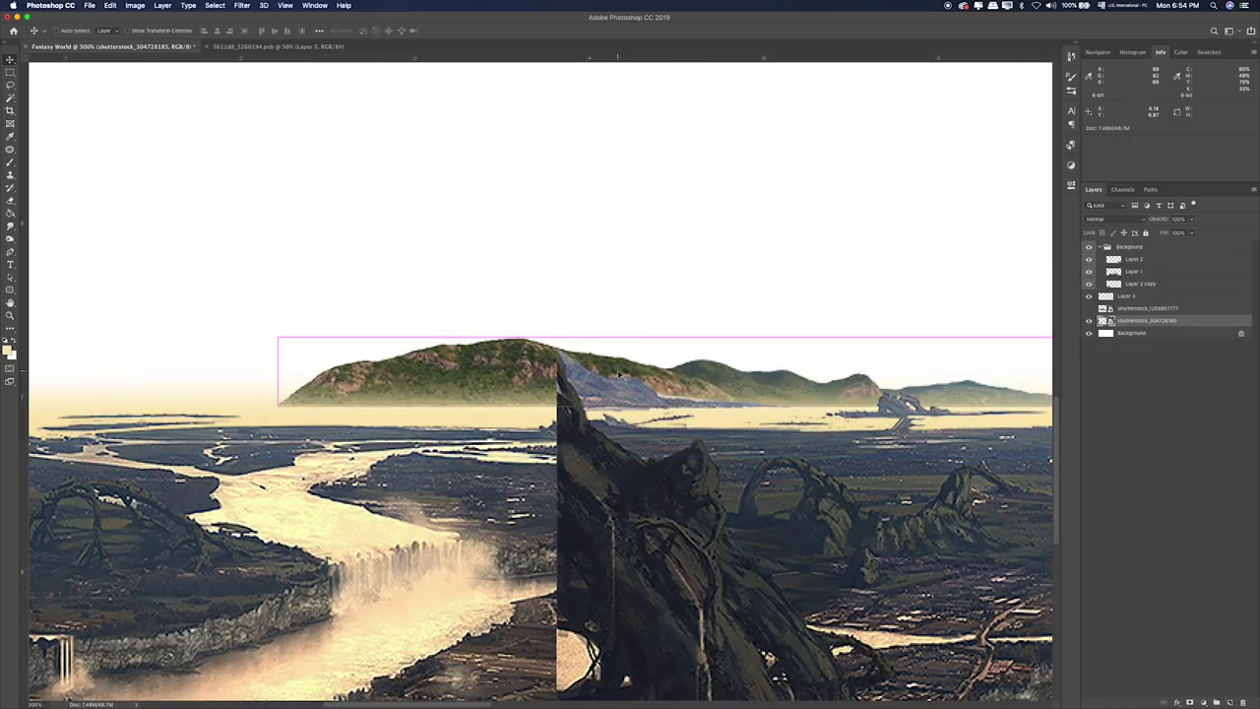
key("ctrl+u")
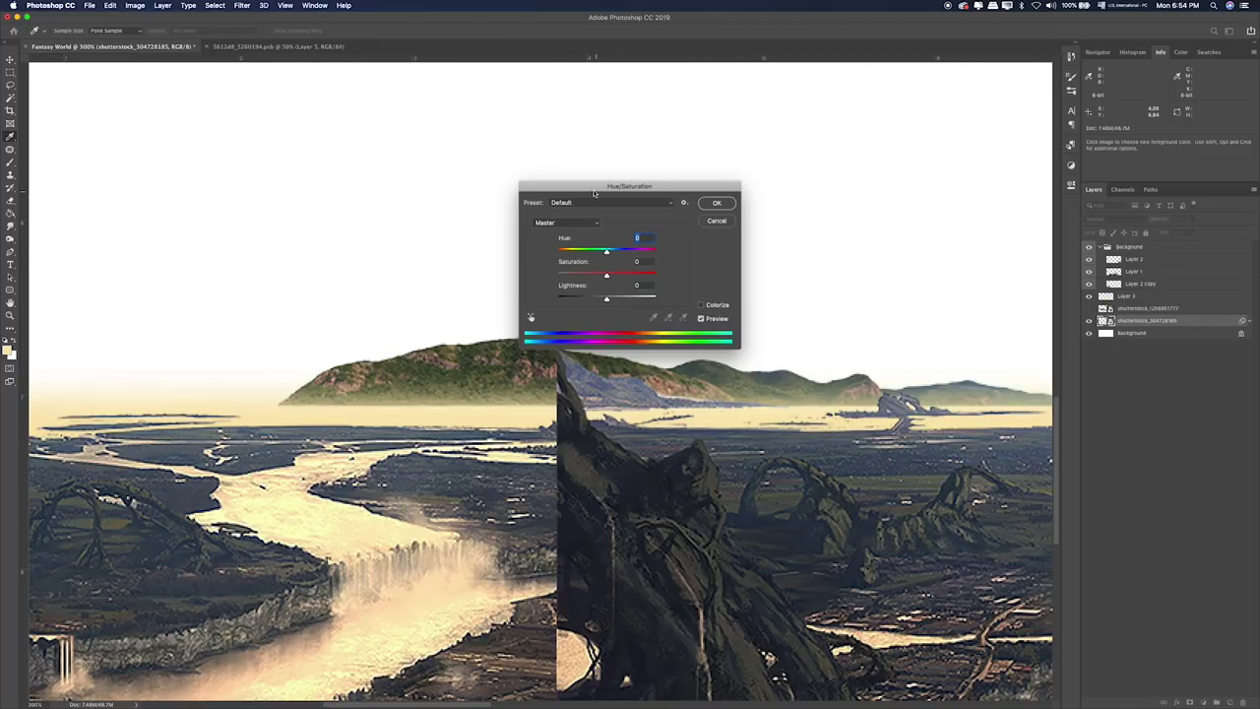
Lower the green mountains' saturation to -58 and add an empty Layer 4 above them.
left_click_drag(593, 193, 455, 143)
mouse_move(468, 227)
left_mouse_down()
mouse_move(432, 226)
mouse_move(497, 201)
mouse_move(415, 201)
mouse_move(505, 200)
mouse_move(471, 204)
left_mouse_up()
left_click(578, 153)
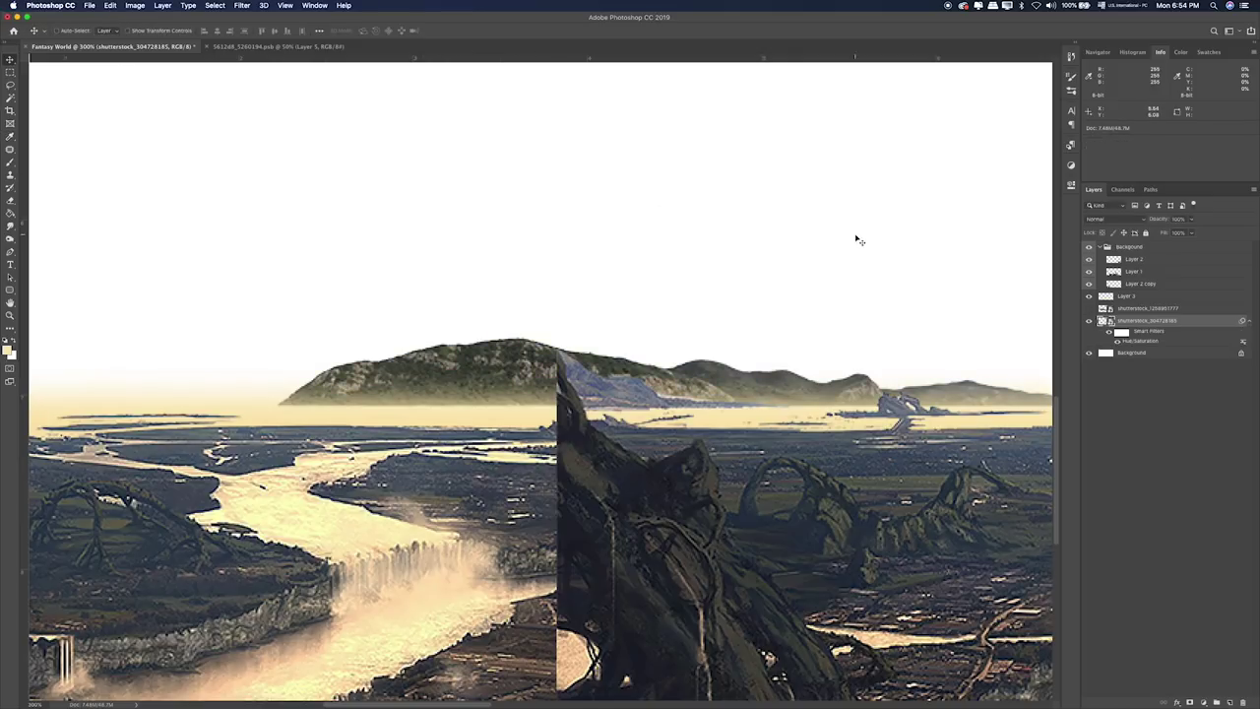
left_click(1228, 700)
Clip Layer 4 to the mountain layer and paint a grey-blue tone across the mountains.
left_click(1149, 326, "alt")
key("b")
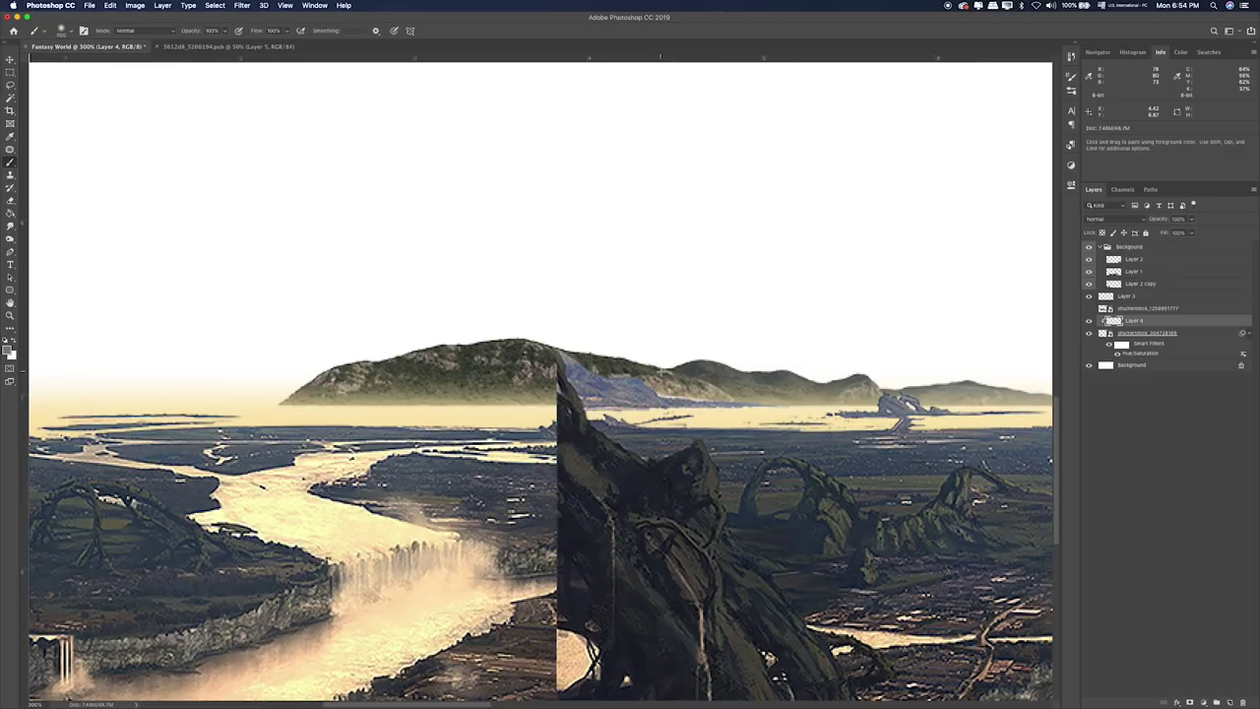
mouse_move(331, 338)
left_mouse_down()
mouse_move(375, 362)
mouse_move(1048, 382)
left_mouse_up()
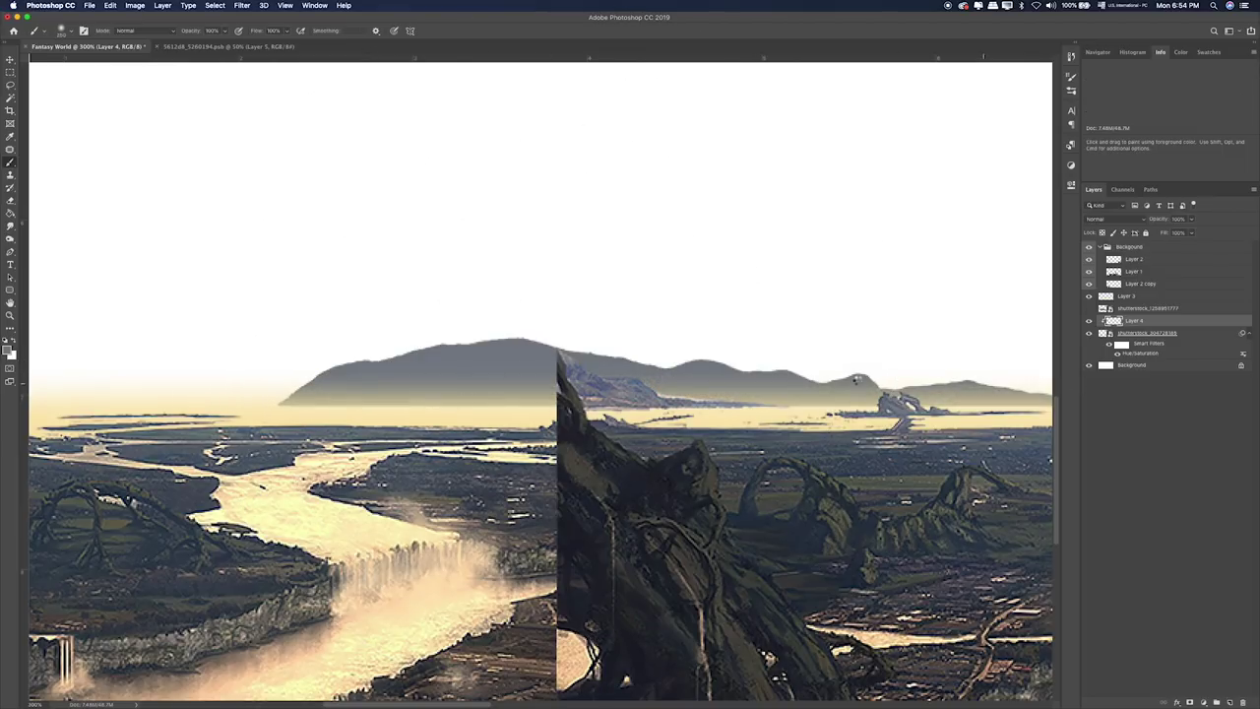
scroll(821, 394, "right", 5)
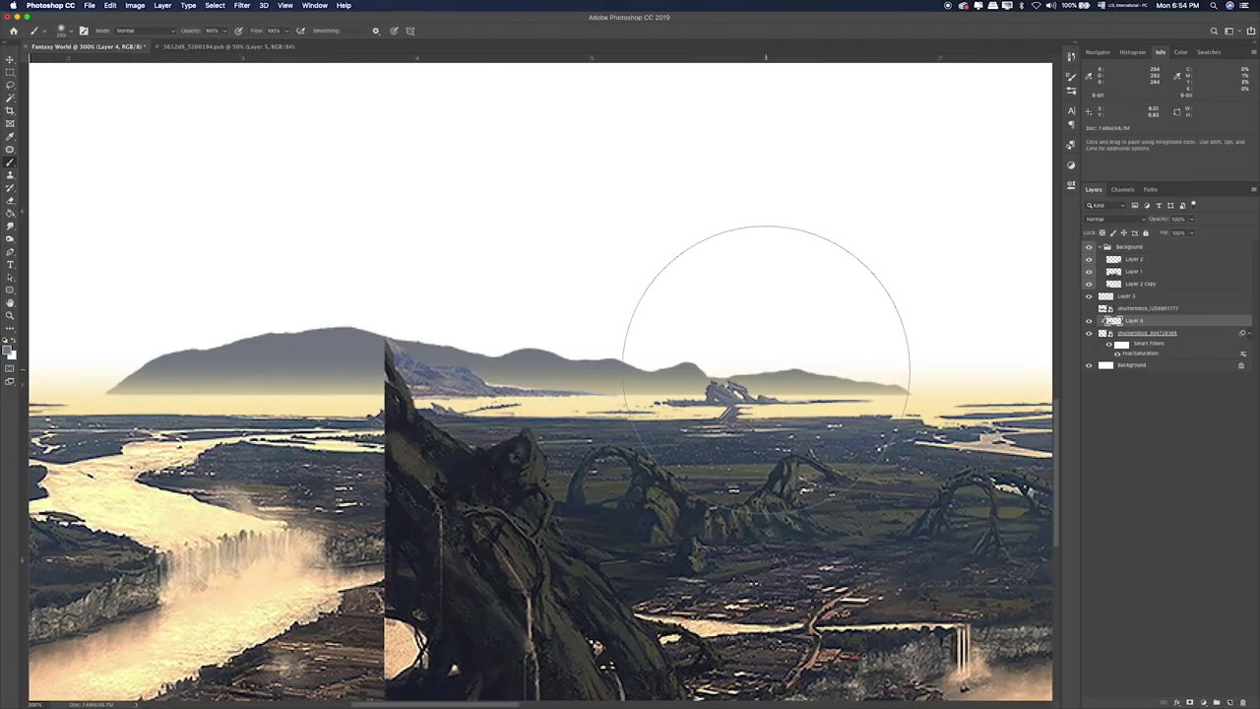
key("v")
key("shift+plus")
key("shift+plus")
key("shift+plus")
key("shift+plus")
key("shift+plus")
key("shift+plus")
key("shift+plus")
key("shift+plus")
key("shift+plus")
key("shift+plus")
key("shift+plus")
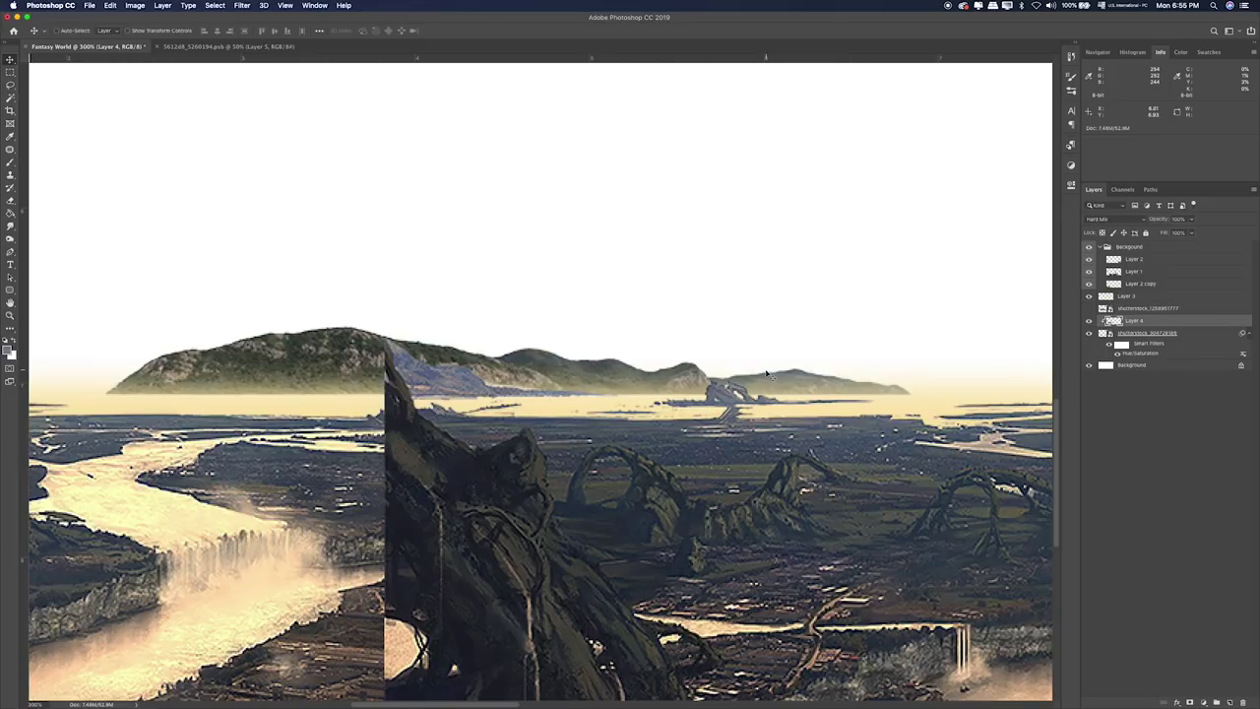
Compare Layer 4 blend modes like Color, Luminosity and Soft Light, settling on Hue.
key("shift+plus")
key("shift+plus")
key("shift+plus")
key("shift+plus")
key("shift+plus")
key("shift+plus")
key("shift+plus")
key("shift+plus")
key("shift+minus")
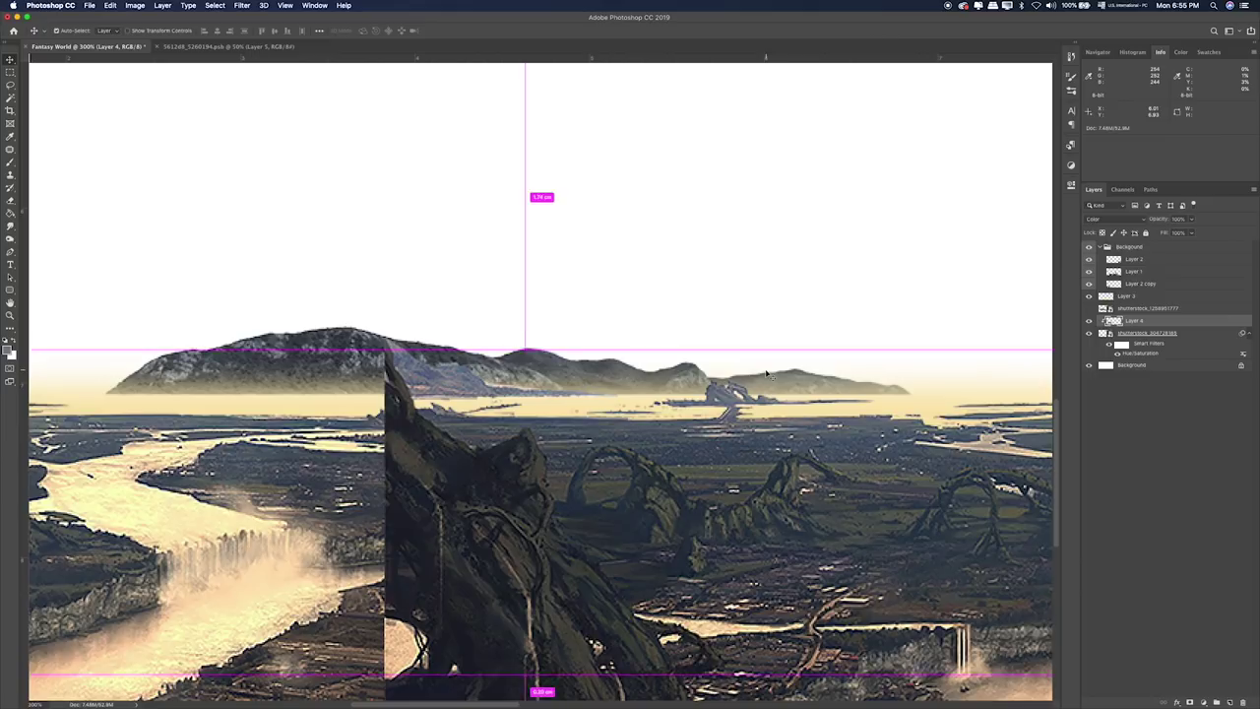
key("ctrl+0")
left_click(769, 375)
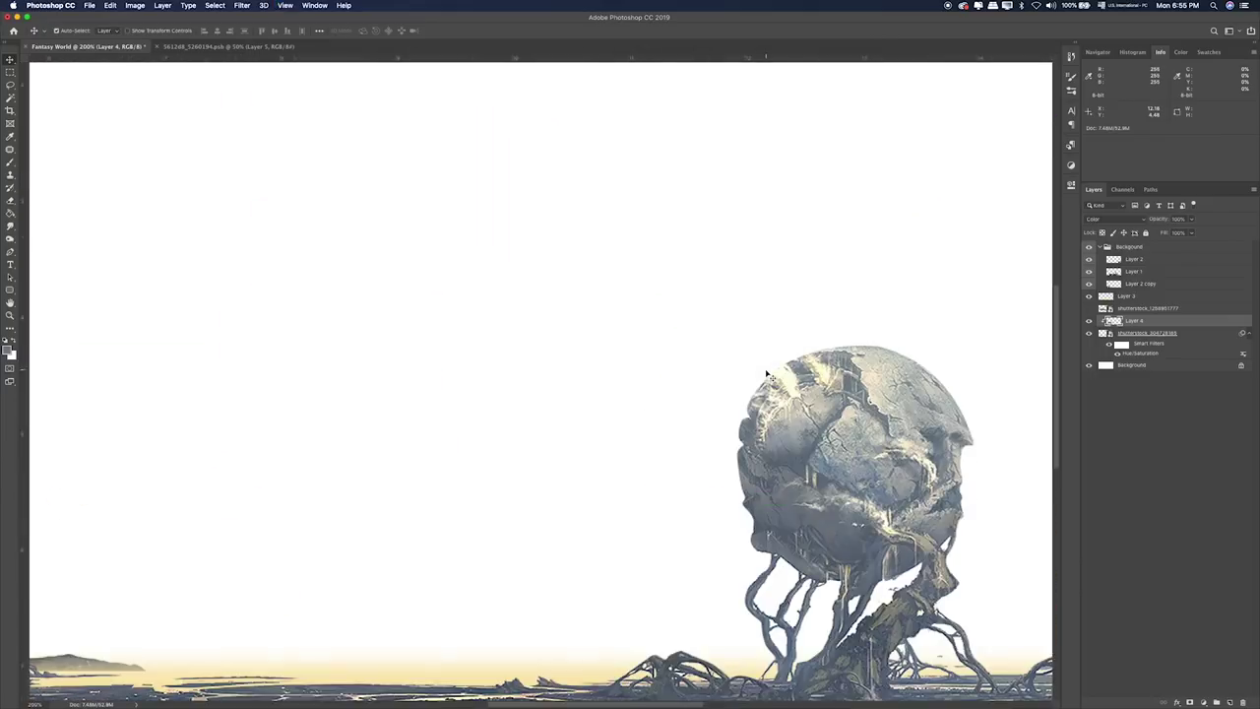
mouse_move(532, 394)
left_mouse_down()
mouse_move(636, 243)
mouse_move(982, 349)
left_mouse_up()
key("shift+alt+y")
key("shift+plus")
key("shift+plus")
key("shift+plus")
key("shift+plus")
key("shift+plus")
key("shift+plus")
key("shift+plus")
key("shift+plus")
key("shift+plus")
key("shift+plus")
key("shift+plus")
key("shift+plus")
key("shift+plus")
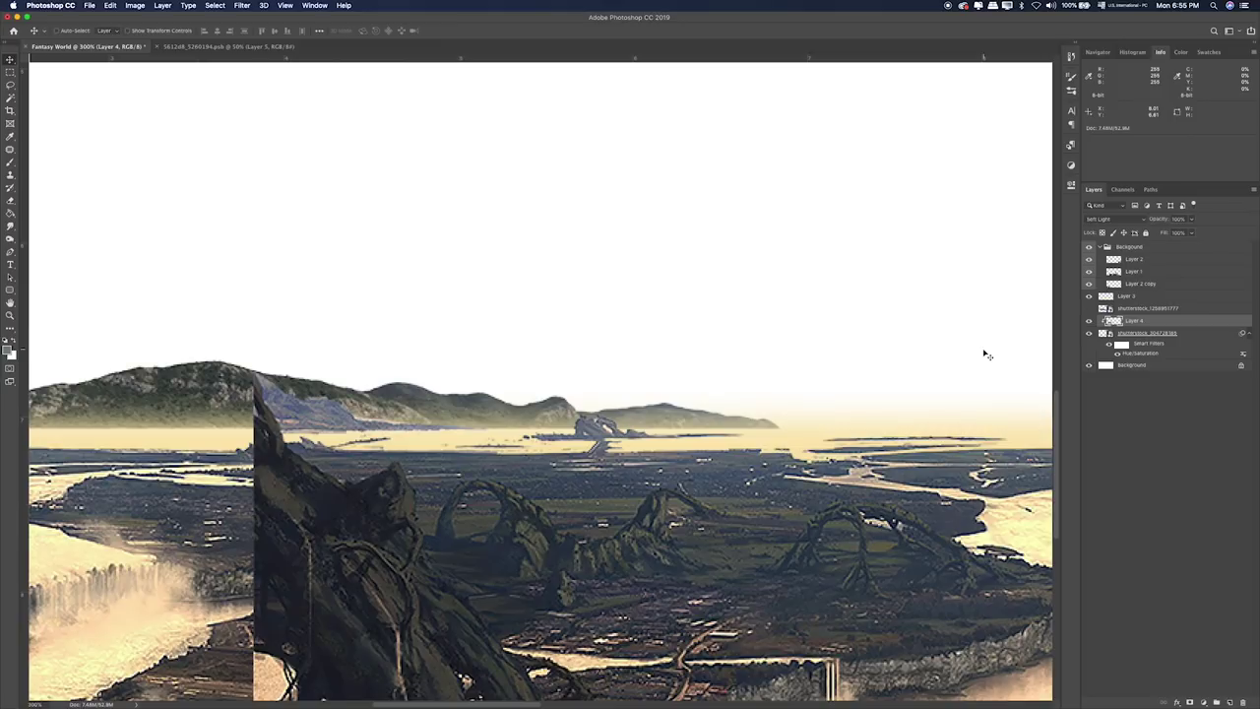
key("shift+plus")
key("shift+plus")
key("shift+plus")
key("shift+plus")
key("shift+plus")
key("shift+plus")
key("shift+plus")
key("ctrl+0")
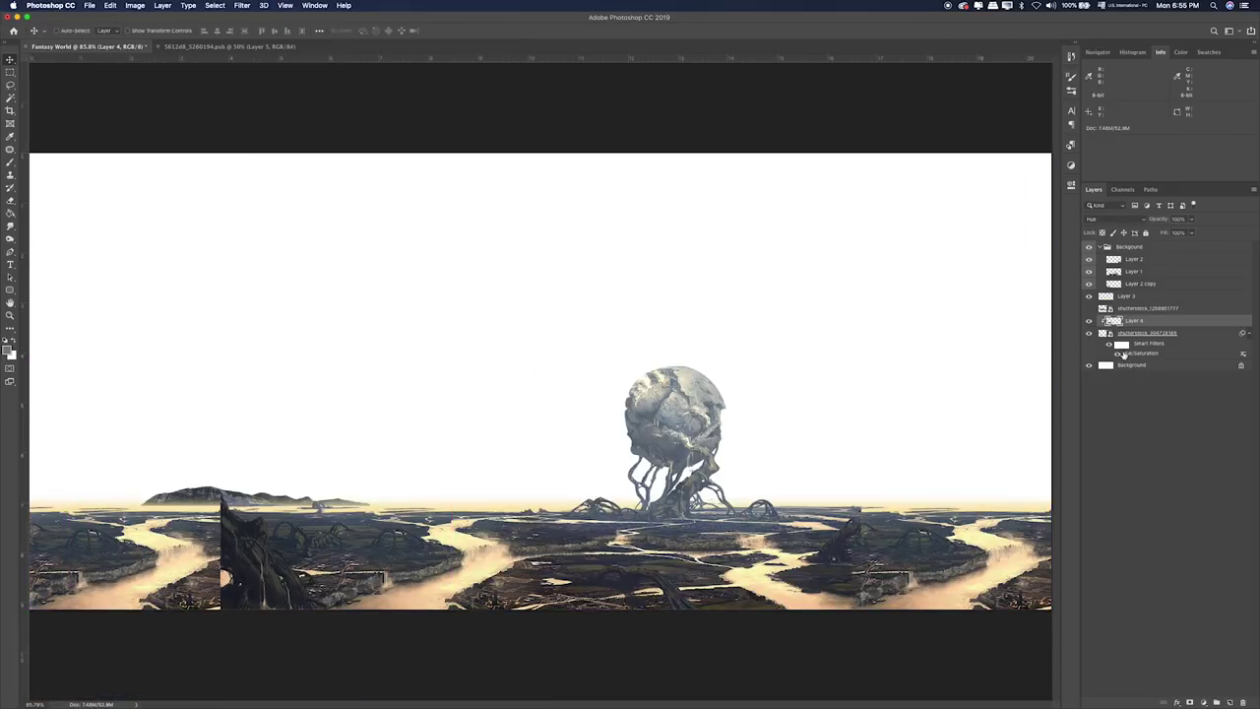
Raise the landscape's Hue/Saturation smart filter Lightness to +51.
double_click(1123, 354)
left_click_drag(482, 252, 496, 251)
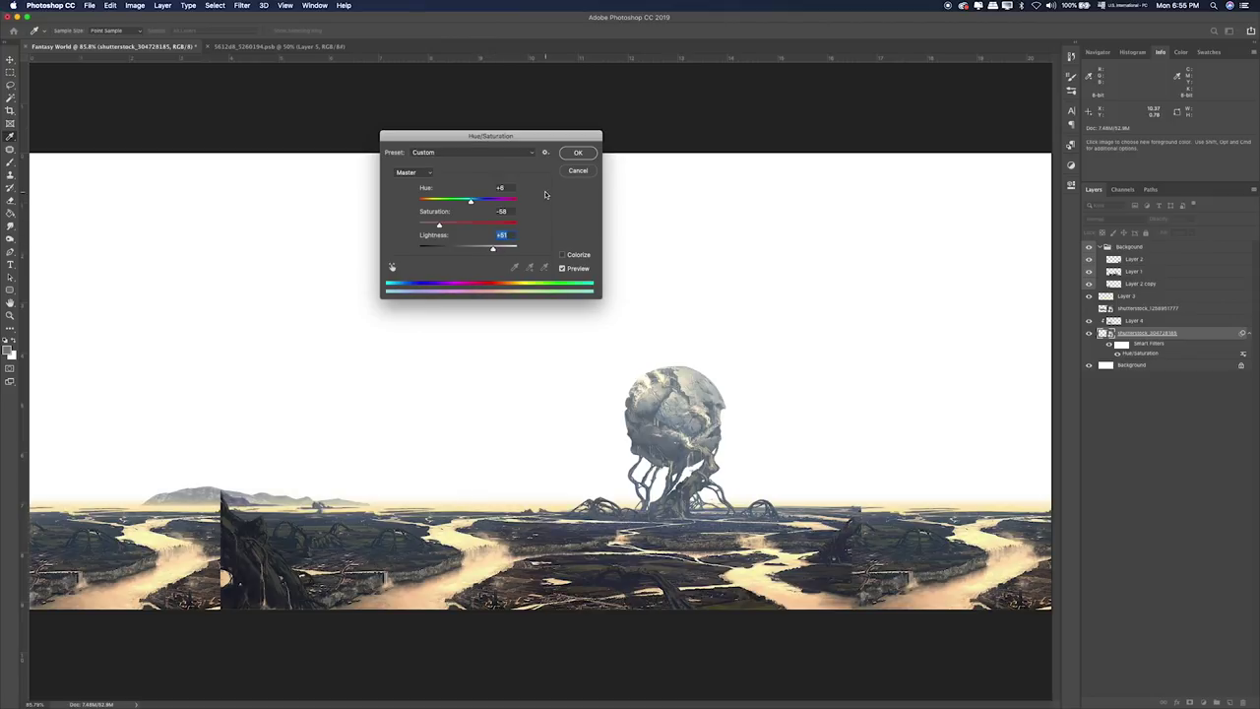
left_click(579, 154)
left_click(1089, 308)
left_click(1142, 309)
left_click_drag(605, 394, 614, 333)
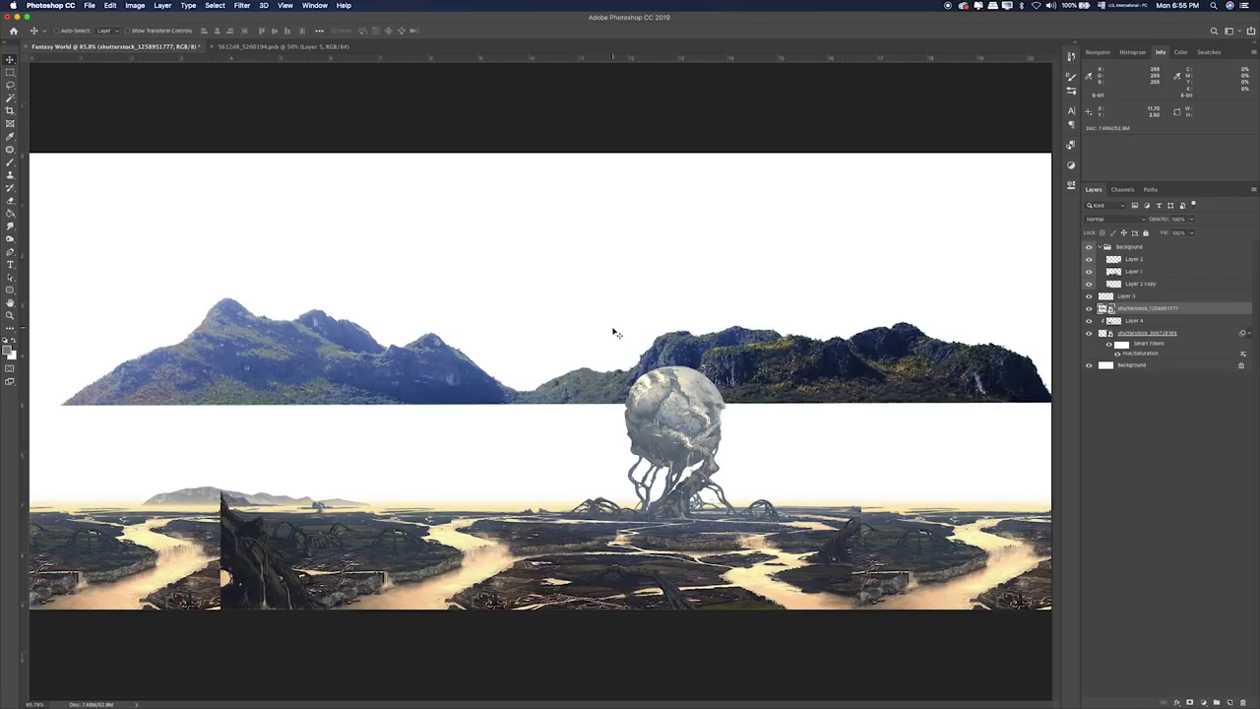
Give the mountain range Hue/Saturation with Saturation -80 and Lightness +32.
key("ctrl+u")
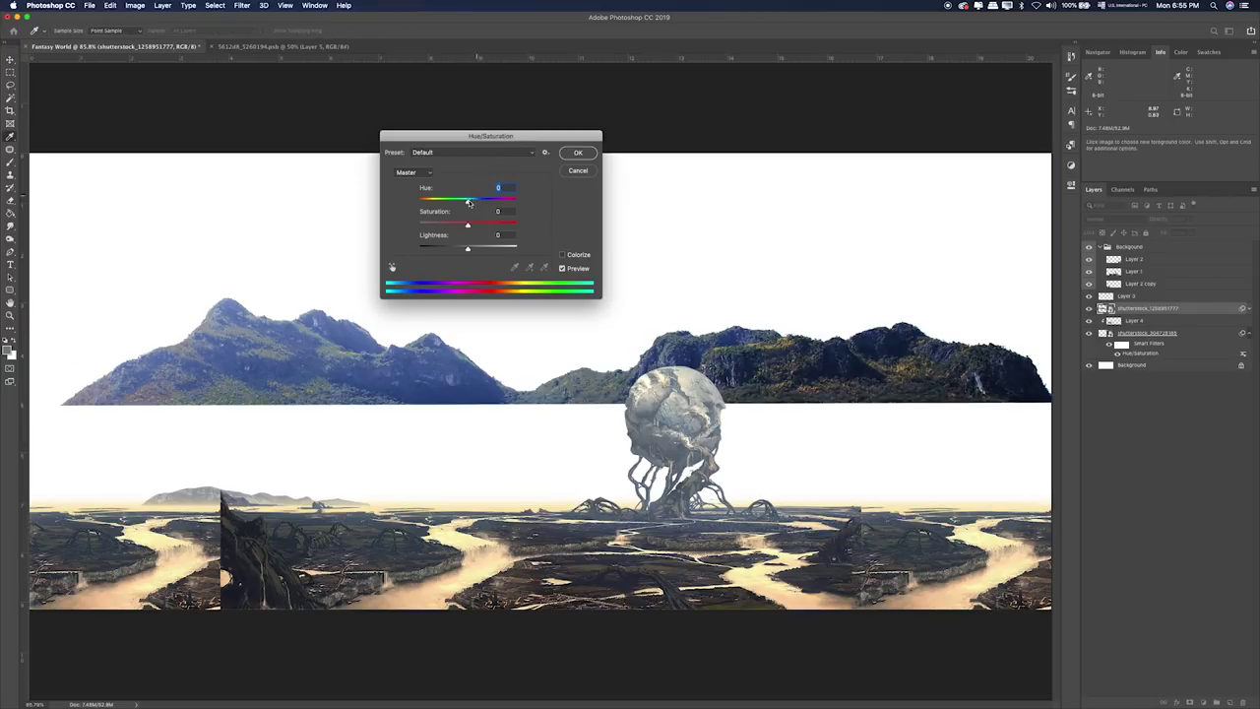
left_click_drag(467, 224, 429, 228)
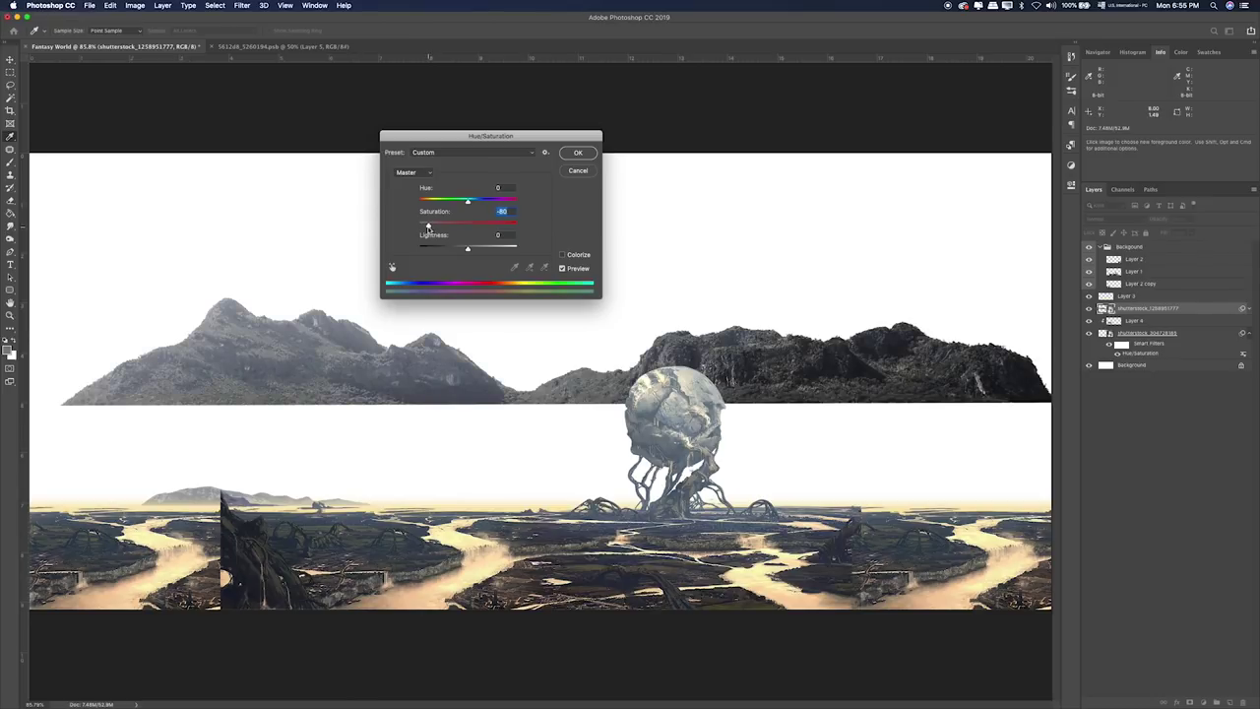
left_click_drag(468, 251, 483, 251)
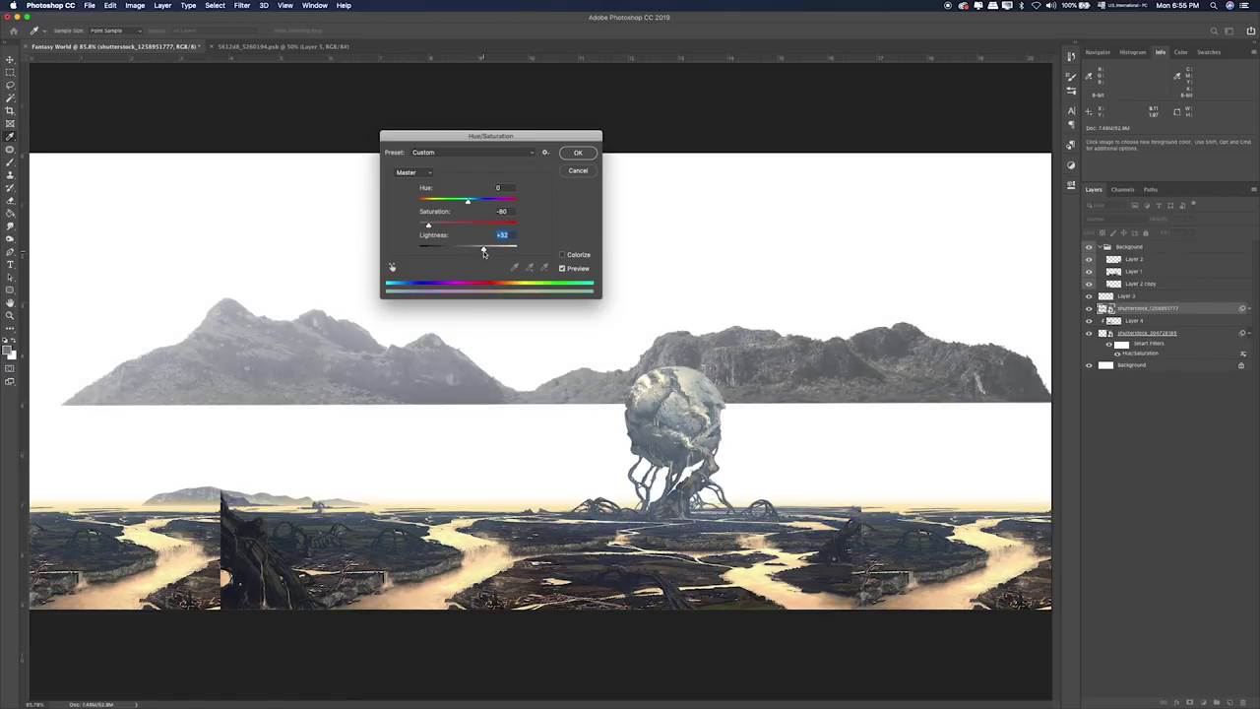
left_click(578, 153)
key("ctrl+t")
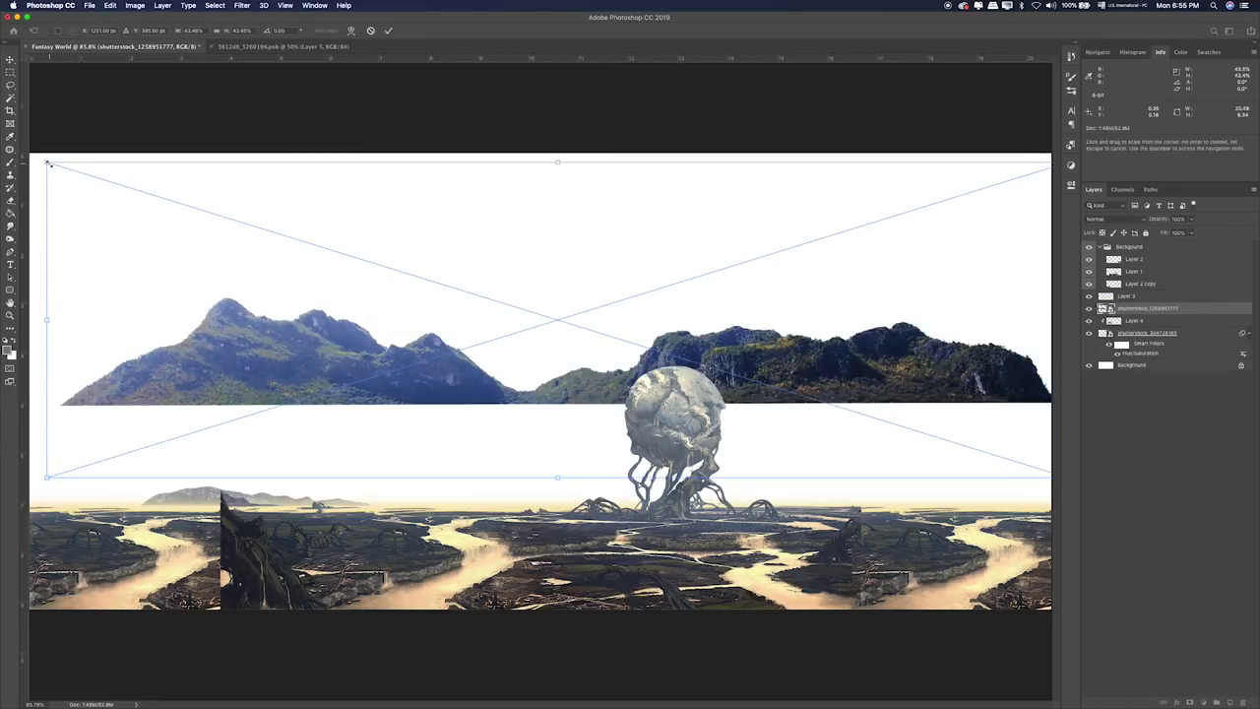
Shrink the pale mountain range to a thin strip on the left horizon and commit it.
left_click_drag(58, 170, 864, 489)
left_click_drag(963, 465, 434, 507)
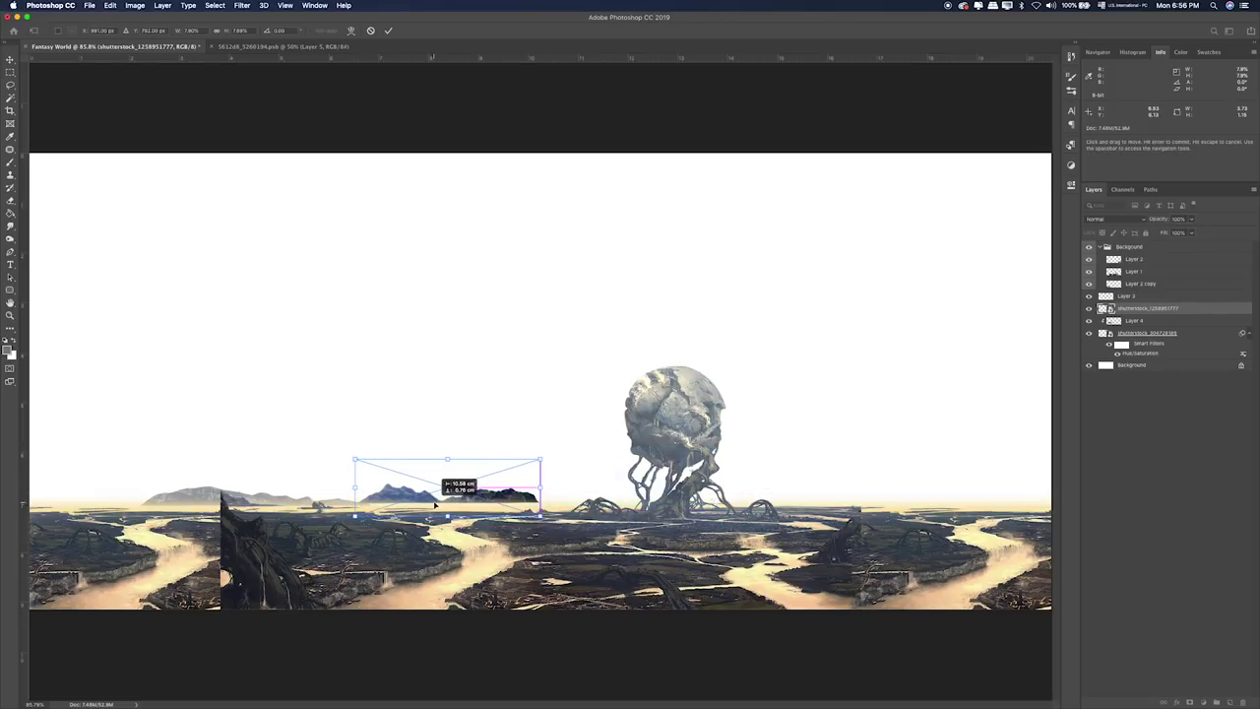
left_click_drag(434, 507, 434, 507)
key("Return")
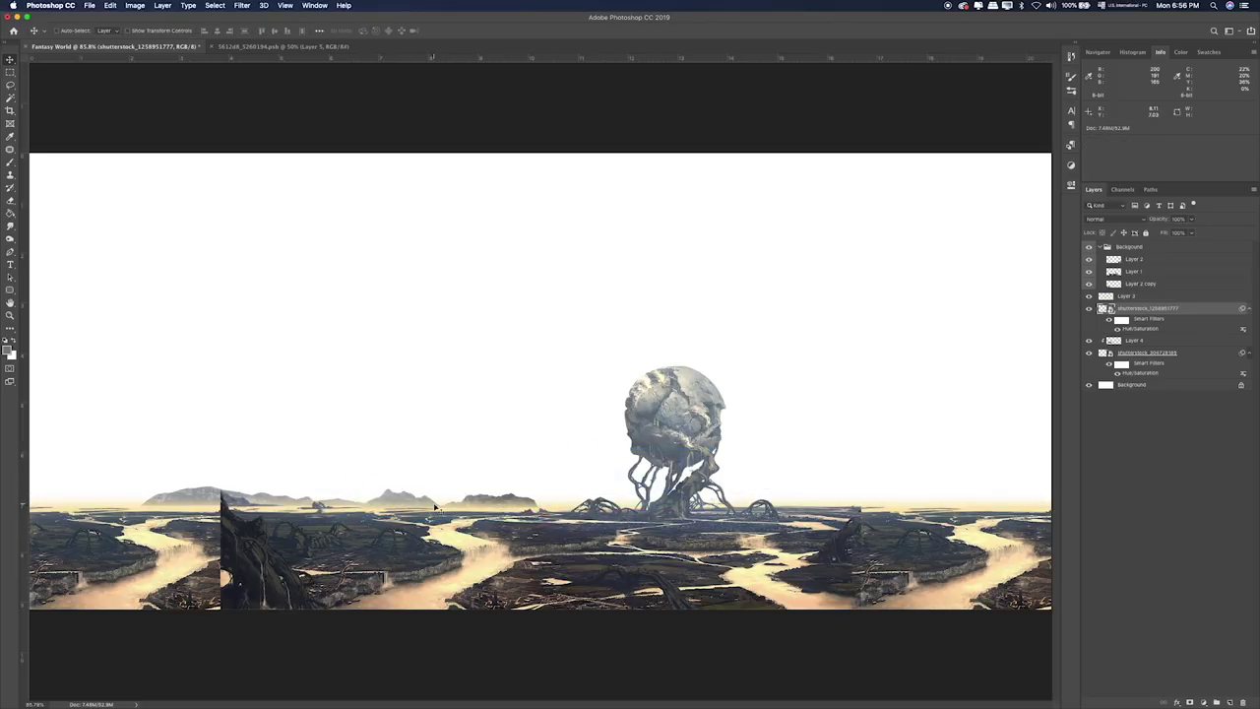
Nudge the mountain strip slightly higher, checking its placement at closer zoom.
key("super+1")
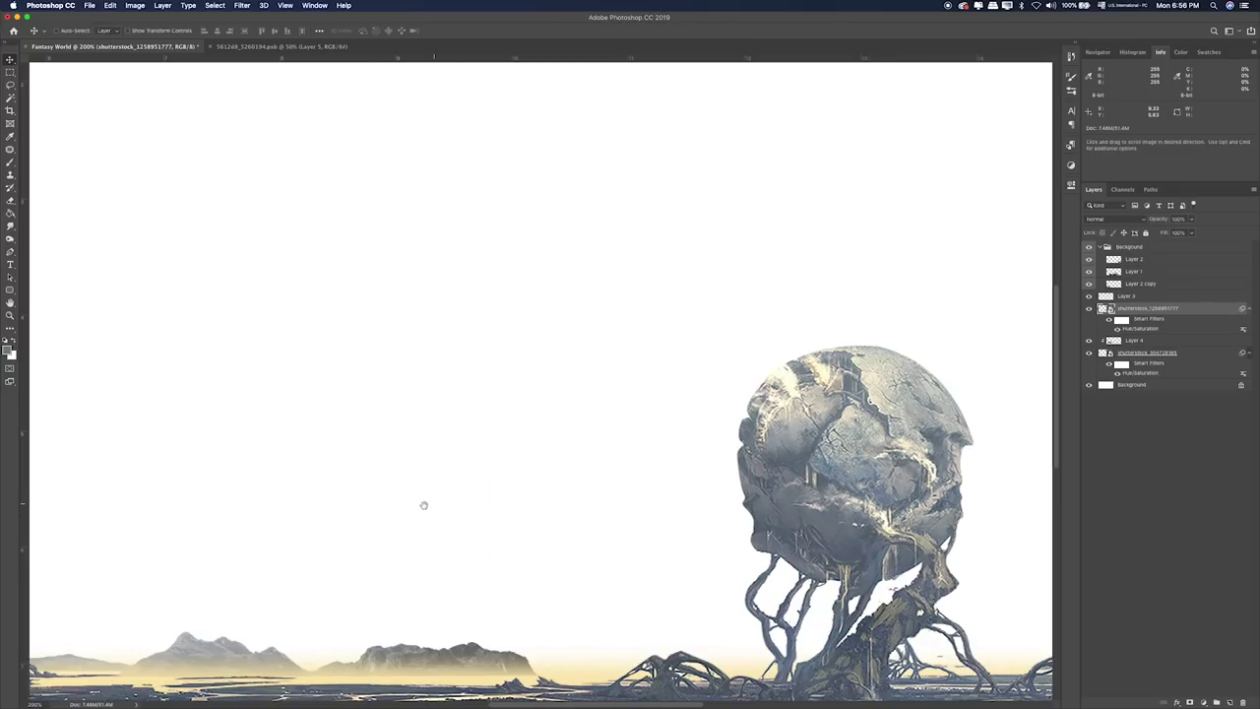
key("super+plus")
mouse_move(644, 405)
left_mouse_down()
mouse_move(636, 410)
mouse_move(809, 411)
mouse_move(563, 409)
left_mouse_up()
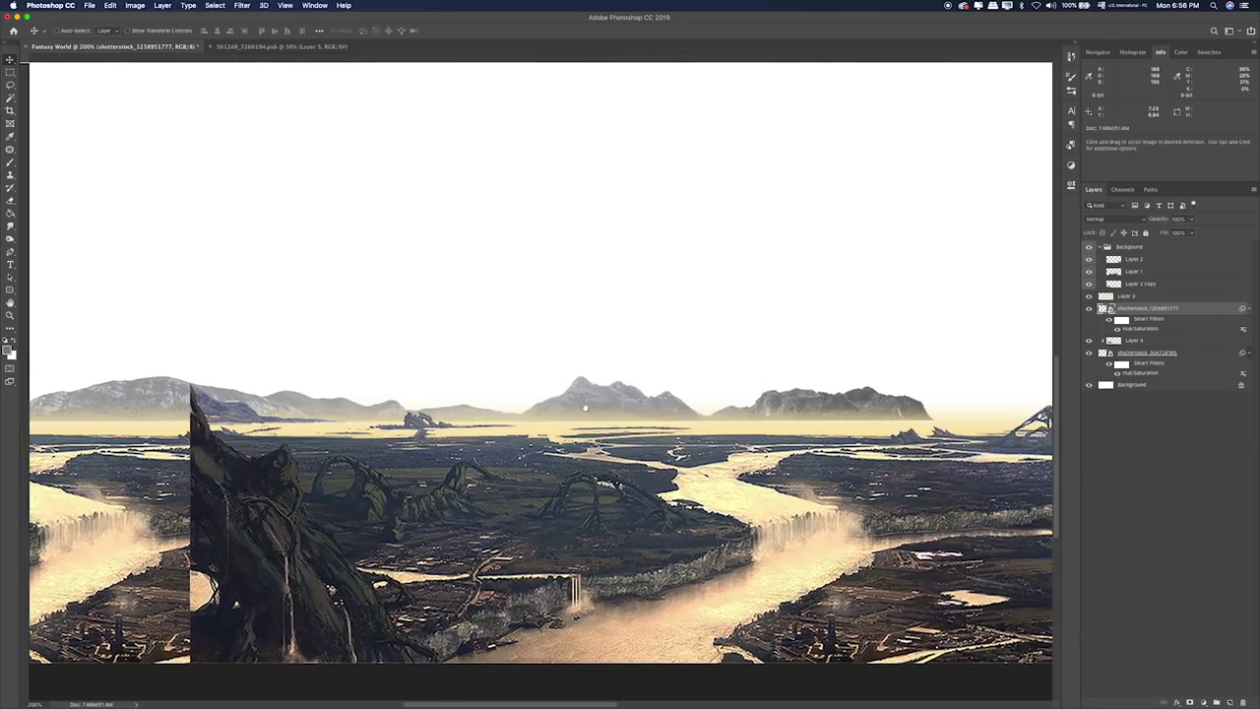
left_click_drag(303, 408, 430, 413)
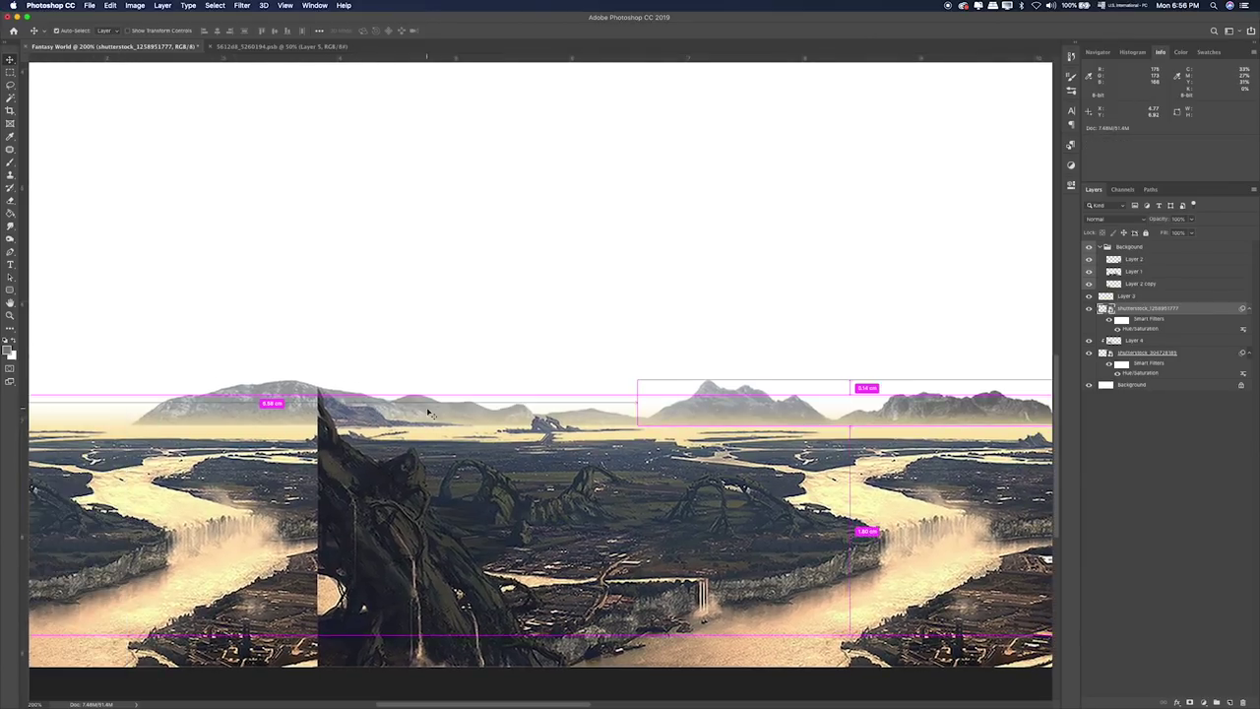
key("ctrl+0")
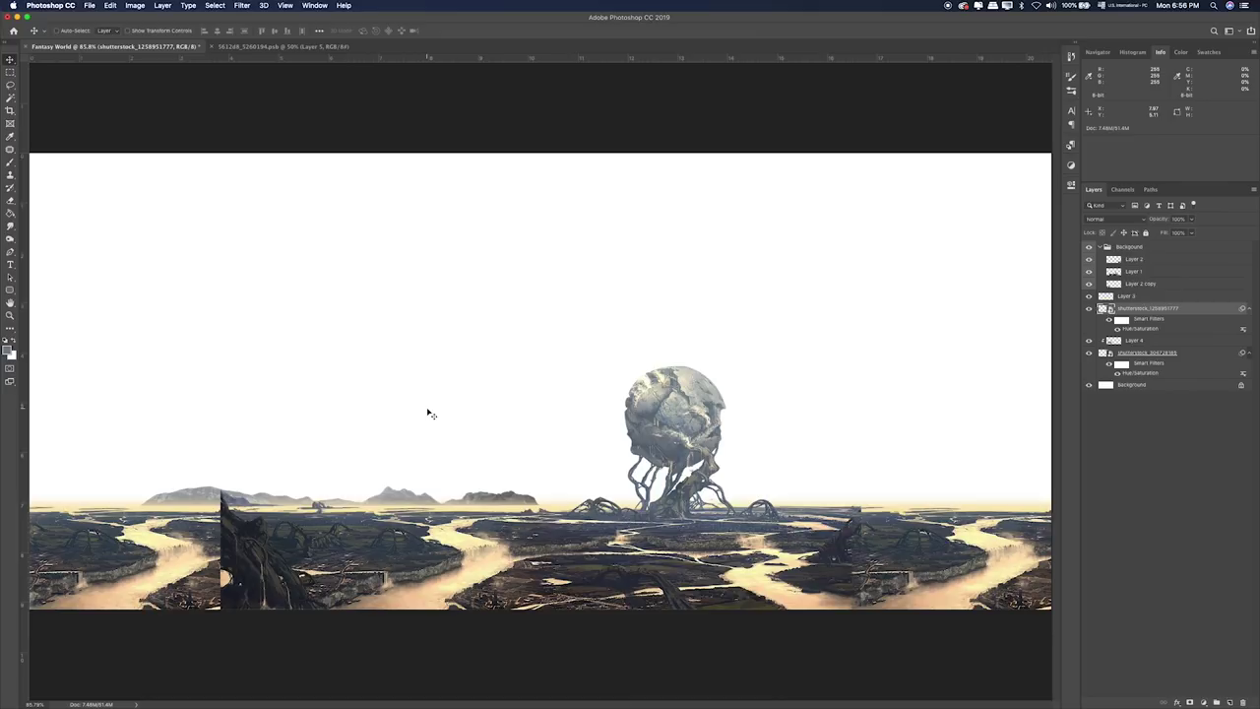
key("ctrl+1")
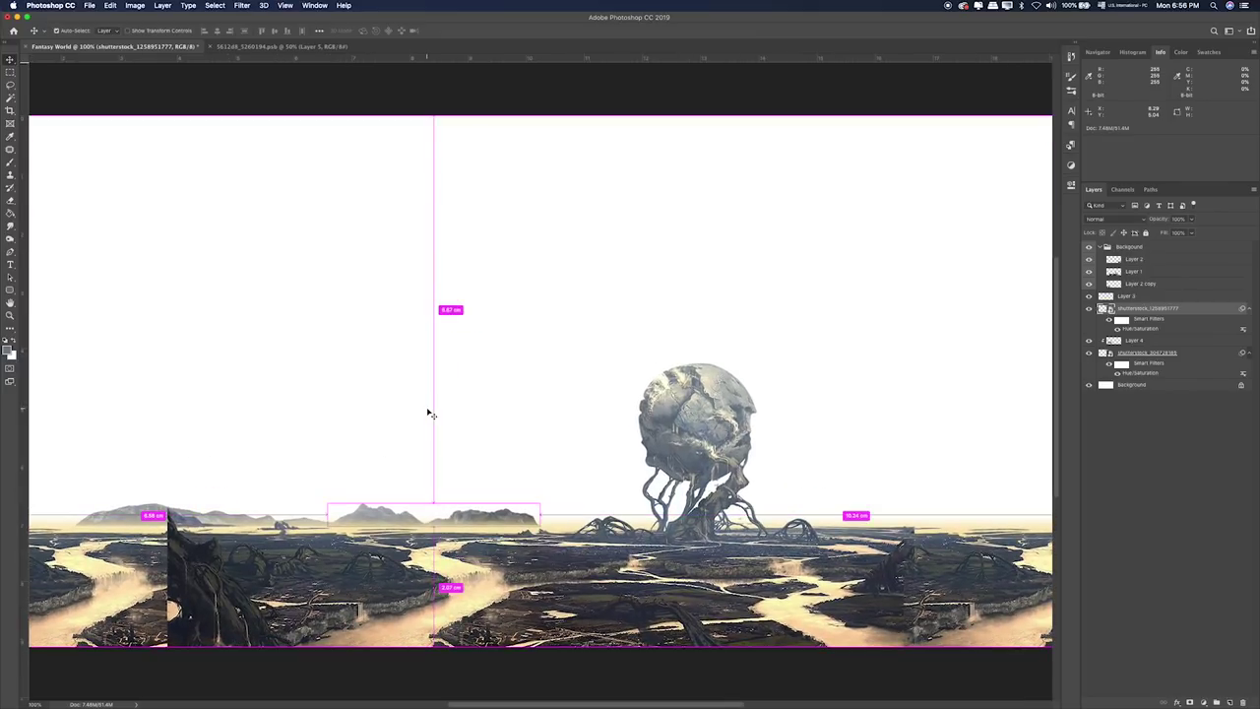
key("ctrl+0")
Duplicate the river landscape layer and shift the copy to add hills right of the sphere.
left_click(1099, 356)
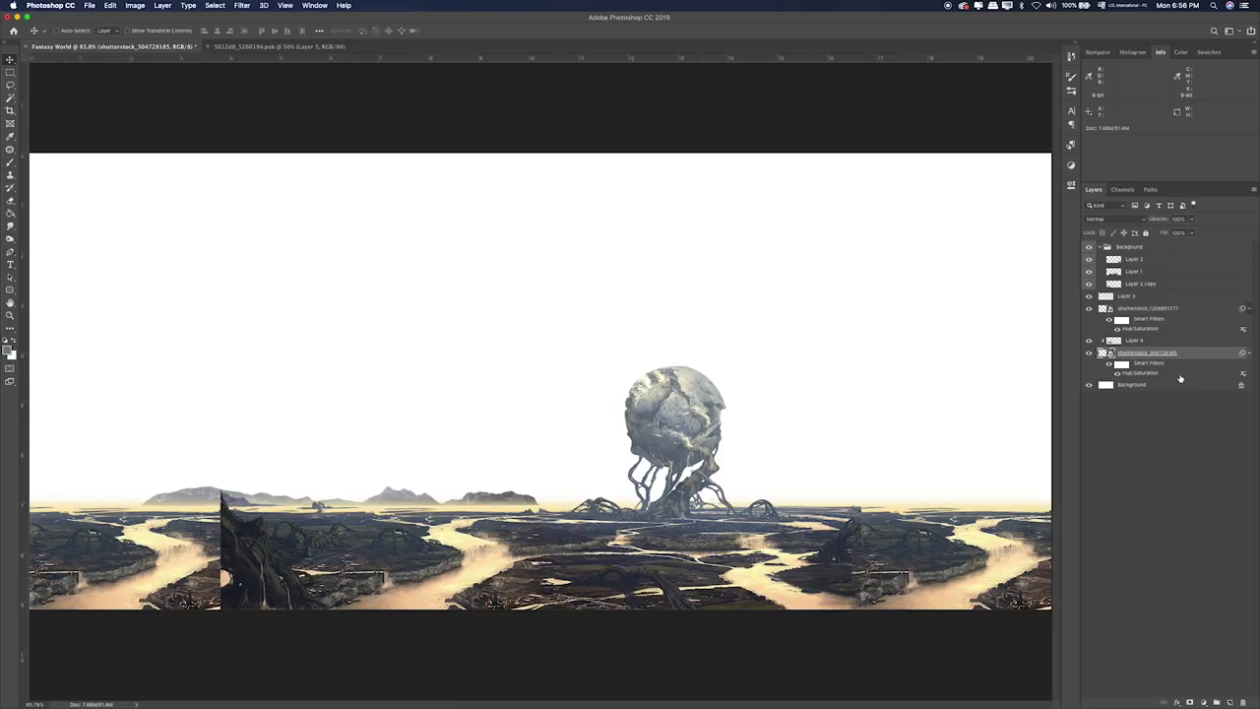
mouse_move(1180, 378)
left_mouse_down()
mouse_move(1120, 341)
mouse_move(1132, 380)
left_mouse_up()
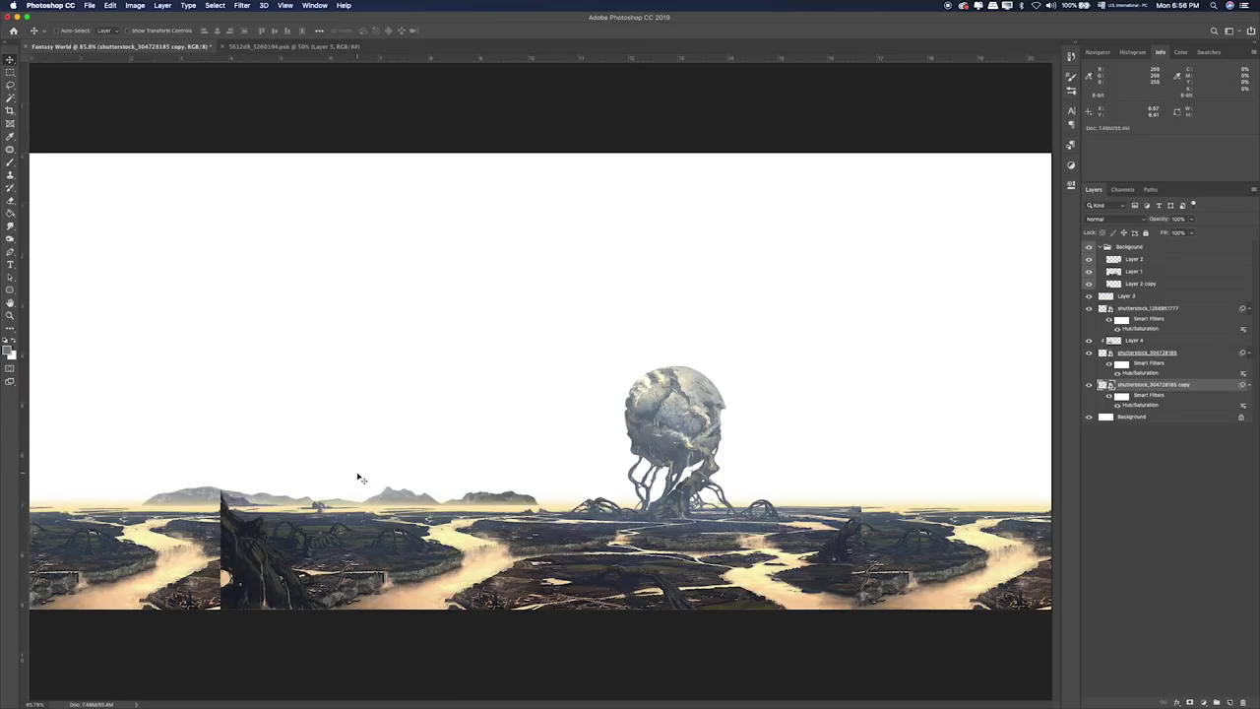
left_click_drag(279, 484, 731, 483)
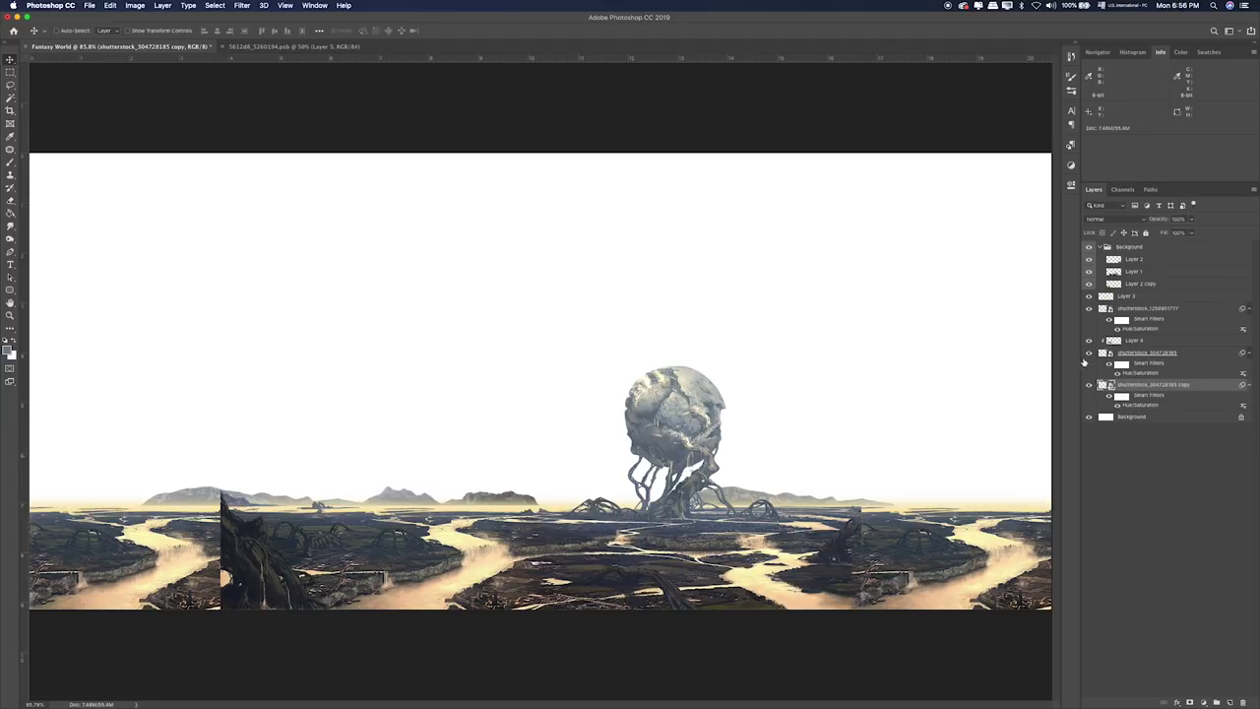
Raise the mountain range's Hue/Saturation Lightness further to make it more distant.
left_click(1160, 319)
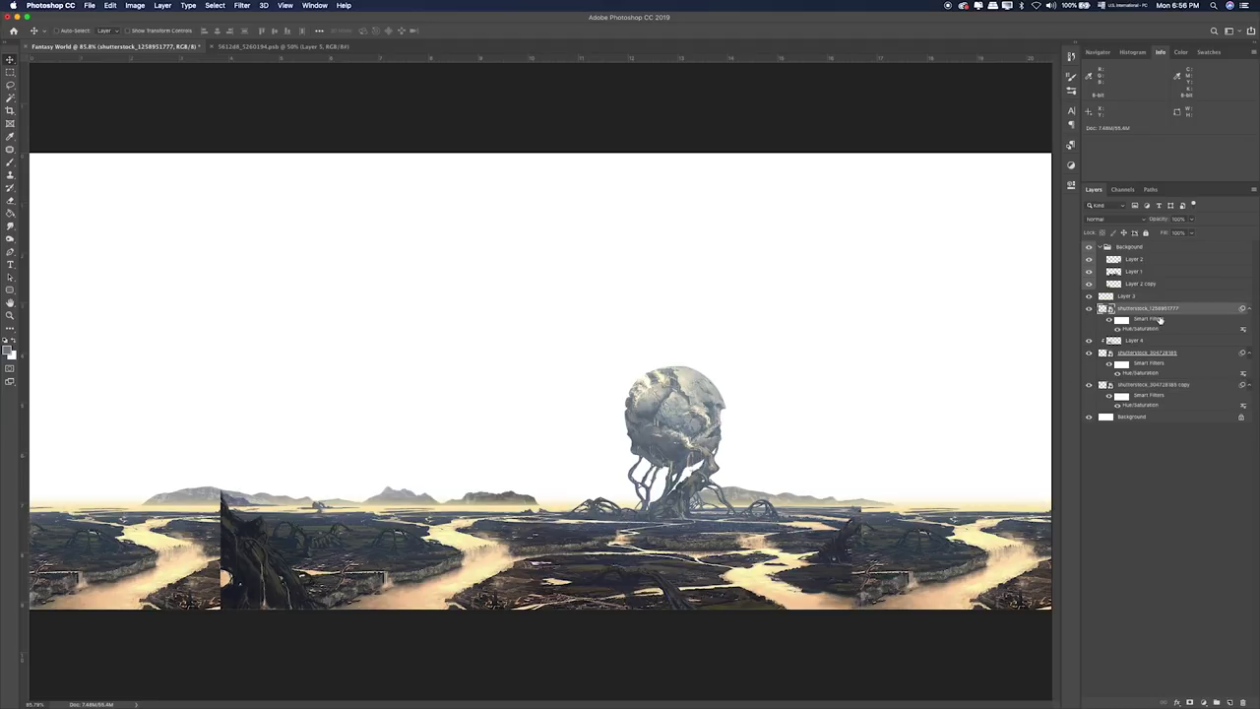
double_click(1138, 330)
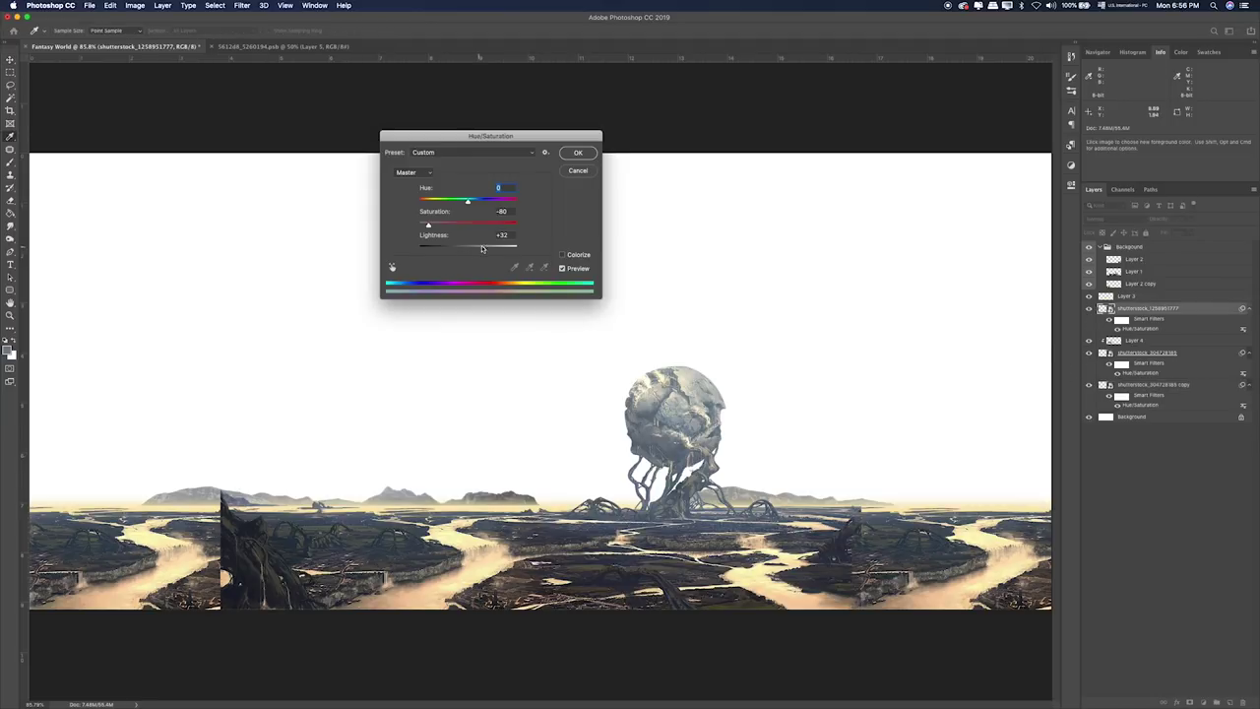
left_click_drag(481, 249, 500, 251)
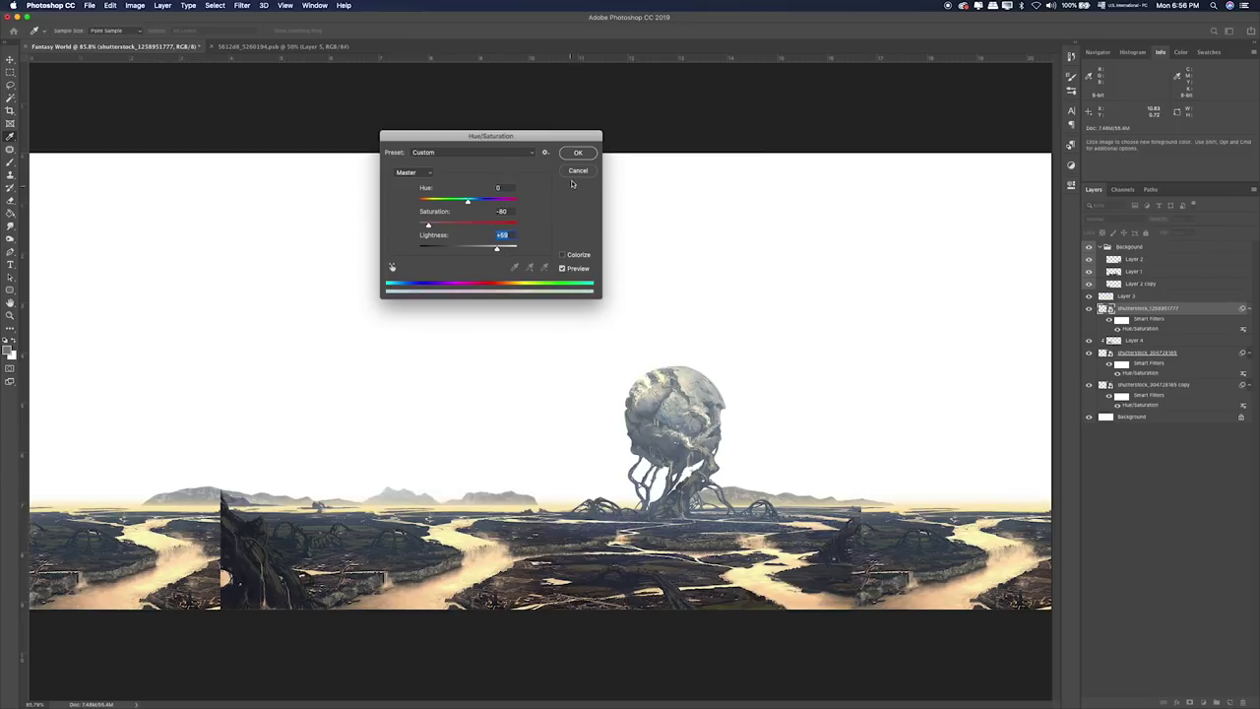
key("Return")
Add a new Layer 5 clipped to the mountain range.
left_click(1228, 703)
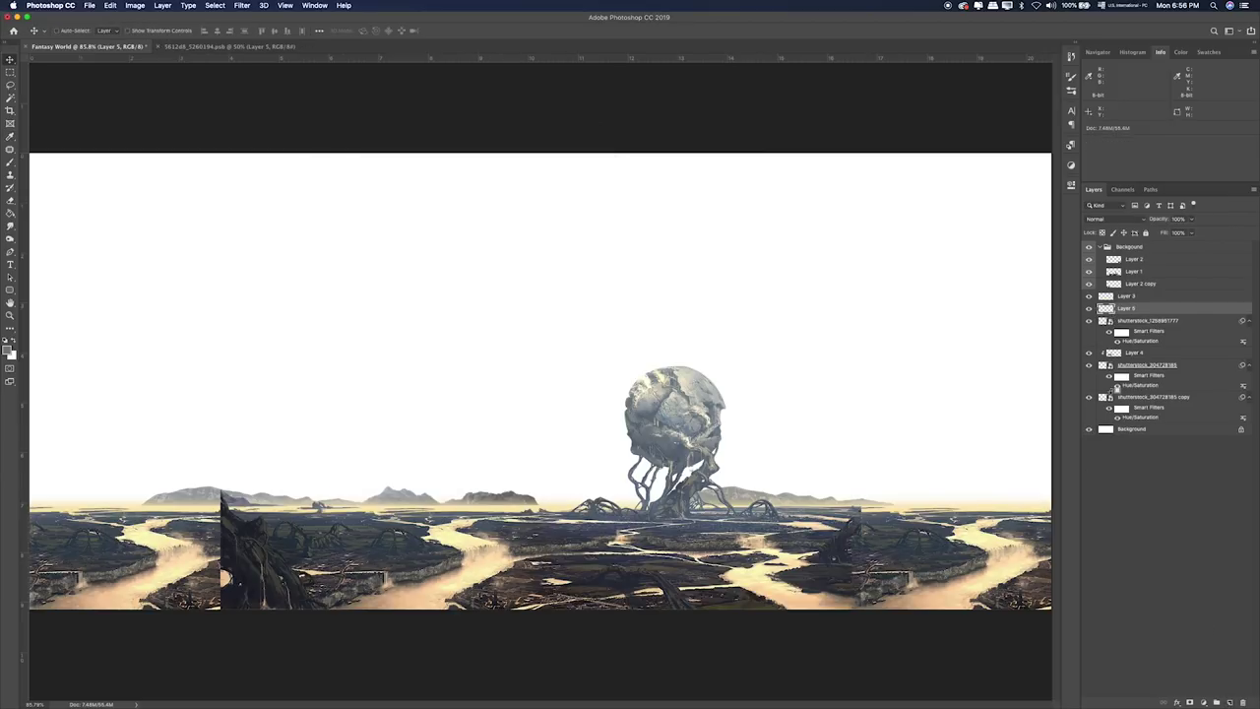
key("ctrl+alt+g")
key("b")
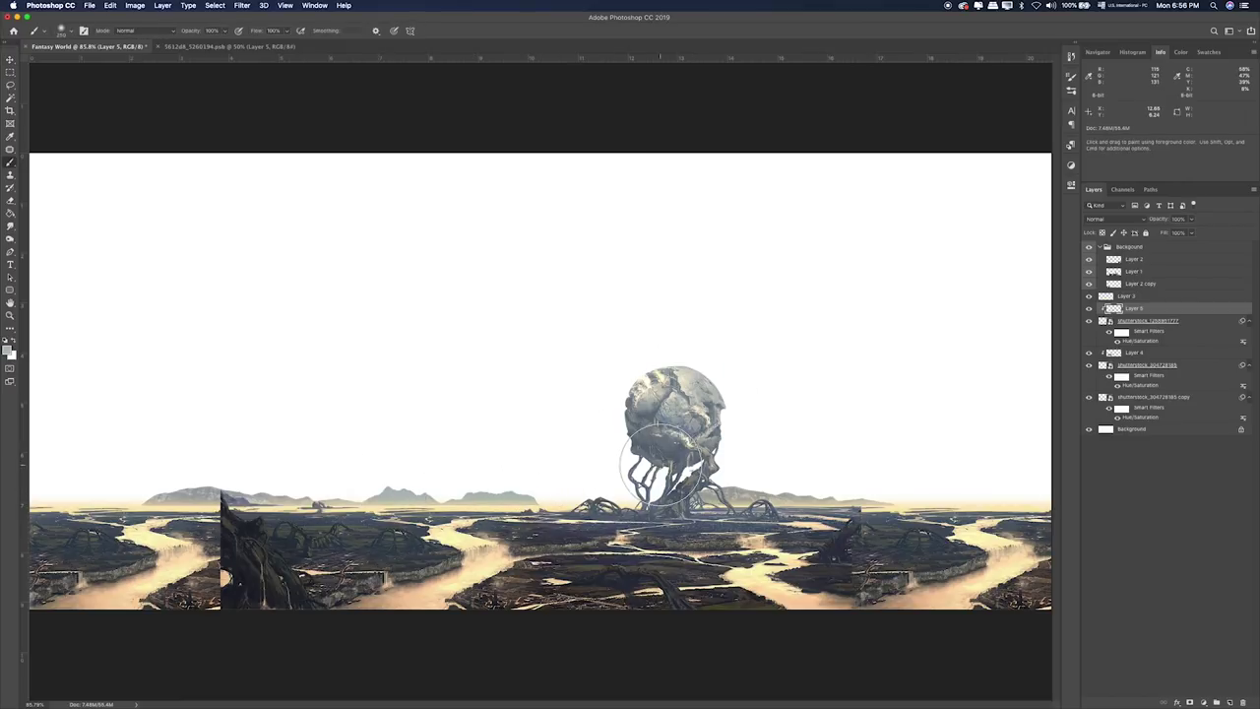
key("v")
Set Layer 5 to Screen blending and lower its opacity to about 67%.
key("alt+shift+a")
key("shift+plus")
key("shift+plus")
key("shift+plus")
key("shift+plus")
key("shift+plus")
key("shift+plus")
key("shift+plus")
key("shift+plus")
key("shift+plus")
key("shift+plus")
key("shift+plus")
key("shift+plus")
key("shift+plus")
key("shift+plus")
key("shift+plus")
key("shift+plus")
key("shift+plus")
key("shift+plus")
key("shift+plus")
key("shift+plus")
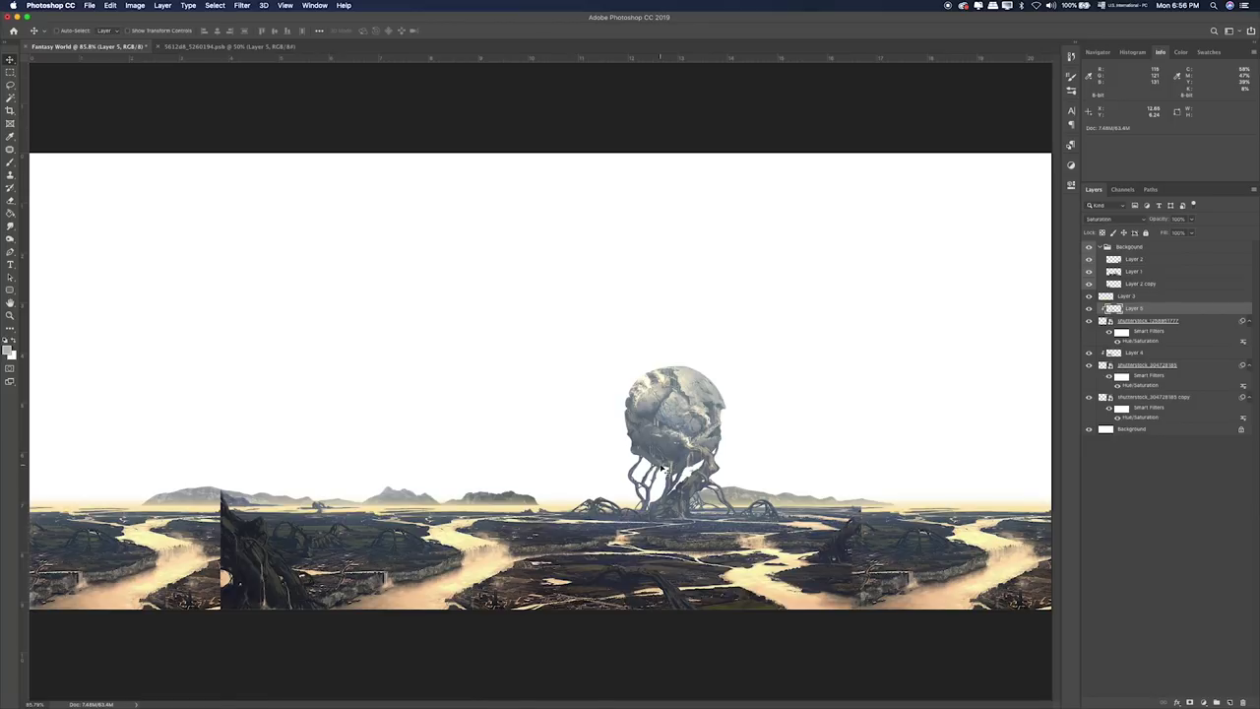
key("shift+plus")
key("shift+plus")
key("shift+plus")
key("shift+plus")
key("shift+plus")
key("shift+plus")
key("shift+plus")
key("shift+plus")
key("shift+plus")
key("shift+minus")
key("shift+plus")
key("shift+minus")
key("shift+plus")
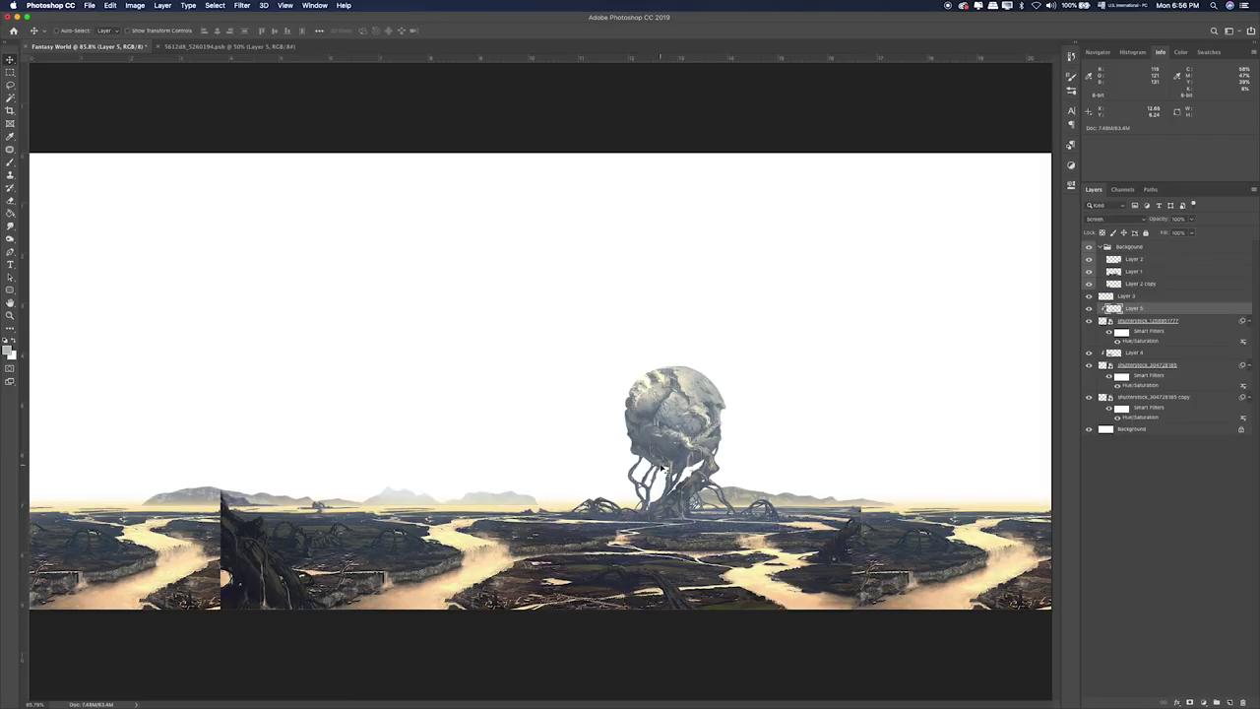
left_click(1193, 220)
left_click_drag(1181, 232, 1175, 233)
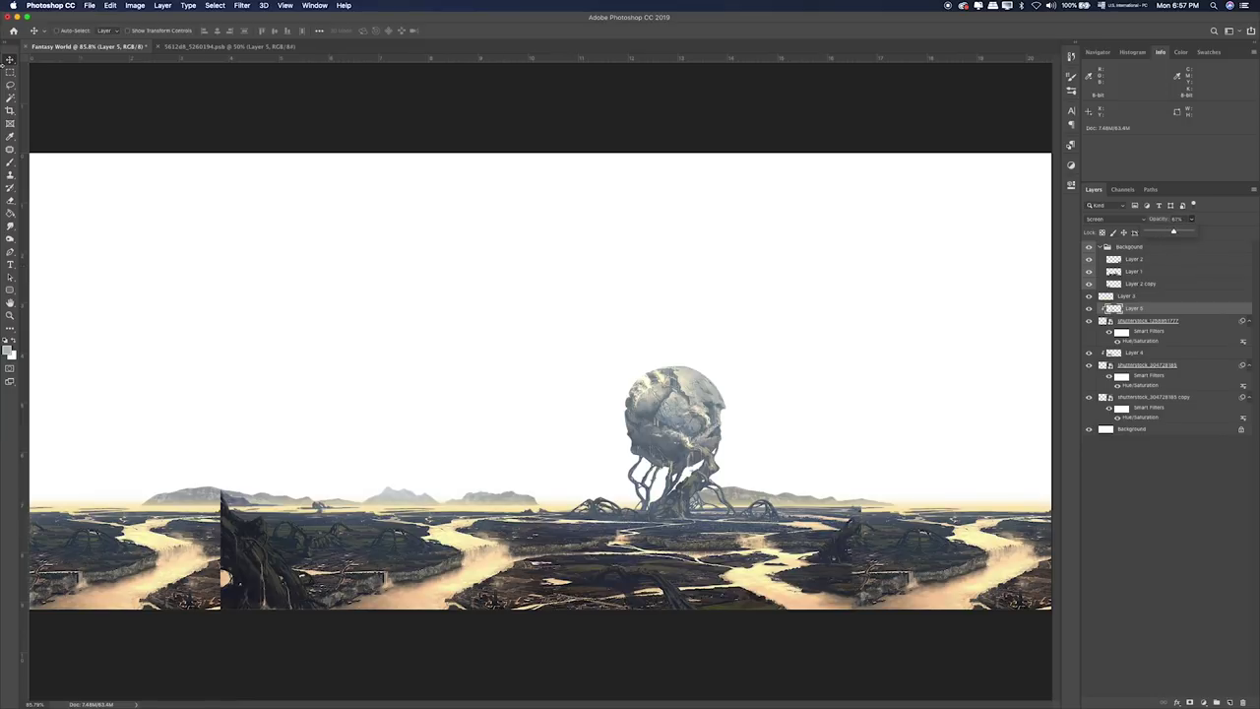
key("m")
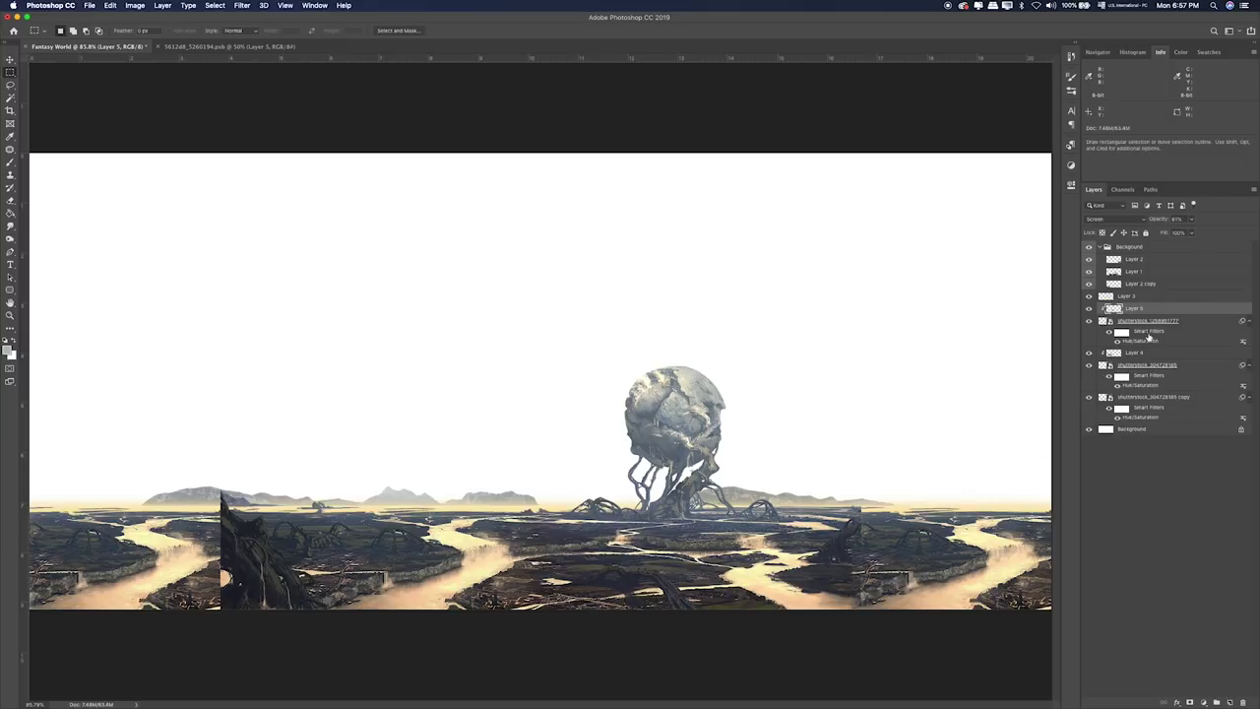
Use Free Transform to shift the Layer 3 mountain strip slightly upward onto the horizon.
left_click(1090, 297)
left_click(1090, 296)
left_click(1119, 297)
key("ctrl+t")
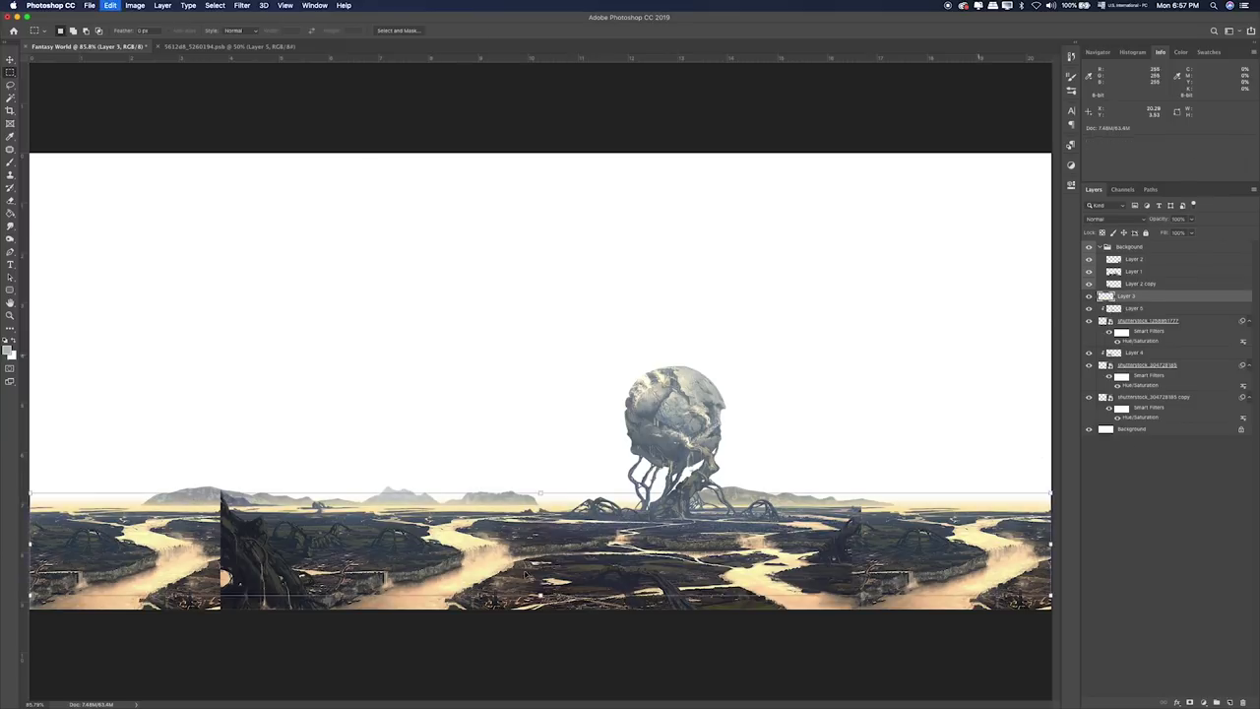
left_click_drag(538, 489, 563, 527)
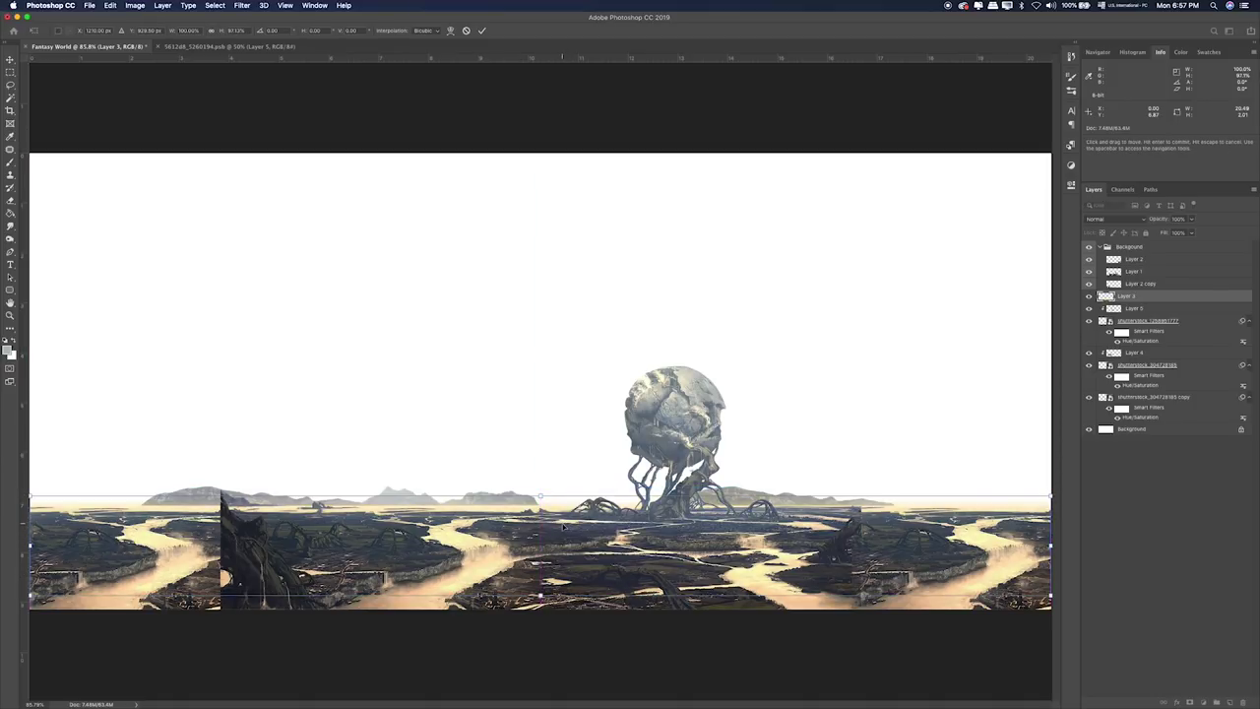
key("Return")
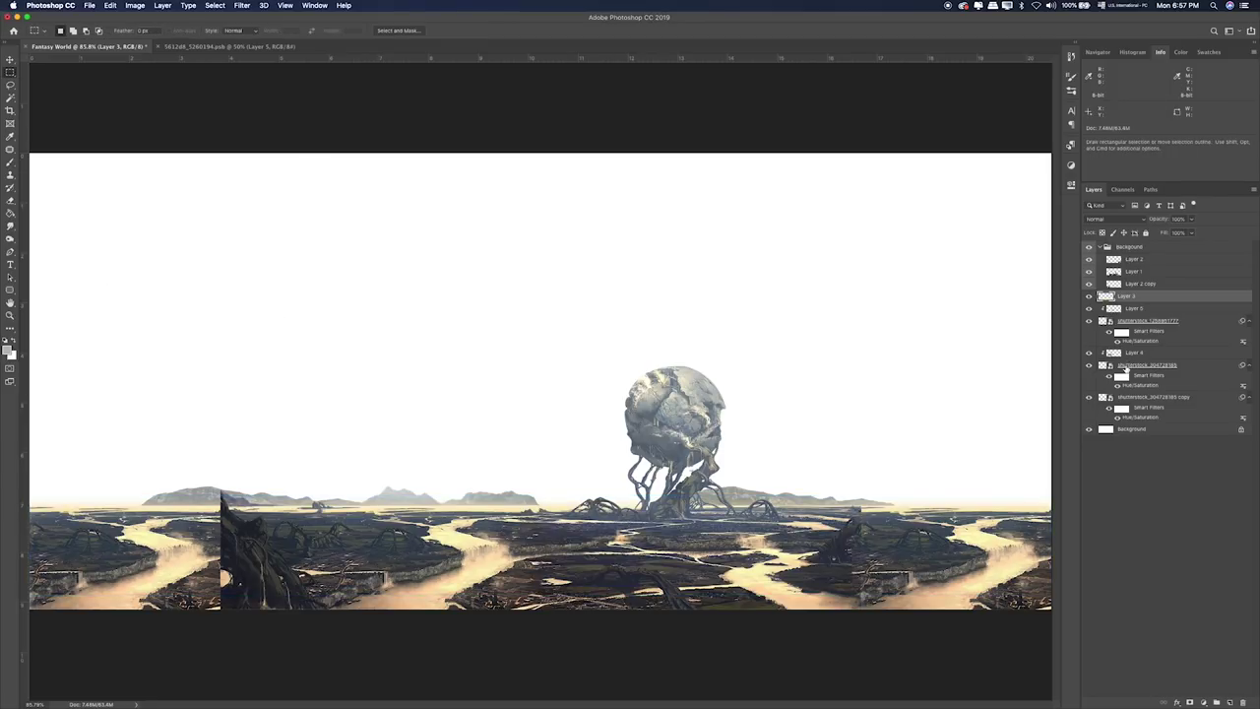
left_click(1111, 327)
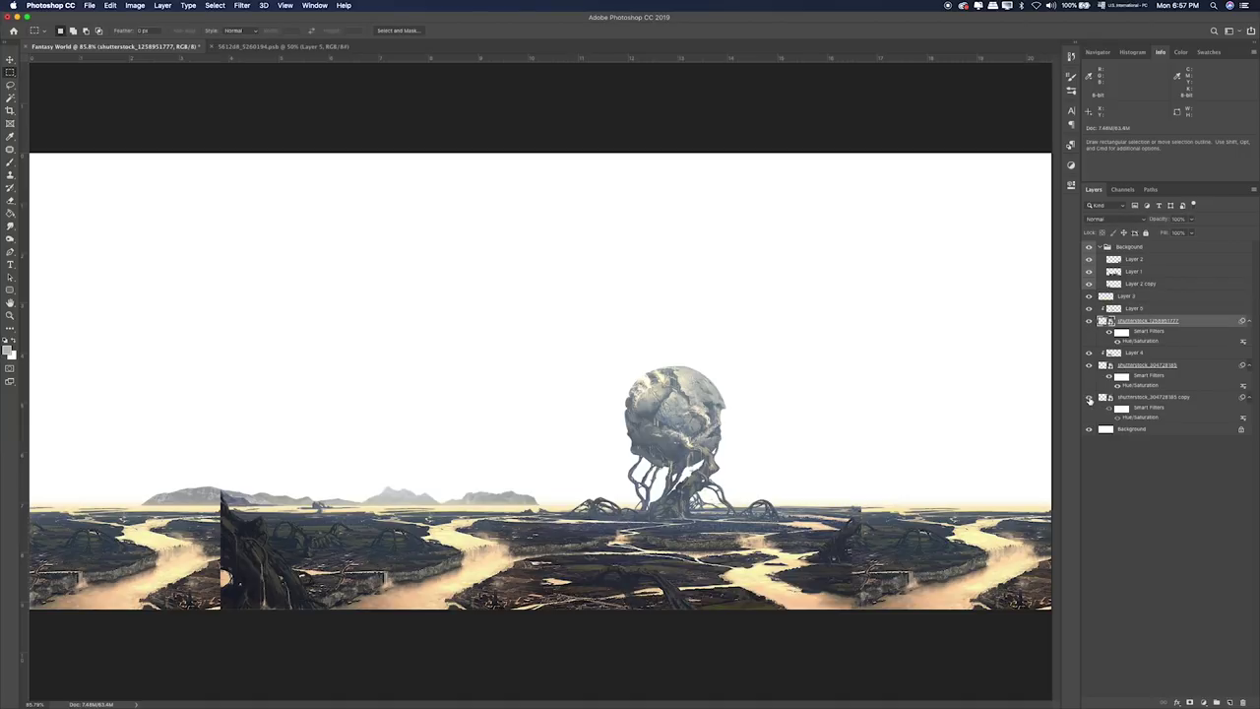
Duplicate the landscape strip, flip it horizontally, and move it toward the right edge.
left_click_drag(1143, 397, 1142, 431)
key("v")
mouse_move(787, 499)
left_mouse_down()
mouse_move(1032, 499)
mouse_move(979, 510)
left_mouse_up()
key("ctrl+t")
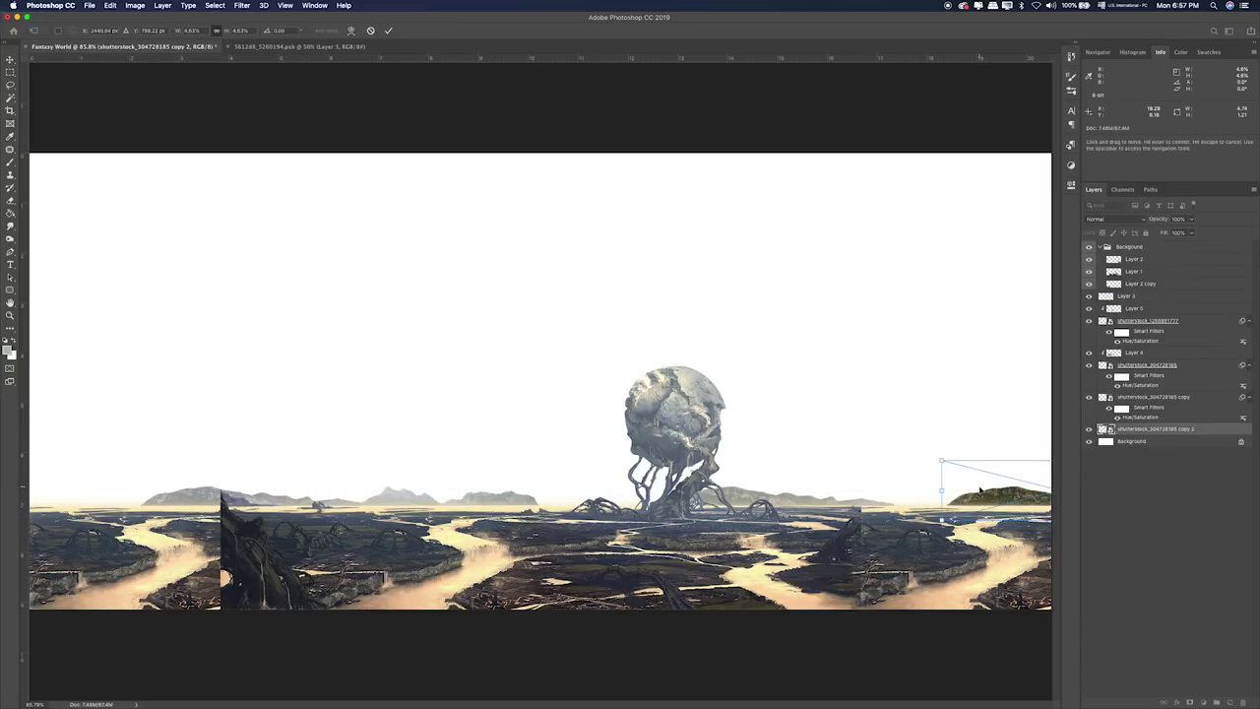
right_click(980, 486)
left_click(1015, 600)
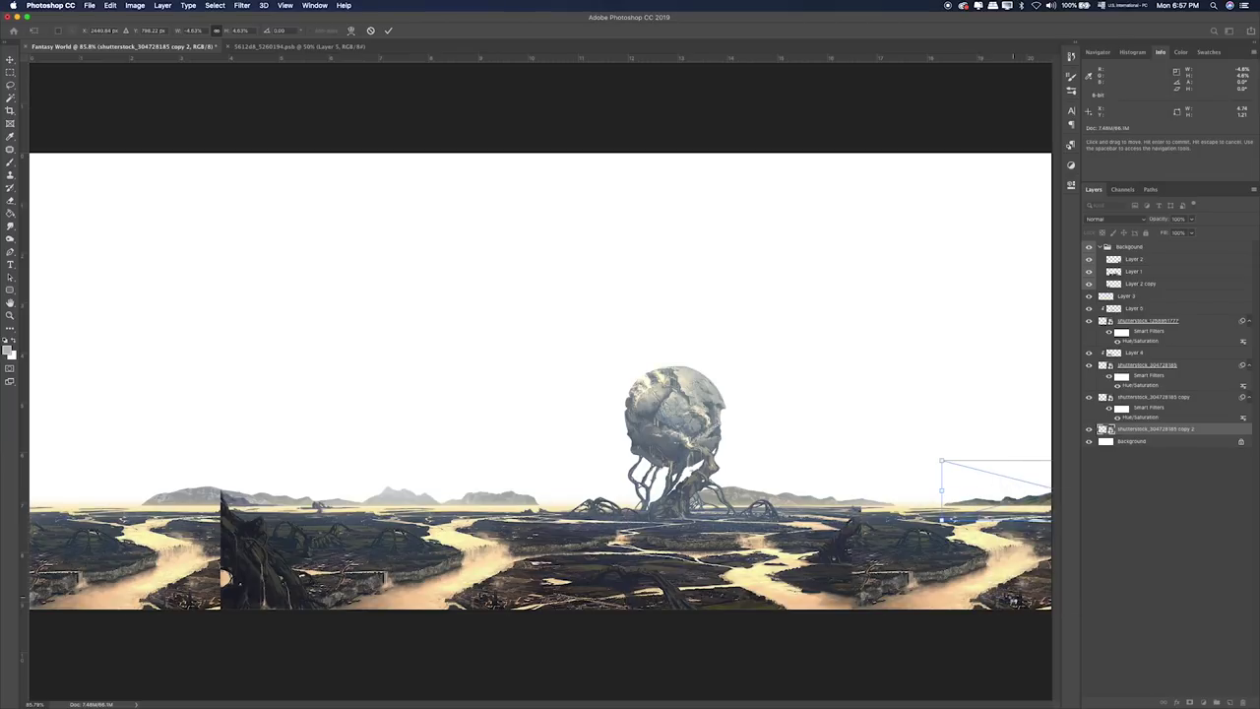
key("Return")
mouse_move(990, 529)
left_mouse_down()
mouse_move(915, 500)
mouse_move(871, 529)
mouse_move(1019, 528)
left_mouse_up()
Enlarge the flipped strip onto the right horizon, and place another copy along the left horizon.
key("ctrl+t")
left_click_drag(918, 457, 802, 426)
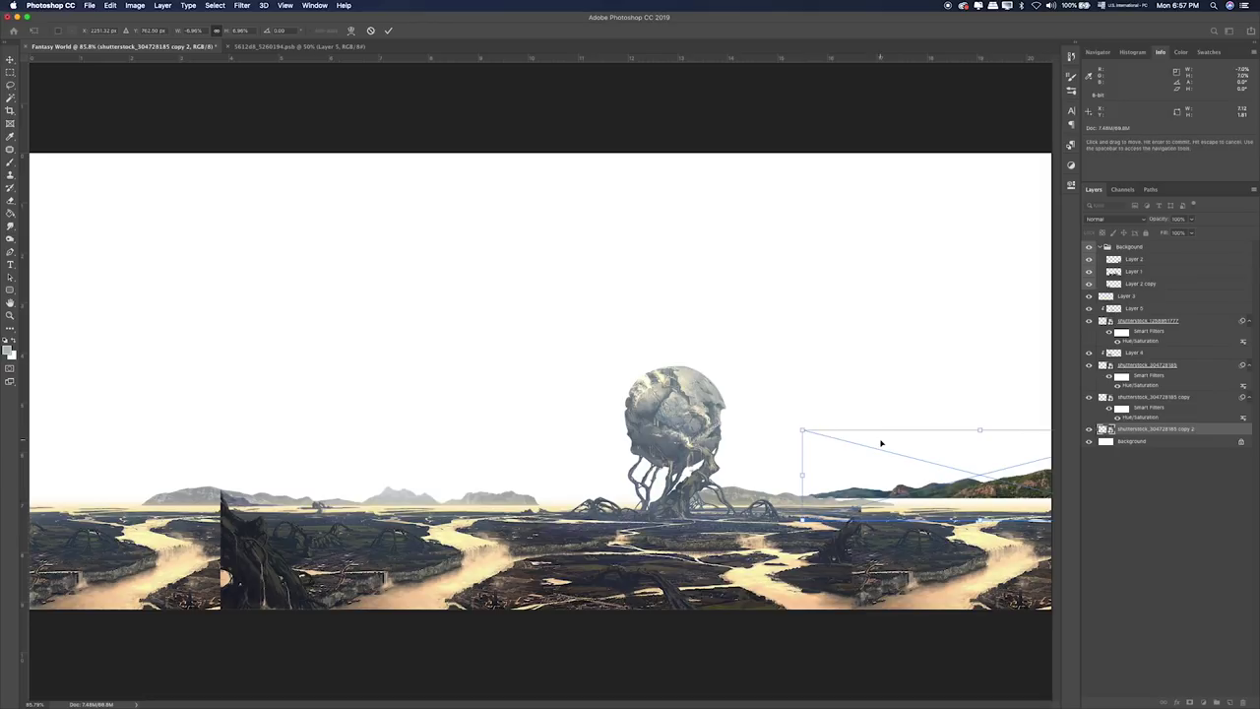
key("Return")
left_click_drag(965, 453, 976, 474)
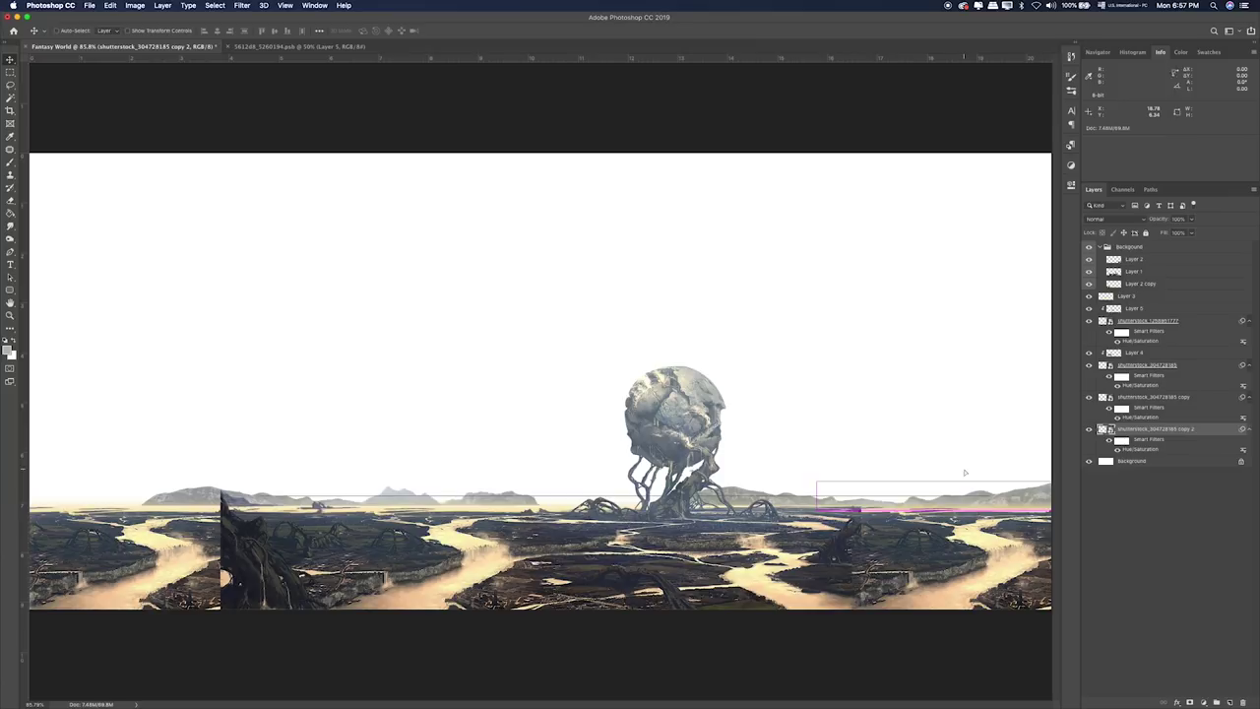
left_click_drag(975, 476, 178, 423)
left_click_drag(899, 460, 214, 483, "alt")
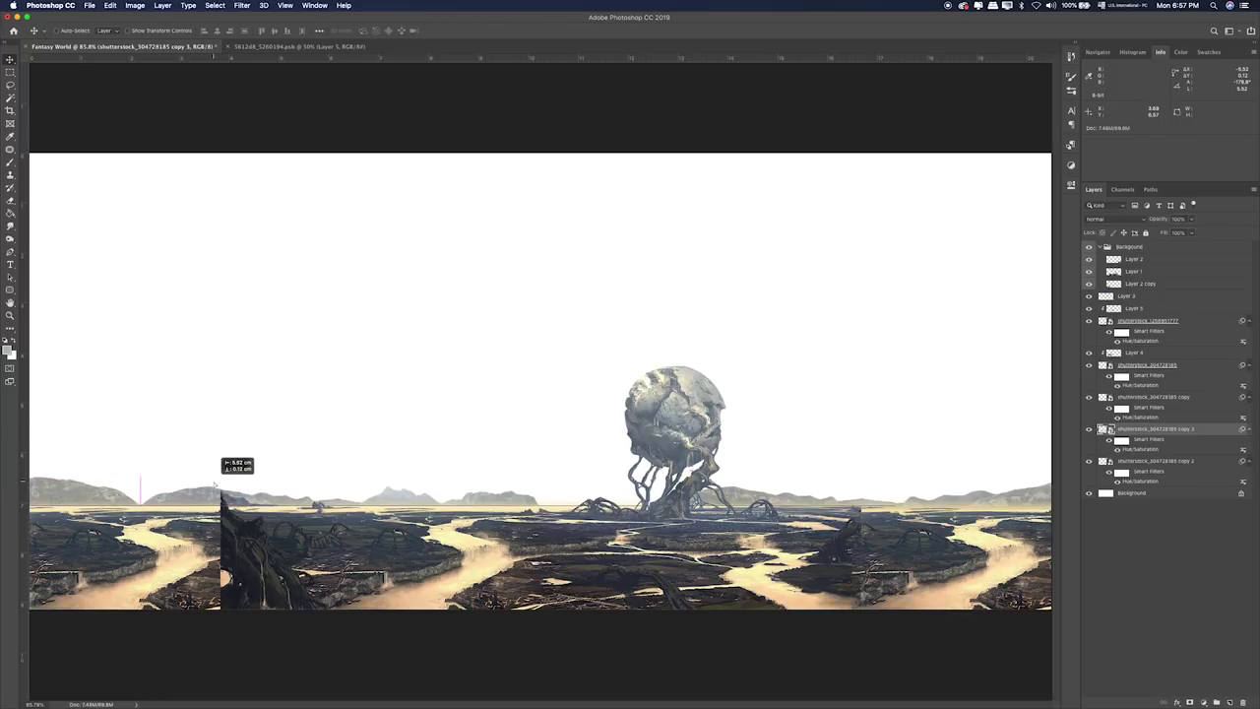
left_click_drag(215, 483, 264, 484)
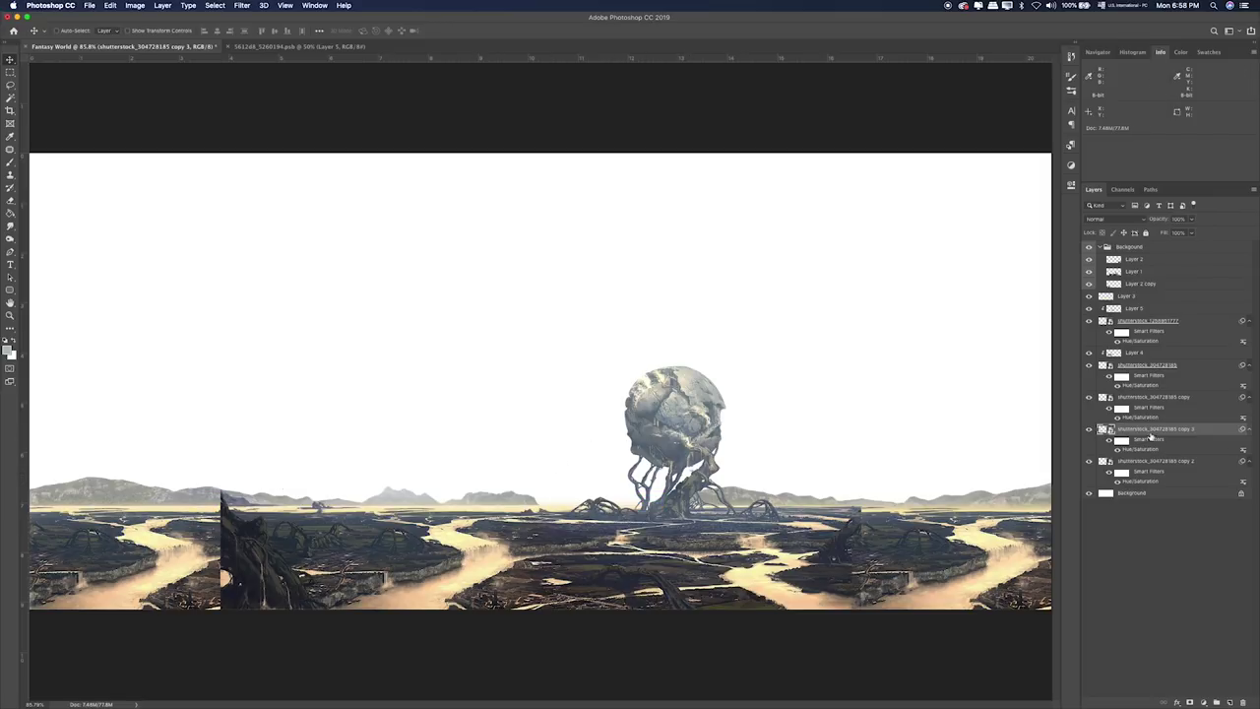
left_click(1138, 326)
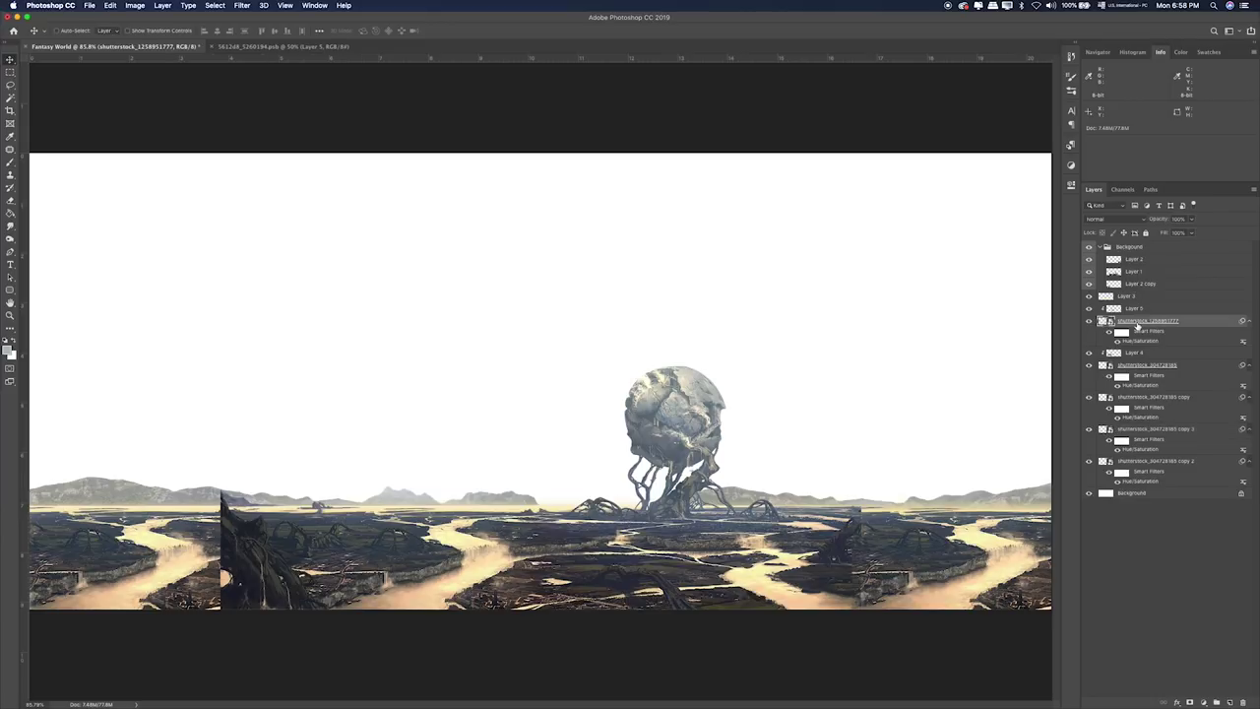
Paint white haze along the horizon behind the sphere on a new layer at 46% opacity.
left_click(1230, 703)
key("b")
left_click_drag(547, 474, 515, 479)
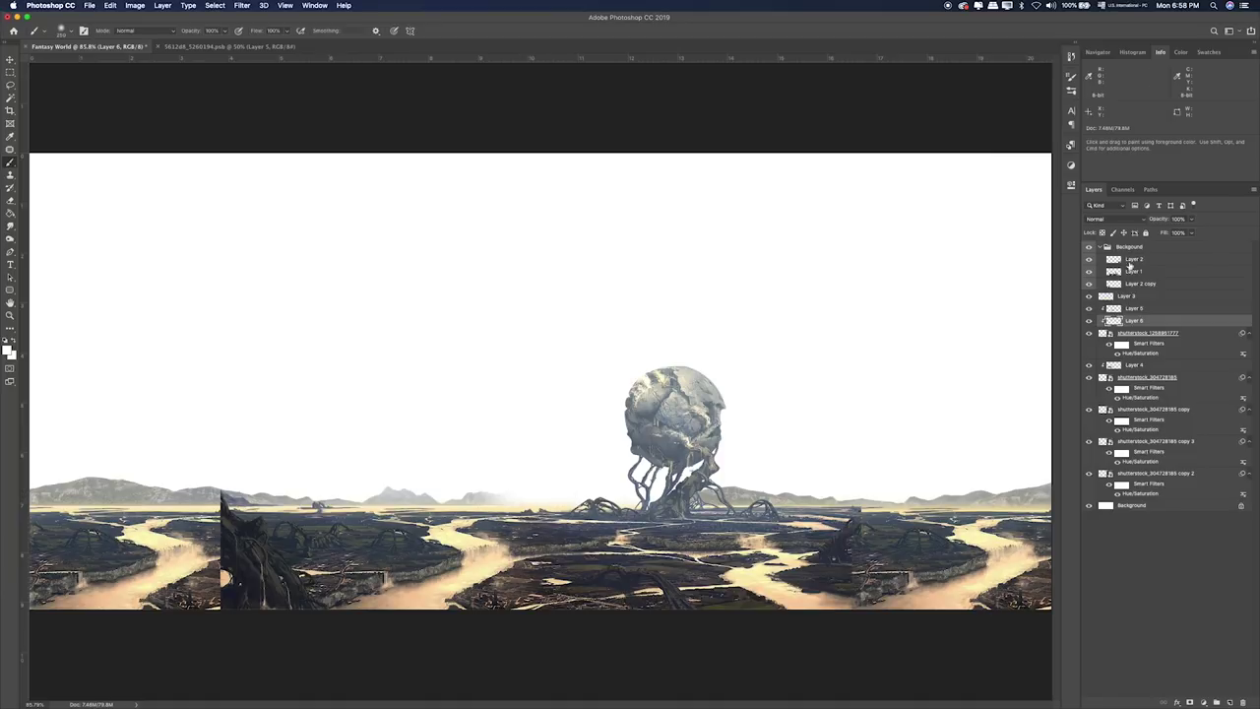
left_click_drag(1189, 221, 1167, 233)
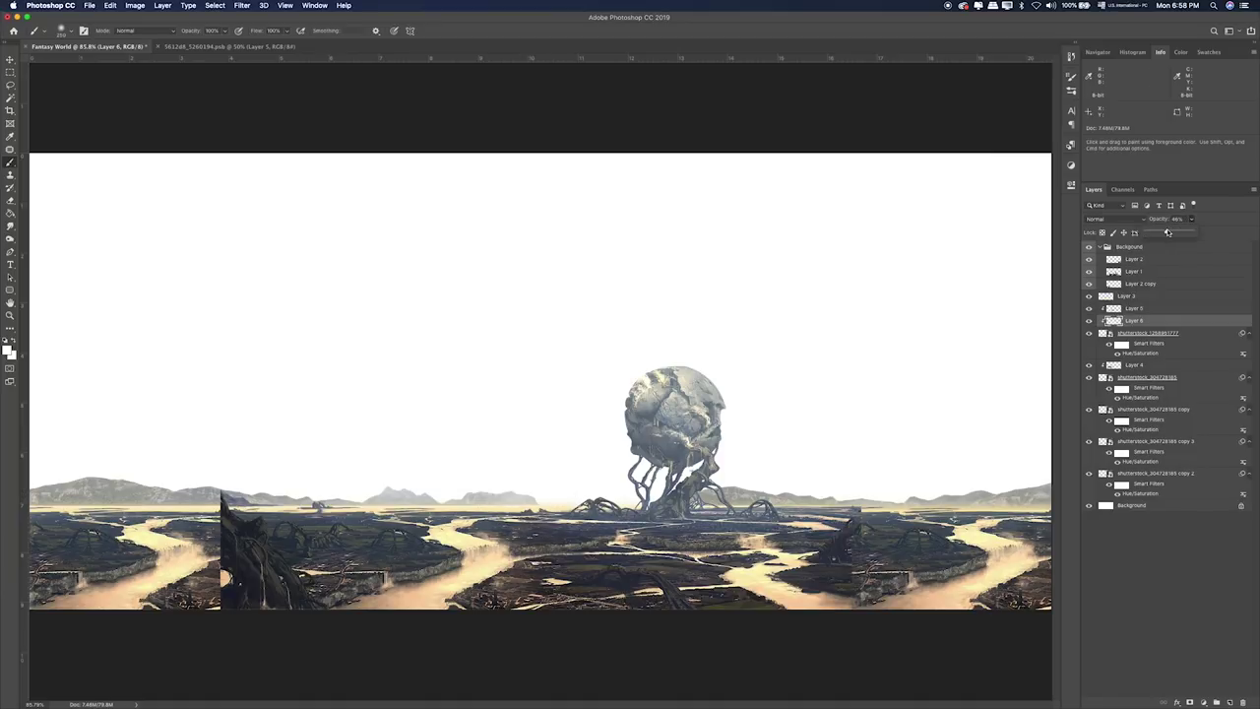
key("m")
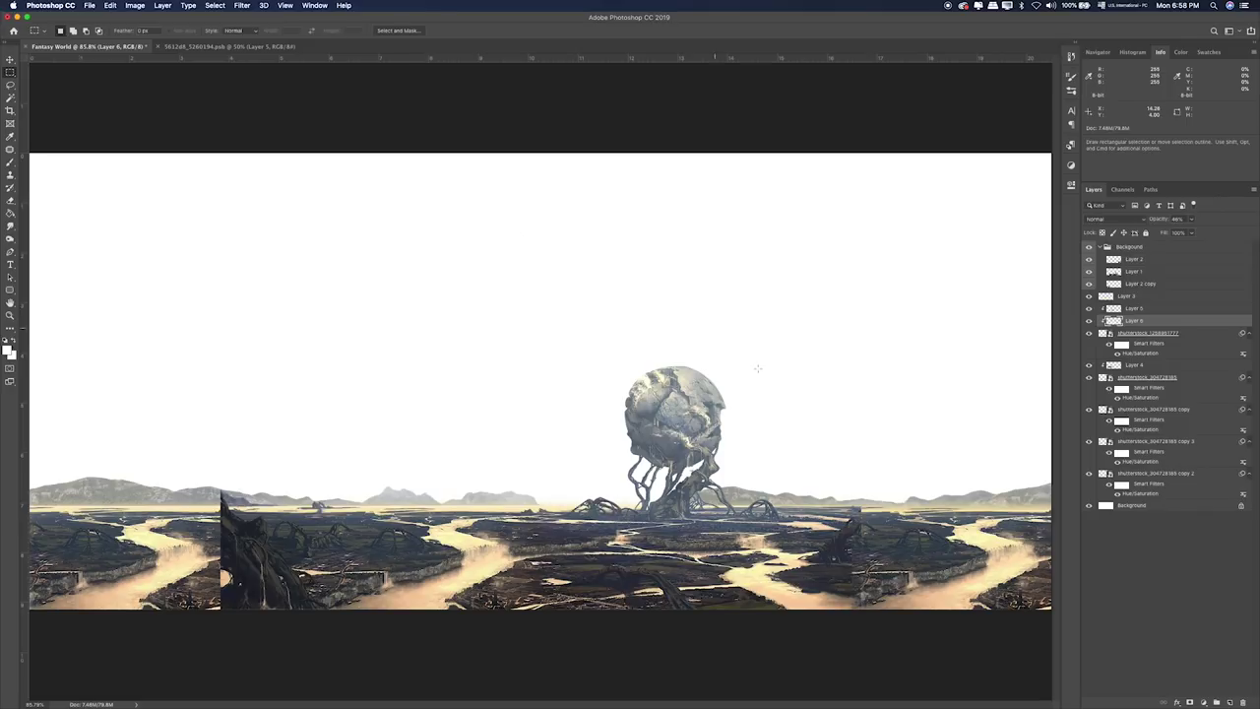
Toggle the landscape layers' visibility to compare, then select Layer 1 and zoom into the river.
left_click(1088, 272)
left_click(1088, 272)
left_click(1171, 259)
left_click(1089, 260)
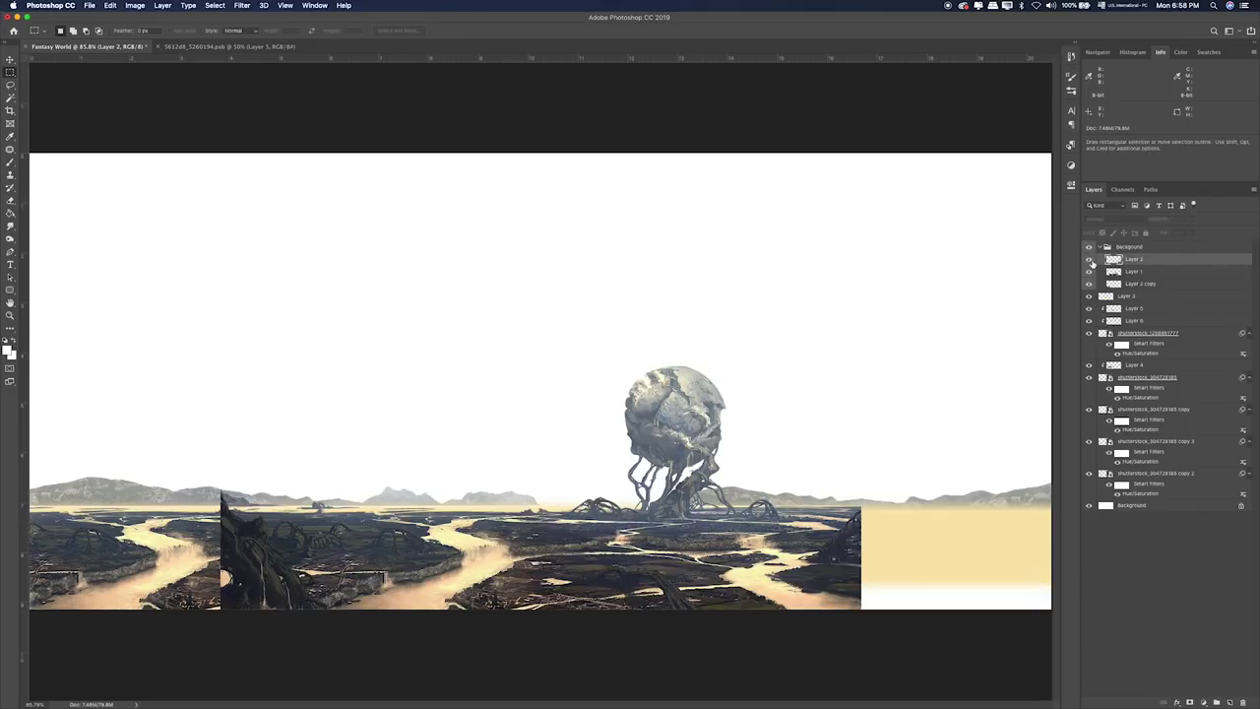
left_click(1089, 260)
left_click(1089, 271)
left_click(1089, 271)
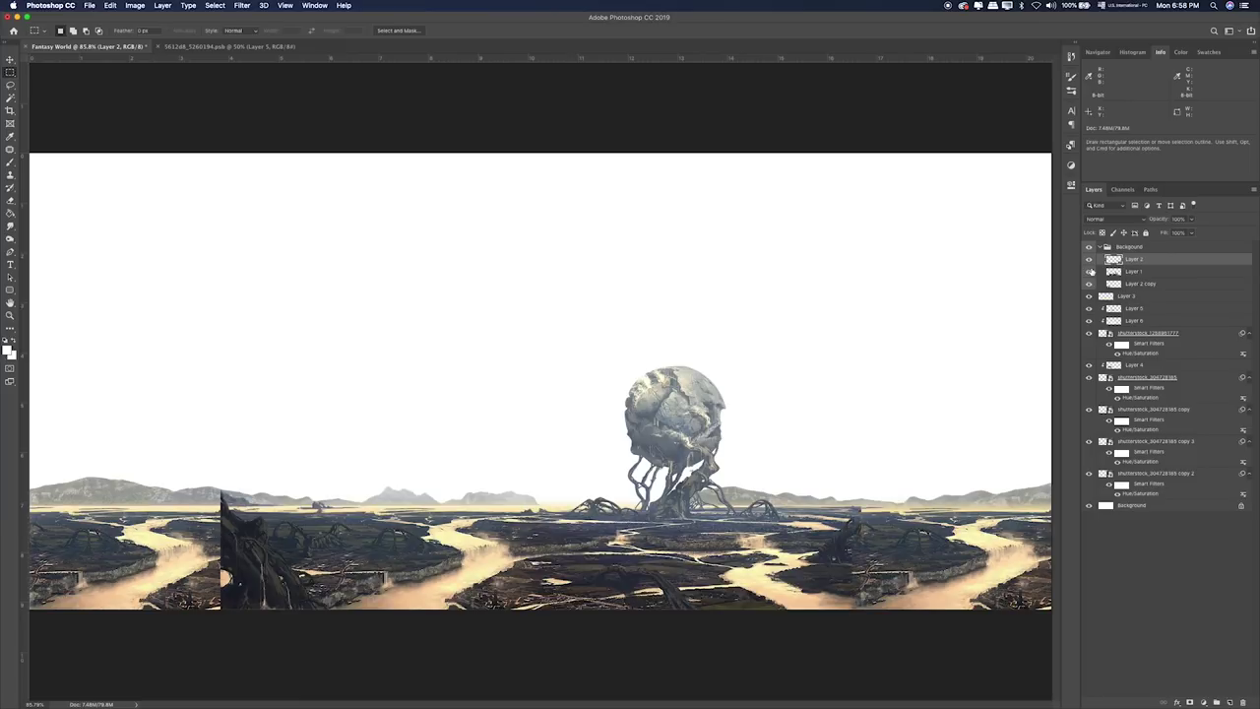
left_click(1137, 272)
key("super+plus")
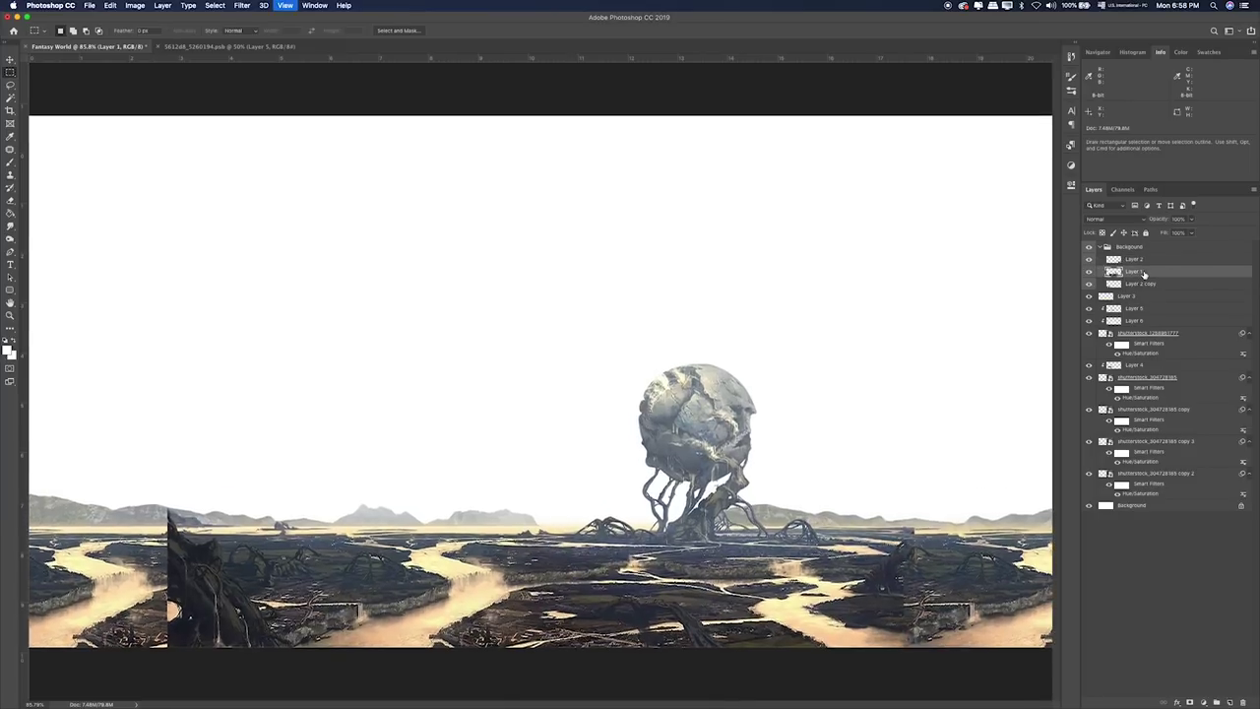
key("super+plus")
left_click_drag(516, 226, 687, 177)
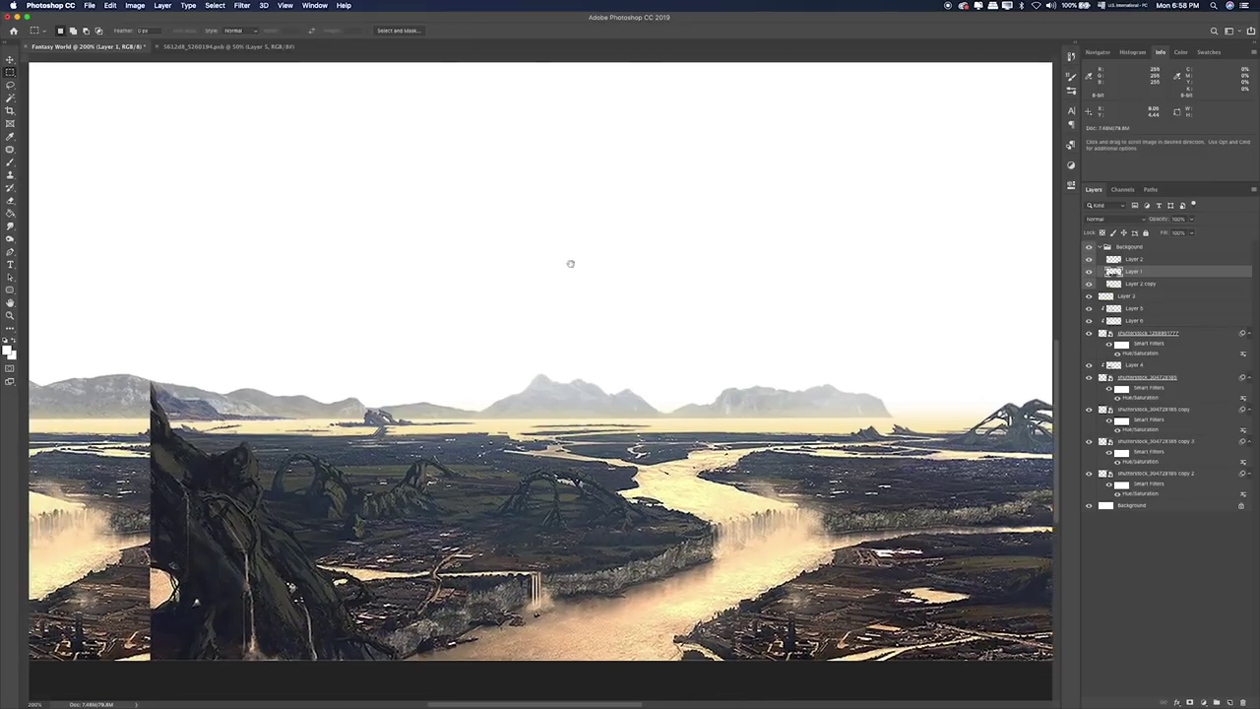
Add a layer mask to Layer 1 and brush out the dark root's top spike and edges.
left_click(1191, 702)
key("b")
key("bracketleft")
key("bracketleft")
key("bracketleft")
key("bracketleft")
key("bracketleft")
mouse_move(472, 352)
left_mouse_down()
mouse_move(310, 380)
mouse_move(295, 536)
mouse_move(317, 502)
mouse_move(325, 611)
left_mouse_up()
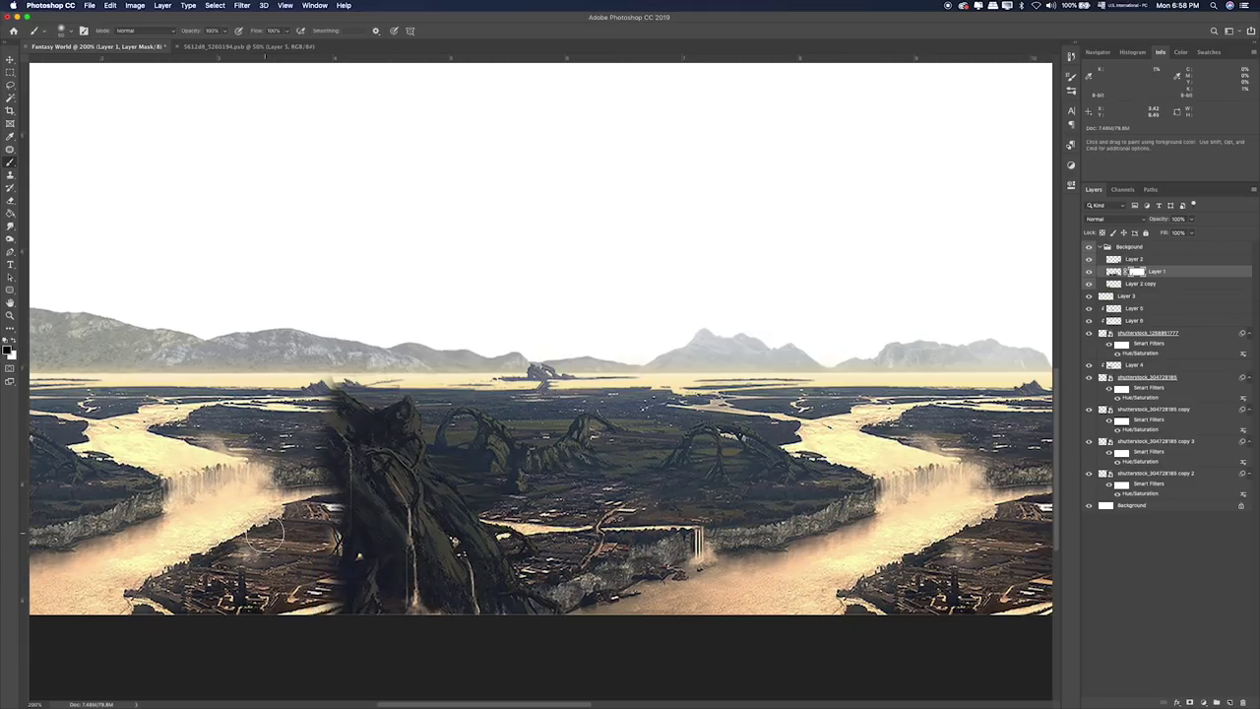
key("bracketright")
key("bracketright")
key("bracketright")
key("bracketright")
key("bracketright")
mouse_move(322, 581)
left_mouse_down()
mouse_move(333, 402)
mouse_move(416, 422)
mouse_move(331, 376)
mouse_move(342, 502)
left_mouse_up()
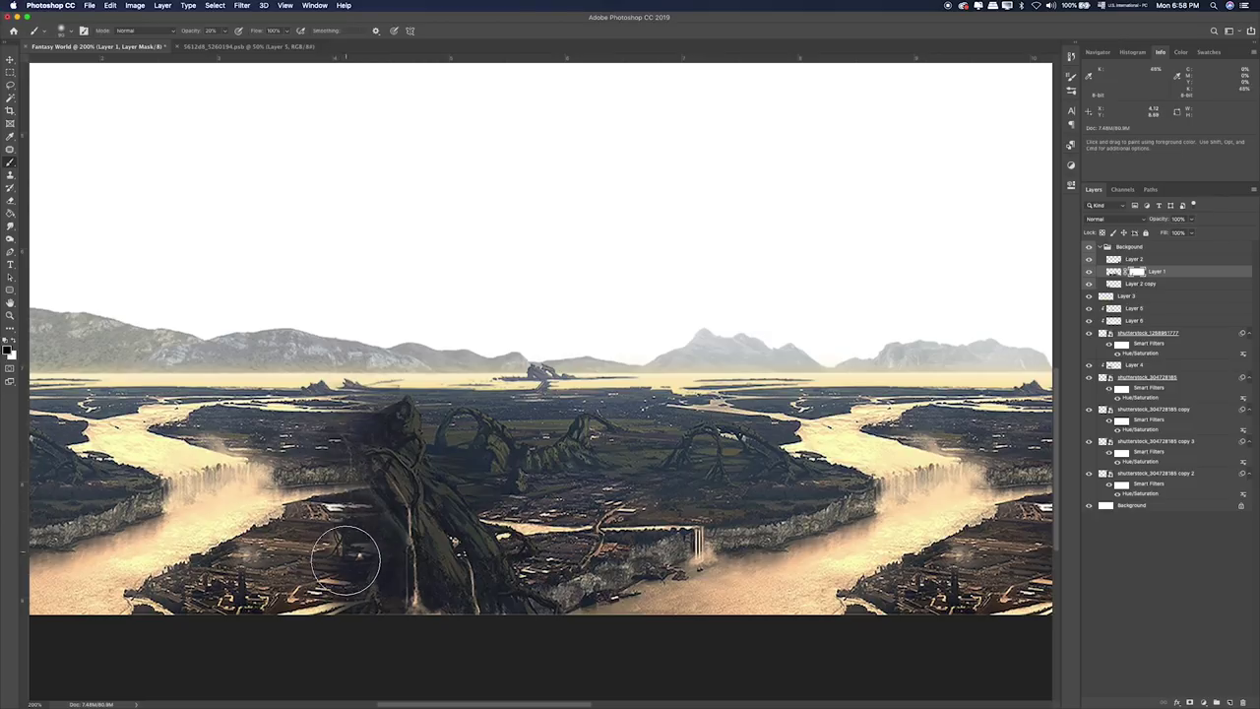
key("super+0")
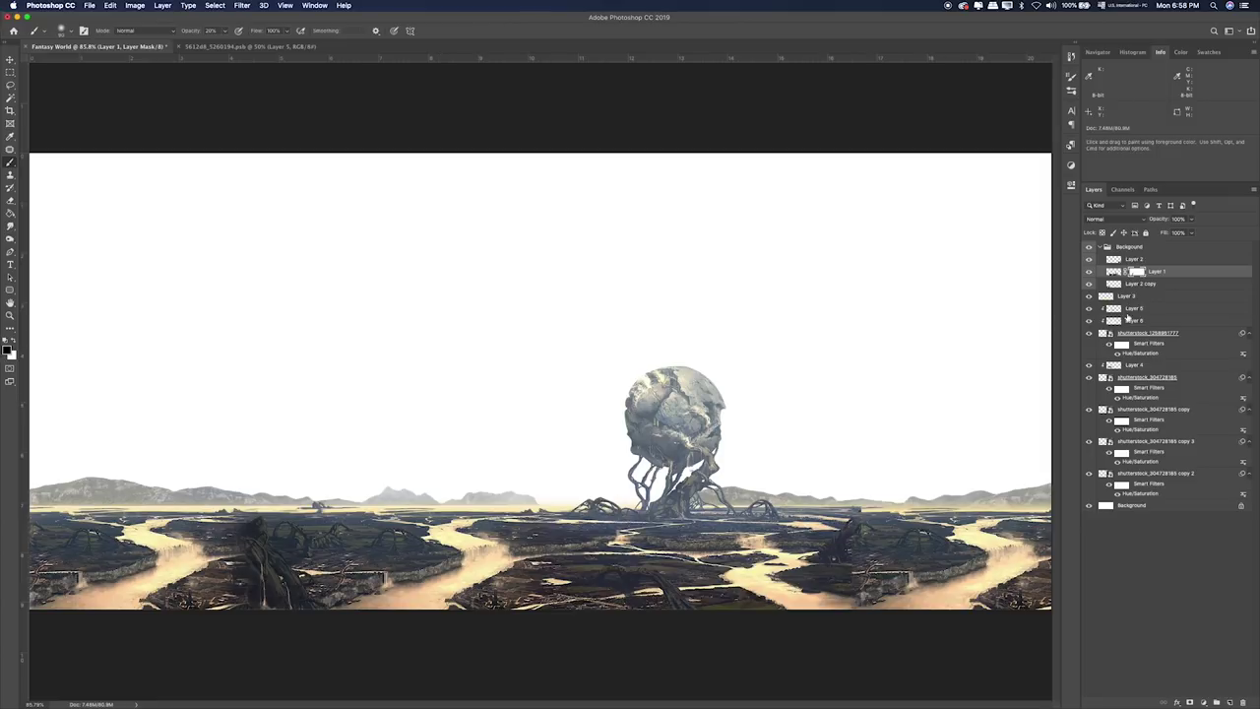
Group the landscape layers from Layer 3 through the last mountain copy into Group 1.
left_click(1132, 252)
left_click(1101, 247)
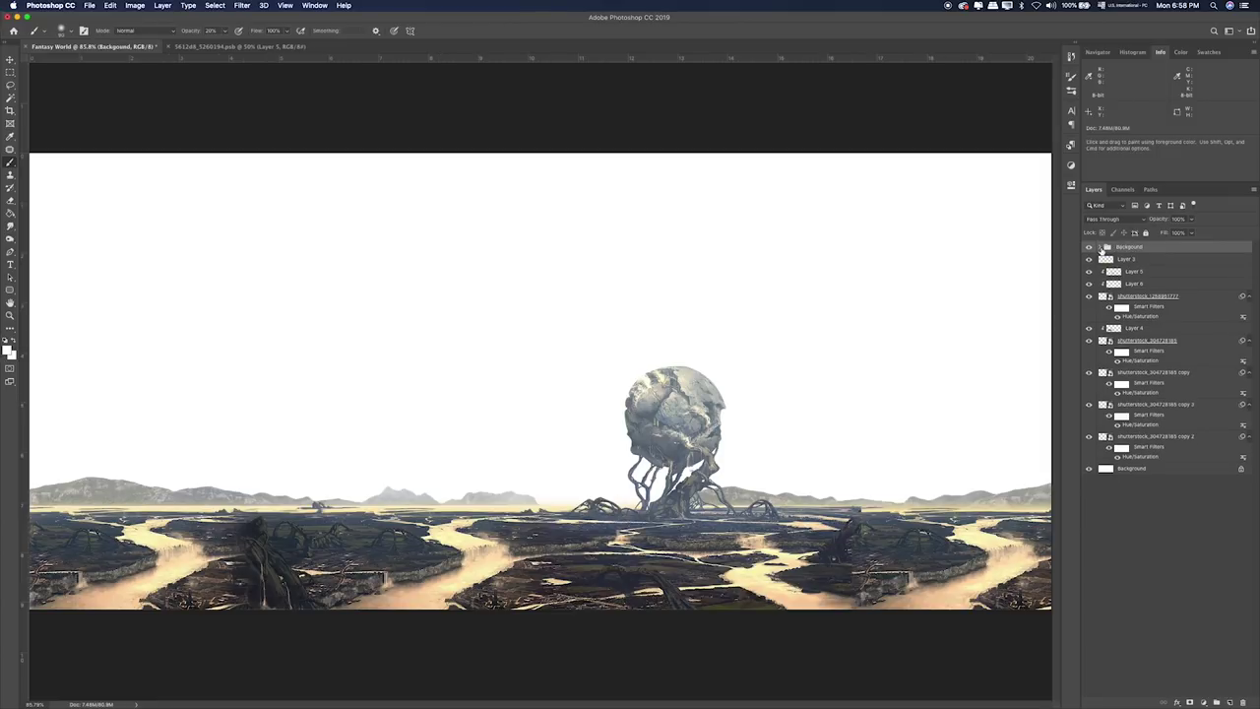
left_click(1103, 247)
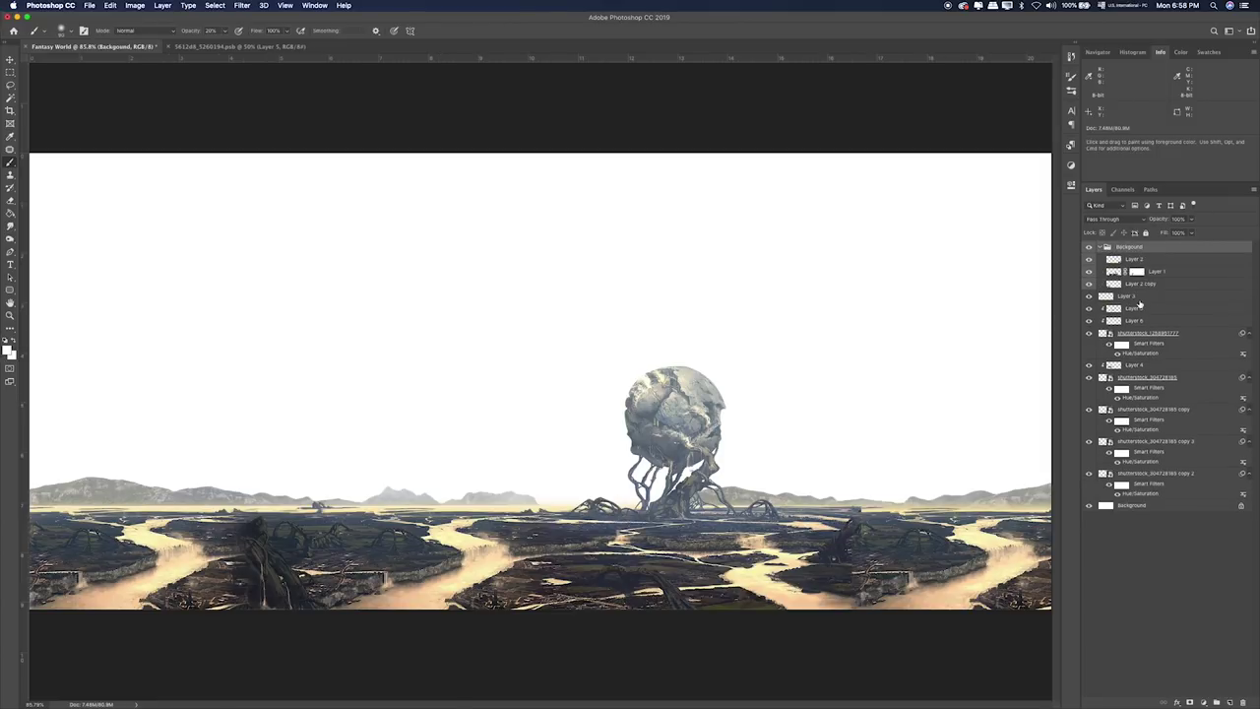
left_click(1139, 306)
left_click(1159, 483, "shift")
key("ctrl+g")
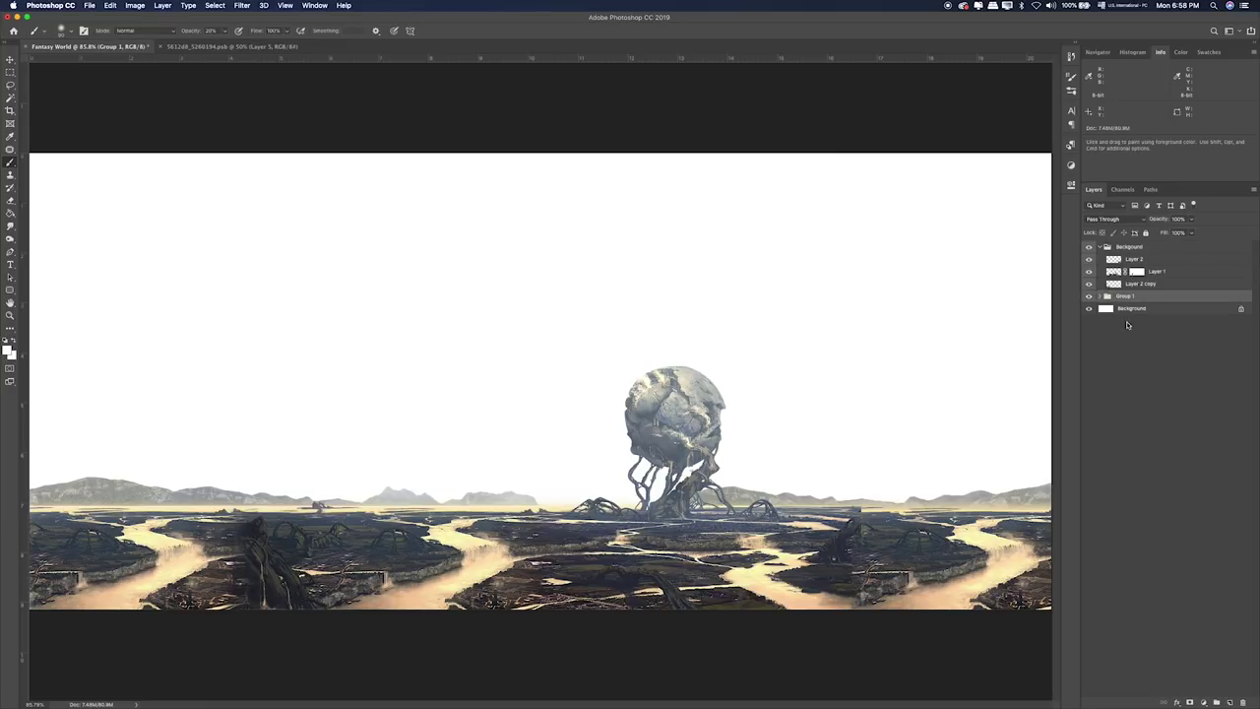
Move Group 1 inside the Background group below Layer 2 copy, then switch to Finder.
left_click(1107, 252)
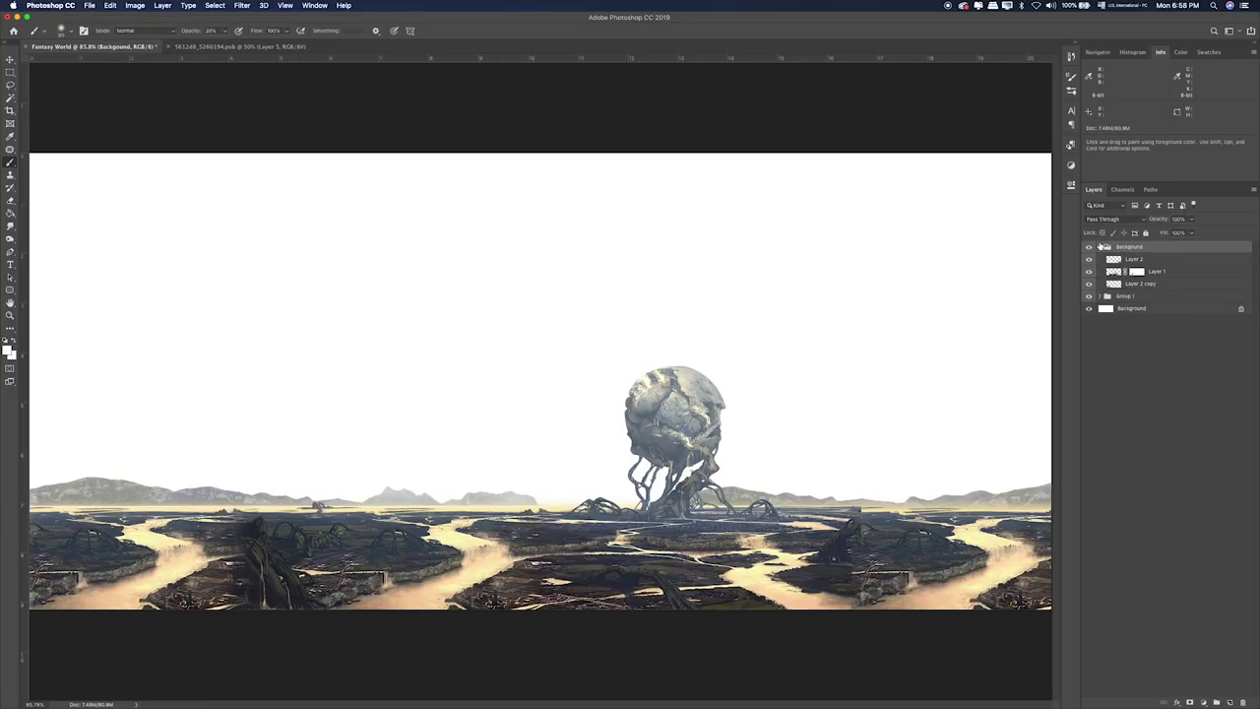
left_click(1101, 246)
left_click_drag(1107, 259, 1104, 248)
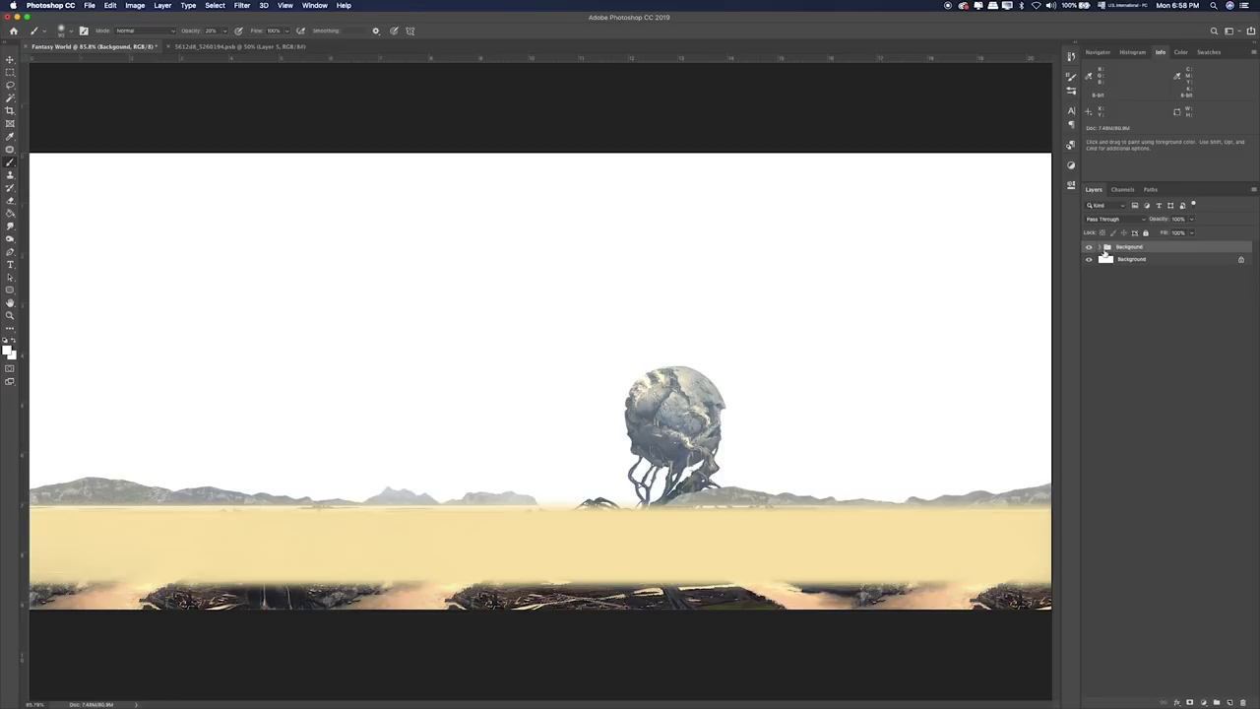
left_click(1101, 247)
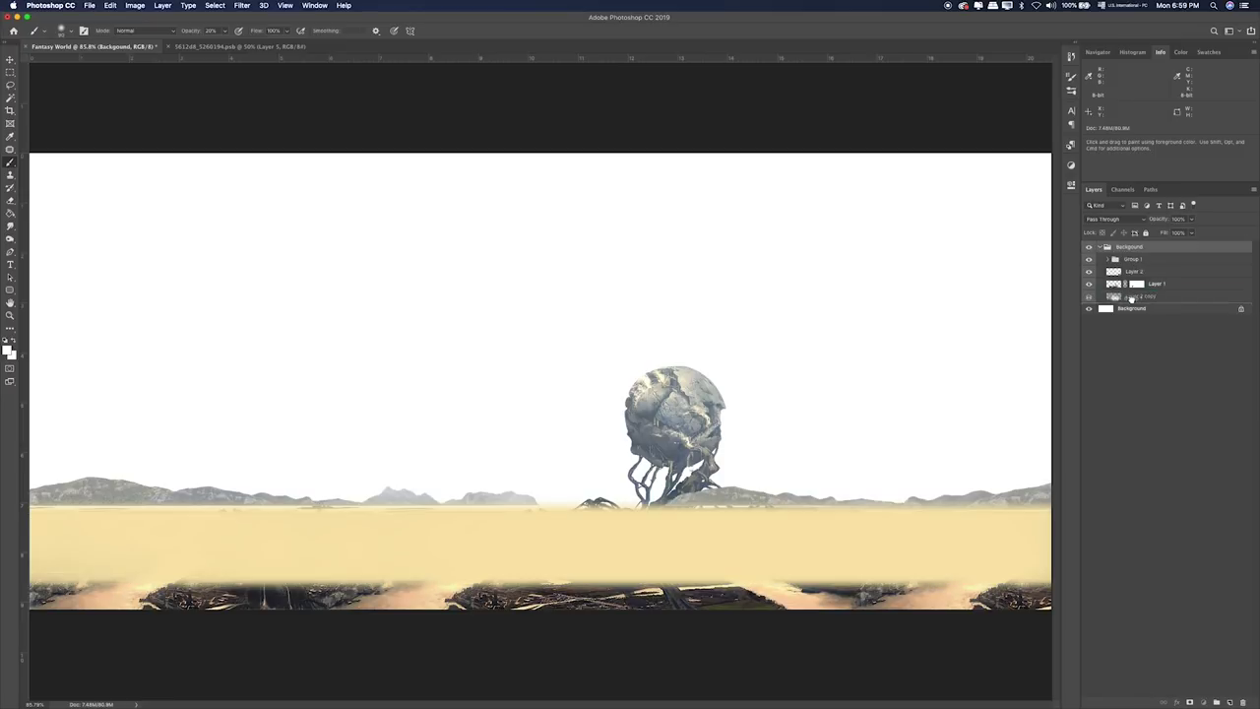
left_click_drag(1133, 295, 1133, 302)
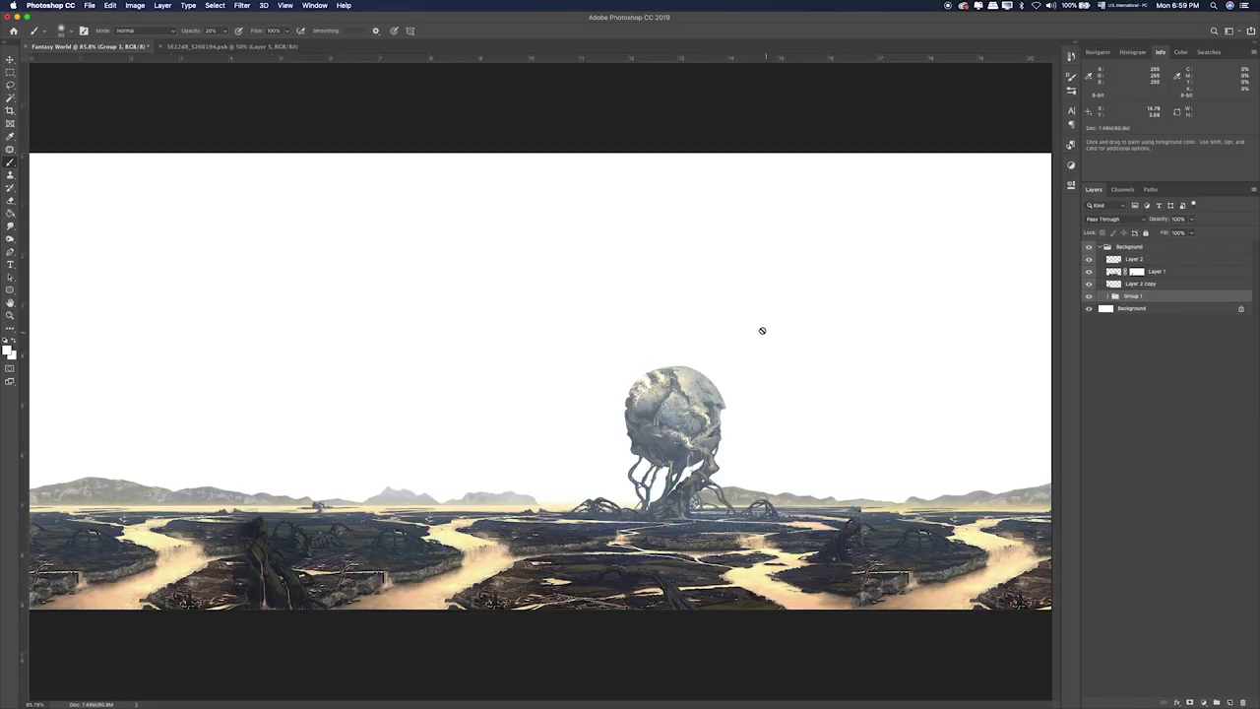
left_click(12, 73)
key("super+Tab")
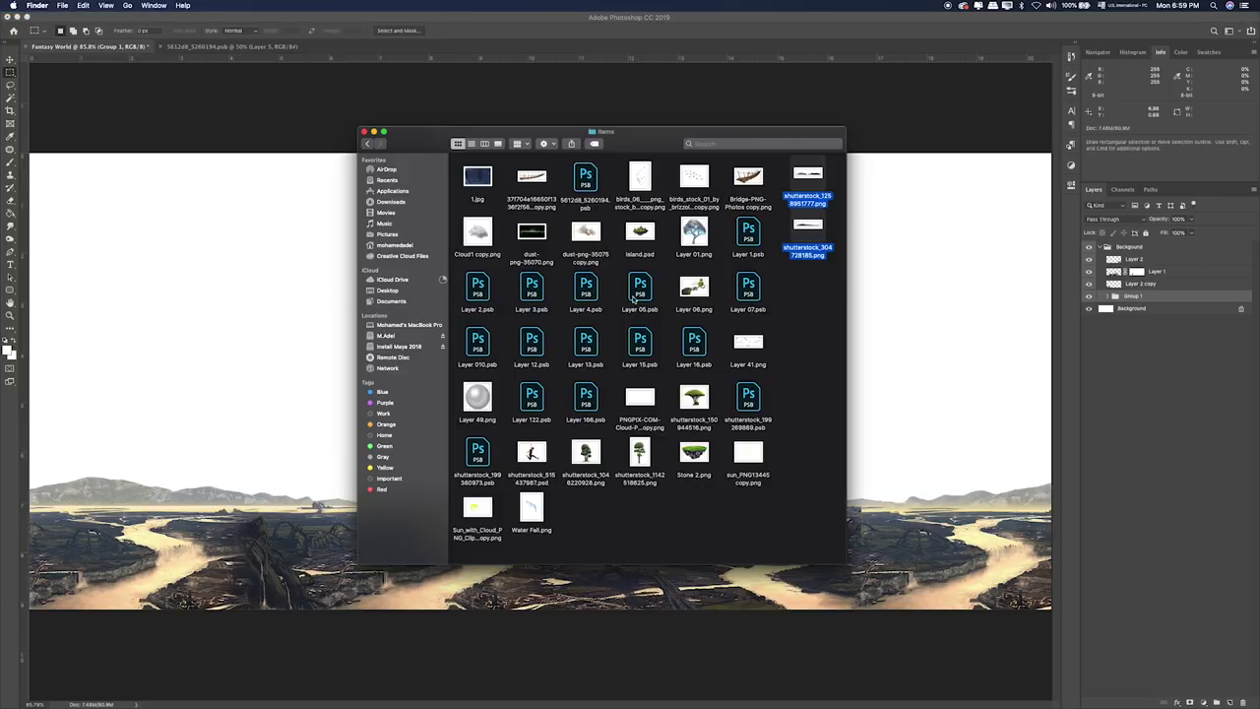
Preview the source image files in the Items folder with Quick Look.
left_click(794, 321)
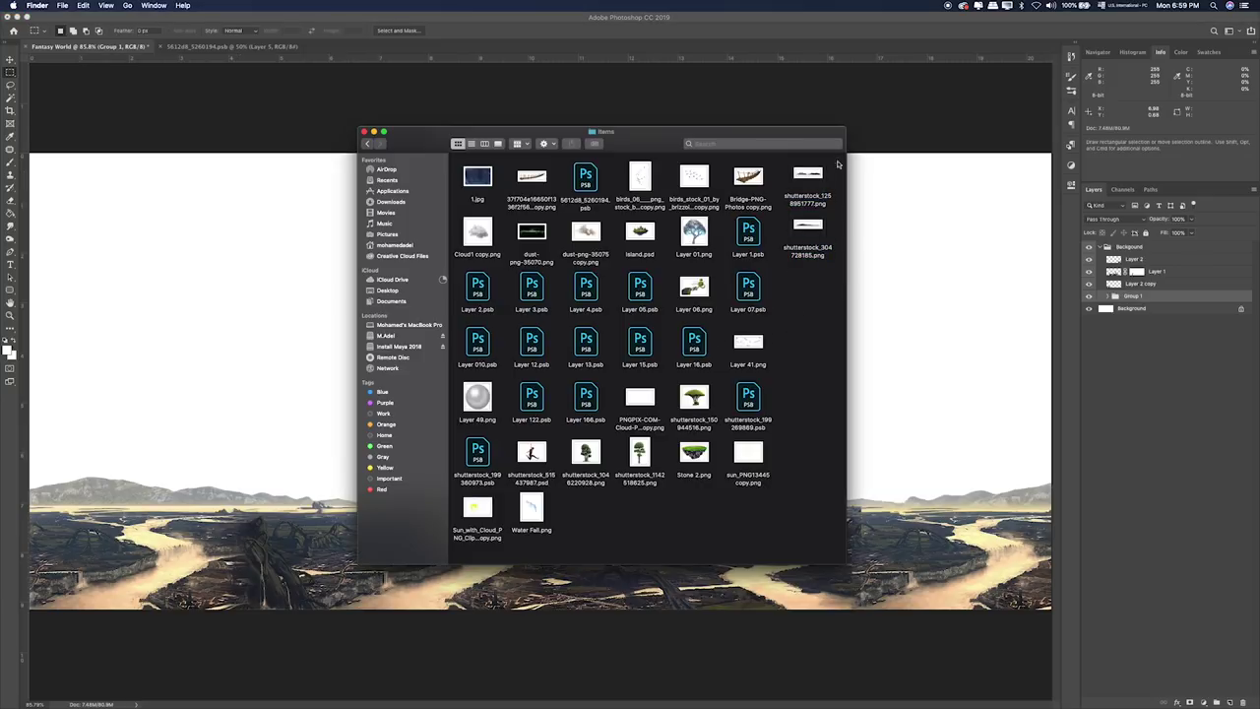
left_click(864, 153)
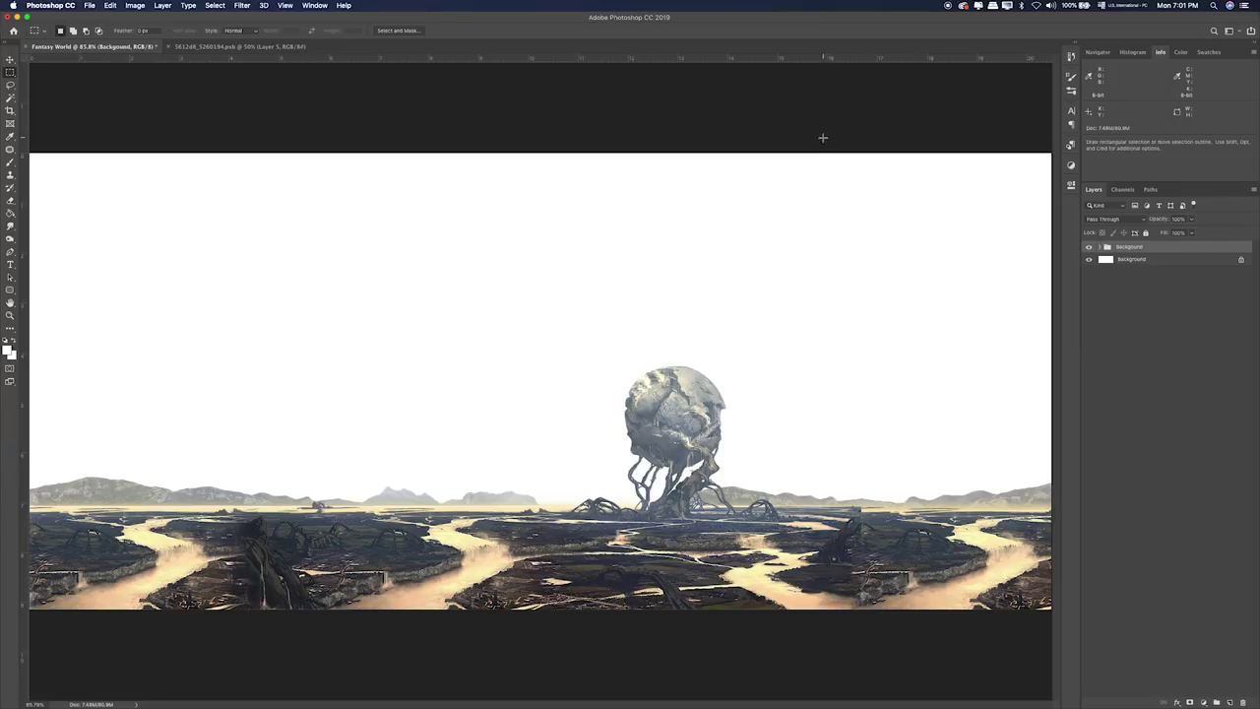
key("super+Tab")
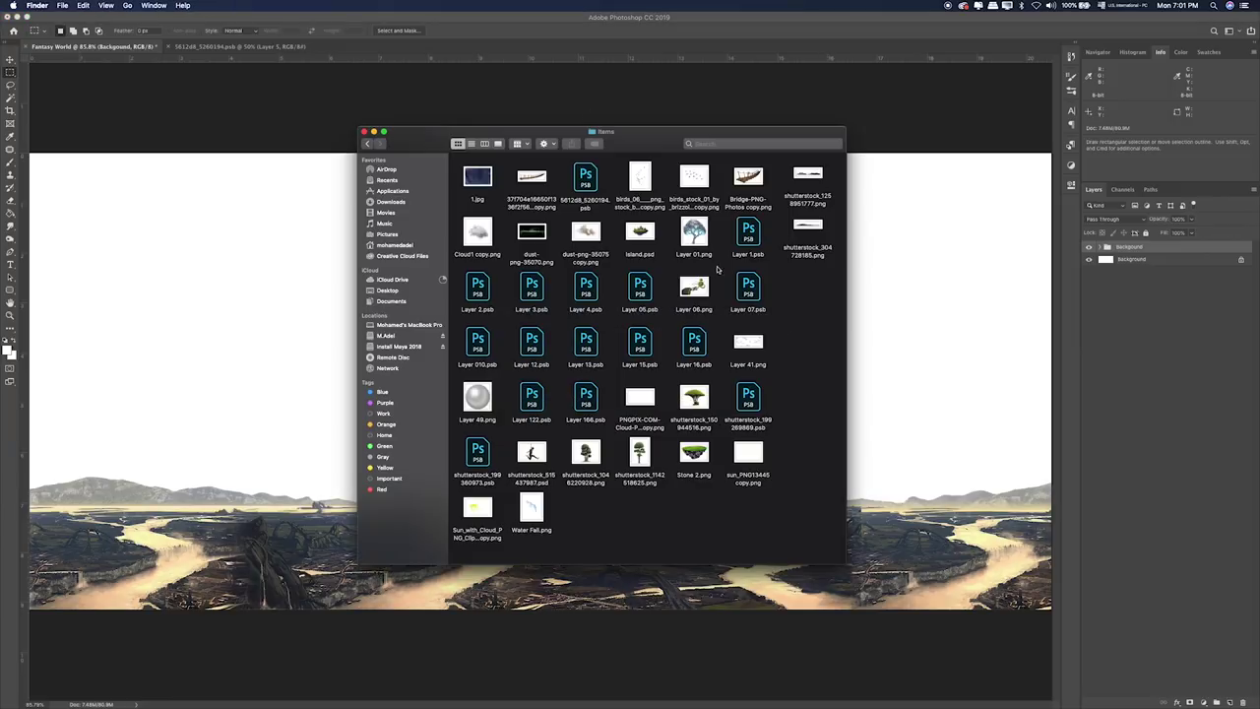
left_click(532, 285)
key("space")
left_click(640, 285)
key("space")
Locate Layer 010.psb and drag it onto Photoshop to open it.
left_click(532, 285)
key("space")
key("Down")
key("Left")
key("space")
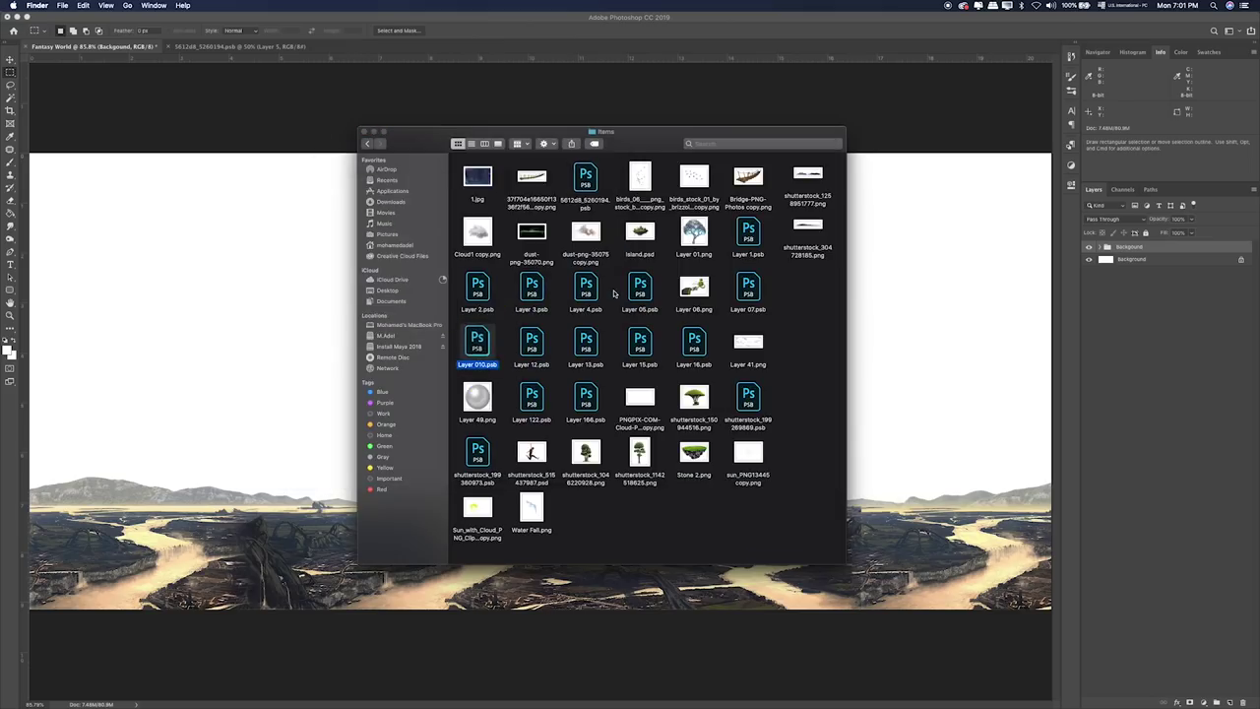
key("super+Tab")
left_click_drag(491, 349, 393, 182)
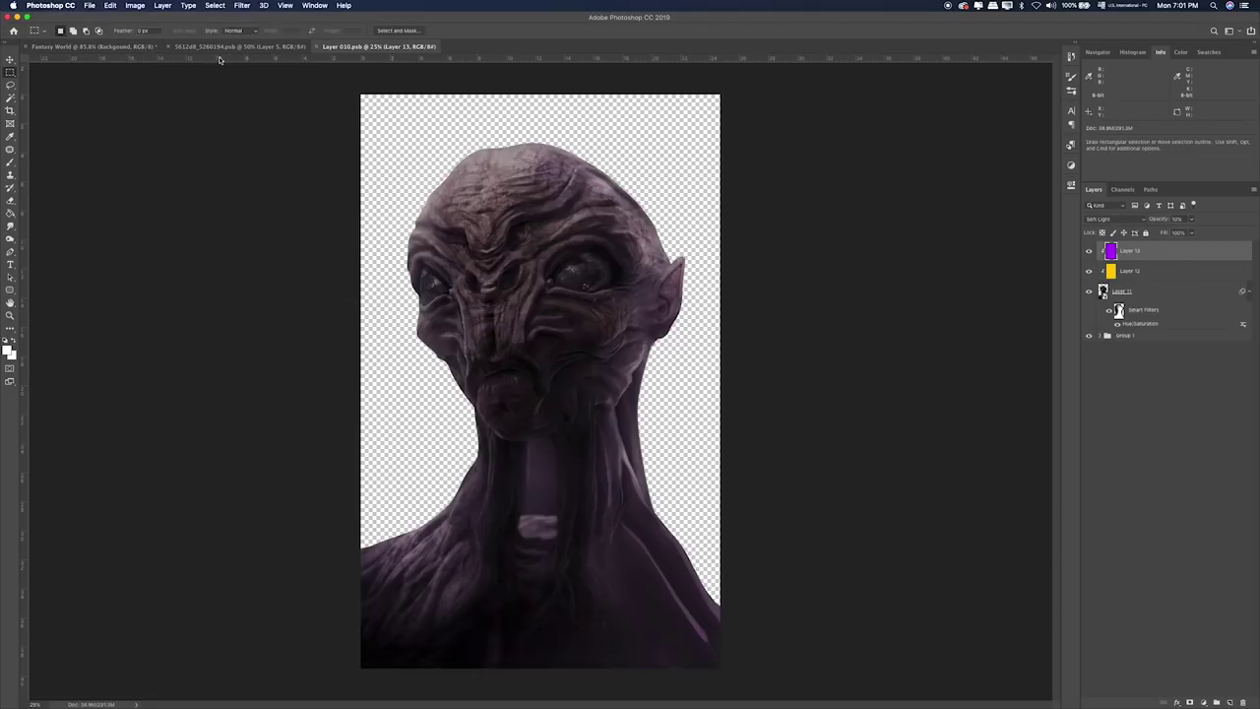
Close 5612d8_5260194.psb, hide tint Layers 12 and 13, and drag Layer 11 toward Fantasy World.
left_click(220, 47)
key("super+w")
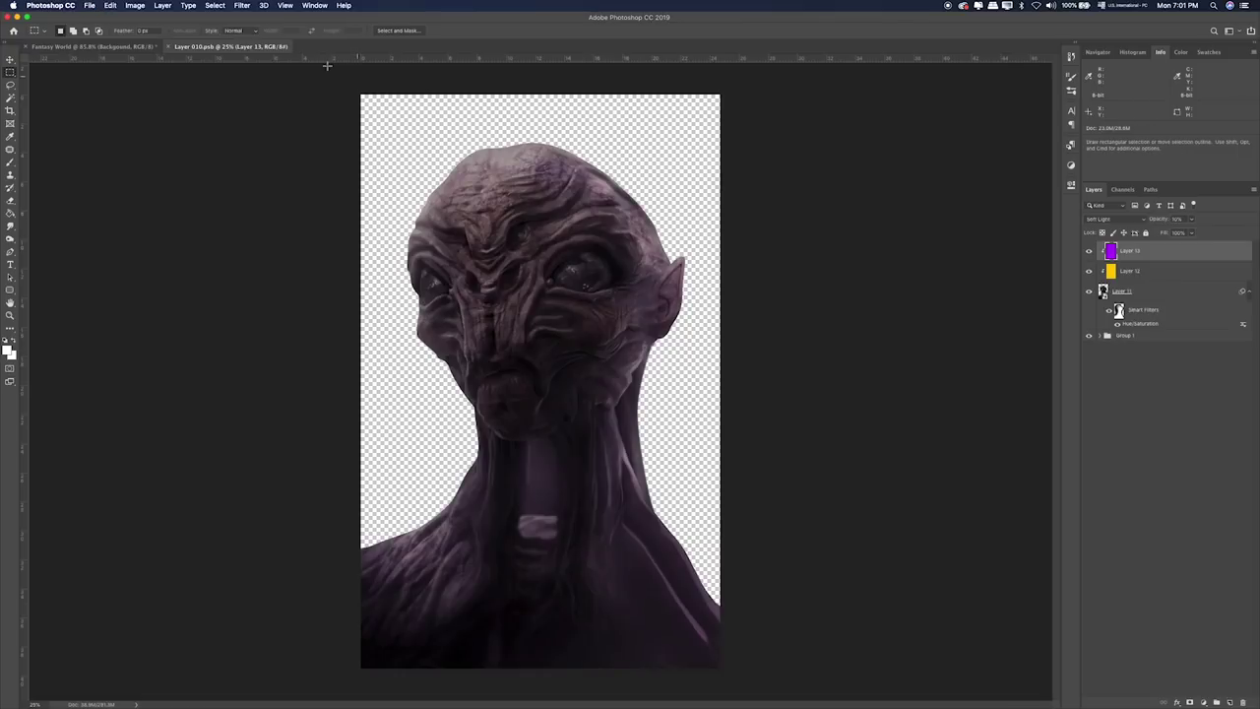
left_click(1090, 271)
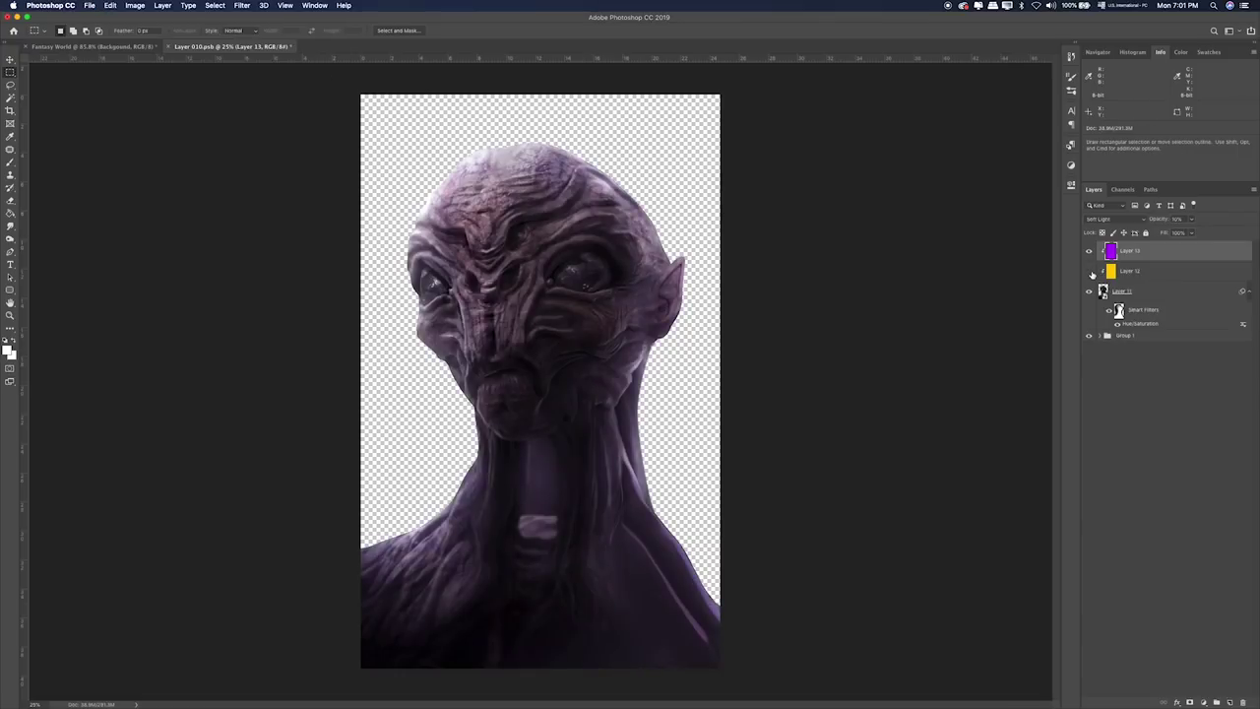
left_click(1091, 254)
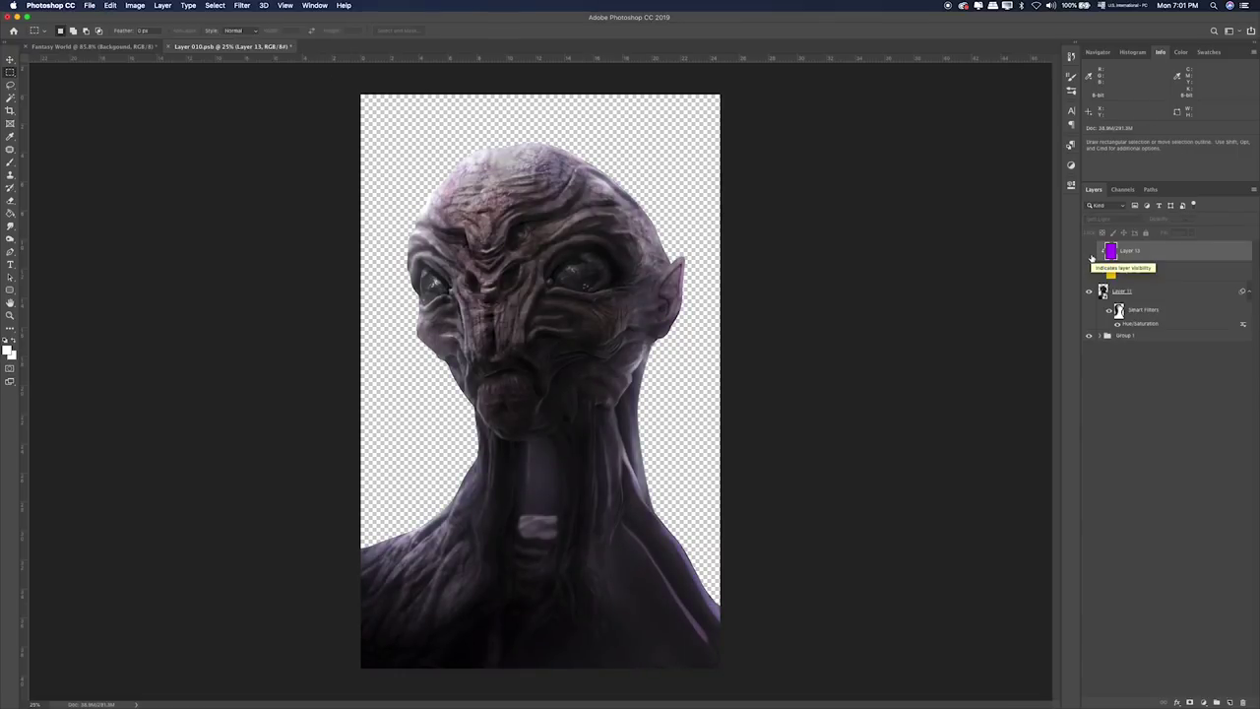
left_click(1147, 295)
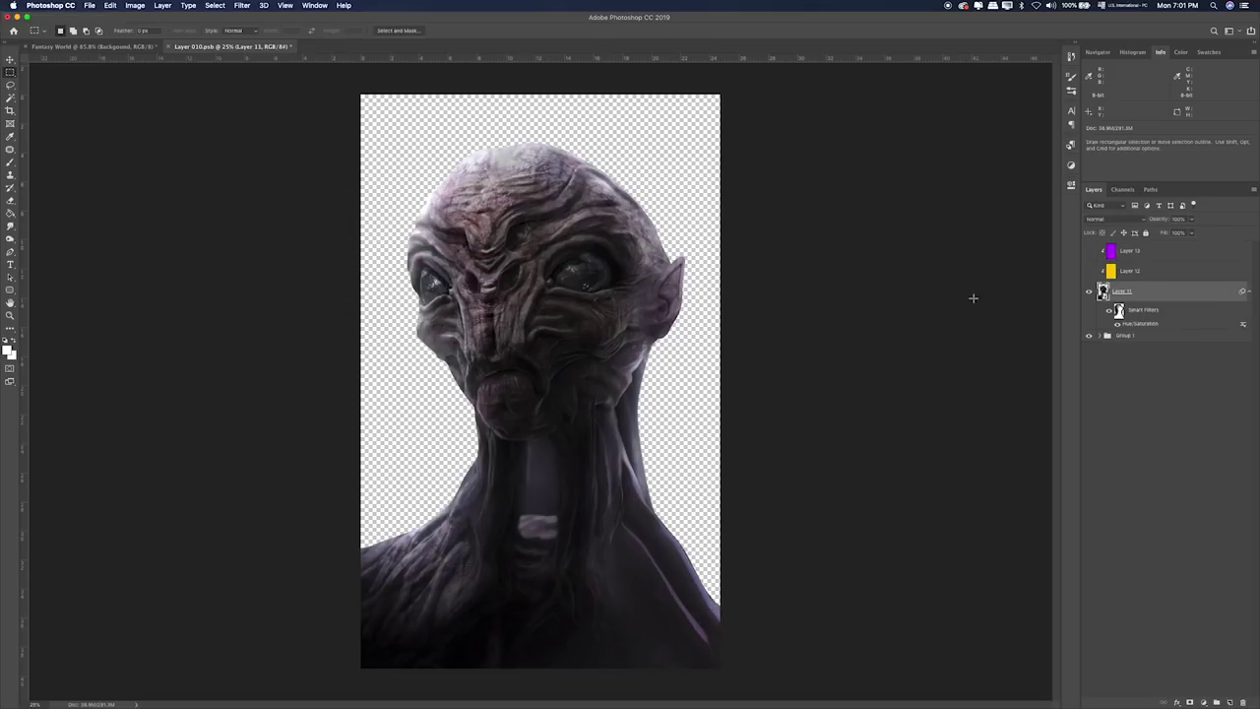
key("v")
mouse_move(596, 282)
left_mouse_down()
mouse_move(332, 166)
mouse_move(126, 54)
left_mouse_up()
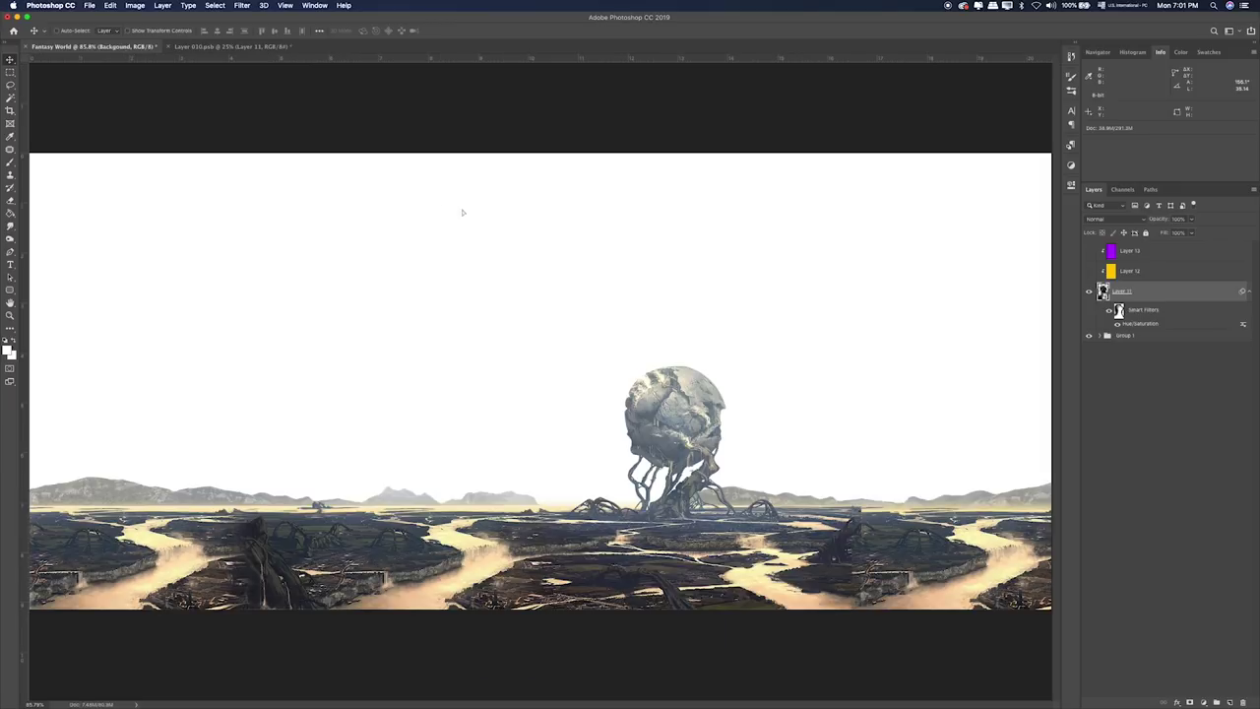
Drop the alien head into Fantasy World, scale it over the right-side landscape, and group it.
left_click_drag(462, 212, 554, 213)
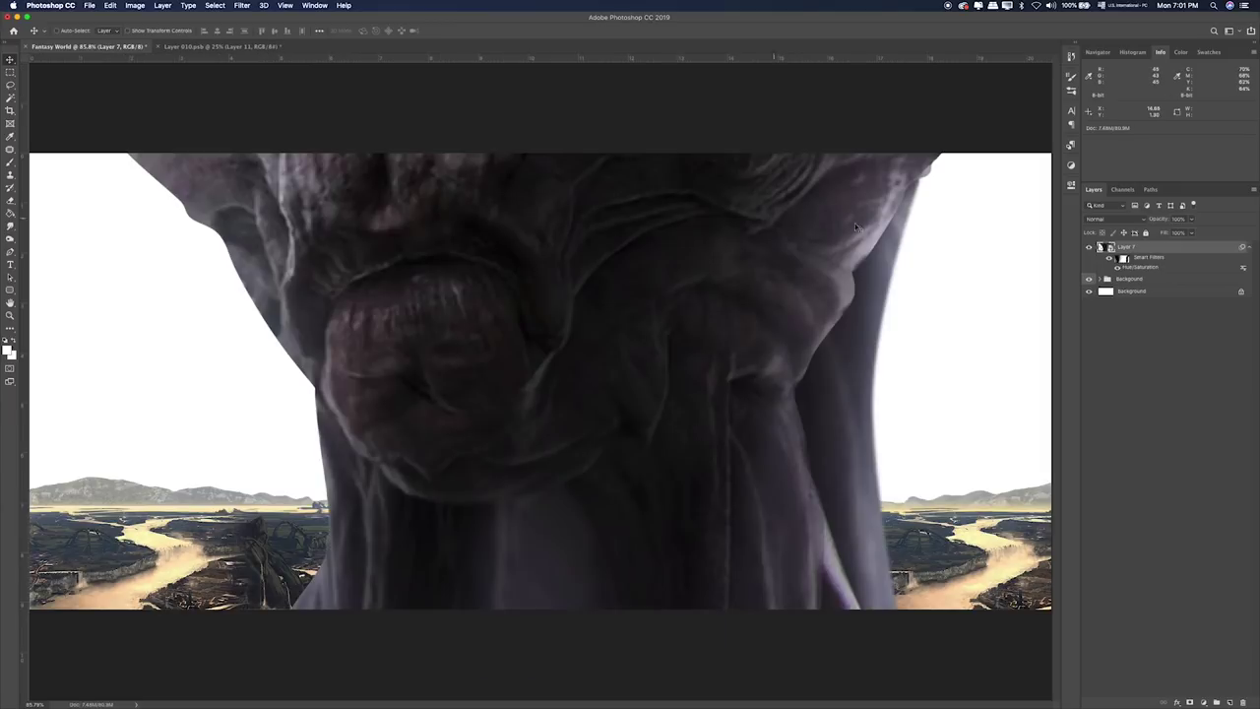
key("ctrl+t")
key("ctrl+0")
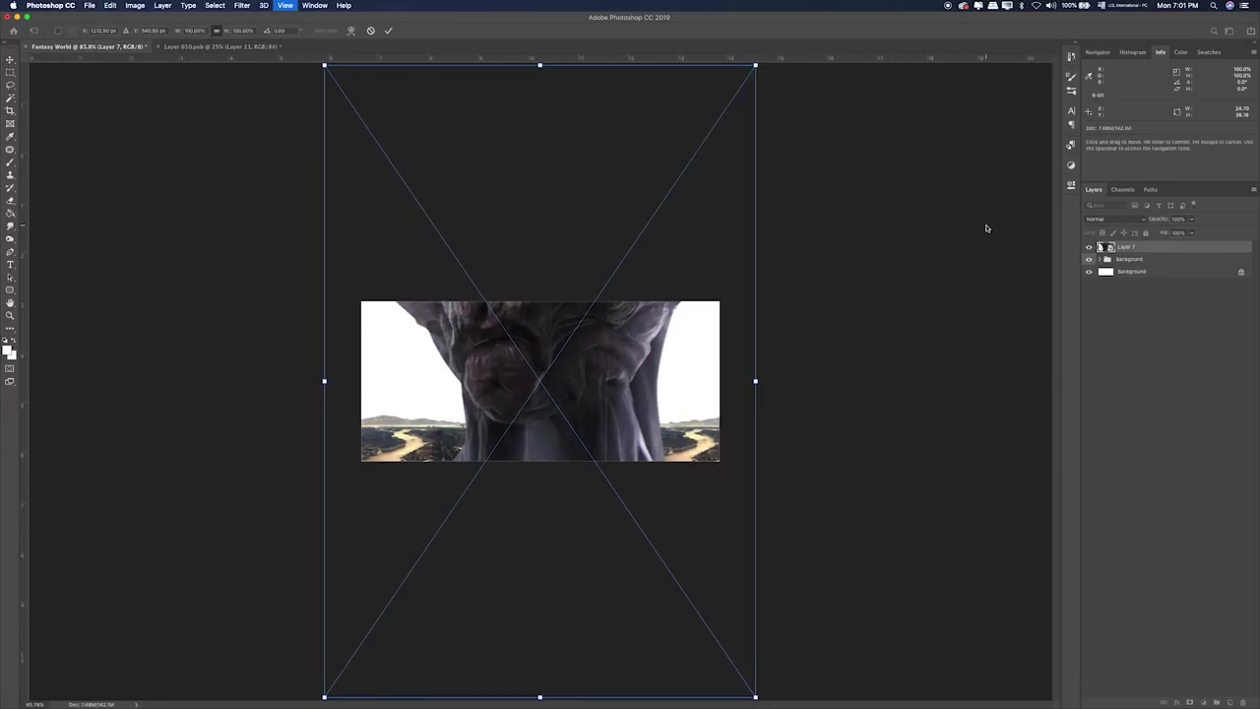
left_click_drag(755, 65, 436, 534)
left_click_drag(380, 616, 660, 379)
left_click_drag(720, 311, 733, 279)
mouse_move(689, 340)
left_mouse_down()
mouse_move(709, 332)
mouse_move(751, 259)
left_mouse_up()
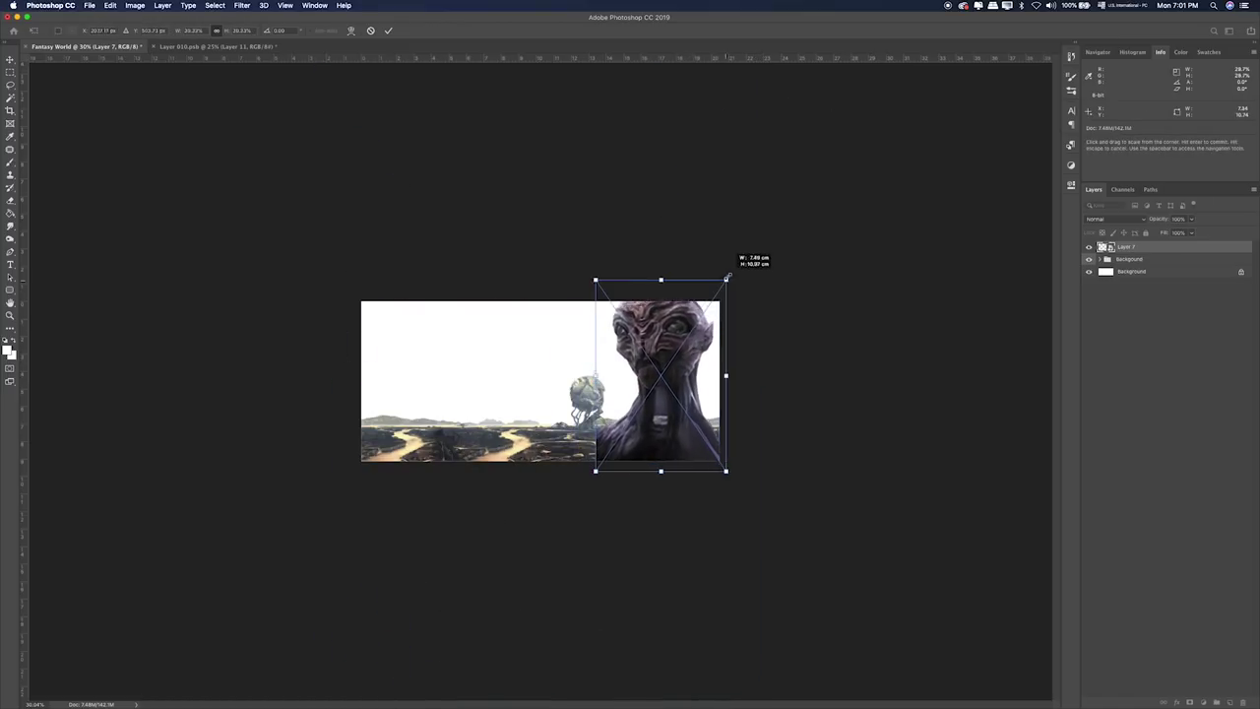
left_click_drag(718, 315, 701, 331)
key("Return")
key("ctrl+0")
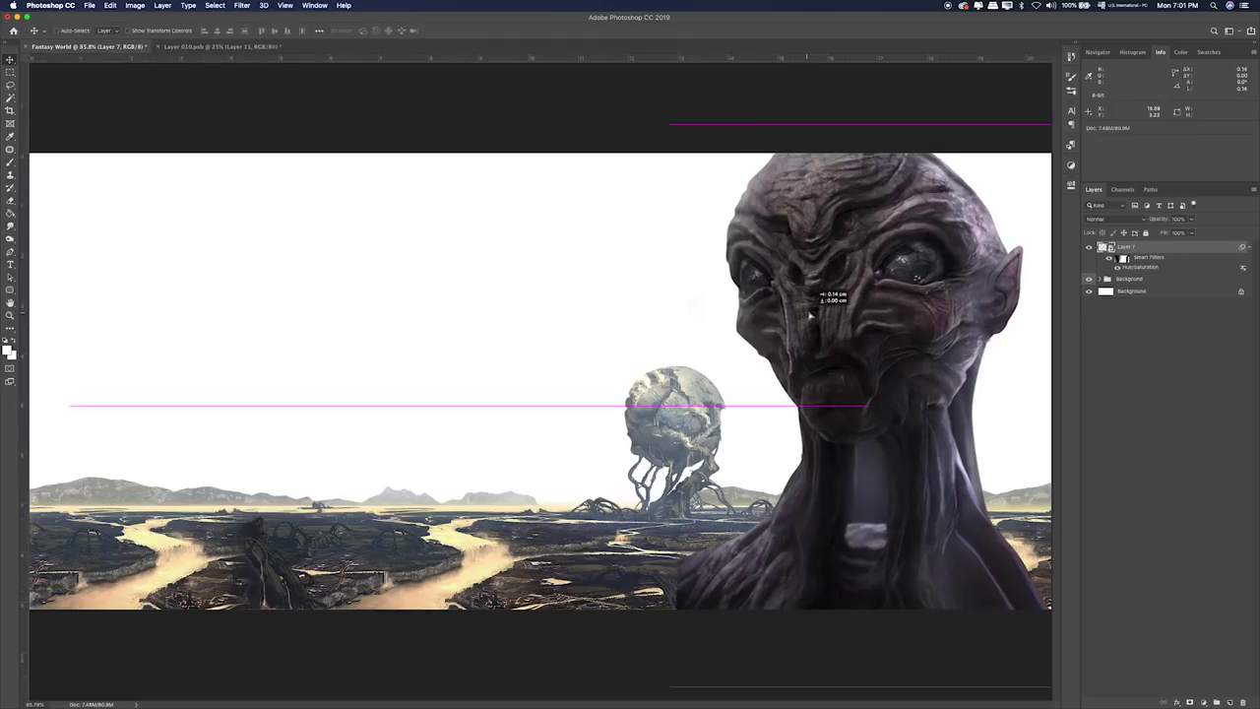
key("ctrl+g")
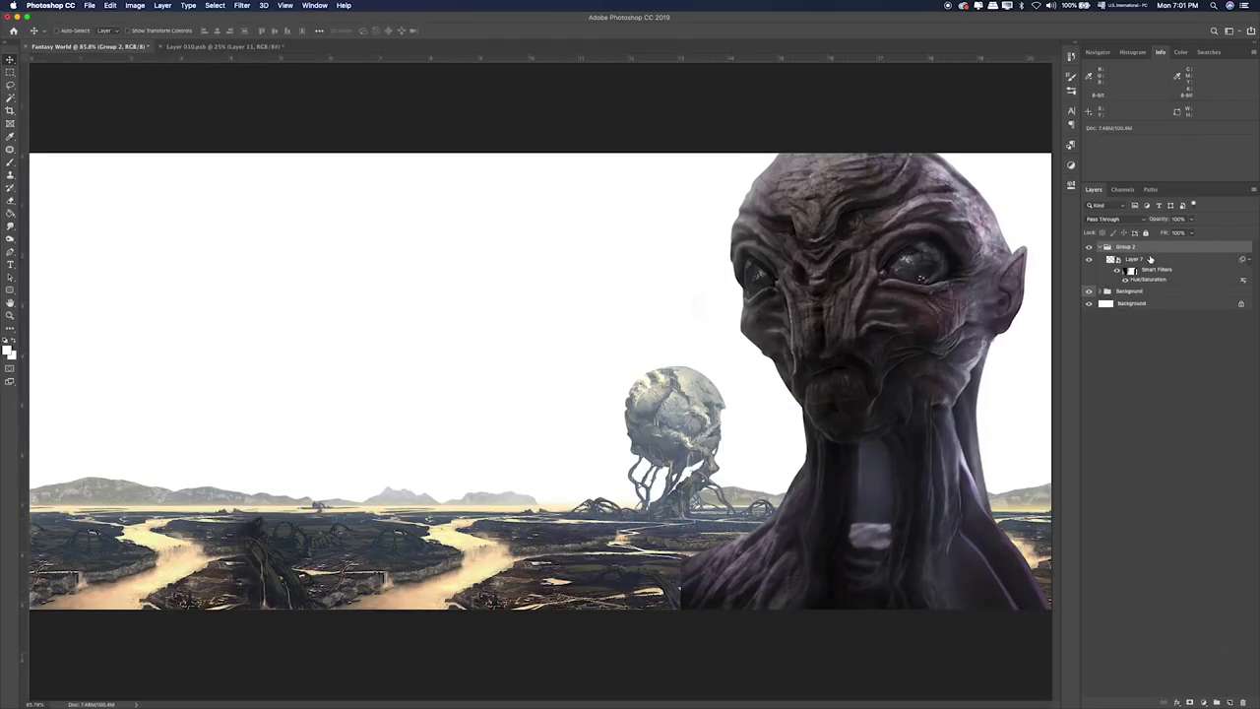
Paint flat grey-blue over the alien on a new layer with a large 100% brush.
left_click(1150, 259)
left_click(1228, 701)
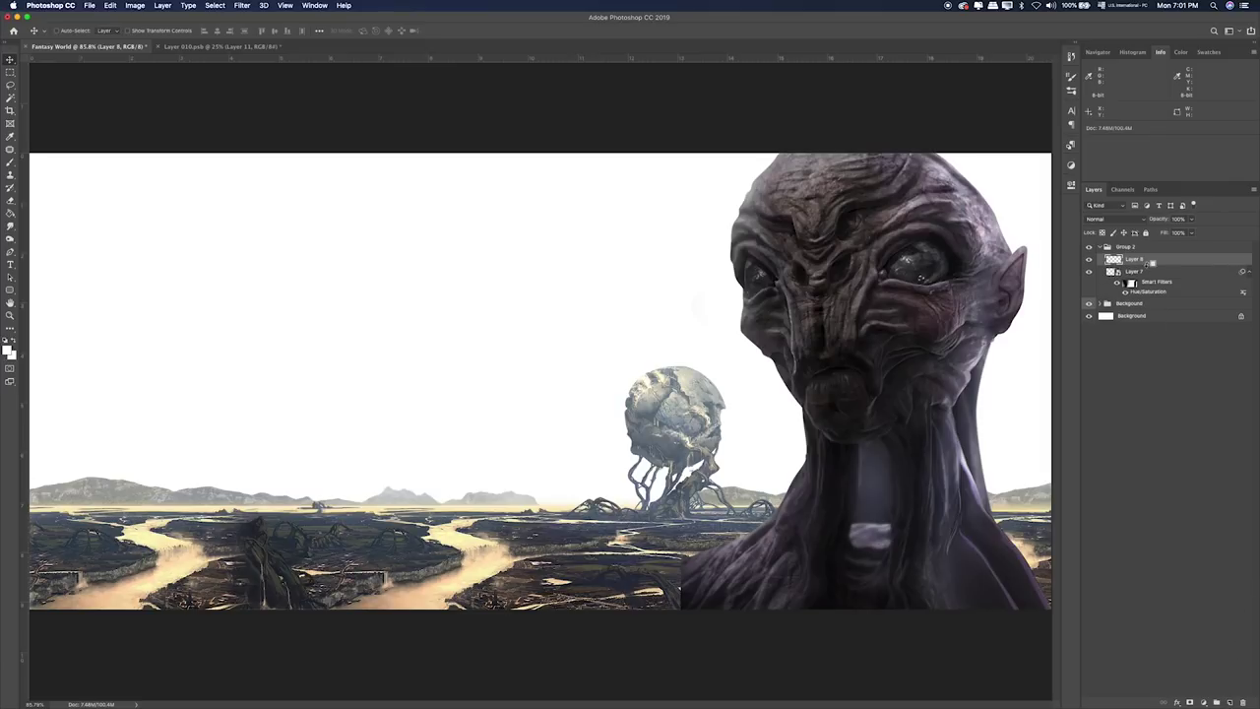
key("b")
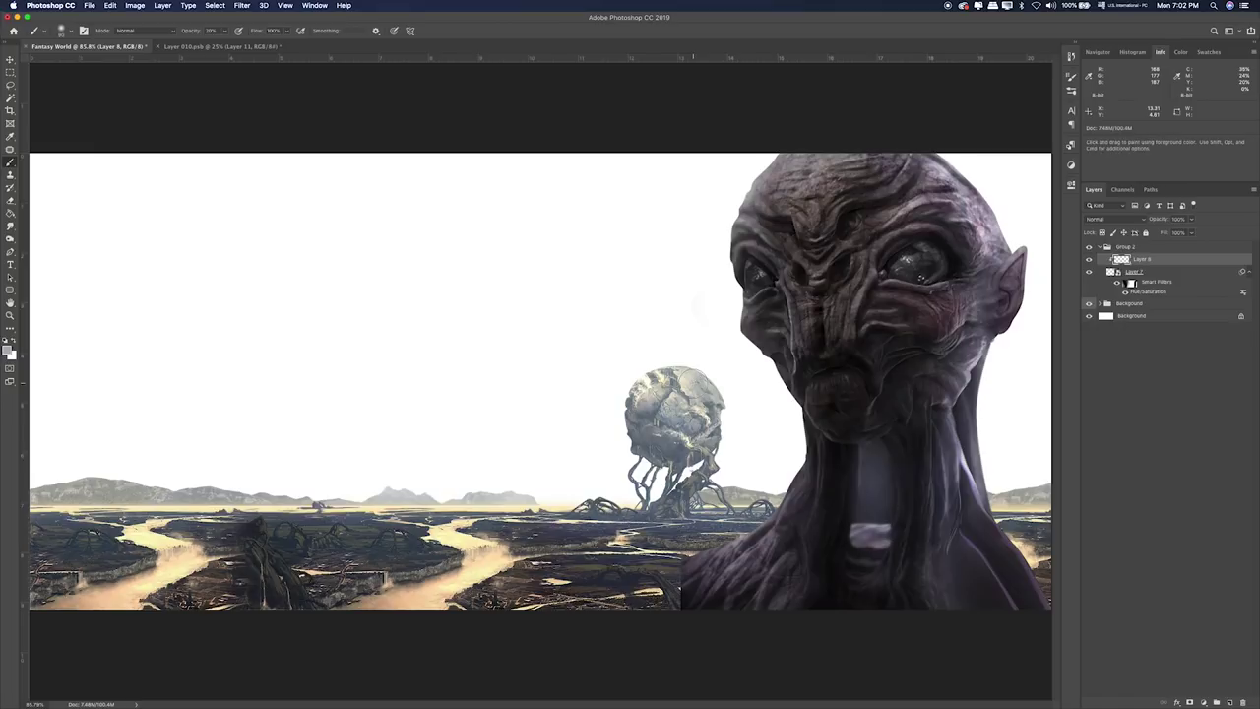
key("bracketright")
key("bracketright")
key("bracketright")
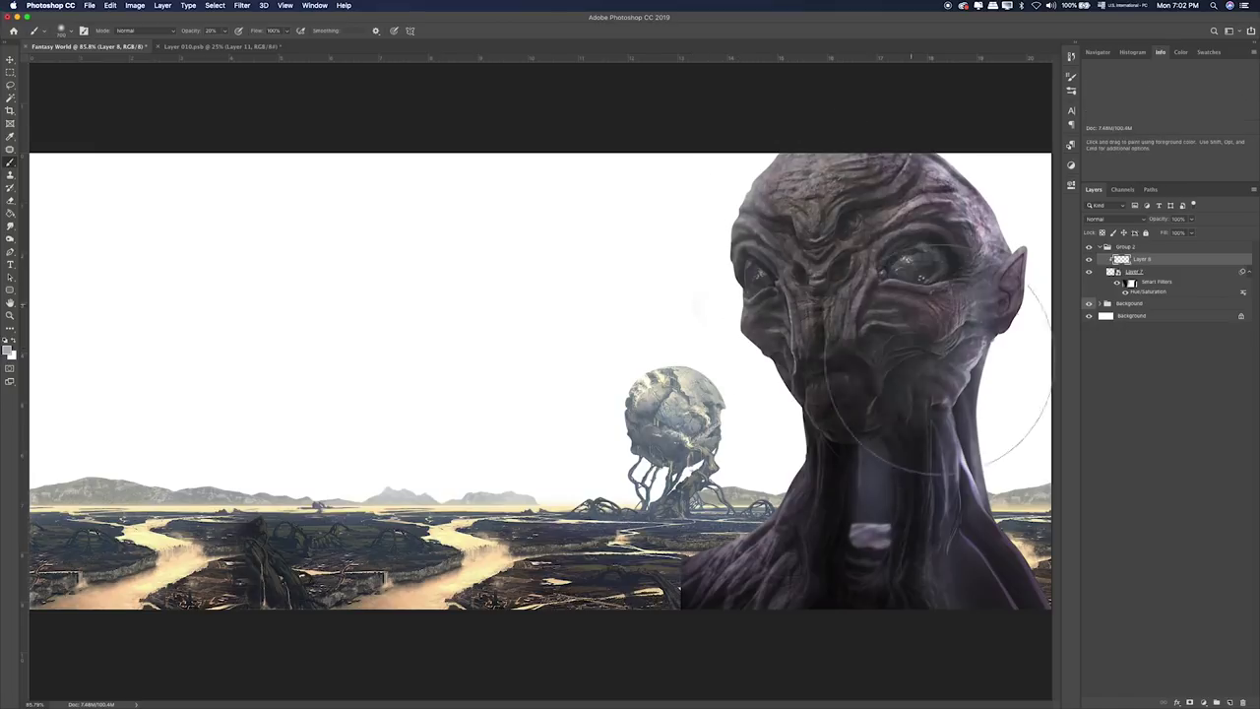
key("bracketright")
key("bracketright")
key("bracketright")
key("0")
mouse_move(891, 182)
left_mouse_down()
mouse_move(605, 506)
mouse_move(816, 127)
left_mouse_up()
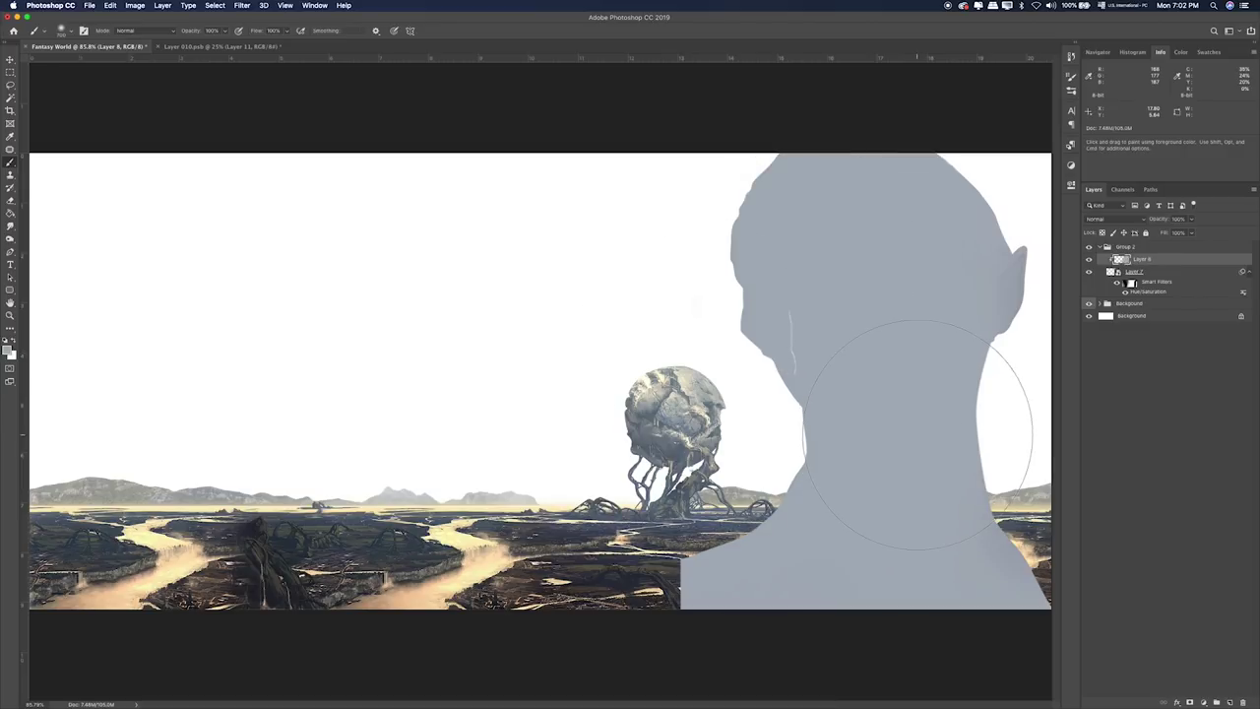
Set the grey-blue layer to Divide blend mode and clip it to the alien Layer 7.
key("v")
key("shift+plus")
key("shift+plus")
key("shift+plus")
key("shift+plus")
key("shift+plus")
key("shift+plus")
key("shift+plus")
key("shift+plus")
key("shift+plus")
key("shift+plus")
key("shift+plus")
key("shift+plus")
key("shift+plus")
key("shift+plus")
key("shift+plus")
key("shift+plus")
key("shift+plus")
key("shift+plus")
key("shift+plus")
key("shift+plus")
key("shift+plus")
key("shift+plus")
key("shift+plus")
key("shift+minus")
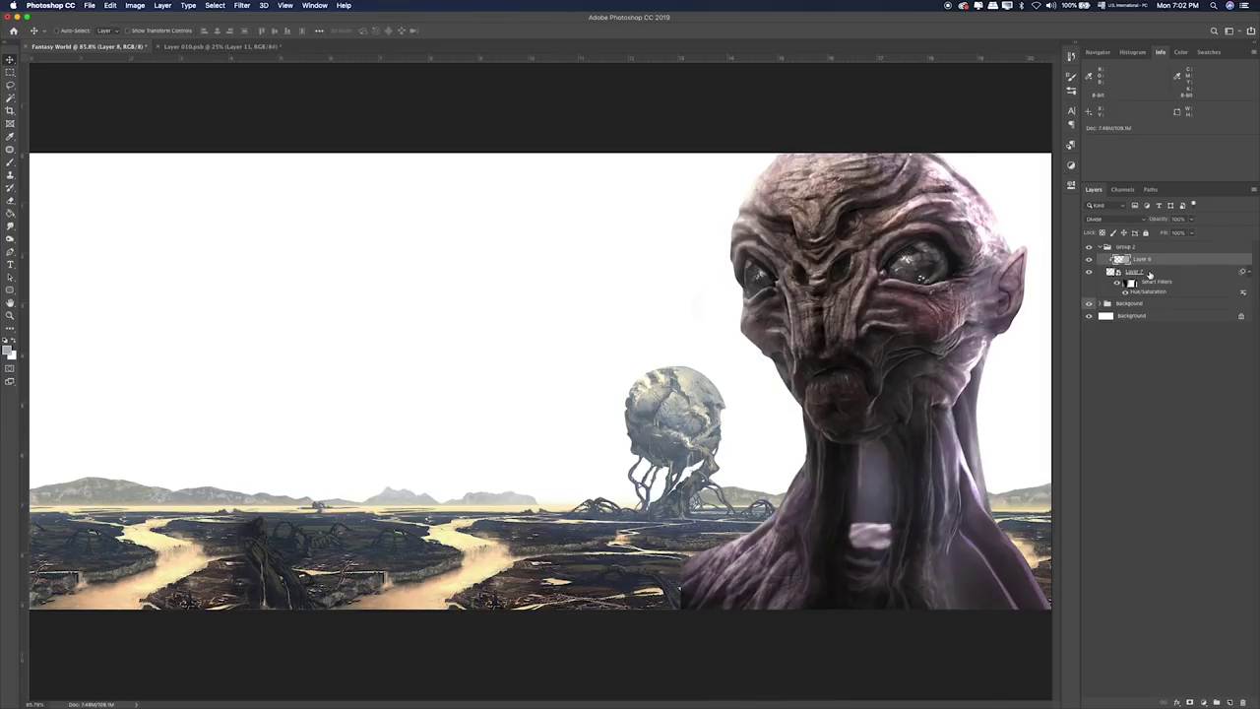
left_click(1149, 274, "alt")
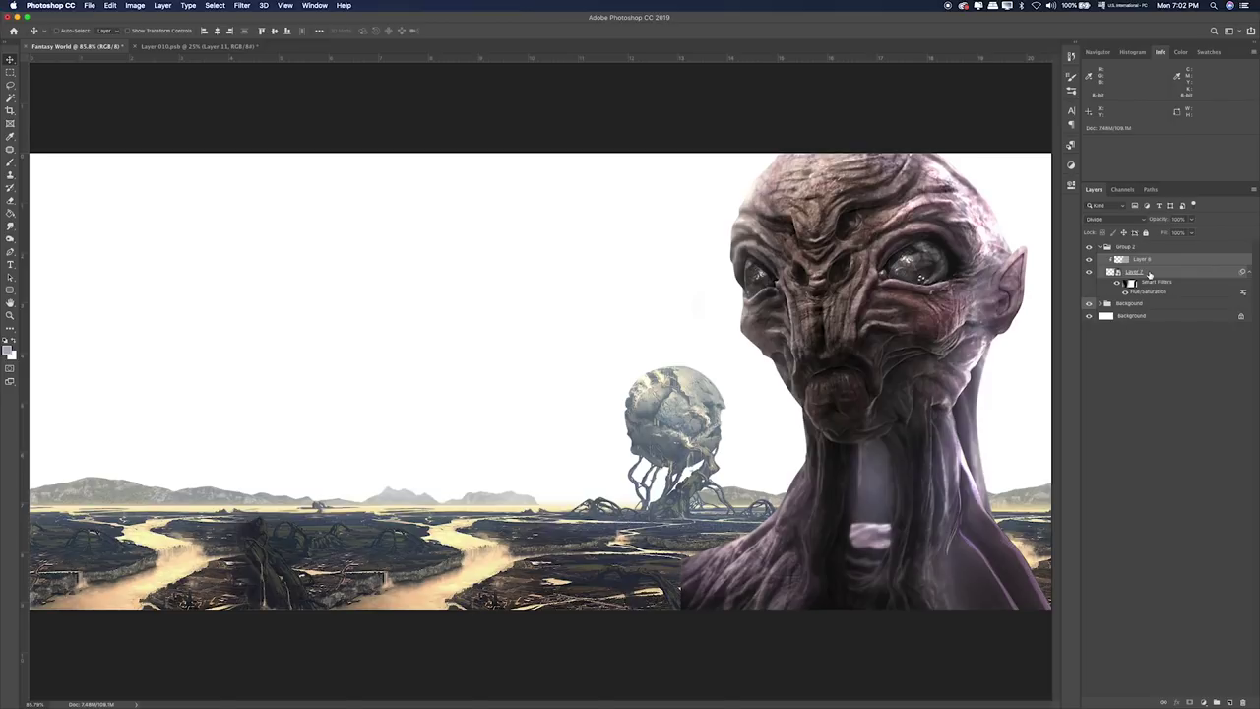
key("ctrl+t")
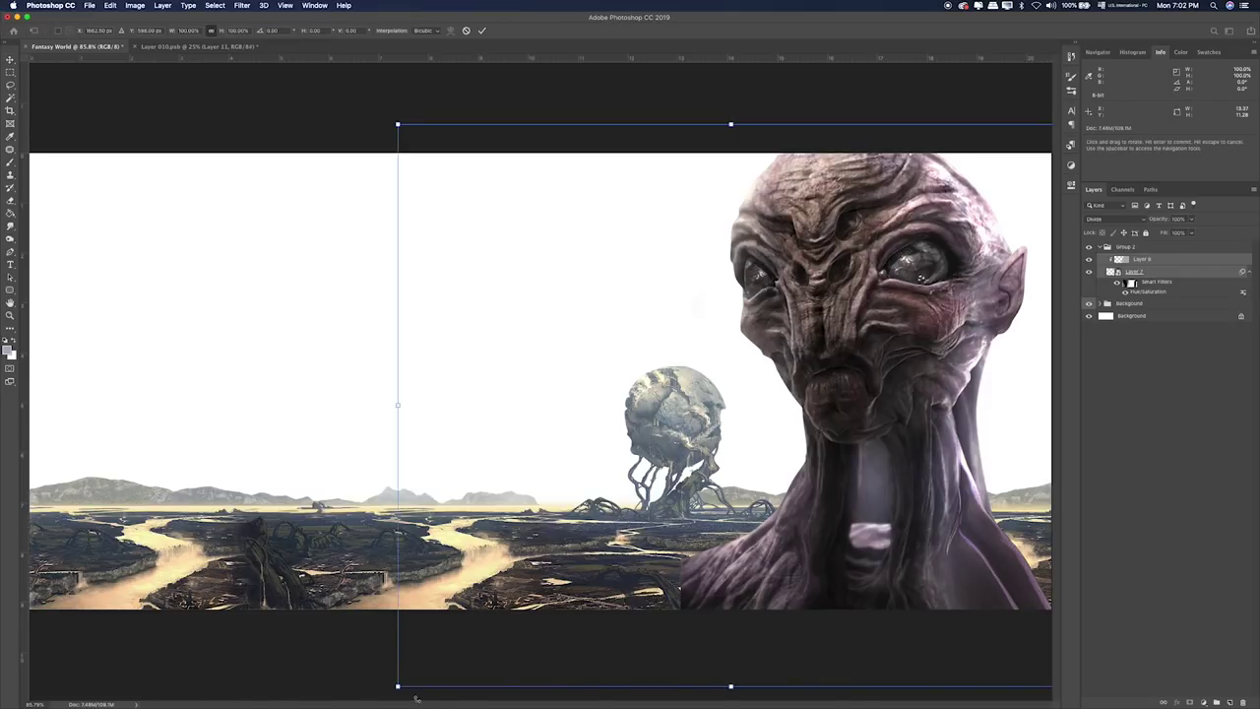
Scale the alien slightly and move Group 2 up and to the left.
left_click_drag(402, 686, 403, 676)
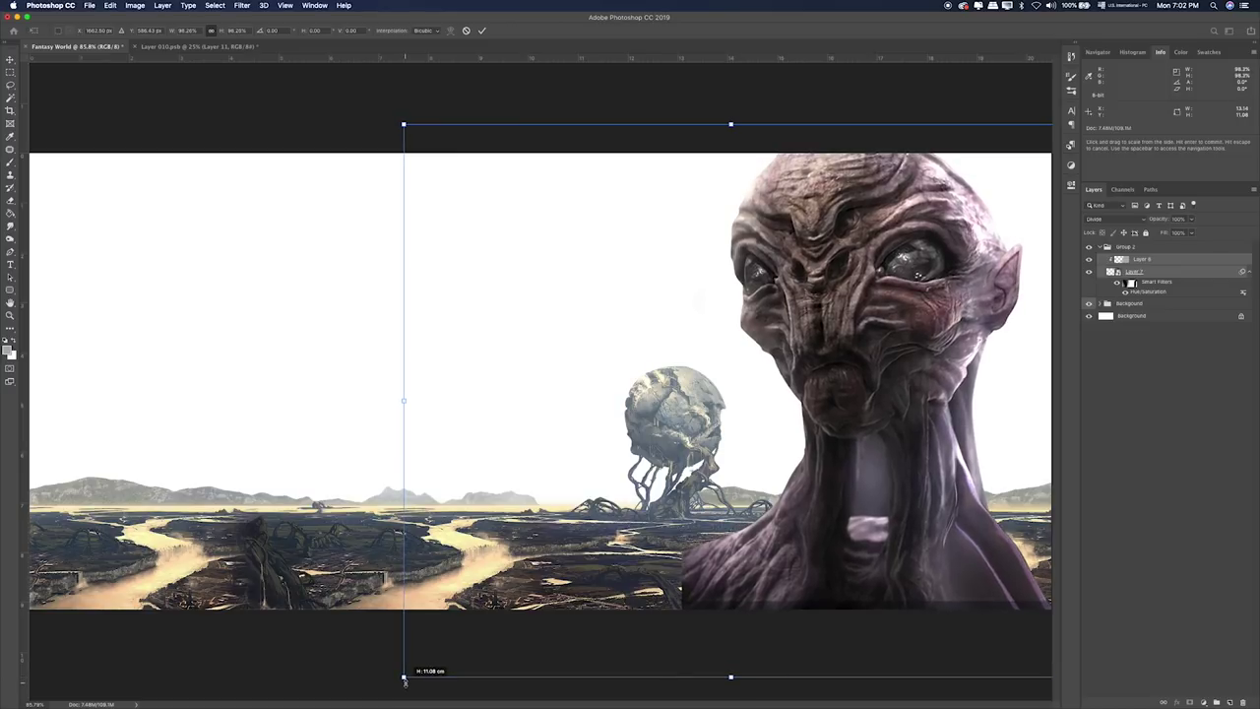
key("Return")
left_click(1131, 248)
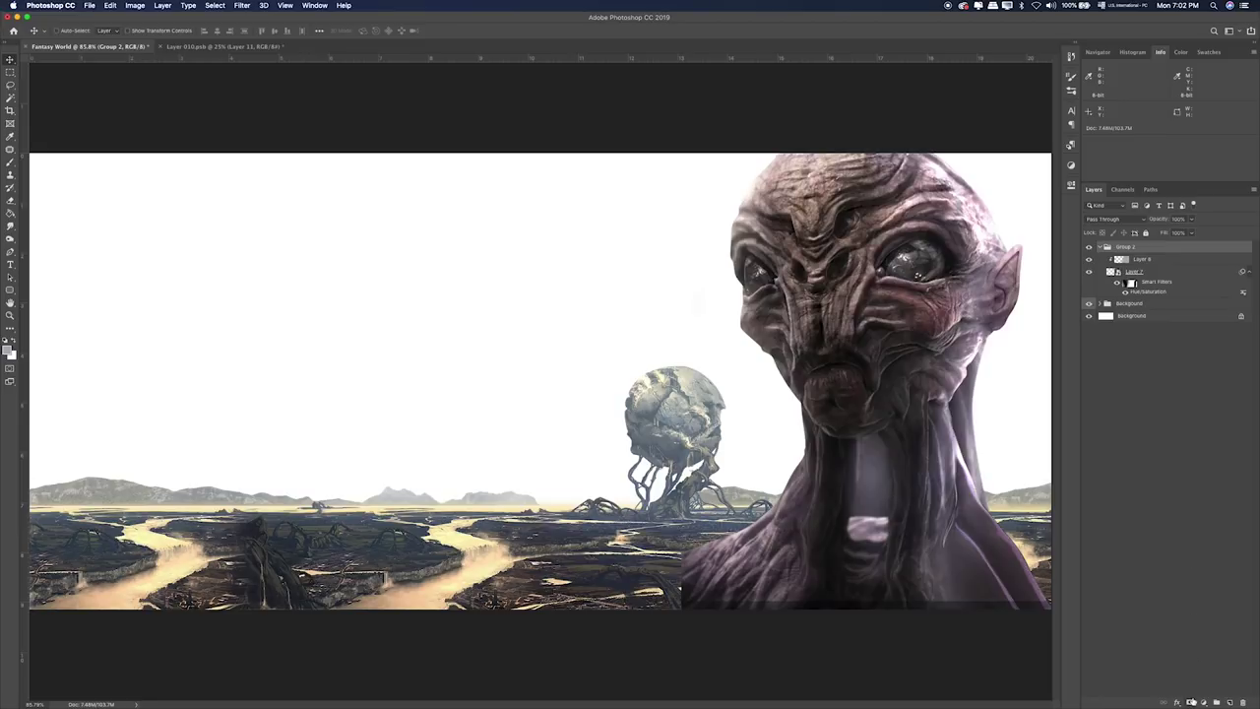
left_click_drag(959, 532, 870, 408)
Add a mask to Group 2 and paint out the alien's lower body.
left_click(1190, 702)
key("m")
left_click_drag(994, 441, 493, 660)
key("b")
mouse_move(650, 492)
left_mouse_down()
mouse_move(707, 416)
mouse_move(844, 365)
left_mouse_up()
key("m")
key("ctrl+d")
Reposition the masked alien and move Group 2 beneath the Background landscape group.
left_click(1107, 248)
key("v")
mouse_move(789, 224)
left_mouse_down()
mouse_move(864, 313)
mouse_move(887, 303)
left_mouse_up()
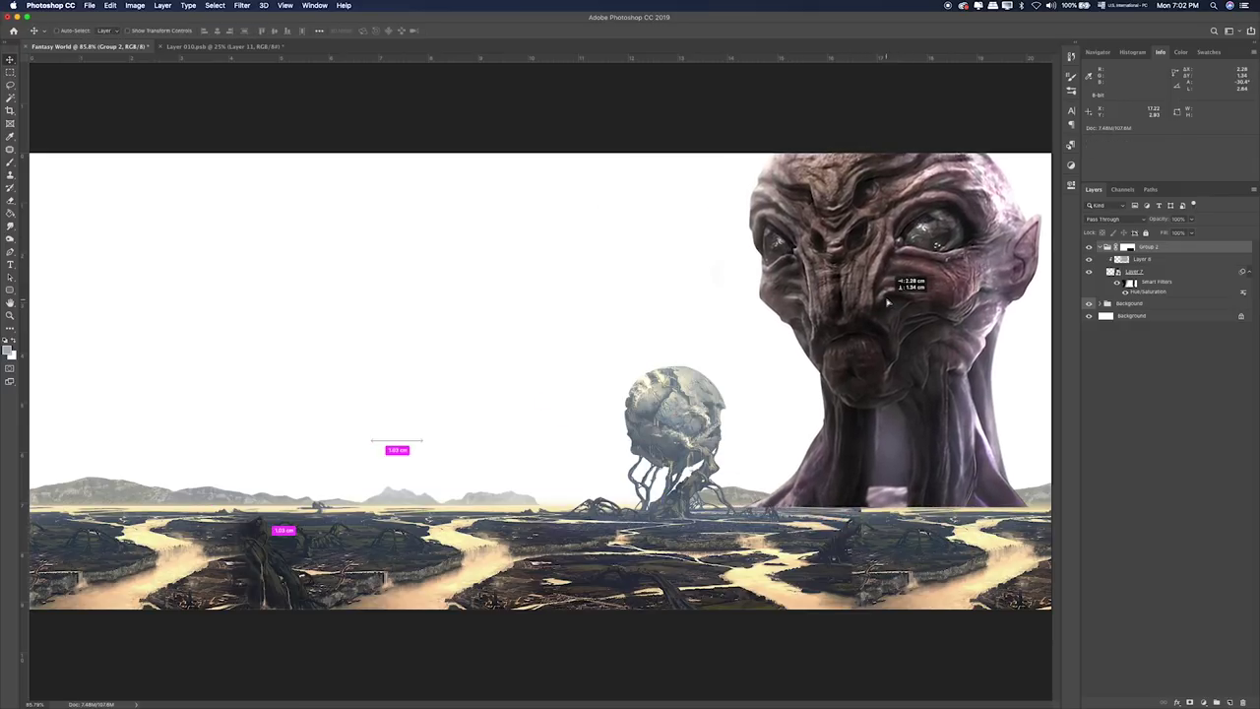
left_click_drag(888, 303, 882, 300)
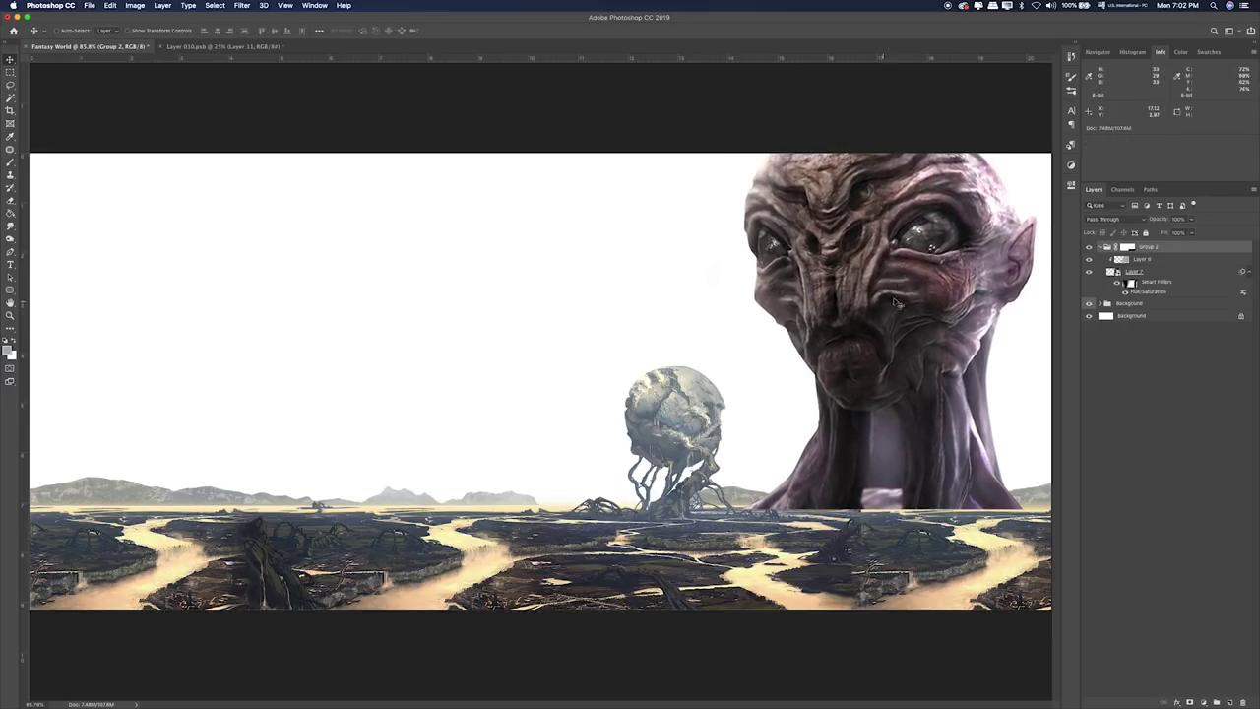
left_click(1100, 248)
left_click_drag(1147, 248, 1154, 260)
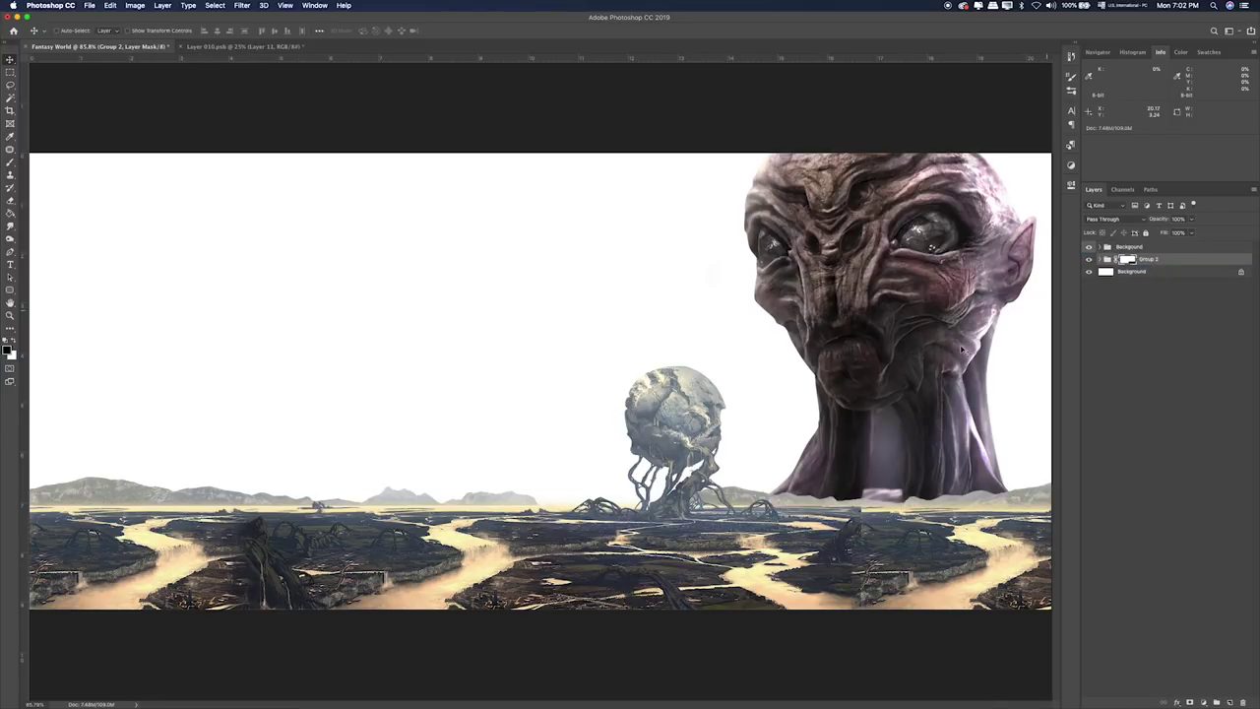
key("shift+Left")
key("shift+Left")
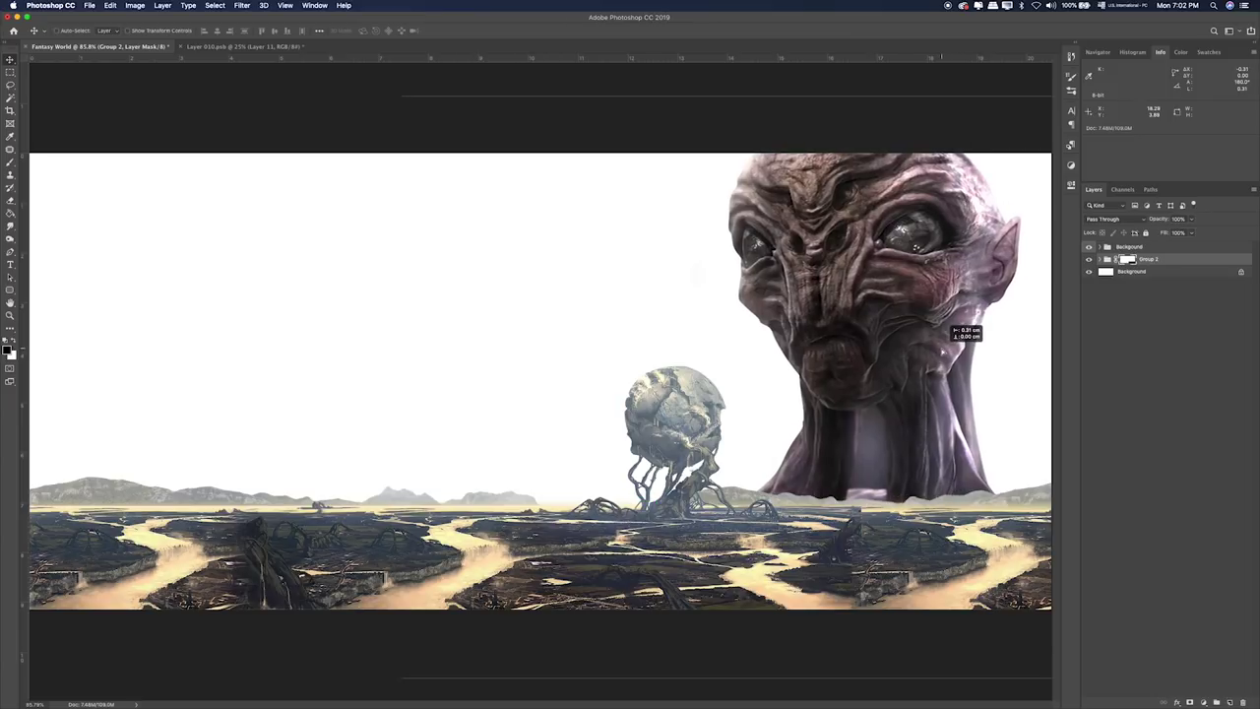
left_click(1102, 259)
left_click(1163, 285)
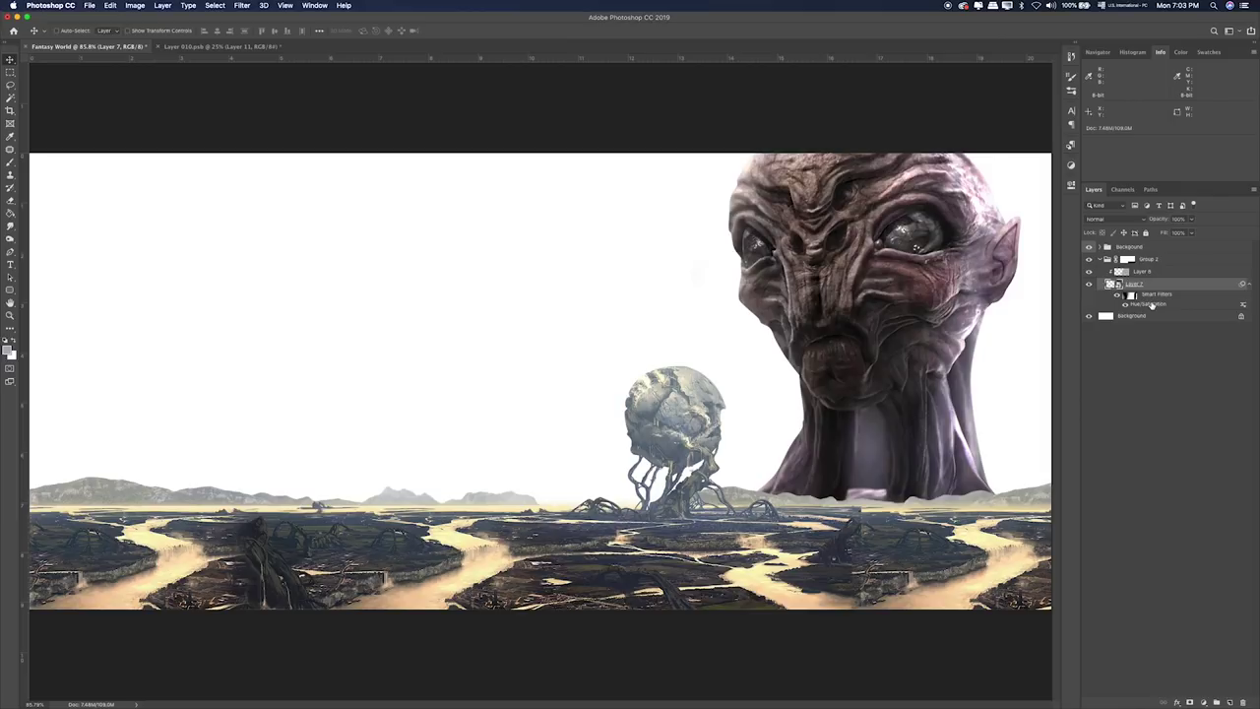
Try raising the alien head's lightness to +23, then cancel it and collapse Group 2.
double_click(1151, 305)
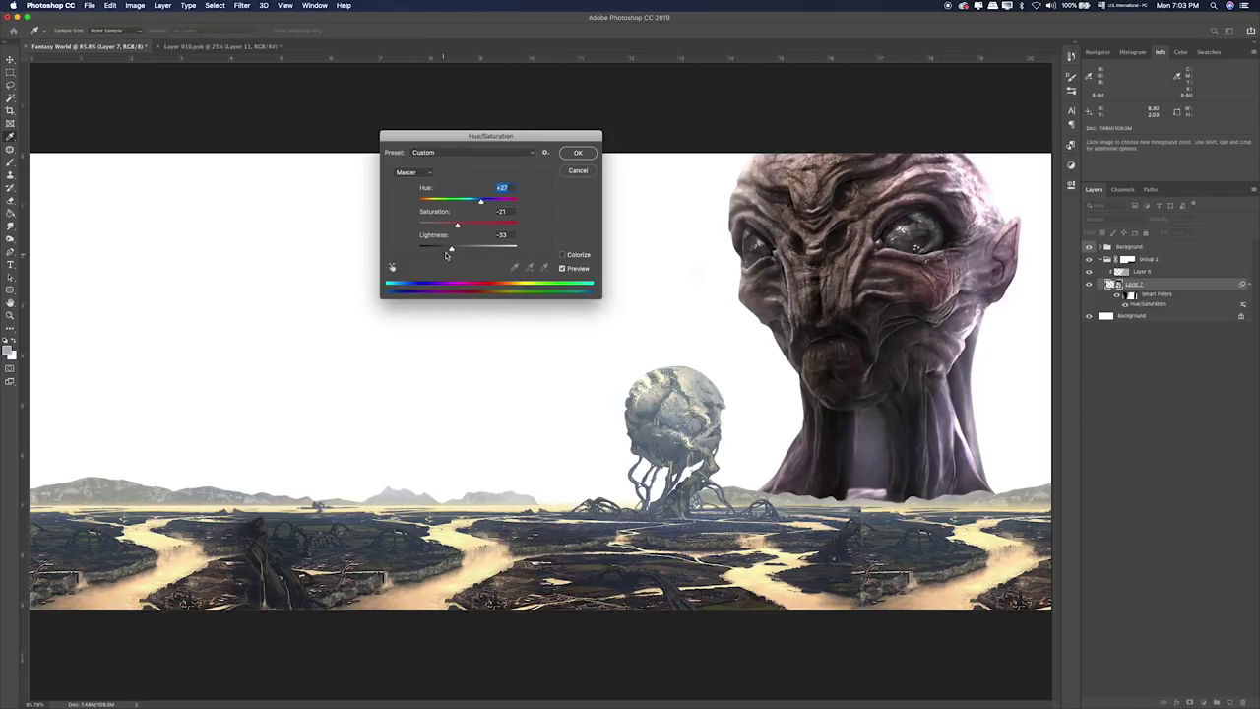
left_click_drag(467, 250, 479, 250)
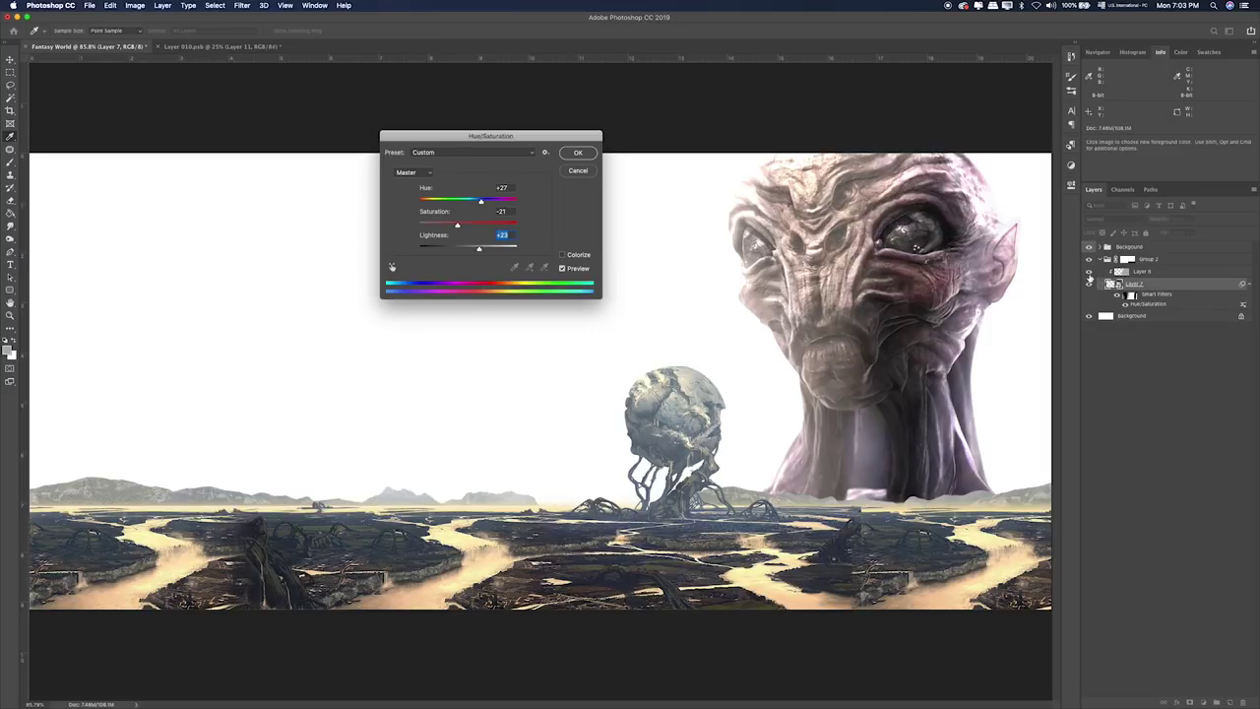
left_click(576, 171)
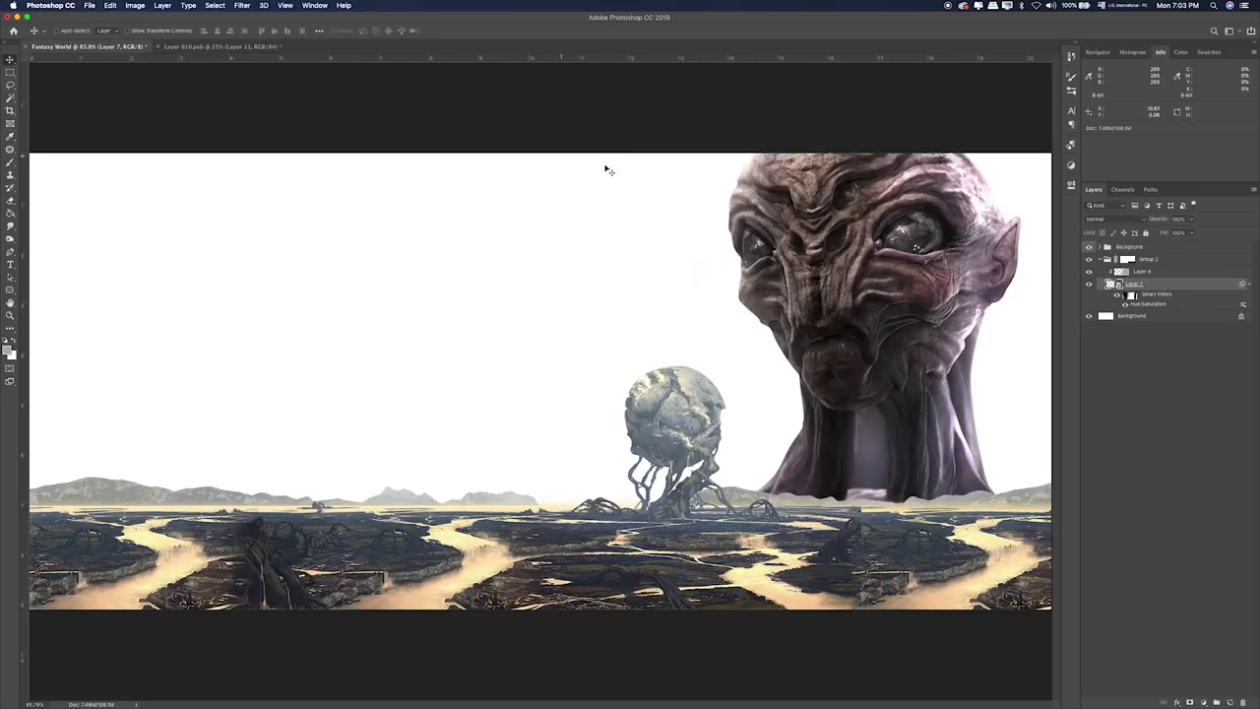
left_click(1100, 259)
Duplicate Group 2 and convert the copy into a smart object.
key("super+j")
right_click(1100, 258)
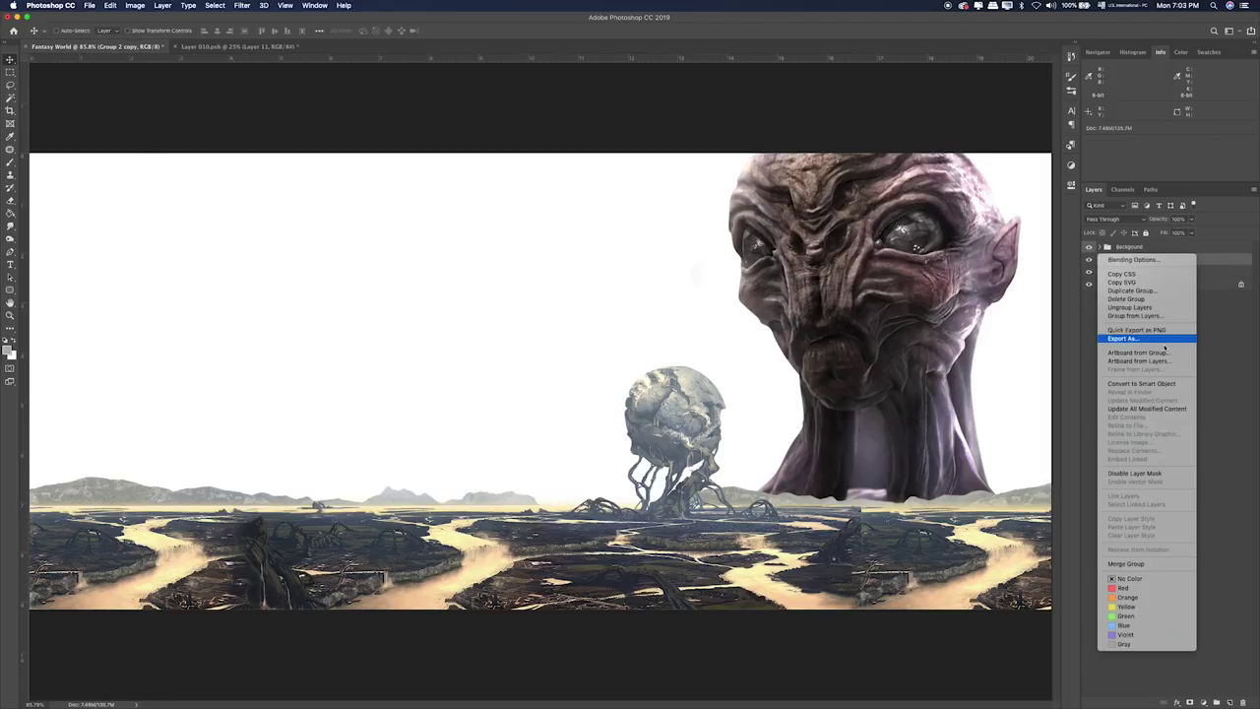
key("Escape")
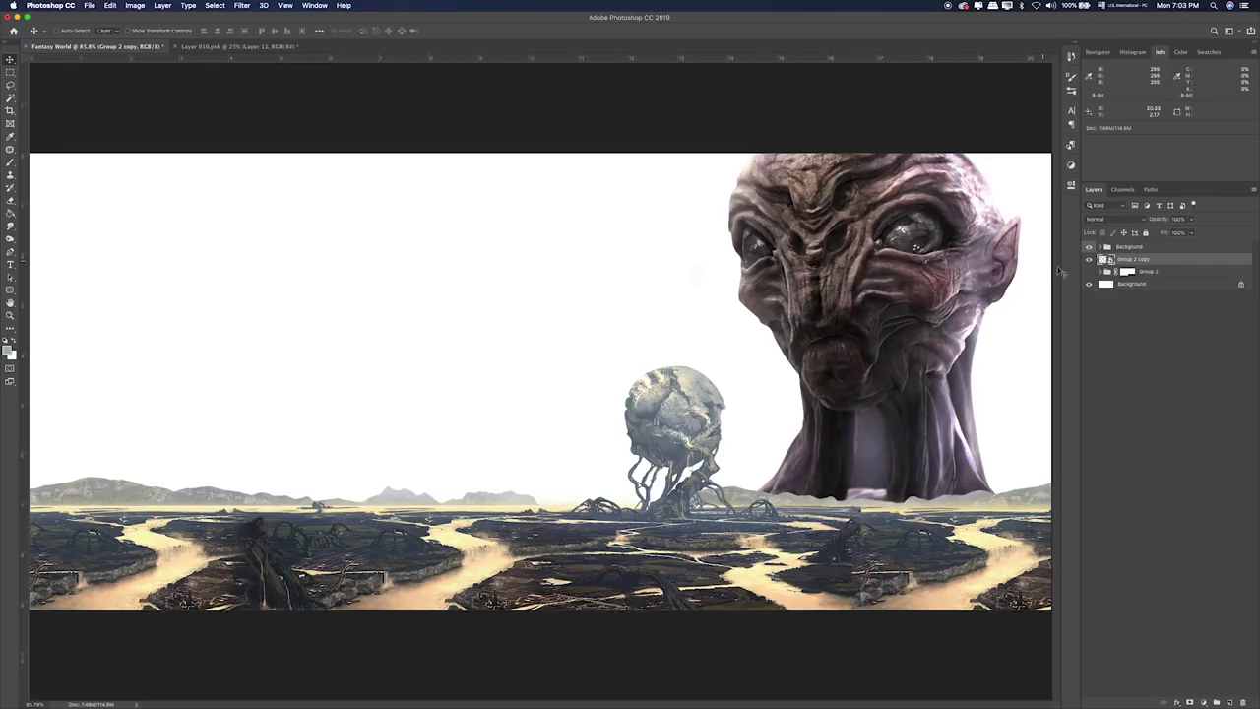
Apply Hue/Saturation to the alien head: hue -1, saturation -32, lightness +15.
key("super+u")
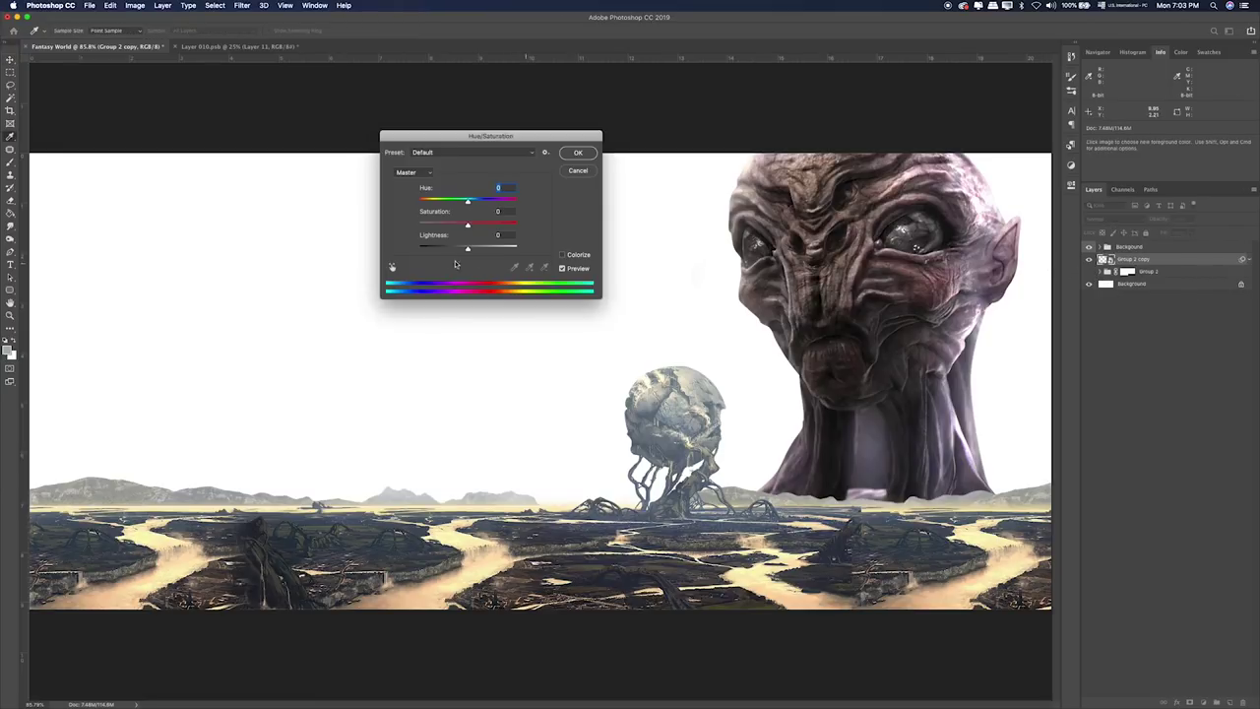
left_click_drag(467, 227, 476, 251)
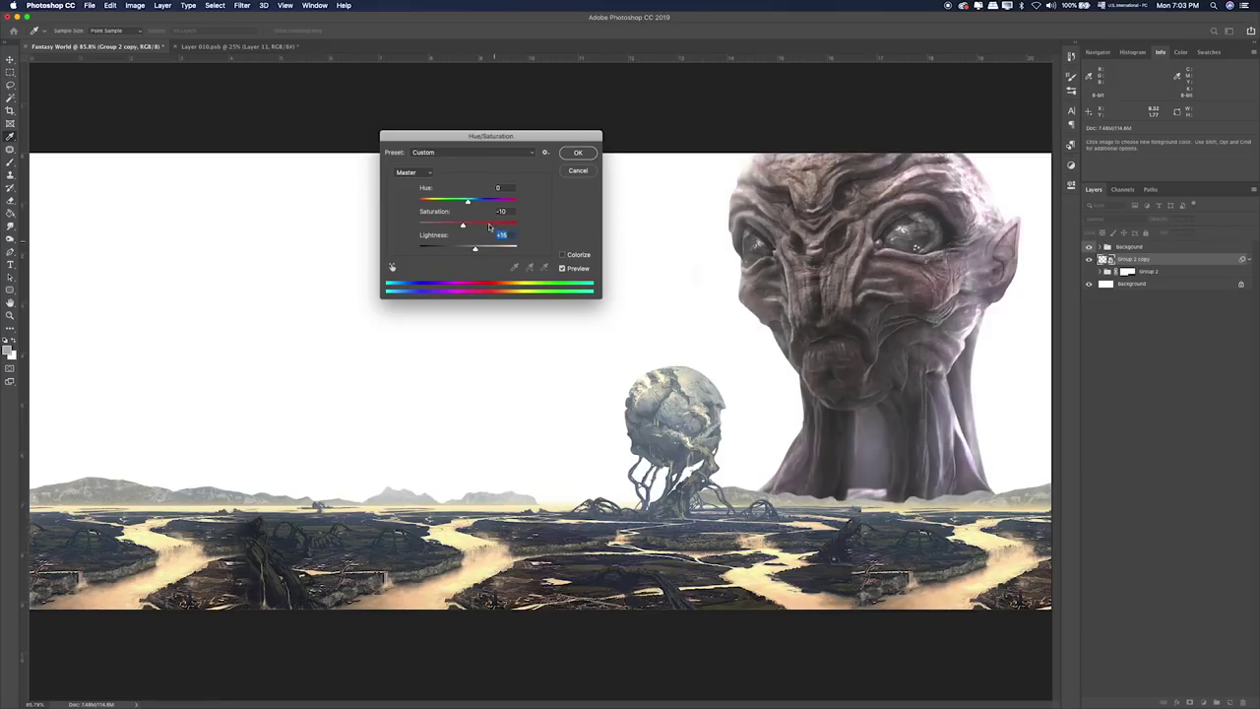
mouse_move(468, 205)
left_mouse_down()
mouse_move(458, 205)
mouse_move(480, 205)
mouse_move(464, 204)
left_mouse_up()
mouse_move(464, 225)
left_mouse_down()
mouse_move(434, 227)
mouse_move(449, 226)
left_mouse_up()
left_click(580, 153)
Nudge the alien head into place and add an empty Layer 9 clipped to it.
key("v")
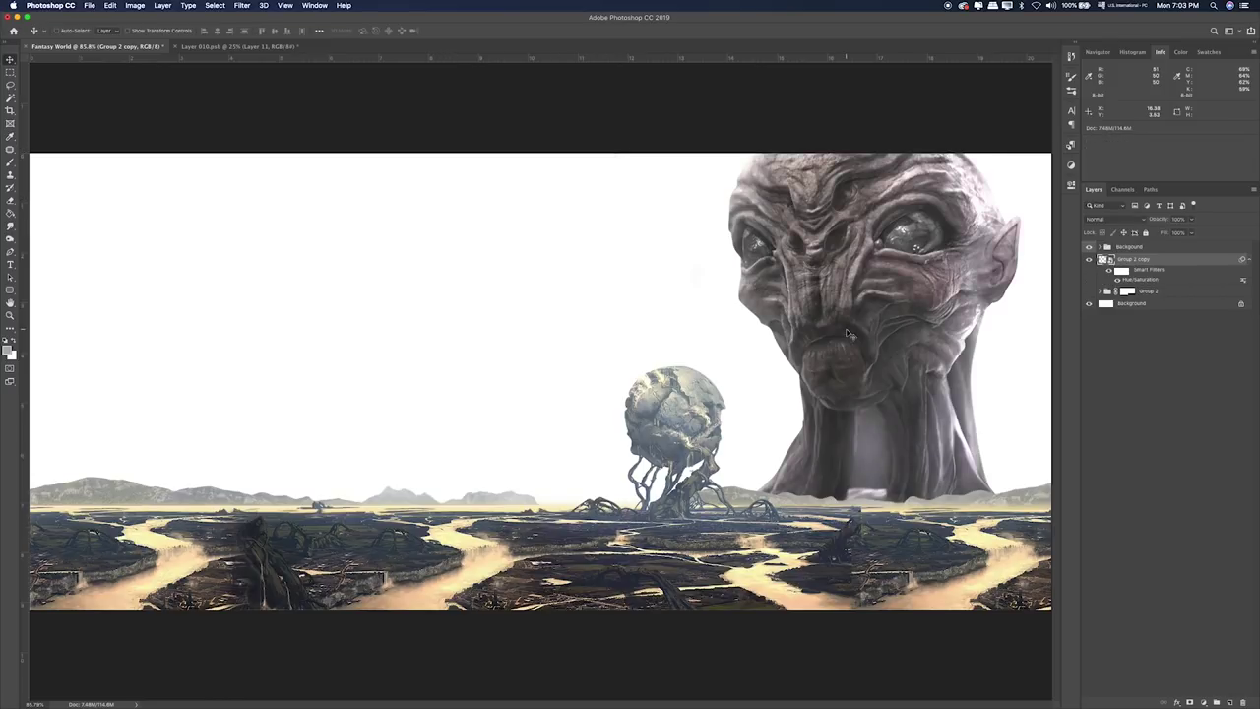
left_click_drag(853, 326, 846, 343)
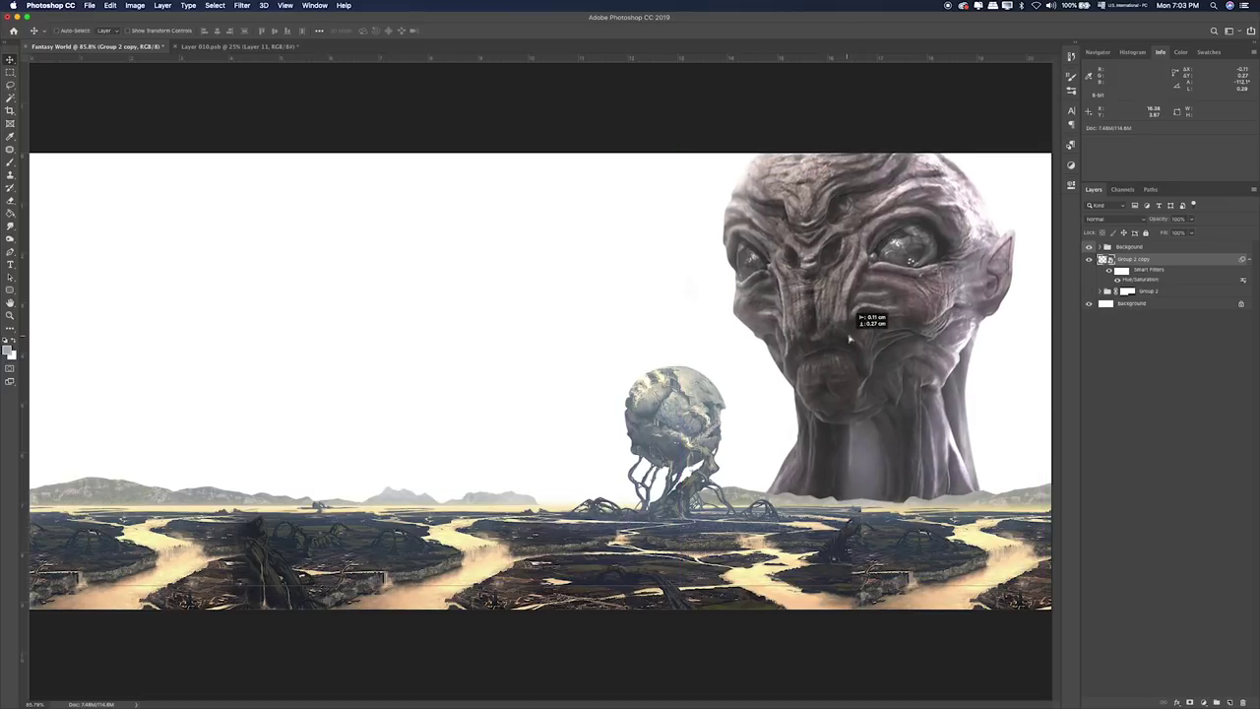
left_click_drag(845, 342, 859, 334)
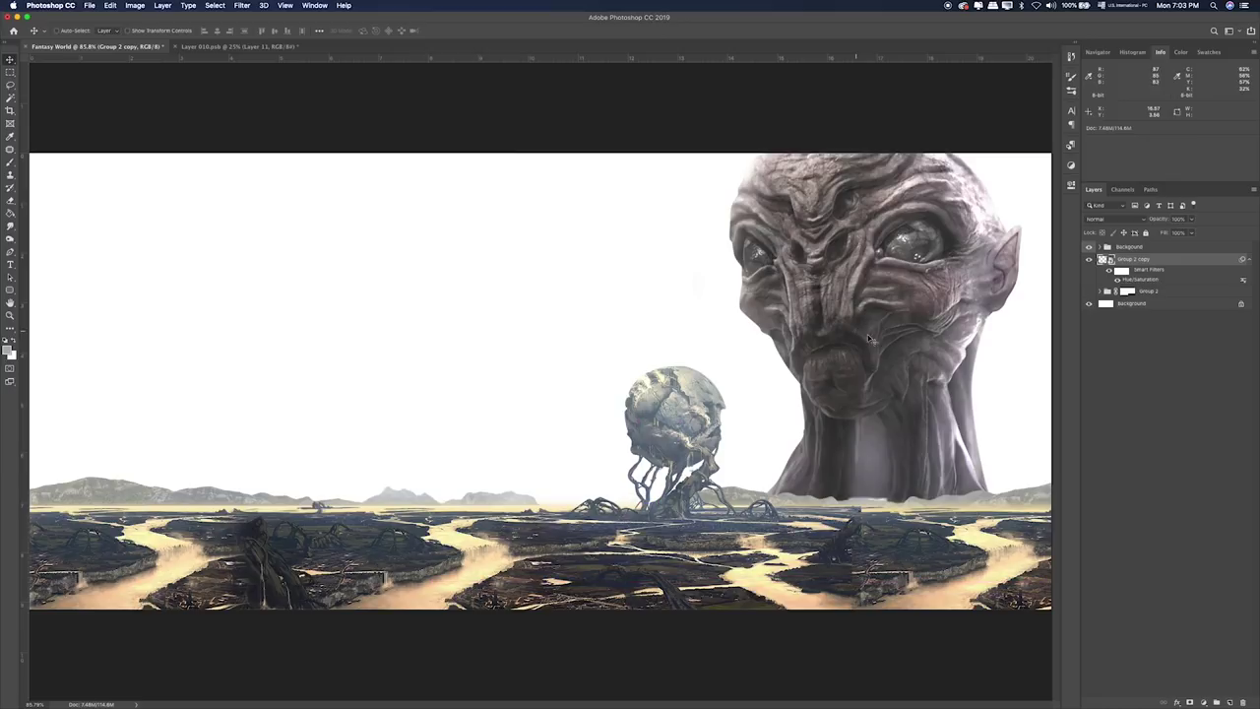
left_click(1229, 702)
left_click(1154, 263, "alt")
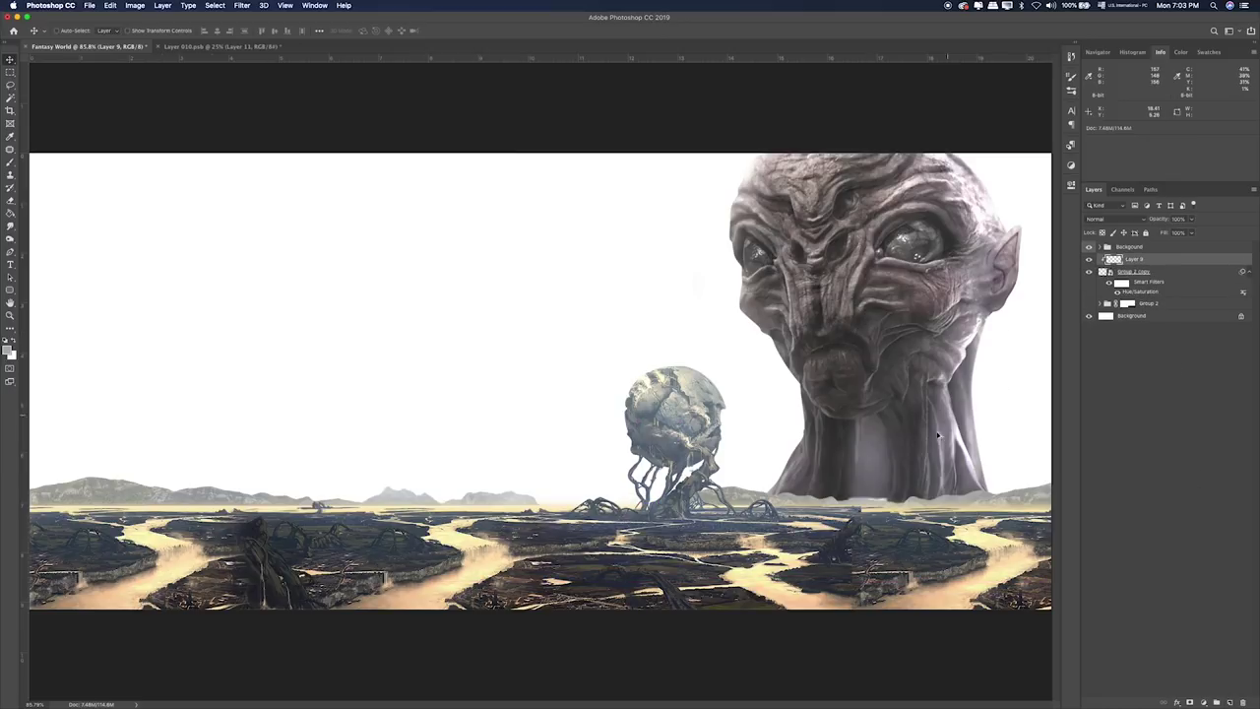
Paint a soft grey haze over the alien's neck and set its blend mode to Lighten.
key("b")
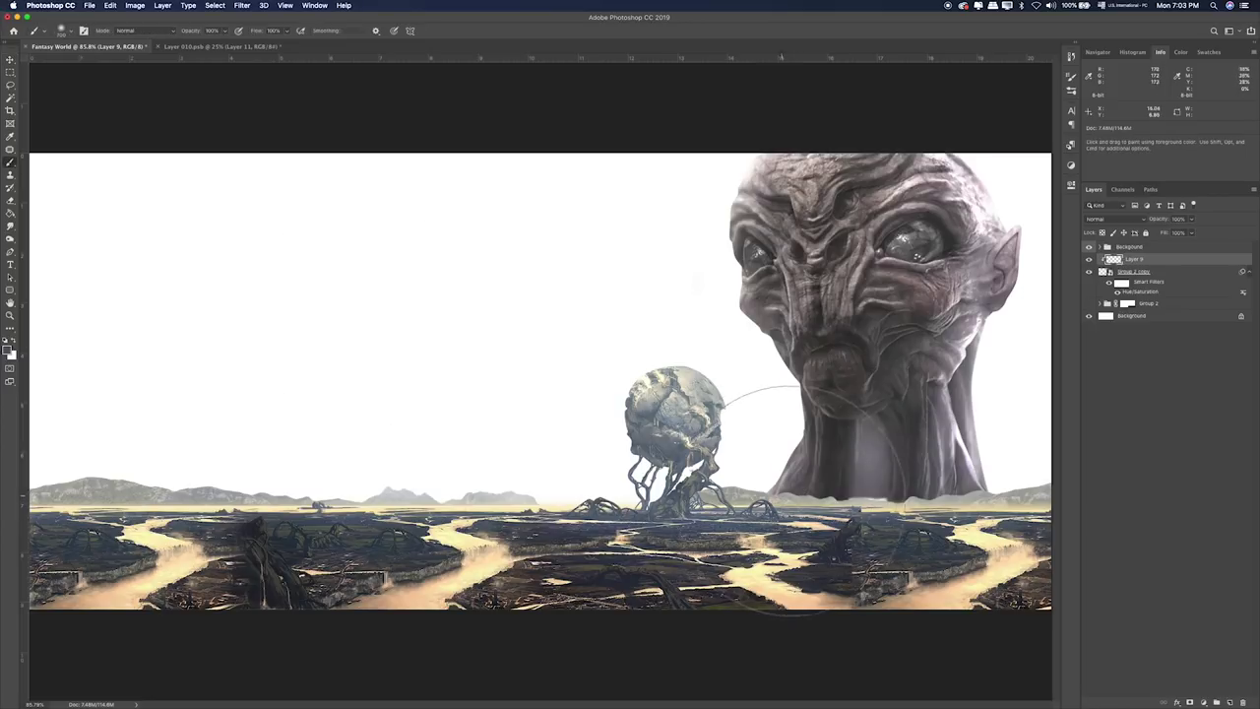
left_click_drag(783, 492, 884, 505)
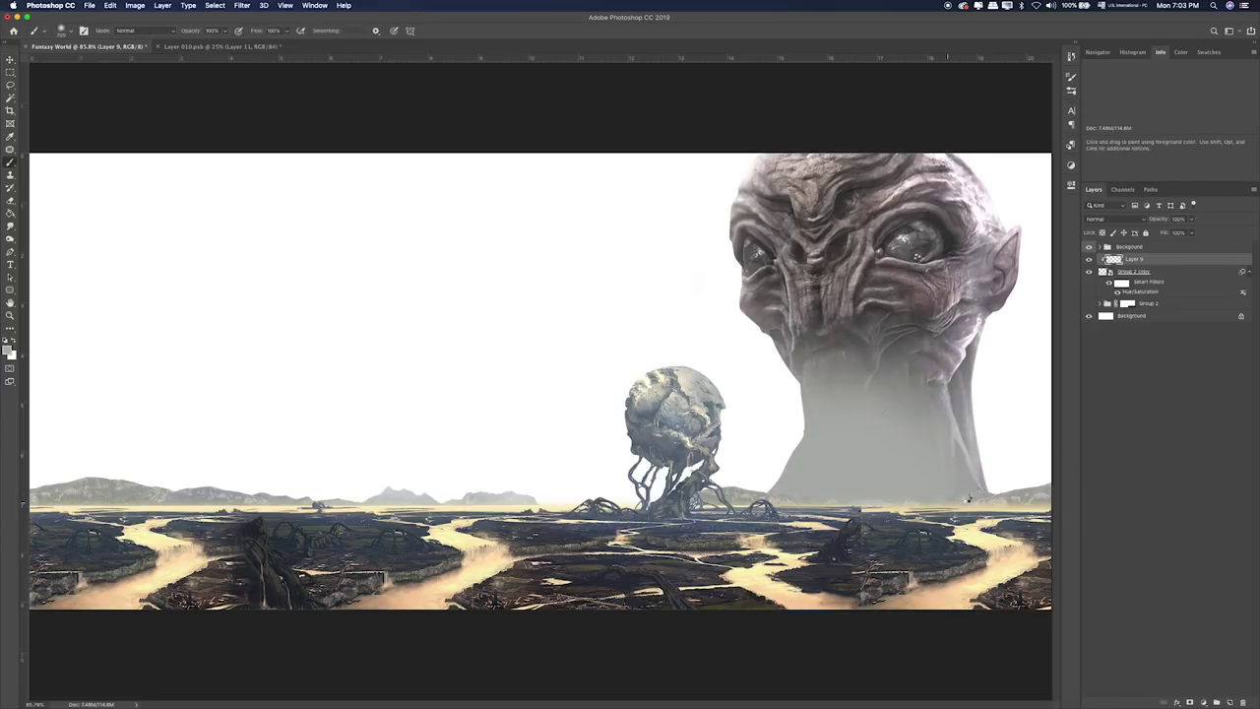
key("v")
key("shift+plus")
key("shift+plus")
key("shift+plus")
key("shift+plus")
key("shift+plus")
key("shift+plus")
key("shift+plus")
key("shift+plus")
key("shift+plus")
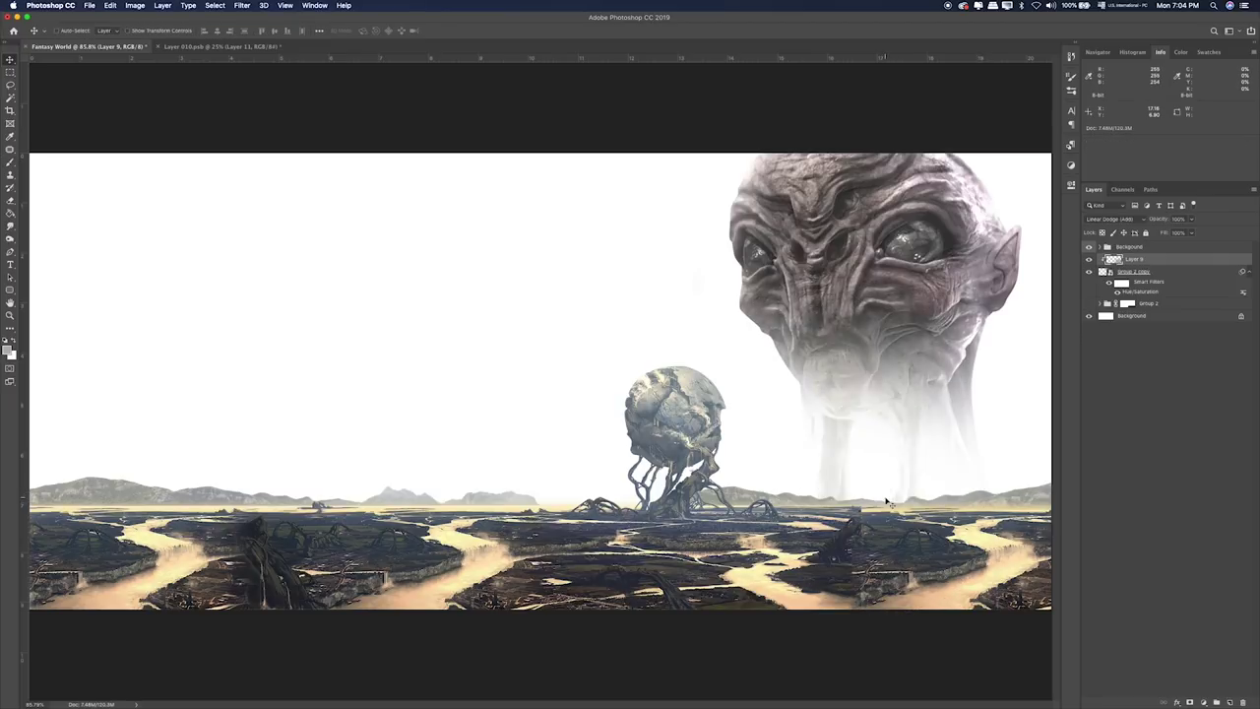
key("shift+plus")
key("shift+plus")
key("shift+minus")
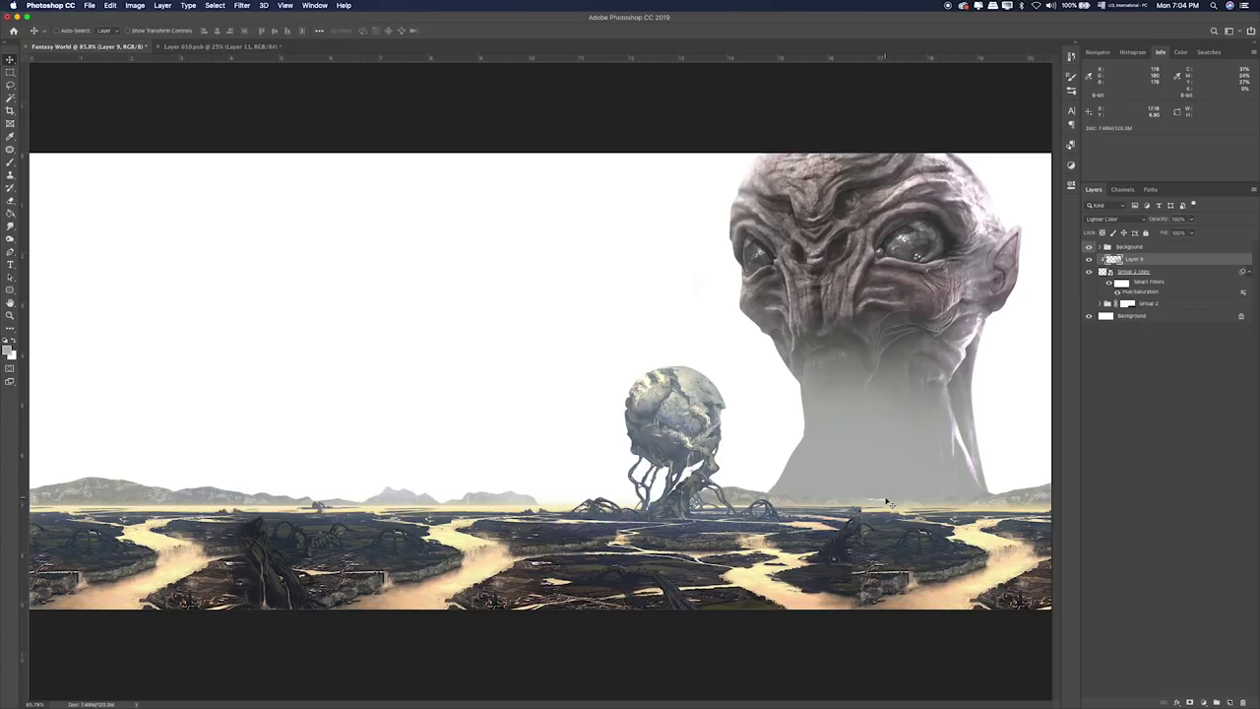
key("shift+plus")
key("shift+plus")
key("shift+plus")
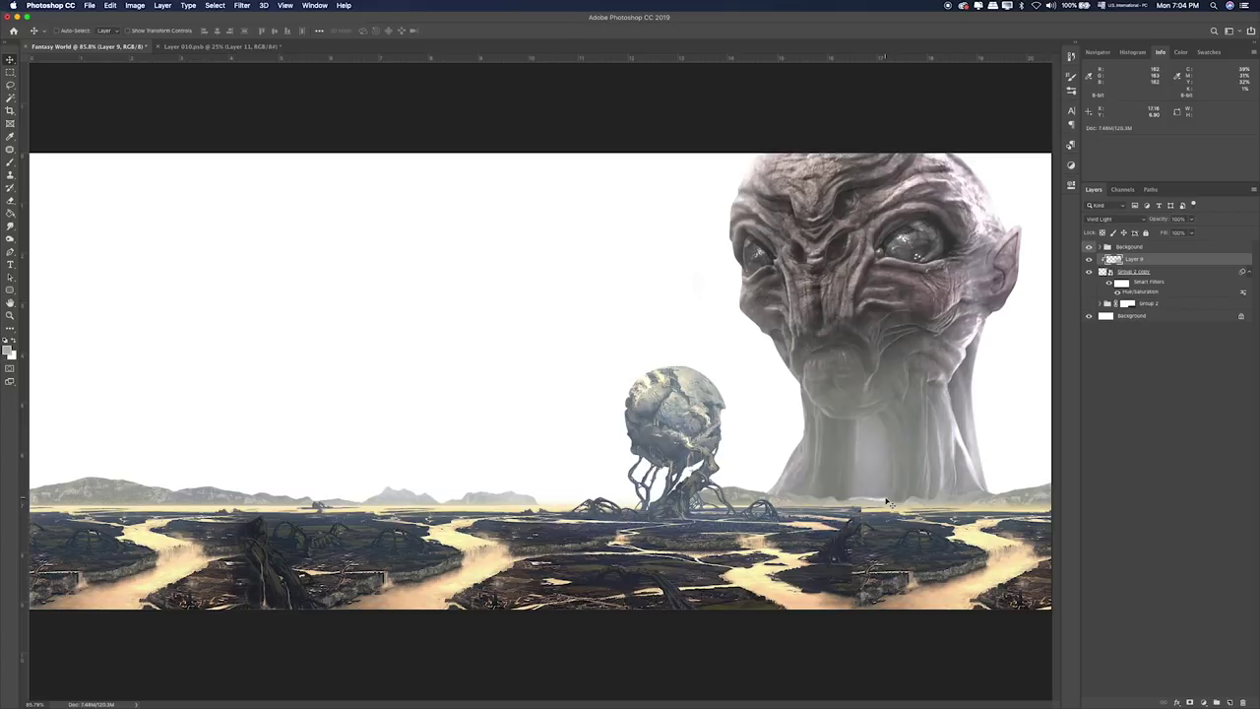
key("shift+plus")
key("shift+plus")
key("shift+plus")
key("shift+plus")
key("shift+plus")
key("shift+plus")
key("shift+plus")
key("shift+plus")
key("shift+plus")
key("shift+plus")
key("shift+plus")
key("shift+plus")
key("shift+plus")
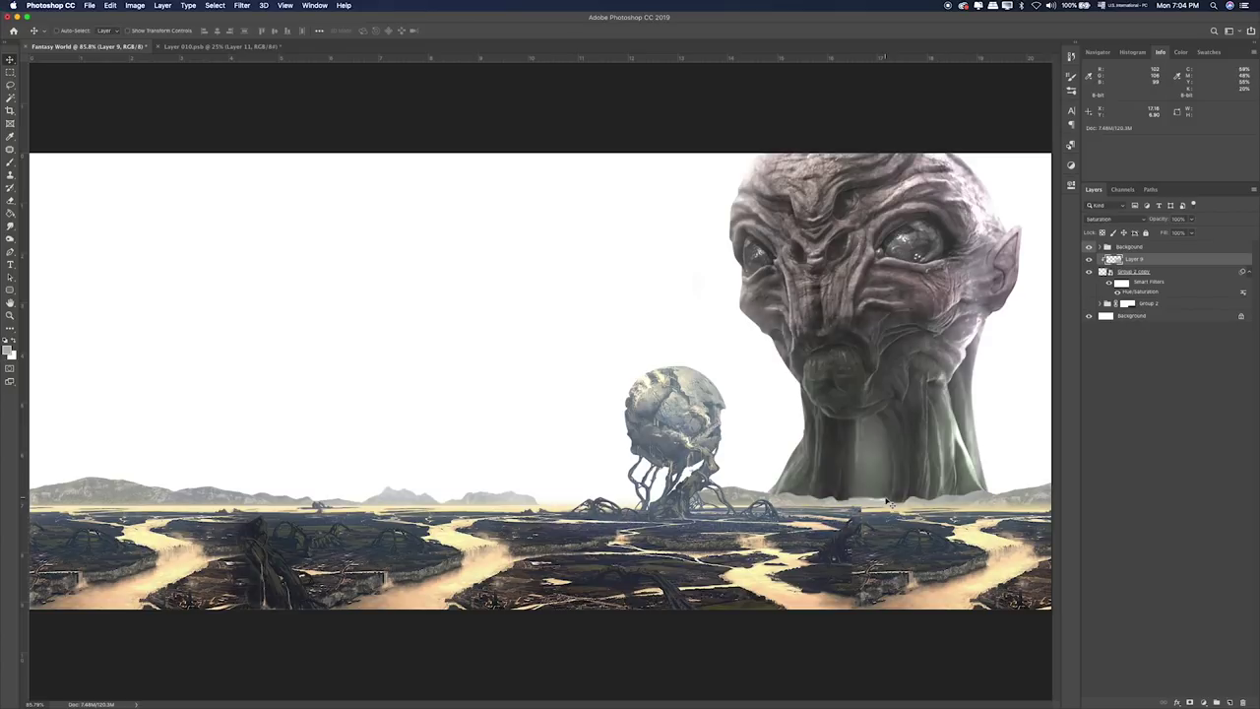
key("shift+plus")
key("shift+plus")
key("shift+plus")
key("shift+plus")
key("shift+plus")
key("shift+plus")
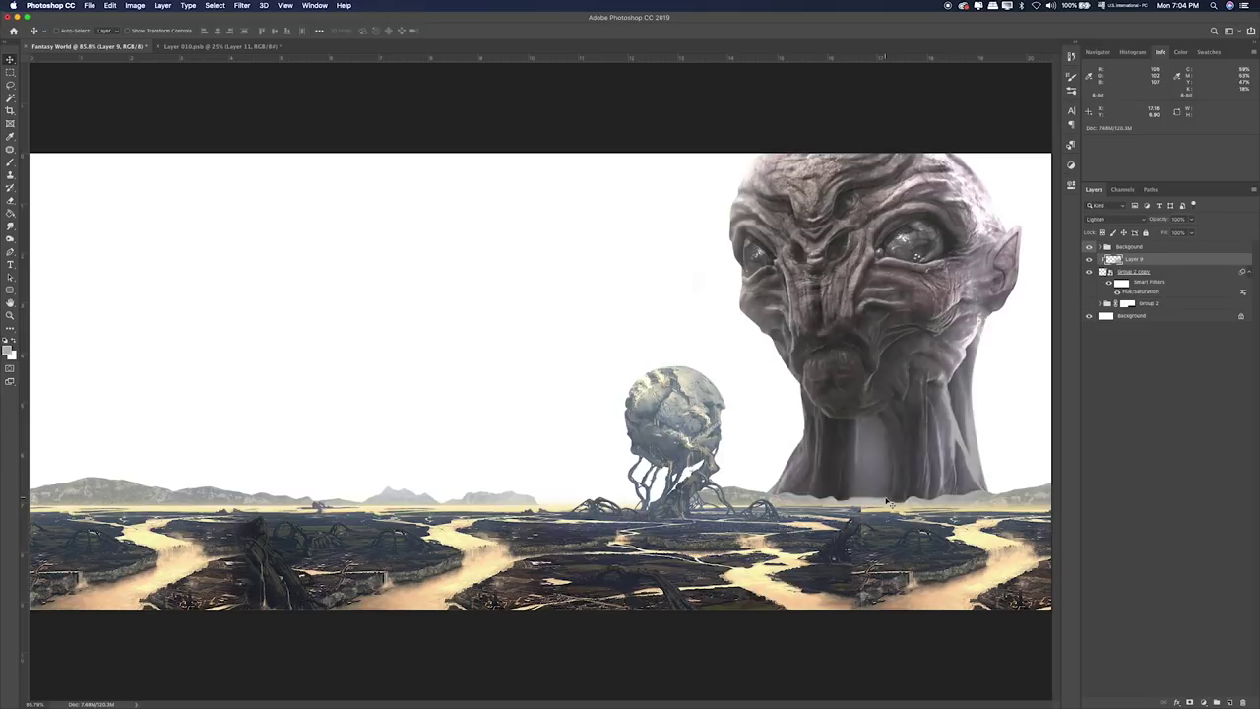
key("shift+plus")
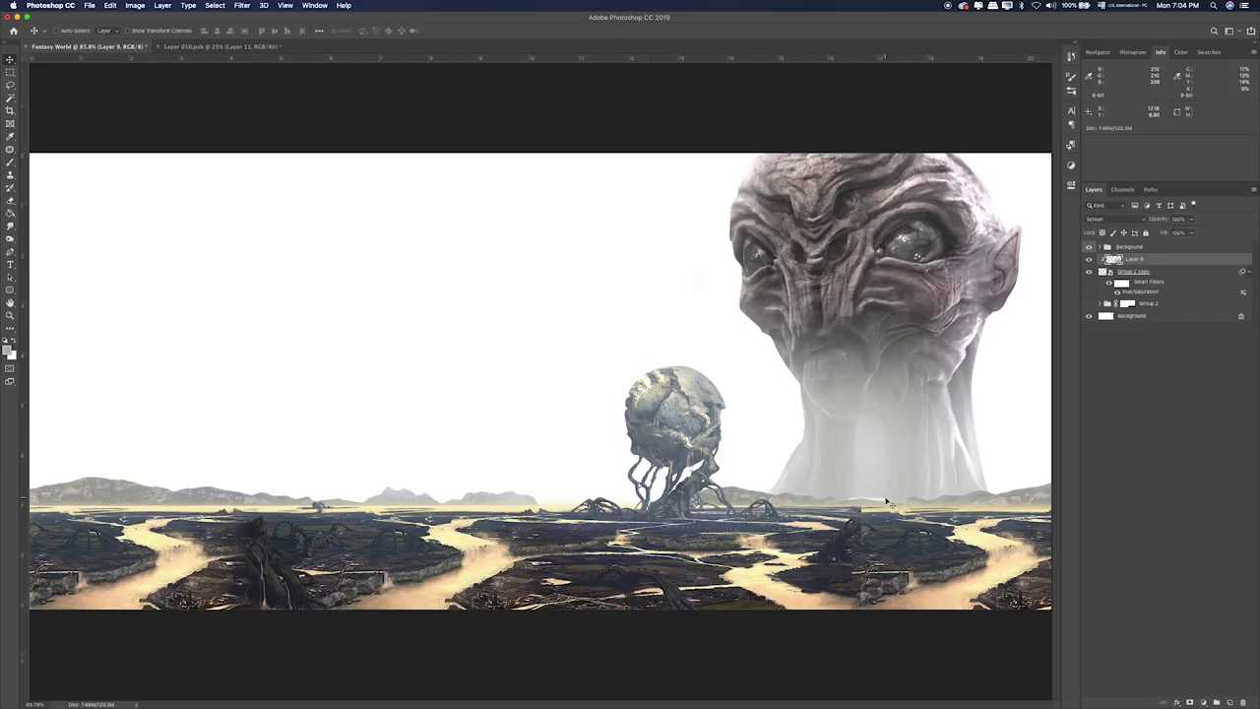
key("shift+minus")
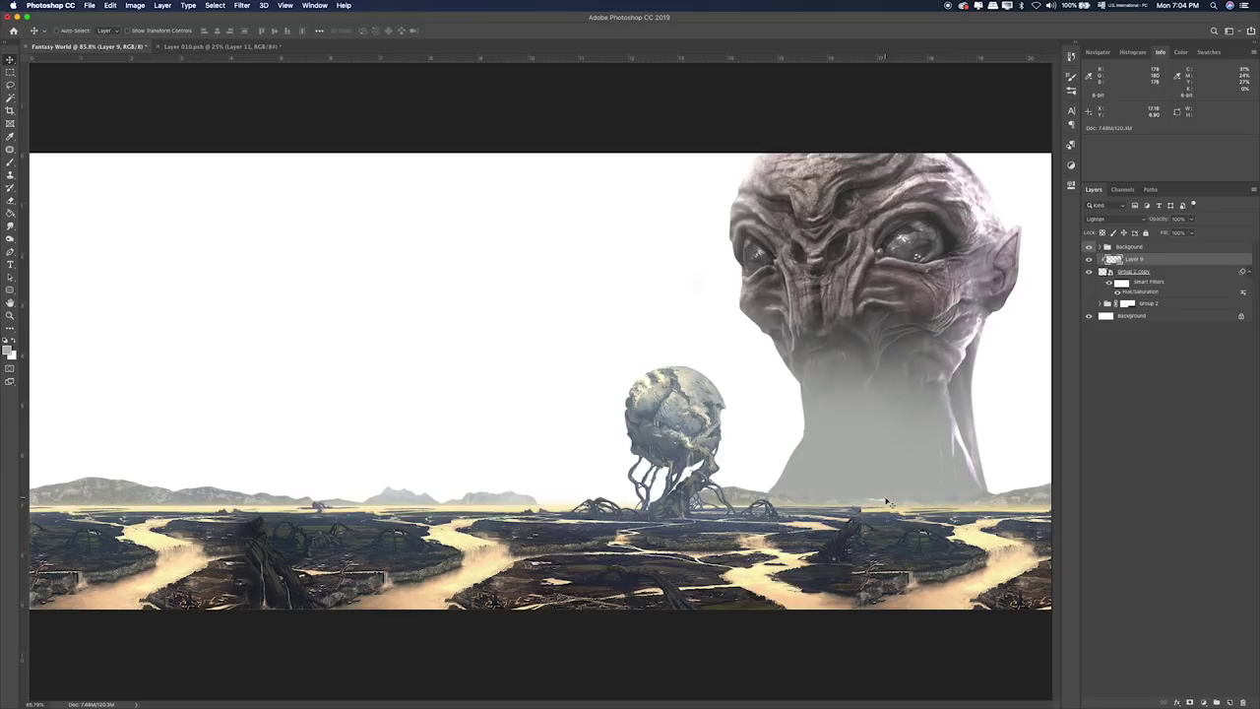
Erase the haze off the alien's face, shift the head down, and add Layer 10.
key("e")
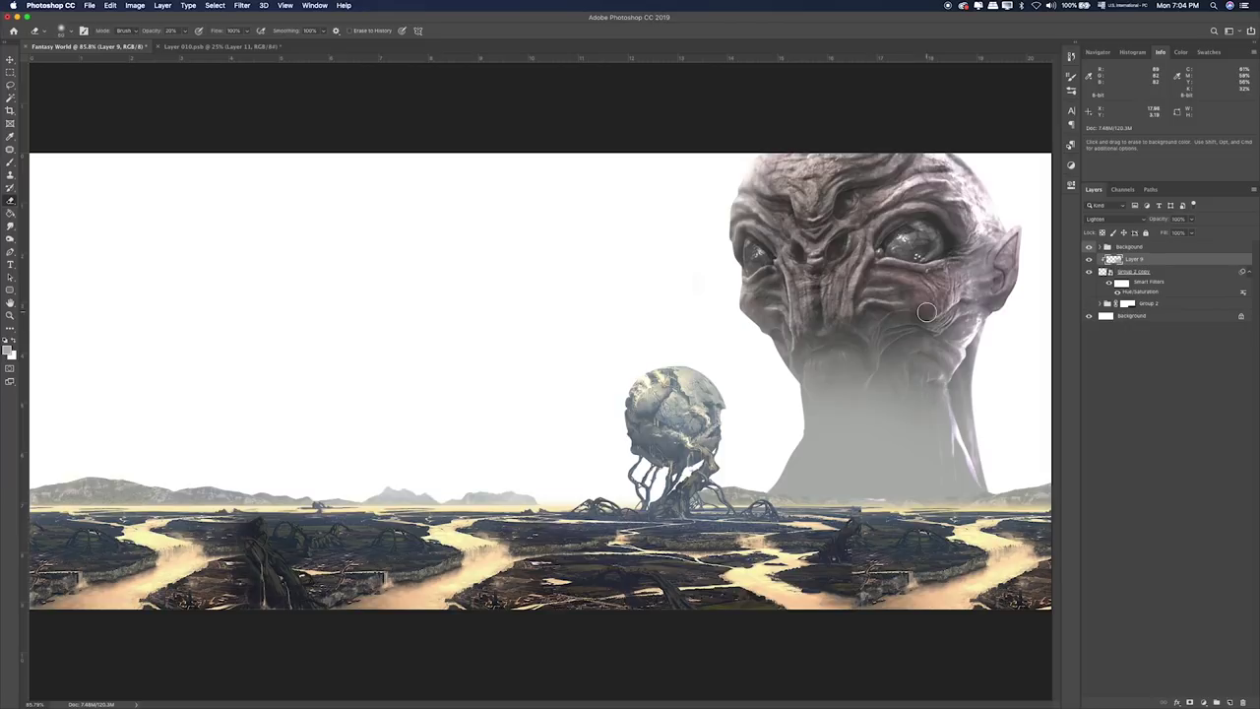
key("bracketright")
key("bracketright")
key("bracketright")
left_click_drag(854, 310, 928, 309)
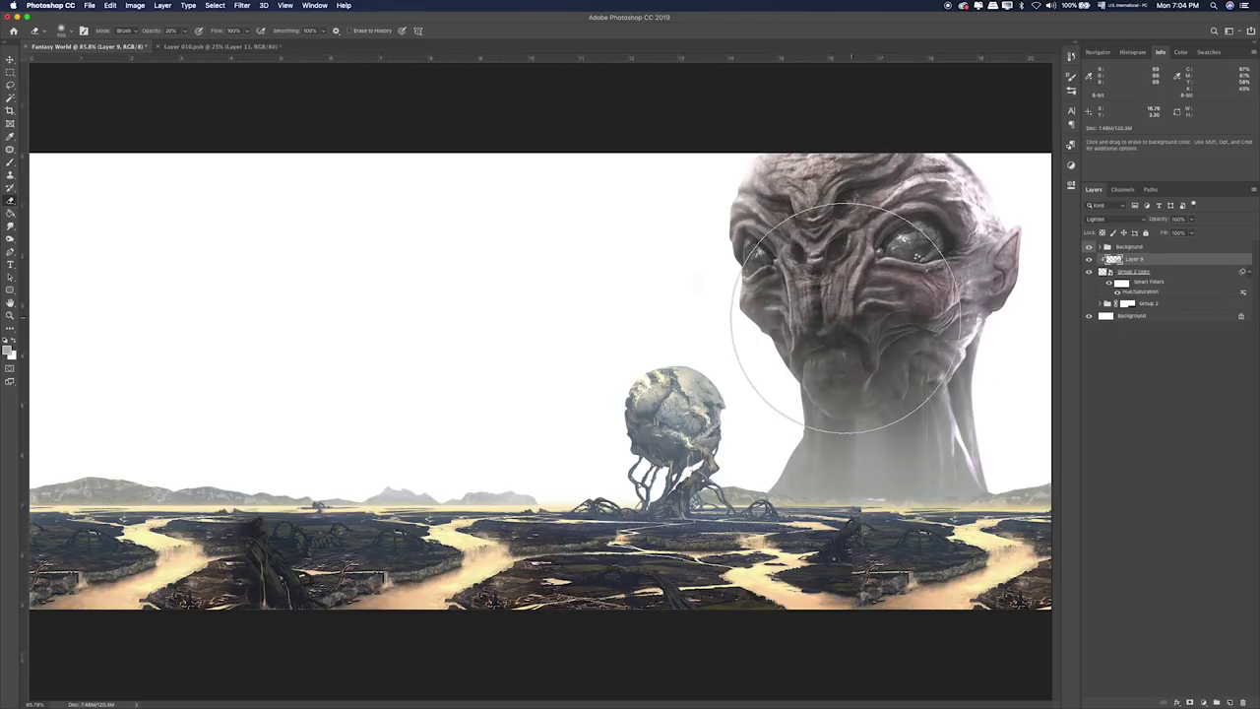
left_click(1157, 281)
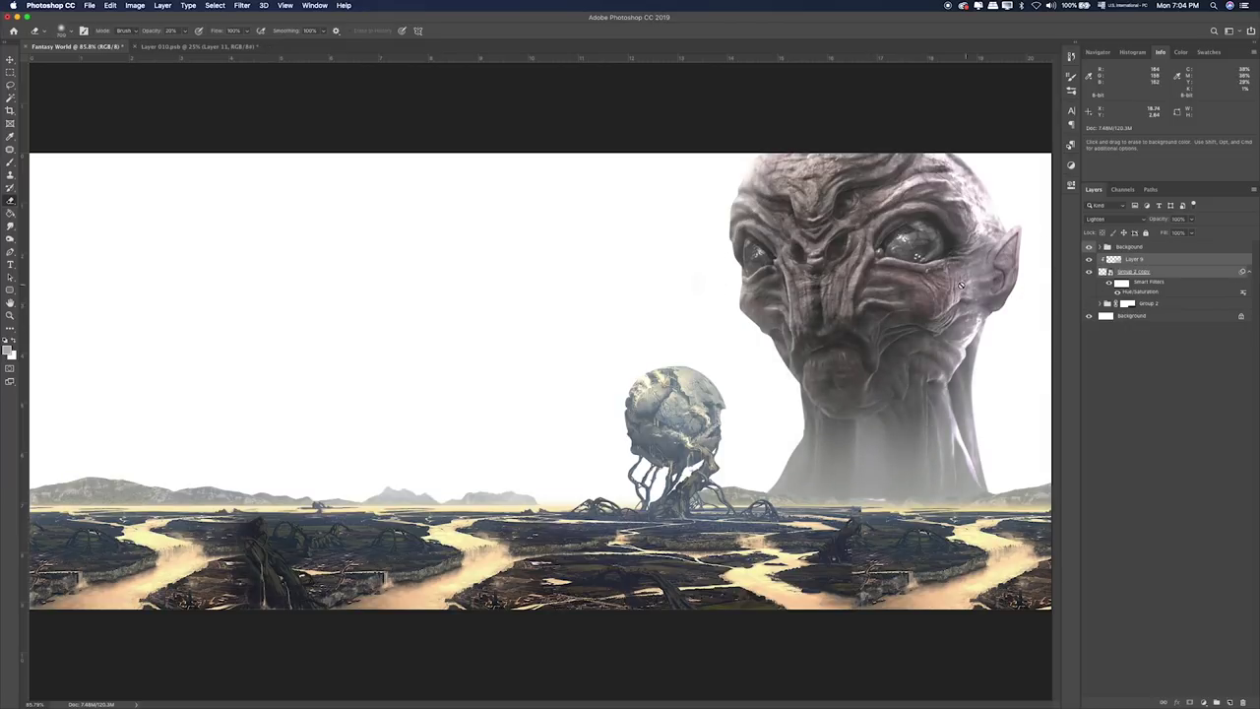
key("v")
left_click_drag(961, 285, 965, 308)
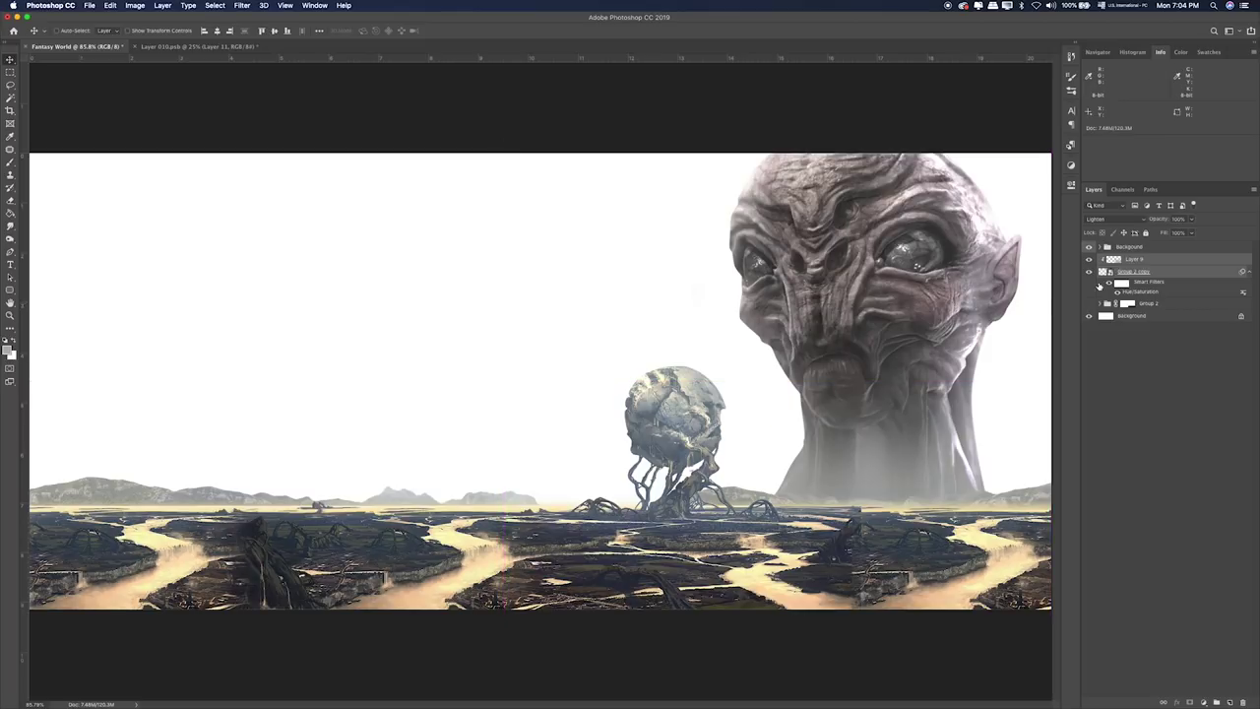
left_click(1137, 259)
key("e")
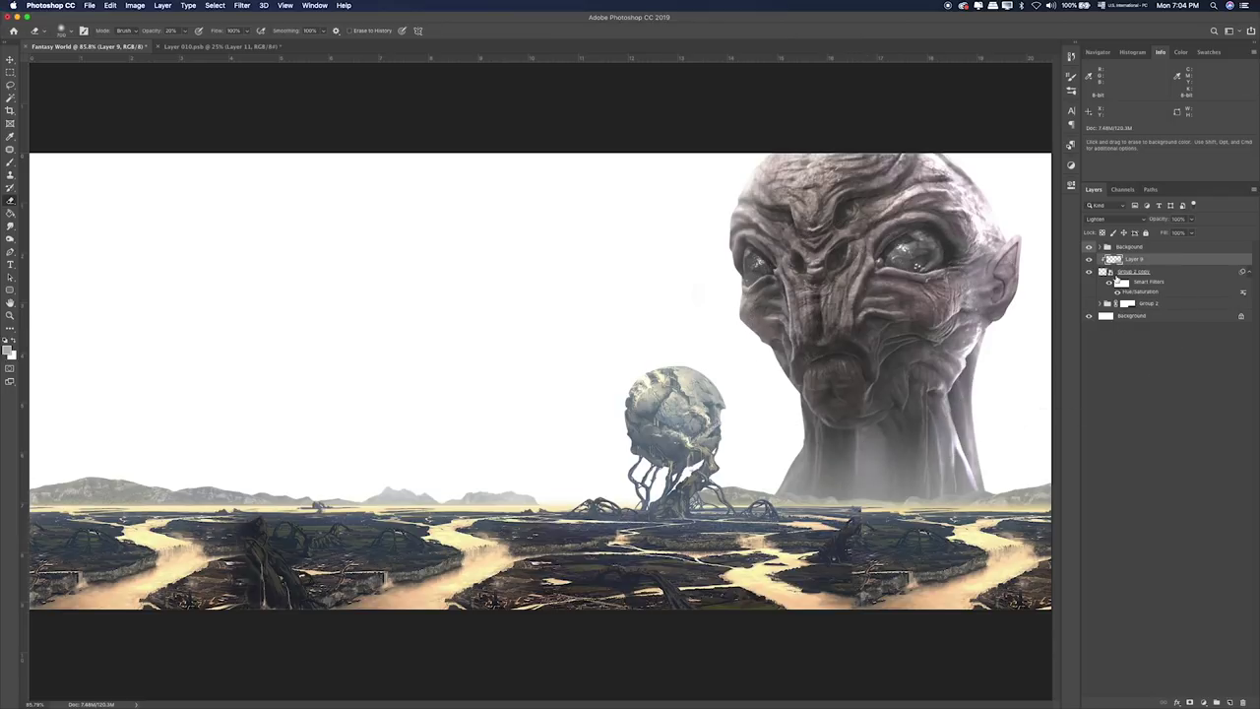
left_click(1230, 703)
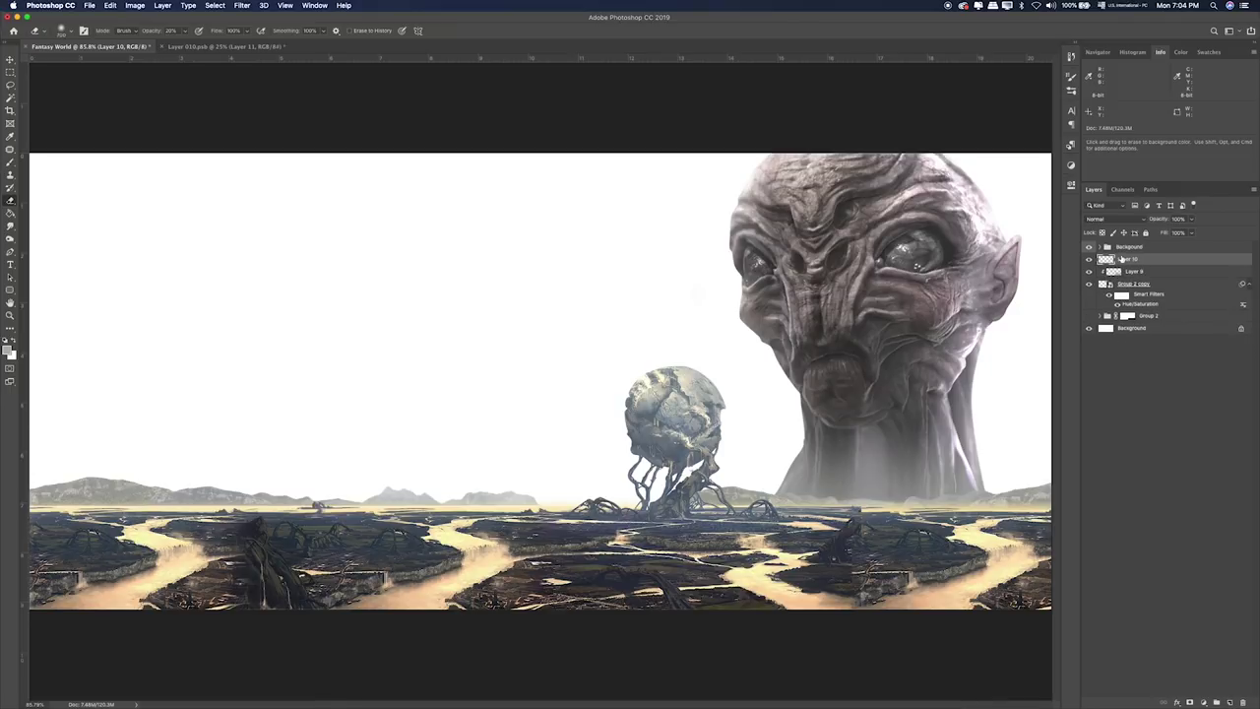
Paint a pale beige glow along the horizon on Layer 10 and try blend modes for it.
key("b")
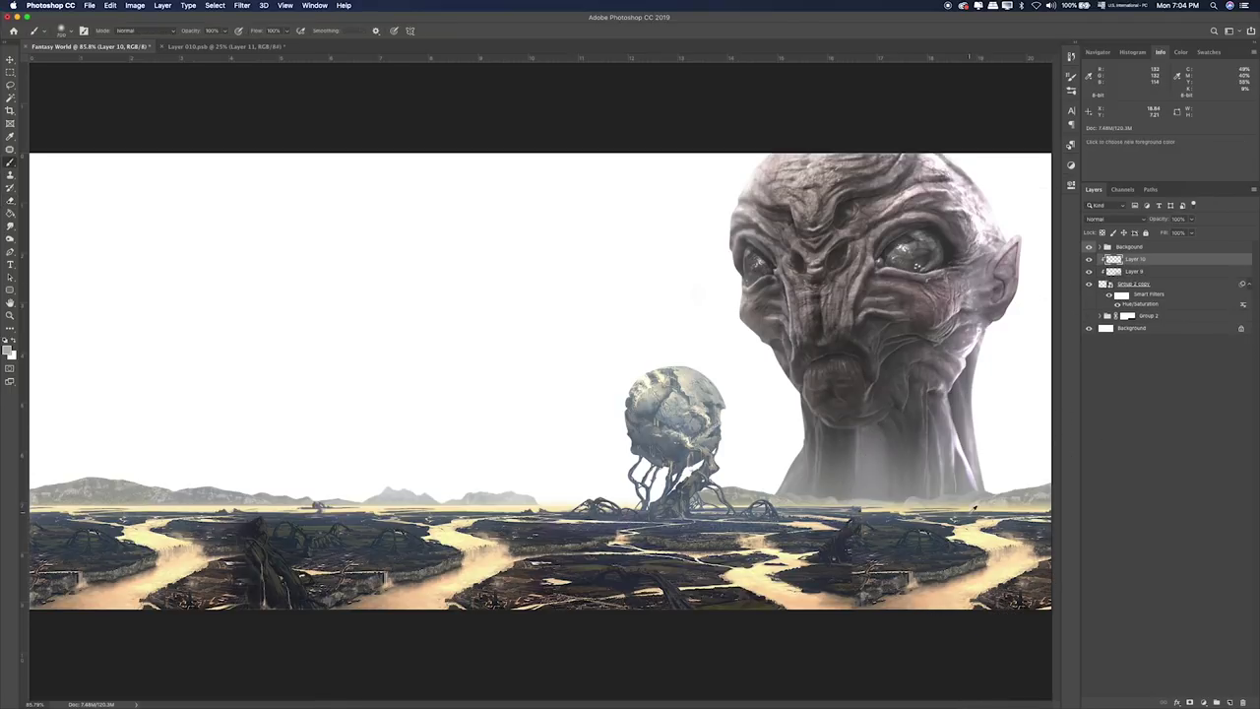
left_click(982, 503, "alt")
left_click_drag(974, 433, 827, 413)
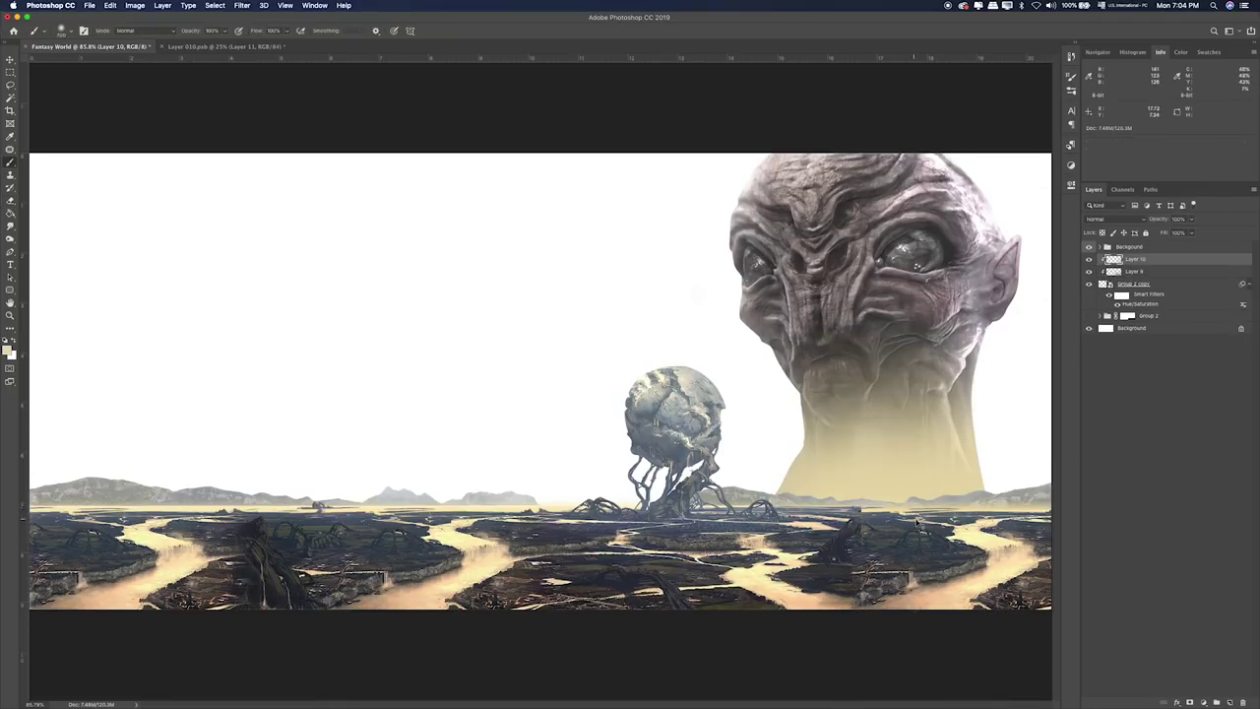
key("ctrl+z")
key("bracketleft")
key("bracketleft")
key("bracketleft")
left_click_drag(960, 487, 782, 488)
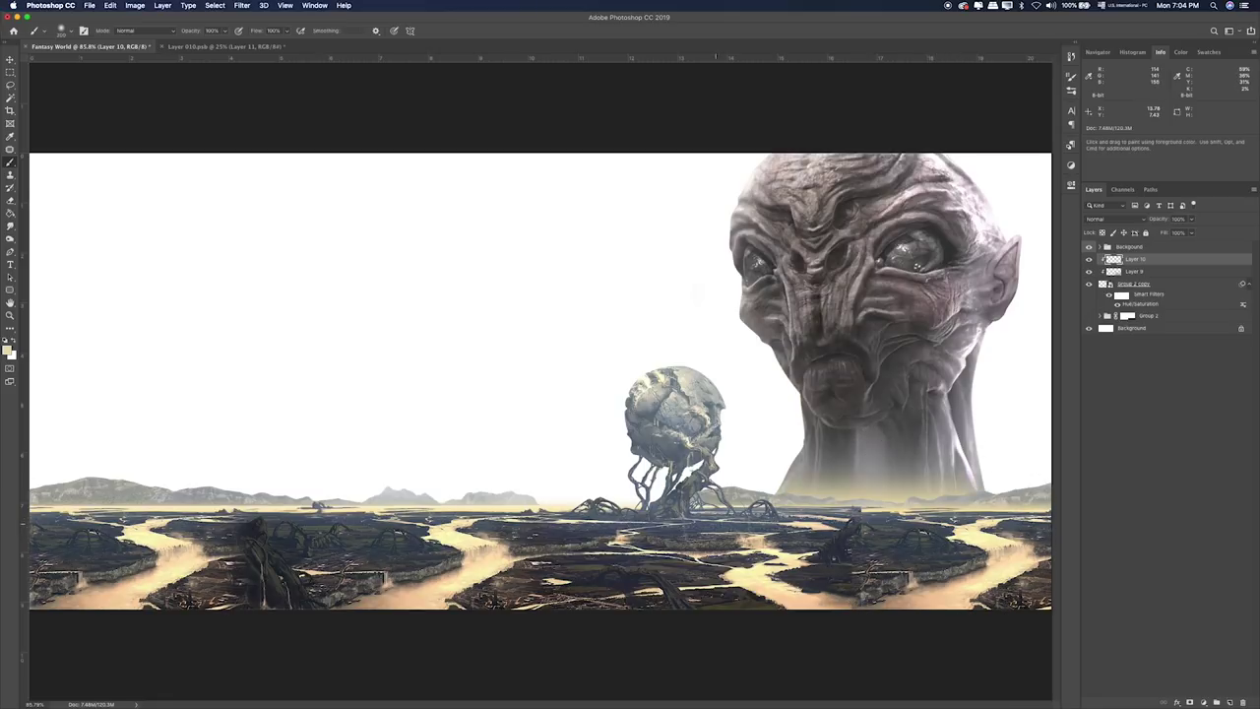
key("v")
key("shift+plus")
key("shift+plus")
key("shift+plus")
key("shift+plus")
key("shift+plus")
key("shift+plus")
key("shift+plus")
key("shift+plus")
key("shift+plus")
key("shift+plus")
key("shift+plus")
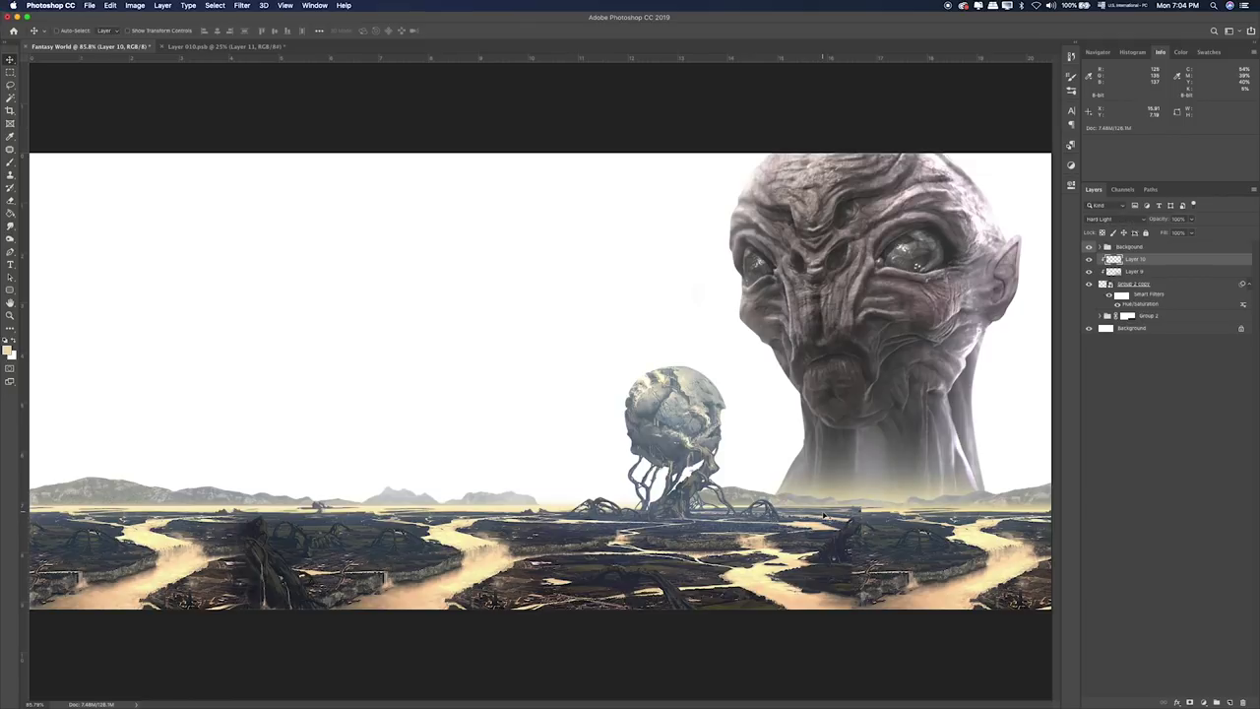
key("shift+plus")
key("shift+plus")
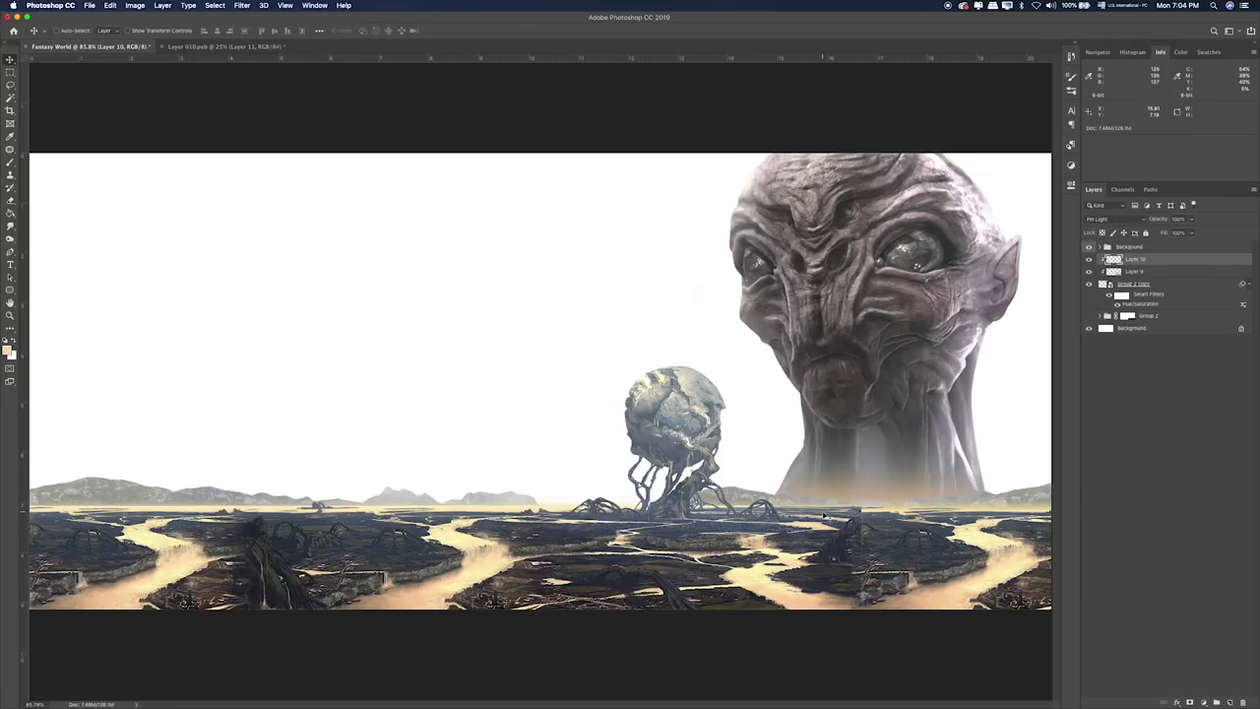
key("shift+plus")
key("shift+plus")
key("shift+plus")
key("shift+plus")
key("shift+plus")
key("shift+plus")
key("shift+plus")
key("shift+plus")
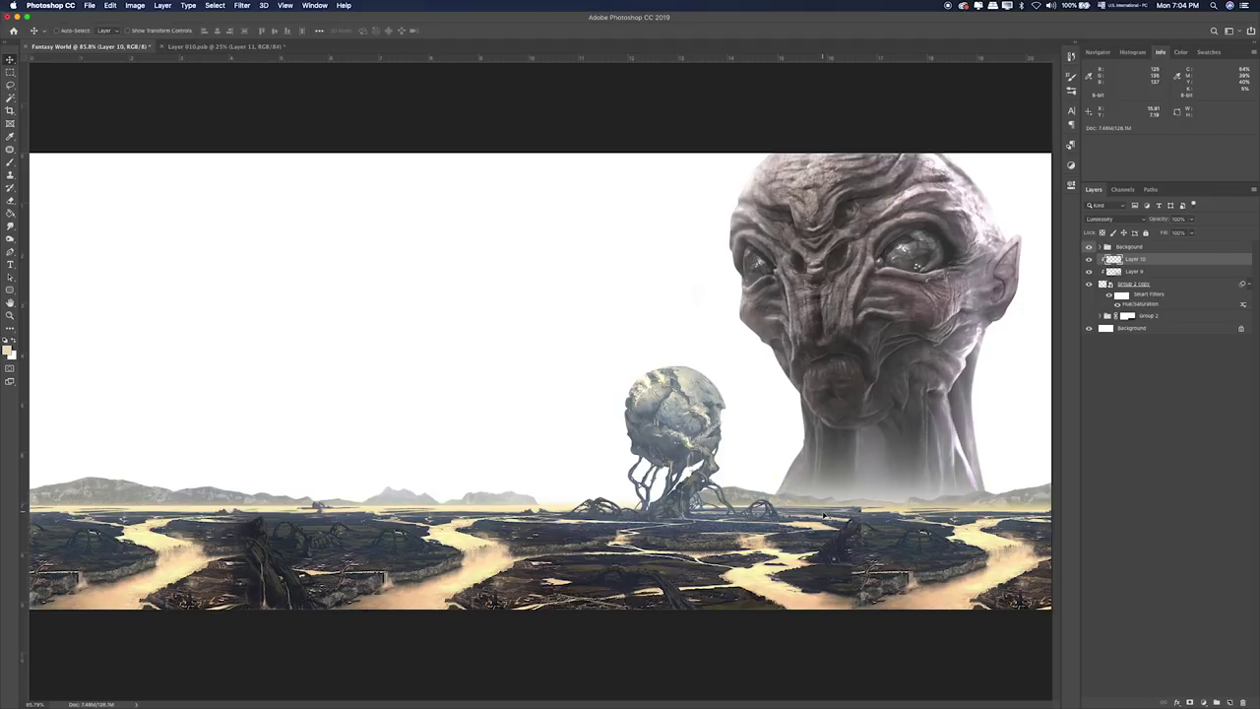
key("shift+plus")
key("shift+plus")
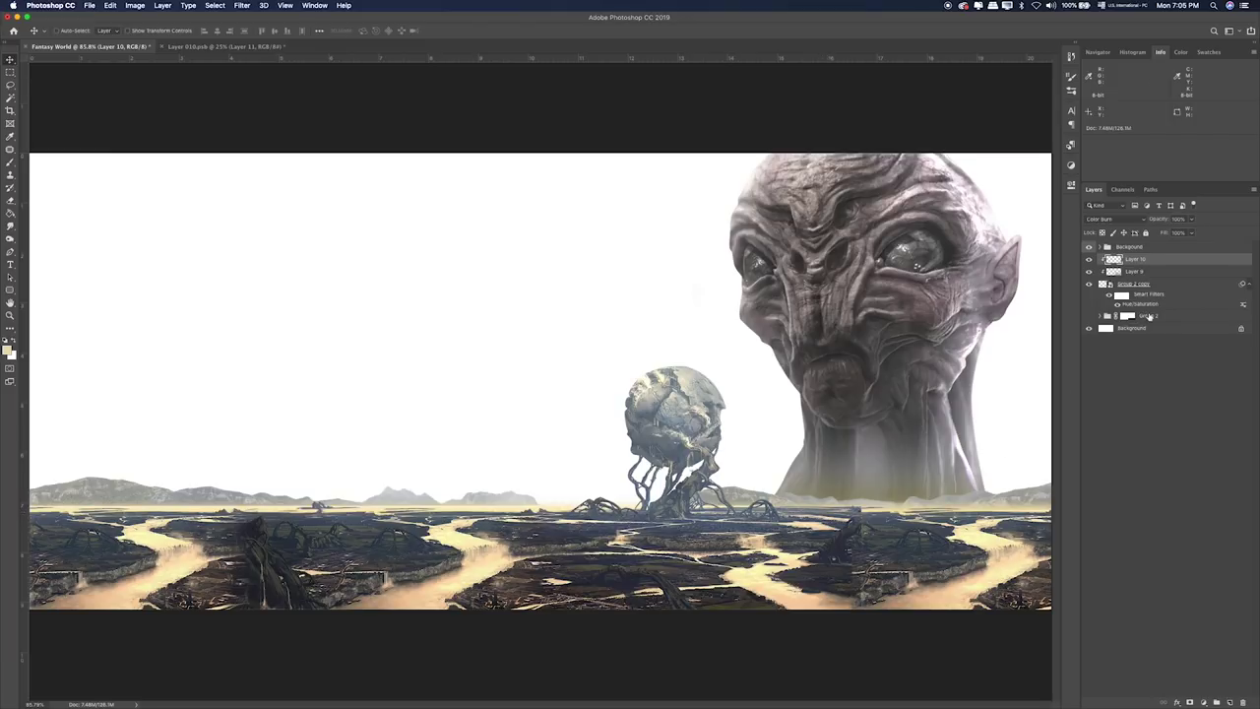
Release Layer 10's clipping mask, undo that, and remove Layer 10.
right_click(1178, 261)
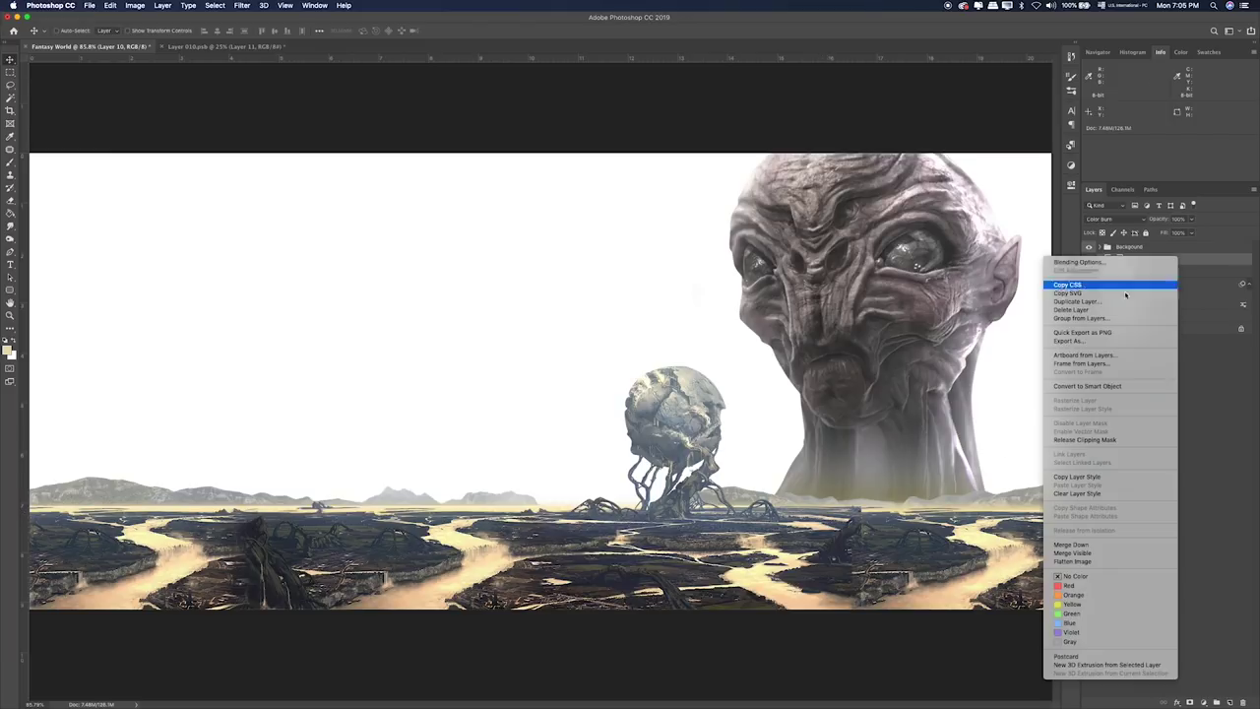
left_click(1109, 439)
key("ctrl+z")
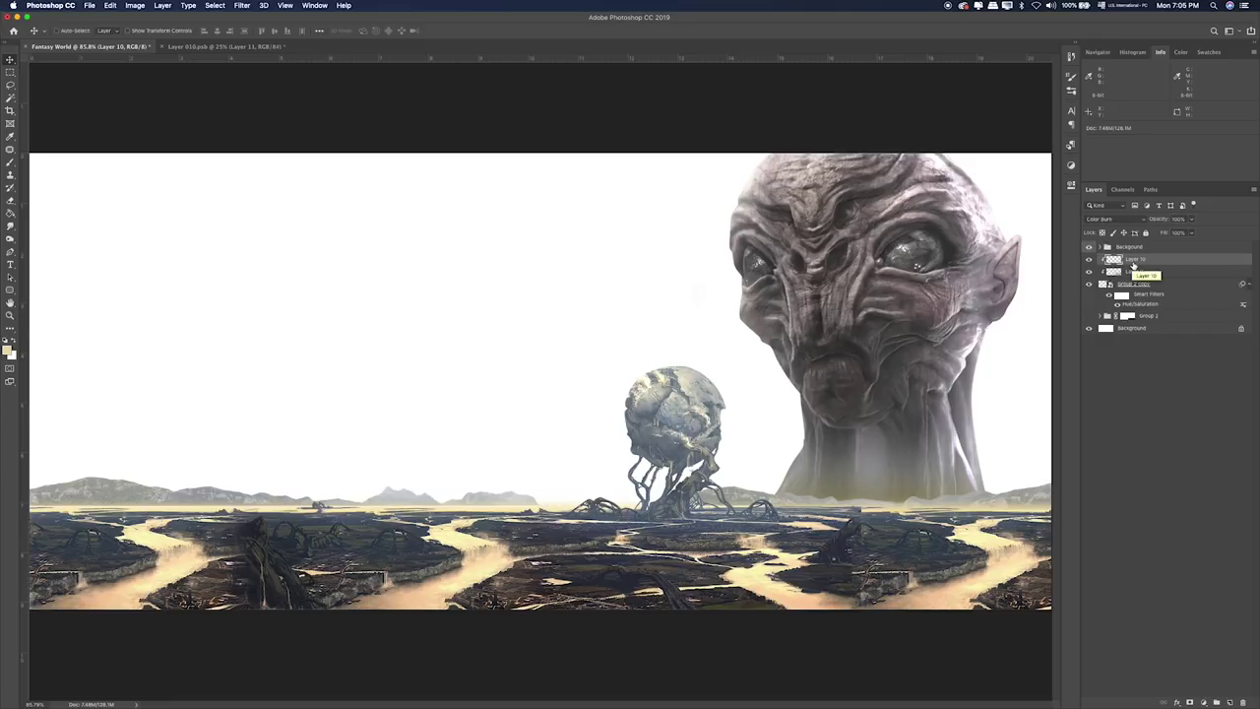
key("ctrl+e")
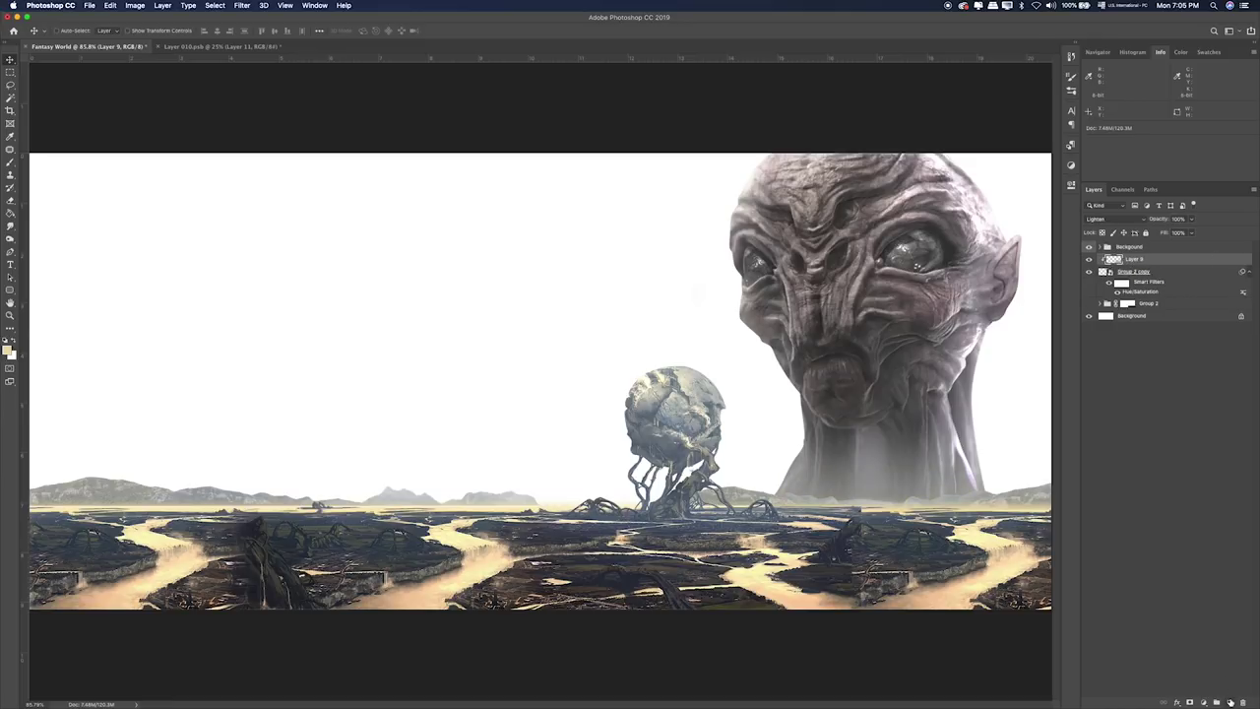
Paint a warm glow along the alien's neck base on a new layer at the top of the stack.
left_click(1230, 702)
key("b")
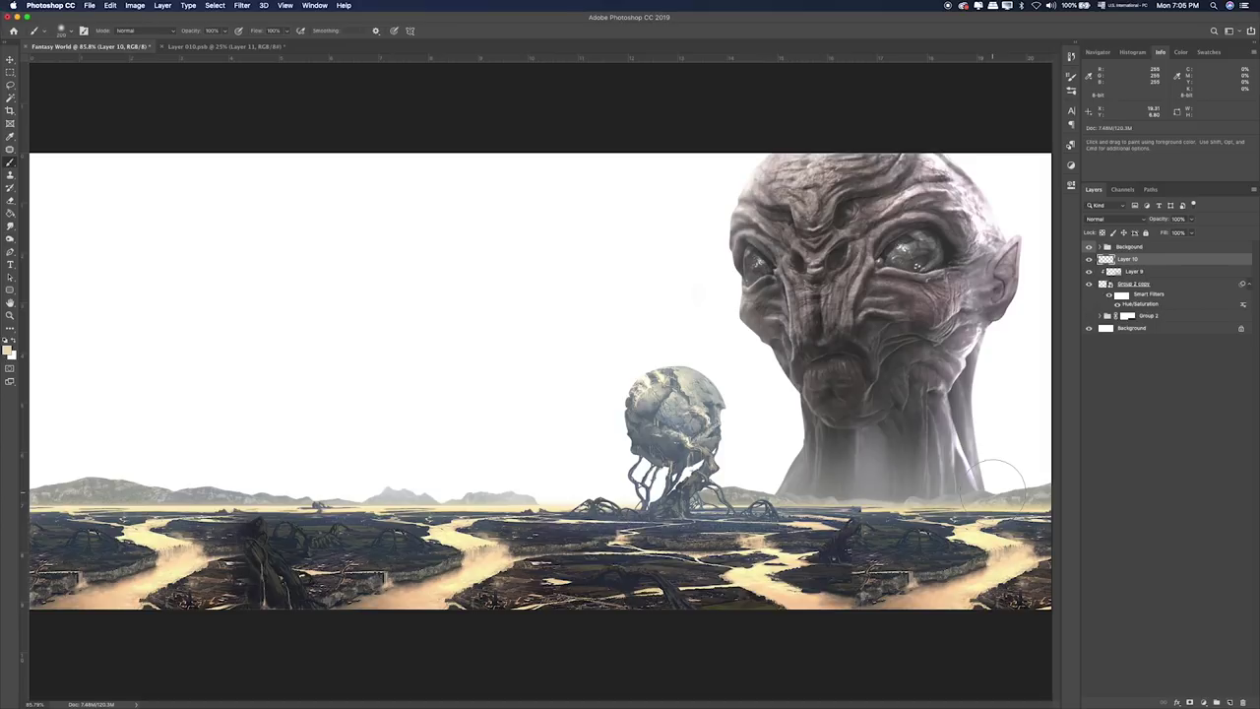
left_click_drag(994, 483, 746, 482)
left_click_drag(1196, 264, 1195, 245)
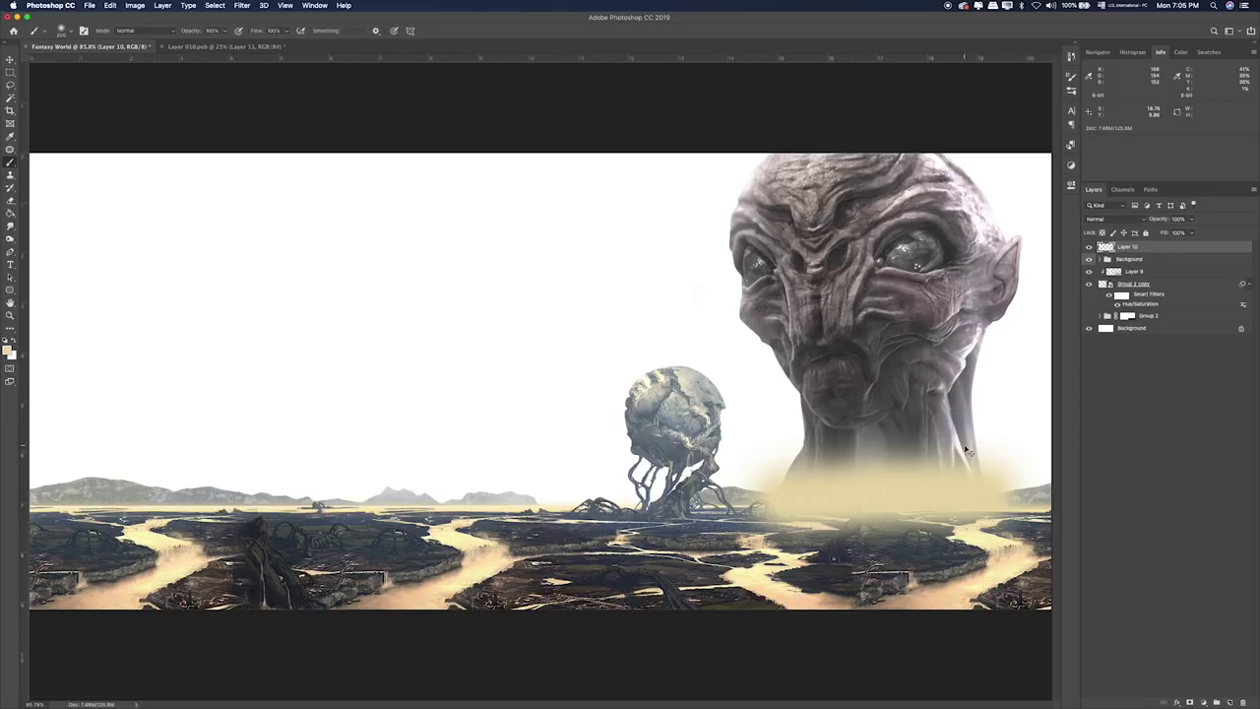
Stretch and squash the glow onto the horizon and lower its opacity to 40%.
key("super+t")
left_click_drag(1046, 491, 1217, 497)
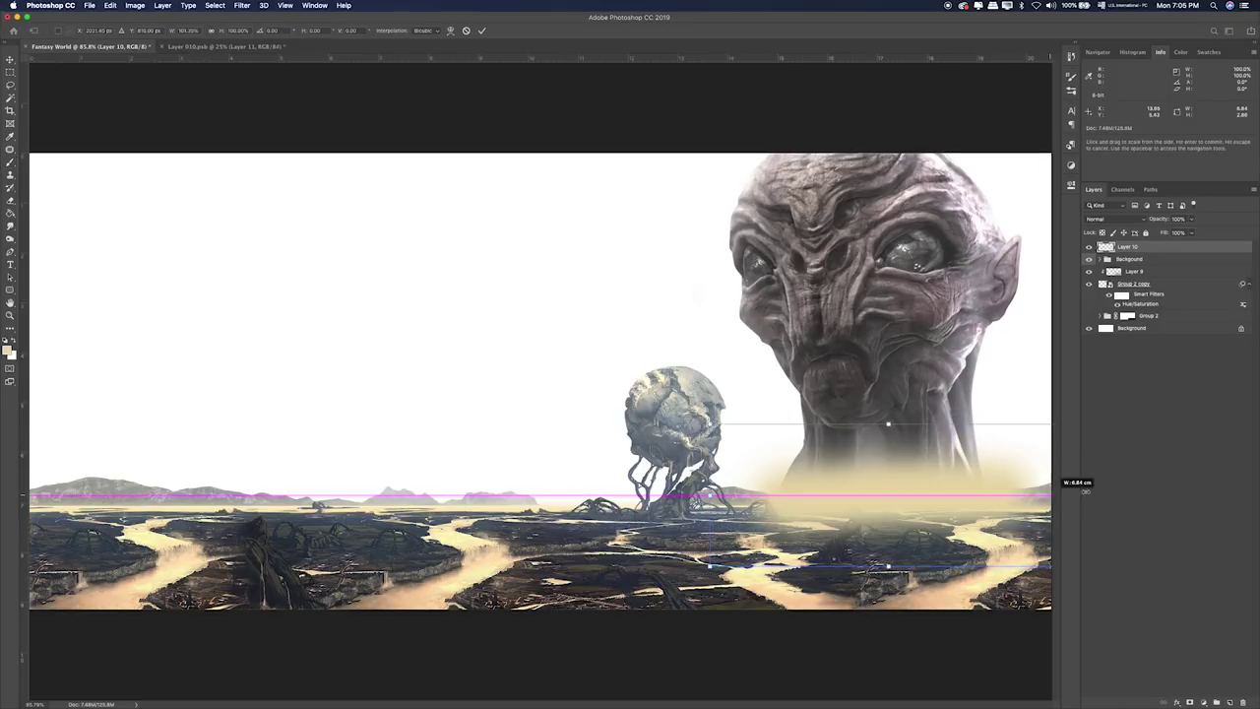
mouse_move(962, 425)
left_mouse_down()
mouse_move(960, 496)
mouse_move(925, 494)
left_mouse_up()
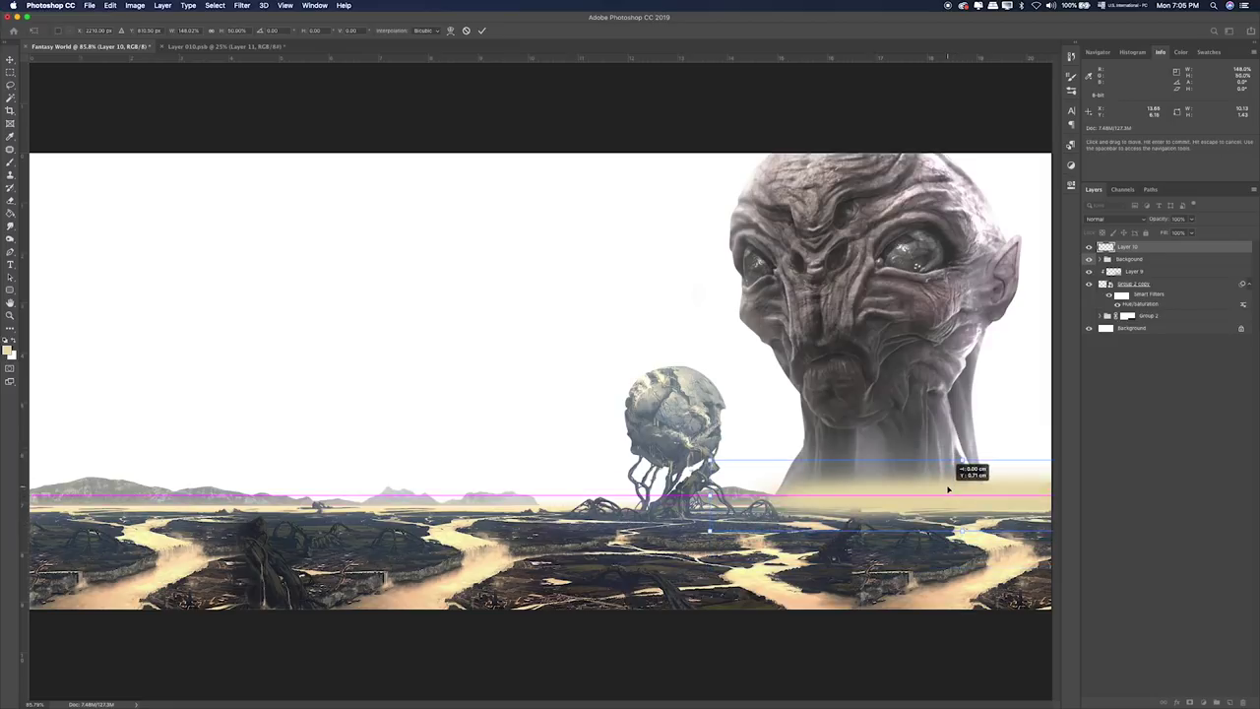
key("Return")
key("b")
left_click_drag(1182, 219, 1168, 232)
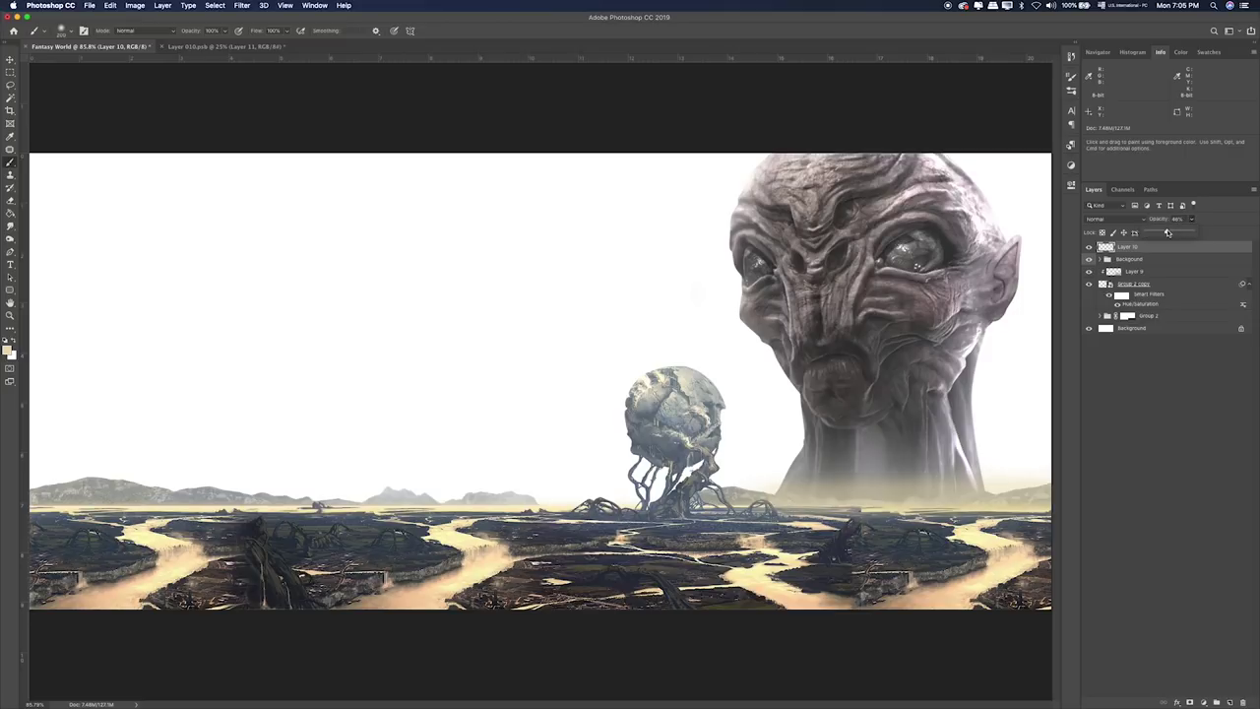
Shrink the eraser brush and try repositioning the glow layer.
key("e")
key("bracketleft")
key("bracketleft")
key("bracketleft")
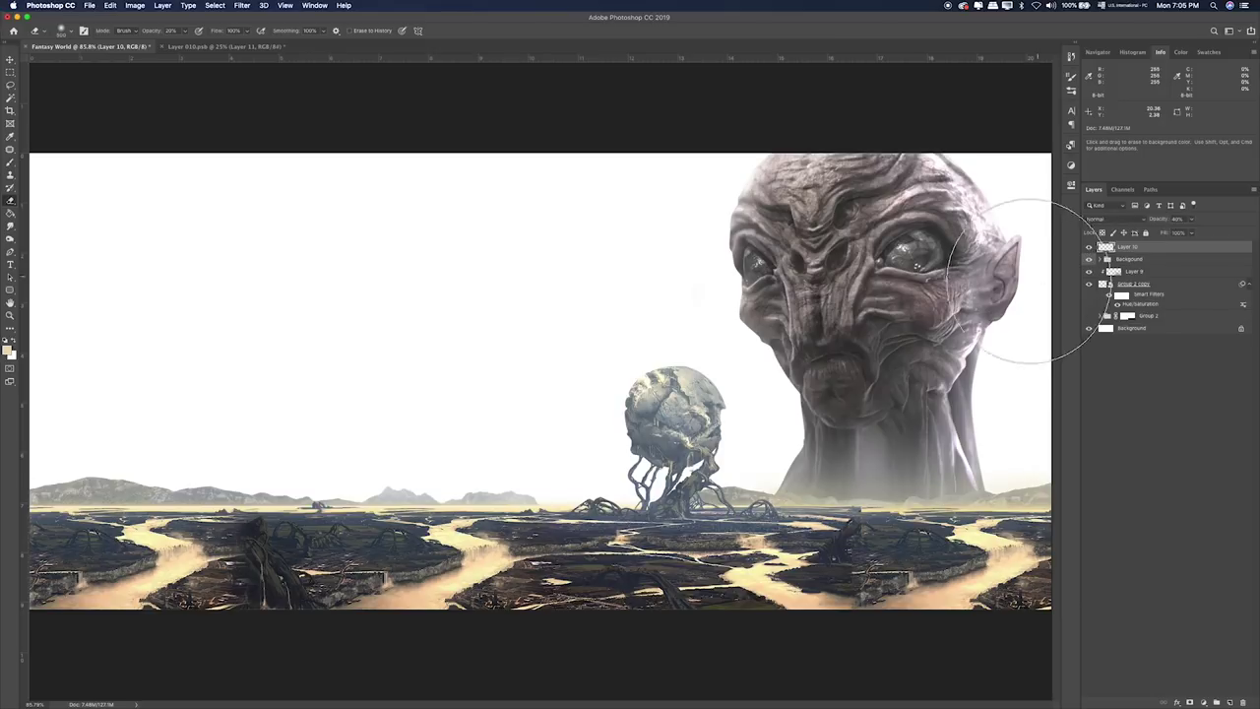
key("v")
left_click_drag(926, 450, 927, 452)
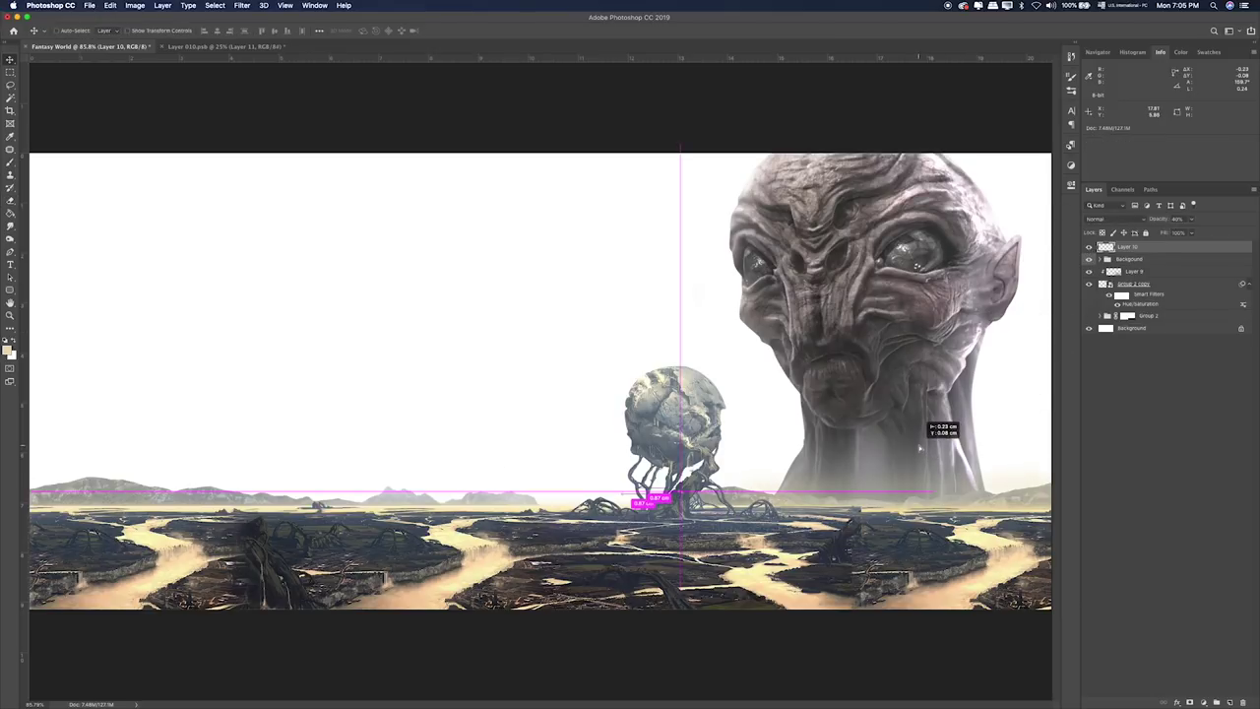
Group Layer 9 with Group 2 copy, then select Layer 10.
left_click(1134, 273)
left_click(1157, 287, "shift")
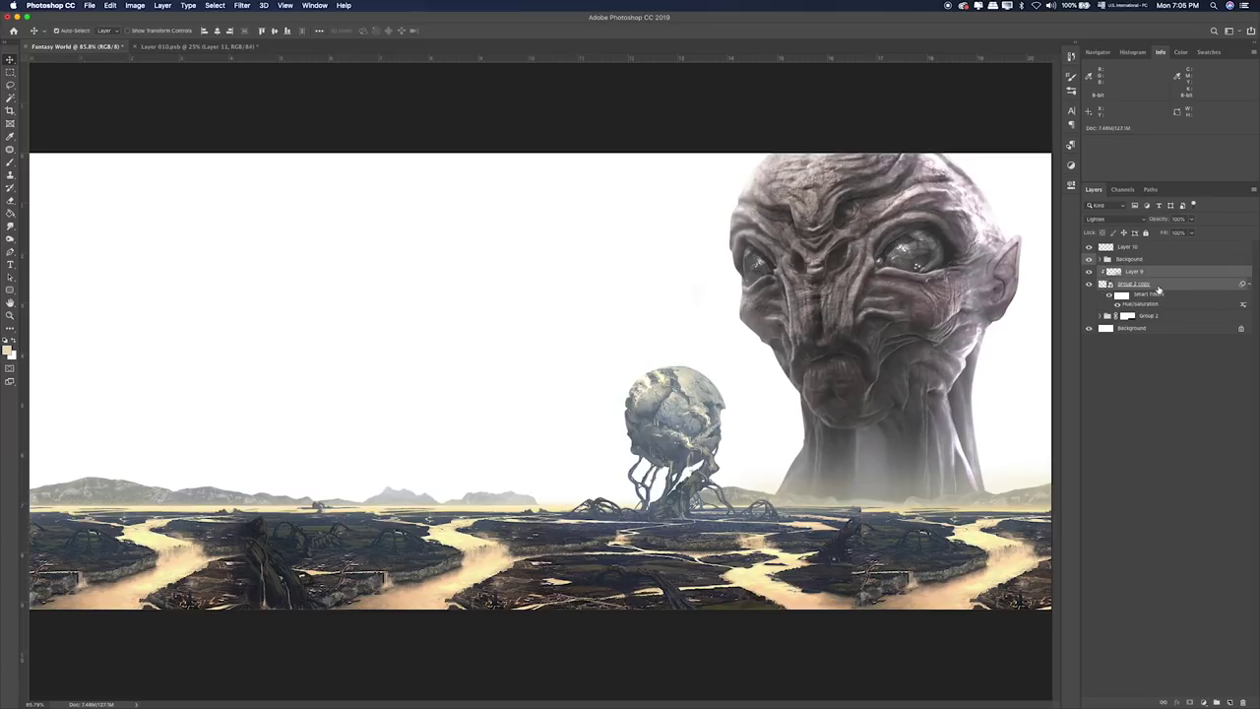
key("ctrl+g")
left_click(1132, 250)
Switch to the source images folder in Finder and Quick Look through the files.
key("super+Tab")
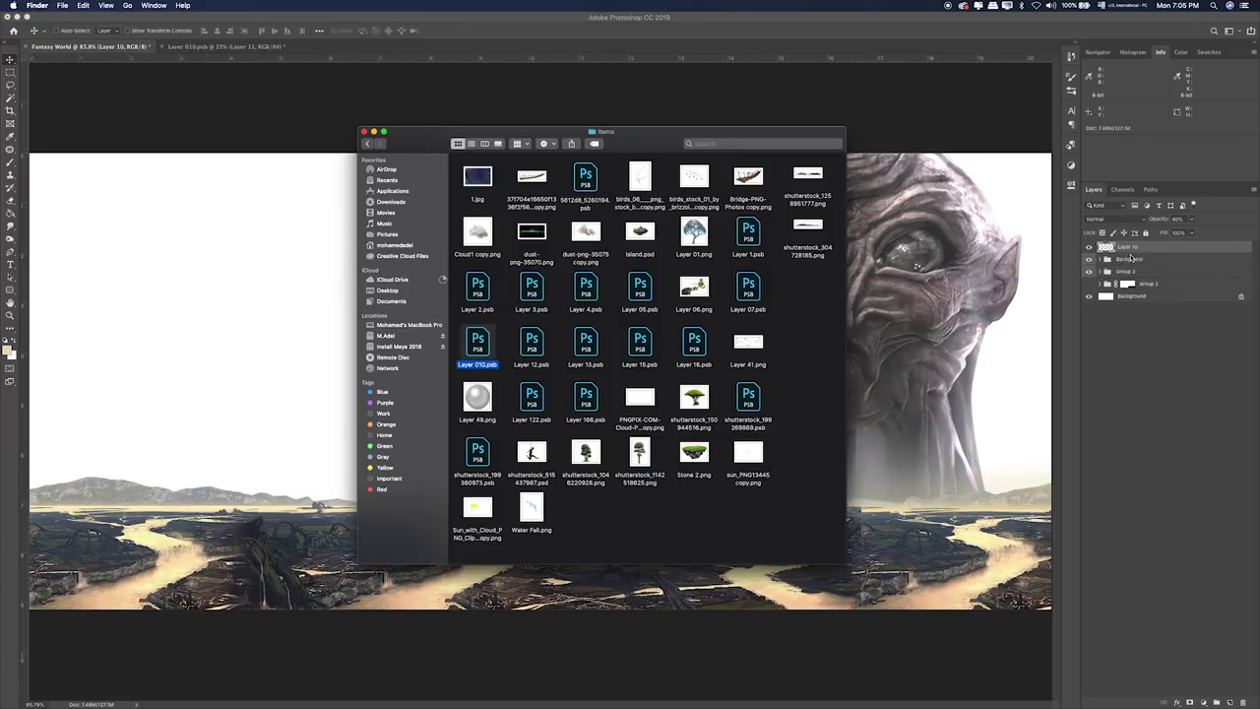
left_click(535, 221)
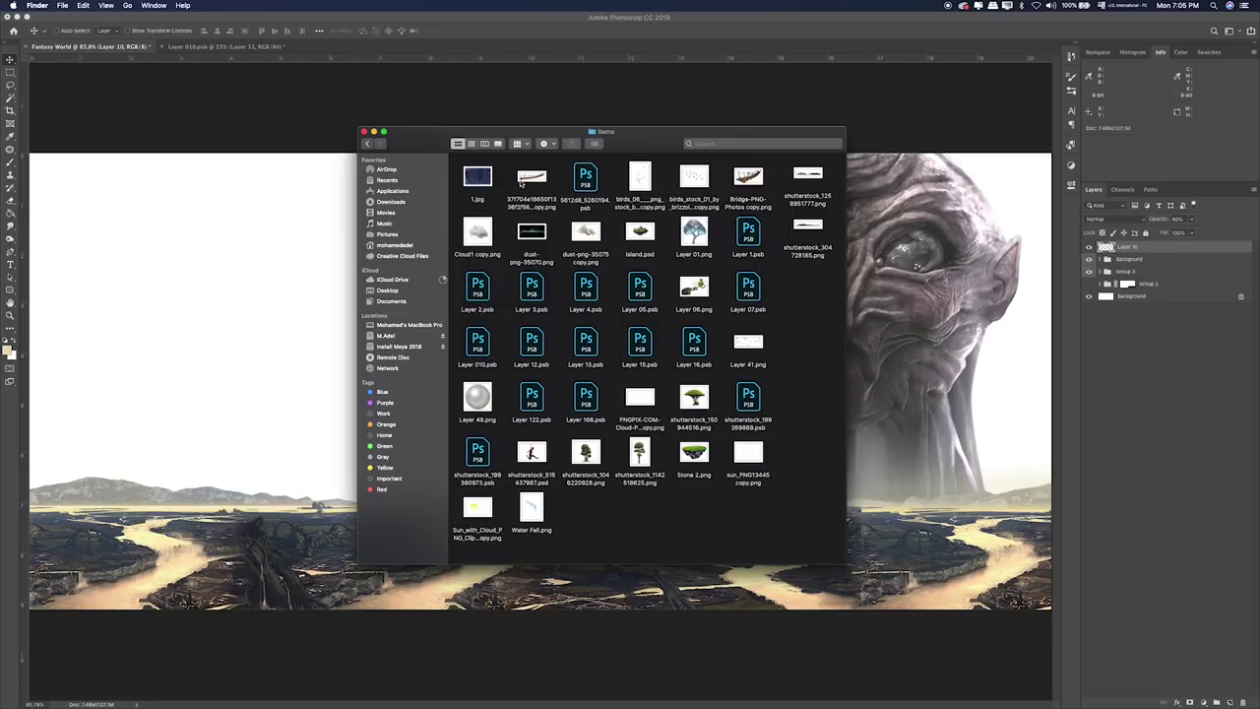
left_click(521, 182)
left_click(573, 196)
key("space")
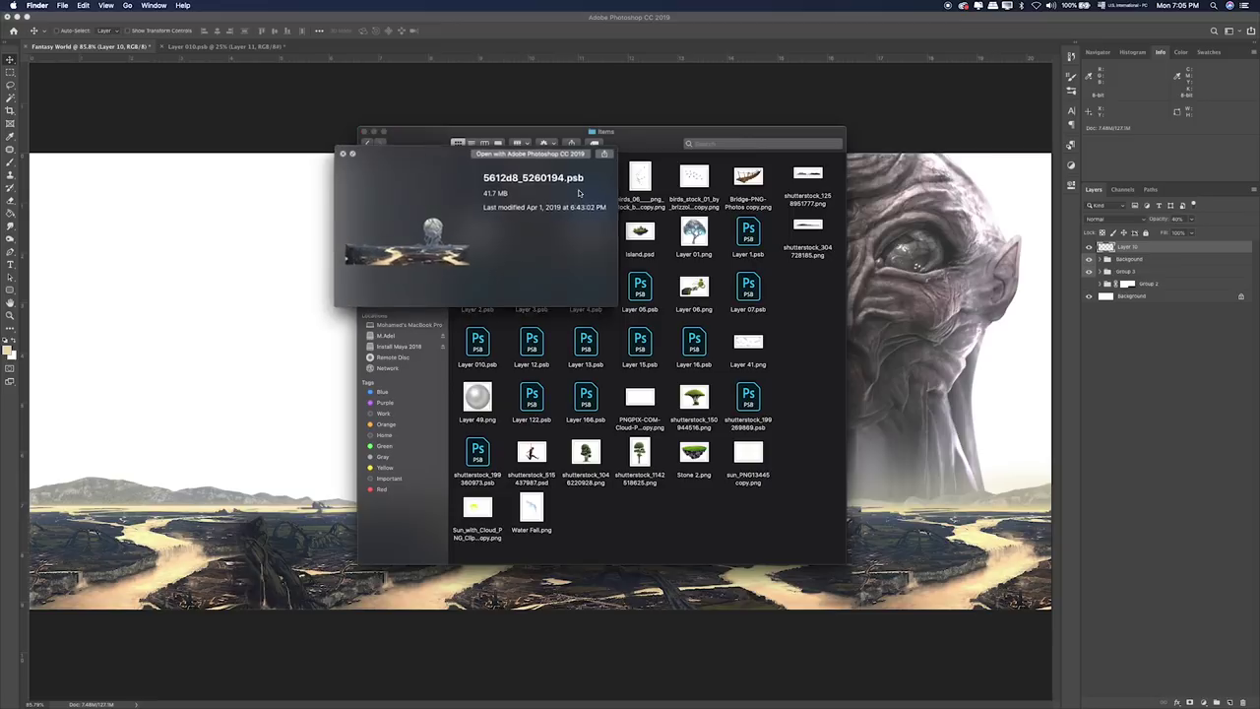
key("space")
key("Right")
key("Right")
key("Right")
key("Down")
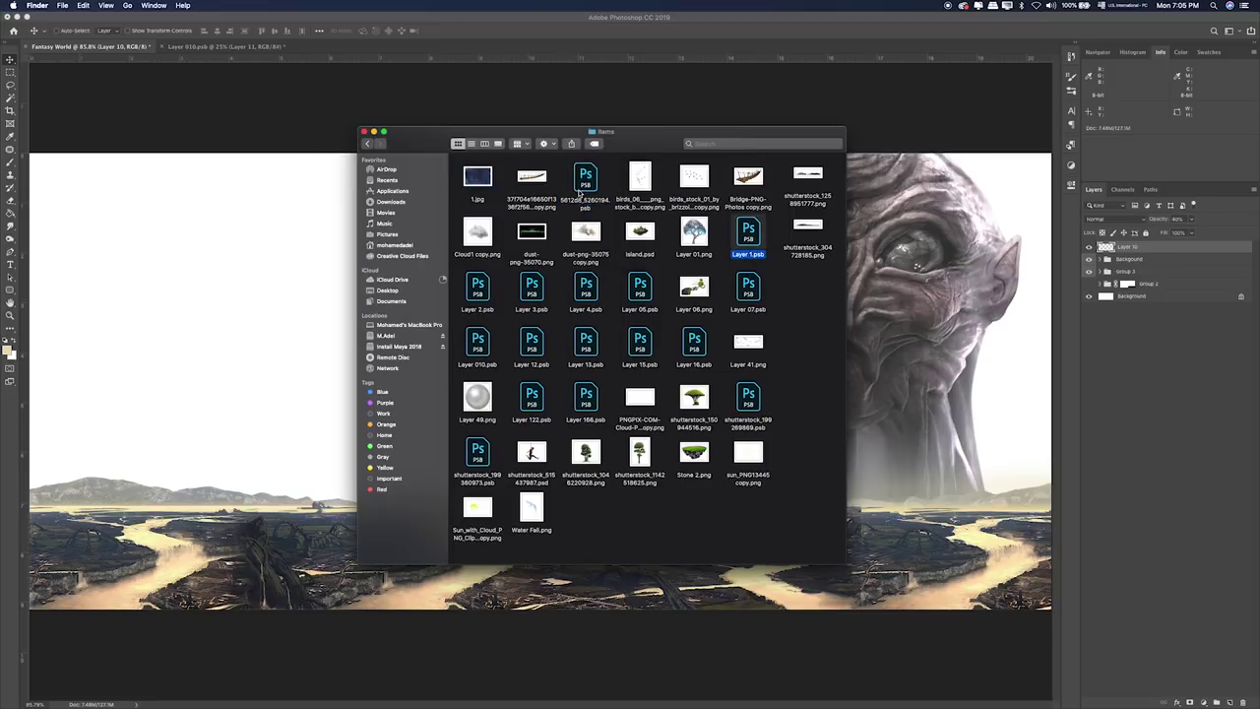
key("space")
key("Down")
key("Left")
key("Left")
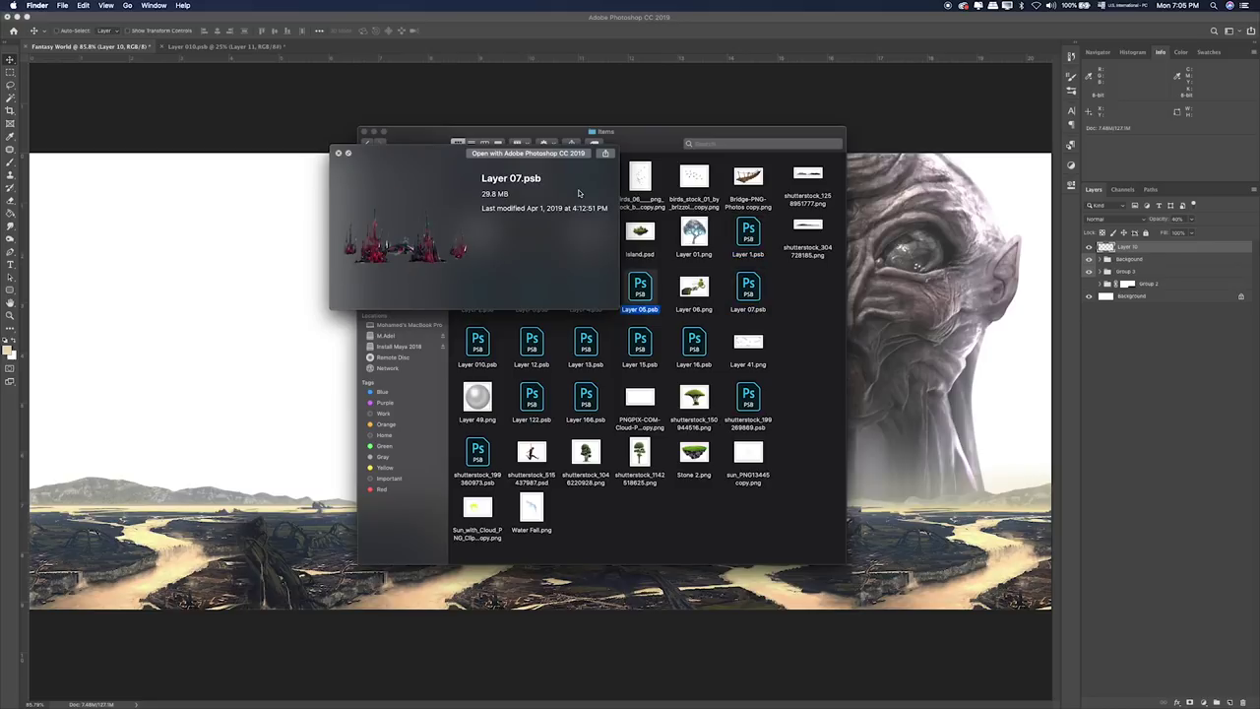
key("space")
Preview 5612d8_5260194.psb and mark it with a colour tag.
left_click(579, 193)
key("space")
key("space")
right_click(587, 187)
left_click(610, 381)
left_click(589, 286)
Browse the previews down to Layer 010.psb and mark it with a colour tag.
key("space")
key("space")
key("Left")
key("space")
key("space")
key("Left")
key("space")
key("Right")
key("Right")
key("Right")
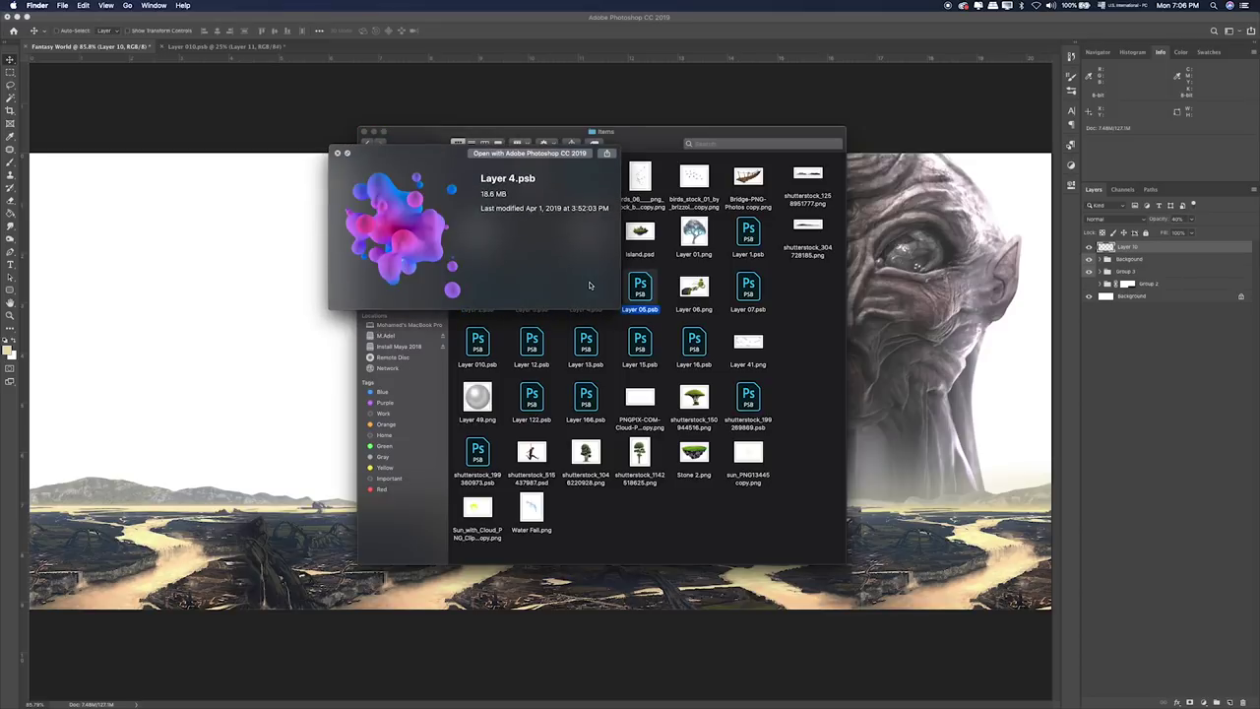
key("Right")
key("Right")
key("Up")
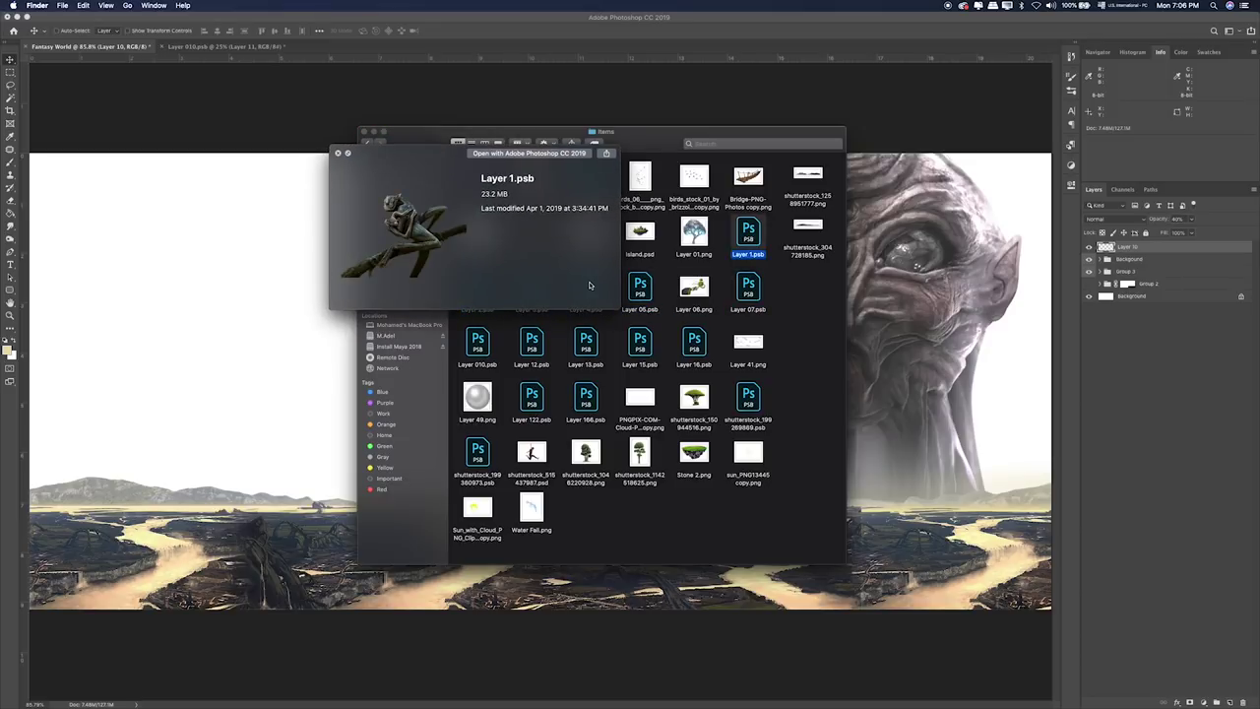
key("space")
key("Left")
key("Left")
key("Left")
key("Down")
key("Left")
key("Left")
key("Down")
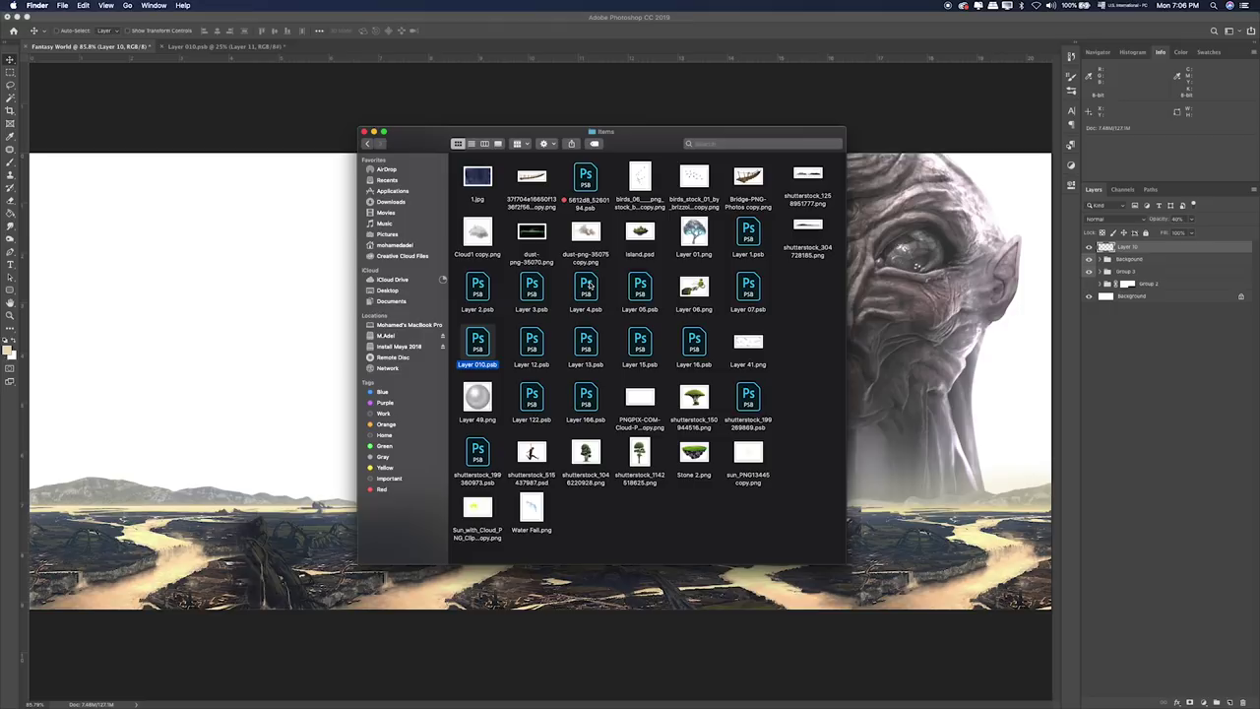
key("space")
key("space")
right_click(489, 341)
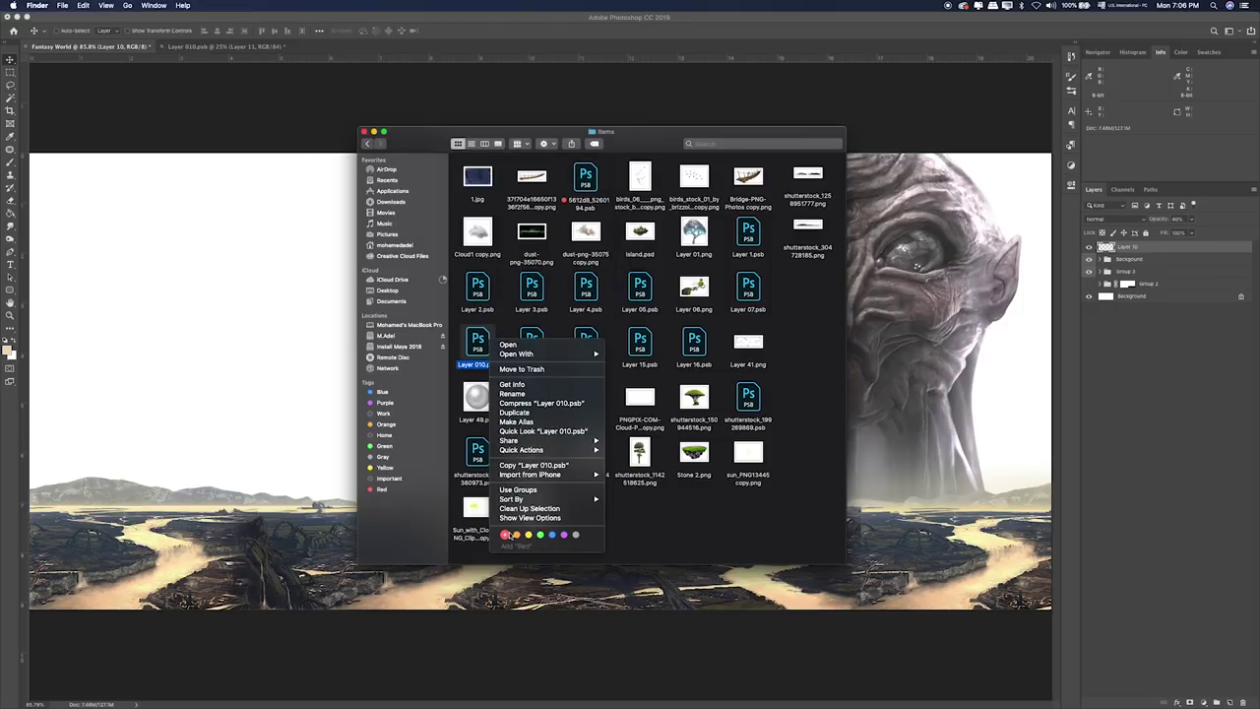
left_click(542, 516)
Quick Look through Layer 12.psb and the remaining source files, then return to Photoshop.
left_click(535, 341)
key("space")
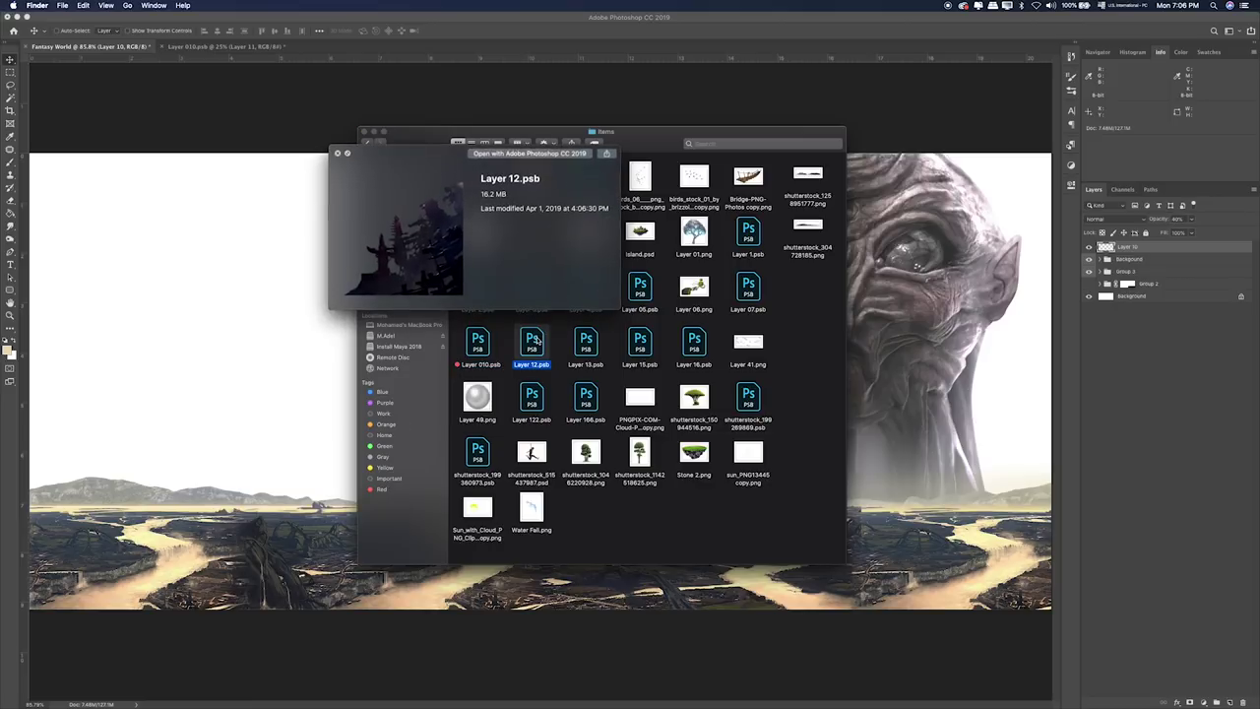
key("Right")
key("Right")
key("Right")
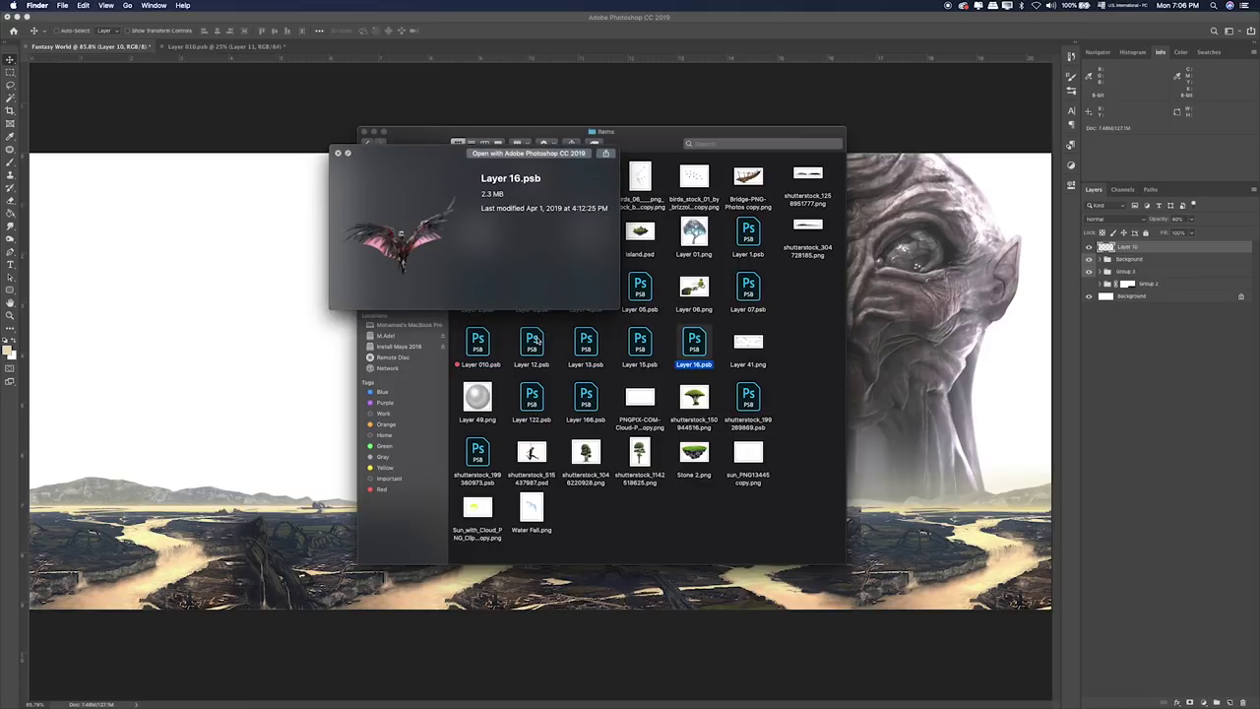
key("Right")
key("Up")
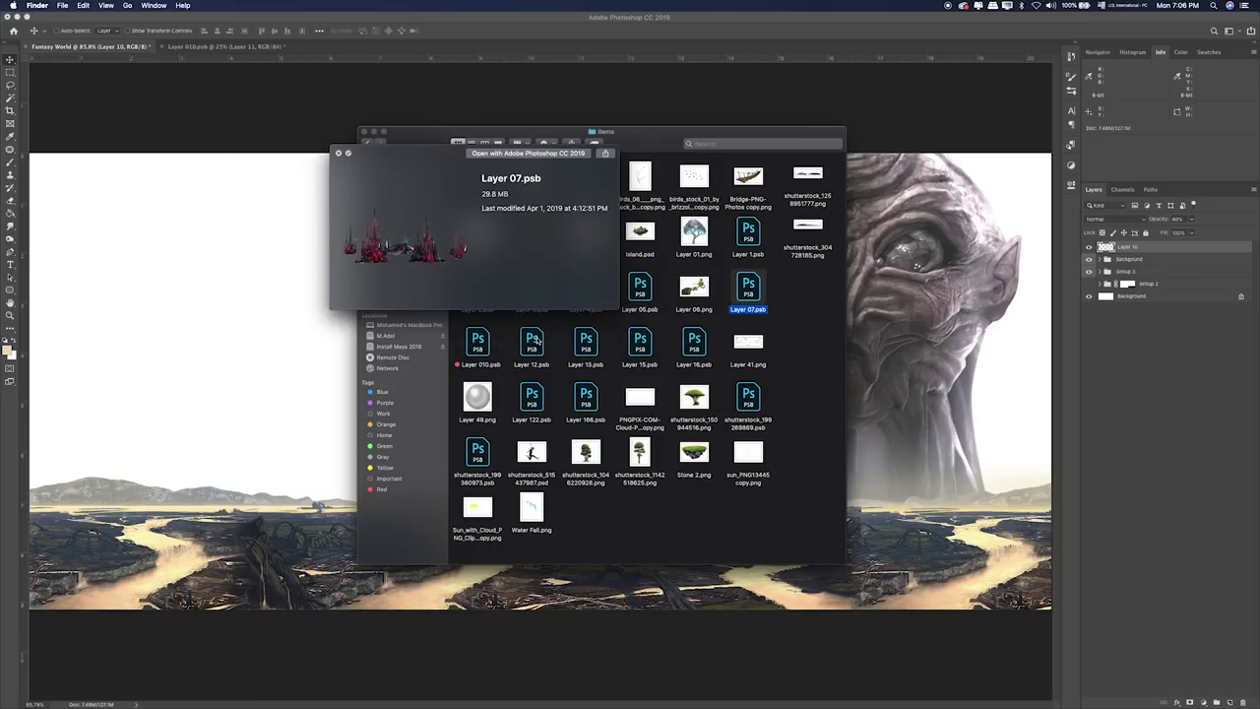
key("Down")
key("Down")
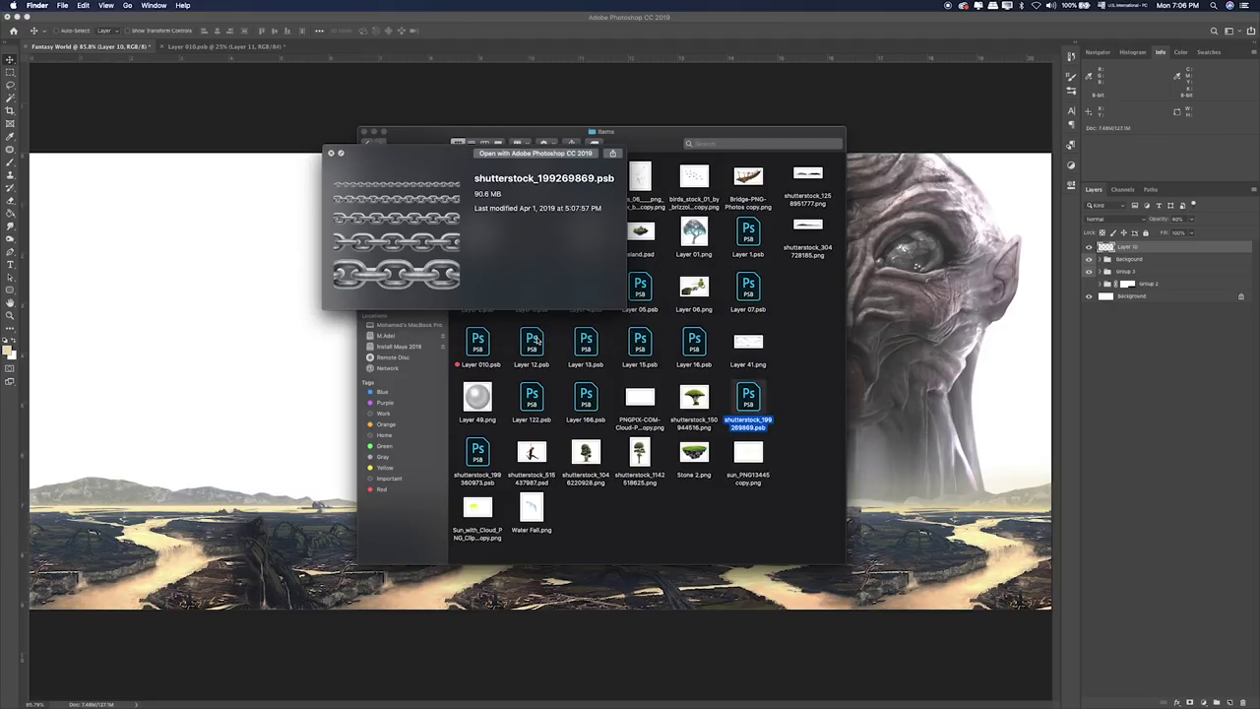
key("Left")
key("Left")
key("Left")
key("Down")
key("Left")
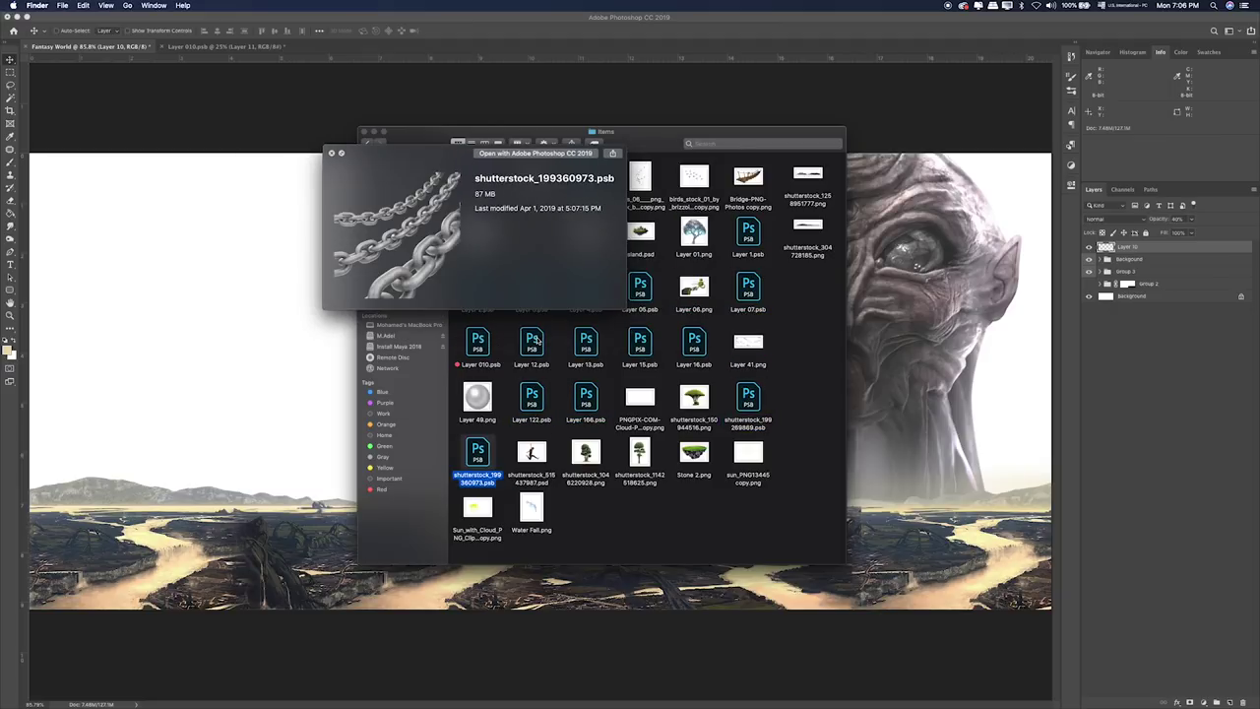
key("Up")
key("Up")
key("Right")
key("Right")
key("Right")
key("Right")
key("Up")
key("Right")
key("Up")
key("Down")
key("Left")
key("Left")
key("Left")
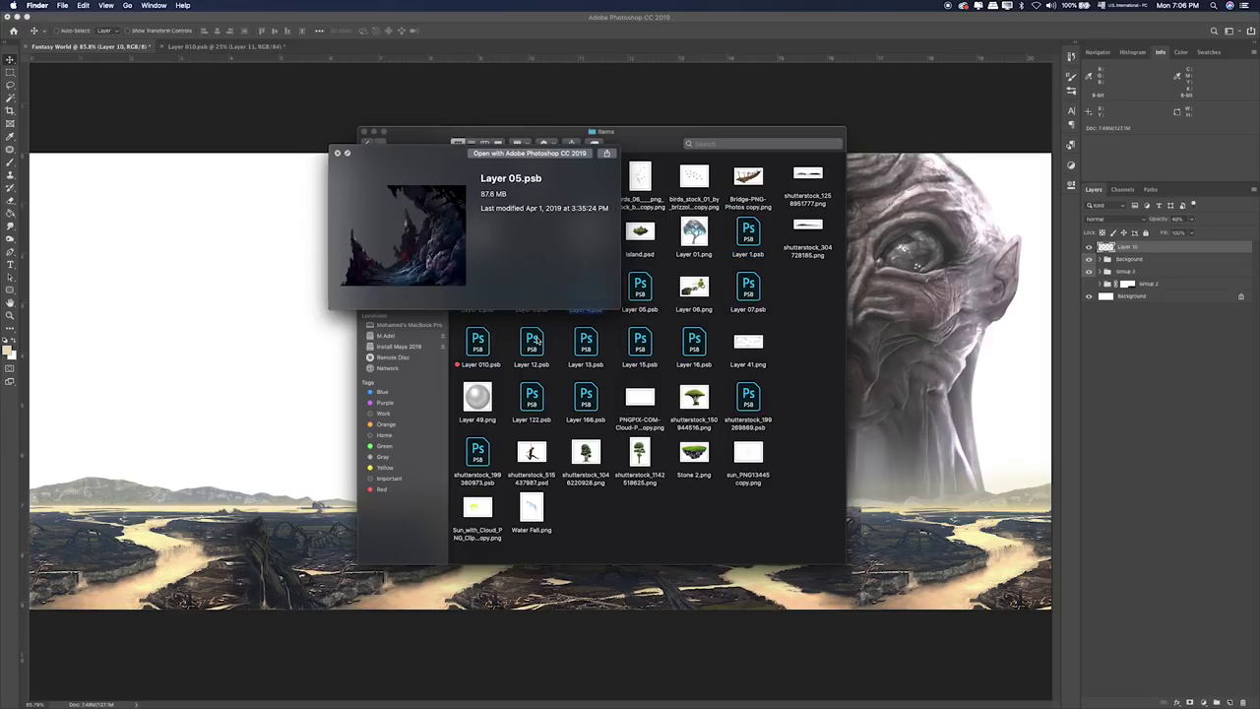
key("Left")
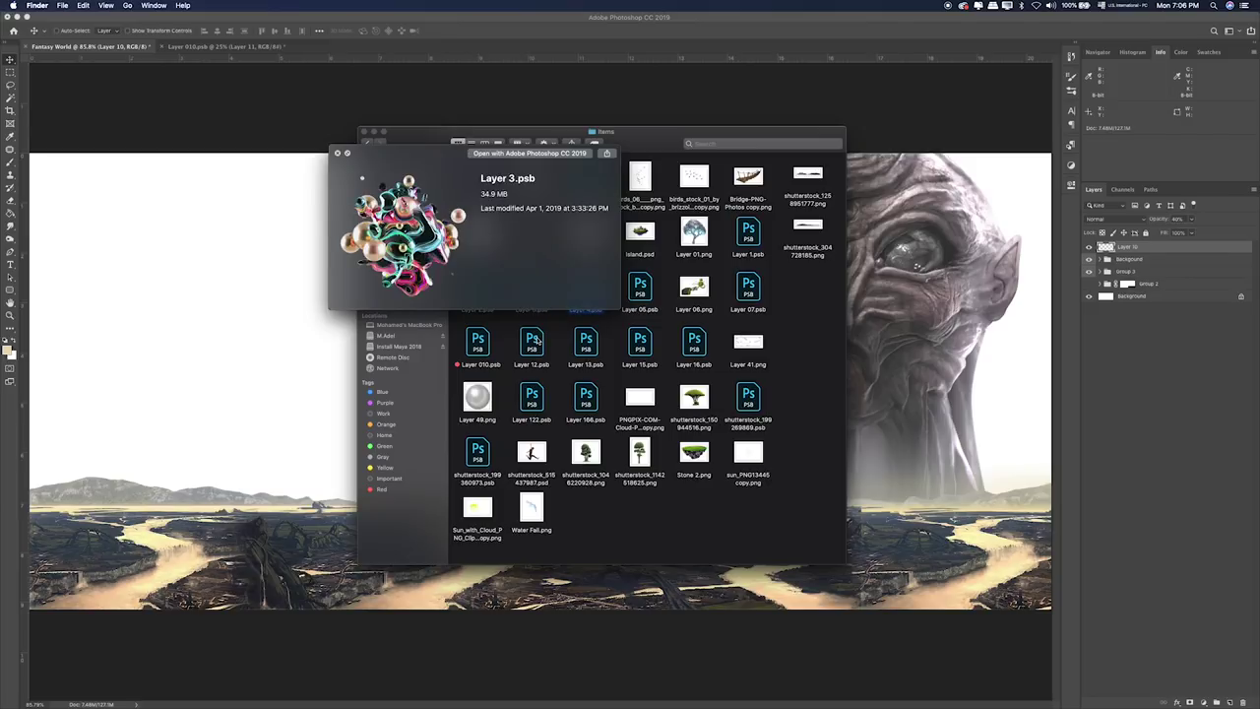
key("space")
key("Right")
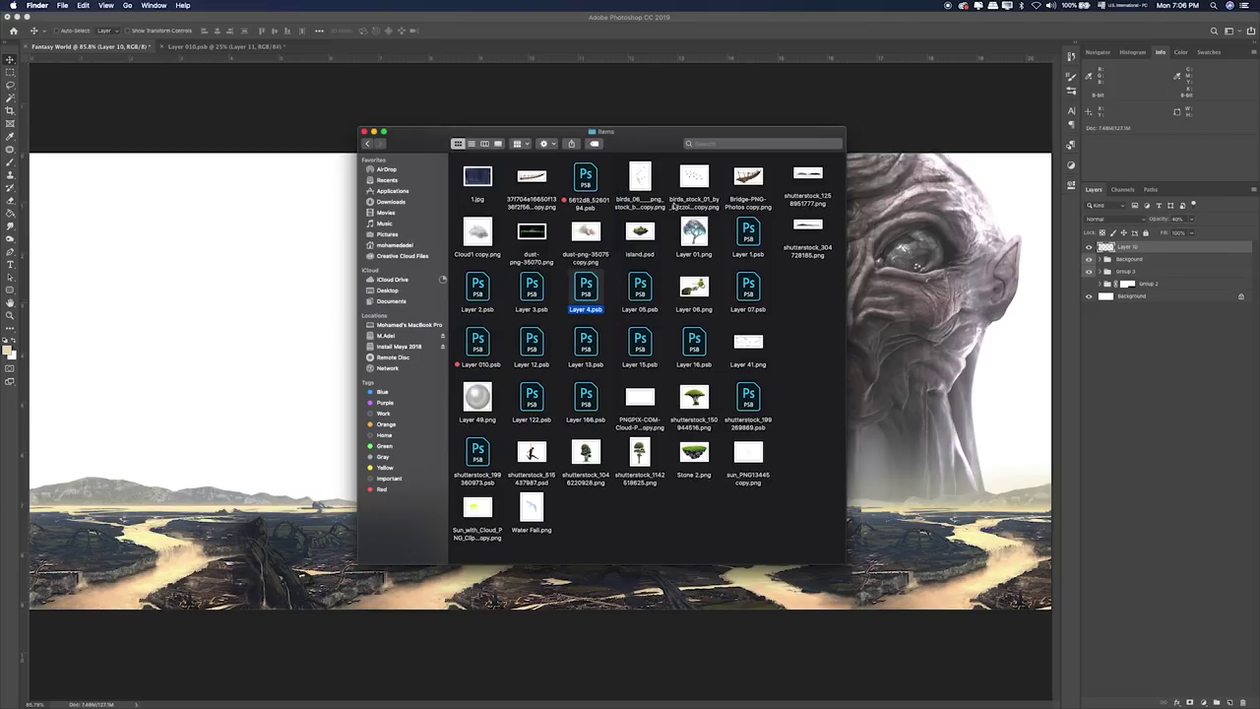
key("space")
key("space")
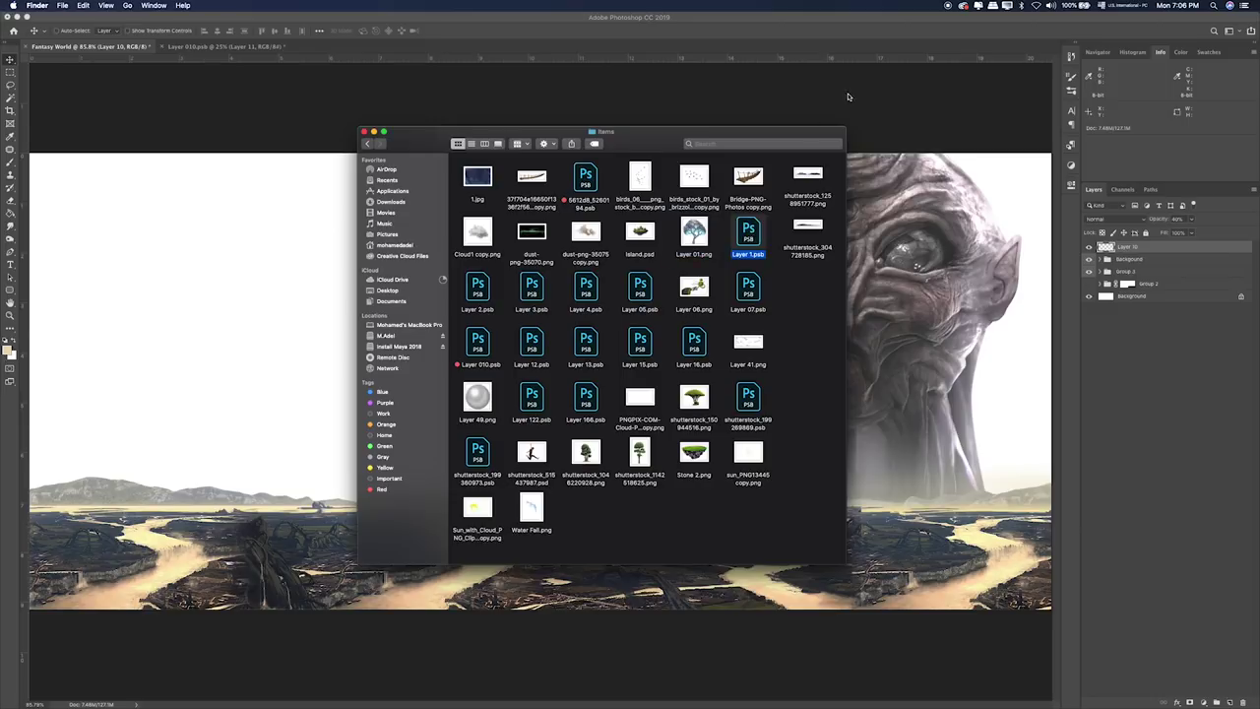
left_click(850, 91)
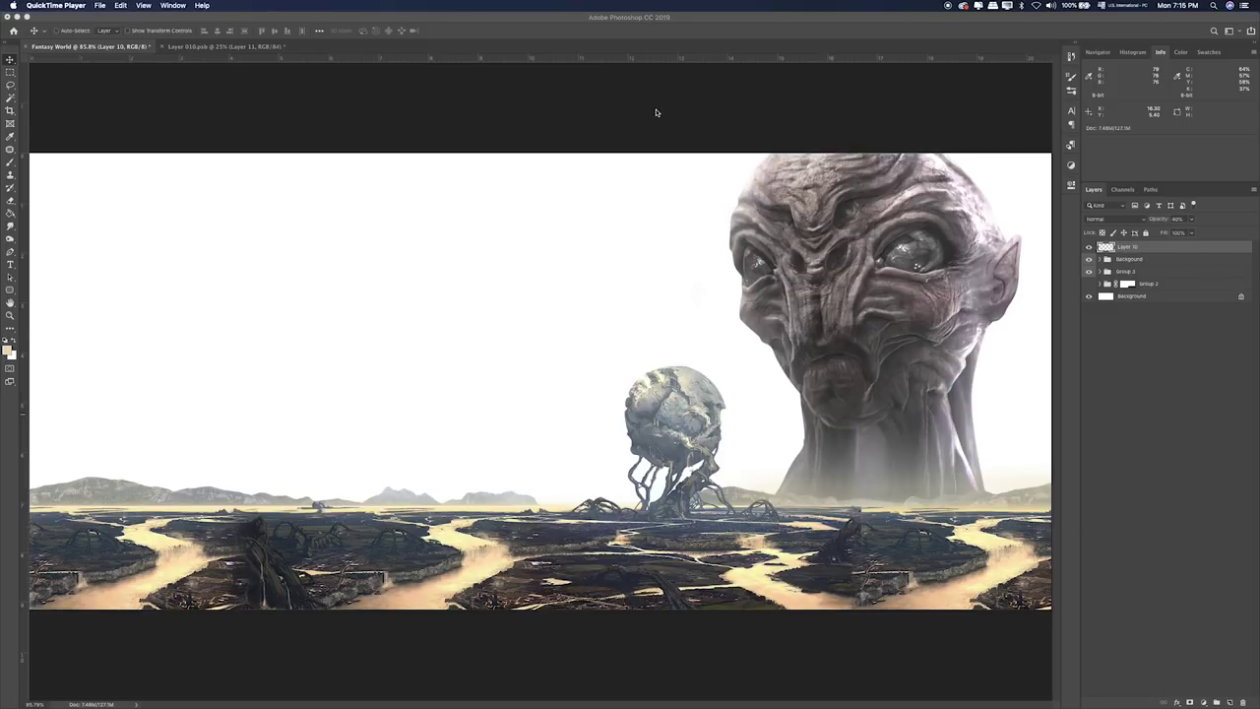
Tag the two shutterstock strip images red and move on to Island.psd.
key("super+Tab")
key("super+Tab")
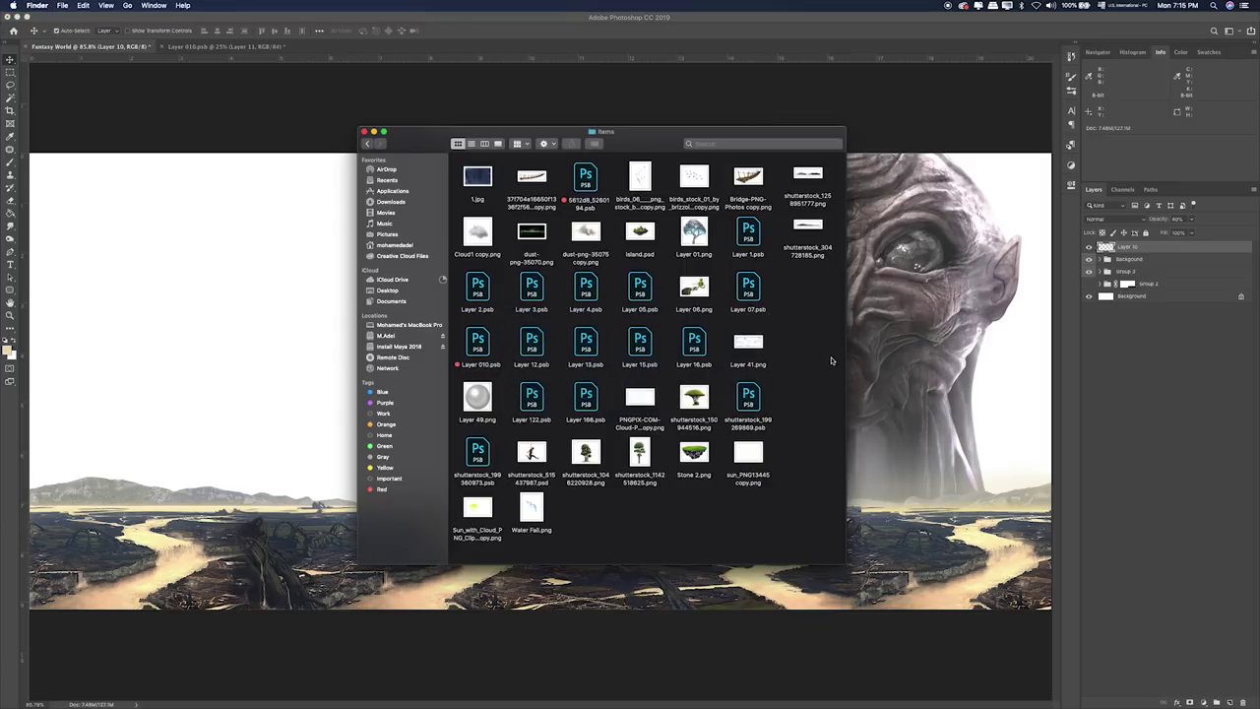
left_click(808, 197)
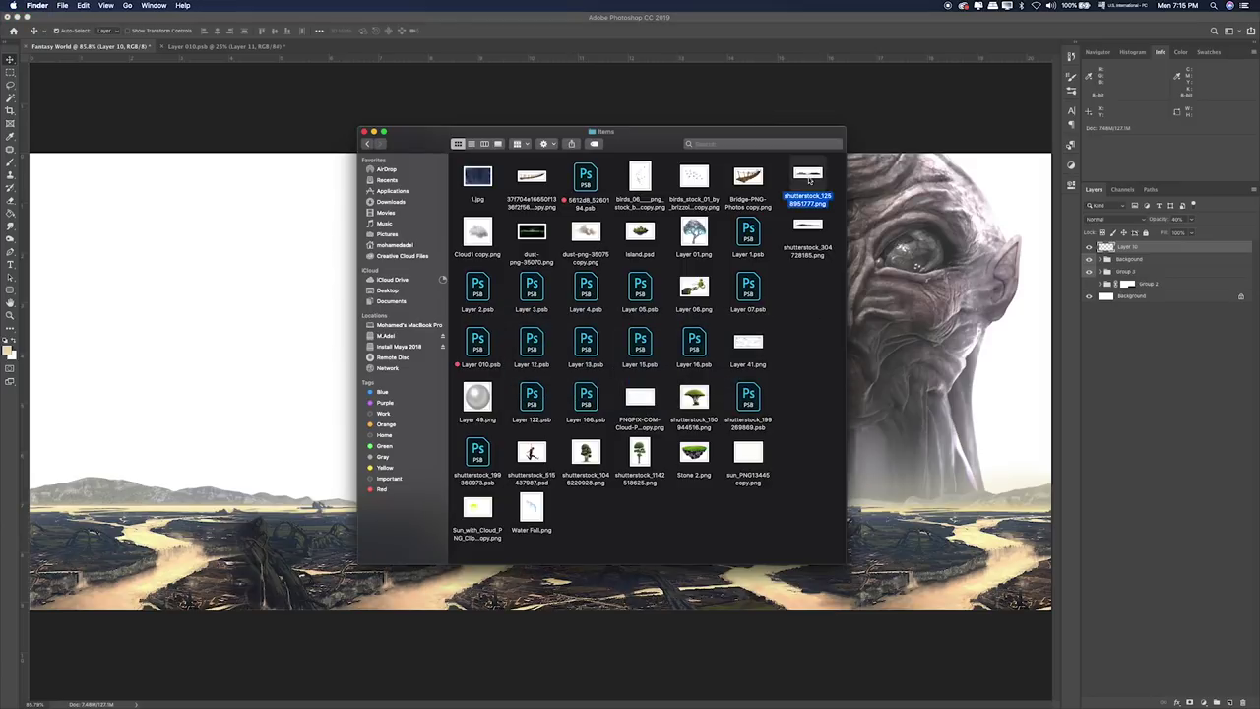
right_click(810, 180)
key("Escape")
left_click(813, 231, "super")
right_click(817, 228)
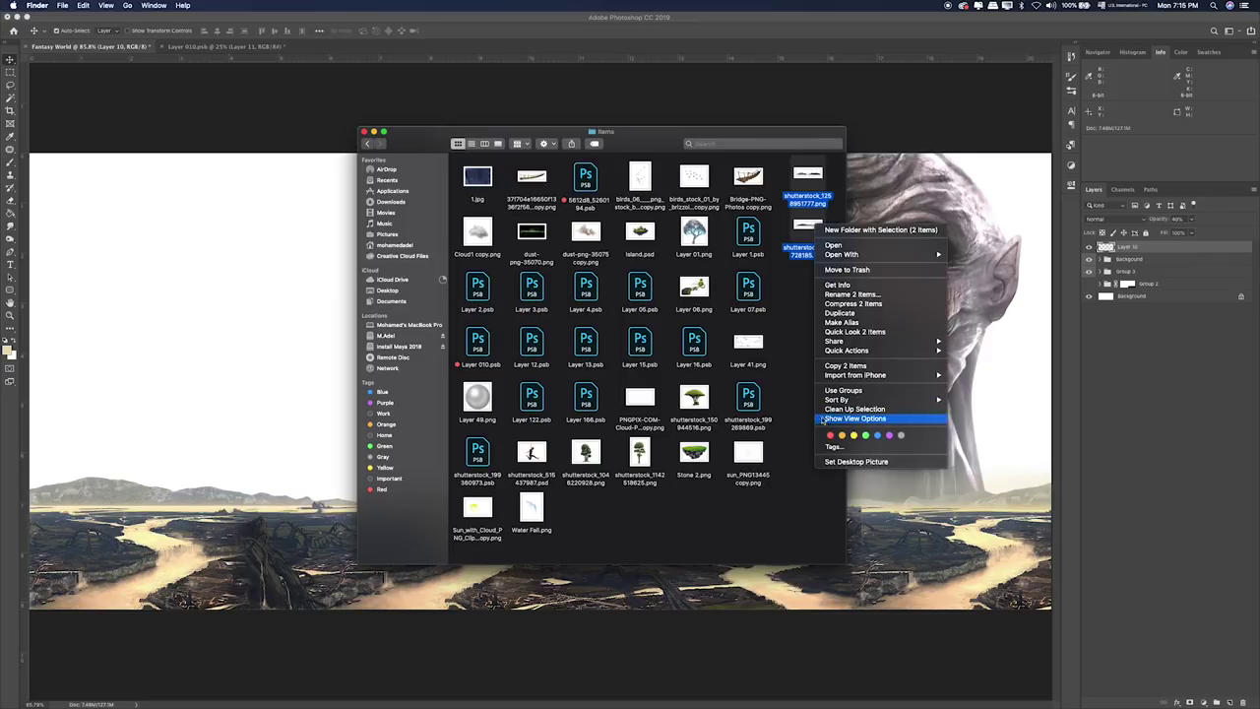
key("Escape")
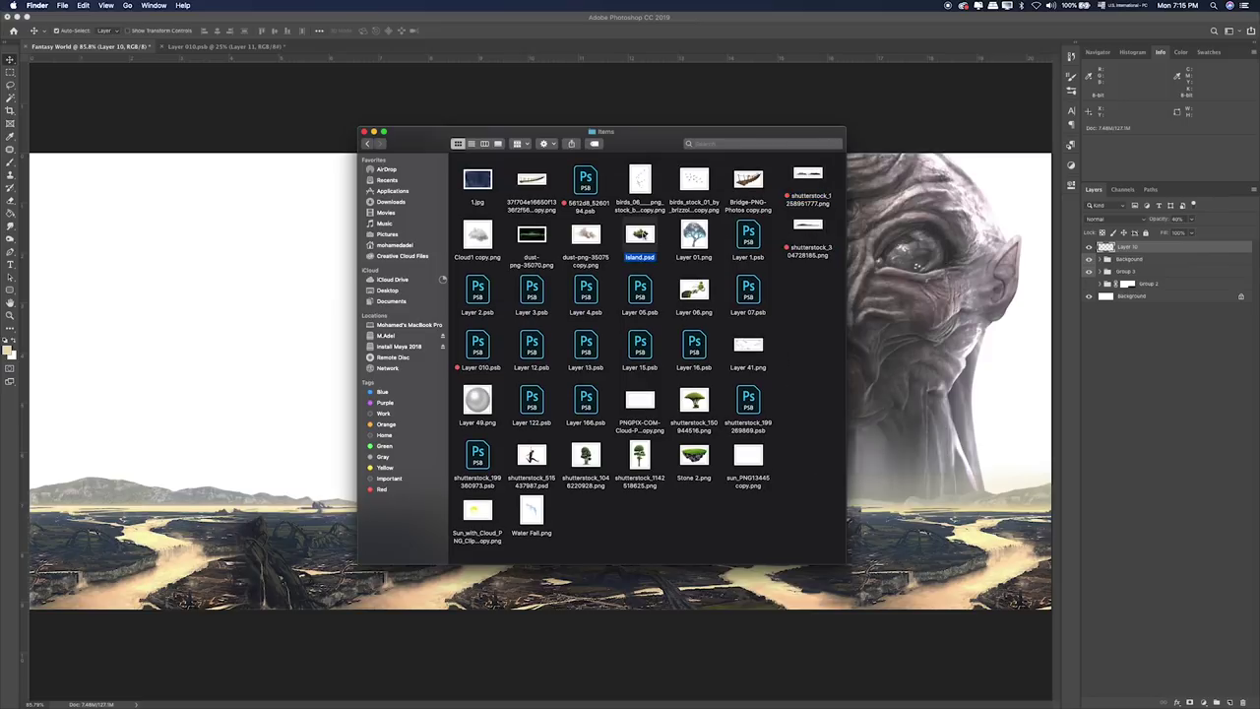
key("super+Tab")
Close the alien head document without saving its changes.
left_click(224, 48)
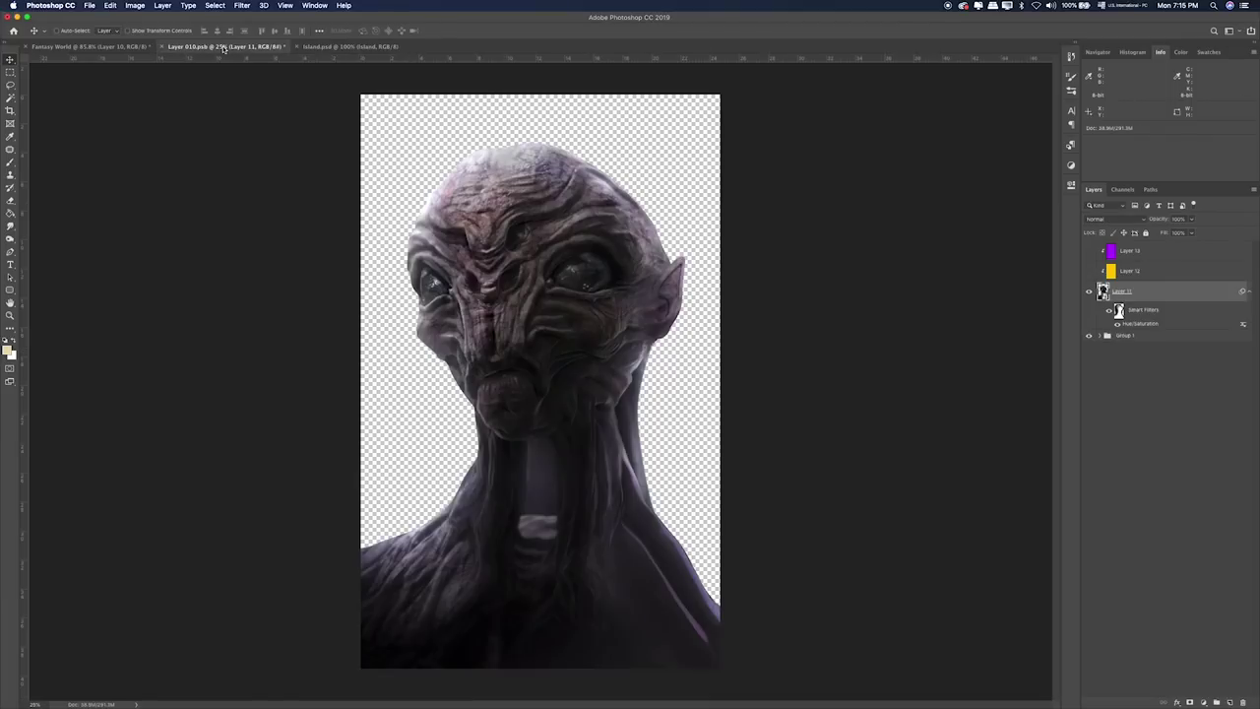
key("super+w")
key("super+d")
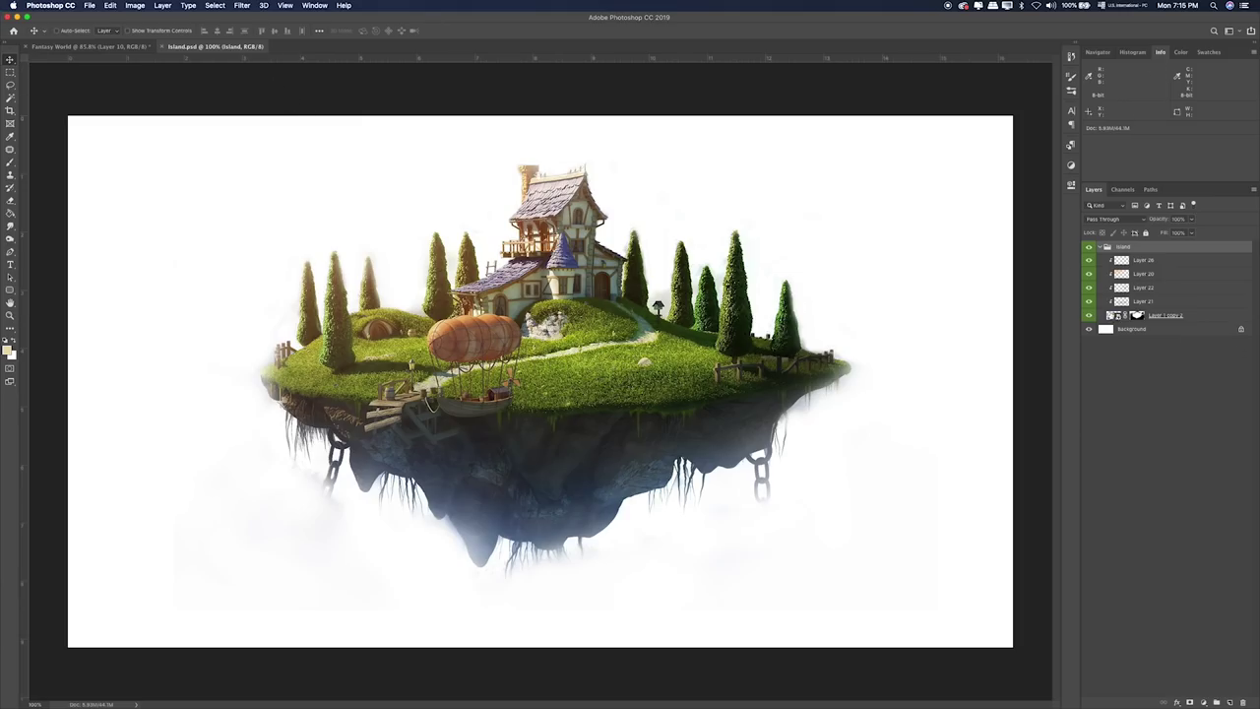
Collapse the Island group and copy it into the Fantasy World composite, up in the sky.
left_click(1089, 262)
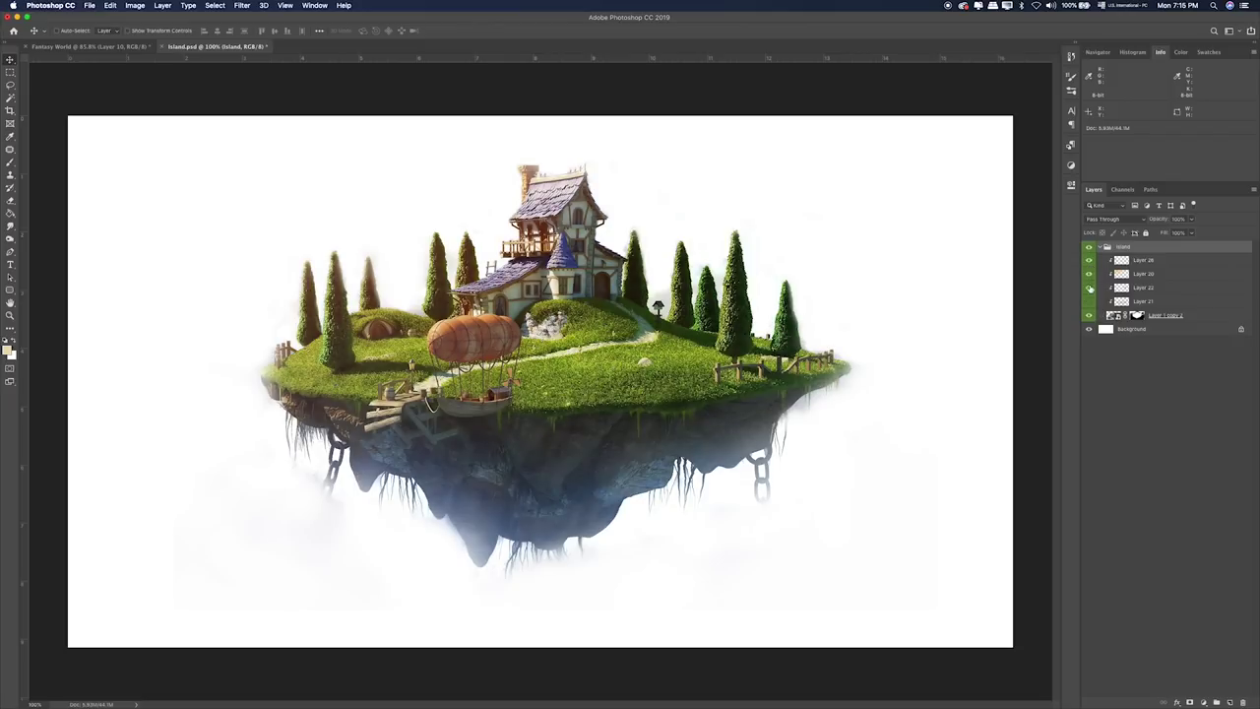
left_click(1089, 301)
left_click(1107, 248)
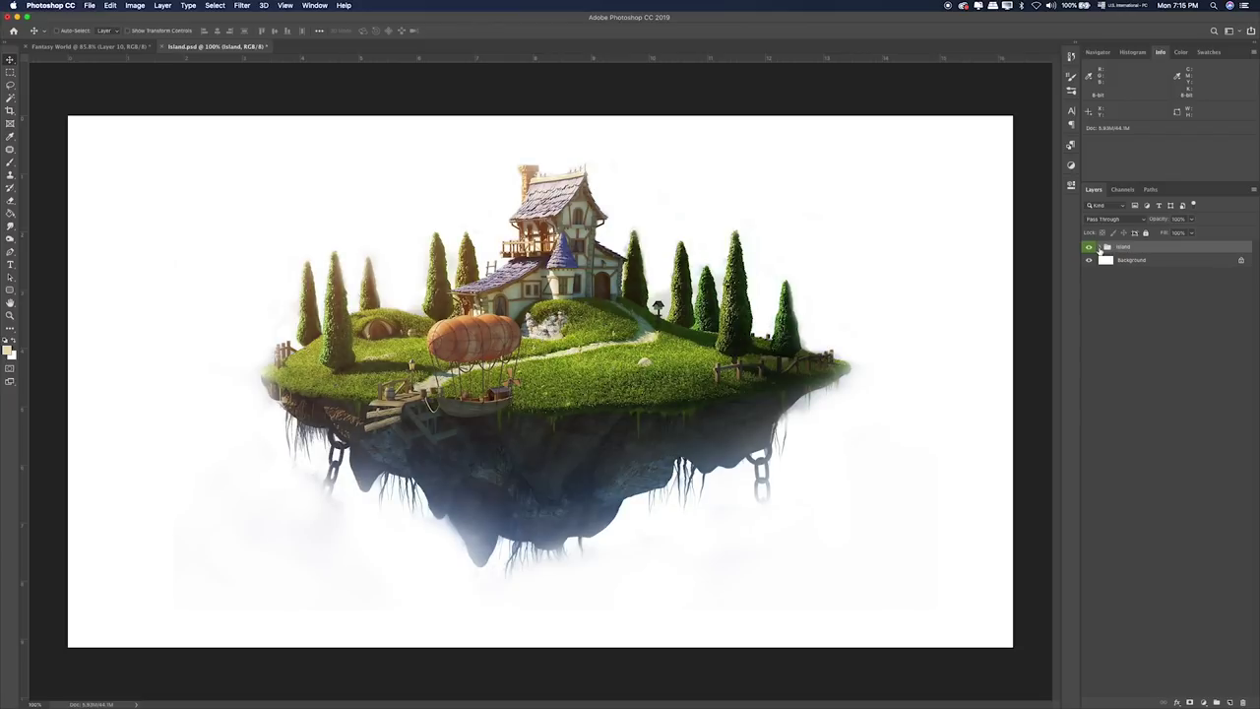
mouse_move(689, 266)
left_mouse_down()
mouse_move(119, 47)
mouse_move(404, 206)
left_mouse_up()
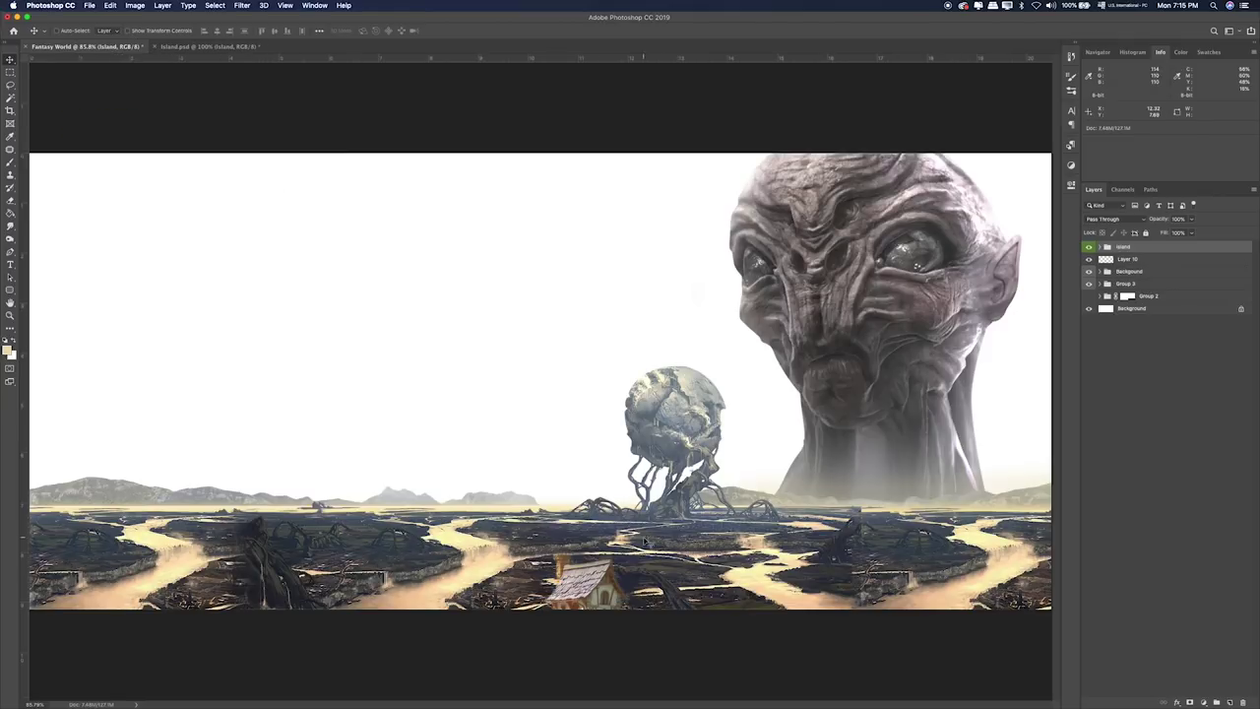
left_click_drag(645, 541, 631, 261)
Shrink the island and position it above the landscape, left of the sphere.
key("ctrl+t")
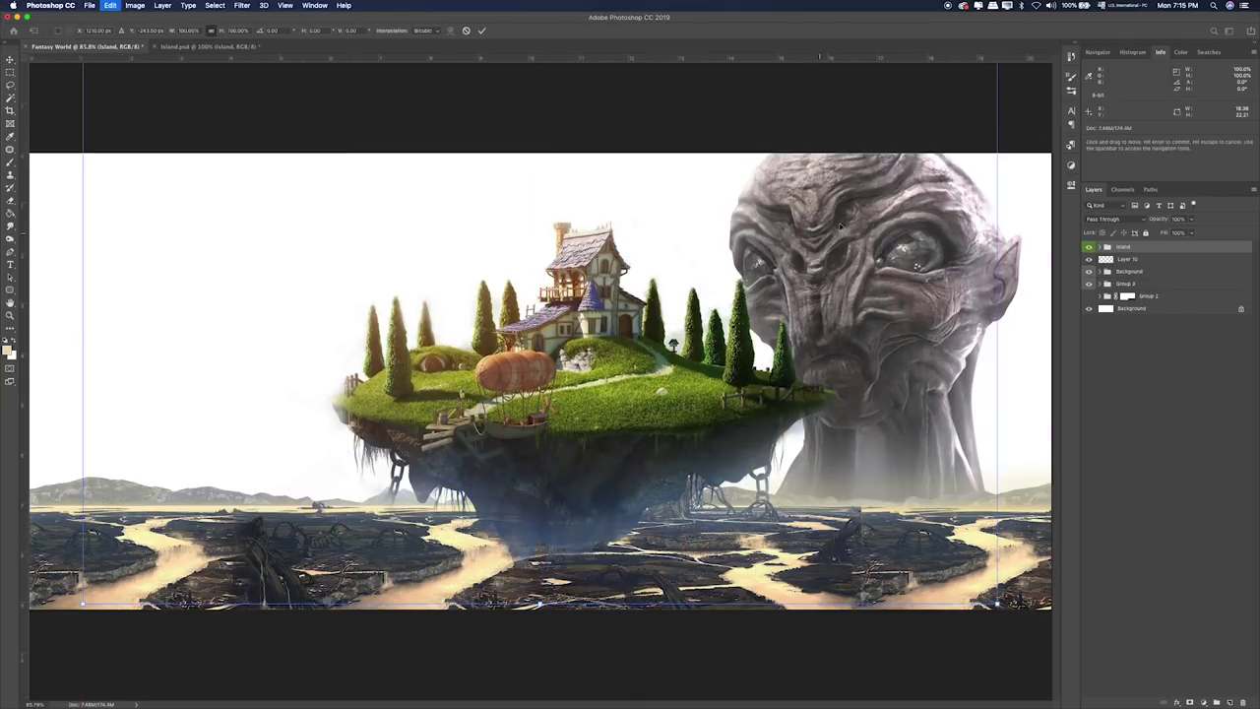
left_click_drag(997, 603, 490, 254)
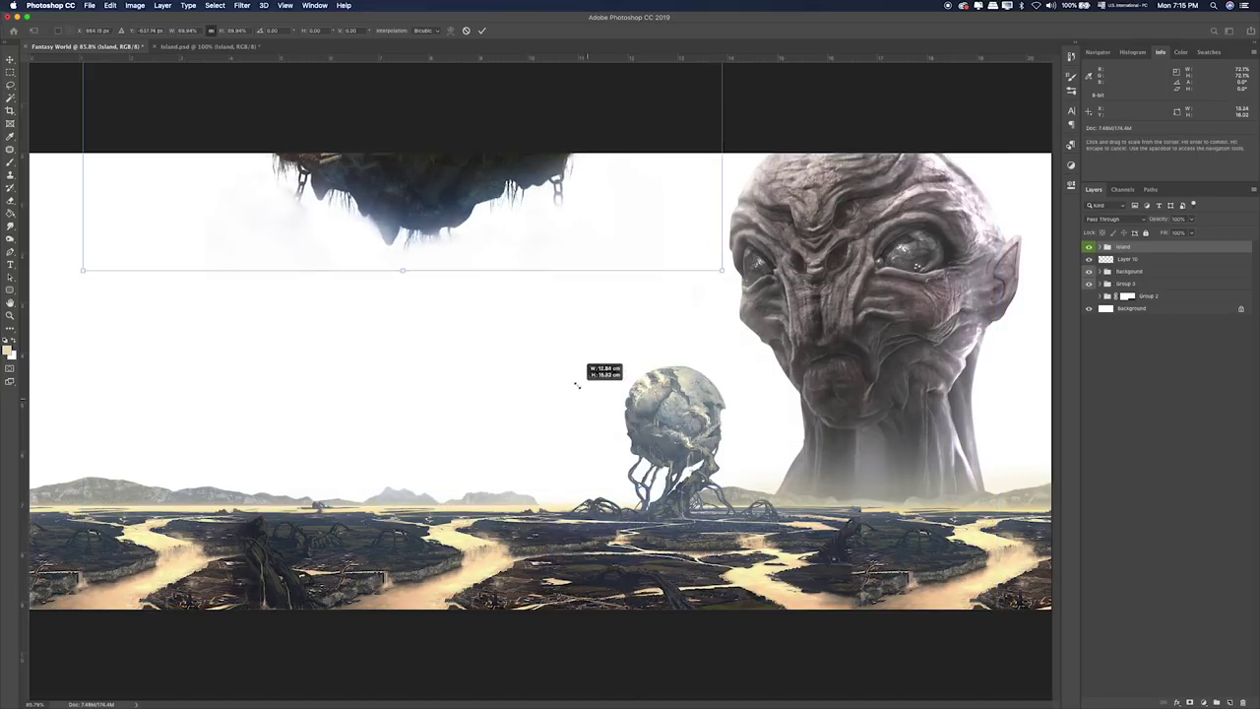
left_click_drag(482, 136, 705, 524)
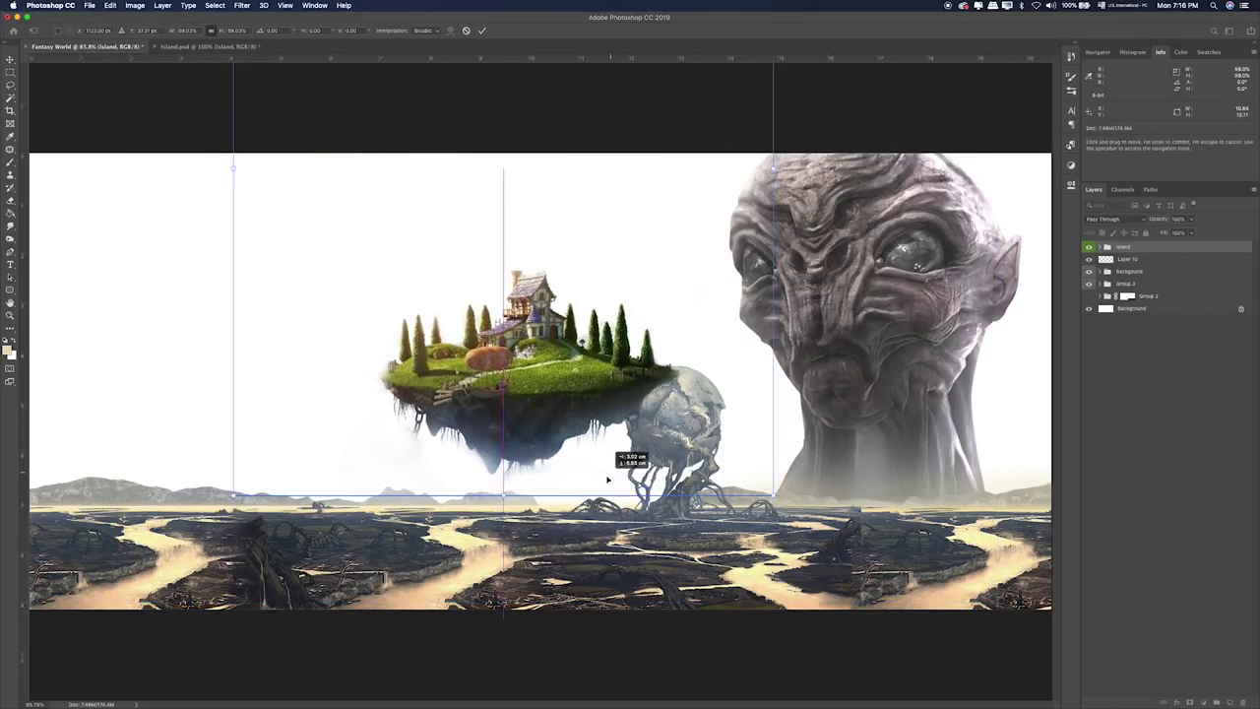
left_click_drag(689, 434, 631, 435)
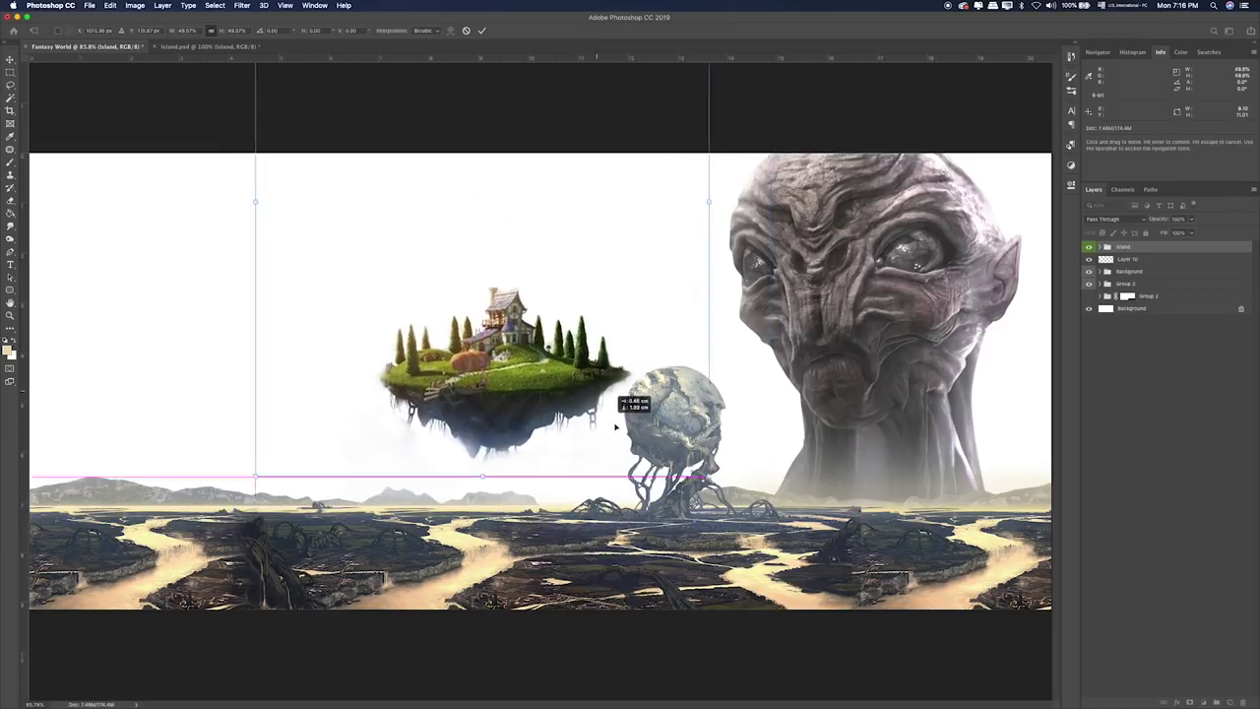
mouse_move(739, 502)
left_mouse_down()
mouse_move(573, 332)
mouse_move(740, 512)
left_mouse_up()
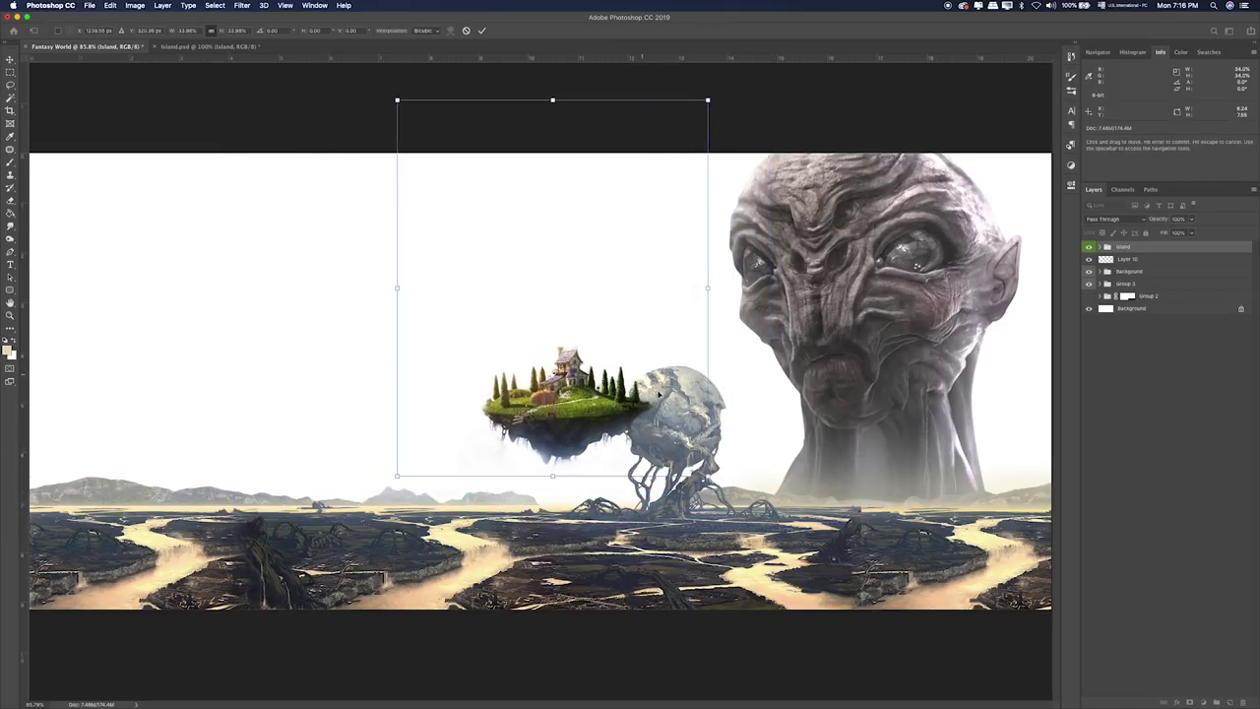
mouse_move(659, 460)
left_mouse_down()
mouse_move(619, 378)
mouse_move(630, 381)
left_mouse_up()
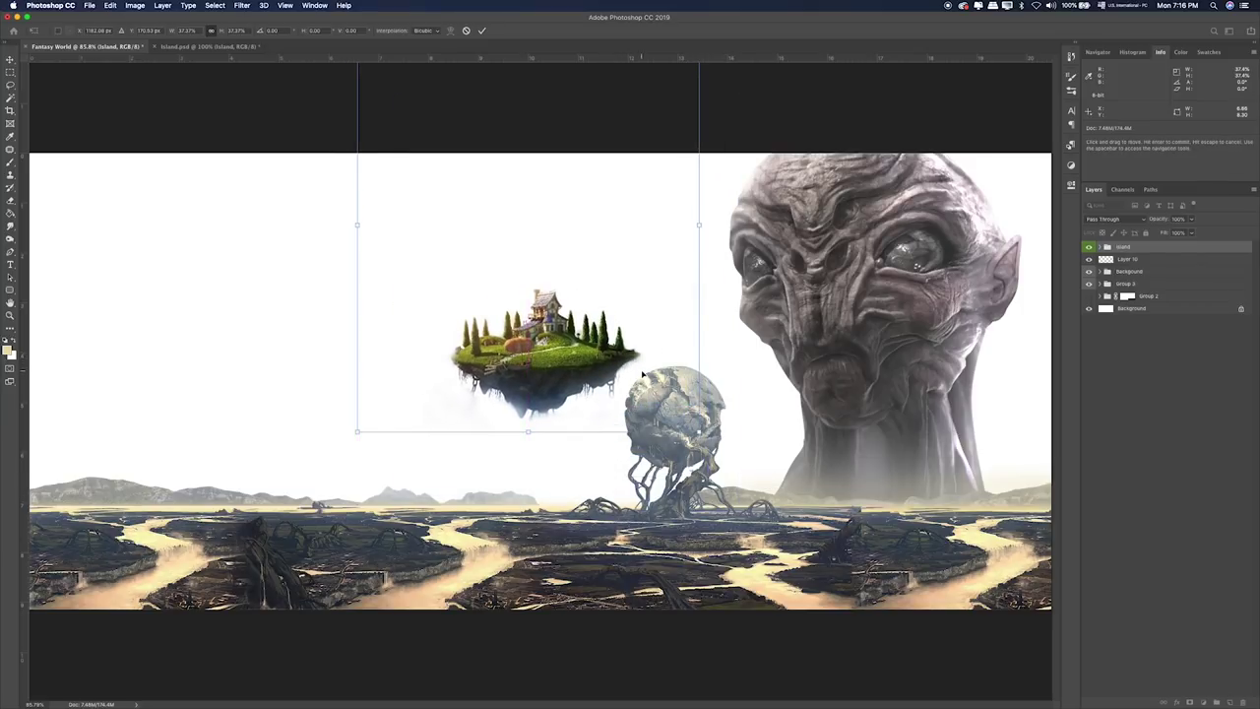
key("Return")
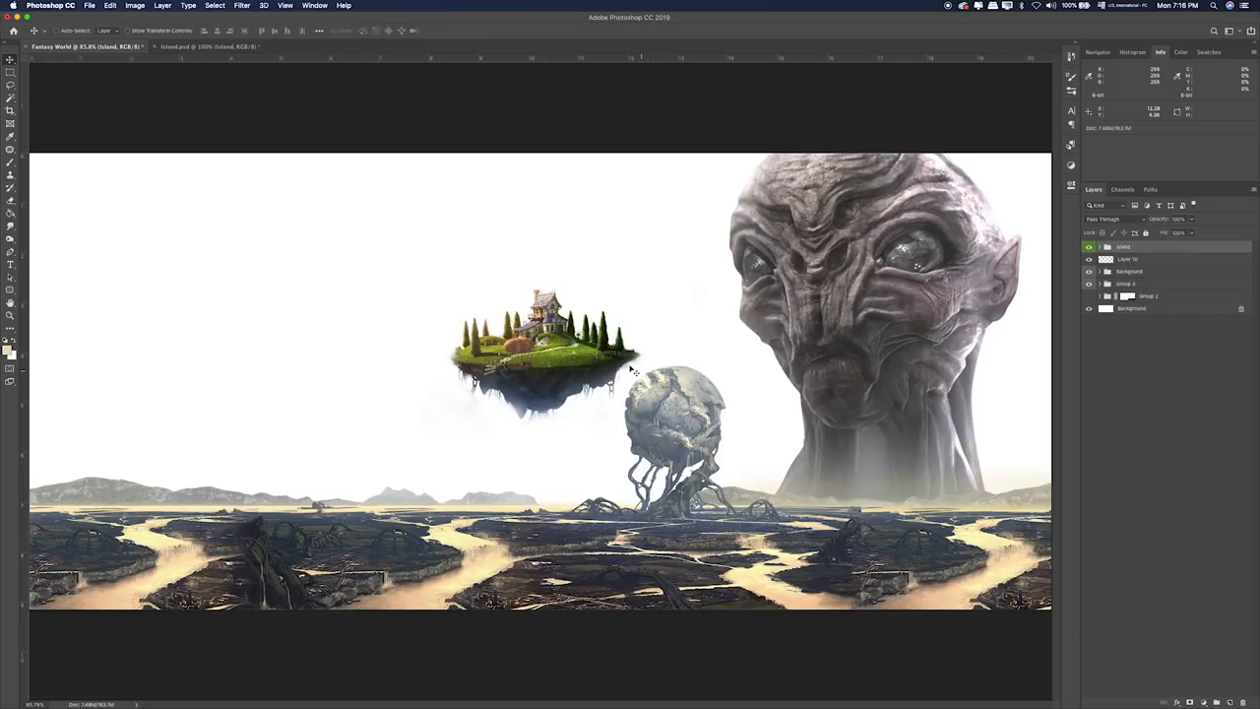
Nudge the island, enlarge it slightly and fine-tune its final placement.
left_click_drag(623, 345, 612, 357)
key("ctrl+t")
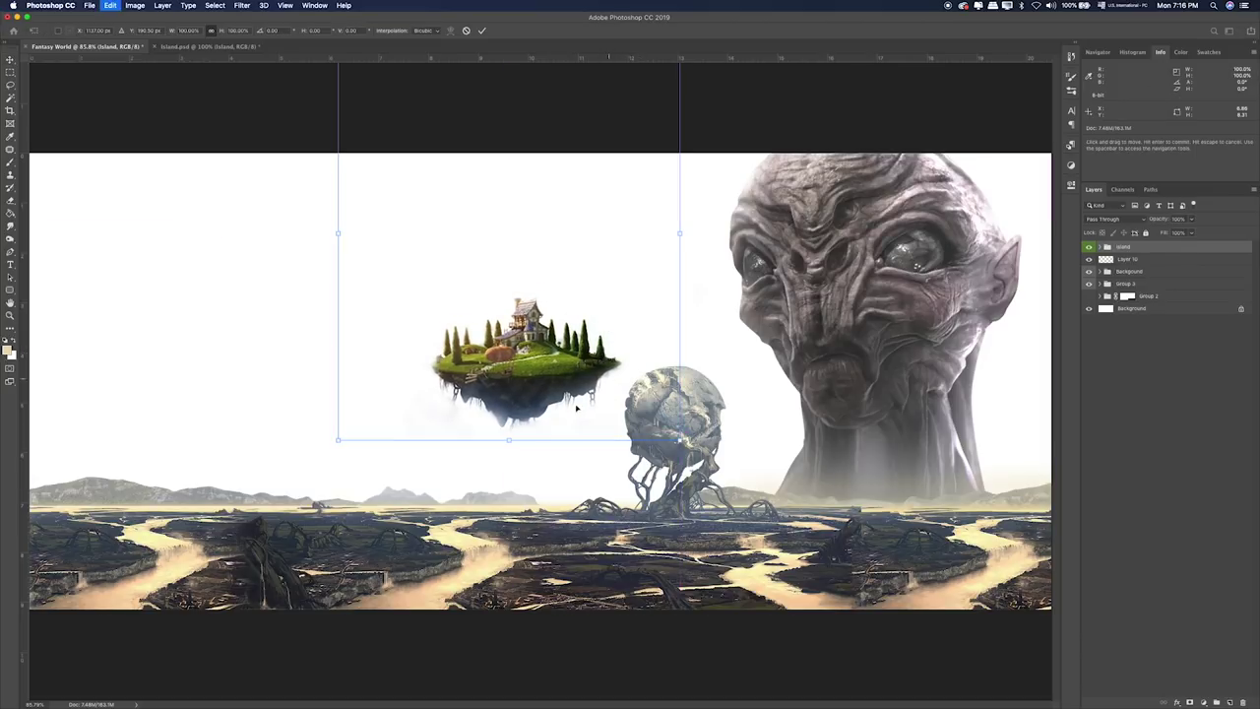
left_click_drag(339, 437, 323, 458)
left_click_drag(495, 408, 514, 397)
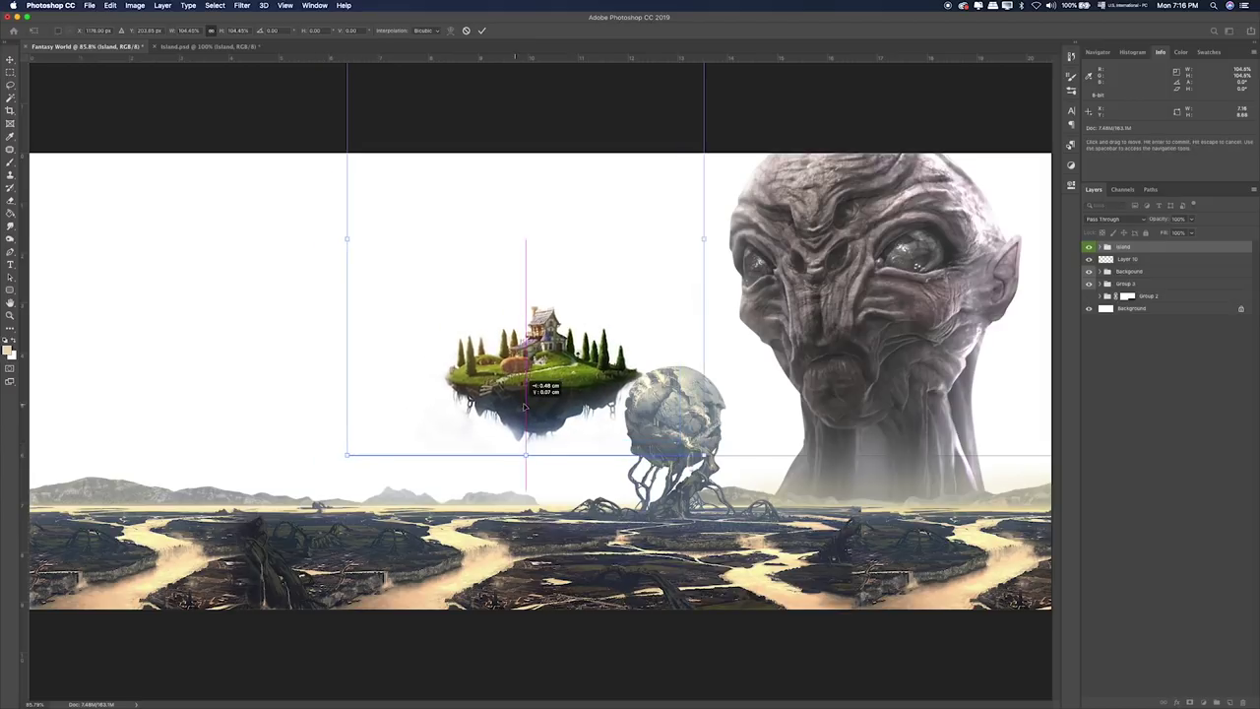
key("Return")
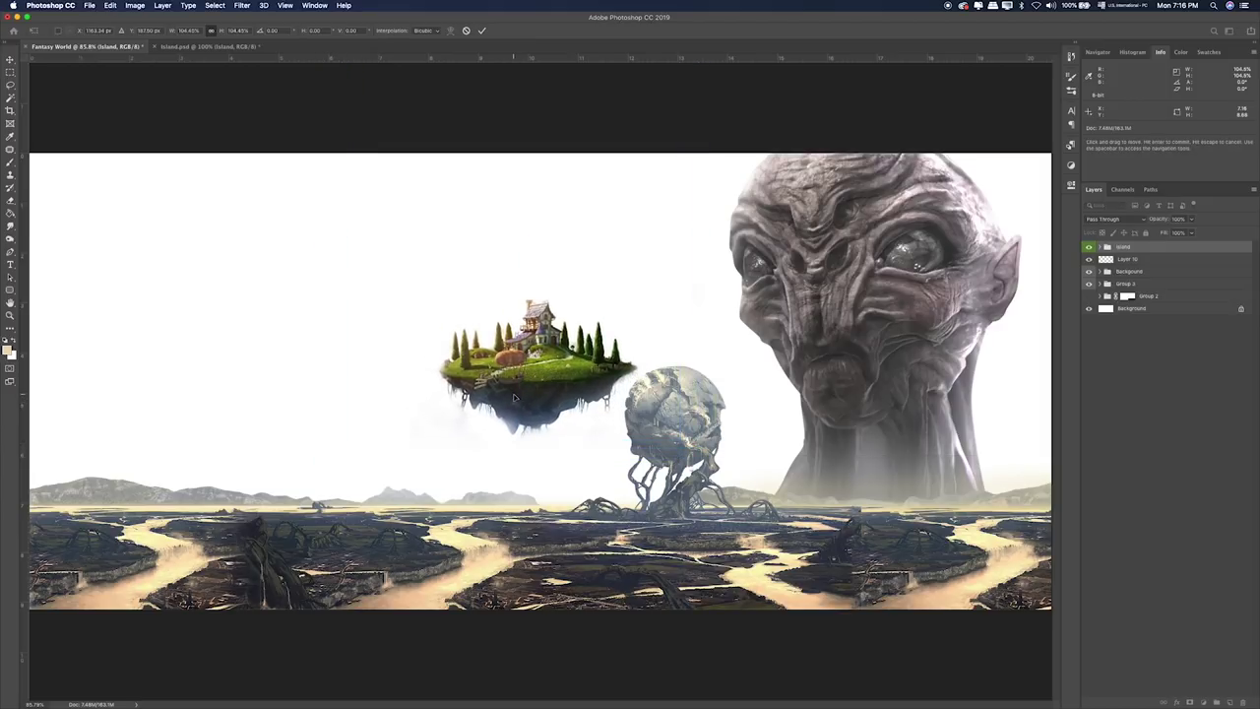
Expand the Background group, toggle Layer 2 copy's visibility and select Layer 1.
left_click(1102, 272)
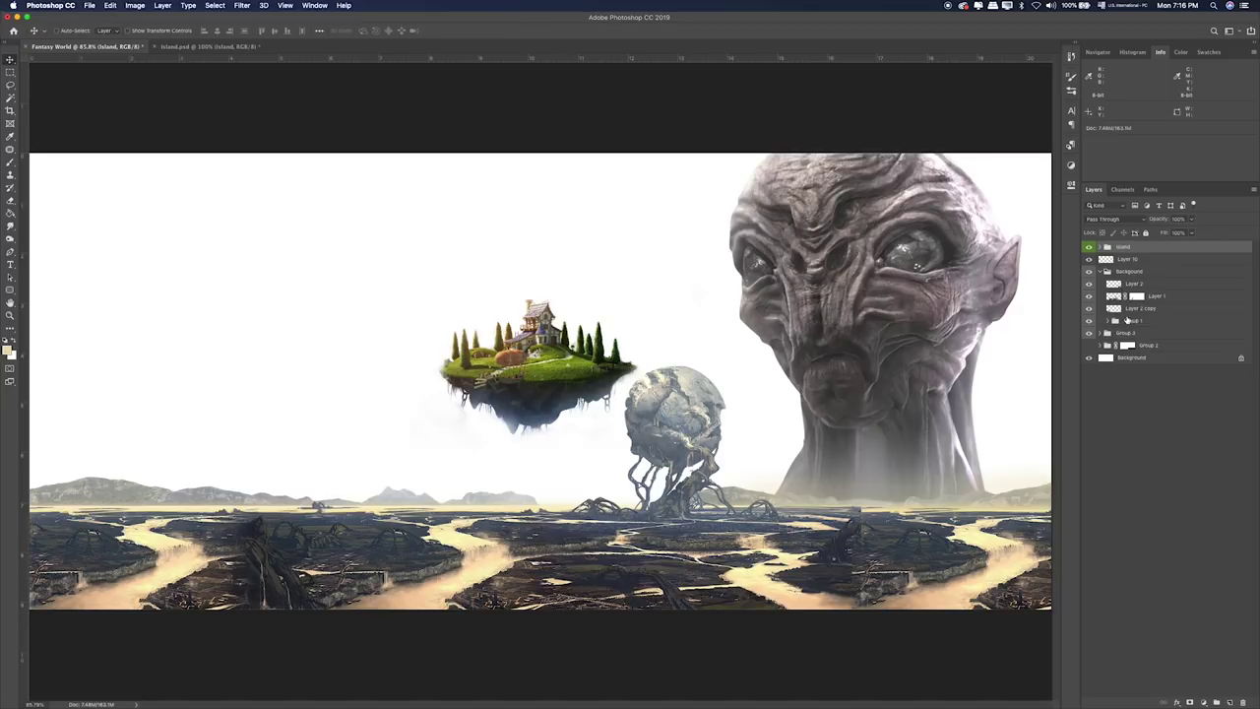
left_click(1107, 323)
left_click(1089, 321)
left_click(1089, 321)
left_click(1090, 309)
left_click(1089, 308)
left_click(1089, 296)
left_click(1089, 295)
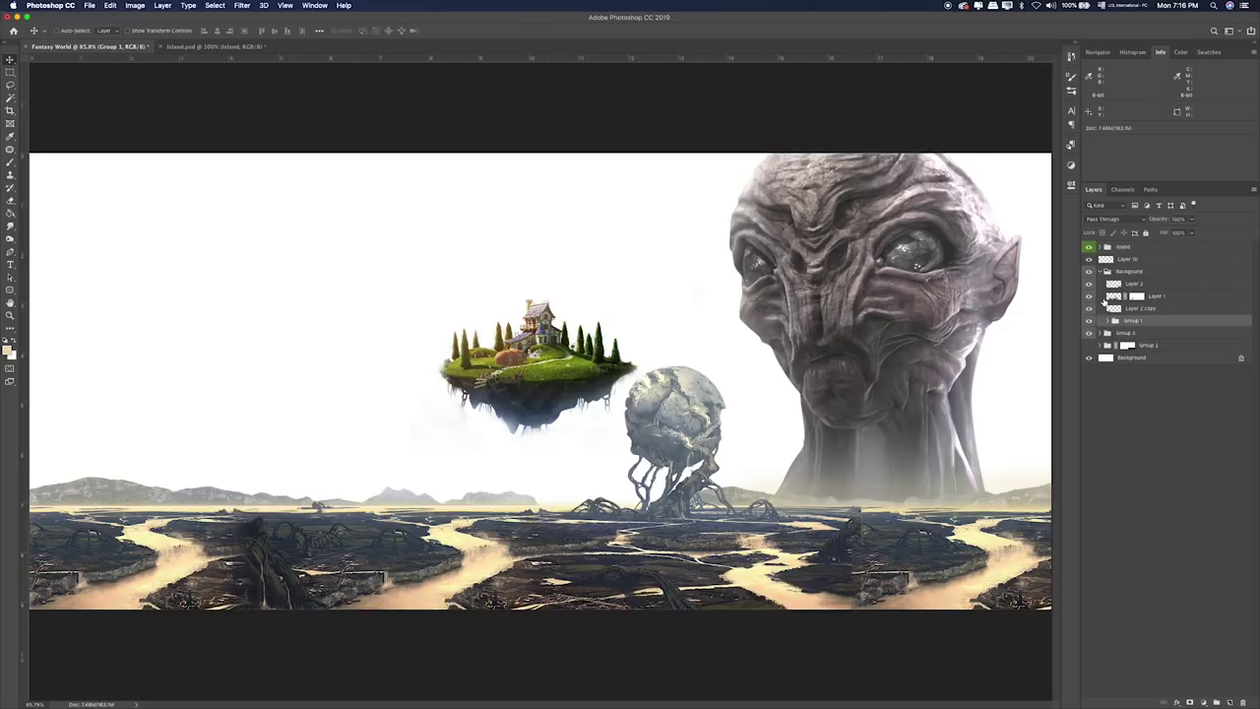
left_click(1112, 297)
Zoom in on the stone sphere and switch to the Lasso tool.
scroll(547, 399, "up", 3)
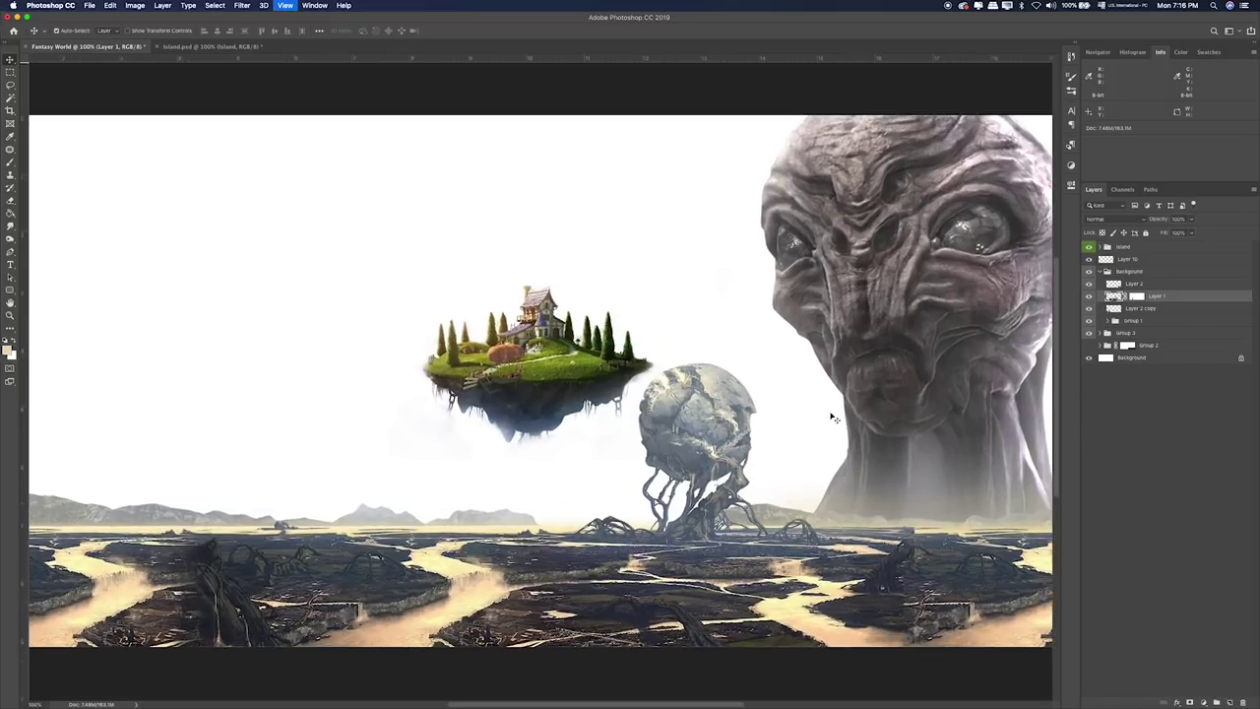
scroll(546, 399, "up", 3)
scroll(500, 282, "up", 2)
scroll(500, 282, "down", 3)
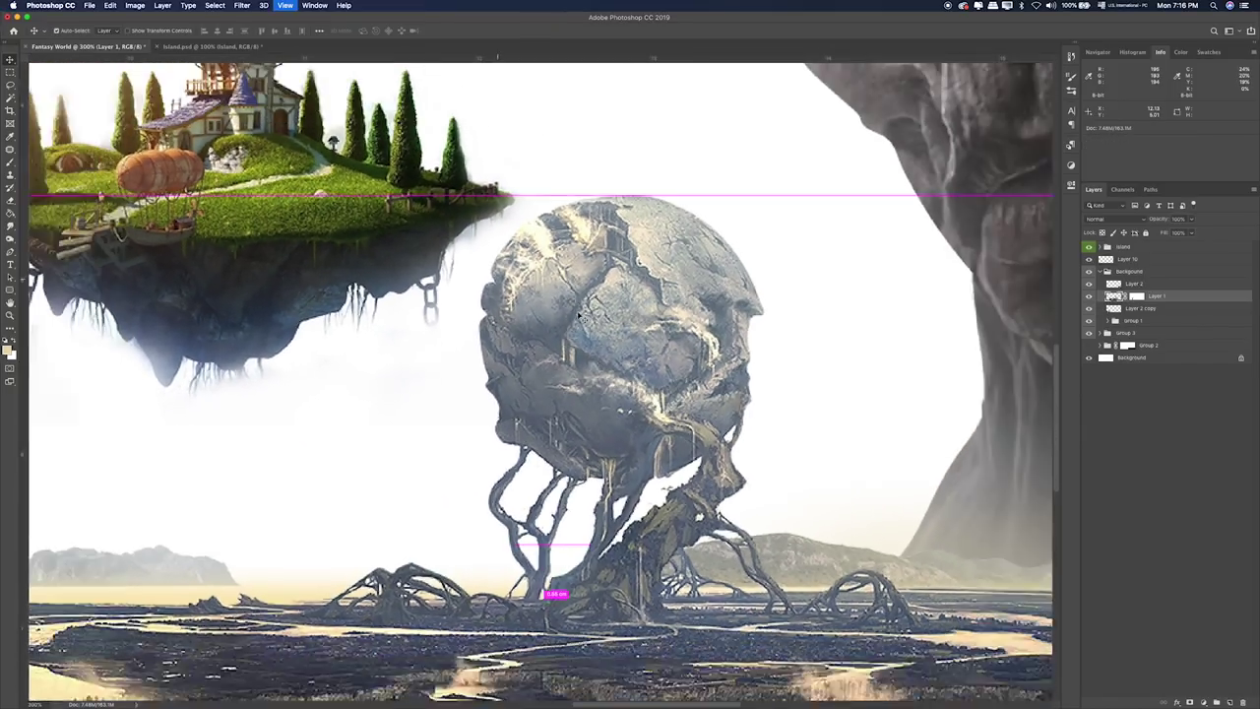
scroll(554, 590, "up", 2)
left_click(10, 86)
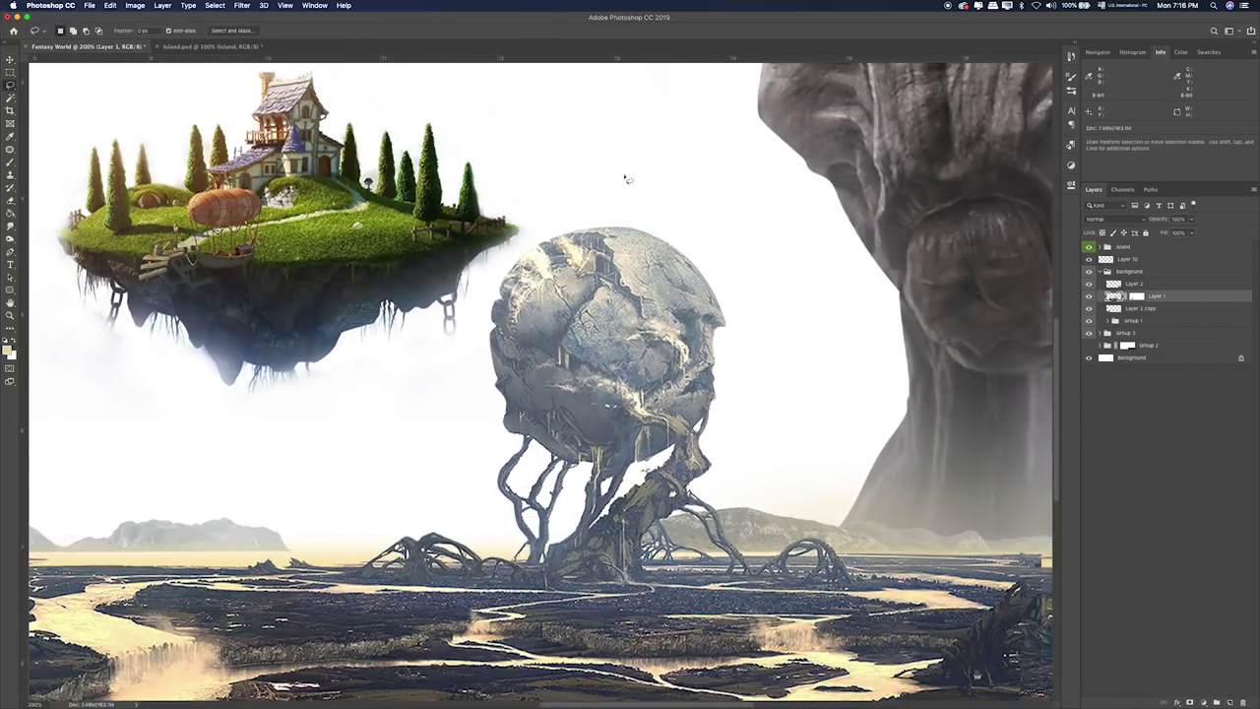
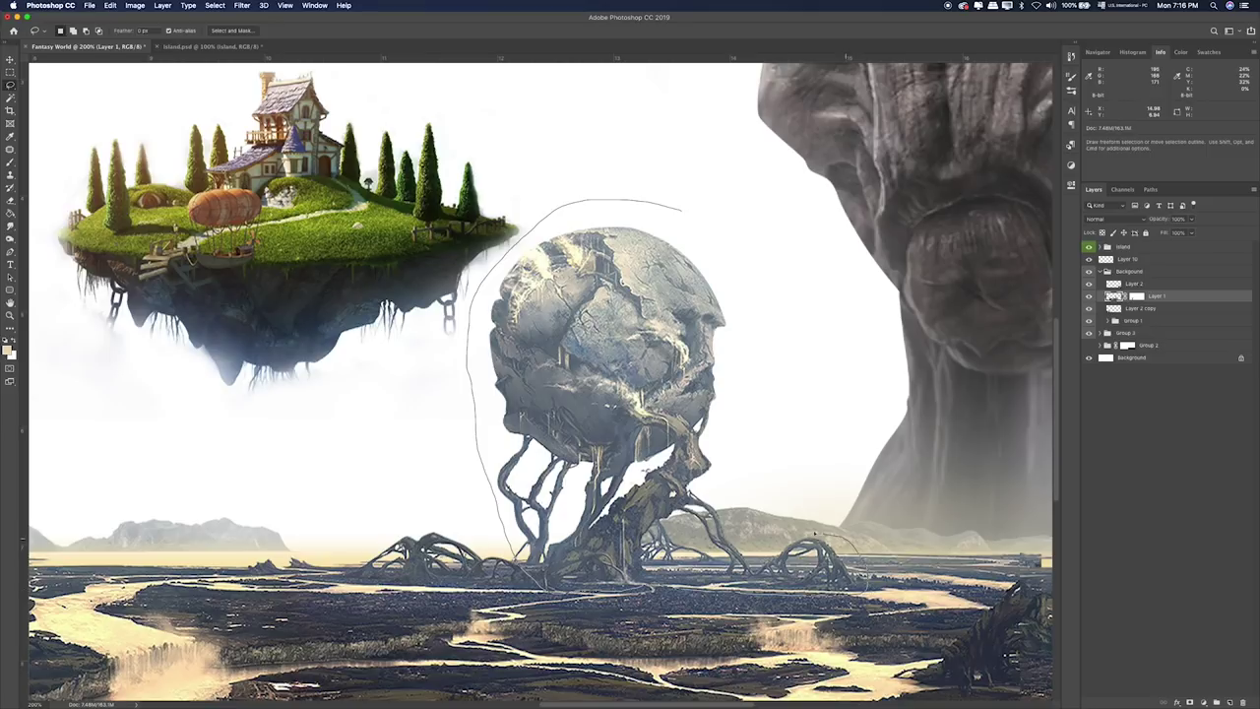
Lasso the skull-tree rock onto its own layer and convert it to a Smart Object.
left_click_drag(734, 366, 746, 222)
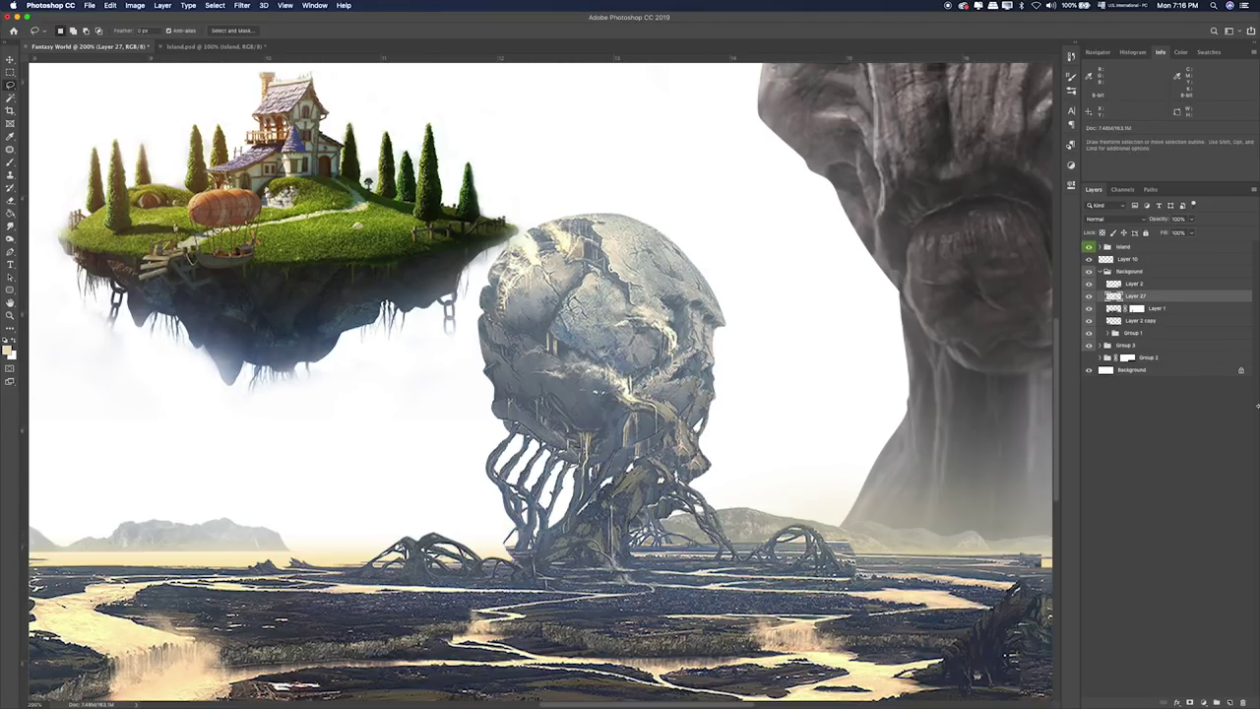
right_click(1206, 301)
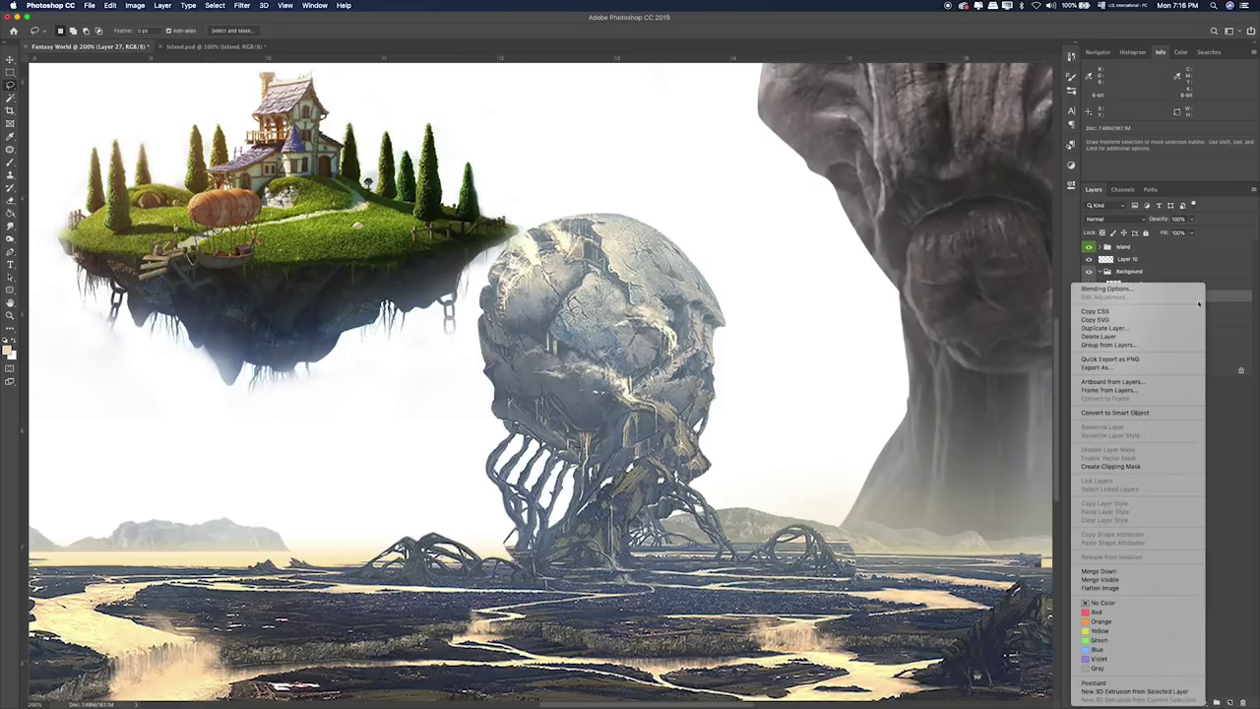
left_click(1114, 406)
key("ctrl+0")
Scale the rock copy to about twice its size, flip it horizontally, move it left, and send it back.
key("ctrl+t")
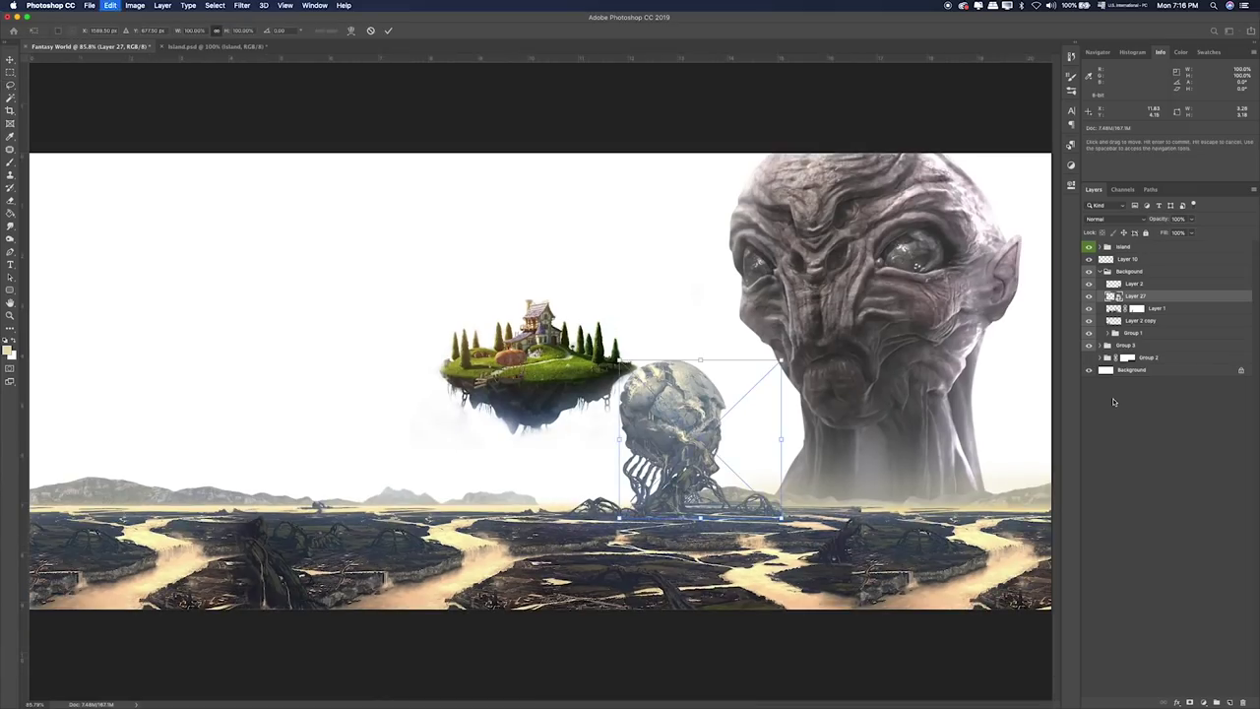
left_click_drag(621, 361, 442, 263)
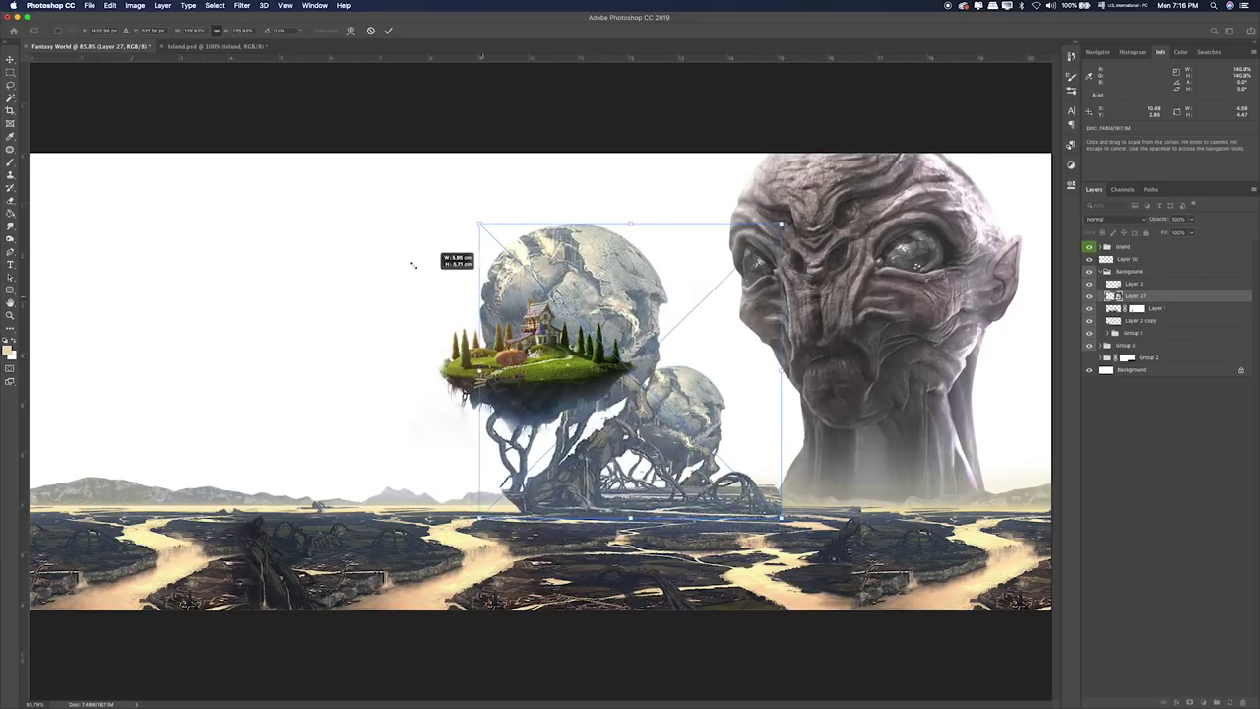
right_click(616, 258)
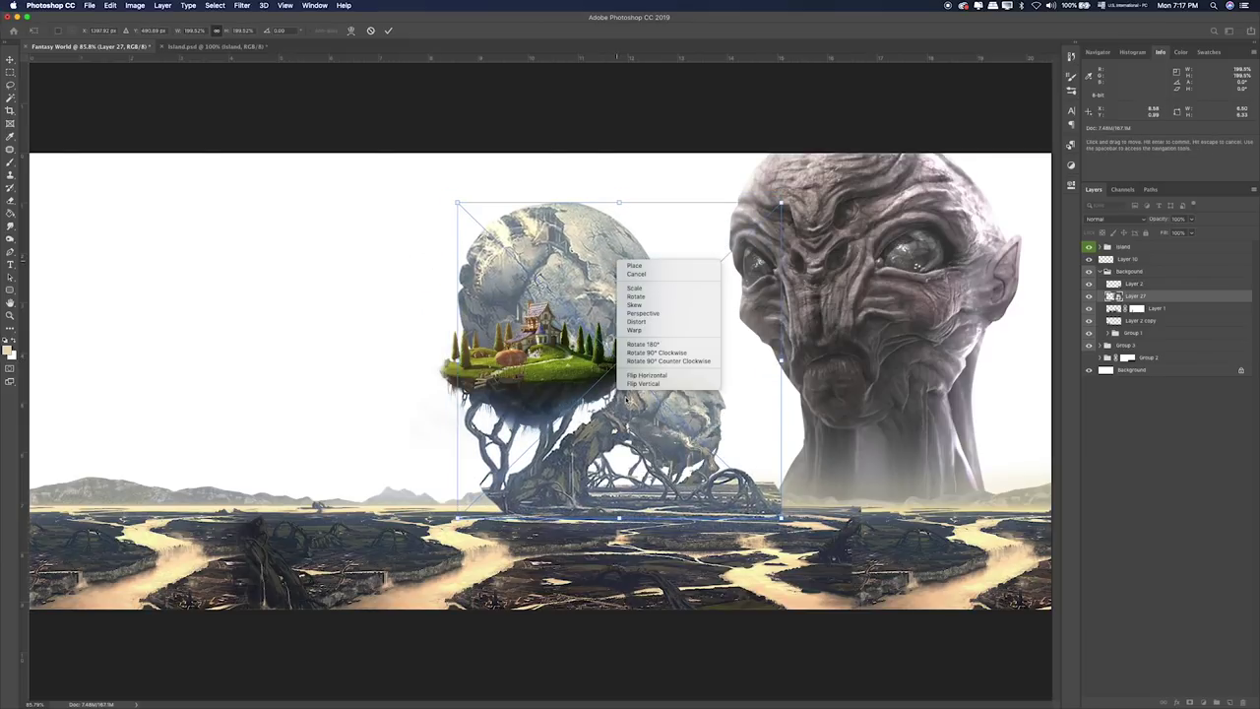
left_click(641, 376)
left_click_drag(692, 423, 465, 415)
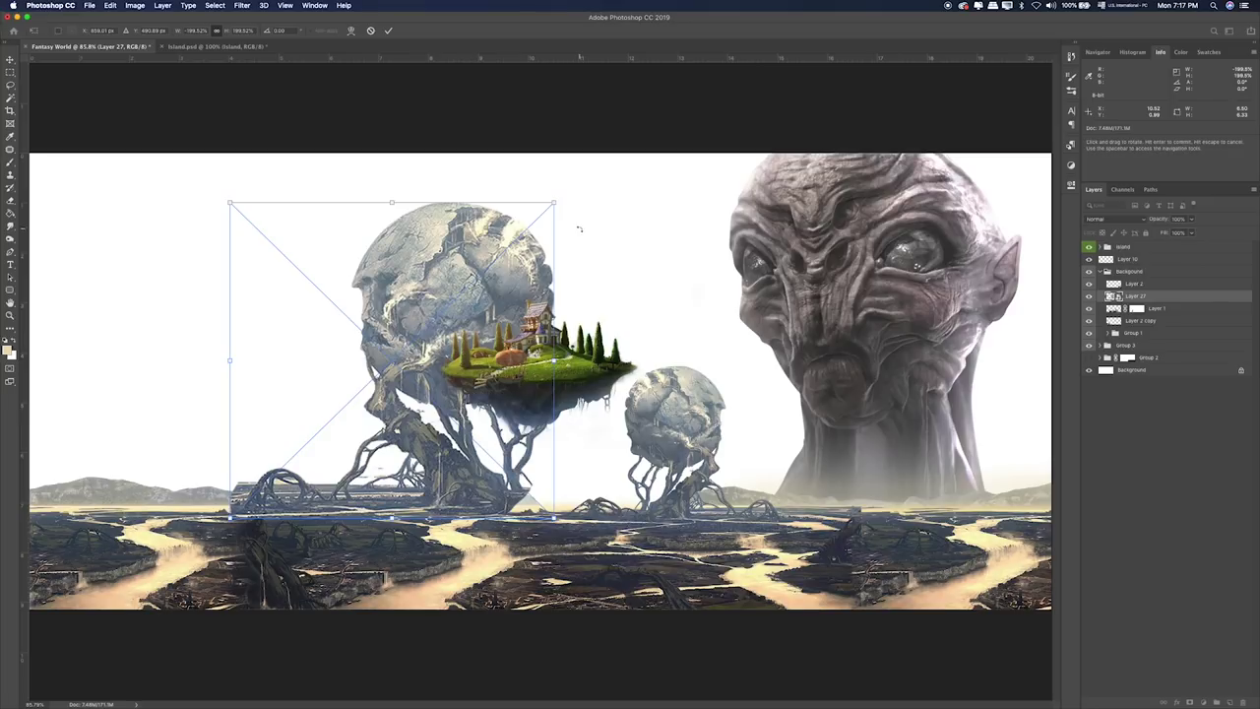
key("Return")
key("l")
key("ctrl+bracketleft")
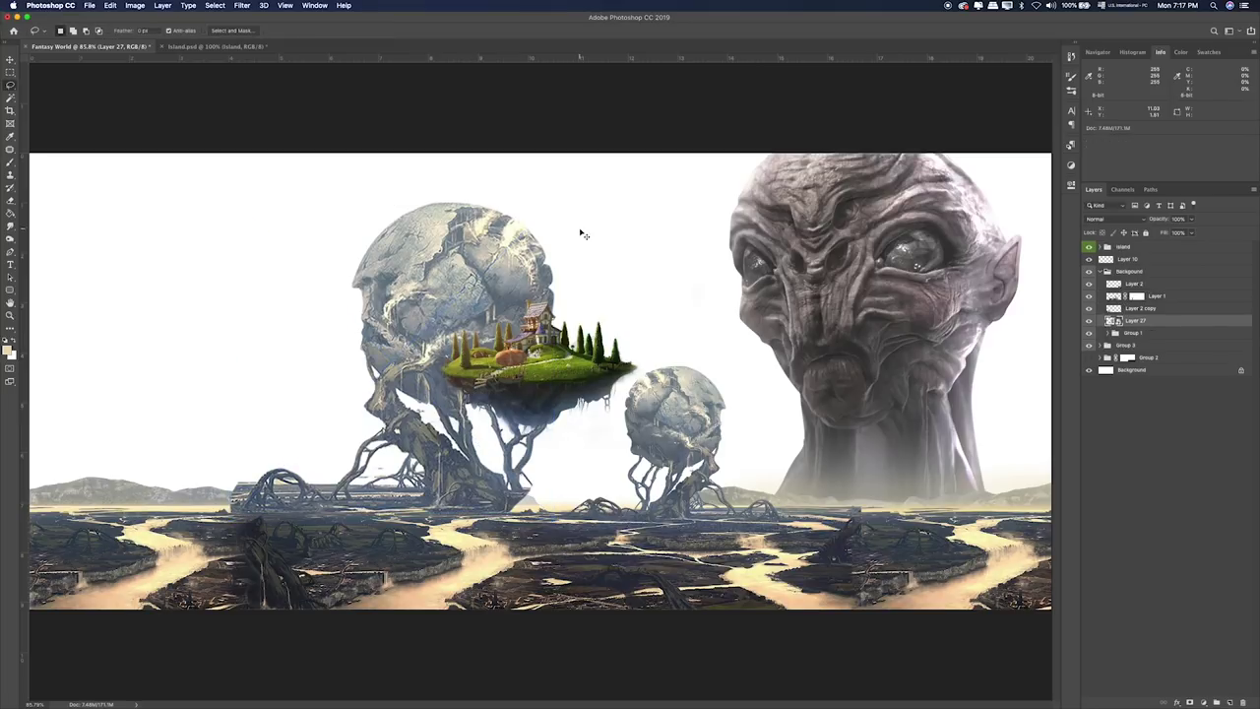
Send the big rock layer below Group 1 and shift it slightly left and down.
key("ctrl+bracketleft")
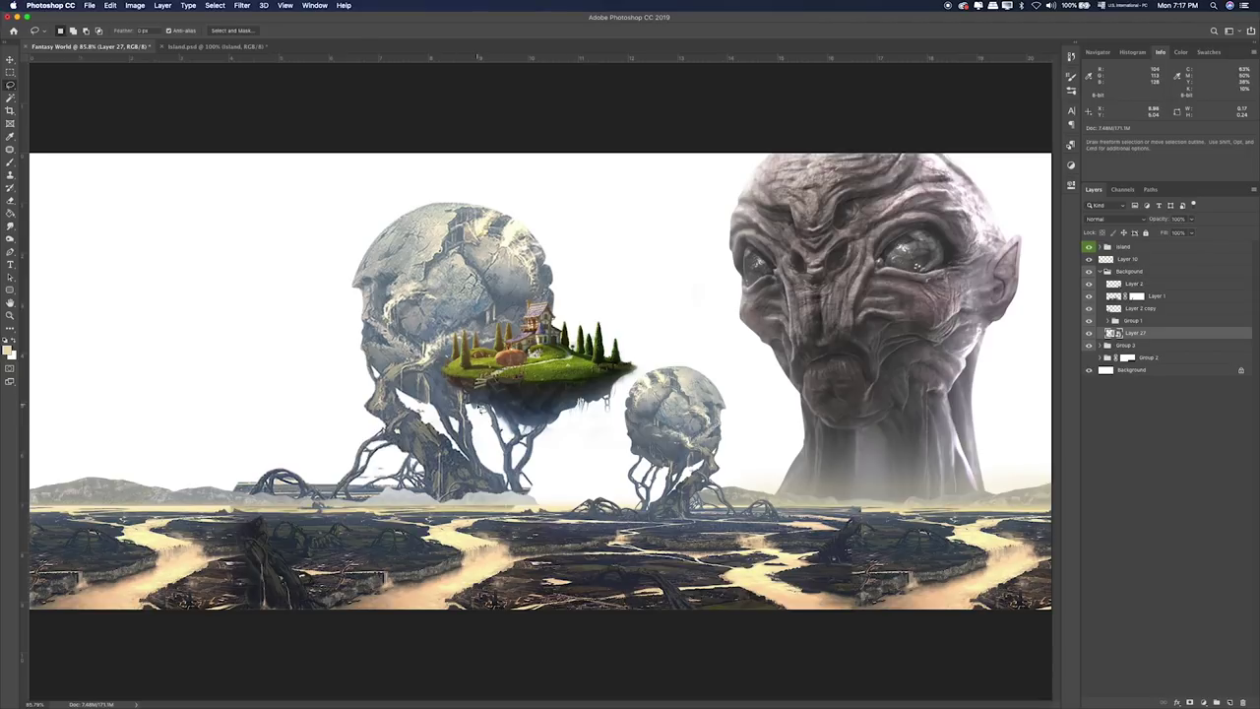
key("v")
left_click_drag(451, 355, 424, 375)
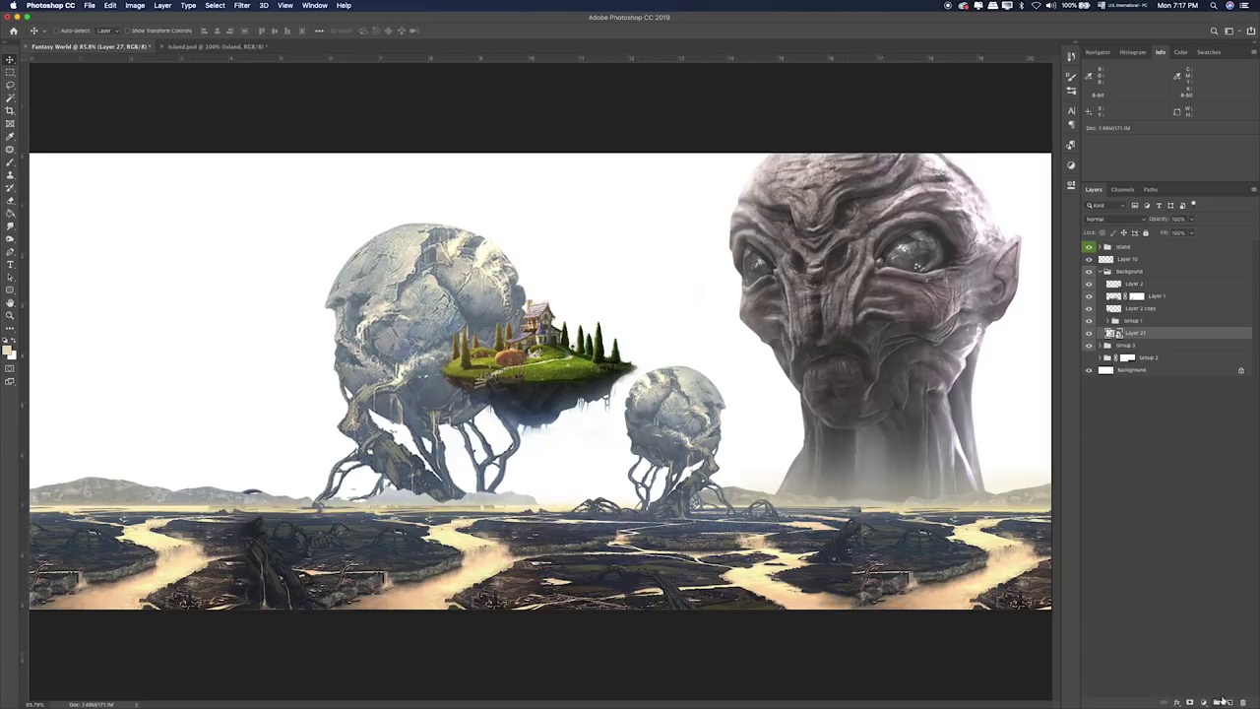
Put Layer 27 in a new group and add an empty layer clipped to it.
left_click(1221, 700)
left_click(1143, 345)
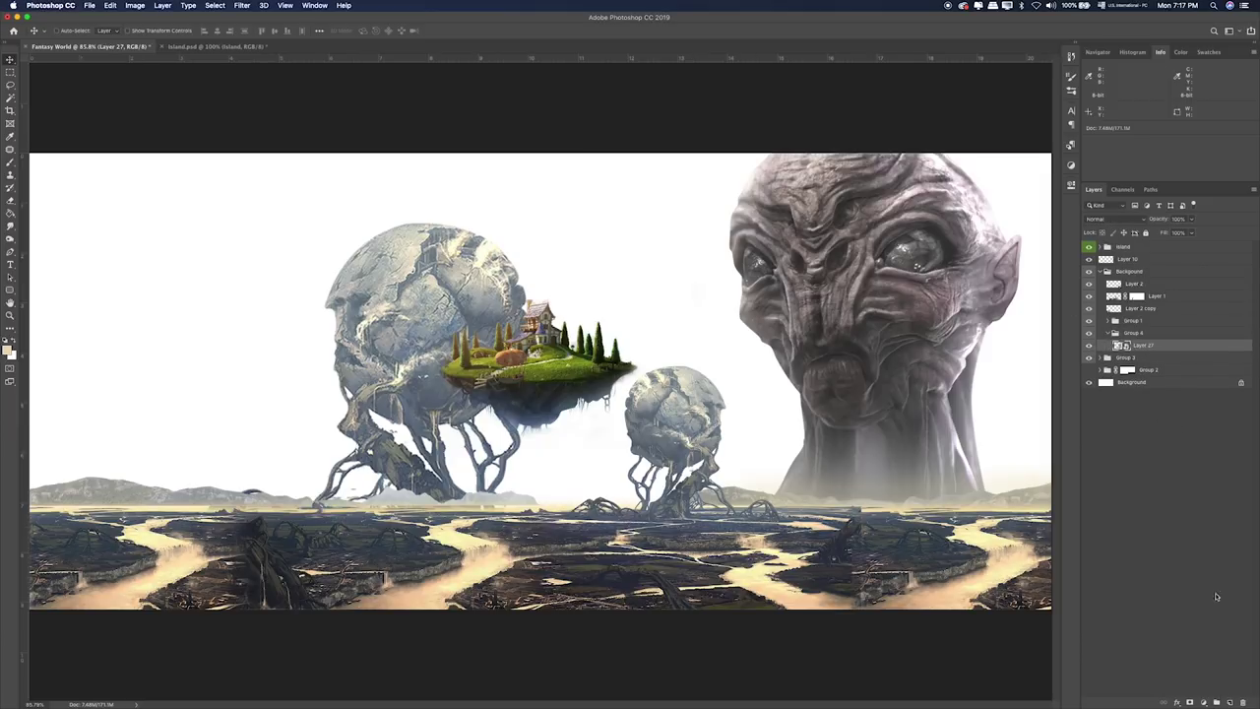
left_click(1231, 701)
left_click(1154, 351, "alt")
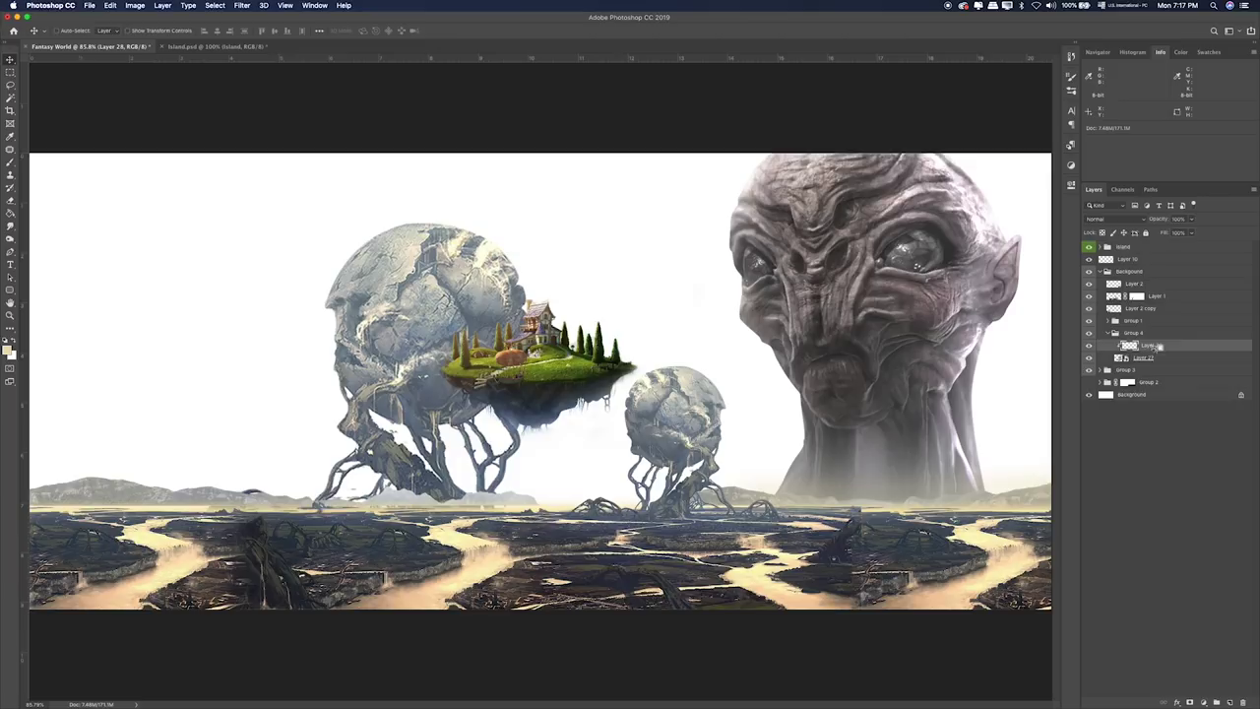
Brush white mist around the left tree's base and cycle the mist layer's blend modes.
key("b")
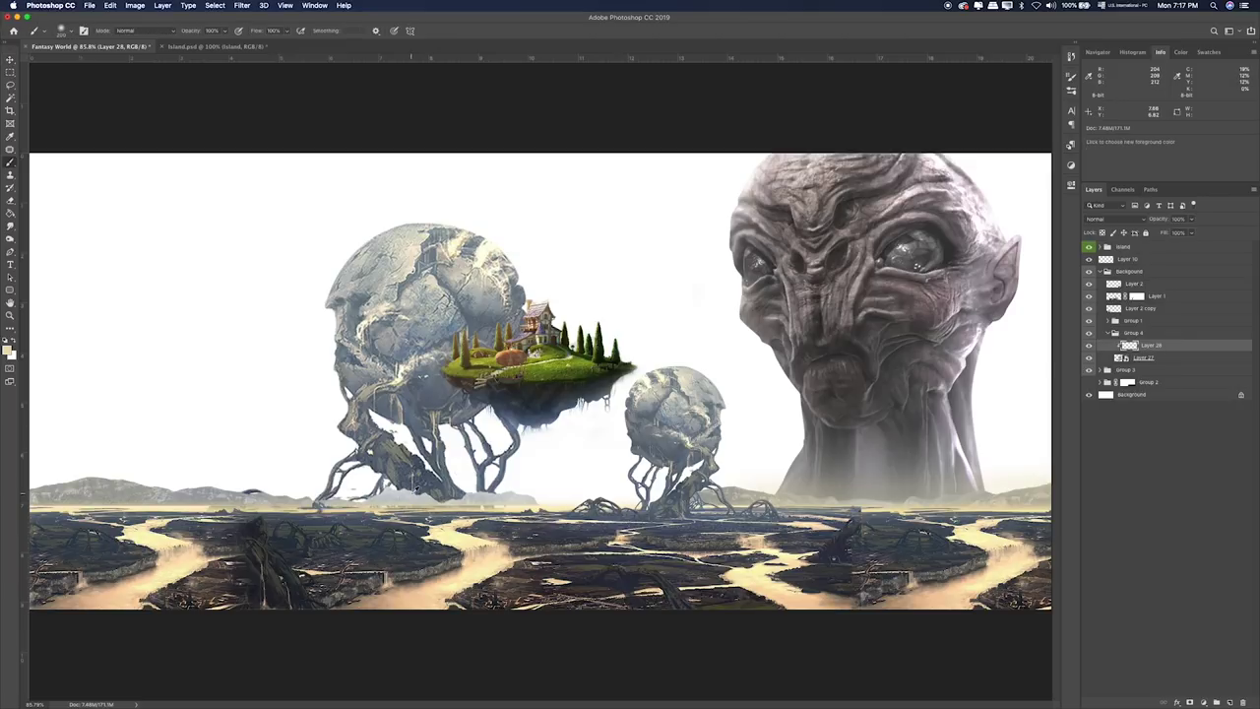
mouse_move(413, 472)
left_mouse_down()
mouse_move(482, 463)
mouse_move(354, 467)
mouse_move(462, 433)
mouse_move(354, 394)
mouse_move(473, 335)
left_mouse_up()
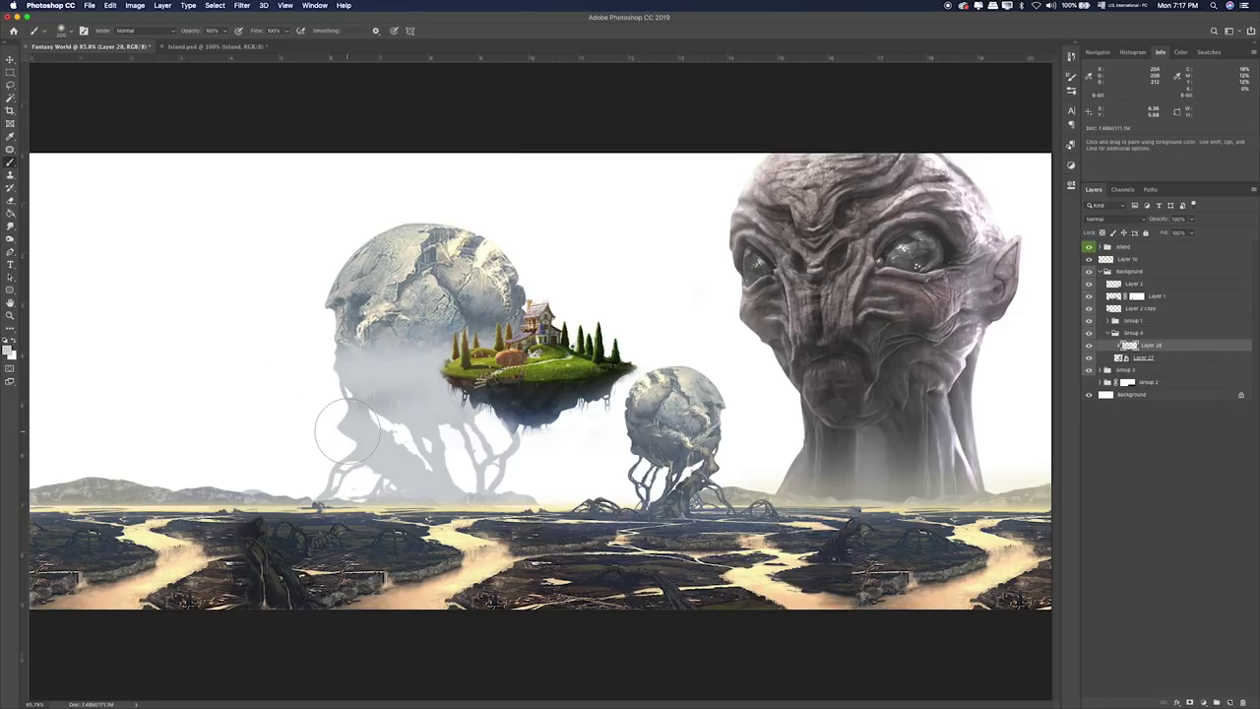
key("v")
key("shift+plus")
key("shift+plus")
key("shift+plus")
key("shift+plus")
key("shift+plus")
key("shift+plus")
key("shift+plus")
key("shift+plus")
key("shift+plus")
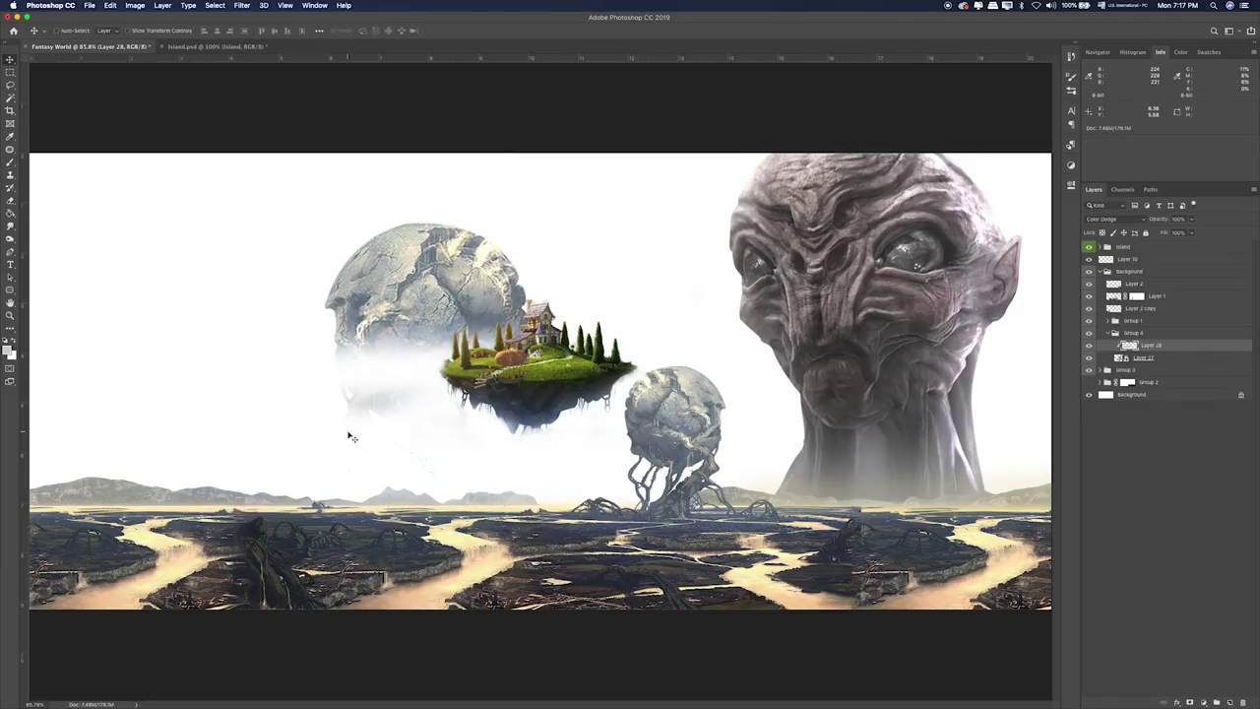
key("shift+plus")
key("shift+plus")
key("shift+plus")
key("shift+plus")
key("shift+plus")
key("shift+plus")
key("shift+plus")
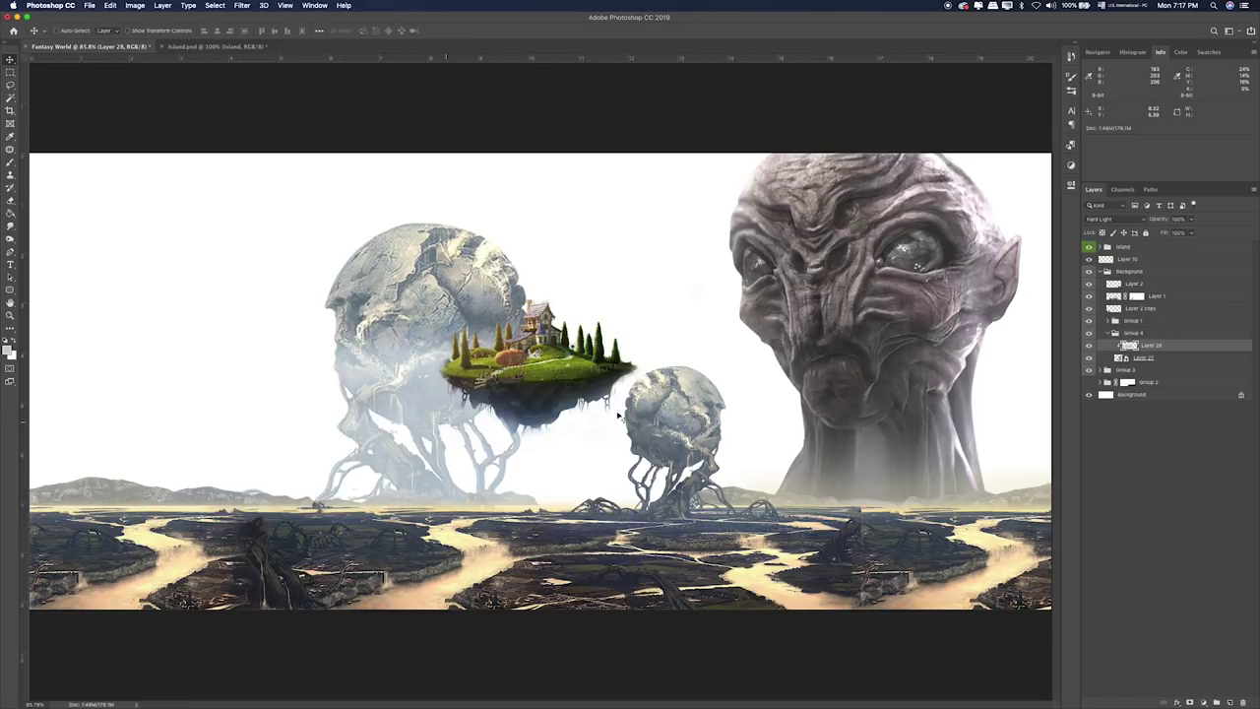
Nudge the left tree further left and paint more haze over the sphere's top.
key("shift+Left")
key("shift+Left")
key("shift+Left")
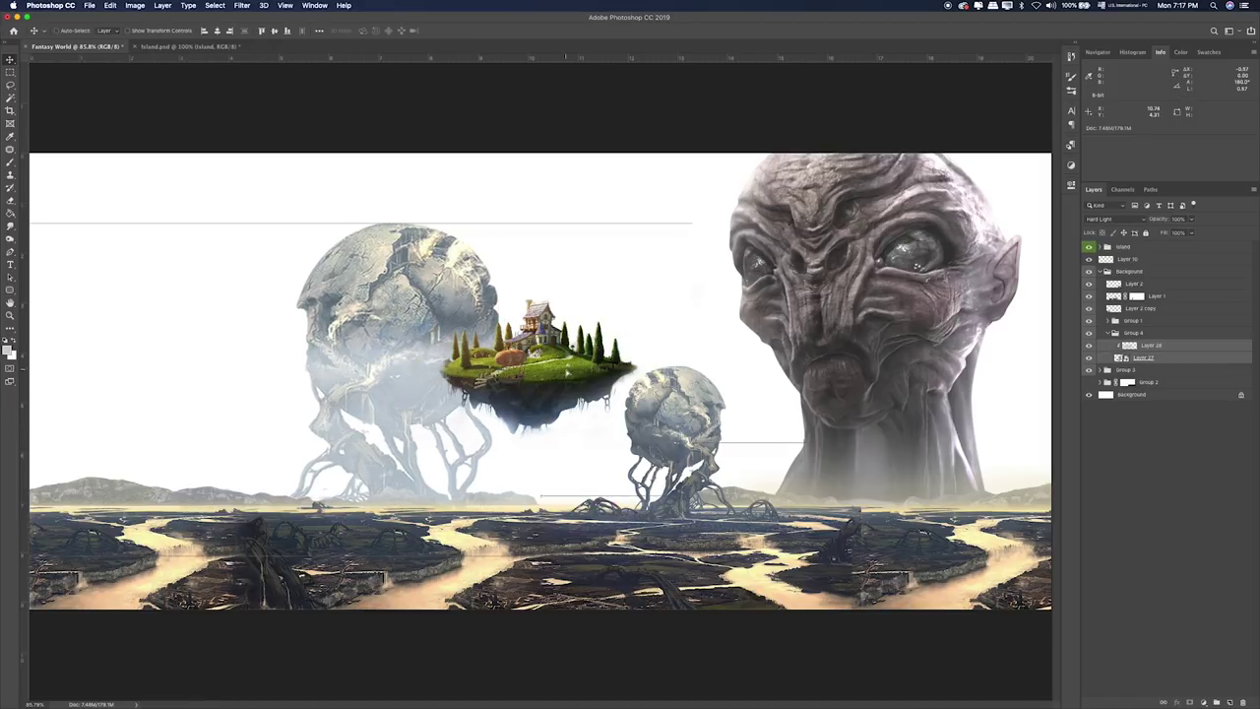
left_click(1148, 352)
key("b")
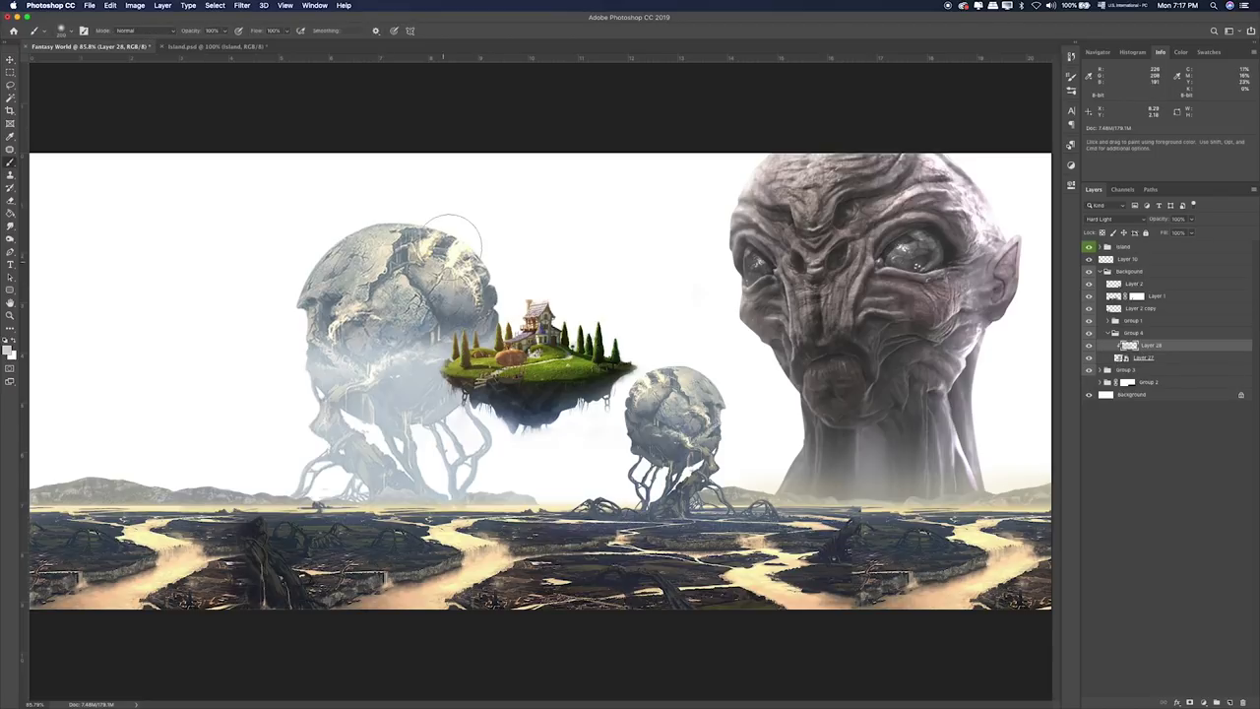
left_click_drag(453, 236, 325, 325)
left_click_drag(280, 264, 329, 258)
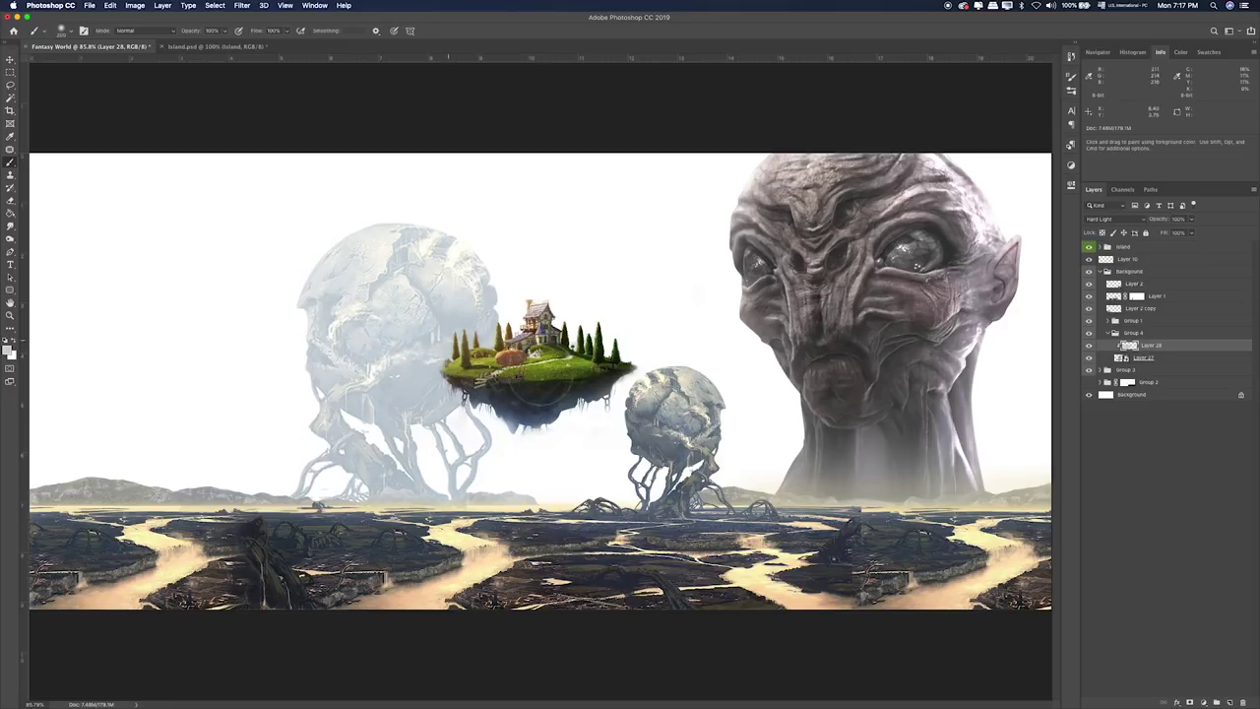
Lower Layer 27's opacity to about 78%.
left_click(1172, 358)
left_click_drag(1192, 222, 1182, 233)
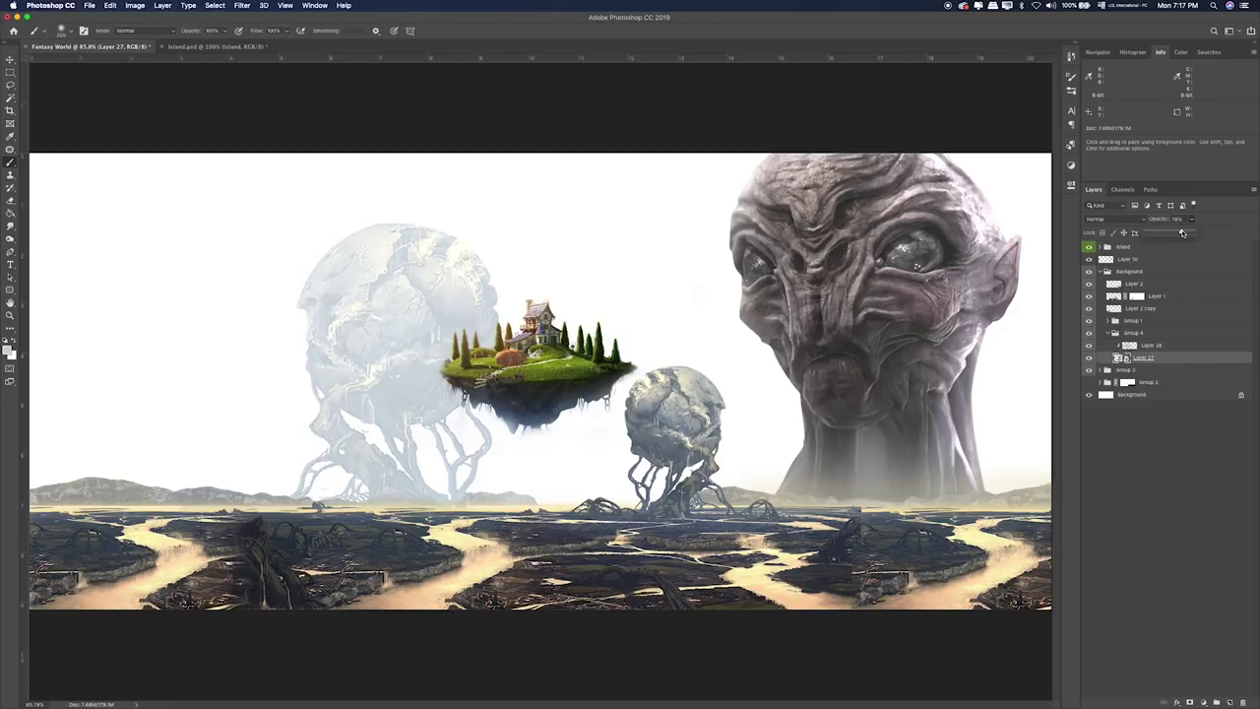
left_click(1169, 366)
Add a layer mask and softly fade the upper sphere with a large black brush at 20%.
left_click(1190, 701)
key("d")
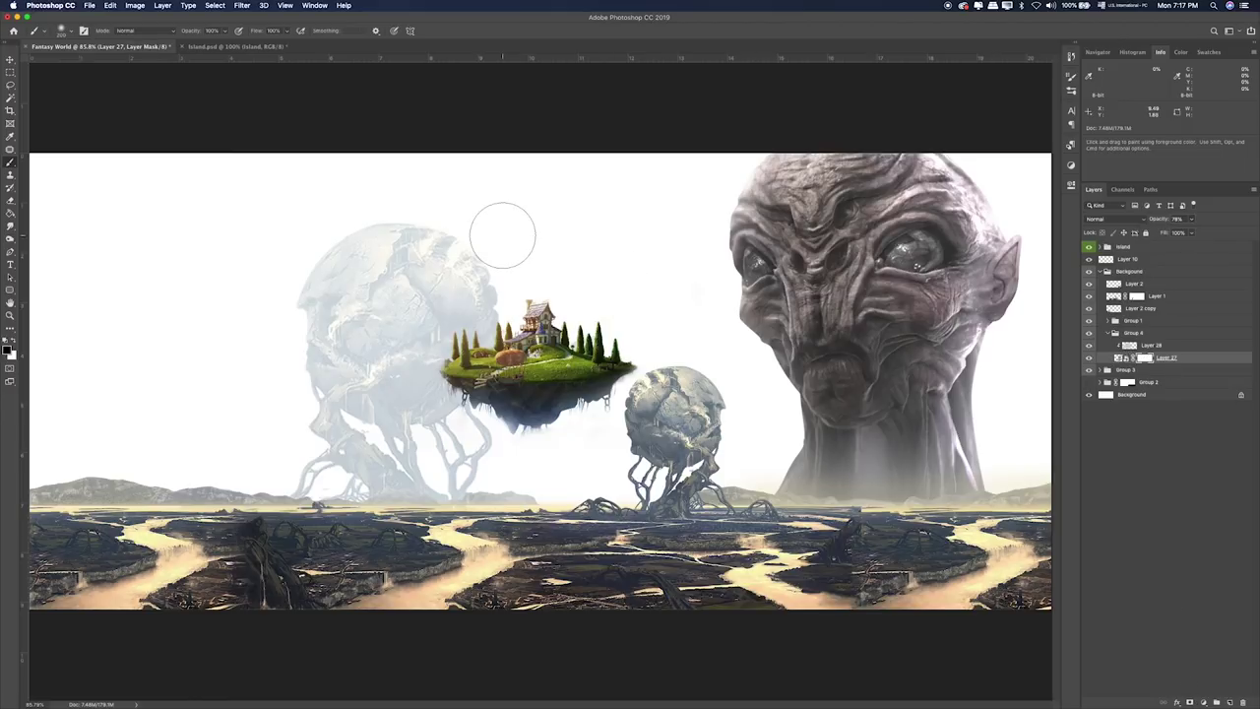
key("bracketright")
key("bracketright")
key("bracketright")
left_click(482, 265)
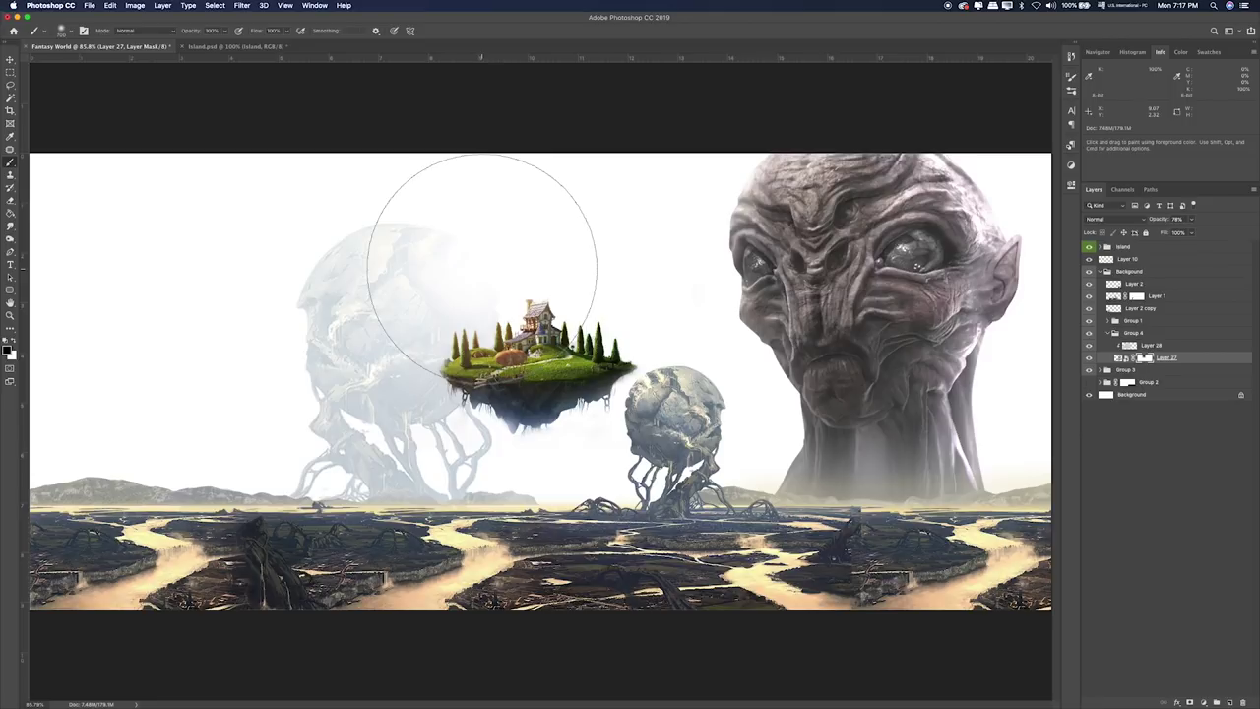
key("ctrl+z")
key("2")
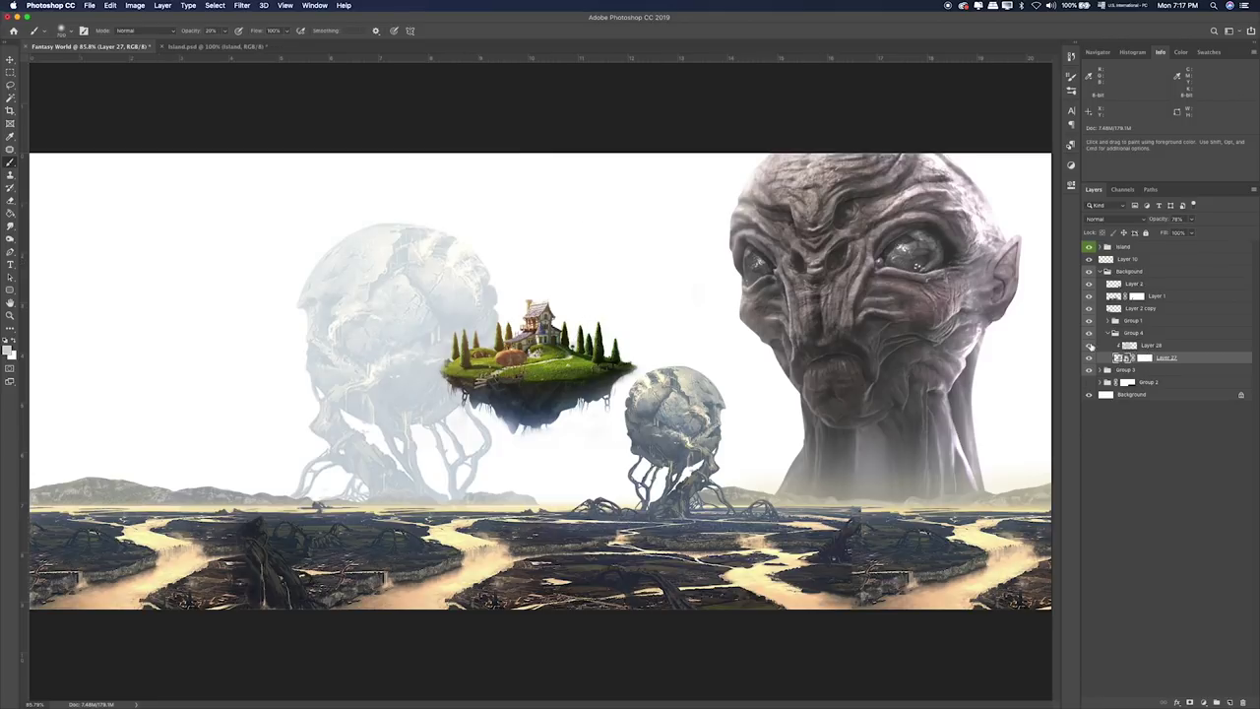
left_click(1144, 357)
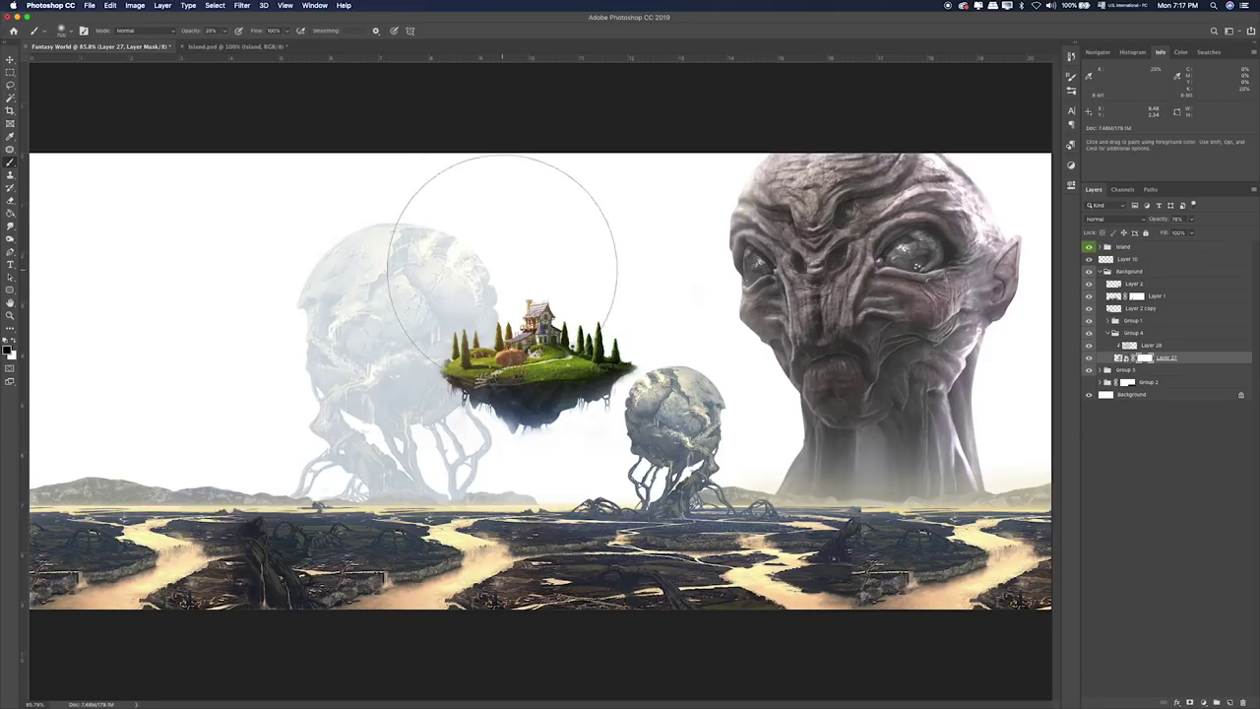
left_click_drag(433, 260, 616, 372)
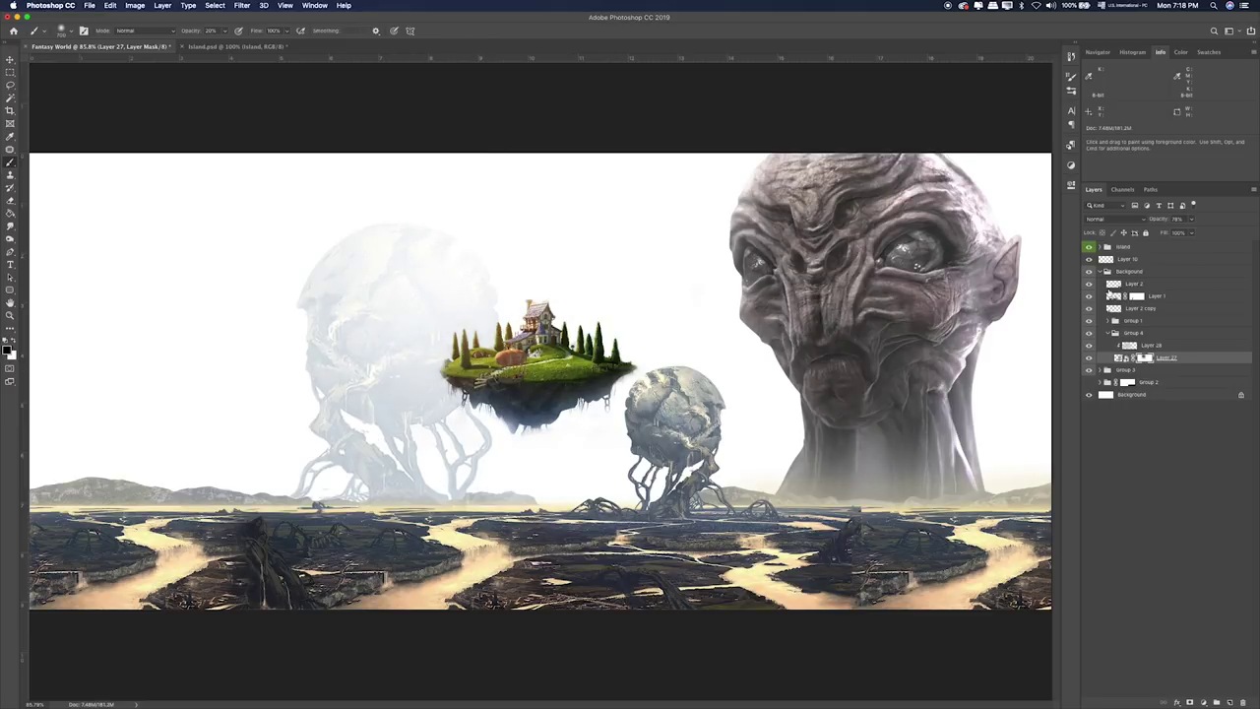
Apply Hue/Saturation to the island layer Layer 1 copy 2: Hue about -41, Saturation -58.
left_click(1100, 272)
left_click(1101, 247)
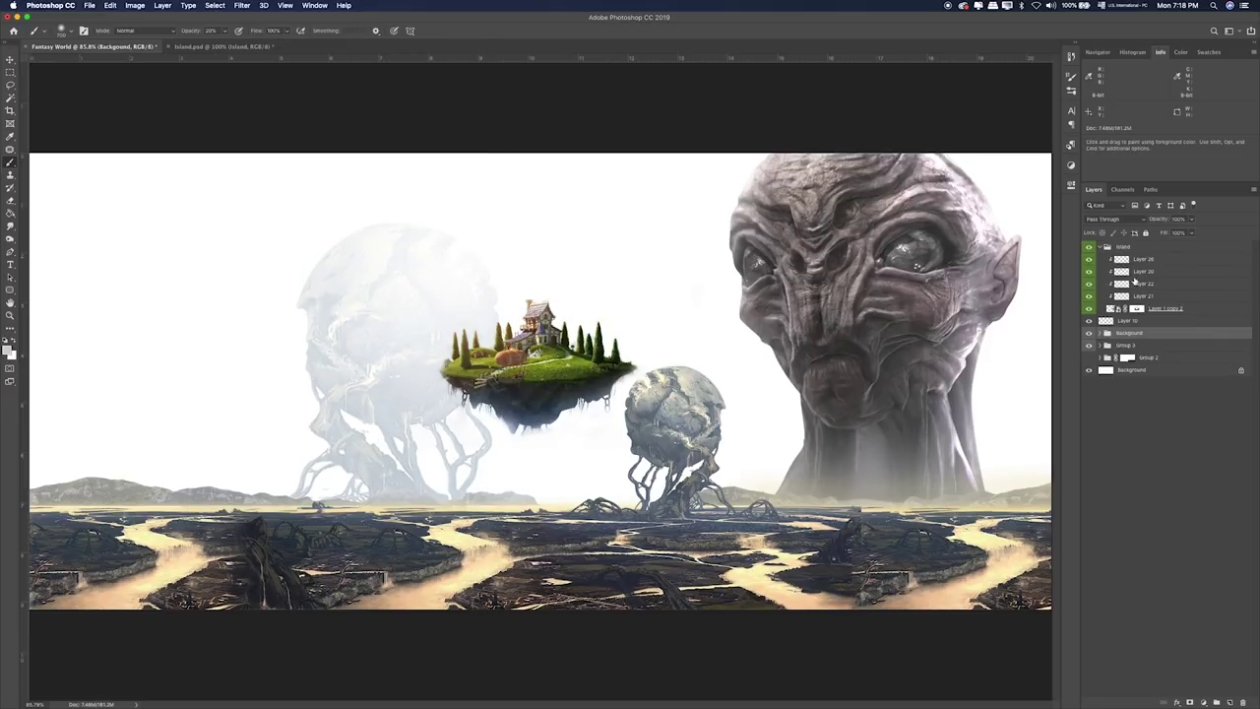
left_click(1172, 309)
key("ctrl+u")
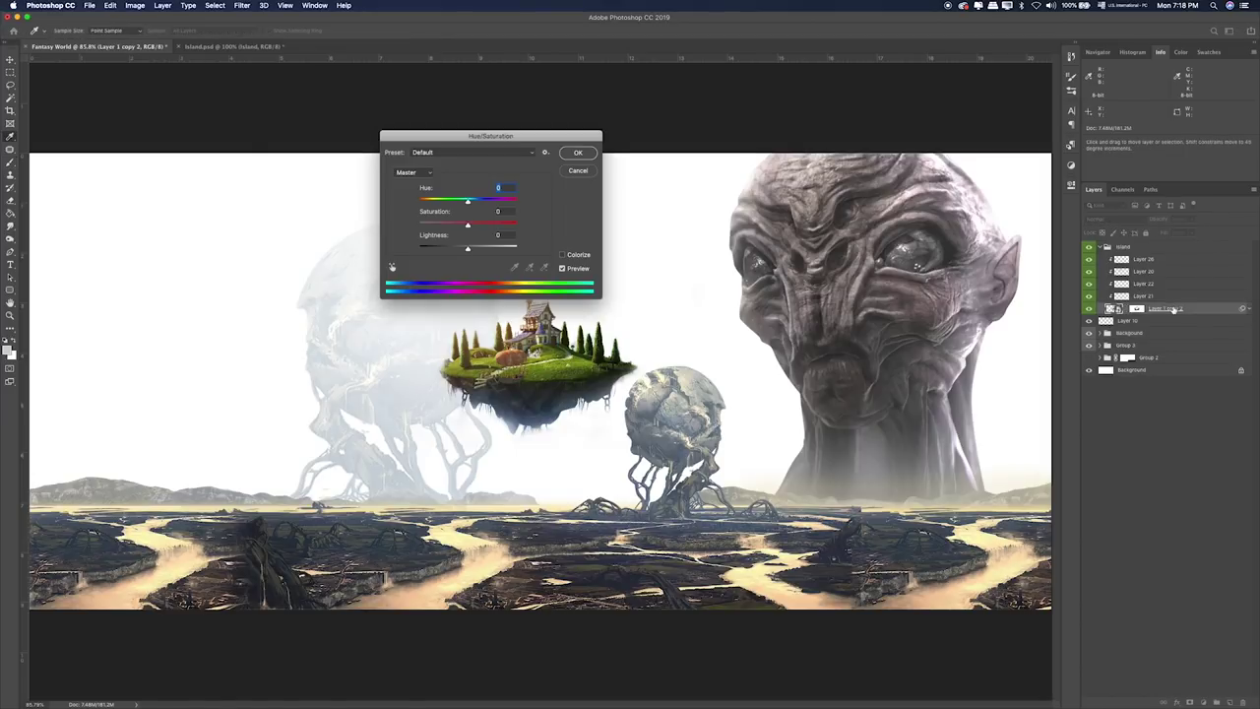
left_click_drag(423, 144, 250, 135)
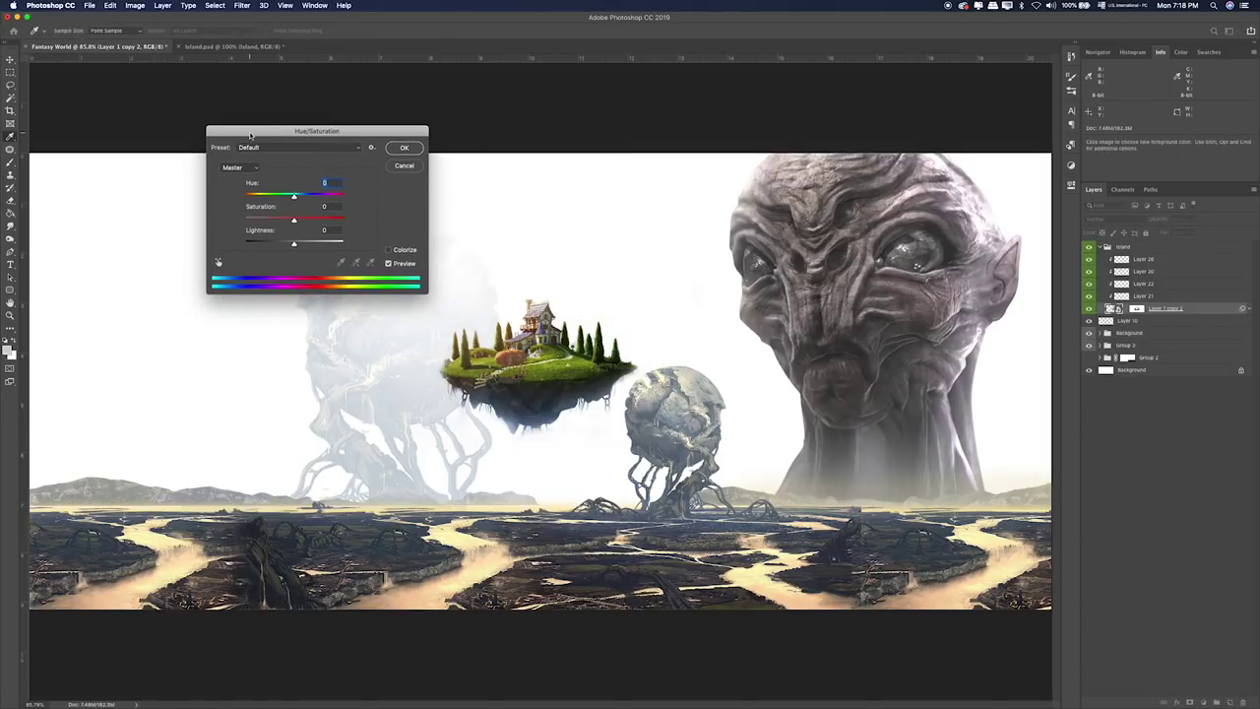
left_click(267, 219)
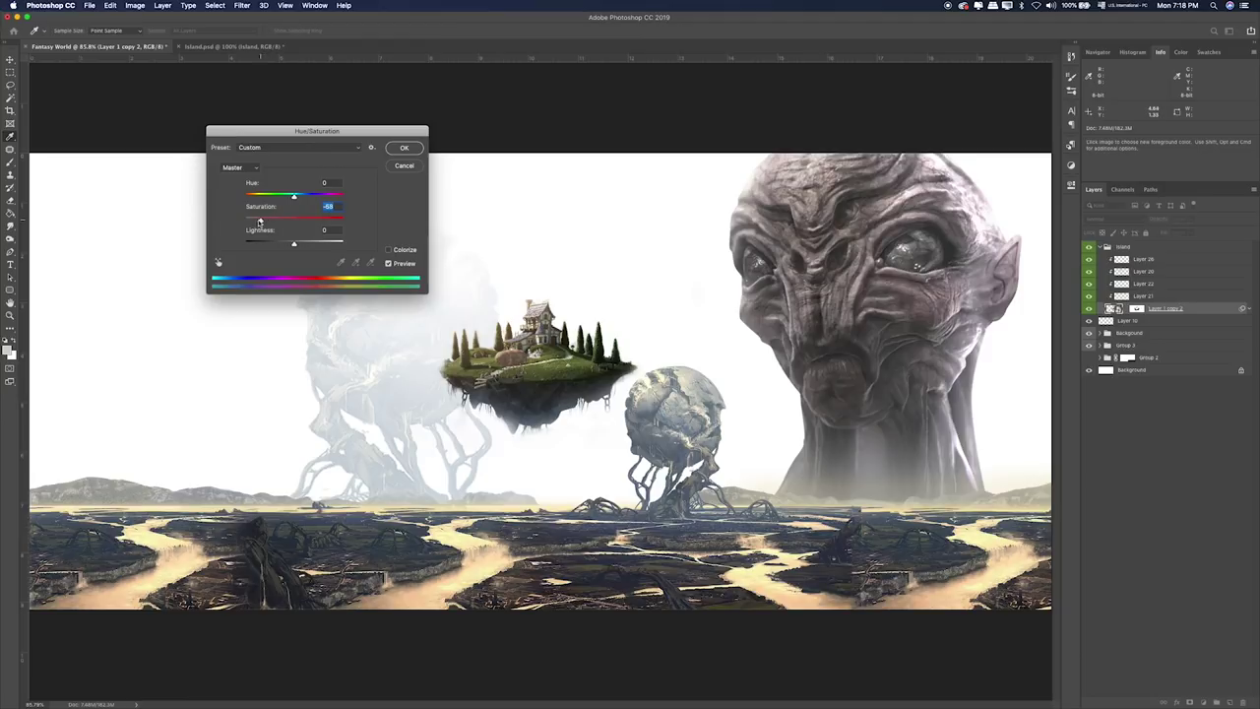
left_click_drag(295, 194, 278, 200)
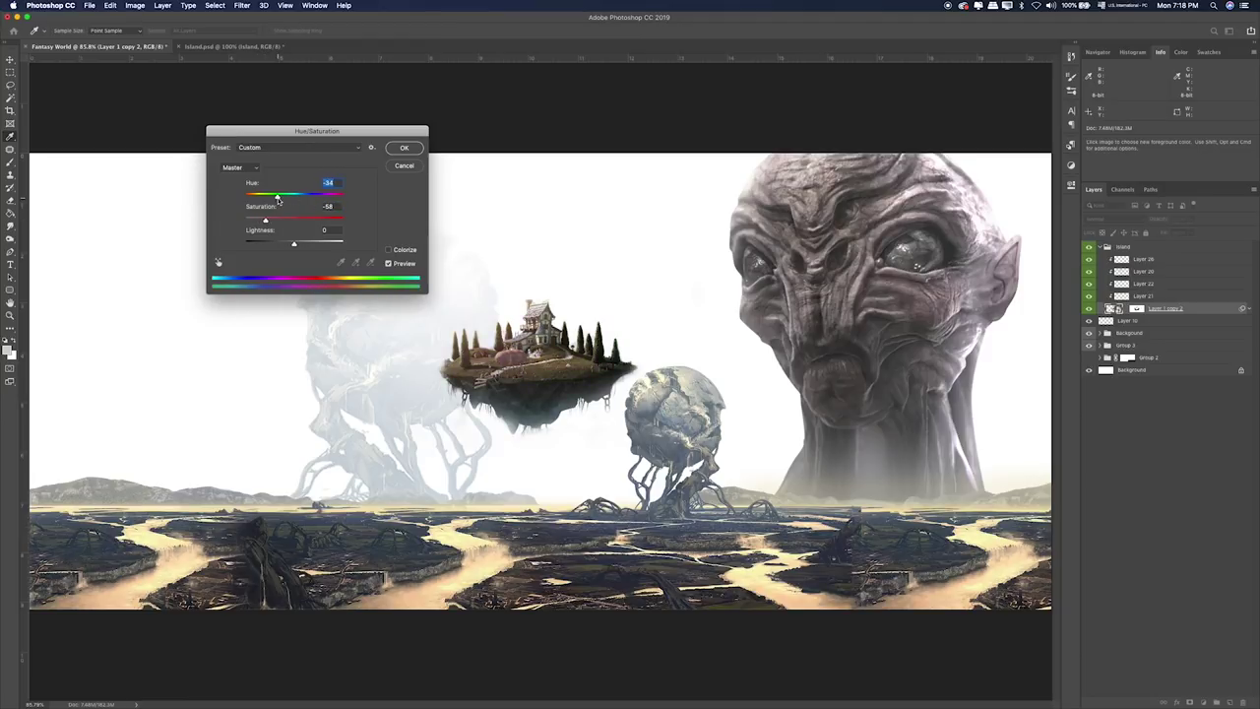
left_click_drag(277, 198, 274, 201)
left_click_drag(320, 130, 291, 135)
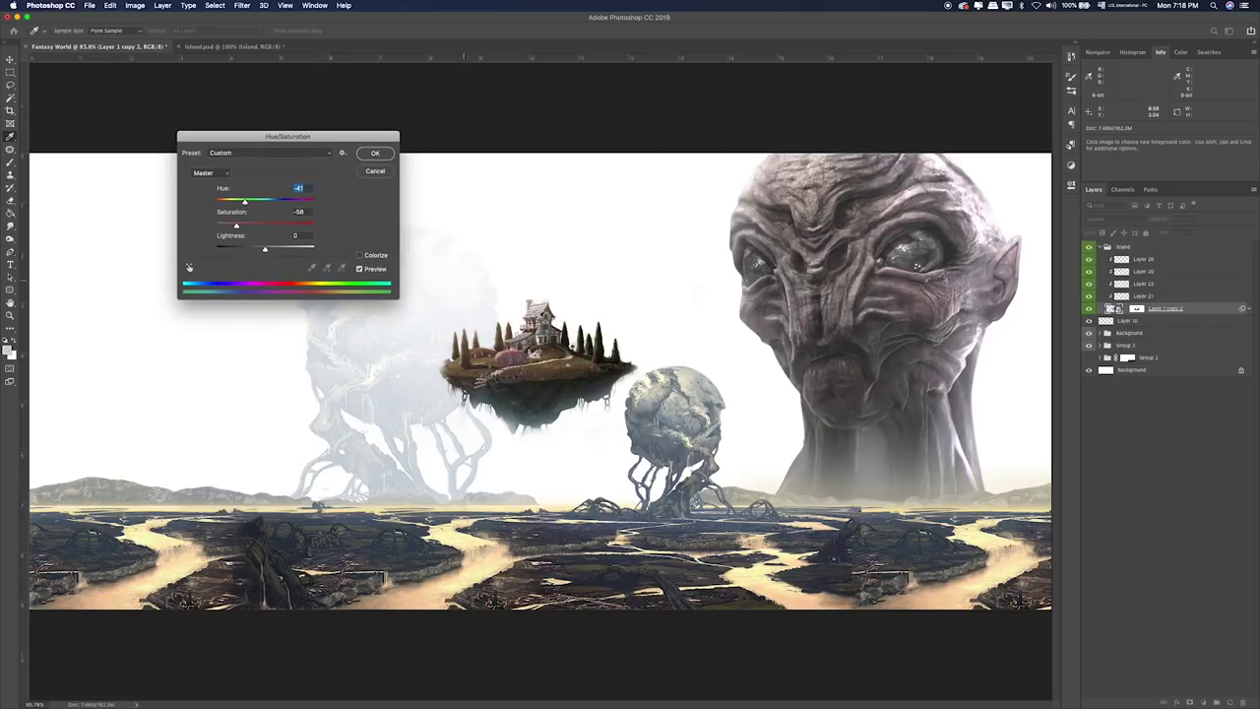
left_click(374, 157)
On the island's mask, paint black at 100% to hide the lower edge of its underside.
left_click(1137, 310)
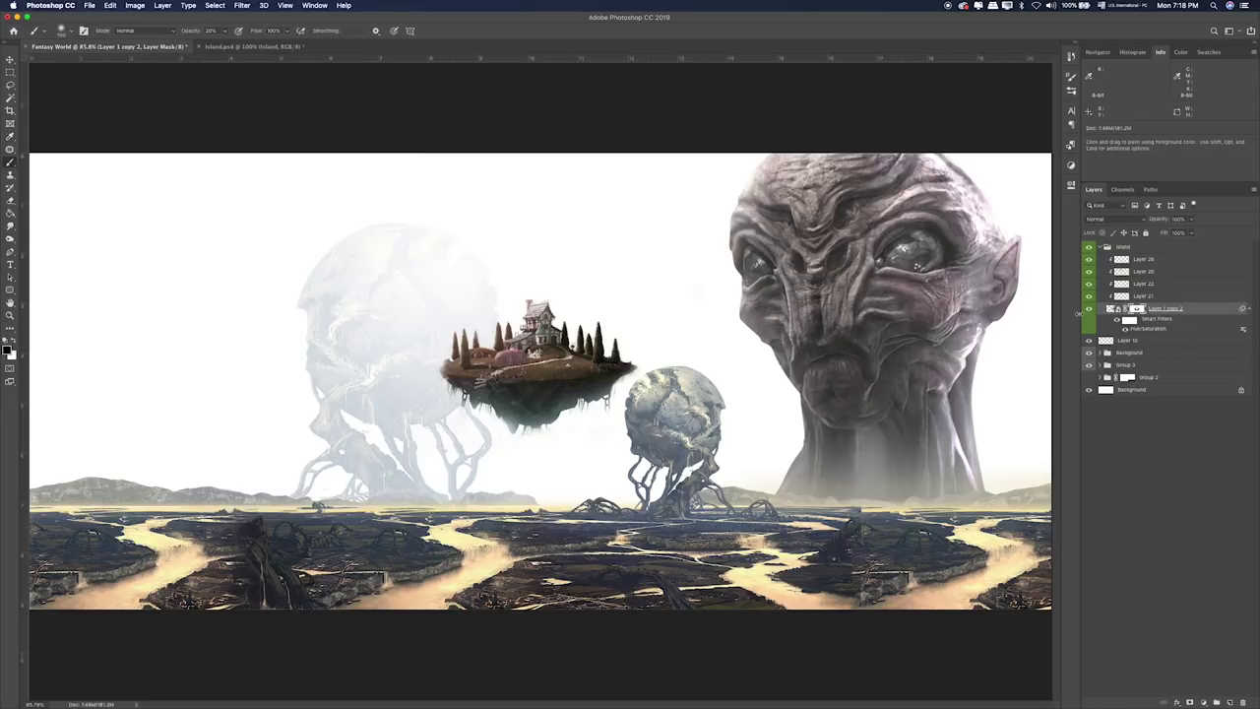
key("ctrl+plus")
key("ctrl+plus")
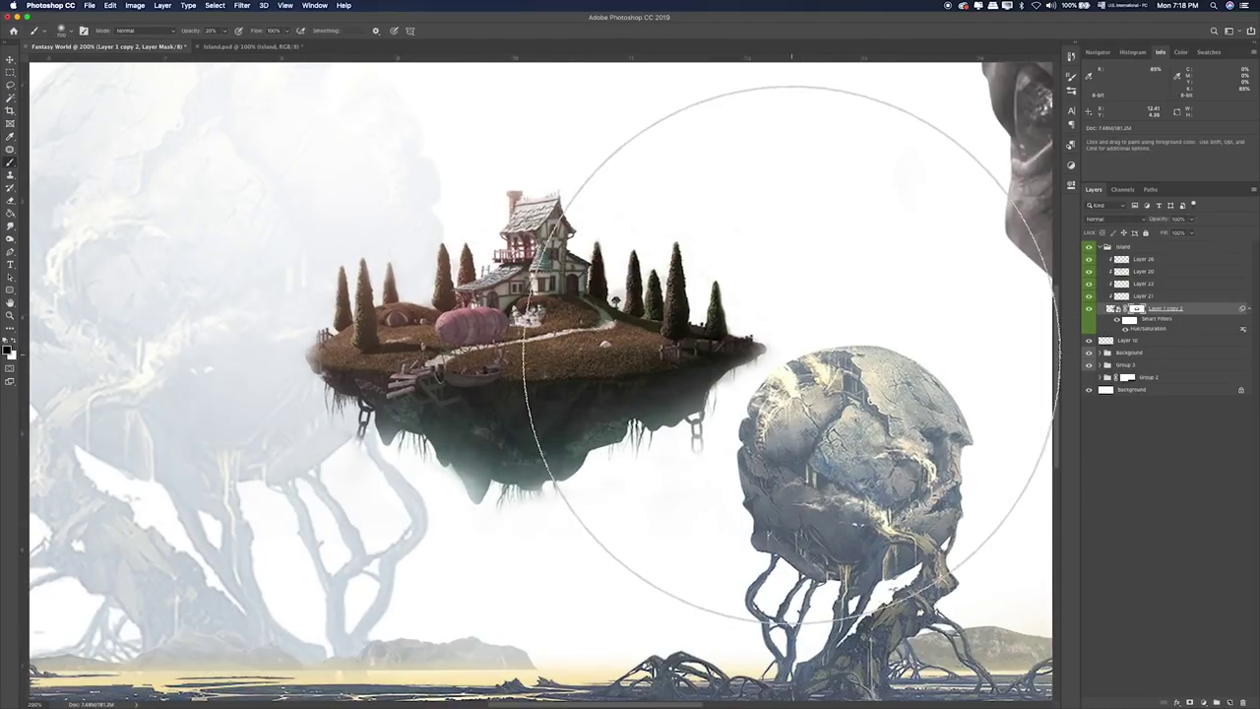
key("bracketleft")
key("bracketleft")
key("bracketleft")
key("bracketleft")
key("bracketleft")
key("bracketleft")
key("bracketleft")
key("bracketleft")
key("bracketleft")
key("0")
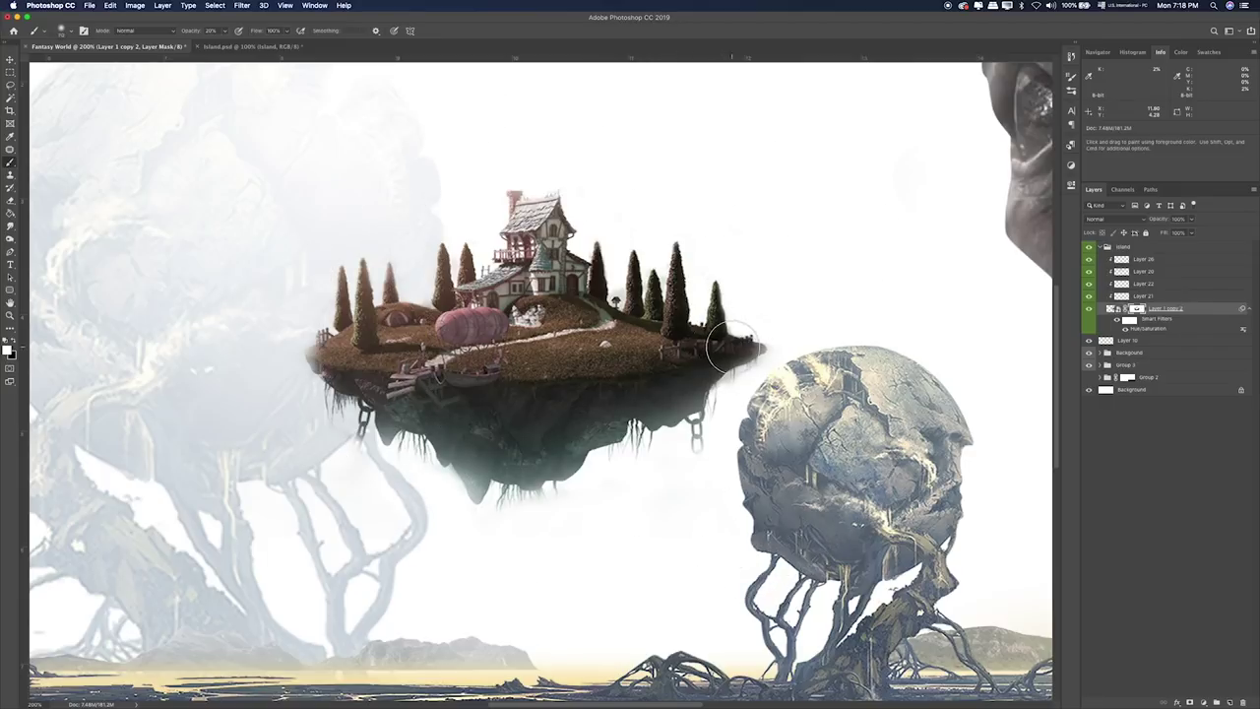
key("bracketright")
key("bracketright")
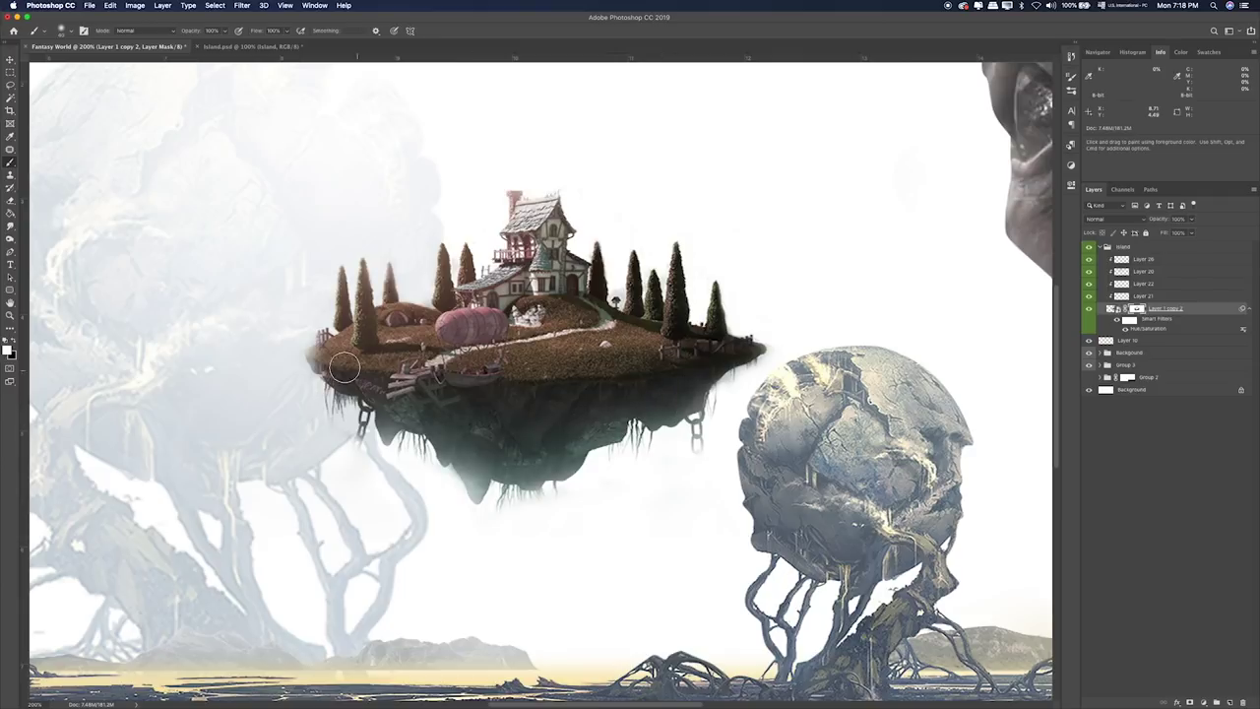
left_click_drag(398, 416, 483, 463)
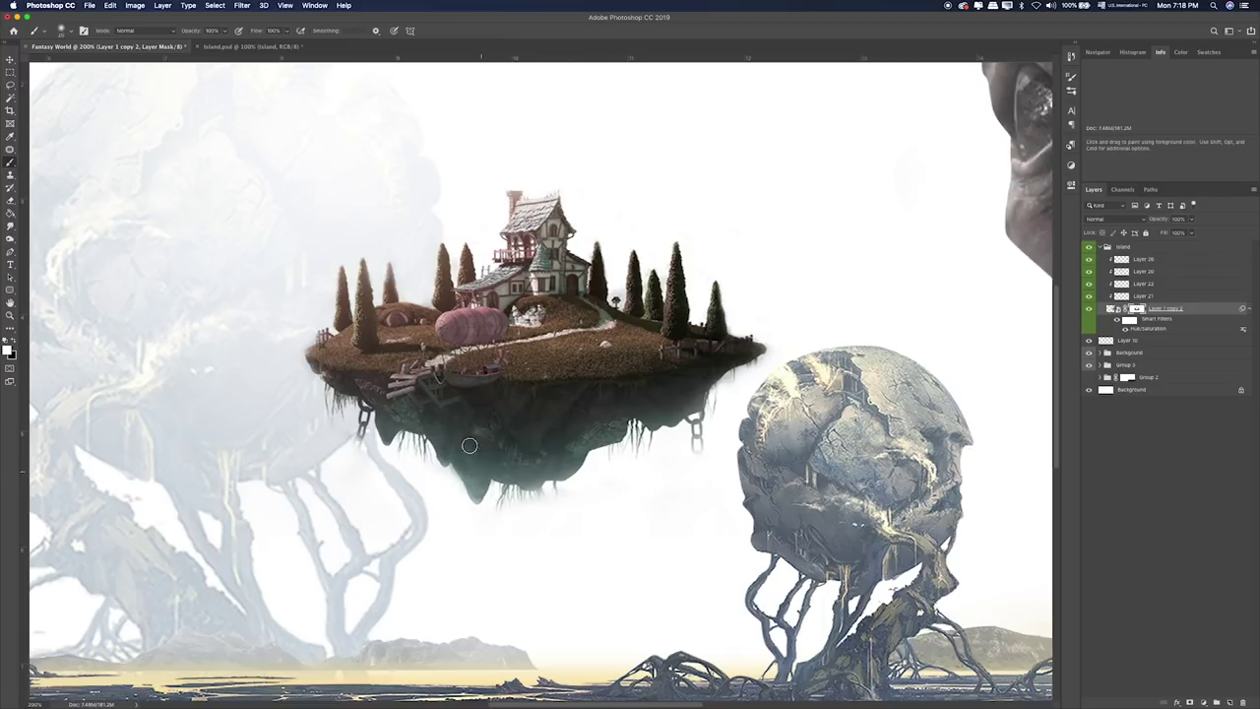
key("ctrl+0")
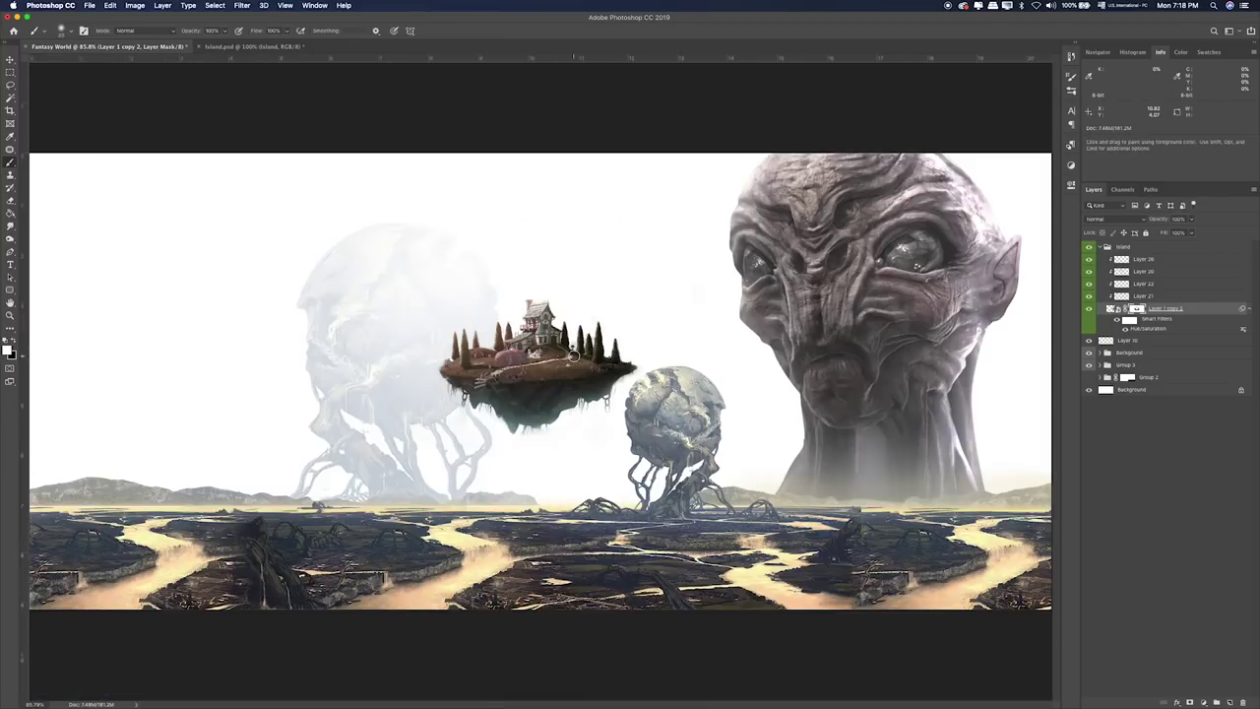
key("ctrl+2")
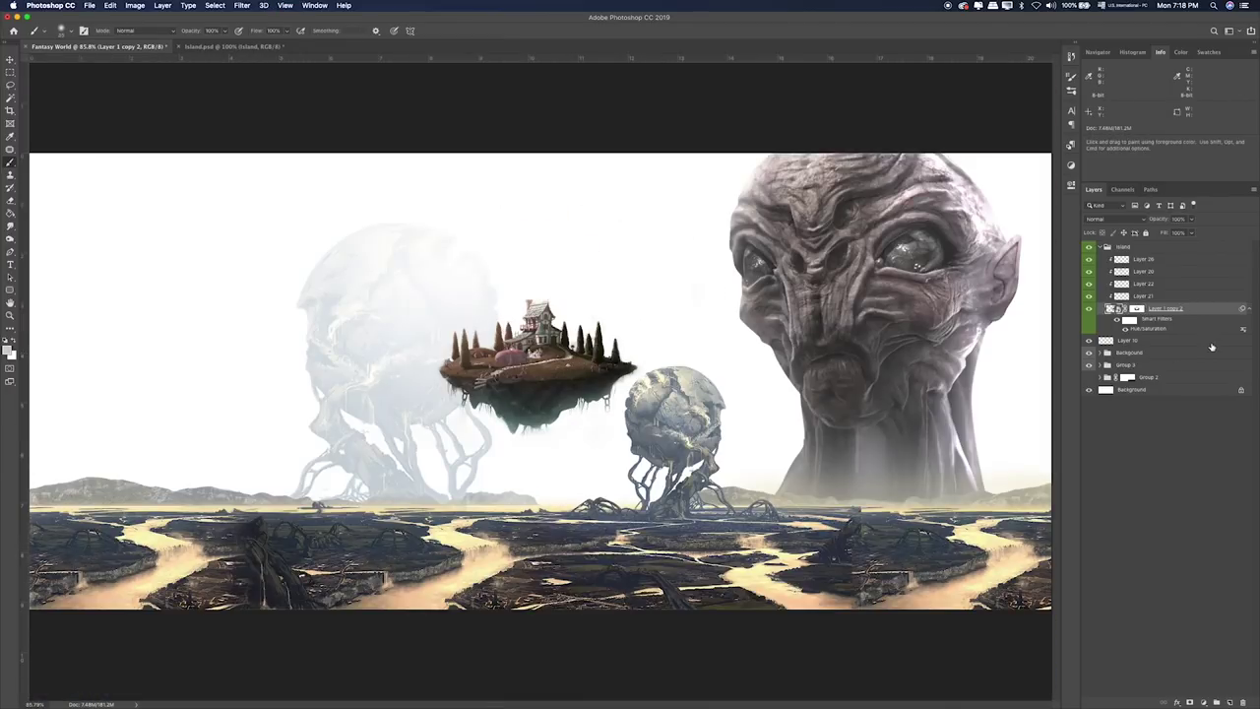
Paint sampled beige over the island on a new Layer 29 at the top of the Island group.
left_click(1230, 699)
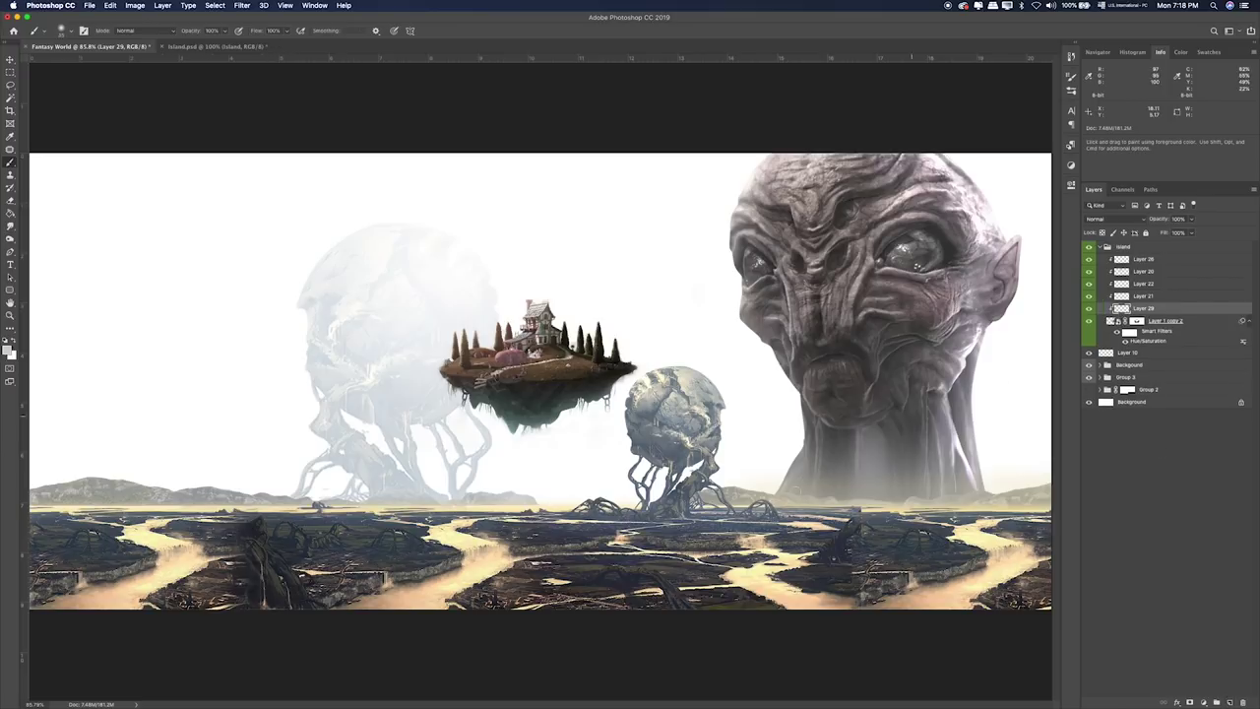
left_click(456, 523, "alt")
left_click(477, 571, "alt")
mouse_move(630, 379)
left_mouse_down()
mouse_move(219, 380)
mouse_move(662, 382)
left_mouse_up()
left_click_drag(1170, 314, 1152, 255)
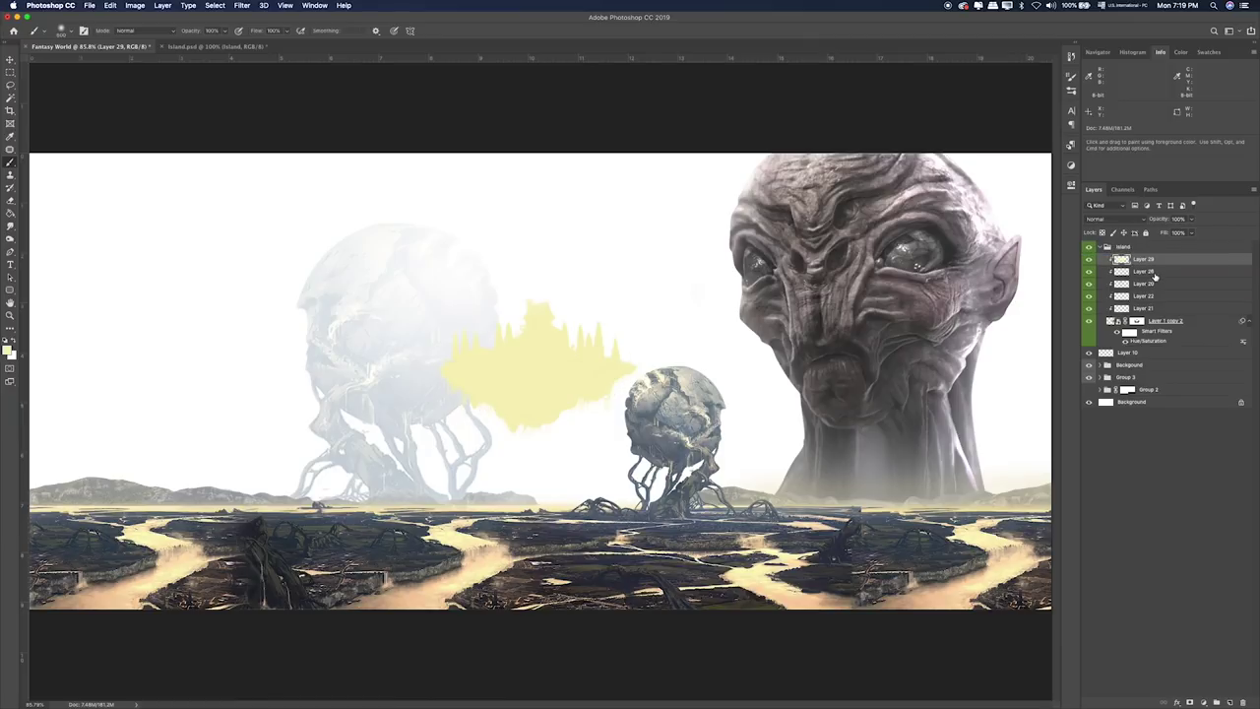
Cycle Layer 29's blend mode to Soft Light and raise its opacity.
key("v")
key("shift+plus")
key("shift+plus")
key("shift+plus")
key("shift+plus")
key("shift+plus")
key("shift+plus")
key("shift+plus")
key("shift+plus")
key("shift+plus")
key("shift+plus")
key("shift+plus")
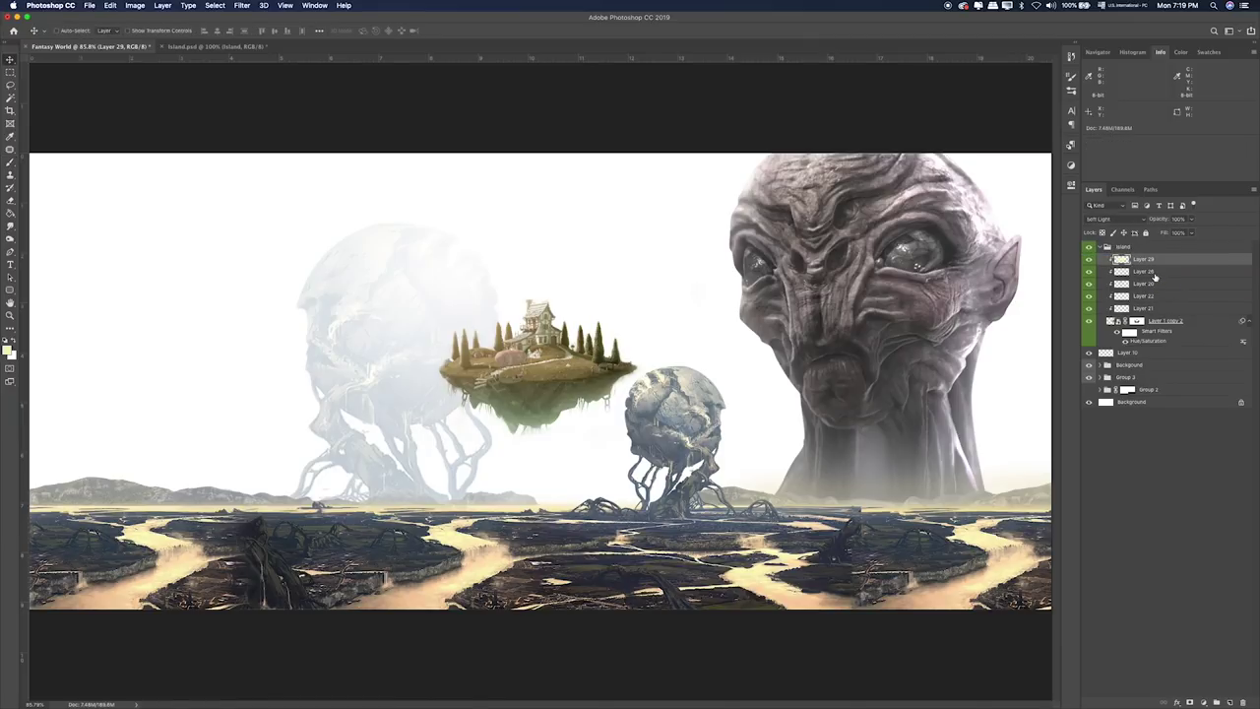
key("shift+plus")
key("shift+plus")
key("shift+plus")
key("shift+plus")
key("shift+plus")
key("shift+plus")
key("shift+plus")
key("shift+plus")
key("shift+plus")
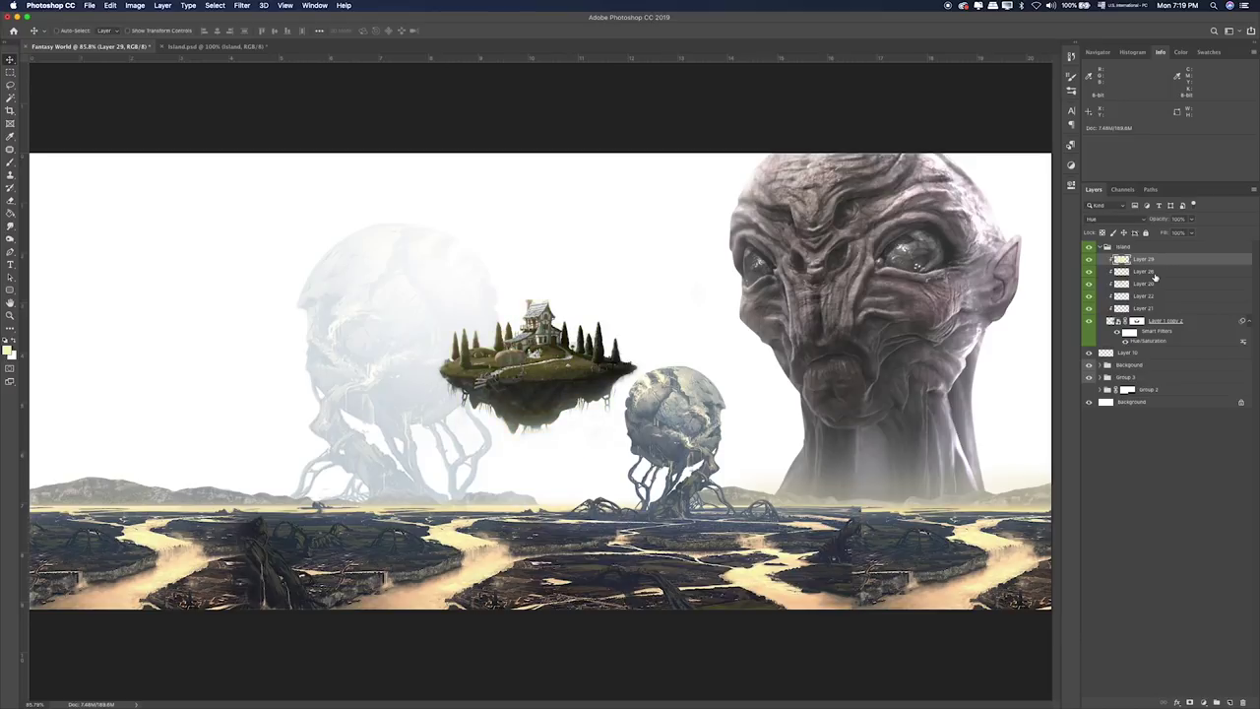
key("shift+plus")
key("shift+plus")
key("shift+plus")
key("shift+plus")
key("shift+plus")
key("shift+plus")
key("shift+plus")
key("shift+plus")
key("shift+plus")
key("shift+plus")
key("shift+plus")
key("shift+plus")
key("shift+plus")
key("shift+plus")
key("shift+plus")
key("shift+plus")
key("shift+plus")
key("shift+plus")
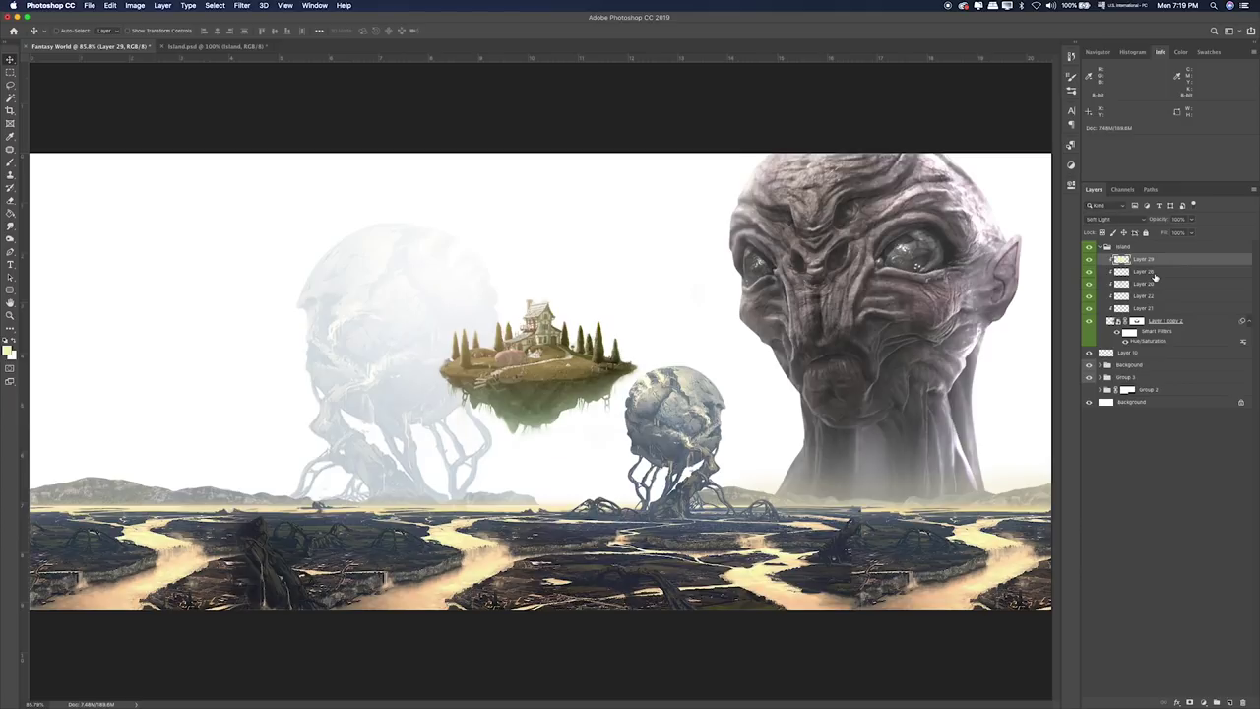
key("shift+plus")
key("shift+plus")
key("shift+plus")
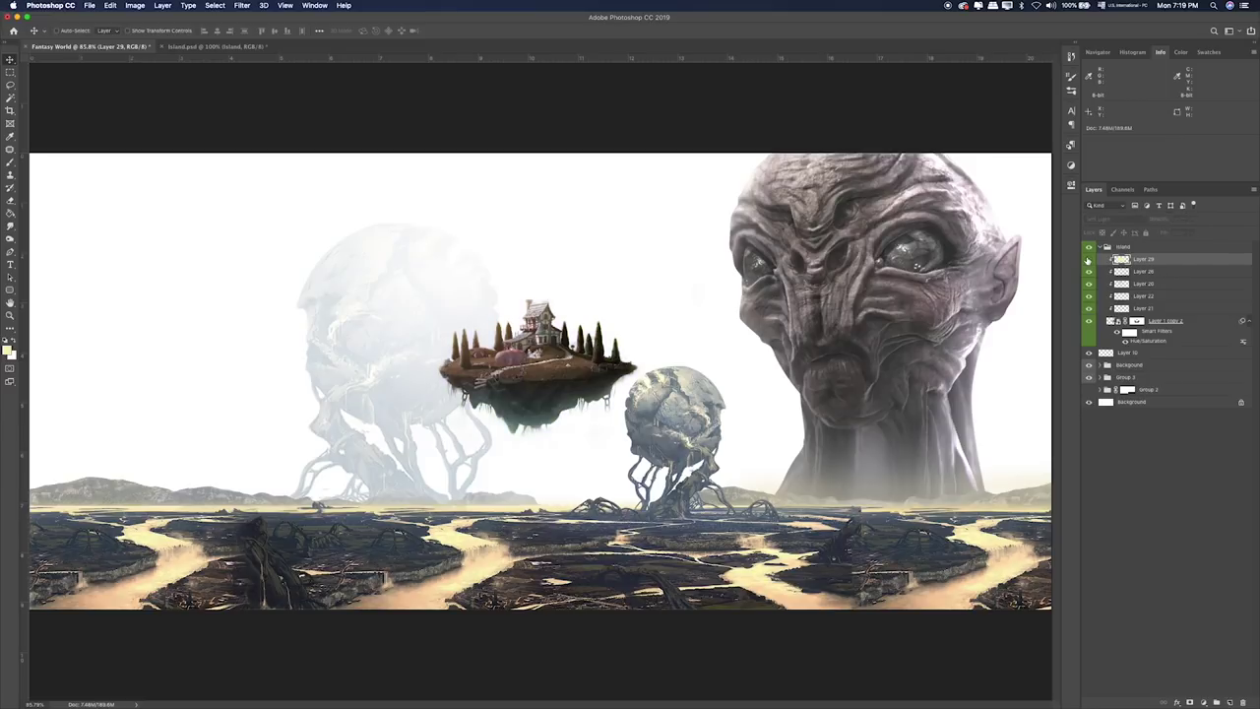
key("shift+plus")
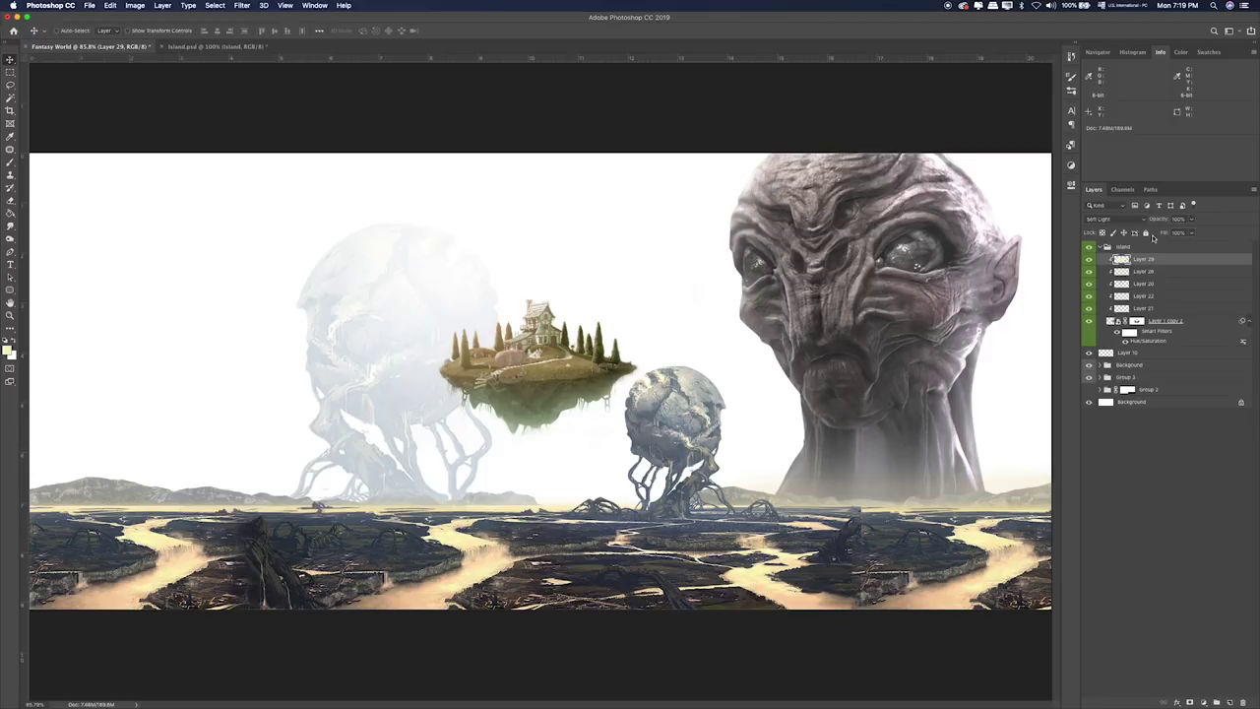
left_click(1192, 220)
left_click(1169, 232)
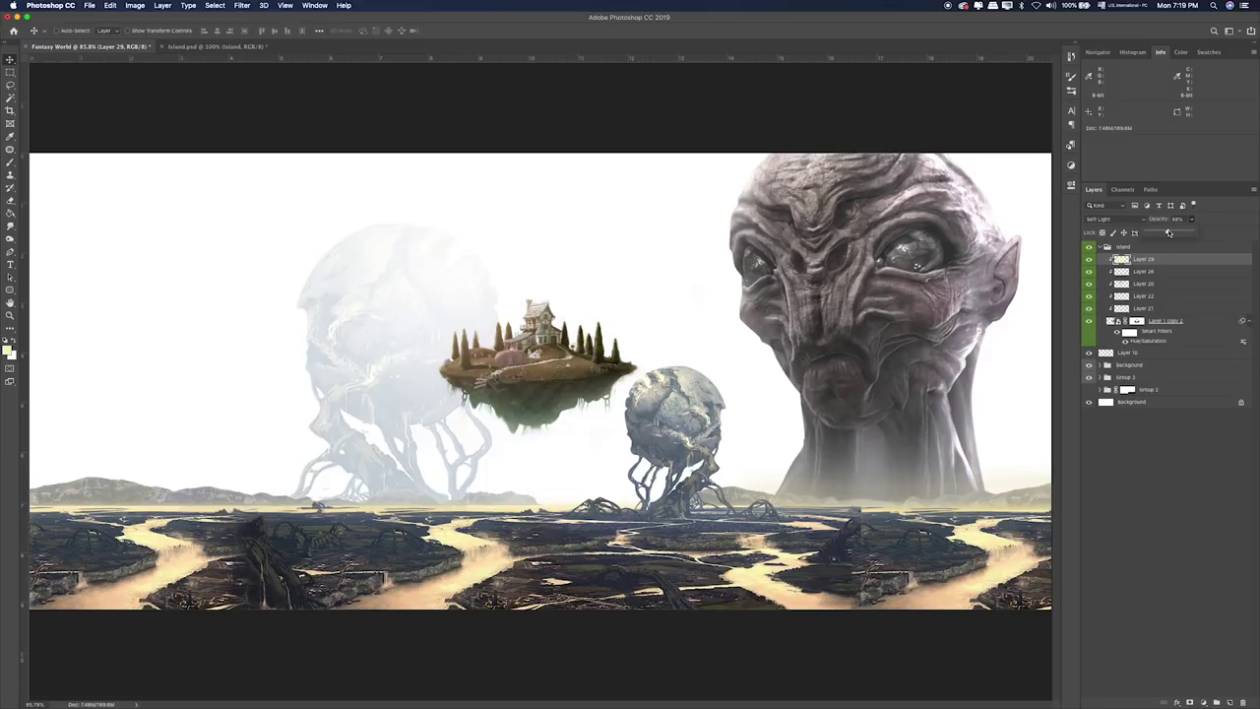
Reposition the Island group by moving it down and back up slightly.
left_click(1142, 246)
left_click_drag(605, 359, 598, 429)
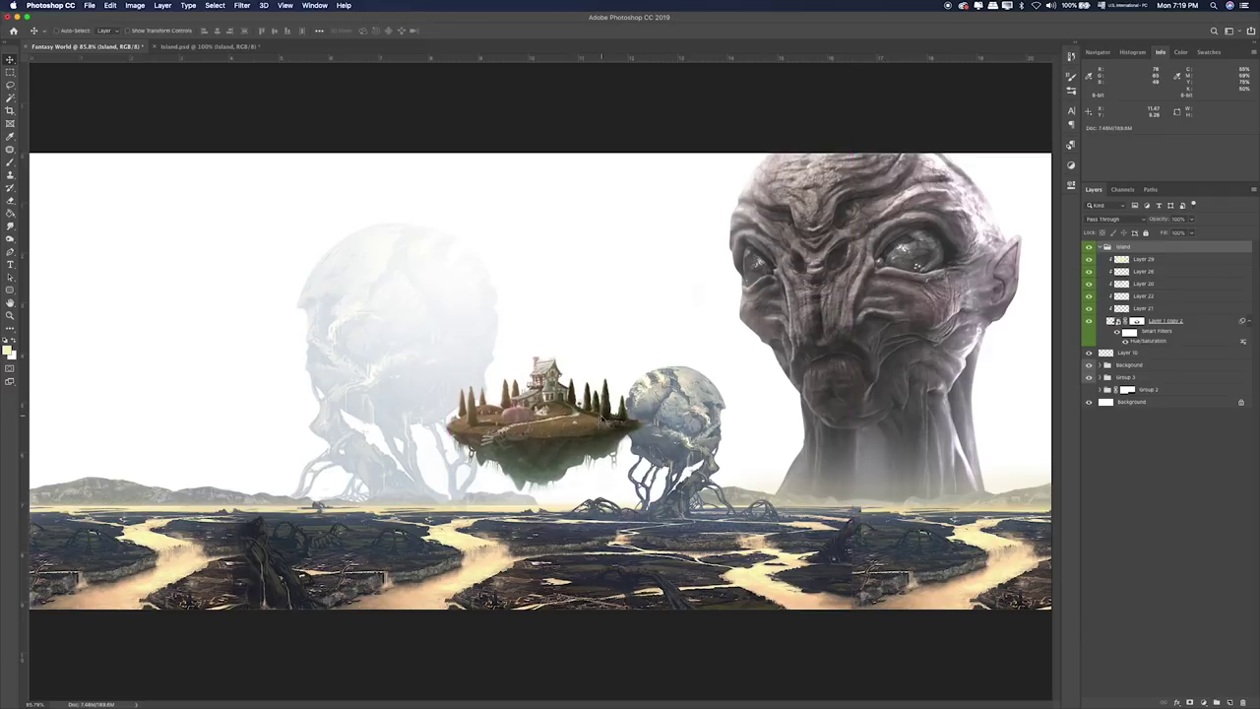
left_click_drag(598, 430, 594, 366)
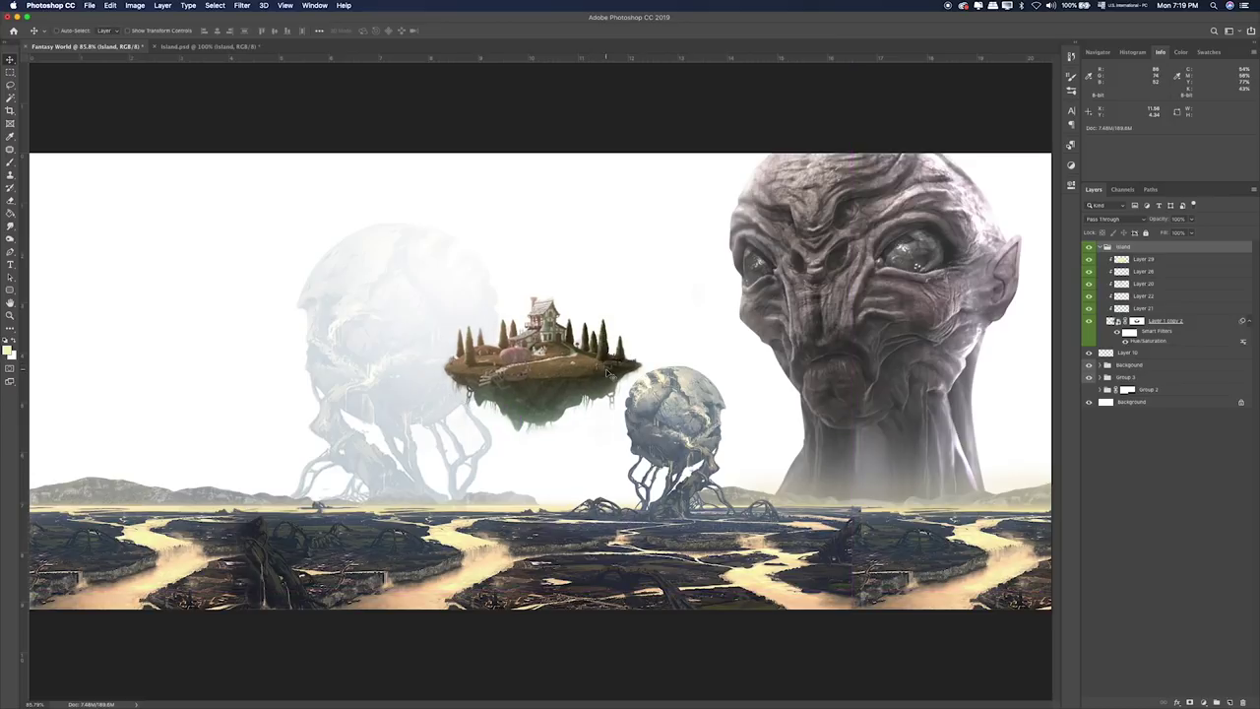
left_click(1103, 248)
key("super+Tab")
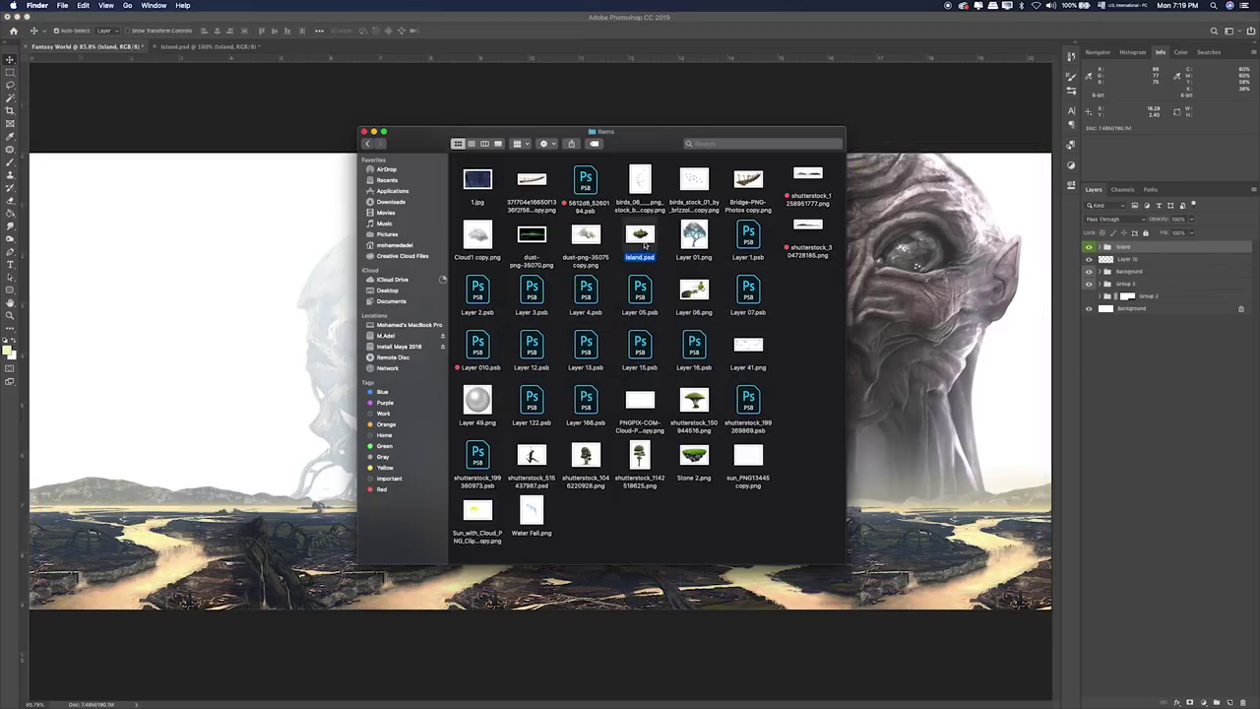
Tag Island.psd Blue, Quick Look through the asset files, and open Layer 07.psb in Photoshop.
right_click(645, 244)
left_click(714, 430)
left_click(527, 236)
key("Right")
key("Right")
key("Right")
key("Down")
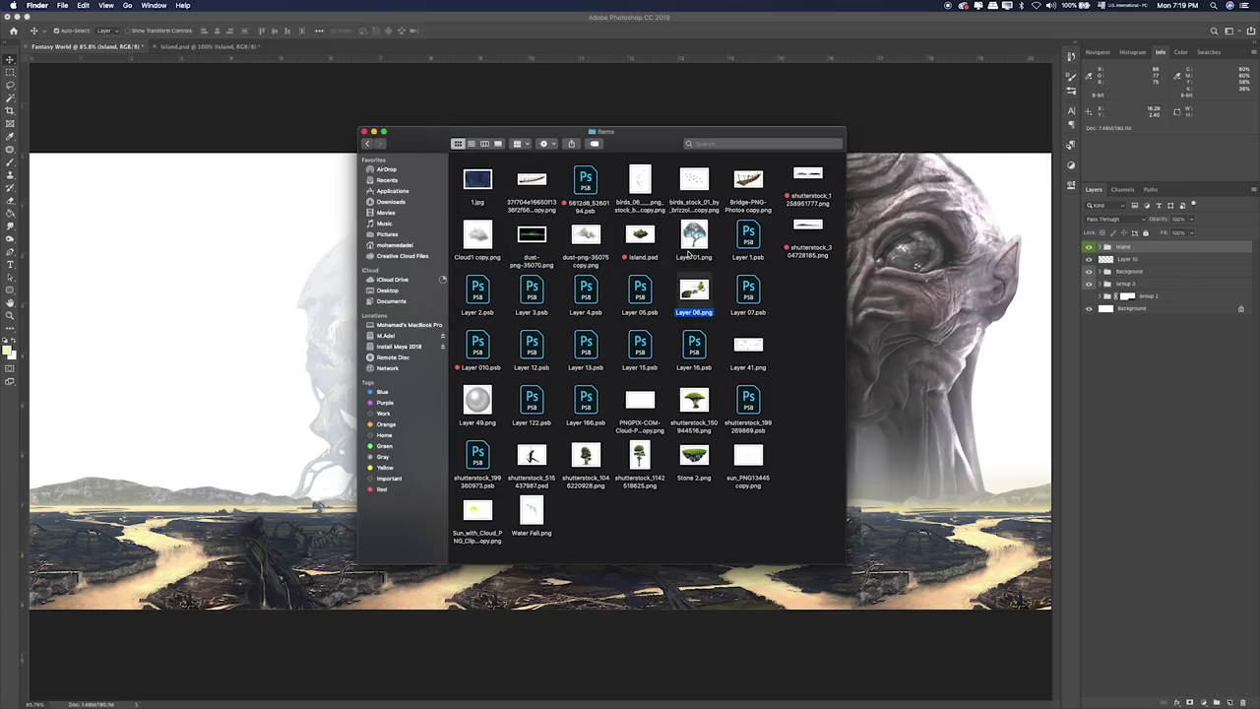
key("space")
key("Right")
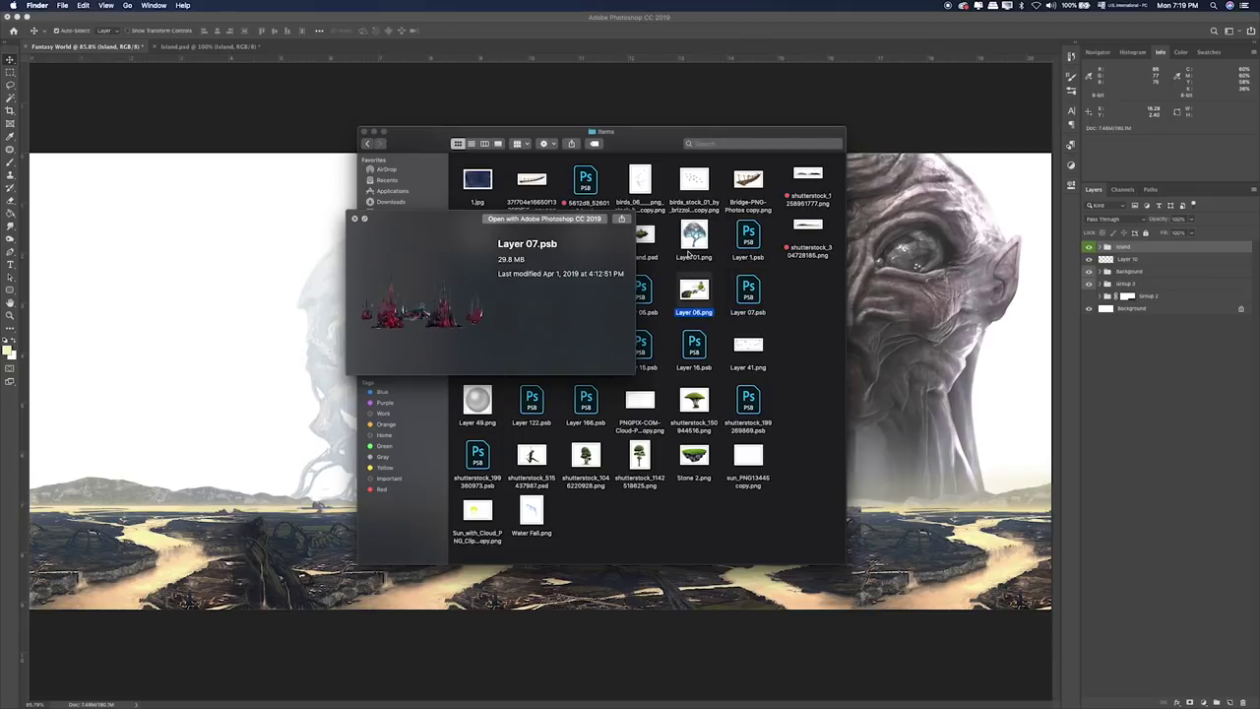
key("space")
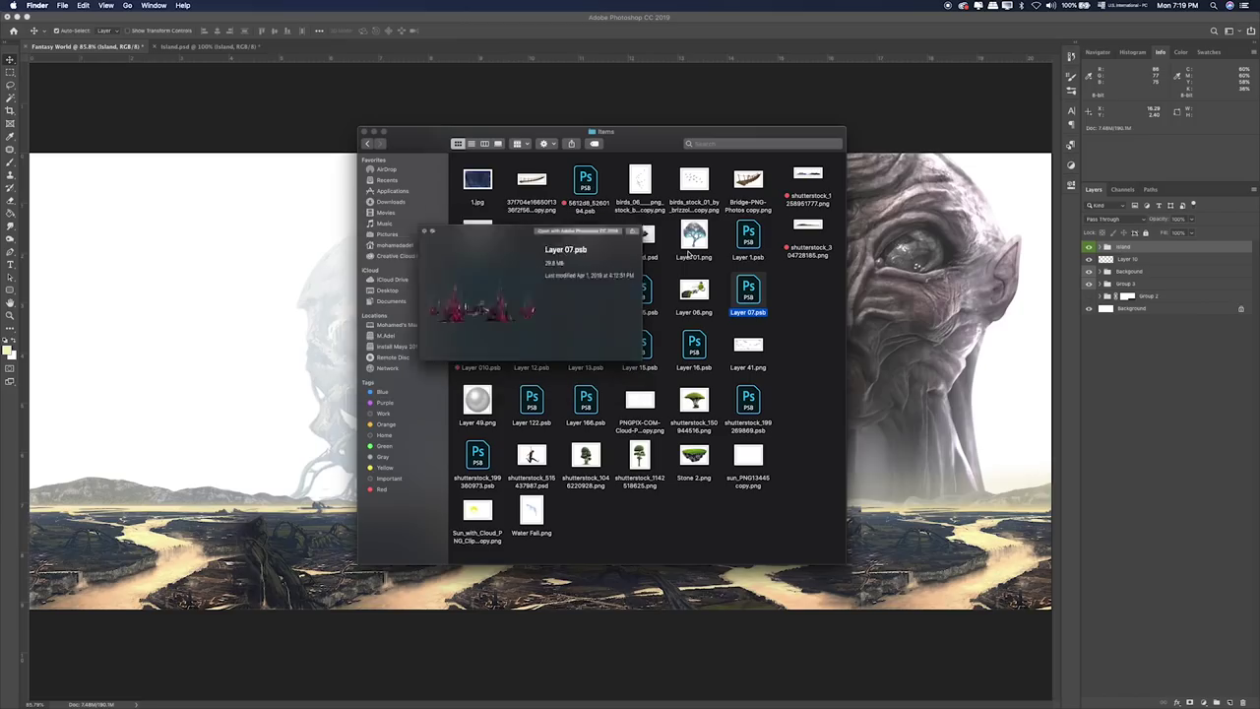
double_click(752, 287)
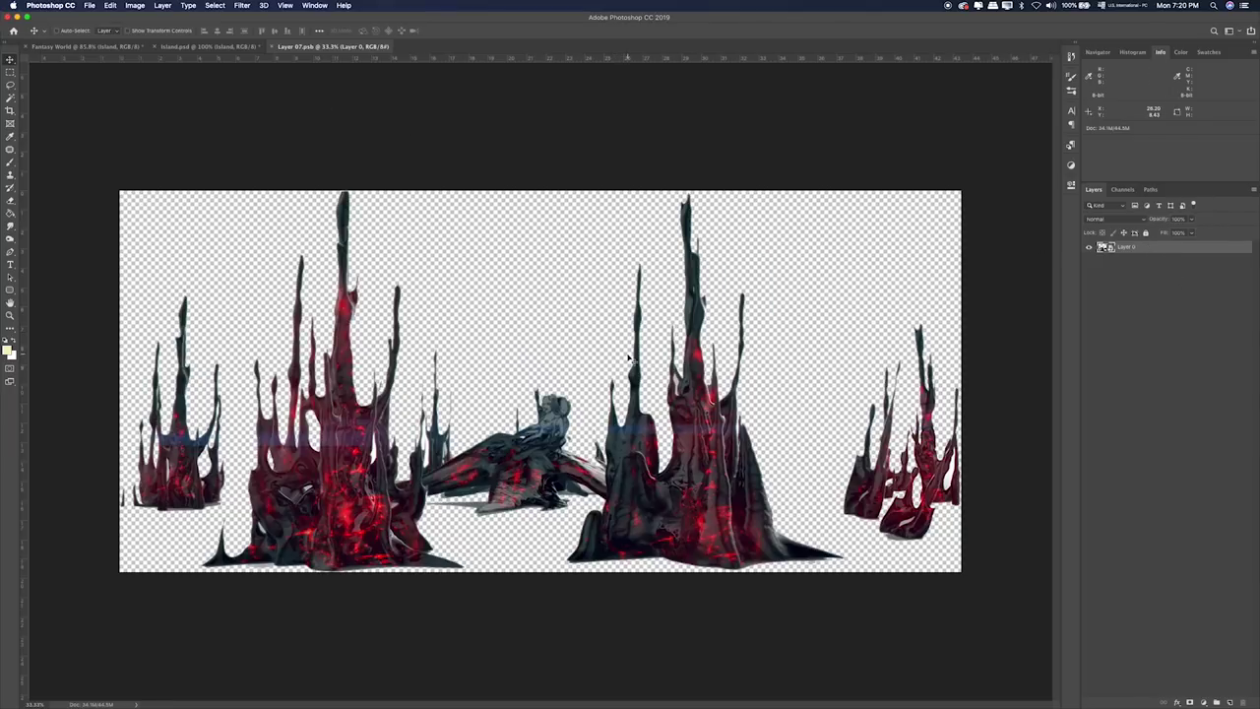
Bring the red spires into the Fantasy World document and scale them down.
left_click_drag(629, 358, 548, 280)
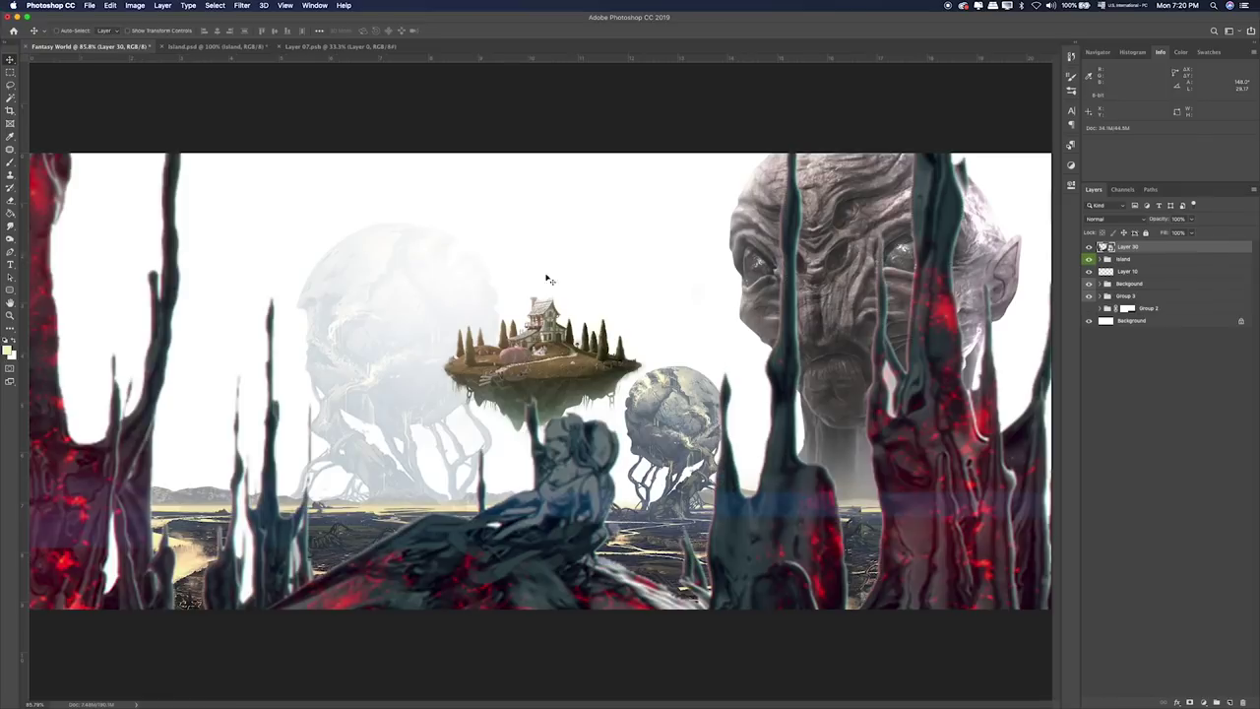
key("ctrl+t")
key("ctrl+minus")
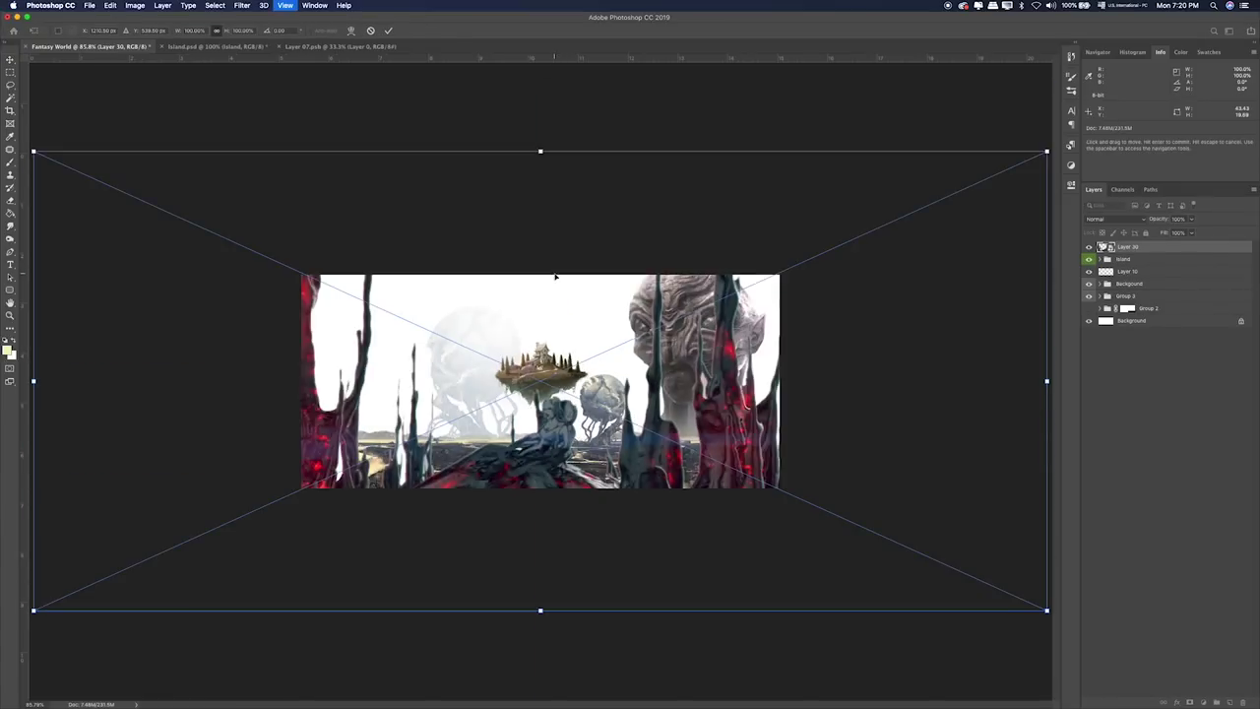
mouse_move(1047, 611)
left_mouse_down()
mouse_move(125, 192)
mouse_move(723, 430)
left_mouse_up()
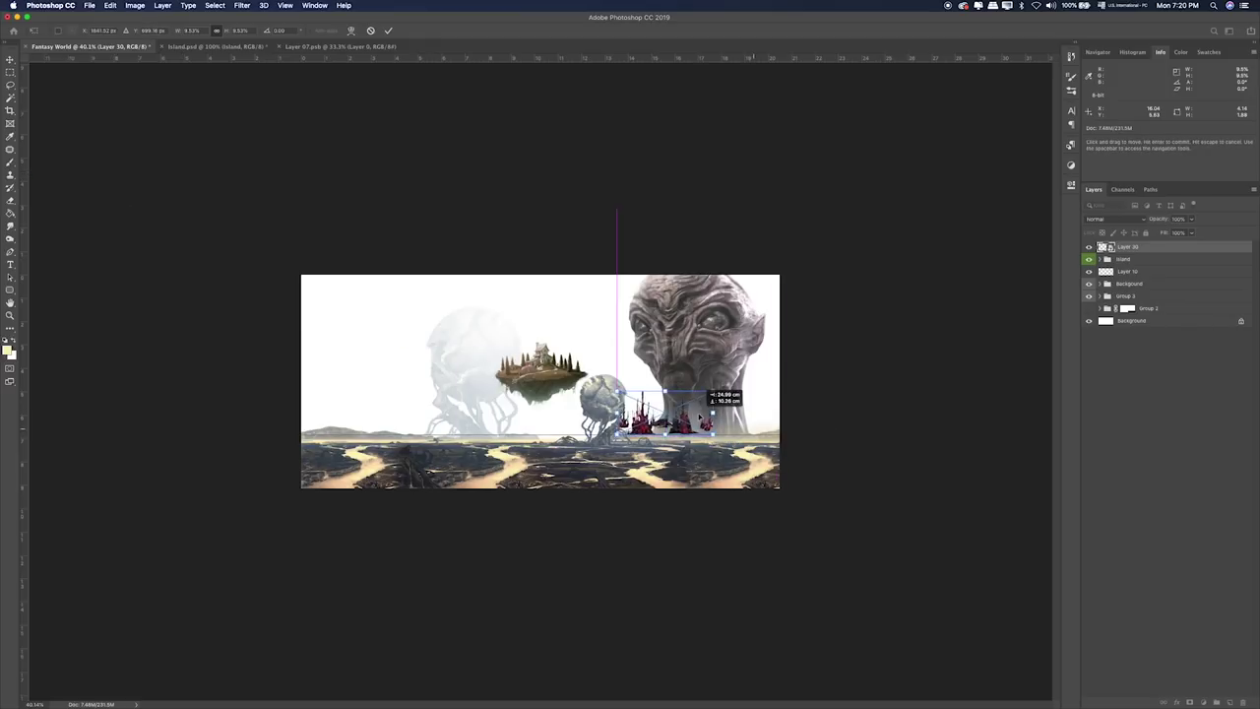
key("Return")
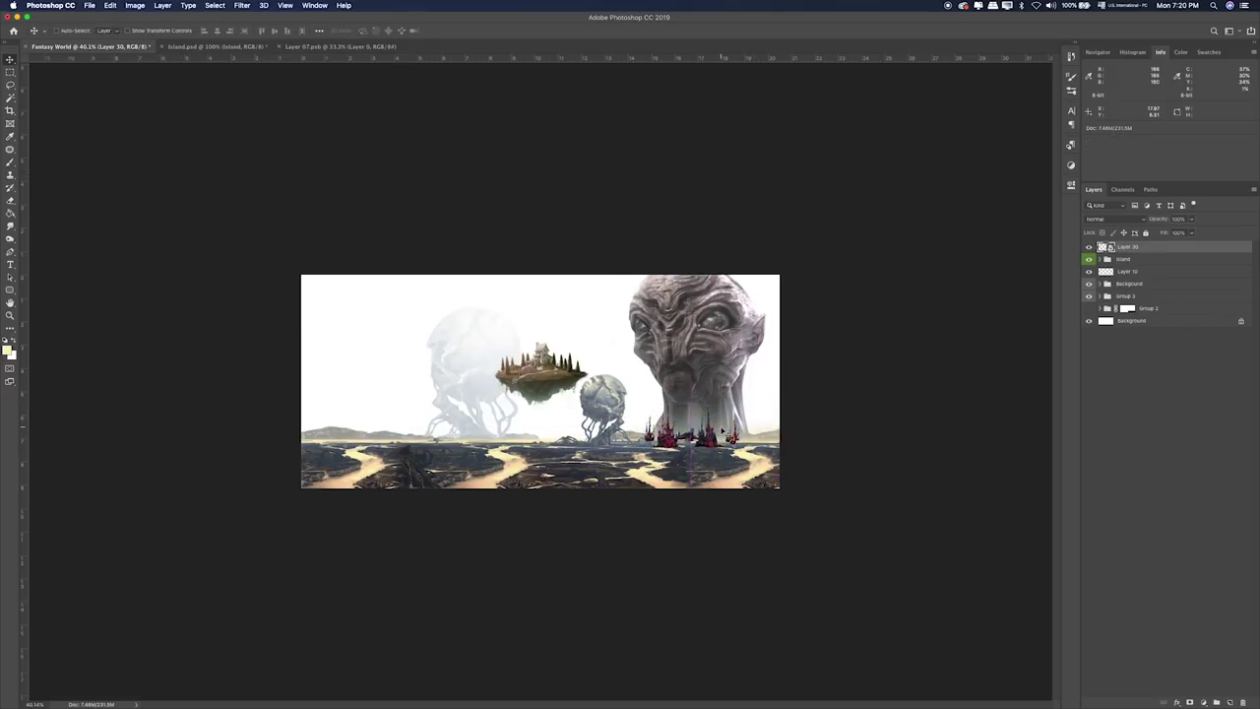
key("super+equal")
key("super+equal")
key("super+equal")
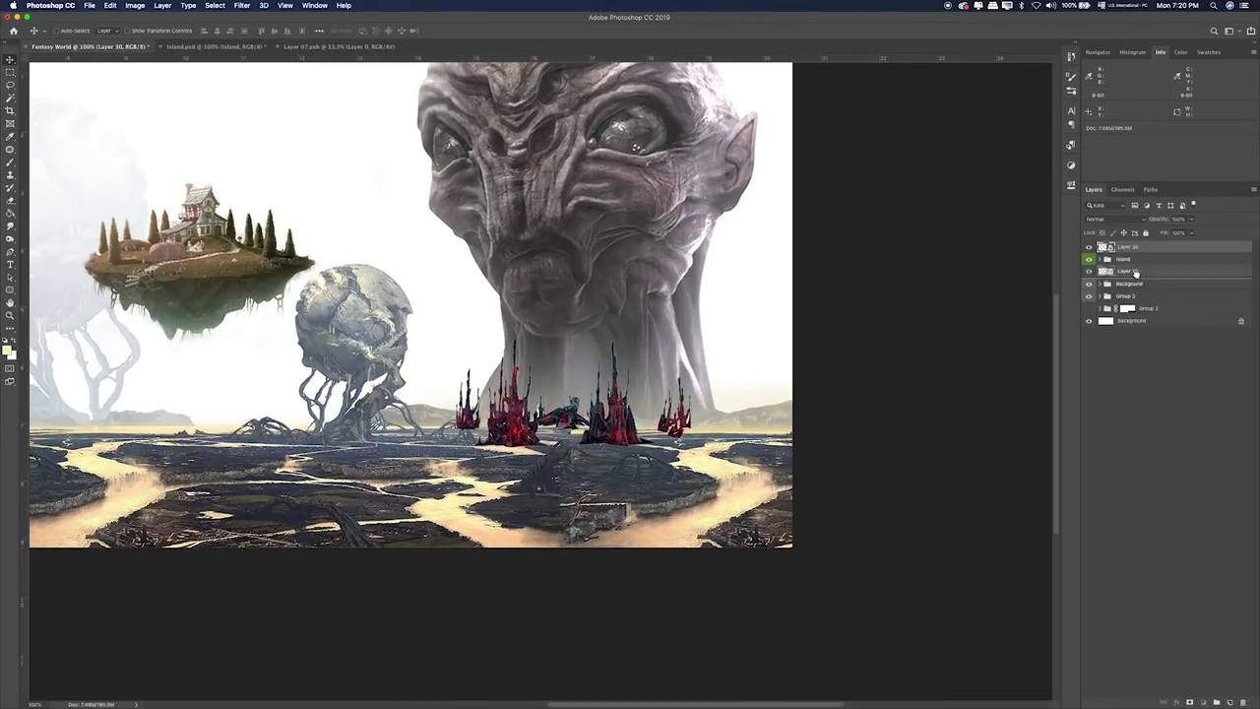
Place Layer 30 below the Background group, shrink the spires further, and group the layer.
left_click_drag(1139, 253, 1132, 291)
left_click_drag(705, 404, 645, 364)
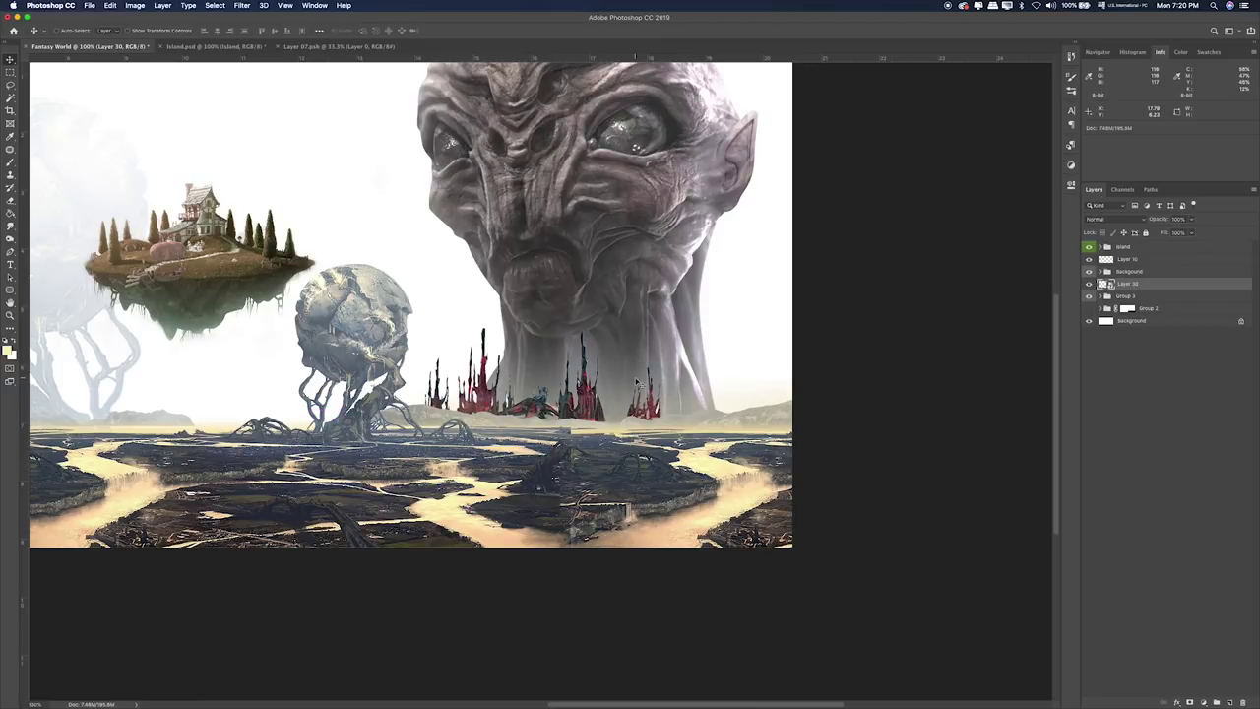
key("ctrl+t")
left_click_drag(663, 332, 621, 339)
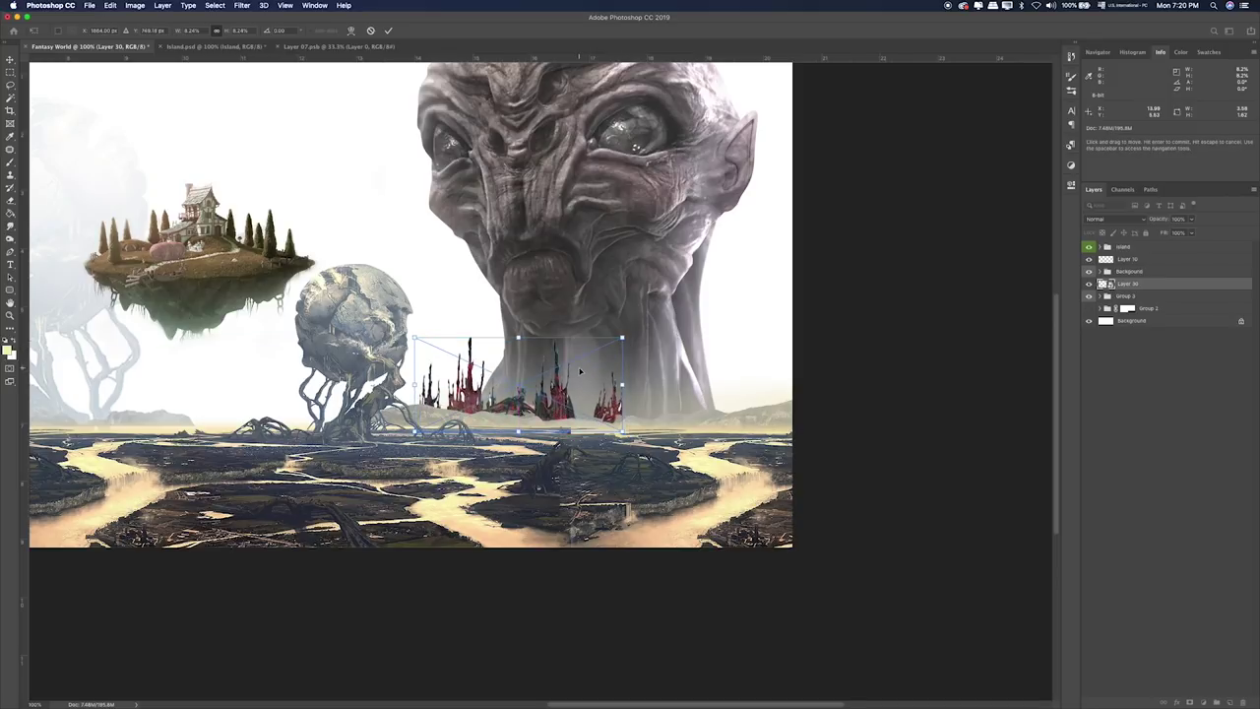
key("Return")
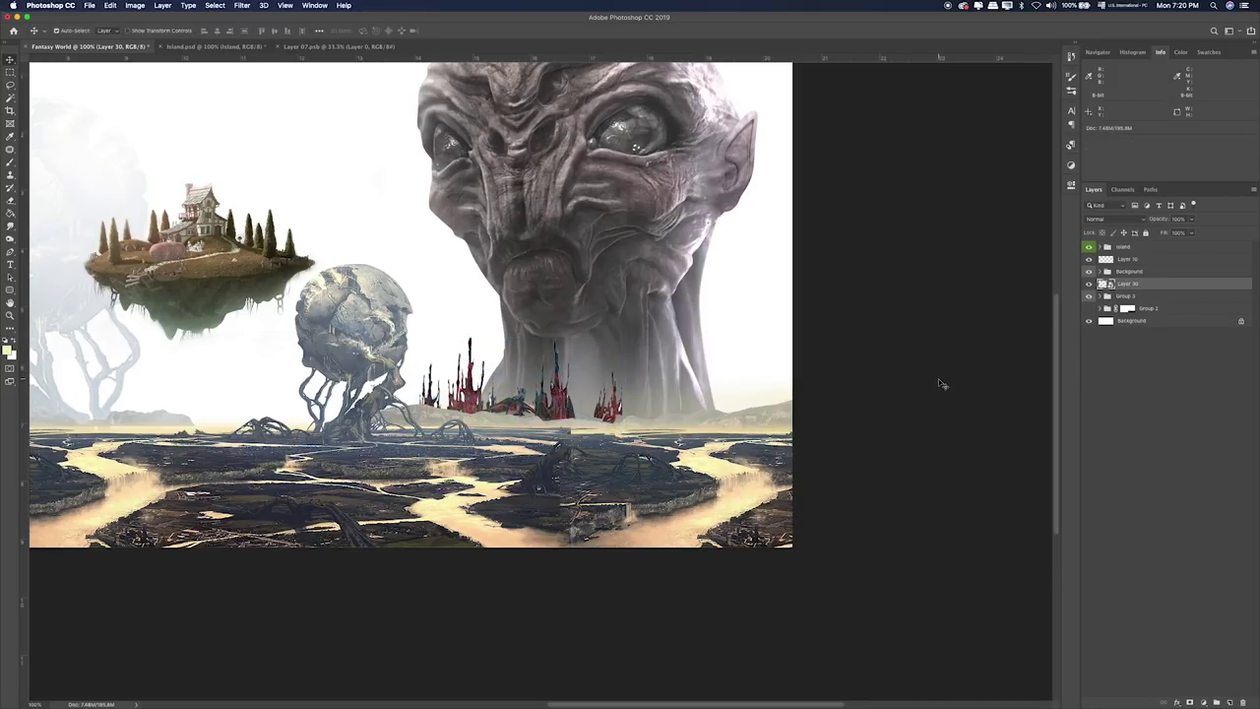
key("ctrl+g")
Paint pale haze over the red spires on a new layer clipped to Layer 30.
left_click(1227, 703)
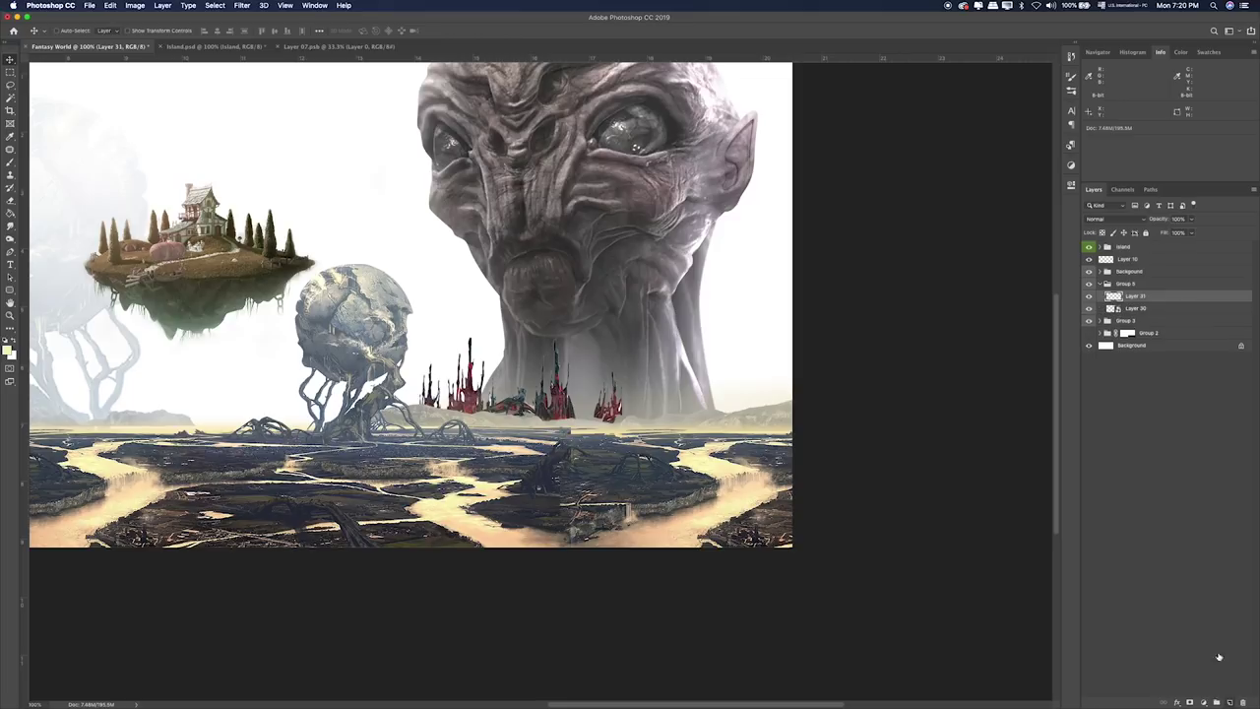
left_click(1132, 303, "alt")
key("b")
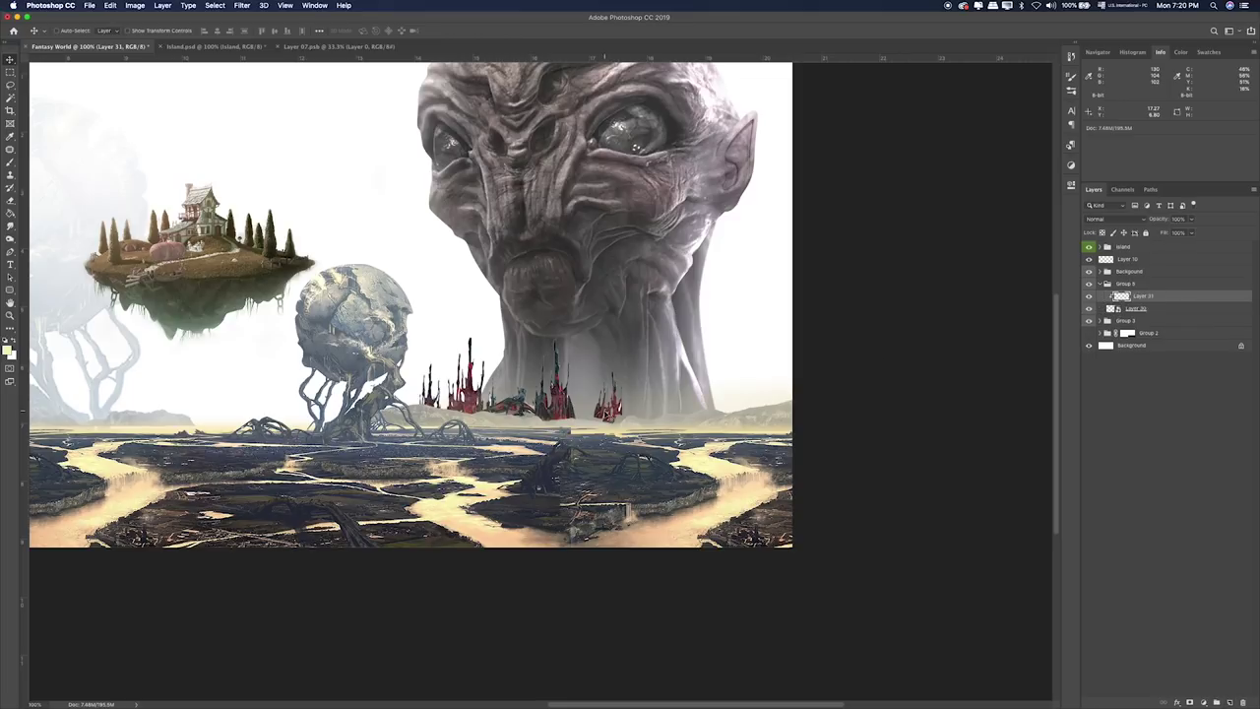
mouse_move(433, 394)
left_mouse_down()
mouse_move(576, 388)
mouse_move(618, 402)
left_mouse_up()
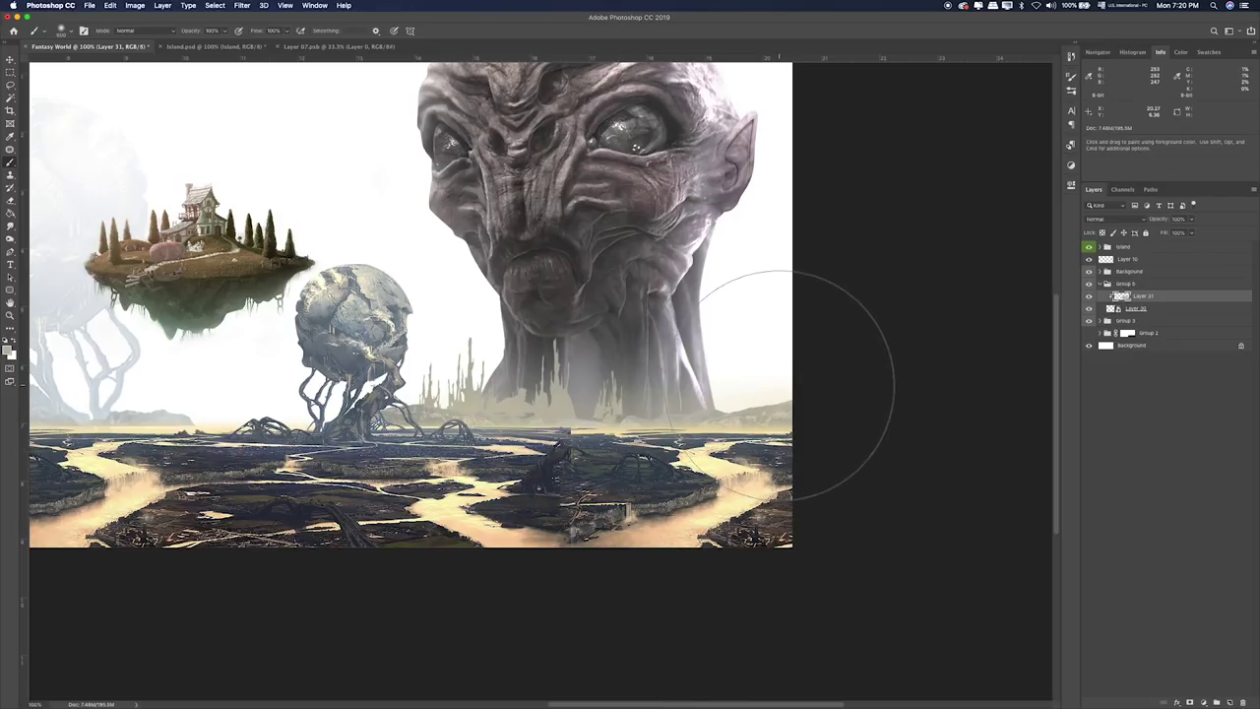
Alt-drag a copy of the spires and their haze layer to the right of the giant's neck.
left_click(1170, 309, "shift")
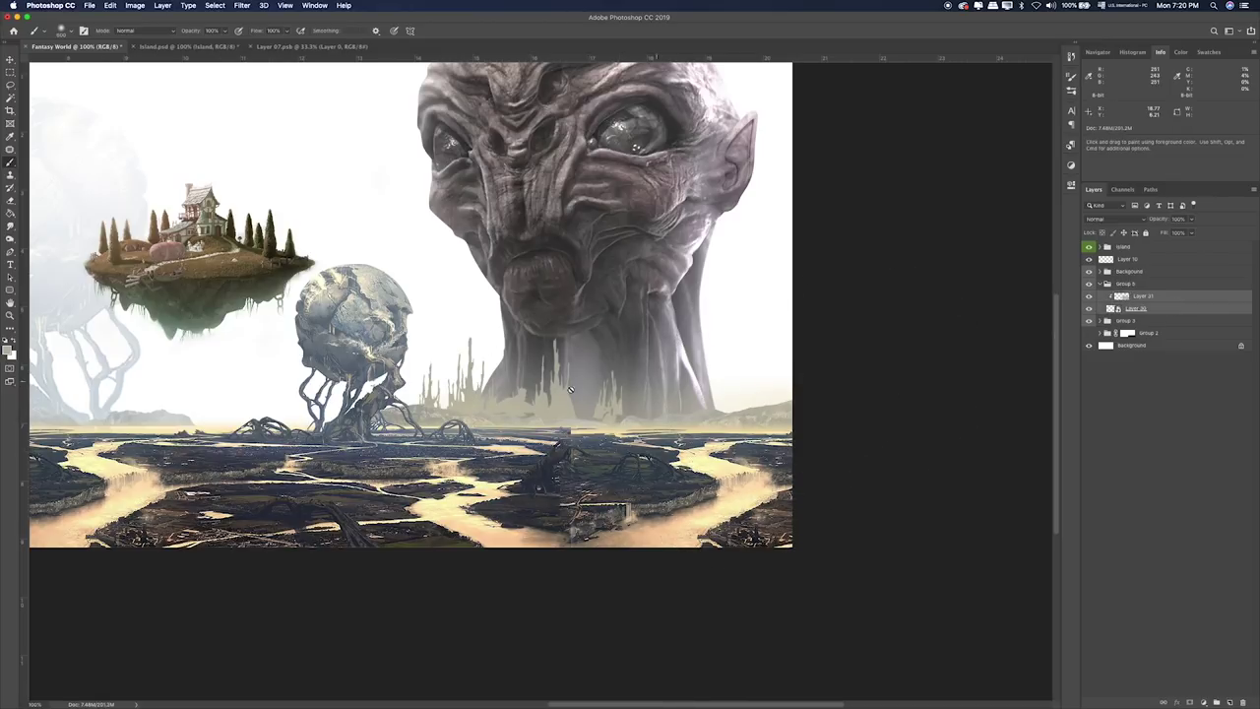
key("v")
left_click_drag(474, 395, 850, 386)
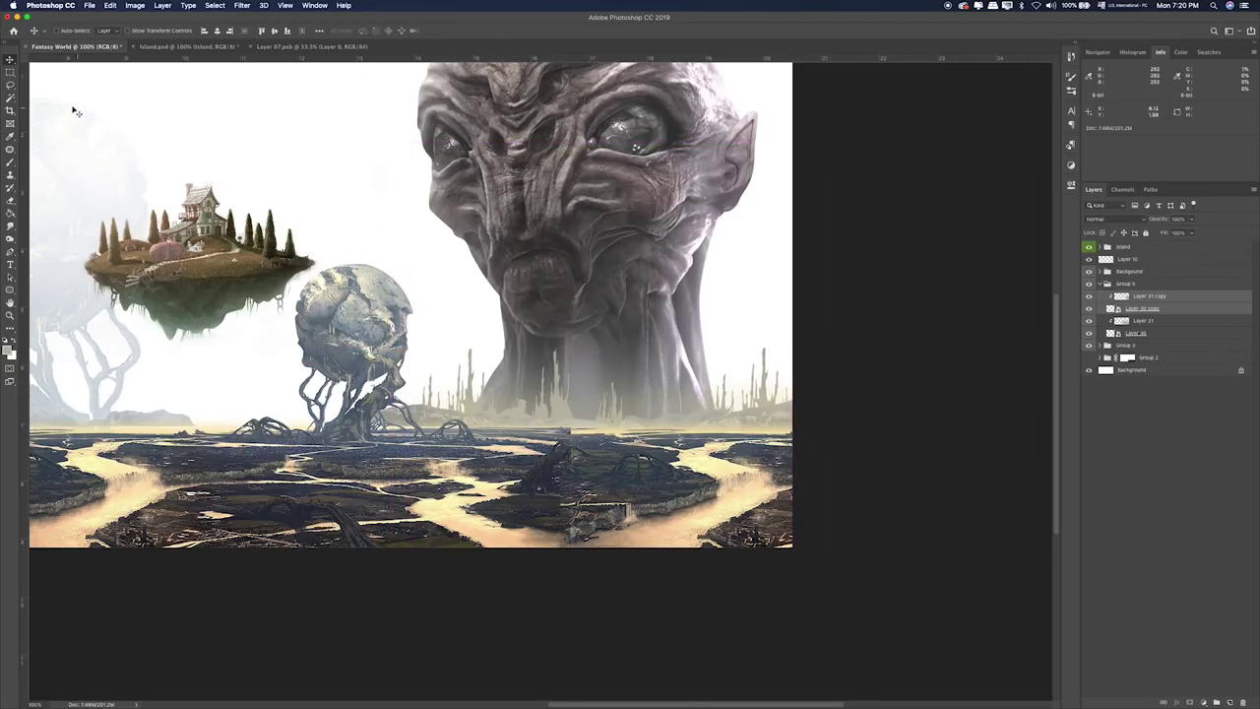
In the Finder asset folder, select and preview Stone 2.png.
key("m")
key("ctrl+0")
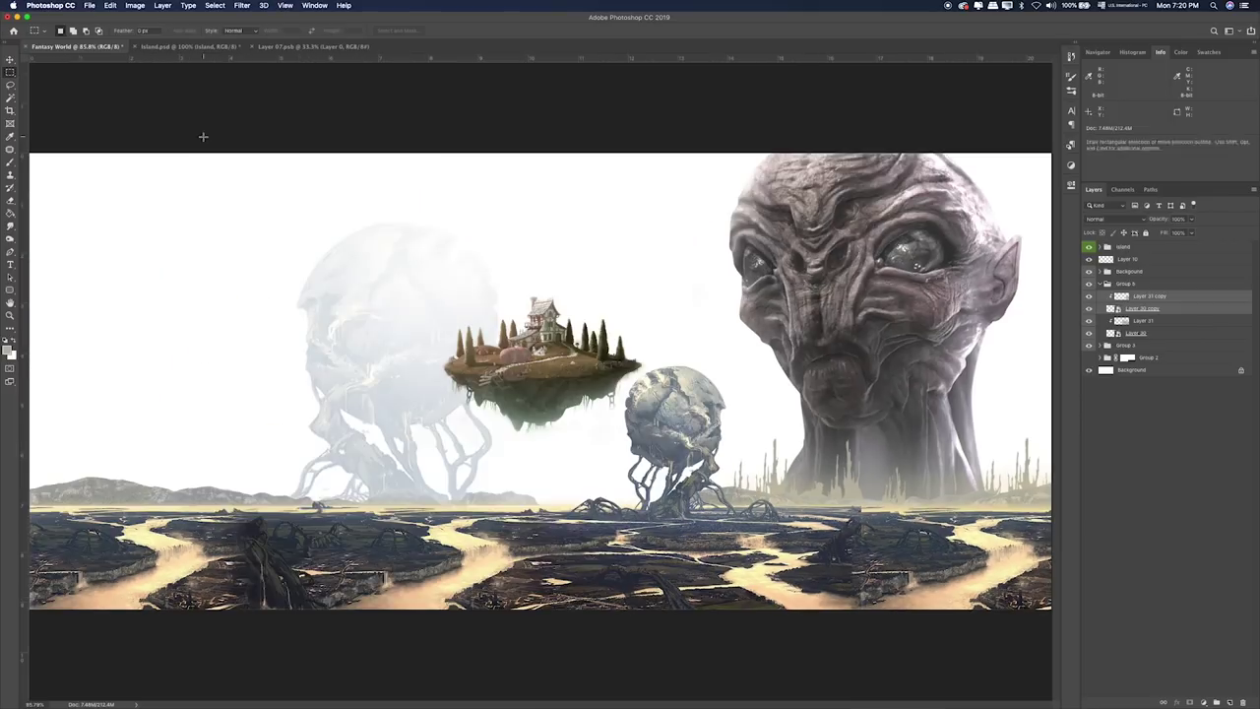
key("super+Tab")
right_click(749, 292)
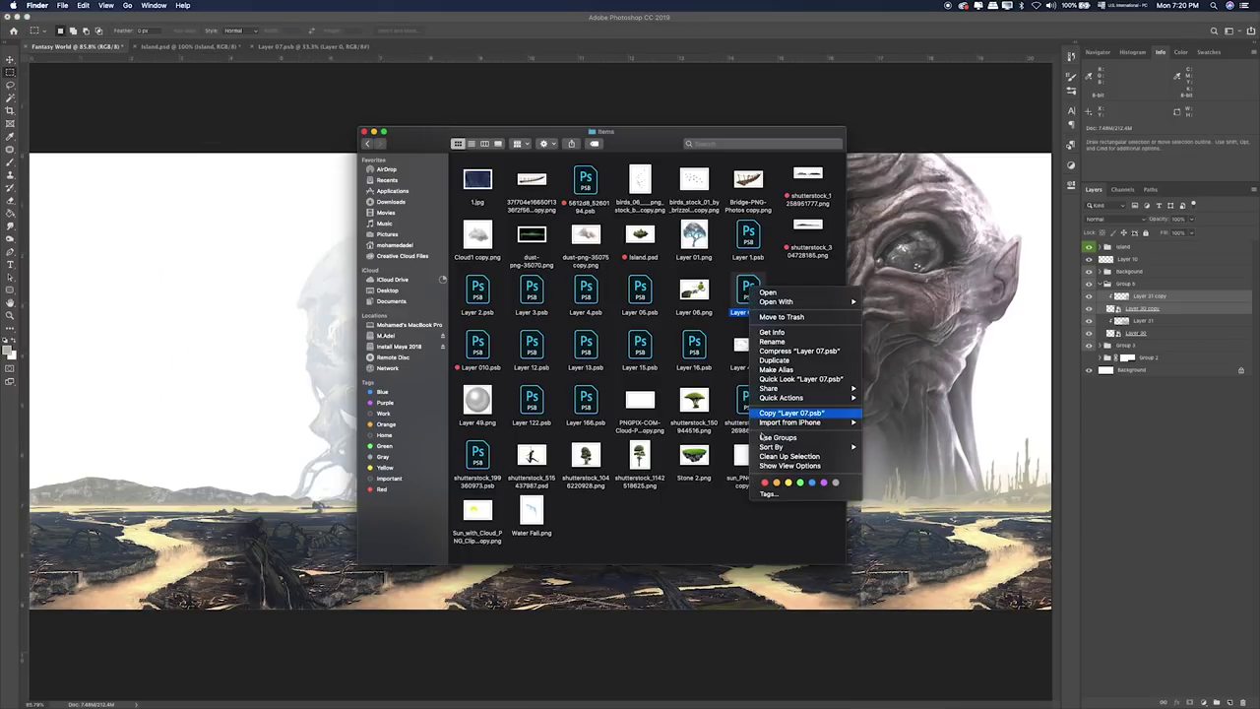
left_click(767, 481)
left_click(694, 463)
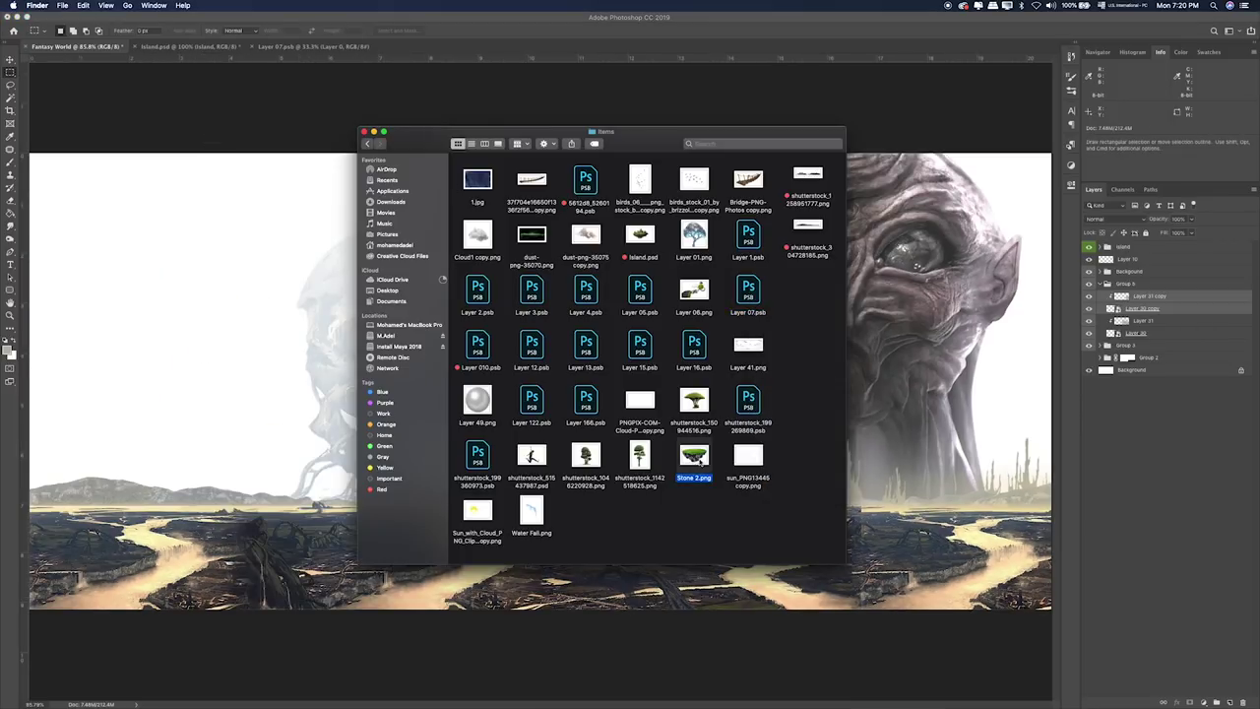
key("super+o")
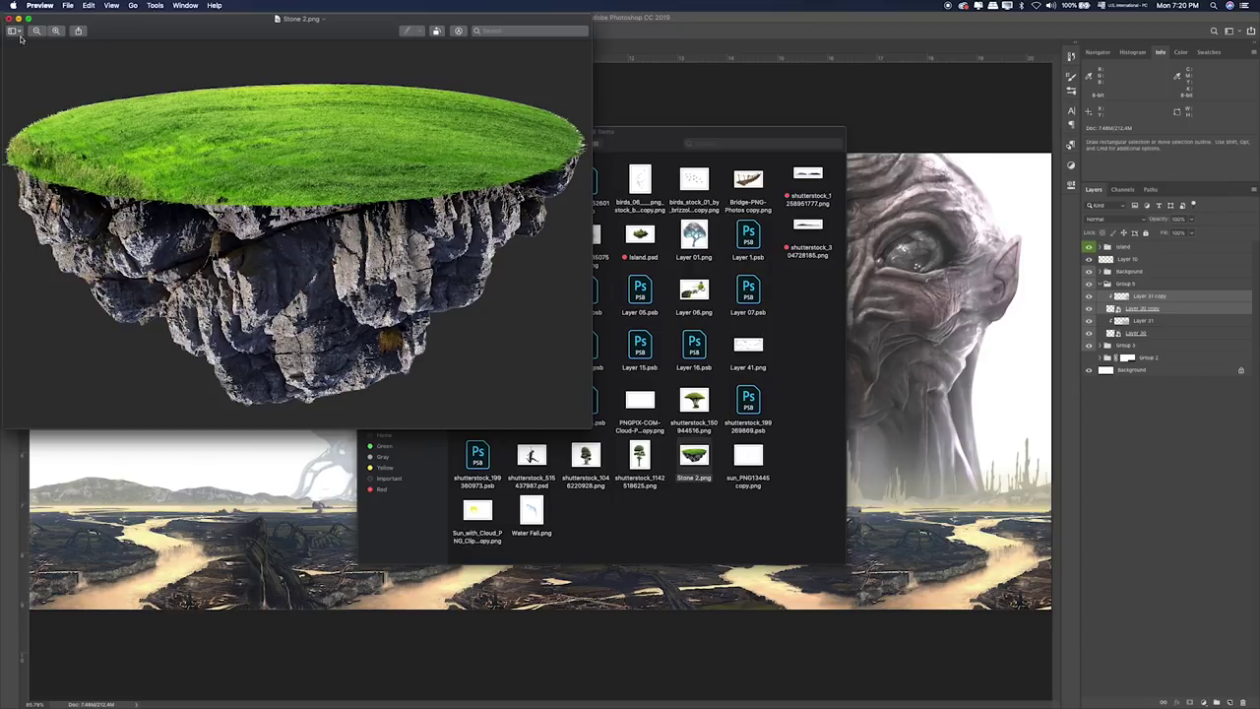
key("super+w")
Select the Island group, then drag Stone 2.png from Finder onto the canvas.
left_click(1112, 285)
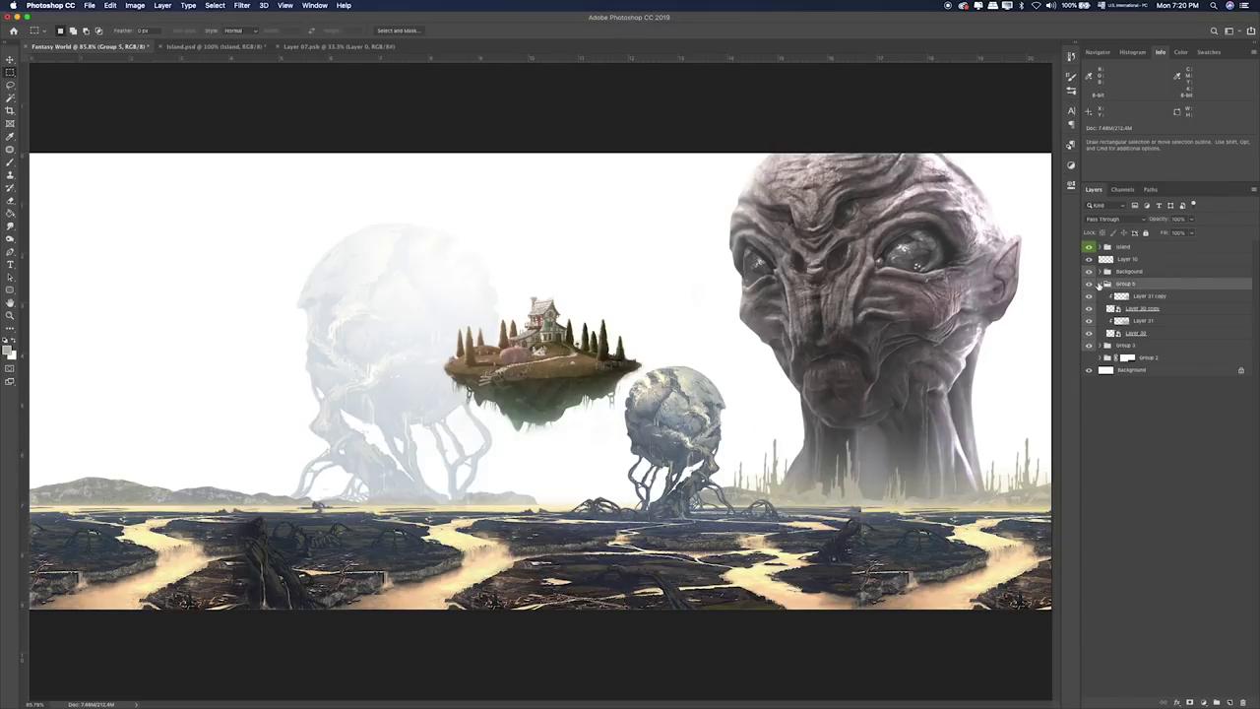
left_click(1102, 283)
left_click(1126, 247)
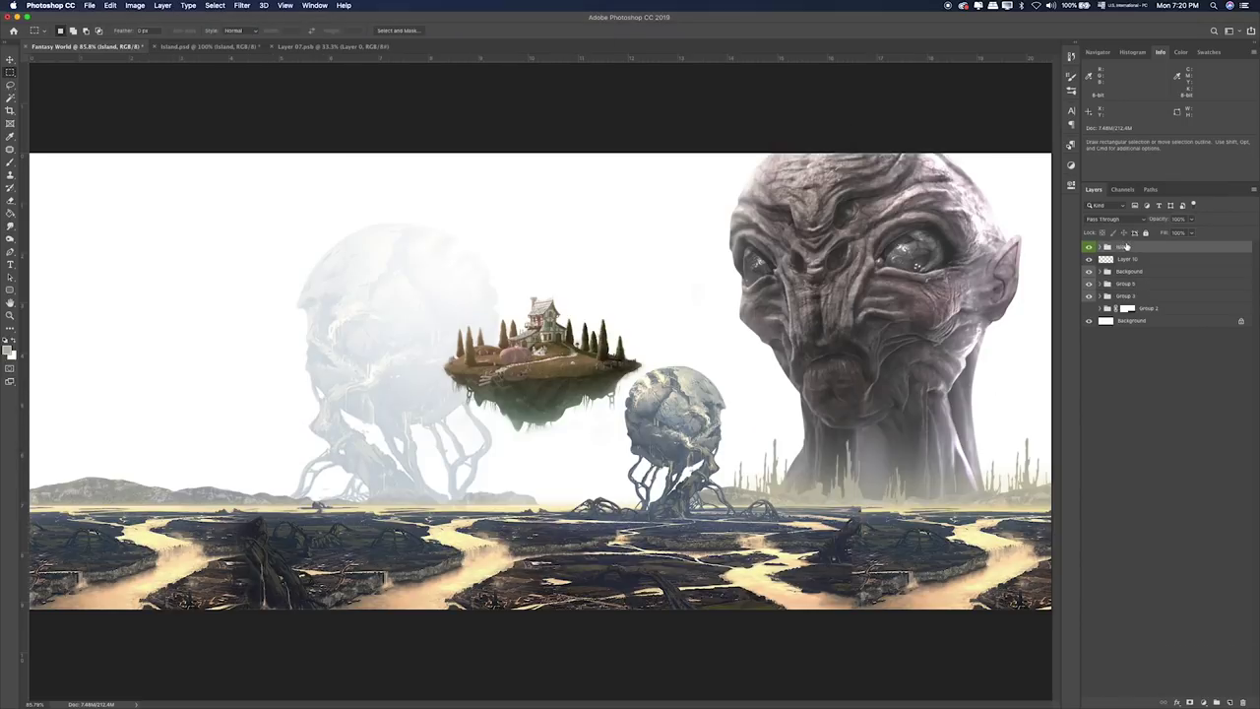
key("super+Tab")
left_click_drag(705, 445, 56, 198)
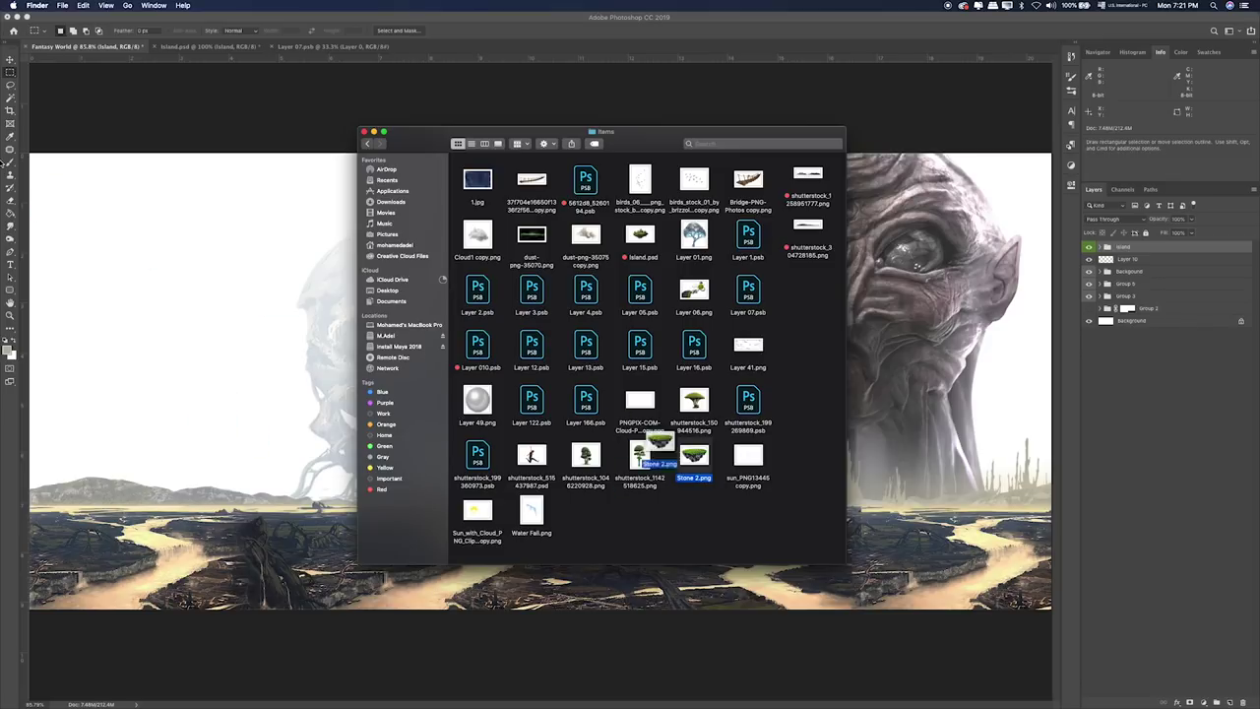
left_click_drag(694, 455, 276, 355)
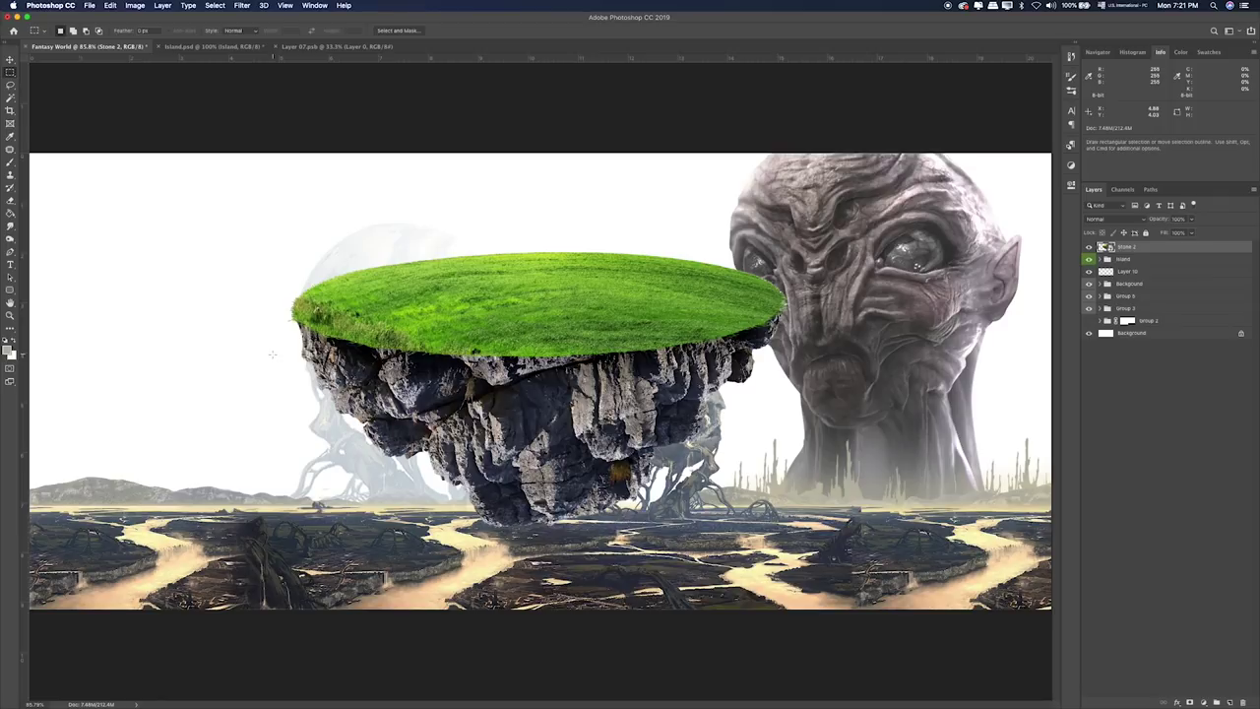
Shrink the grassy Stone 2 island and place it below-left of the house island.
mouse_move(793, 215)
left_mouse_down()
mouse_move(428, 439)
mouse_move(466, 403)
left_mouse_up()
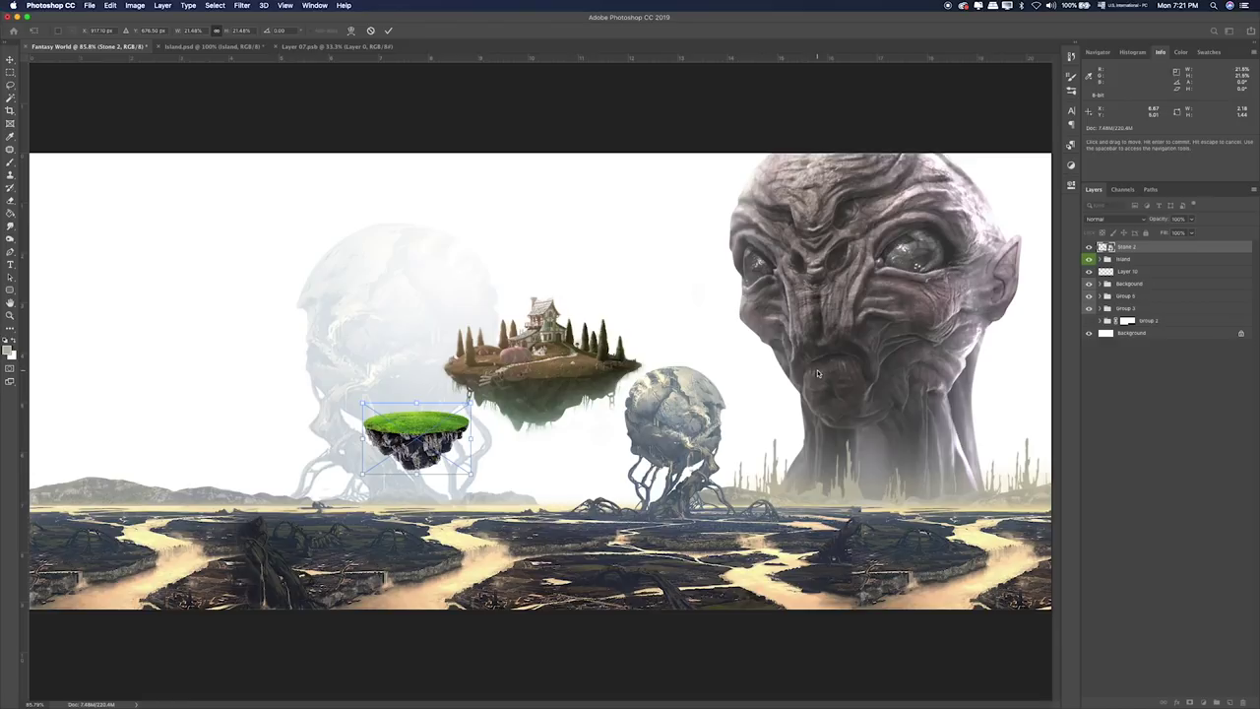
key("Return")
key("m")
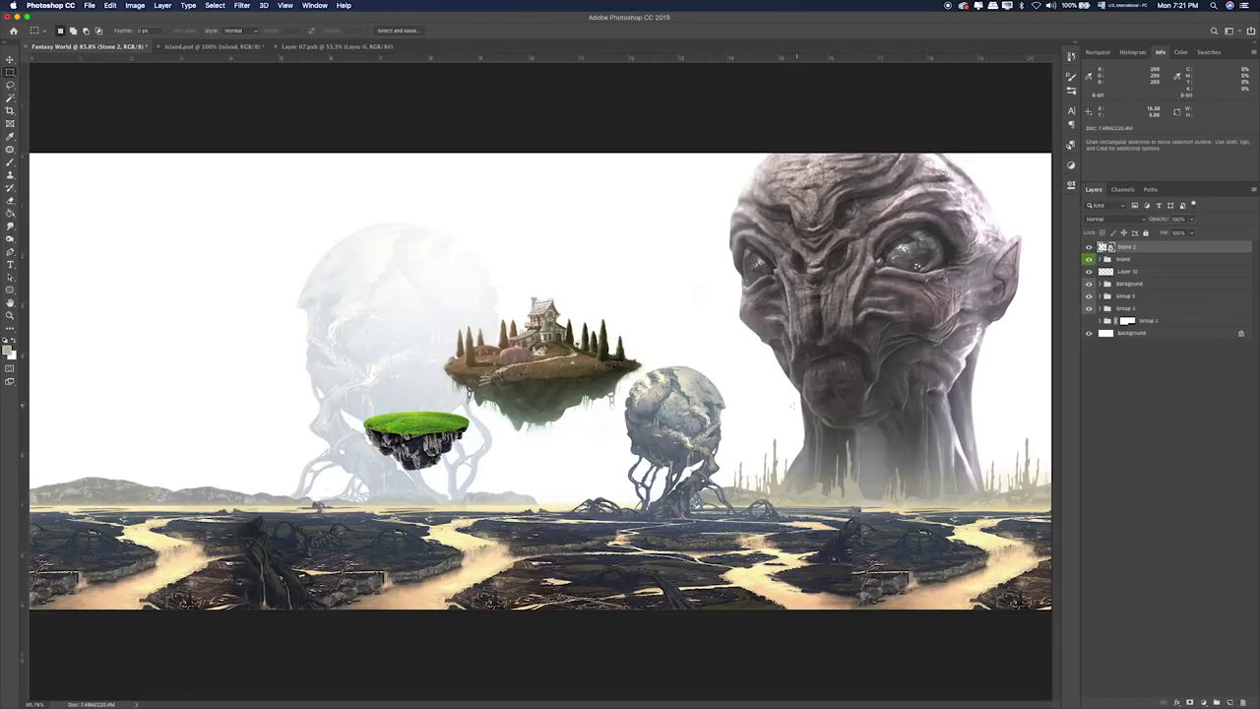
key("v")
left_click_drag(445, 444, 461, 438)
Shift both floating island layers together slightly left, then reselect Stone 2 alone.
left_click(1142, 267, "shift")
left_click_drag(591, 374, 555, 375)
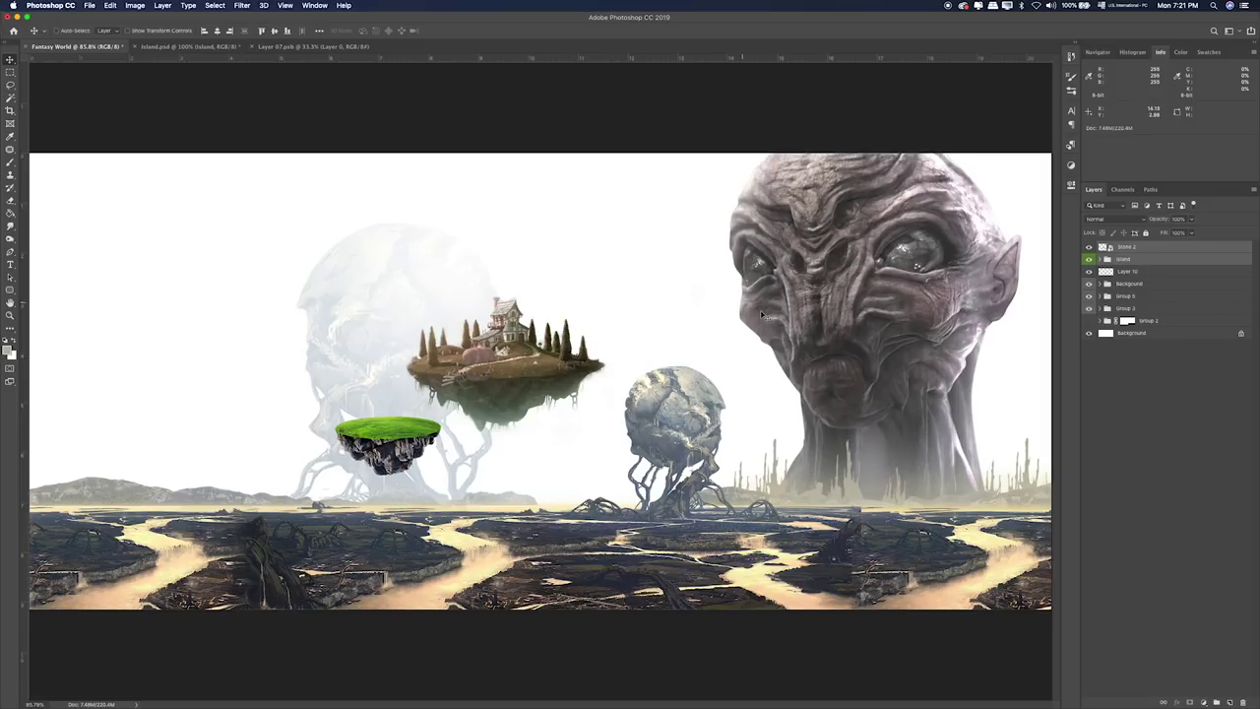
left_click(1157, 251)
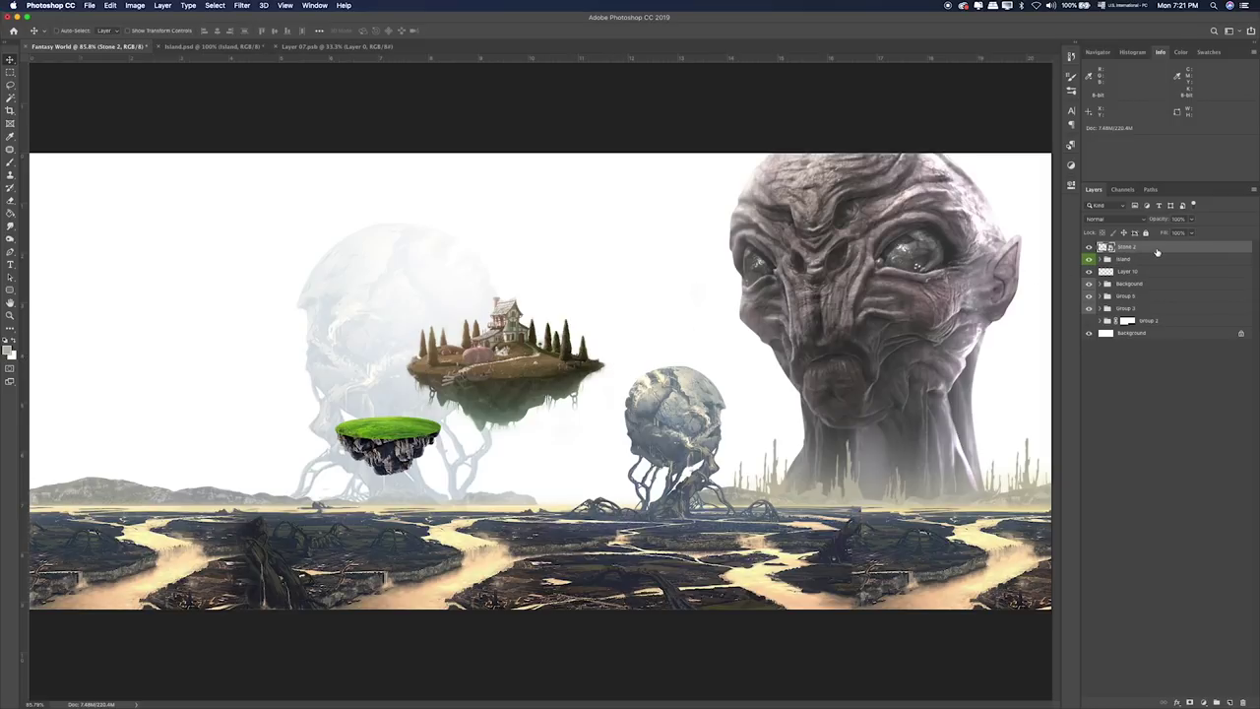
Apply Hue/Saturation to Stone 2 with Hue -41 and Saturation -51, turning it brownish.
key("ctrl+u")
left_click_drag(258, 226, 241, 225)
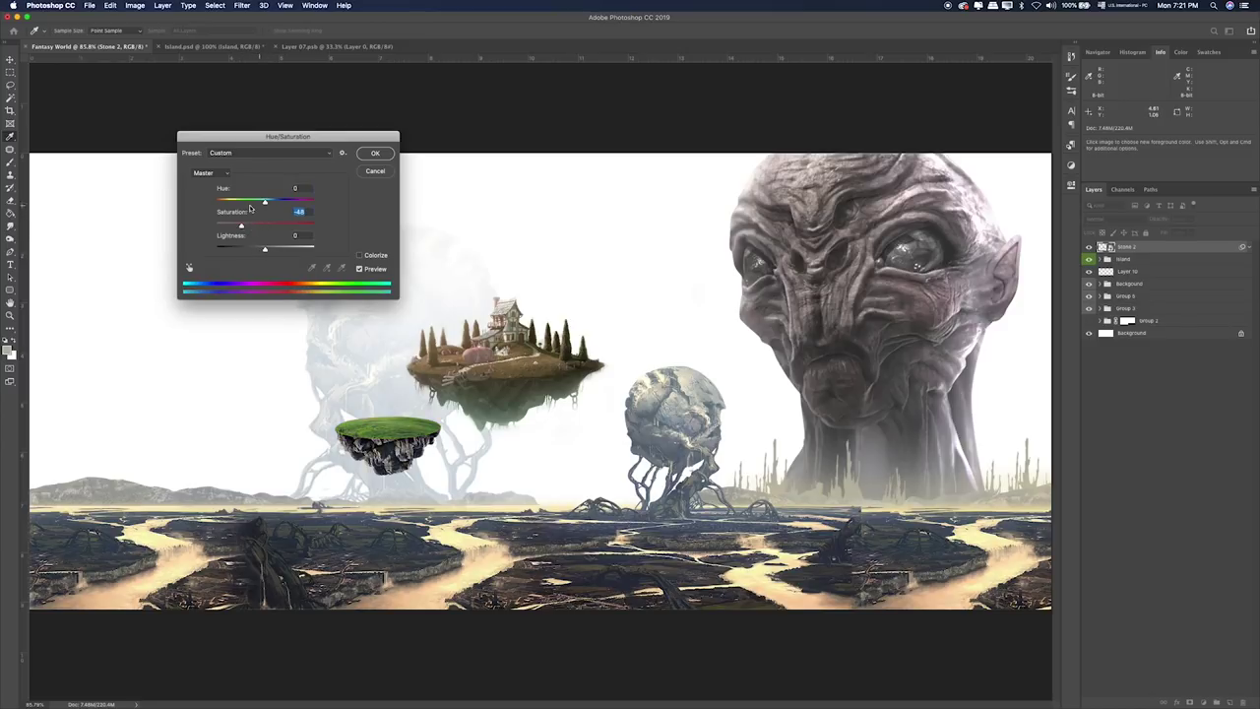
left_click_drag(240, 201, 245, 203)
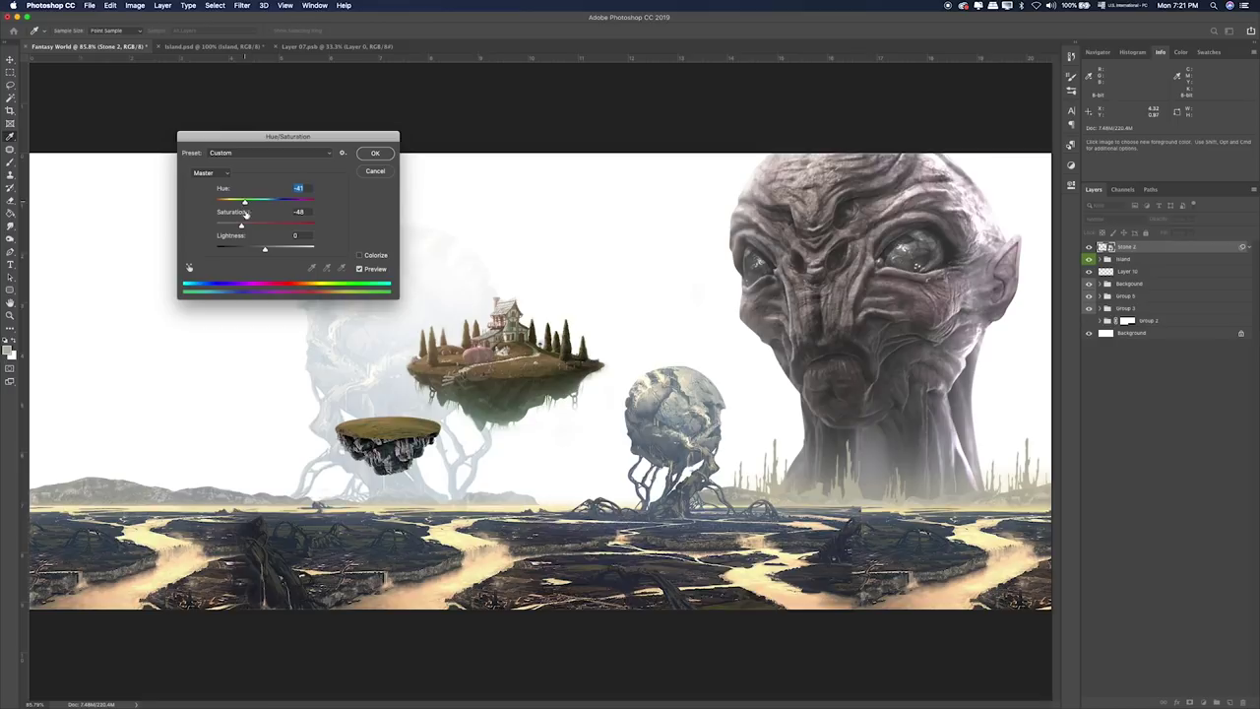
left_click_drag(247, 226, 245, 226)
left_click(377, 154)
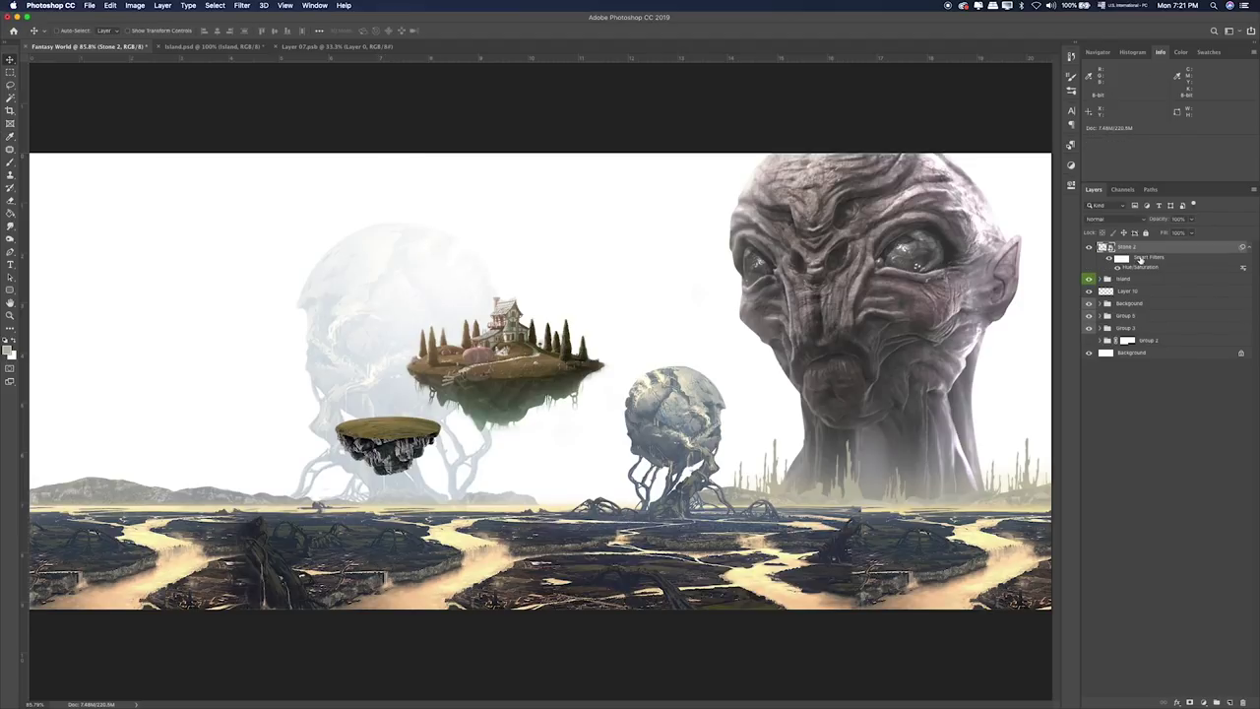
Group the Stone 2 layer and name the group Island 2.
key("ctrl+g")
double_click(1124, 247)
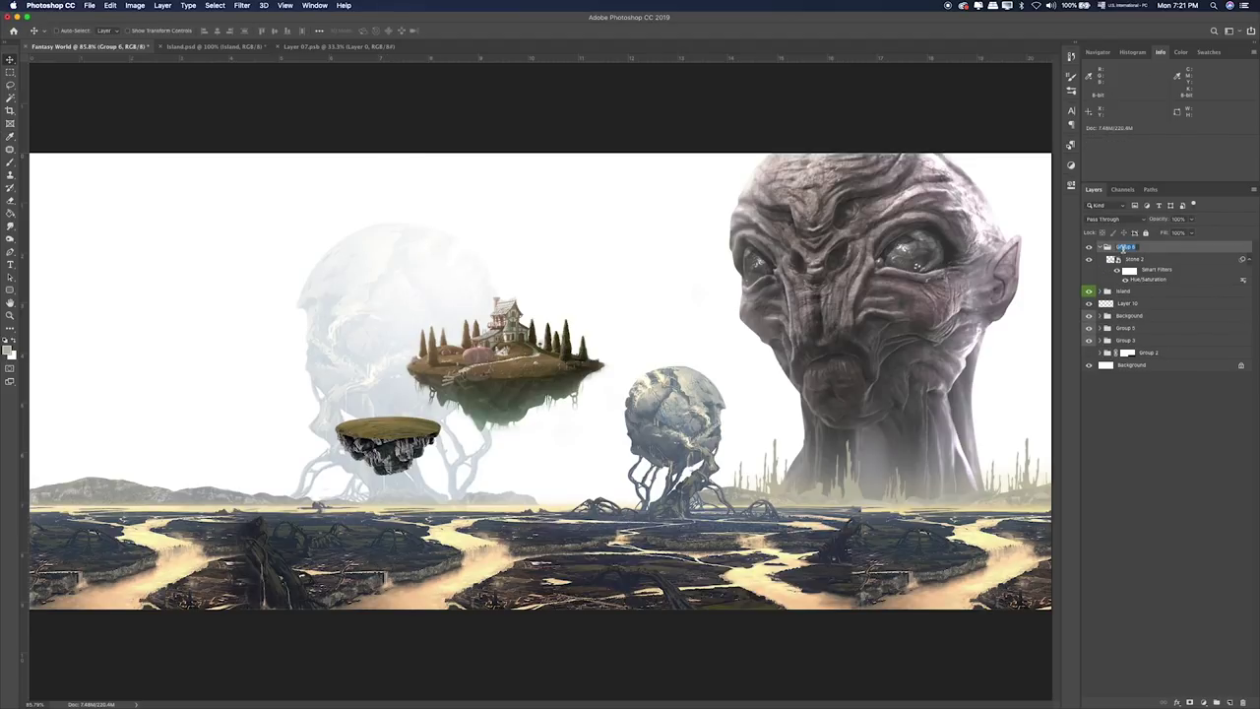
type("N")
key("Return")
Reopen Stone 2's Hue/Saturation smart filter and raise Lightness to brighten the island.
key("super+Tab")
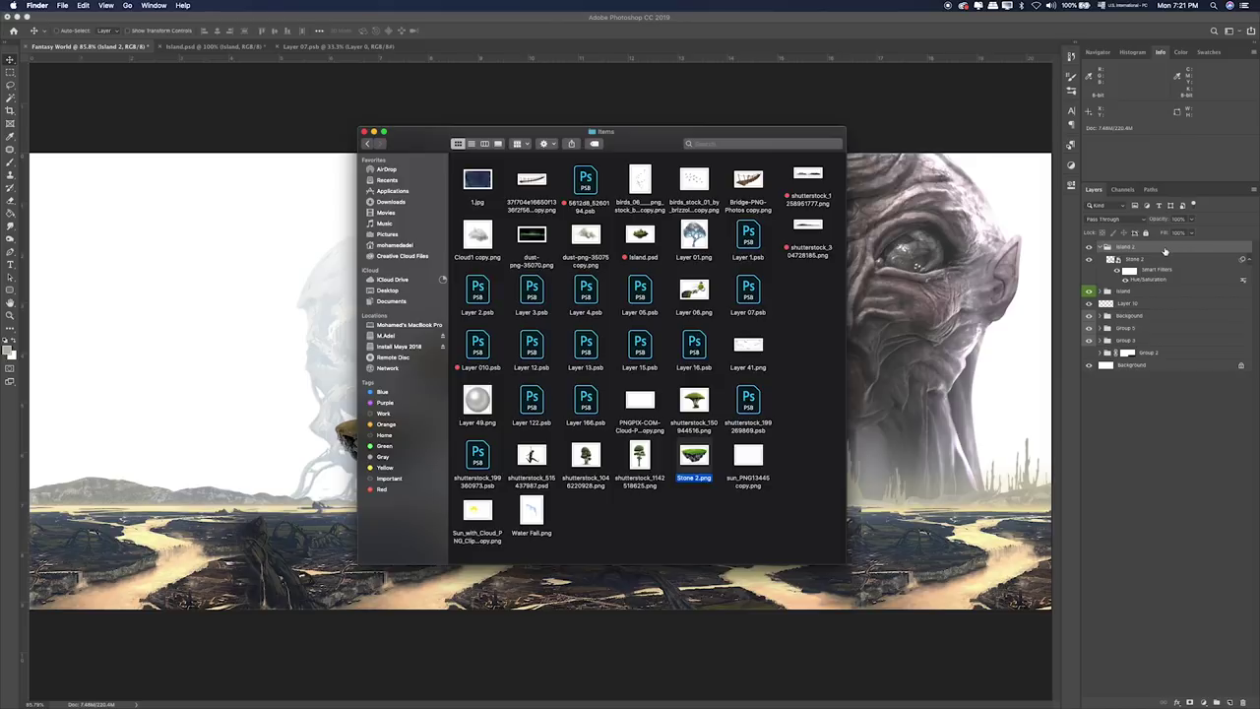
key("super+Tab")
double_click(1150, 281)
left_click_drag(266, 247, 274, 249)
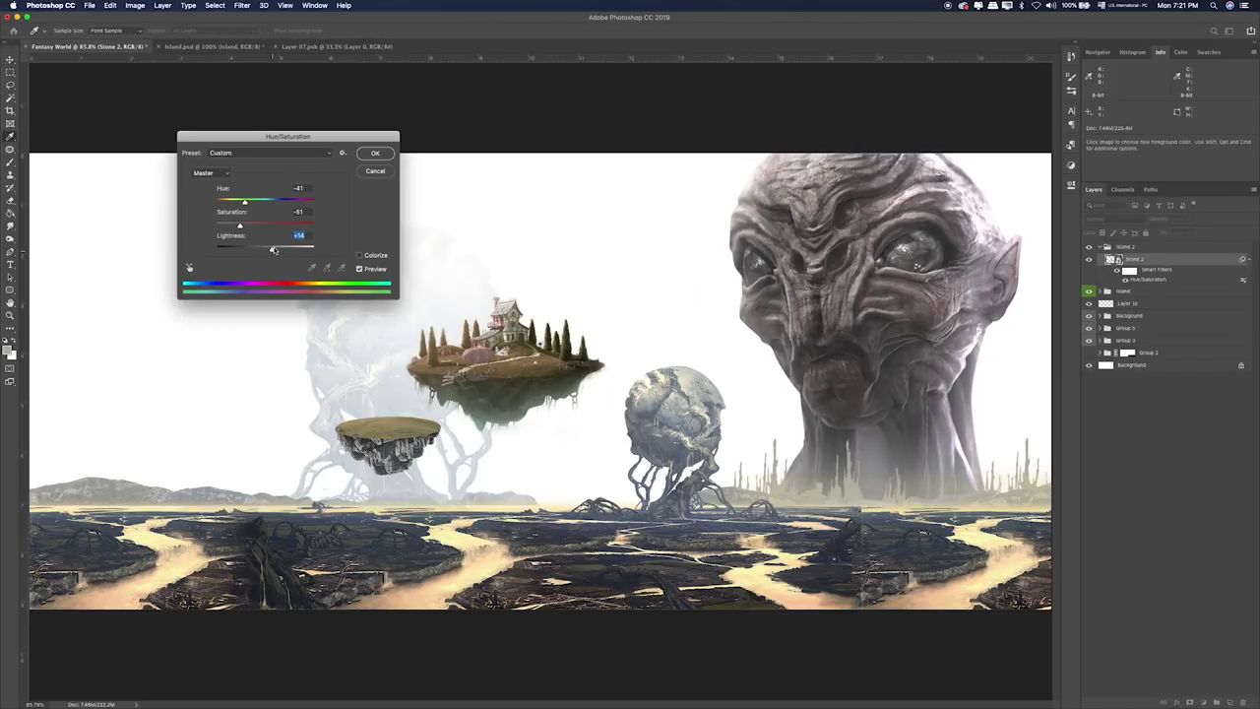
left_click(378, 155)
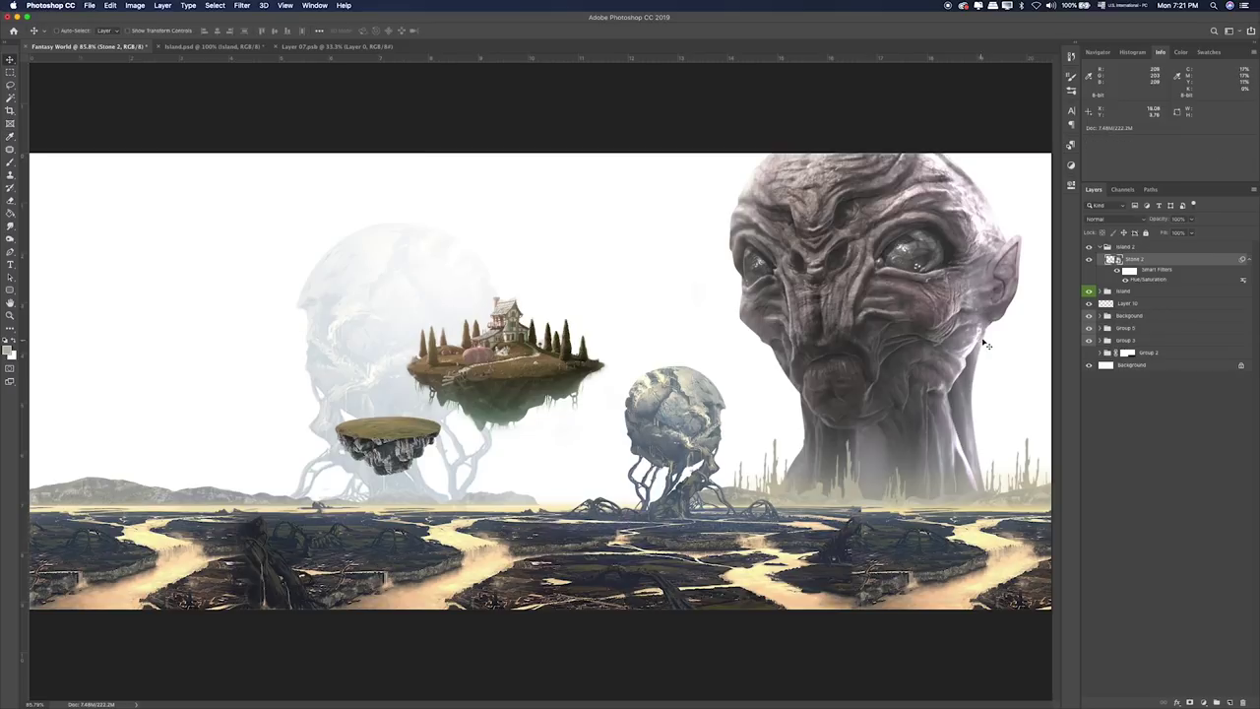
Add Layer 32 clipped to Stone 2 and paint yellow over the small stone.
left_click(1230, 702)
left_click(1179, 265, "alt")
key("b")
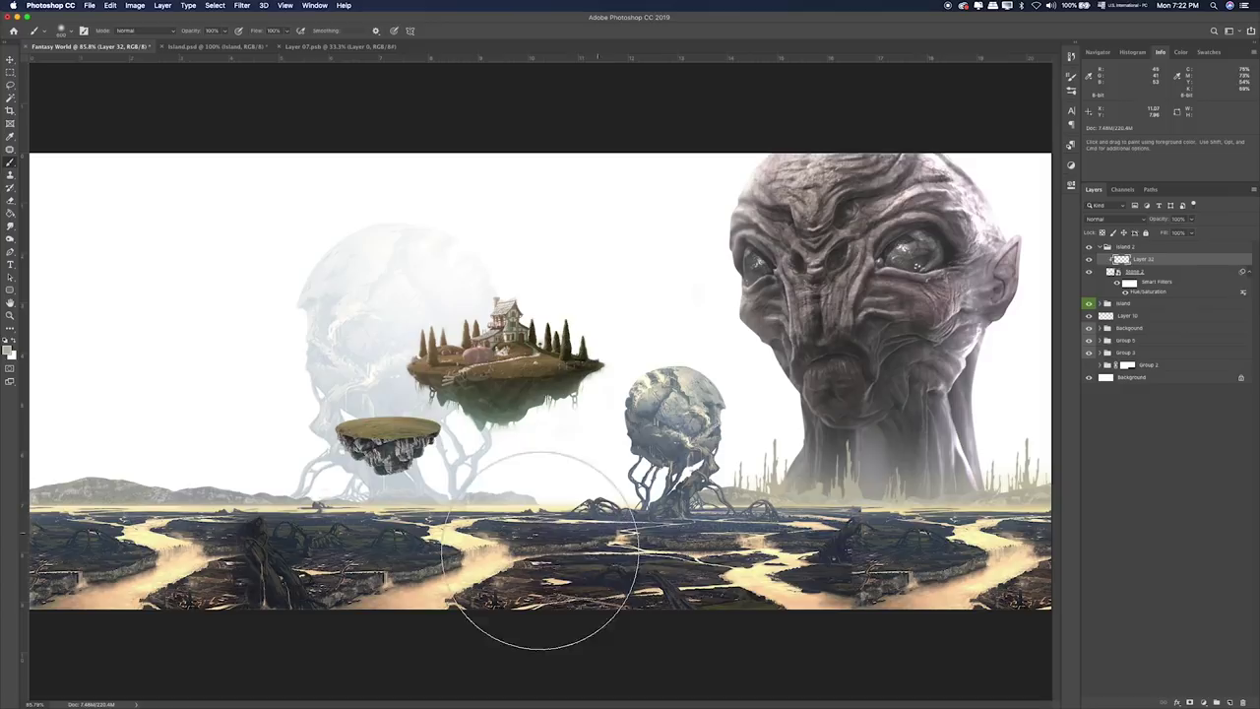
left_click(417, 445)
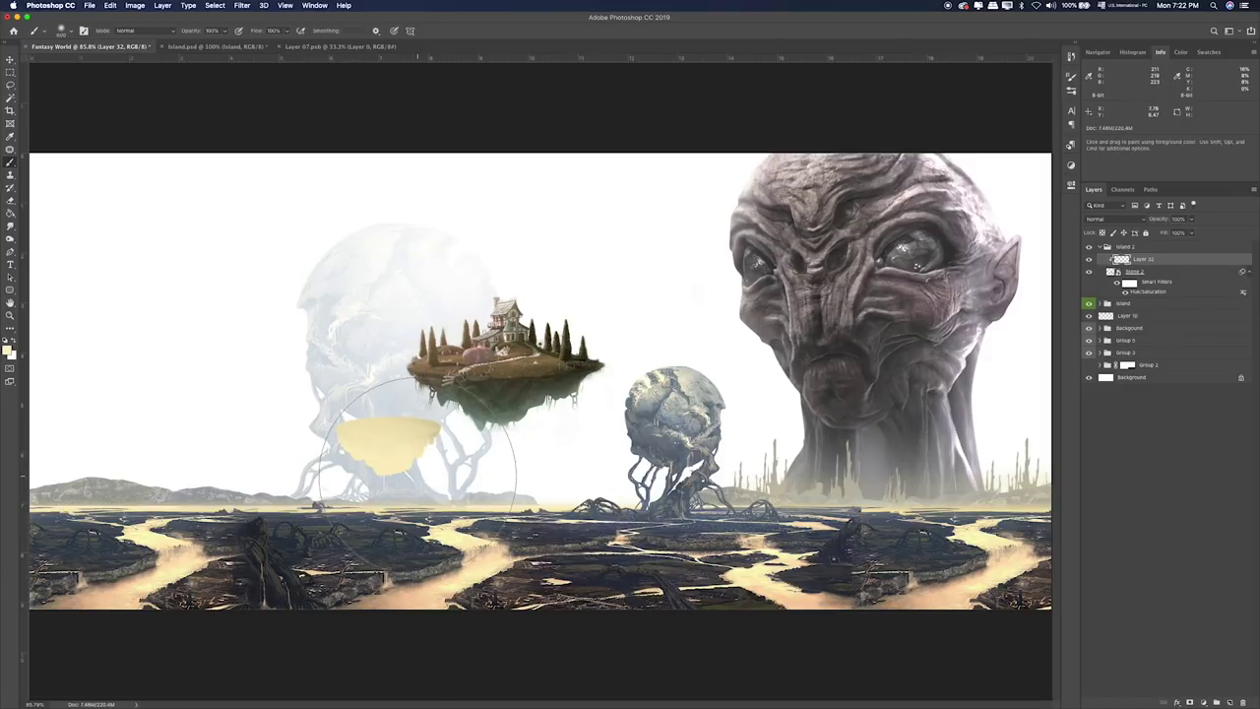
key("v")
Set Layer 32's blend mode to Hue at 49% opacity.
key("shift+plus")
key("shift+plus")
key("shift+plus")
key("shift+plus")
key("shift+plus")
key("shift+plus")
key("shift+plus")
key("shift+plus")
key("shift+plus")
key("shift+plus")
key("shift+plus")
key("shift+plus")
key("shift+minus")
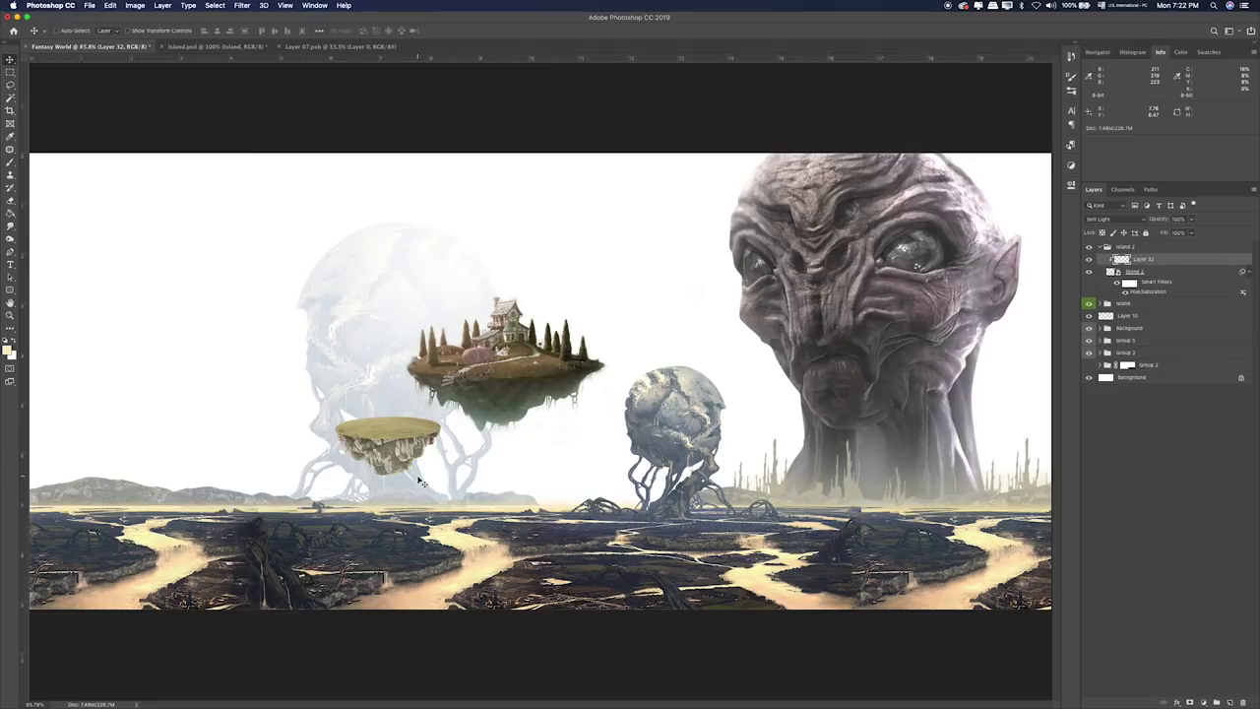
key("shift+plus")
key("shift+plus")
key("shift+plus")
key("shift+plus")
key("shift+plus")
key("shift+plus")
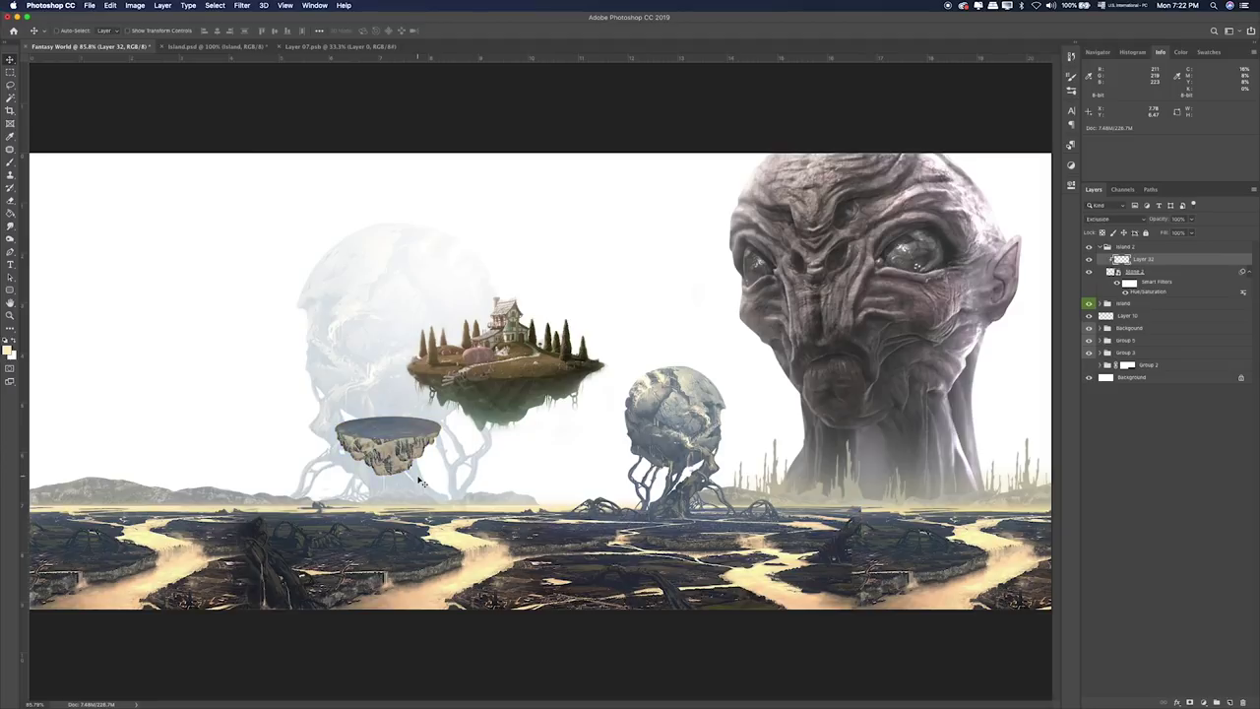
key("shift+plus")
key("shift+plus")
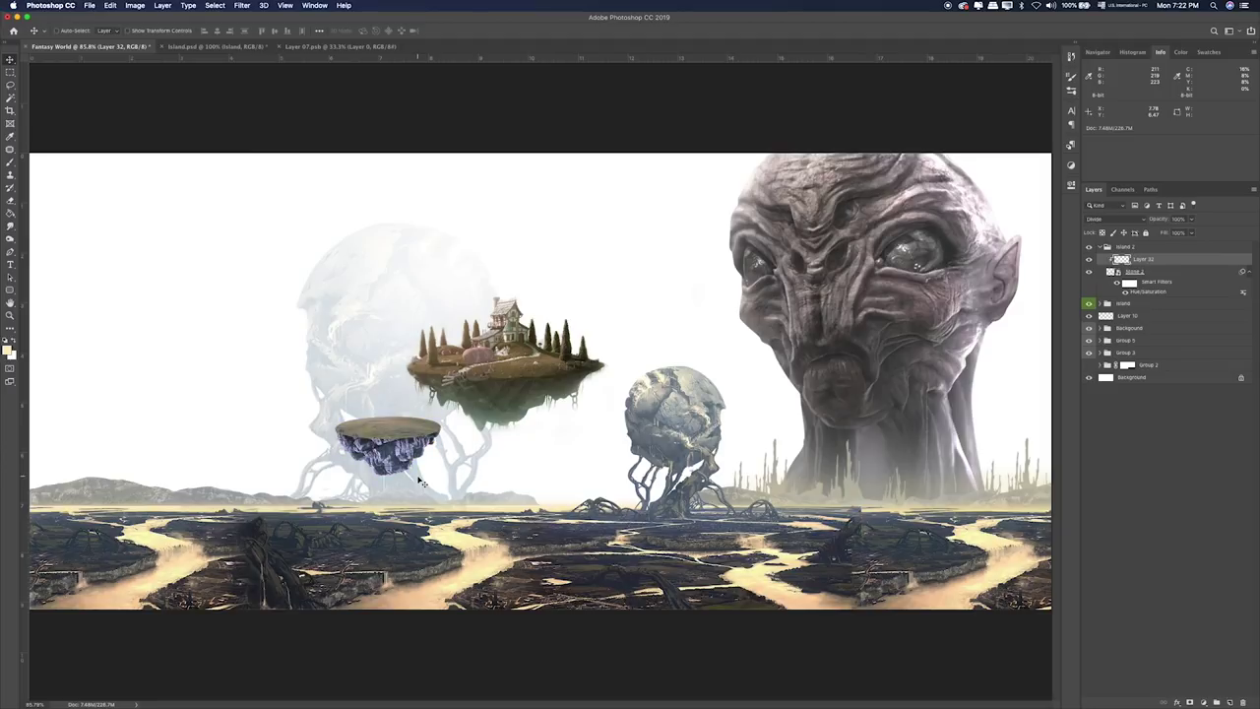
left_click(1193, 219)
left_click_drag(1193, 233, 1170, 233)
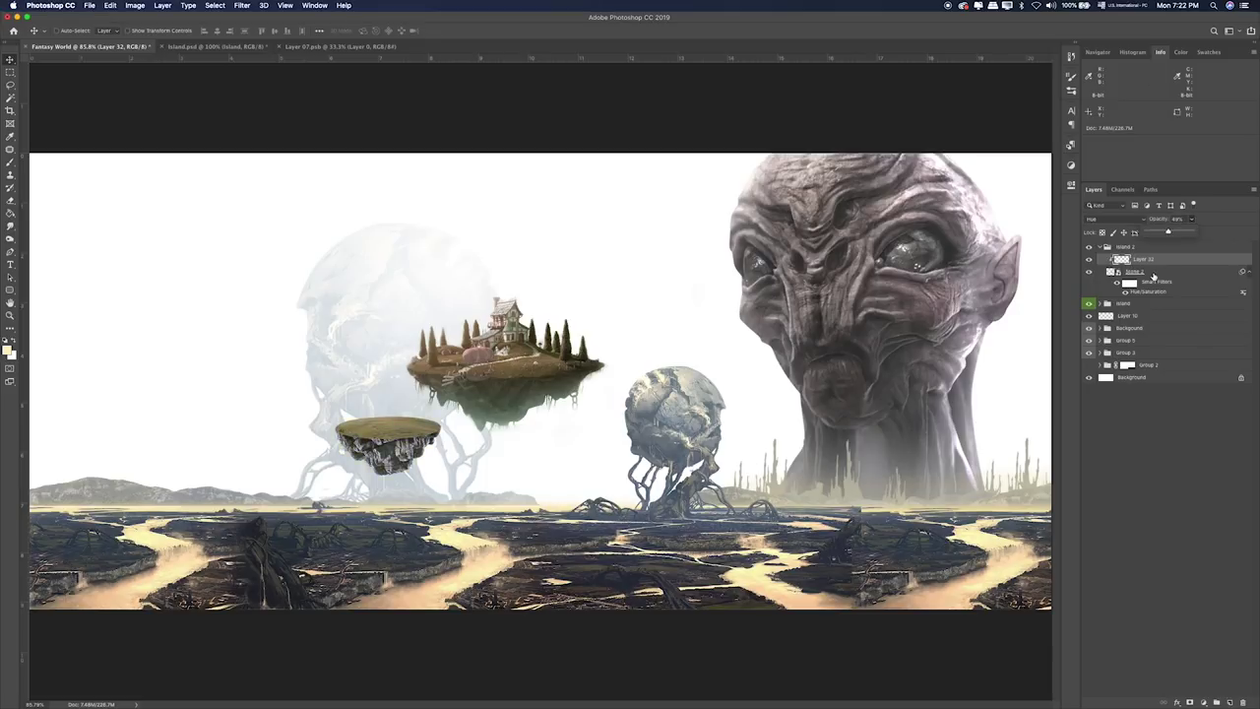
Add a layer mask to Stone 2 and paint black on its underside, then undo it.
left_click(1154, 274)
left_click(1190, 702)
key("b")
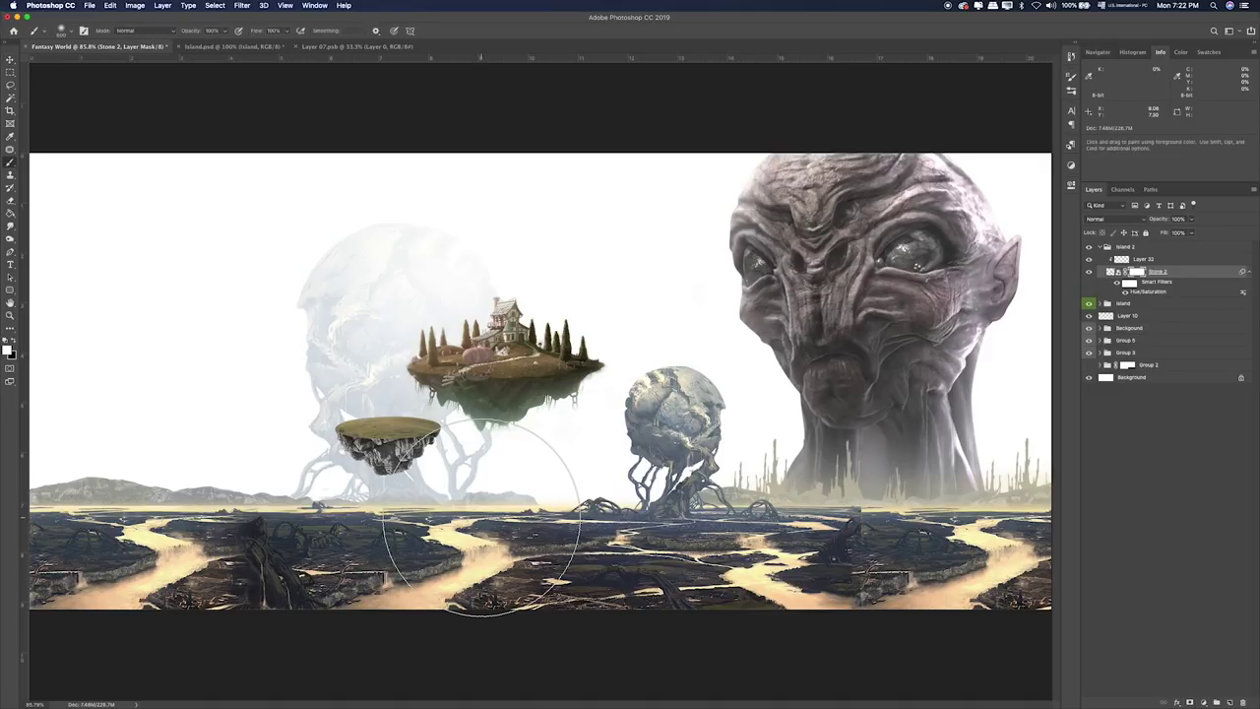
key("bracketleft")
key("bracketleft")
key("bracketleft")
key("bracketleft")
key("bracketleft")
key("bracketleft")
key("bracketleft")
key("bracketleft")
key("x")
mouse_move(447, 471)
left_mouse_down()
mouse_move(394, 454)
mouse_move(307, 472)
mouse_move(427, 472)
left_mouse_up()
key("ctrl+alt+z")
key("ctrl+alt+z")
key("ctrl+alt+z")
Undo the remaining mask strokes on Stone 2 and select its layer mask.
key("2")
left_click(1140, 272)
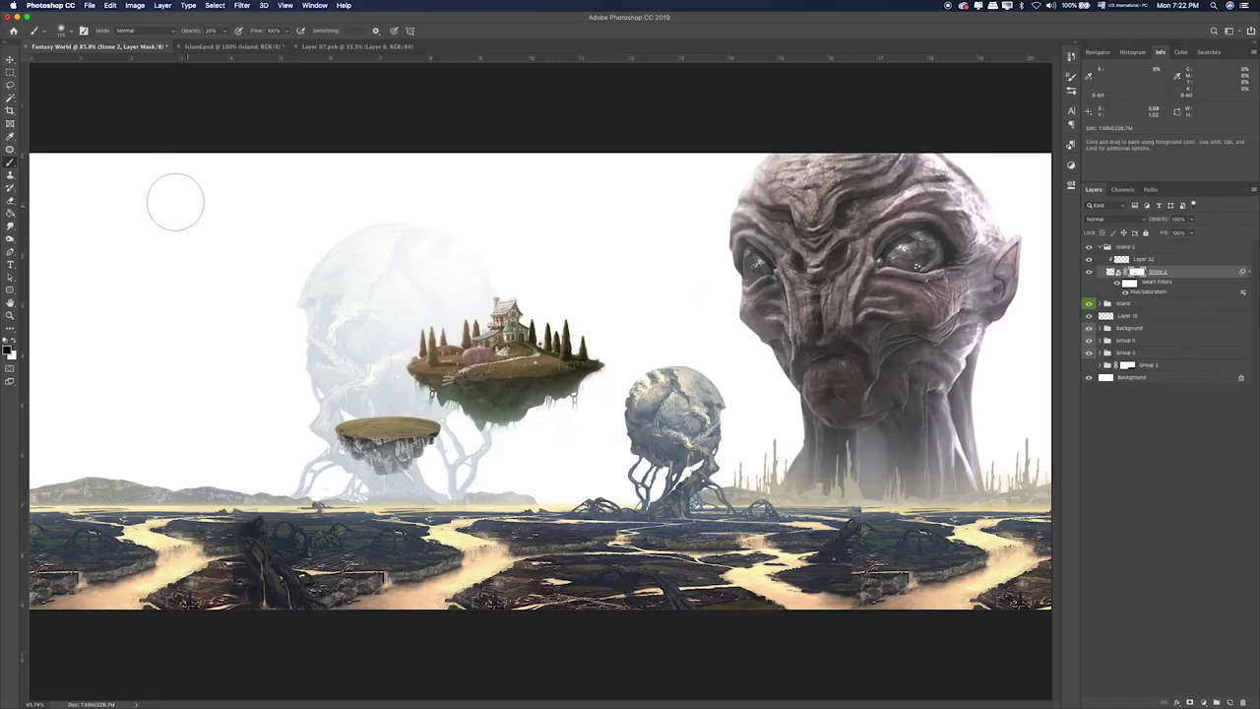
left_click(10, 73)
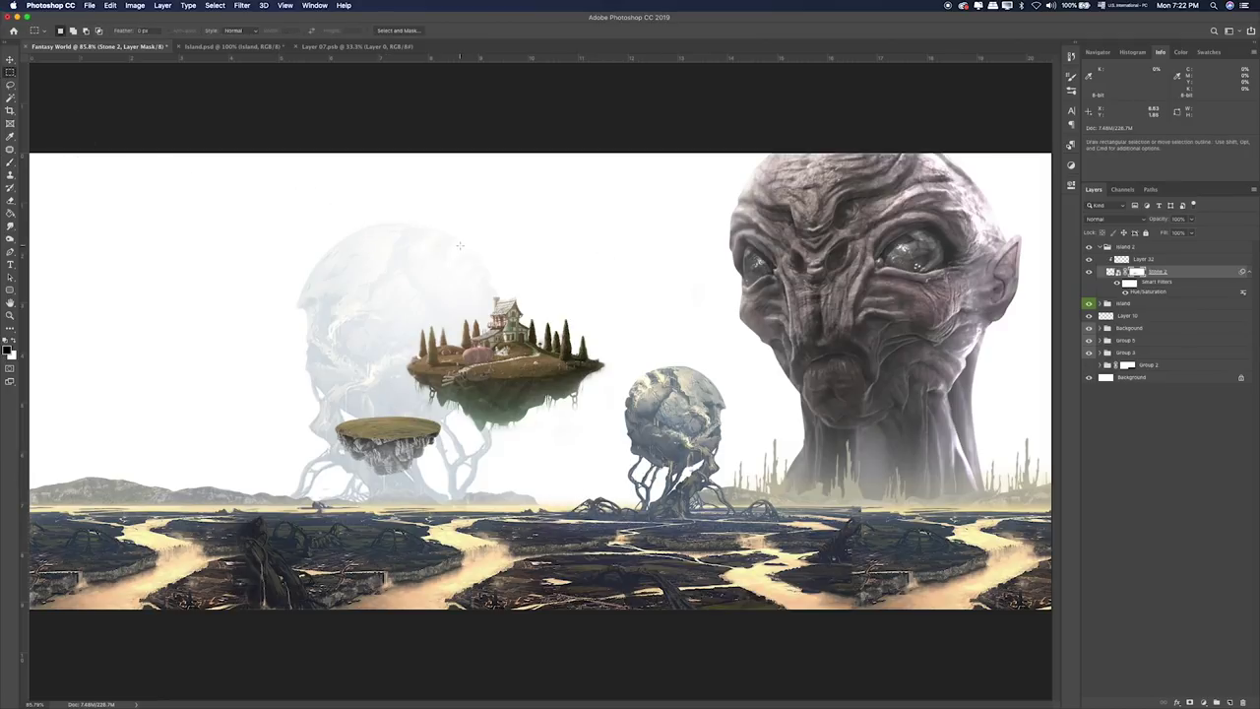
Tag Stone 2.png with a red label in the Finder items folder.
key("super+Tab")
left_click(822, 329)
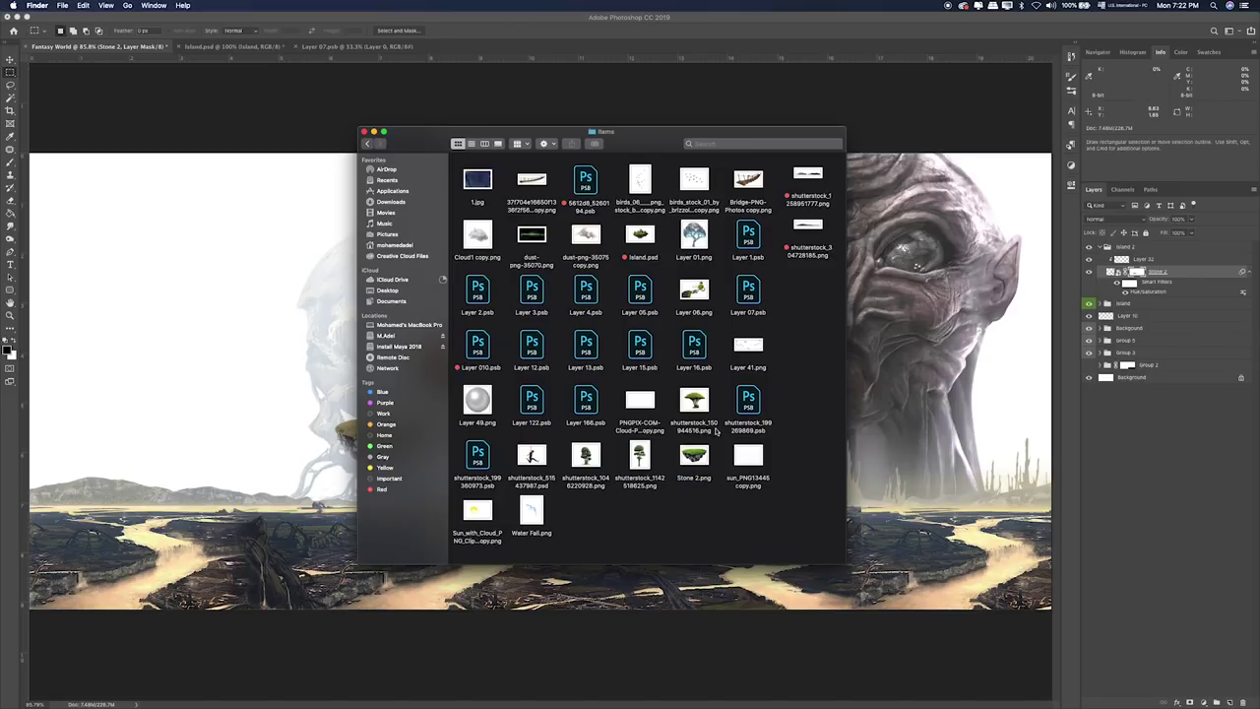
left_click(694, 455)
right_click(694, 455)
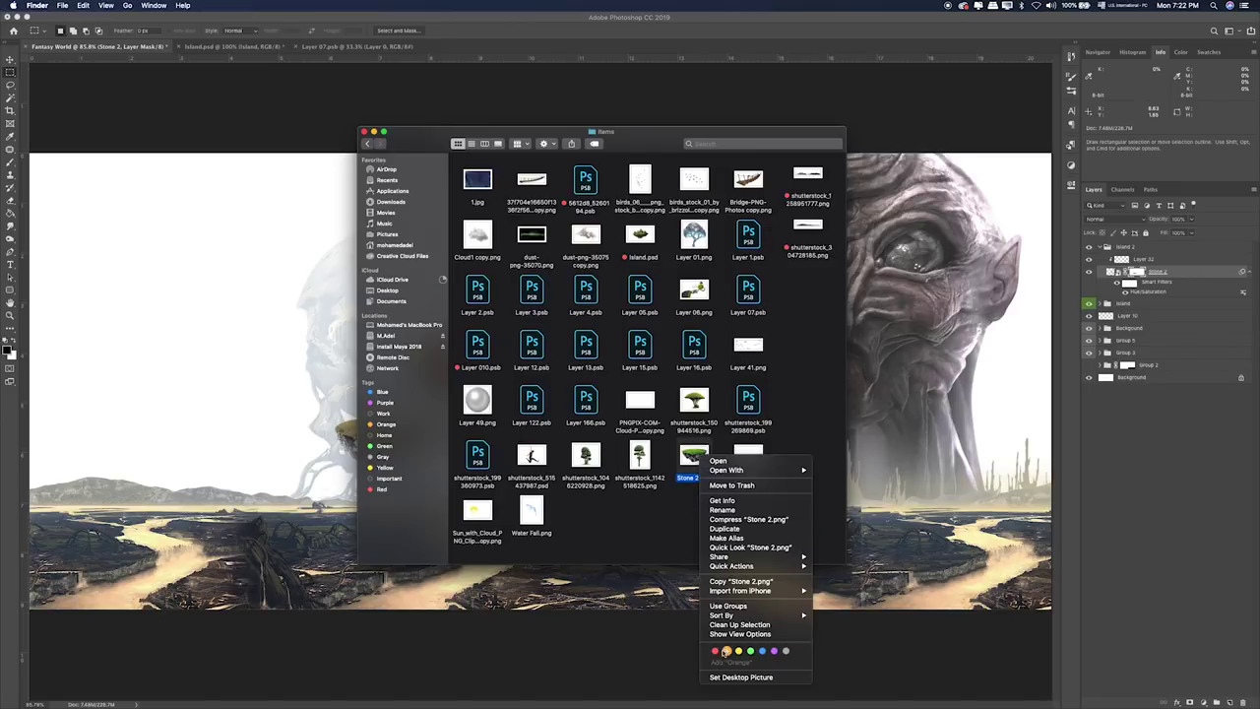
left_click(709, 582)
left_click(787, 522)
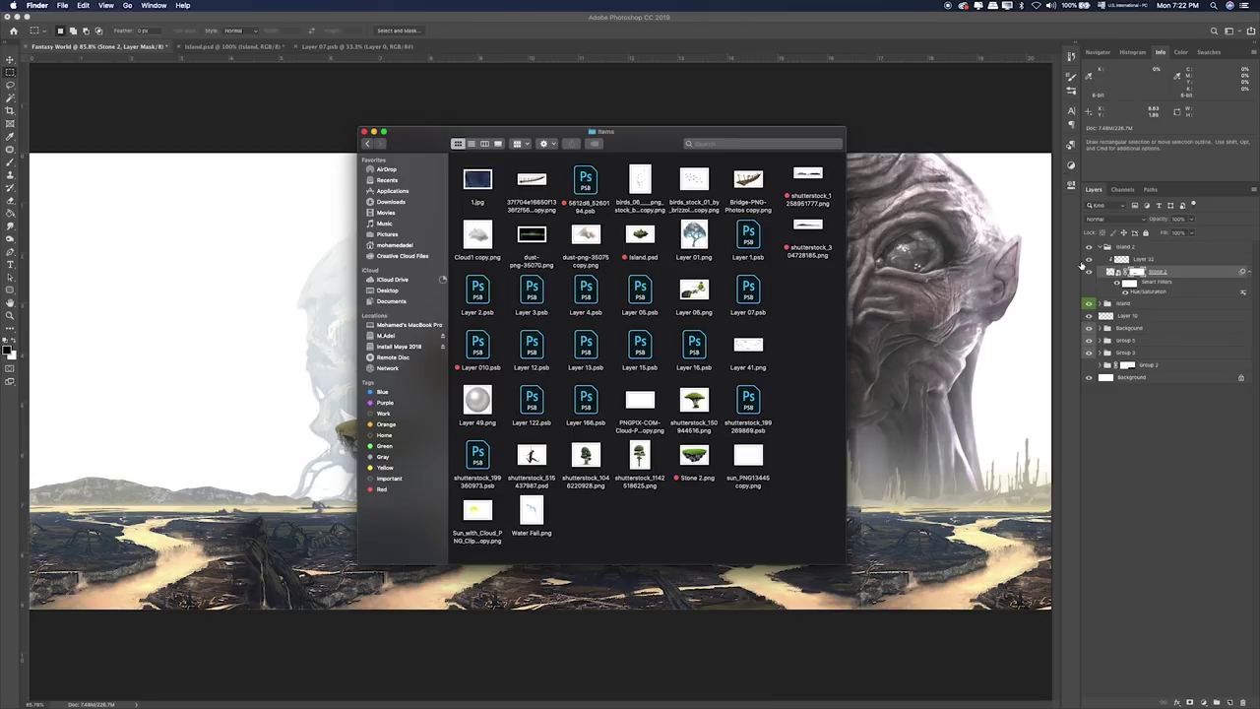
left_click(1096, 273)
Duplicate Stone 2, scale the copy to about 38%, and float it above the first stone.
left_click(1089, 270)
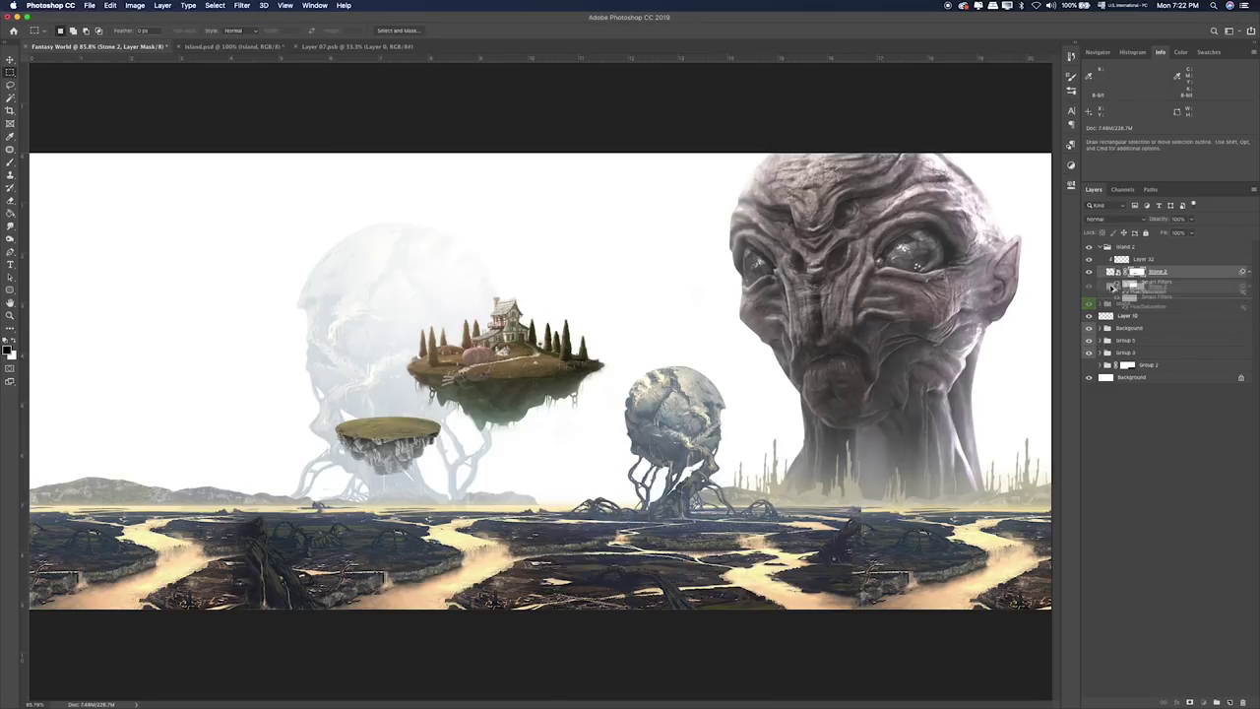
left_click_drag(1109, 273, 1111, 294)
key("ctrl+t")
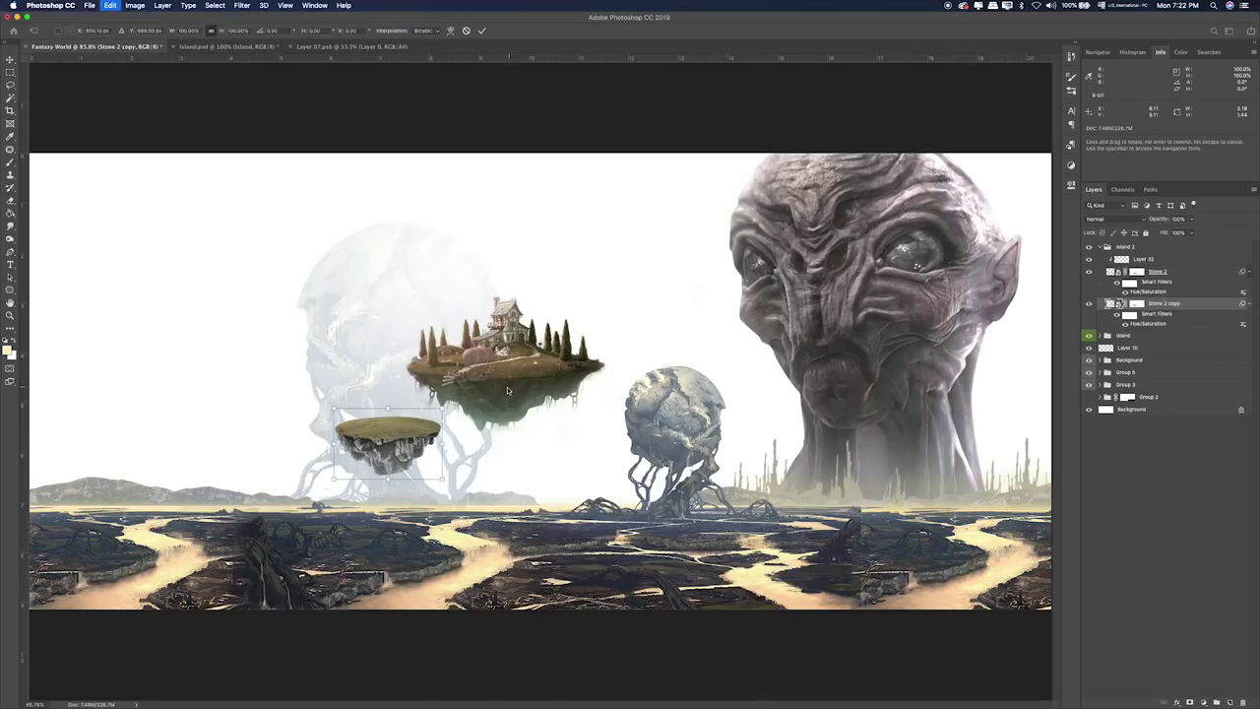
mouse_move(387, 406)
left_mouse_down()
mouse_move(370, 411)
mouse_move(367, 357)
left_mouse_up()
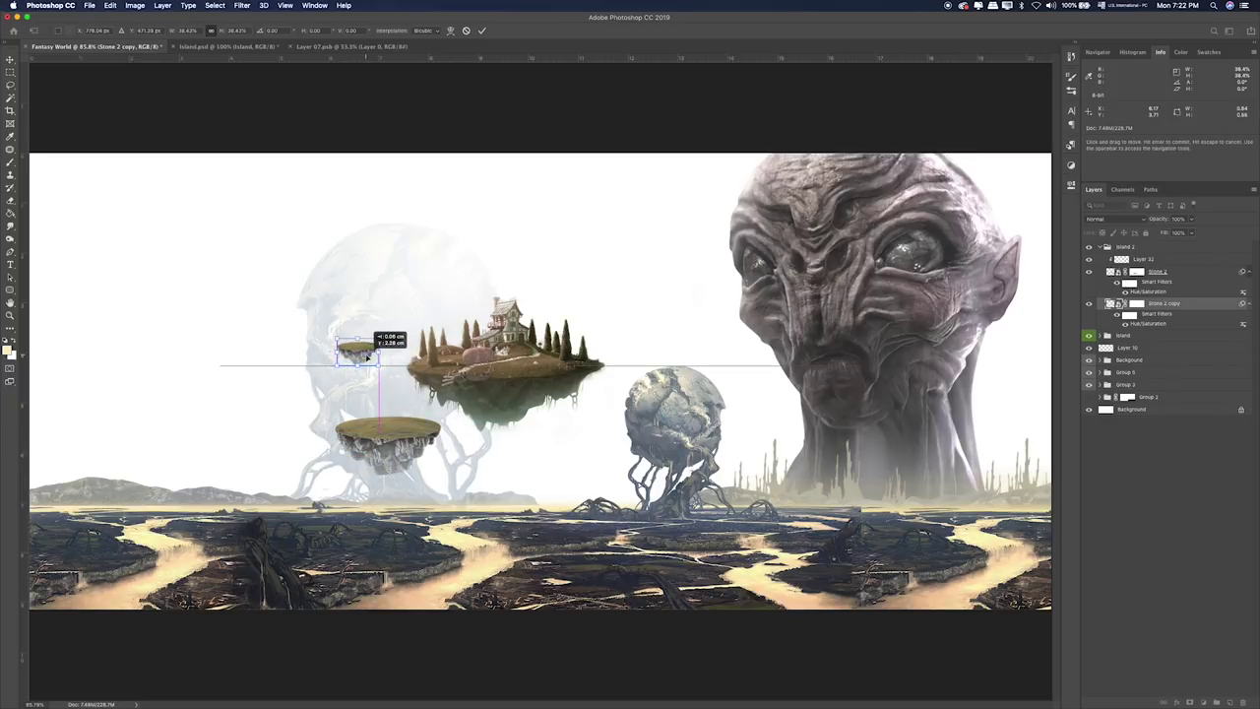
left_click_drag(366, 357, 366, 359)
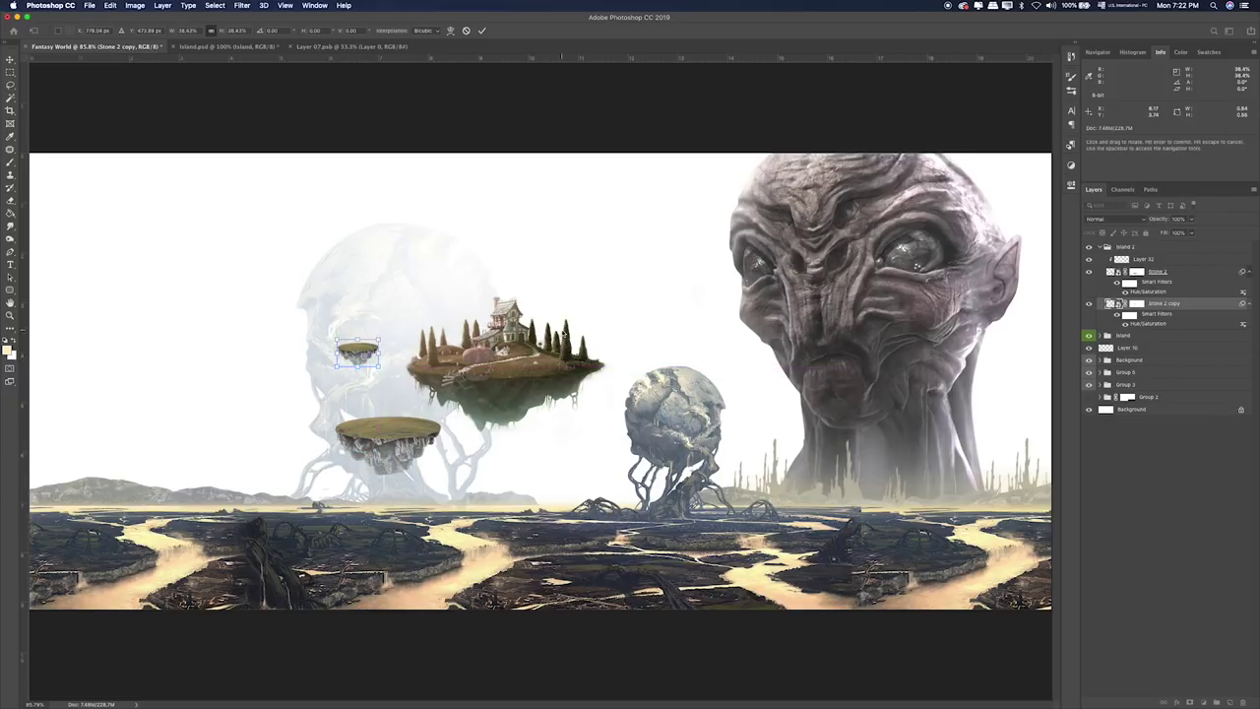
key("Return")
left_click_drag(552, 333, 508, 316)
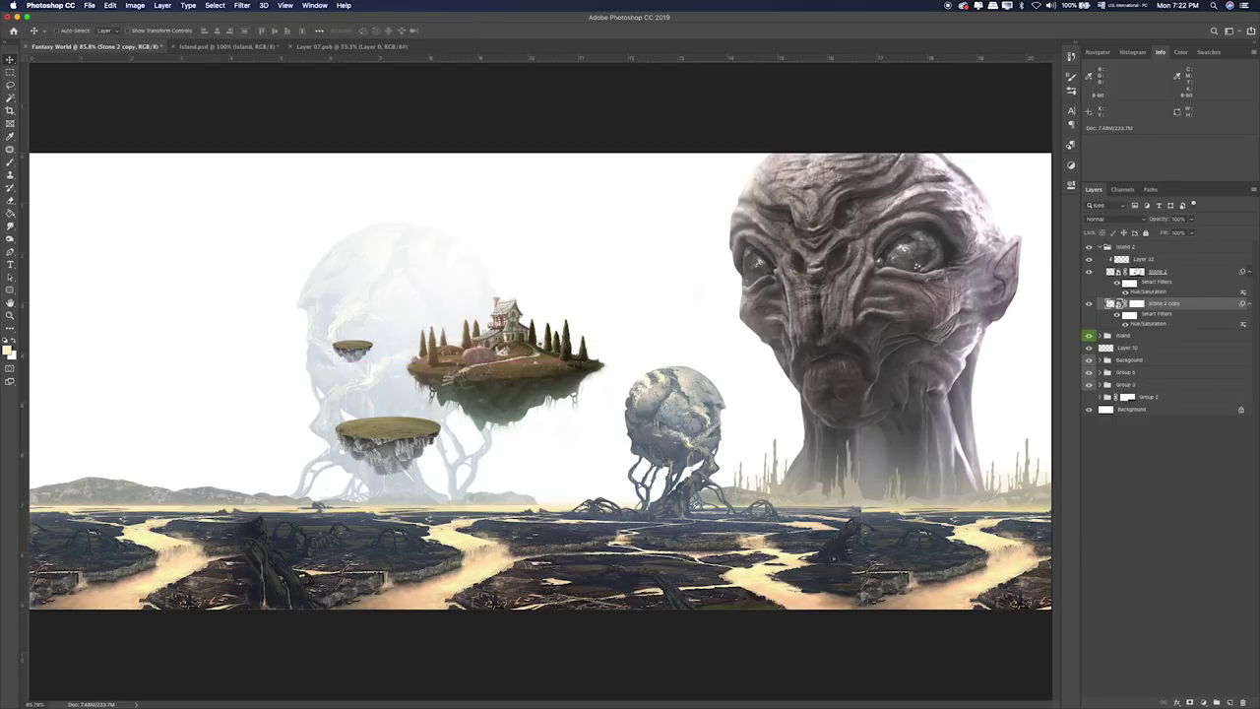
Add Layer 33 above Layer 29 in the Island group and paint grey over the house island.
left_click(1187, 275)
left_click(1104, 336)
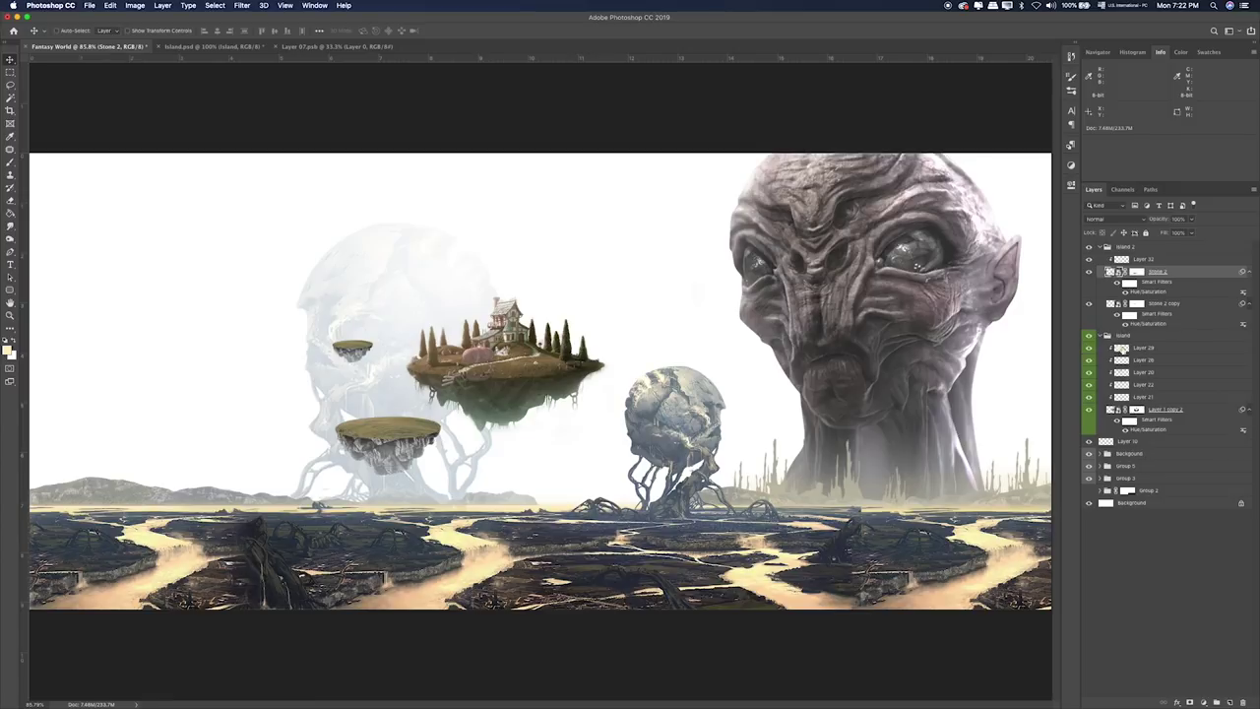
left_click(1146, 350)
left_click(1229, 703)
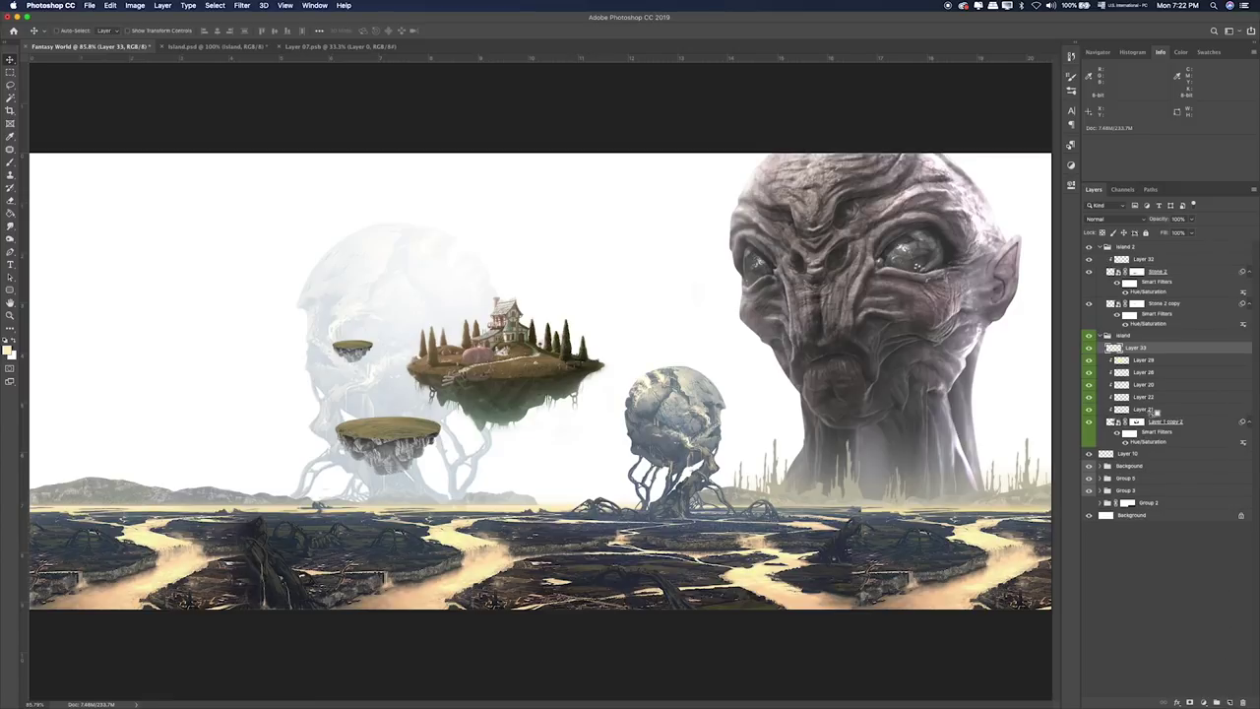
key("b")
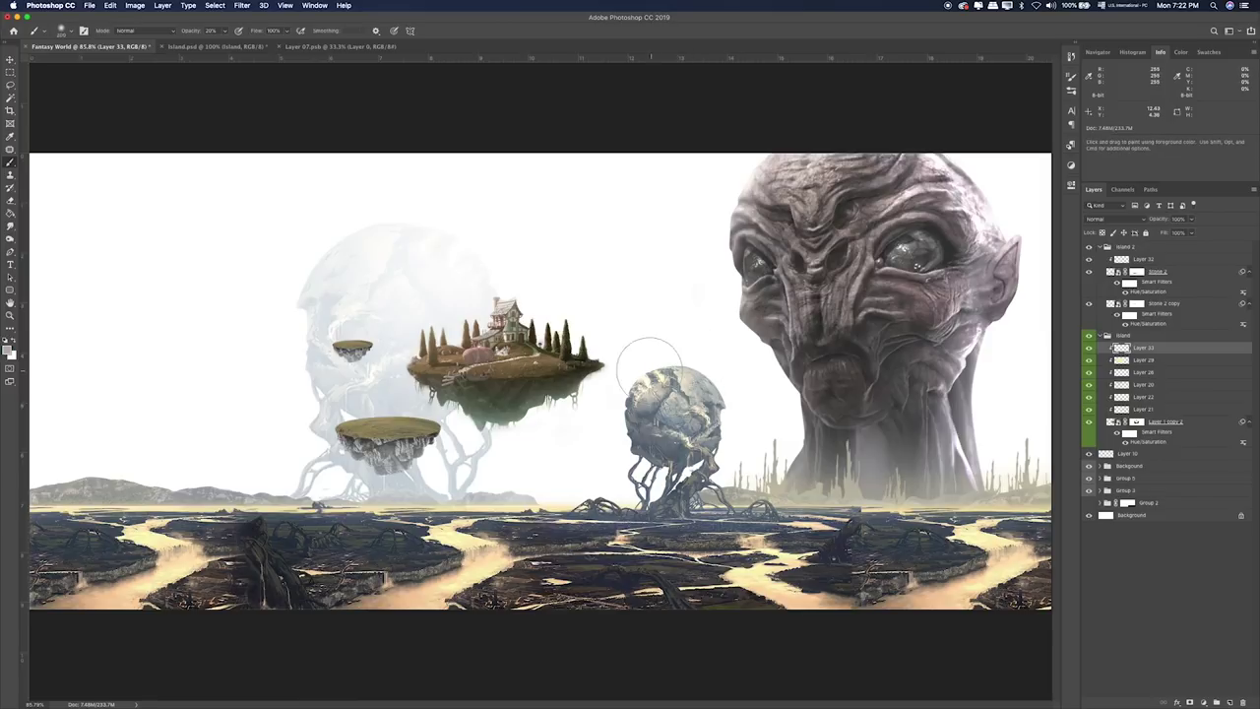
key("0")
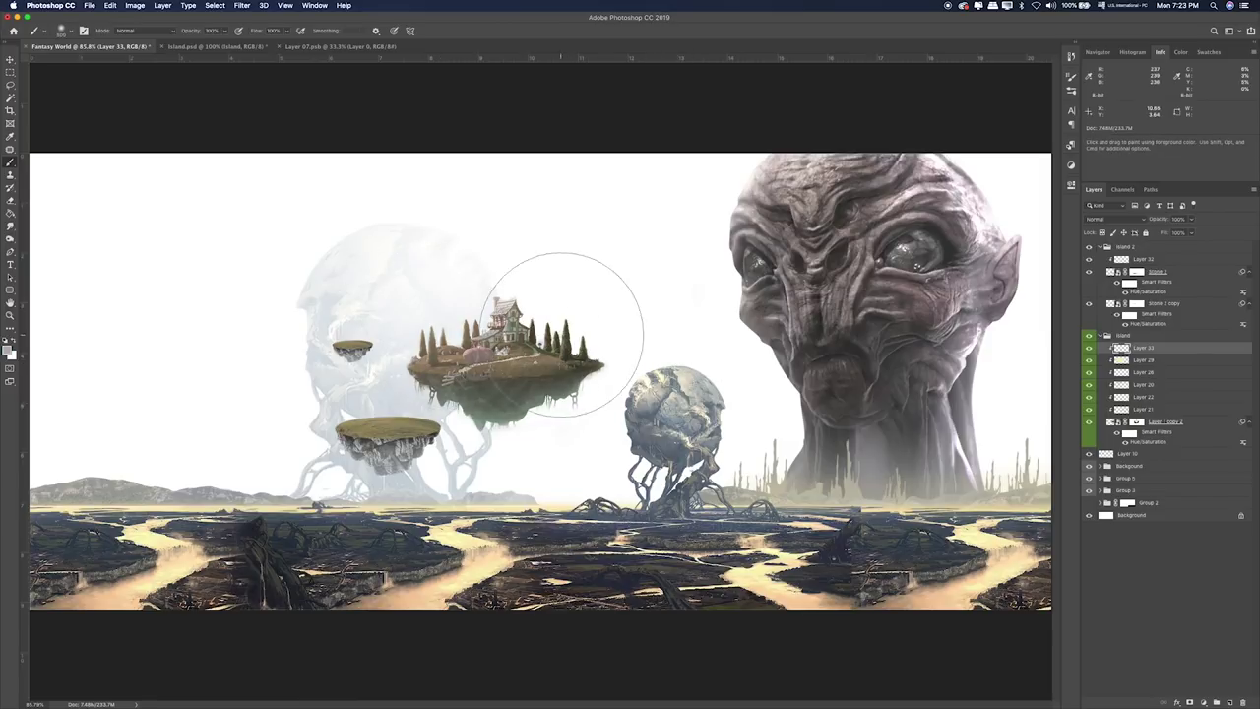
left_click_drag(591, 332, 506, 340)
Set Layer 33's grey haze to the Hard Light blend mode.
key("v")
key("shift+equal")
key("shift+equal")
key("shift+equal")
key("shift+equal")
key("shift+equal")
key("shift+equal")
key("shift+equal")
key("shift+equal")
key("shift+equal")
key("shift+equal")
key("shift+equal")
key("shift+equal")
key("shift+equal")
key("shift+equal")
key("shift+equal")
key("shift+equal")
key("shift+equal")
key("shift+equal")
key("shift+equal")
key("shift+equal")
key("shift+equal")
key("shift+equal")
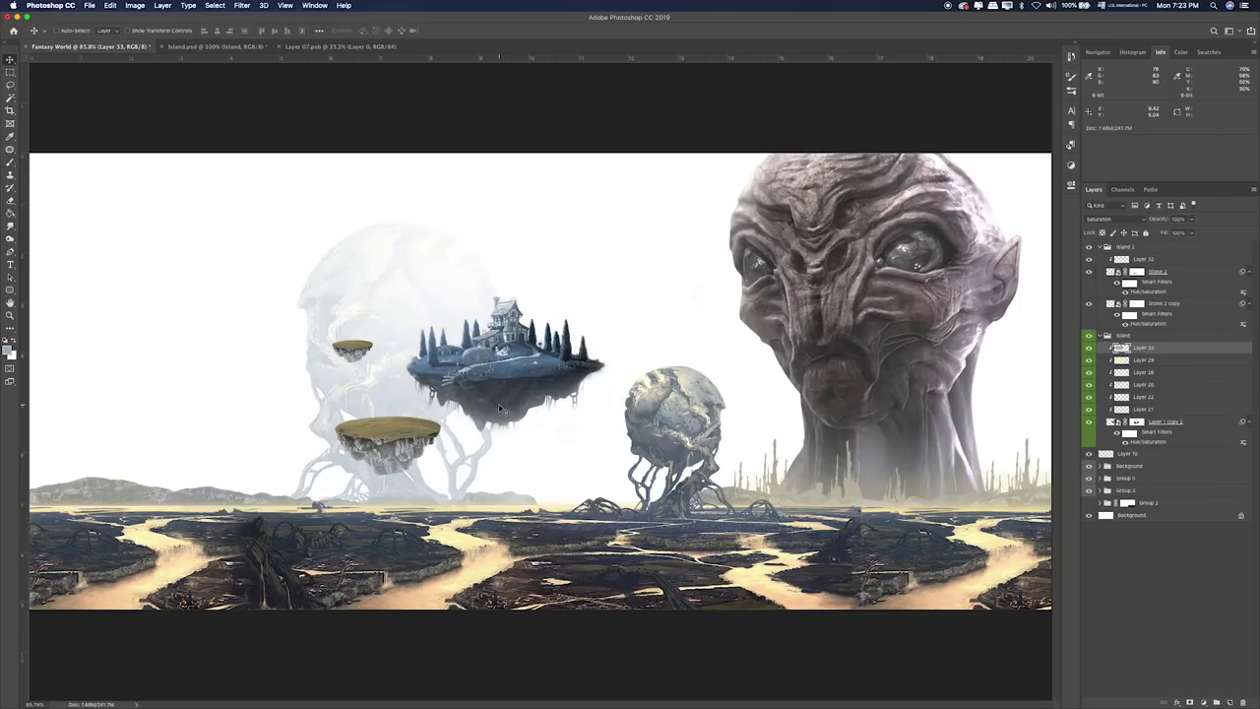
key("shift+equal")
key("shift+equal")
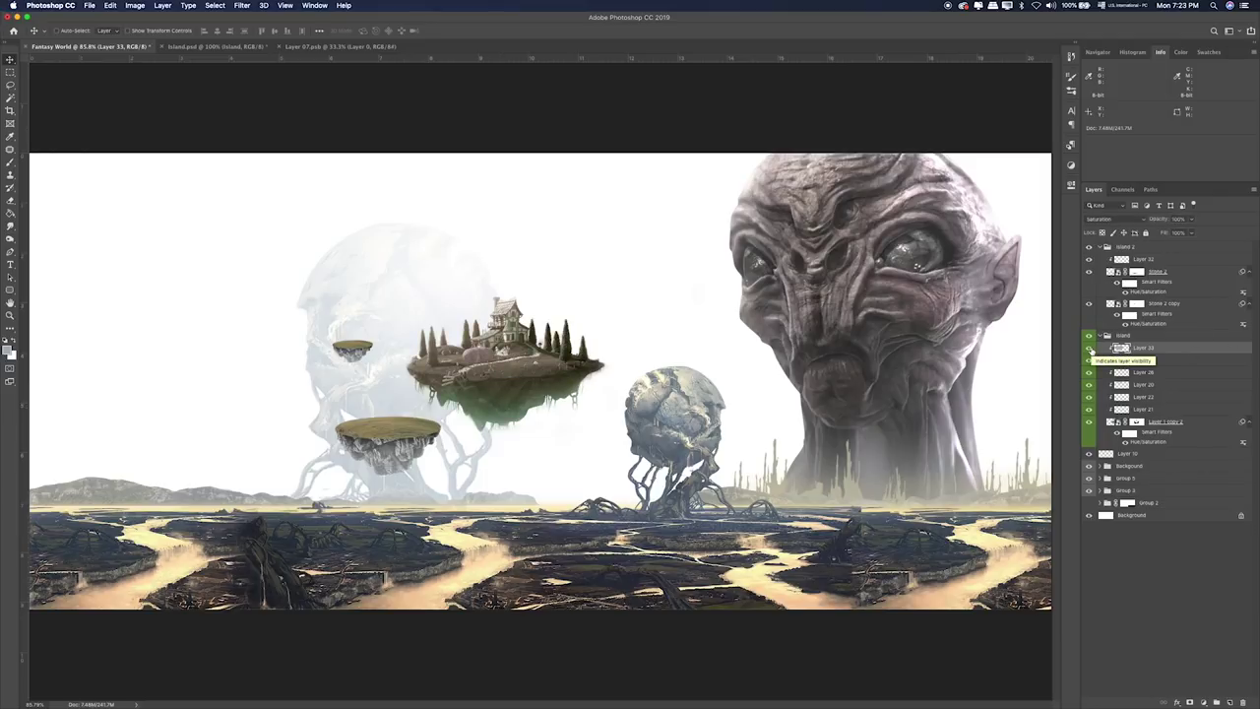
left_click(1089, 349)
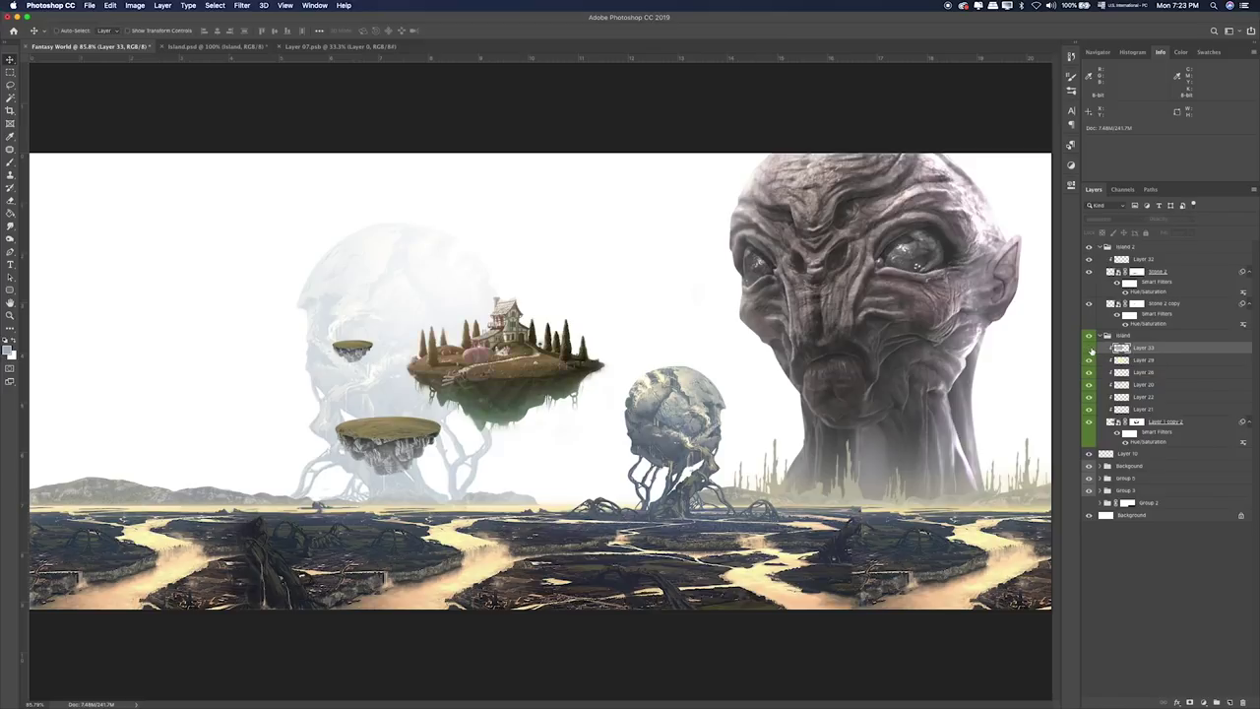
left_click(1089, 349)
key("shift+plus")
key("shift+plus")
key("shift+plus")
key("shift+plus")
key("shift+plus")
key("shift+plus")
key("shift+plus")
key("shift+plus")
key("shift+plus")
key("shift+plus")
key("shift+minus")
key("shift+plus")
key("shift+plus")
key("shift+plus")
key("shift+plus")
key("shift+plus")
key("shift+plus")
key("shift+minus")
key("shift+plus")
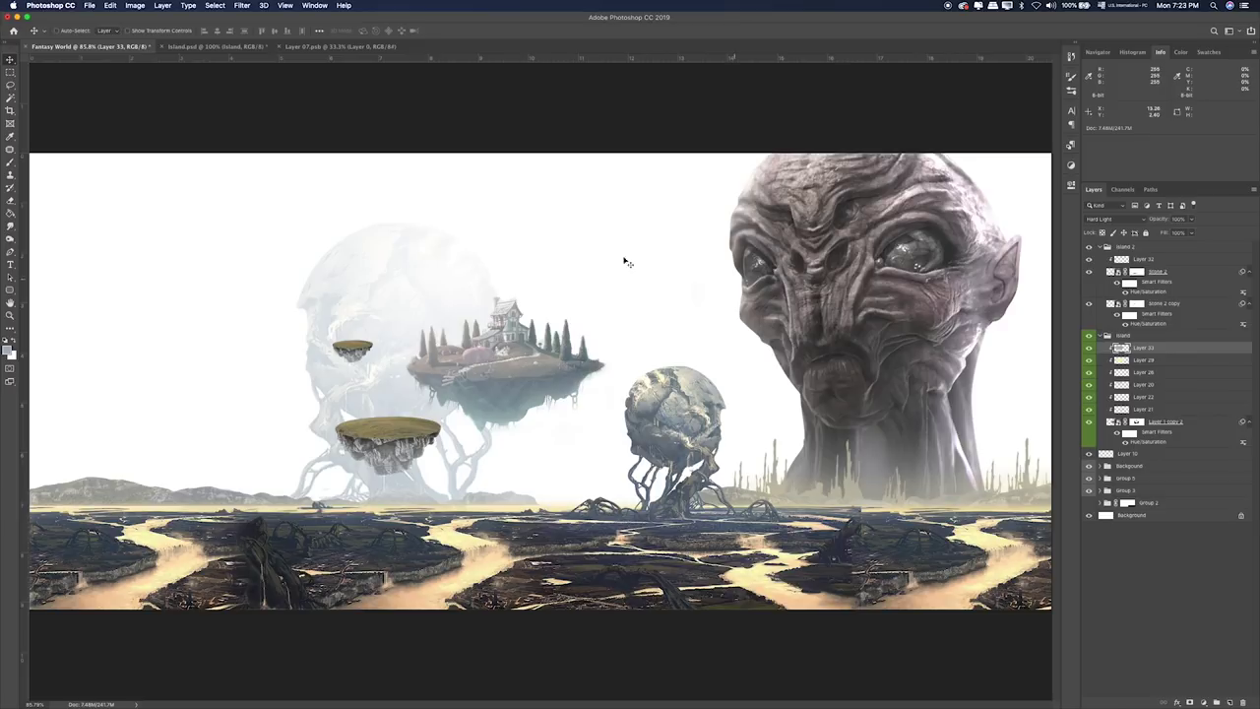
Copy the Layer 33 haze into the Island 2 group.
key("e")
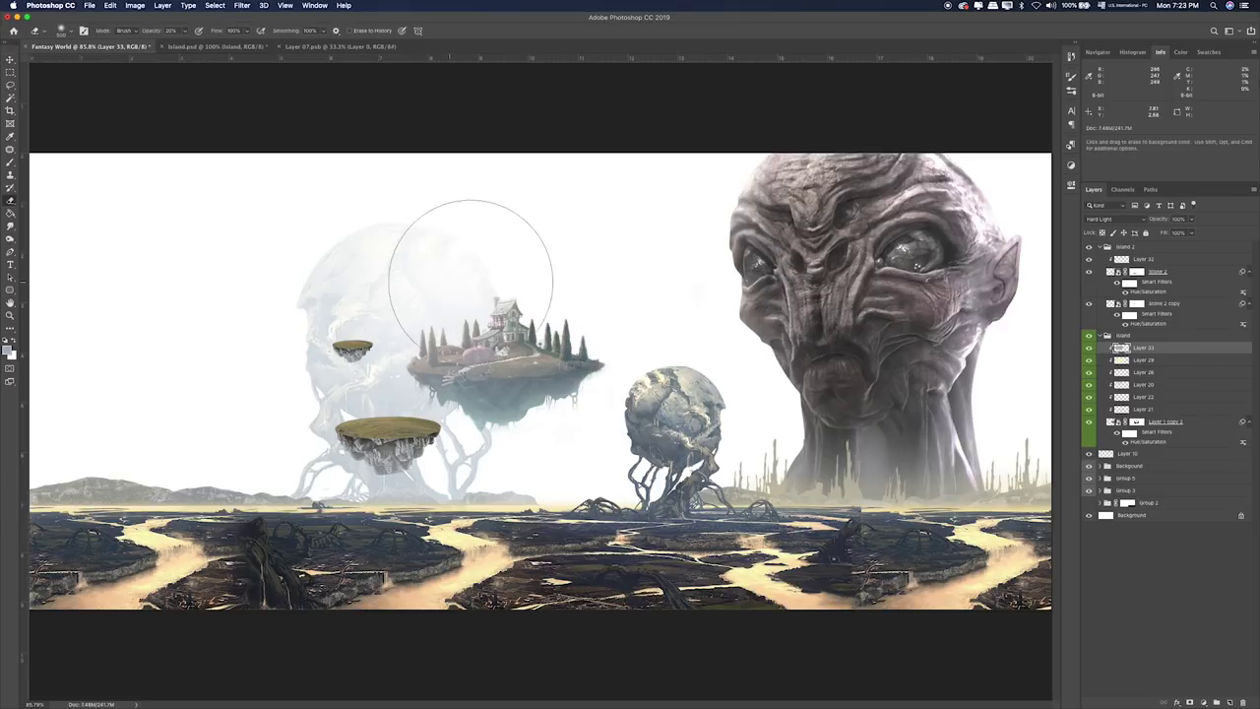
key("bracketleft")
key("bracketleft")
key("bracketleft")
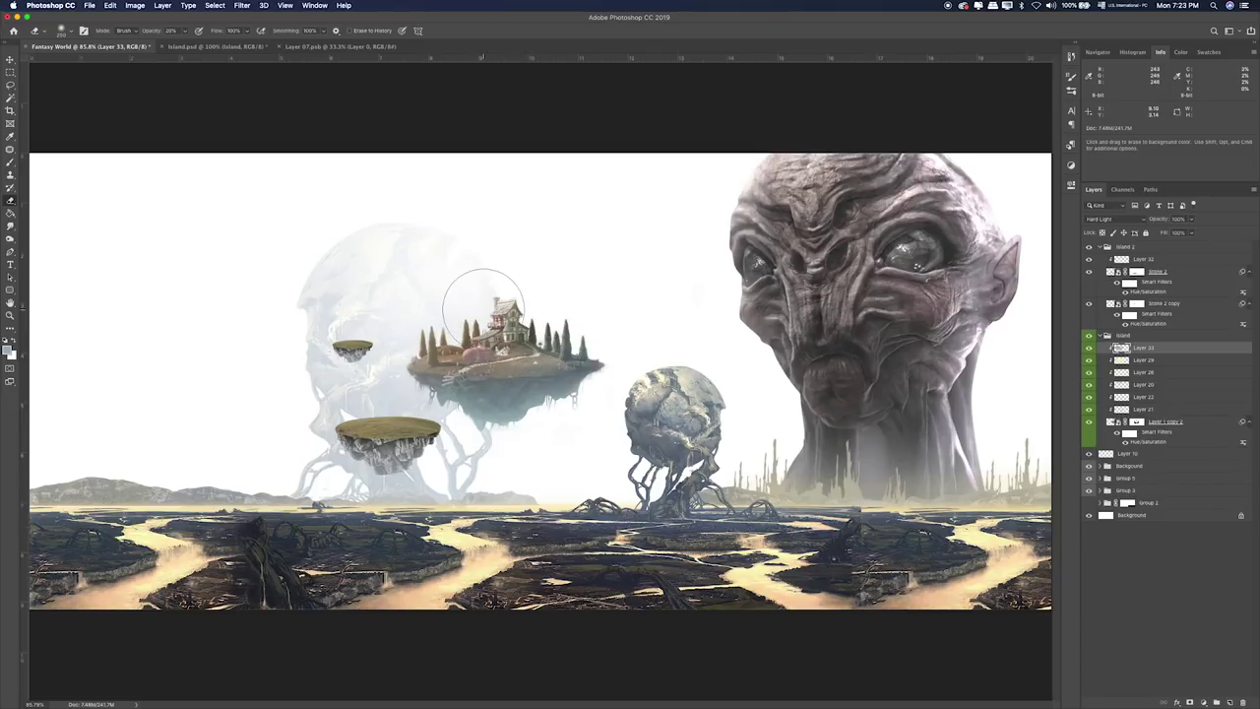
left_click_drag(1133, 349, 1142, 266)
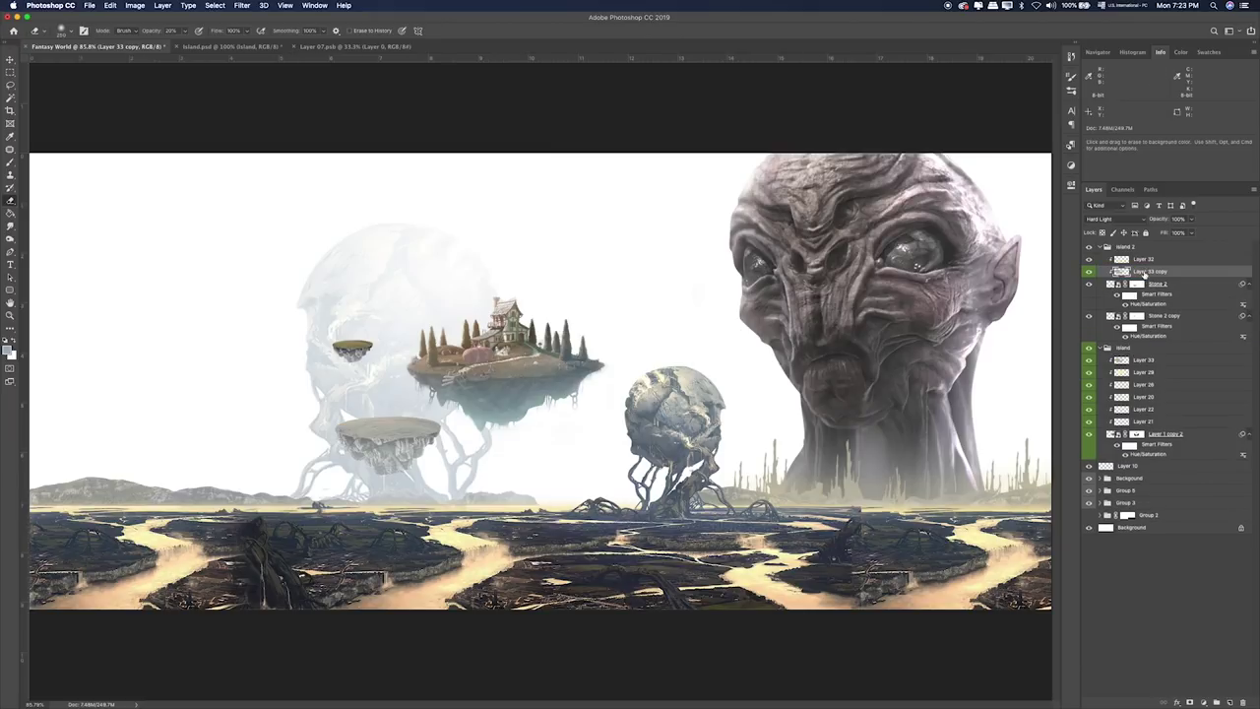
Position Layer 33 copy above Layer 32 and clip a haze duplicate to Stone 2 copy.
left_click_drag(1144, 273, 1145, 258)
key("v")
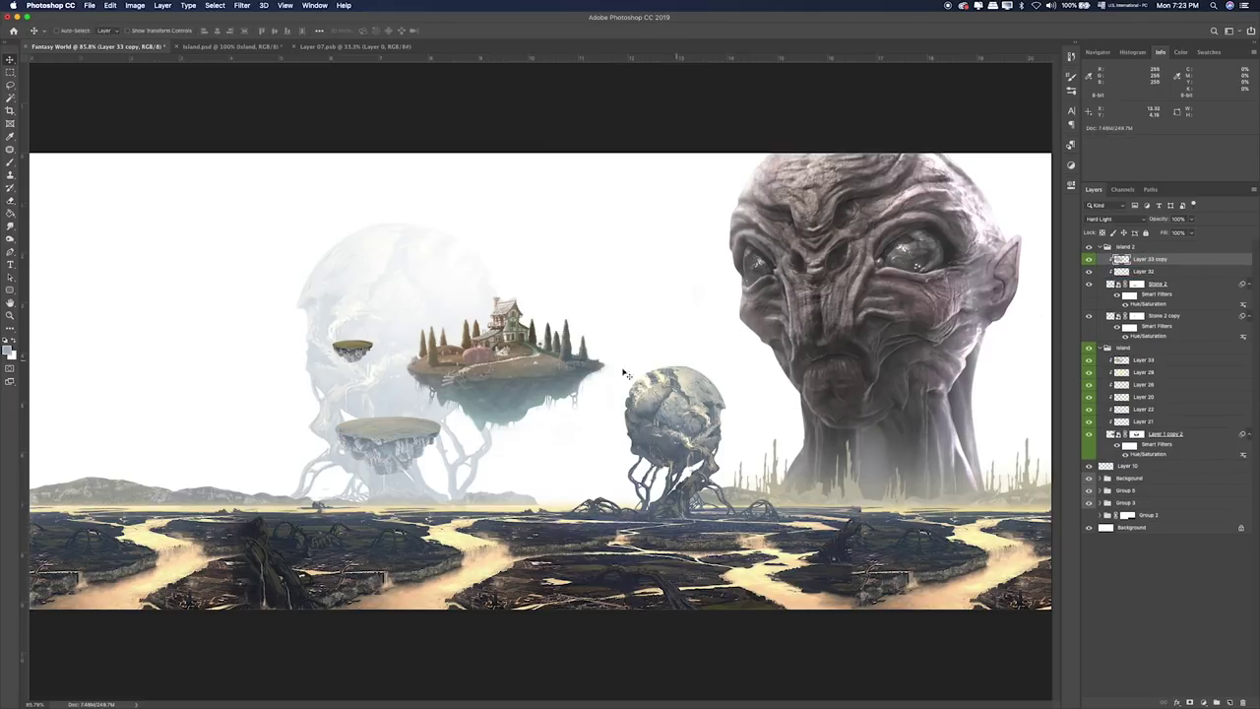
mouse_move(623, 374)
left_mouse_down()
mouse_move(494, 427)
mouse_move(512, 430)
left_mouse_up()
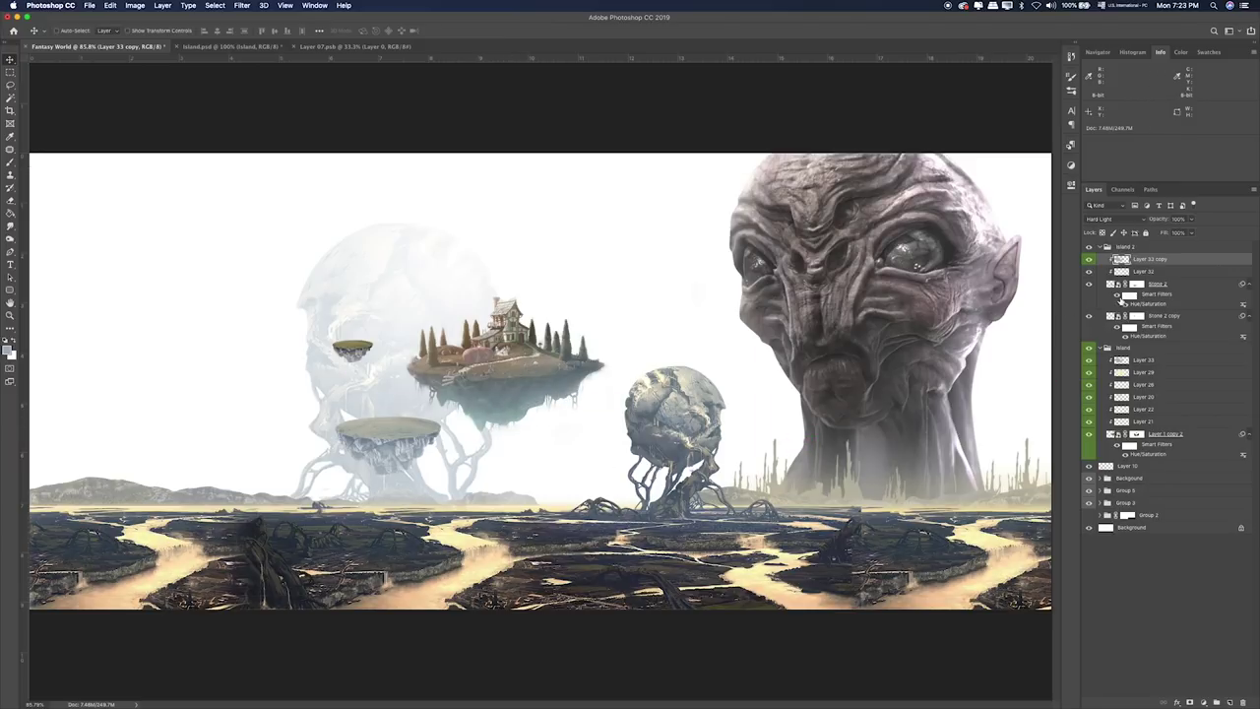
left_click(1088, 316)
left_click(1088, 316)
left_click_drag(1154, 259, 1133, 320)
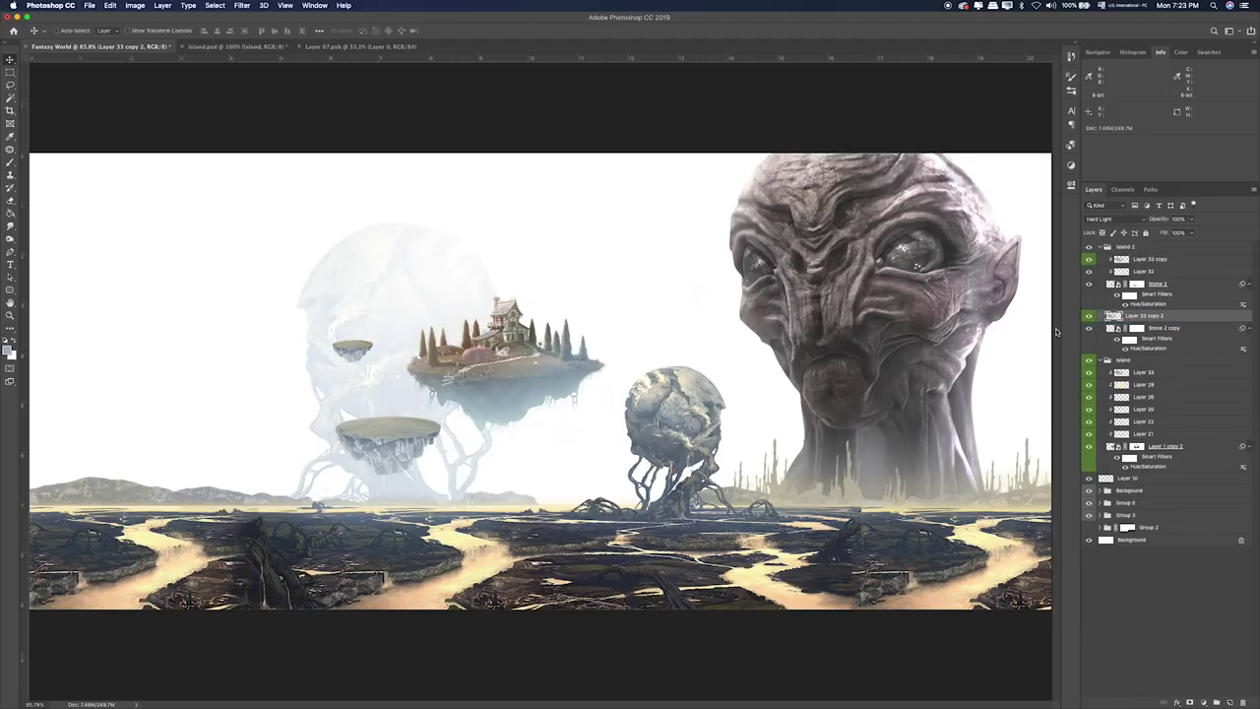
left_click(1162, 323, "alt")
Raise Stone 2 copy's Hue/Saturation Lightness to about +56 to pale the islet.
left_click(389, 374)
double_click(1157, 349)
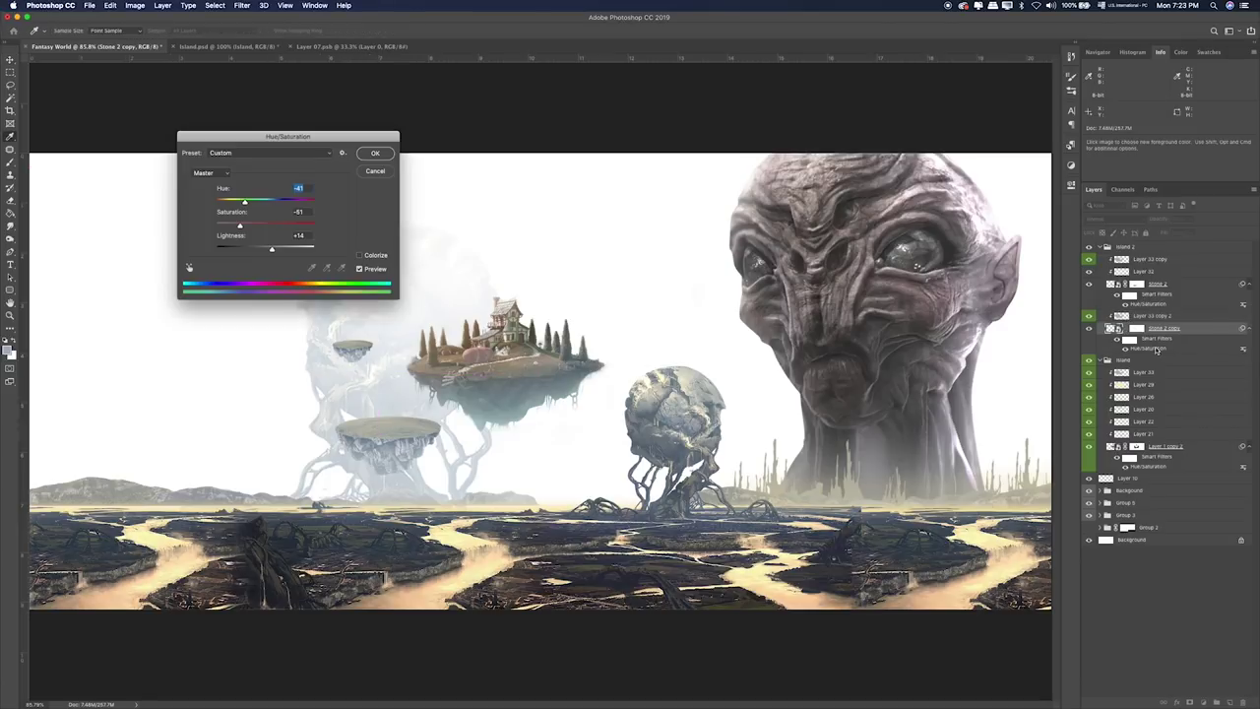
left_click_drag(277, 249, 291, 252)
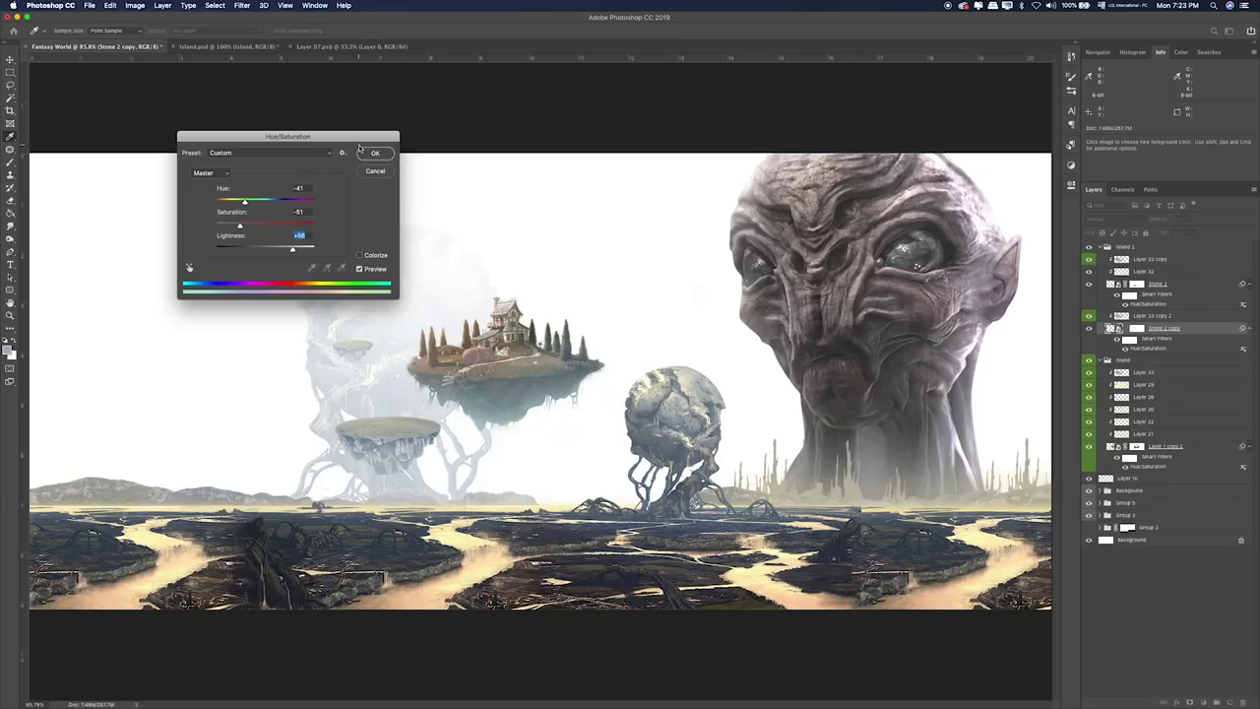
key("Return")
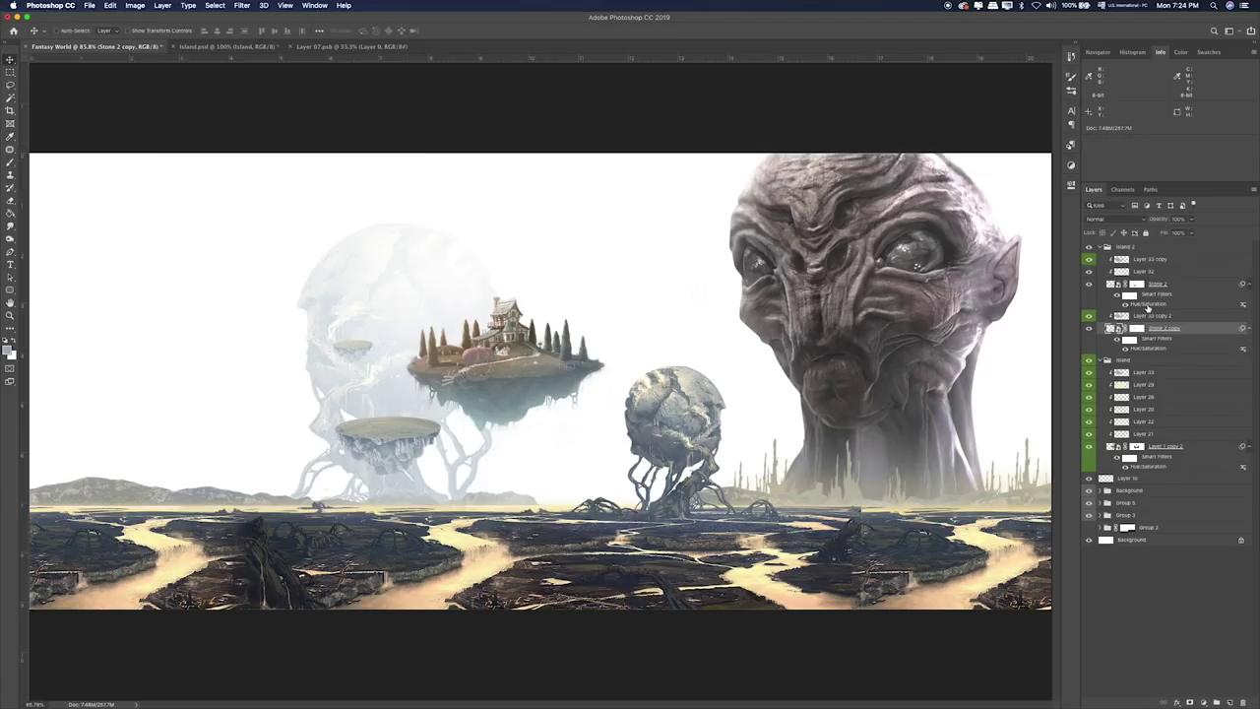
Shift Stone 2's Hue/Saturation Hue from -41 to about -57.
double_click(1147, 305)
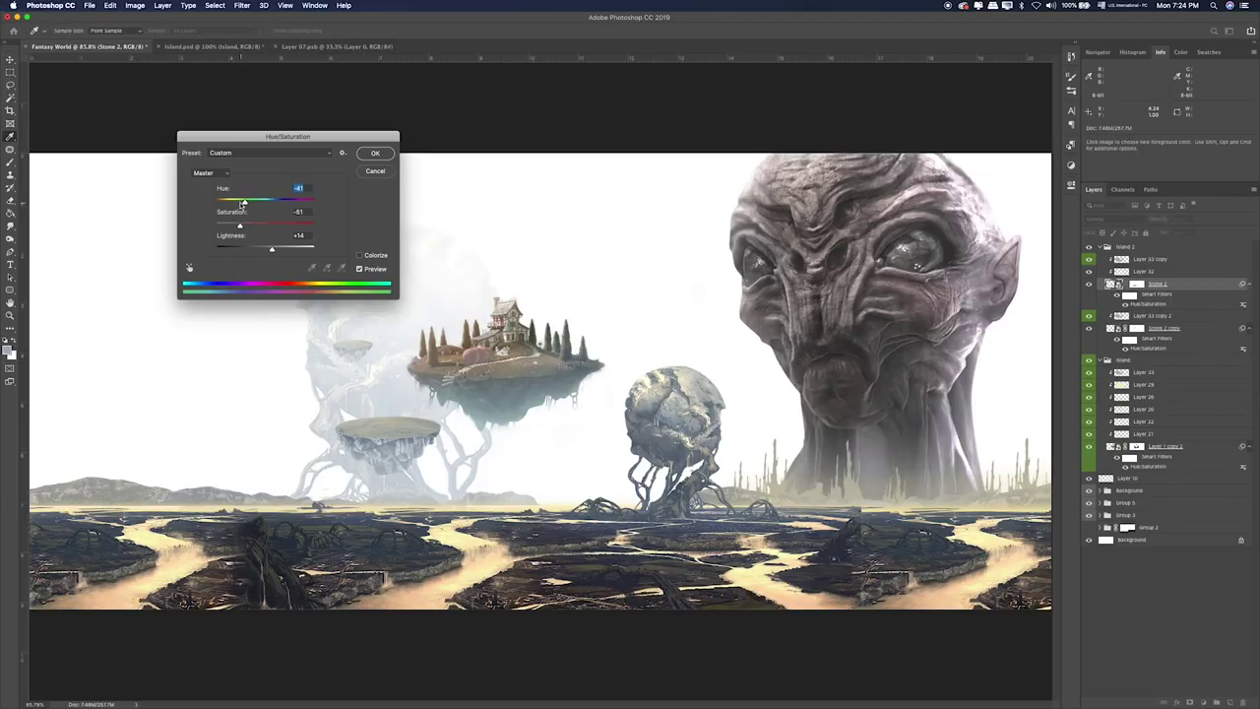
left_click_drag(242, 202, 240, 204)
left_click(375, 154)
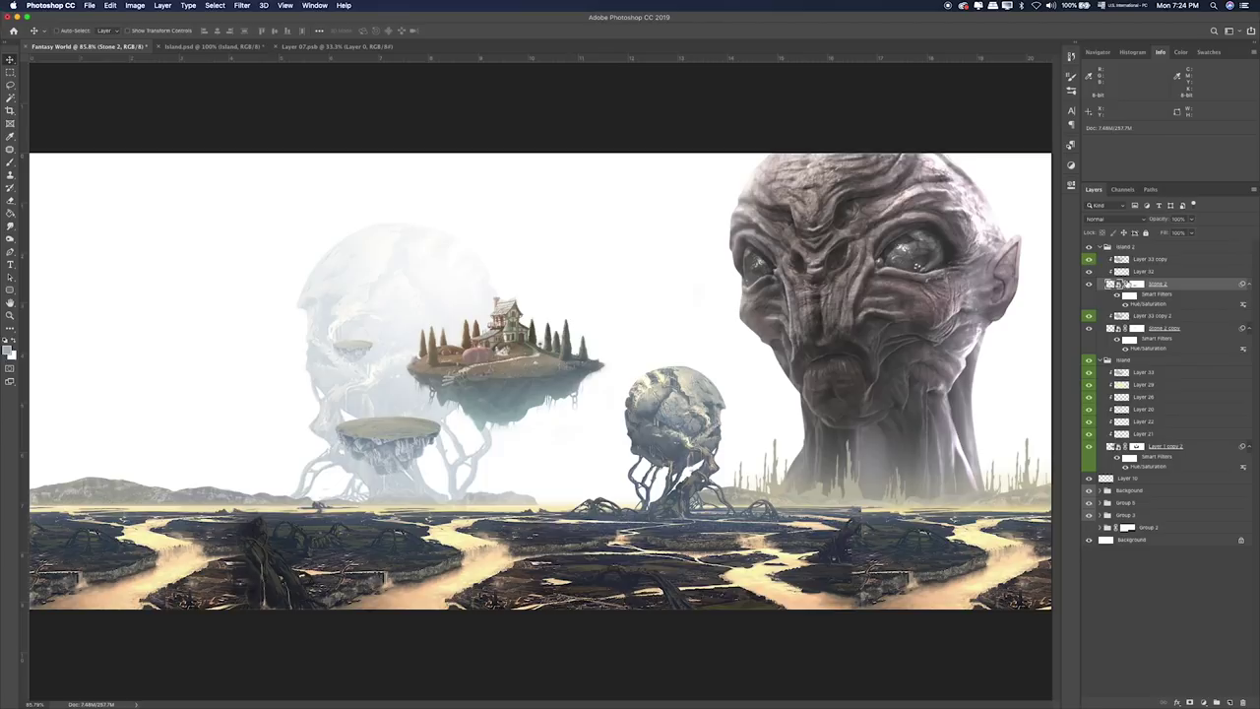
Collapse both island groups and place shutterstock_1142518625.png into the composite.
left_click(1141, 259)
key("super+Tab")
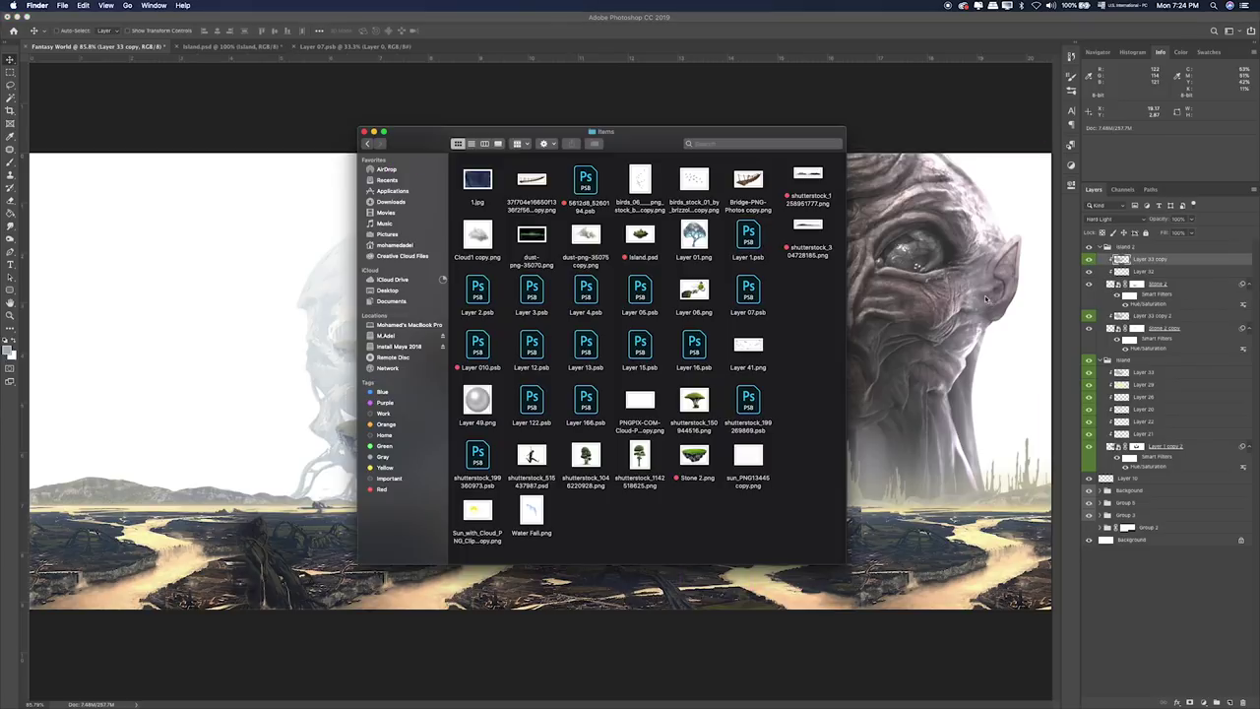
left_click(642, 459)
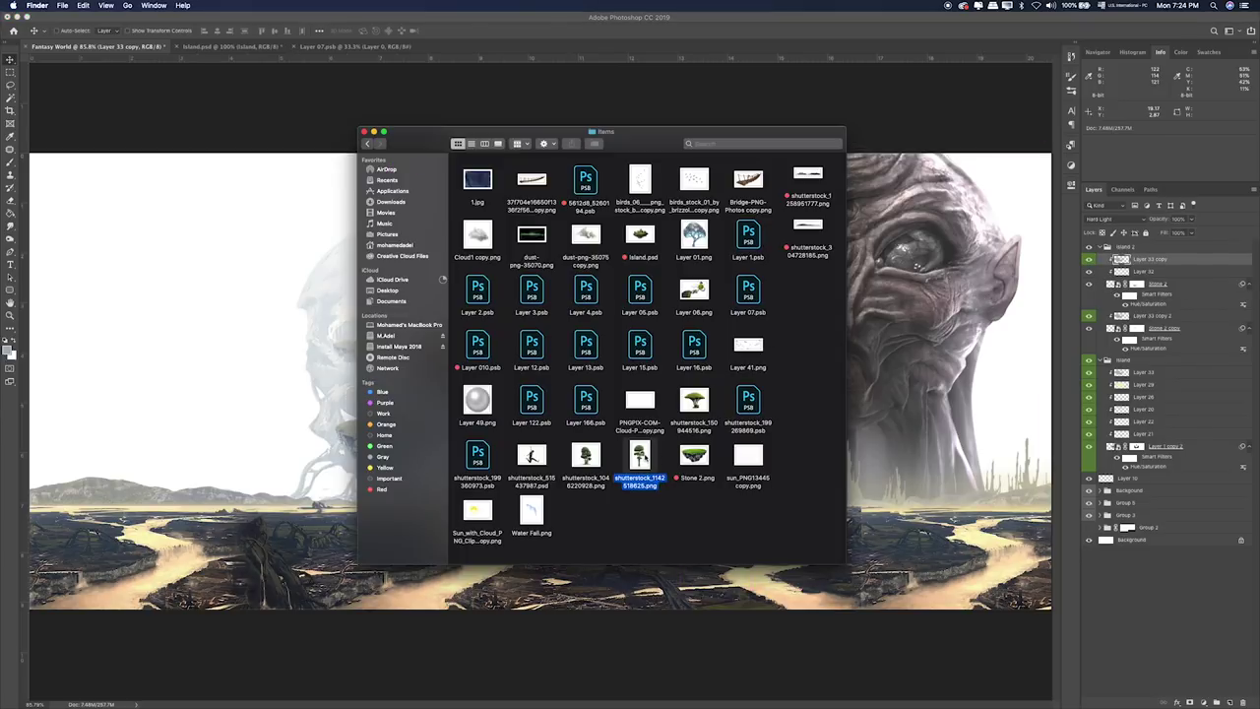
key("super+Tab")
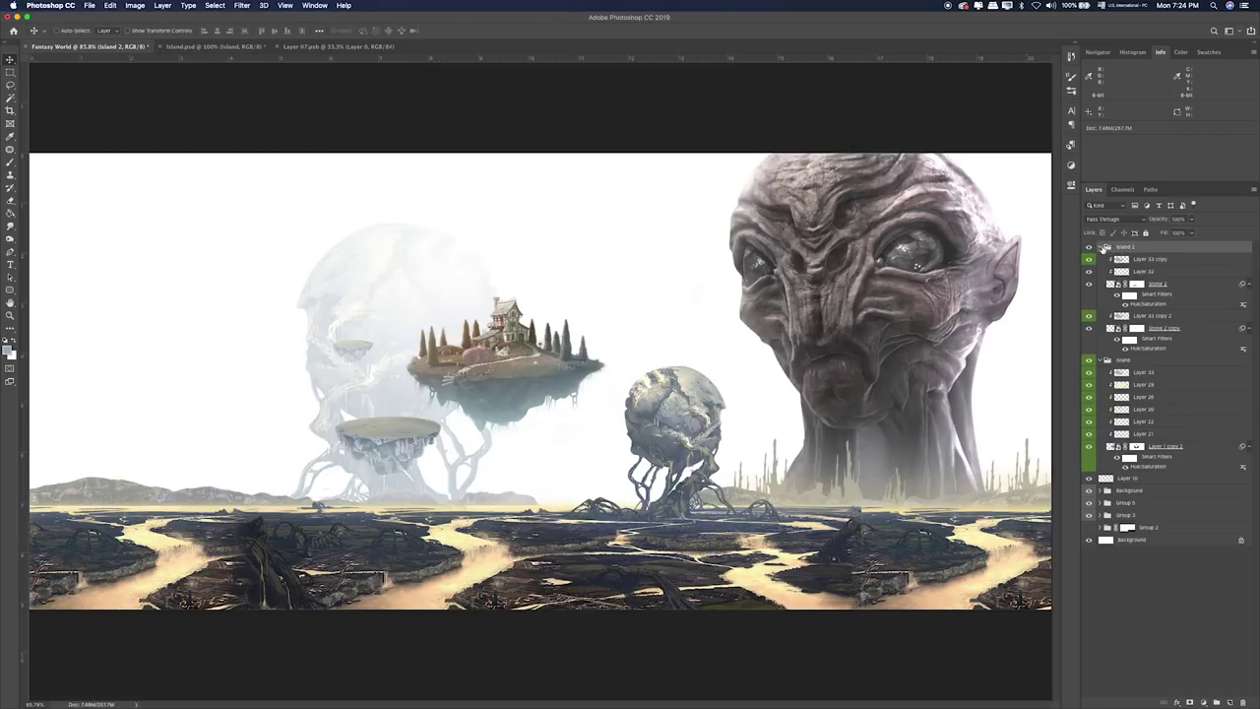
left_click(1102, 247)
left_click(1103, 259)
key("super+Tab")
key("super+Tab")
key("super+Tab")
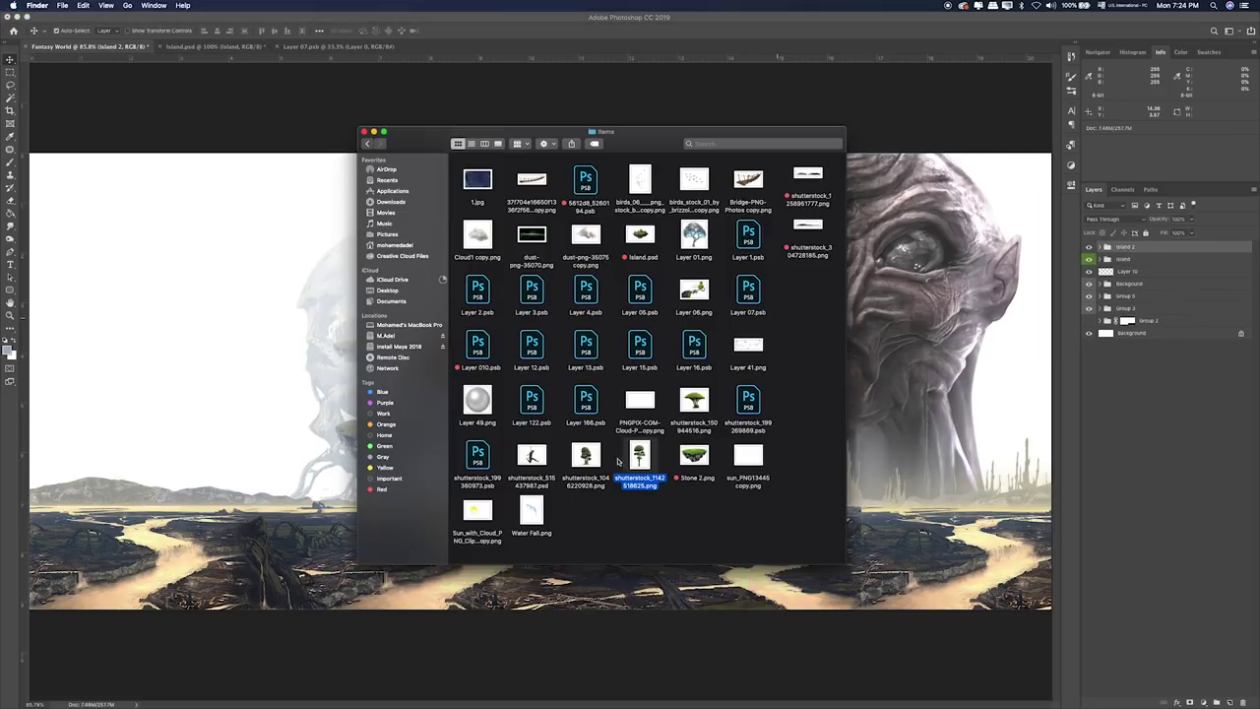
left_click_drag(639, 455, 291, 472)
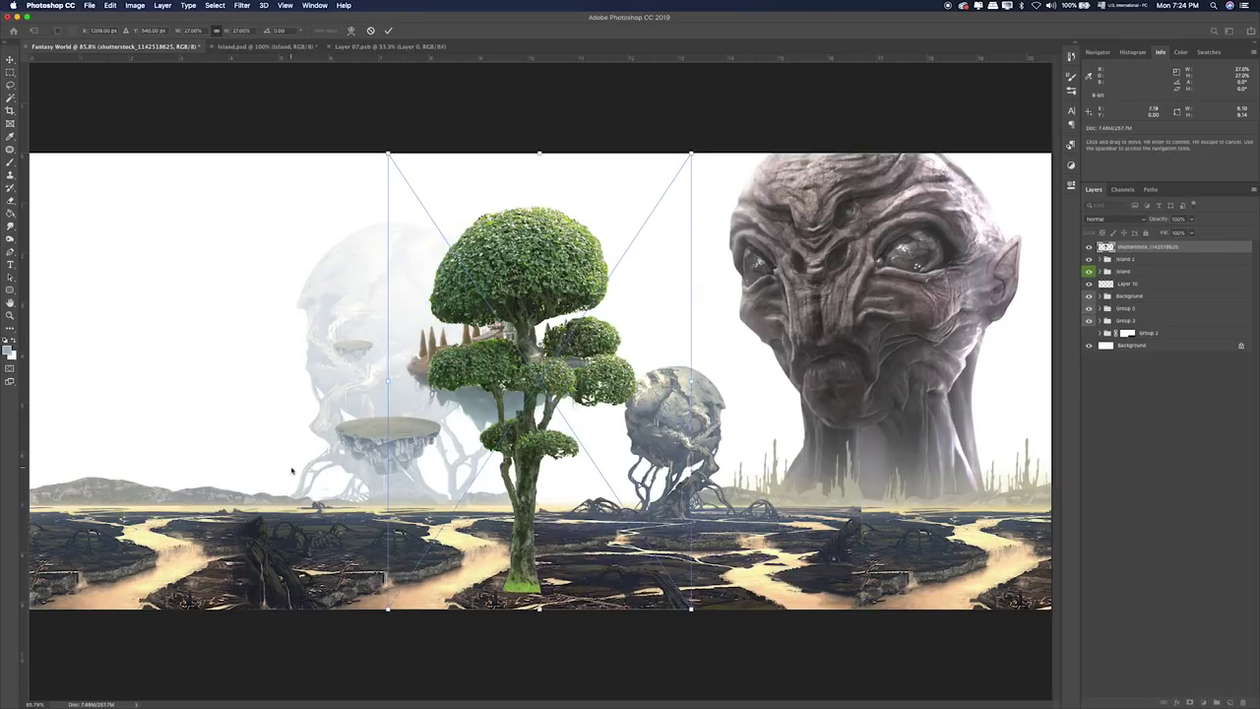
key("Return")
Place two more tree images, including the mushroom-shaped tree, into the composite.
key("super+Tab")
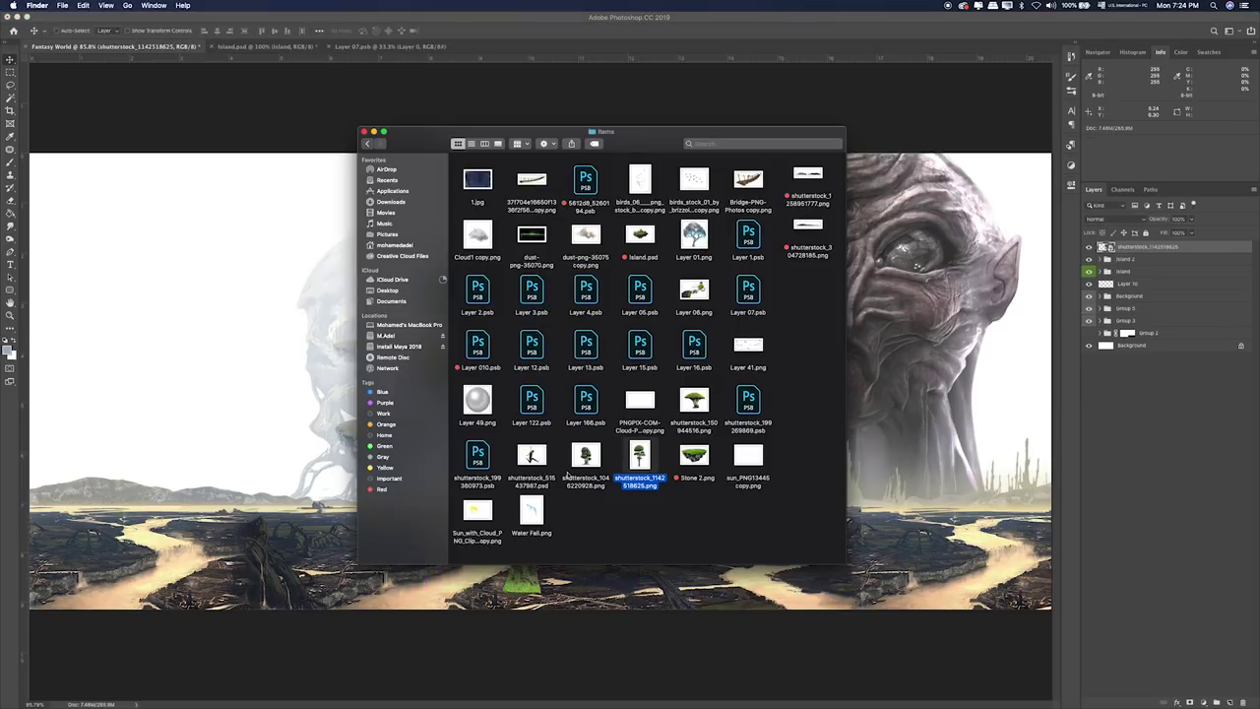
left_click_drag(586, 455, 319, 433)
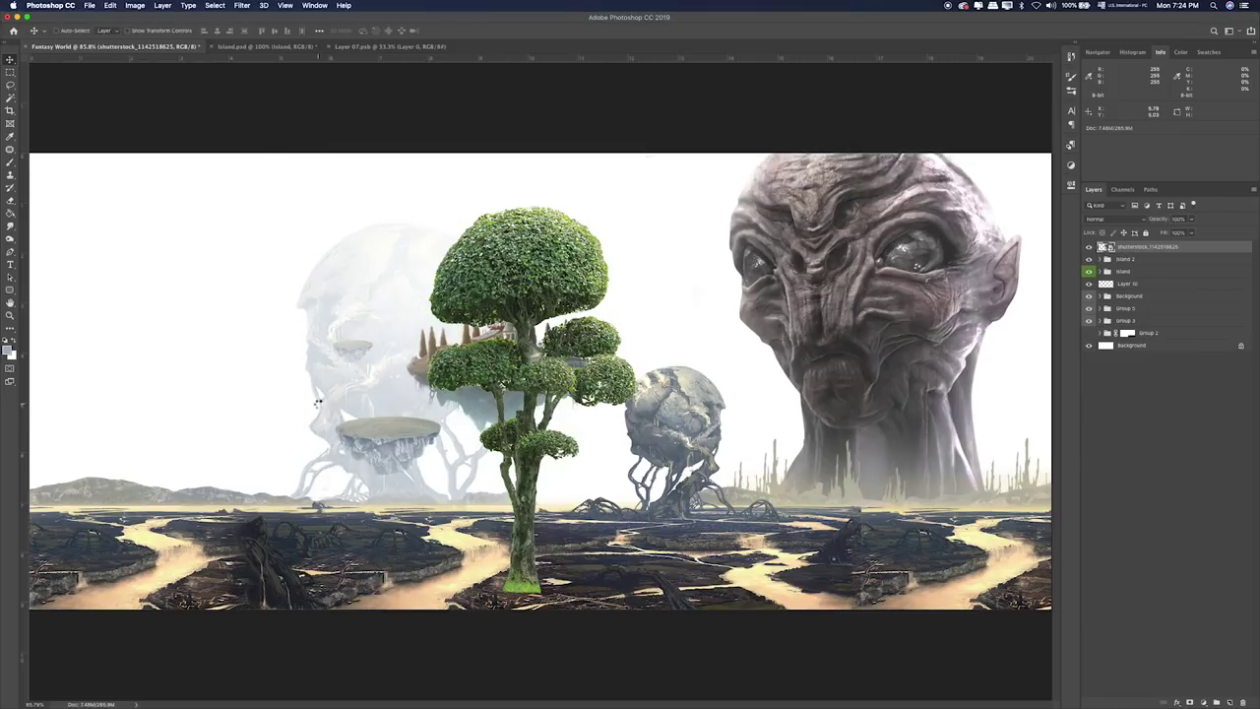
key("Return")
key("super+Tab")
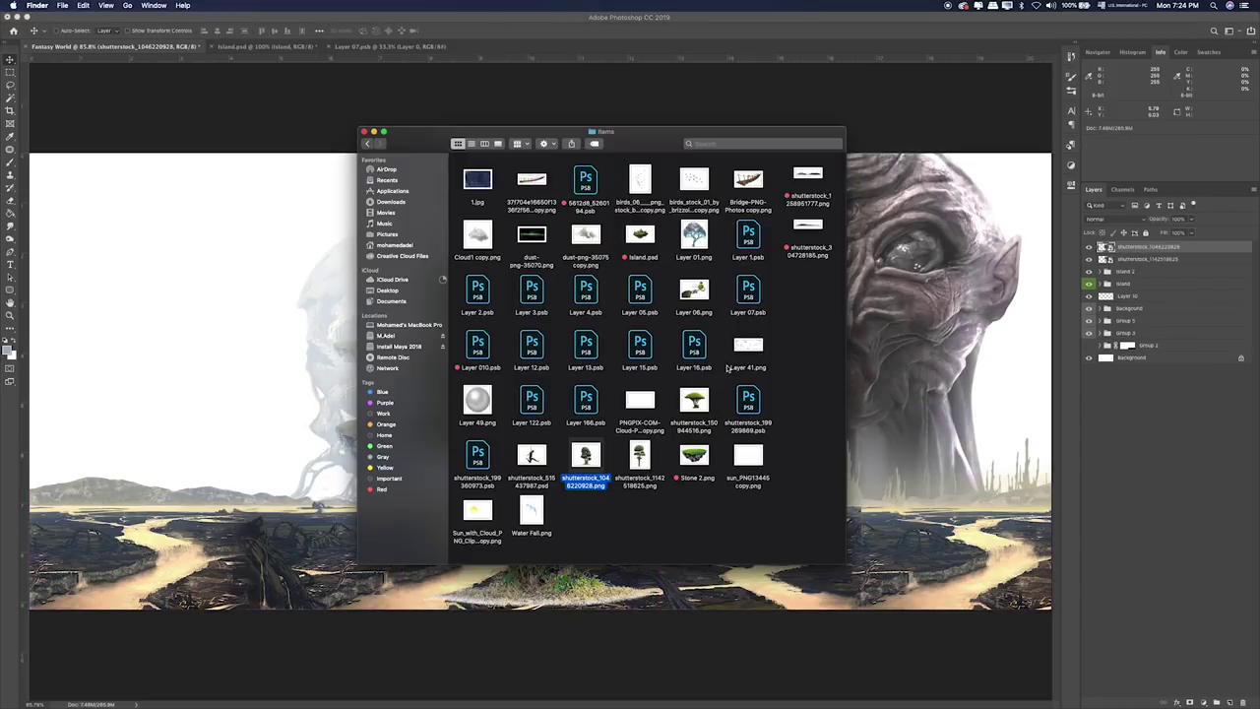
left_click_drag(694, 399, 282, 394)
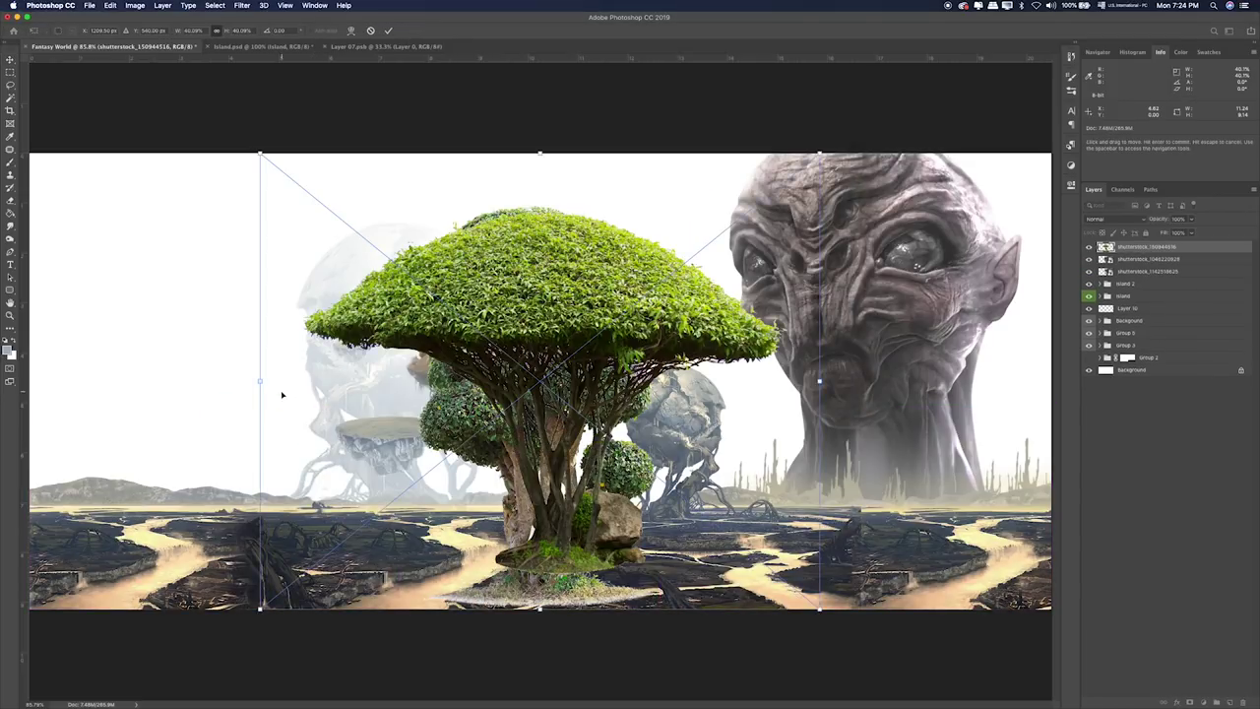
key("Return")
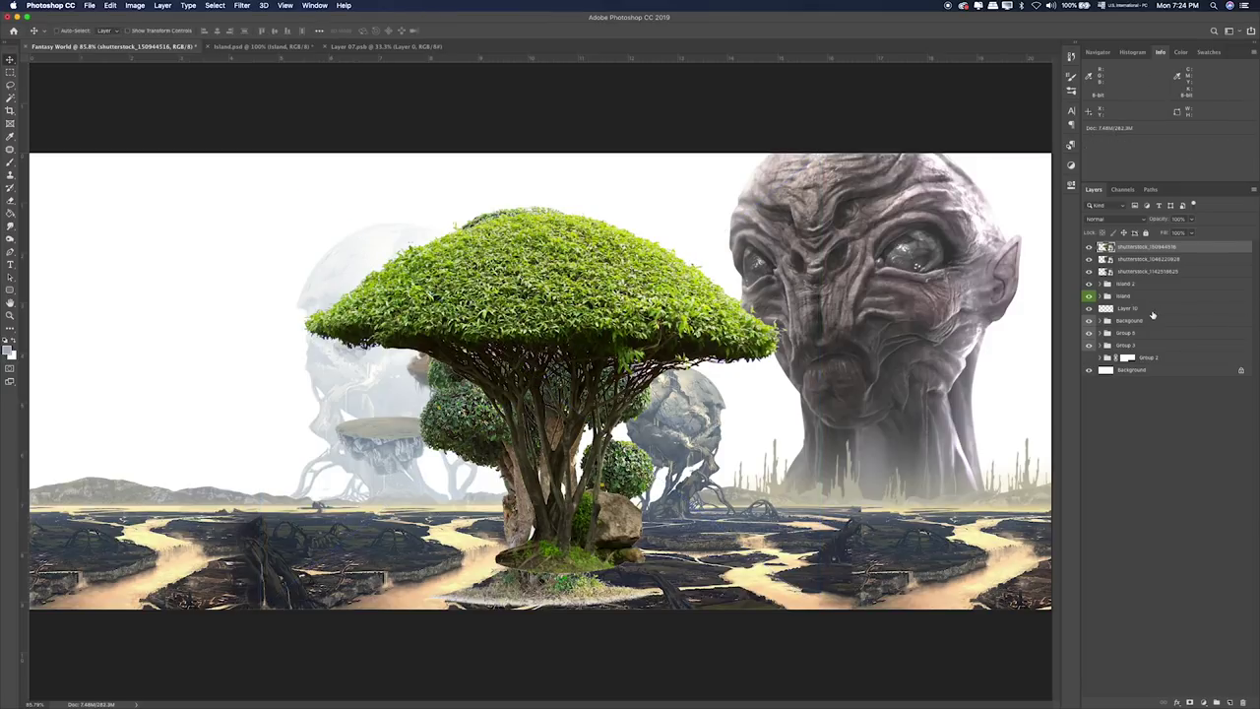
Copy the three tree files in the Finder items folder.
key("super+Tab")
left_click(635, 464, "super")
left_click(585, 458, "super")
right_click(587, 456)
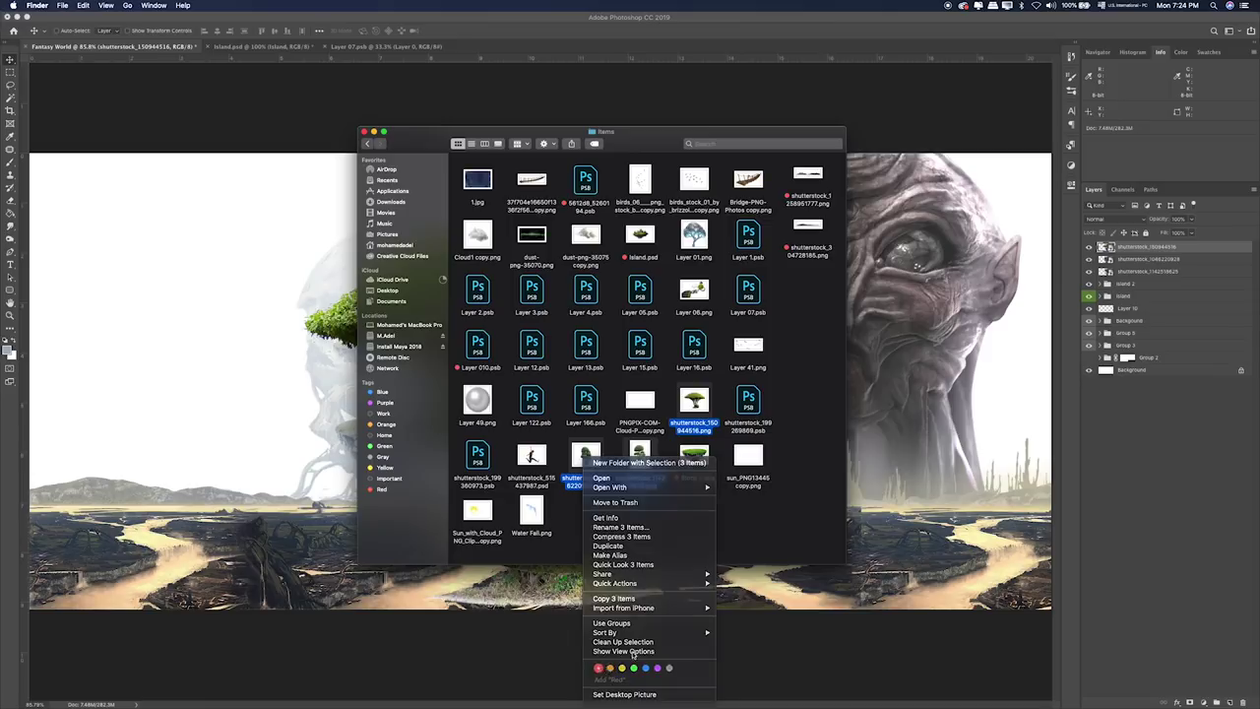
left_click(614, 598)
key("super+Tab")
Hide the mushroom tree and one other tree layer, leaving only the topiary tree visible.
left_click(1142, 271, "shift")
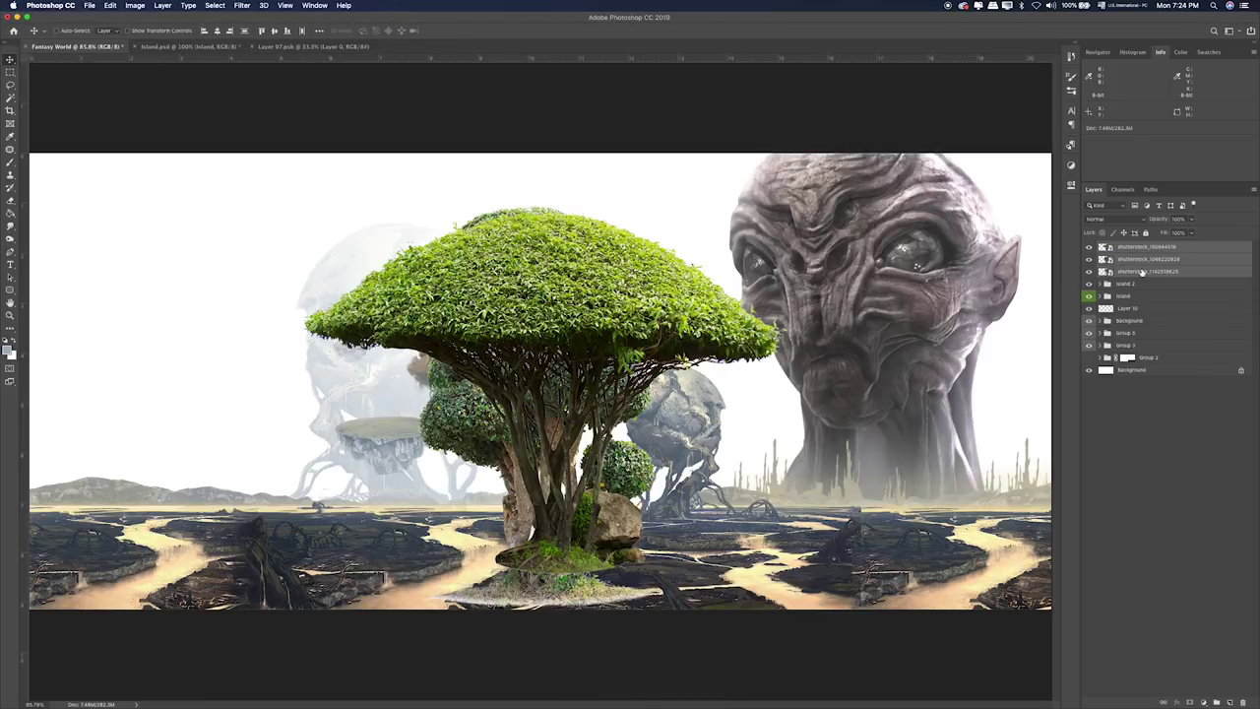
left_click(1090, 270)
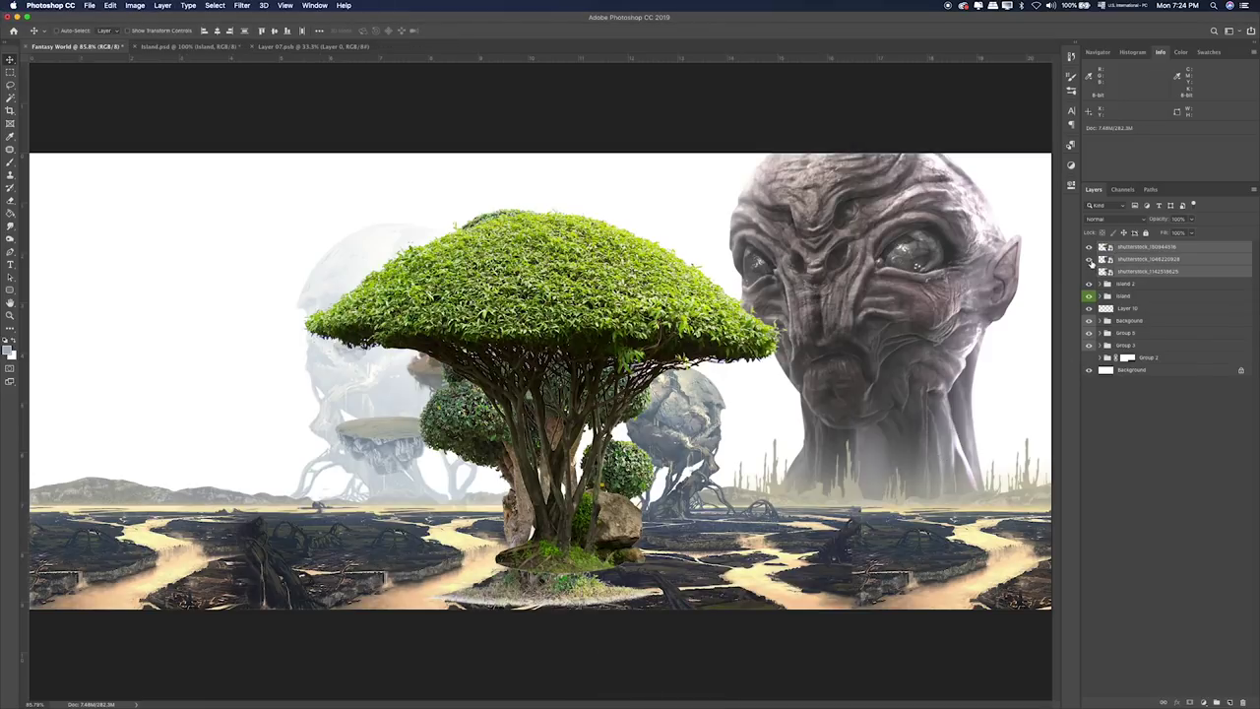
left_click(1090, 253)
left_click(1092, 267)
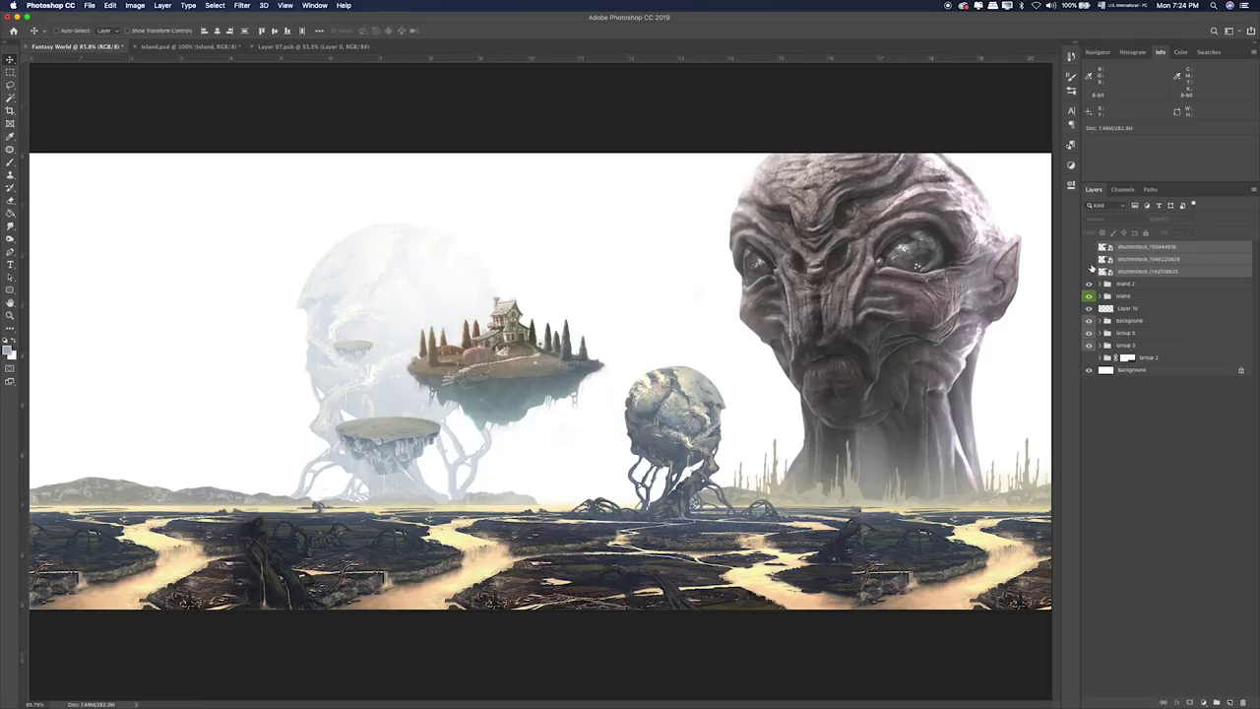
left_click(1132, 258)
left_click(1089, 258)
Shrink the topiary tree and plant it on the ground left of centre.
key("ctrl+t")
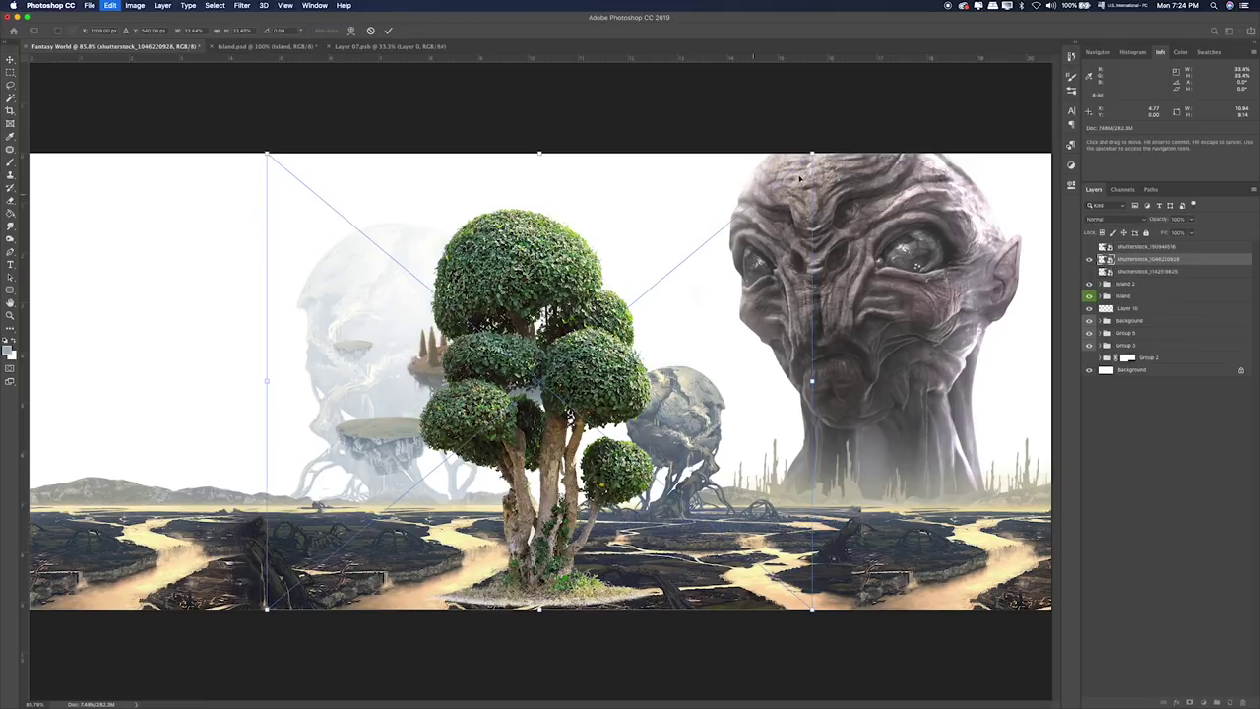
left_click_drag(810, 155, 455, 477)
left_click_drag(383, 578, 324, 488)
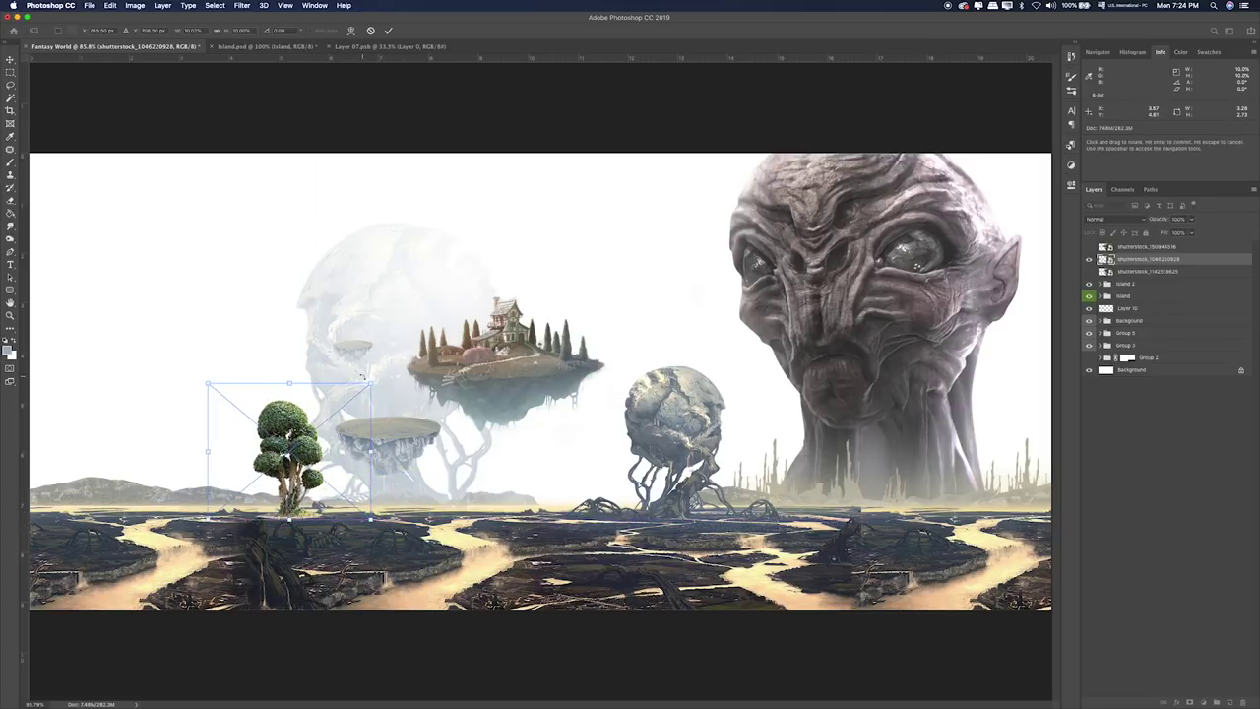
left_click_drag(369, 383, 299, 418)
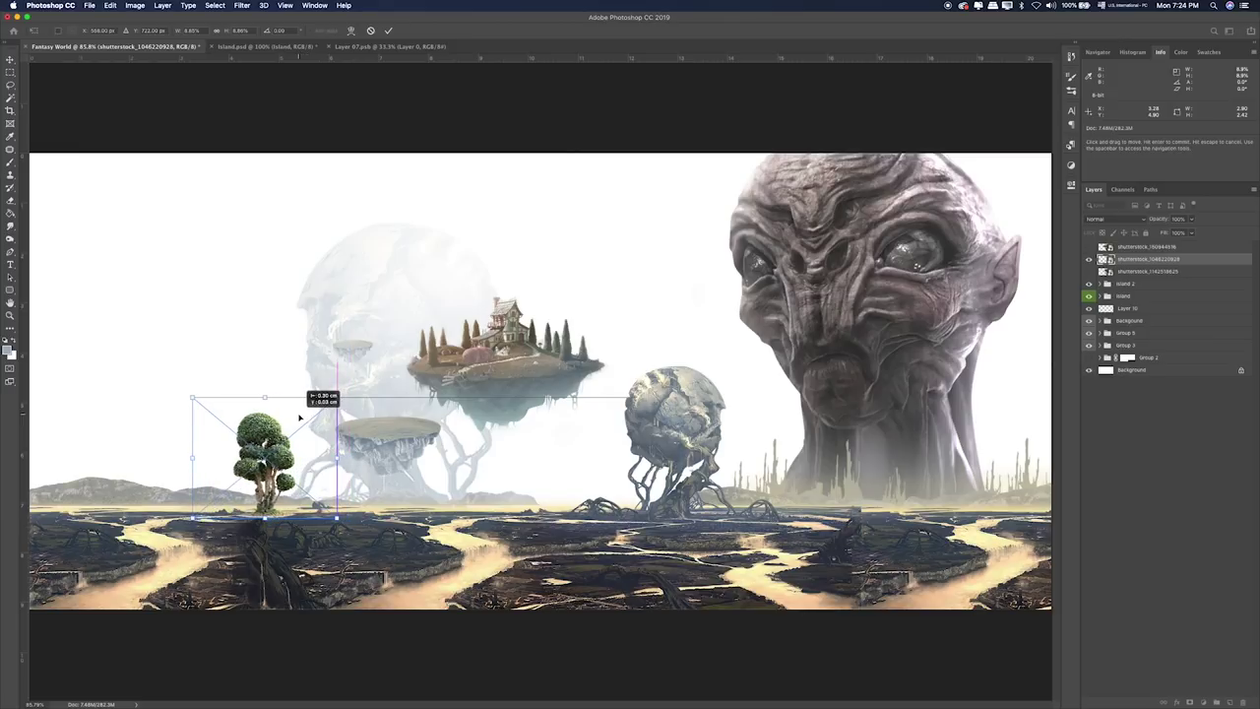
key("Return")
Zoom in on the topiary tree and mask away the light halo around its base.
key("super+plus")
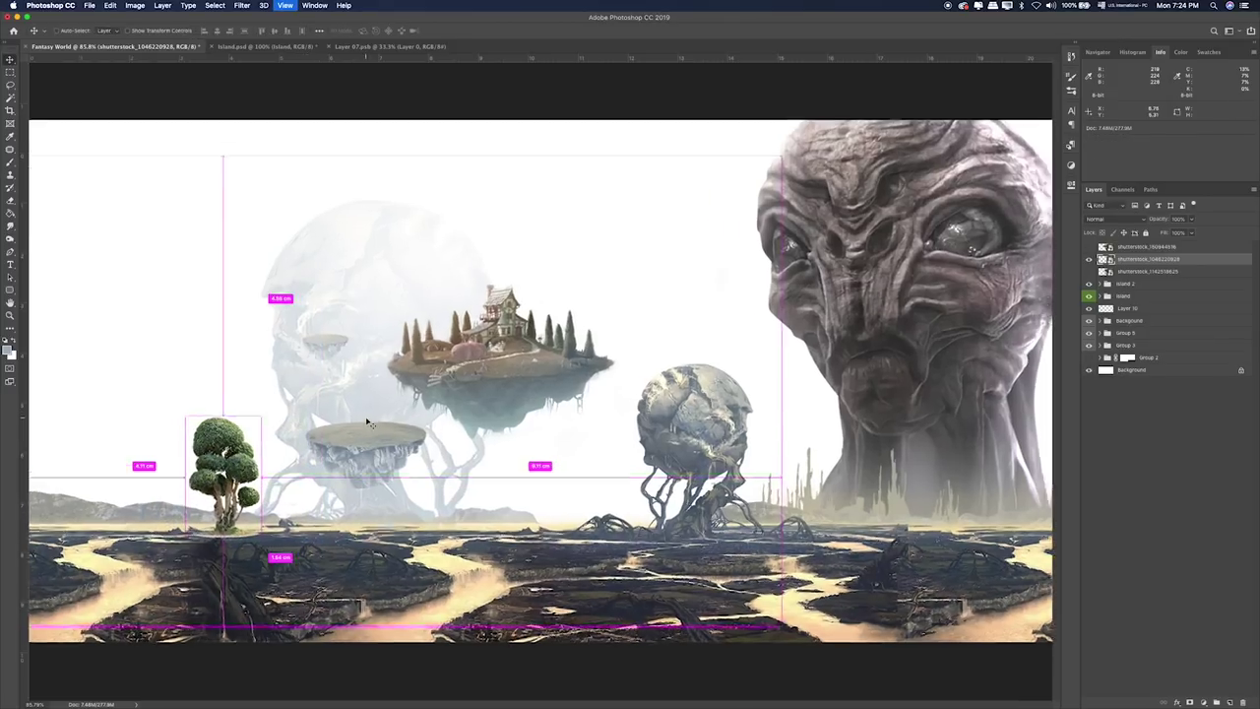
key("super+plus")
left_click_drag(366, 421, 1044, 108)
mouse_move(566, 295)
left_mouse_down()
mouse_move(559, 311)
mouse_move(591, 325)
left_mouse_up()
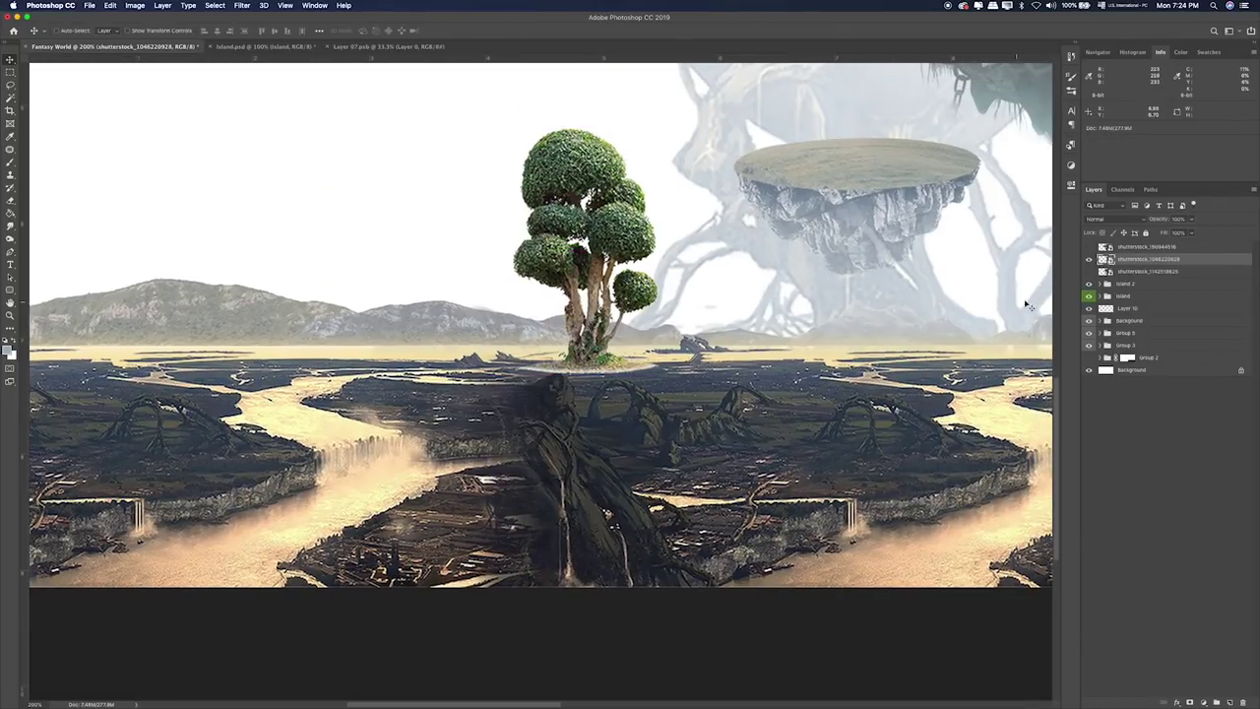
left_click(1189, 703)
key("b")
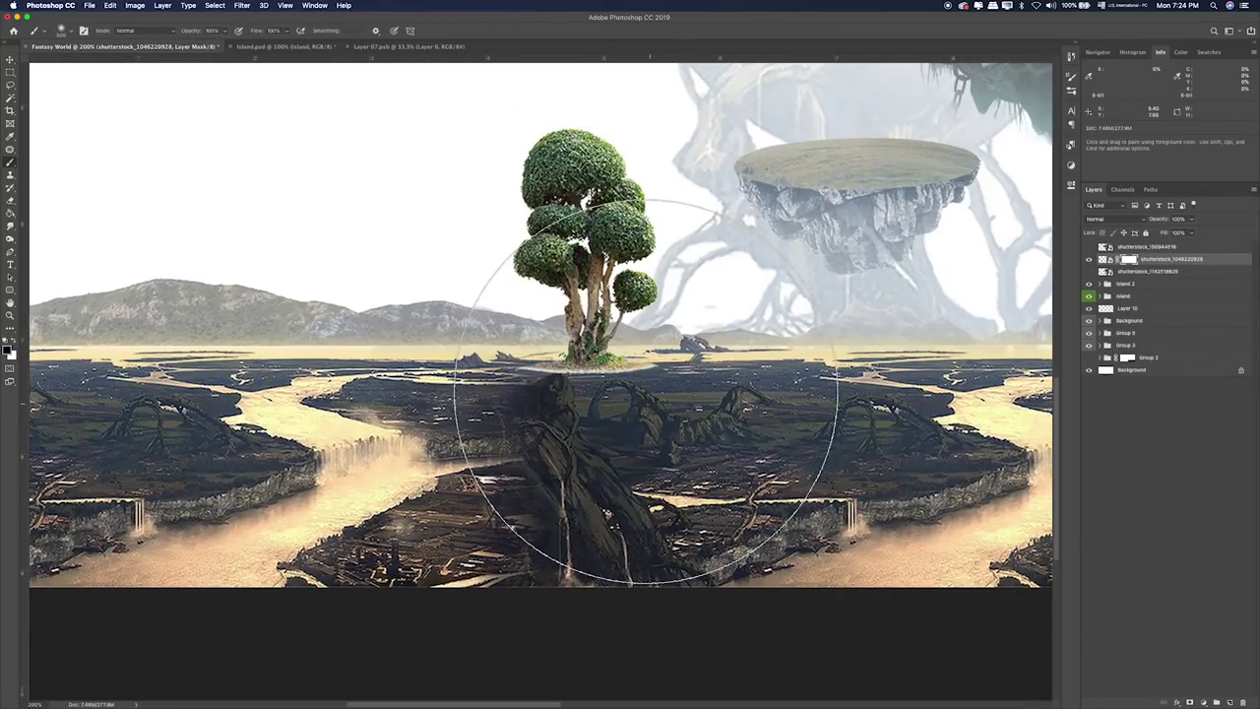
key("bracketleft")
key("bracketleft")
key("bracketleft")
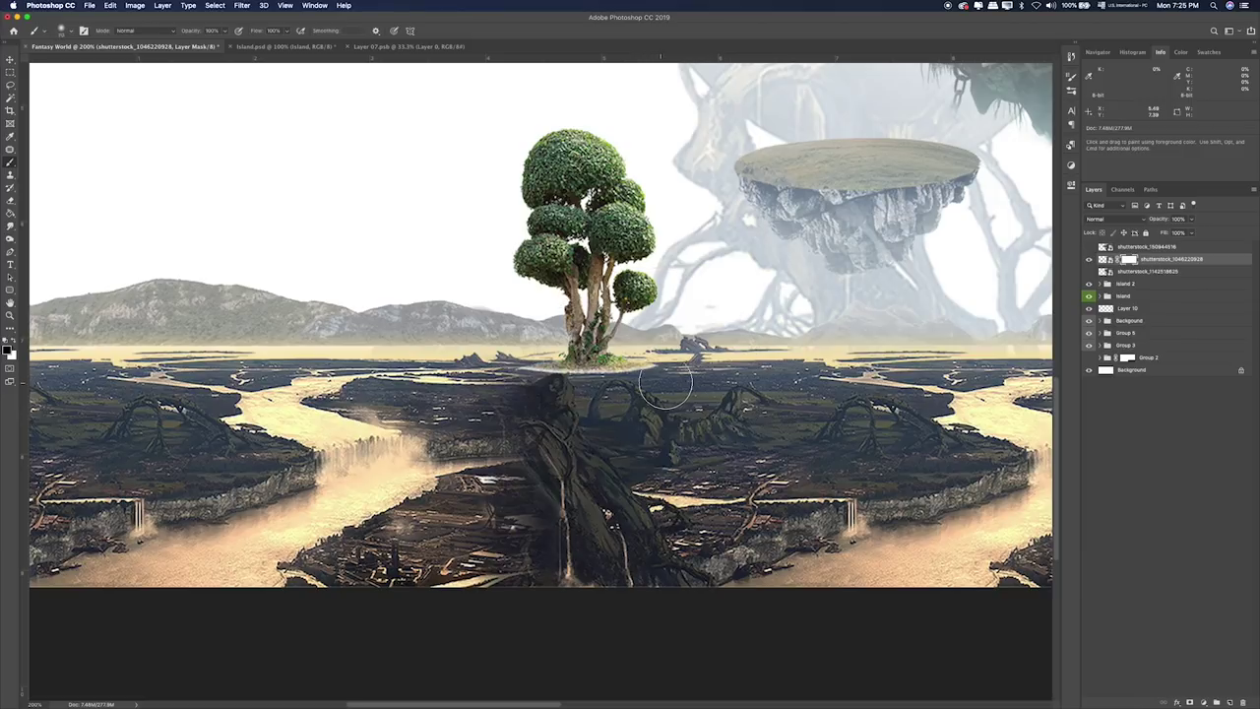
mouse_move(636, 384)
left_mouse_down()
mouse_move(591, 371)
mouse_move(709, 375)
mouse_move(504, 367)
left_mouse_up()
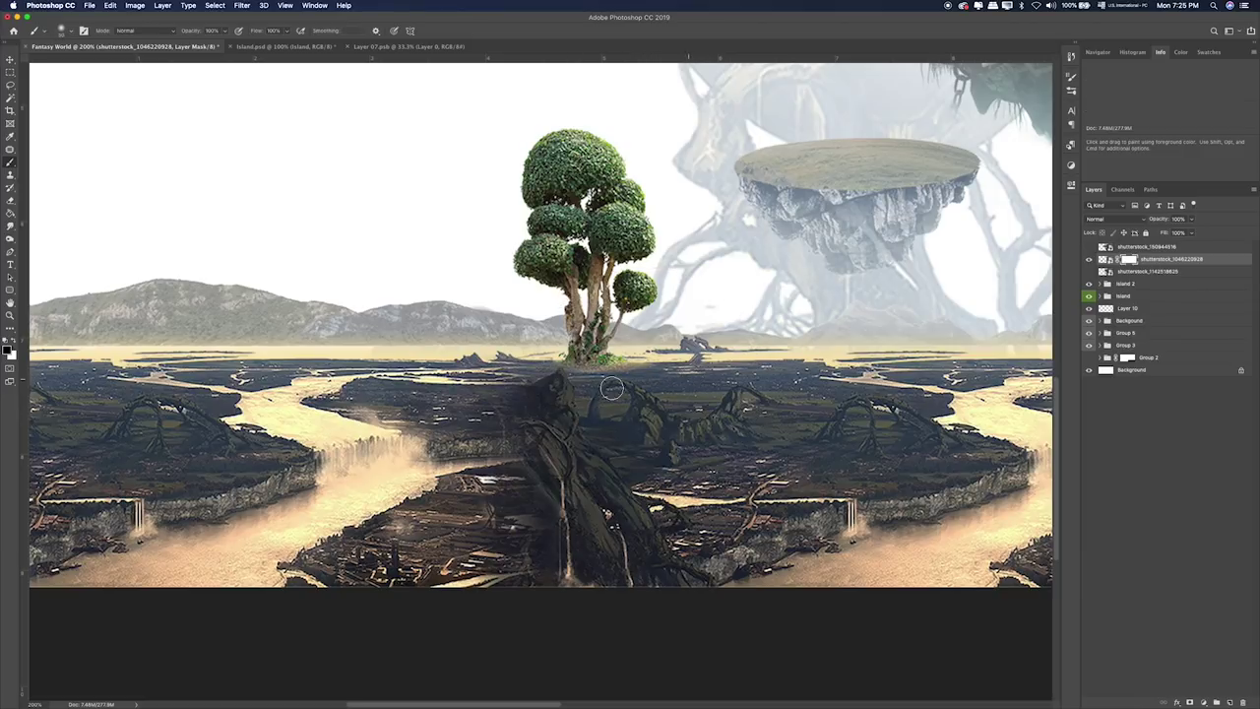
left_click(1104, 259)
Give the tree Hue -39, Saturation -80, Lightness -21, and clip a new Layer 34 above it.
key("ctrl+u")
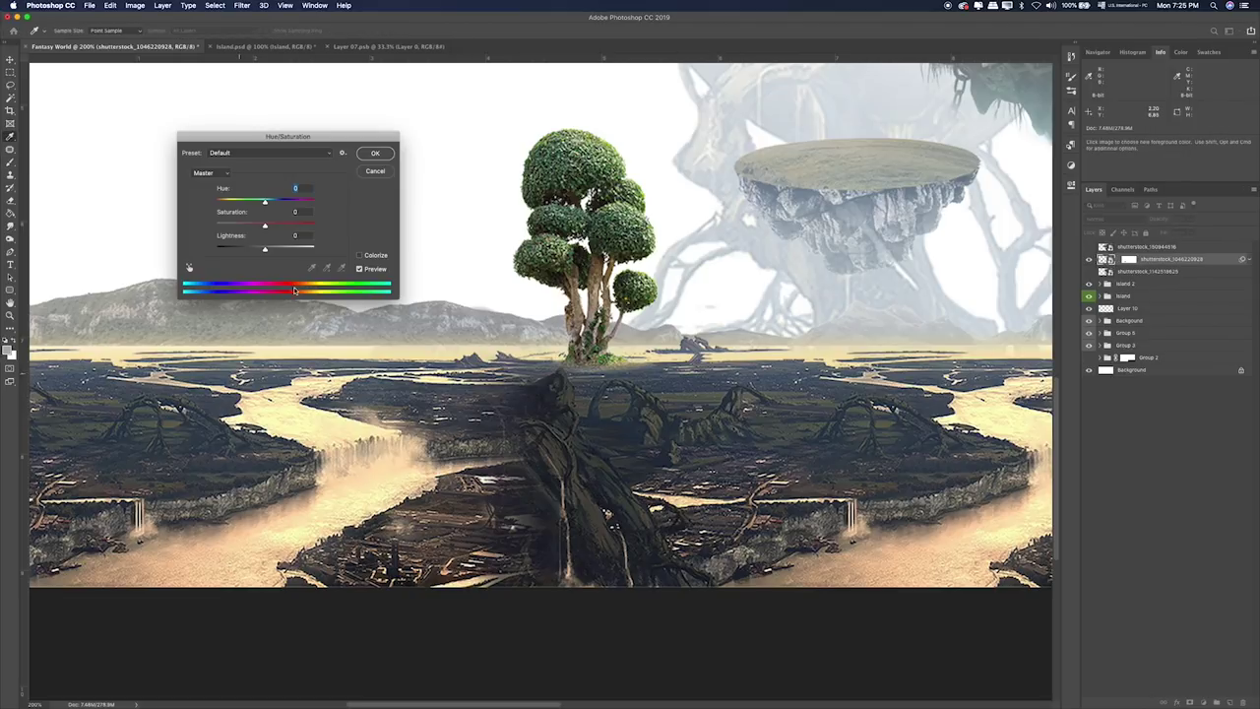
mouse_move(264, 250)
left_mouse_down()
mouse_move(237, 250)
mouse_move(231, 224)
left_mouse_up()
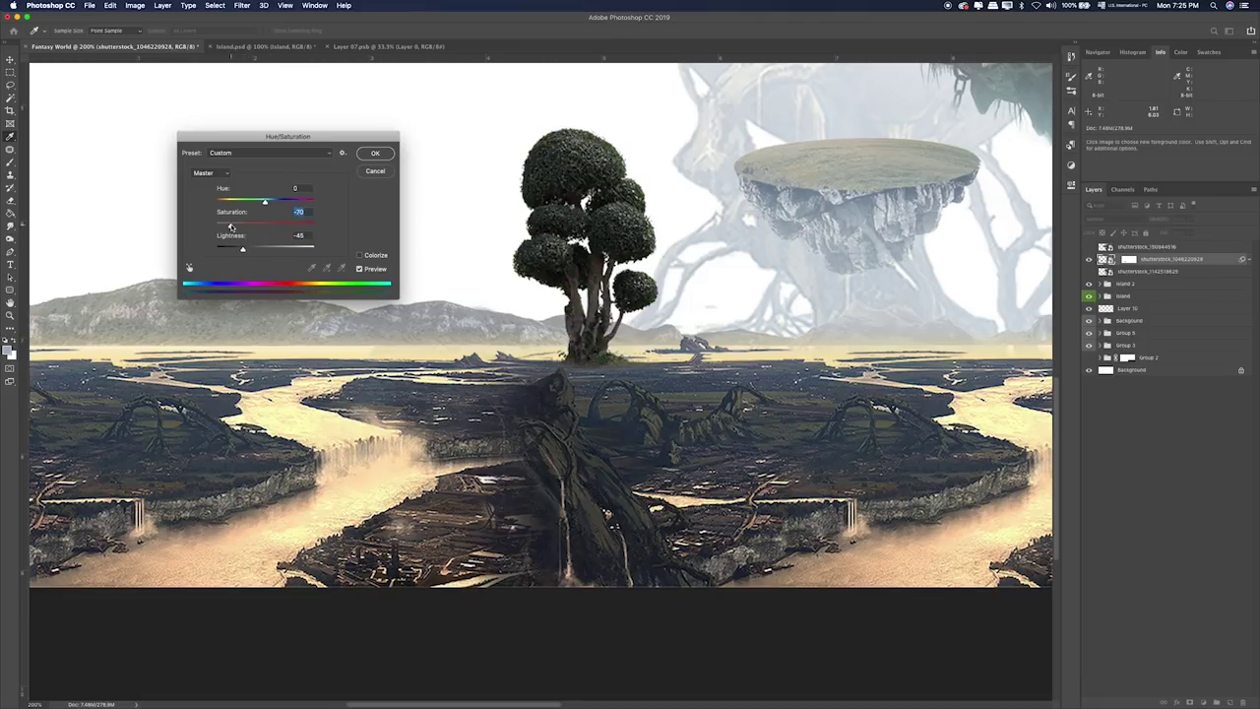
left_click(254, 250)
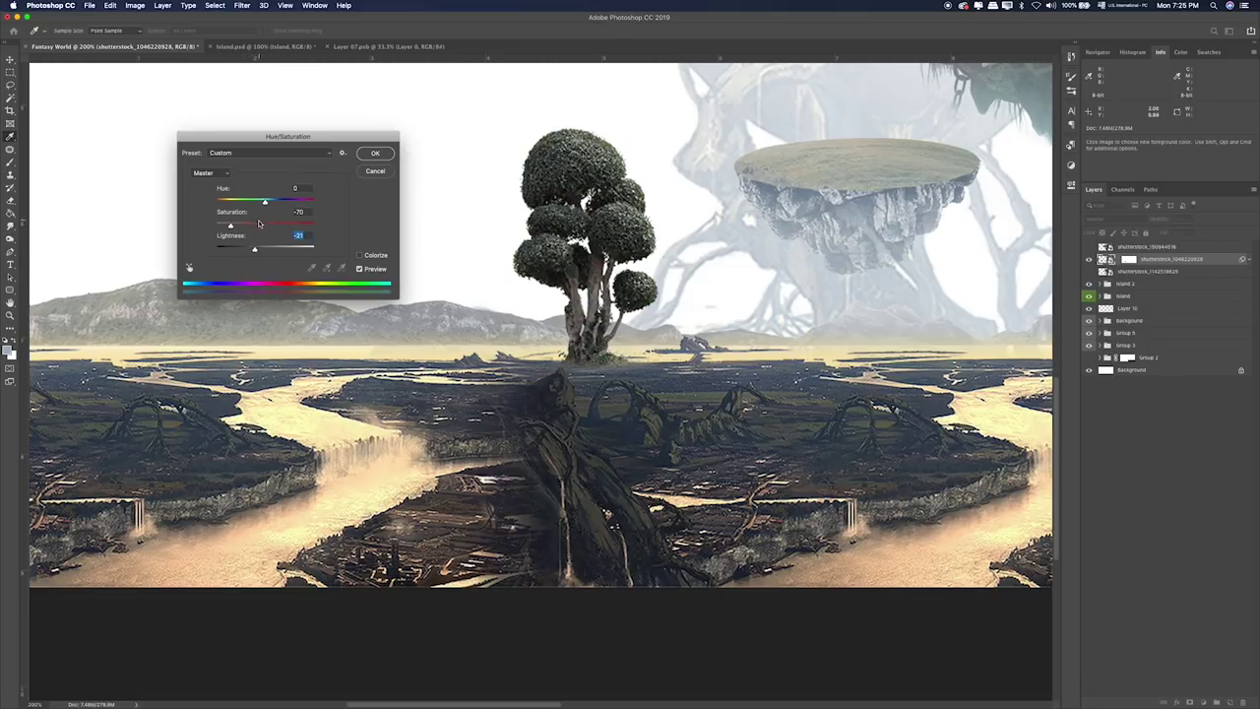
mouse_move(265, 202)
left_mouse_down()
mouse_move(227, 203)
mouse_move(291, 205)
mouse_move(237, 204)
mouse_move(225, 227)
left_mouse_up()
left_click(383, 154)
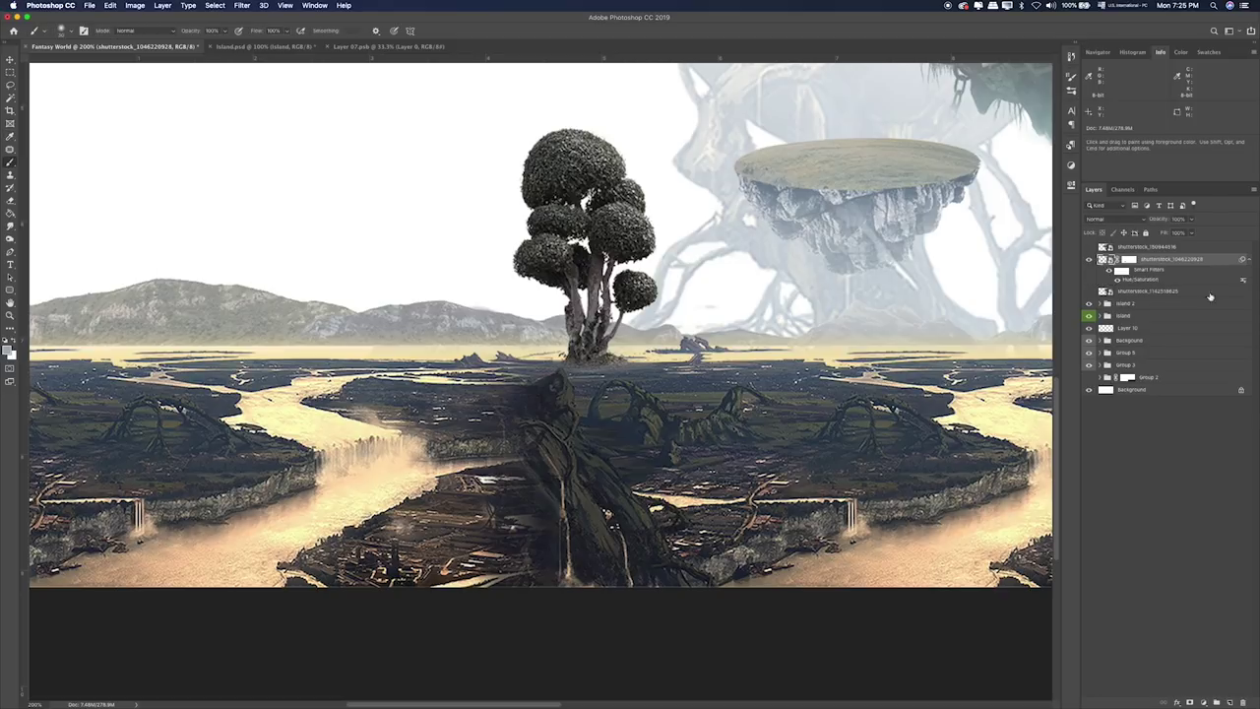
left_click(1230, 702)
left_click(1173, 261, "alt")
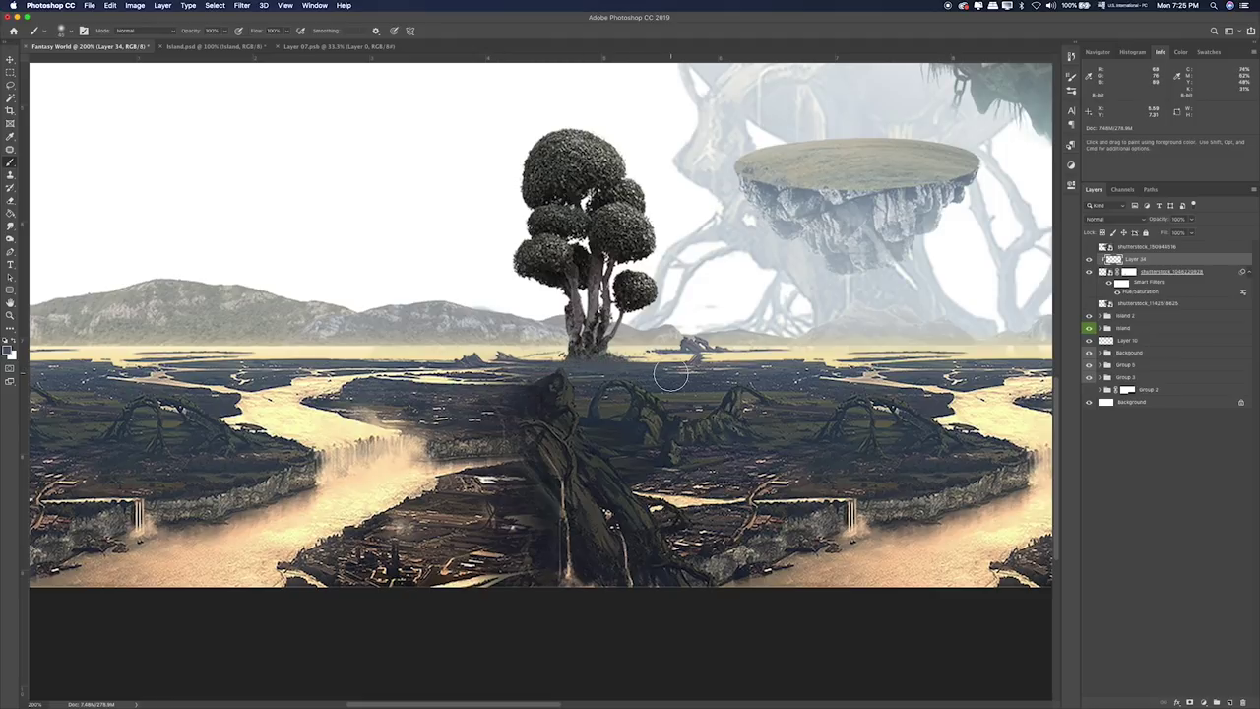
Change Layer 34's blend mode, then paint yellow over the tree canopy on a new Layer 35 clipped to it.
key("v")
key("shift+plus")
key("shift+plus")
key("shift+plus")
key("shift+plus")
key("shift+plus")
key("shift+plus")
key("shift+plus")
key("shift+plus")
key("shift+plus")
key("shift+plus")
key("shift+plus")
key("shift+plus")
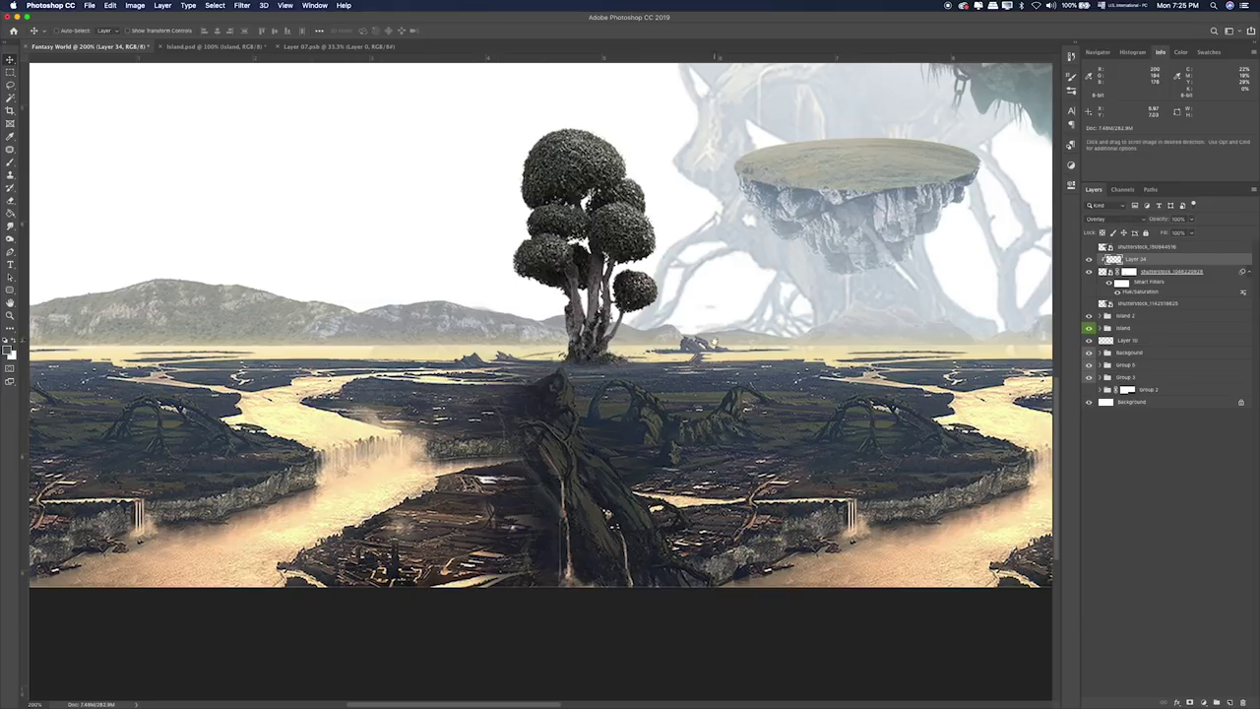
scroll(658, 377, "up", 2)
left_click(1229, 703)
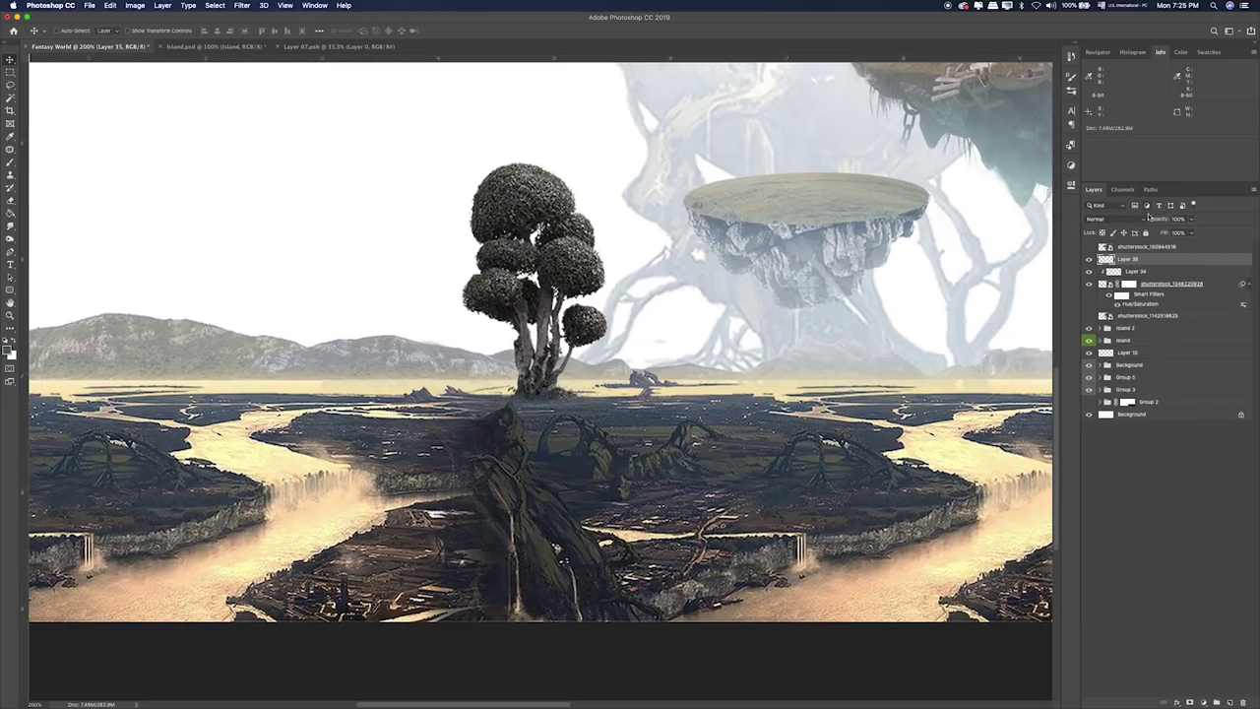
left_click(1152, 262, "alt")
key("b")
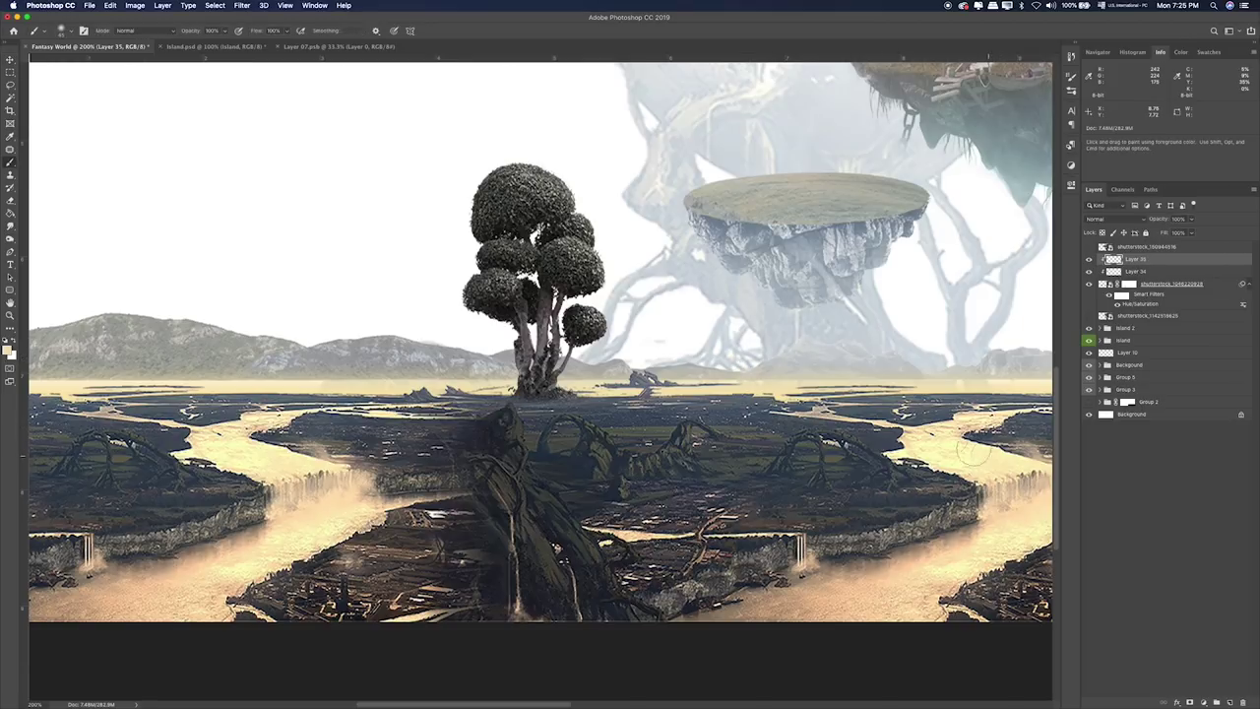
mouse_move(520, 211)
left_mouse_down()
mouse_move(422, 211)
mouse_move(550, 251)
left_mouse_up()
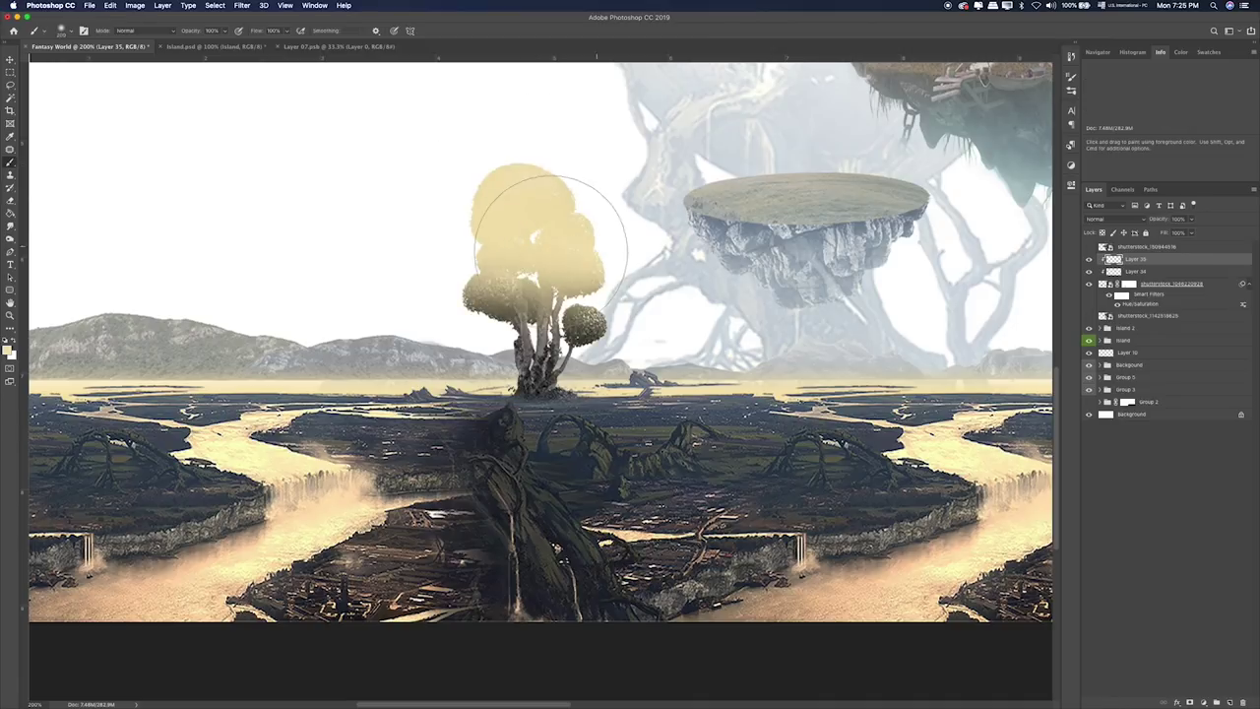
Set Layer 35 to Soft Light and compare the tree with and without the yellow tint.
key("v")
key("shift+plus")
key("shift+plus")
key("shift+plus")
key("shift+plus")
key("shift+plus")
key("shift+plus")
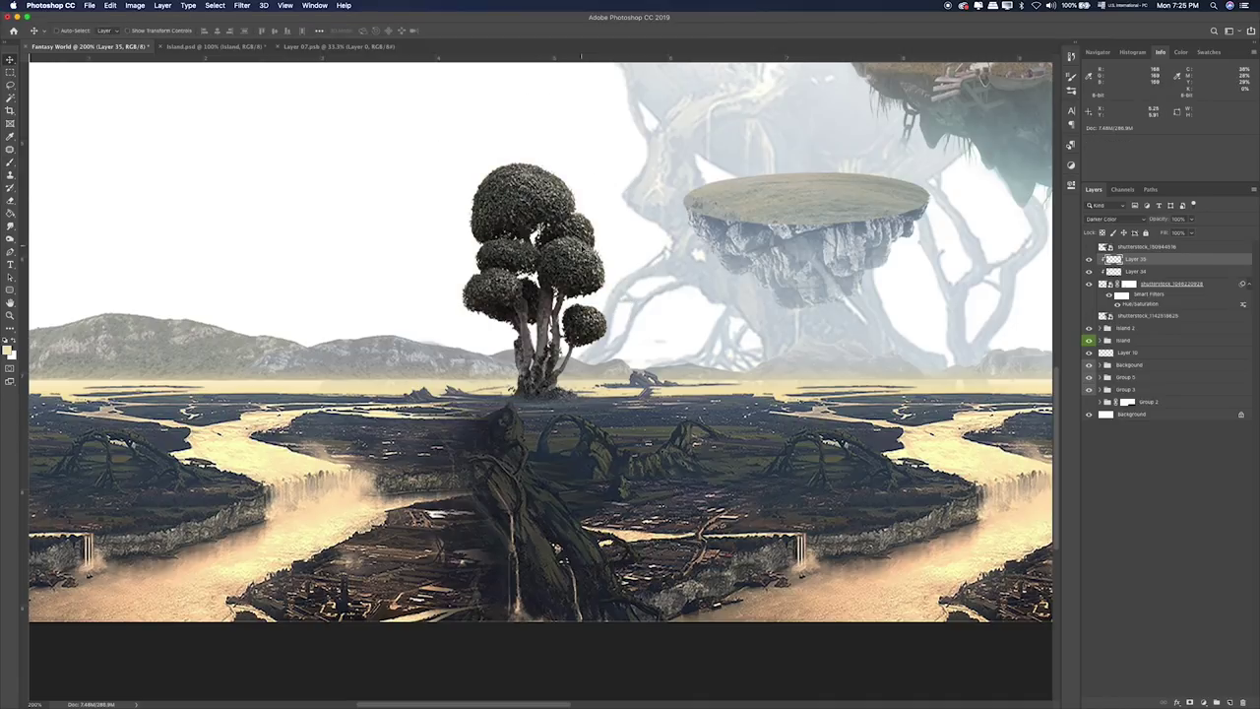
key("shift+plus")
key("shift+plus")
key("shift+plus")
key("shift+plus")
key("shift+plus")
key("shift+plus")
key("shift+plus")
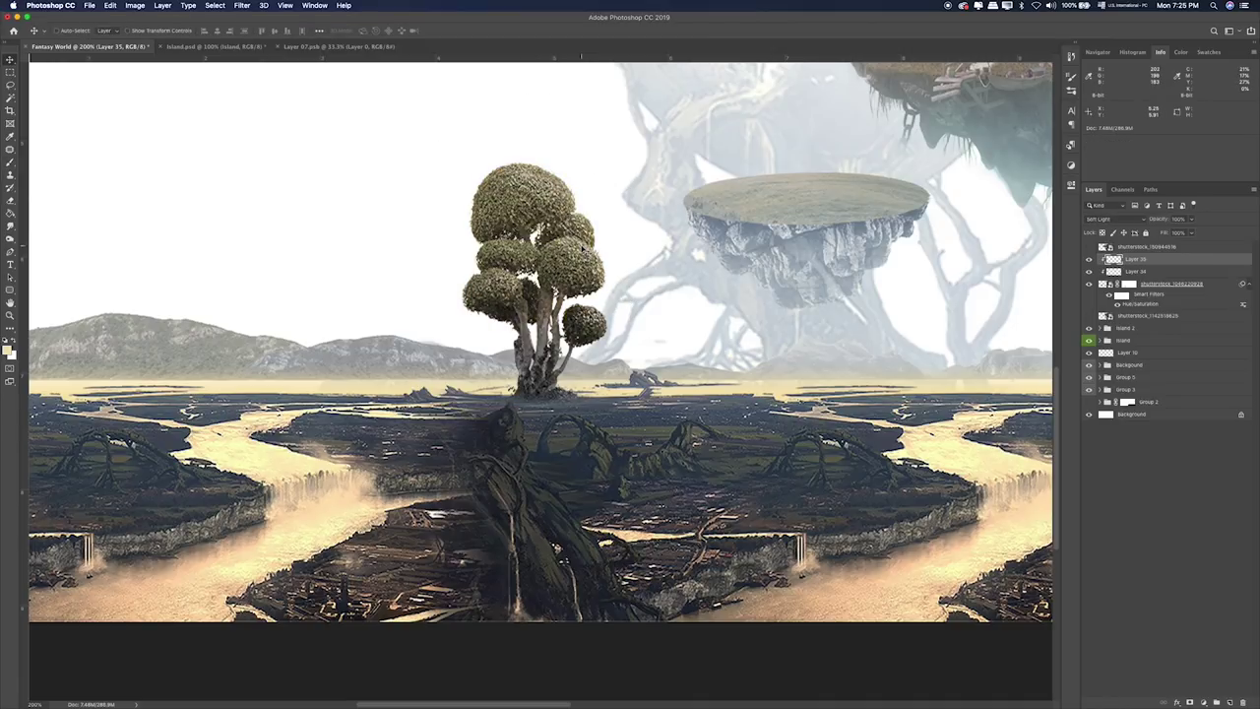
key("e")
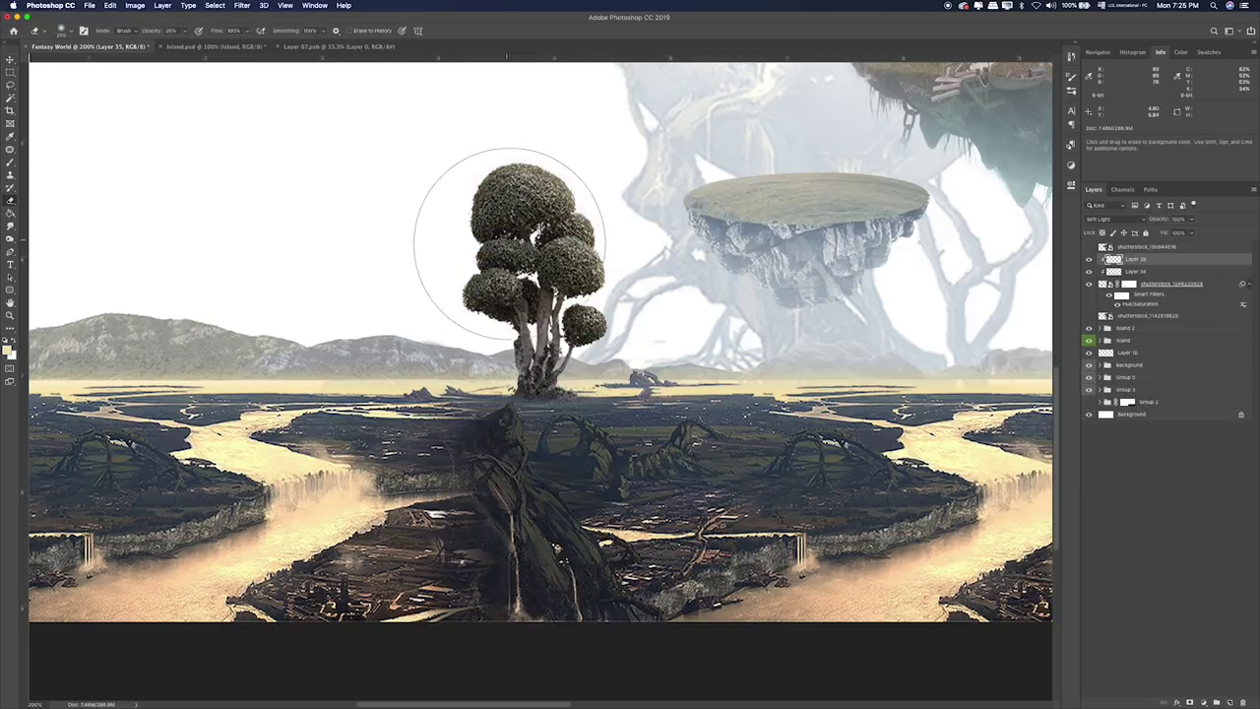
left_click(1089, 259)
left_click(1089, 259)
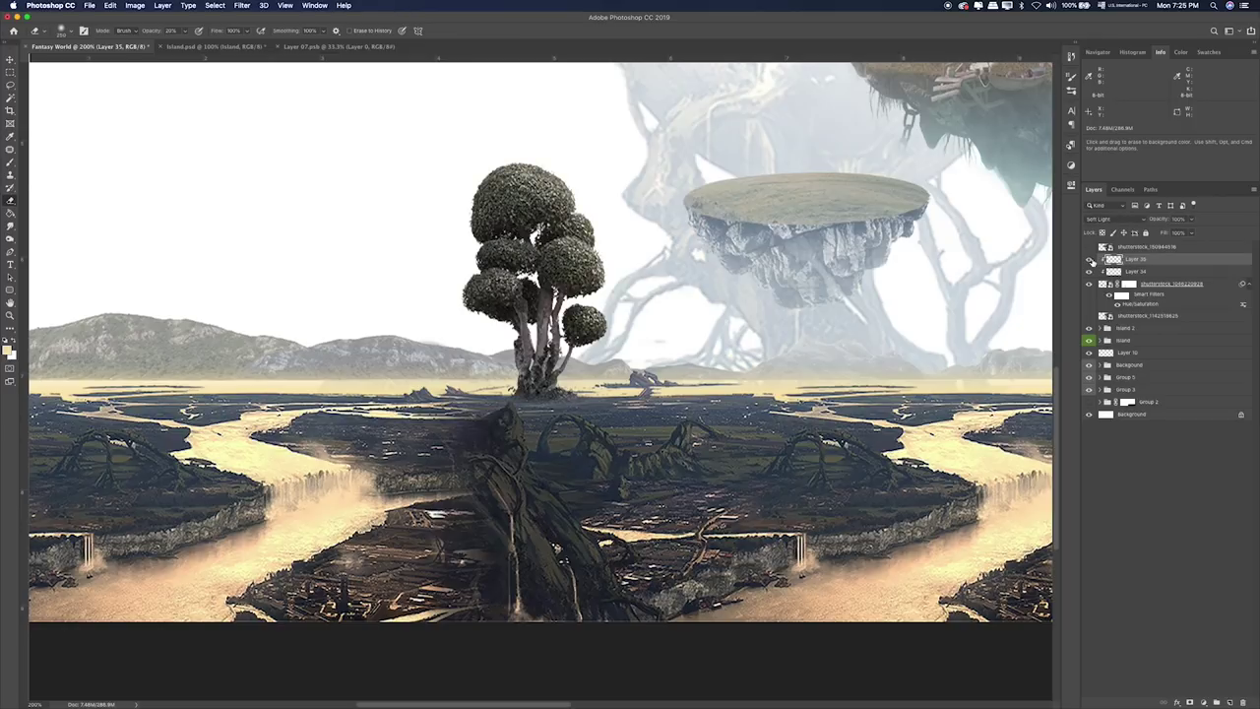
key("super+0")
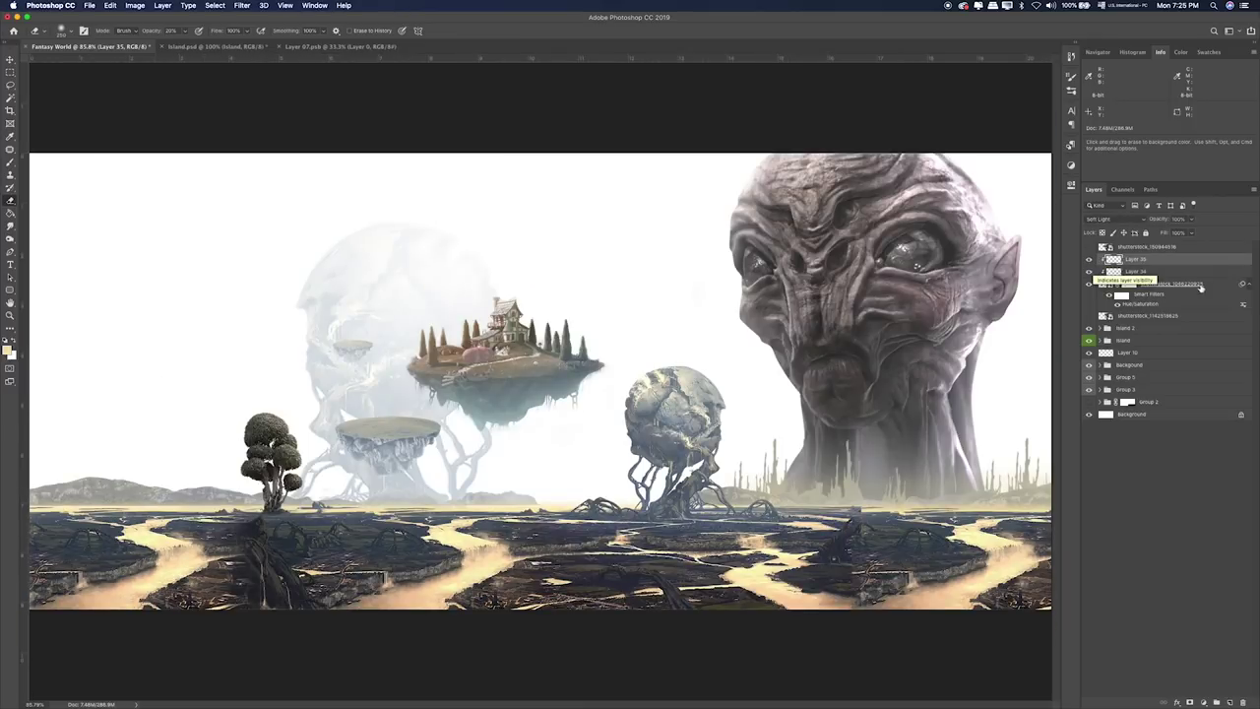
Add Layer 36 above Layer 35 and paint haze over the small tree with a ~200 px brush.
left_click(1196, 286)
left_click(1230, 702)
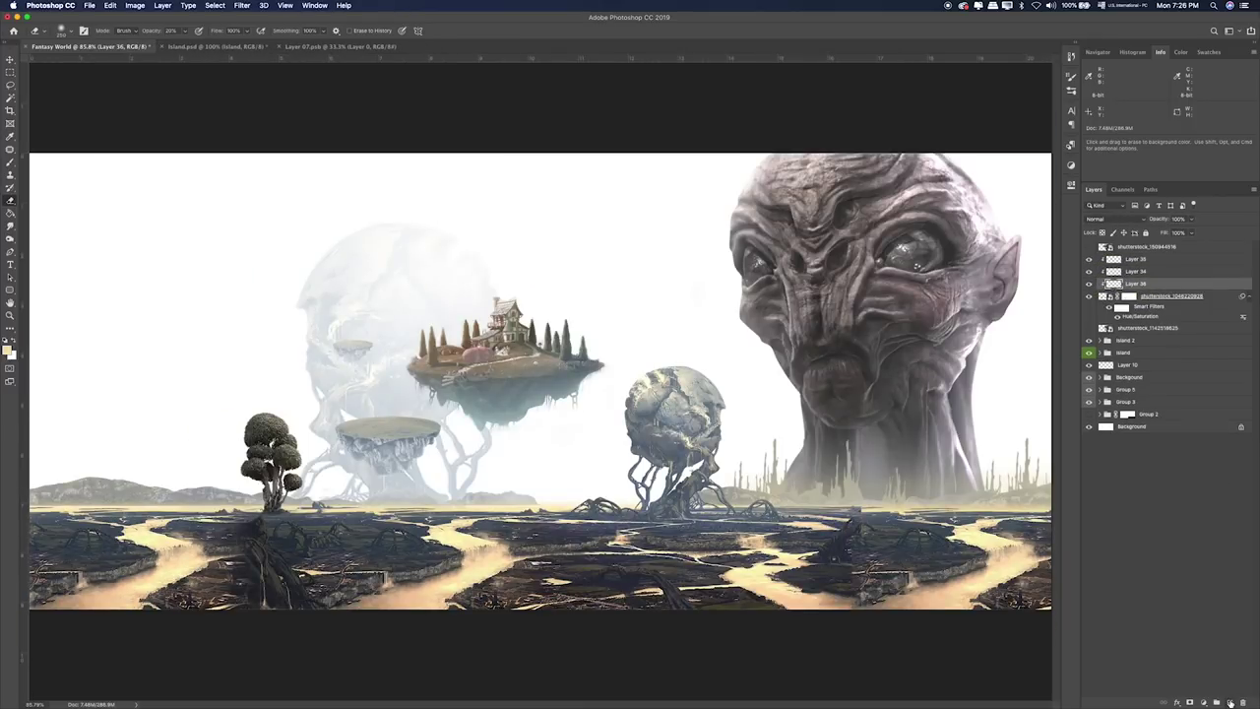
left_click_drag(1137, 286, 1133, 253)
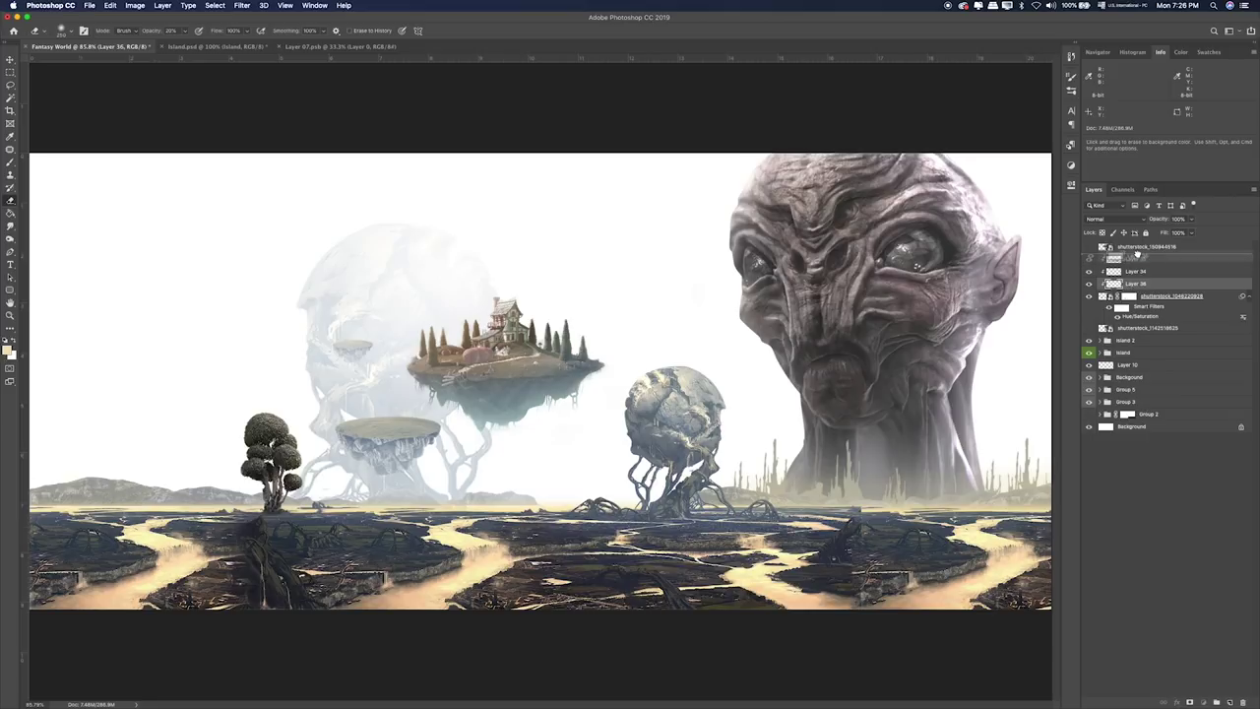
left_click(10, 163)
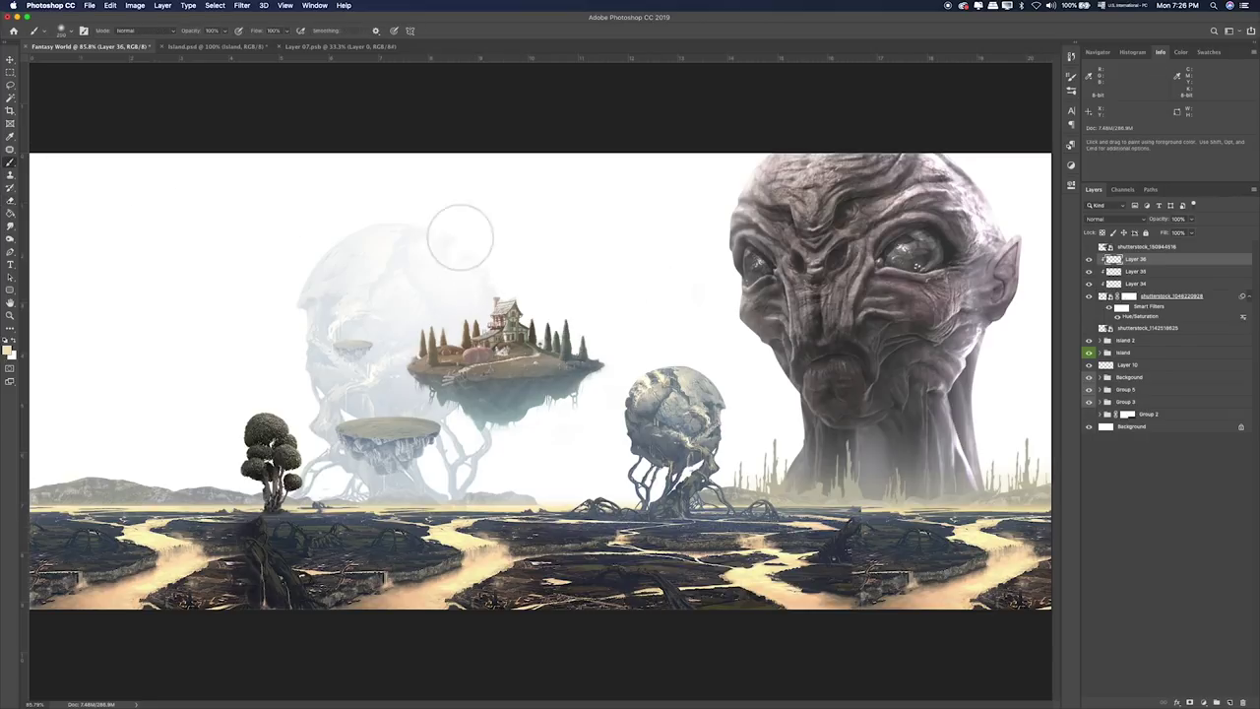
key("bracketright")
key("bracketright")
key("bracketright")
key("bracketright")
key("bracketright")
key("bracketright")
mouse_move(286, 411)
left_mouse_down()
mouse_move(268, 437)
mouse_move(285, 424)
left_mouse_up()
Try Screen and Lighten blend modes on the haze layer, then return it to Normal.
key("v")
key("shift+alt+b")
key("shift+plus")
key("shift+plus")
key("shift+plus")
key("shift+plus")
key("shift+plus")
key("shift+plus")
key("shift+plus")
key("shift+plus")
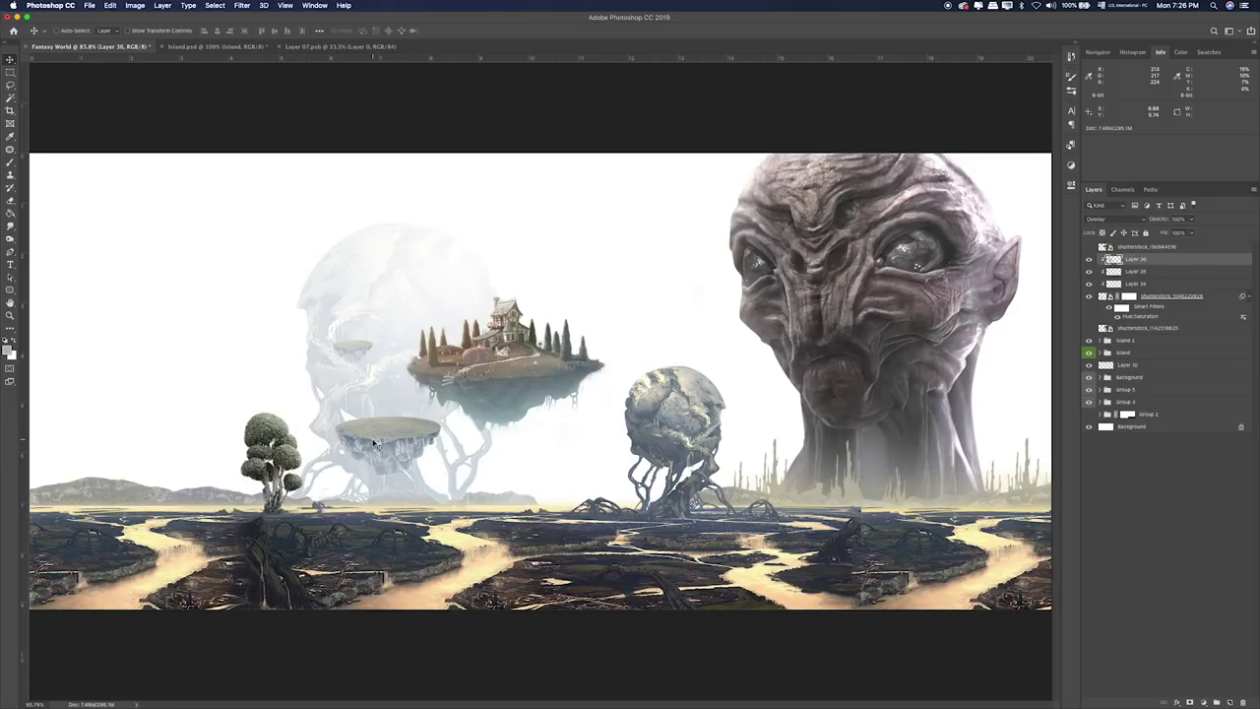
key("ctrl+plus")
key("shift+plus")
key("shift+plus")
key("shift+plus")
key("shift+plus")
key("shift+plus")
key("shift+plus")
key("shift+plus")
key("shift+plus")
key("shift+plus")
key("shift+plus")
key("shift+plus")
key("shift+plus")
key("shift+plus")
key("shift+plus")
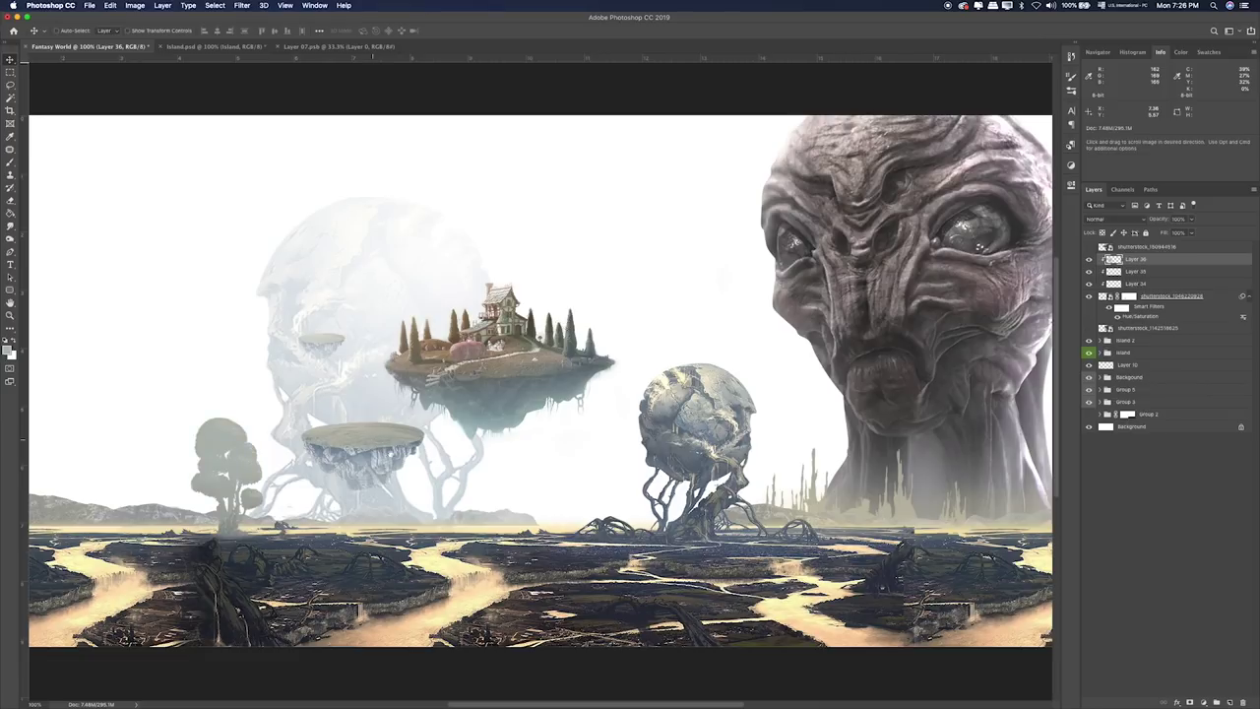
left_click_drag(373, 443, 554, 380)
key("ctrl+plus")
key("shift+plus")
key("shift+plus")
key("shift+plus")
key("shift+plus")
key("shift+plus")
key("shift+plus")
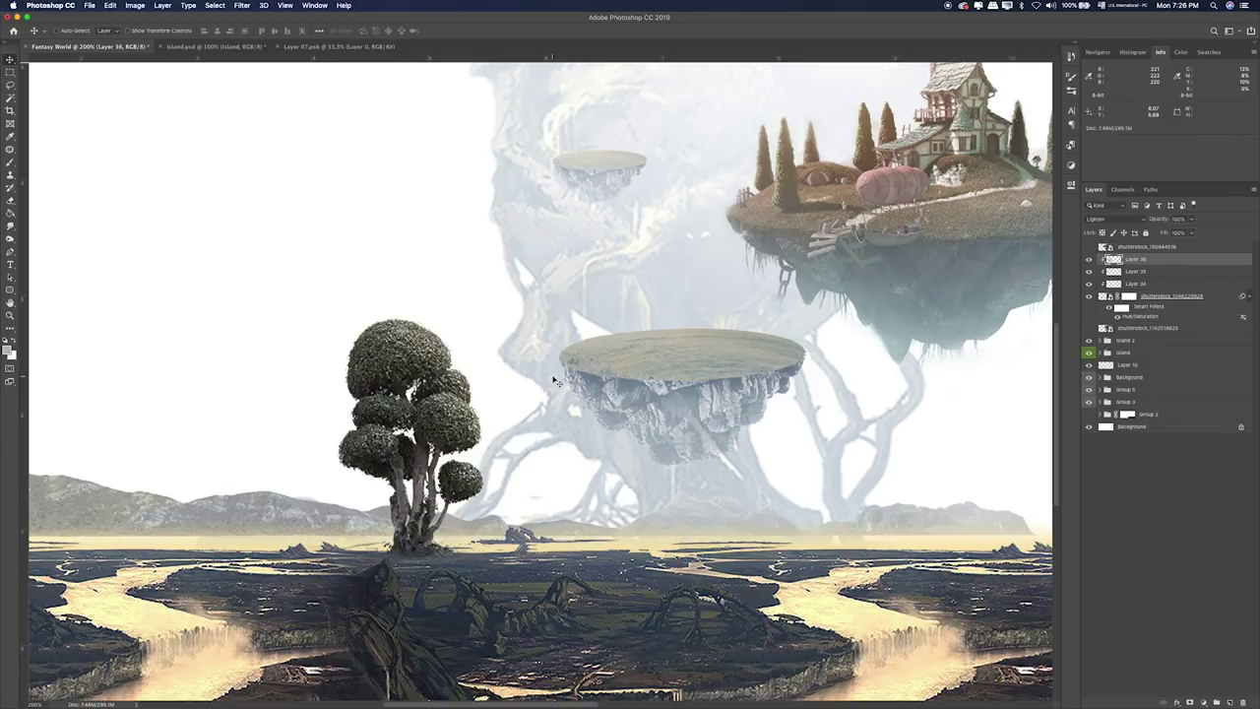
key("shift+plus")
key("shift+plus")
key("shift+minus")
key("shift+plus")
key("shift+minus")
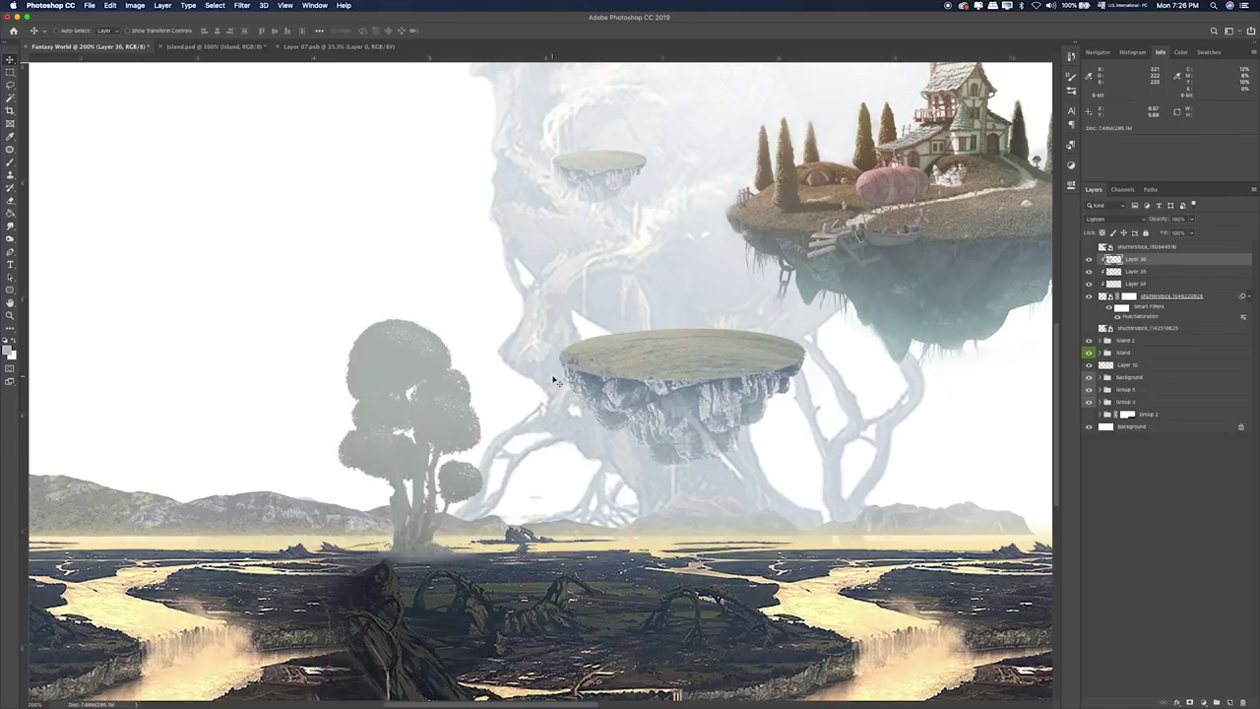
key("ctrl+0")
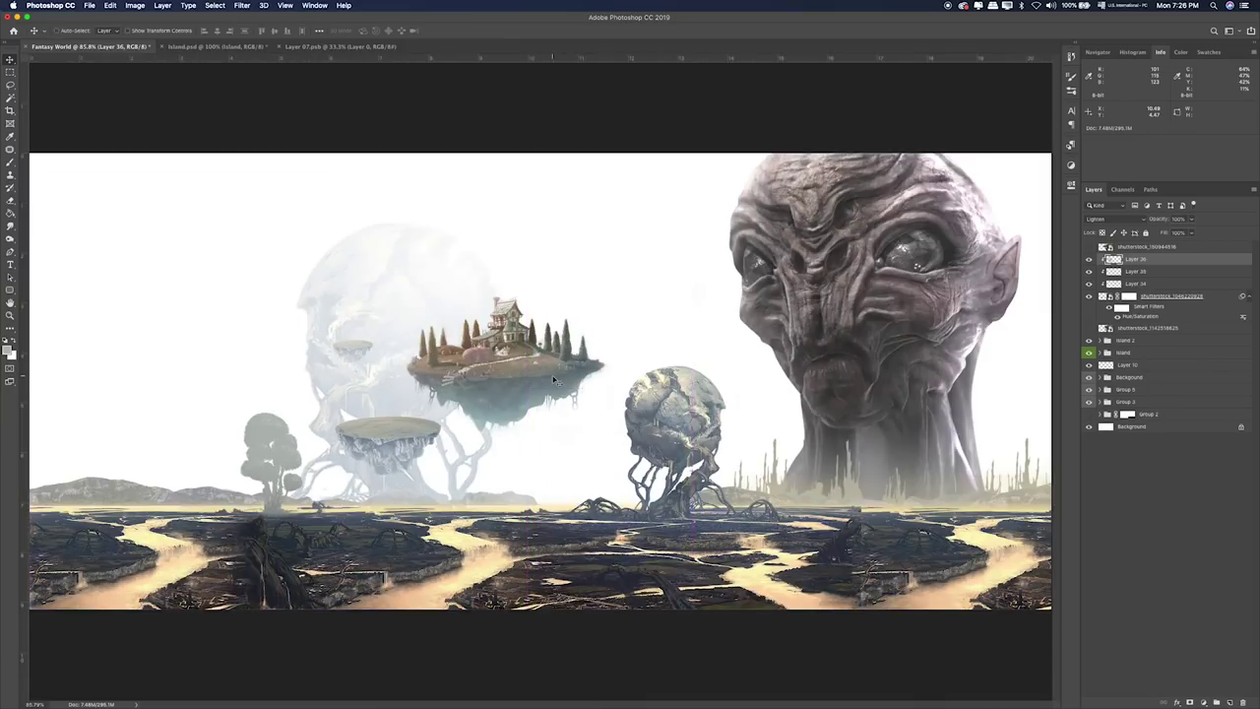
key("shift+plus")
key("shift+minus")
key("shift+minus")
key("shift+minus")
key("shift+minus")
key("shift+minus")
key("shift+minus")
Try erasing some haze from the small tree, then switch to the Finder folder of source images.
key("e")
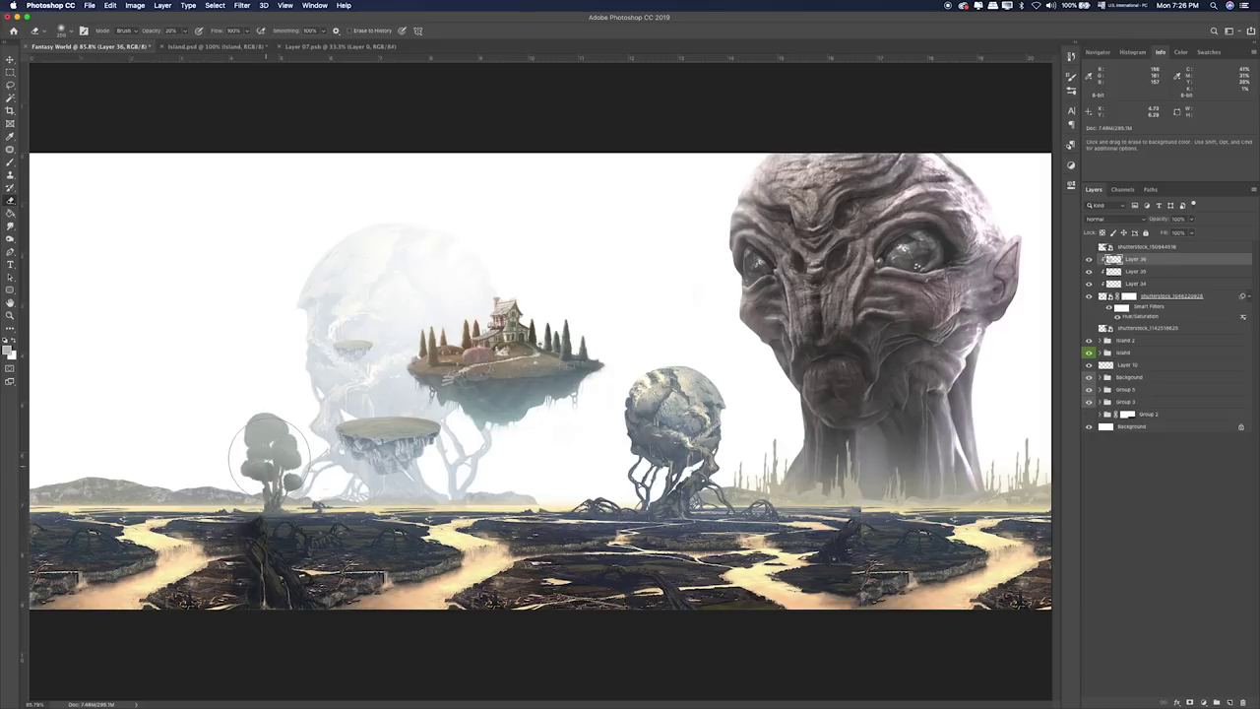
key("ctrl+z")
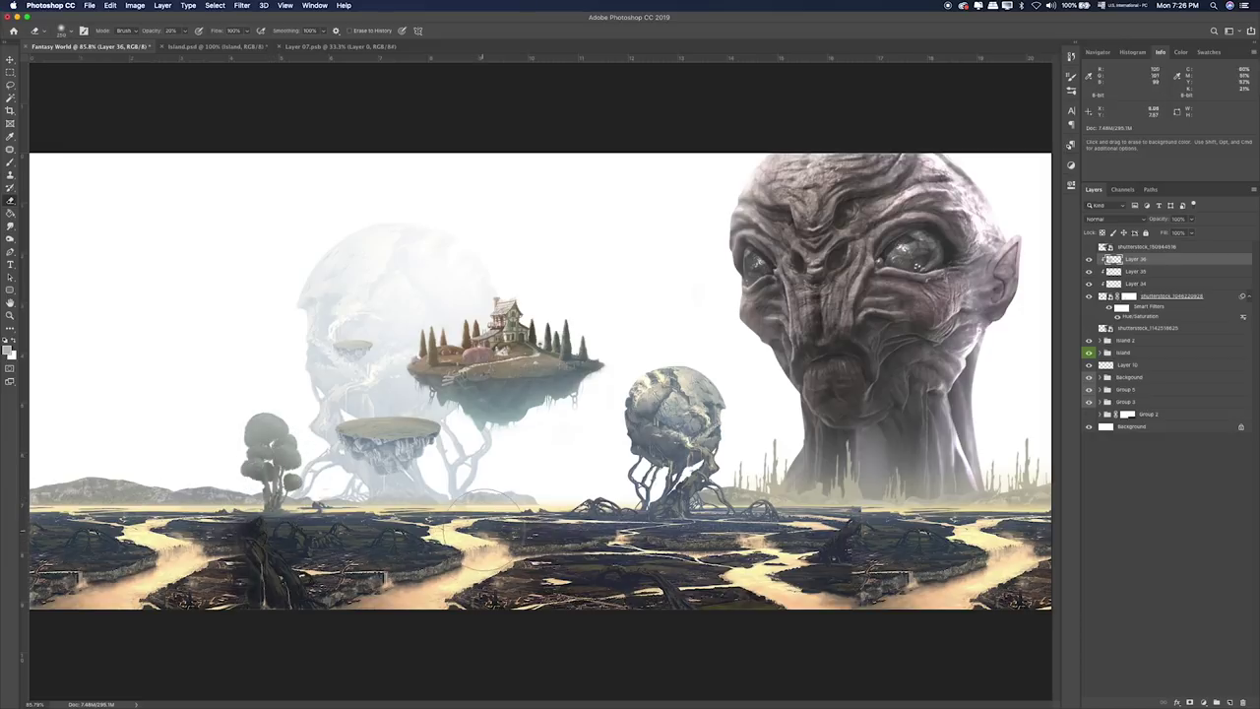
key("ctrl+1")
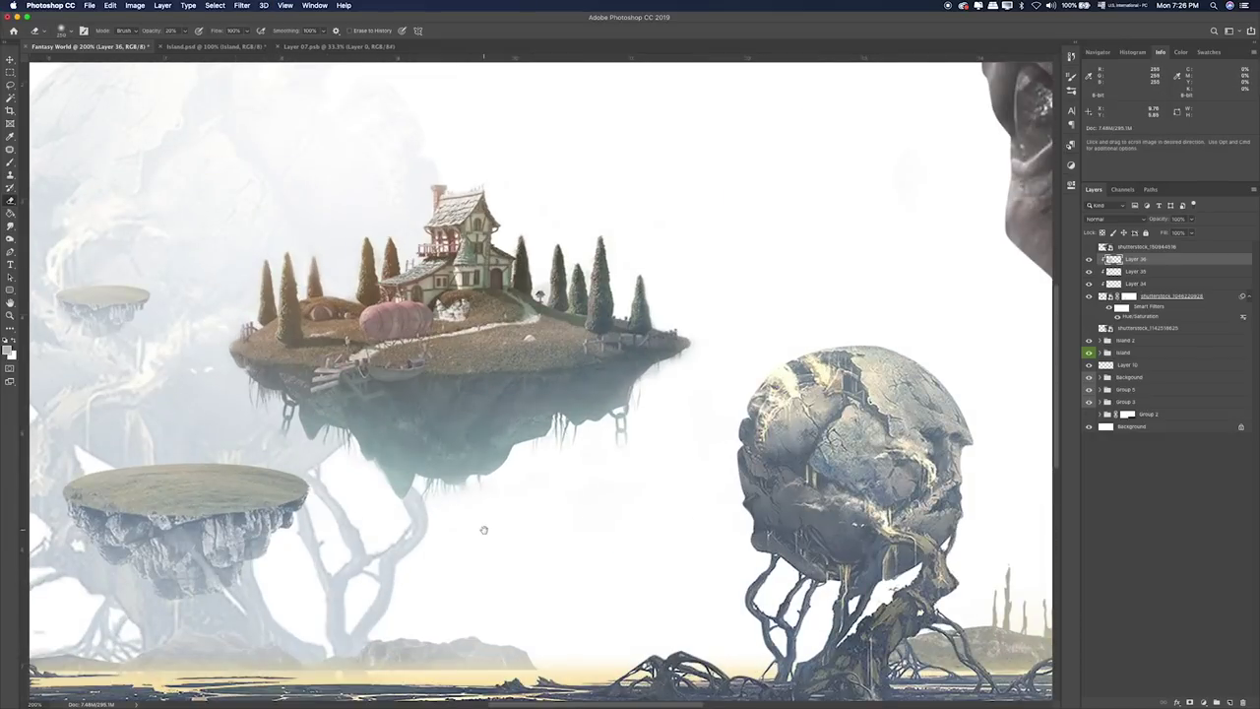
left_click_drag(485, 535, 610, 463)
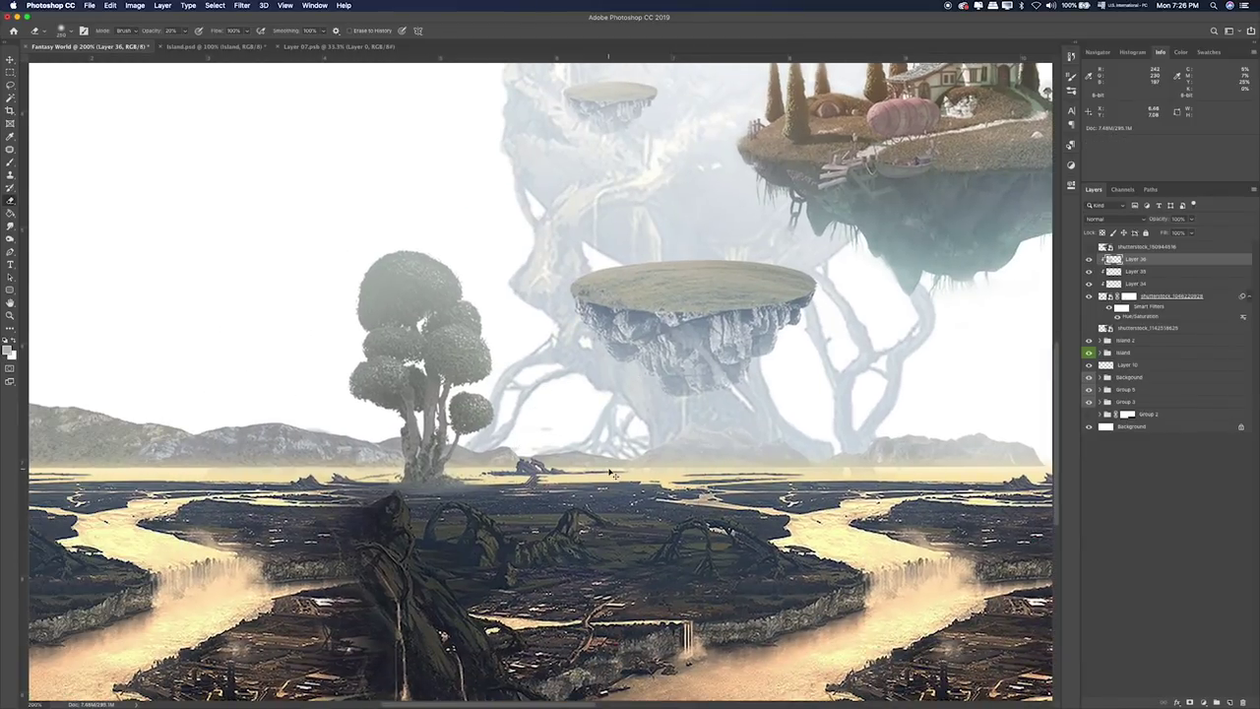
key("ctrl+0")
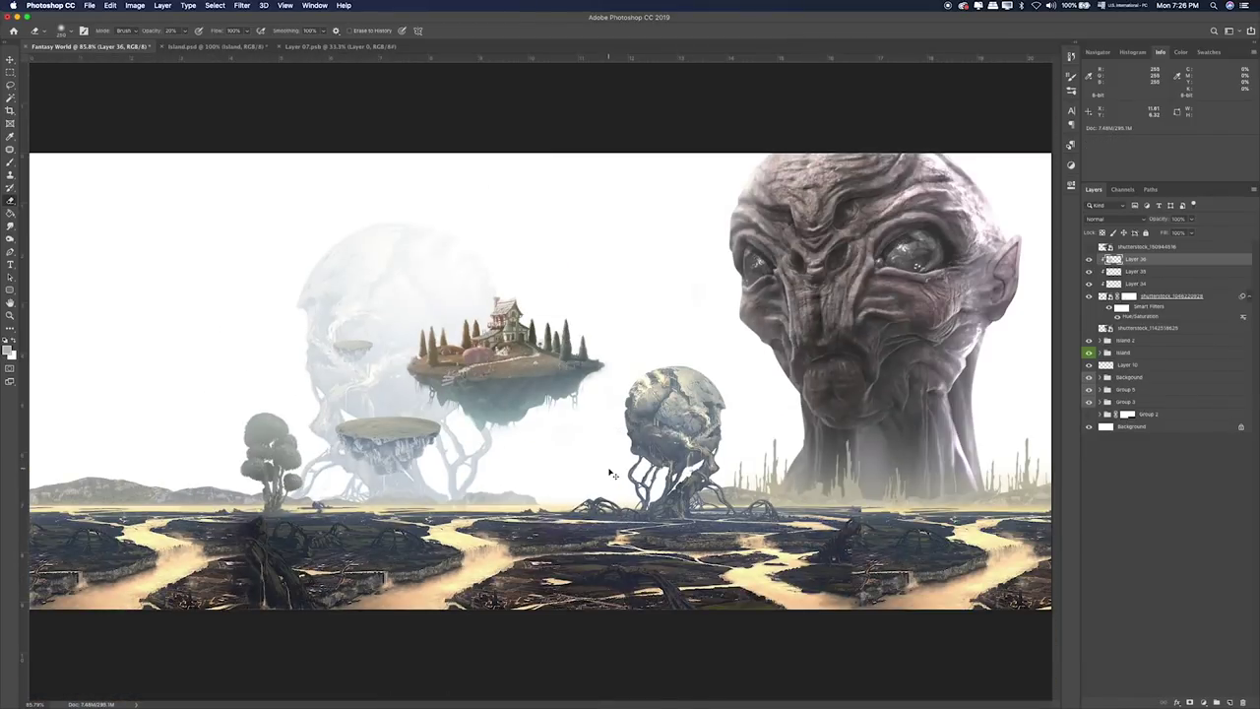
key("super+Tab")
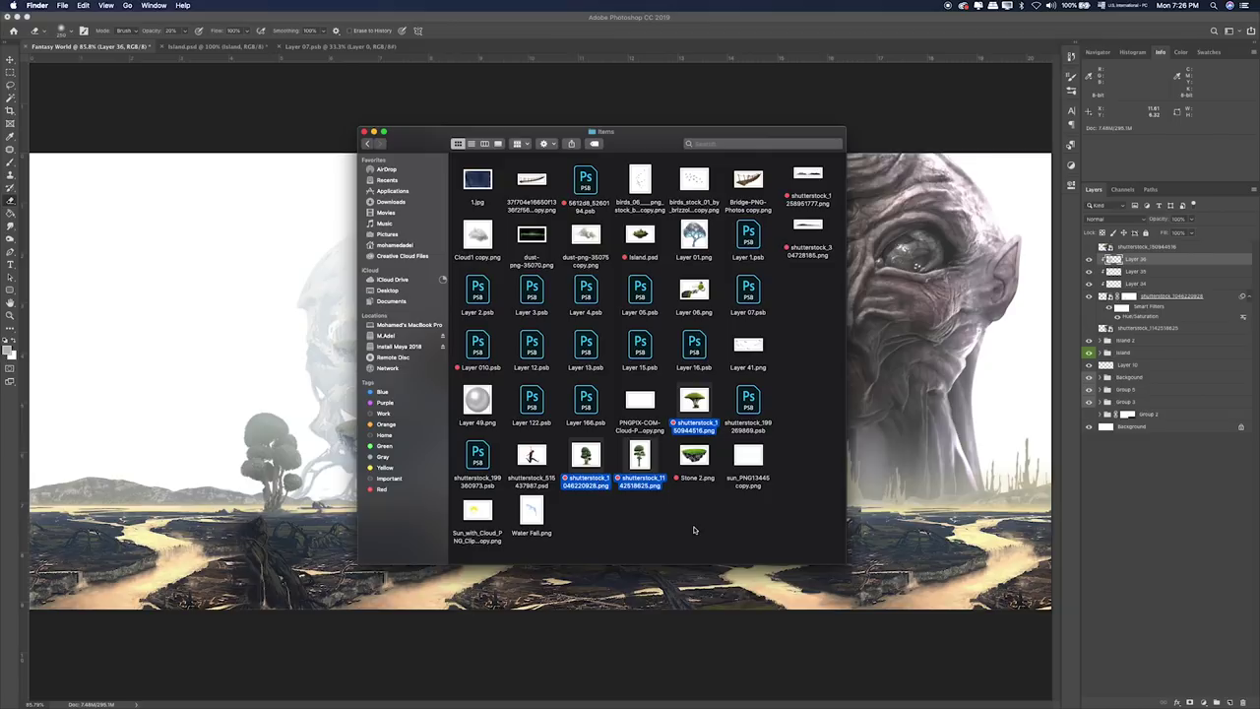
Show the large green tree in the composite, then move it up-left and shrink it.
left_click(1099, 285)
left_click(1089, 246)
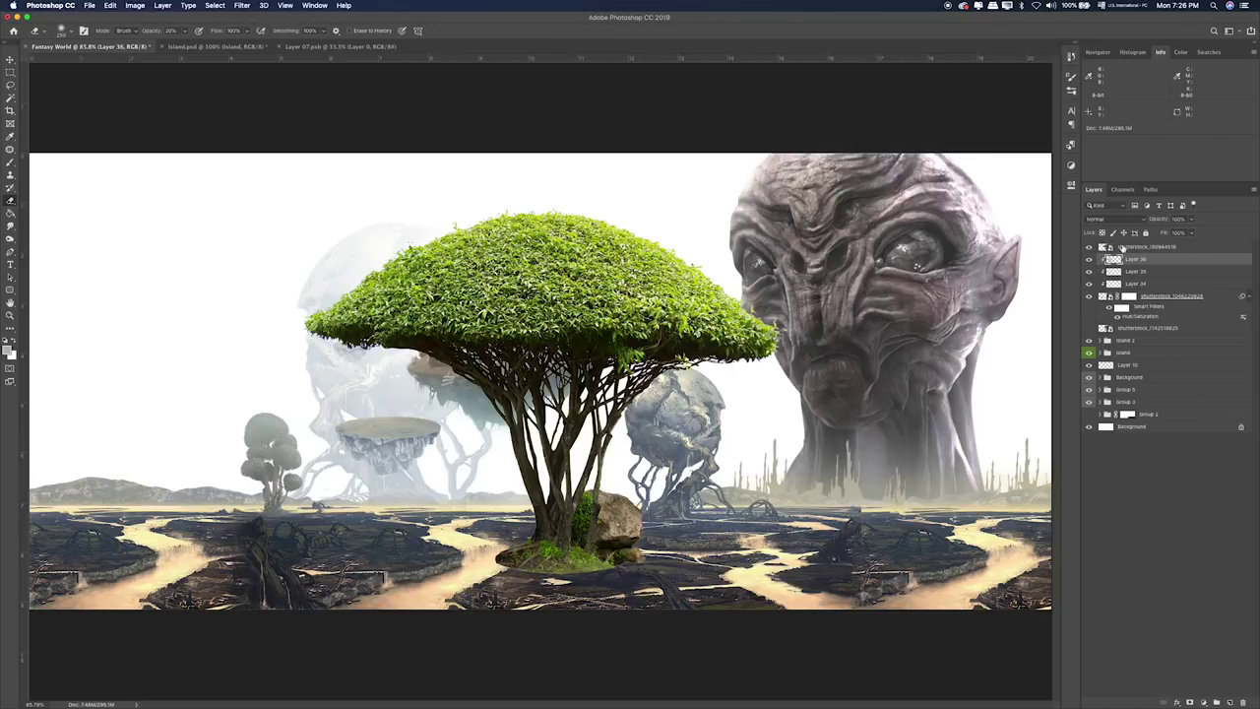
left_click(1142, 247)
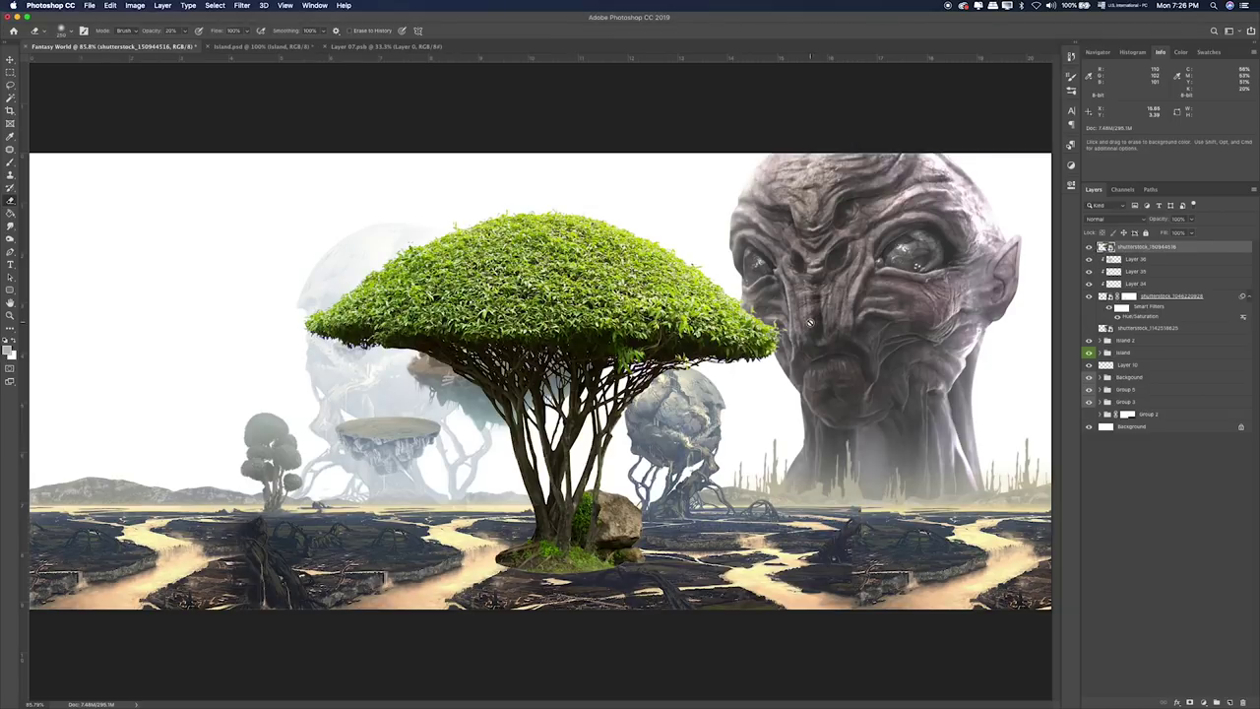
key("v")
mouse_move(581, 394)
left_mouse_down()
mouse_move(228, 307)
mouse_move(277, 315)
left_mouse_up()
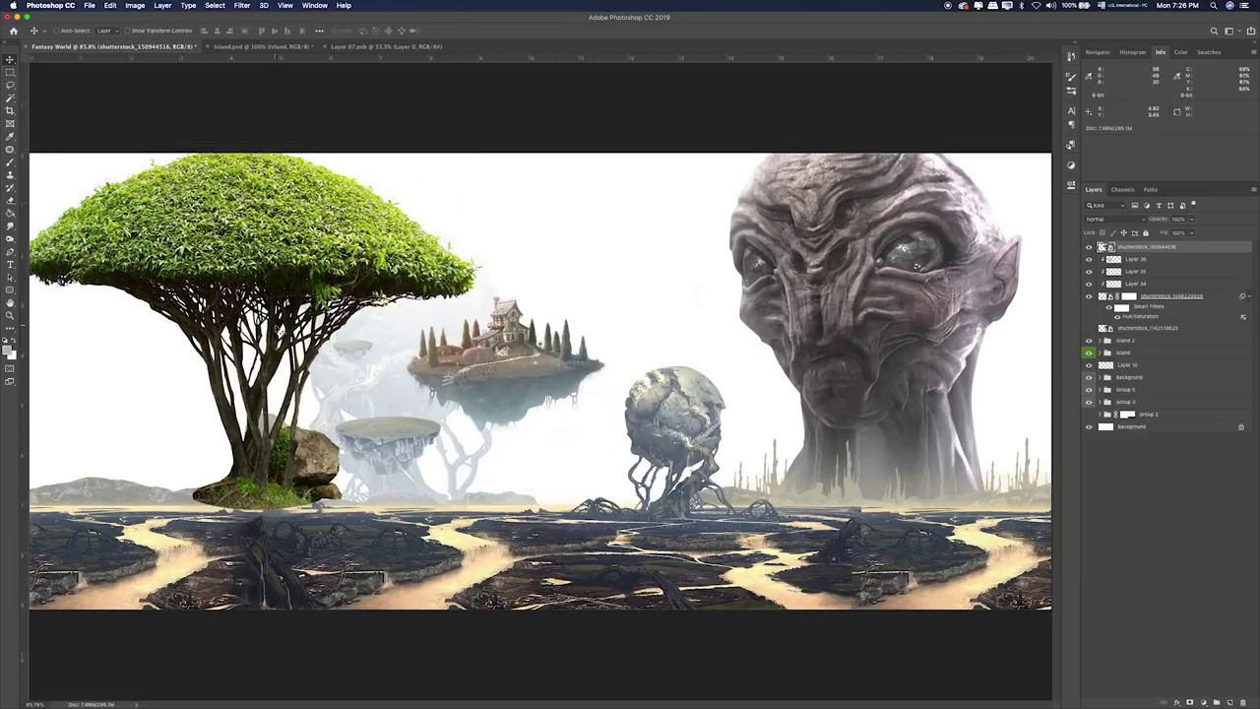
key("ctrl+t")
mouse_move(516, 99)
left_mouse_down()
mouse_move(321, 301)
mouse_move(320, 317)
left_mouse_up()
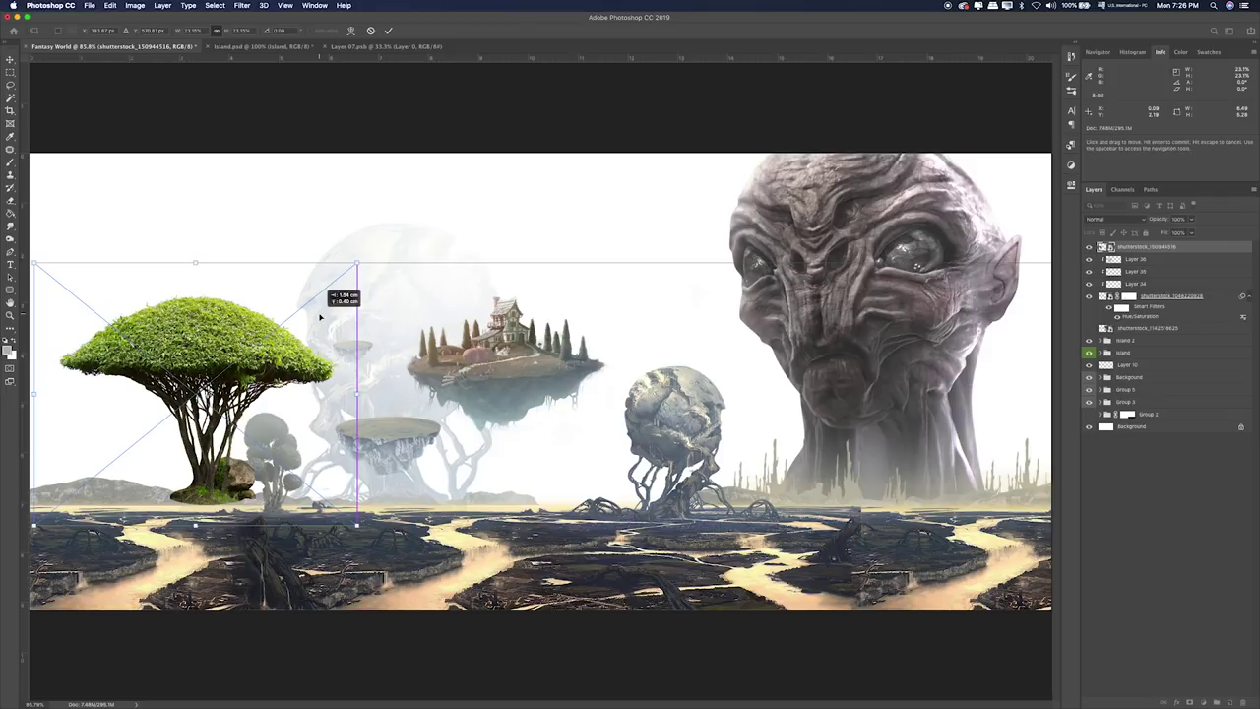
key("Return")
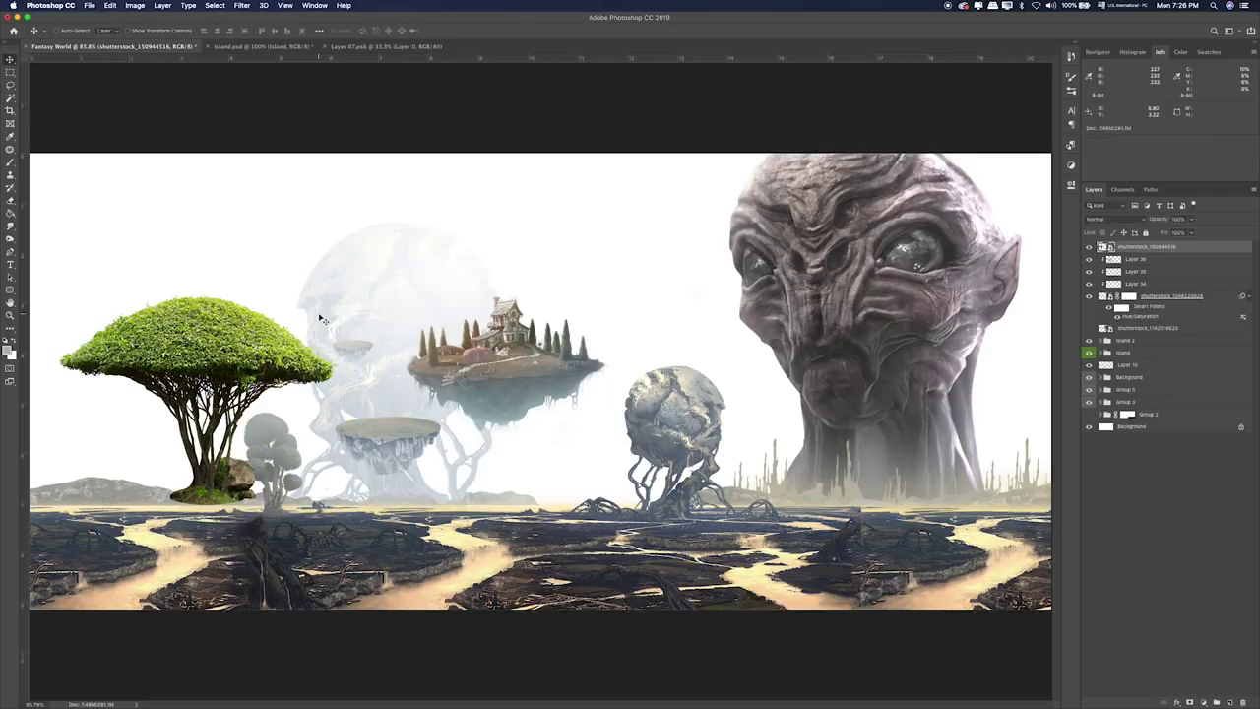
Place the tree beside the mushroom tree, move its layer beneath Group 3, and open Hue/Saturation.
left_click_drag(321, 318, 403, 321)
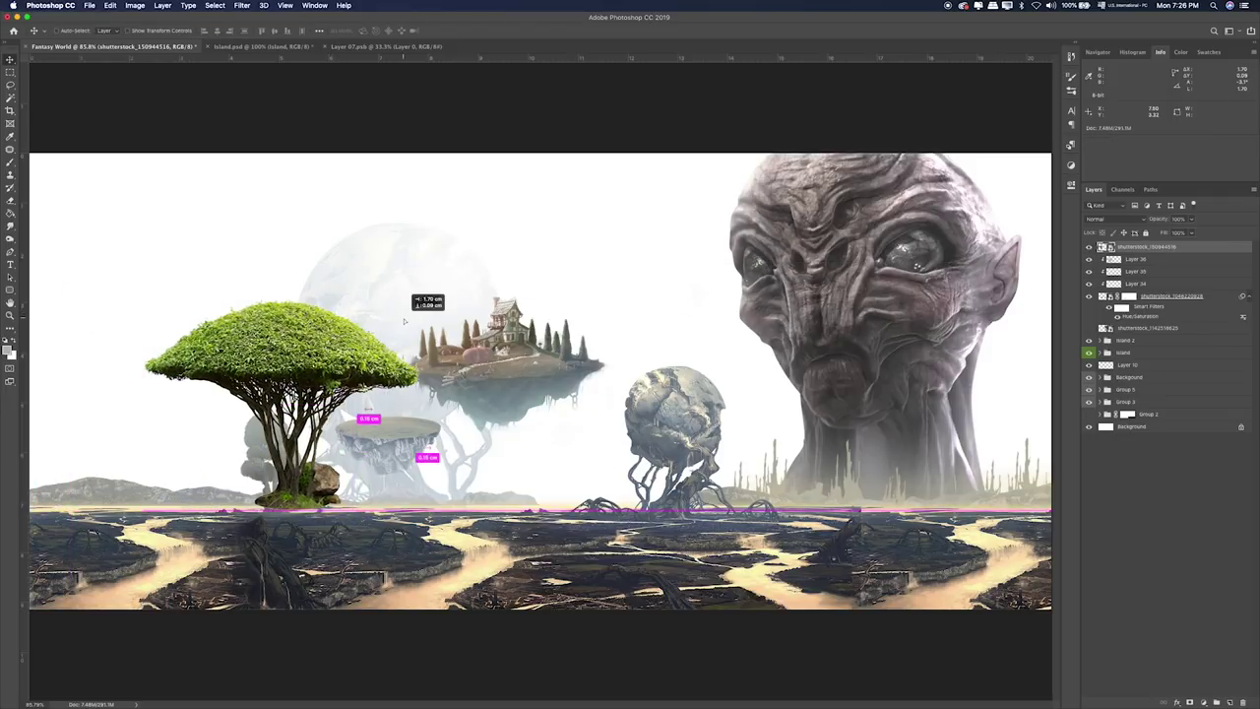
left_click_drag(404, 321, 352, 321)
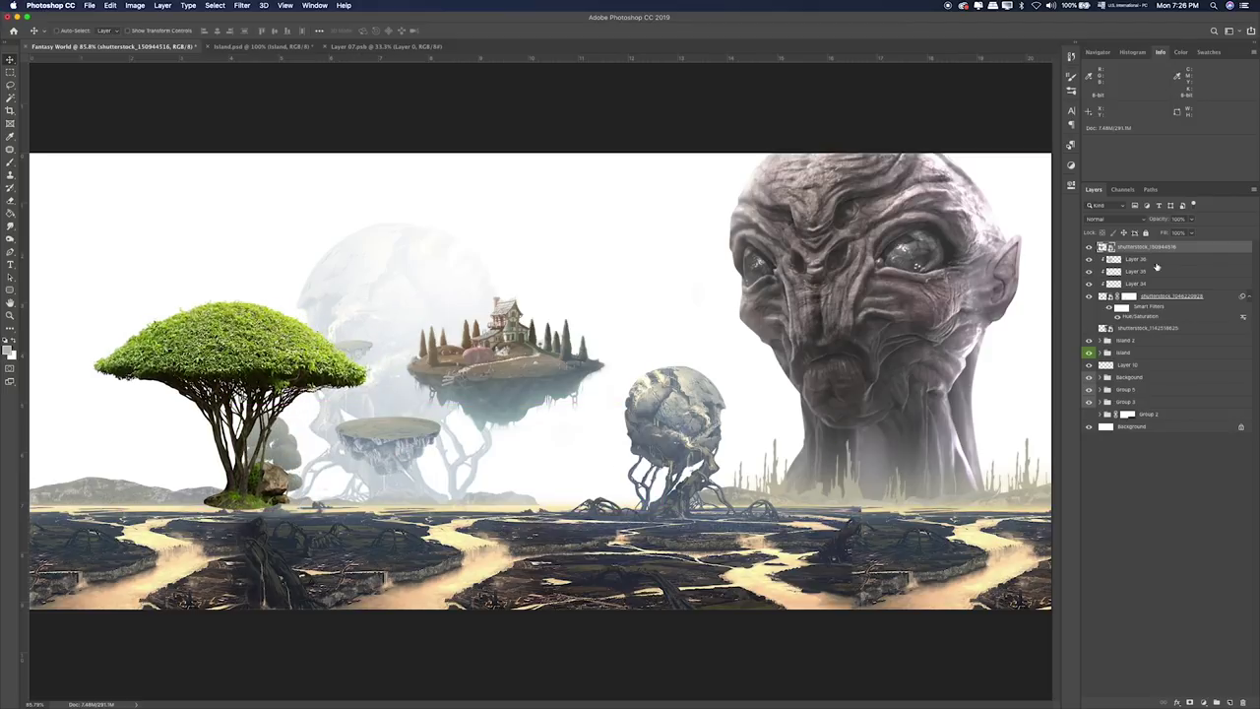
left_click_drag(1172, 249, 1166, 333)
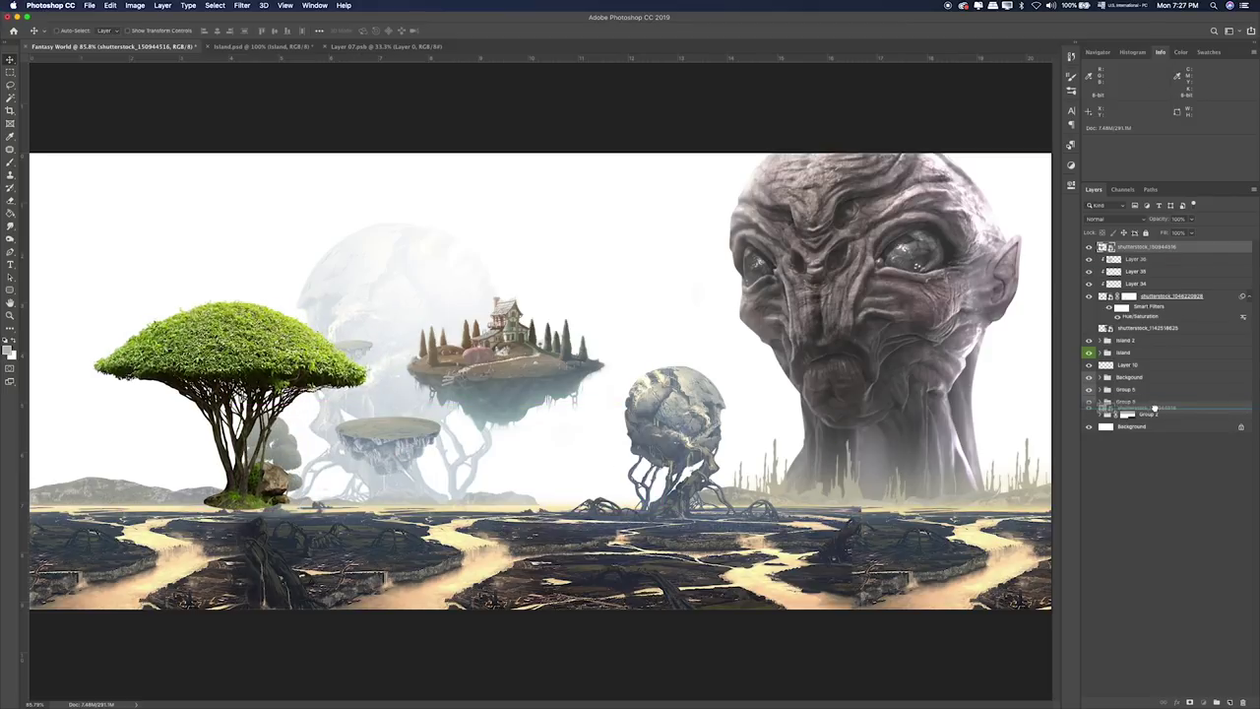
left_click_drag(1156, 402, 1156, 403)
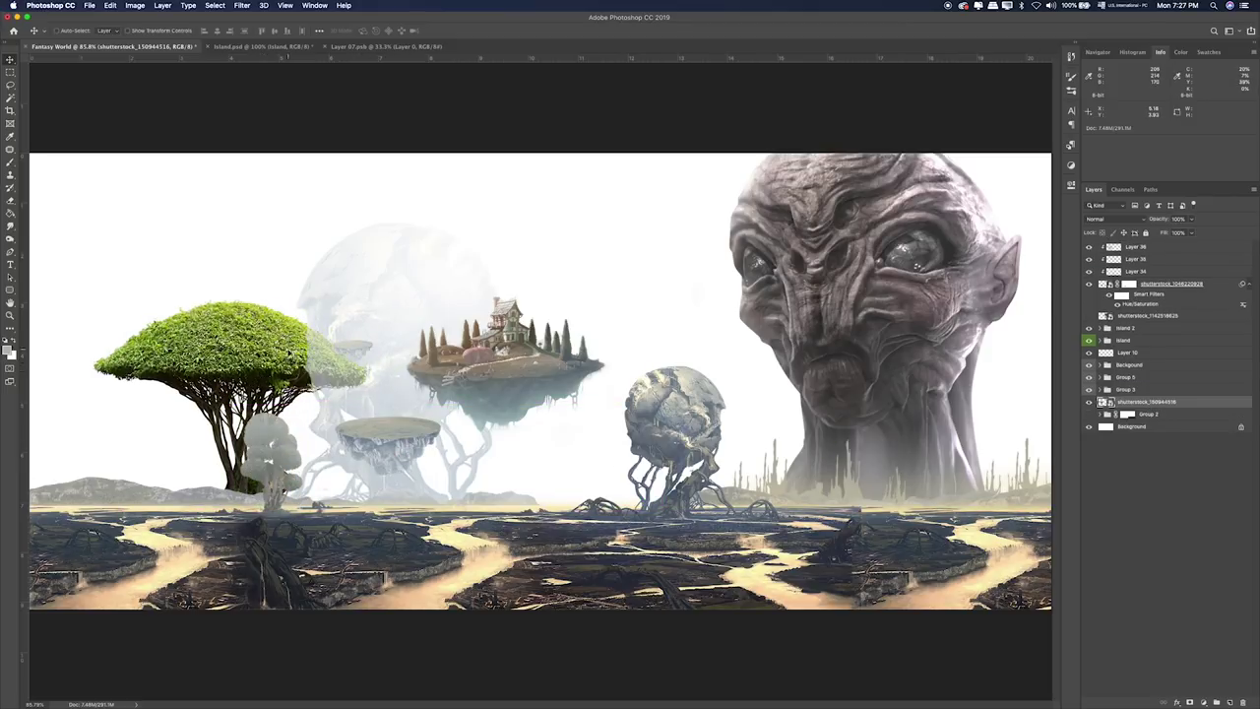
key("ctrl+u")
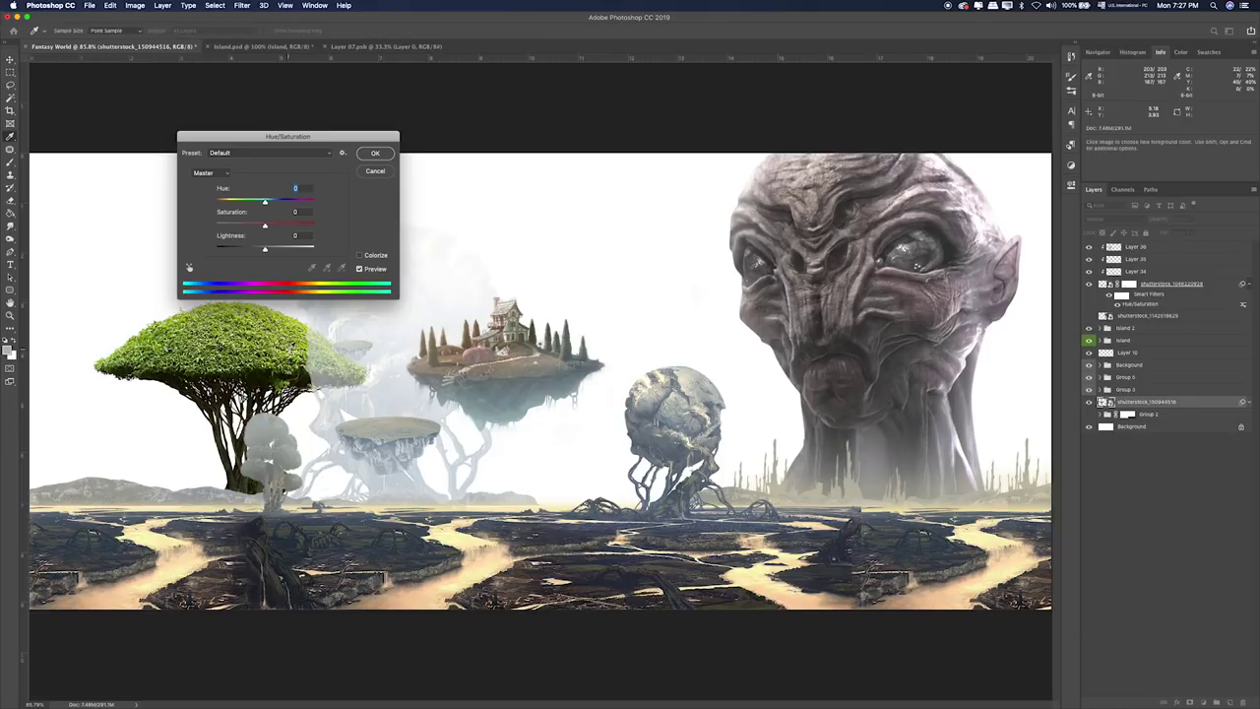
Apply Hue/Saturation with Saturation −82, Lightness +44 and a slight hue shift.
left_click(228, 226)
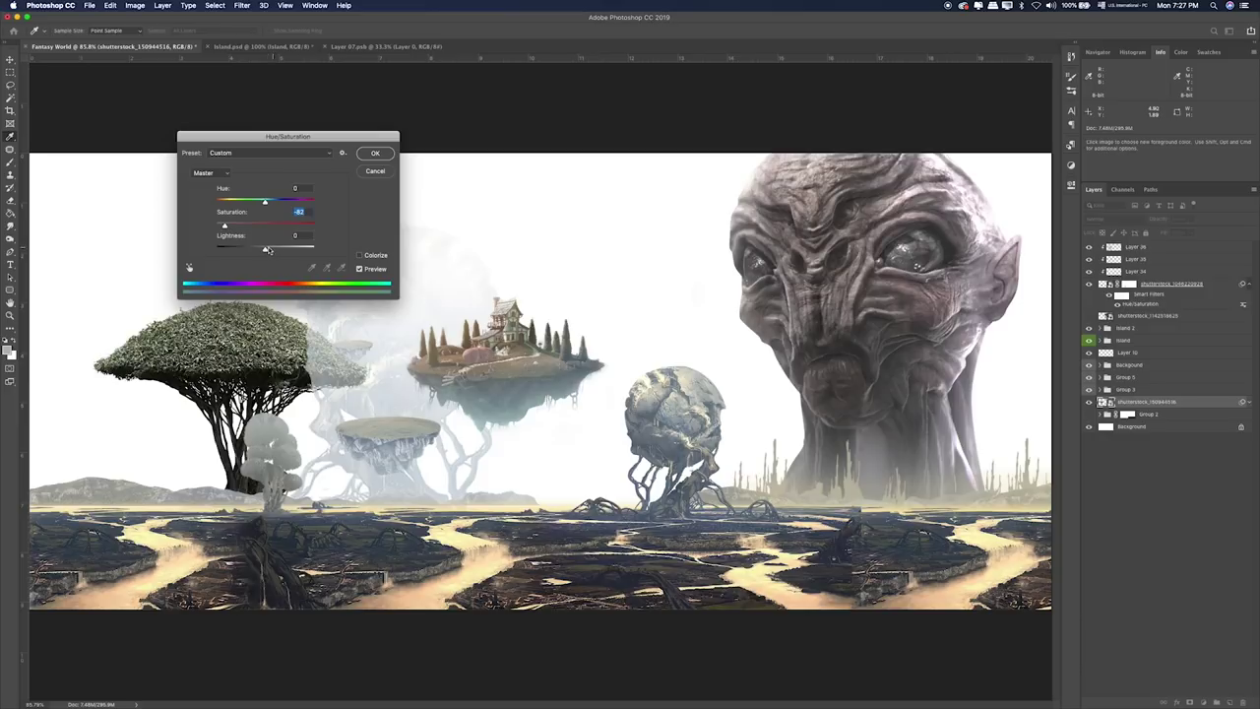
left_click_drag(261, 251, 287, 252)
left_click_drag(262, 203, 260, 204)
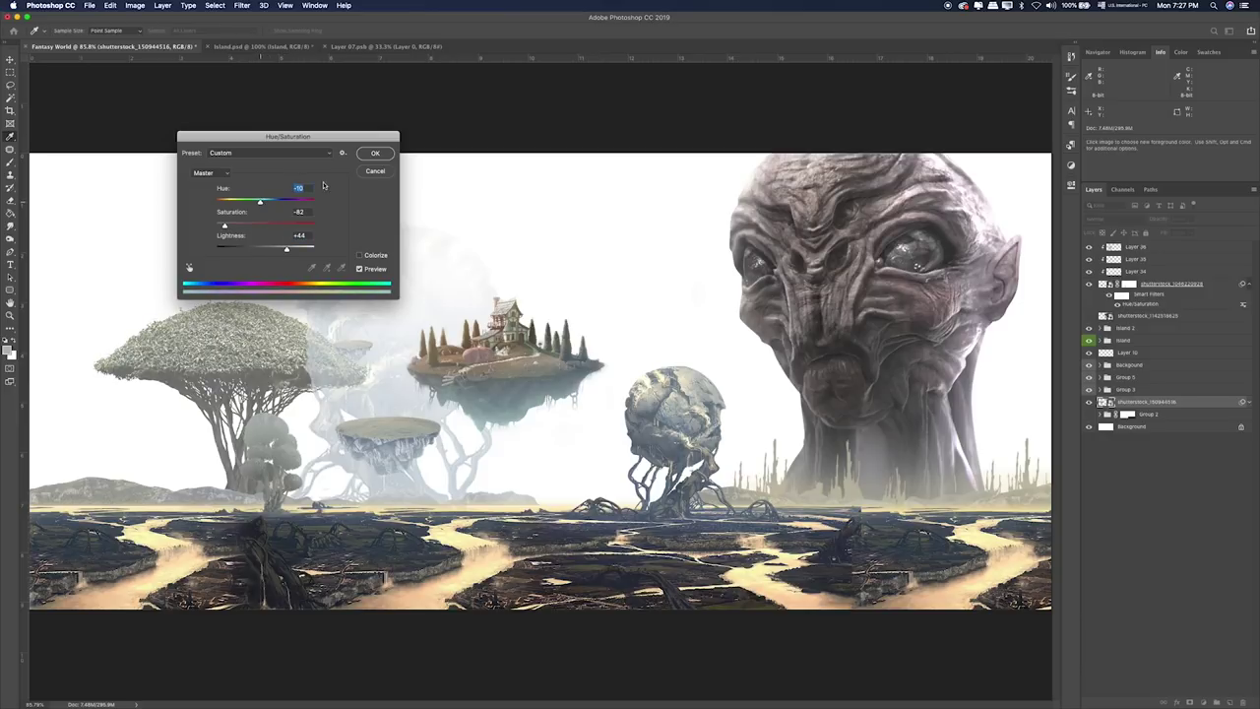
left_click(376, 153)
Scale the tree down slightly and move it a little right and up.
key("ctrl+t")
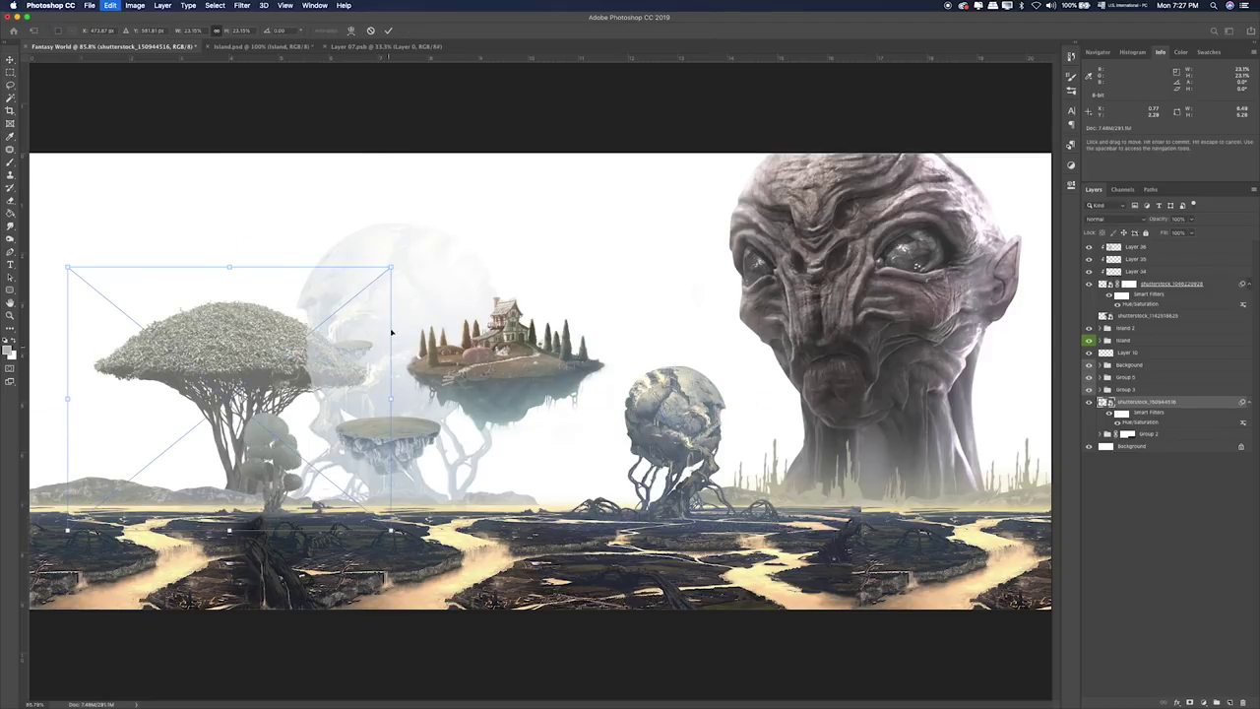
left_click_drag(390, 267, 337, 311)
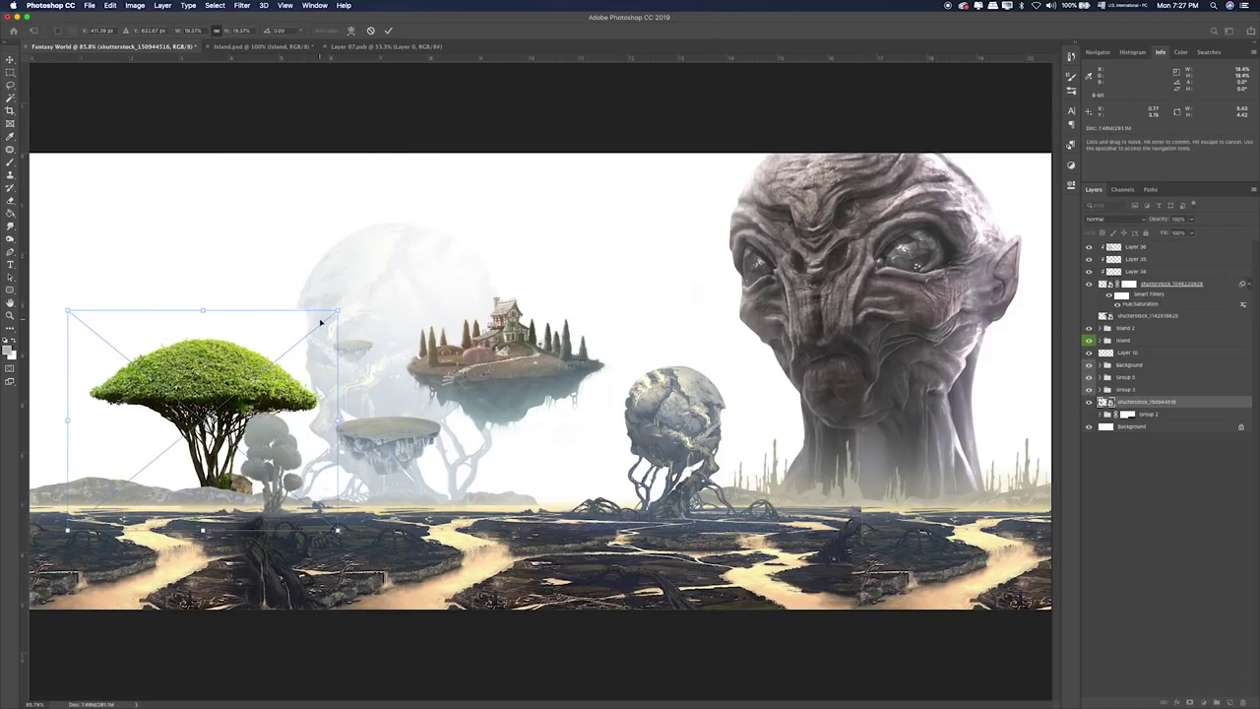
key("Return")
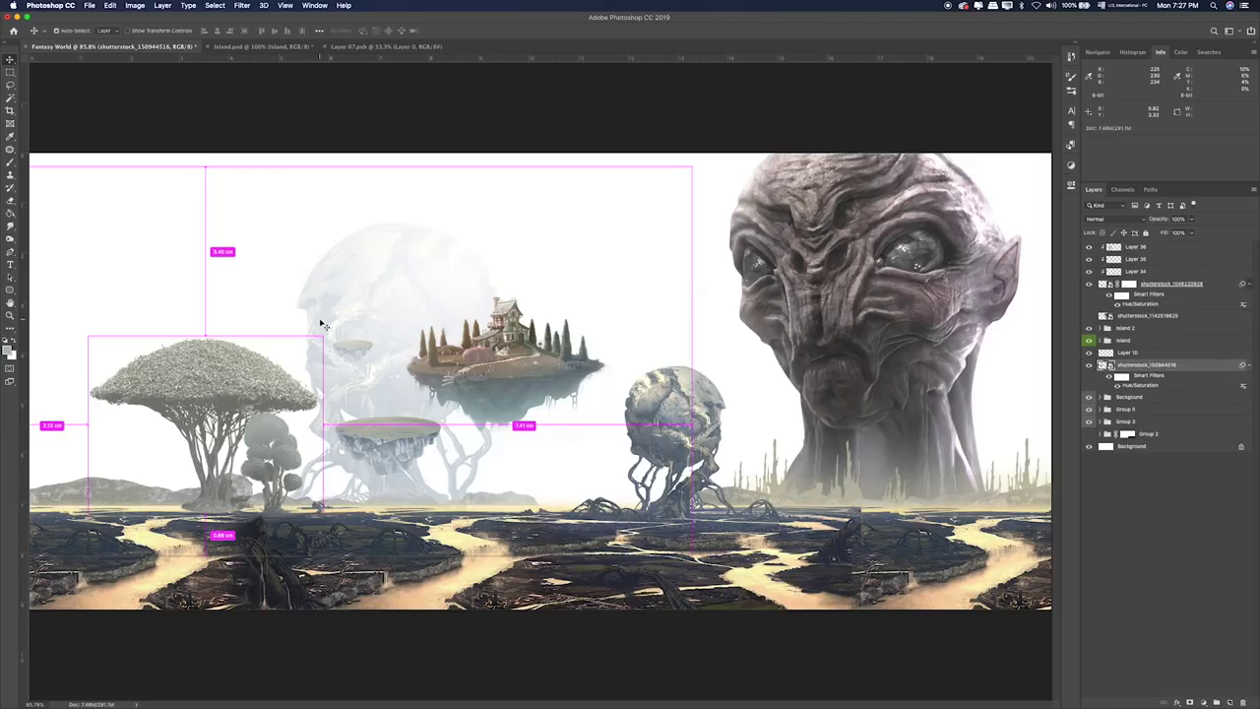
left_click_drag(277, 433, 305, 428)
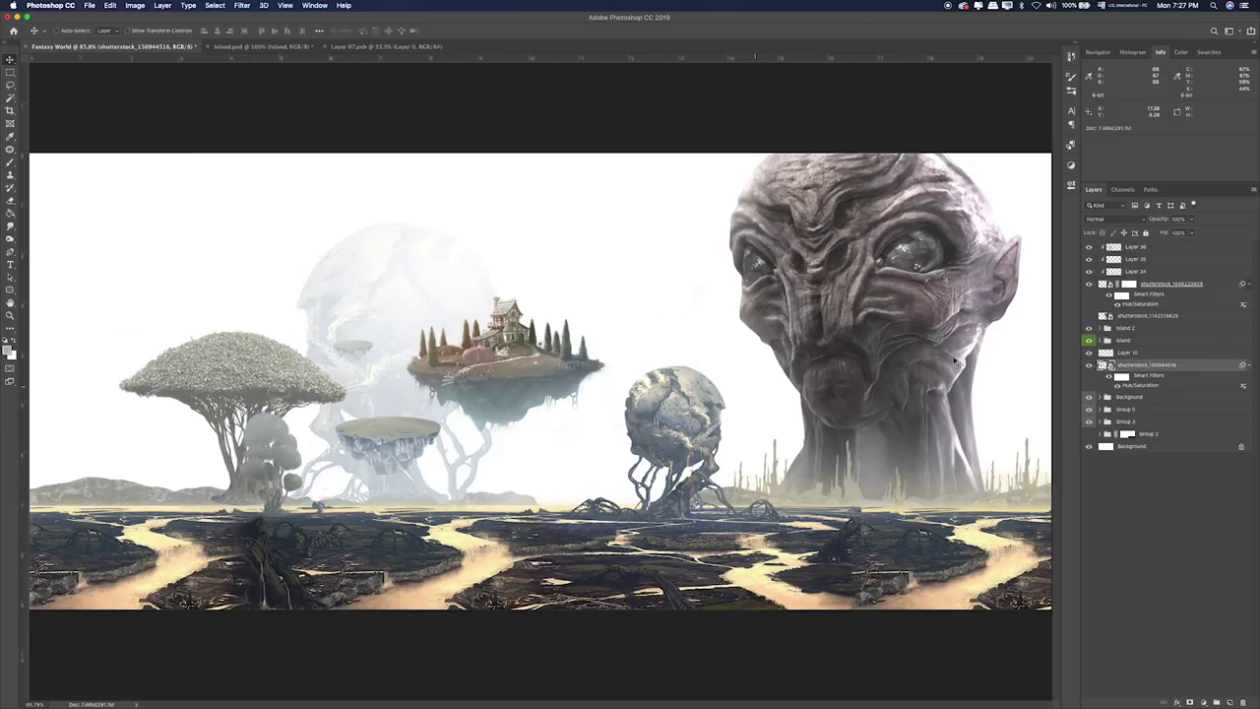
Group the tree layer, add a layer above it, and try grey-green and white paint on the canopy.
key("ctrl+g")
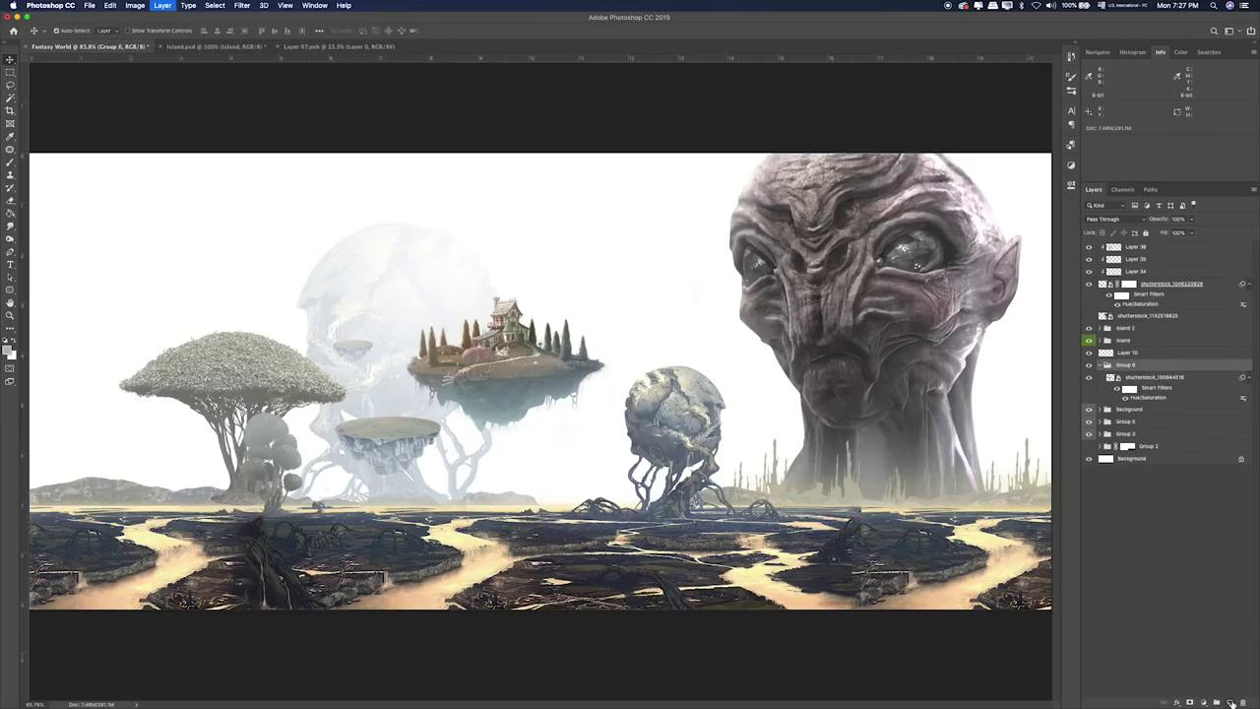
left_click(1147, 380)
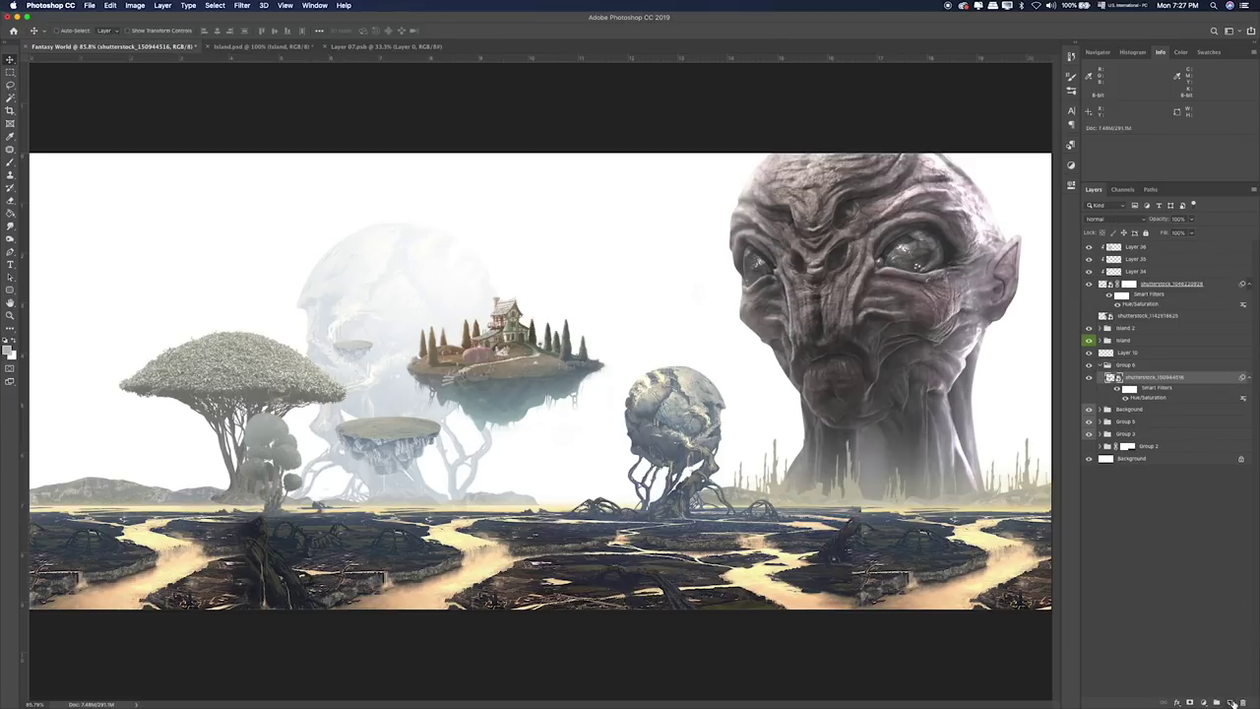
left_click(1231, 702)
key("b")
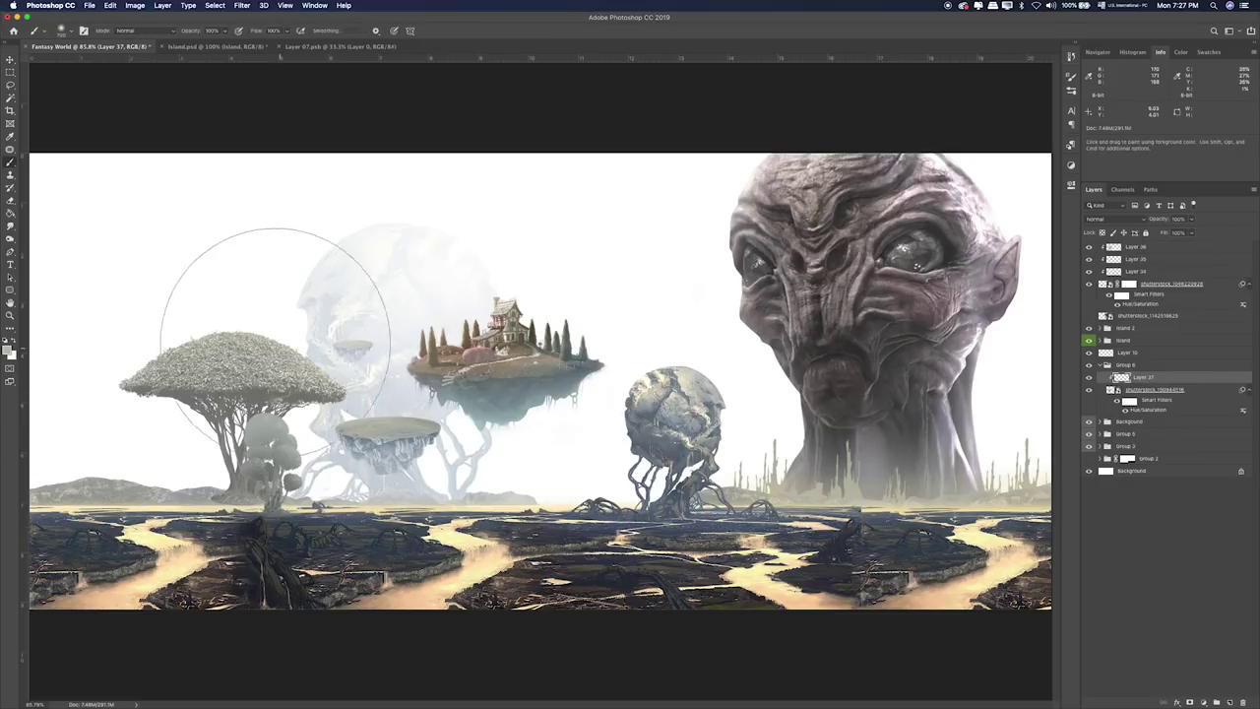
left_click_drag(275, 364, 187, 374)
key("x")
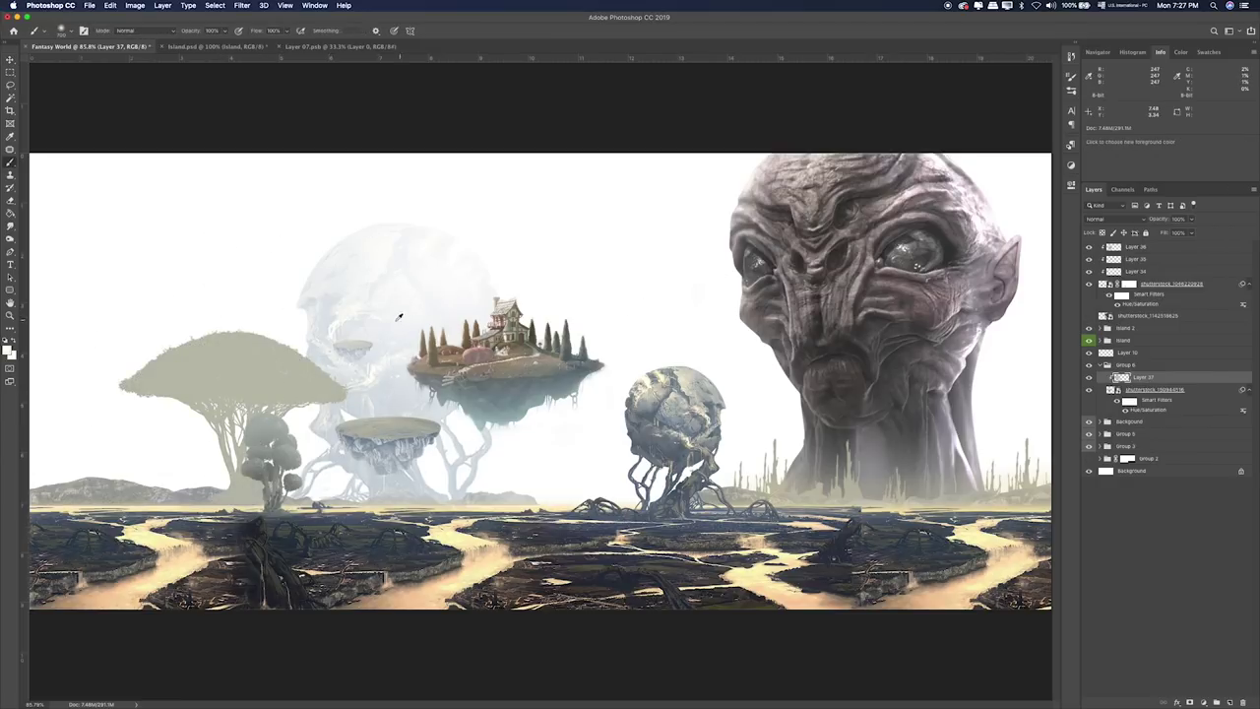
left_click_drag(147, 325, 325, 315)
Wash the canopy with light whitish paint, then add a layer mask to the tree layer.
key("ctrl+z")
mouse_move(389, 382)
left_mouse_down()
mouse_move(281, 315)
mouse_move(196, 335)
mouse_move(247, 499)
left_mouse_up()
key("ctrl+z")
key("ctrl+z")
key("ctrl+z")
key("ctrl+shift+z")
key("ctrl+shift+z")
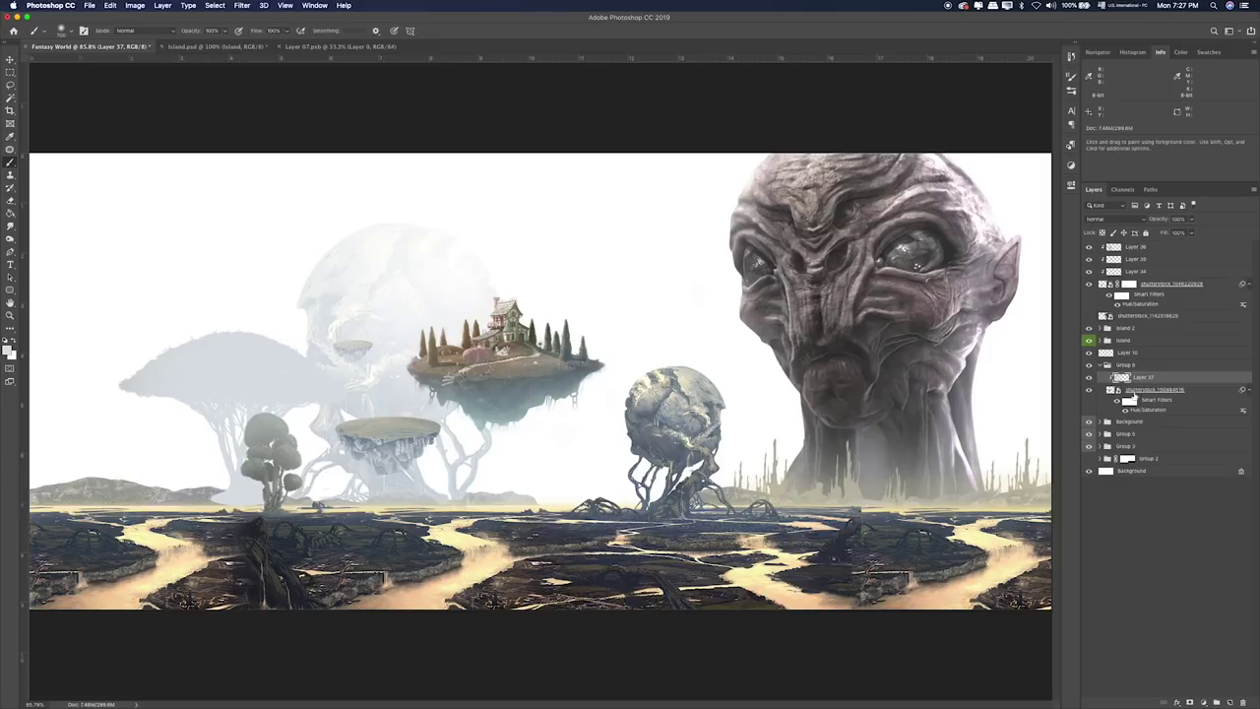
left_click(1135, 391)
left_click(1190, 702)
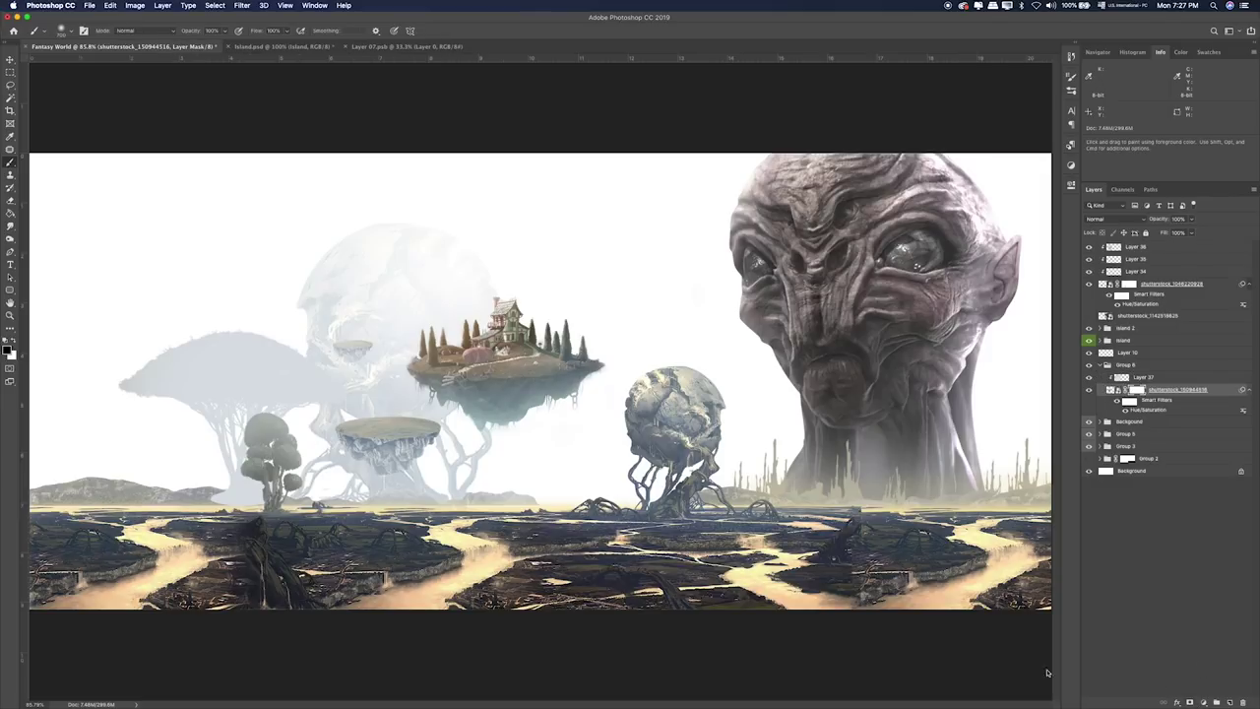
Mask away the pale tree's base near the horizon with a smaller brush, then target the tree layer again.
key("ctrl+plus")
key("ctrl+plus")
scroll(773, 448, "left", 10)
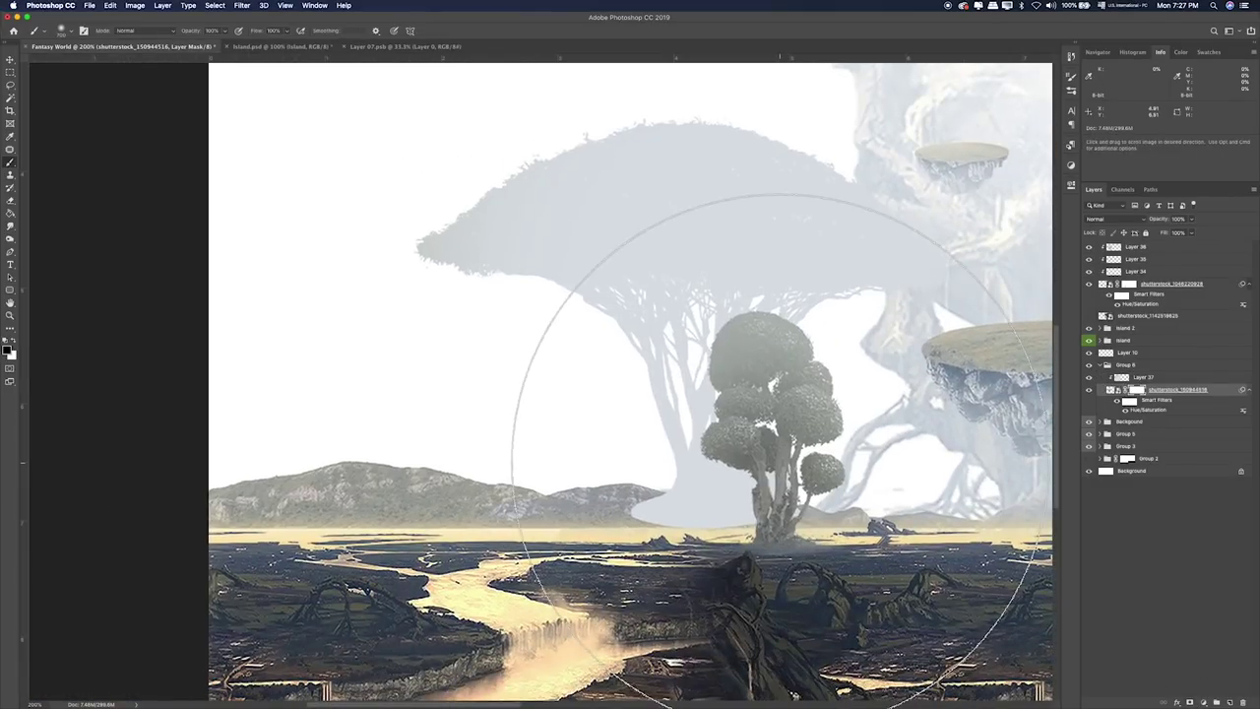
key("bracketleft")
key("bracketleft")
key("bracketleft")
key("bracketleft")
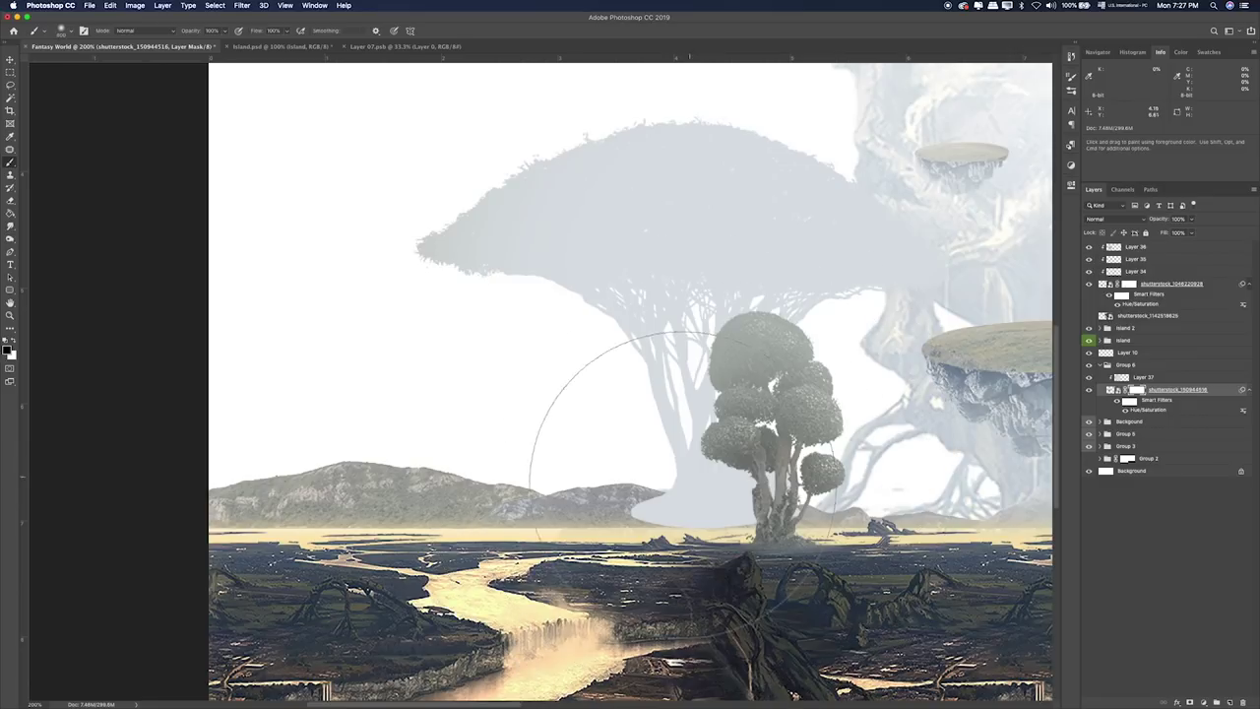
left_click_drag(682, 483, 709, 512)
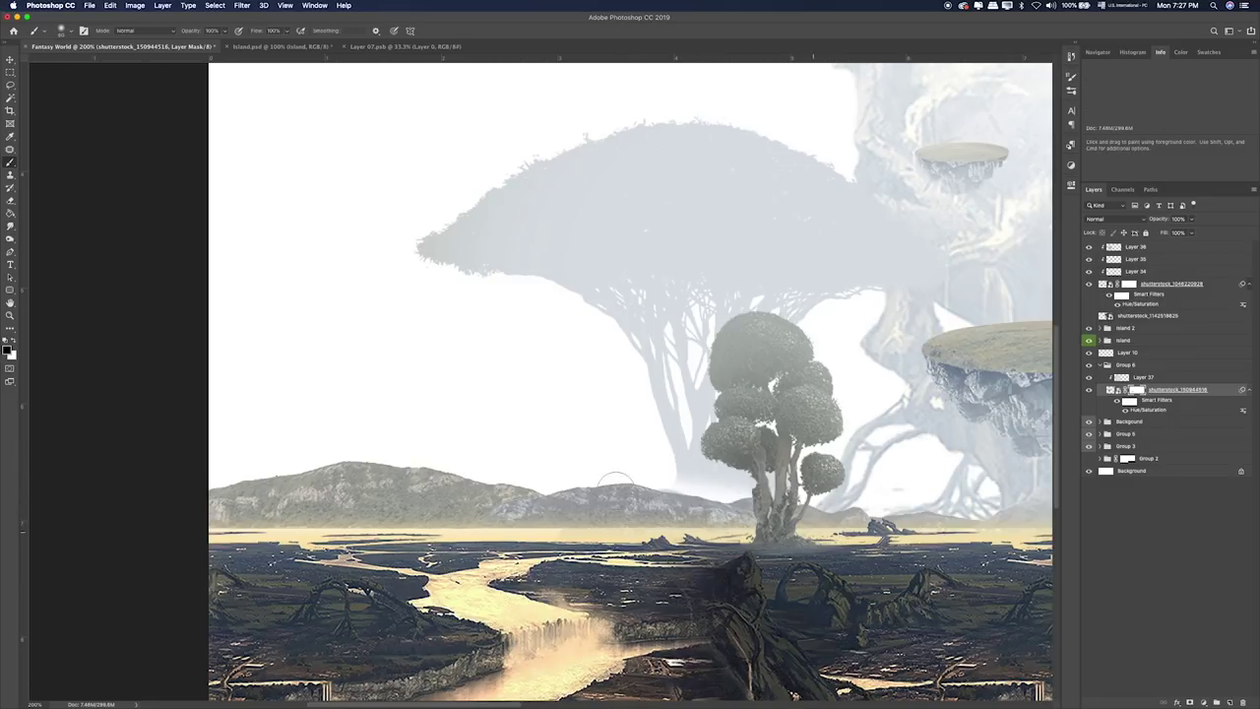
key("x")
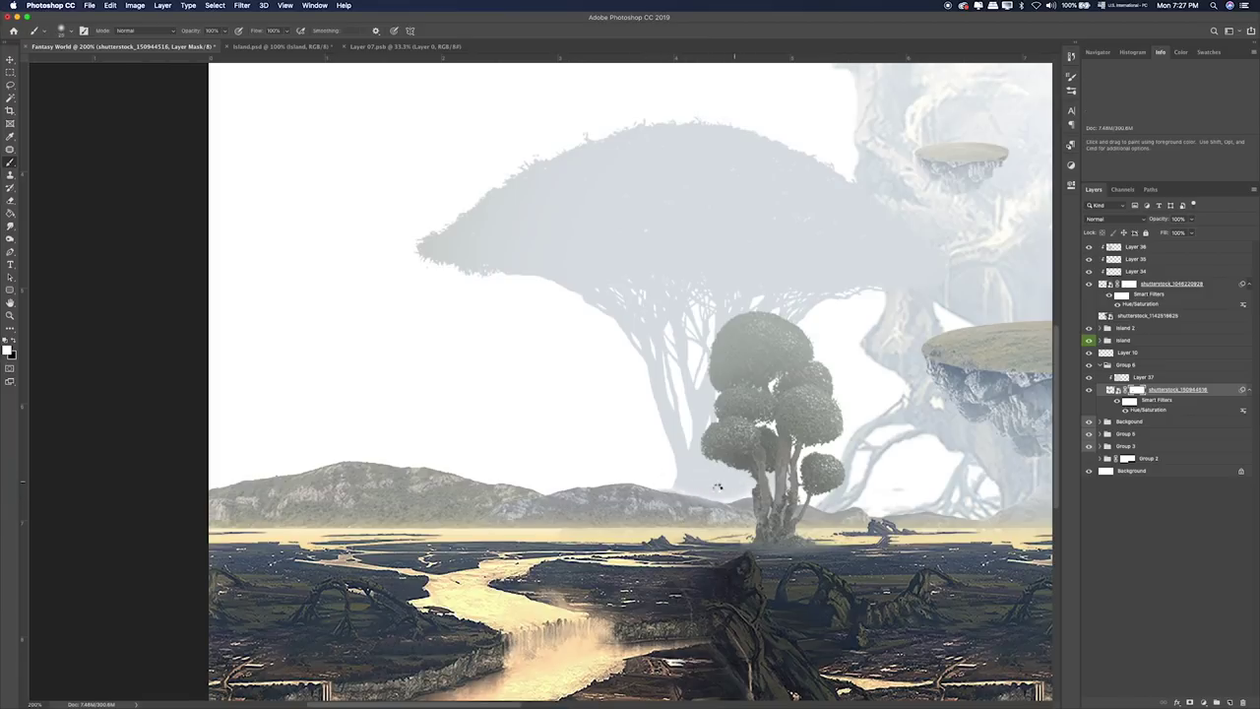
key("ctrl+0")
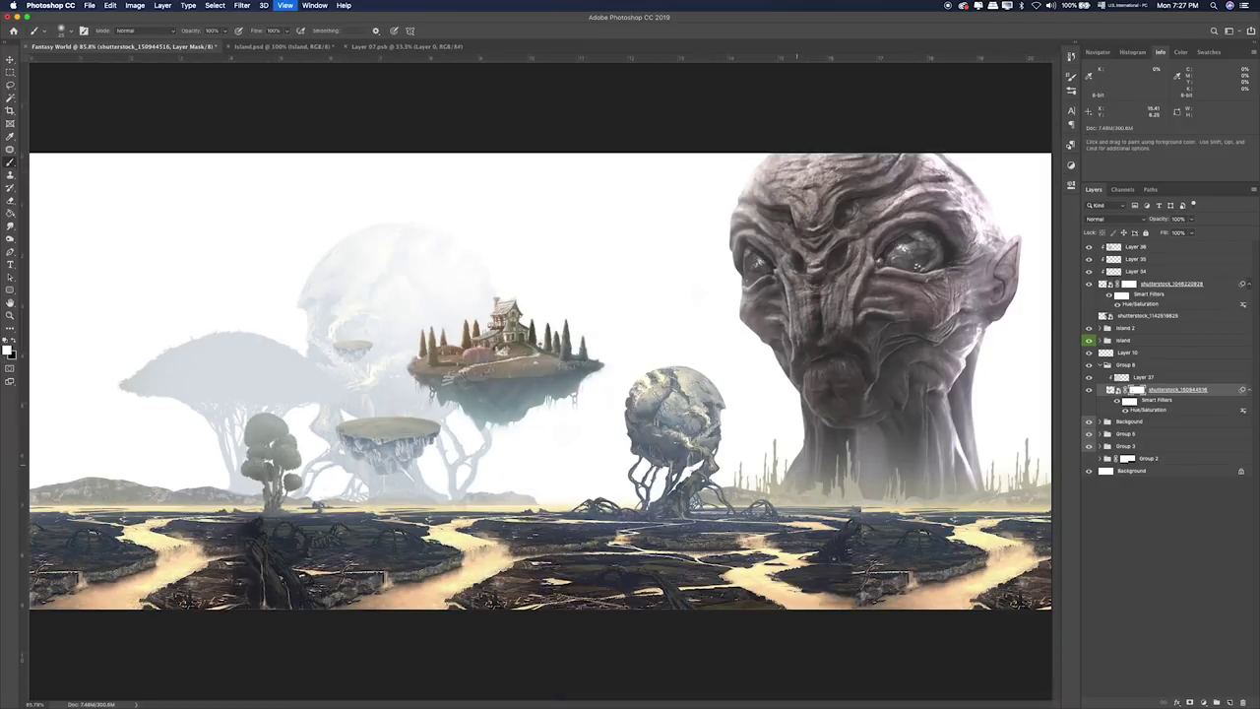
left_click(1154, 390)
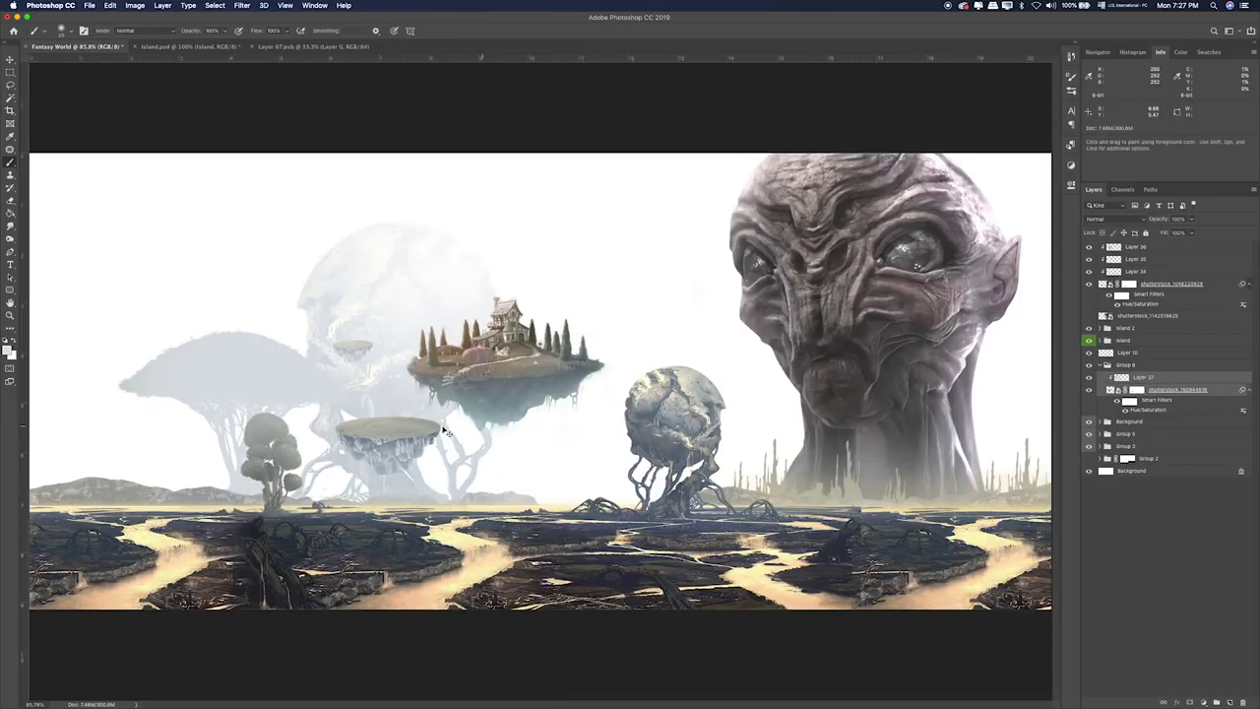
Nudge the hazy tree left and then slightly back right.
key("v")
left_click_drag(360, 430, 321, 430)
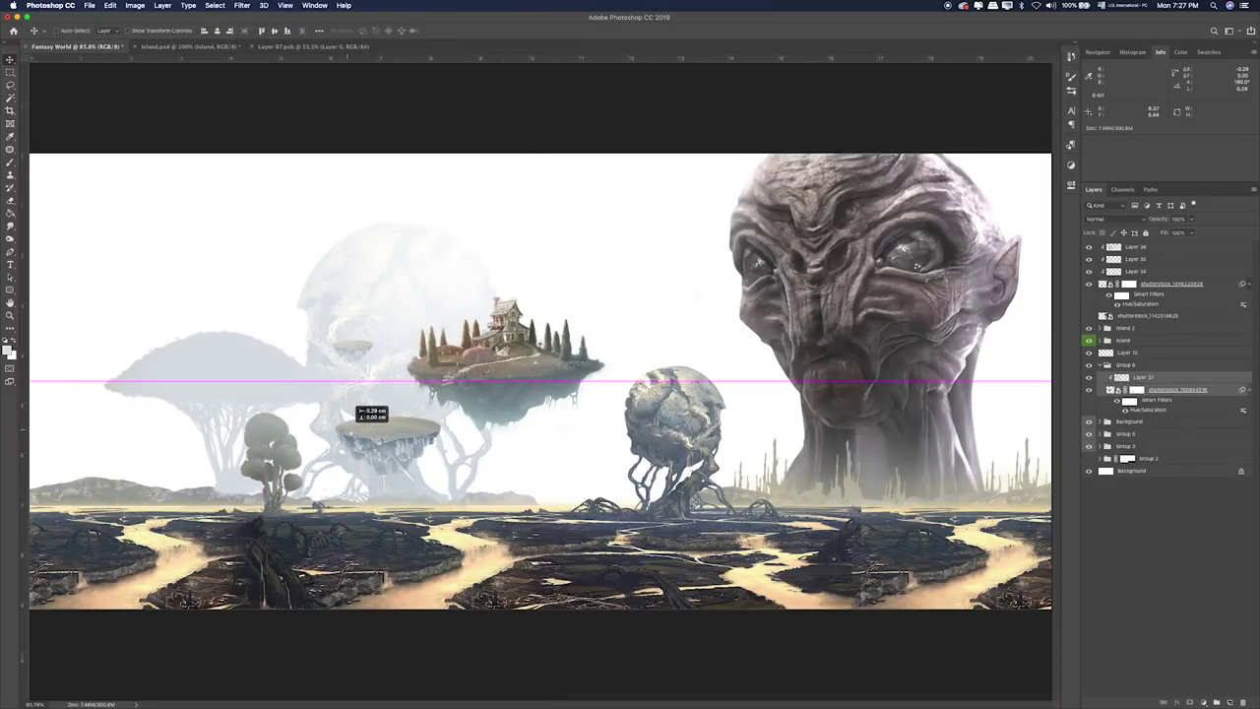
left_click_drag(326, 432, 353, 433)
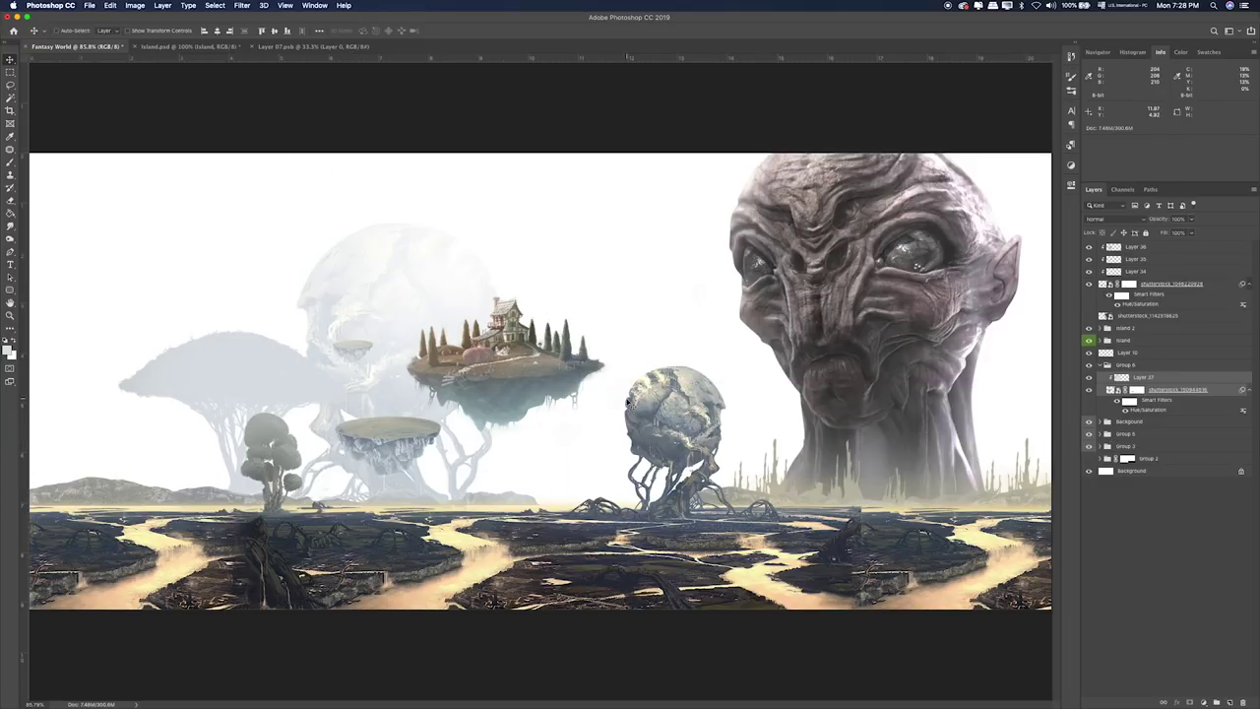
key("ctrl+t")
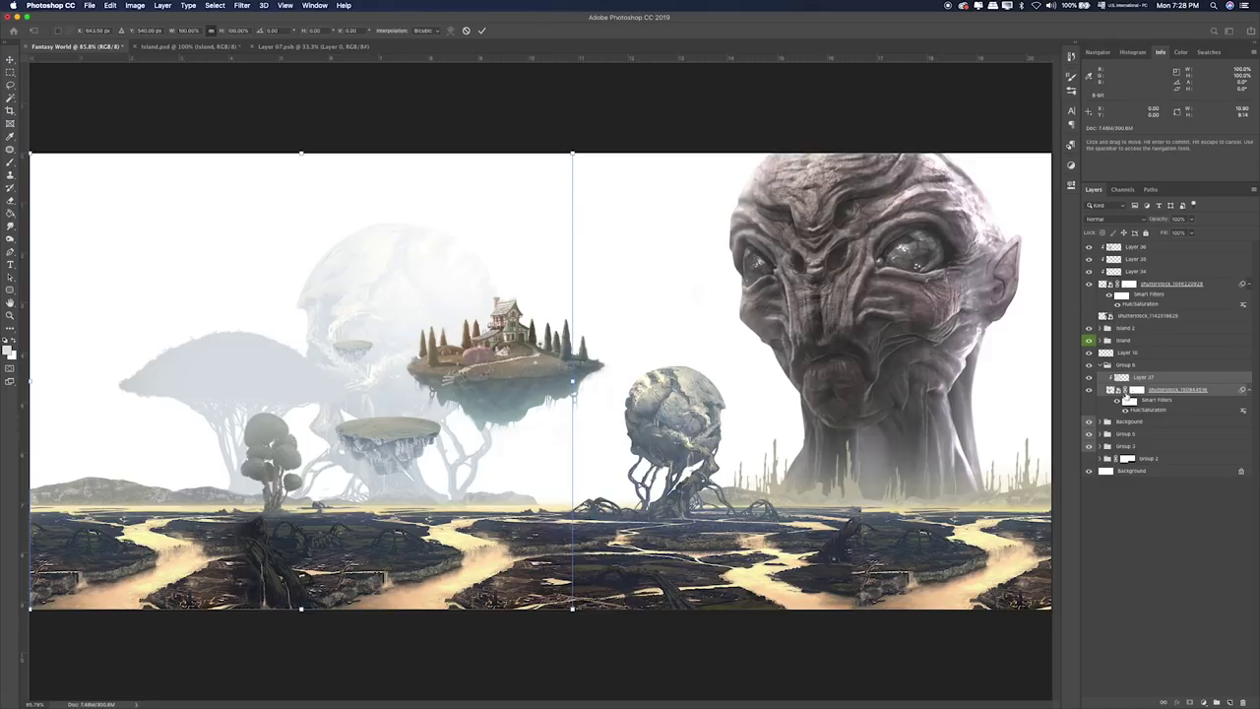
key("Return")
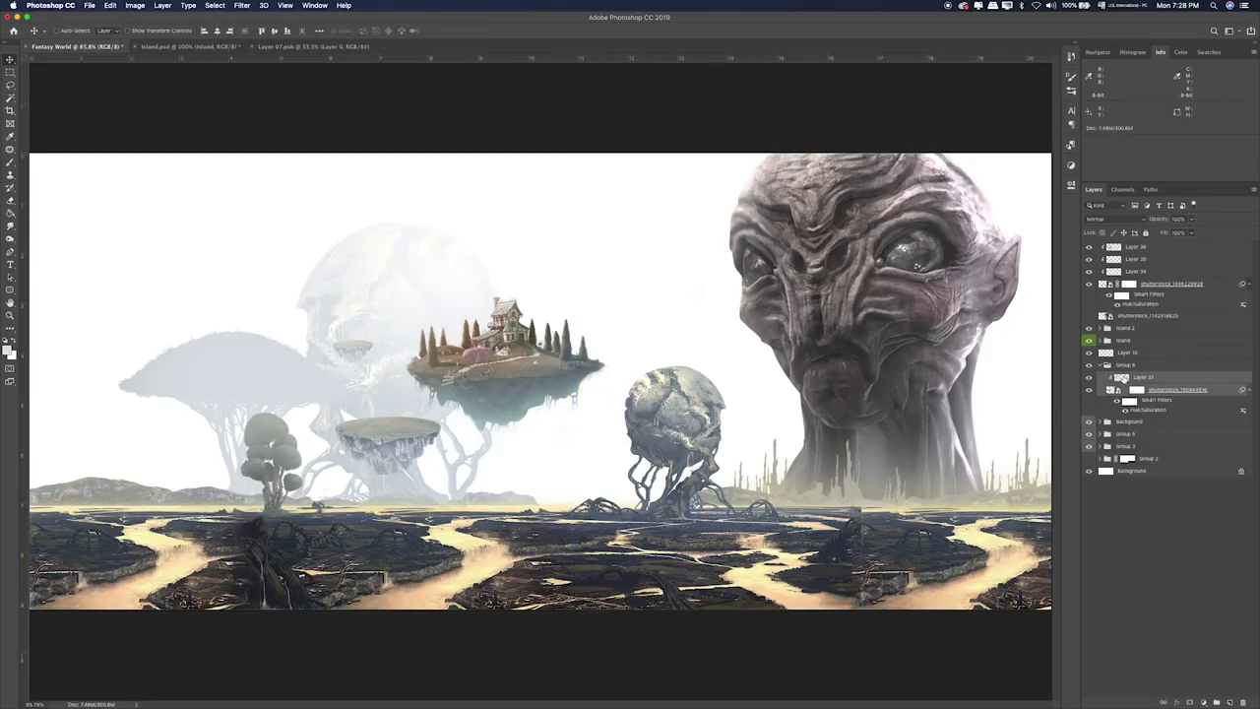
Scale the pale tree layer to roughly 70% and reposition it just behind the topiary tree.
key("ctrl+t")
left_click_drag(572, 153, 411, 288)
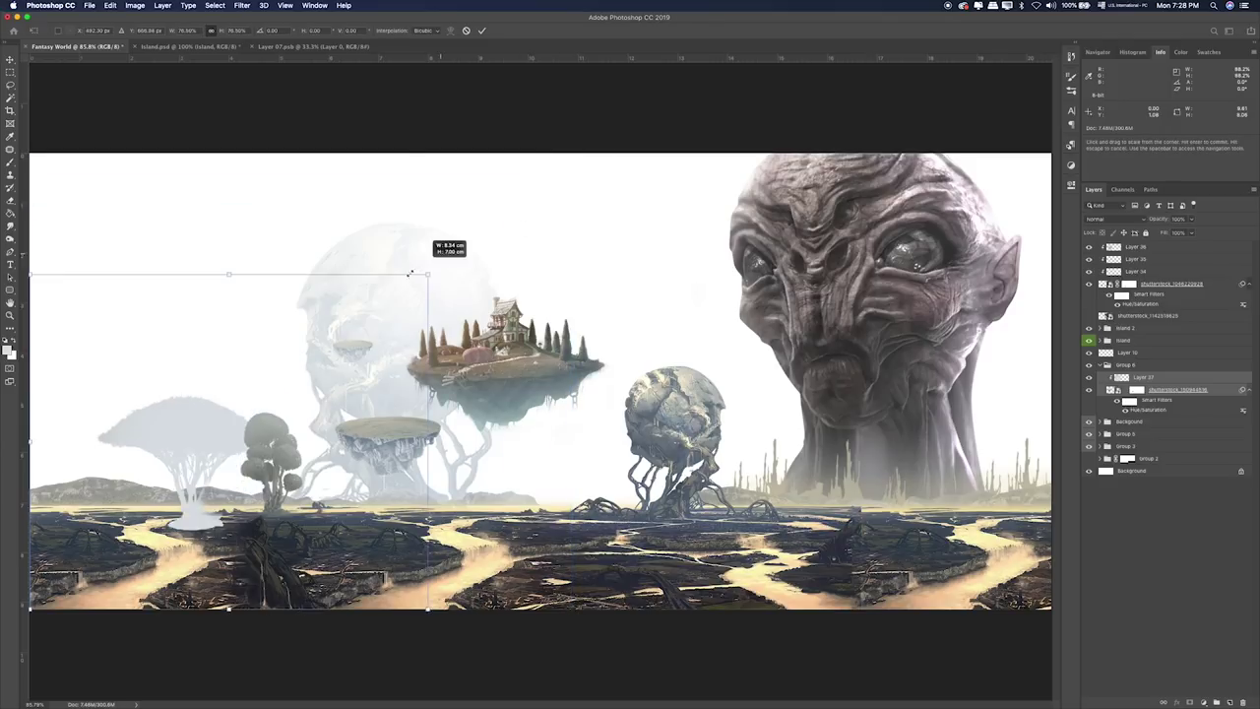
left_click_drag(182, 476, 224, 437)
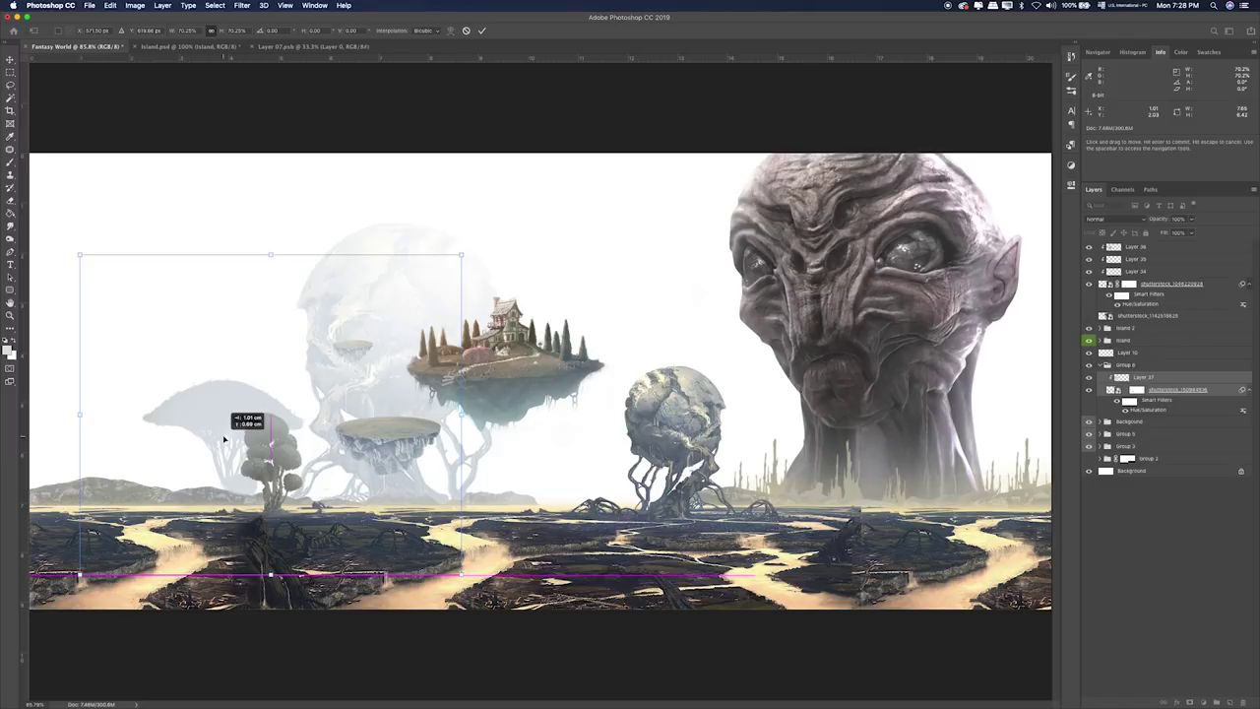
left_click_drag(223, 439, 227, 440)
left_click_drag(469, 256, 449, 272)
left_click_drag(410, 316, 415, 314)
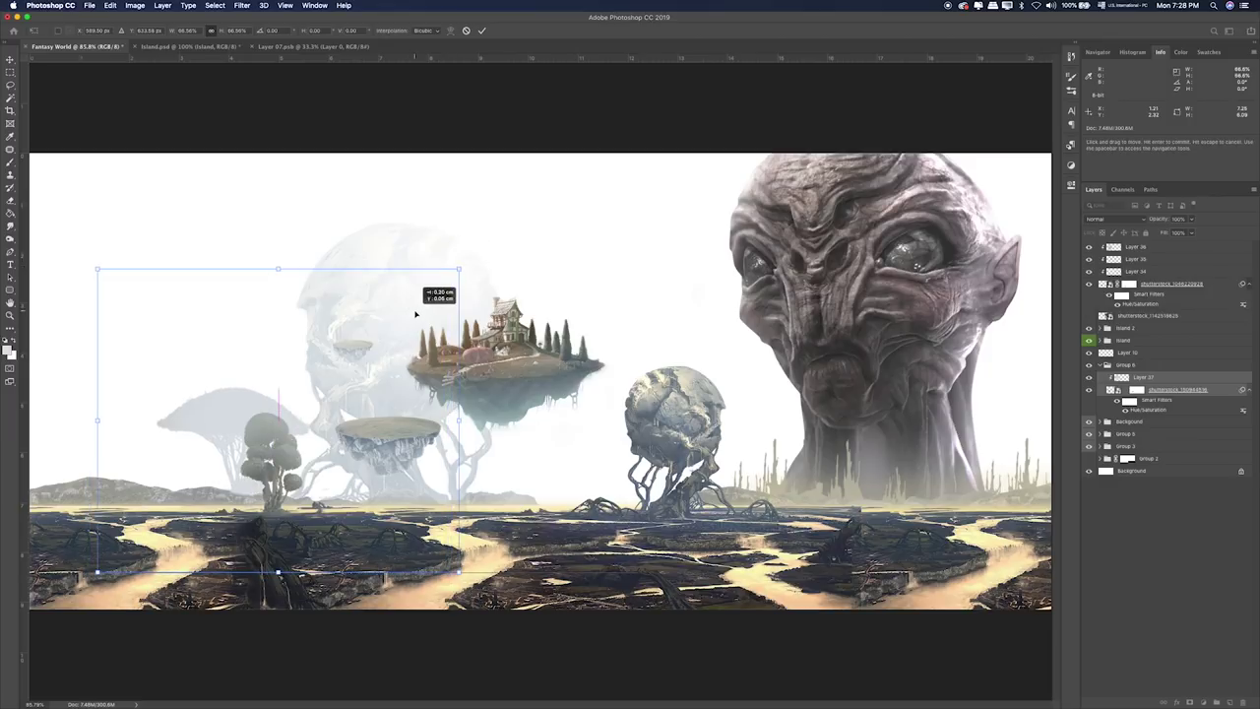
key("Return")
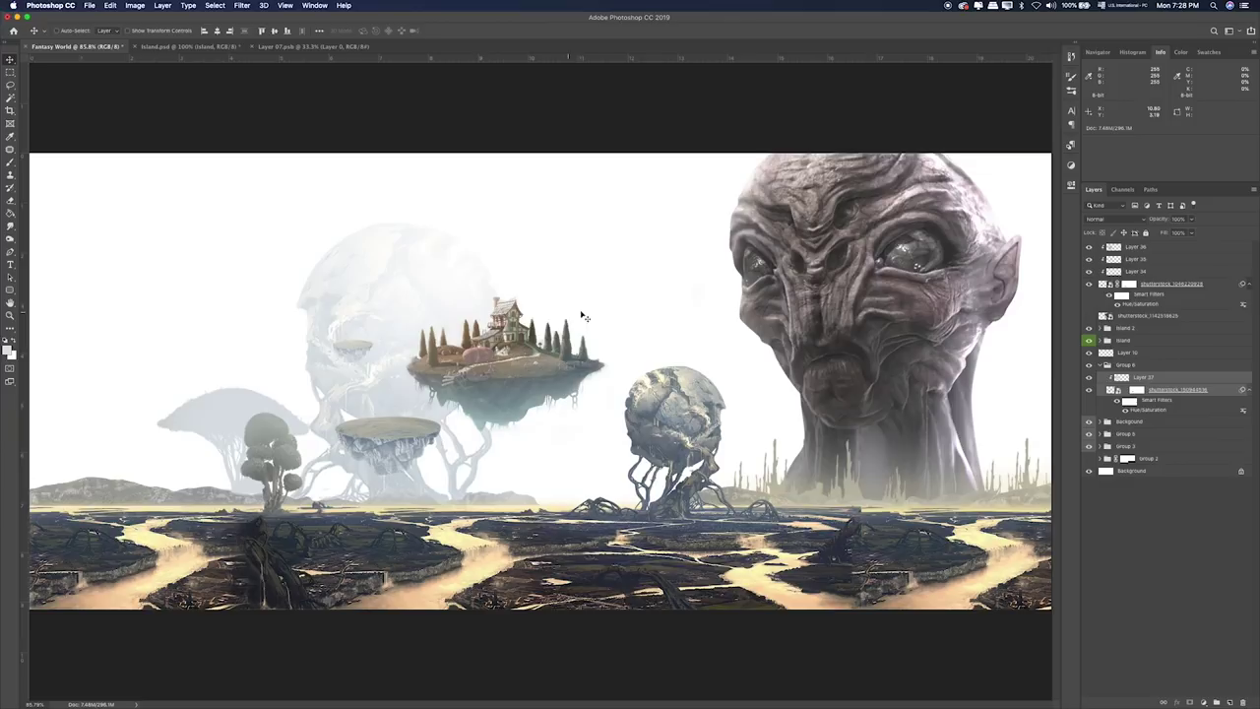
Sample a grey from the sphere and test-fill the Background with it, then undo.
left_click(1124, 473)
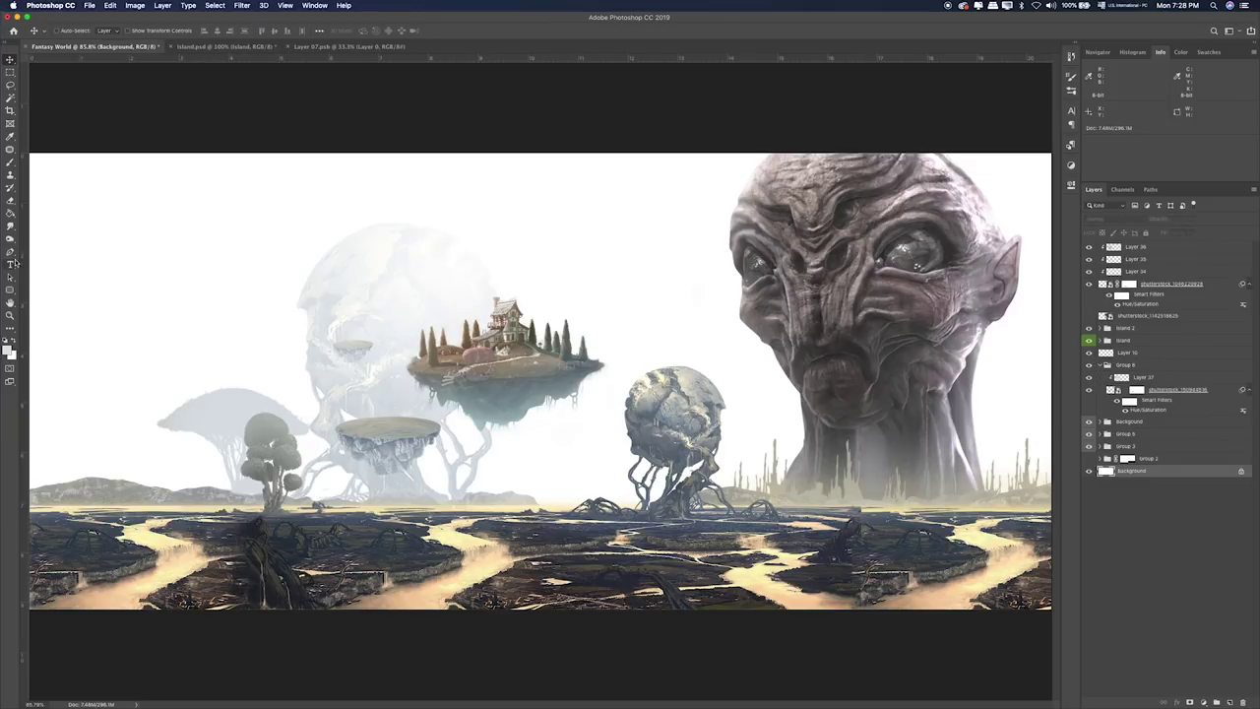
left_click(15, 163)
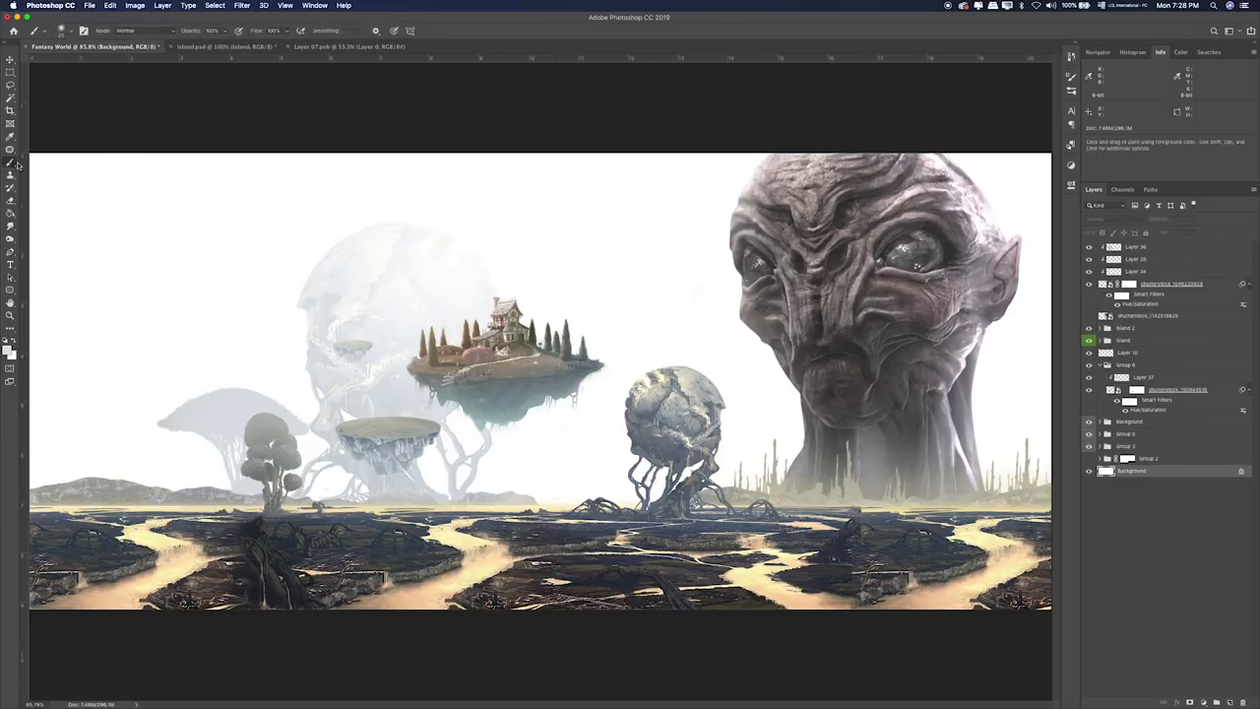
left_click(692, 371, "alt")
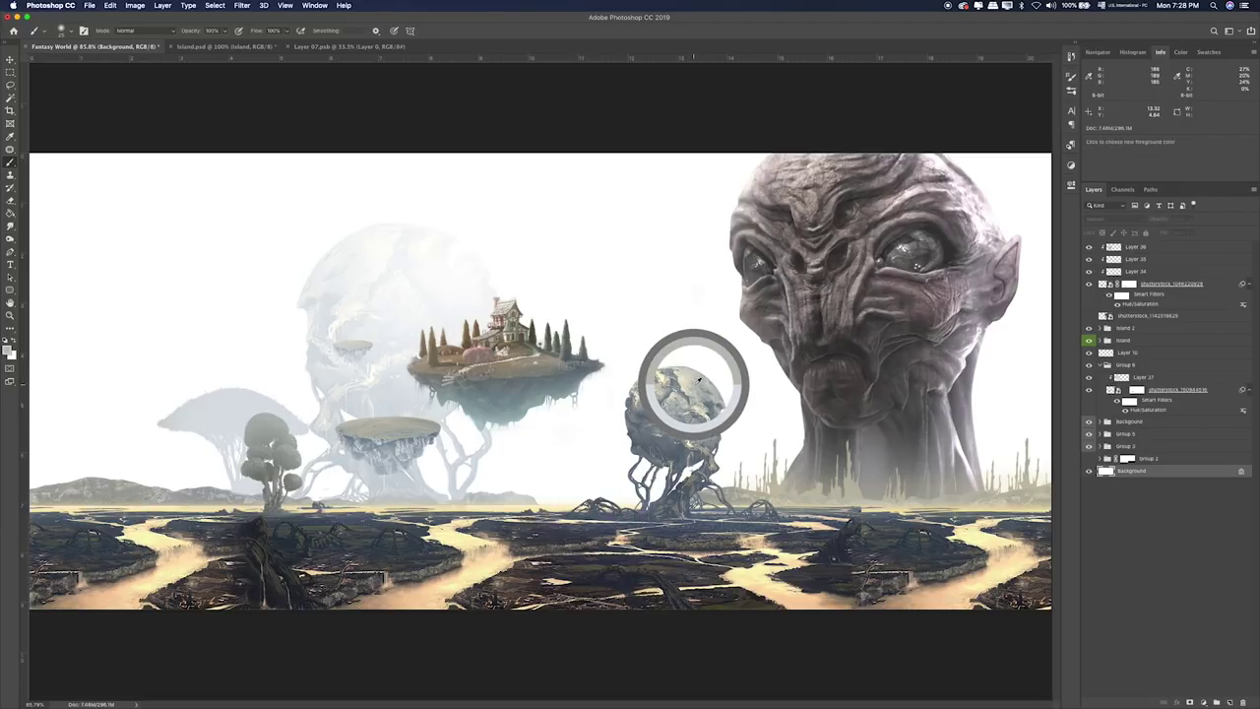
left_click_drag(696, 377, 703, 377)
key("g")
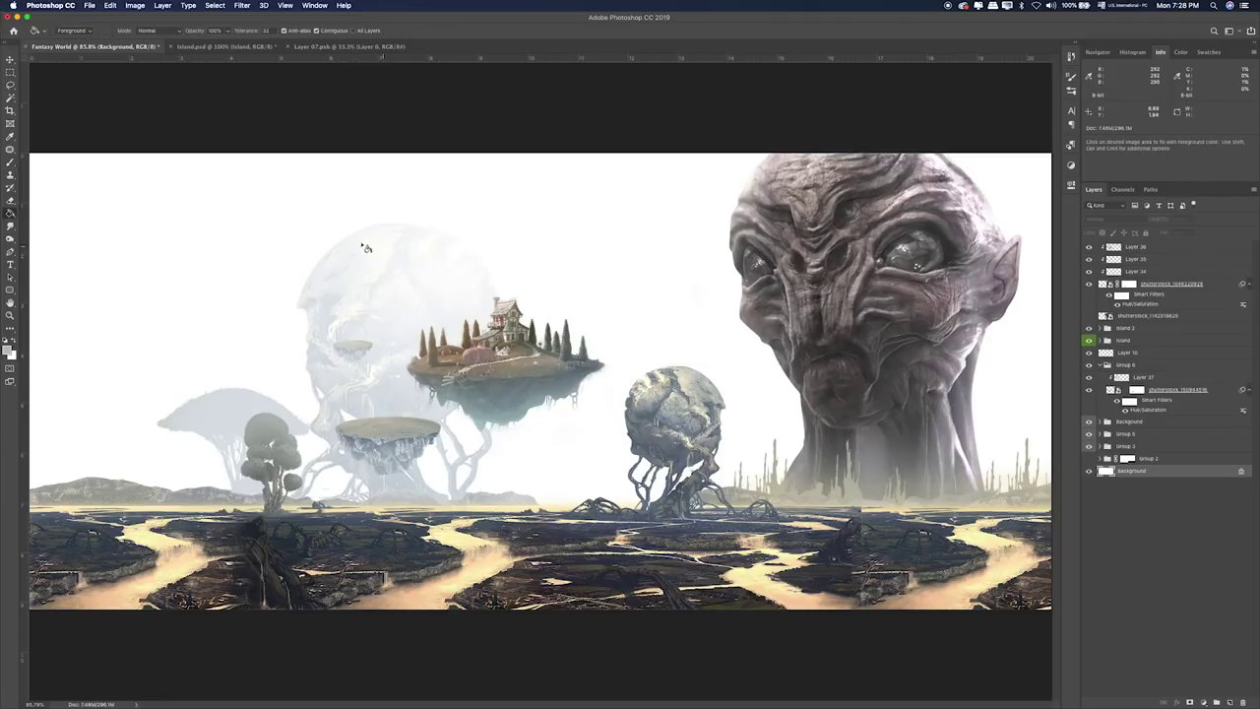
left_click(251, 251)
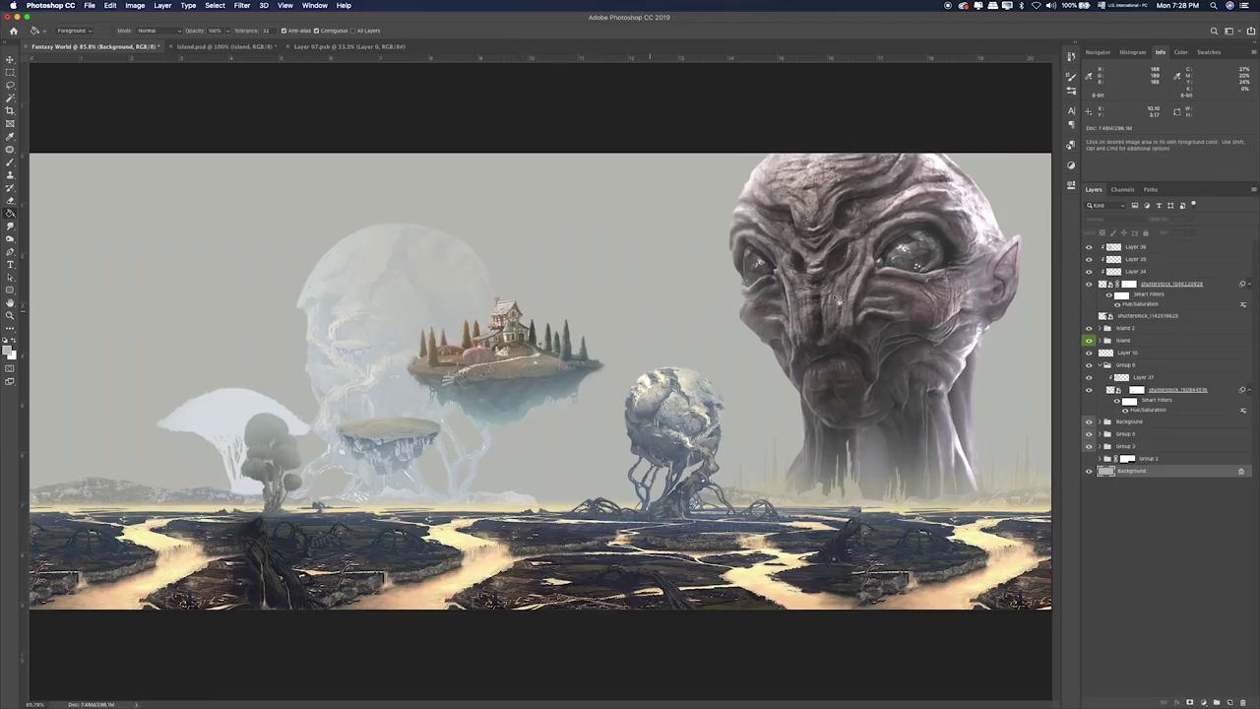
key("ctrl+z")
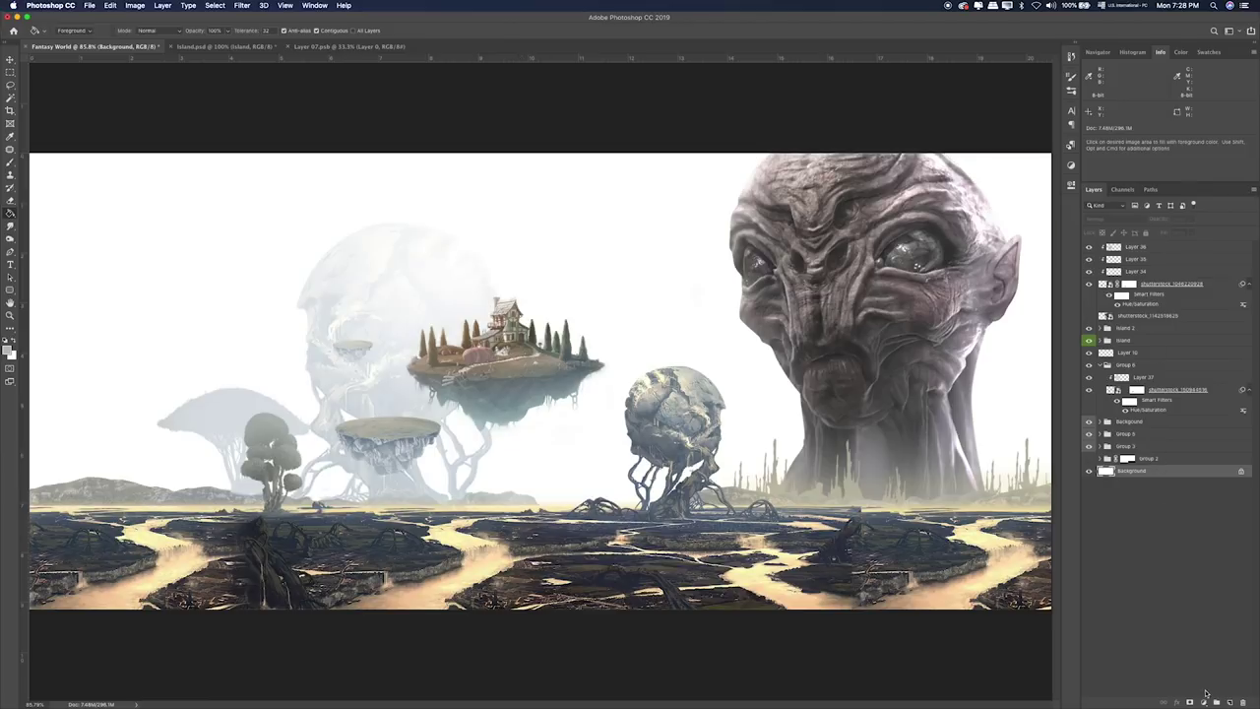
Fill a new layer above Background with the sampled grey at about 50% opacity.
left_click(1228, 703)
left_click(287, 308)
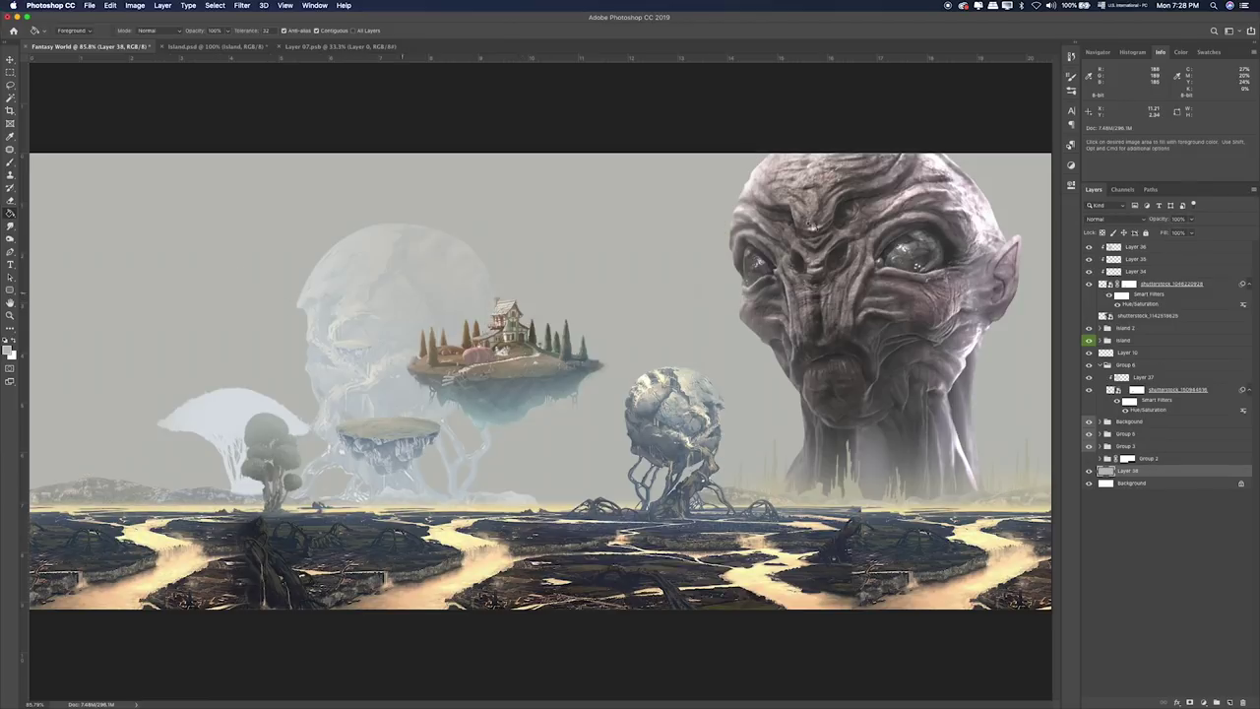
left_click(1193, 221)
mouse_move(1171, 236)
left_mouse_down()
mouse_move(1162, 233)
mouse_move(1173, 233)
left_mouse_up()
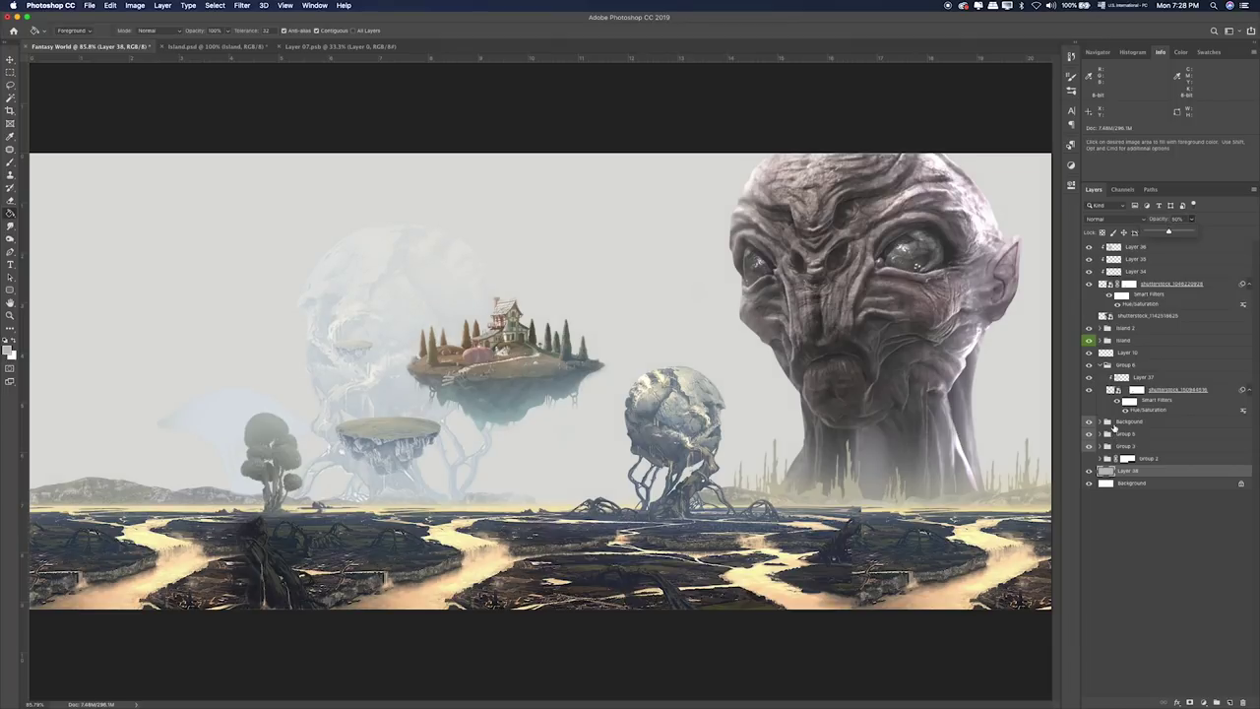
Collapse Group 6 and add a new layer above the Background group.
key("m")
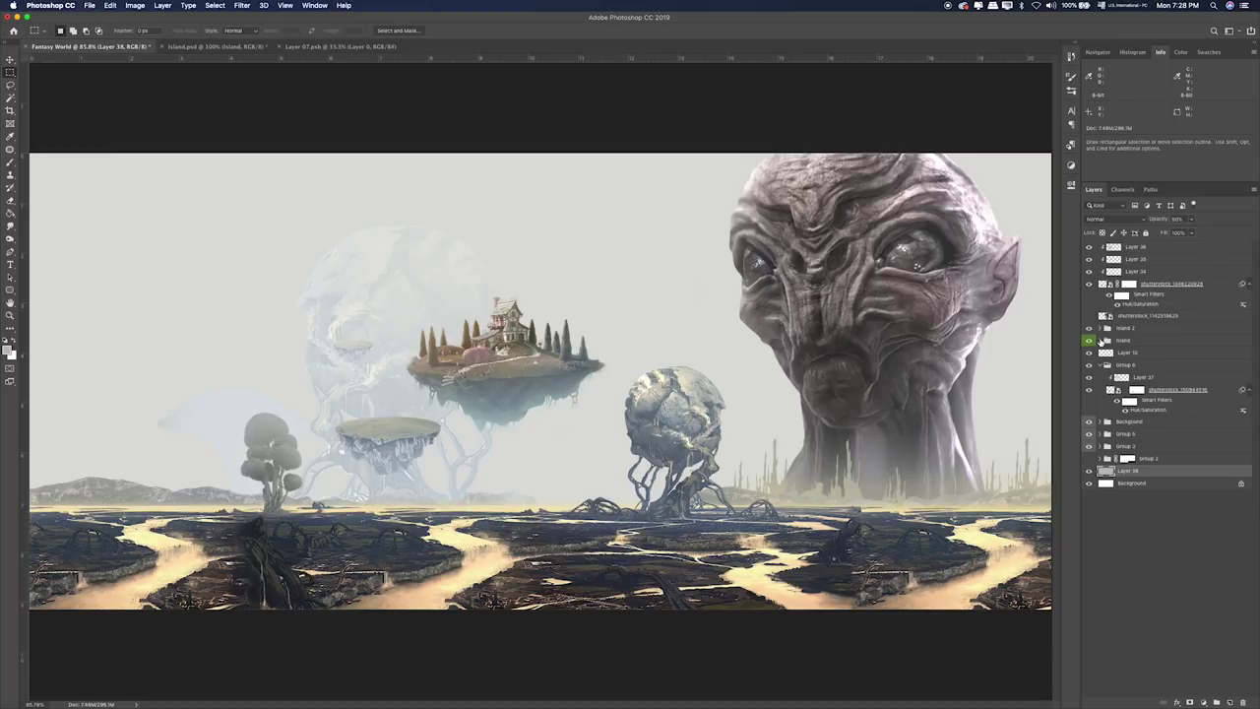
left_click(1099, 370)
left_click(1141, 368)
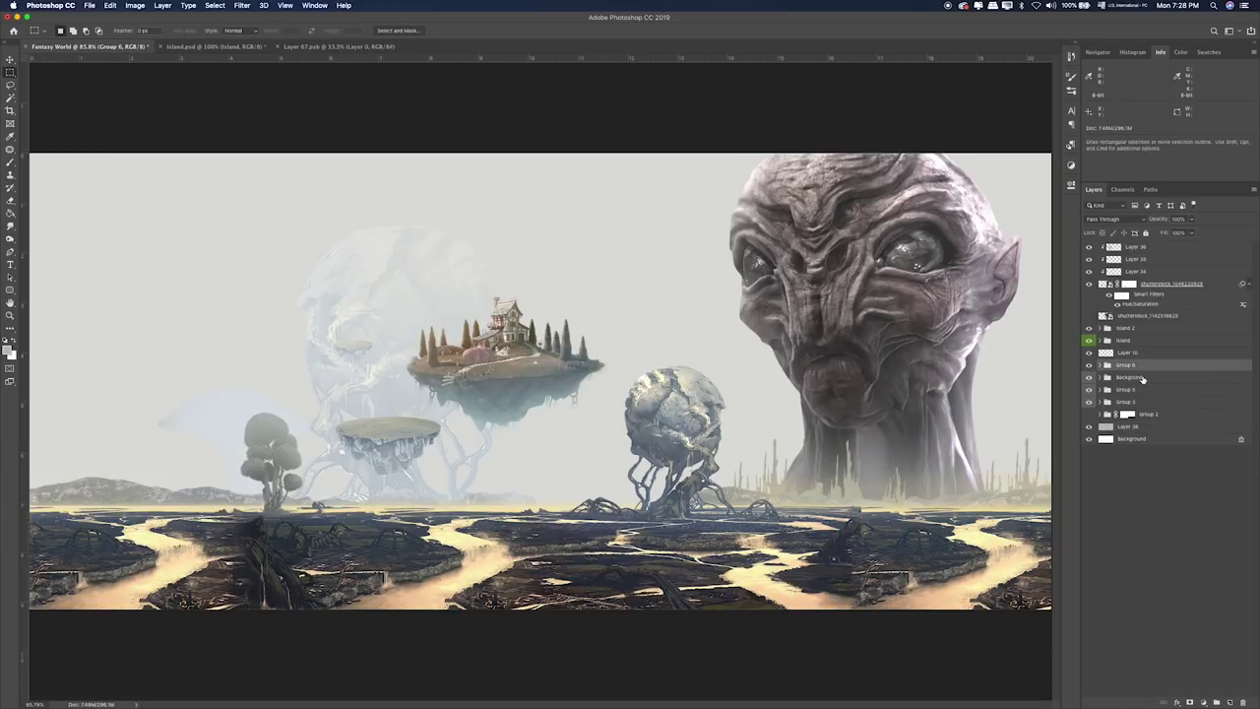
left_click(1142, 378)
left_click(1230, 702)
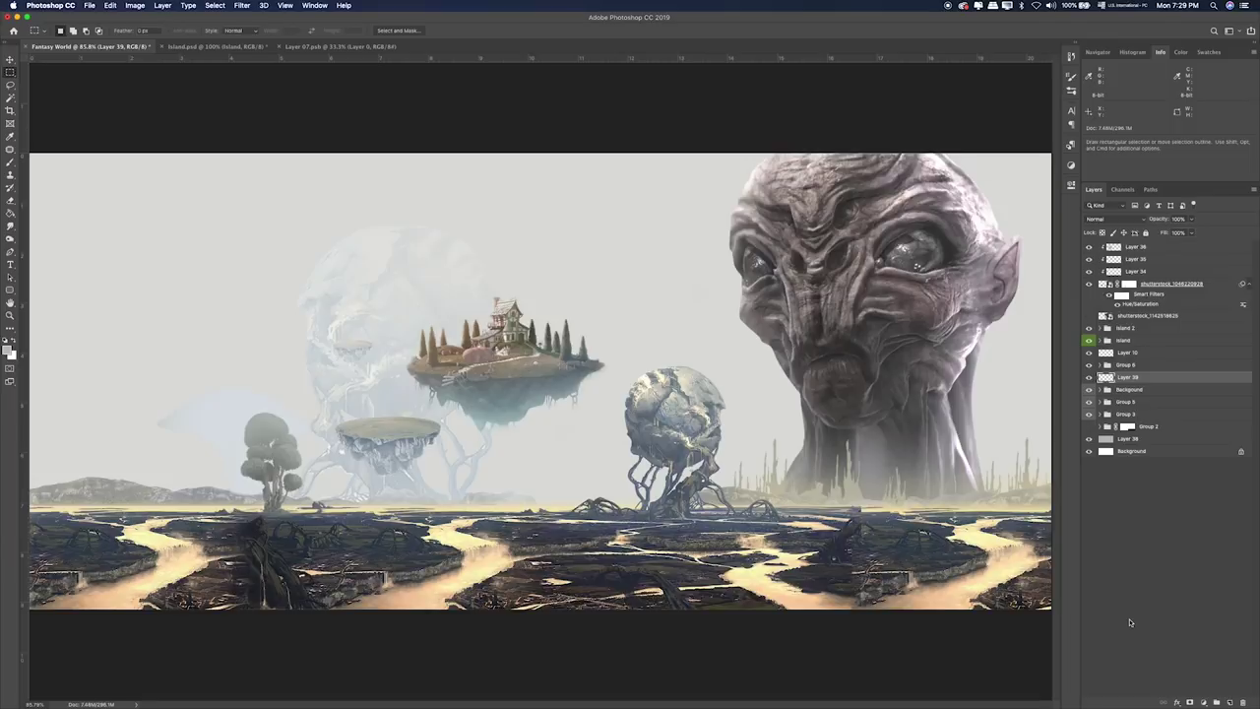
key("ctrl+minus")
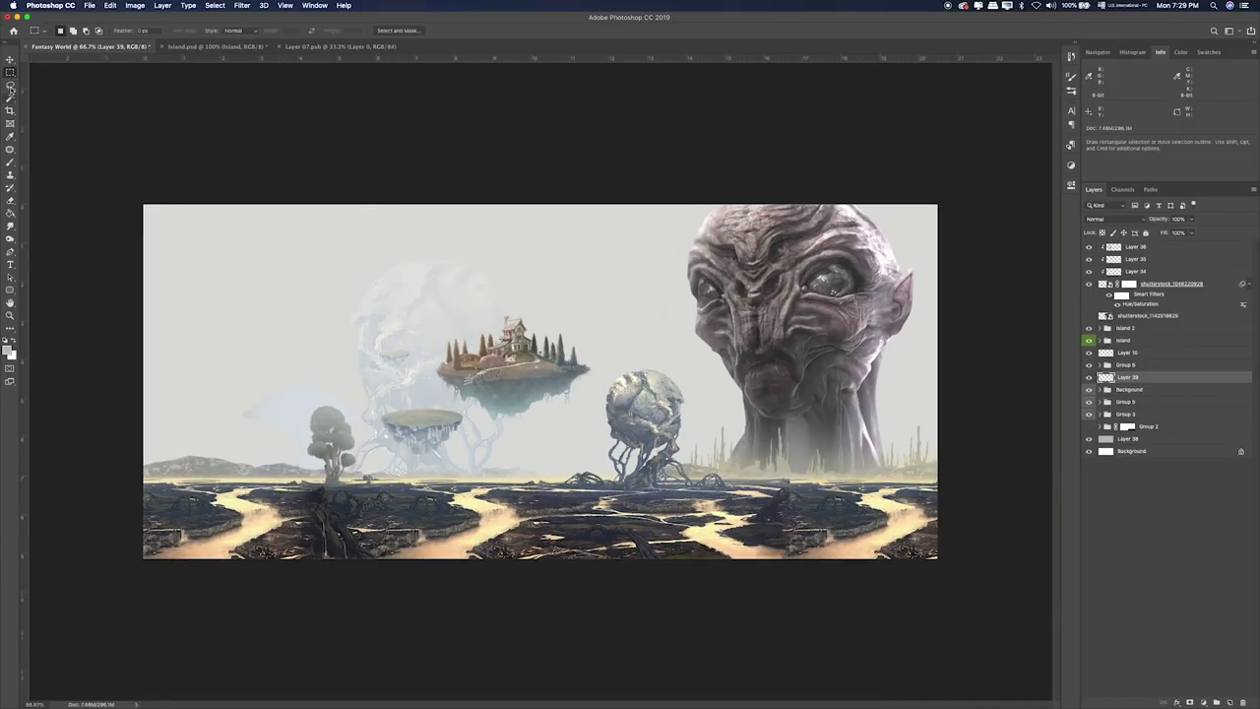
Brush an orange band along the horizon and set it to Soft Light.
left_click(10, 163)
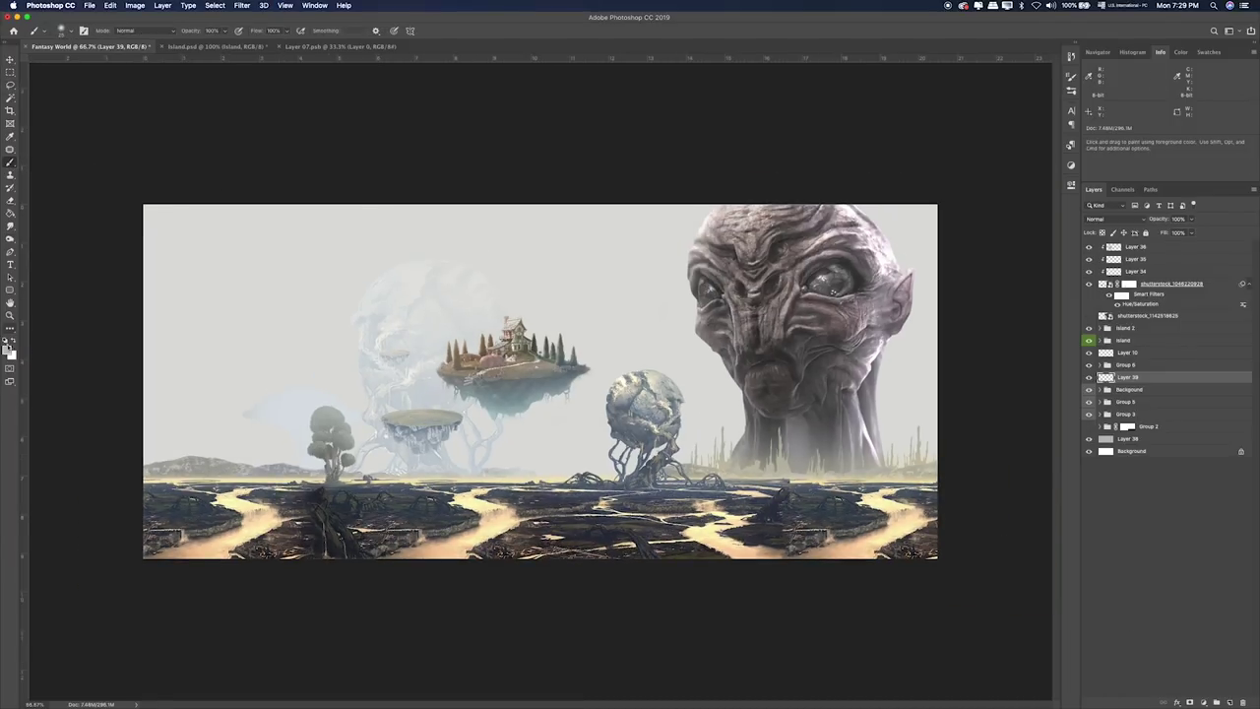
left_click(8, 349)
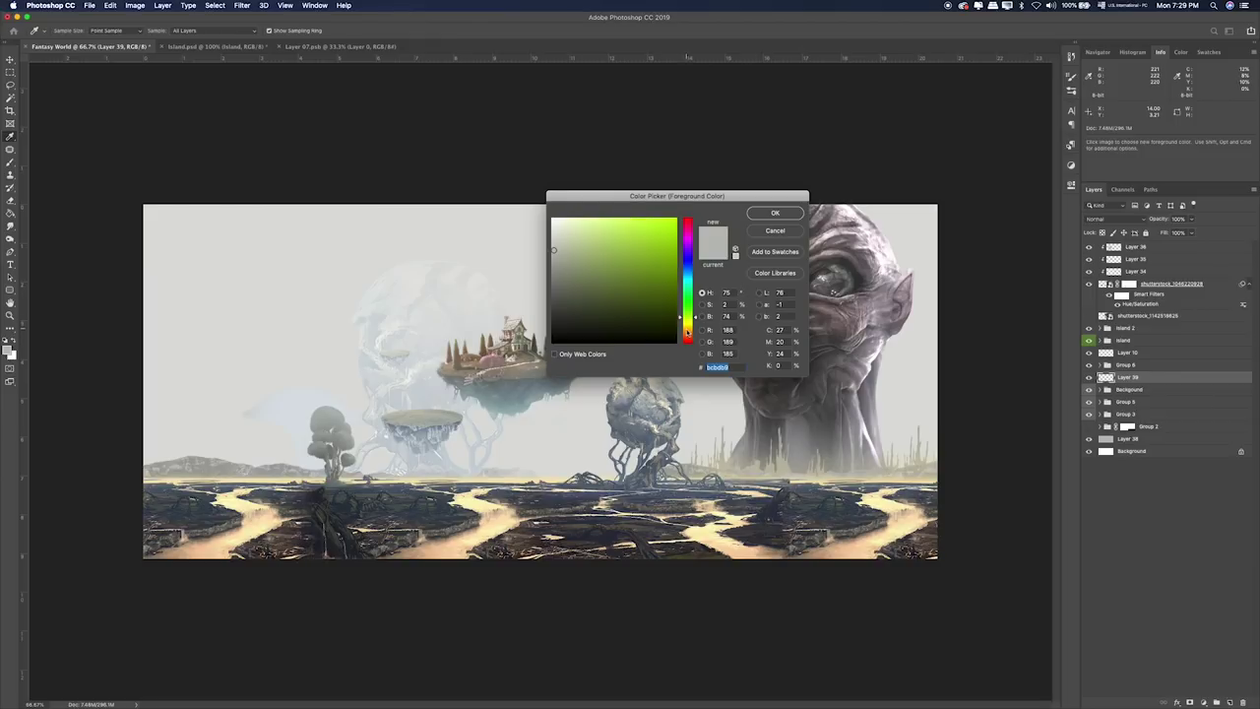
left_click(687, 332)
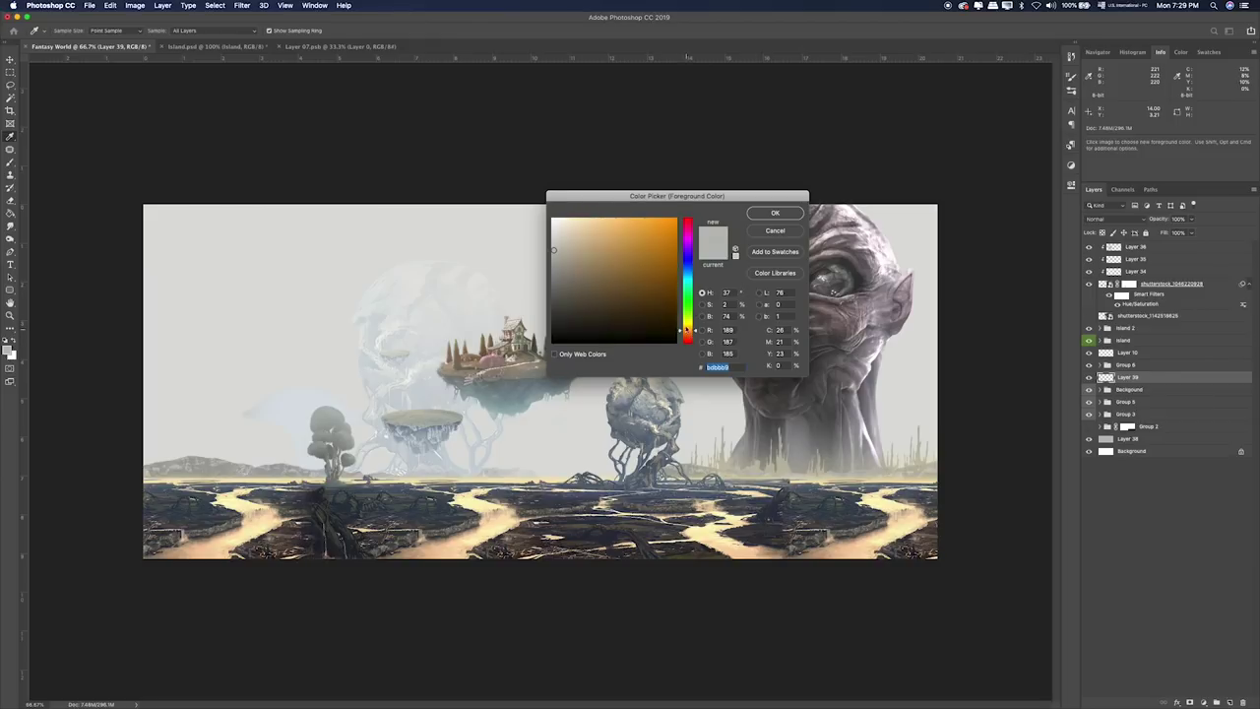
left_click(775, 213)
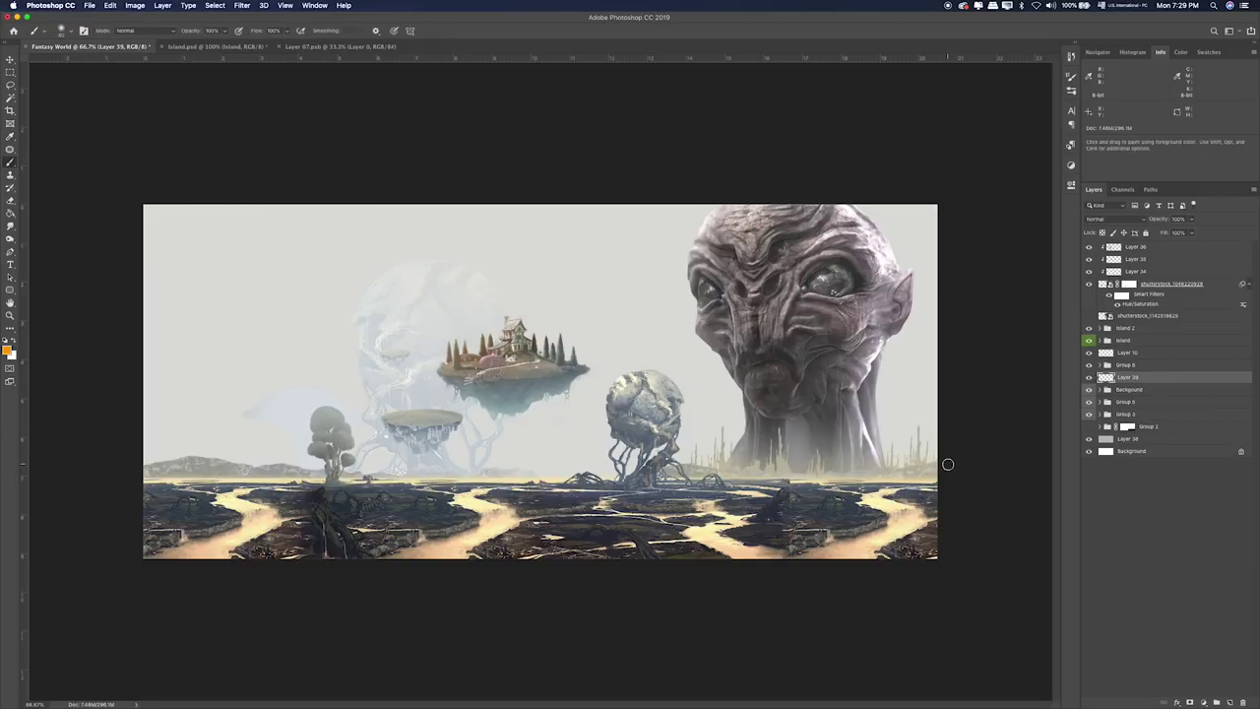
left_click_drag(951, 464, 144, 463)
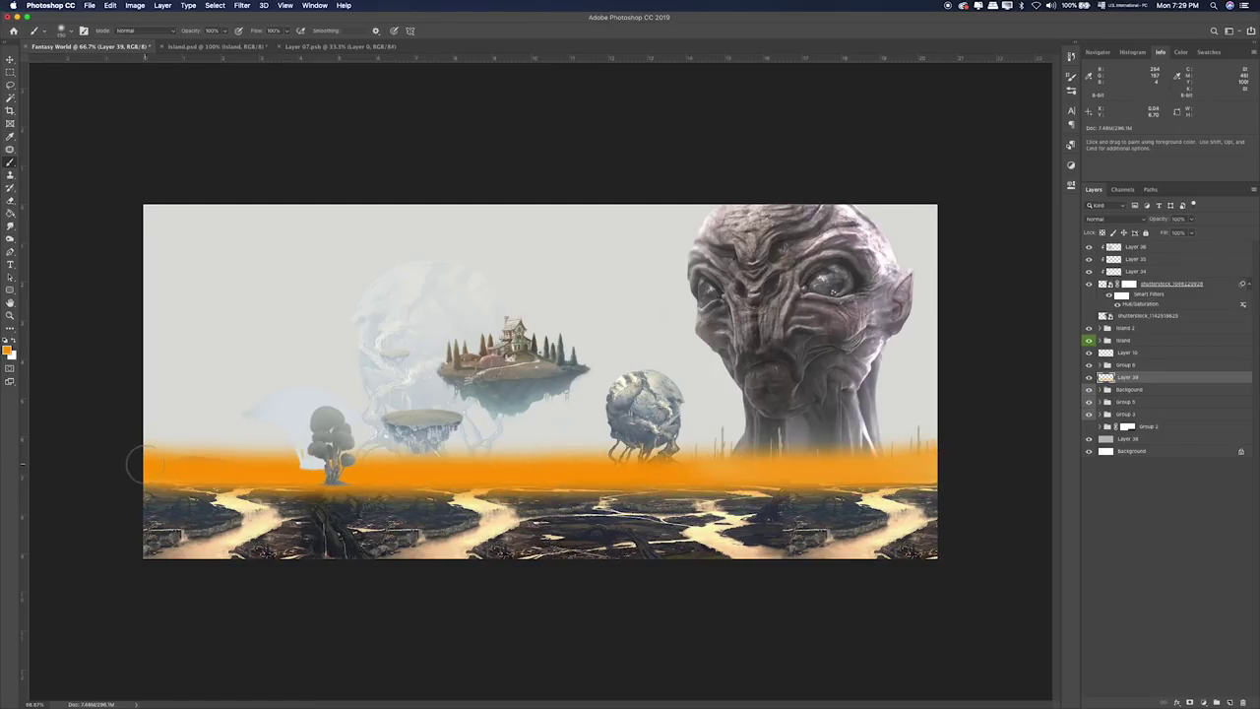
key("v")
key("shift+plus")
key("shift+plus")
key("shift+plus")
key("shift+plus")
key("shift+plus")
key("shift+plus")
key("shift+plus")
key("shift+plus")
key("shift+plus")
key("shift+plus")
key("shift+plus")
key("shift+plus")
key("shift+plus")
key("shift+plus")
key("shift+minus")
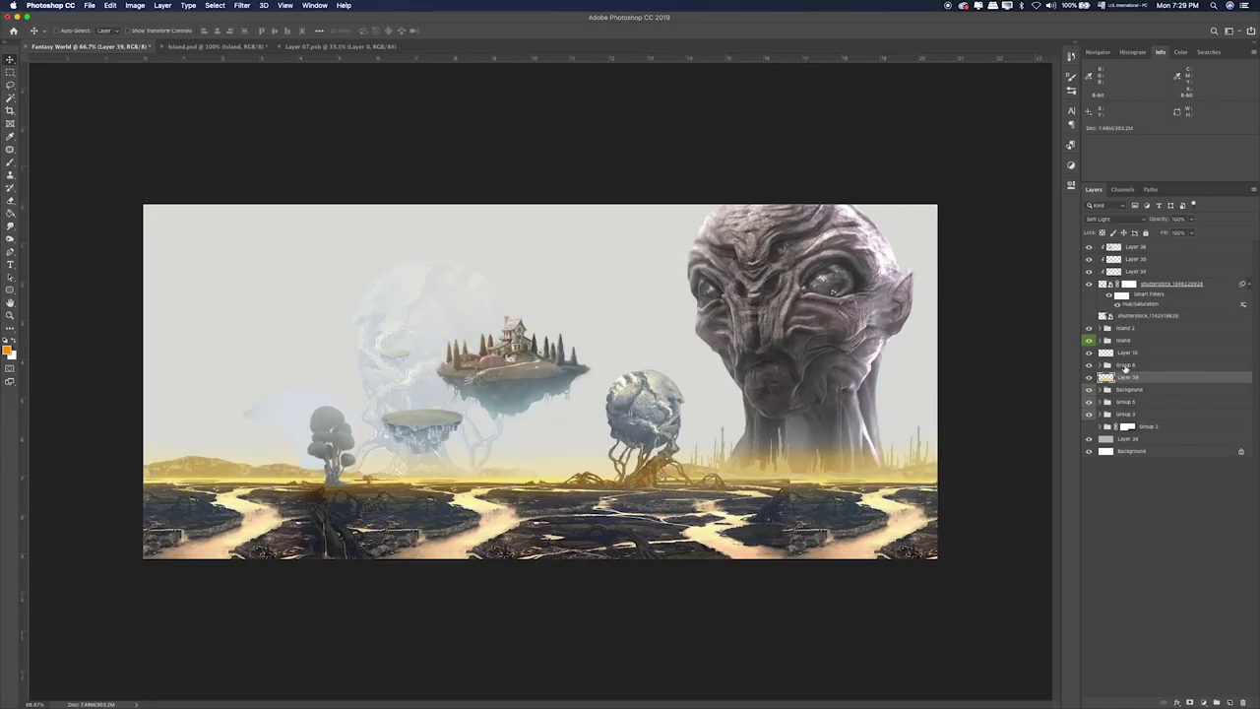
Move Layer 39 to the top of the stack and apply a 17.6-pixel Gaussian Blur.
left_click_drag(1123, 378, 1130, 337)
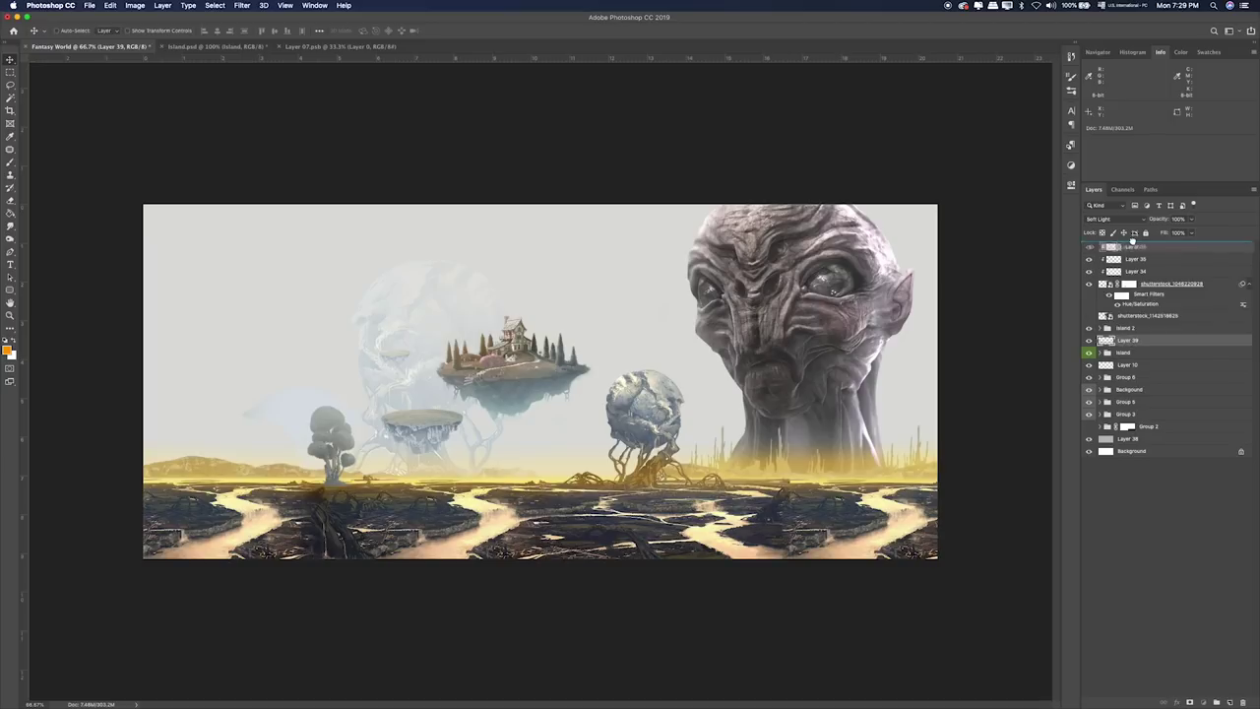
left_click_drag(1131, 340, 1122, 246)
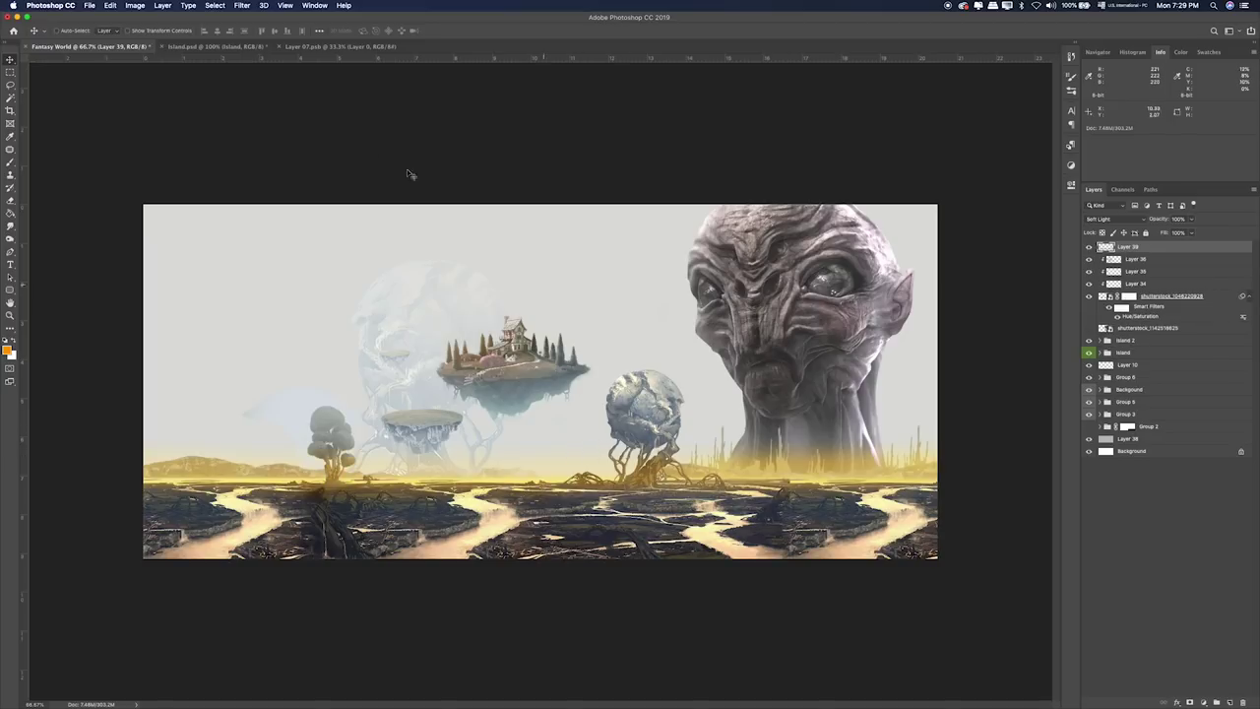
left_click(241, 5)
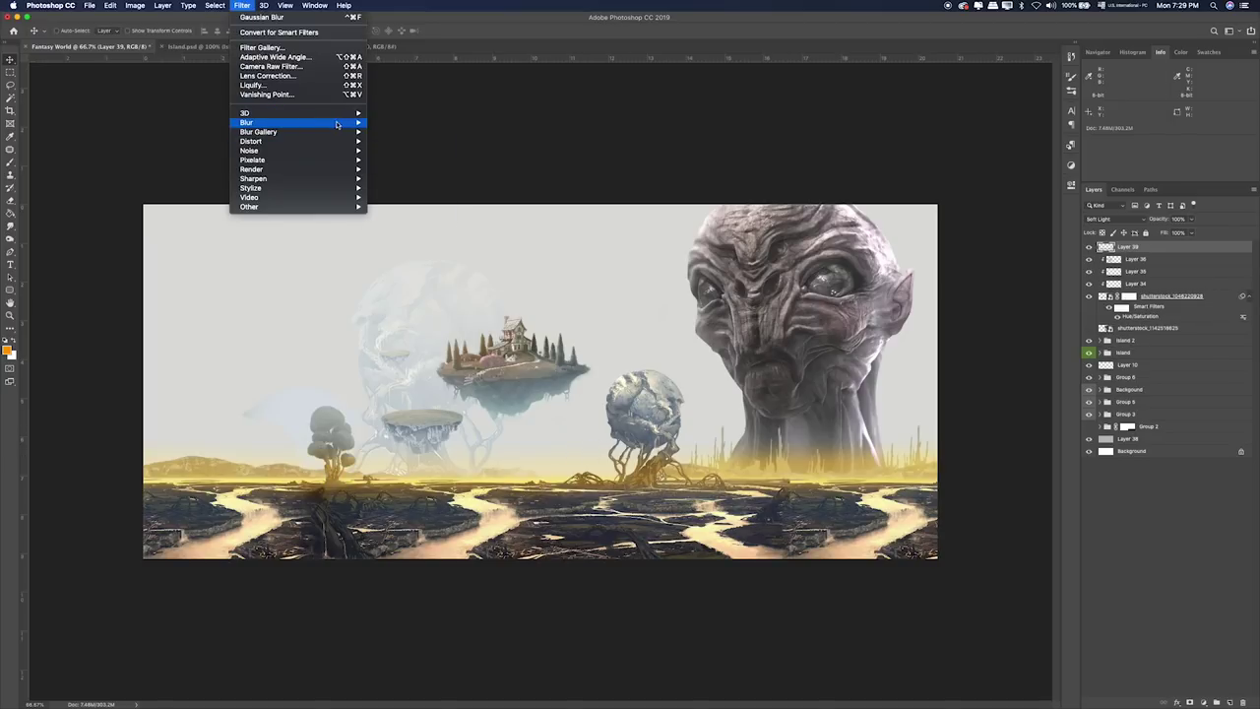
mouse_move(285, 123)
left_click(394, 160)
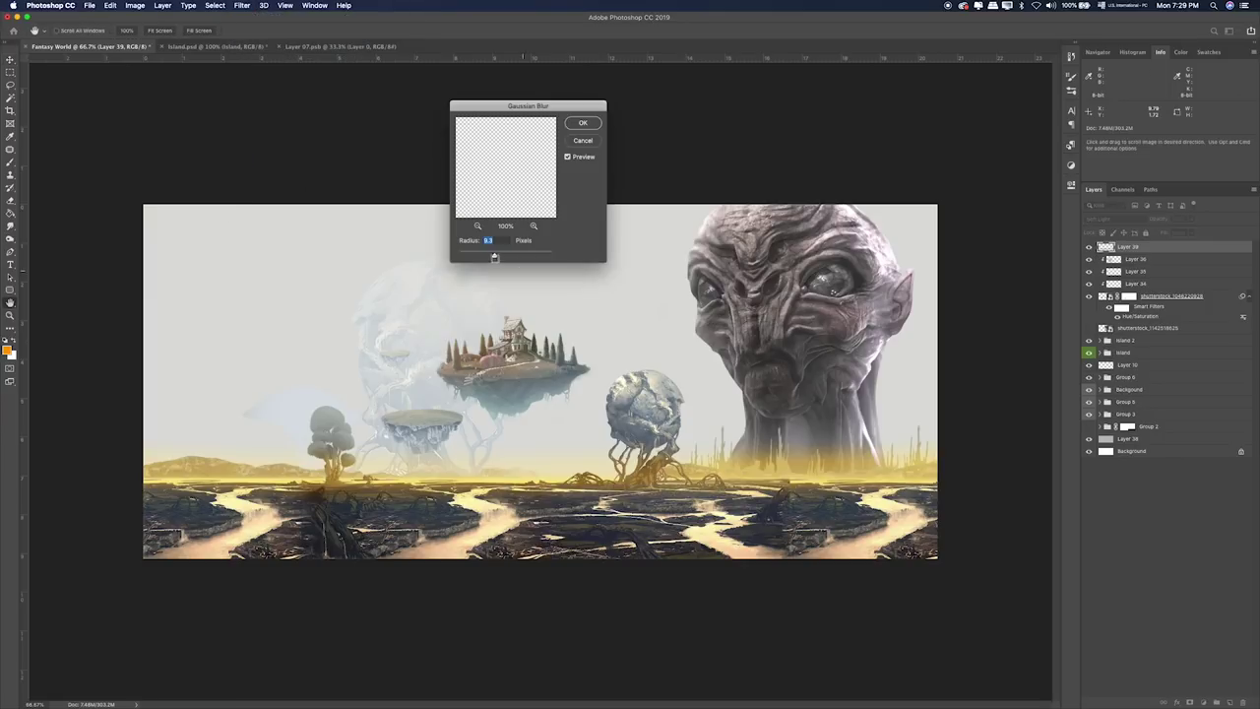
left_click(499, 254)
key("Return")
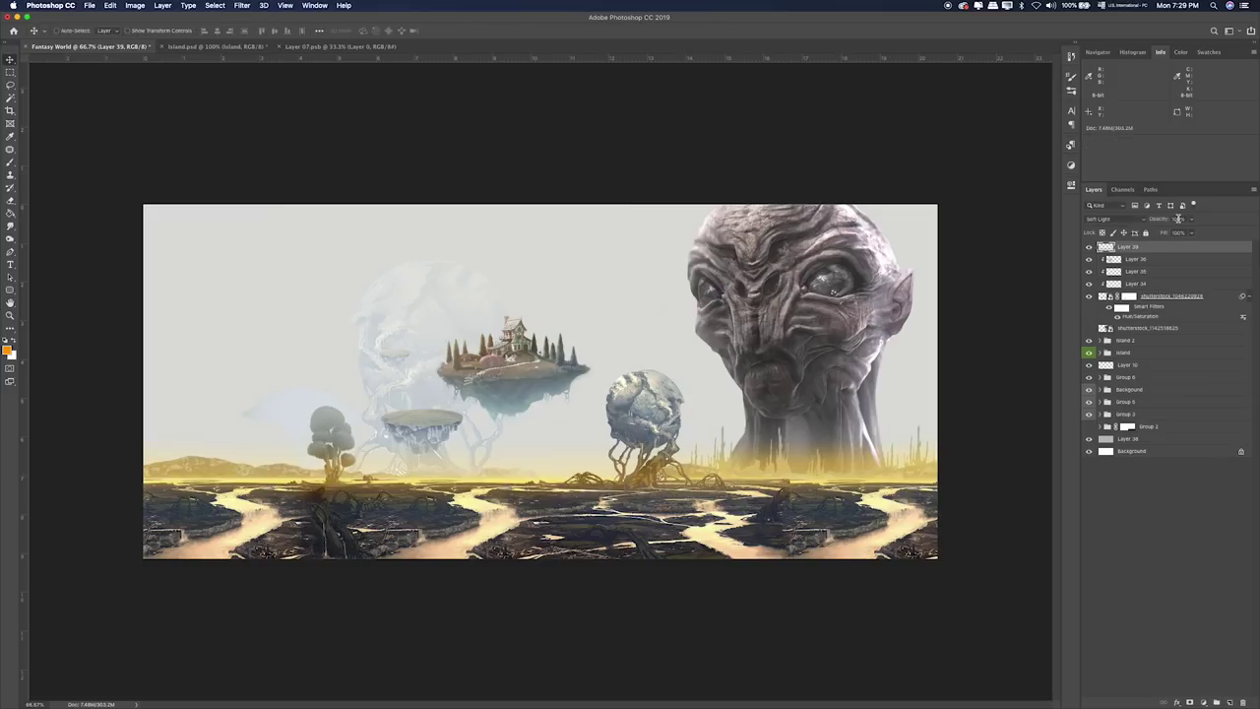
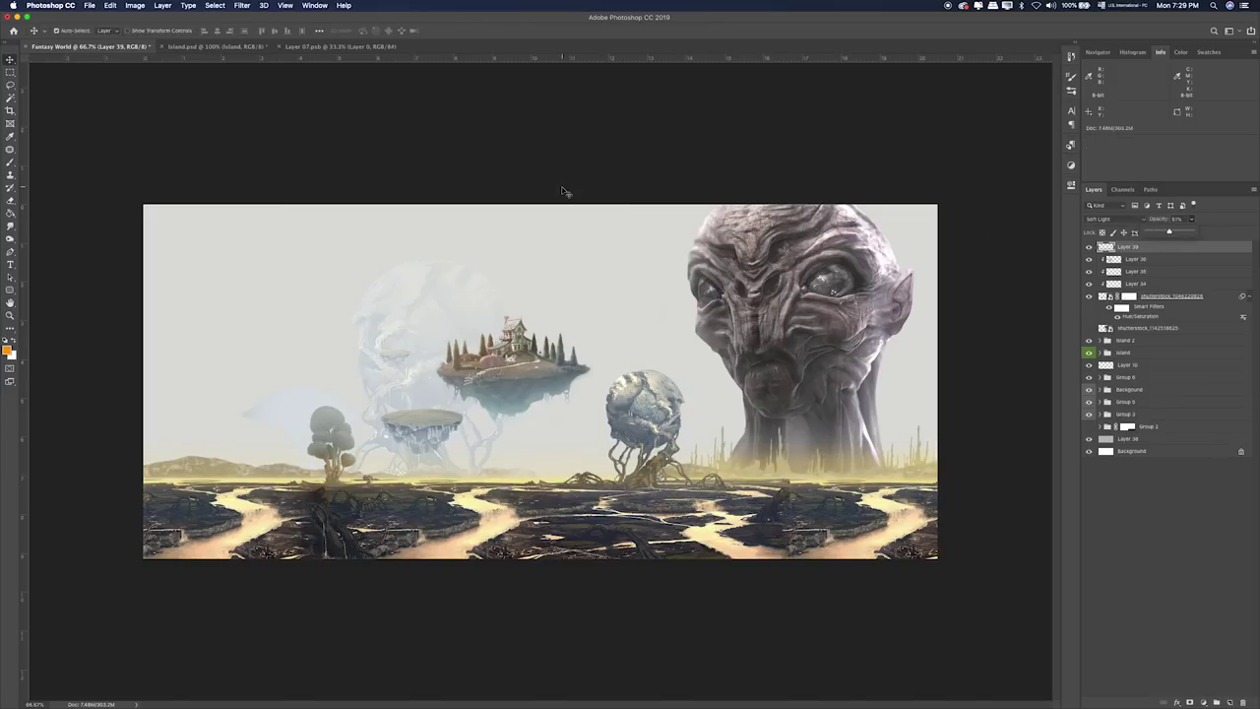
View the composite at 100% and toggle group visibilities to find which group holds the tree.
key("ctrl+1")
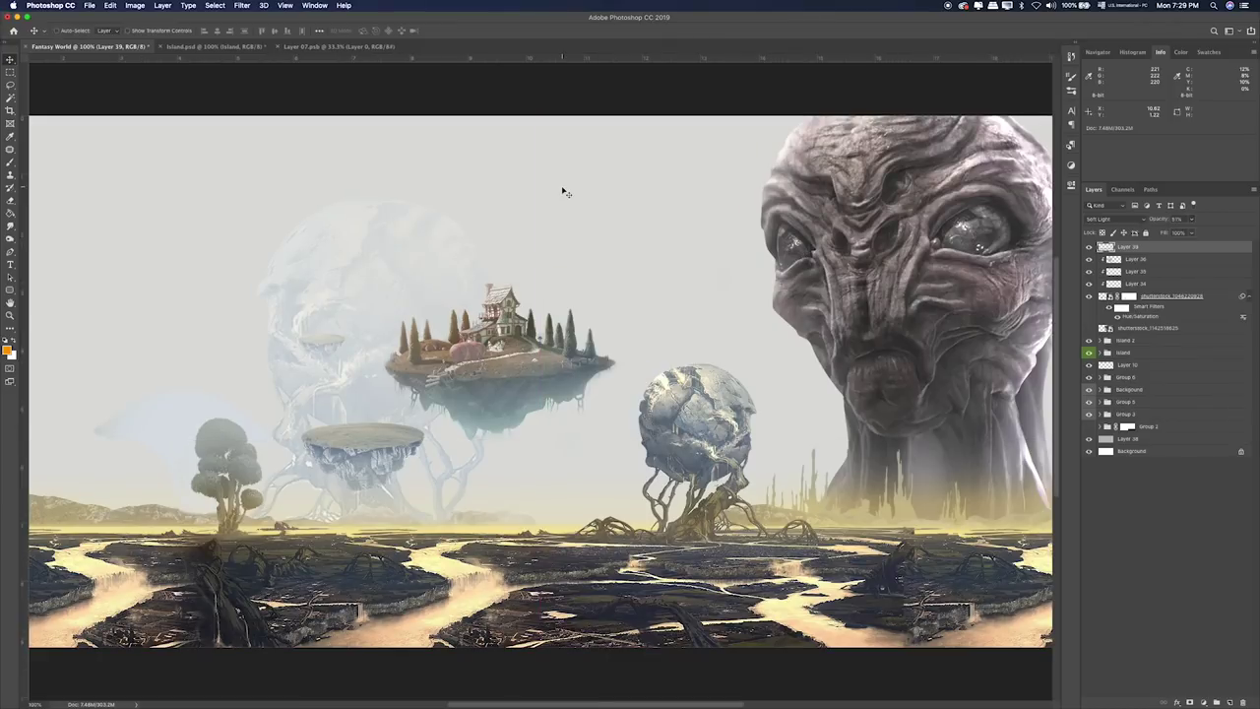
scroll(566, 192, "left", 3)
scroll(566, 192, "down", 1)
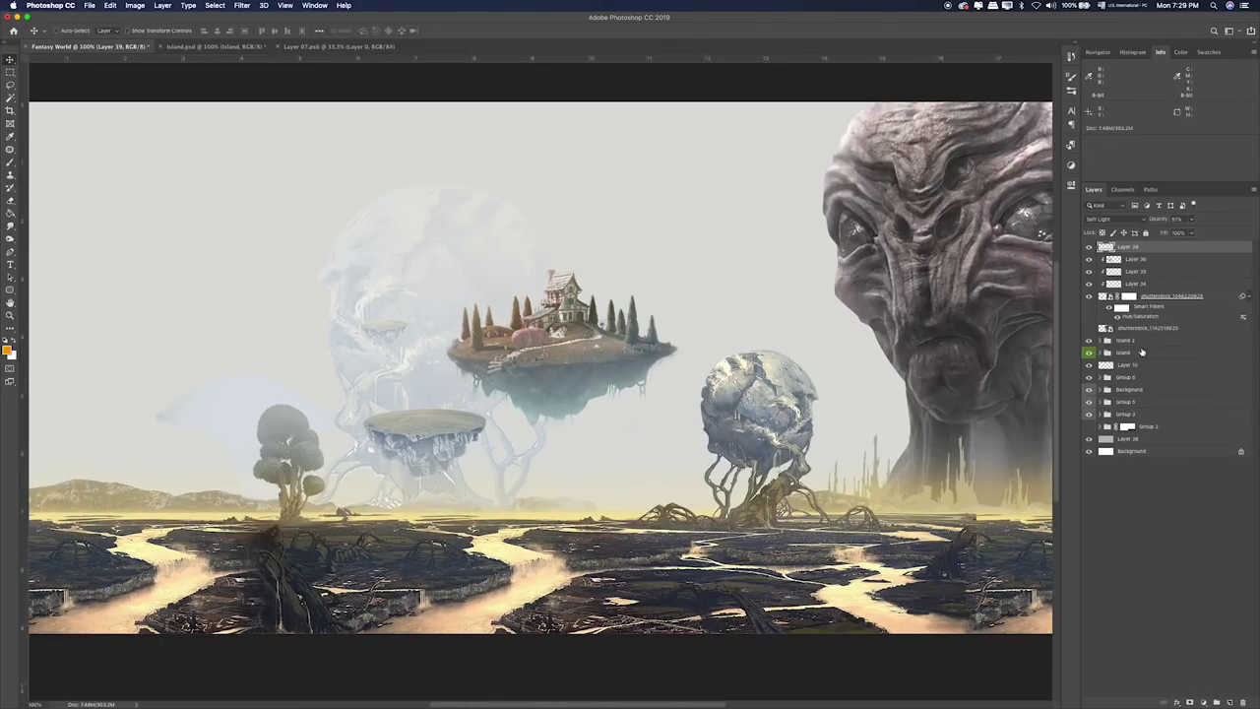
left_click(1091, 402)
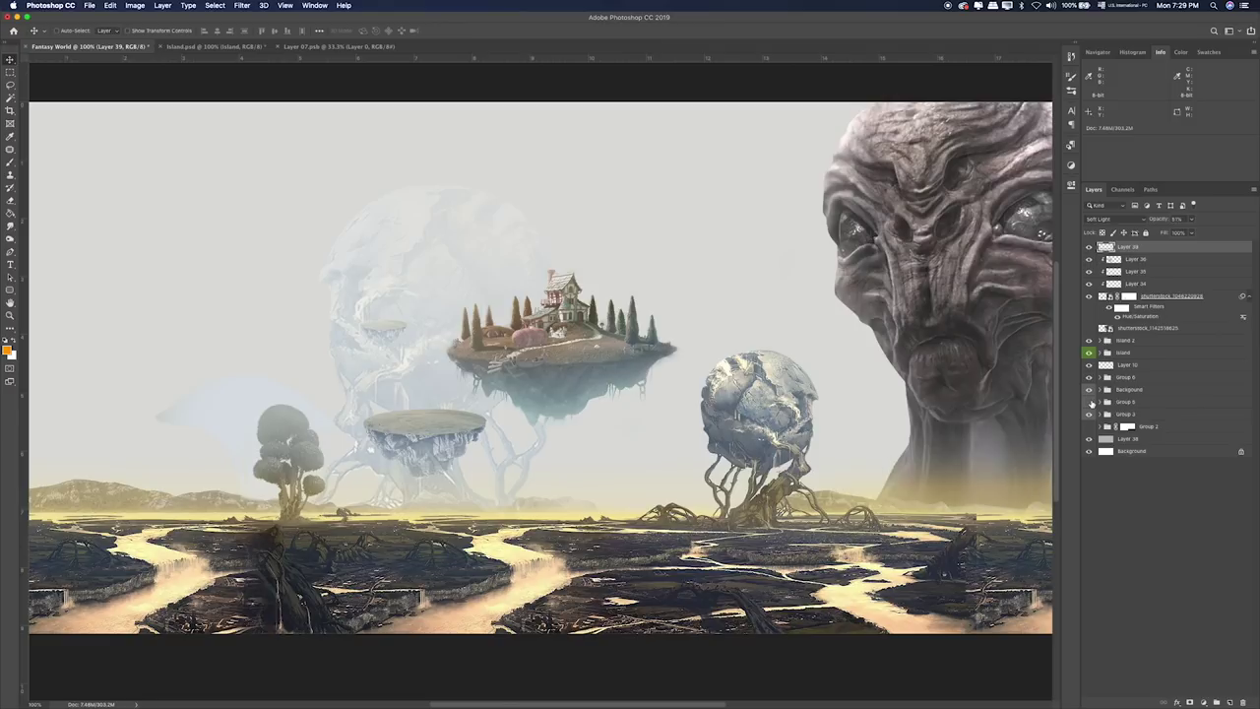
left_click(1089, 412)
left_click(1089, 412)
left_click(1089, 390)
left_click(1089, 390)
left_click(1089, 378)
left_click(1089, 378)
Rename Group 6 to Tree.
double_click(1123, 380)
type("Tree")
key("Return")
Expand the Tree group and target the tree layer's mask with a black brush.
left_click(1100, 378)
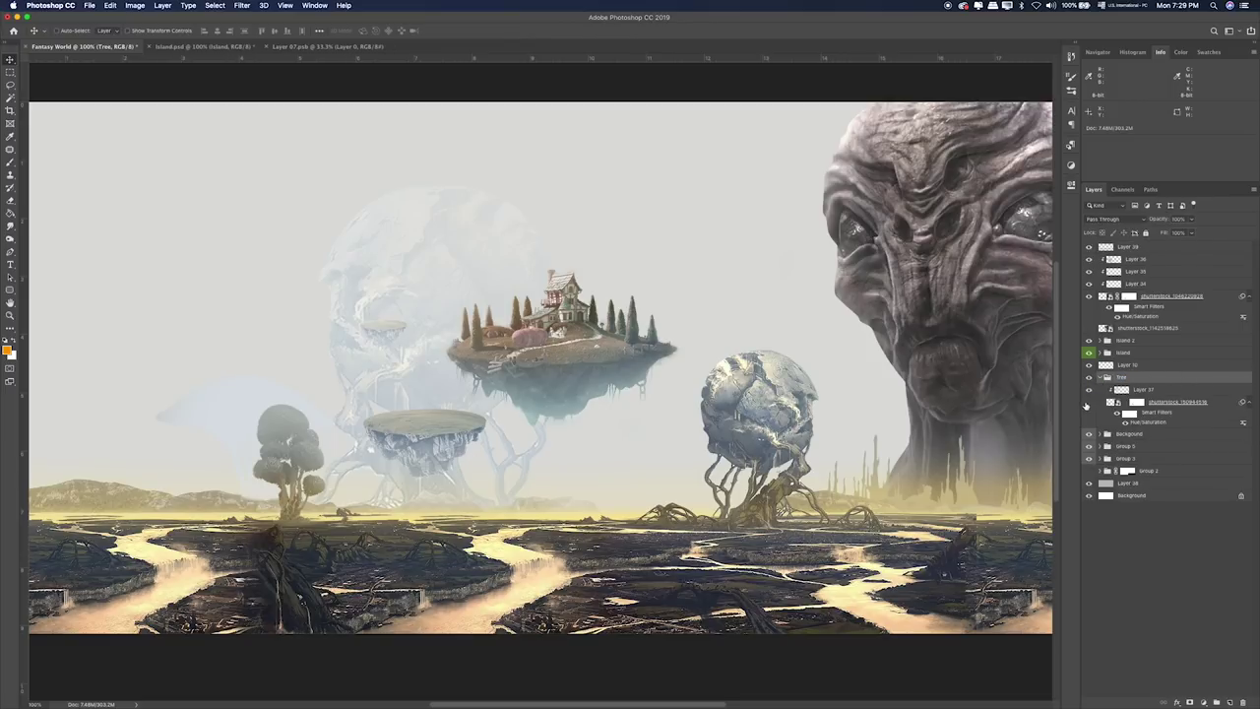
left_click(1134, 402)
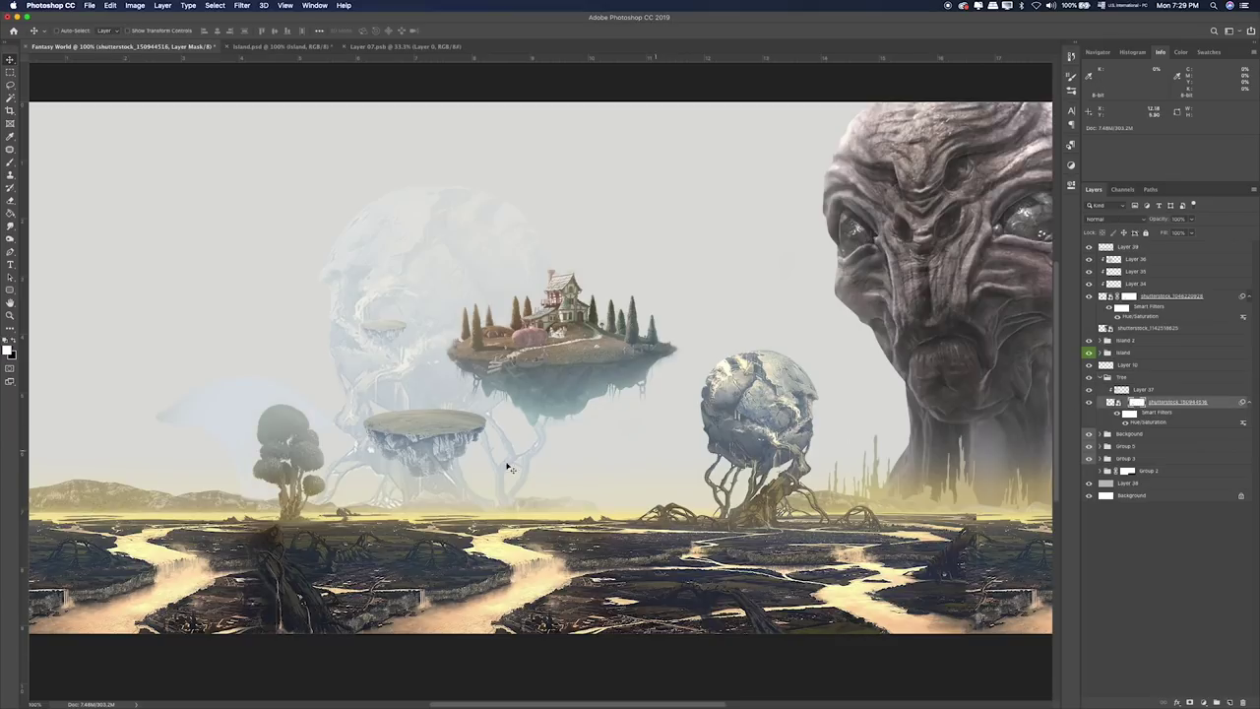
key("b")
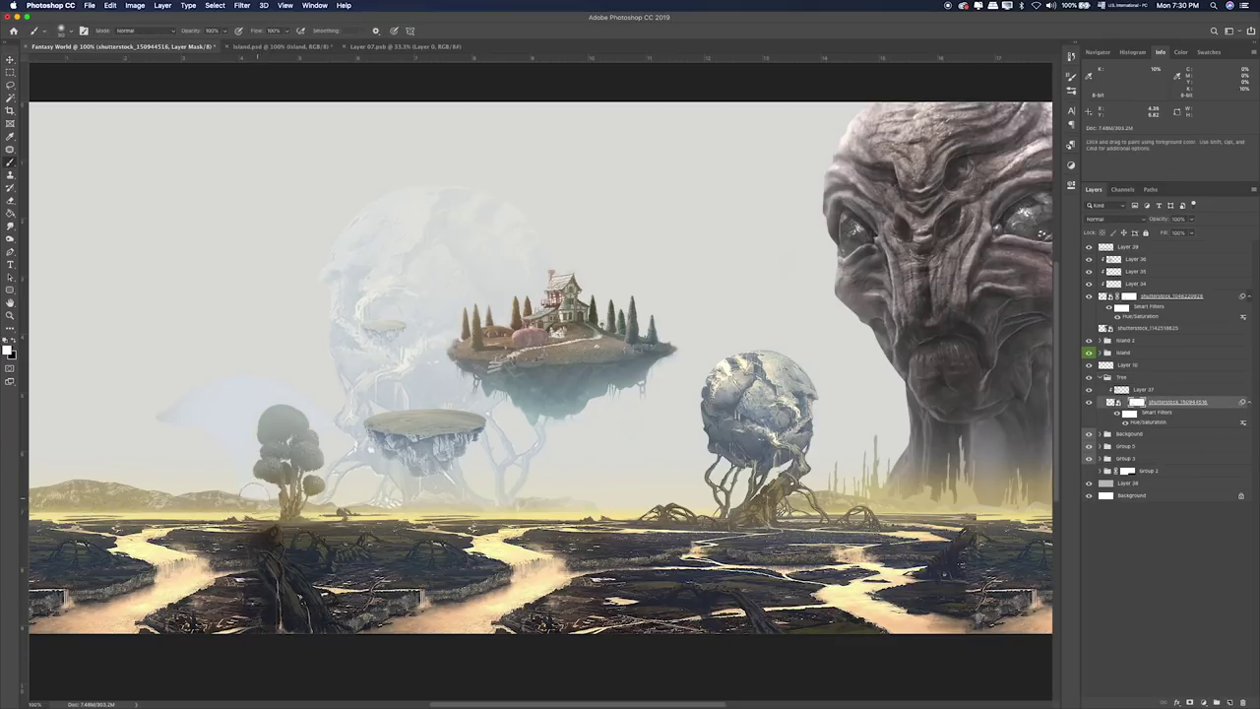
key("x")
scroll(178, 463, "down", 2, "alt")
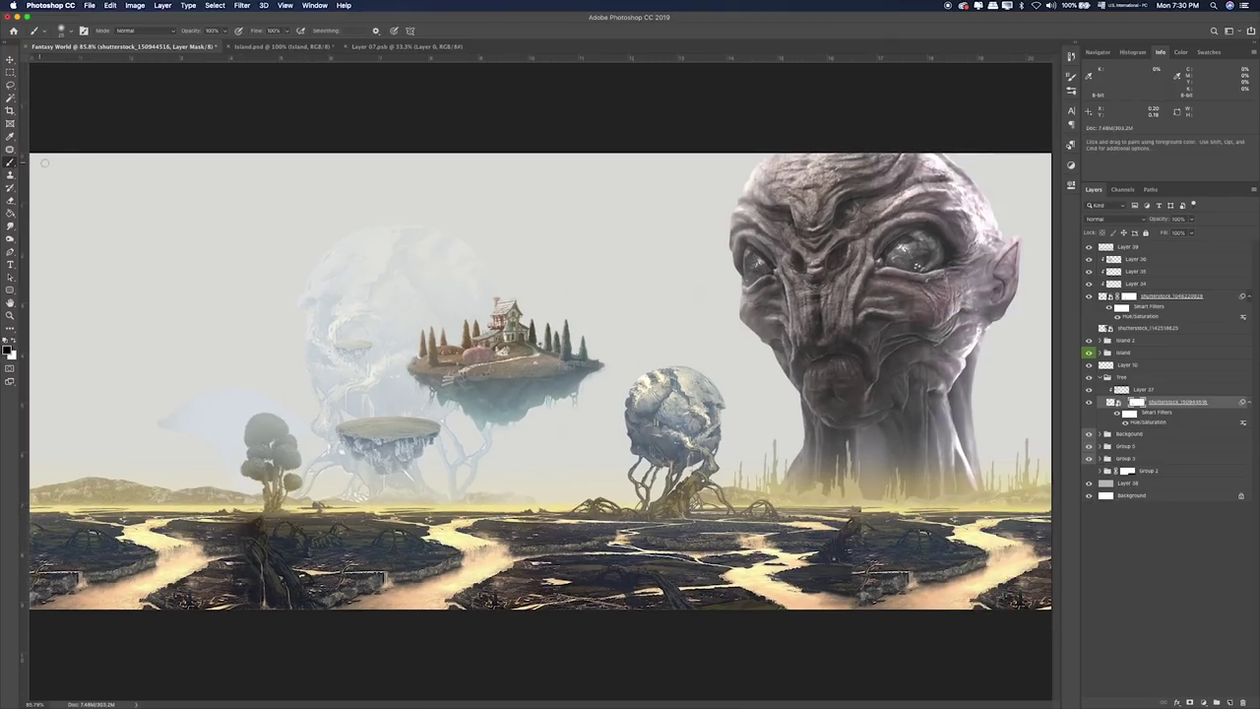
left_click(9, 71)
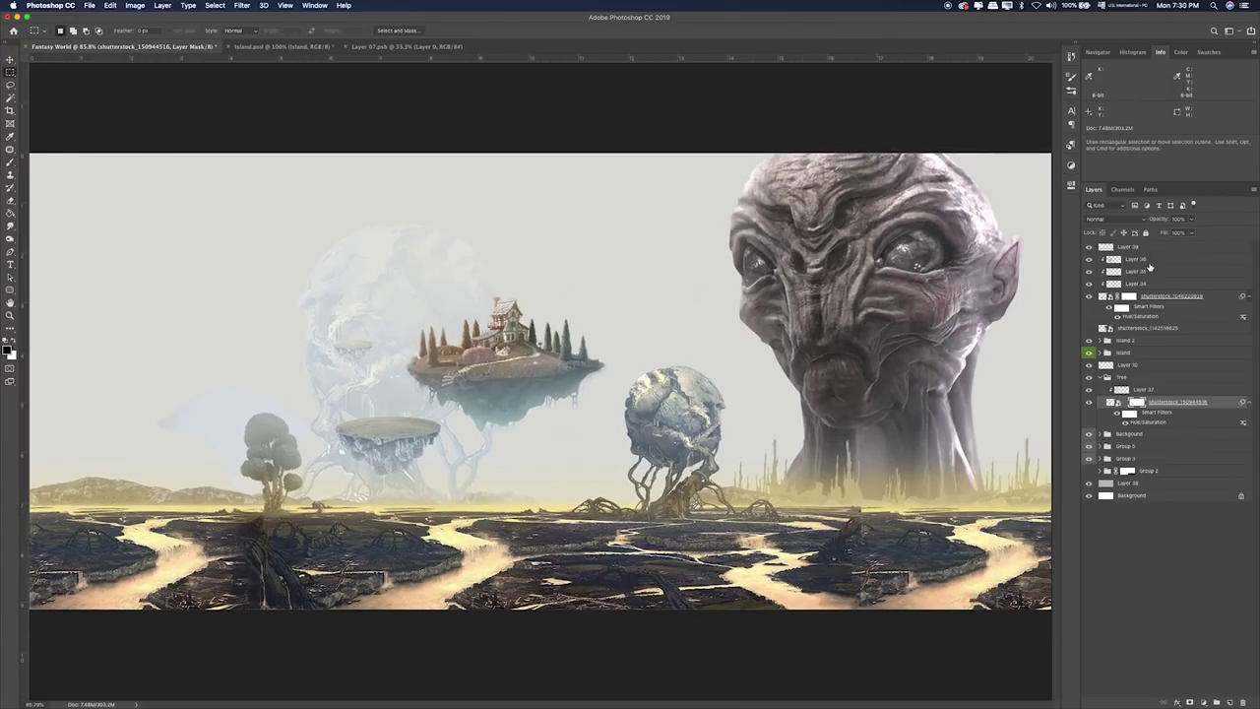
Show the tree layer and scale it down onto the ground in front of the alien.
left_click(1089, 328)
left_click(1152, 327)
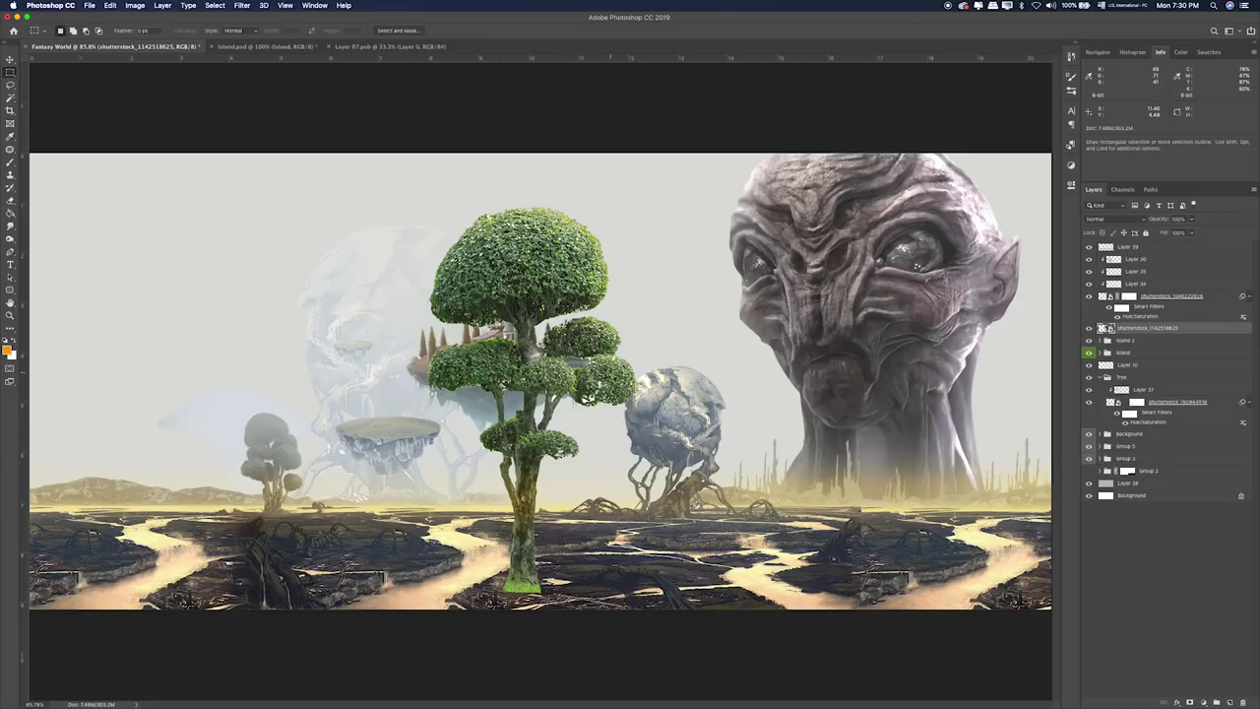
key("v")
left_click_drag(497, 443, 839, 414)
key("ctrl+t")
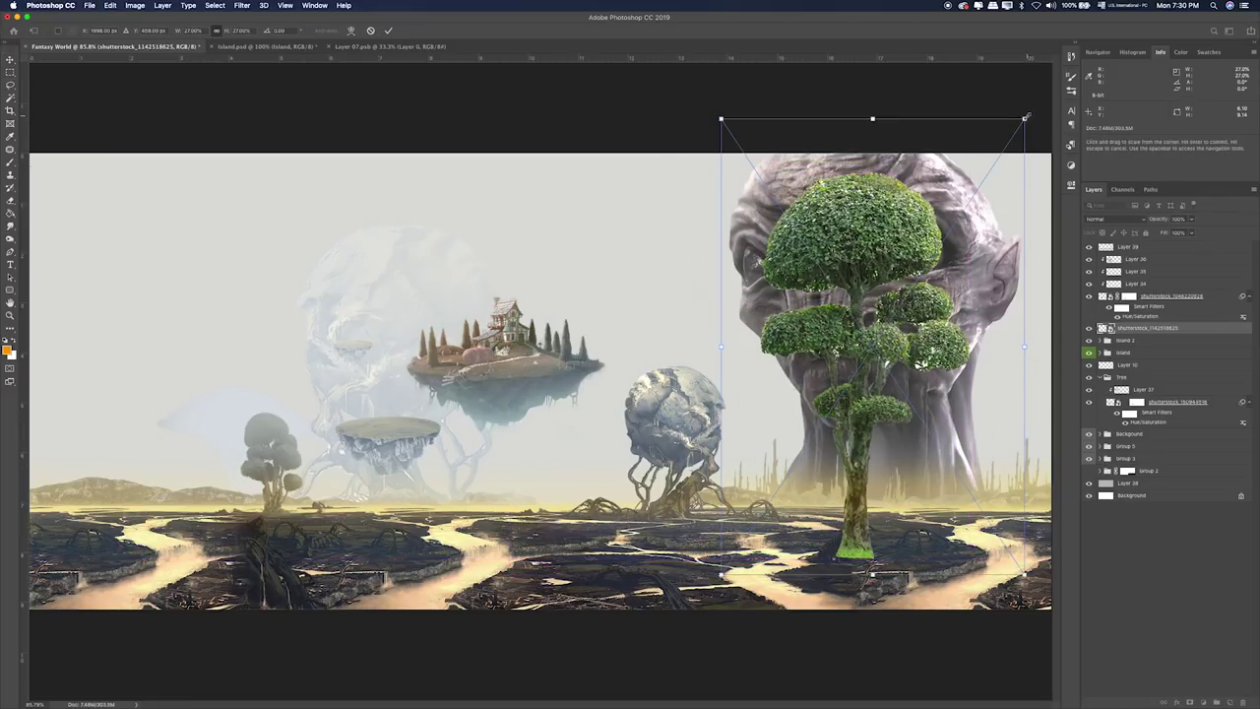
left_click_drag(1024, 119, 786, 380)
left_click_drag(775, 480, 868, 521)
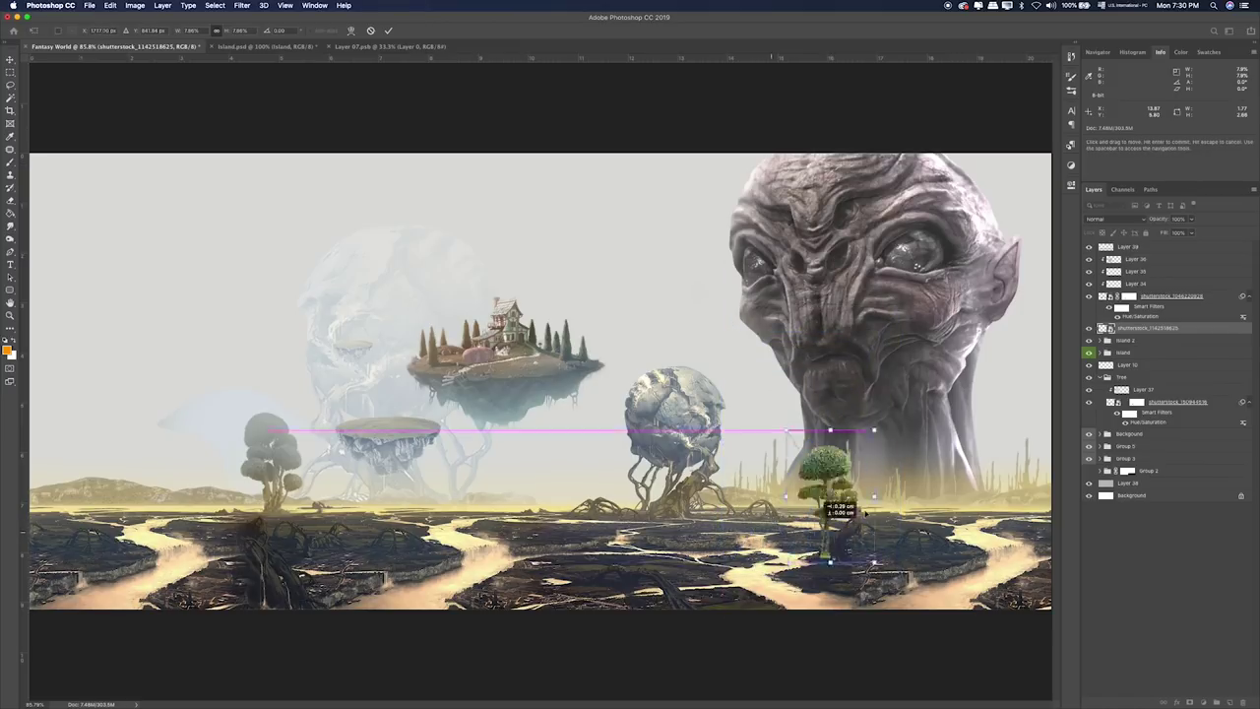
left_click_drag(862, 530, 867, 526)
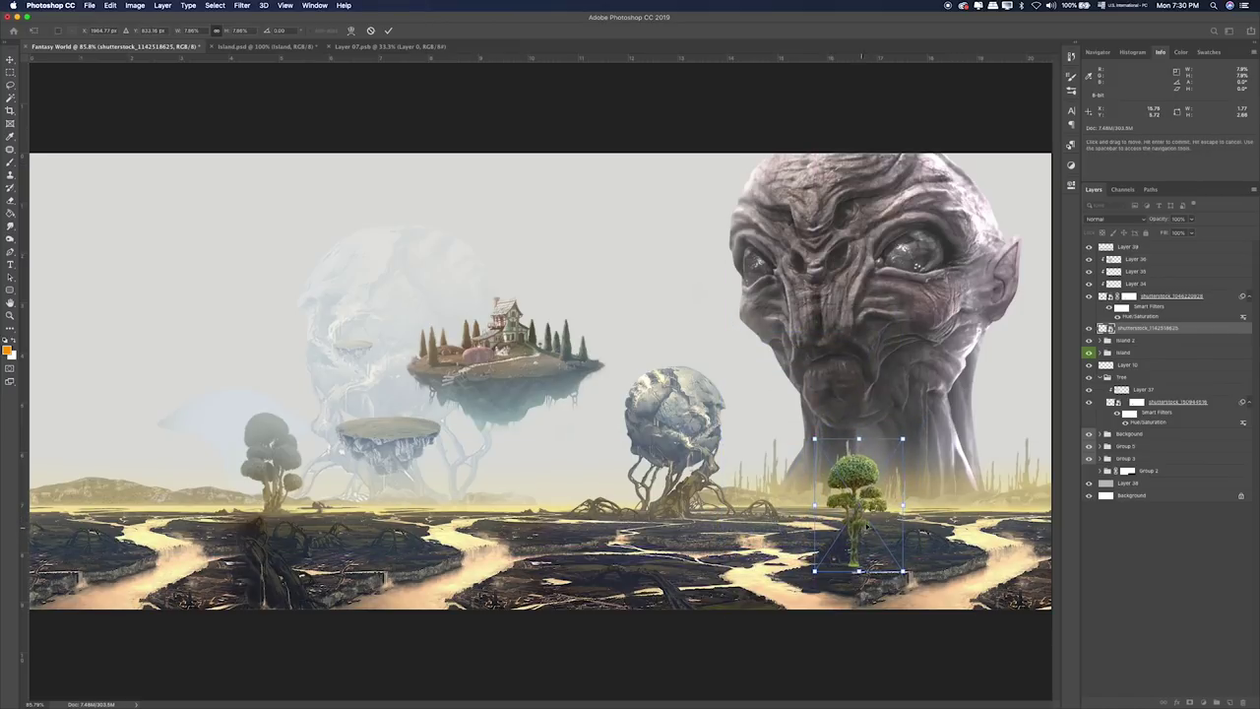
mouse_move(891, 455)
left_mouse_down()
mouse_move(898, 445)
mouse_move(879, 477)
mouse_move(887, 430)
left_mouse_up()
key("Return")
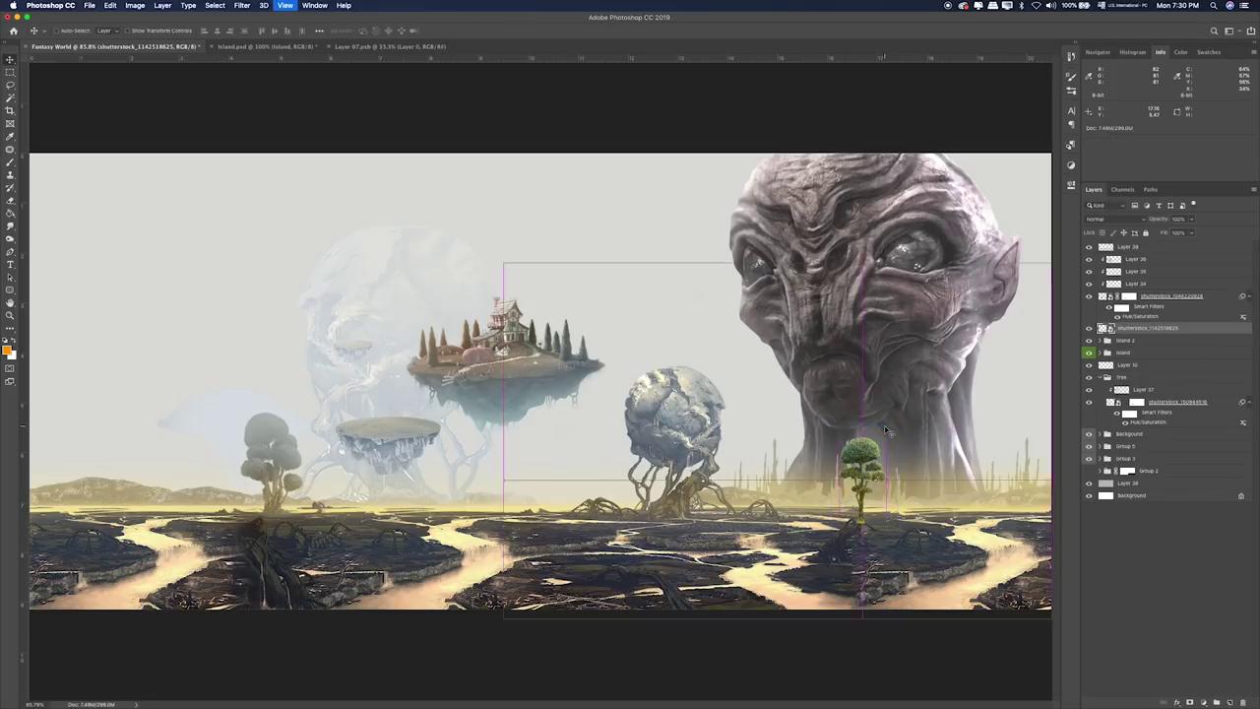
Zoom to 200% and nudge the tree slightly up and left.
key("ctrl+plus")
key("ctrl+plus")
scroll(348, 409, "right", 10)
scroll(347, 409, "down", 2)
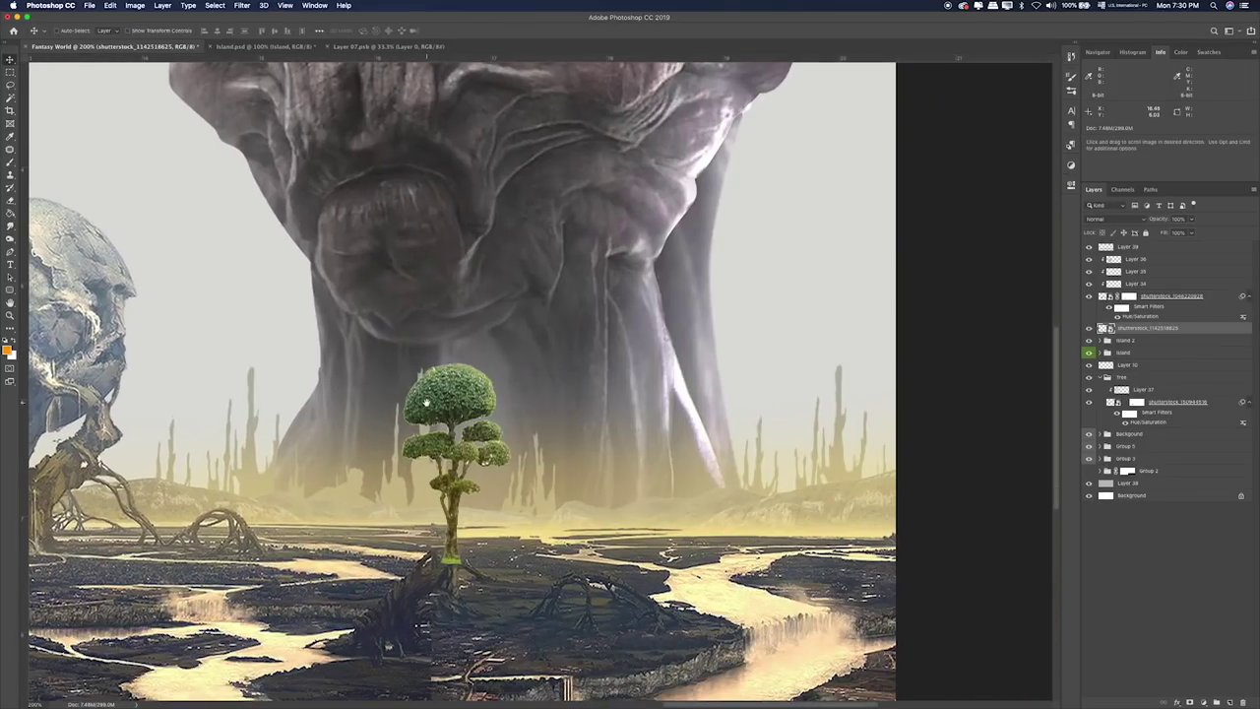
left_click_drag(464, 508, 445, 484)
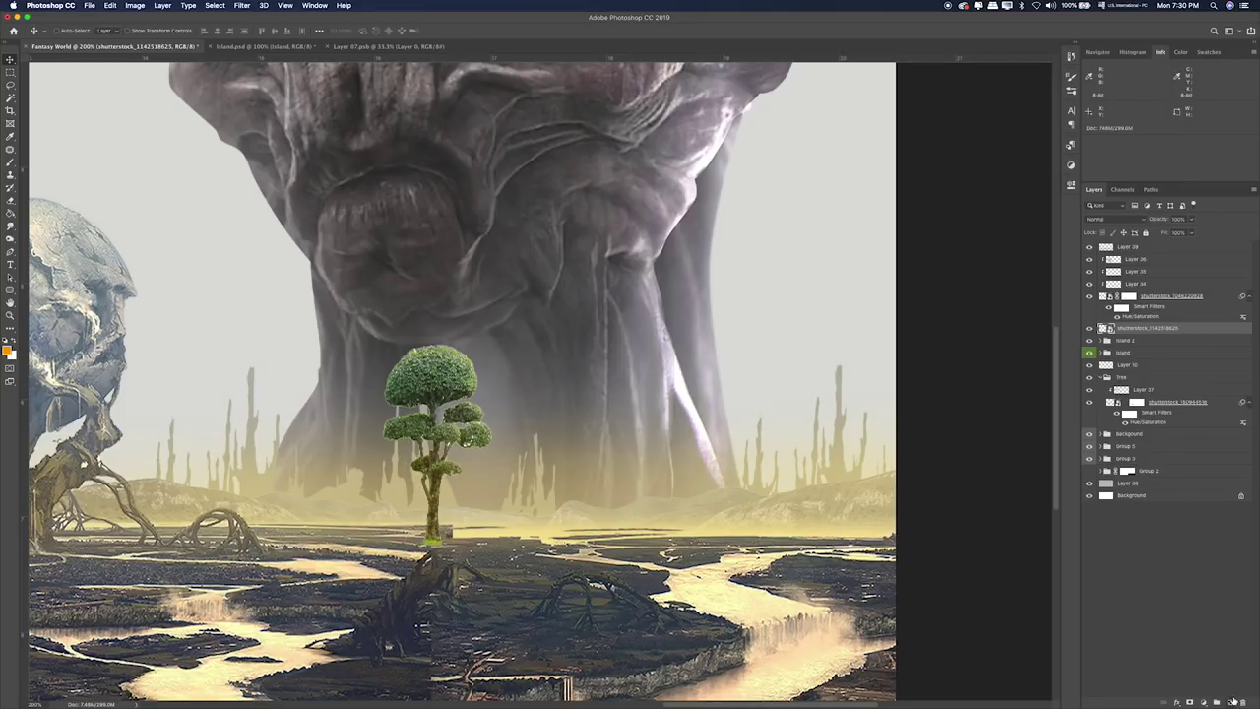
Grey and lighten the tree with Hue/Saturation, Lightness +34.
key("ctrl+u")
mouse_move(264, 248)
left_mouse_down()
mouse_move(282, 249)
mouse_move(237, 226)
mouse_move(243, 202)
left_mouse_up()
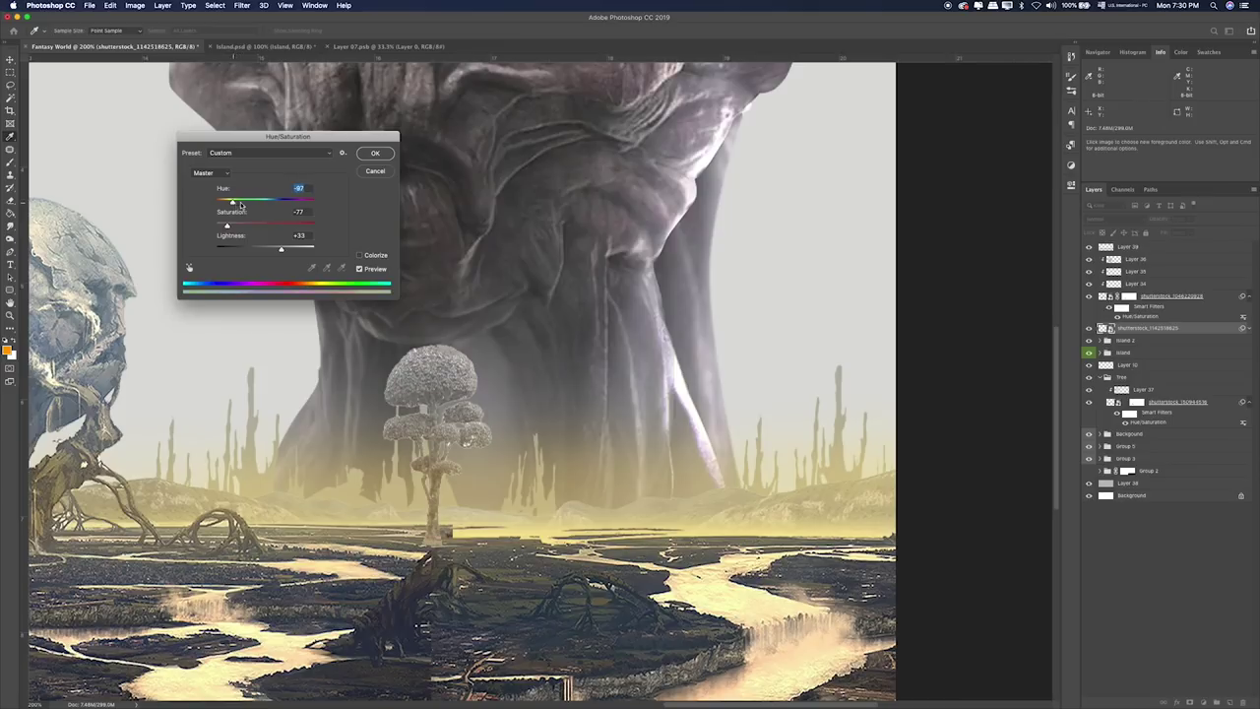
left_click_drag(281, 249, 282, 250)
key("Return")
Add a layer mask to the tree and reset to default black and white brush colours.
left_click(1188, 701)
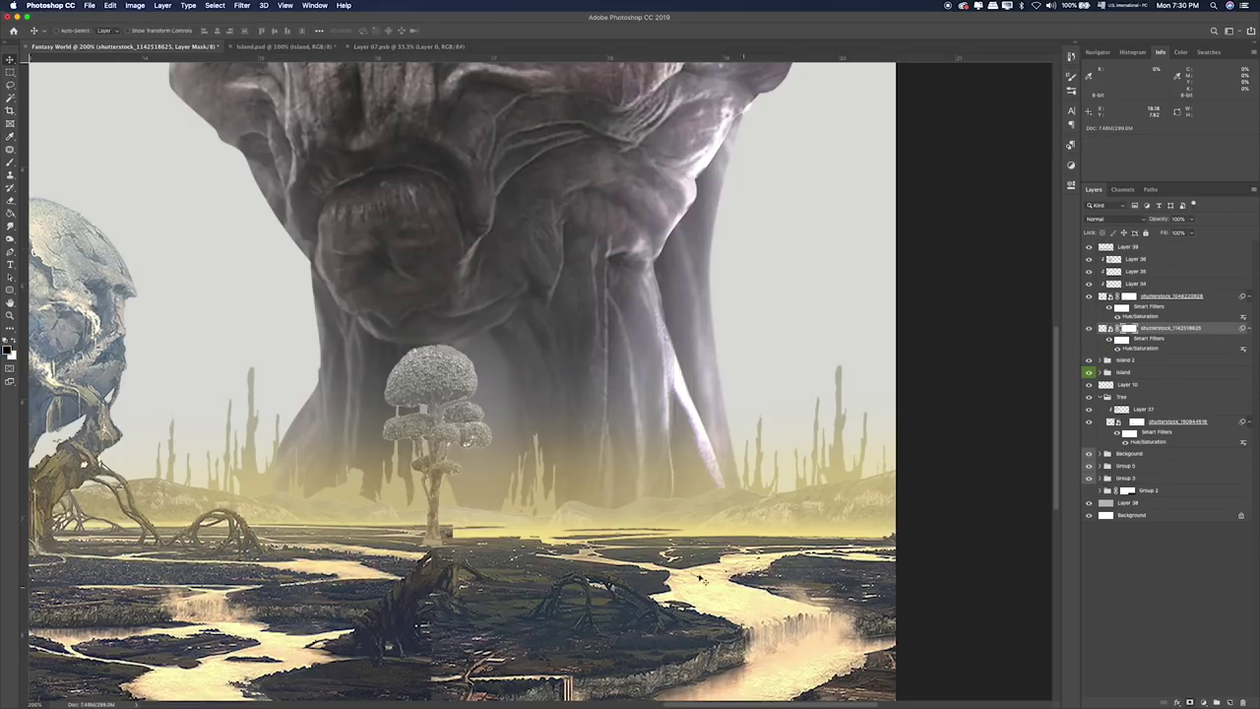
key("d")
key("b")
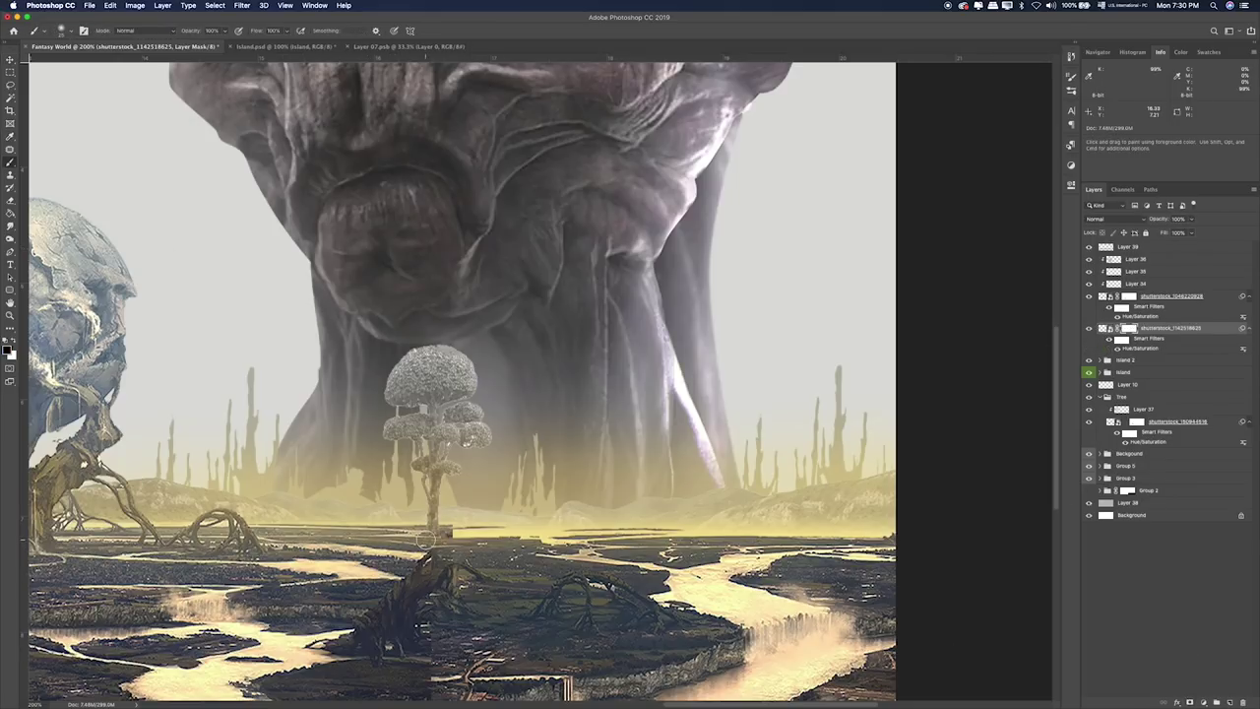
Paint beige sampled from the haze over the tree on a new clipped layer.
left_click(1231, 701)
left_click(1158, 334, "alt")
left_click(542, 470, "alt")
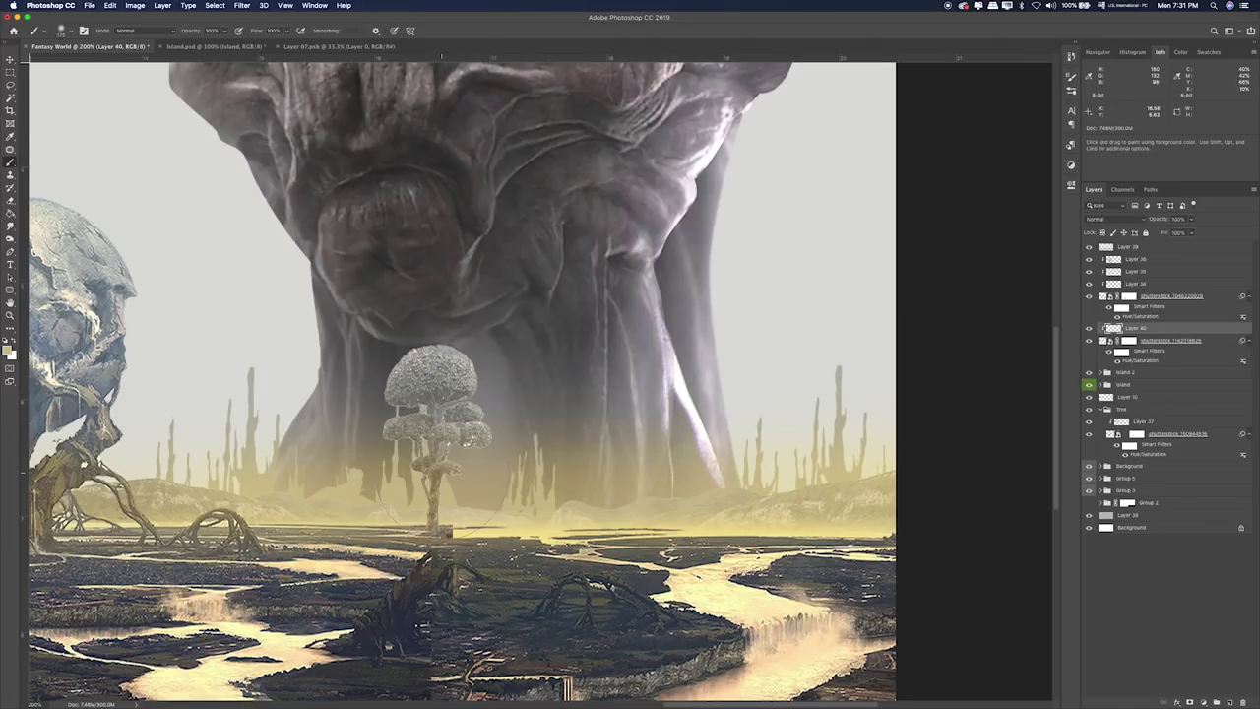
left_click_drag(441, 493, 433, 404)
left_click_drag(389, 359, 463, 414)
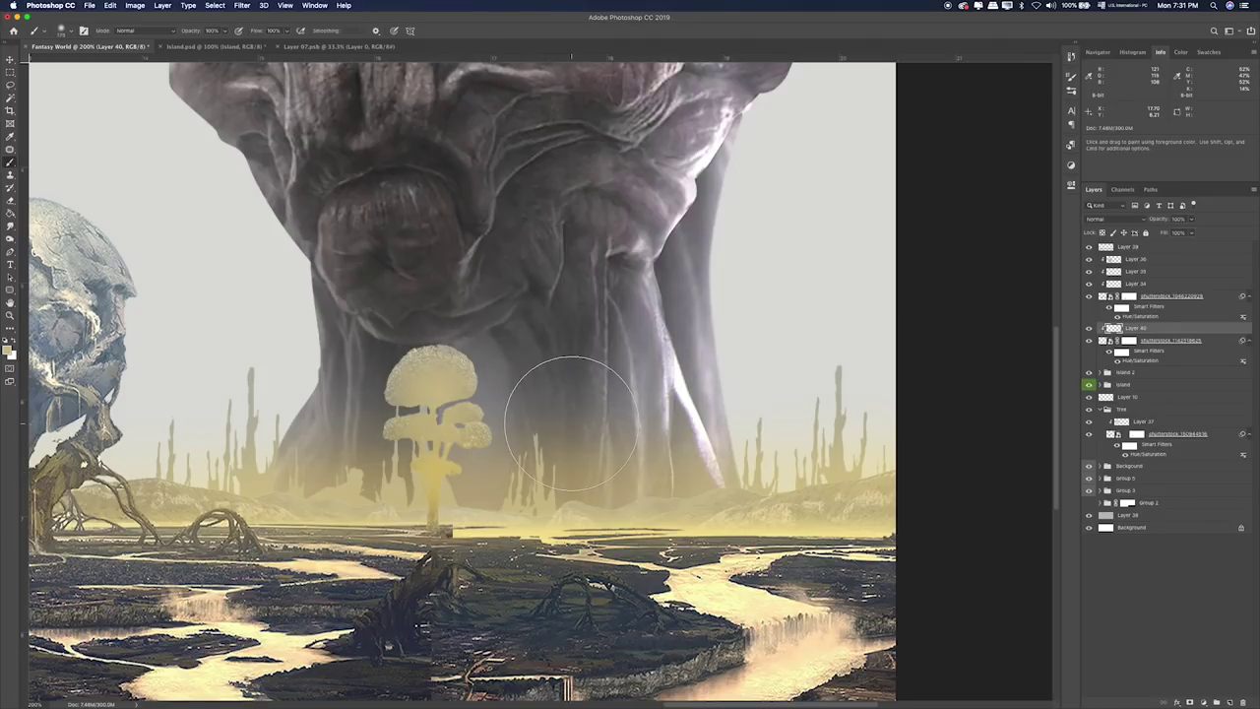
Blend the beige layer in Lighten mode at 43% opacity.
key("v")
key("shift+plus")
key("shift+plus")
key("shift+plus")
key("shift+plus")
key("shift+plus")
key("shift+plus")
key("shift+plus")
key("shift+plus")
key("shift+plus")
key("shift+minus")
key("shift+minus")
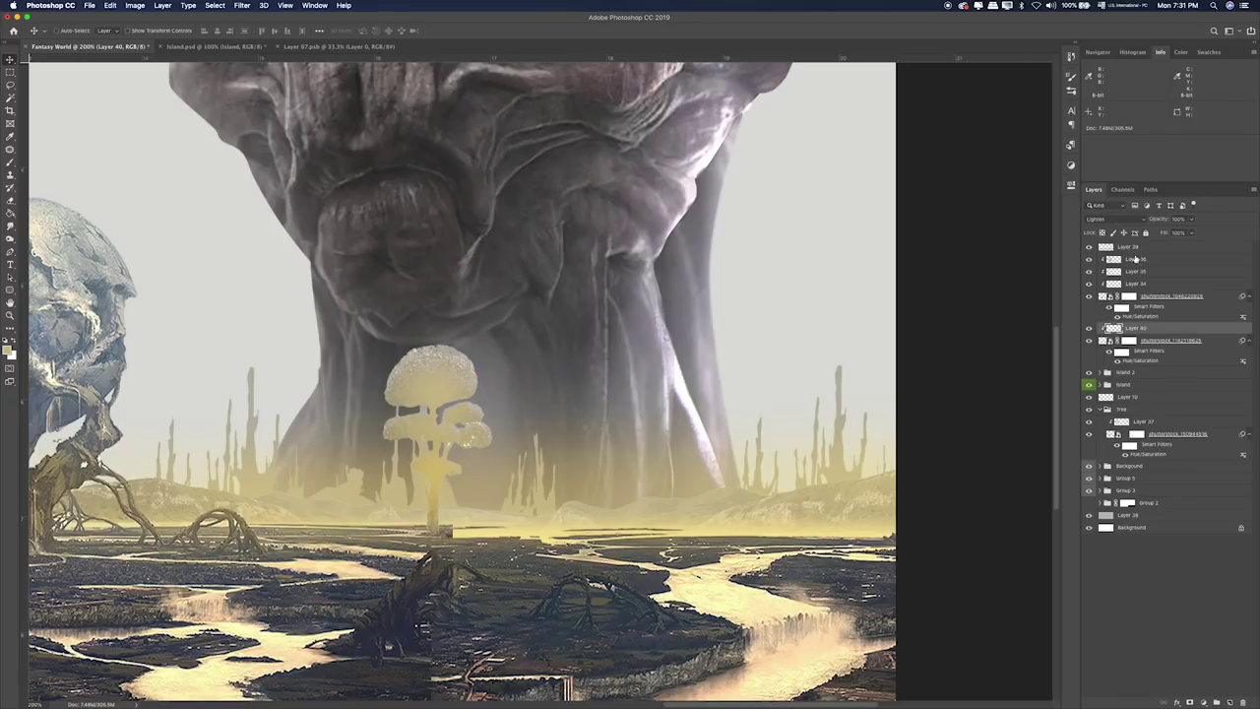
left_click(1194, 220)
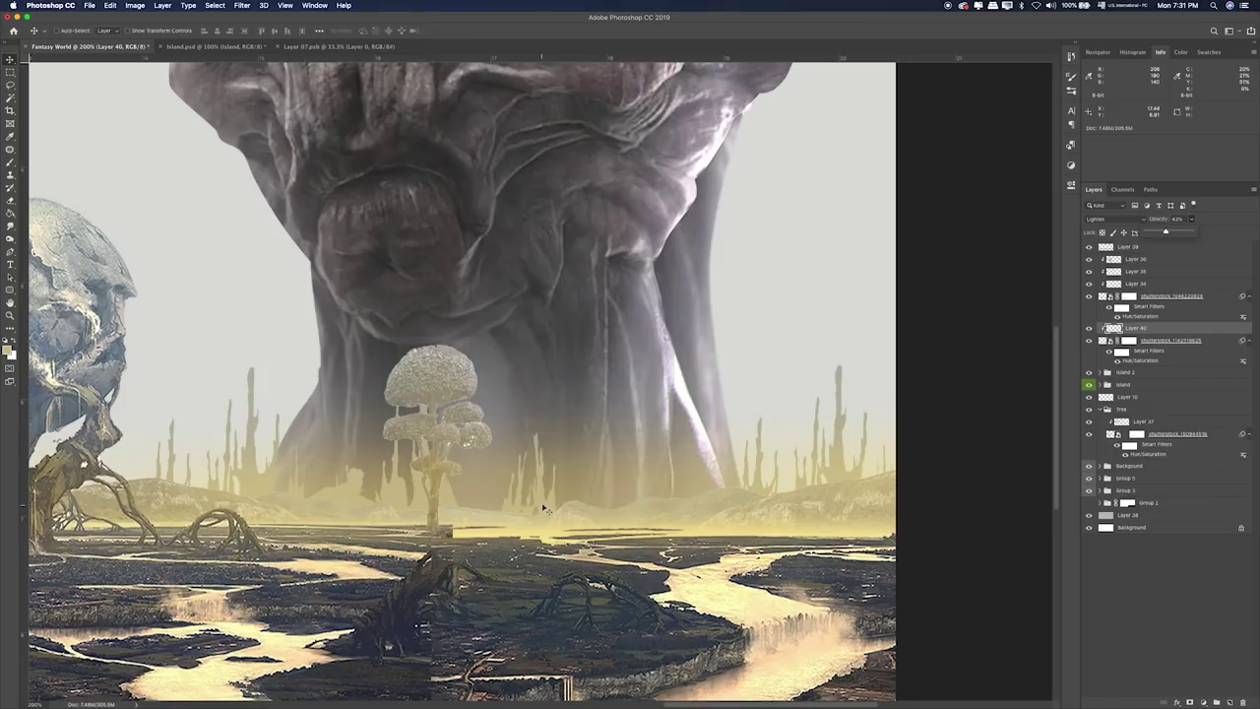
Fit the composition on screen and check Layer 39's opacity.
left_click(10, 72)
key("super+0")
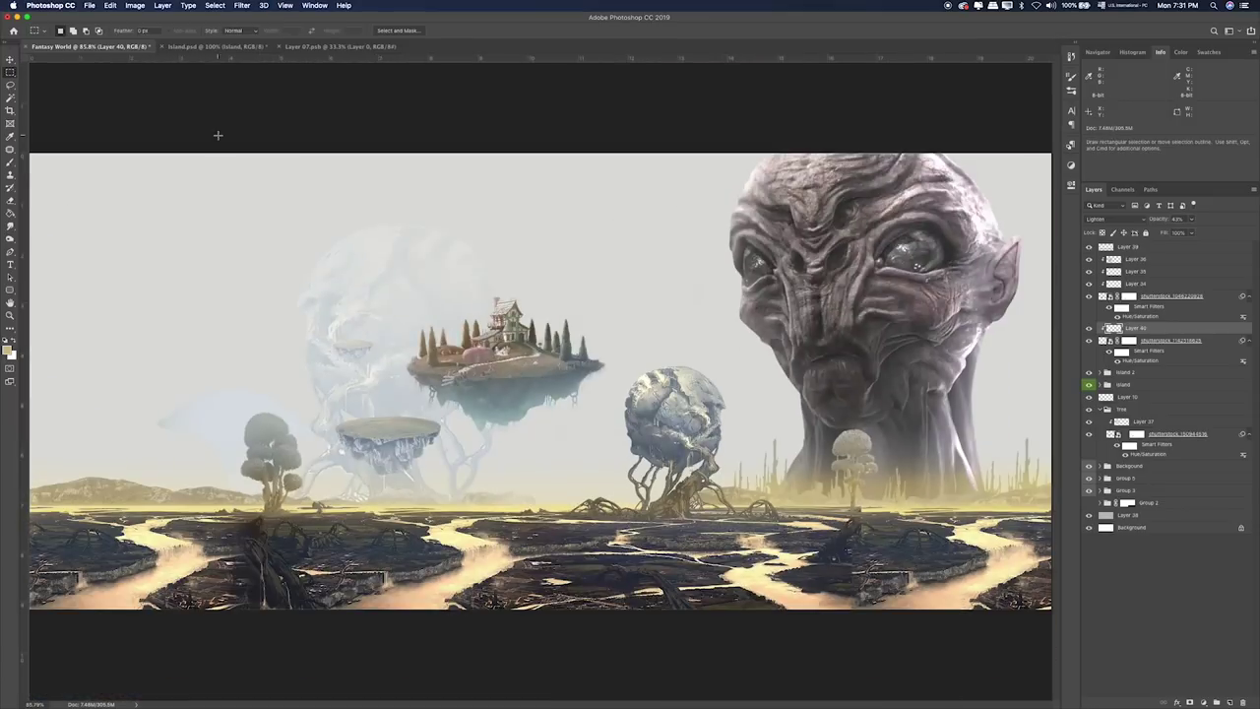
left_click(1170, 248)
left_click(1193, 219)
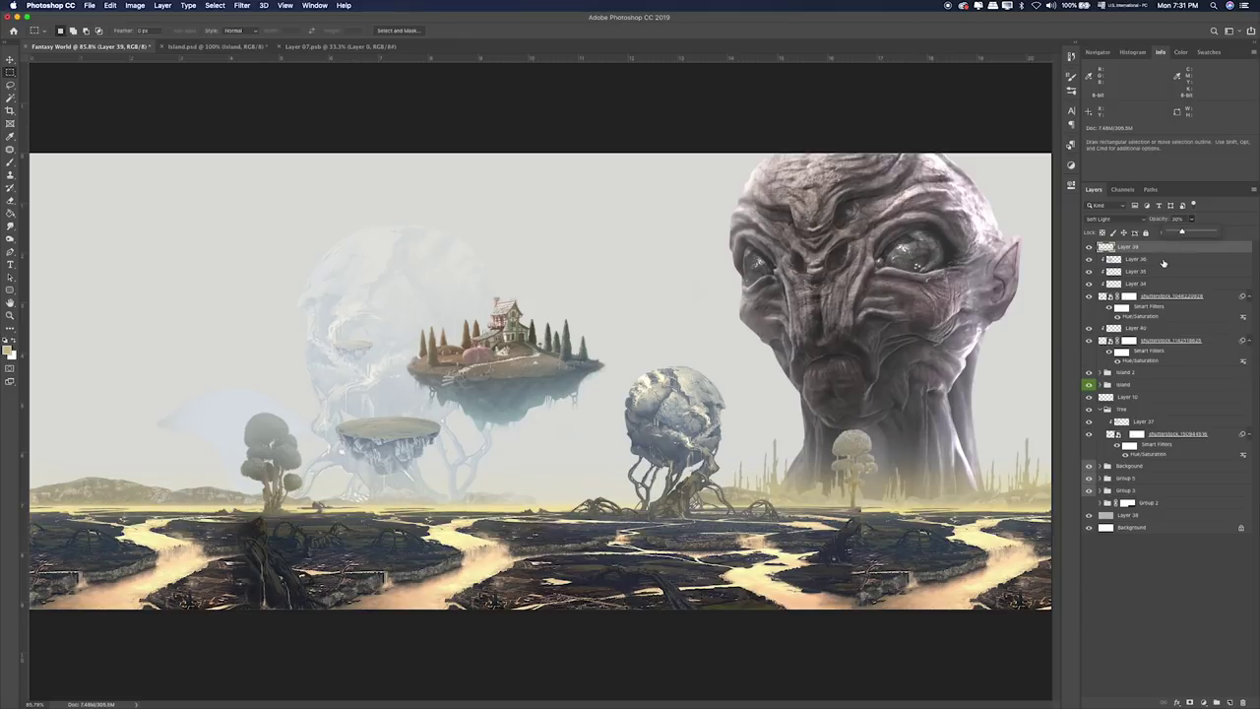
Group the alien and tree layers with Ctrl+G and begin renaming the group.
left_click(1163, 261)
left_click(1150, 348, "shift")
key("ctrl+g")
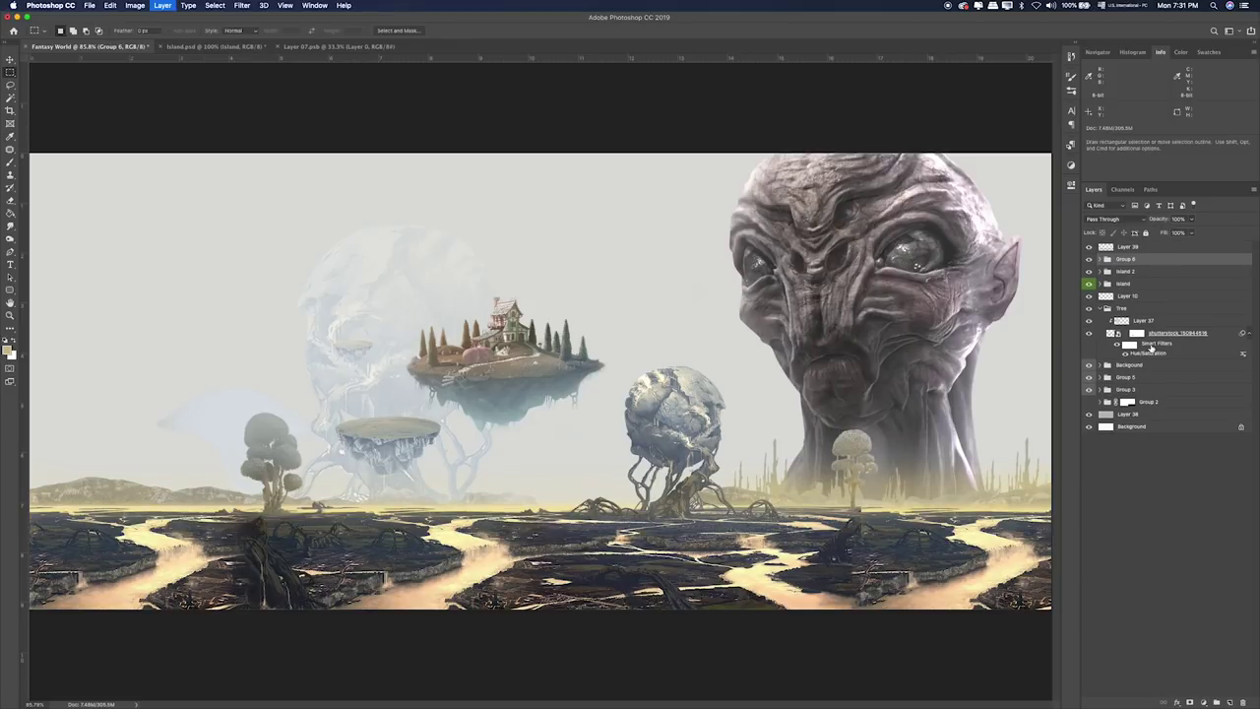
double_click(1125, 259)
type("I")
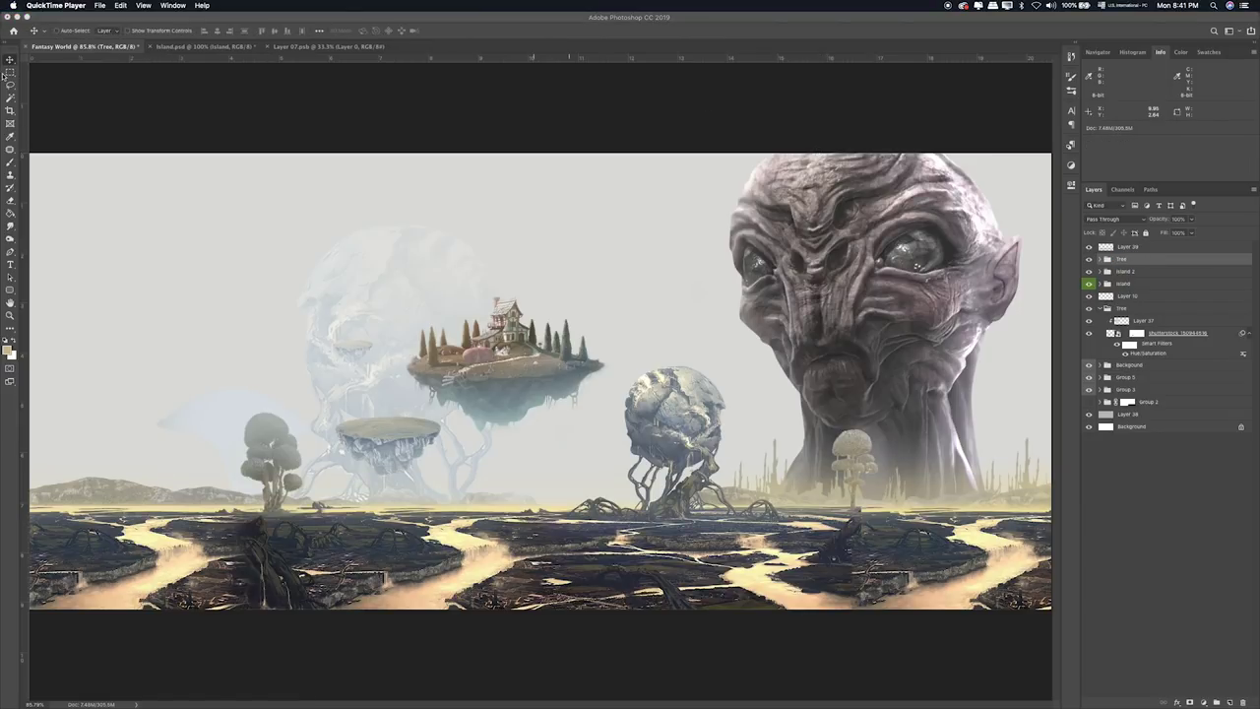
Place the orange sky photo across the canvas and send it behind the landscape.
left_click(10, 73)
key("super+Tab")
key("super+Tab")
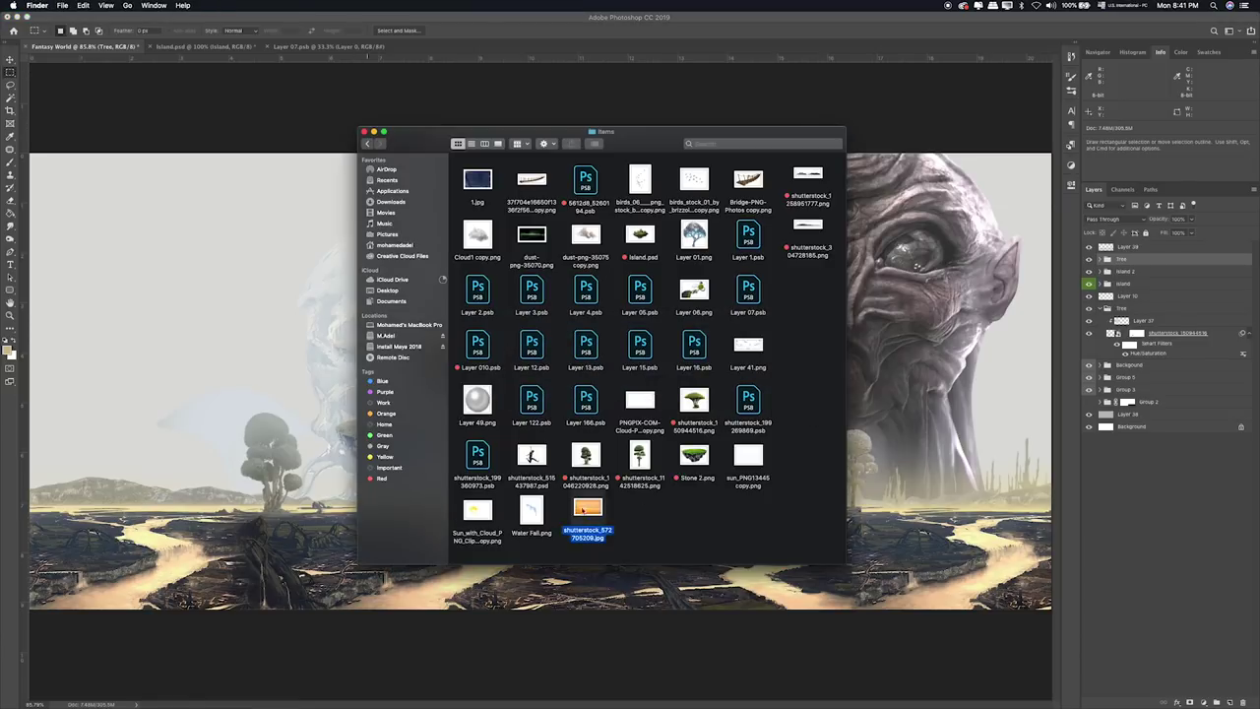
left_click_drag(588, 509, 183, 389)
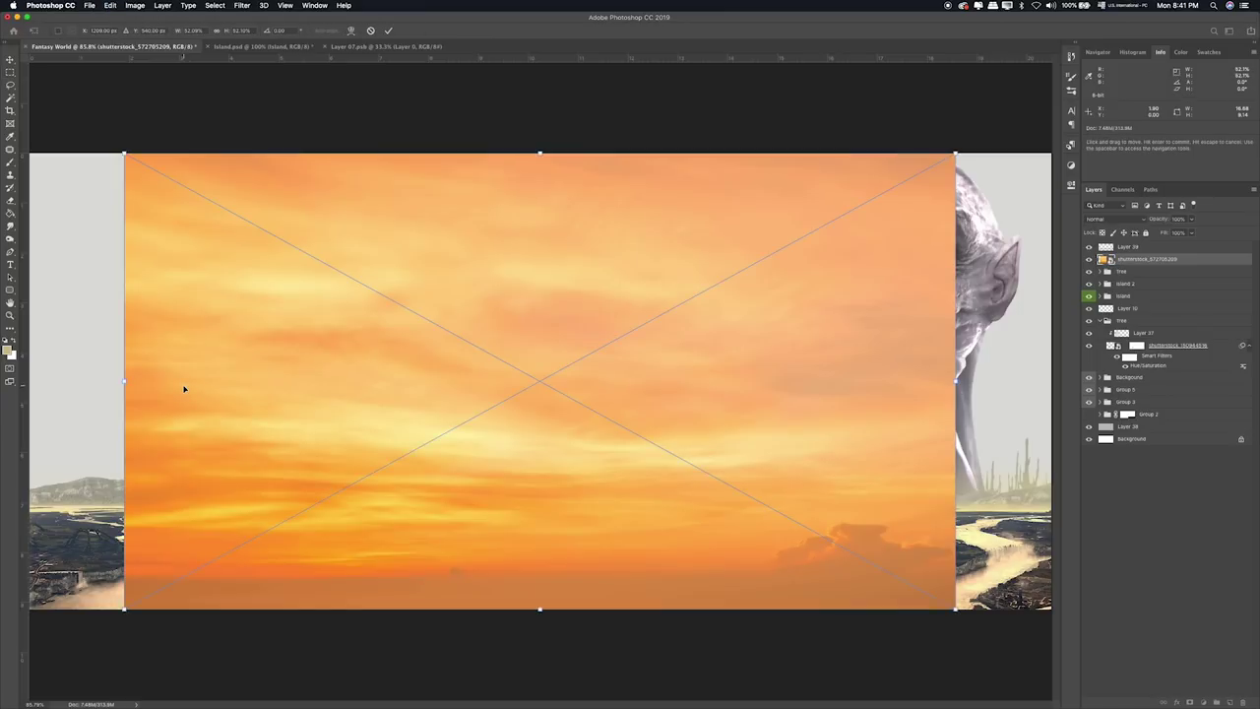
left_click_drag(971, 162, 1052, 99)
key("Return")
key("ctrl+bracketleft")
key("ctrl+bracketleft")
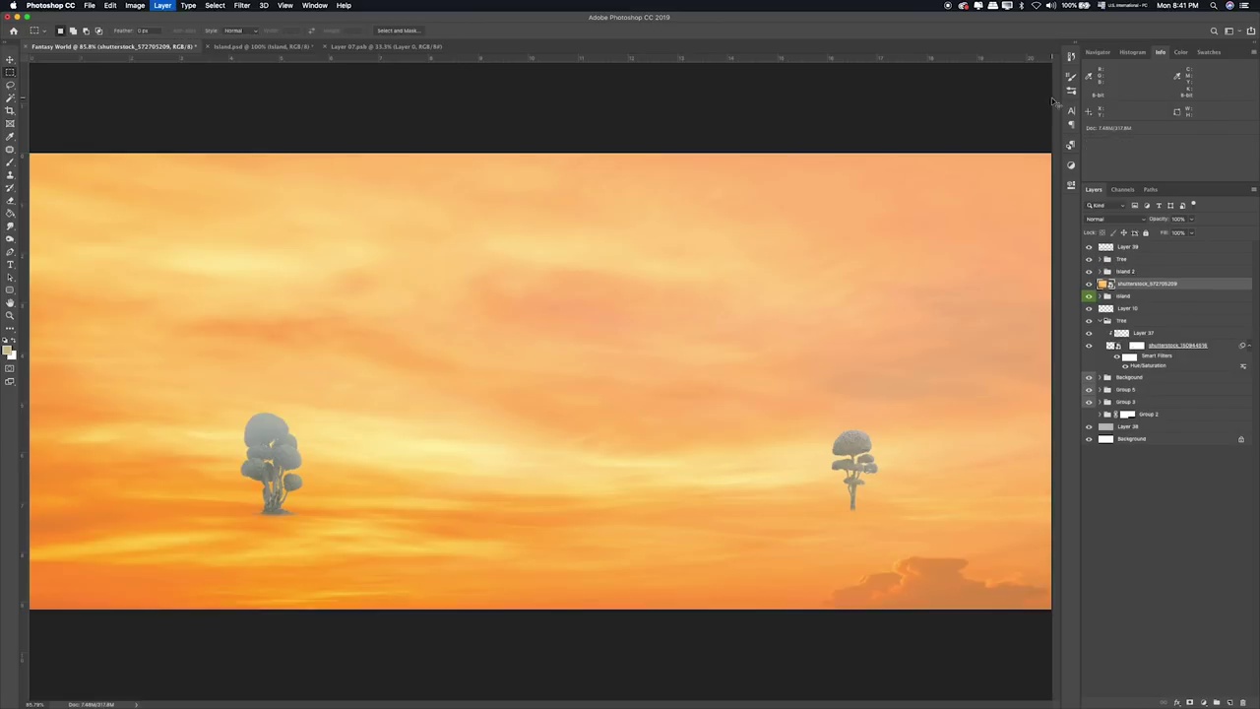
key("ctrl+bracketleft")
key("ctrl+bracketleft")
key("ctrl+bracketleft")
key("ctrl+bracketleft")
key("ctrl+bracketleft")
key("ctrl+bracketleft")
key("ctrl+bracketleft")
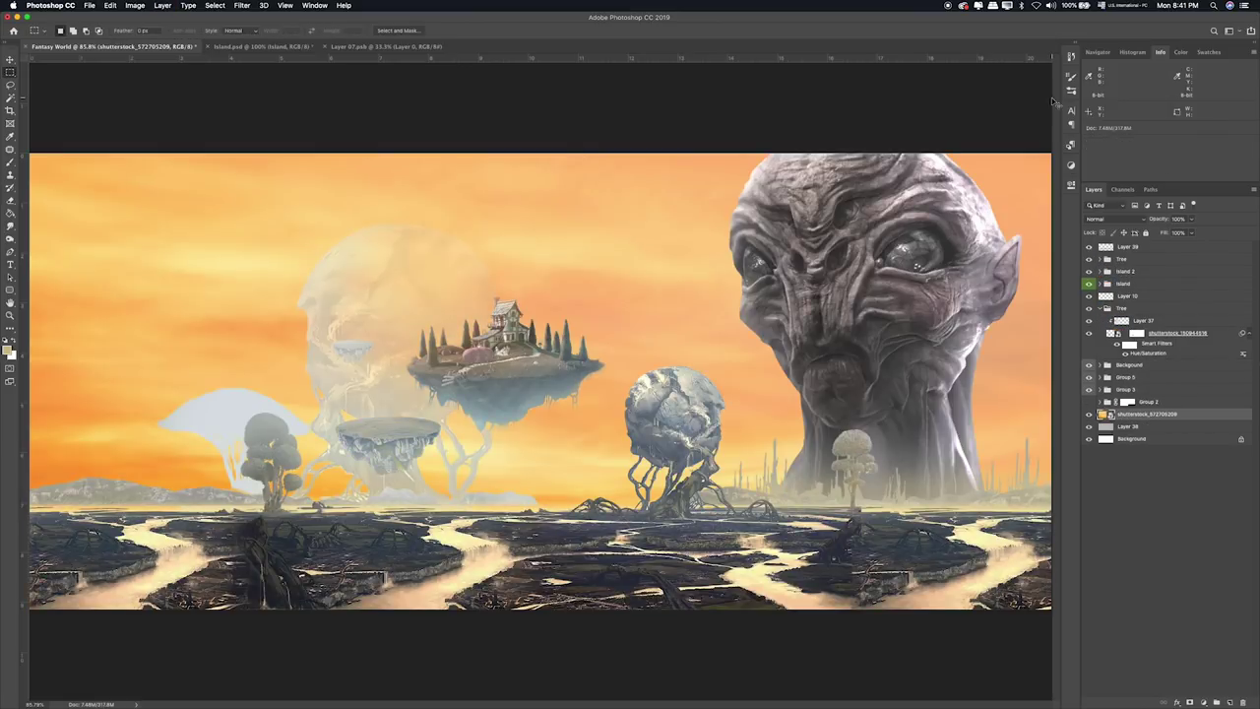
Fade the sky layer to 50% opacity.
left_click(1193, 218)
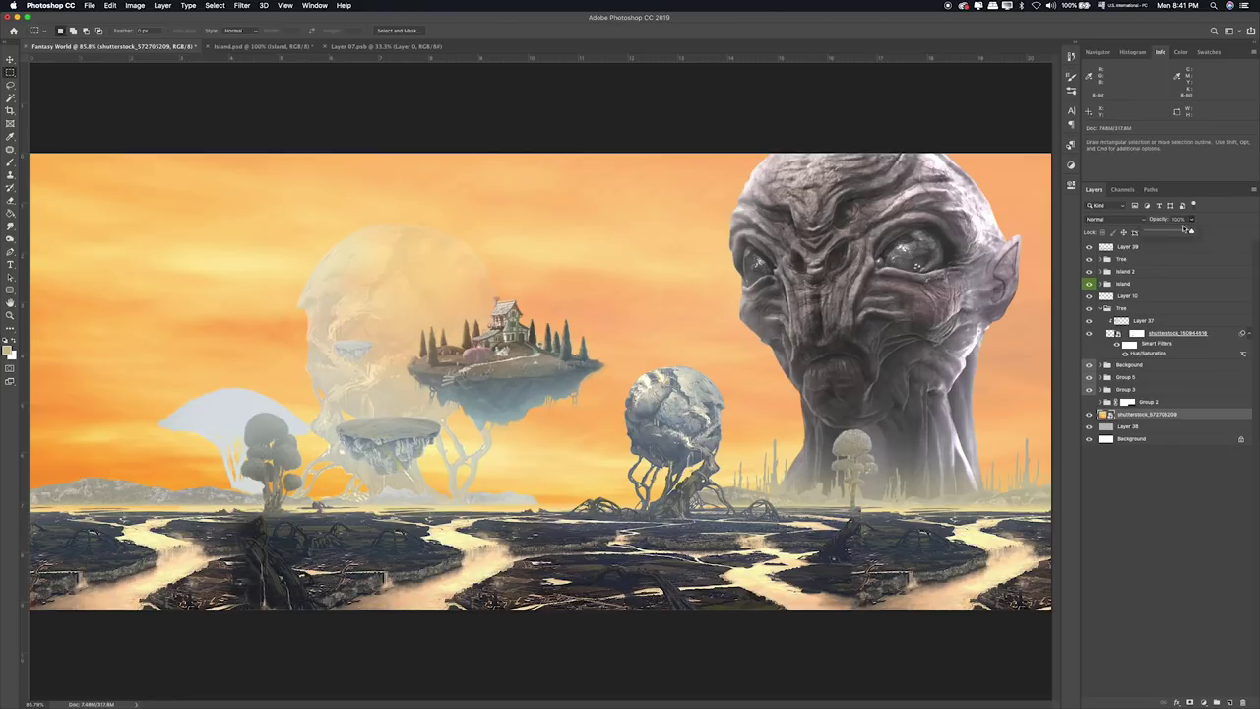
left_click_drag(1168, 232, 1170, 233)
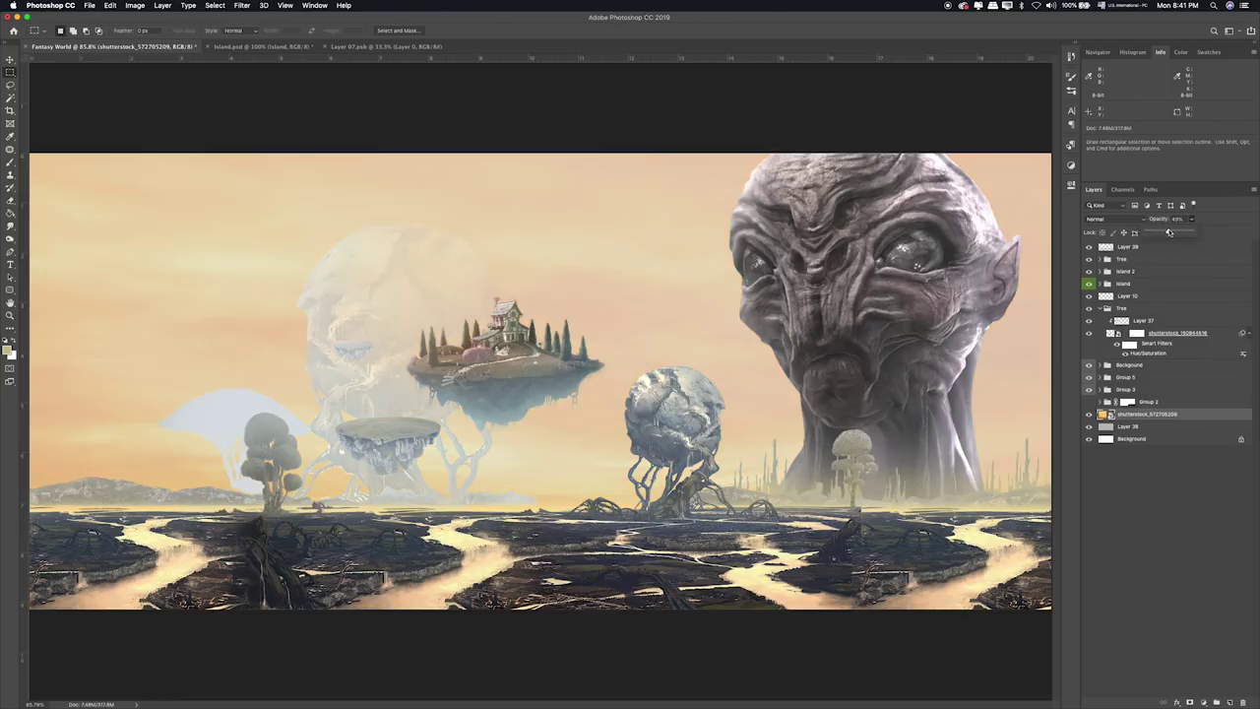
left_click(1160, 415)
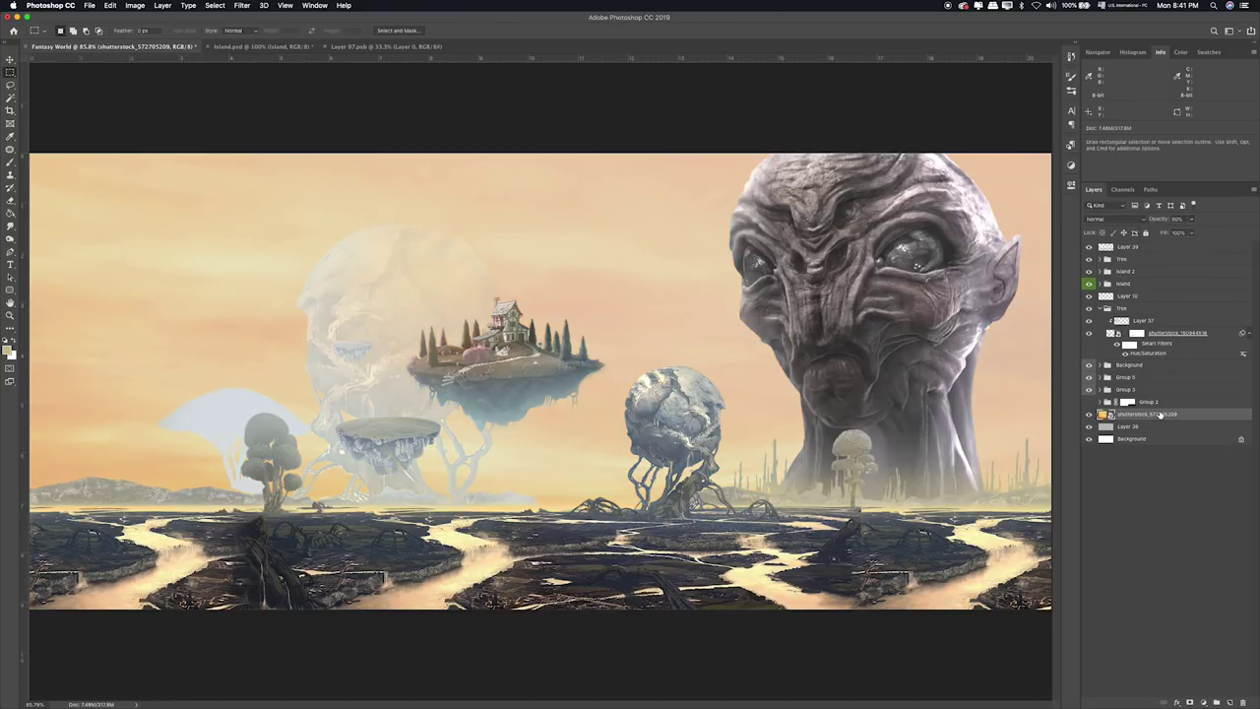
Reduce the sky's saturation and raise its lightness with Hue/Saturation.
key("ctrl+u")
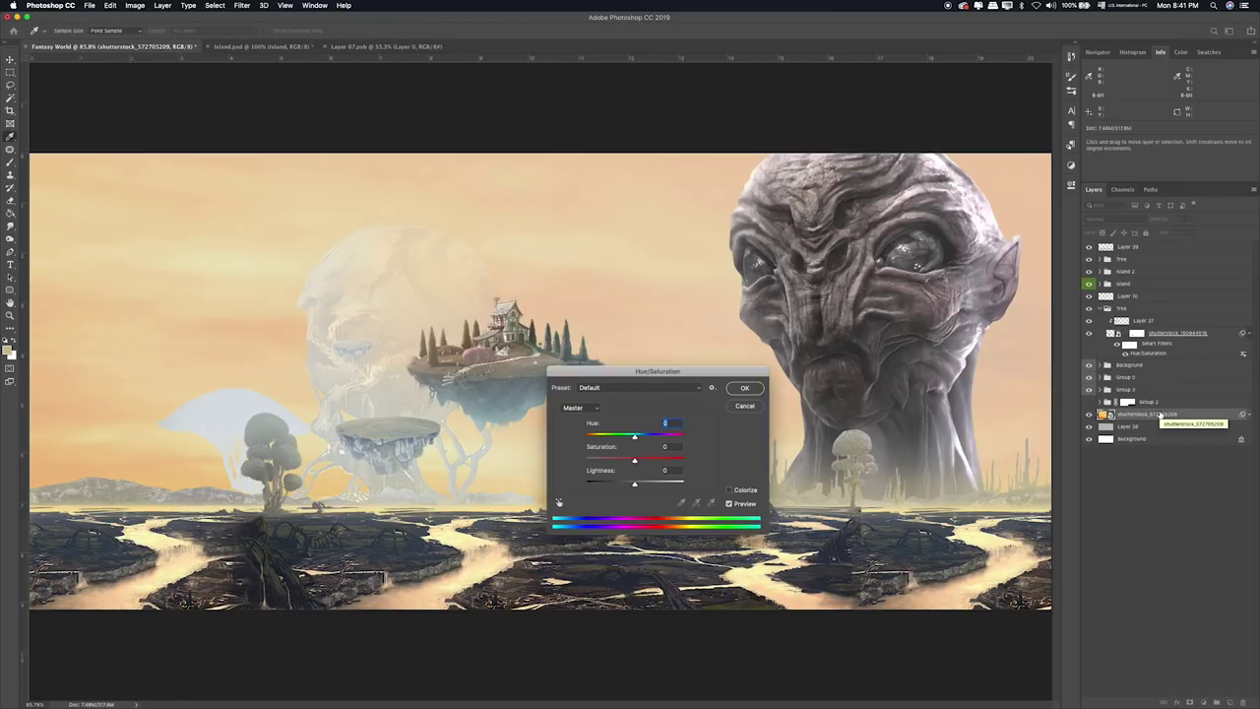
mouse_move(634, 459)
left_mouse_down()
mouse_move(618, 459)
mouse_move(636, 458)
mouse_move(643, 440)
left_mouse_up()
left_click_drag(634, 483, 657, 485)
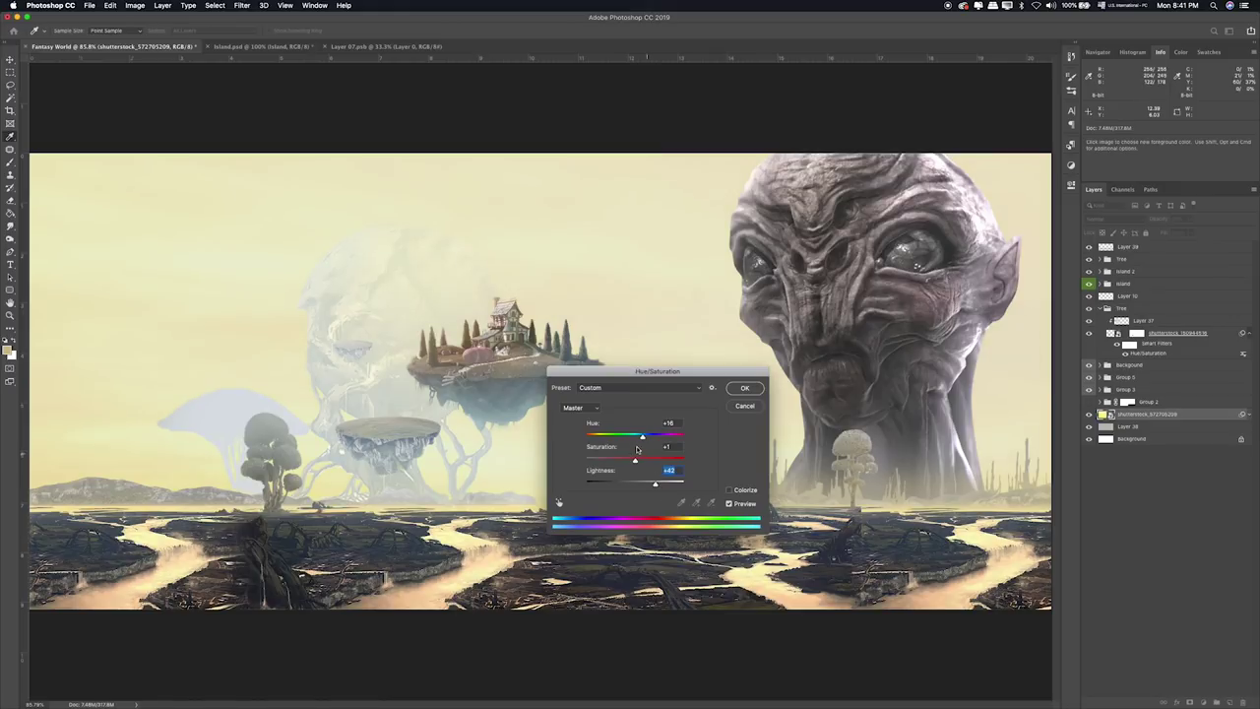
left_click_drag(642, 436, 642, 442)
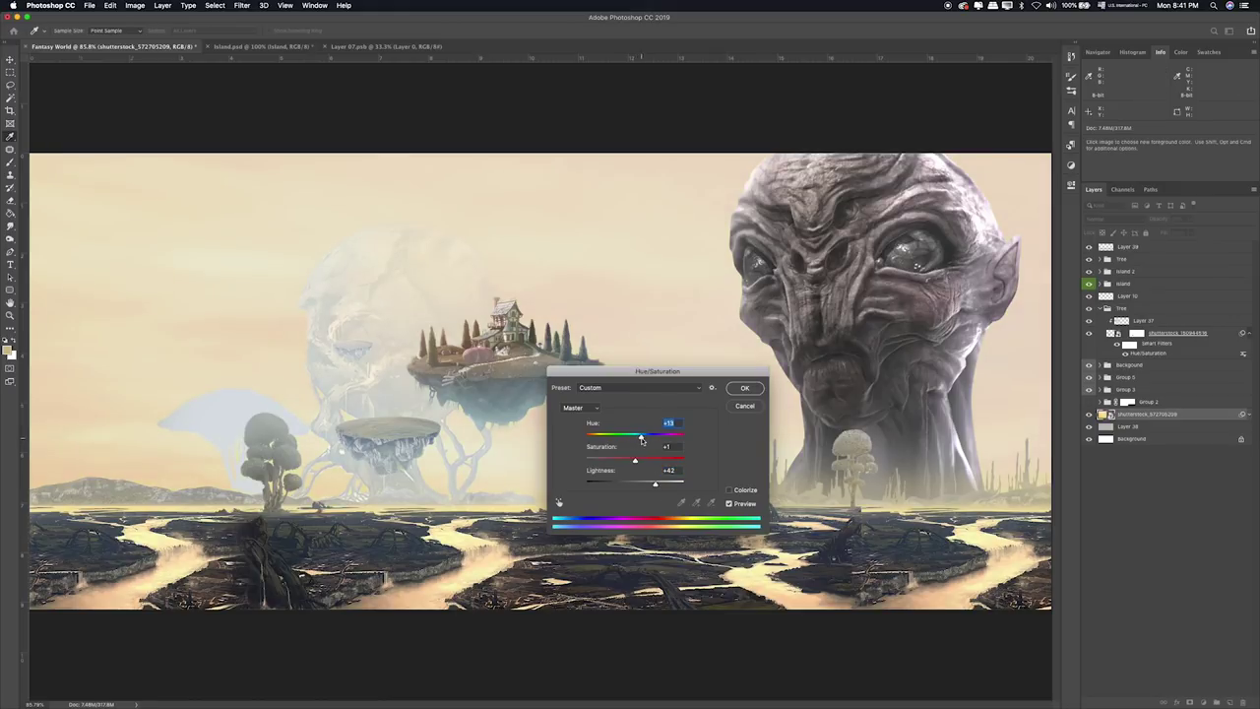
left_click(738, 387)
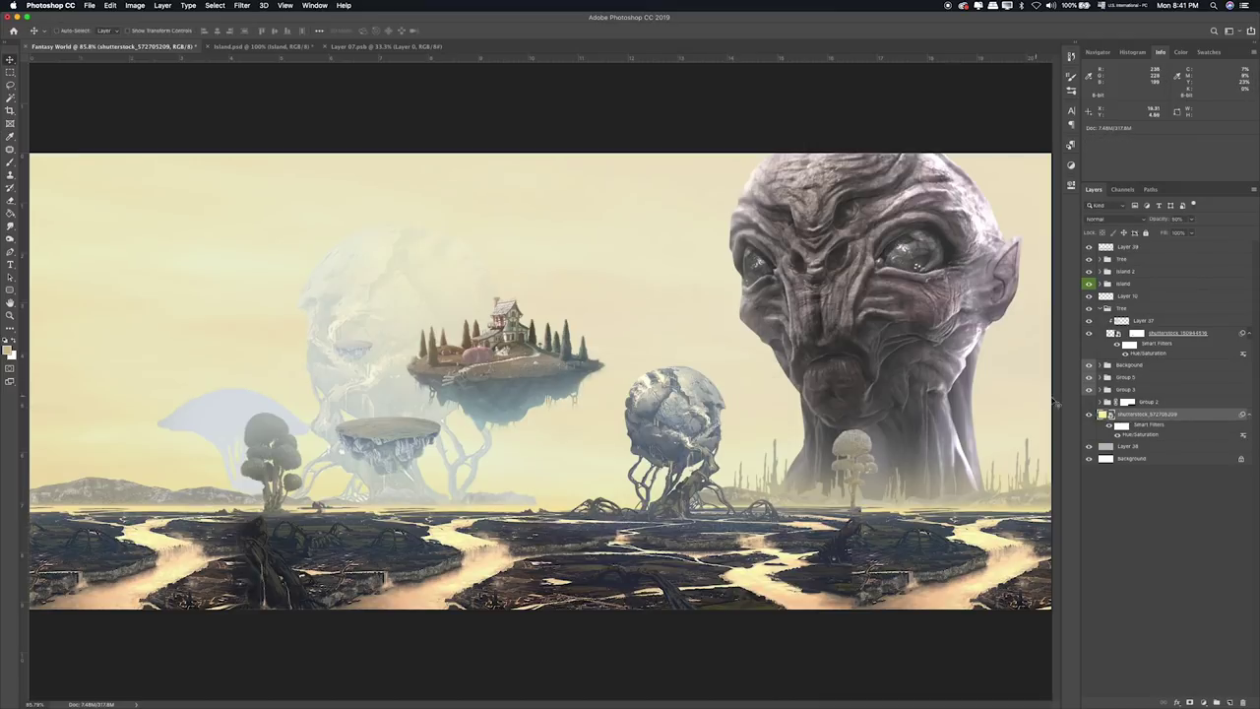
Compare groups on and off, then fade the shutterstock_150944536 layer to 38% opacity.
left_click(1089, 364)
left_click(1089, 365)
left_click(1089, 320)
left_click(1089, 320)
left_click(1167, 339)
left_click_drag(1192, 219, 1162, 231)
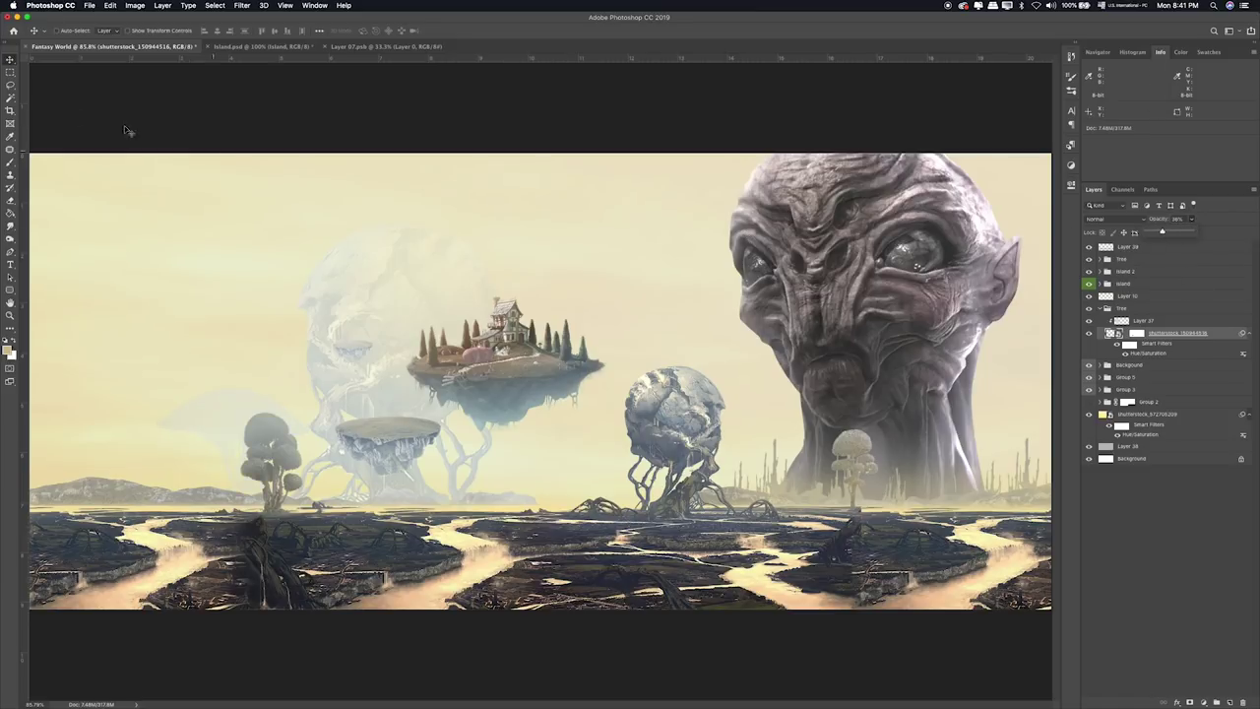
left_click(9, 62)
Select and collapse the Tree group, then switch to the source-image folder.
left_click(10, 72)
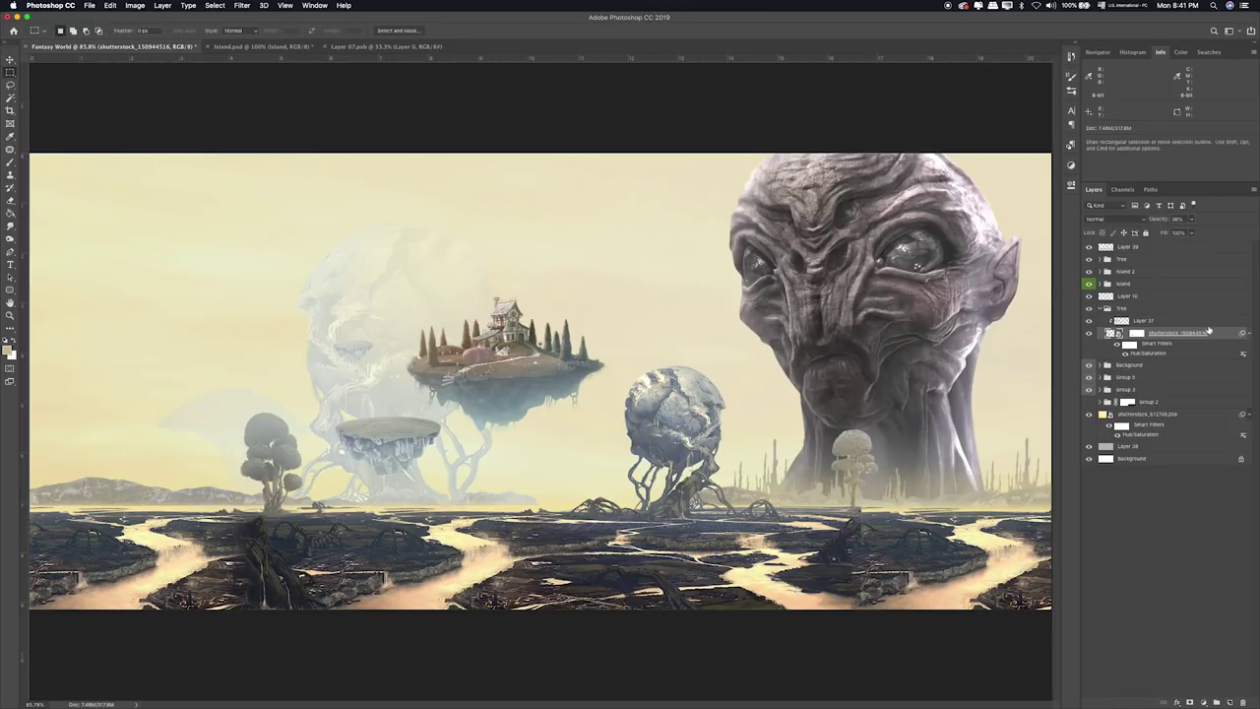
left_click(1139, 260)
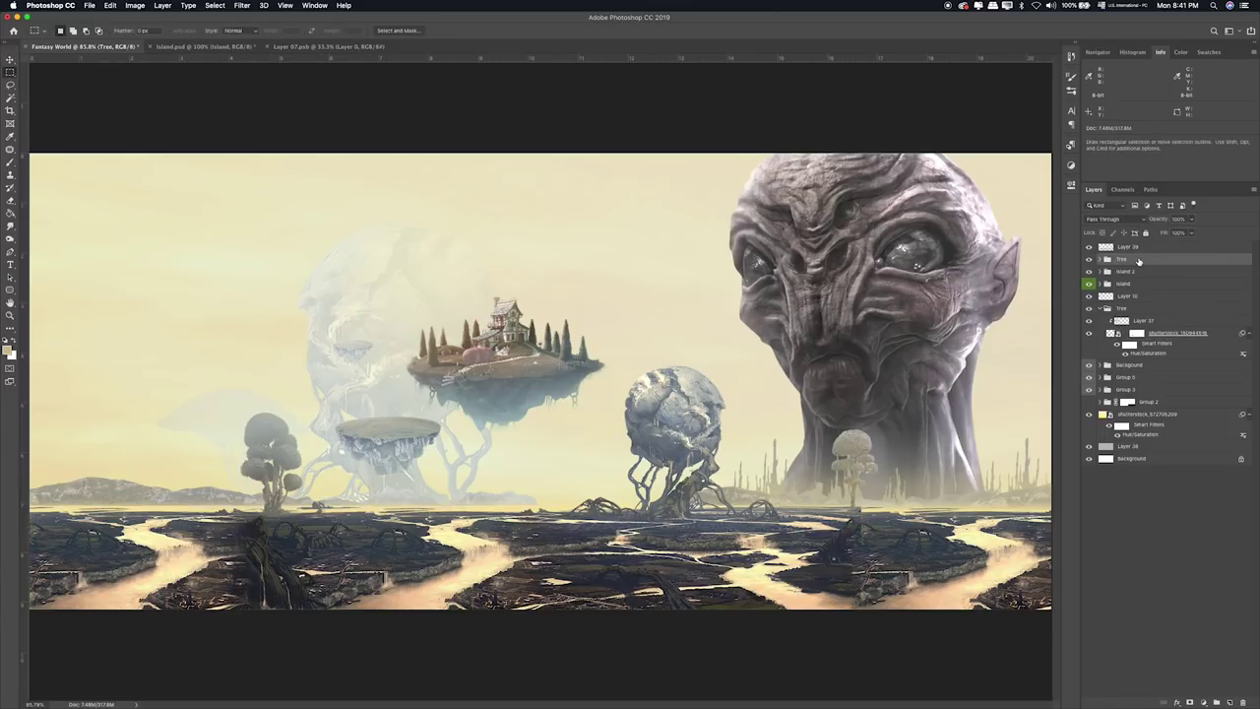
left_click(1100, 308)
key("super+Tab")
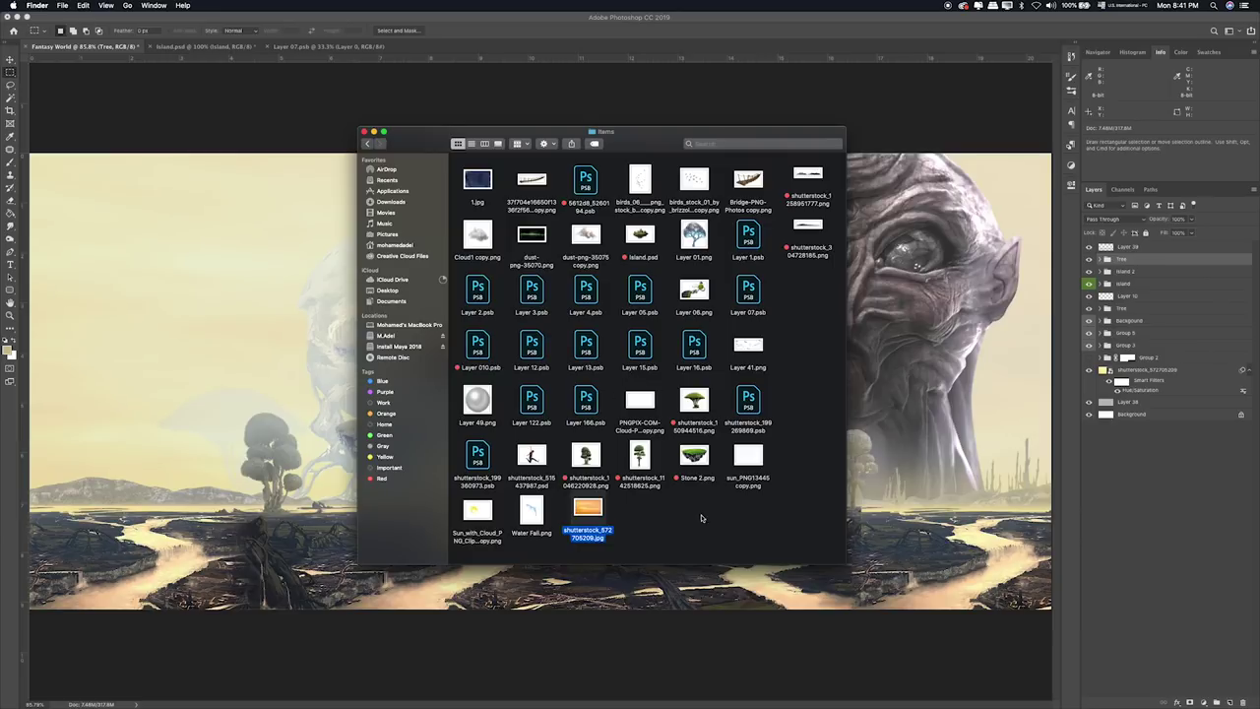
Tag the used sky file blue in Finder and place Water Fall.png into the composite.
right_click(589, 510)
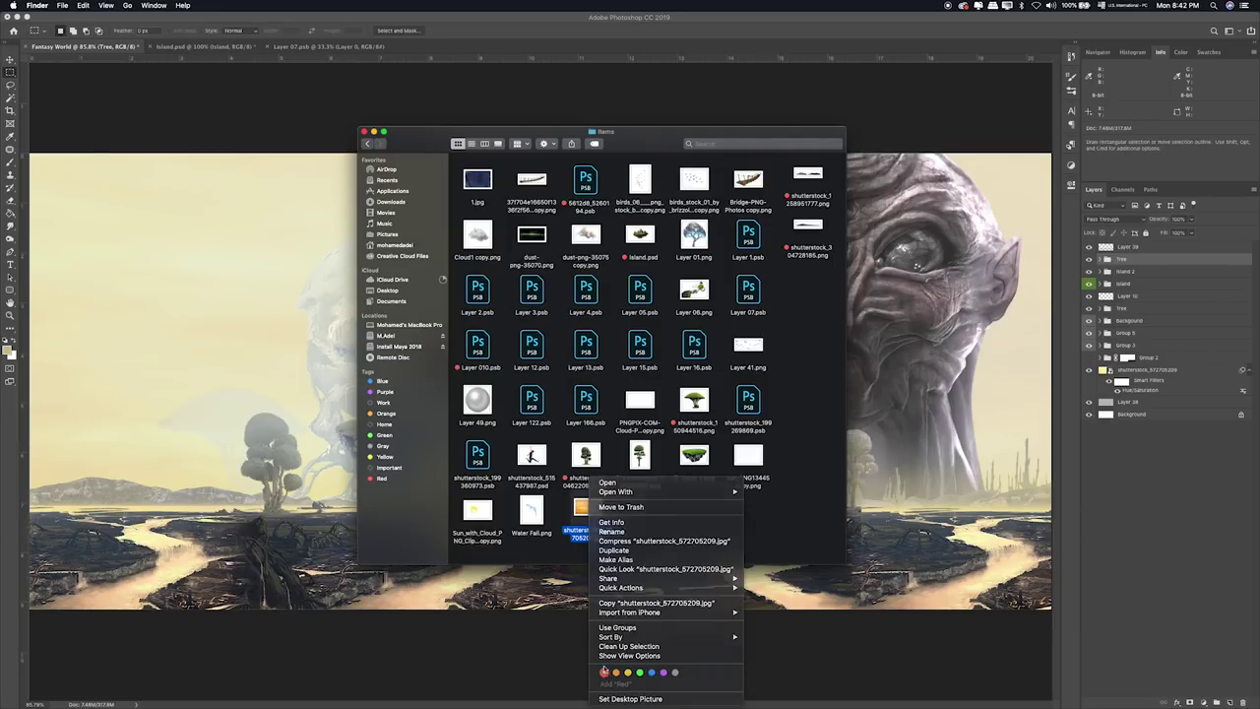
left_click(610, 675)
left_click(533, 510)
key("space")
key("space")
left_click(279, 406)
key("Return")
Shrink the waterfall and position it at the house island's edge.
key("ctrl+t")
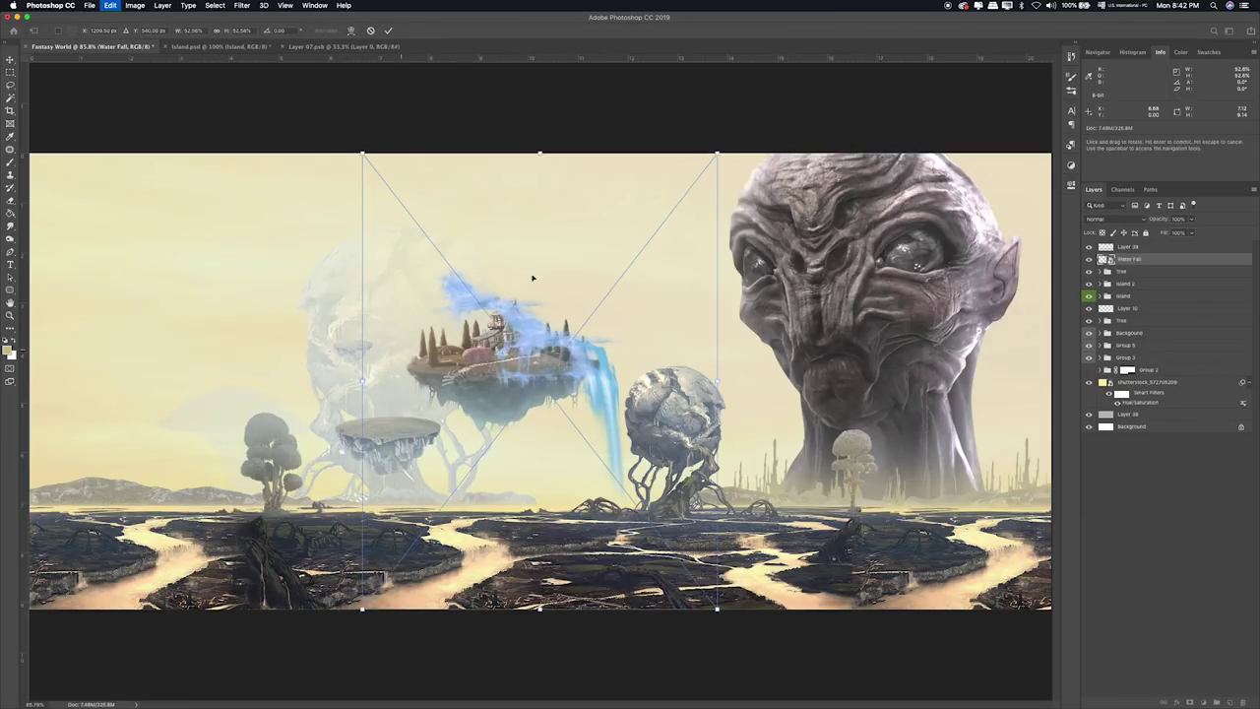
left_click_drag(698, 168, 488, 448)
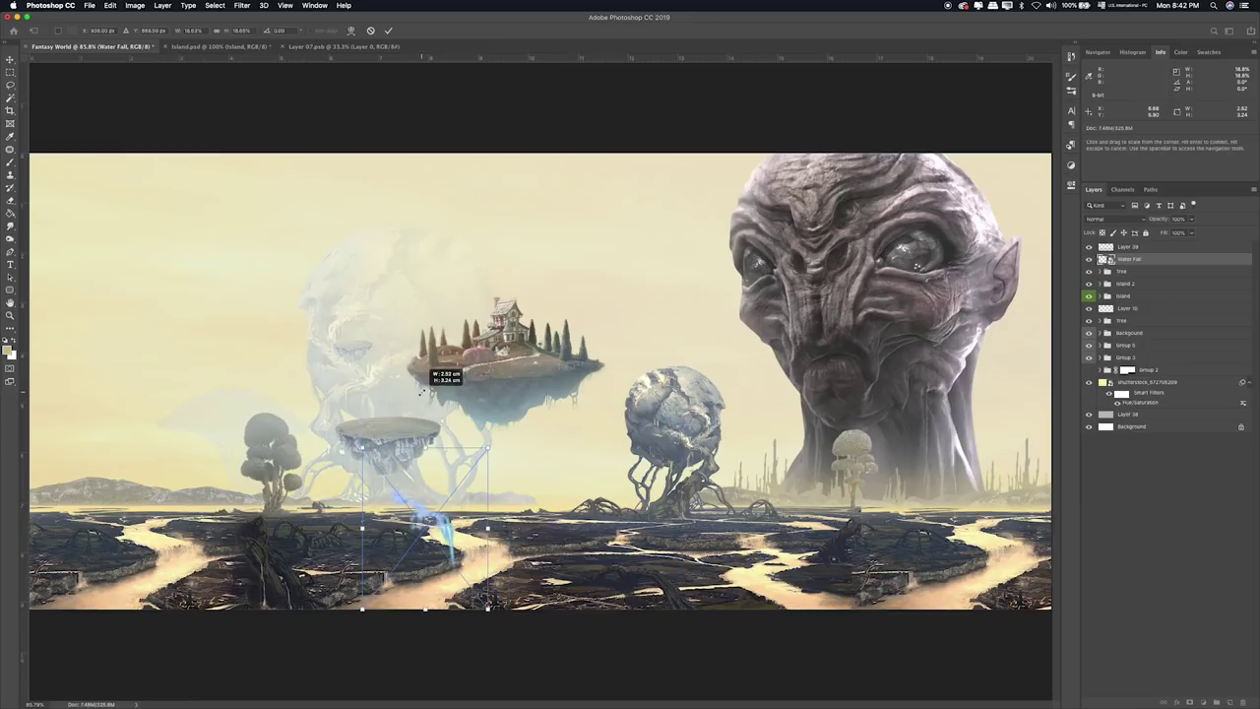
mouse_move(452, 496)
left_mouse_down()
mouse_move(551, 392)
mouse_move(589, 323)
left_mouse_up()
mouse_move(591, 434)
left_mouse_down()
mouse_move(604, 453)
mouse_move(578, 418)
left_mouse_up()
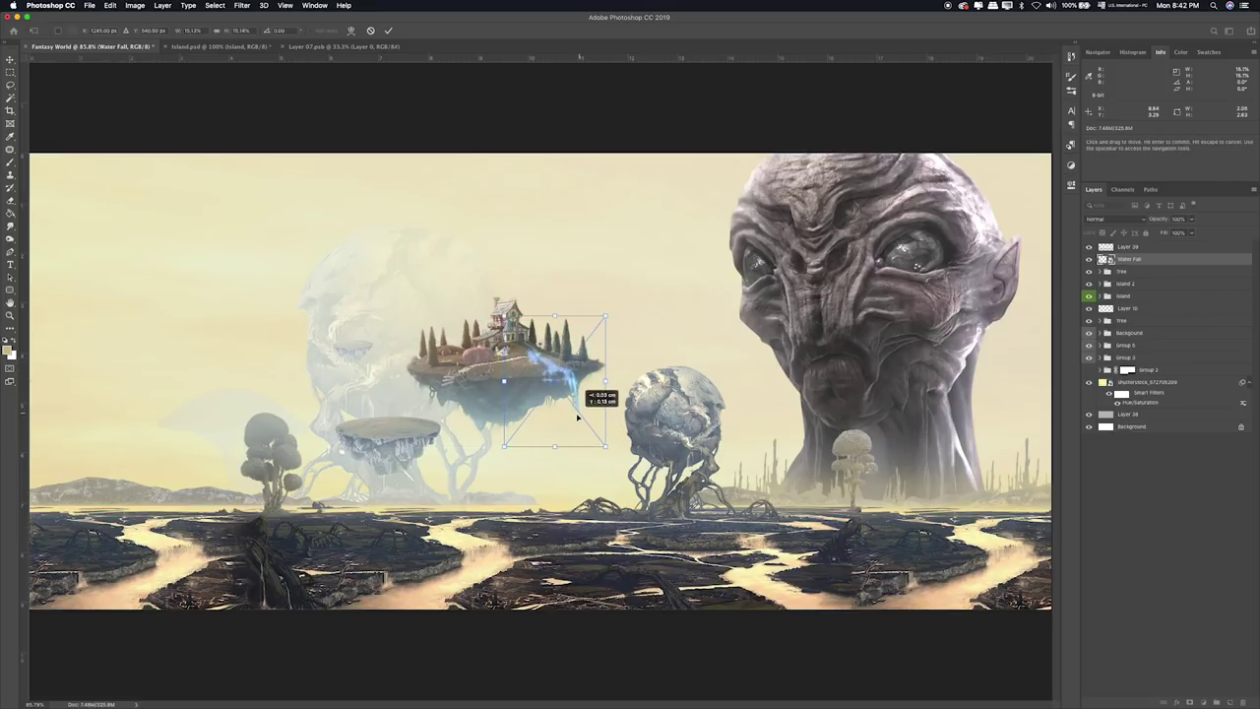
key("Return")
scroll(578, 418, "up", 5)
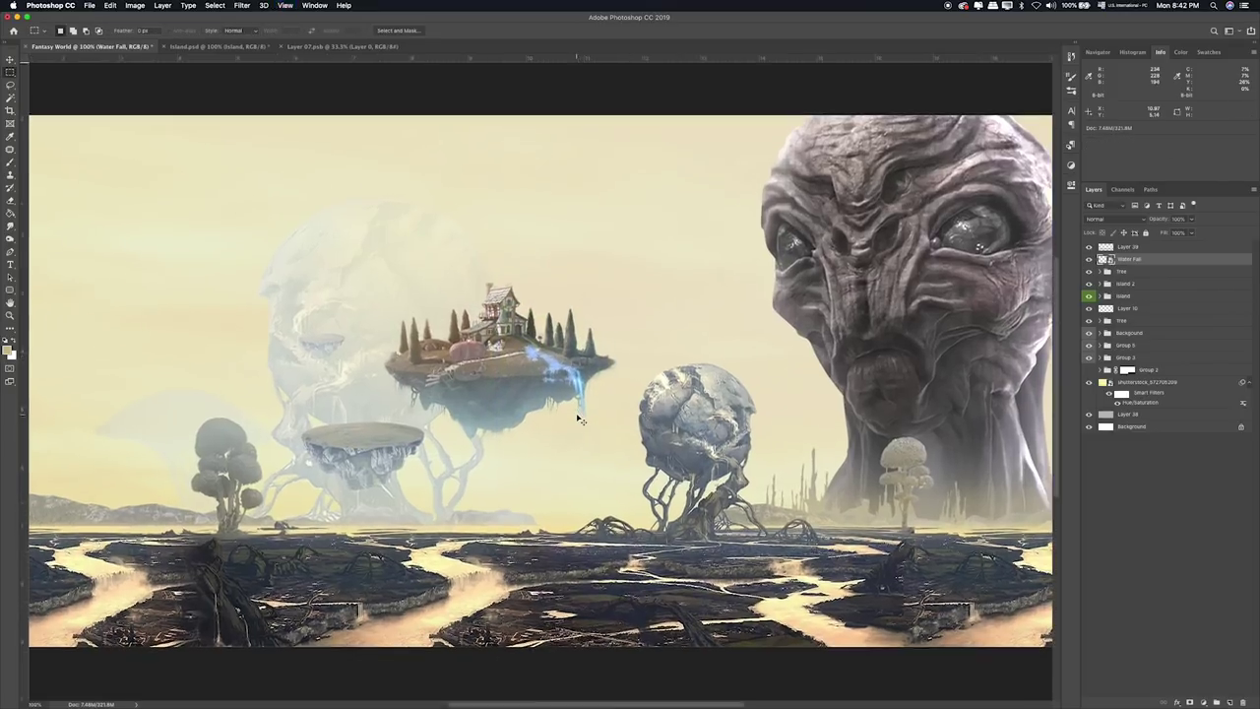
left_click_drag(605, 437, 494, 393)
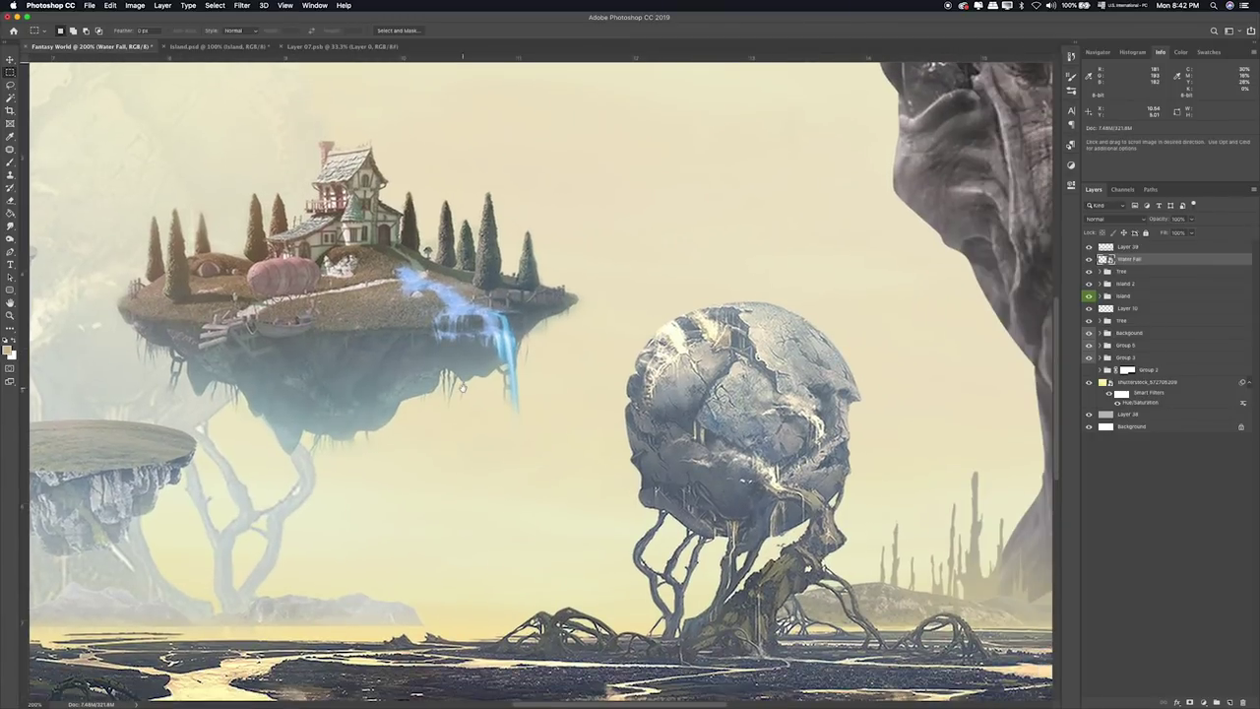
left_click_drag(504, 351, 524, 359)
key("v")
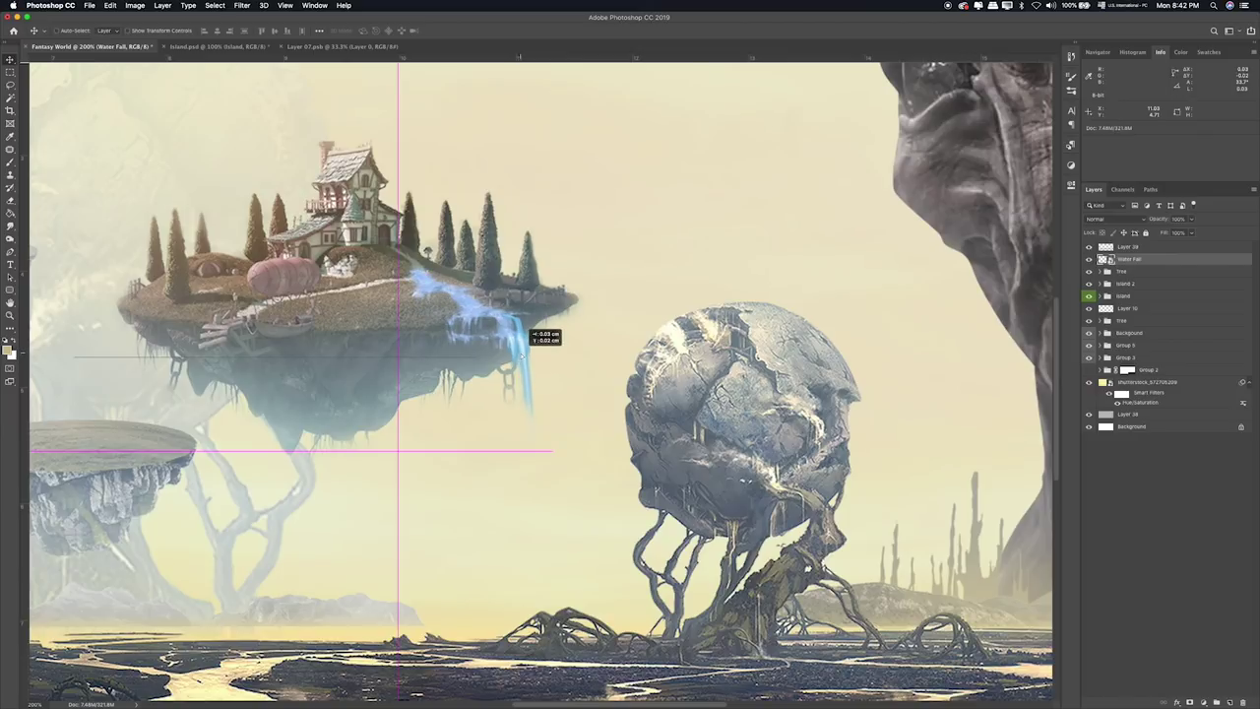
Move the Water Fall layer into the Island group and desaturate it slightly, Saturation -10.
left_click(1099, 296)
left_click_drag(1130, 260, 1124, 300)
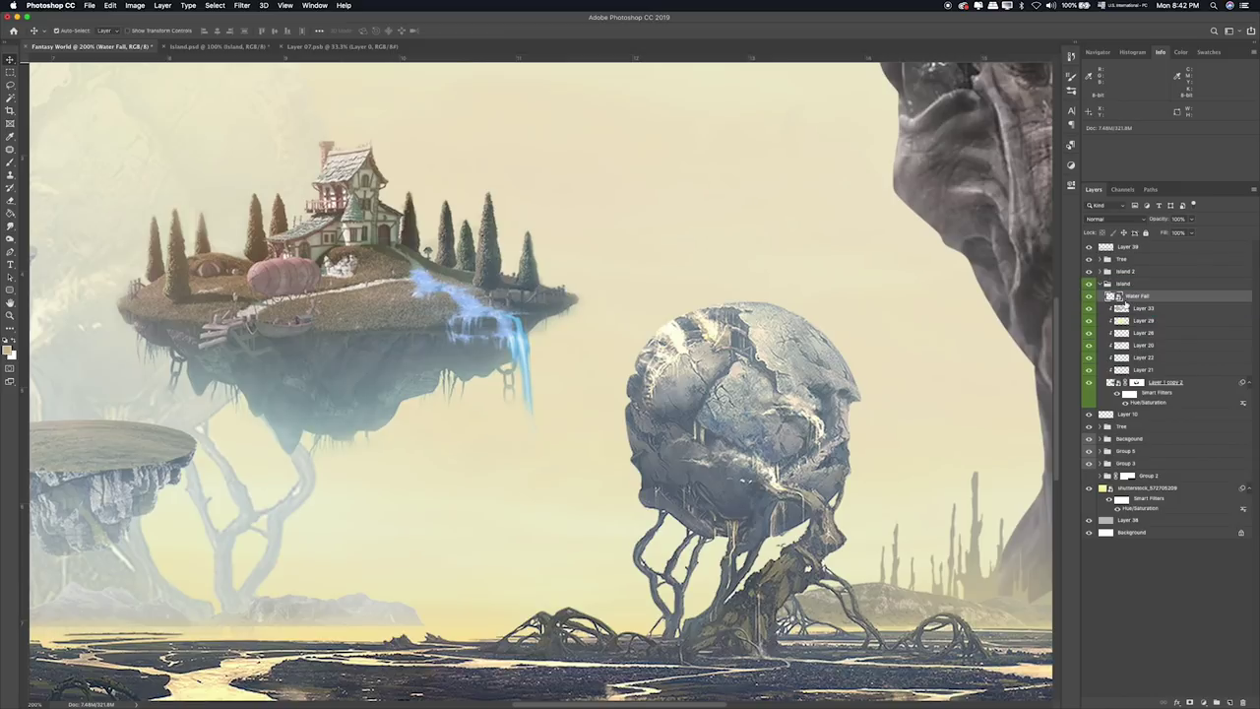
key("ctrl+u")
mouse_move(633, 462)
left_mouse_down()
mouse_move(623, 437)
mouse_move(640, 437)
mouse_move(629, 437)
left_mouse_up()
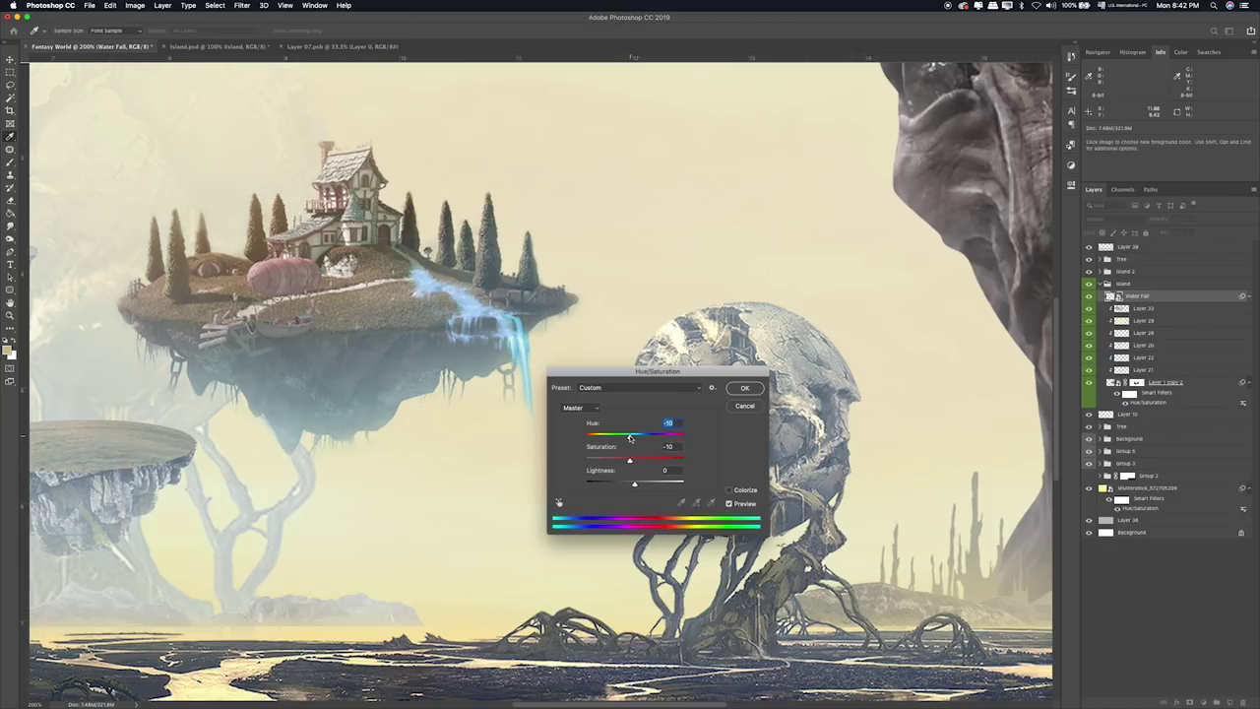
left_click(745, 388)
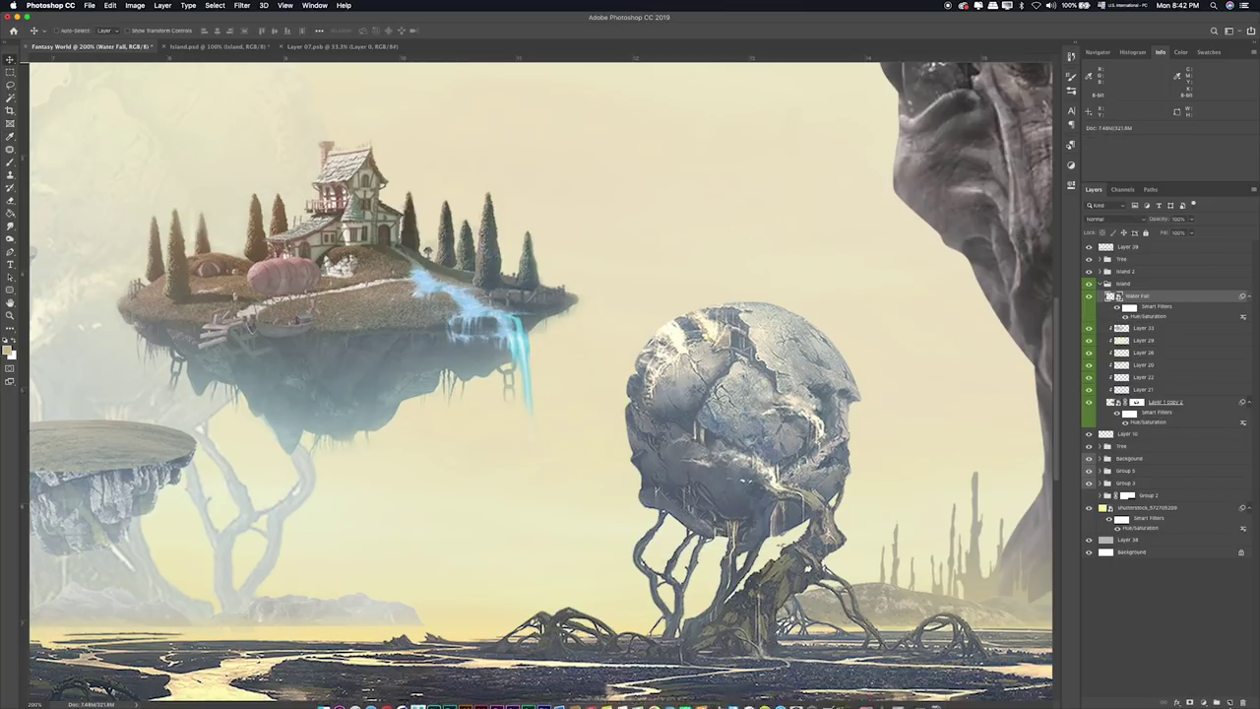
key("ctrl+shift+alt+n")
Paint a thin cyan water stream below the island using colour sampled from the waterfall.
key("v")
key("b")
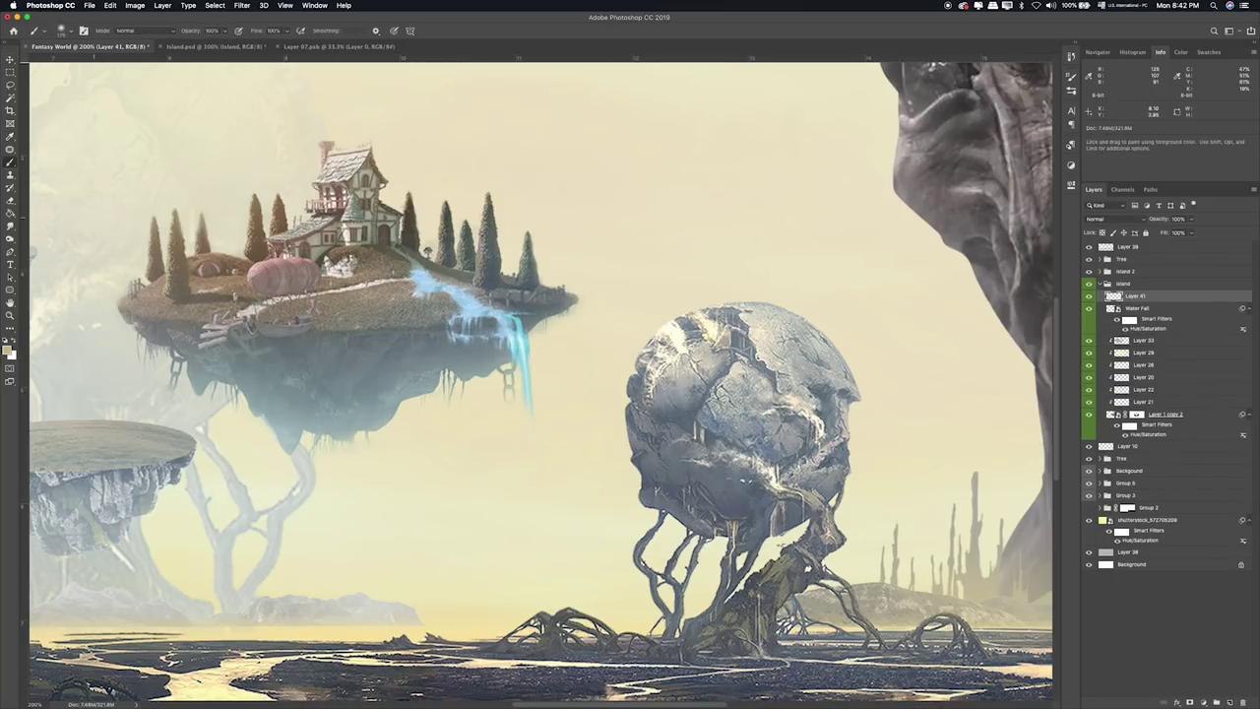
left_click(529, 344, "alt")
left_click_drag(530, 372, 540, 522)
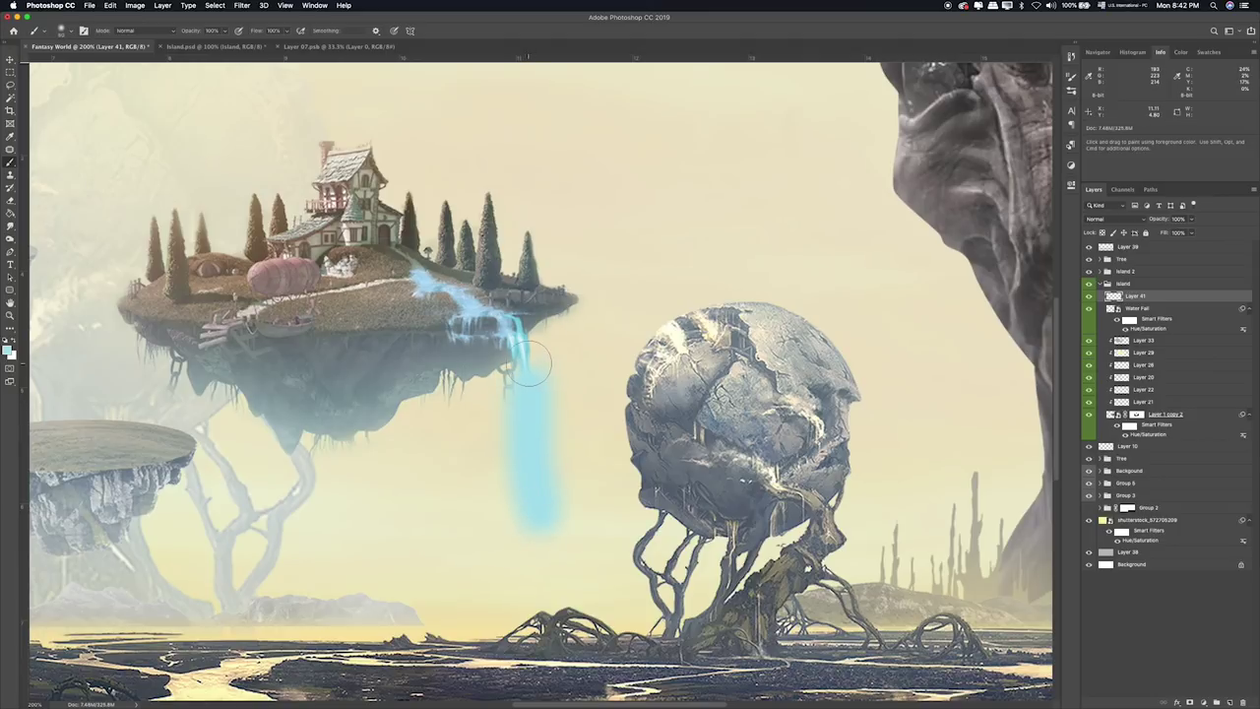
key("ctrl+z")
left_click_drag(528, 406, 517, 338)
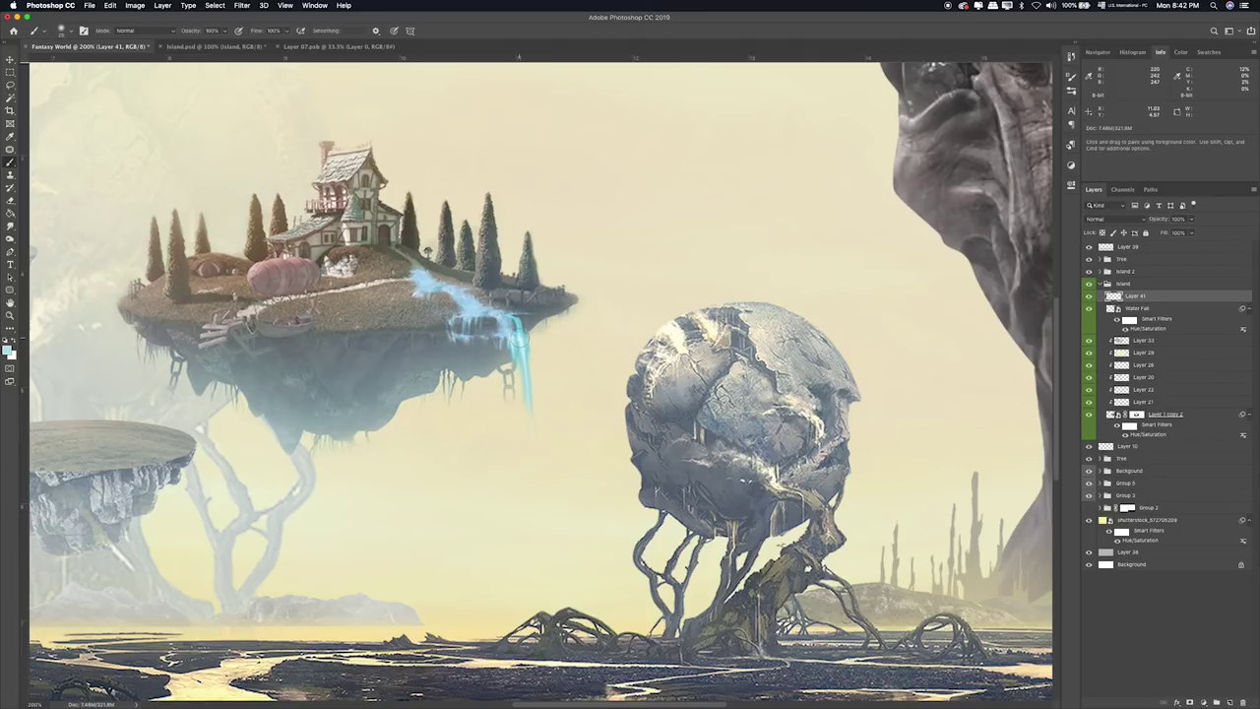
left_click_drag(529, 439, 531, 465)
left_click_drag(518, 350, 534, 486)
Apply a vertical Motion Blur to the painted stream.
left_click(241, 5)
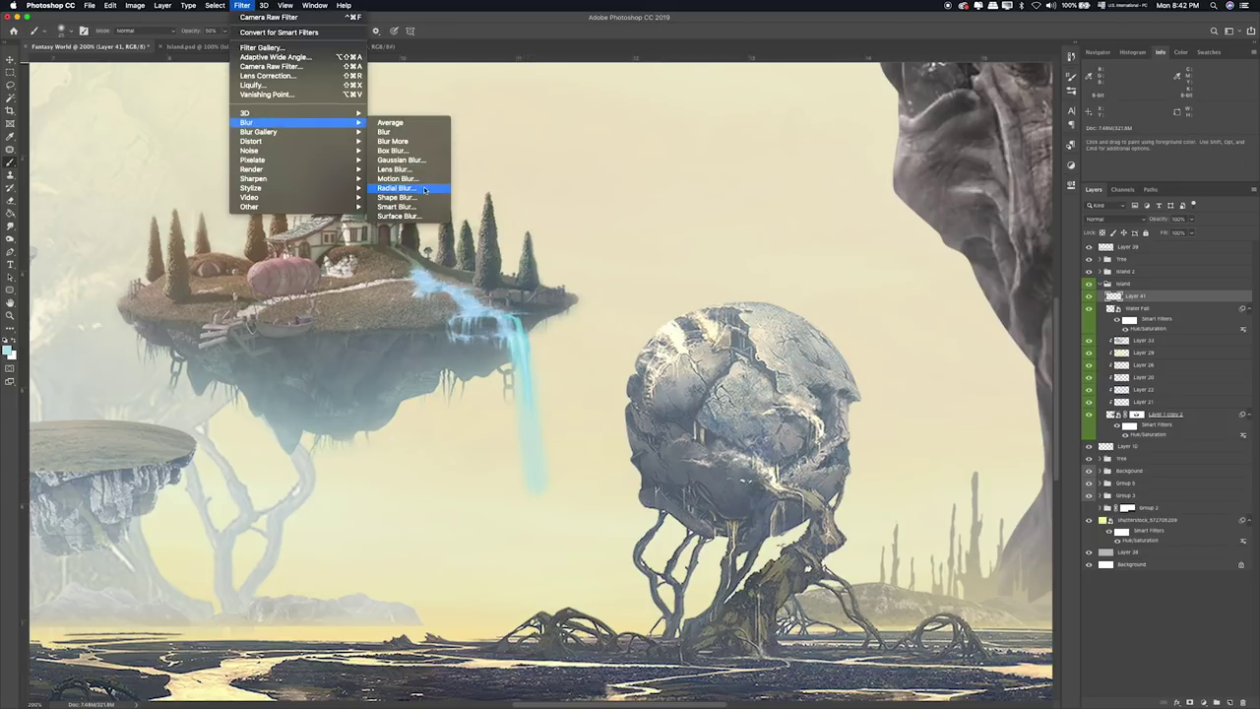
left_click(413, 184)
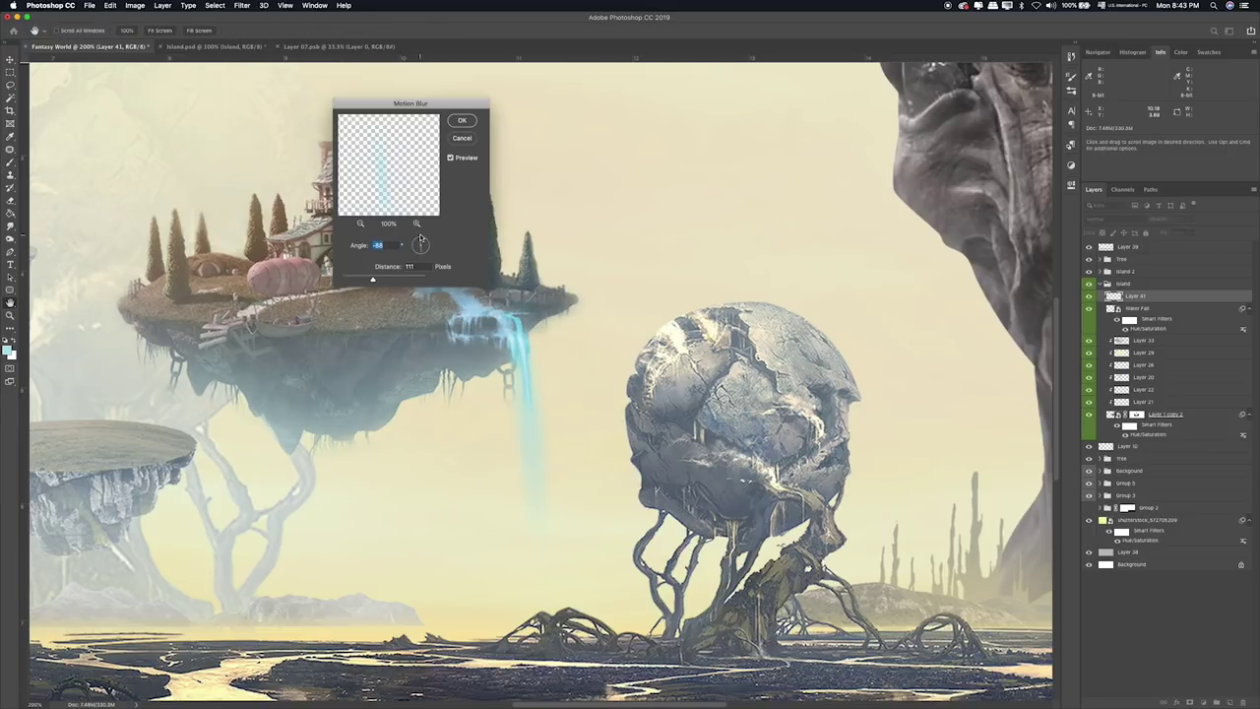
left_click_drag(425, 242, 420, 237)
key("Return")
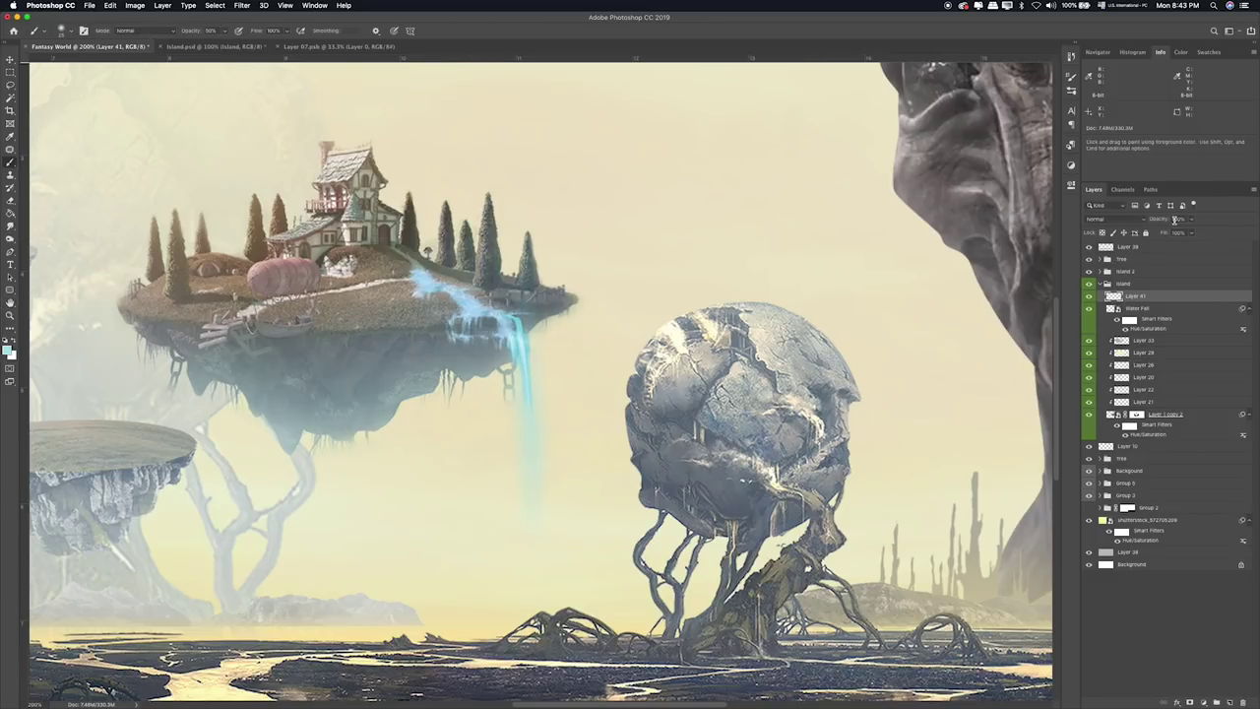
Set the stream to 45% opacity, erase part of it, and zoom out.
left_click(1191, 219)
key("e")
left_click(517, 261)
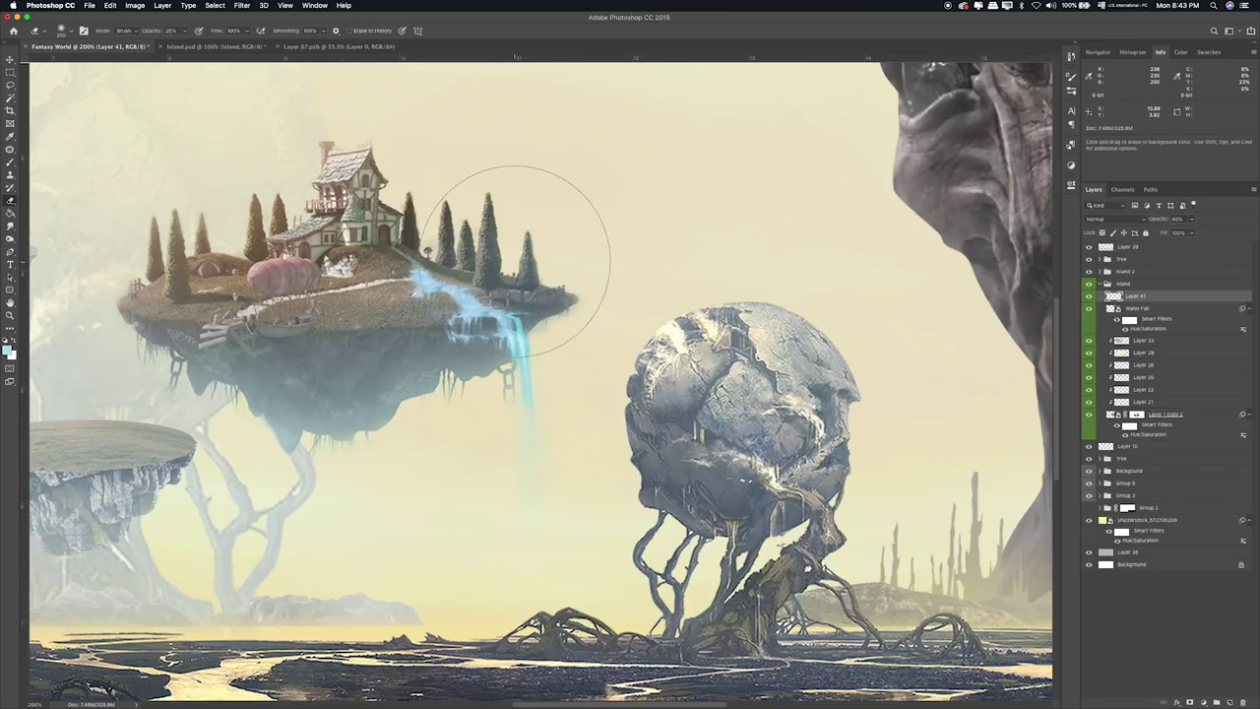
key("m")
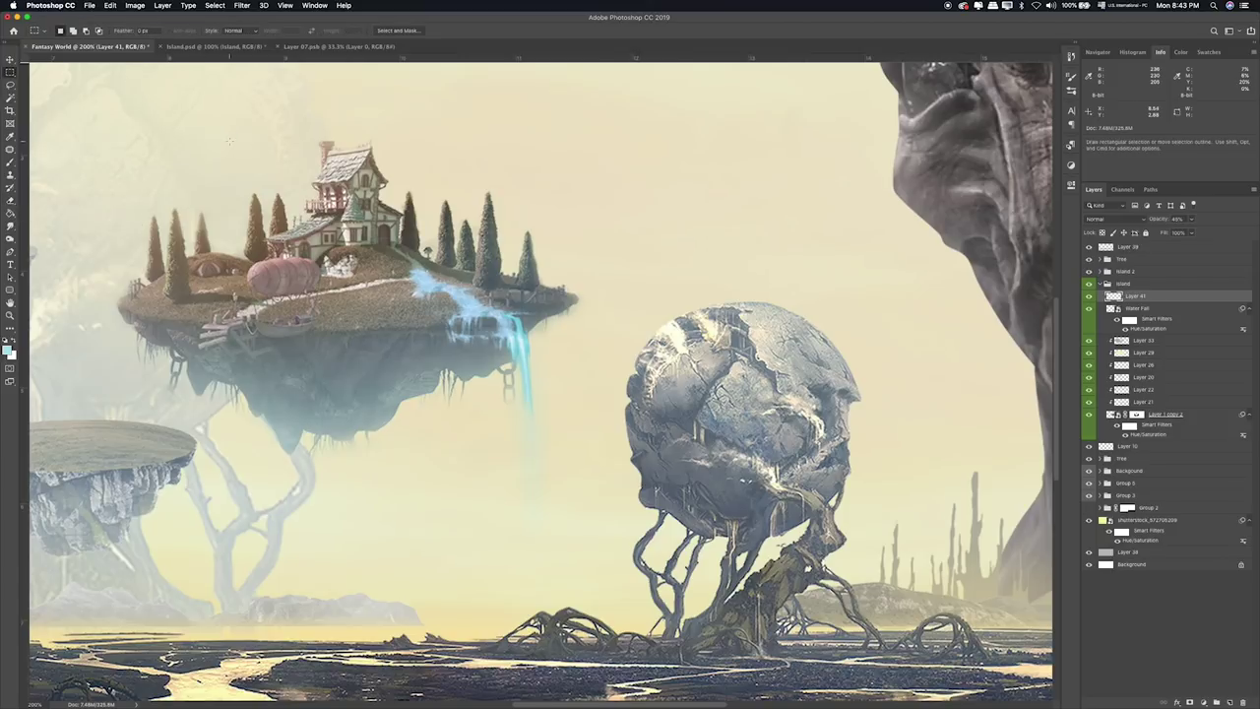
key("ctrl+minus")
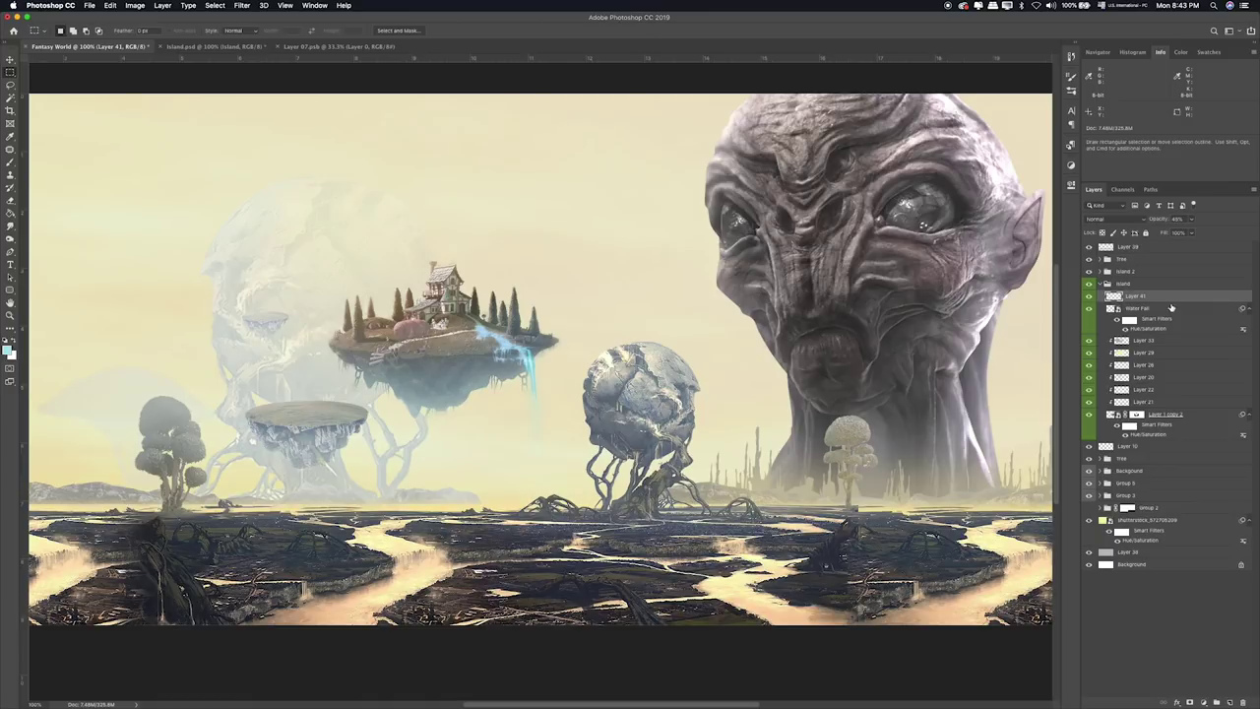
Drain most of the waterfall's colour in its Hue/Saturation smart filter.
double_click(1150, 329)
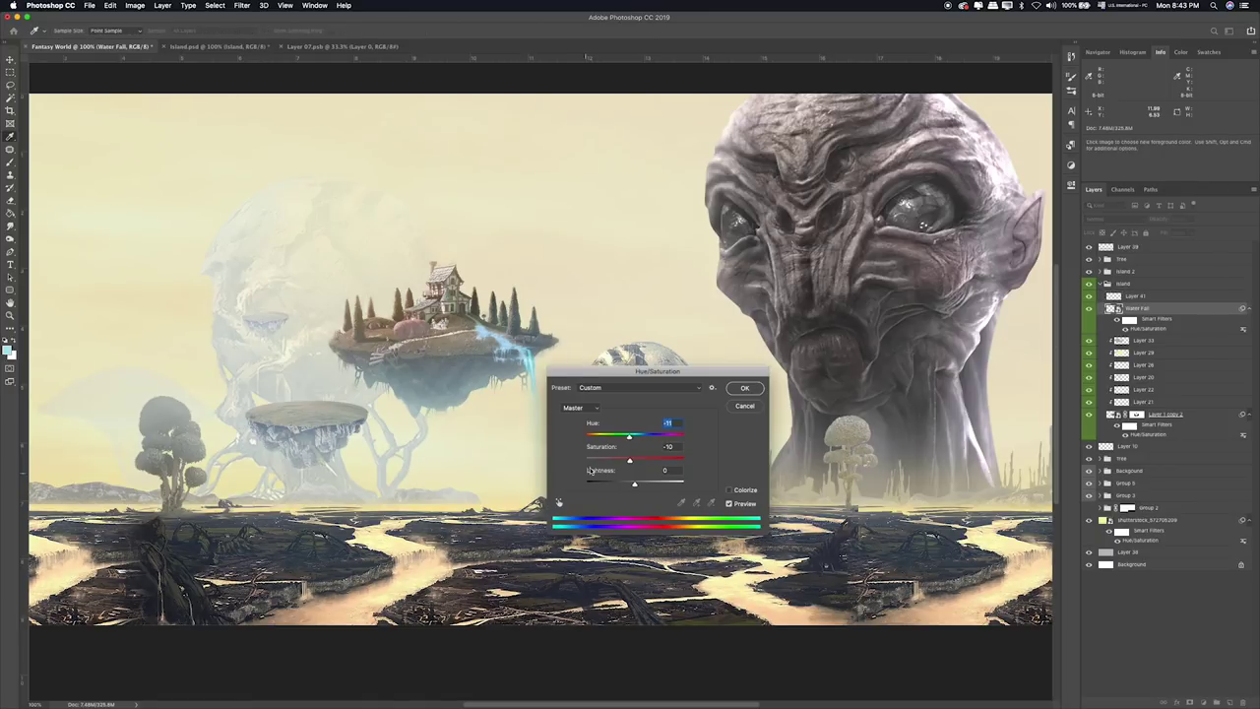
left_click_drag(612, 461, 593, 462)
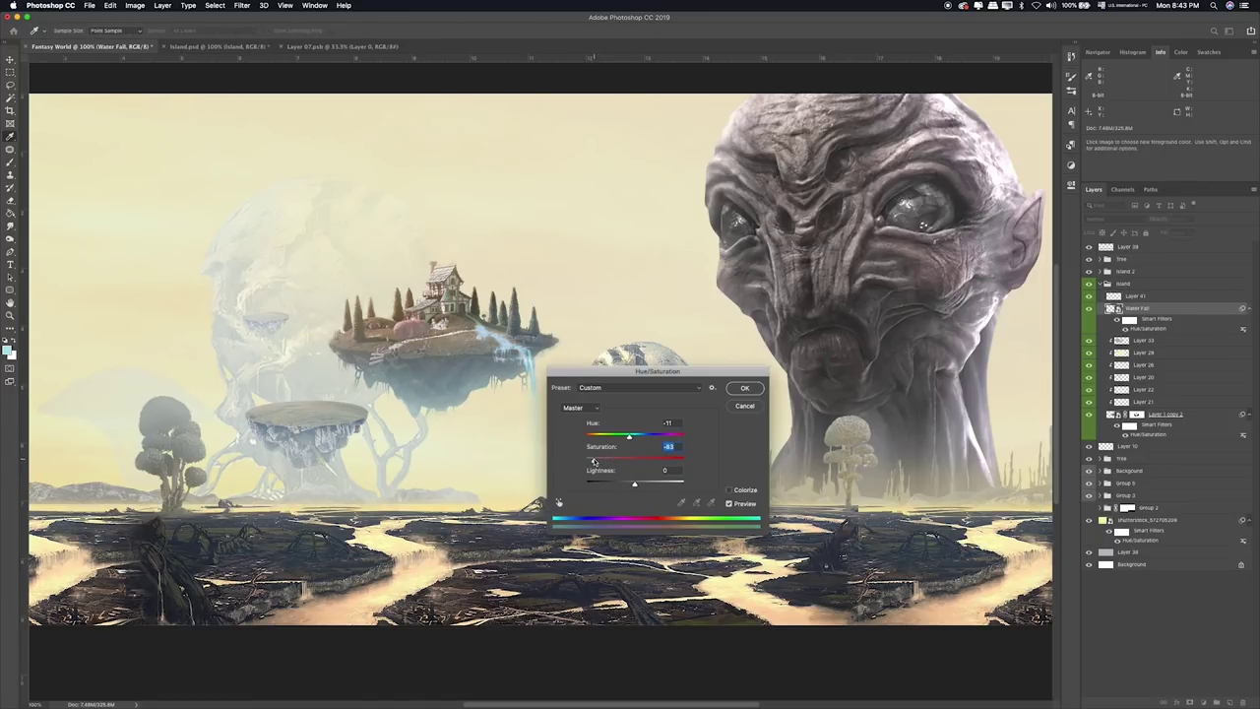
left_click(747, 389)
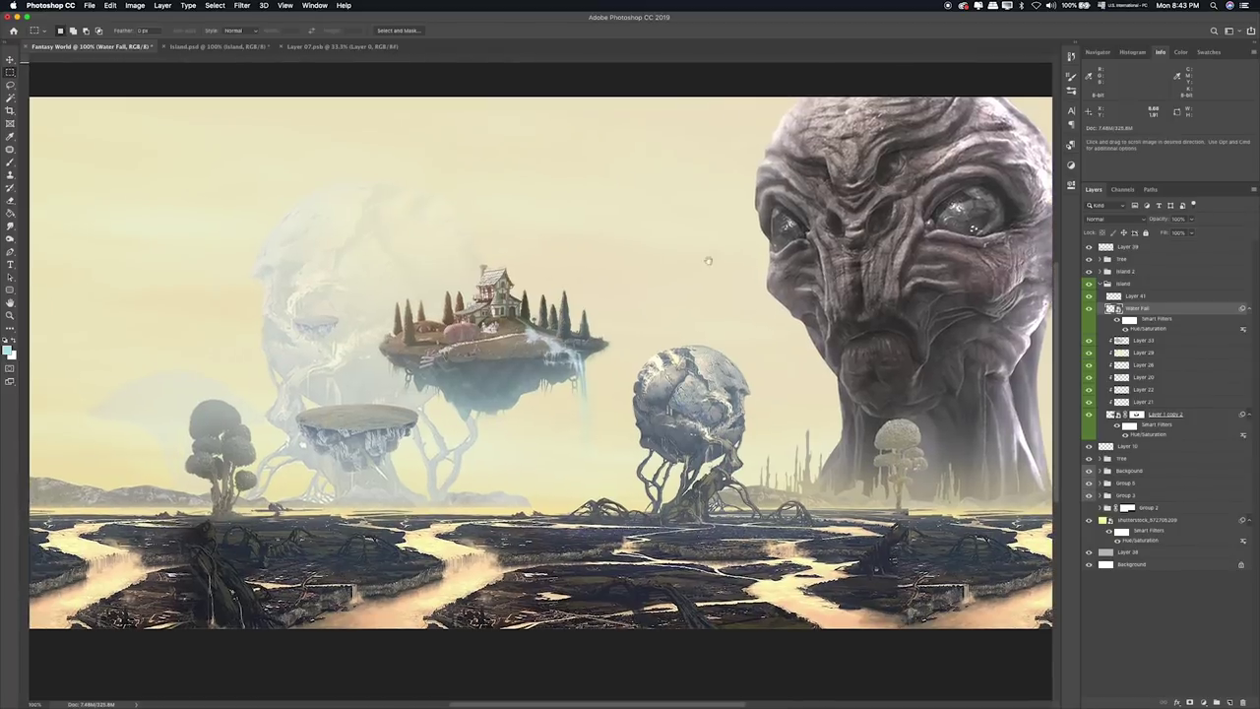
Collapse the Island group and move Layer 10 below the Tree group.
left_click(1101, 284)
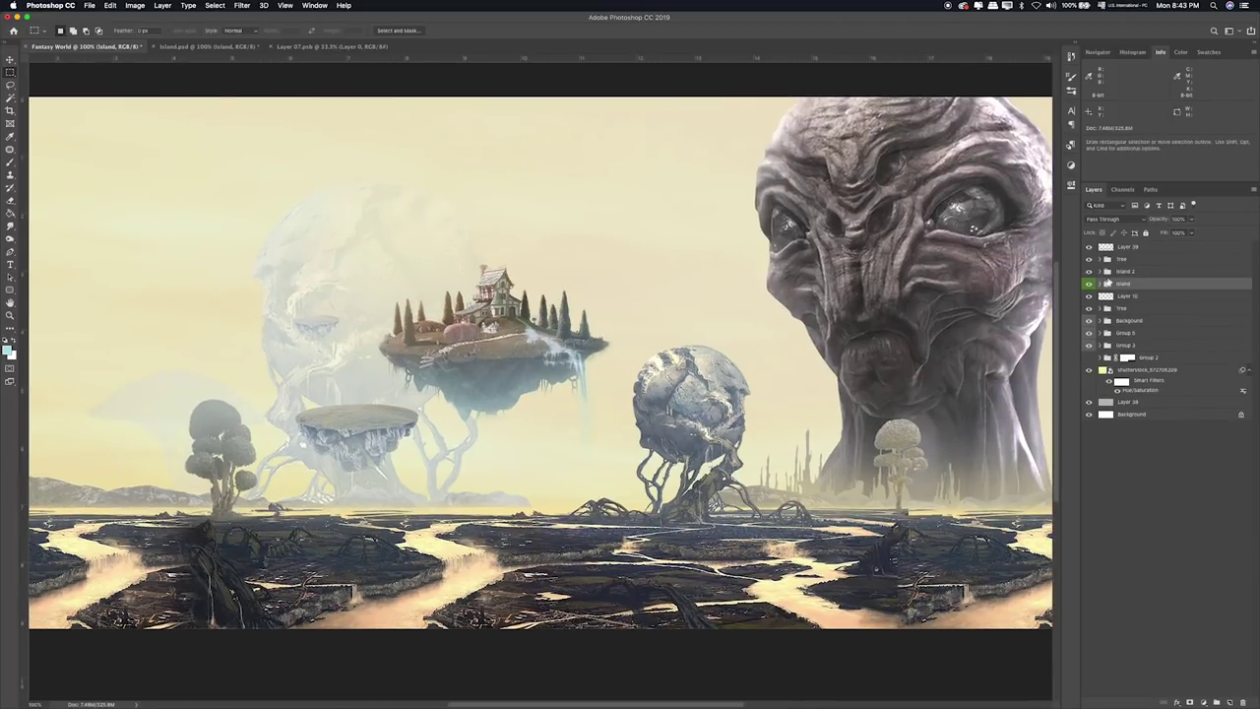
left_click(1121, 260)
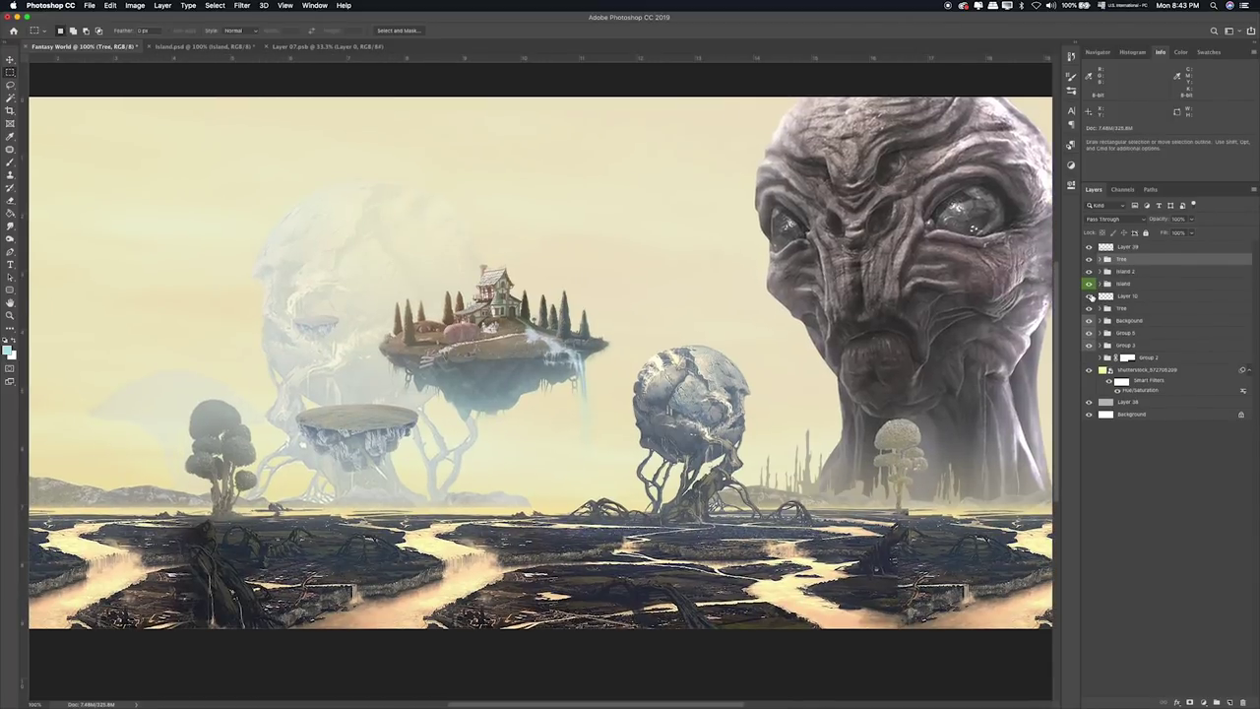
left_click(1142, 296)
left_click_drag(1142, 296, 1138, 313)
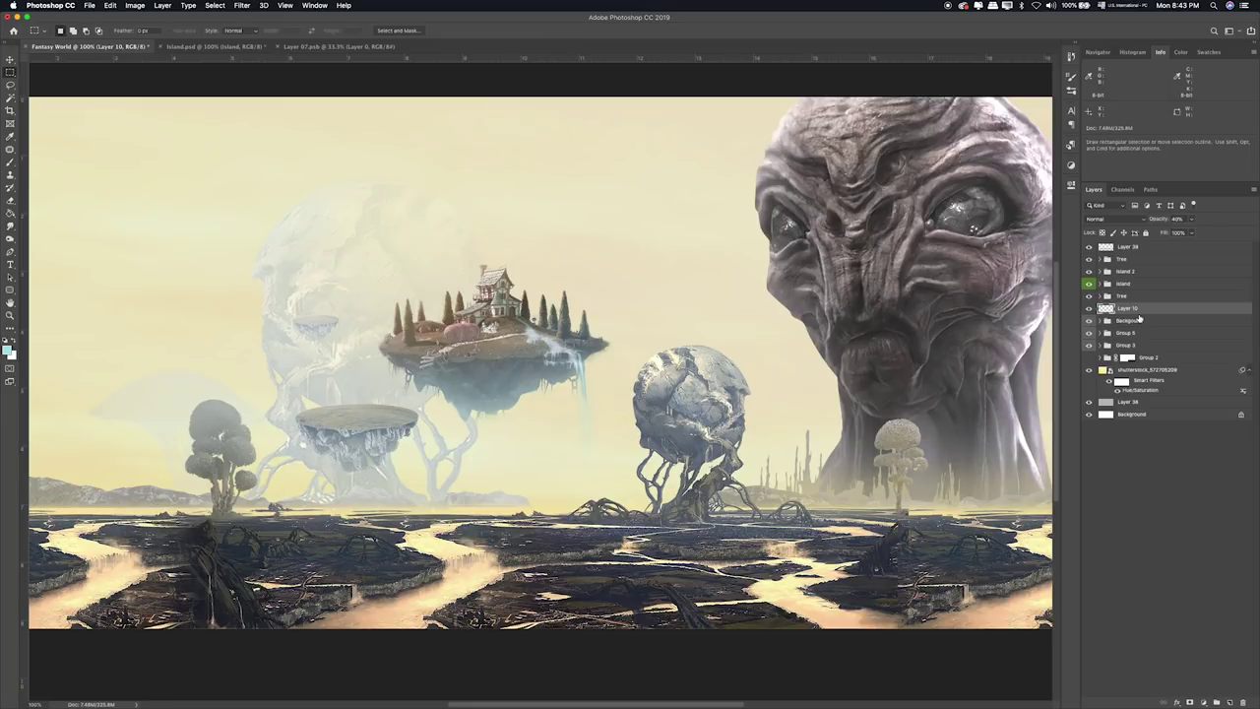
key("super+Tab")
Quick Look the sun_PNG, Stone 2, jumping-man and chains images in the Items folder.
left_click(783, 367)
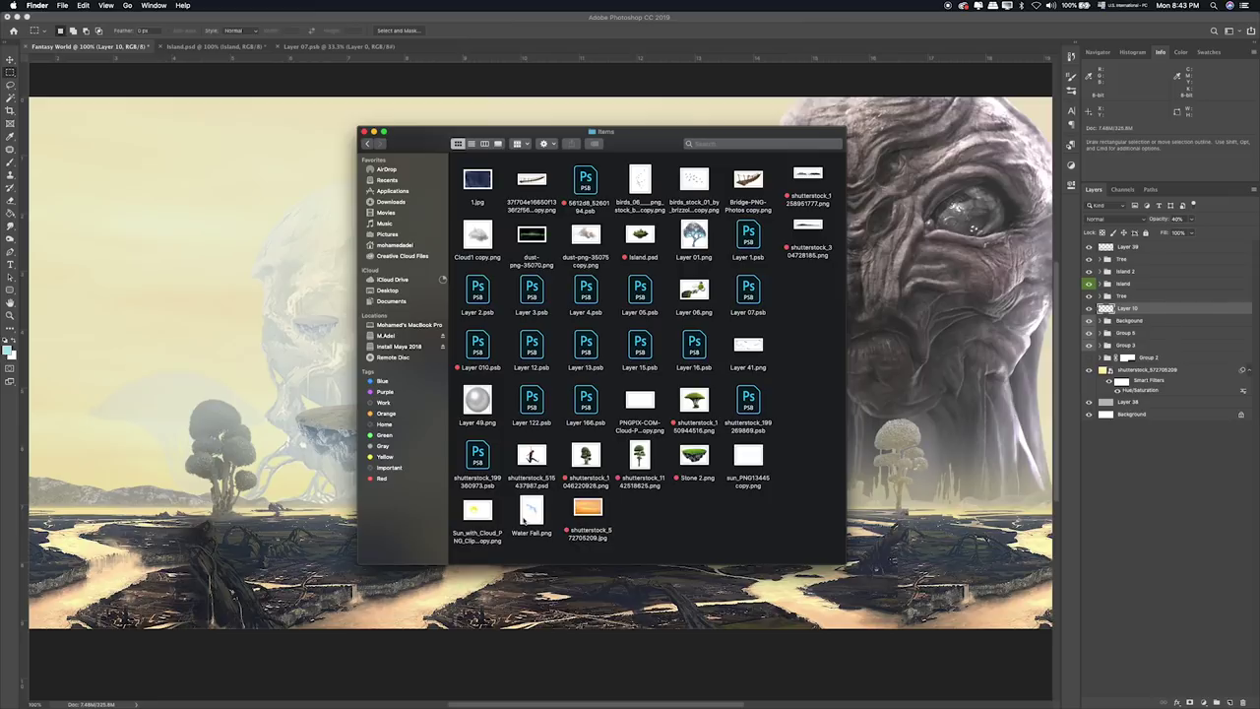
right_click(523, 520)
key("Escape")
left_click(737, 452)
key("space")
key("space")
left_click(694, 453)
key("space")
key("space")
left_click(531, 455)
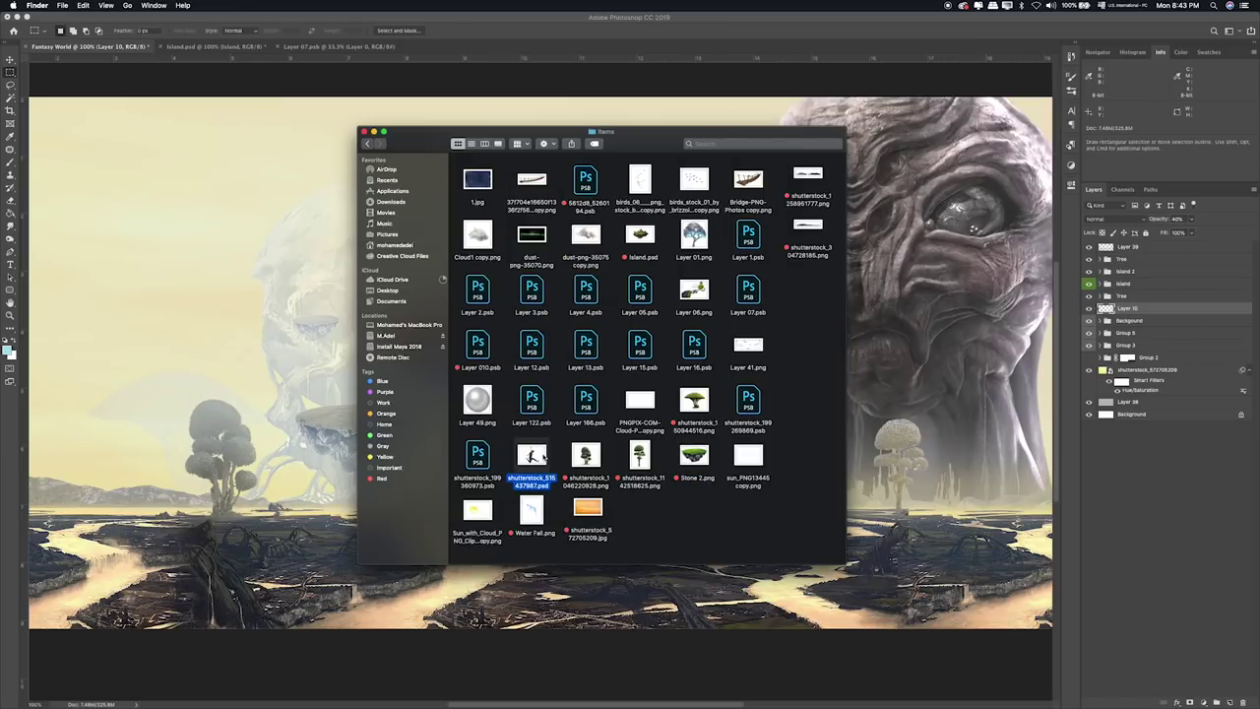
key("space")
key("space")
left_click(477, 453)
key("space")
Compare Layer 122.psb with Layer 166.psb in Quick Look, then open Layer 122.psb in Photoshop.
key("space")
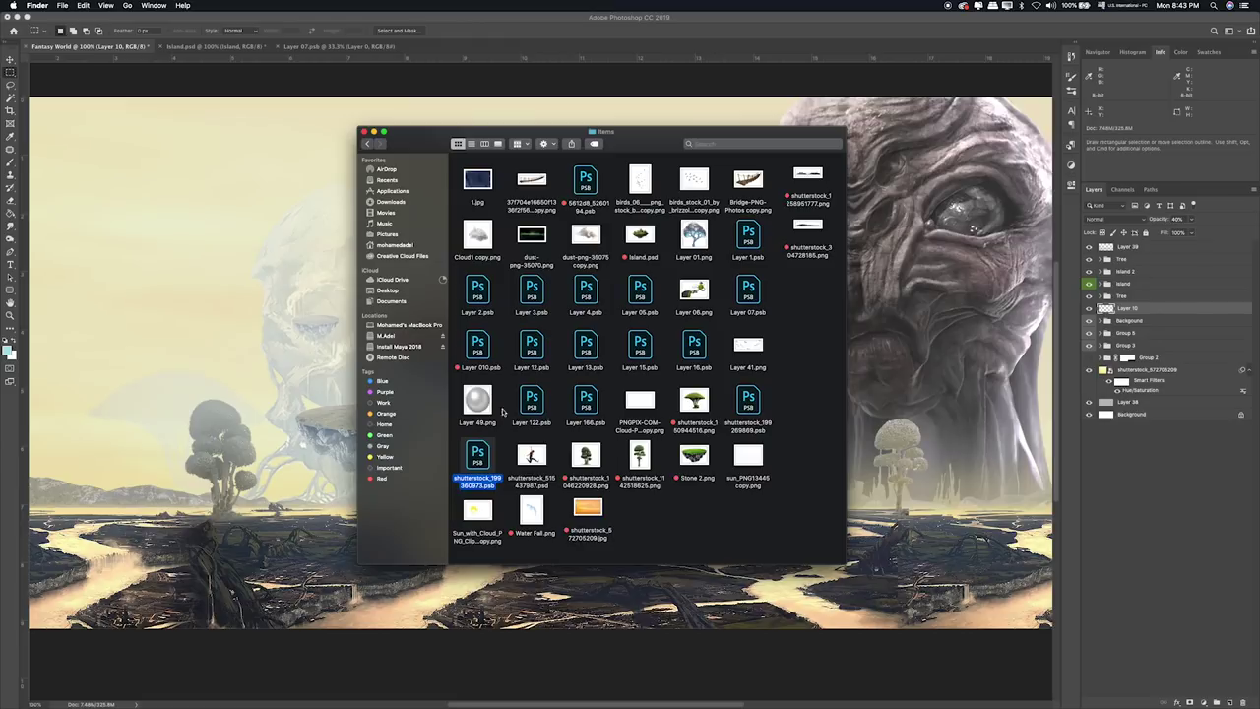
left_click(532, 399)
key("space")
key("Right")
key("Left")
key("Right")
key("Left")
key("space")
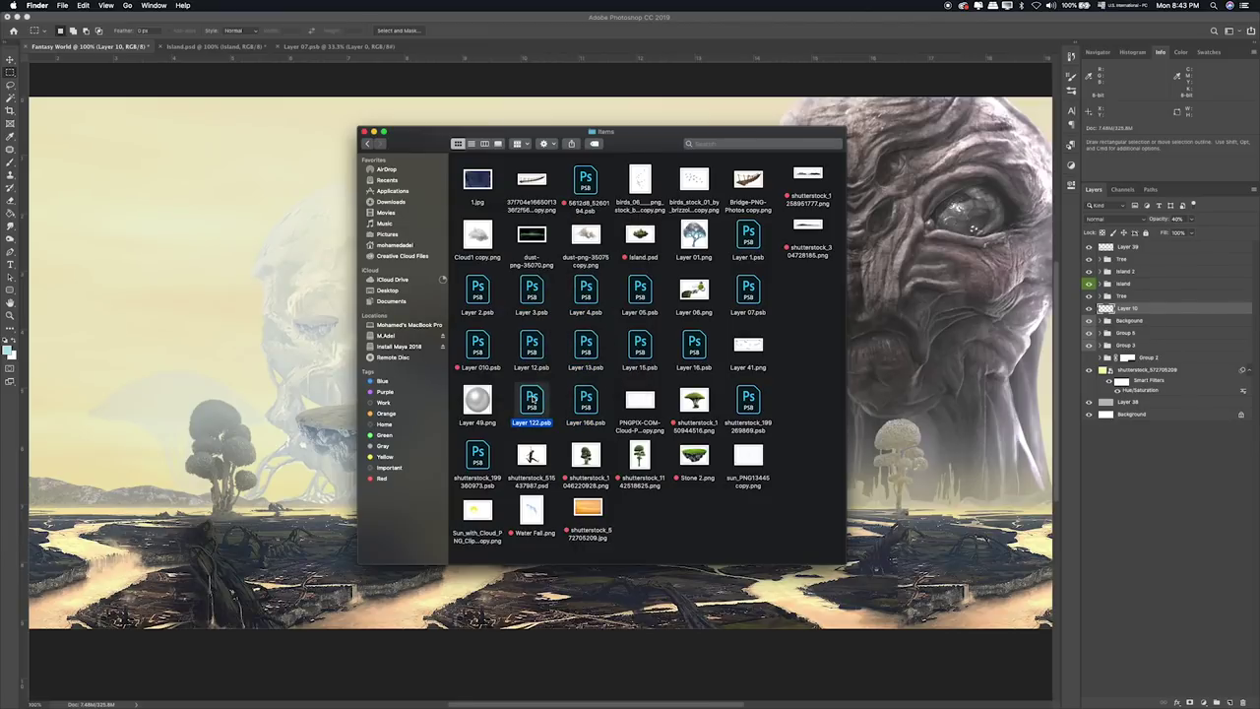
double_click(532, 399)
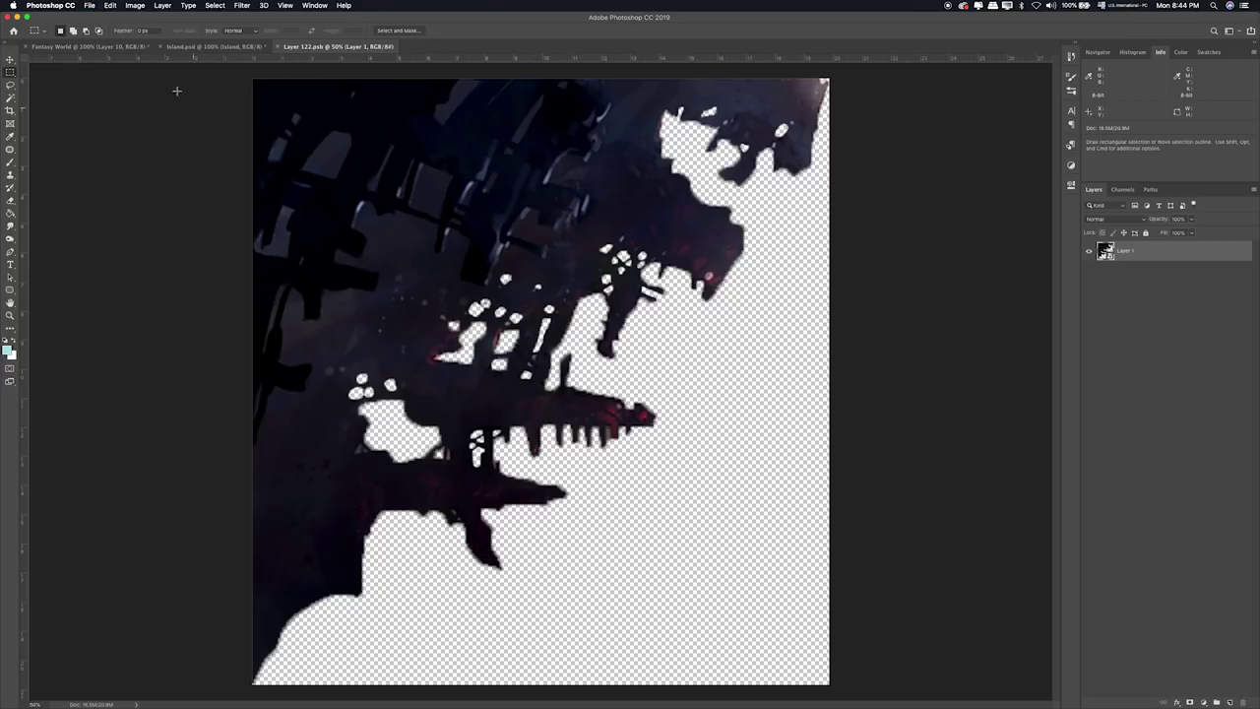
Close Island.psd without saving.
left_click(192, 47)
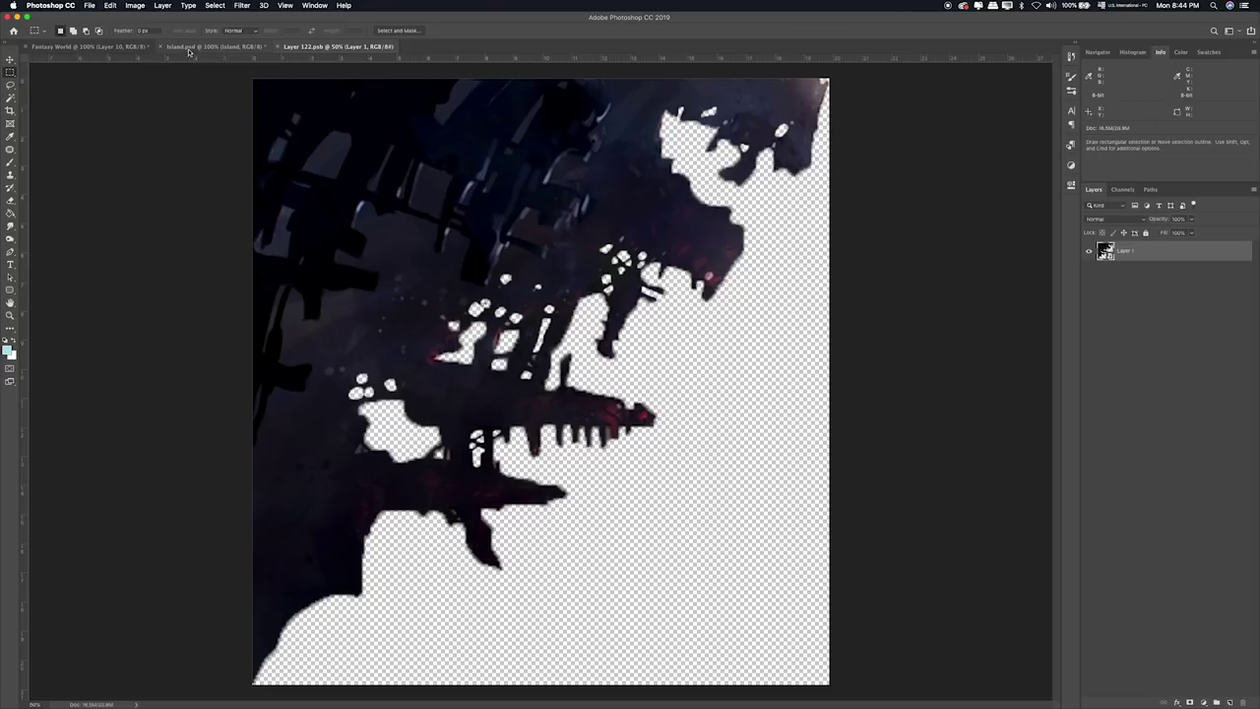
key("super+w")
left_click(594, 227)
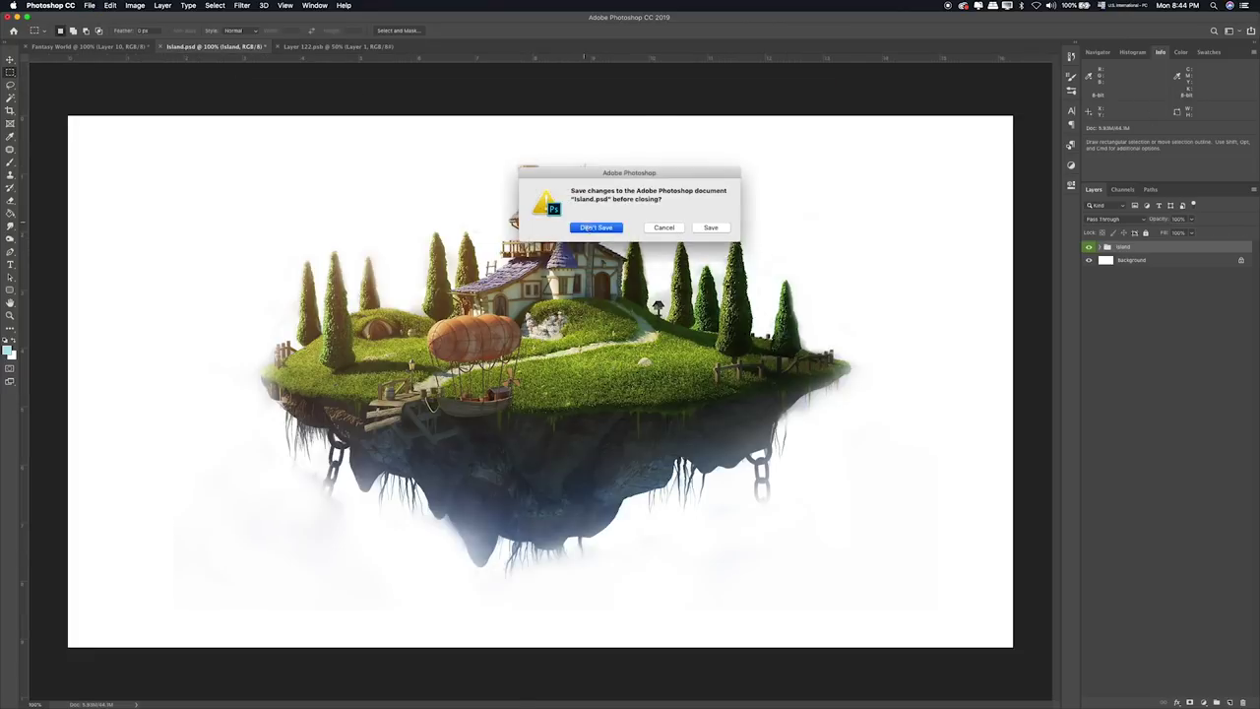
Move the rock silhouette into Fantasy World as Layer 42 below Layer 39, grouped as 'Front'.
key("v")
mouse_move(618, 207)
left_mouse_down()
mouse_move(114, 47)
mouse_move(387, 172)
left_mouse_up()
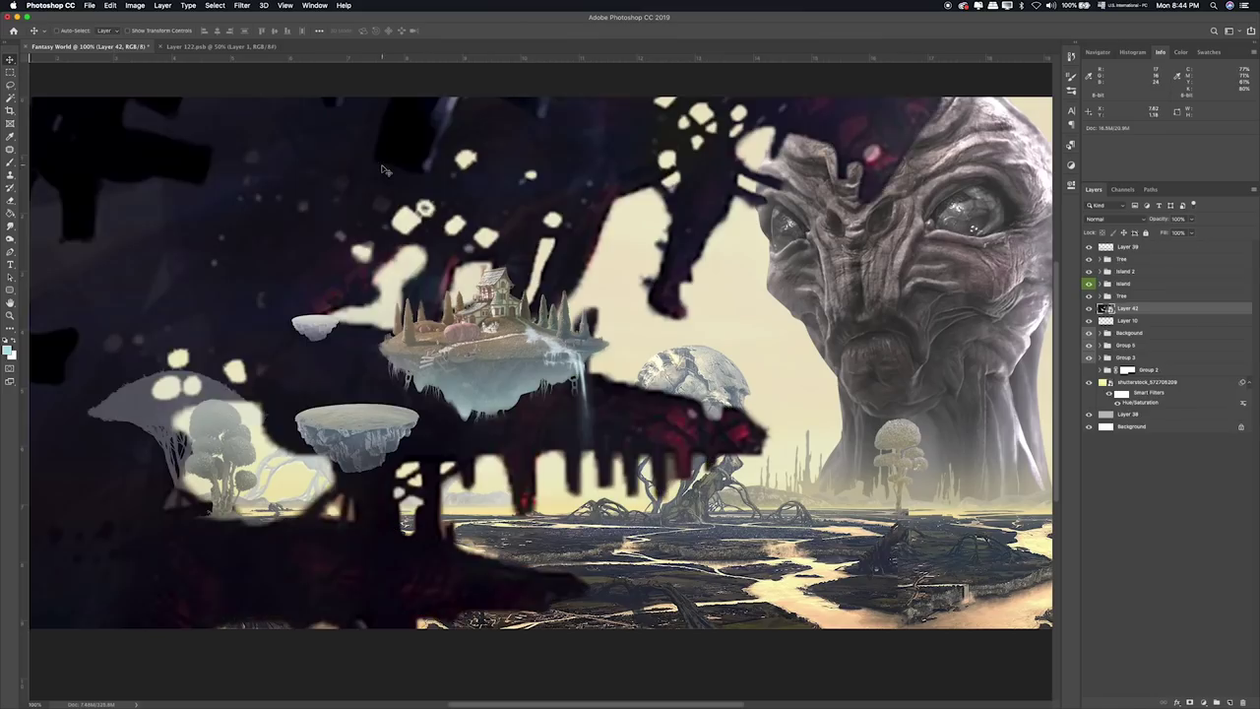
left_click_drag(1208, 313, 1189, 254)
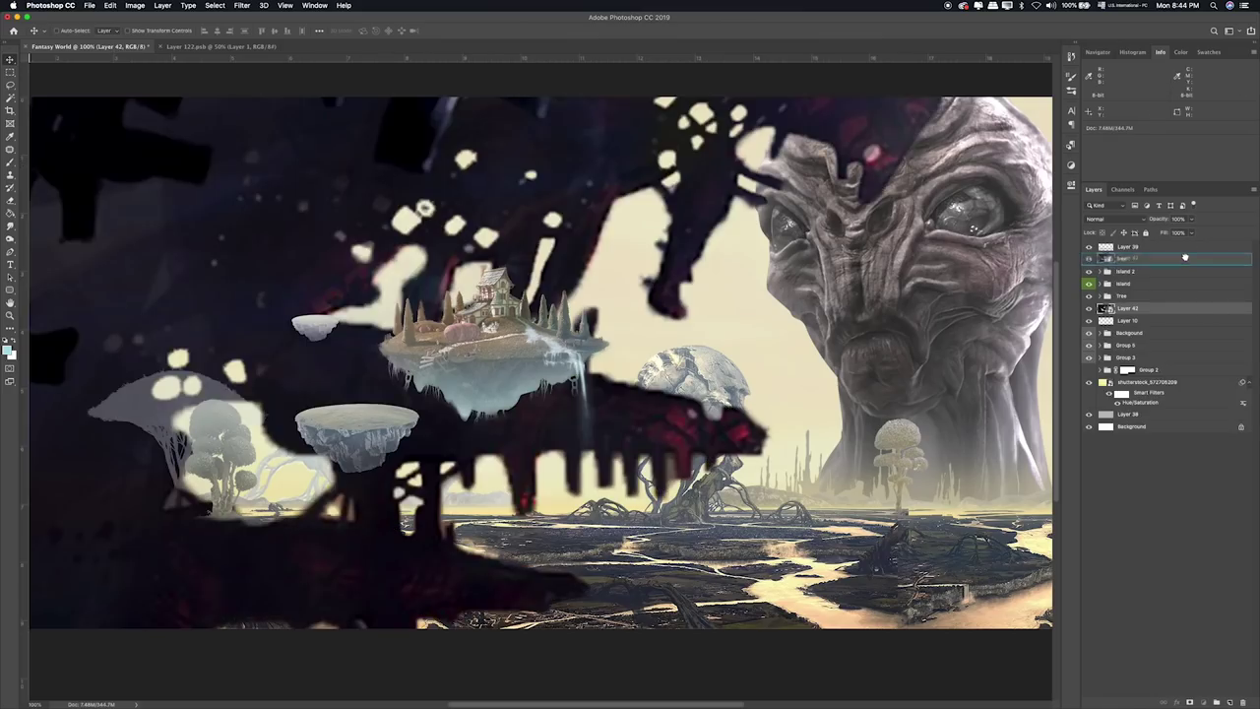
key("ctrl+g")
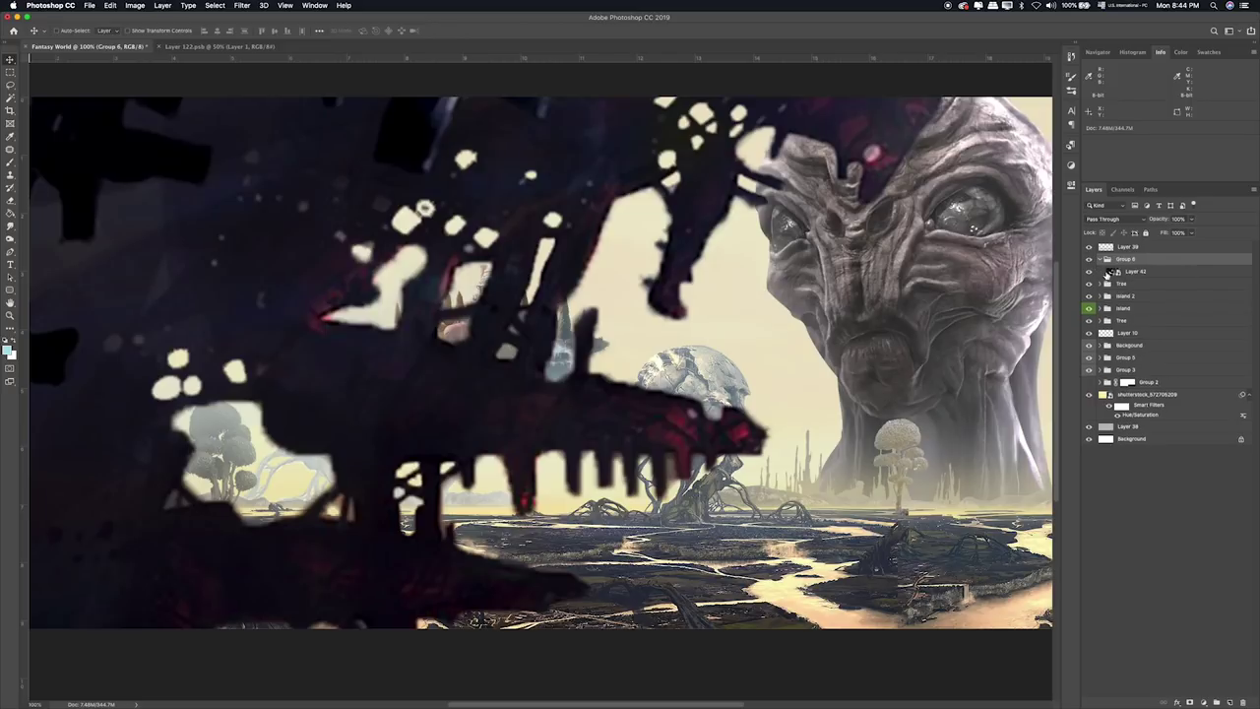
double_click(1124, 259)
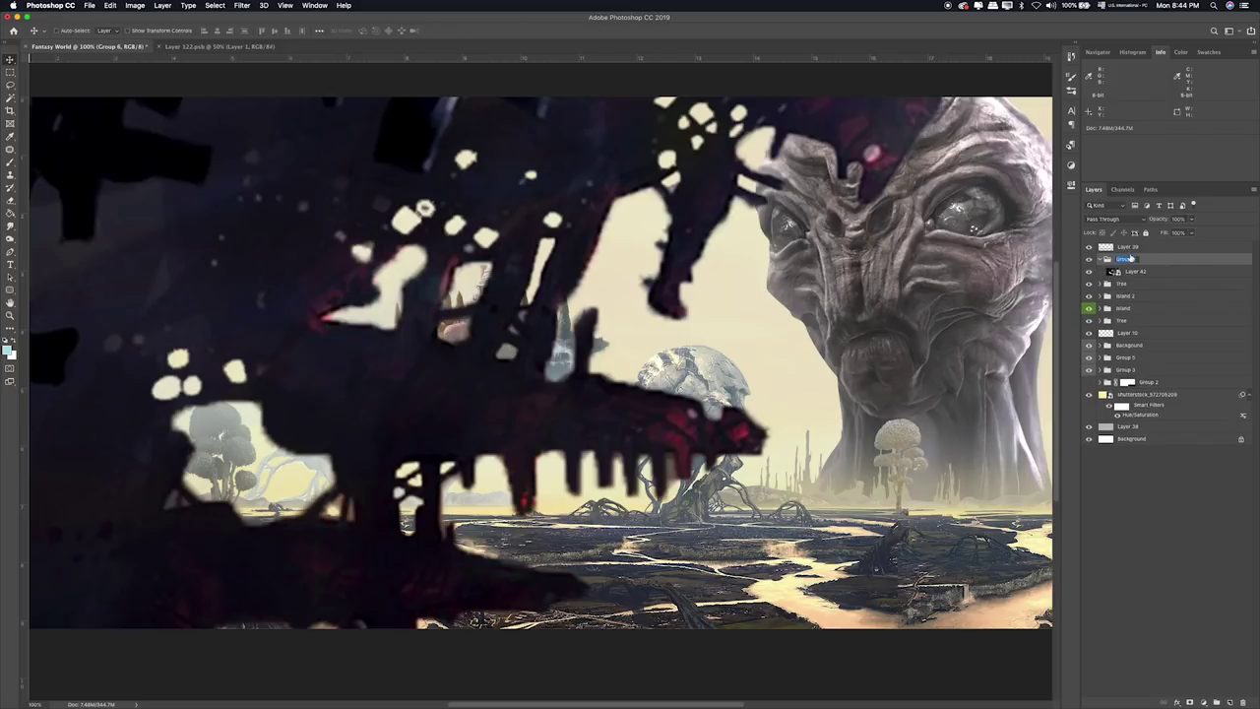
type("Front")
key("Return")
left_click(1159, 276)
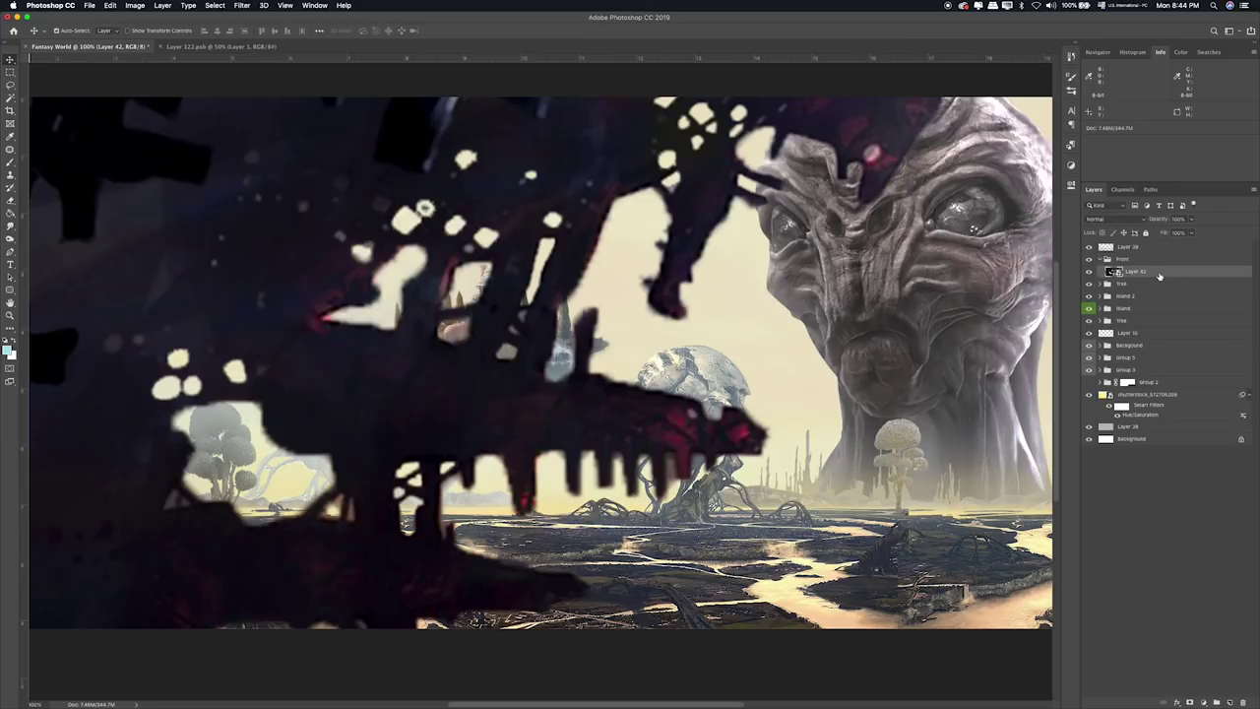
key("ctrl+t")
Scale Layer 42 to about 27% and place it in the composite's top-left corner.
key("ctrl+0")
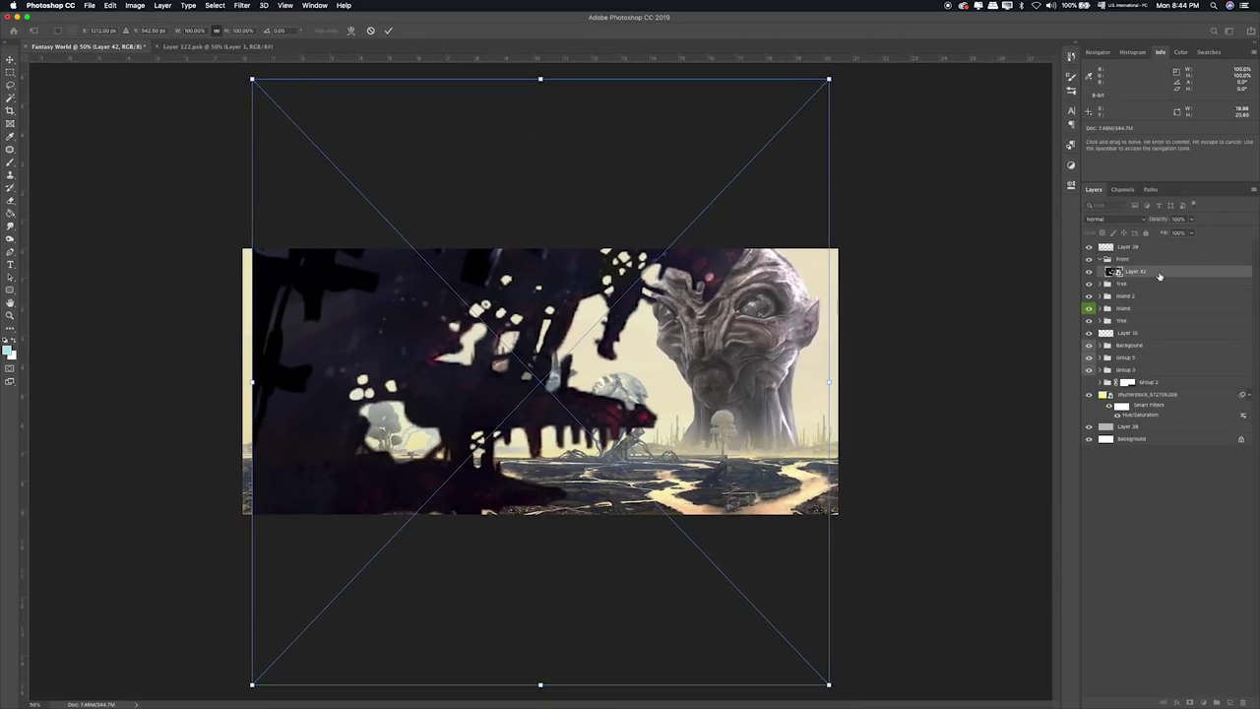
left_click_drag(828, 684, 409, 243)
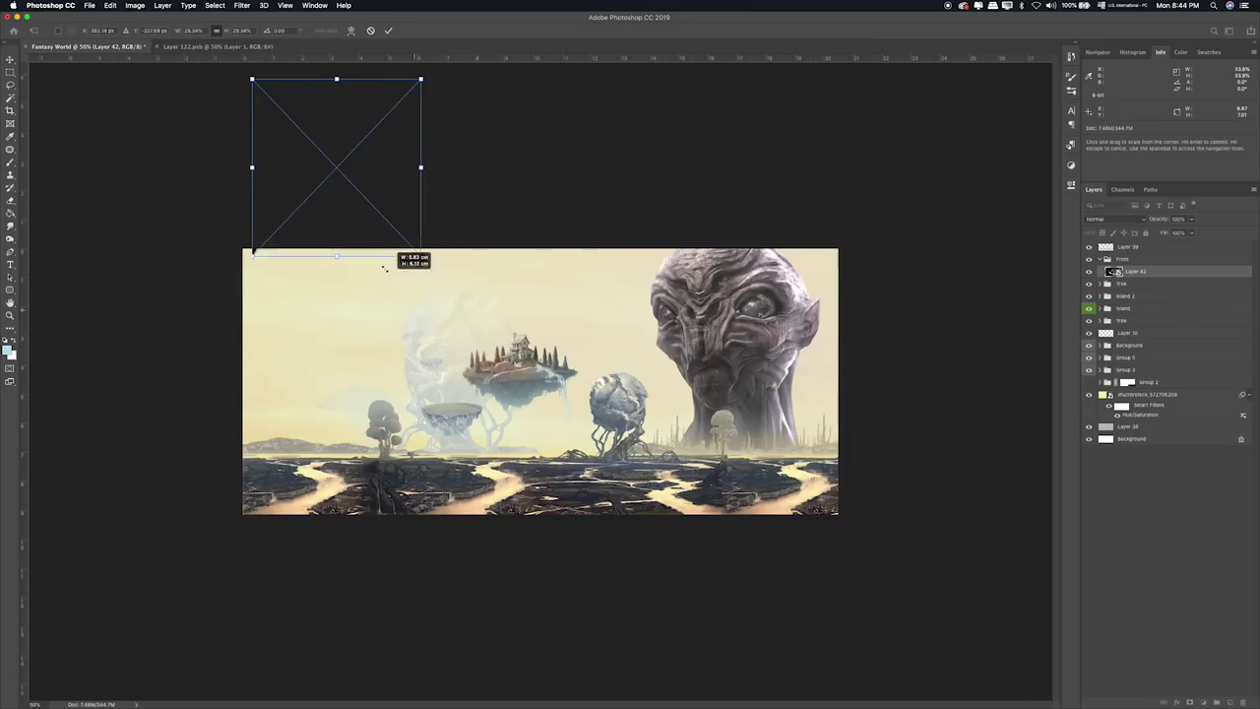
mouse_move(359, 178)
left_mouse_down()
mouse_move(347, 336)
mouse_move(320, 302)
left_mouse_up()
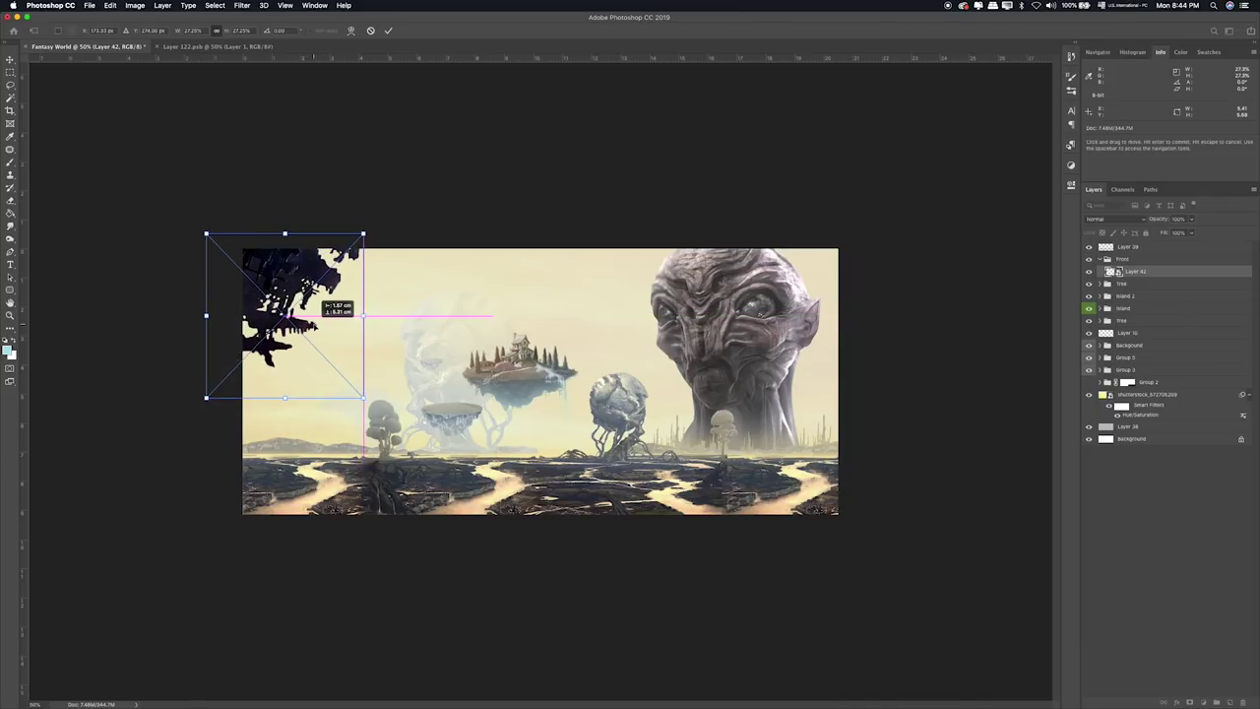
mouse_move(320, 302)
left_mouse_down()
mouse_move(306, 317)
mouse_move(305, 303)
left_mouse_up()
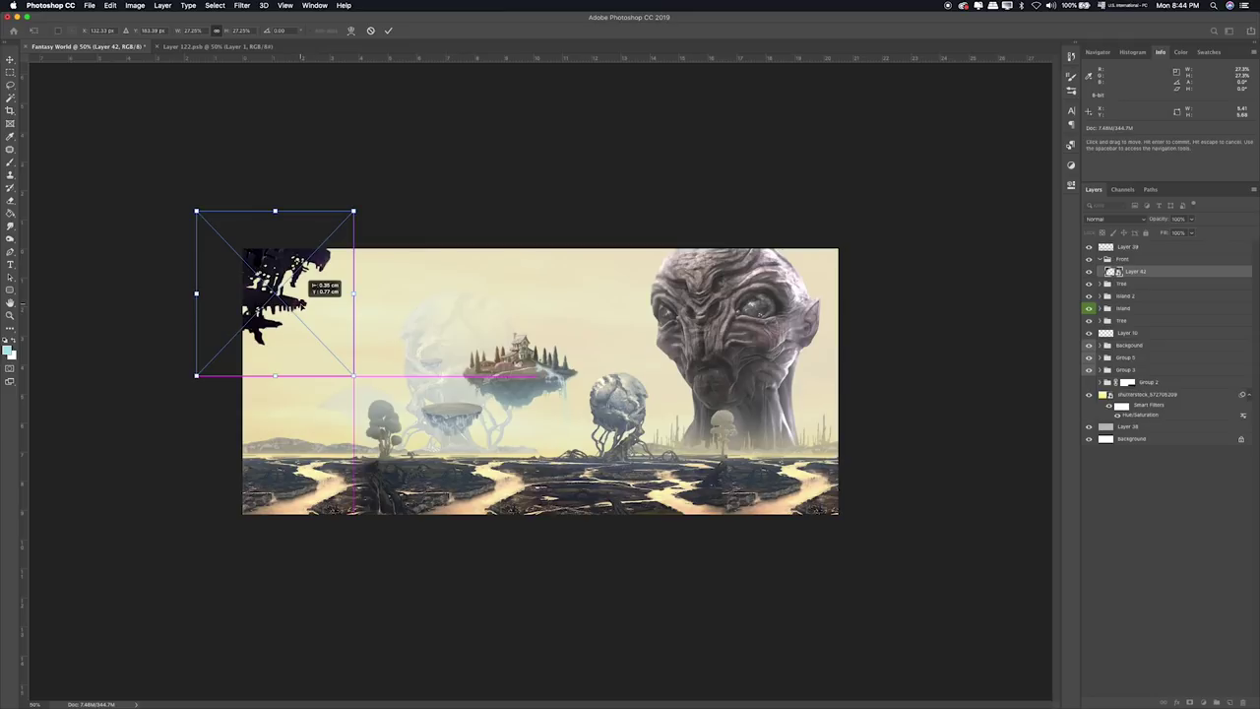
mouse_move(302, 306)
left_mouse_down()
mouse_move(365, 381)
mouse_move(352, 350)
left_mouse_up()
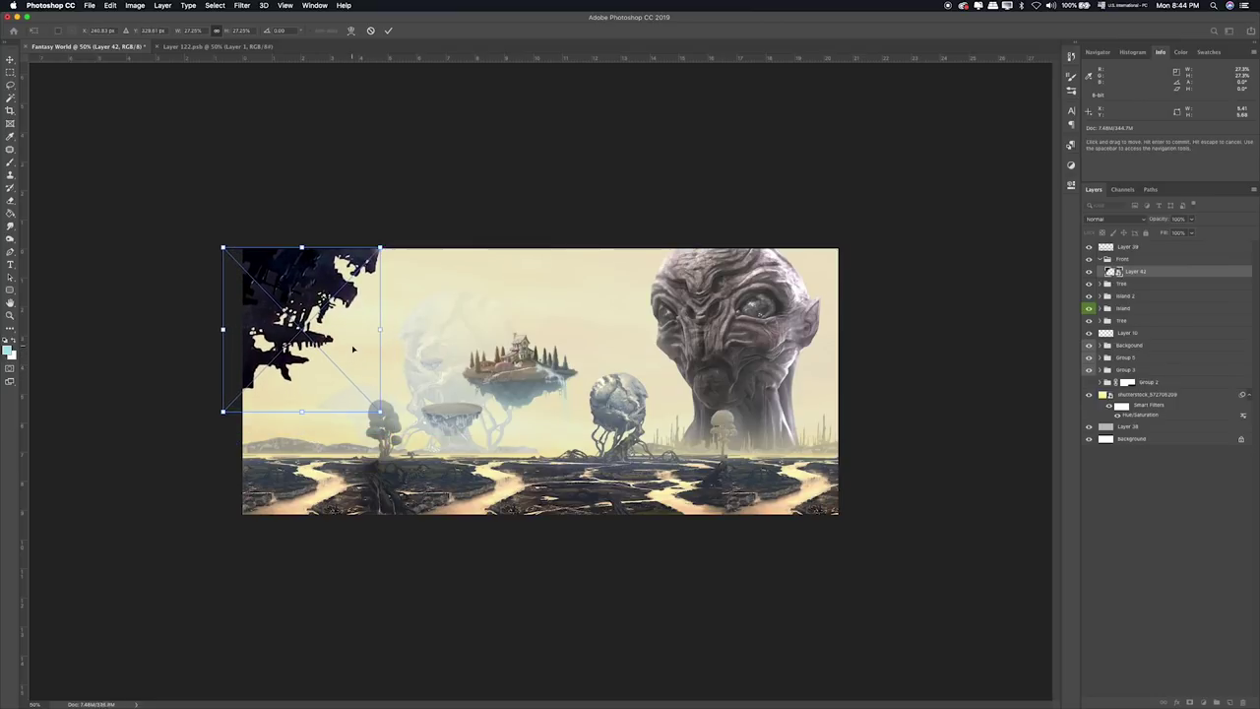
left_click(10, 72)
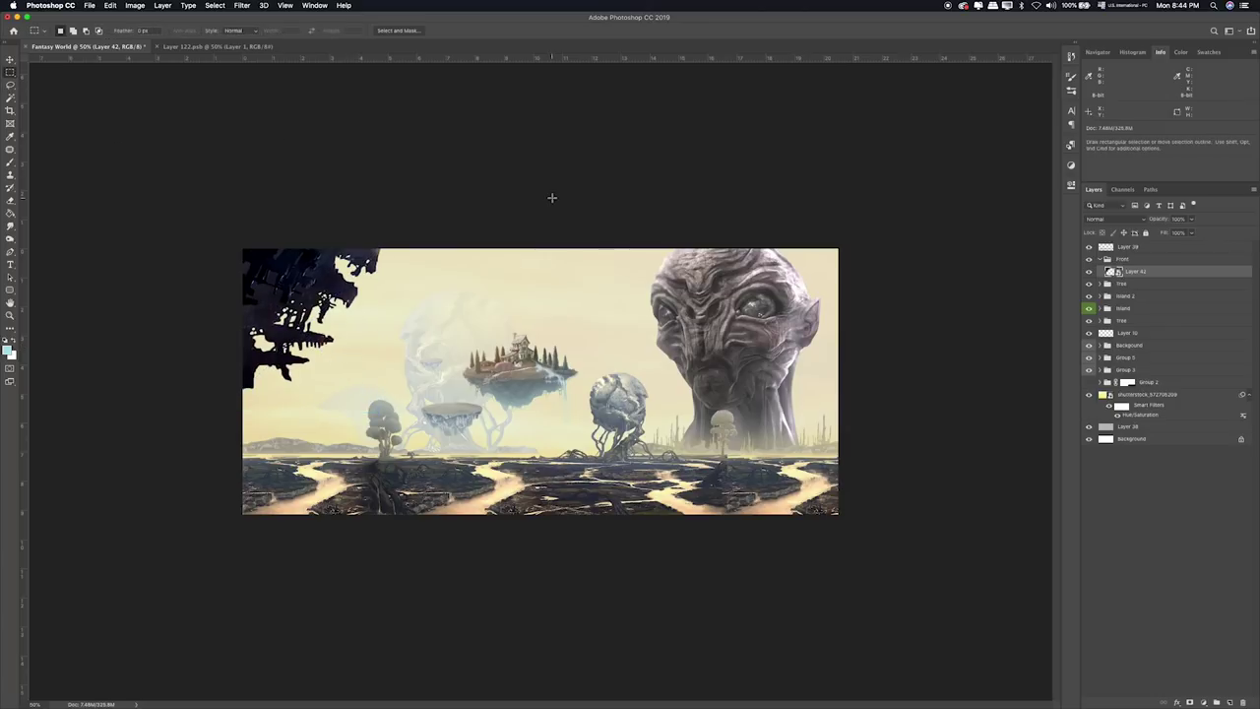
key("super+0")
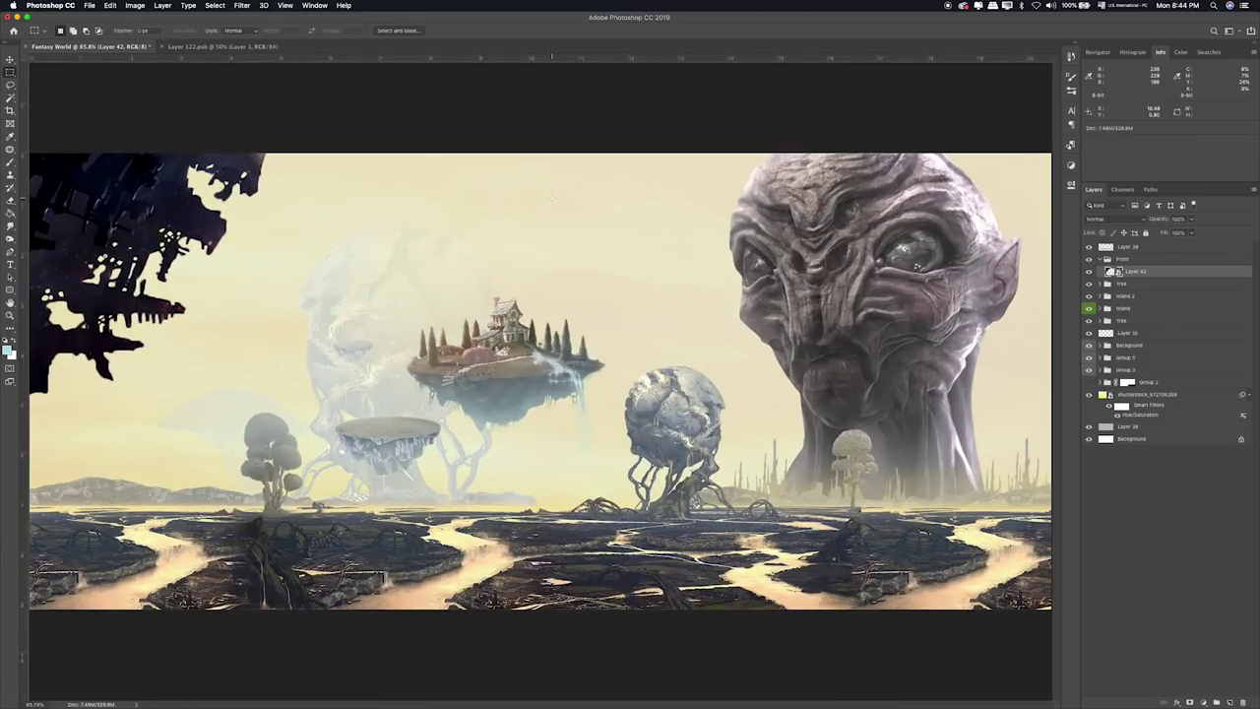
key("super+Tab")
Open Layer 166.psb and move its rock layer into the Fantasy World composite.
left_click(586, 397)
key("space")
key("space")
key("super+o")
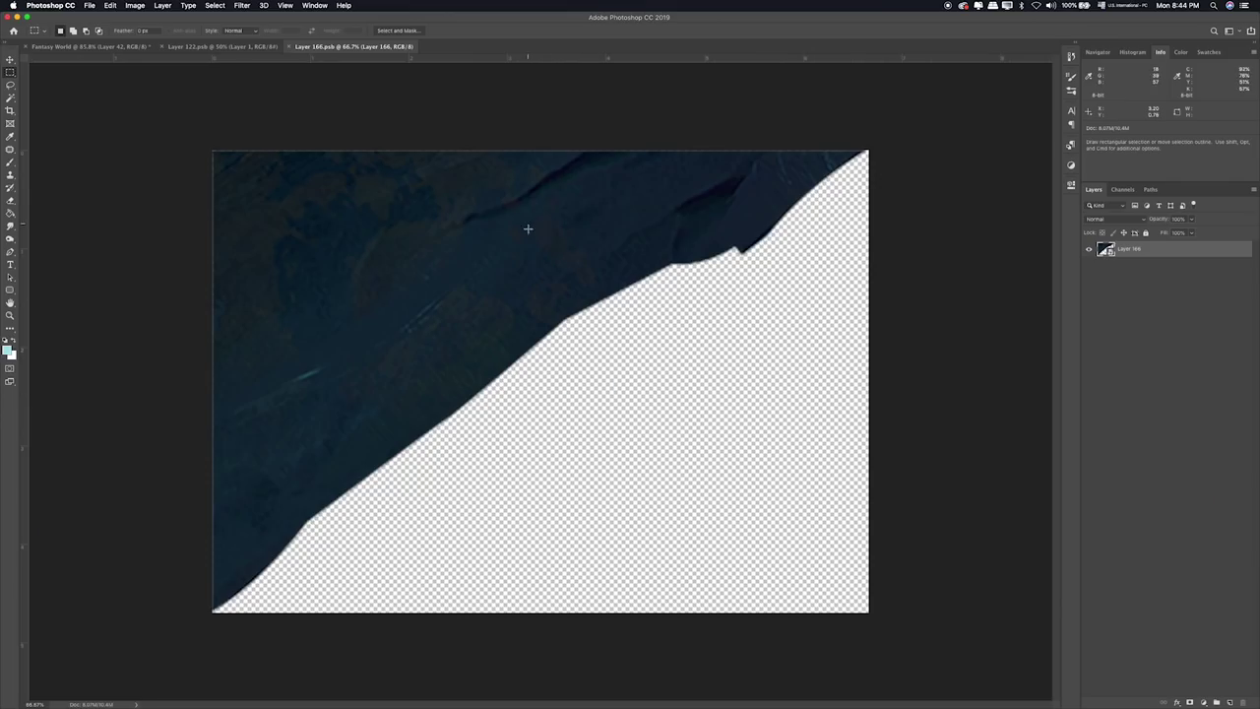
key("v")
left_click_drag(599, 247, 304, 123)
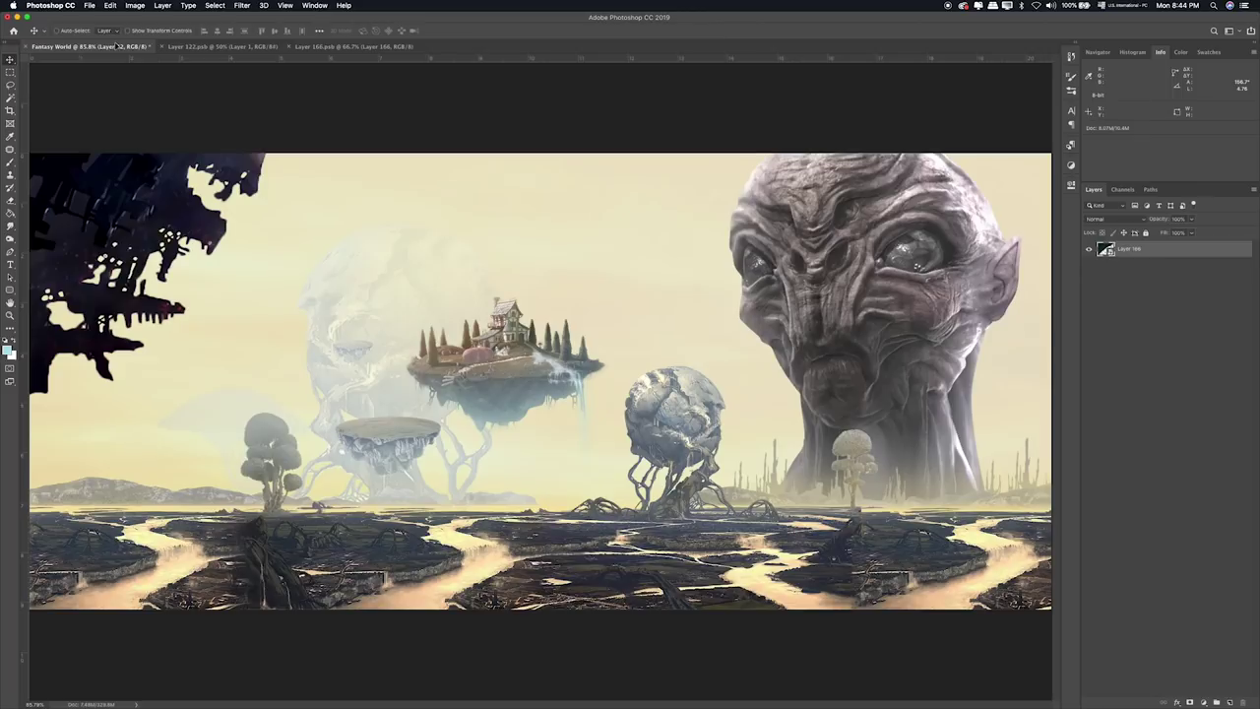
Flip the rock horizontally, shrink it, and fit it into the top-right corner as Layer 43.
key("super+t")
right_click(405, 180)
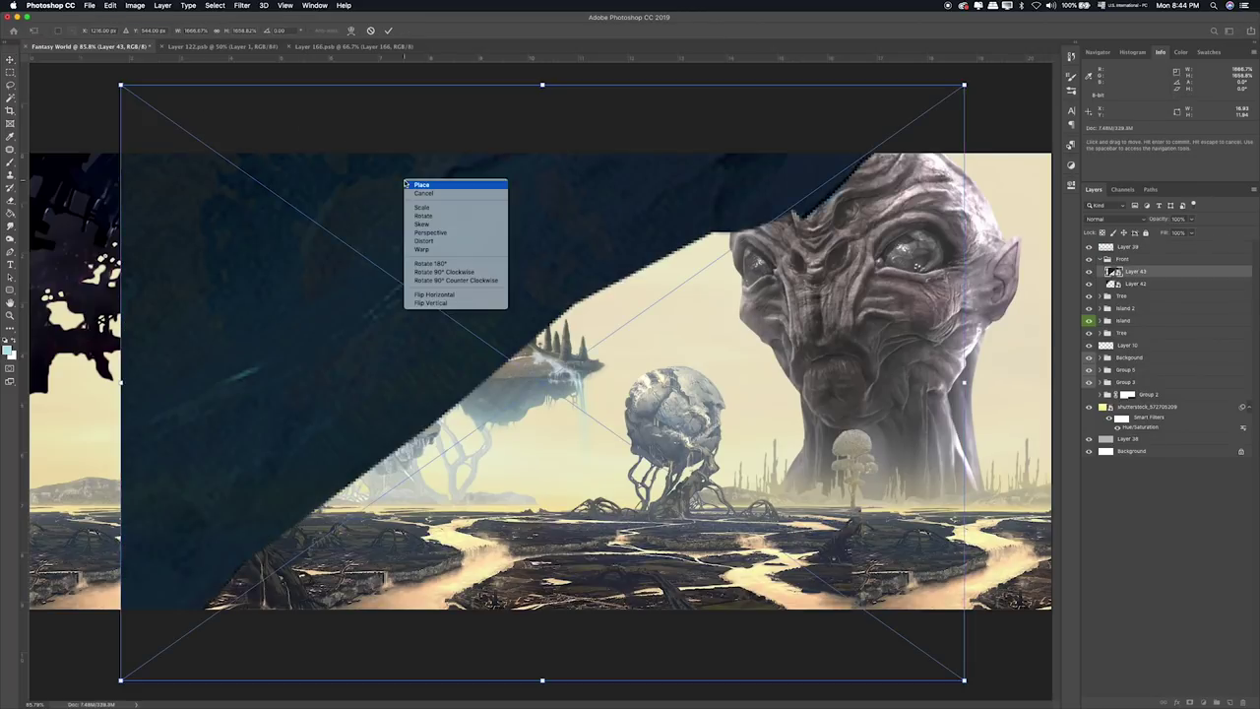
left_click(455, 295)
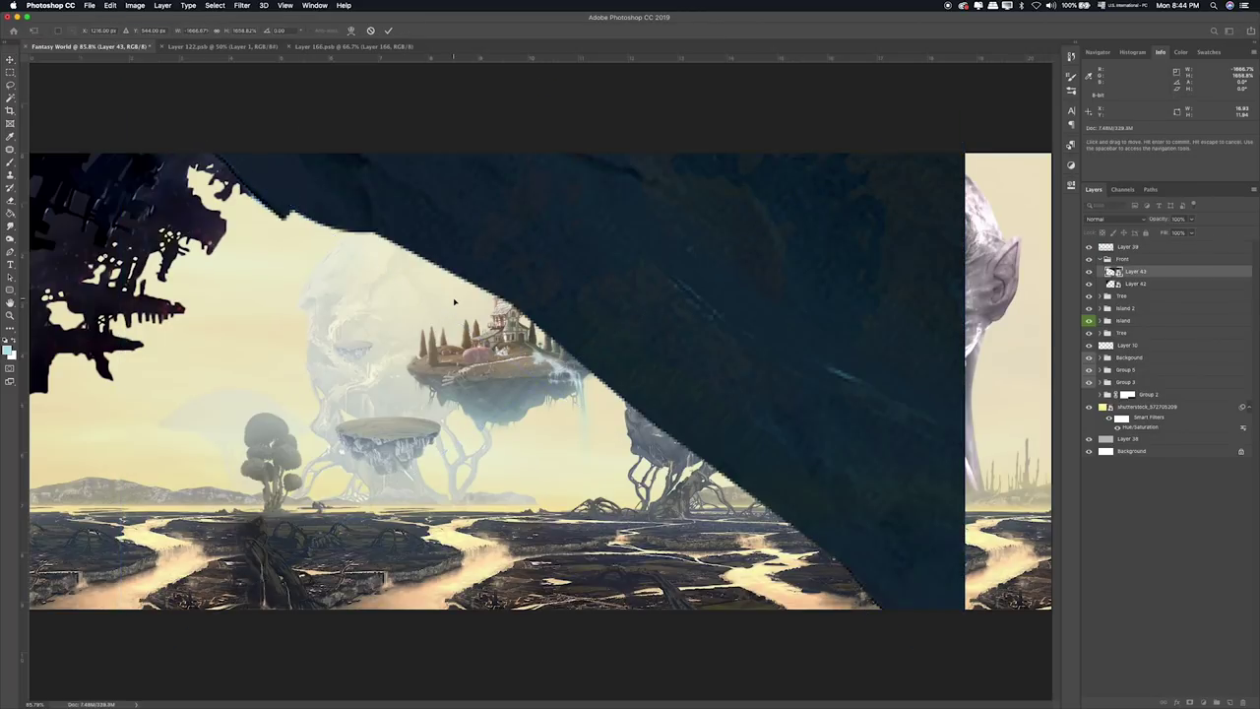
left_click_drag(961, 680, 340, 231)
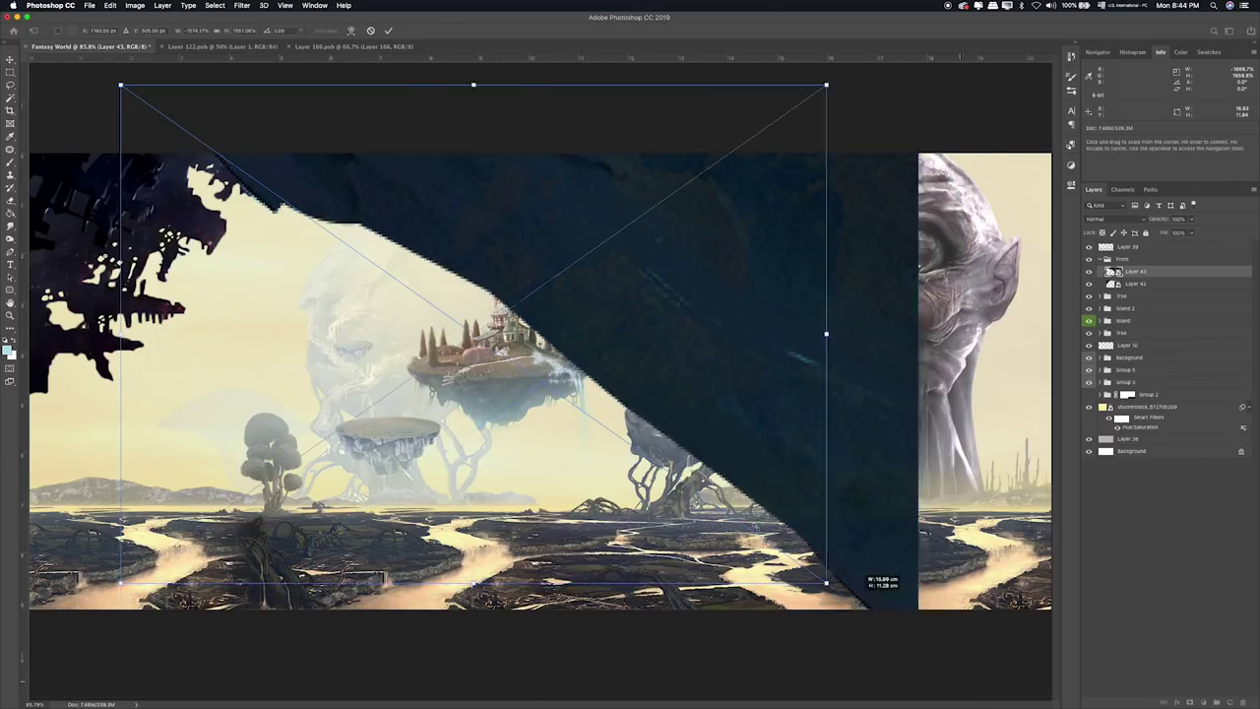
mouse_move(271, 153)
left_mouse_down()
mouse_move(911, 293)
mouse_move(1017, 220)
mouse_move(997, 221)
left_mouse_up()
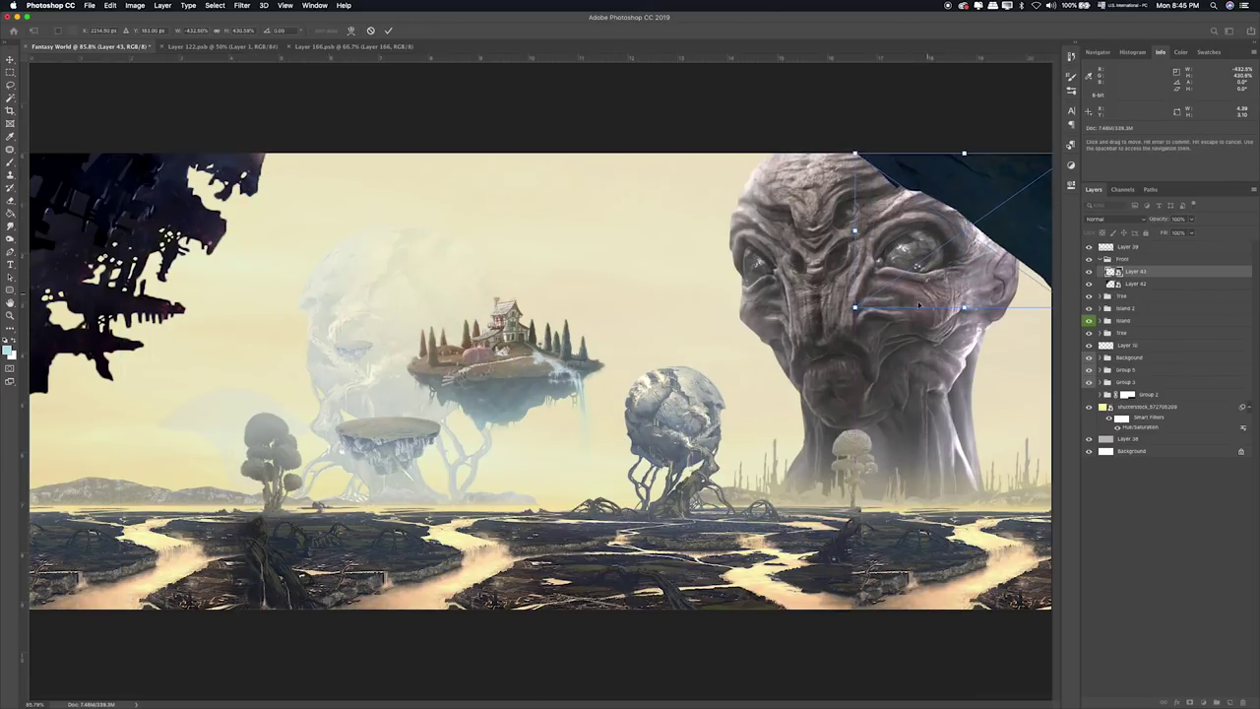
mouse_move(856, 310)
left_mouse_down()
mouse_move(881, 285)
mouse_move(855, 308)
left_mouse_up()
key("Return")
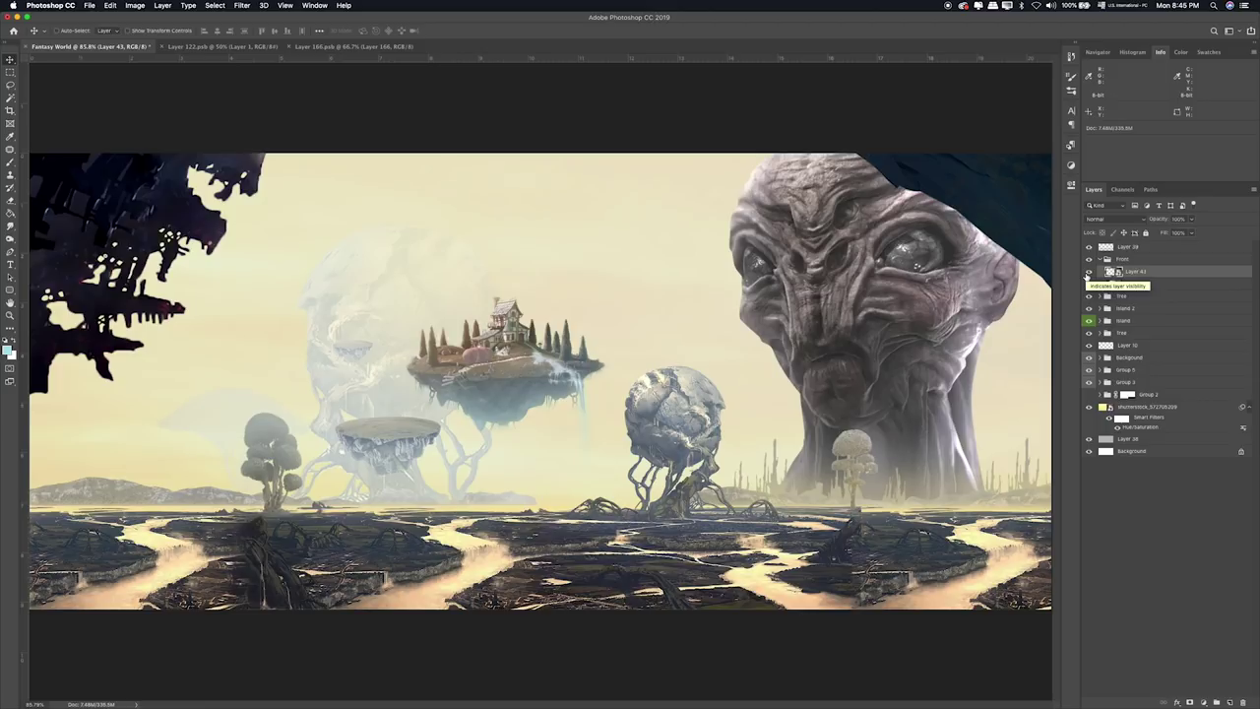
left_click(1088, 272)
Re-show Layer 43, browse Items previews with Quick Look, and open Layer 12.psb.
left_click(1088, 272)
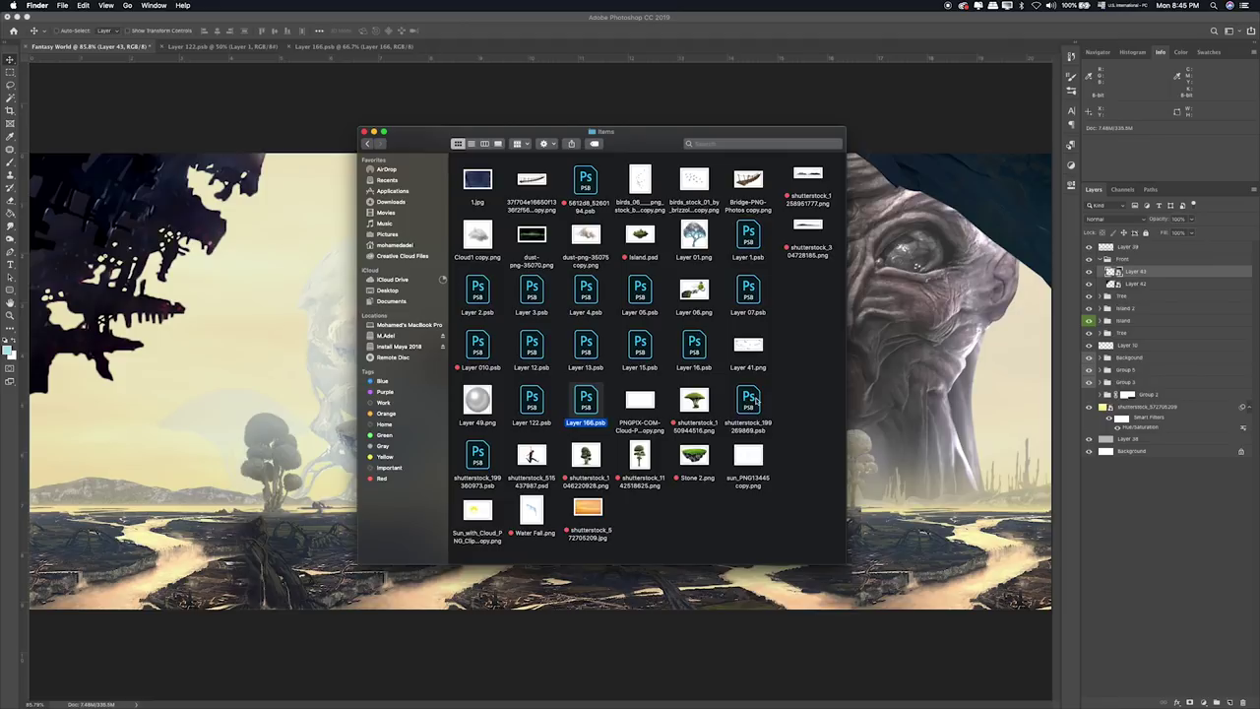
left_click(755, 399)
key("space")
key("space")
key("Left")
key("Left")
key("Left")
key("Down")
key("Left")
key("Left")
key("space")
key("space")
key("Up")
key("Up")
key("space")
key("Right")
key("Right")
key("Left")
key("space")
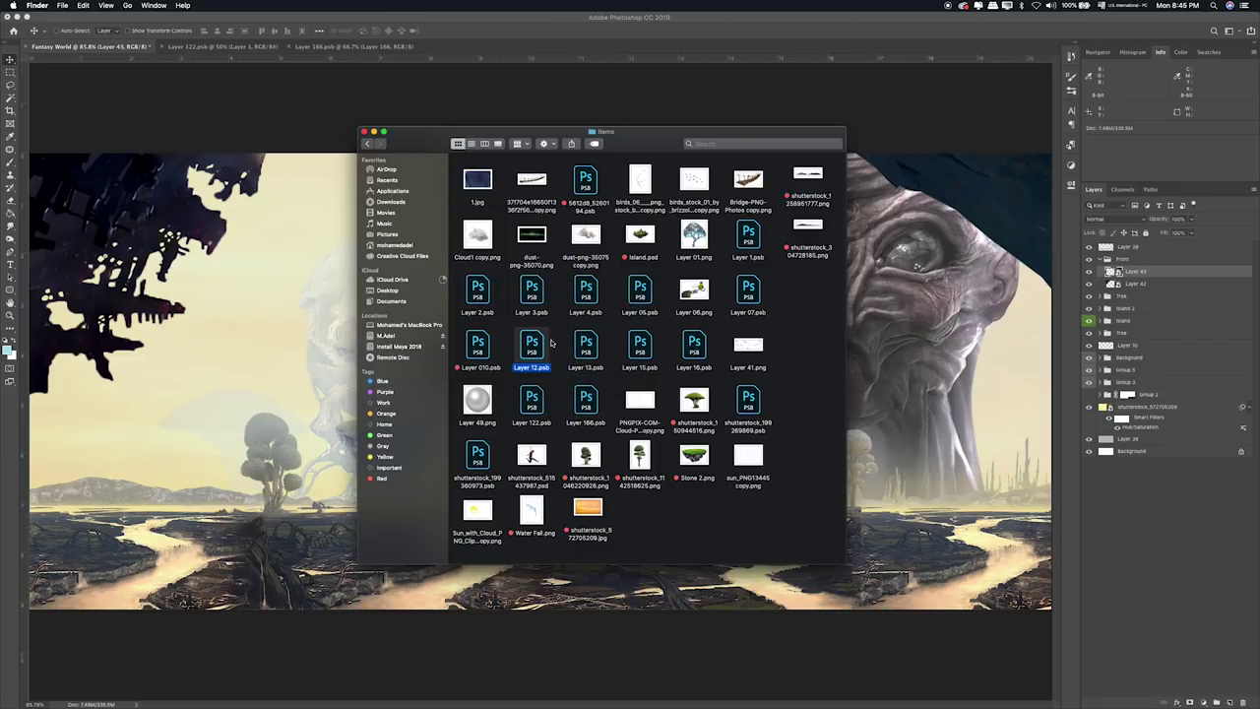
double_click(532, 342)
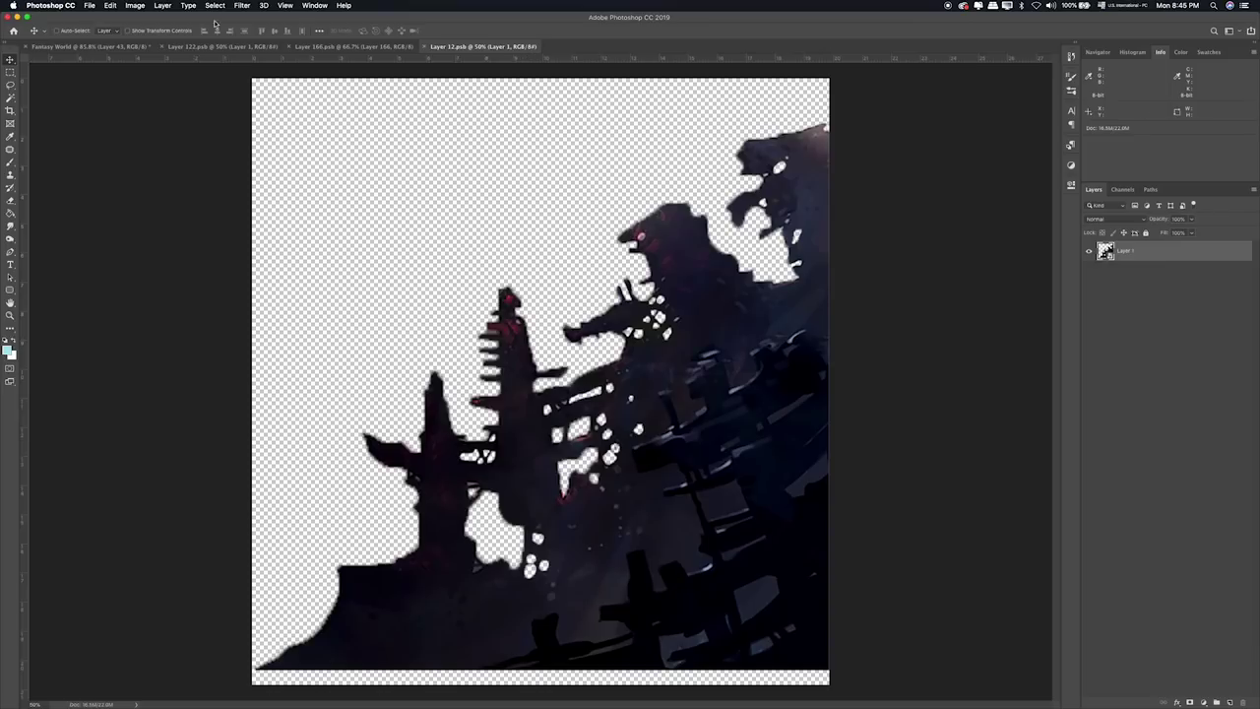
Move the towered silhouette into Fantasy World, shrink it, and place it bottom-right.
mouse_move(328, 94)
left_mouse_down()
mouse_move(124, 55)
mouse_move(603, 289)
left_mouse_up()
key("ctrl+t")
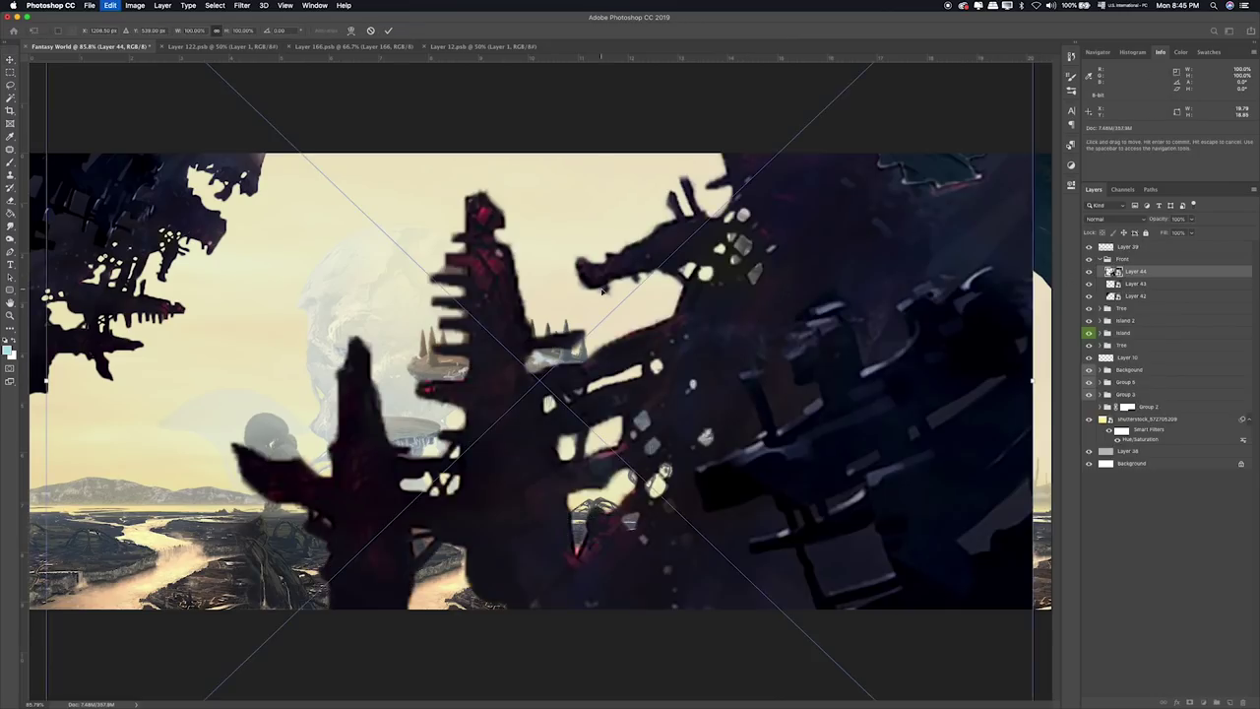
key("ctrl+0")
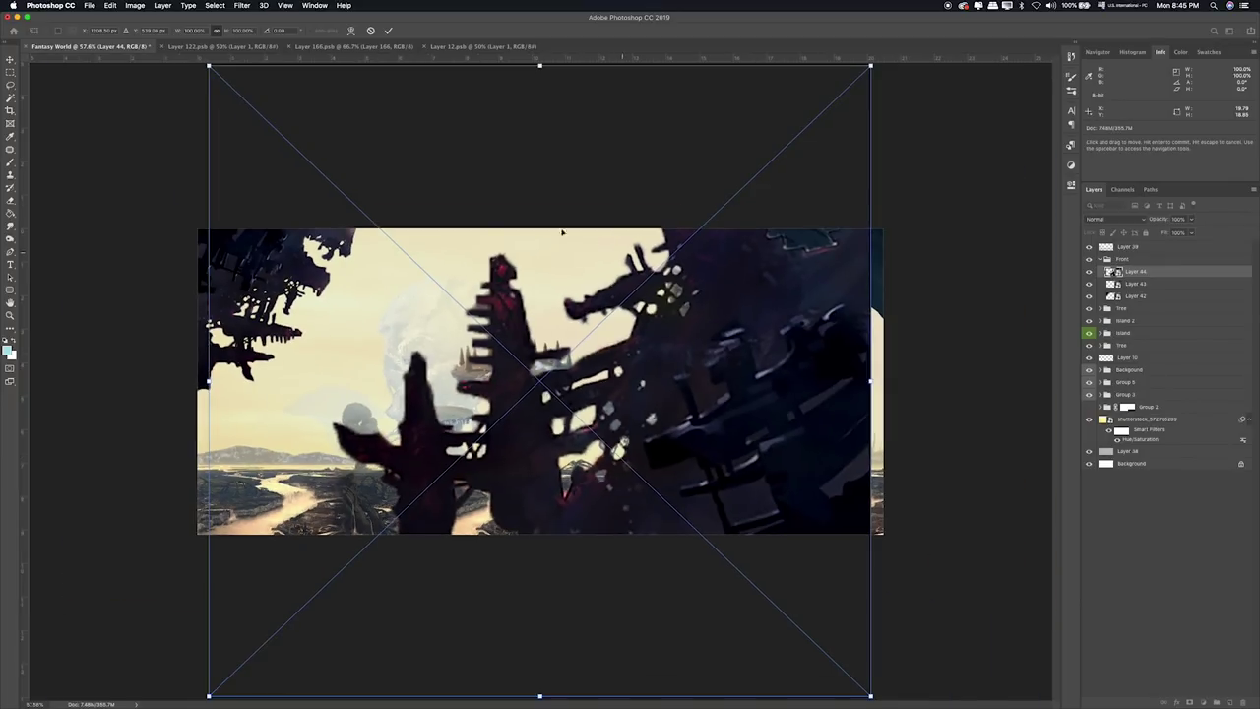
left_click_drag(210, 67, 492, 265)
mouse_move(793, 499)
left_mouse_down()
mouse_move(804, 511)
mouse_move(825, 425)
mouse_move(772, 365)
mouse_move(803, 371)
left_mouse_up()
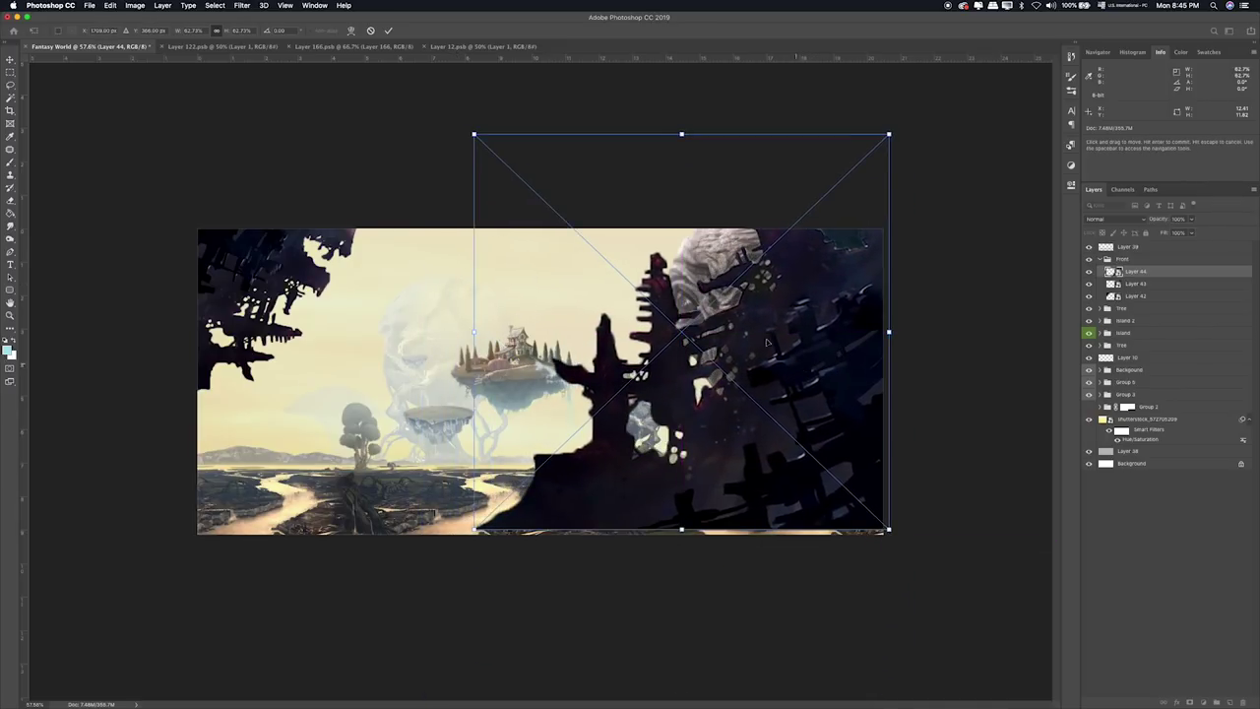
mouse_move(475, 134)
left_mouse_down()
mouse_move(607, 231)
mouse_move(693, 371)
left_mouse_up()
left_click_drag(830, 435, 828, 440)
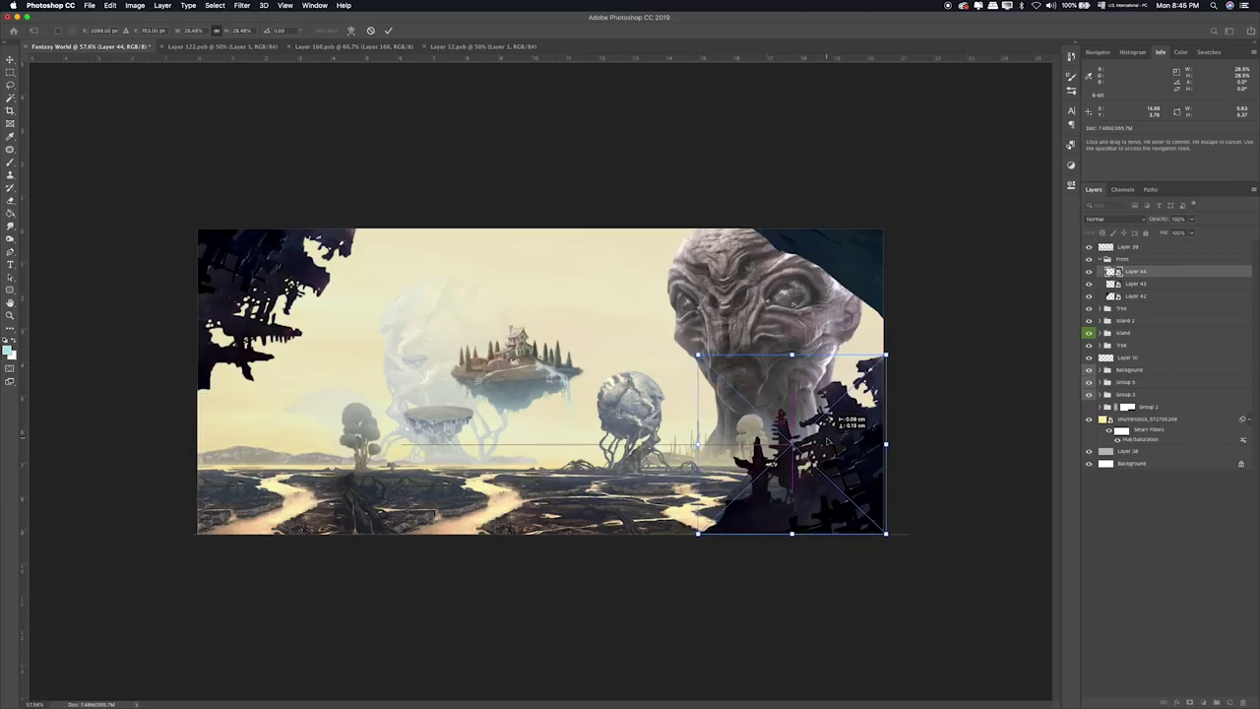
left_click_drag(697, 355, 738, 370)
key("Return")
Nudge Layer 44 into the bottom-right corner and enlarge it slightly to about 24%.
key("super+0")
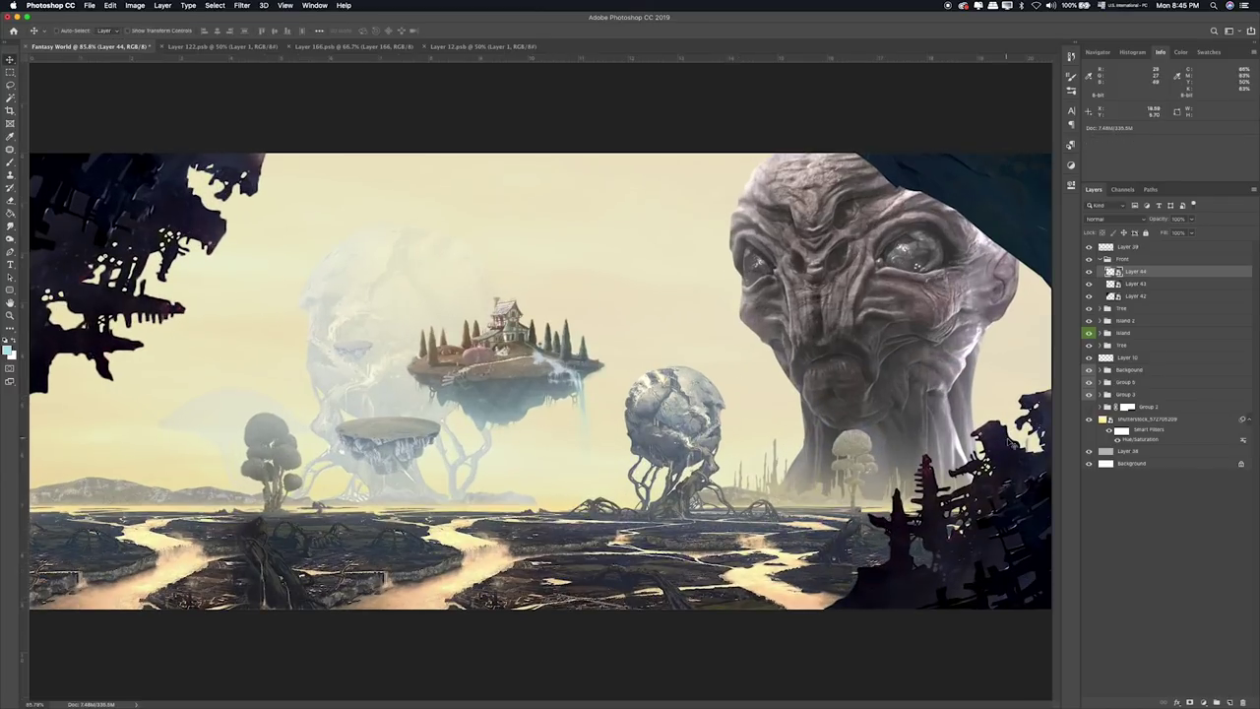
left_click_drag(981, 507, 975, 484)
key("super+t")
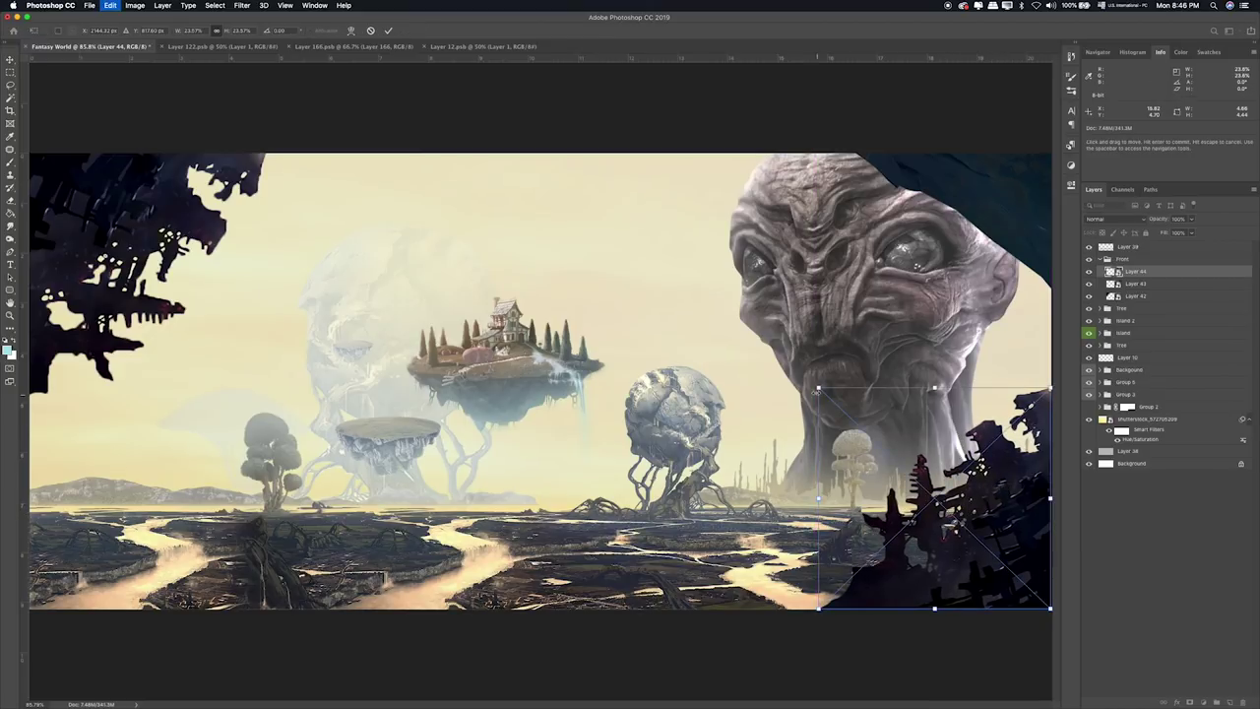
left_click_drag(818, 386, 811, 381)
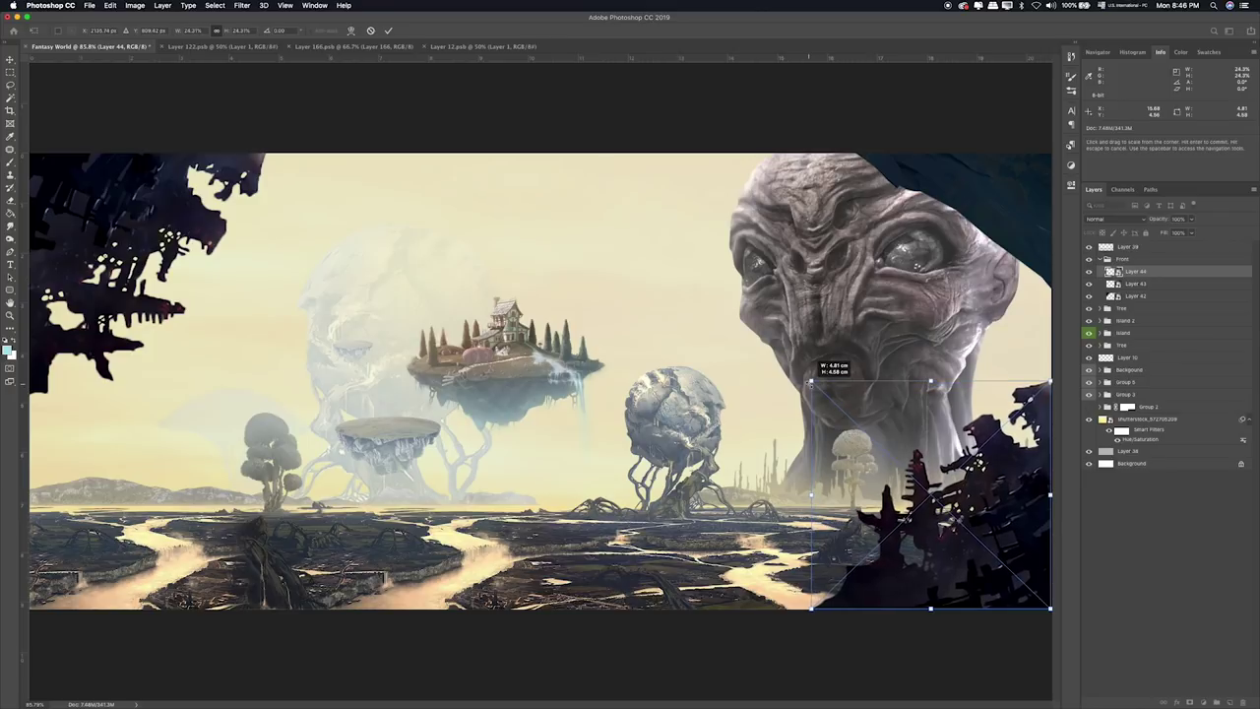
key("Return")
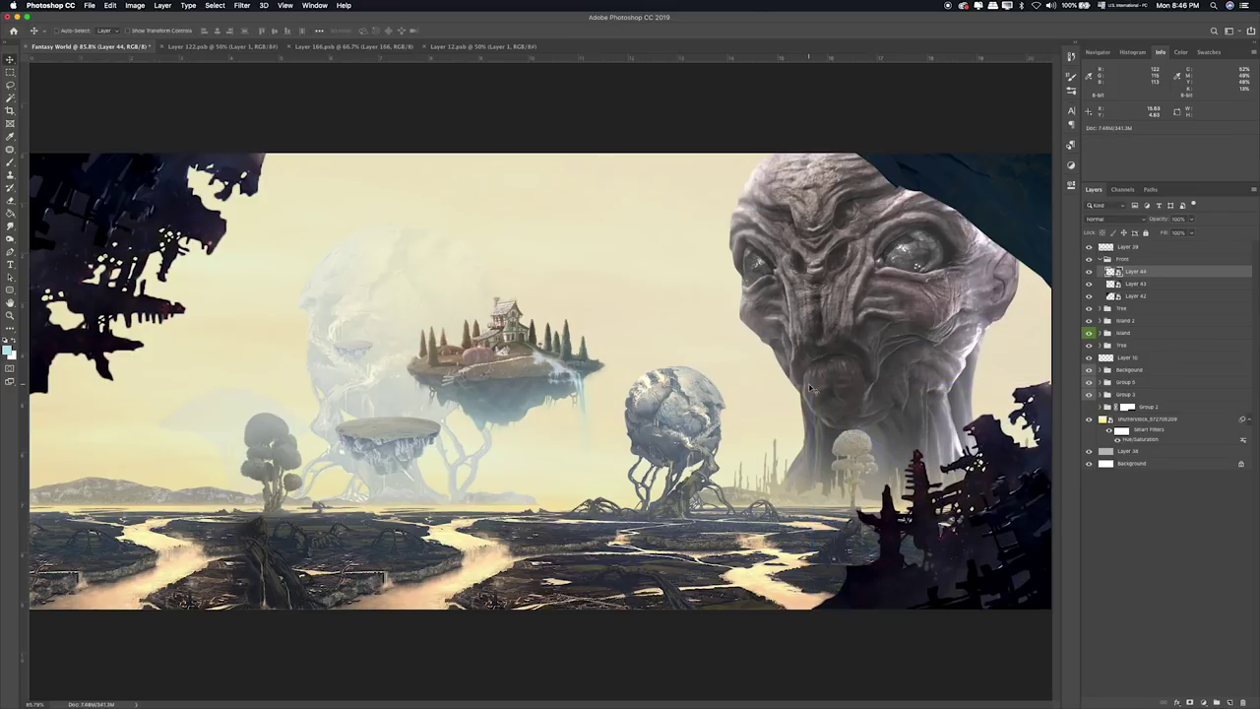
Return to Finder, arrow through Quick Look previews to Layer 05.psb, and open it.
key("super+Tab")
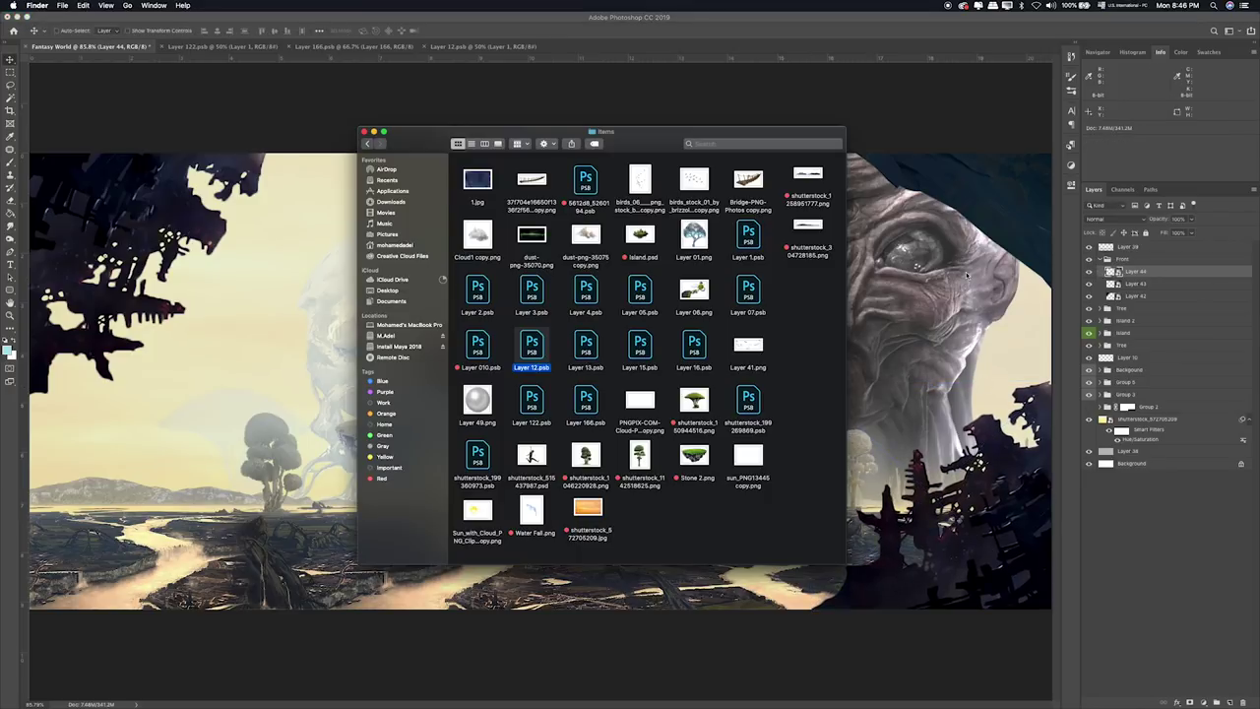
key("Right")
key("Right")
key("space")
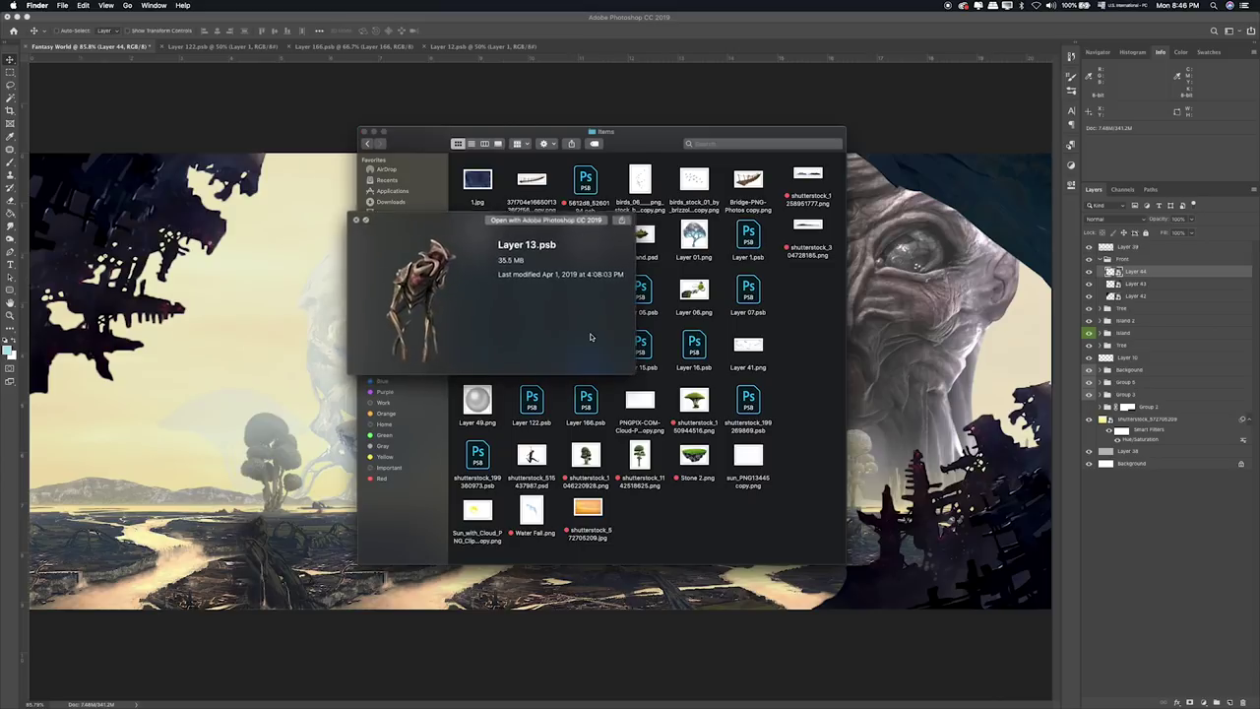
key("Right")
key("Right")
key("Up")
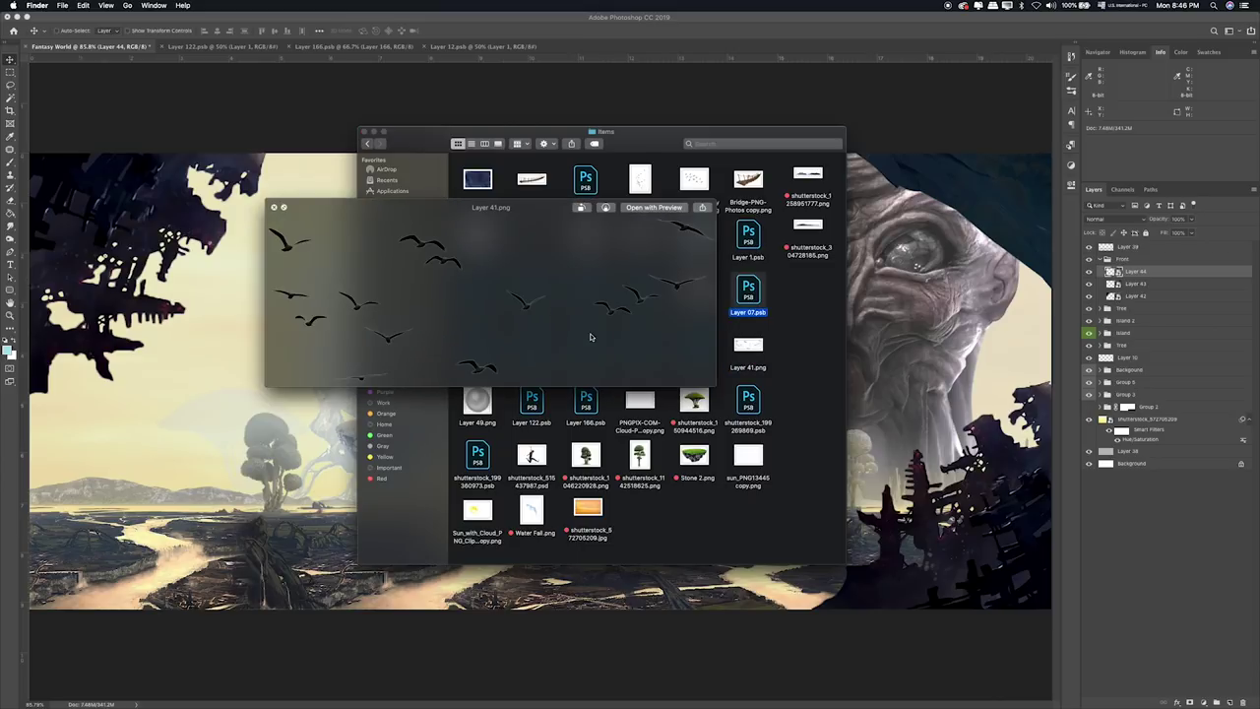
key("Left")
key("Left")
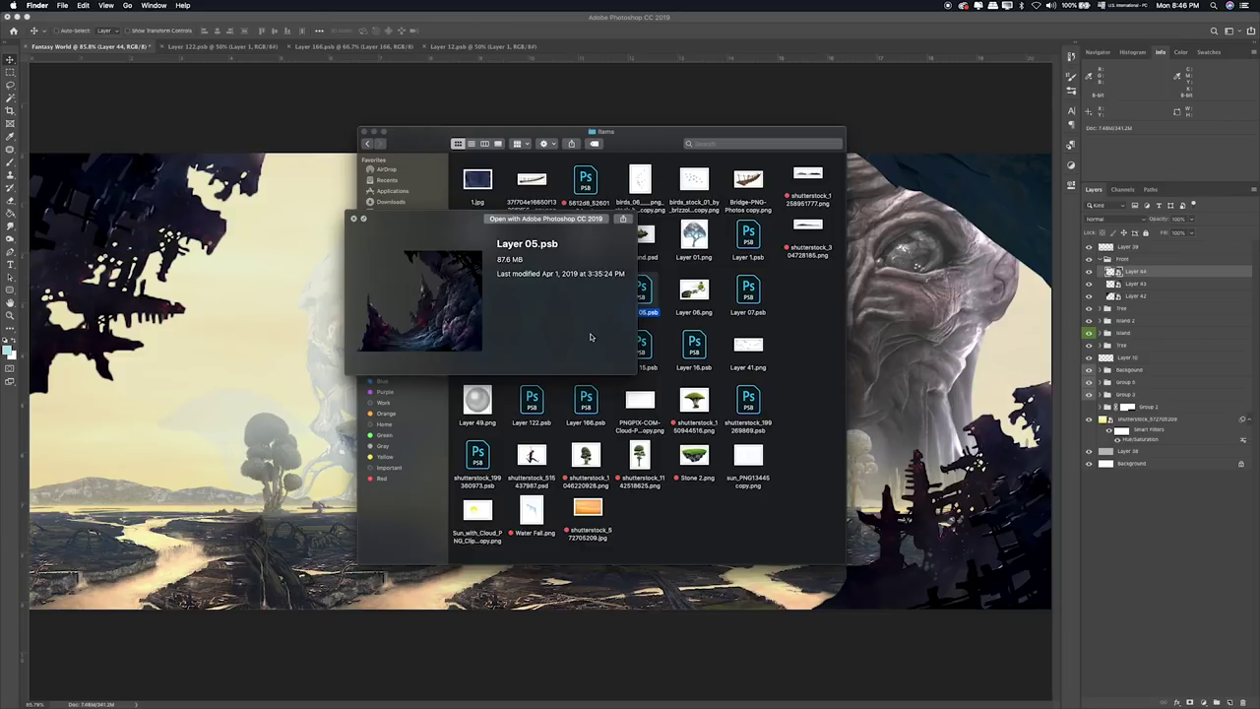
key("space")
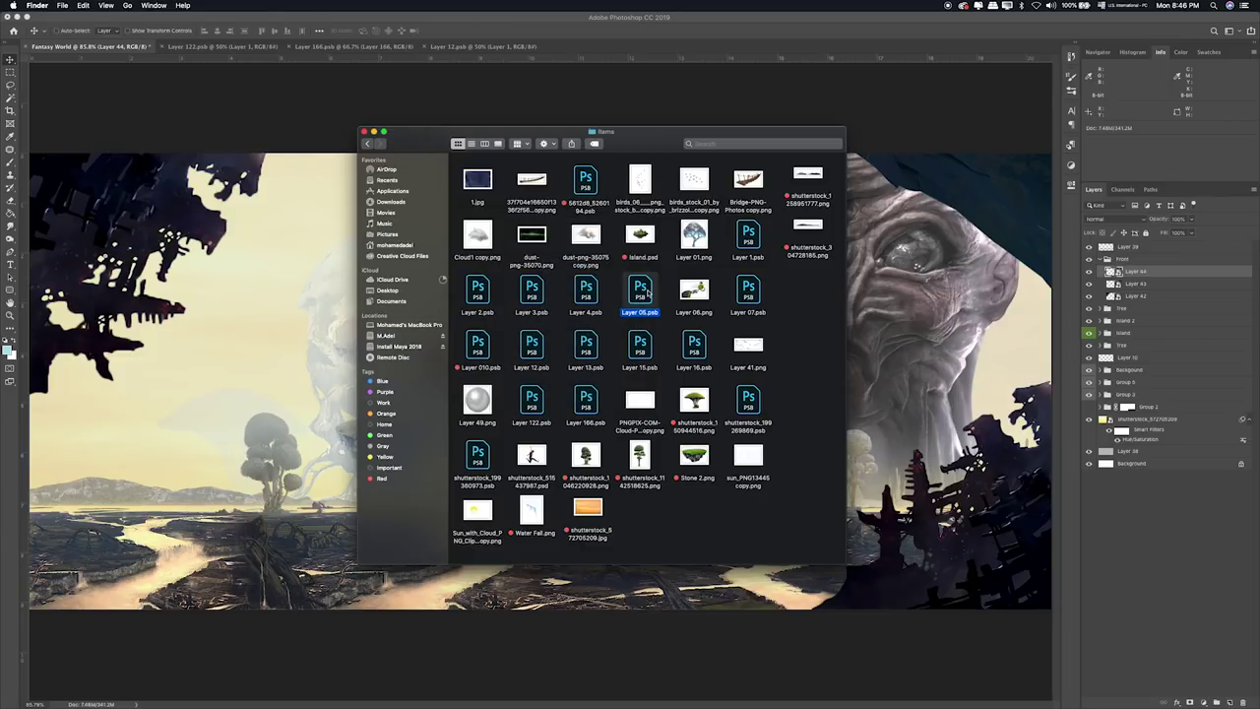
double_click(640, 291)
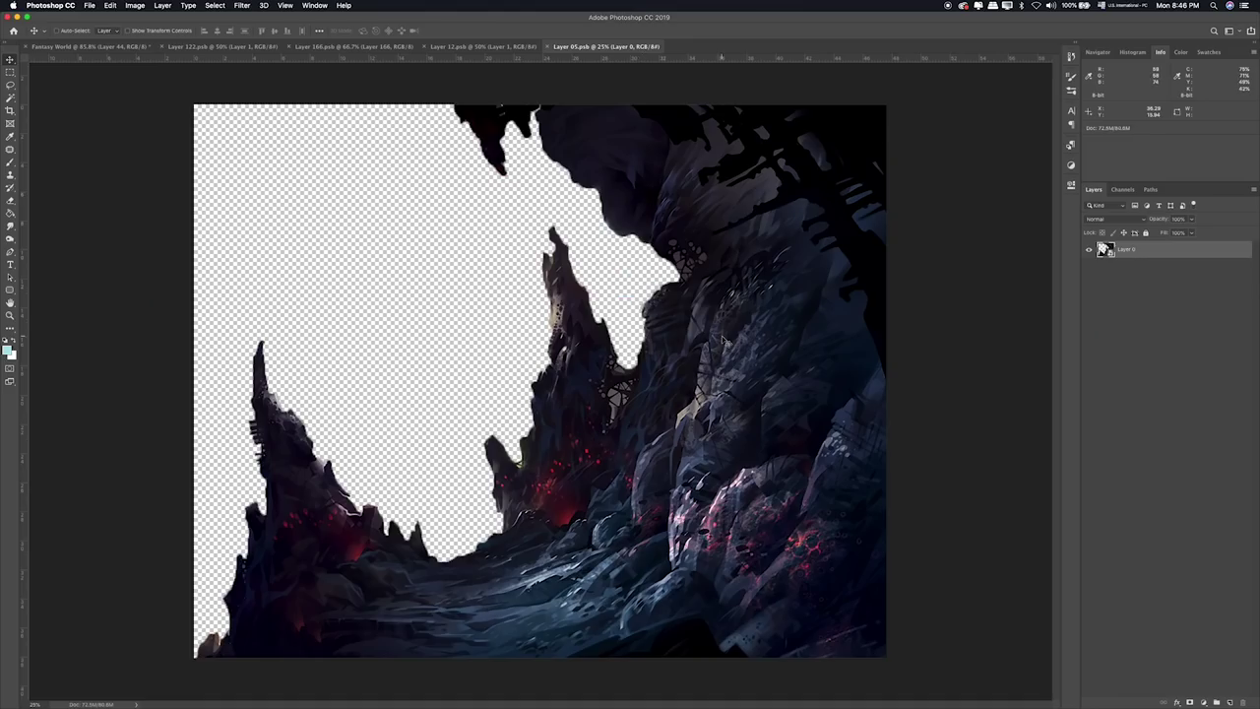
Move the rocky cliff into the Fantasy World composite and flip it horizontally.
left_click_drag(743, 330, 203, 79)
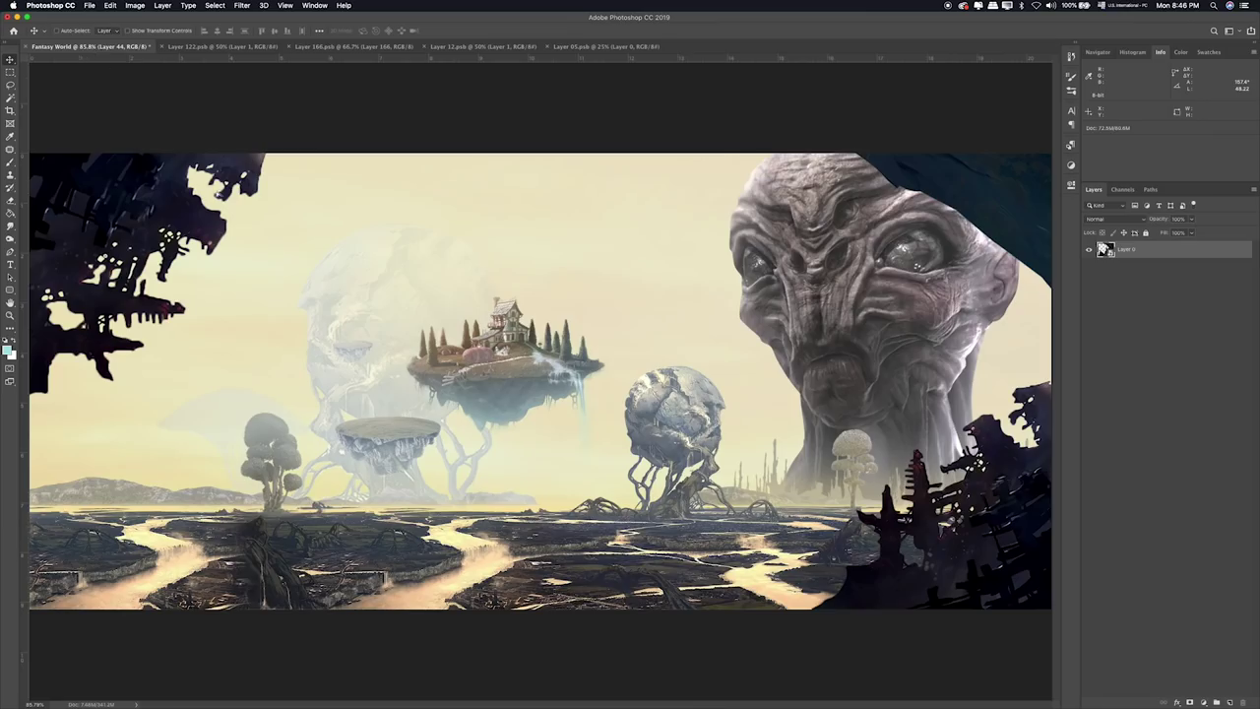
left_click_drag(203, 79, 301, 209)
key("ctrl+t")
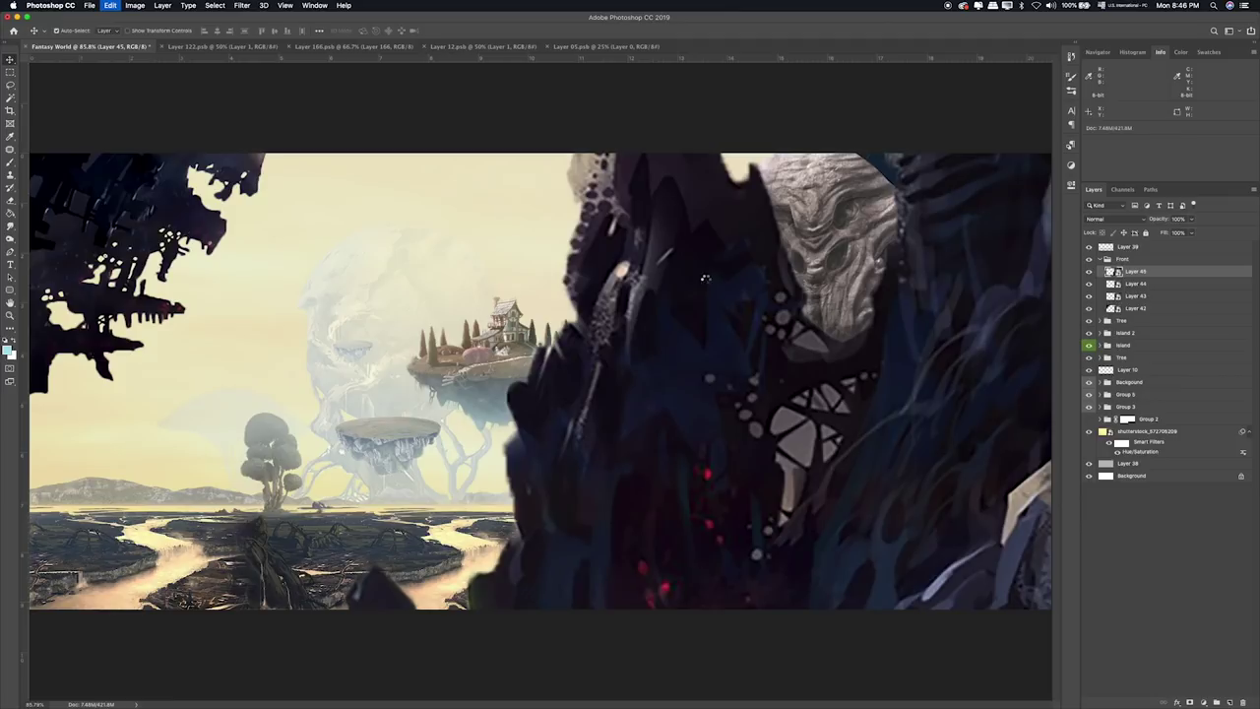
right_click(705, 282)
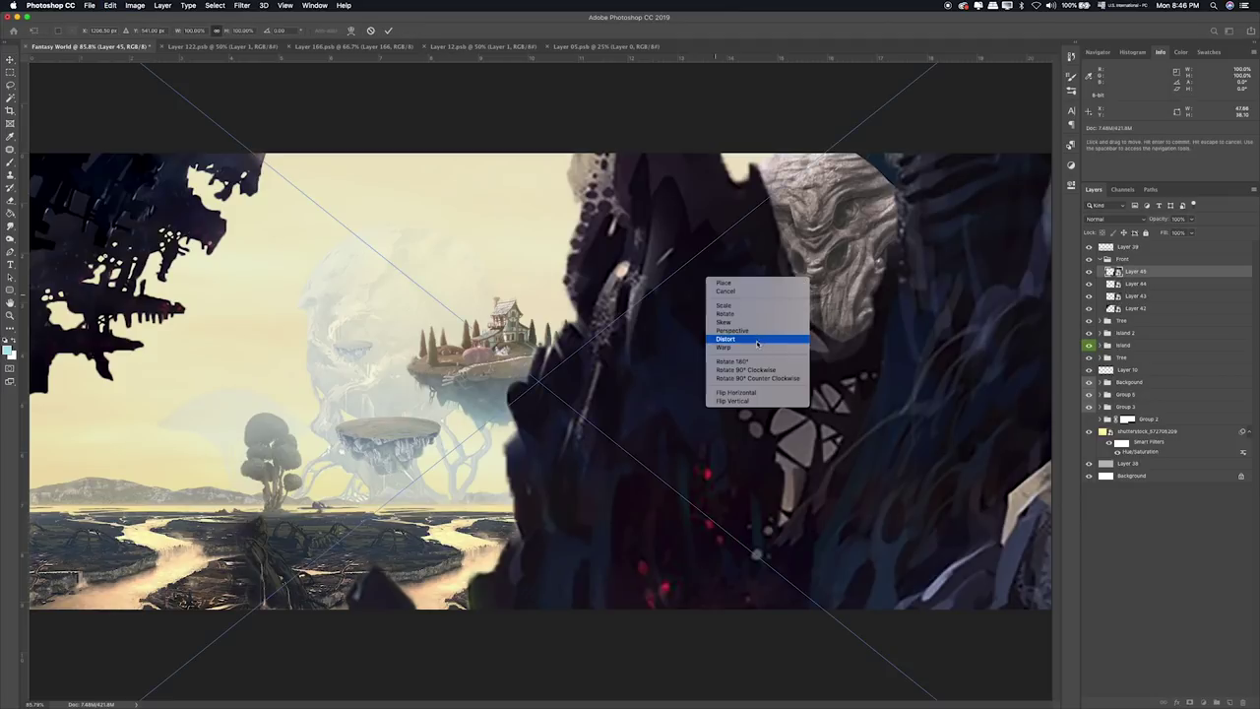
left_click(750, 394)
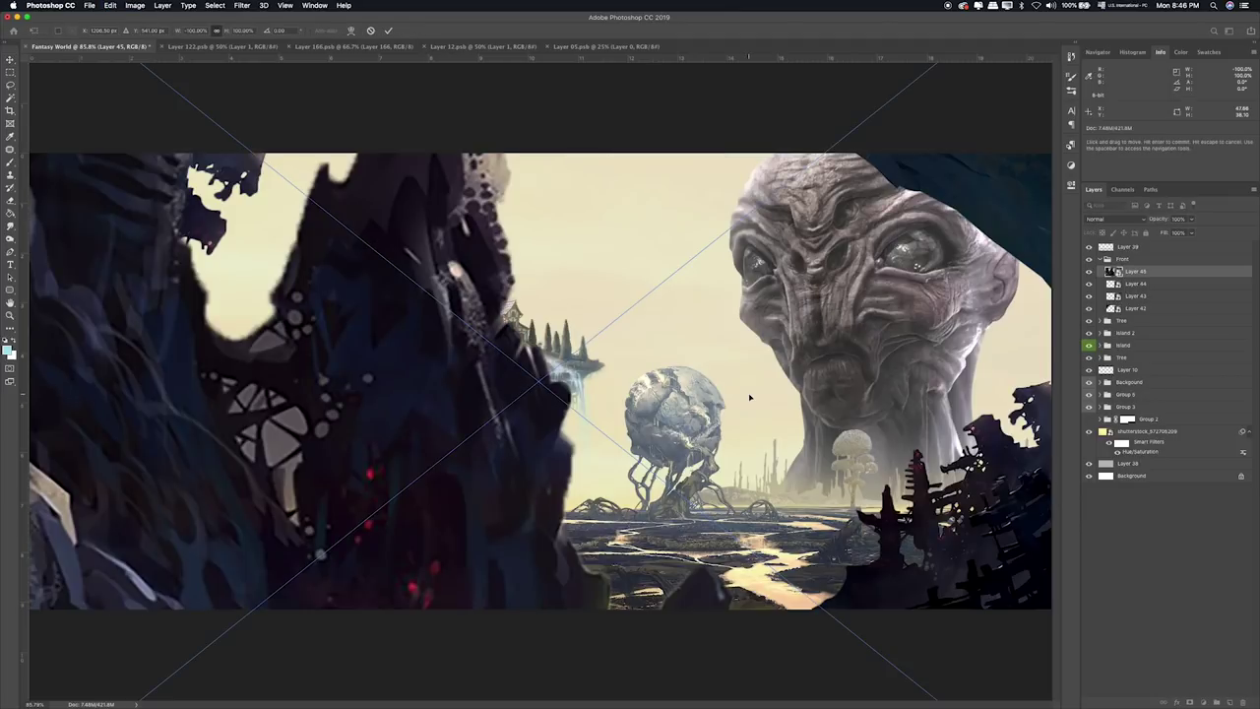
Scale the cliff into the lower-left corner and nudge it flush against the left edge.
key("ctrl+minus")
key("ctrl+minus")
key("ctrl+minus")
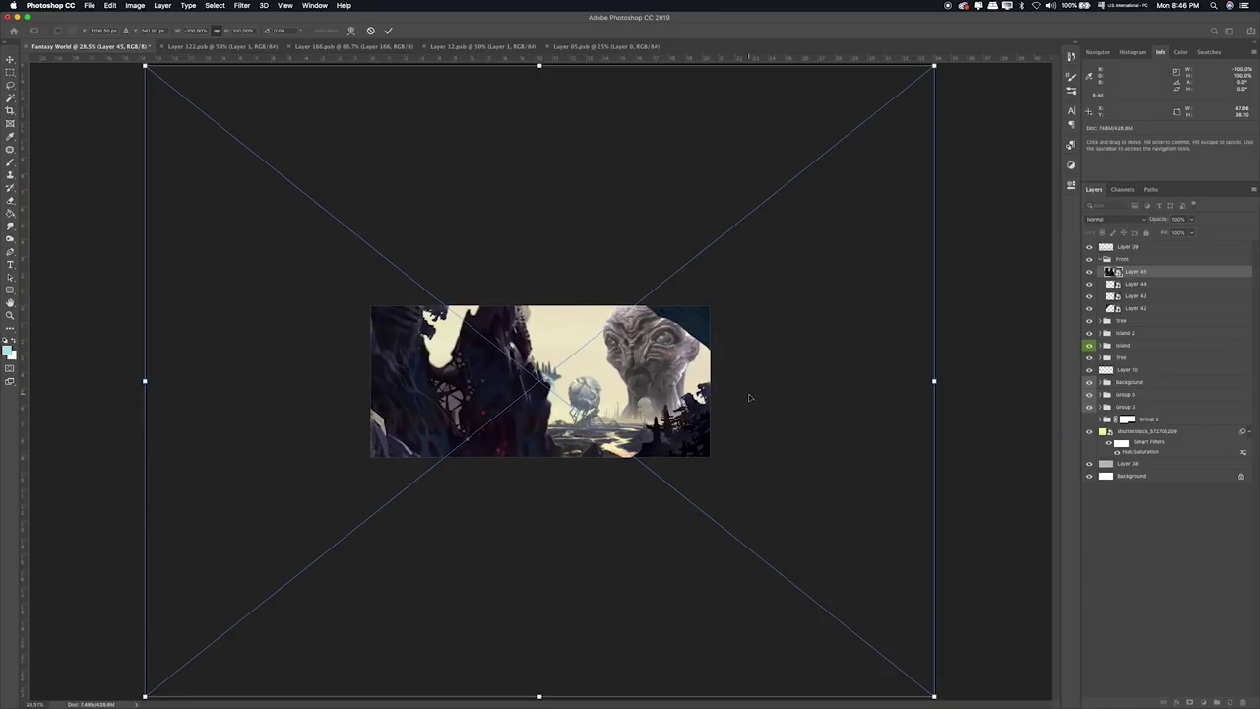
mouse_move(938, 696)
left_mouse_down()
mouse_move(361, 178)
mouse_move(530, 402)
left_mouse_up()
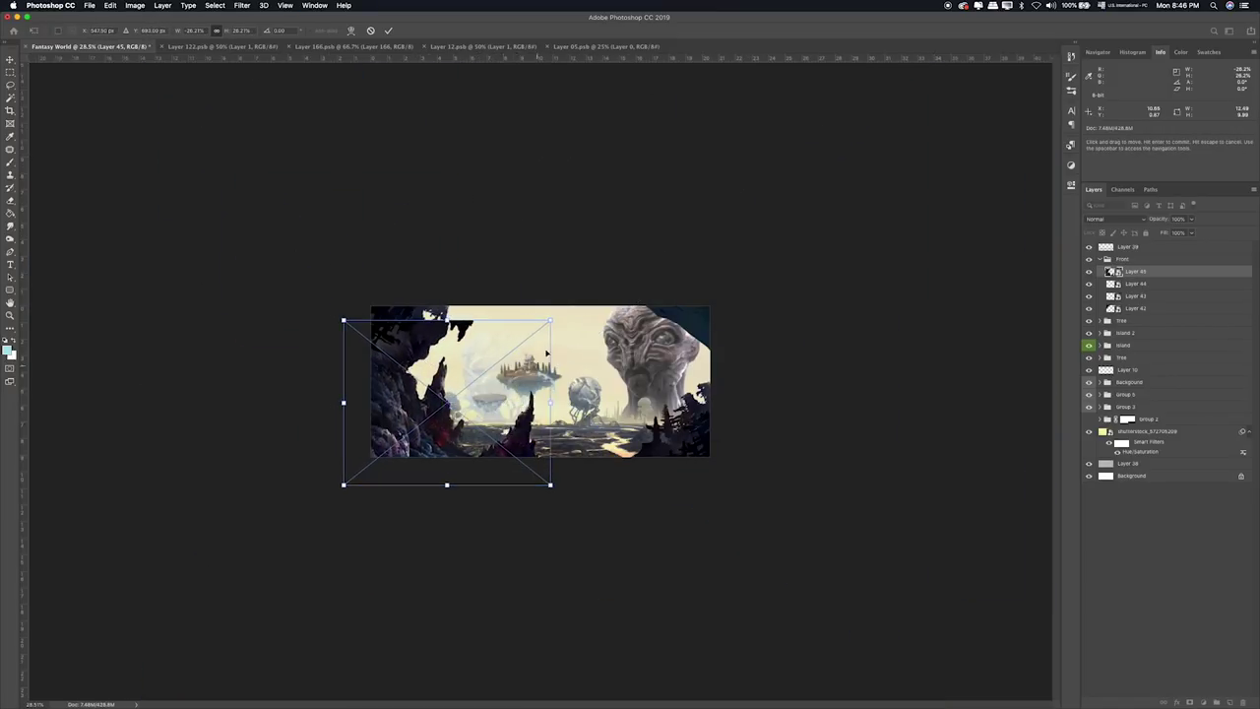
left_click_drag(553, 317, 533, 322)
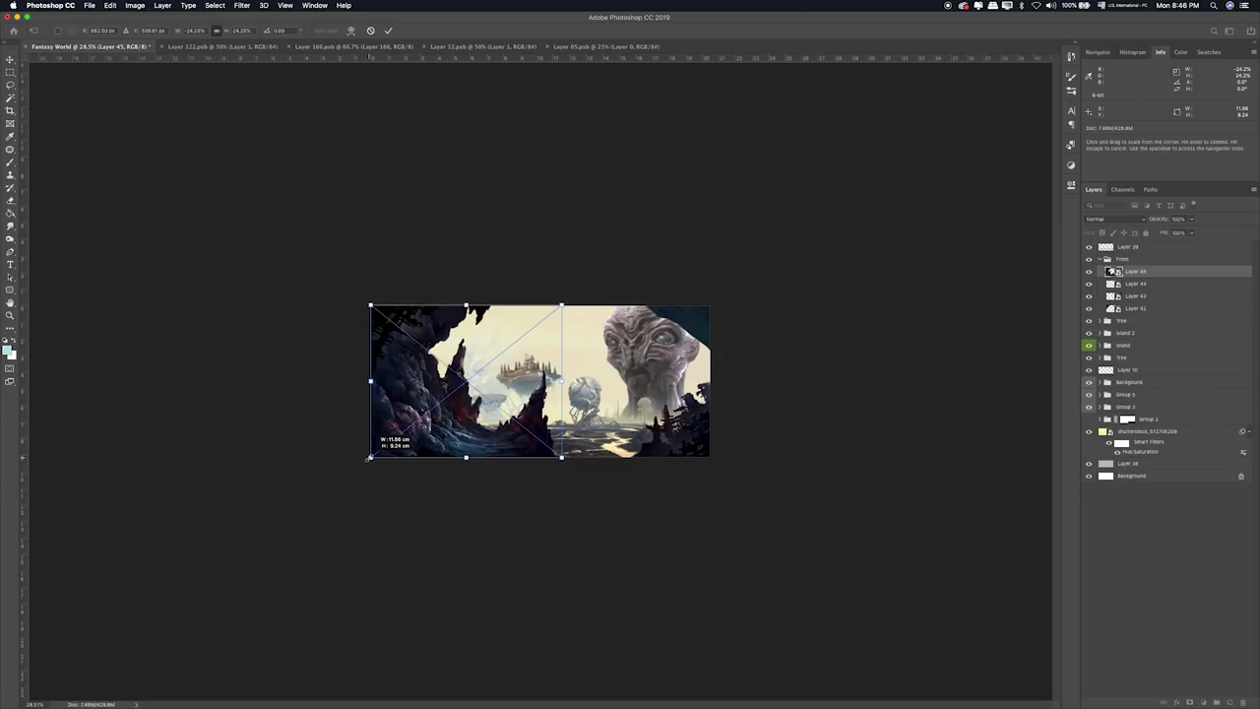
key("super+0")
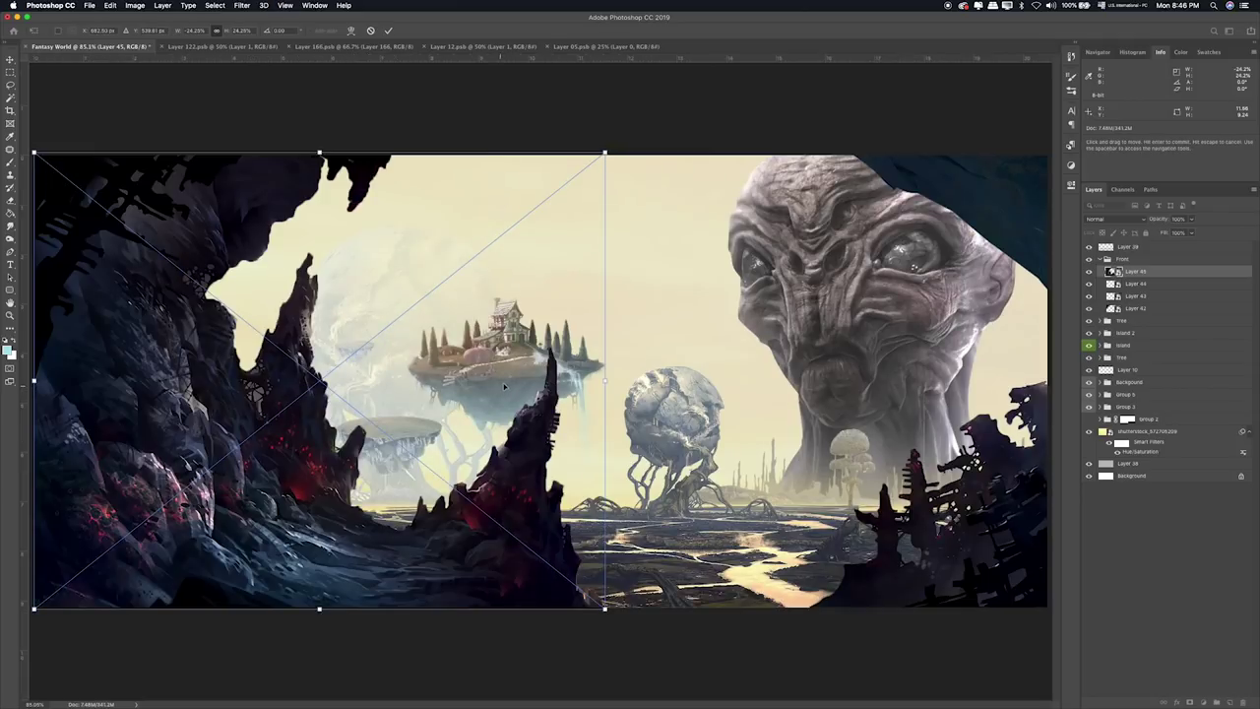
mouse_move(608, 156)
left_mouse_down()
mouse_move(294, 334)
mouse_move(312, 306)
left_mouse_up()
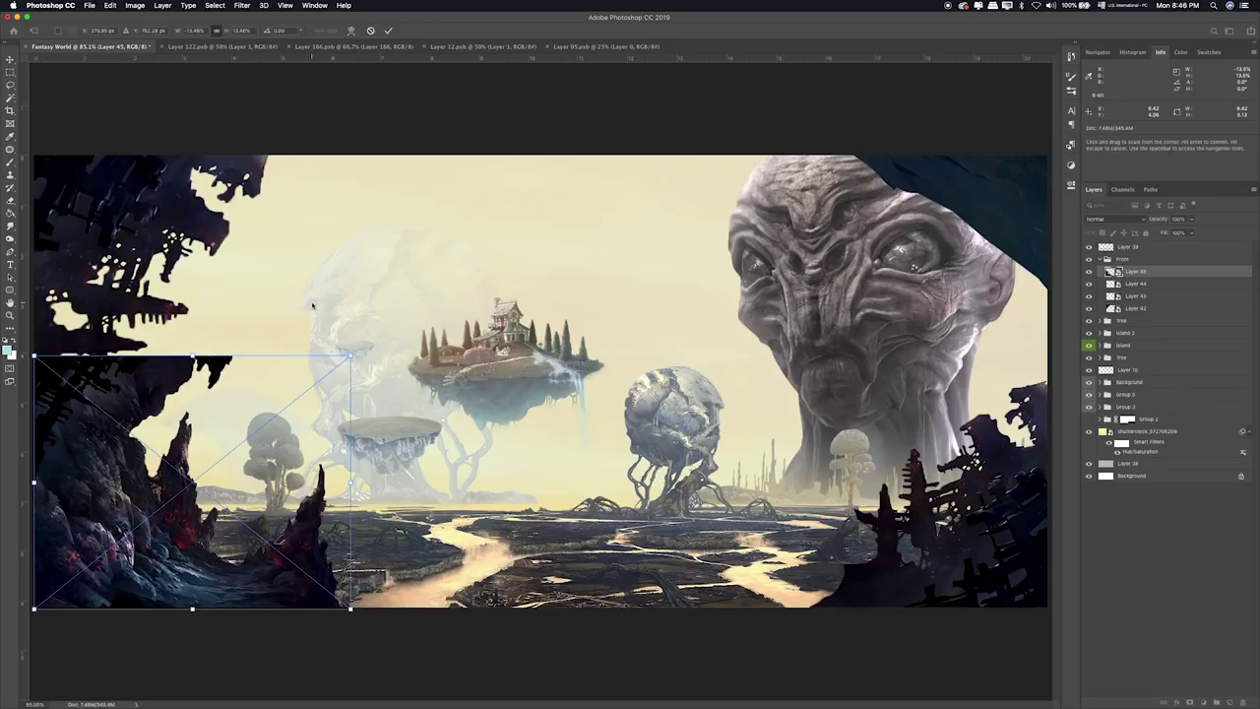
left_click_drag(345, 349, 359, 342)
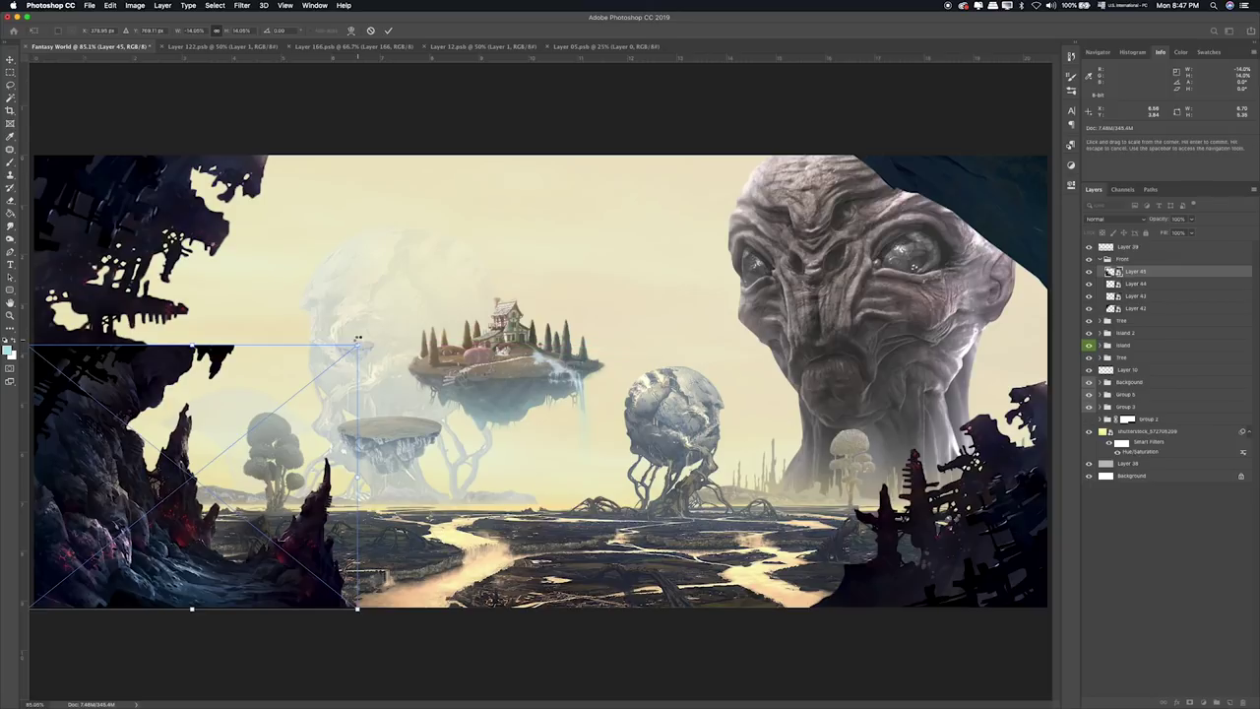
key("Return")
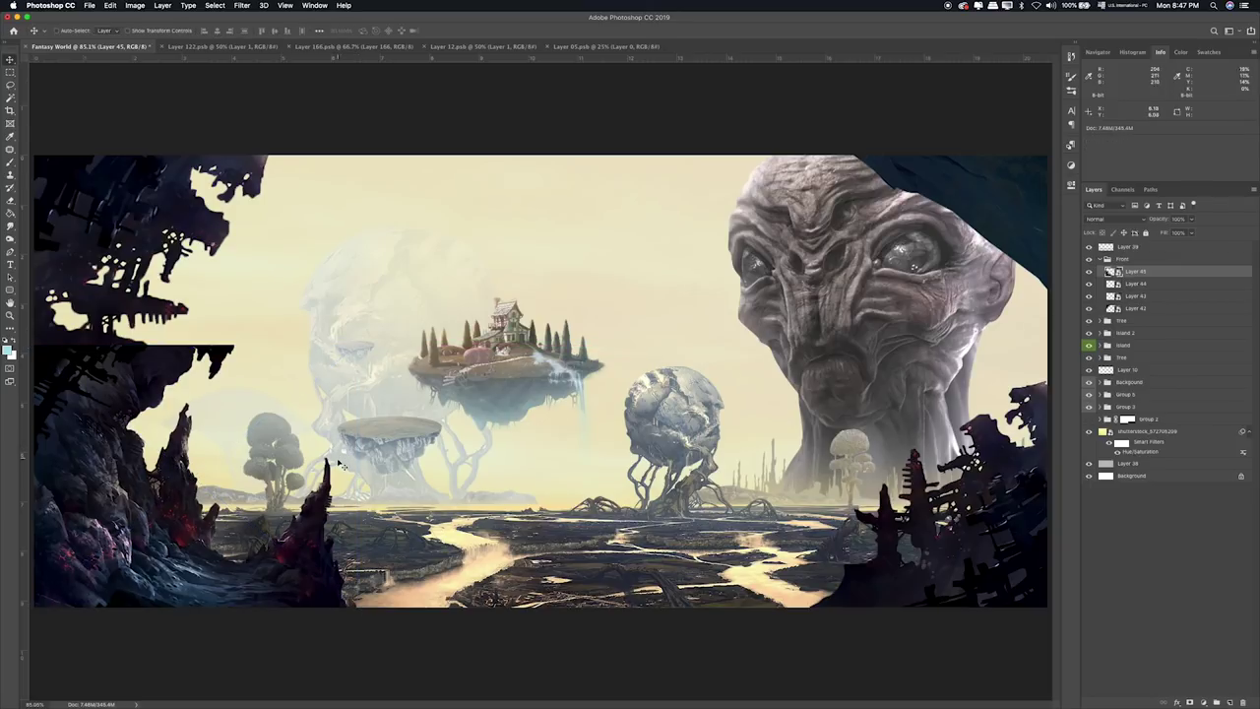
left_click_drag(340, 462, 306, 463)
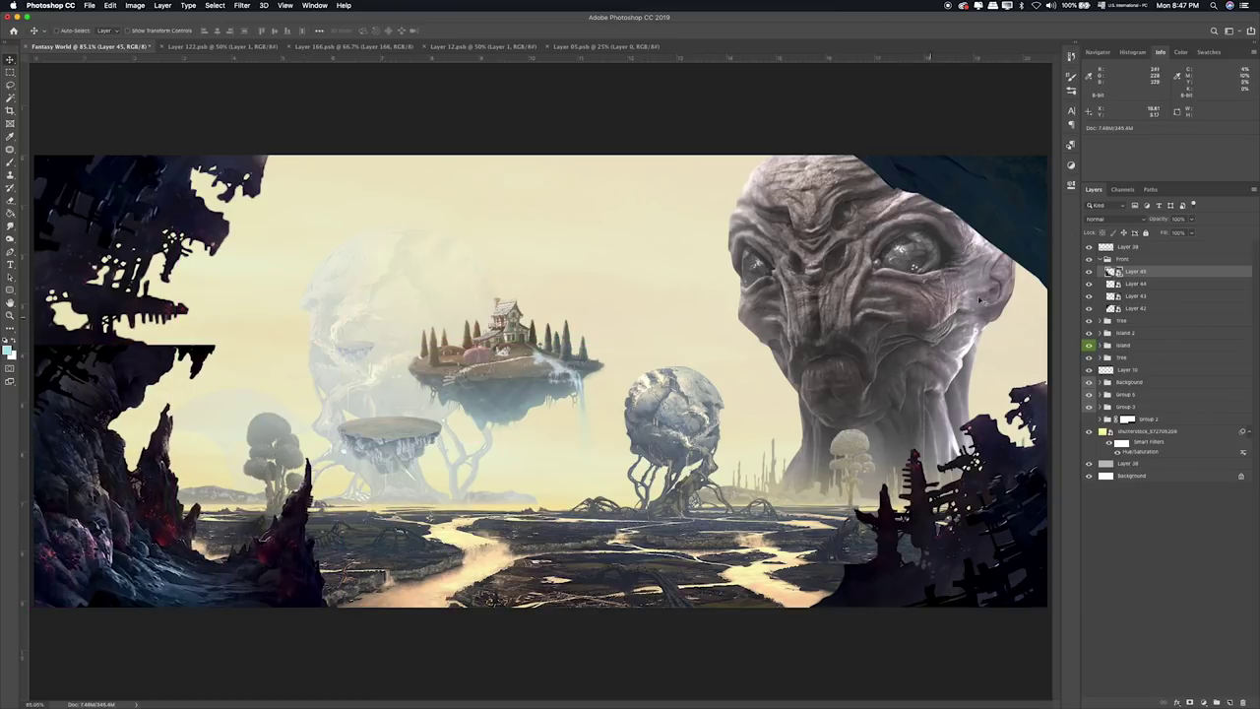
Add a layer mask to Layer 45 and ready the Brush with default black and white.
left_click(1189, 701)
key("b")
key("d")
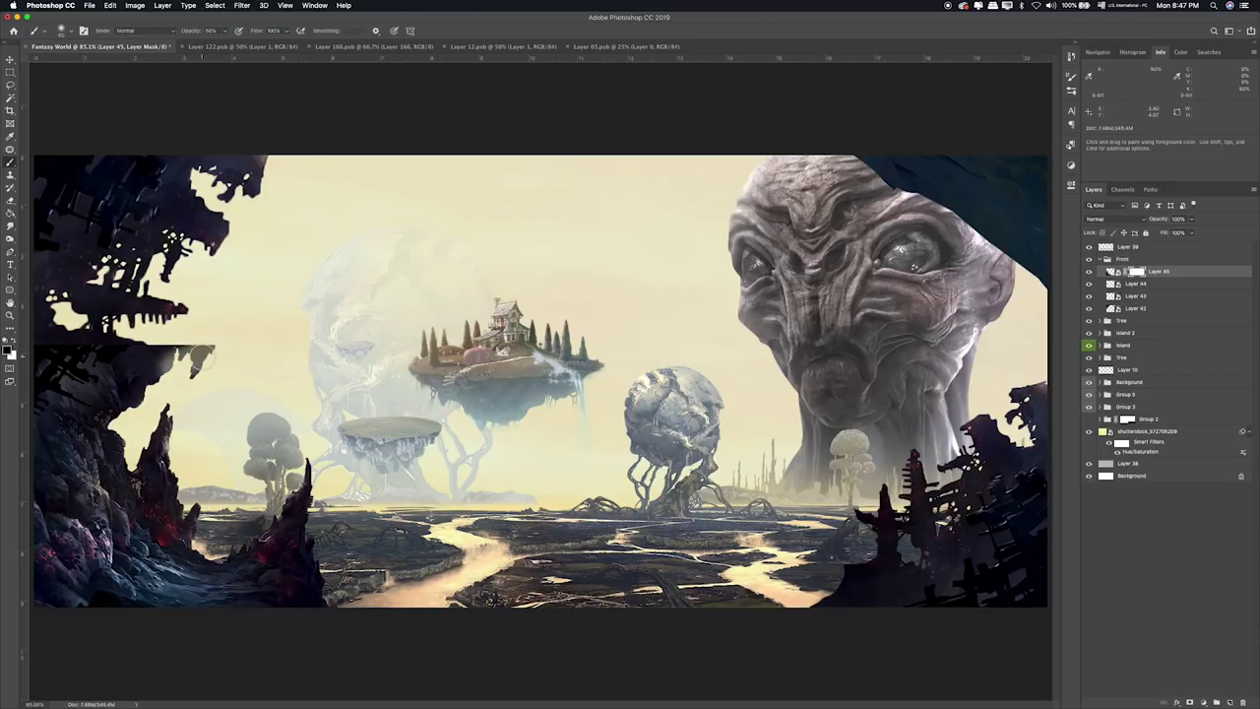
At 200% zoom, trace a Pen path around the top of the lower-left rock.
key("ctrl+plus")
key("ctrl+plus")
scroll(172, 382, "left", 2)
scroll(266, 374, "left", 10)
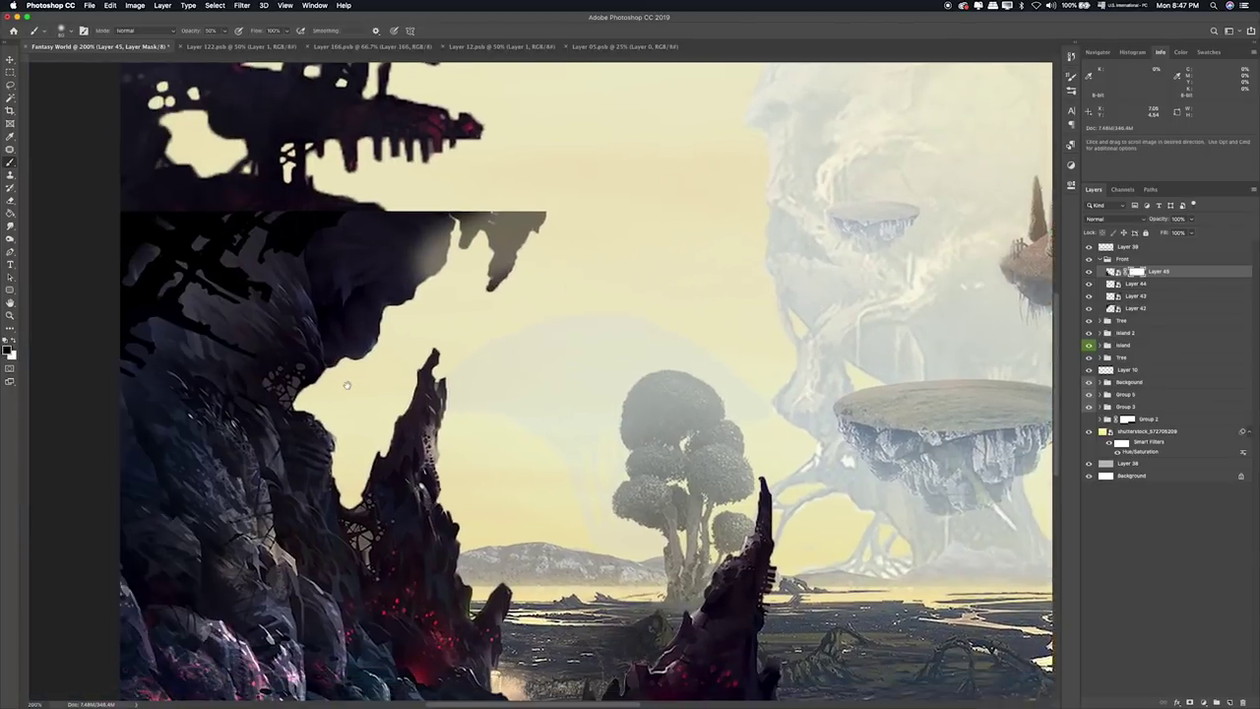
scroll(354, 364, "left", 3)
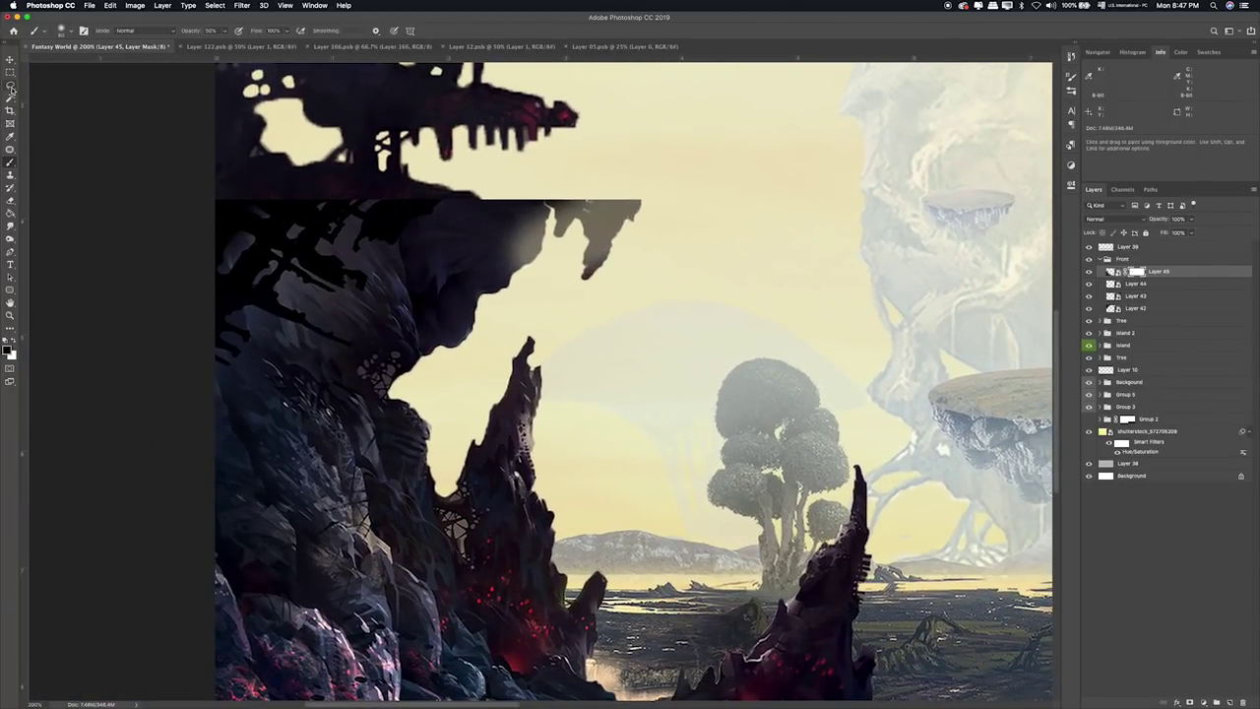
left_click(10, 252)
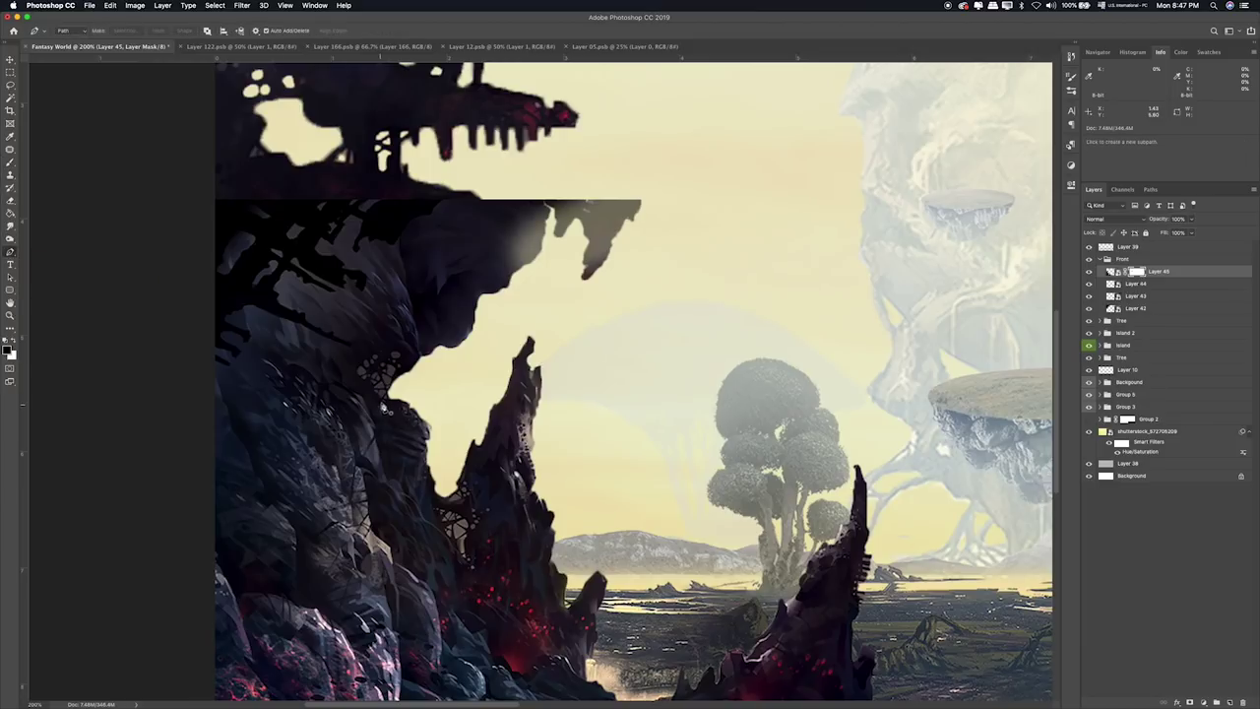
left_click(392, 403)
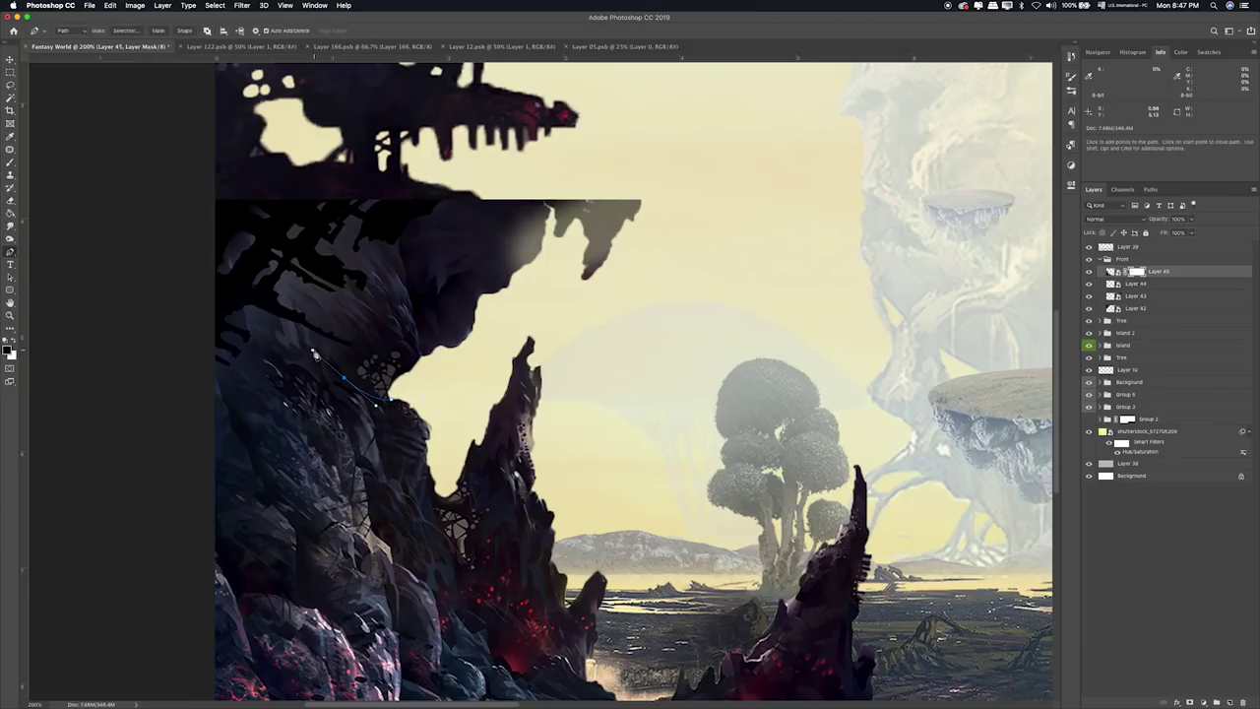
left_click(301, 340)
left_click(226, 318)
left_click(211, 312)
left_click_drag(197, 301, 181, 312)
left_click(187, 183)
left_click(521, 144)
left_click(660, 176)
left_click(663, 259)
left_click(533, 333)
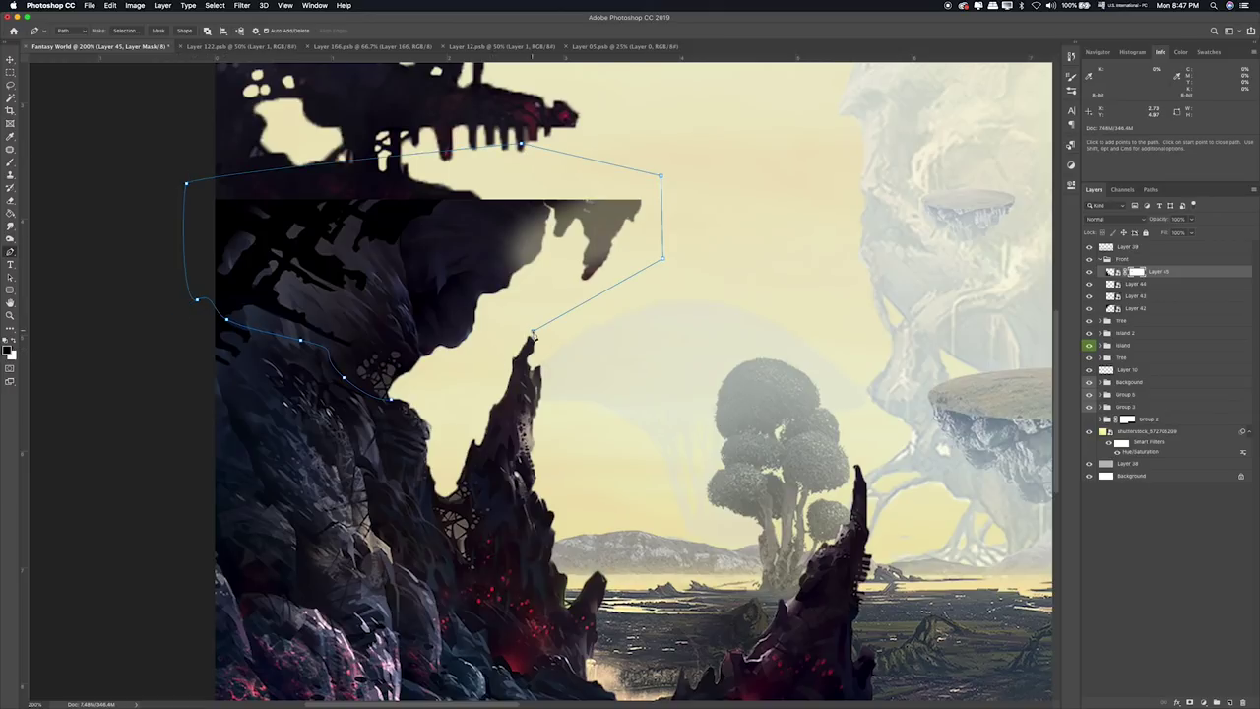
left_click(399, 399)
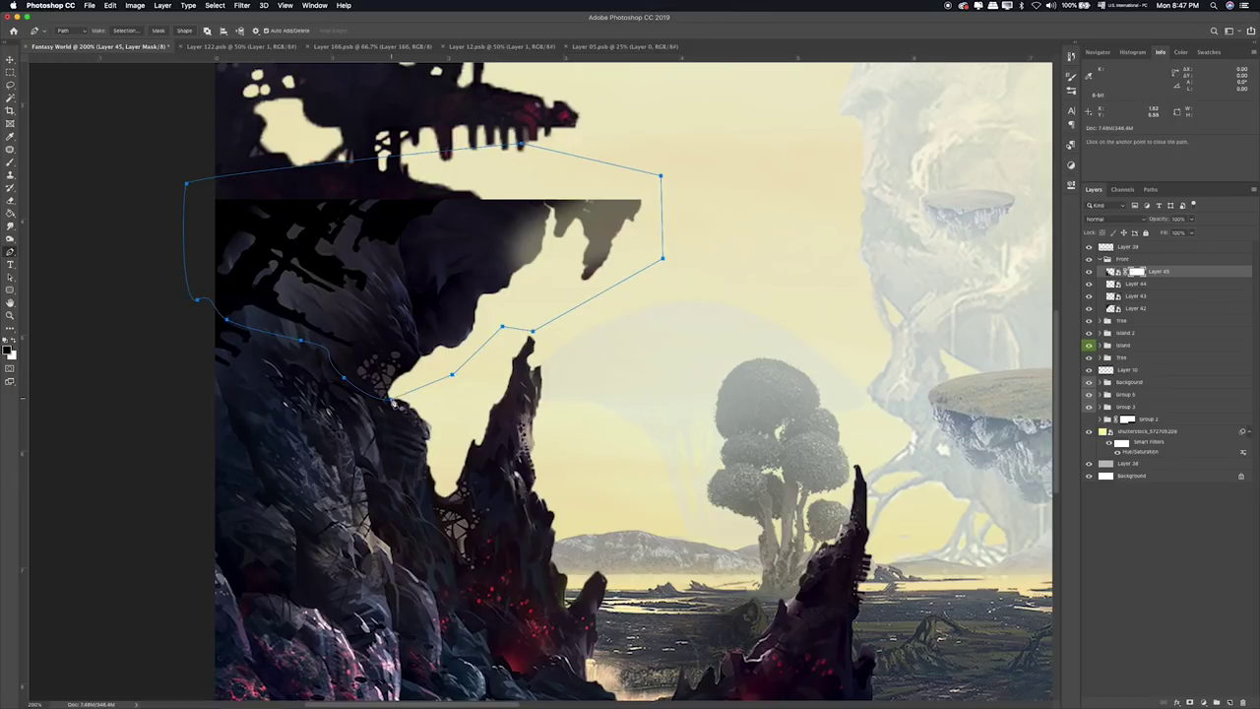
Turn the path into a selection and paint the mask at 100% to blend the rock top.
right_click(378, 324)
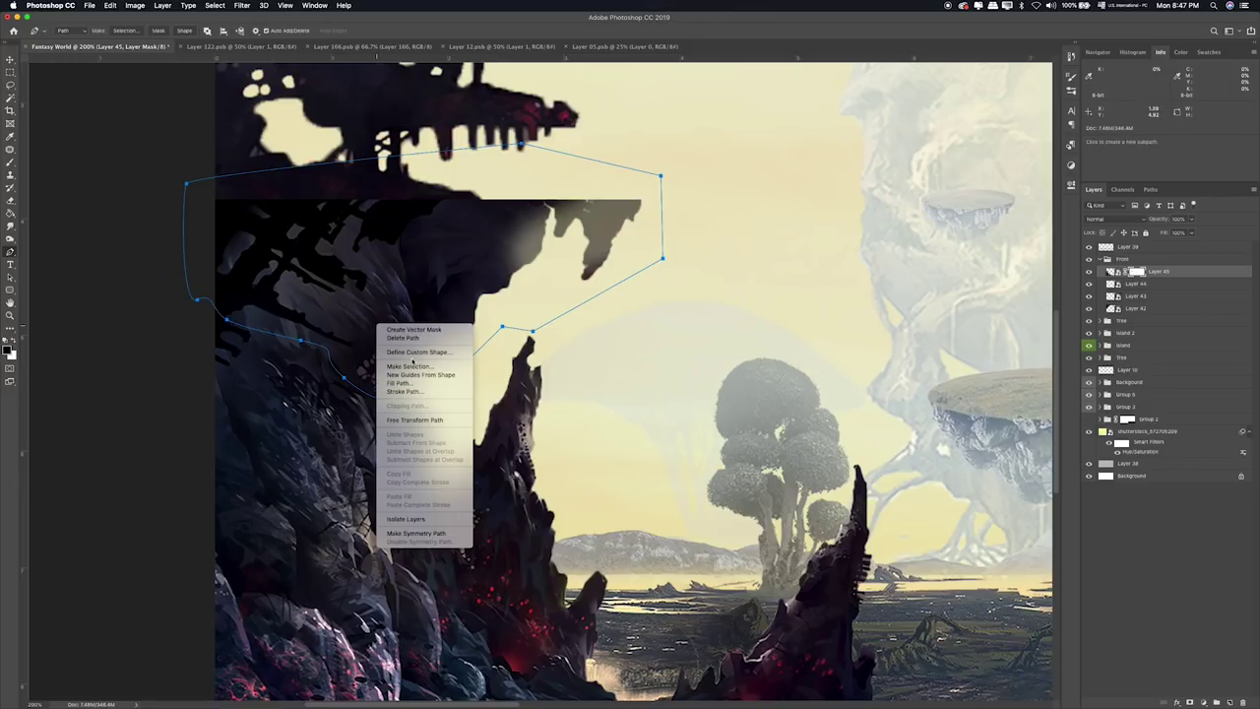
left_click(412, 366)
left_click(468, 209)
key("b")
key("0")
mouse_move(591, 231)
left_mouse_down()
mouse_move(394, 251)
mouse_move(553, 266)
mouse_move(345, 192)
mouse_move(236, 226)
mouse_move(296, 285)
mouse_move(354, 177)
mouse_move(329, 254)
mouse_move(535, 210)
mouse_move(535, 281)
mouse_move(463, 352)
left_mouse_up()
Deselect, fit the image on screen, and return to the Finder Items folder.
key("m")
left_click(224, 164)
key("ctrl+0")
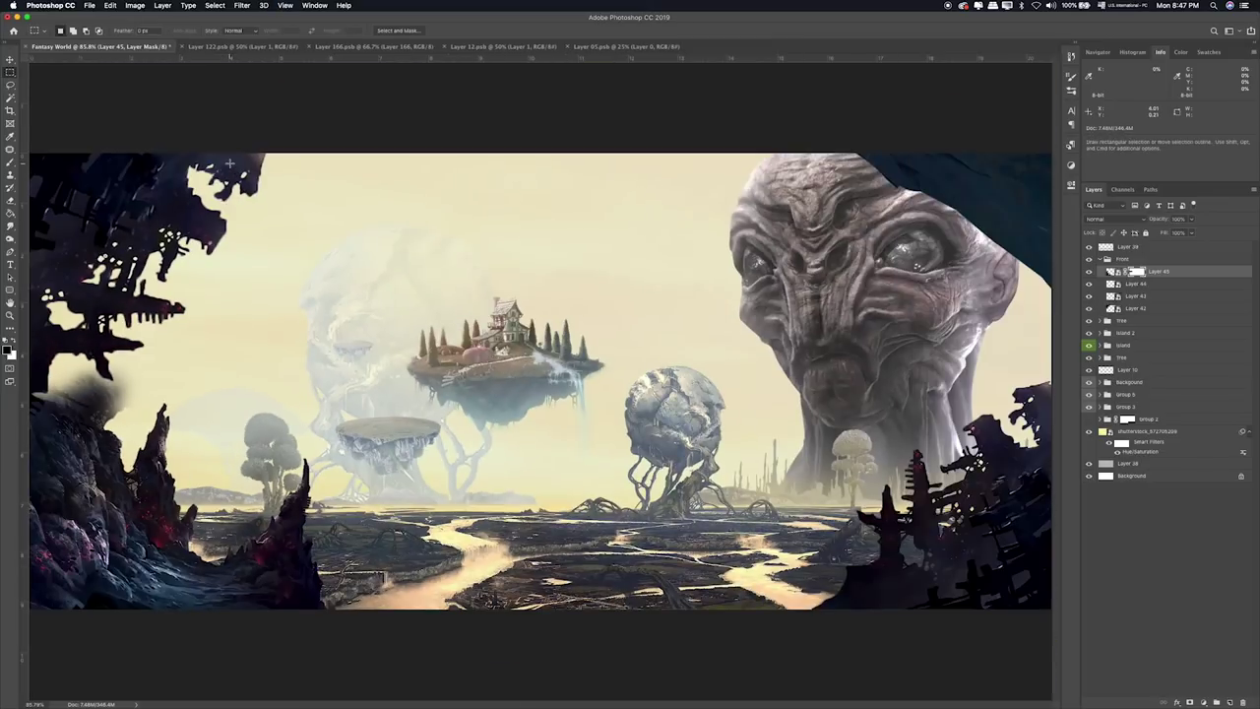
key("super+Tab")
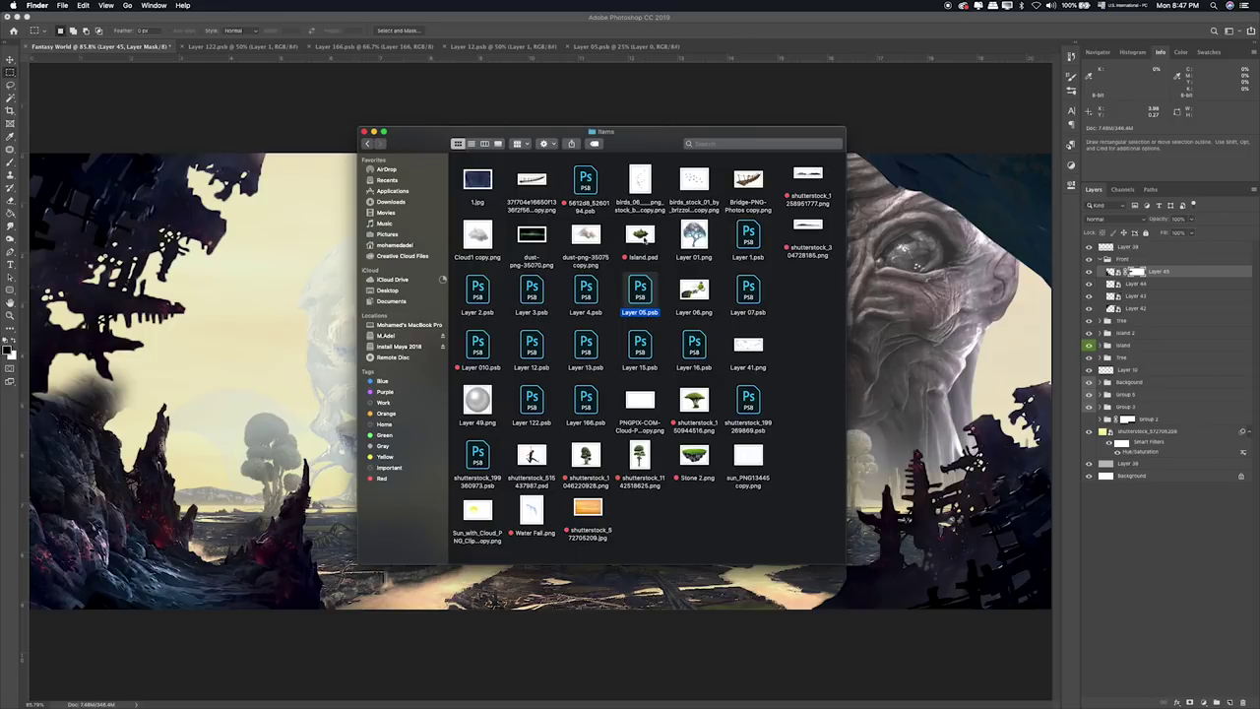
Preview Layer 12 and Layer 13, then tag Layer 12, Layer 122 and Layer 166 red.
left_click(537, 354)
key("space")
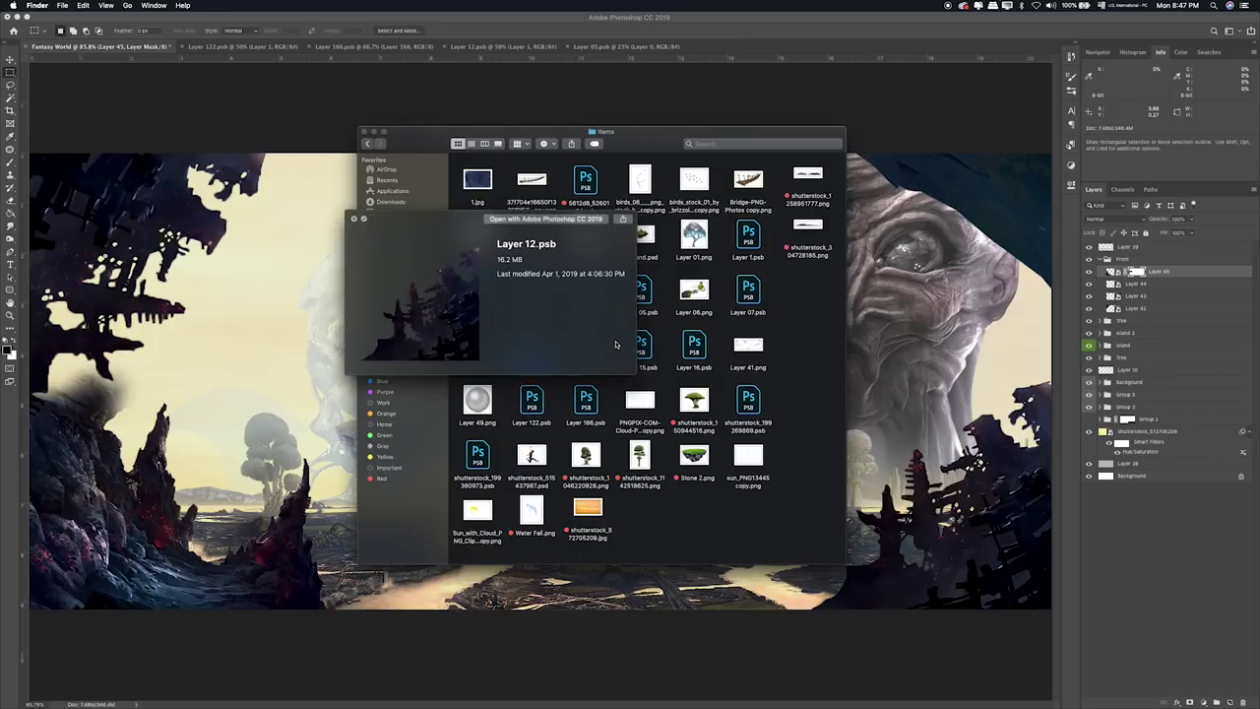
key("Right")
key("space")
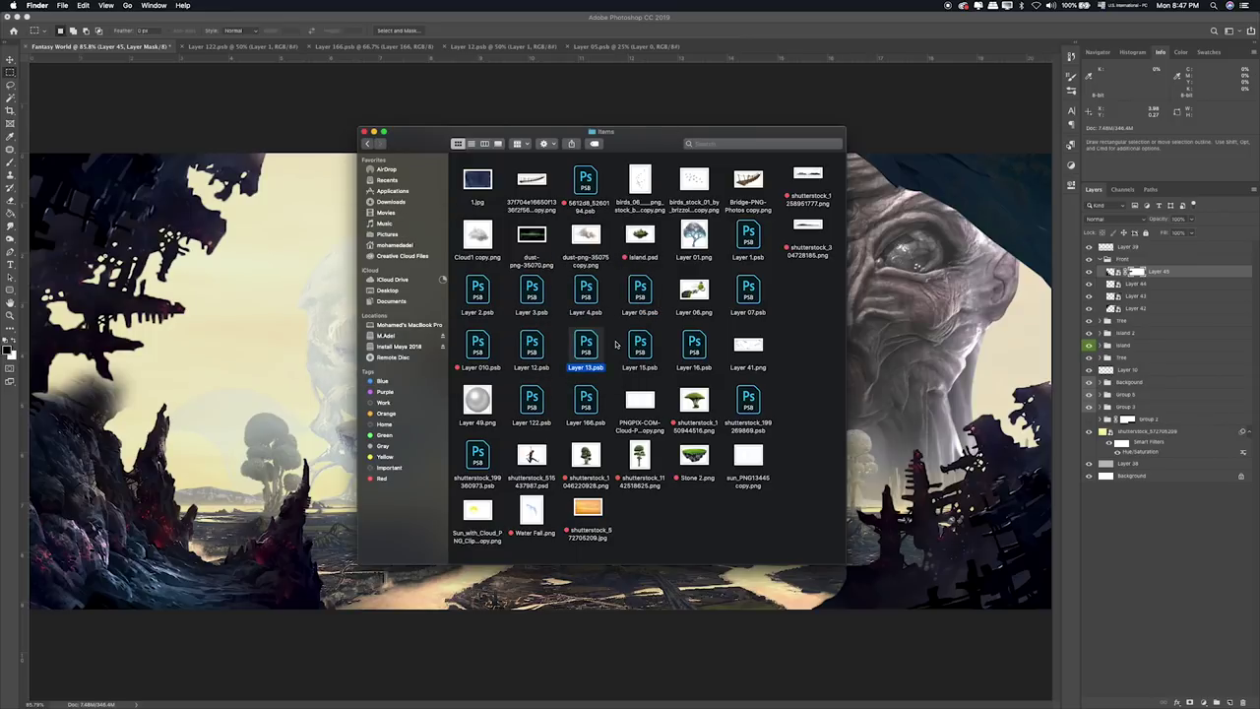
left_click(541, 353)
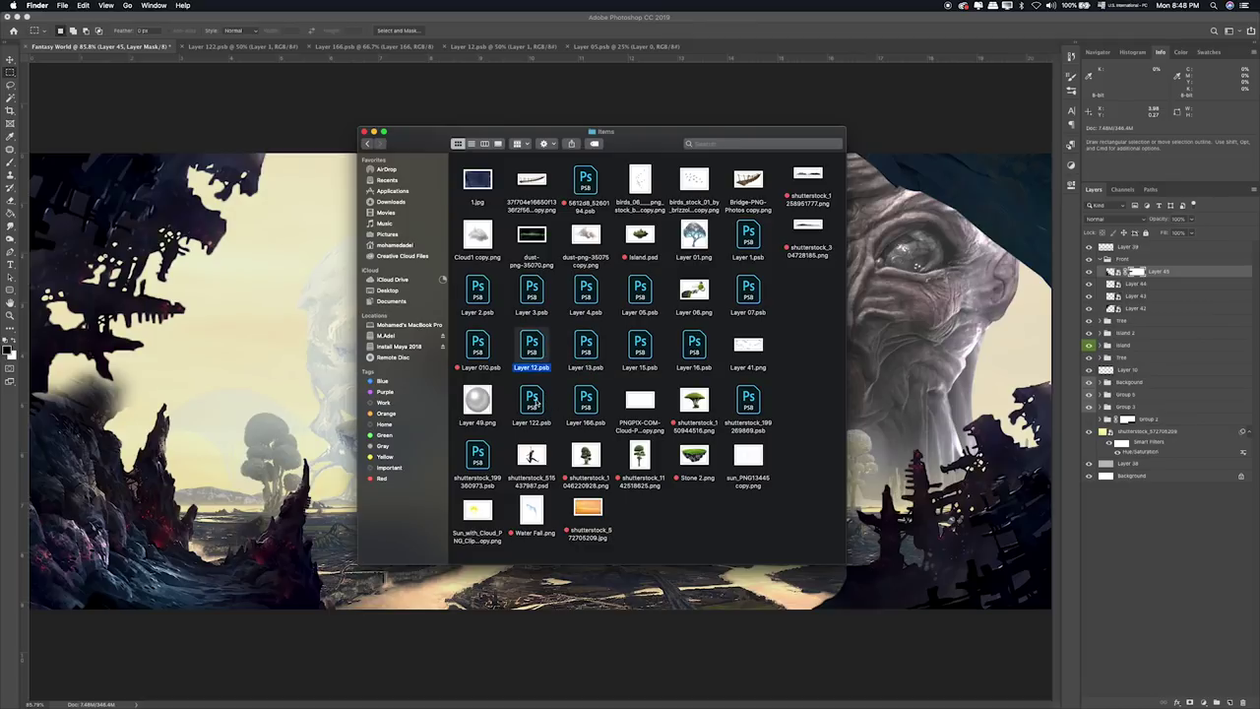
left_click(533, 399, "super")
left_click(587, 402, "super")
right_click(589, 402)
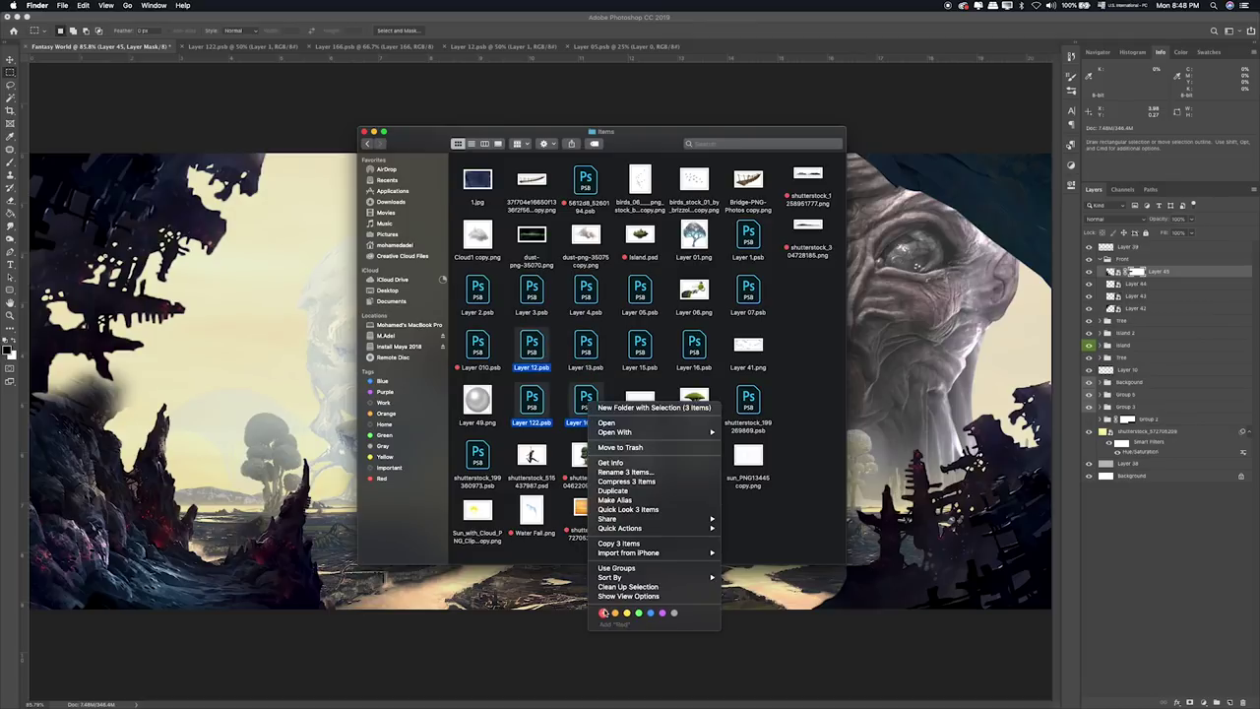
left_click(603, 612)
Preview Layer 15 and nearby files, then give Layer 05.psb a red tag.
left_click(631, 344)
key("space")
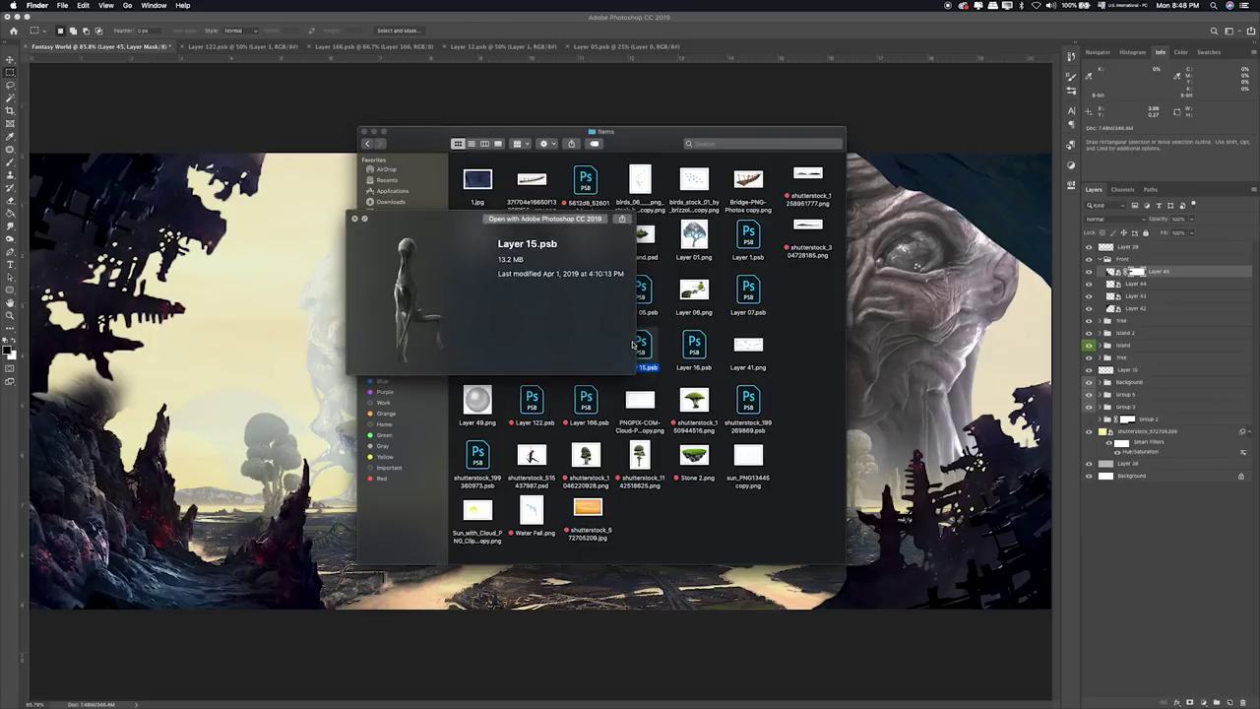
key("Right")
key("Right")
key("Up")
key("Left")
key("Left")
key("space")
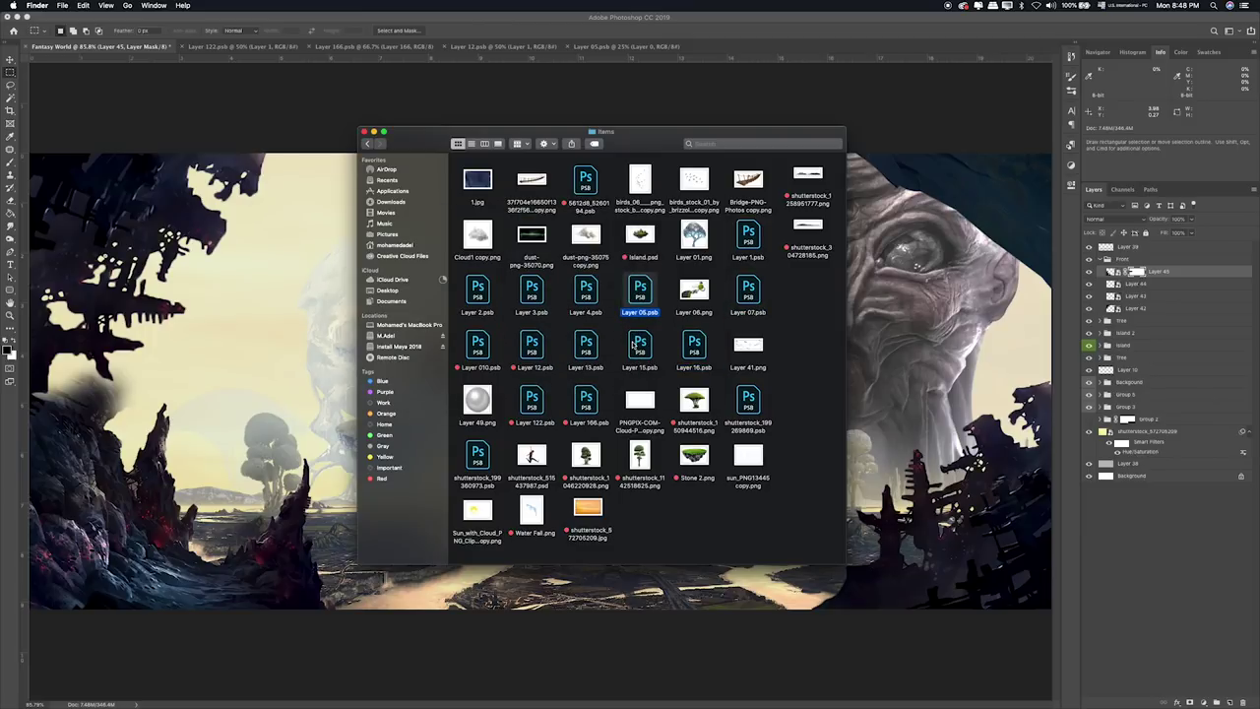
right_click(652, 284)
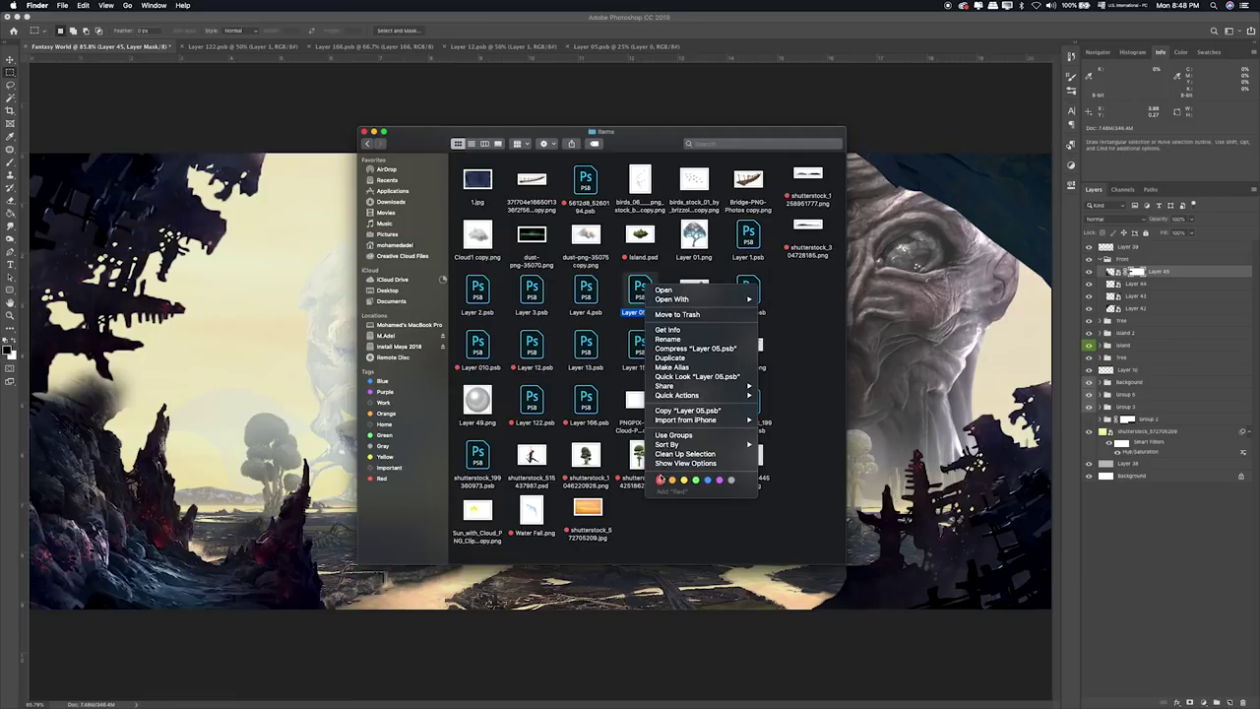
left_click(661, 478)
Quick Look through Layer 2, Cloud1 copy and 5612d8_5260194.psb, ending on Layer 1.psb.
key("Left")
key("space")
key("Left")
key("Left")
key("space")
key("Up")
key("Right")
key("Right")
key("Right")
key("Right")
key("Right")
key("space")
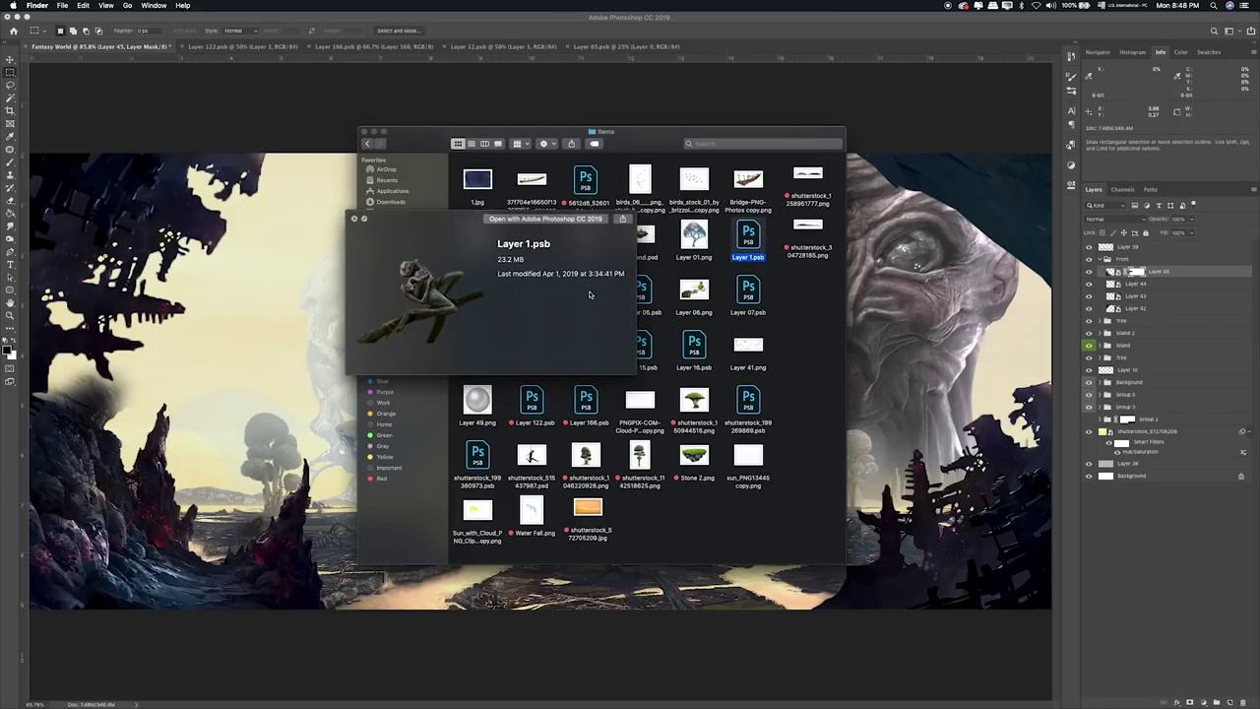
key("Up")
key("Left")
key("Left")
key("Left")
key("space")
key("Down")
key("Right")
key("Right")
key("Right")
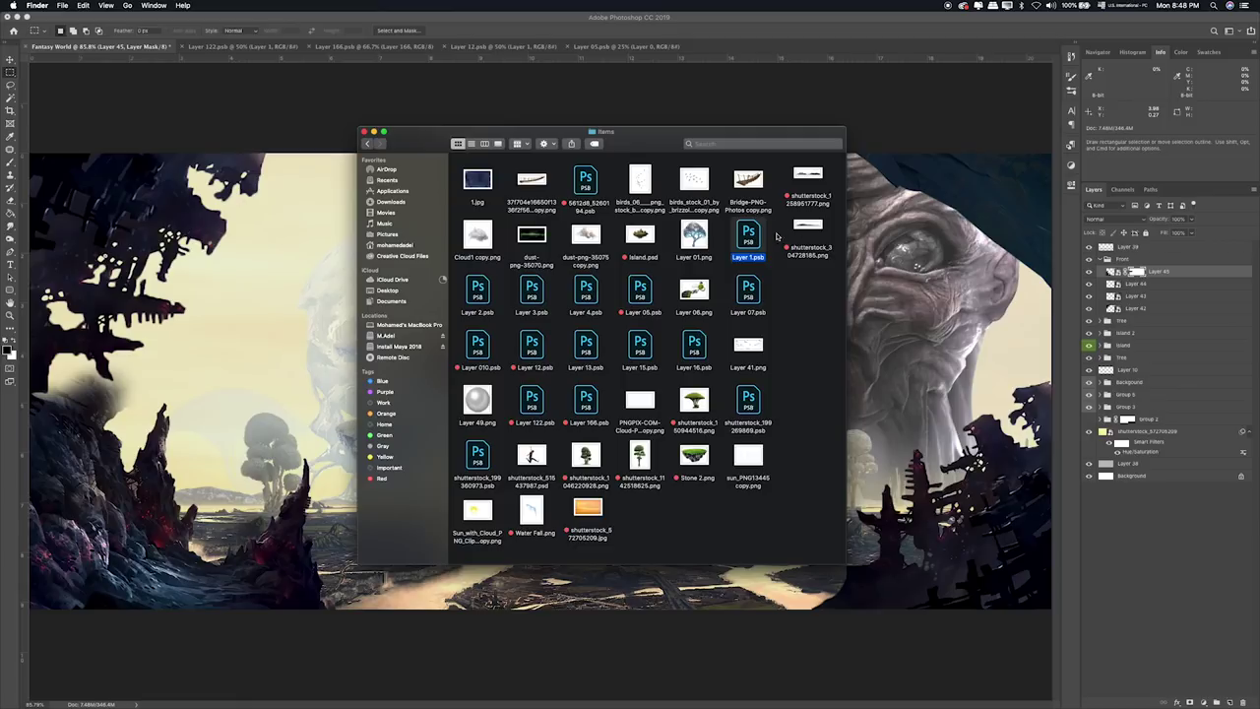
Open Layer 1.psb and drag the crouching creature into the Fantasy World composite.
double_click(755, 242)
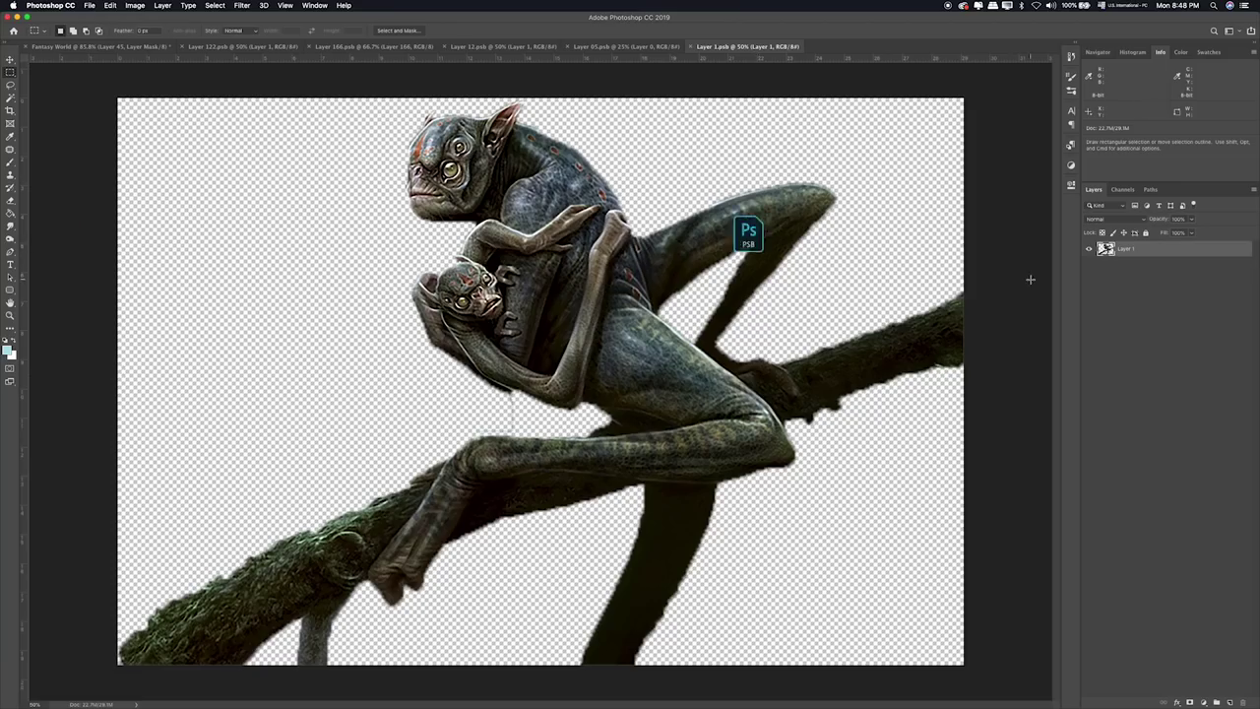
right_click(1175, 251)
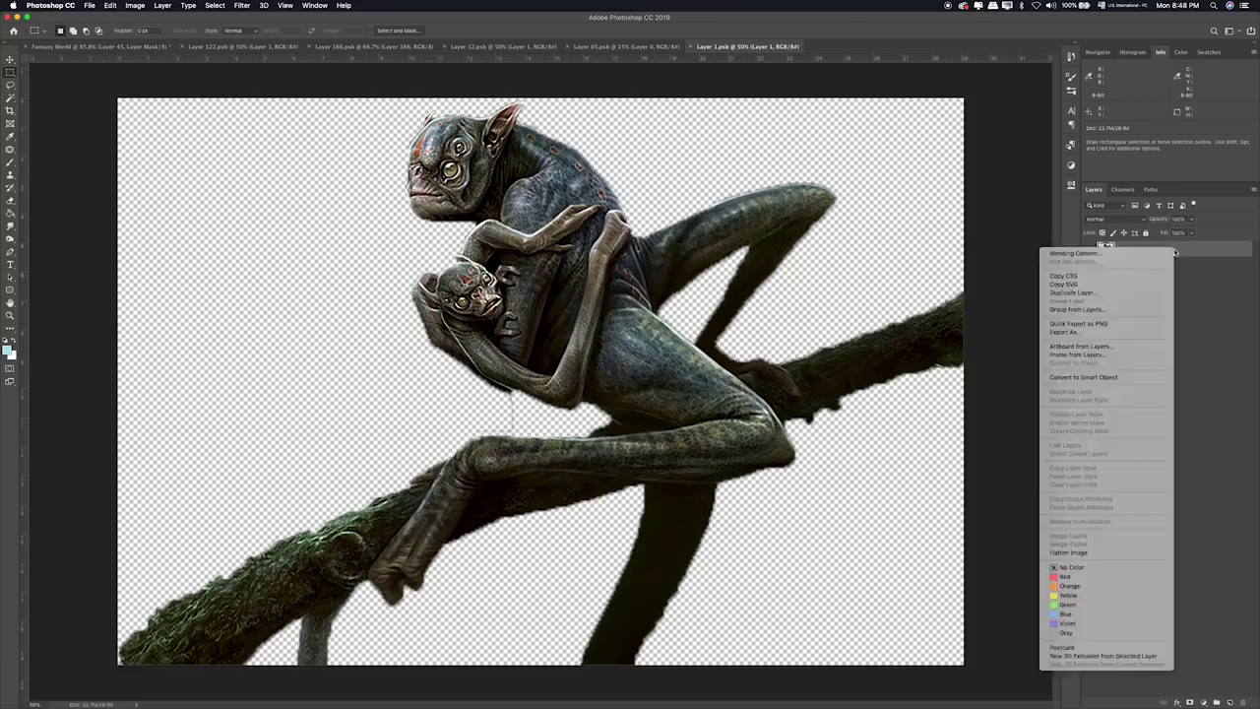
left_click(634, 383)
key("v")
mouse_move(495, 361)
left_mouse_down()
mouse_move(210, 110)
mouse_move(651, 303)
left_mouse_up()
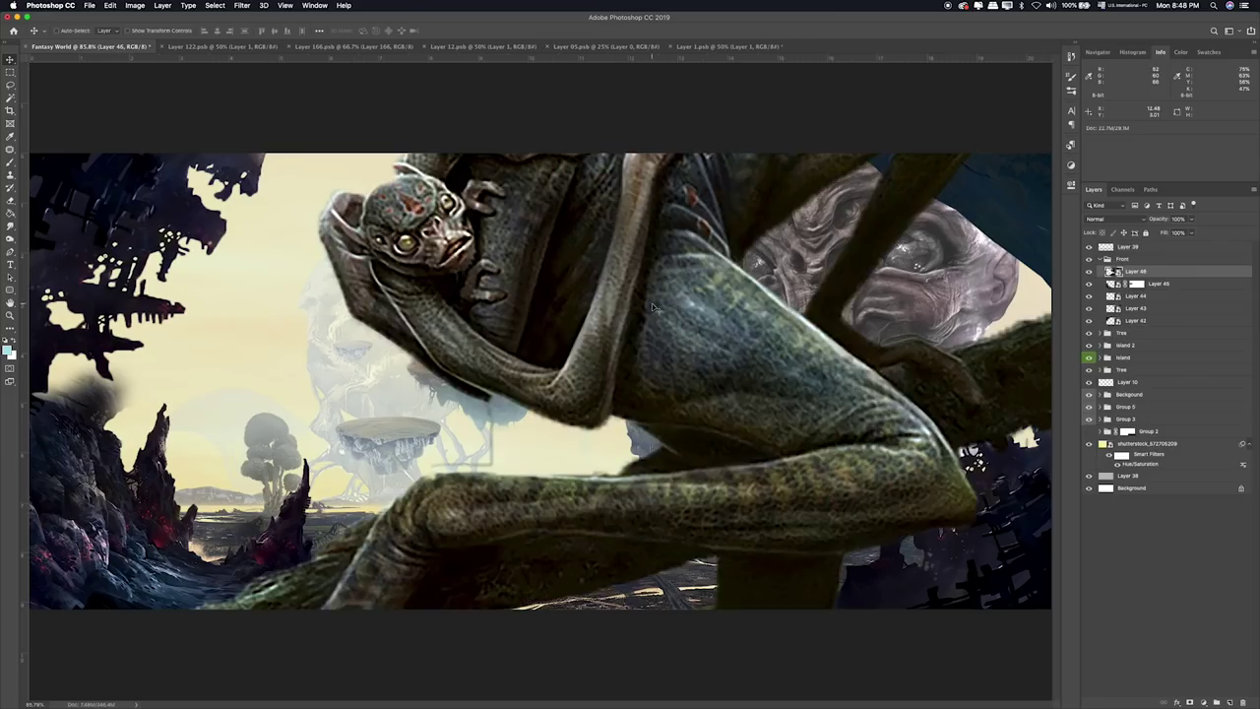
Free Transform the creature, scaling it down sharply toward the lower right.
key("ctrl+t")
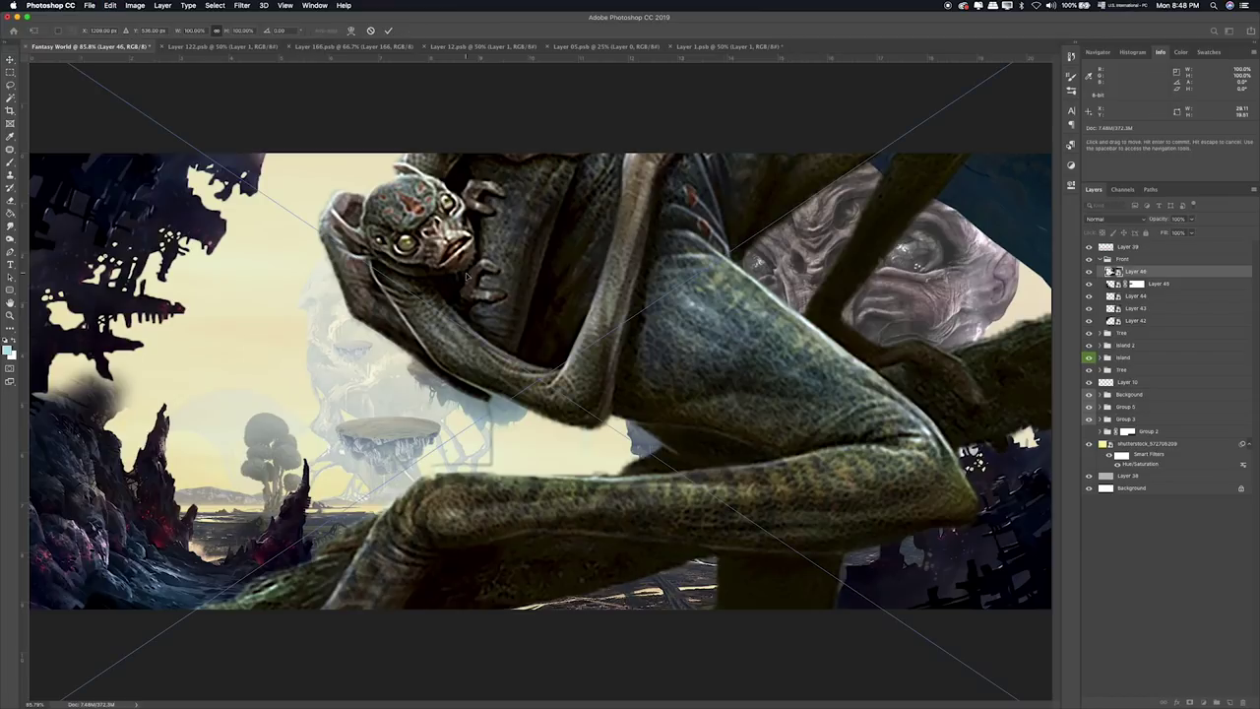
key("ctrl+0")
mouse_move(71, 65)
left_mouse_down()
mouse_move(732, 513)
mouse_move(717, 426)
mouse_move(813, 509)
mouse_move(813, 448)
mouse_move(802, 451)
left_mouse_up()
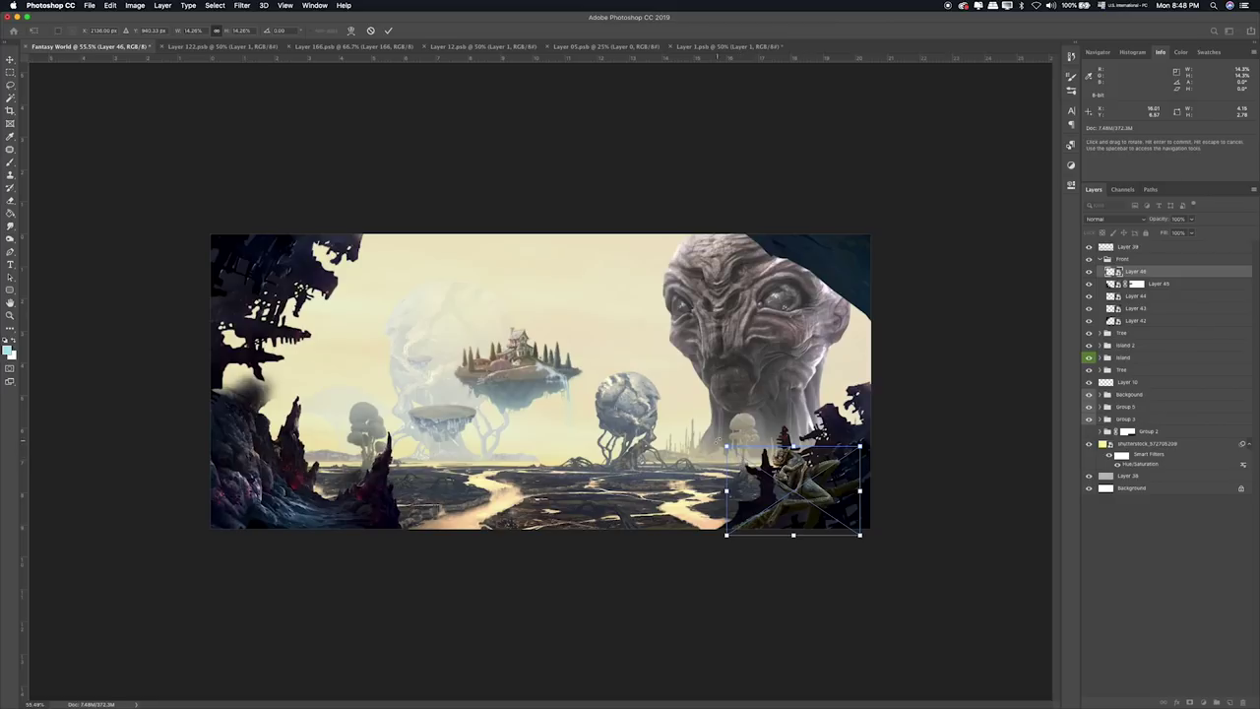
mouse_move(725, 446)
left_mouse_down()
mouse_move(827, 498)
mouse_move(788, 461)
left_mouse_up()
key("Return")
key("ctrl+0")
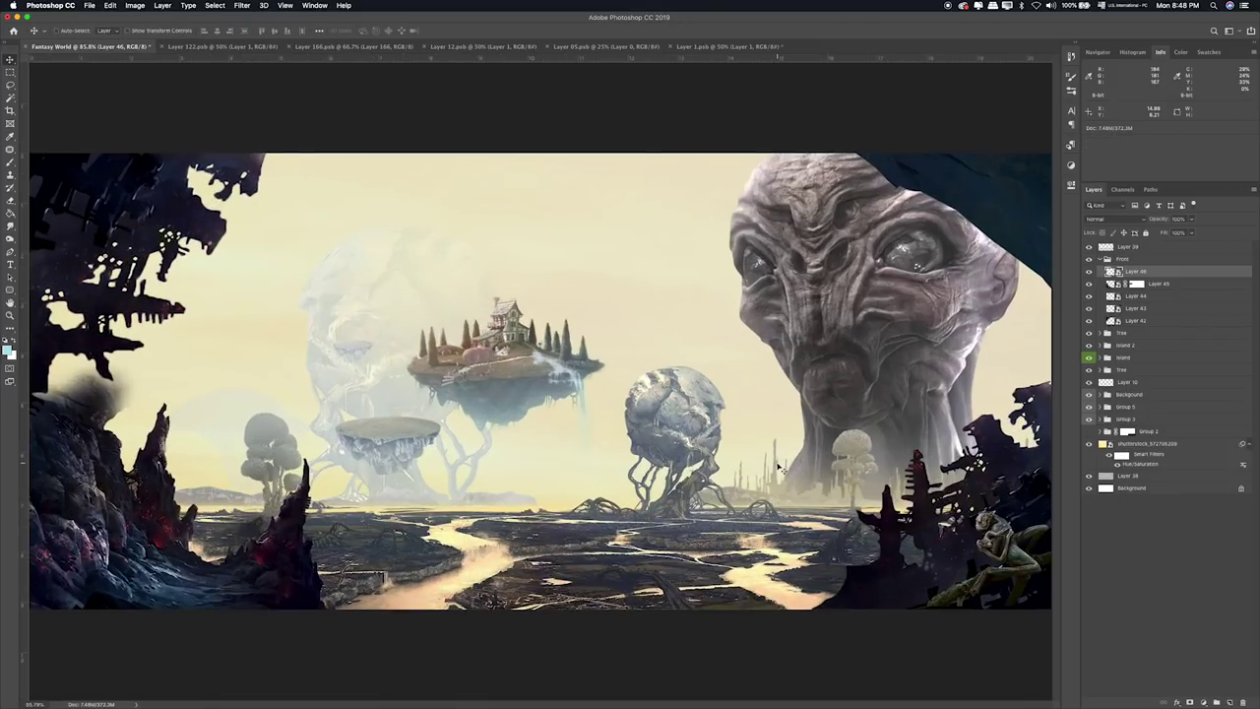
Move the creature into the bottom-right rocks and shrink it slightly more.
left_click_drag(1008, 517, 983, 523)
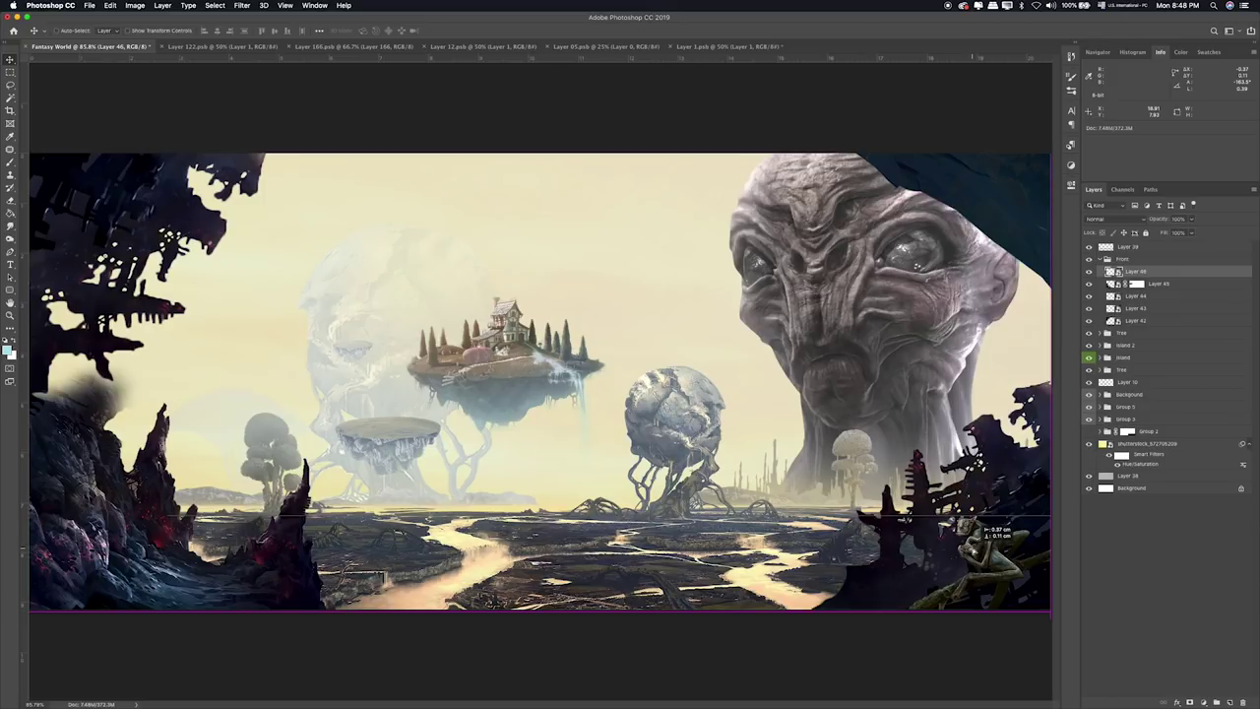
left_click_drag(983, 523, 972, 548)
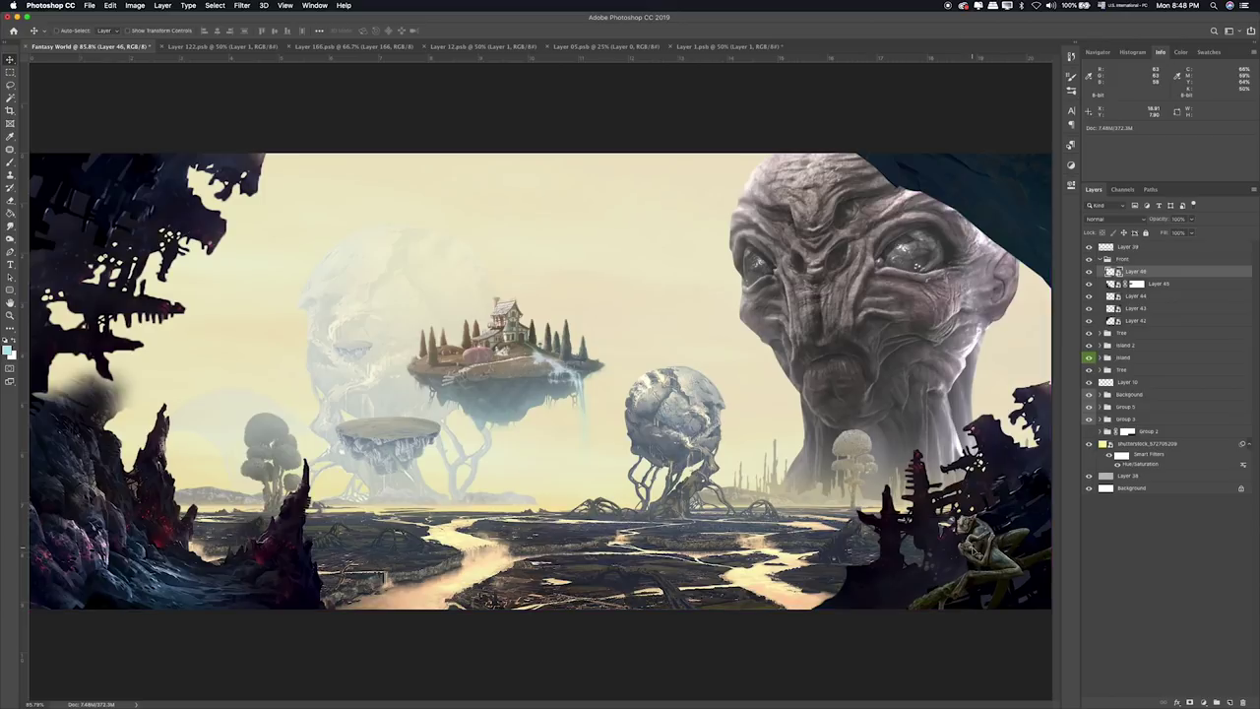
key("ctrl+t")
left_click_drag(902, 510, 904, 511)
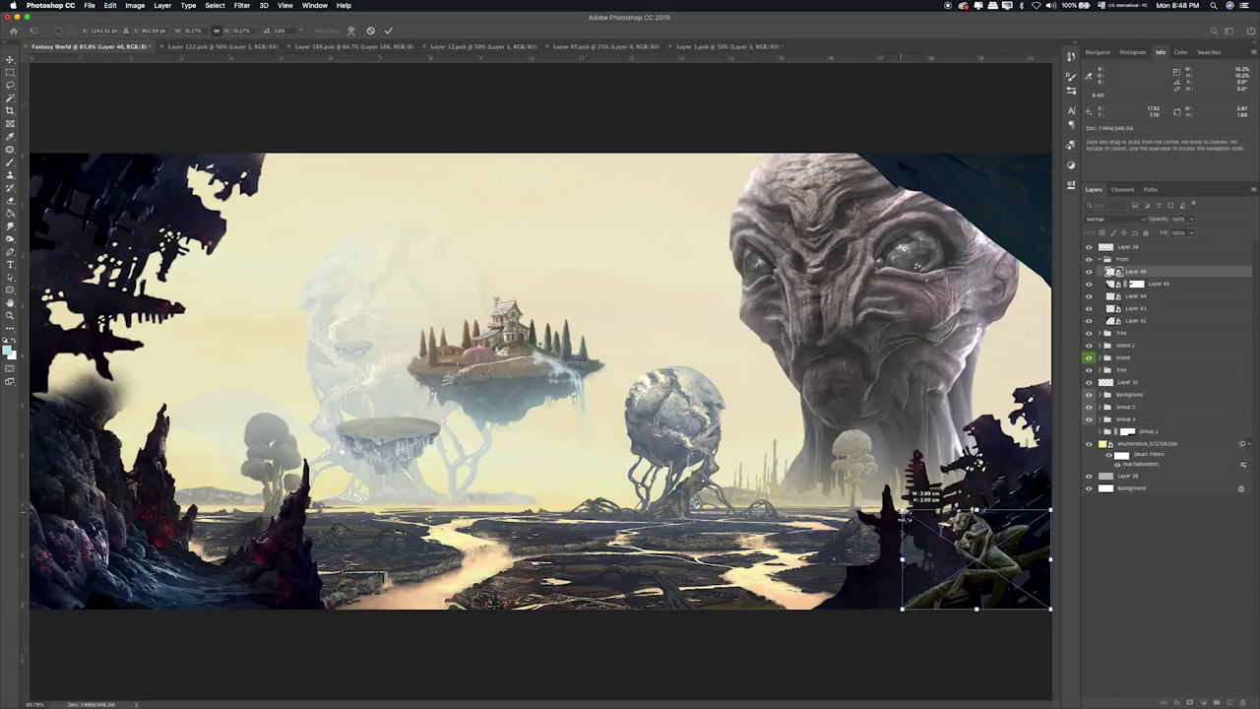
key("Return")
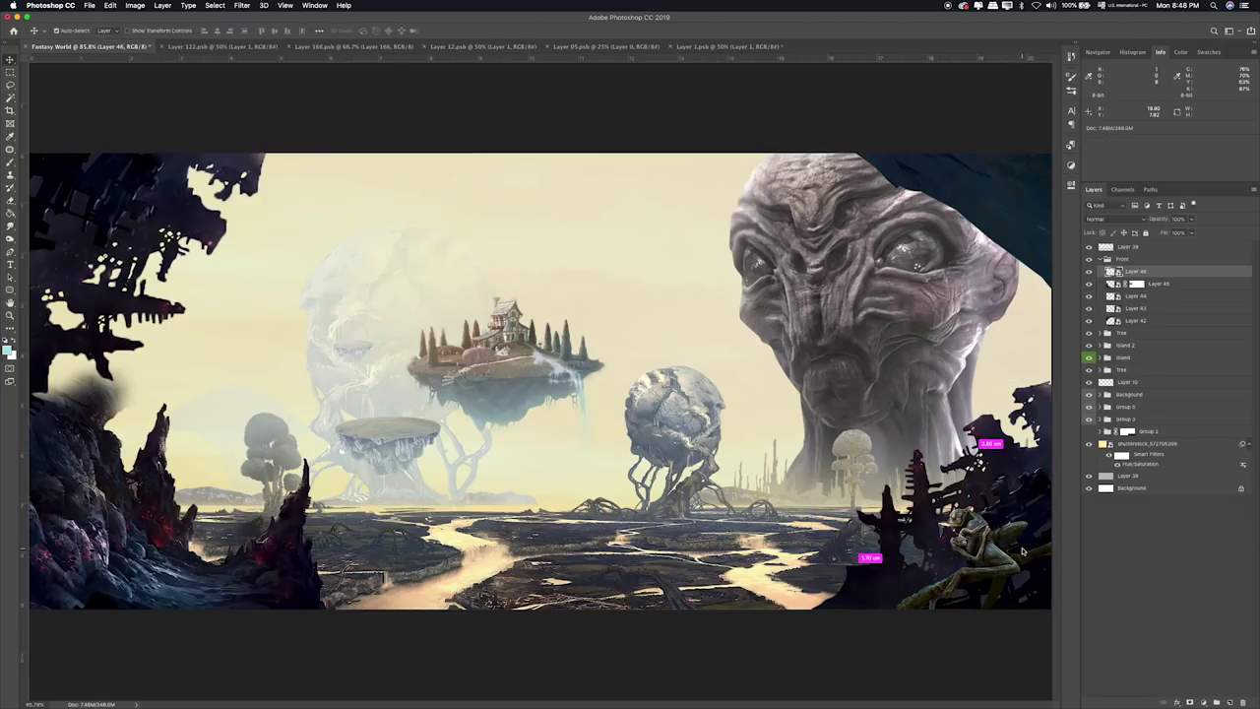
key("ctrl+u")
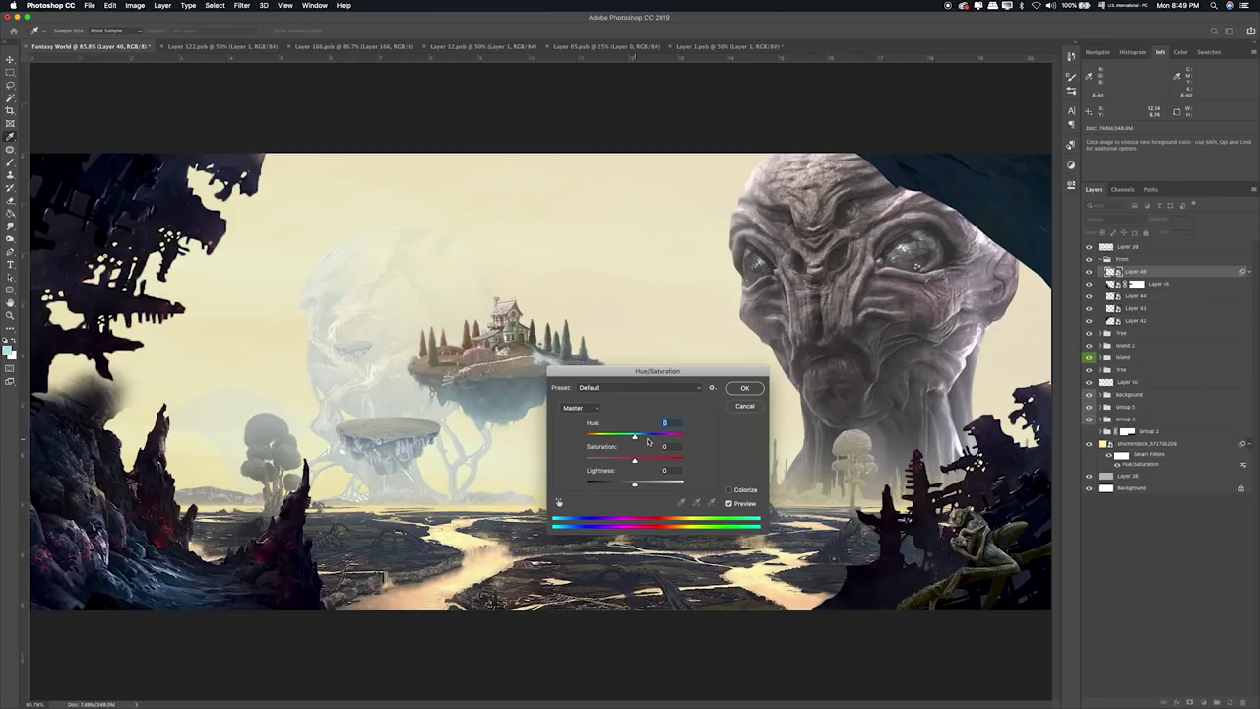
Apply Hue/Saturation to the creature with Hue -180 and Saturation -52.
left_click_drag(649, 442, 586, 443)
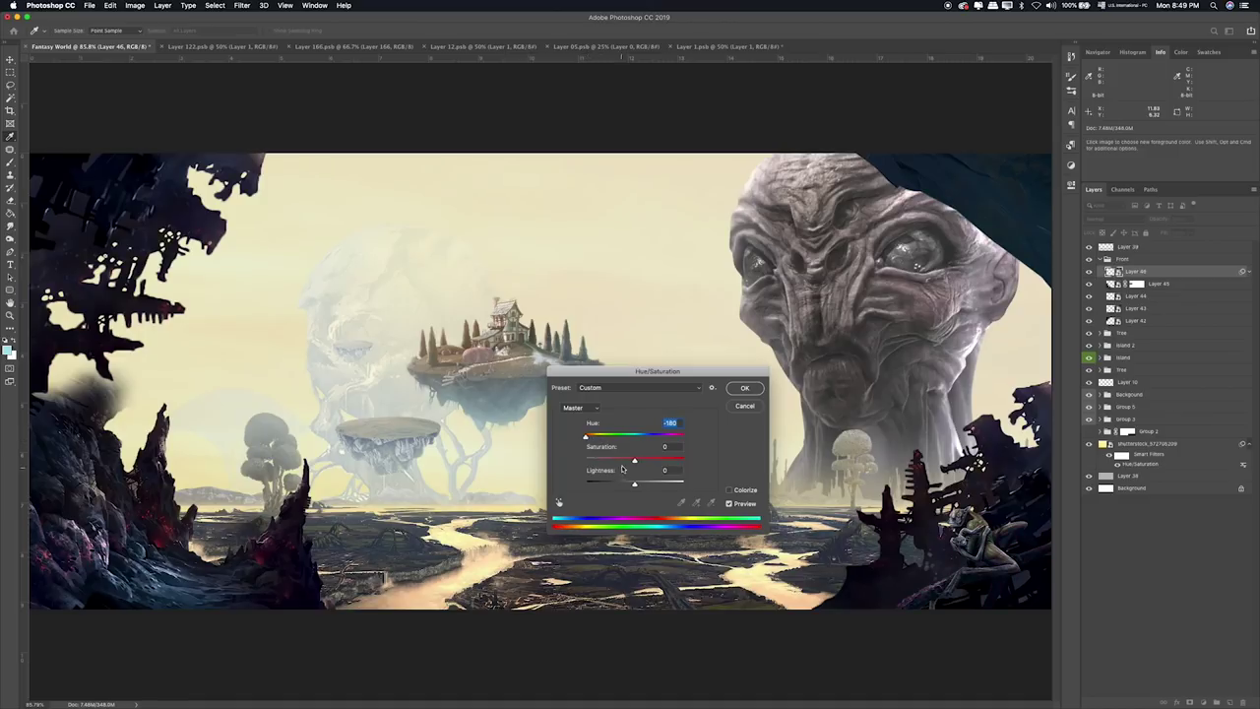
mouse_move(633, 462)
left_mouse_down()
mouse_move(604, 462)
mouse_move(618, 487)
left_mouse_up()
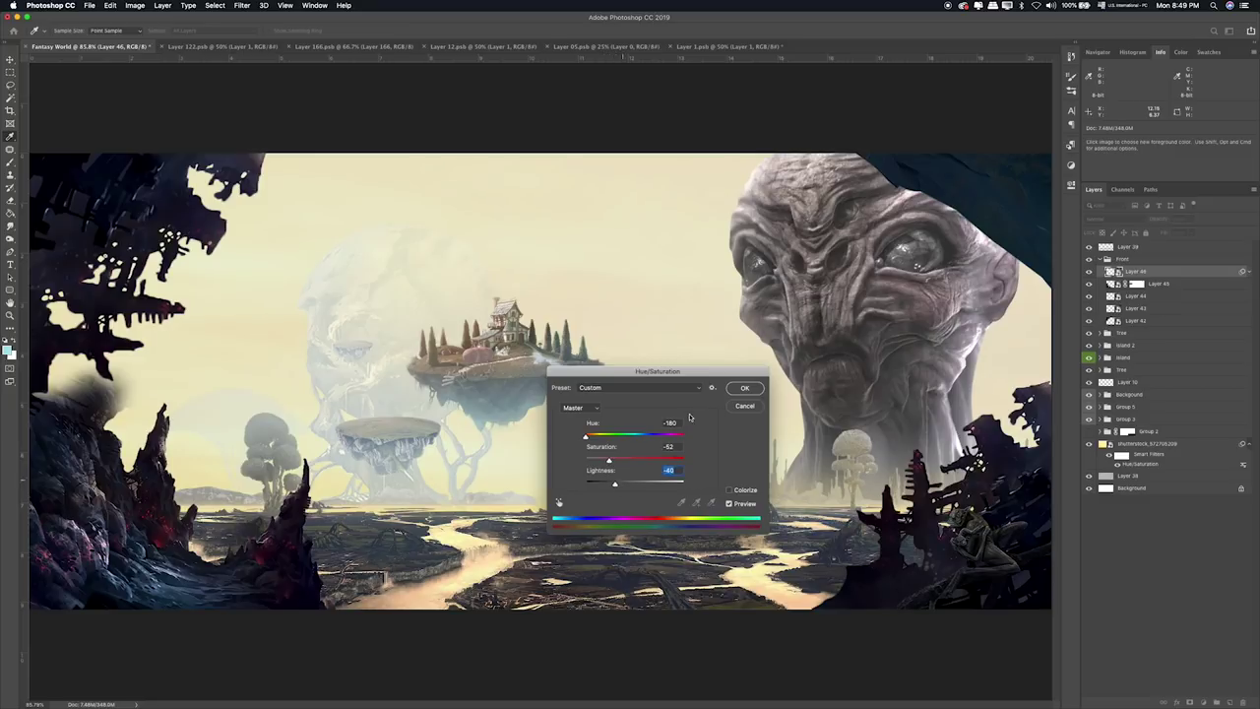
left_click(743, 389)
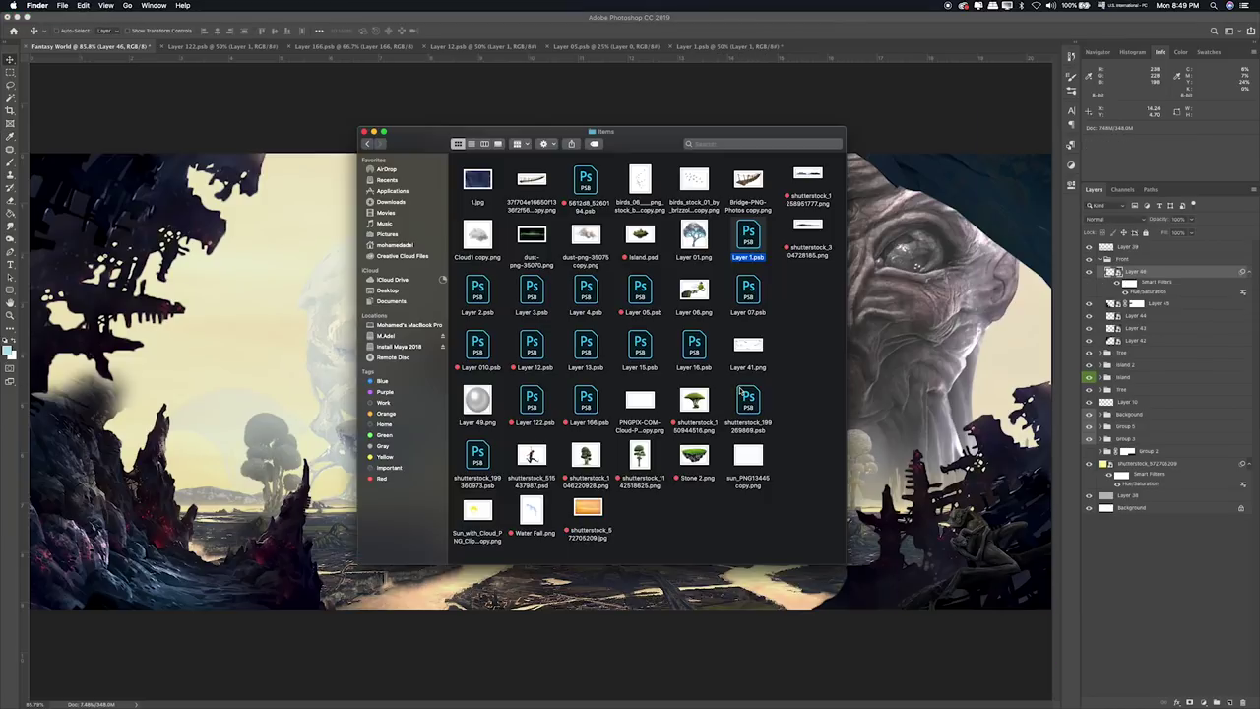
Tag Layer 1.psb and Layer 07.psb red in Finder.
right_click(751, 240)
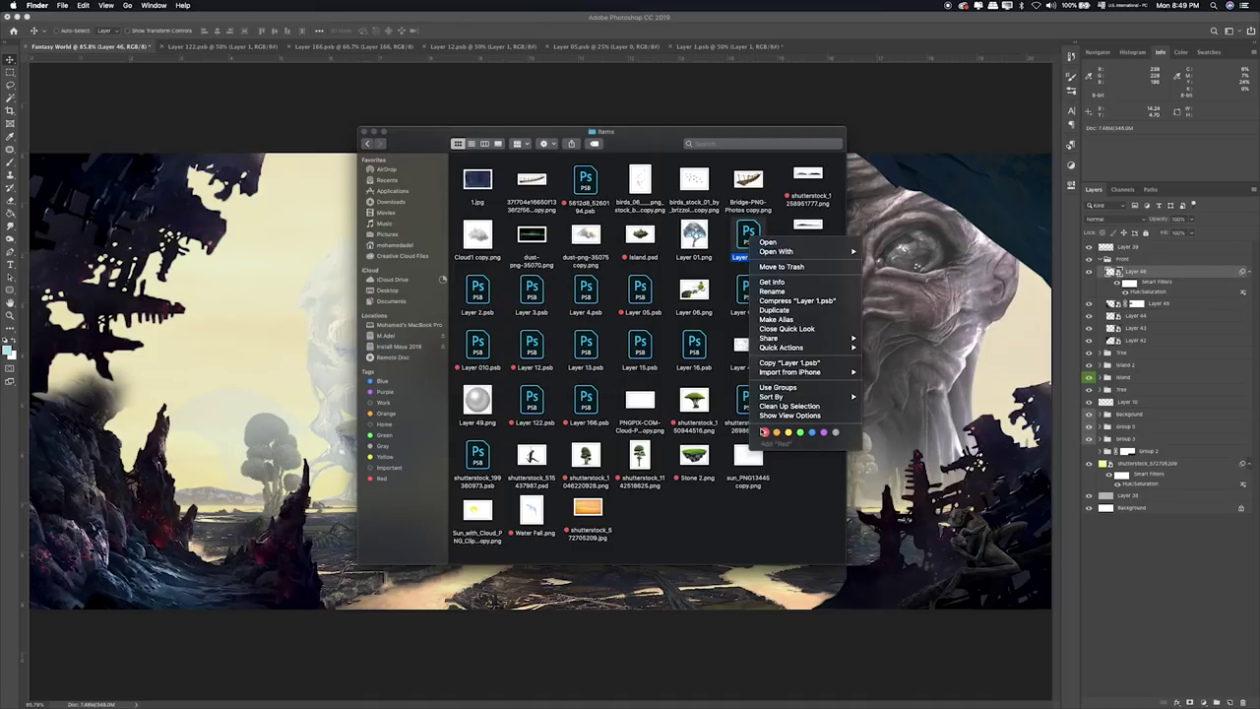
left_click(764, 432)
key("Down")
key("space")
key("space")
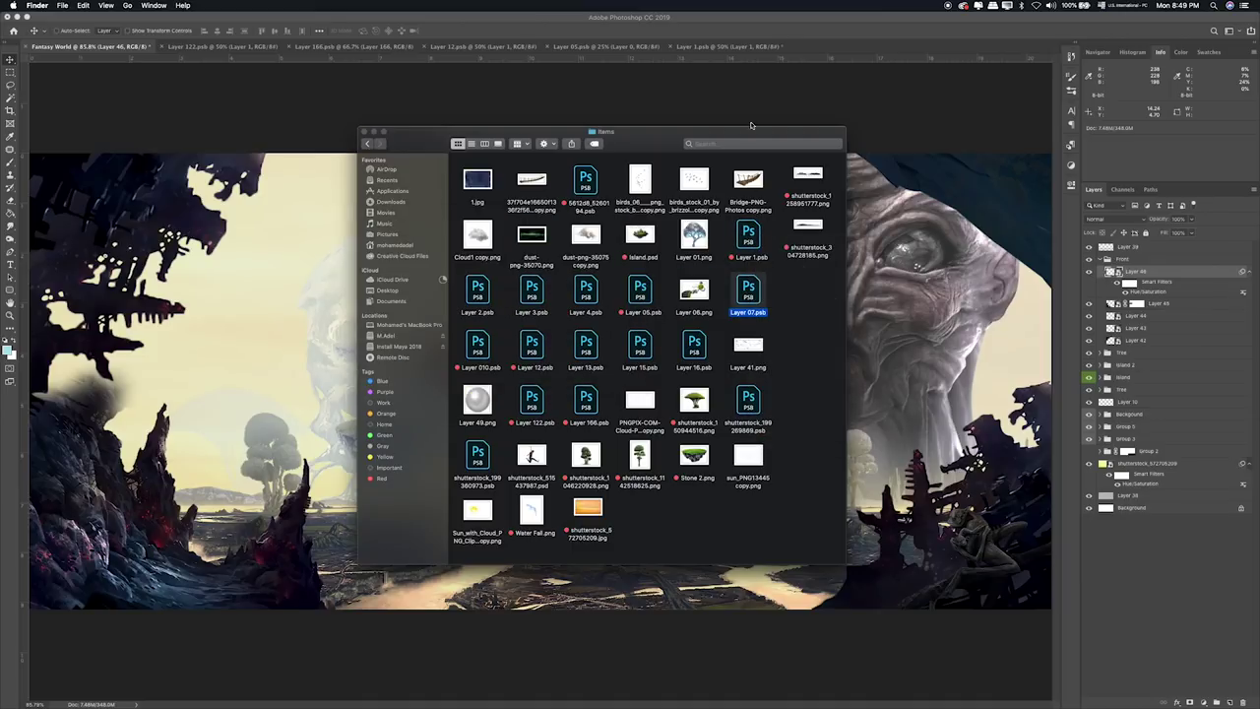
right_click(753, 291)
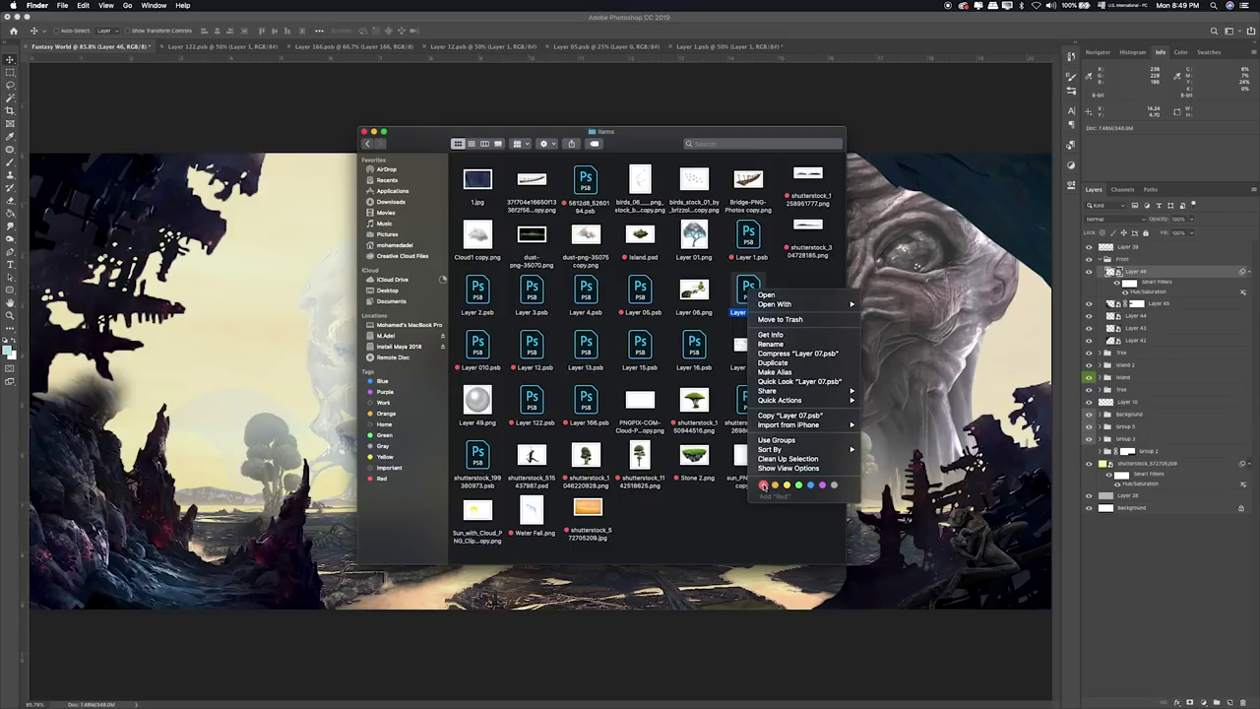
left_click(763, 486)
Preview Layer 4.psb and the rope bridge, then drag Bridge-PNG-Photos copy.png into Photoshop.
key("Left")
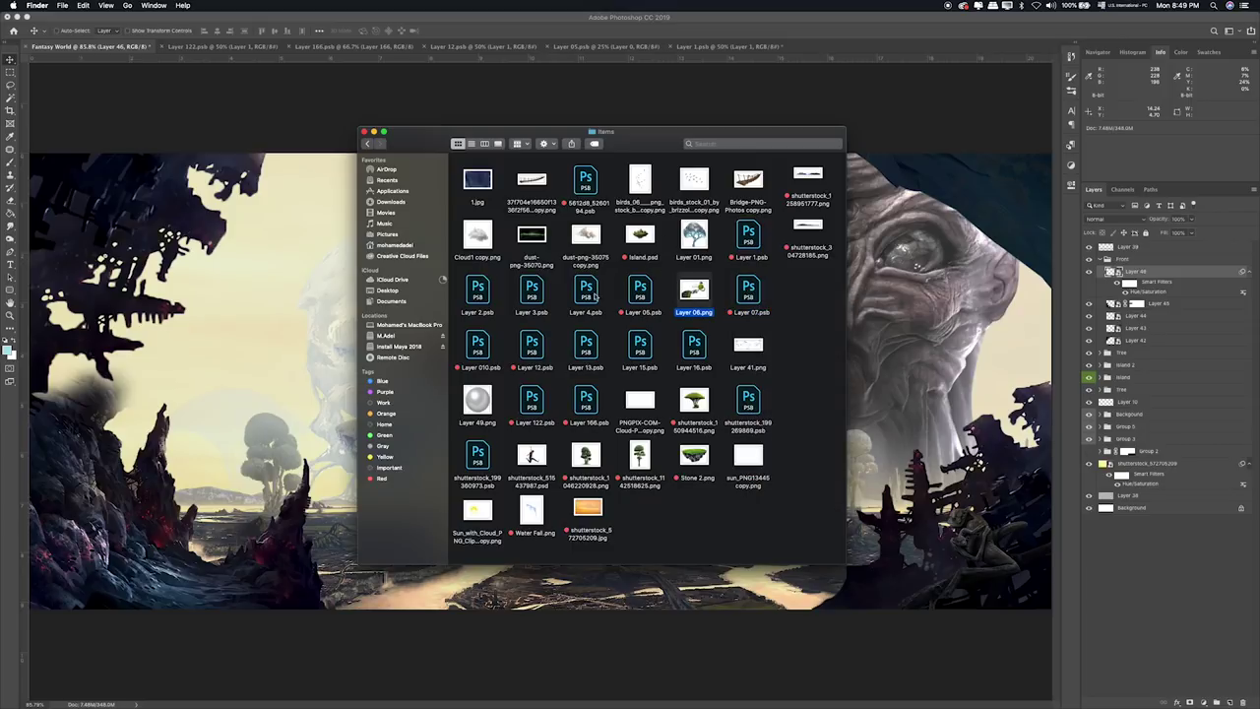
left_click(594, 295)
key("space")
key("space")
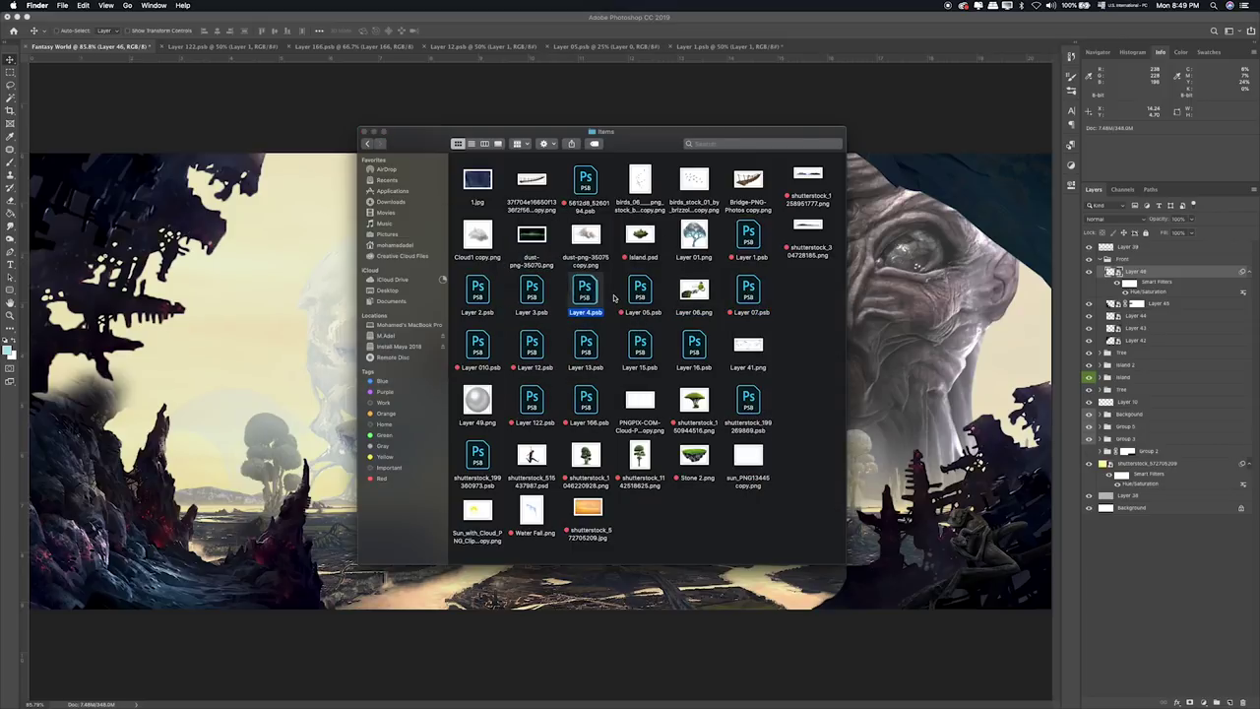
left_click(736, 175)
key("space")
key("space")
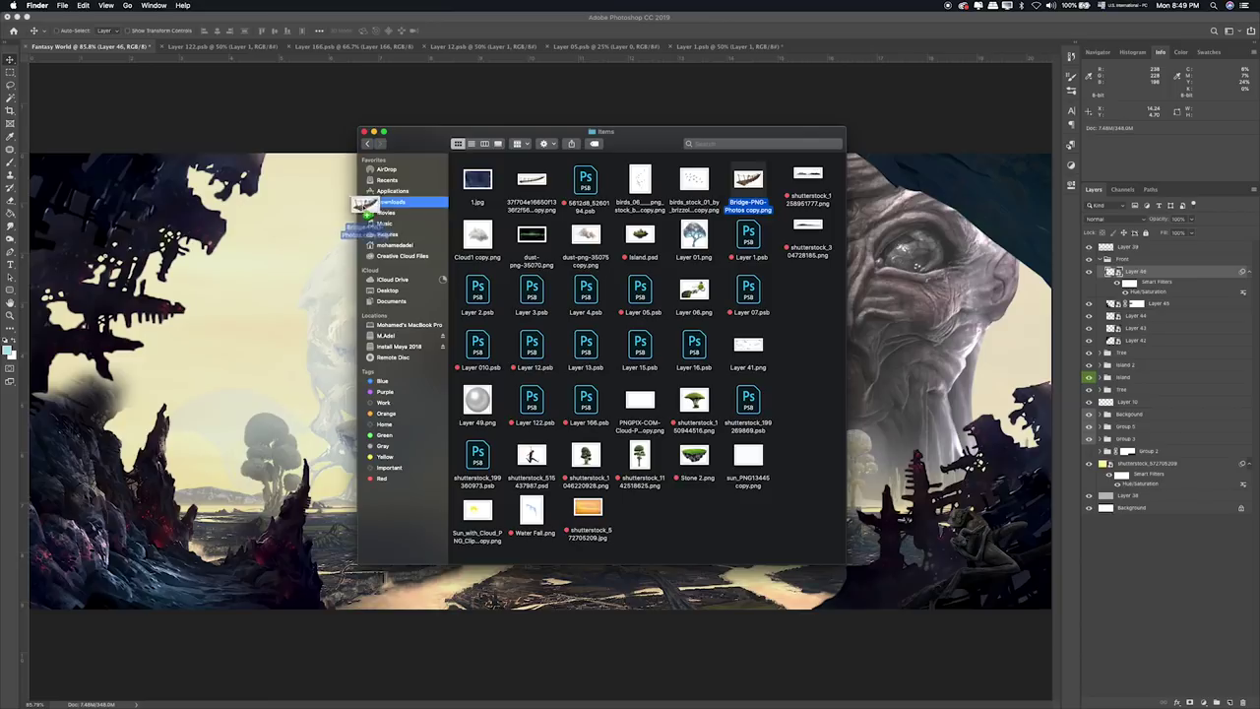
left_click_drag(749, 183, 314, 239)
Place the bridge image and move its layer above the Front group.
key("Return")
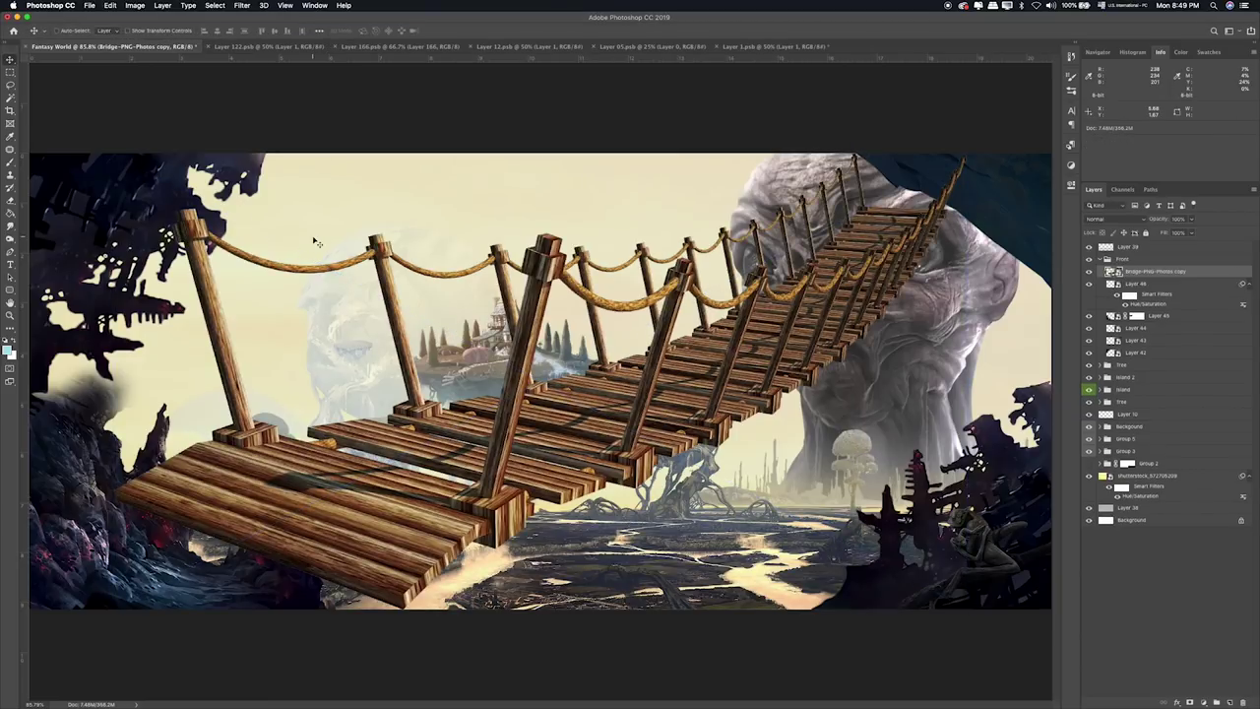
left_click_drag(1130, 272, 1113, 254)
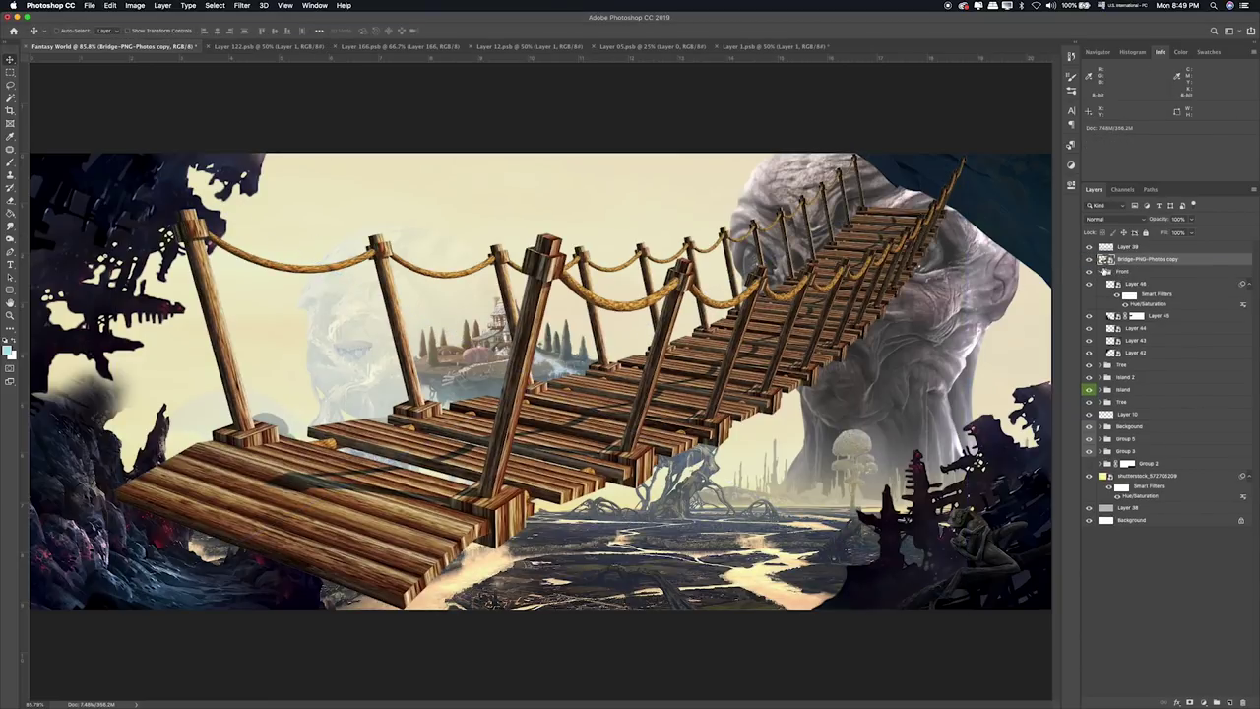
double_click(1105, 273)
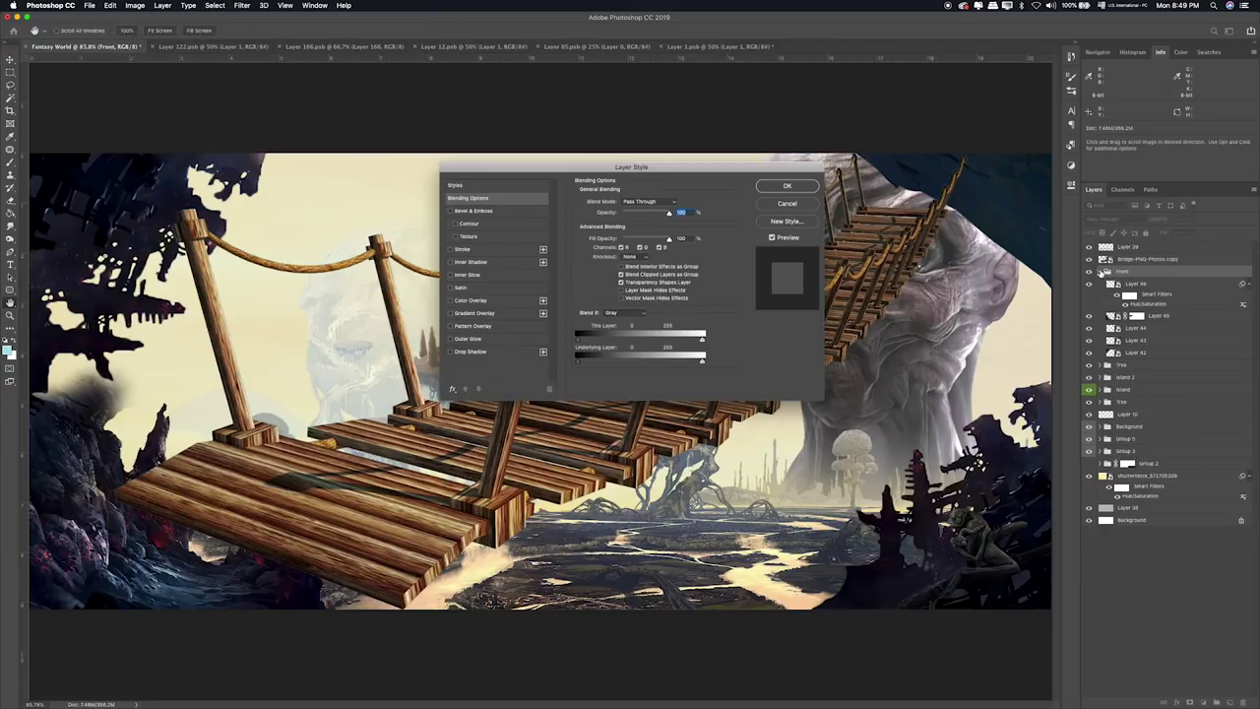
key("Escape")
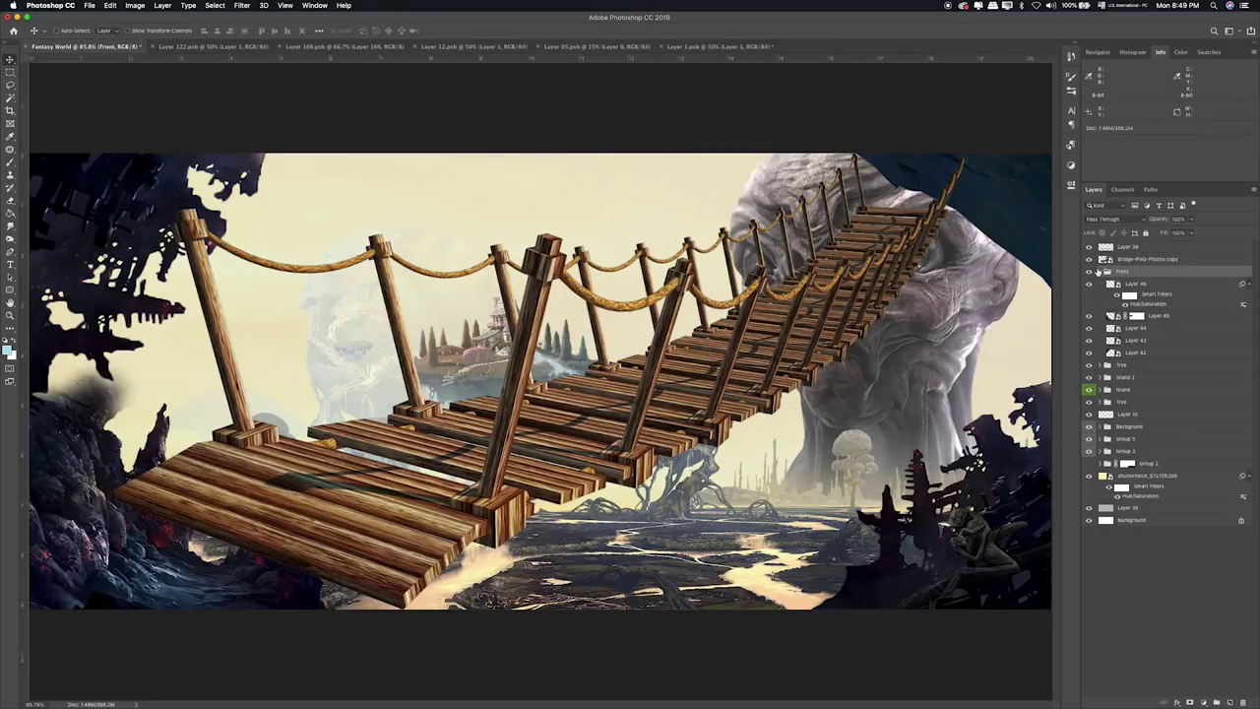
left_click(1100, 271)
left_click(1142, 259)
Scale the rope bridge down to about 11% and position it at the left cliff.
key("ctrl+t")
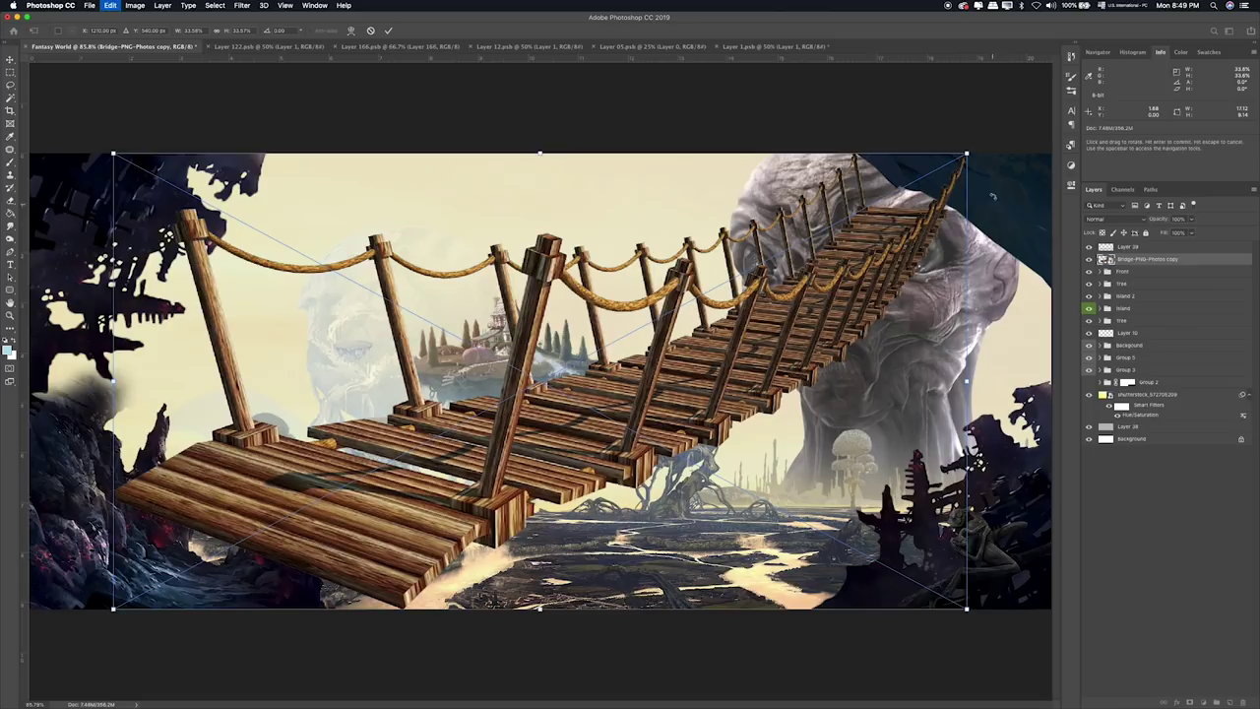
mouse_move(966, 154)
left_mouse_down()
mouse_move(451, 445)
mouse_move(399, 461)
left_mouse_up()
left_click_drag(364, 506, 191, 347)
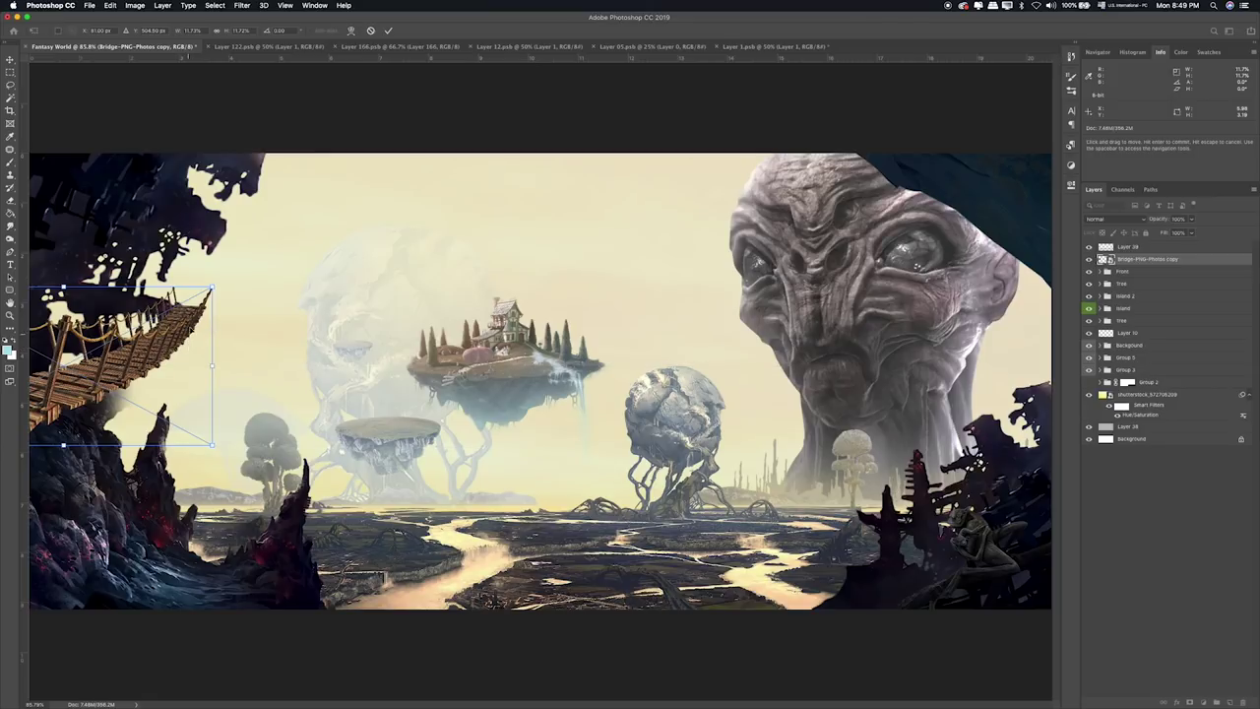
left_click_drag(211, 288, 165, 309)
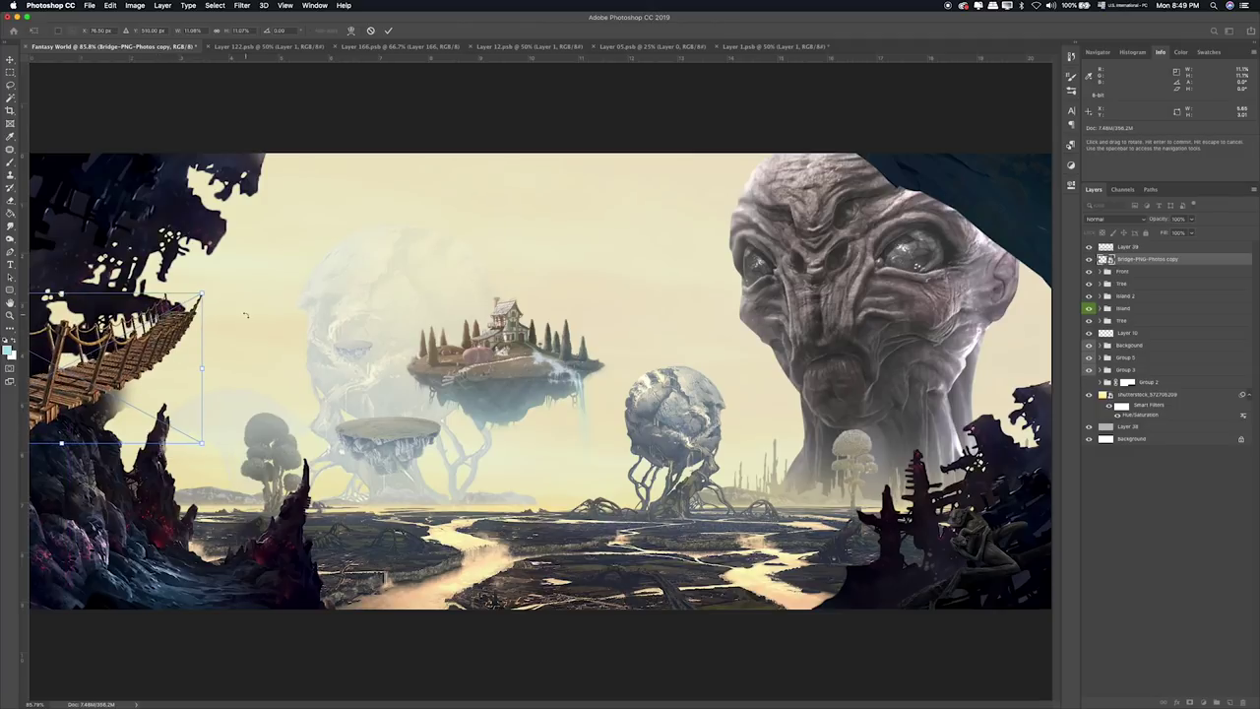
key("Return")
Nudge the bridge onto the cliff and darken it with Saturation -66, Lightness -64.
scroll(383, 324, "up", 5)
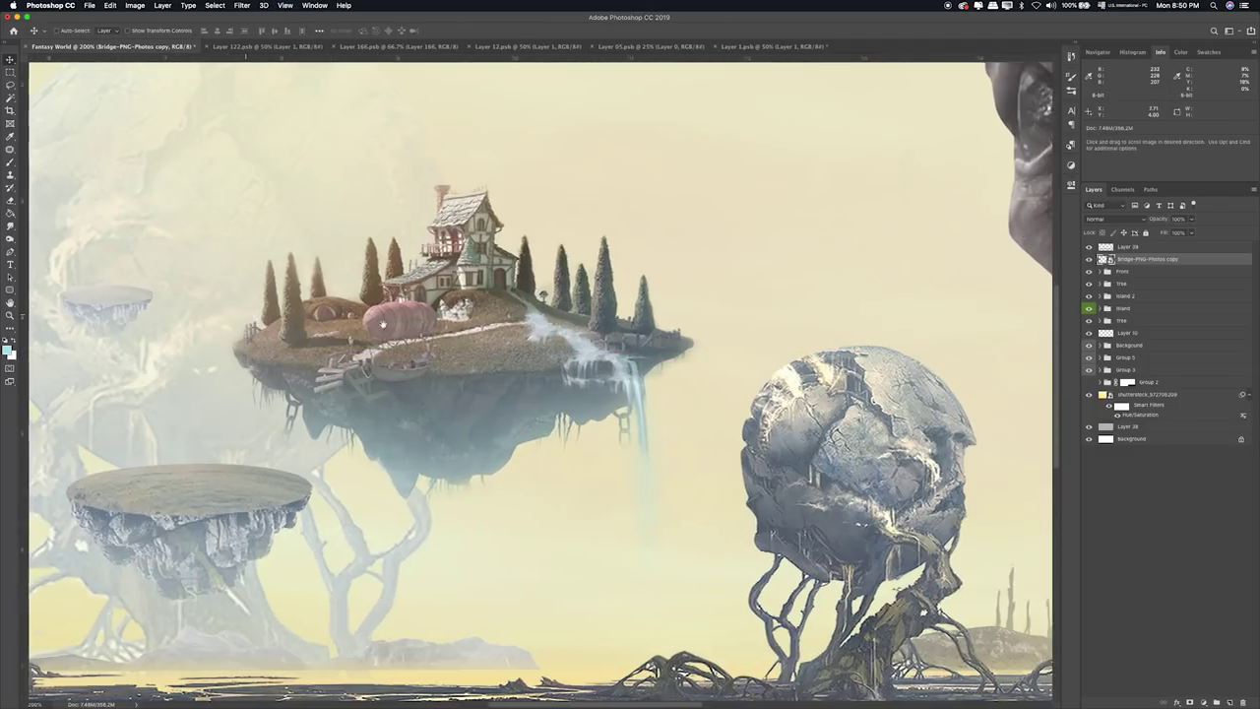
left_click_drag(383, 324, 520, 338)
left_click_drag(465, 389, 475, 396)
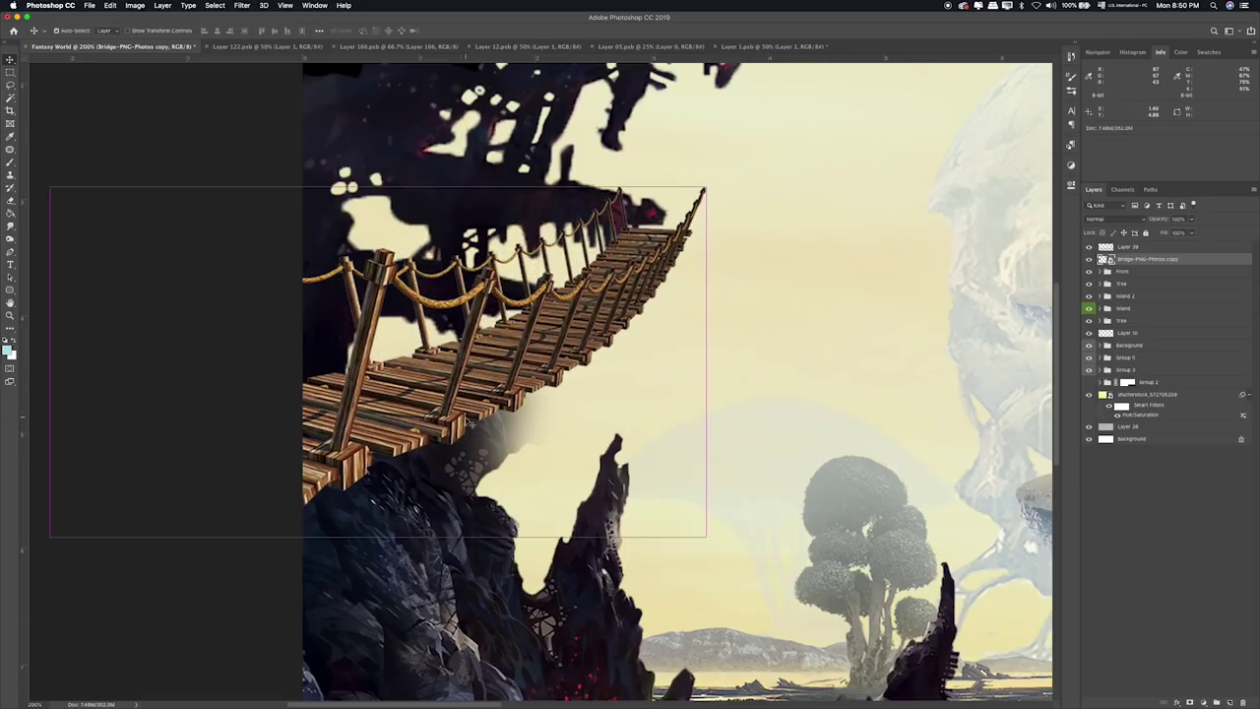
key("ctrl+u")
left_click_drag(635, 460, 603, 460)
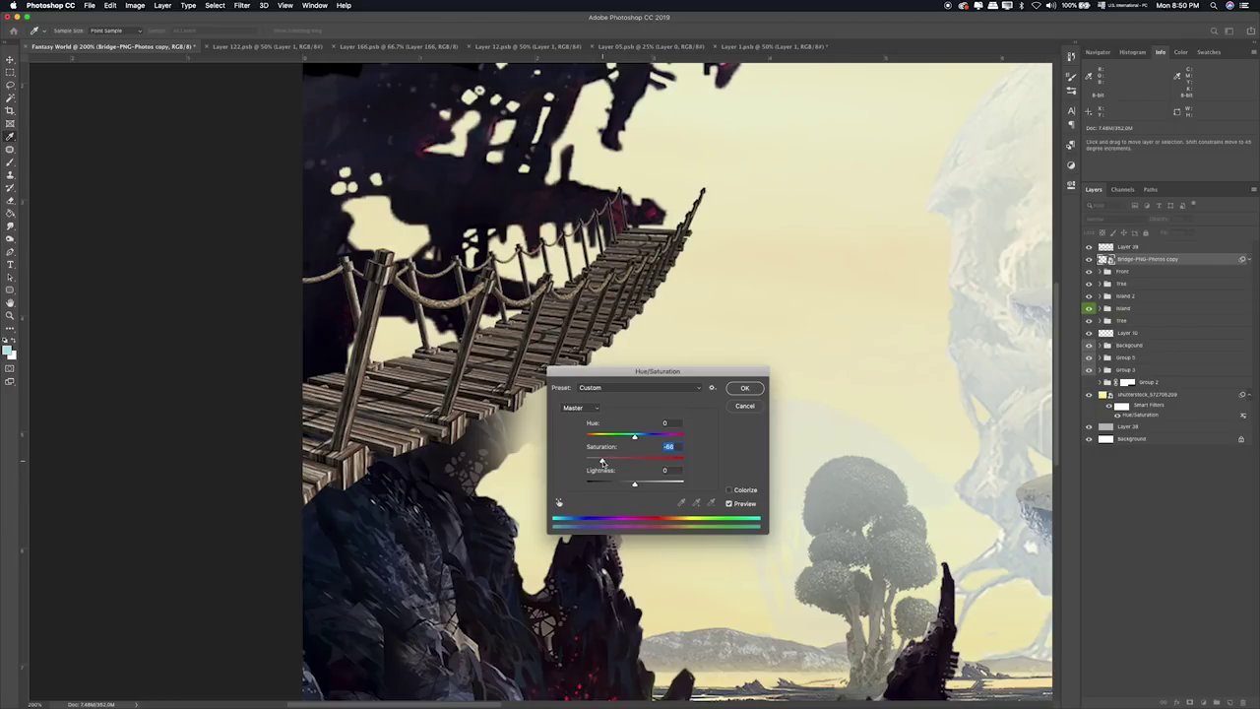
left_click_drag(634, 485, 604, 489)
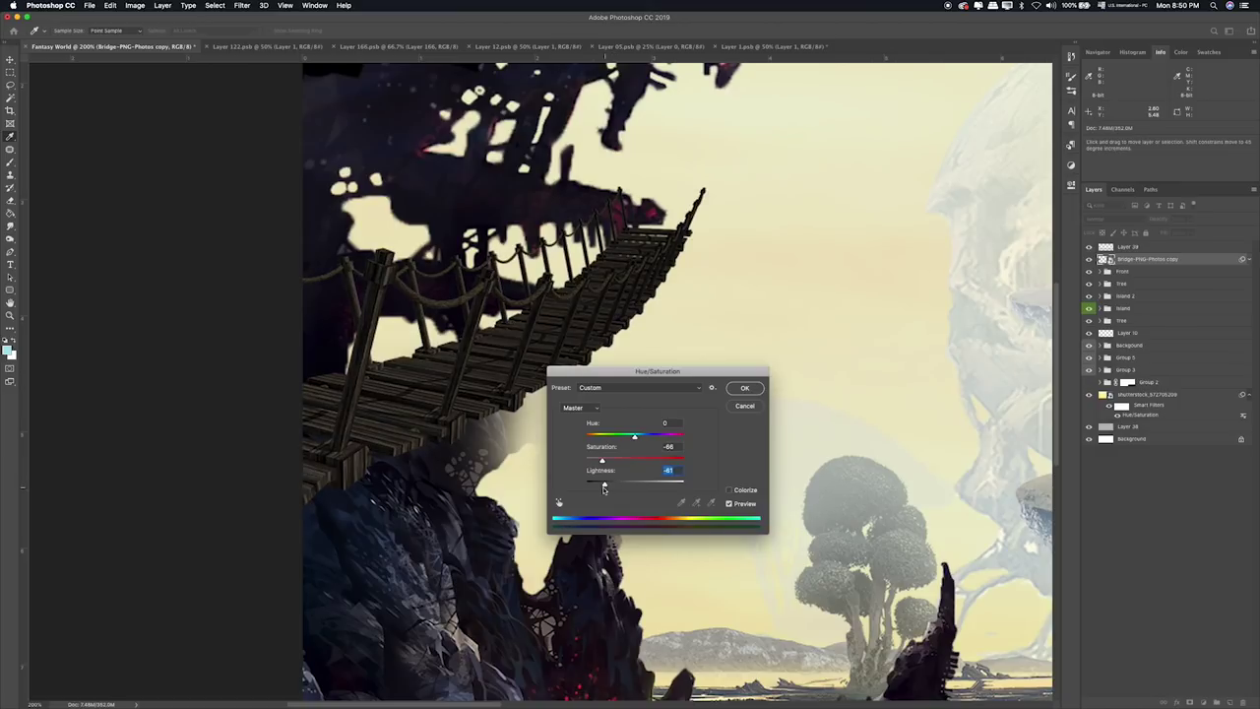
left_click_drag(630, 440, 603, 439)
key("Return")
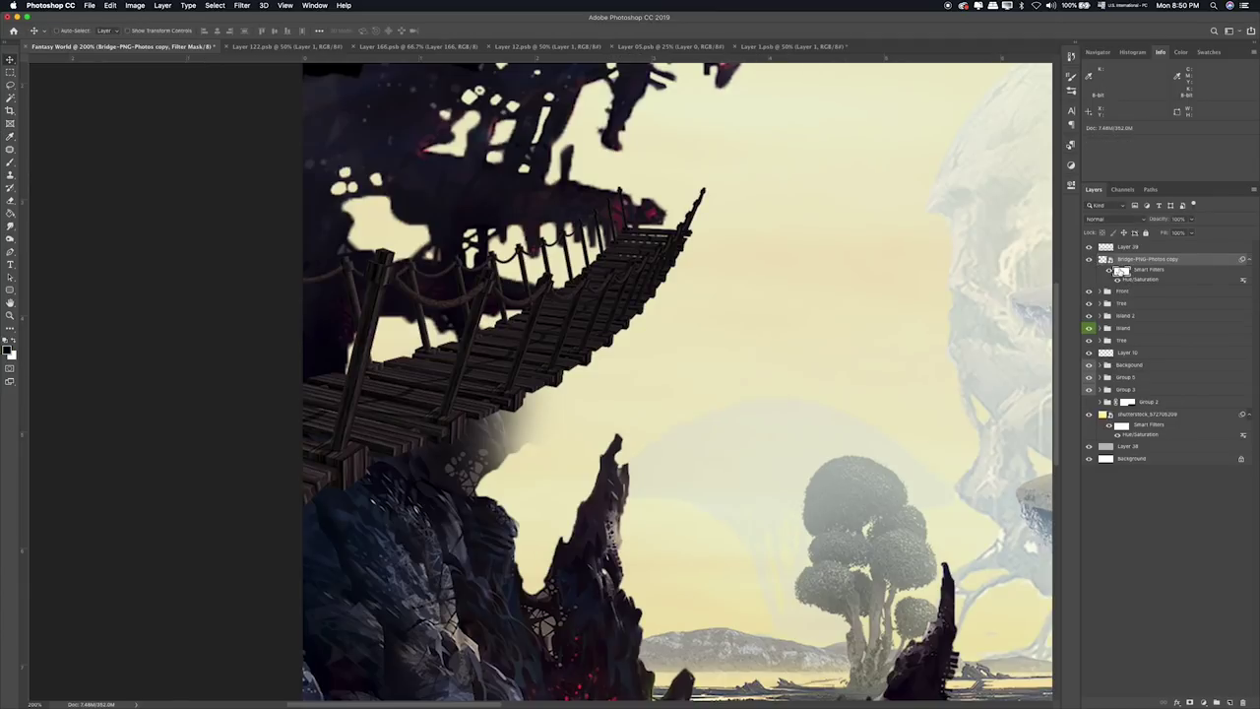
Paint the bridge's filter mask at 20% to restore some colour at its far end.
key("b")
key("bracketright")
key("bracketright")
key("bracketright")
left_click(724, 244)
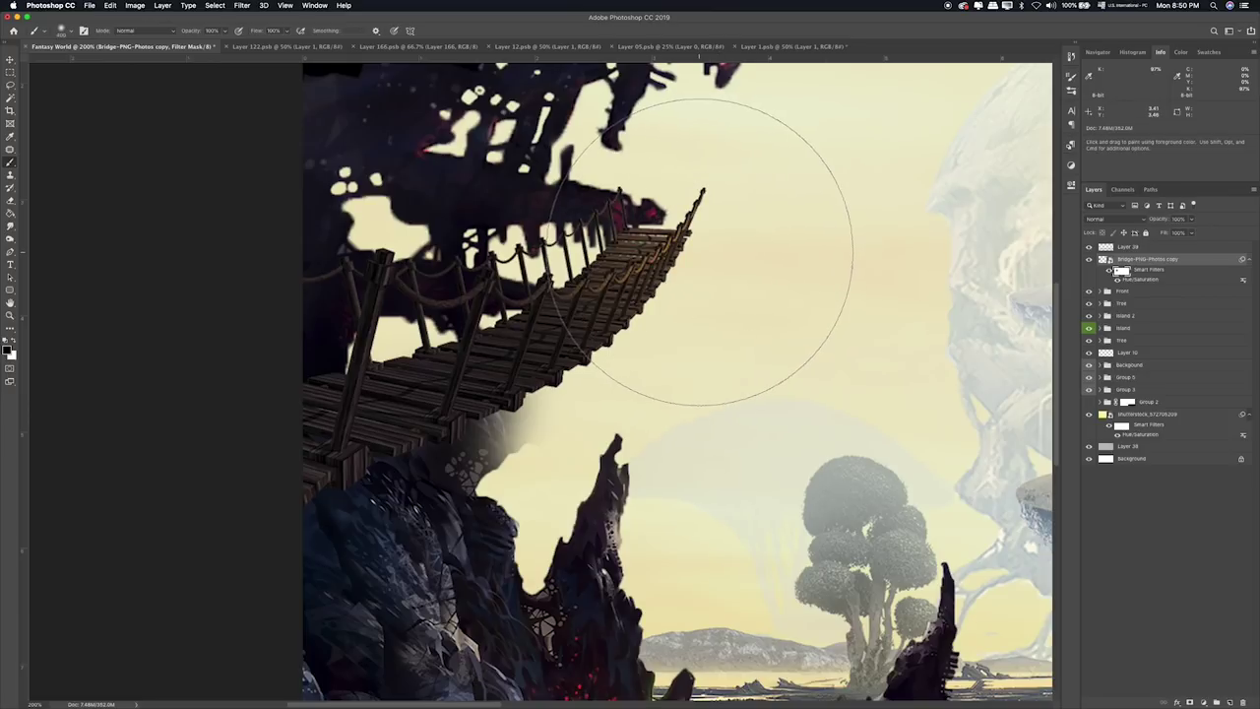
key("ctrl+z")
key("2")
mouse_move(698, 212)
left_mouse_down()
mouse_move(589, 232)
mouse_move(551, 212)
left_mouse_up()
left_click_drag(703, 211, 479, 220)
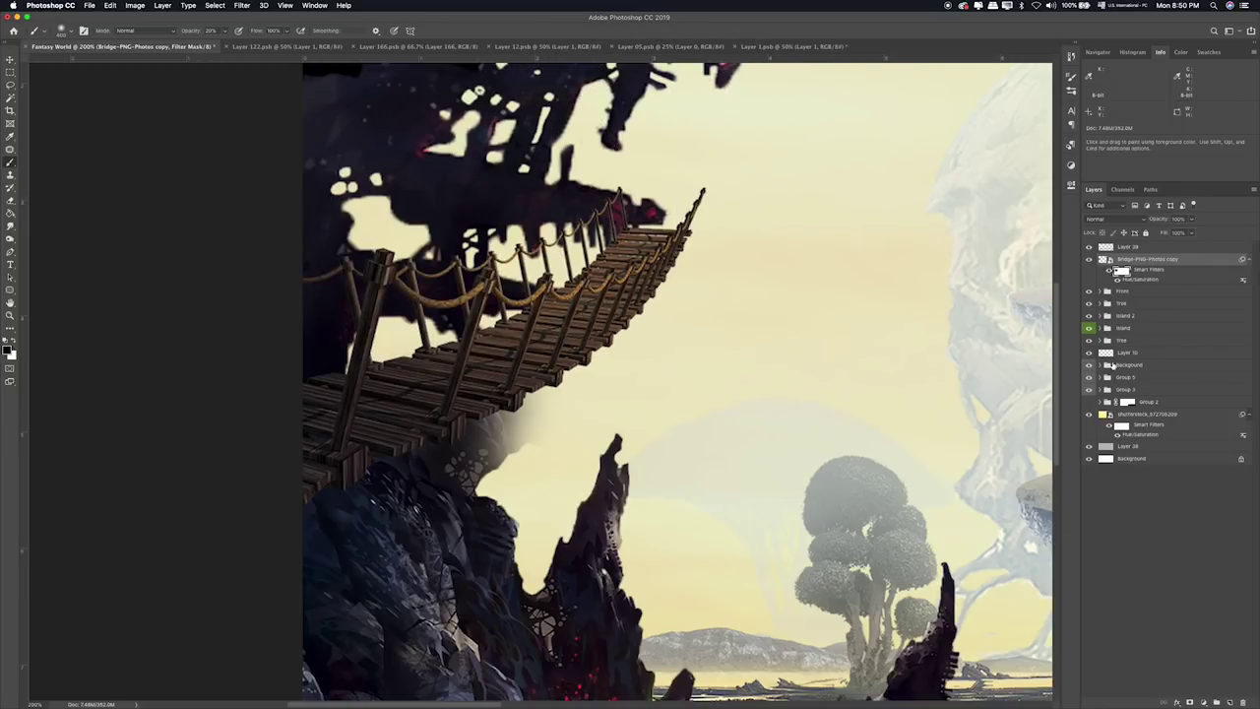
Add Layer 47 clipped to the bridge and set the foreground colour to black.
left_click(1230, 702)
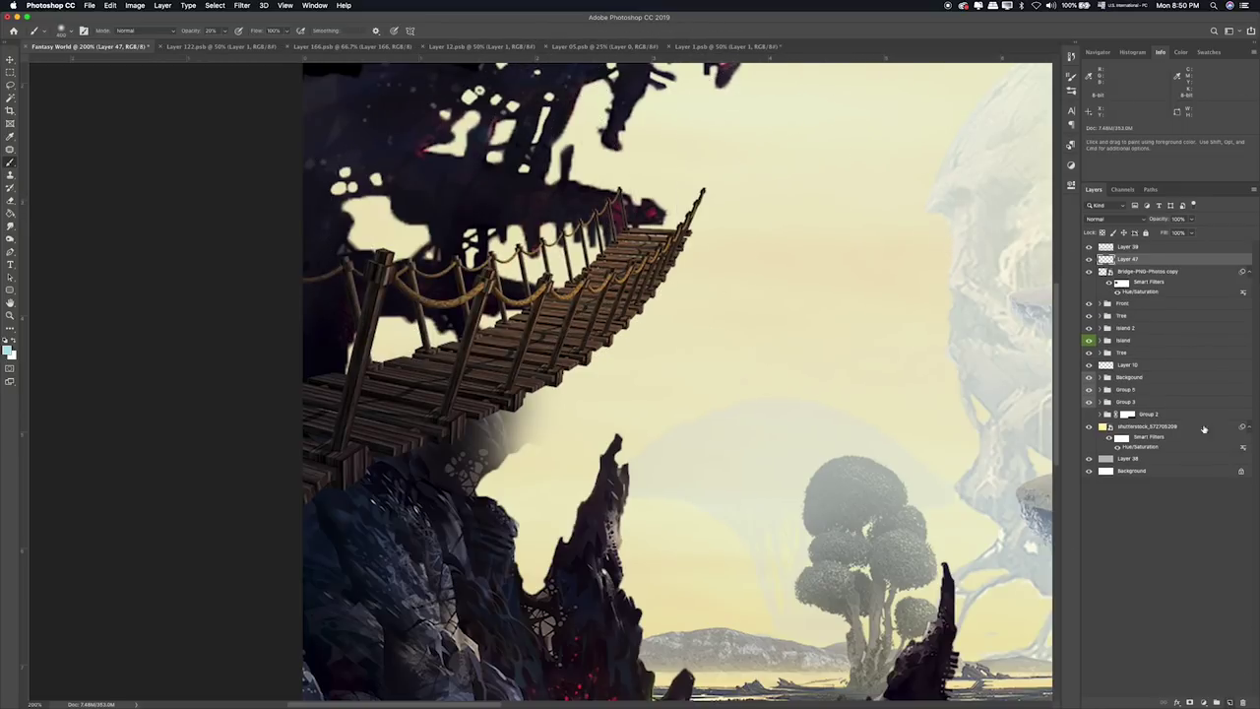
left_click(1170, 263, "alt")
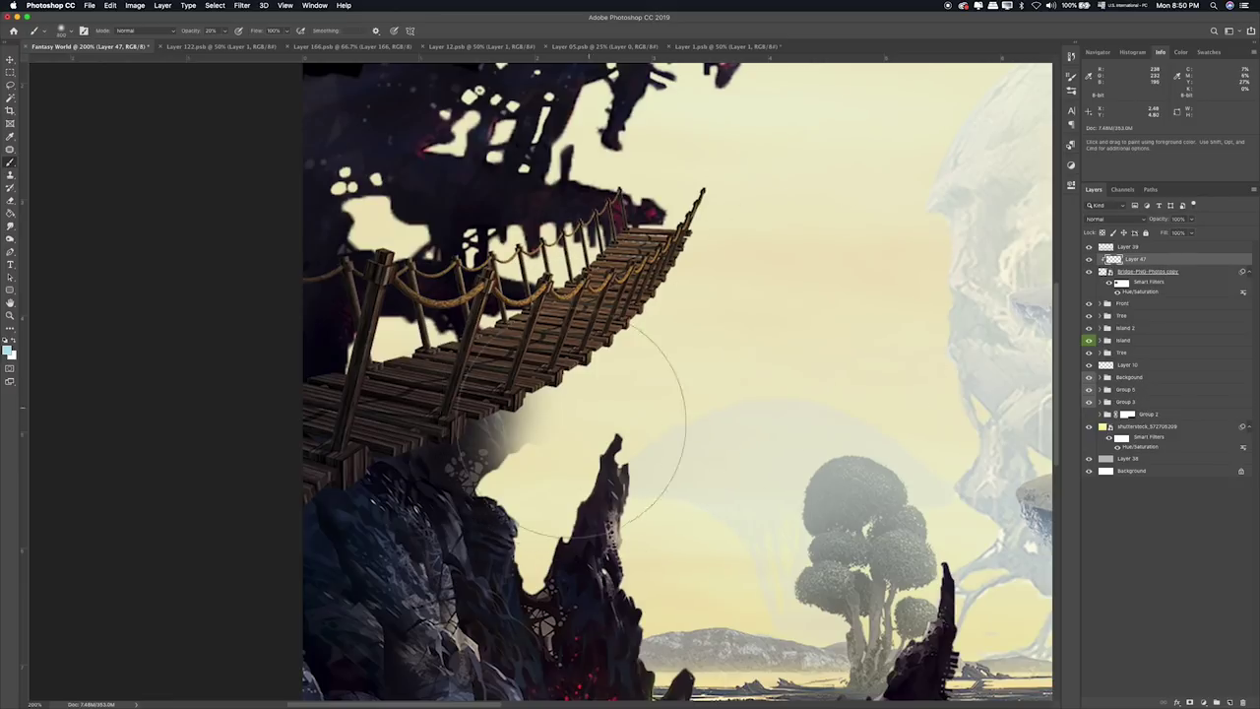
left_click_drag(563, 433, 492, 450)
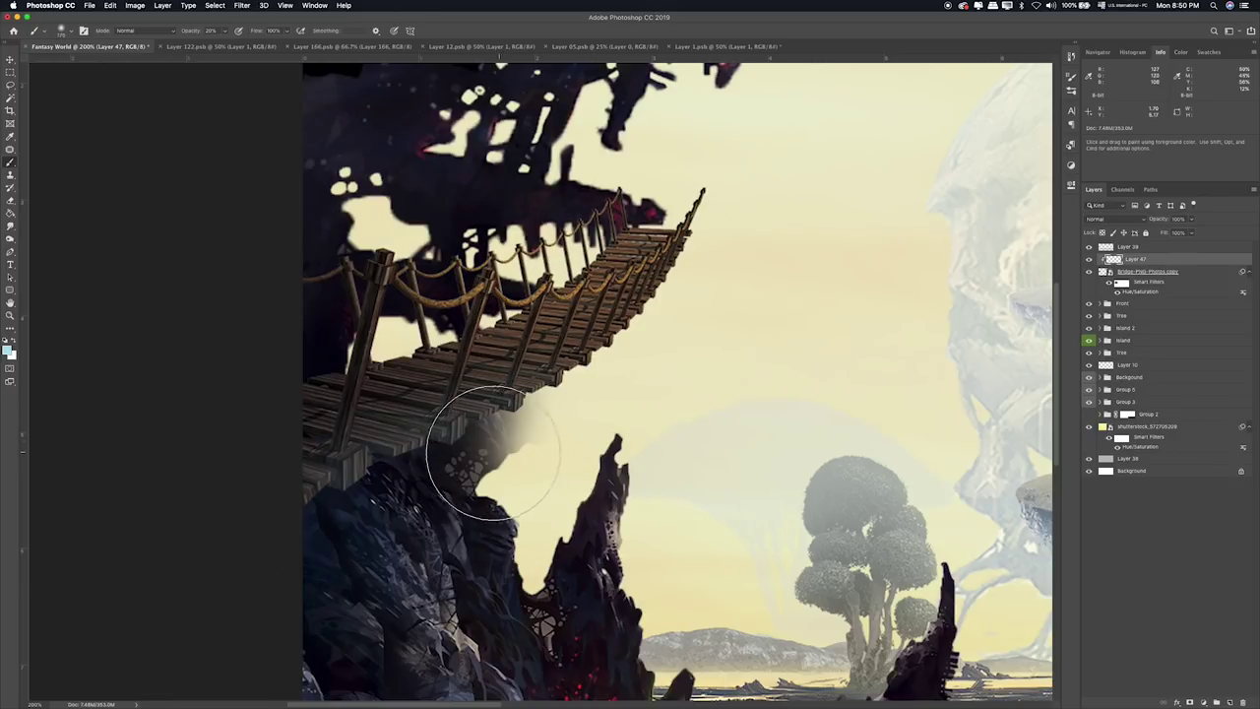
key("ctrl+z")
left_click(8, 350)
left_click(552, 343)
key("Return")
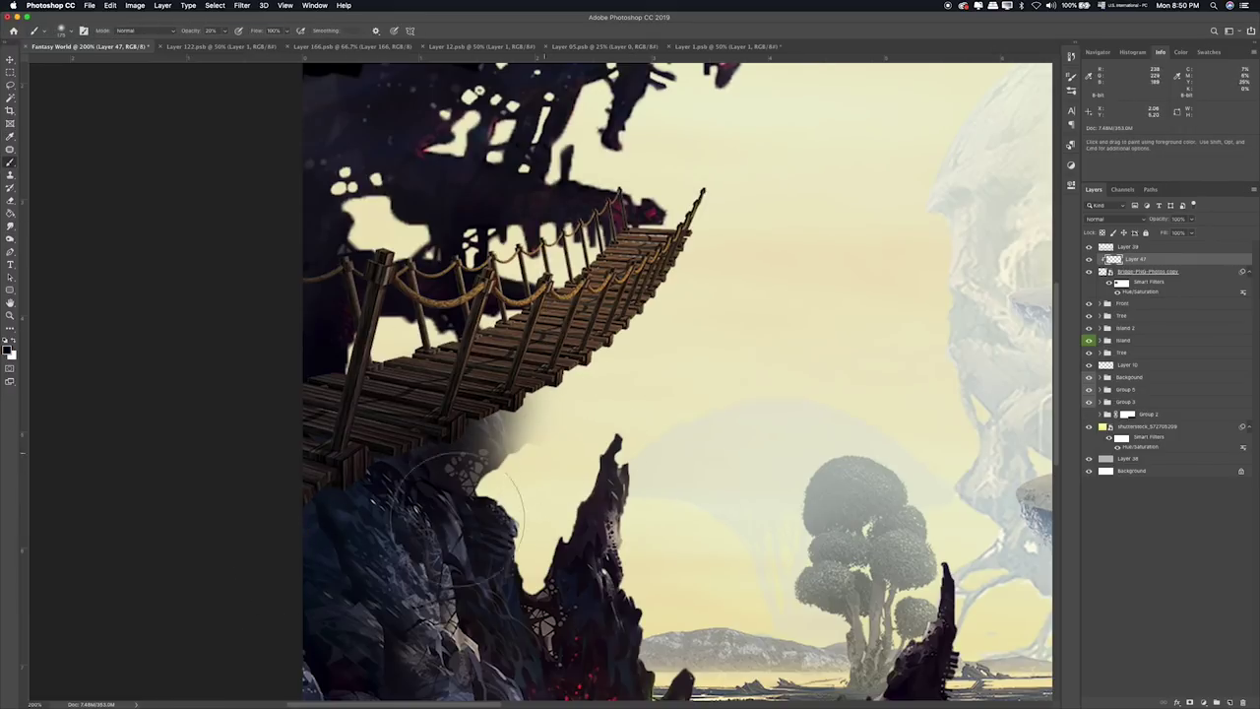
Paint Layer 45's mask at 100% to bring dark rock back under the bridge.
left_click(1102, 304)
left_click(1137, 347)
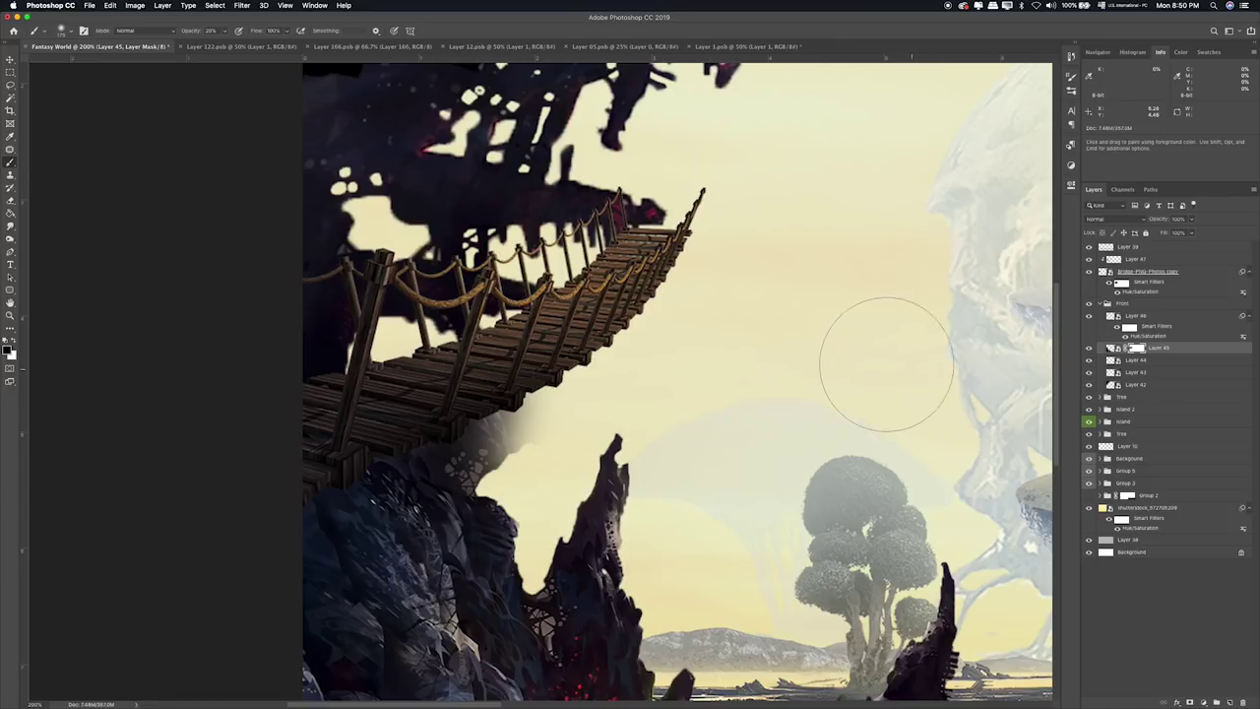
left_click_drag(549, 365, 591, 372)
key("bracketleft")
key("bracketleft")
key("bracketleft")
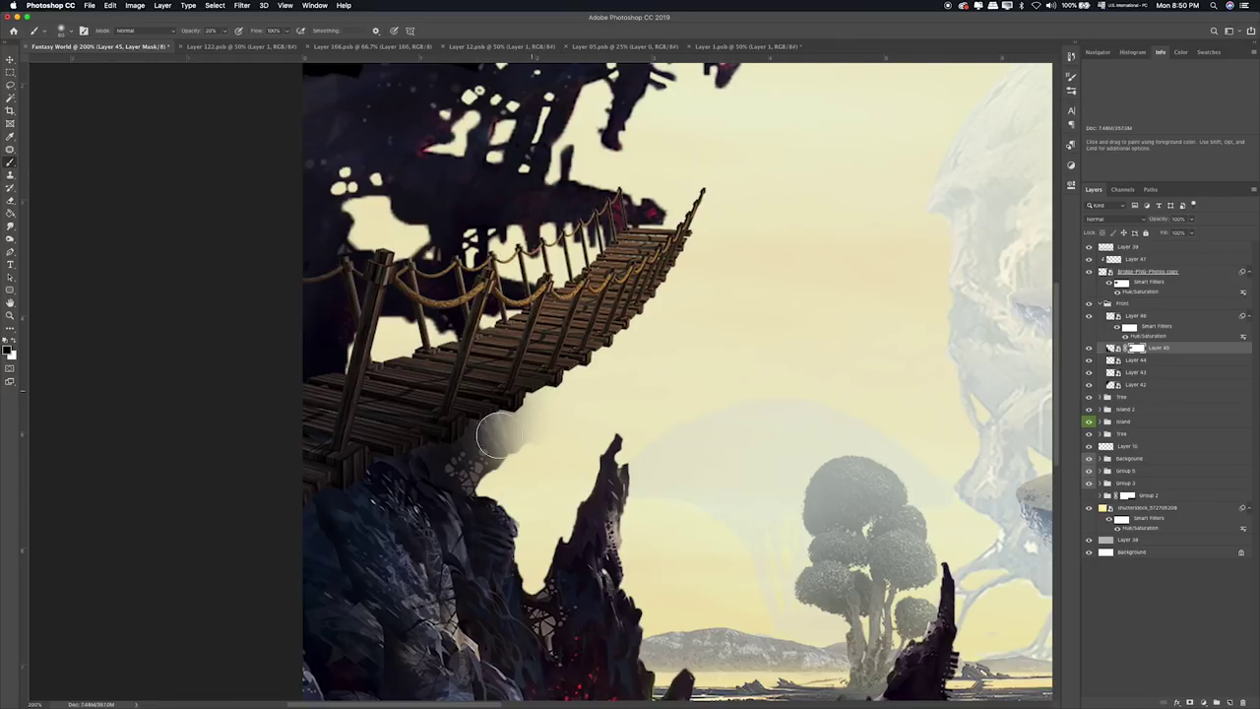
key("0")
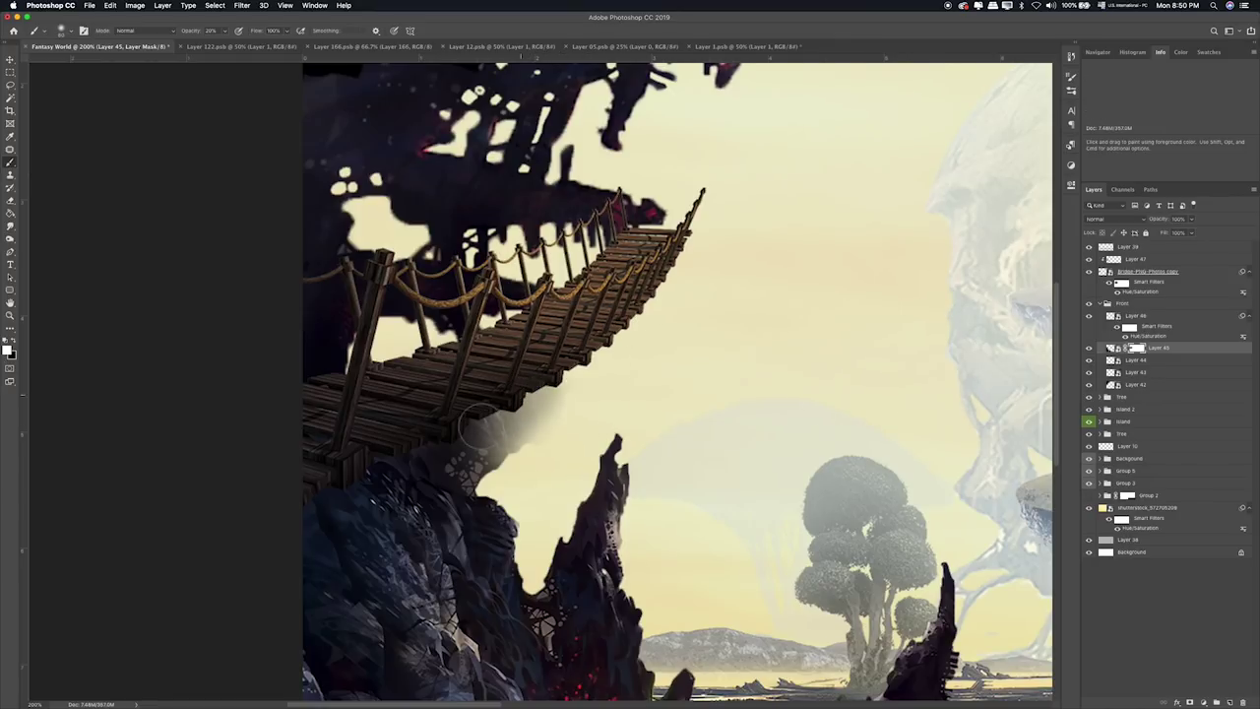
mouse_move(502, 404)
left_mouse_down()
mouse_move(472, 436)
mouse_move(542, 358)
mouse_move(501, 436)
mouse_move(540, 360)
mouse_move(577, 352)
mouse_move(595, 325)
mouse_move(650, 315)
mouse_move(625, 296)
mouse_move(610, 354)
mouse_move(645, 325)
mouse_move(620, 331)
mouse_move(663, 338)
mouse_move(665, 323)
left_mouse_up()
Touch up Layer 45's mask edges where the rock meets the bridge end.
key("x")
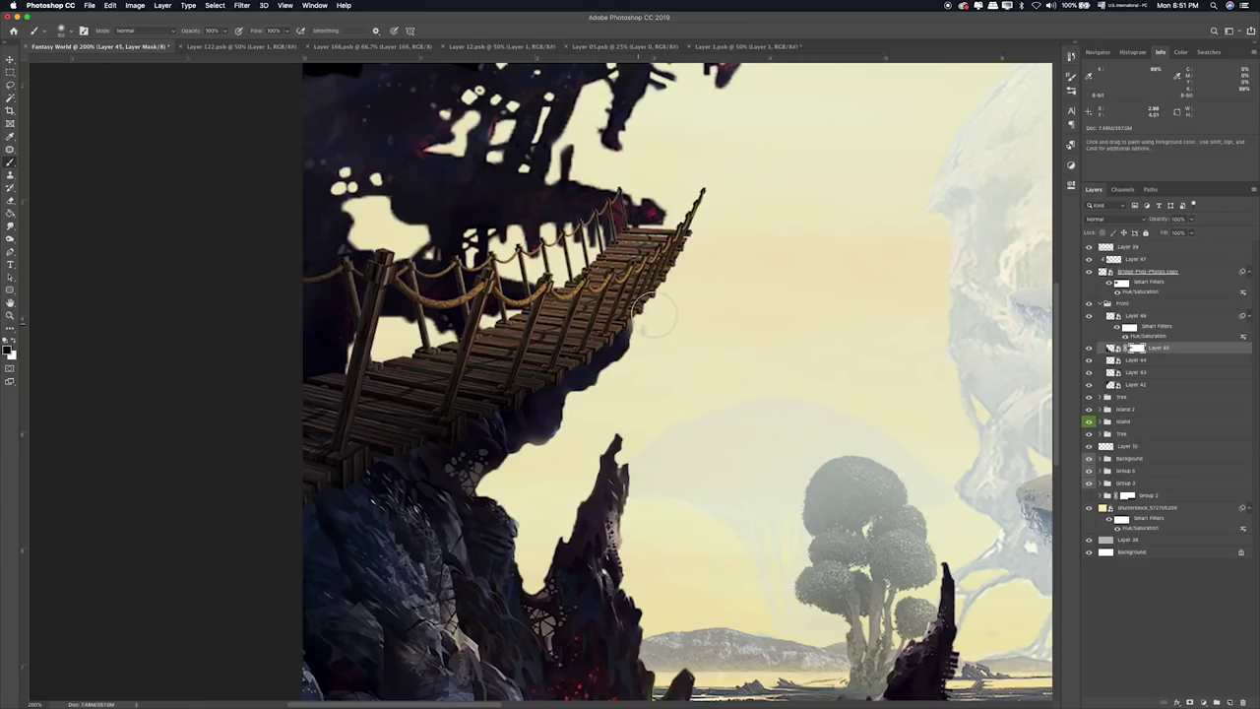
left_click_drag(613, 331, 618, 318)
key("x")
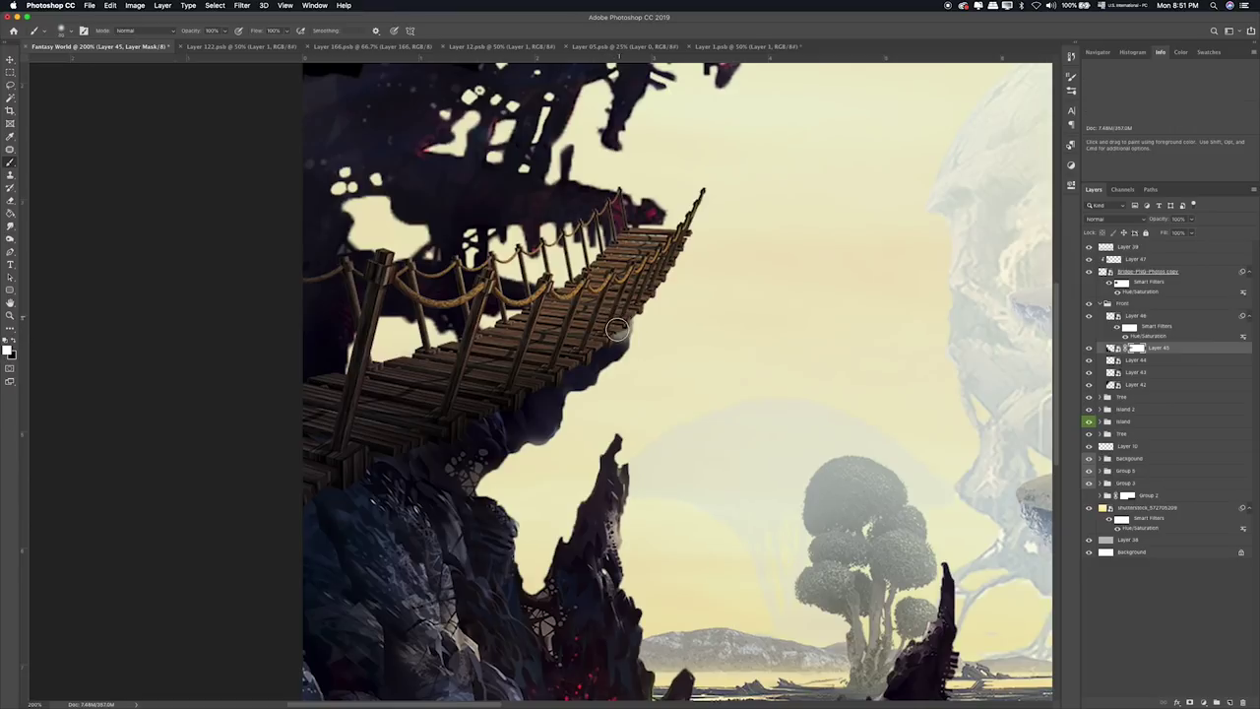
key("x")
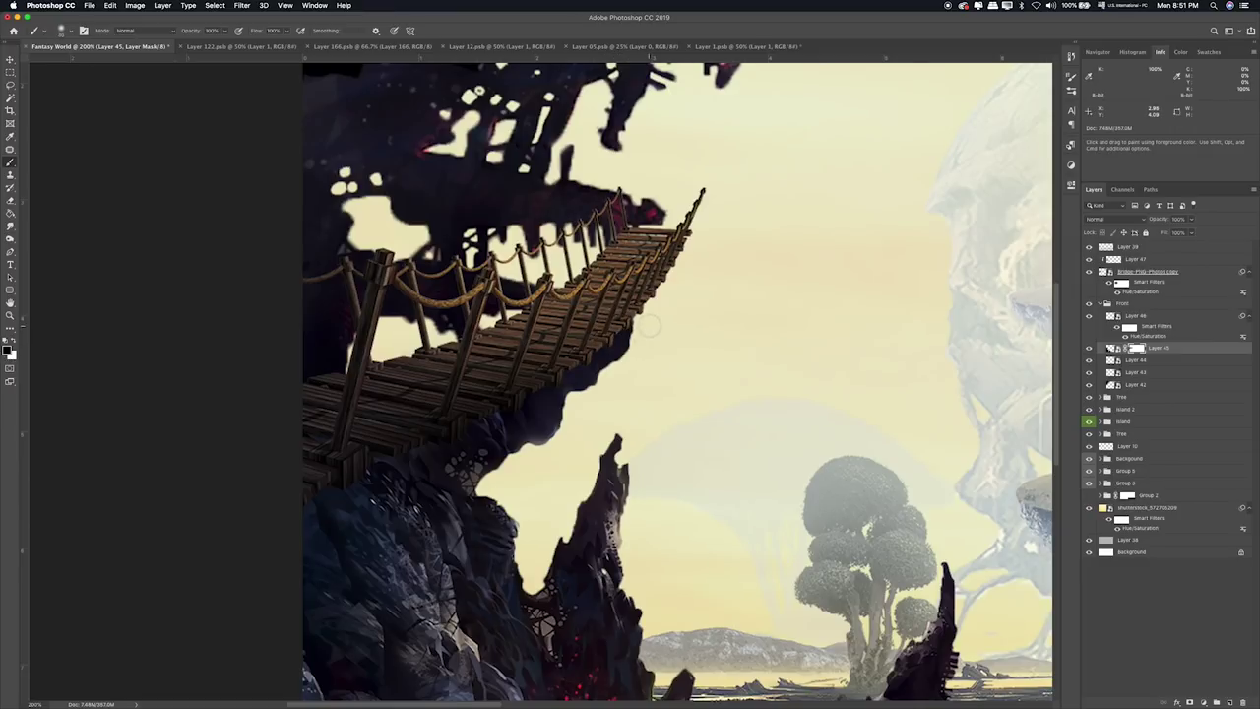
left_click_drag(529, 439, 529, 448)
key("ctrl+z")
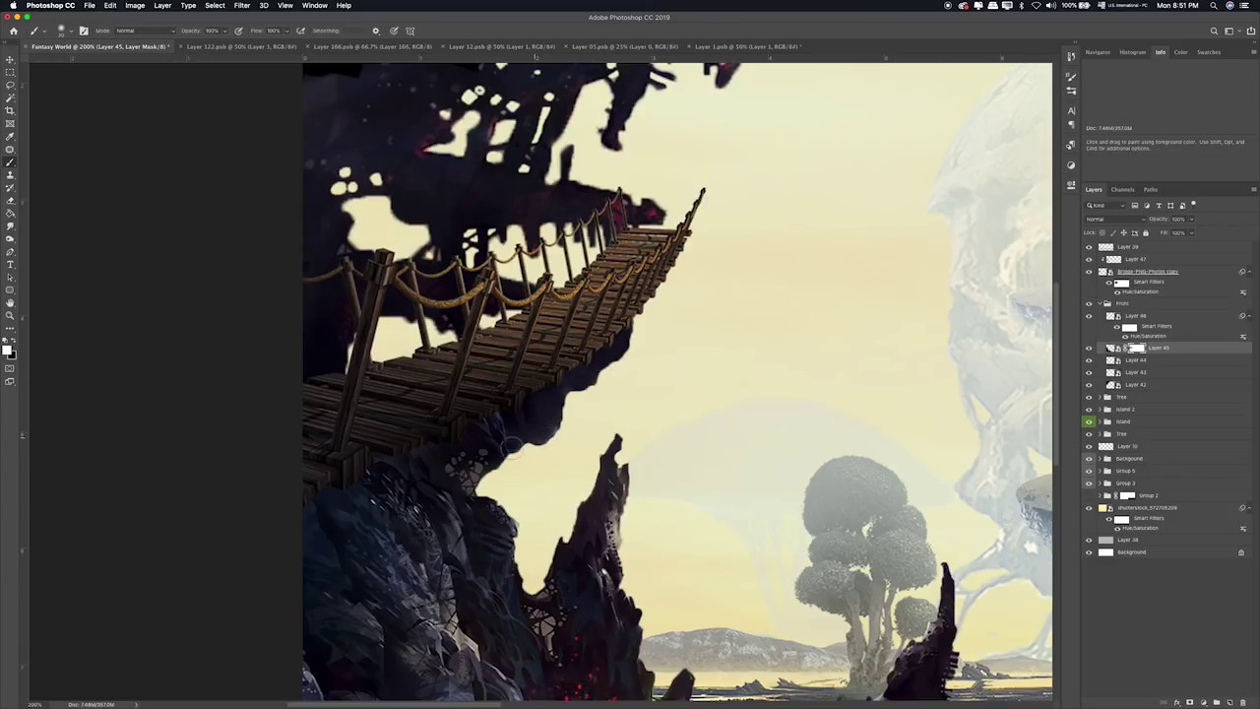
key("ctrl+0")
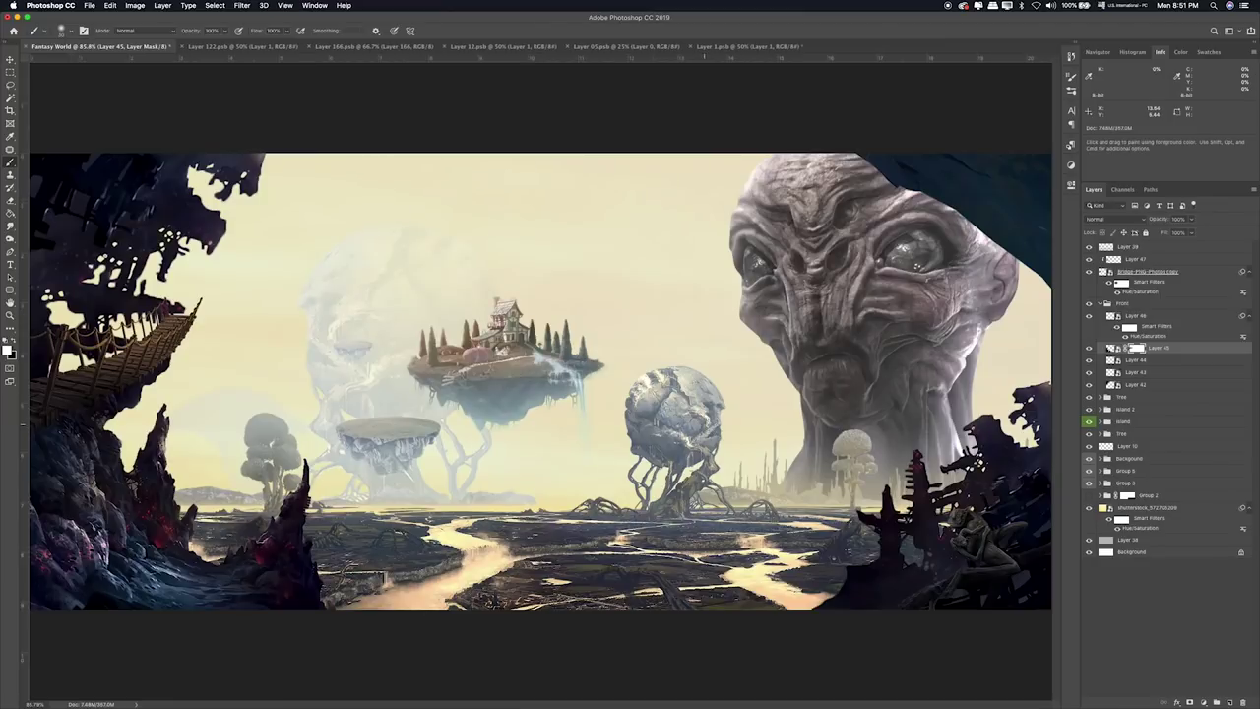
Add Layer 48 above the bridge and paint colour over its lower end.
left_click(1146, 269)
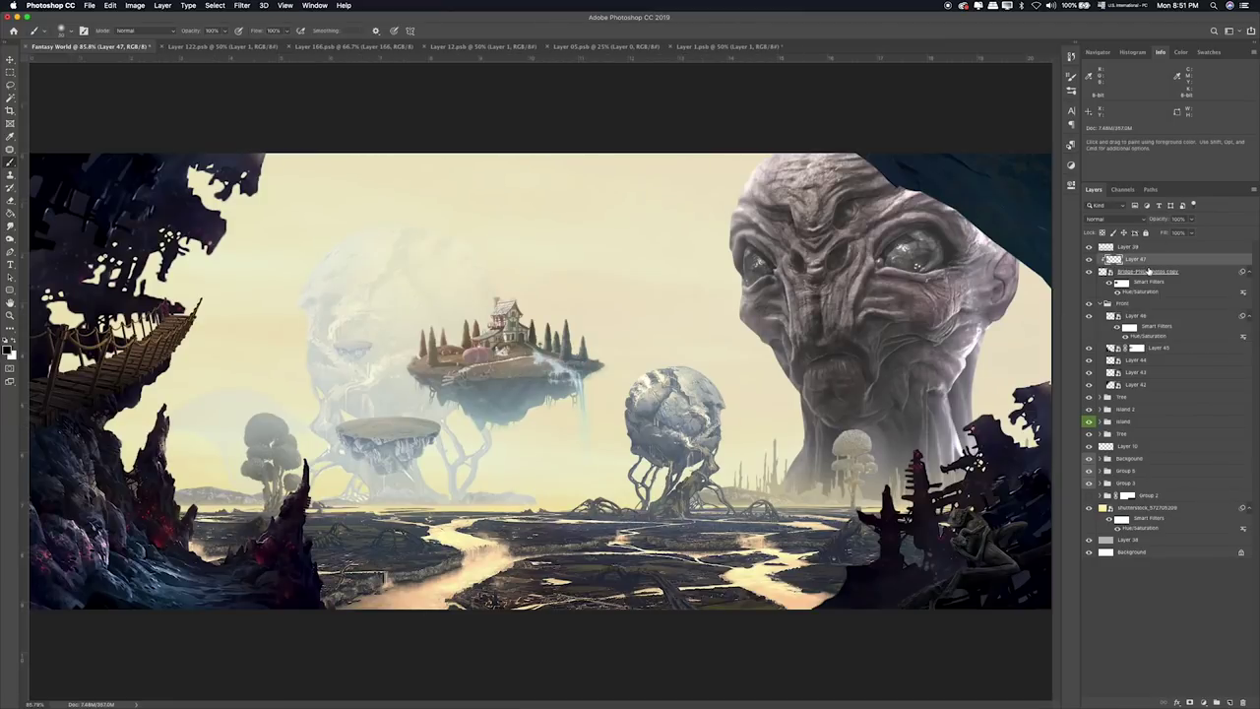
left_click(1230, 702)
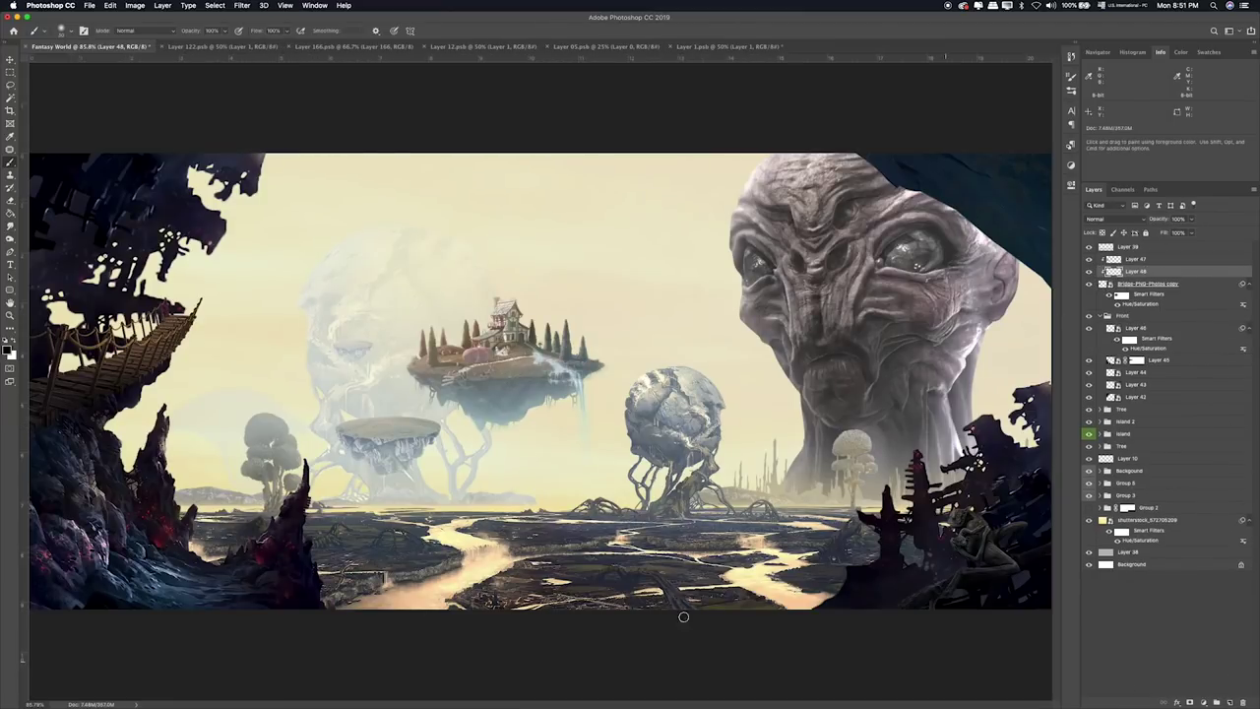
key("bracketright")
key("bracketright")
key("bracketright")
key("bracketright")
key("bracketright")
key("bracketright")
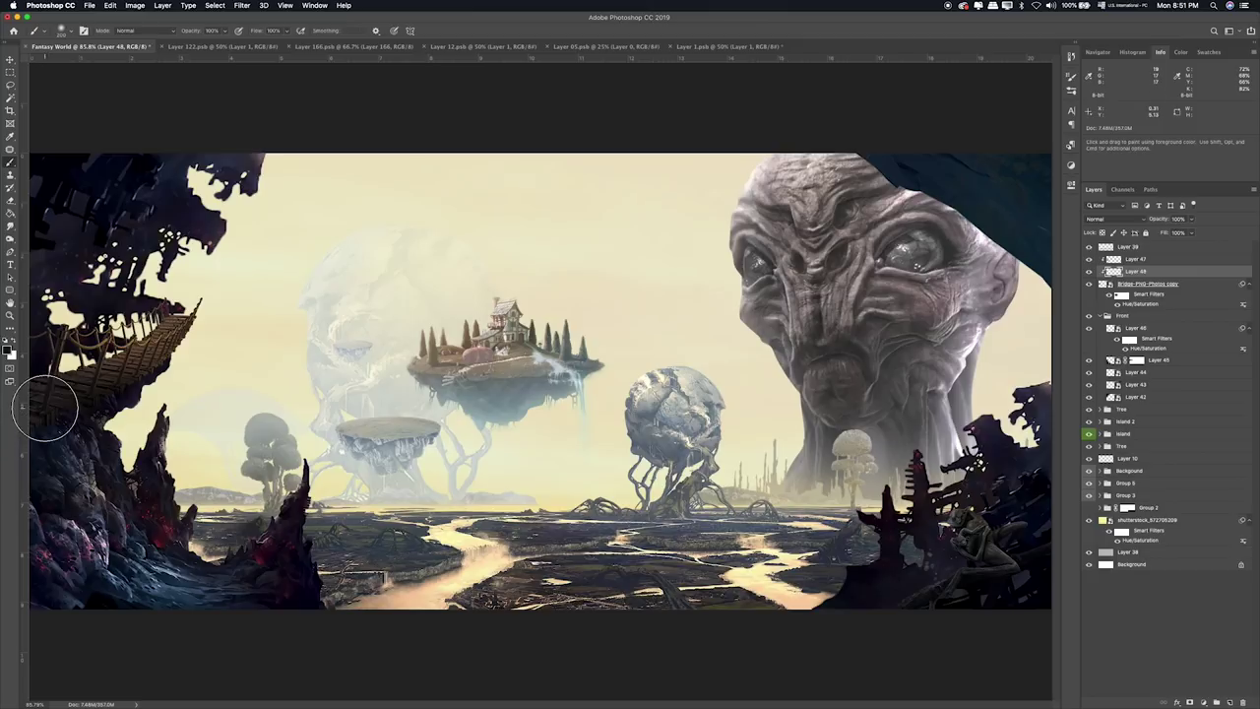
left_click_drag(45, 408, 84, 393)
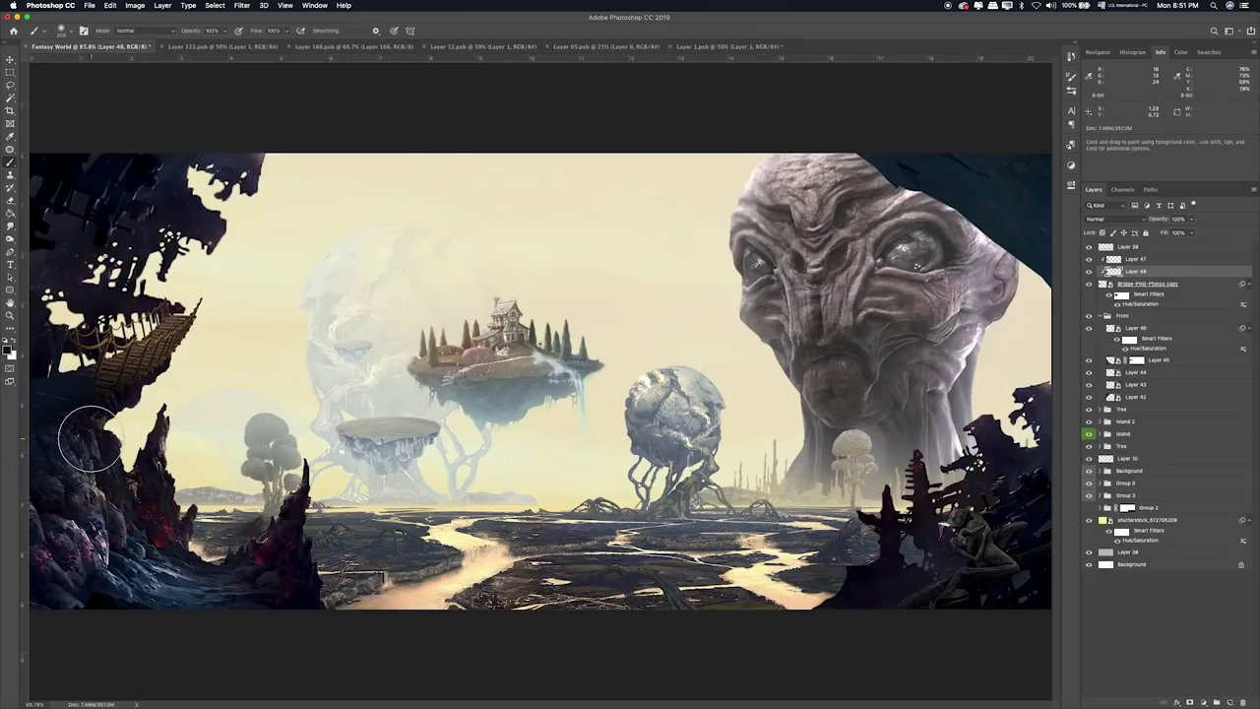
Set Layer 48's blend mode to Hue and erase the excess tint.
key("v")
key("shift+plus")
key("shift+plus")
key("shift+plus")
key("shift+plus")
key("shift+plus")
key("shift+plus")
key("shift+plus")
key("shift+plus")
key("shift+plus")
key("shift+plus")
key("shift+plus")
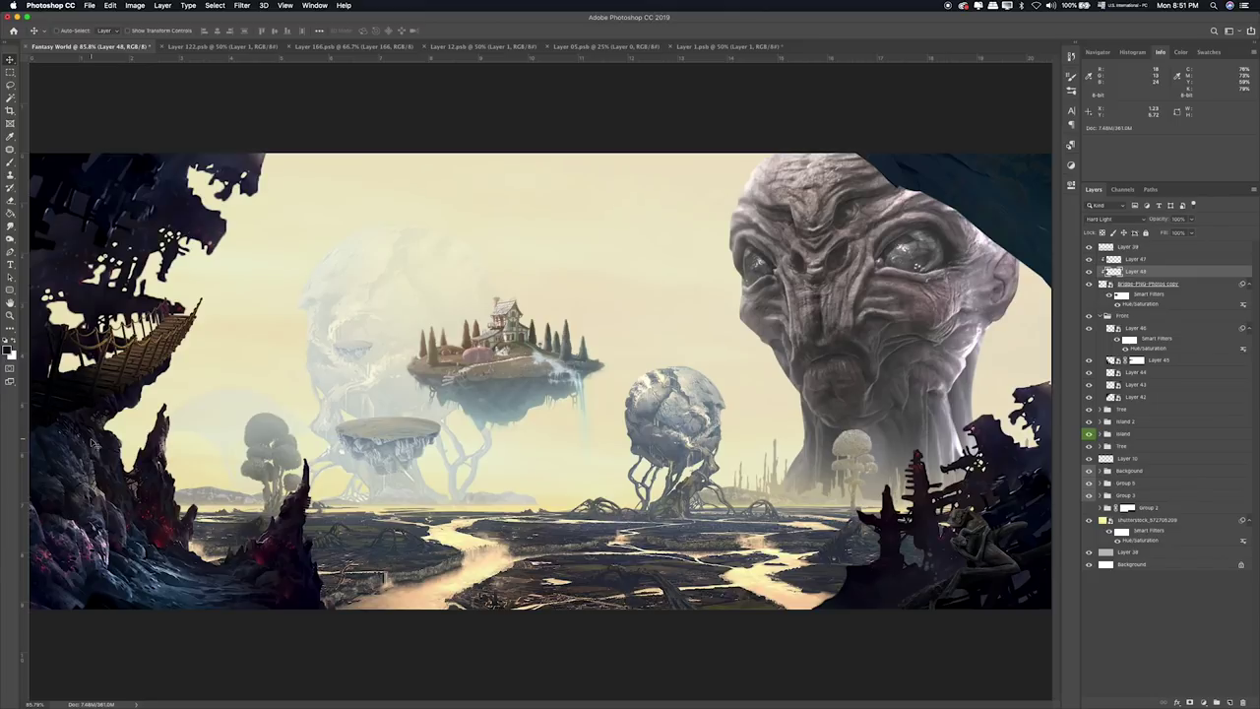
key("shift+plus")
key("shift+plus")
key("shift+plus")
key("shift+plus")
key("shift+plus")
key("shift+plus")
key("shift+plus")
key("shift+plus")
key("shift+plus")
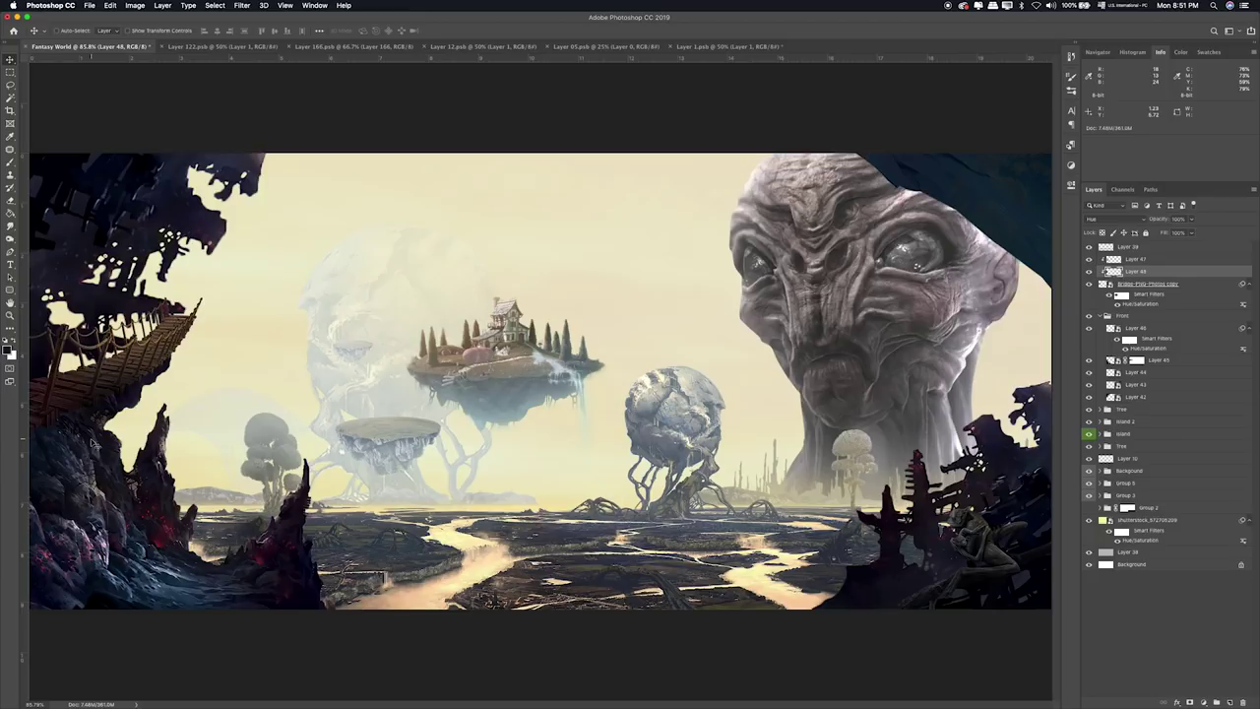
key("e")
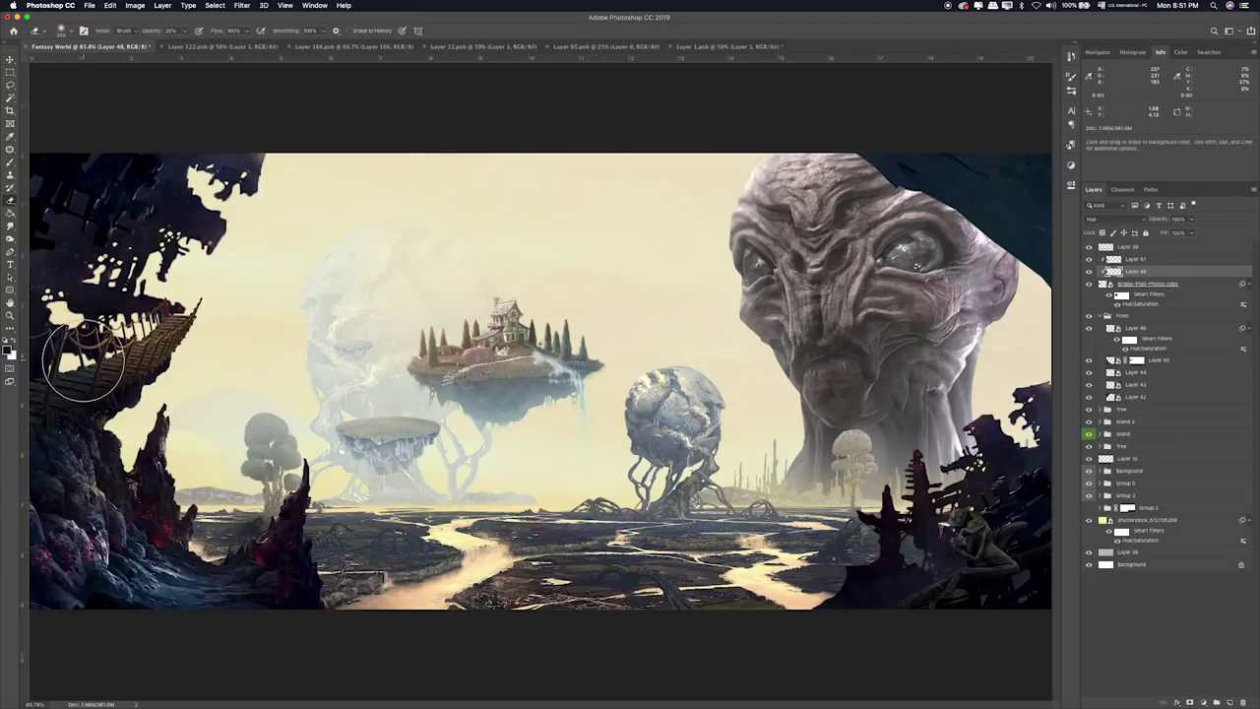
left_click_drag(77, 363, 81, 360)
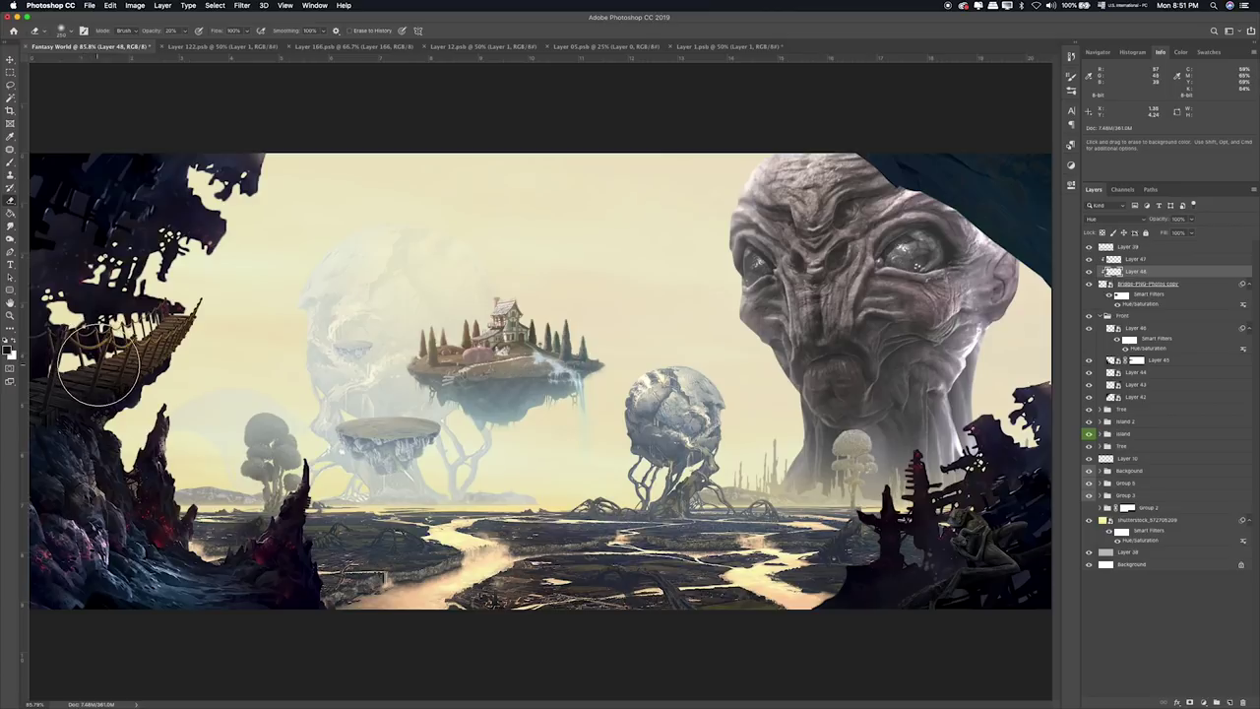
left_click_drag(77, 363, 251, 288)
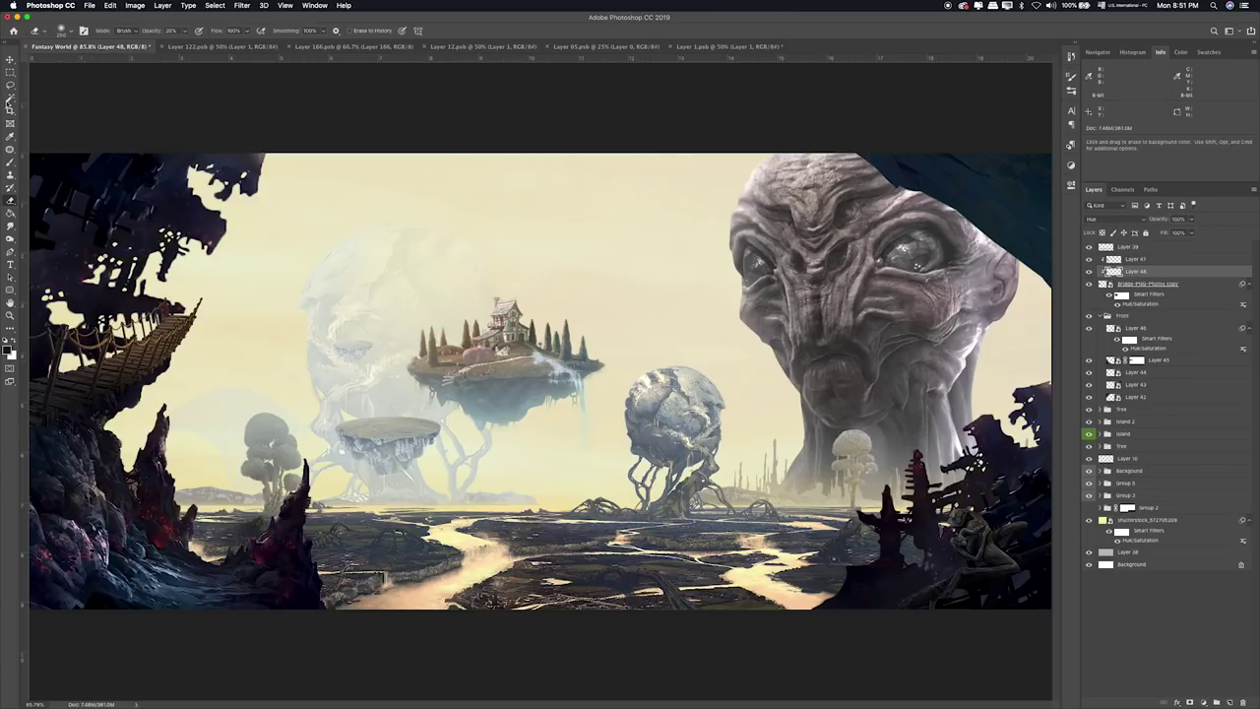
left_click(10, 74)
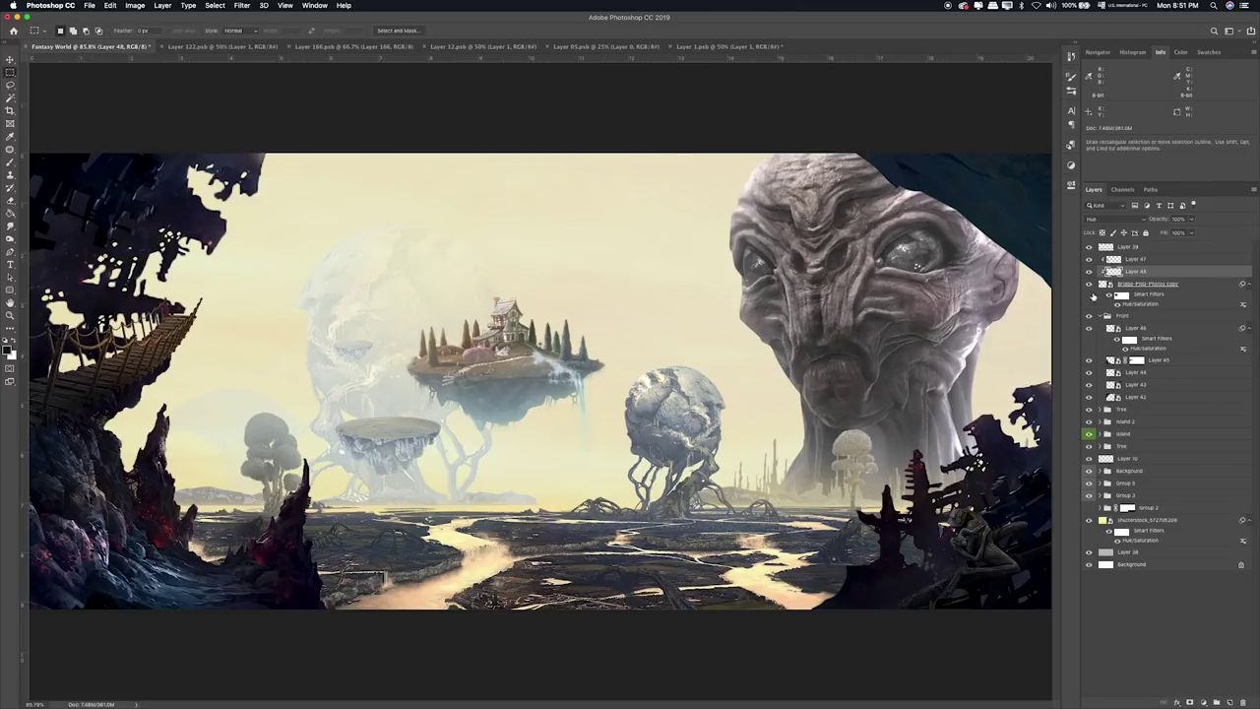
Toggle the rock layers' visibility on and off to compare them.
left_click(1090, 362)
left_click(1090, 373)
left_click(1090, 385)
left_click(1090, 385)
left_click(1090, 397)
left_click(1090, 397)
Reshape and shift Layer 43, the top-right dark corner, with Free Transform.
left_click(1120, 386)
key("ctrl+t")
mouse_move(995, 167)
left_mouse_down()
mouse_move(960, 194)
mouse_move(953, 170)
left_mouse_up()
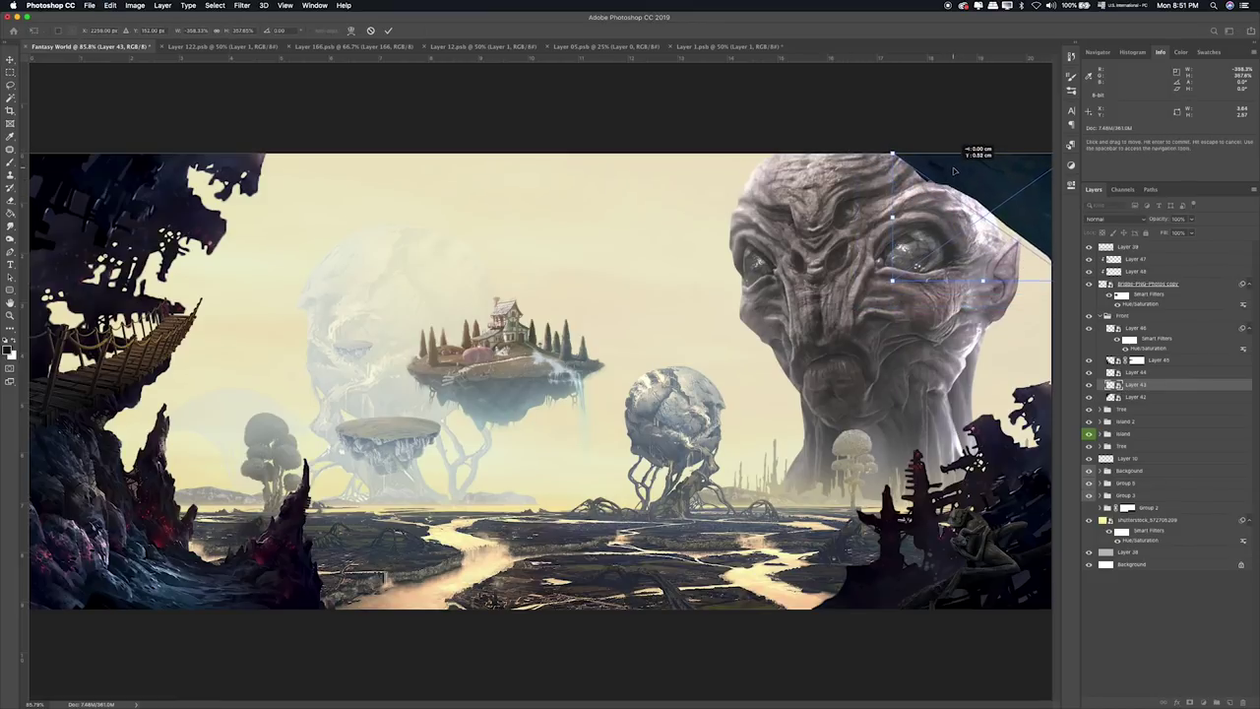
key("Return")
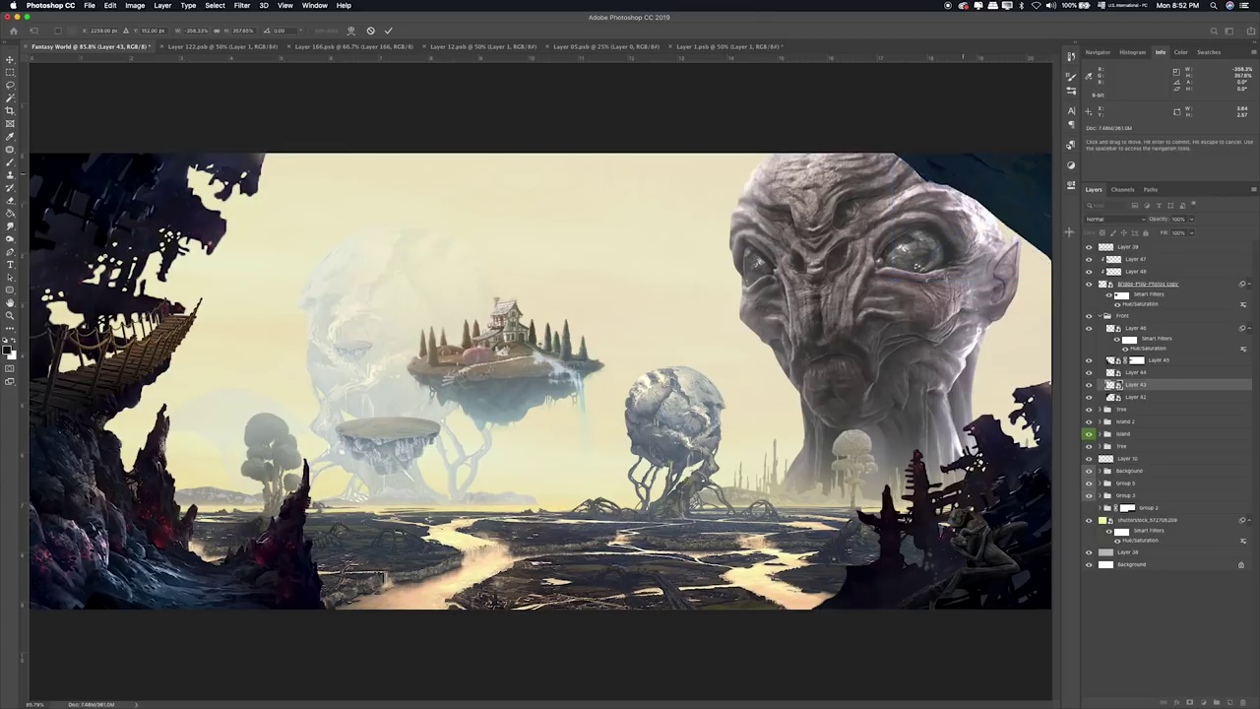
Shrink Layer 42, the top-left rock structure, to about 23% and nudge it left.
left_click(1146, 396)
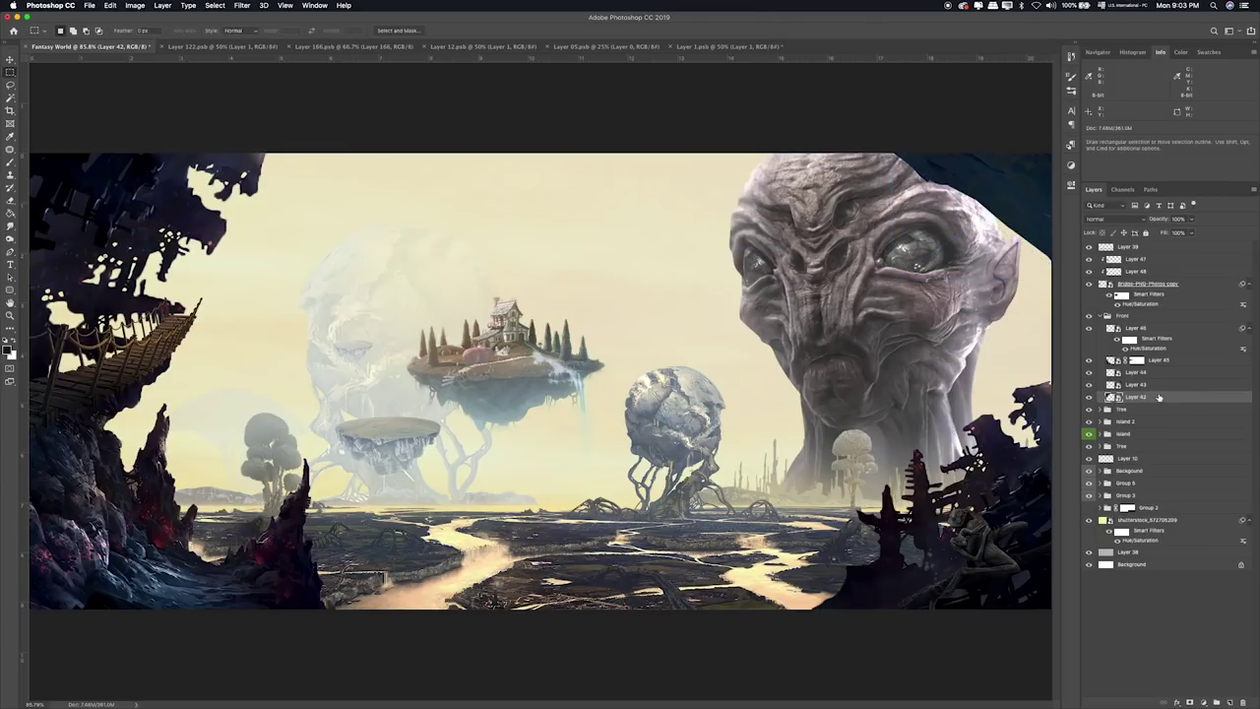
key("ctrl+t")
mouse_move(268, 414)
left_mouse_down()
mouse_move(225, 392)
mouse_move(252, 414)
left_mouse_up()
key("Return")
key("ctrl+t")
left_click_drag(263, 431, 224, 389)
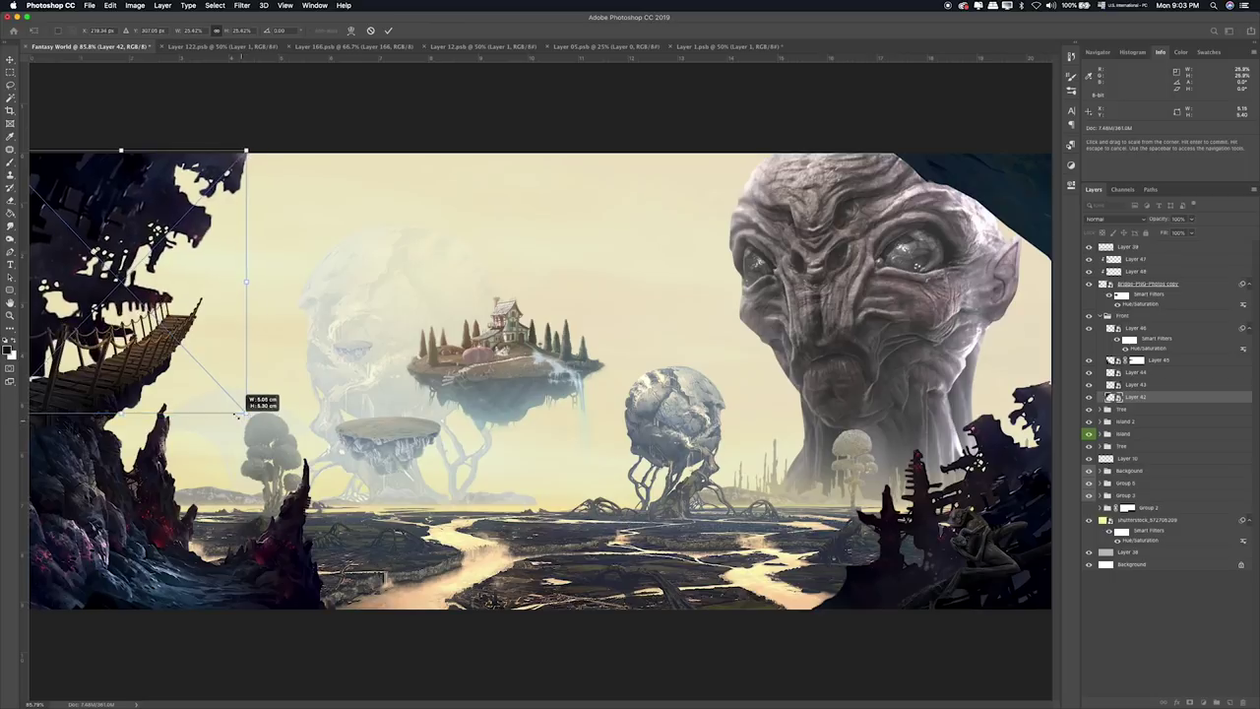
left_click_drag(193, 341, 180, 341)
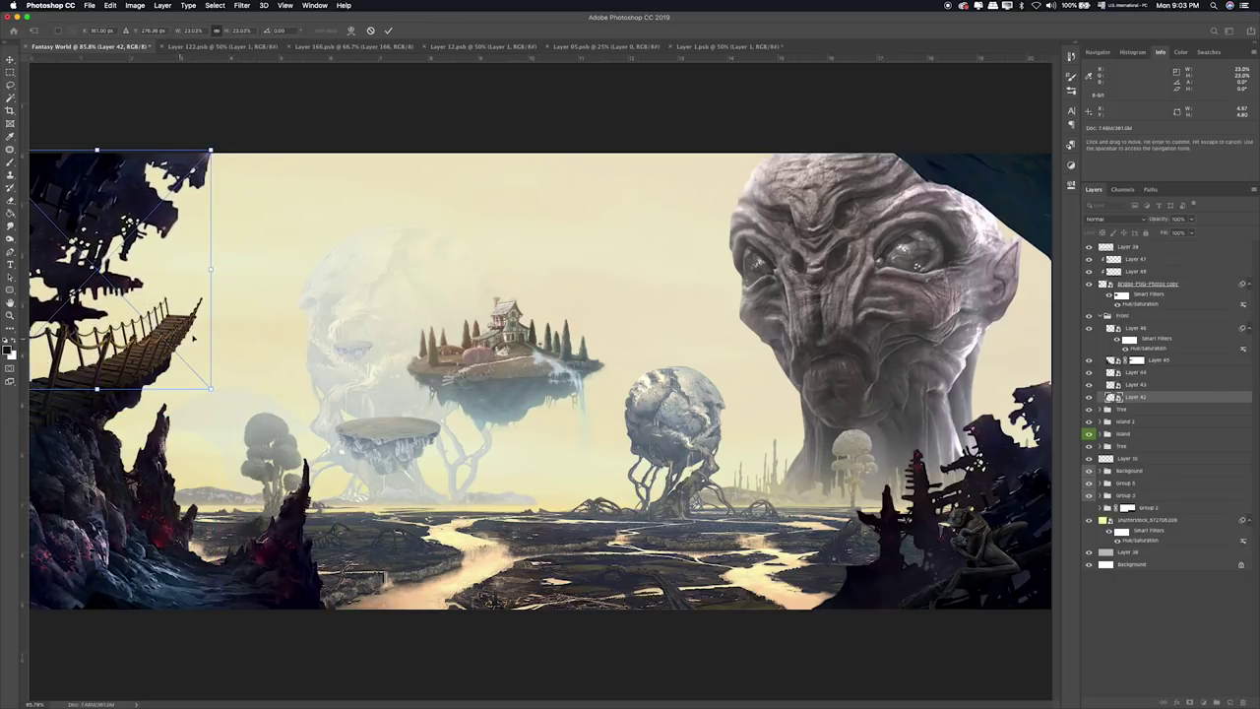
key("Return")
key("m")
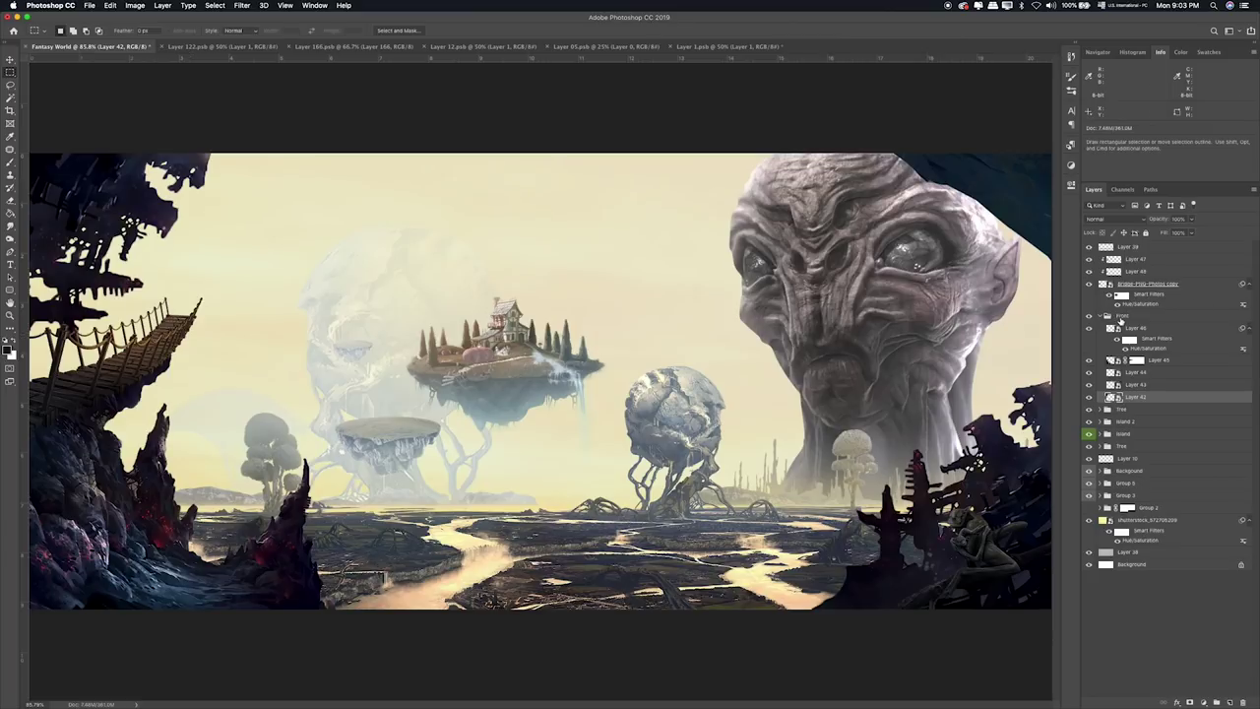
left_click(1120, 319)
key("super+Tab")
key("super+Tab")
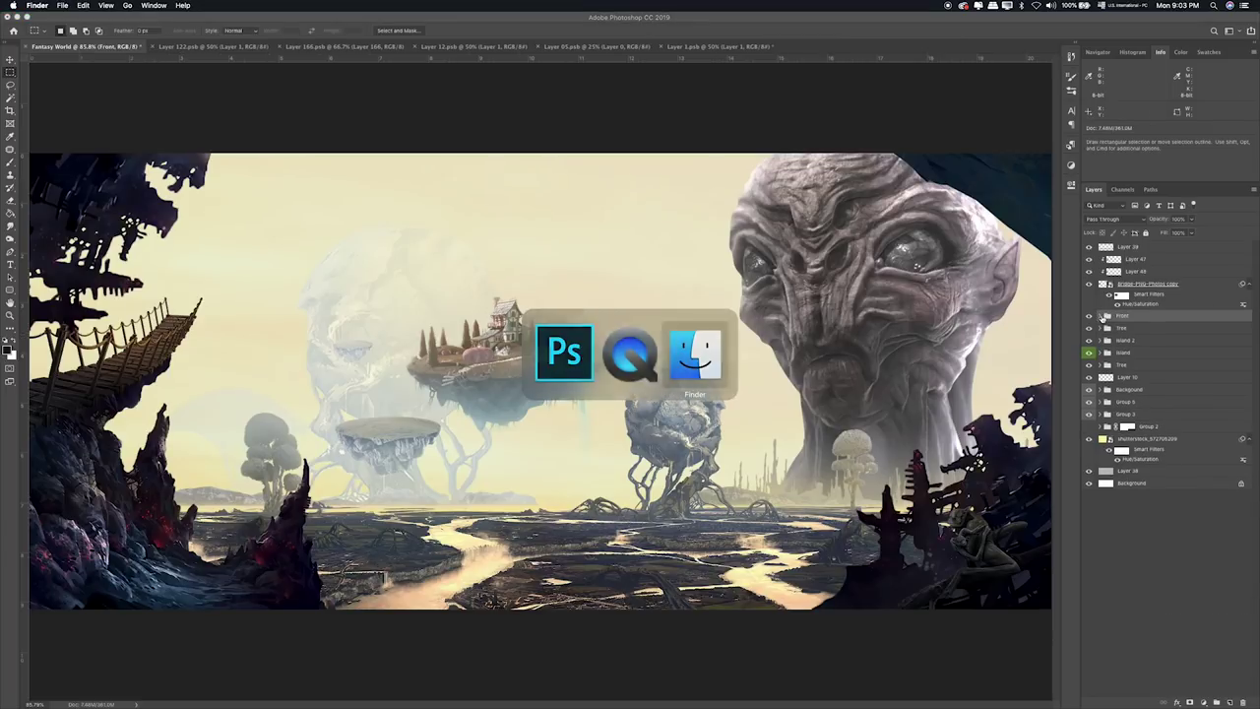
In Finder, Quick Look through the birds, bridge and other project image files.
key("super+Tab")
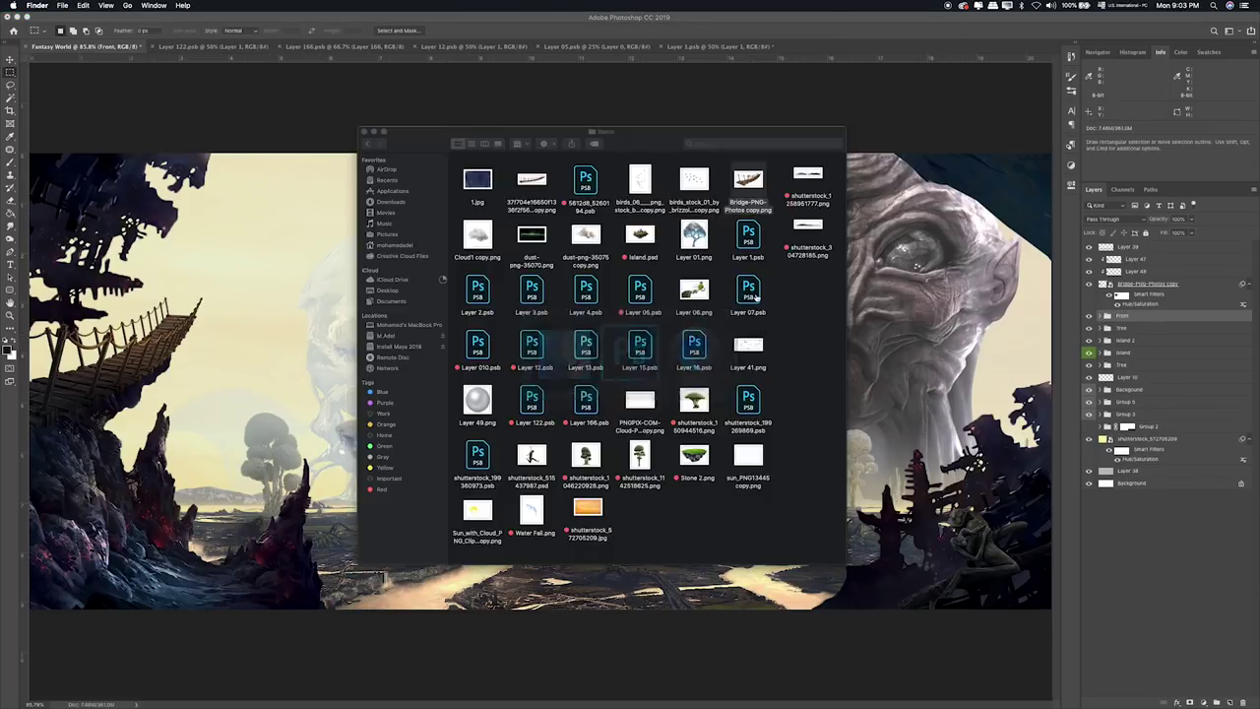
right_click(749, 188)
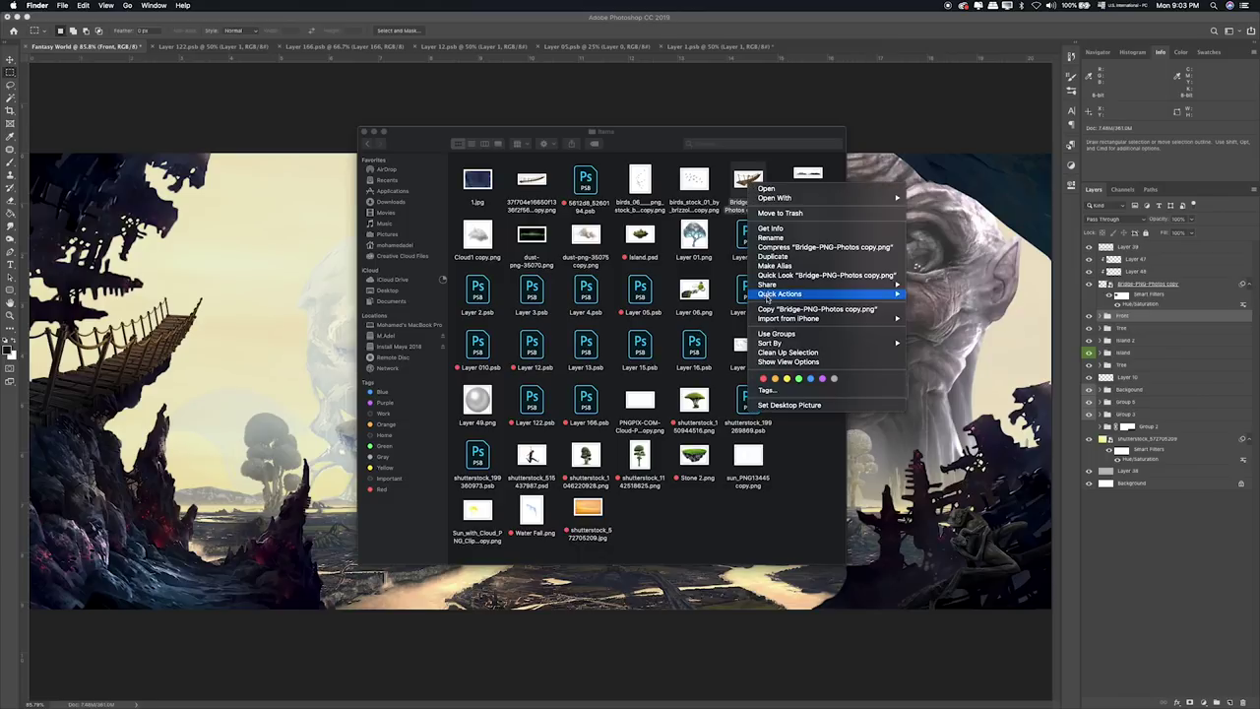
left_click(739, 337)
left_click(642, 193)
key("space")
key("space")
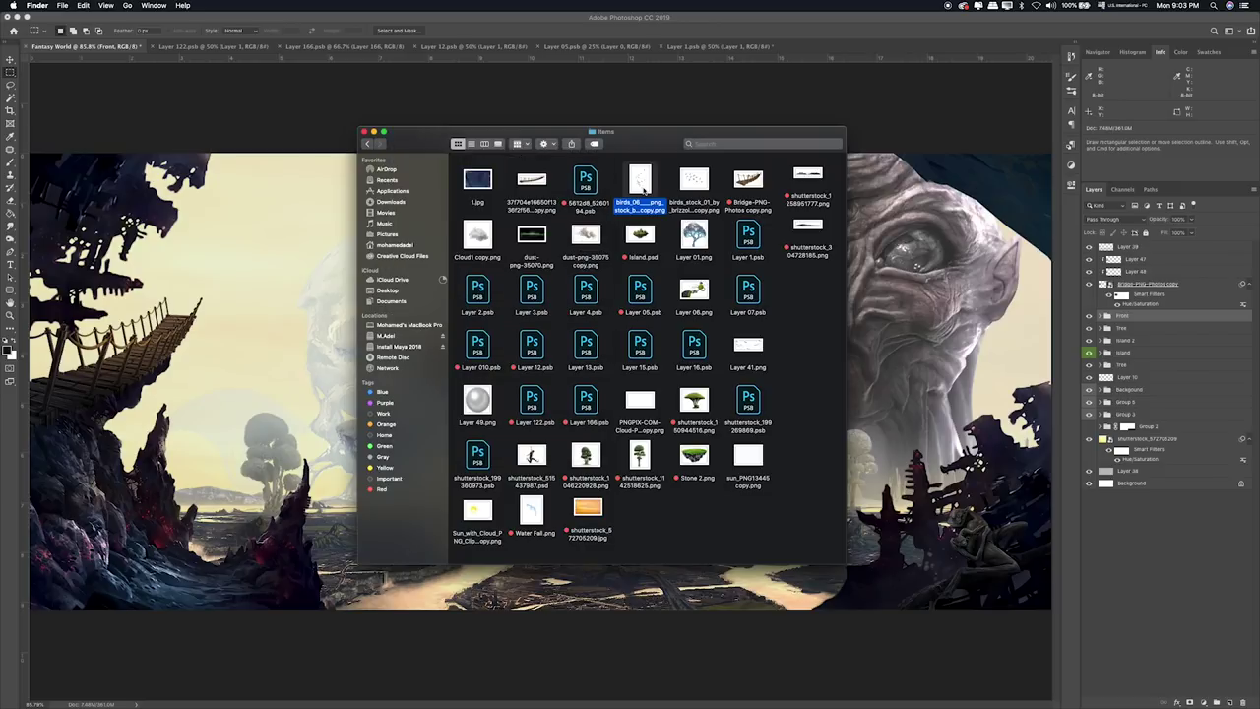
left_click(531, 182)
key("space")
key("space")
left_click(469, 182)
key("space")
key("space")
left_click(477, 232)
key("space")
key("space")
Preview Layer 2.psb and Layer 3.psb, then open Layer 3.psb in Photoshop.
left_click(532, 234)
left_click(480, 298)
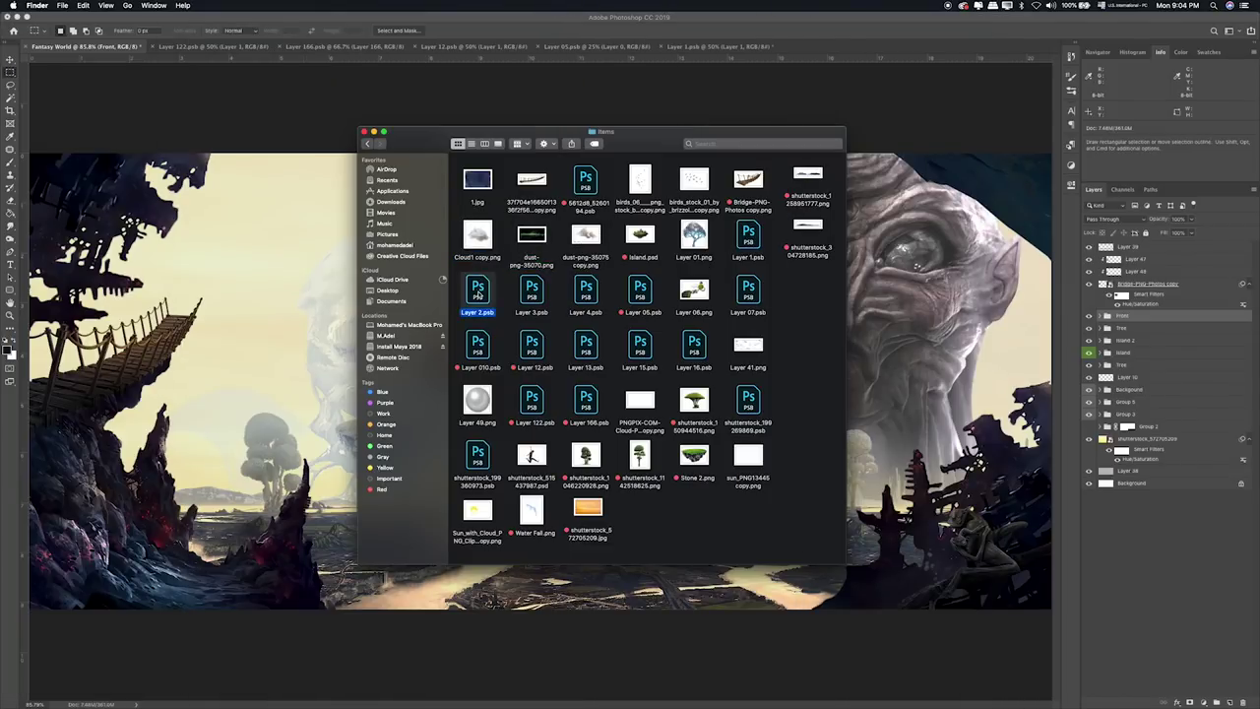
key("space")
key("Right")
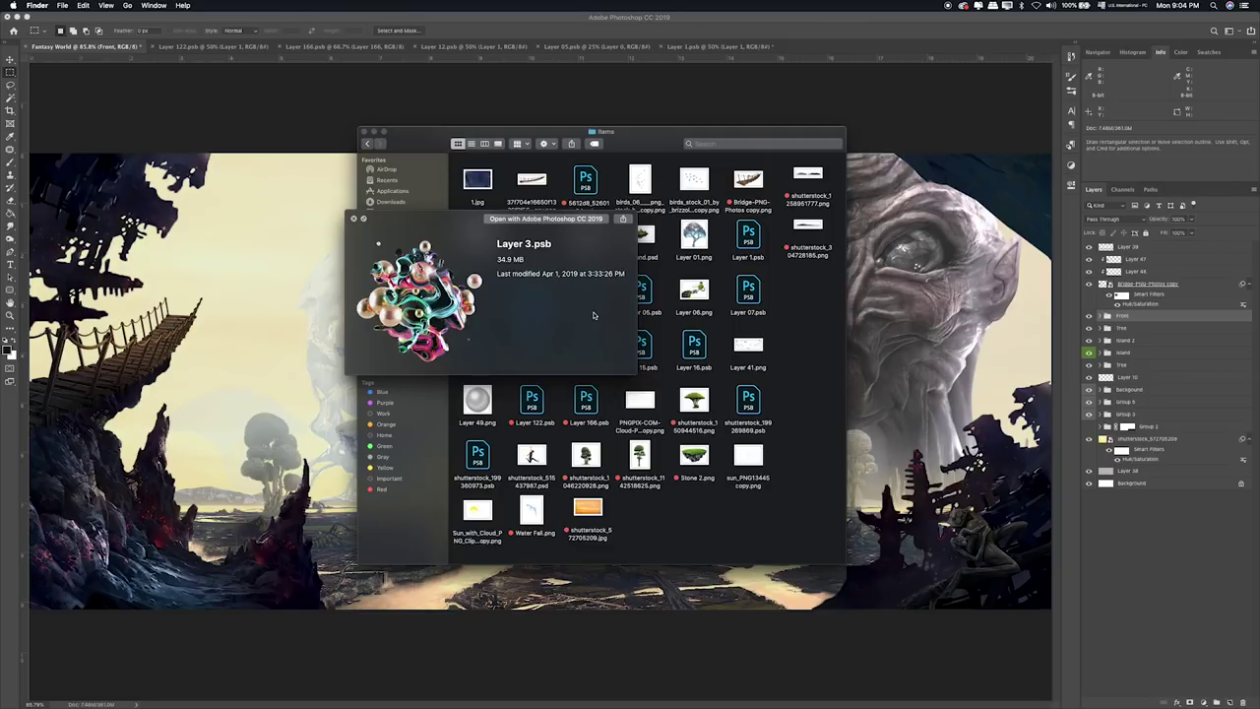
key("space")
double_click(551, 293)
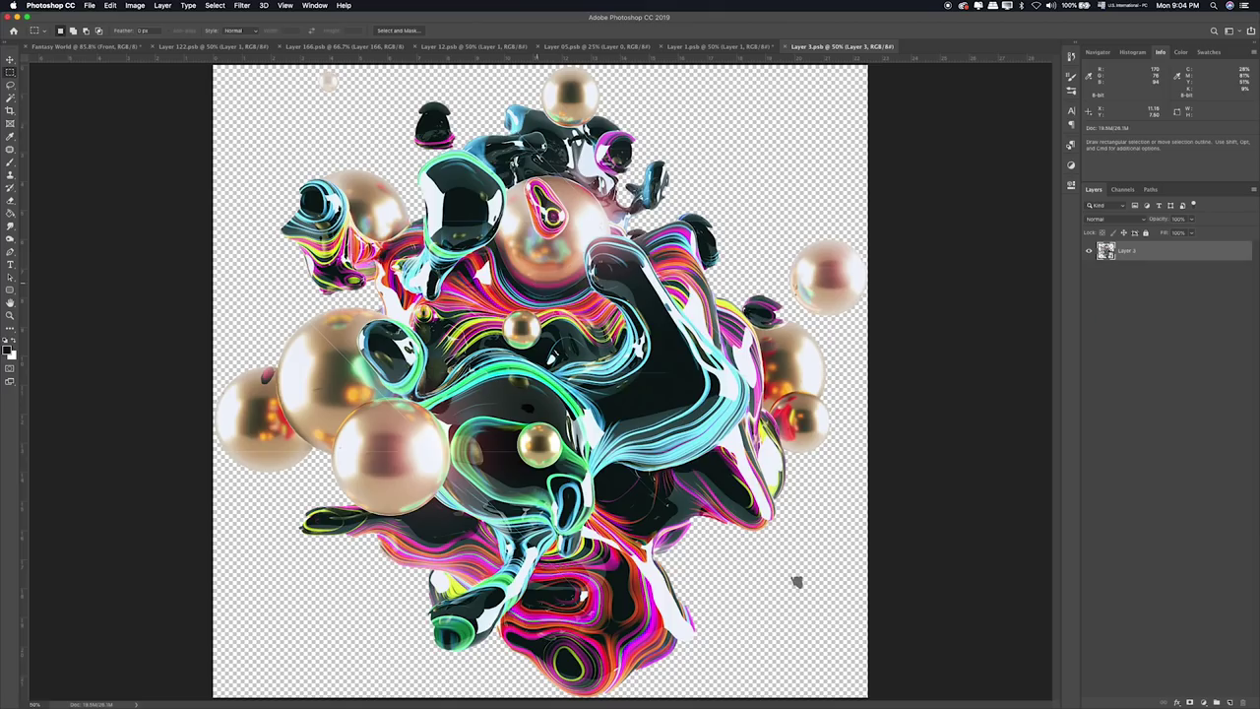
Close the unneeded source documents, including Layer 1, 05, 12, 166 and 122, without saving.
left_click(662, 47)
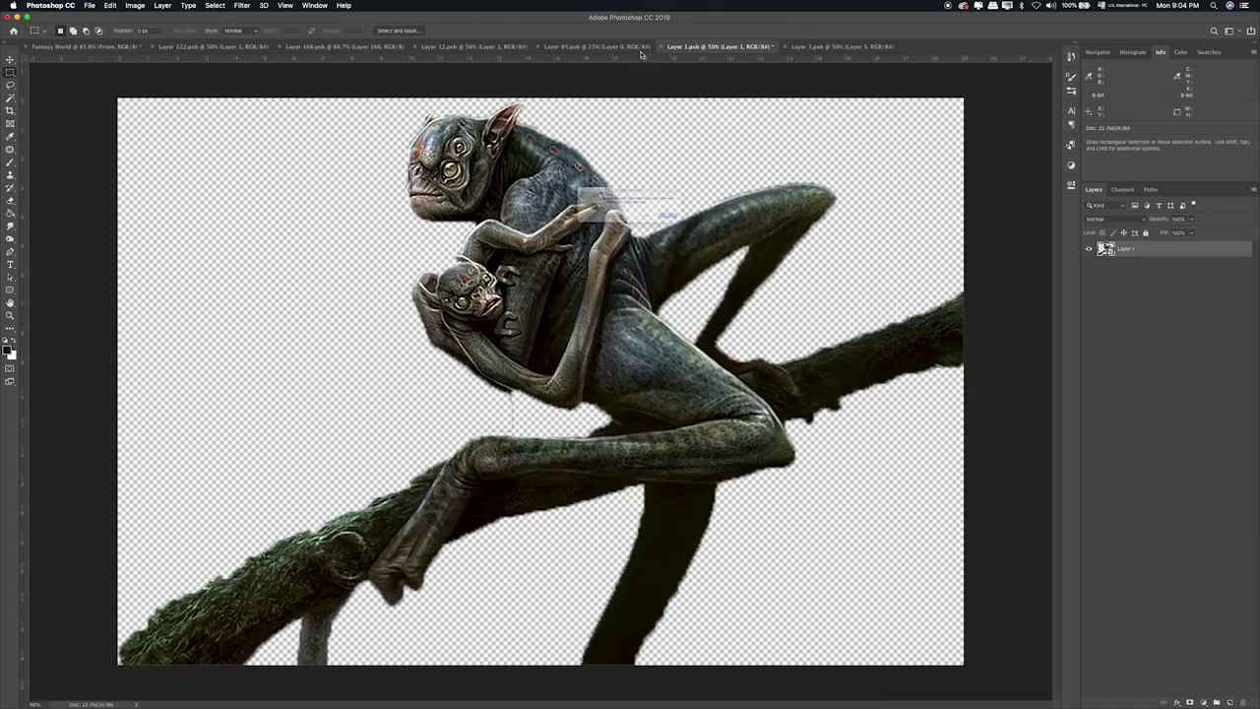
left_click(594, 228)
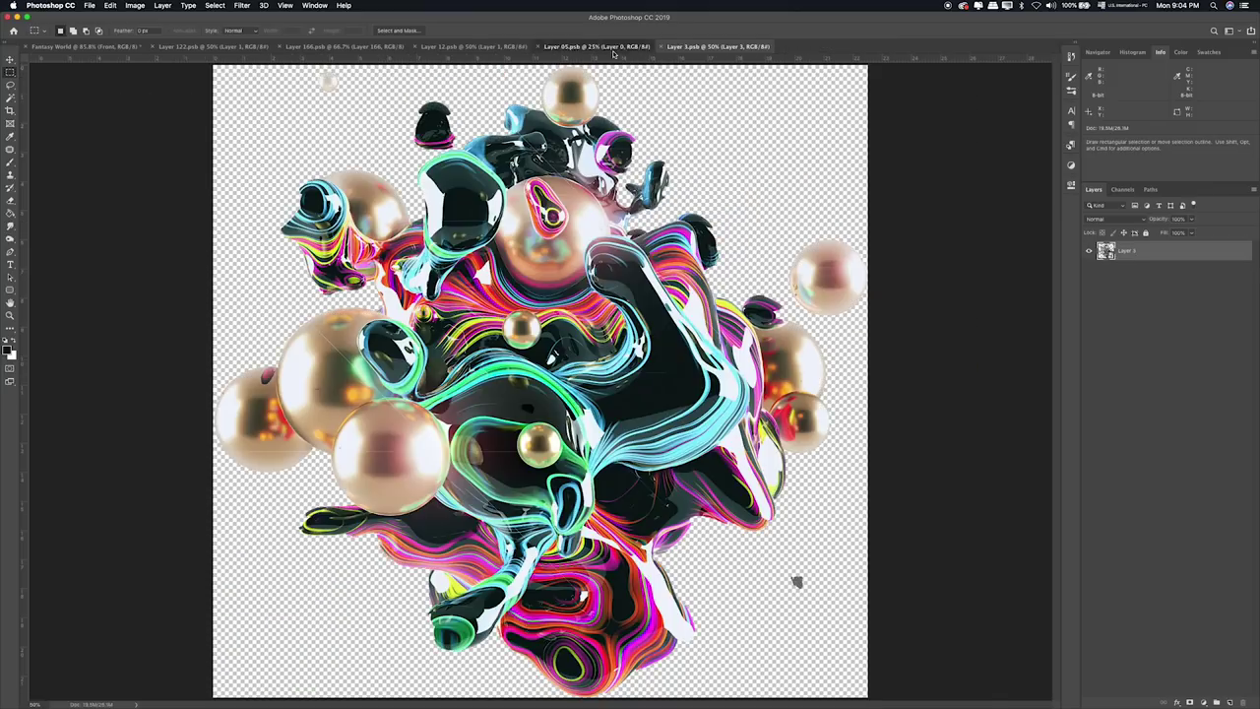
left_click(539, 46)
left_click(494, 51)
left_click(416, 46)
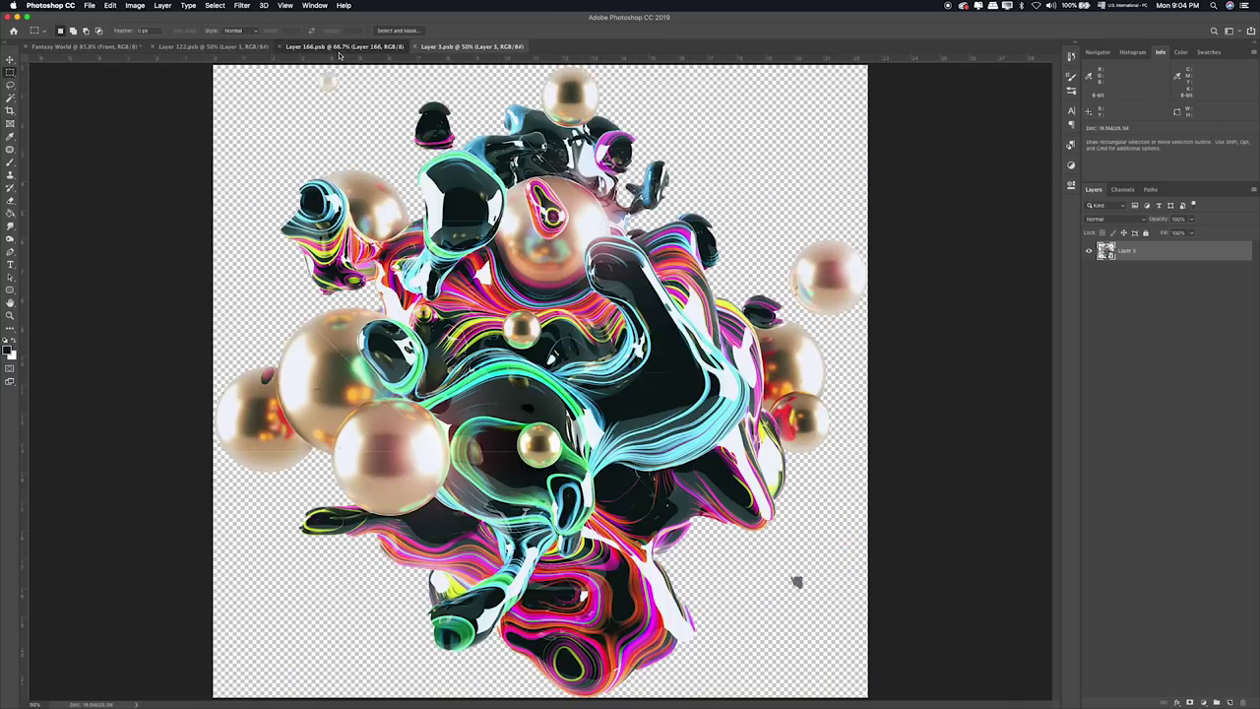
left_click(281, 46)
left_click(244, 47)
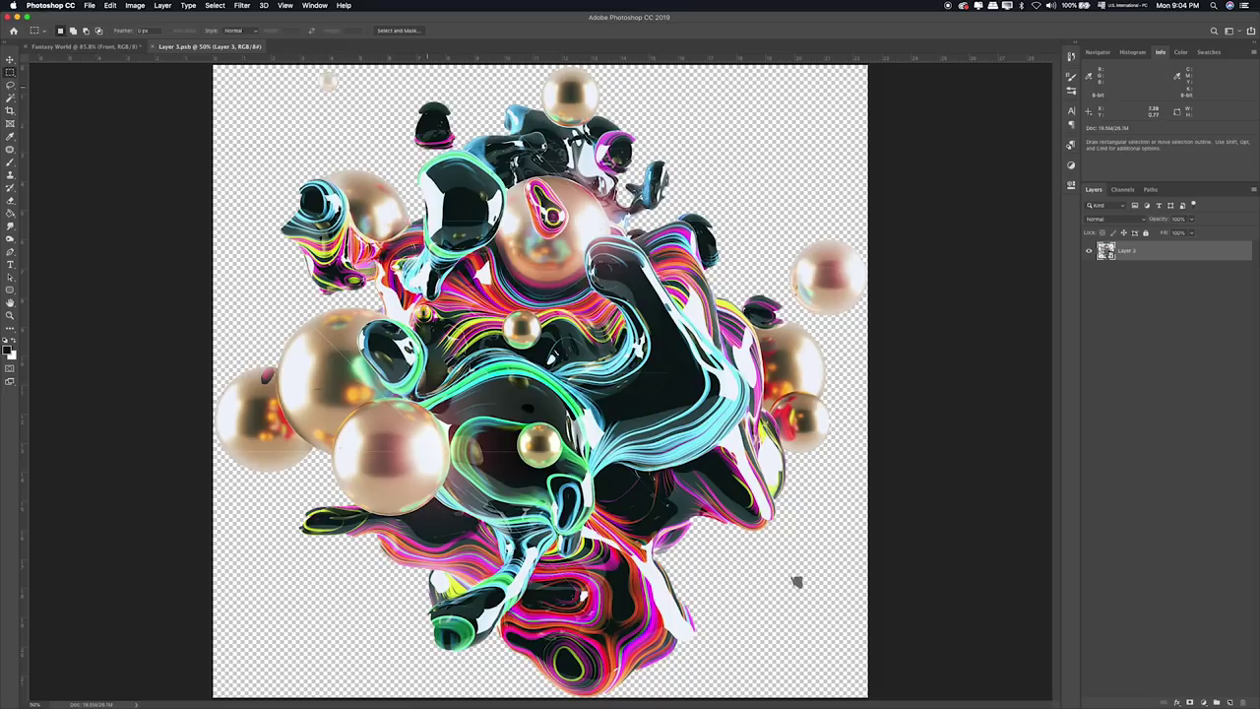
Move the abstract render from Layer 3 into the Fantasy World document.
key("v")
mouse_move(794, 582)
left_mouse_down()
mouse_move(131, 47)
mouse_move(403, 201)
left_mouse_up()
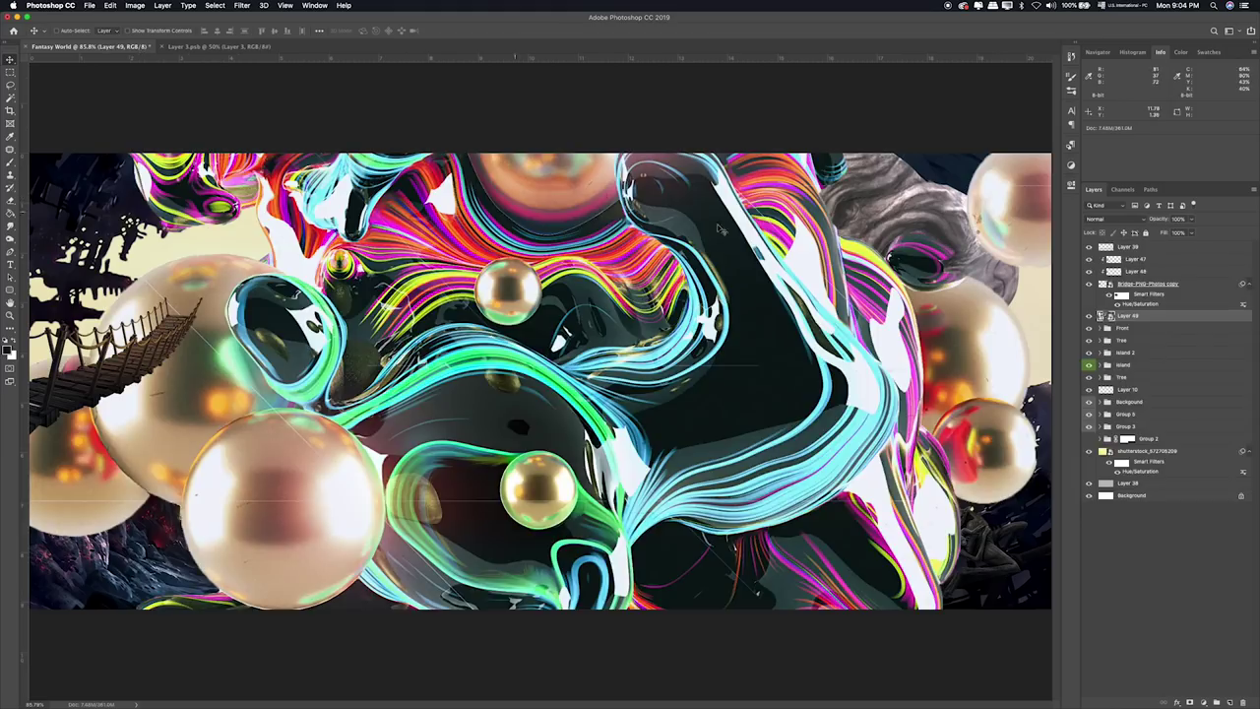
left_click(1091, 284)
left_click(1091, 284)
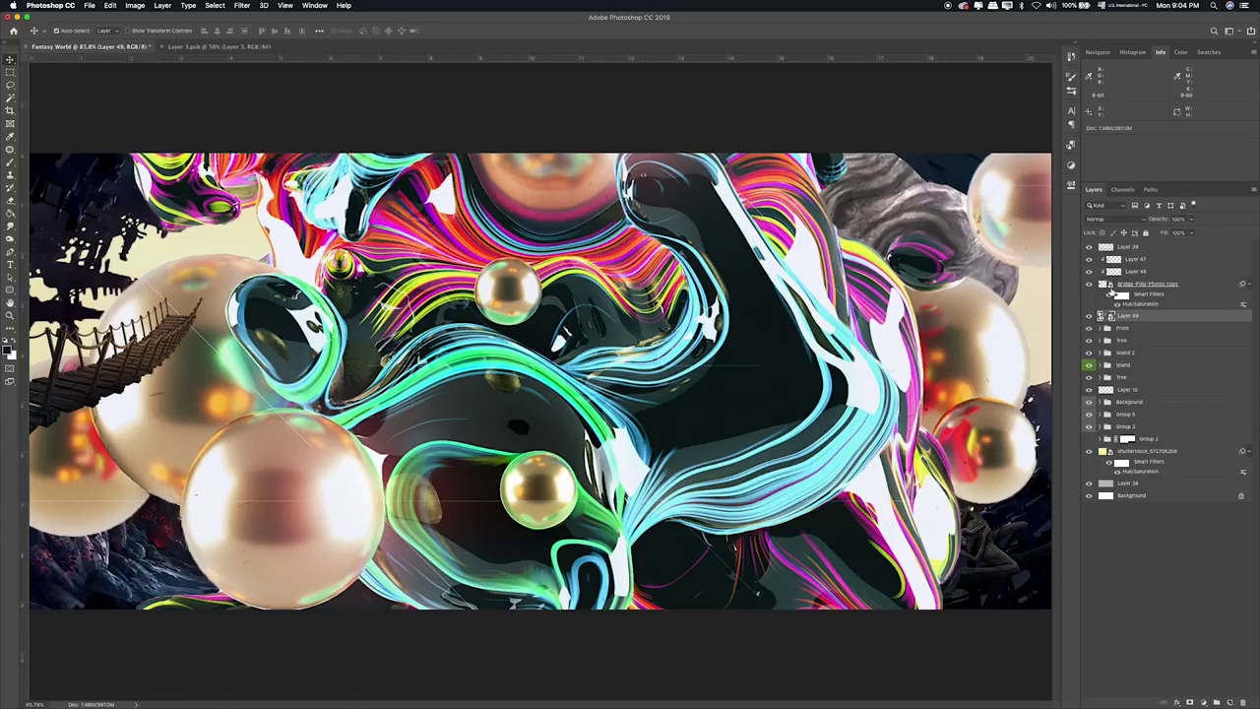
Scale the abstract blob to about a third and position it in the scene's top-left.
key("ctrl+t")
key("ctrl+0")
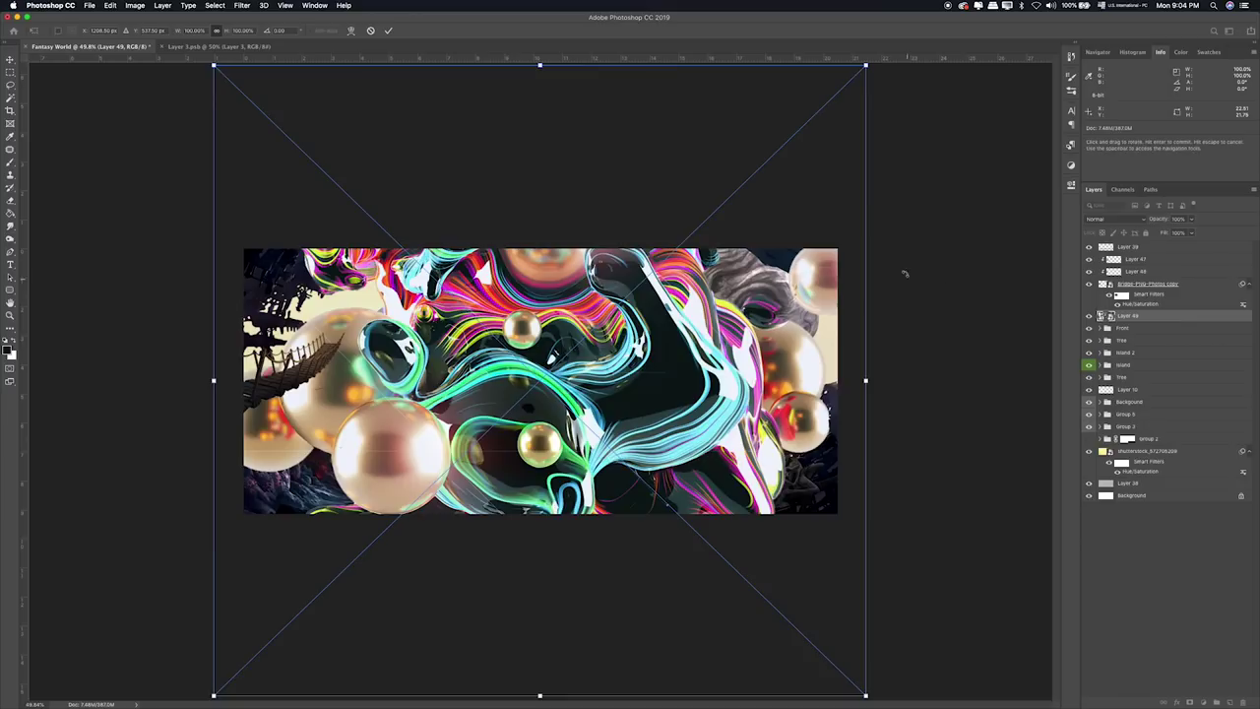
left_click_drag(865, 67, 390, 525)
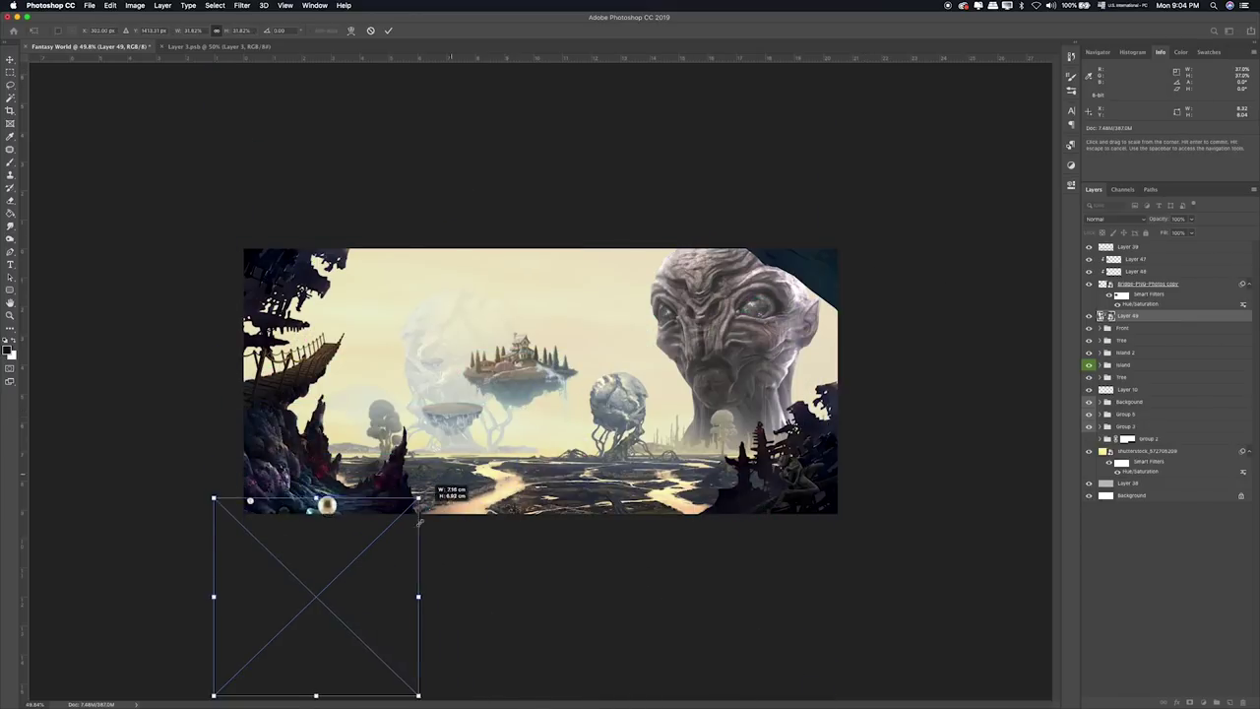
left_click_drag(361, 586, 402, 301)
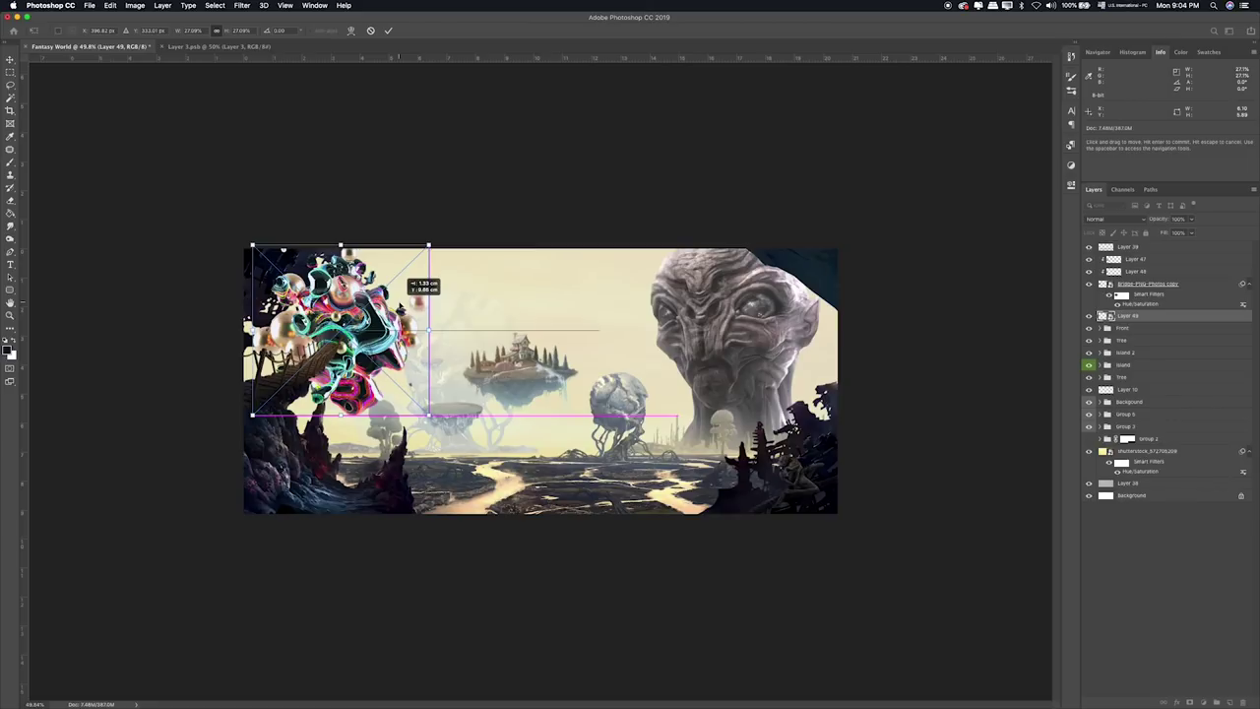
left_click_drag(428, 246, 395, 271)
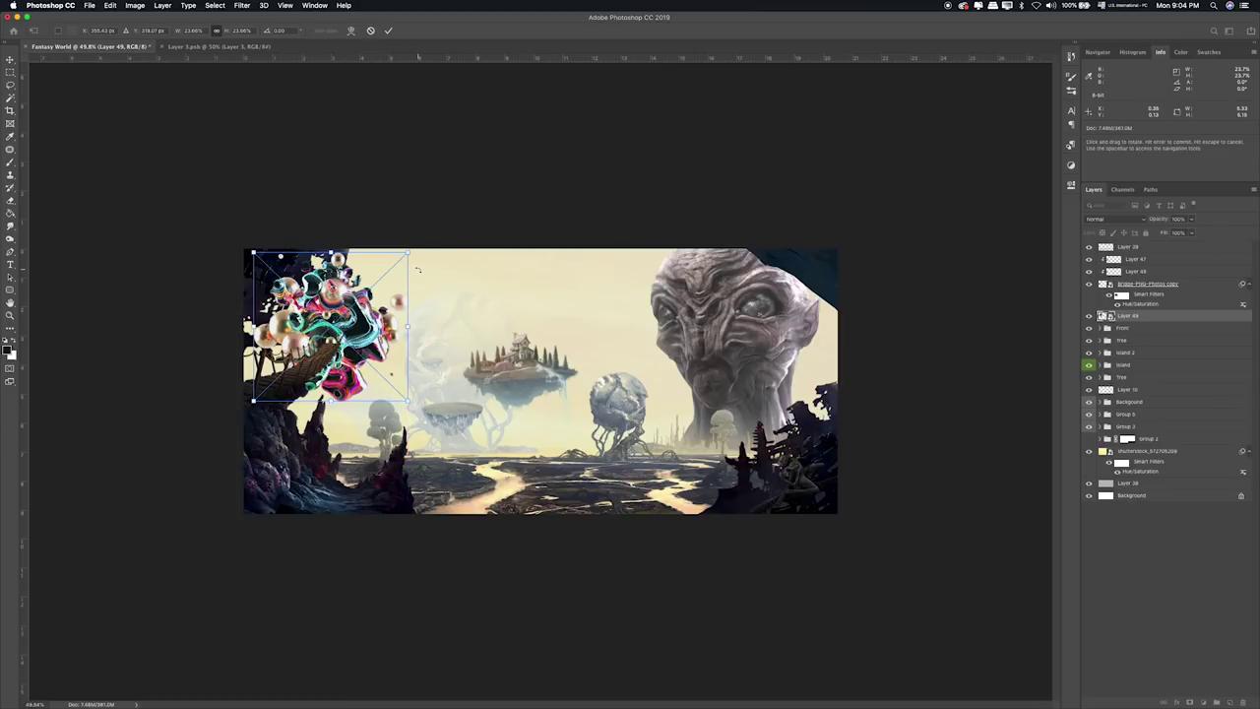
key("Return")
key("ctrl+0")
left_click_drag(308, 309, 319, 320)
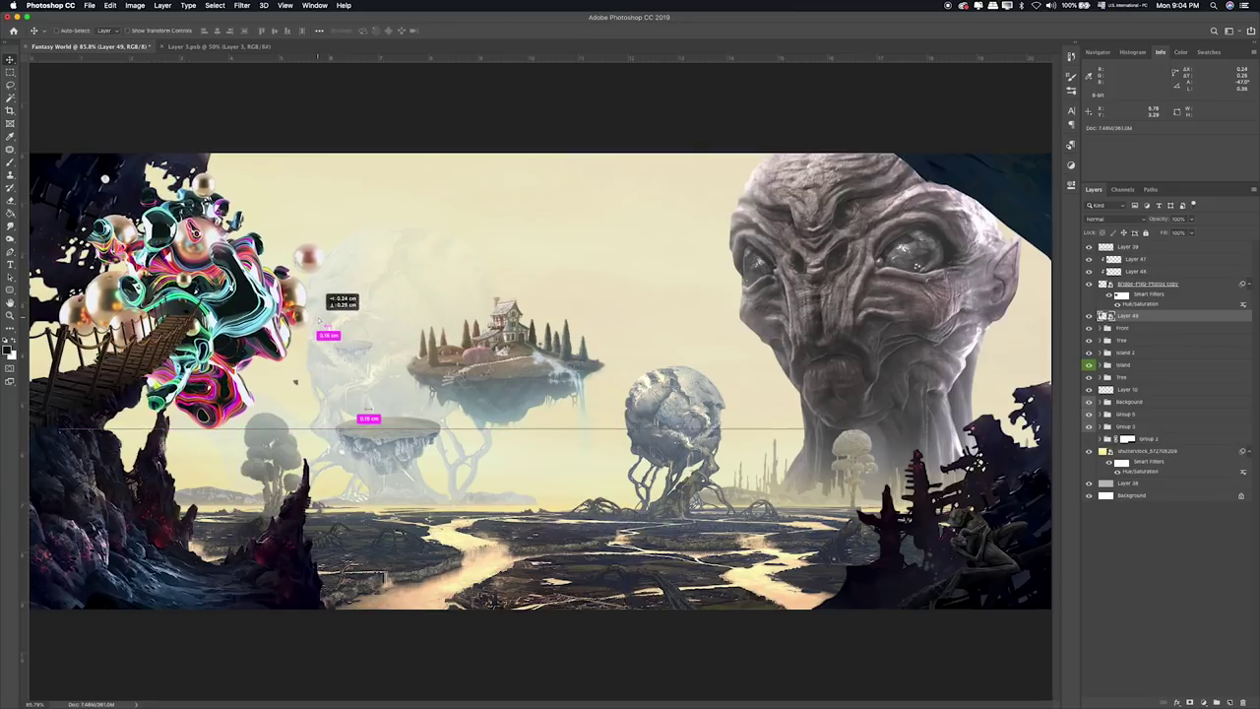
left_click_drag(319, 320, 326, 320)
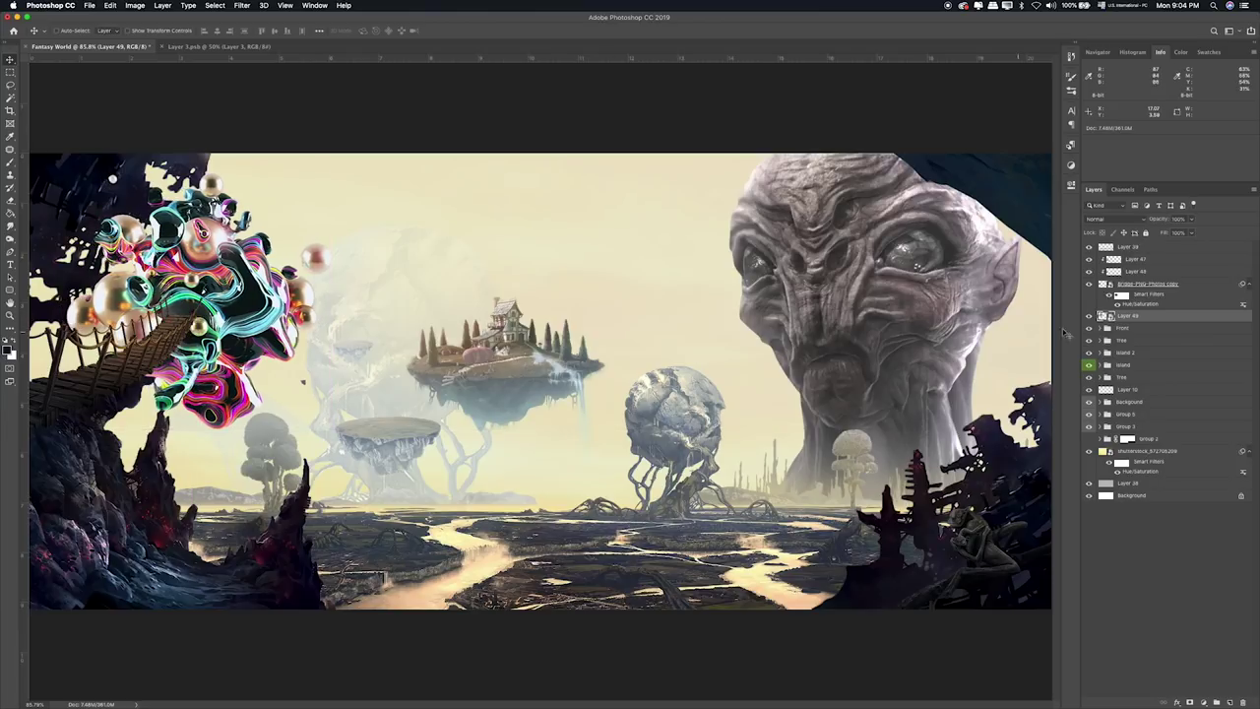
Group the blob layer as Group 6 and the bridge layers as Ladder.
key("ctrl+g")
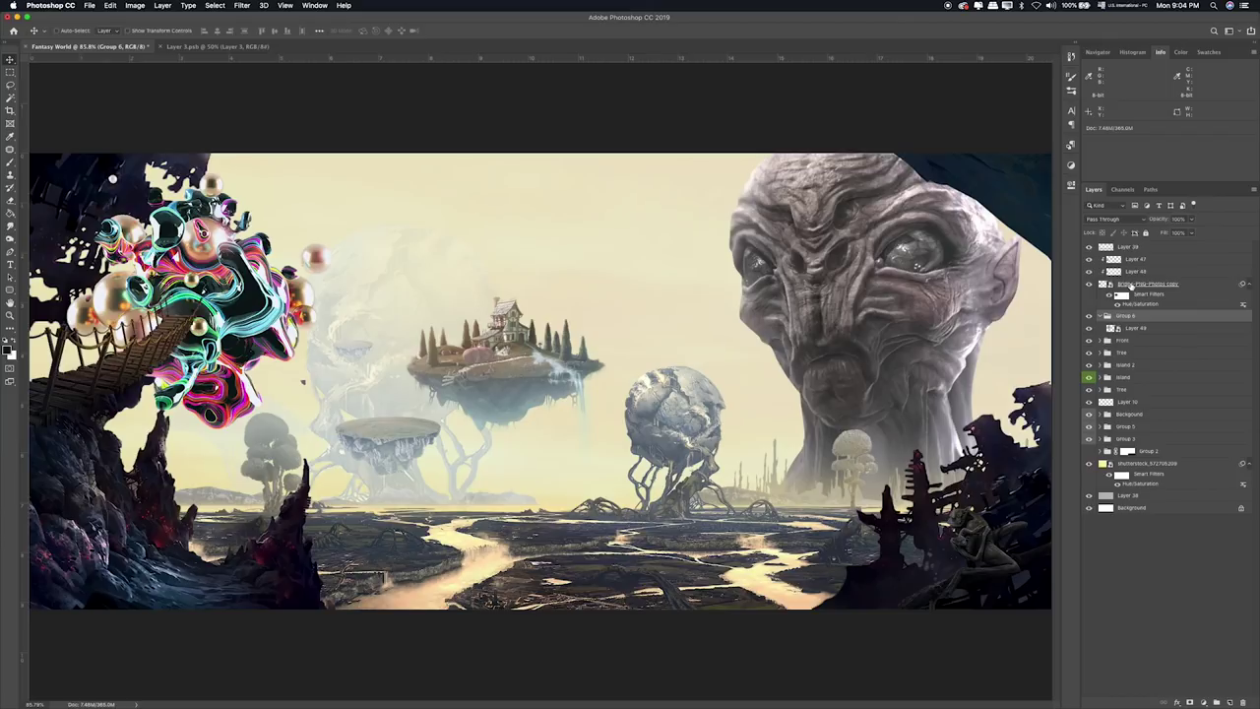
left_click(1132, 286)
left_click(1142, 260, "shift")
key("ctrl+g")
type("Ladder")
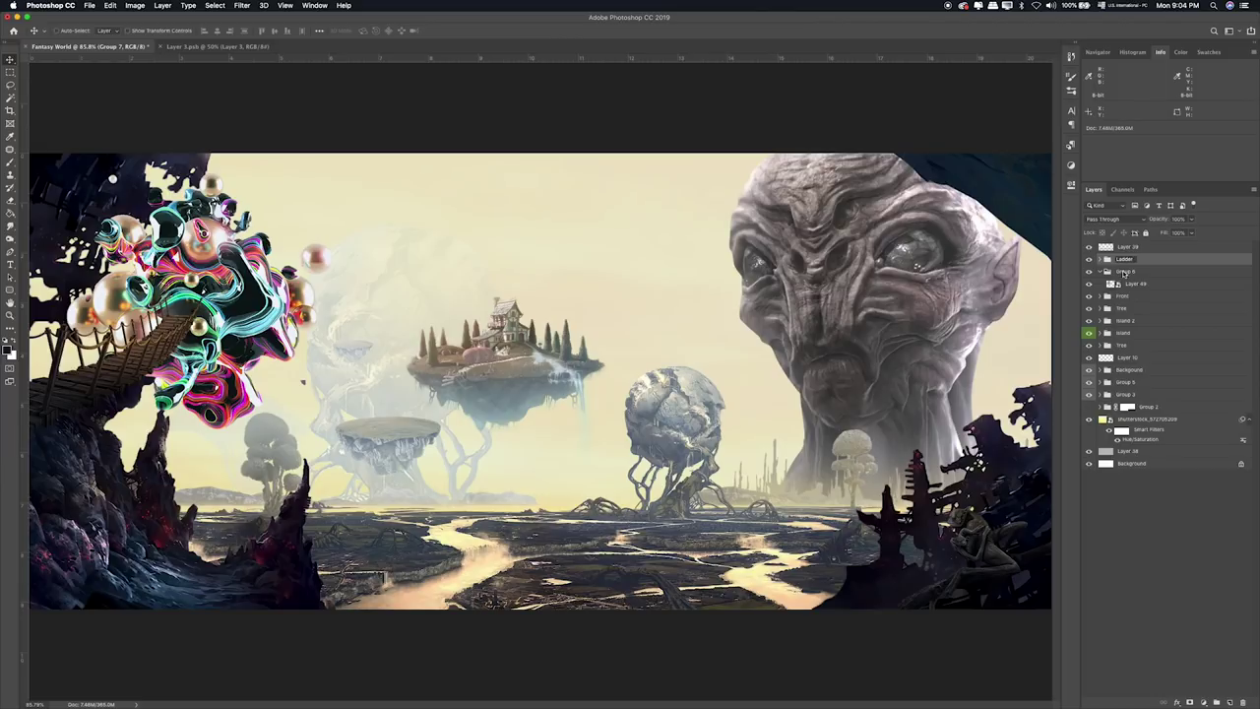
key("Return")
left_click(1124, 272)
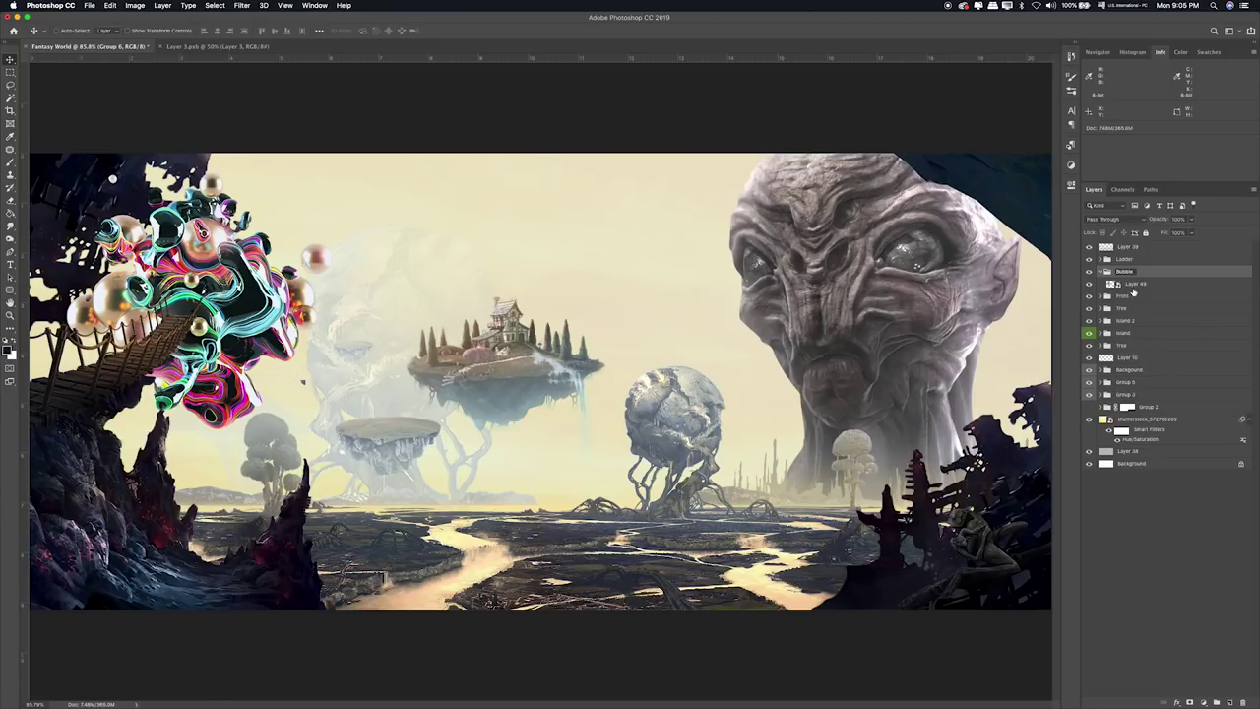
Add a new layer above Layer 49 and clip it to the bubble sculpture.
left_click(1136, 290)
left_click(1229, 701)
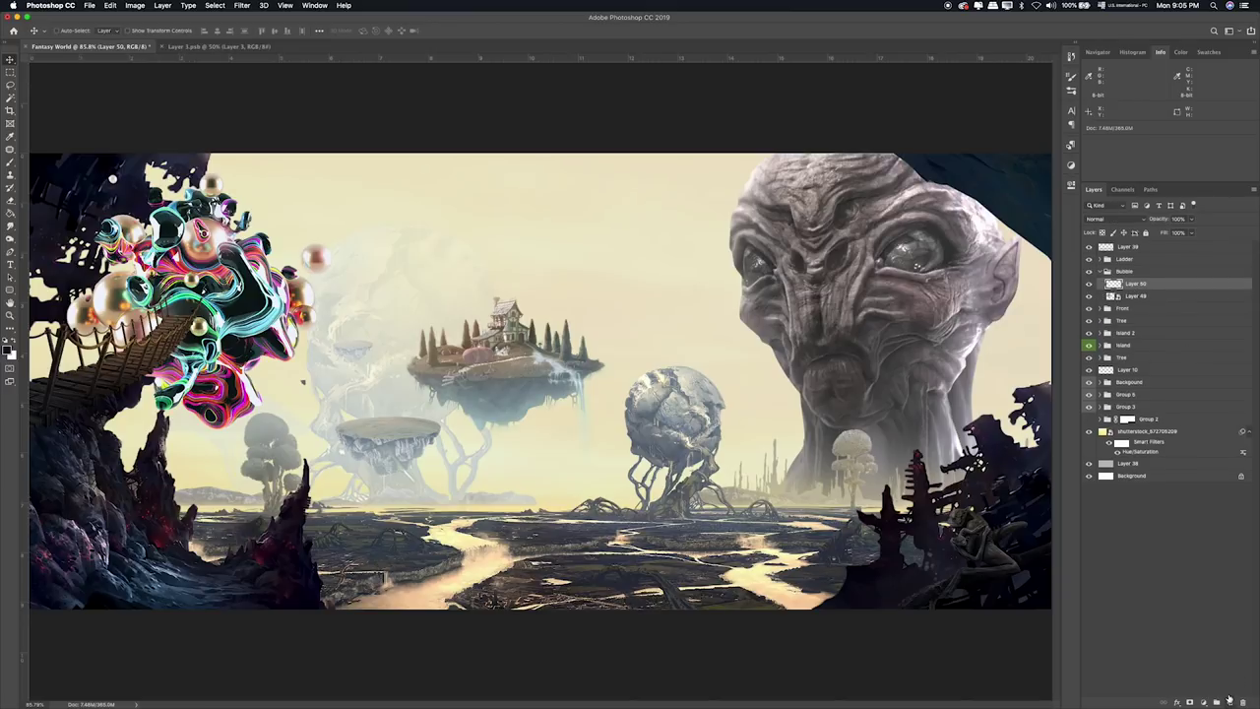
left_click(1138, 289, "alt")
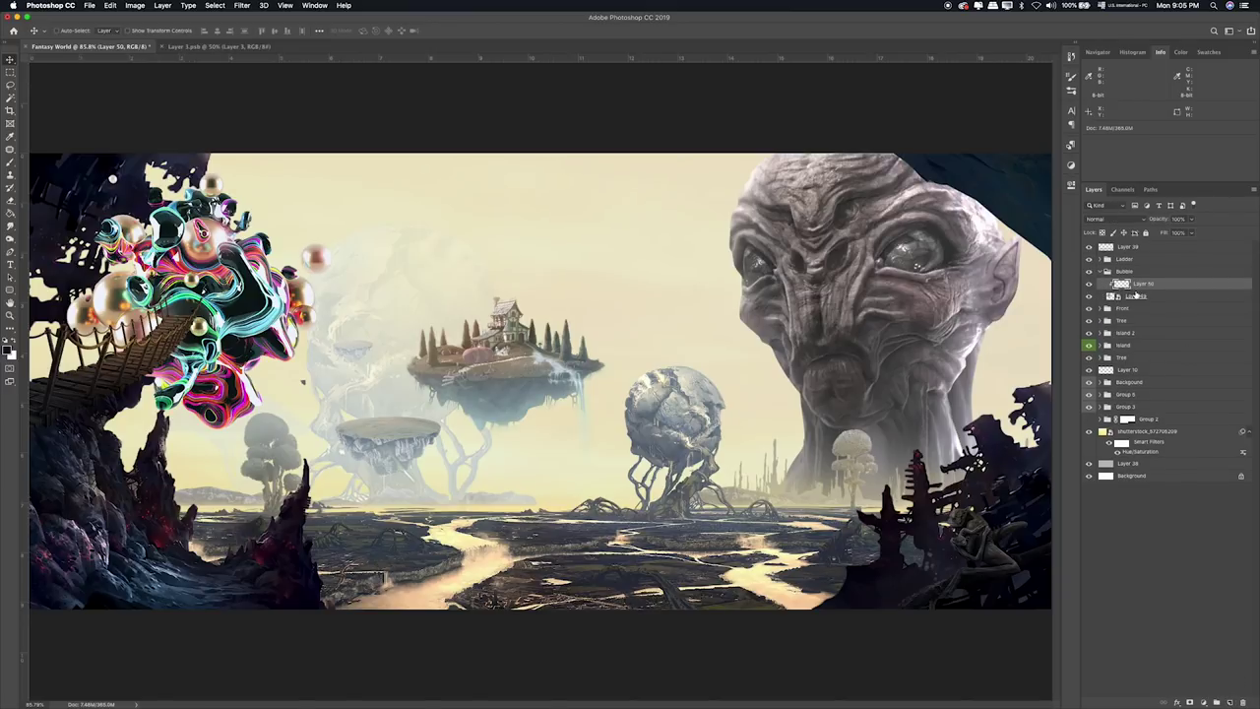
key("b")
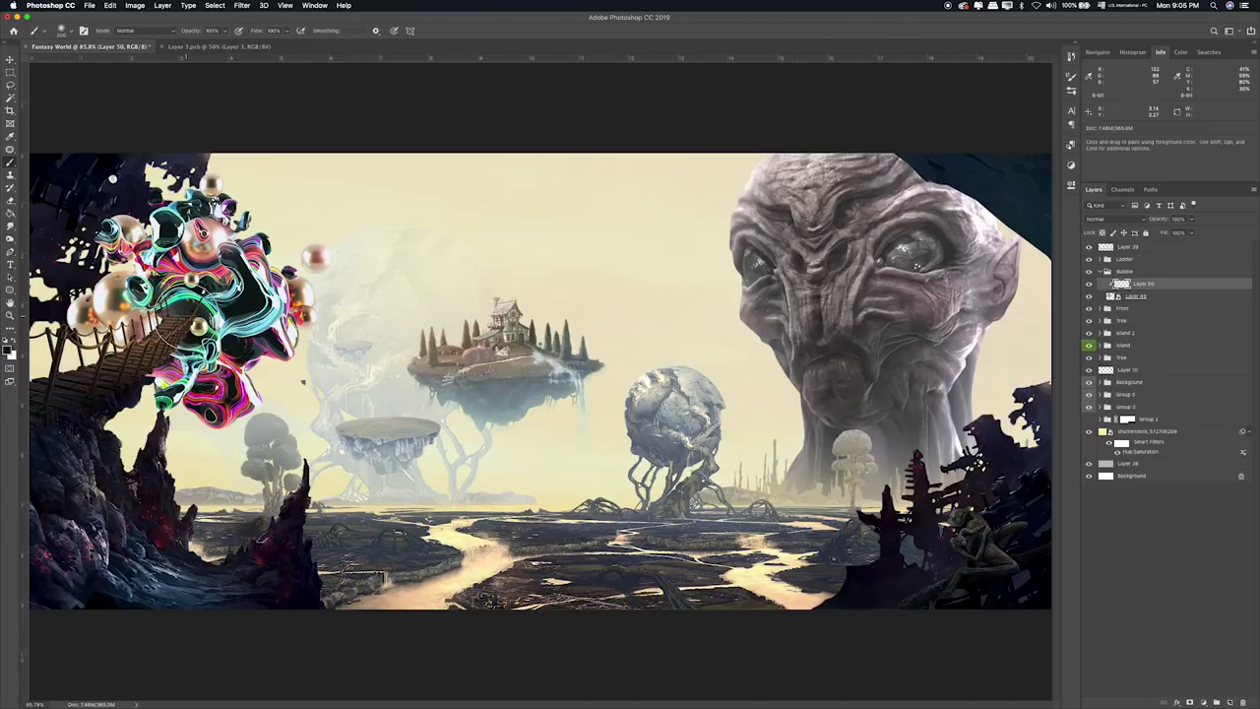
Paint black over the sculpture's centre with a smaller brush.
left_click(189, 311)
key("bracketleft")
key("bracketleft")
key("bracketleft")
key("bracketleft")
key("bracketleft")
key("bracketleft")
key("bracketleft")
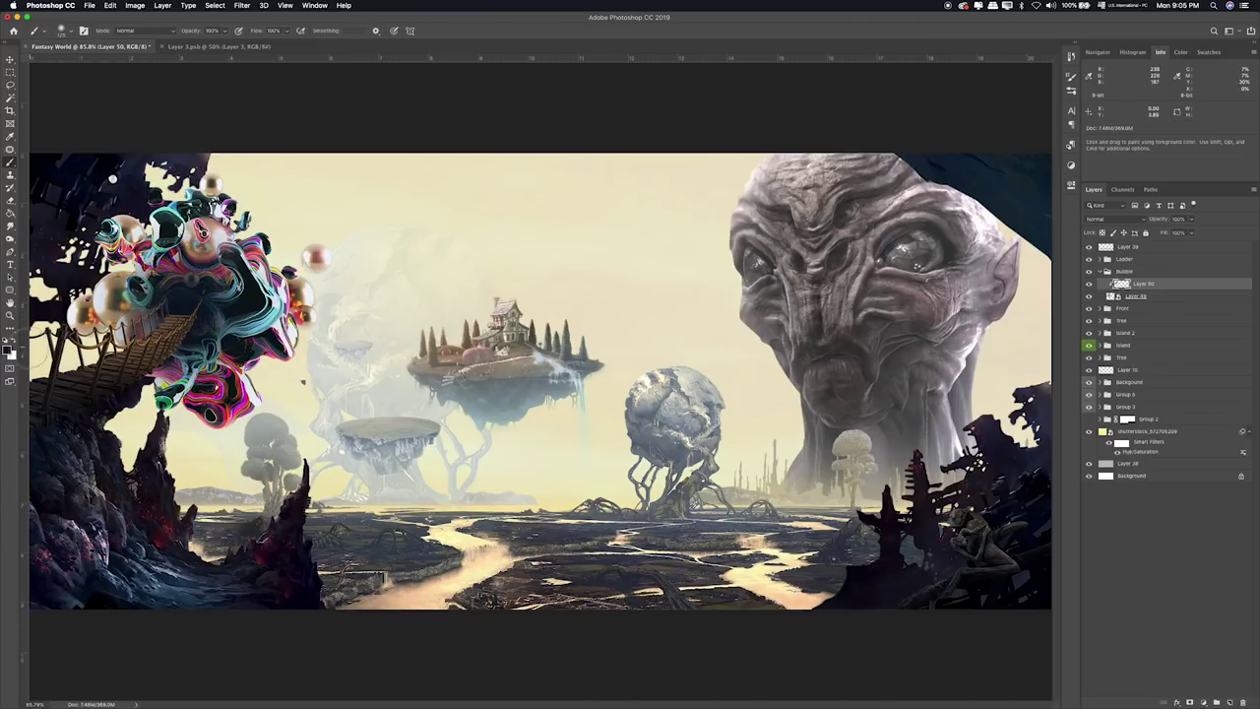
left_click(9, 348)
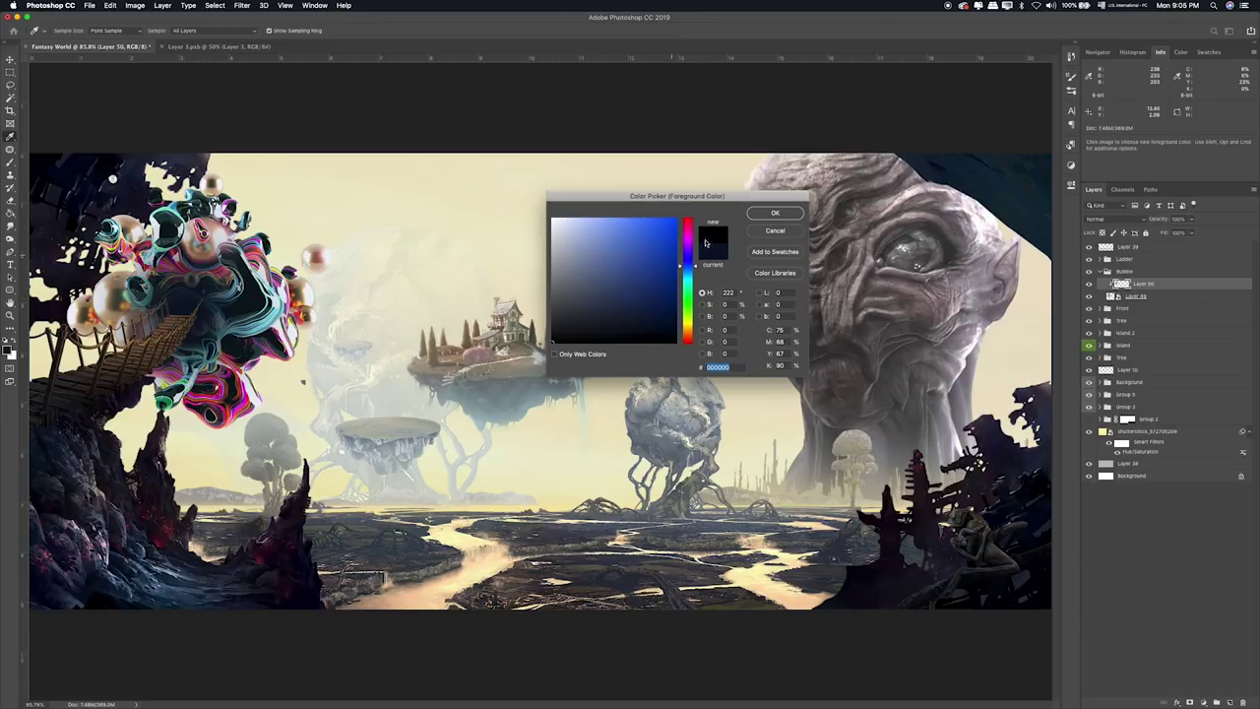
left_click(757, 216)
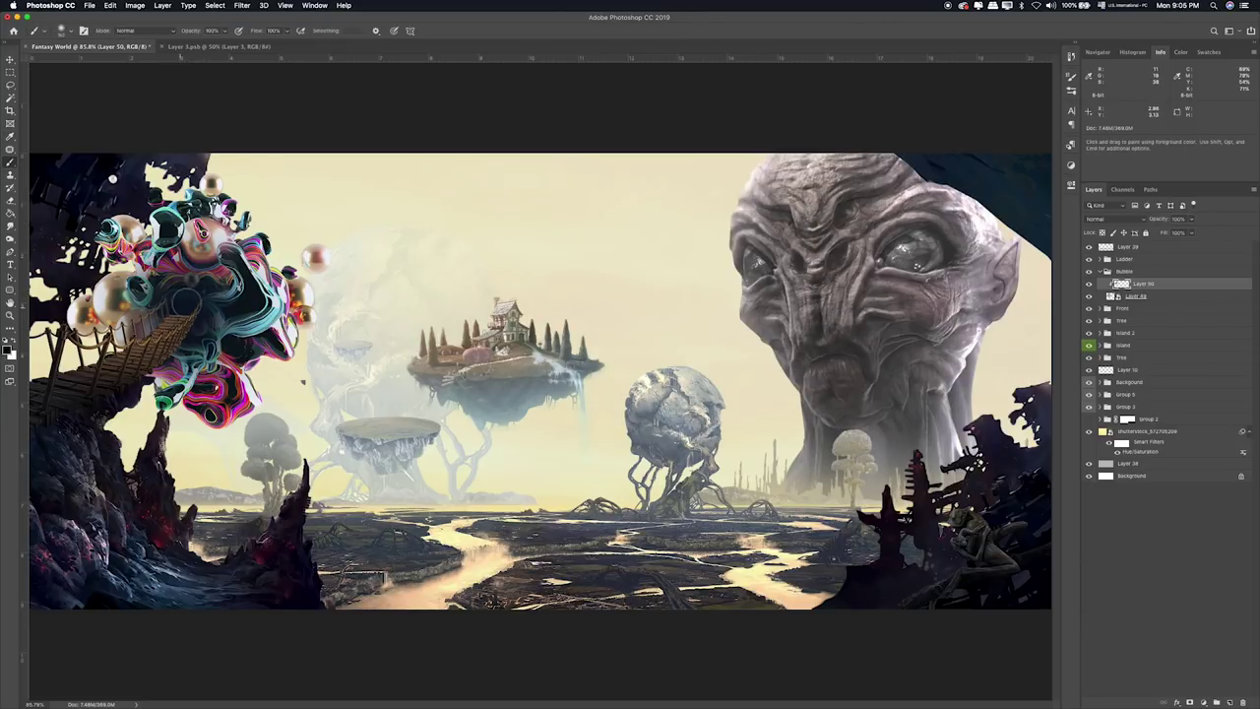
left_click_drag(186, 306, 183, 286)
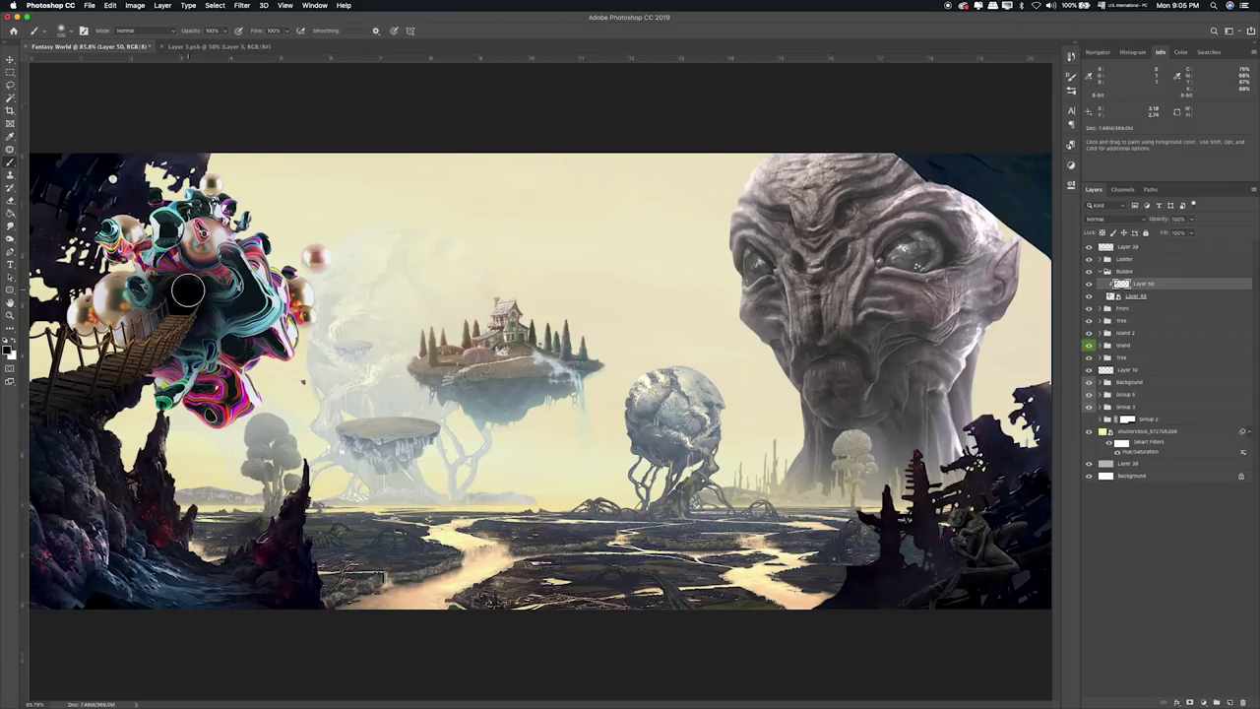
left_click_drag(184, 294, 254, 314)
Set the clipped black paint layer's blend mode to Vivid Light.
key("v")
key("alt+shift+b")
key("shift+plus")
key("shift+plus")
key("shift+plus")
key("shift+plus")
key("shift+plus")
key("shift+plus")
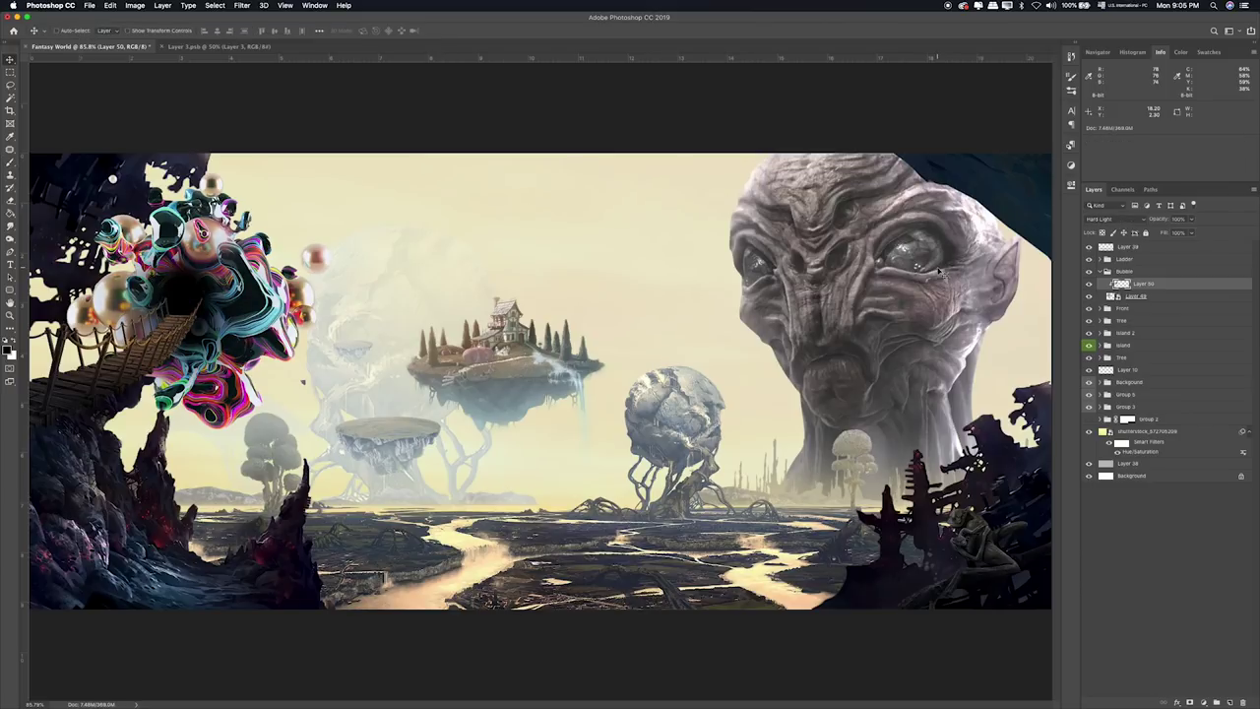
key("shift+plus")
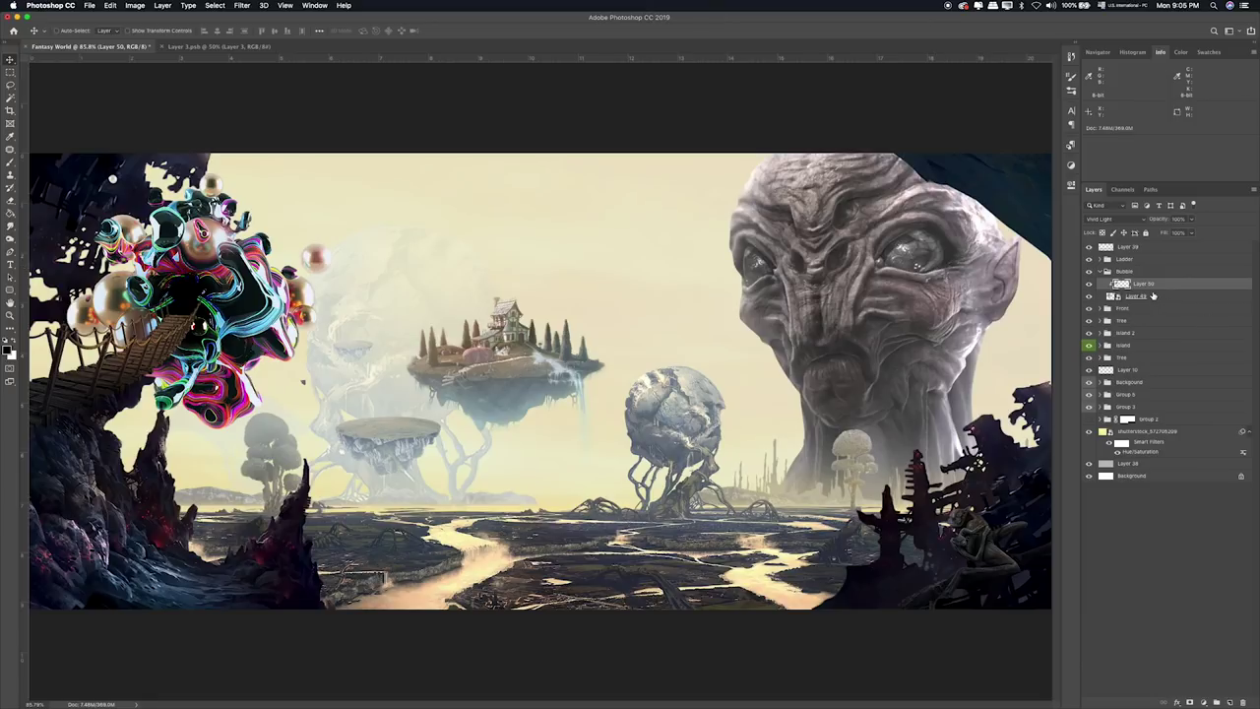
Add empty Layer 51 above the Bridge-PNG-Photos copy layer inside the Ladder group.
left_click(1101, 260)
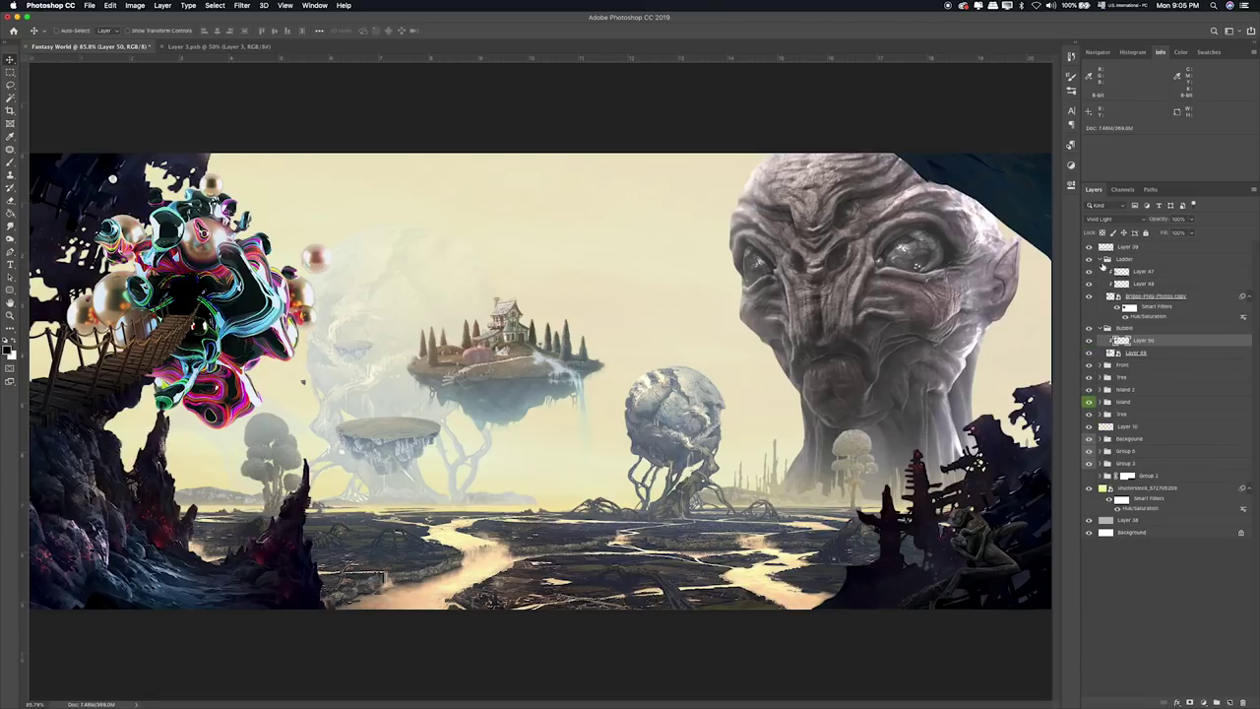
left_click(1140, 297)
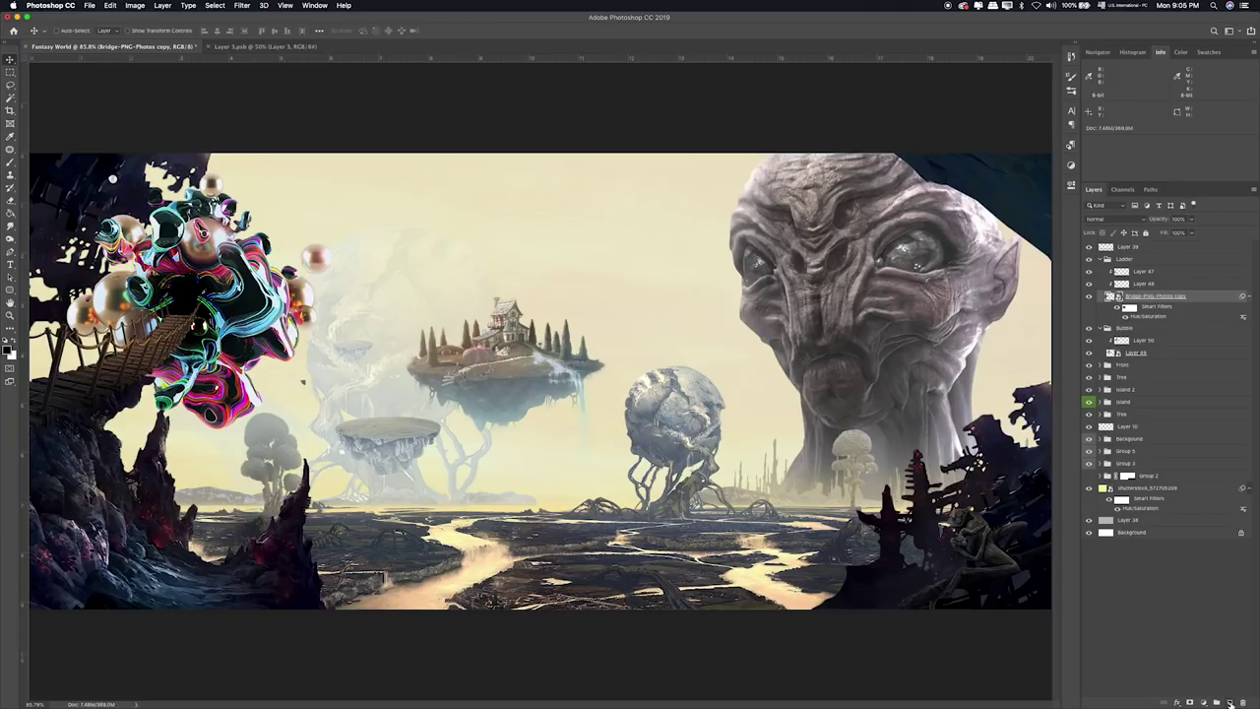
left_click(1230, 703)
key("b")
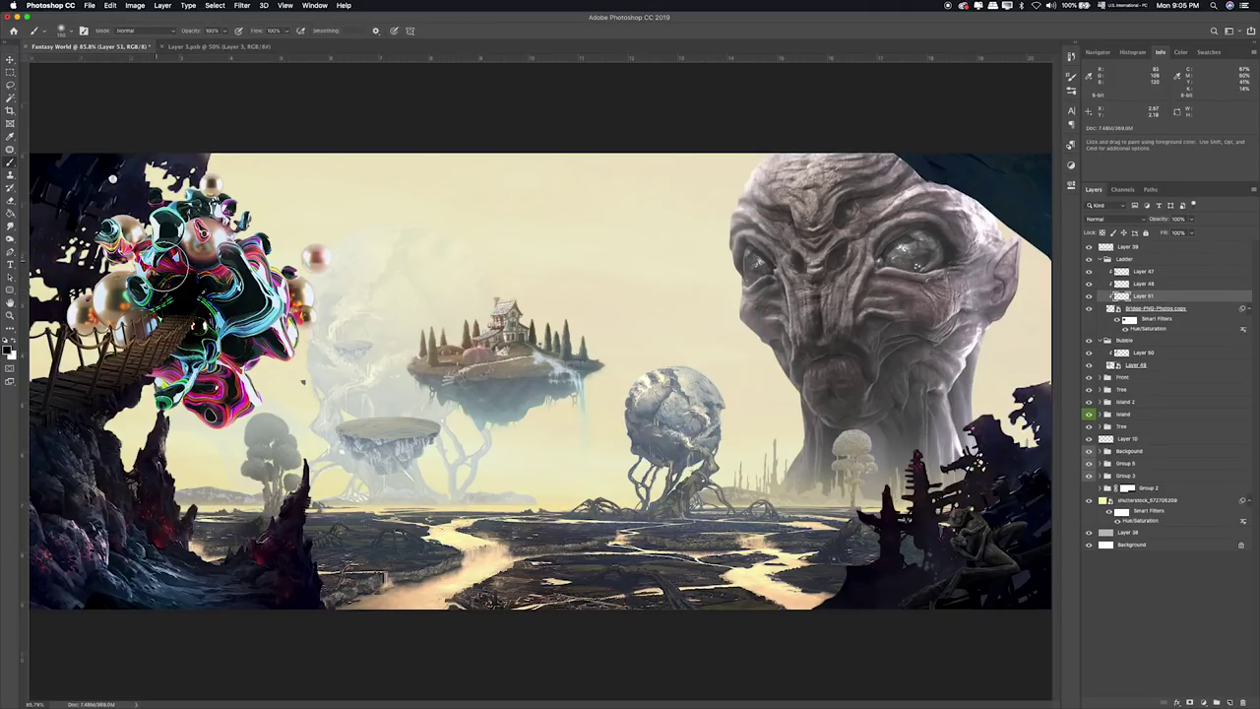
left_click(1101, 260)
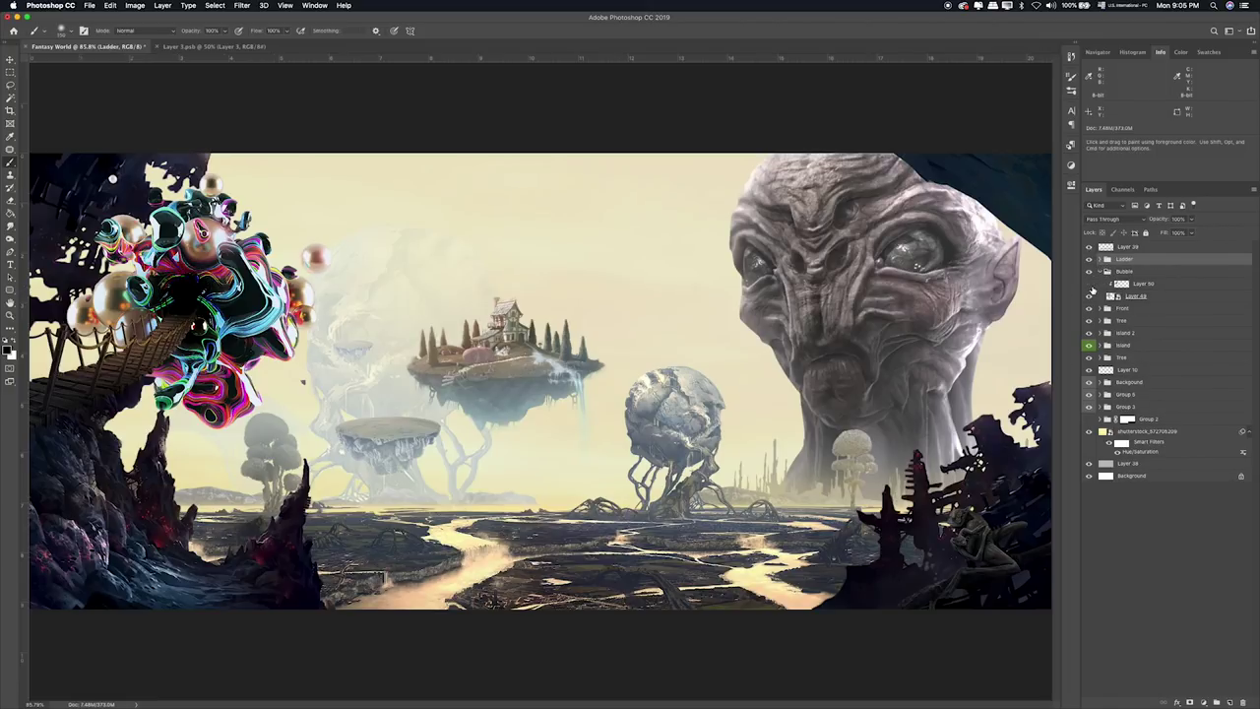
left_click(1132, 296)
Apply Hue/Saturation to Layer 49: saturation sharply reduced, Hue +28, Lightness +10.
key("ctrl+u")
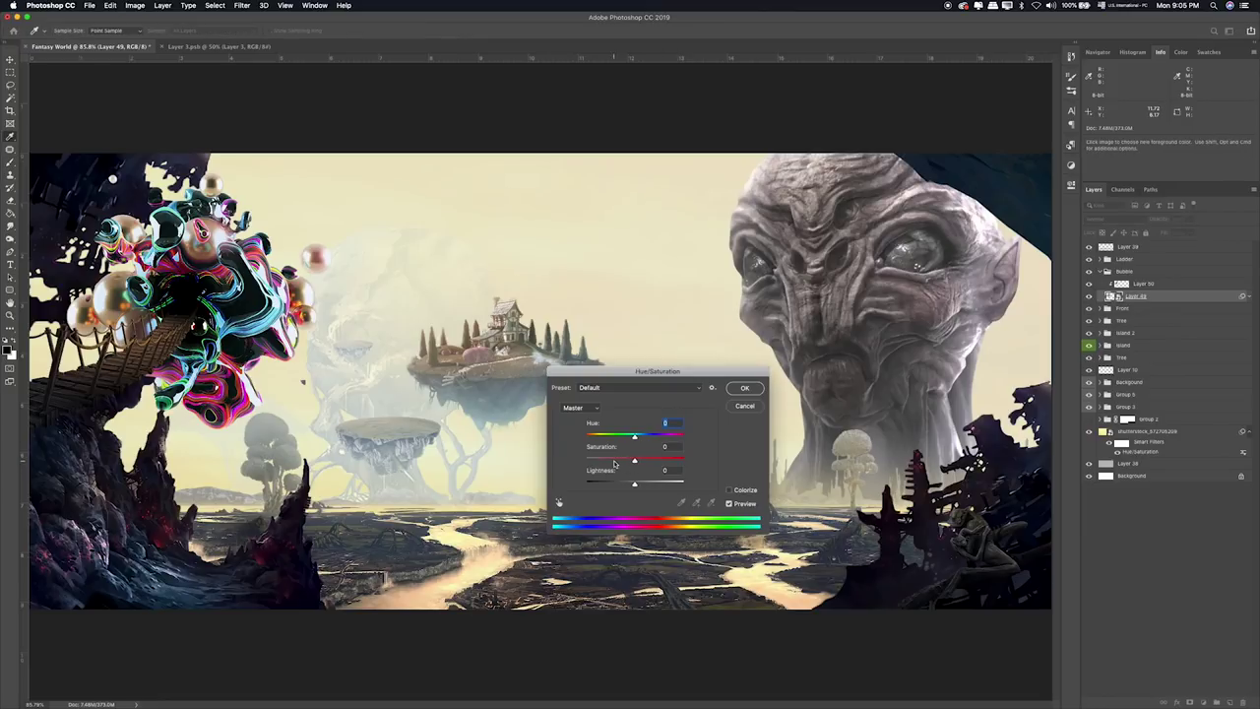
left_click_drag(614, 462, 603, 463)
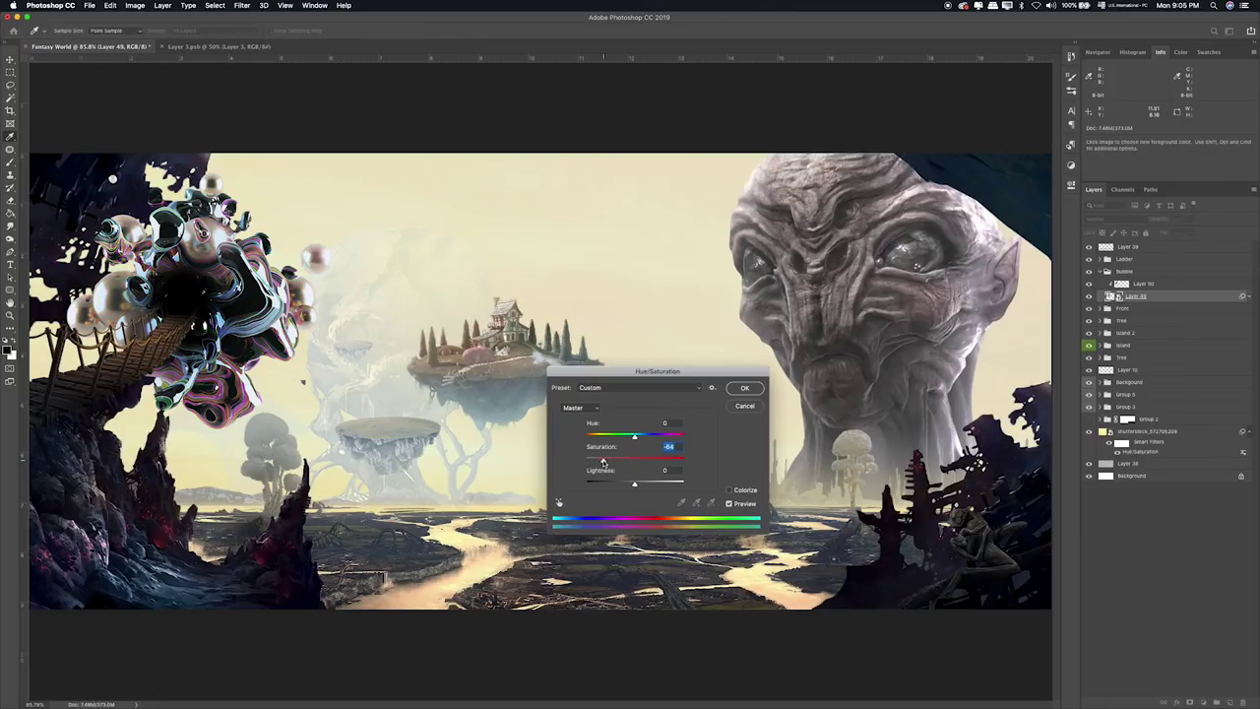
mouse_move(635, 437)
left_mouse_down()
mouse_move(671, 434)
mouse_move(584, 440)
mouse_move(645, 448)
mouse_move(646, 485)
mouse_move(590, 460)
left_mouse_up()
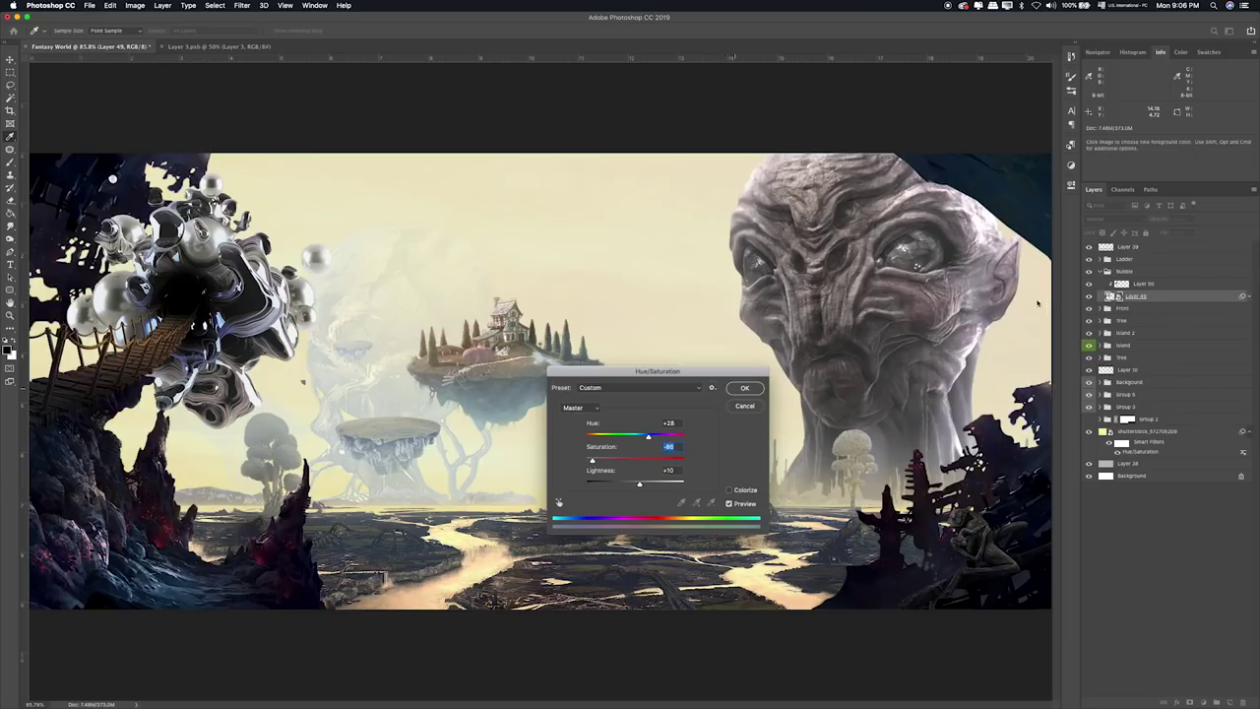
key("Return")
left_click(1142, 283)
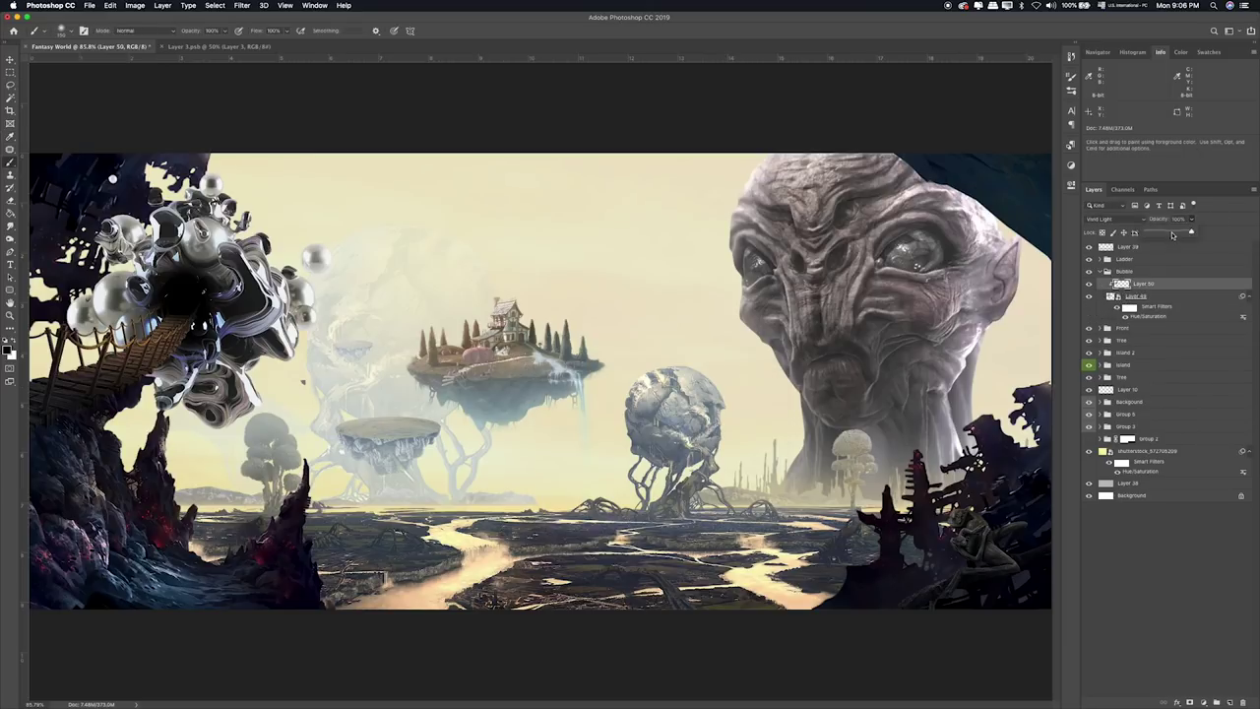
Set Layer 50's opacity to 82% and scale the overlay narrower to fit the sculpture.
left_click(1172, 235)
left_click_drag(1171, 233, 1186, 232)
key("ctrl+t")
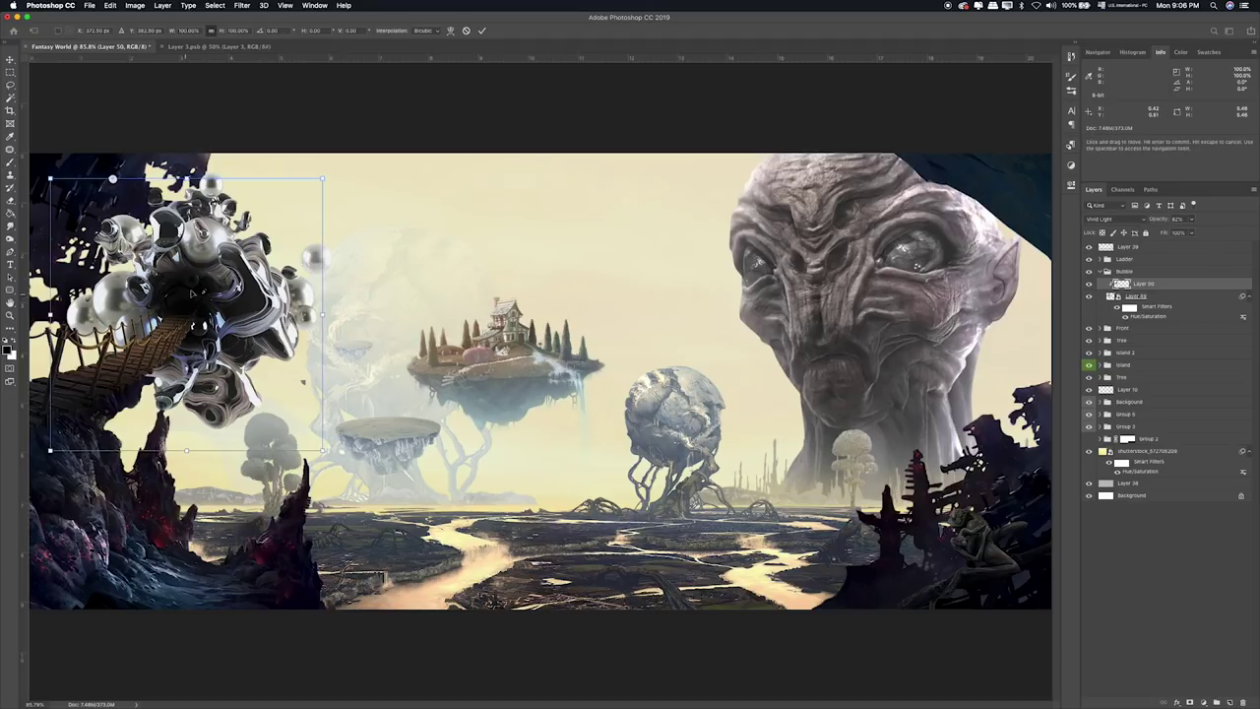
left_click_drag(323, 314, 272, 299)
key("Return")
Softly erase the overlay at 20% around mist and bubbles, then nudge the Bubble group.
key("e")
left_click_drag(183, 278, 217, 341)
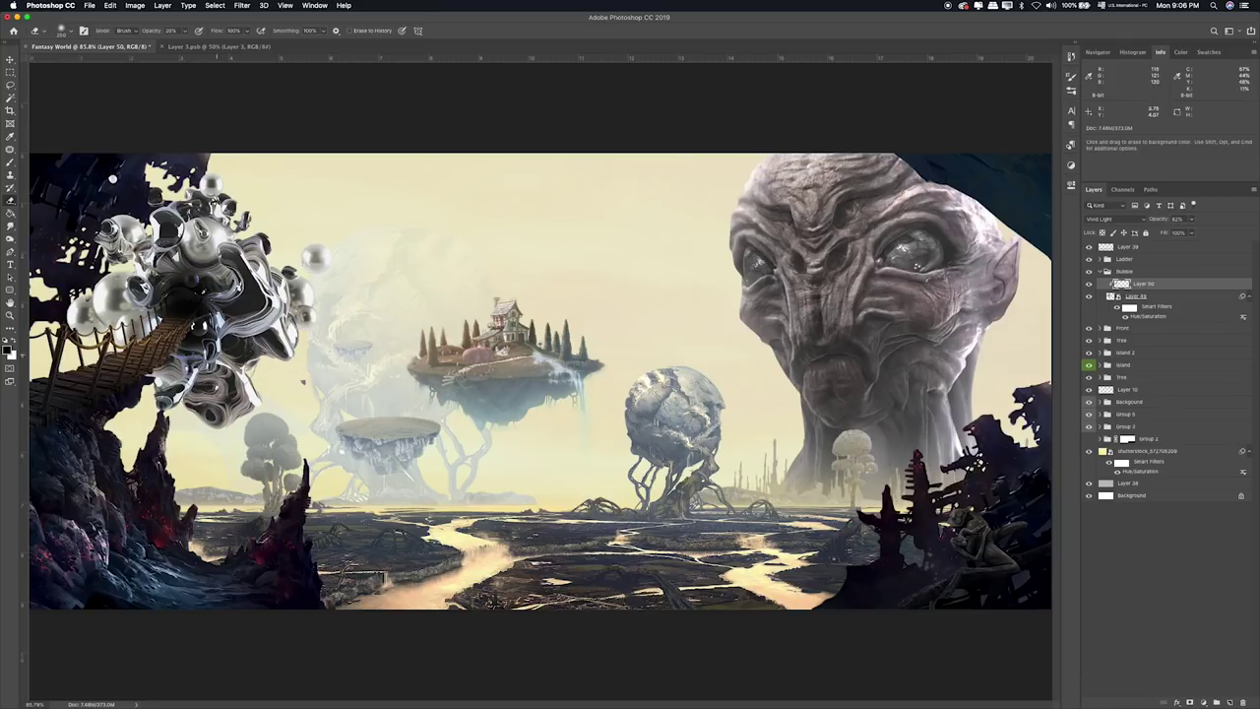
left_click(1130, 269)
key("v")
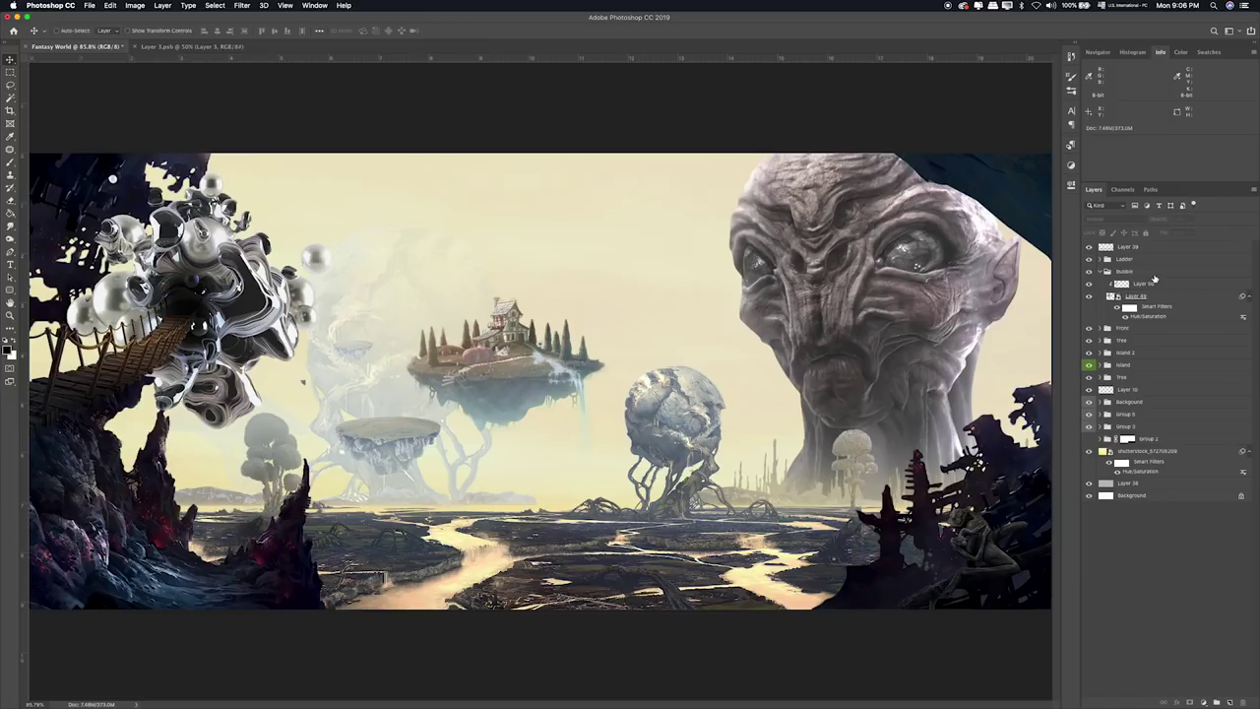
left_click_drag(313, 214, 246, 214)
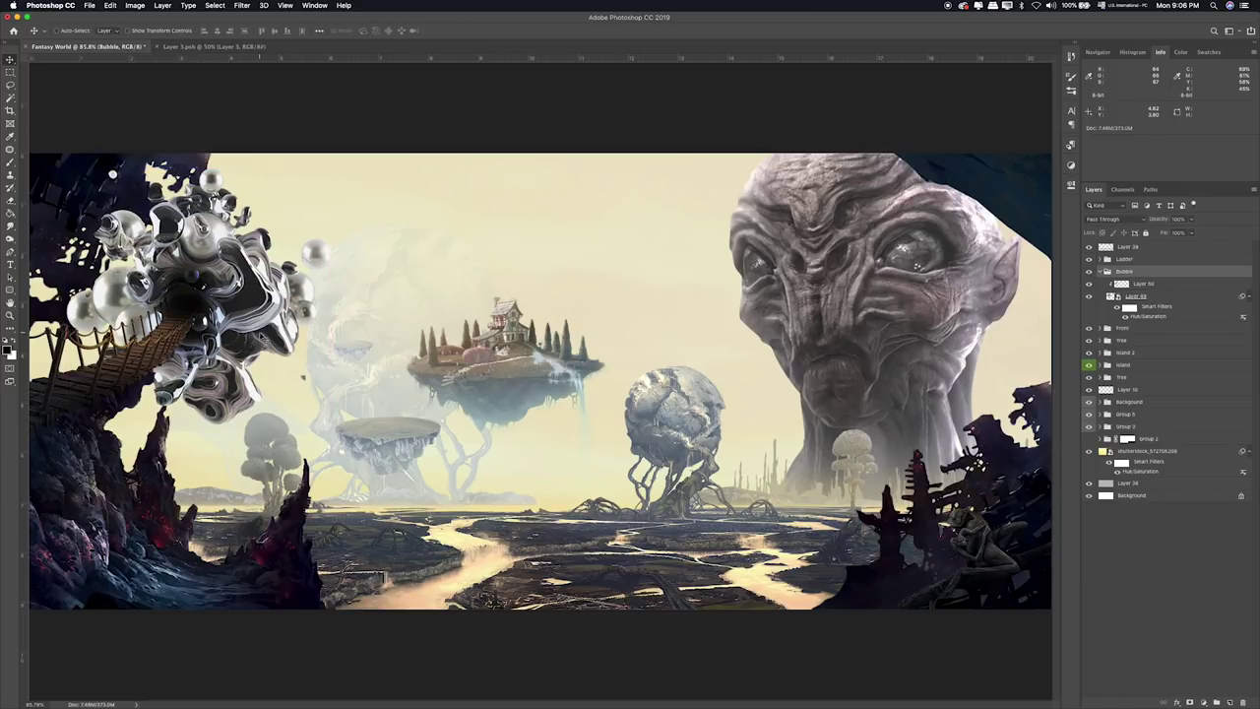
Preview the source images and open Layer 4.psb in Photoshop.
key("super+Tab")
key("space")
key("space")
right_click(532, 294)
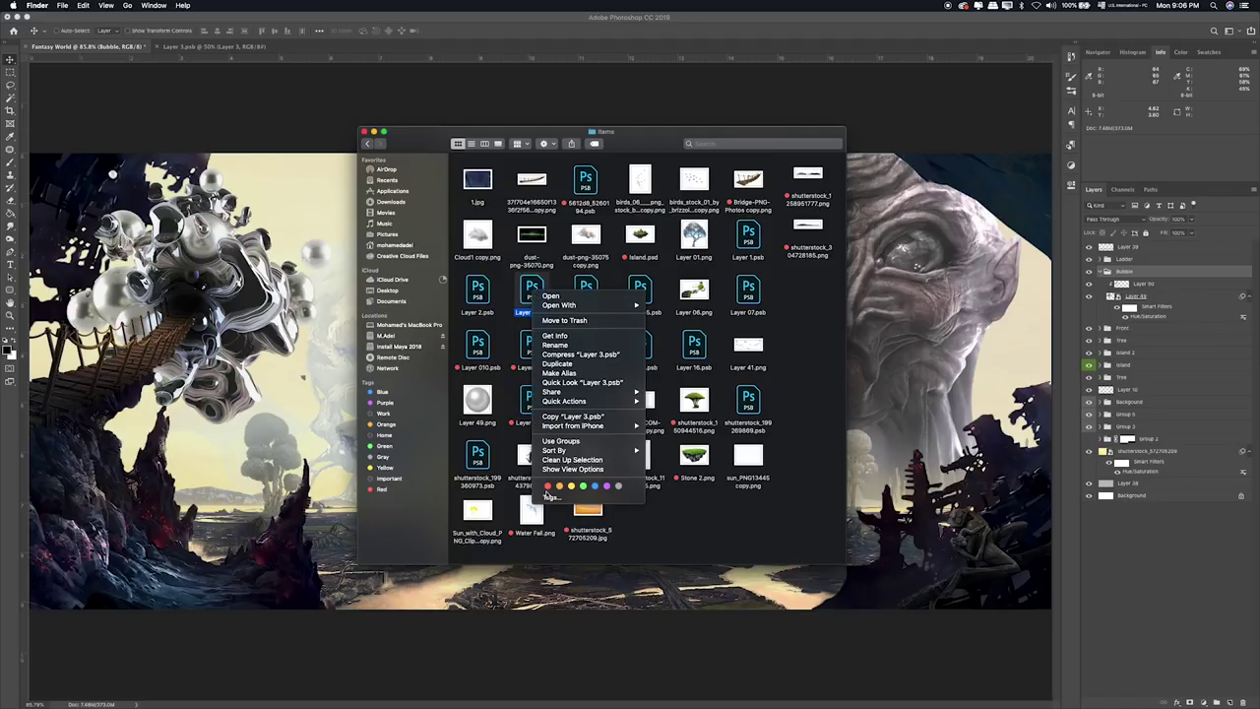
key("Escape")
key("Right")
key("space")
key("space")
double_click(590, 288)
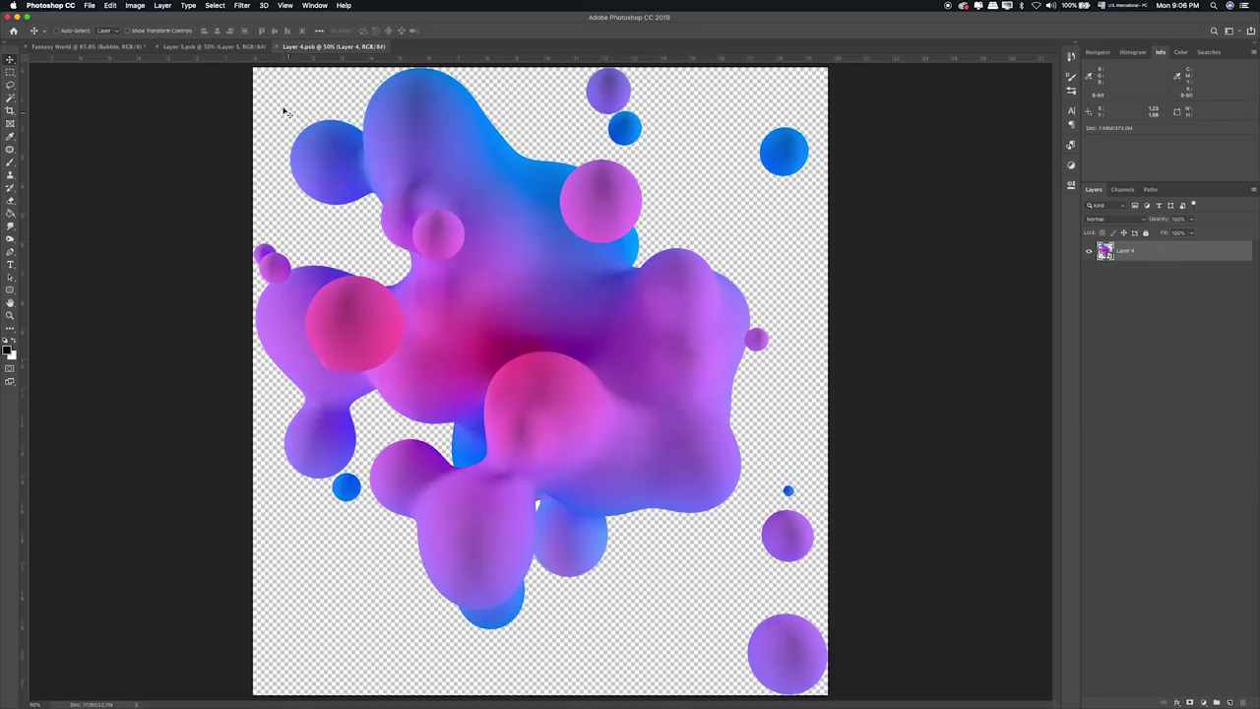
Bring Layer 4's blobs into Fantasy World below Layer 49 and cycle its blend mode to Hue.
left_click_drag(546, 275, 338, 177)
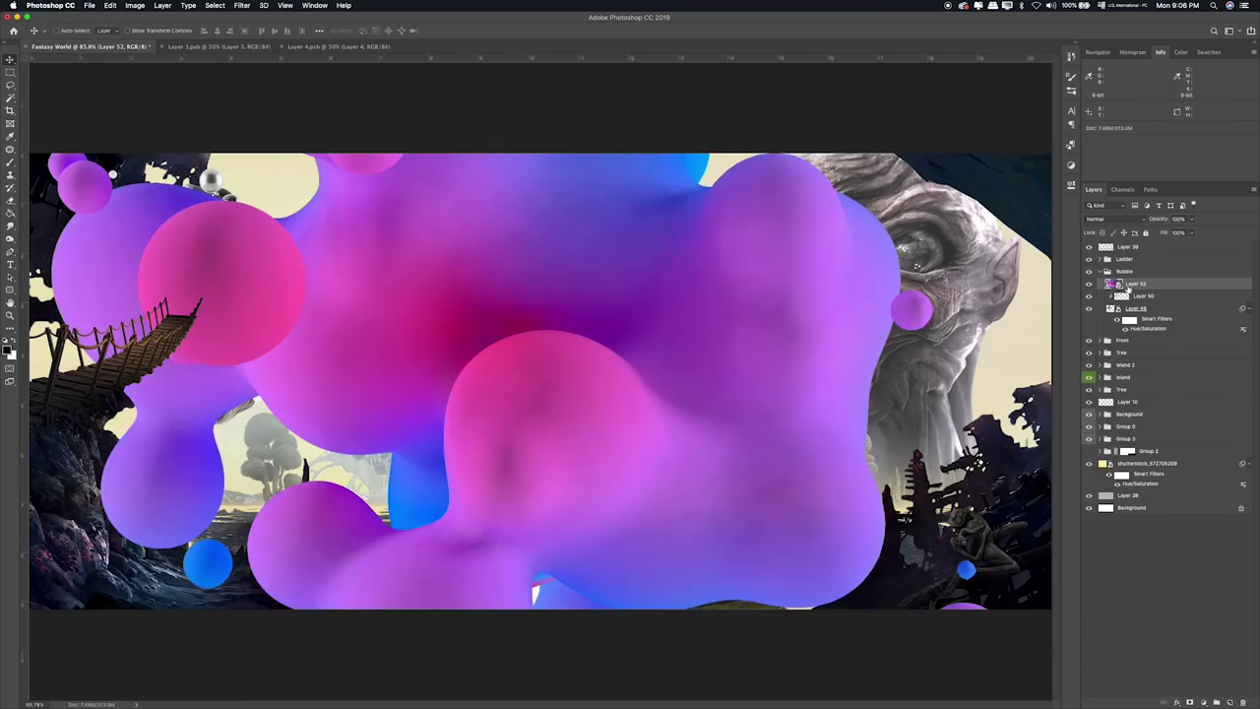
left_click_drag(1122, 284, 1130, 327)
key("shift+plus")
key("shift+plus")
key("shift+plus")
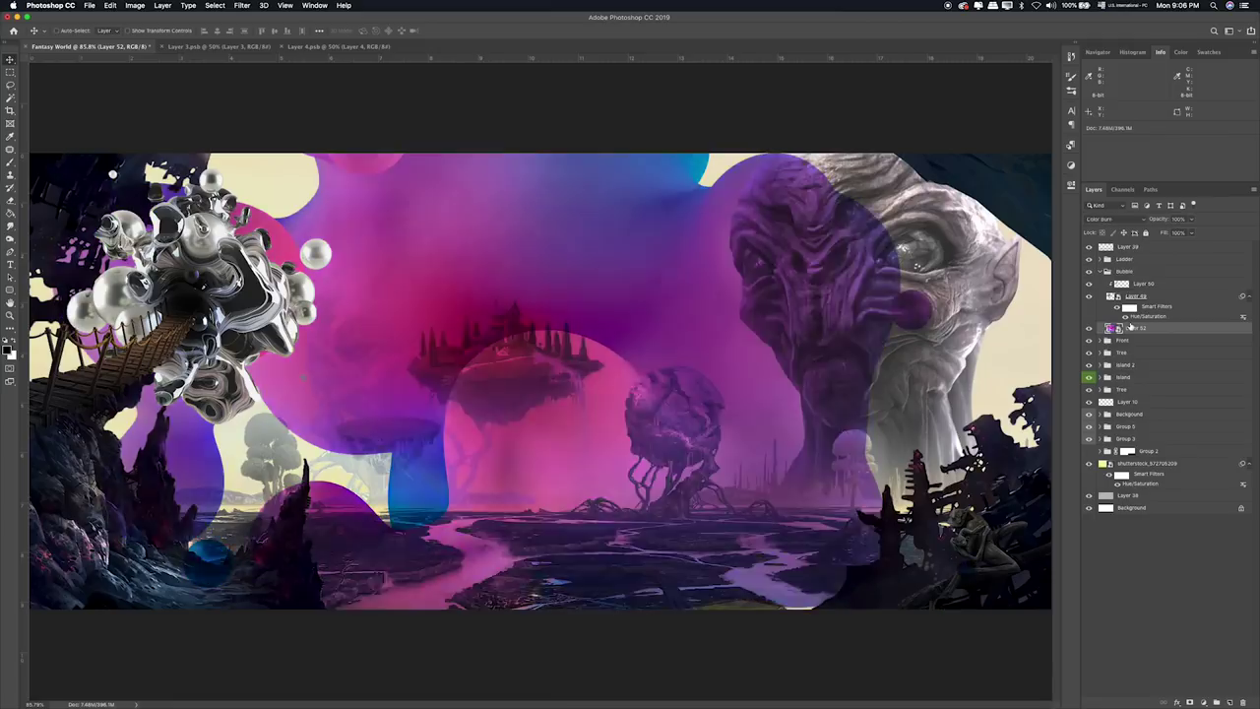
key("shift+plus")
key("shift+plus")
key("shift+plus")
key("shift+plus")
key("shift+plus")
key("shift+plus")
key("shift+plus")
key("shift+plus")
key("shift+plus")
key("shift+plus")
key("shift+plus")
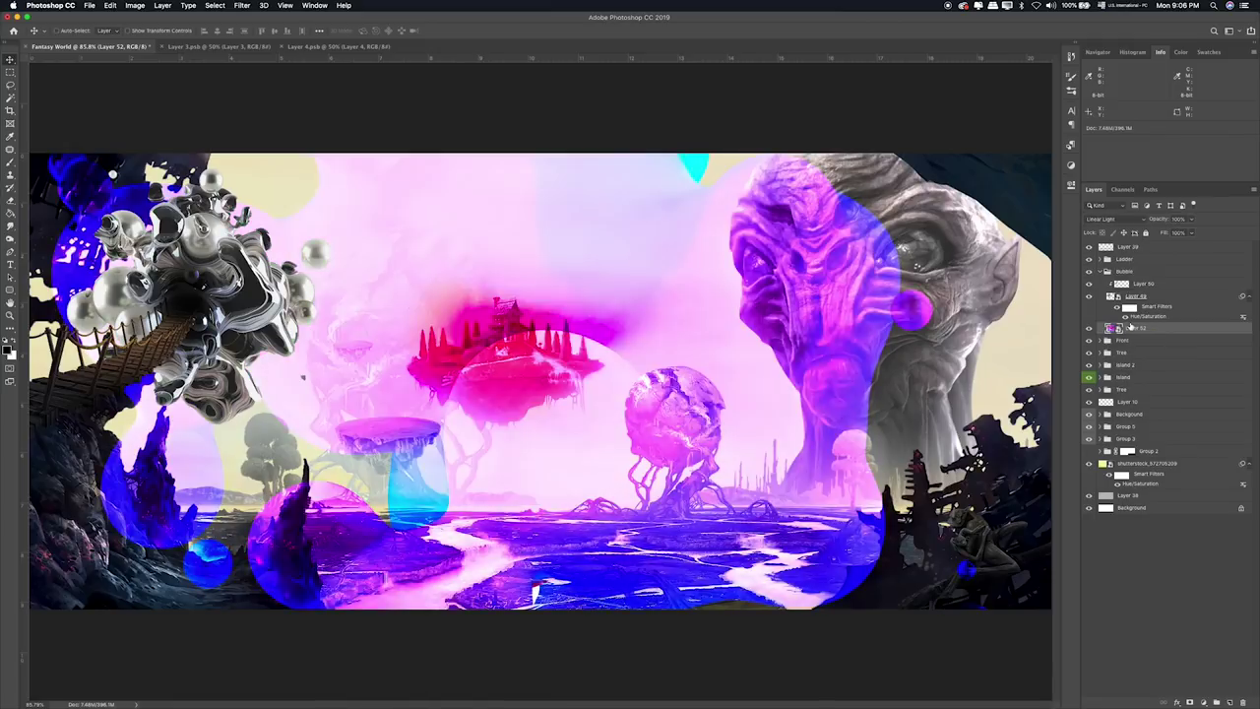
key("shift+plus")
key("shift+plus")
key("shift+plus")
key("shift+plus")
key("shift+plus")
key("shift+plus")
key("shift+plus")
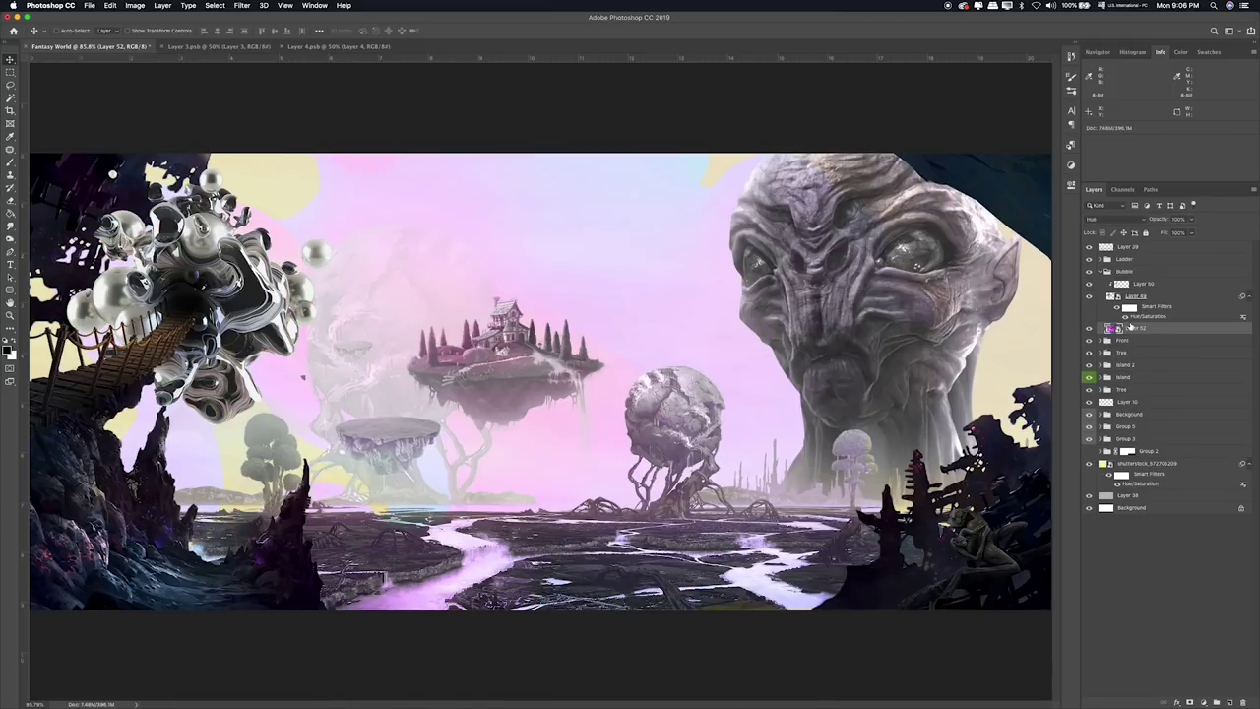
Scale Layer 52's blobs down and reposition them over the sculpture's bubble cluster.
key("ctrl+t")
key("ctrl+0")
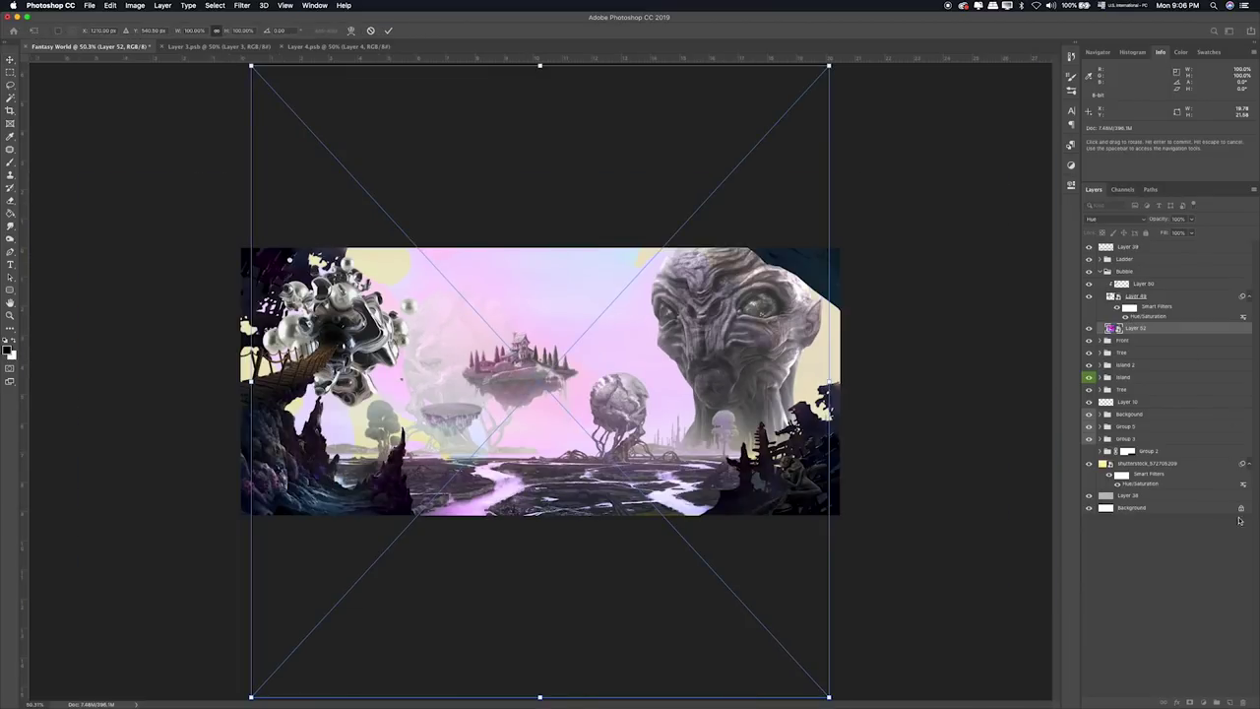
mouse_move(829, 698)
left_mouse_down()
mouse_move(450, 213)
mouse_move(421, 344)
left_mouse_up()
key("ctrl+z")
left_click_drag(375, 187, 372, 303)
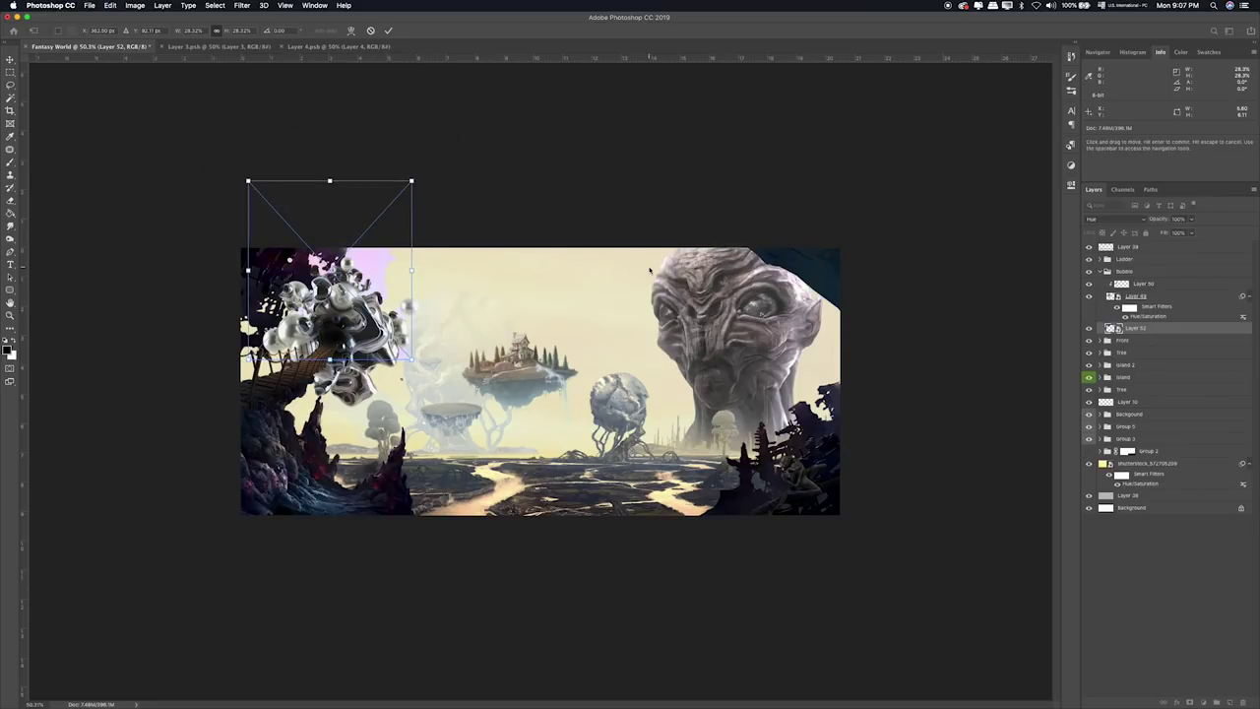
key("Return")
key("ctrl+0")
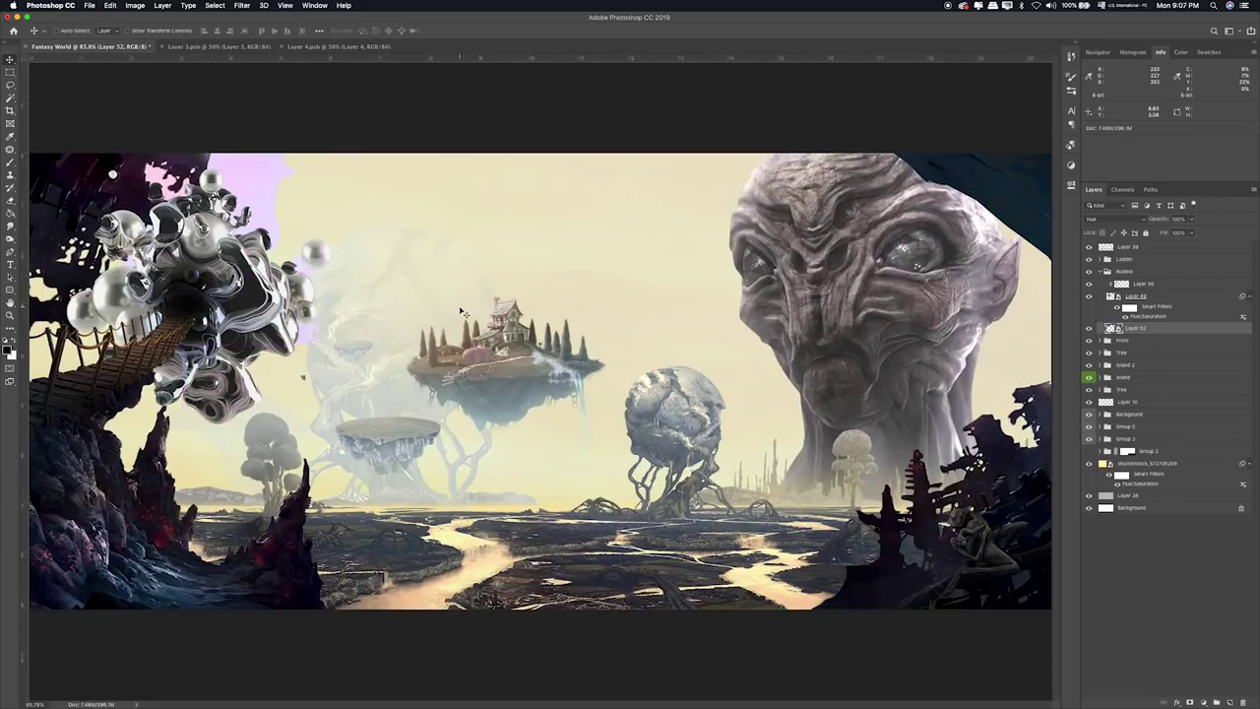
key("ctrl+t")
left_click_drag(322, 254, 232, 202)
left_click_drag(210, 134, 229, 207)
key("Return")
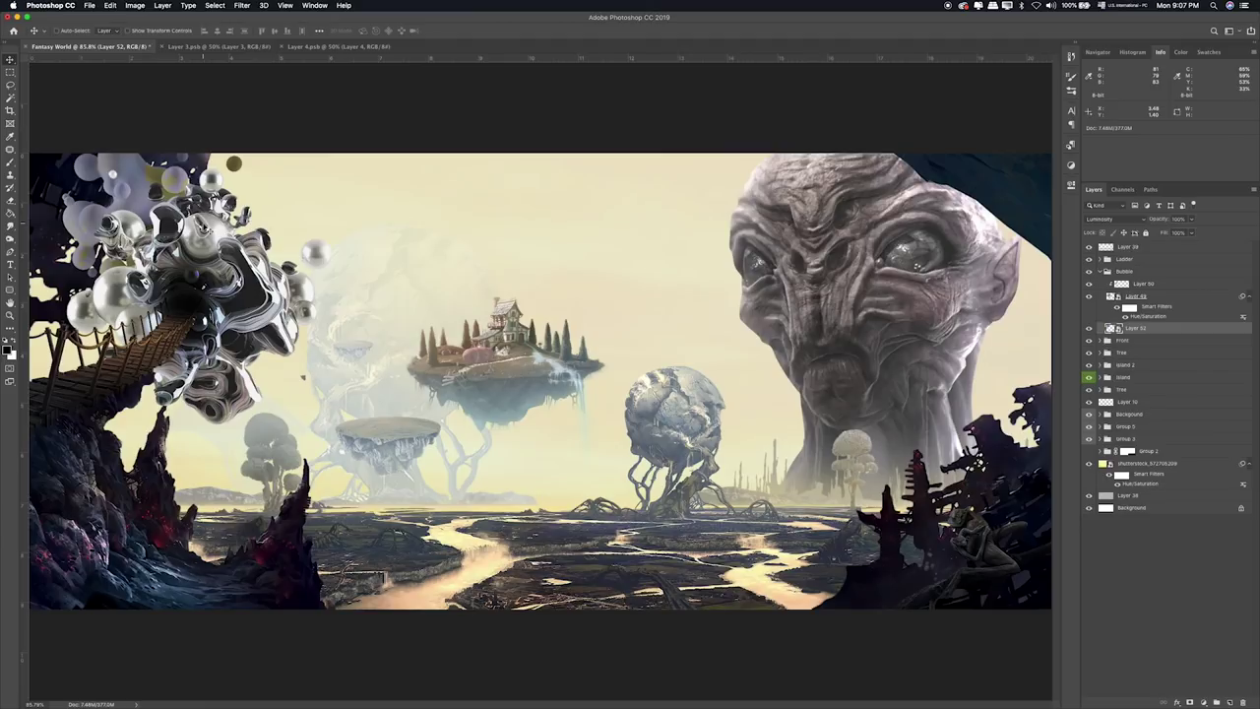
Set the blobs' blend mode to Luminosity and Alt-drag a duplicate, Layer 52 copy.
key("shift+equal")
key("shift+equal")
key("shift+equal")
key("shift+equal")
key("shift+equal")
key("shift+equal")
key("shift+equal")
key("shift+equal")
key("shift+equal")
key("shift+equal")
key("shift+equal")
key("shift+equal")
key("shift+equal")
key("shift+equal")
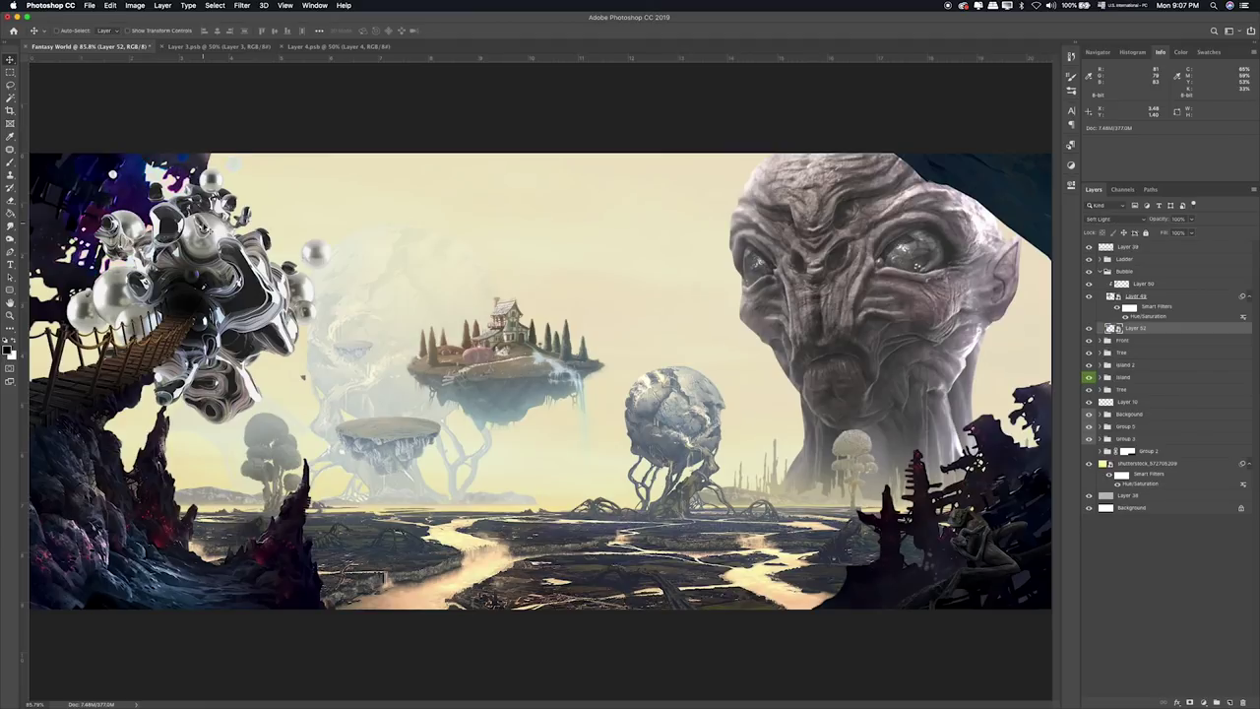
key("shift+equal")
key("shift+equal")
key("shift+equal")
key("shift+equal")
key("shift+equal")
key("shift+equal")
key("shift+equal")
key("shift+equal")
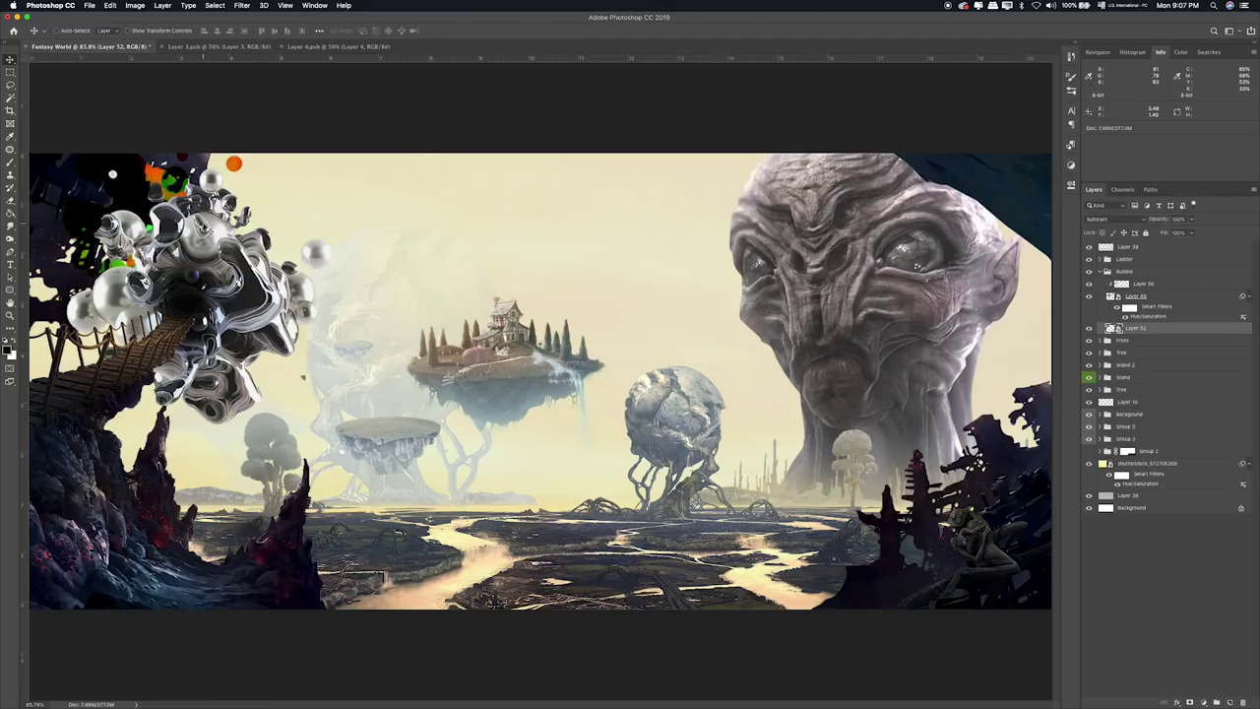
key("shift+equal")
key("shift+equal")
key("shift+equal")
key("shift+equal")
key("shift+equal")
key("shift+equal")
key("shift+equal")
key("shift+equal")
key("shift+equal")
key("shift+equal")
key("shift+equal")
key("shift+equal")
key("shift+equal")
key("shift+equal")
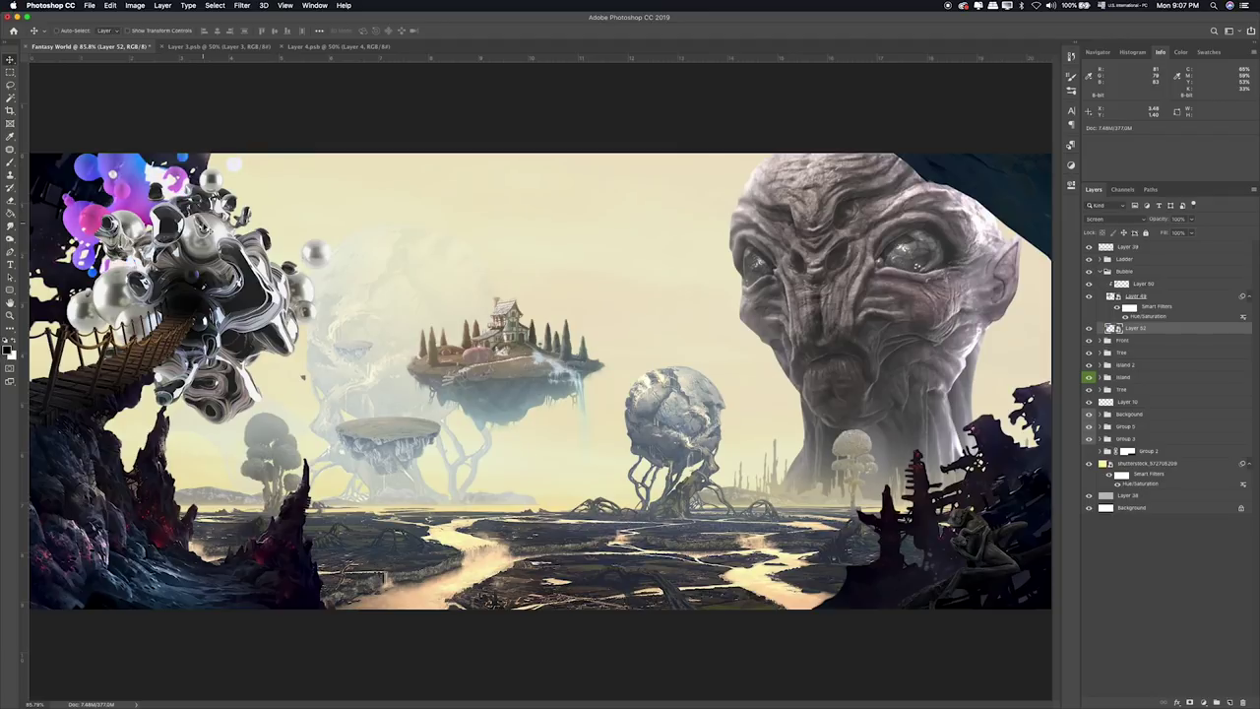
key("shift+equal")
key("shift+equal")
key("shift+equal")
key("shift+equal")
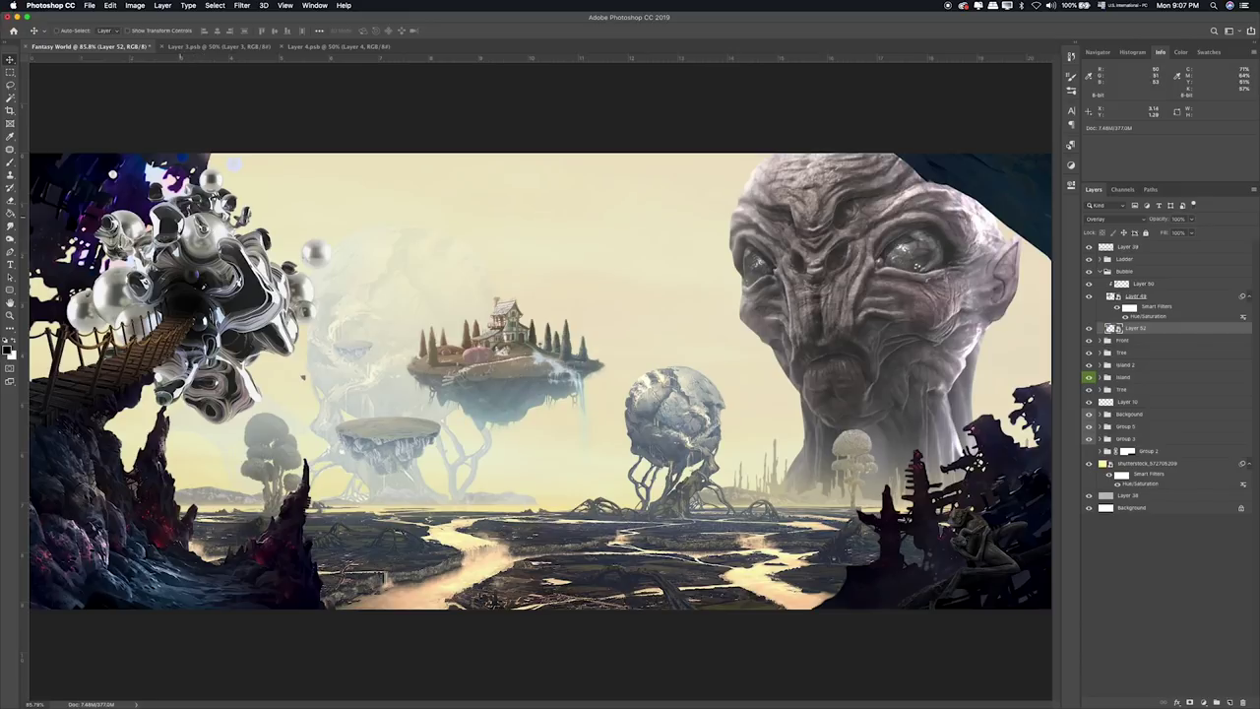
key("shift+equal")
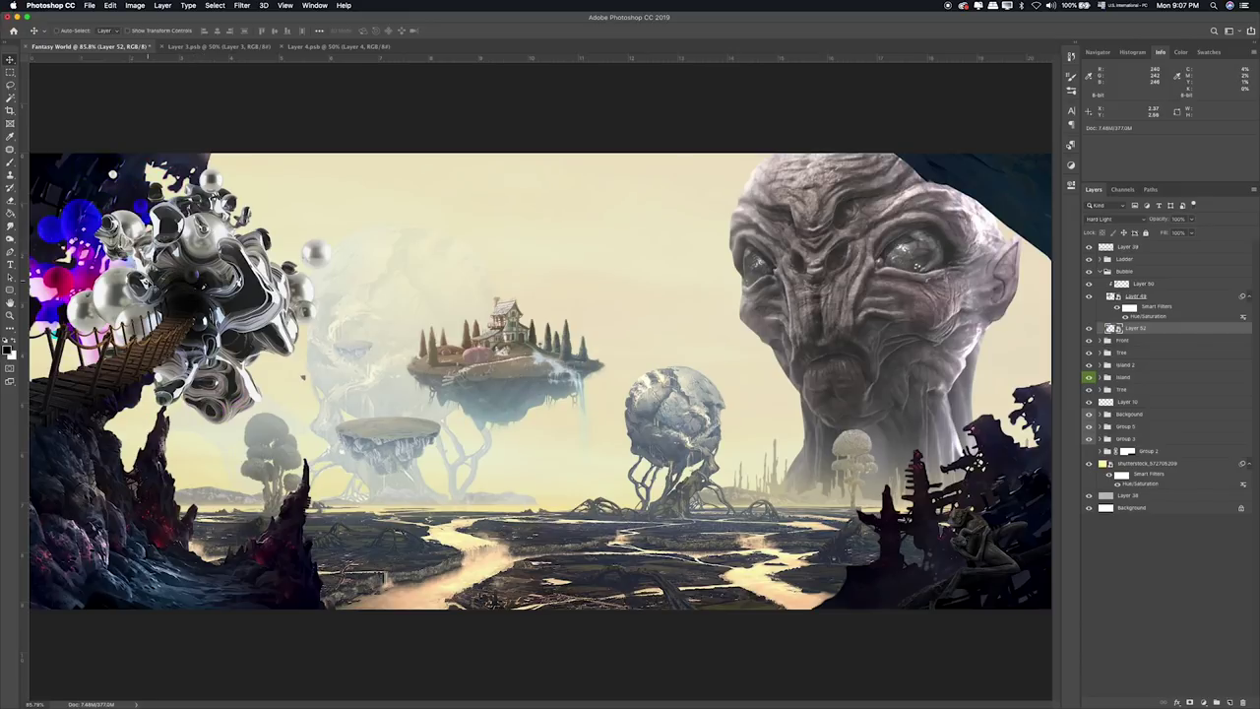
key("shift+equal")
key("shift+equal")
key("shift+equal")
key("shift+equal")
key("shift+equal")
key("shift+equal")
key("shift+equal")
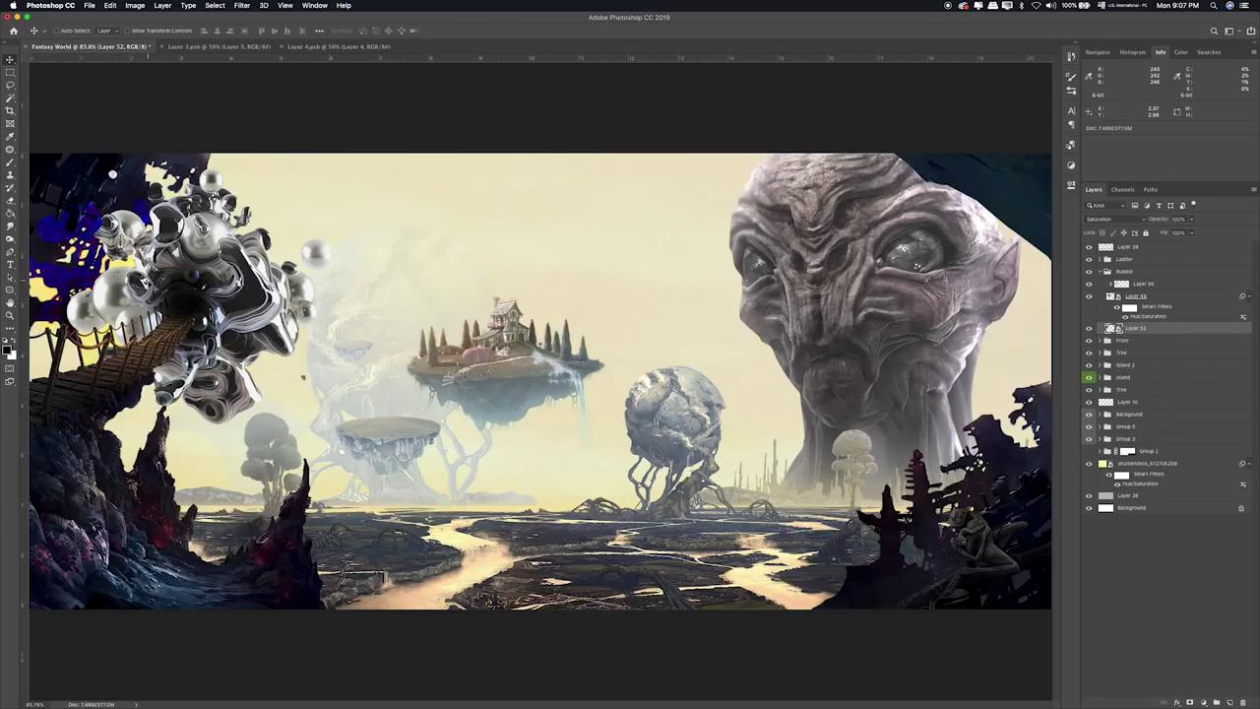
key("shift+equal")
key("shift+equal")
mouse_move(148, 264)
left_mouse_down()
mouse_move(128, 264)
mouse_move(239, 191)
mouse_move(336, 187)
mouse_move(239, 191)
mouse_move(243, 207)
mouse_move(151, 240)
left_mouse_up()
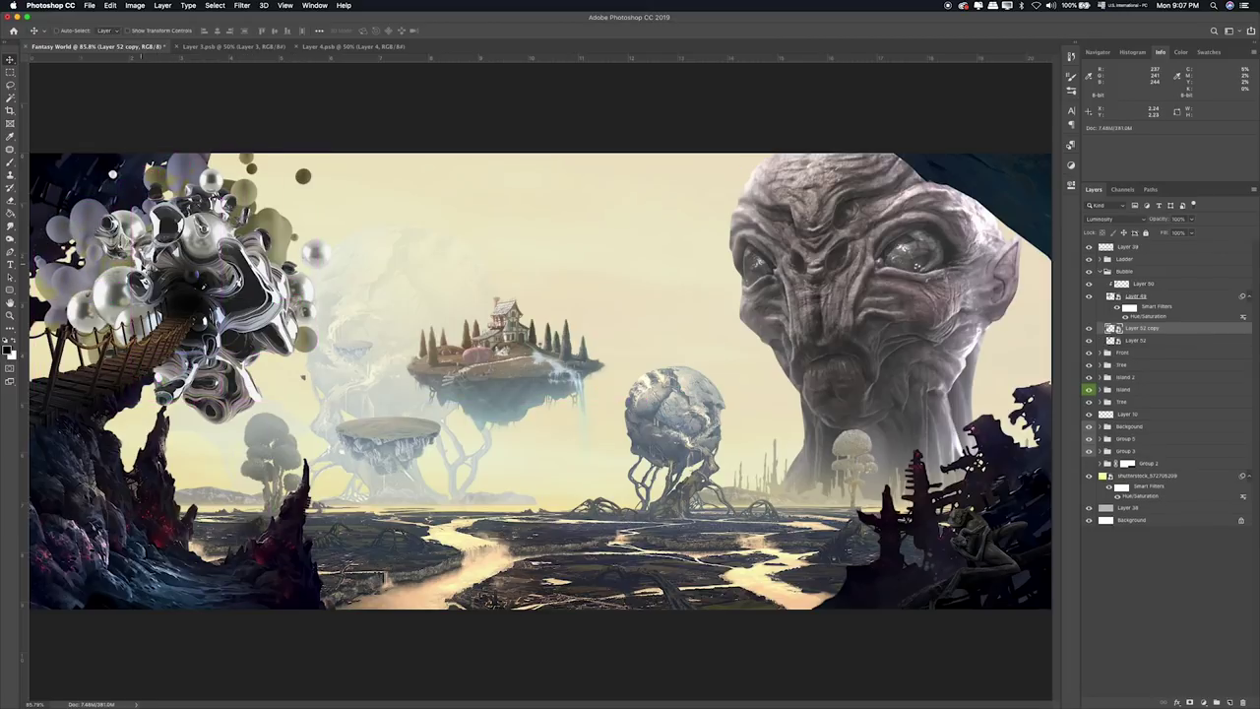
Flip Layer 52 copy vertically and shift it slightly left into the upper-left bubbles.
key("ctrl+t")
right_click(144, 258)
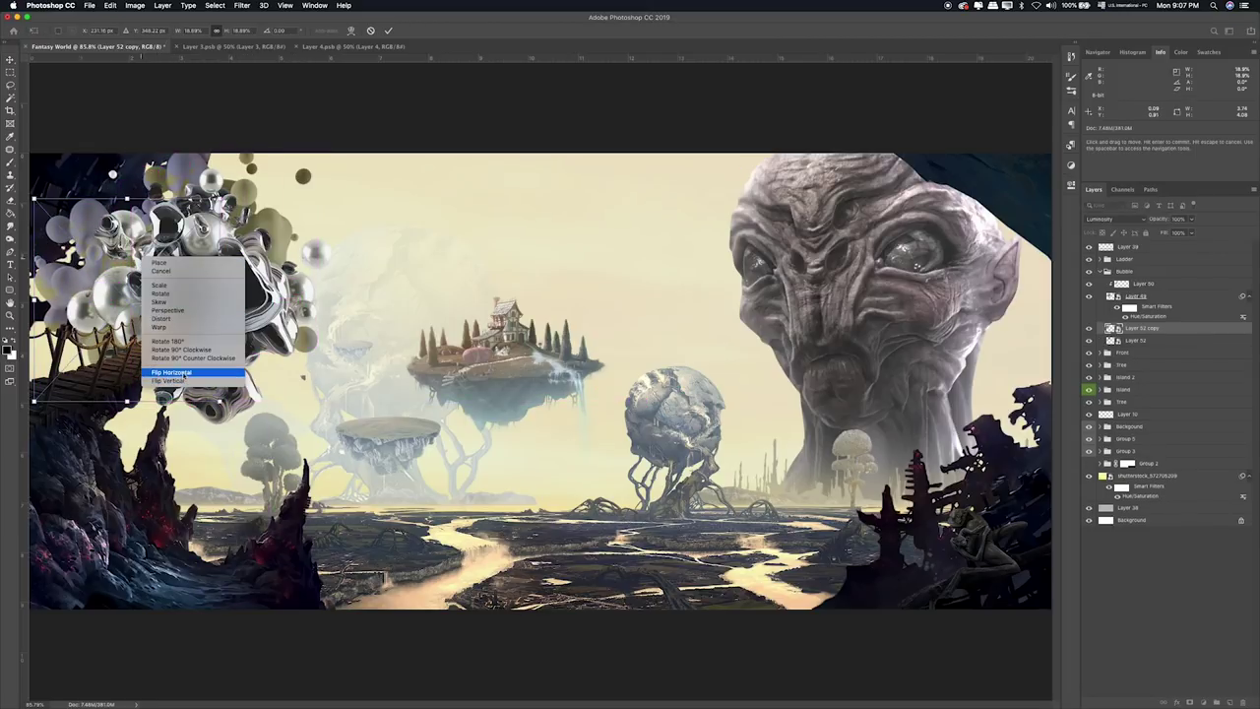
left_click(183, 381)
left_click_drag(174, 311, 163, 313)
key("Return")
left_click_drag(262, 310, 302, 312)
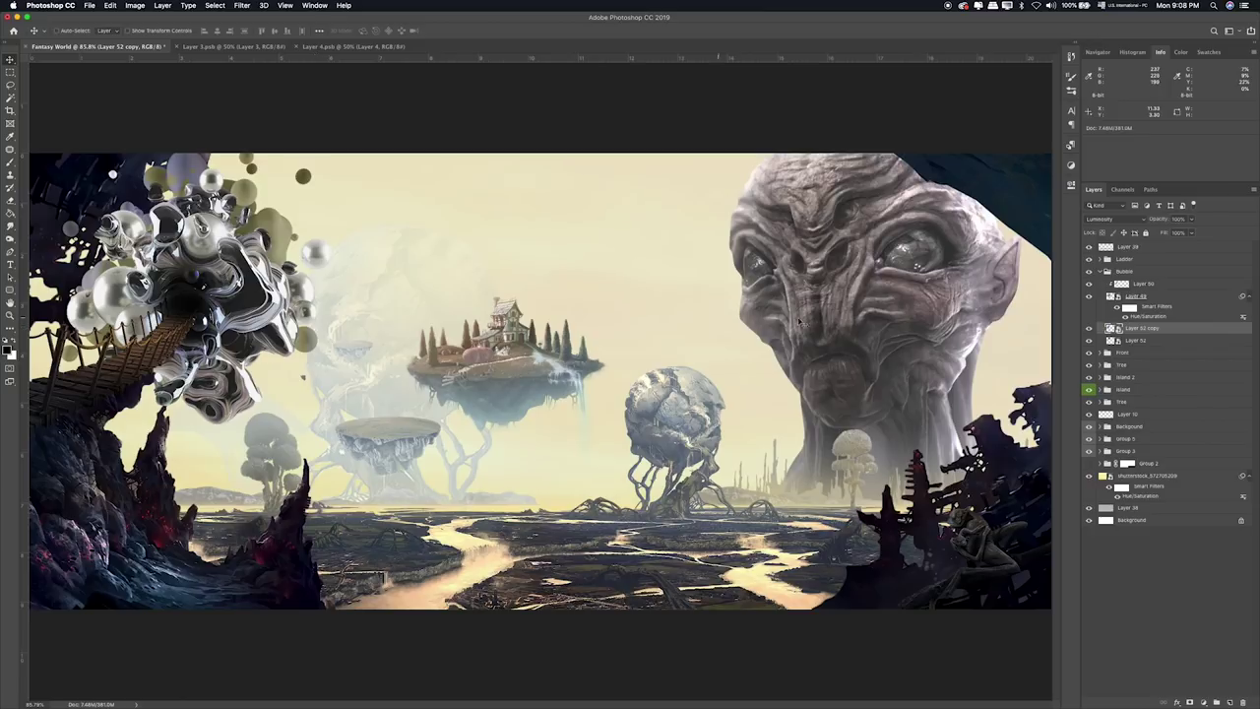
Show the chrome bubble layer again and add a layer mask to it.
left_click(1088, 298)
left_click(1137, 296)
left_click(1190, 700)
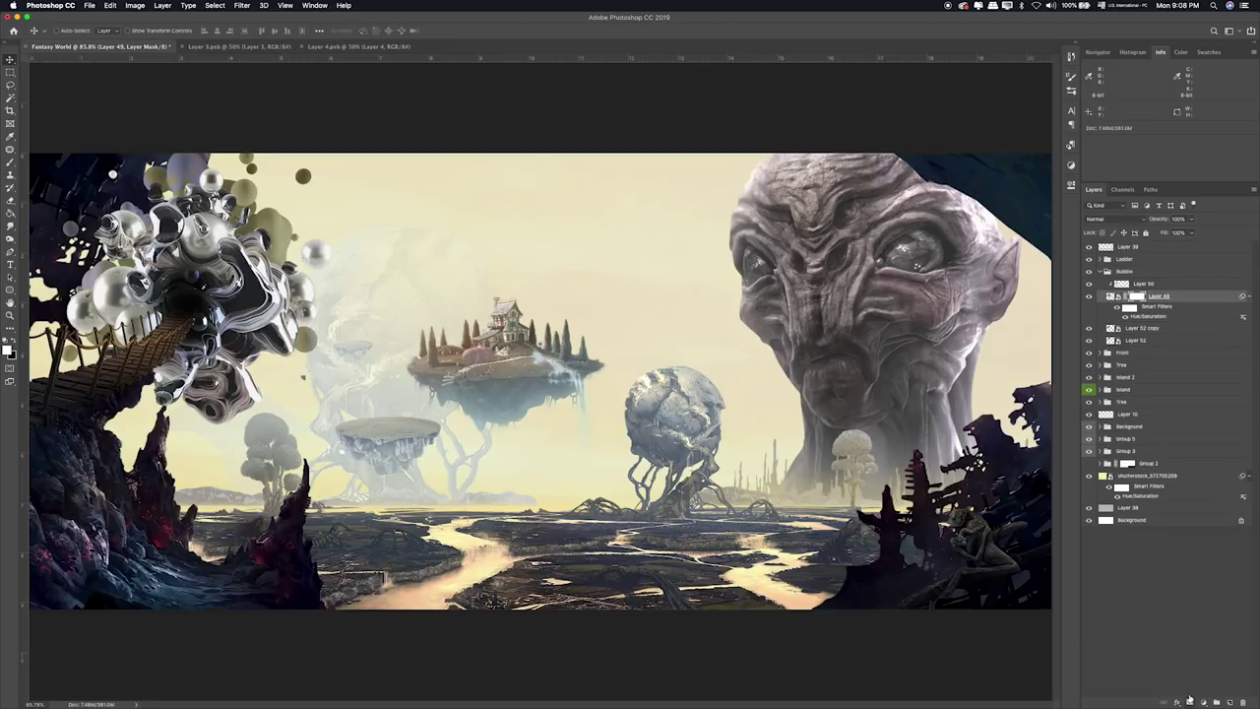
key("b")
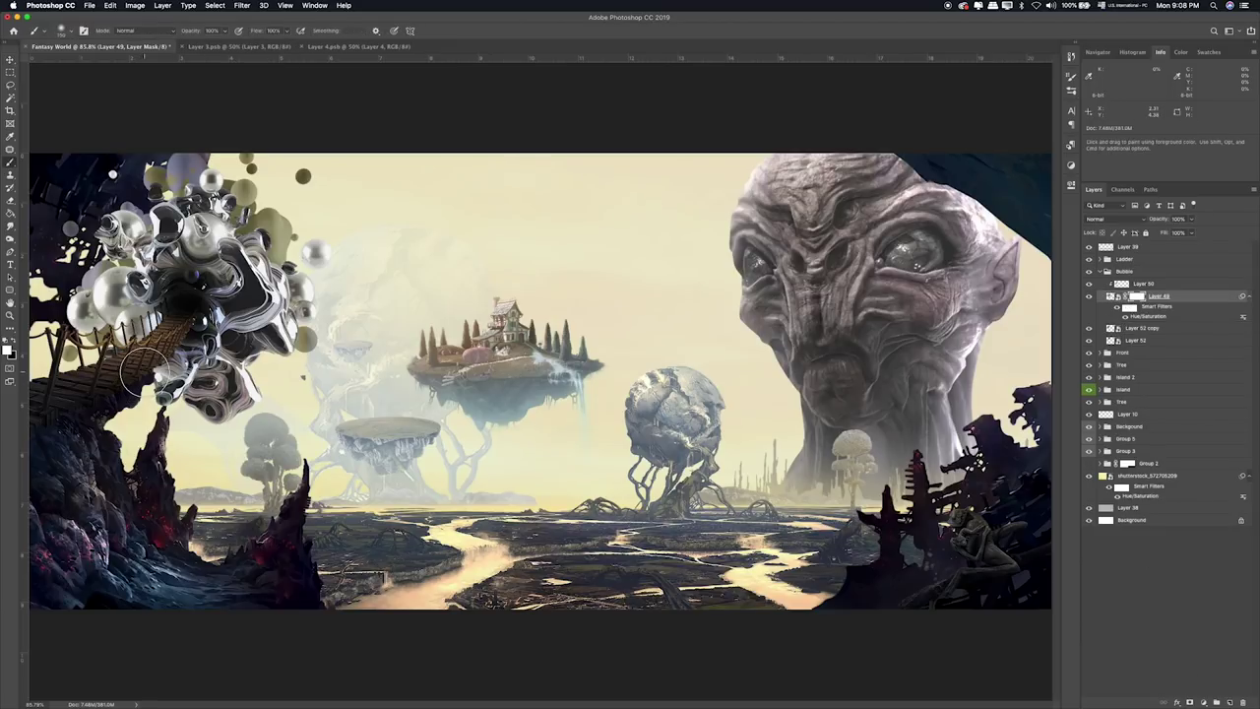
key("ctrl+2")
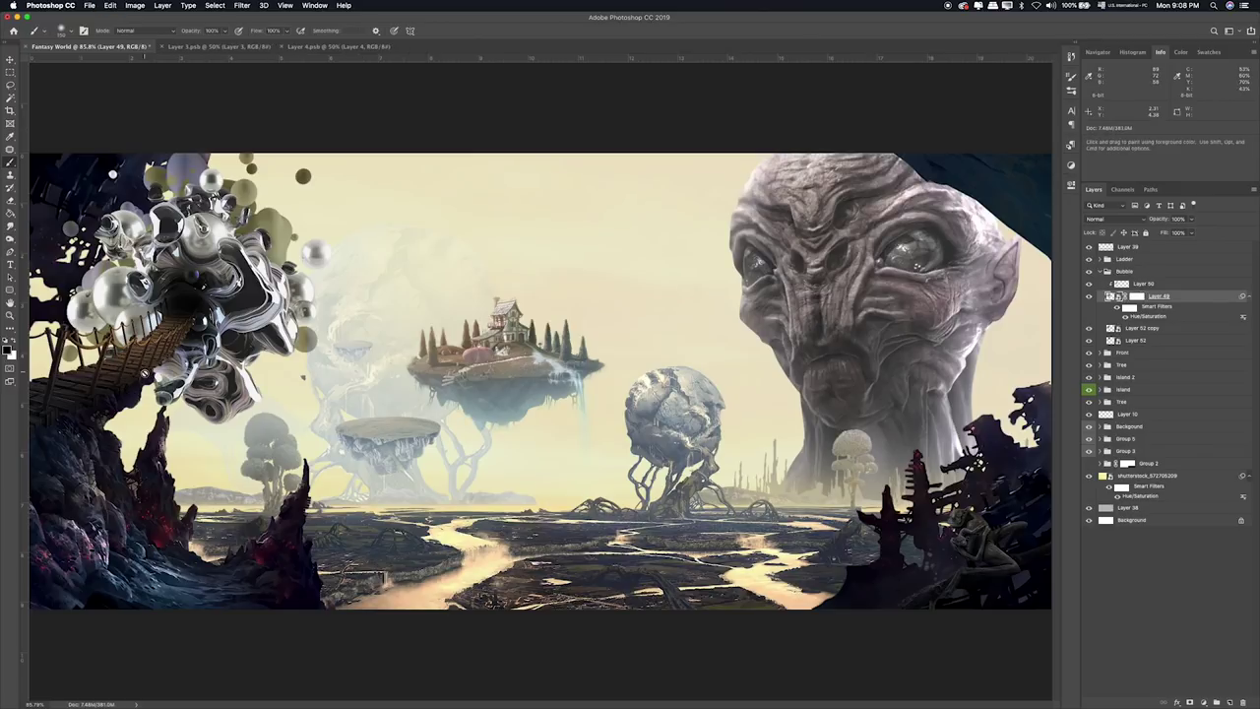
Nudge the whole Bubble group slightly upward and toggle its visibility to compare.
left_click(1143, 271)
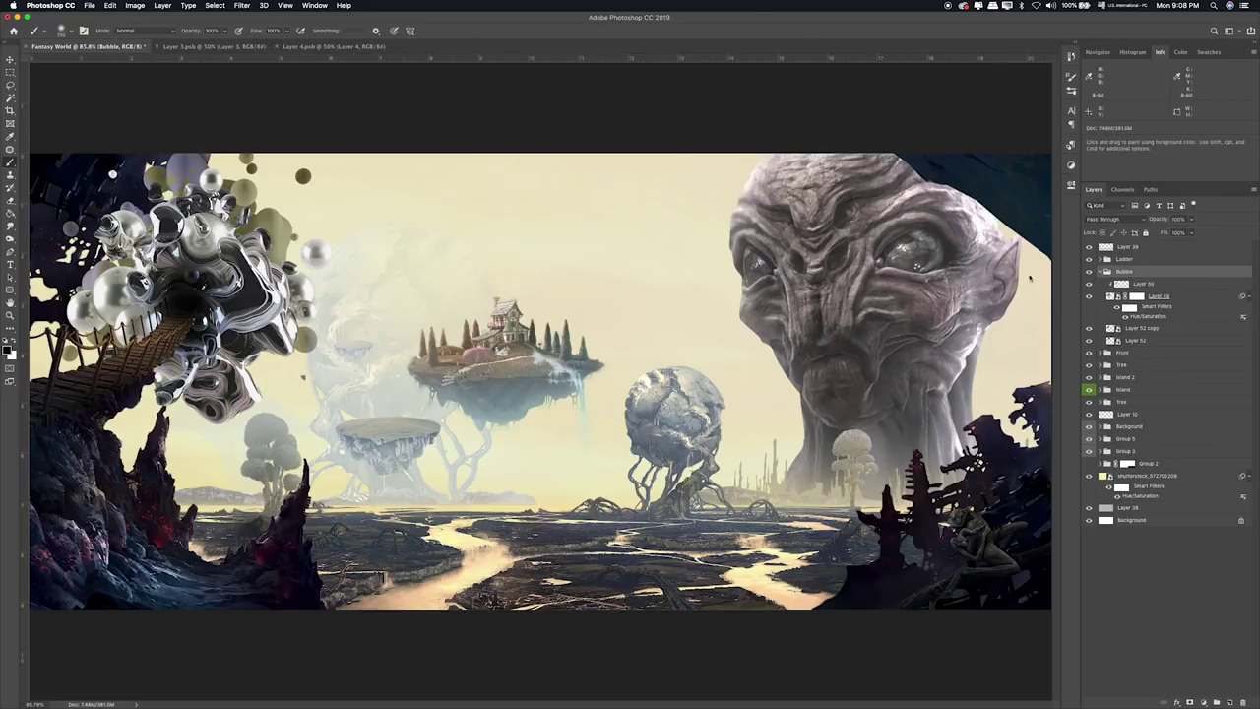
key("v")
left_click_drag(295, 243, 297, 232)
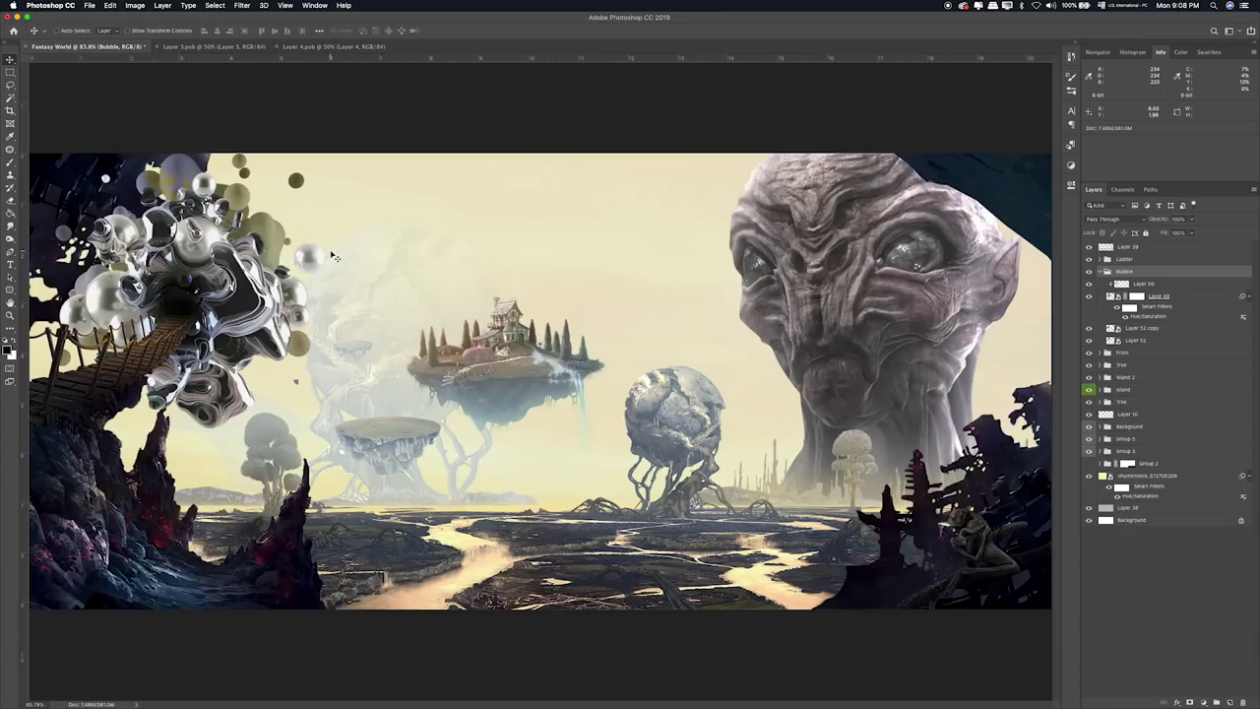
left_click(10, 73)
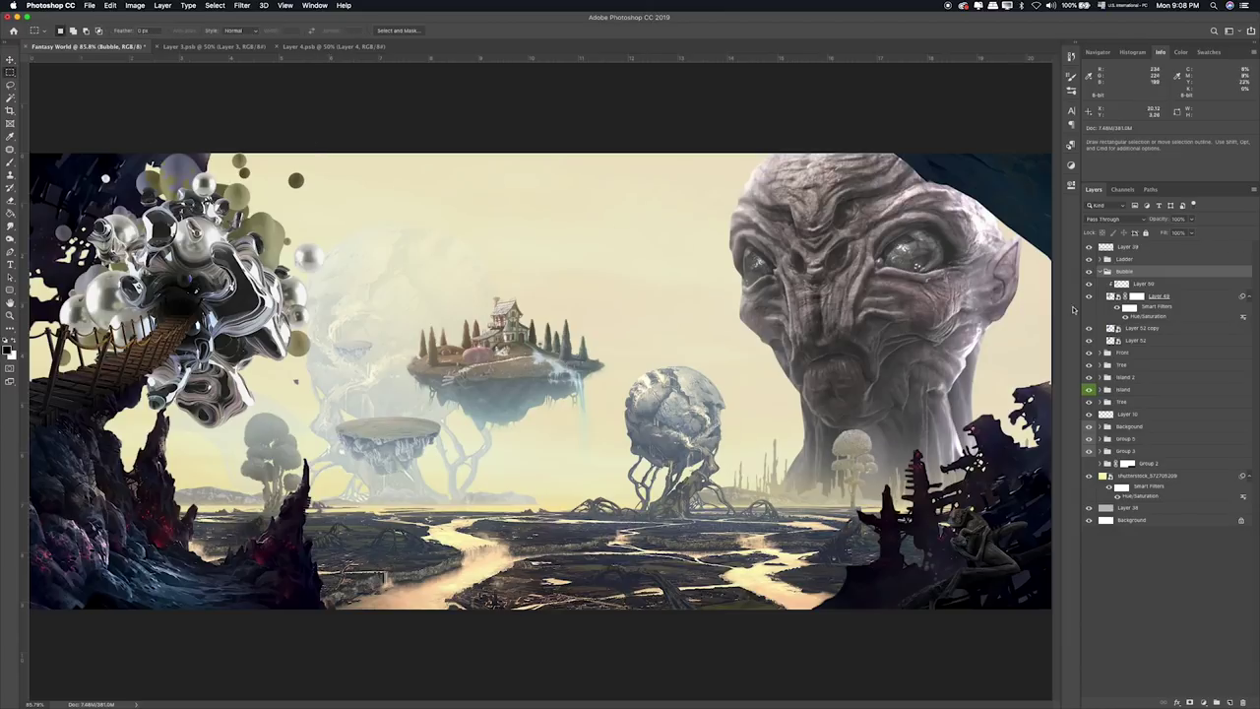
left_click(1100, 271)
left_click(1089, 271)
left_click(1089, 271)
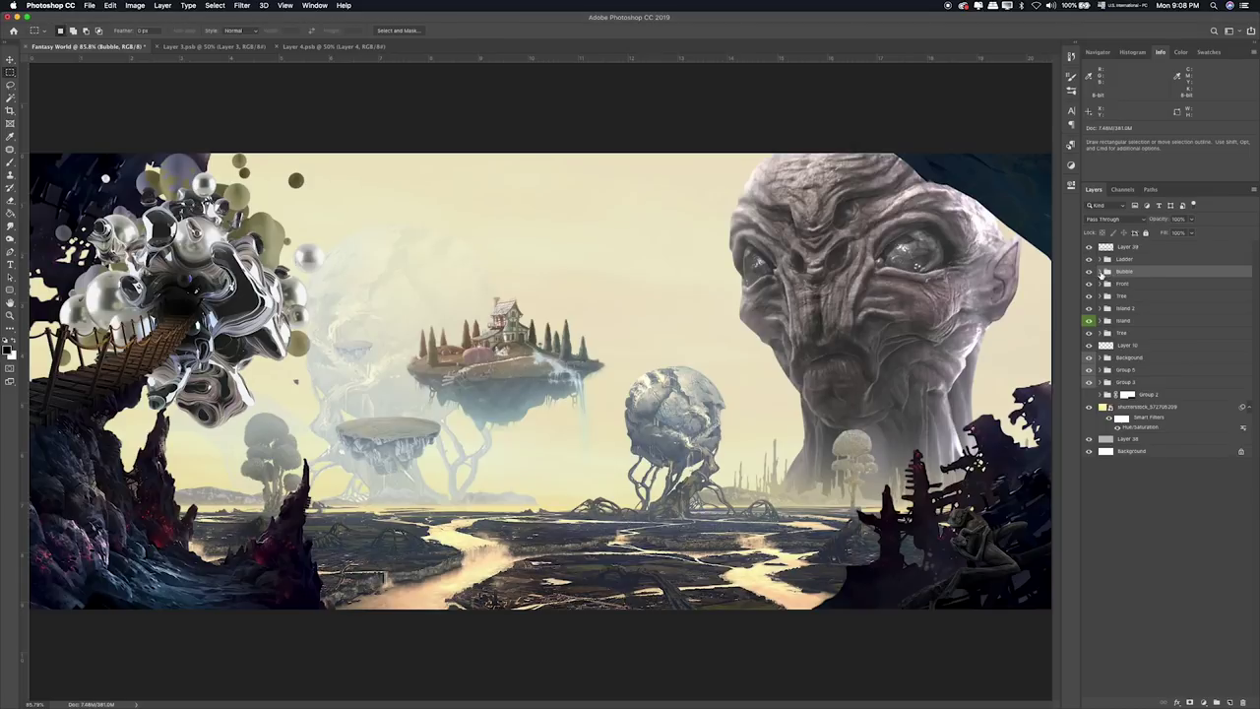
left_click(1100, 272)
Duplicate the Bubble group, move it lower right, and stack it between Front and Tree.
key("ctrl+j")
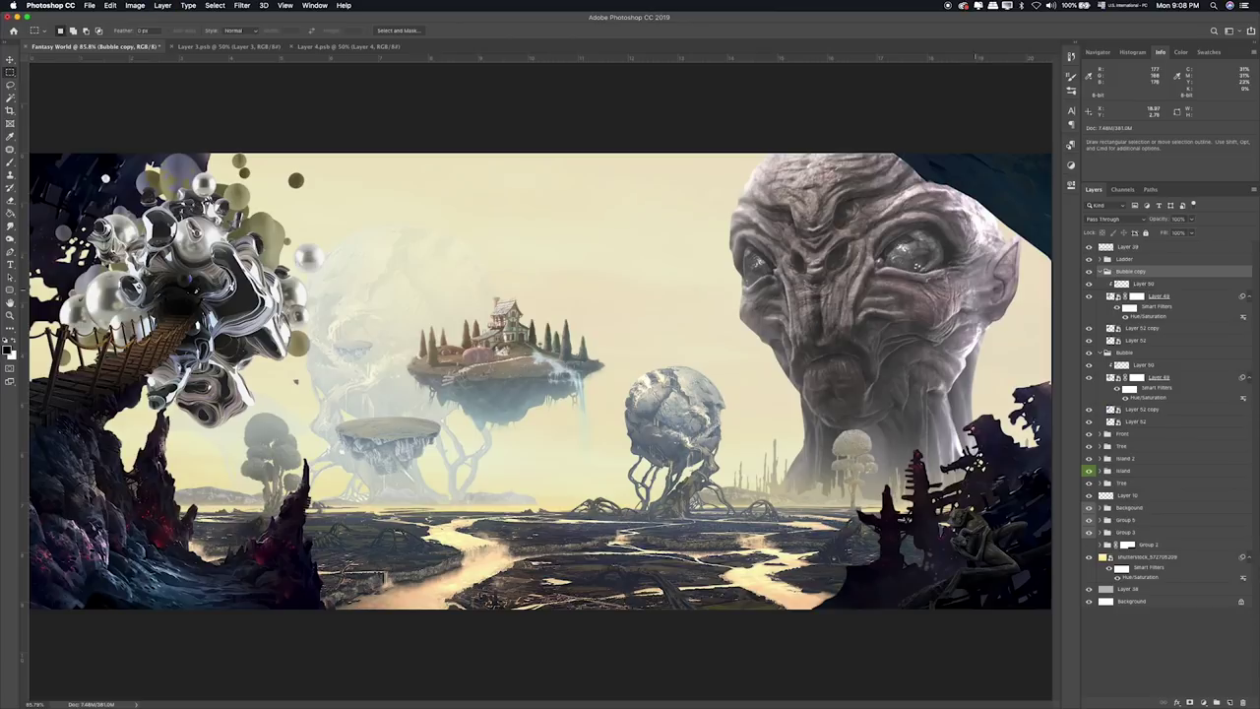
key("v")
left_click_drag(59, 271, 828, 404)
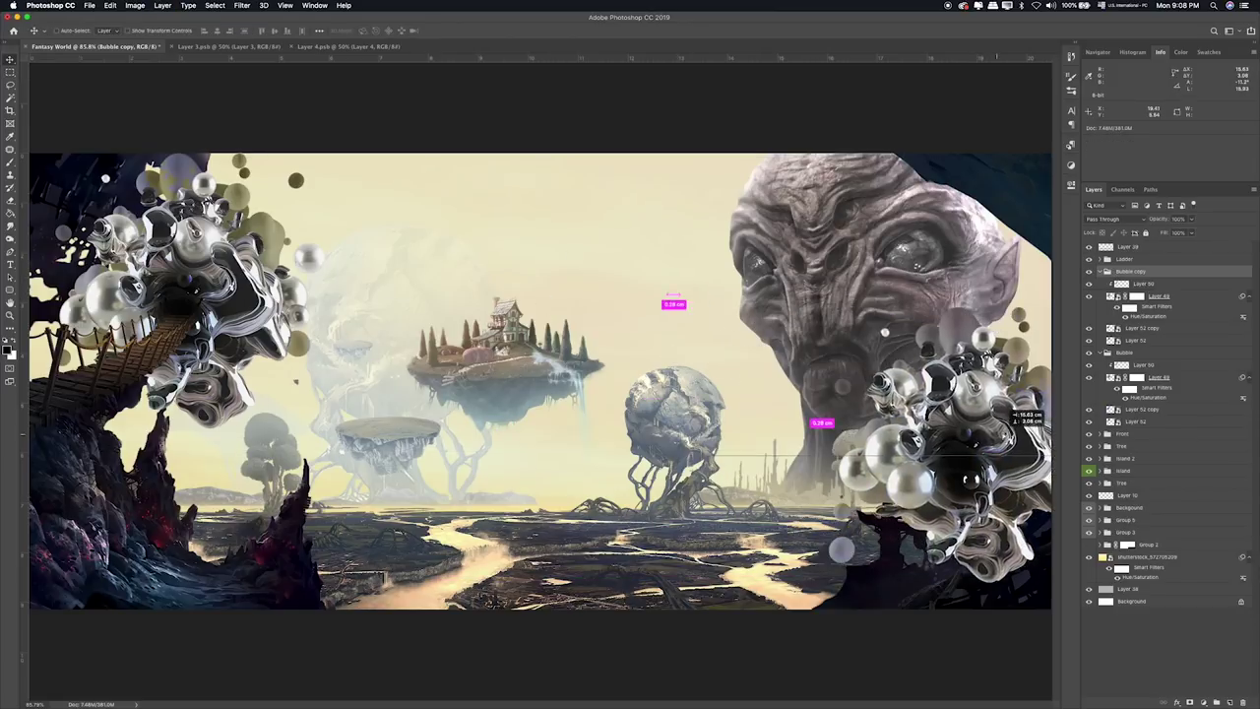
left_click(1099, 271)
left_click_drag(1127, 271, 1121, 366)
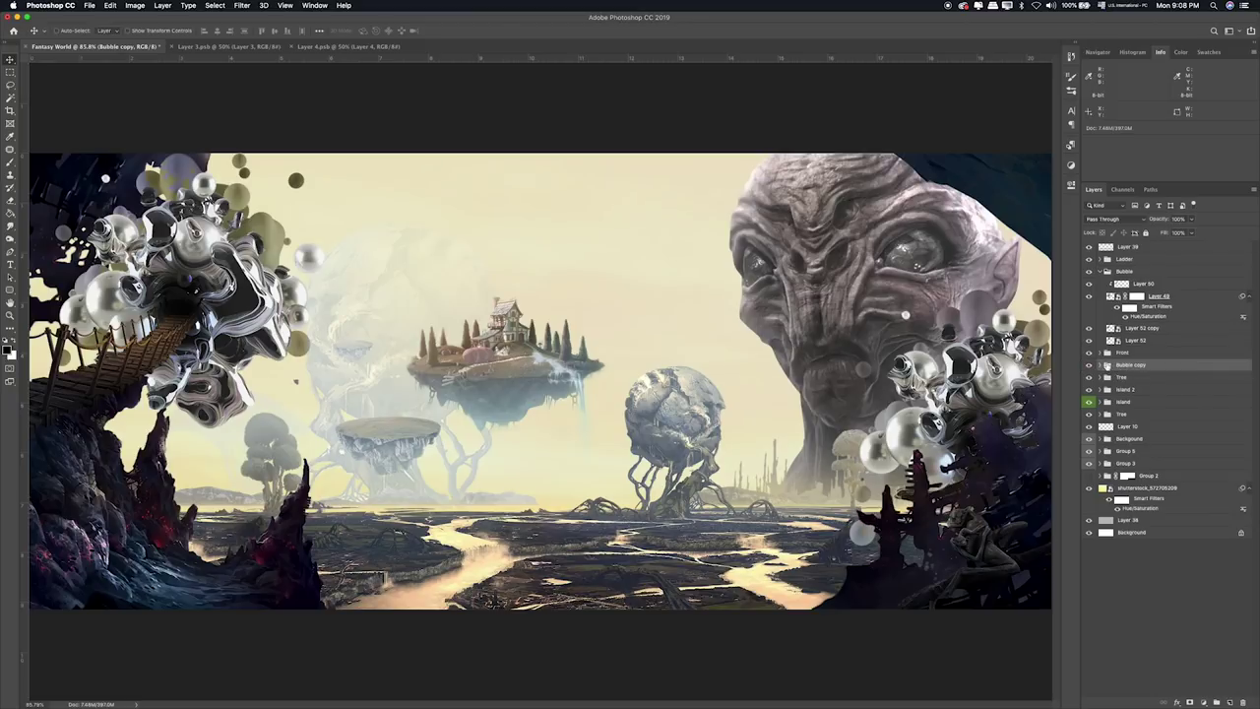
mouse_move(961, 433)
left_mouse_down()
mouse_move(920, 464)
mouse_move(965, 440)
left_mouse_up()
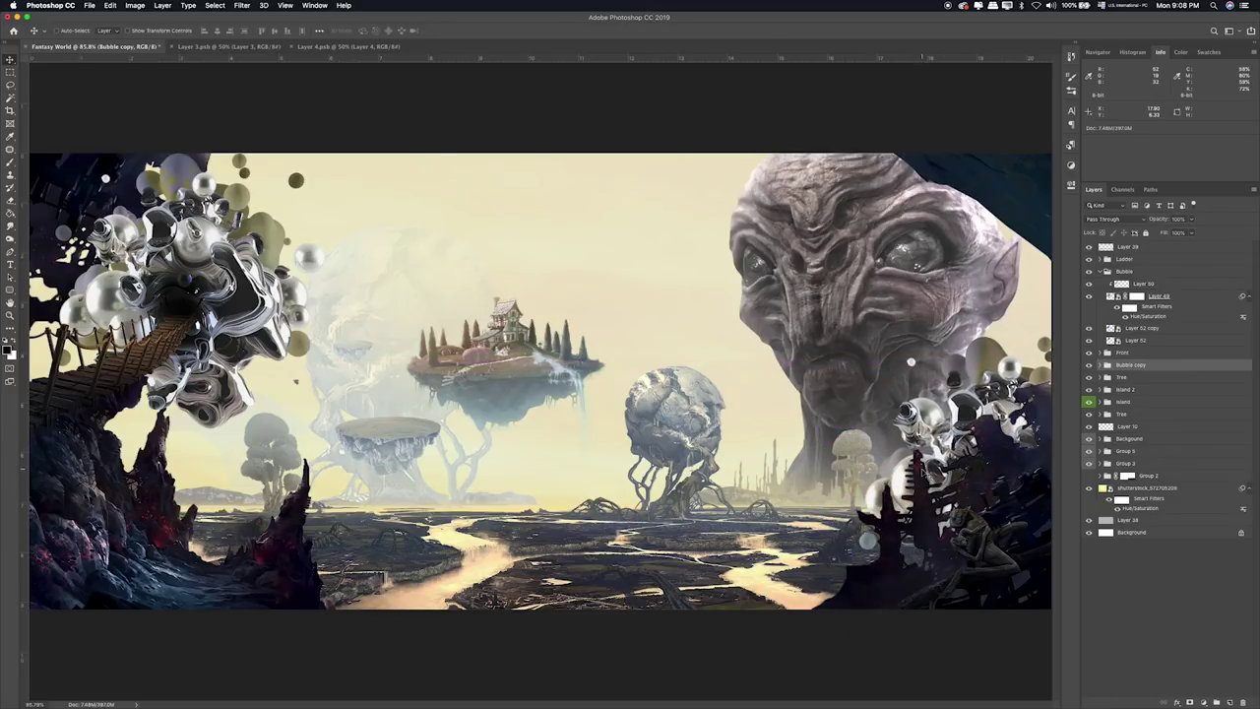
Rotate the Bubble copy cluster to about 118° and reposition it at lower right.
key("ctrl+t")
mouse_move(758, 399)
left_mouse_down()
mouse_move(792, 325)
mouse_move(1089, 395)
left_mouse_up()
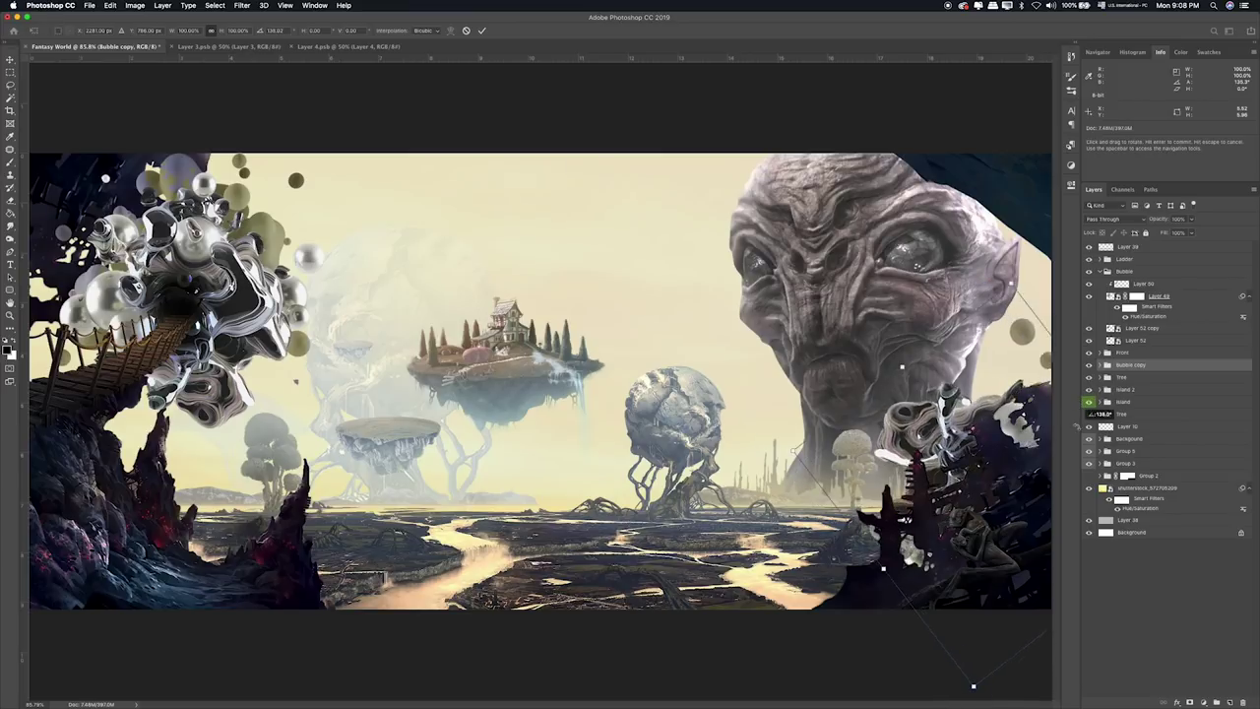
left_click_drag(1083, 402, 1058, 372)
left_click_drag(971, 428, 986, 421)
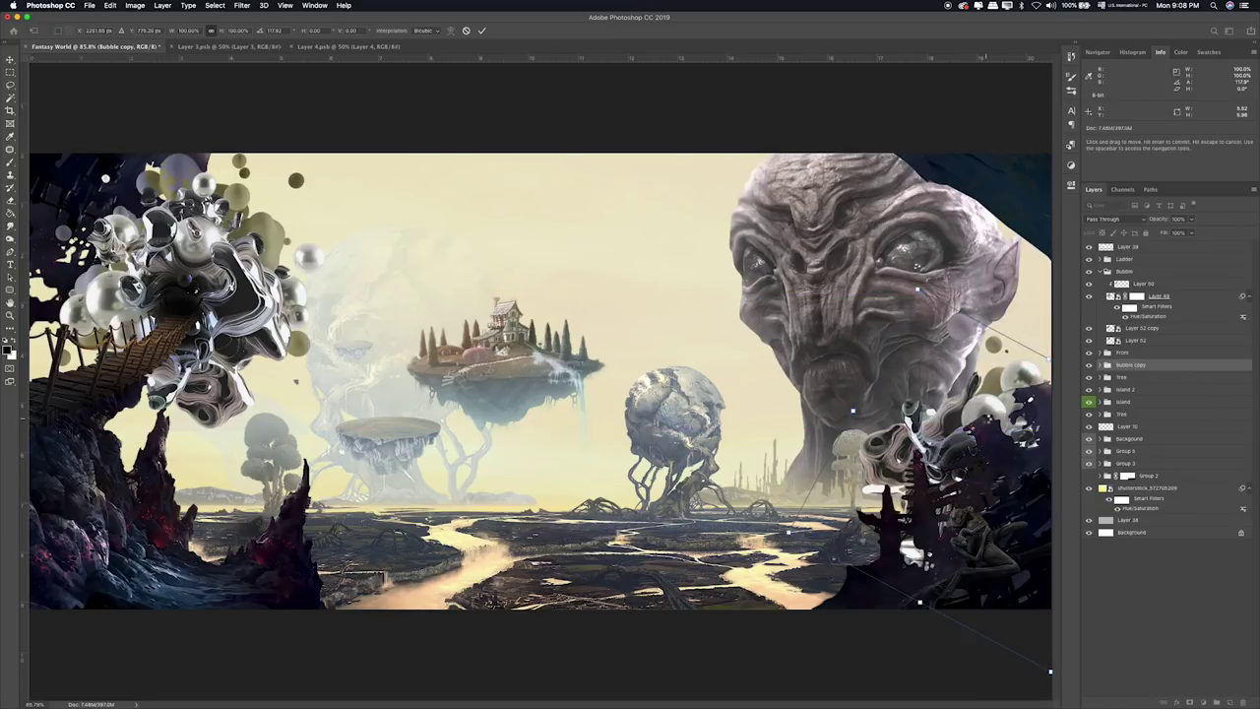
key("Return")
Mask out a stray small bubble on Bubble copy and shift the cluster slightly up-left.
left_click(1190, 701)
key("b")
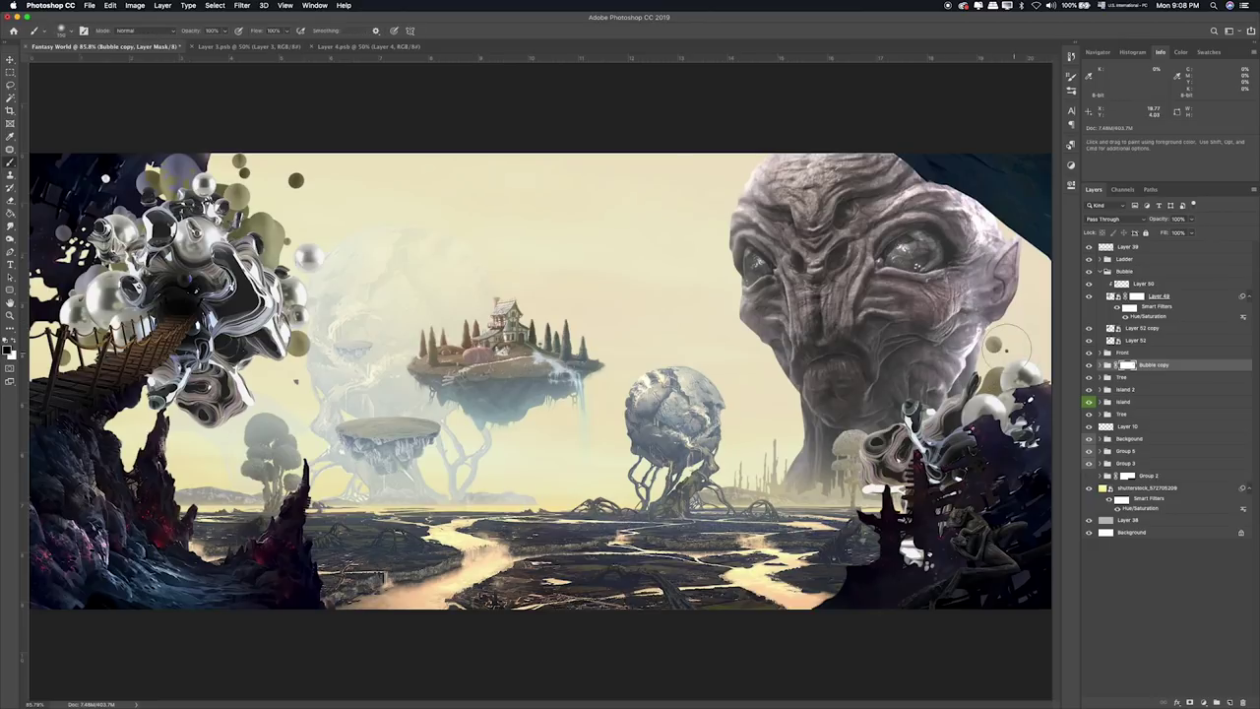
key("[")
key("[")
left_click_drag(992, 345, 997, 343)
left_click(1107, 367)
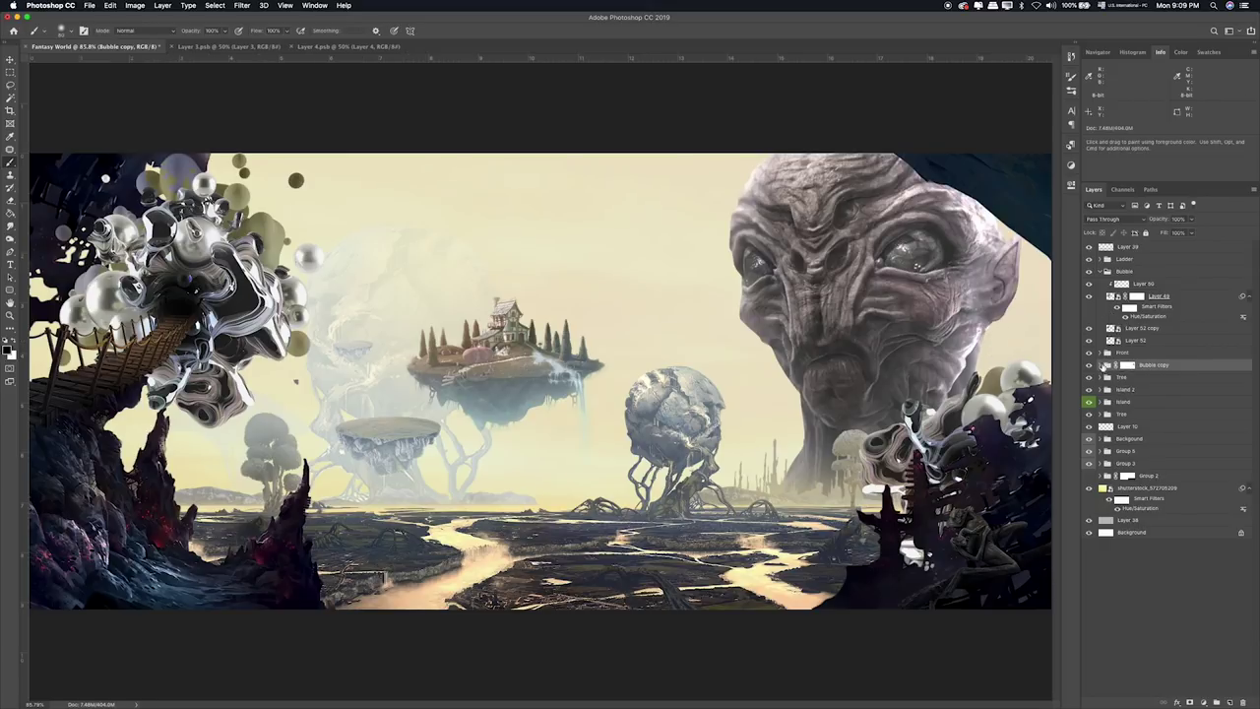
key("v")
mouse_move(970, 354)
left_mouse_down()
mouse_move(957, 336)
mouse_move(946, 371)
left_mouse_up()
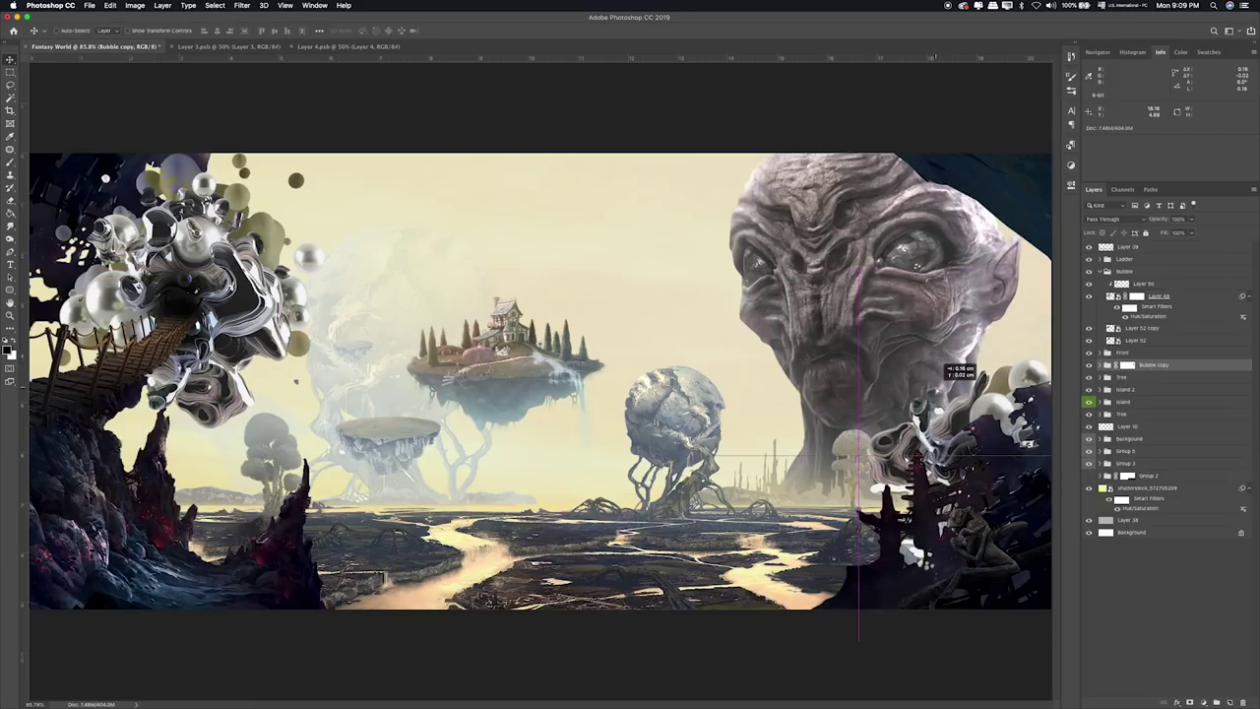
Open Layer 2.psb from Finder and close the Layer 4 and Layer 3 documents.
key("super+Tab")
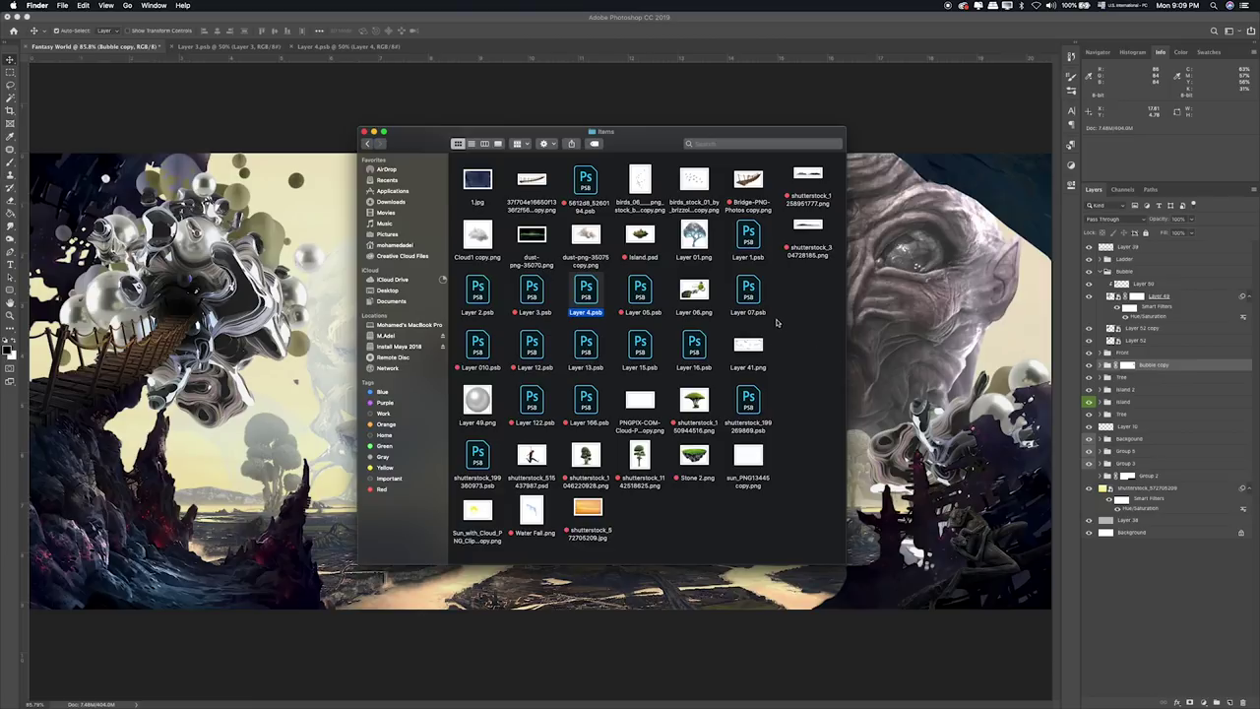
right_click(585, 287)
left_click(472, 292)
key("space")
key("space")
double_click(472, 293)
left_click(321, 46)
key("super+w")
key("super+w")
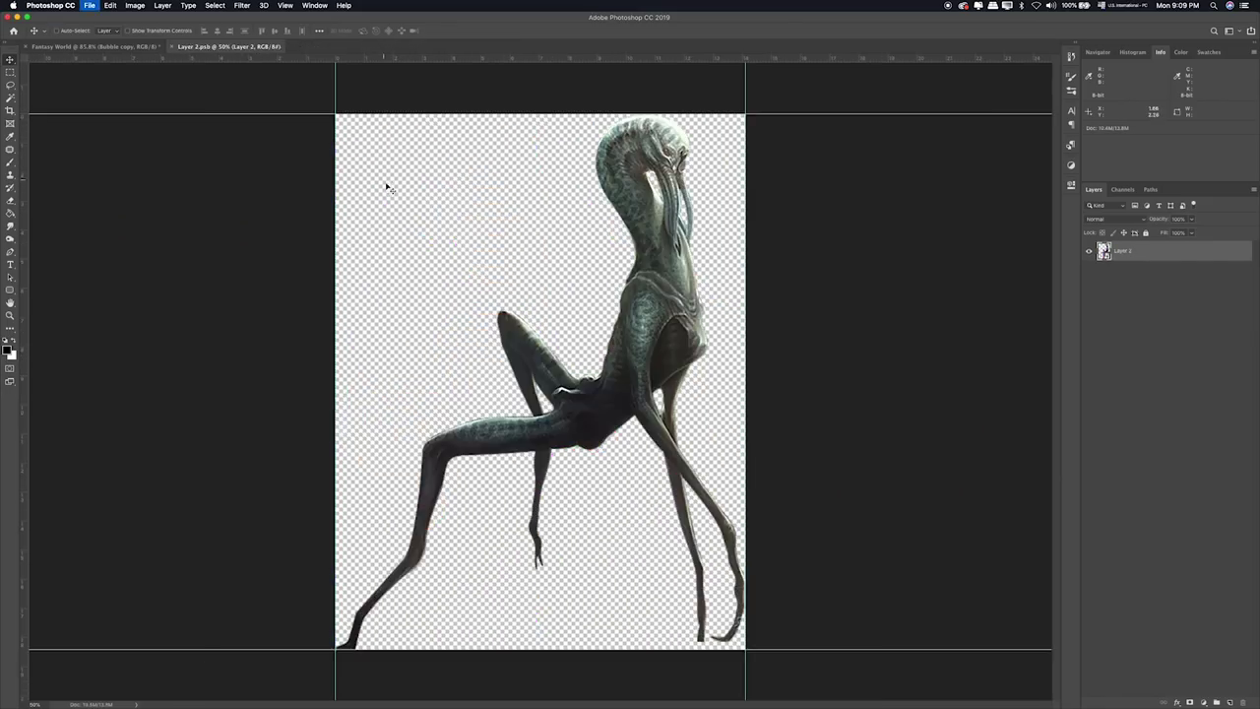
Shrink the creature to about 29% and move it right of centre in Fantasy World.
key("BackSpace")
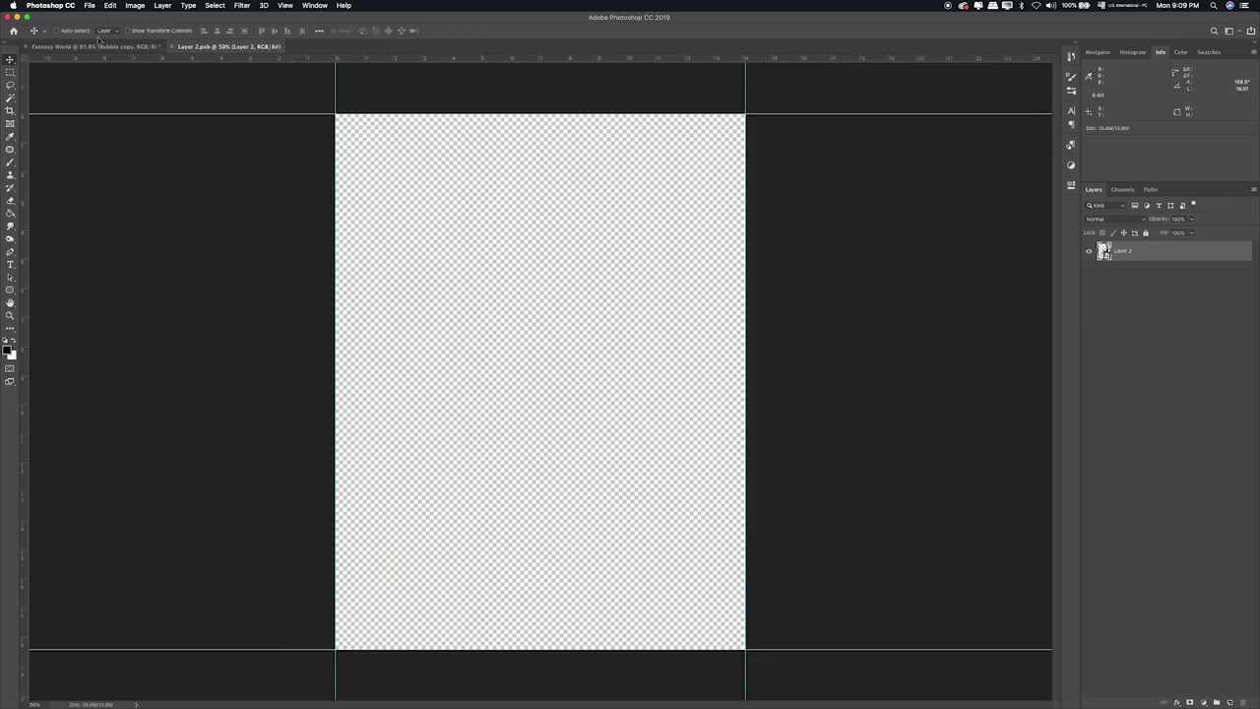
left_click(102, 48)
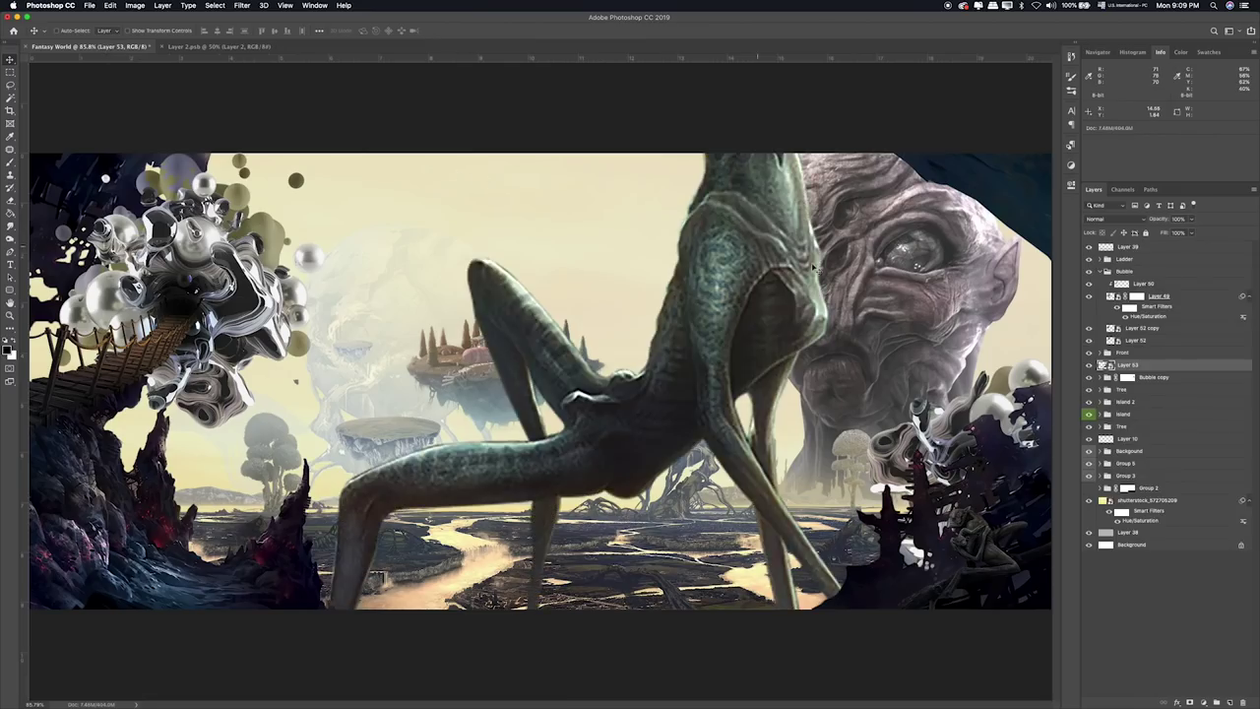
key("super+t")
key("super+0")
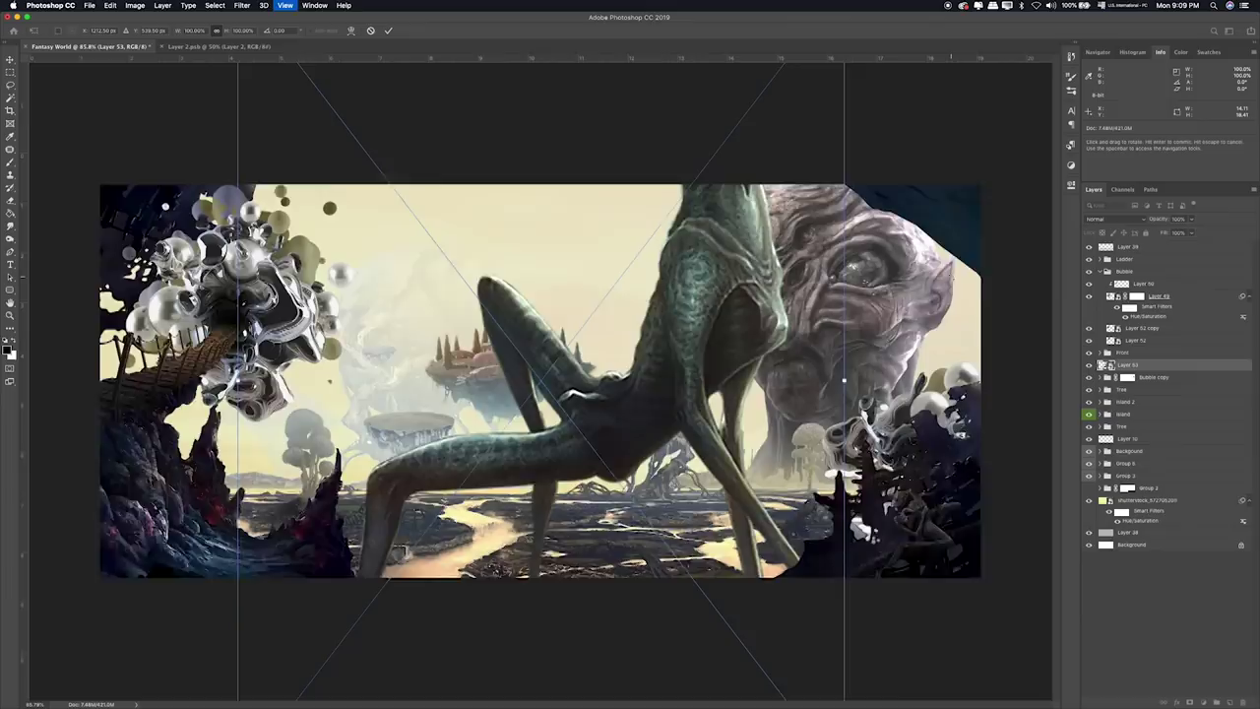
left_click_drag(783, 696, 438, 244)
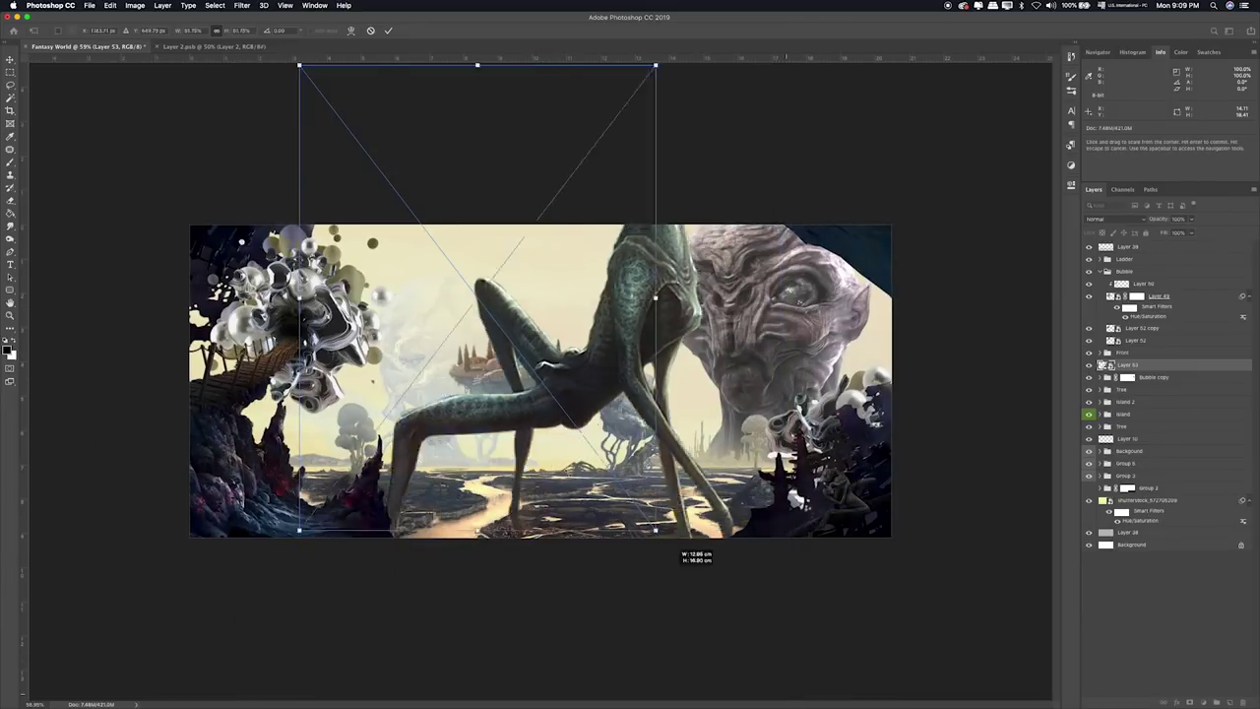
left_click_drag(364, 187, 683, 469)
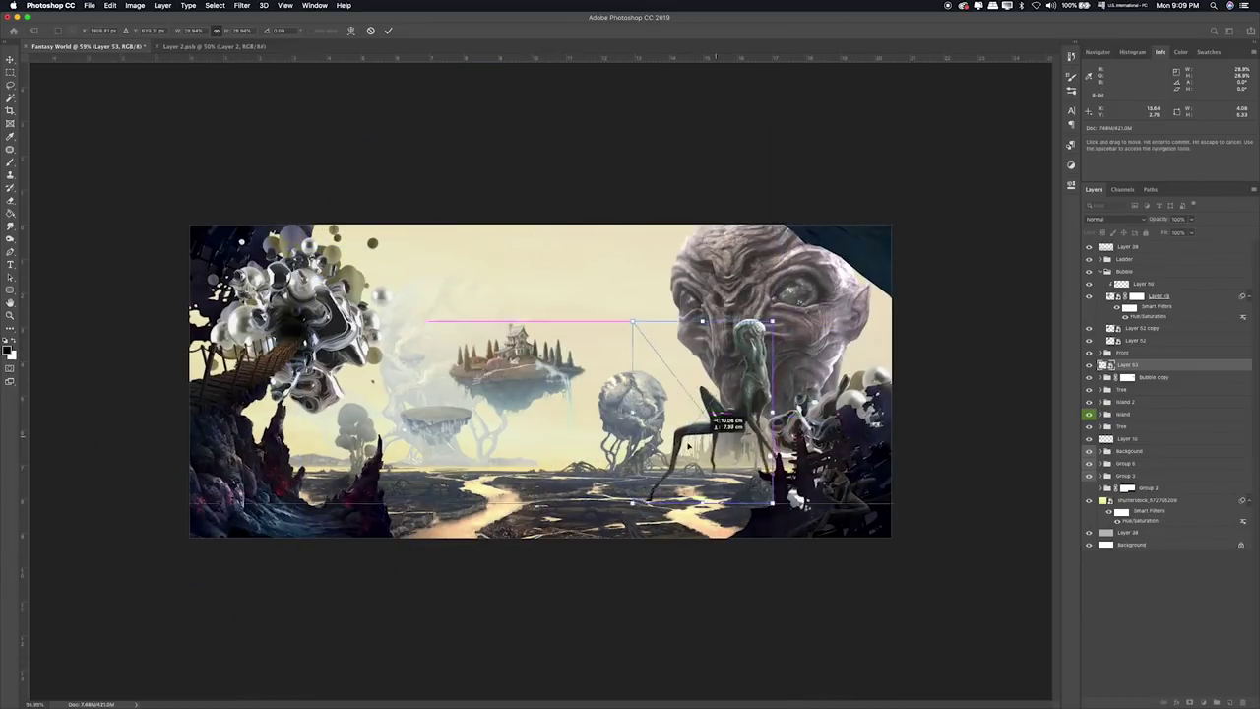
left_click_drag(757, 348, 725, 389)
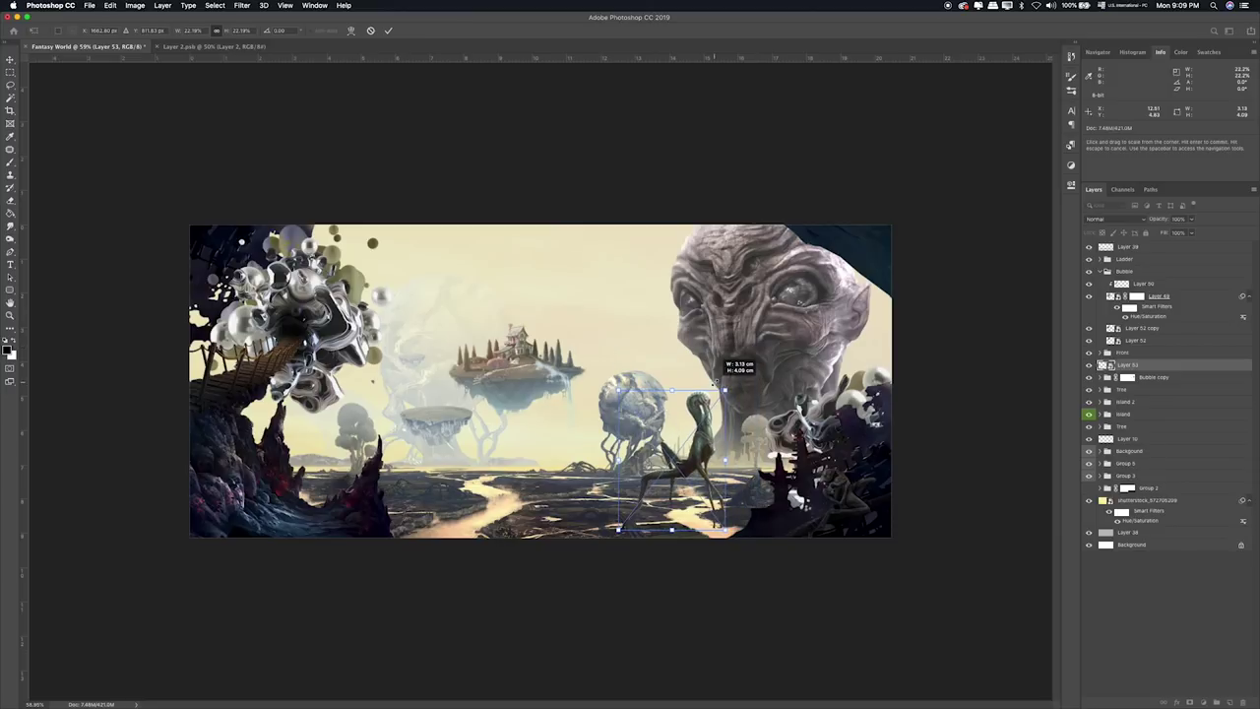
Flip the creature horizontally and move it right onto the riverbank ground.
right_click(710, 452)
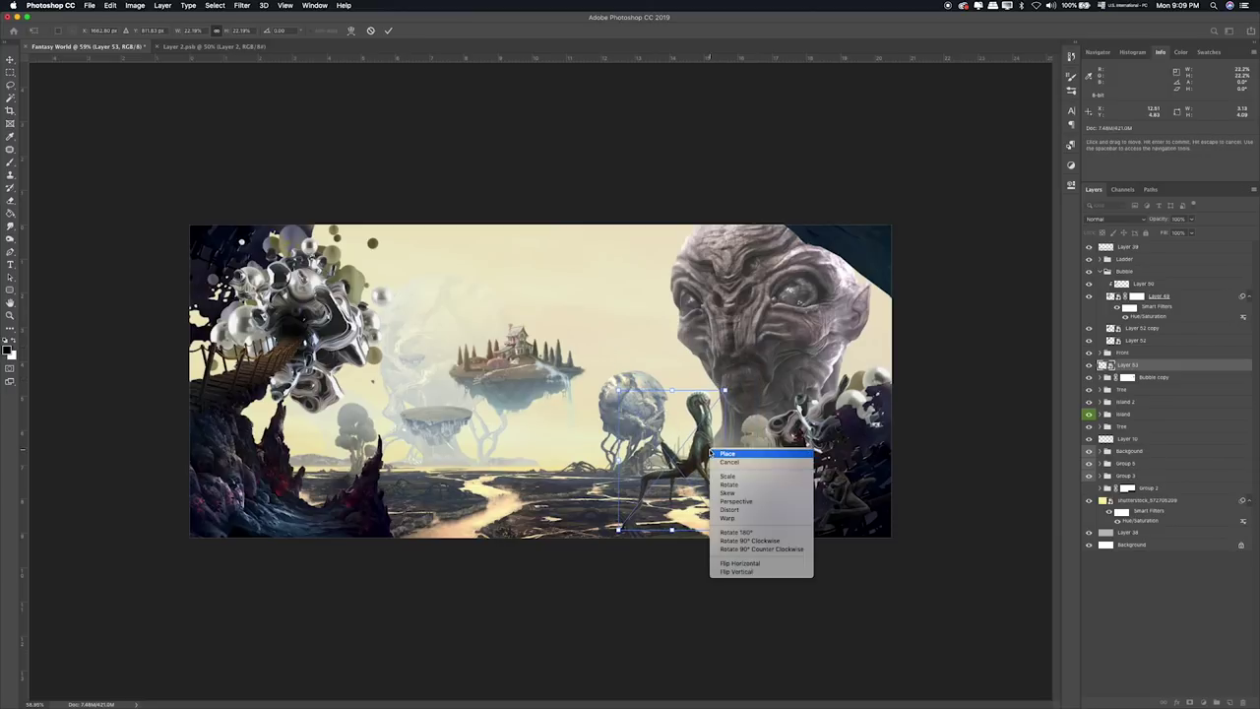
left_click(759, 560)
key("Return")
key("ctrl+1")
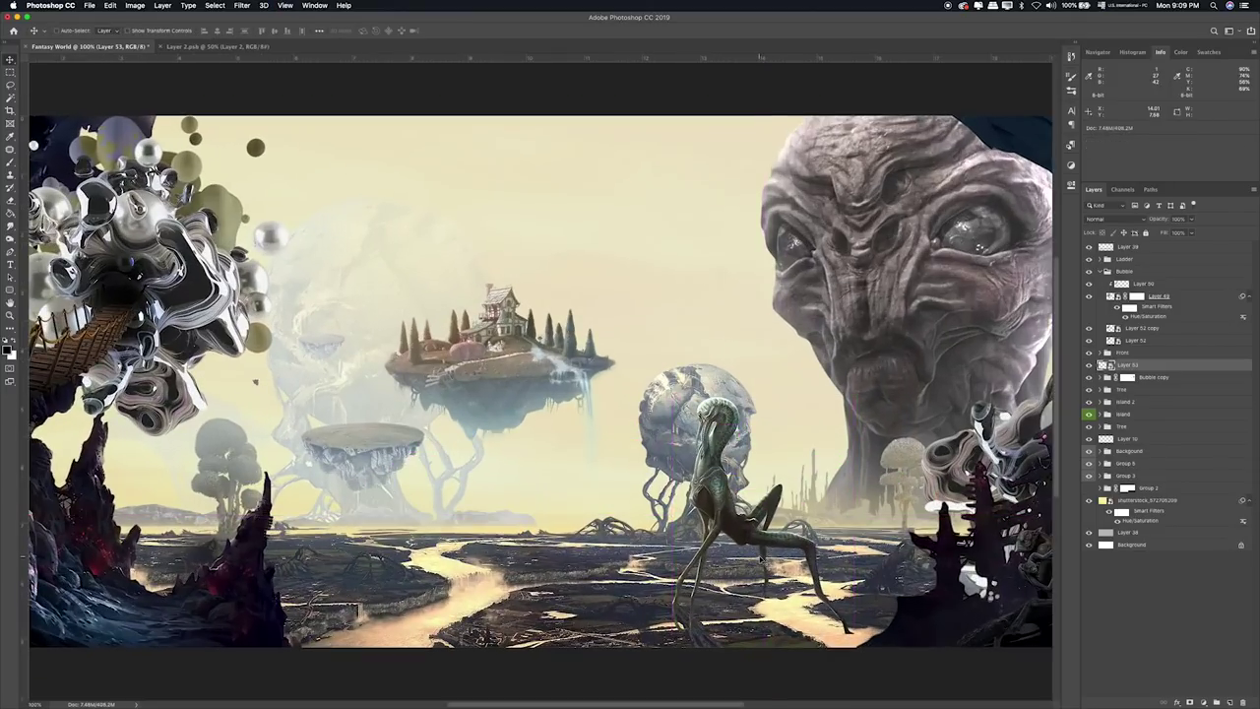
mouse_move(777, 566)
left_mouse_down()
mouse_move(839, 516)
mouse_move(859, 541)
mouse_move(852, 569)
left_mouse_up()
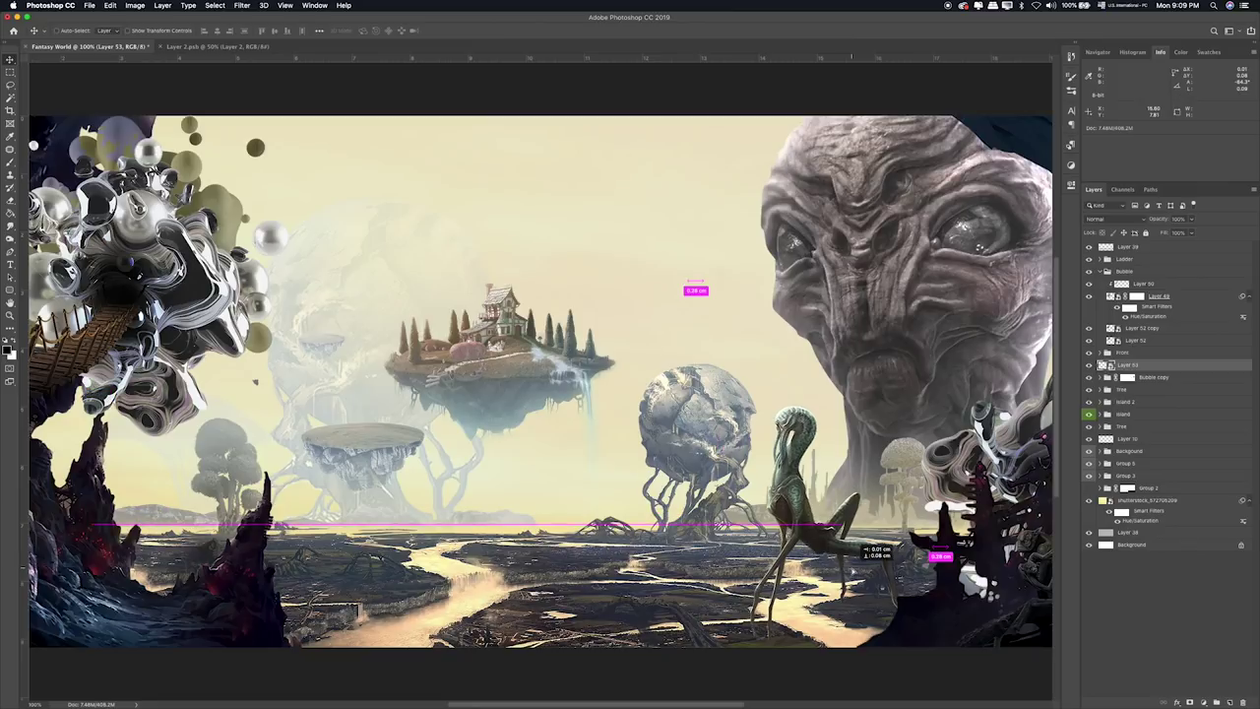
Mask Layer 53 and paint with a small 20% opacity brush to blend the feet.
key("ctrl+plus")
key("ctrl+plus")
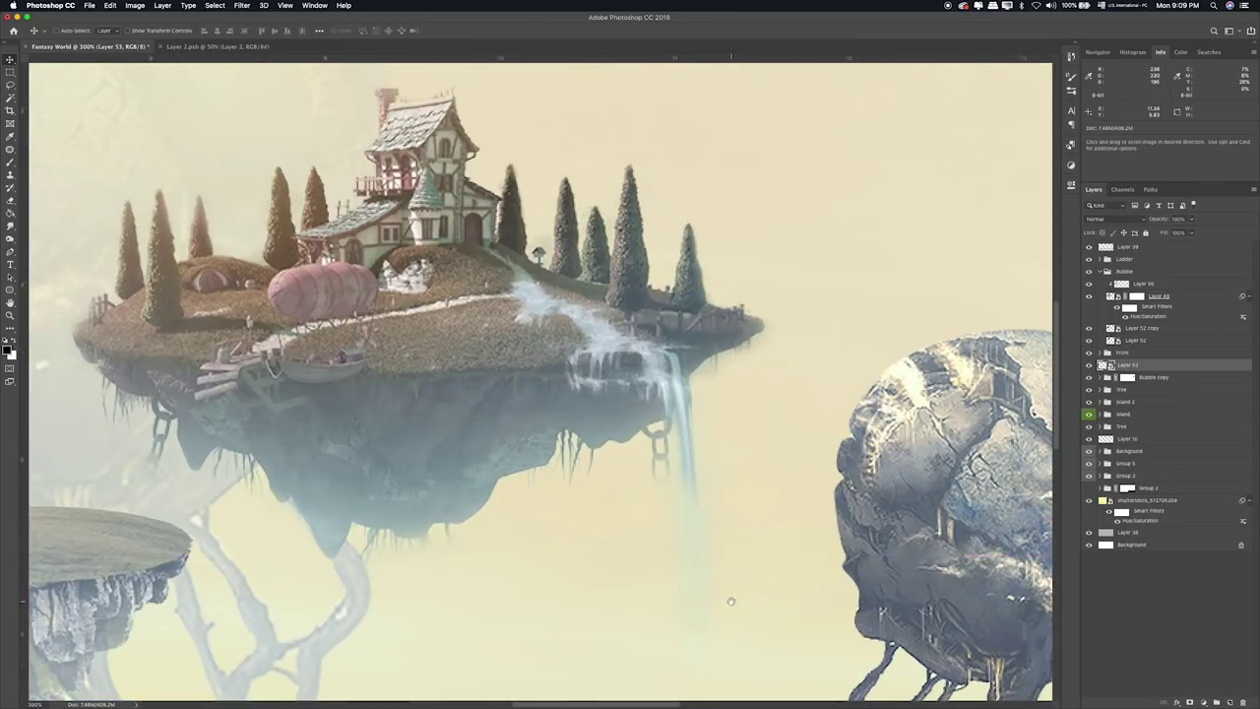
scroll(730, 600, "down", 15)
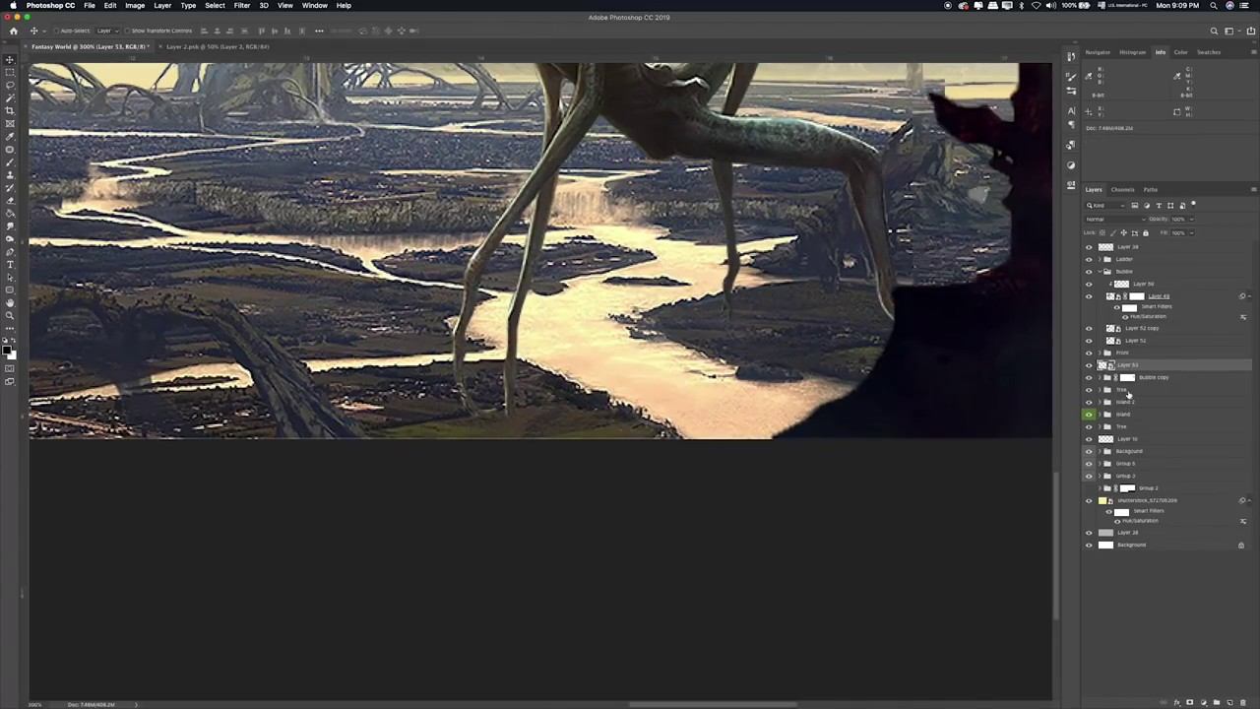
left_click(1189, 703)
key("b")
scroll(896, 413, "up", 1)
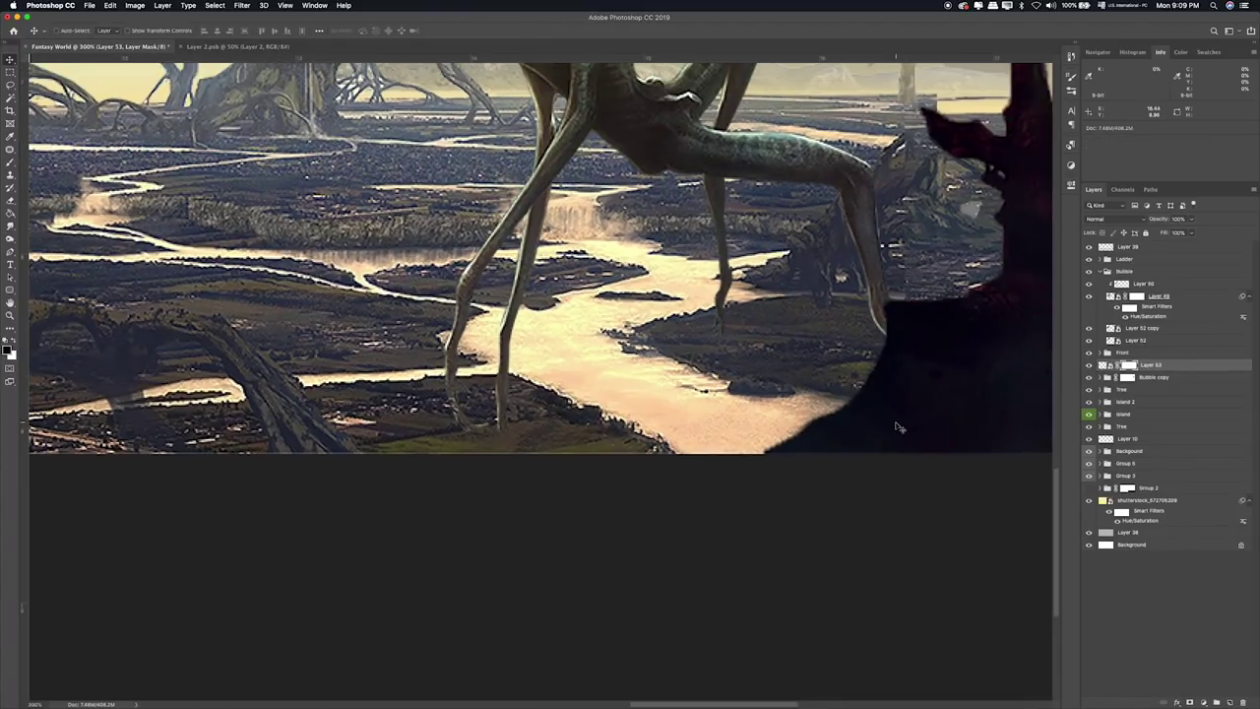
key("bracketleft")
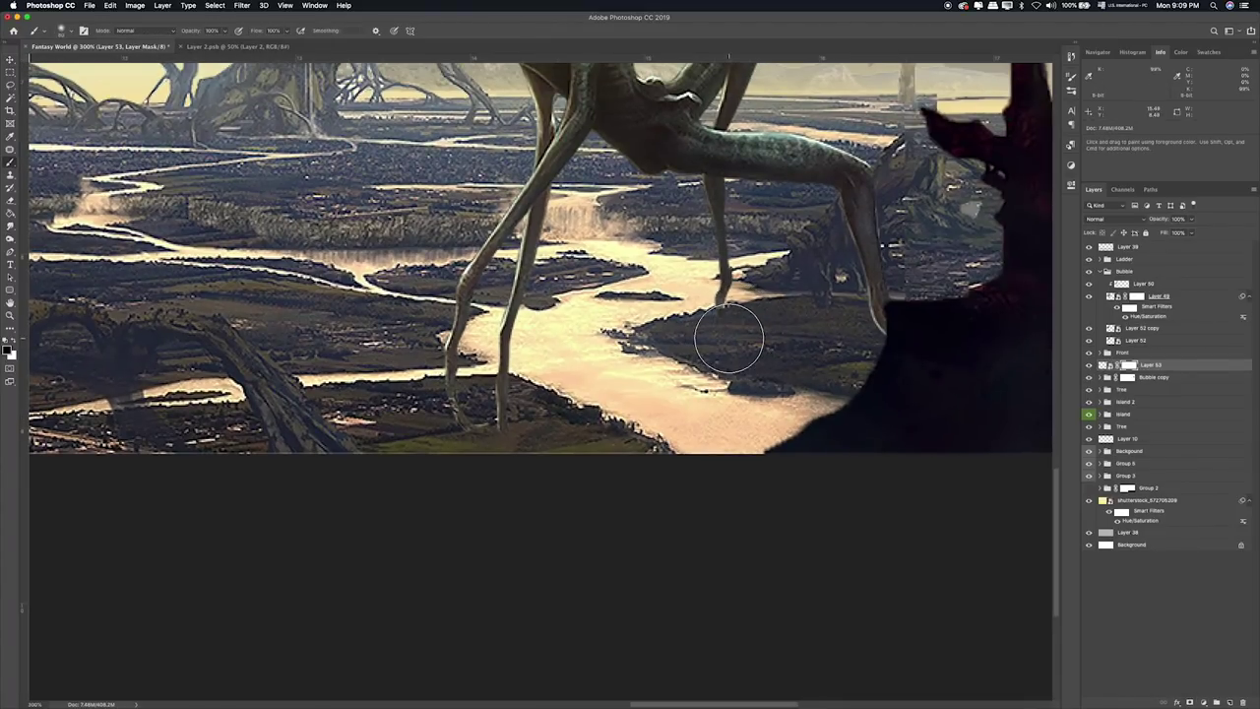
key("2")
key("bracketleft")
key("bracketleft")
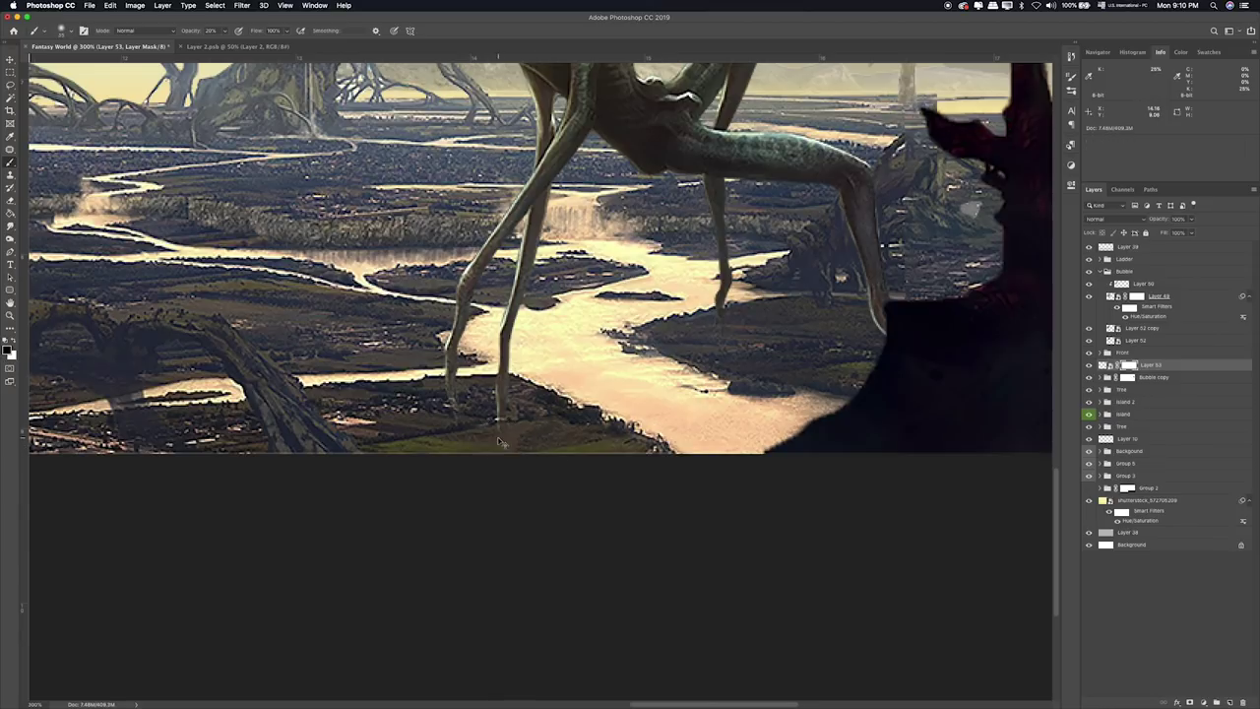
key("ctrl+0")
Collapse the Bubble group and put Layer 53 into a new group named Monsters.
left_click(1104, 366)
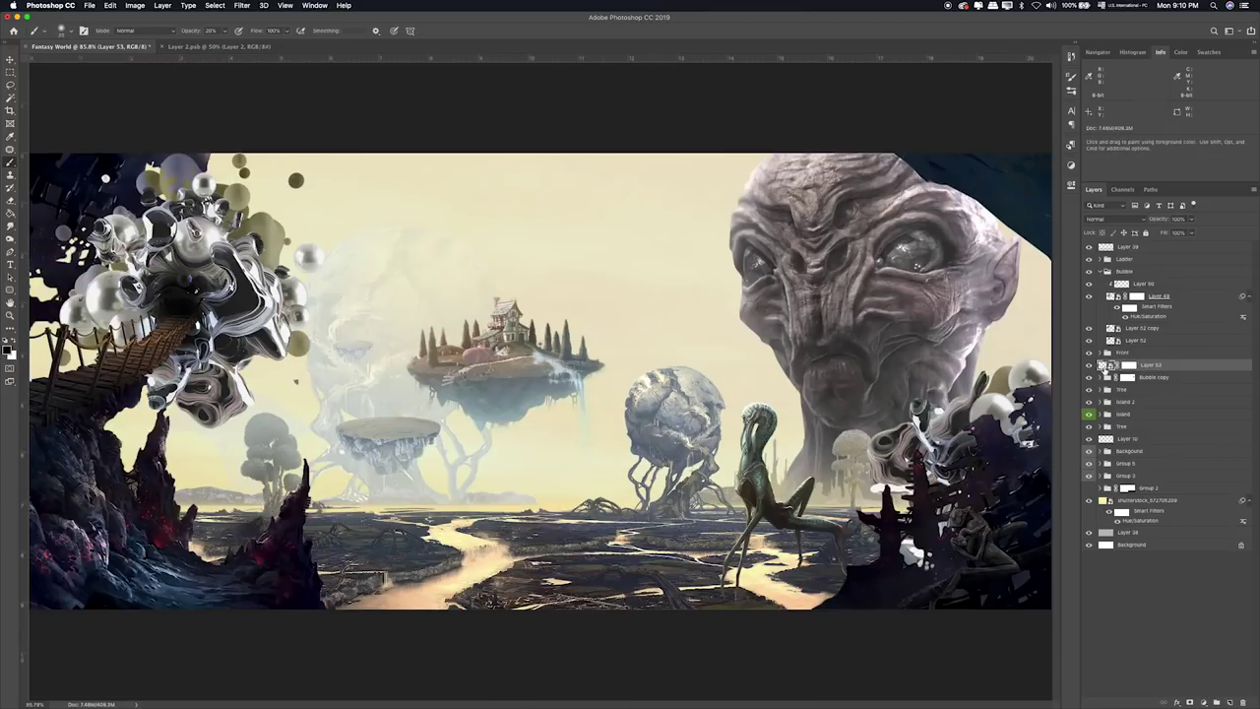
left_click(1099, 272)
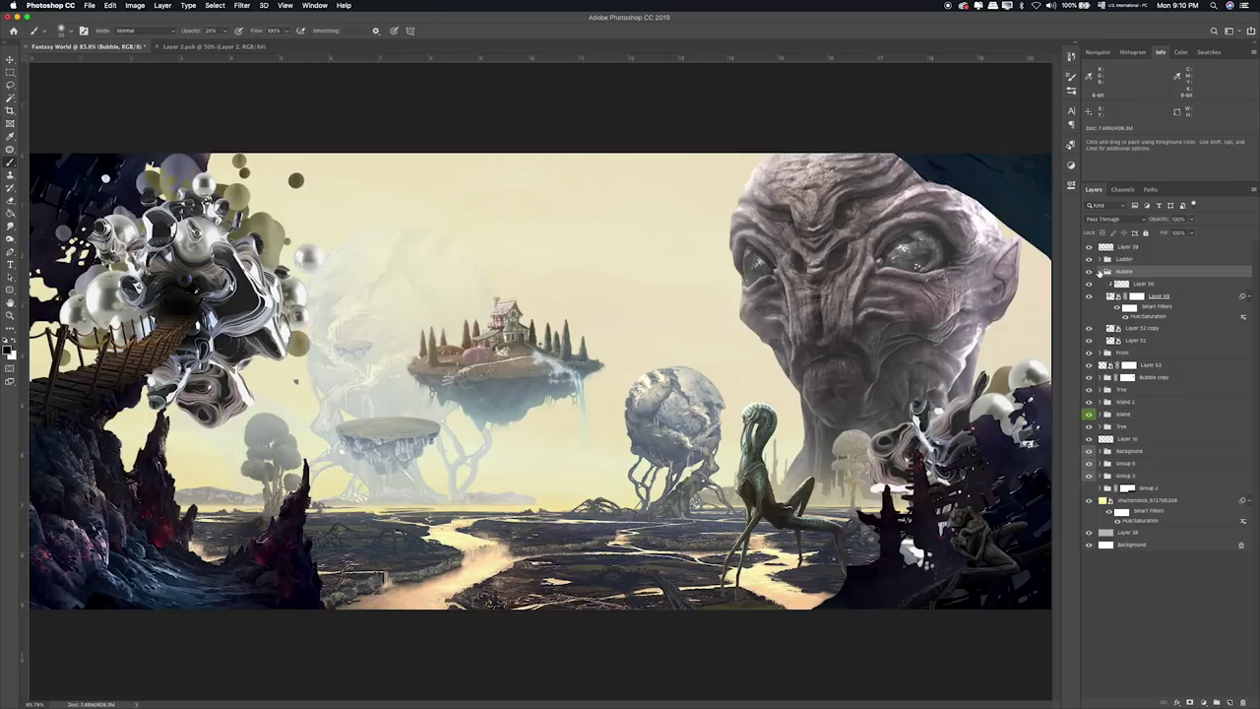
left_click(1105, 272)
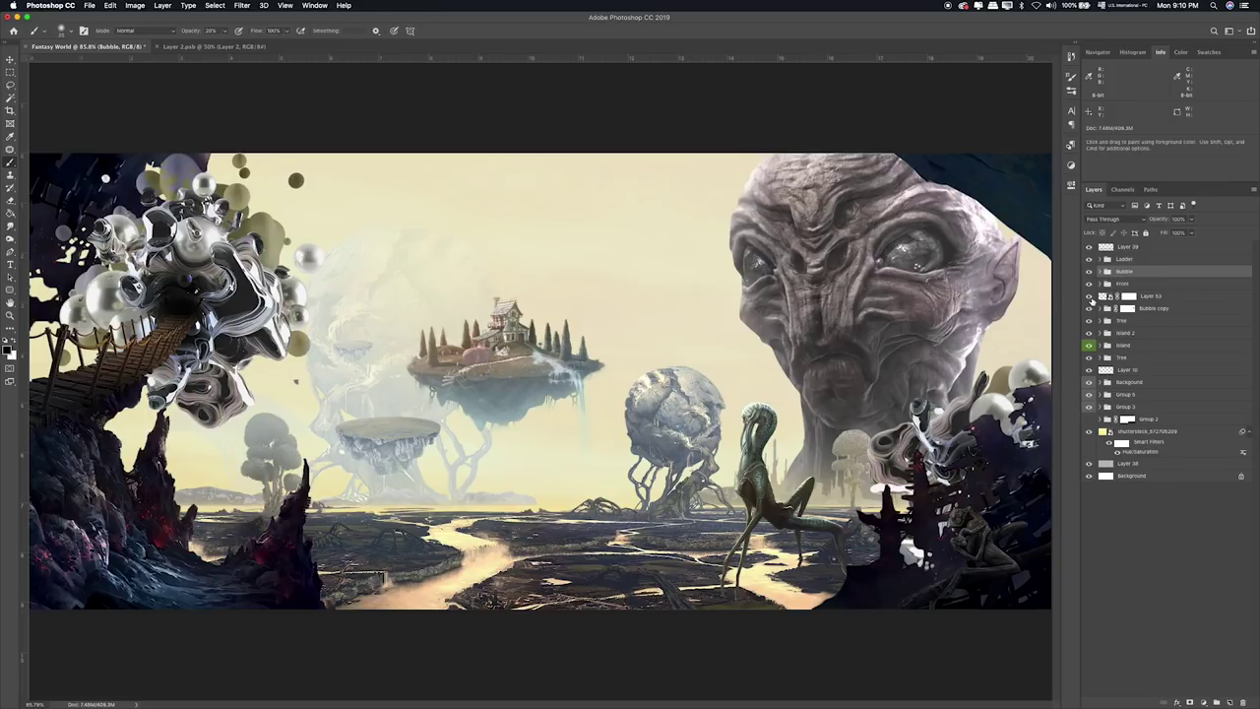
left_click(1148, 299)
key("ctrl+g")
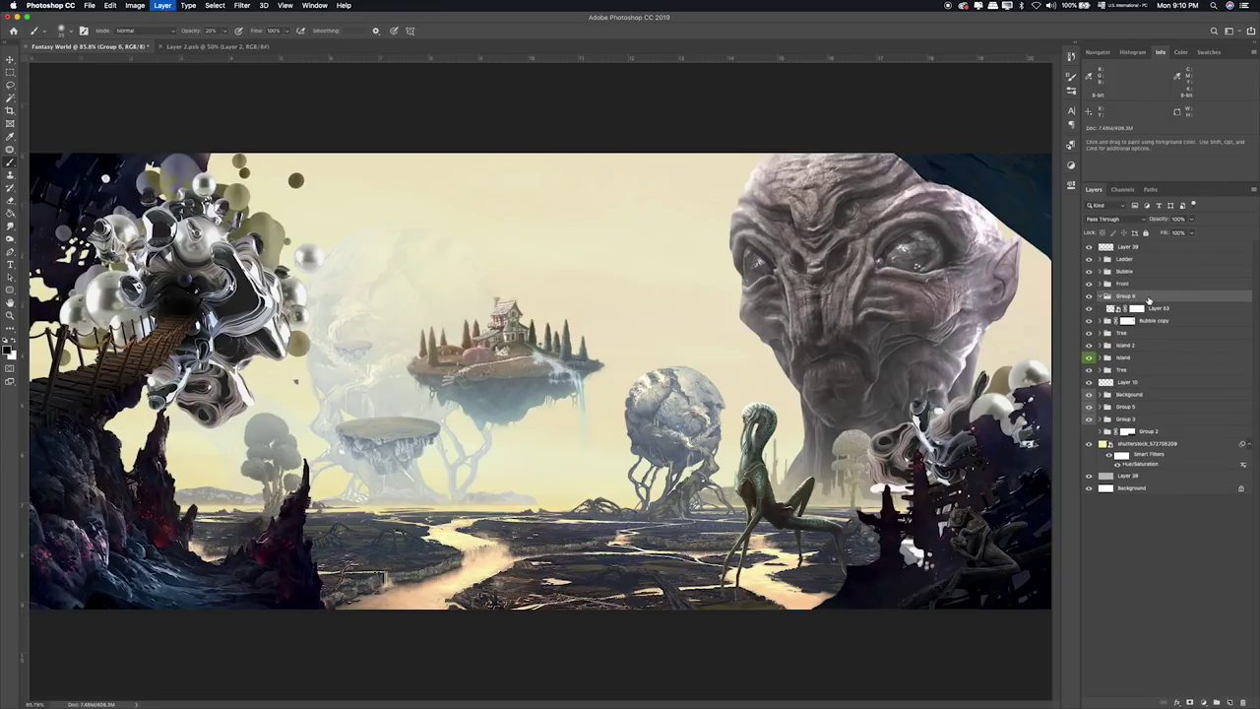
double_click(1123, 296)
type("Monsters")
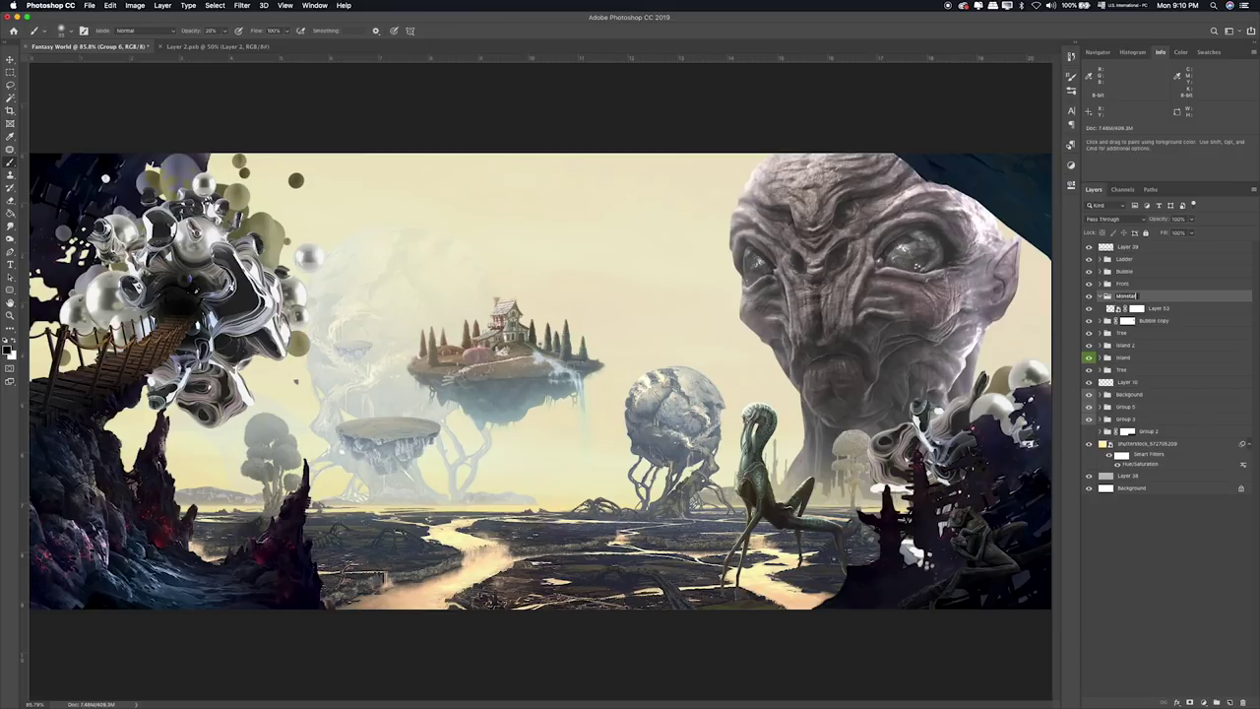
Recolour Layer 53 with Hue/Saturation set to hue +136 and saturation -48.
left_click(1165, 310)
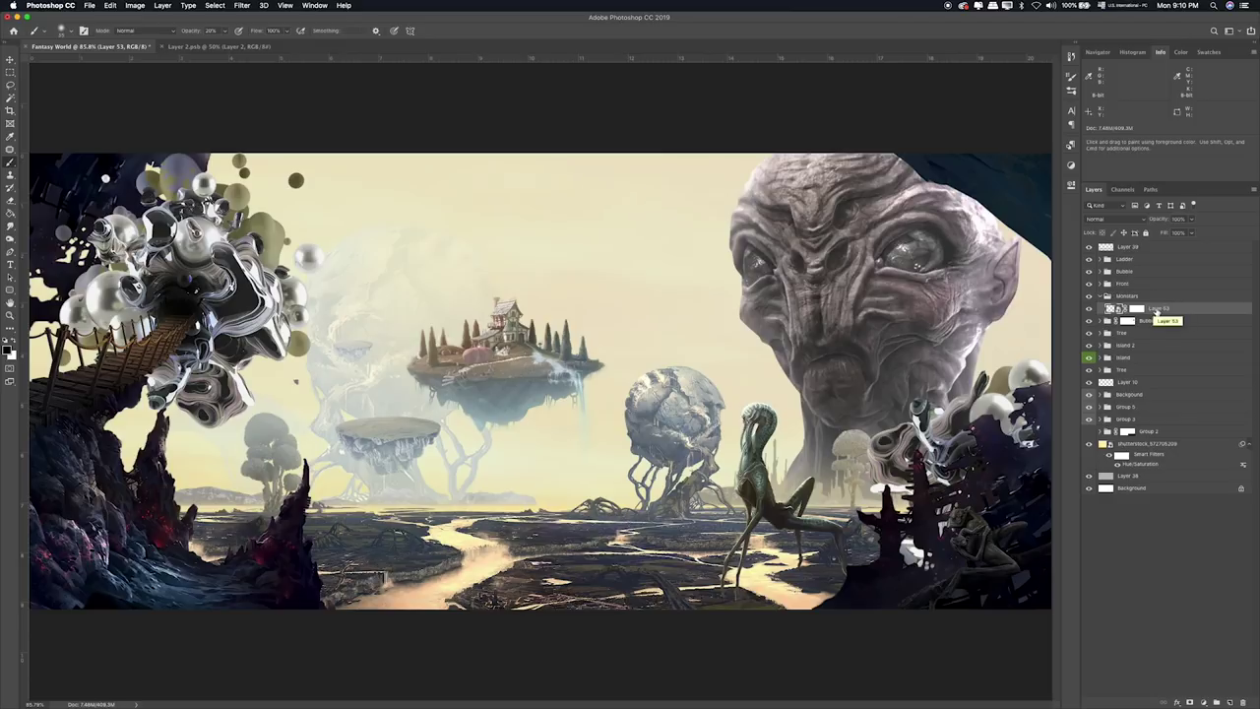
key("ctrl+u")
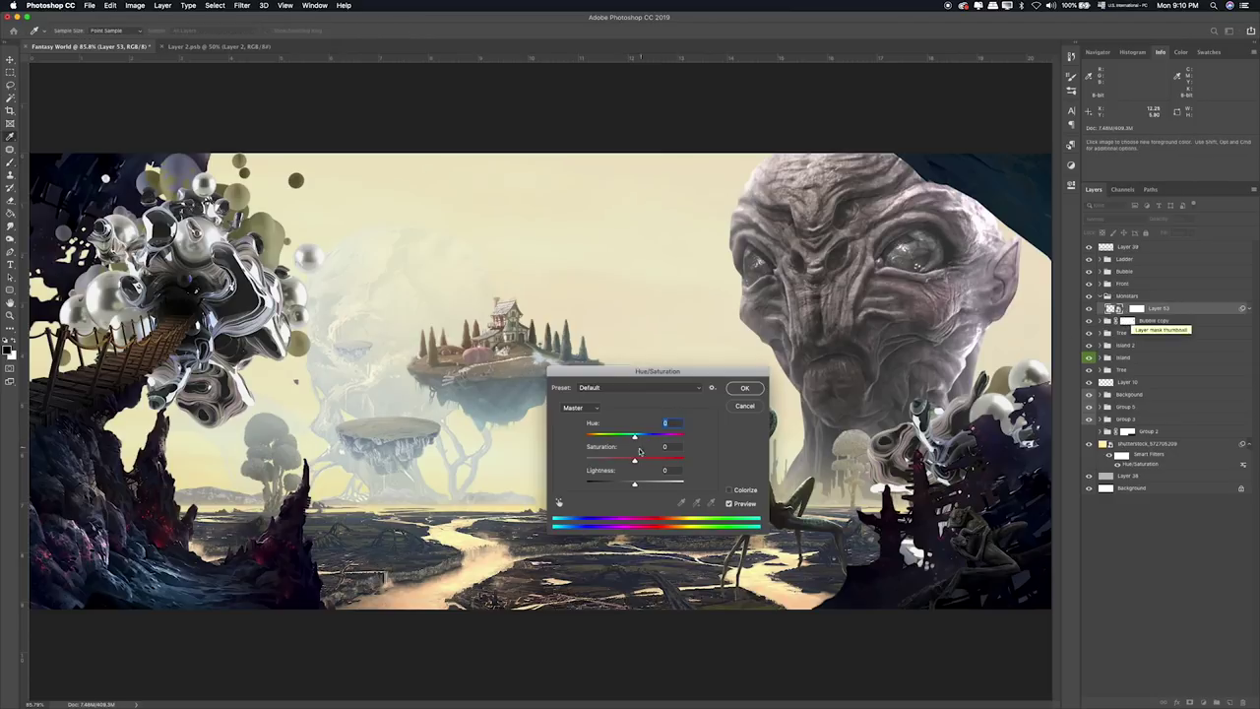
left_click_drag(634, 460, 619, 460)
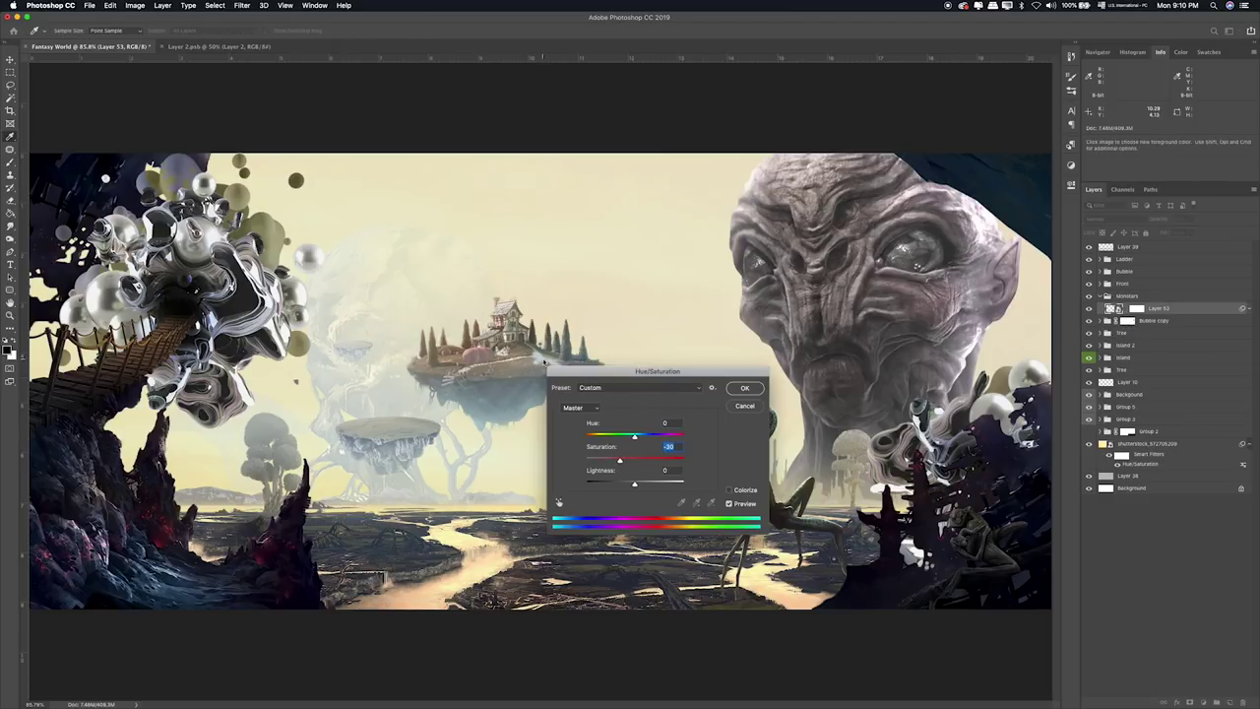
left_click_drag(592, 375, 366, 317)
mouse_move(405, 401)
left_mouse_down()
mouse_move(384, 407)
mouse_move(449, 381)
left_mouse_up()
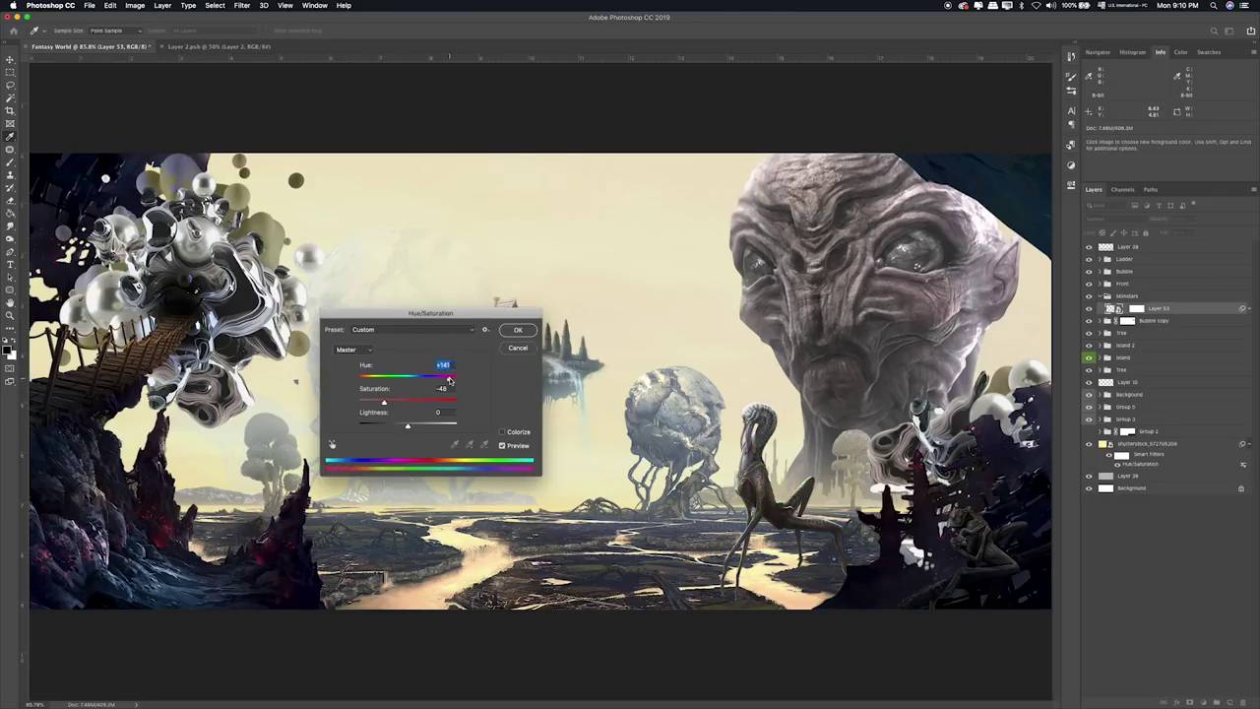
left_click_drag(413, 430, 400, 429)
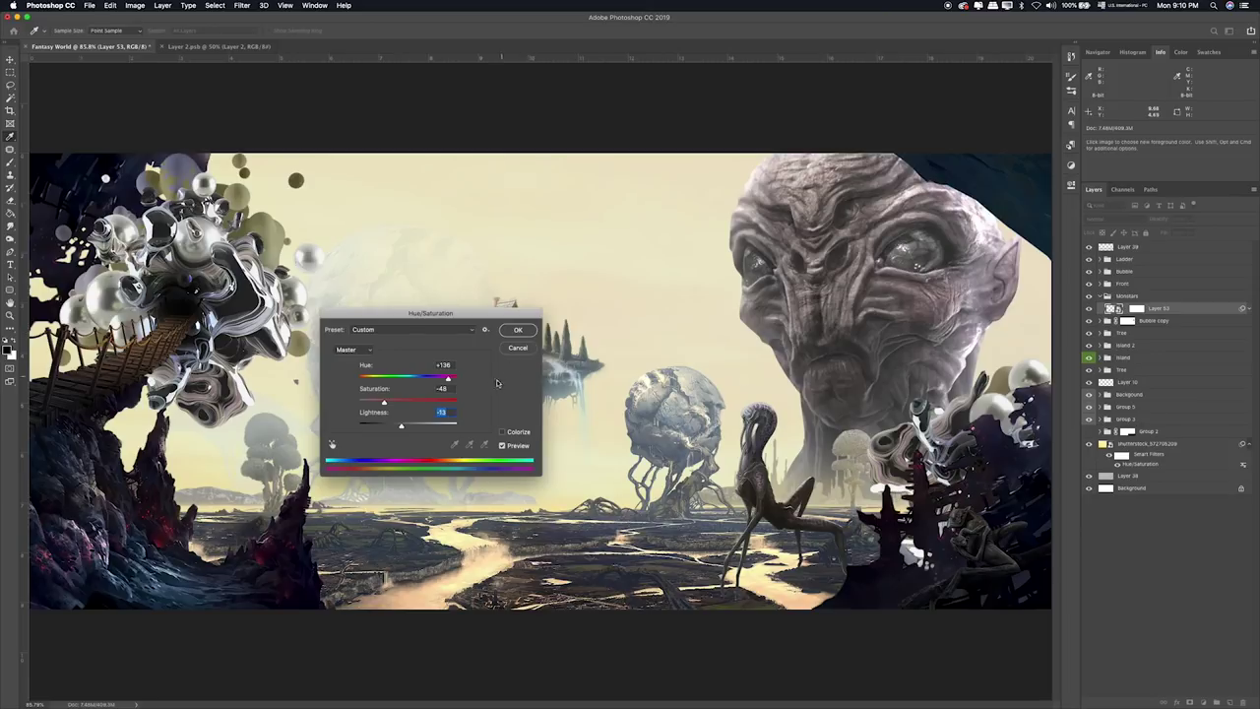
left_click(412, 425)
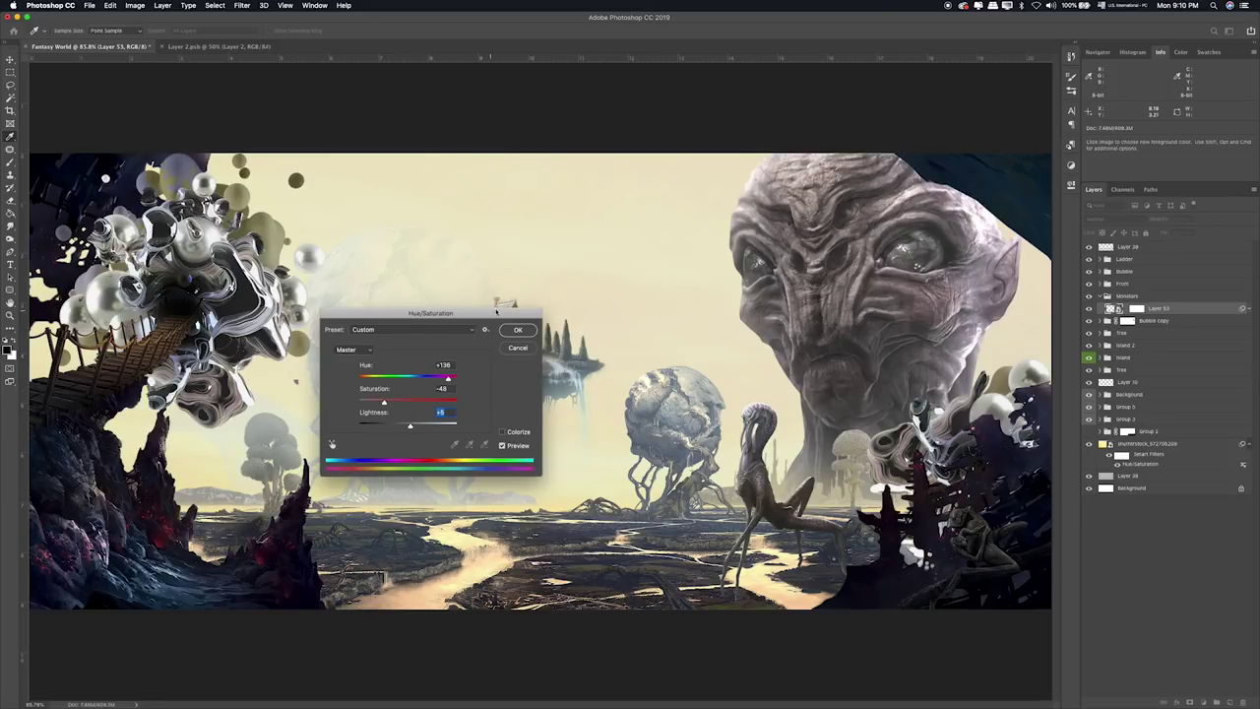
left_click(511, 330)
key("m")
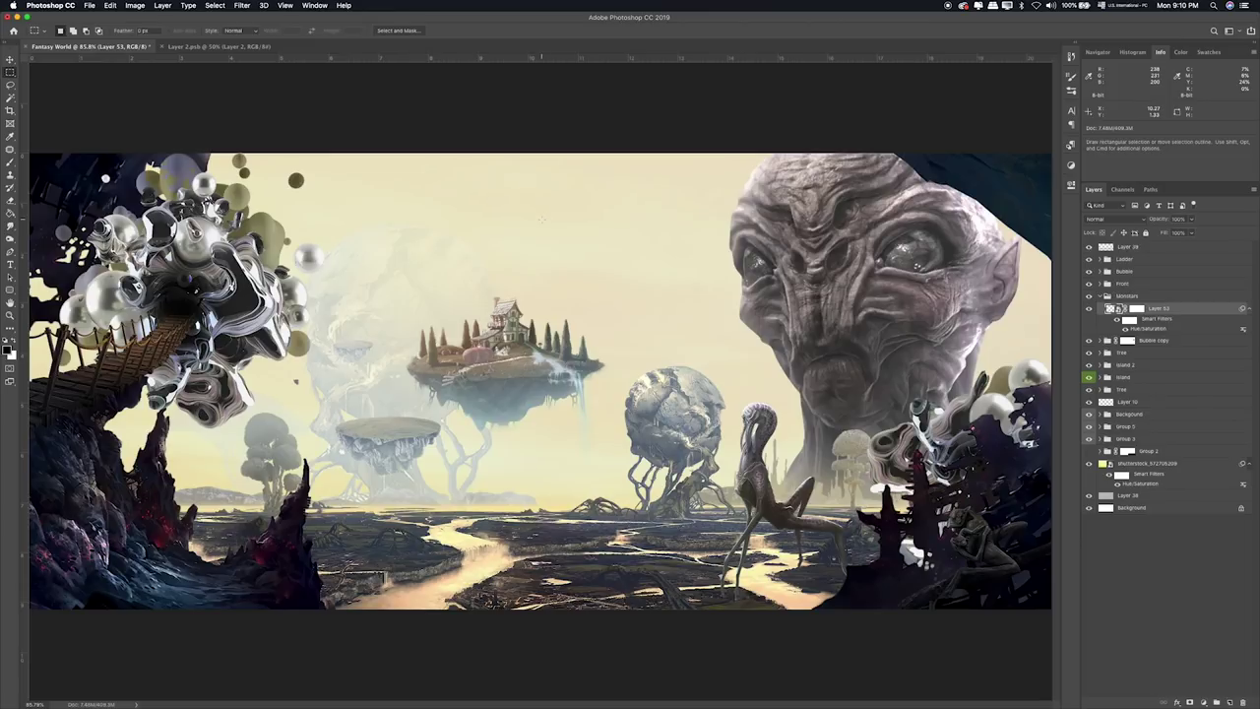
Duplicate the creature layer and shrink the copy to a tiny figure at lower left.
key("ctrl+j")
key("v")
mouse_move(745, 358)
left_mouse_down()
mouse_move(438, 223)
mouse_move(312, 224)
left_mouse_up()
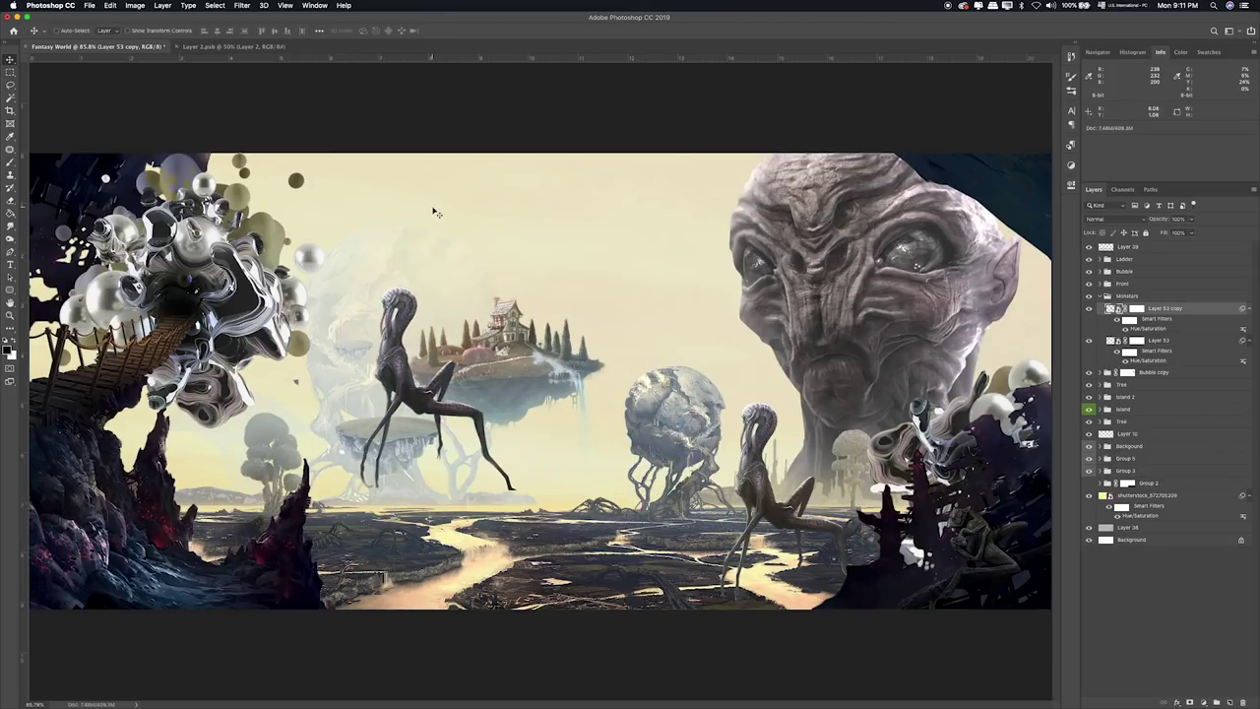
key("ctrl+t")
left_click_drag(515, 287, 354, 479)
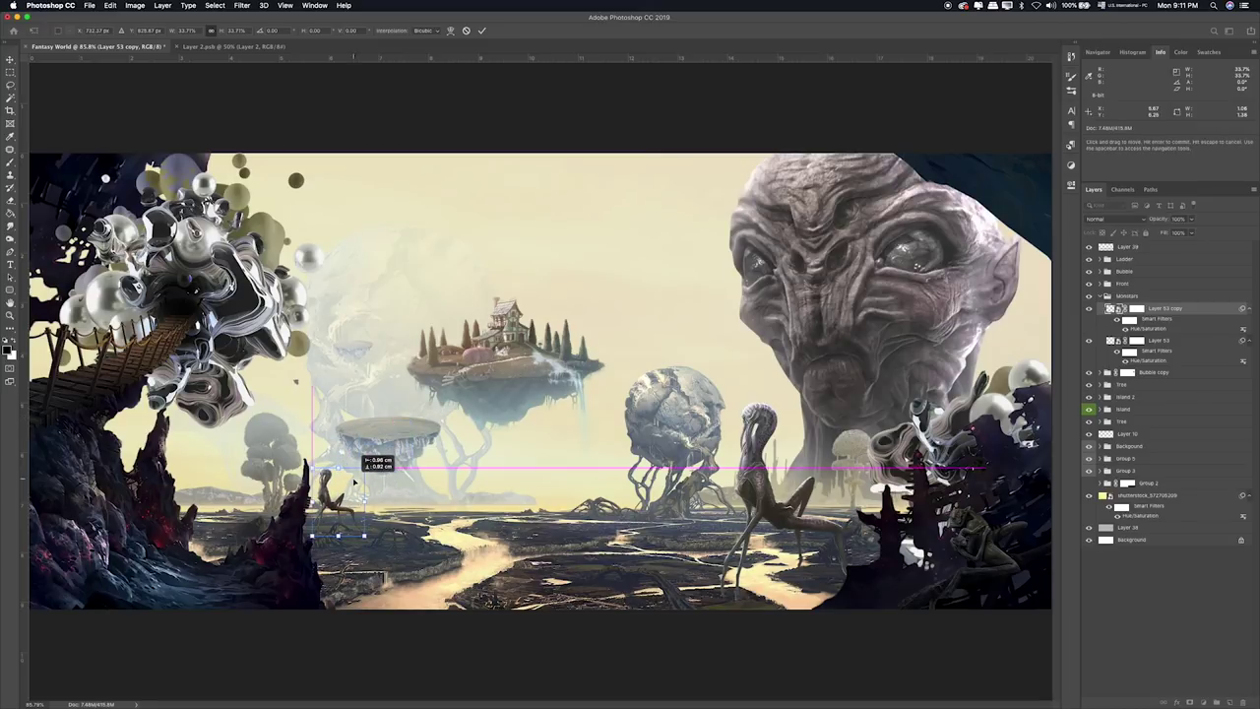
key("Return")
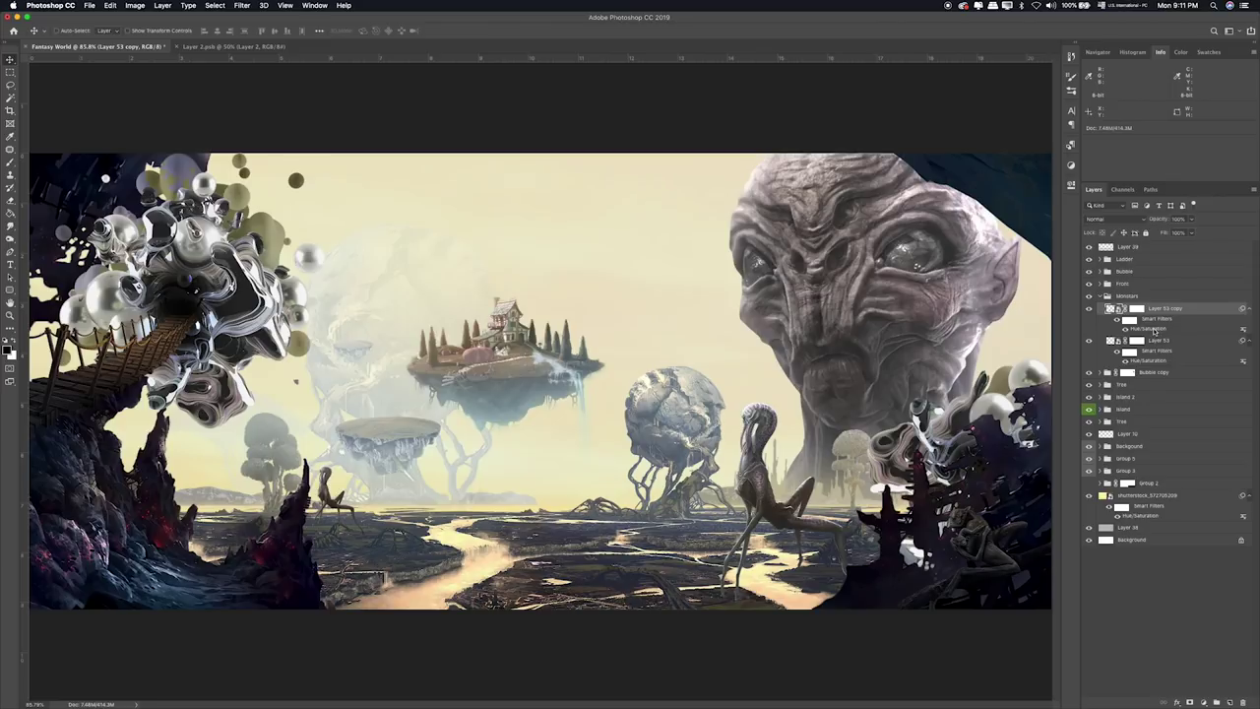
Edit the copy's Hue/Saturation filter: lightness +32 and some saturation restored.
double_click(1149, 329)
left_click_drag(409, 434, 424, 425)
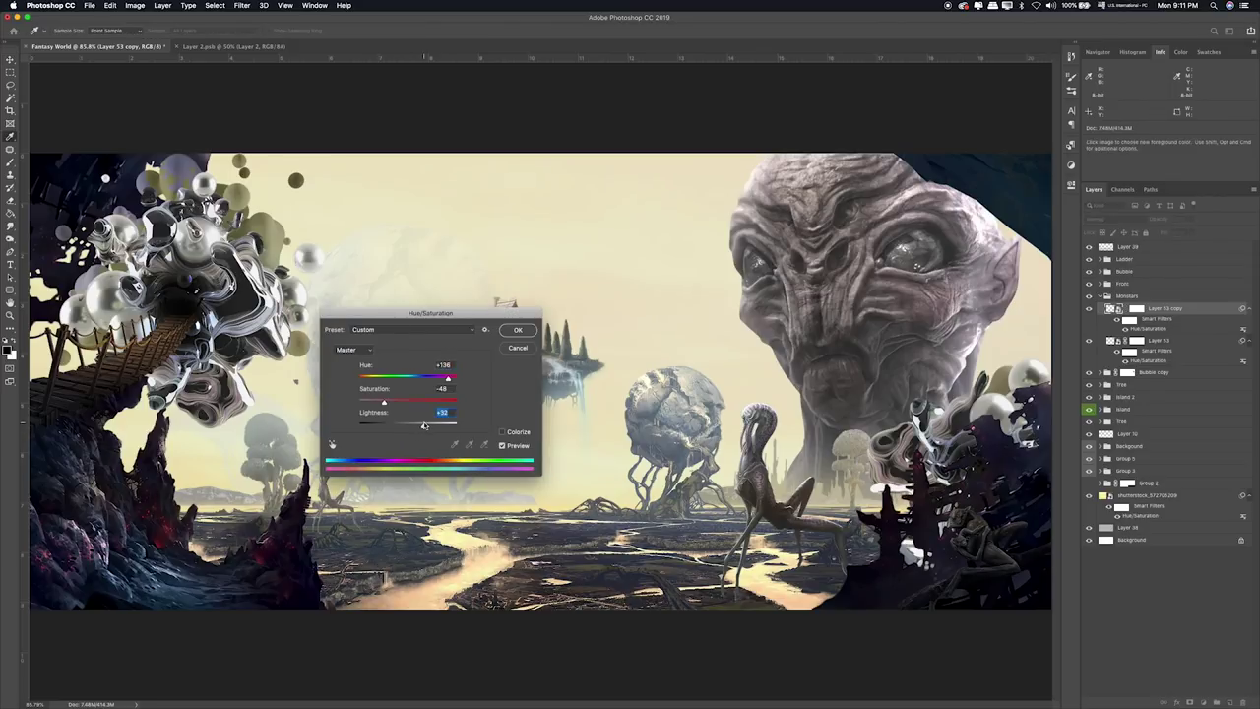
left_click_drag(417, 316, 540, 300)
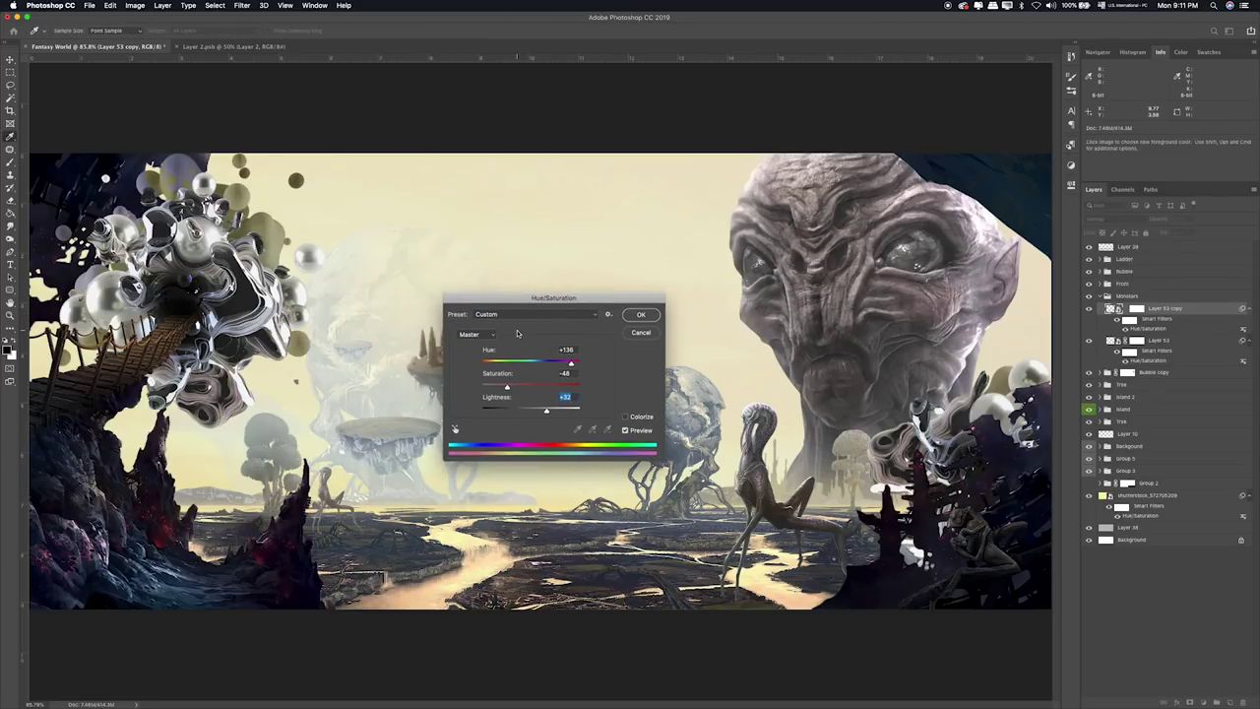
left_click_drag(516, 390, 540, 411)
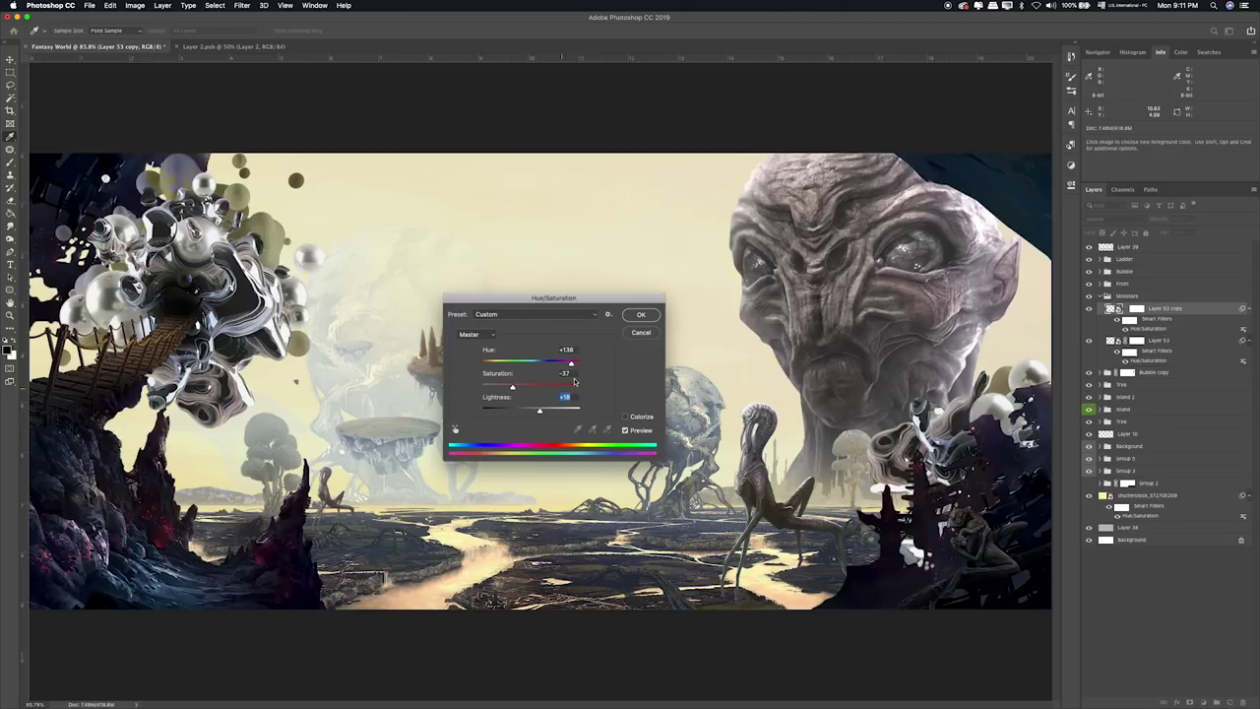
key("Return")
key("v")
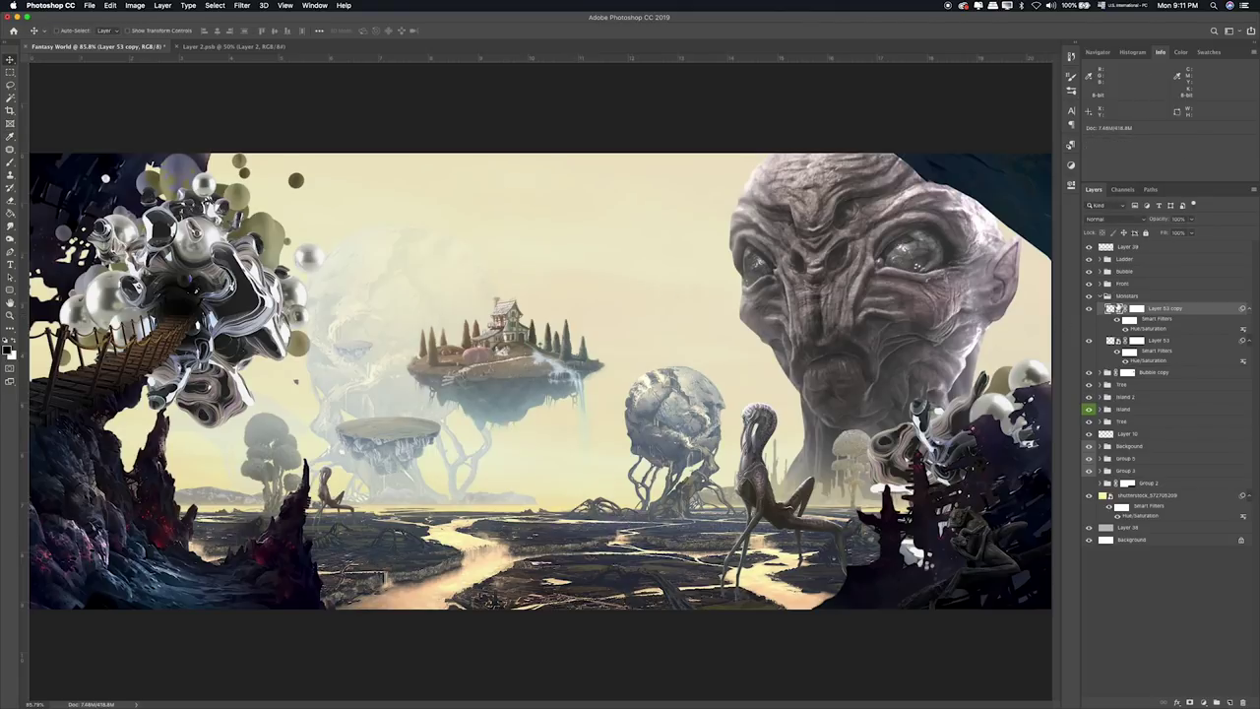
Shift Layer 53 copy along the horizon beneath the floating rock, then add an empty layer.
left_click_drag(340, 497, 245, 490)
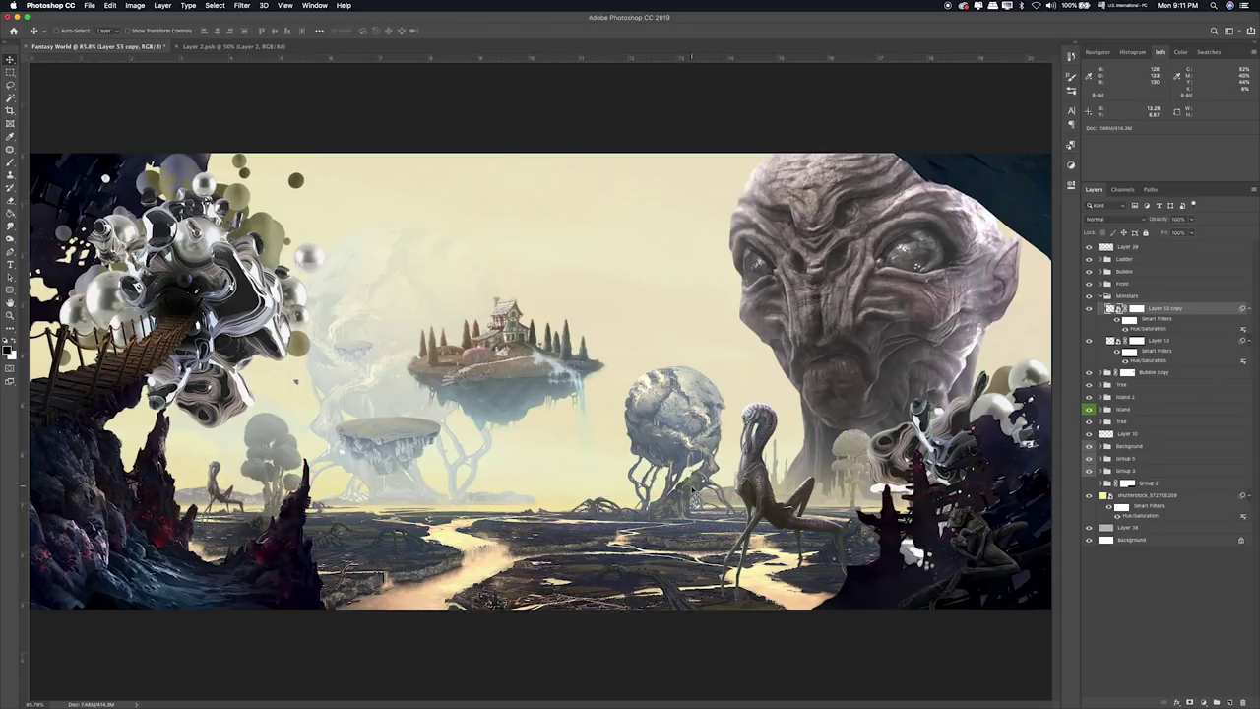
left_click_drag(291, 531, 406, 529)
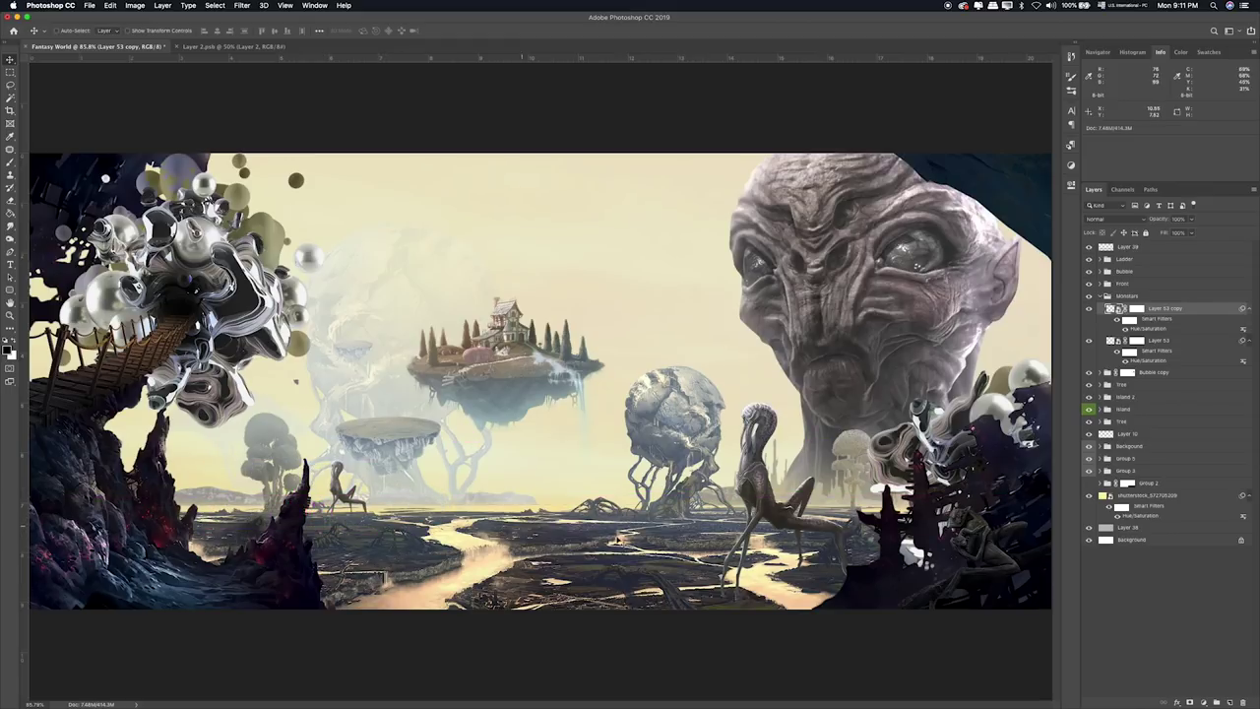
key("ctrl+t")
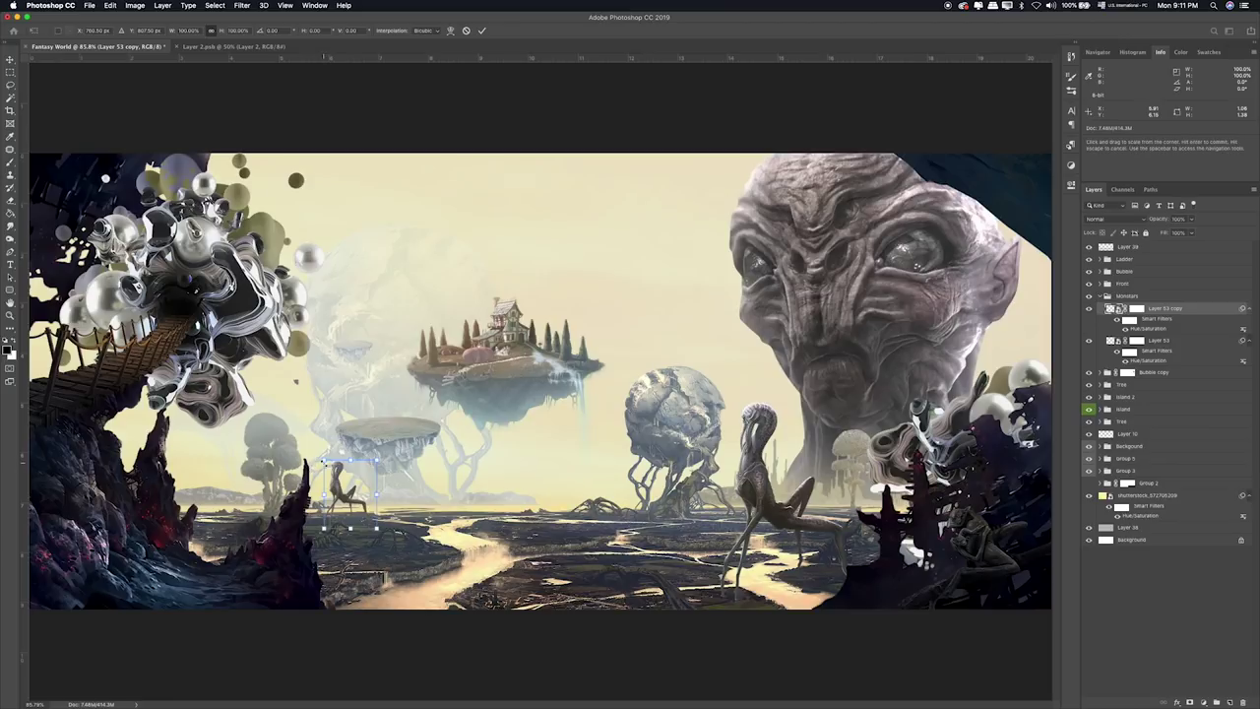
key("Return")
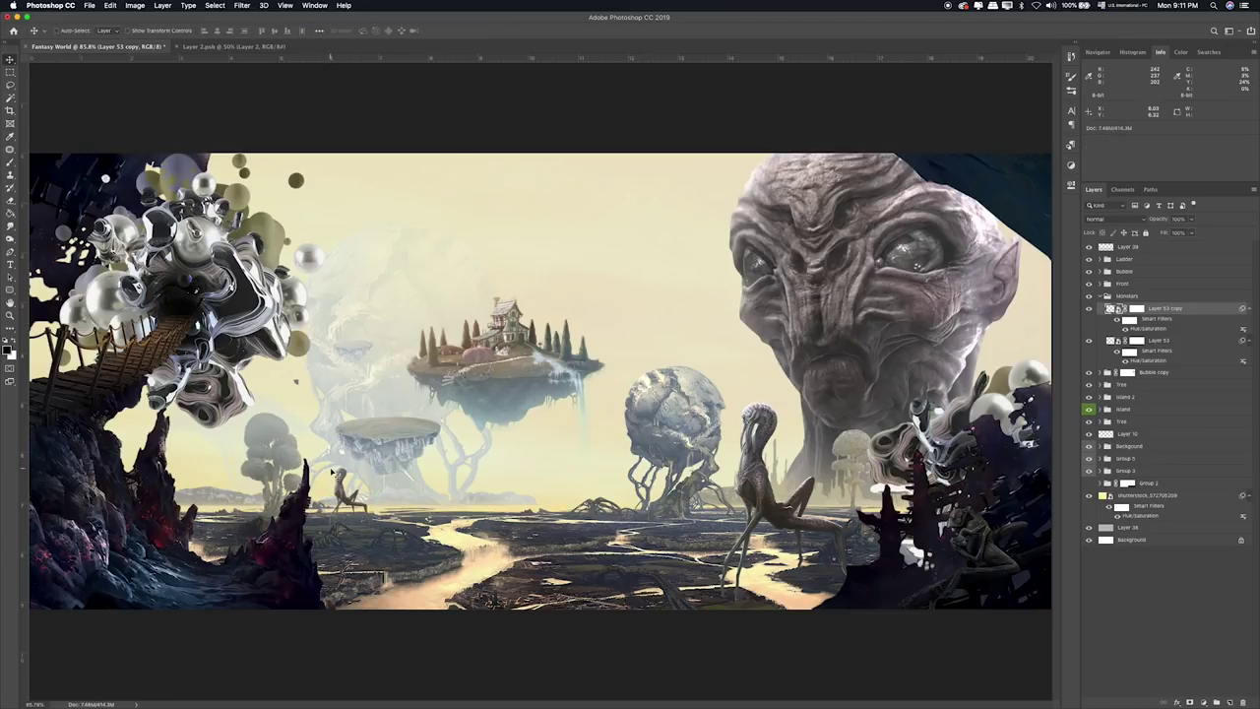
left_click_drag(454, 474, 448, 474)
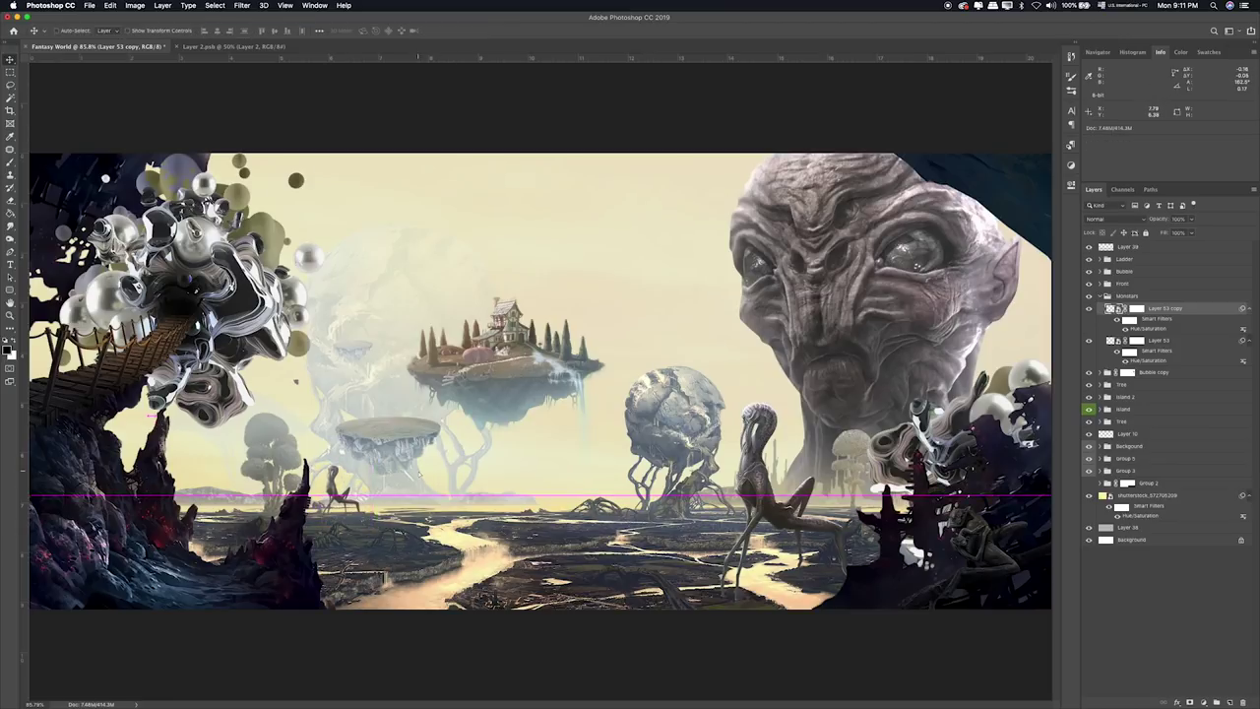
left_click(1227, 702)
Sample a light sky colour with the Brush tool and bring Finder's Items folder forward.
key("b")
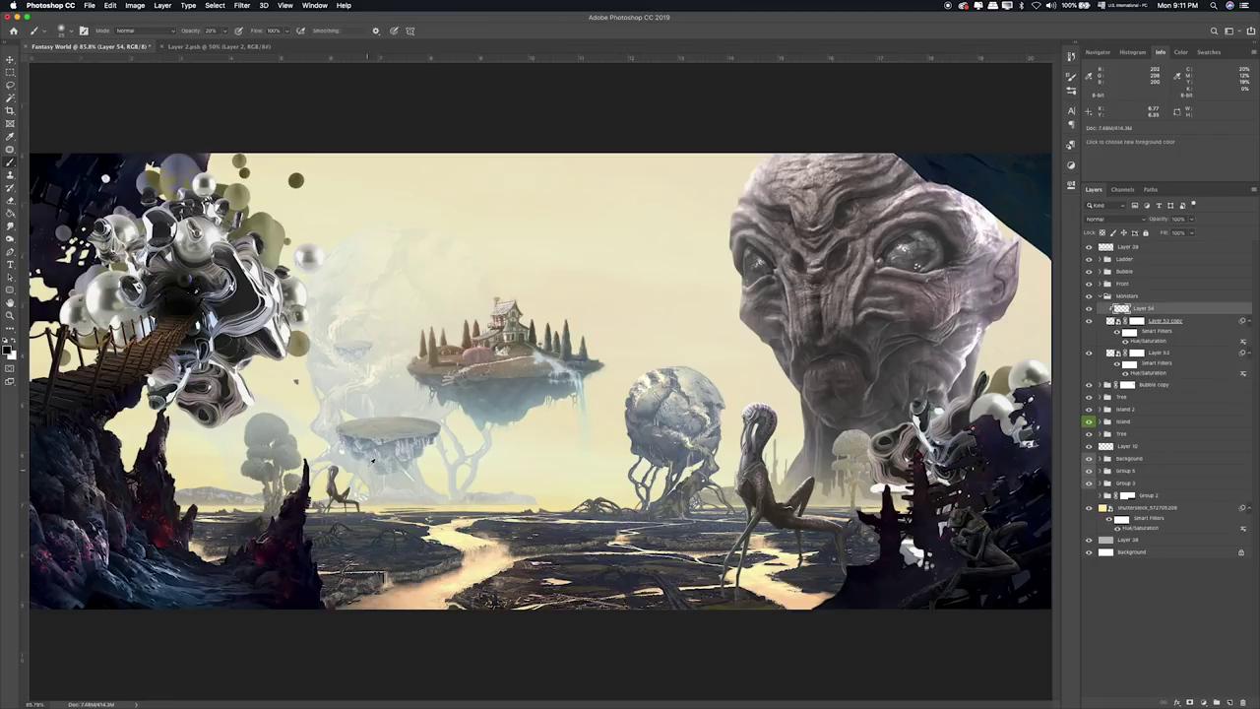
left_click(690, 383, "alt")
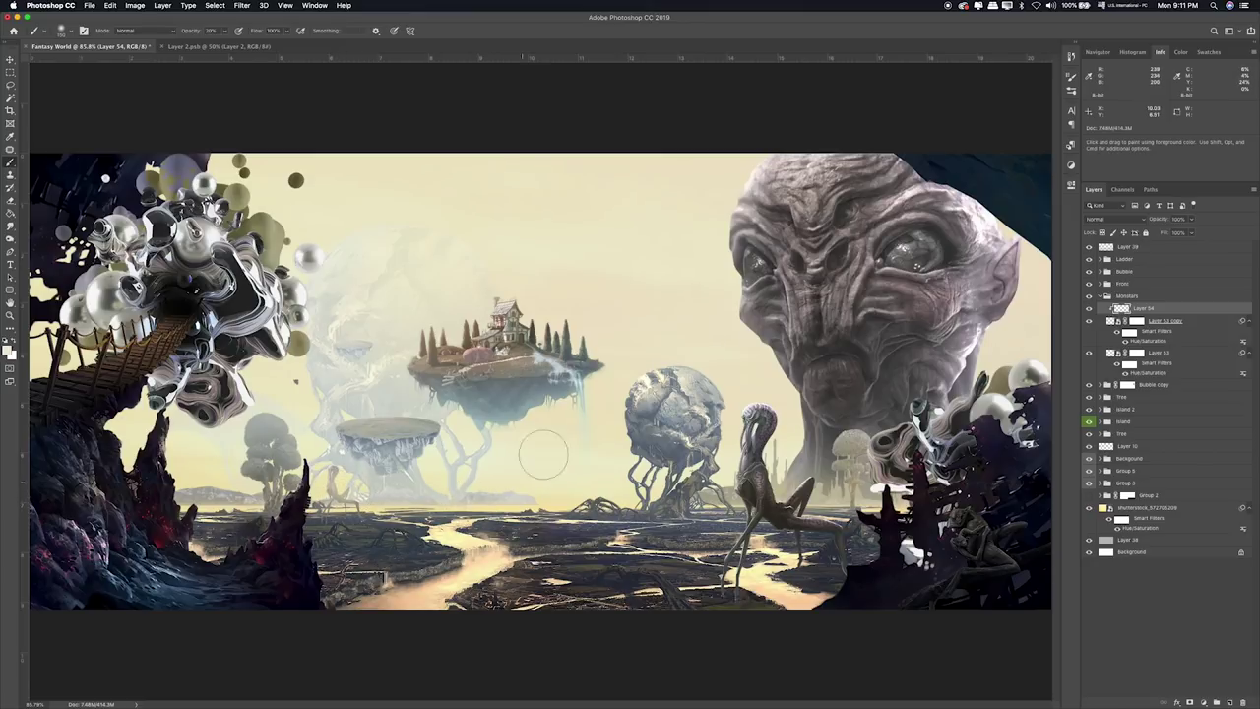
key("m")
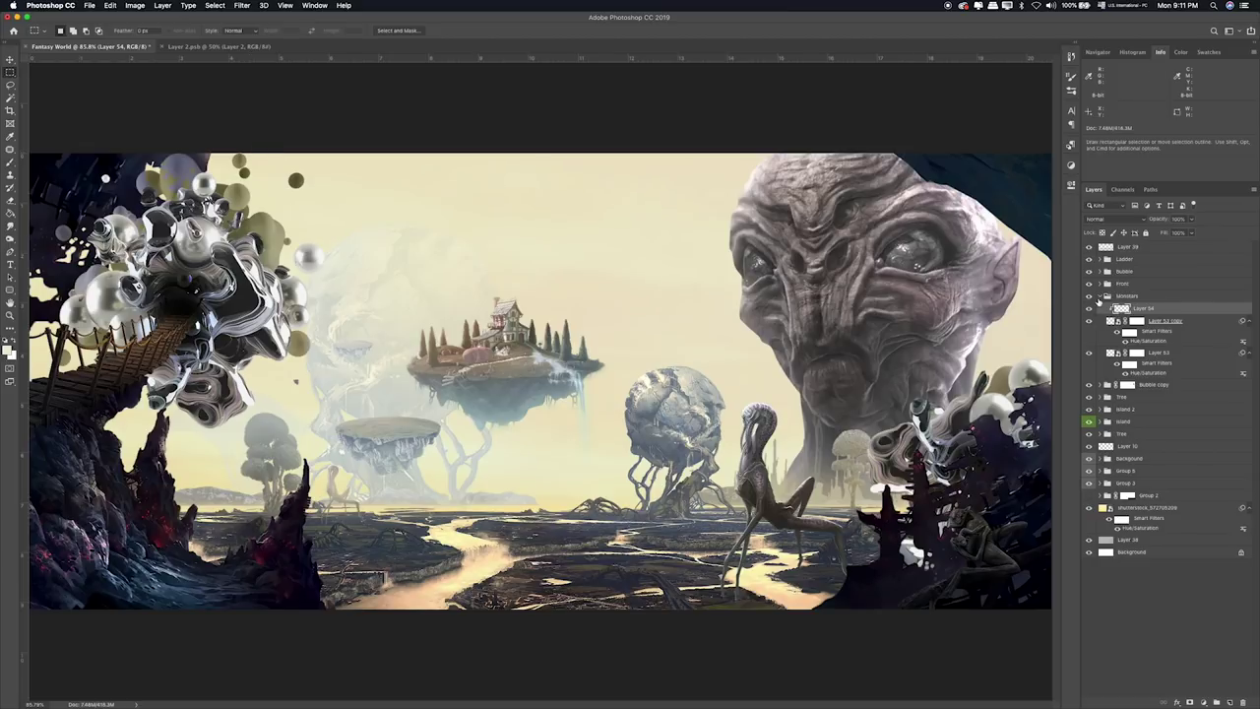
key("super+Tab")
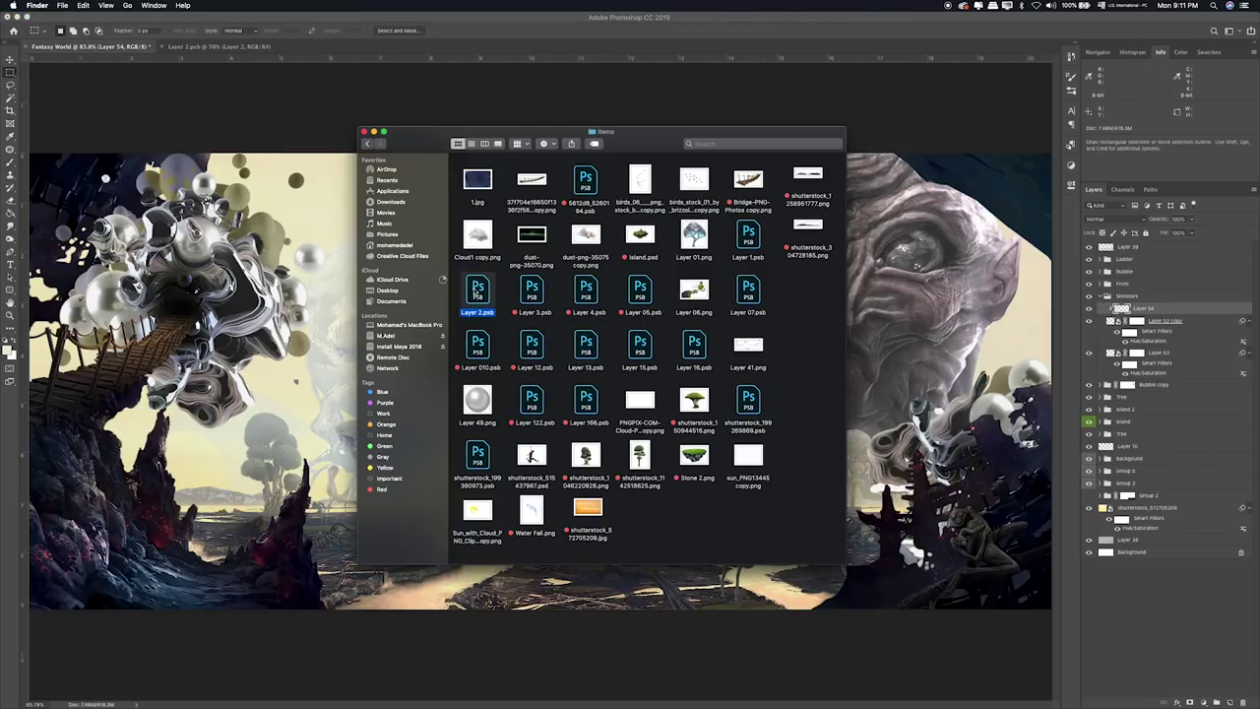
Preview Layer 07.psb in Finder and give it a red tag.
right_click(476, 293)
left_click(558, 378)
left_click(741, 285)
key("space")
key("space")
right_click(743, 287)
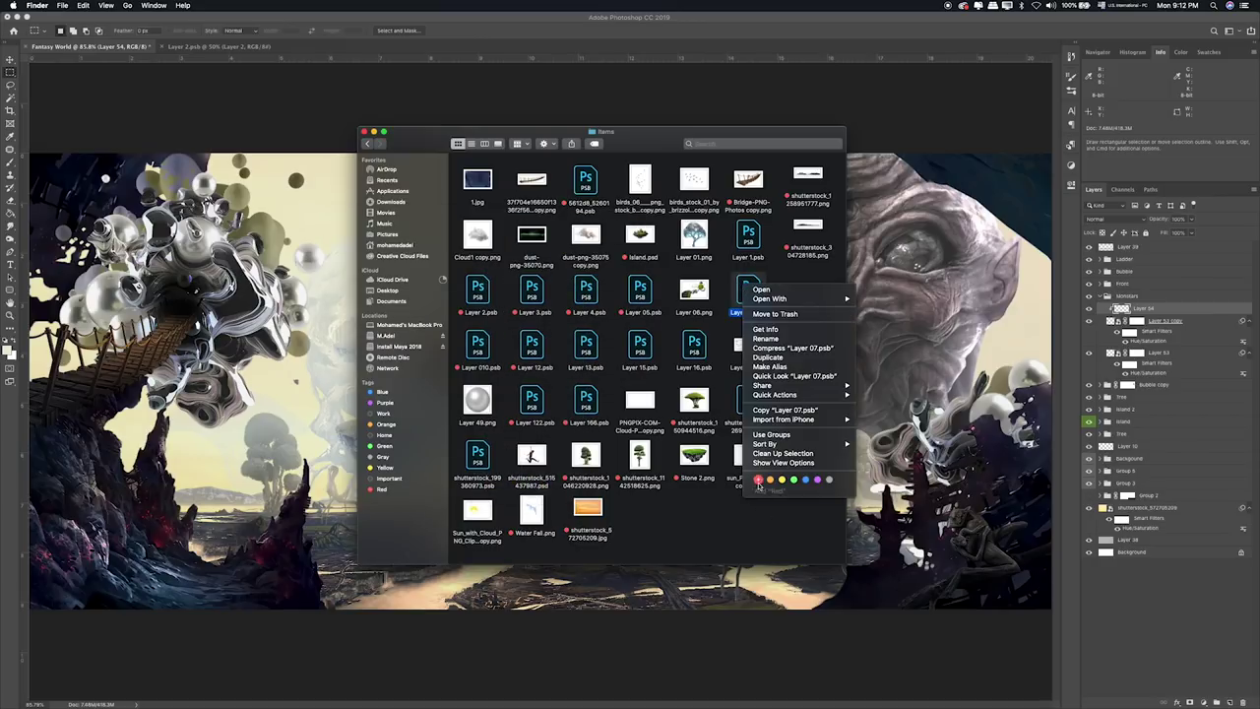
left_click(758, 479)
Quick Look Layer 15.psb and open it in Photoshop.
left_click(749, 349)
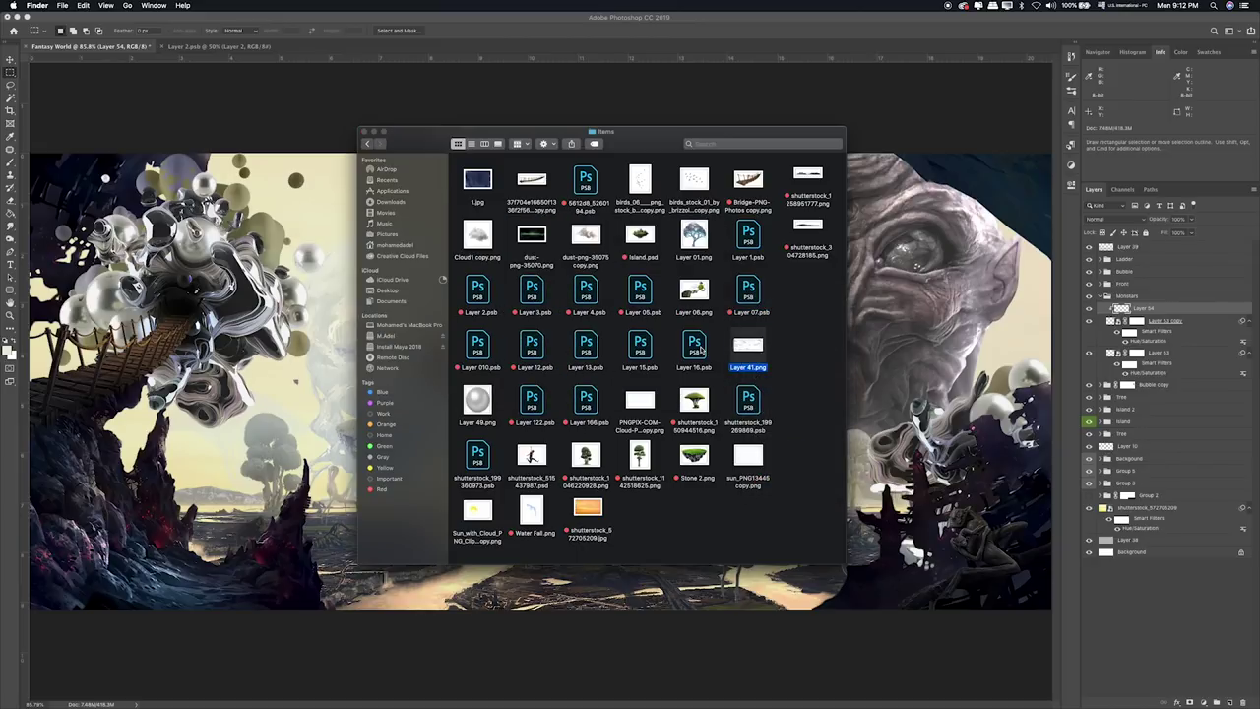
left_click(702, 349)
key("space")
key("Left")
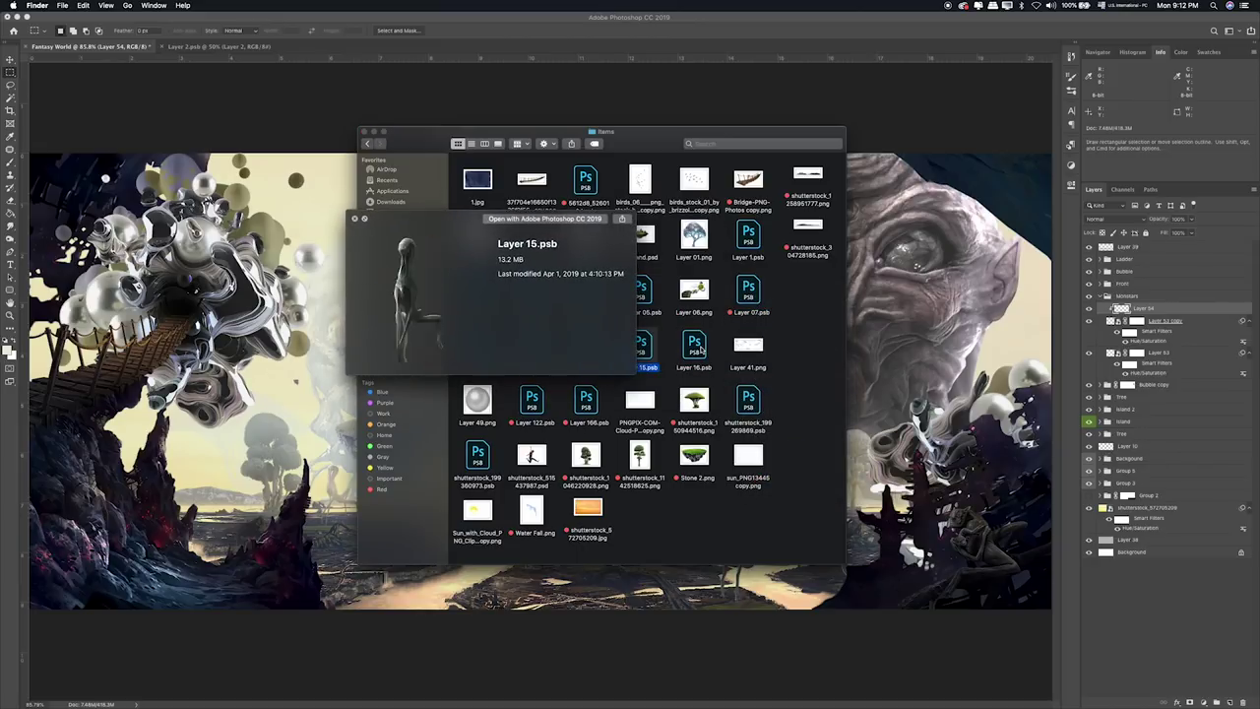
key("space")
double_click(645, 350)
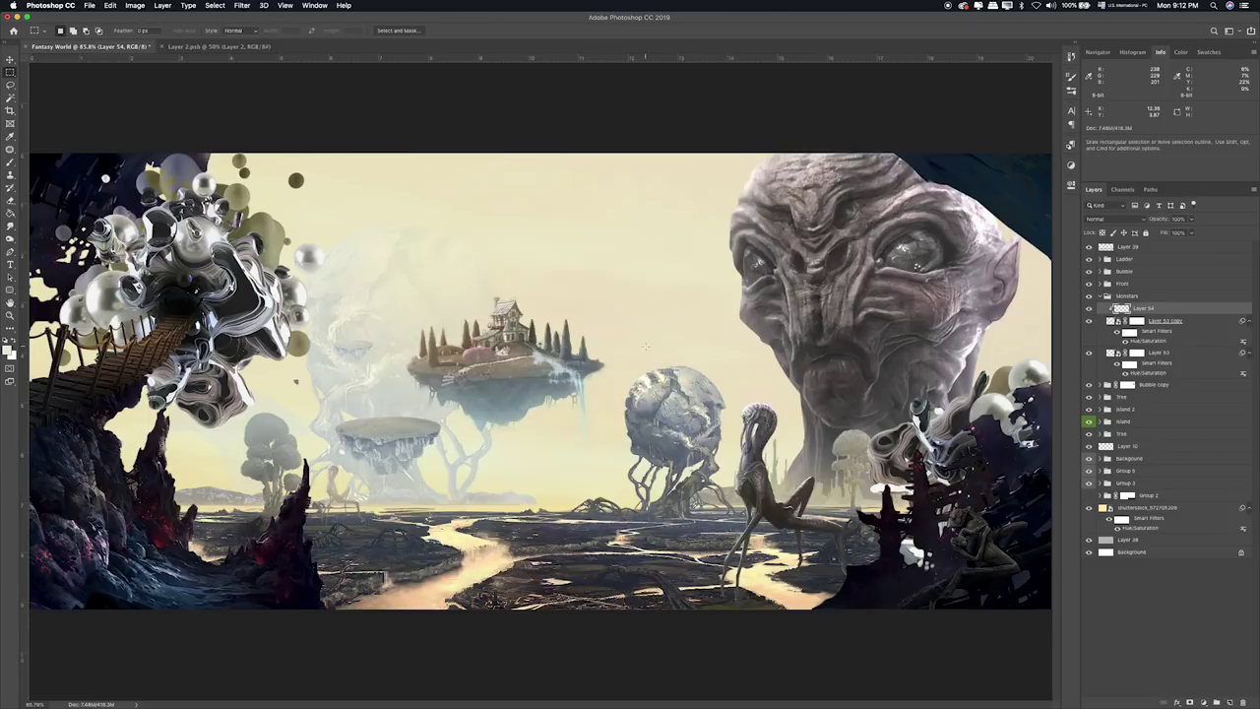
Convert the Layer 15 creature to a smart object and drag it into Fantasy World.
right_click(1152, 260)
left_click(1063, 379)
key("v")
left_click_drag(509, 318, 67, 46)
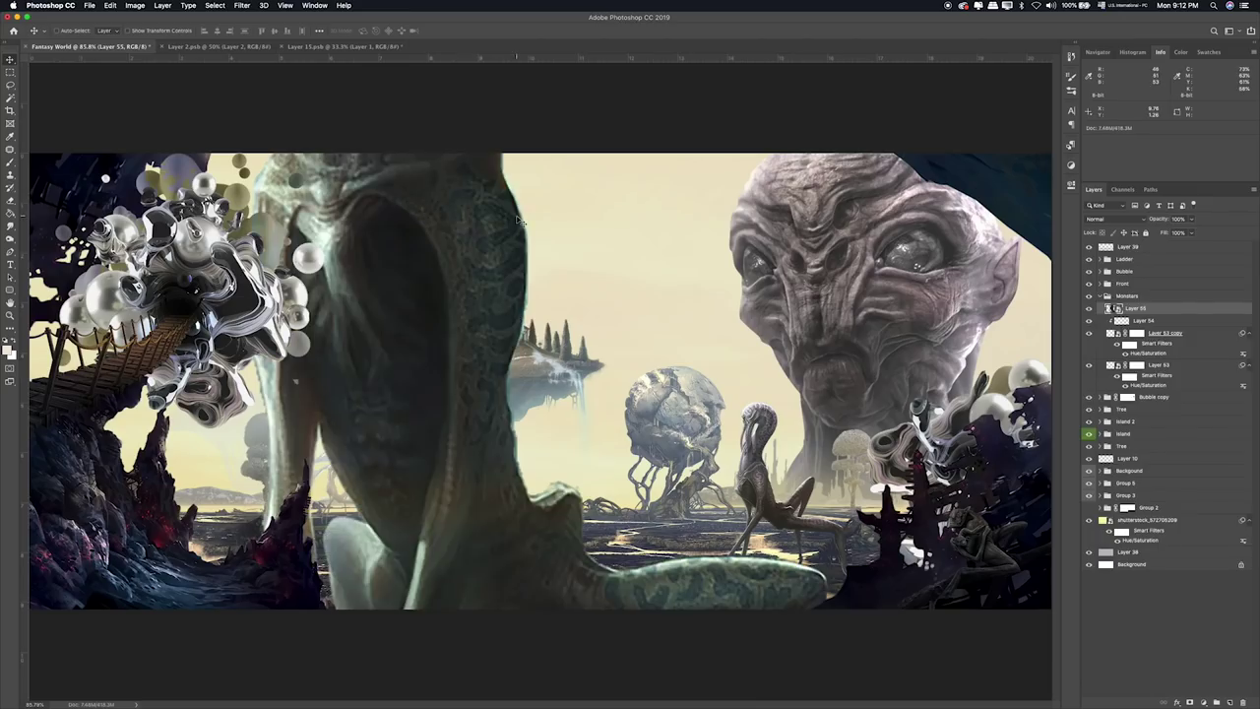
left_click_drag(67, 46, 798, 133)
Shrink the creature to a tiny figure at lower right, with Layer 55 below Layer 53.
key("super+t")
key("super+0")
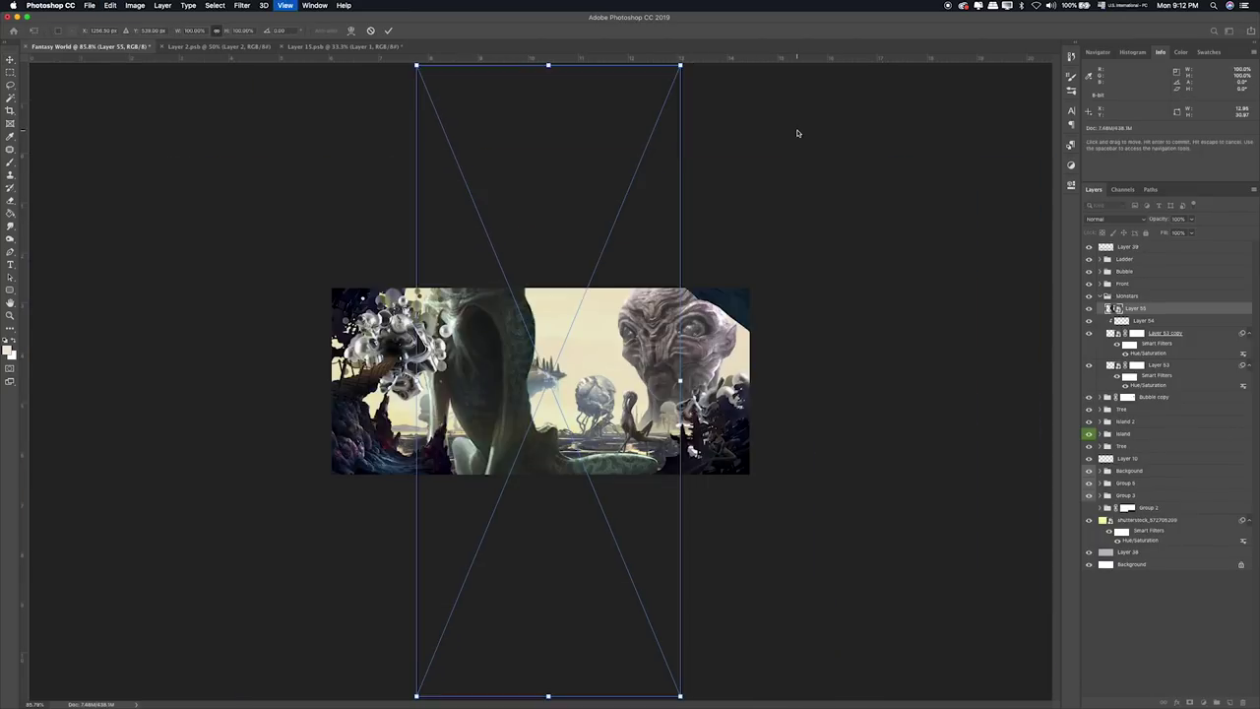
mouse_move(680, 64)
left_mouse_down()
mouse_move(443, 628)
mouse_move(645, 372)
mouse_move(677, 394)
left_mouse_up()
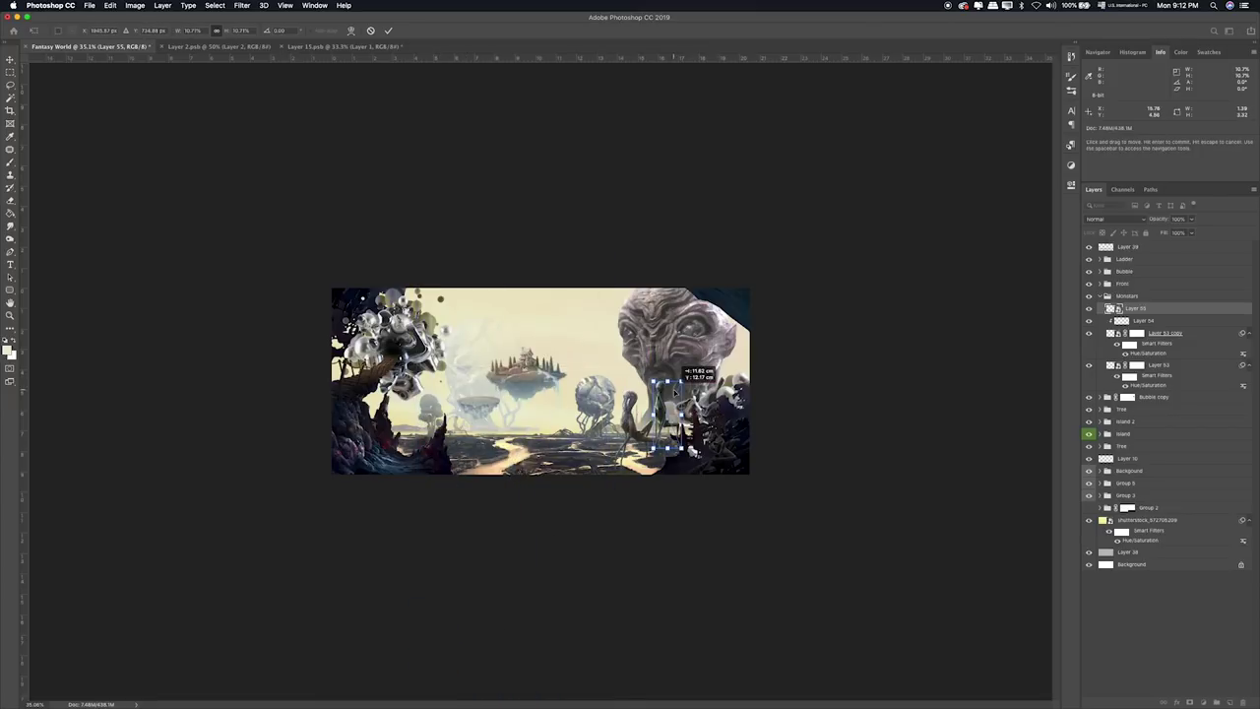
key("Return")
key("super+1")
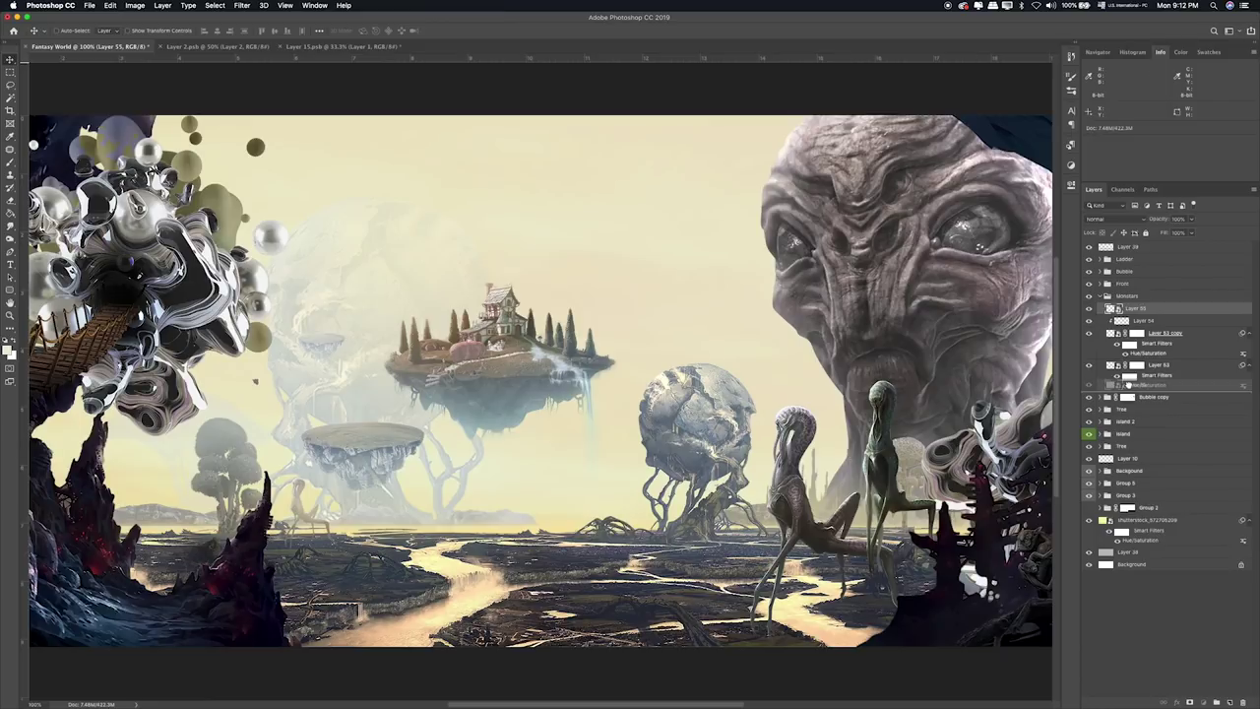
left_click_drag(1128, 312, 1133, 386)
key("super+t")
mouse_move(935, 386)
left_mouse_down()
mouse_move(921, 433)
mouse_move(941, 447)
mouse_move(927, 430)
left_mouse_up()
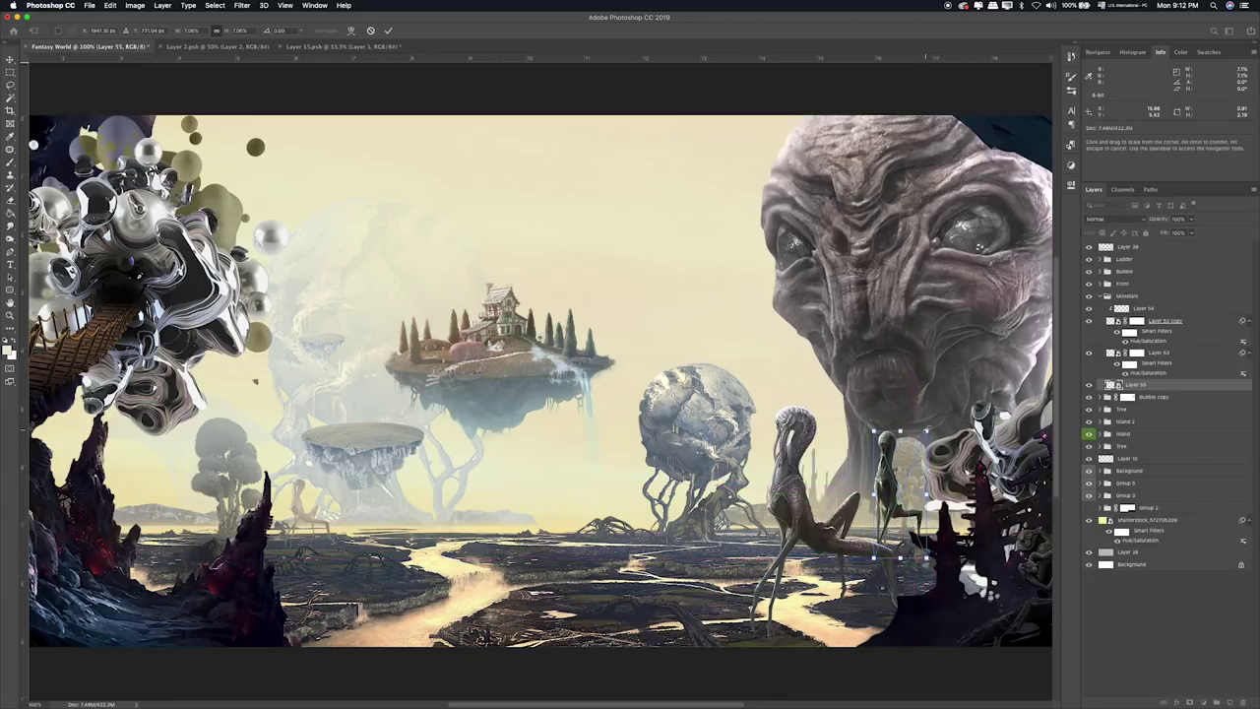
key("Return")
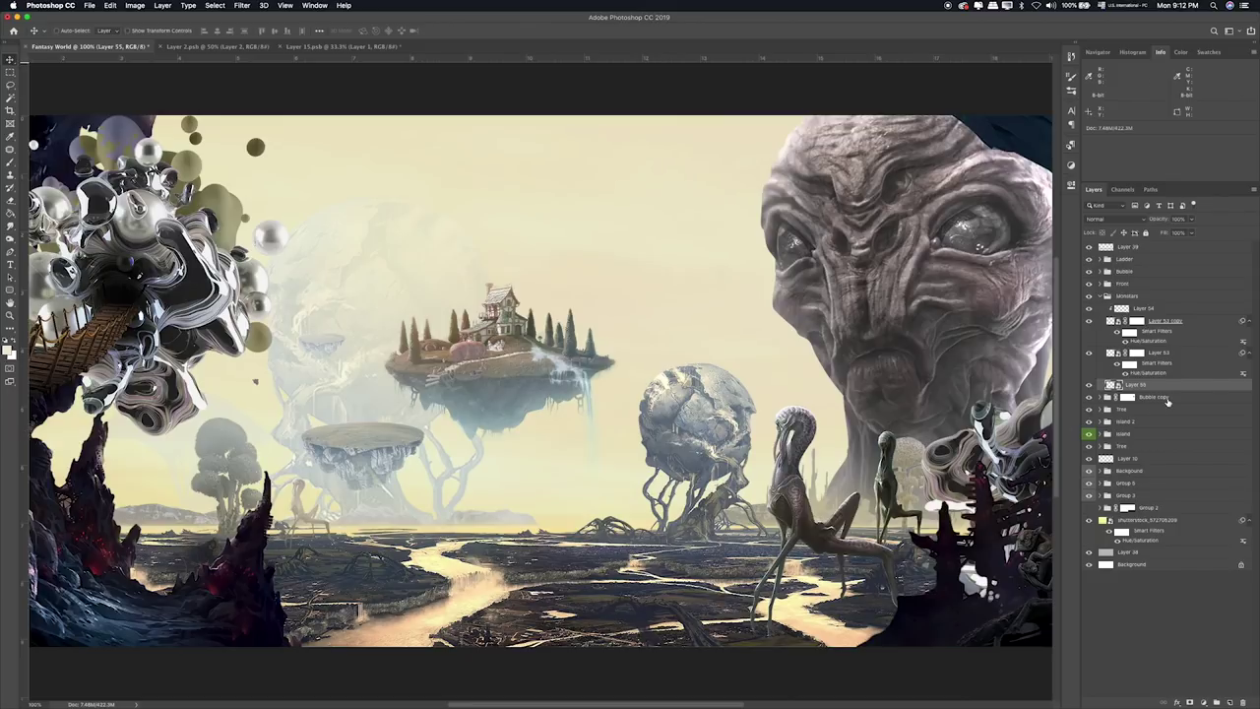
key("ctrl+u")
Set Layer 55's Hue/Saturation to hue +180, saturation -44, lightness +17.
mouse_move(530, 385)
left_mouse_down()
mouse_move(509, 388)
mouse_move(600, 369)
left_mouse_up()
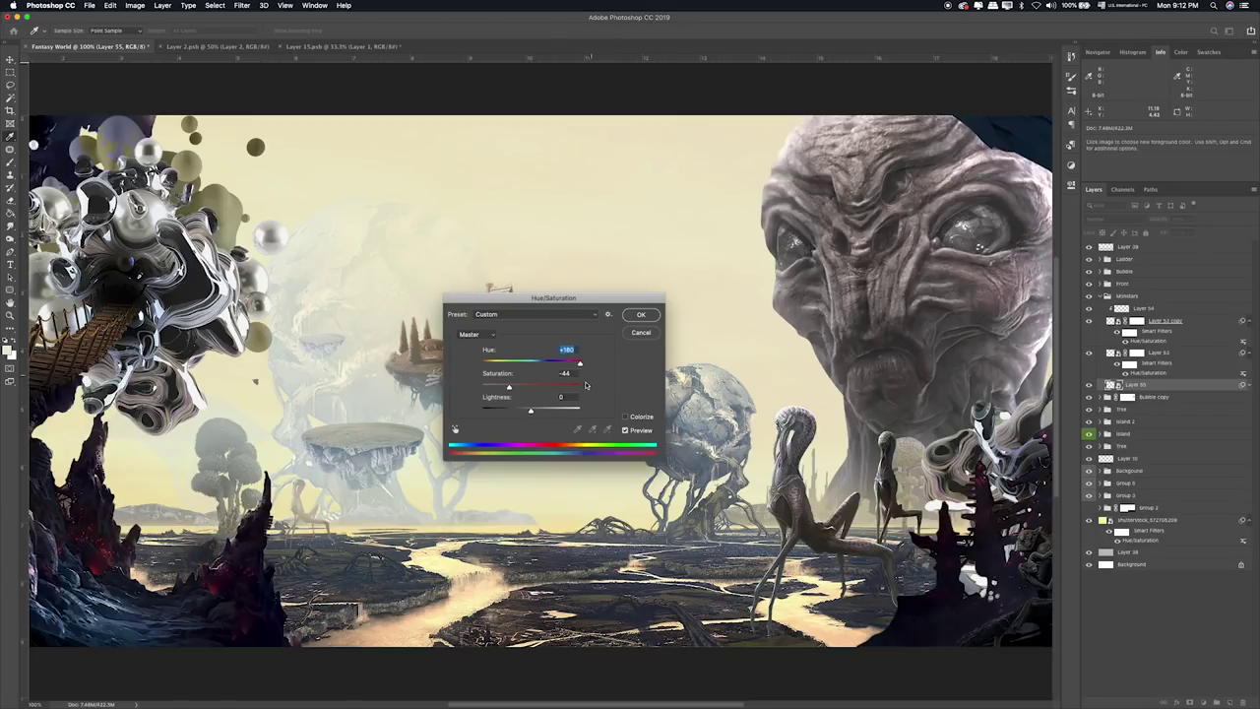
left_click_drag(533, 414, 549, 414)
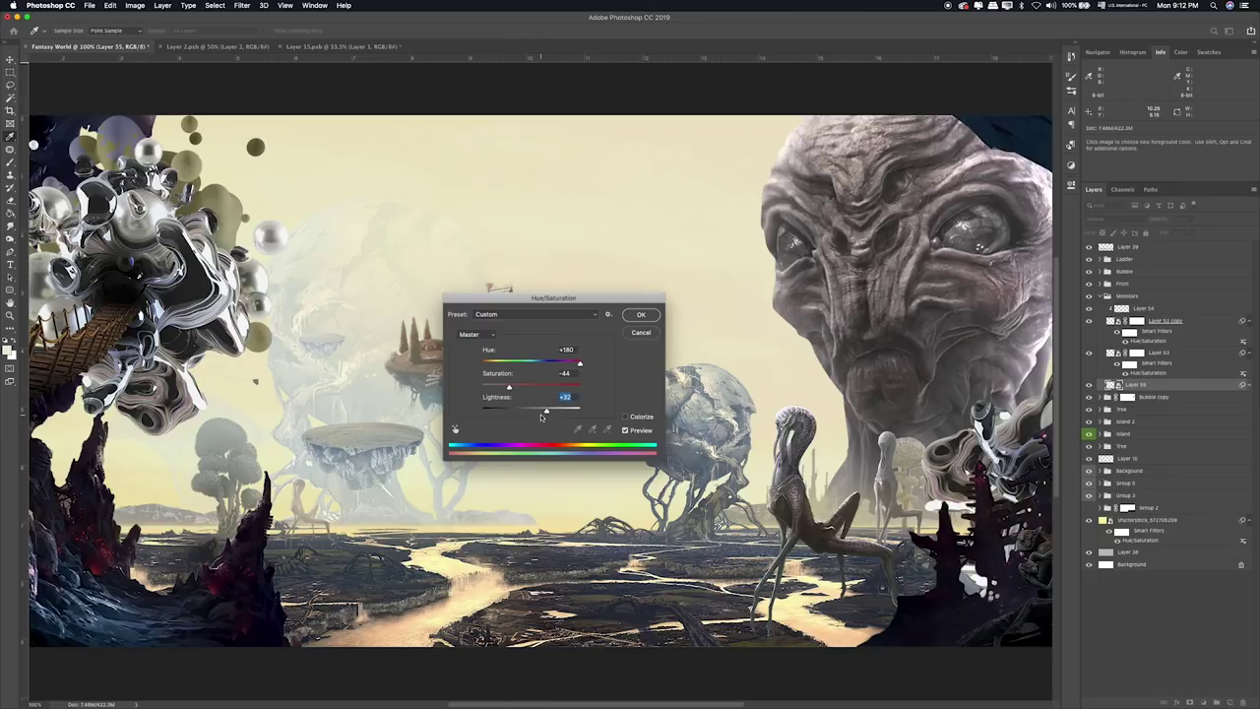
left_click_drag(541, 414, 538, 411)
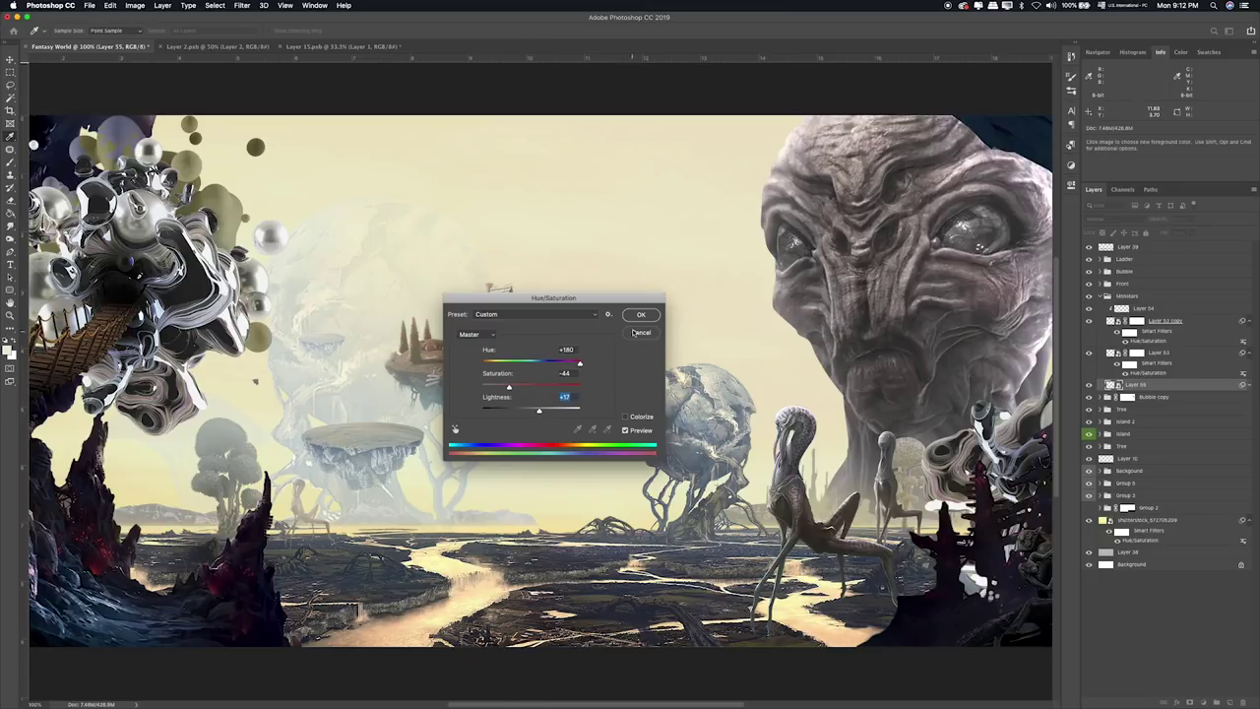
key("Return")
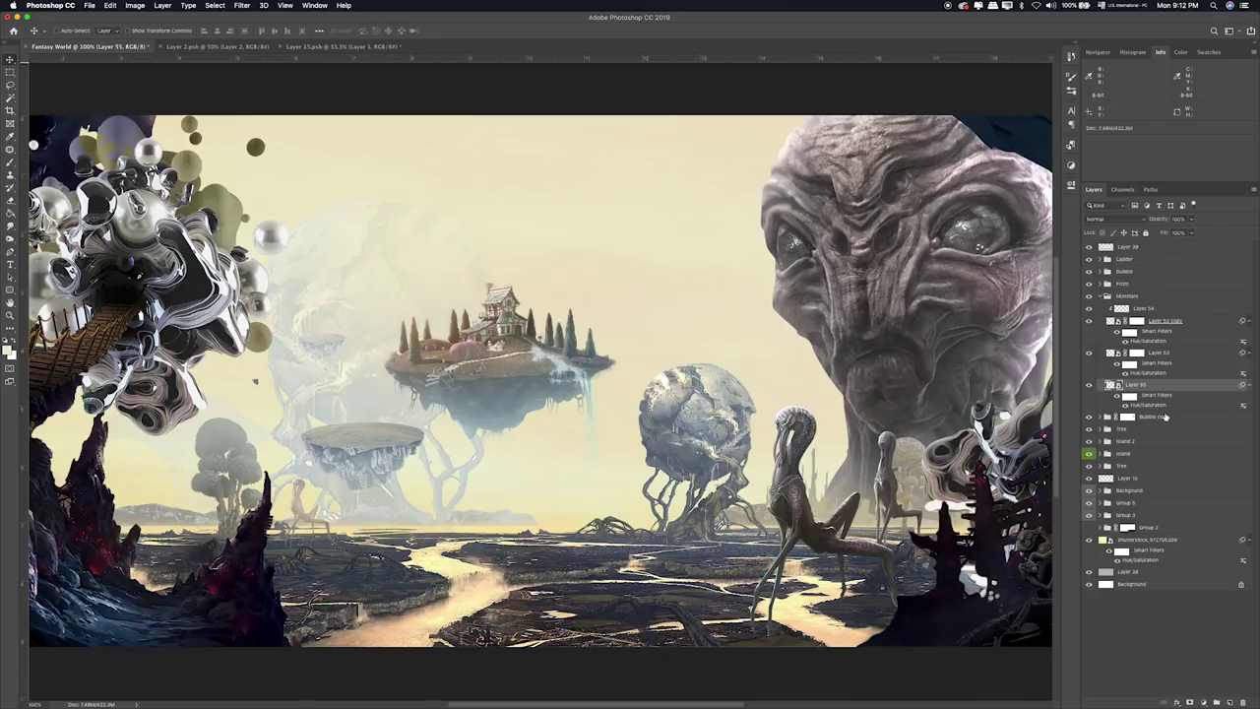
Paint light haze on a new layer clipped to Layer 55, at 52% opacity.
left_click(1224, 702)
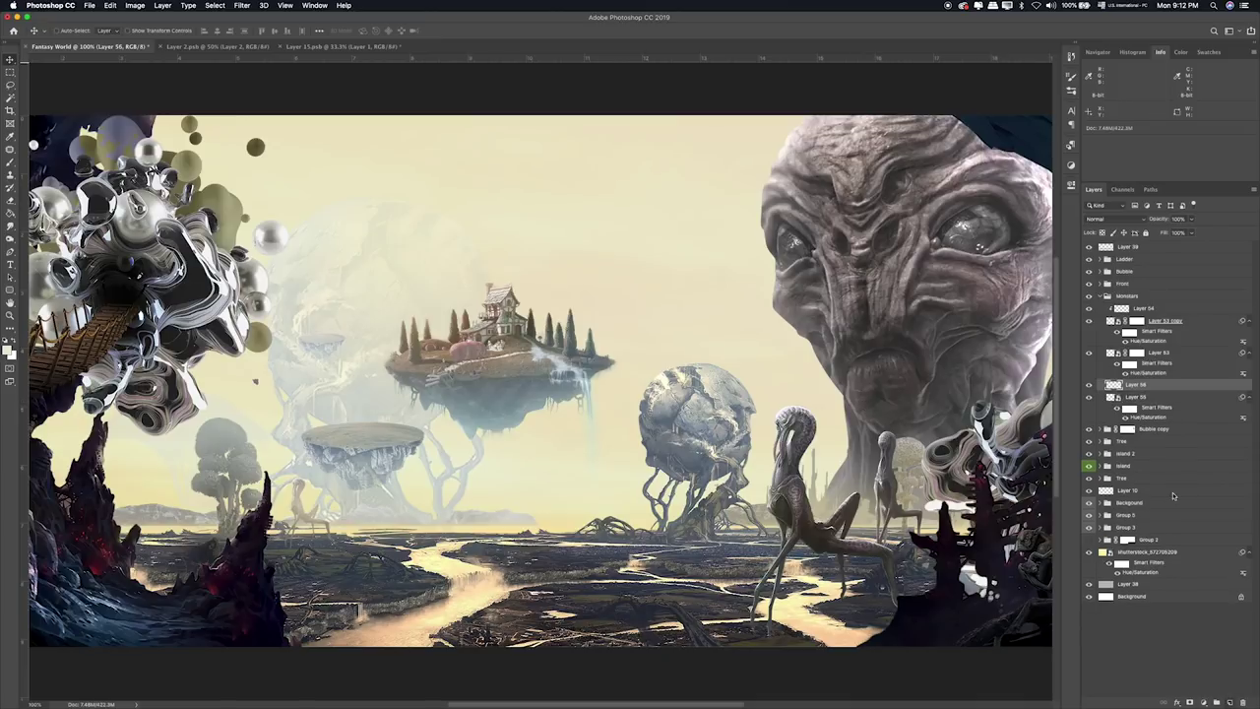
left_click(1159, 390, "alt")
key("b")
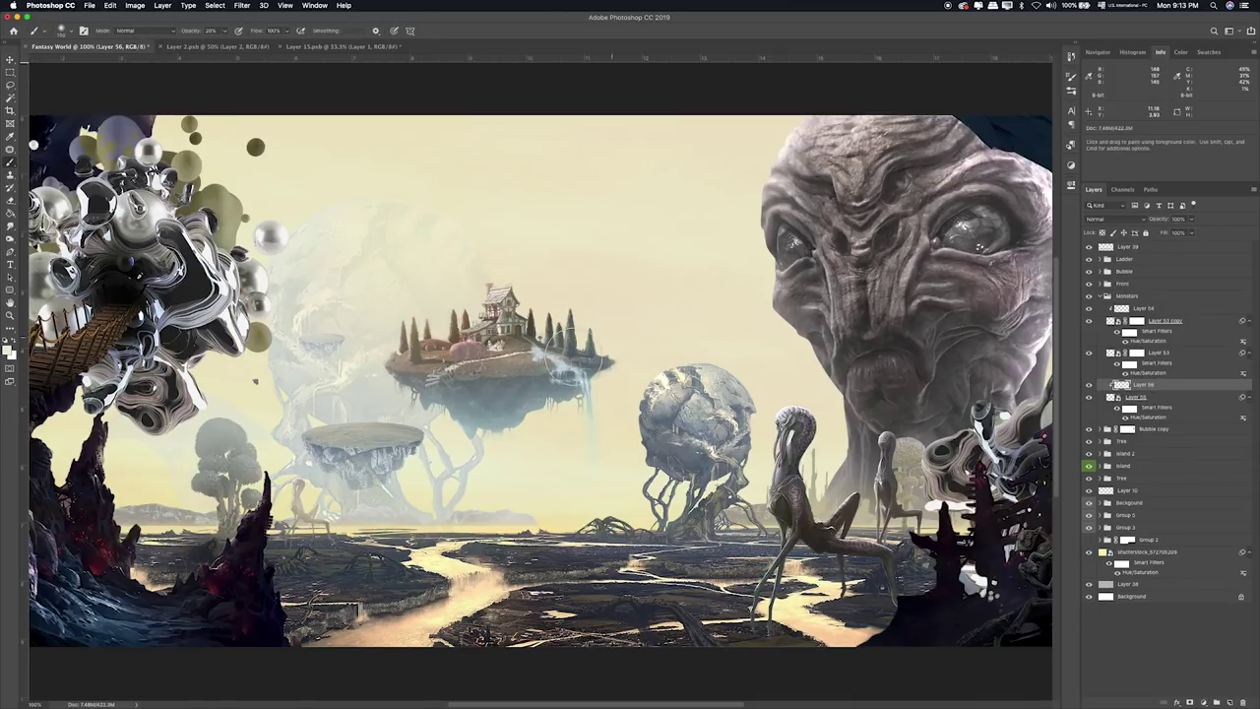
left_click_drag(892, 443, 866, 463)
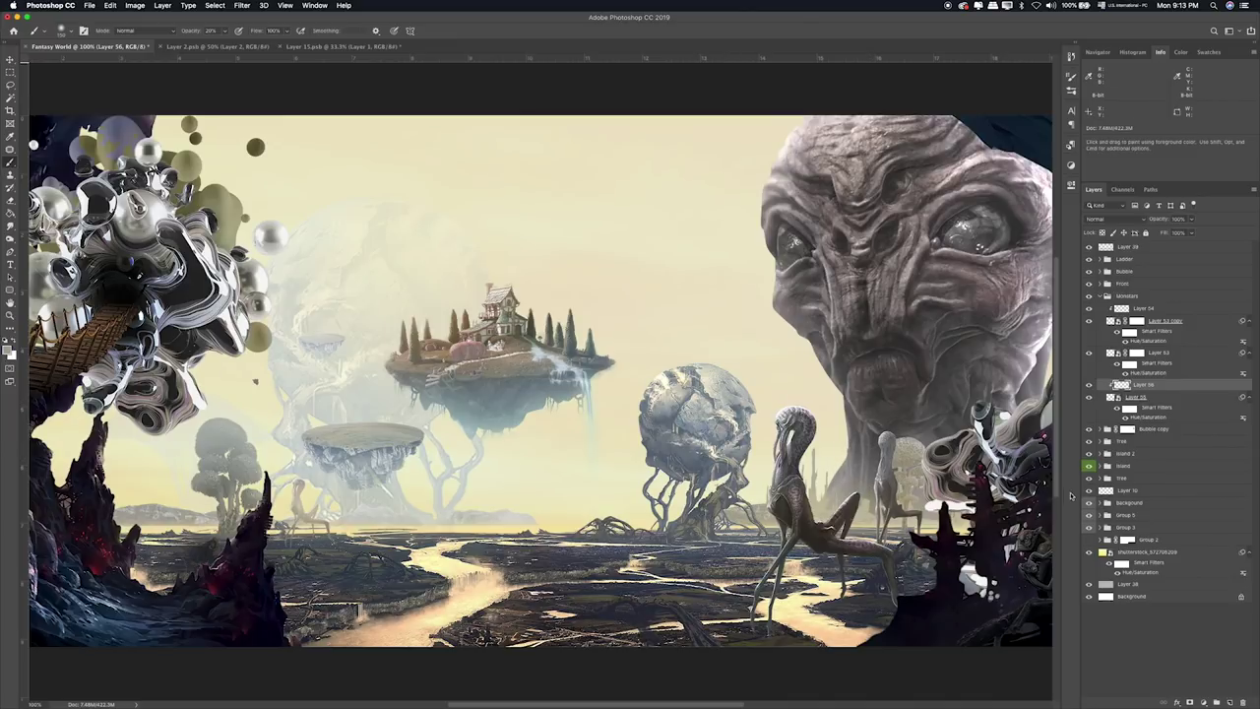
left_click_drag(1198, 222, 1171, 233)
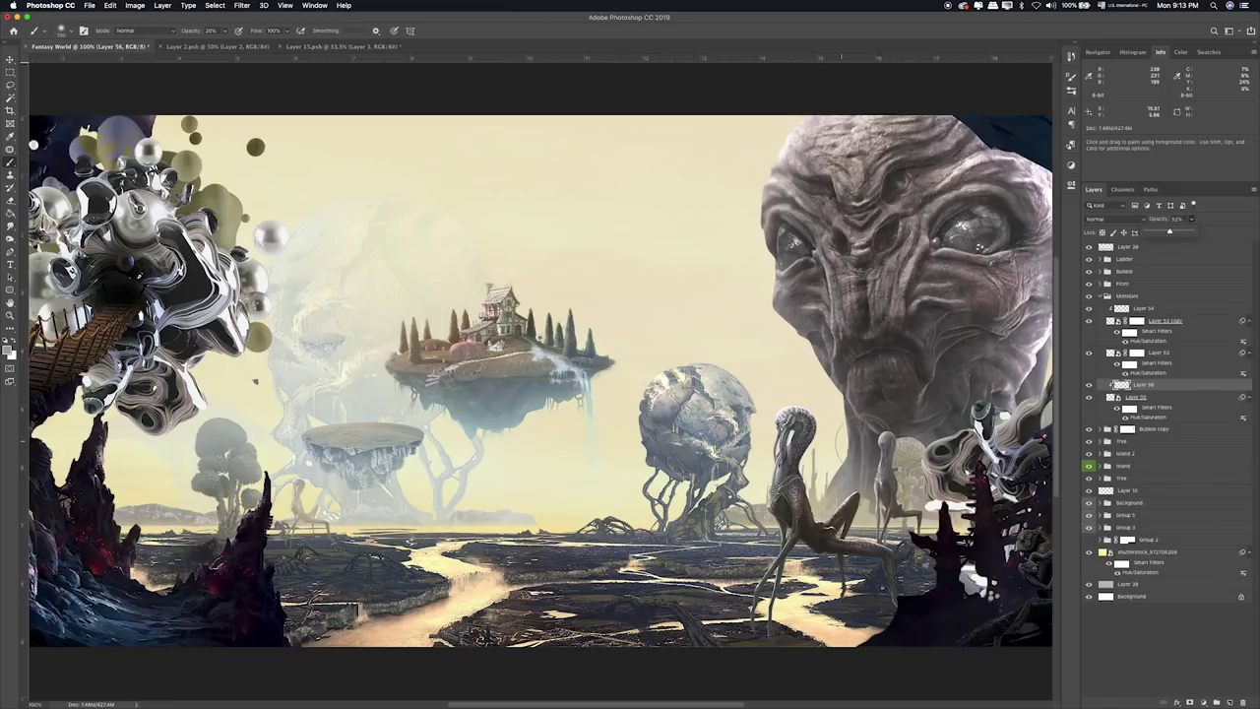
left_click(10, 72)
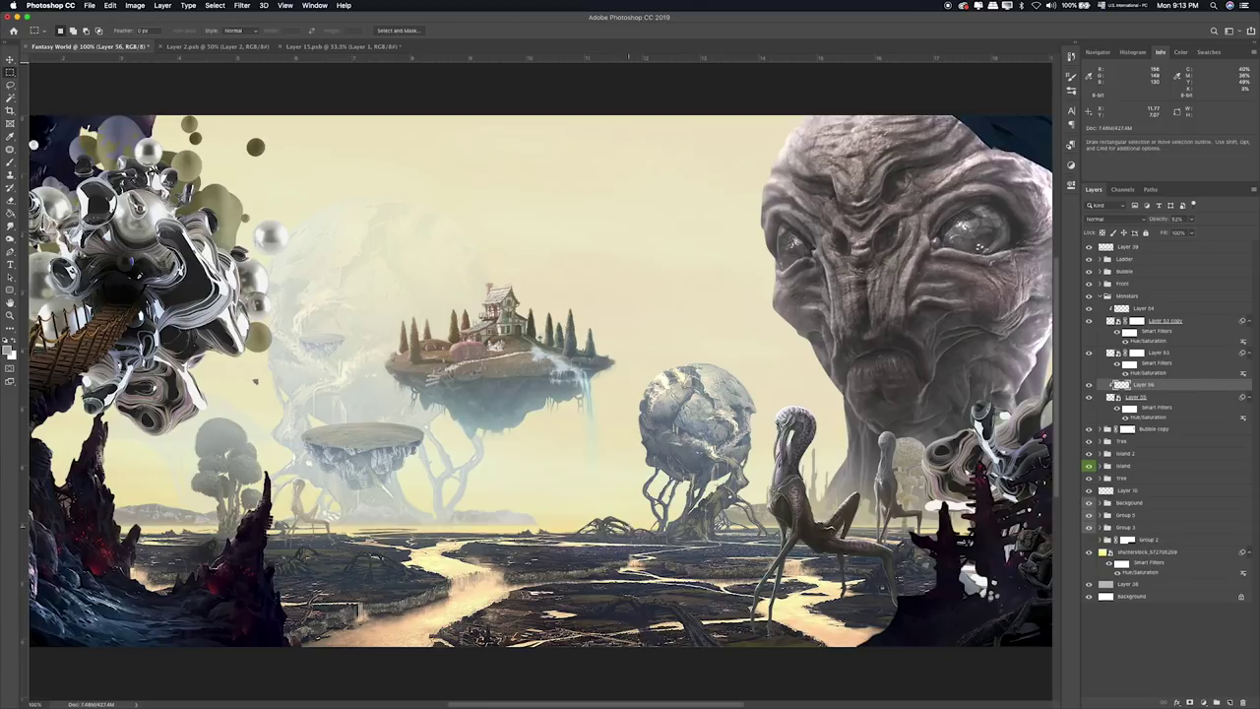
key("super+Tab")
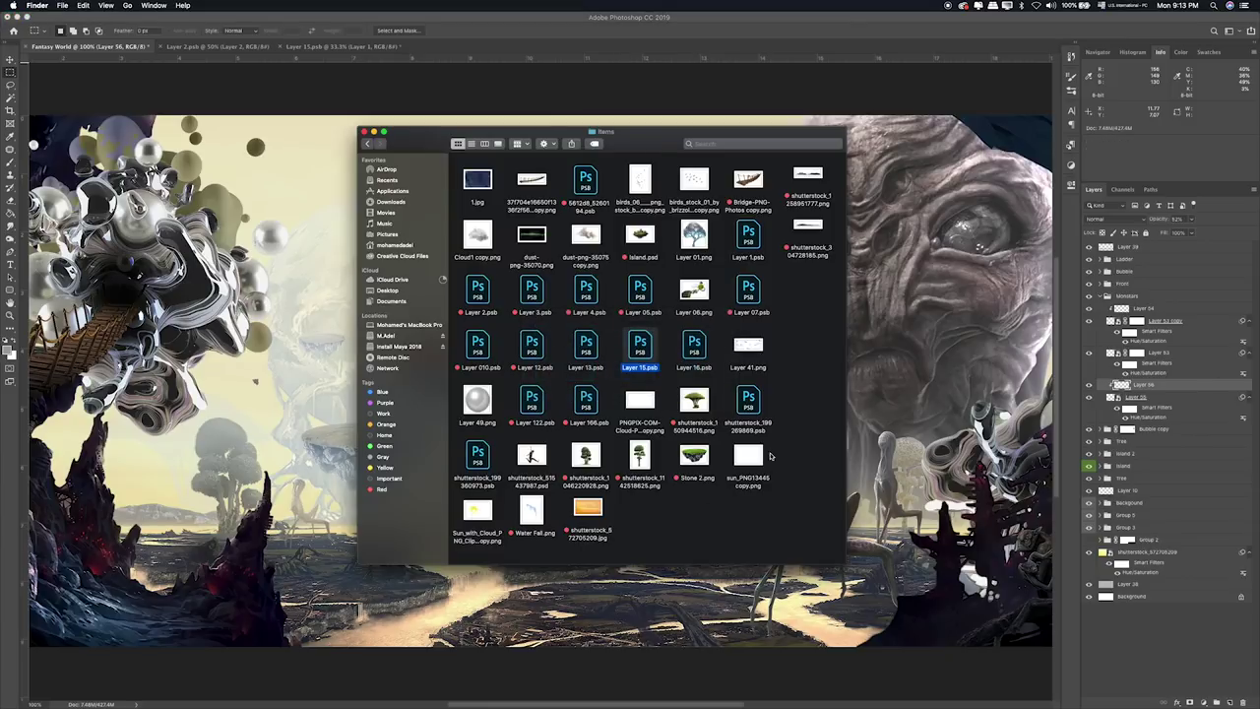
Tag Layer 15.psb blue, preview Layer 16 and Layer 13, and open Layer 13.psb.
right_click(642, 351)
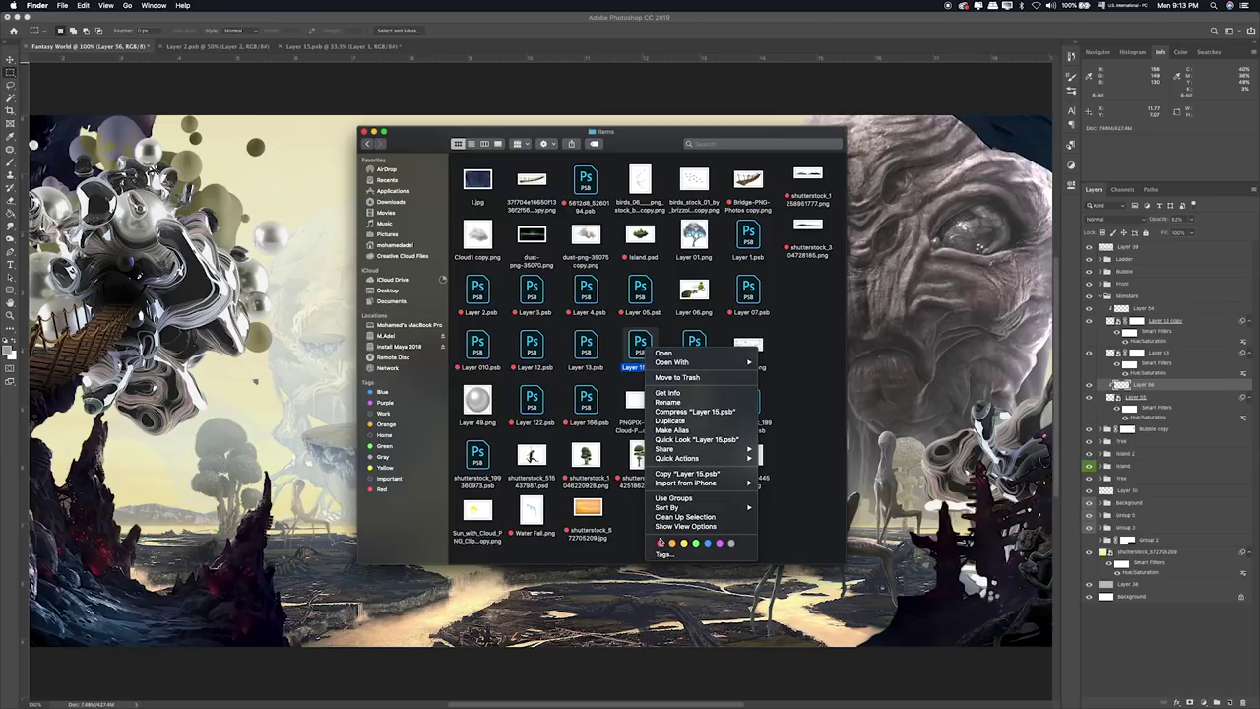
left_click(714, 542)
left_click(705, 346)
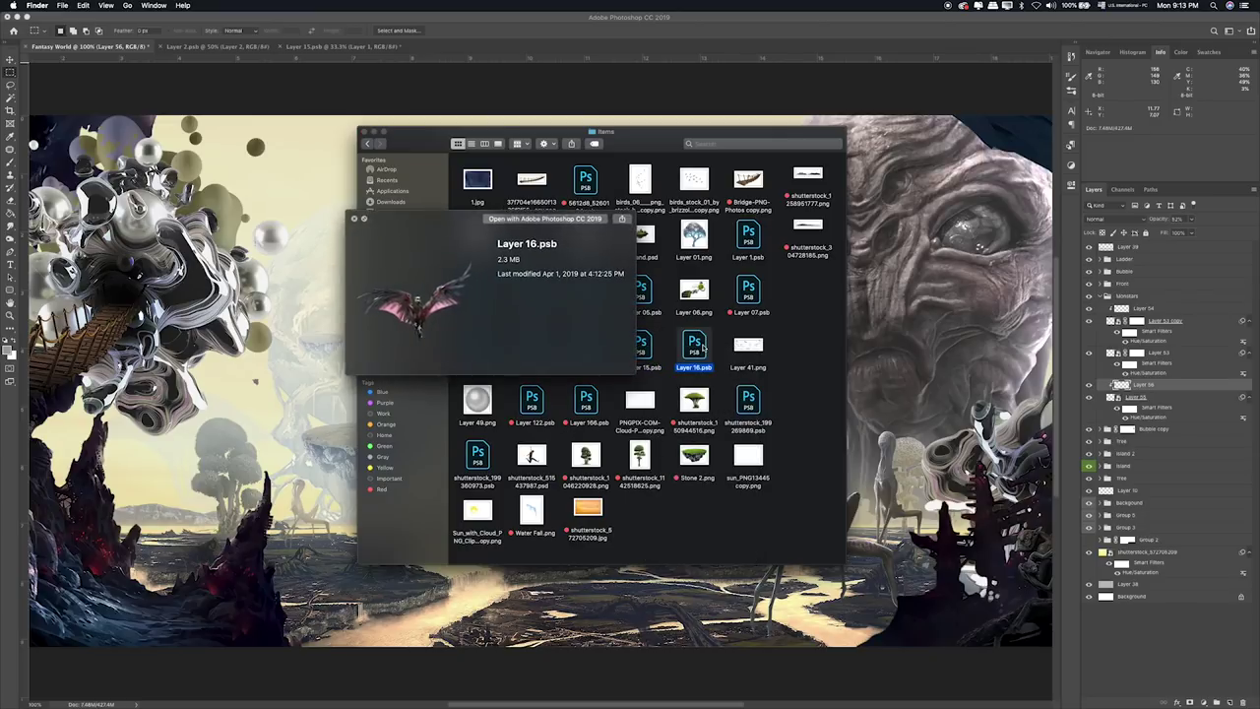
left_click(597, 349)
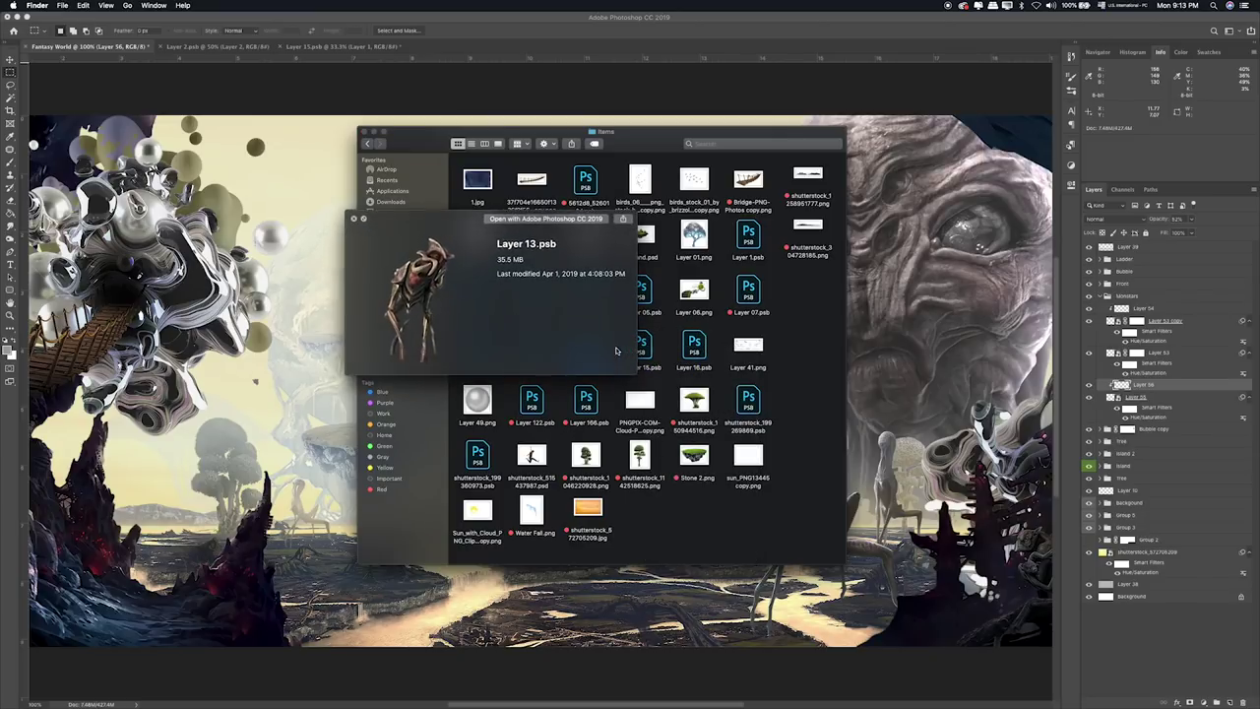
double_click(594, 340)
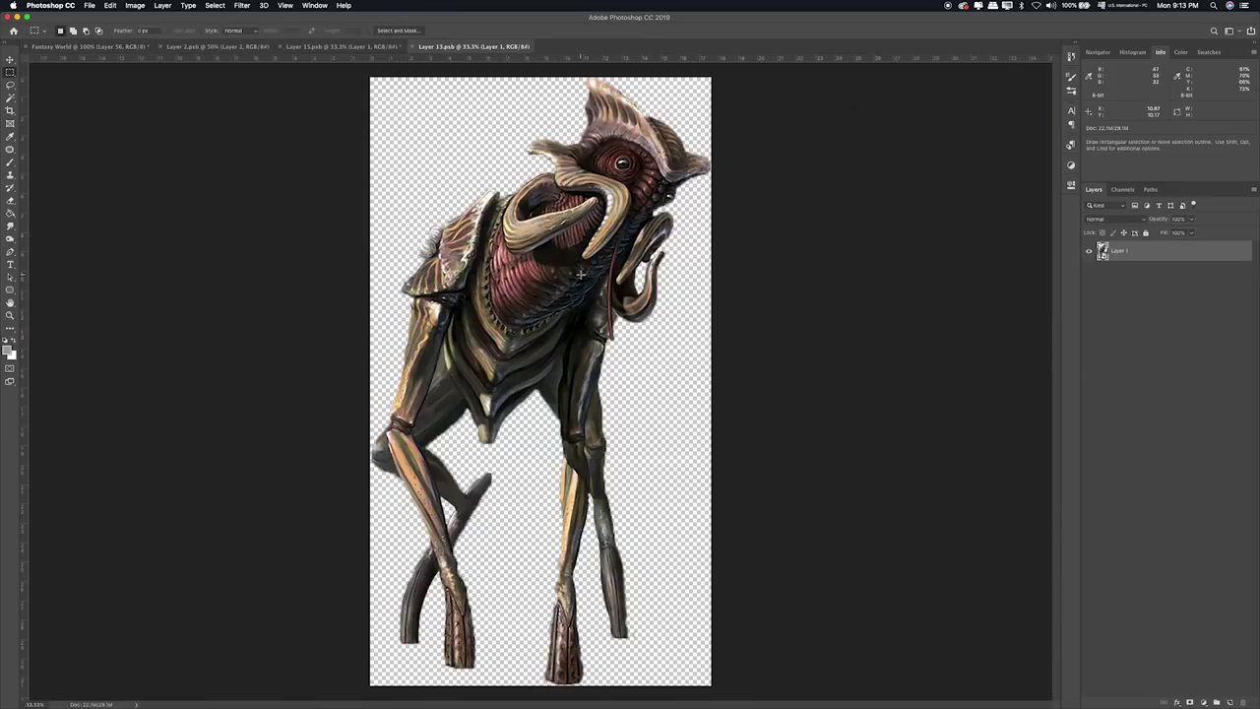
Drag the Layer 13 creature into Fantasy World and scale it down.
key("v")
mouse_move(581, 275)
left_mouse_down()
mouse_move(359, 204)
mouse_move(436, 237)
left_mouse_up()
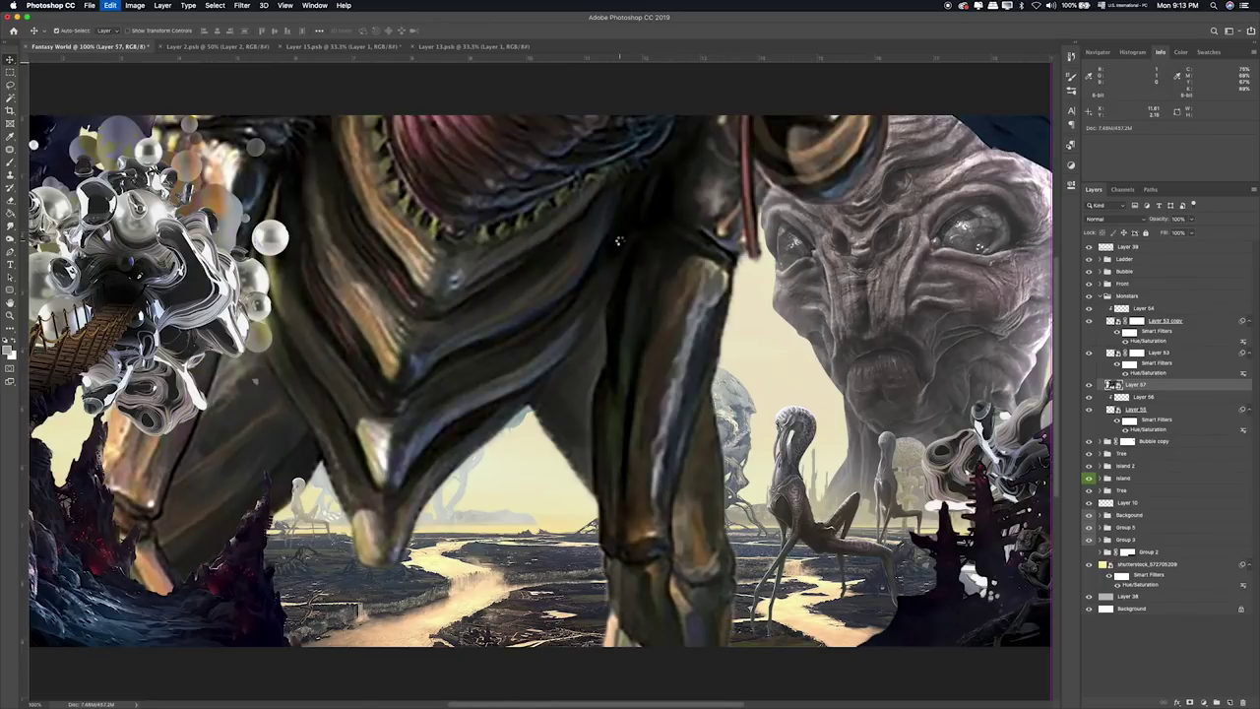
key("ctrl+t")
key("ctrl+0")
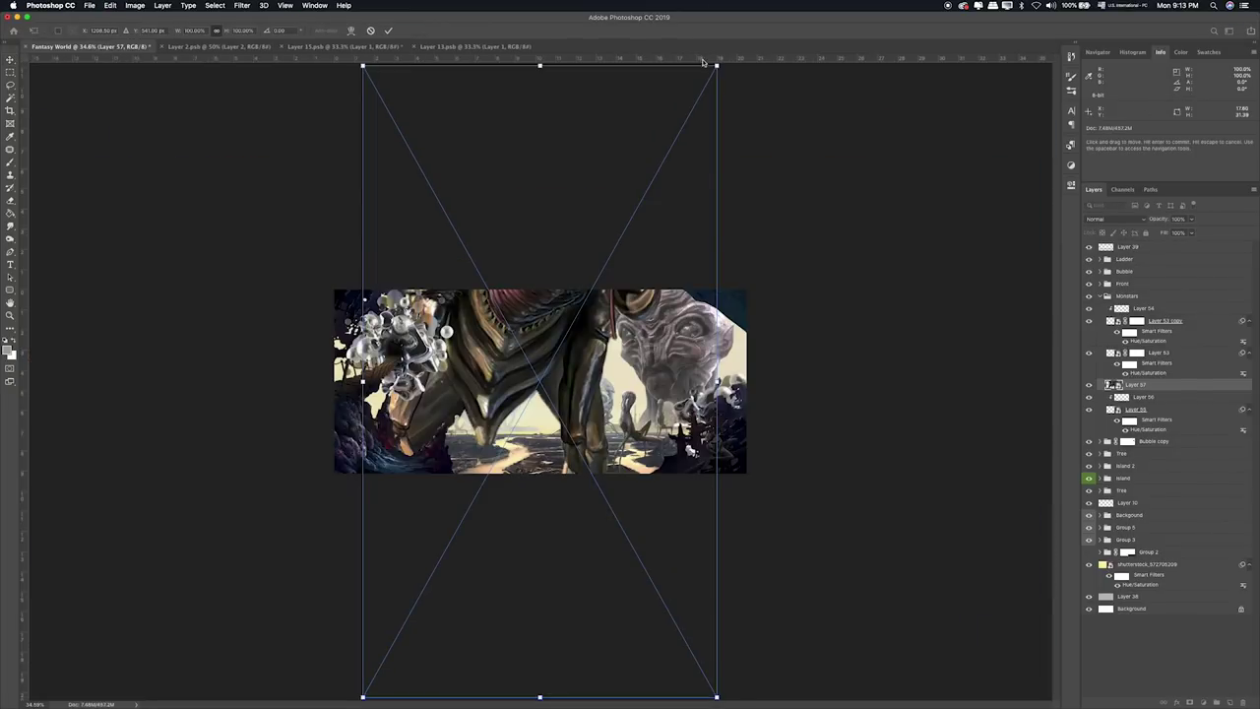
mouse_move(715, 65)
left_mouse_down()
mouse_move(448, 587)
mouse_move(520, 356)
left_mouse_up()
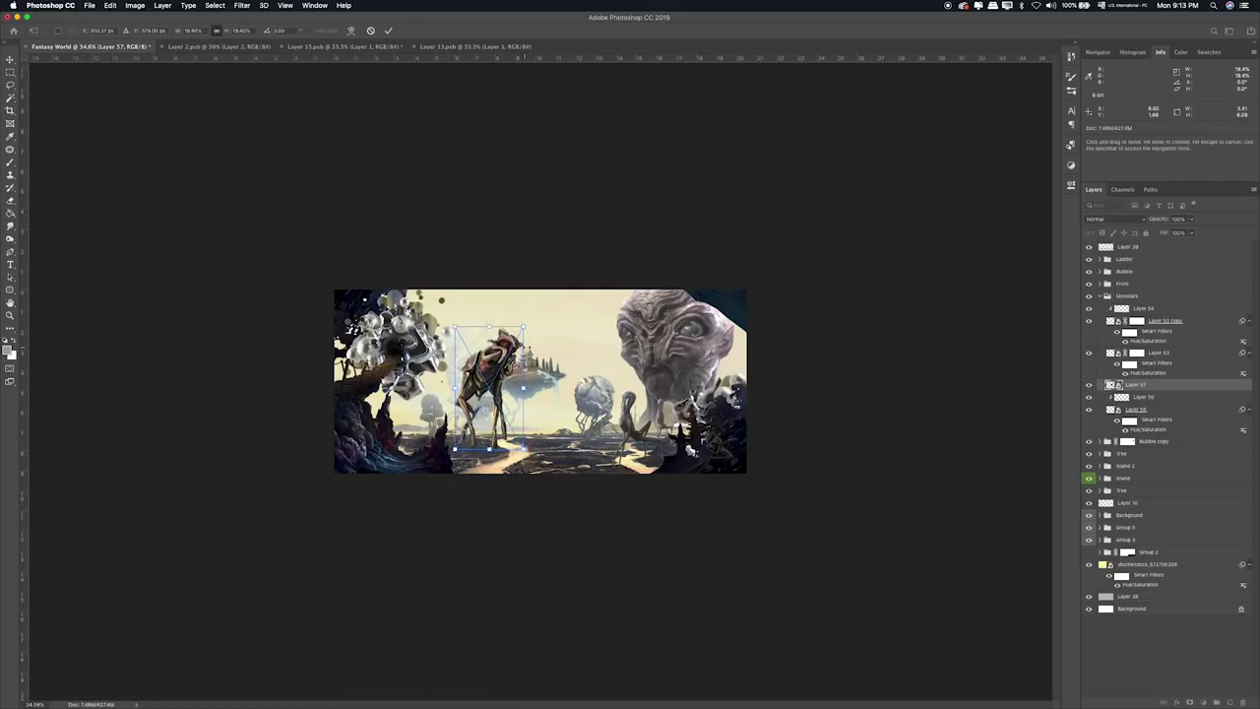
key("Return")
key("ctrl+0")
Shrink it to fit under the floating rock inside the Monsters group, viewed at 200%.
key("ctrl+t")
mouse_move(497, 254)
left_mouse_down()
mouse_move(404, 412)
mouse_move(424, 459)
left_mouse_up()
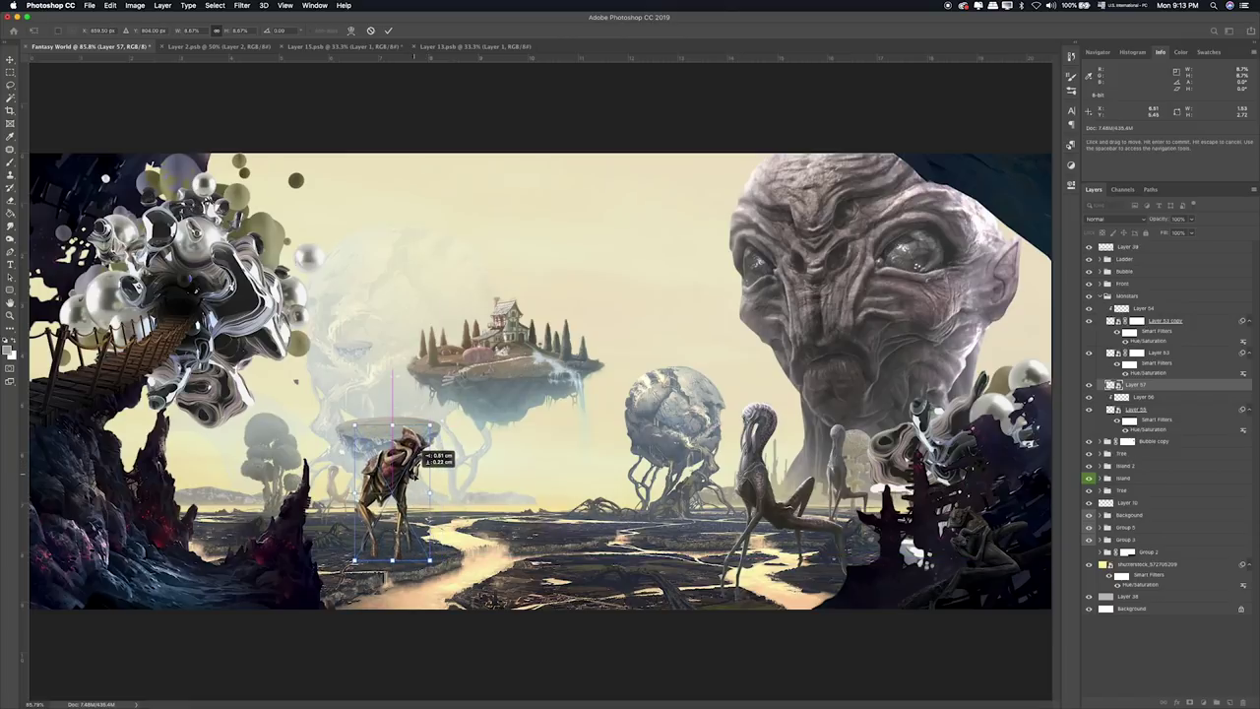
key("Return")
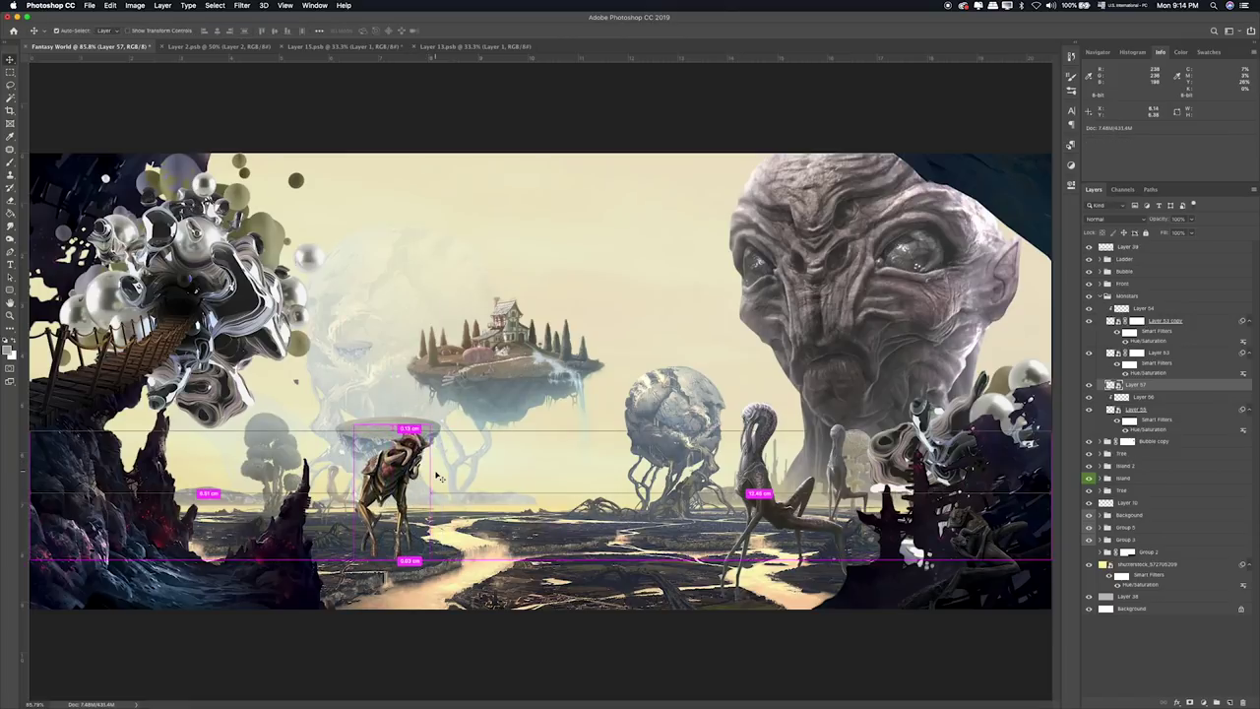
key("ctrl+shift+bracketright")
key("ctrl+bracketright")
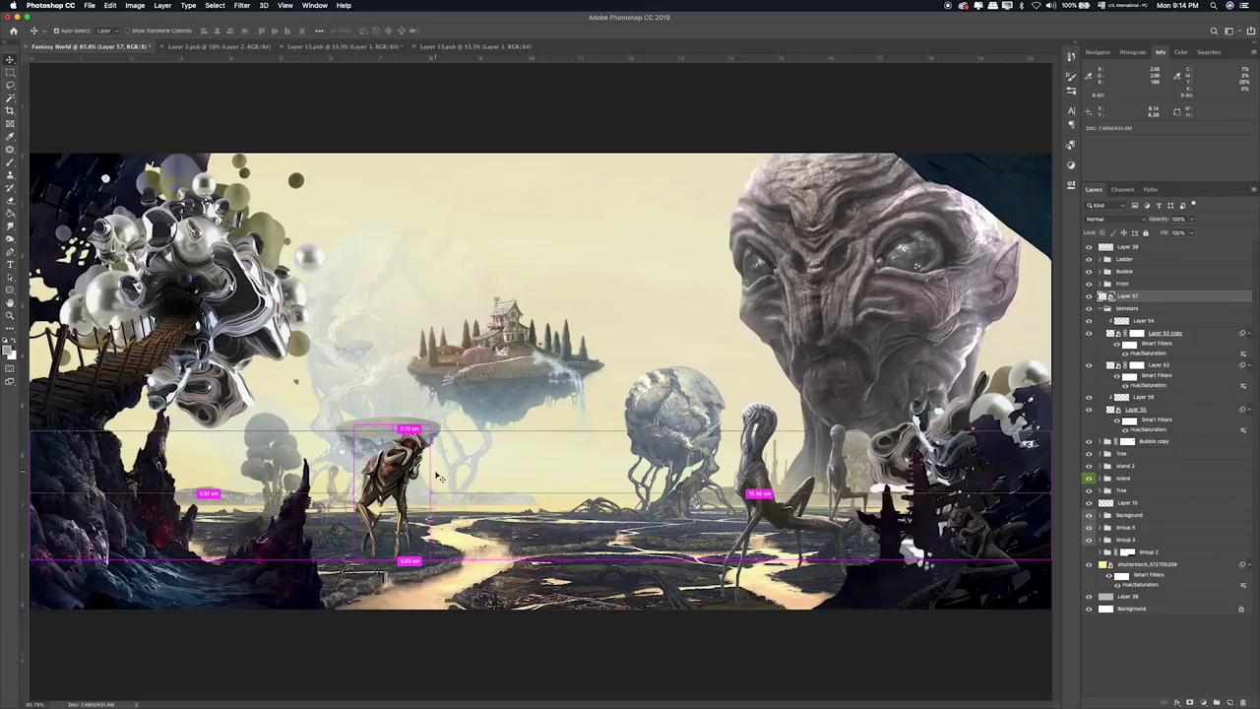
key("ctrl+bracketleft")
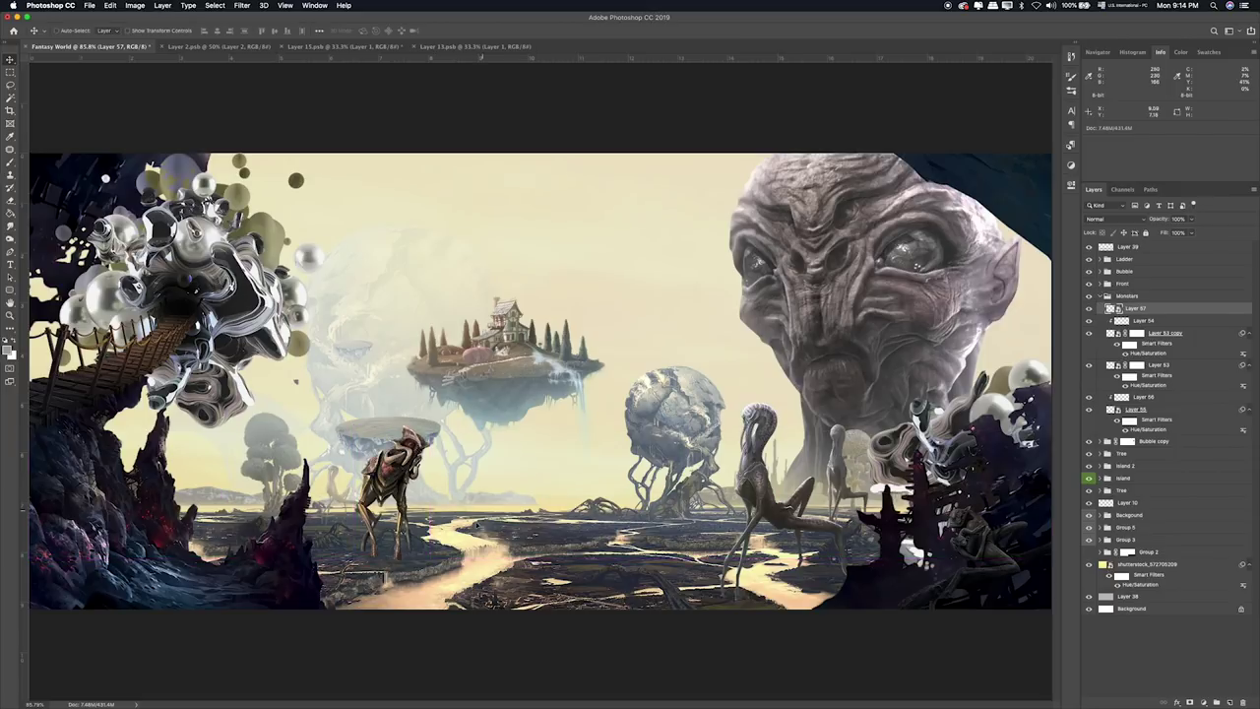
left_click_drag(439, 538, 439, 518)
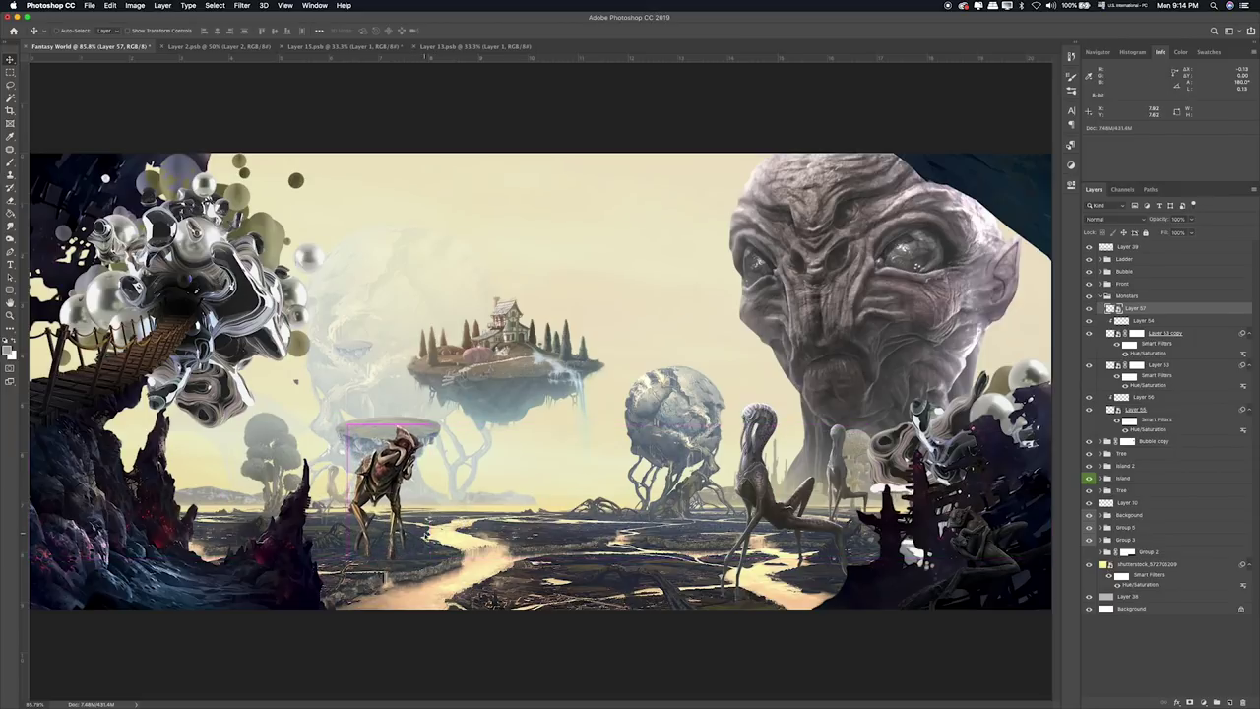
key("ctrl+1")
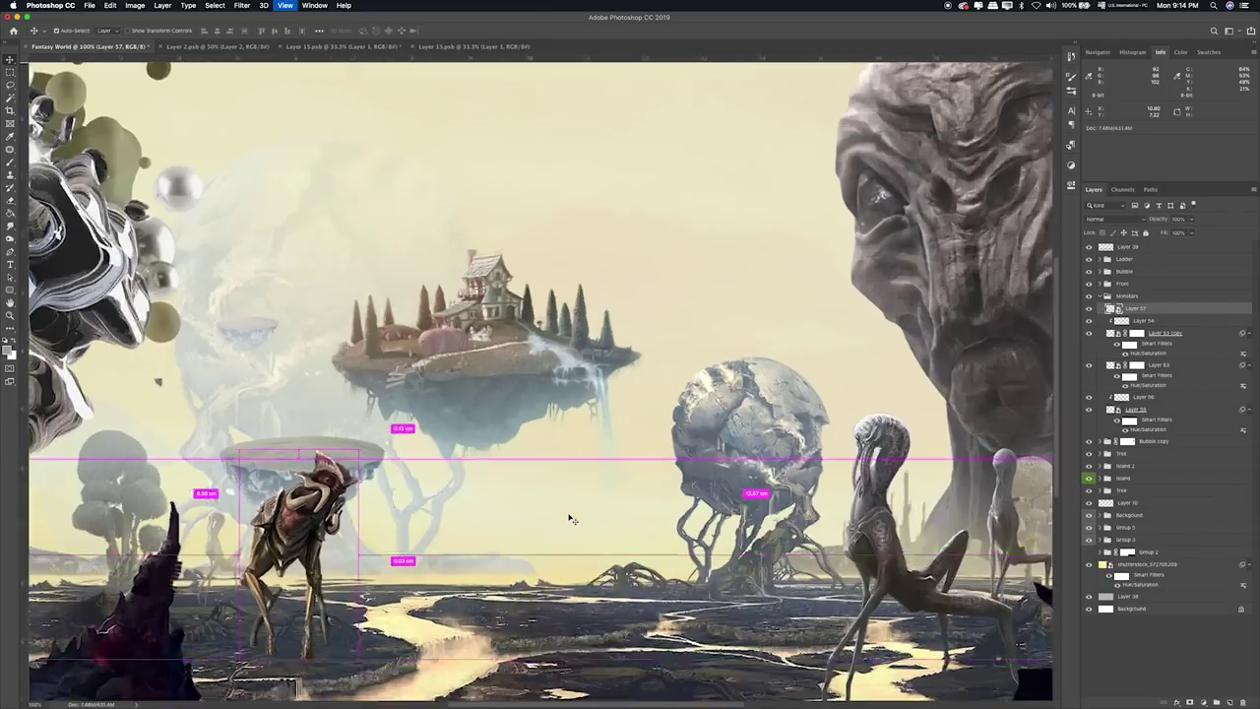
key("ctrl+plus")
left_click_drag(517, 528, 759, 357)
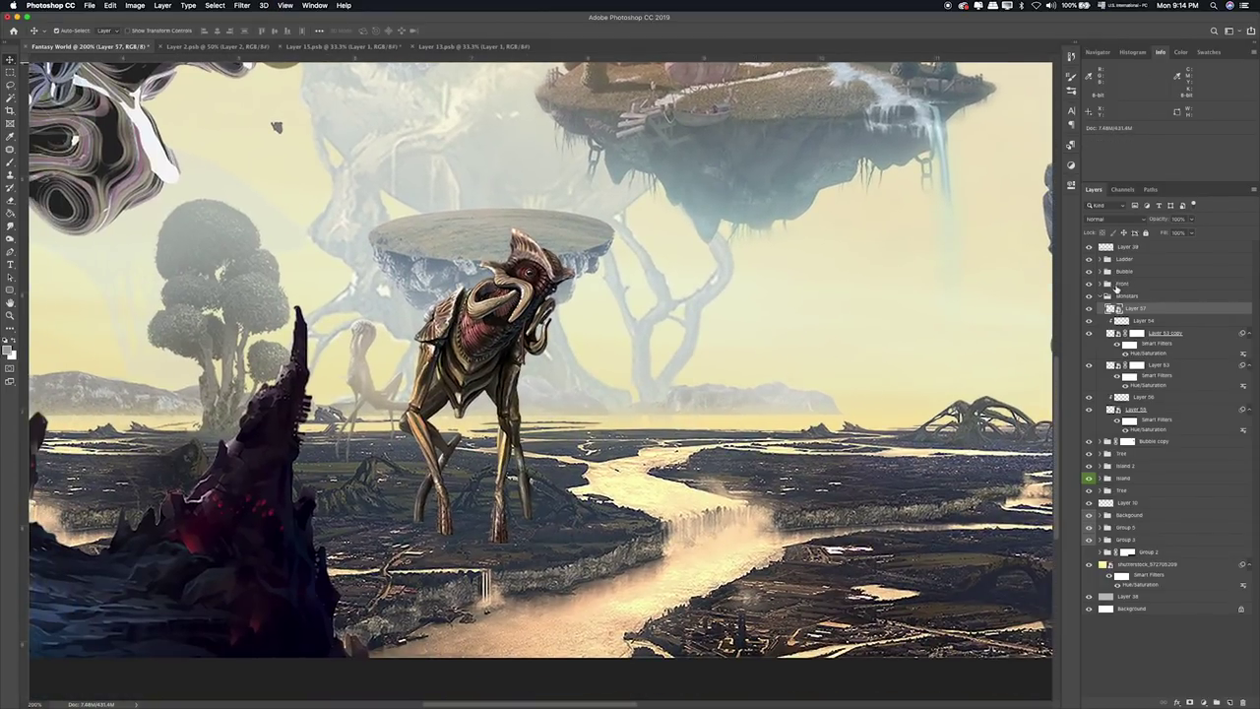
Add a new empty layer clipped above the creature and select Layer 57.
left_click(1231, 699)
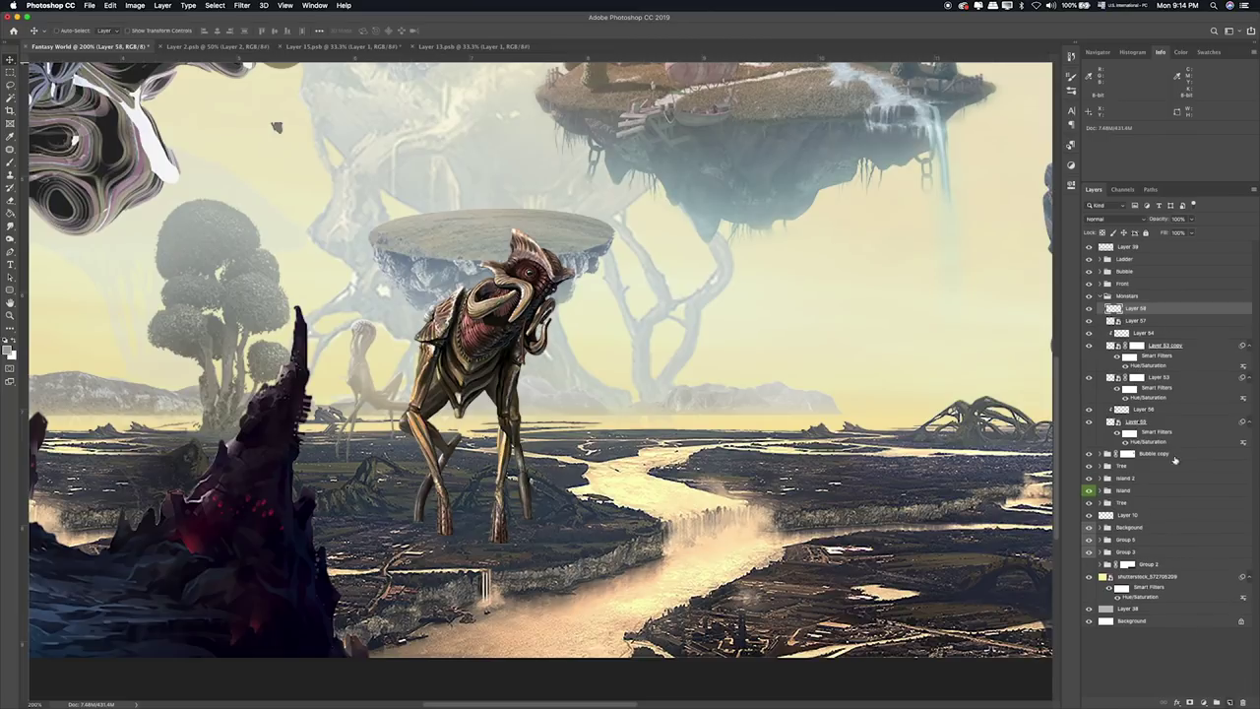
left_click(1144, 313, "alt")
double_click(1138, 320)
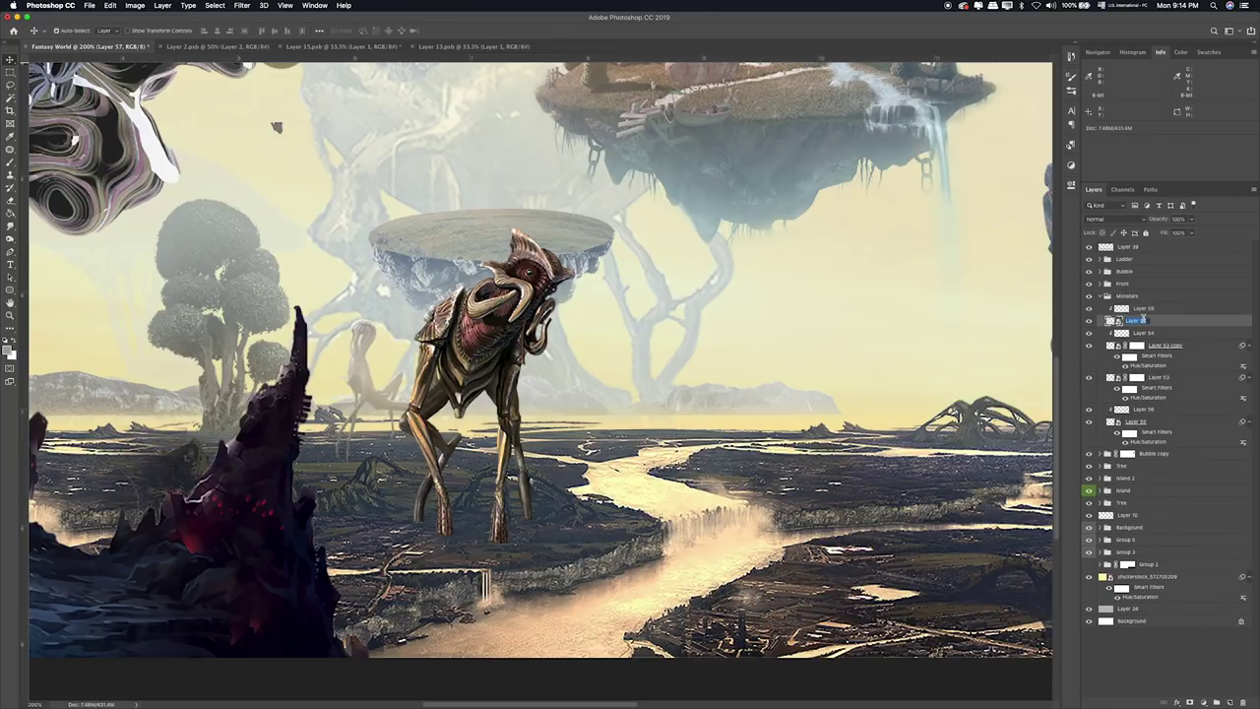
Apply Hue/Saturation to the creature with Hue +180 and Saturation -77.
key("ctrl+u")
left_click_drag(518, 386, 503, 390)
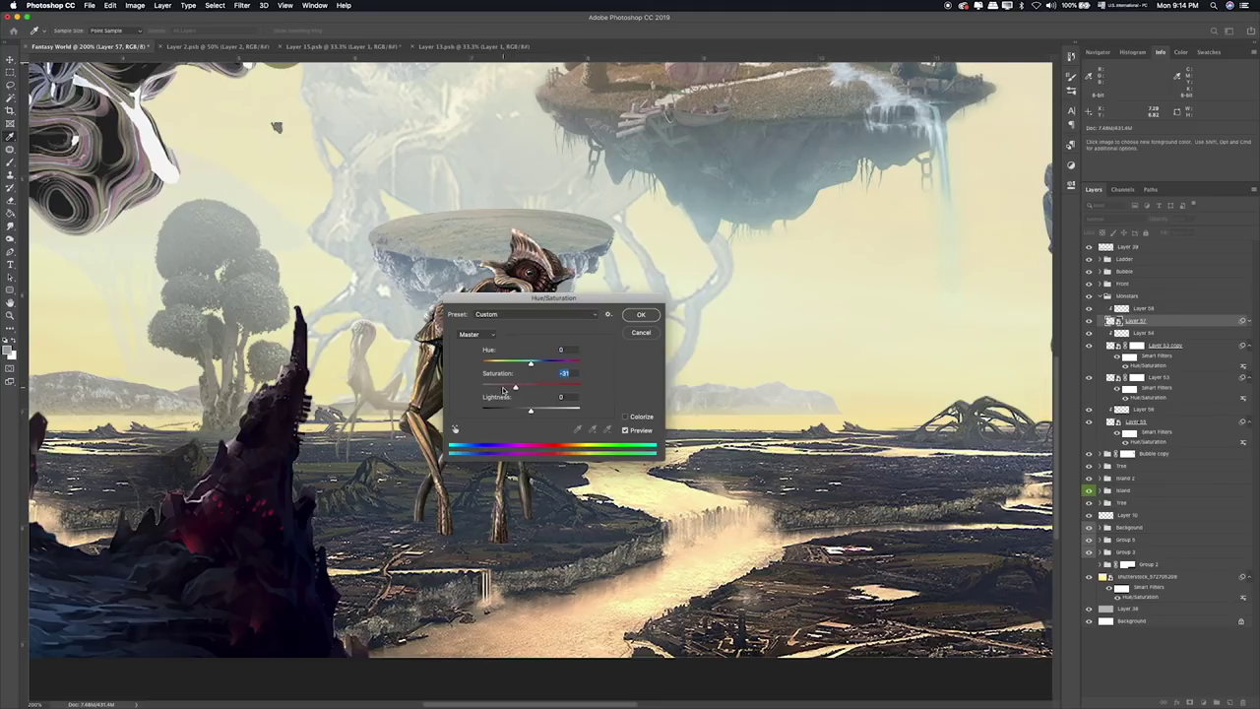
left_click_drag(531, 297, 770, 277)
mouse_move(742, 365)
left_mouse_down()
mouse_move(729, 368)
mouse_move(782, 344)
mouse_move(834, 341)
left_mouse_up()
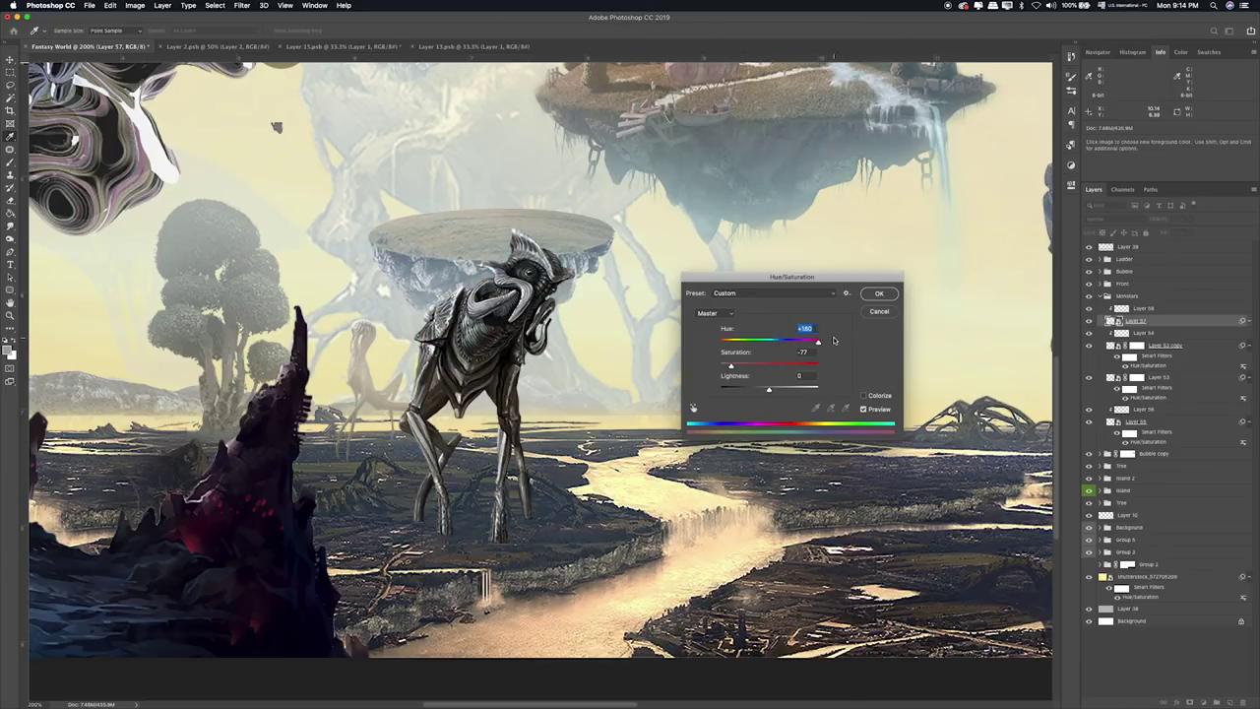
left_click(879, 295)
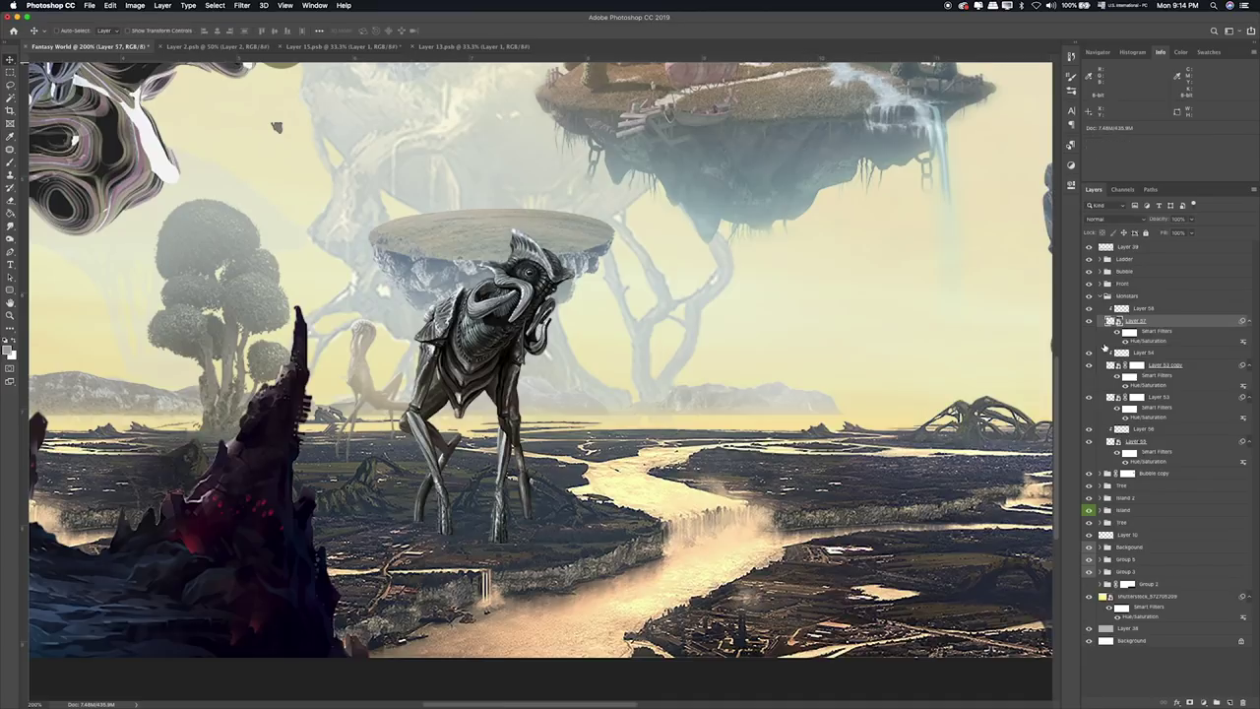
Add a mask to the creature layer and brush its legs softly into the terrain.
left_click(1189, 701)
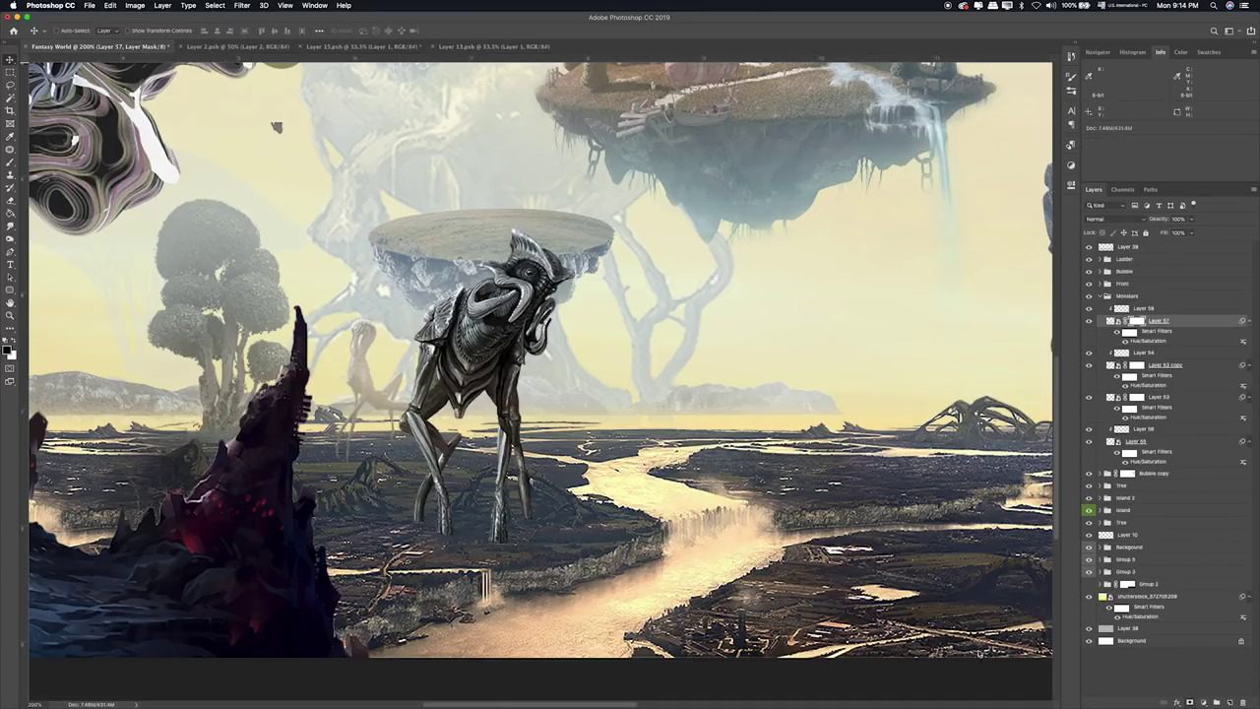
key("d")
key("b")
key("bracketleft")
key("bracketleft")
key("bracketleft")
key("bracketleft")
key("bracketleft")
key("bracketleft")
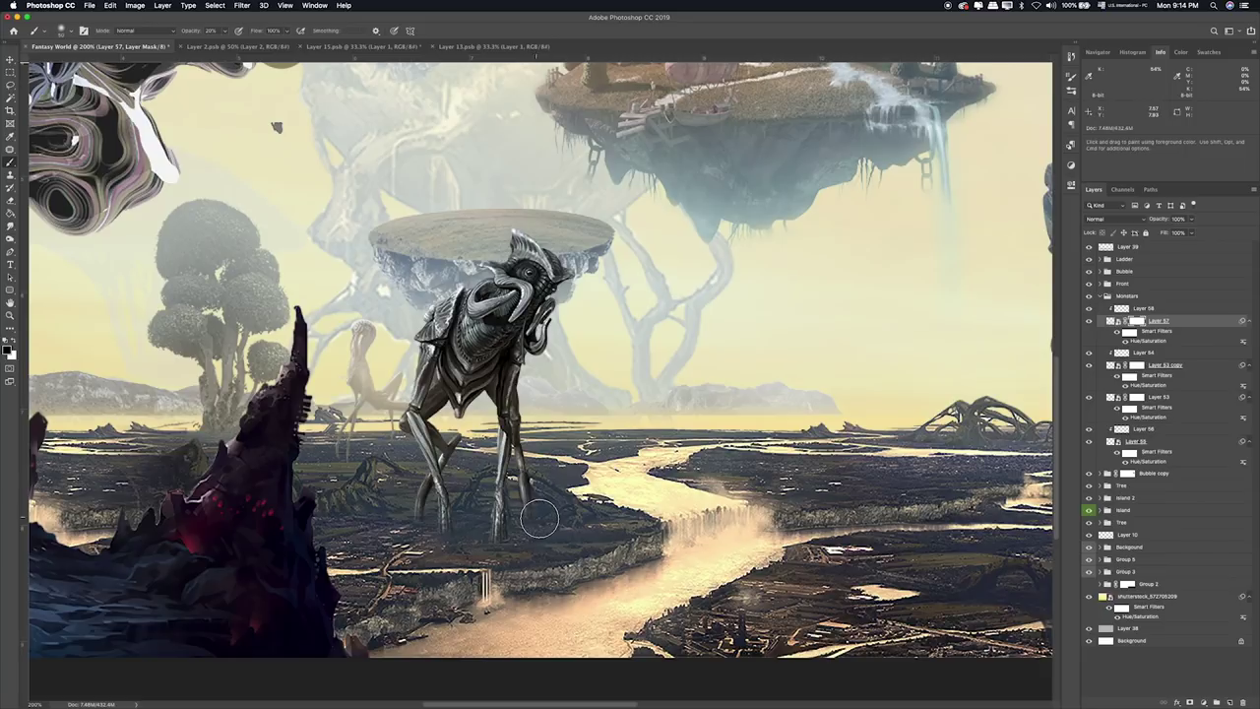
key("bracketright")
mouse_move(536, 504)
left_mouse_down()
mouse_move(540, 518)
mouse_move(531, 500)
mouse_move(452, 519)
mouse_move(399, 500)
mouse_move(482, 500)
mouse_move(413, 493)
left_mouse_up()
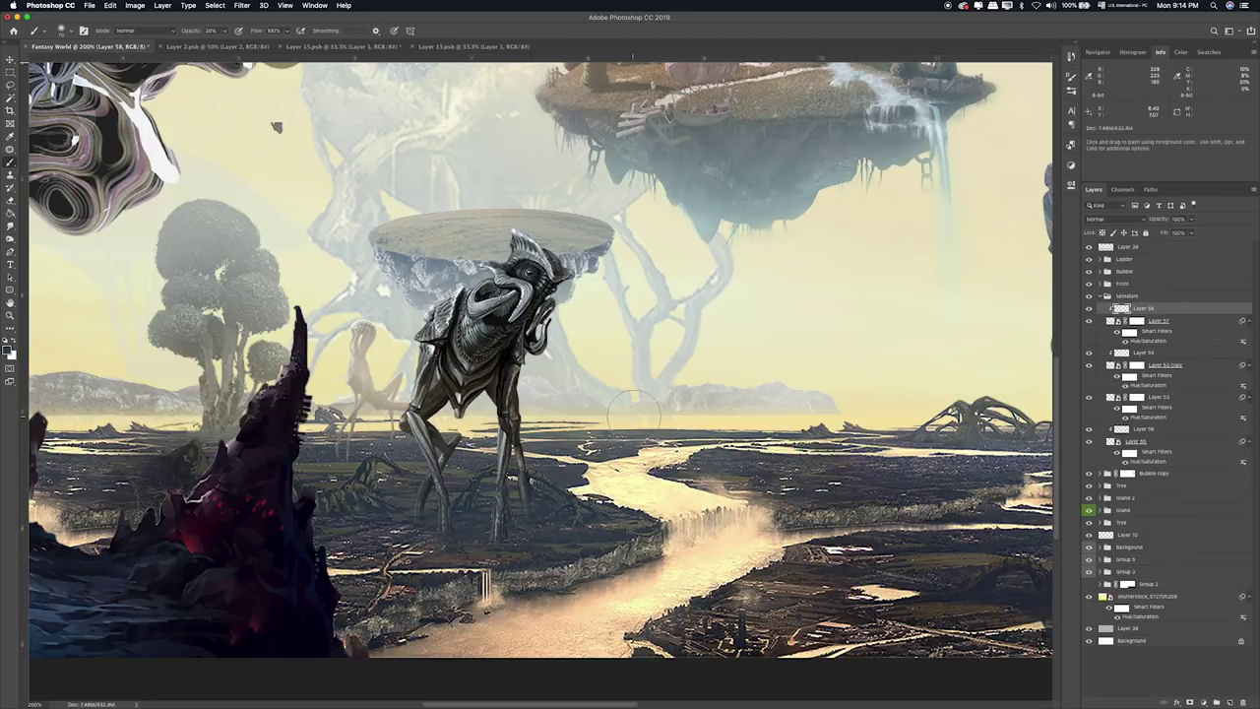
key("space")
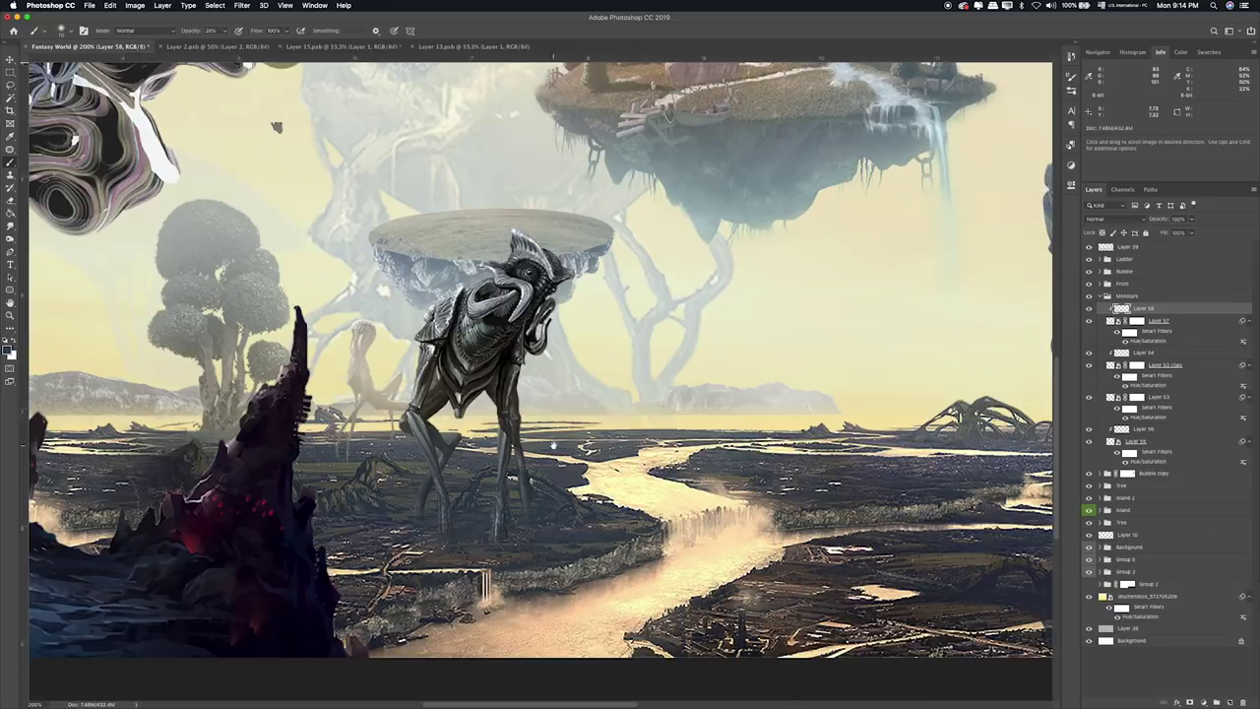
left_click_drag(553, 446, 532, 515)
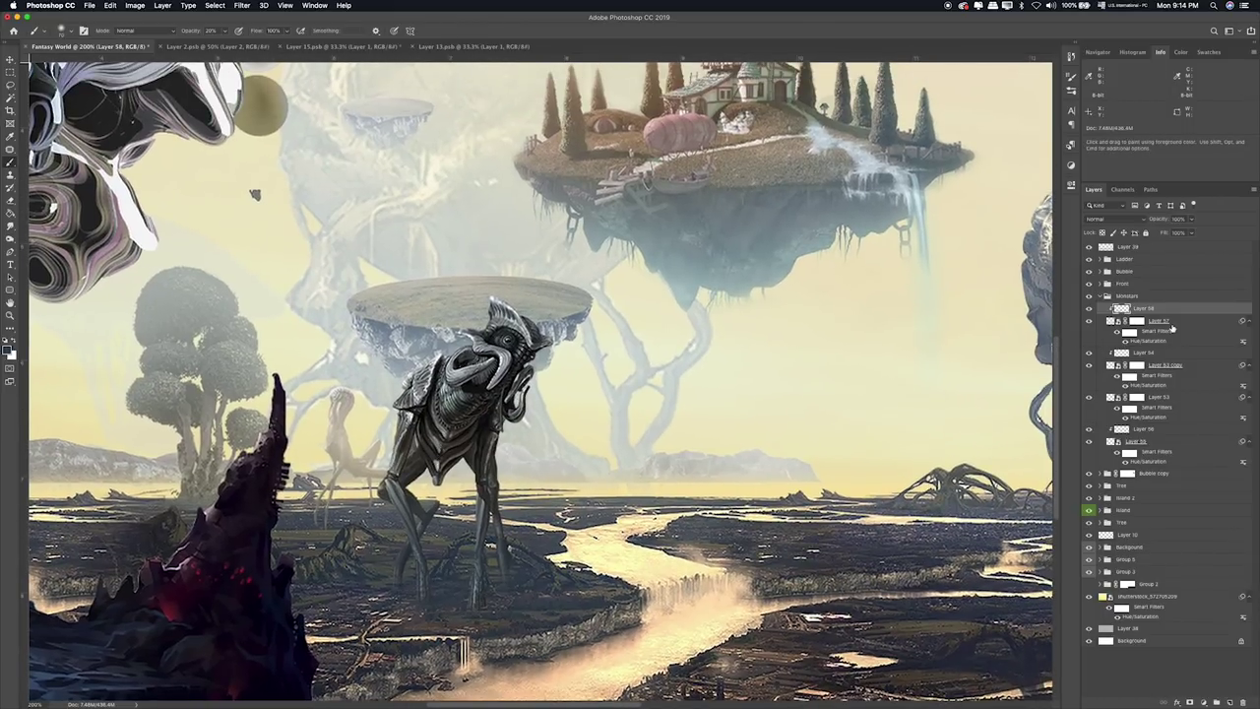
Paint light haze over the creature's neck and body on a new layer above Layer 58, at about 50% opacity.
left_click(1172, 326)
left_click(1228, 701)
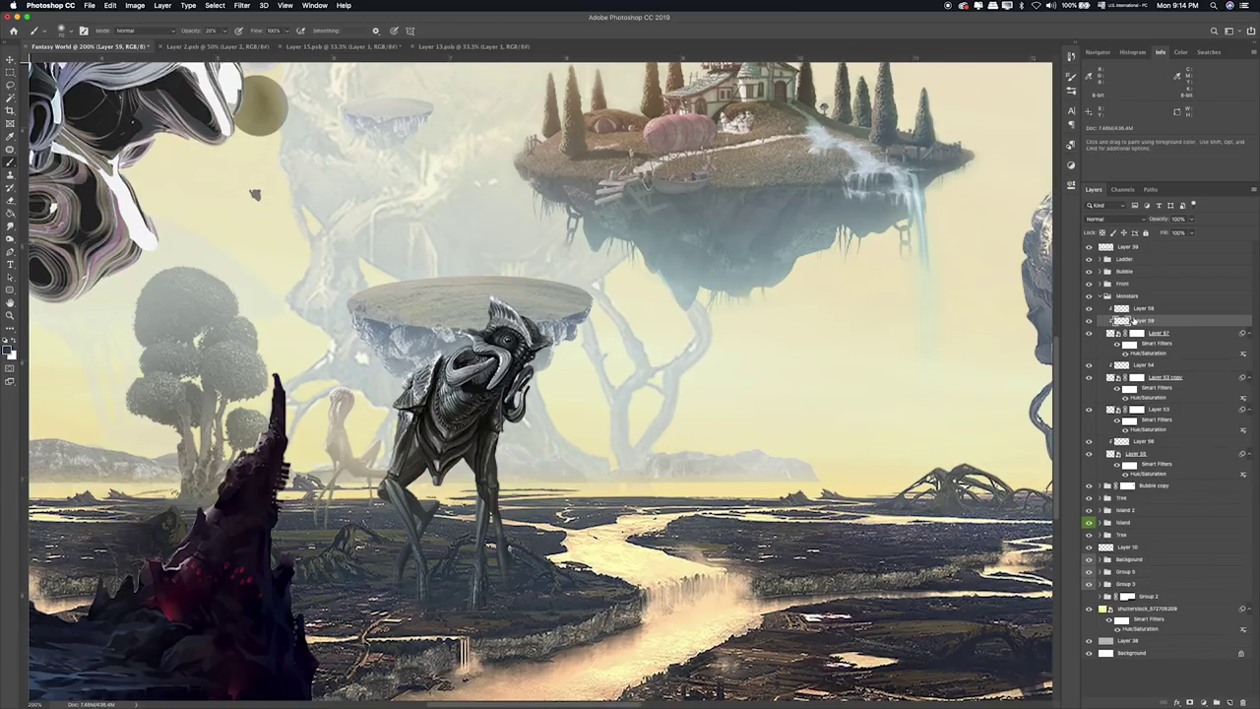
left_click_drag(1133, 320, 1132, 304)
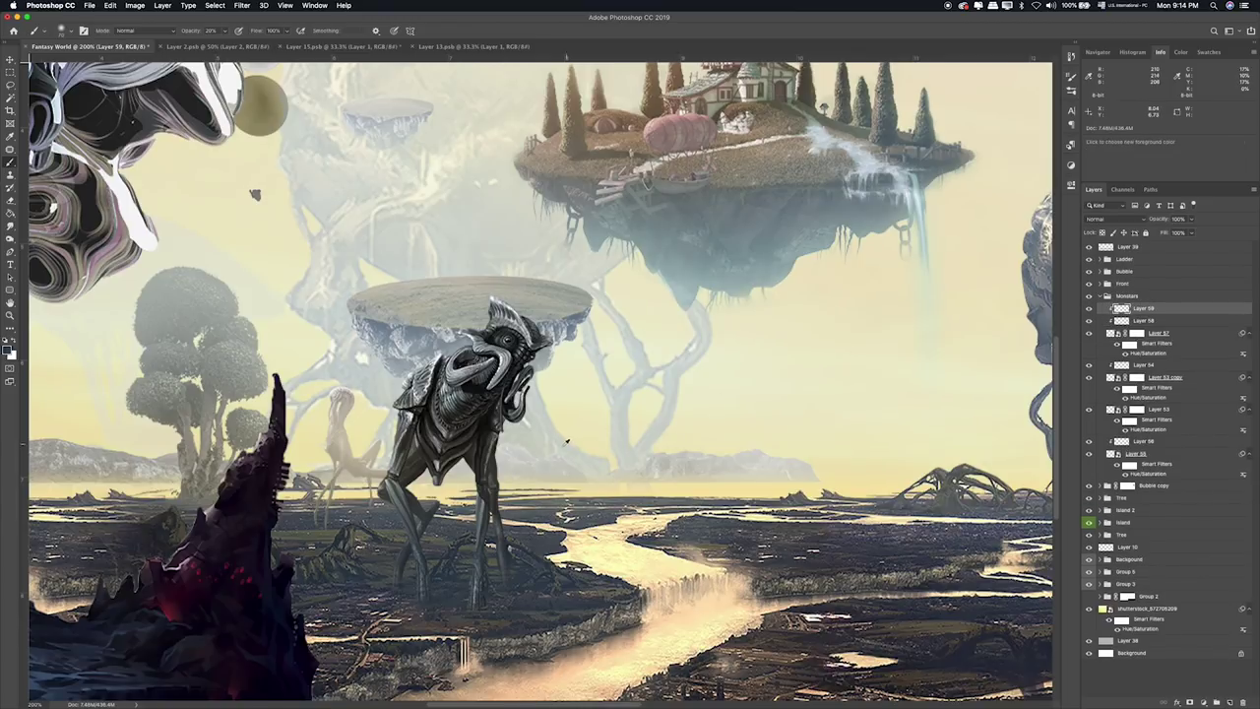
left_click_drag(848, 283, 1003, 259)
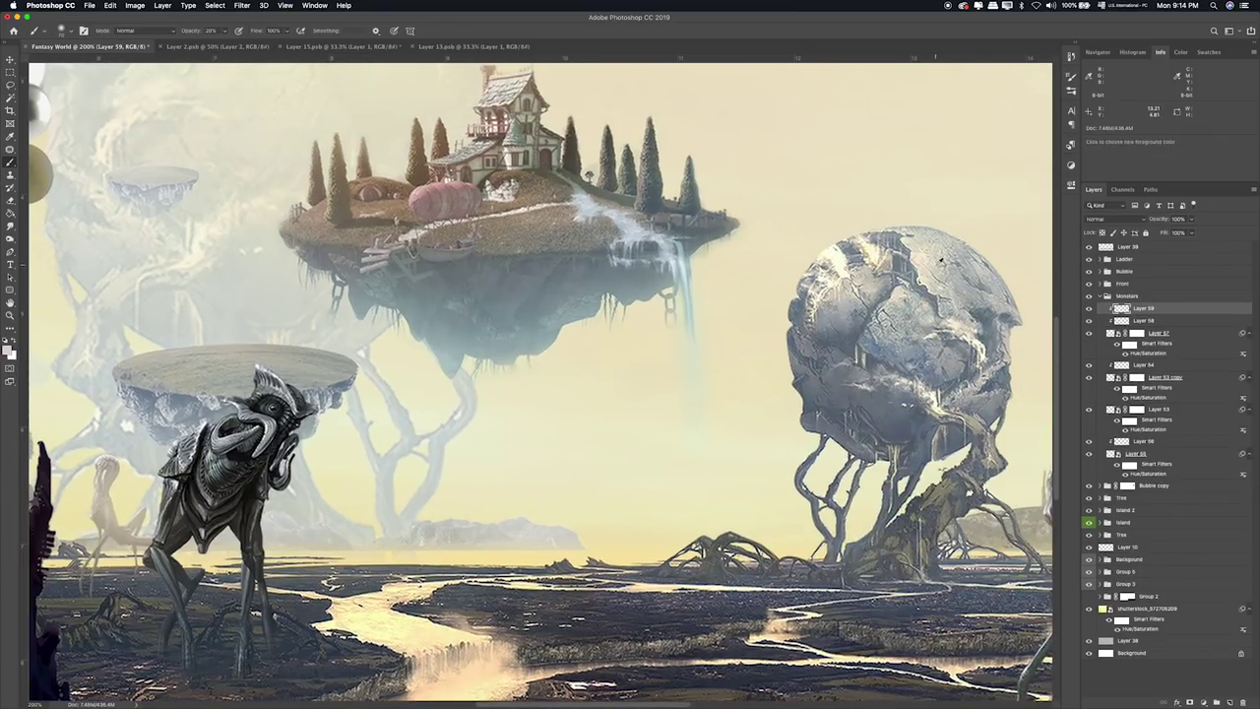
left_click_drag(730, 348, 829, 315)
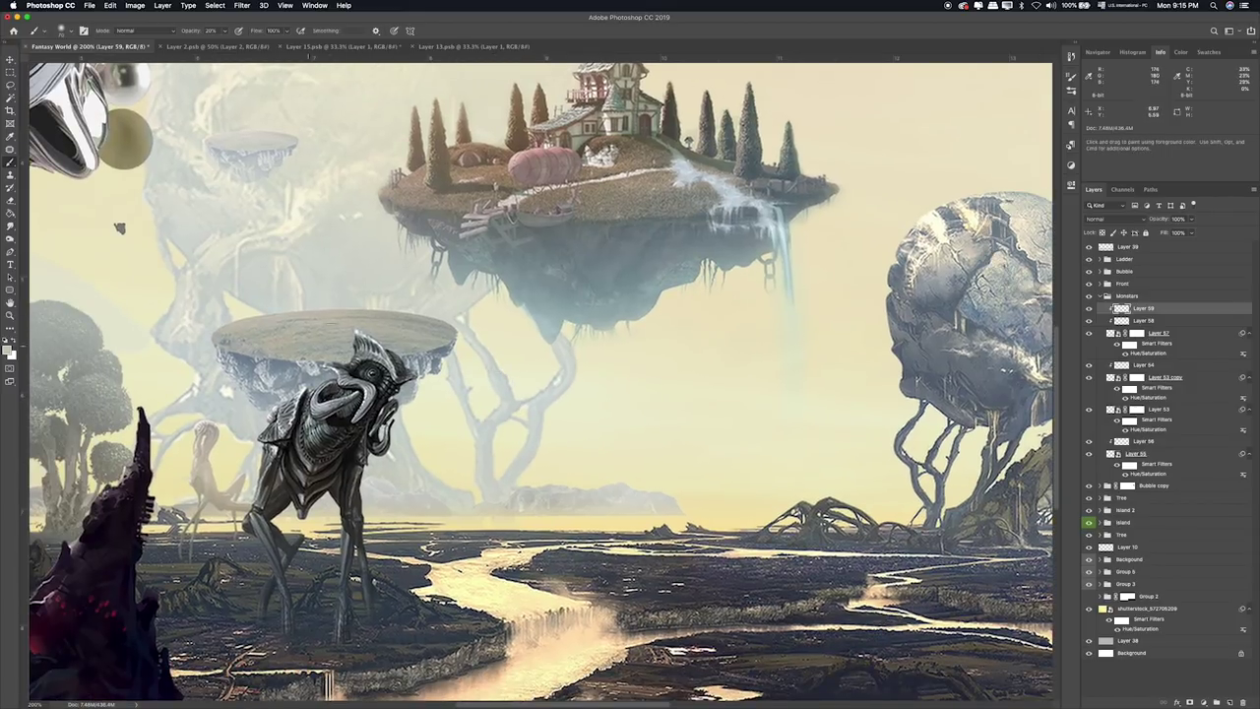
left_click_drag(416, 352, 394, 393)
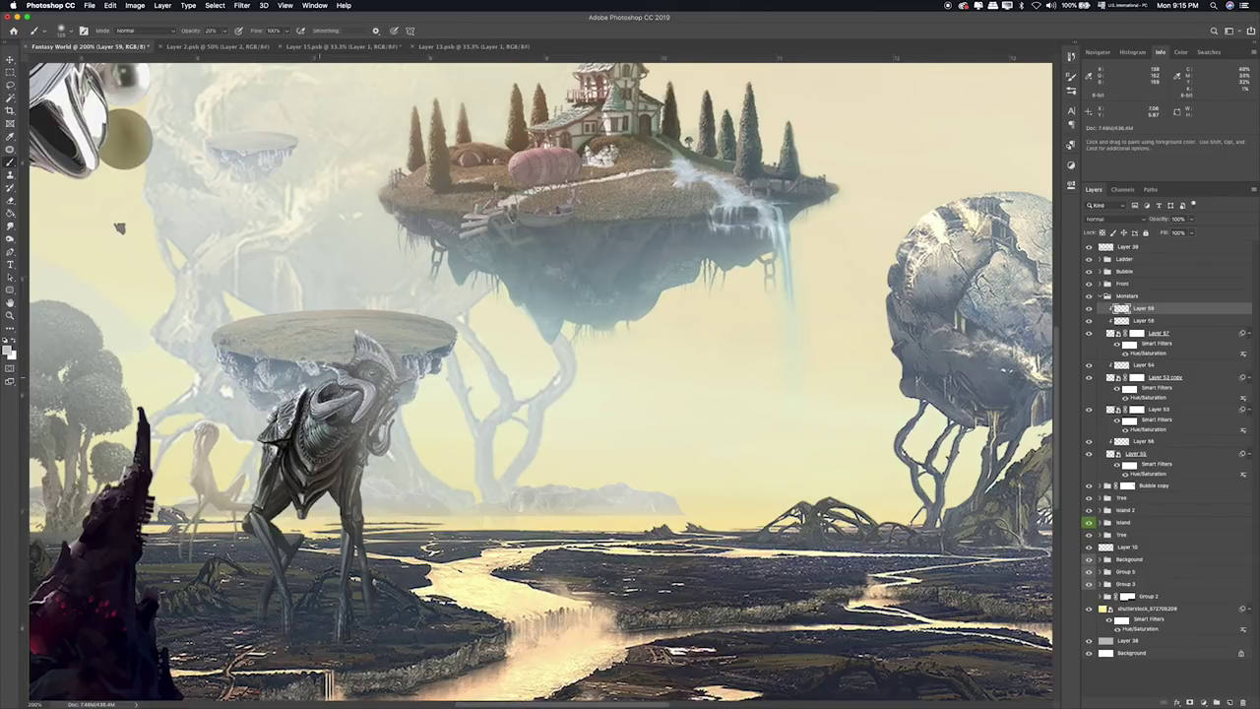
mouse_move(296, 424)
left_mouse_down()
mouse_move(273, 463)
mouse_move(286, 542)
left_mouse_up()
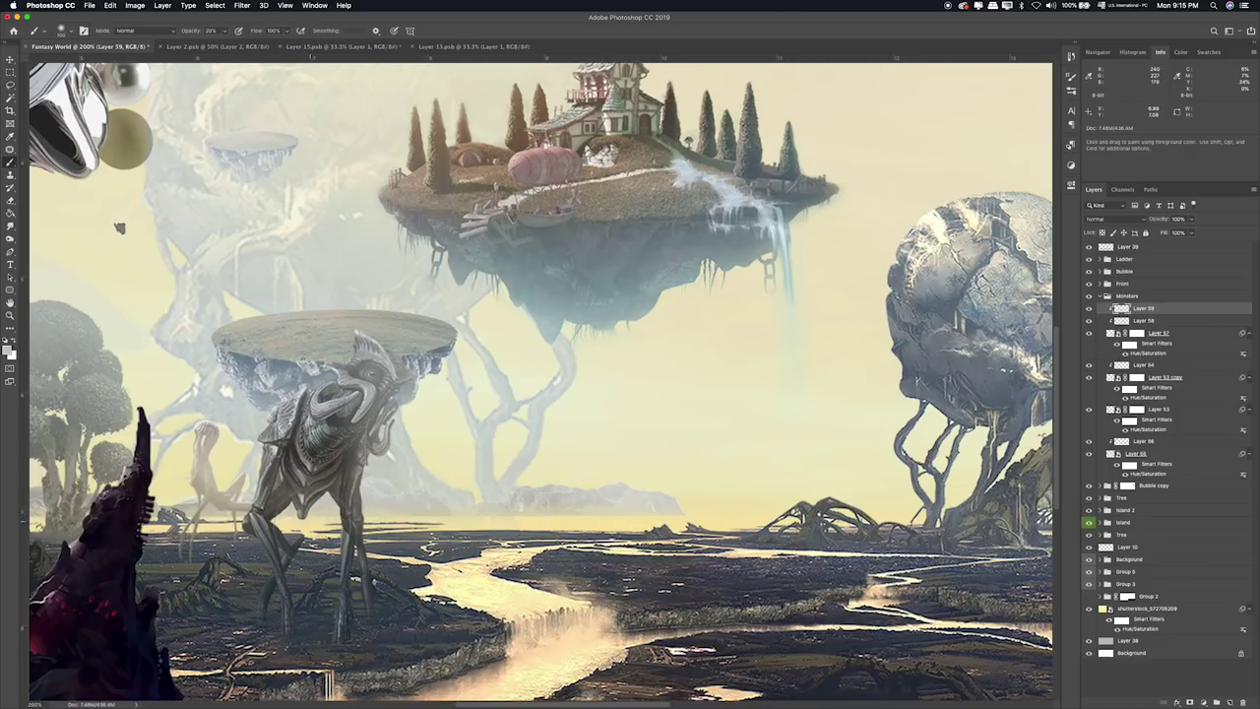
left_click_drag(1194, 219, 1170, 232)
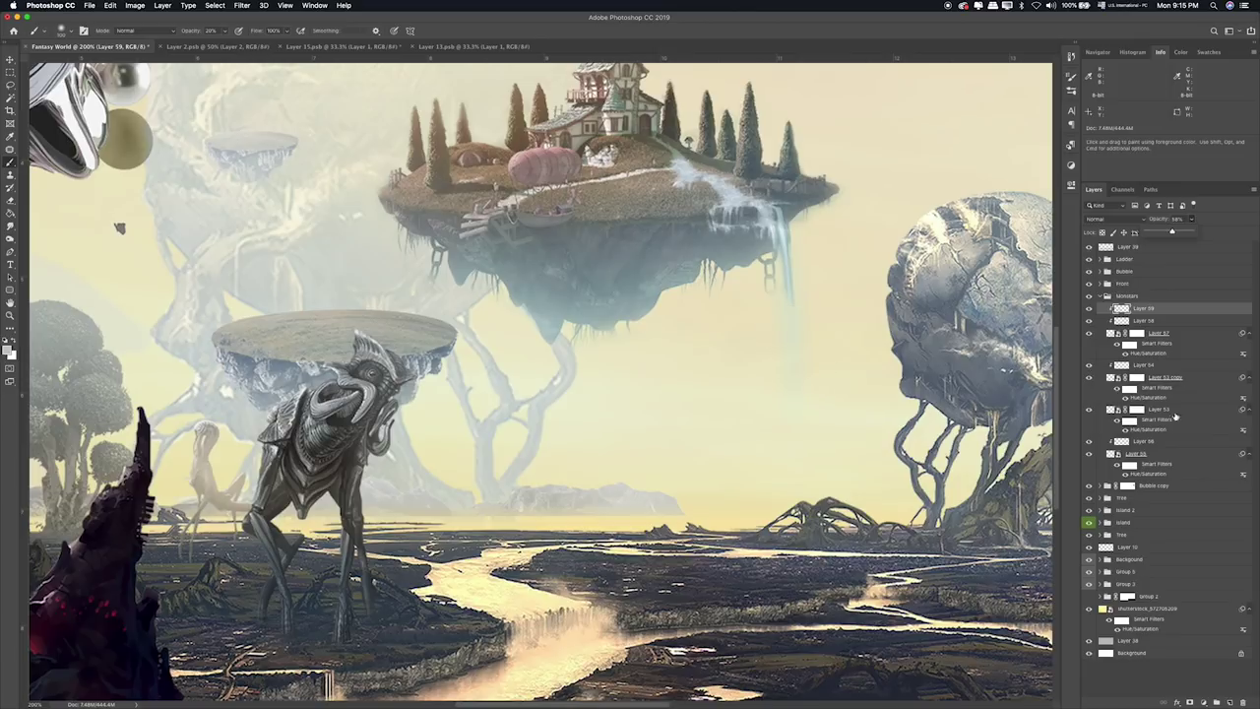
Add another new layer clipped to the haze layer and fit the image on screen.
left_click(1230, 702)
left_click(1170, 315, "alt")
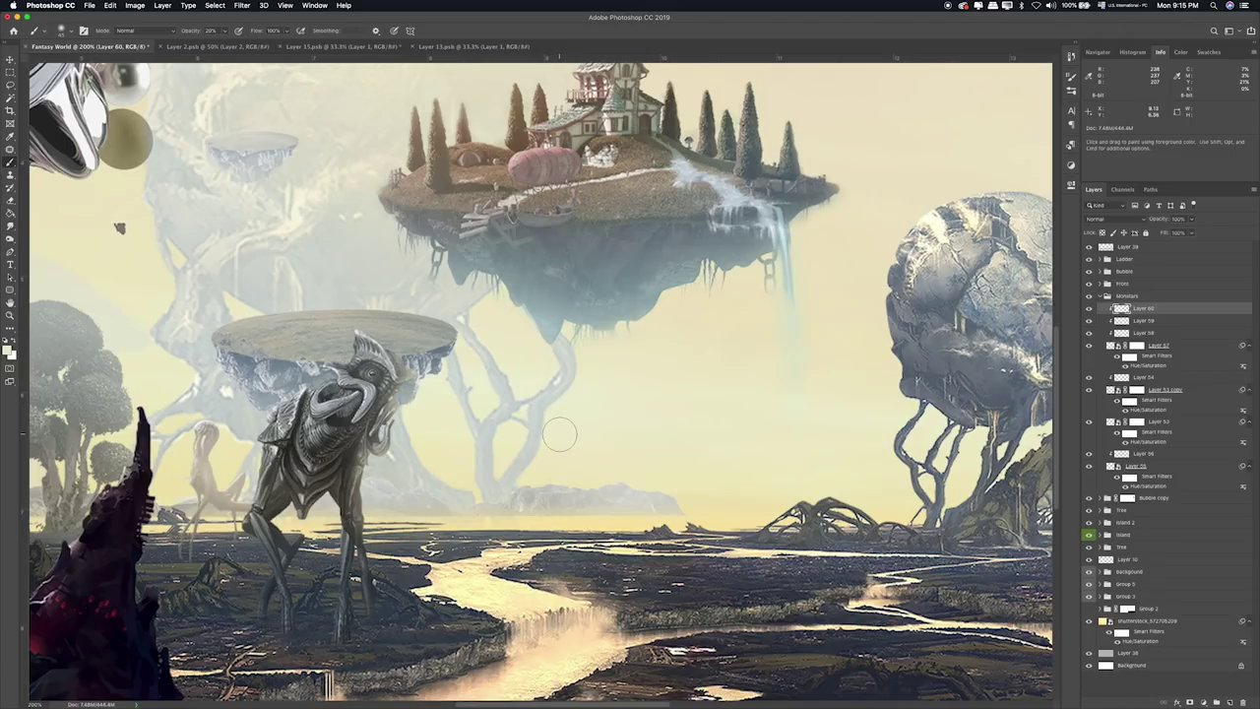
key("super+0")
Select Layer 53, the tall creature, and add a new layer clipped to it.
left_click(11, 72)
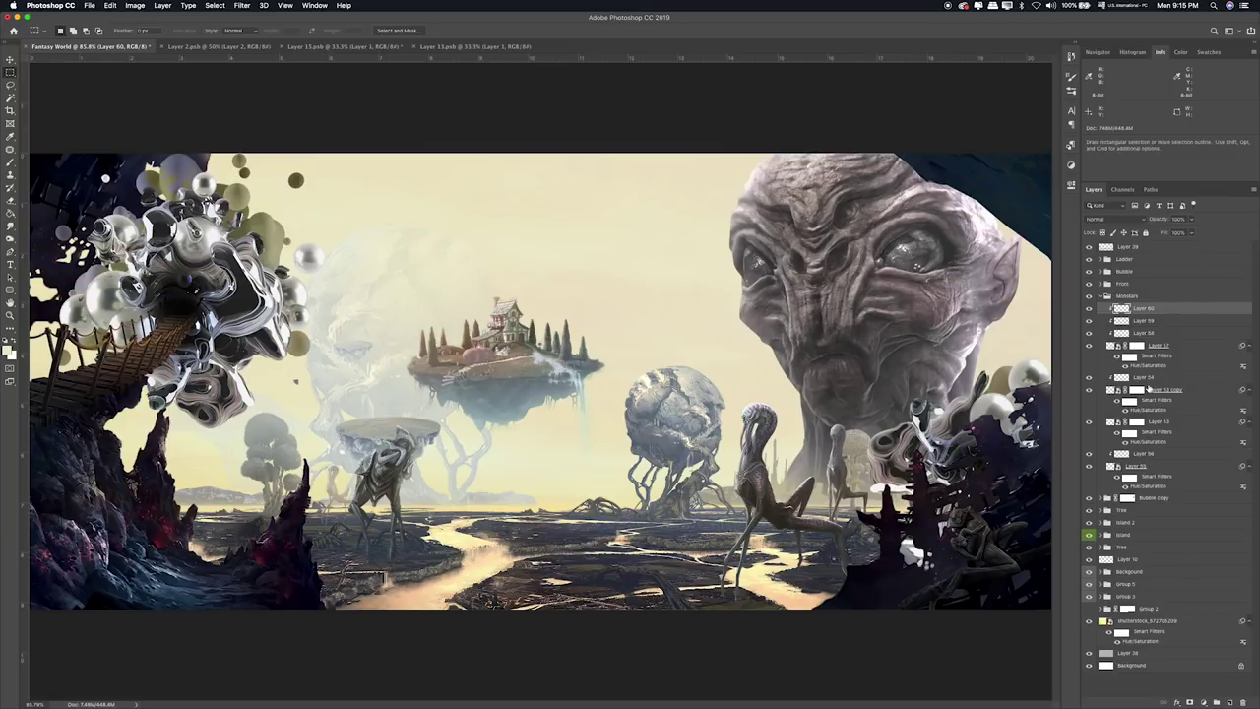
left_click(1095, 390)
left_click(1090, 426)
left_click(1090, 426)
left_click(1187, 423)
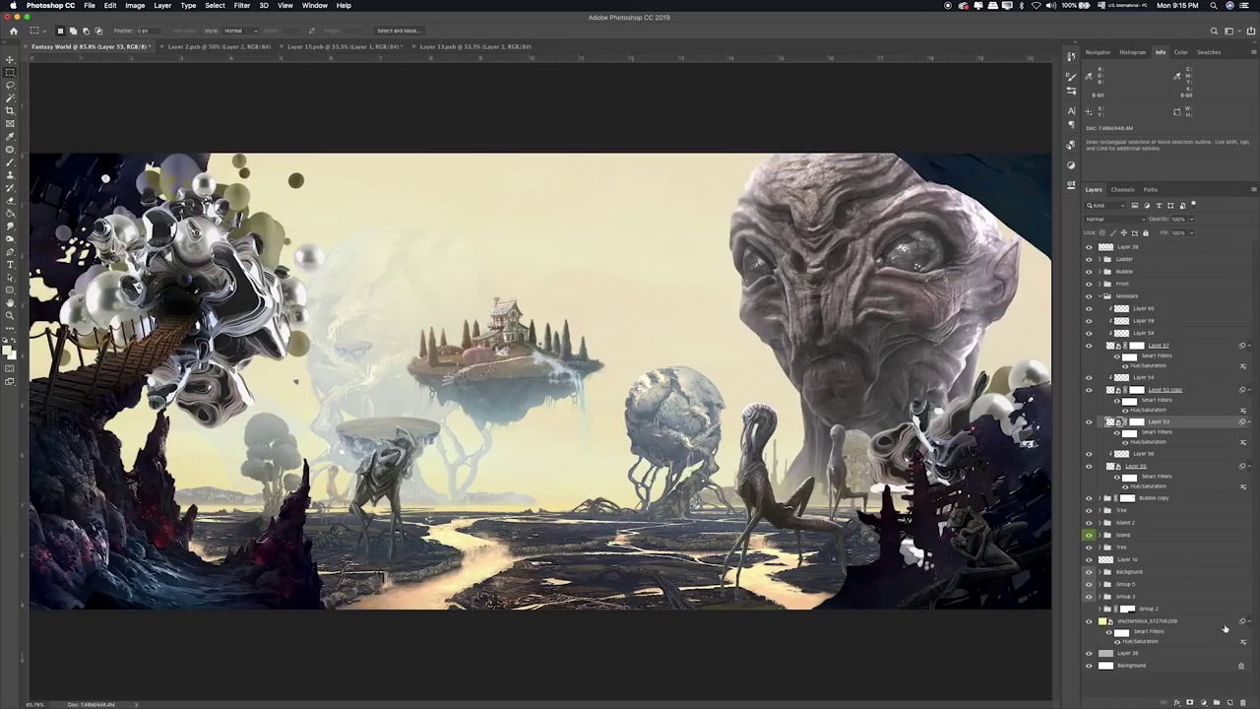
left_click(1230, 701)
left_click(1181, 426, "alt")
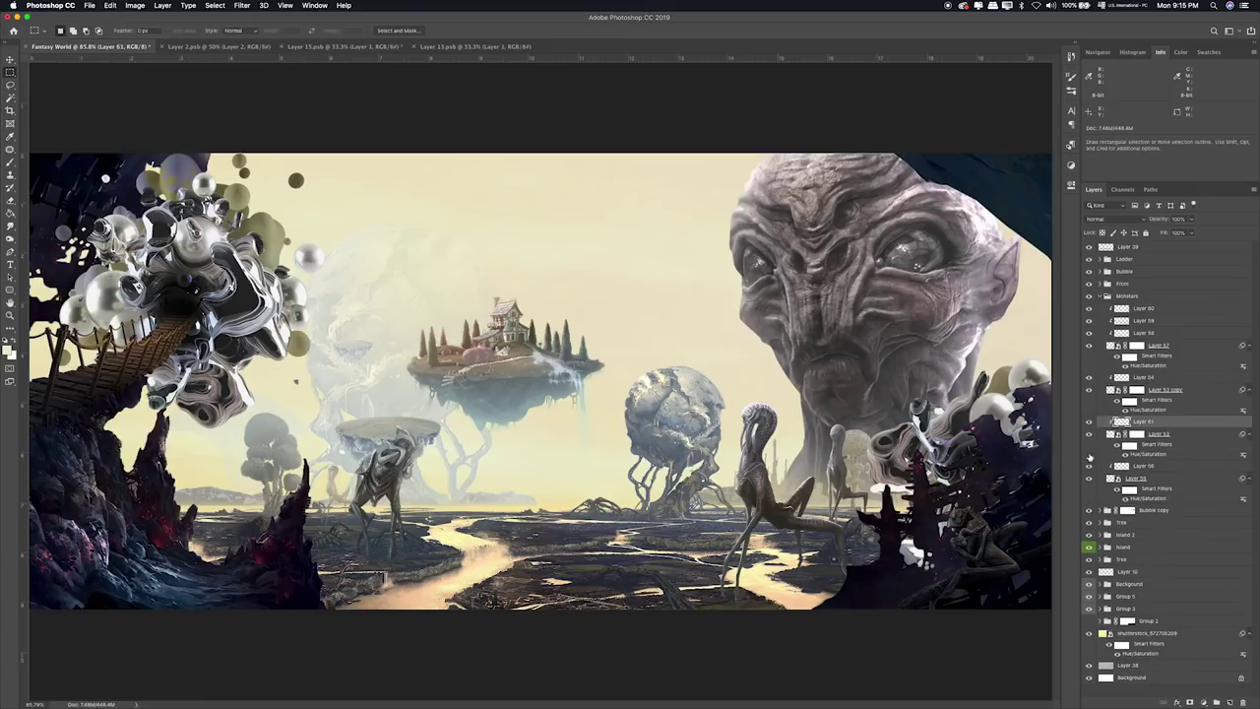
Paint soft light onto the tall creature's head and neck at 300% zoom.
left_click_drag(538, 394, 412, 390)
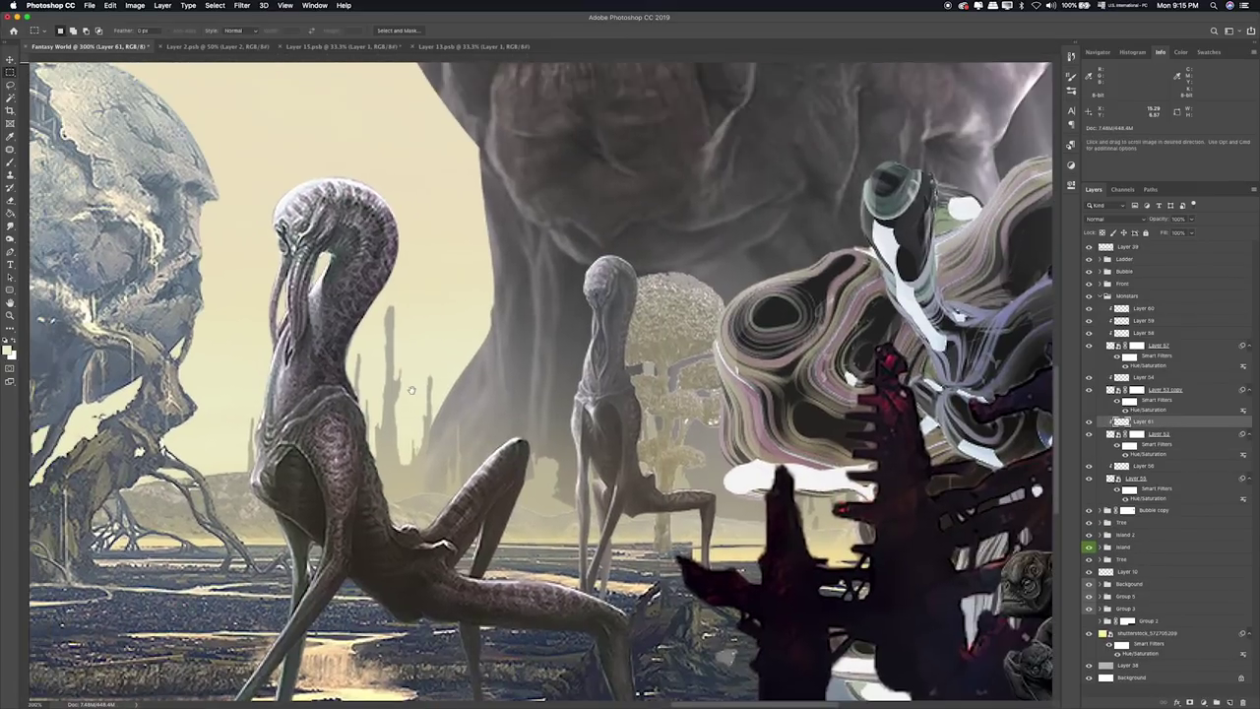
key("b")
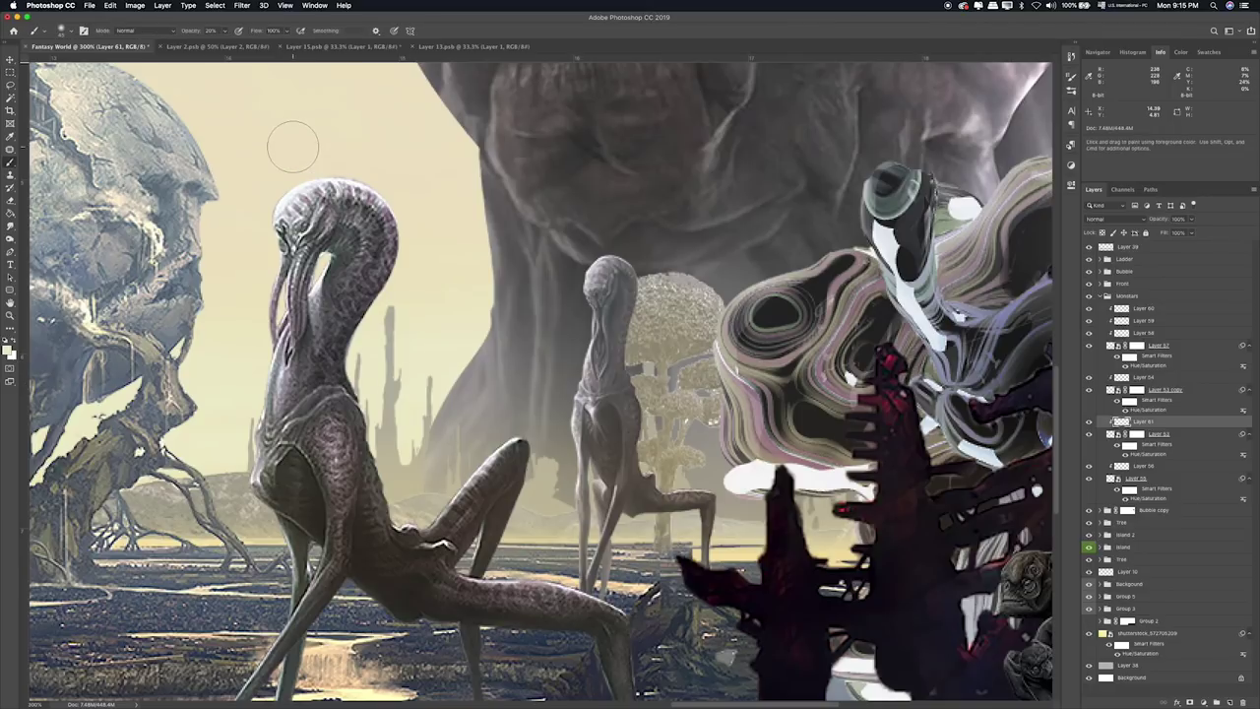
mouse_move(292, 146)
left_mouse_down()
mouse_move(387, 138)
mouse_move(329, 437)
mouse_move(392, 591)
mouse_move(447, 625)
left_mouse_up()
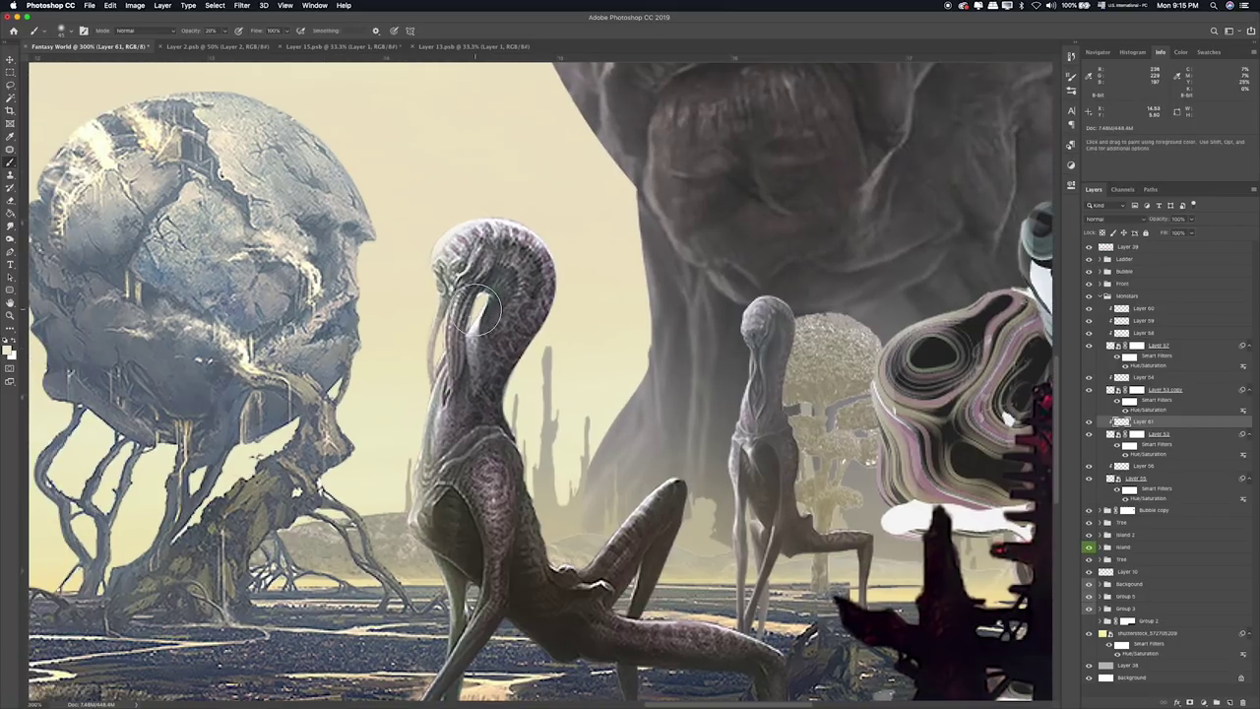
left_click_drag(483, 307, 504, 264)
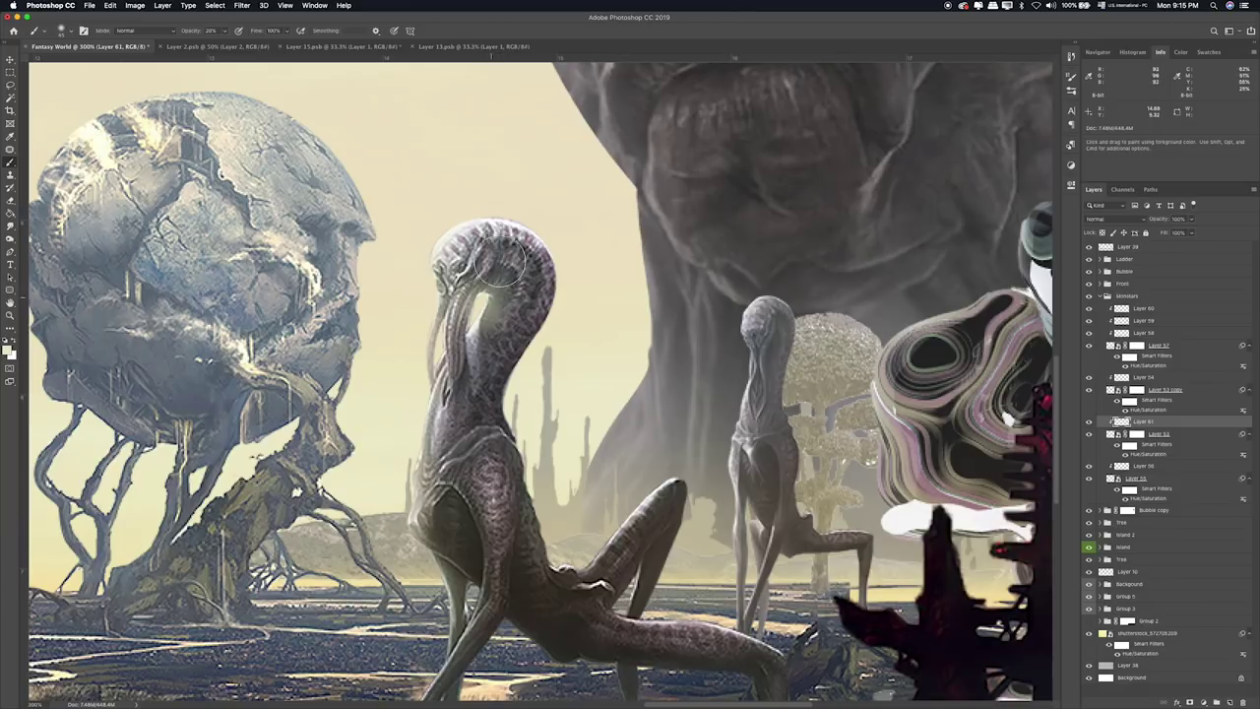
scroll(599, 242, "down", 2)
scroll(599, 241, "down", 3)
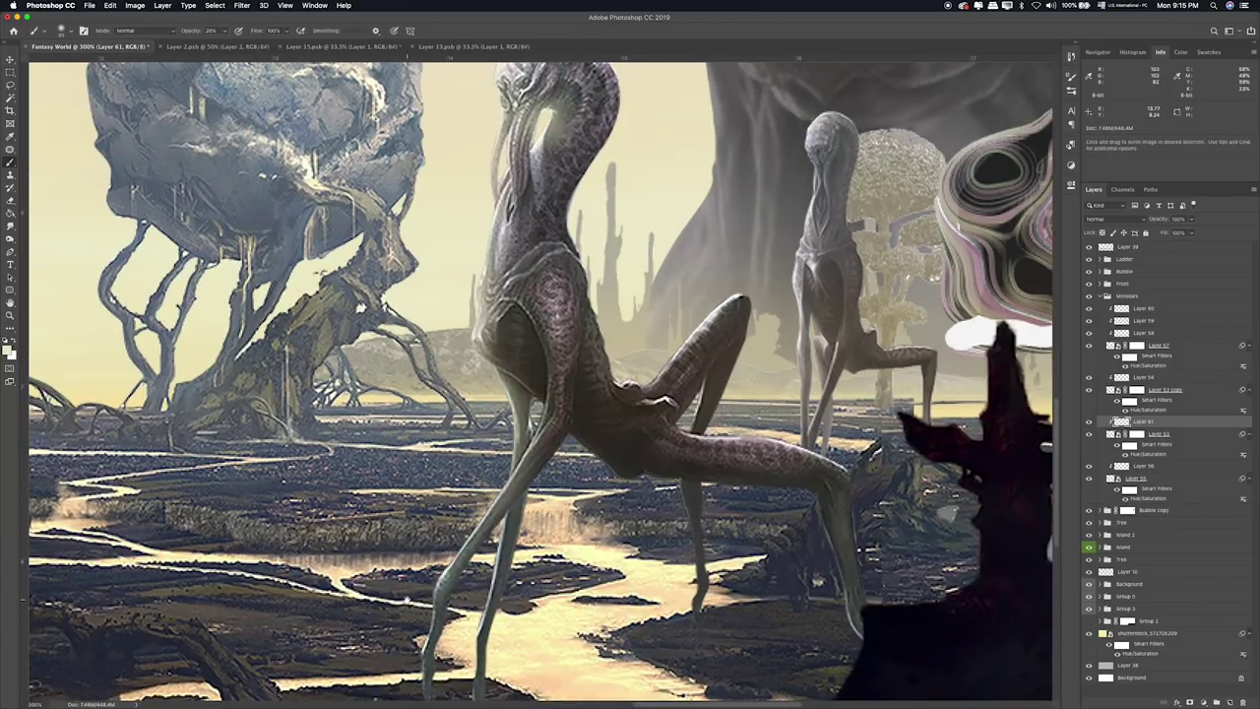
scroll(437, 529, "down", 3)
key("super+0")
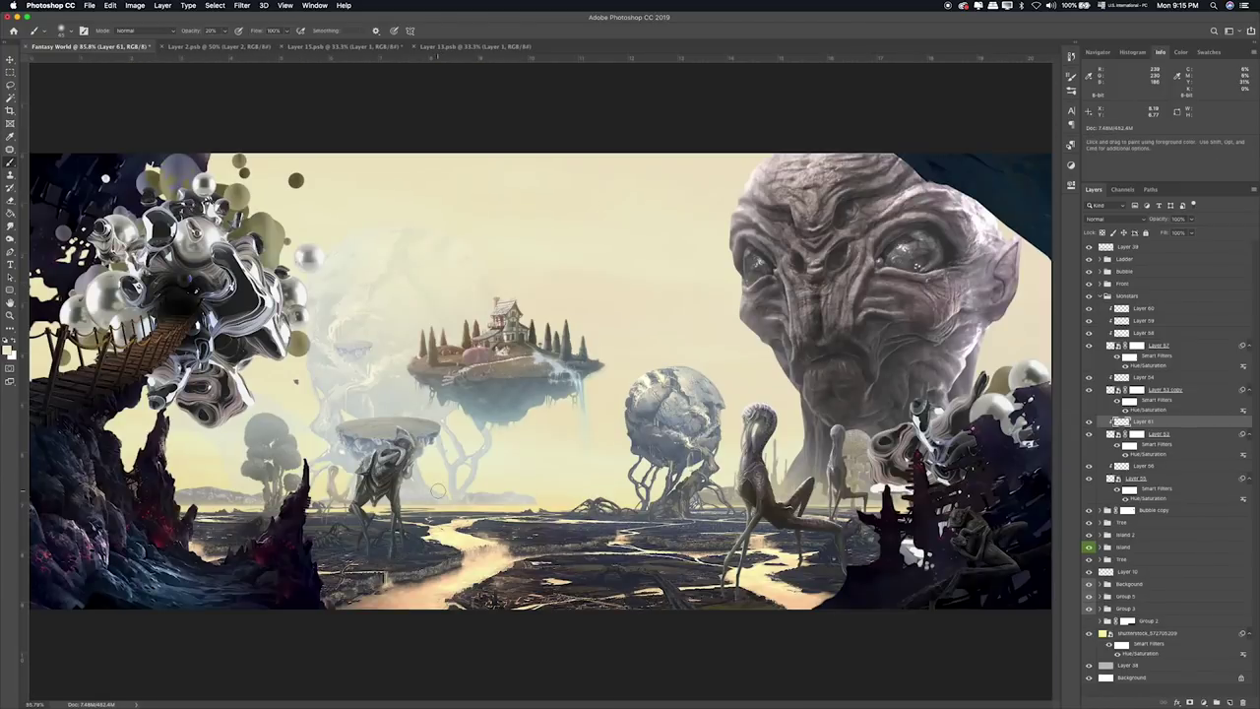
Collapse the Monsters layer group and switch over to Finder.
left_click(10, 72)
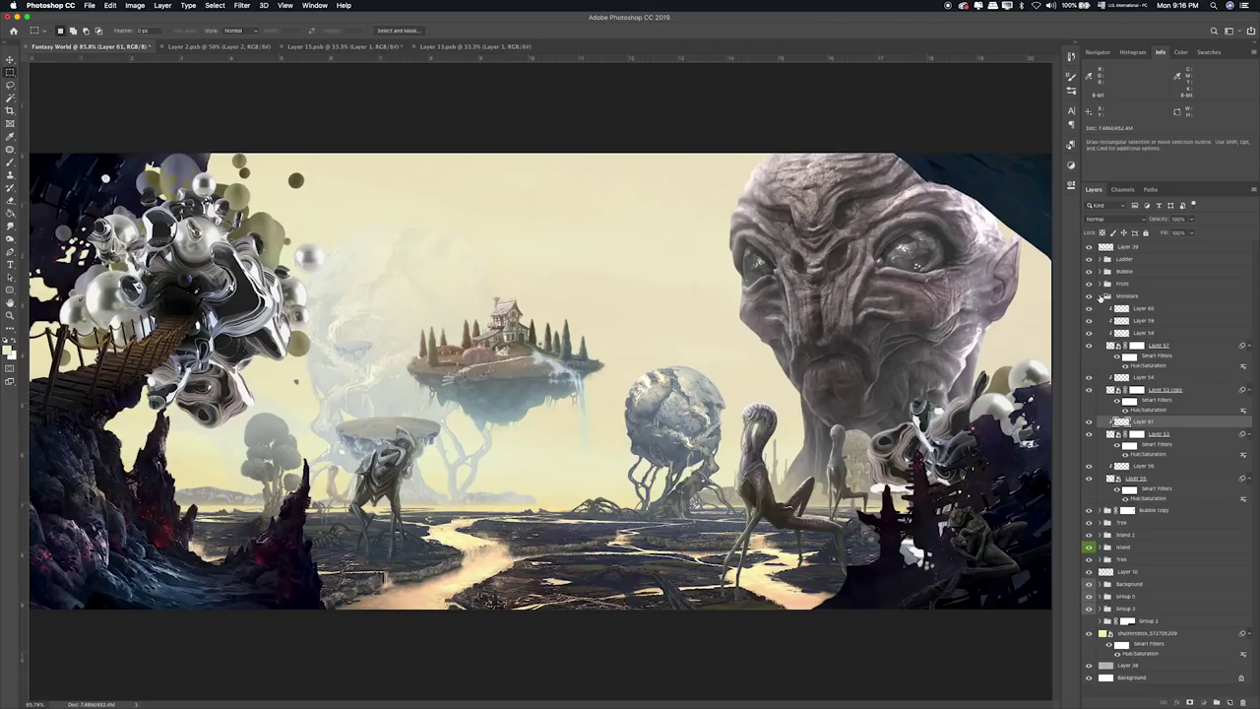
left_click(1102, 295)
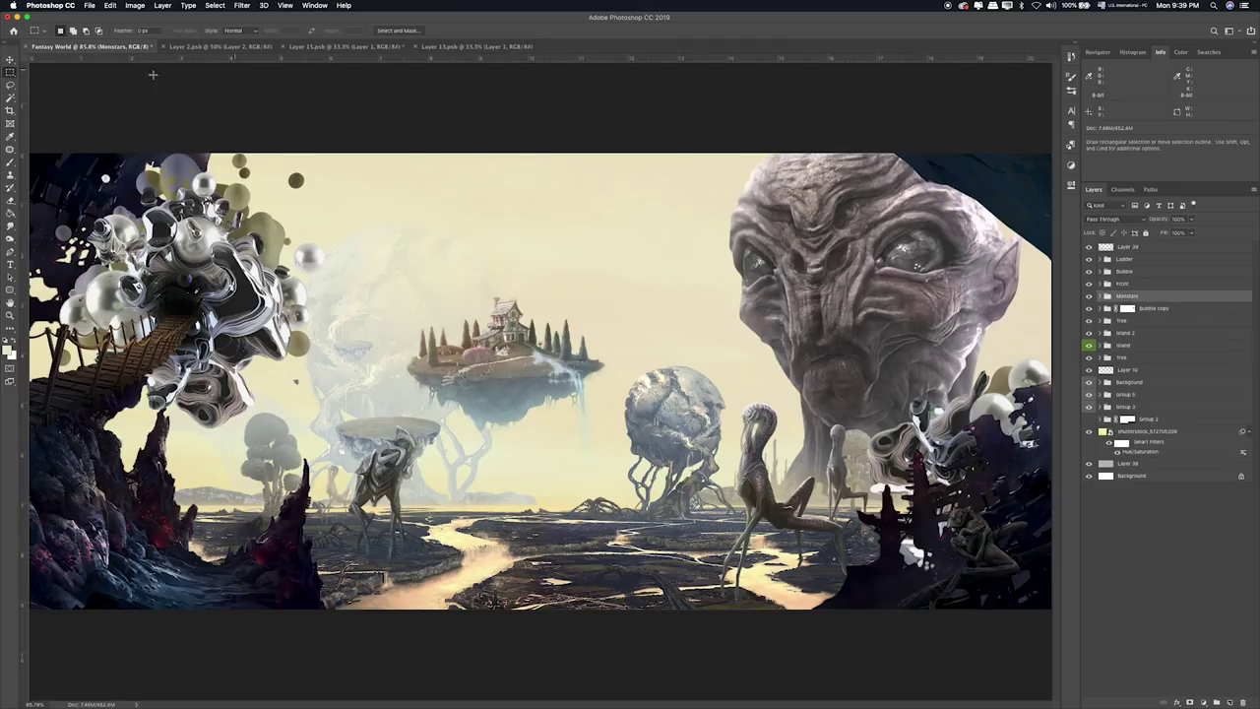
key("super+Tab")
key("super+Tab")
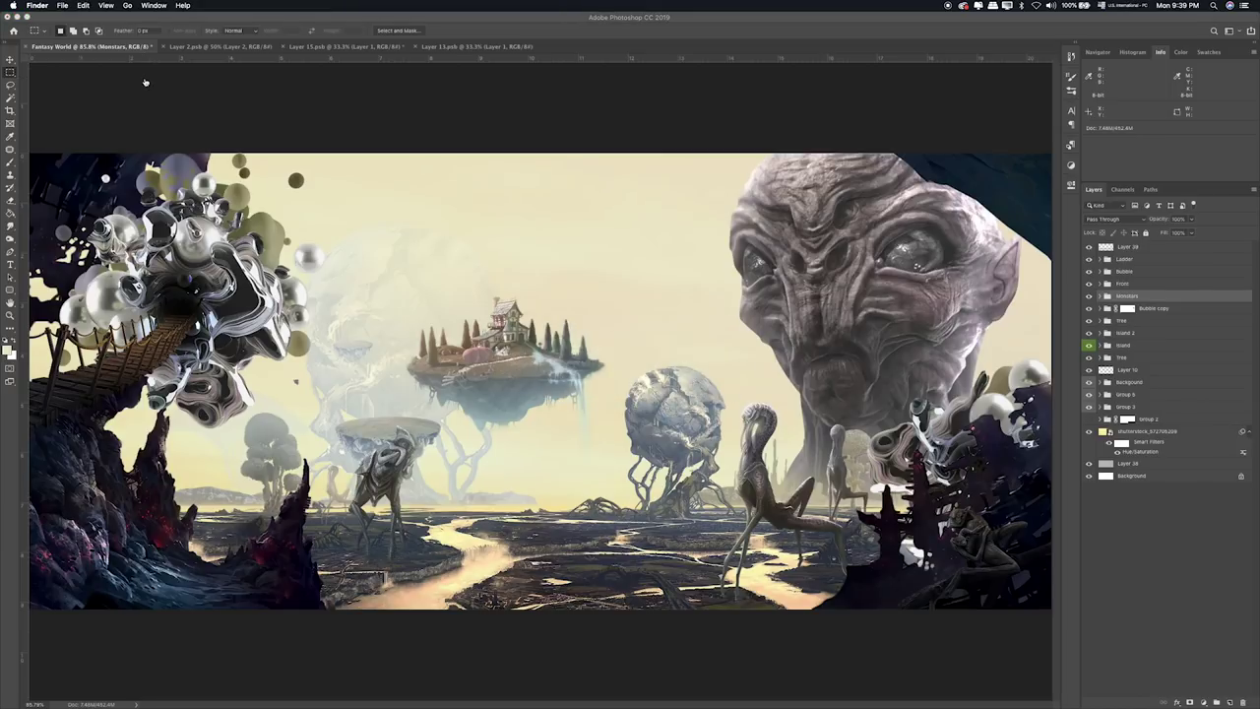
In Finder, preview Layer 13.psb and then the Layer 49.png sphere image.
key("super+Tab")
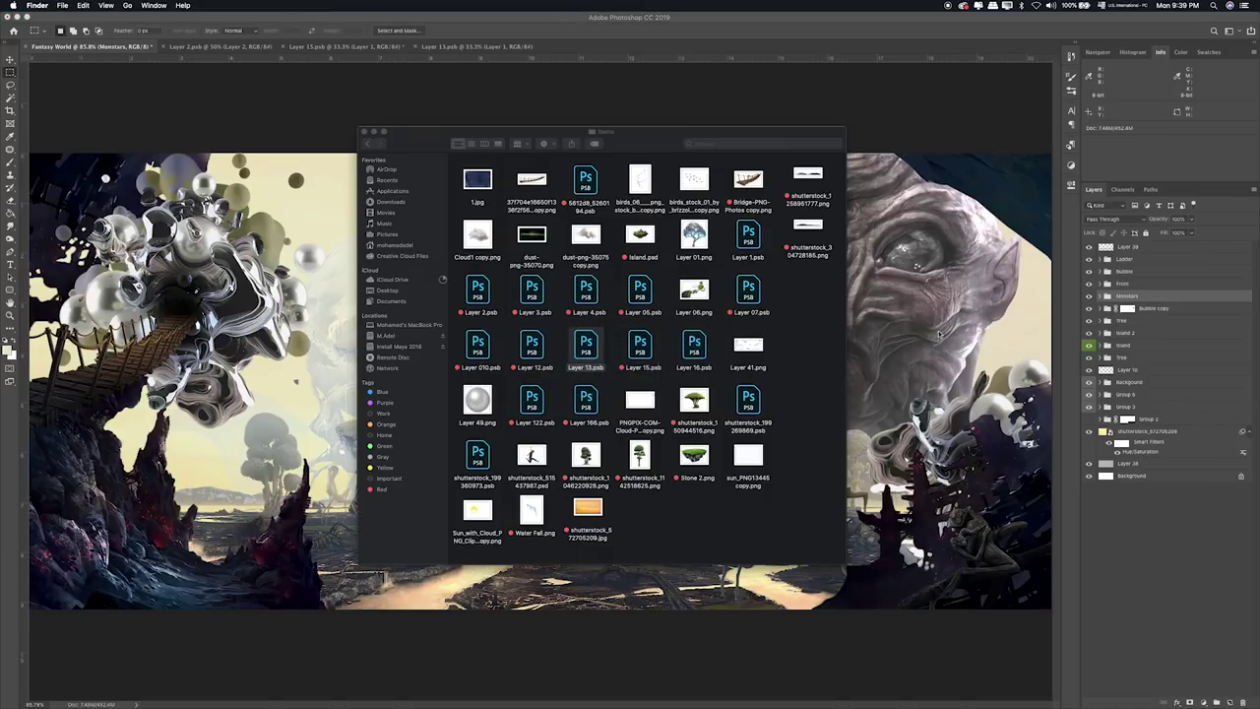
left_click(600, 343)
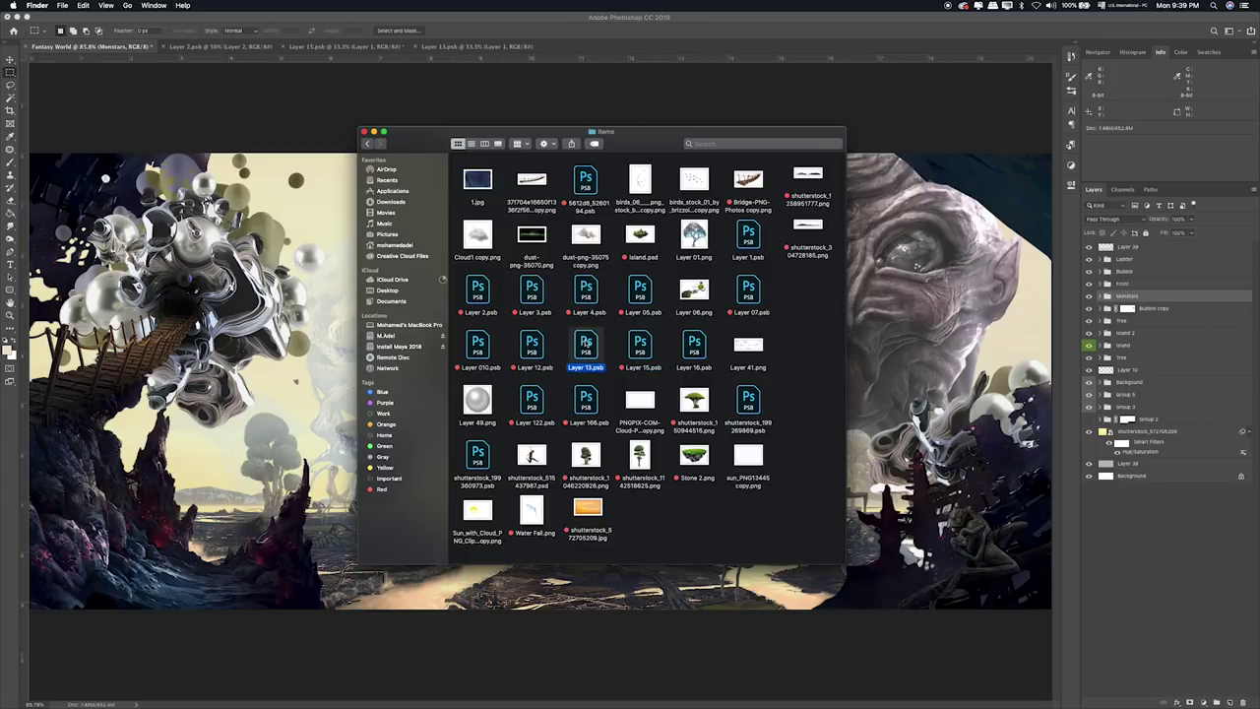
key("space")
right_click(586, 343)
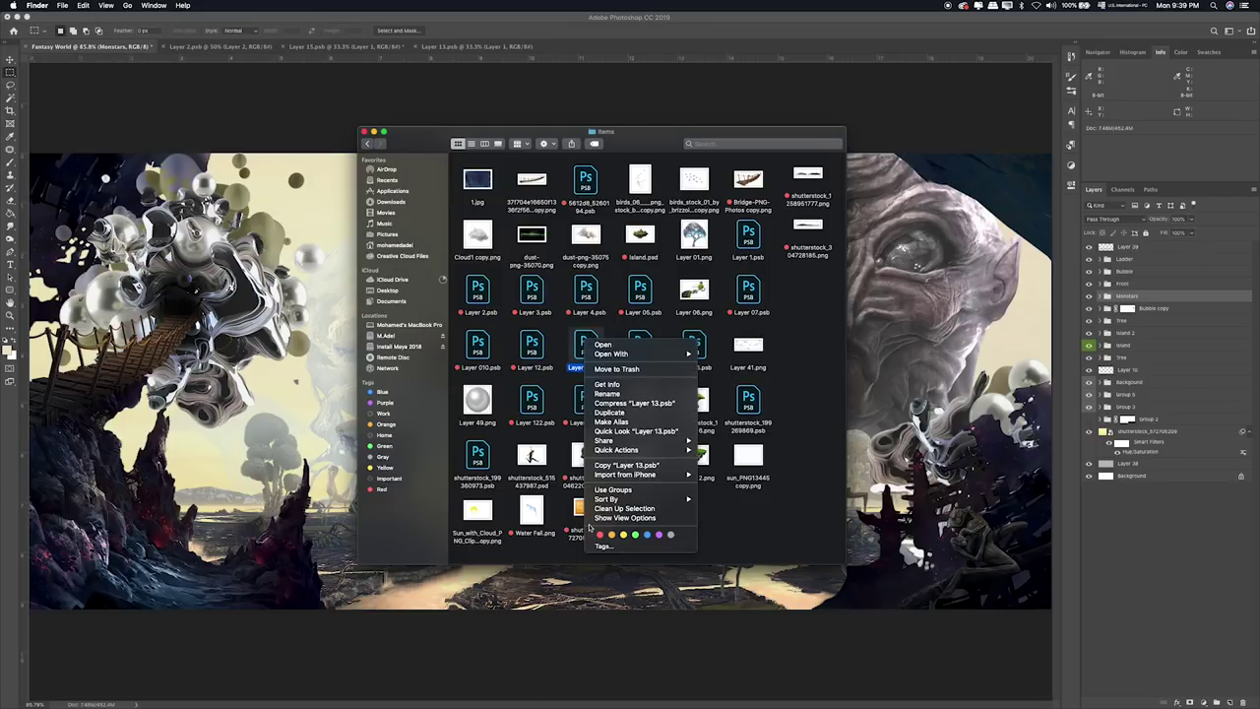
left_click(598, 534)
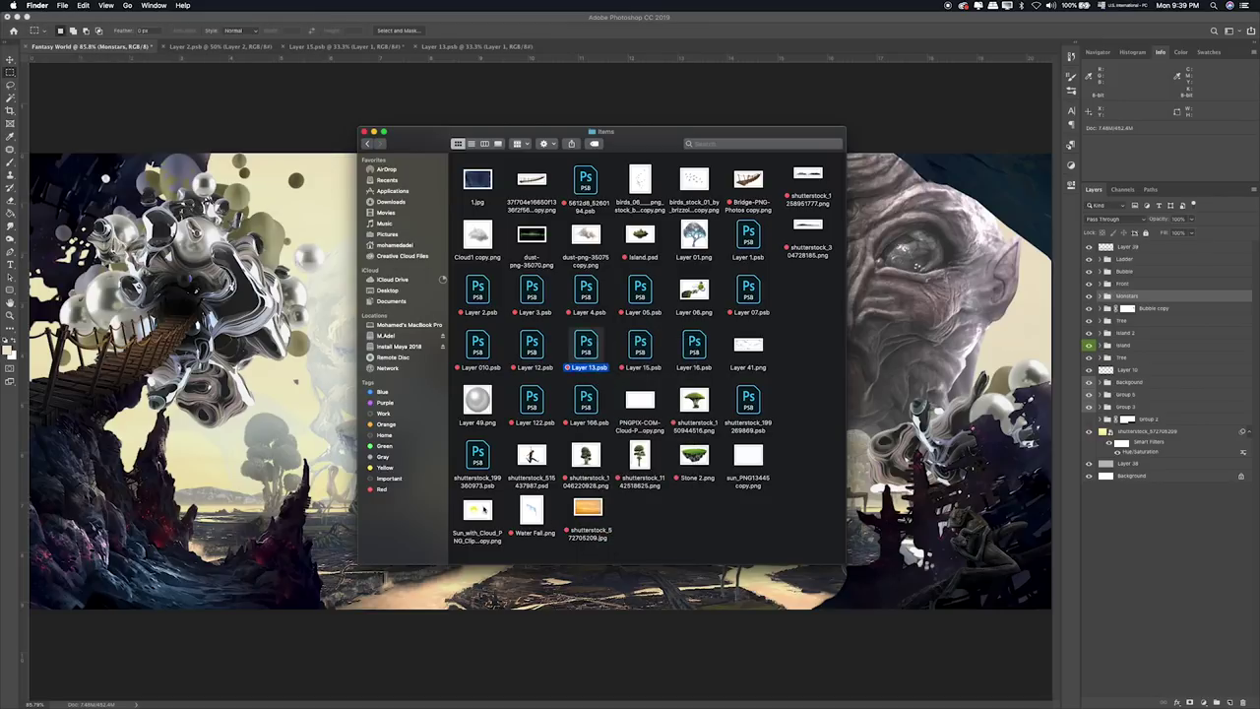
left_click(483, 509)
left_click(497, 384)
key("space")
key("space")
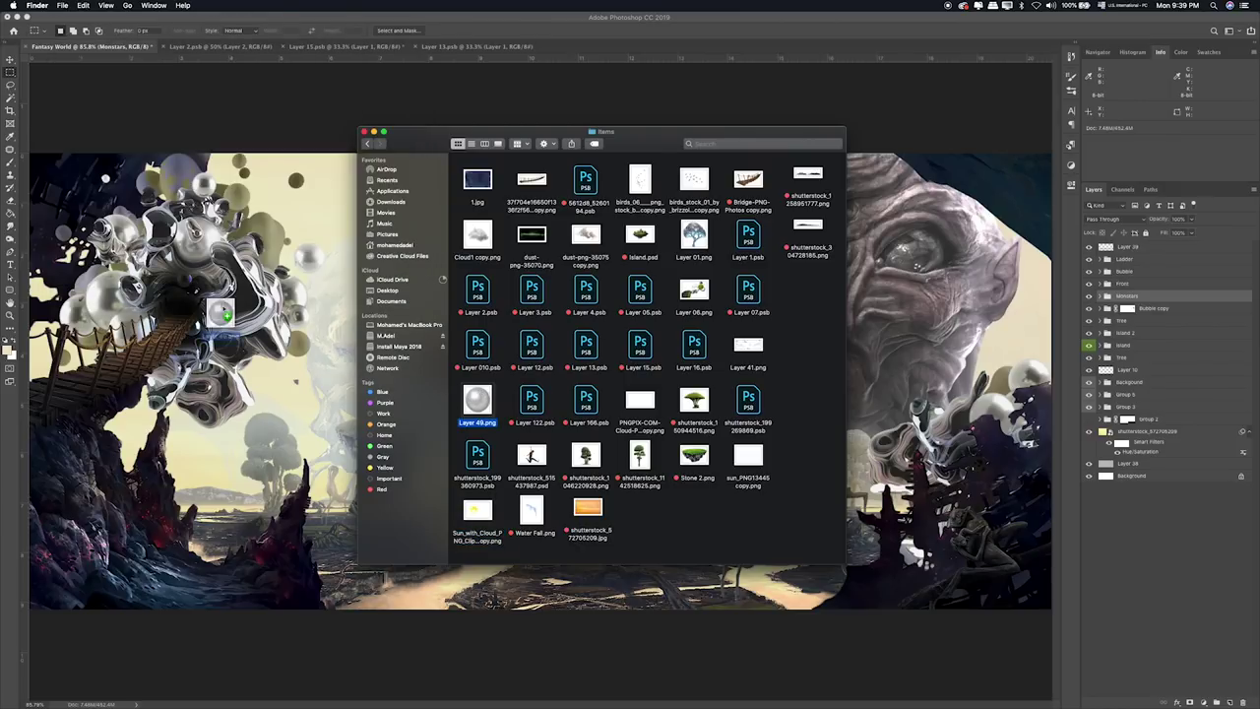
Place Layer 49.png into the composite as a small sphere at the right edge.
left_click_drag(478, 399, 224, 306)
key("super+t")
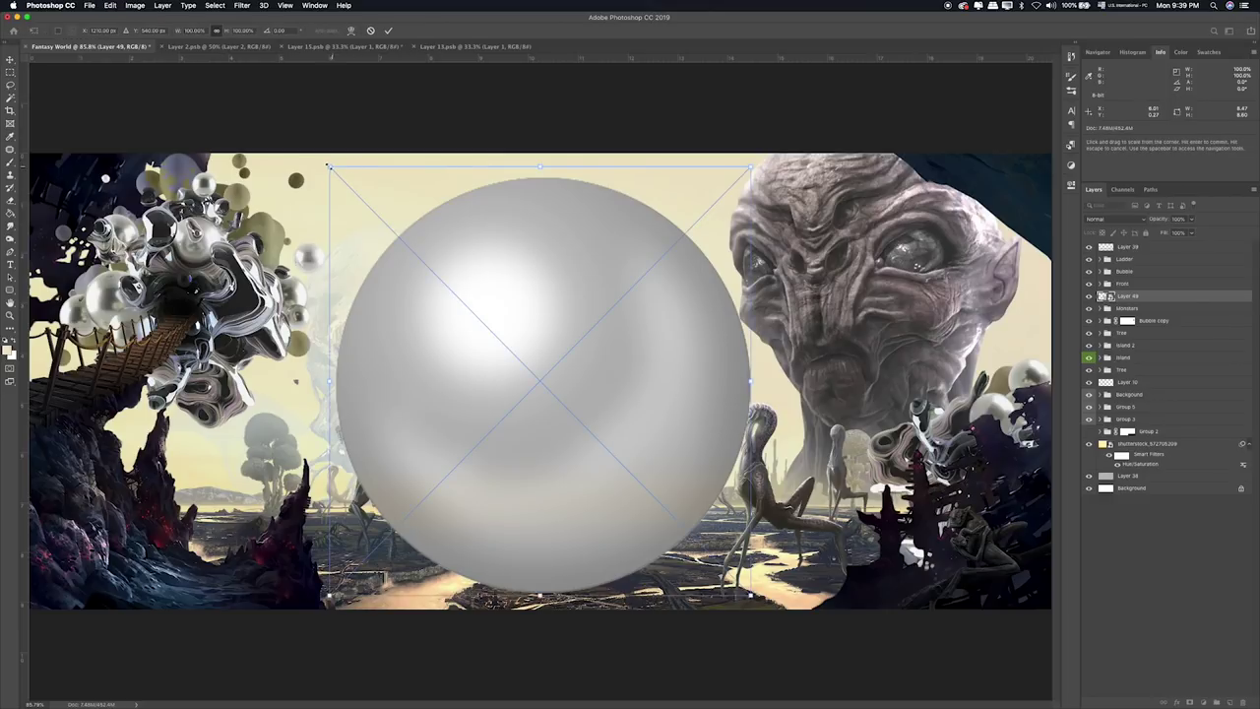
left_click_drag(330, 167, 630, 476)
key("Return")
key("v")
left_click_drag(690, 531, 992, 300)
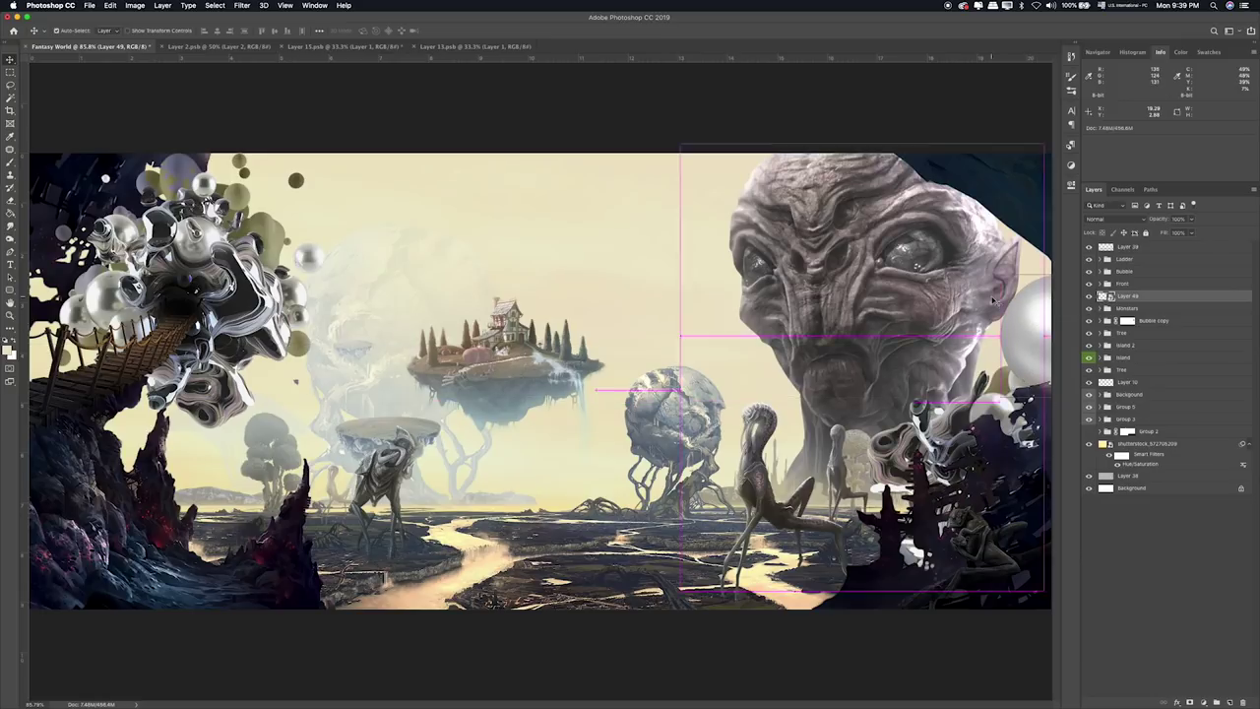
key("super+t")
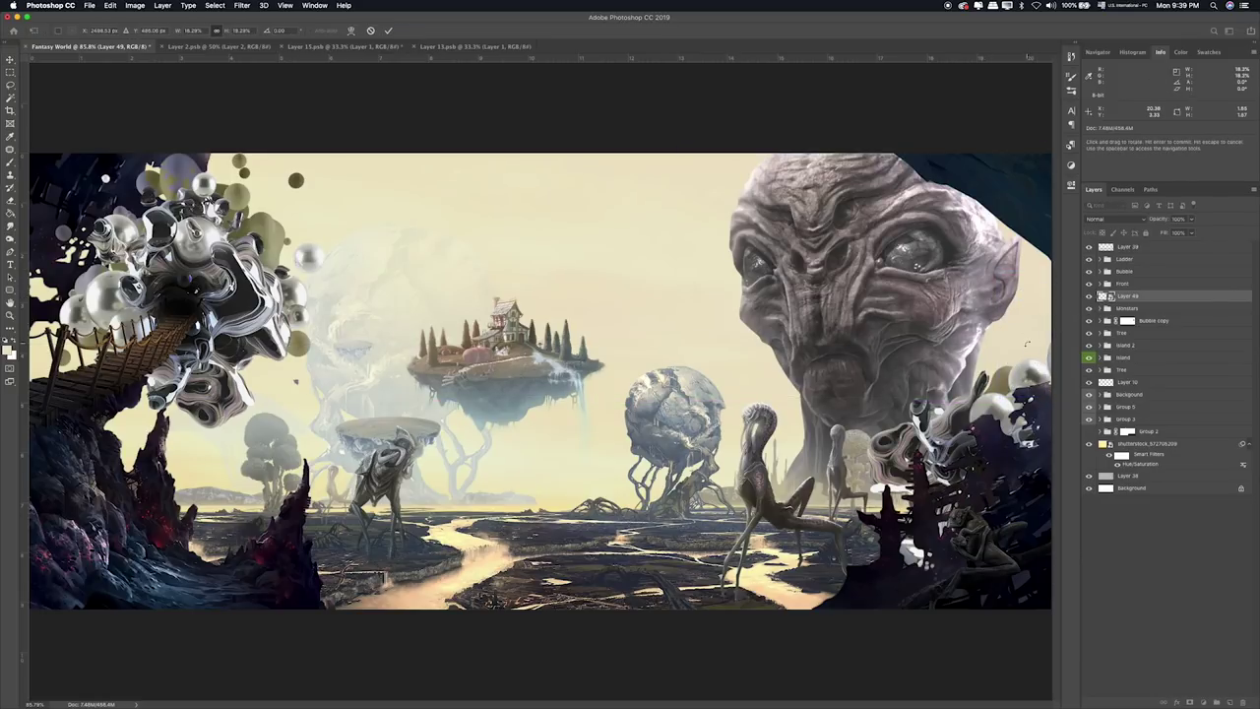
left_click_drag(1027, 343, 1025, 285)
key("Return")
Move the sphere layer below Group 2 and nudge the faded sphere slightly left.
left_click_drag(1147, 431, 1179, 442)
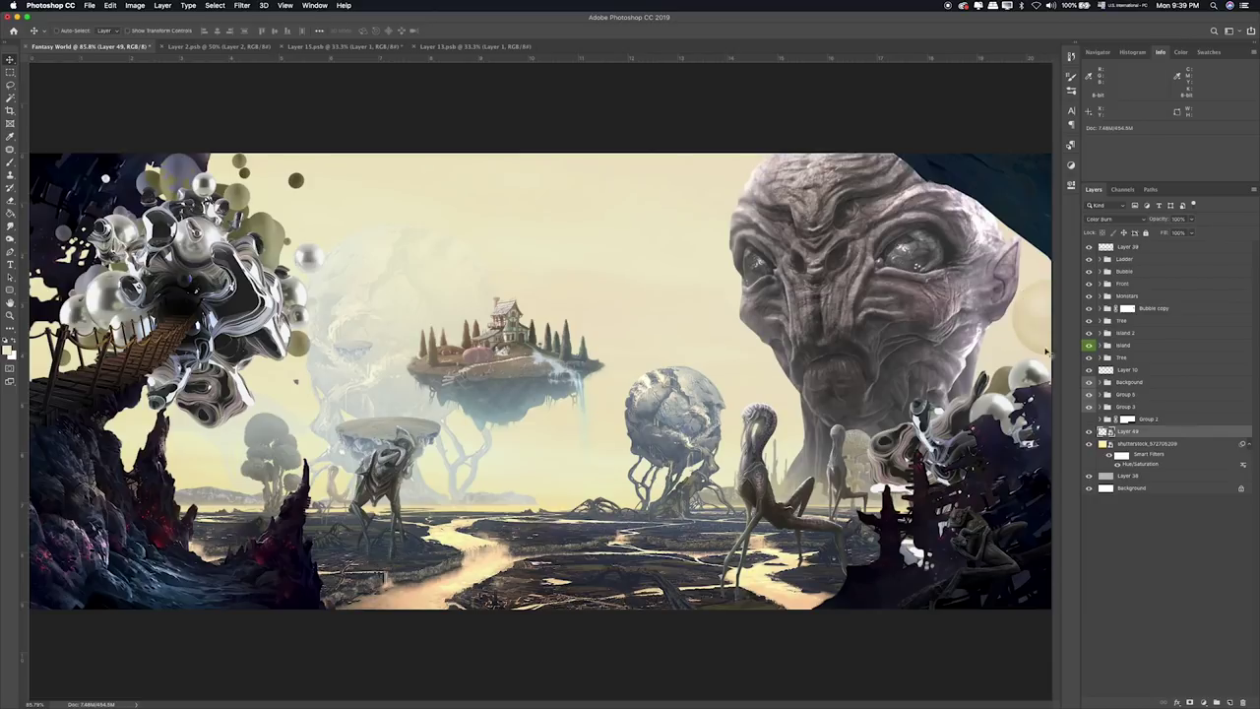
left_click_drag(1044, 352, 999, 354)
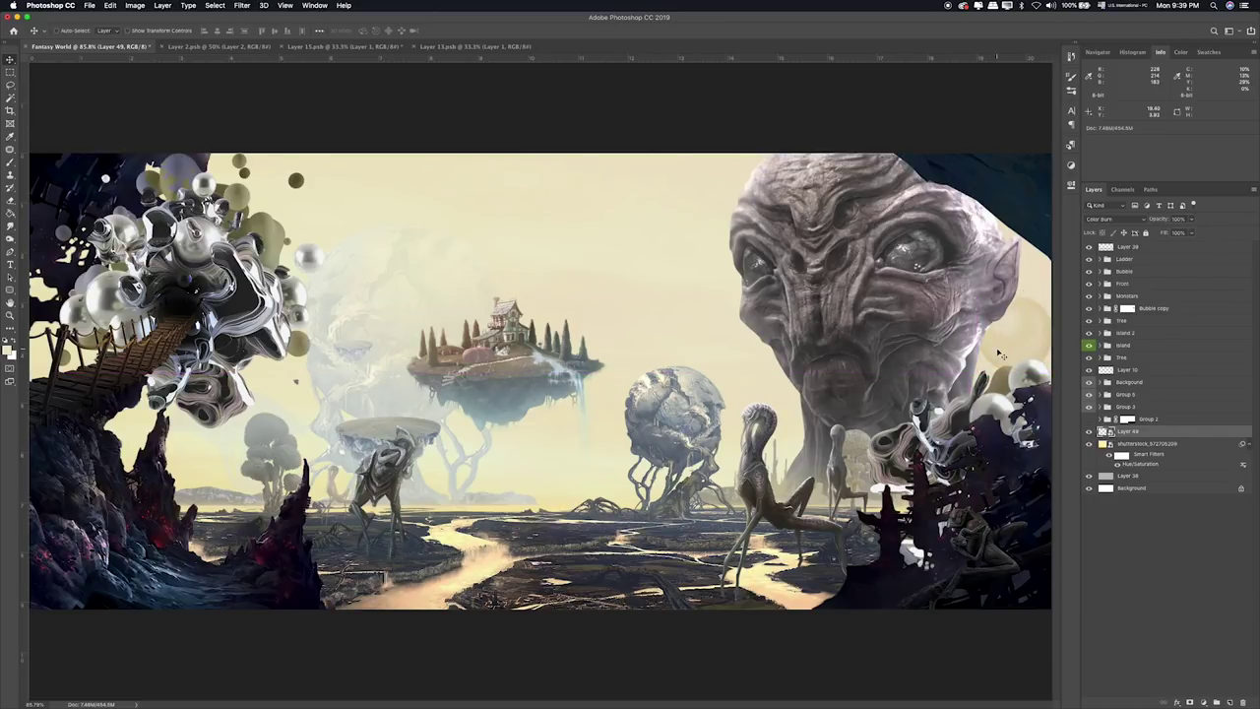
key("super+Tab")
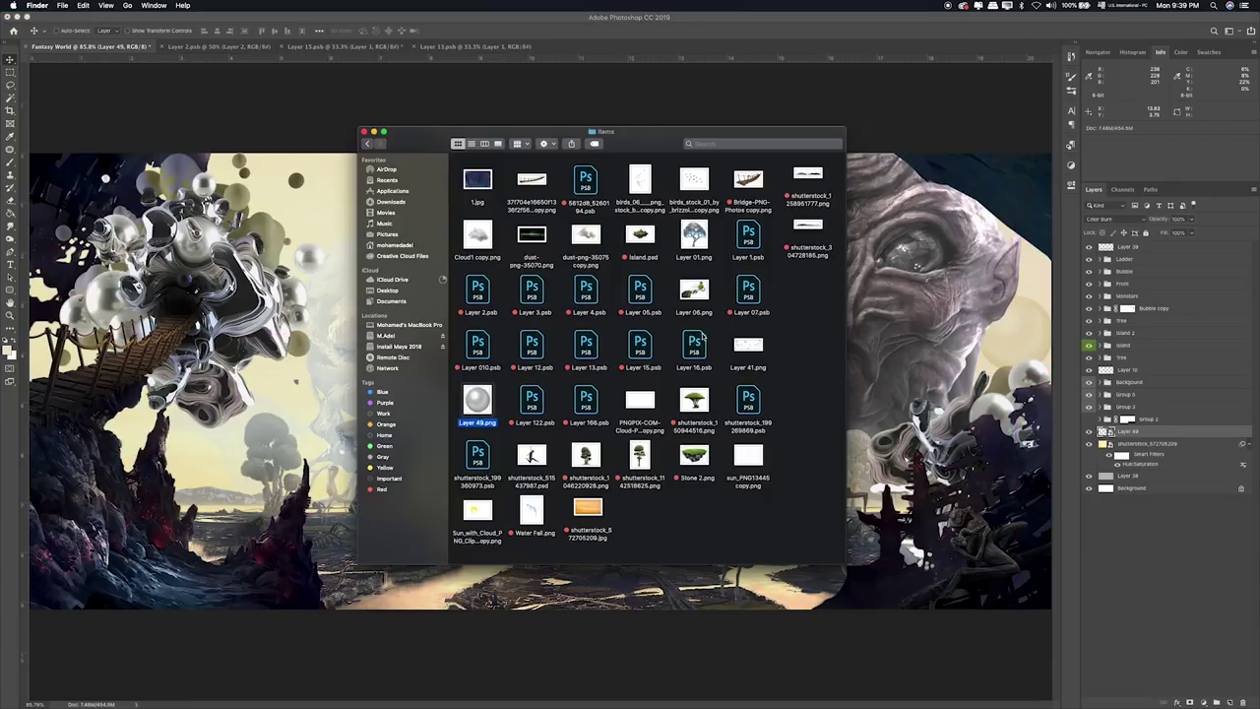
right_click(524, 398)
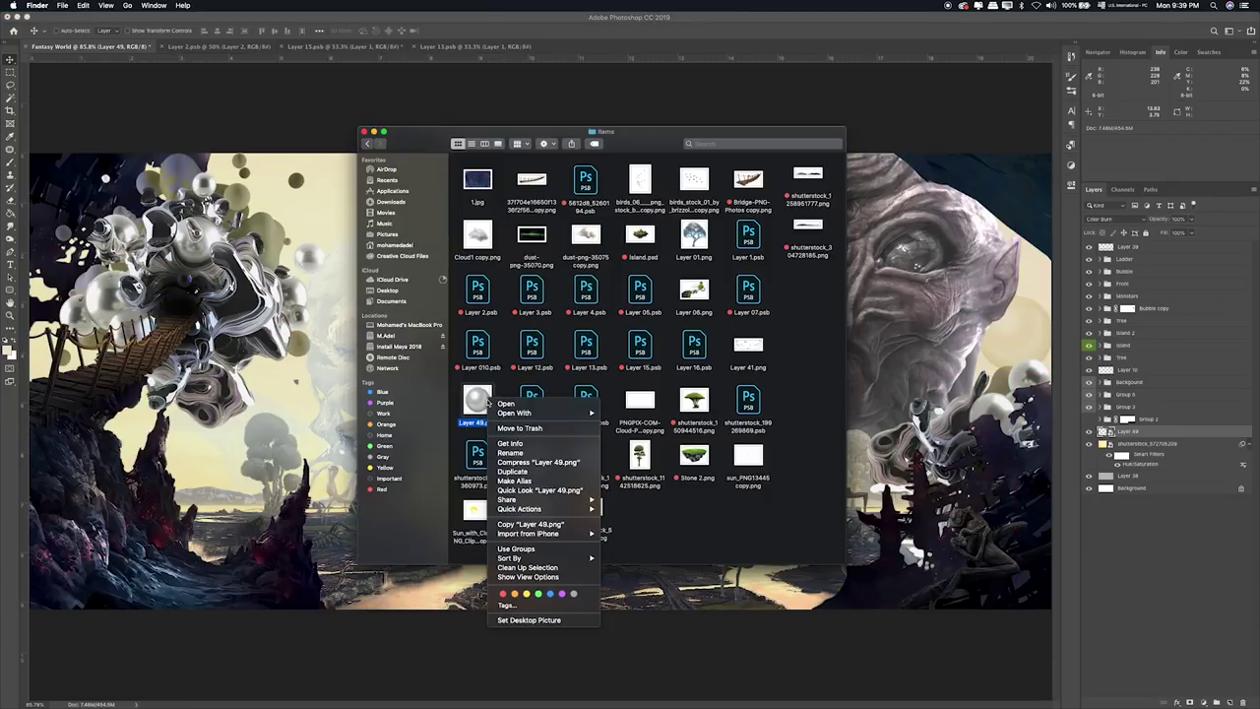
left_click(522, 589)
left_click(1142, 439)
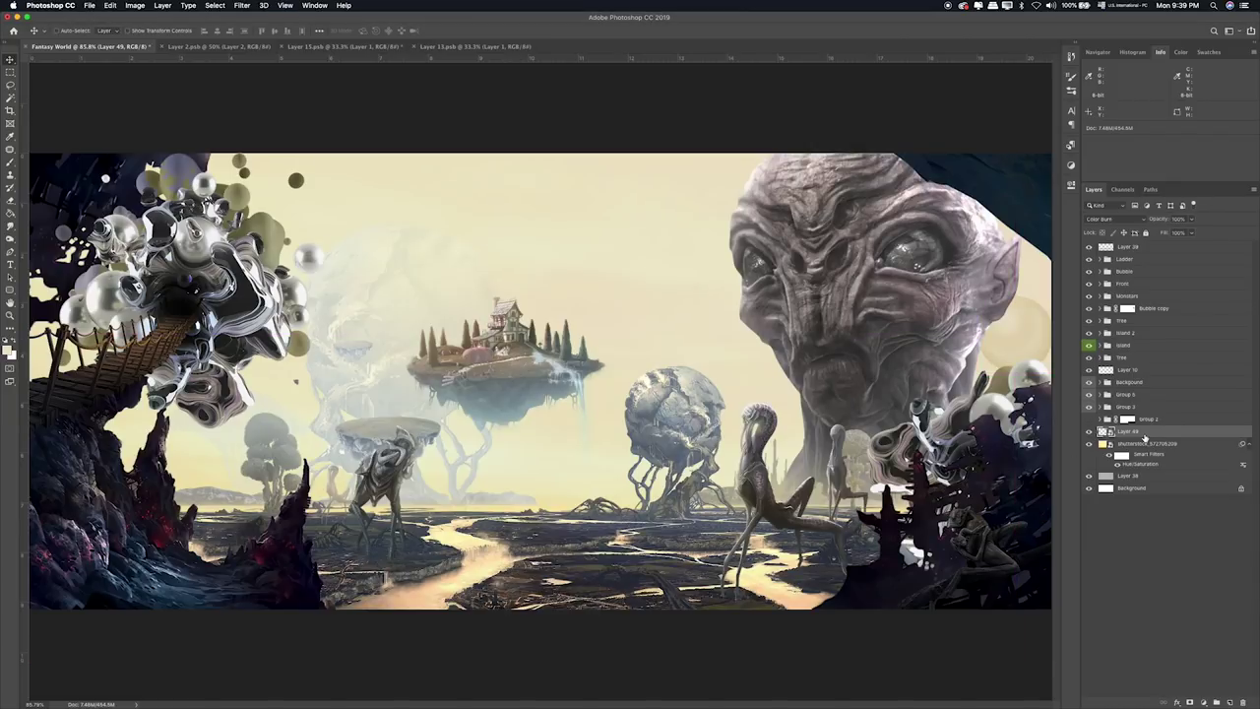
Duplicate the sphere, move the copy up the layer stack, and enlarge it near the top-left tree.
key("ctrl+j")
left_click_drag(1144, 432, 1129, 258)
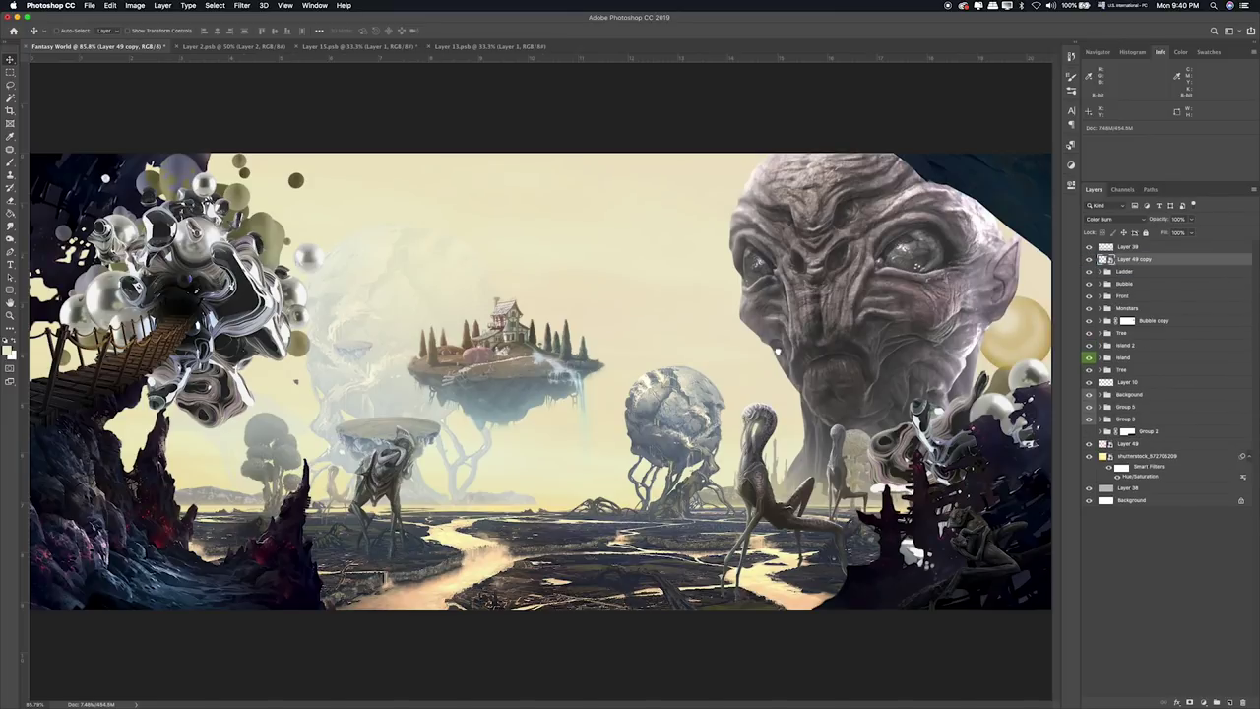
mouse_move(739, 378)
left_mouse_down()
mouse_move(262, 227)
mouse_move(40, 221)
left_mouse_up()
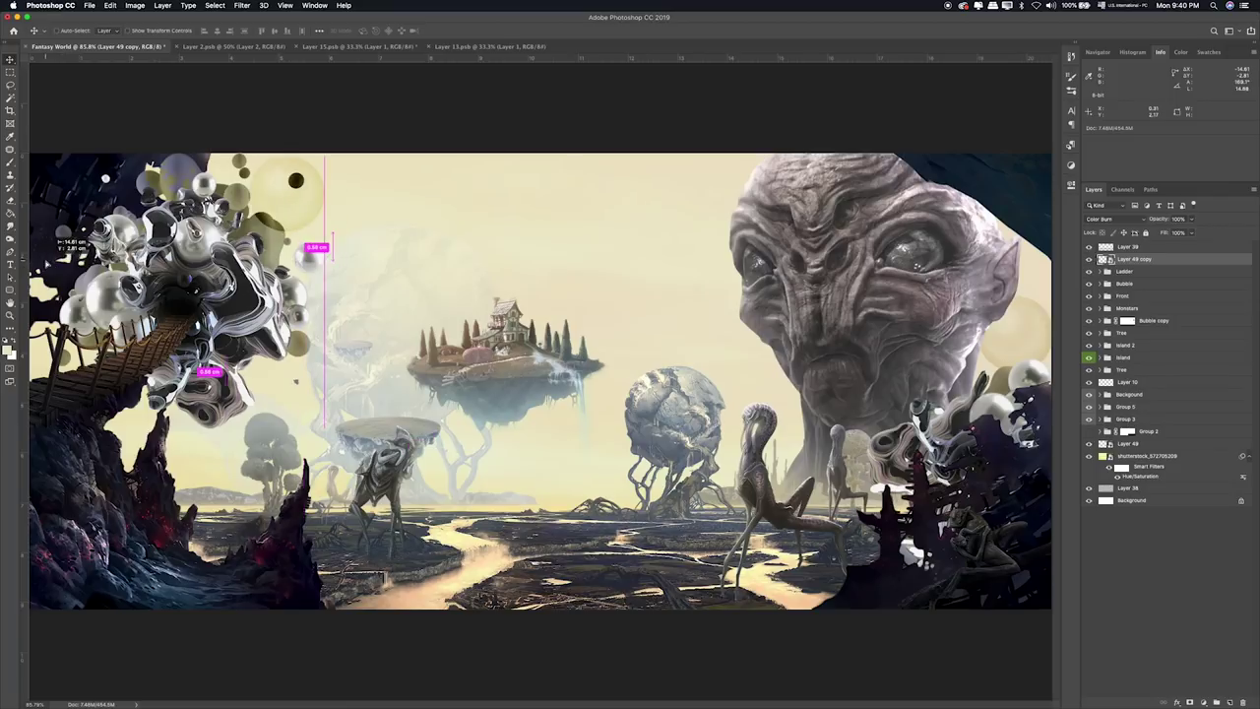
left_click_drag(40, 222, 207, 242)
left_click_drag(1168, 321, 1168, 321)
mouse_move(258, 209)
left_mouse_down()
mouse_move(321, 222)
mouse_move(366, 279)
mouse_move(391, 213)
mouse_move(336, 210)
mouse_move(390, 230)
mouse_move(412, 202)
mouse_move(440, 216)
left_mouse_up()
key("ctrl+t")
key("Return")
key("super+Tab")
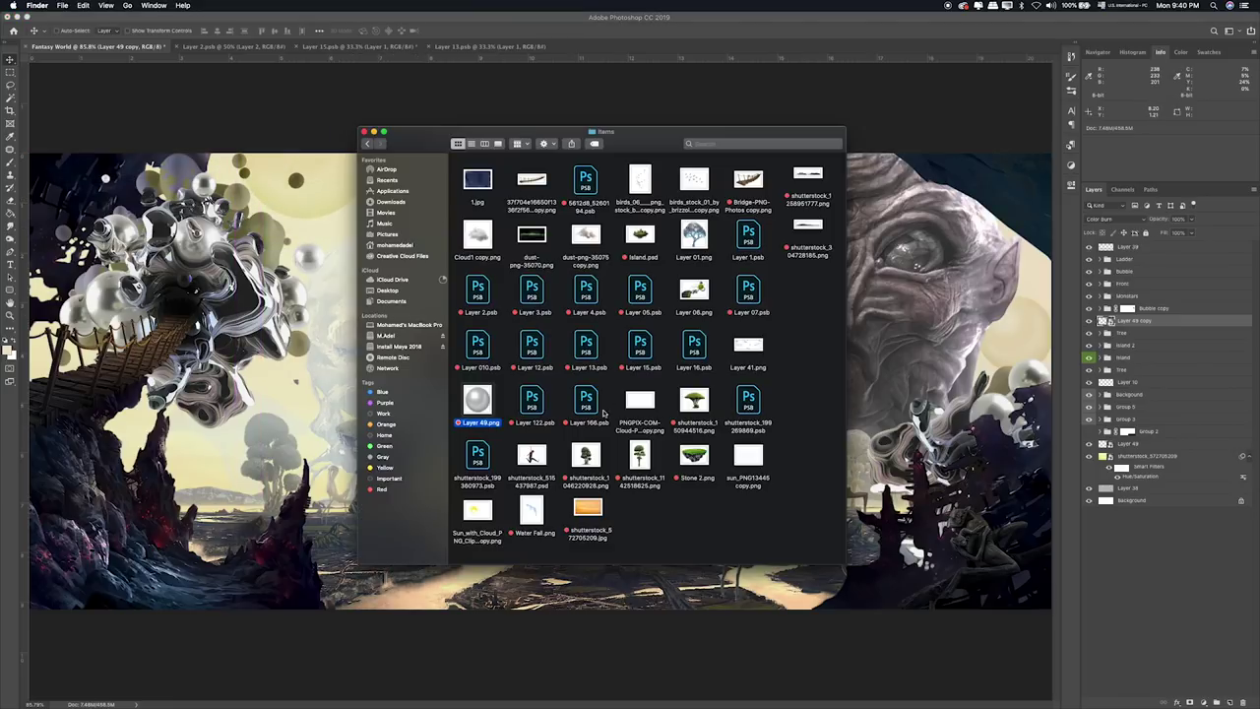
Open shutterstock_515437987.psd and close the Layer 2.psb, Layer 15.psb and alien documents unsaved.
left_click(628, 401)
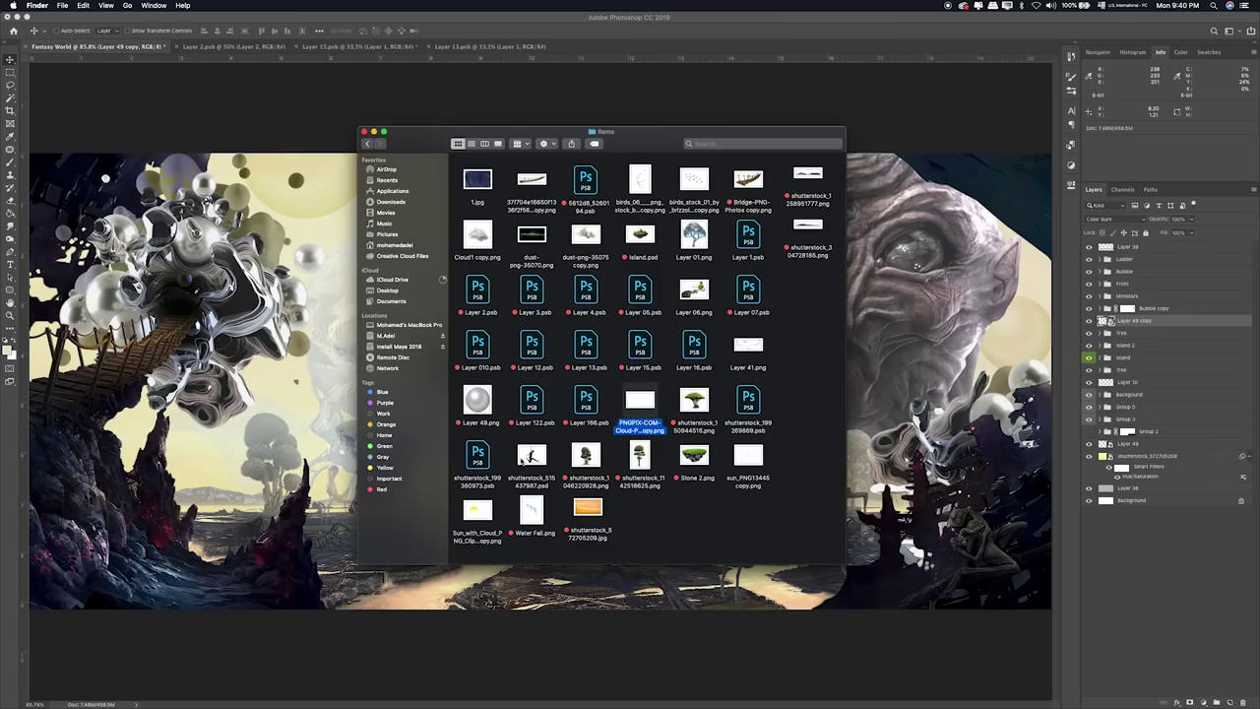
left_click(531, 458)
key("space")
double_click(531, 458)
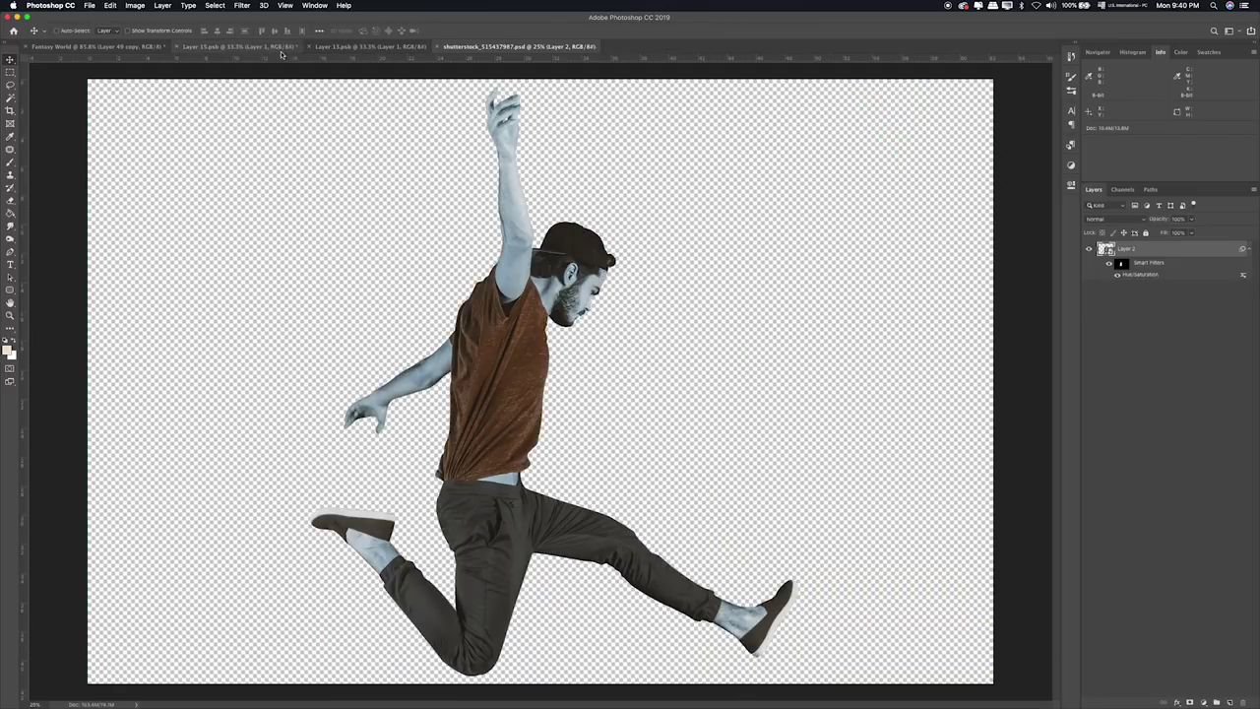
left_click(289, 47)
left_click(288, 48)
key("super+d")
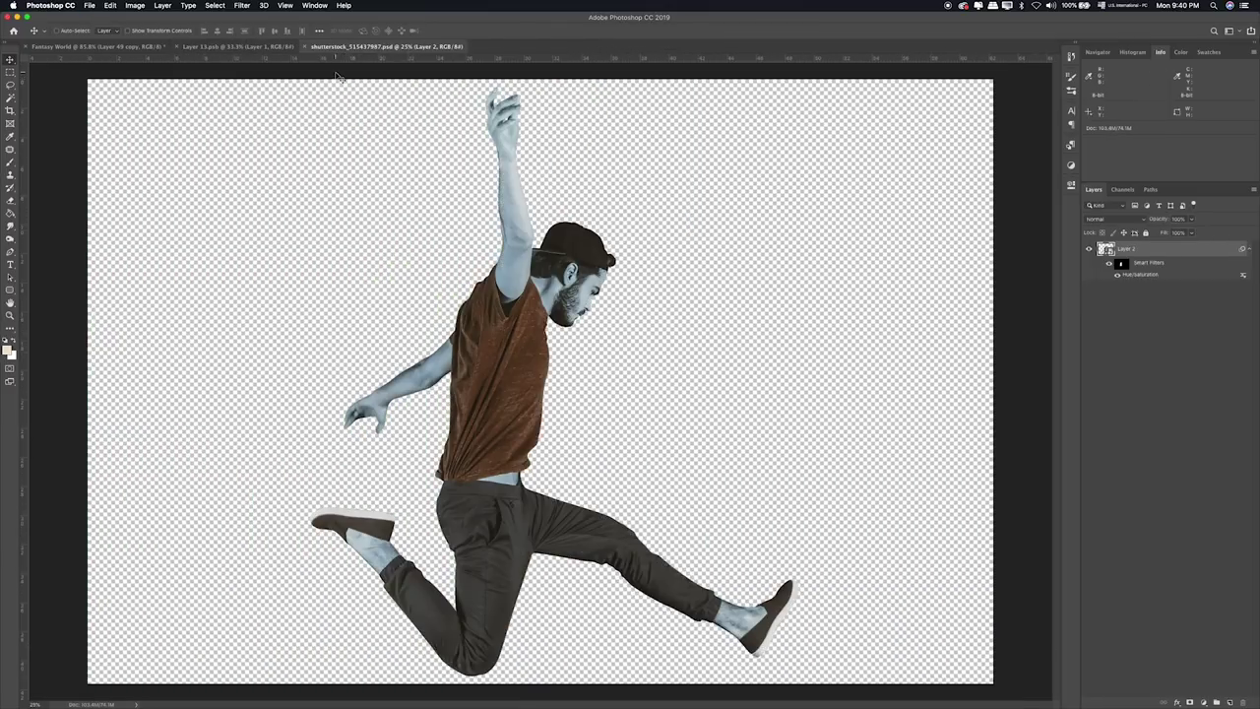
left_click(237, 46)
key("super+w")
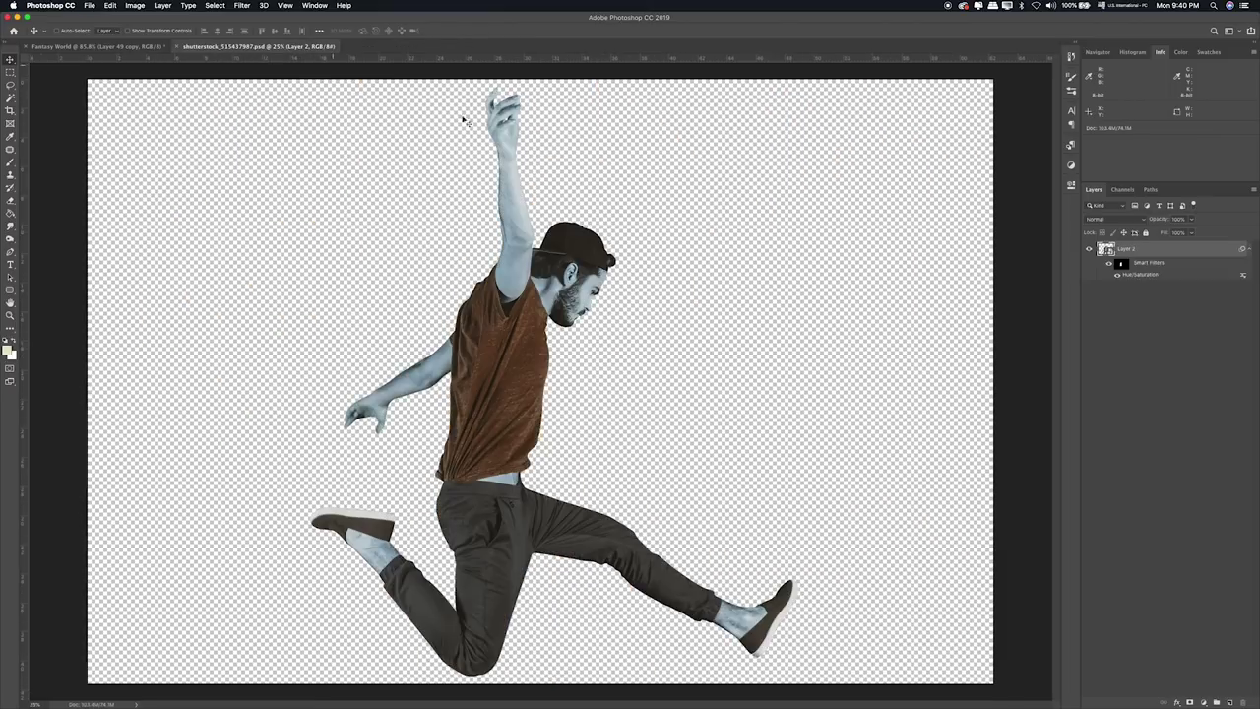
Compare the man's Hue/Saturation filter on and off, then convert his layer to a smart object.
left_click(1108, 264)
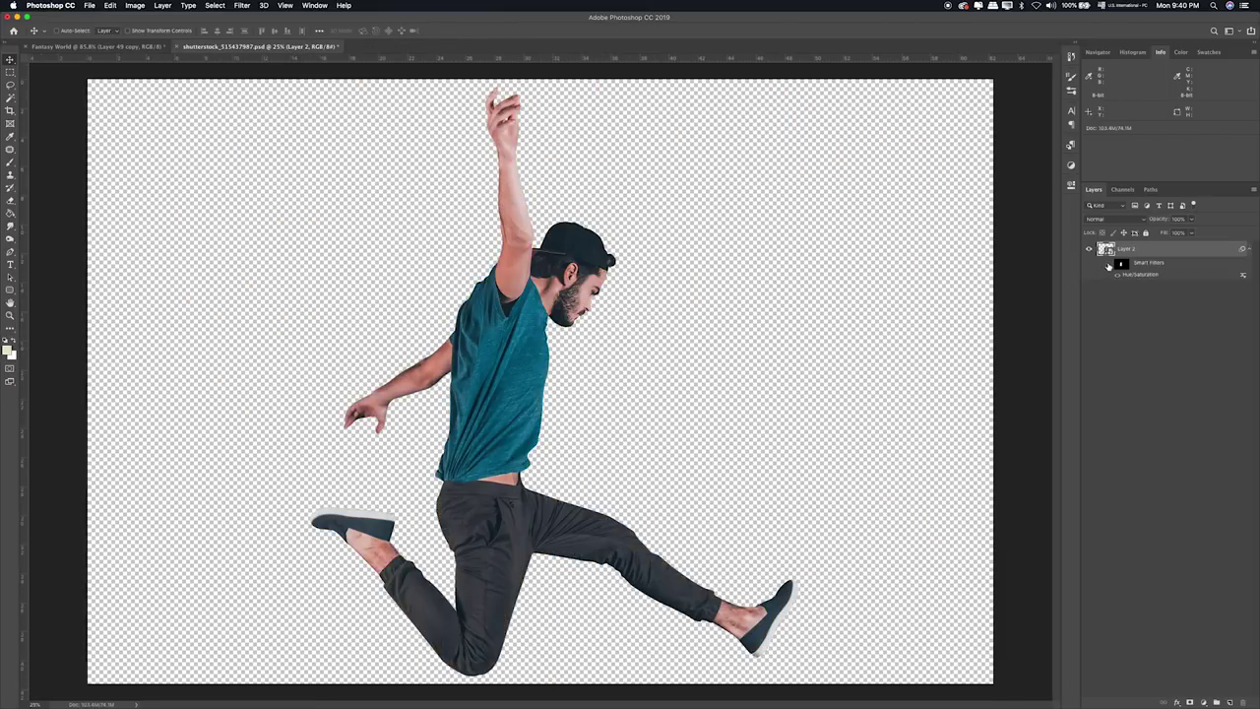
left_click(1108, 263)
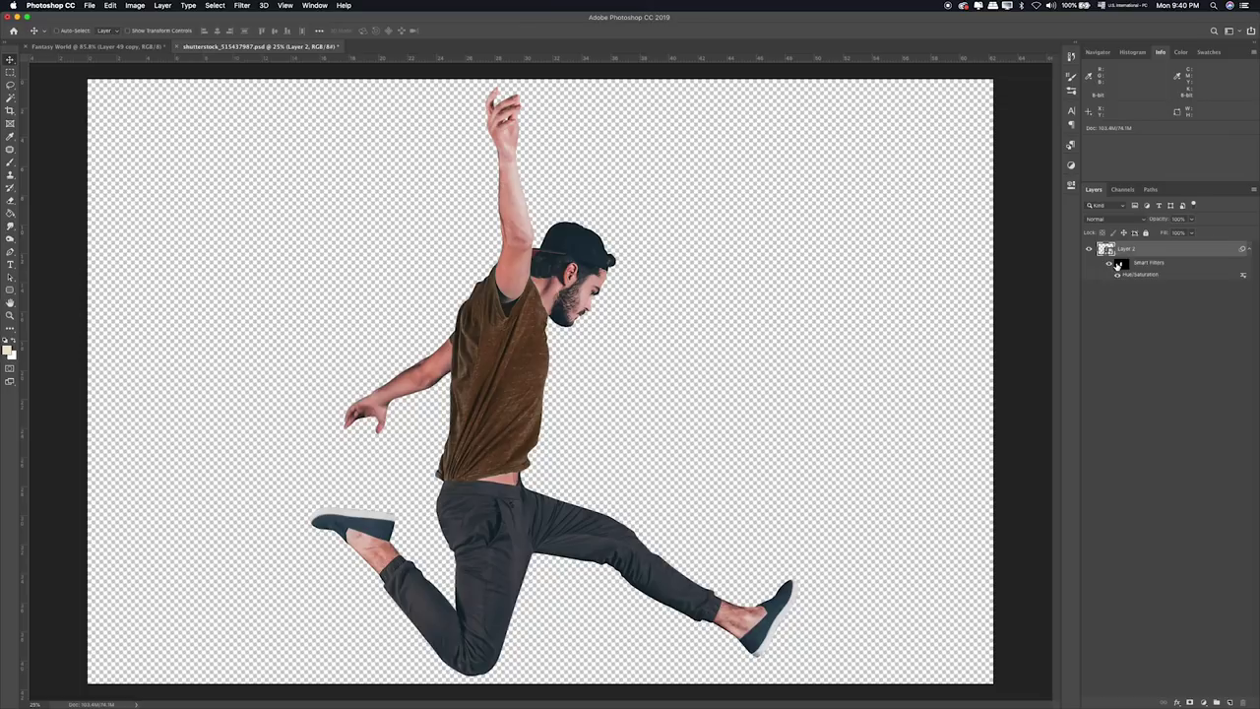
right_click(1138, 252)
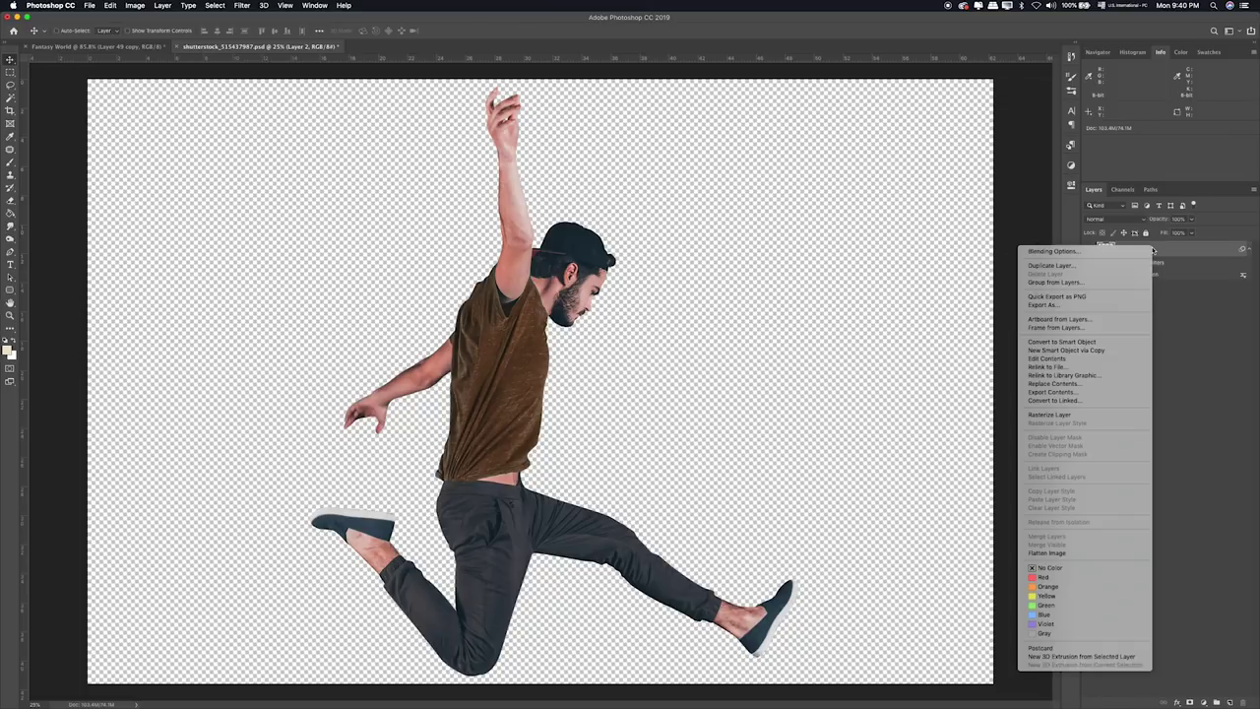
left_click(1081, 343)
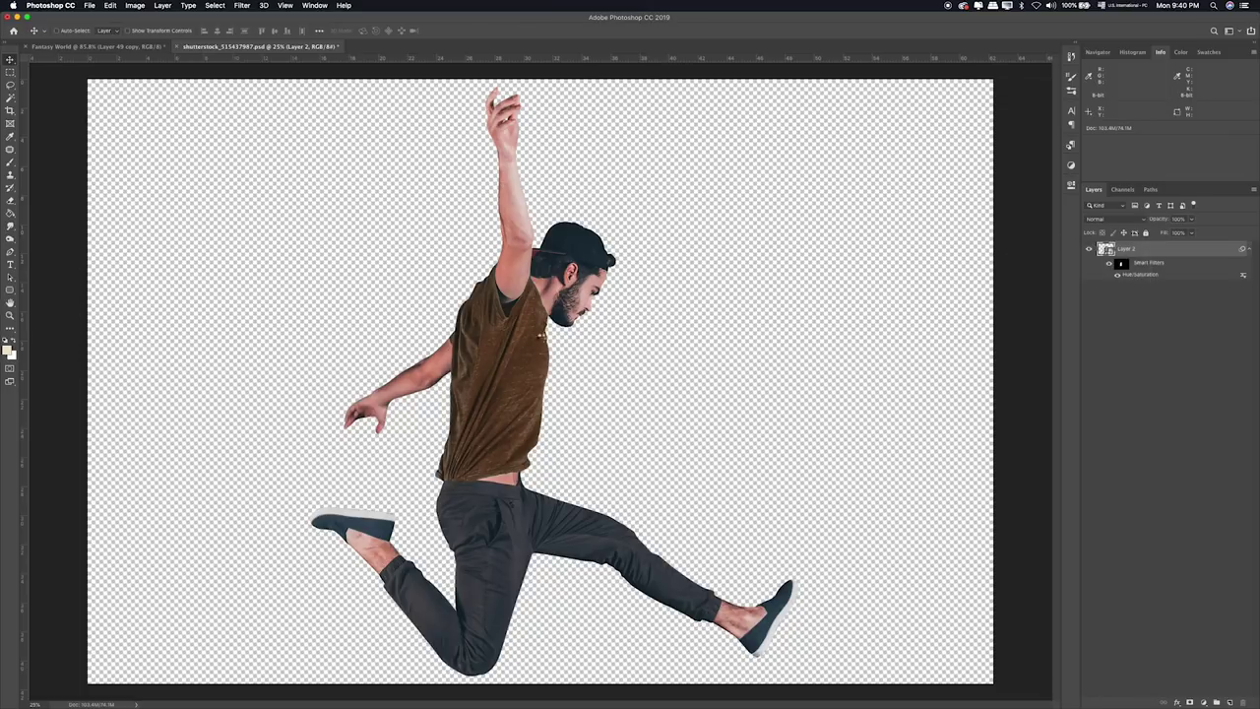
mouse_move(547, 360)
left_mouse_down()
mouse_move(102, 105)
mouse_move(576, 334)
left_mouse_up()
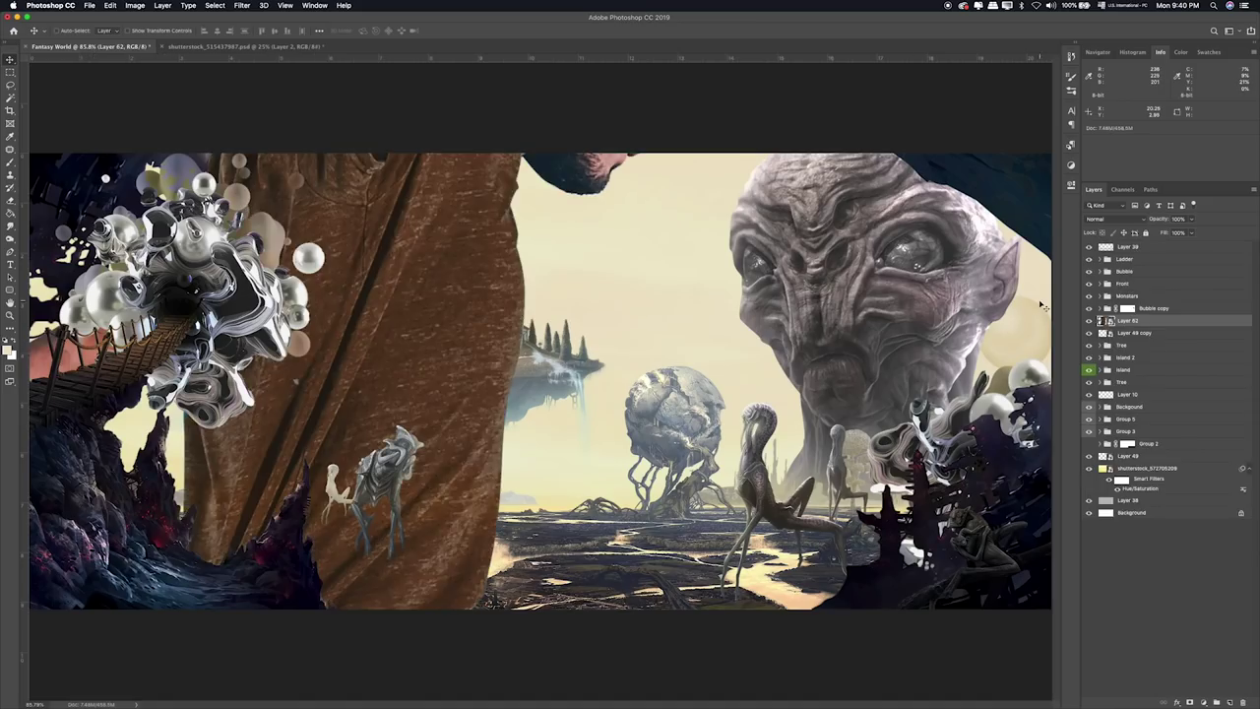
Scale the oversized man down to a small figure over the scene.
key("ctrl+t")
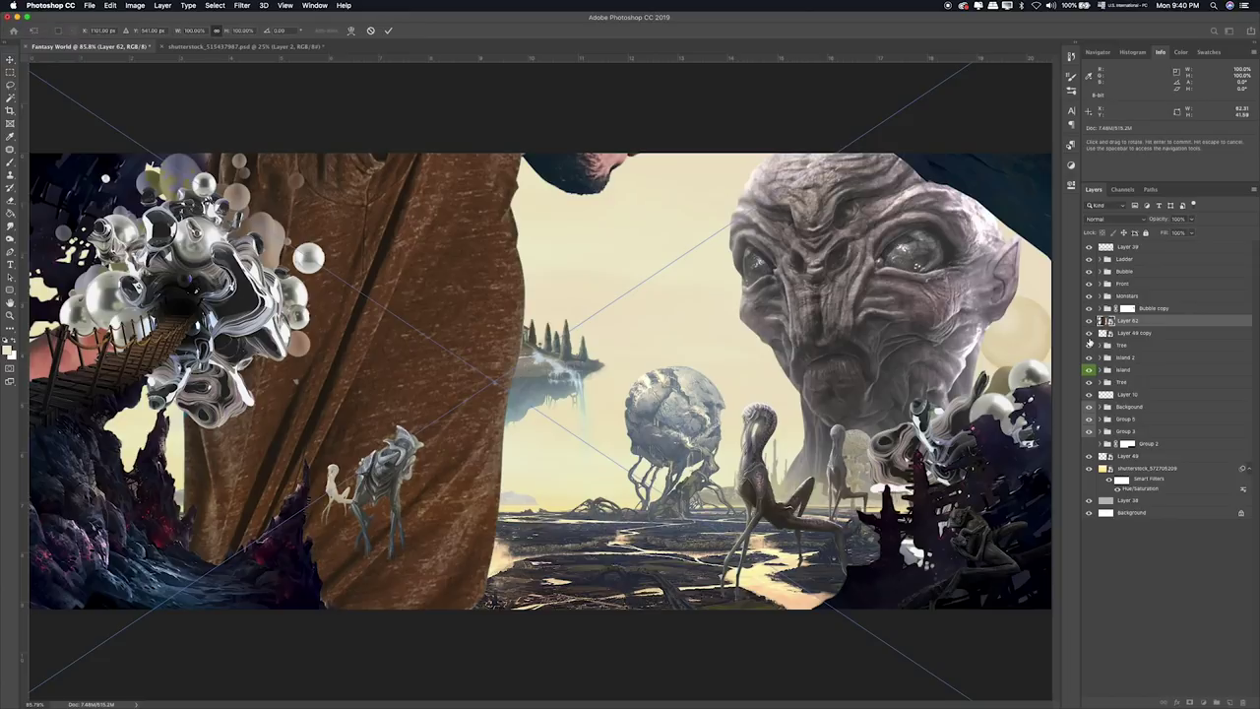
key("ctrl+0")
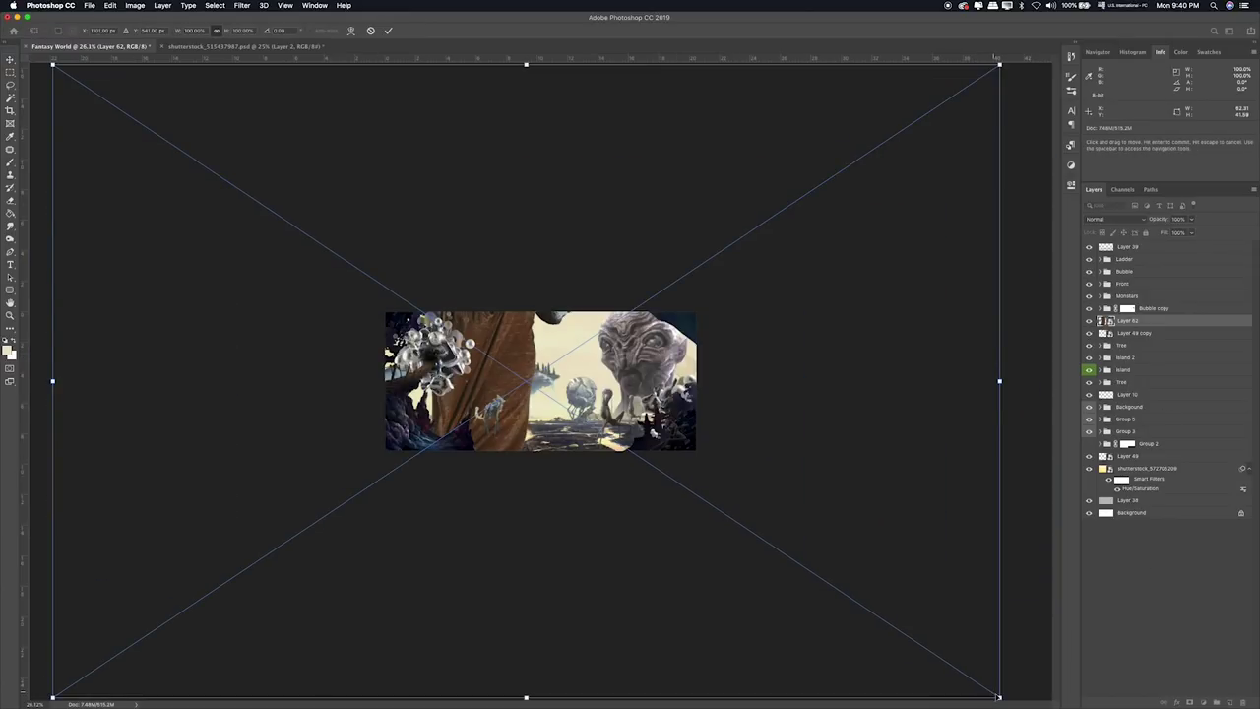
left_click_drag(998, 697, 240, 191)
mouse_move(192, 143)
left_mouse_down()
mouse_move(674, 345)
mouse_move(536, 339)
left_mouse_up()
mouse_move(588, 260)
left_mouse_down()
mouse_move(481, 343)
mouse_move(459, 344)
mouse_move(502, 339)
left_mouse_up()
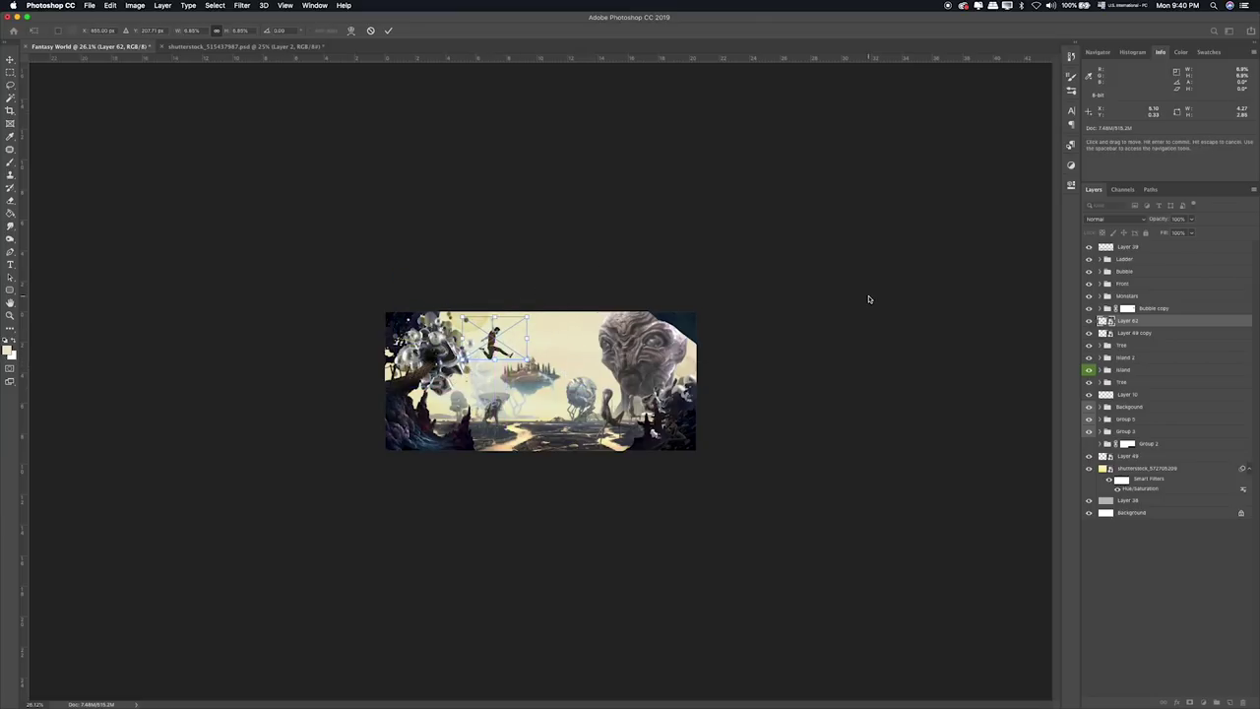
key("Return")
key("super+0")
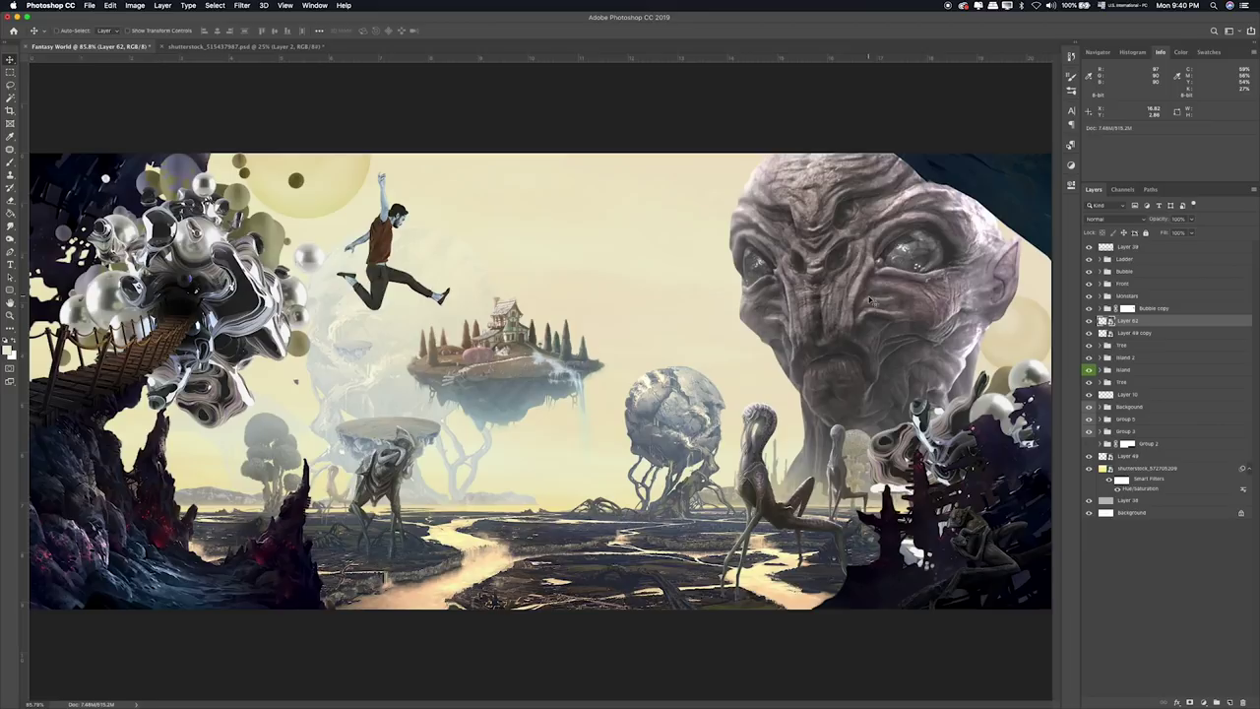
Shrink the man further, move Layer 62 just under Layer 39, and shift him above the island.
key("super+t")
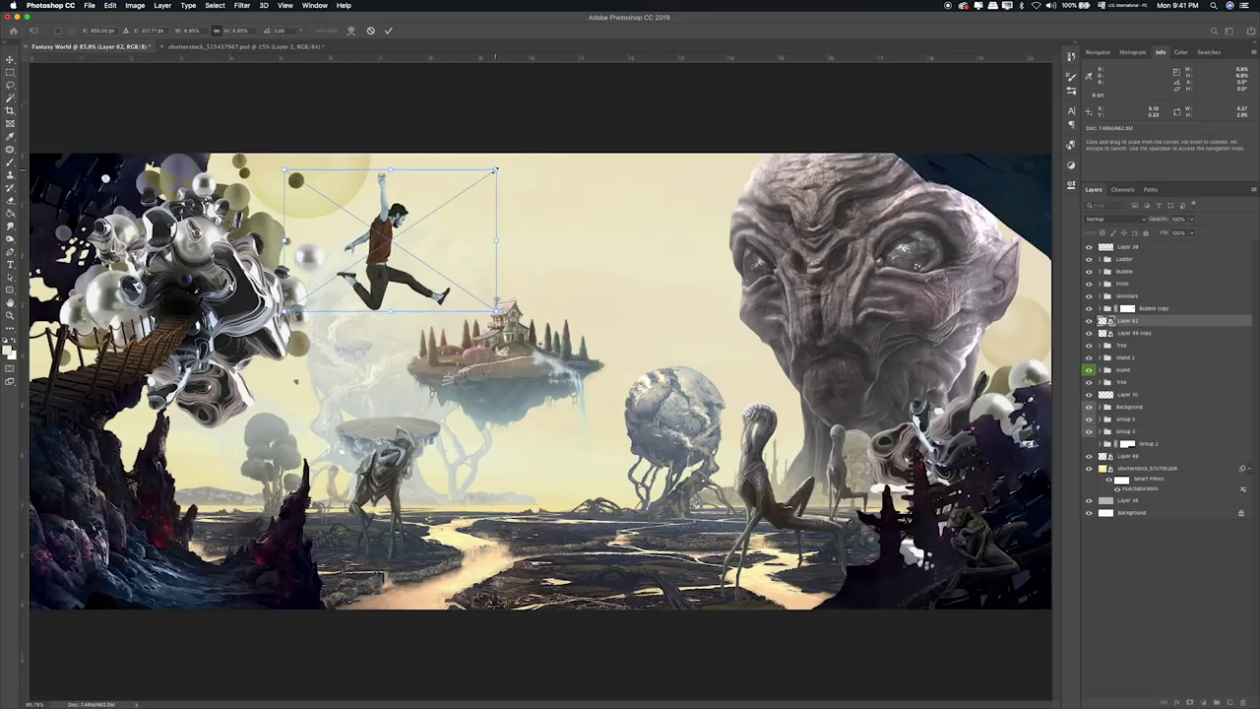
left_click_drag(489, 177, 422, 210)
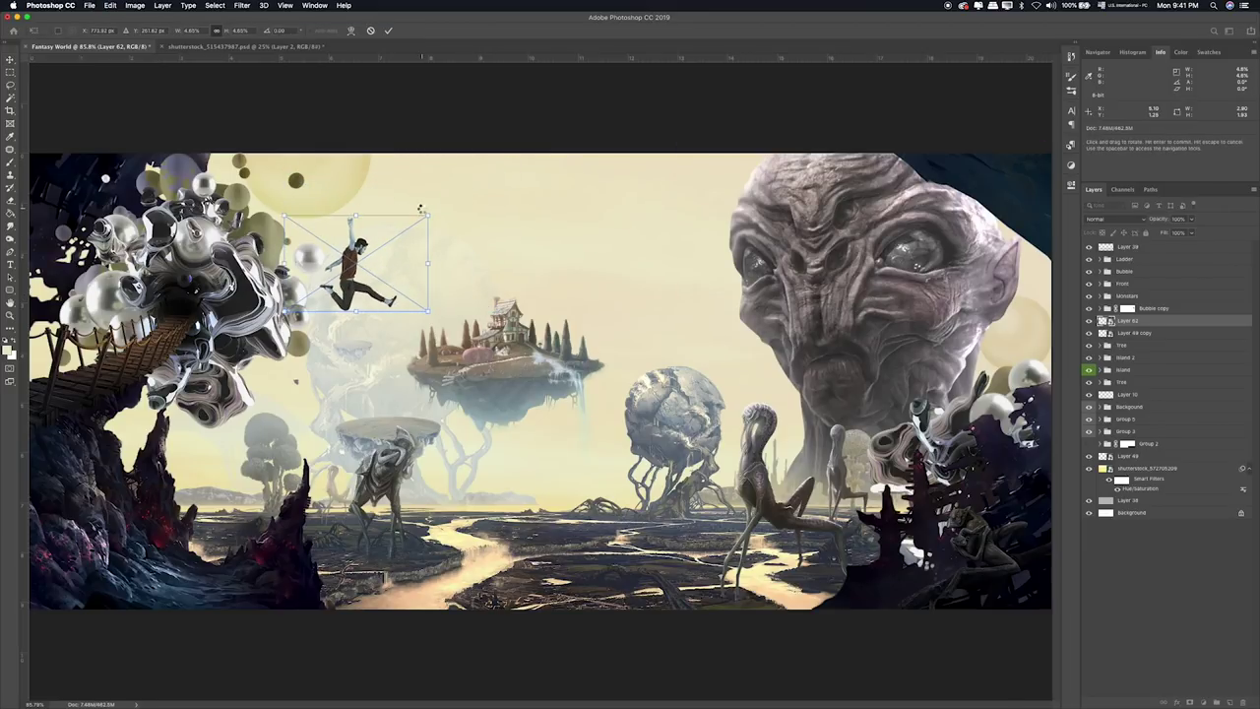
key("Return")
left_click_drag(433, 296, 451, 286)
key("ctrl+Tab")
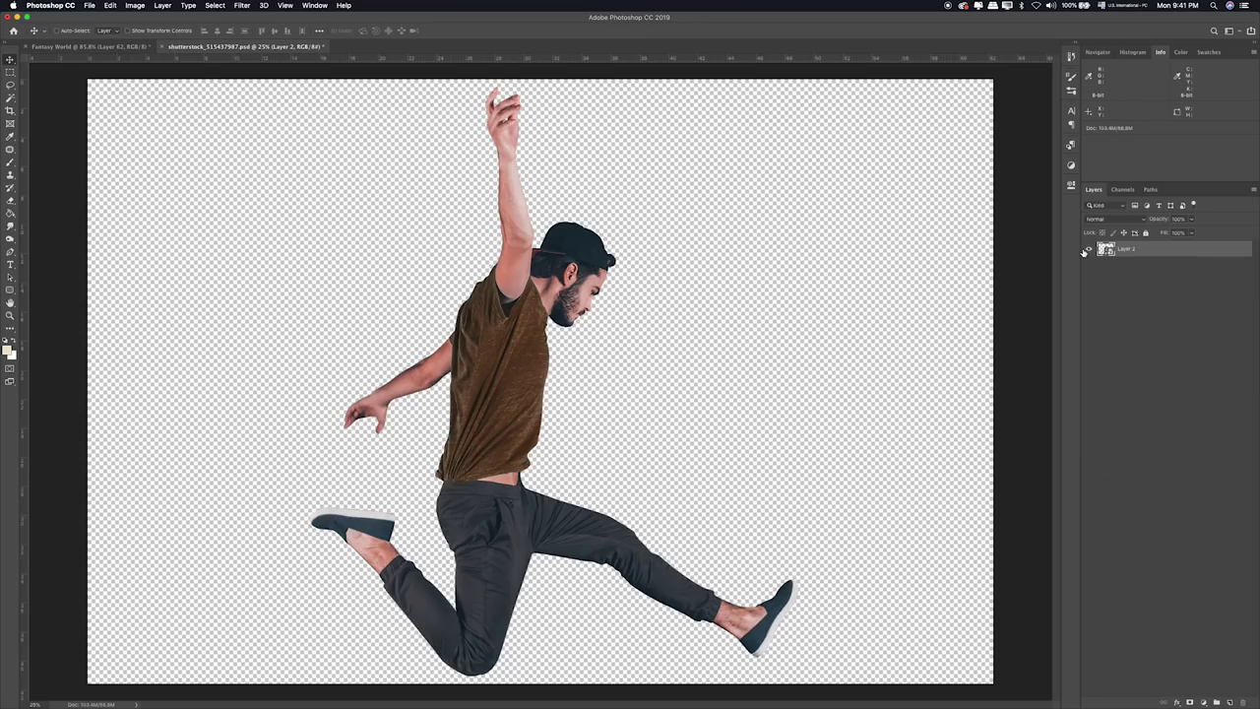
key("ctrl+Tab")
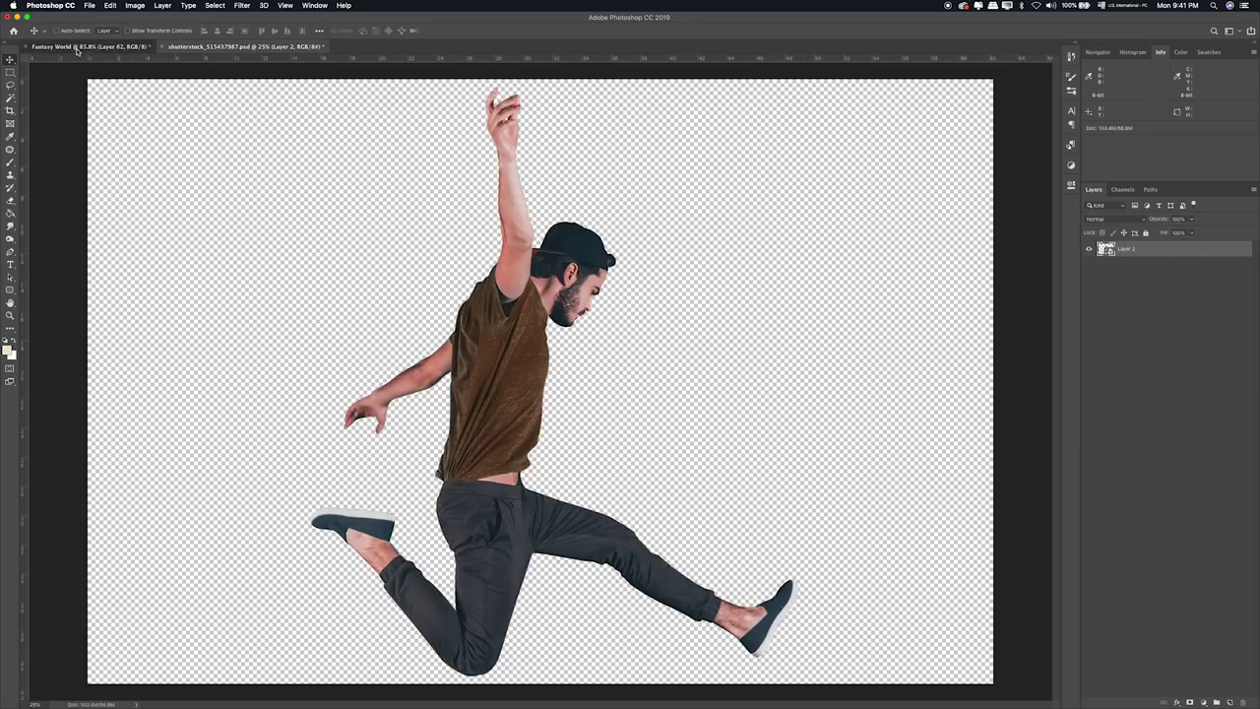
left_click_drag(1135, 322, 1133, 254)
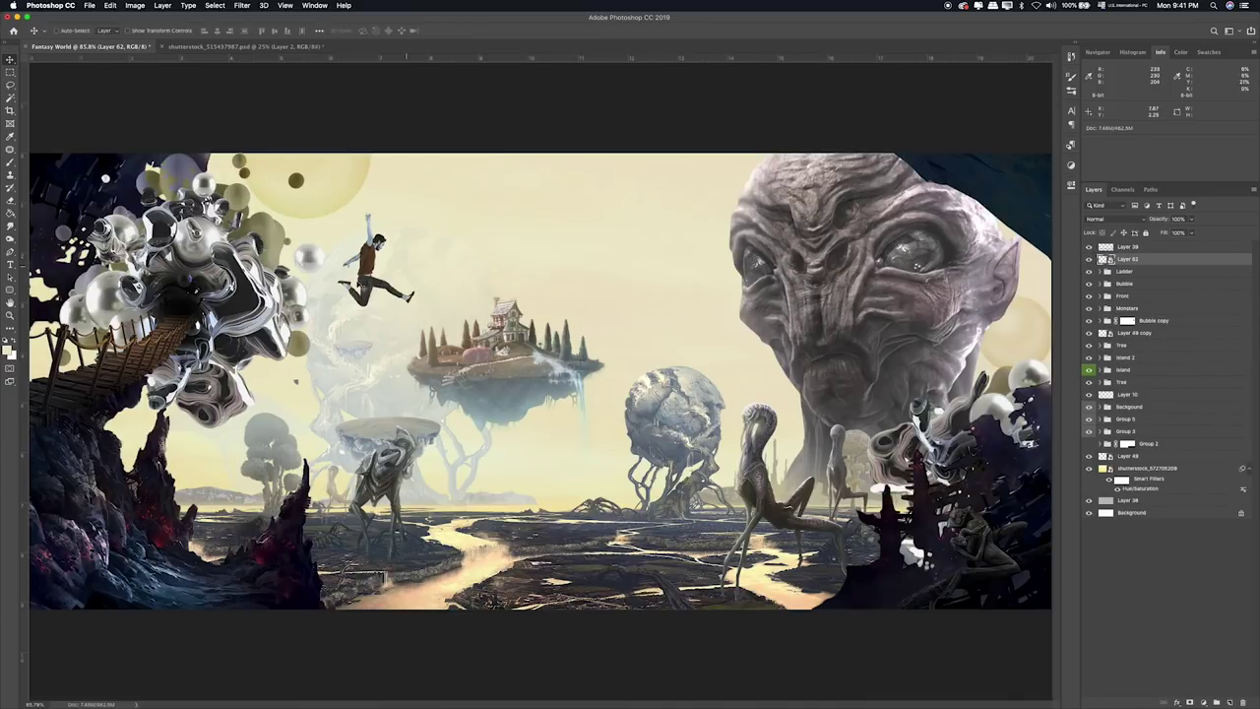
left_click_drag(366, 285, 549, 268)
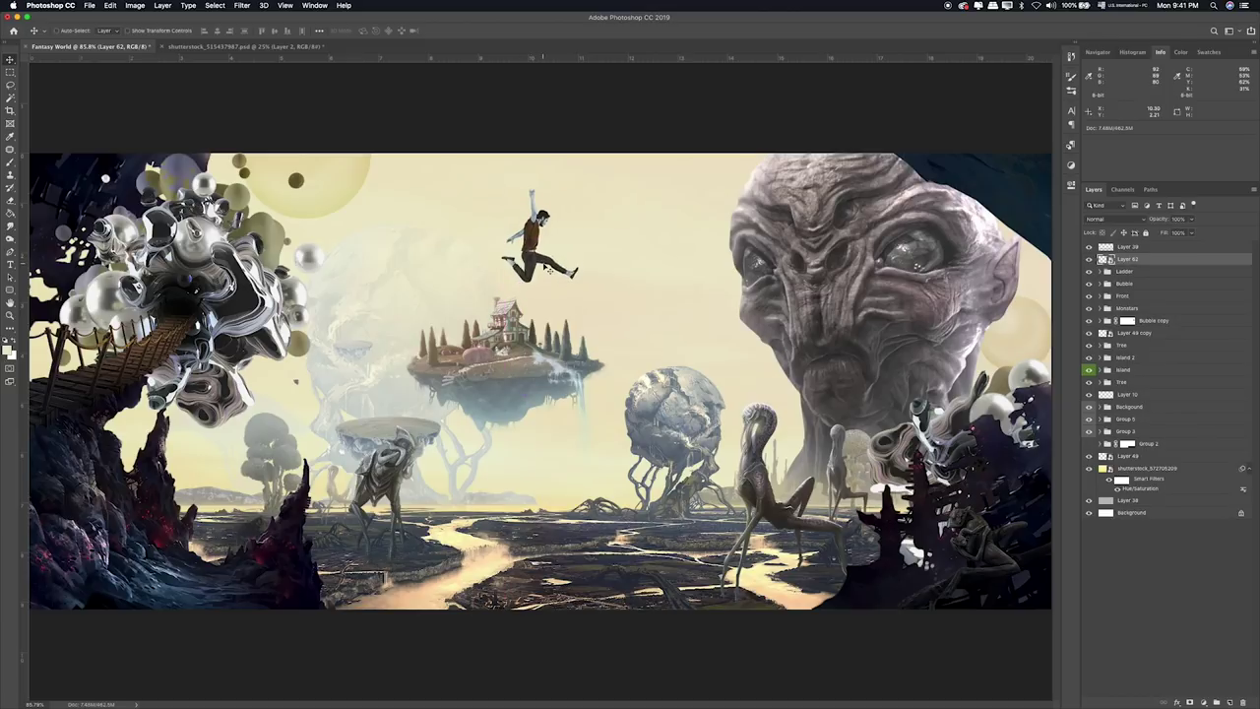
Replace the man with a fresh copy from the source document and convert Layer 62 to a smart object.
key("BackSpace")
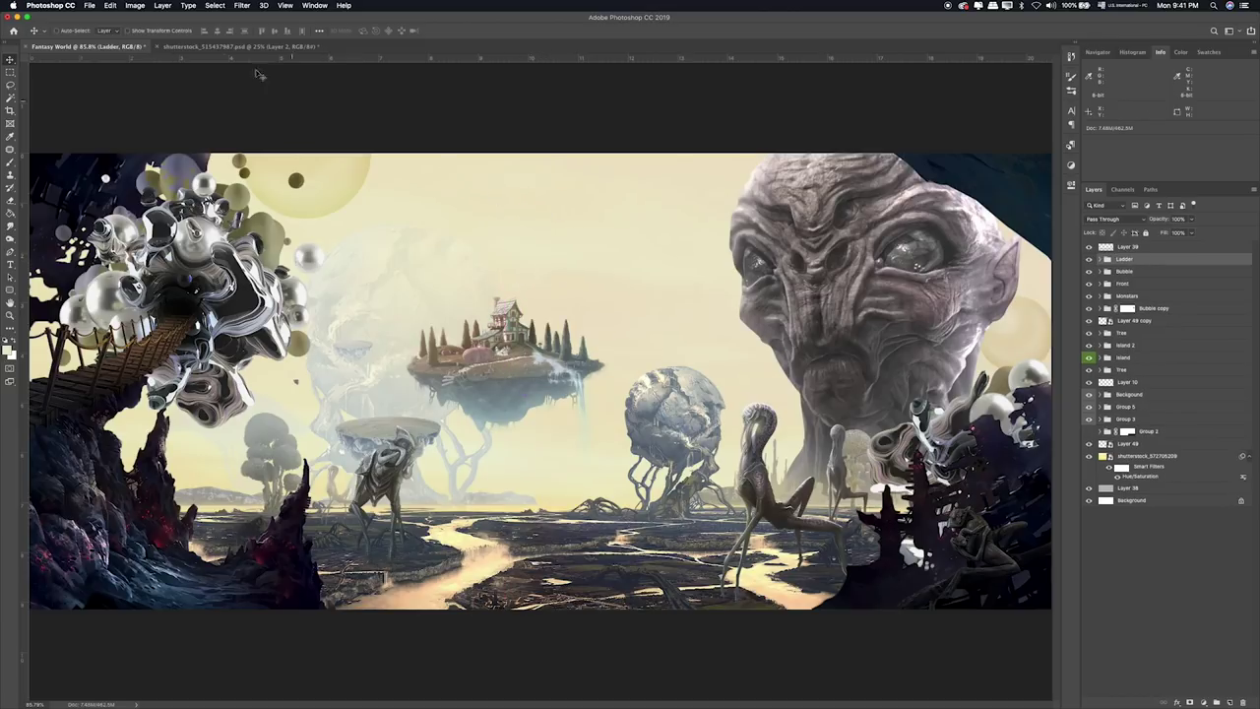
left_click(241, 46)
left_click_drag(450, 281, 345, 250)
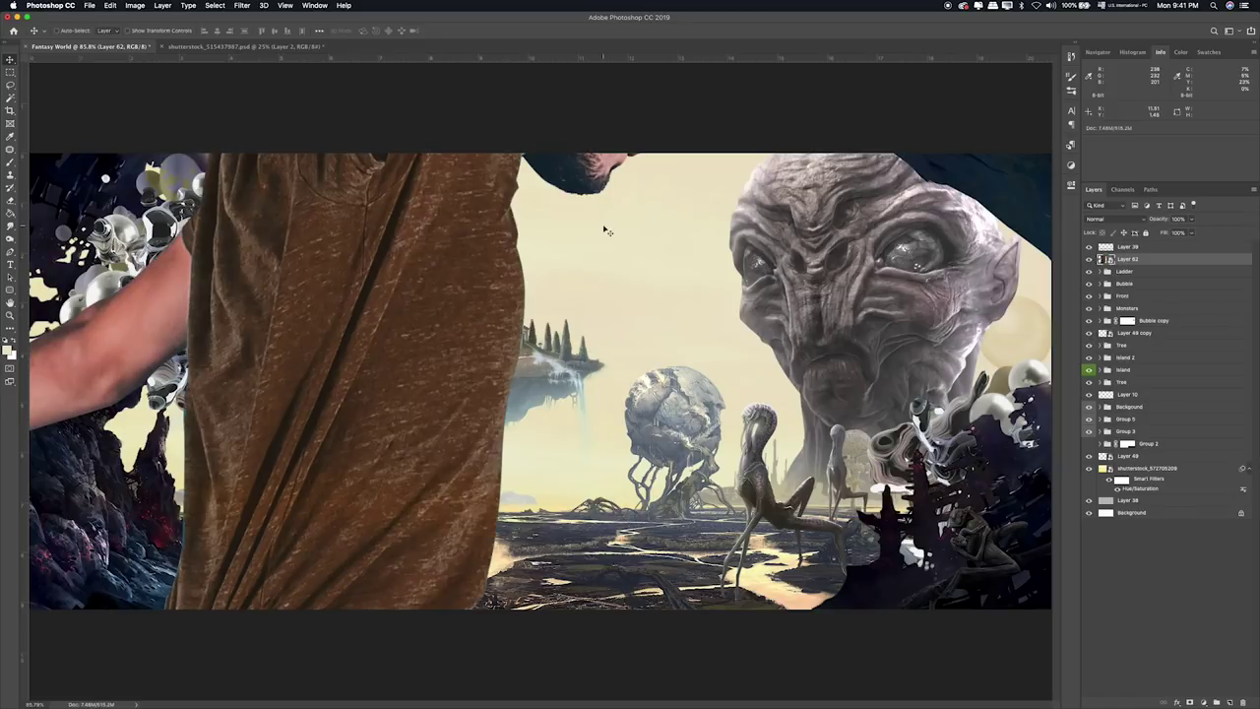
left_click_drag(157, 62, 604, 226)
key("ctrl+t")
key("ctrl+0")
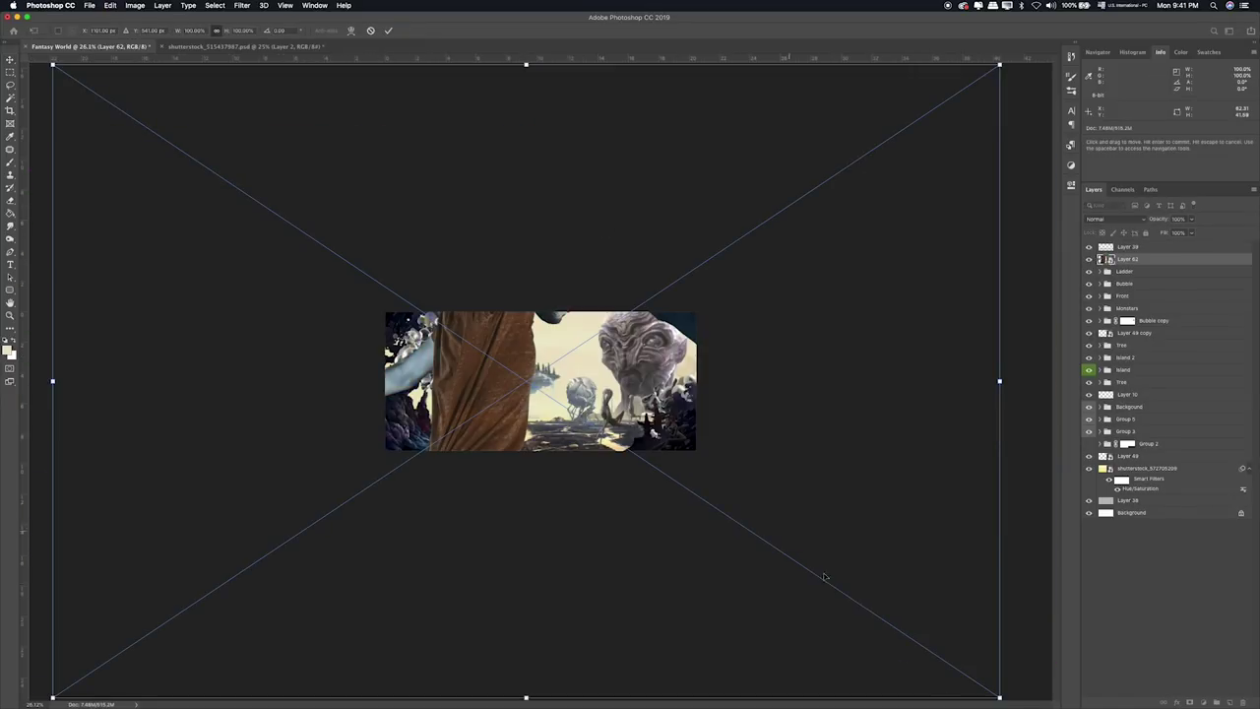
key("Escape")
right_click(1156, 261)
left_click(1123, 427)
Scale Layer 62 down and place the man in the upper-left sky.
key("ctrl+t")
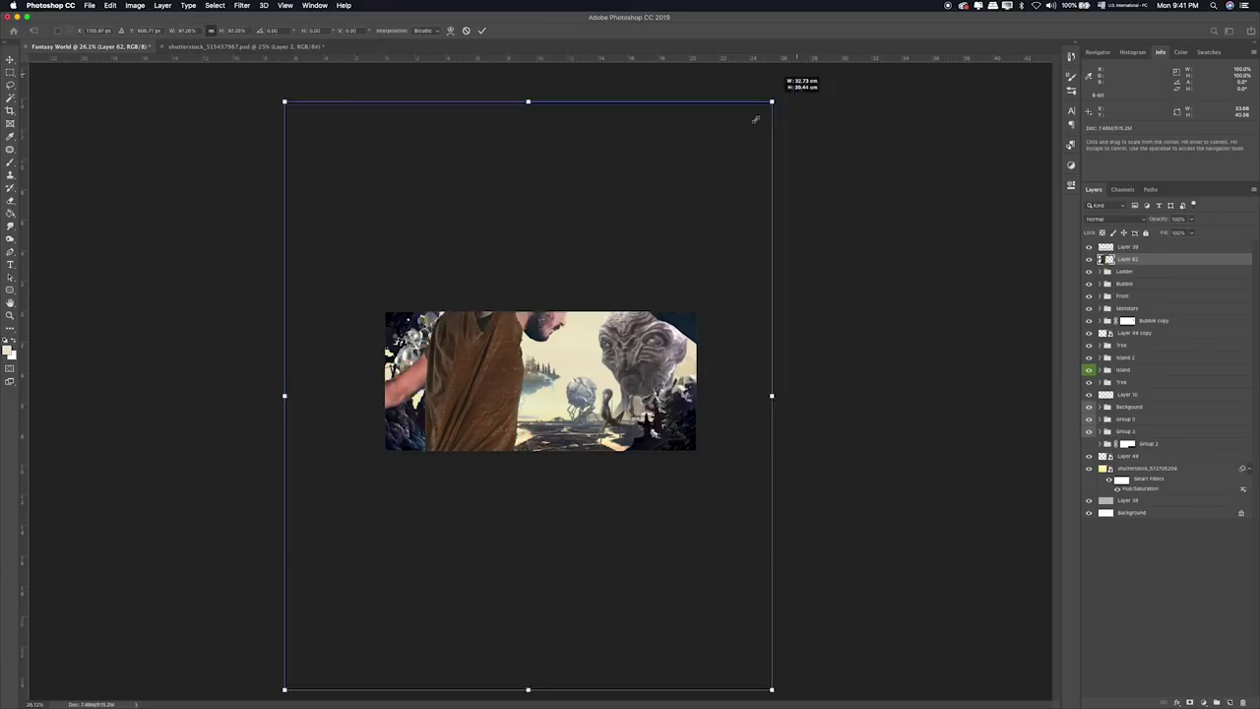
left_click_drag(755, 119, 698, 207)
key("Return")
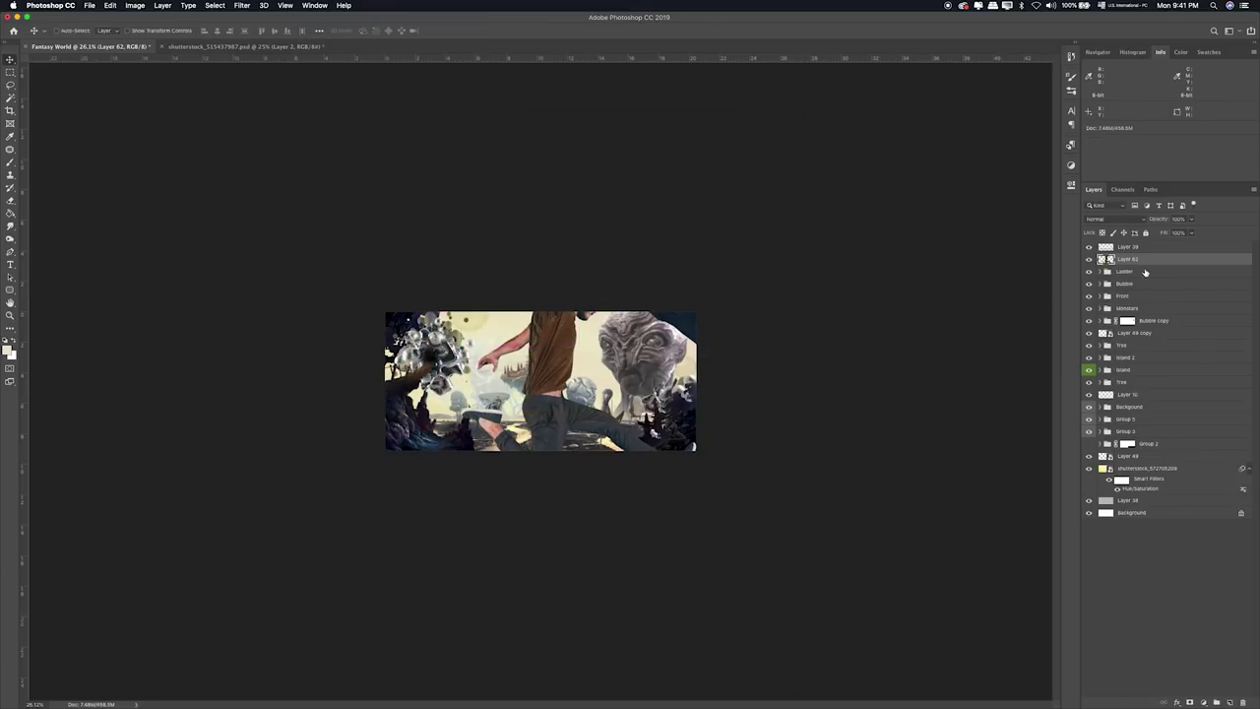
right_click(1145, 272)
left_click(1122, 387)
key("ctrl+t")
mouse_move(696, 204)
left_mouse_down()
mouse_move(512, 450)
mouse_move(497, 347)
left_mouse_up()
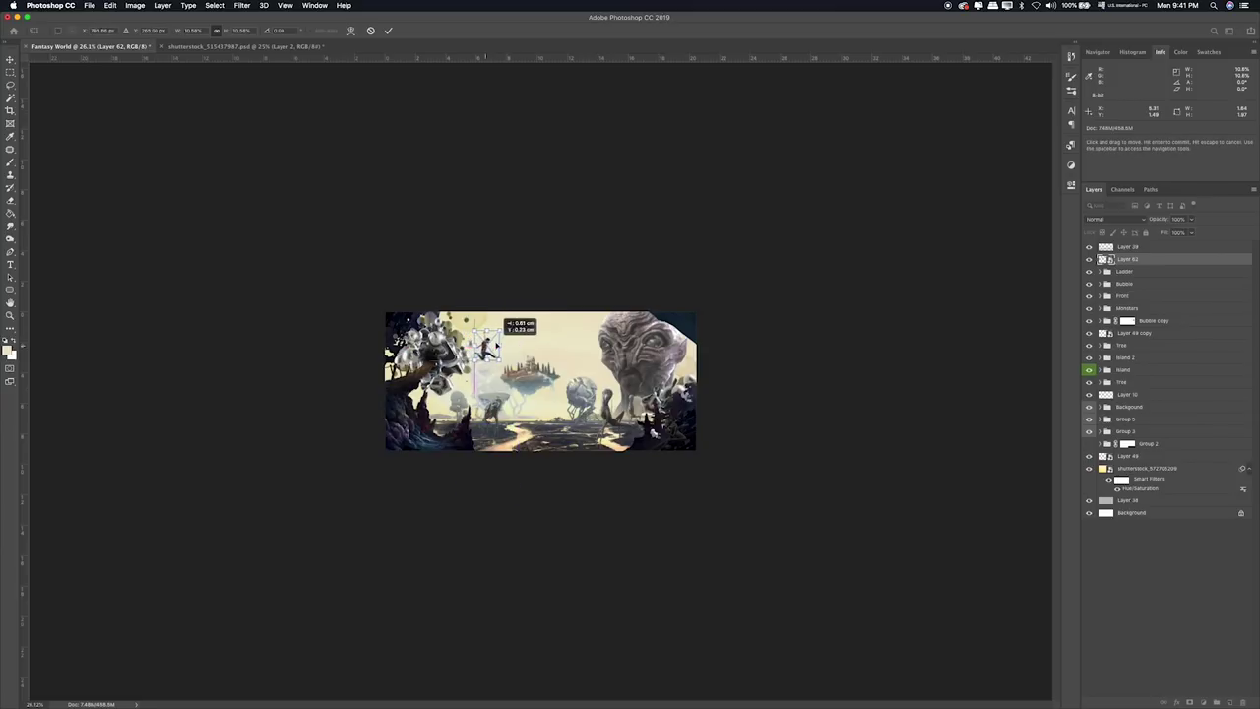
key("ctrl+0")
key("Return")
Shrink the man a bit more and move him up and right above the island.
left_click_drag(422, 310, 410, 292)
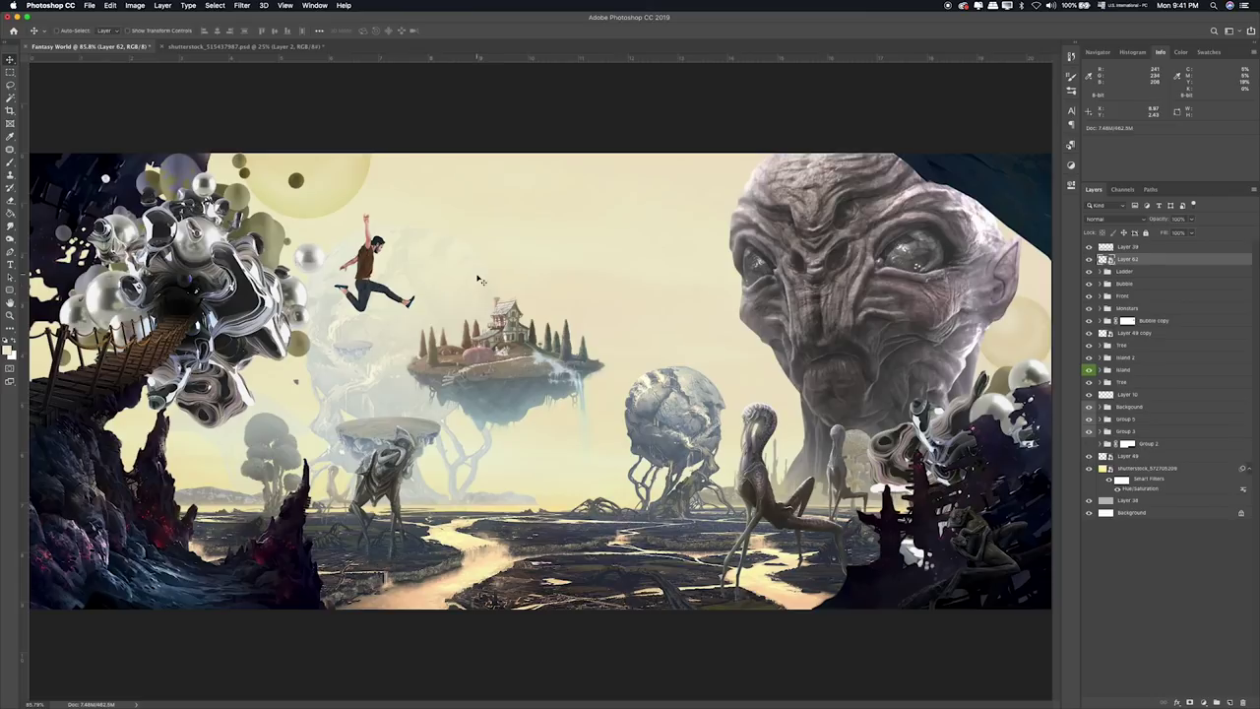
key("ctrl+t")
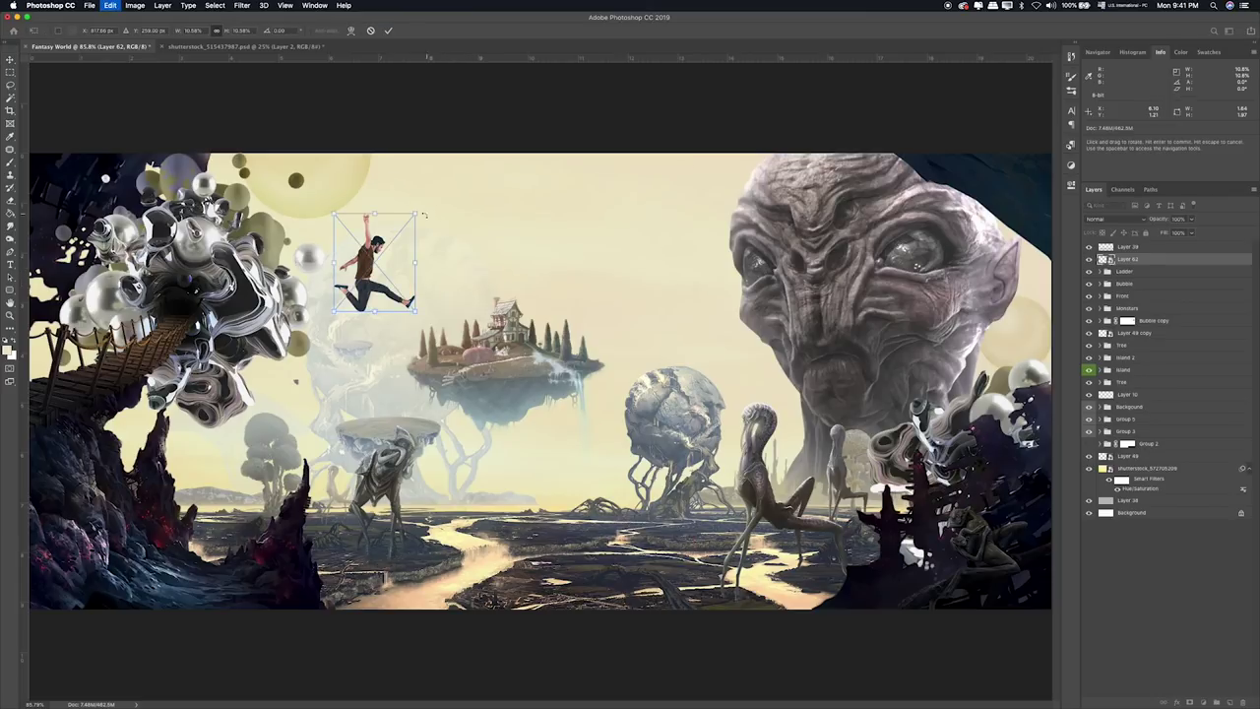
left_click_drag(415, 214, 401, 233)
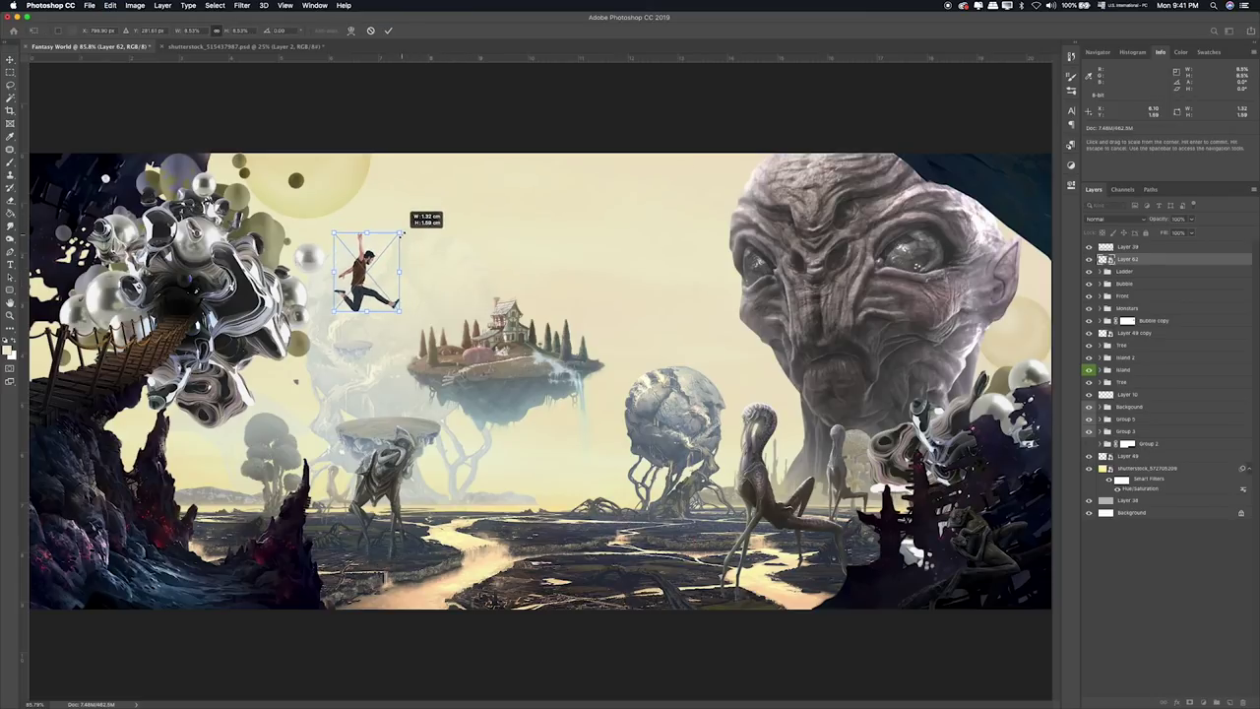
key("Return")
left_click_drag(403, 240, 431, 231)
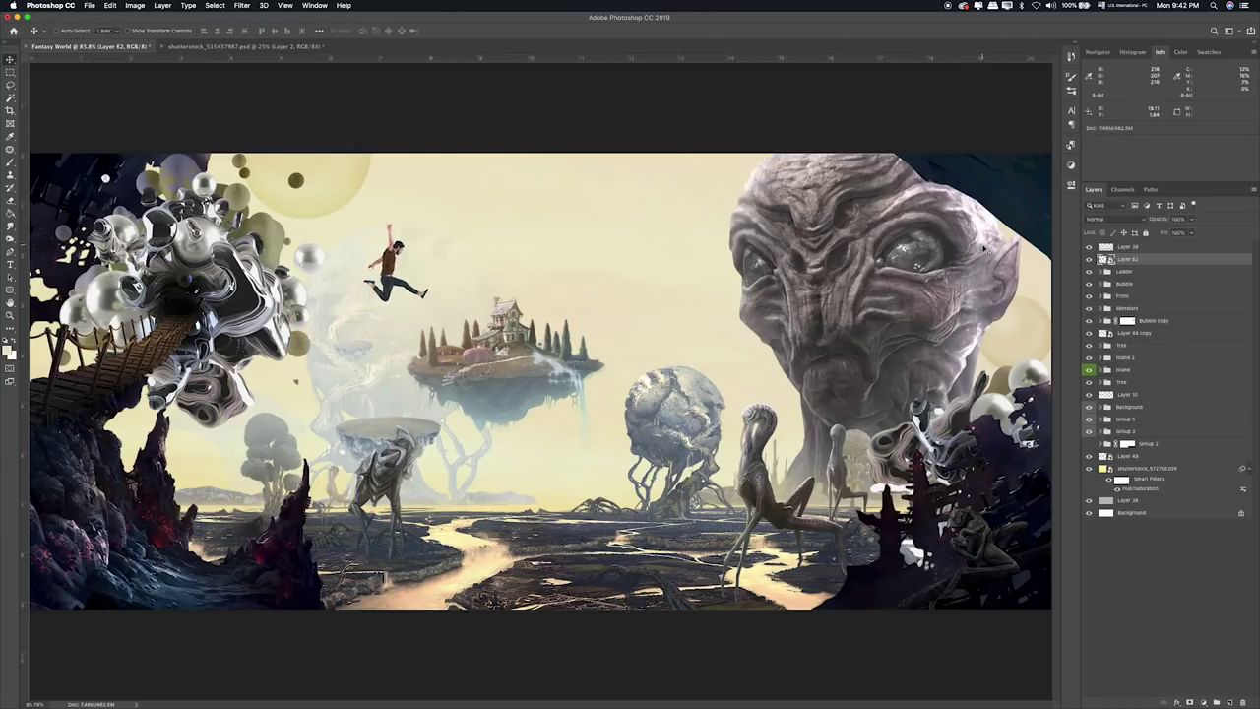
Put the jumping man layer into a new group named Man.
key("ctrl+g")
double_click(1125, 259)
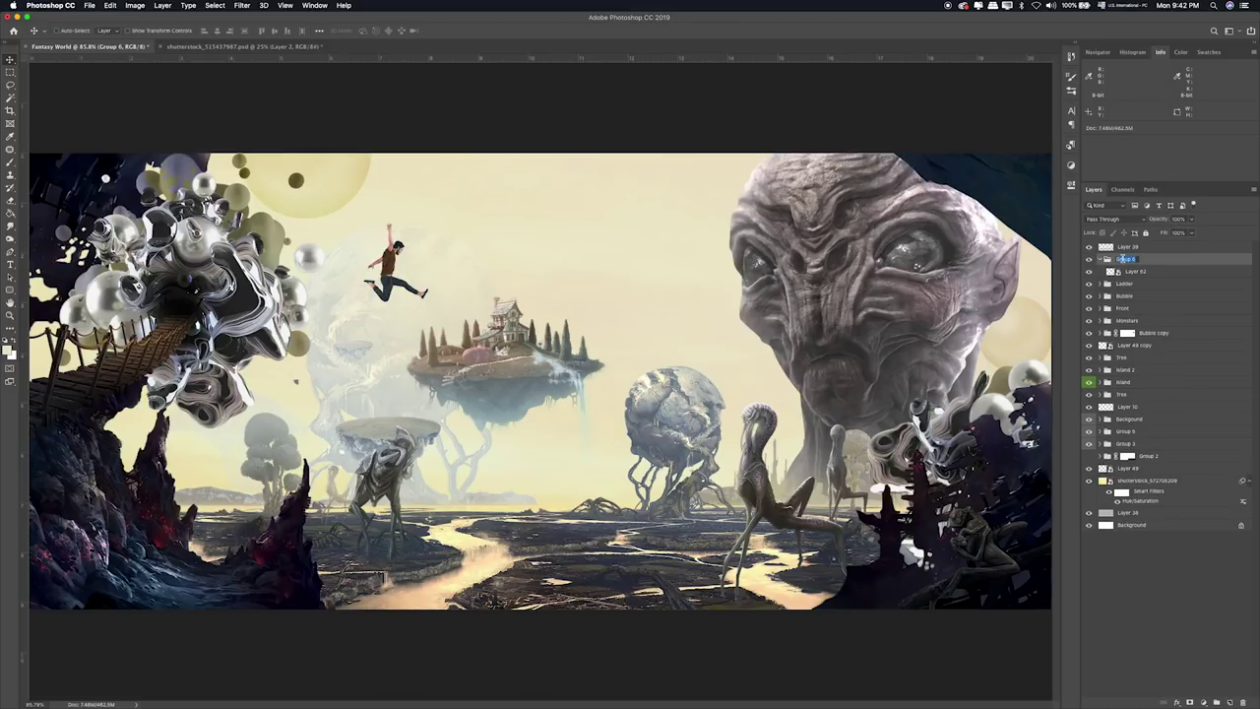
type("Man")
key("Return")
Duplicate Layer 62 and rasterize the Layer 62 copy.
left_click(1146, 273)
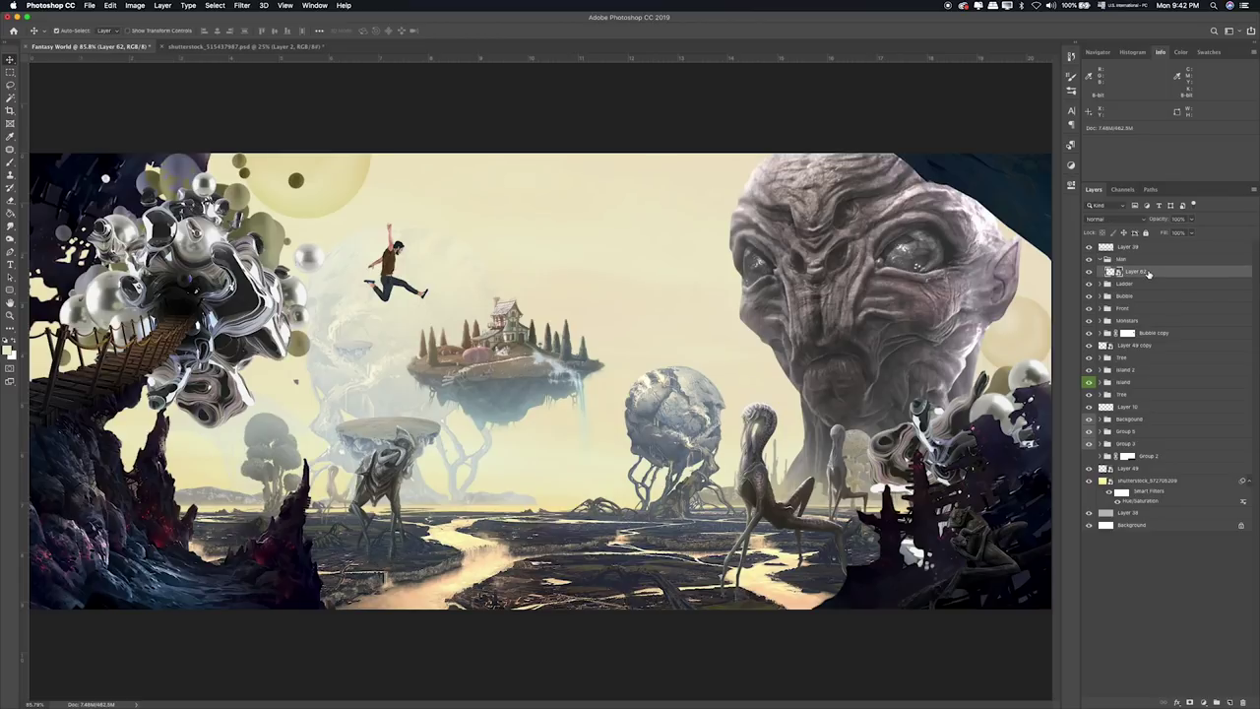
key("super+j")
right_click(1175, 275)
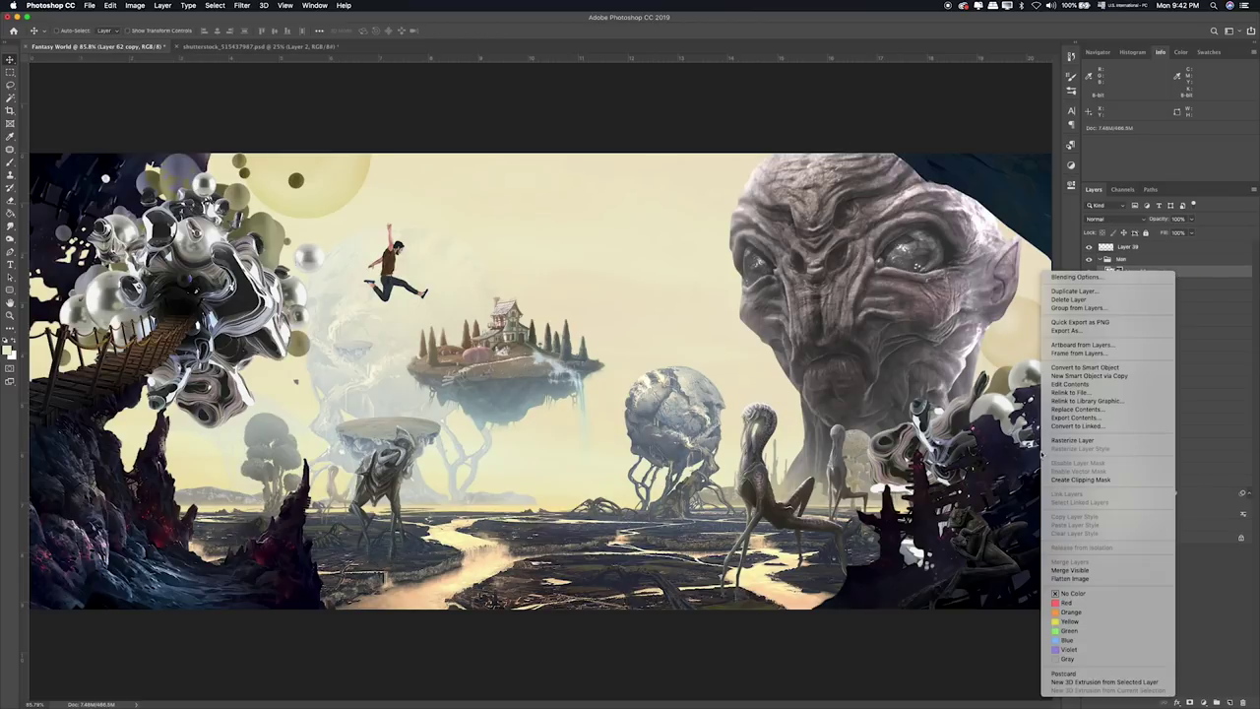
left_click(1060, 443)
key("super+t")
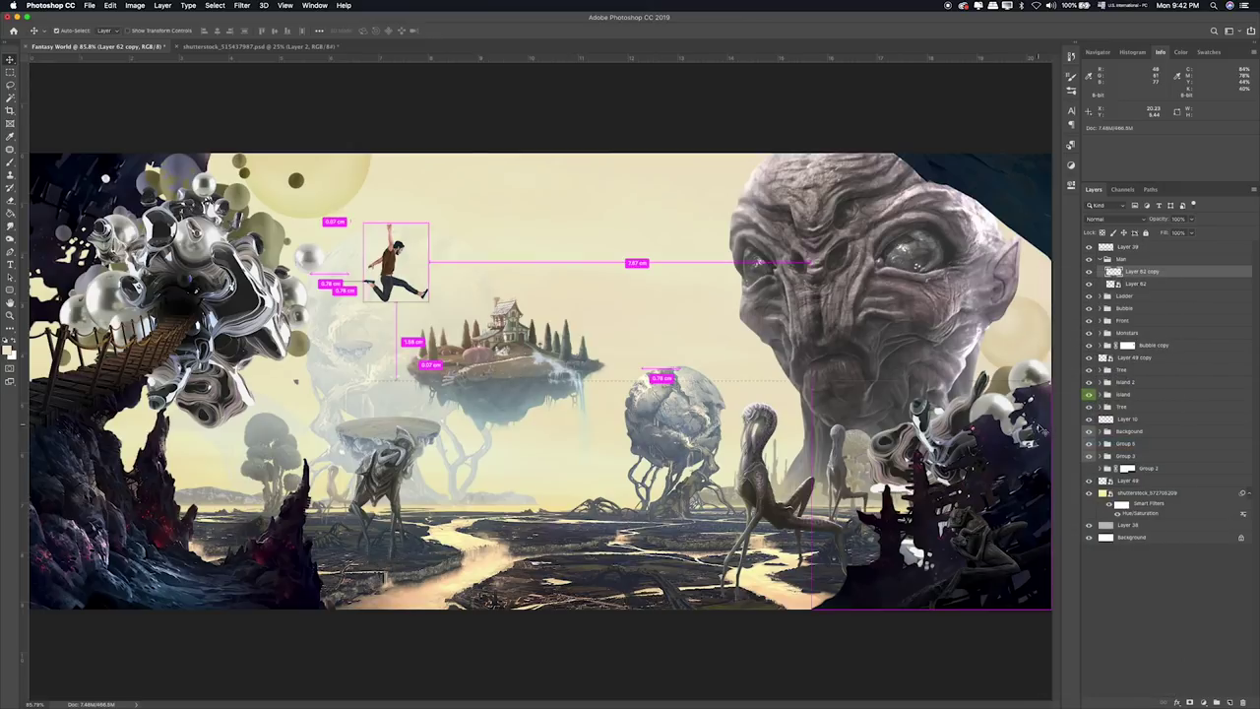
key("Return")
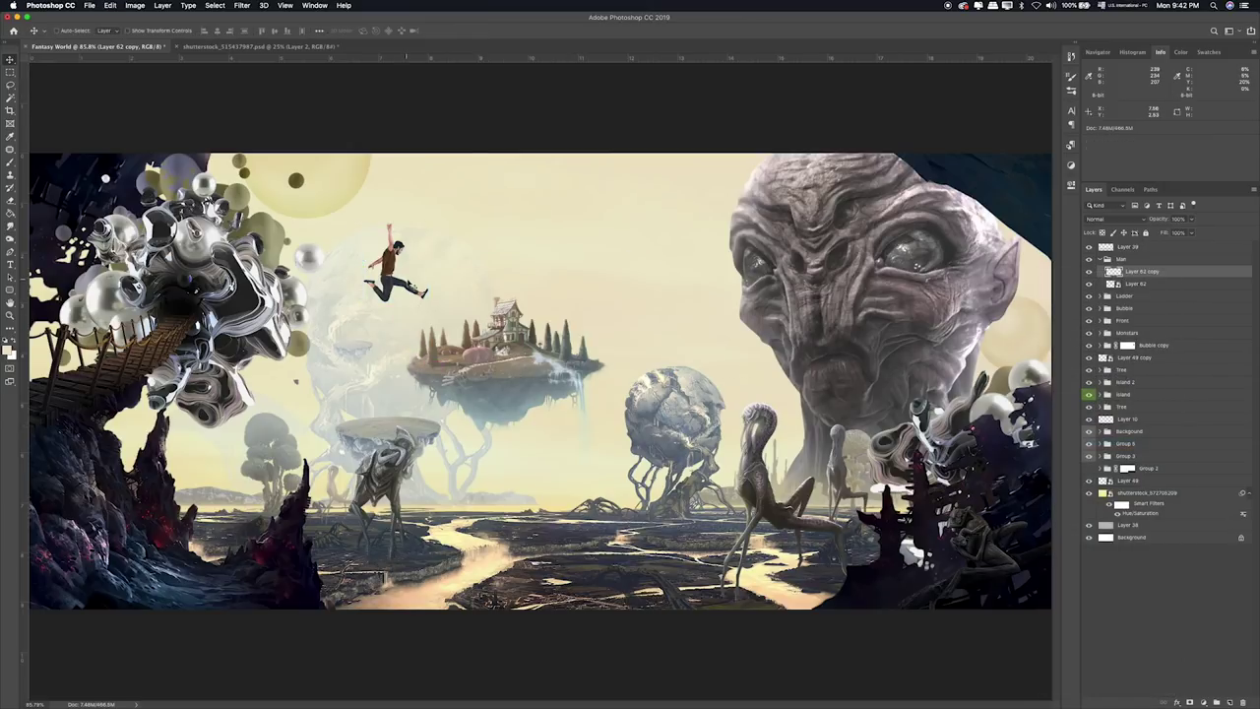
Stretch the selected jumping man's copy leftward into a streak reaching the canvas's left edge.
left_click(10, 73)
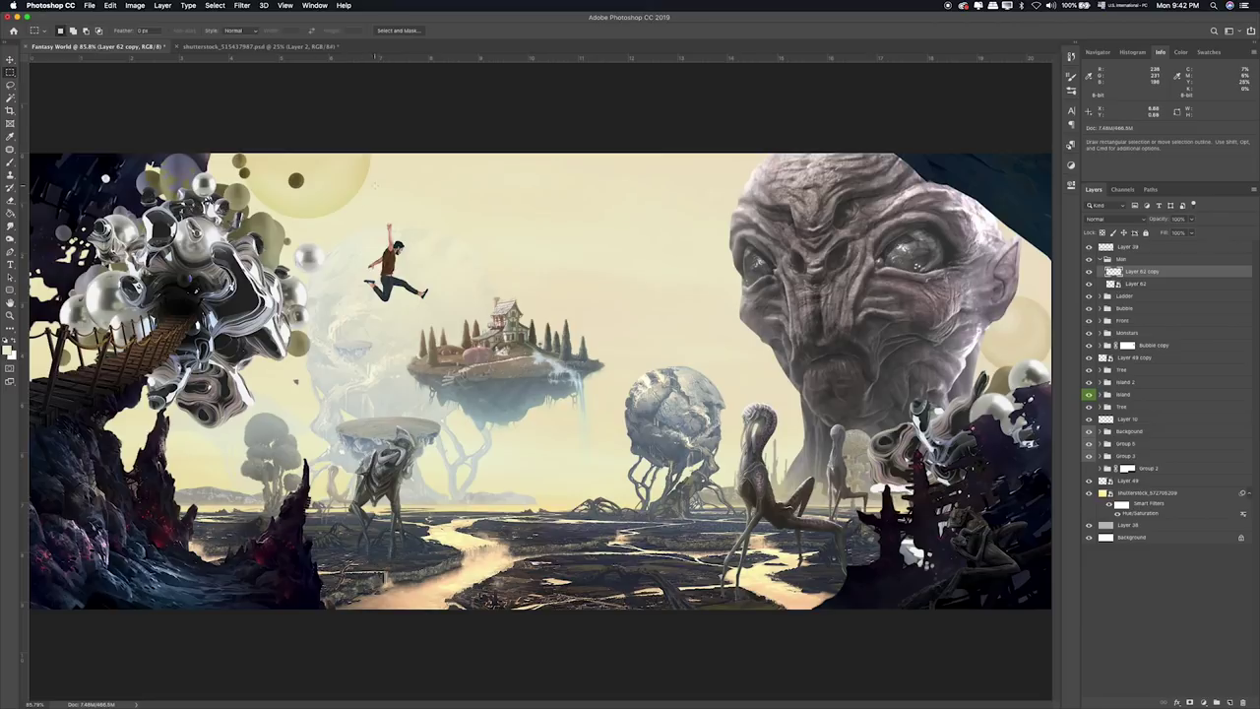
left_click_drag(395, 203, 318, 345)
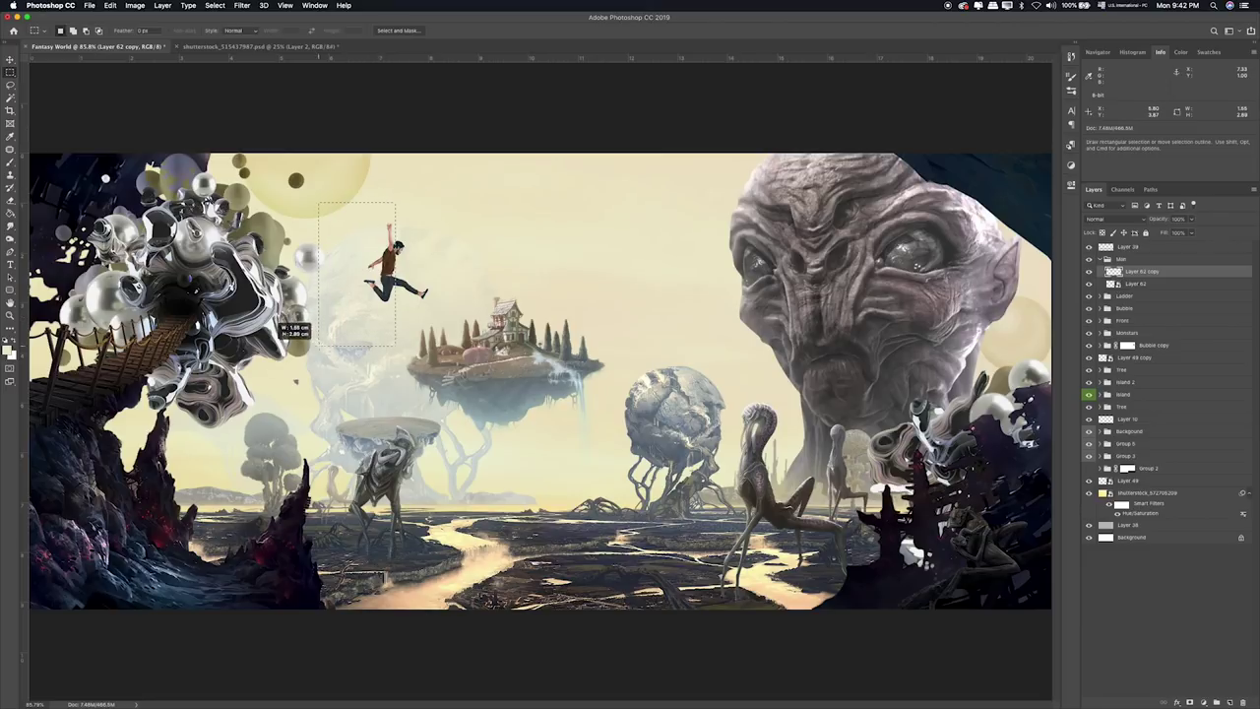
key("ctrl+t")
left_click_drag(318, 274, 30, 264)
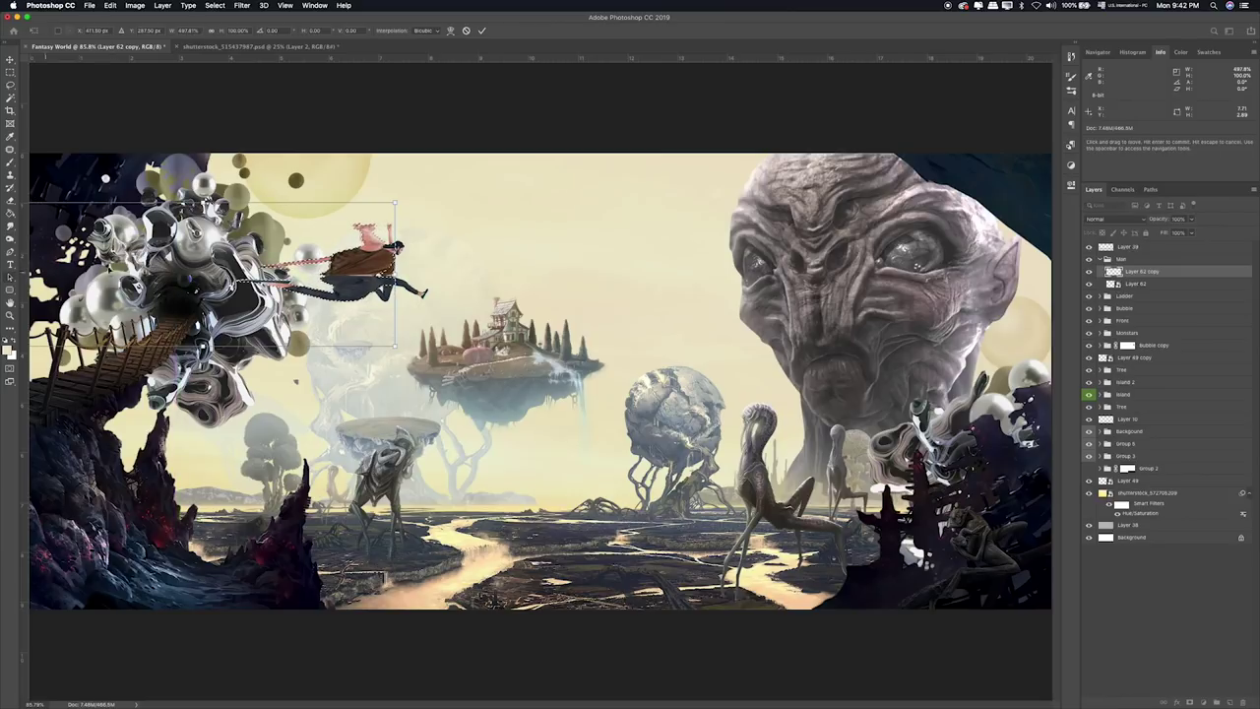
key("ctrl+minus")
key("ctrl+minus")
key("ctrl+minus")
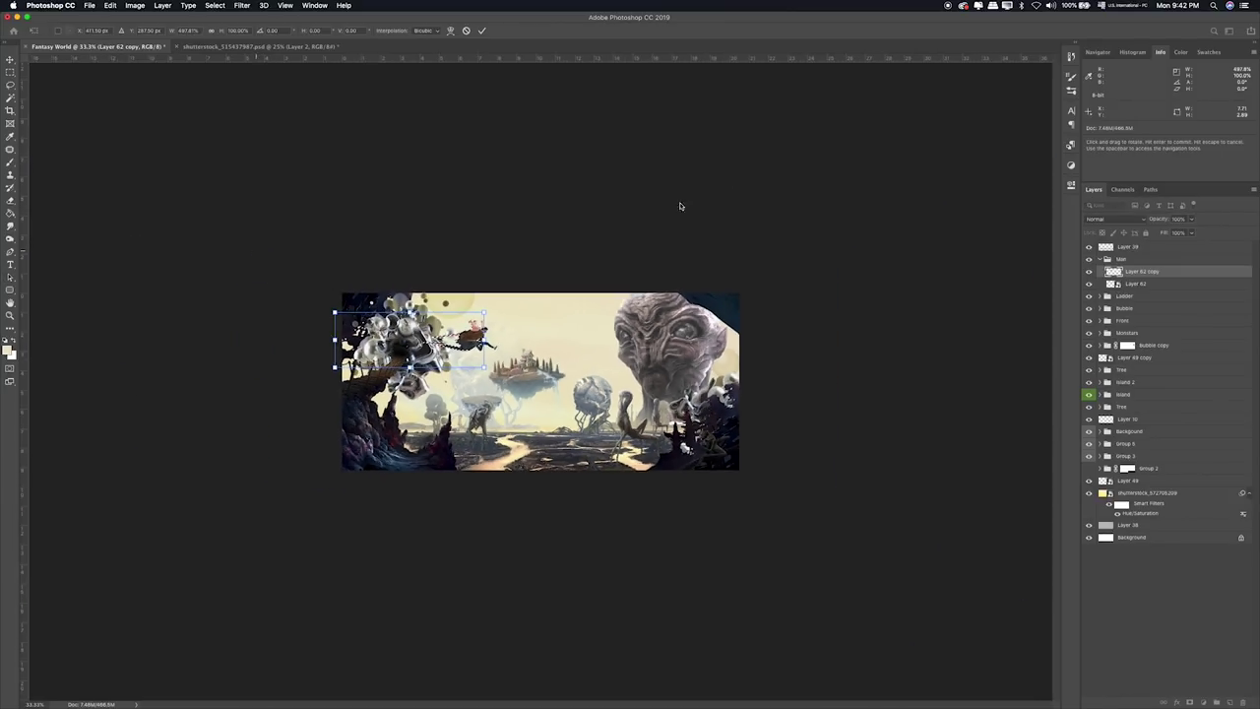
left_click_drag(306, 329, 9, 352)
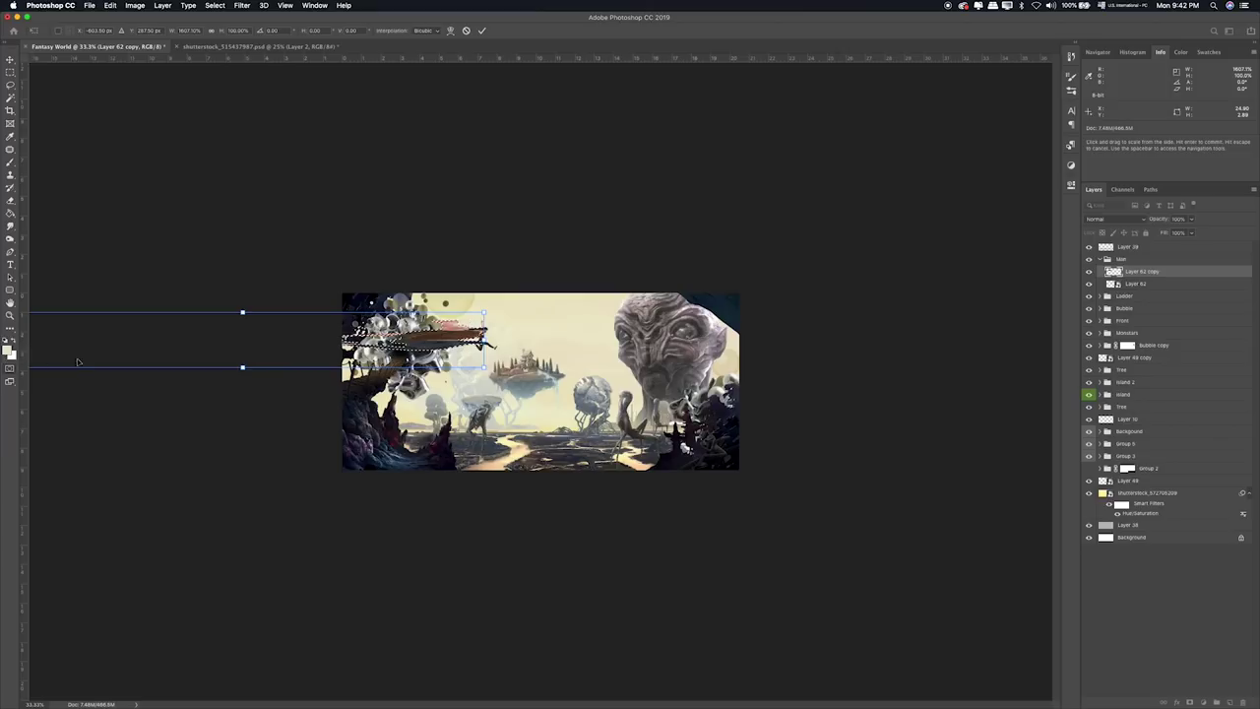
key("Return")
key("ctrl+0")
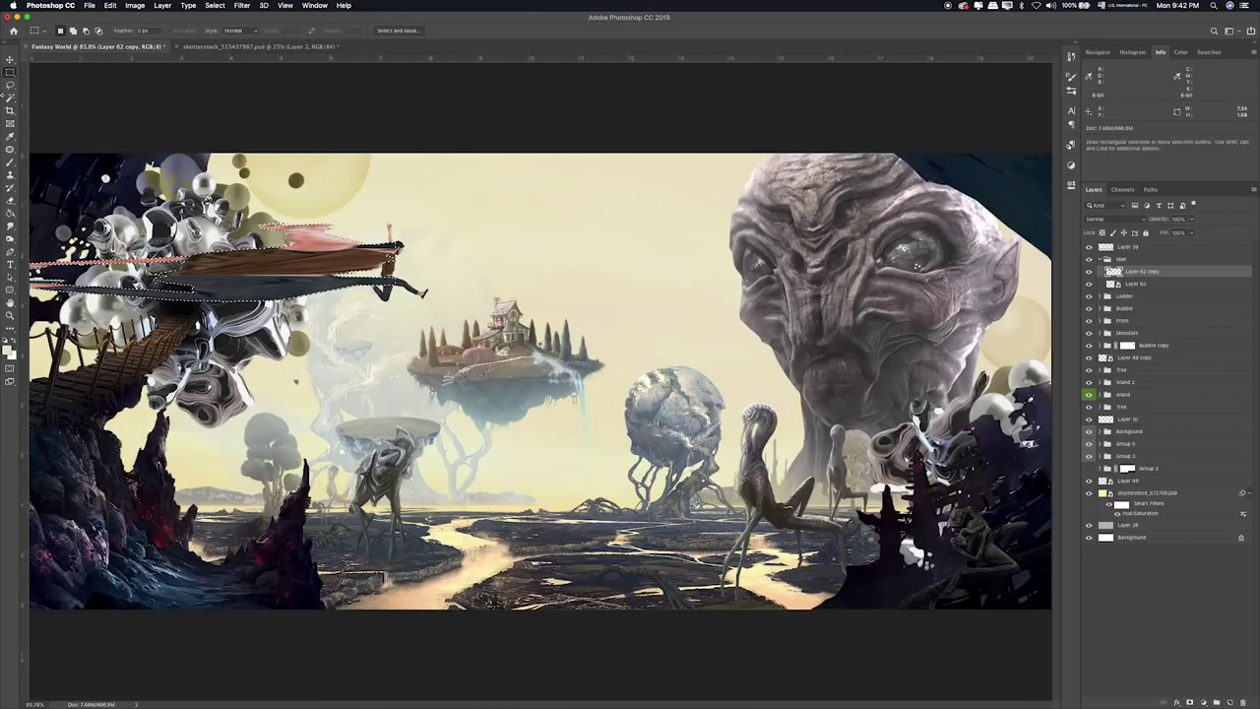
left_click(436, 170)
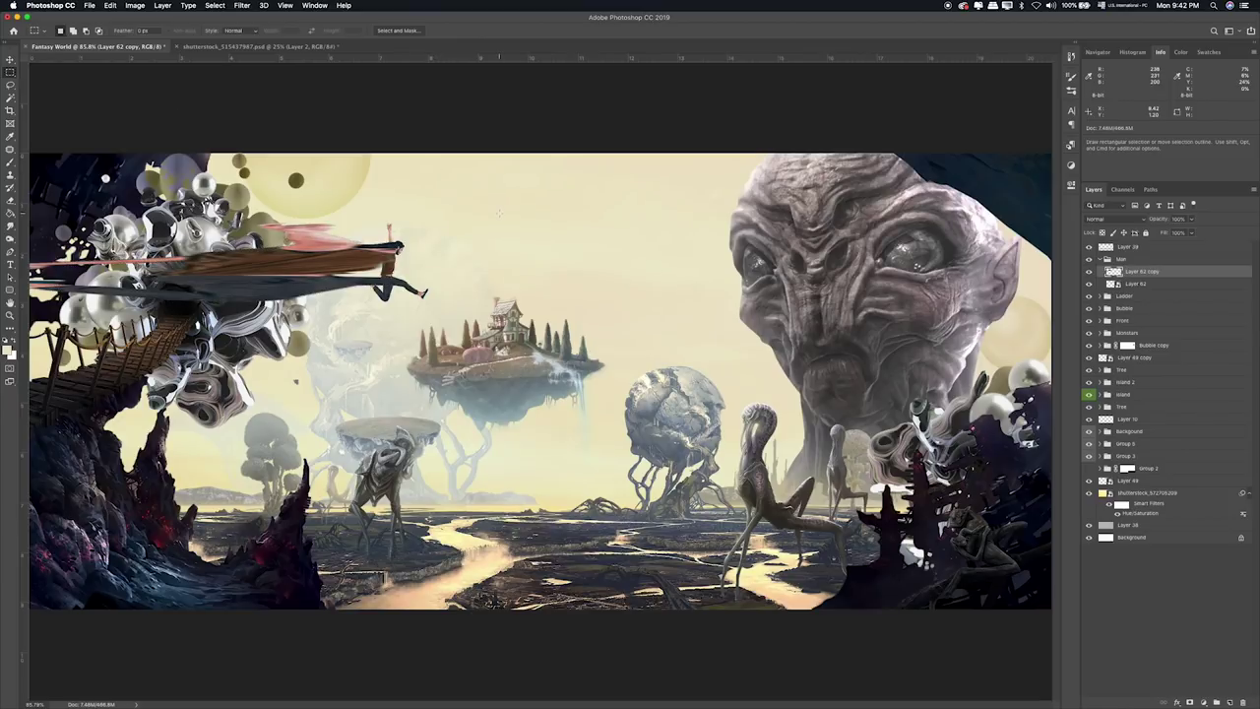
Erase the streak's end near the man, then bring up the Filter menu.
key("e")
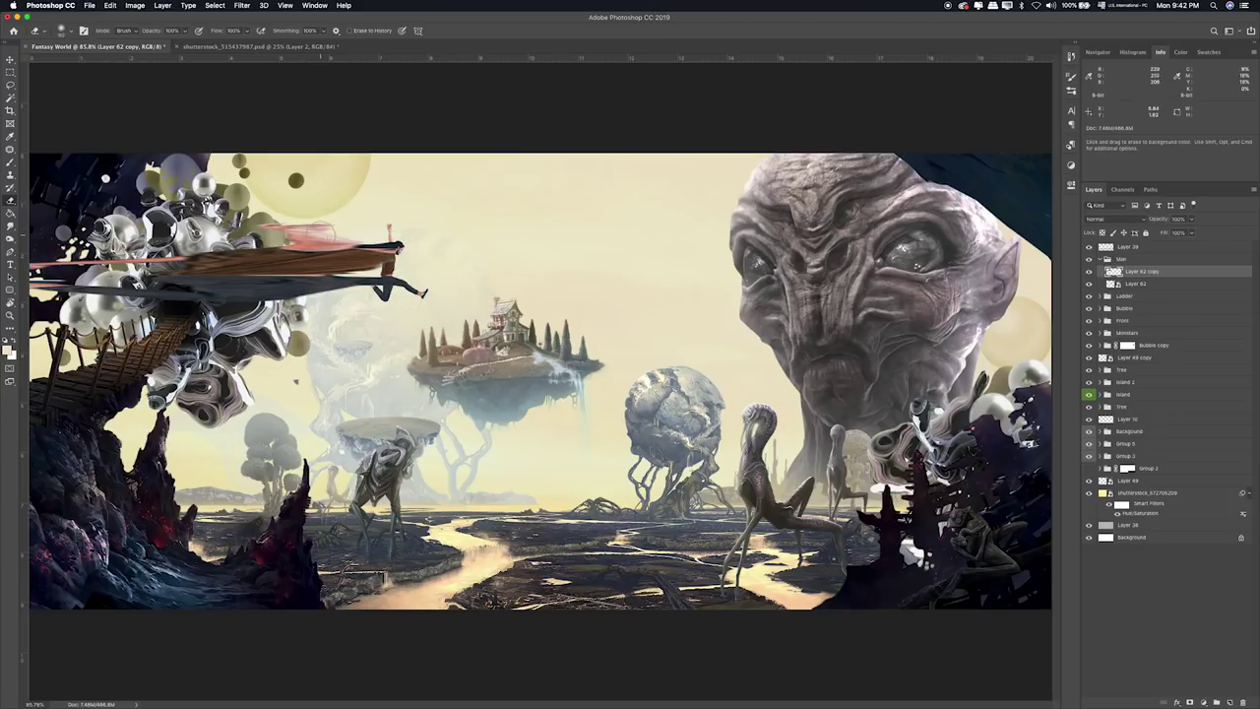
left_click_drag(320, 236, 198, 228)
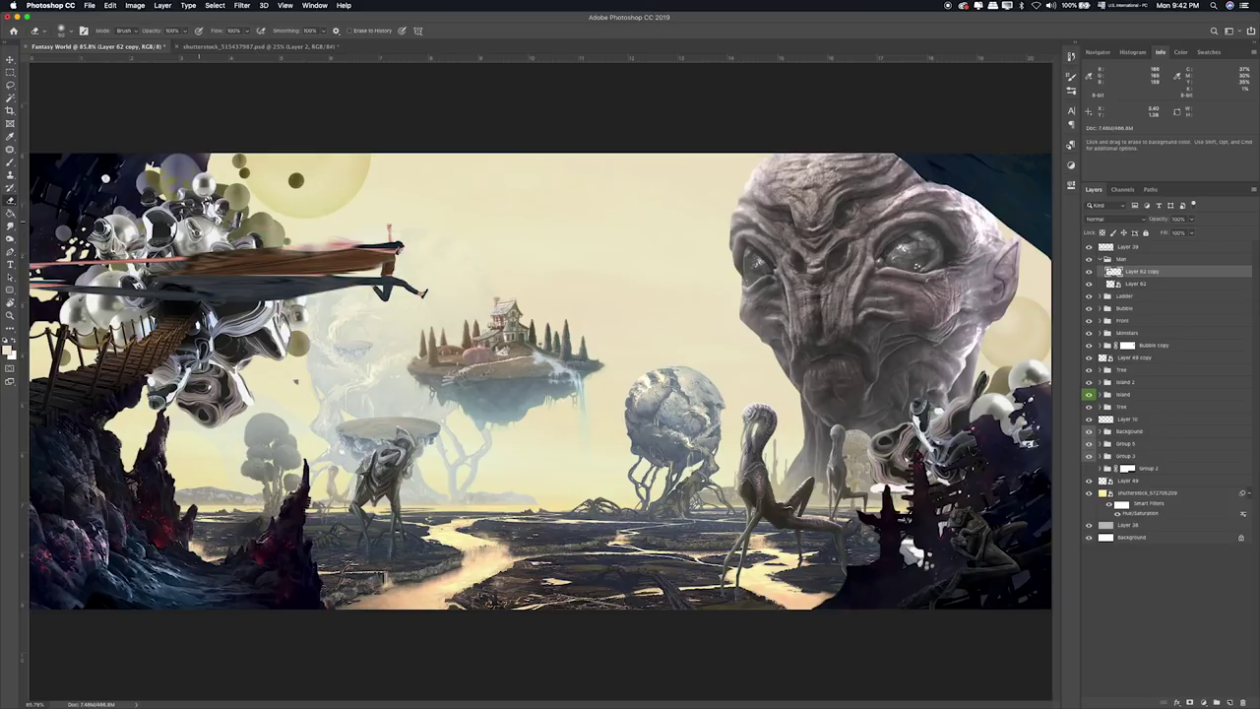
mouse_move(354, 215)
left_mouse_down()
mouse_move(296, 230)
mouse_move(357, 216)
left_mouse_up()
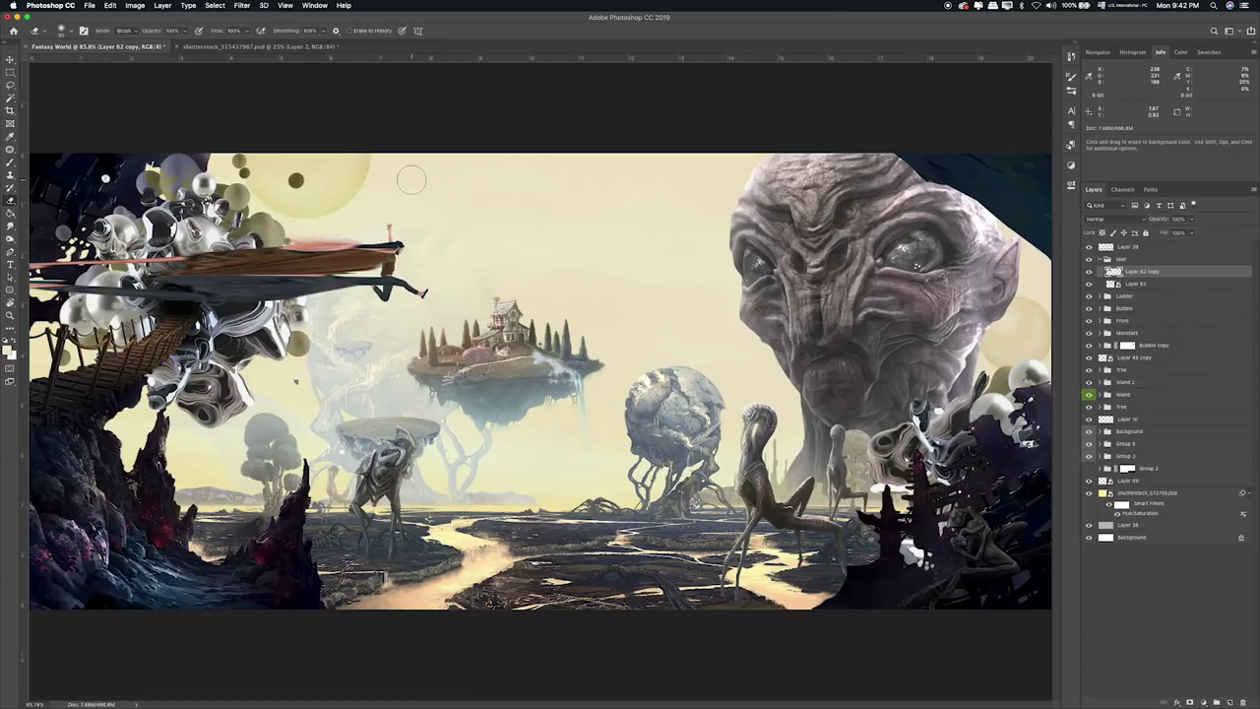
left_click(242, 5)
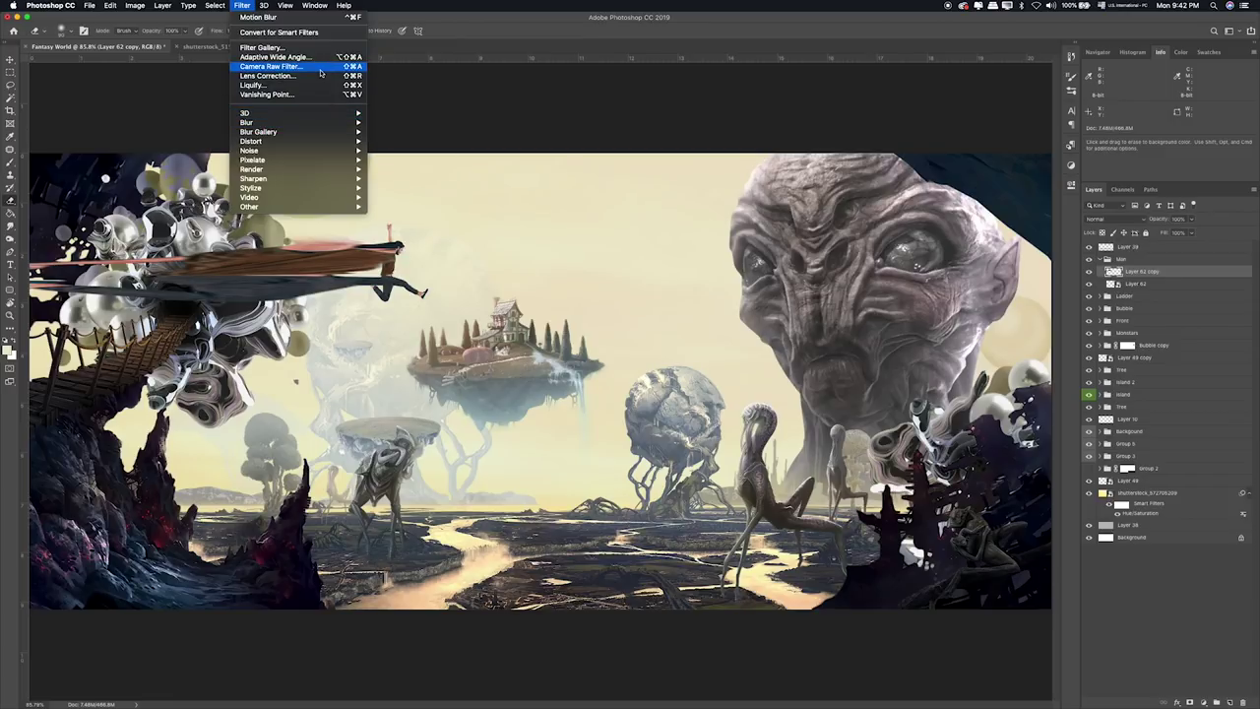
mouse_move(246, 122)
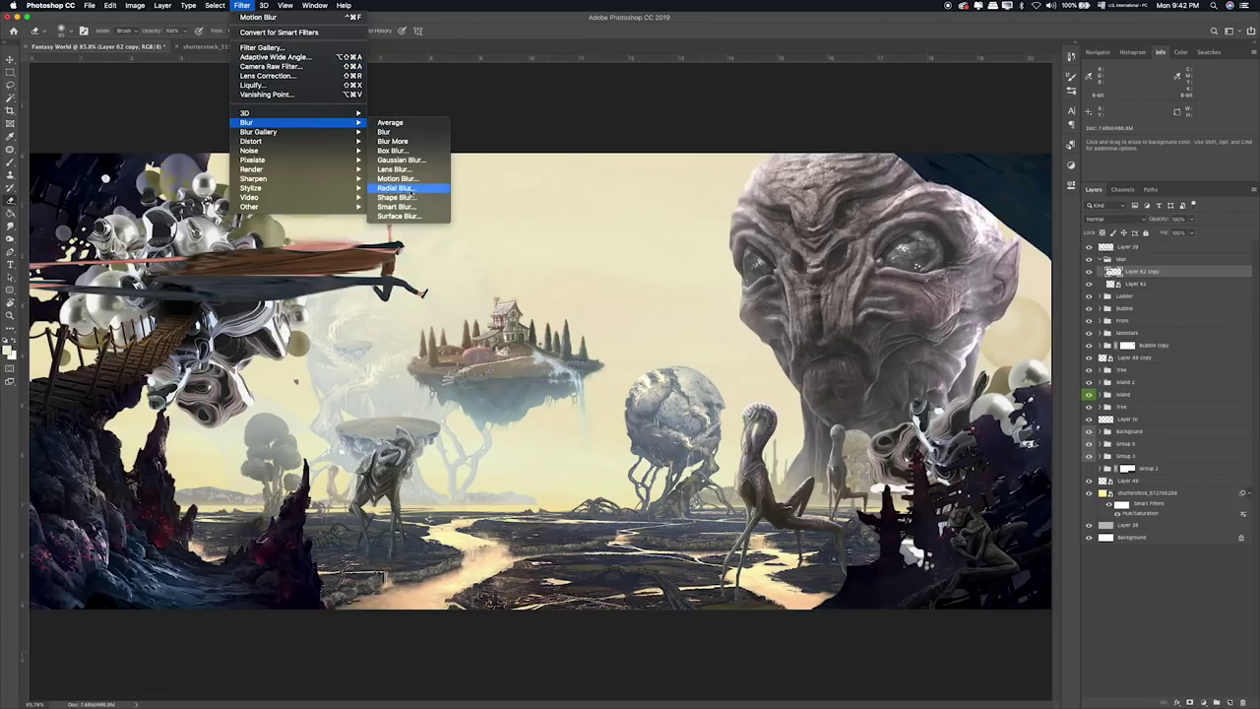
Try a strong Motion Blur at a 13° angle on the streak, then dismiss it.
left_click(397, 178)
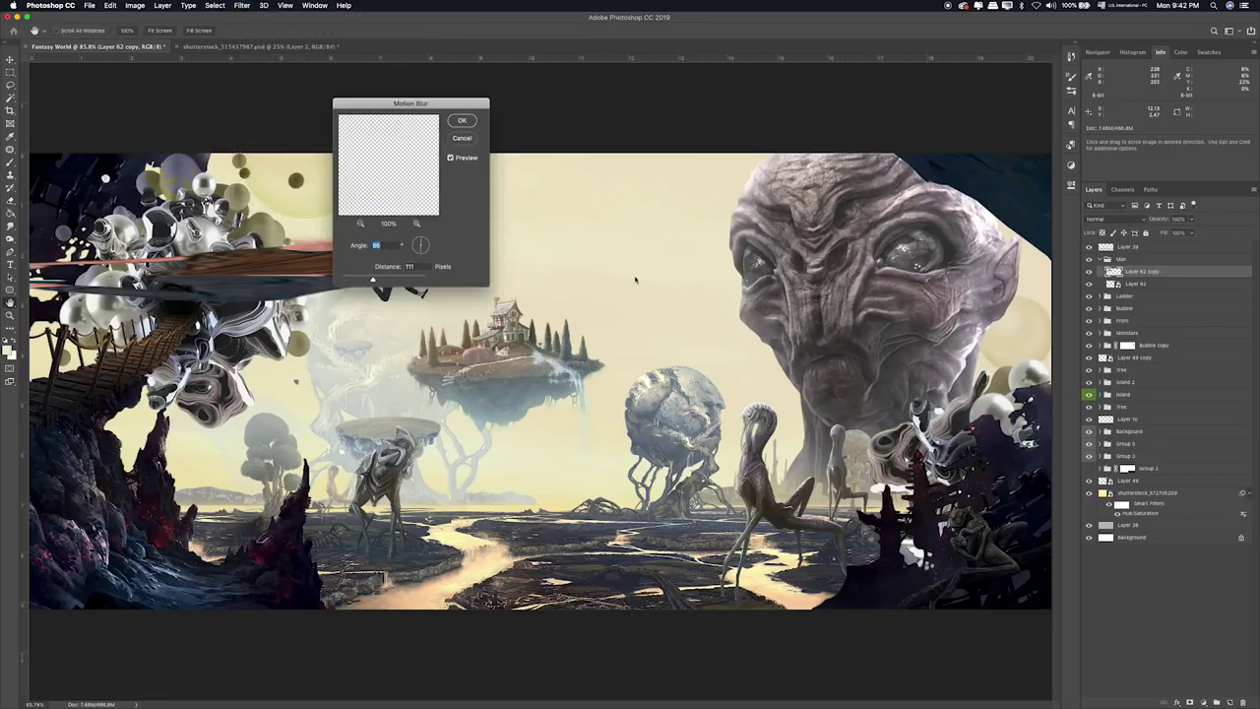
left_click_drag(362, 282, 383, 281)
left_click(429, 246)
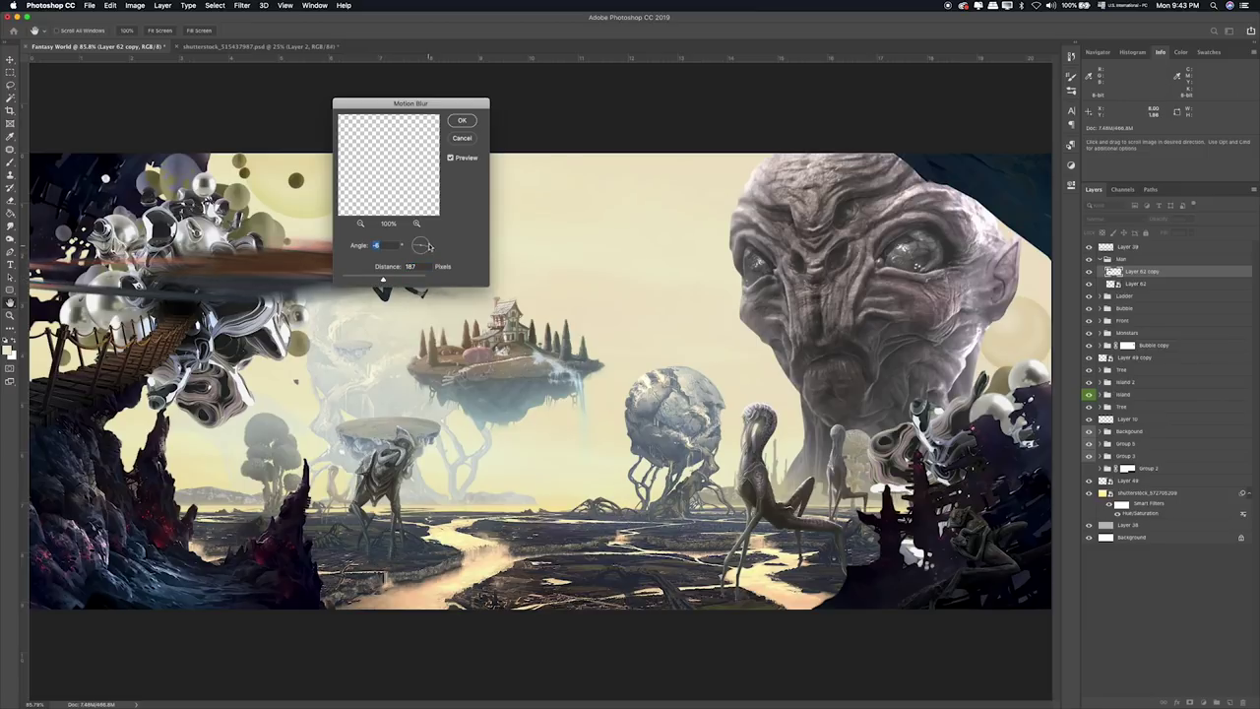
left_click_drag(441, 102, 692, 113)
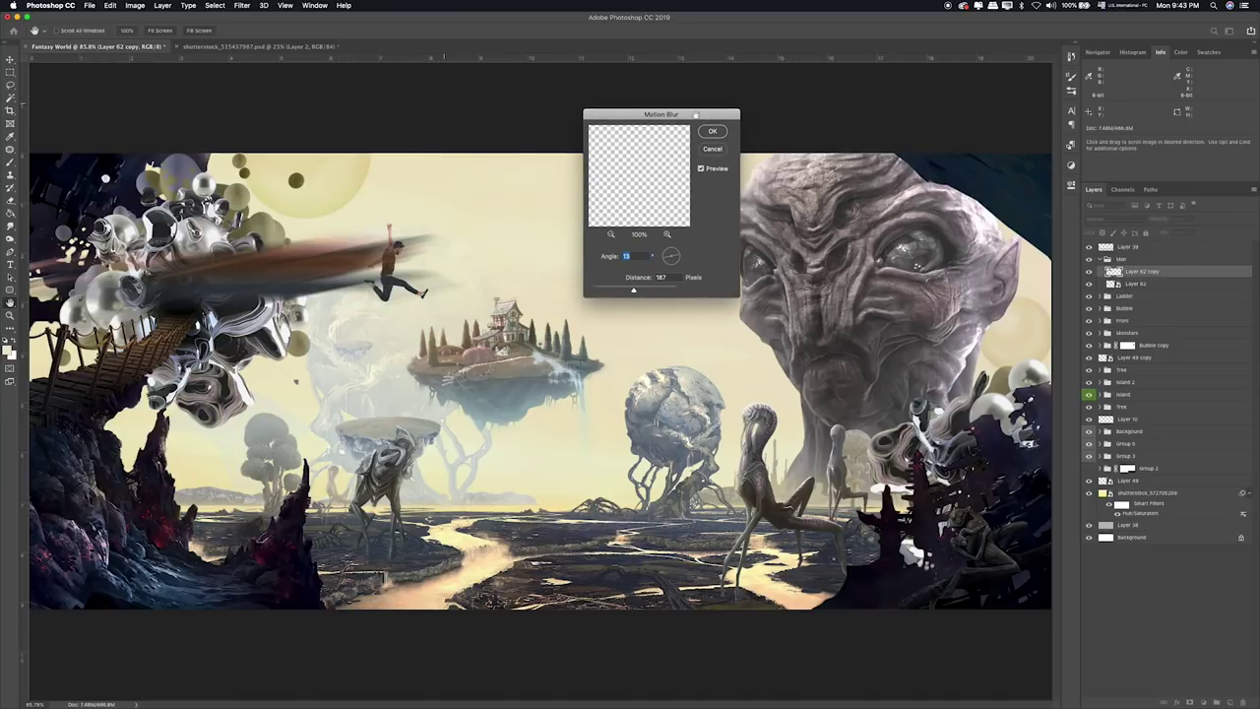
key("Tab")
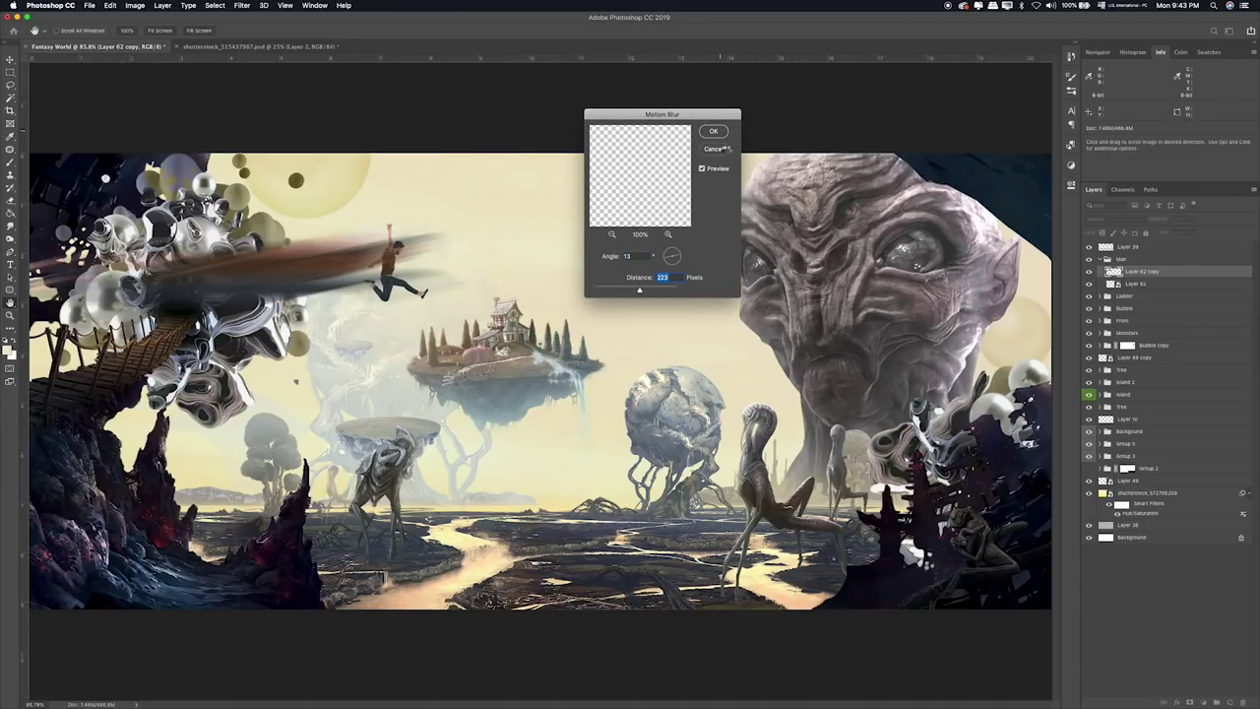
key("Return")
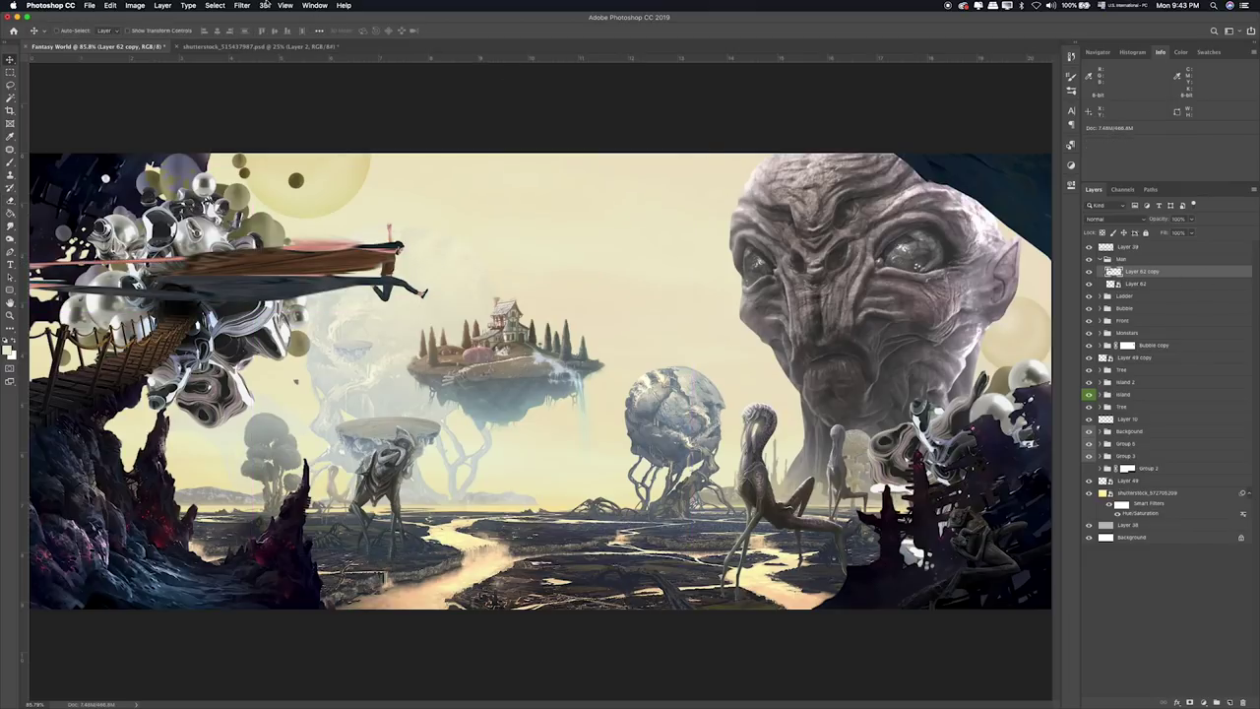
Apply a light Motion Blur with an 18-pixel distance to the streak.
left_click(242, 5)
mouse_move(295, 122)
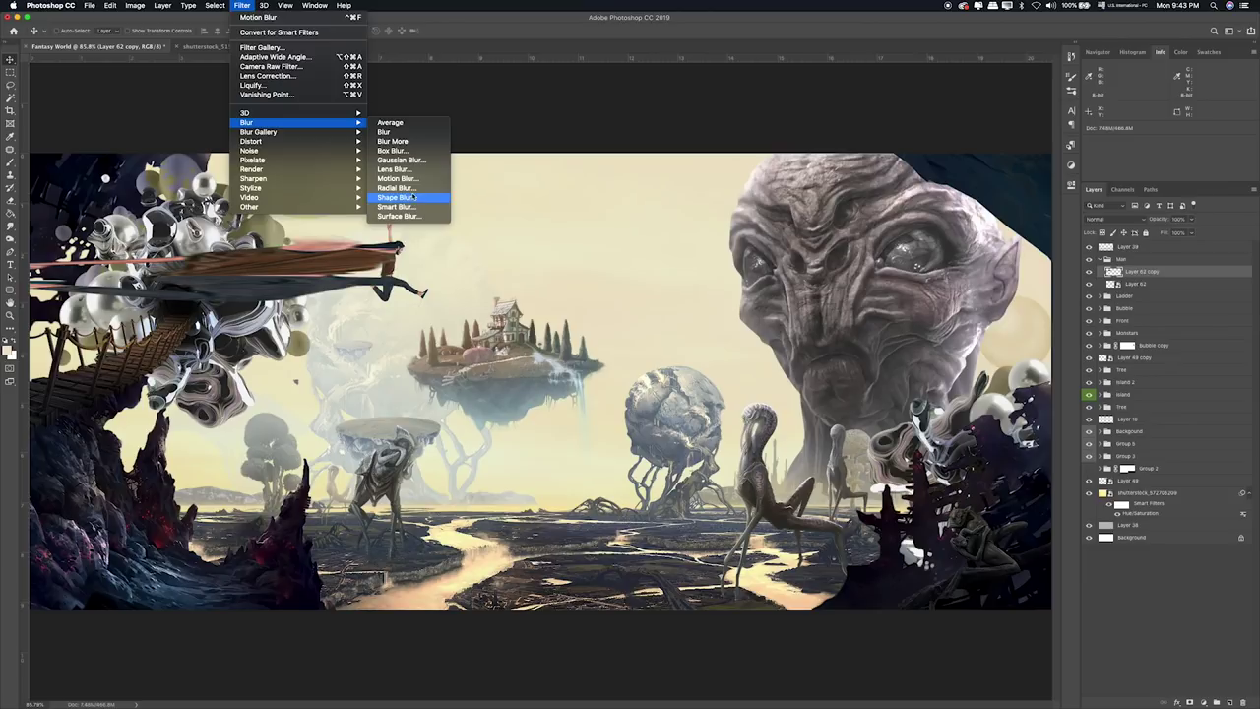
left_click(425, 181)
left_click_drag(620, 288, 601, 290)
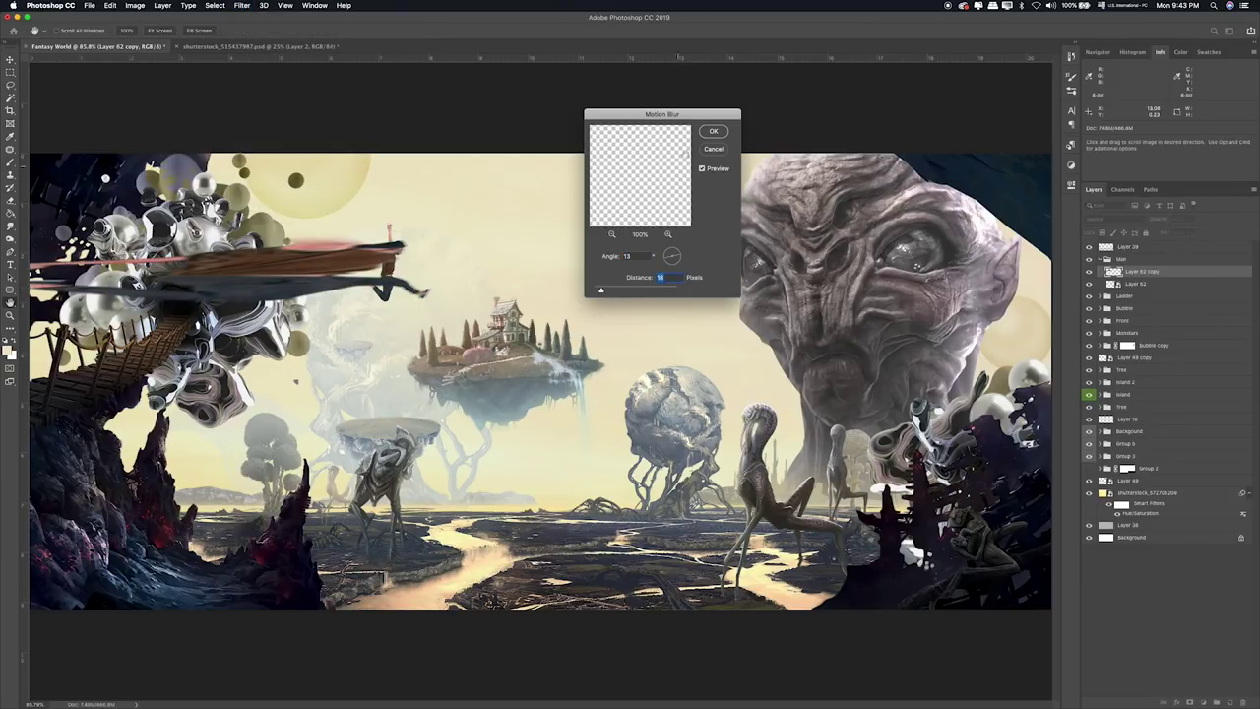
key("Return")
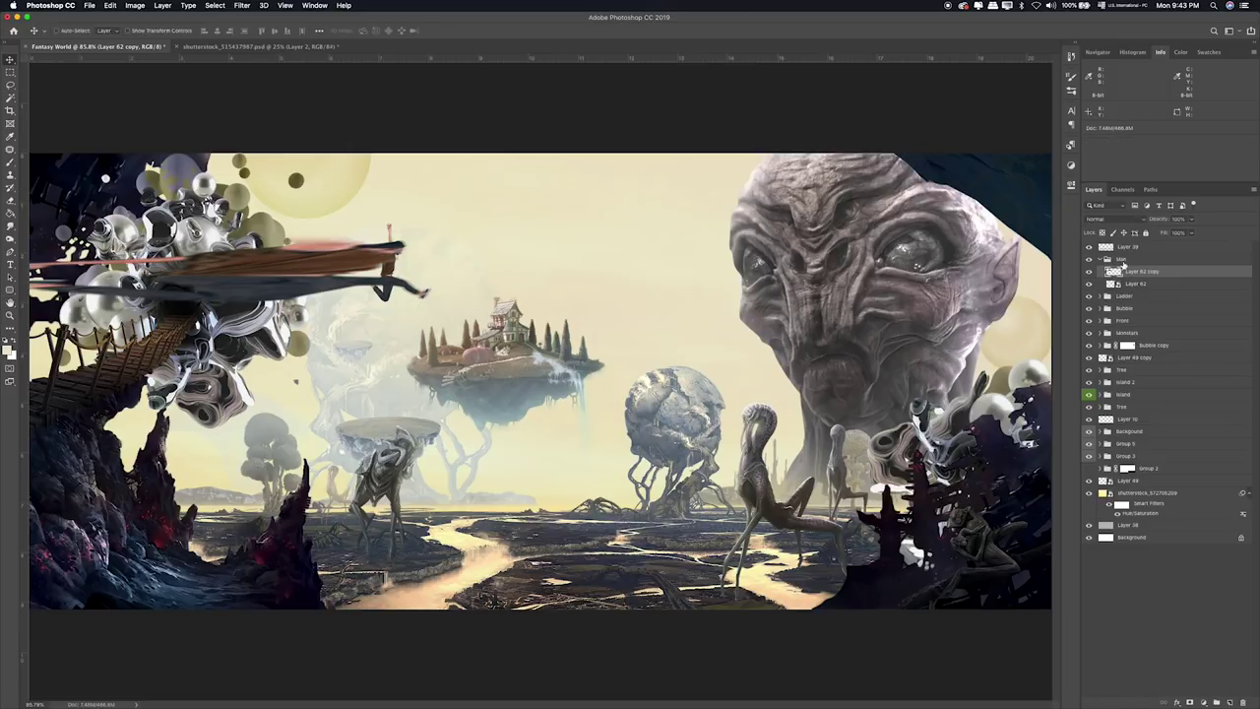
Preview Color Dodge, Darker Color, Pin Light and Hue blend modes on the streak layer.
key("shift+plus")
key("shift+plus")
key("shift+plus")
key("shift+plus")
key("shift+plus")
key("shift+plus")
key("shift+plus")
key("shift+plus")
key("shift+plus")
key("shift+minus")
key("shift+minus")
key("shift+minus")
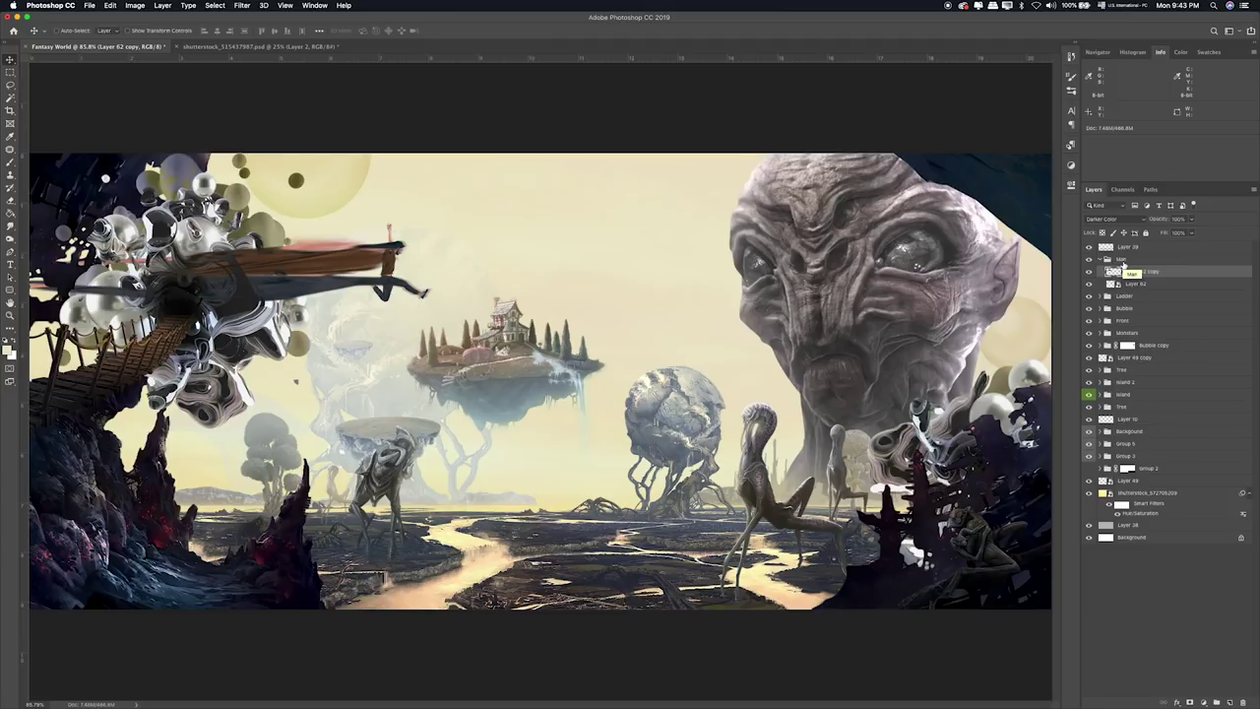
key("shift+plus")
key("shift+plus")
key("shift+plus")
key("shift+plus")
key("shift+plus")
key("shift+plus")
key("shift+plus")
key("shift+plus")
key("shift+plus")
key("shift+plus")
key("shift+plus")
key("shift+plus")
key("shift+minus")
key("shift+plus")
key("shift+plus")
key("shift+plus")
key("shift+plus")
key("shift+plus")
key("shift+plus")
key("shift+plus")
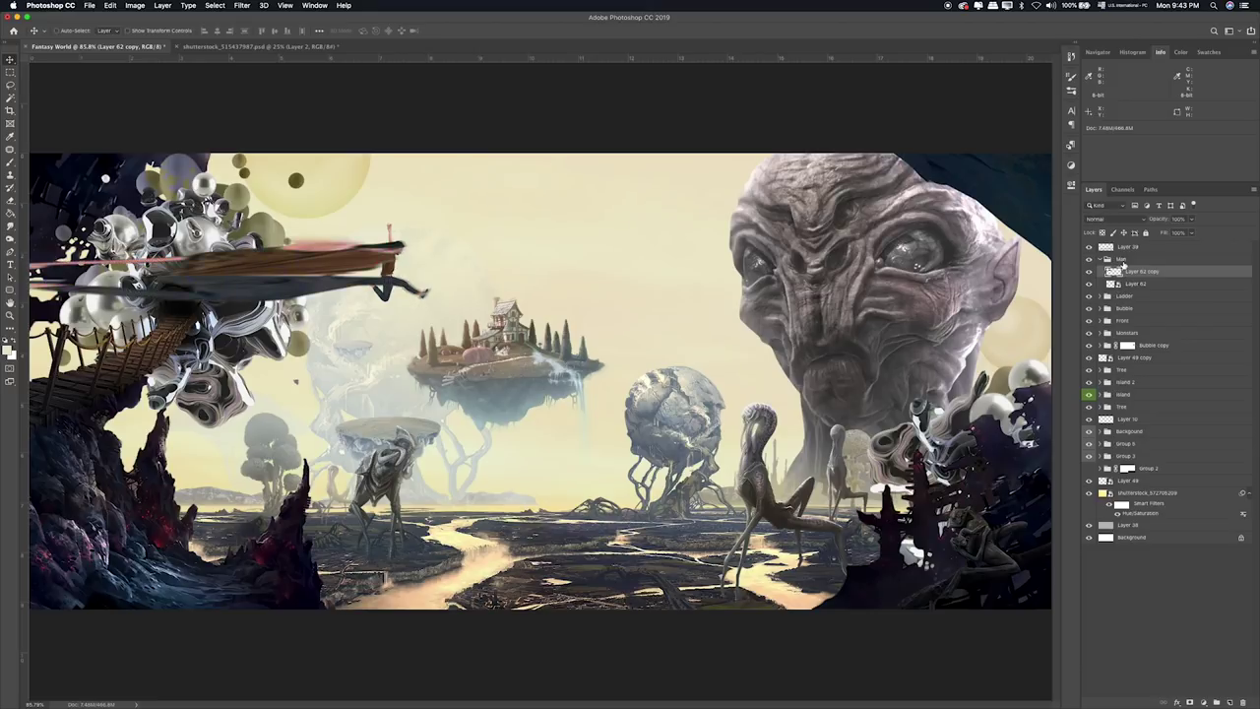
key("shift+plus")
key("shift+plus")
key("shift+plus")
key("shift+plus")
key("shift+plus")
key("shift+plus")
key("shift+plus")
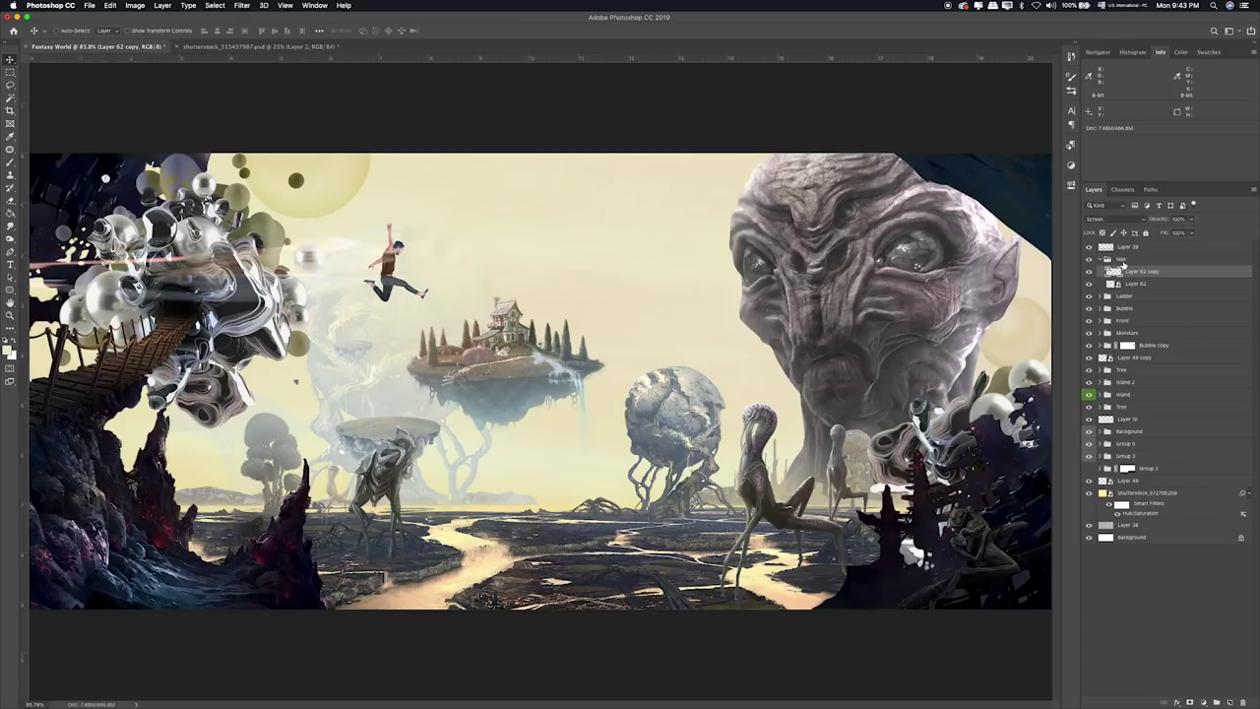
key("shift+plus")
Settle on Hard Light blending and erase part of the dark band under the streak.
key("shift+plus")
key("shift+plus")
key("shift+plus")
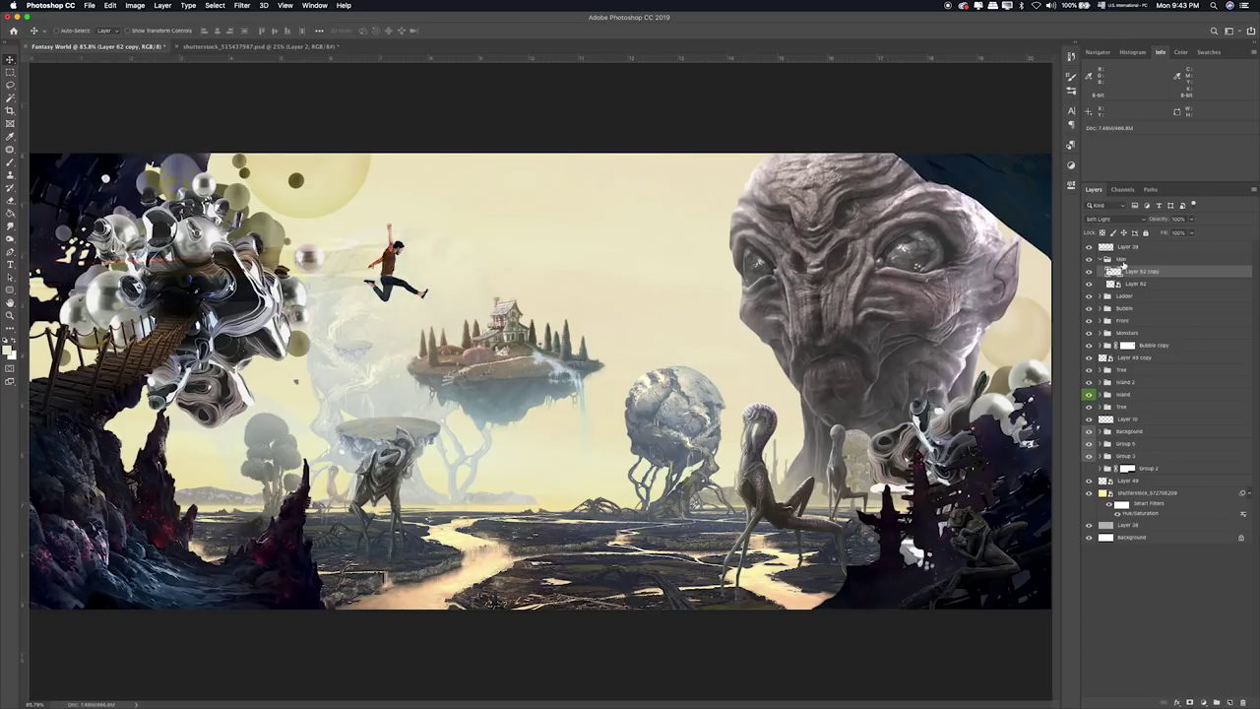
key("shift+plus")
key("shift+plus")
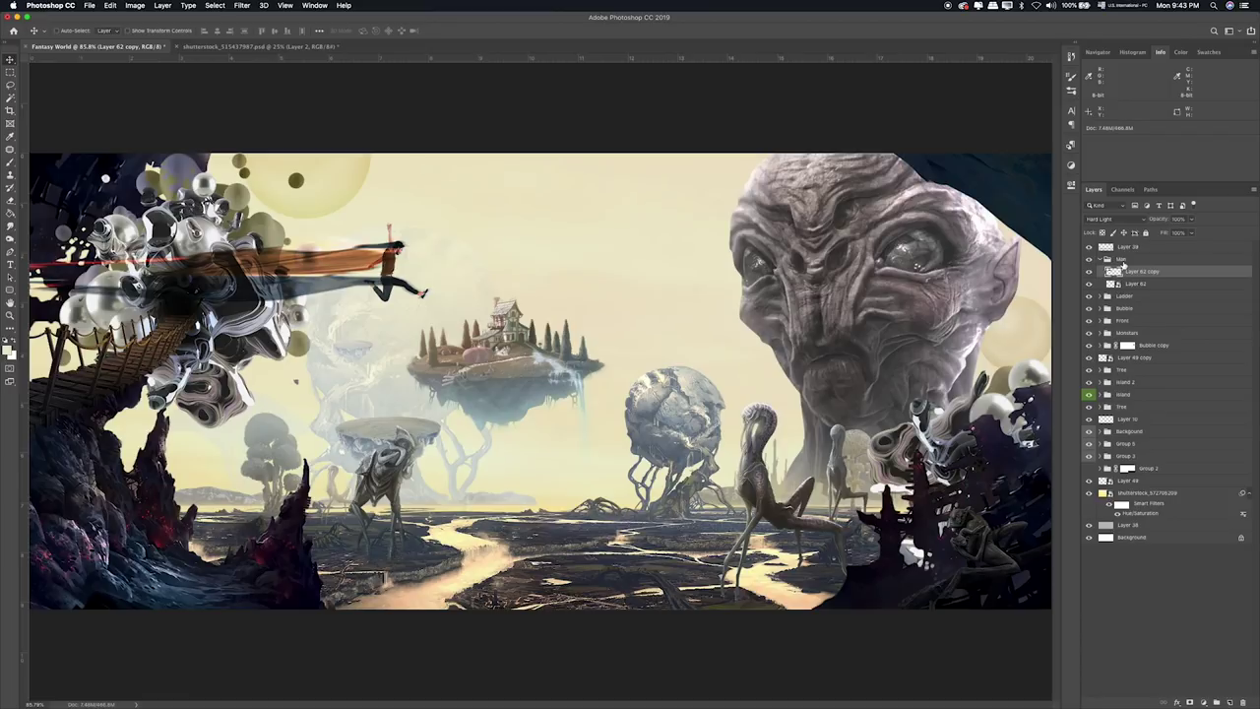
key("e")
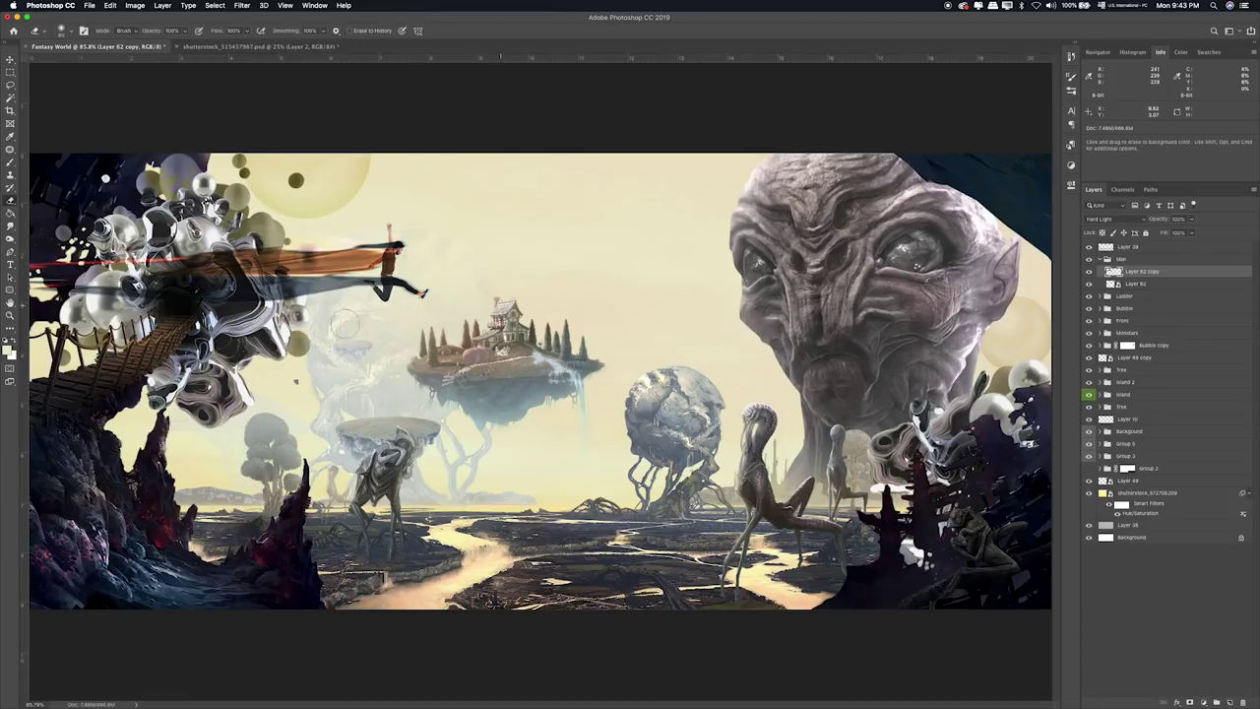
left_click_drag(339, 290, 200, 286)
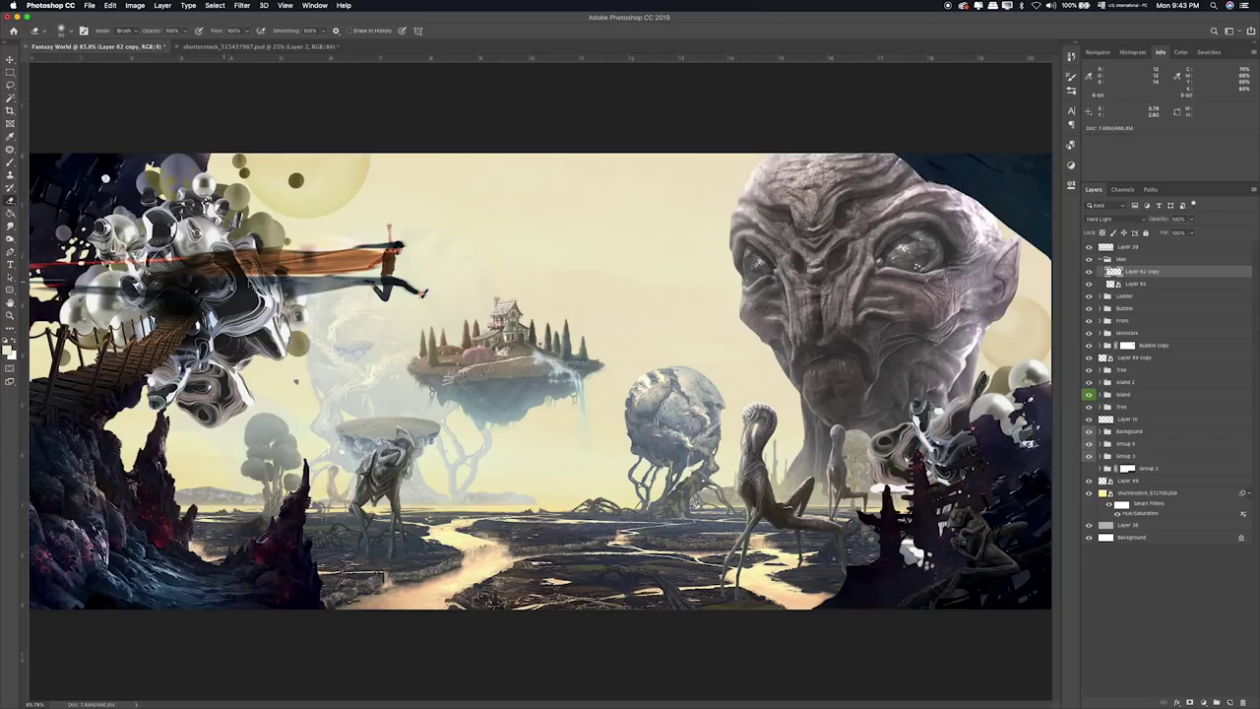
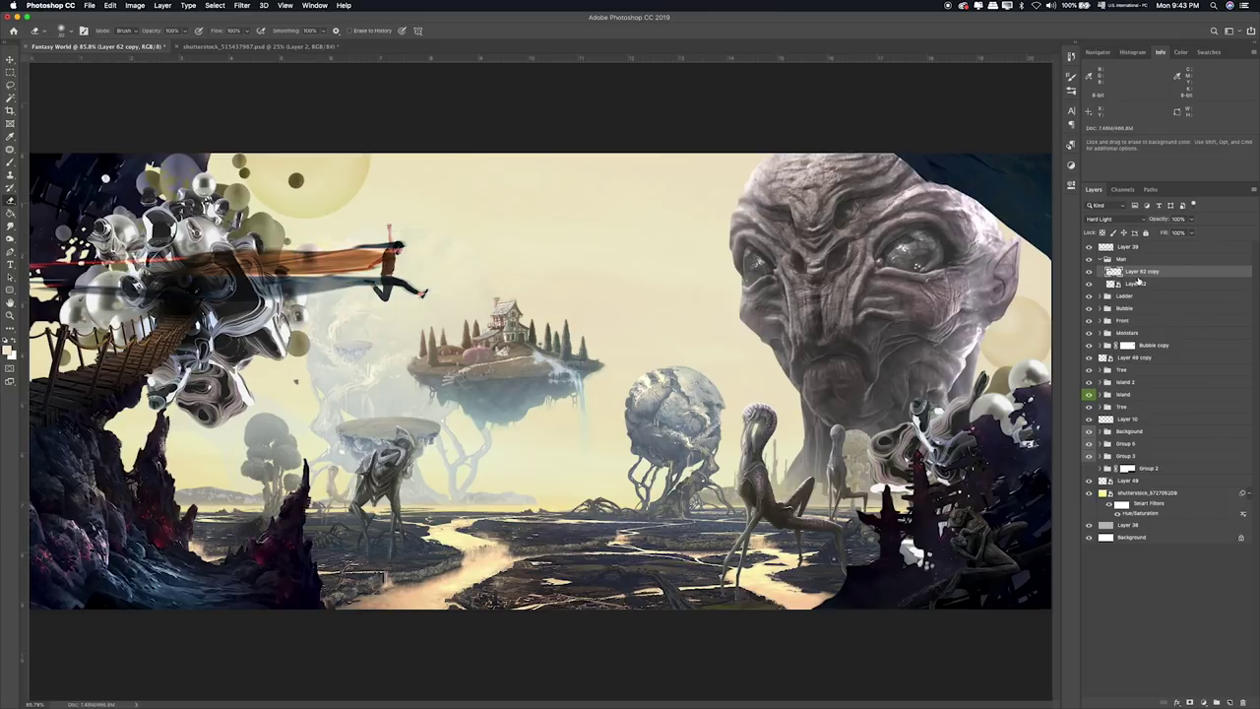
Erase the red streak and dark smear behind the man with a size-200 eraser.
left_click_drag(1147, 272, 1143, 286)
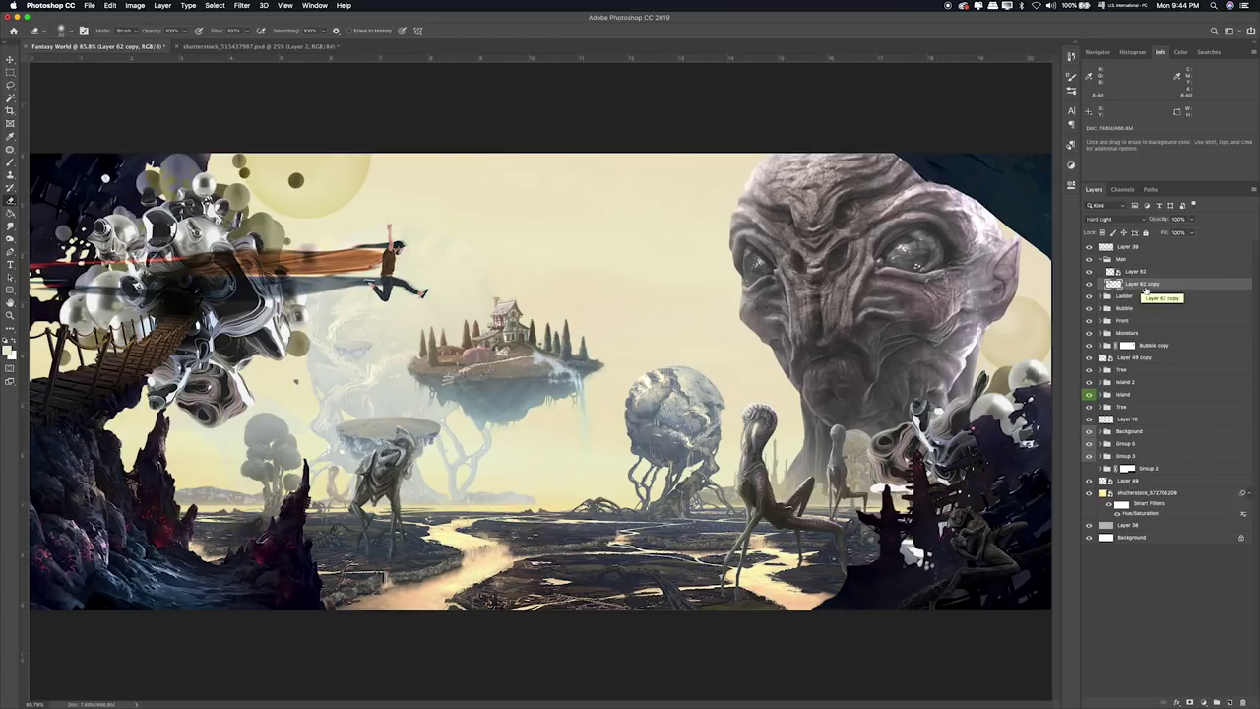
left_click_drag(1145, 285, 1142, 268)
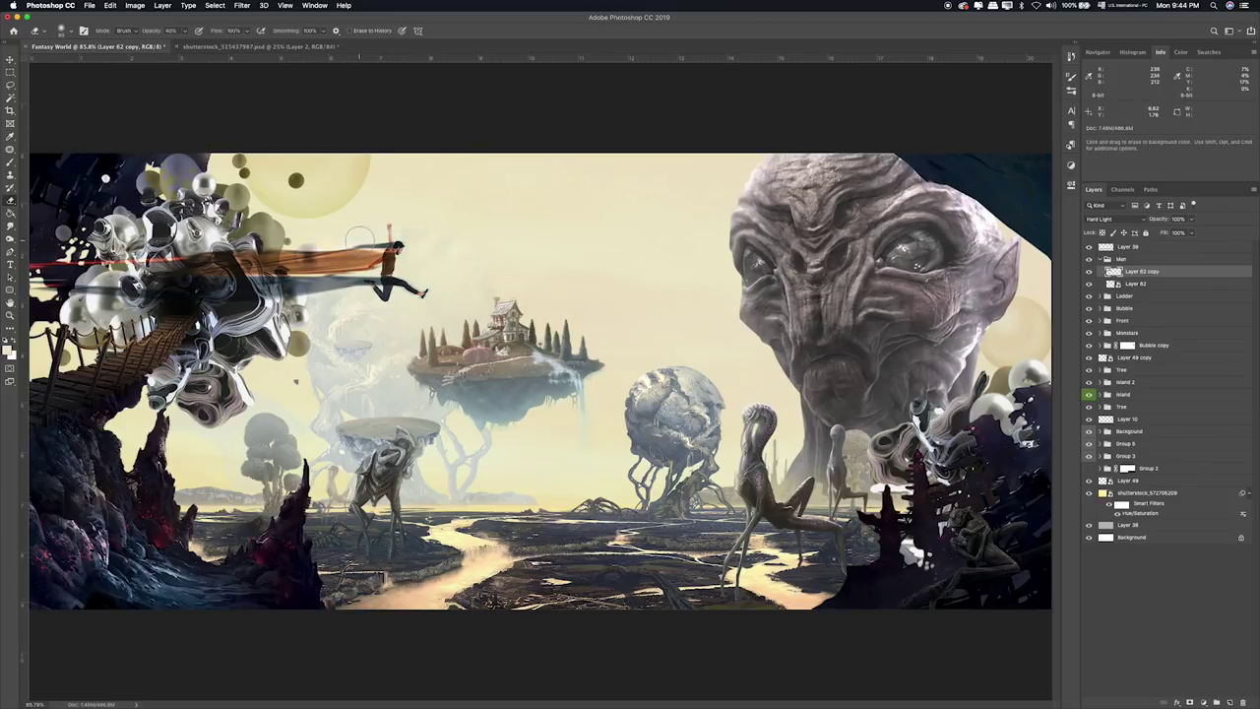
key("bracketright")
key("bracketright")
key("bracketright")
key("bracketright")
key("bracketright")
key("bracketright")
left_click_drag(54, 259, 251, 281)
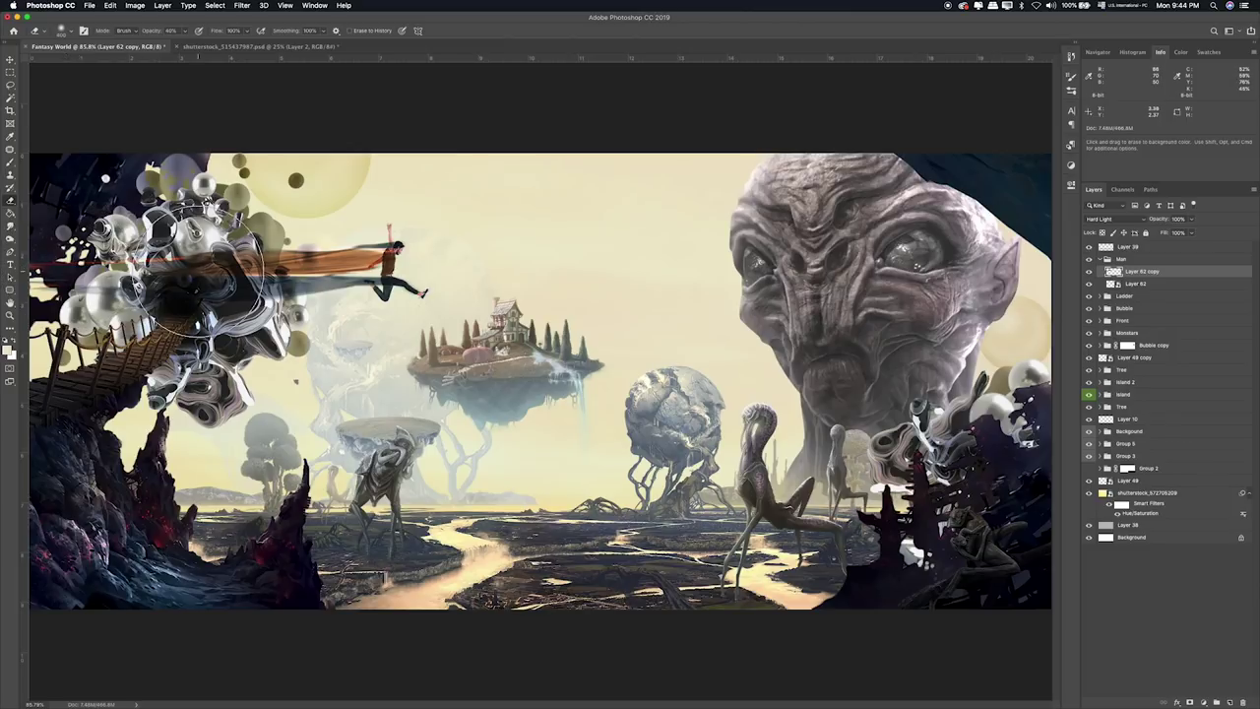
mouse_move(211, 271)
left_mouse_down()
mouse_move(315, 268)
mouse_move(202, 285)
left_mouse_up()
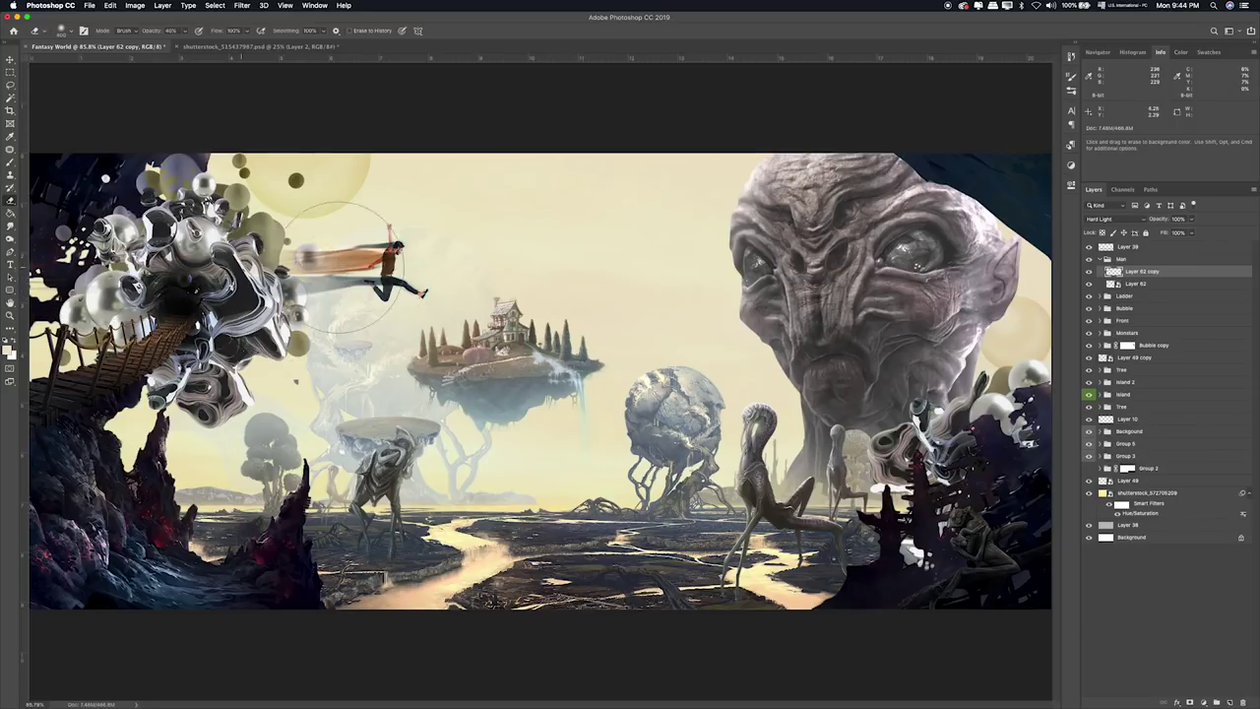
left_click(1137, 259)
Move the Main group lower in the stack and scale the man to about 75%, shifted right and down.
key("v")
left_click_drag(1140, 262, 1137, 415)
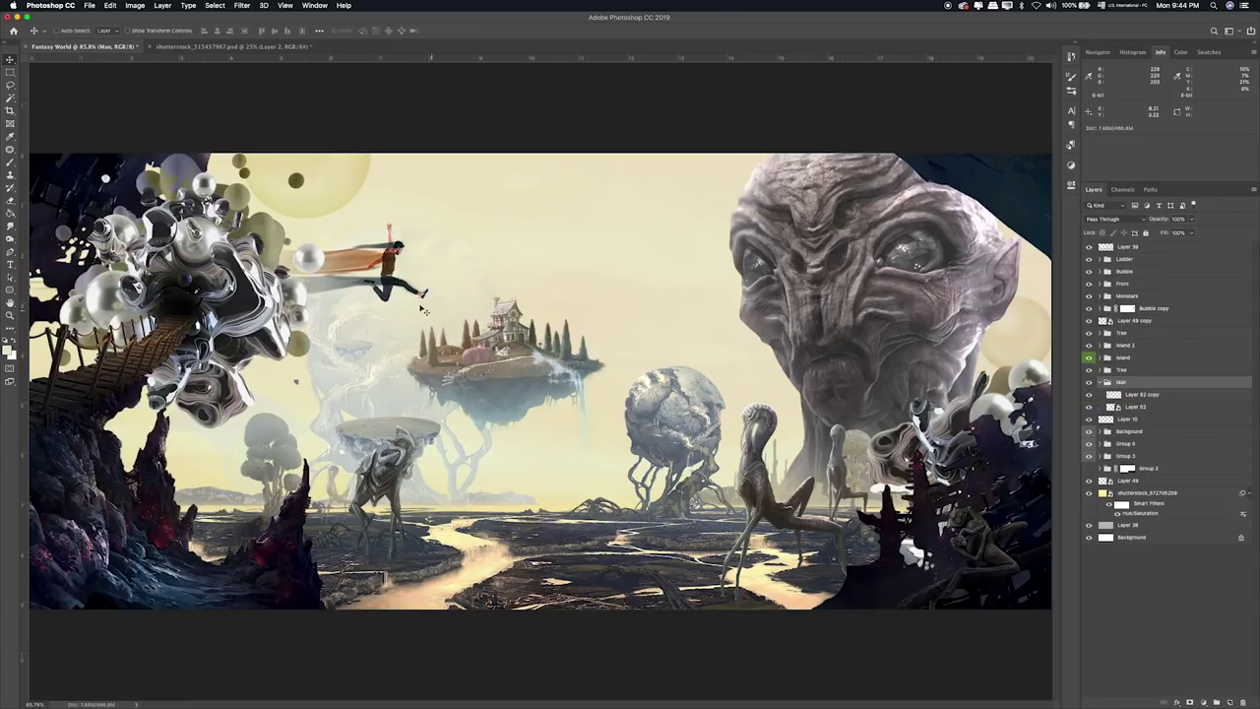
mouse_move(401, 259)
left_mouse_down()
mouse_move(421, 262)
mouse_move(450, 238)
left_mouse_up()
key("ctrl+t")
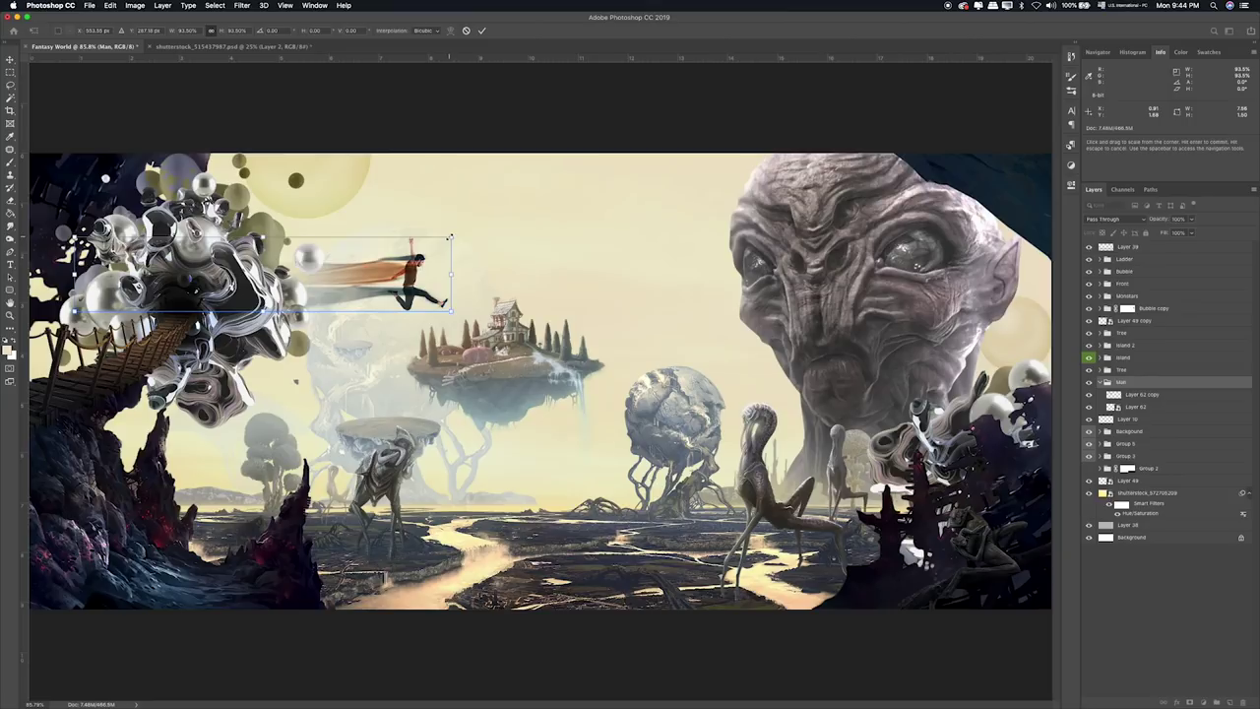
left_click_drag(450, 237, 414, 245)
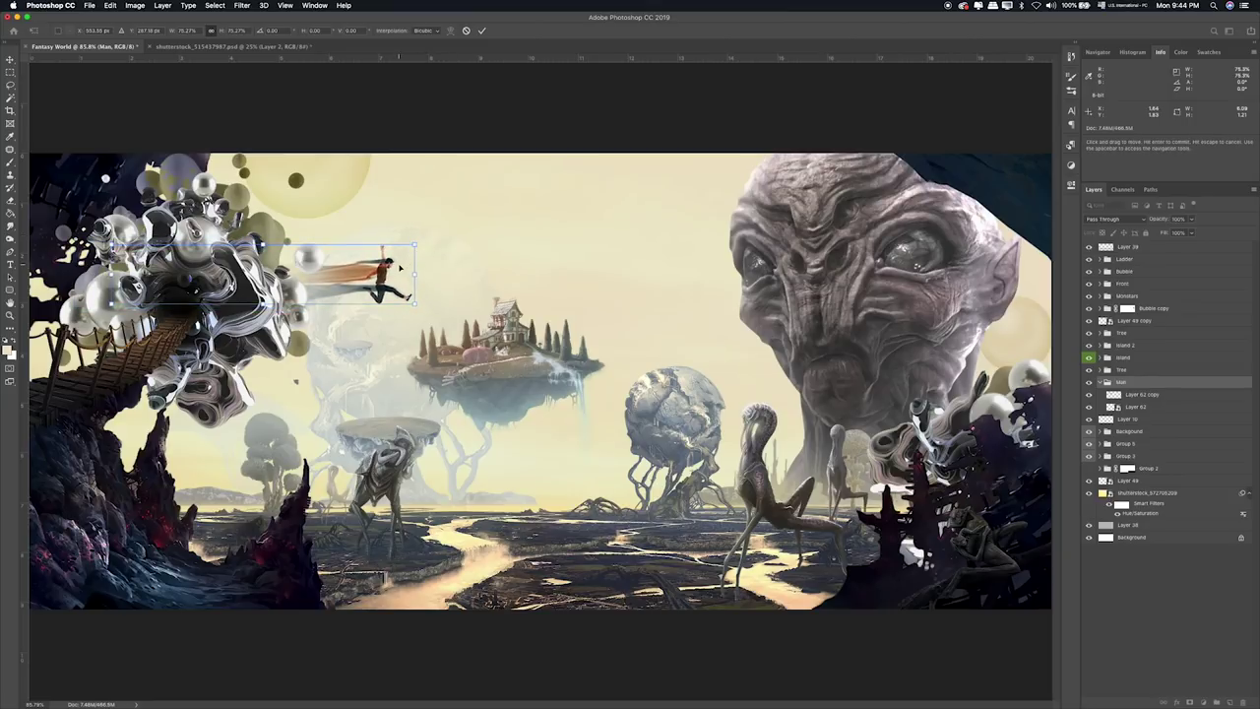
key("Return")
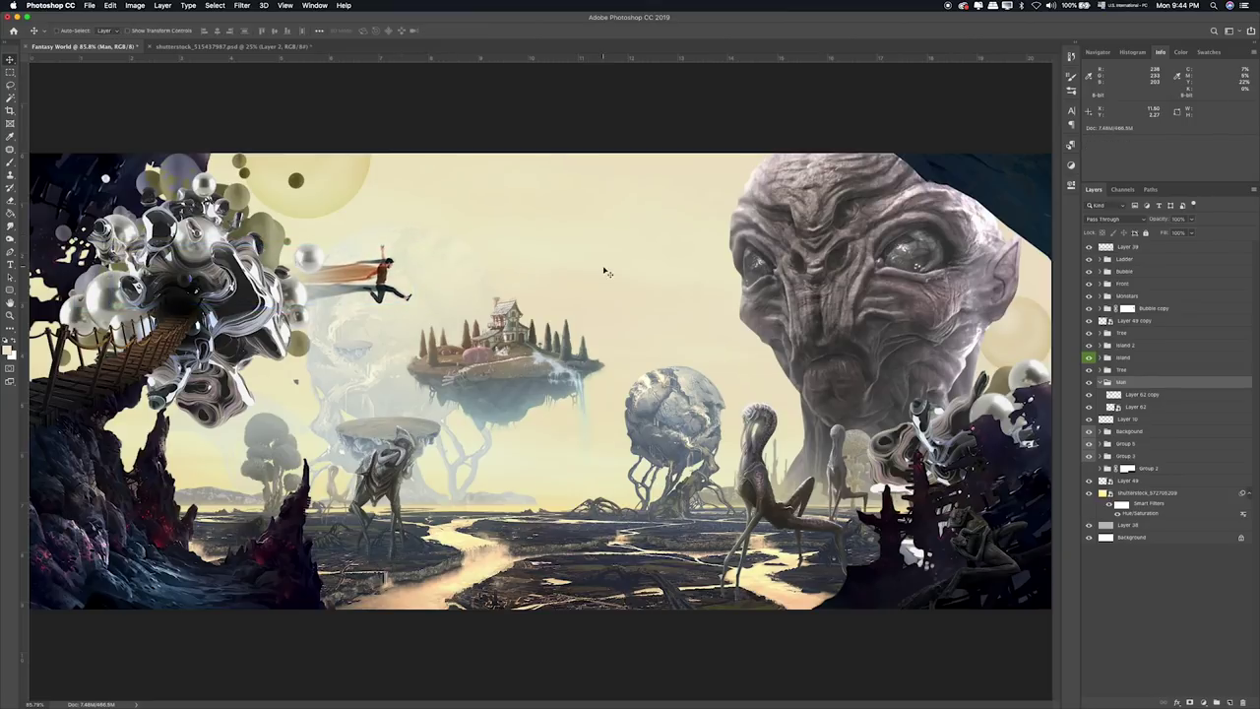
left_click_drag(416, 295, 430, 305)
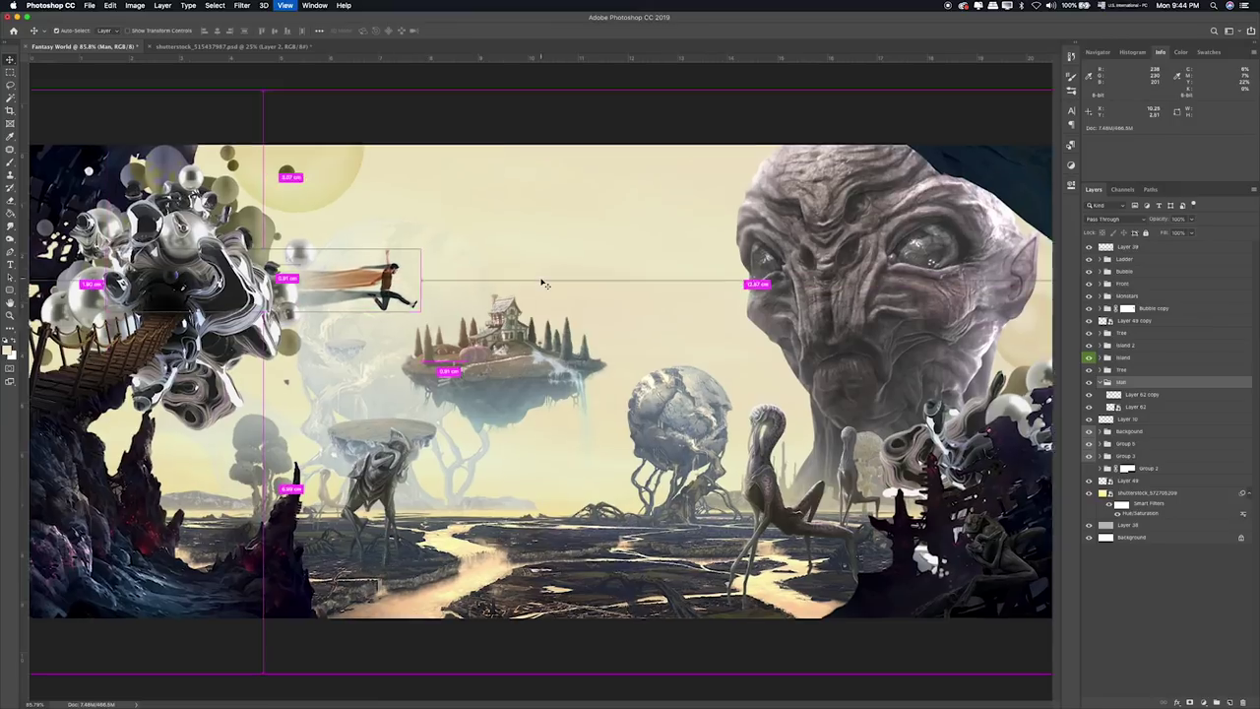
Zoom to 200% on the man and island, and select Layer 62.
key("super+equal")
key("super+equal")
left_click_drag(540, 278, 751, 328)
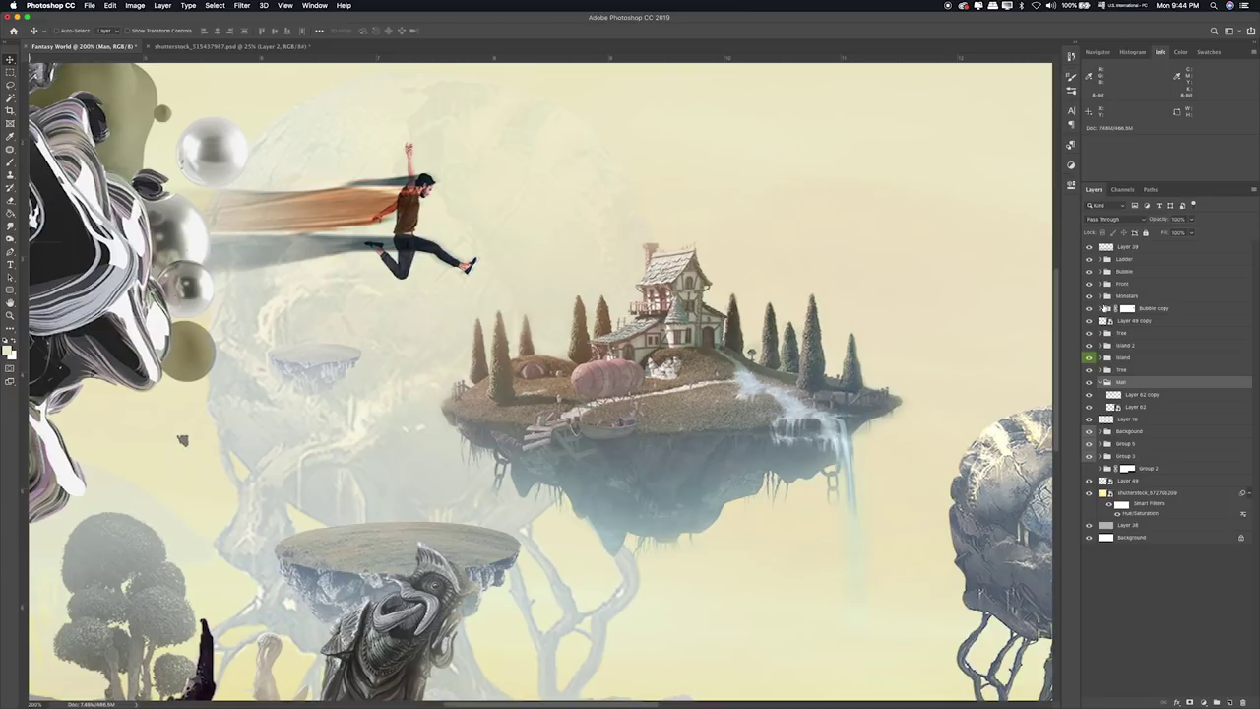
left_click(1144, 407)
key("u")
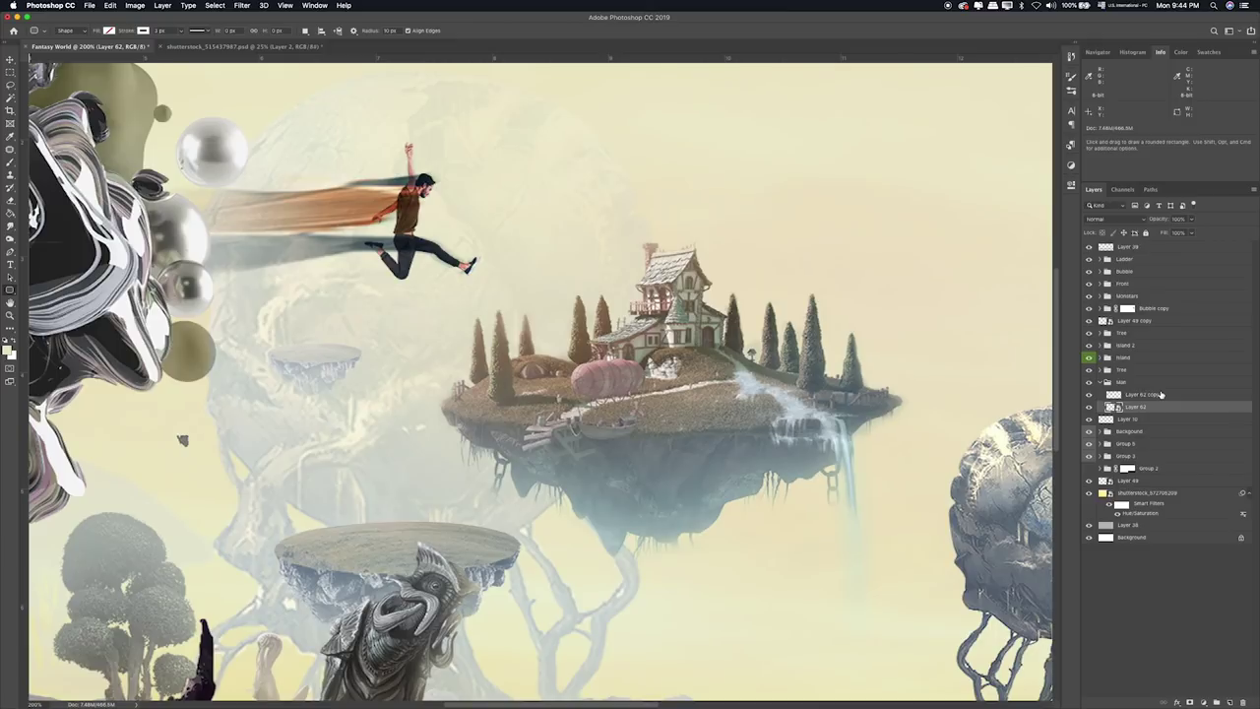
Apply Hue/Saturation to Layer 62: Saturation -25, Lightness +41.
key("ctrl+u")
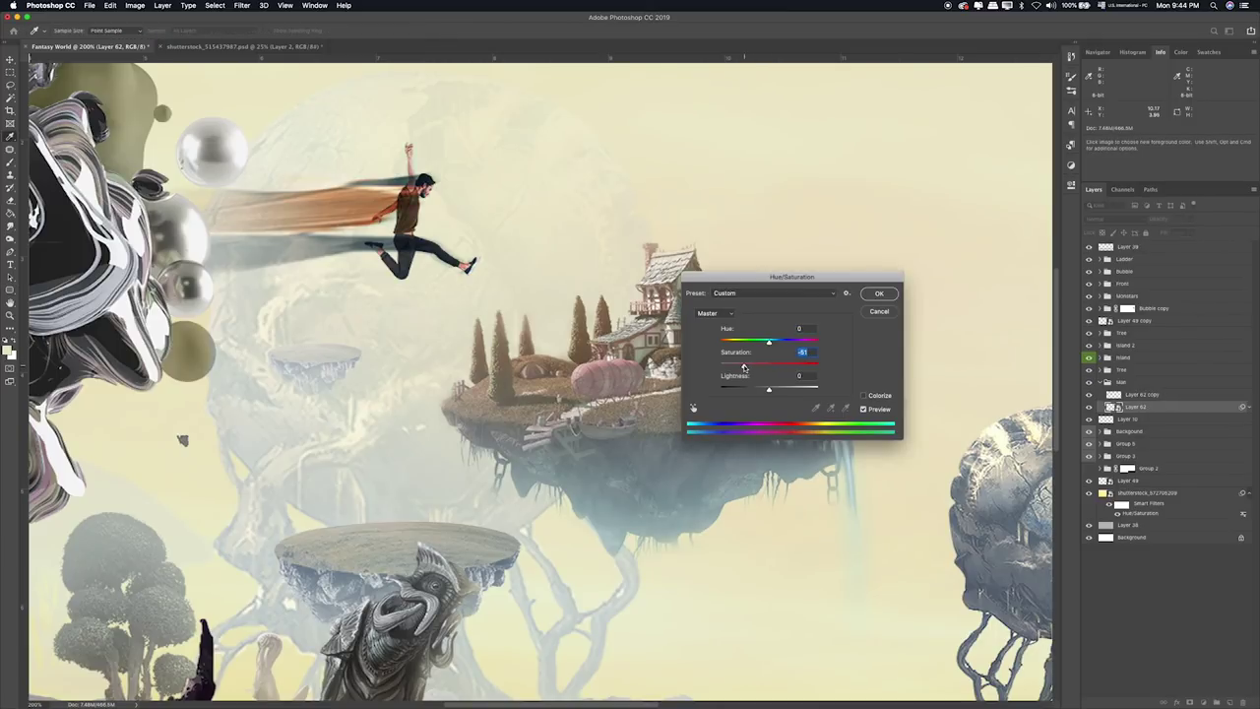
left_click_drag(748, 368, 791, 394)
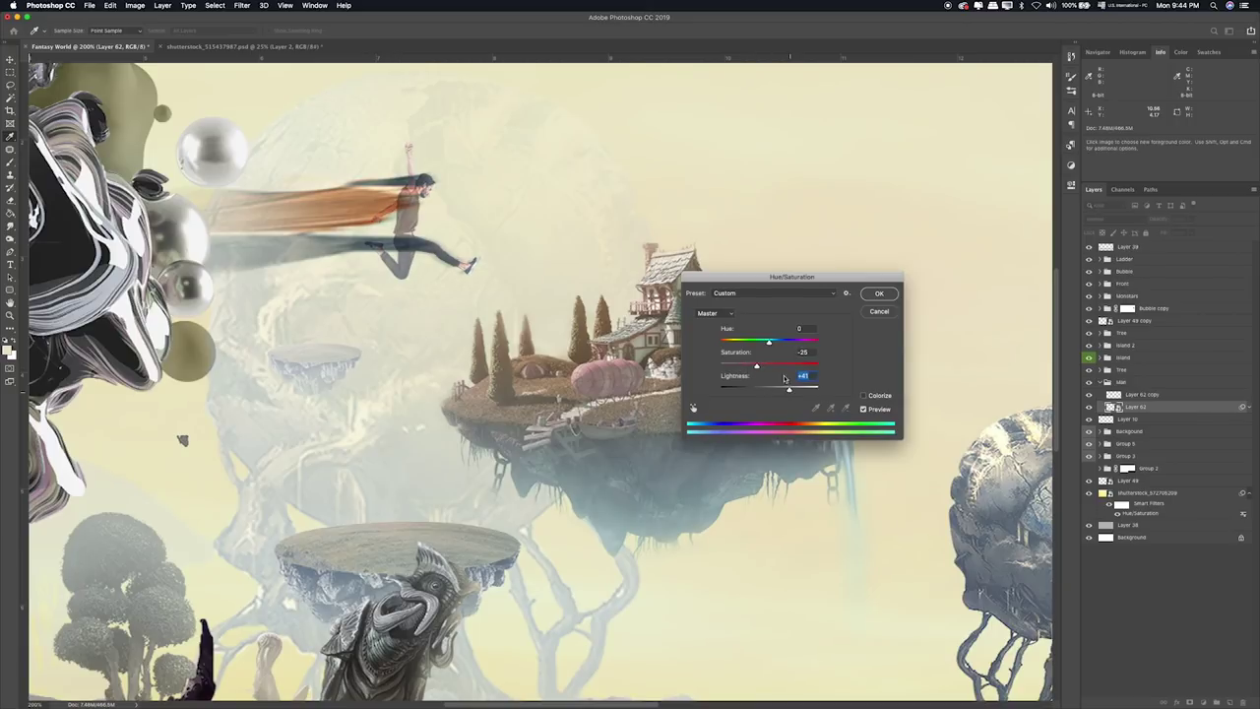
left_click(881, 296)
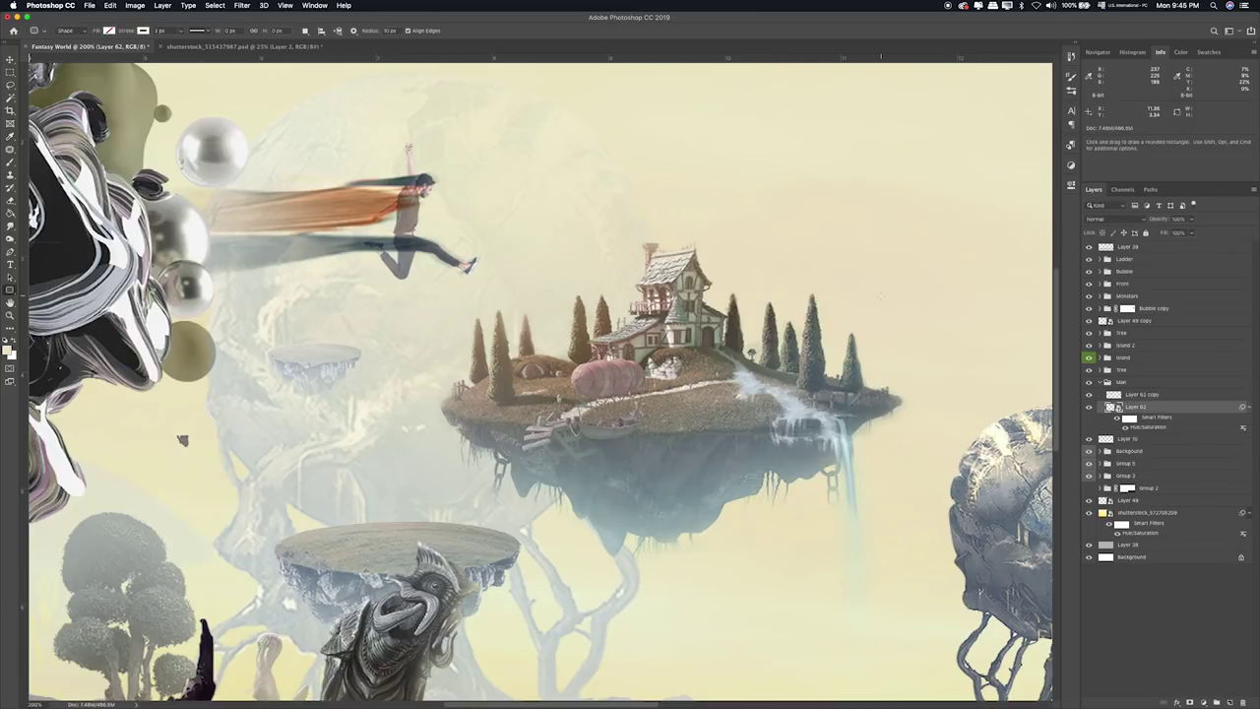
Show Layer 62 copy, lower its opacity, and keep it above Layer 62.
left_click(1089, 395)
left_click(1141, 396)
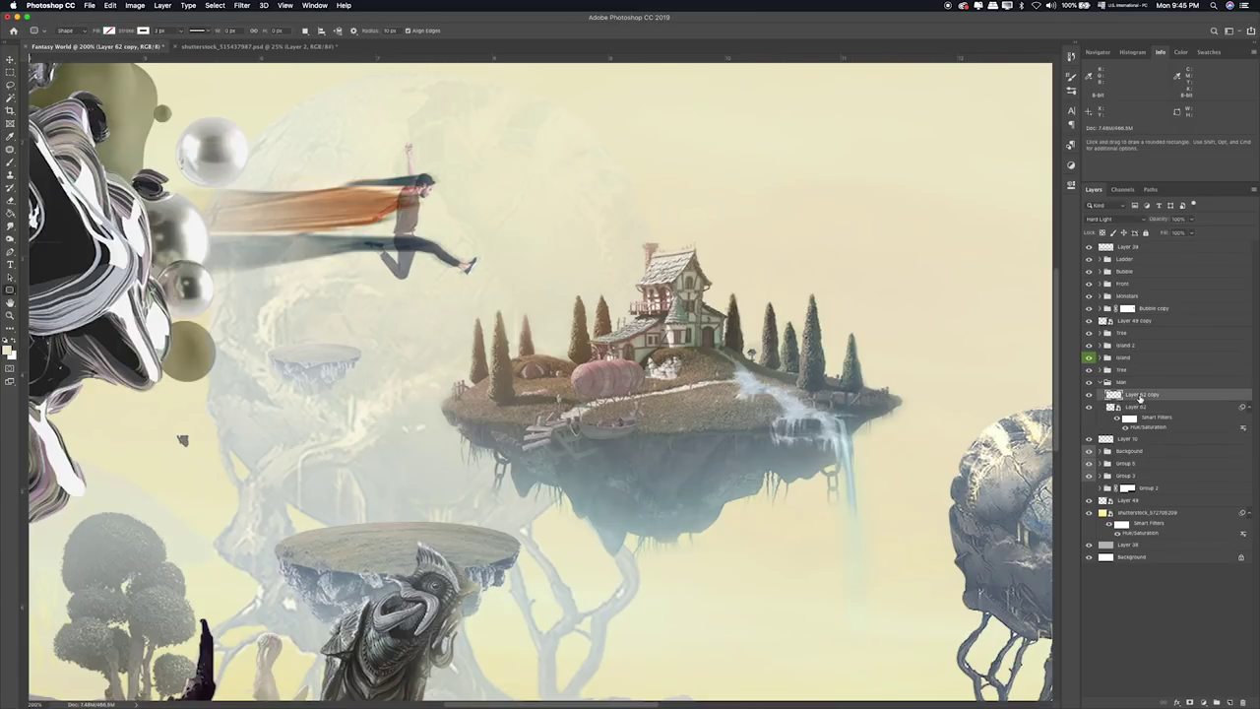
left_click(1193, 219)
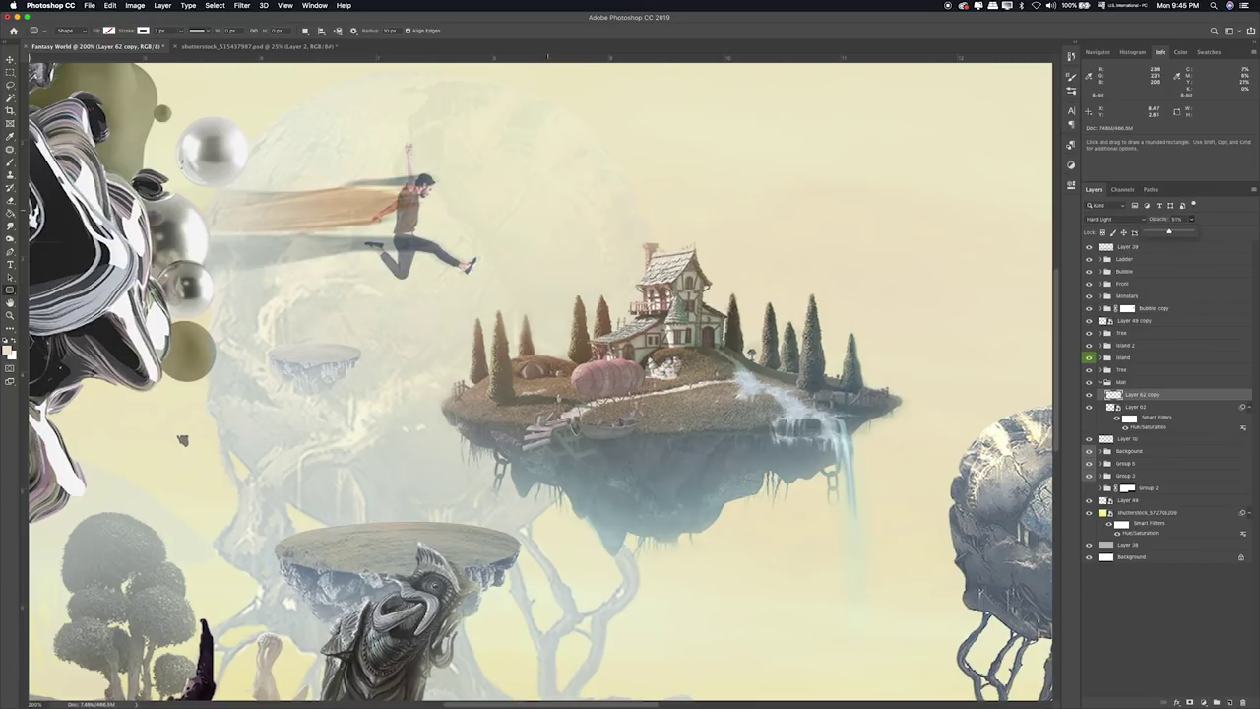
left_click(1170, 396)
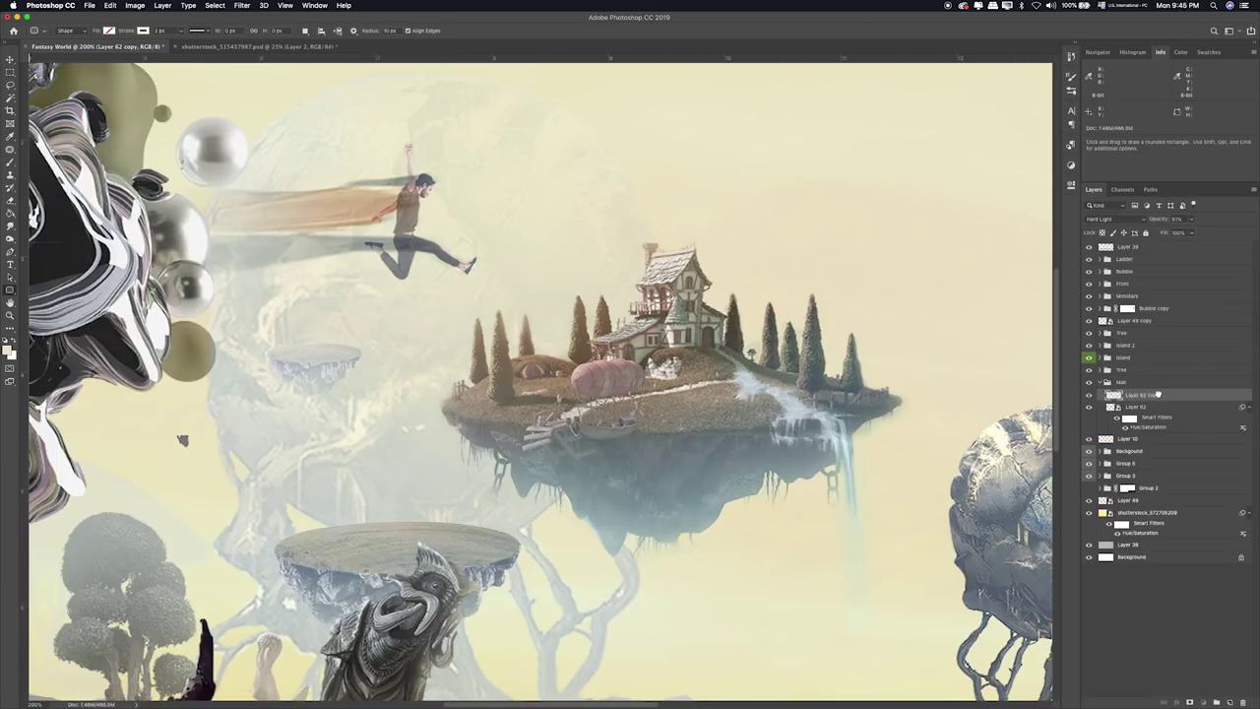
left_click_drag(1158, 395, 1155, 425)
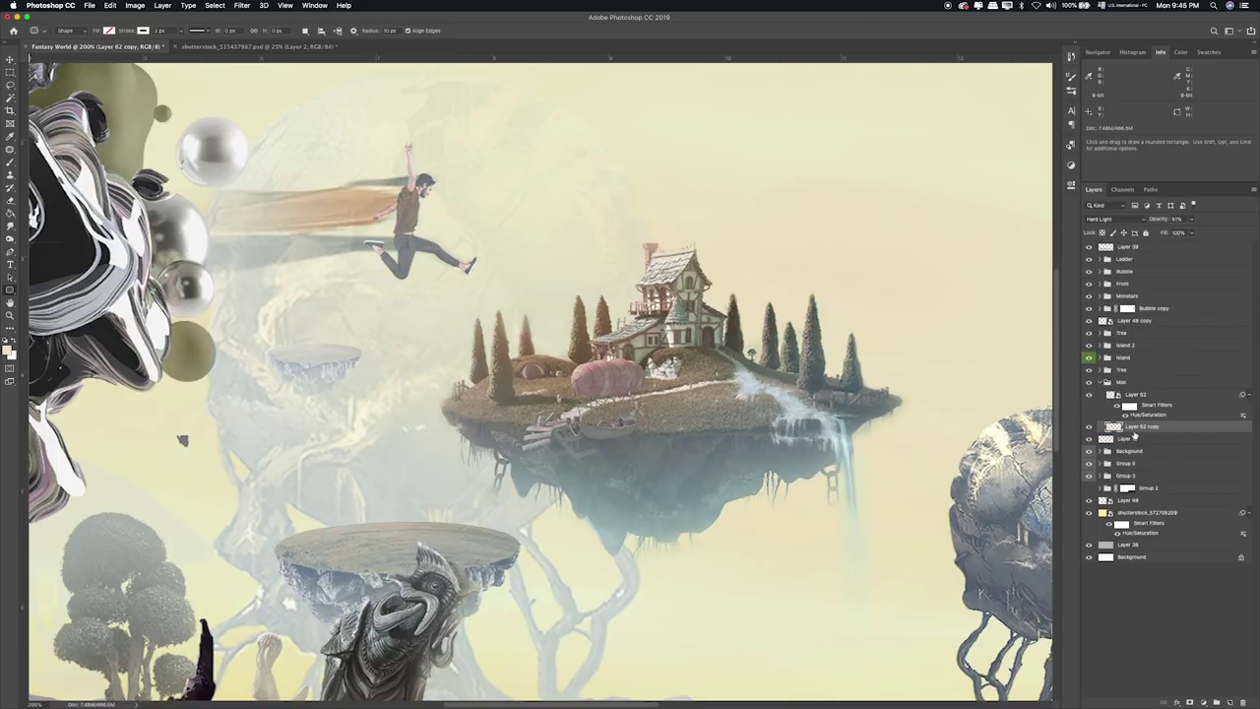
left_click_drag(1134, 433, 1142, 391)
Add Layer 63 over Layer 62 and paint soft cream haze over the jumping man.
key("v")
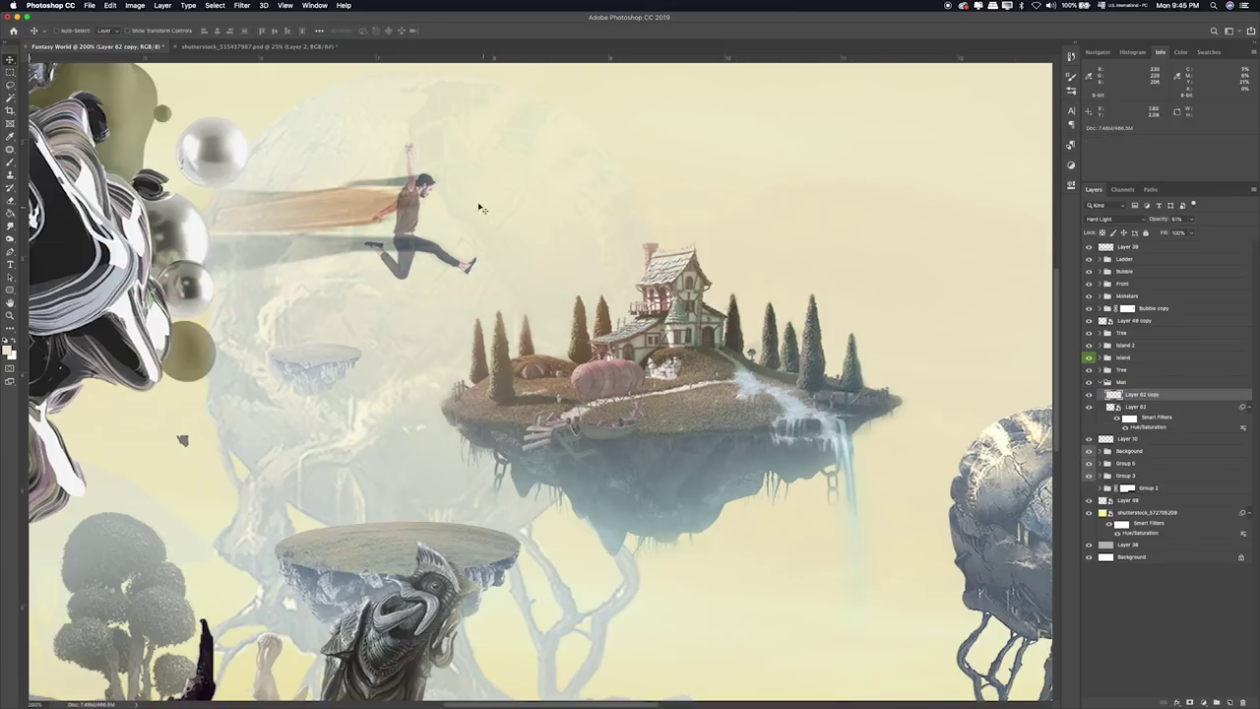
key("e")
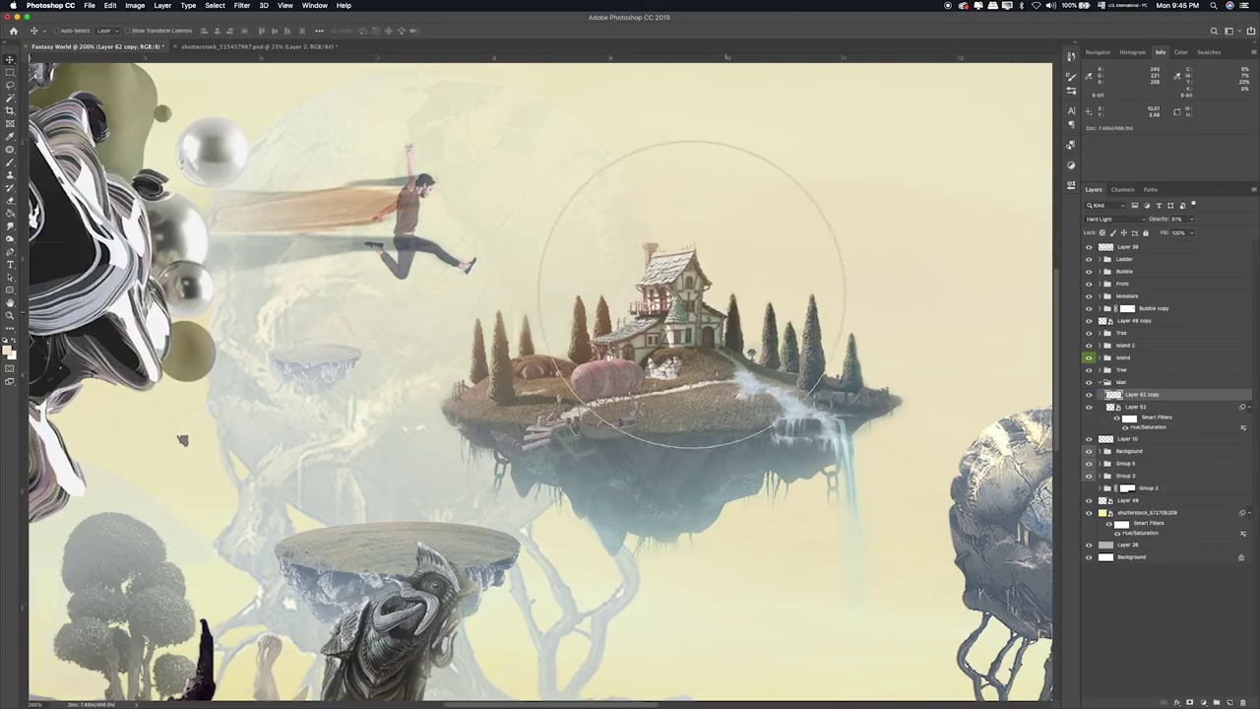
key("bracketleft")
key("bracketleft")
key("bracketleft")
key("bracketleft")
key("bracketleft")
key("bracketleft")
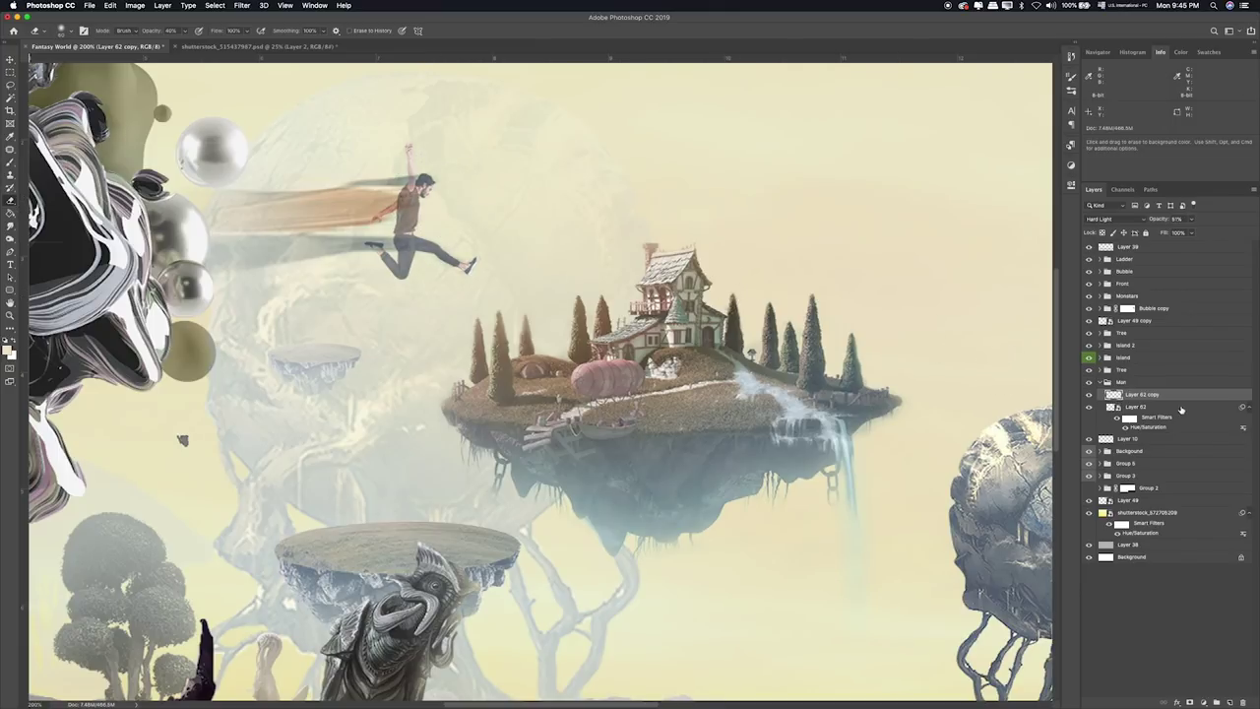
left_click(1182, 409)
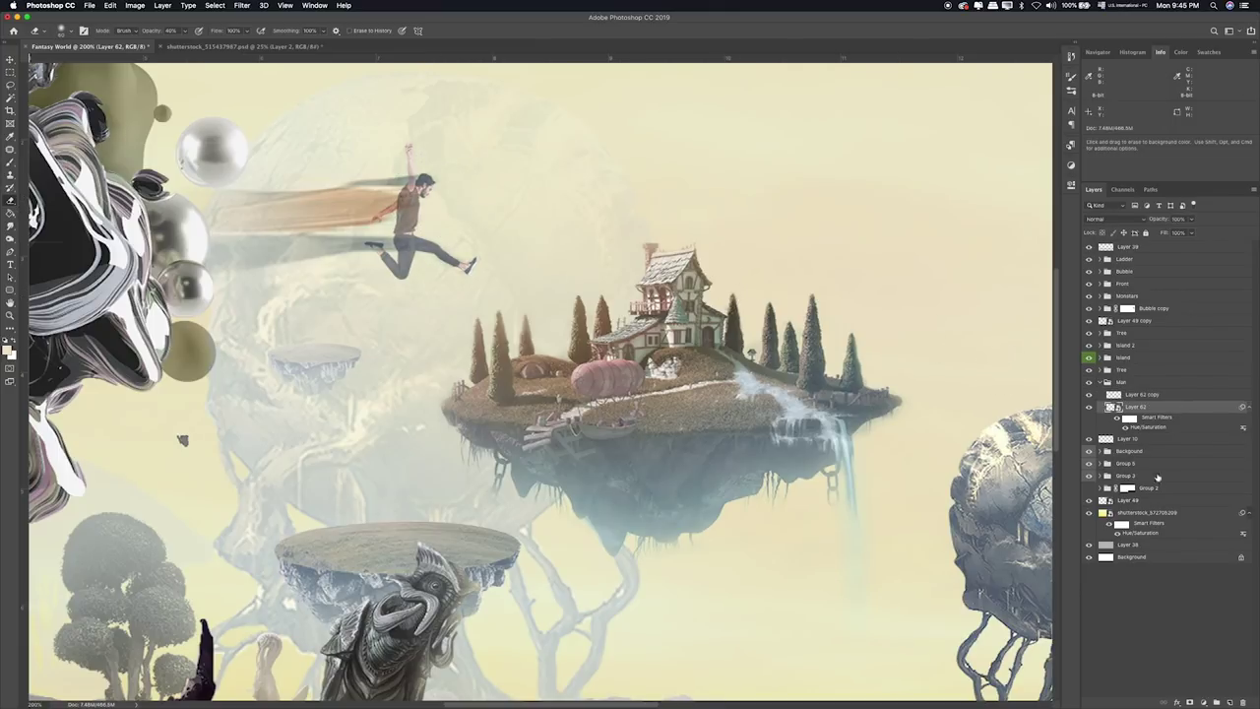
left_click(1228, 702)
left_click_drag(1162, 410, 1133, 423)
key("b")
left_click(492, 283, "alt")
left_click(694, 180, "alt")
mouse_move(434, 192)
left_mouse_down()
mouse_move(431, 226)
mouse_move(404, 222)
left_mouse_up()
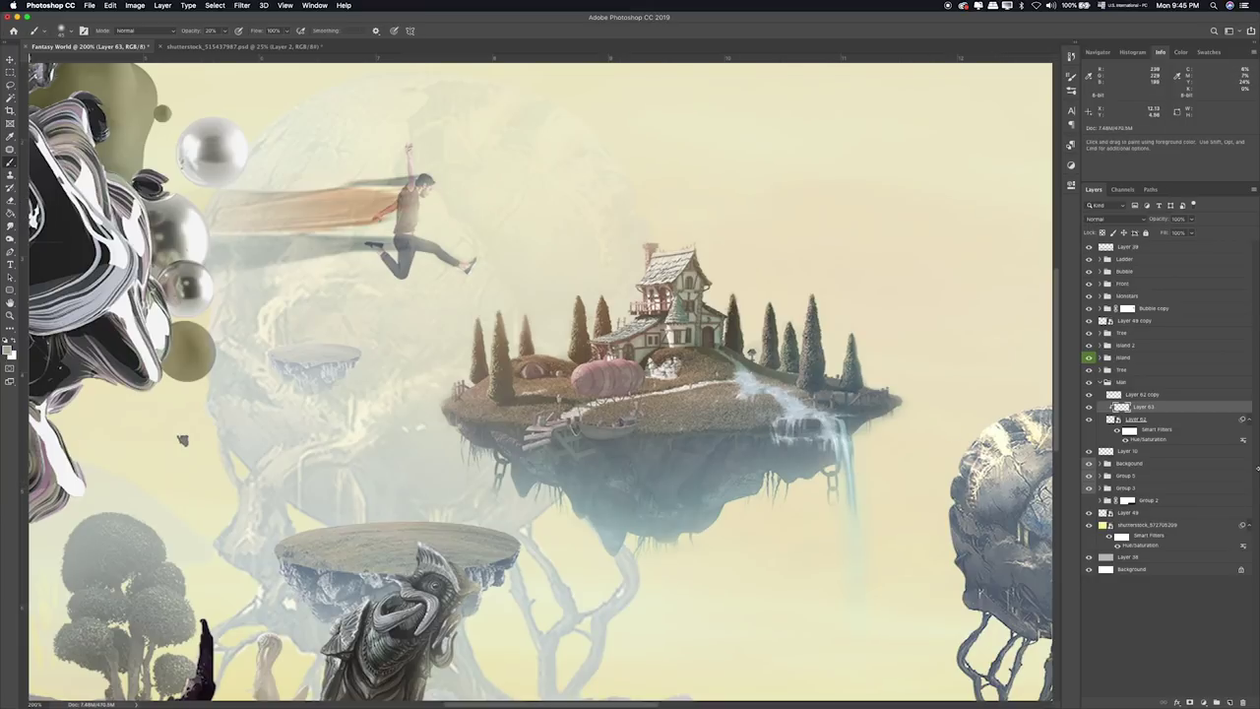
Add another new layer, Layer 64, above Layer 62 and zoom out to the whole scene.
left_click(1171, 423)
left_click(1231, 702)
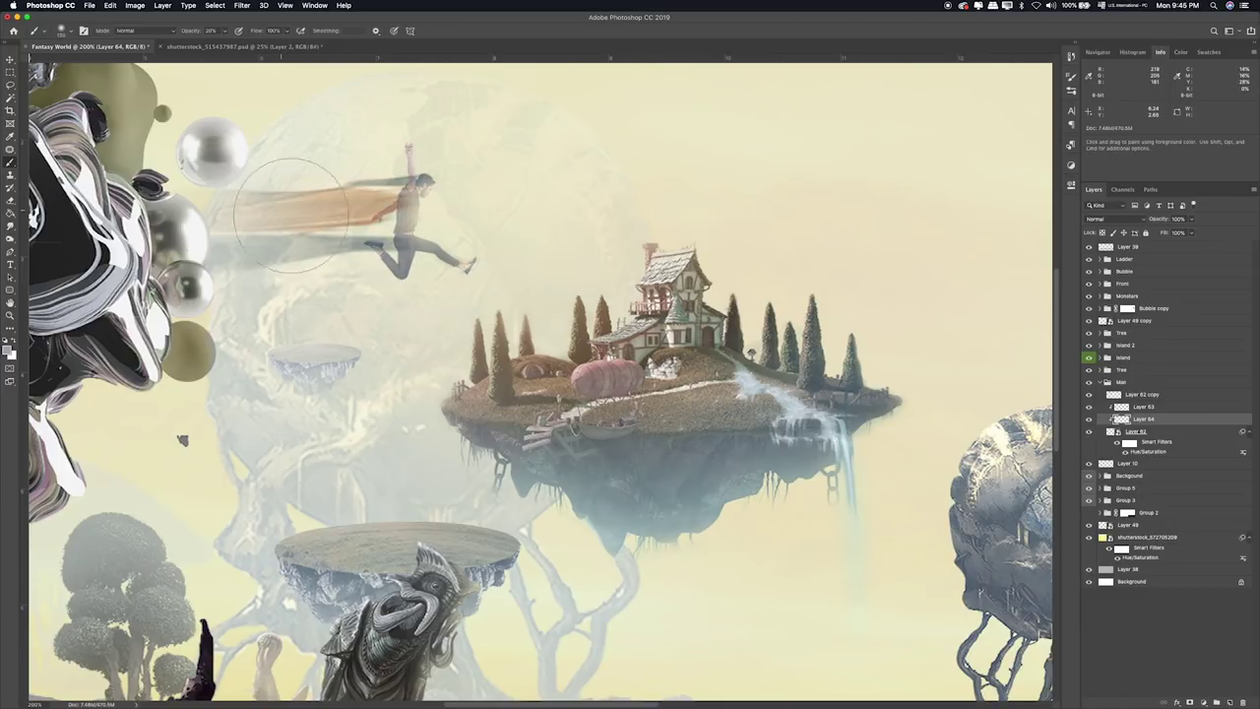
left_click(10, 72)
key("super+0")
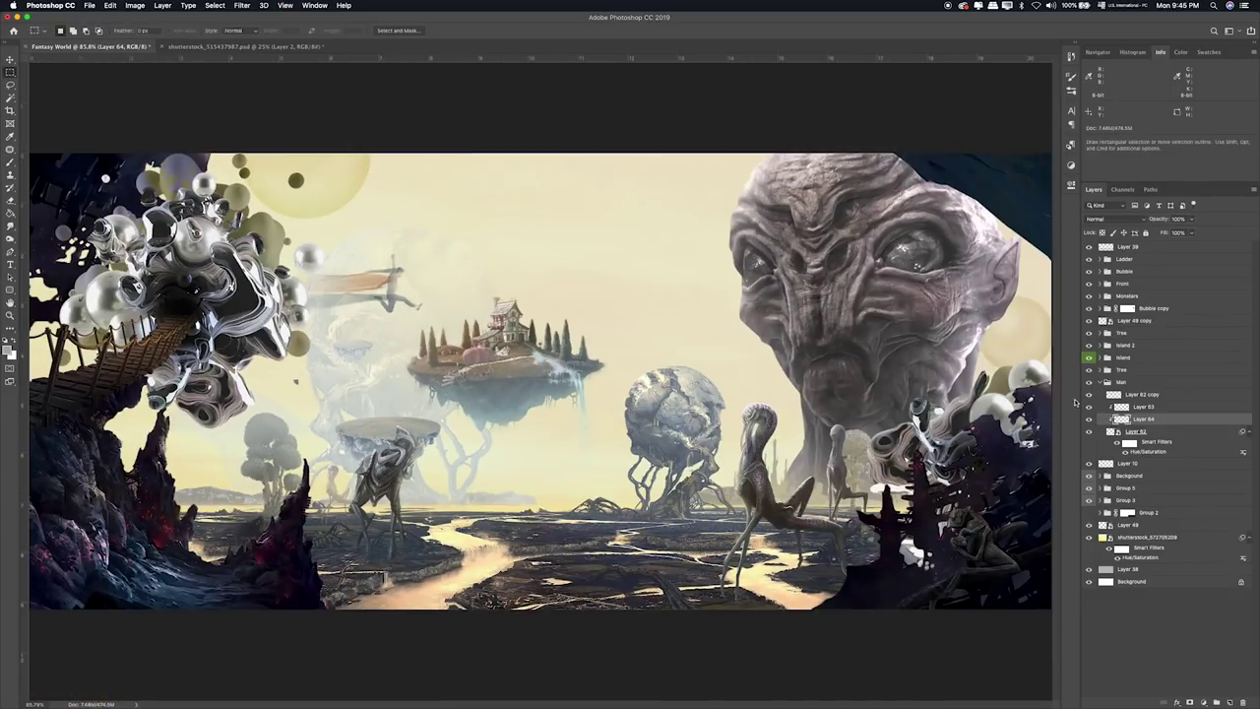
Transform the Main group: shrink the man to about 87%, move right, tilt 12° clockwise, raise slightly.
left_click(1122, 382)
key("super+t")
left_click_drag(433, 209, 393, 228)
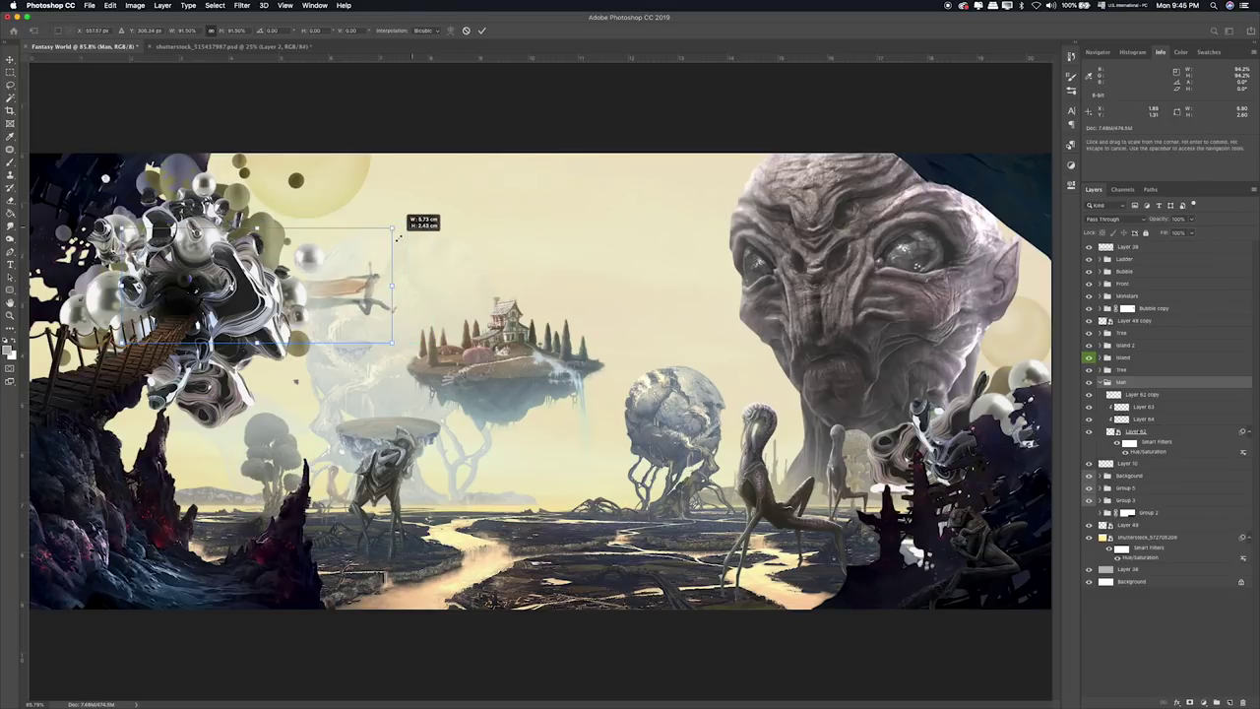
mouse_move(371, 290)
left_mouse_down()
mouse_move(428, 275)
mouse_move(421, 261)
left_mouse_up()
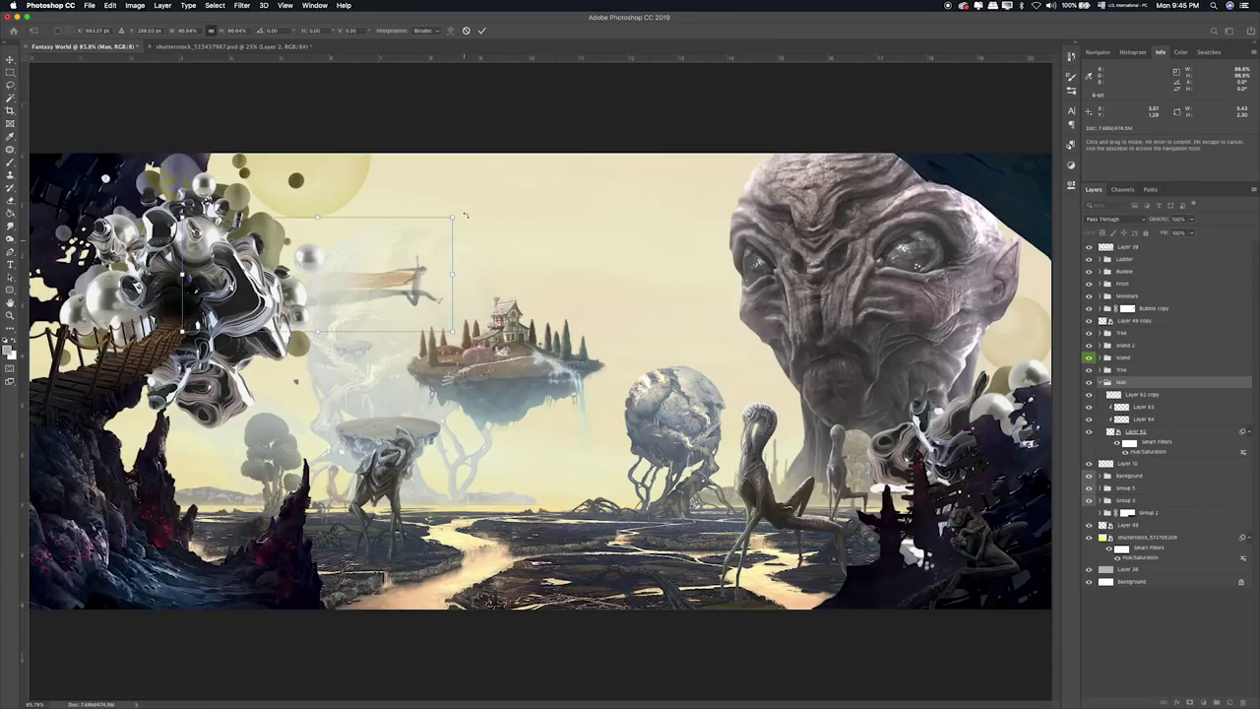
left_click_drag(473, 213, 512, 233)
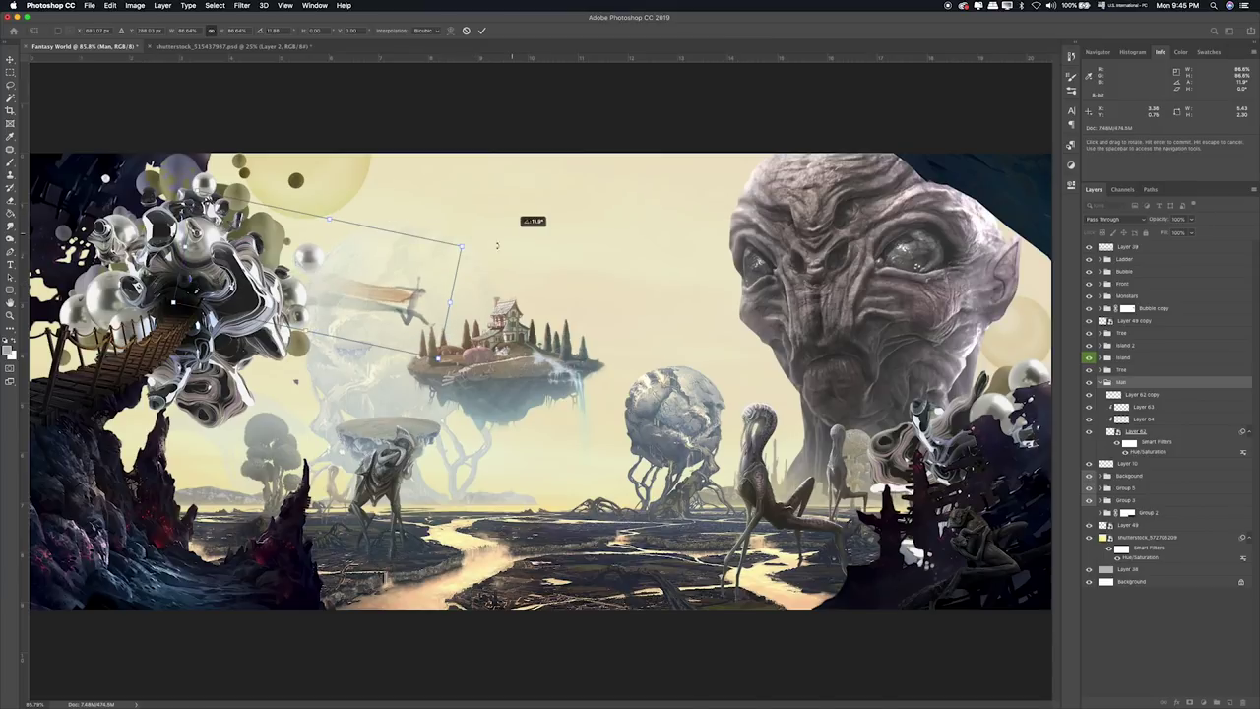
left_click_drag(424, 258, 421, 243)
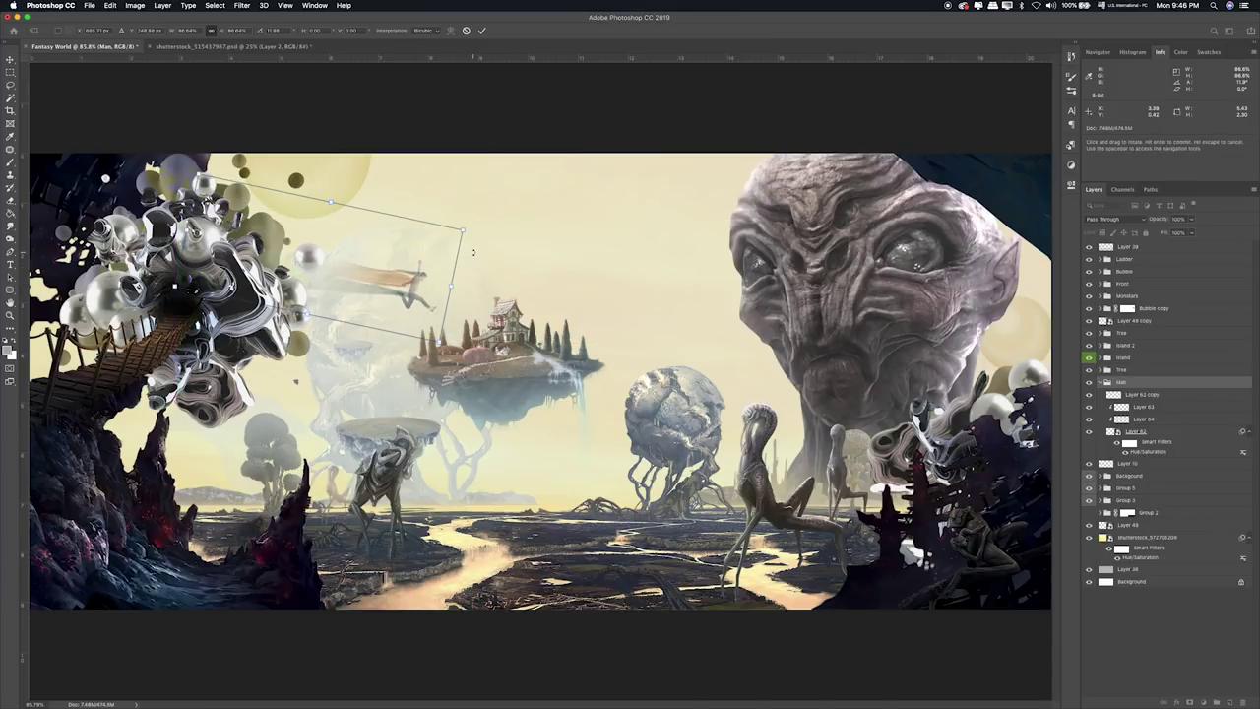
key("Return")
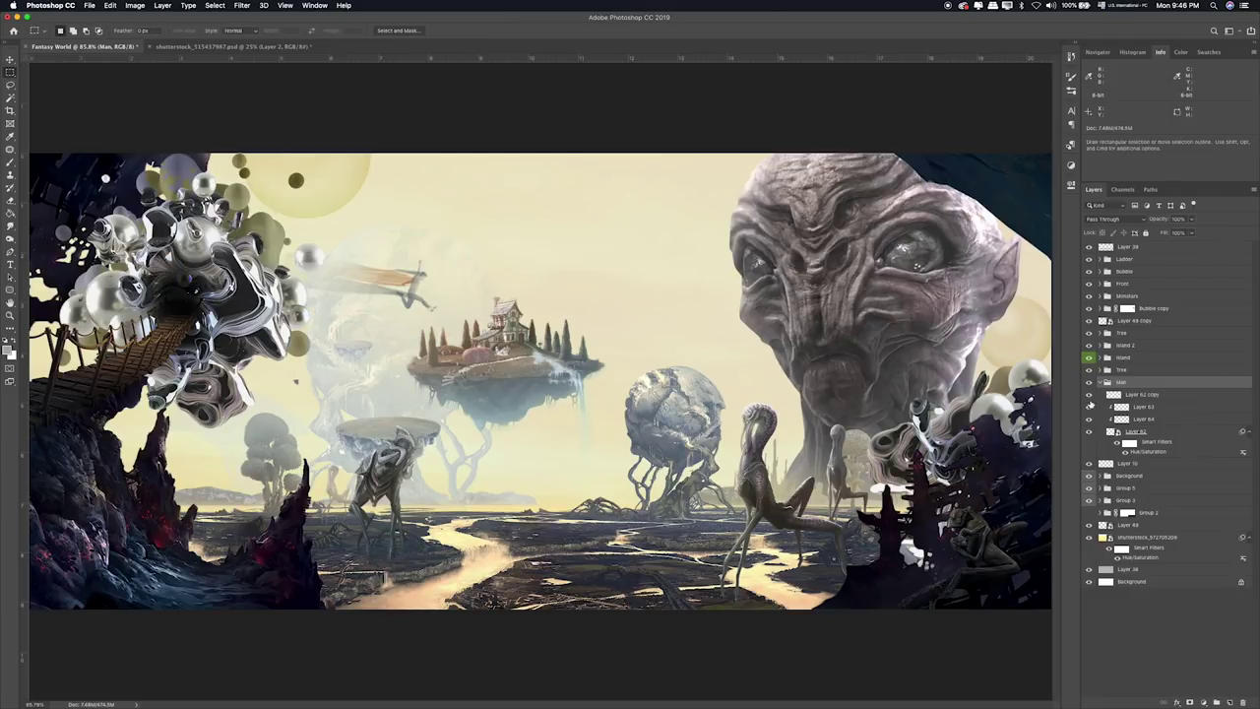
Check Layer 10's transform and toggle the figure layers' visibility to compare.
left_click(1123, 464)
key("ctrl+t")
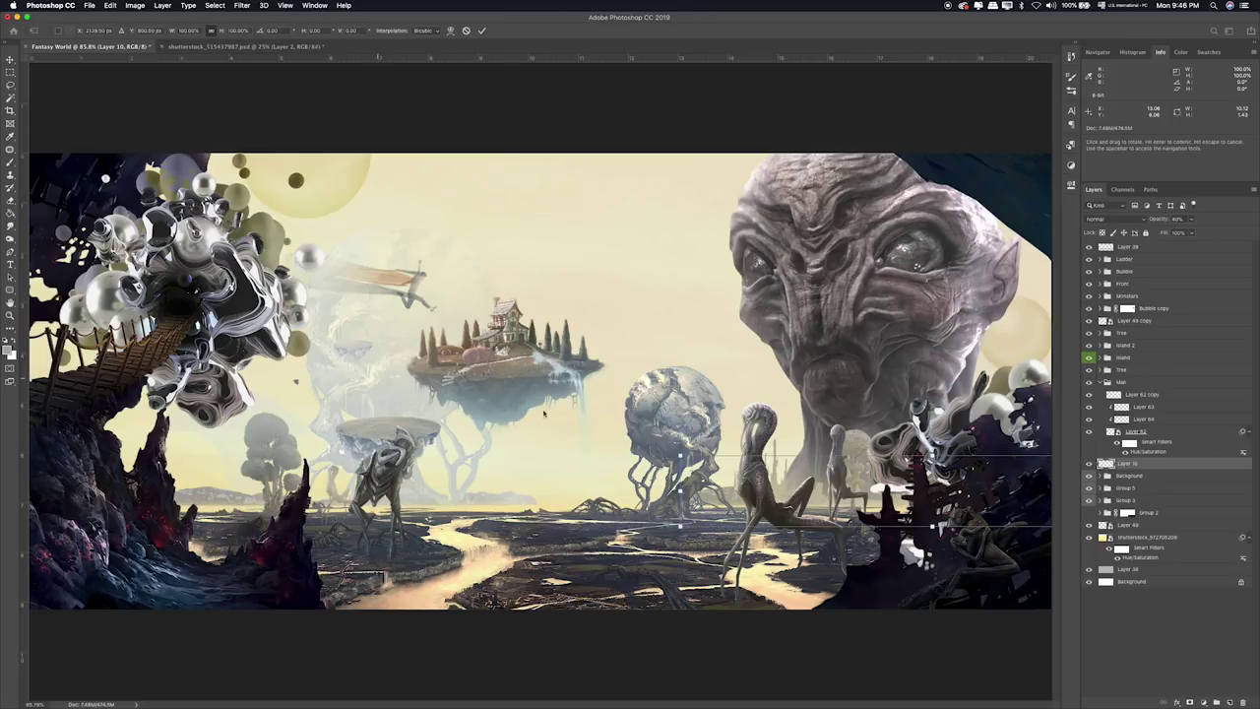
key("Return")
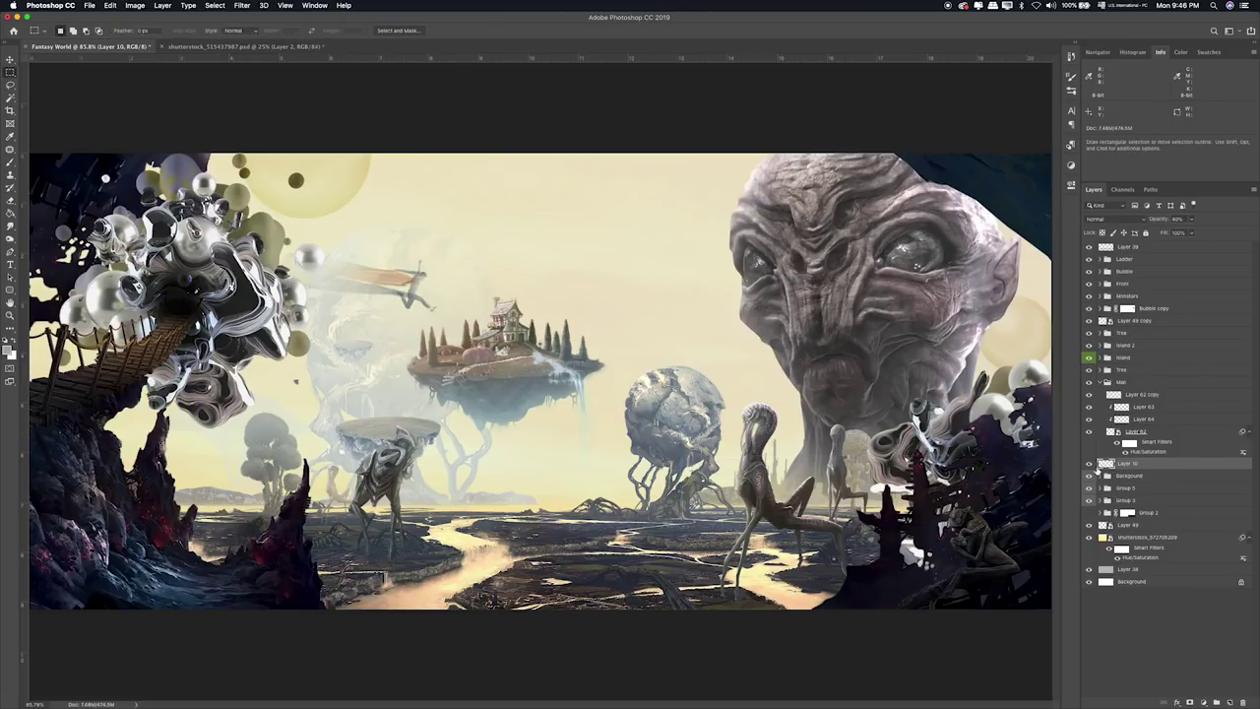
left_click(1089, 432)
left_click(1089, 431)
left_click(1089, 393)
left_click(1089, 394)
Rotate Layer 62 copy about -19 degrees and nudge it into place.
left_click(1143, 394)
key("ctrl+t")
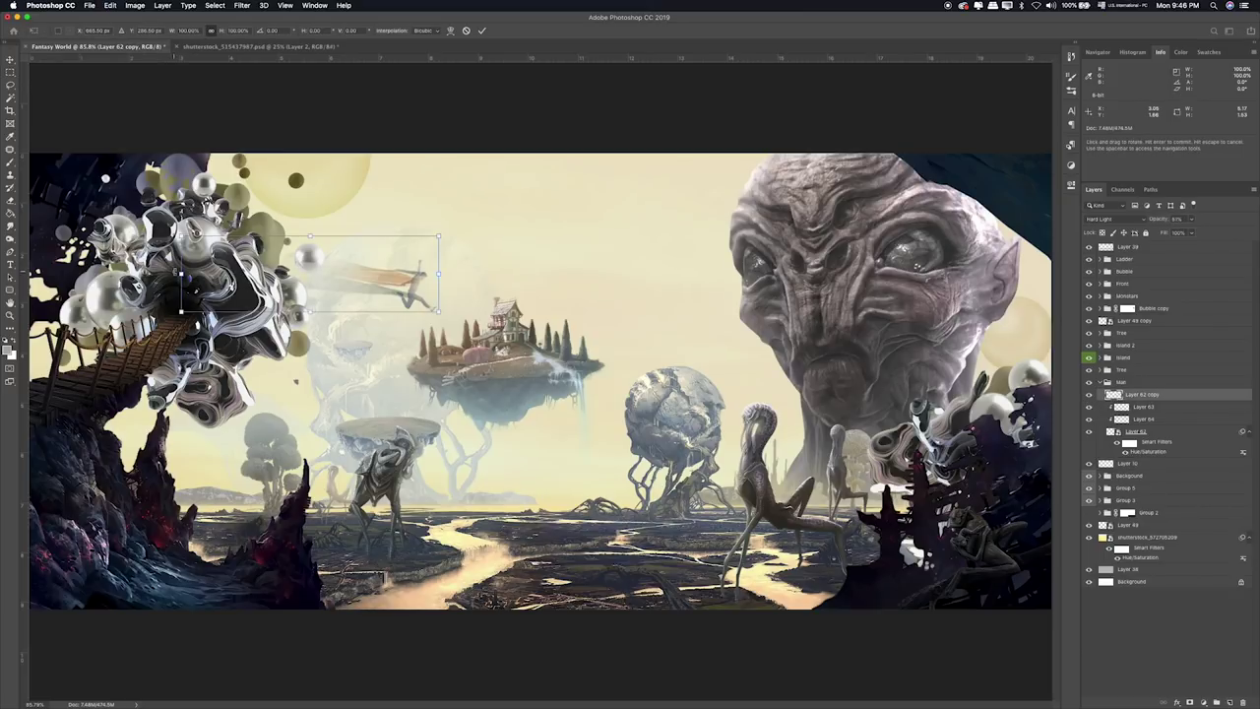
left_click_drag(182, 279, 209, 351)
left_click_drag(420, 280, 422, 279)
key("Return")
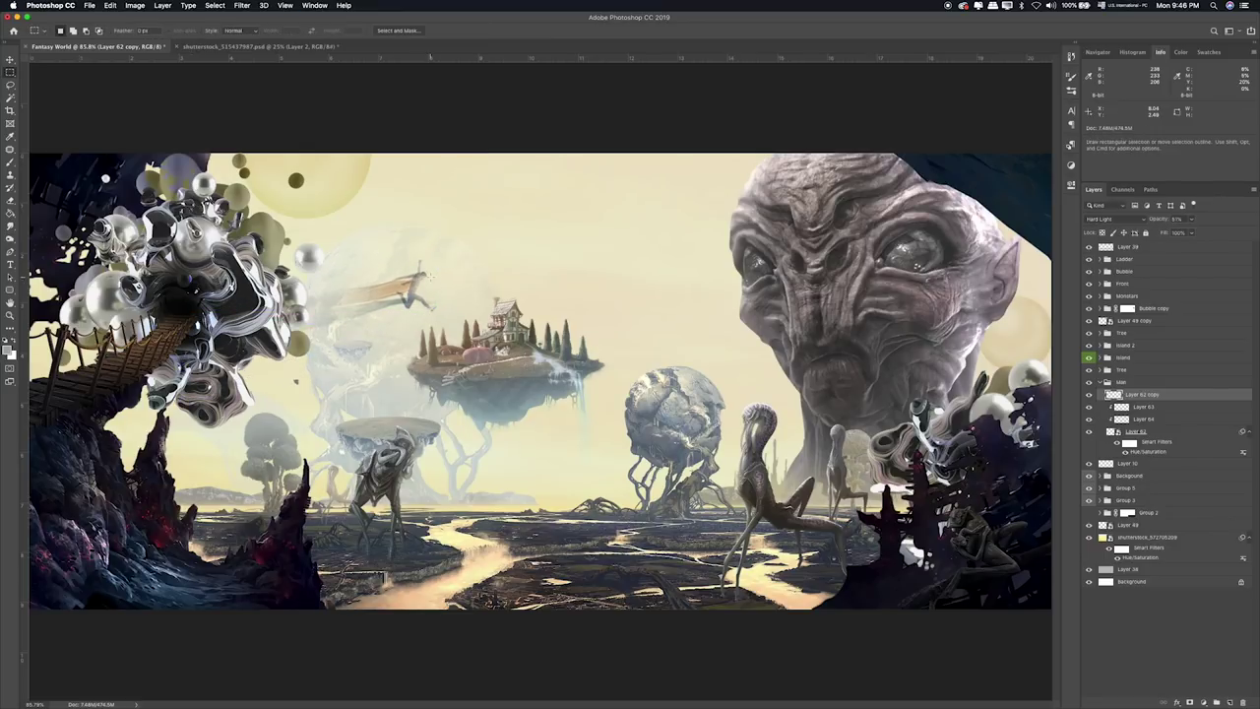
At 200% zoom, erase the orange streak near the figure's head, then select Layer 62.
key("super+1")
key("super+equal")
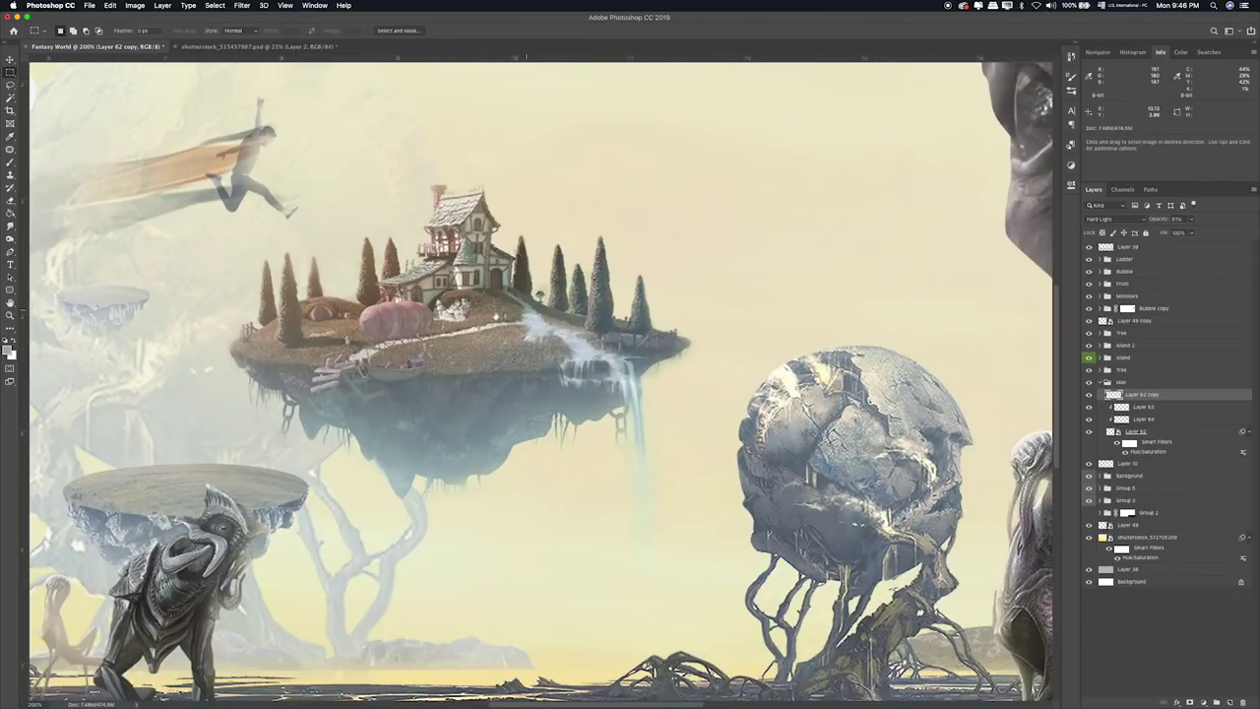
key("super+equal")
key("e")
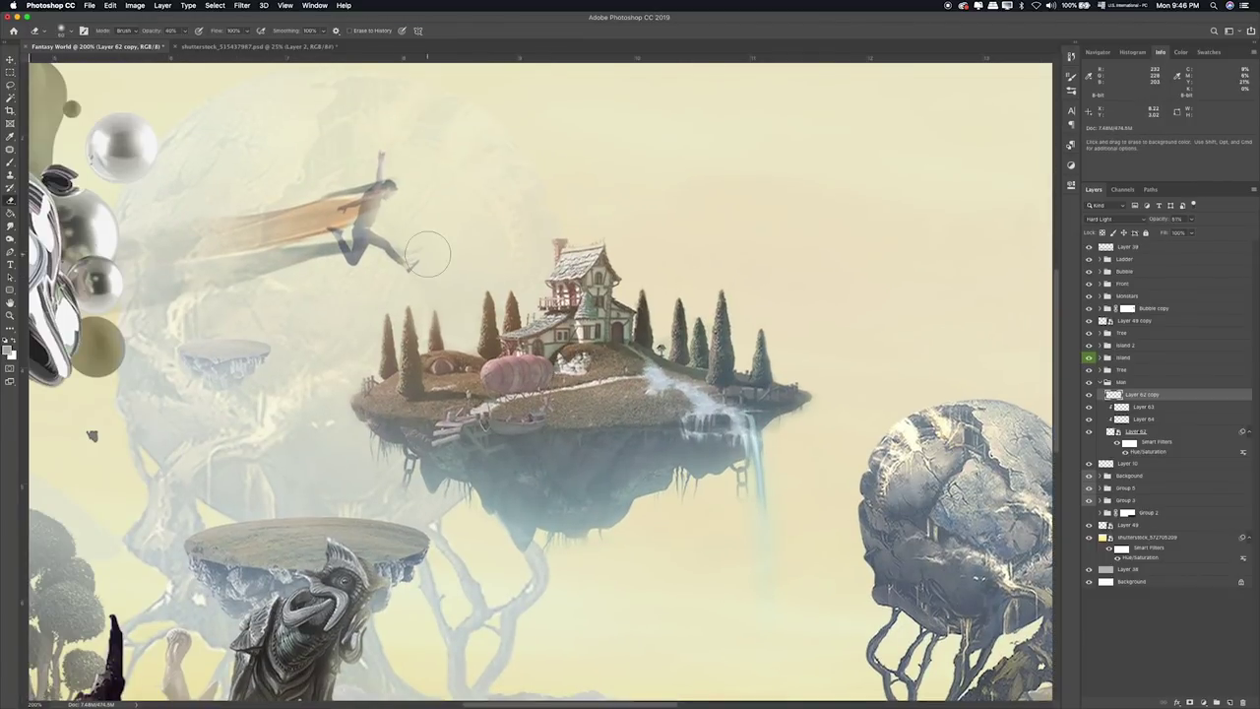
mouse_move(393, 171)
left_mouse_down()
mouse_move(385, 163)
mouse_move(398, 193)
left_mouse_up()
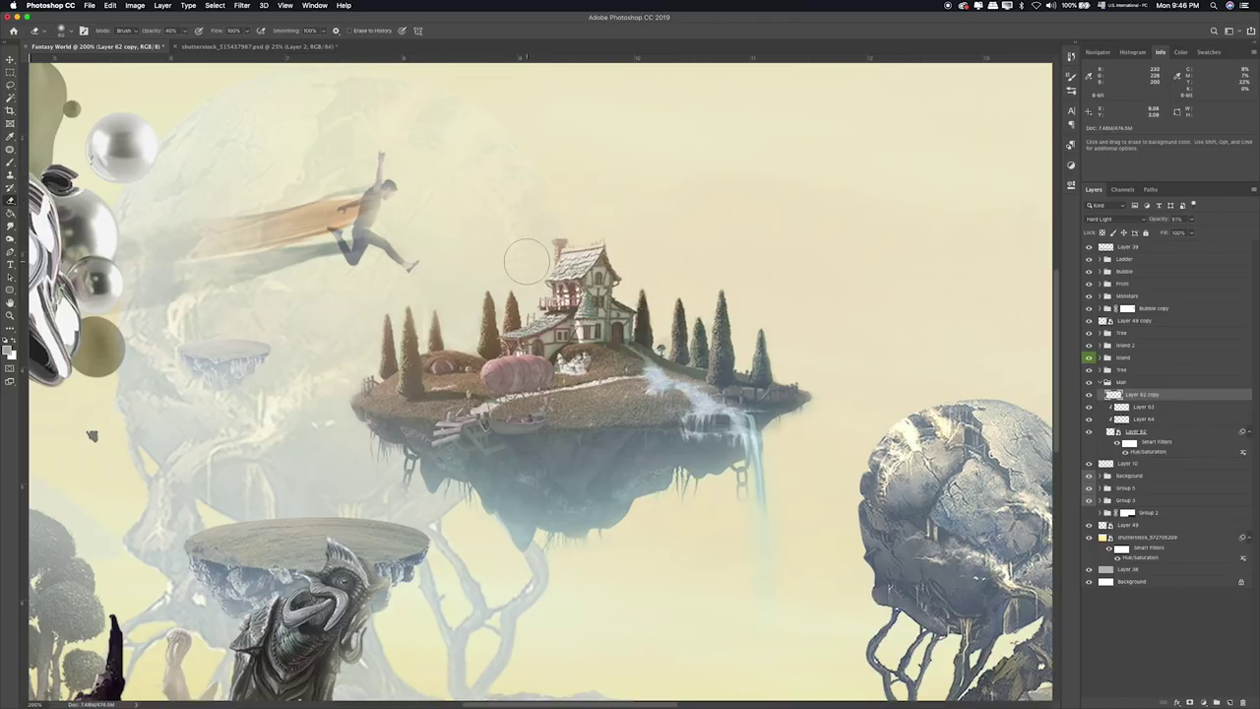
key("ctrl+0")
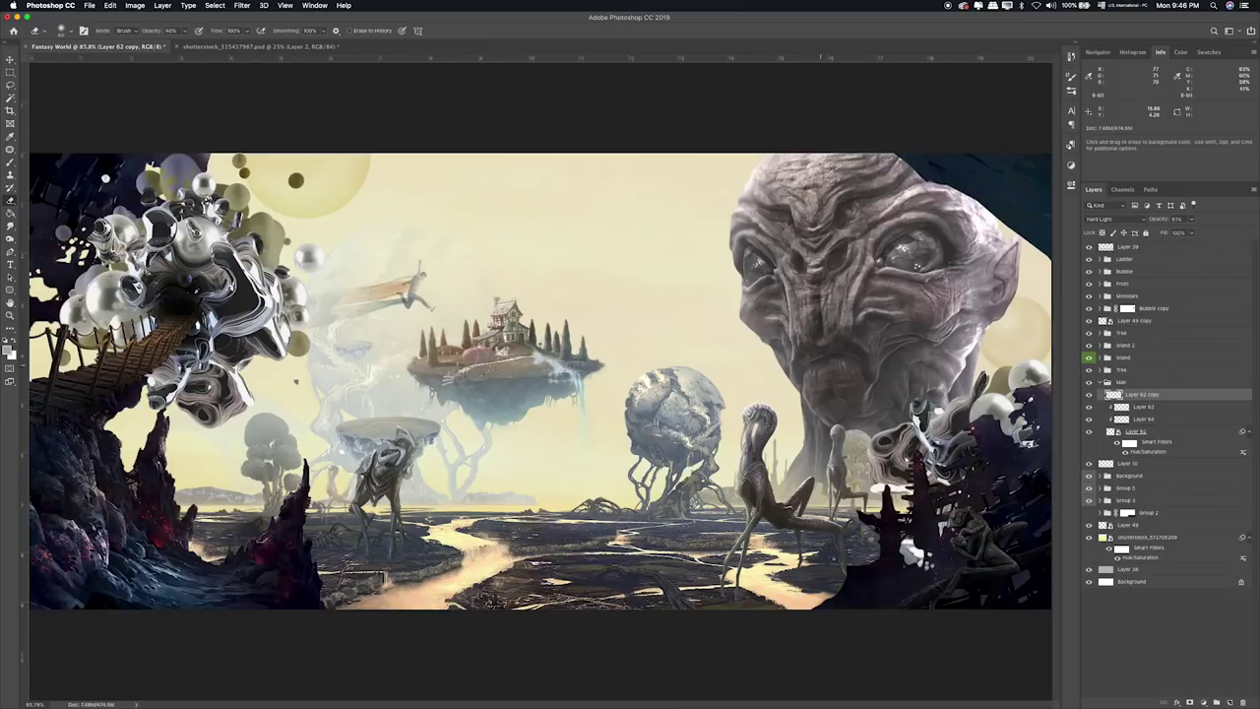
left_click(1157, 433)
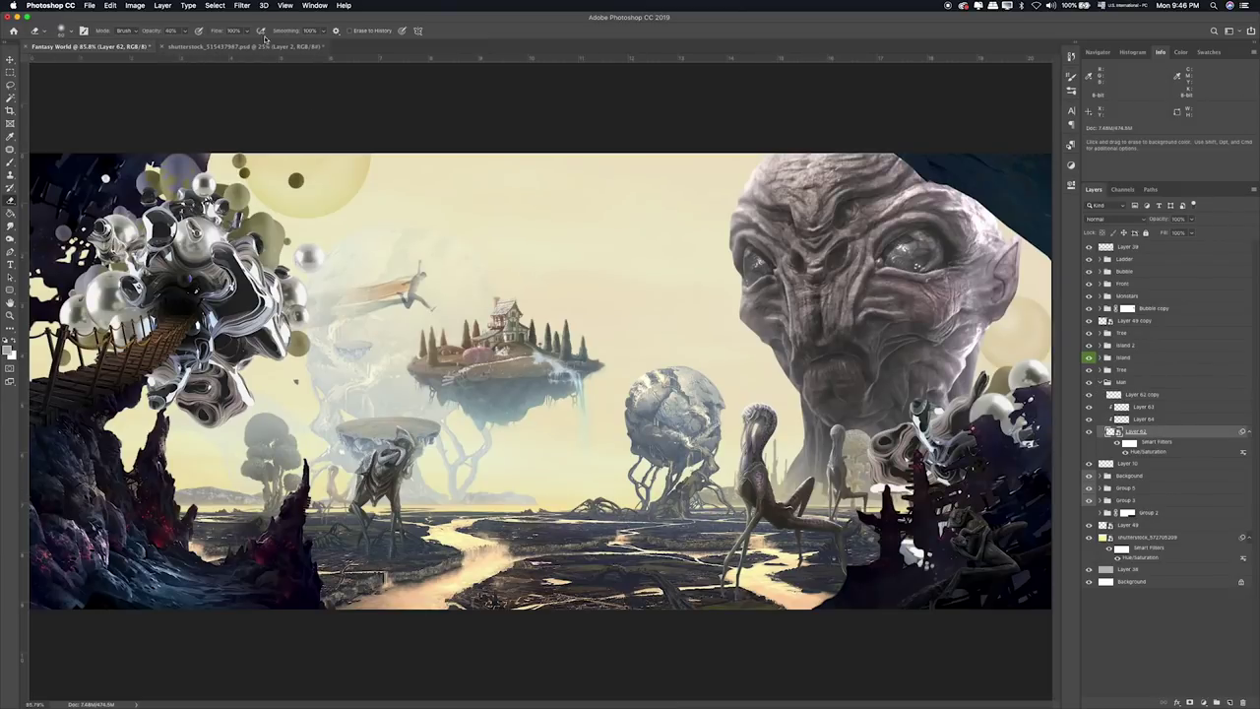
Add a Motion Blur to Layer 62 and mask it off the figure's head and arm.
left_click(250, 5)
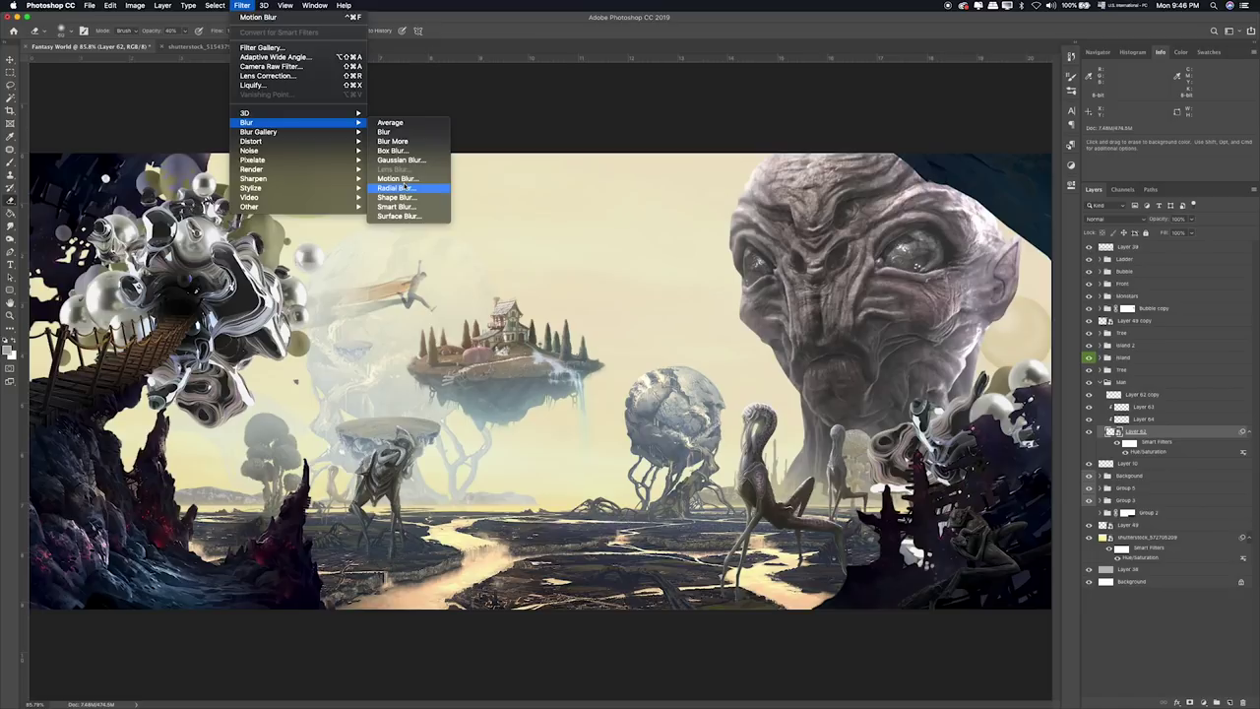
mouse_move(270, 122)
left_click(406, 186)
key("Return")
key("ctrl+plus")
key("ctrl+plus")
key("ctrl+plus")
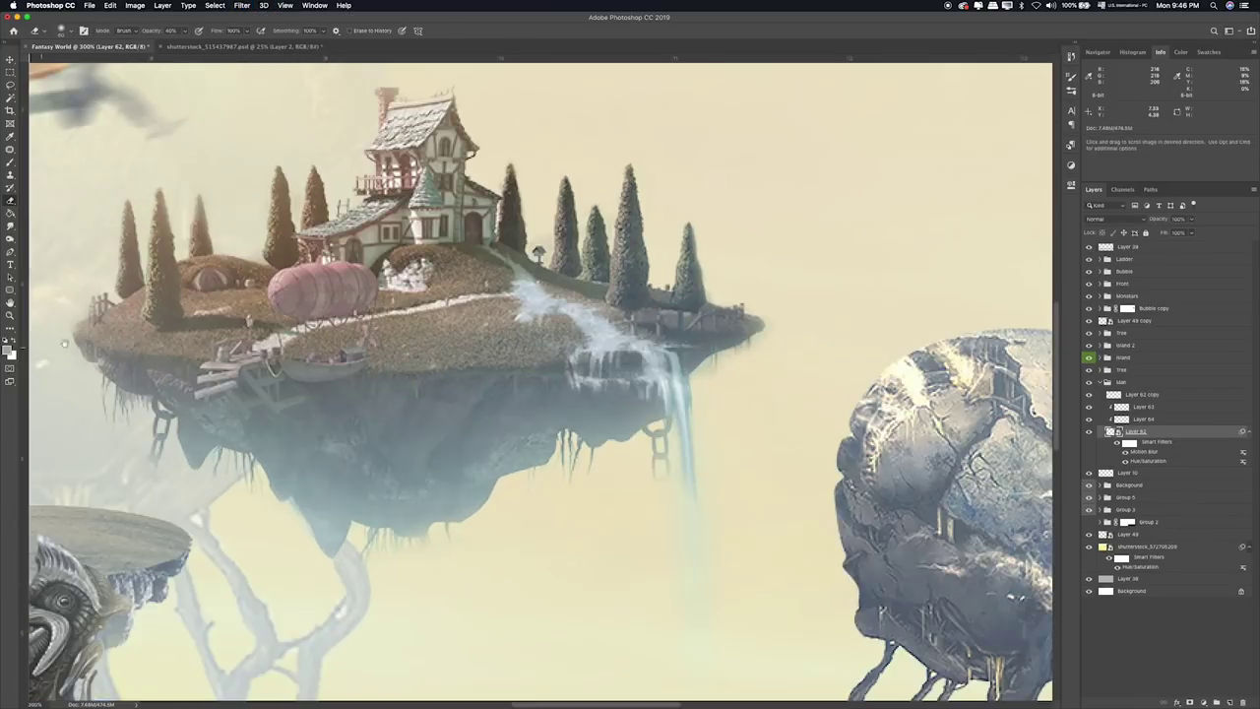
key("b")
left_click(1130, 443)
mouse_move(450, 226)
left_mouse_down()
mouse_move(464, 254)
mouse_move(438, 261)
mouse_move(417, 225)
mouse_move(422, 191)
mouse_move(423, 246)
left_mouse_up()
key("3")
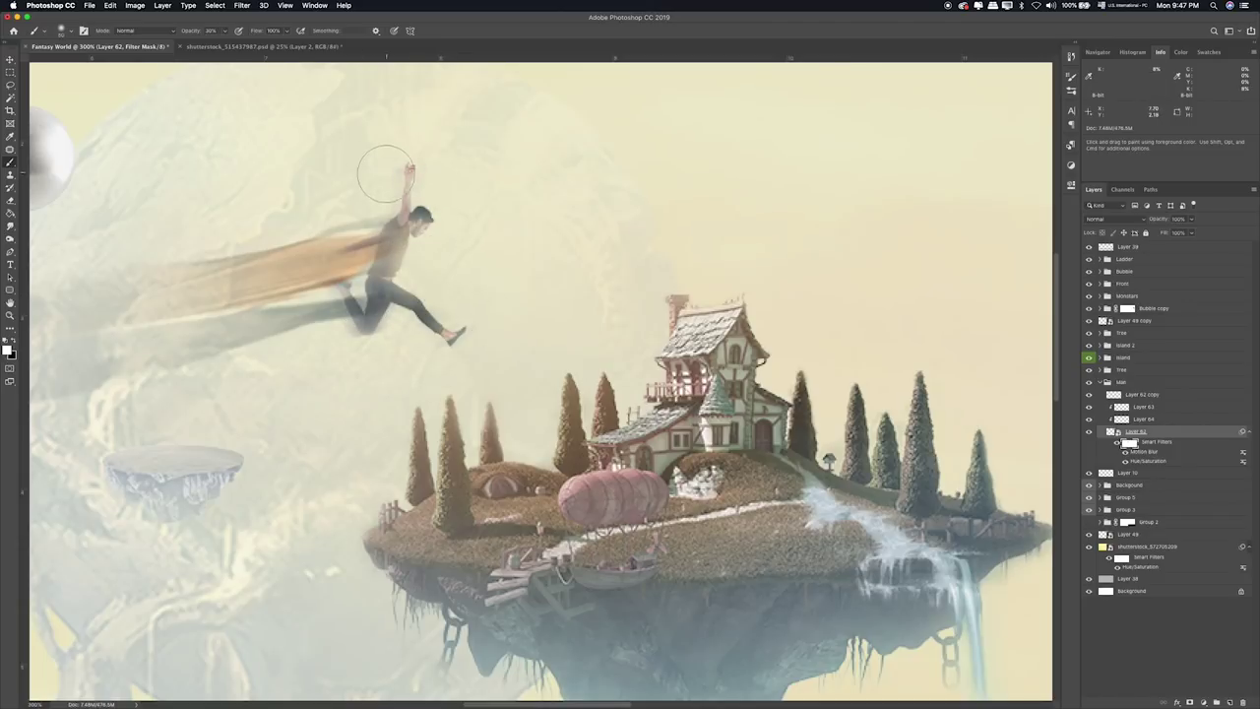
key("ctrl+0")
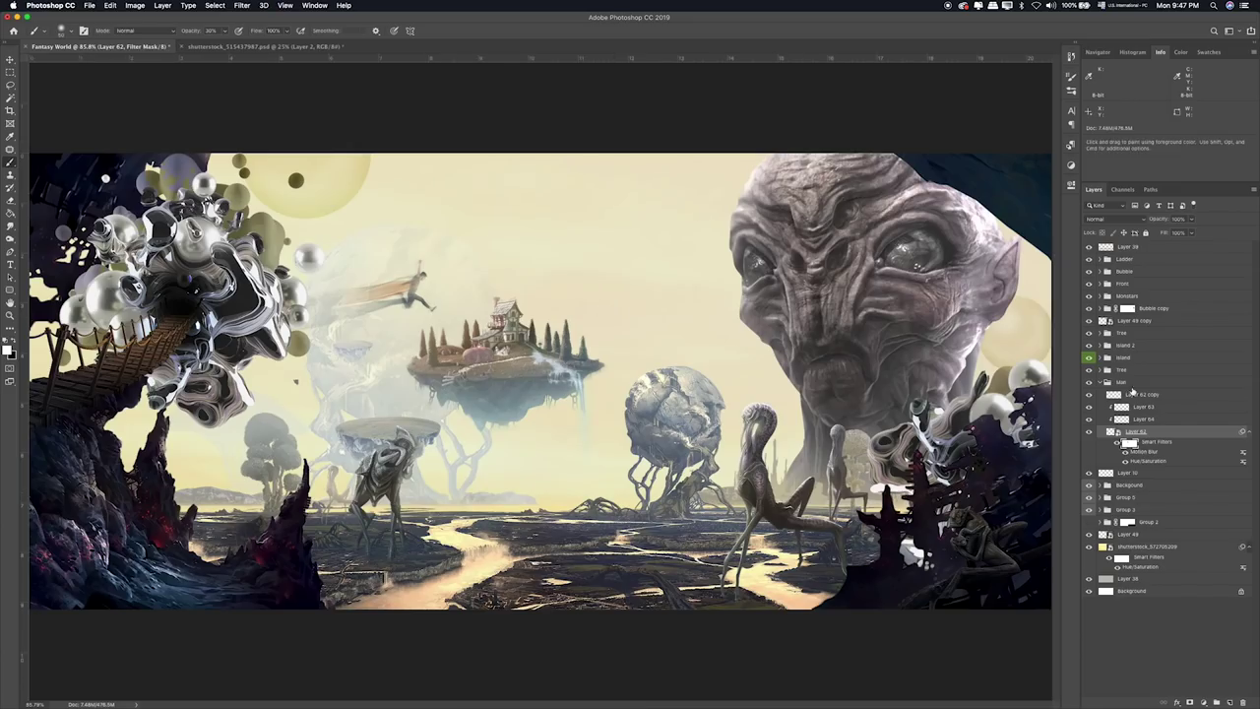
Shift the Man group slightly left and rotate it about 3 degrees.
left_click(1131, 384)
left_click_drag(556, 275, 522, 272)
left_click(1103, 386)
key("ctrl+t")
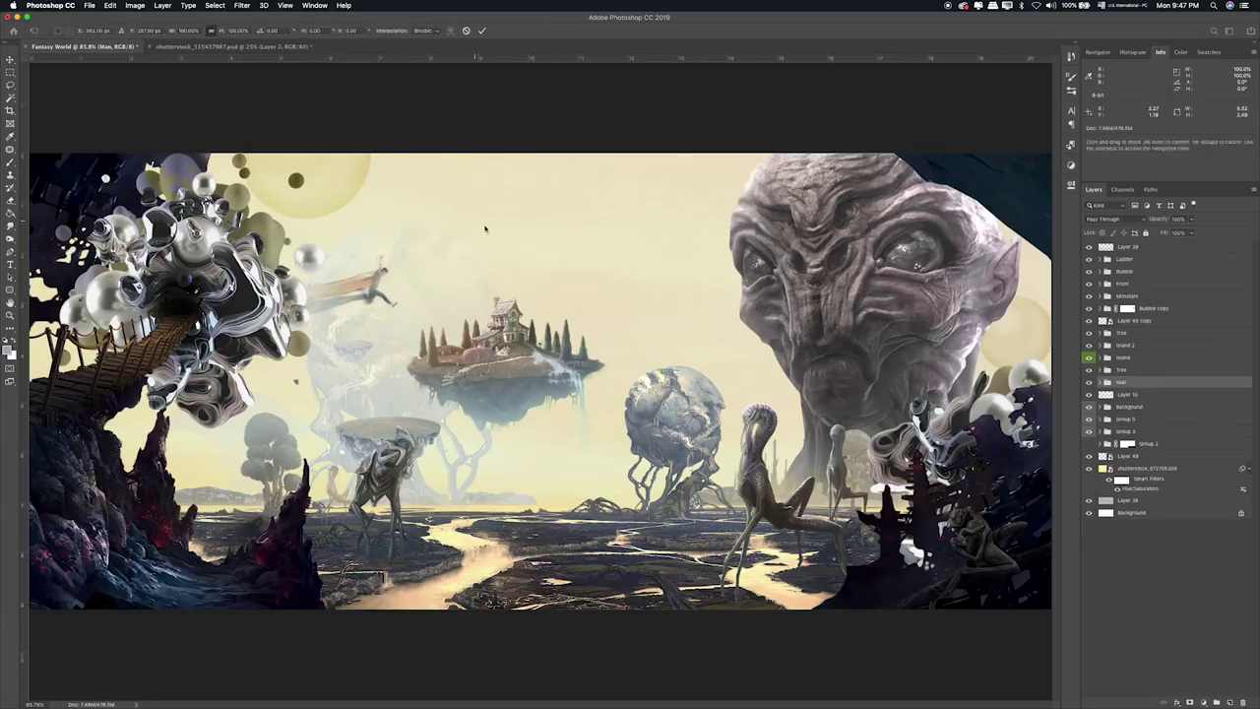
left_click_drag(485, 229, 486, 236)
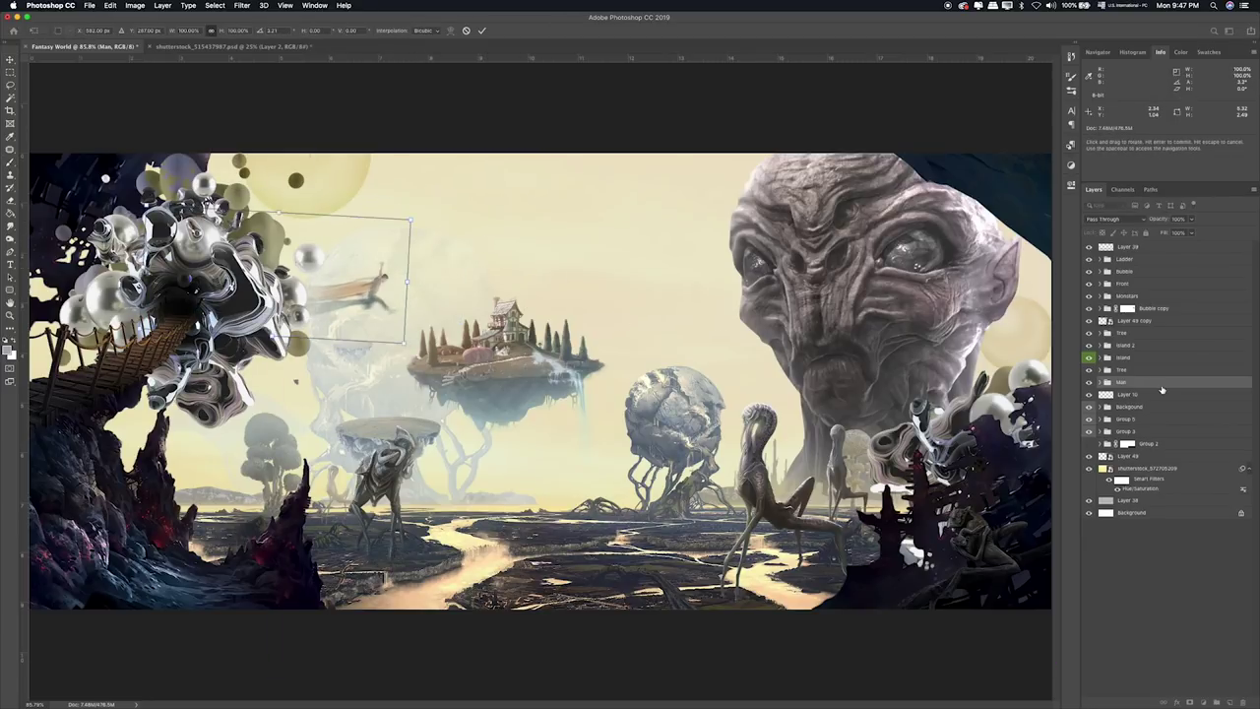
key("Return")
Raise the flying figure slightly and collapse the Main group.
left_click(1103, 384)
mouse_move(472, 347)
left_mouse_down()
mouse_move(468, 289)
mouse_move(480, 348)
left_mouse_up()
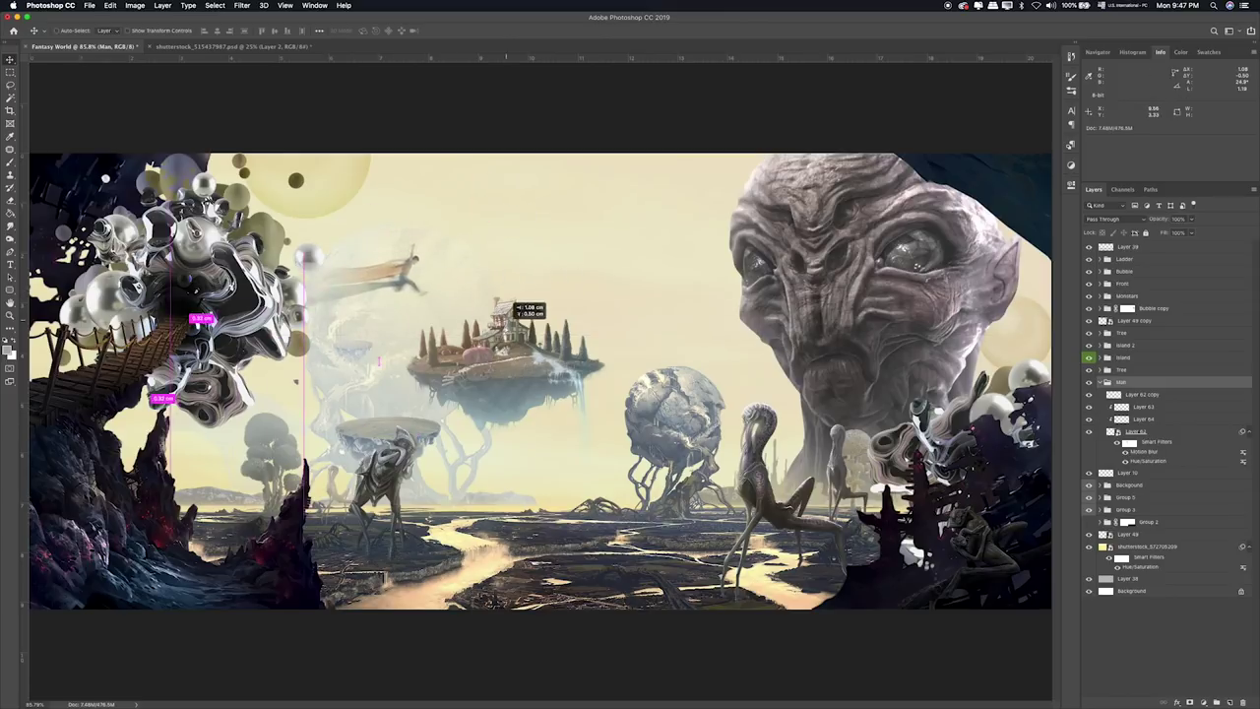
key("ctrl+t")
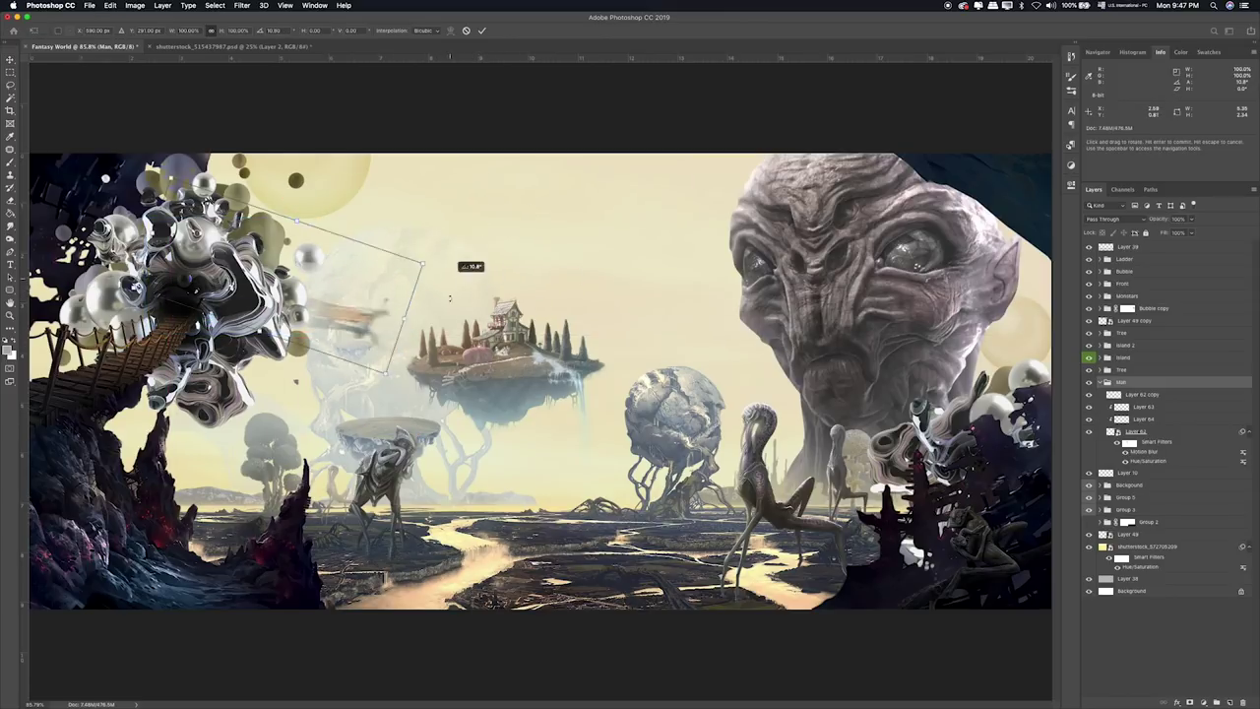
key("Return")
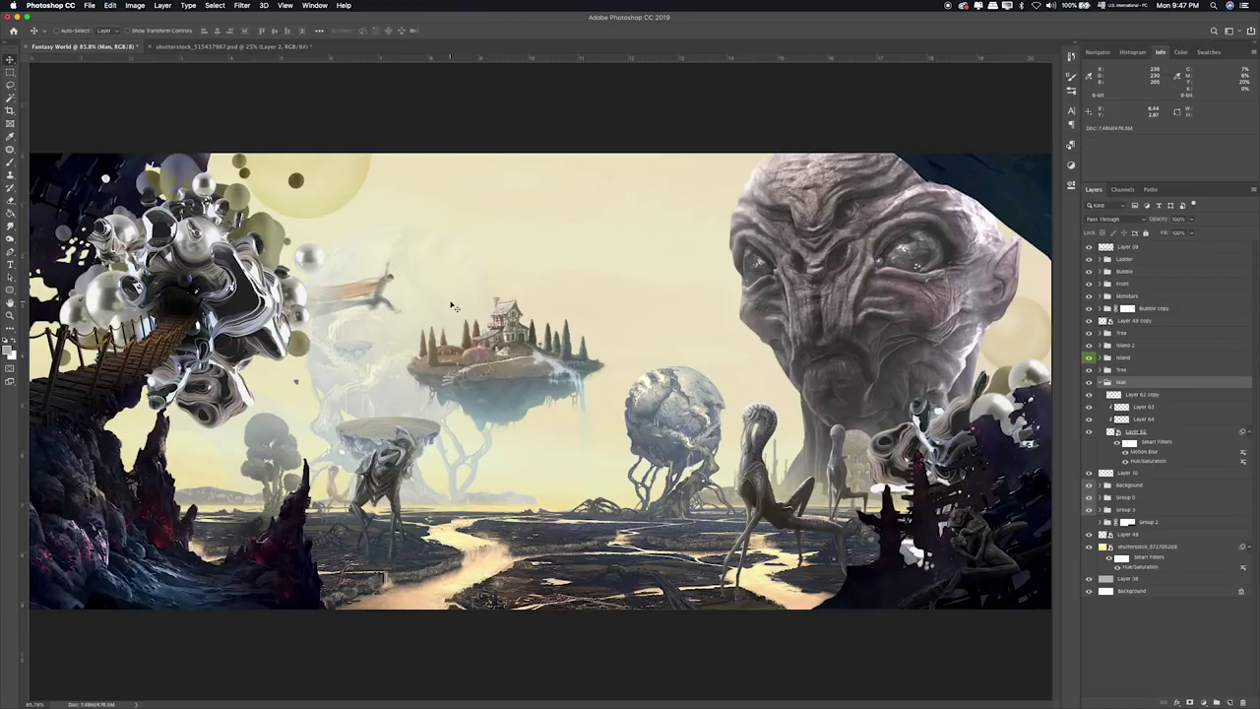
left_click(1100, 382)
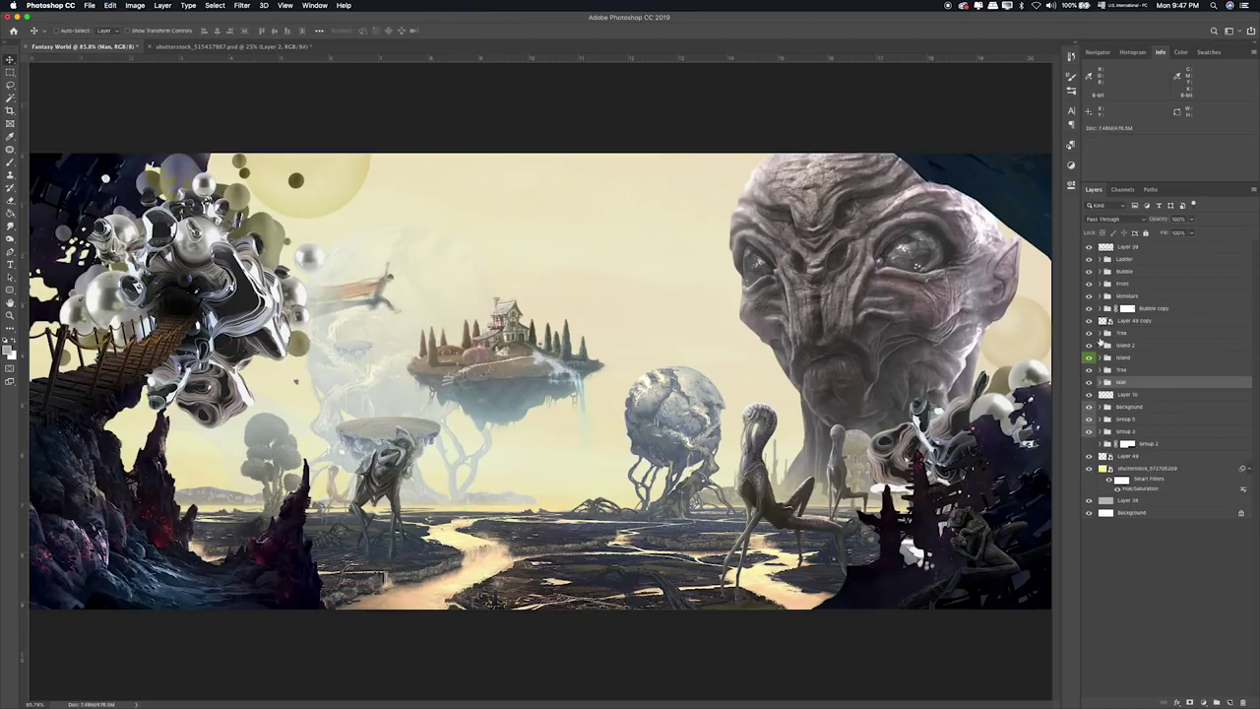
Place the Sun_with_Cloud image from the Items folder into the composition.
left_click(1127, 259)
key("super+Tab")
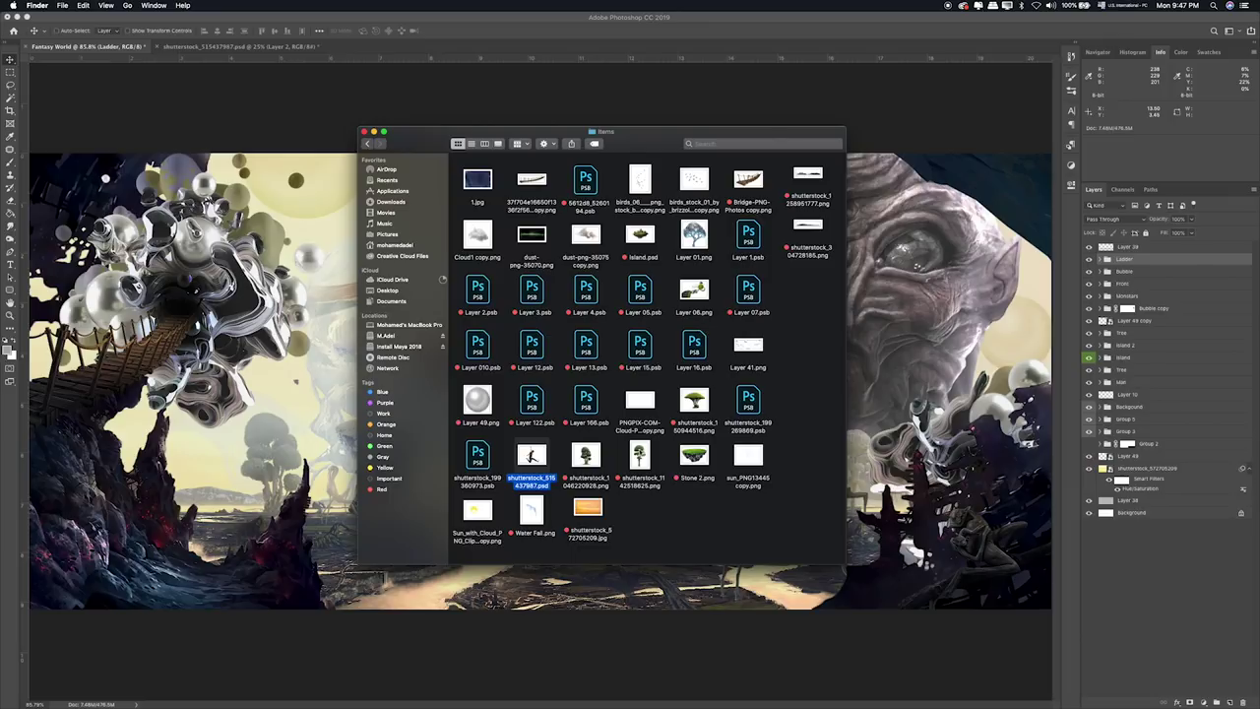
right_click(533, 455)
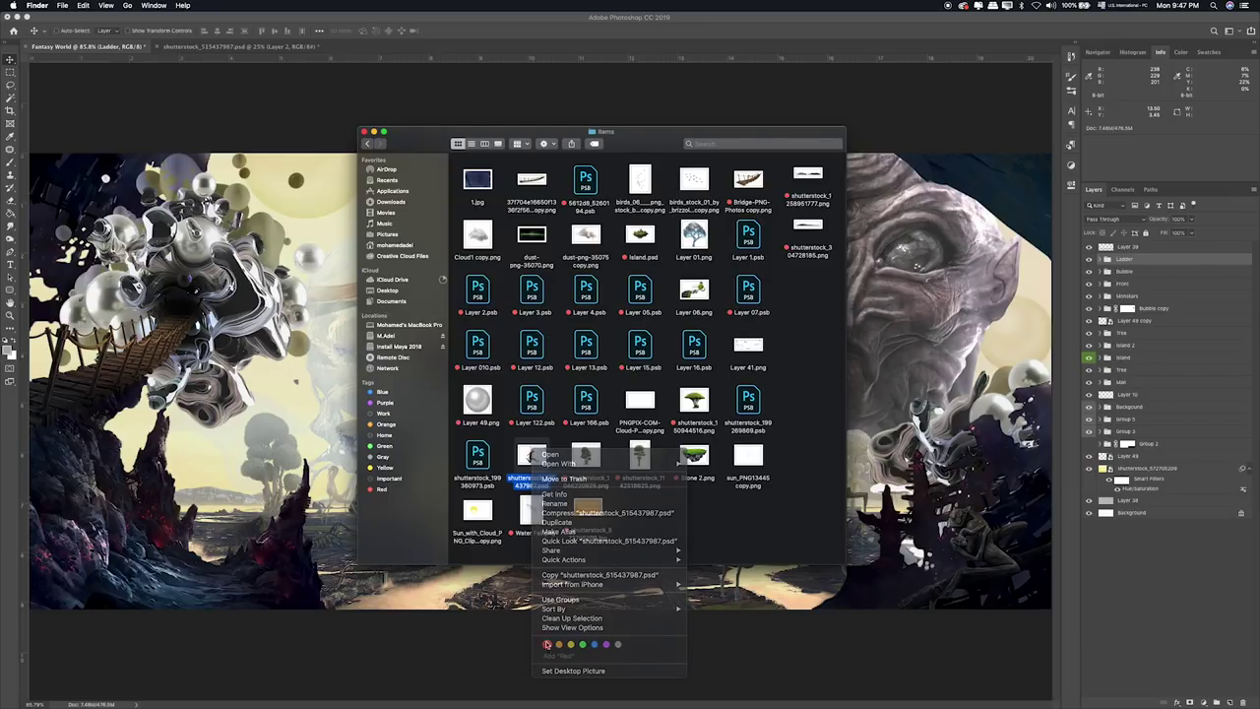
left_click(475, 510)
key("space")
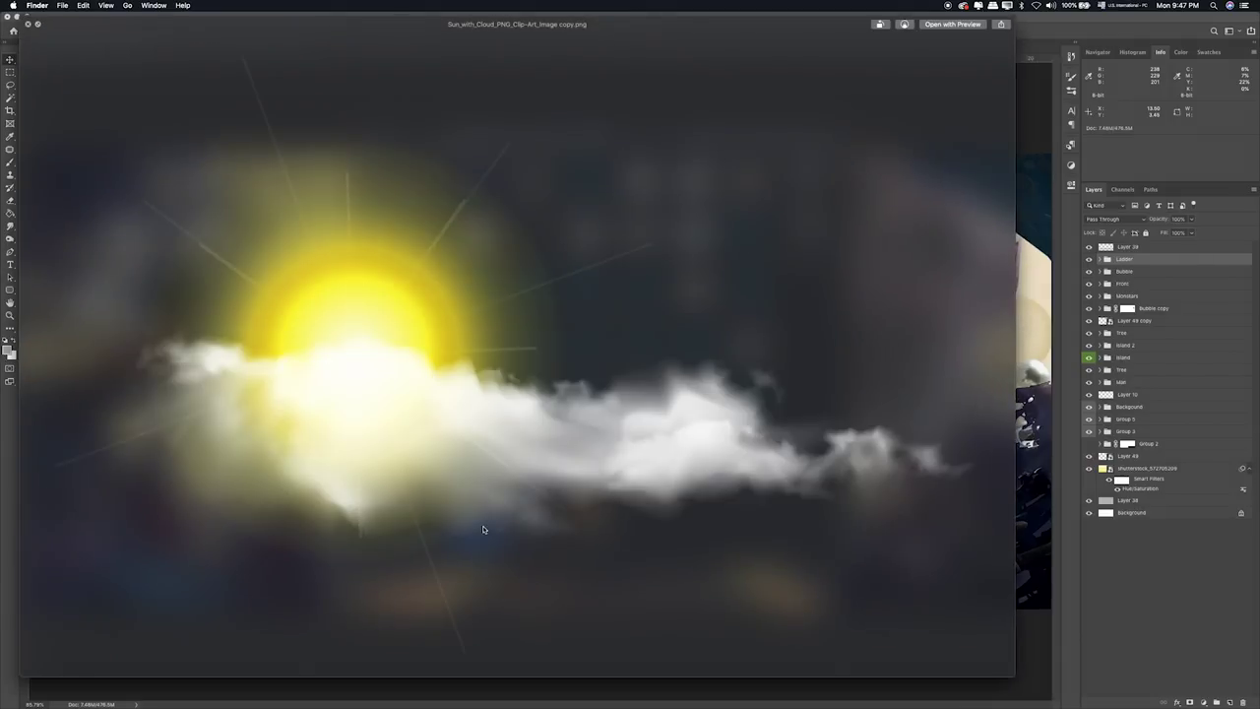
key("space")
left_click_drag(479, 524, 295, 380)
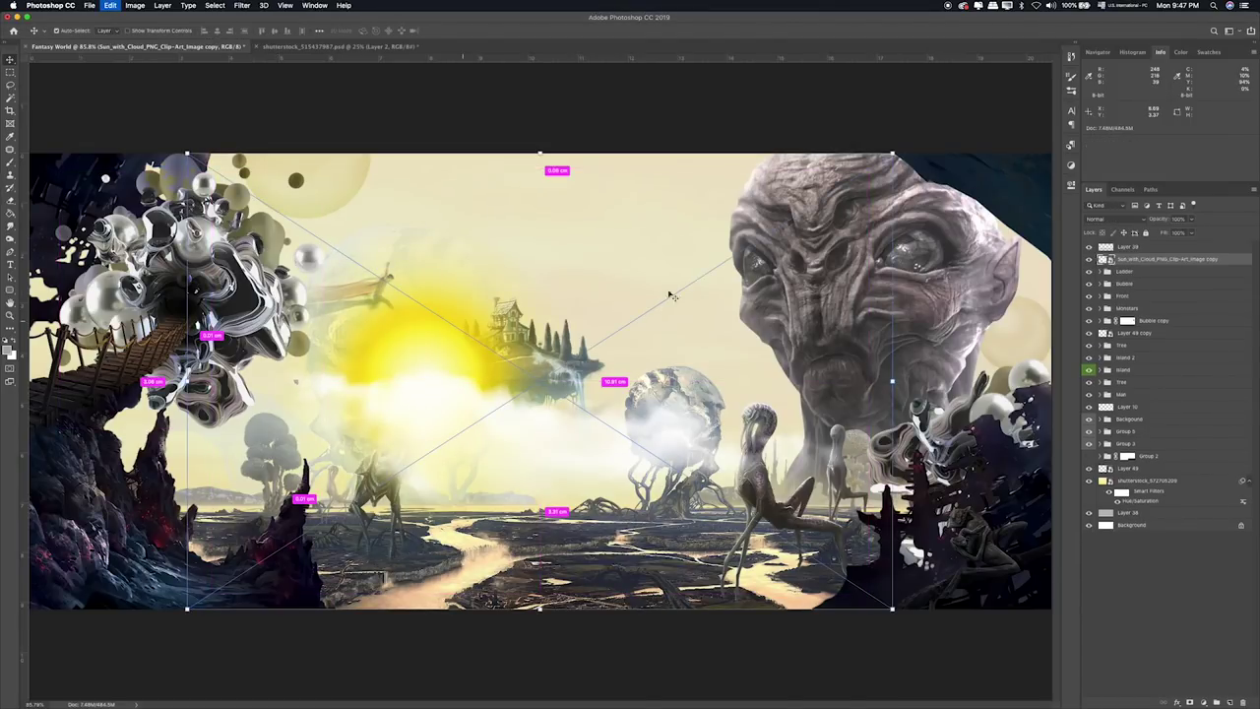
Shrink the sun and cloud, position it above the island, and blend it in Screen mode.
left_click_drag(883, 152, 686, 287)
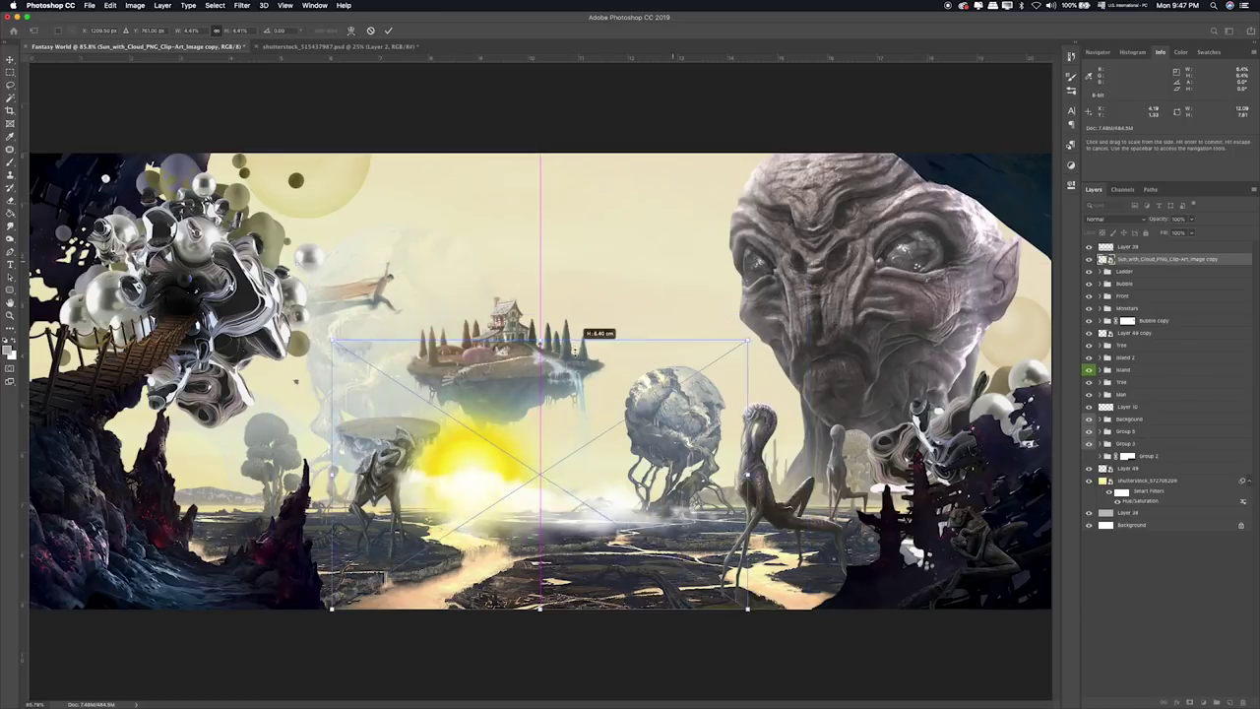
left_click_drag(536, 371, 476, 288)
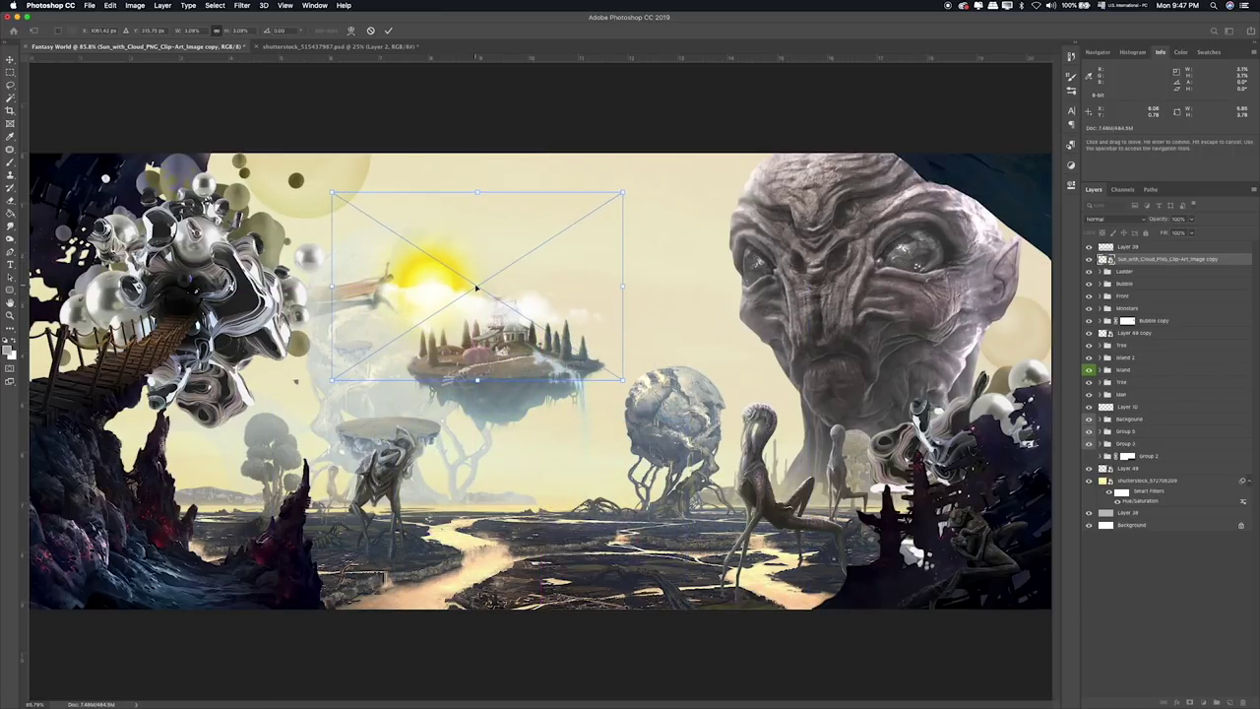
key("Return")
left_click_drag(479, 288, 502, 283)
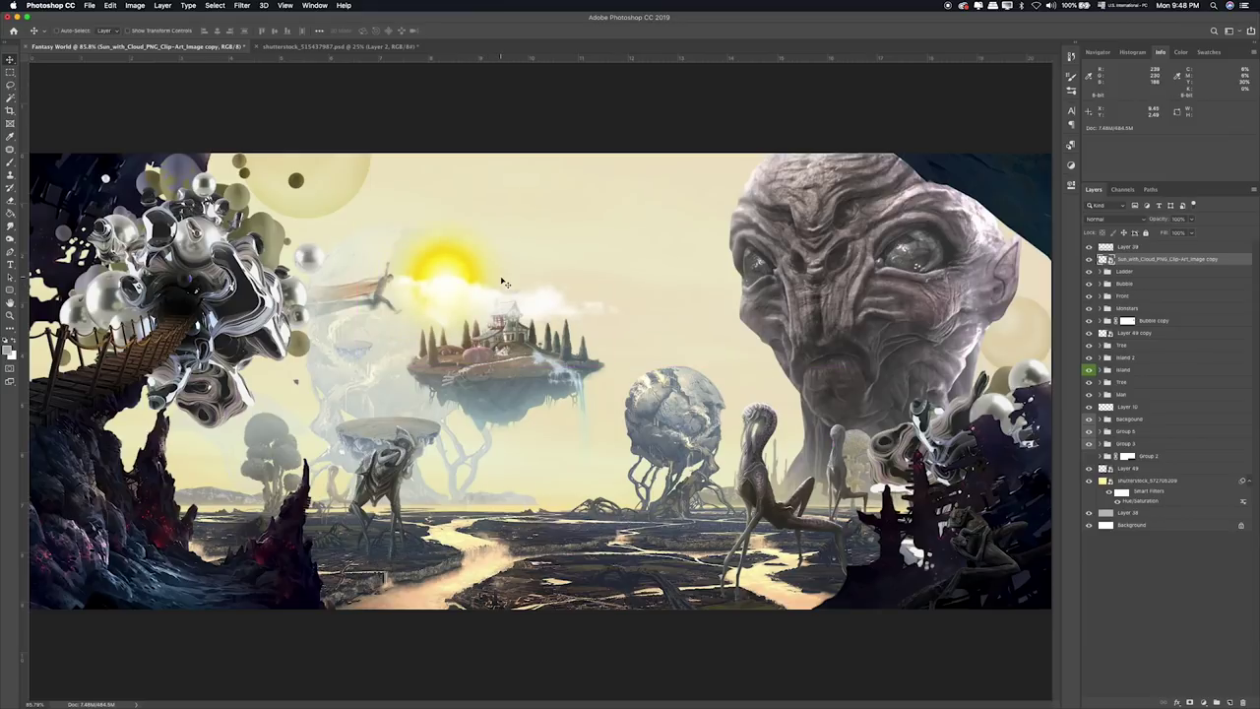
key("alt+shift+m")
key("alt+shift+s")
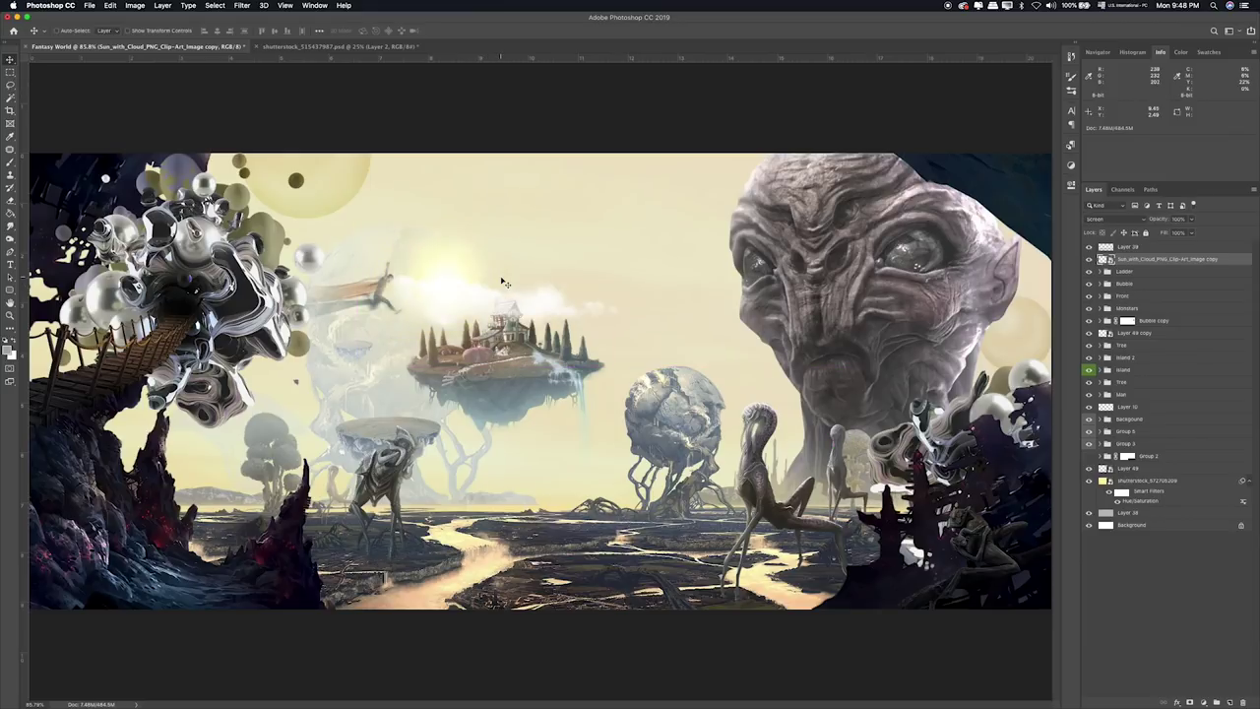
left_click_drag(504, 284, 497, 297)
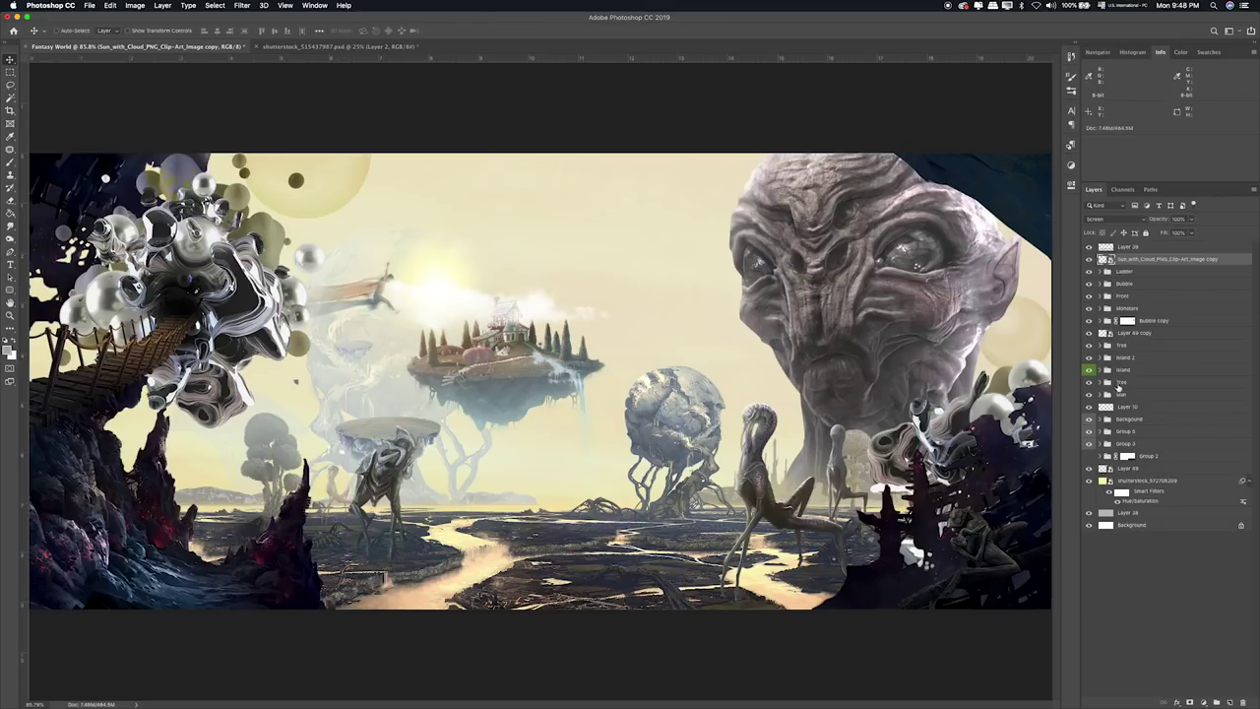
Move the flying man left and lower the sun and cloud a little.
left_click(1140, 396)
left_click_drag(625, 300, 577, 307)
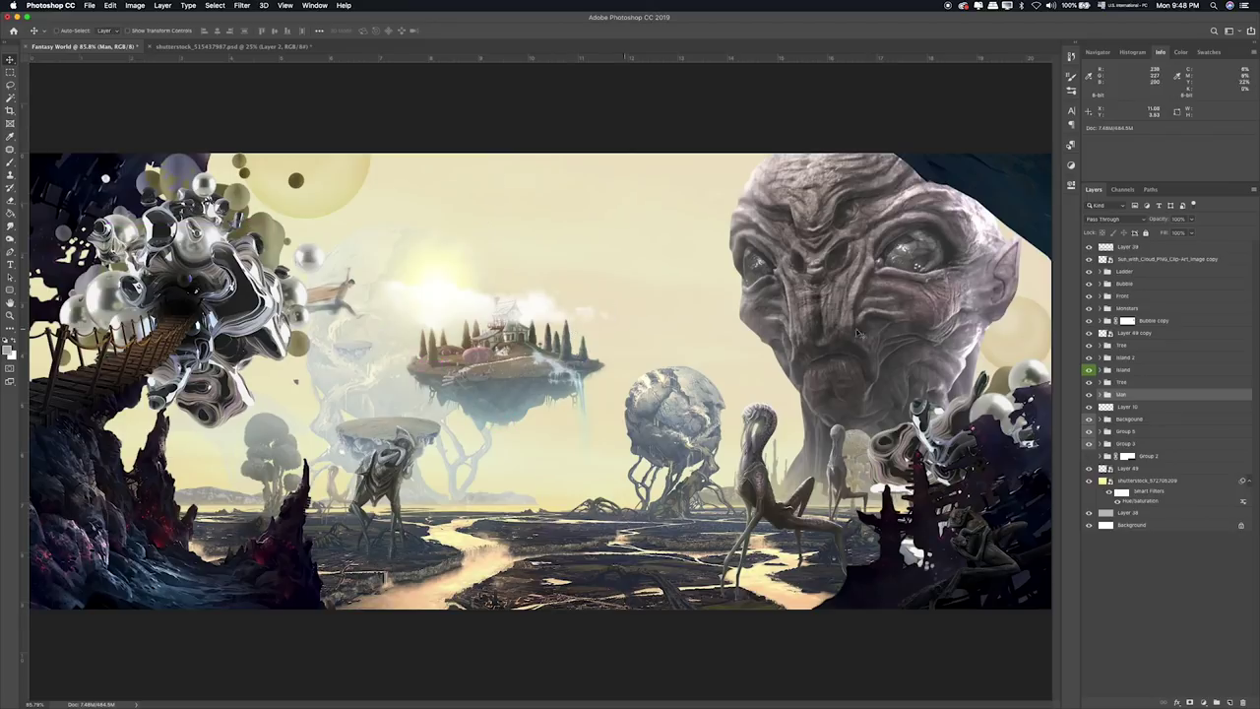
left_click(1143, 386)
left_click(1143, 259)
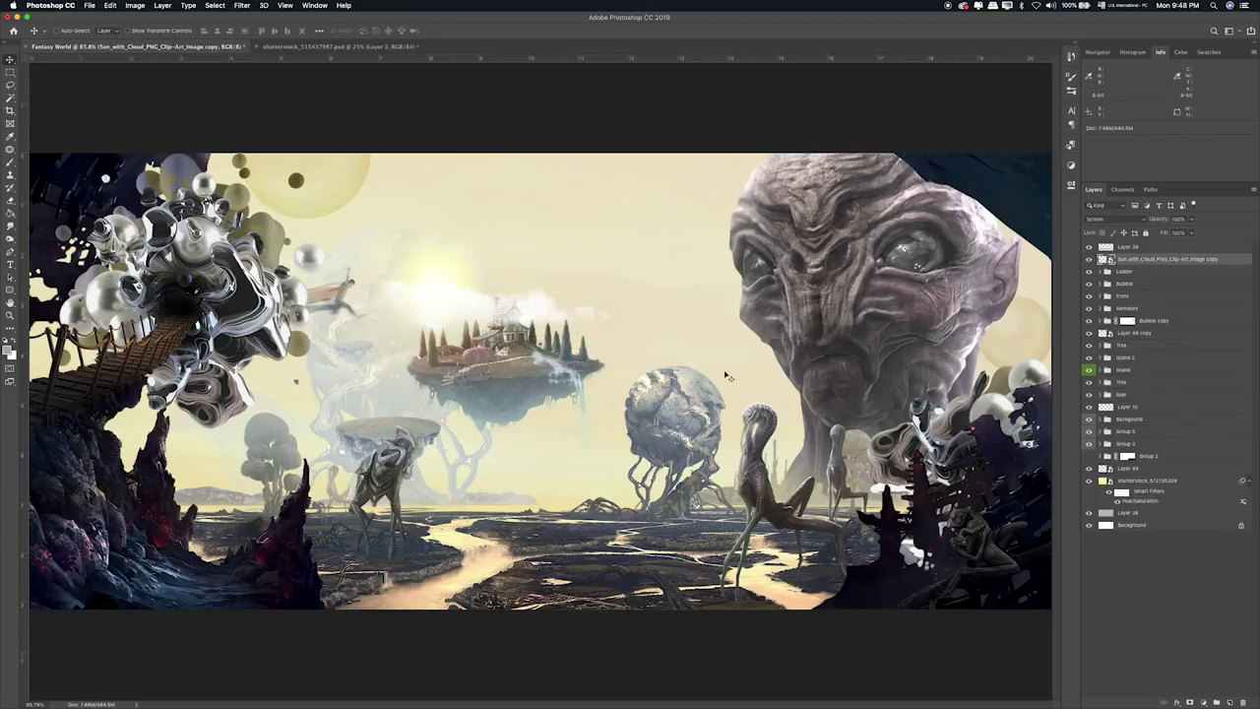
left_click_drag(653, 331, 661, 361)
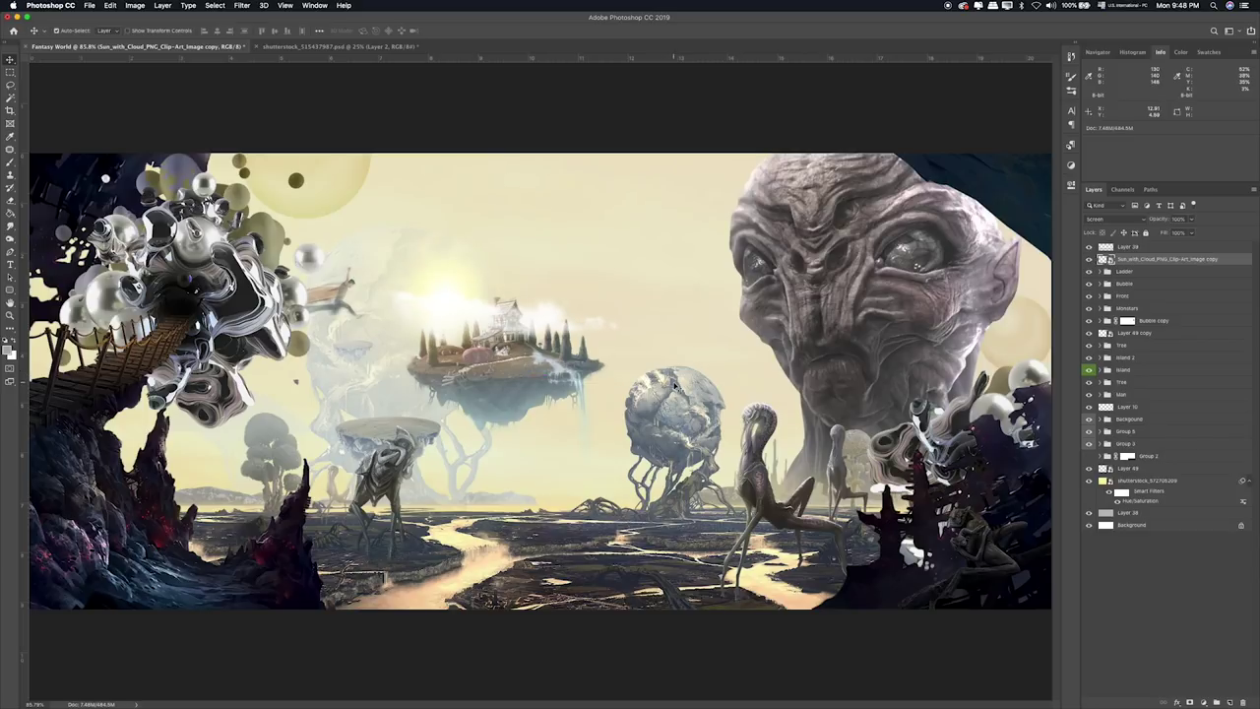
key("super+Tab")
Colour-tag Sun_with_Cloud and place the sun_PNG13445 copy image above the island.
right_click(495, 513)
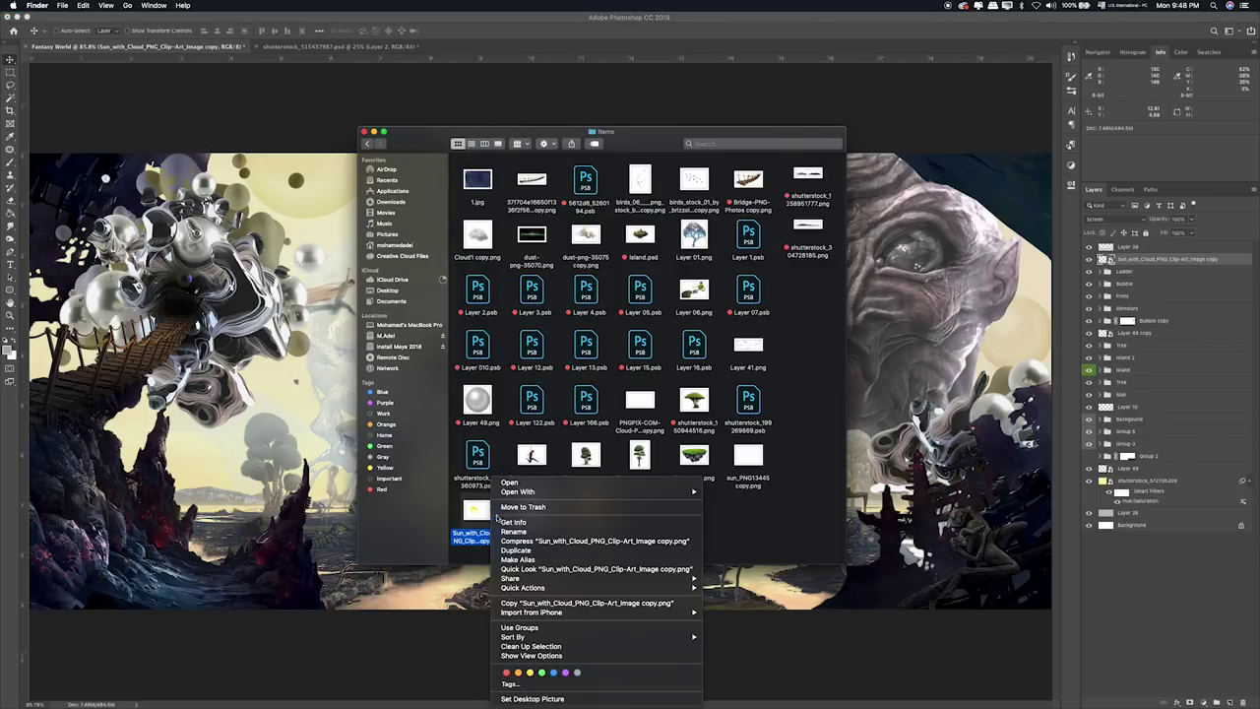
left_click(512, 675)
left_click_drag(757, 455, 284, 321)
key("Return")
left_click_drag(551, 385, 468, 283)
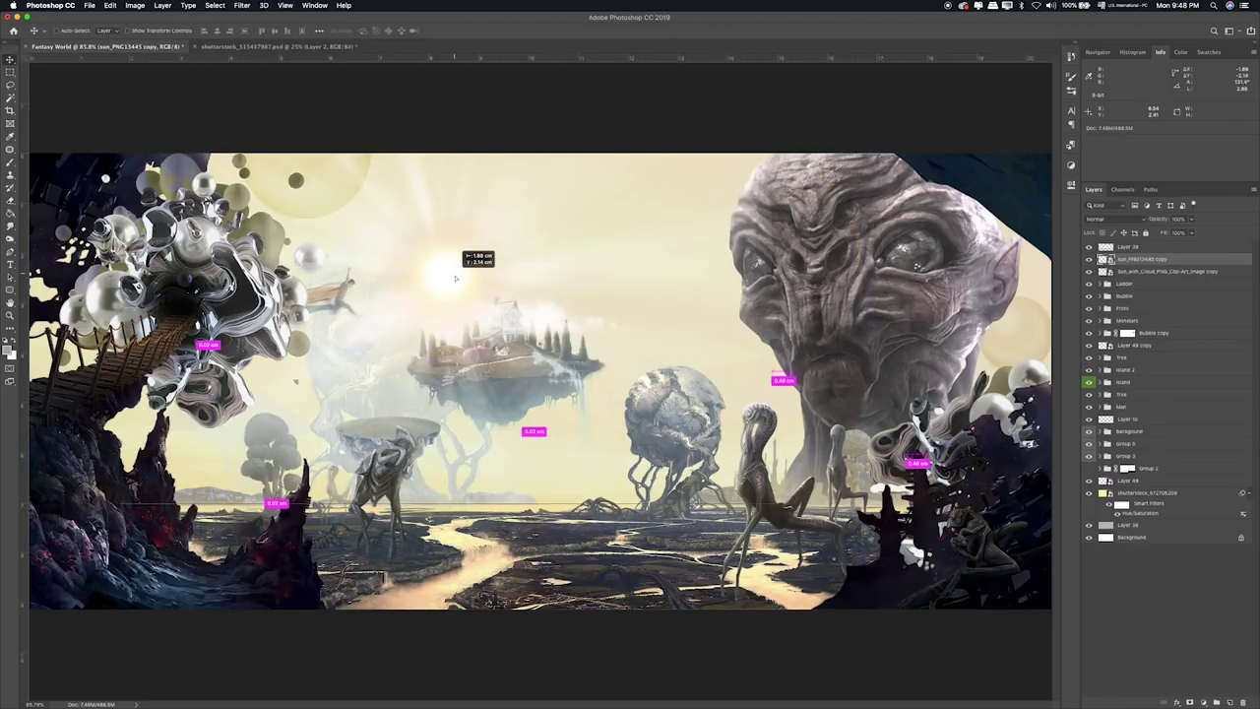
Shrink the sun glow, set it over the floating island, and blend it in Screen mode.
key("ctrl+t")
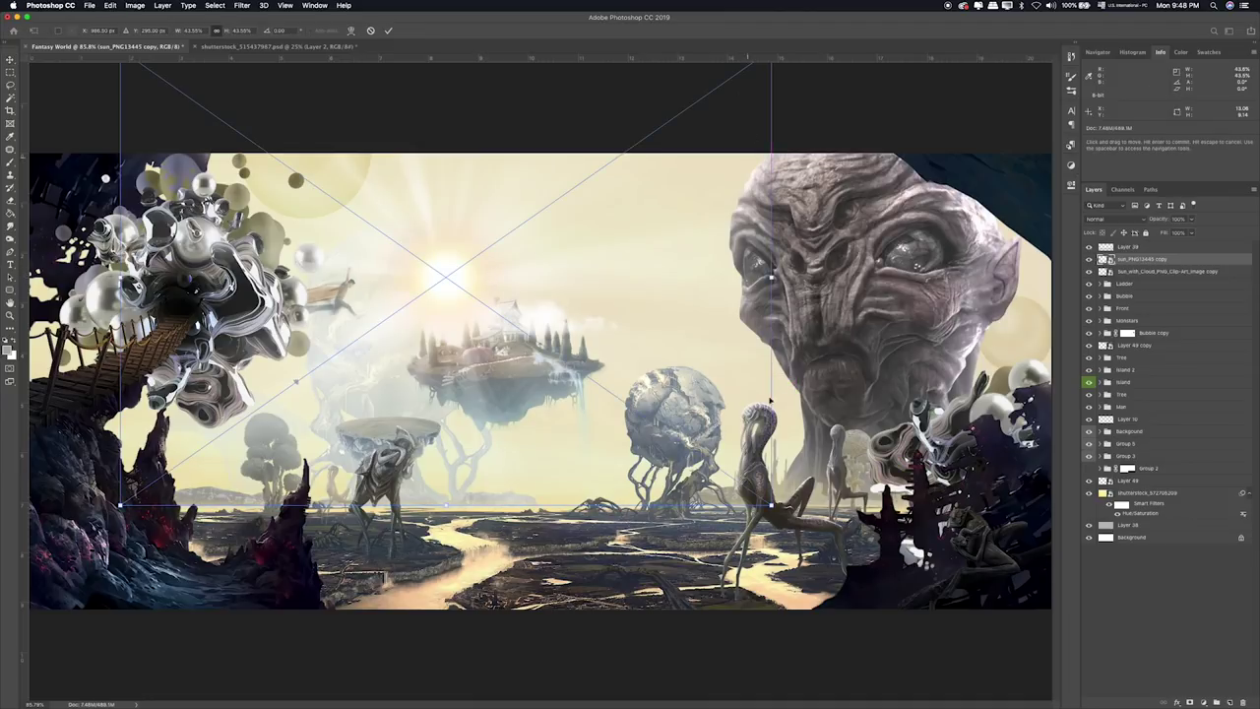
mouse_move(771, 506)
left_mouse_down()
mouse_move(478, 283)
mouse_move(489, 254)
left_mouse_up()
left_click_drag(389, 143, 582, 325)
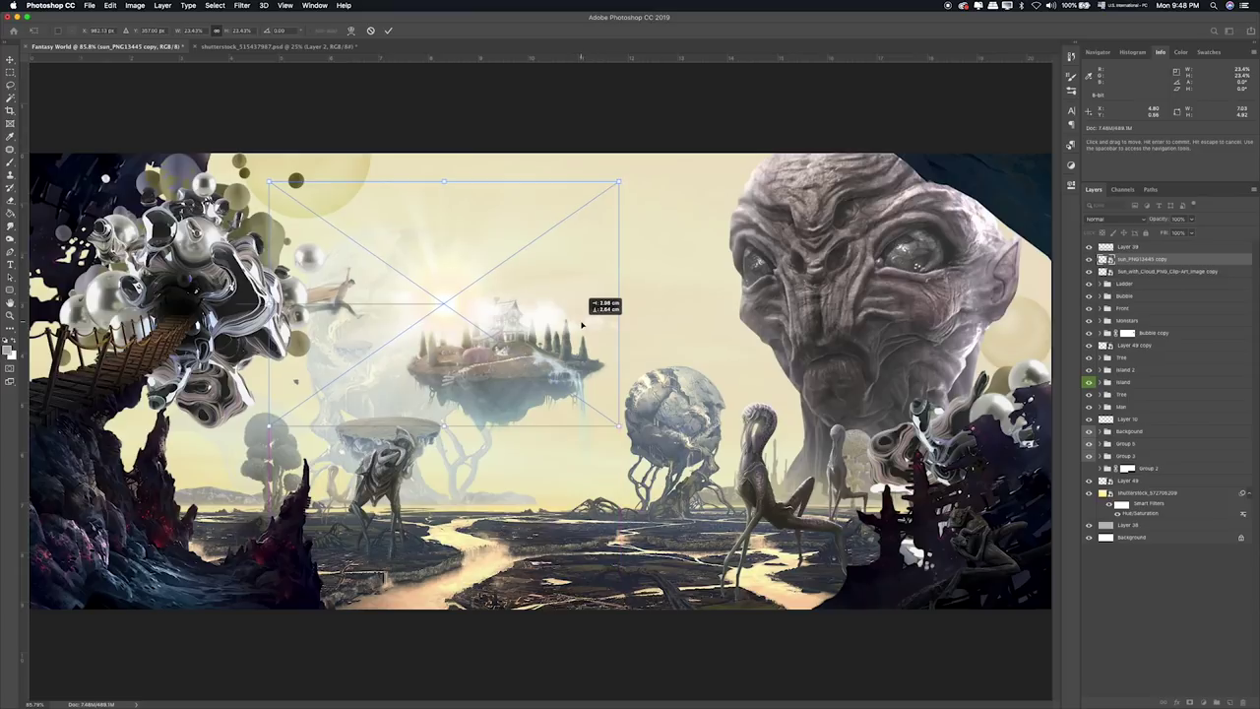
key("Return")
key("shift+plus")
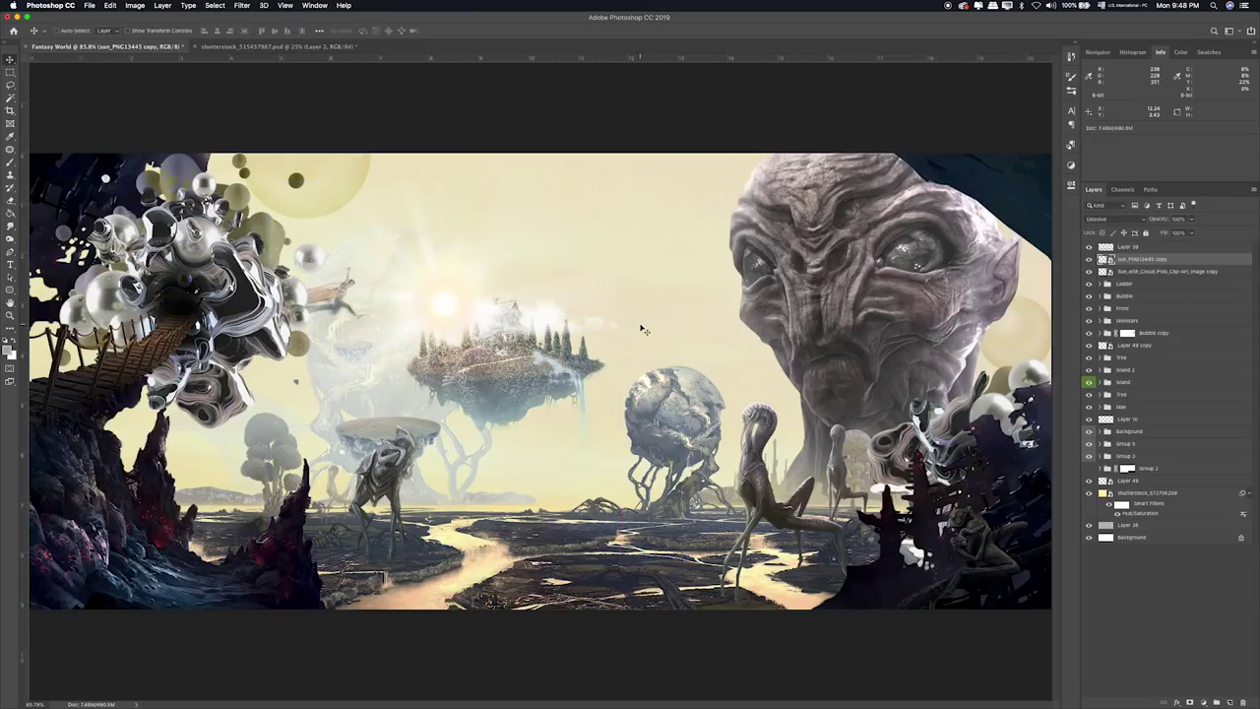
key("shift+plus")
key("shift+plus")
key("shift+plus")
key("shift+plus")
key("shift+plus")
key("shift+plus")
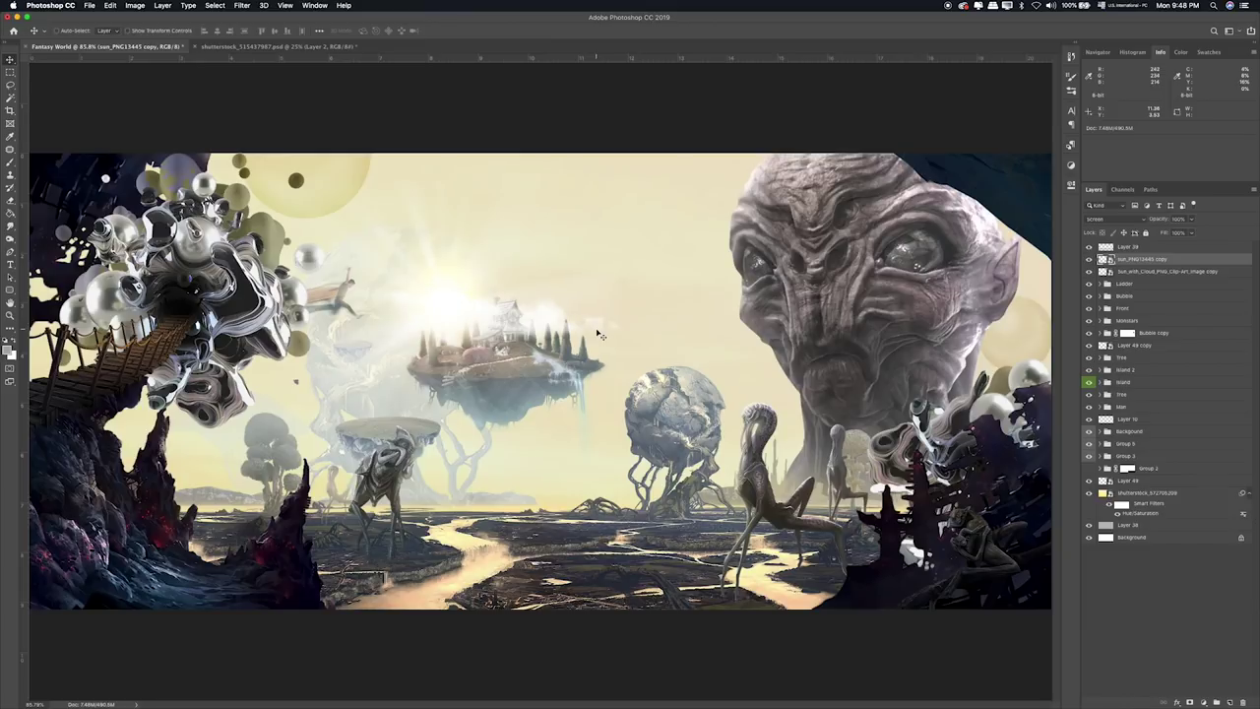
left_click_drag(599, 335, 592, 322)
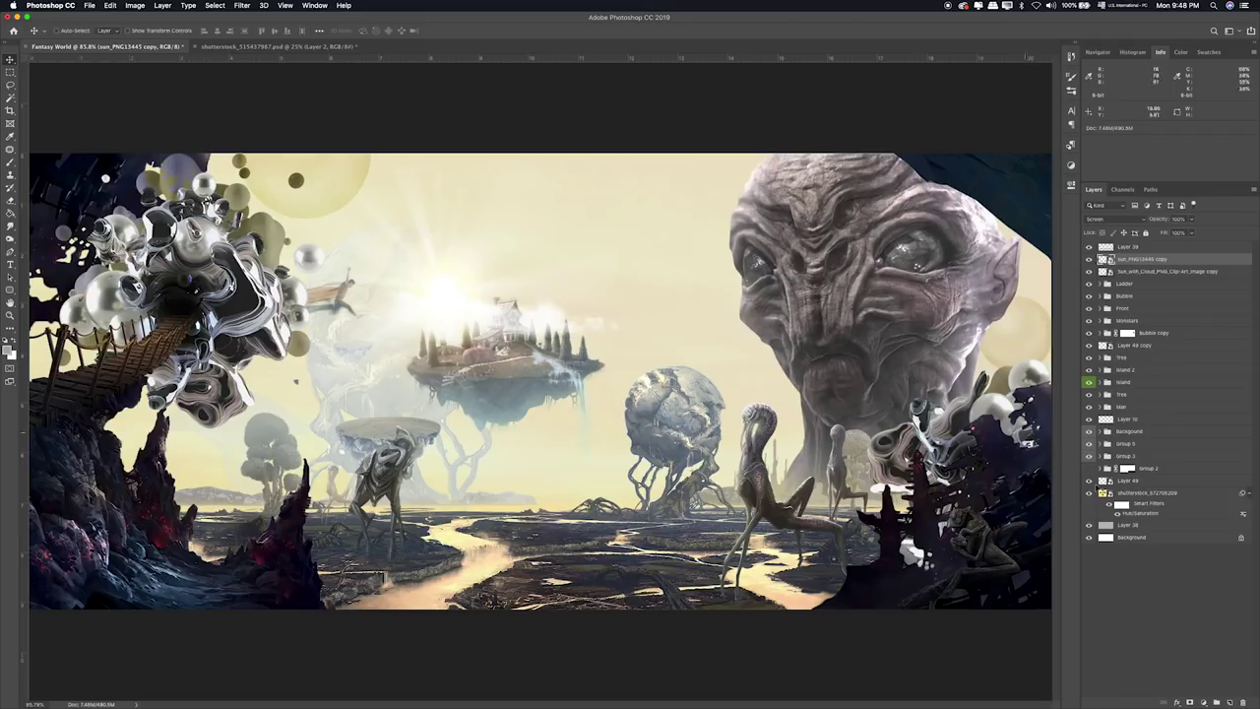
Add a layer mask to the sun layer and ready a larger brush at 40% opacity.
left_click(1190, 701)
key("b")
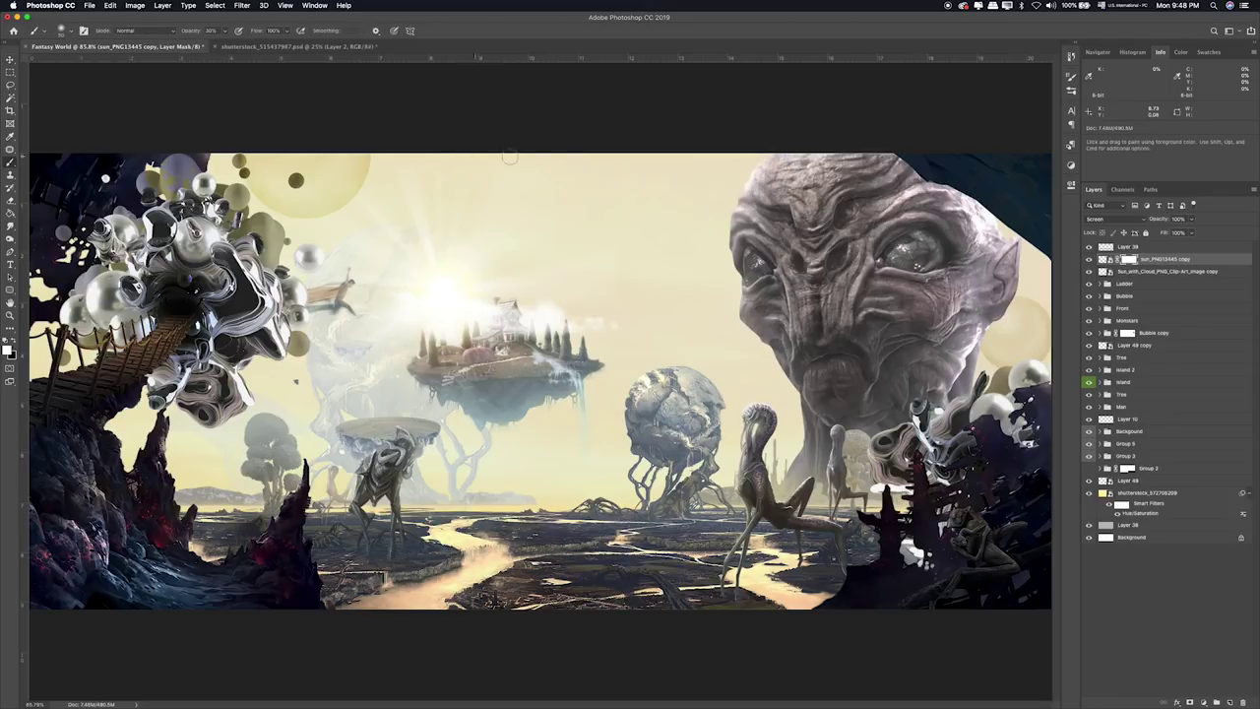
key("bracketright")
key("bracketright")
key("bracketright")
key("bracketright")
key("bracketright")
key("bracketright")
key("bracketright")
key("4")
key("super+Tab")
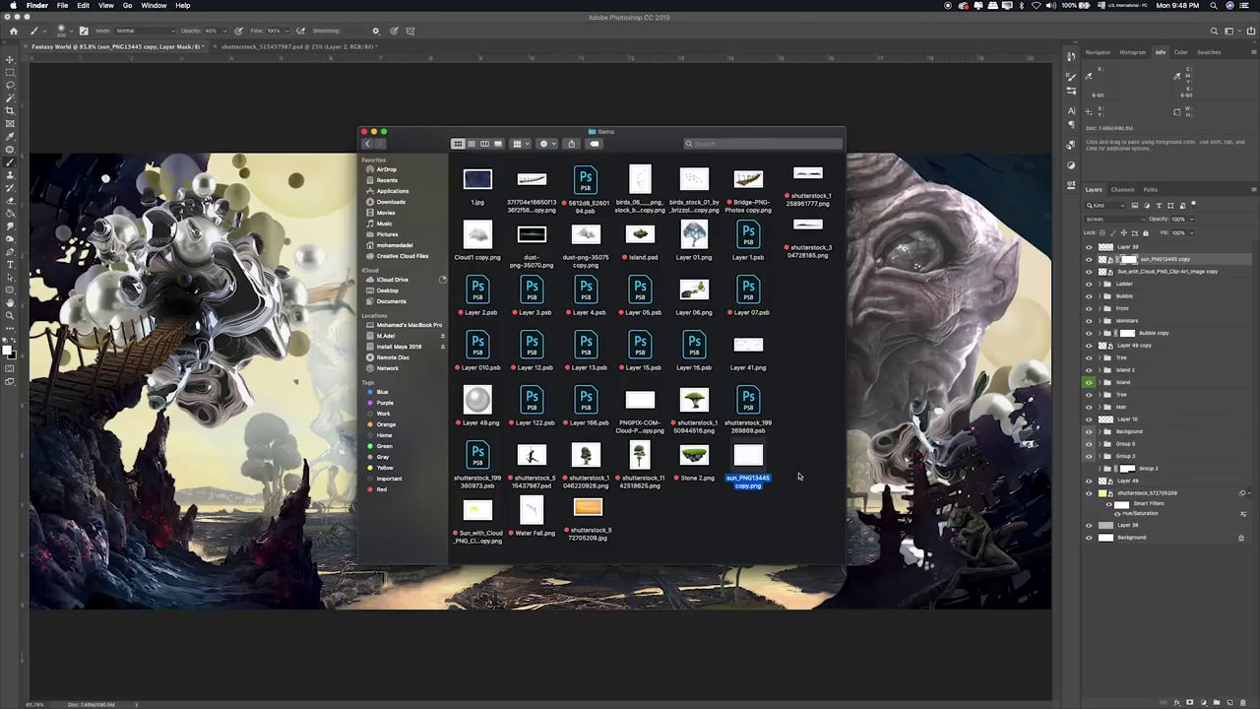
Open the straight chains file shutterstock_199269869.psb from Finder in Photoshop.
right_click(750, 455)
left_click(783, 650)
left_click(481, 469)
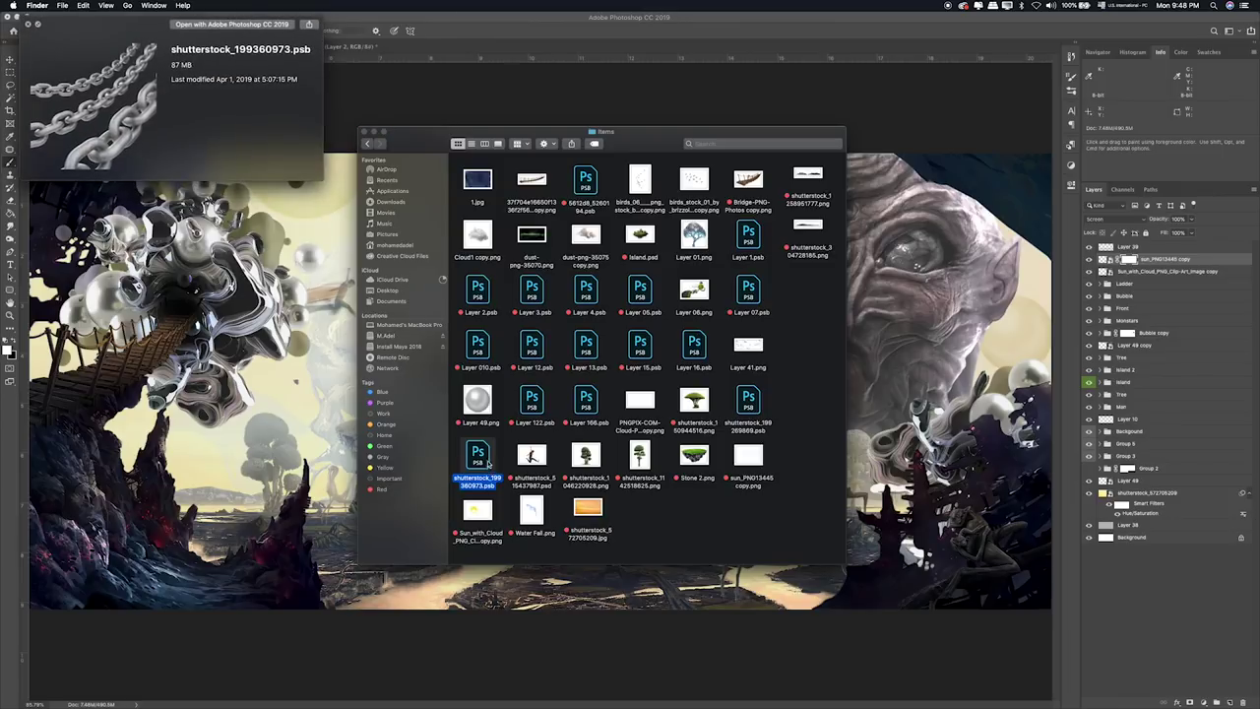
key("space")
left_click(750, 401)
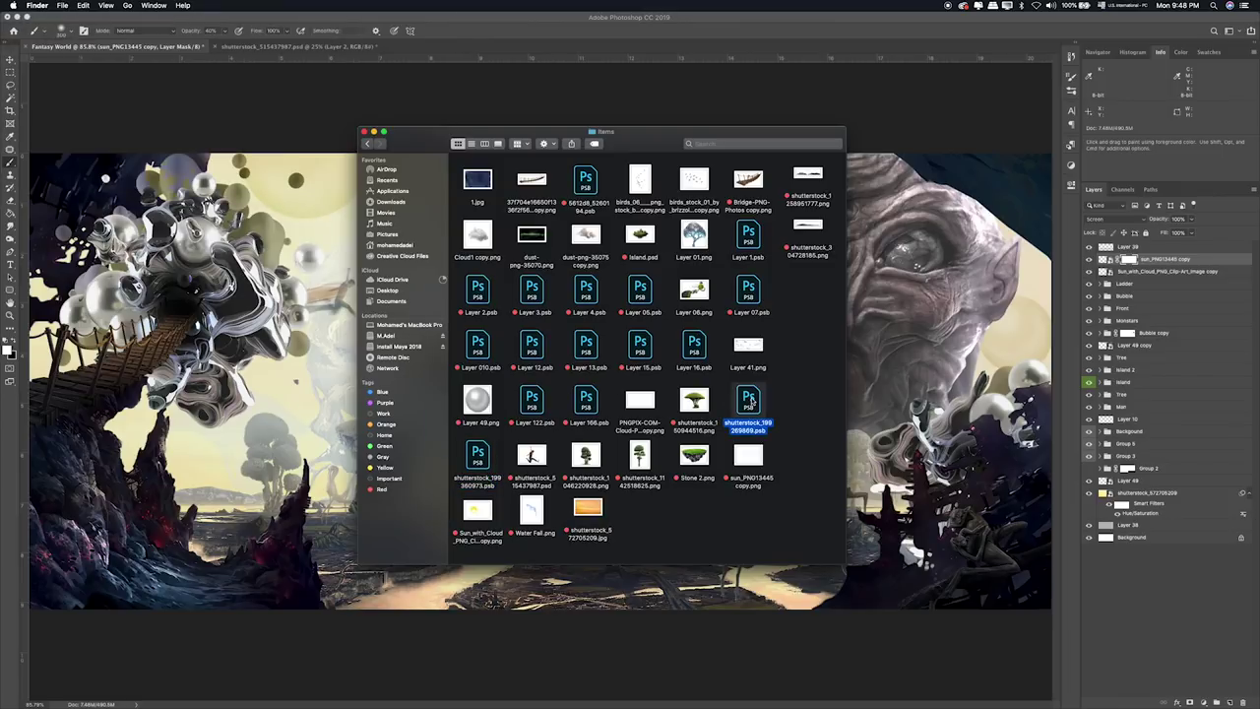
left_click(751, 56)
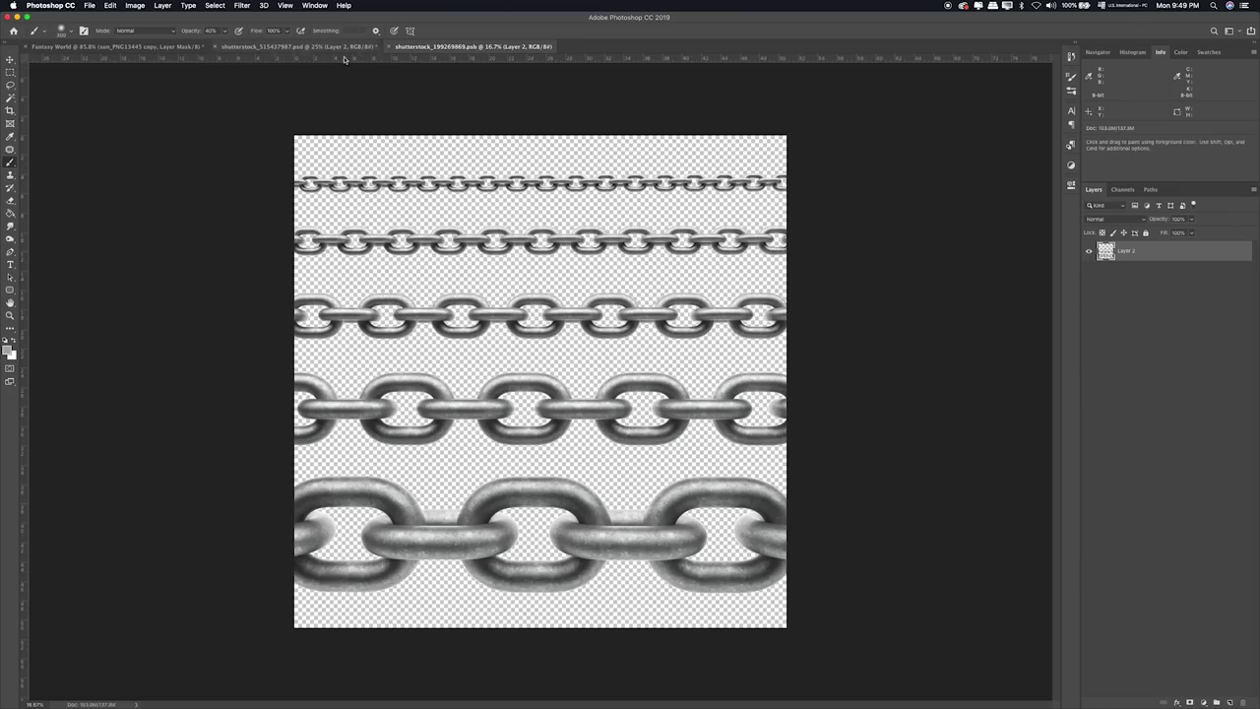
Close the jumping-man document without saving and marquee-select the thinnest top chain row.
left_click(328, 47)
key("super+w")
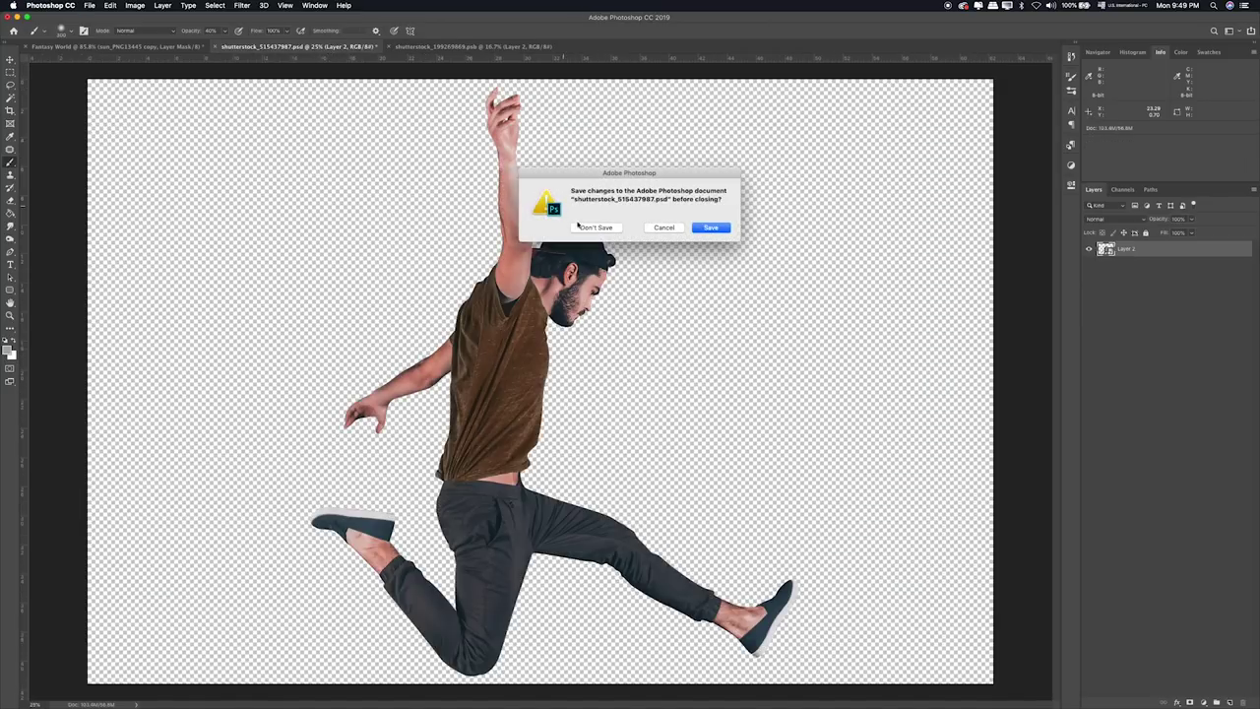
key("super+d")
left_click(10, 71)
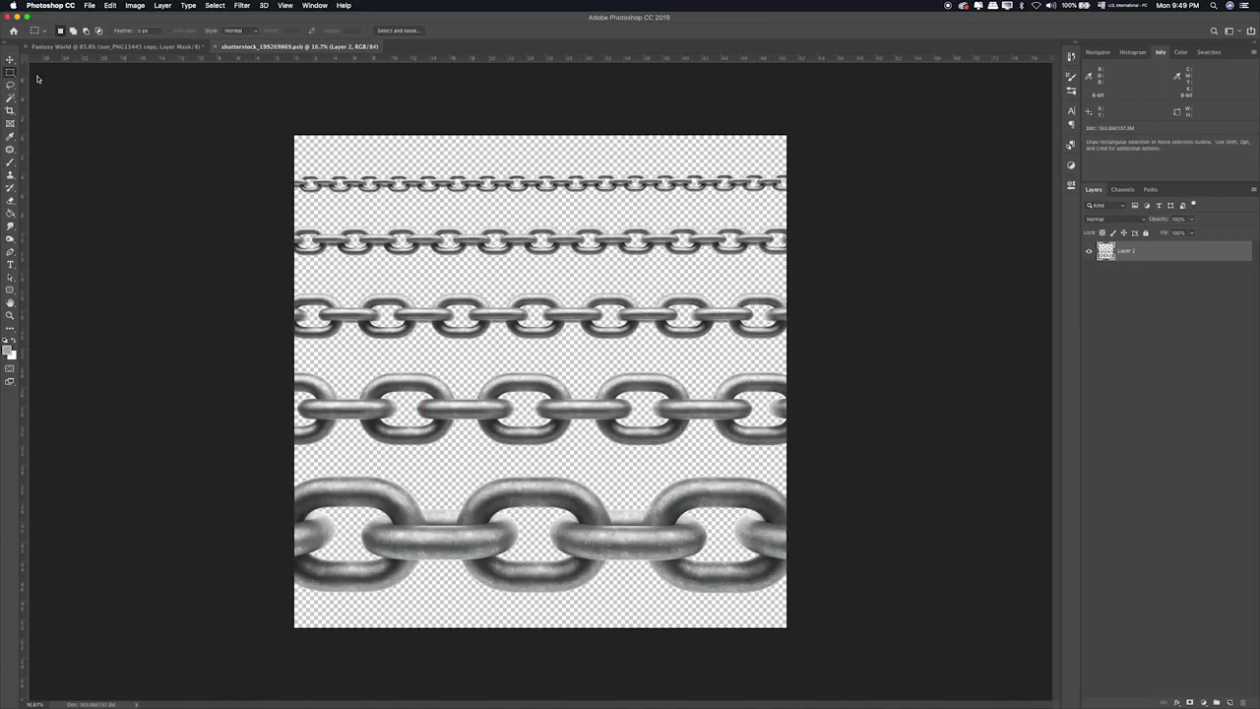
left_click_drag(806, 135, 285, 210)
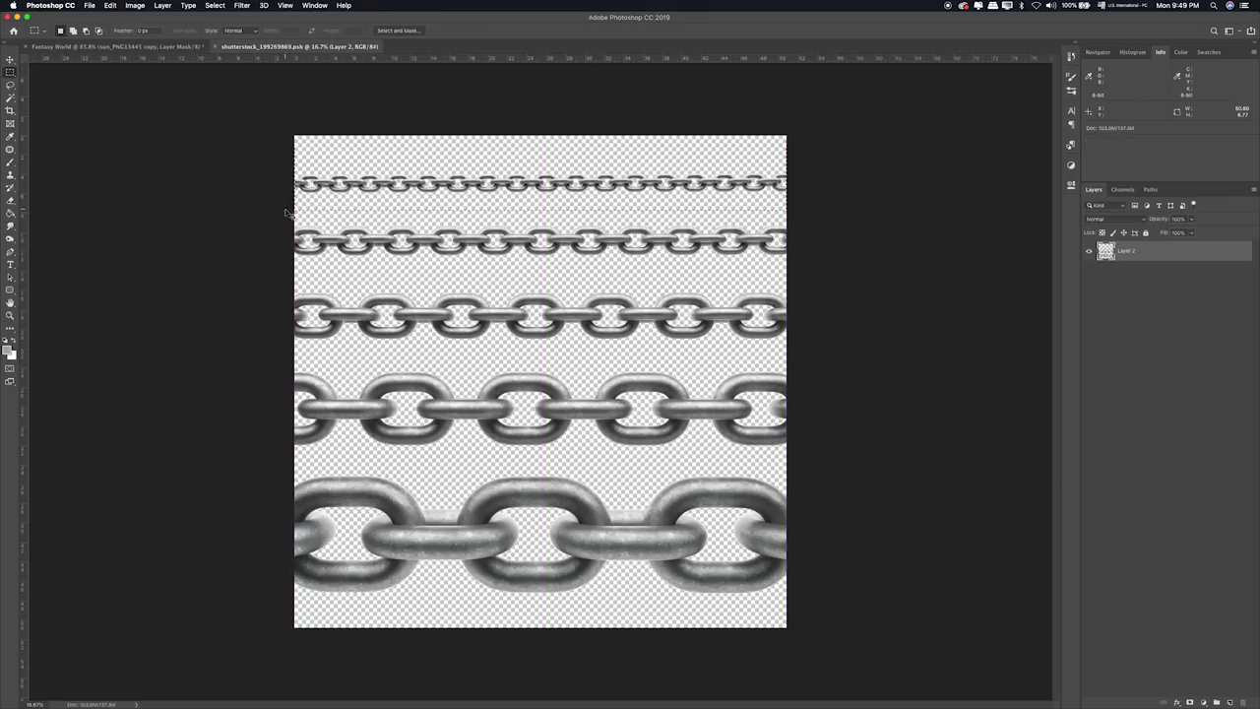
left_click(158, 46)
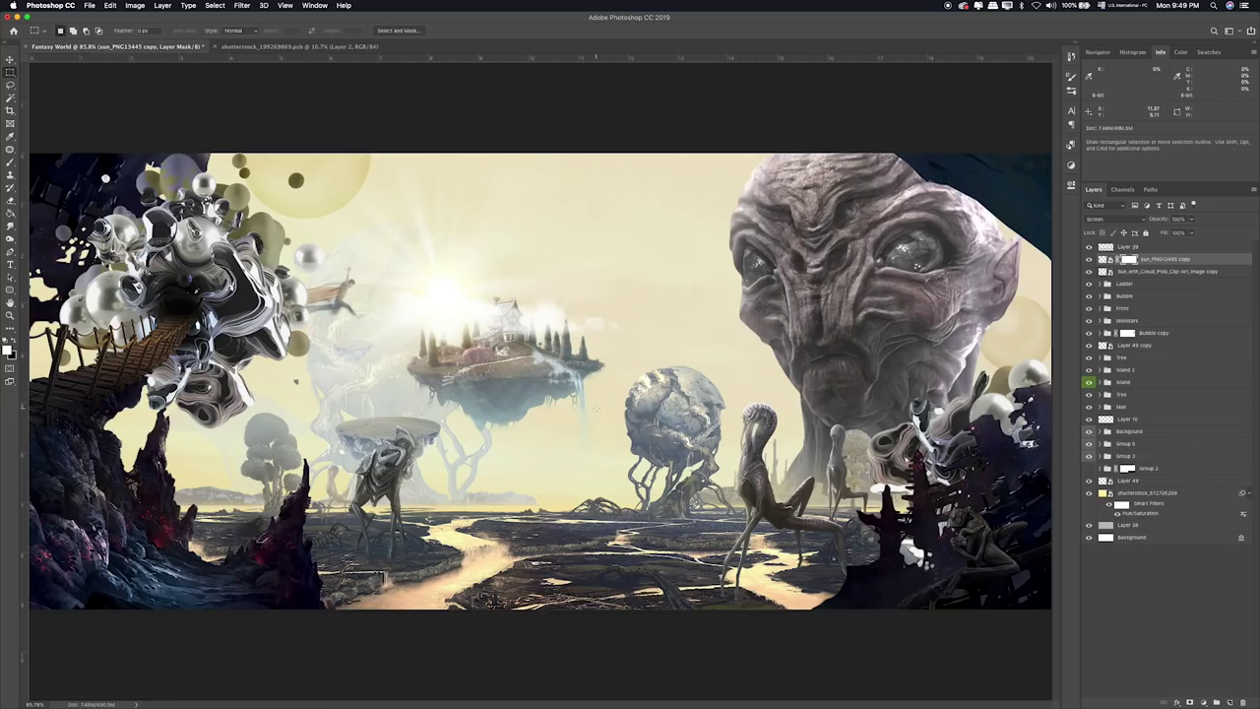
Paste the chain into Fantasy World and shrink it into a shorter diagonal strand.
key("ctrl+v")
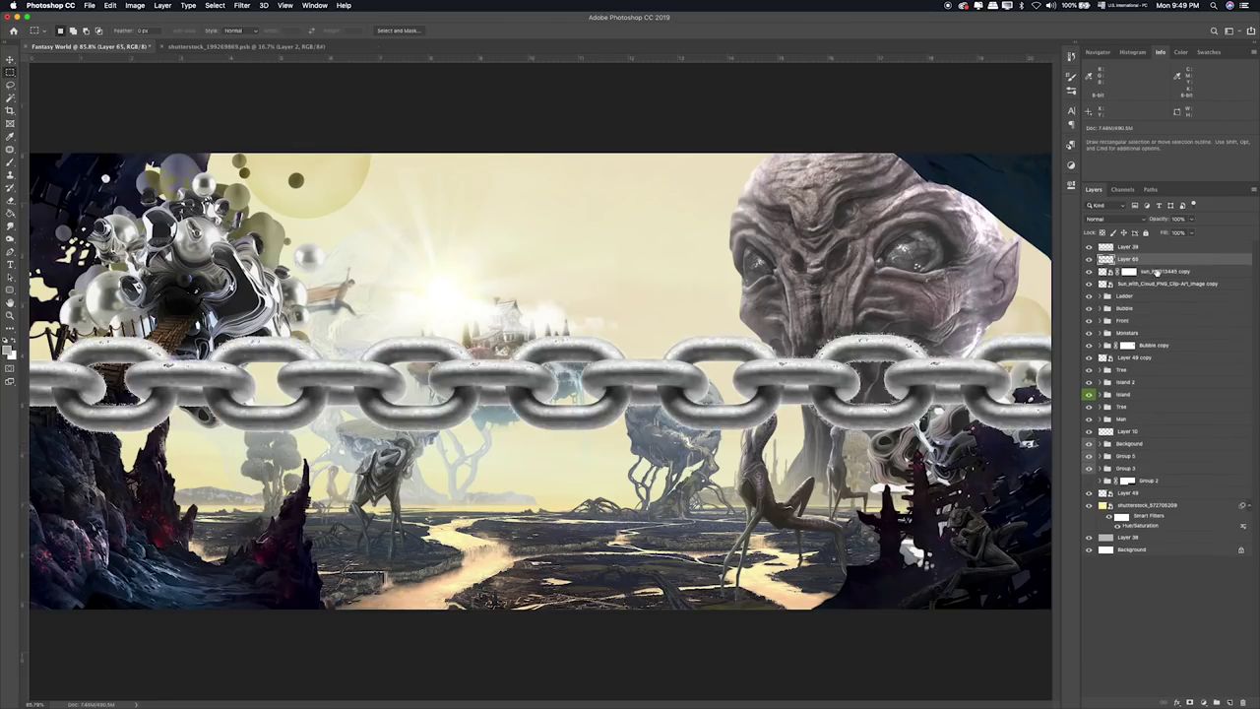
right_click(1157, 272)
left_click(1108, 387)
key("ctrl+t")
key("ctrl+0")
mouse_move(1056, 394)
left_mouse_down()
mouse_move(561, 367)
mouse_move(542, 309)
left_mouse_up()
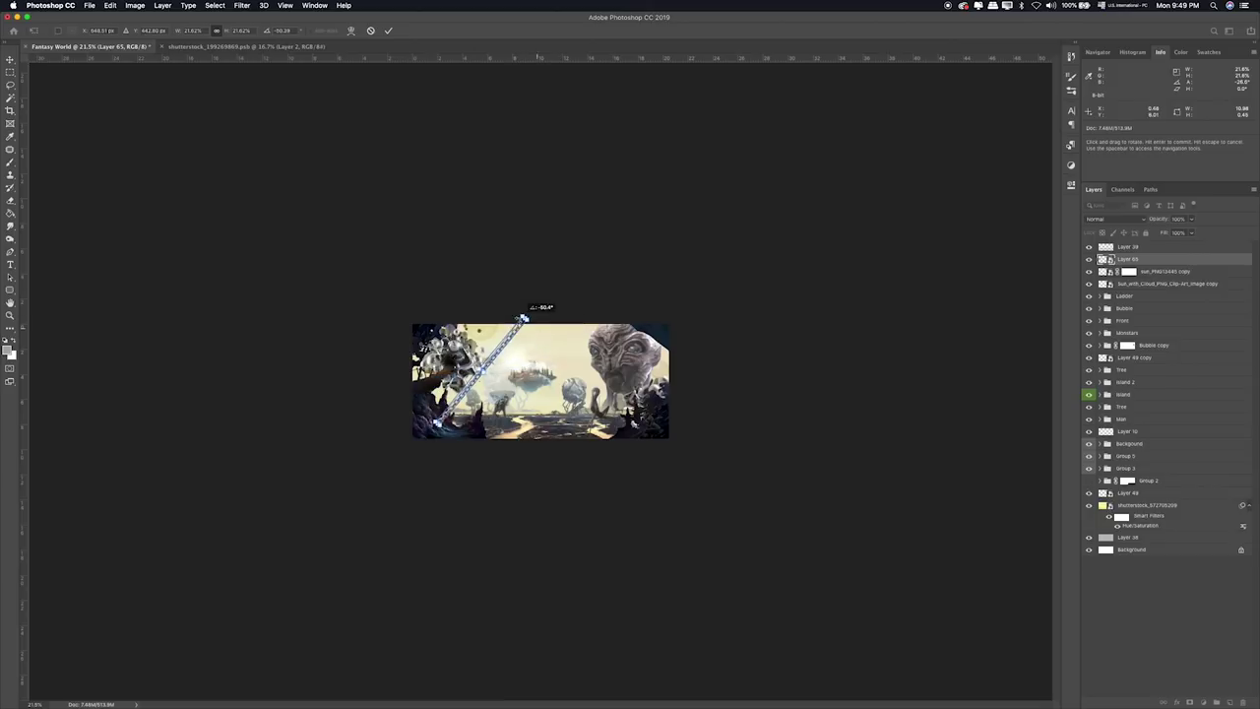
key("Return")
key("ctrl+0")
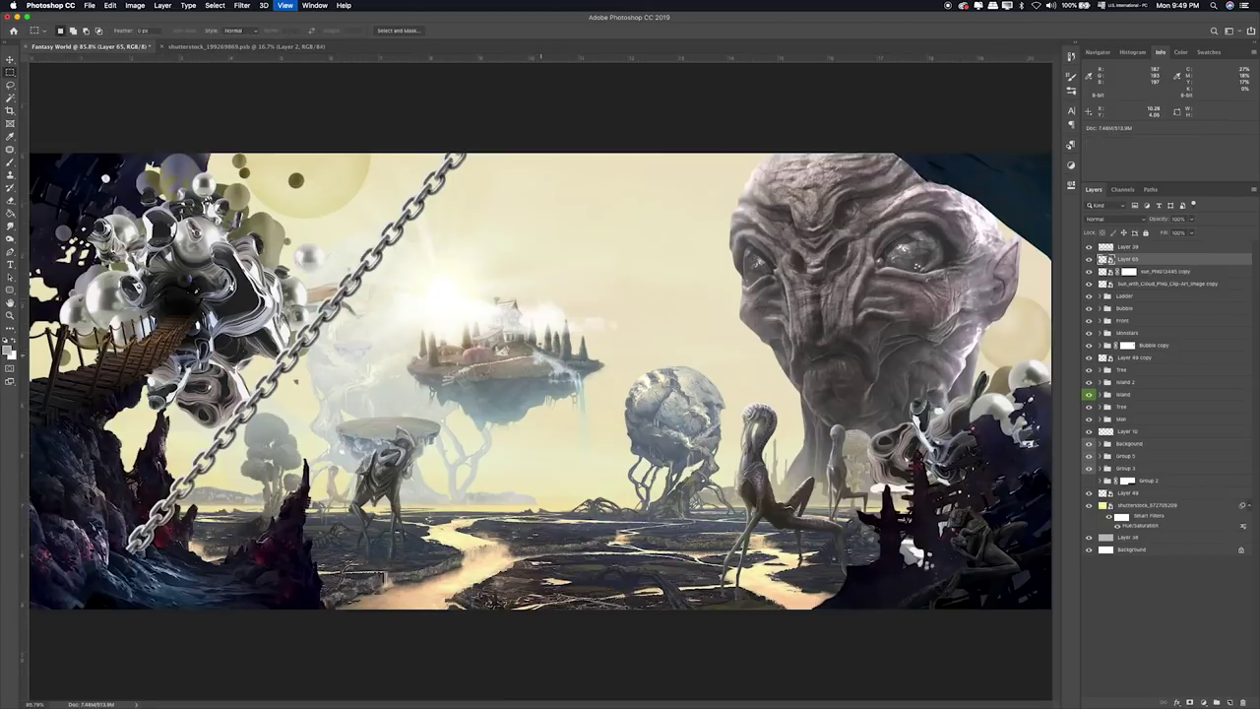
Move the chain down-right toward the lower-left rocks and shrink it again from its top end.
key("v")
left_click_drag(433, 357, 517, 441)
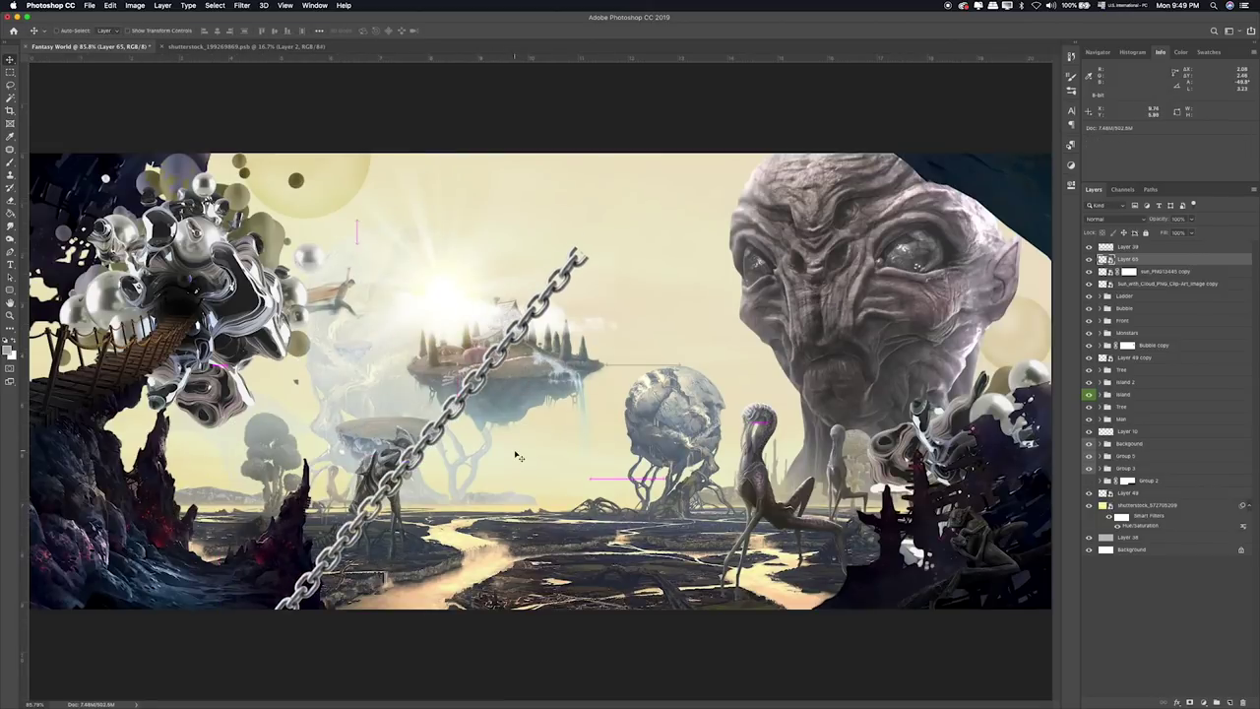
key("ctrl+t")
mouse_move(589, 254)
left_mouse_down()
mouse_move(396, 465)
mouse_move(360, 426)
mouse_move(306, 484)
left_mouse_up()
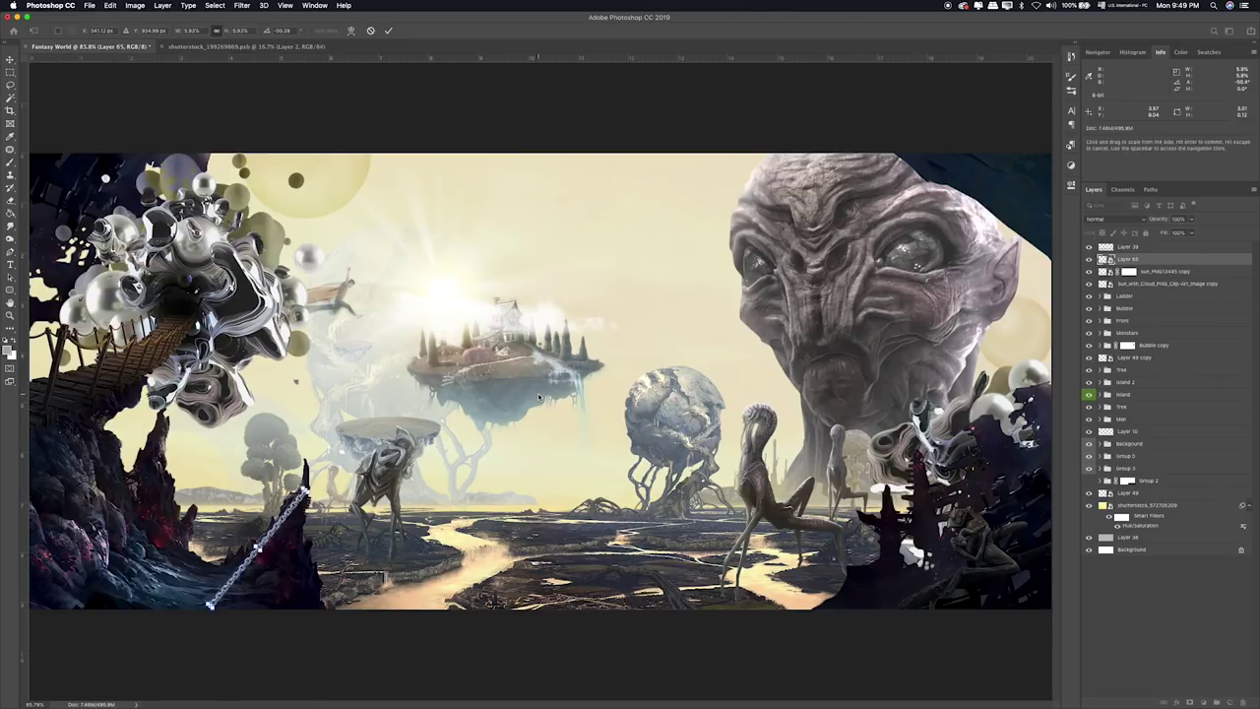
key("Return")
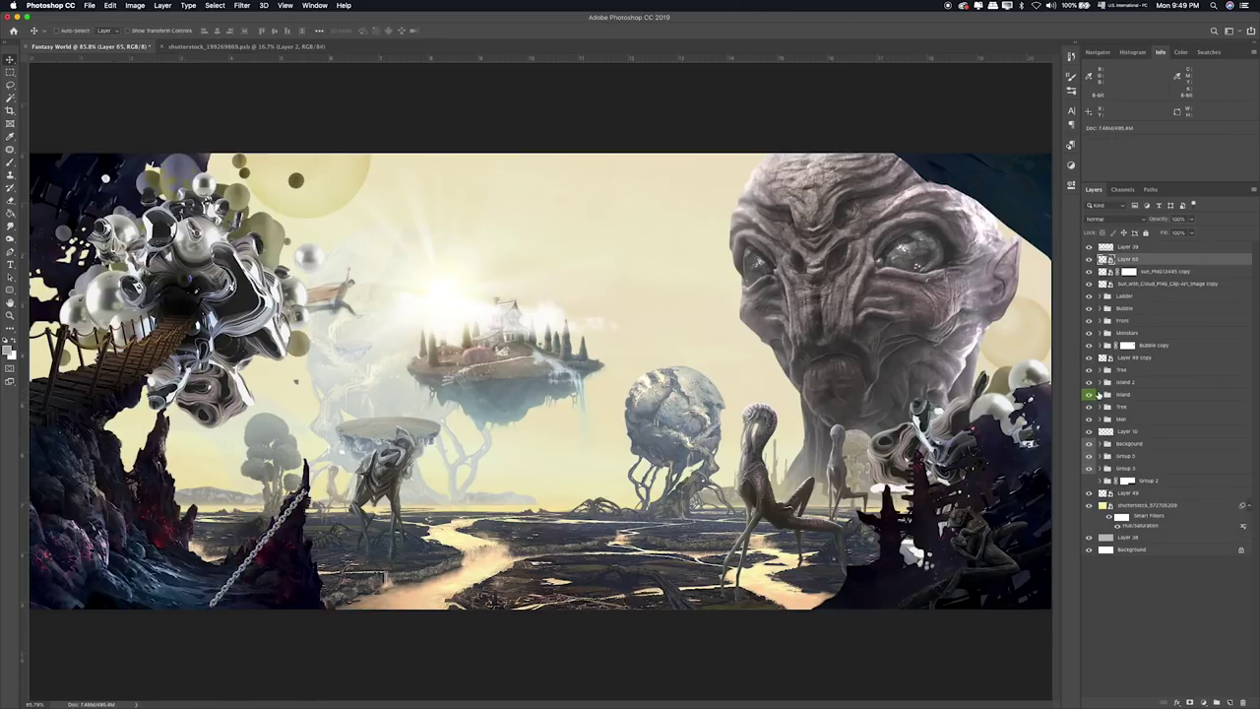
Move Layer 65 below Island 2 and stretch the chain diagonally beside the small creature.
left_click(1099, 394)
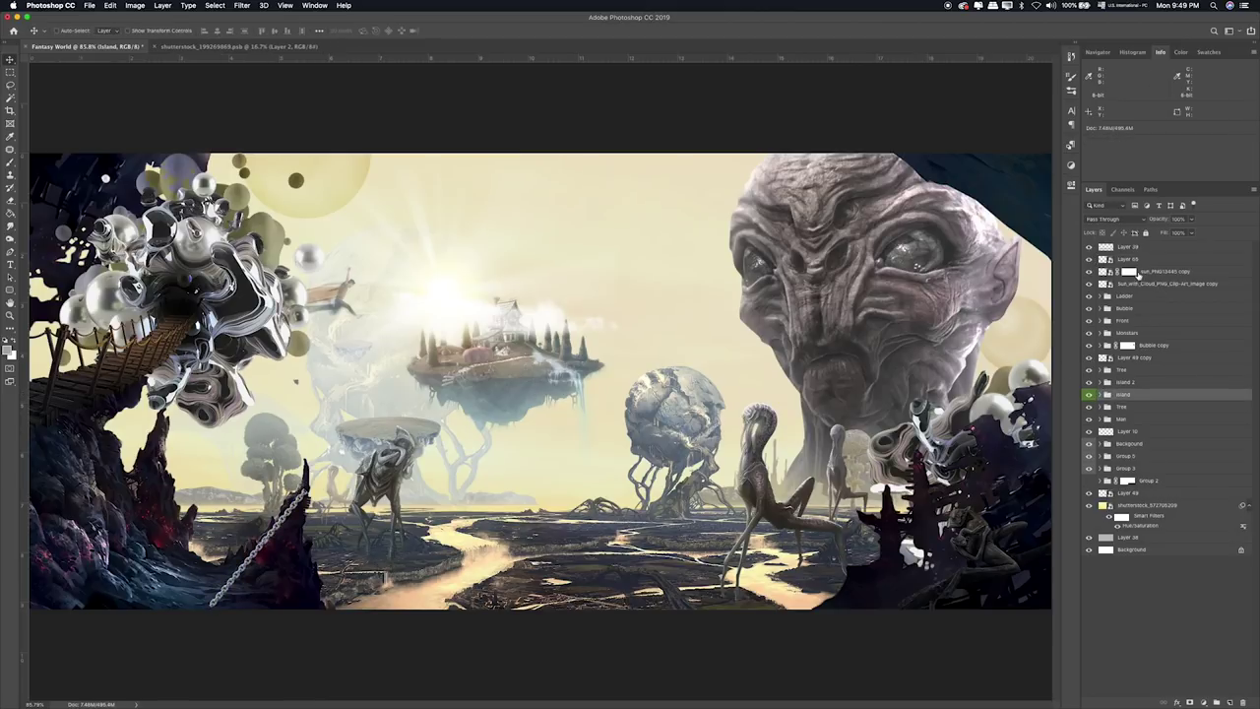
left_click_drag(1148, 260, 1148, 388)
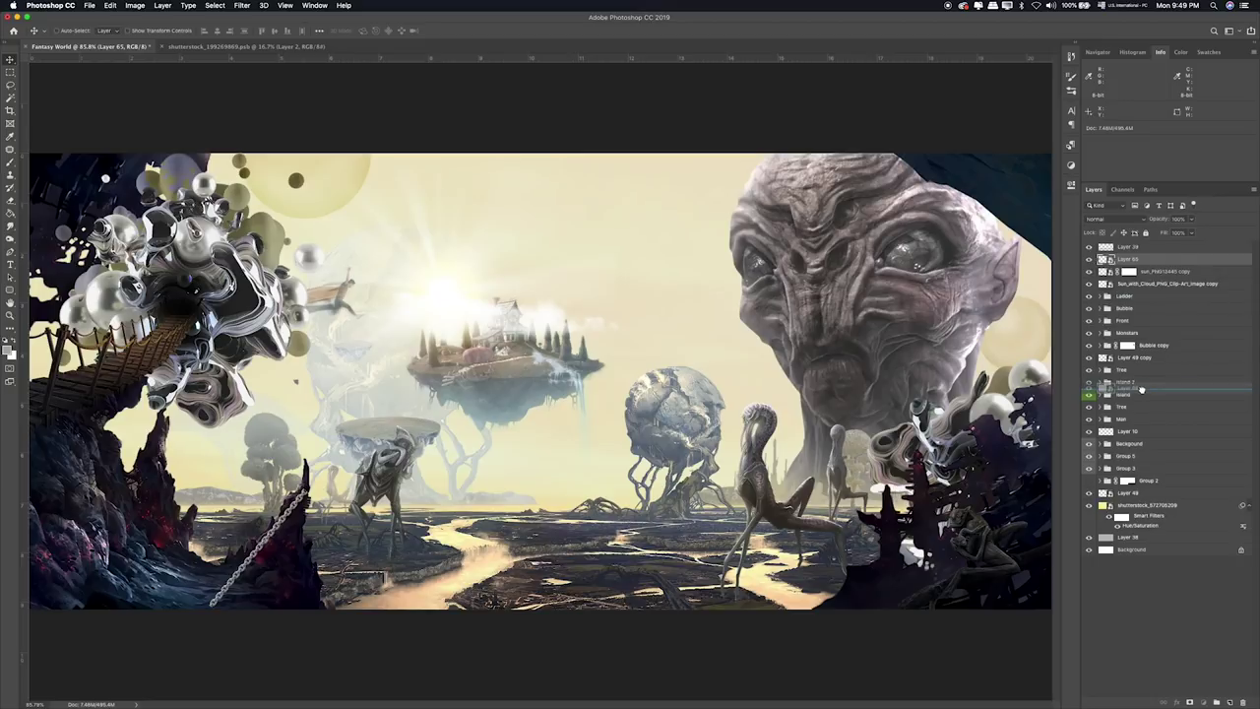
left_click_drag(346, 548, 404, 497)
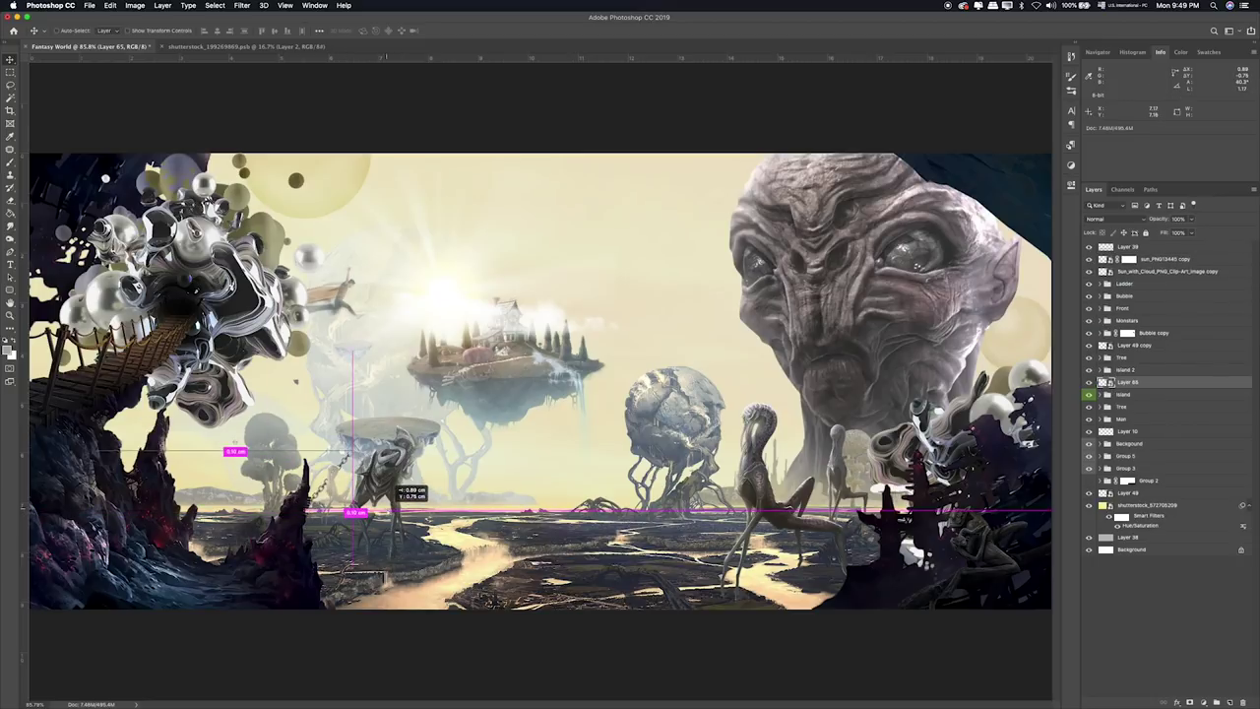
key("ctrl+t")
mouse_move(308, 498)
left_mouse_down()
mouse_move(254, 563)
mouse_move(311, 523)
left_mouse_up()
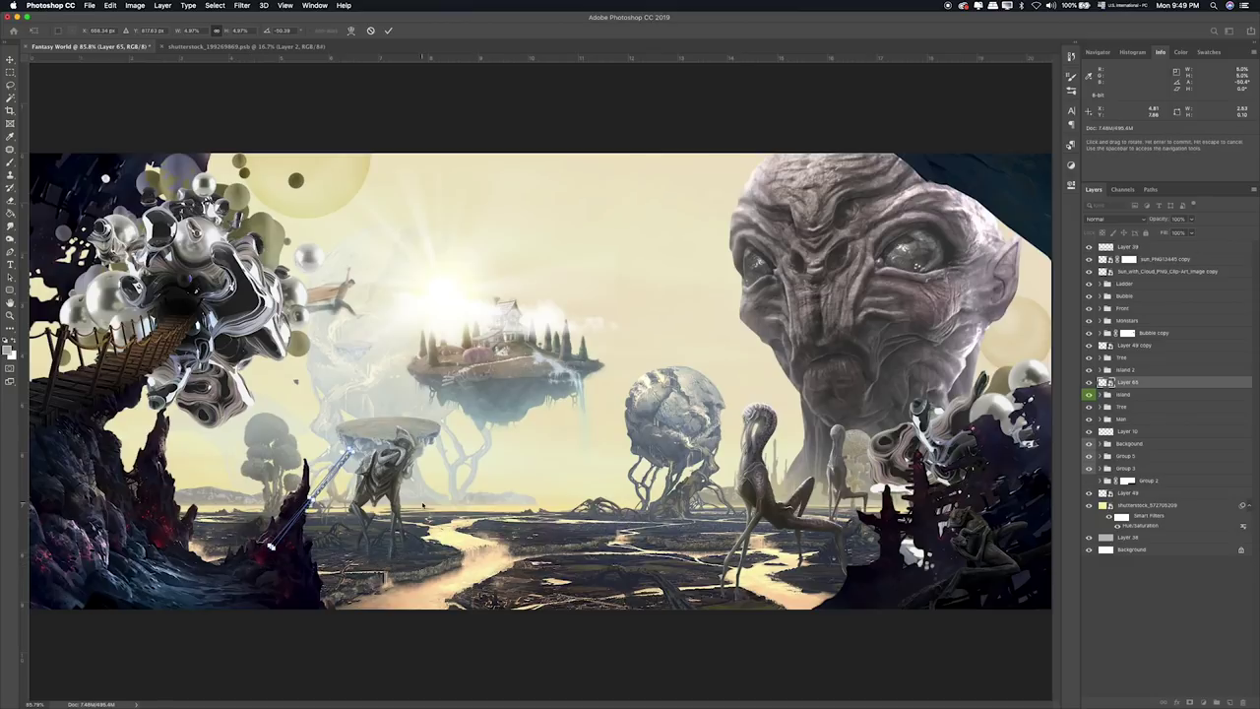
key("Return")
Nudge the chain slightly right and put Layer 65 into a new group.
mouse_move(424, 504)
left_mouse_down()
mouse_move(410, 502)
mouse_move(469, 486)
left_mouse_up()
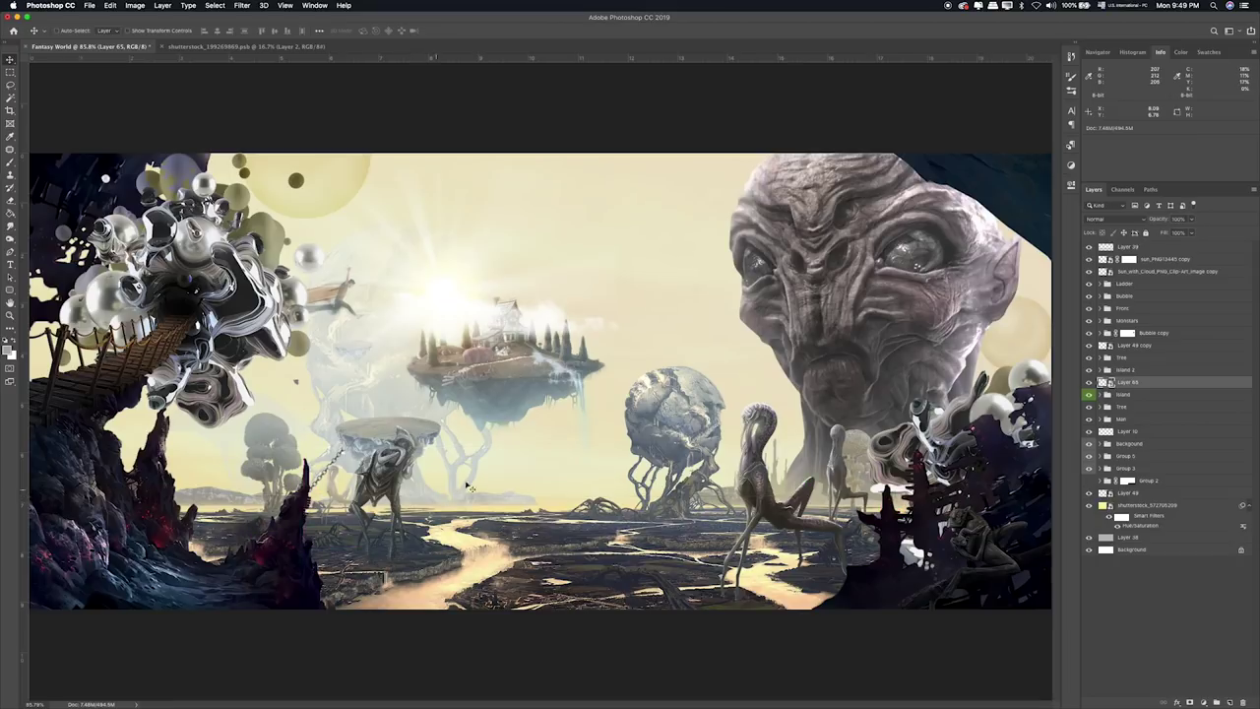
key("ctrl+g")
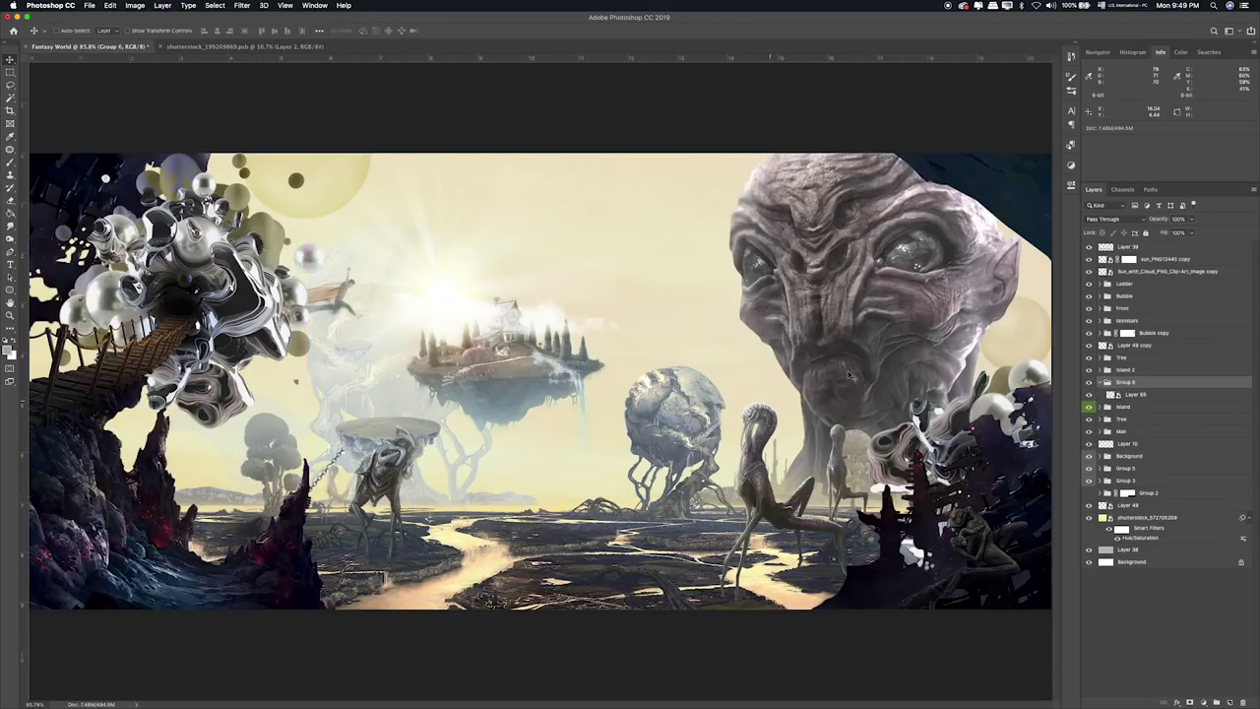
double_click(1128, 382)
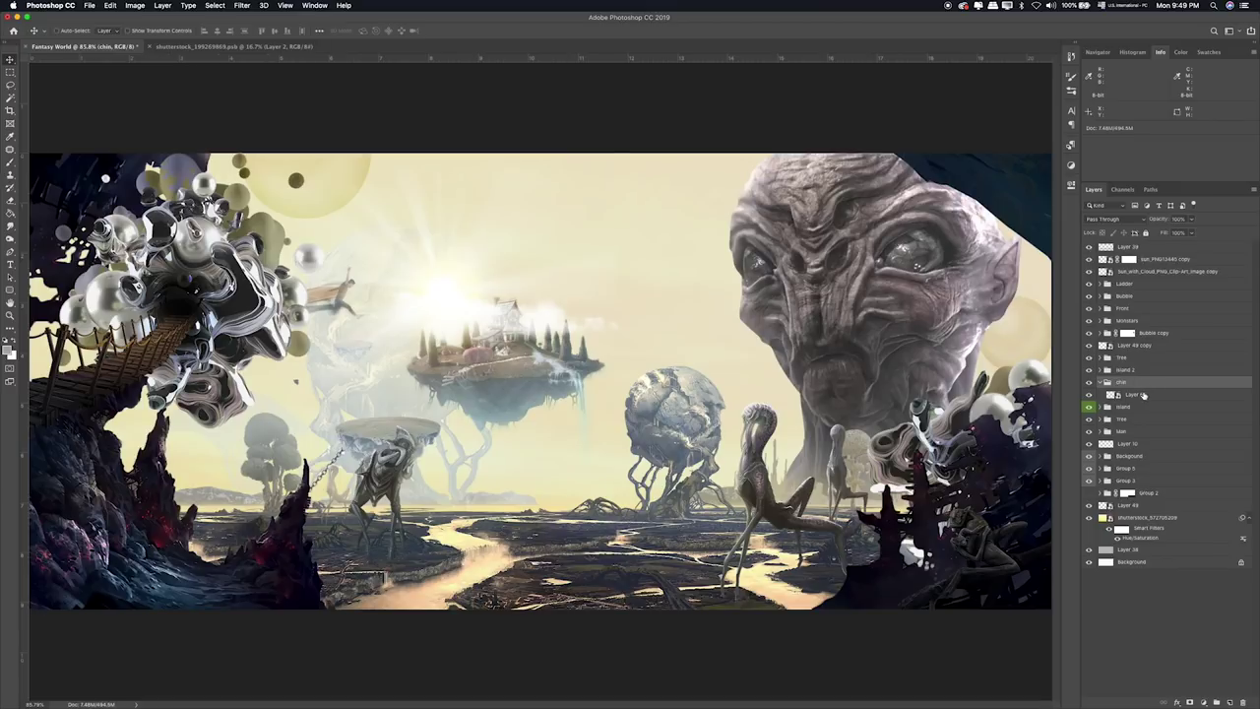
Name the group 'chain', lighten the chain with Hue/Saturation lightness +58, and return to the Items folder.
left_click(1140, 394)
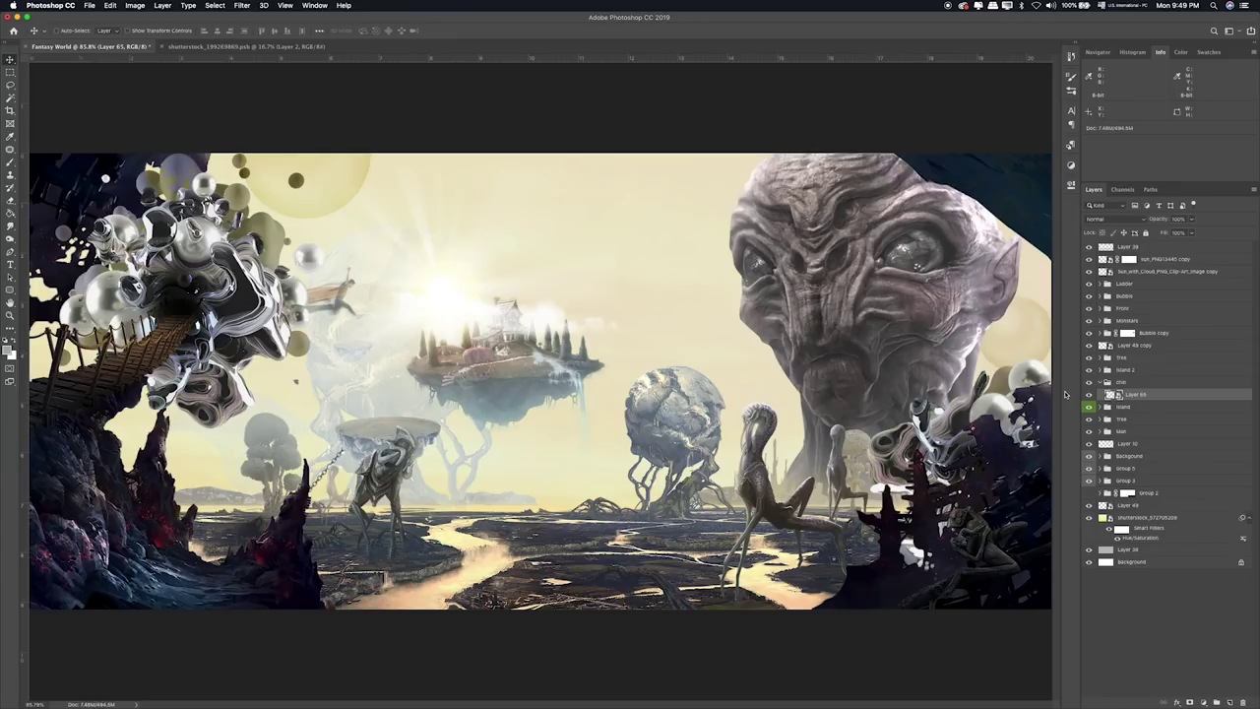
key("ctrl+u")
left_click_drag(780, 393, 797, 388)
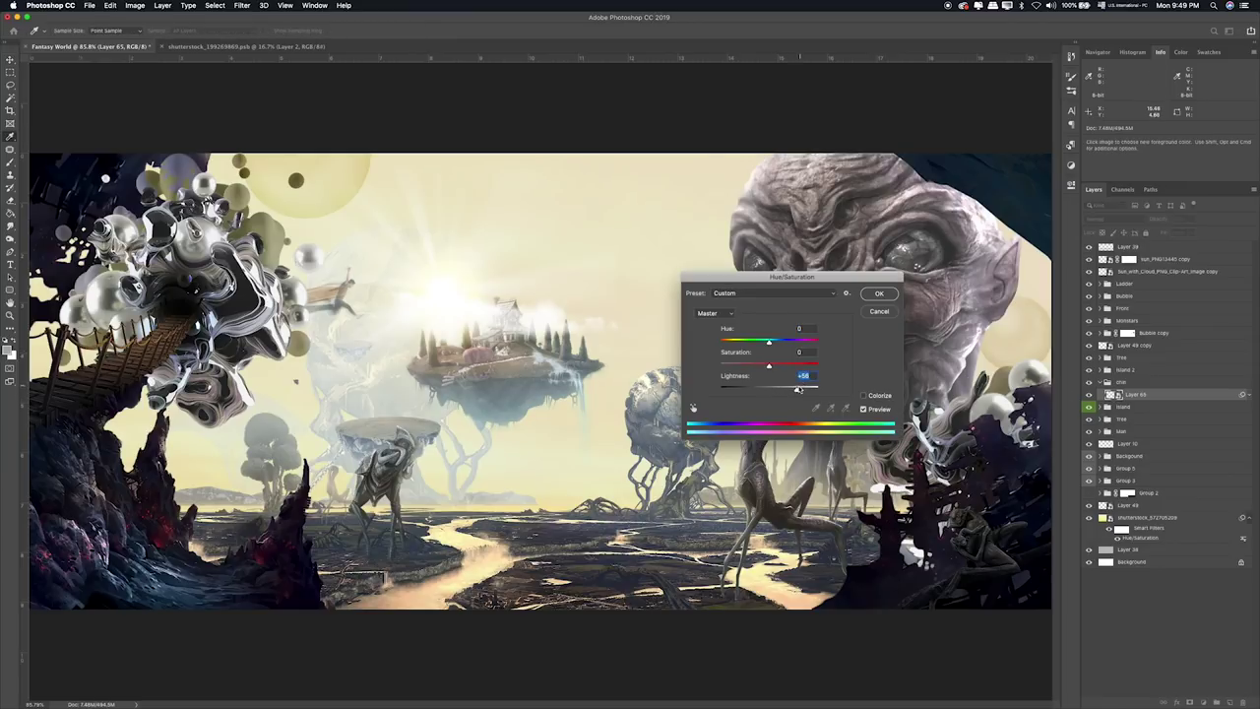
left_click(872, 296)
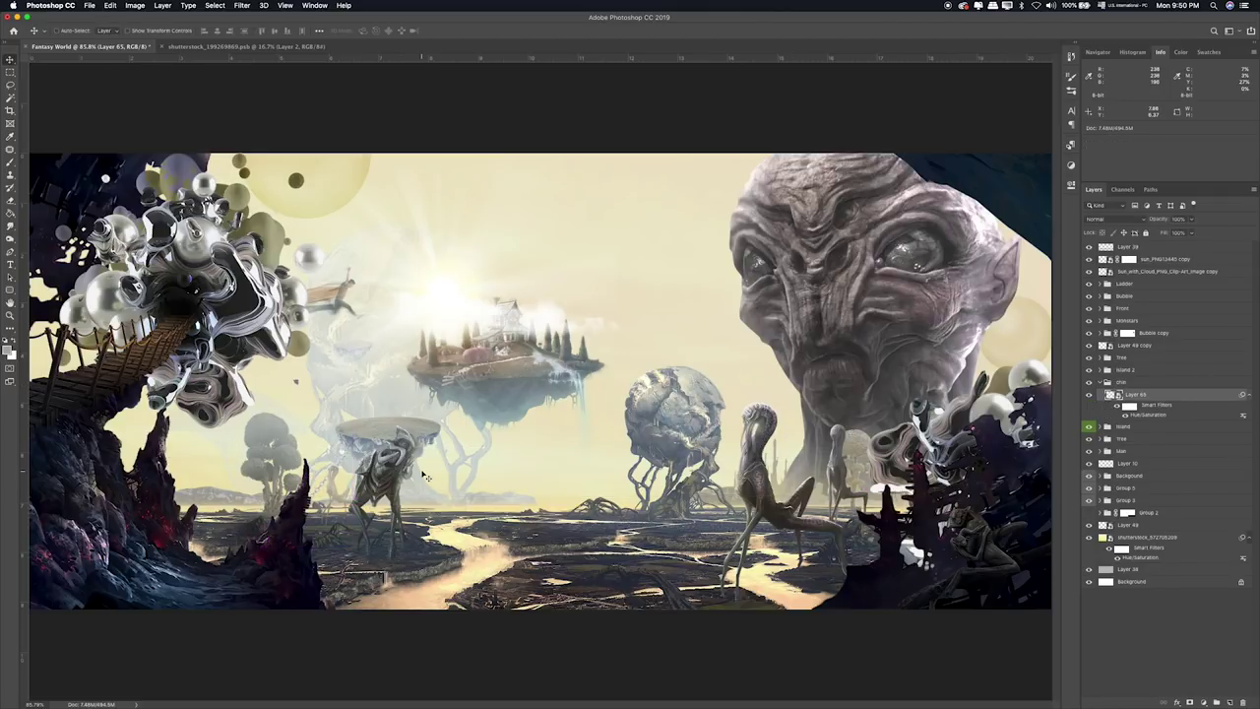
key("super+Tab")
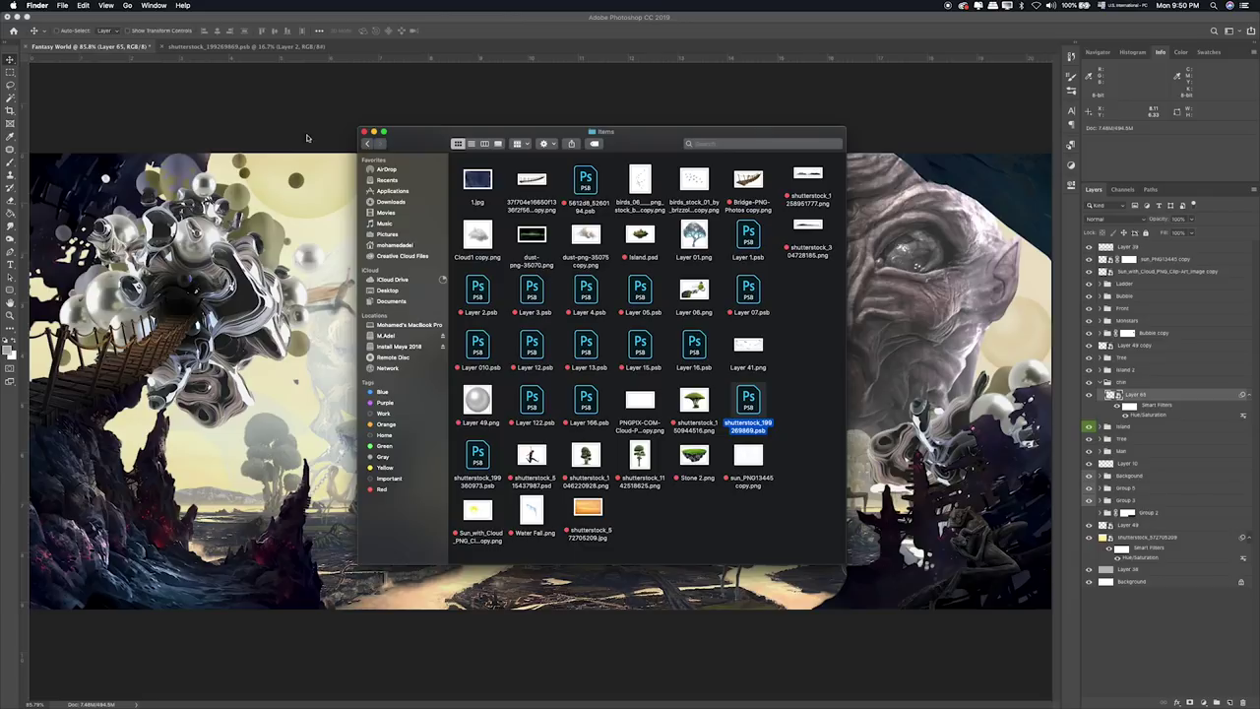
Open shutterstock_199360973, lasso the thin upper chain and paste it as a smart object layer.
double_click(476, 462)
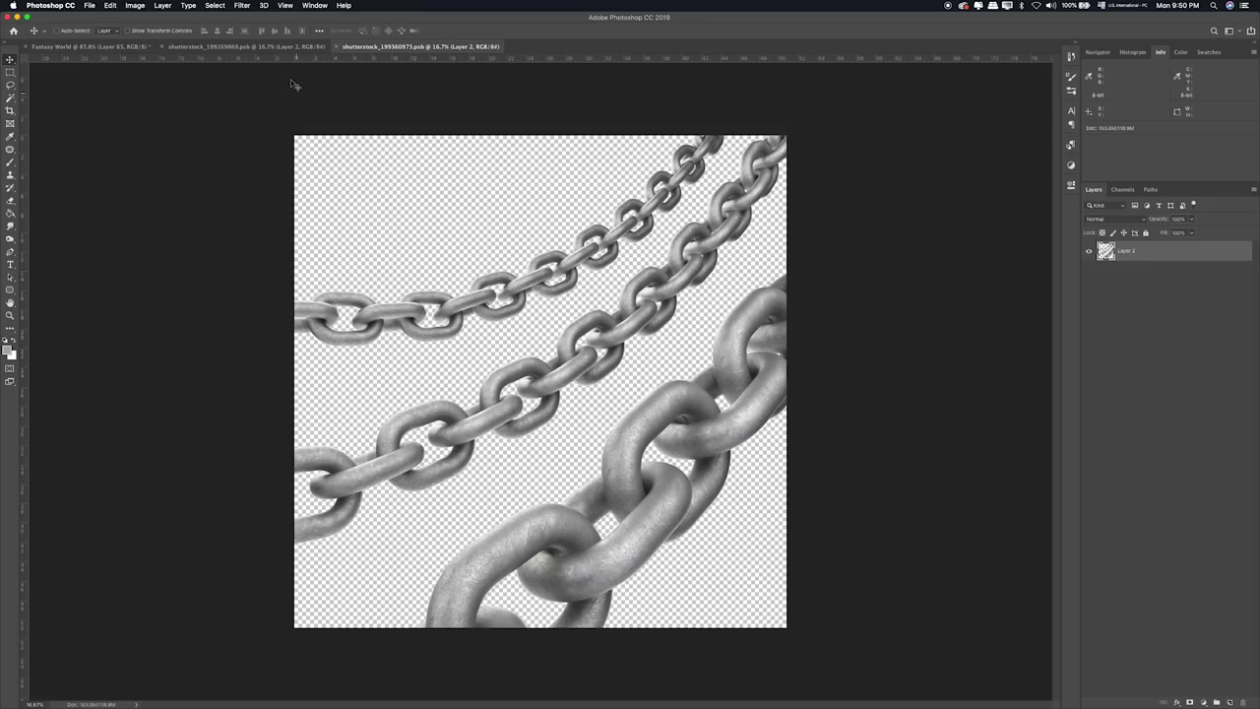
left_click(10, 85)
mouse_move(696, 204)
left_mouse_down()
mouse_move(595, 307)
mouse_move(365, 374)
mouse_move(306, 210)
mouse_move(653, 108)
mouse_move(709, 104)
left_mouse_up()
key("ctrl+c")
key("ctrl+v")
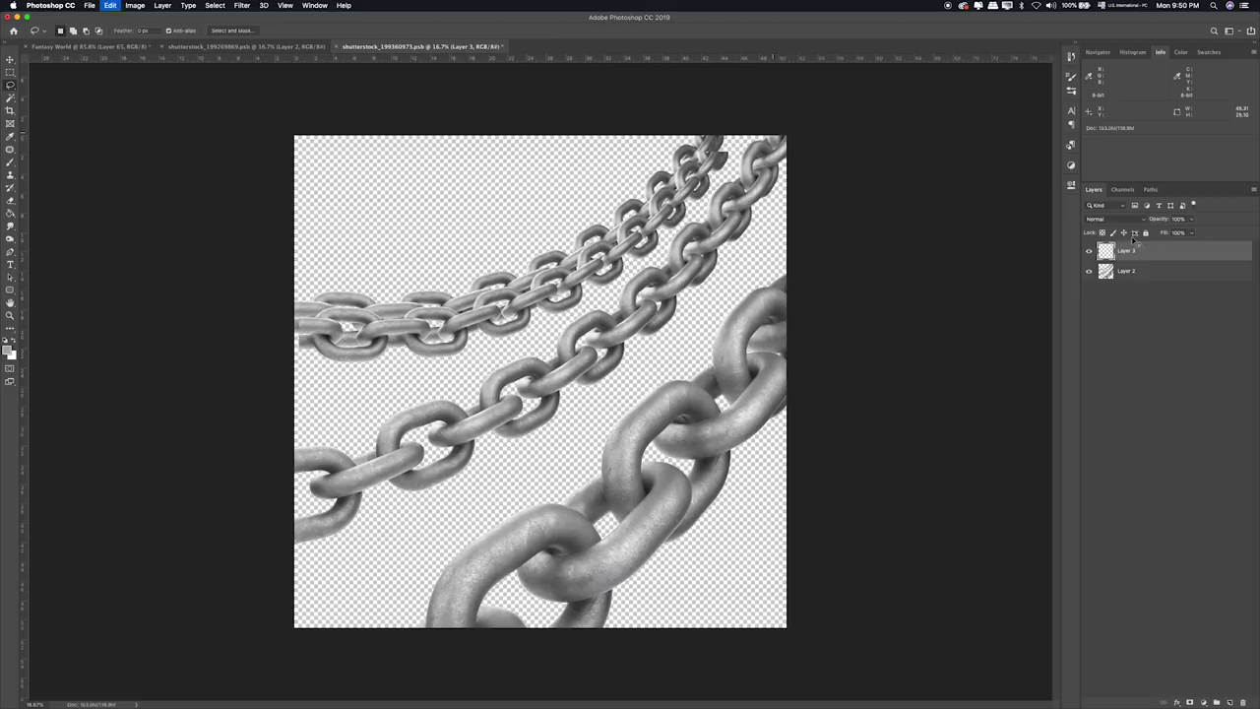
right_click(1128, 251)
left_click(1074, 382)
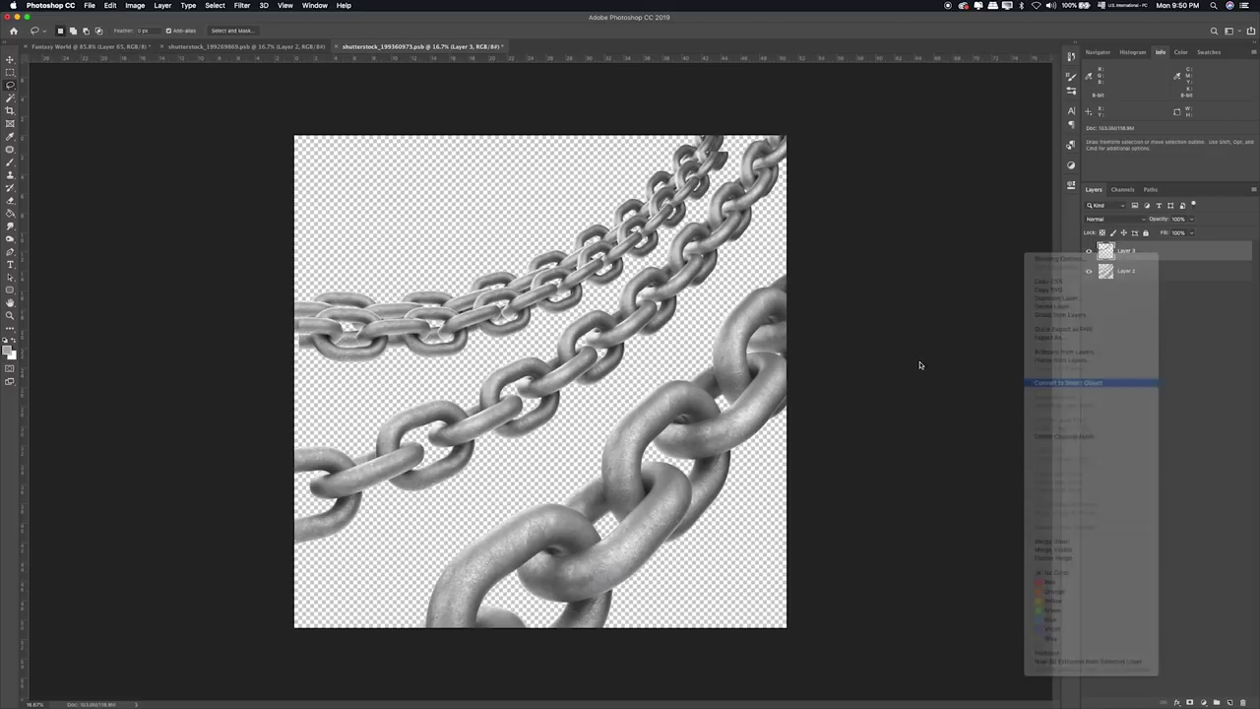
Drag the chain smart object into the Fantasy World composite as Layer 66.
key("v")
left_click_drag(601, 308, 248, 154)
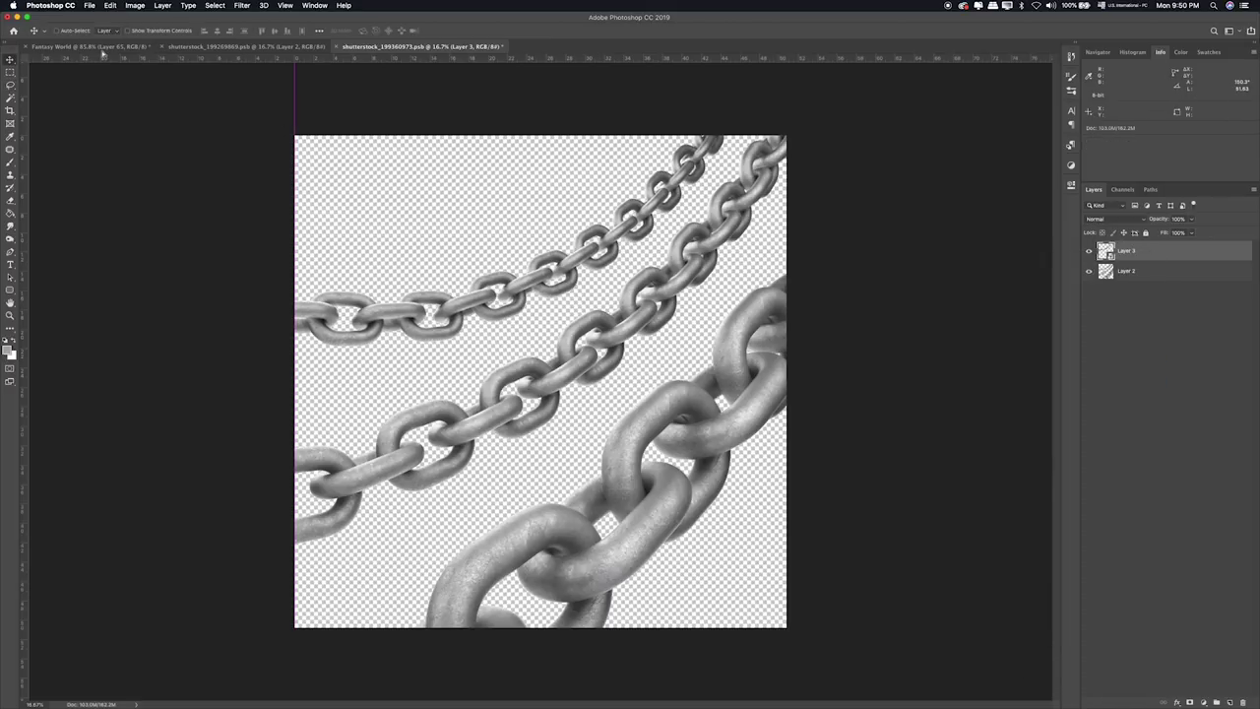
left_click_drag(103, 54, 630, 443)
key("ctrl+t")
Scale the chain down to about 8% width and move it toward the floating island.
key("ctrl+0")
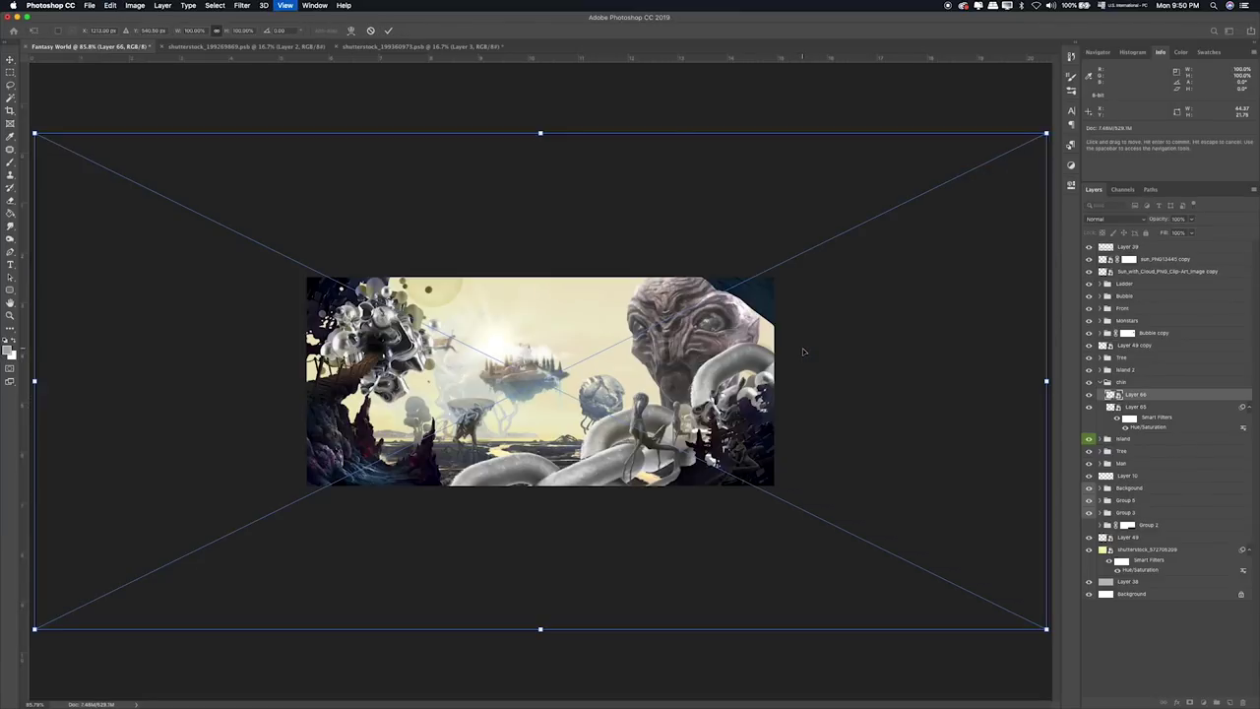
mouse_move(1045, 133)
left_mouse_down()
mouse_move(356, 552)
mouse_move(256, 571)
mouse_move(583, 370)
left_mouse_up()
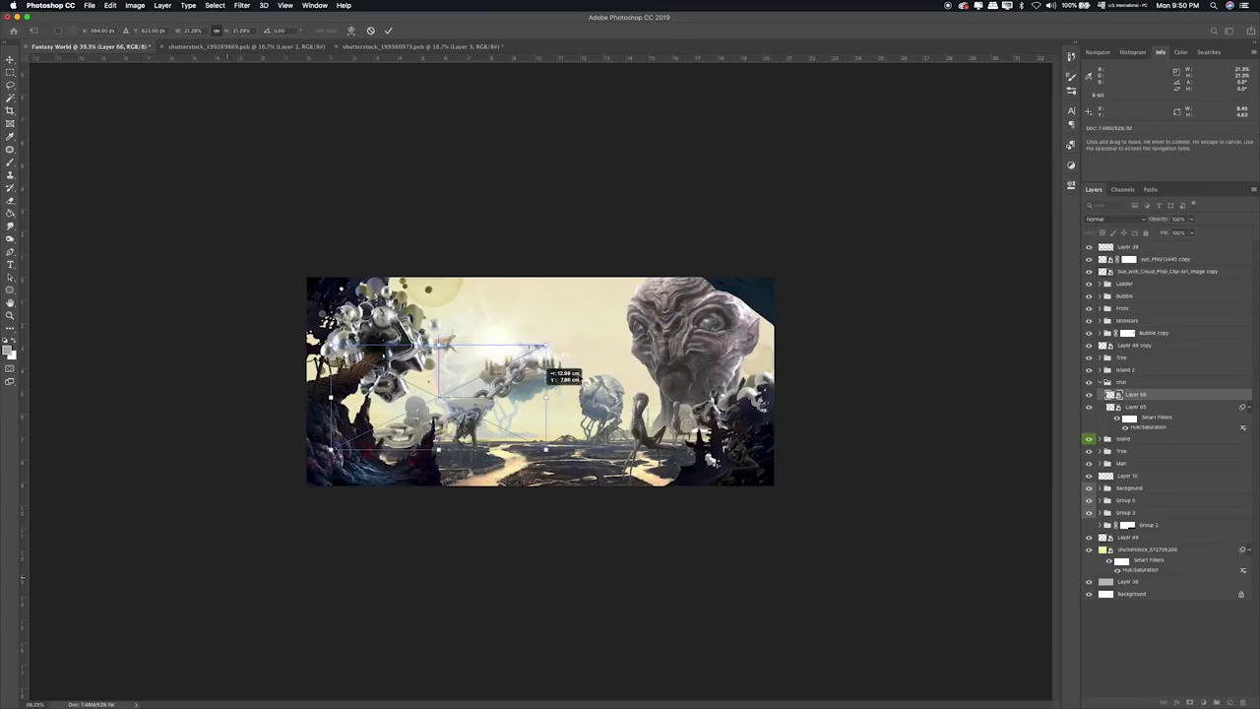
left_click_drag(609, 316, 498, 380)
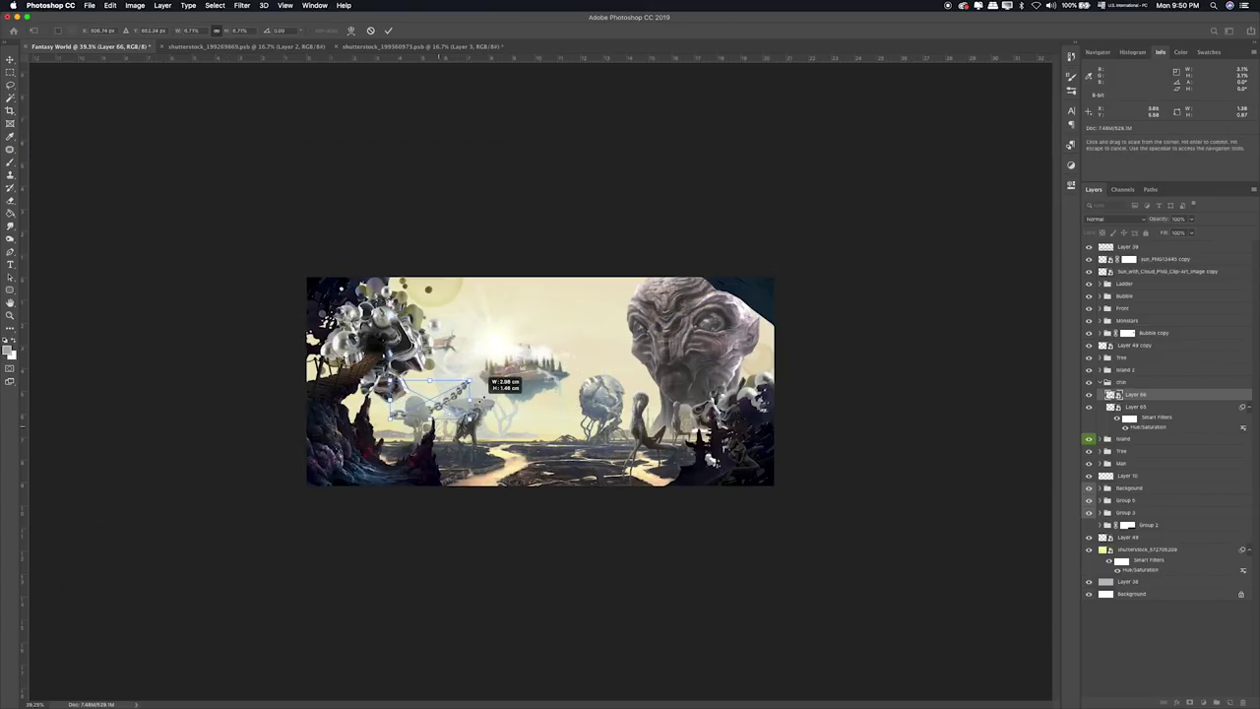
key("Return")
key("ctrl+0")
left_click_drag(364, 423, 463, 394)
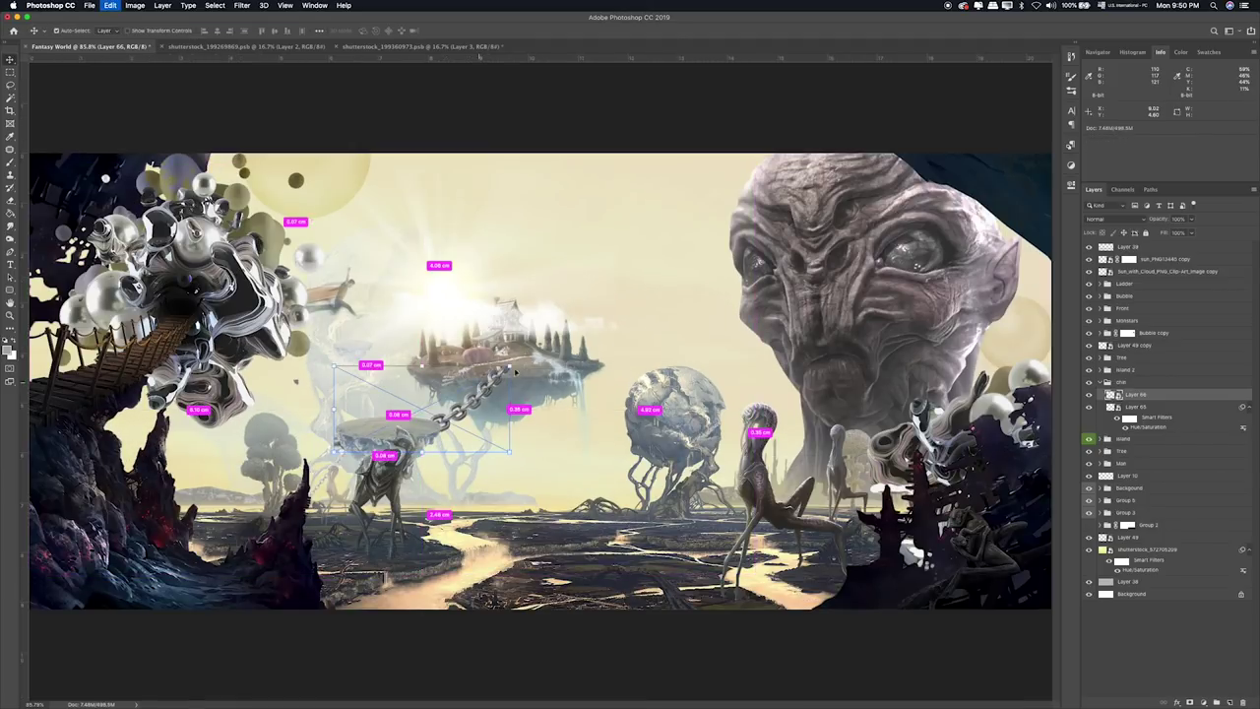
Reposition the chain below the floating island and shrink it further.
key("ctrl+t")
left_click_drag(339, 463, 293, 473)
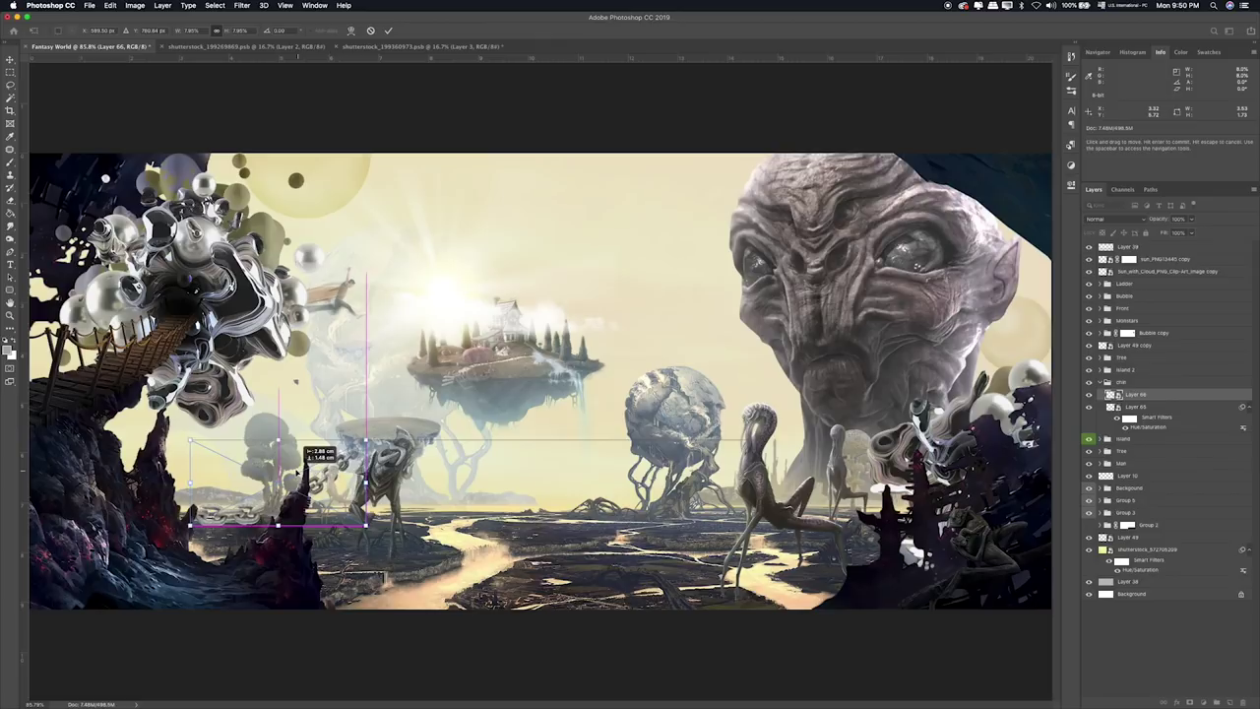
key("Return")
left_click_drag(380, 459, 379, 463)
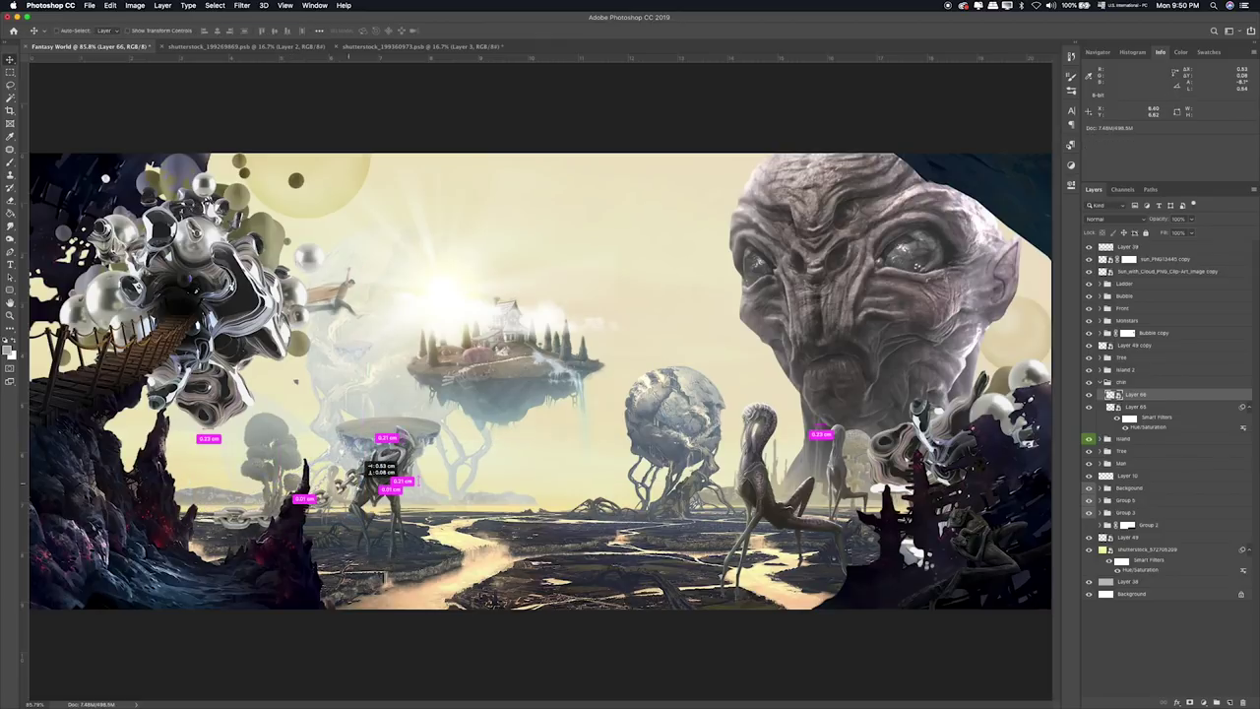
key("ctrl+t")
mouse_move(220, 530)
left_mouse_down()
mouse_move(437, 391)
mouse_move(426, 411)
mouse_move(427, 386)
left_mouse_up()
key("Return")
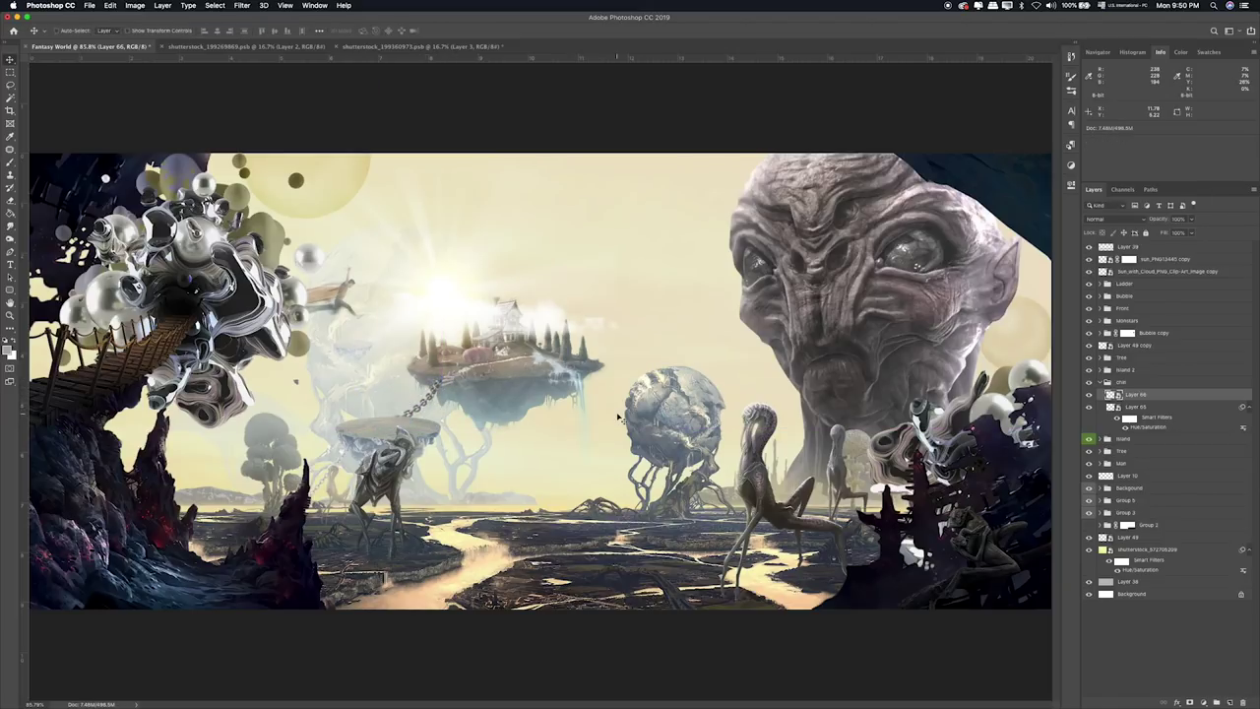
Rotate the chain to link island and platform, then duplicate it as Layer 66 copy.
key("ctrl+t")
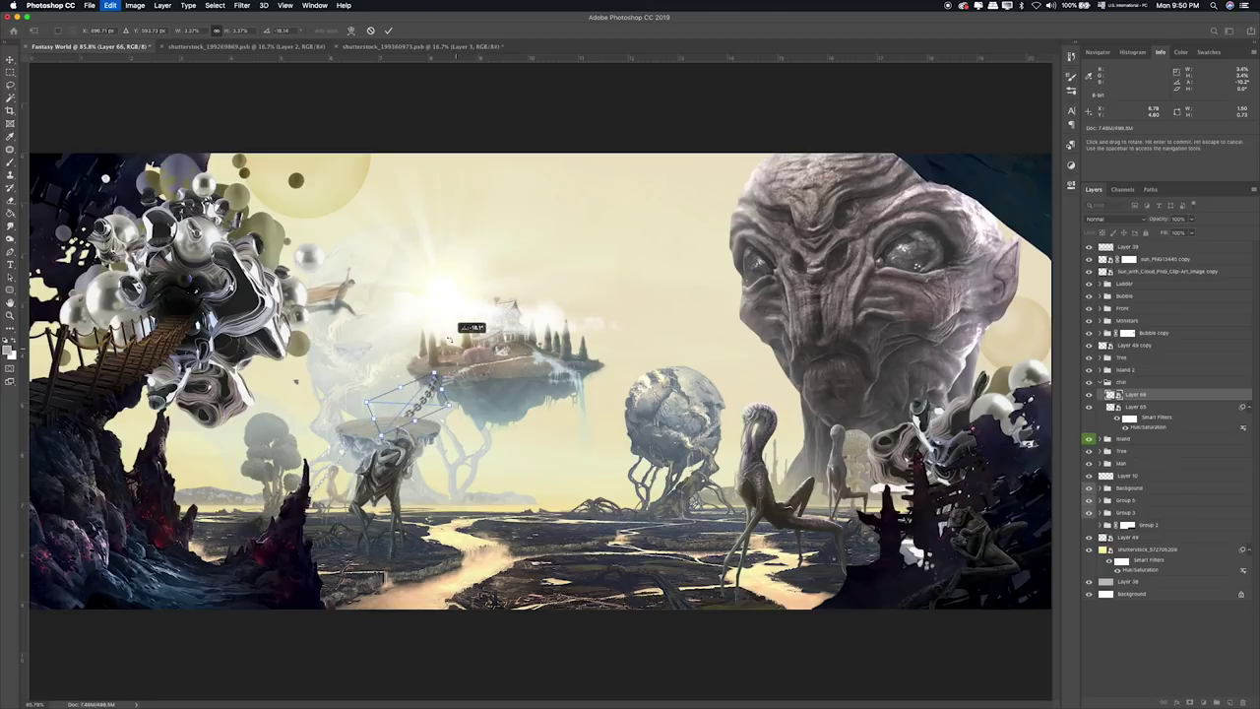
left_click_drag(419, 397, 425, 397)
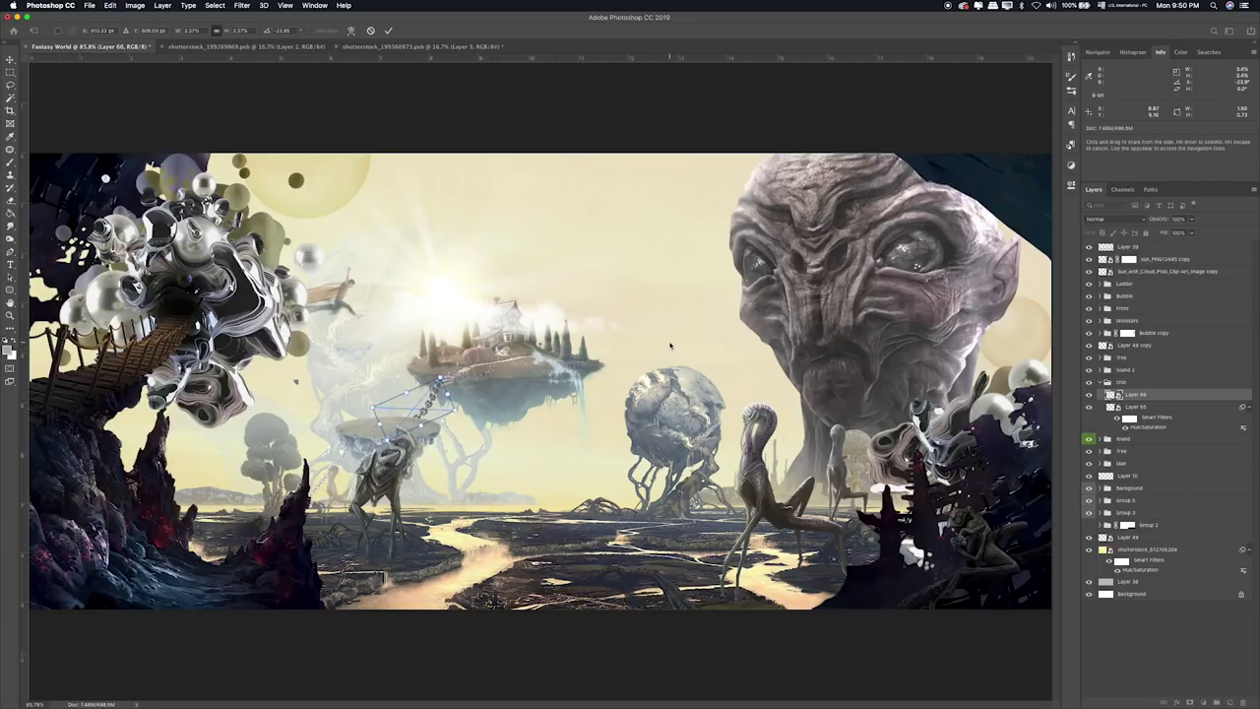
key("Return")
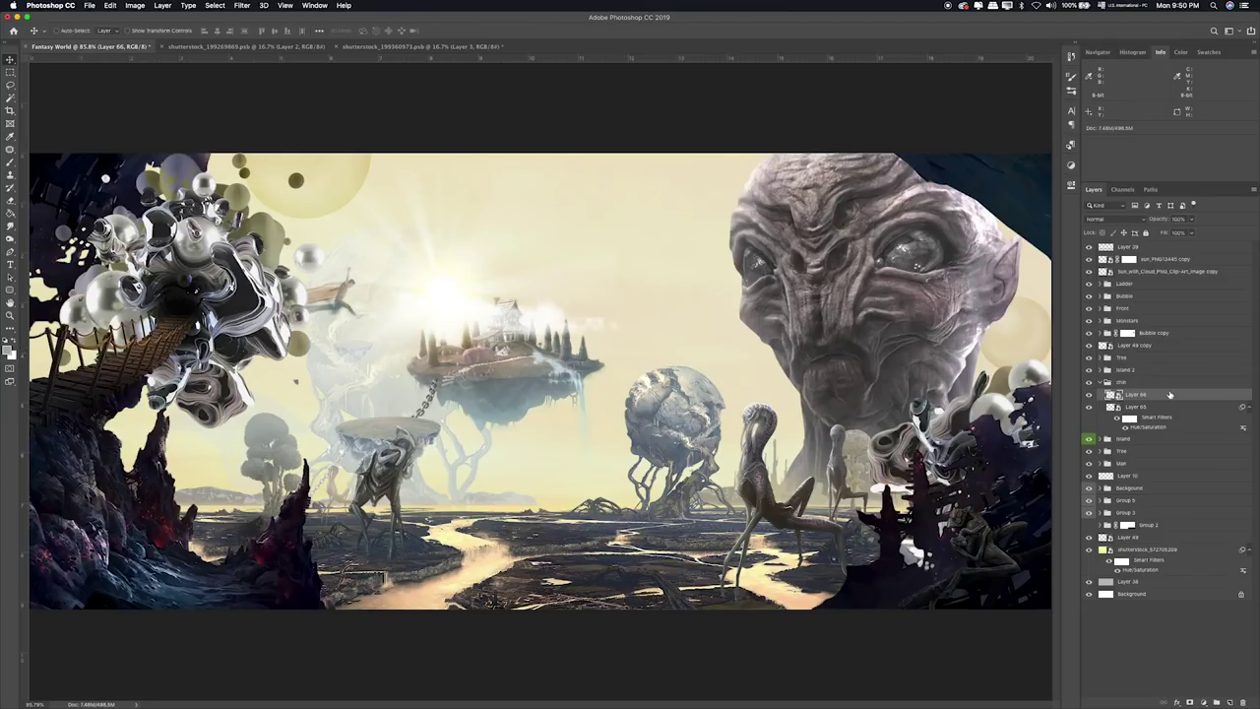
key("ctrl+j")
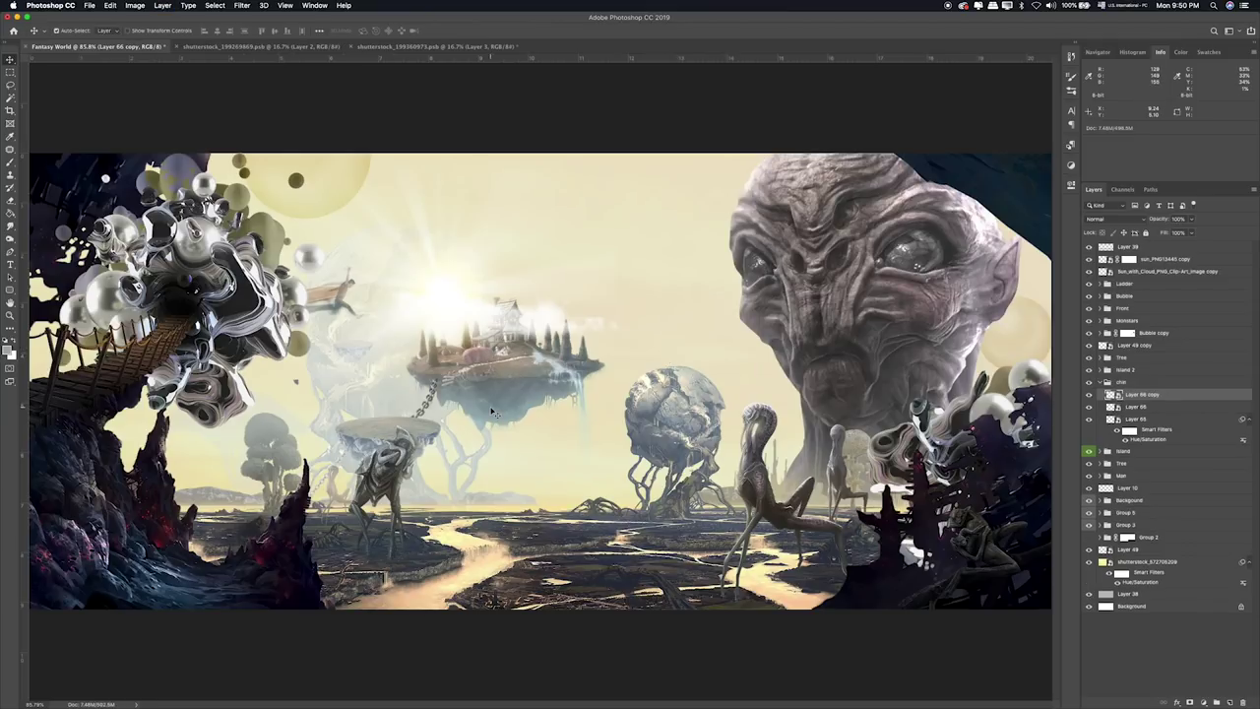
Flip the chain copy horizontally between island and cracked sphere, and move the chain group below Island.
key("ctrl+t")
right_click(404, 412)
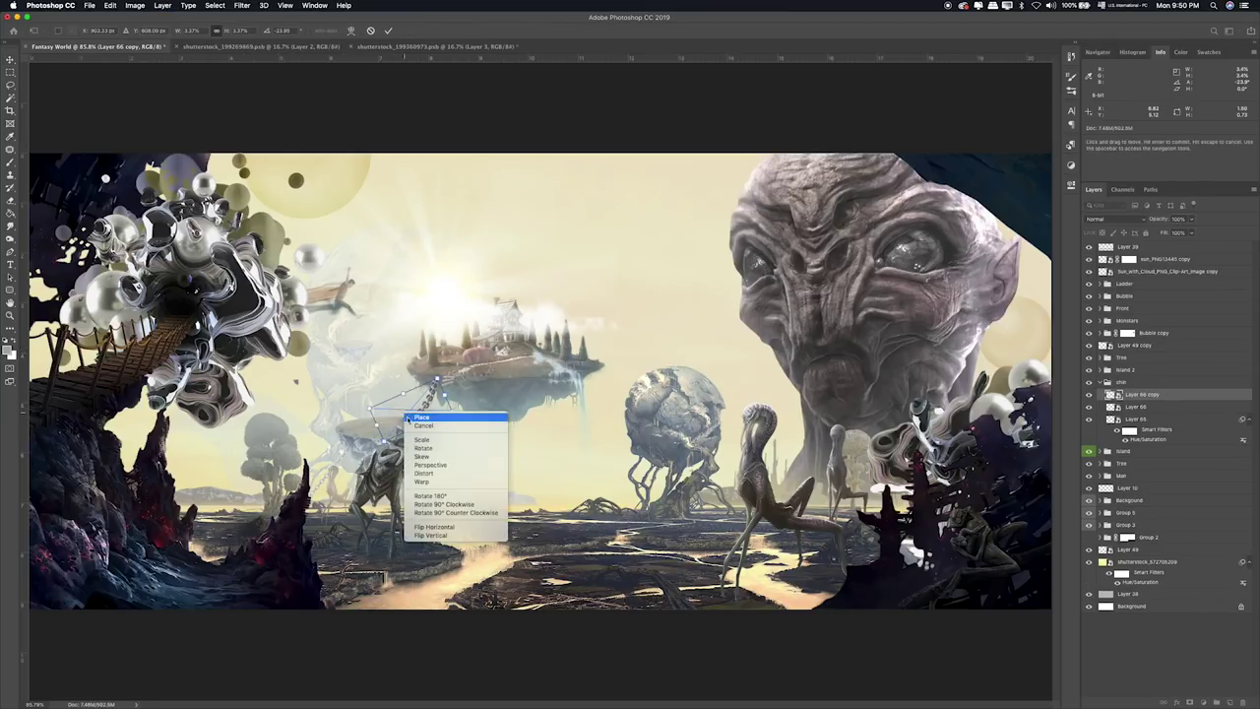
left_click(445, 528)
mouse_move(438, 405)
left_mouse_down()
mouse_move(627, 405)
mouse_move(603, 420)
mouse_move(656, 389)
mouse_move(631, 408)
left_mouse_up()
key("Return")
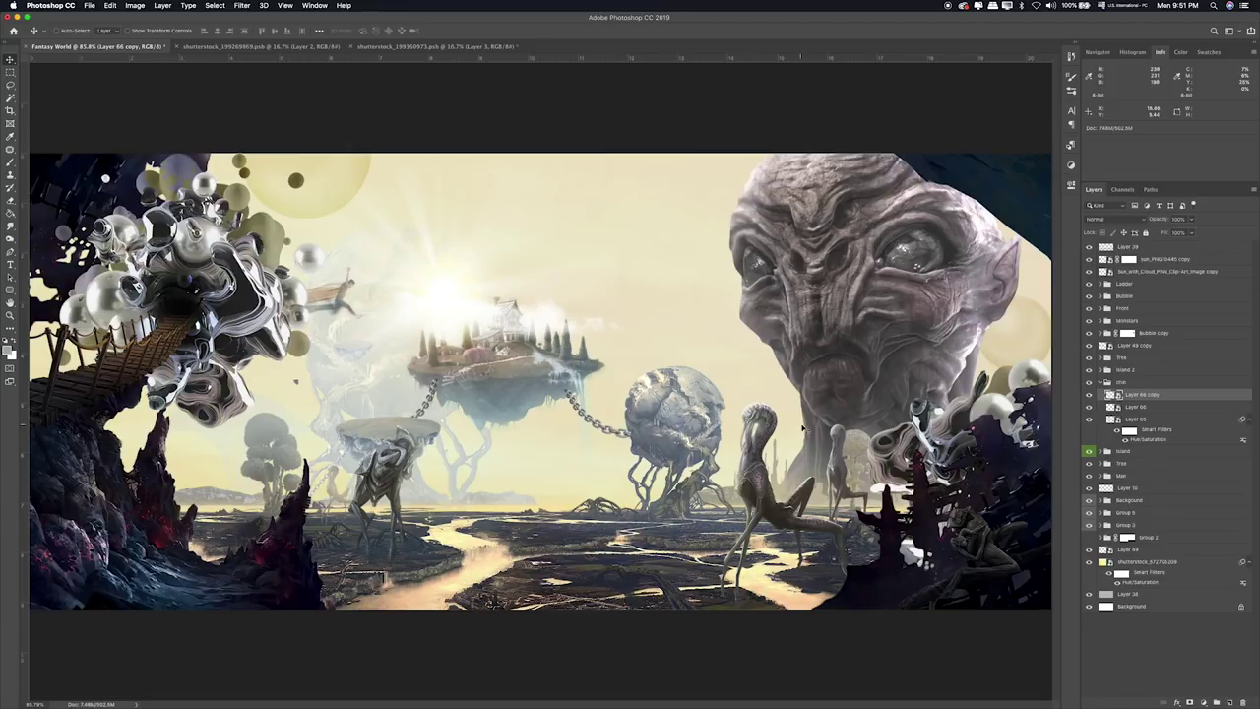
left_click_drag(1115, 384, 1111, 462)
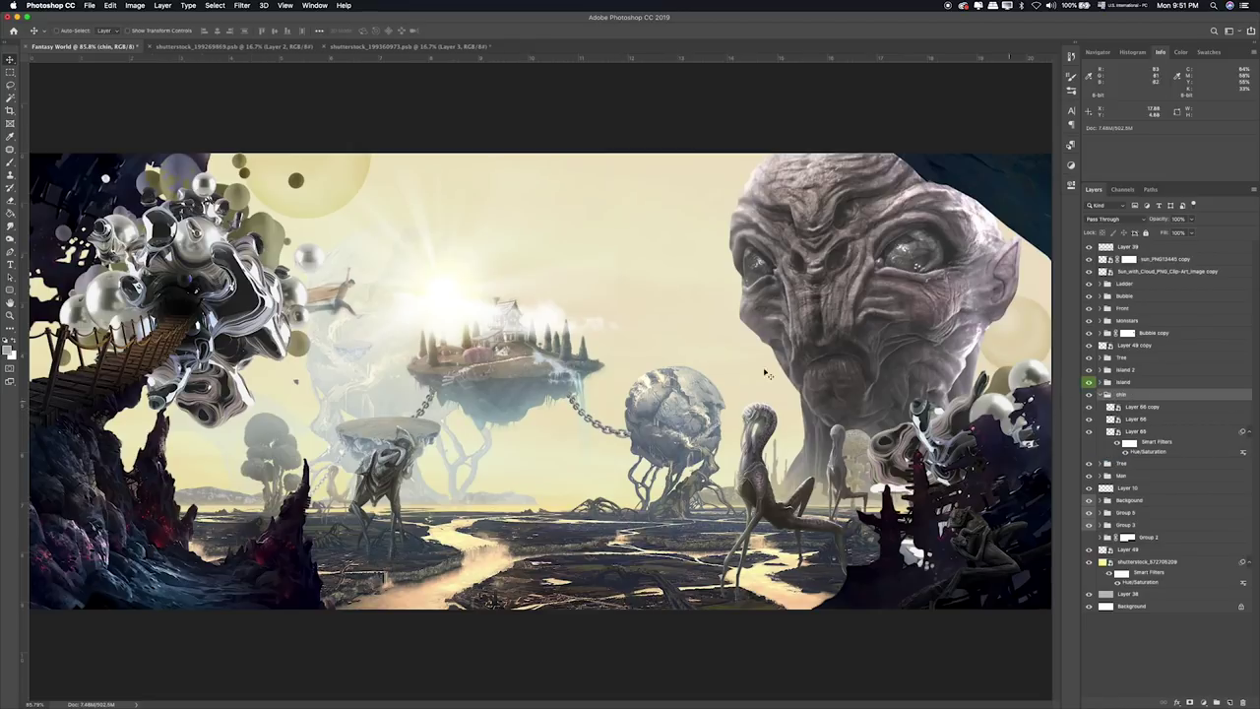
Adjust Layer 66 copy's Hue/Saturation lightness, settling around -8.
left_click_drag(609, 408, 609, 404)
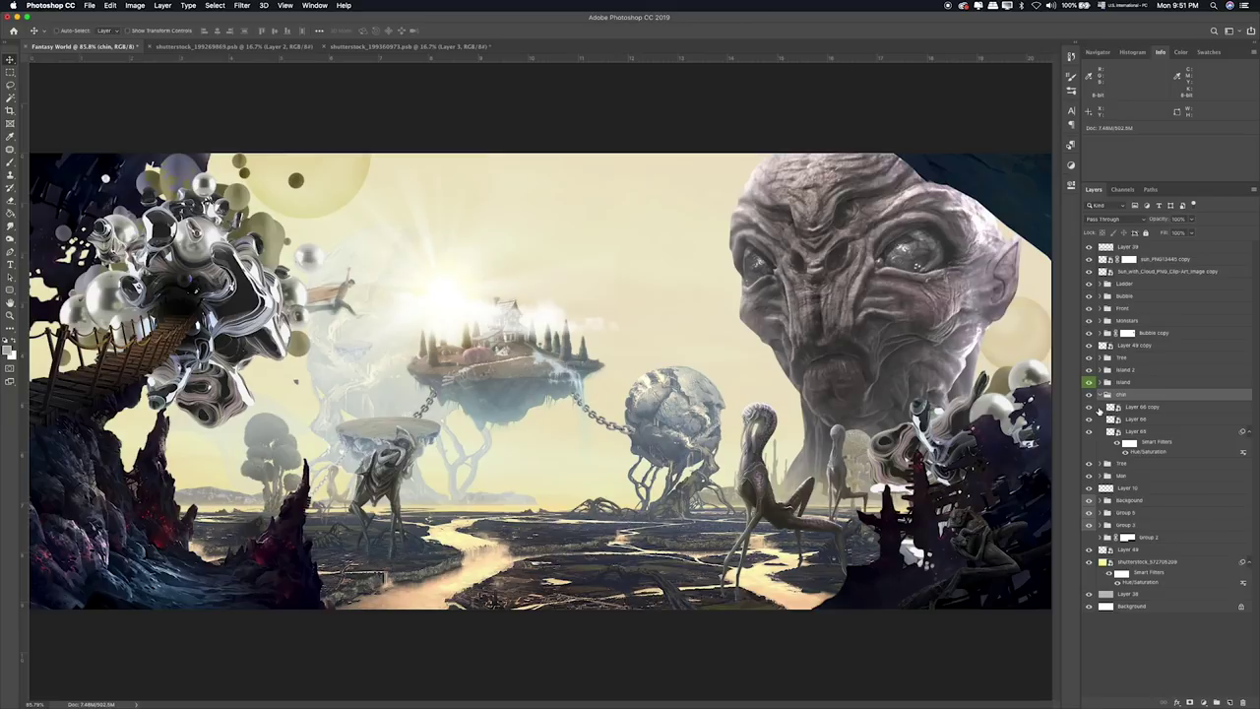
left_click(1099, 408)
left_click(1089, 406)
left_click(1089, 407)
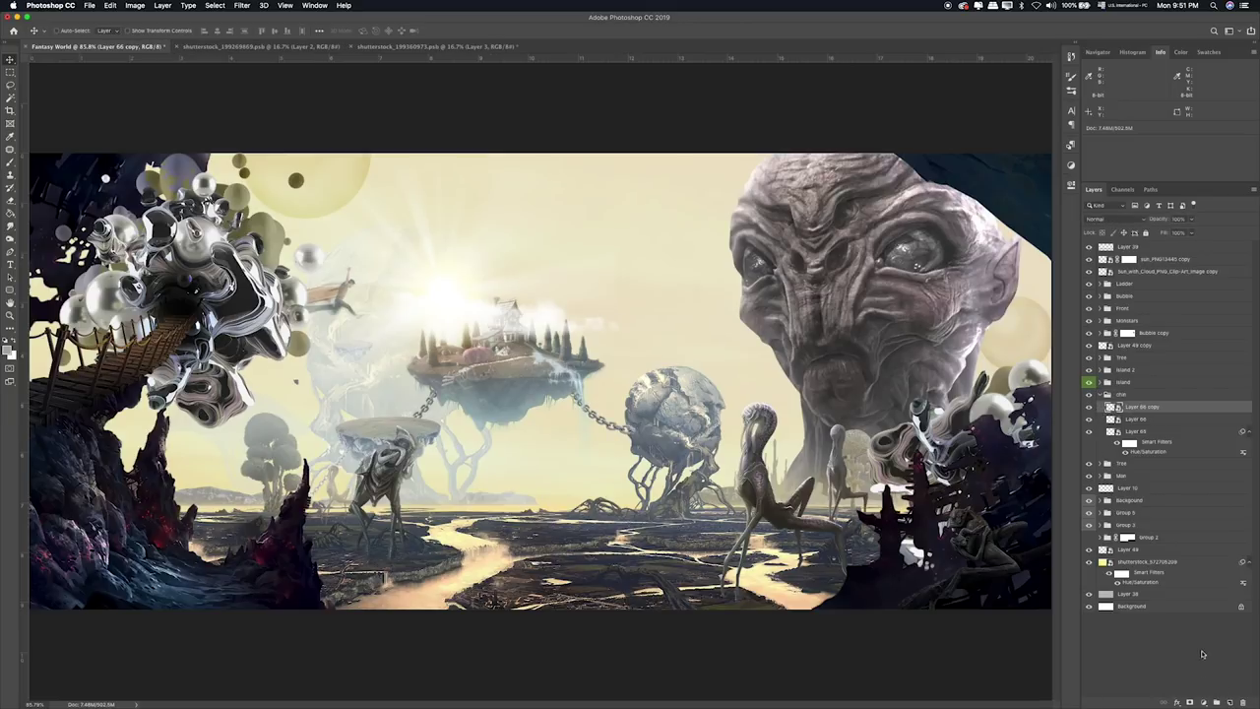
key("ctrl+u")
left_click_drag(770, 391, 785, 391)
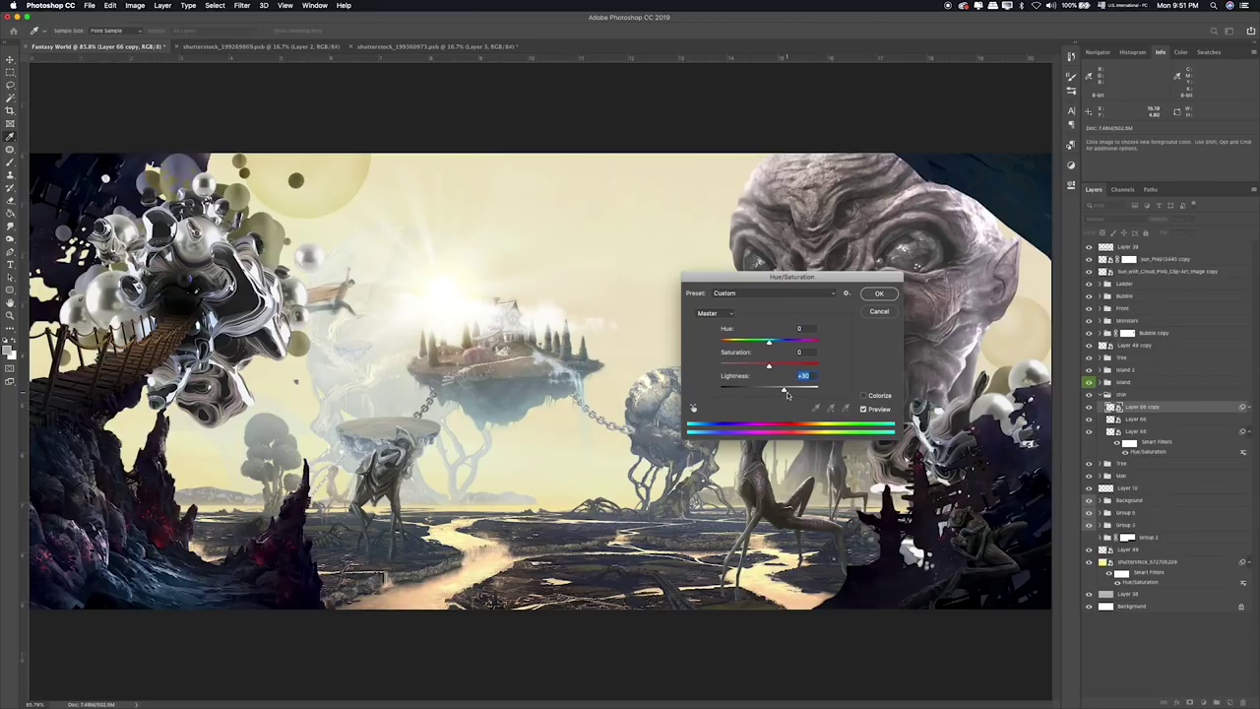
left_click_drag(775, 391, 782, 389)
key("Return")
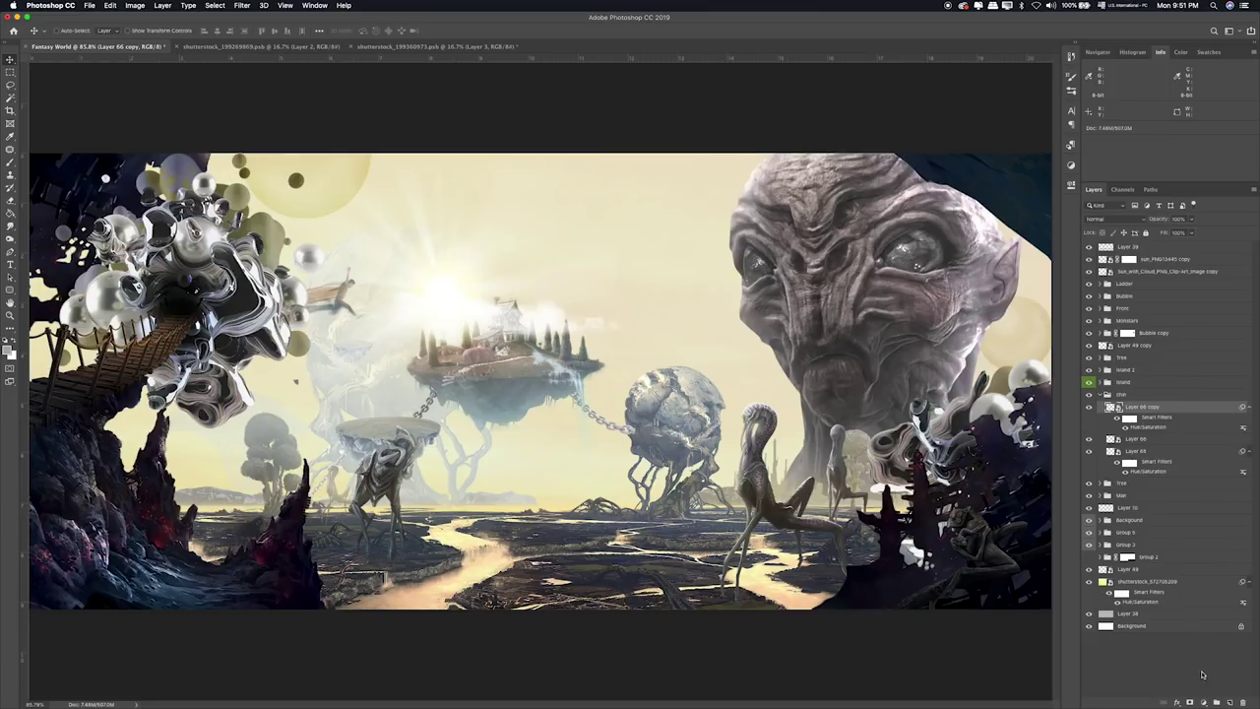
Add a layer mask to Layer 66 copy and pick the Brush, zooming in on the chains.
left_click(1191, 701)
key("b")
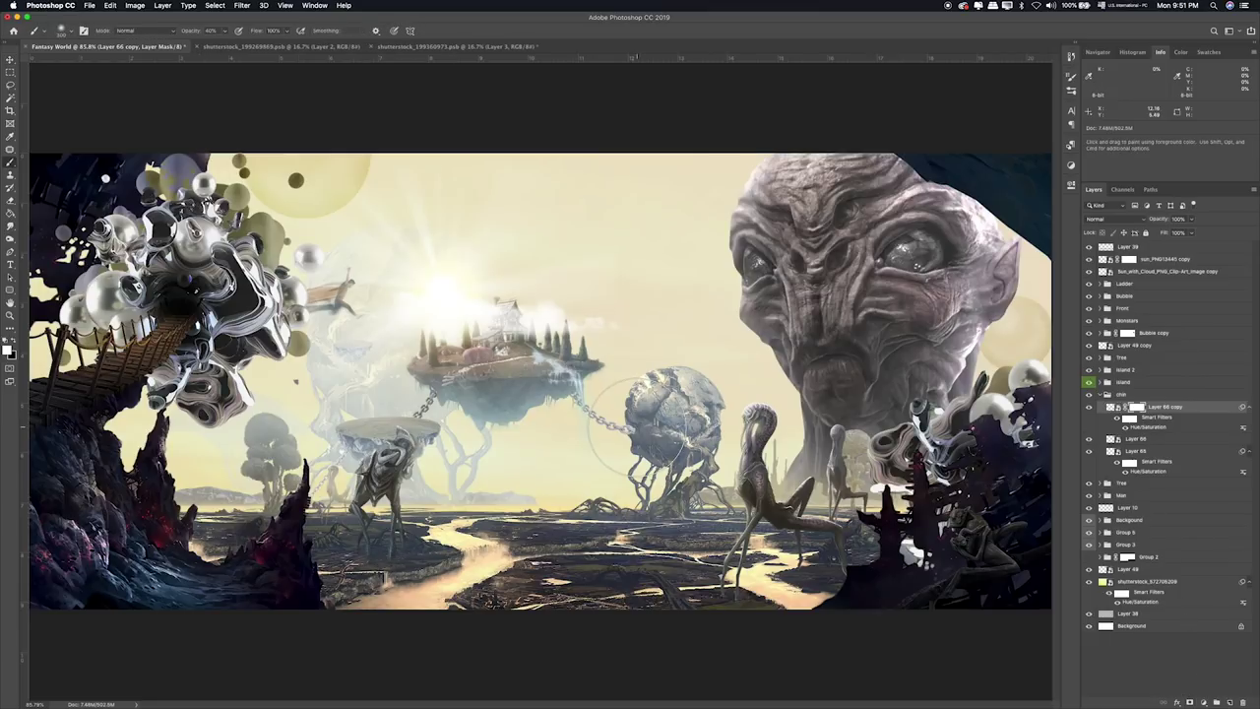
scroll(640, 419, "up", 4)
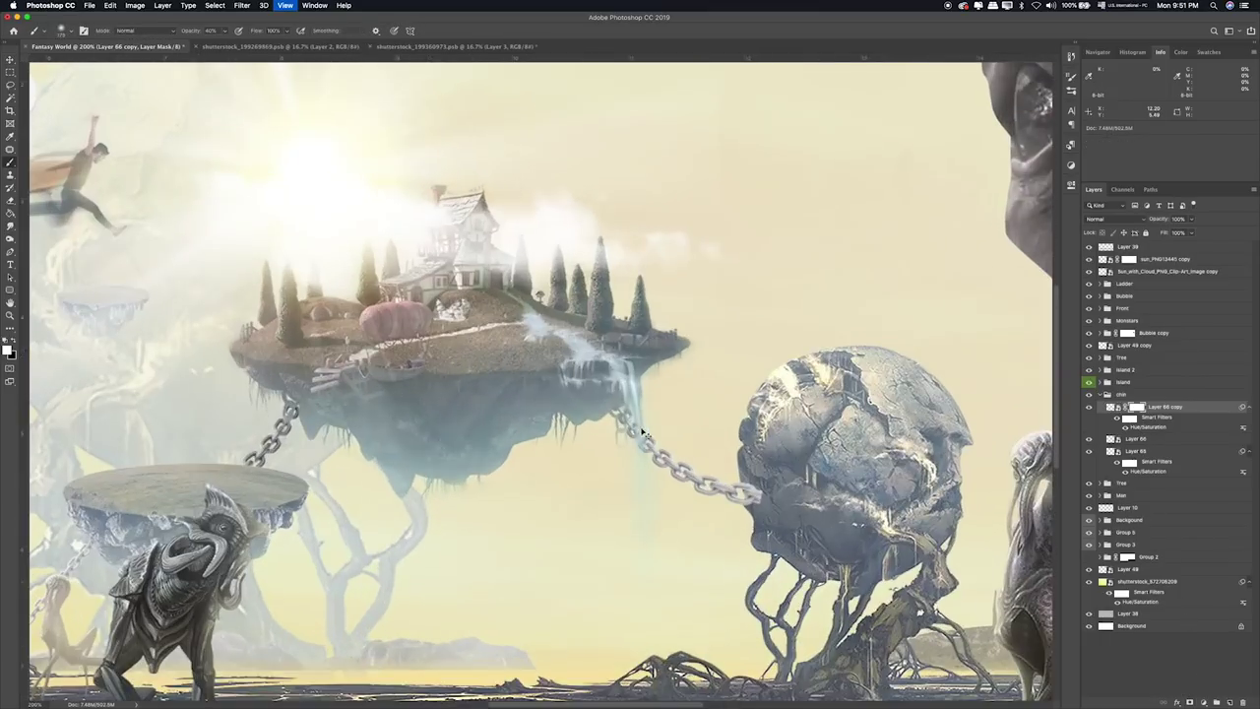
mouse_move(480, 199)
left_mouse_down()
mouse_move(424, 201)
mouse_move(518, 298)
left_mouse_up()
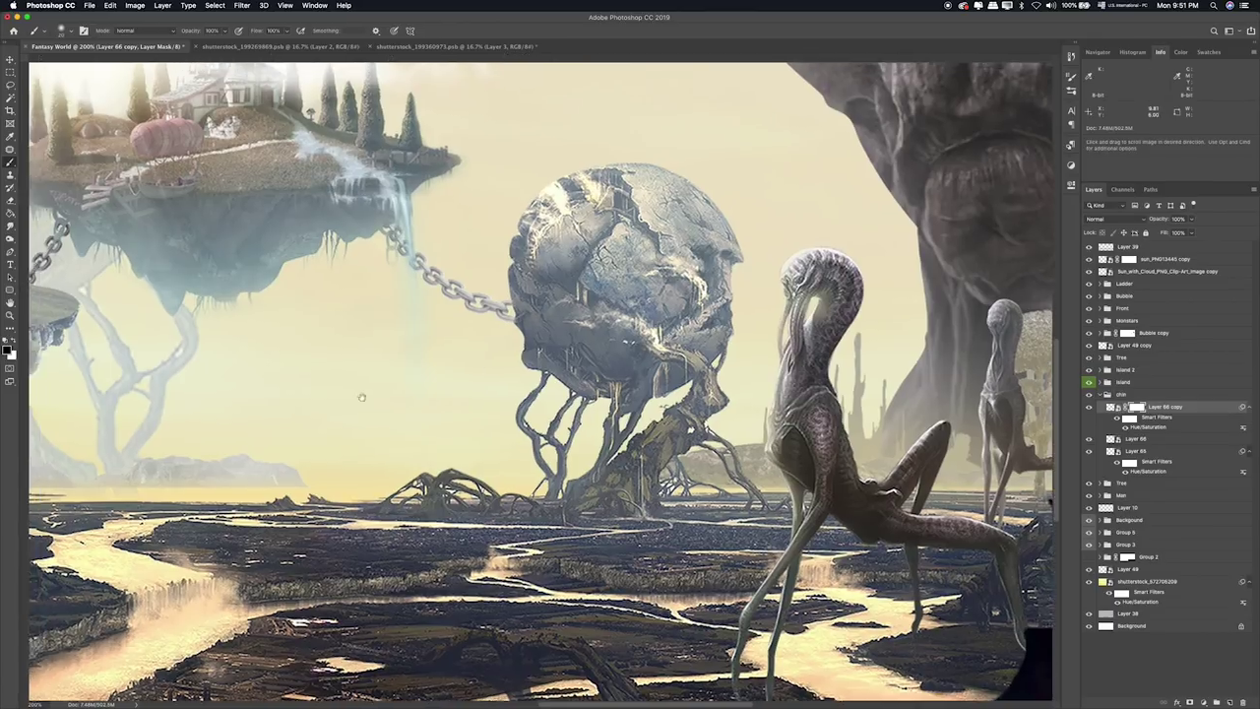
left_click_drag(504, 309, 725, 378)
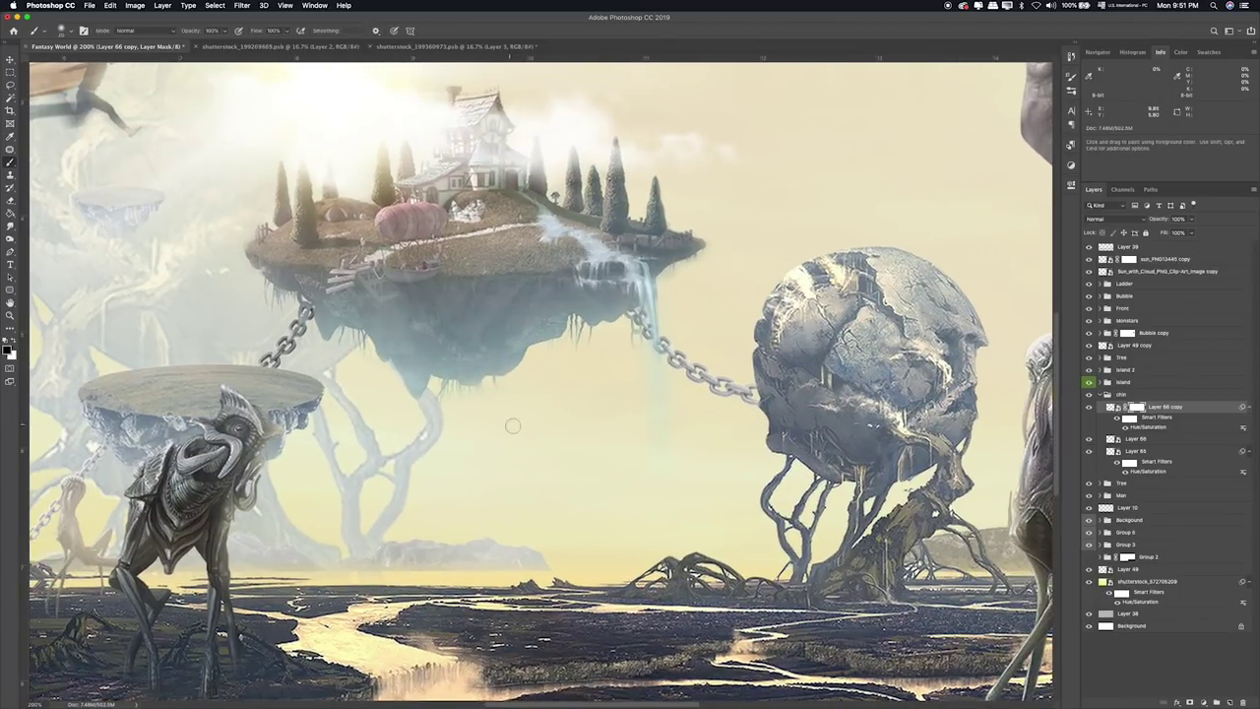
Toggle and reorder Layer 66 within the layer stack, then reselect the chain copy.
left_click(1089, 439)
left_click(1089, 440)
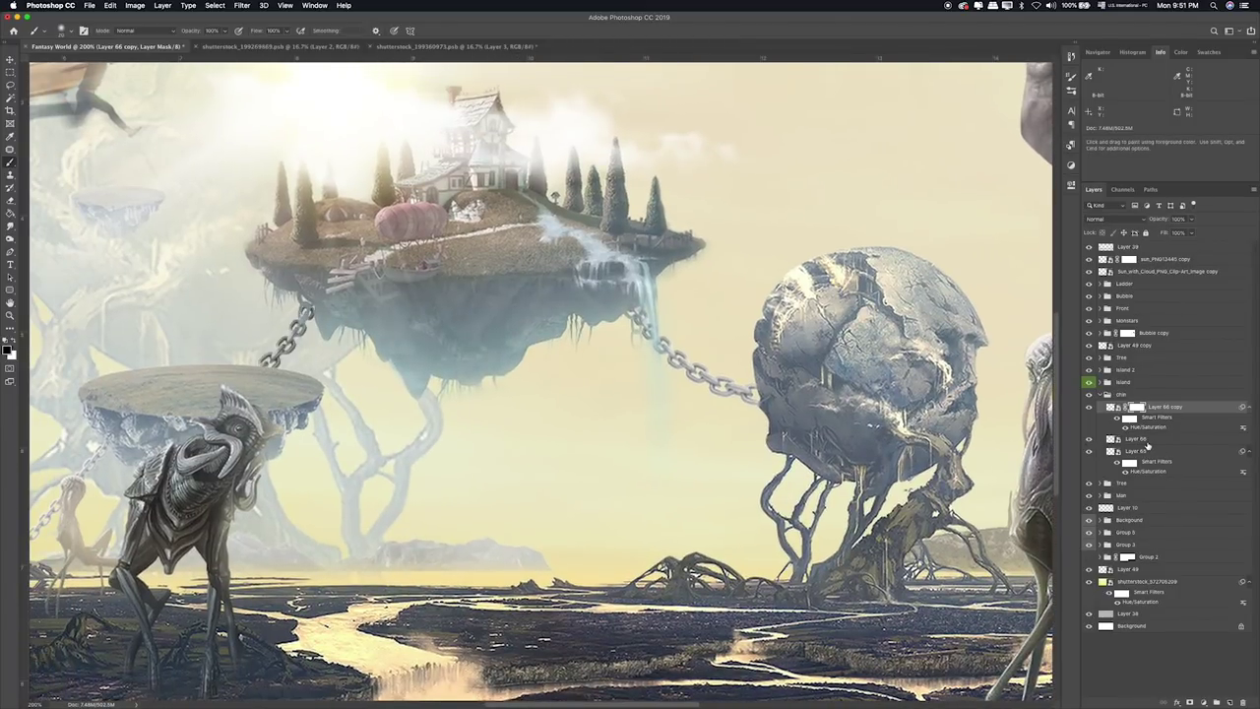
left_click(1142, 439)
left_click_drag(1150, 434, 1146, 449)
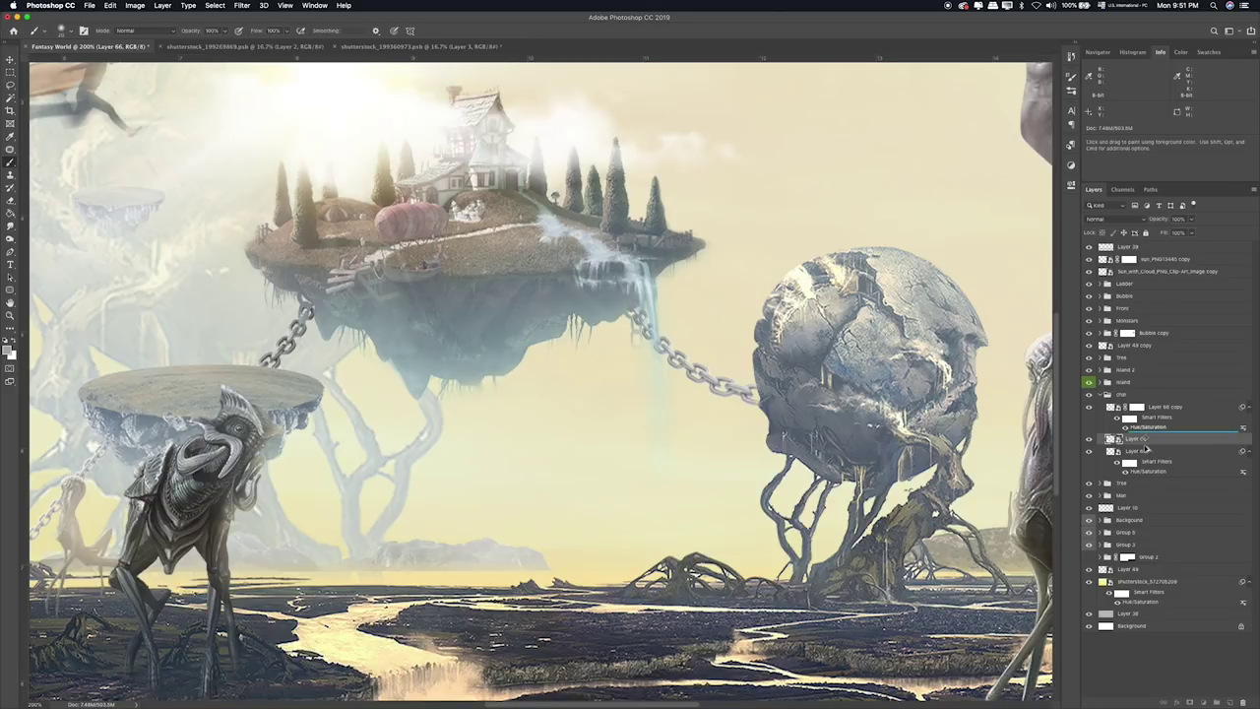
left_click(1162, 407)
scroll(532, 475, "left", 5)
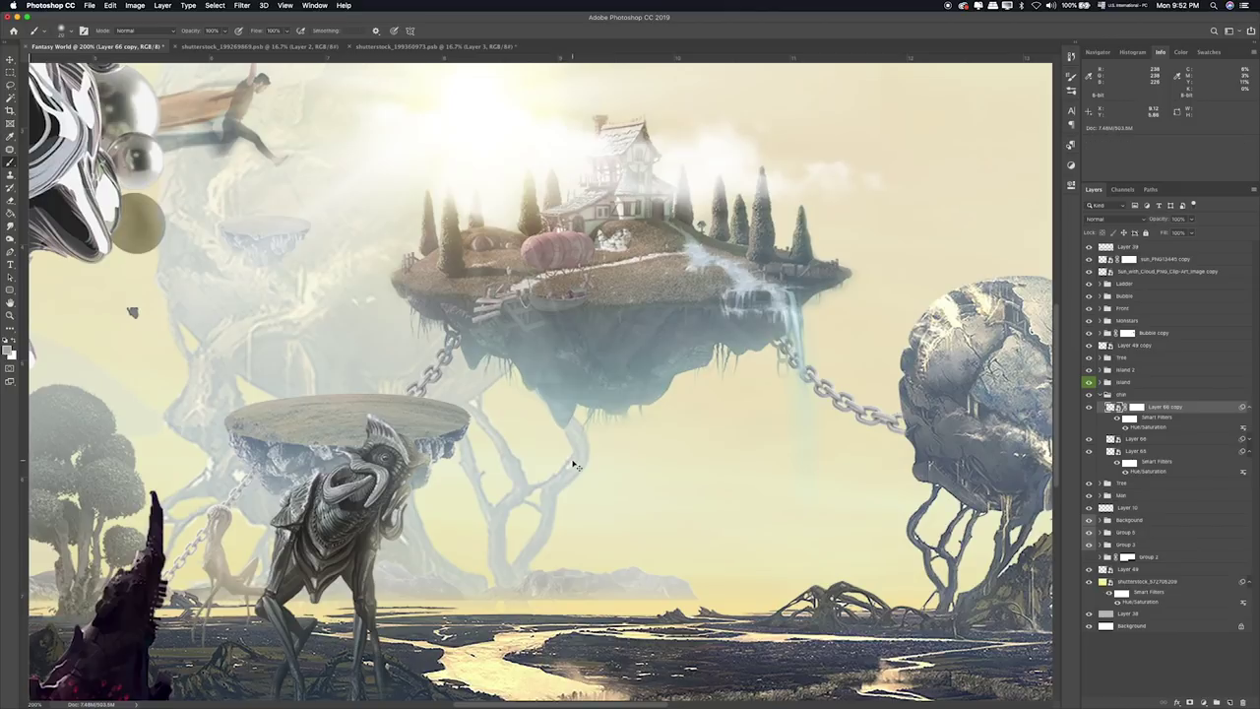
Bring up the horizontal chains file shutterstock_199269869.psb.
key("super+Tab")
left_click(302, 46)
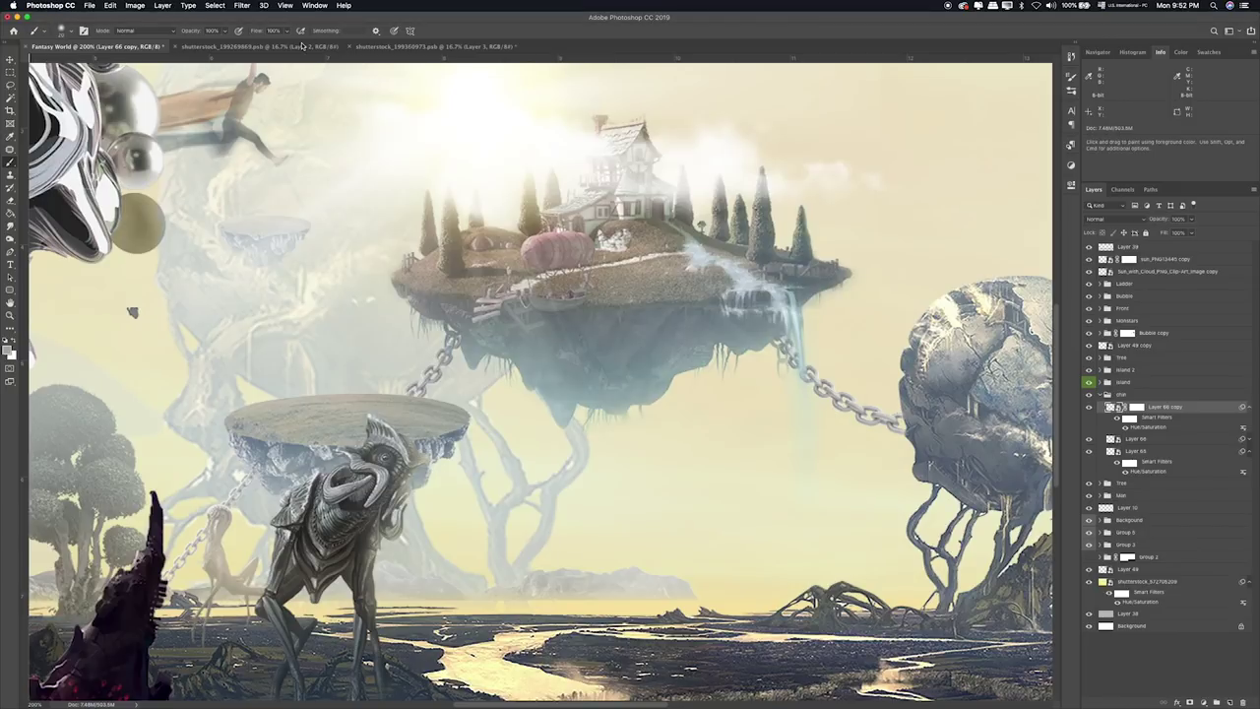
left_click(302, 46)
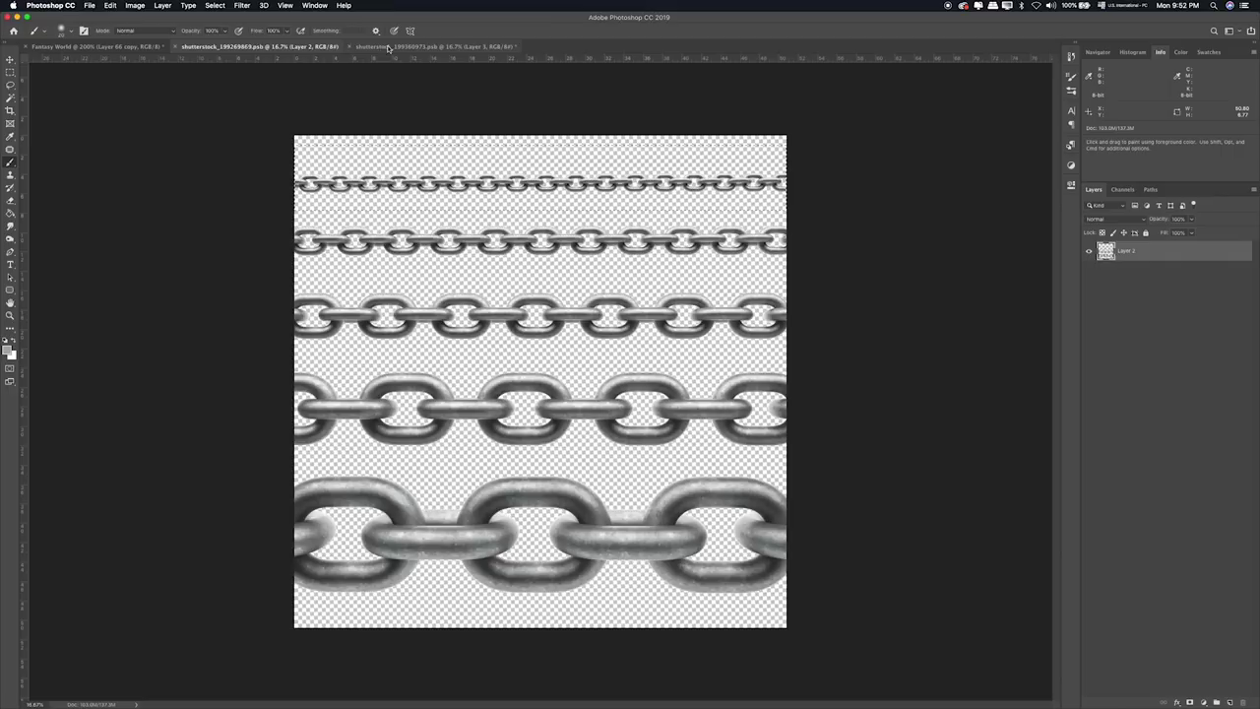
Lasso a diagonal chain strand in the stock image and copy it to its own layer.
left_click(433, 46)
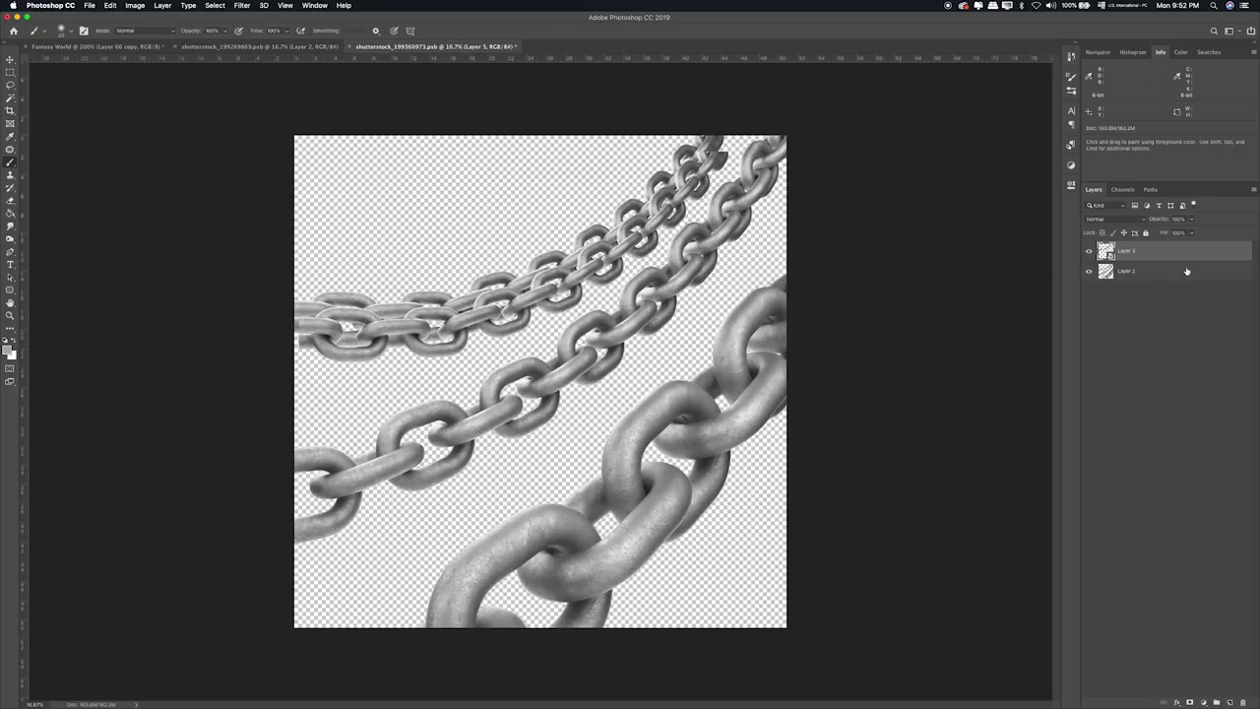
left_click(1089, 250)
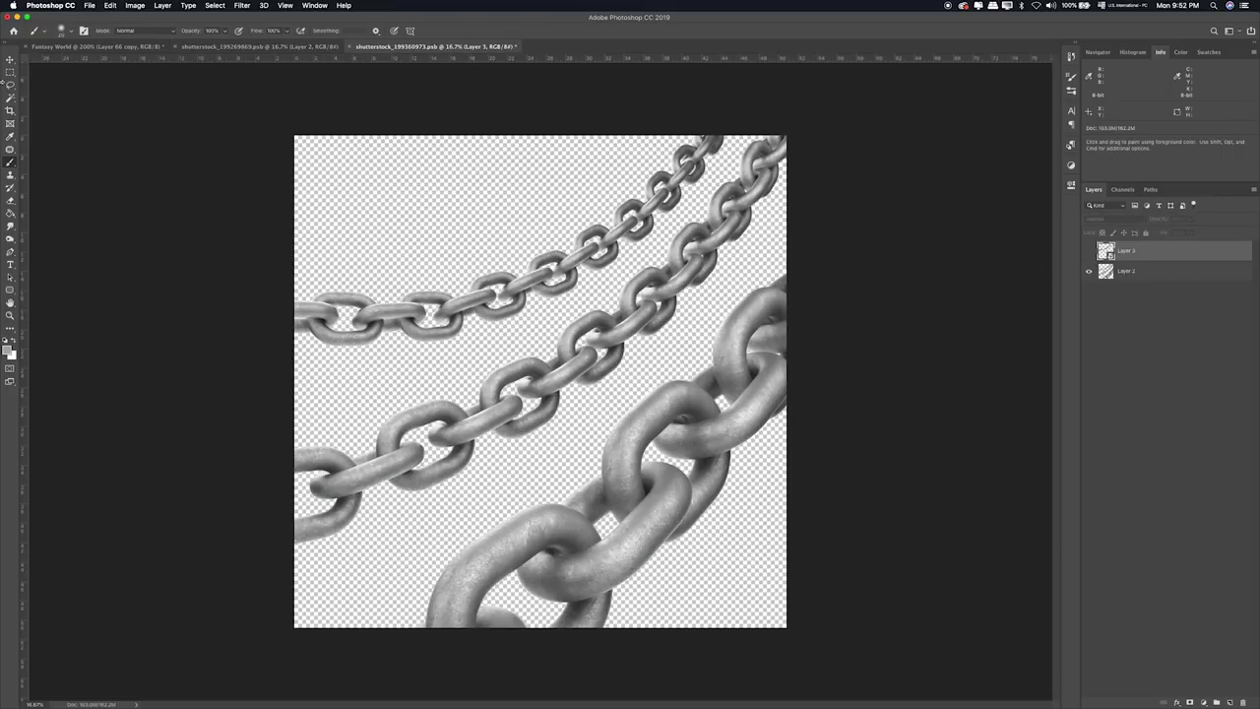
left_click(11, 85)
mouse_move(825, 149)
left_mouse_down()
mouse_move(283, 426)
mouse_move(620, 278)
left_mouse_up()
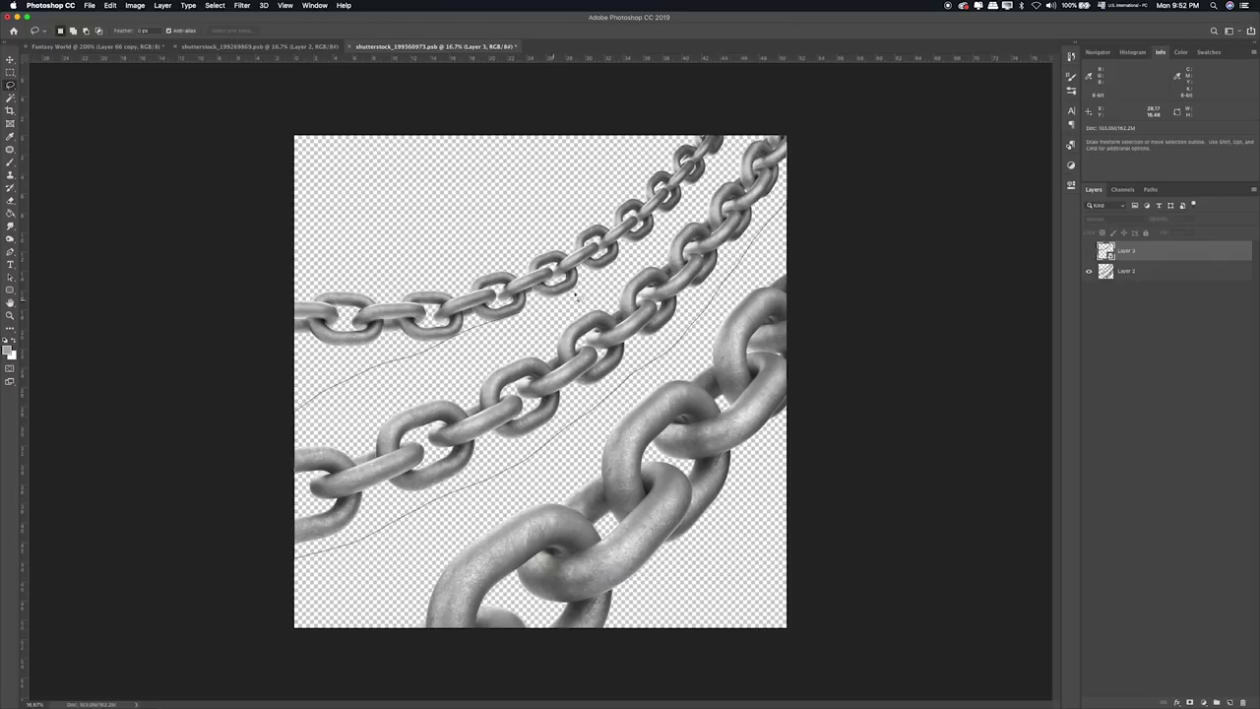
left_click_drag(775, 128, 810, 116)
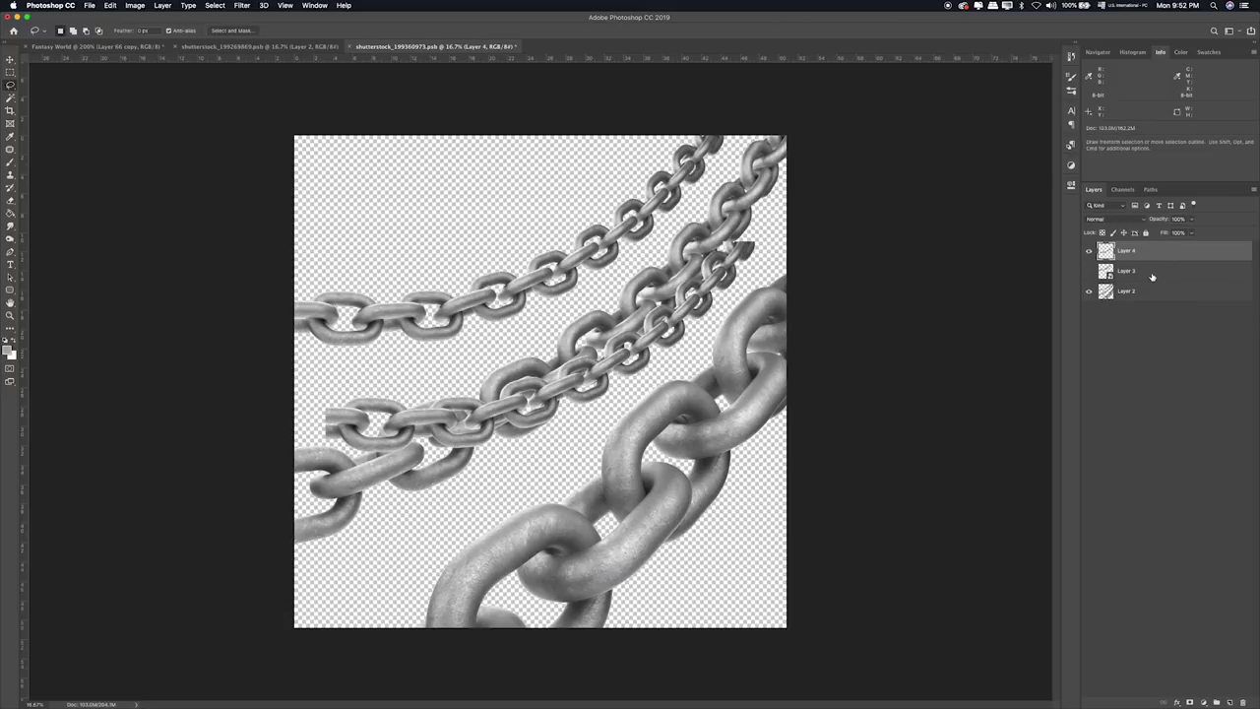
right_click(1152, 259)
left_click(1083, 377)
Drag the chain into Fantasy World and shrink it to a tiny size.
left_click_drag(1105, 251, 96, 51)
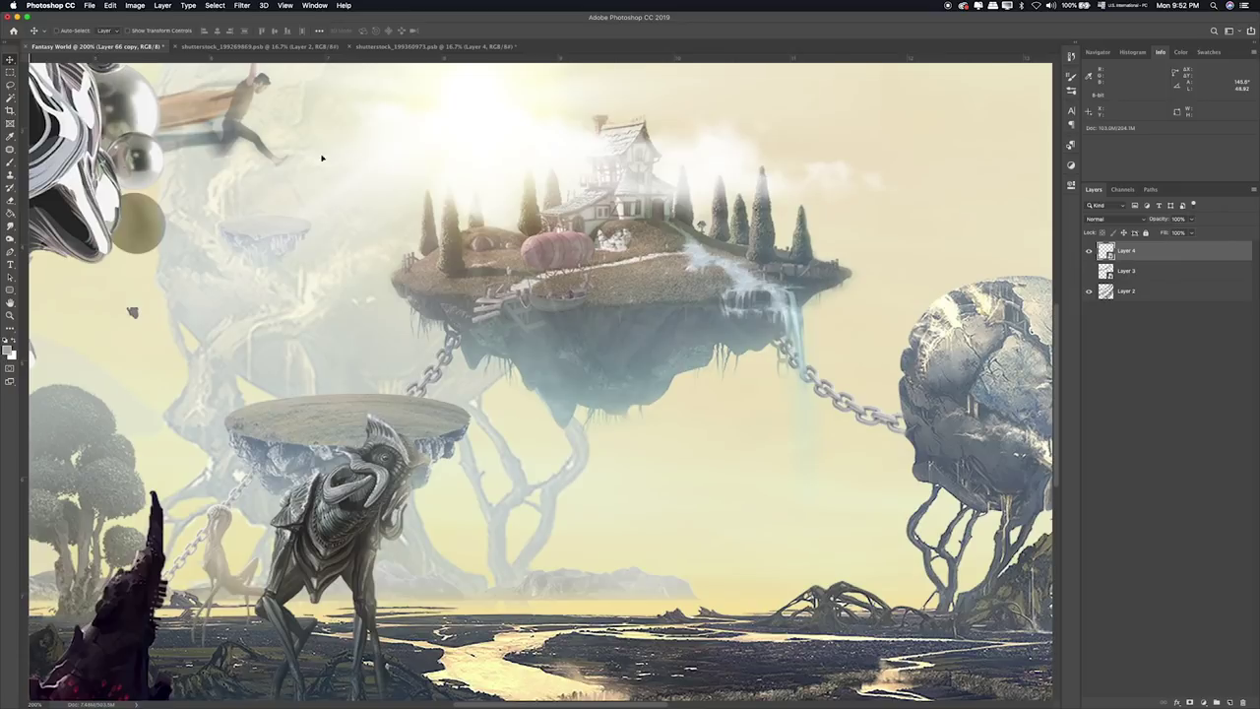
left_click_drag(321, 157, 410, 184)
key("super+0")
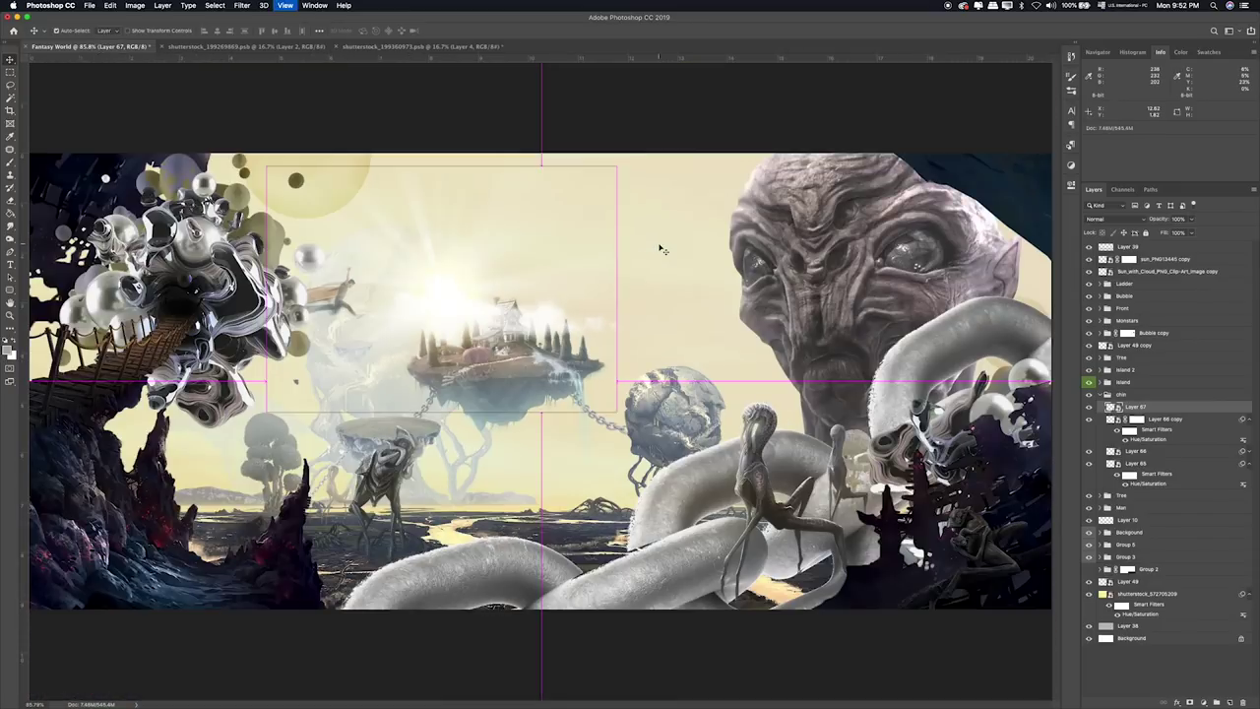
key("super+t")
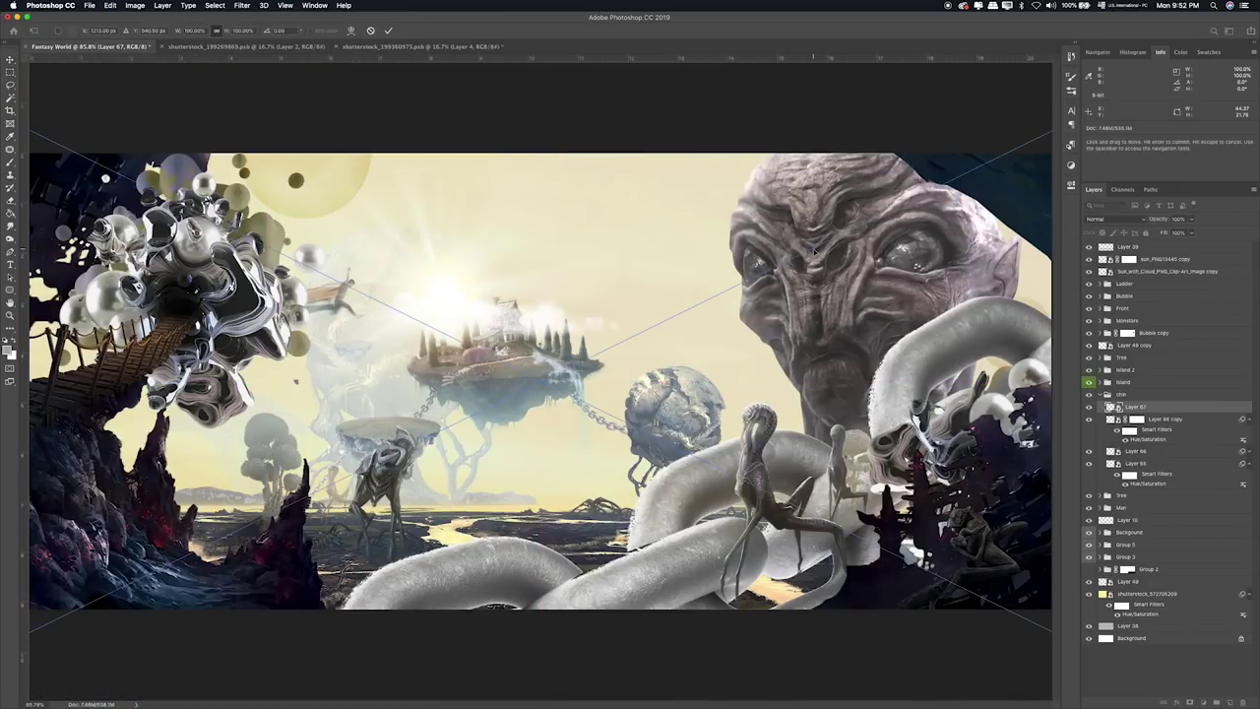
key("super+minus")
key("super+minus")
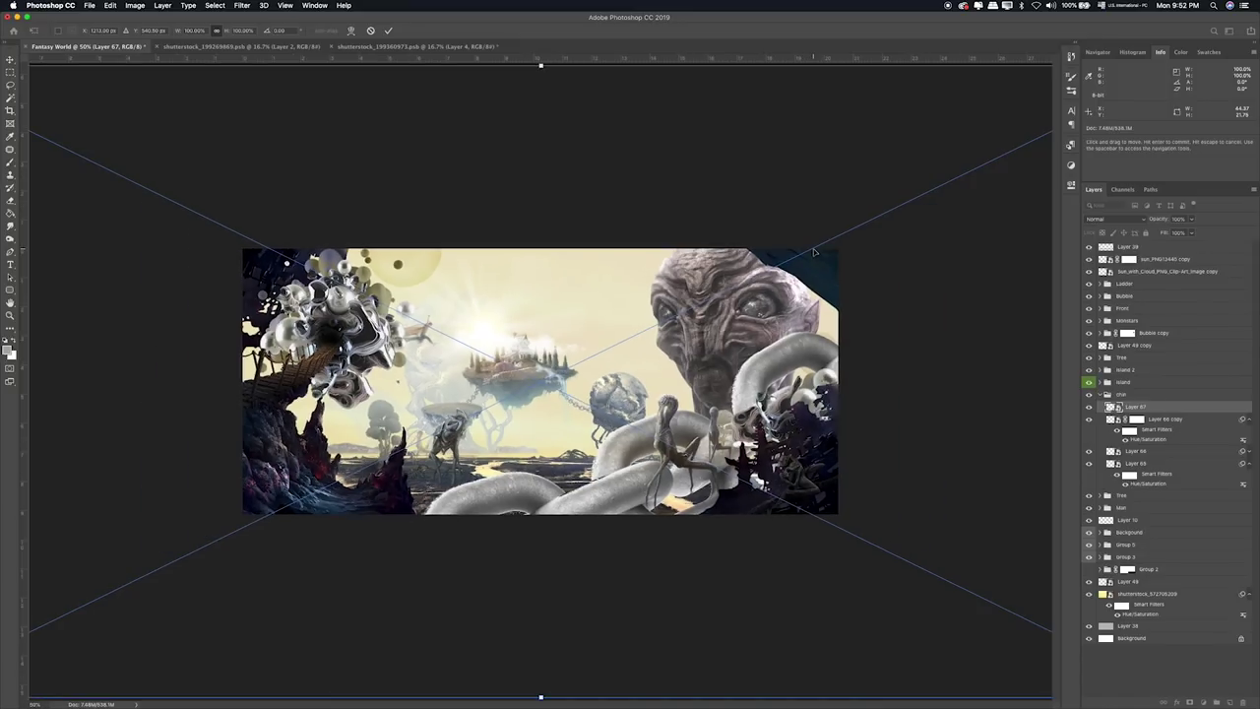
key("super+minus")
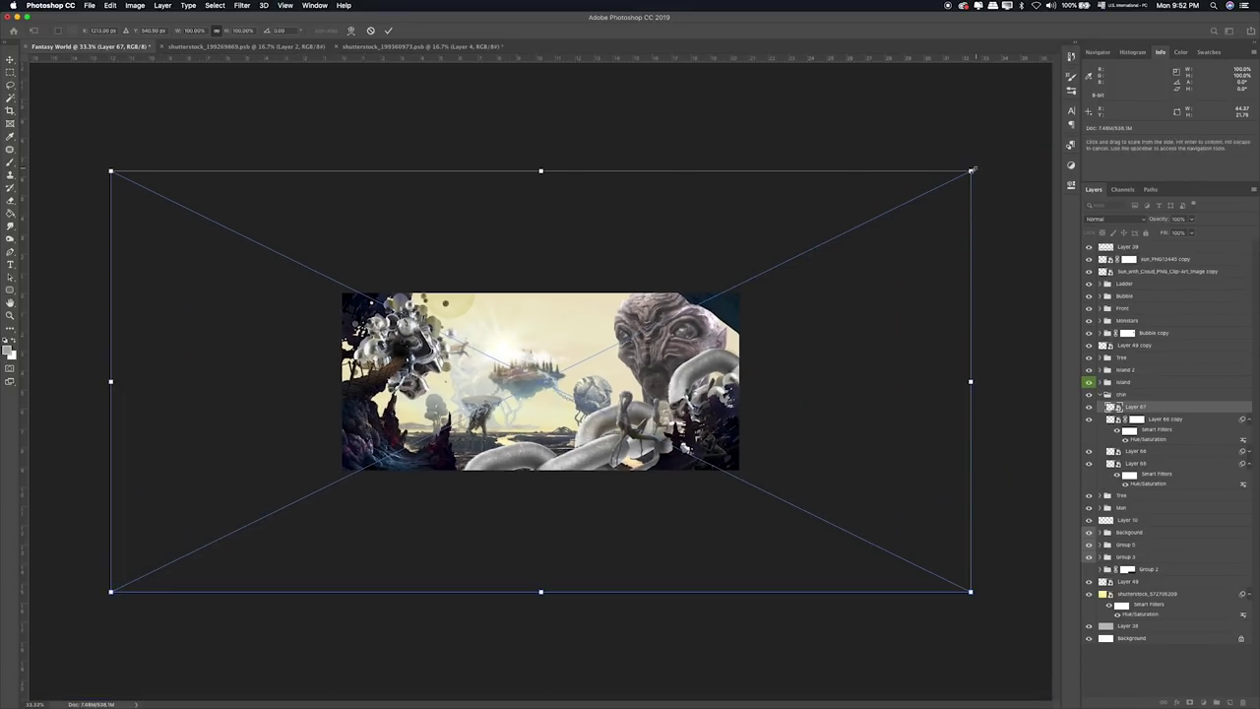
left_click_drag(971, 168, 838, 235)
left_click_drag(748, 292, 569, 381)
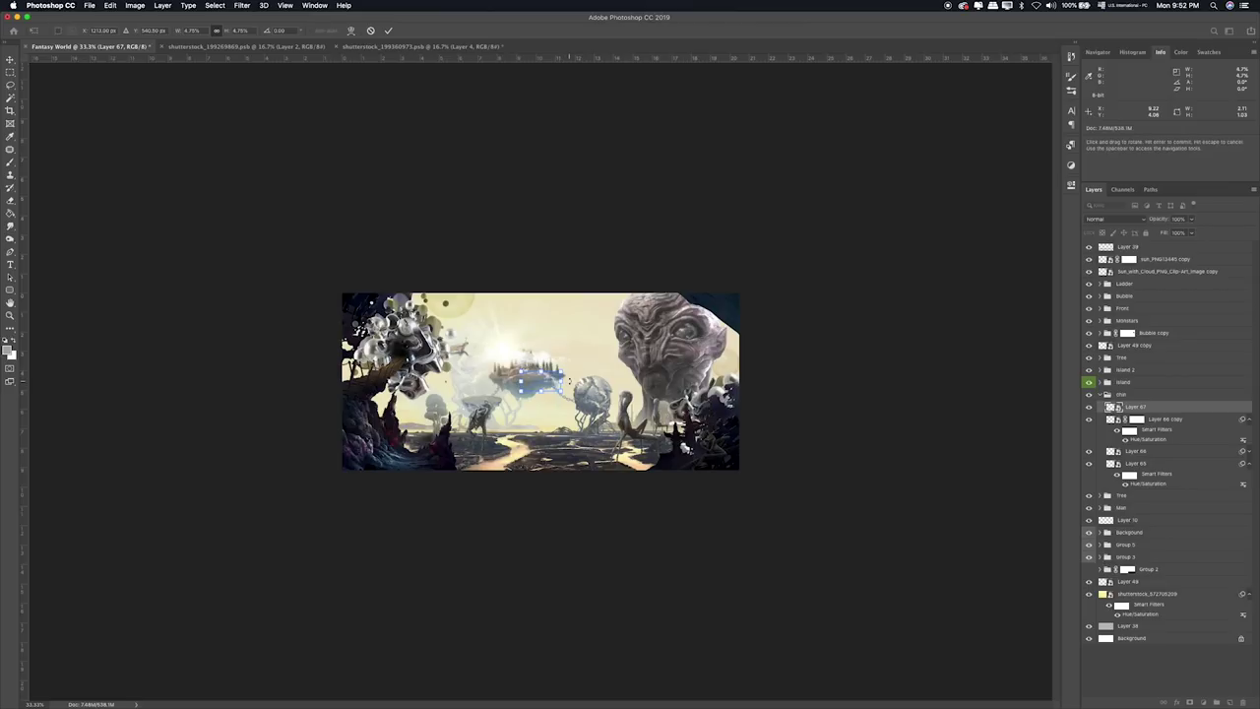
key("Return")
Move the small chain left near the platform and set Layer 67 opacity to 49%.
scroll(571, 384, "up", 5)
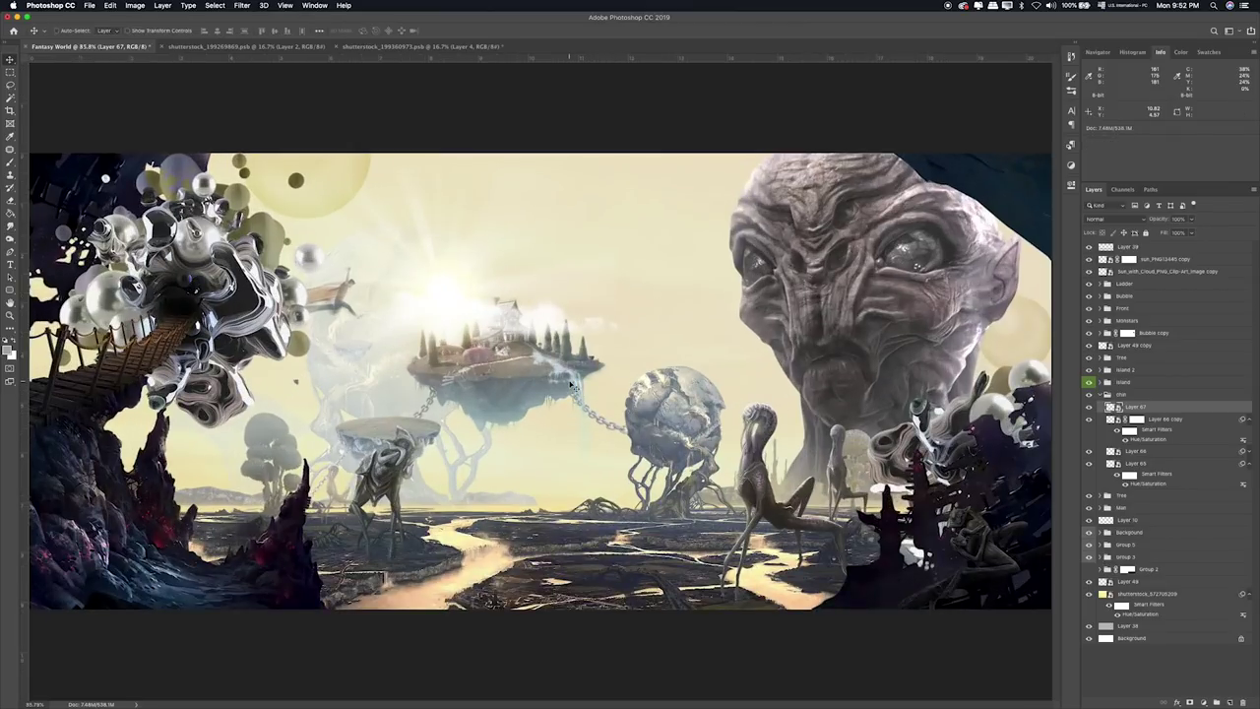
mouse_move(563, 402)
left_mouse_down()
mouse_move(402, 408)
mouse_move(467, 423)
mouse_move(474, 441)
mouse_move(452, 417)
mouse_move(518, 421)
left_mouse_up()
key("ctrl+t")
key("Return")
left_click_drag(1192, 221, 1168, 232)
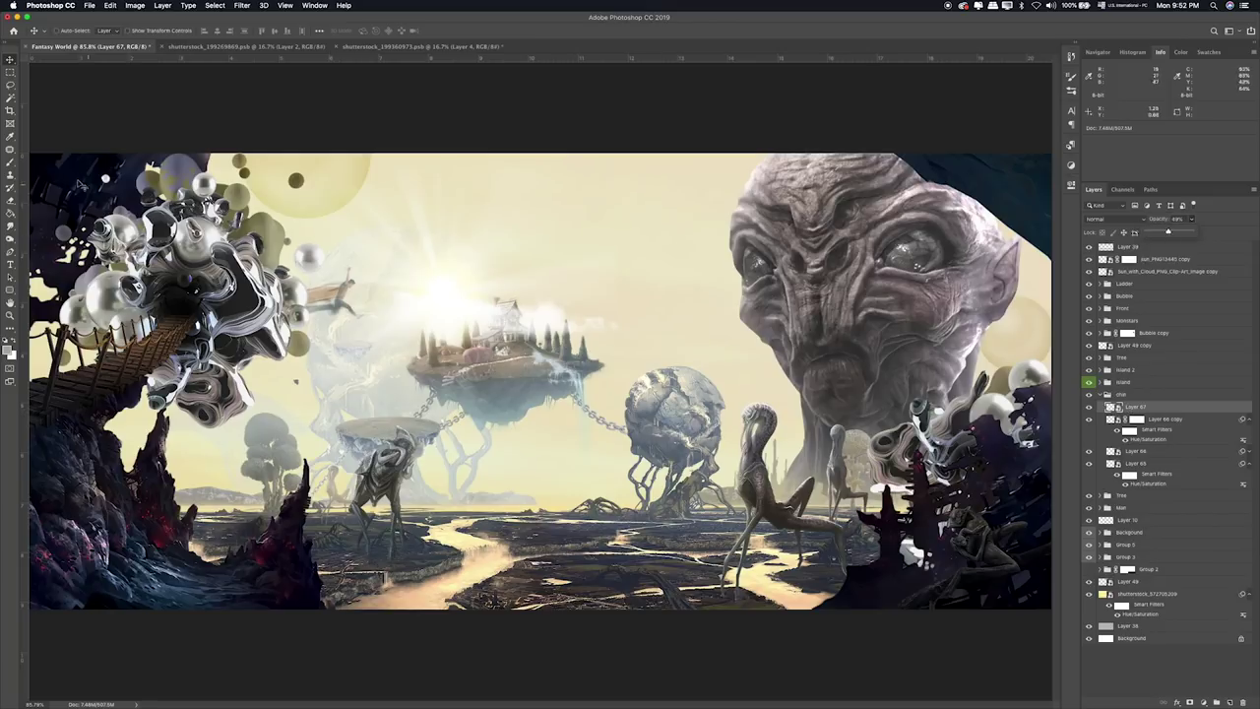
Preview the PNGPIX cloud PNG in the Items folder with Quick Look.
key("m")
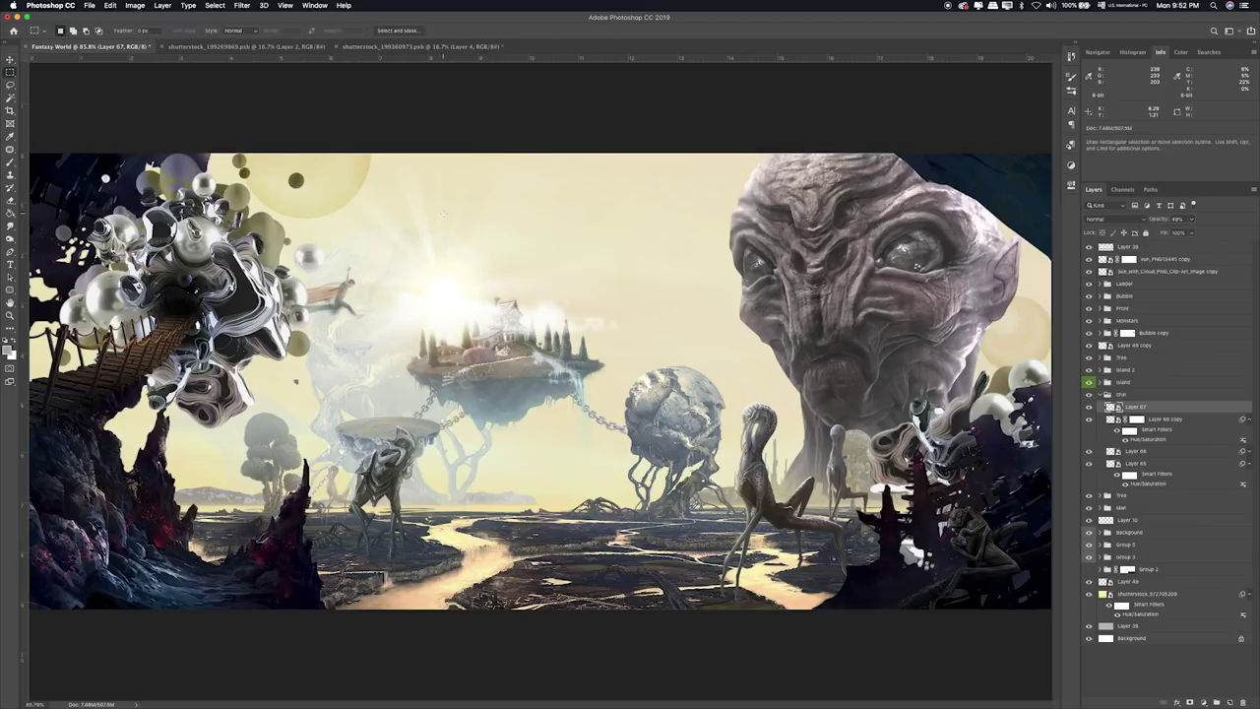
key("super+Tab")
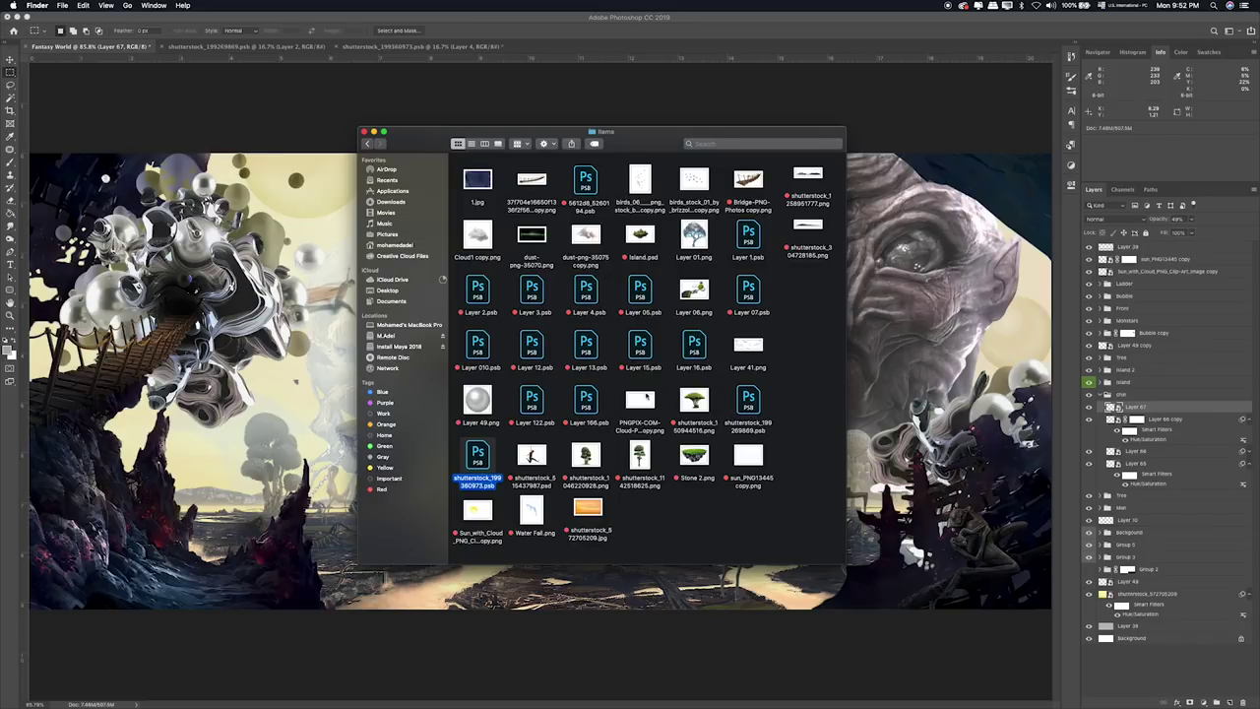
left_click(640, 399)
key("space")
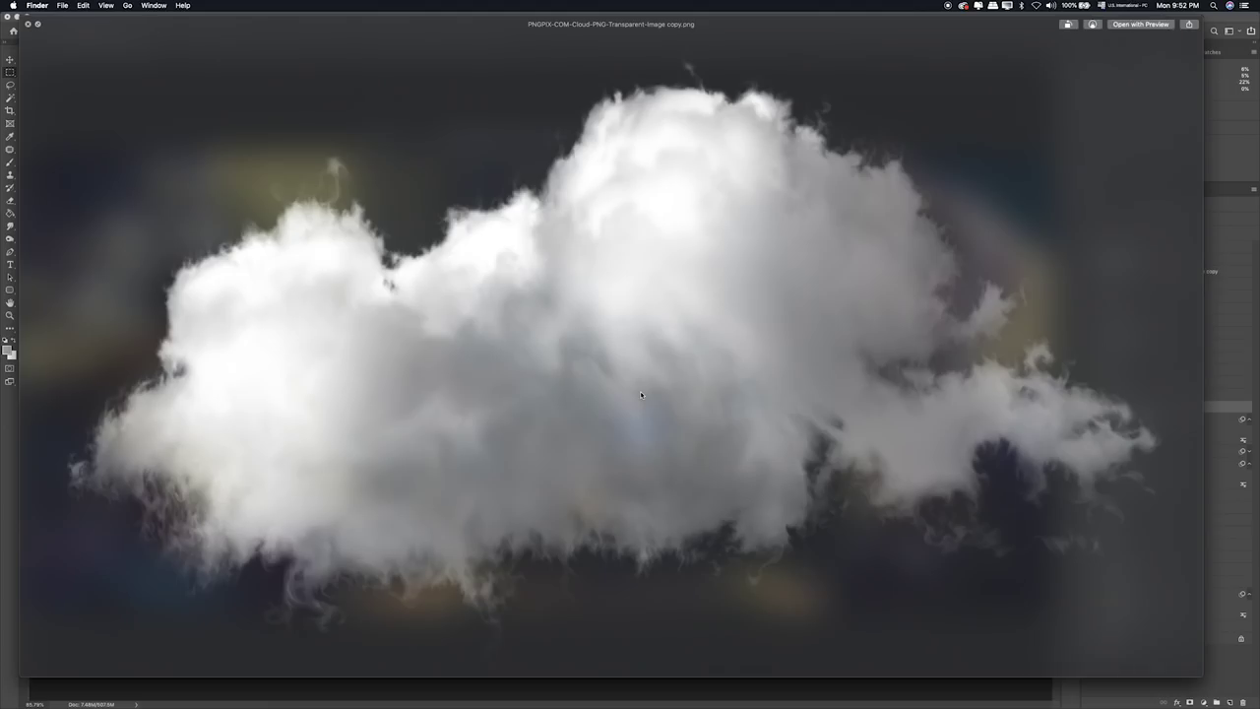
key("space")
Give the chin group a red colour label in Photoshop.
left_click(1158, 412)
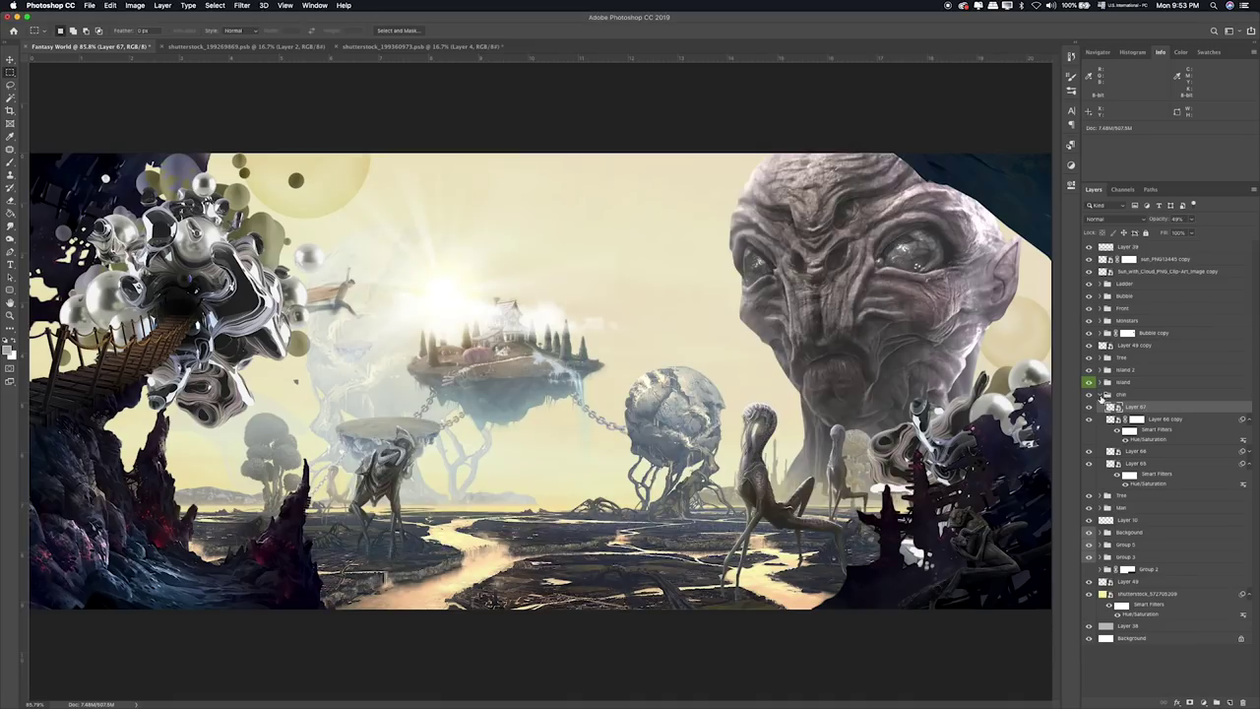
left_click(1101, 397)
right_click(1130, 398)
left_click(1162, 643)
Select the Ladder group and place PNGPIX-COM-Cloud-PNG-Transparent-Image copy.png across the scene.
left_click(1139, 284)
key("super+Tab")
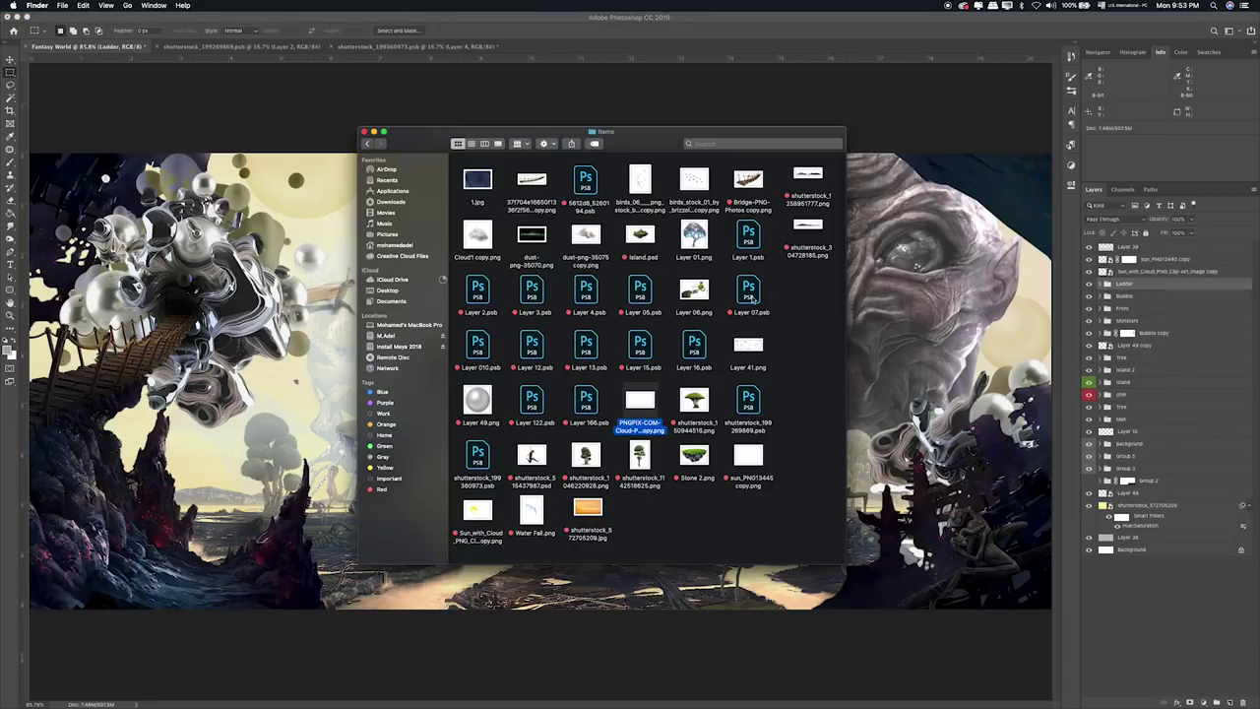
left_click_drag(636, 409, 345, 375)
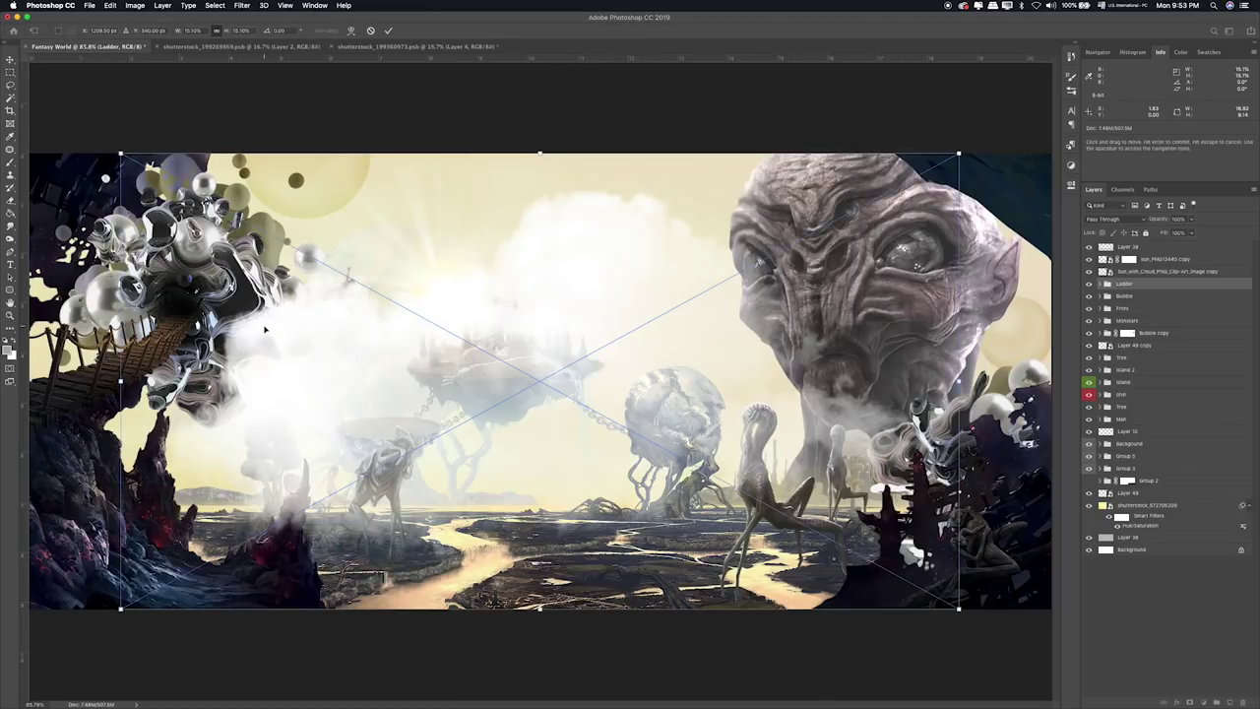
Place the cloud PNG and scale it down to sit beneath the floating island.
key("Return")
key("ctrl+t")
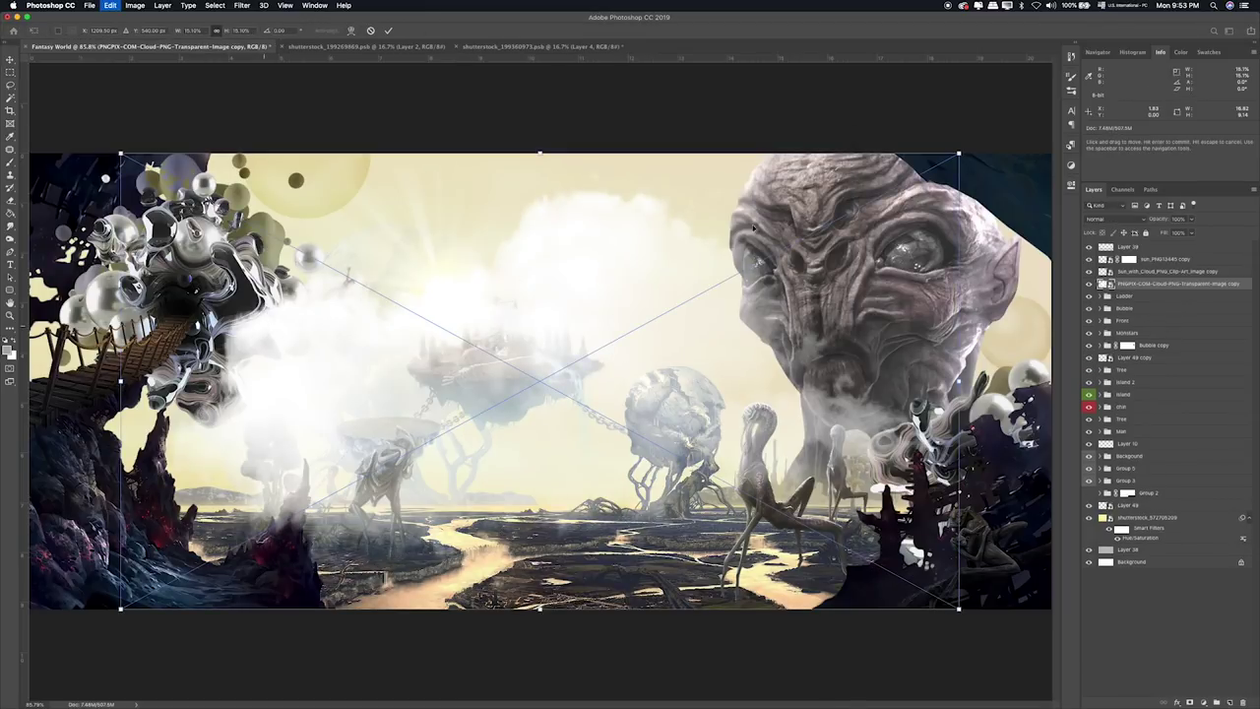
left_click_drag(959, 153, 612, 327)
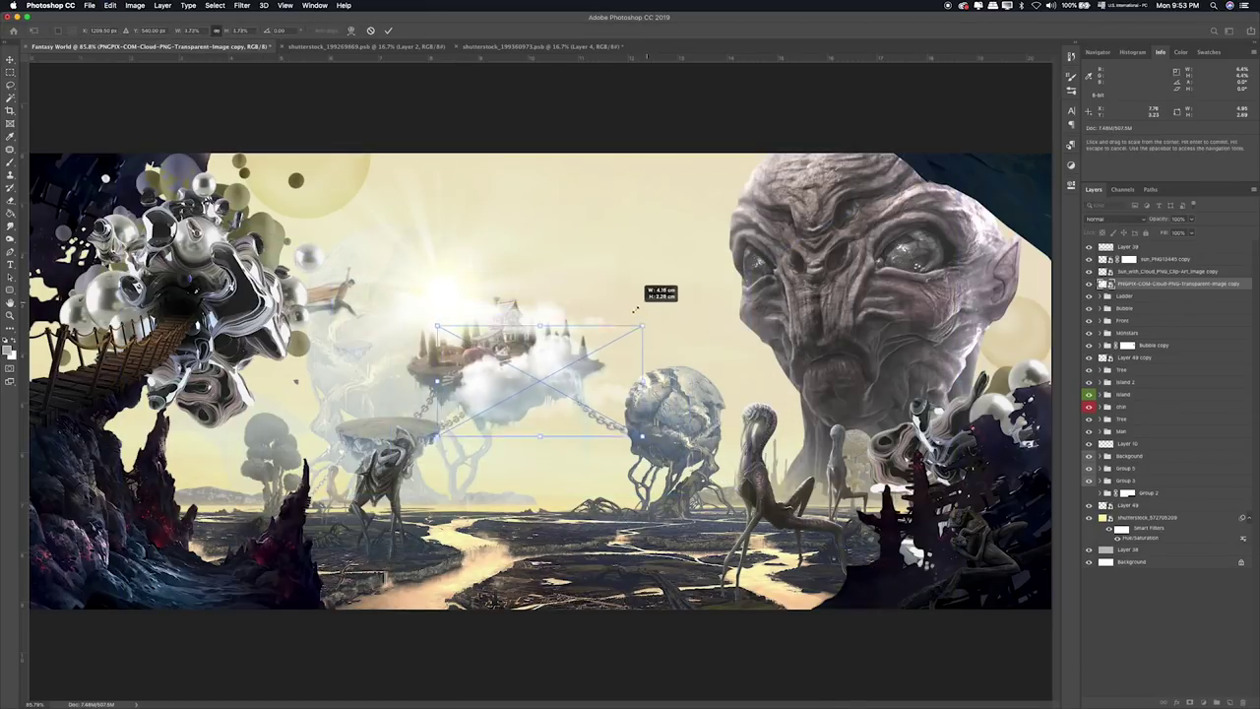
mouse_move(559, 370)
left_mouse_down()
mouse_move(378, 370)
mouse_move(261, 451)
mouse_move(591, 414)
mouse_move(612, 448)
left_mouse_up()
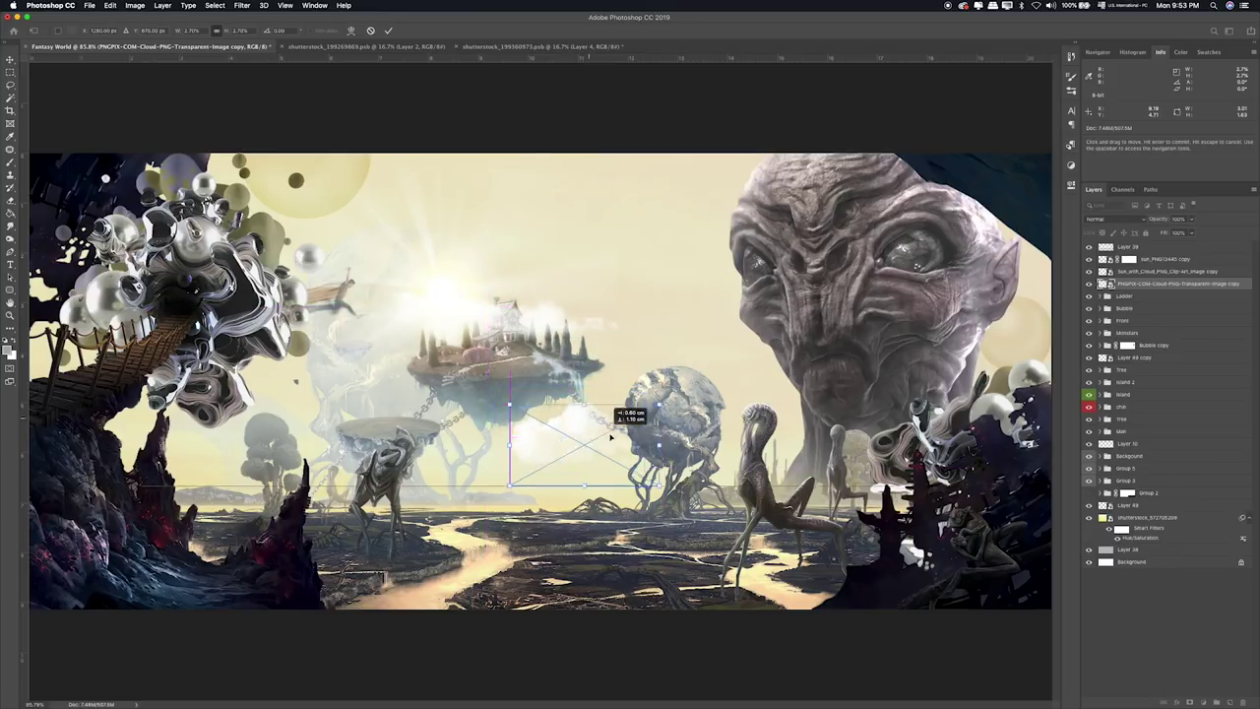
mouse_move(658, 419)
left_mouse_down()
mouse_move(649, 430)
mouse_move(661, 426)
left_mouse_up()
key("Return")
Duplicate the cloud, stretch it wide, and move it behind the creatures along the horizon.
mouse_move(584, 451)
left_mouse_down()
mouse_move(558, 454)
mouse_move(733, 445)
left_mouse_up()
key("ctrl+t")
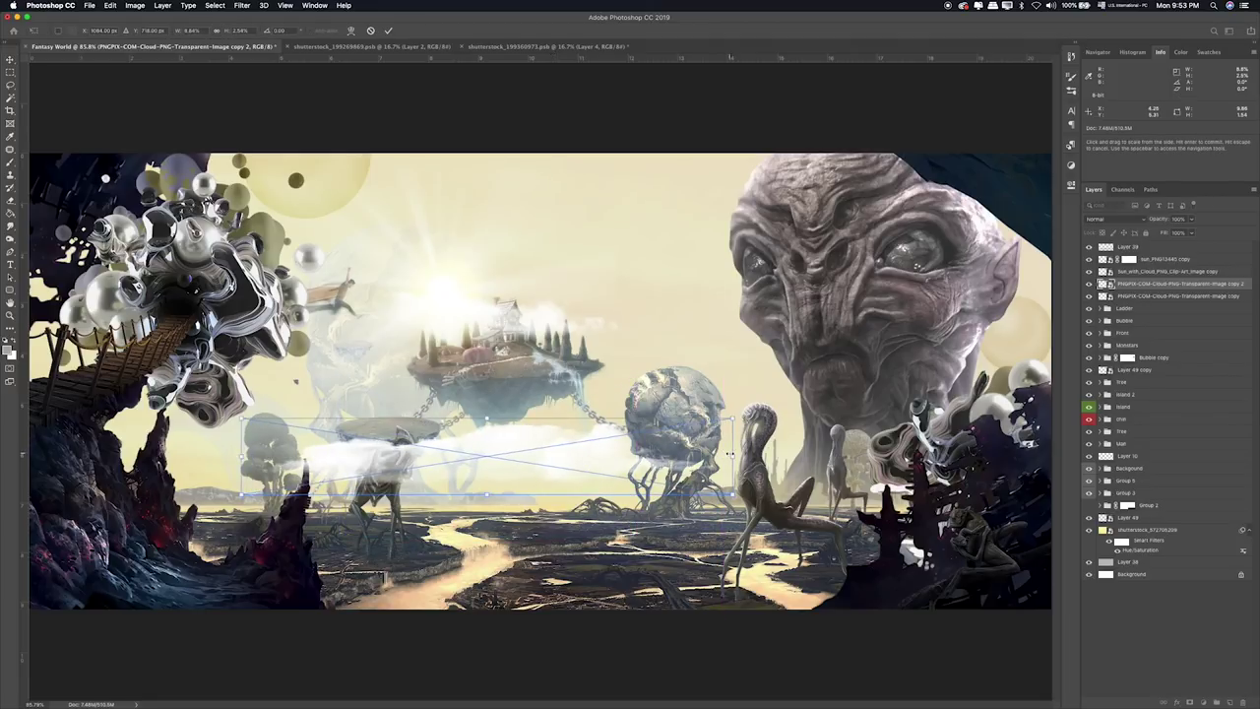
key("Return")
key("ctrl+bracketleft")
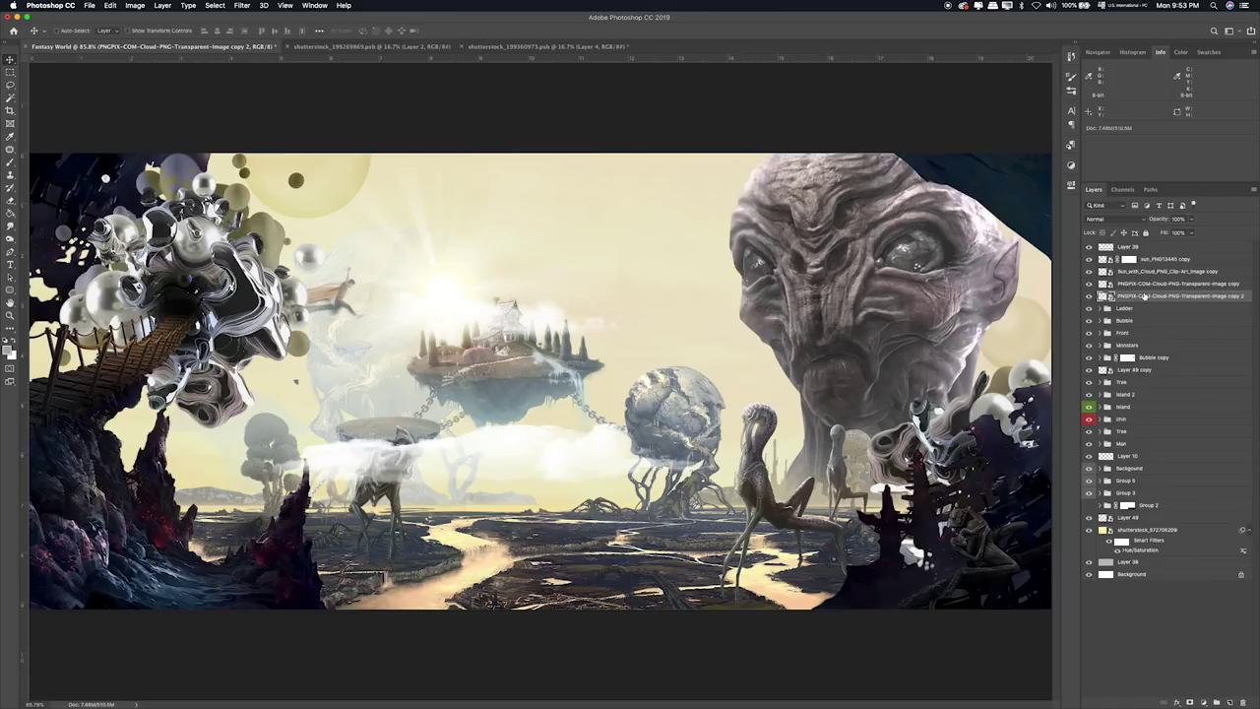
left_click_drag(1145, 296, 1142, 511)
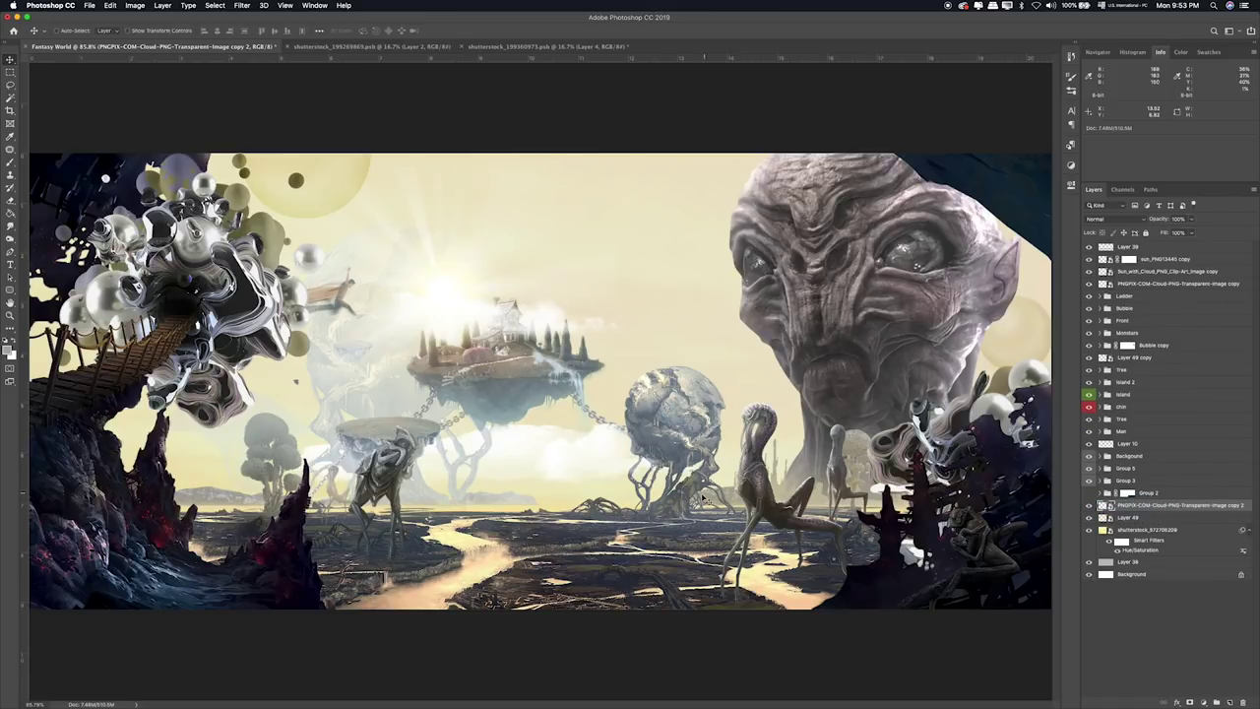
left_click_drag(650, 492, 470, 506)
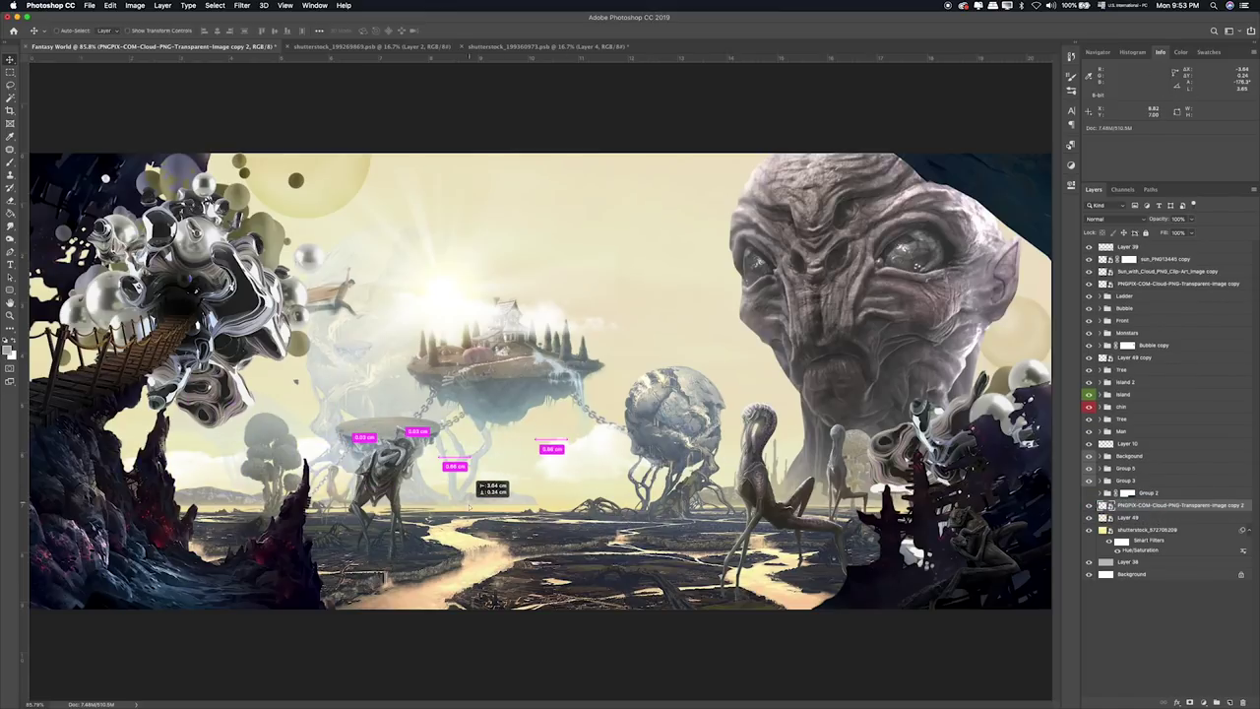
mouse_move(470, 506)
left_mouse_down()
mouse_move(975, 481)
mouse_move(867, 487)
mouse_move(748, 468)
mouse_move(671, 489)
left_mouse_up()
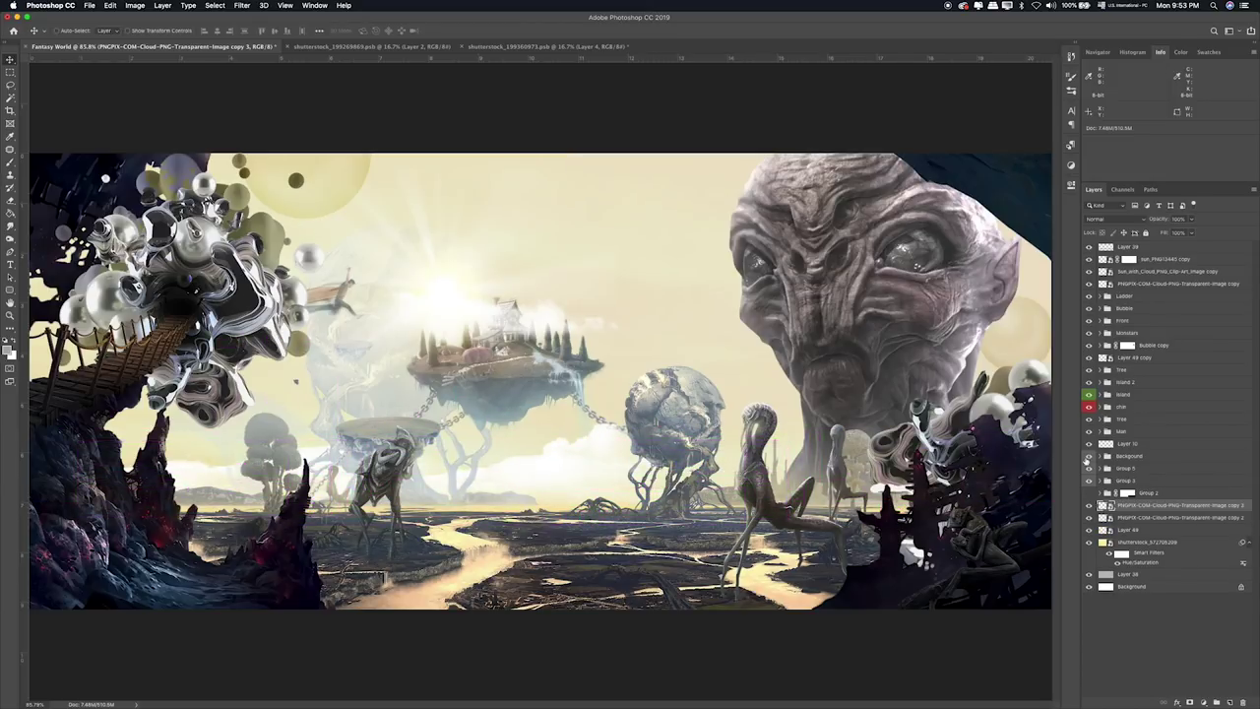
left_click(1122, 517, "shift")
Raise the low clouds' opacity and add cloud copies left and right of the island.
left_click(1192, 219)
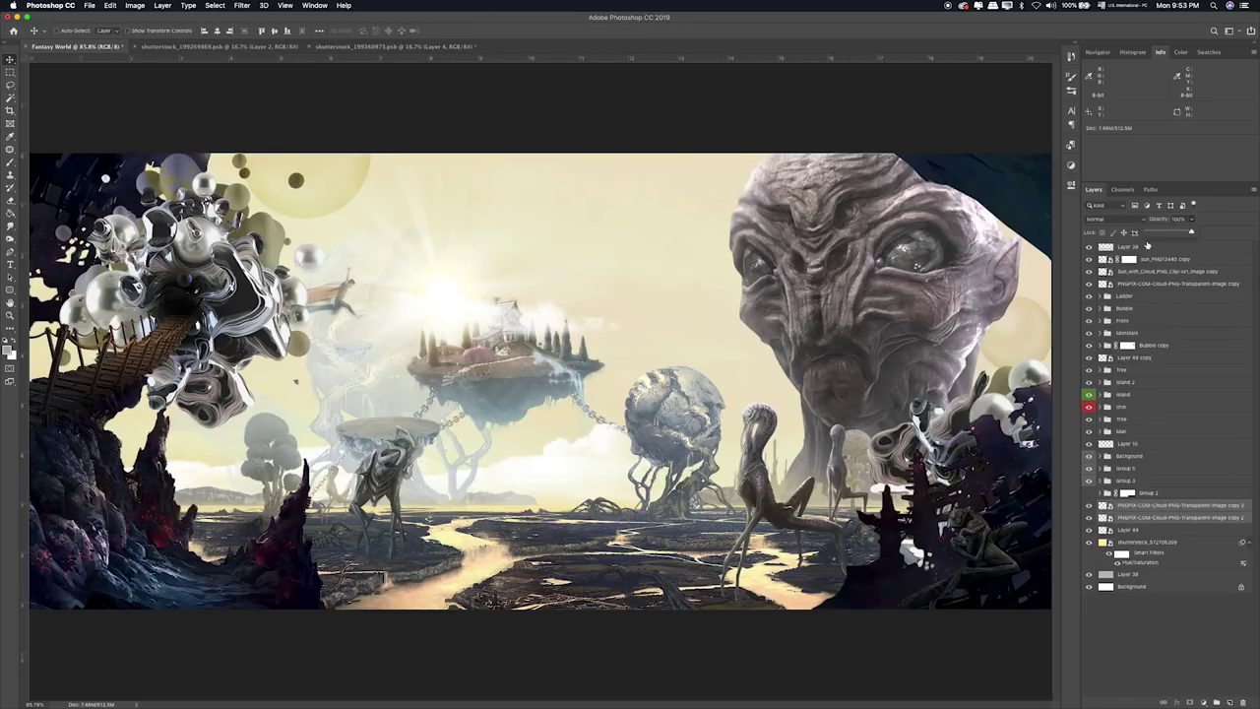
left_click_drag(1156, 232, 1171, 233)
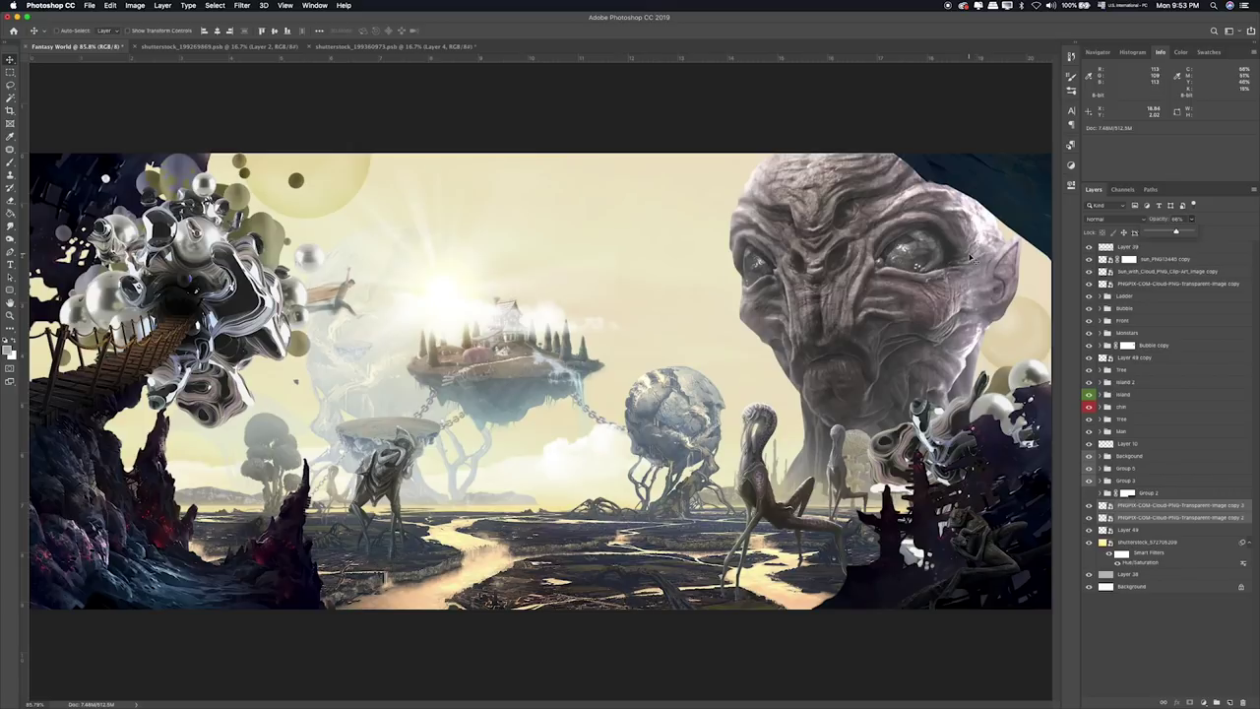
left_click(1147, 283)
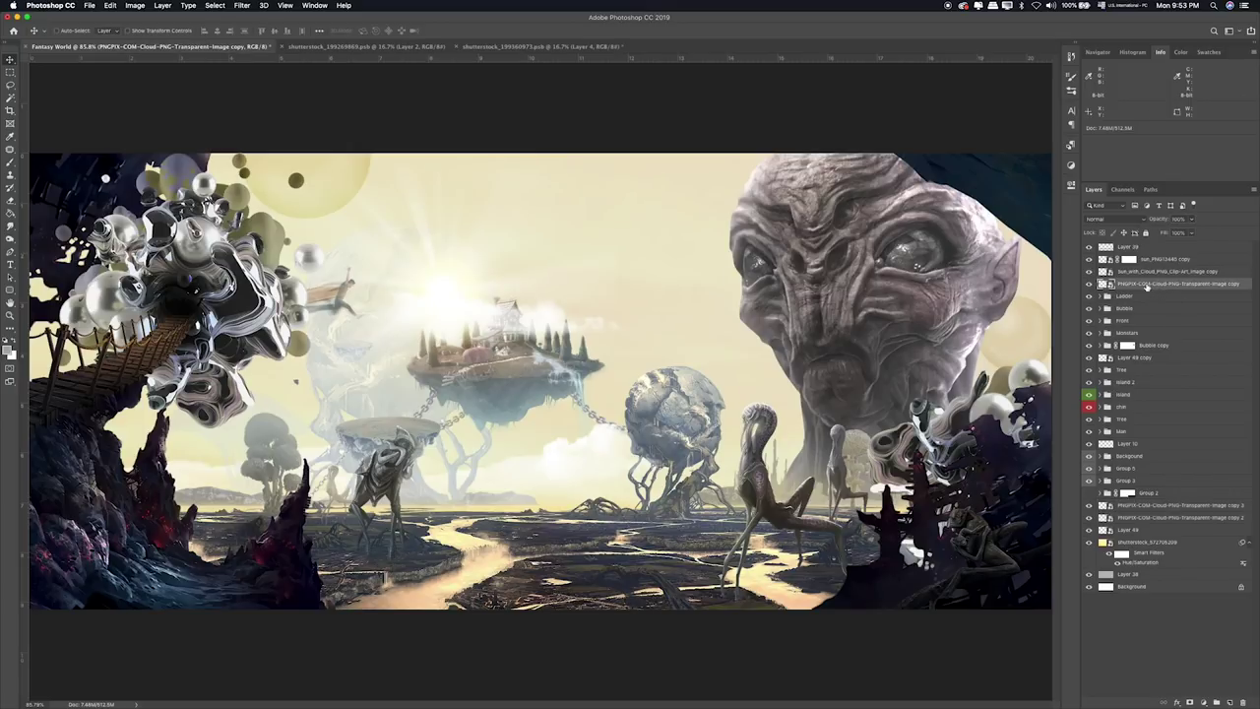
key("ctrl+j")
mouse_move(701, 413)
left_mouse_down()
mouse_move(345, 416)
mouse_move(434, 325)
left_mouse_up()
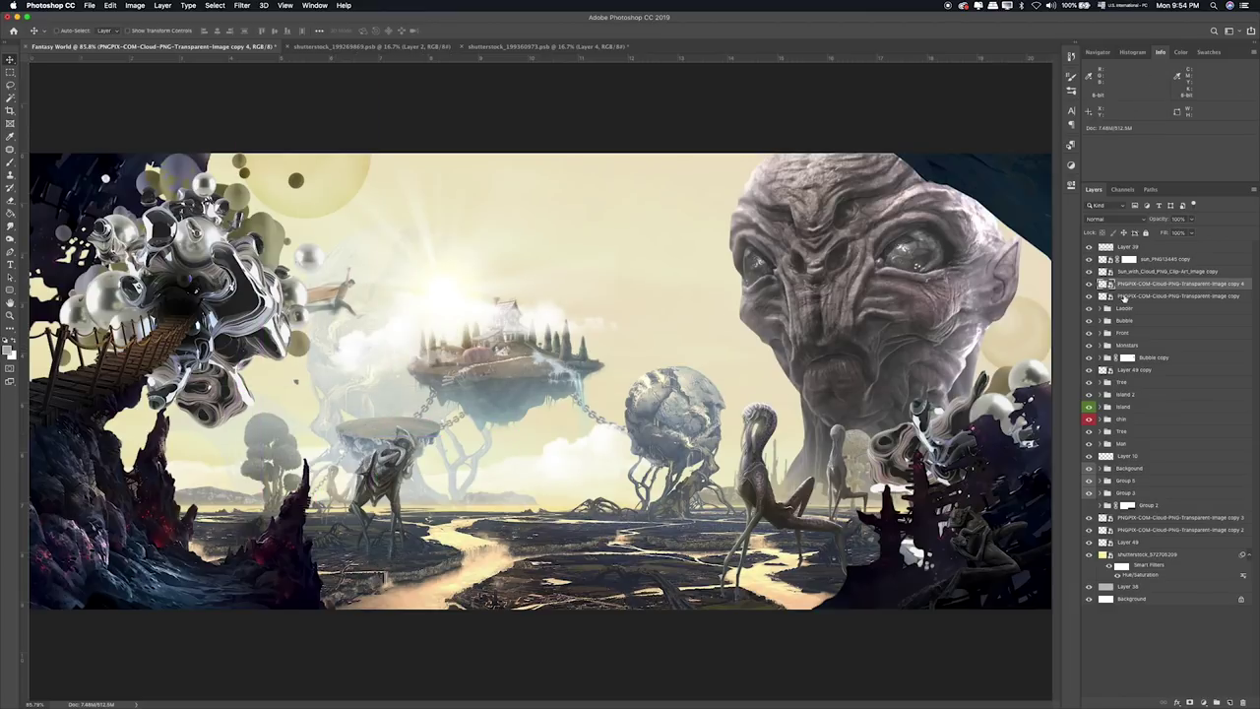
key("ctrl+j")
mouse_move(448, 349)
left_mouse_down()
mouse_move(799, 352)
mouse_move(640, 212)
mouse_move(655, 268)
mouse_move(817, 338)
mouse_move(1044, 305)
mouse_move(1014, 325)
mouse_move(1004, 280)
mouse_move(1020, 261)
mouse_move(1050, 268)
mouse_move(1057, 292)
mouse_move(1034, 349)
mouse_move(430, 271)
mouse_move(285, 232)
mouse_move(349, 285)
mouse_move(614, 280)
mouse_move(648, 302)
mouse_move(633, 345)
left_mouse_up()
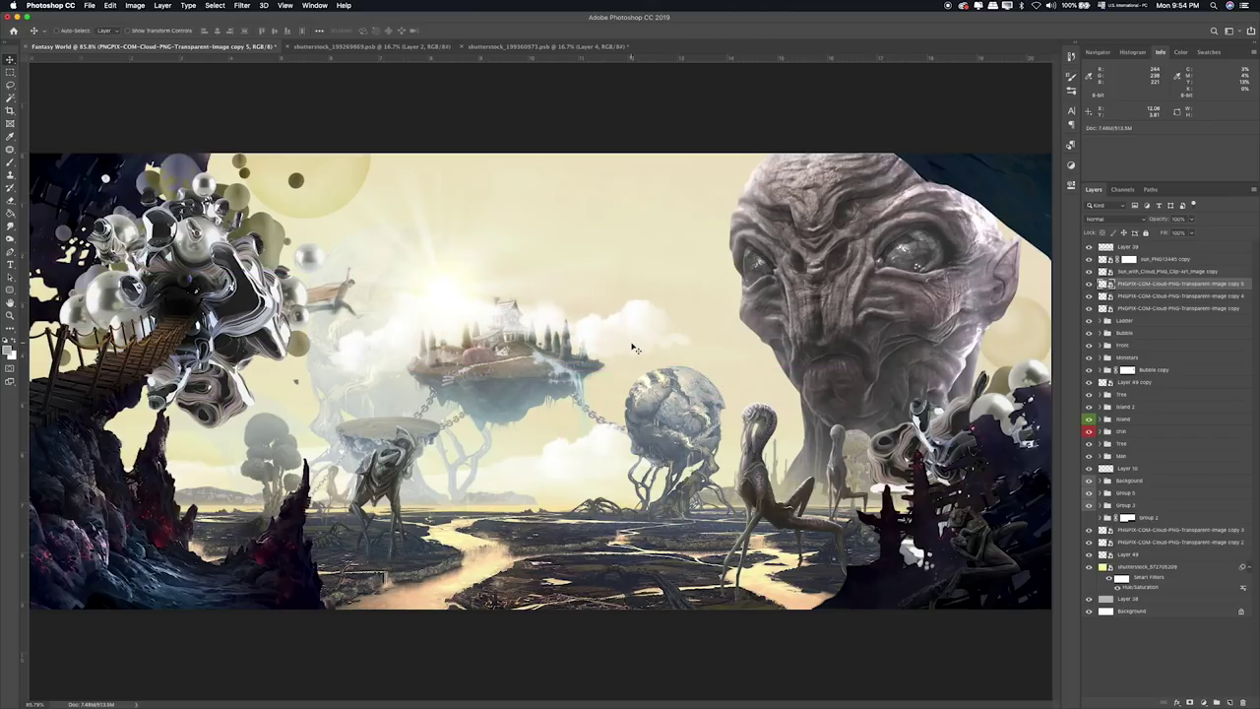
Flip the island cloud copy horizontally and nudge it down and left.
right_click(632, 344)
left_click(659, 455)
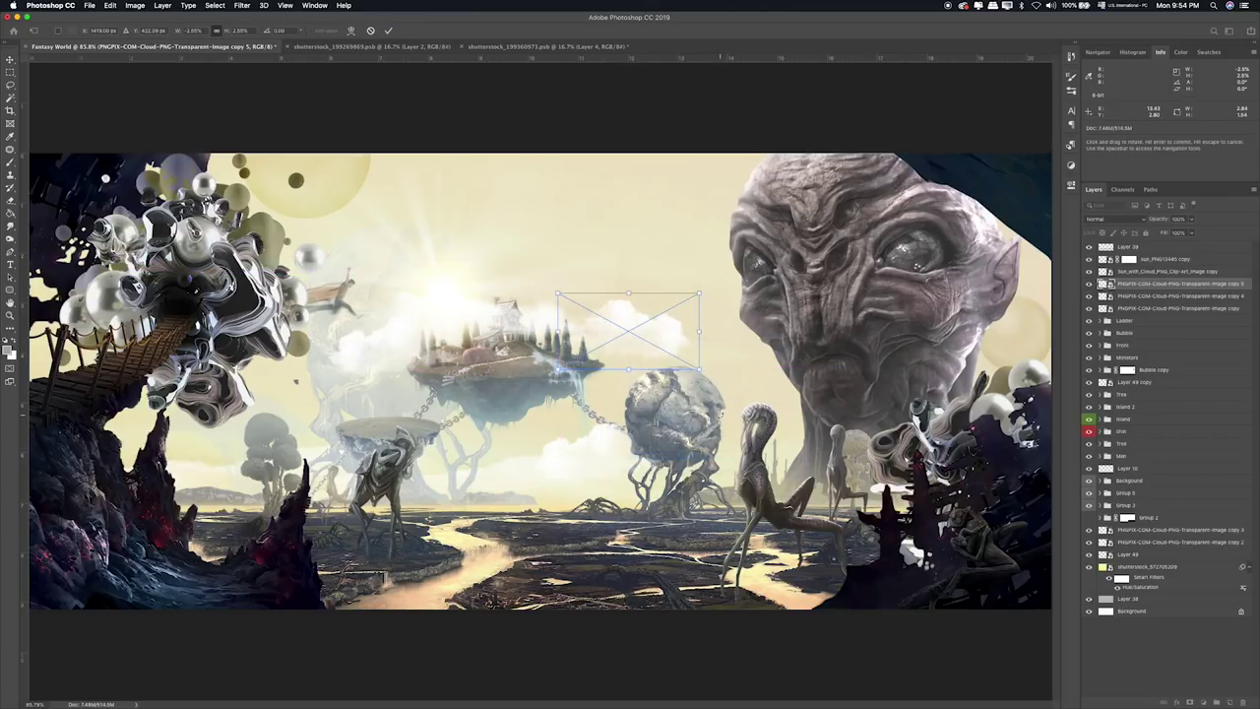
key("Return")
mouse_move(629, 350)
left_mouse_down()
mouse_move(547, 440)
mouse_move(648, 346)
left_mouse_up()
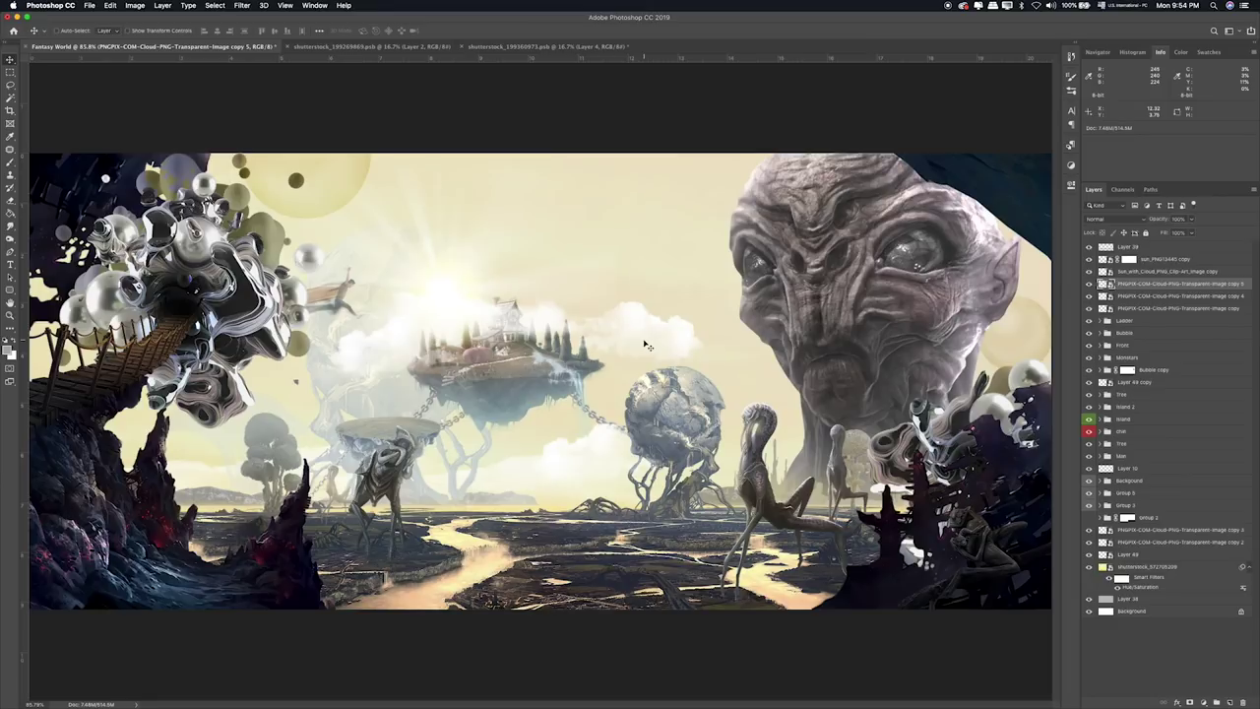
Move the island cloud up and left at 100% zoom, then delete that extra copy.
key("ctrl+1")
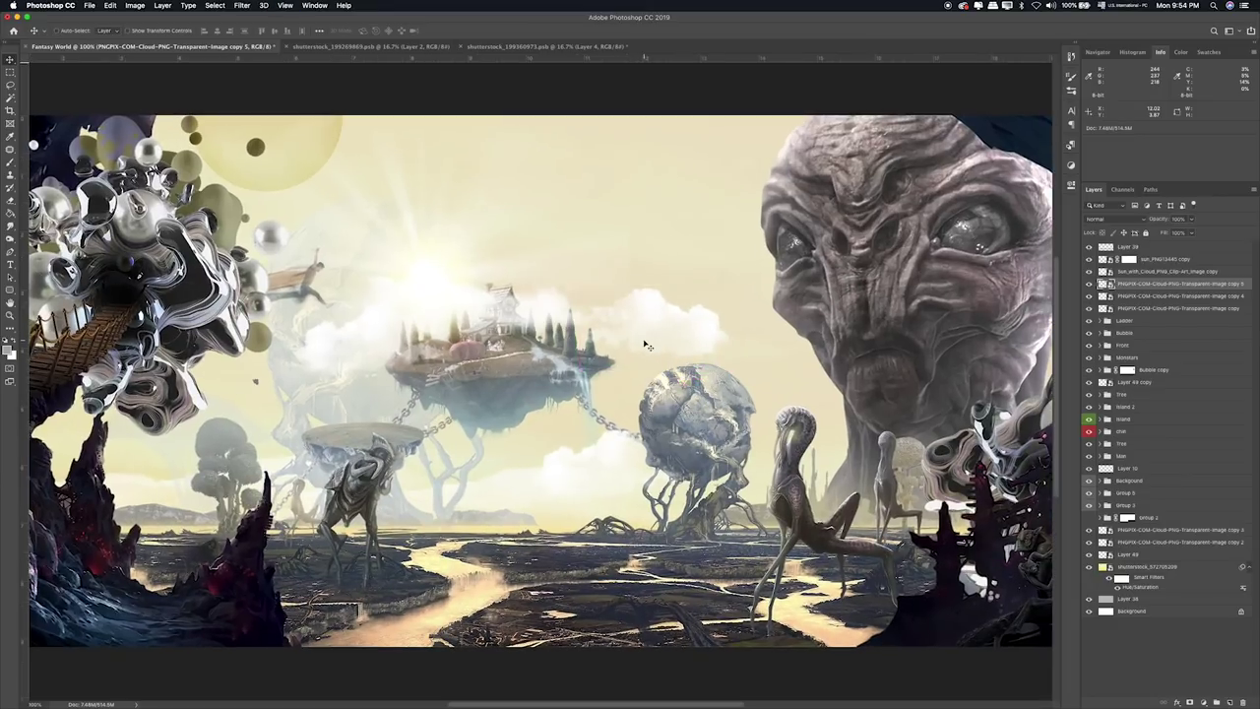
left_click_drag(598, 344, 503, 232)
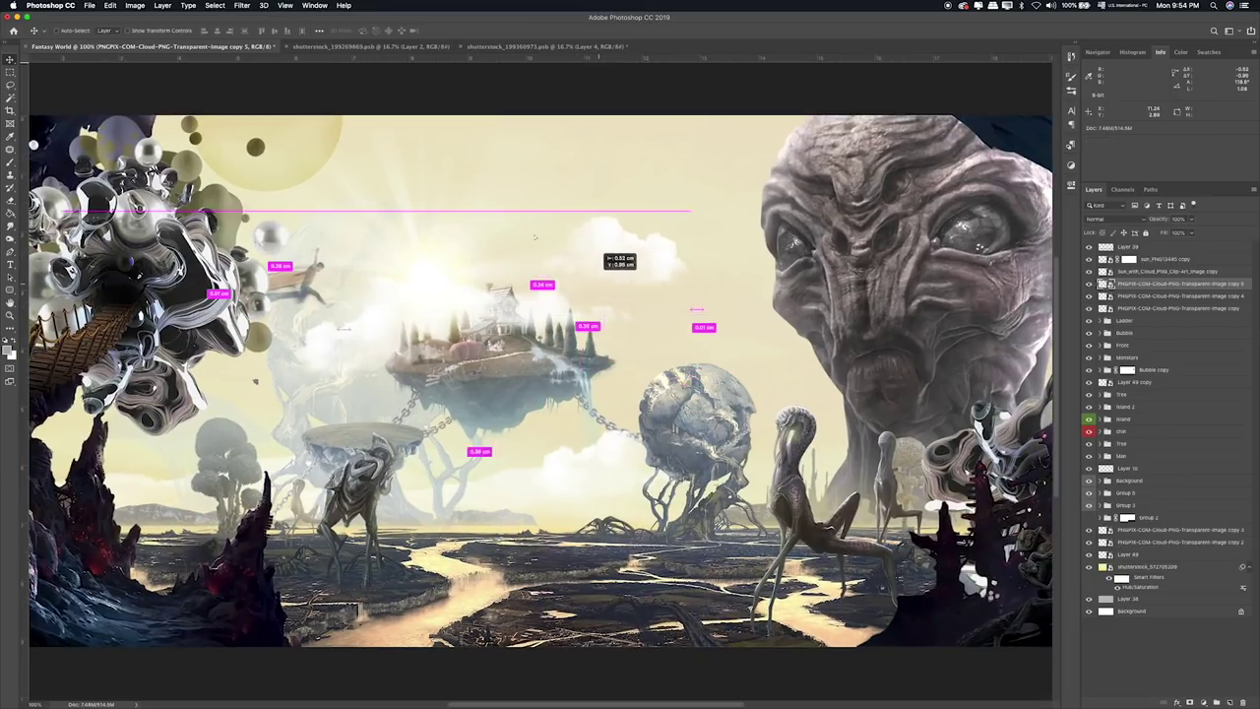
key("ctrl+0")
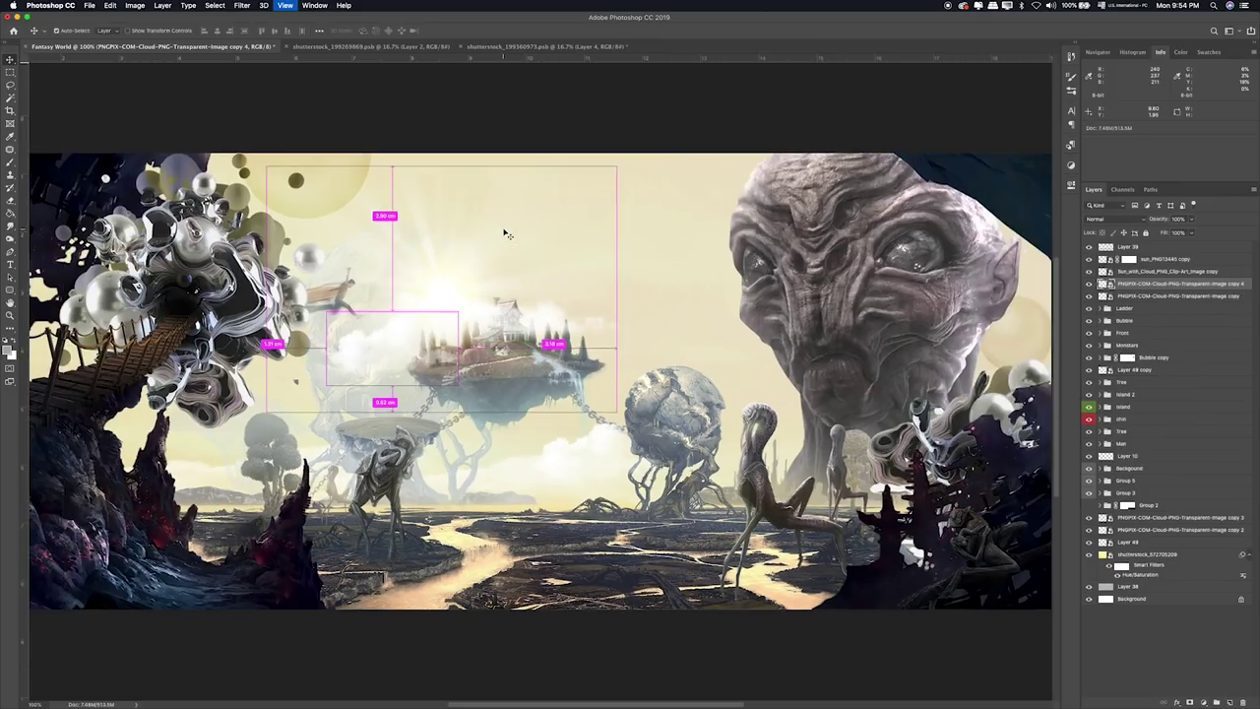
key("super+Tab")
Place Cloud1 copy.png from the Finder Items folder onto the Photoshop canvas.
right_click(645, 407)
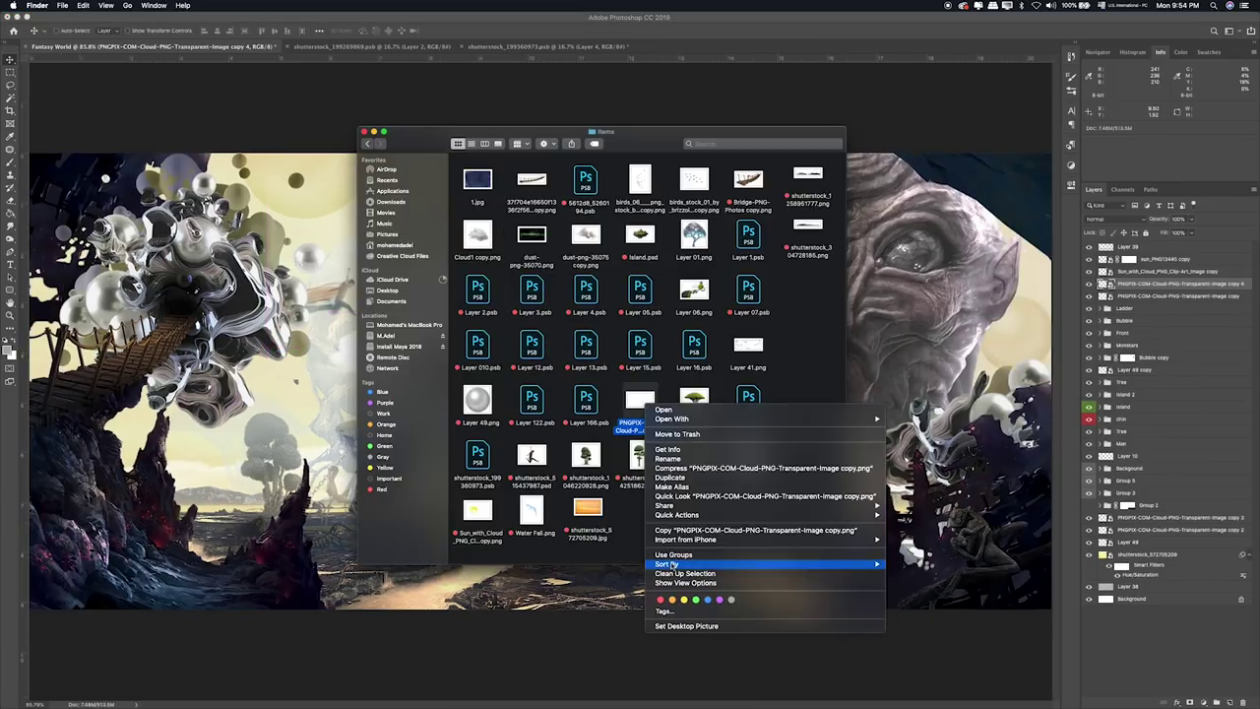
left_click(750, 353)
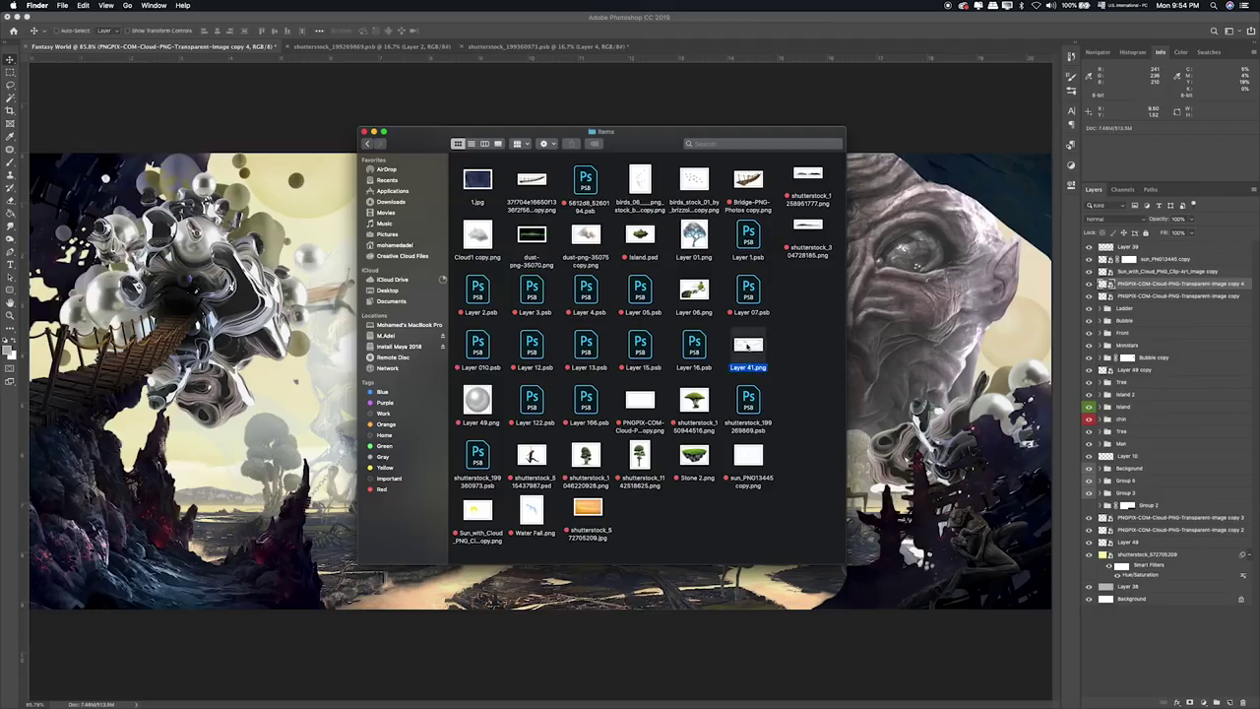
mouse_move(755, 345)
left_mouse_down()
mouse_move(729, 326)
mouse_move(754, 344)
left_mouse_up()
left_click(479, 234)
right_click(479, 236)
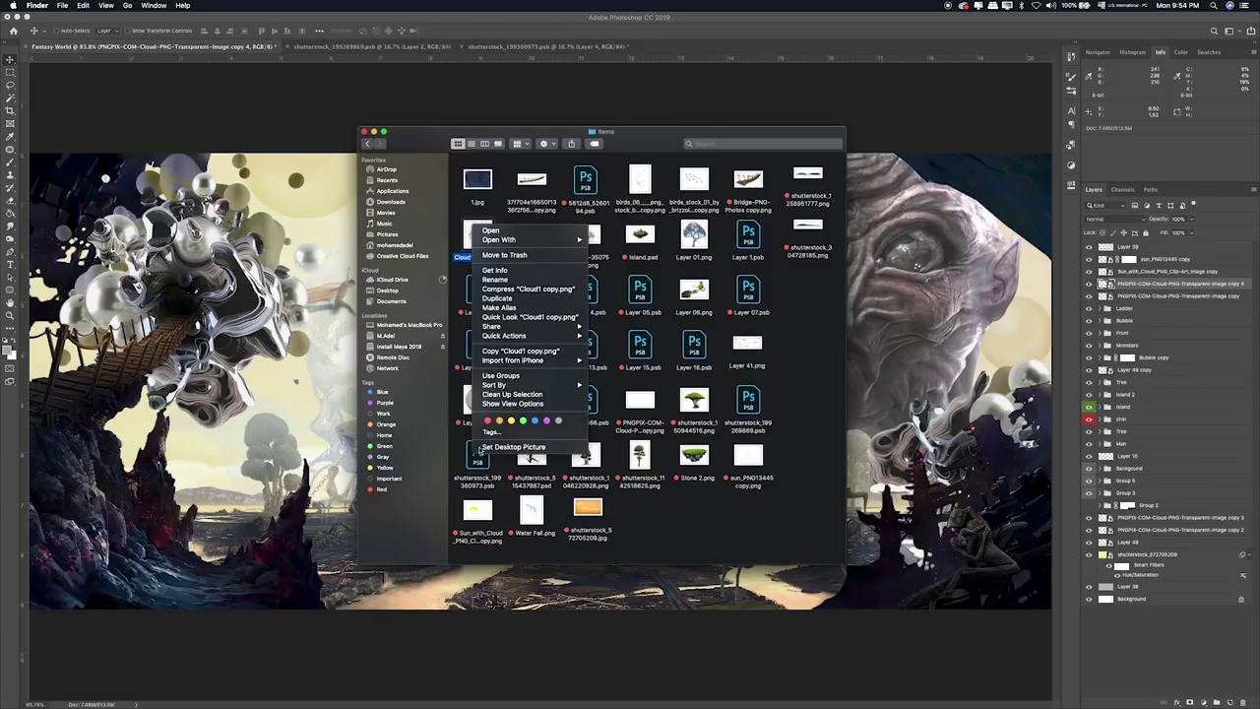
key("Escape")
left_click_drag(479, 246, 324, 271)
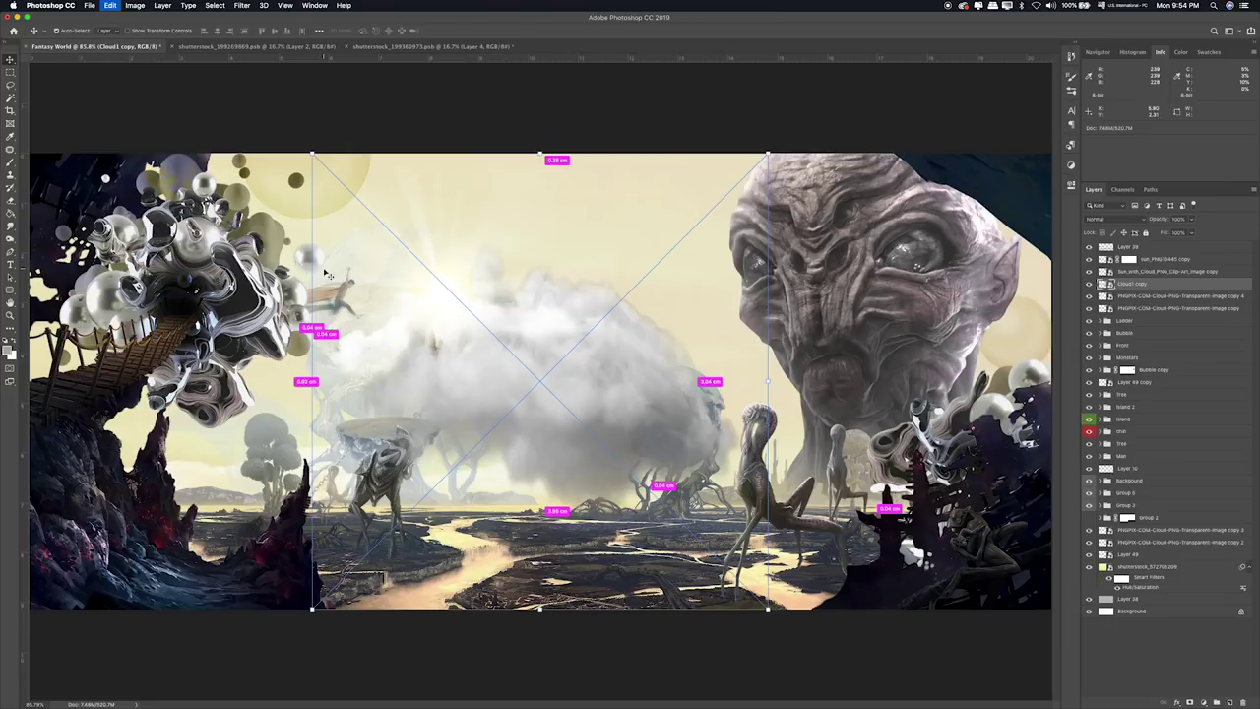
Resize Cloud1 copy near the monster head, delete it, then select the sun and cloud layers.
mouse_move(767, 155)
left_mouse_down()
mouse_move(498, 356)
mouse_move(686, 262)
mouse_move(347, 169)
mouse_move(371, 133)
mouse_move(418, 152)
left_mouse_up()
left_click_drag(421, 224, 535, 346)
mouse_move(388, 157)
left_mouse_down()
mouse_move(617, 172)
mouse_move(977, 309)
left_mouse_up()
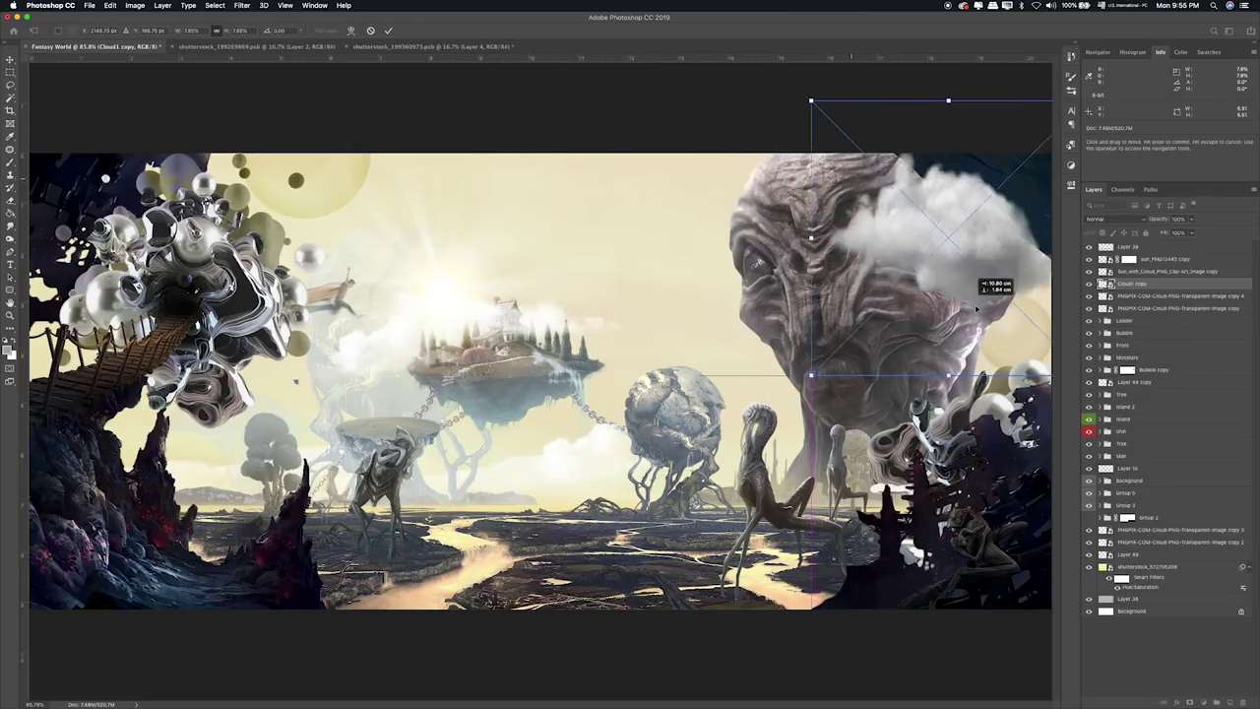
key("Return")
key("Delete")
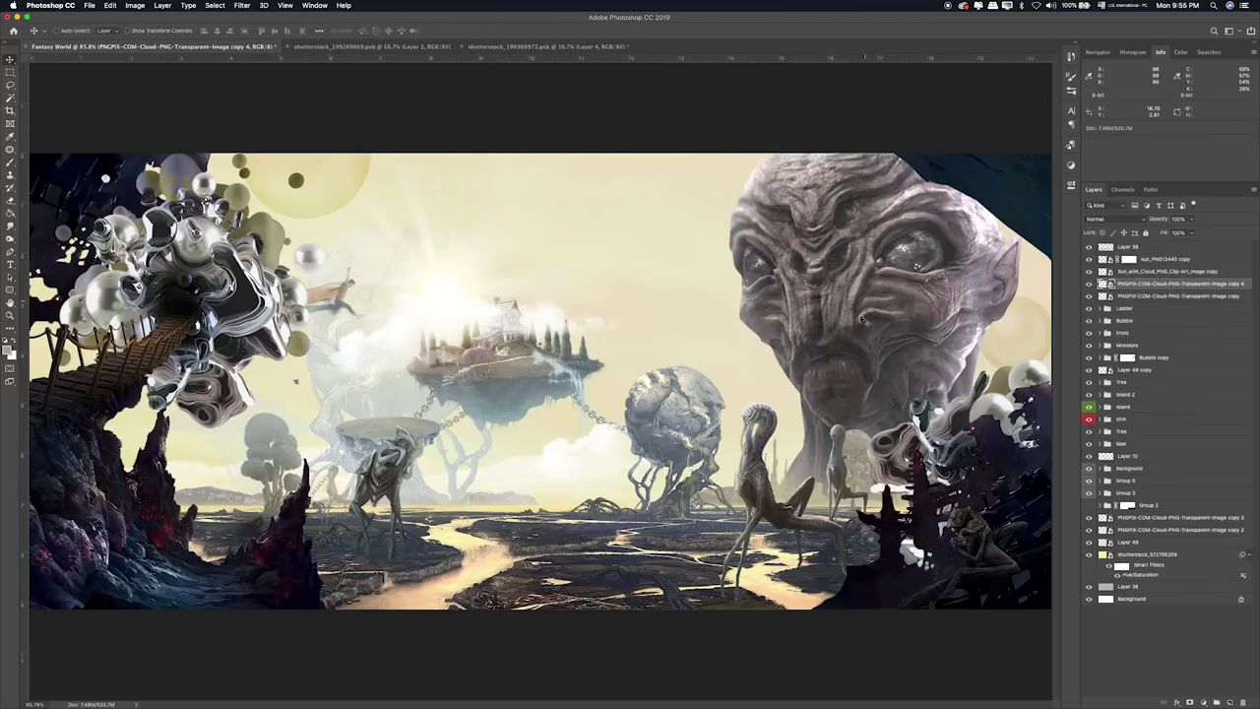
left_click(1127, 297)
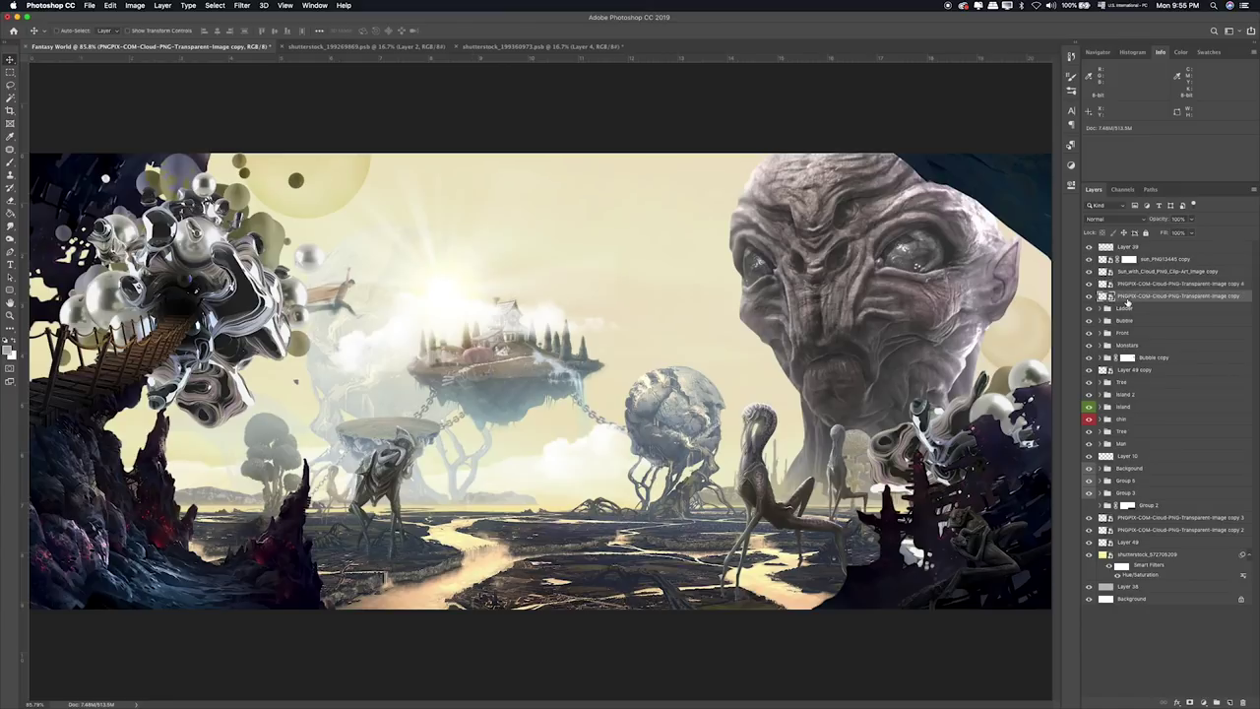
left_click(1144, 259, "shift")
Group the four sun and cloud layers and name the group Effect.
key("ctrl+g")
double_click(1127, 259)
type("Effect")
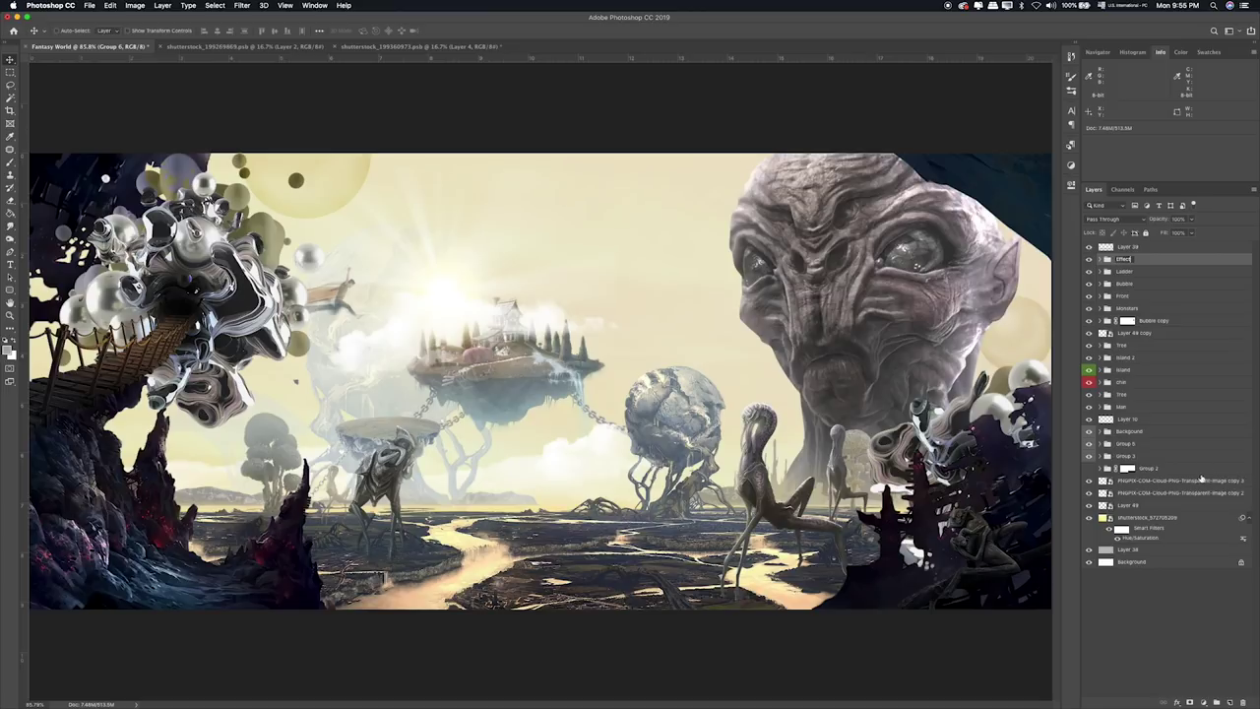
key("Return")
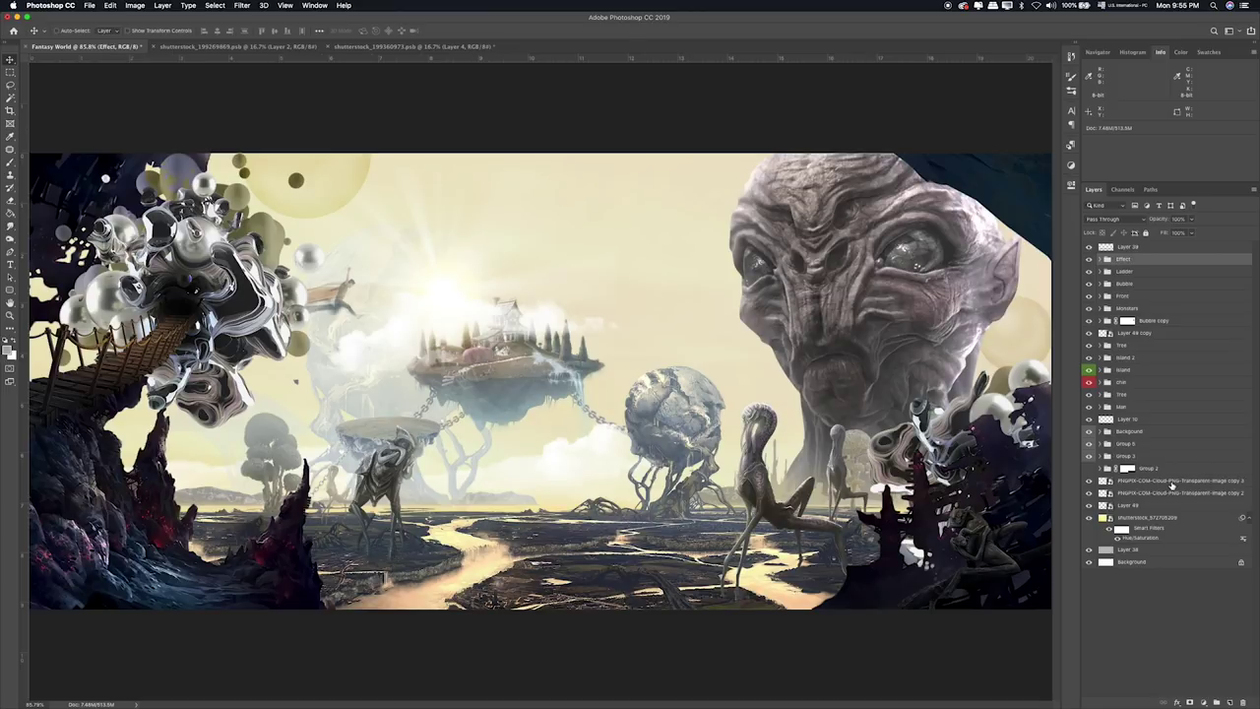
Select and expand Group 3, toggling its visibility to check what it contains.
left_click(1172, 480)
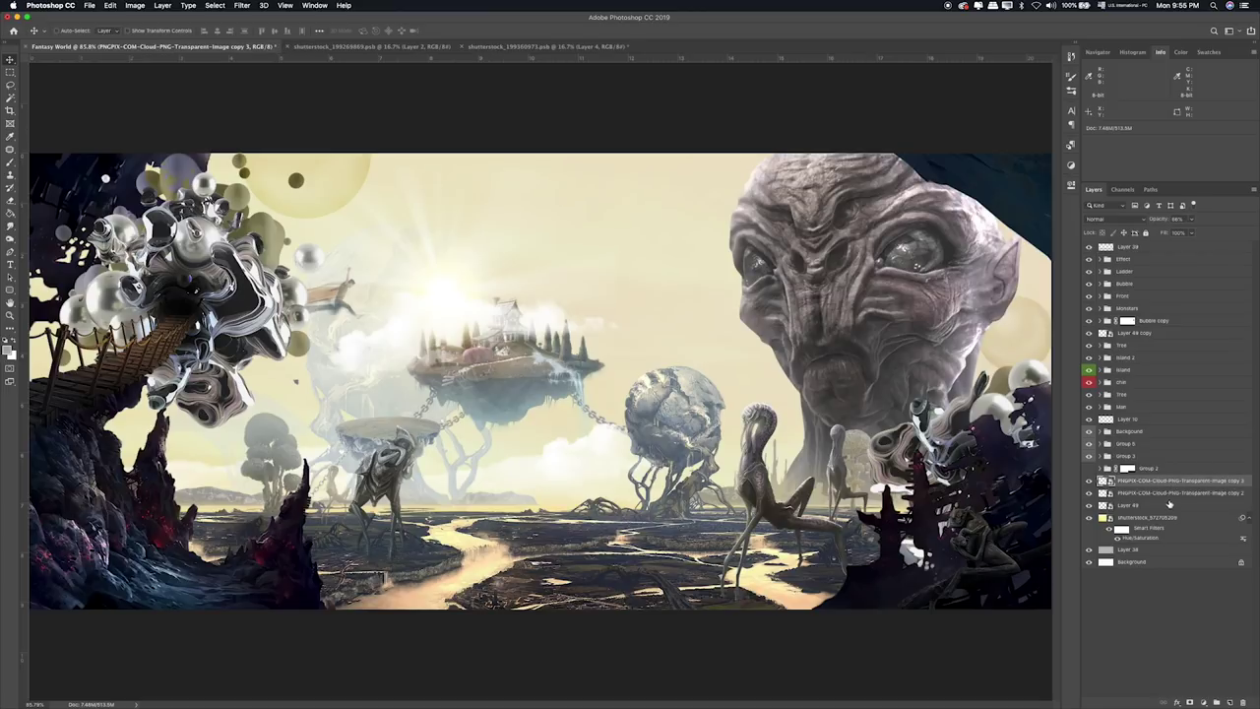
left_click(1089, 456)
left_click(1090, 457)
left_click(1106, 458)
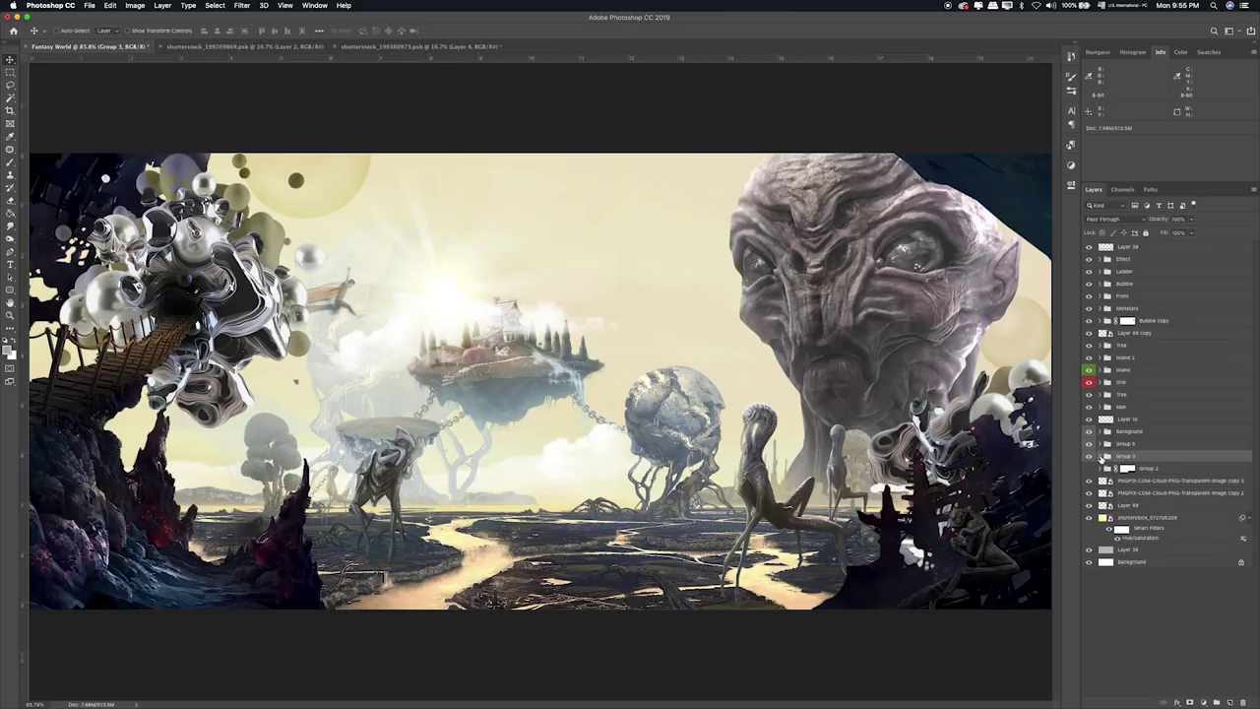
left_click(1100, 456)
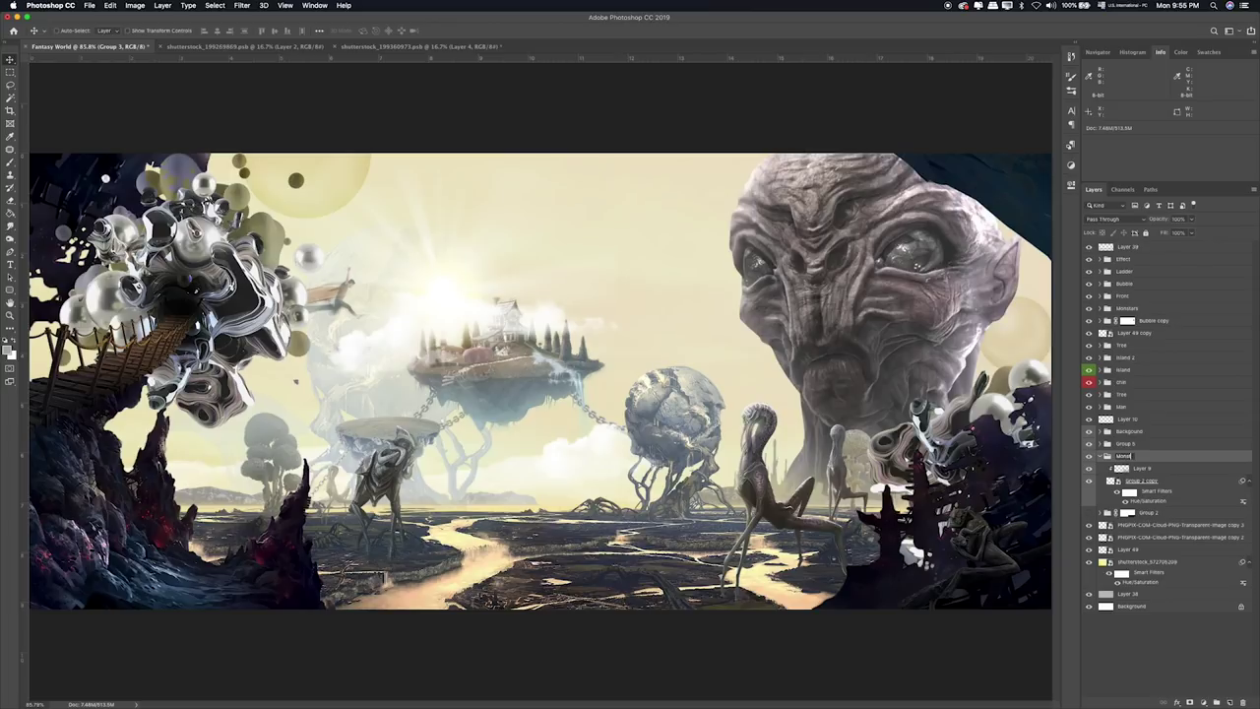
type("Monster head")
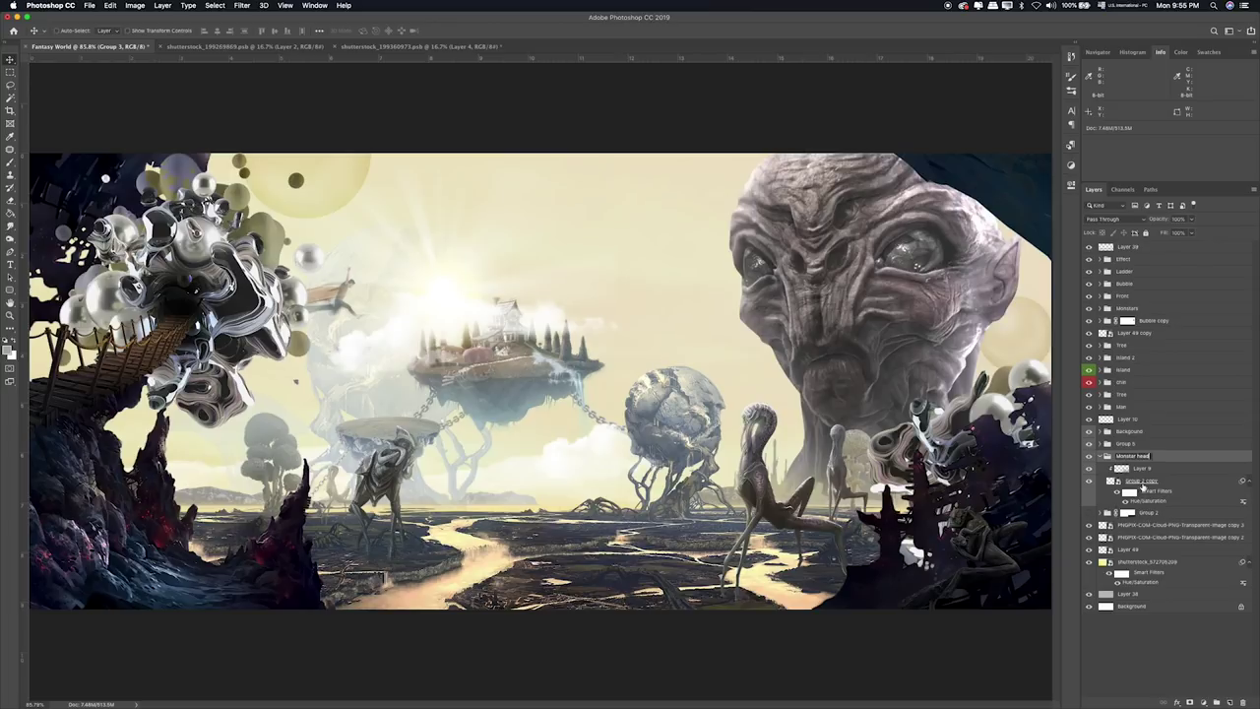
Confirm the Monster head group name and toggle its visibility to compare.
key("Return")
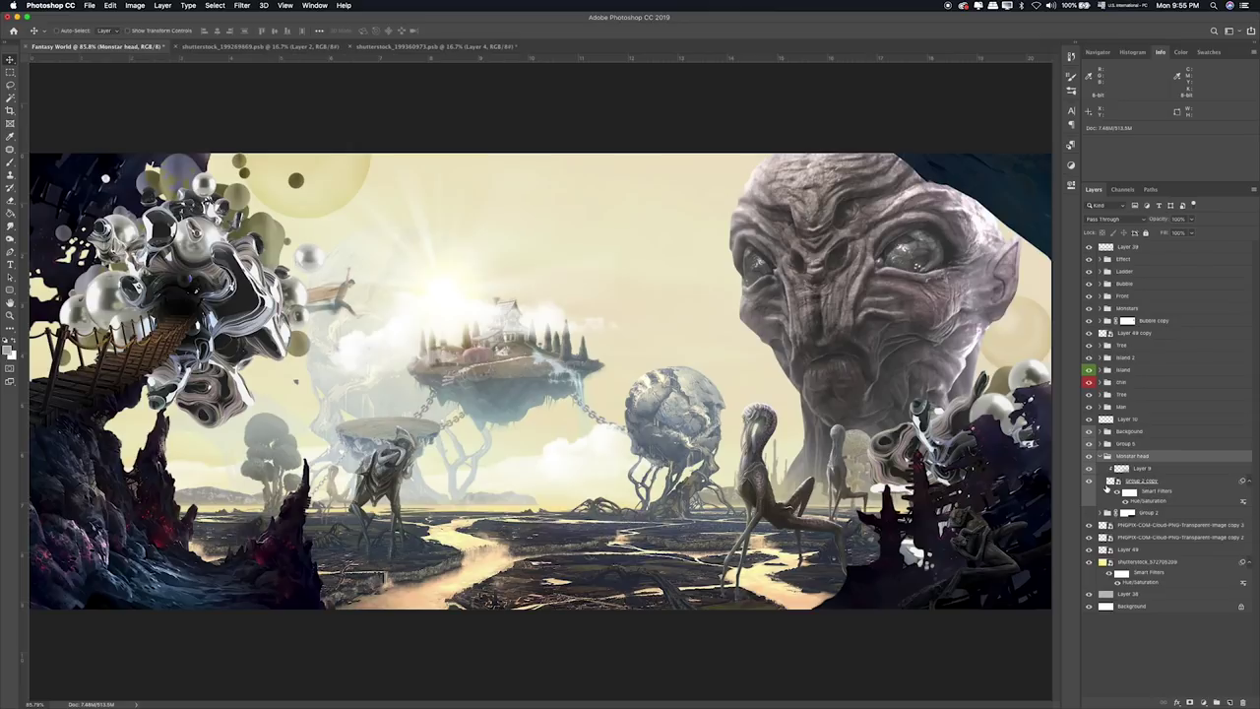
left_click(1089, 481)
left_click(1089, 480)
left_click(1132, 468)
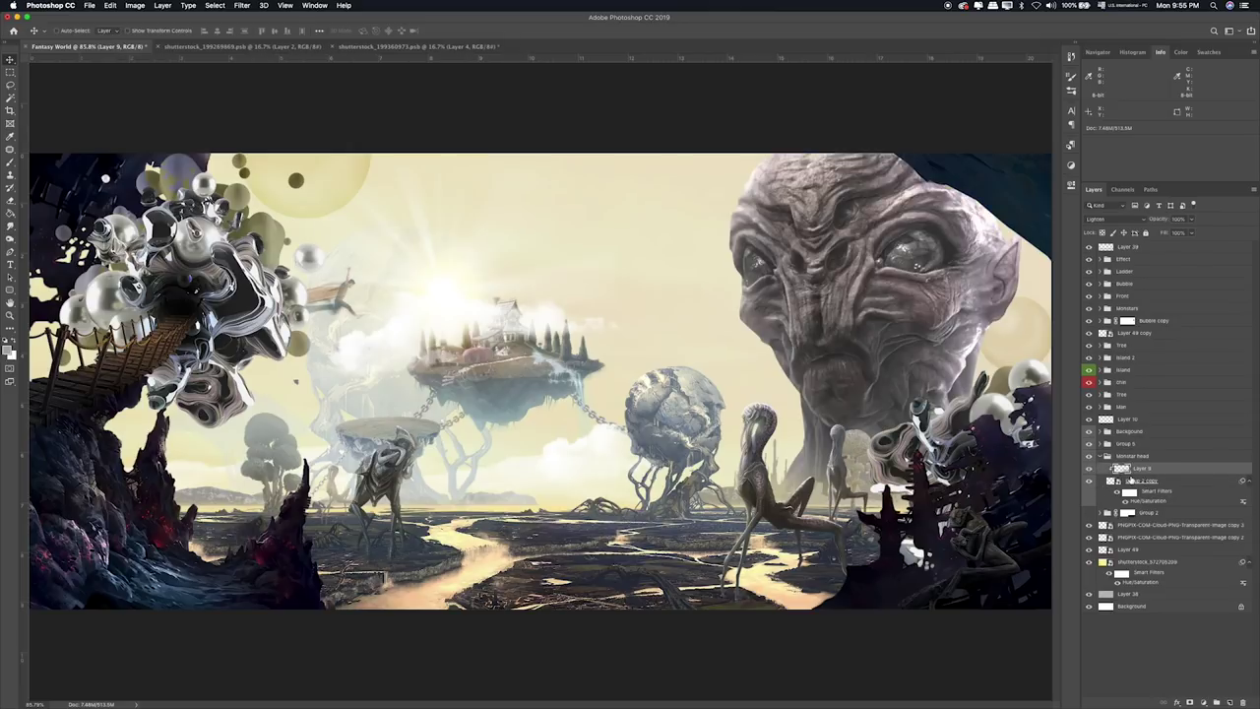
Add an empty Layer 68 above Group 2 copy after testing and cancelling Hue/Saturation.
left_click(1158, 482)
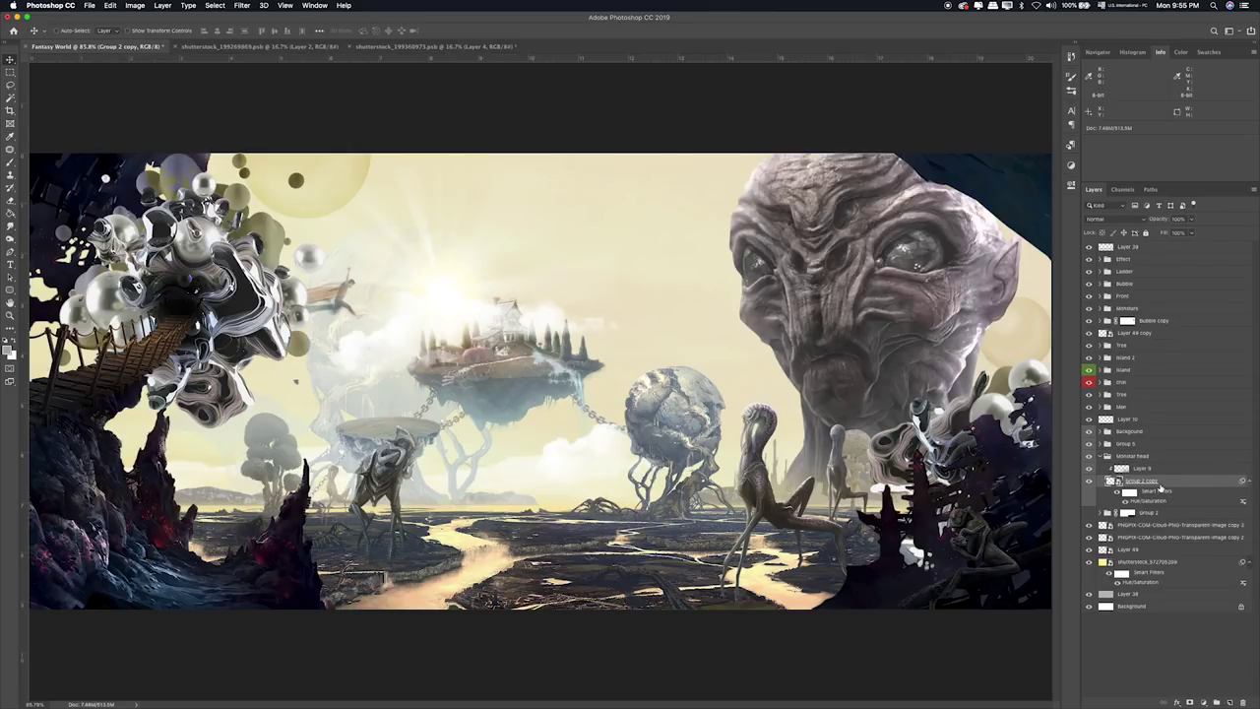
key("ctrl+u")
left_click(792, 389)
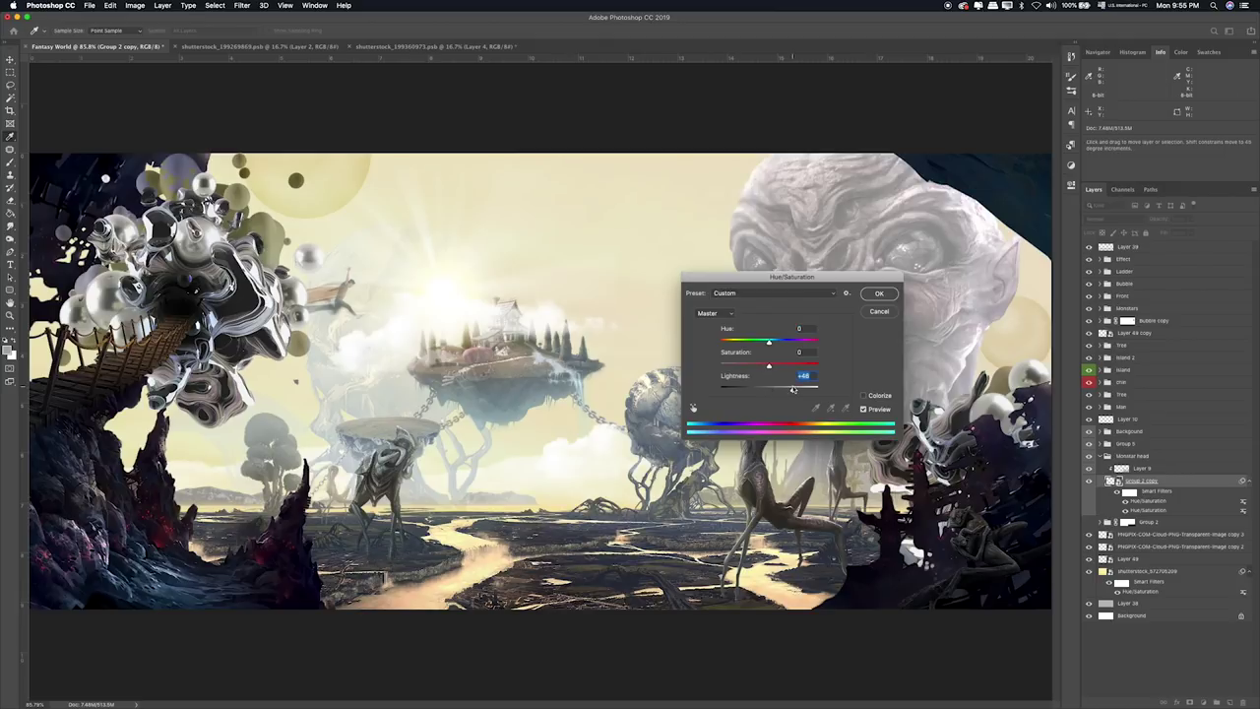
left_click(881, 313)
left_click(1229, 703)
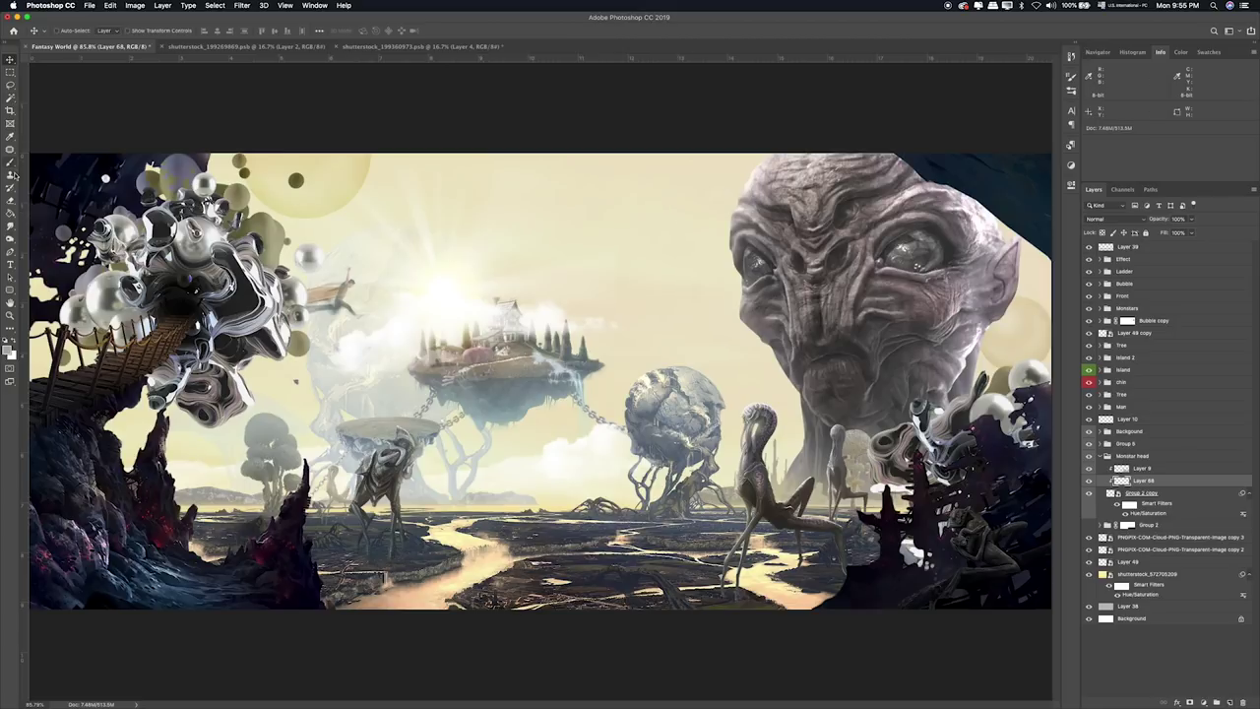
left_click(10, 213)
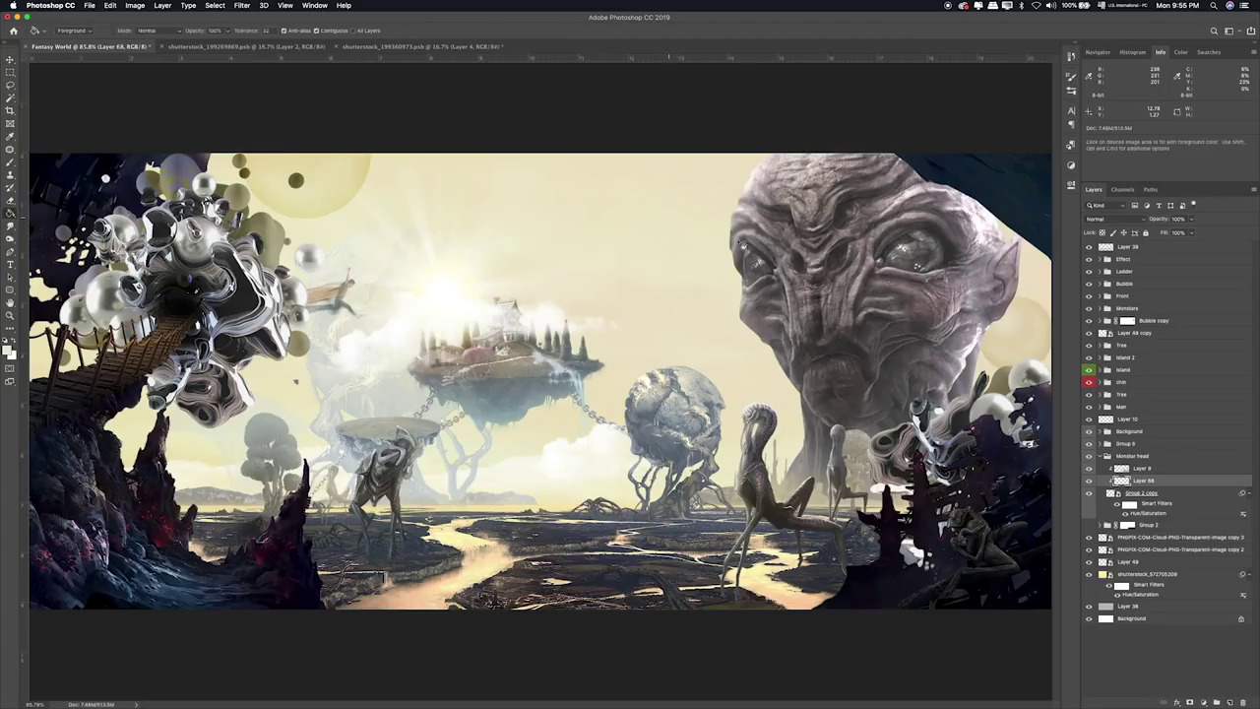
Fill Layer 68 with cream over the monster head in Overlay mode at 49% opacity.
left_click(826, 253)
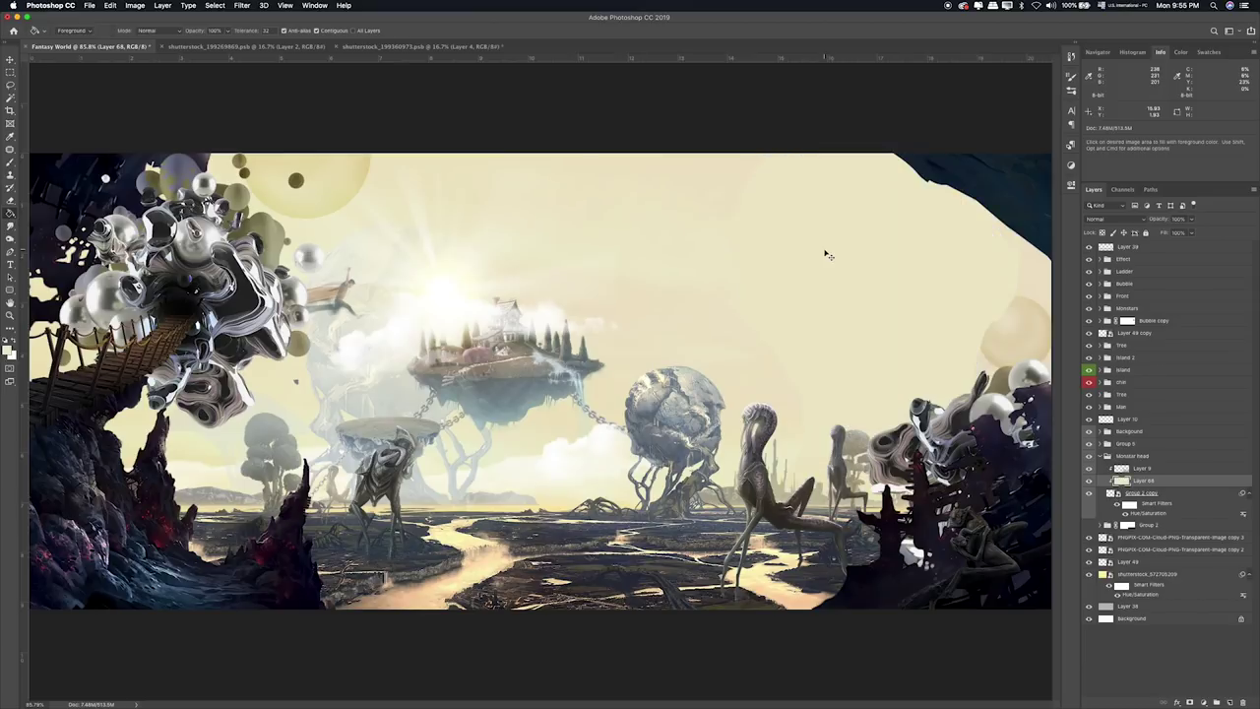
key("v")
key("shift+plus")
key("shift+plus")
key("shift+plus")
key("shift+plus")
key("shift+plus")
key("shift+plus")
key("shift+plus")
key("shift+plus")
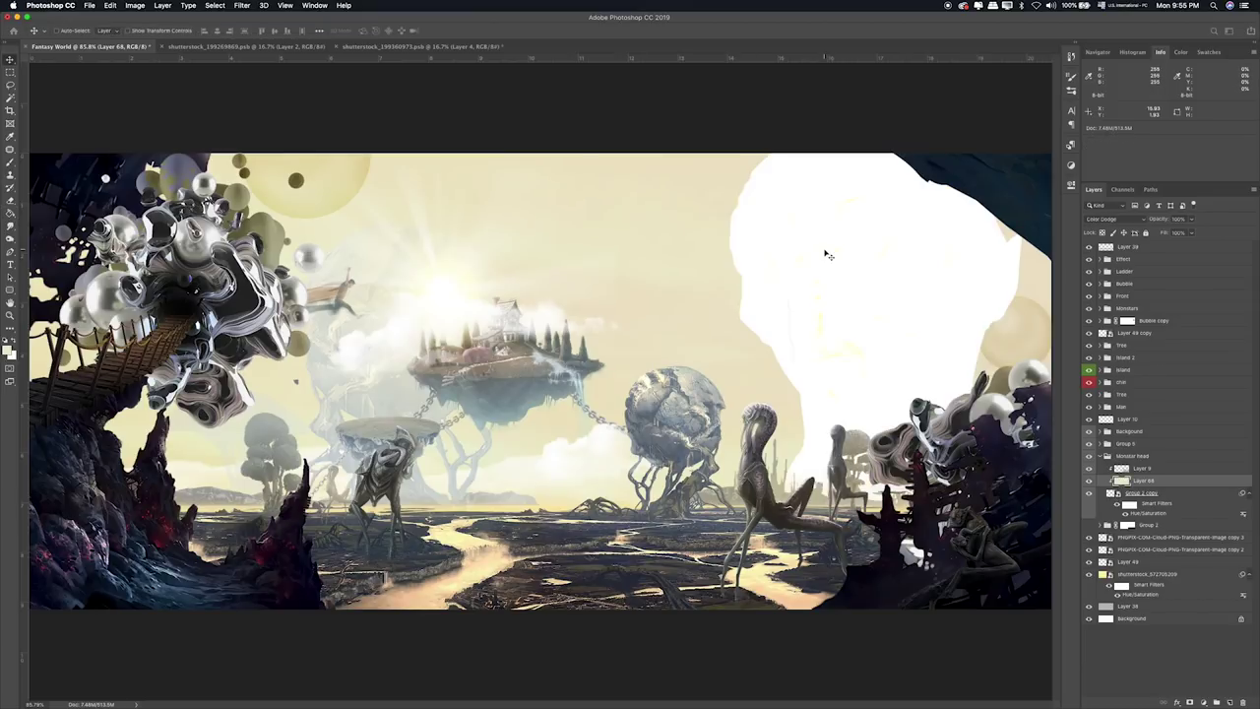
key("shift+plus")
key("shift+plus")
key("shift+plus")
key("shift+plus")
key("shift+plus")
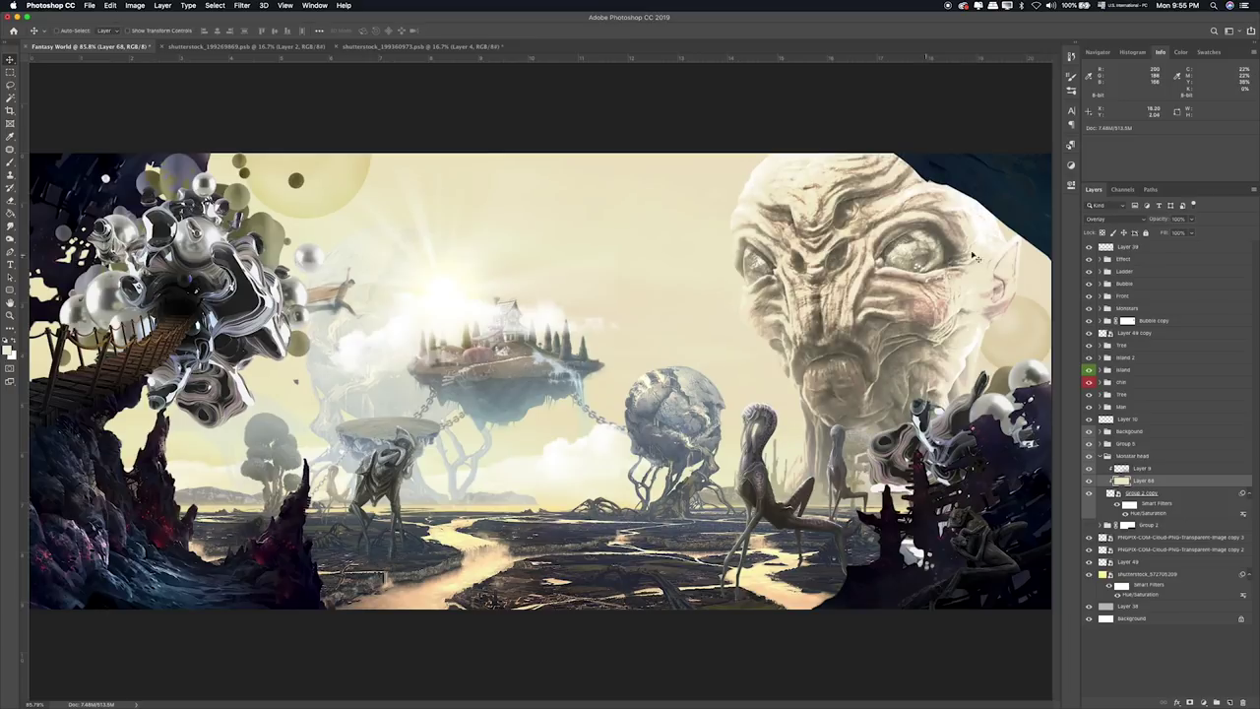
left_click(1191, 220)
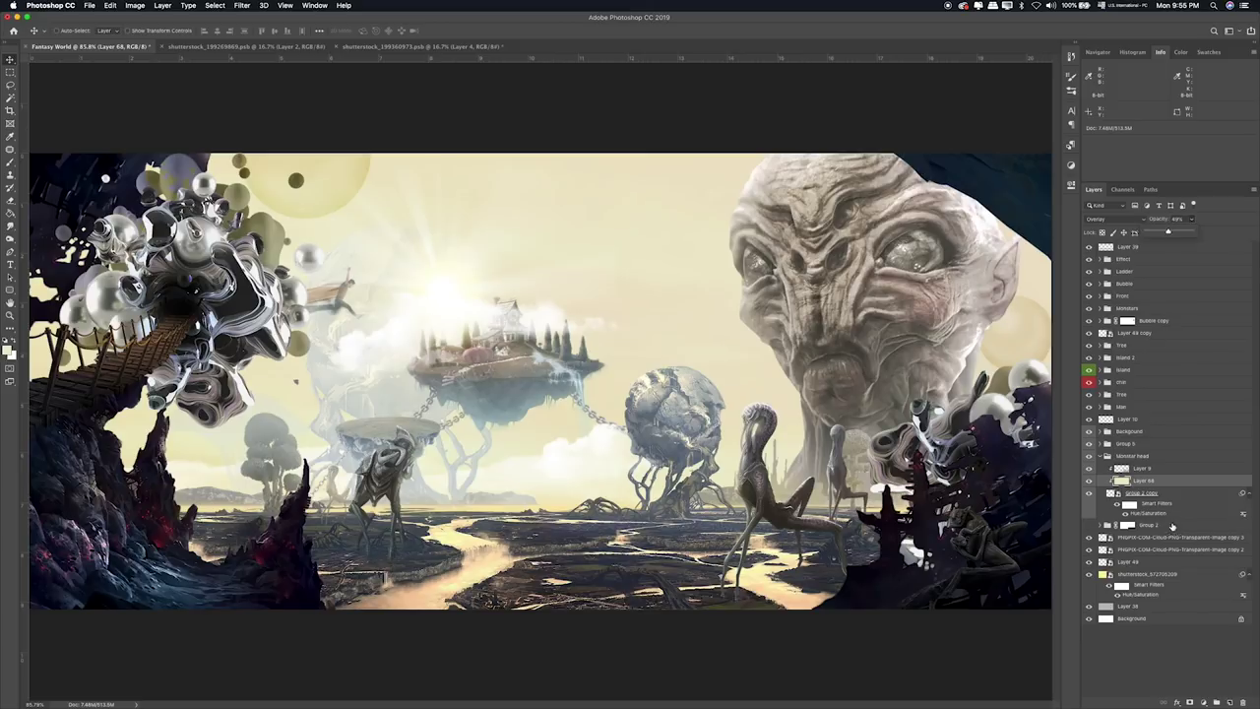
left_click(1094, 489)
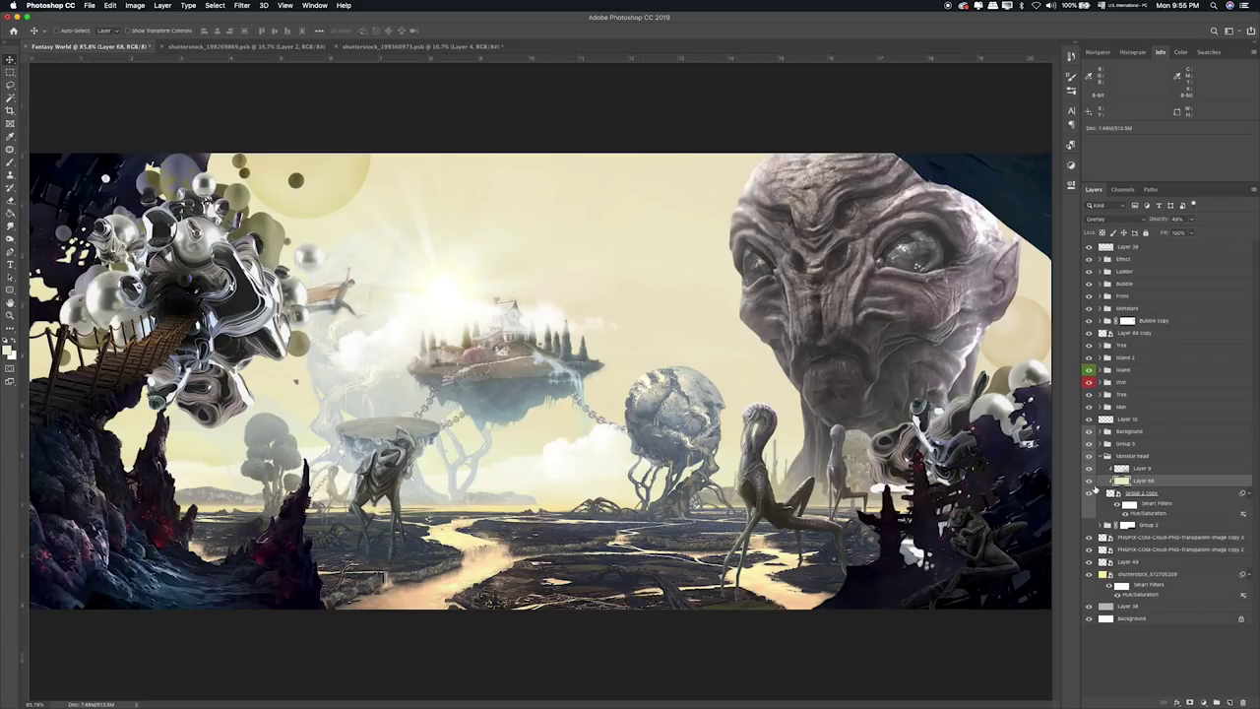
left_click(1094, 489)
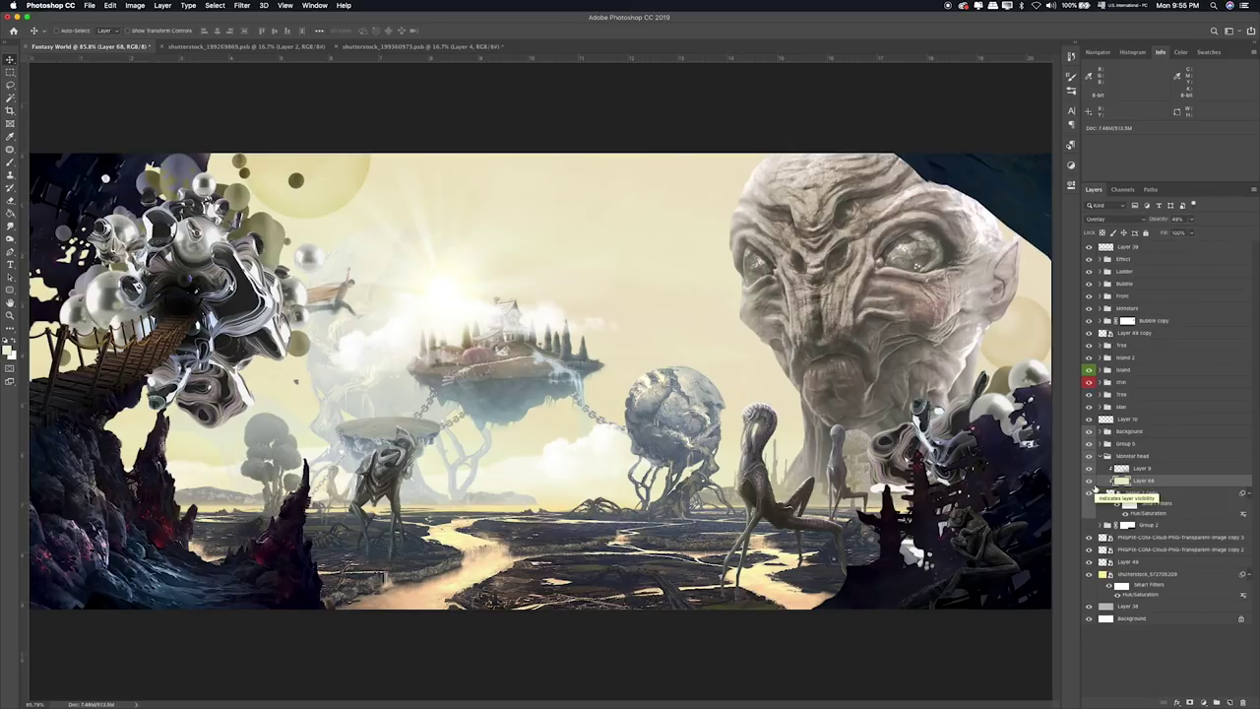
Softly erase the cream overlay across the monster's face with a 30% eraser.
key("e")
key("bracketright")
key("bracketright")
key("bracketright")
key("bracketright")
key("bracketright")
key("3")
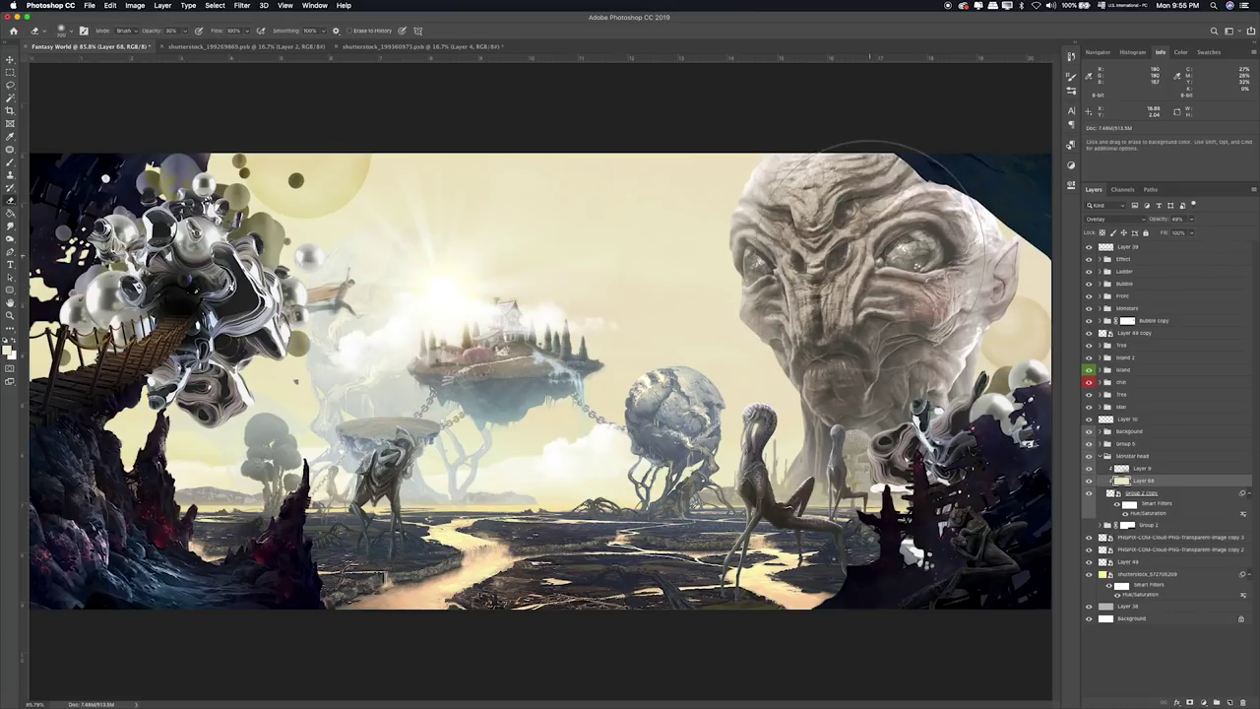
left_click_drag(857, 271, 876, 278)
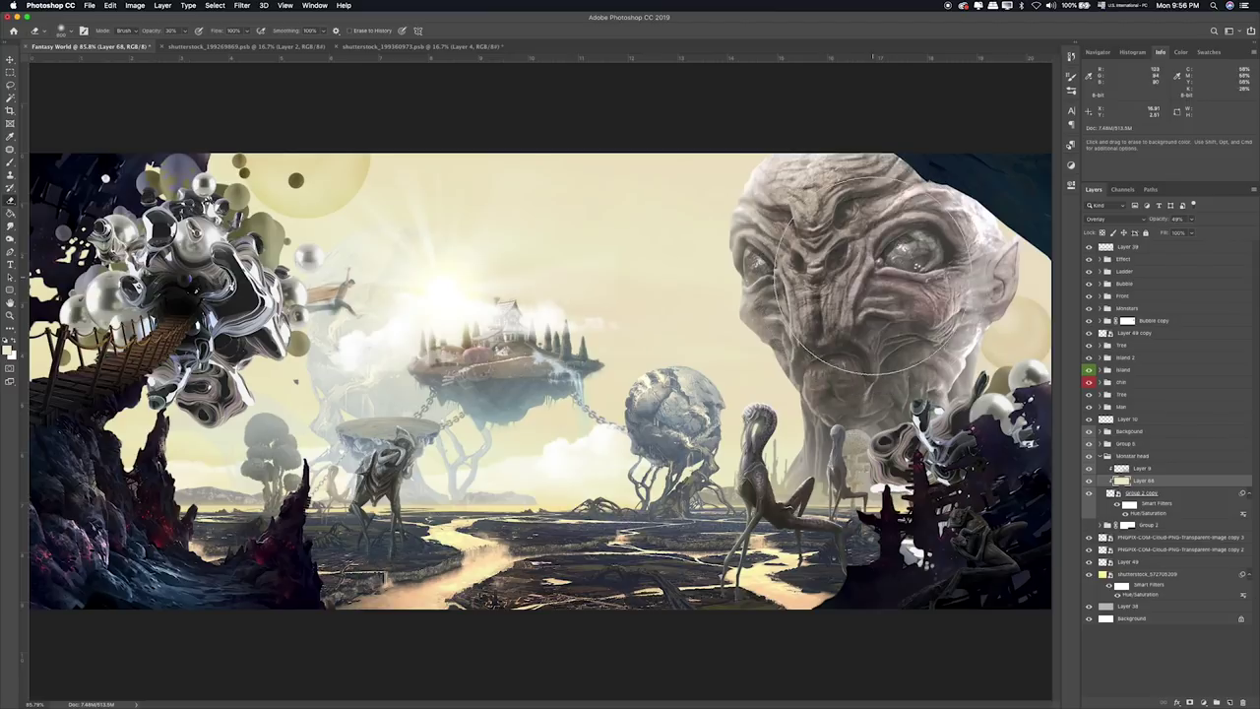
left_click_drag(867, 284, 871, 325)
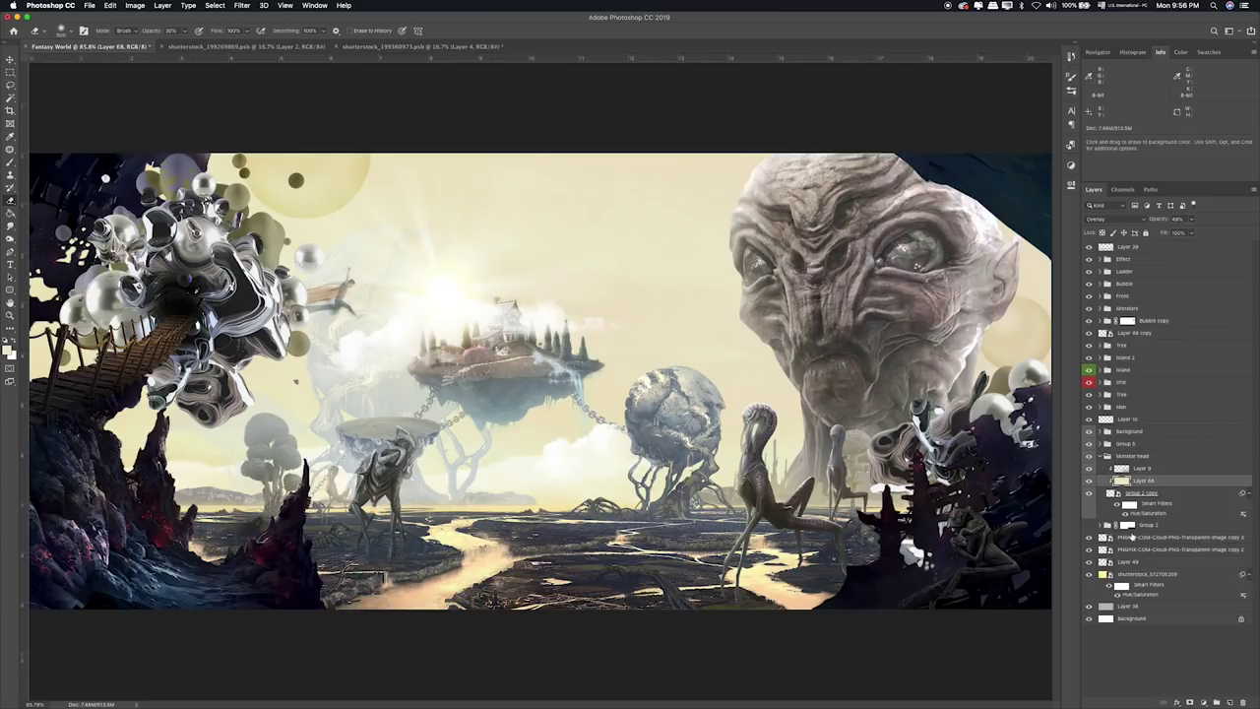
left_click(1088, 481)
left_click(1089, 481)
left_click(1230, 702)
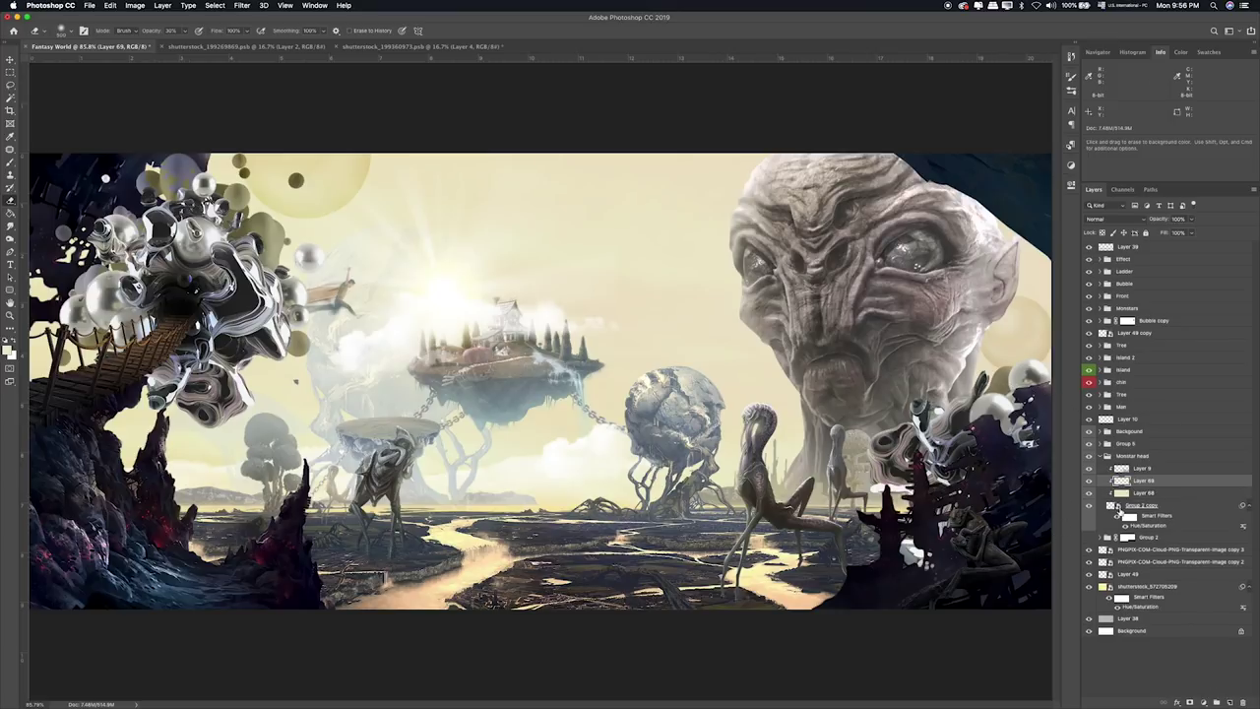
Paint a soft haze on Layer 69 over the head in Soft Light at slightly lower opacity.
key("b")
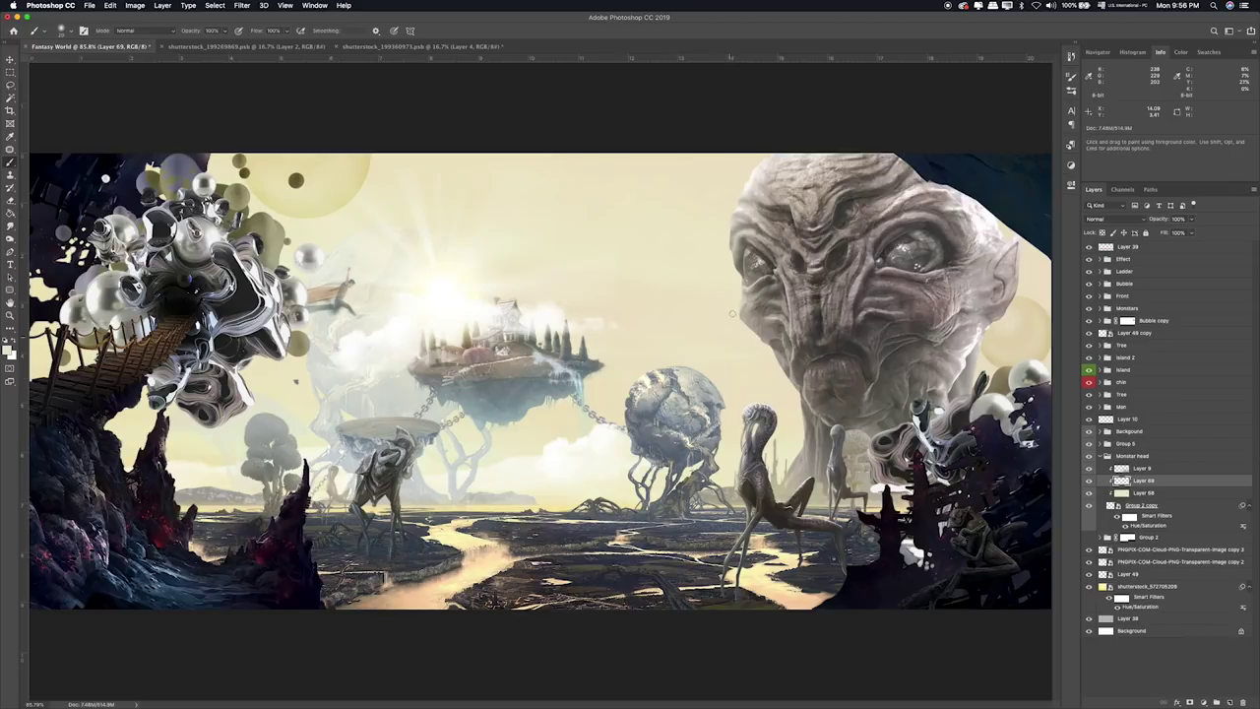
mouse_move(778, 237)
left_mouse_down()
mouse_move(844, 253)
mouse_move(720, 230)
left_mouse_up()
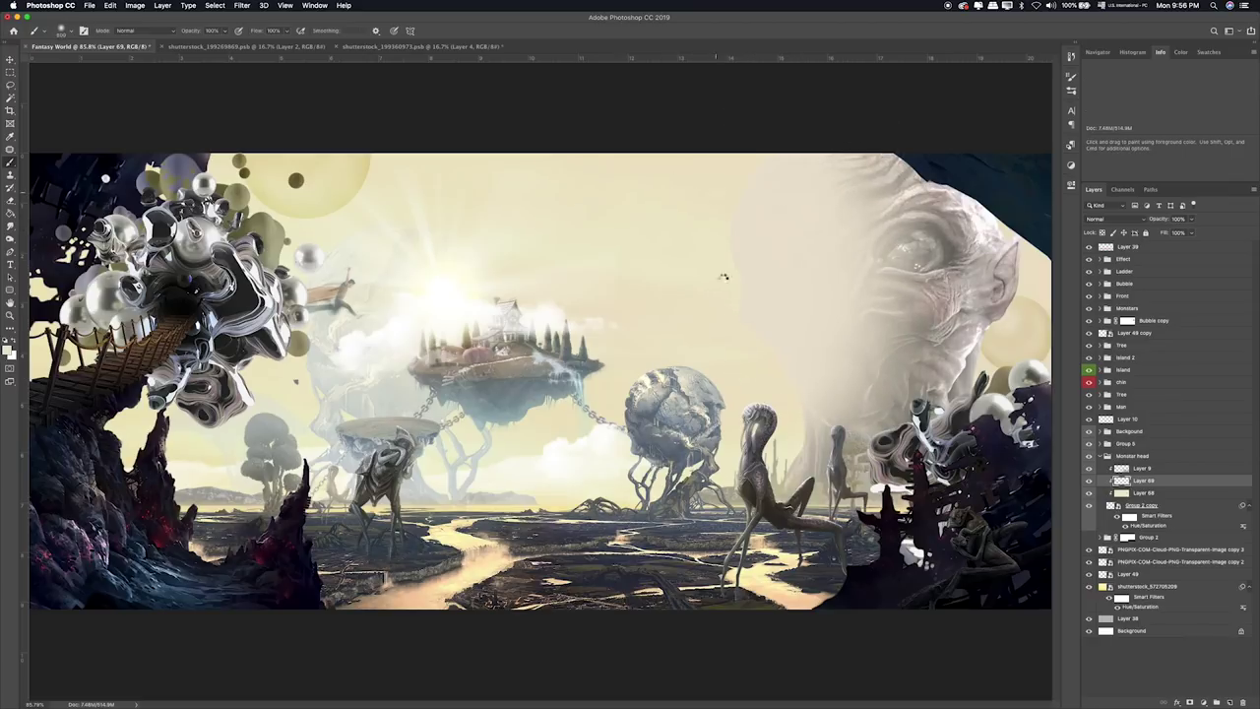
key("v")
key("alt+shift+b")
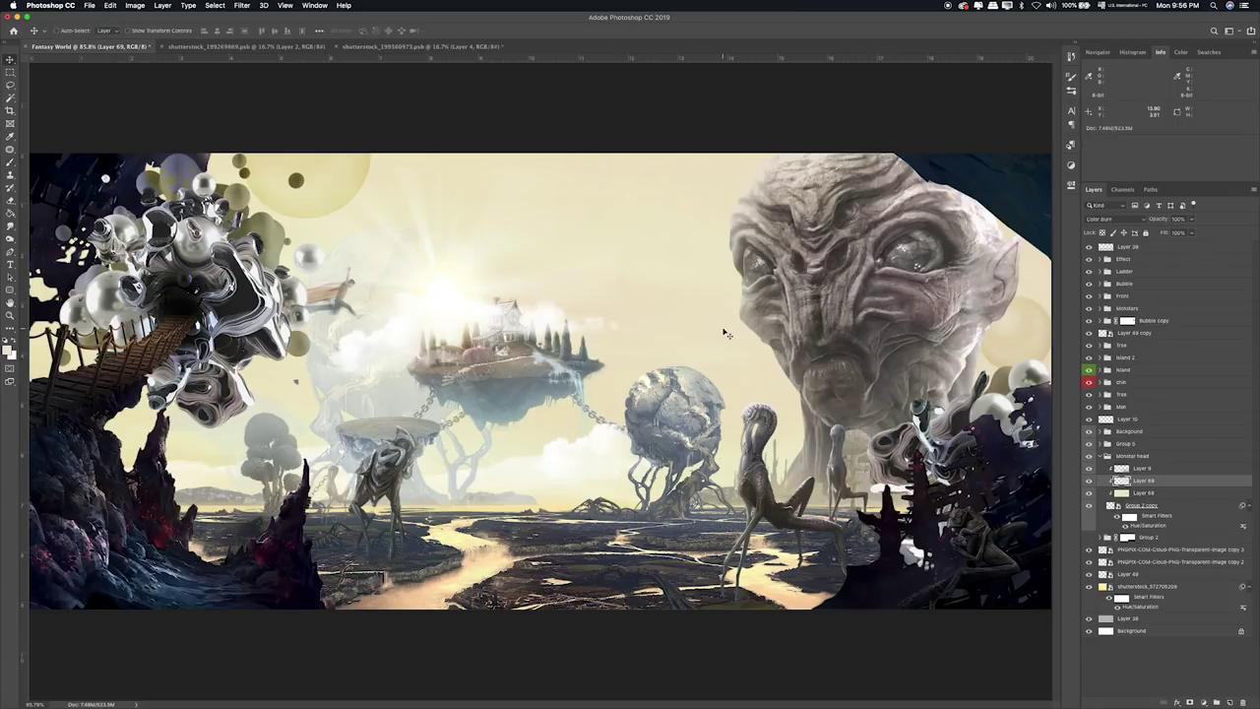
key("shift+plus")
key("shift+plus")
key("shift+plus")
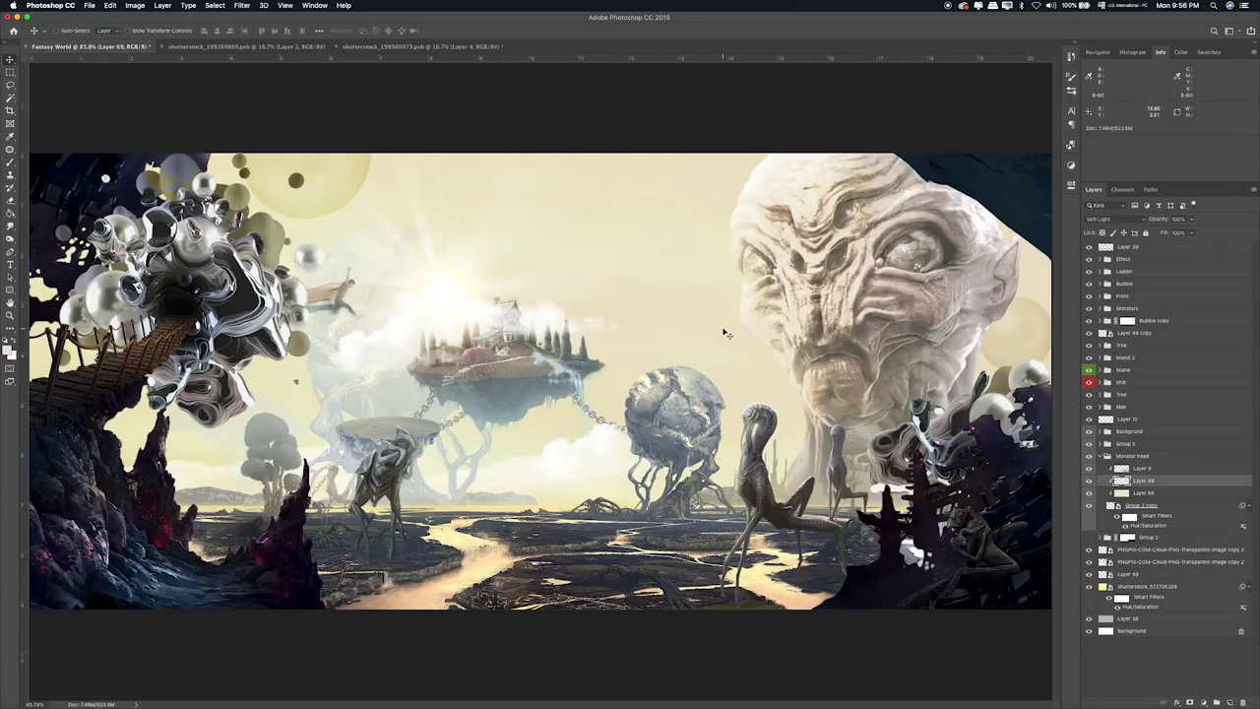
key("shift+plus")
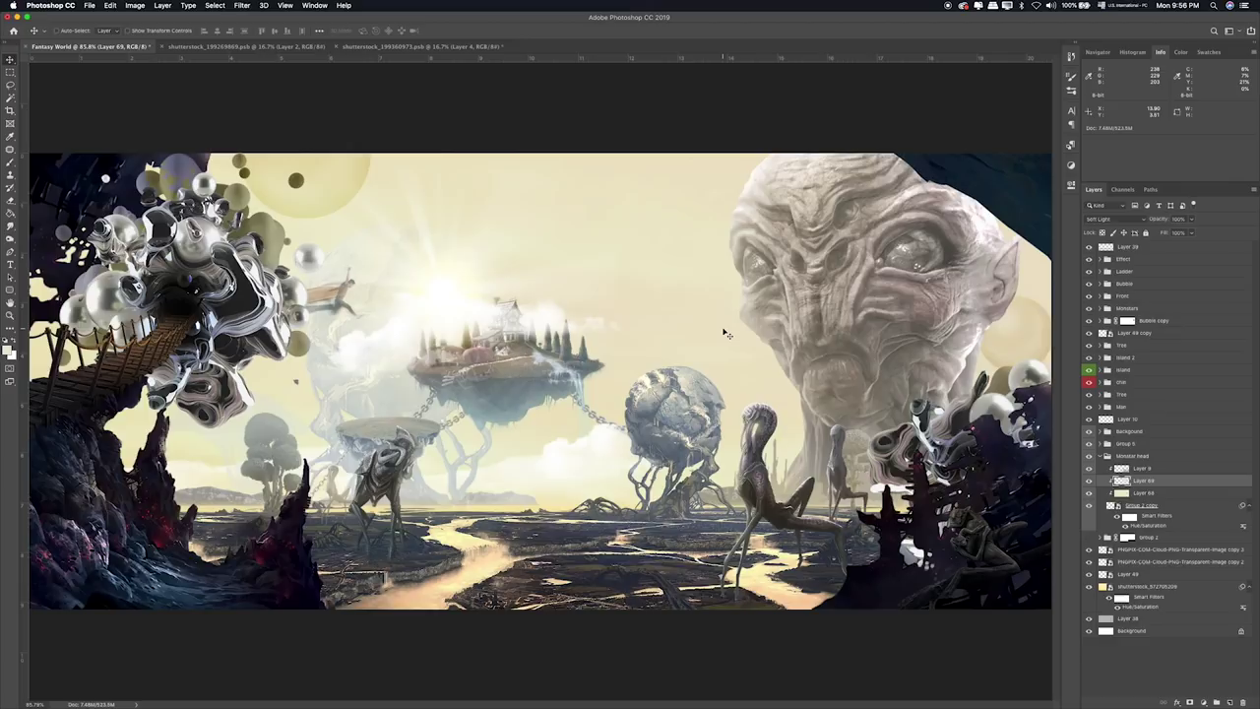
left_click(1193, 220)
left_click_drag(1173, 233, 1188, 229)
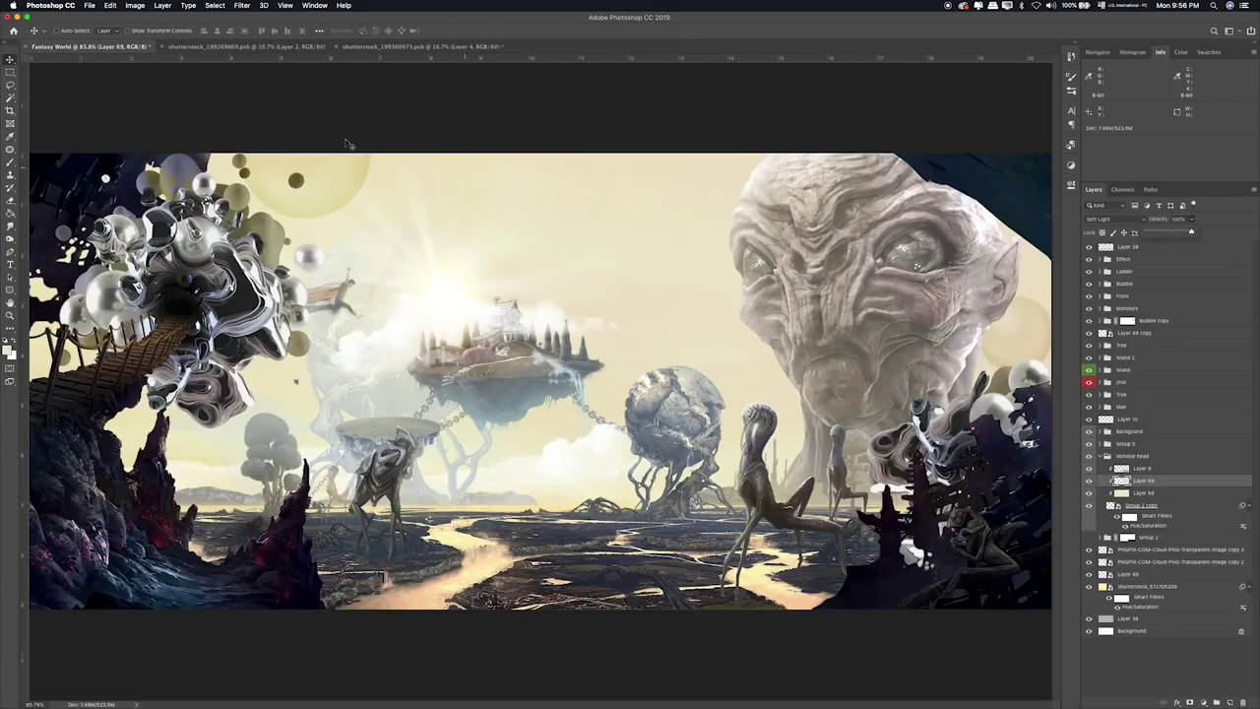
Collapse the Monster head group and select it in the Layers panel.
left_click(9, 75)
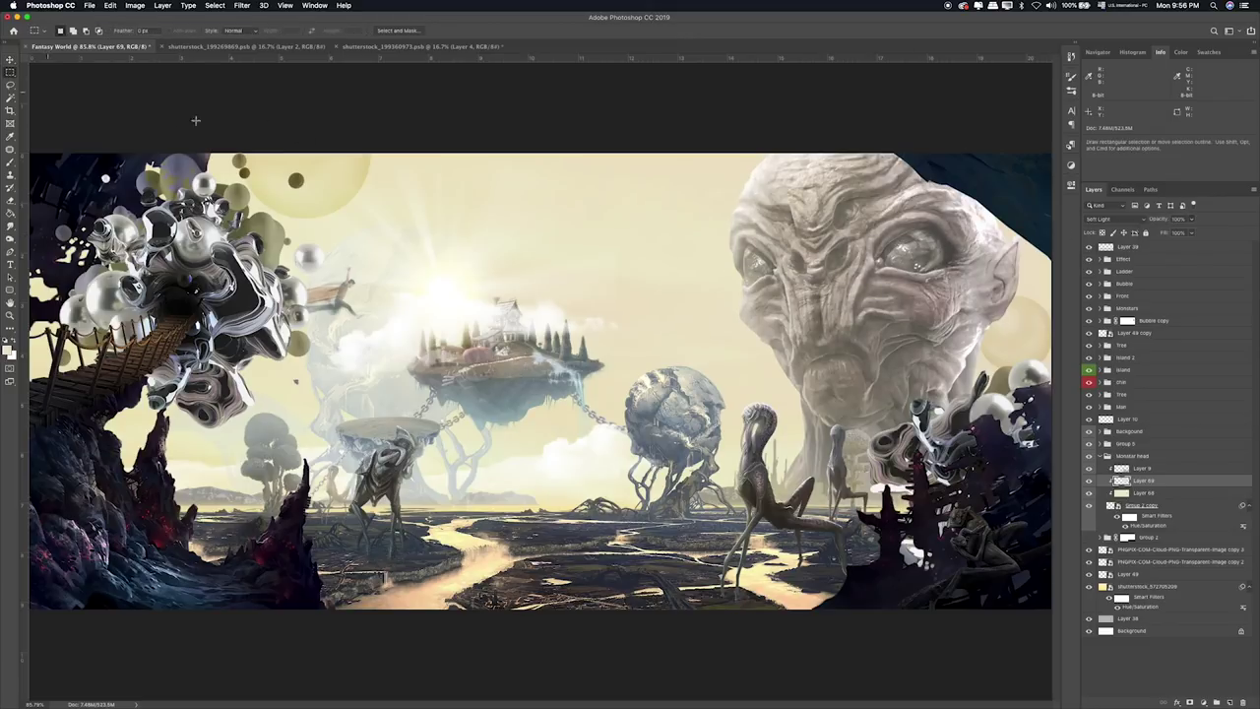
left_click(1135, 249)
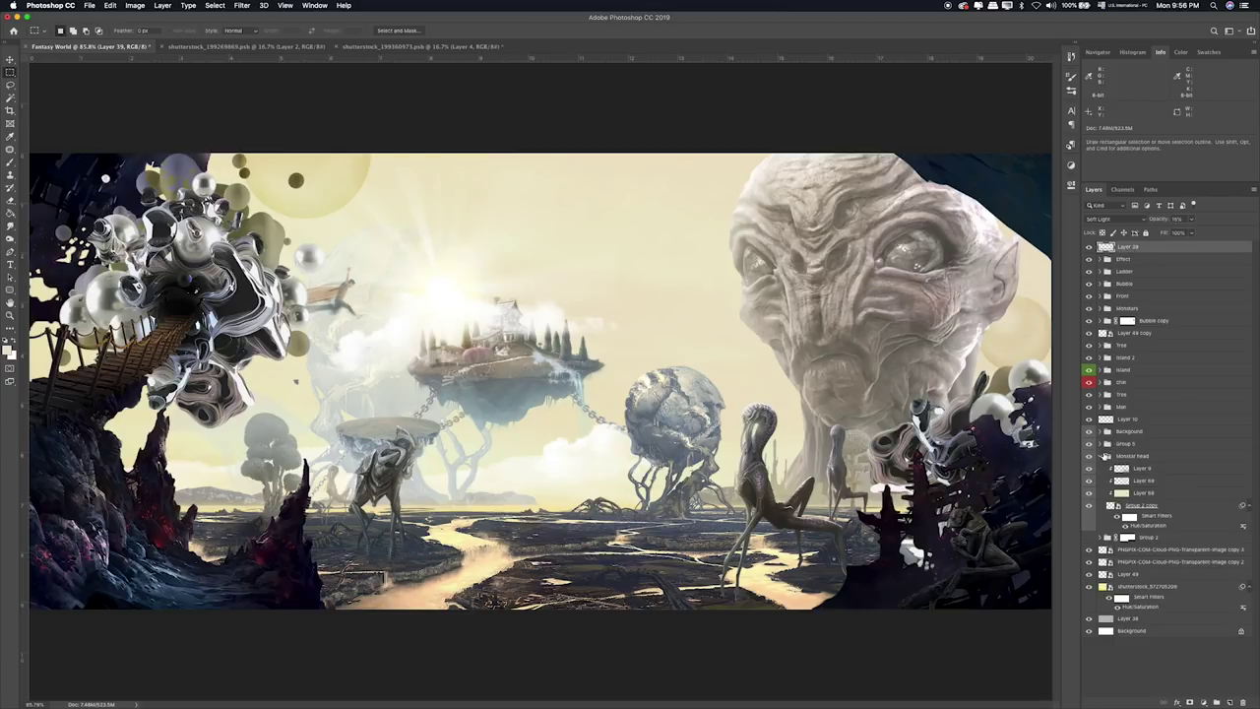
left_click(1105, 456)
left_click(1129, 458)
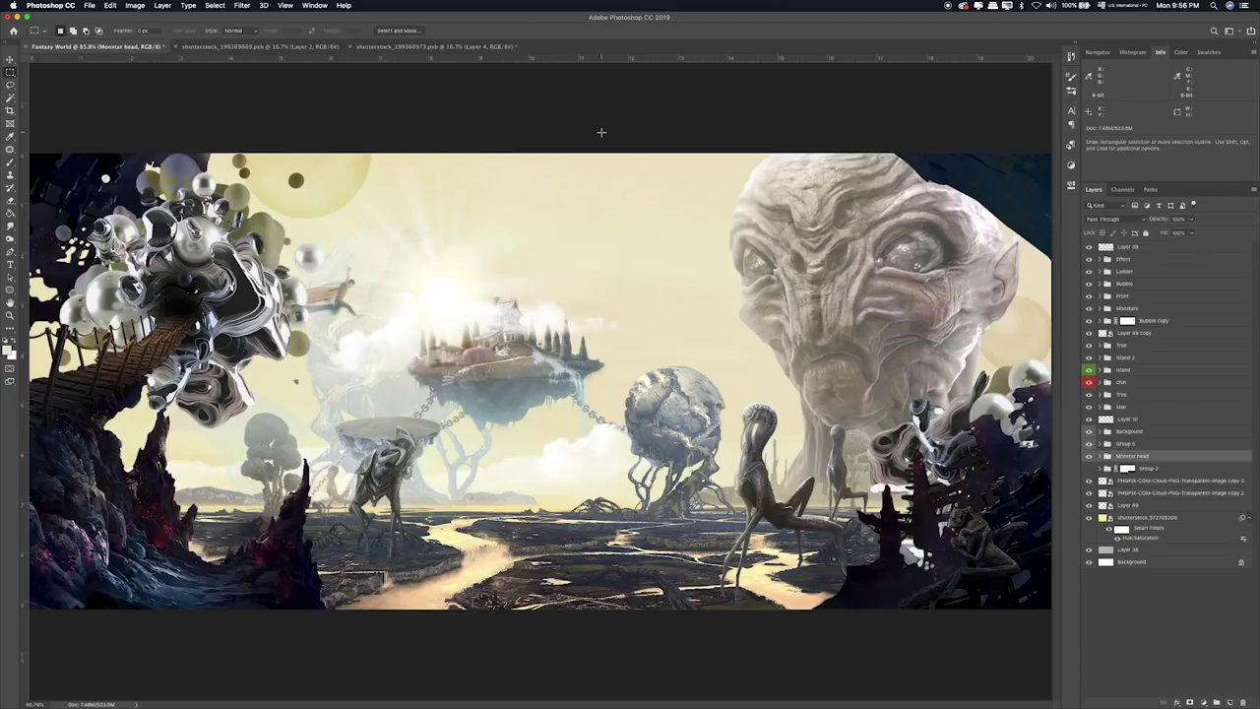
Preview the bird stock images and place birds_06 as a layer just under Layer 39.
key("super+Tab")
left_click(738, 251)
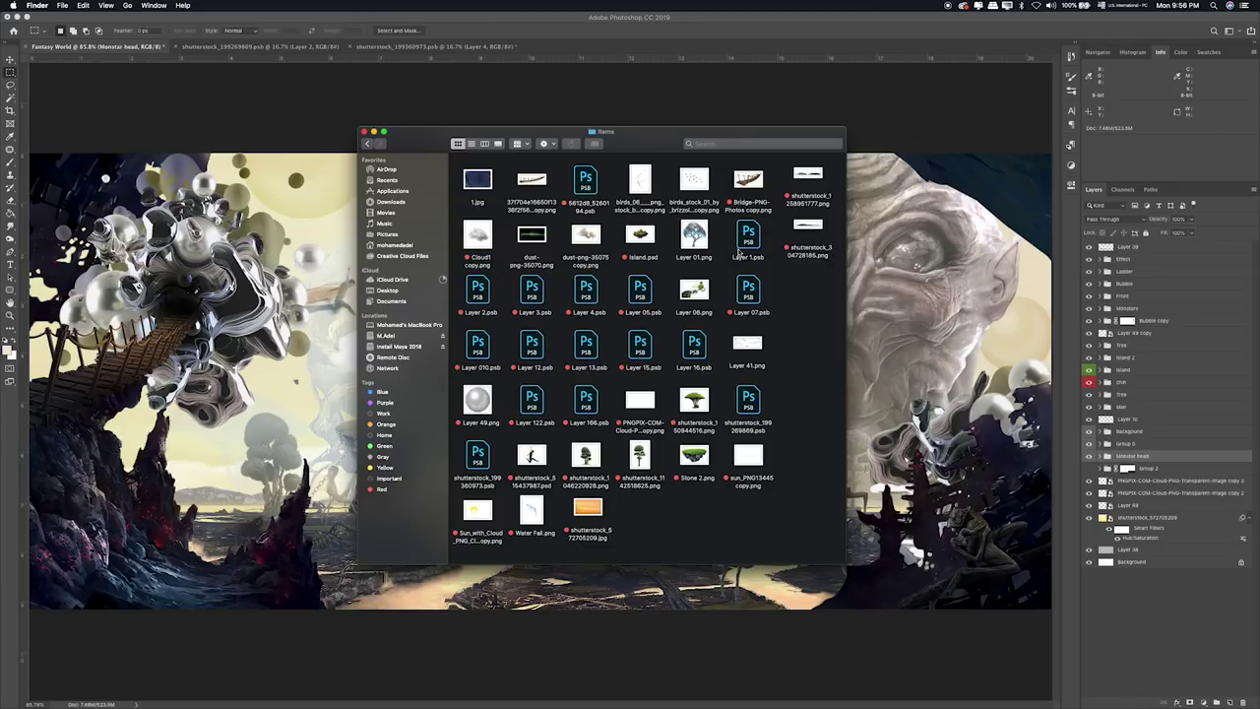
left_click(696, 192)
key("space")
key("space")
left_click(642, 183)
key("space")
key("space")
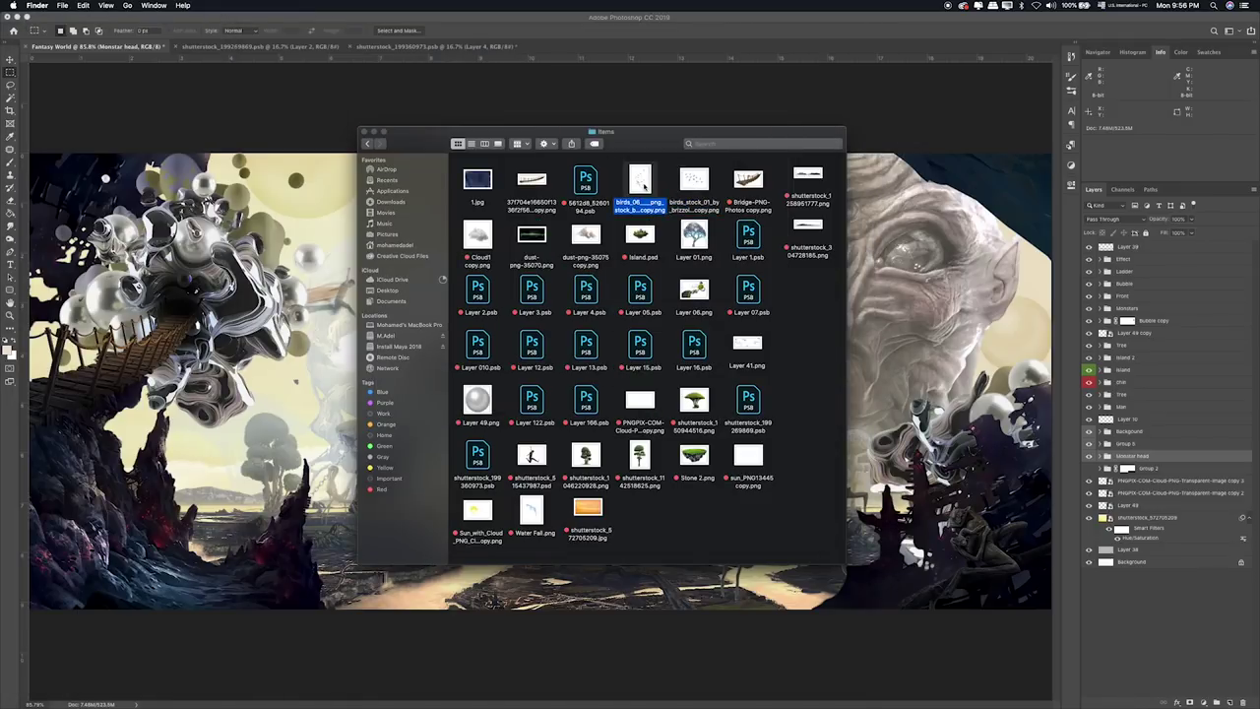
left_click_drag(642, 184, 305, 238)
key("Return")
left_click_drag(1128, 459, 1115, 261)
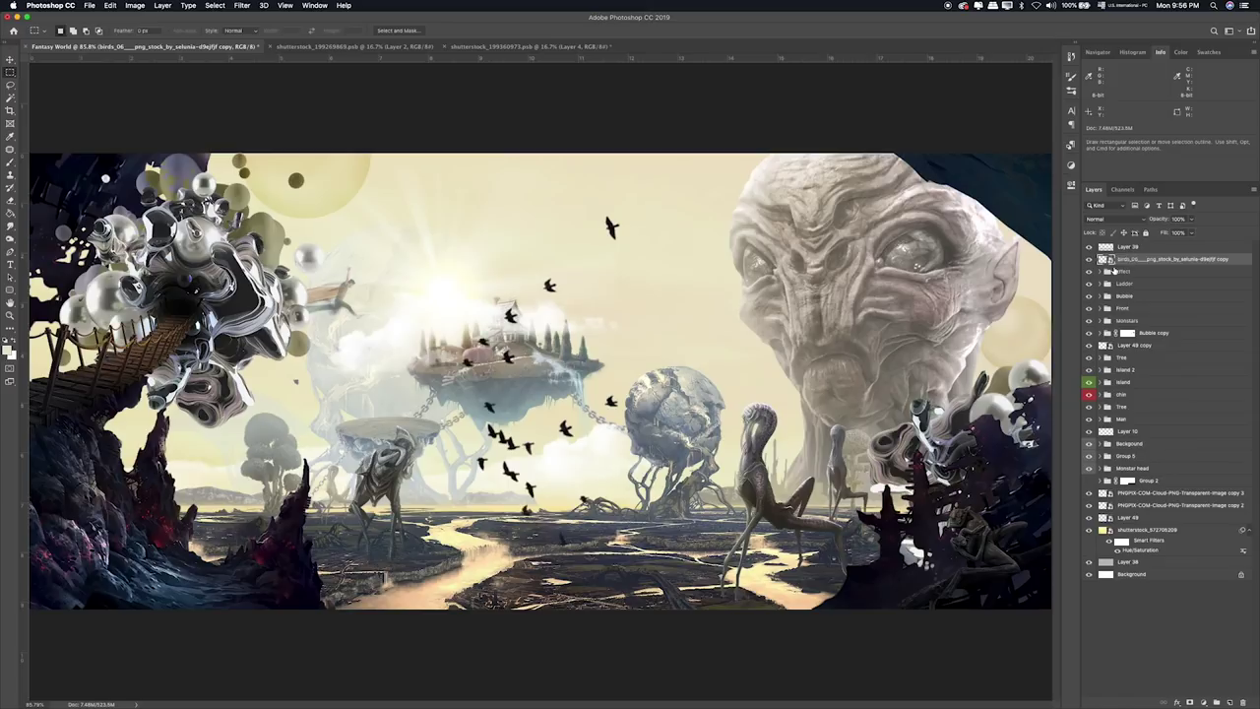
Scale the bird flock down, flip it horizontally and place it between the island and sphere.
key("ctrl+t")
left_click_drag(705, 154, 522, 455)
left_click_drag(450, 474, 416, 317)
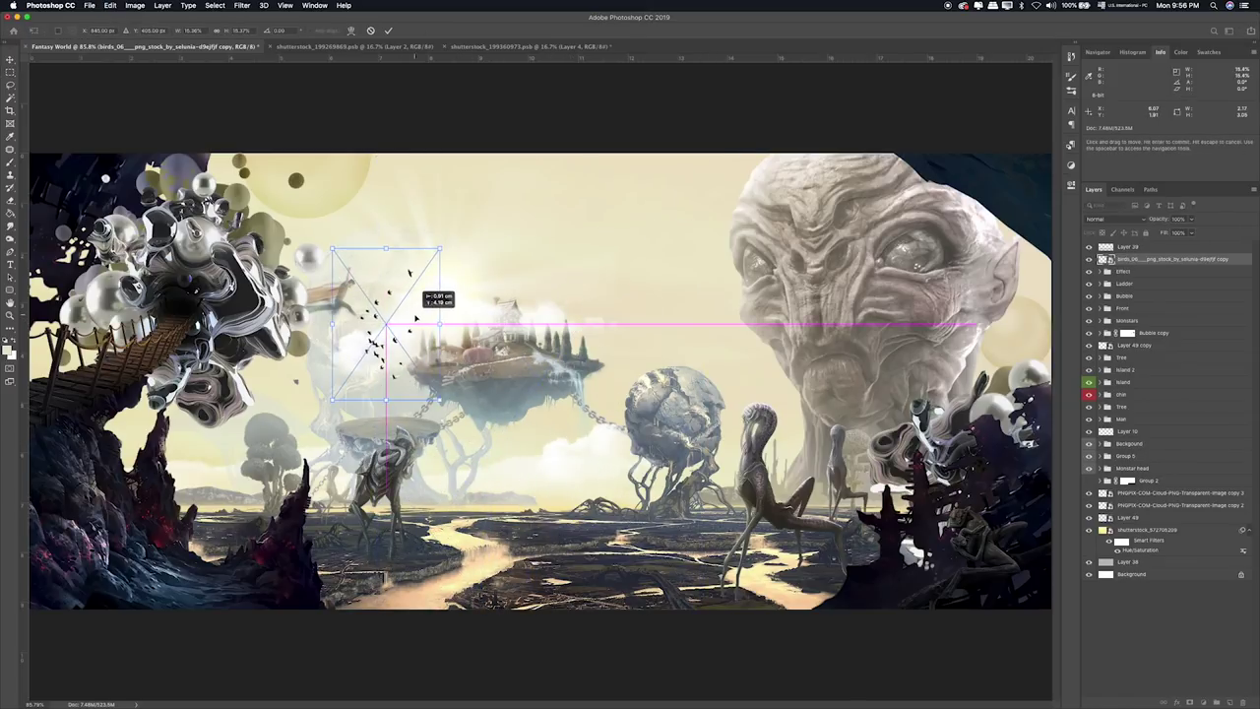
left_click_drag(440, 249, 406, 293)
mouse_move(394, 348)
left_mouse_down()
mouse_move(473, 273)
mouse_move(626, 286)
left_mouse_up()
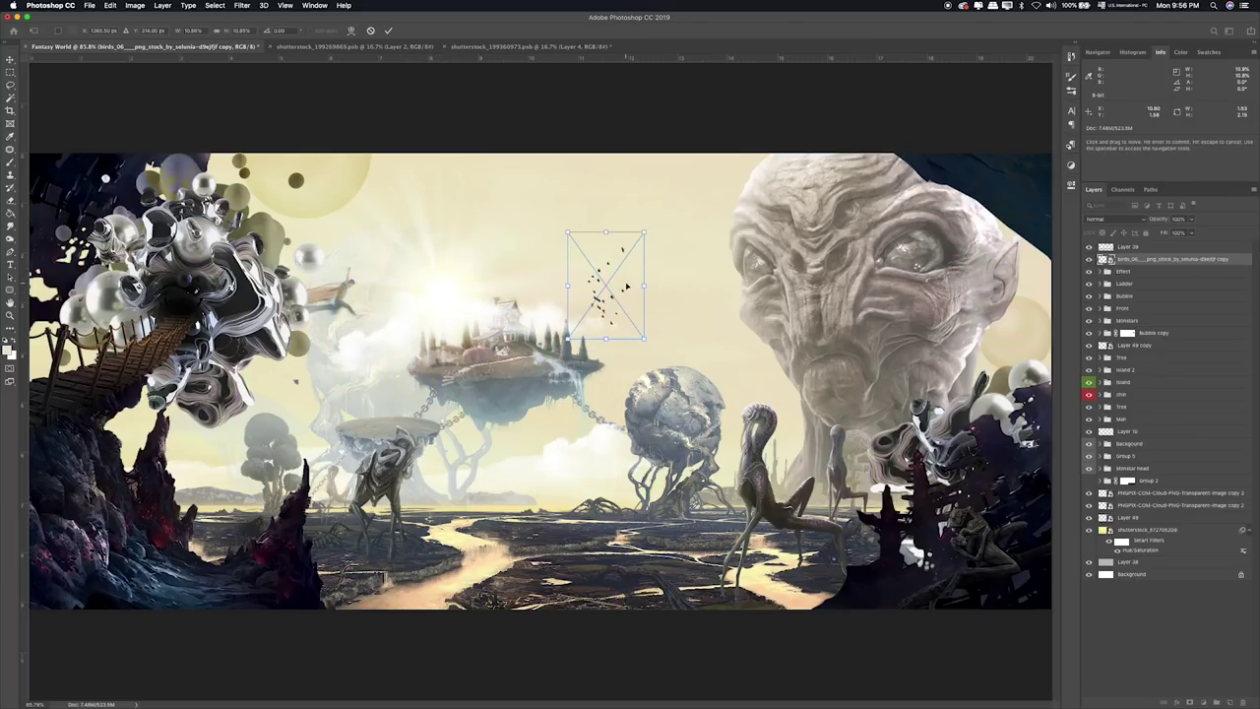
right_click(627, 283)
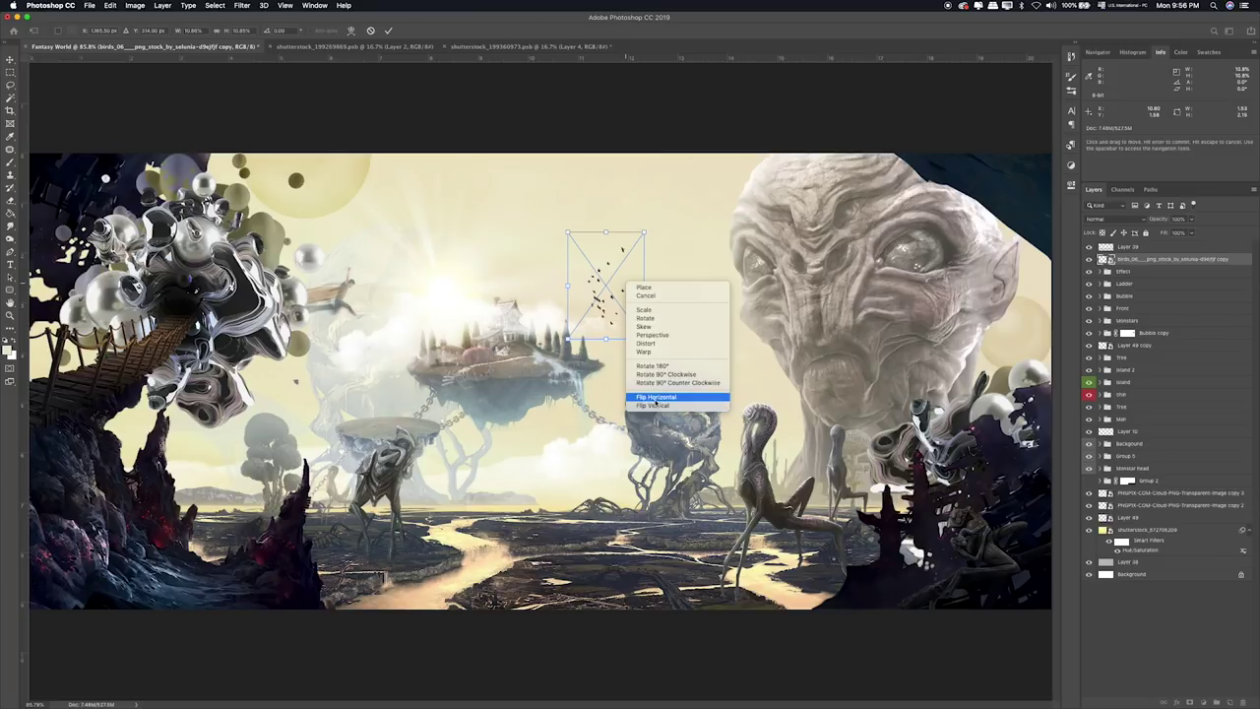
left_click(654, 397)
left_click_drag(614, 303, 628, 357)
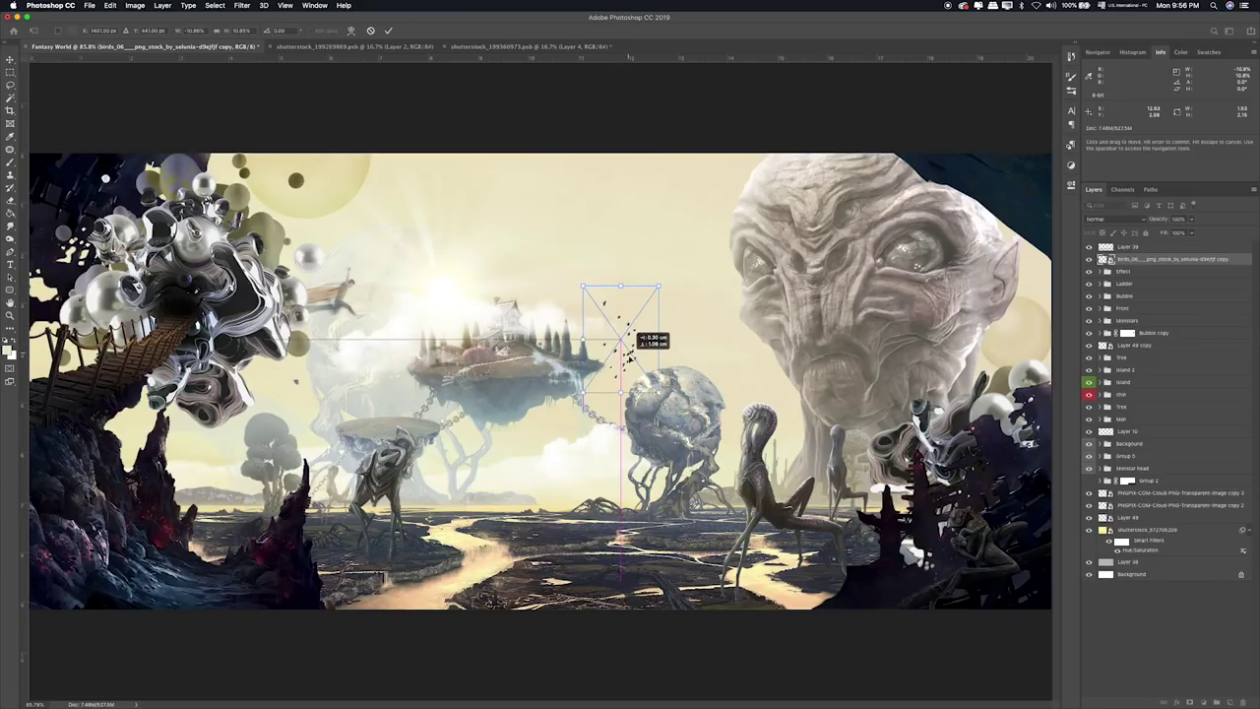
key("Return")
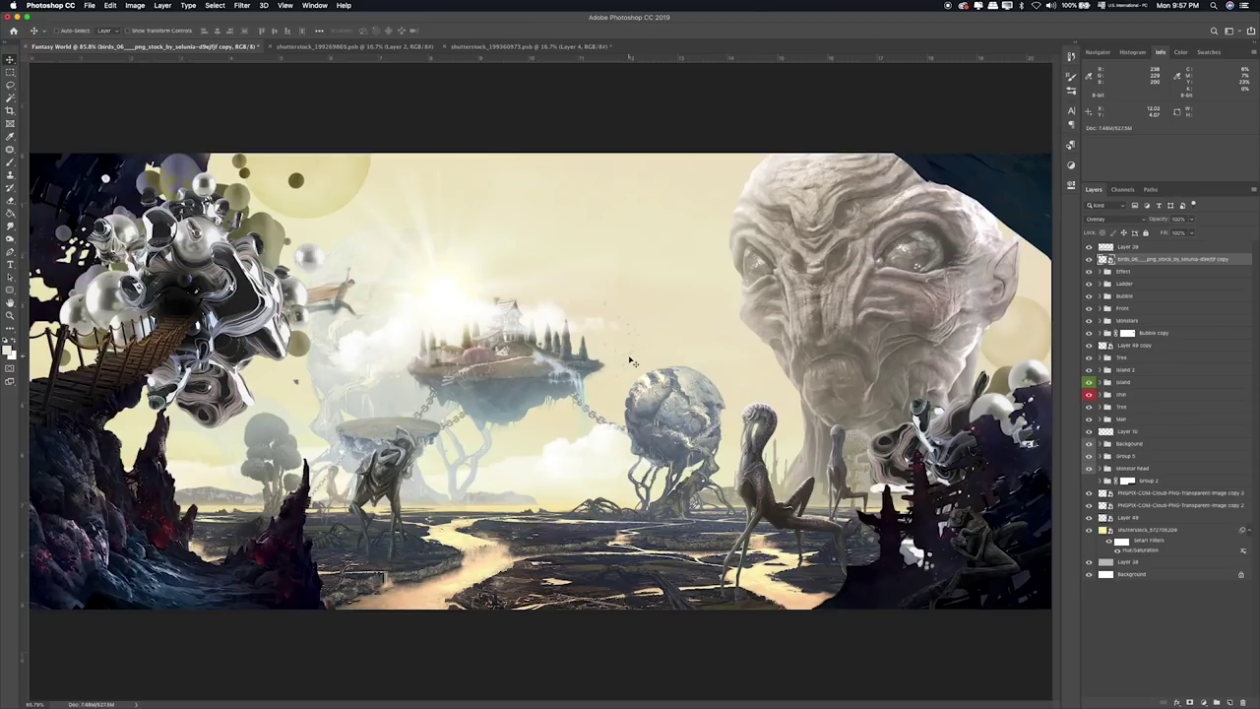
Nudge the flock slightly higher and check its placement zoomed in, then at full view.
left_click_drag(632, 363, 667, 327)
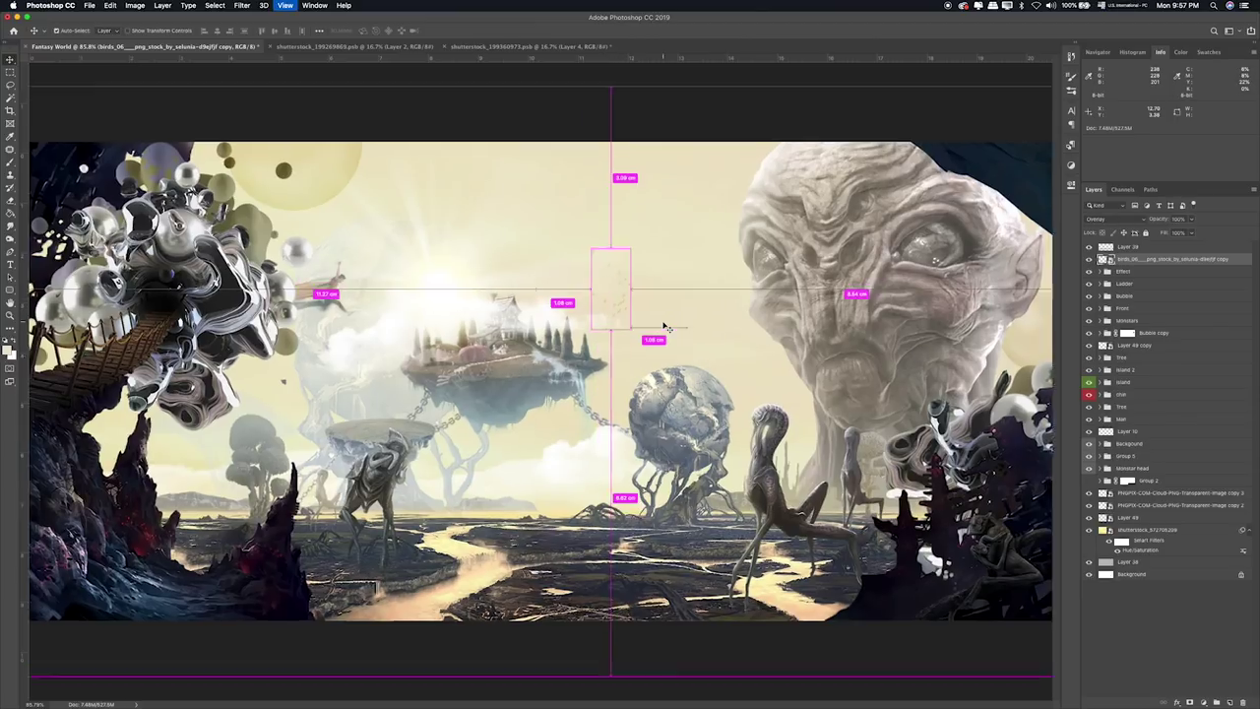
key("ctrl+plus")
key("ctrl+plus")
key("ctrl+0")
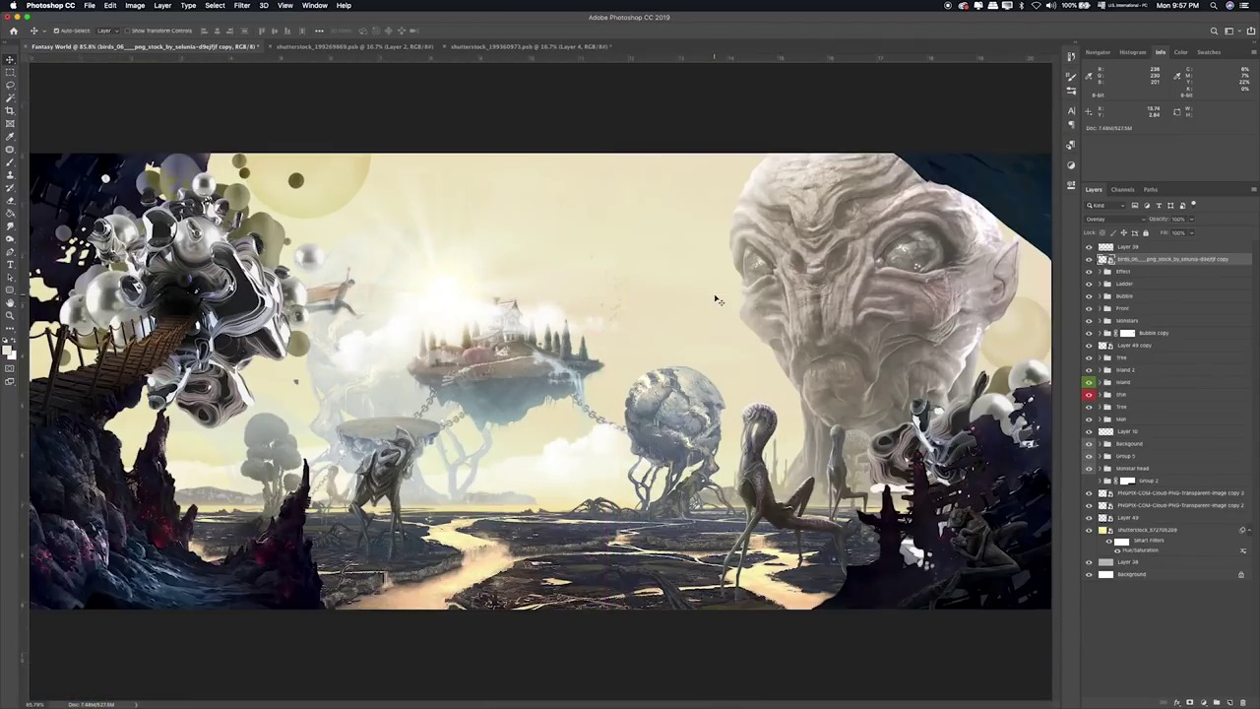
key("alt+Tab")
Colour-tag the used bird image in Finder and drag birds_stock_01 onto the canvas.
right_click(638, 179)
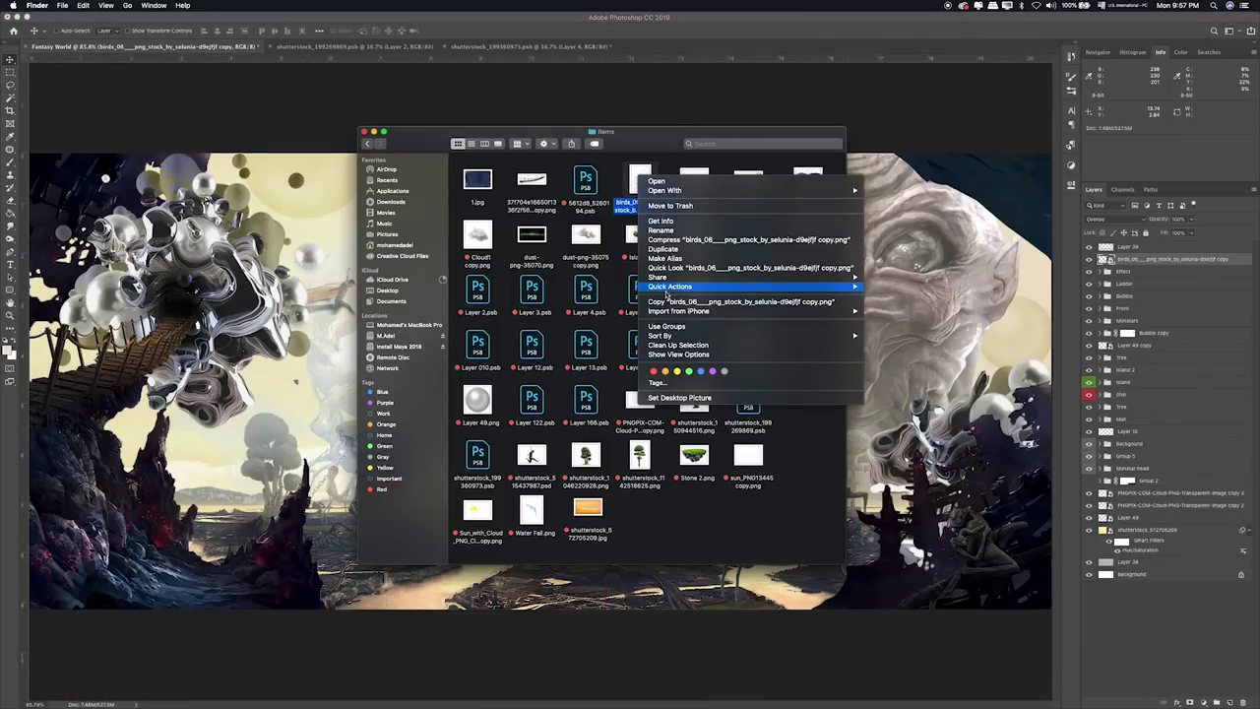
left_click(707, 370)
left_click_drag(694, 182, 605, 263)
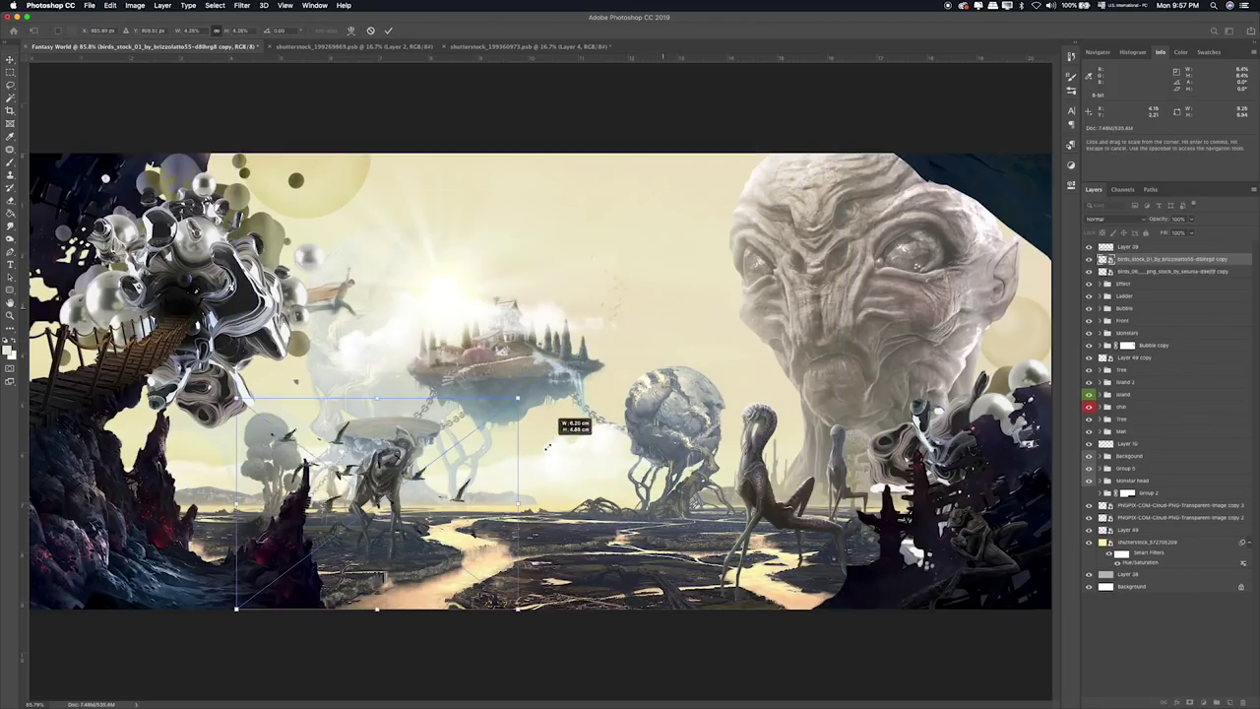
Shrink the birds_stock_01 flock and set it in the sky just right of the sphere.
mouse_move(842, 154)
left_mouse_down()
mouse_move(307, 579)
mouse_move(724, 258)
mouse_move(763, 337)
left_mouse_up()
mouse_move(777, 293)
left_mouse_down()
mouse_move(700, 349)
mouse_move(730, 343)
left_mouse_up()
key("Return")
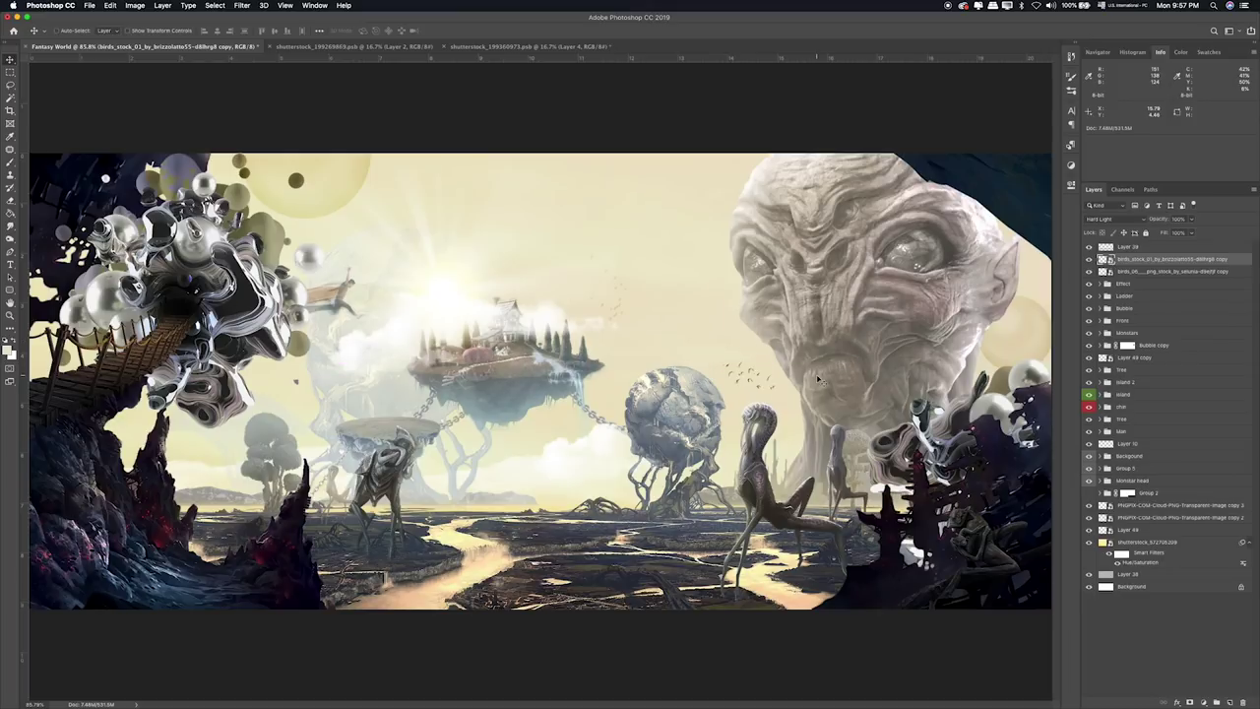
key("super+Tab")
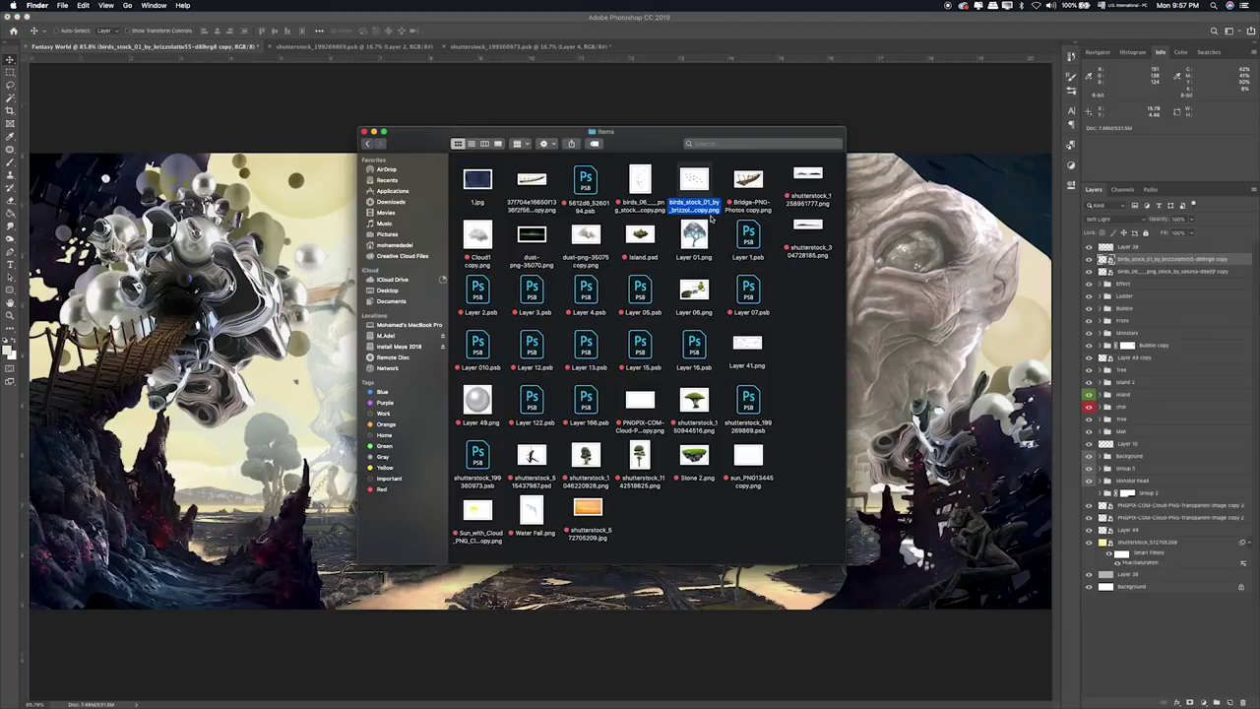
Colour-tag the second bird image, then preview and drag Layer 06.png into the composite.
right_click(695, 164)
left_click(737, 360)
left_click(702, 293)
key("space")
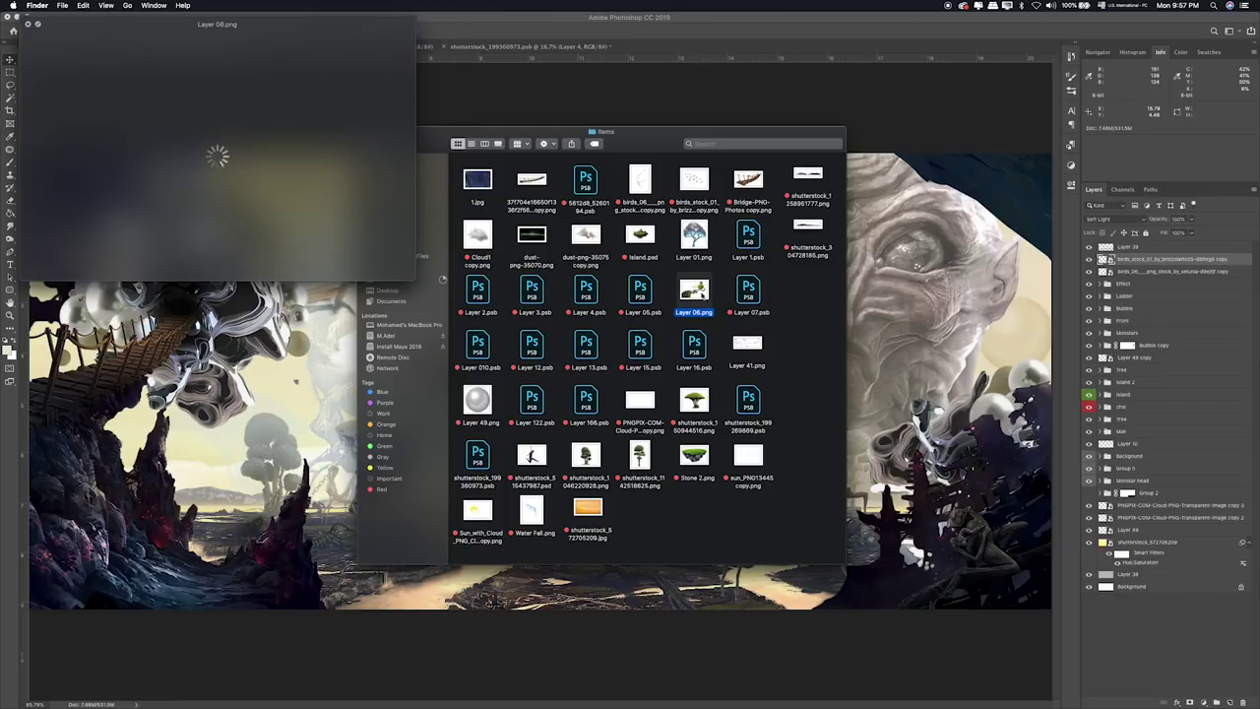
left_click_drag(694, 291, 335, 315)
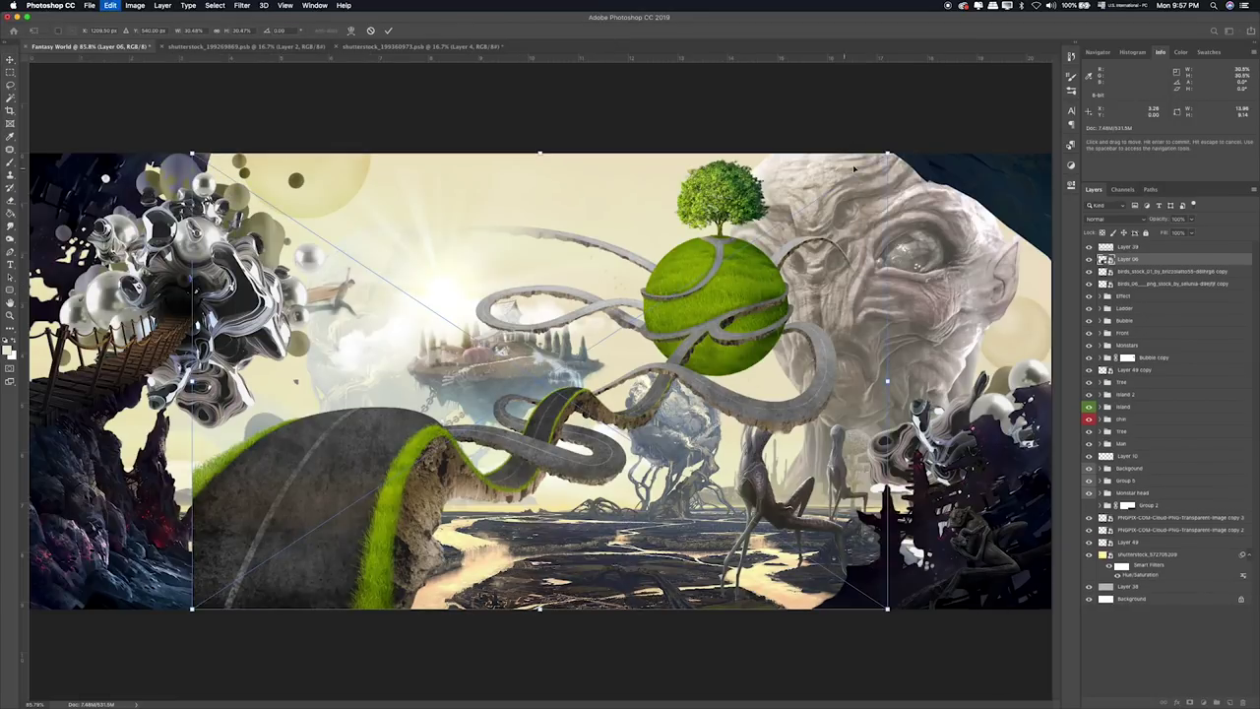
Shrink the green planet beside the island and begin desaturating and lightening it in Hue/Saturation.
mouse_move(888, 155)
left_mouse_down()
mouse_move(264, 563)
mouse_move(622, 307)
left_mouse_up()
key("Return")
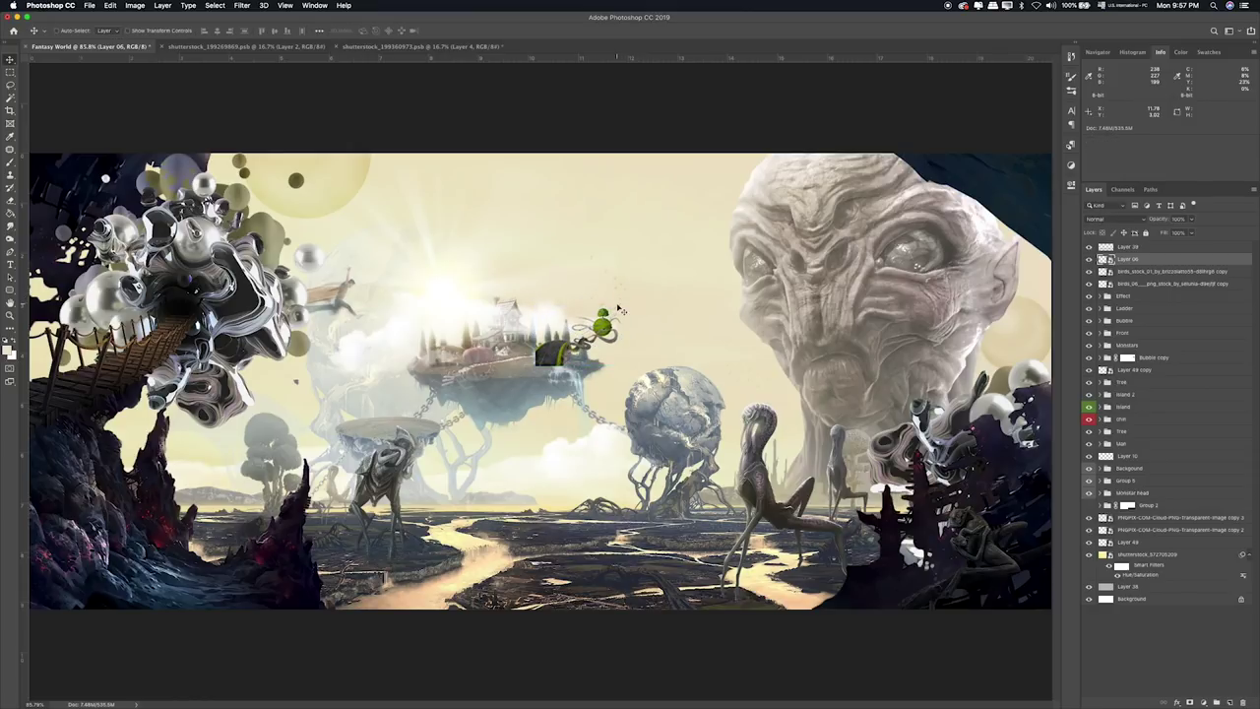
key("super+u")
mouse_move(736, 367)
left_mouse_down()
mouse_move(811, 390)
mouse_move(744, 365)
left_mouse_up()
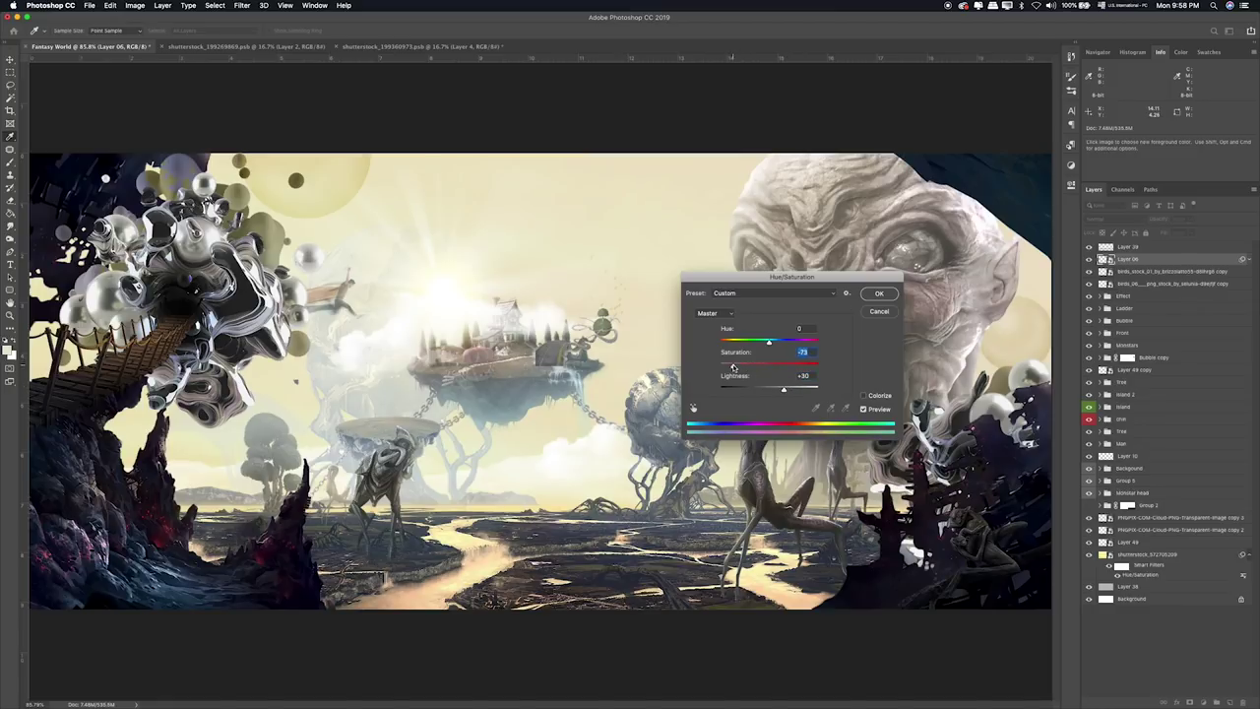
Apply the Hue/Saturation change, move Layer 06 below Island, and set its opacity to 72%.
key("Return")
left_click_drag(1152, 260, 1148, 476)
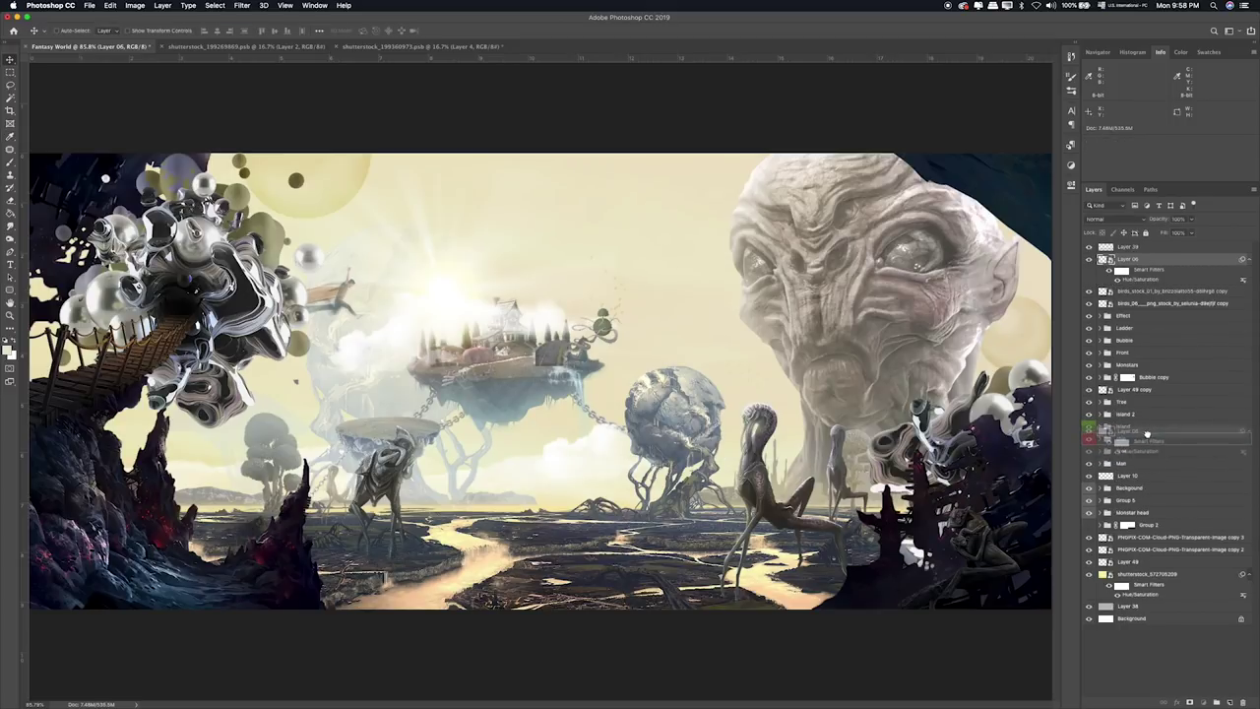
left_click_drag(1148, 476, 1148, 433)
mouse_move(618, 329)
left_mouse_down()
mouse_move(590, 315)
mouse_move(593, 339)
mouse_move(663, 352)
mouse_move(714, 341)
left_mouse_up()
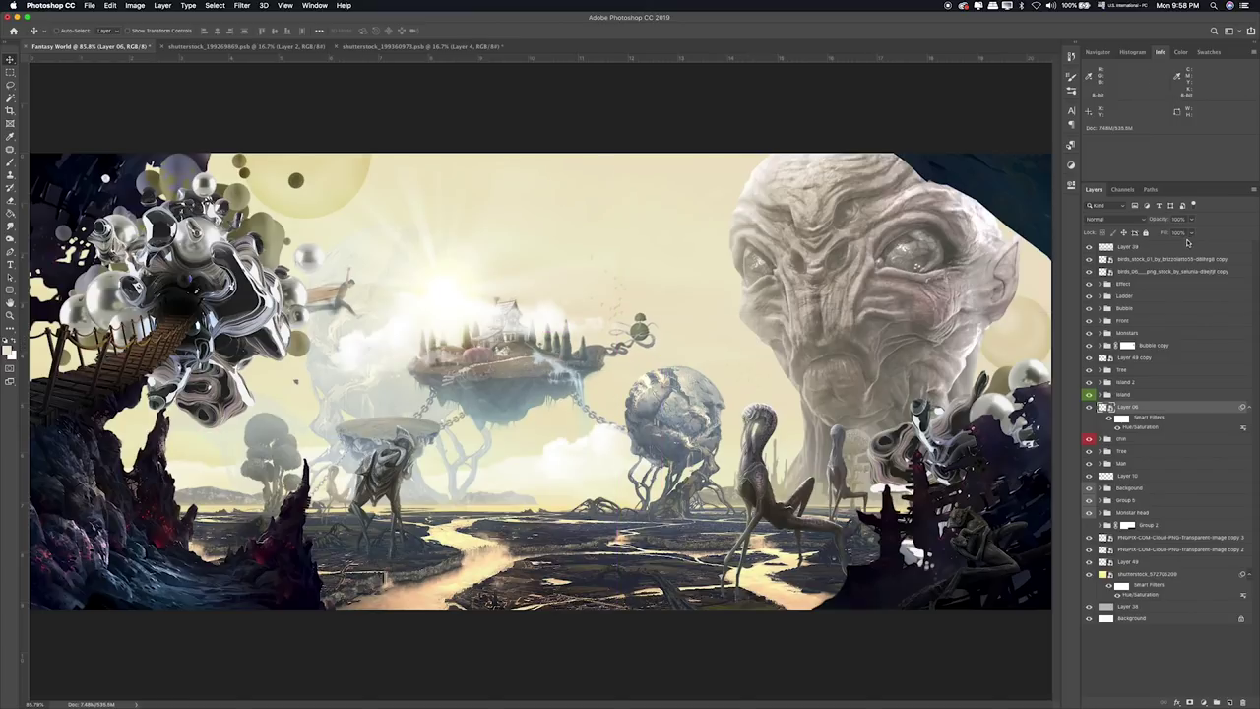
left_click_drag(1196, 220, 1181, 232)
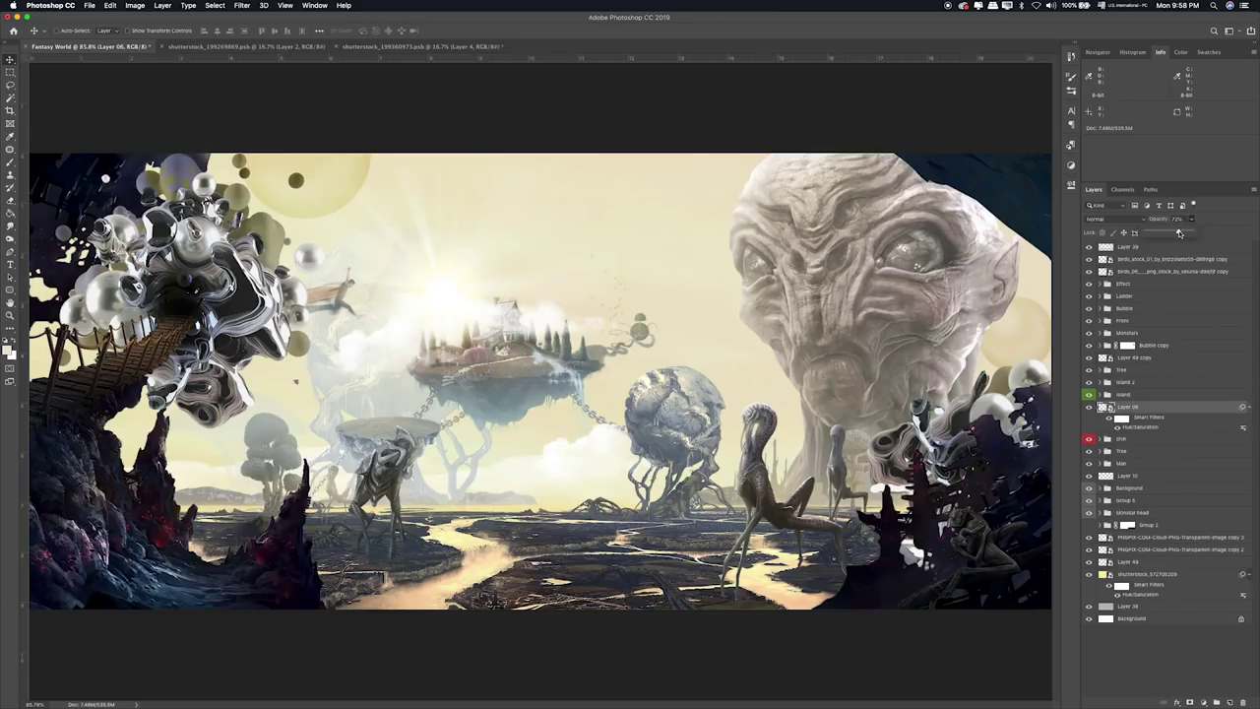
Flip the planet horizontally and move it to the left of the floating island.
key("ctrl+t")
right_click(639, 338)
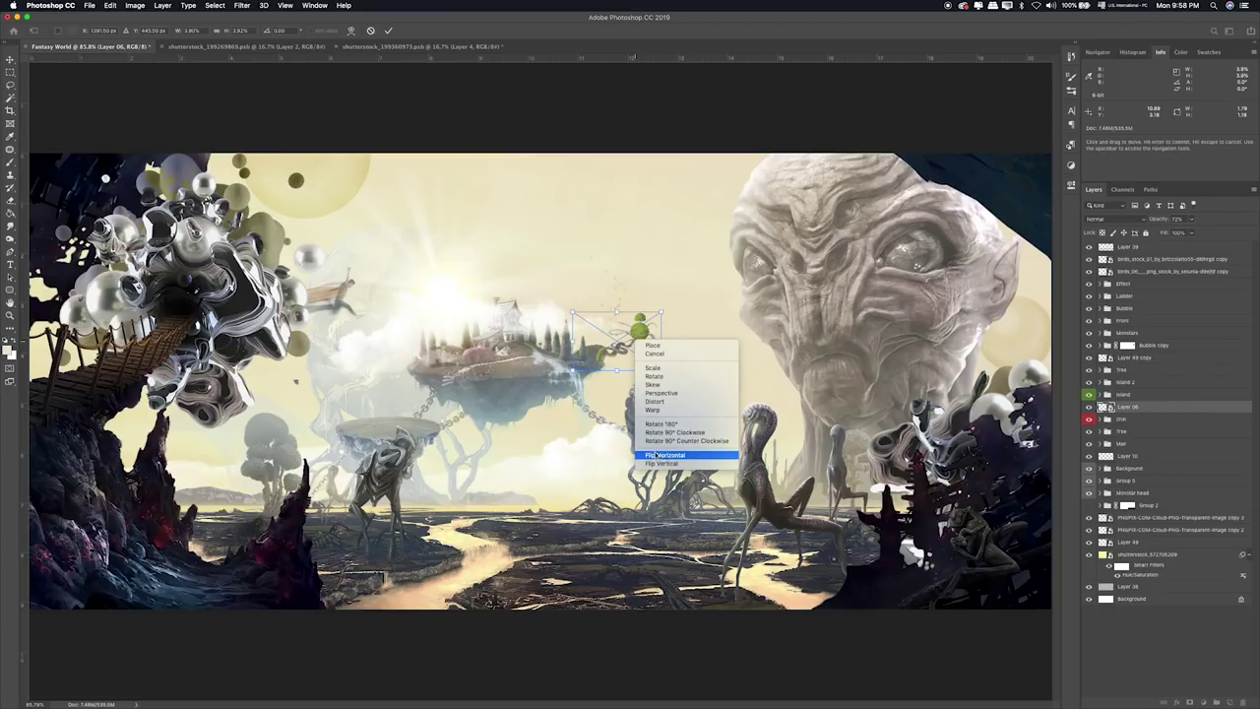
left_click(657, 456)
mouse_move(629, 355)
left_mouse_down()
mouse_move(439, 362)
mouse_move(400, 351)
mouse_move(412, 344)
left_mouse_up()
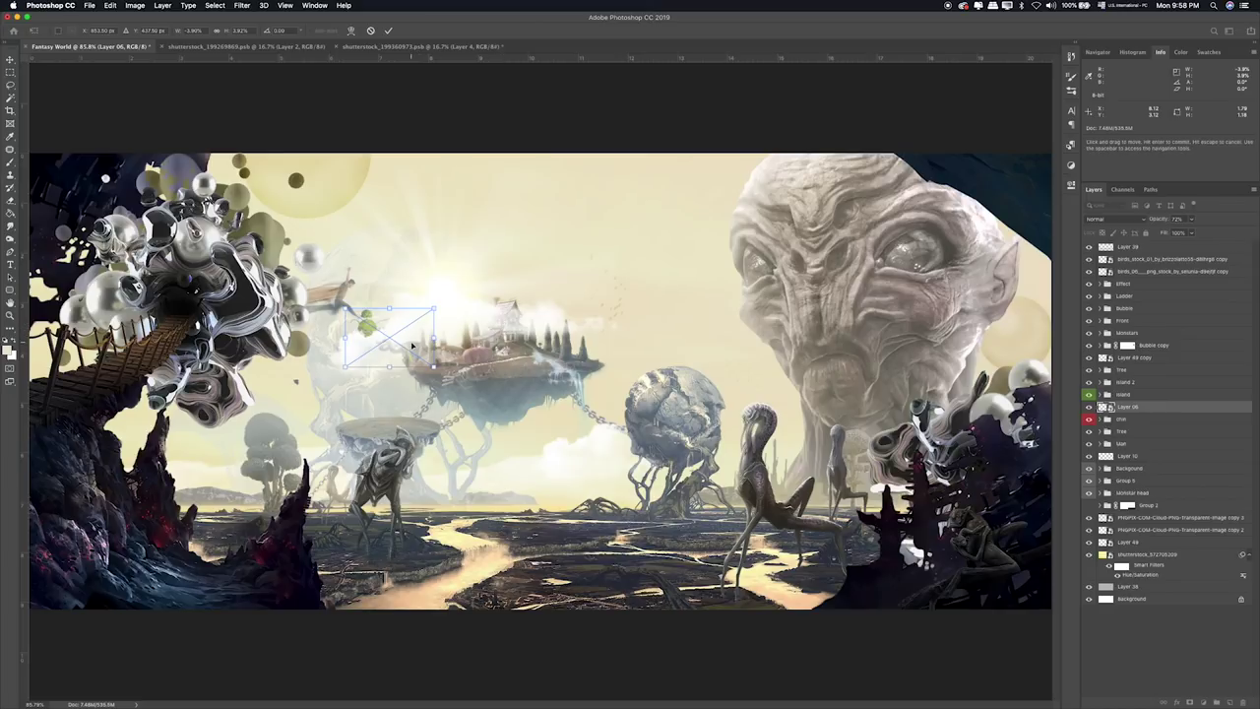
key("Return")
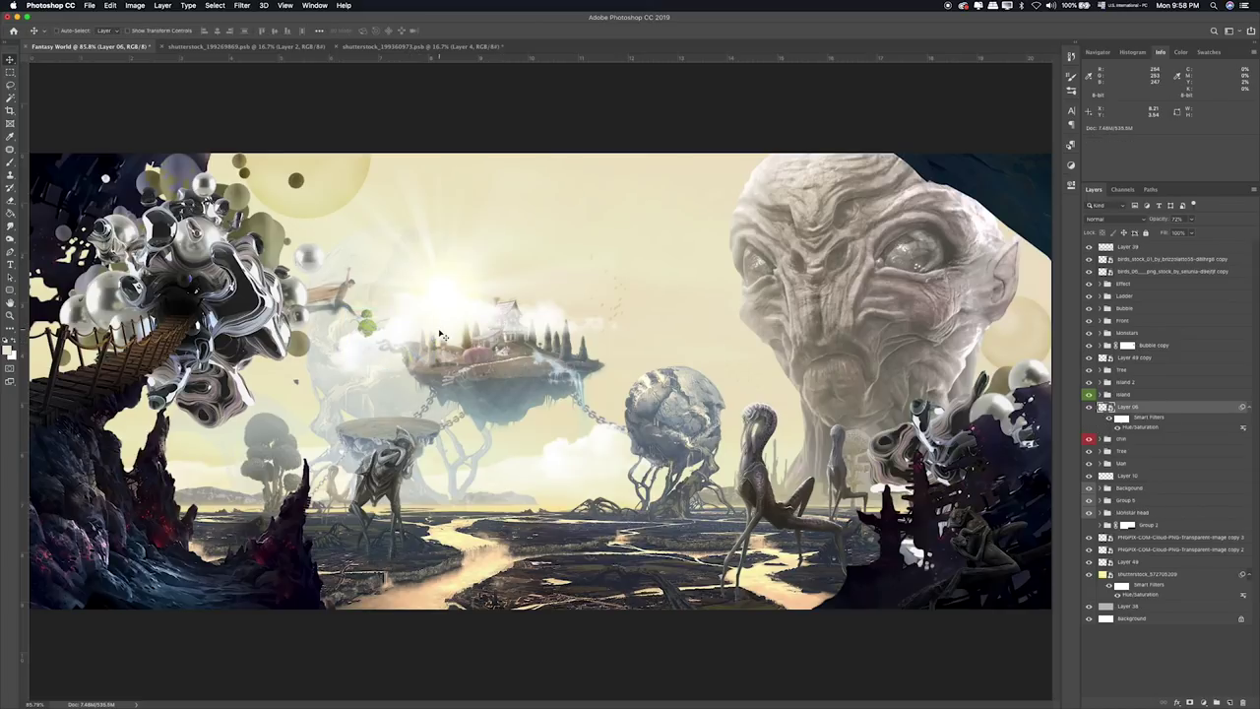
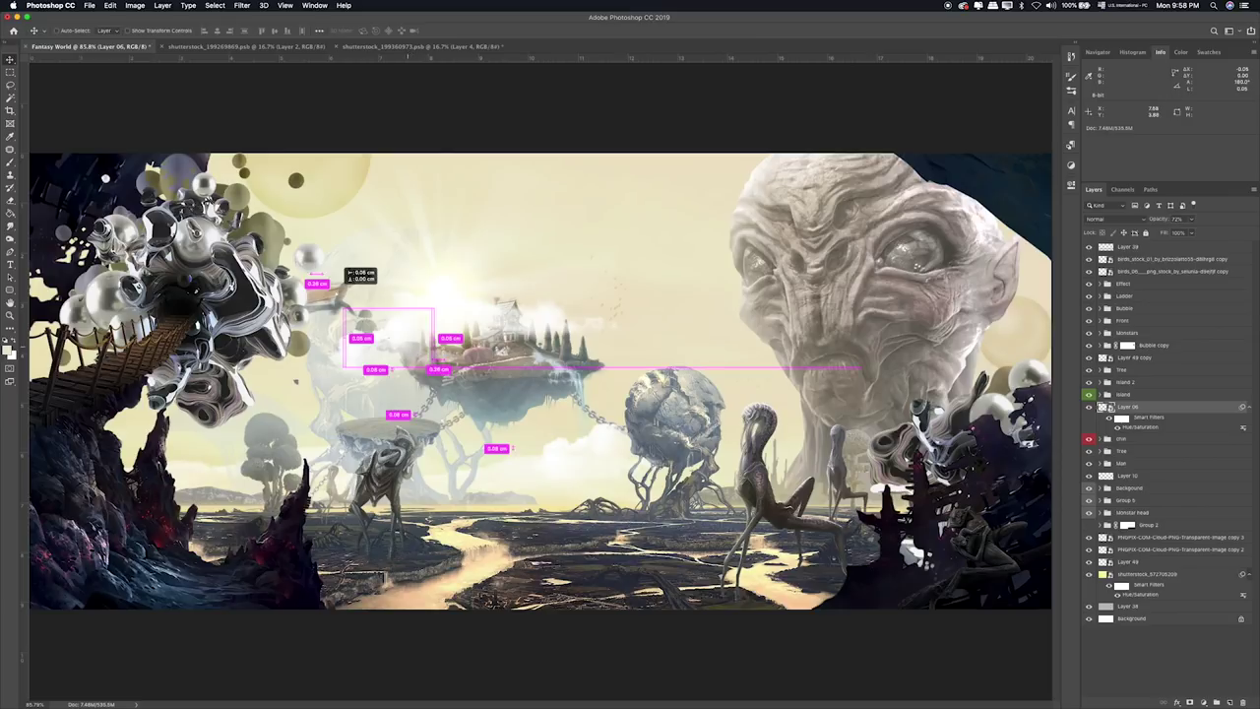
Alt-drag a duplicate of the tentacled orb up-left and flip the copy.
left_click_drag(411, 349, 325, 275)
key("ctrl+t")
right_click(323, 276)
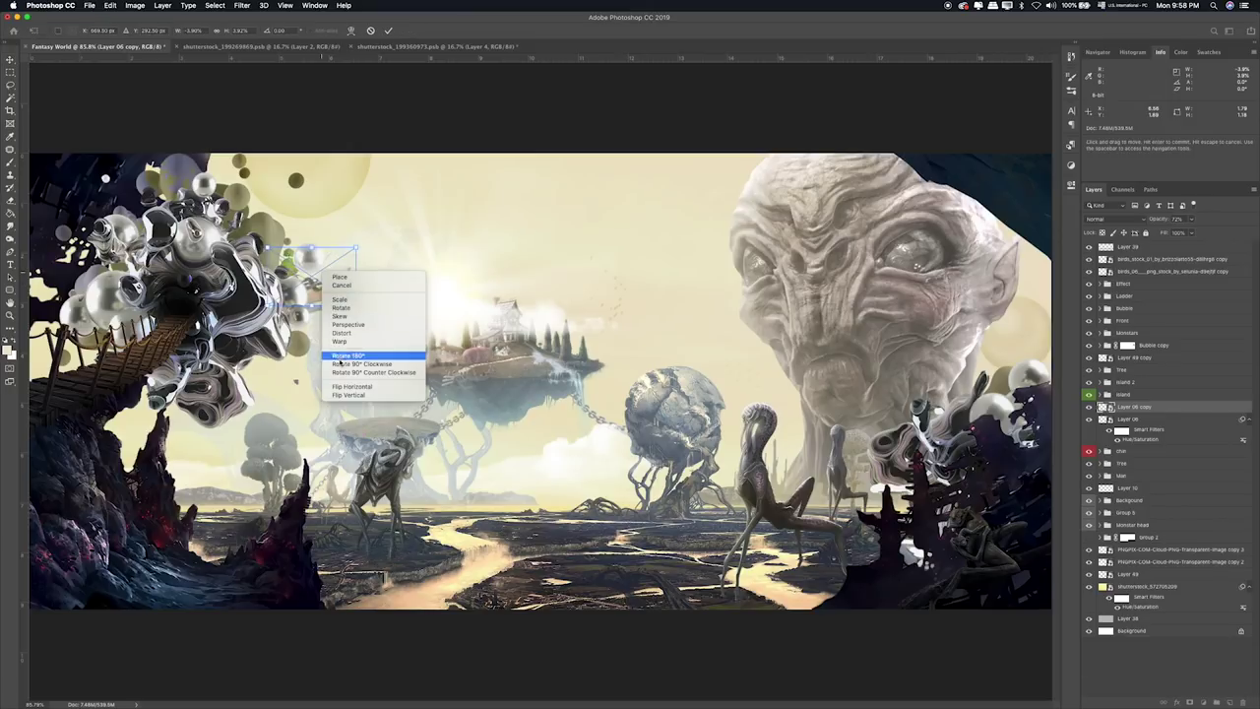
left_click(350, 395)
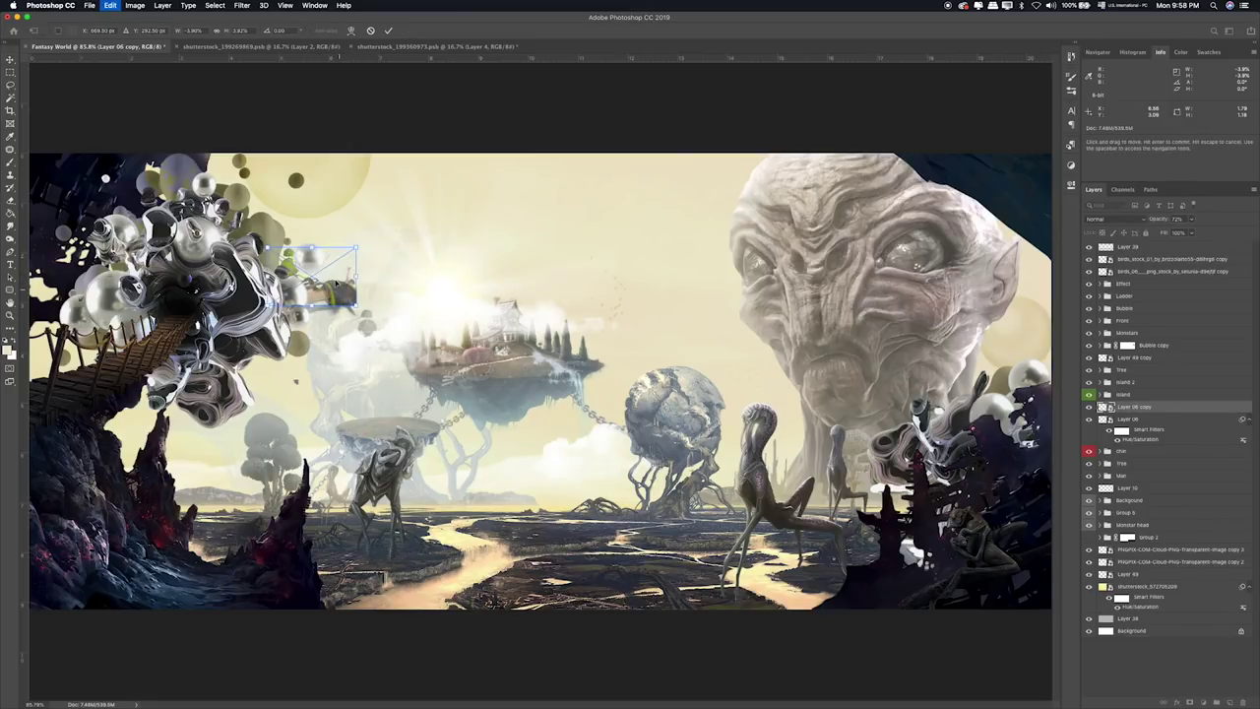
right_click(321, 269)
left_click(374, 388)
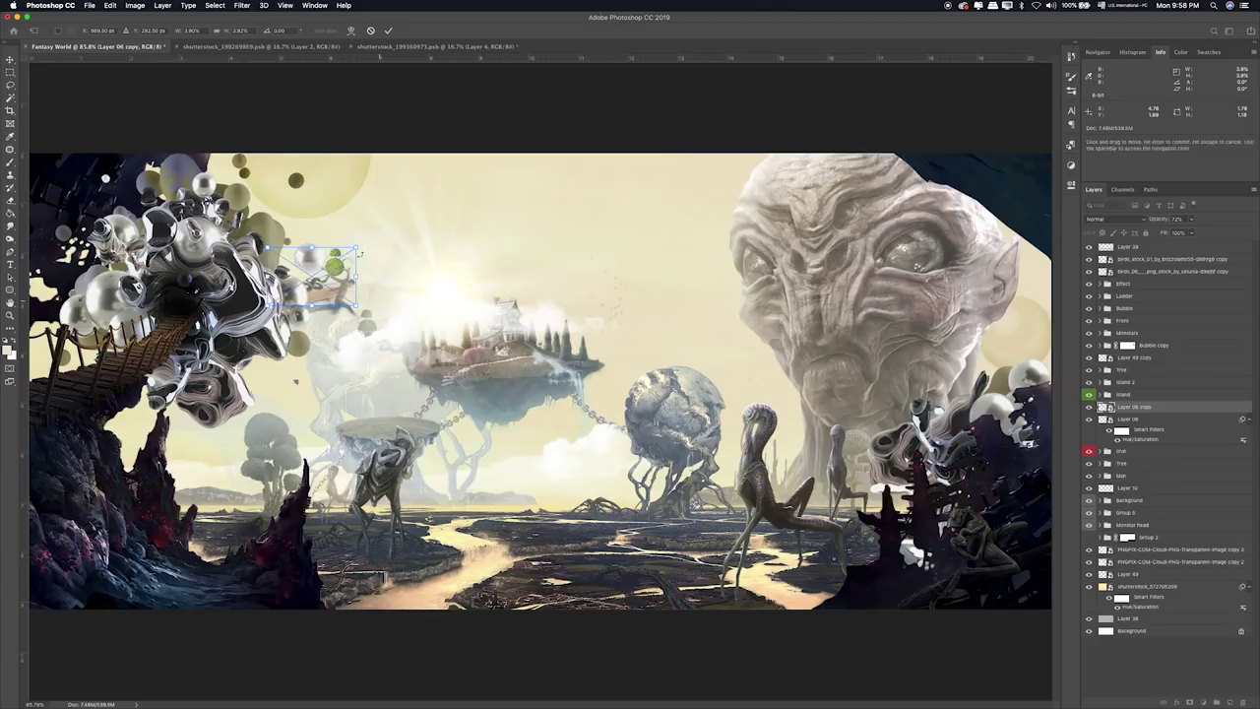
Enlarge the orb copy into the upper-left sky, then bring up Hue/Saturation.
mouse_move(356, 248)
left_mouse_down()
mouse_move(437, 196)
mouse_move(340, 273)
mouse_move(389, 185)
left_mouse_up()
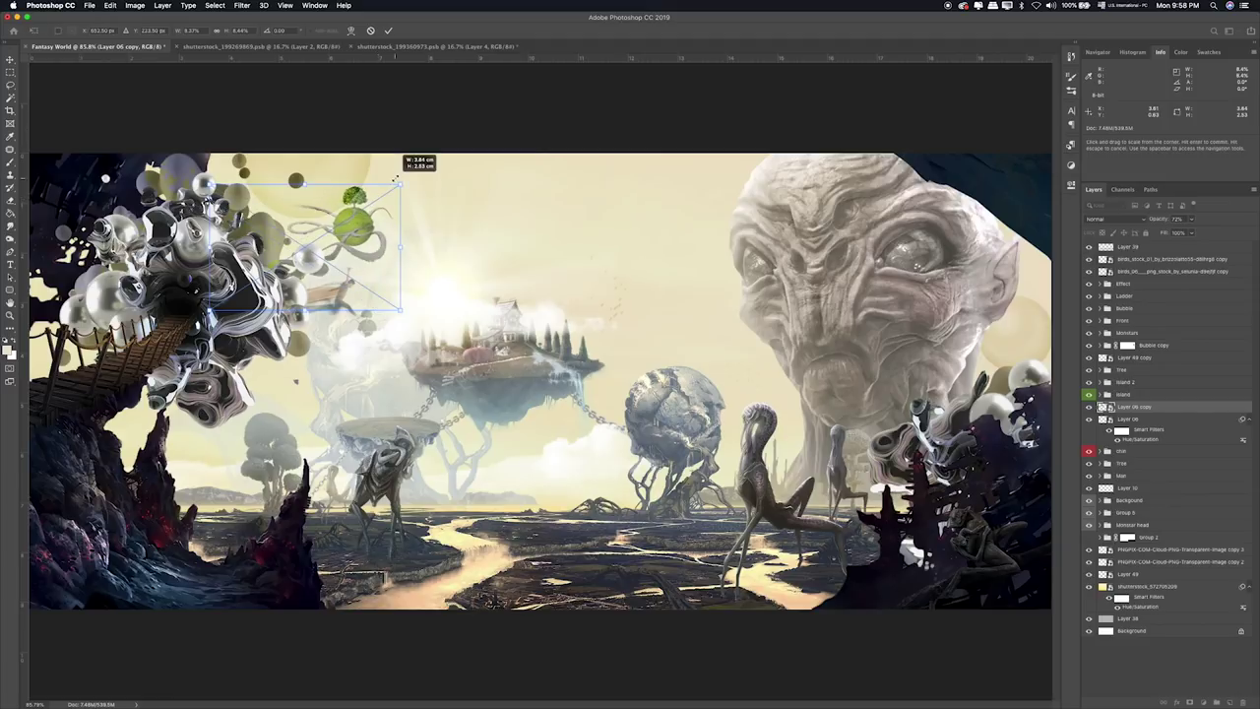
mouse_move(363, 233)
left_mouse_down()
mouse_move(366, 209)
mouse_move(420, 194)
left_mouse_up()
left_click_drag(411, 193, 405, 188)
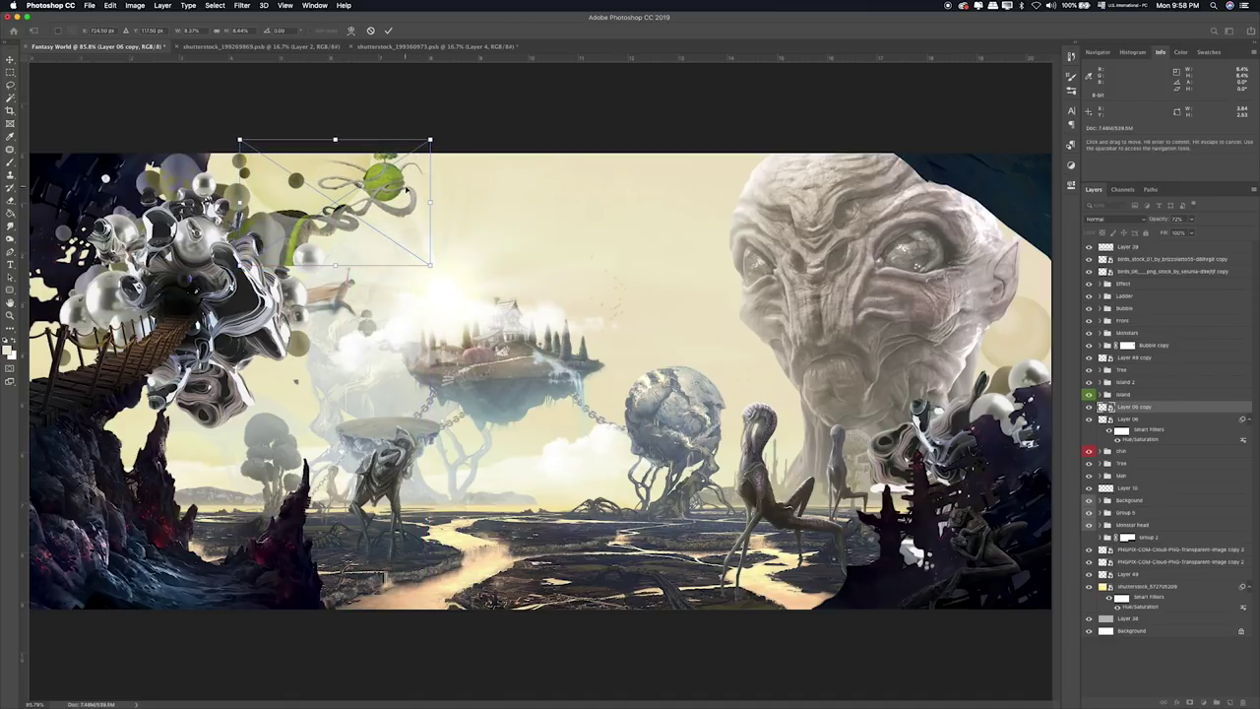
key("Return")
key("ctrl+u")
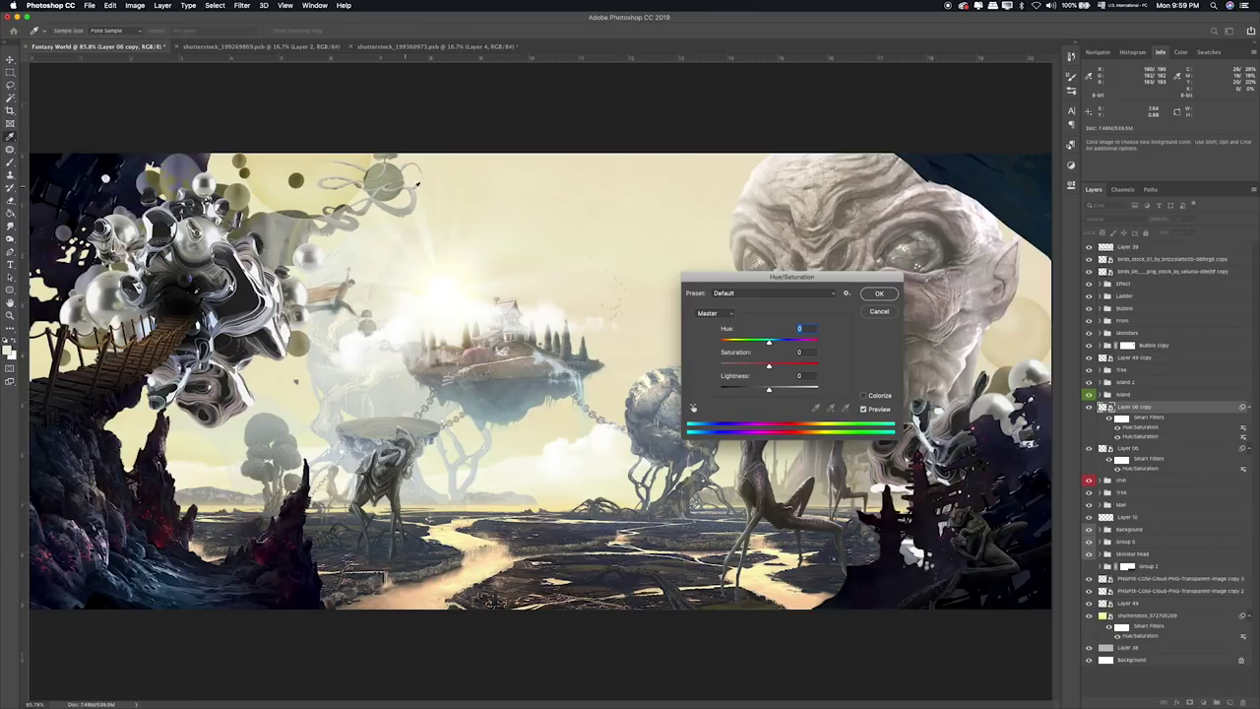
Recolour the orb copy with Hue −18 and Saturation +14, then nudge it into place.
mouse_move(771, 365)
left_mouse_down()
mouse_move(787, 364)
mouse_move(757, 362)
mouse_move(783, 344)
left_mouse_up()
left_click(776, 363)
mouse_move(795, 341)
left_mouse_down()
mouse_move(697, 344)
mouse_move(760, 343)
left_mouse_up()
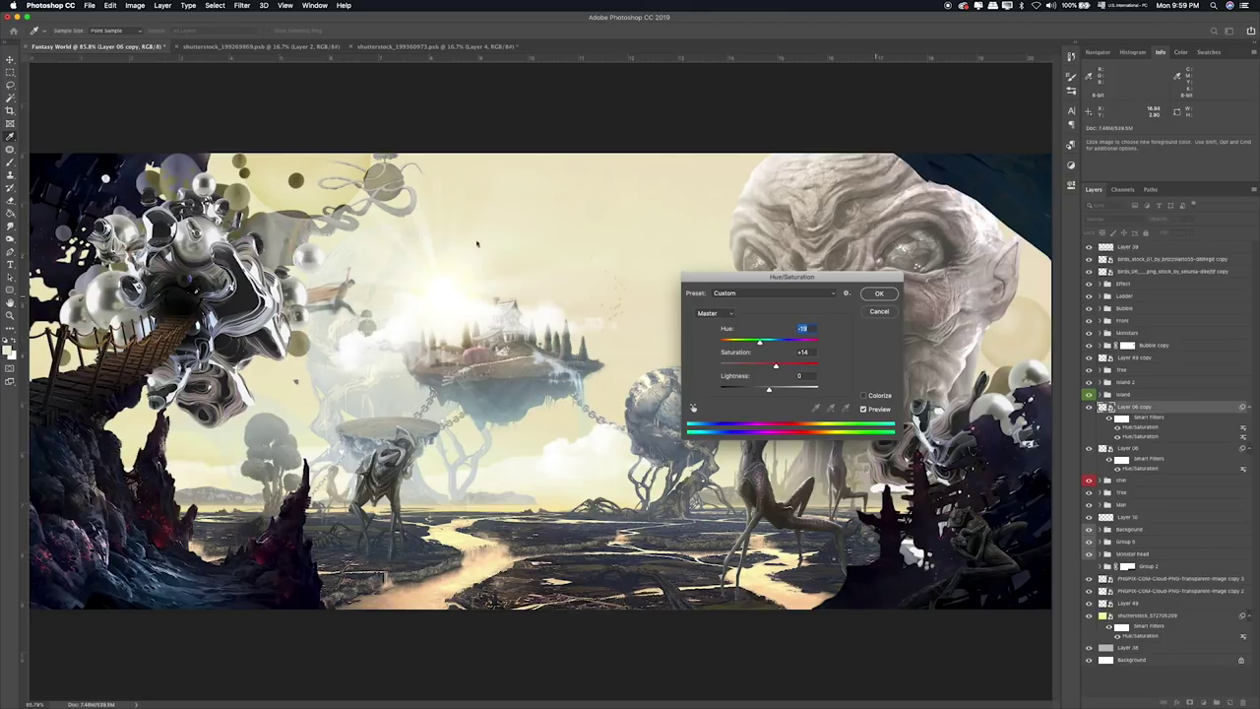
key("Return")
key("v")
left_click_drag(410, 183, 372, 195)
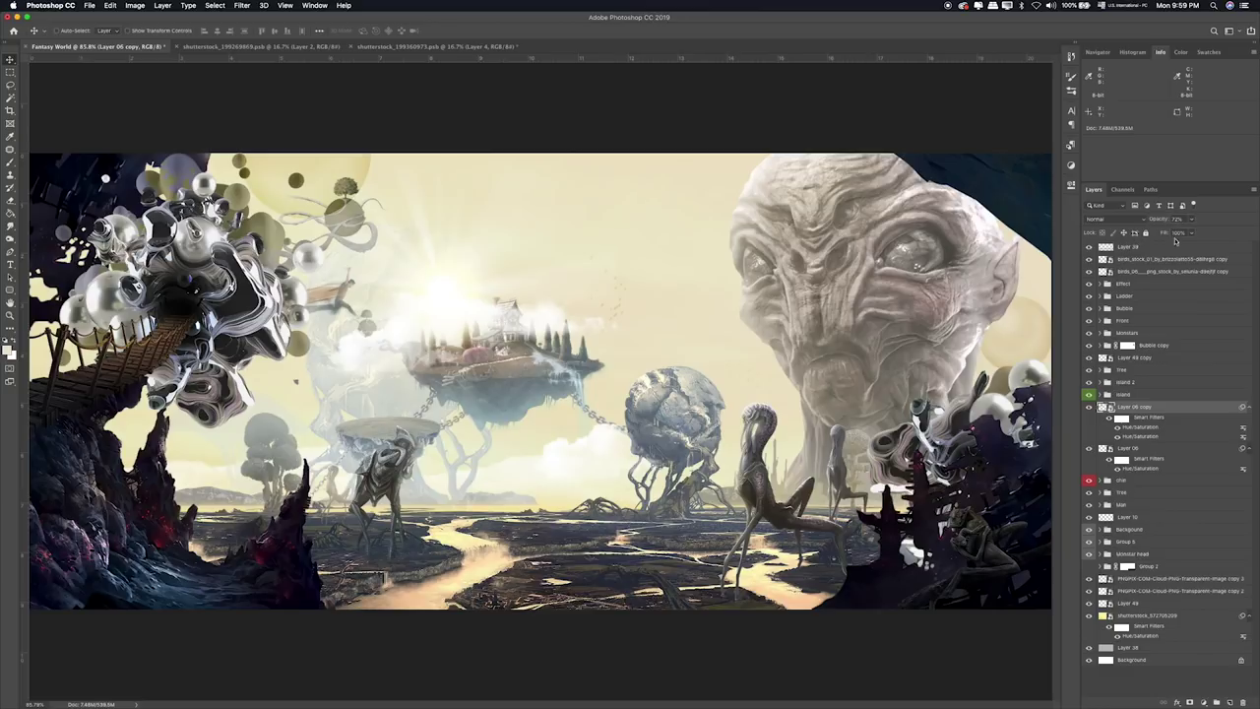
Lower the orb copy's opacity and select Layer 39.
left_click_drag(1193, 219, 1178, 231)
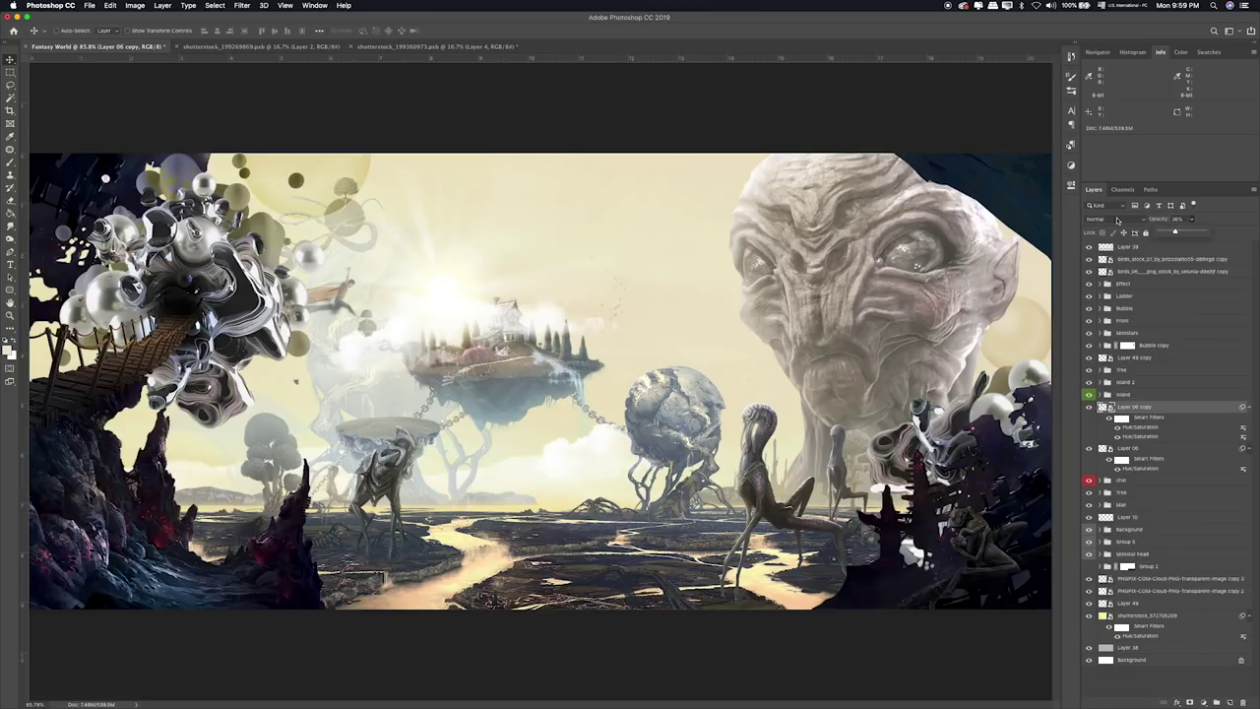
left_click(11, 72)
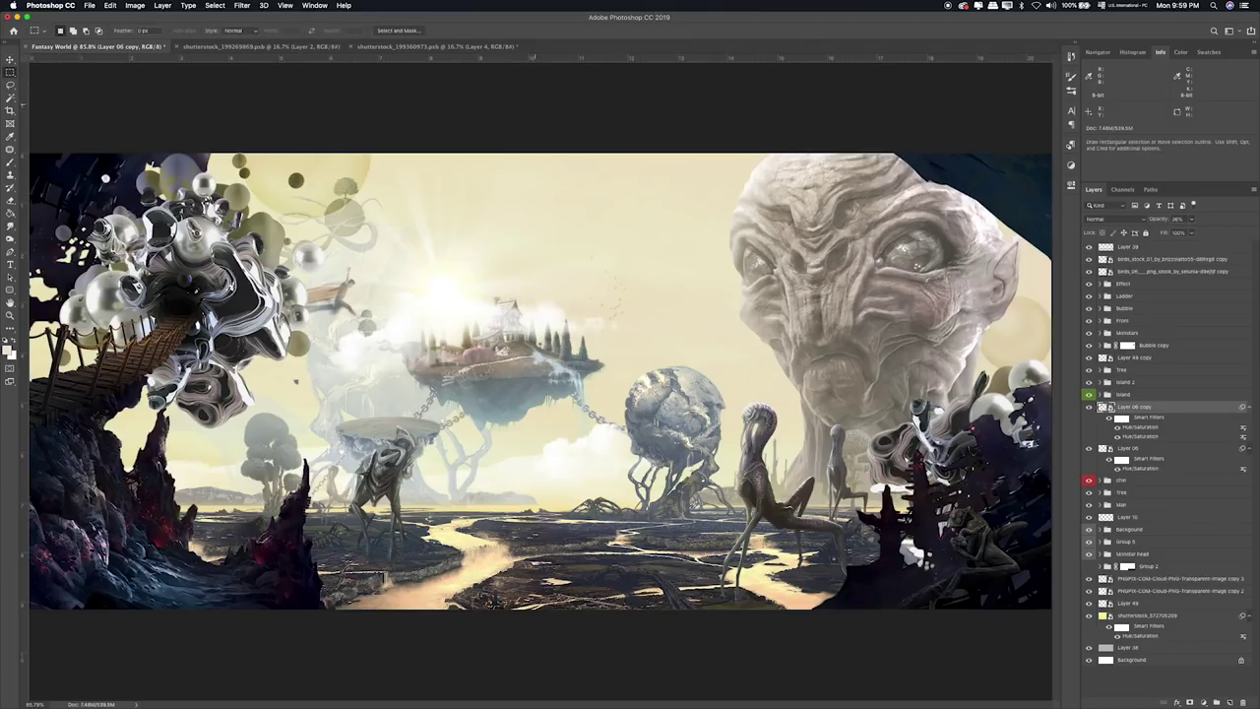
left_click(1155, 248)
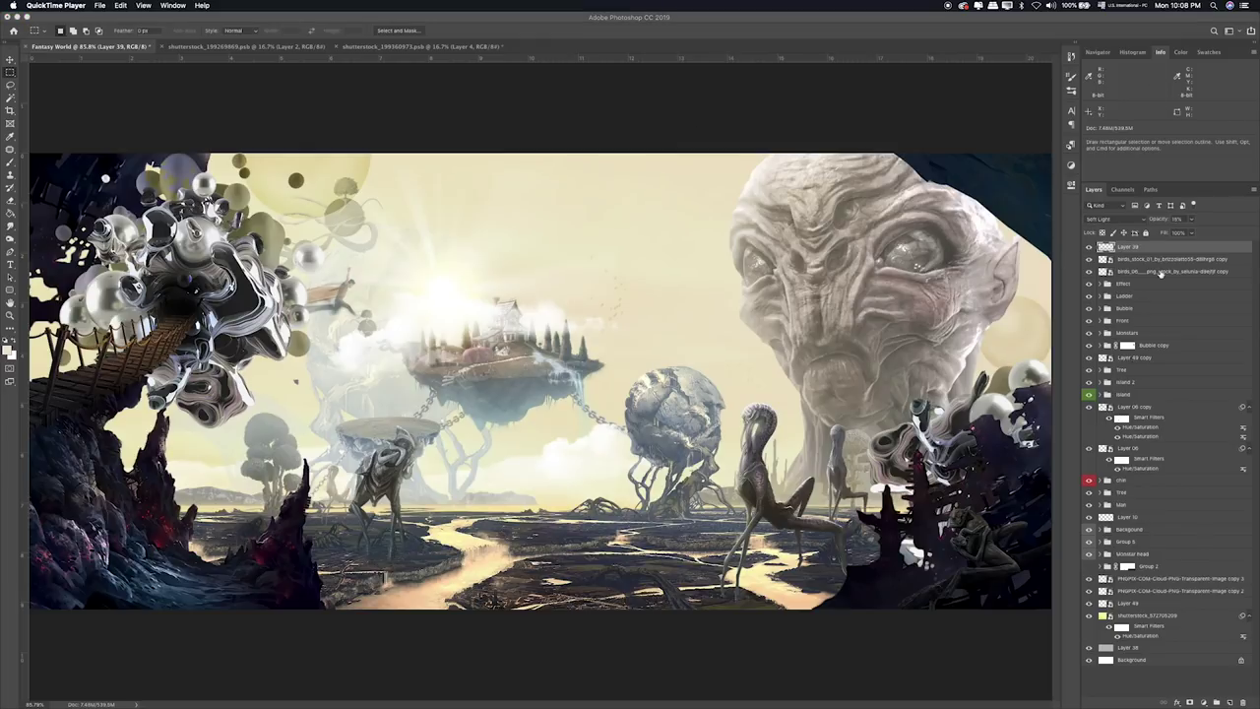
Group the two bird layers and name the group 'Birds'.
left_click(1161, 272)
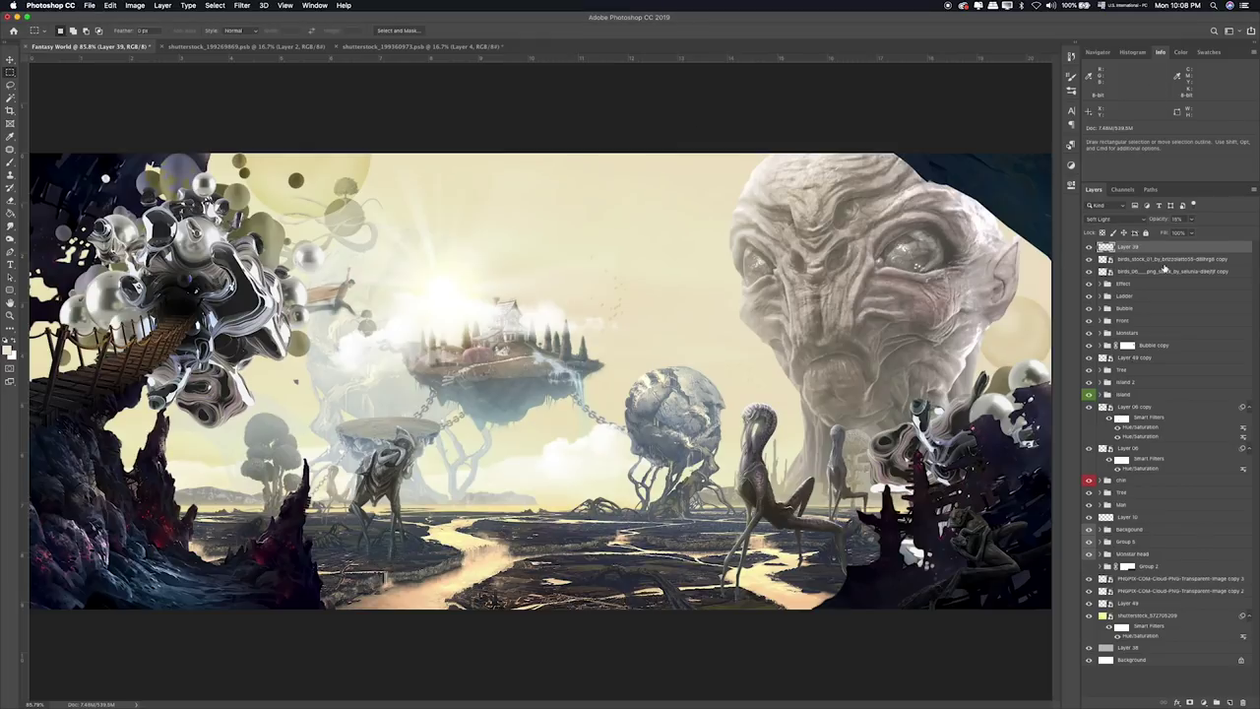
left_click(1154, 272, "shift")
key("super+g")
double_click(1125, 259)
type("Birds")
key("Return")
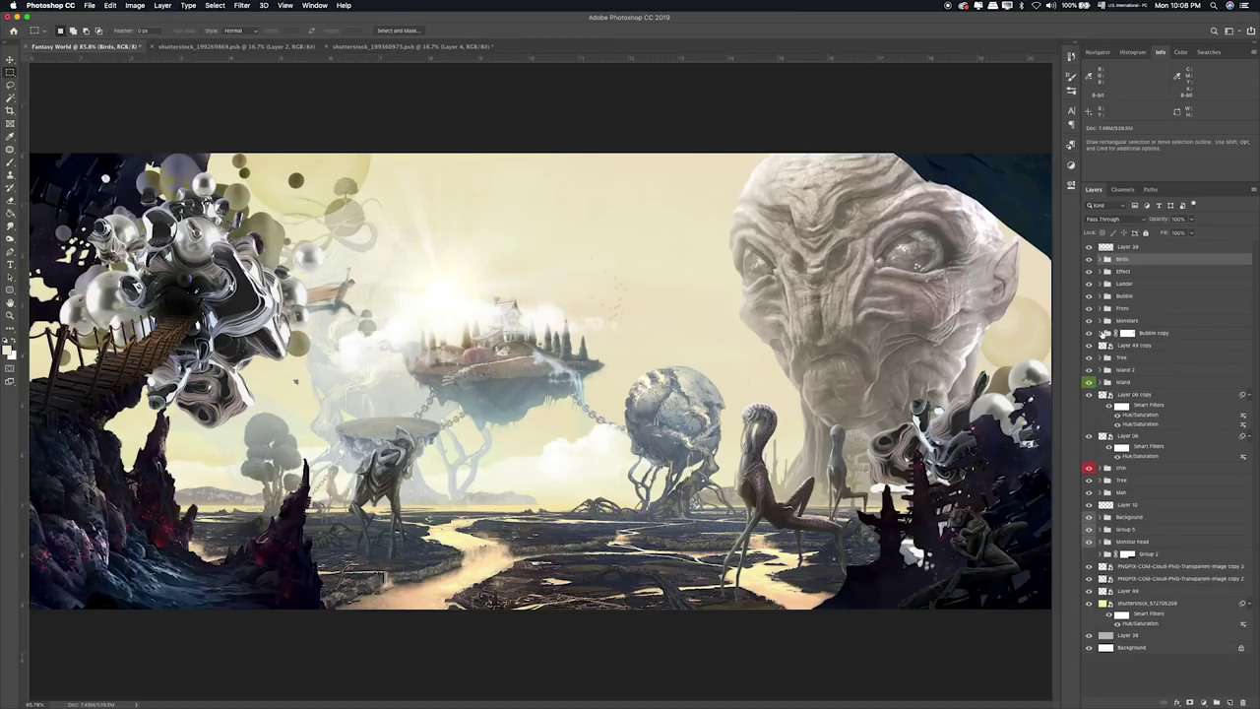
Toggle the Background group and sky layer visibility to compare the composite.
left_click(1130, 346)
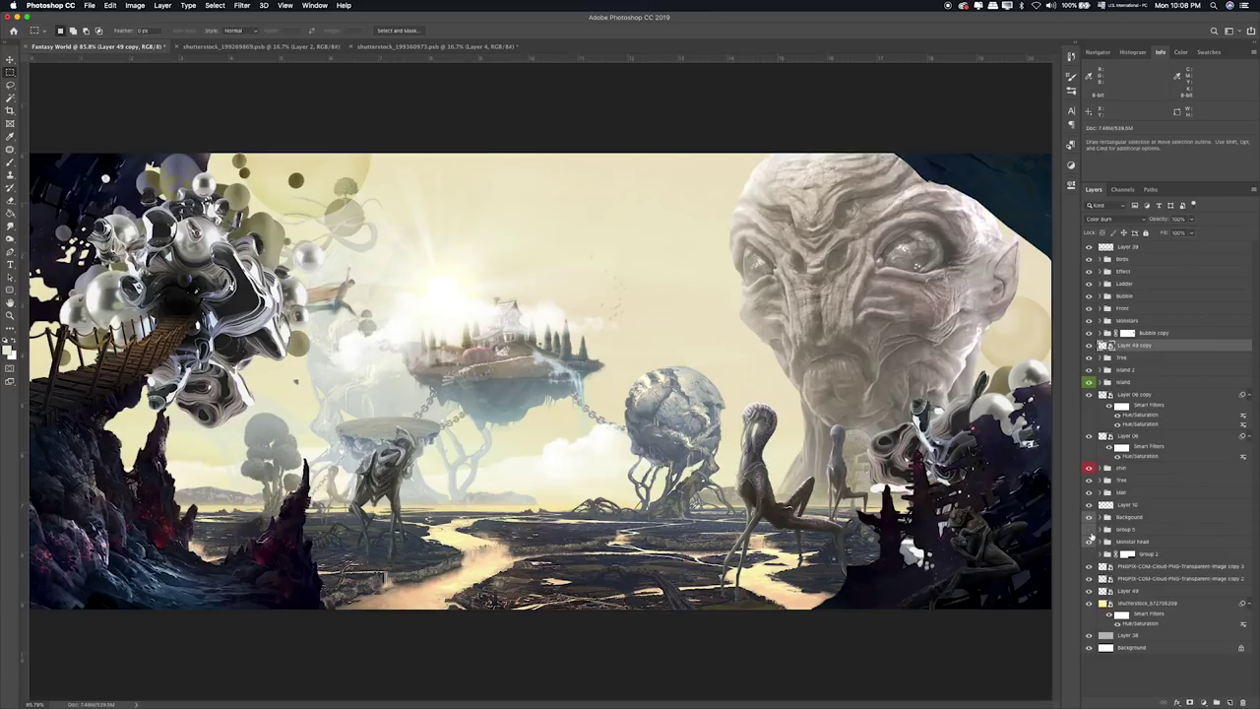
left_click(1089, 517)
left_click(1089, 517)
left_click(1090, 603)
left_click(1090, 599)
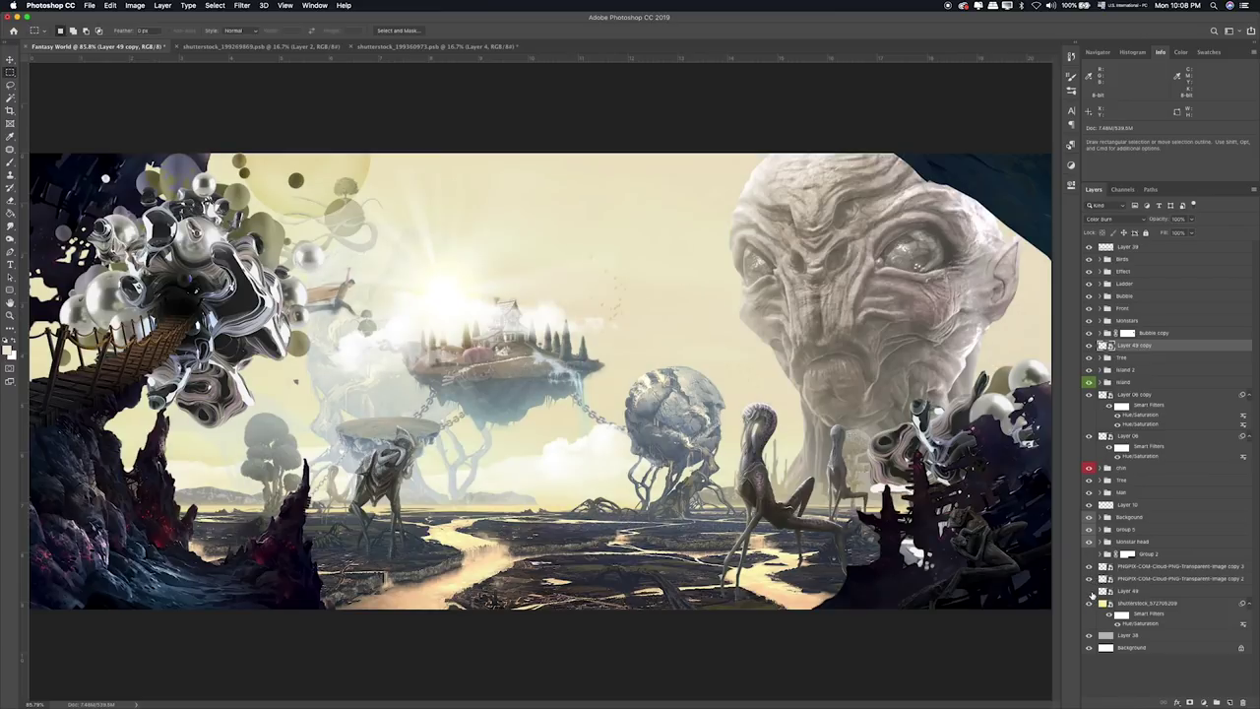
left_click(1089, 517)
left_click(1089, 517)
Expand the Background group, check individual layers' effect, and select Layer 28.
left_click(1100, 518)
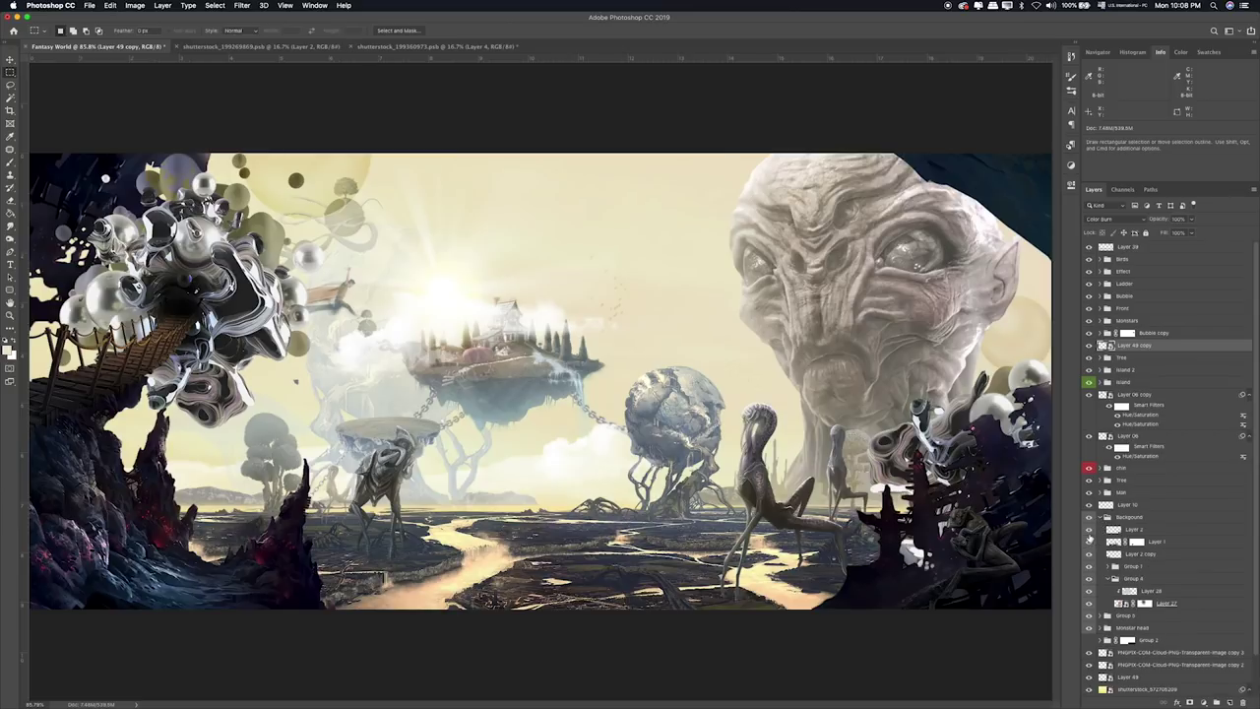
left_click(1089, 537)
left_click(1089, 544)
left_click(1089, 554)
left_click(1089, 554)
left_click(1089, 603)
left_click(1089, 603)
left_click(1157, 592)
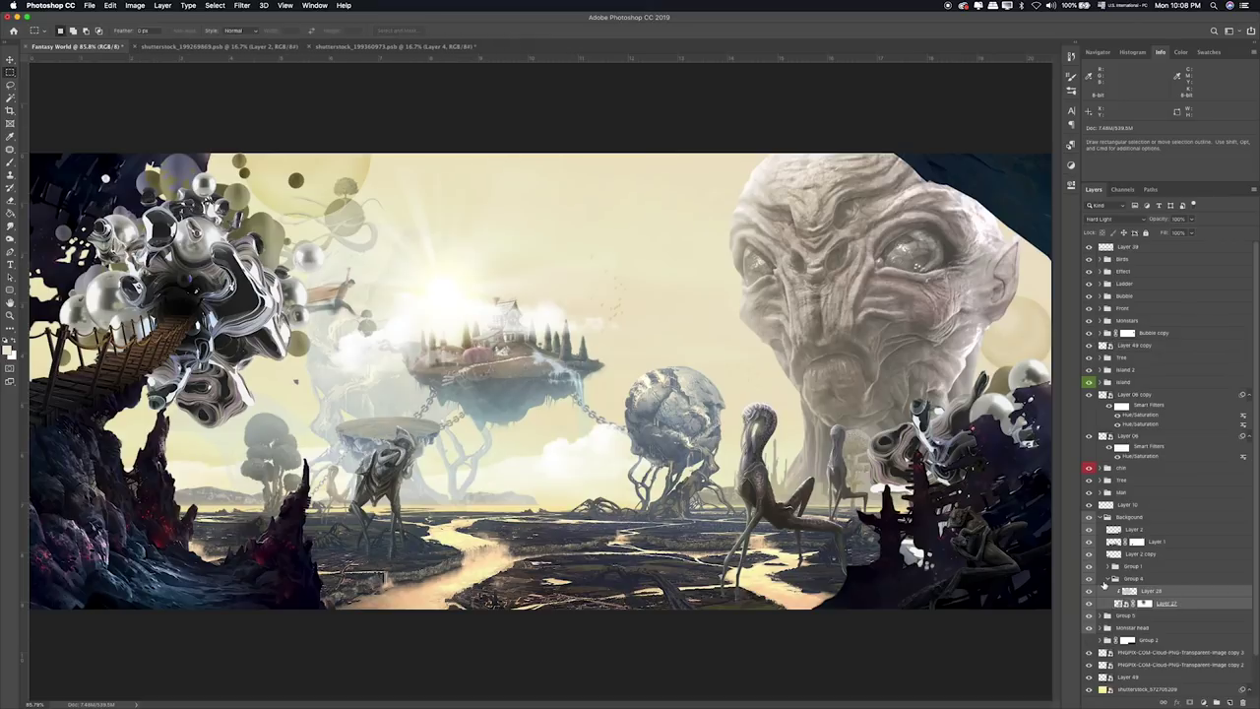
Duplicate Layers 28 and 27, scale the copies into a giant structure behind the central island.
key("ctrl+j")
key("v")
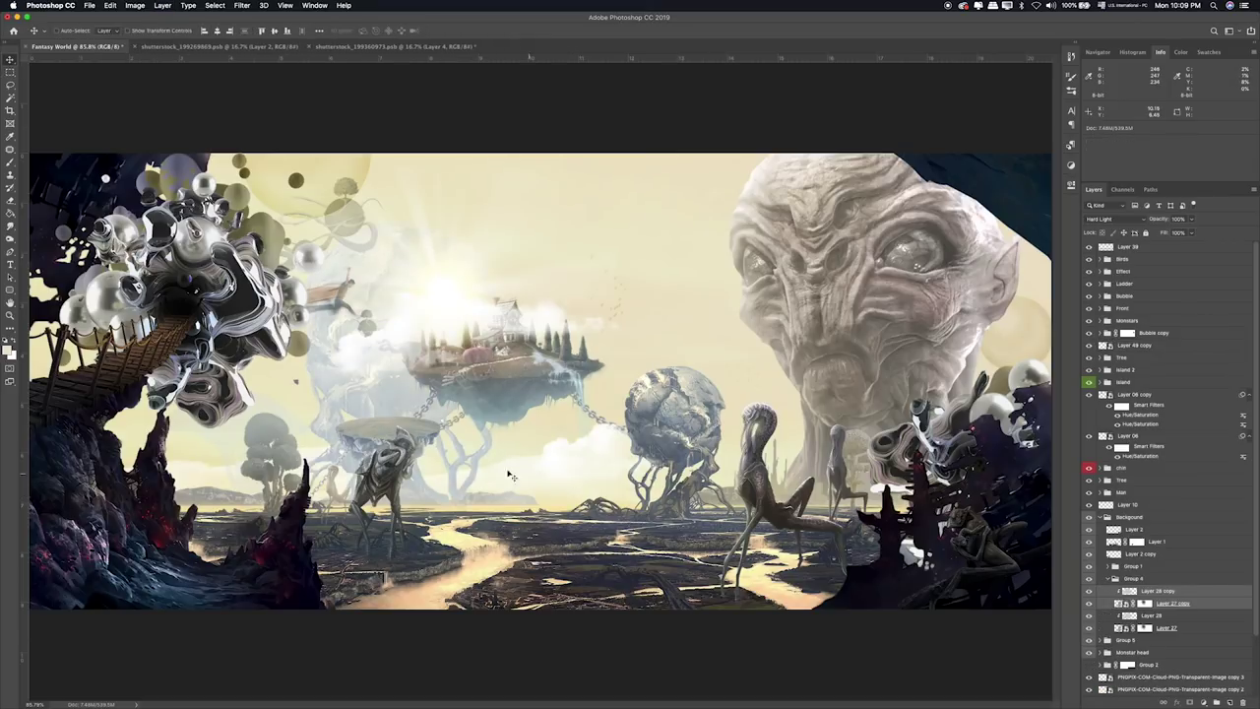
left_click_drag(567, 445, 700, 420)
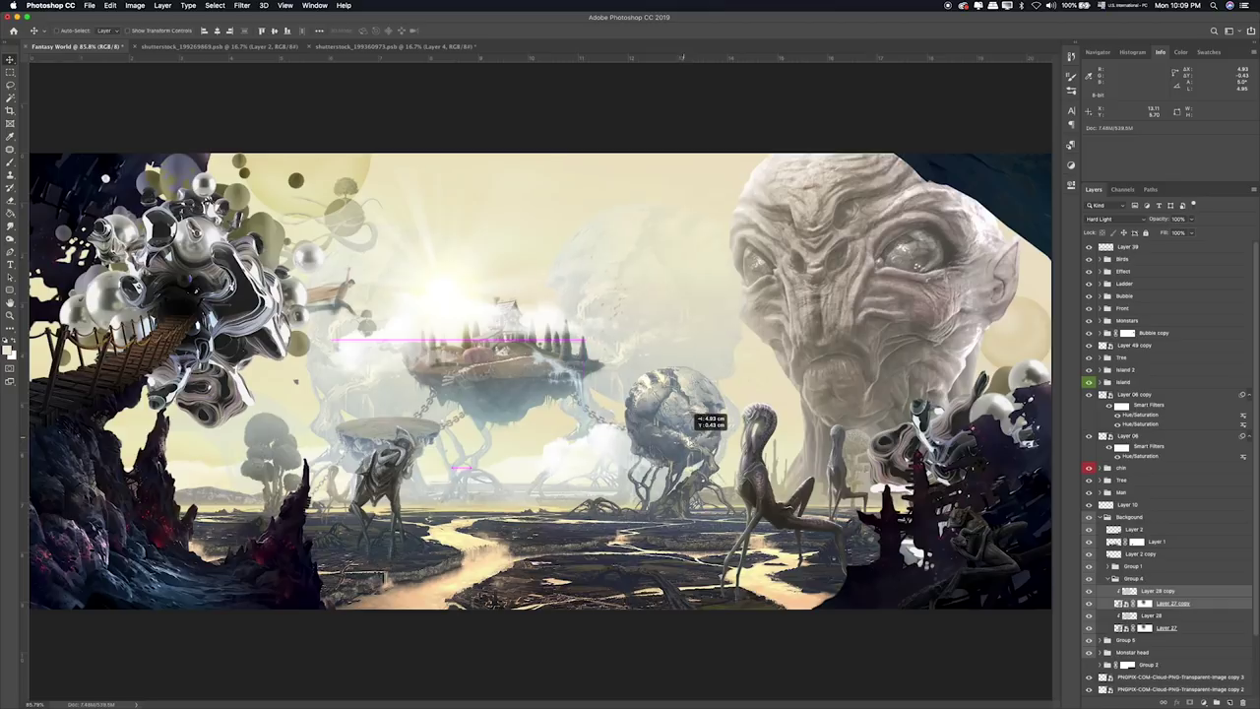
key("ctrl+t")
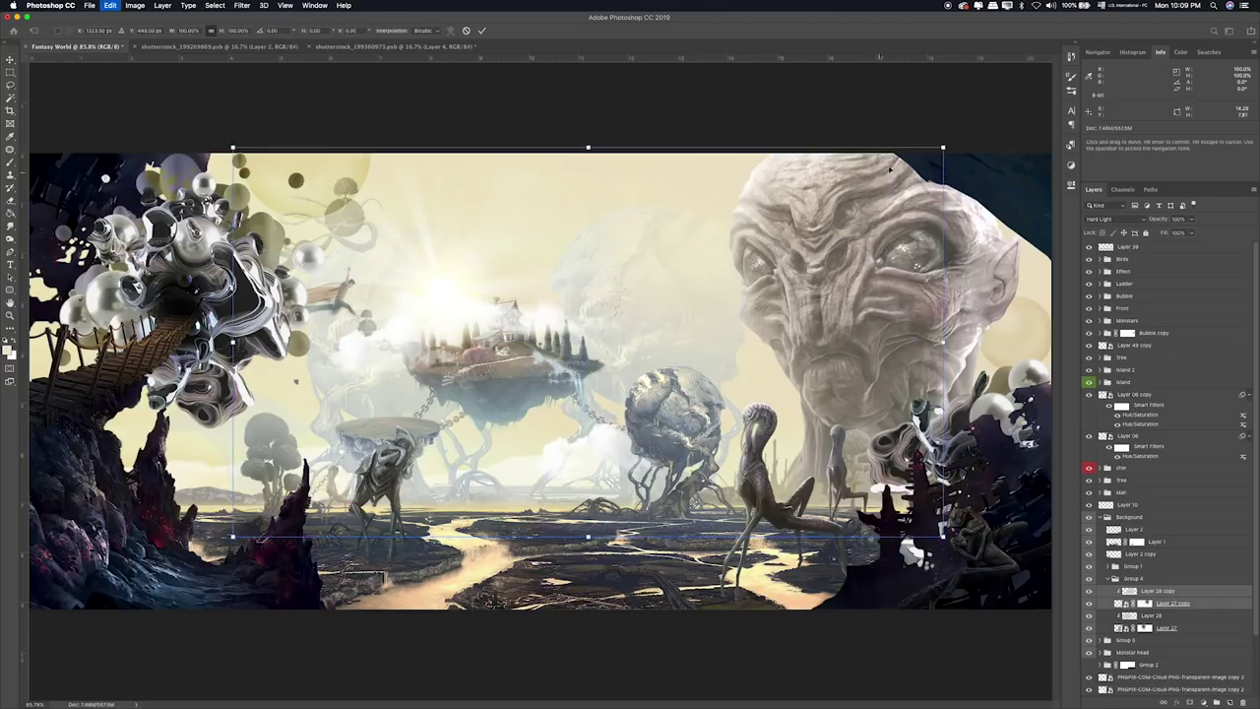
left_click_drag(944, 148, 1203, 7)
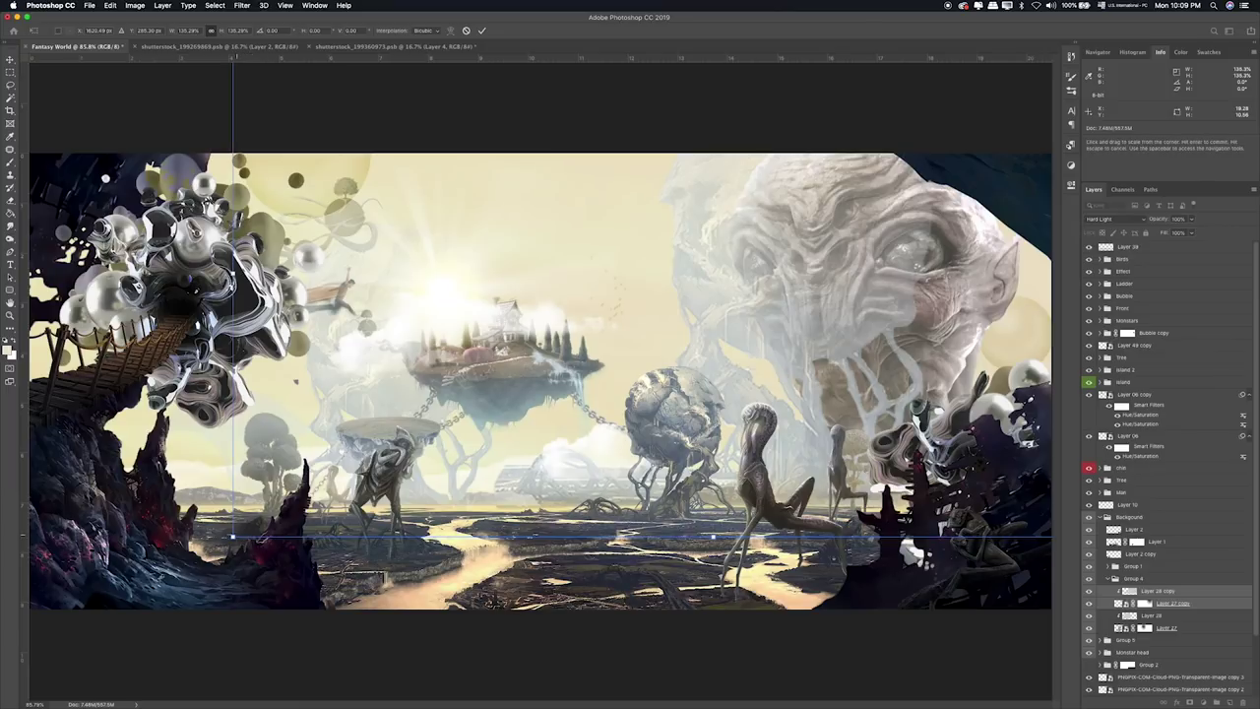
left_click_drag(233, 537, 106, 606)
mouse_move(579, 516)
left_mouse_down()
mouse_move(556, 471)
mouse_move(533, 460)
mouse_move(531, 472)
left_mouse_up()
key("Return")
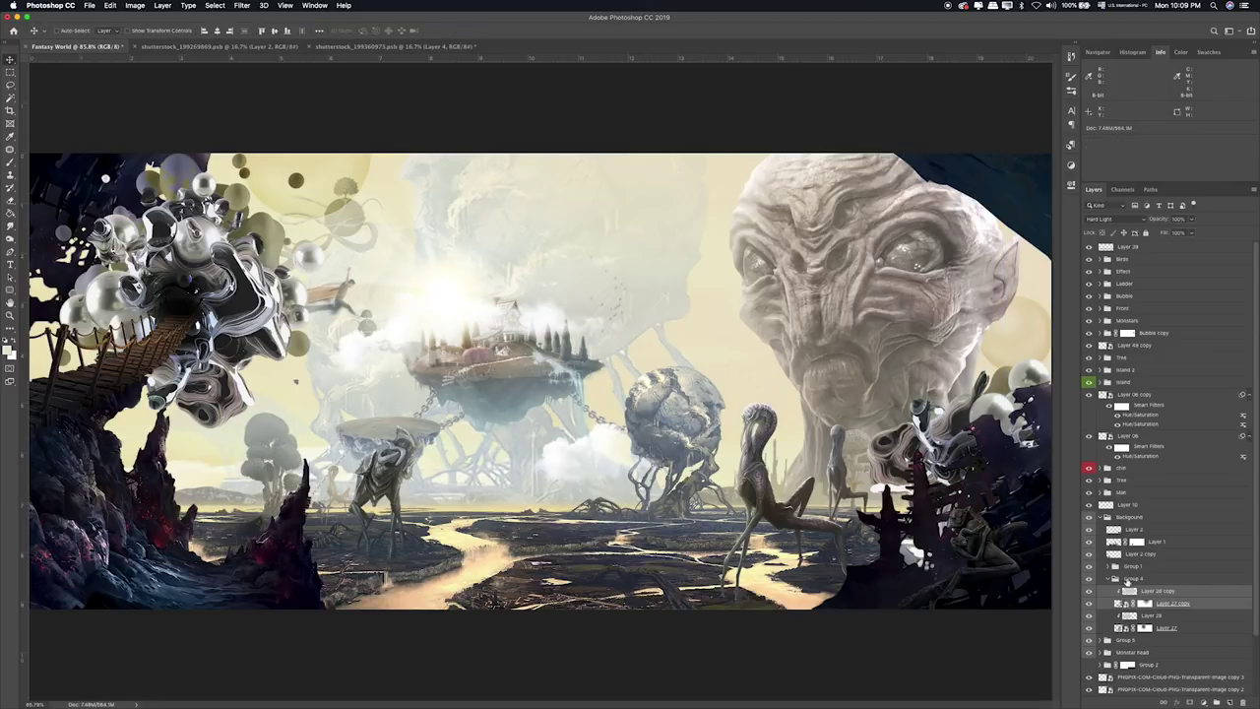
left_click(1088, 591)
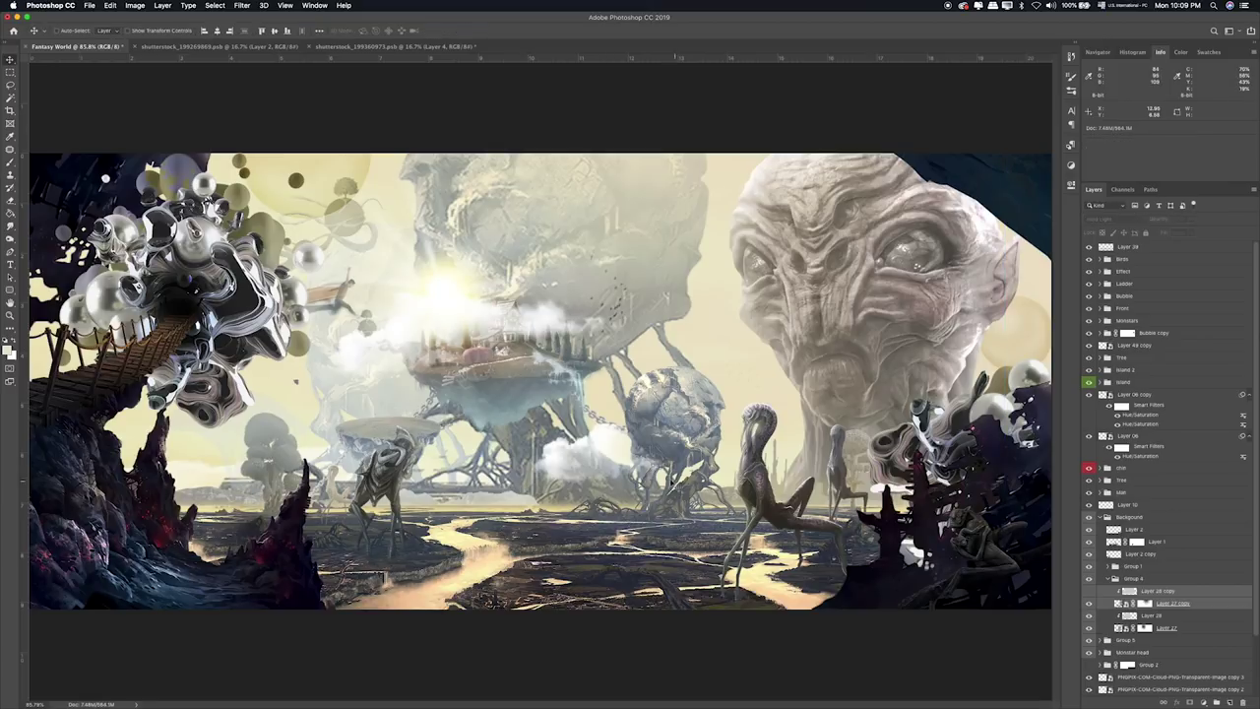
left_click_drag(626, 457, 646, 443)
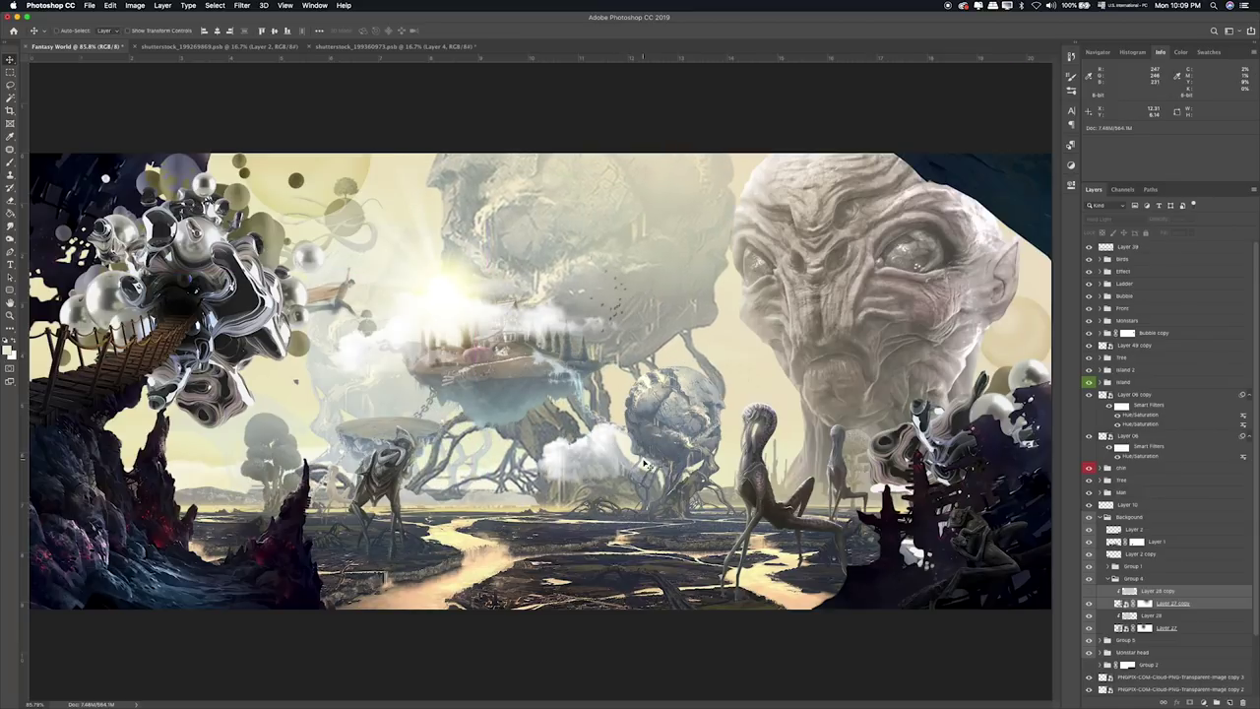
Paint on Layer 27 copy's mask to fade the central trees and area below the island.
left_click(1146, 603)
key("b")
left_click_drag(620, 167, 736, 192)
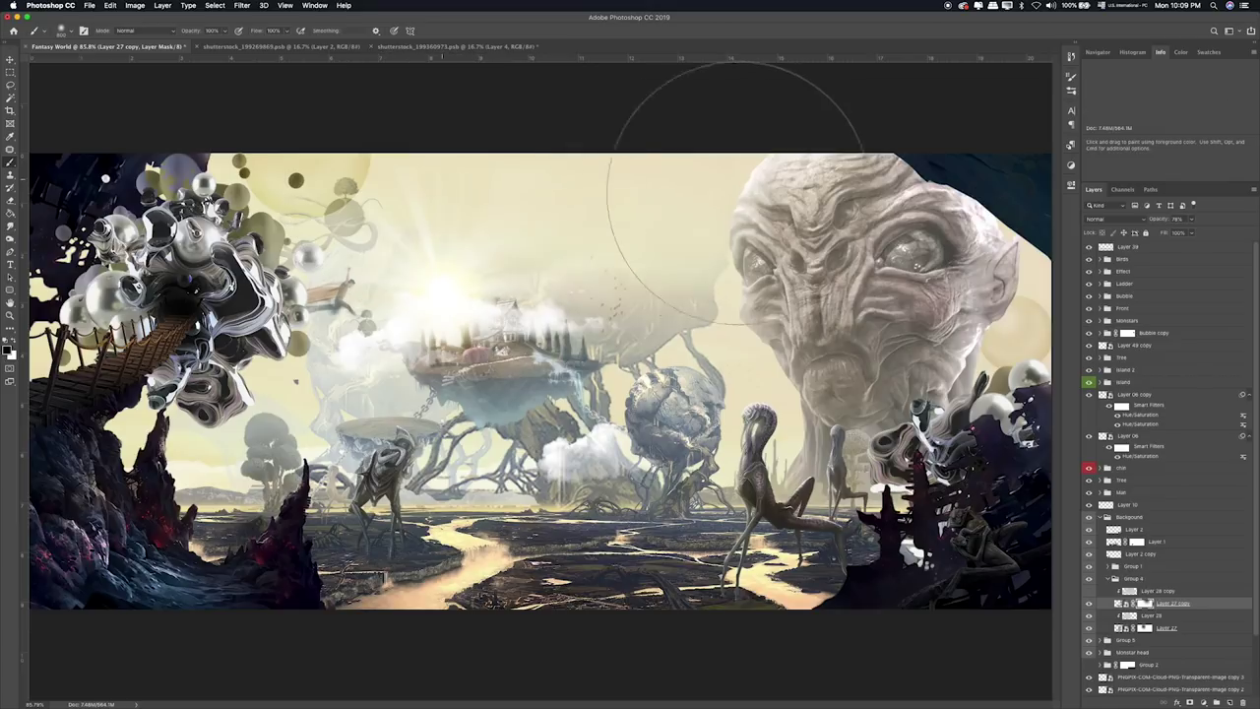
key("bracketleft")
key("bracketleft")
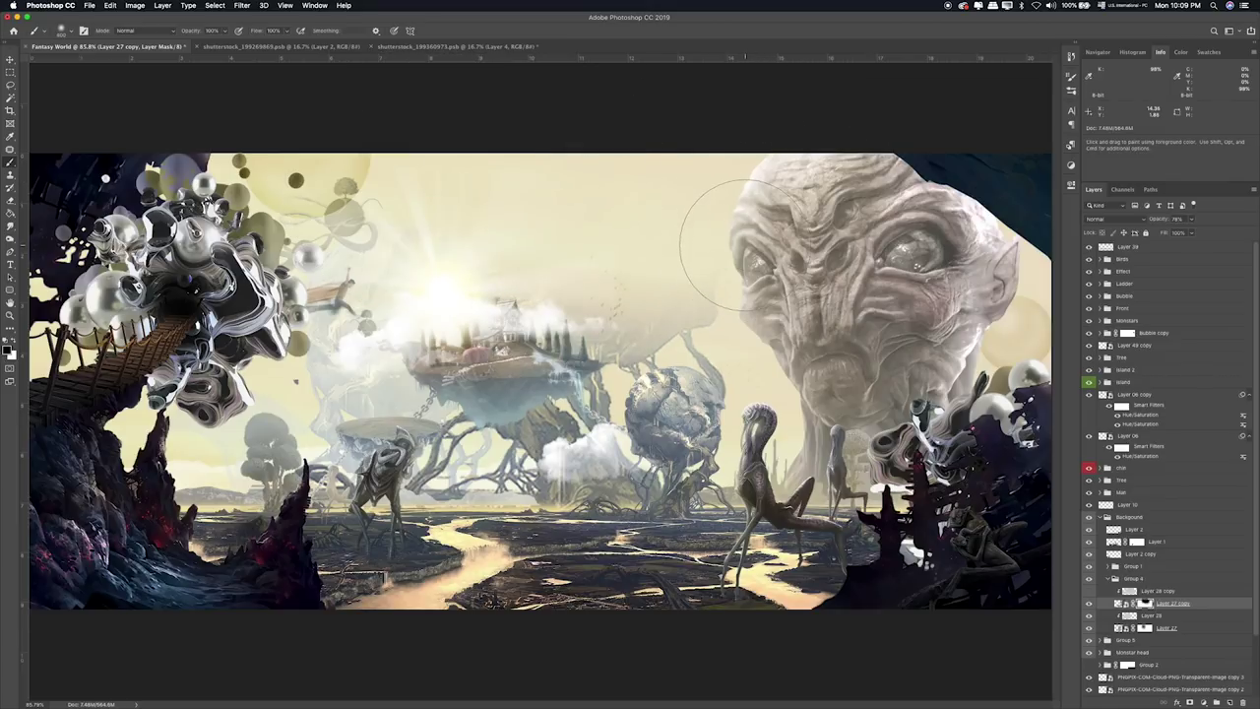
key("3")
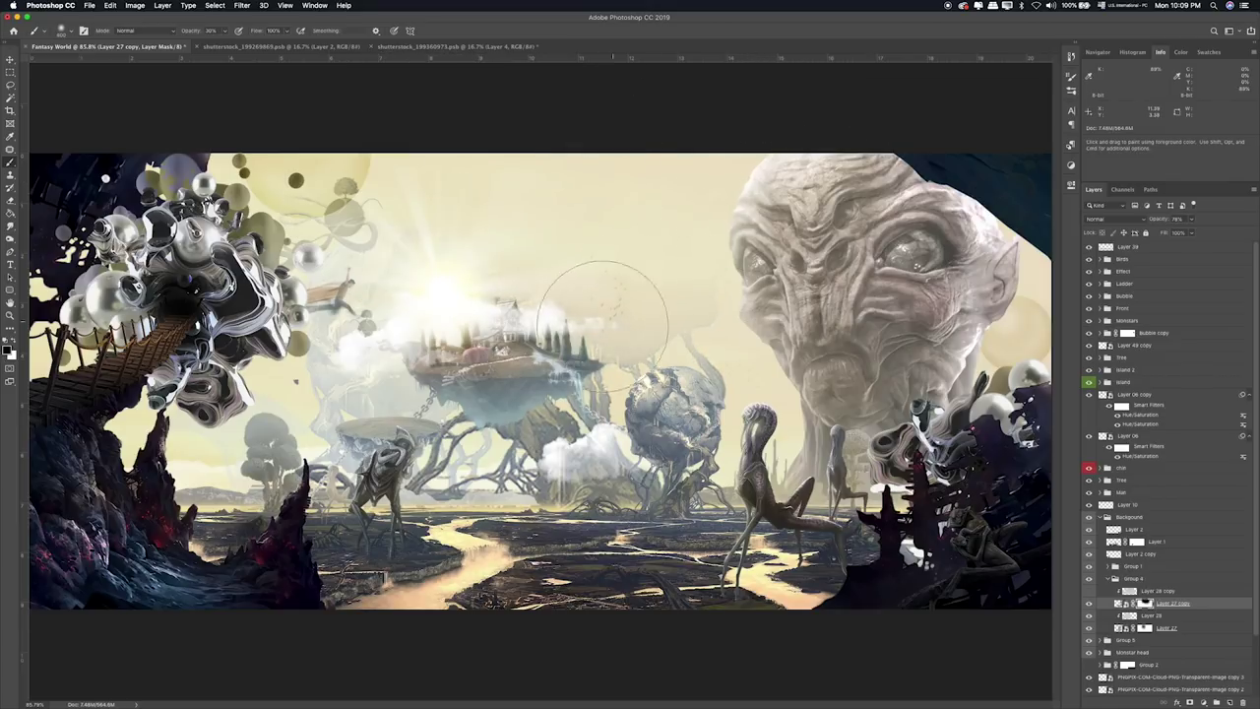
left_click_drag(463, 433, 537, 438)
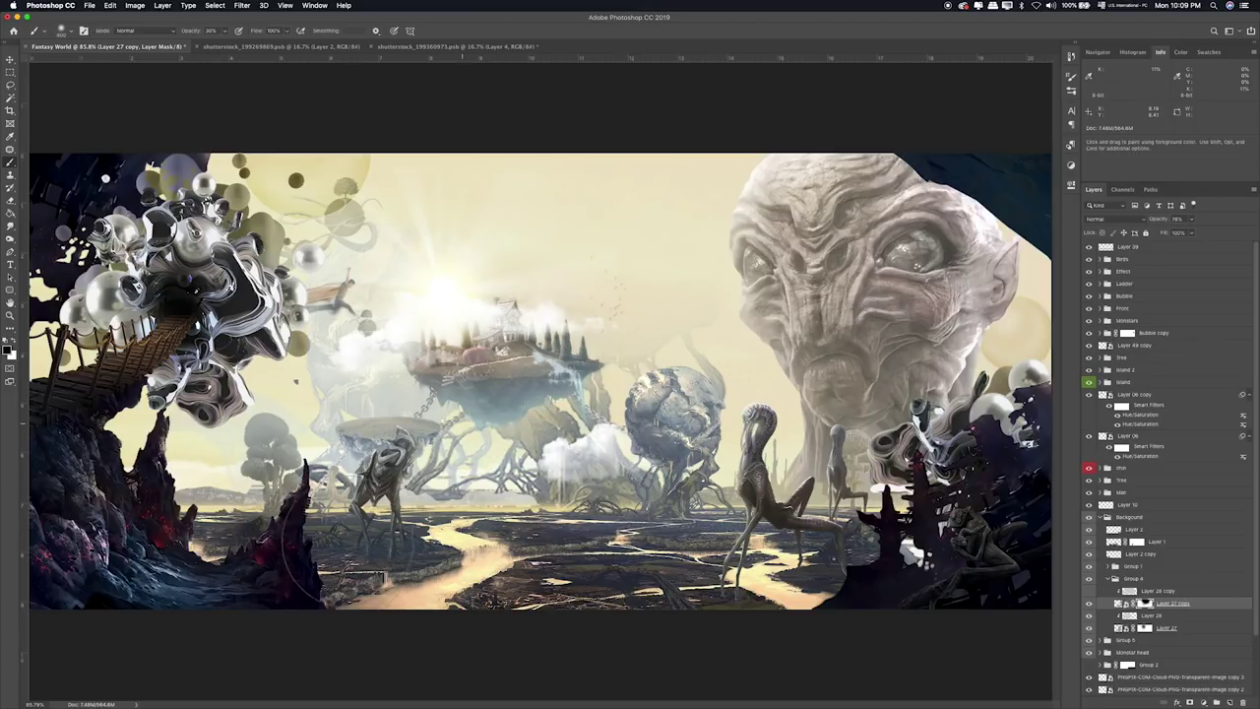
key("0")
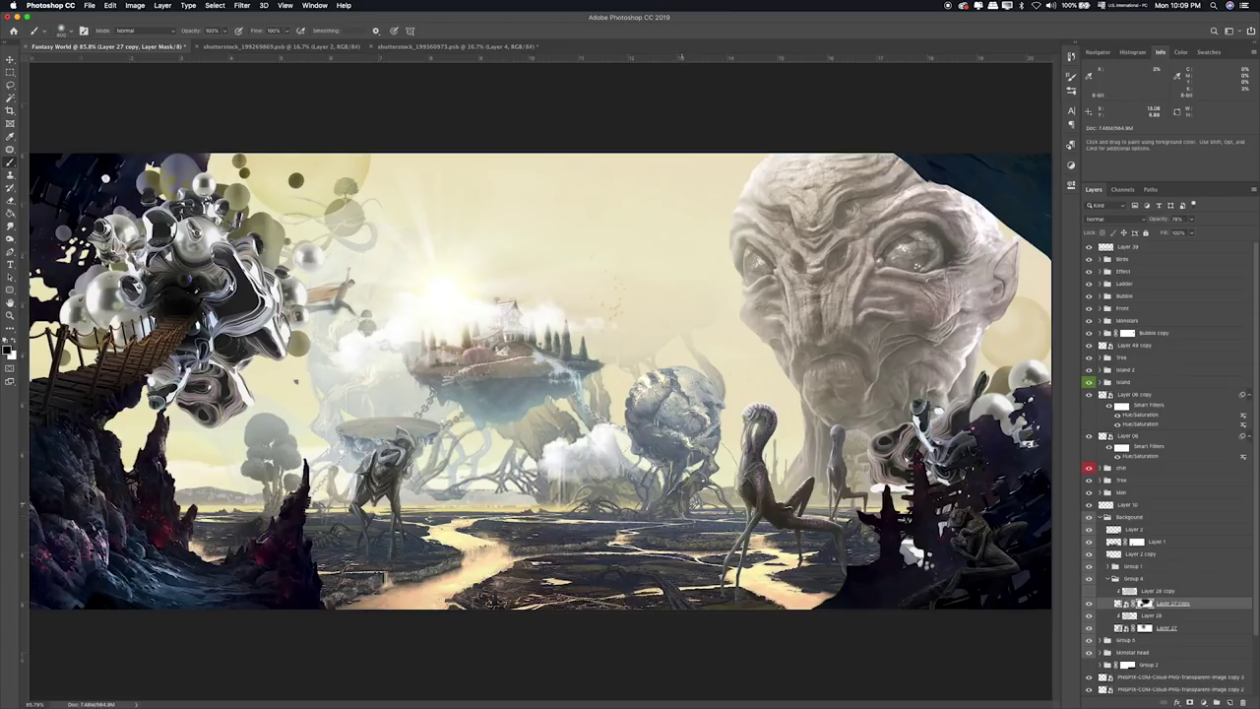
key("ctrl+z")
Lower the fog layer's opacity to about 20% and shift it about 1.60 cm.
left_click_drag(1191, 219, 1170, 232)
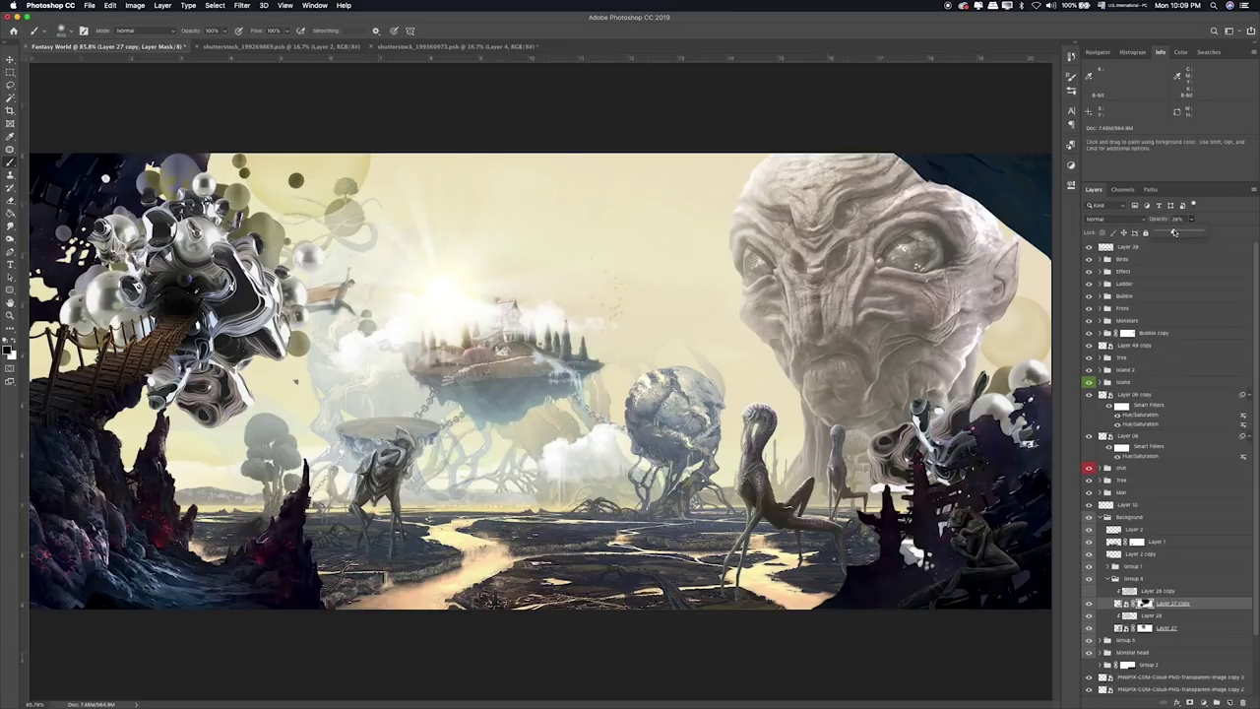
key("v")
left_click_drag(605, 412, 689, 423)
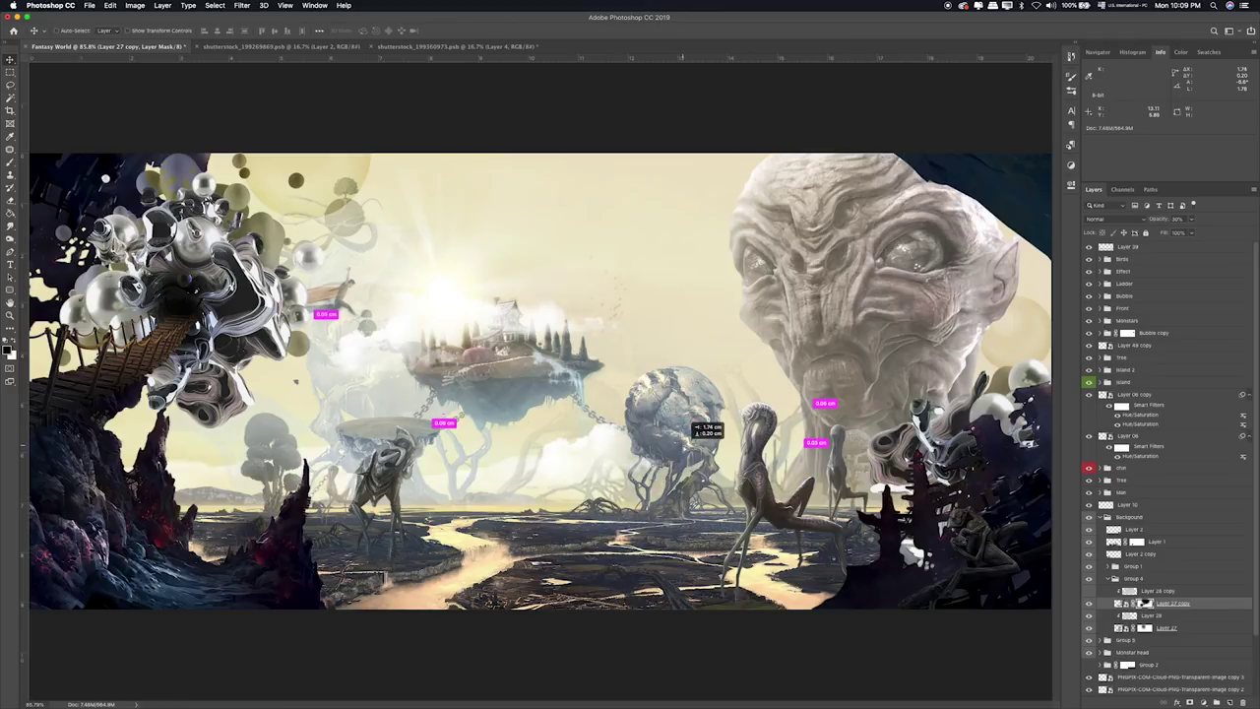
left_click_drag(689, 423, 693, 425)
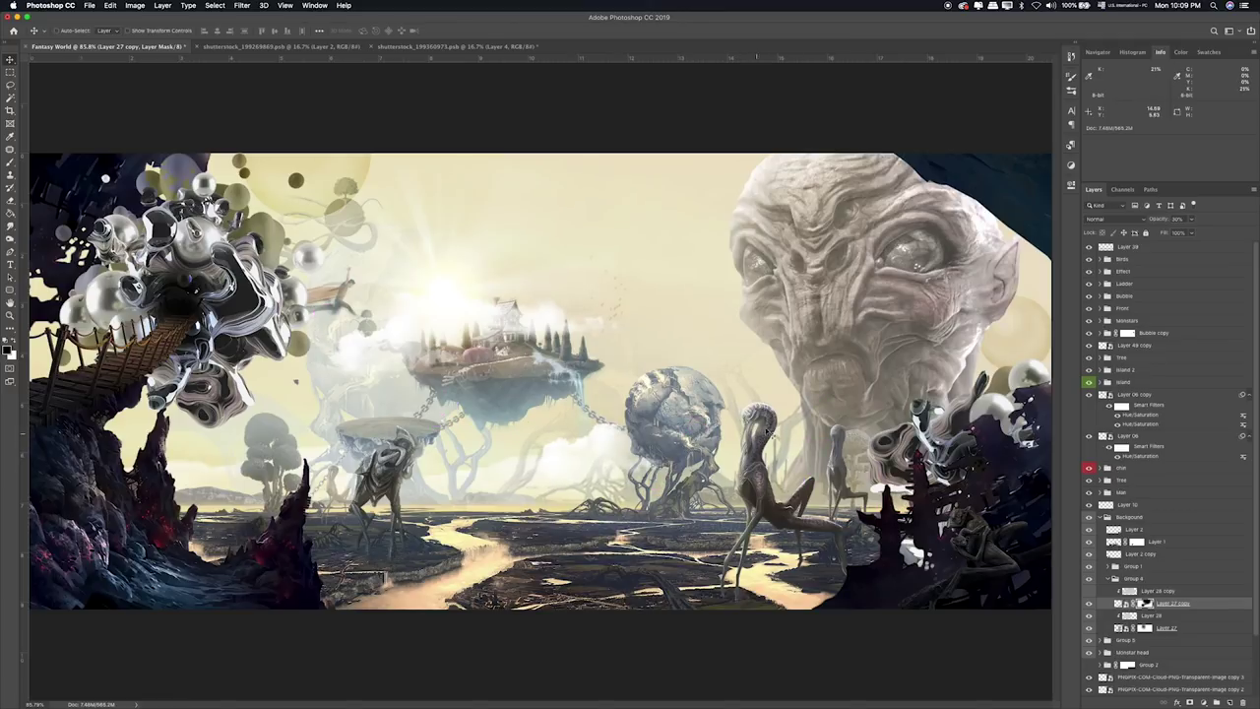
key("b")
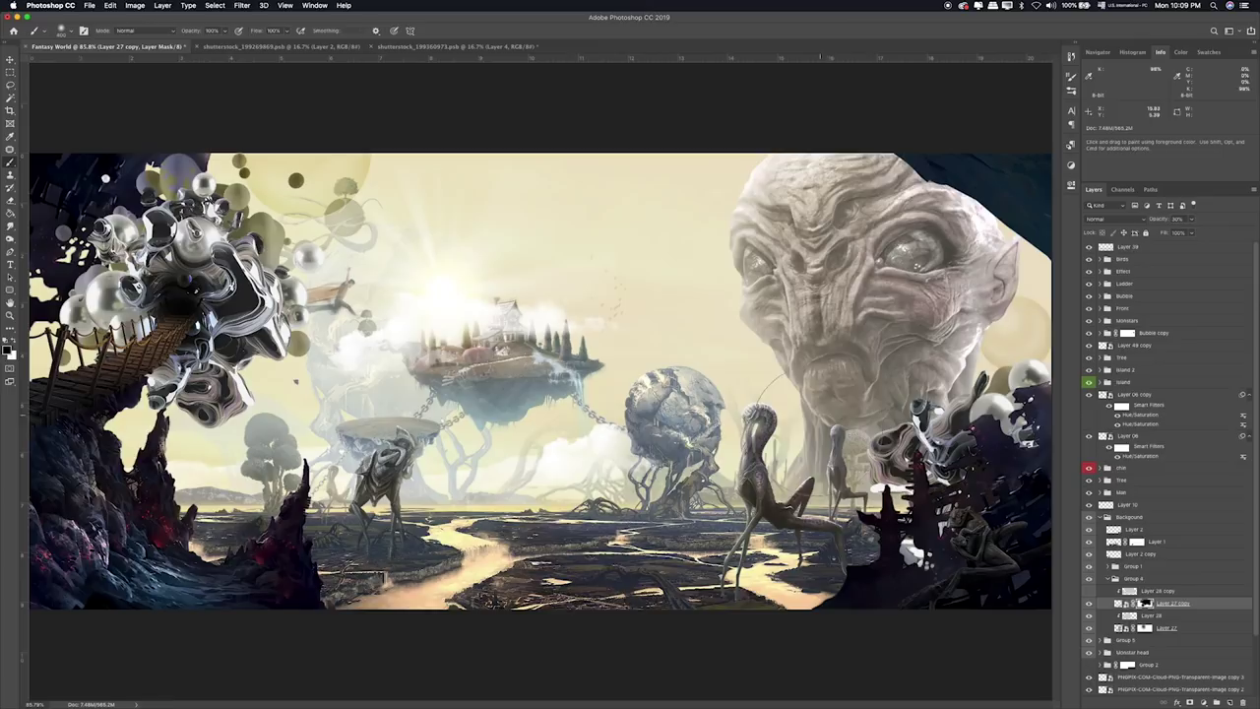
key("v")
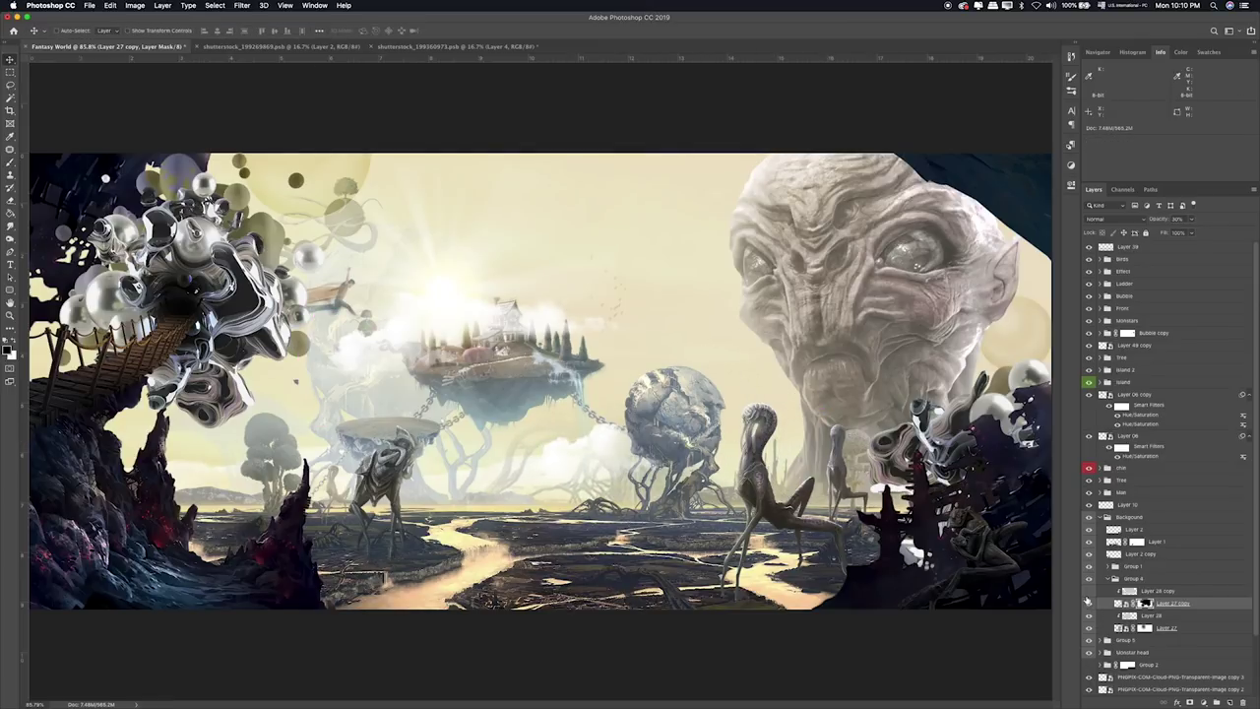
Set Layer 28 copy to 41% opacity and ready a black 10% brush on Layer 27 copy's mask.
left_click(1146, 591)
left_click_drag(1182, 231, 1165, 233)
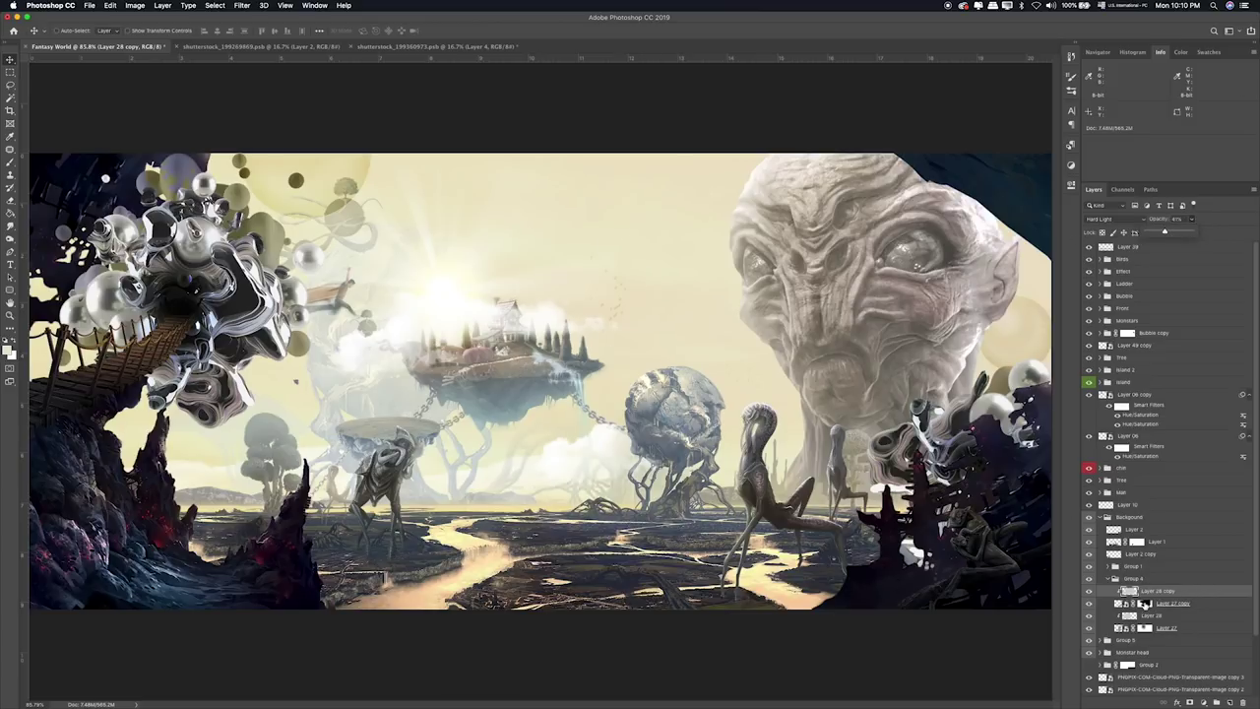
left_click(1144, 603)
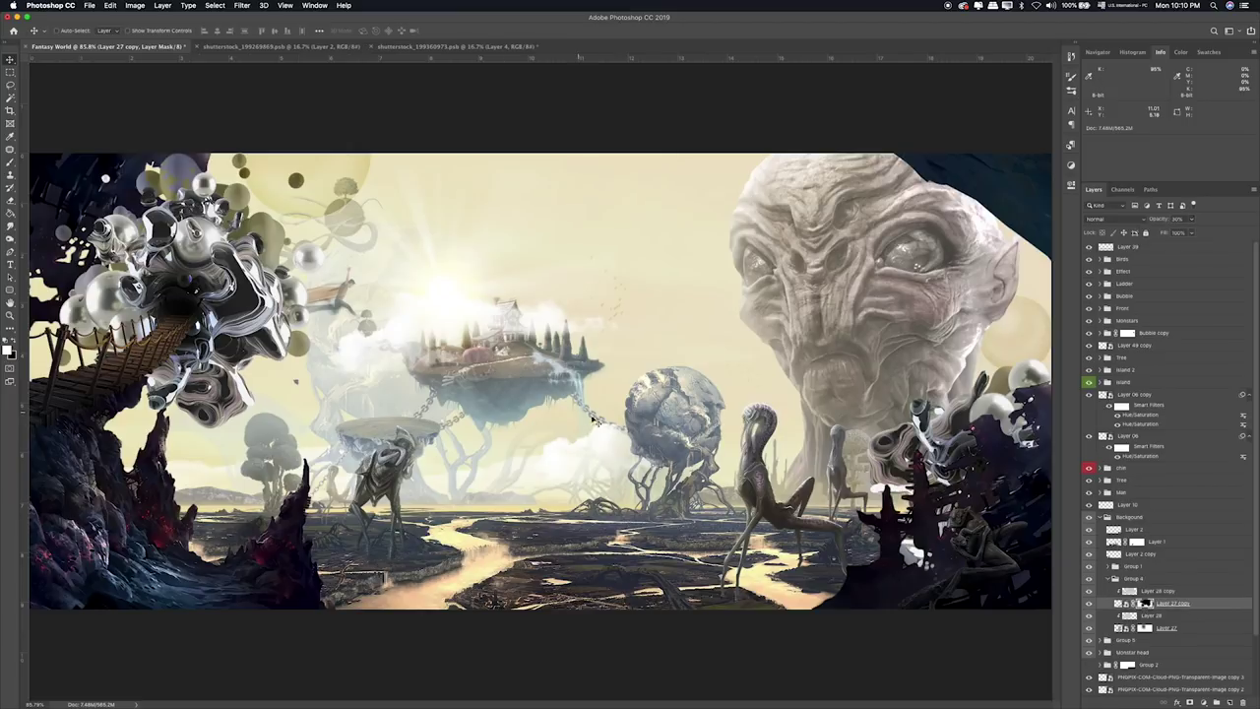
key("b")
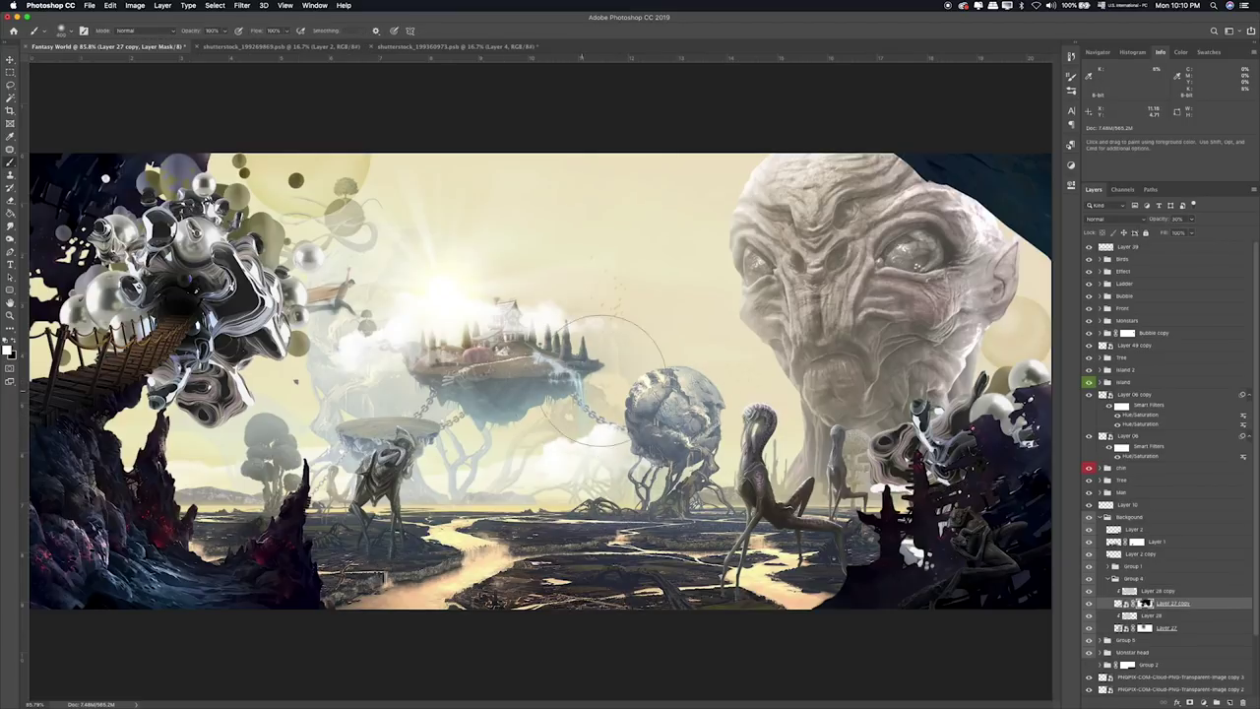
key("2")
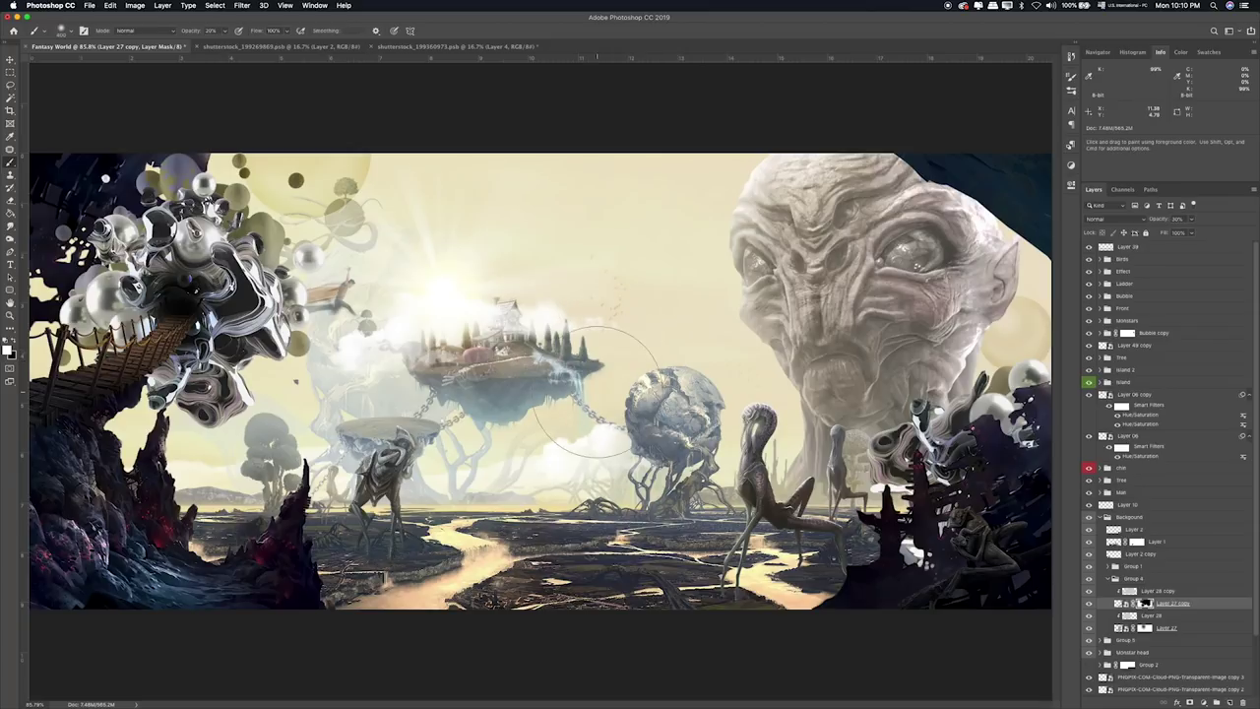
key("x")
key("1")
Collapse the Background group and expand the Birds group.
left_click(10, 73)
key("shift+m")
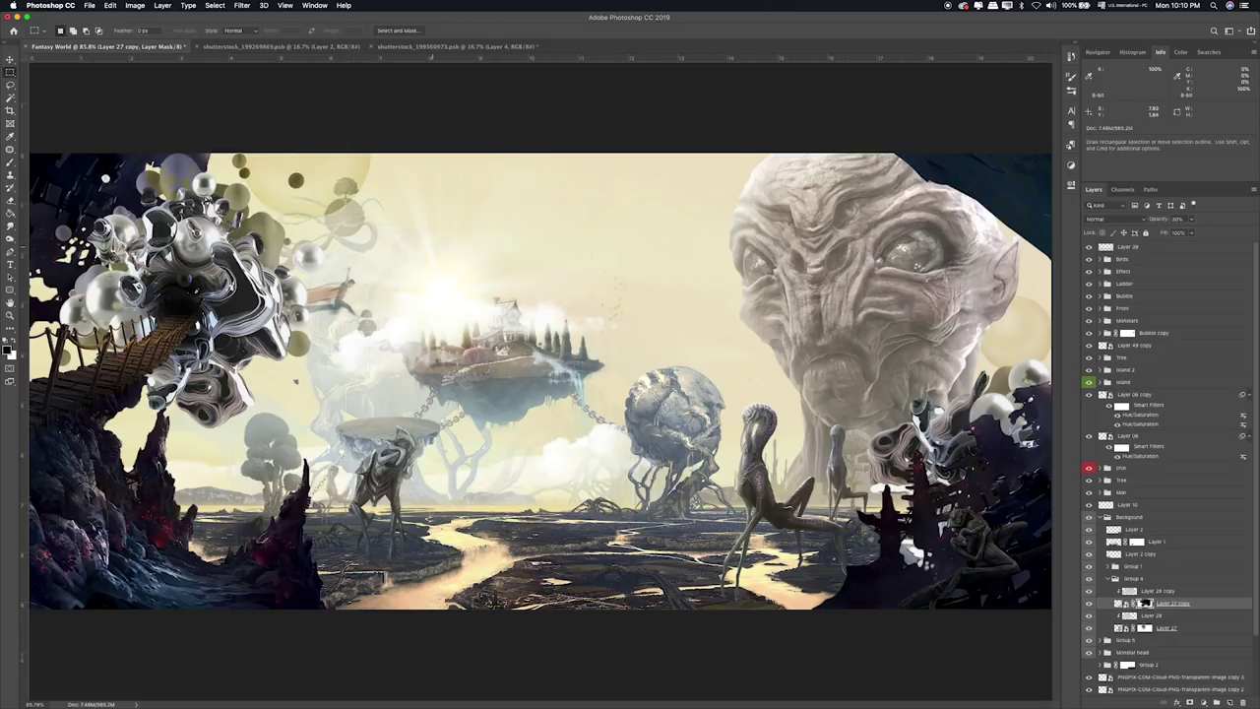
left_click(1104, 519)
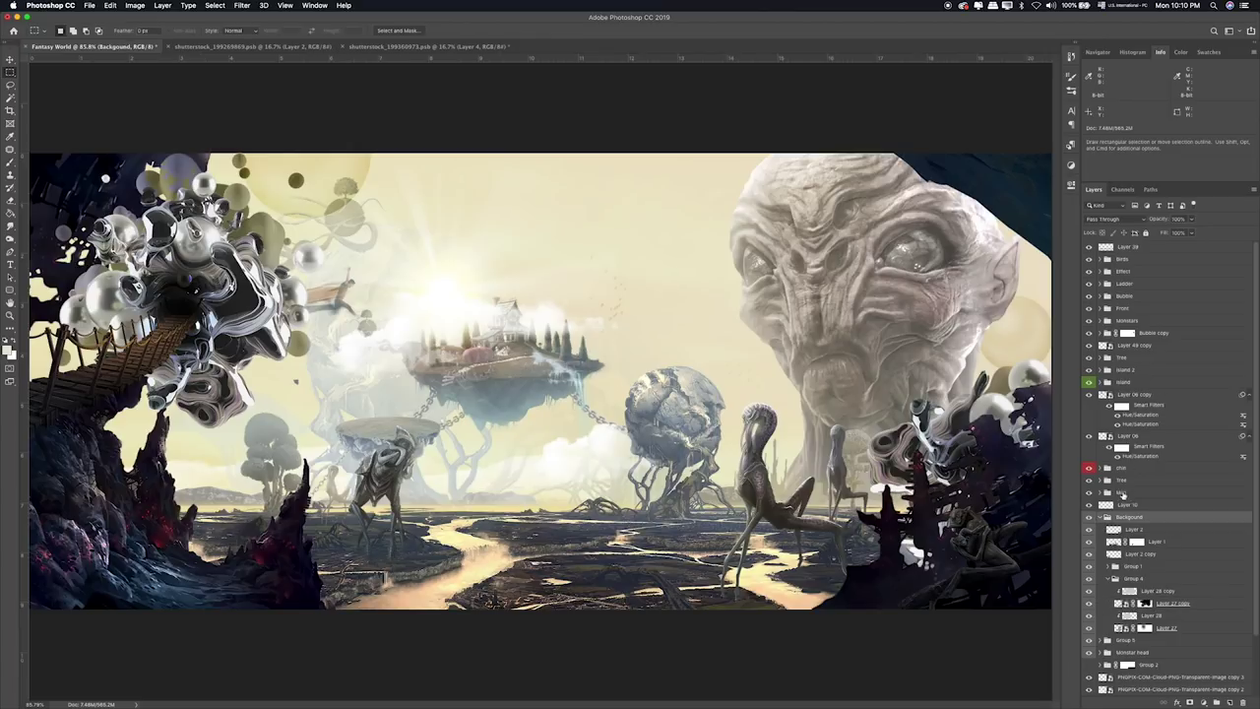
left_click(1104, 517)
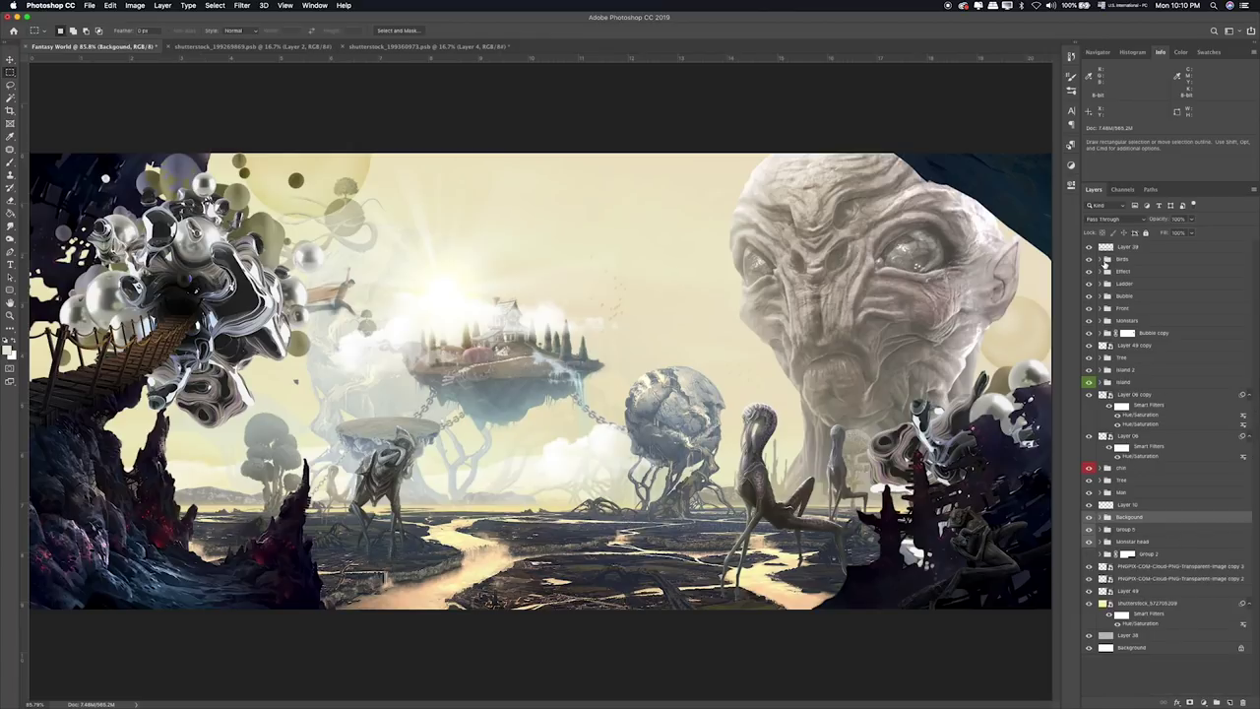
left_click(1106, 261)
left_click(1102, 259)
Open Layer 16.psb from the Items folder and cut its winged creature to the clipboard.
left_click(1131, 271)
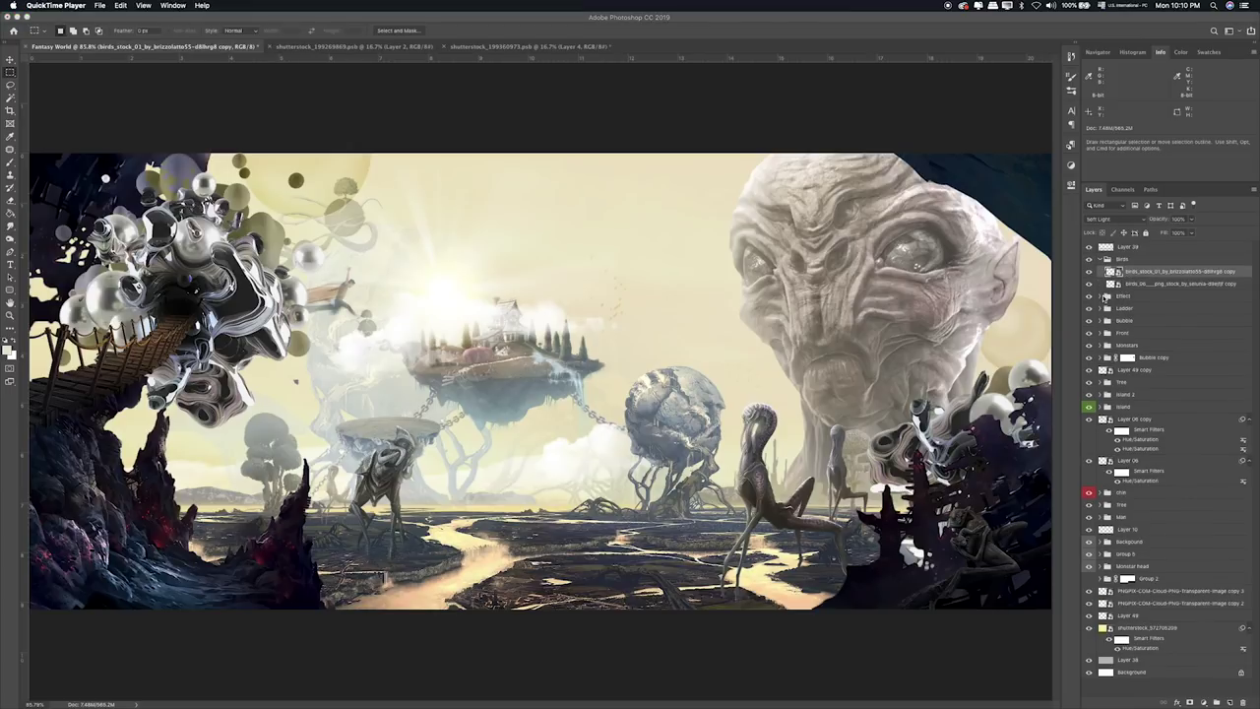
key("super+Tab")
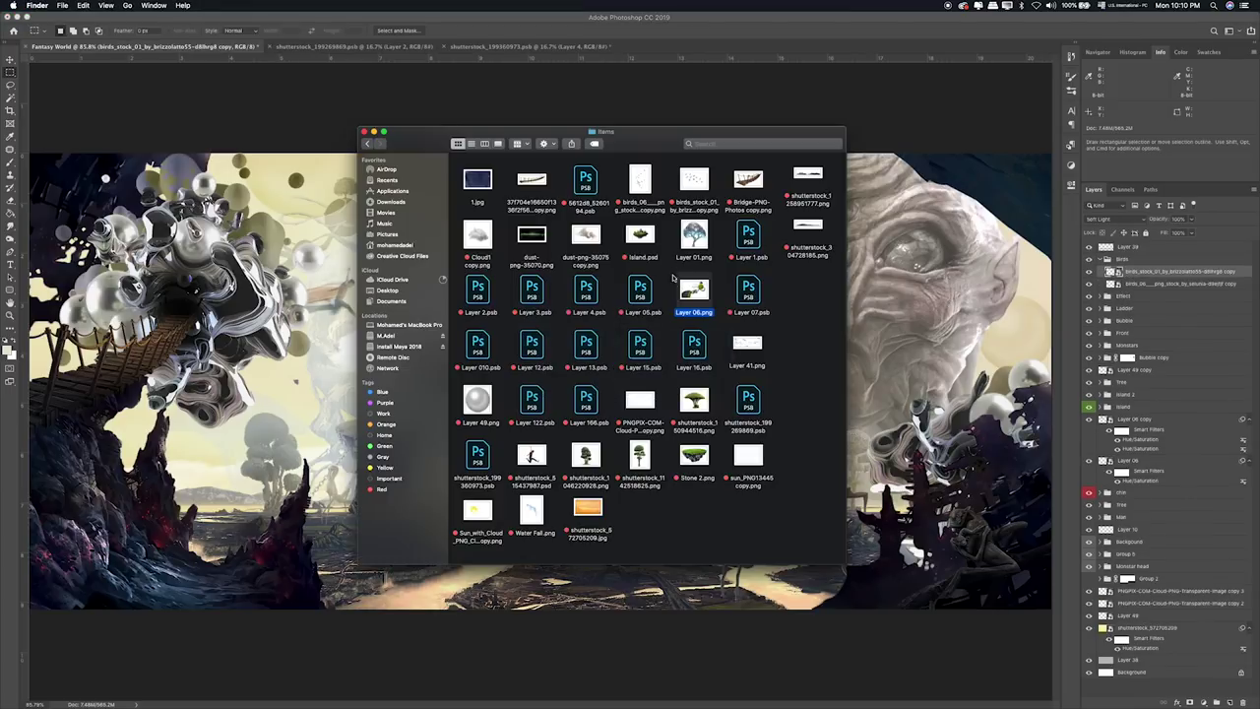
right_click(696, 298)
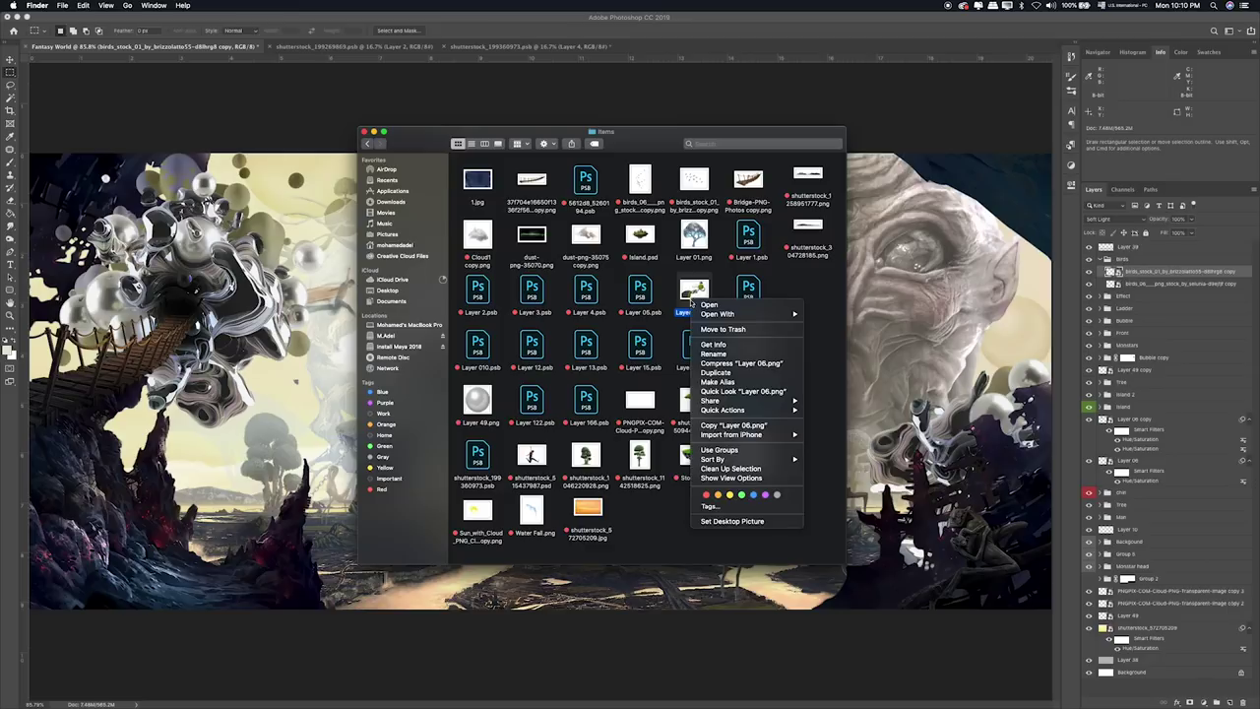
left_click(689, 357)
double_click(694, 344)
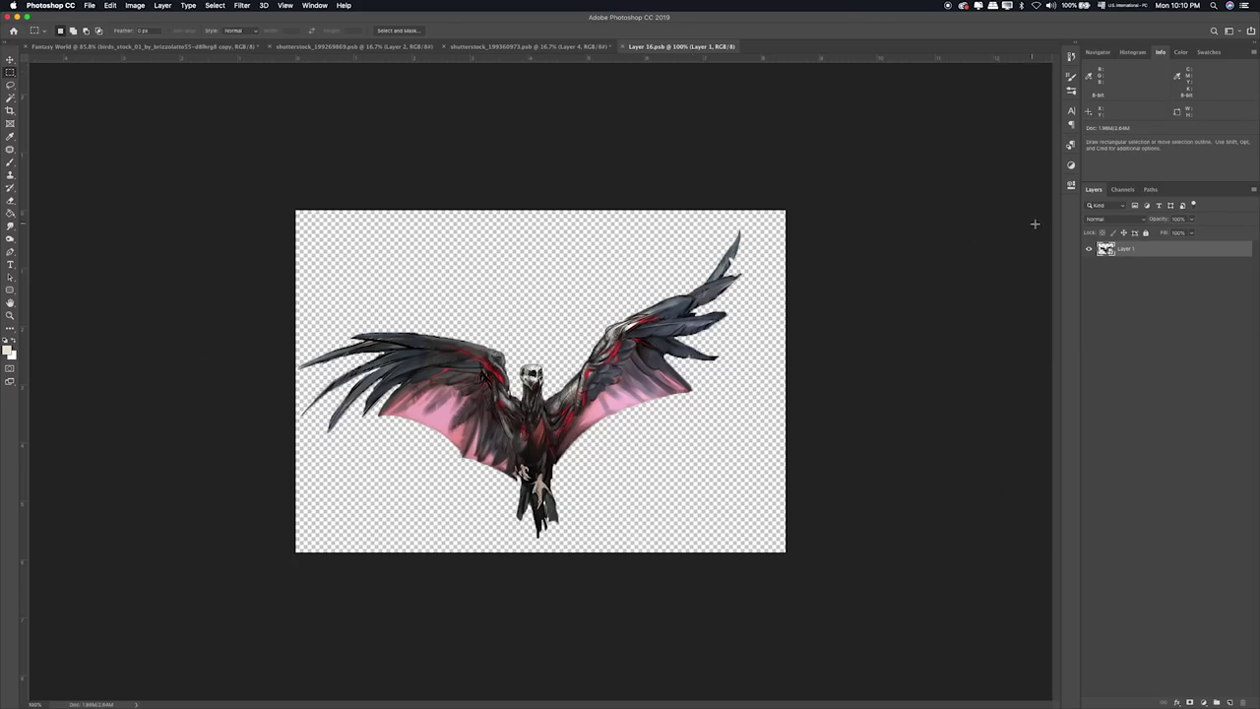
key("v")
key("super+a")
key("super+x")
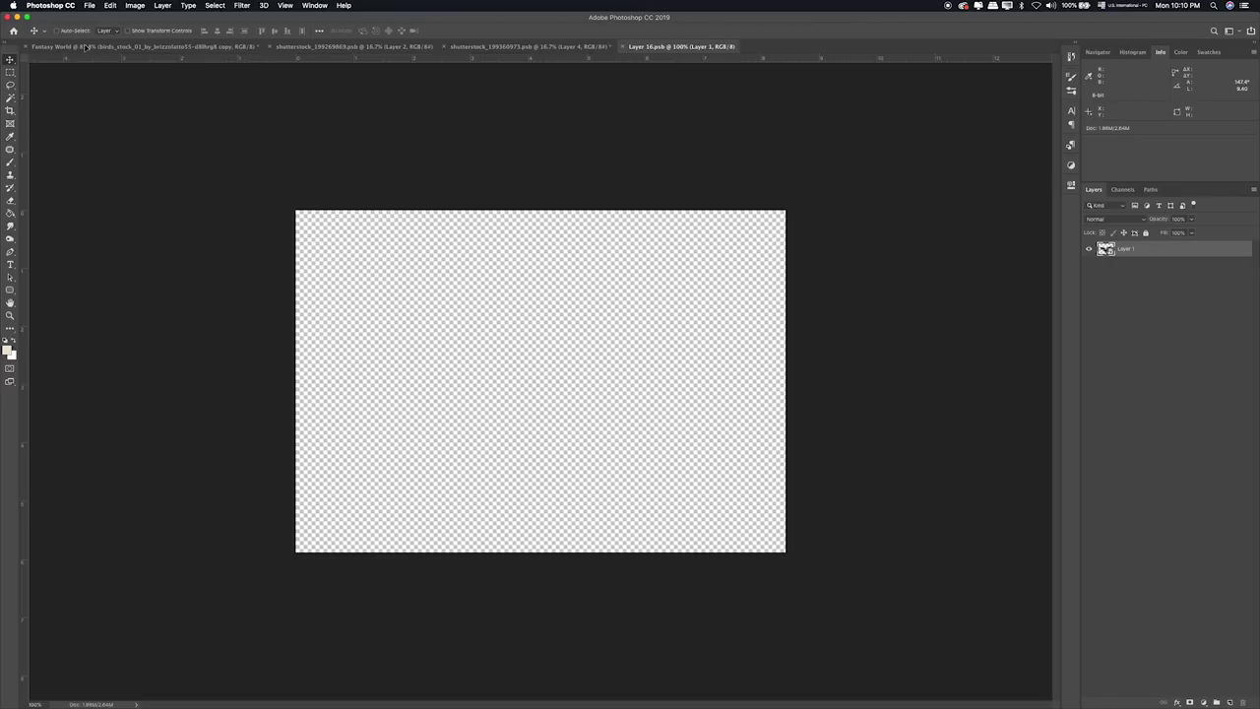
Paste the bird into Fantasy World and shrink it into the sky above the floating island.
left_click(85, 47)
key("super+v")
key("super+t")
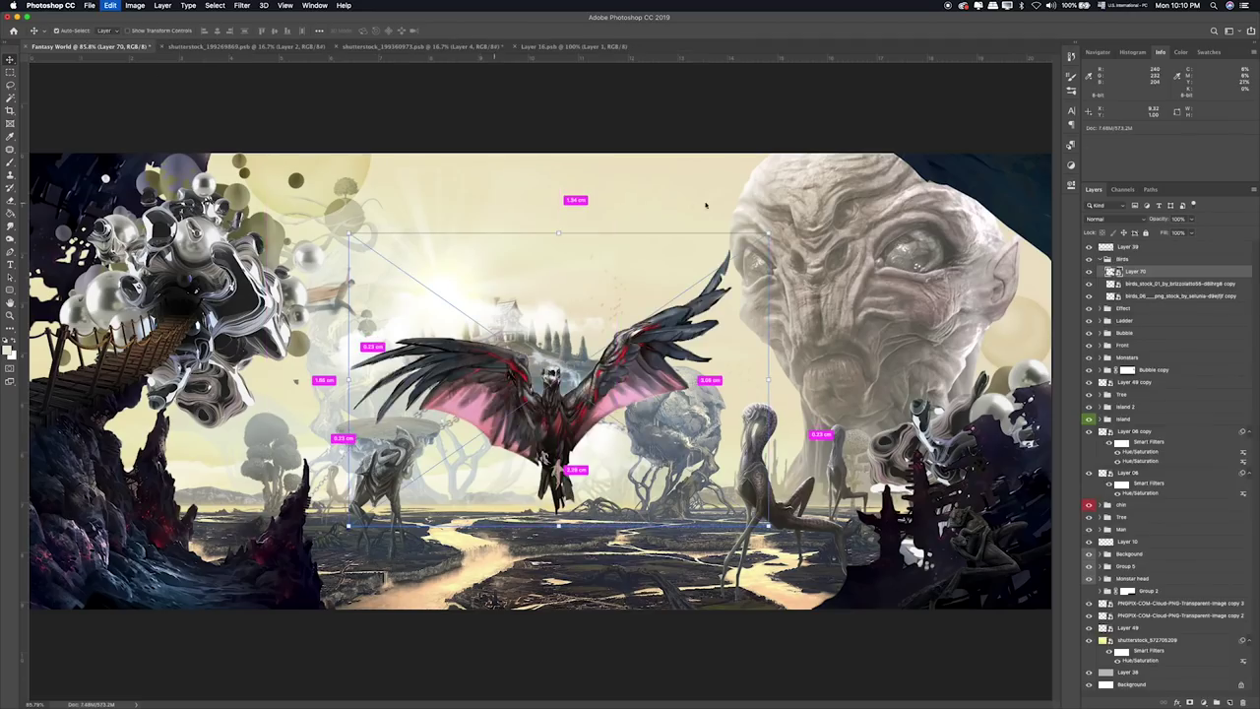
left_click_drag(768, 233, 475, 440)
left_click_drag(412, 482, 620, 305)
left_click_drag(676, 265, 603, 305)
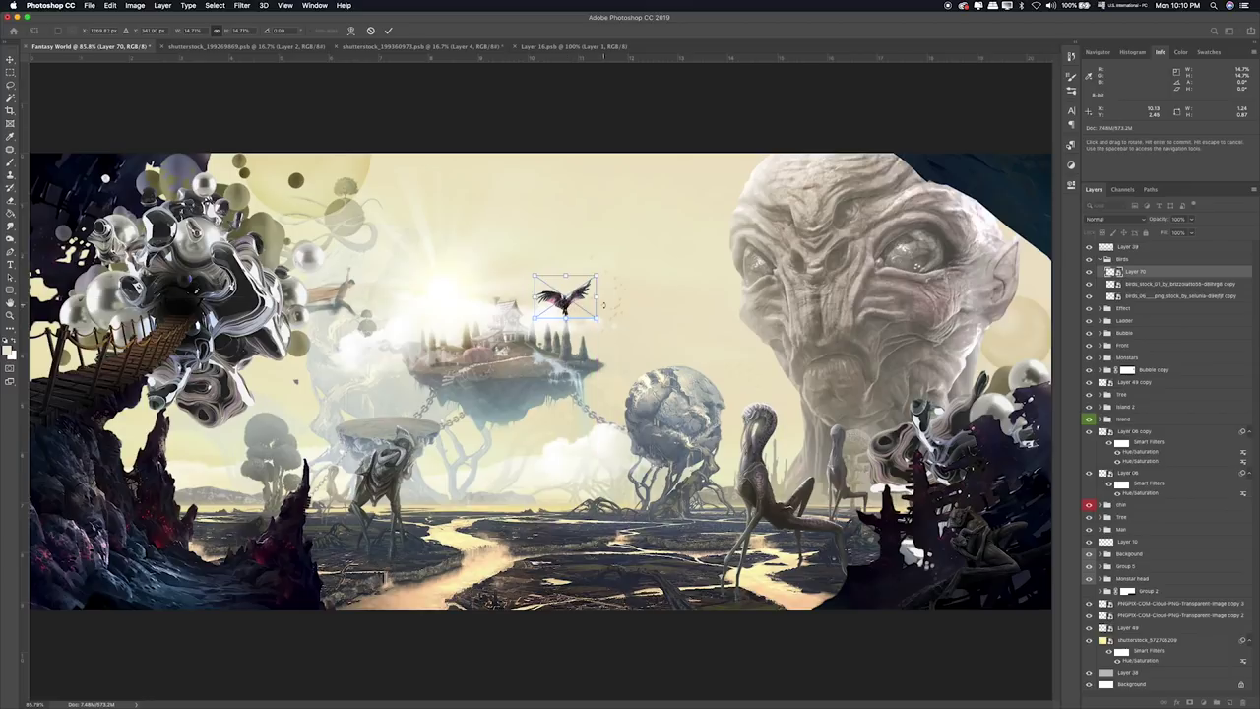
key("Return")
left_click_drag(583, 292, 576, 290)
Try other blend modes on the bird, then set it back to Normal.
key("shift+plus")
key("shift+plus")
key("shift+plus")
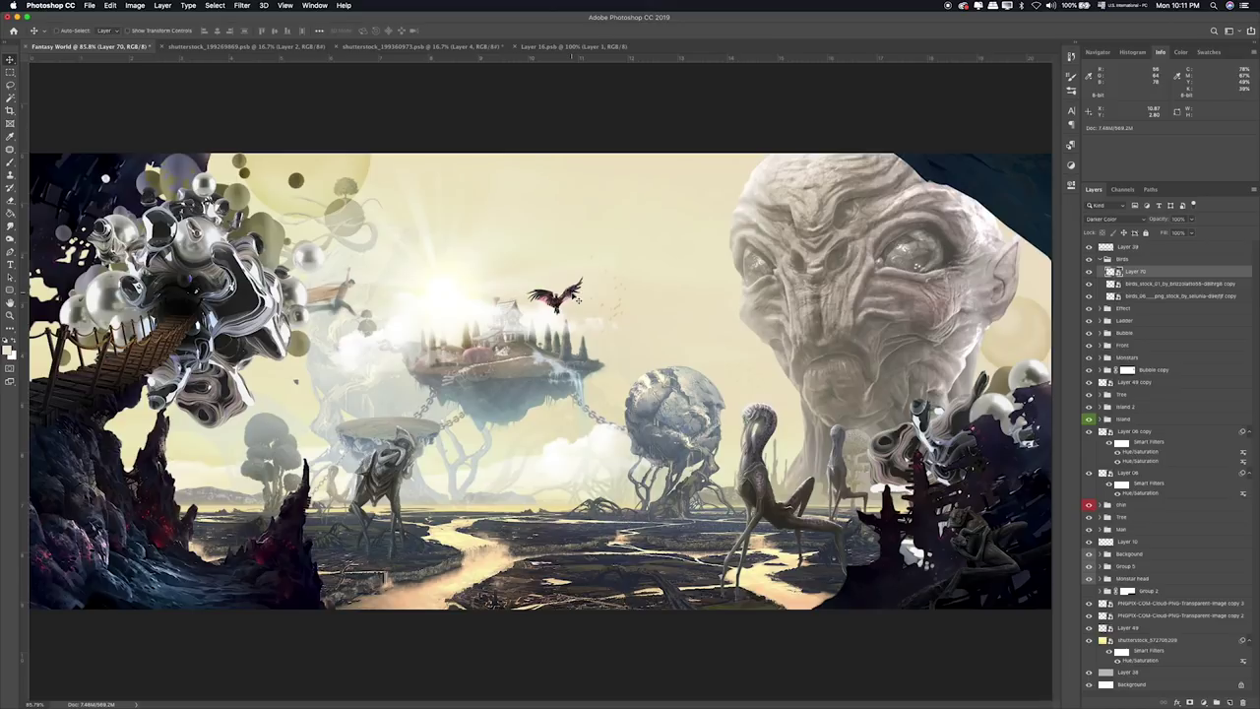
key("shift+plus")
key("shift+plus")
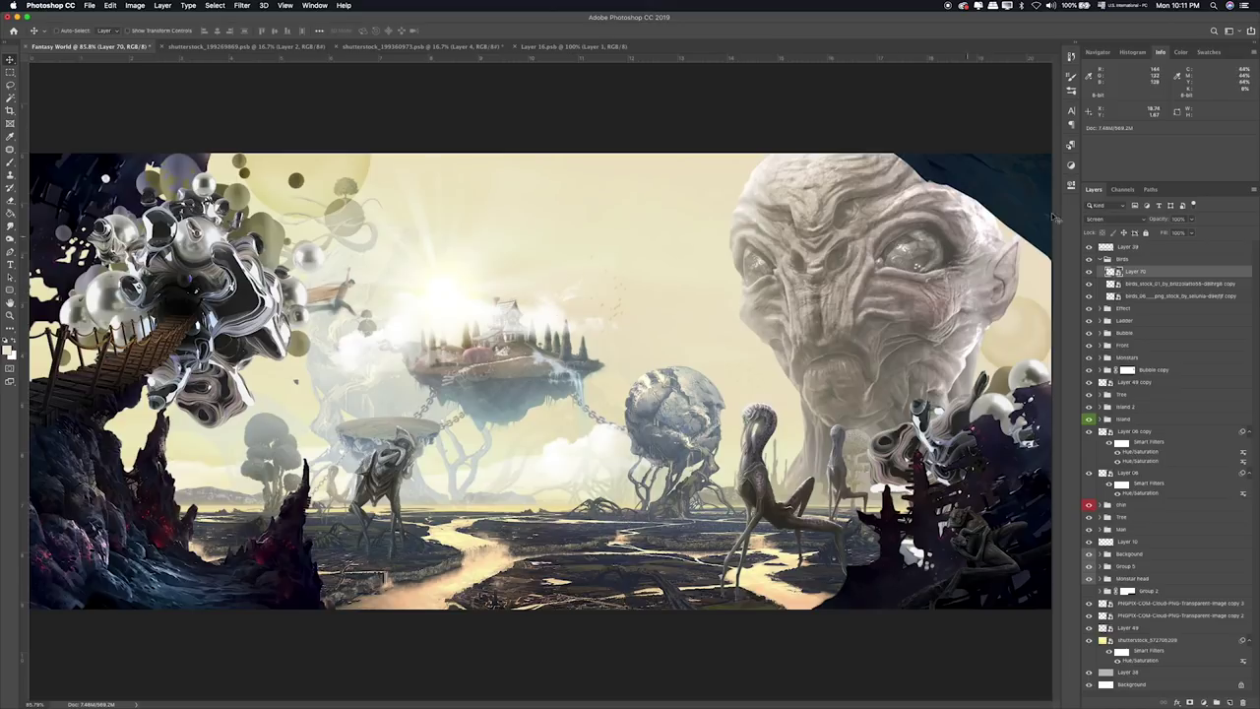
left_click(1113, 219)
left_click(1111, 150)
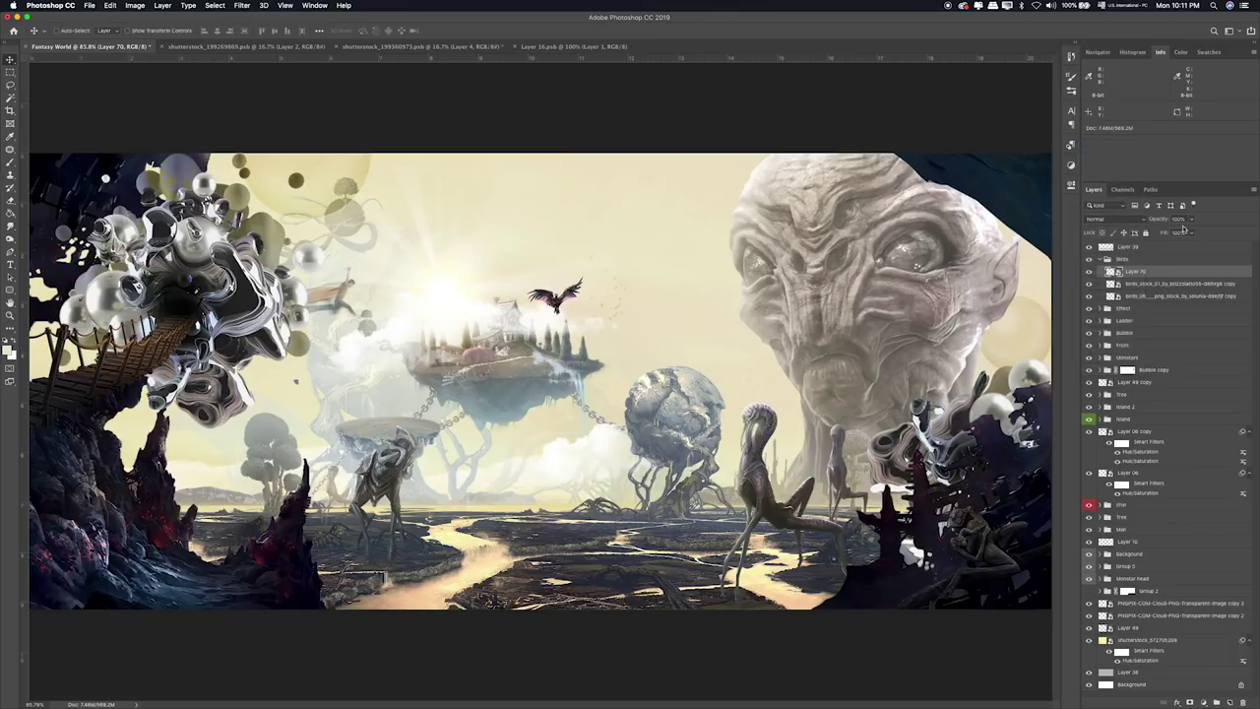
Give the bird a Hue/Saturation filter of Hue +45, Saturation −39, then raise its Lightness.
key("ctrl+u")
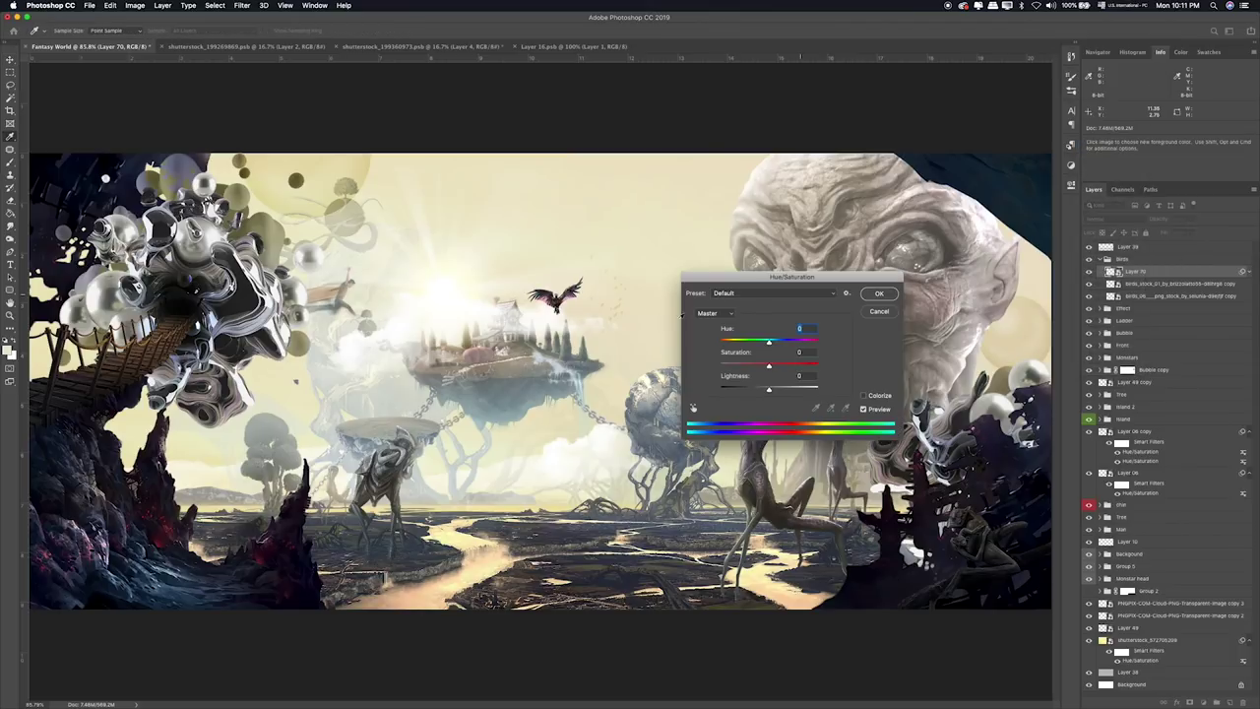
mouse_move(761, 366)
left_mouse_down()
mouse_move(743, 367)
mouse_move(725, 343)
mouse_move(759, 343)
left_mouse_up()
left_click(793, 339)
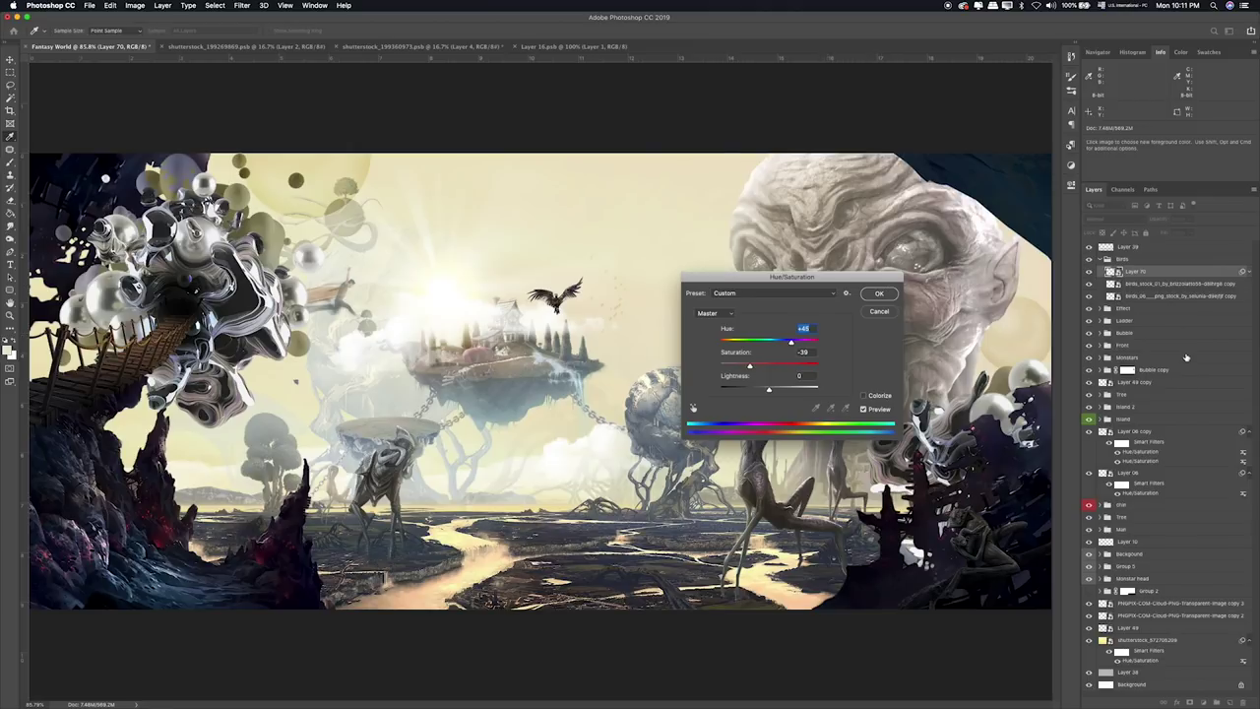
left_click(879, 293)
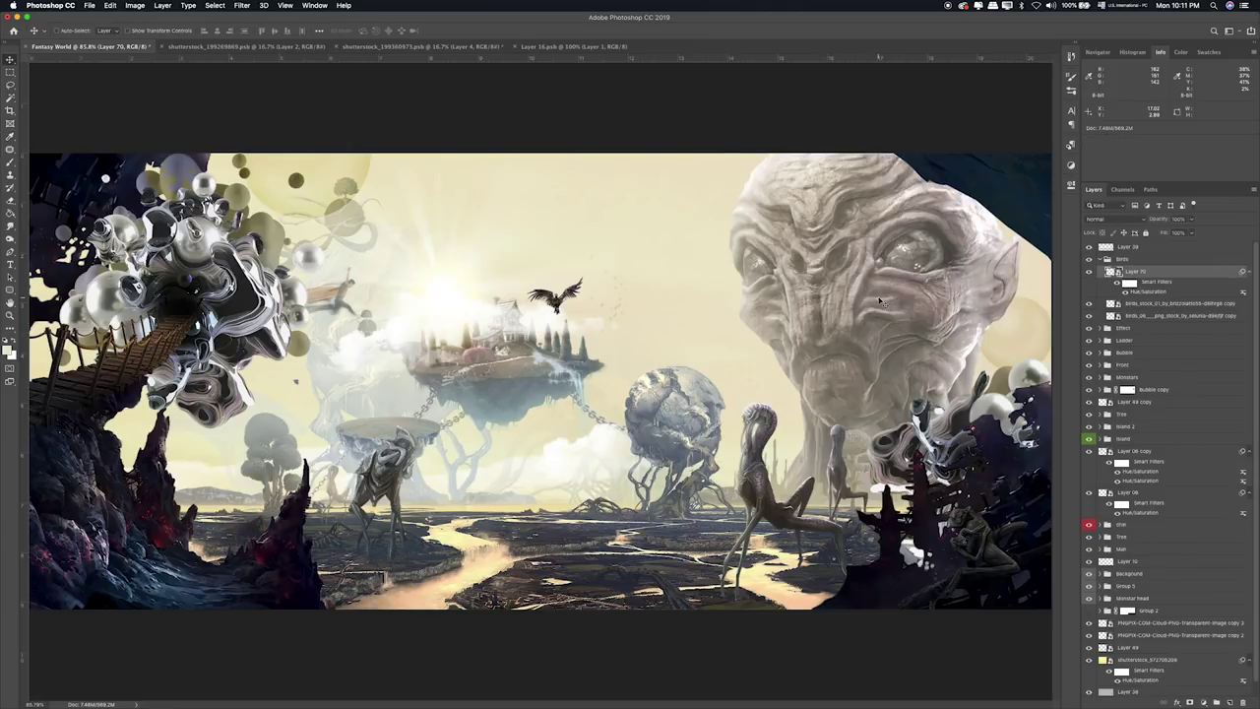
double_click(1152, 291)
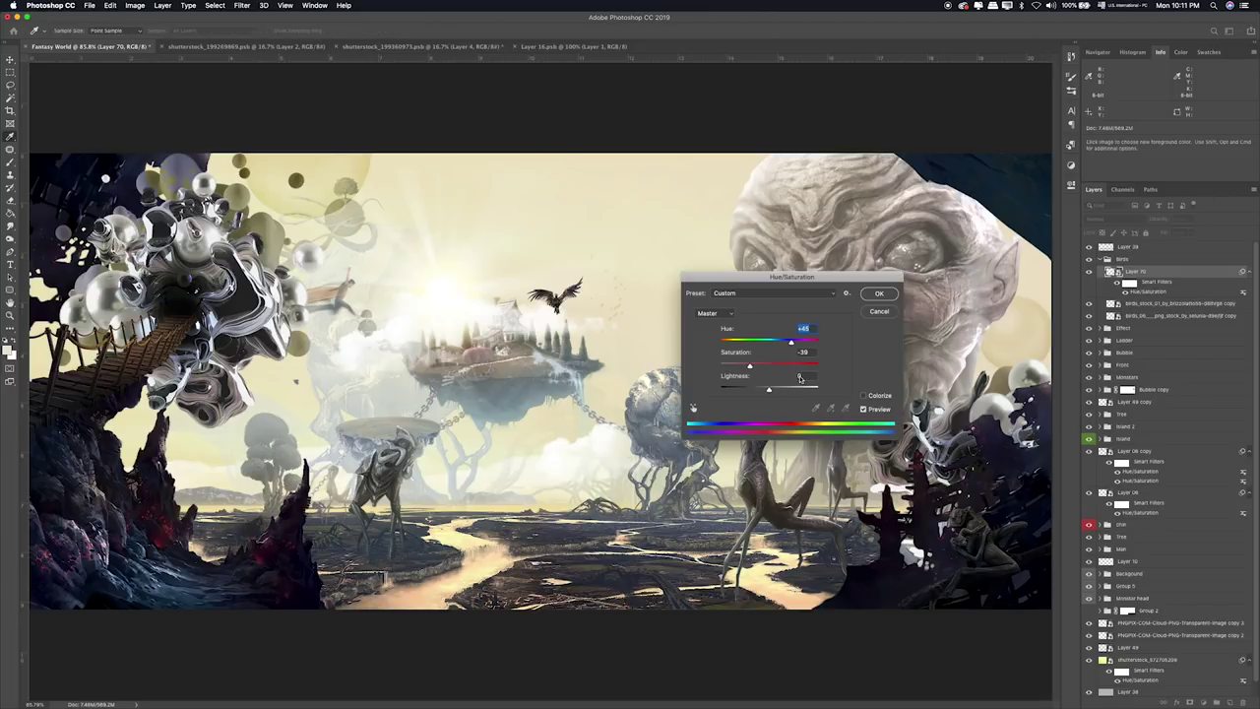
left_click_drag(793, 387, 792, 390)
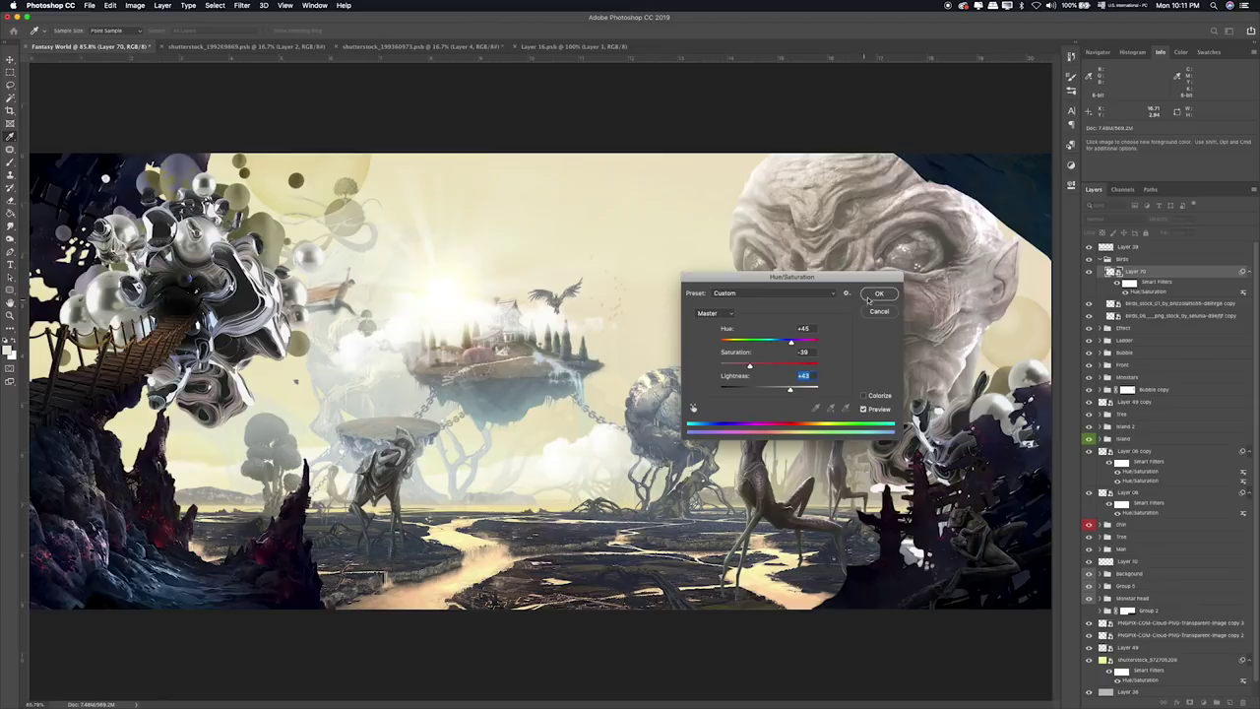
key("Return")
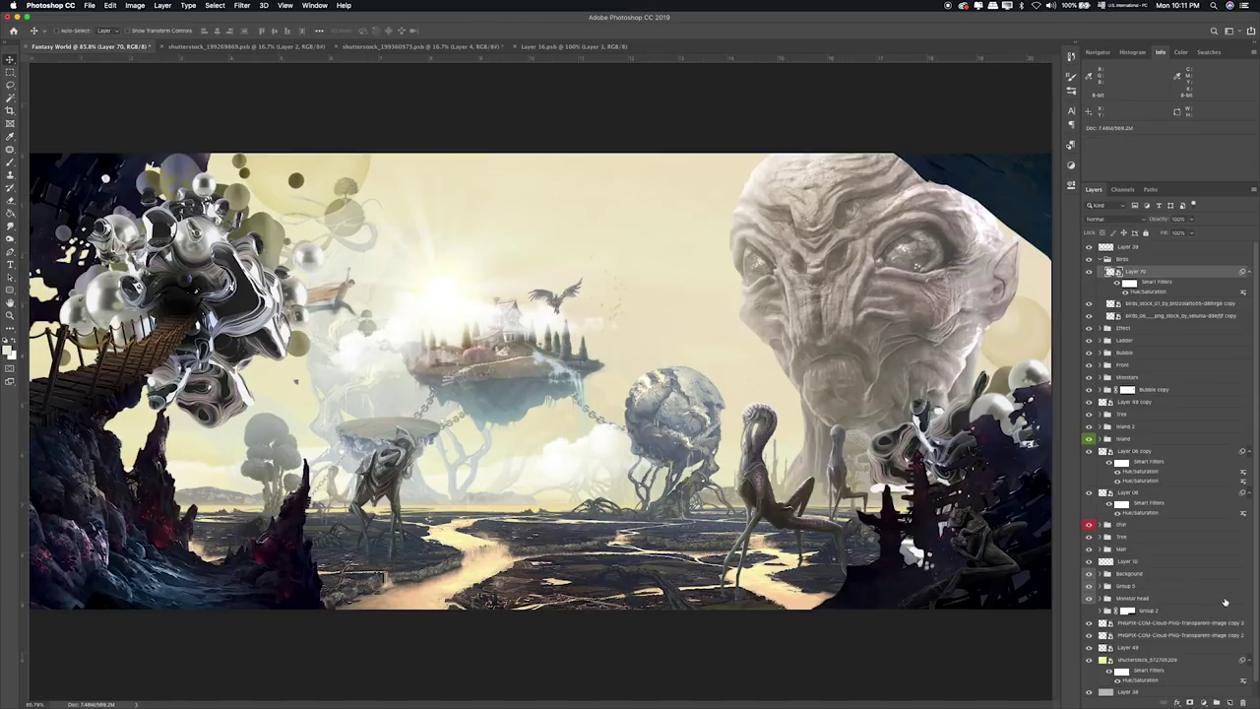
Add a new layer above the bird and prepare a full-strength brush sampled from the sky.
left_click(1229, 702)
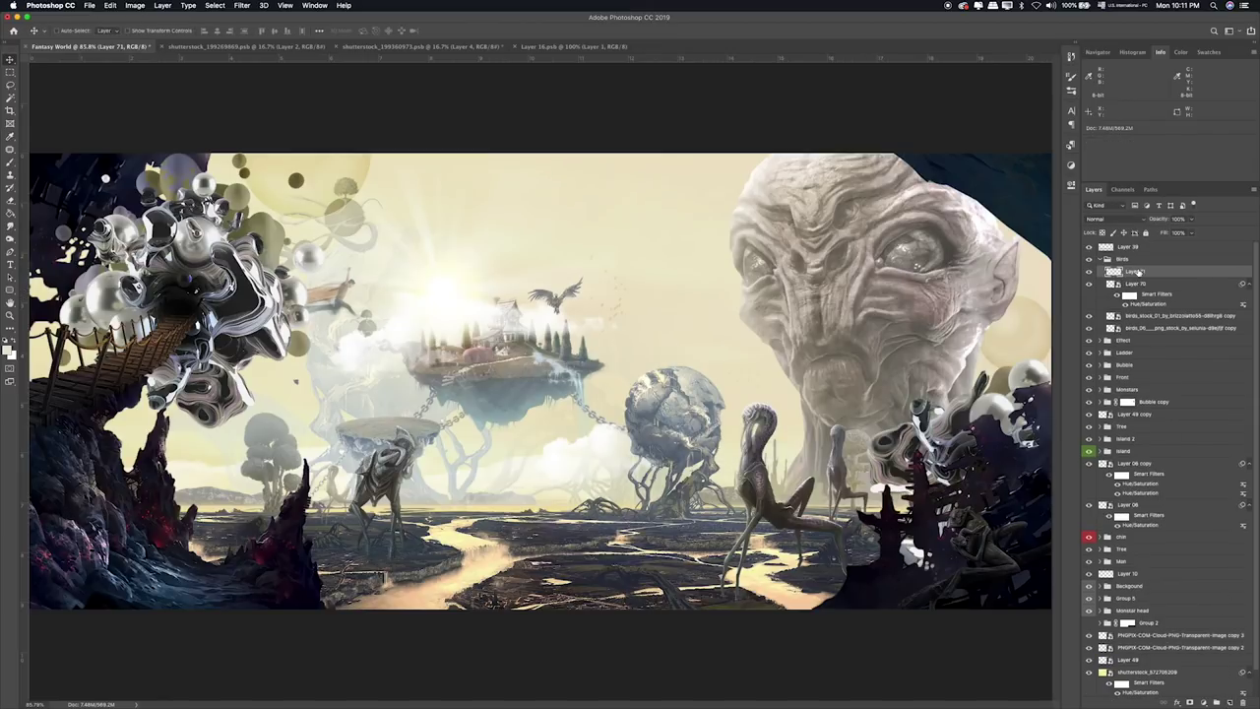
key("b")
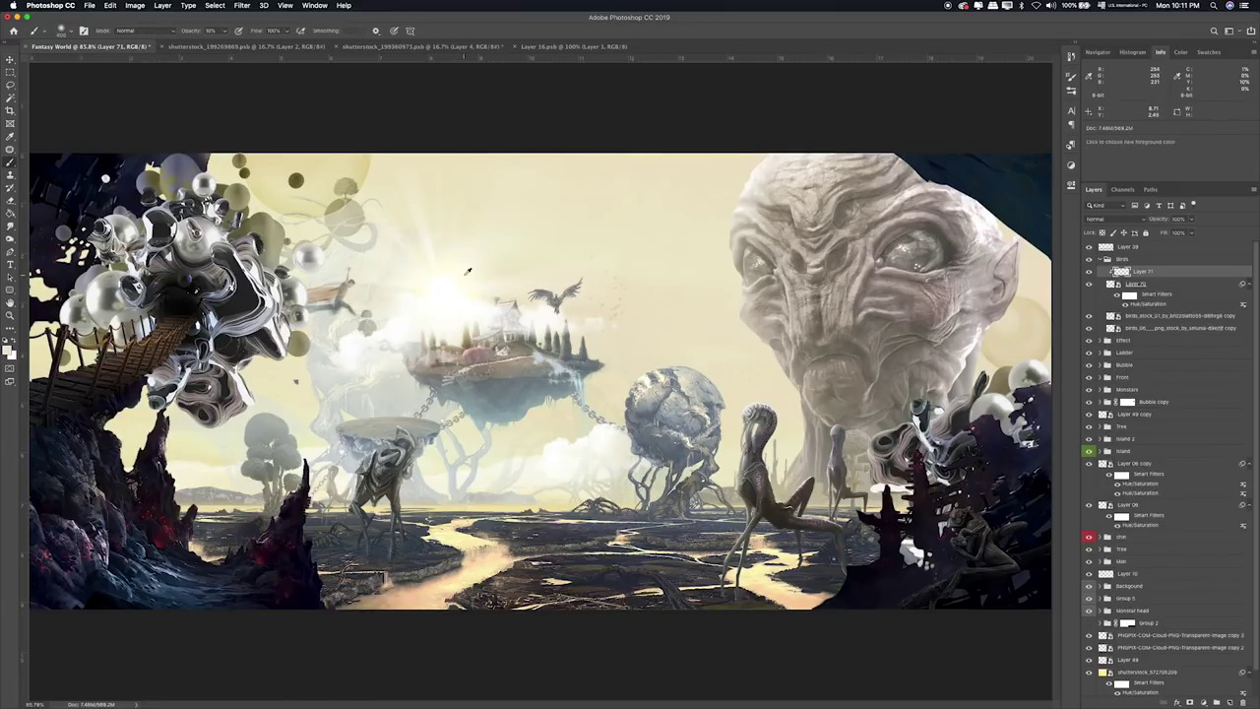
key("alt")
left_click(576, 241, "alt")
key("bracketleft")
key("bracketleft")
key("bracketleft")
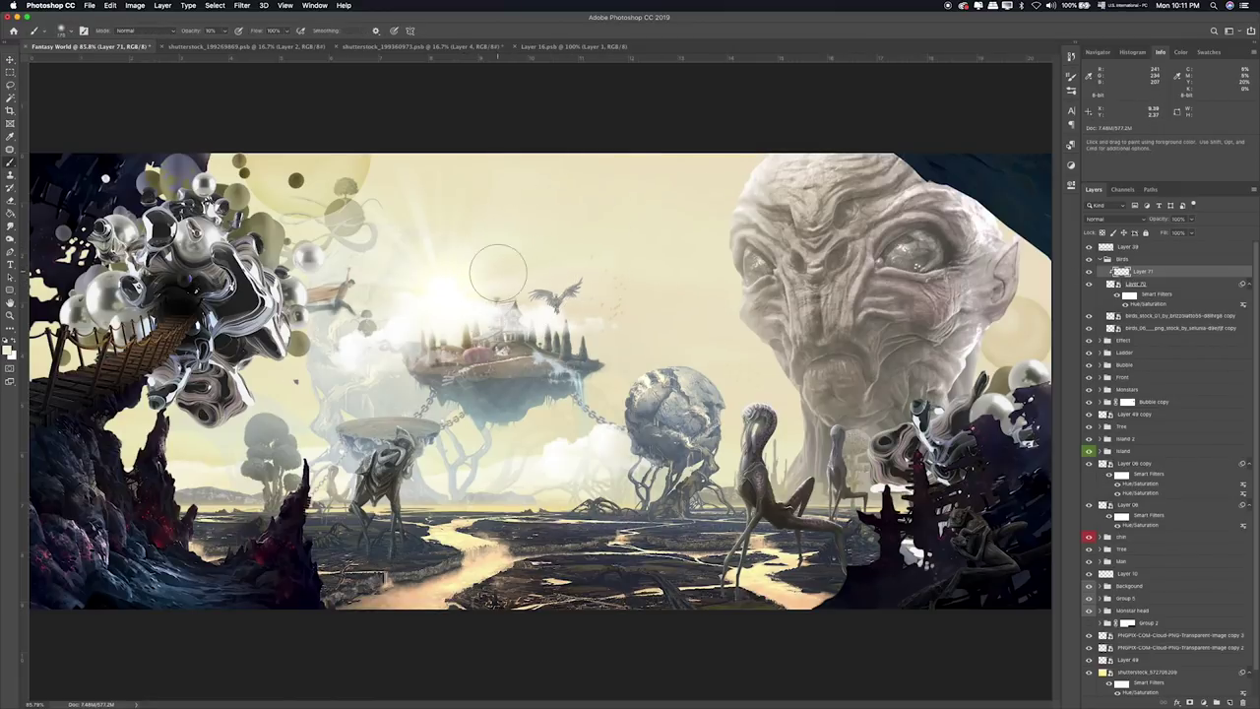
key("0")
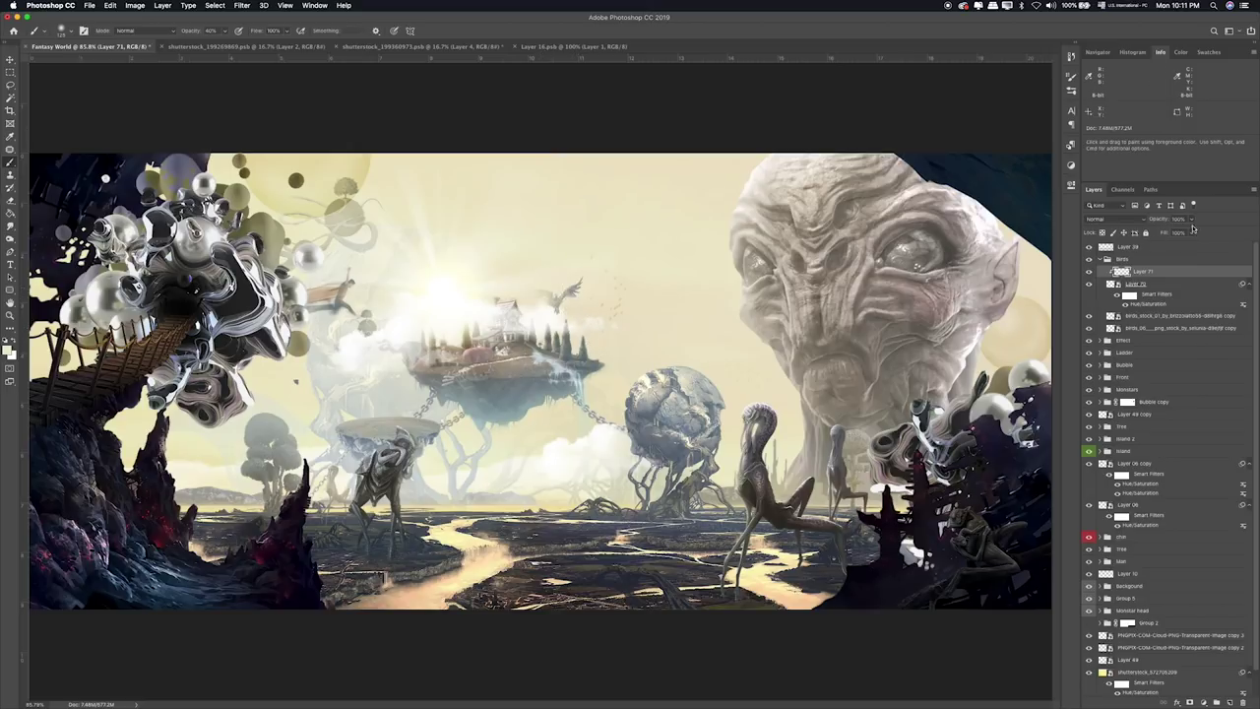
Set the layer to Screen blending with reduced opacity, then collapse the Birds group.
left_click(1128, 219)
left_click(1122, 289)
left_click(1192, 220)
left_click(1173, 231)
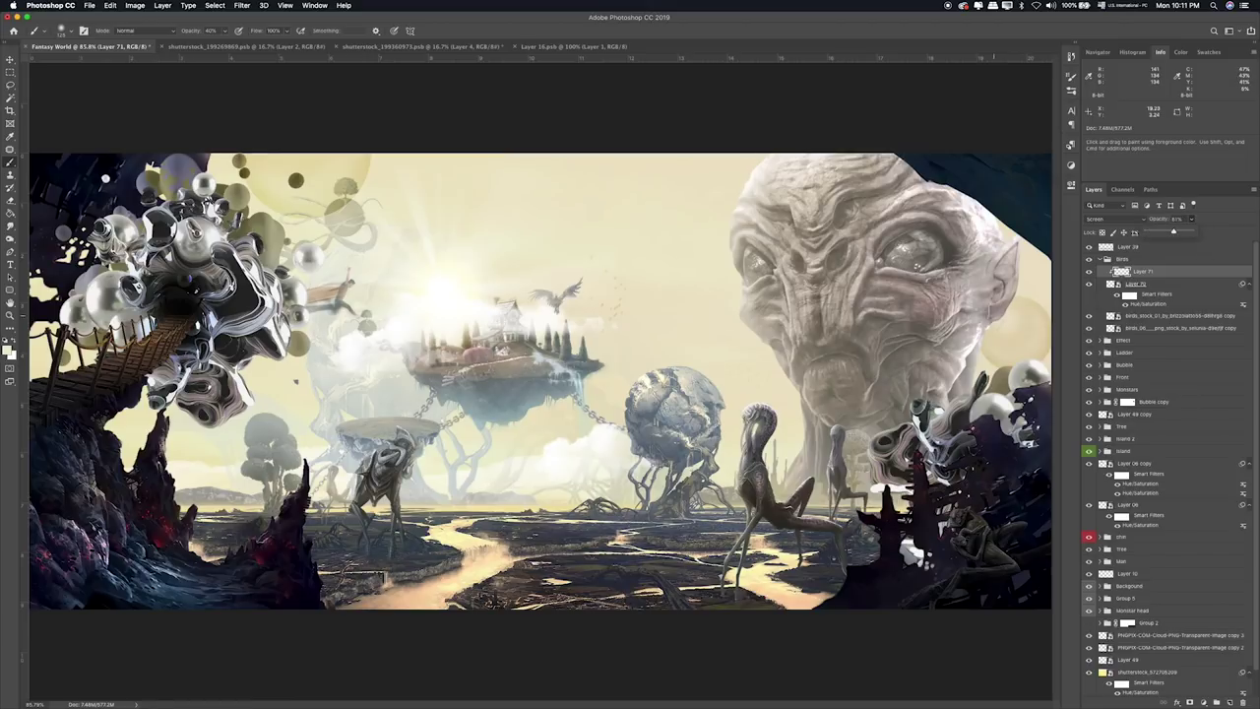
key("Return")
left_click(1100, 259)
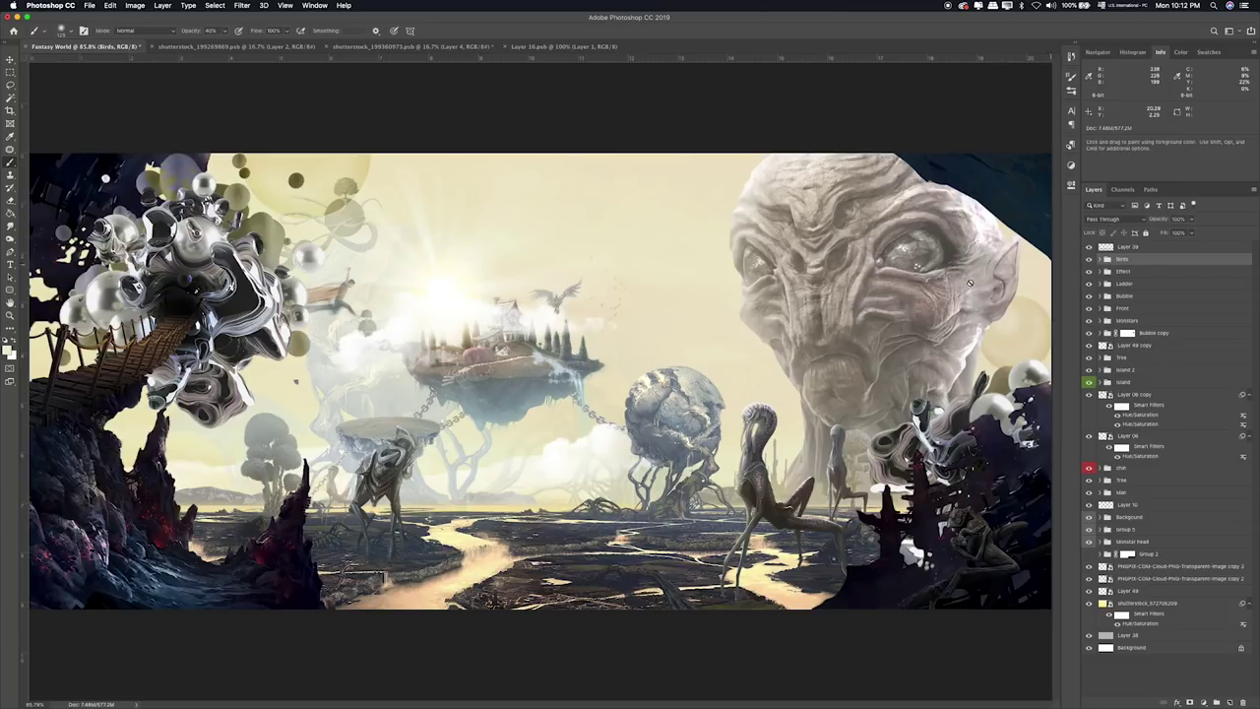
Tag Layer 16.psb red in Finder and place the bridge image into the composite.
key("super+Tab")
right_click(695, 340)
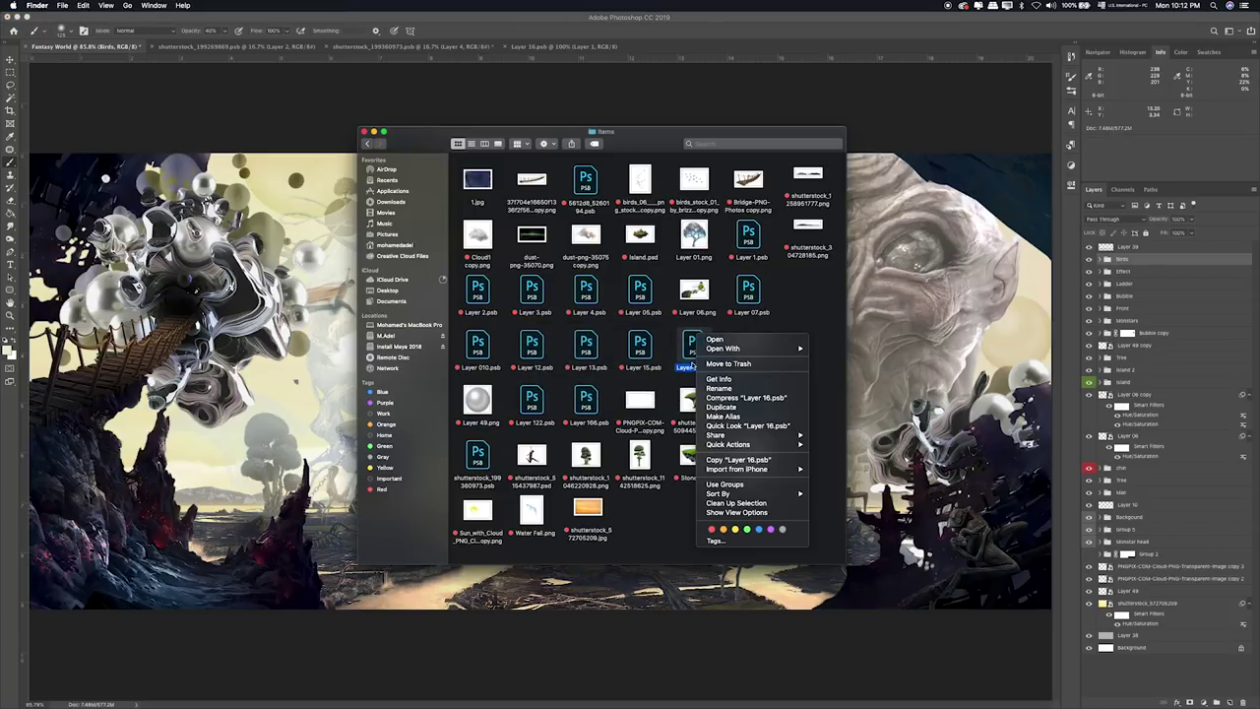
left_click(711, 529)
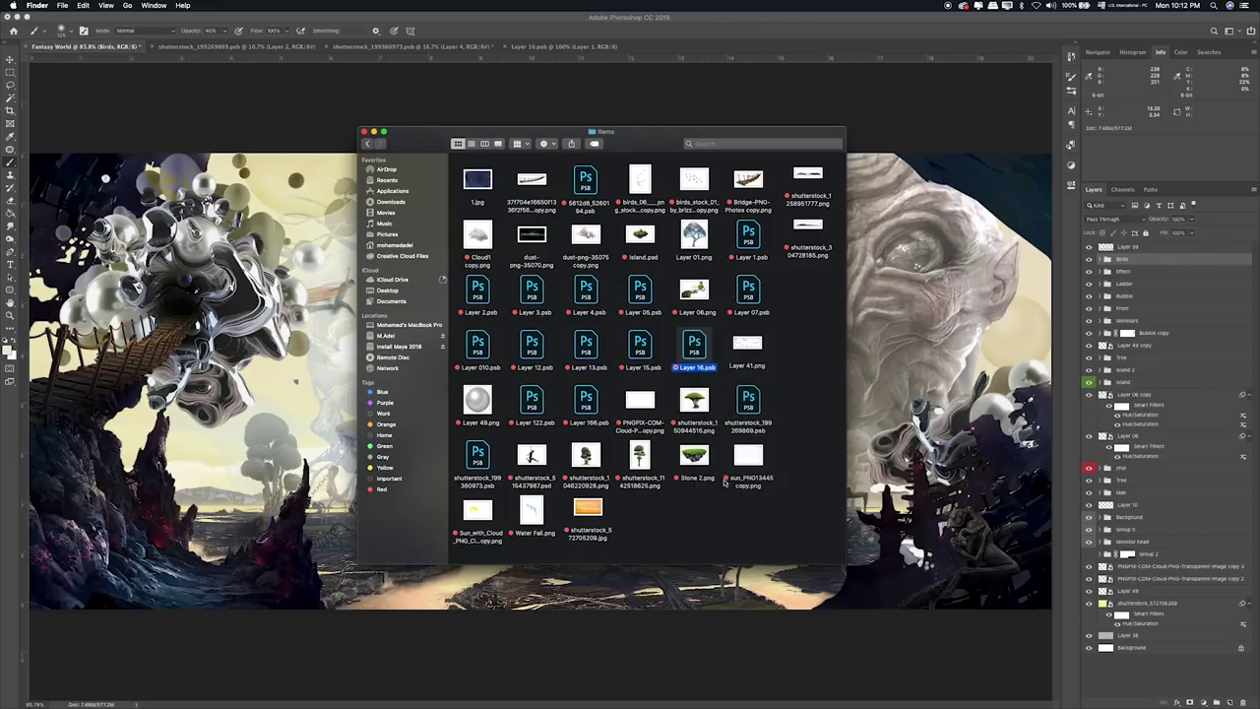
left_click(546, 182)
left_click(304, 263)
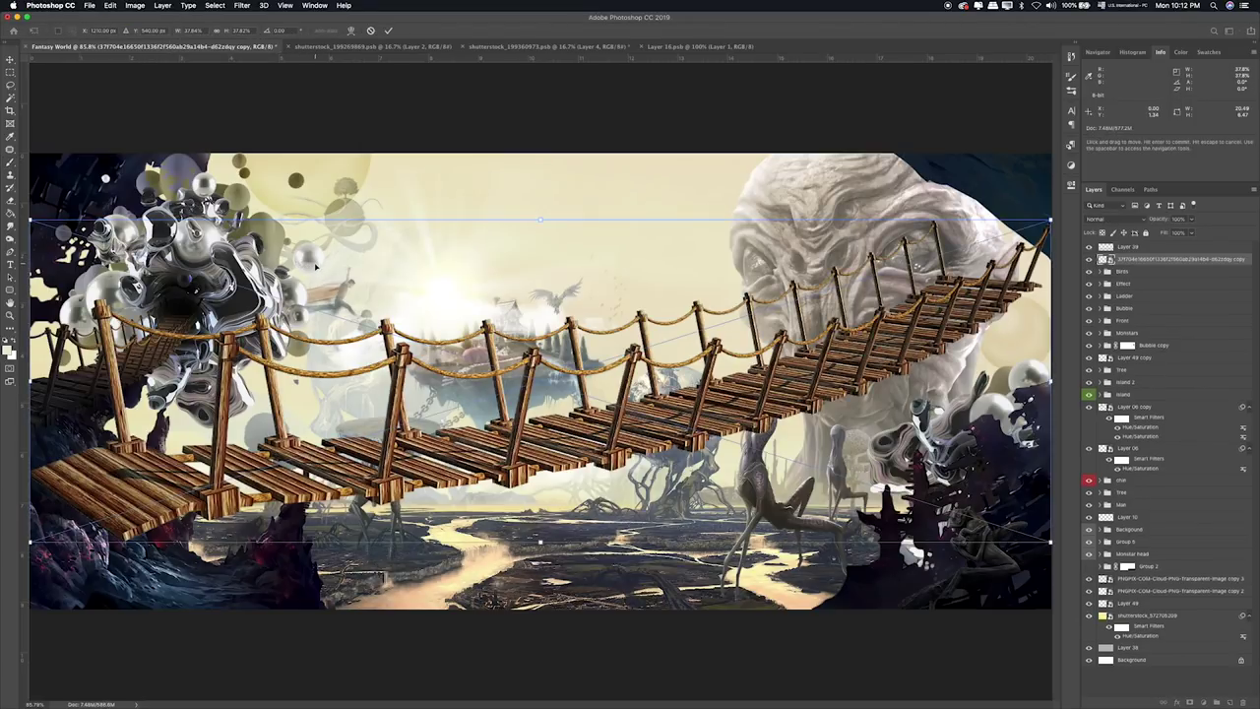
Shrink the bridge, flip it horizontally, and move it toward the floating island.
mouse_move(1051, 221)
left_mouse_down()
mouse_move(355, 440)
mouse_move(470, 306)
mouse_move(494, 340)
mouse_move(491, 323)
left_mouse_up()
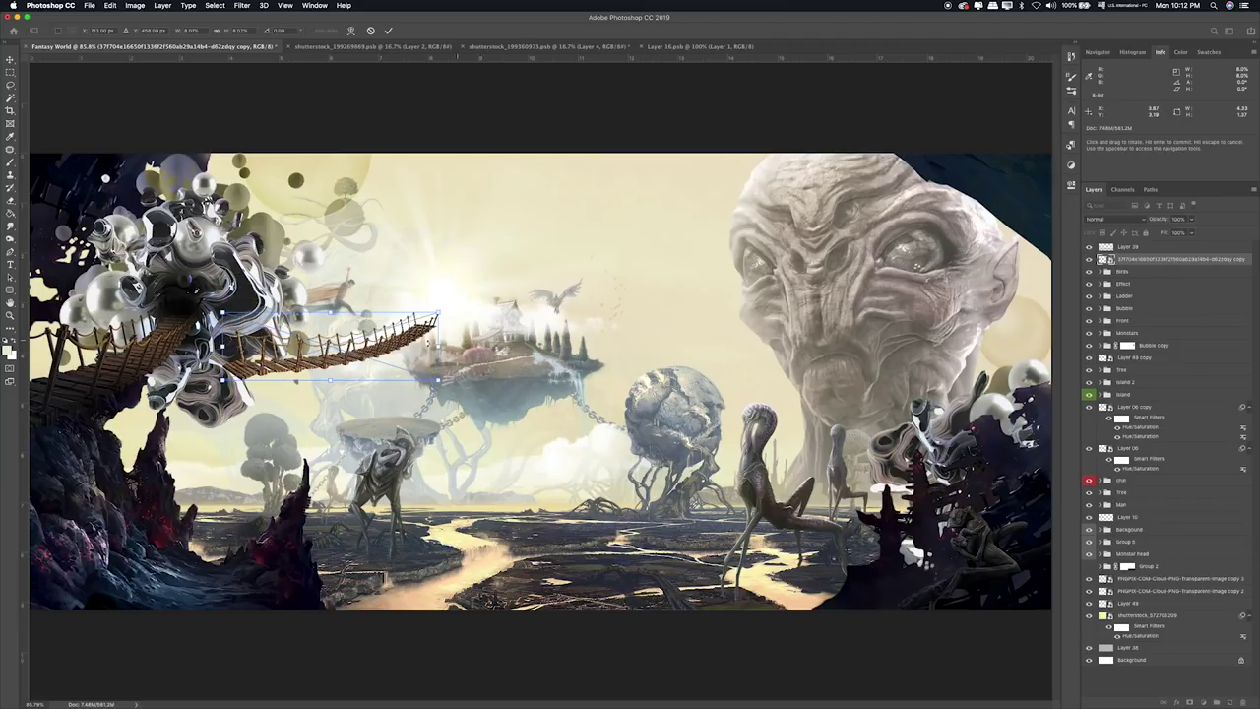
right_click(407, 362)
left_click(431, 460)
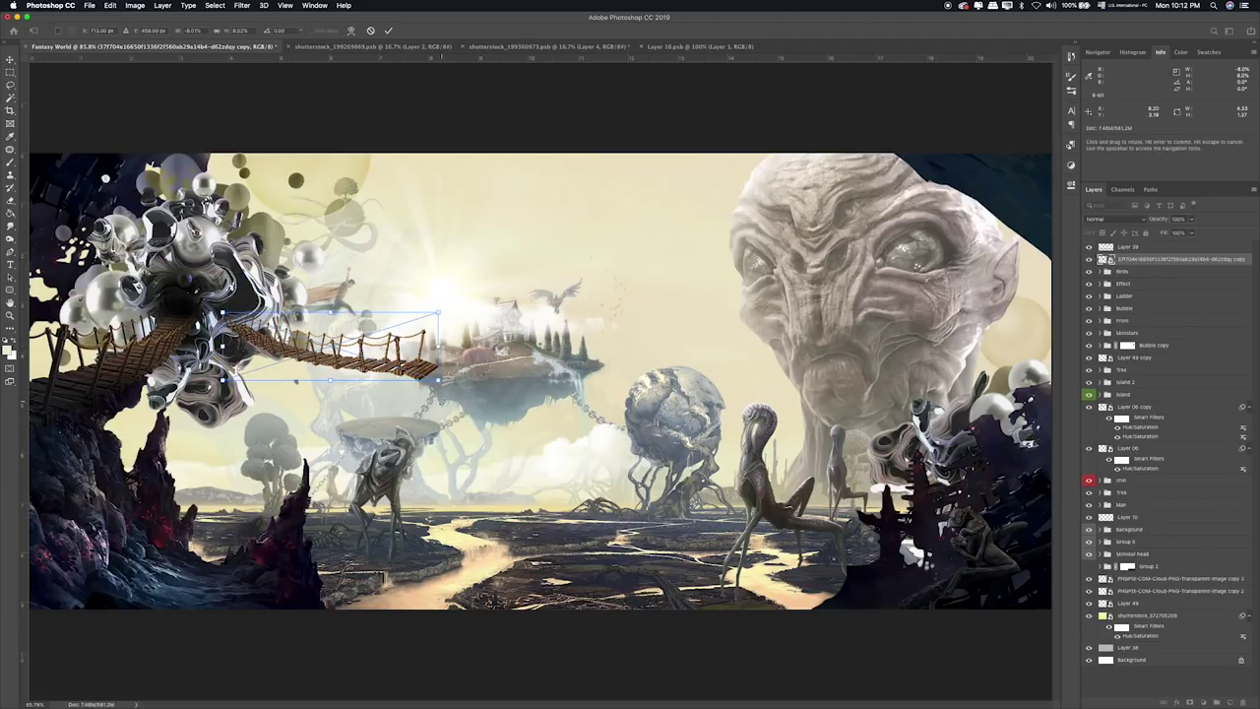
left_click_drag(397, 377, 408, 364)
key("Return")
key("b")
Scale the bridge down further and stack its layer just below Island.
key("ctrl+t")
mouse_move(451, 297)
left_mouse_down()
mouse_move(398, 315)
mouse_move(427, 328)
left_mouse_up()
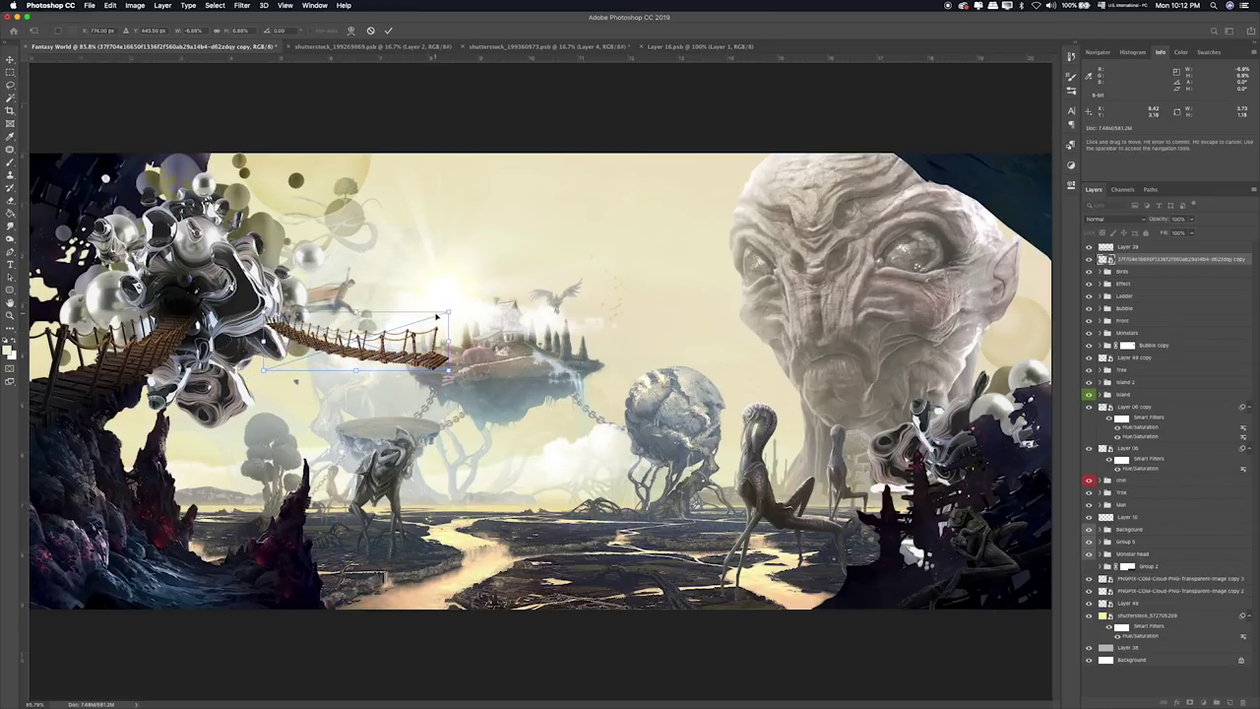
left_click_drag(426, 326, 432, 323)
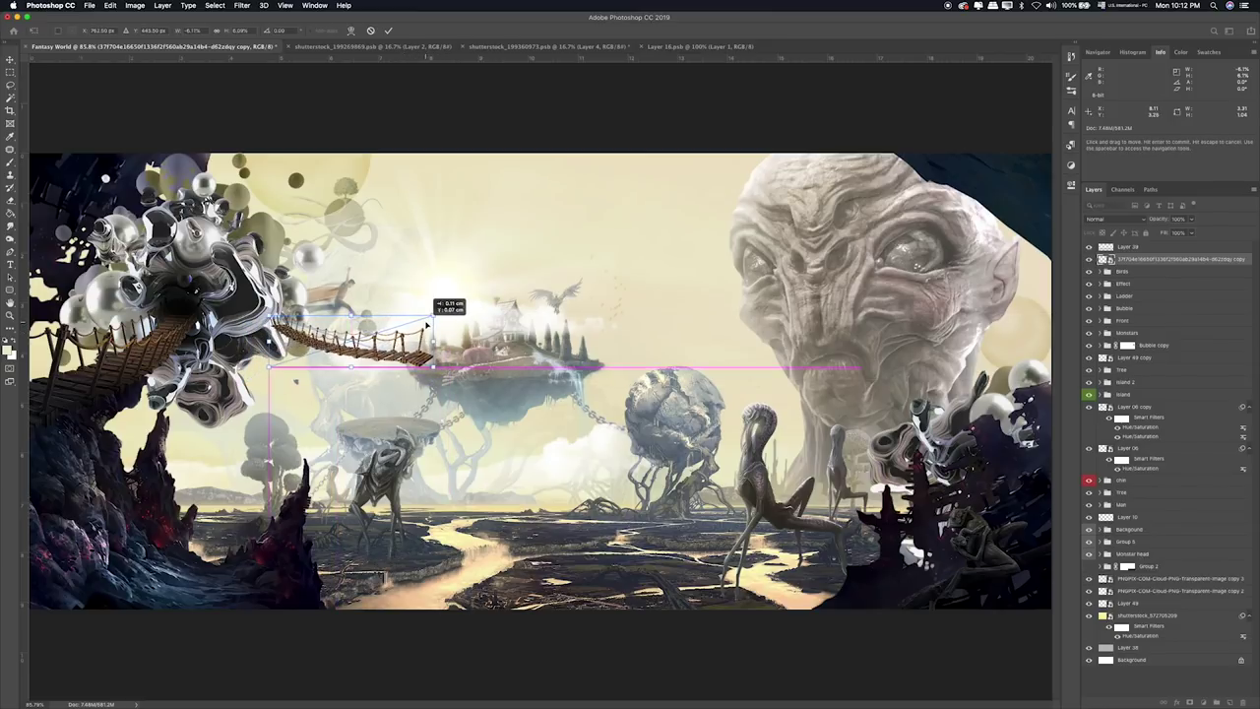
key("Return")
key("b")
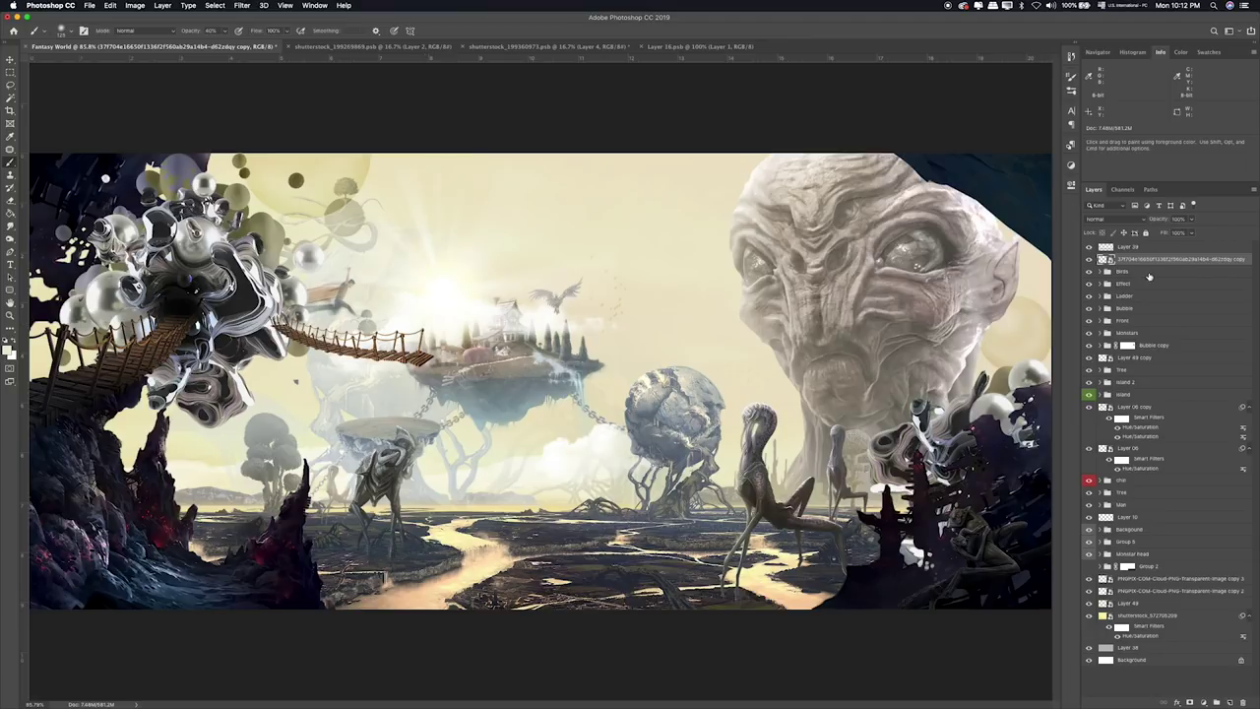
left_click_drag(1149, 260, 1157, 401)
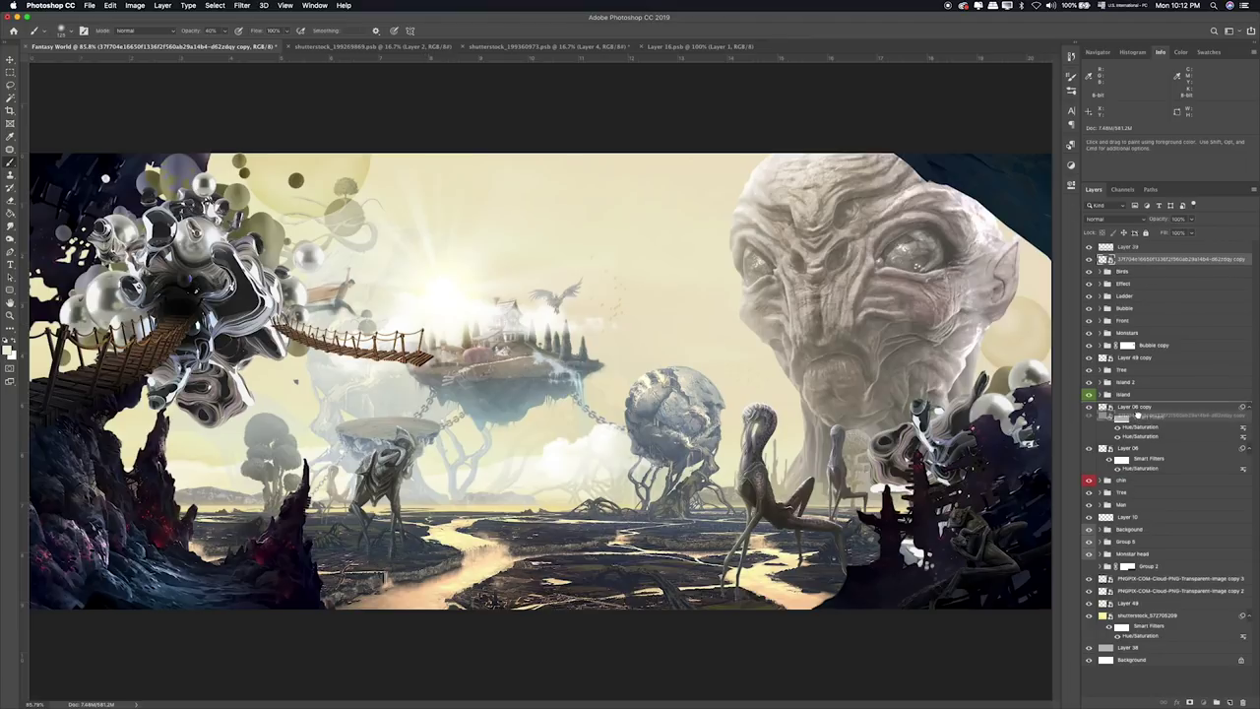
Dismiss the rasterize warning and select the two cloud image copies, then the Front group.
left_click(395, 374)
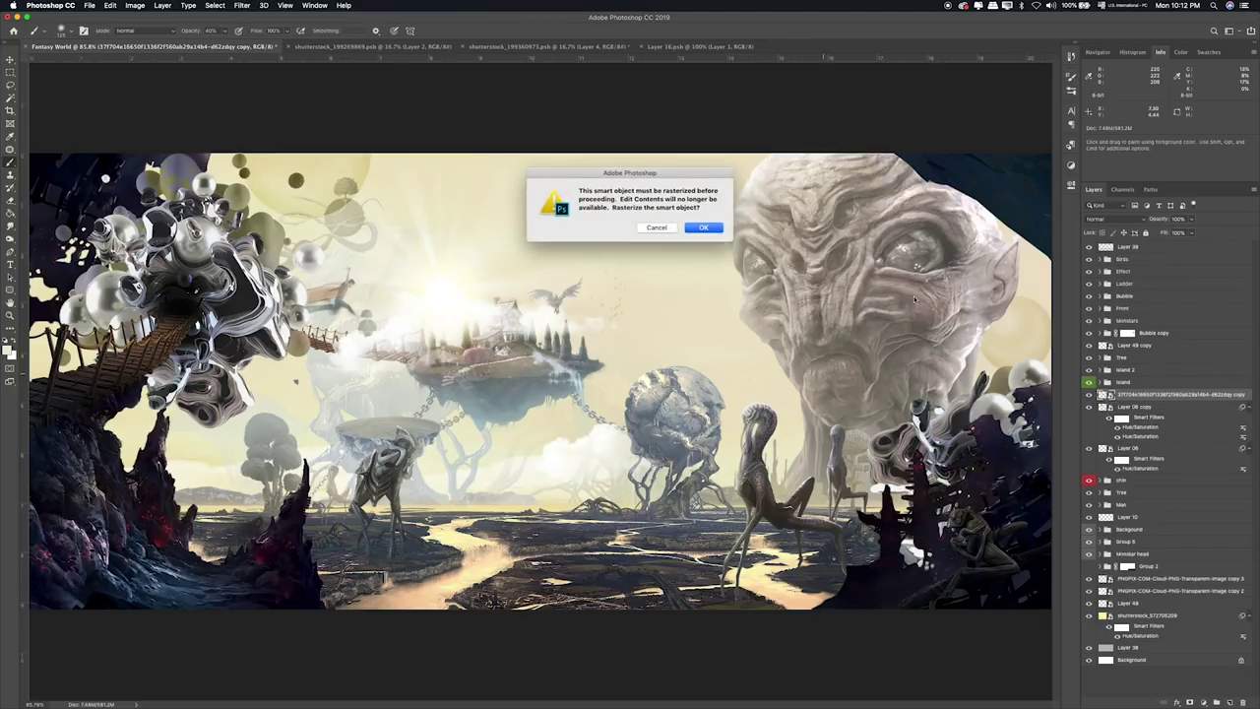
key("Return")
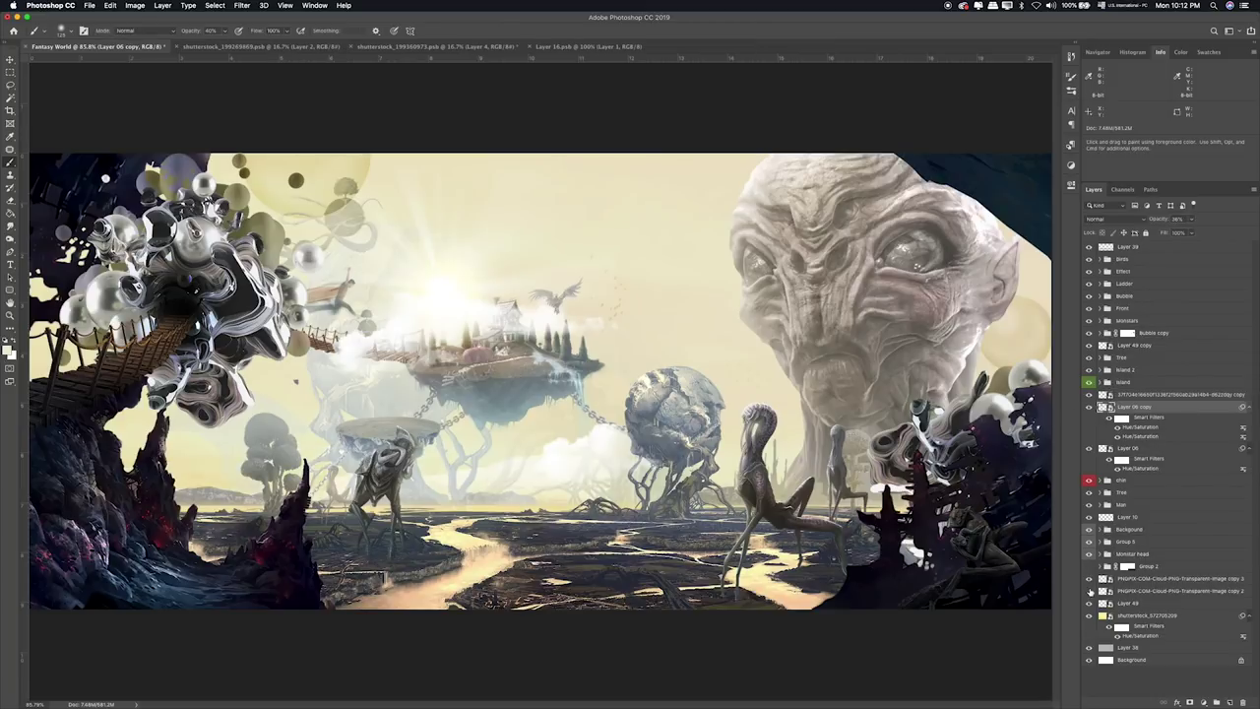
left_click(1171, 590)
left_click(1172, 578, "shift")
left_click(1191, 218)
left_click(1122, 308)
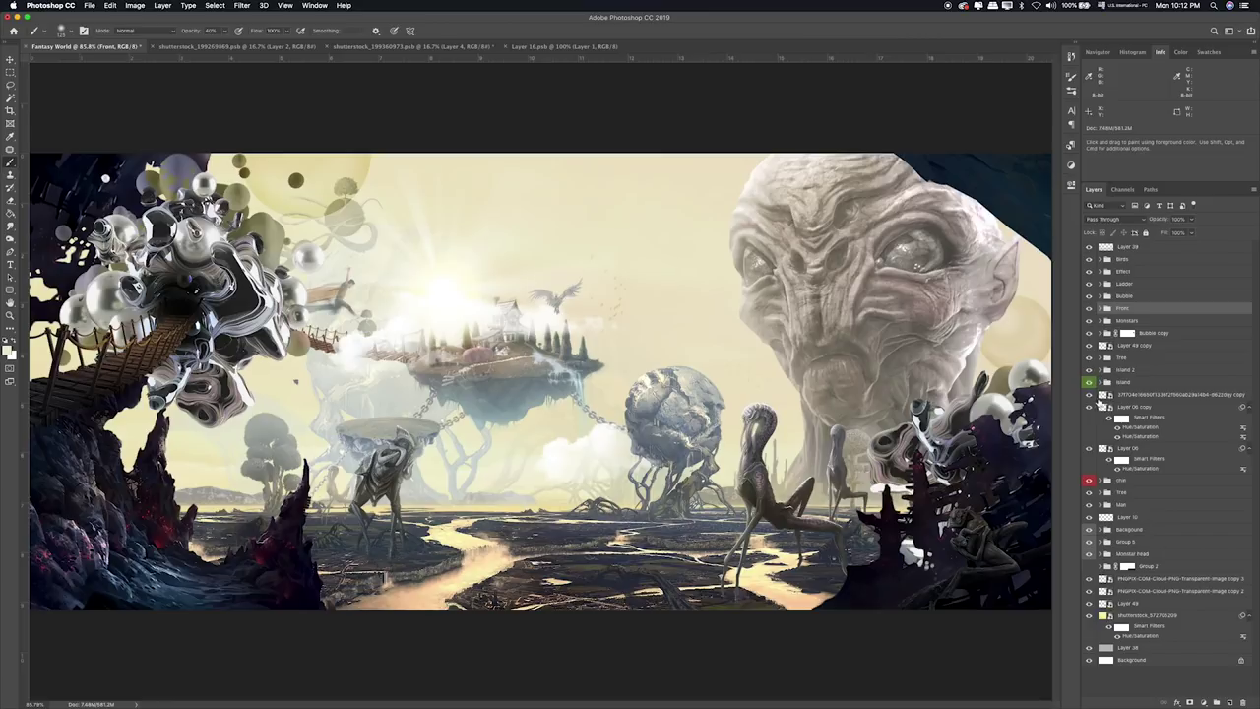
Toggle the cloud, ladder and Effect layers on and off to compare, expanding the Effect group.
left_click(1089, 397)
left_click(1089, 399)
left_click(1089, 407)
left_click(1089, 405)
left_click(1089, 284)
left_click(1089, 283)
left_click(1089, 272)
left_click(1089, 272)
left_click(1100, 271)
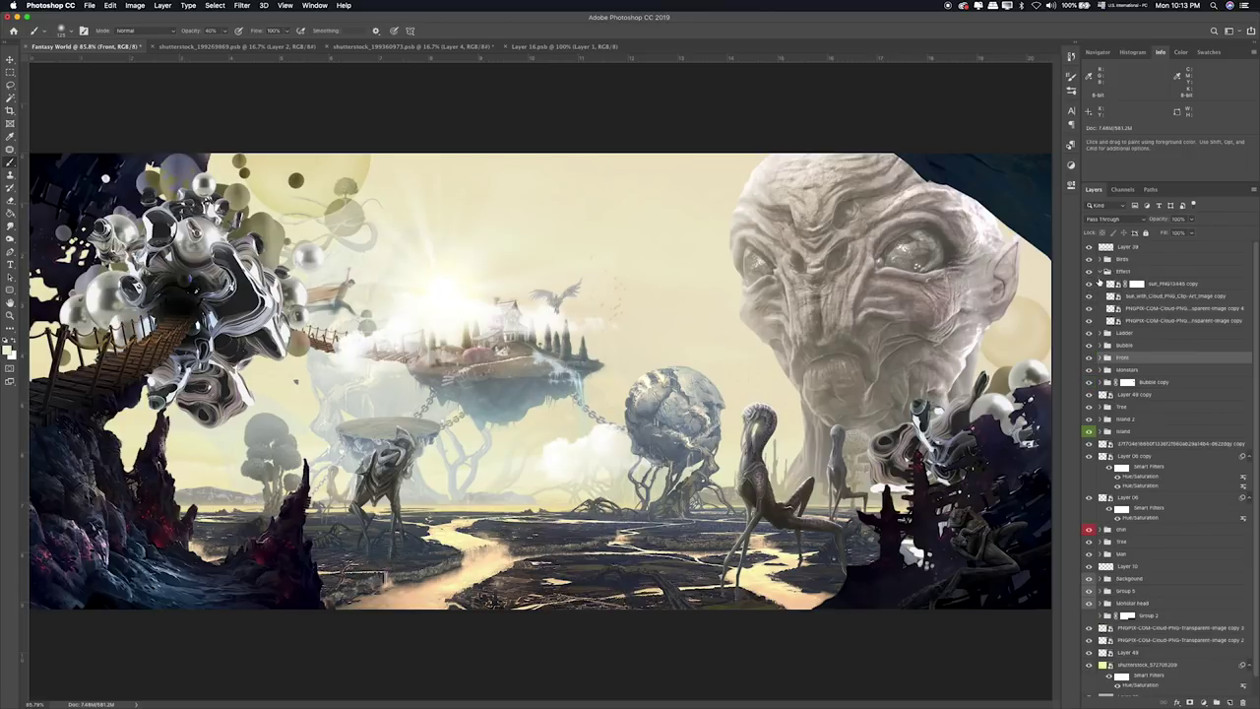
left_click(1089, 321)
left_click(1089, 321)
left_click(1089, 308)
left_click(1089, 308)
Move the cloud copy 4 layer over the globe, then hide it and collapse Effect.
left_click(1112, 309)
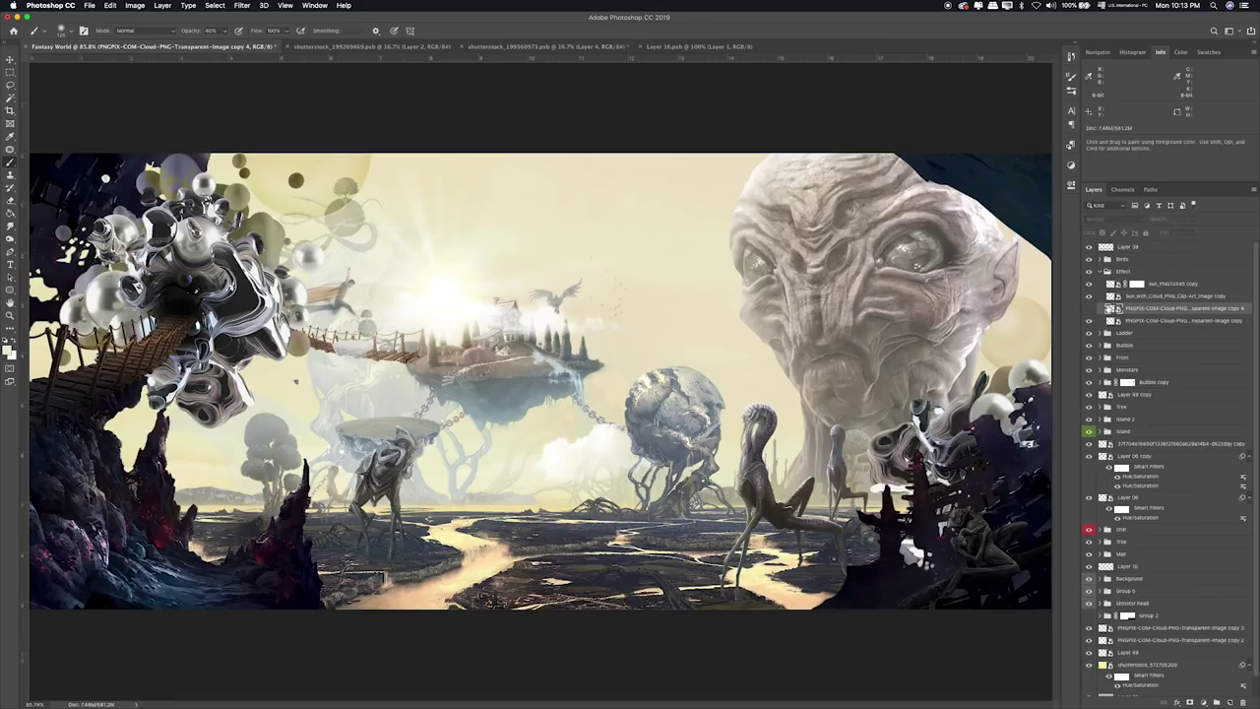
key("v")
mouse_move(492, 325)
left_mouse_down()
mouse_move(448, 361)
mouse_move(418, 354)
left_mouse_up()
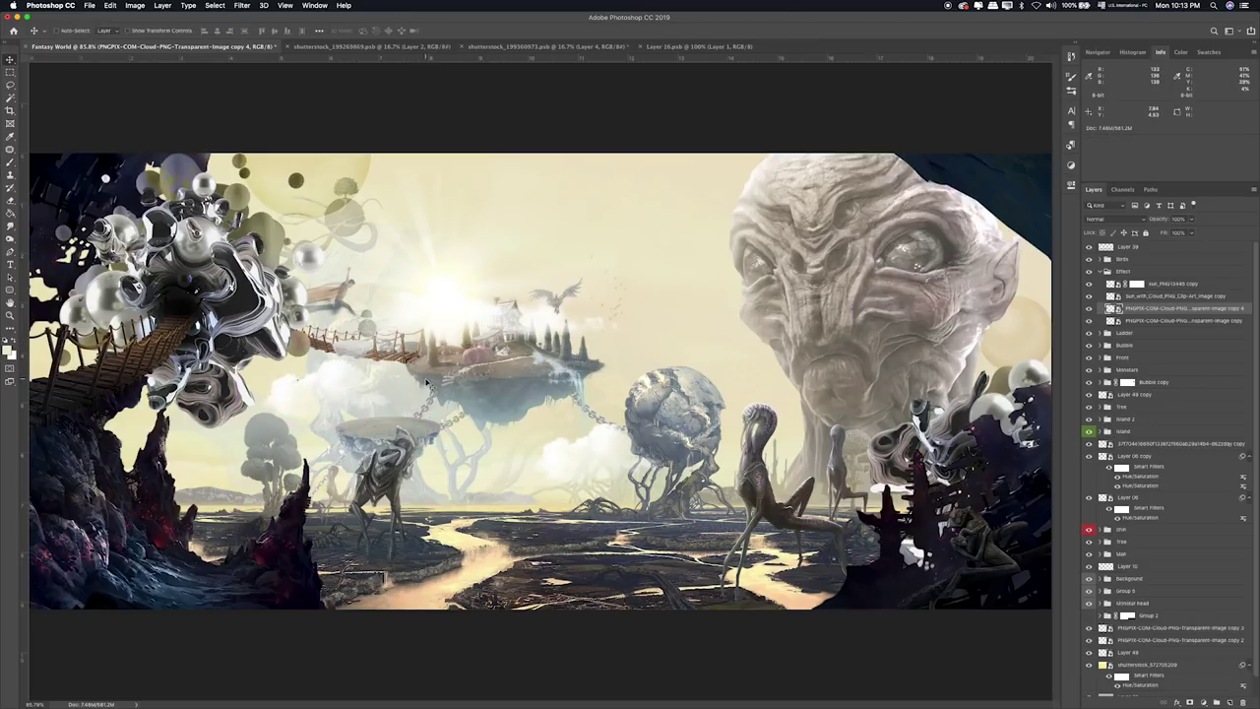
mouse_move(418, 355)
left_mouse_down()
mouse_move(368, 385)
mouse_move(335, 433)
mouse_move(843, 258)
mouse_move(918, 294)
left_mouse_up()
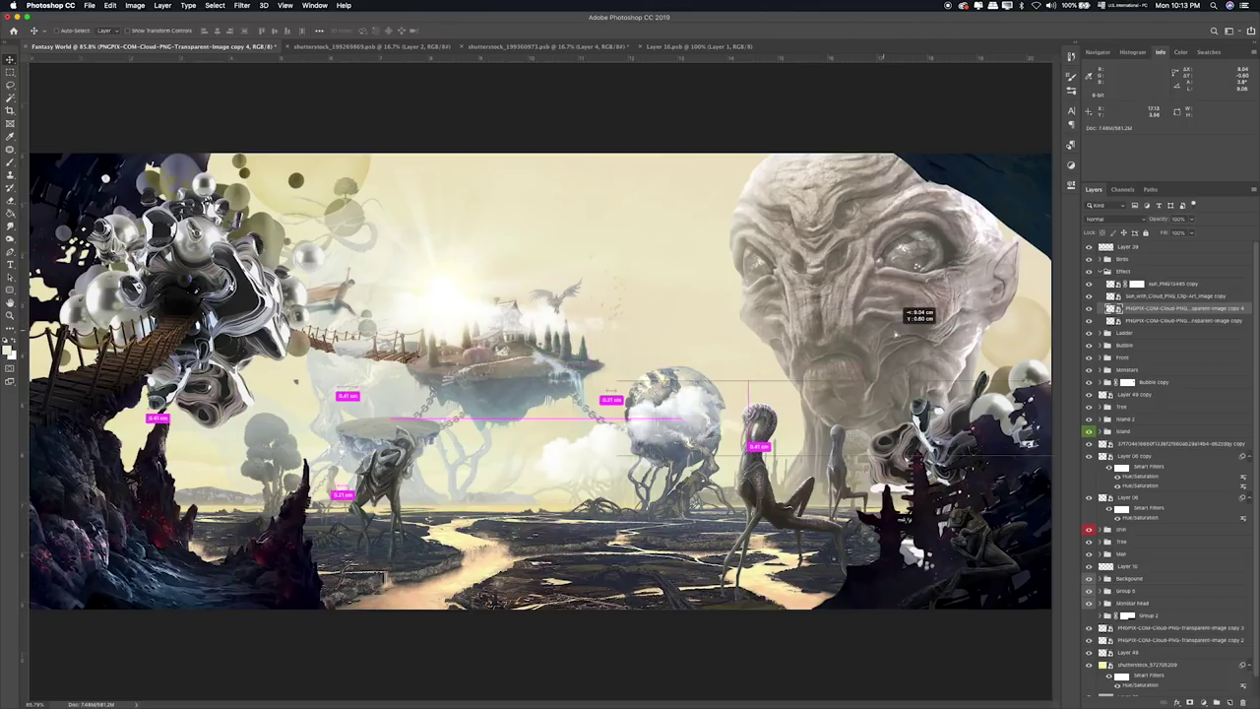
left_click(1089, 307)
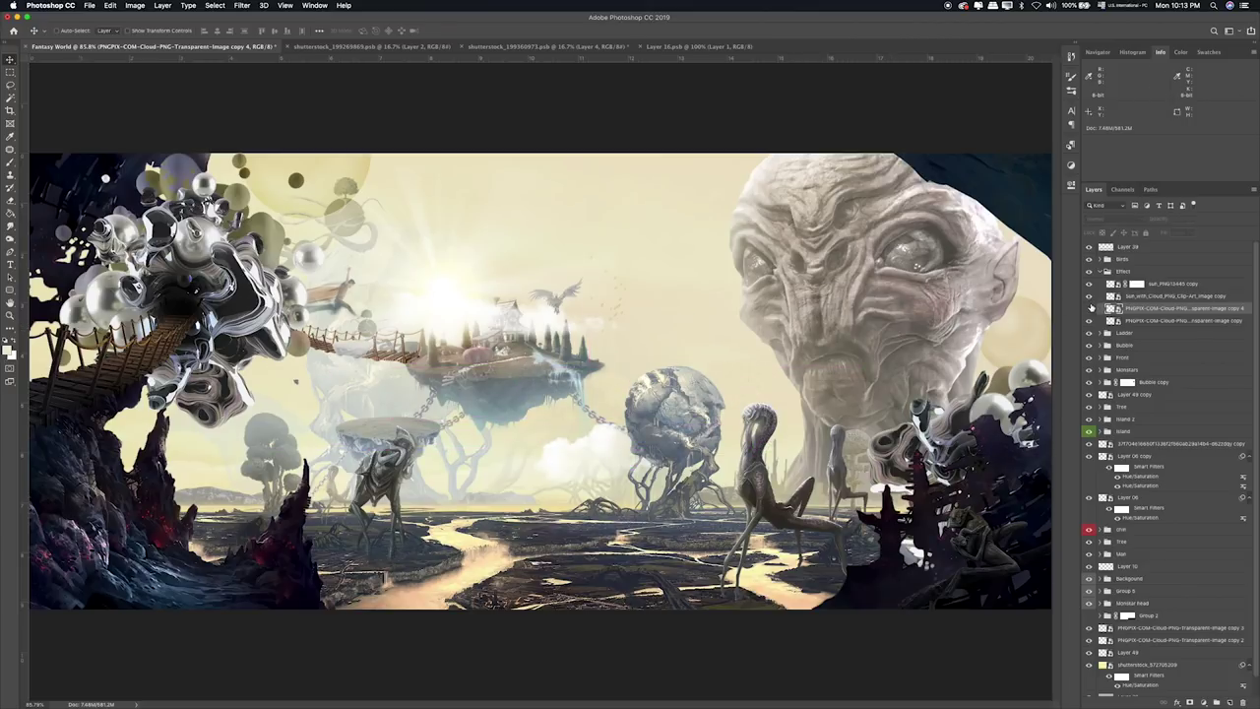
left_click(1099, 271)
left_click(1089, 352)
left_click(1089, 354)
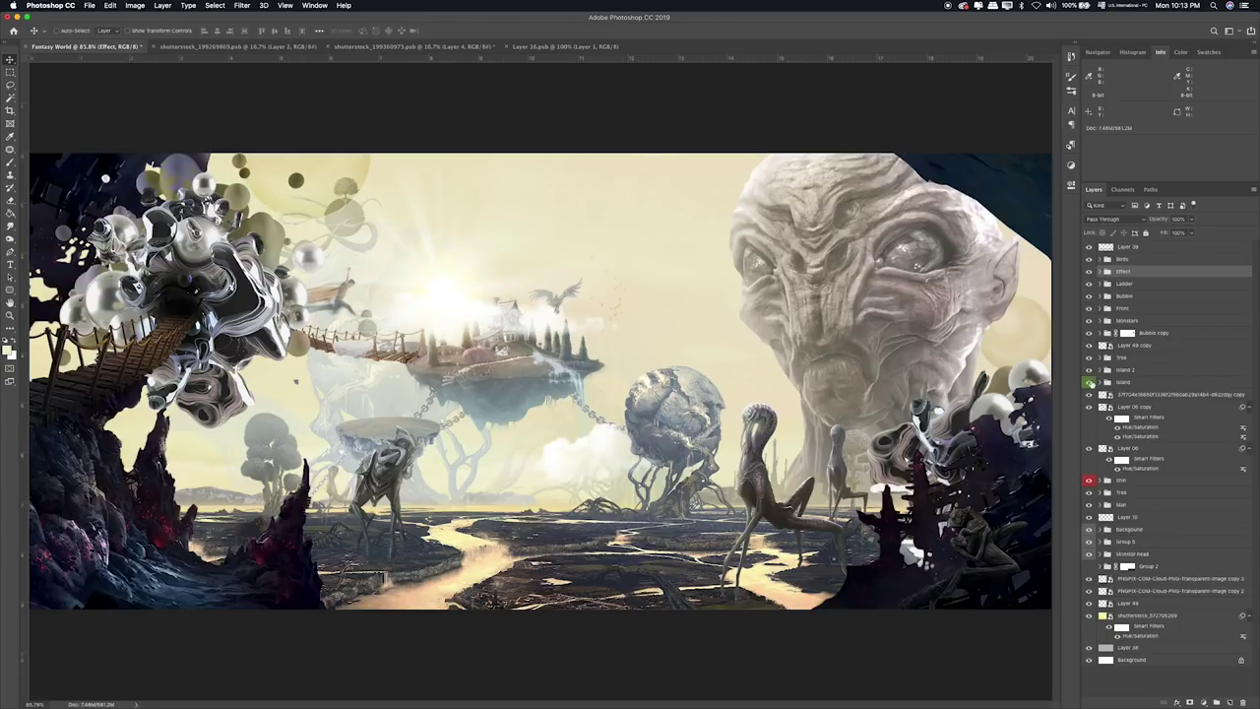
Compare Island 2 and Stone 2 visibility, then select the Stone 2 copy layer.
left_click(1089, 370)
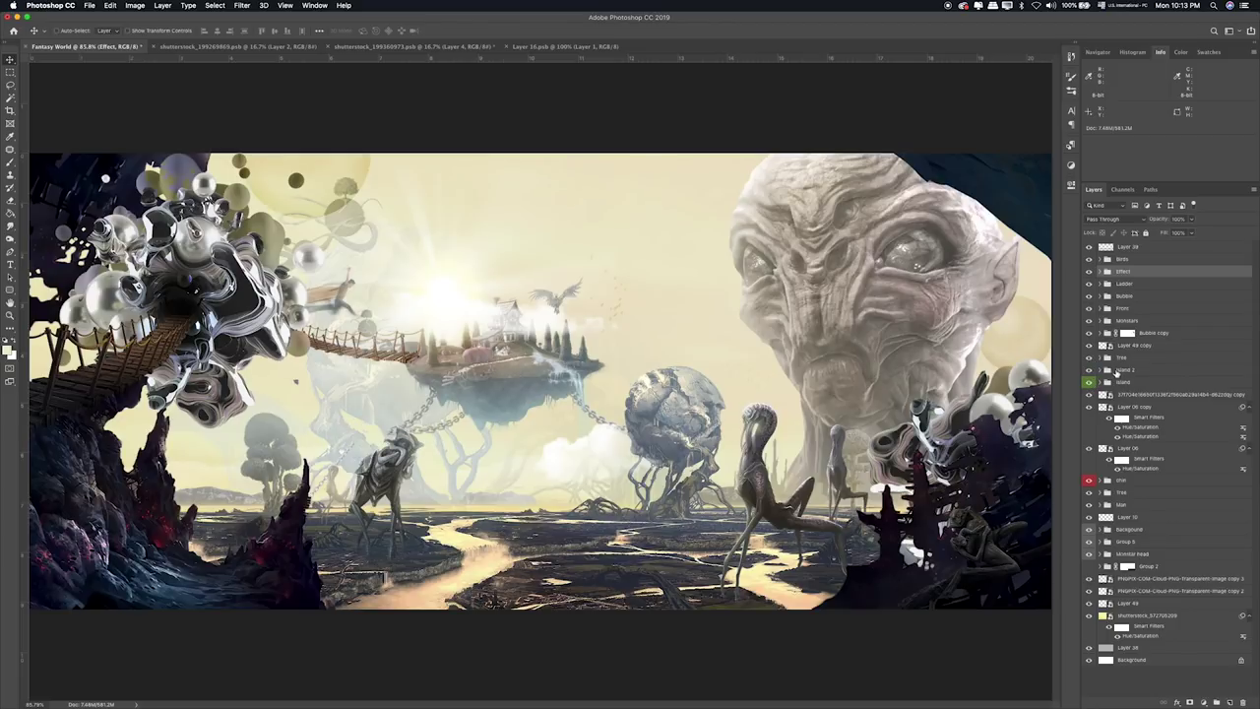
left_click(1122, 371)
left_click(1102, 371)
left_click(1088, 409)
left_click(1088, 408)
left_click(1089, 451)
left_click(1089, 451)
left_click(1167, 451)
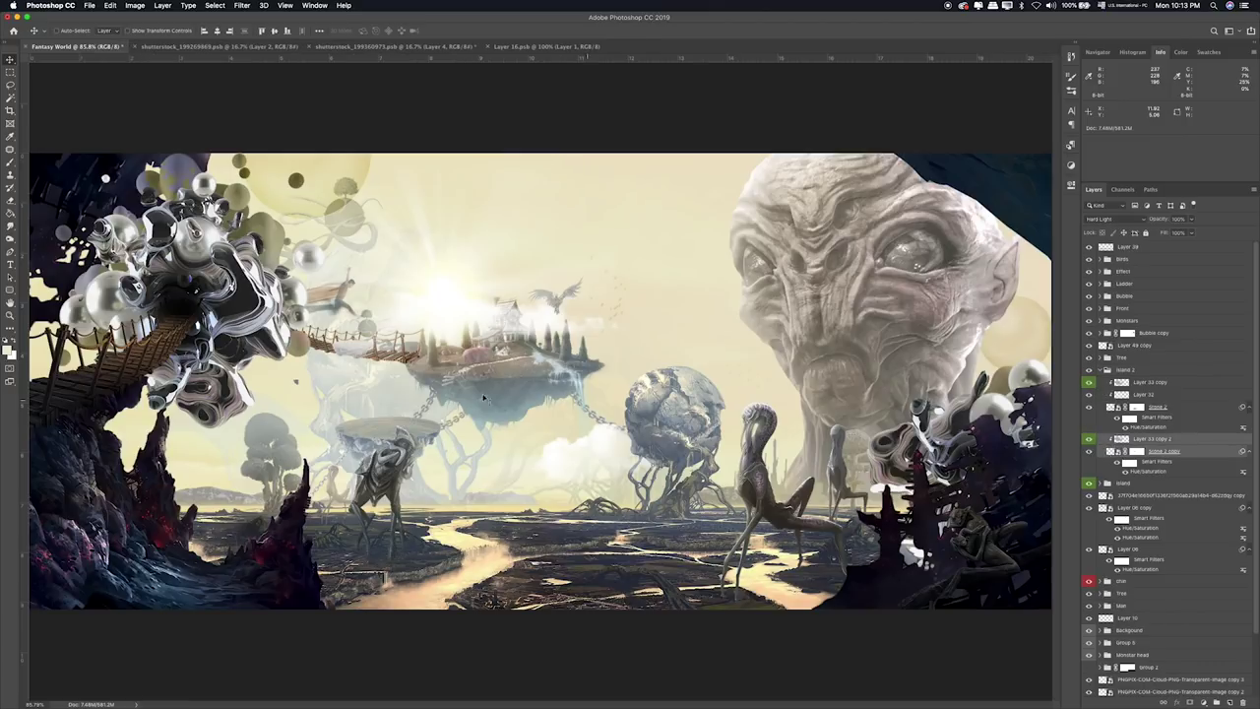
Place the small rock right of the central island and lower its opacity.
left_click_drag(391, 352, 670, 361)
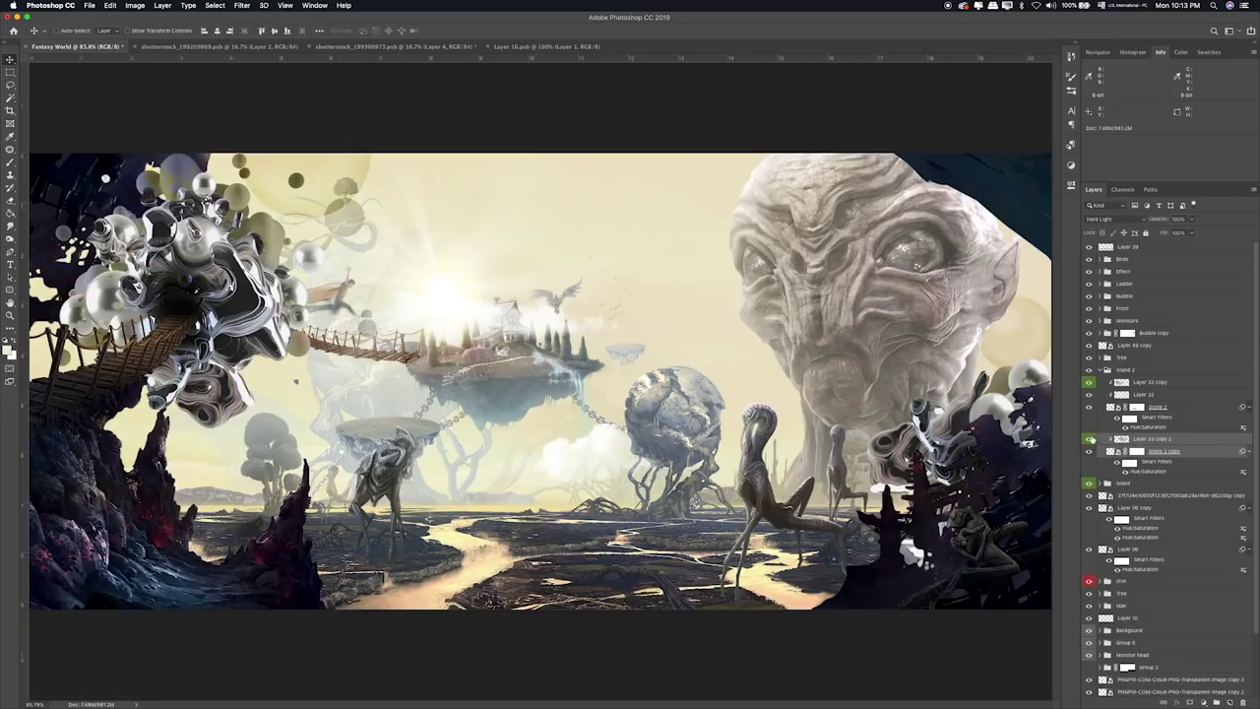
left_click(1119, 439)
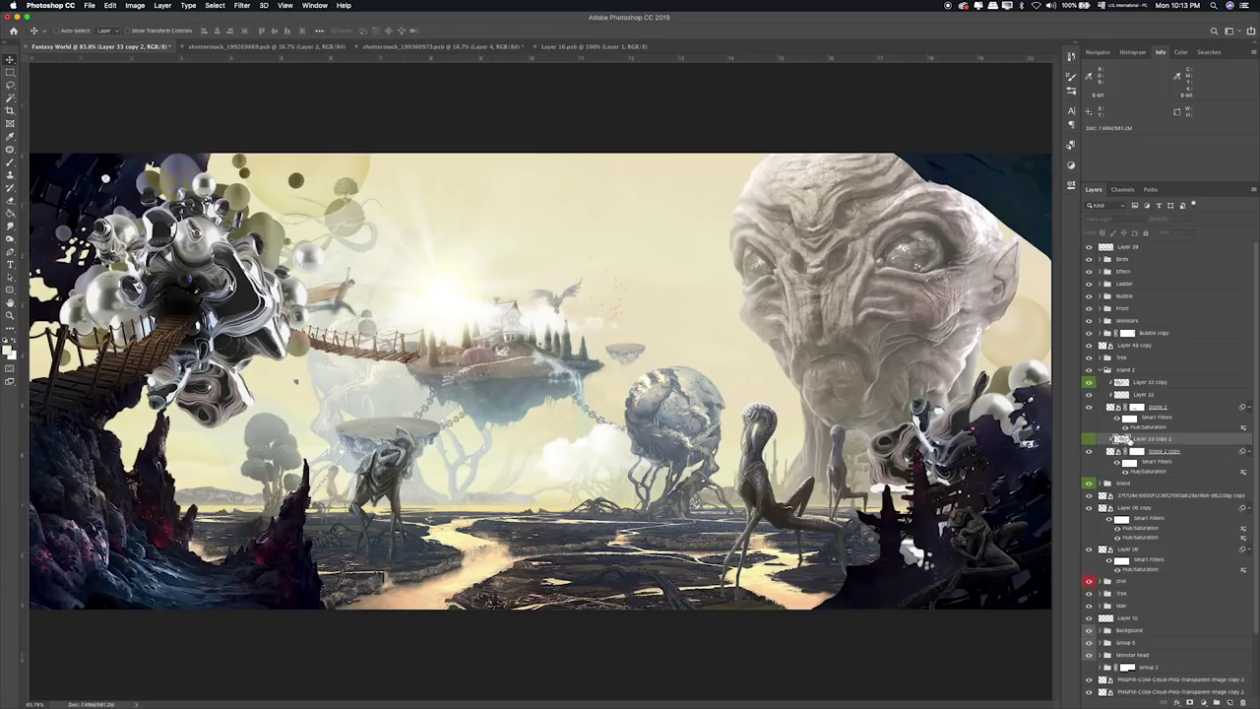
left_click(1185, 452)
left_click(1167, 231)
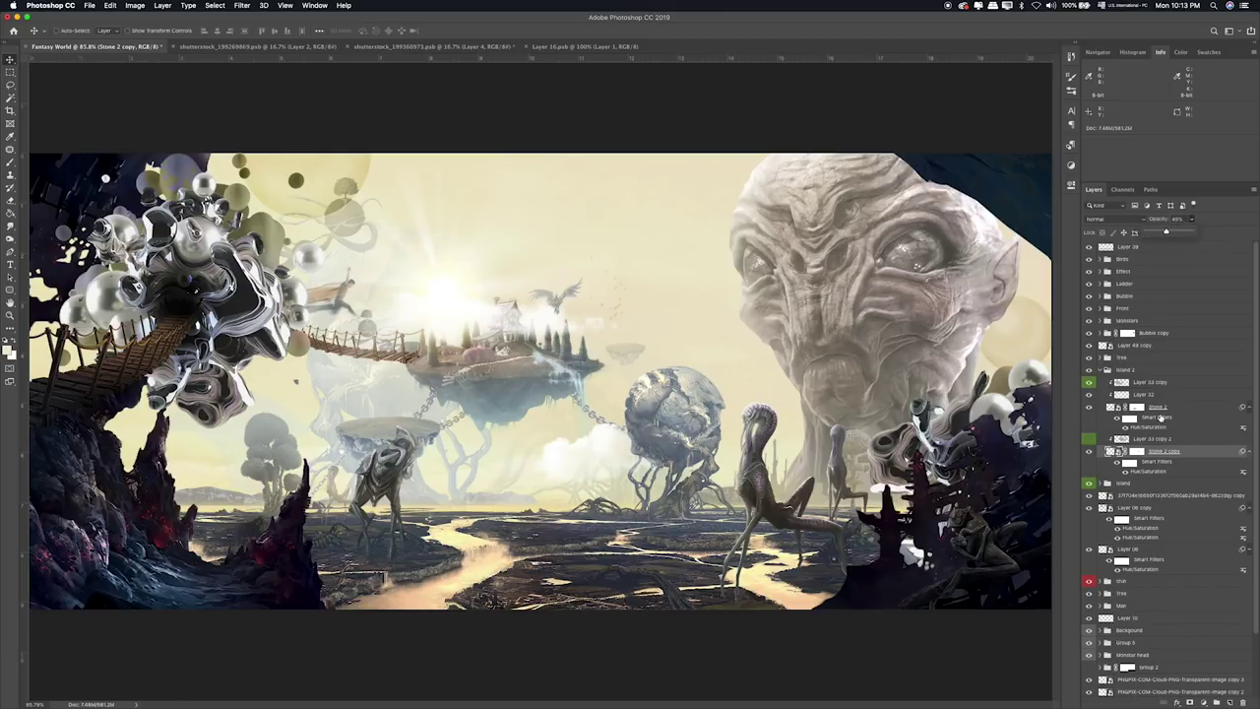
left_click(1101, 371)
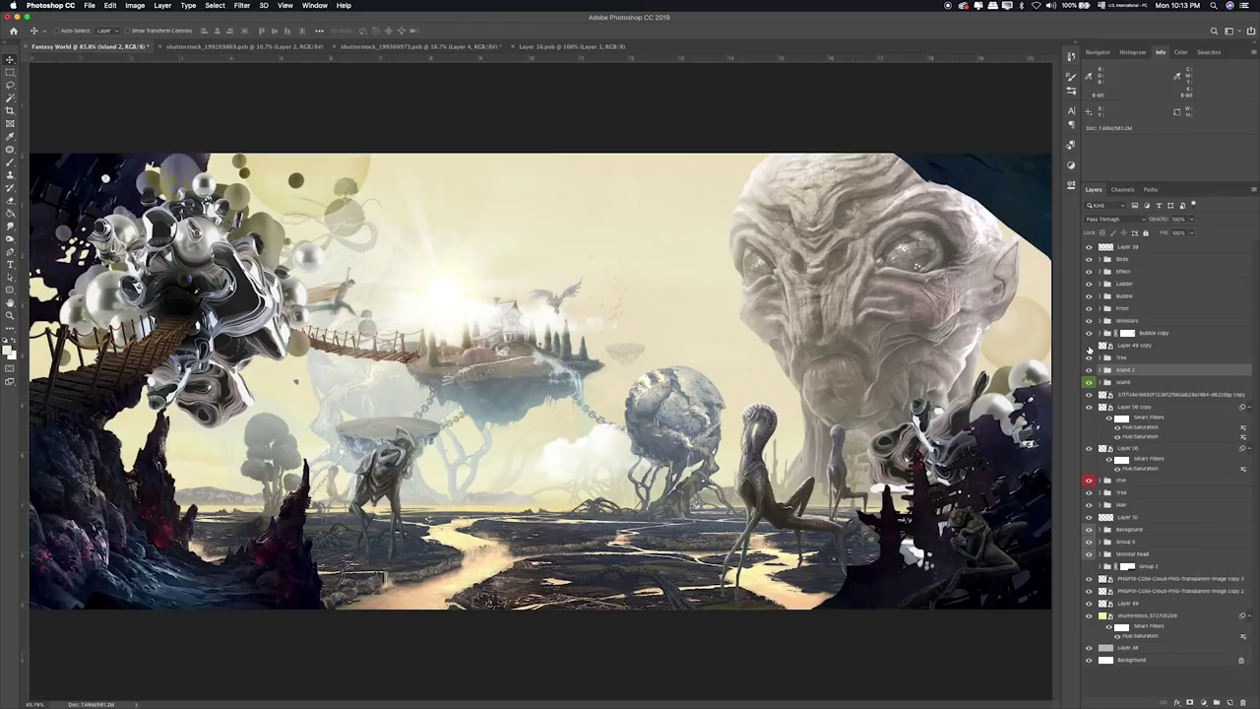
Select the rope bridge layer and nudge it slightly.
left_click(1104, 349)
left_click(1133, 395)
mouse_move(420, 353)
left_mouse_down()
mouse_move(434, 331)
mouse_move(429, 350)
left_mouse_up()
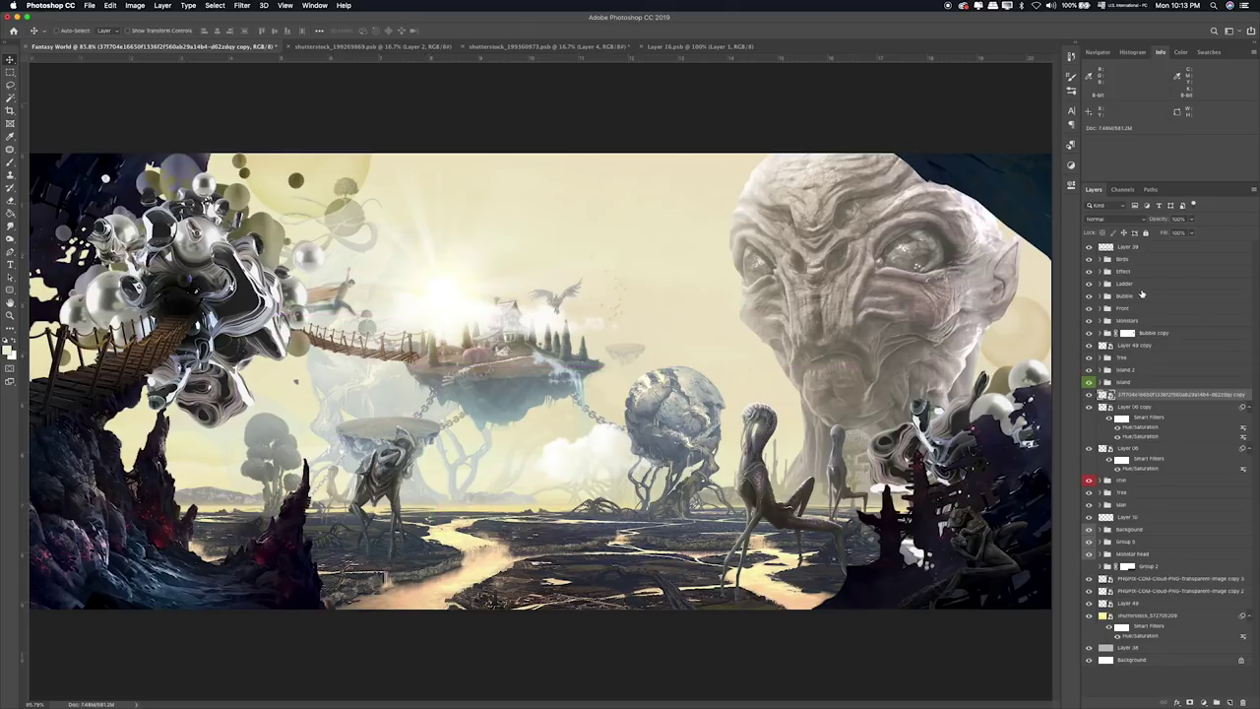
key("ctrl+u")
Apply Hue/Saturation to the bridge with Saturation -27, Lightness +35 and Hue +28.
left_click(756, 367)
left_click_drag(781, 391, 786, 391)
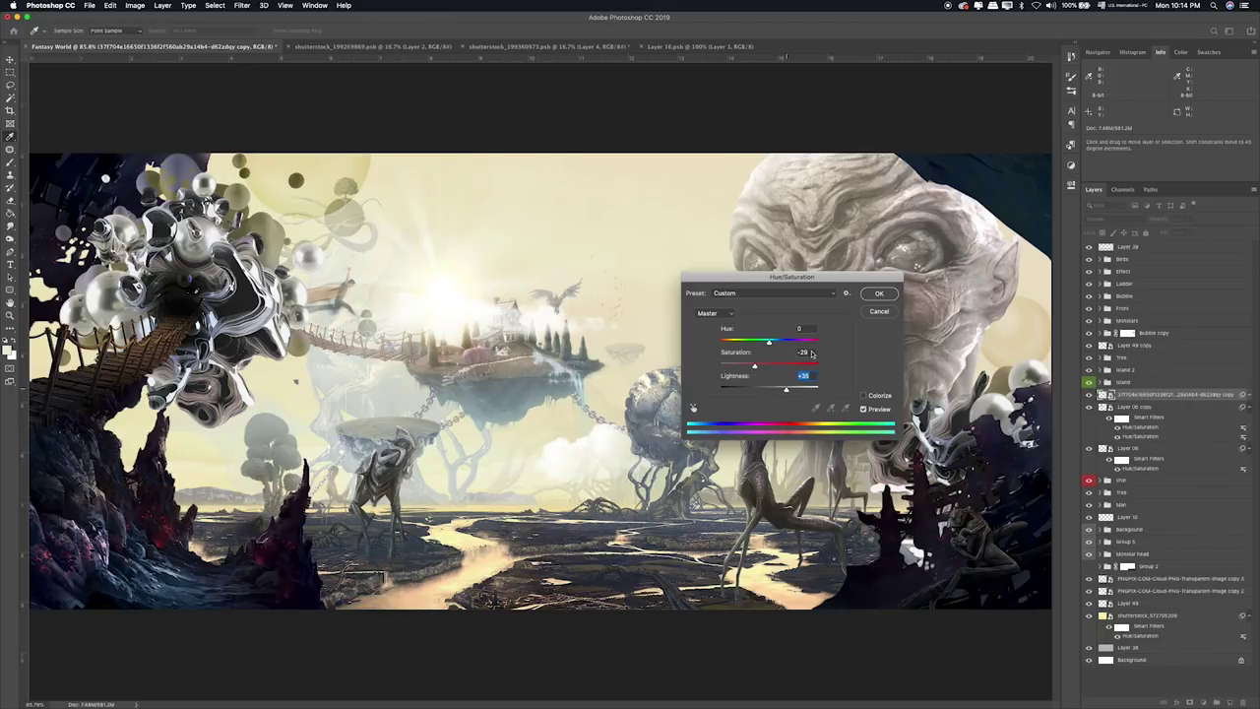
mouse_move(789, 341)
left_mouse_down()
mouse_move(720, 344)
mouse_move(836, 344)
mouse_move(785, 344)
left_mouse_up()
key("Return")
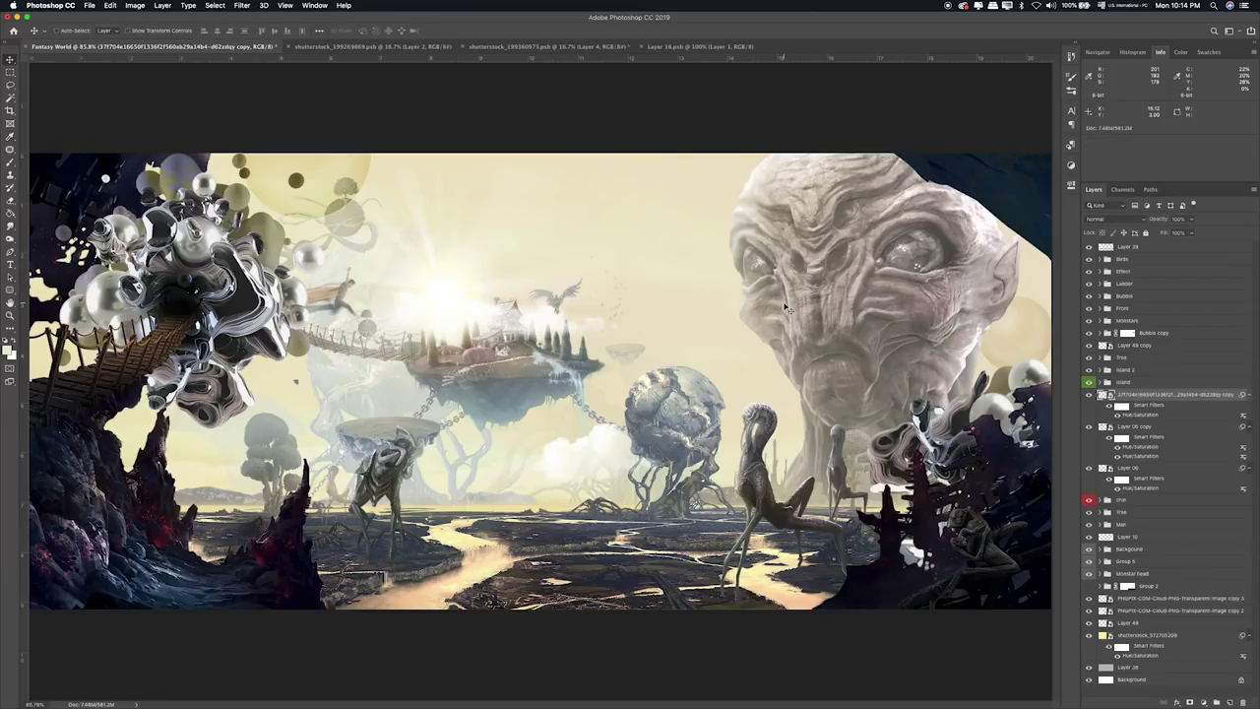
scroll(784, 303, "up", 2)
scroll(784, 304, "up", 3)
mouse_move(276, 272)
left_mouse_down()
mouse_move(477, 355)
mouse_move(443, 362)
left_mouse_up()
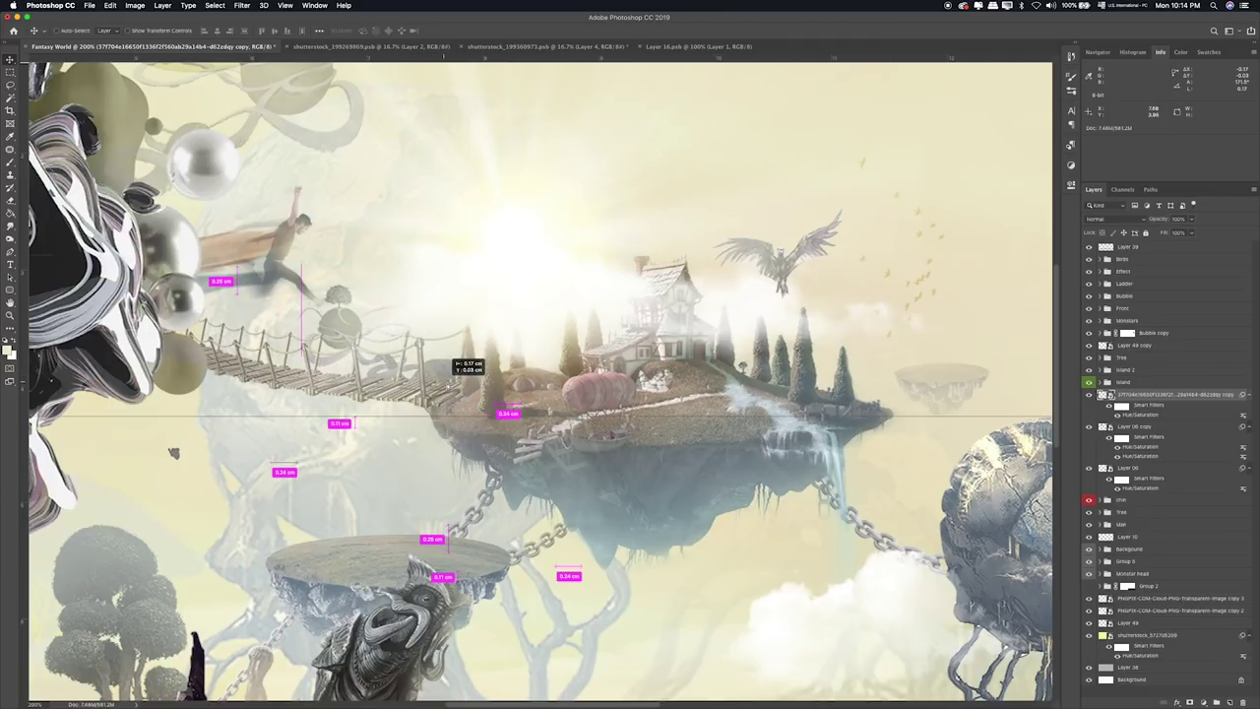
Nudge and stretch the rope bridge from its corner, then add a new layer above it.
left_click_drag(445, 361, 449, 361)
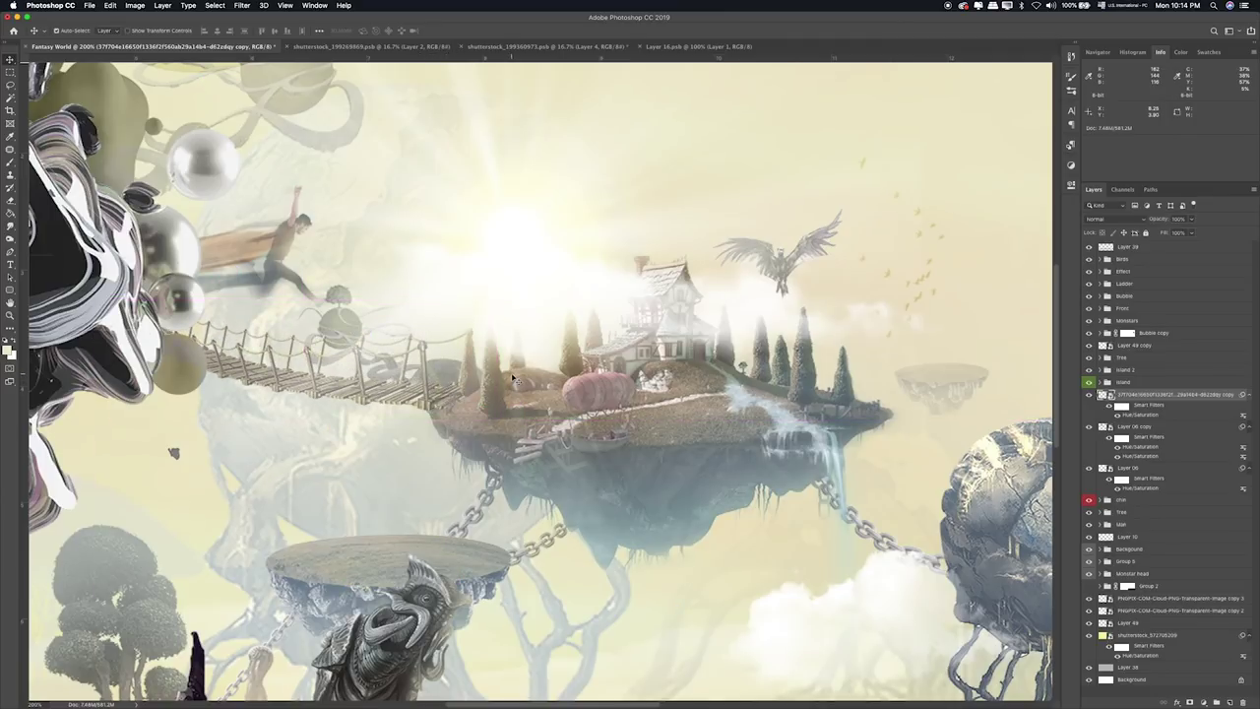
key("ctrl+t")
mouse_move(193, 317)
left_mouse_down()
mouse_move(150, 312)
mouse_move(170, 318)
left_mouse_up()
key("Return")
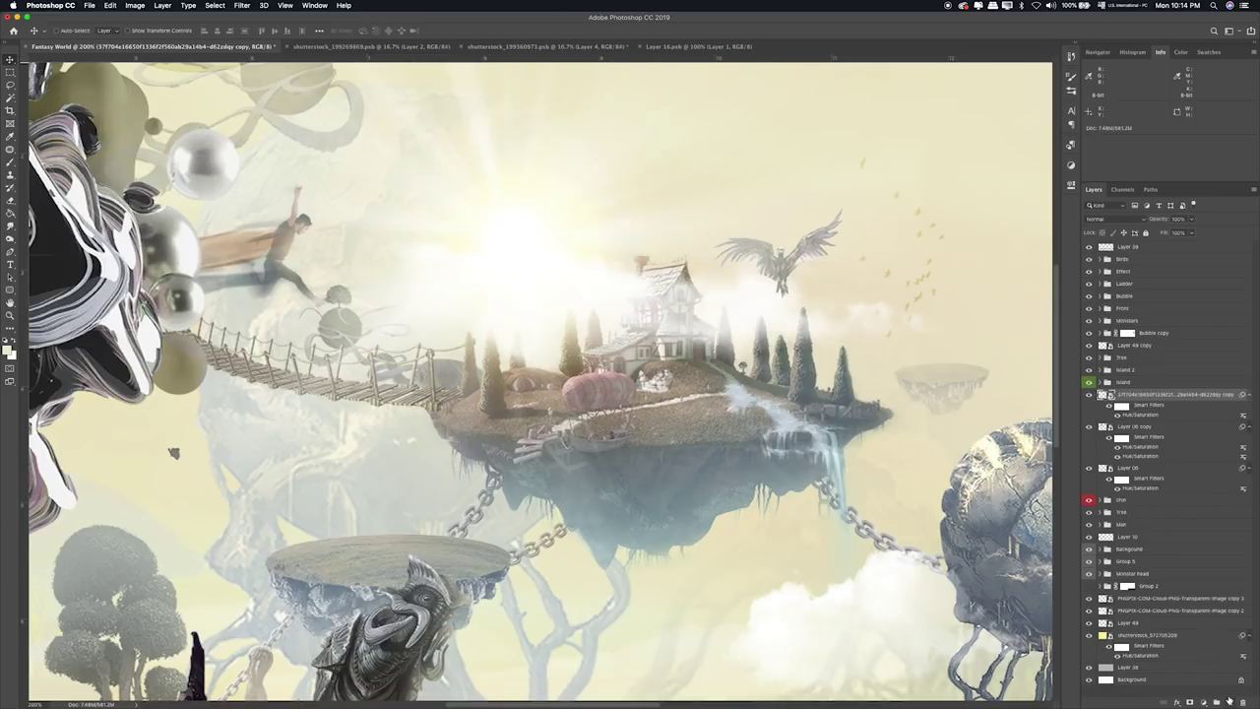
left_click(1229, 699)
Brush soft white haze over the rope bridge's ends on Layer 72.
left_click(1155, 396)
key("b")
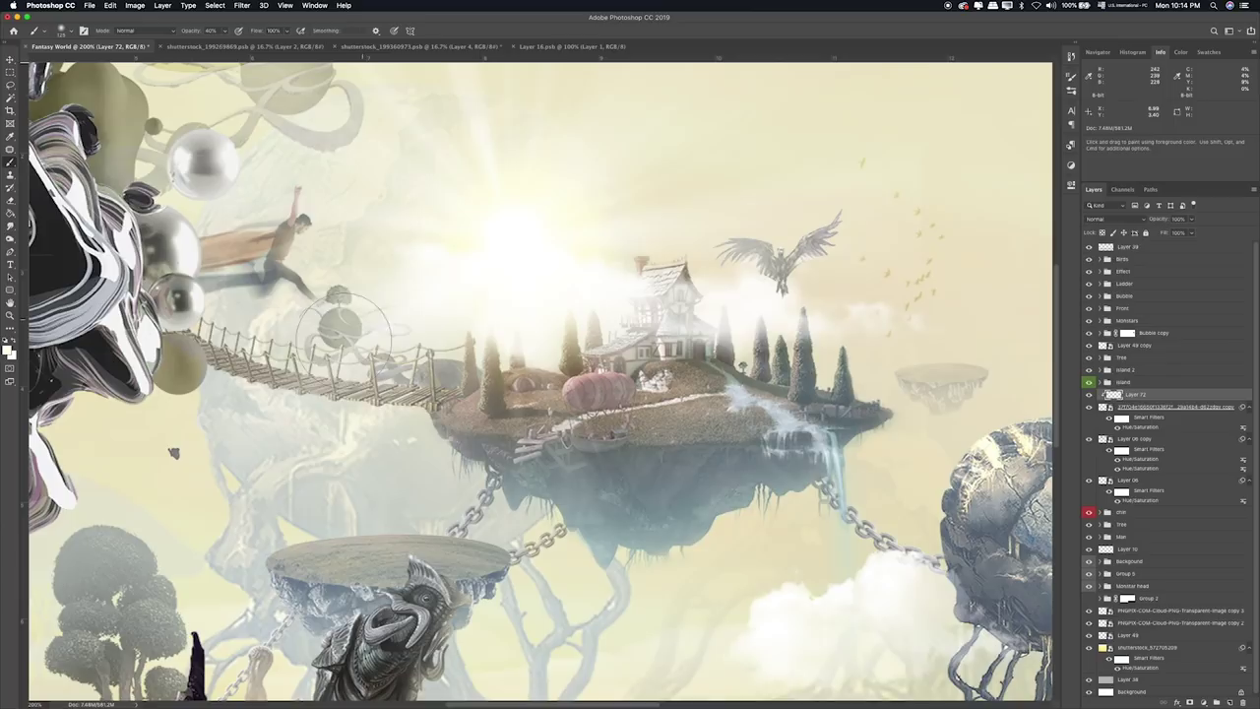
left_click_drag(365, 325, 236, 354)
left_click_drag(431, 329, 390, 325)
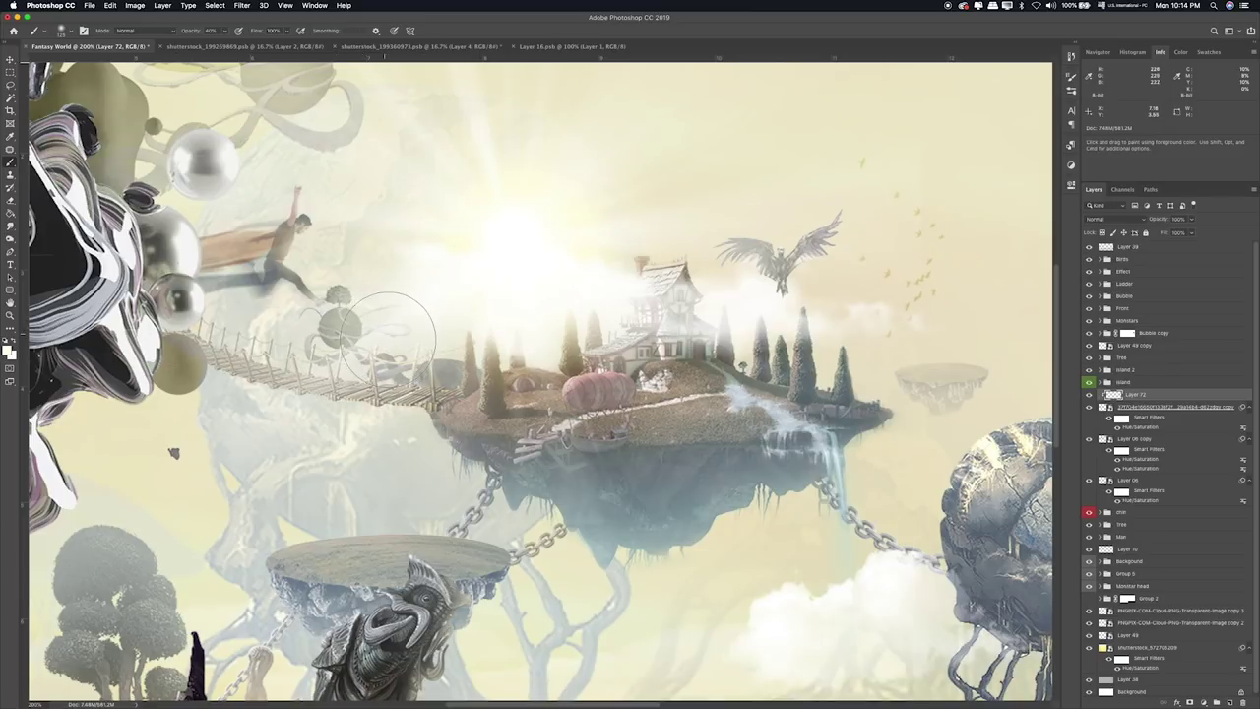
left_click(444, 393)
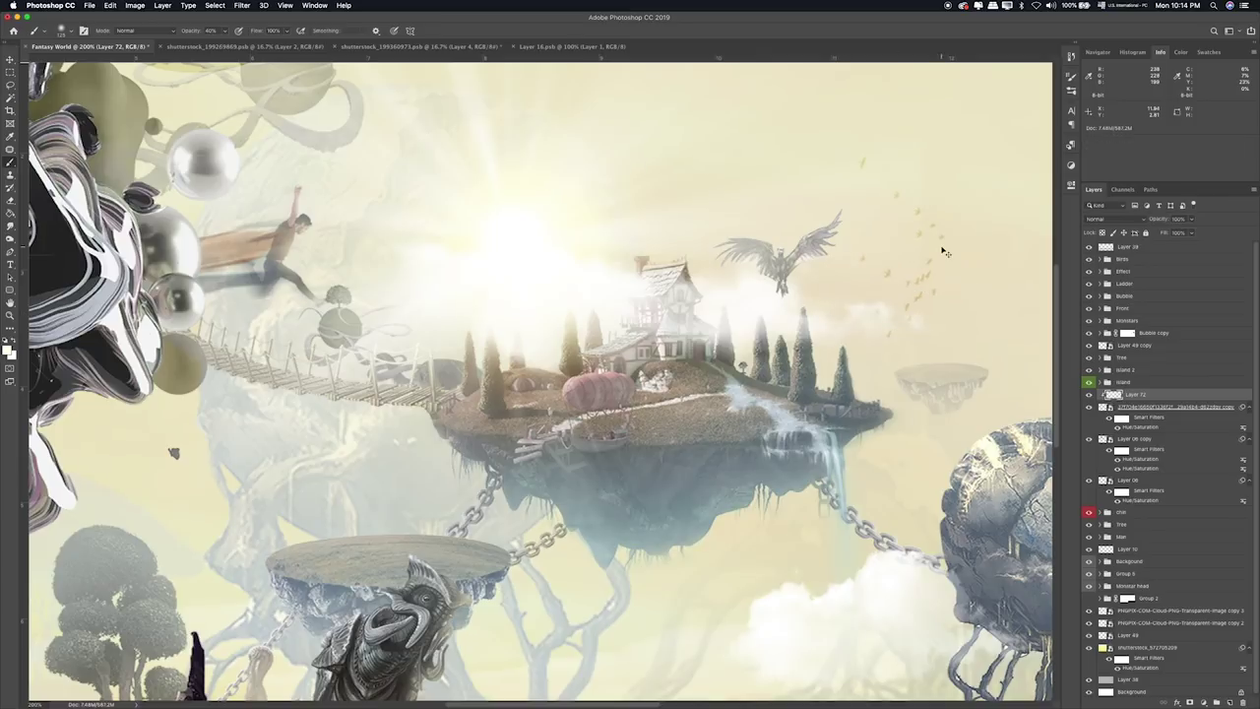
key("super+0")
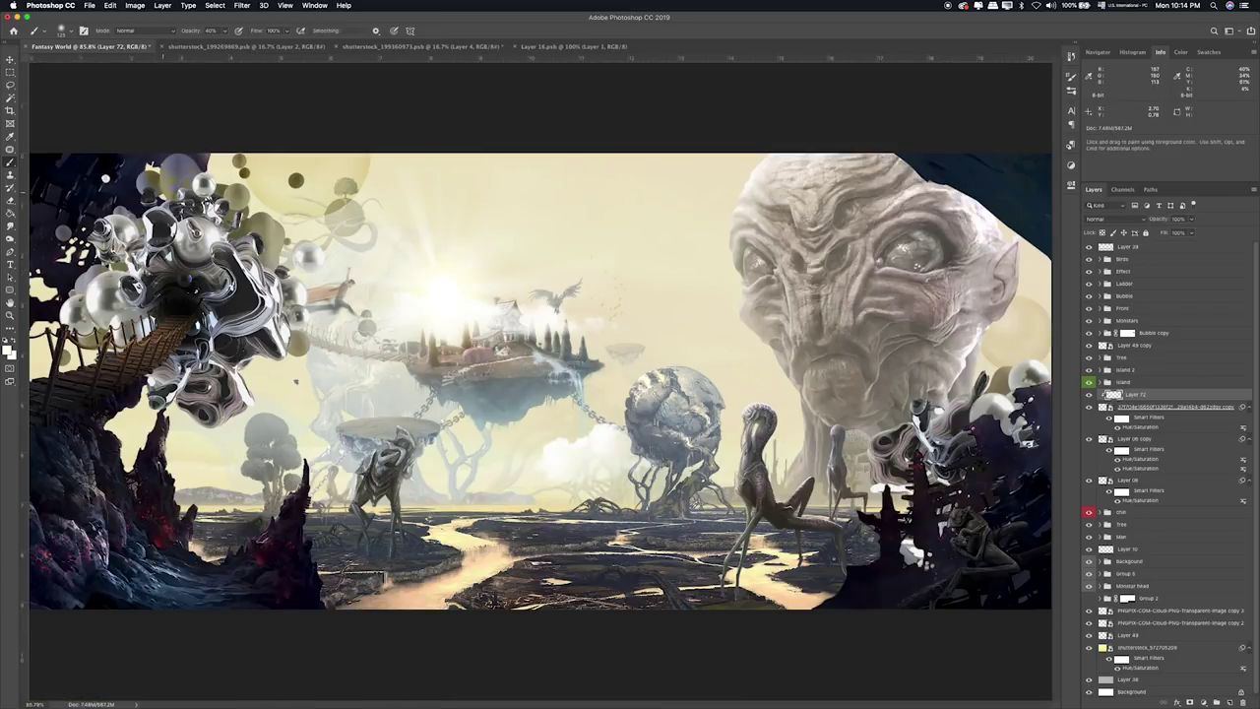
left_click(11, 73)
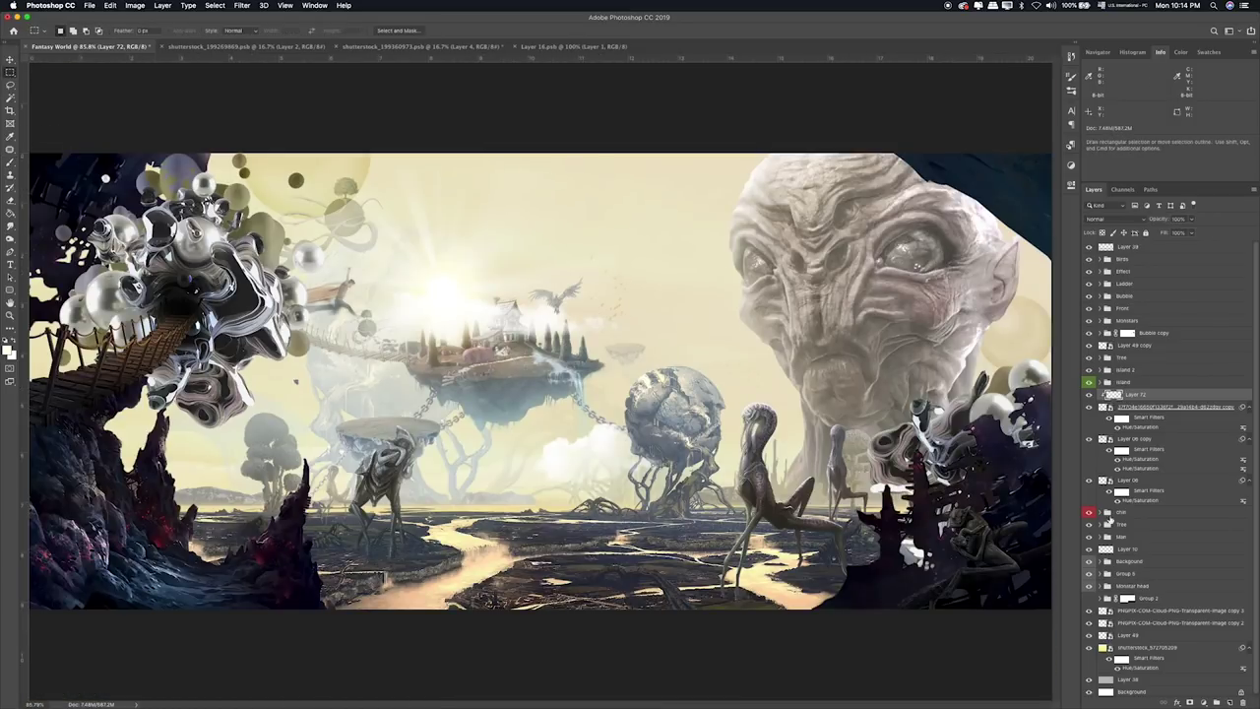
Drag the chain Layer 3 from the chains document into the Fantasy World composition.
key("super+Tab")
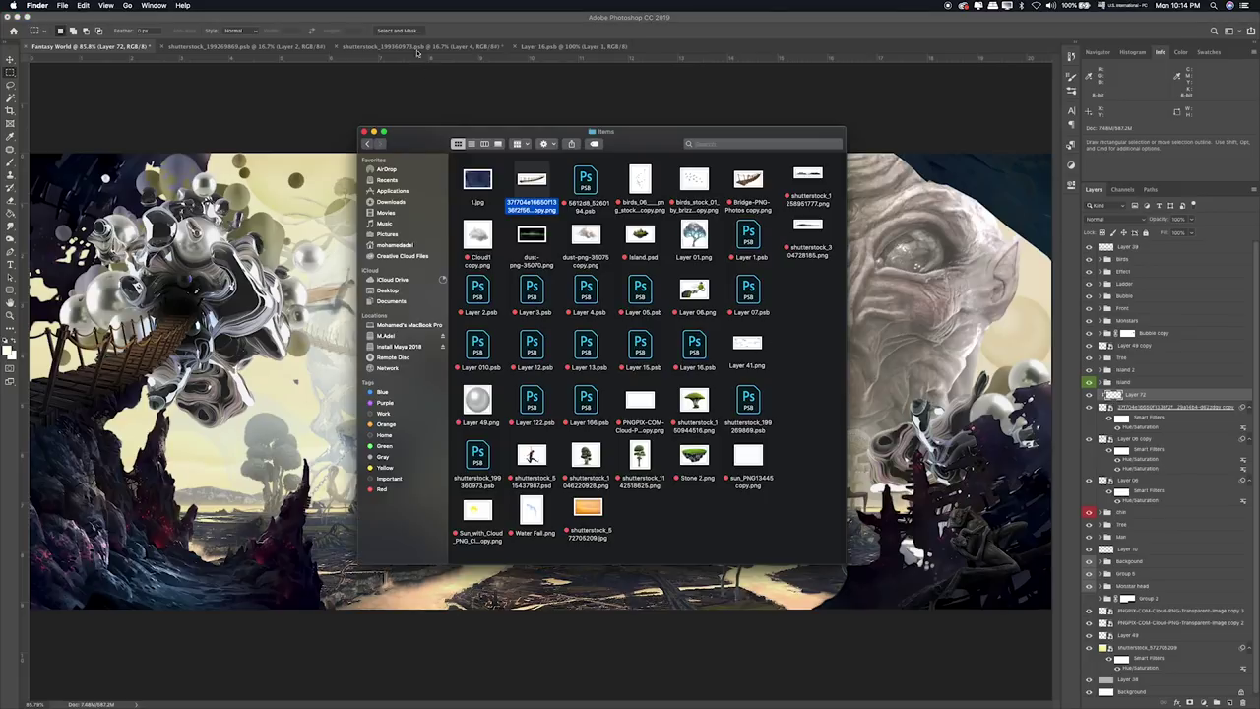
left_click(417, 49)
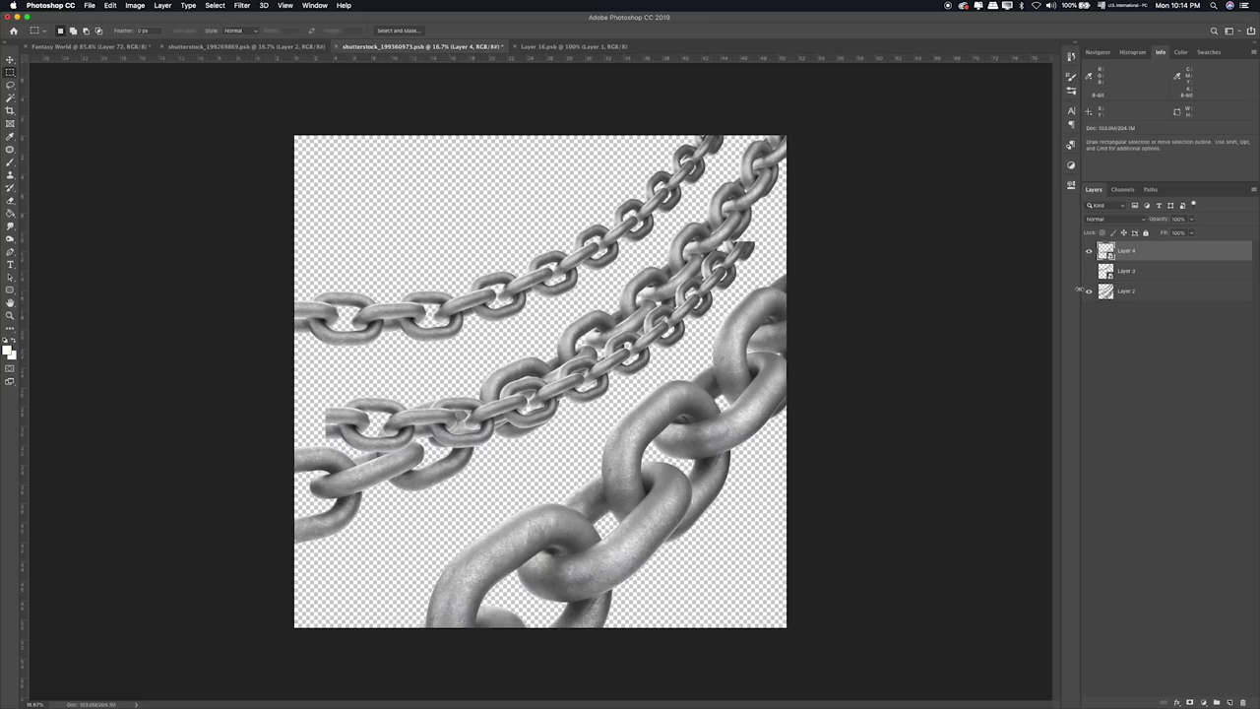
left_click(1089, 271)
left_click(1150, 275)
key("v")
mouse_move(667, 250)
left_mouse_down()
mouse_move(225, 143)
mouse_move(110, 47)
left_mouse_up()
left_click_drag(272, 369, 272, 369)
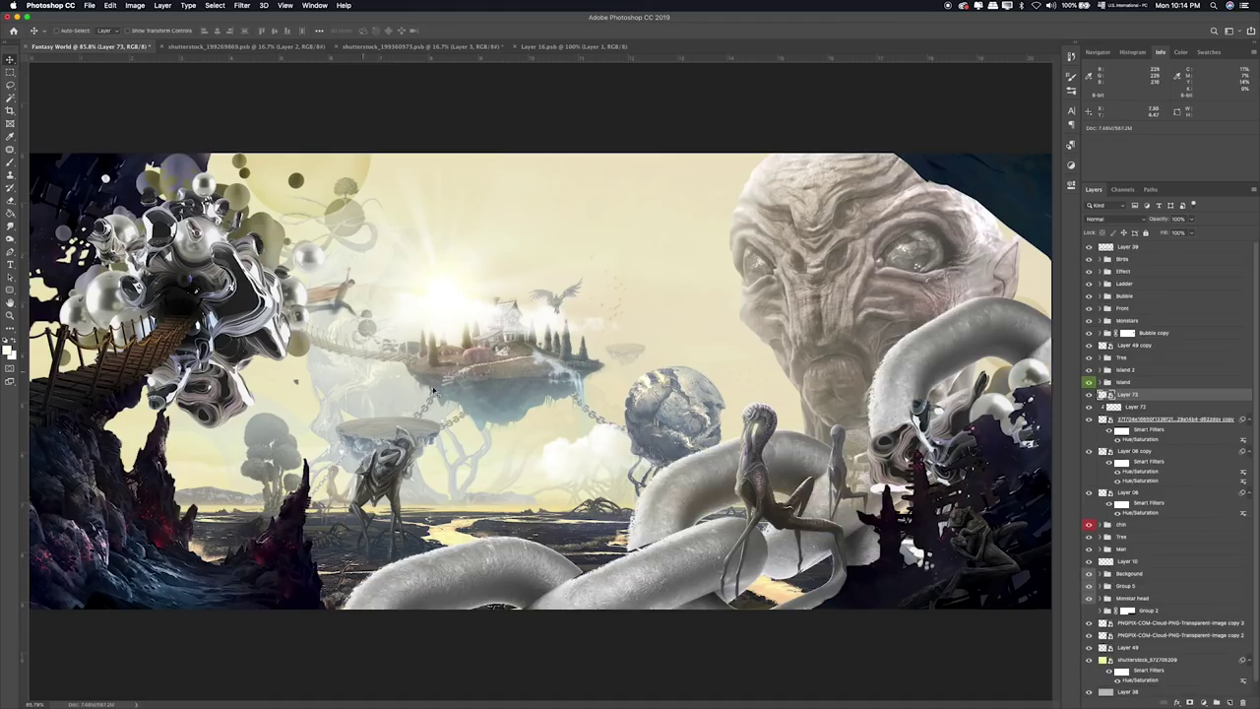
left_click_drag(591, 492, 630, 473)
Shrink the chains to about a third of their size.
key("ctrl+t")
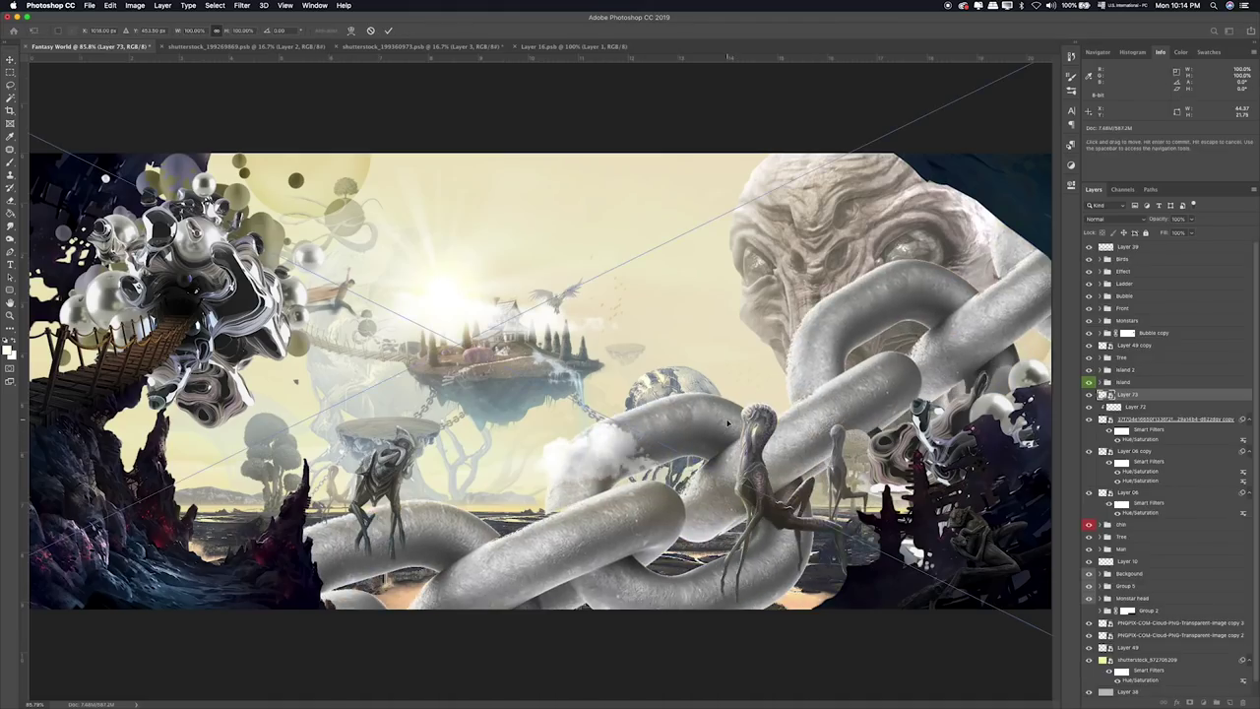
key("ctrl+0")
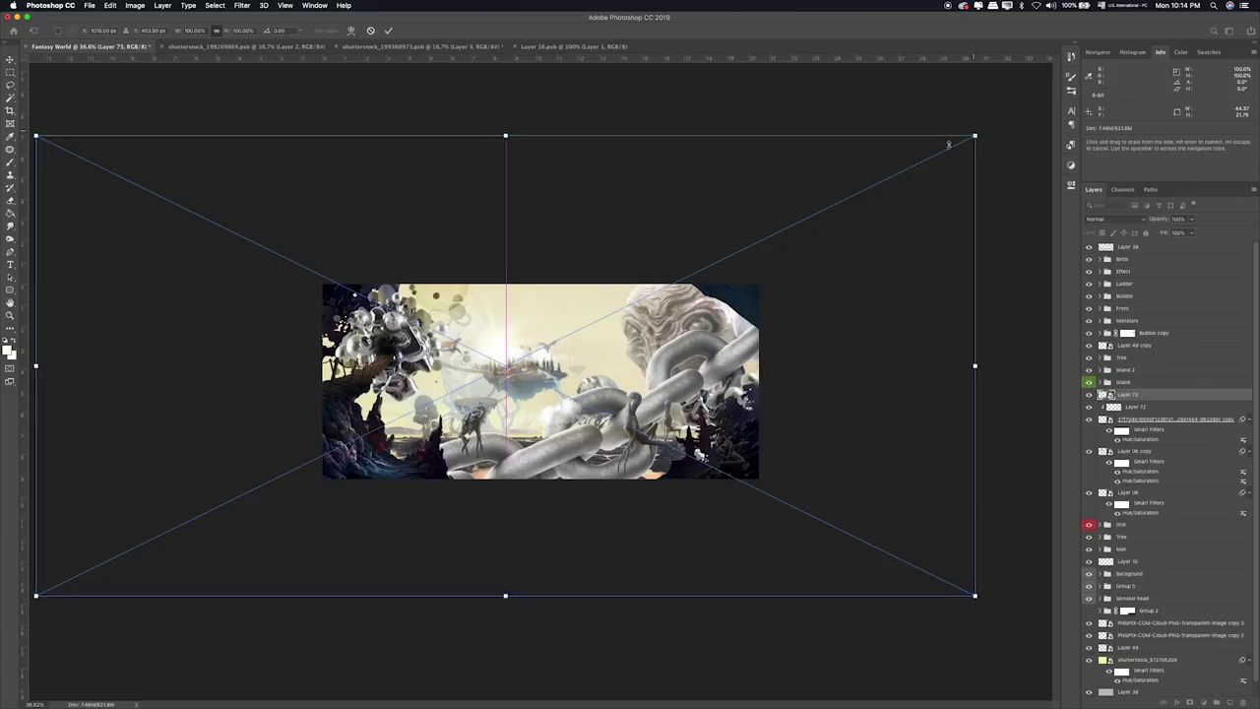
left_click_drag(977, 133, 643, 286)
key("Return")
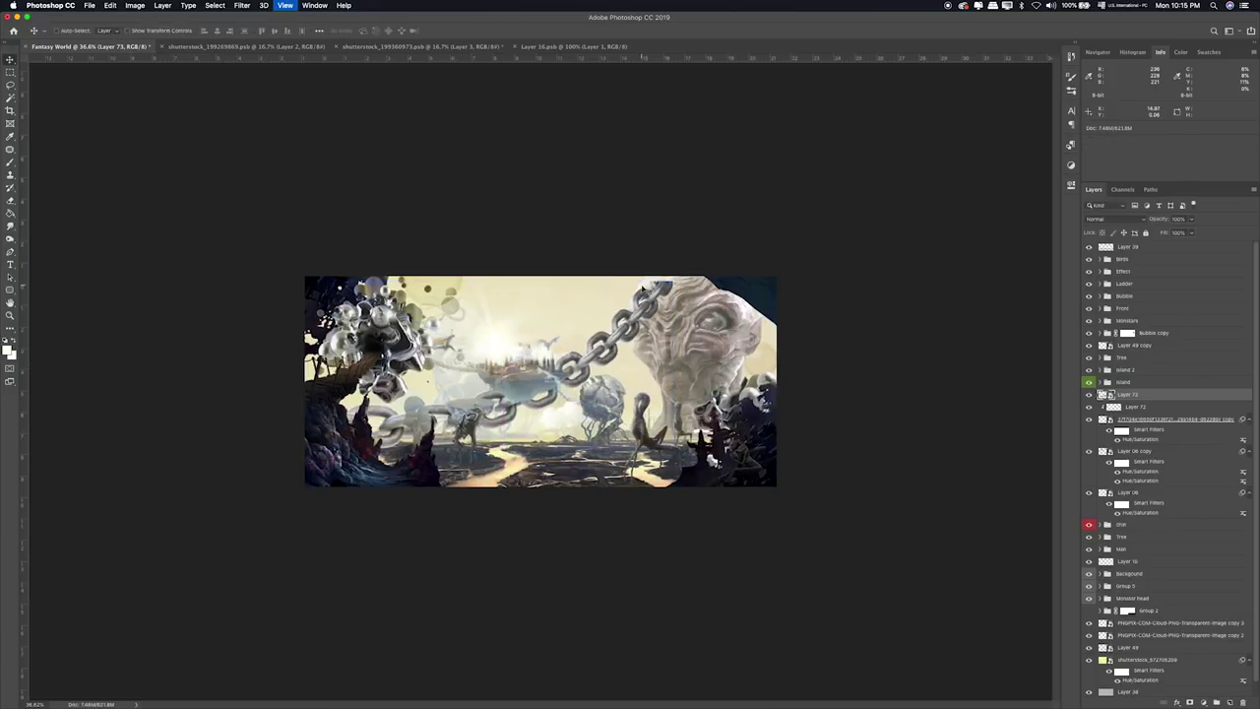
key("ctrl+0")
left_click_drag(1135, 253, 1135, 254)
Rescale the chains toward the top-left corner and flip them horizontally.
key("ctrl+t")
left_click_drag(827, 527, 128, 254)
right_click(754, 340)
left_click(787, 457)
mouse_move(690, 355)
left_mouse_down()
mouse_move(1051, 173)
mouse_move(548, 374)
mouse_move(295, 279)
mouse_move(126, 236)
mouse_move(106, 258)
left_mouse_up()
right_click(406, 267)
left_click(450, 385)
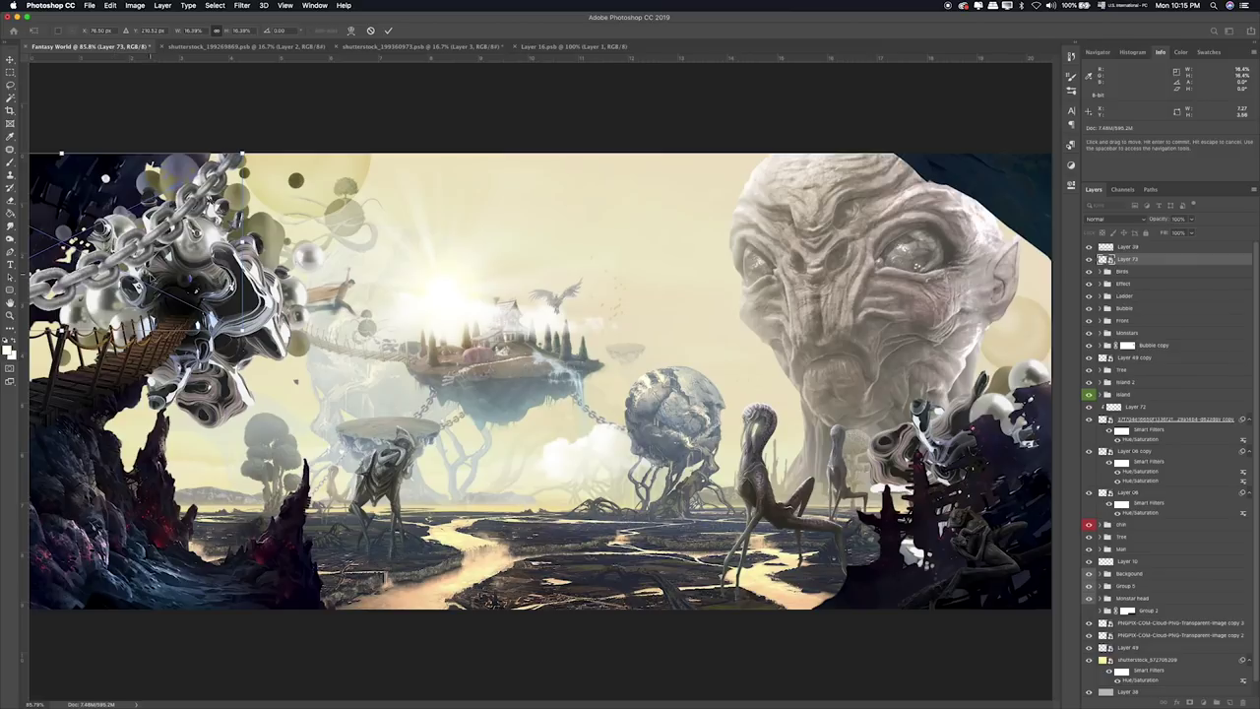
Move Layer 73 just above the Front group and position the chains top-left.
key("Return")
left_click_drag(1122, 525, 1155, 560)
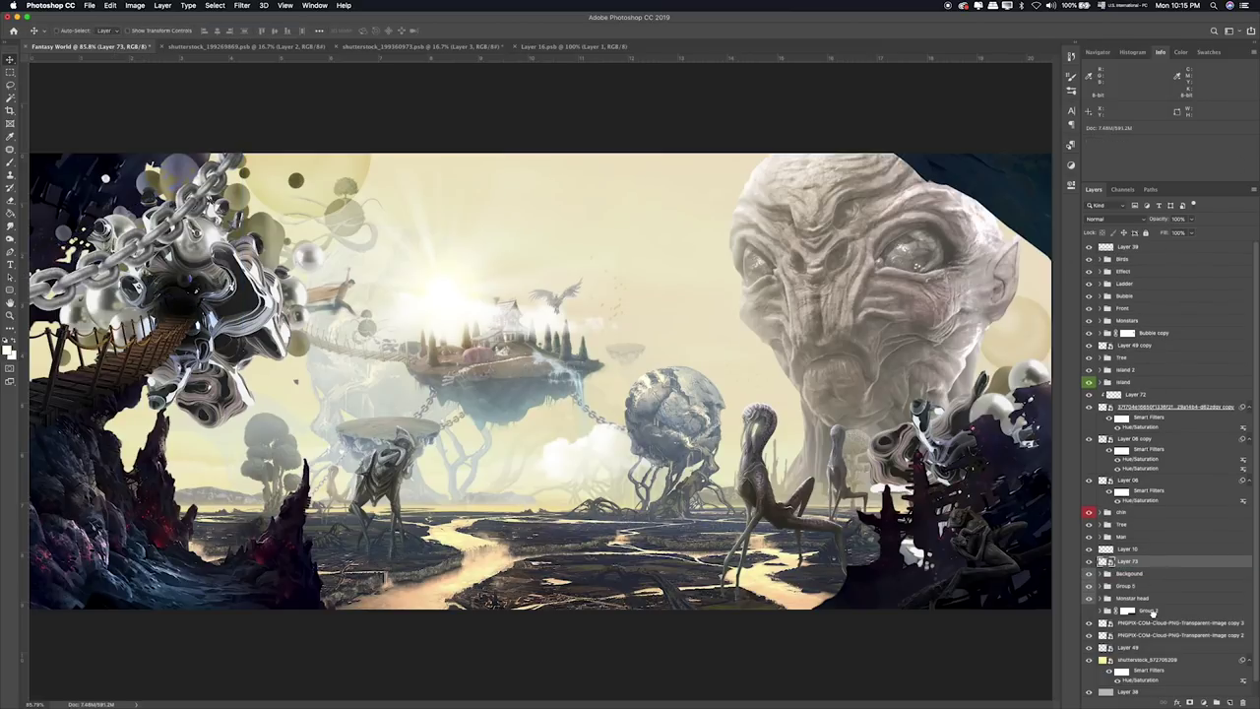
left_click_drag(325, 236, 340, 261)
left_click(1123, 308)
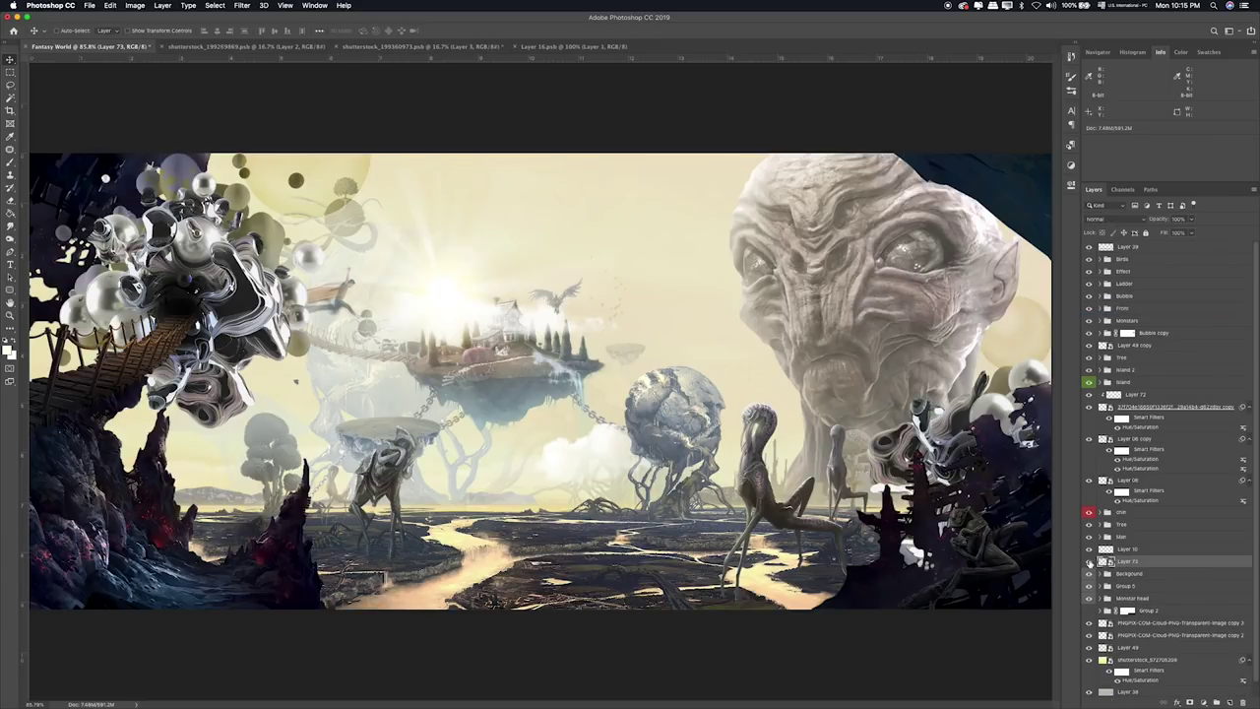
left_click_drag(1132, 561, 1132, 305)
left_click_drag(217, 264, 268, 266)
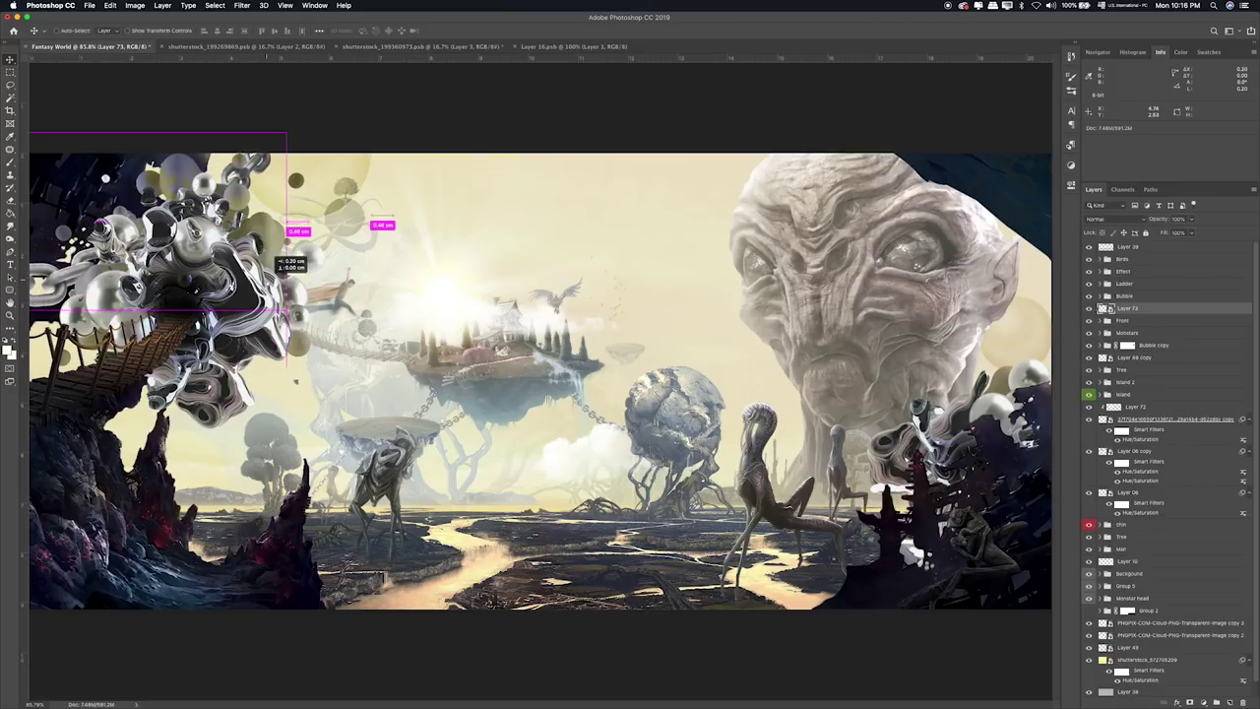
left_click_drag(265, 264, 272, 258)
Darken the chains with Hue/Saturation Lightness -53, then delete the chain layer.
key("ctrl+u")
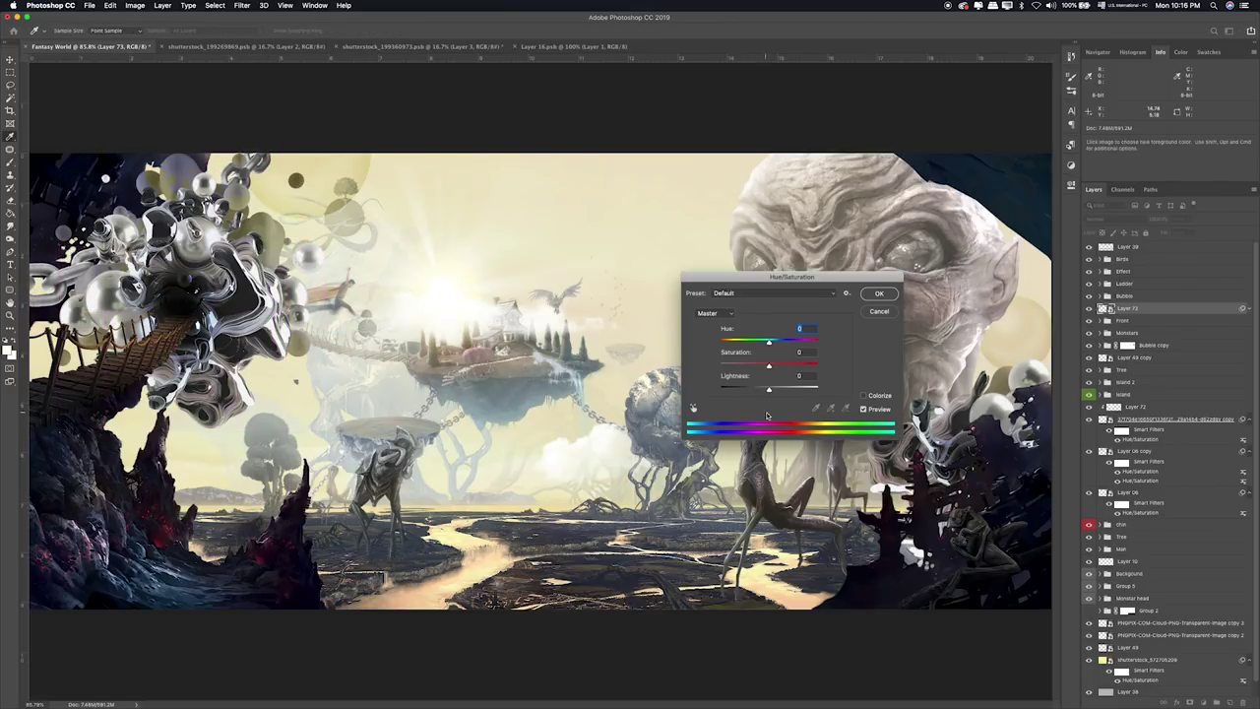
left_click_drag(769, 391, 736, 395)
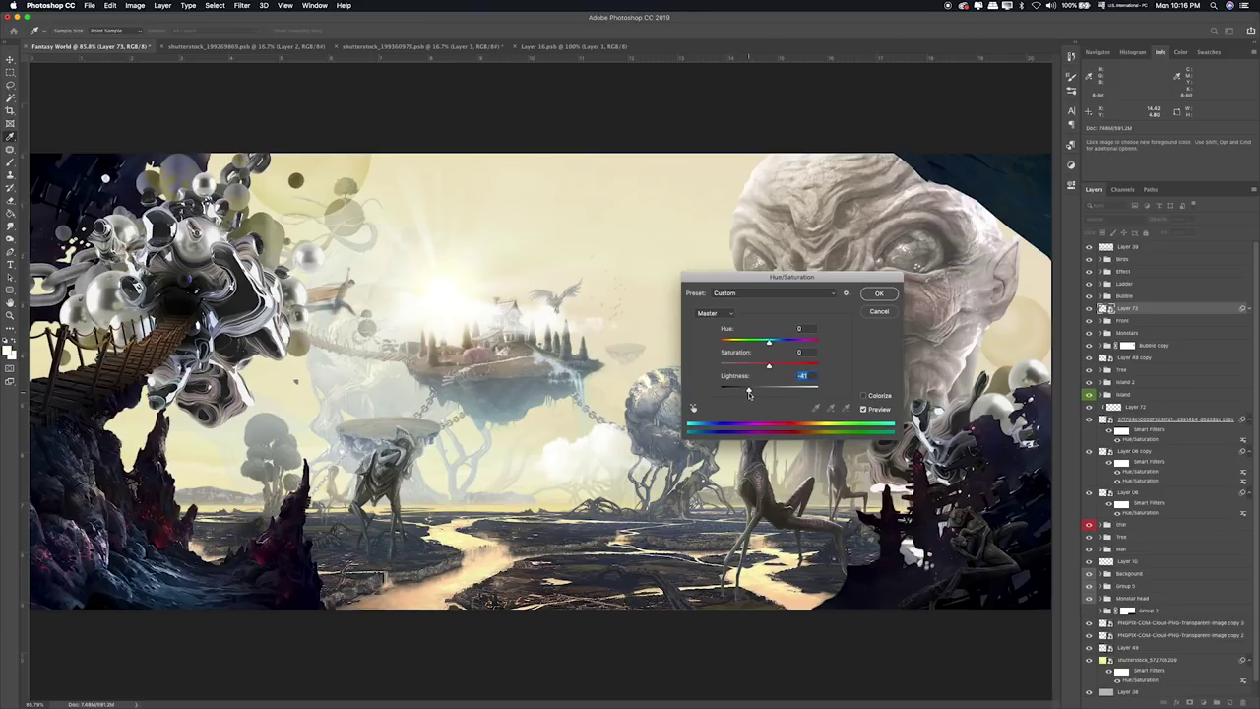
mouse_move(738, 395)
left_mouse_down()
mouse_move(754, 392)
mouse_move(743, 391)
left_mouse_up()
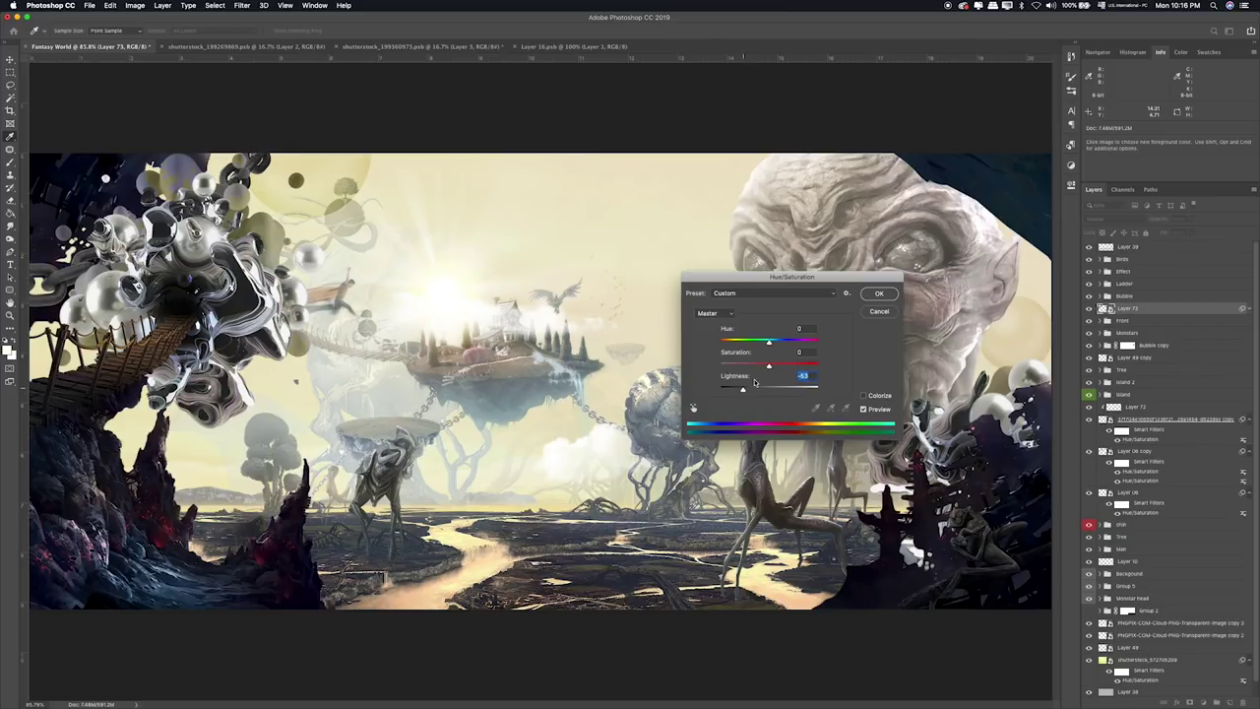
left_click(880, 294)
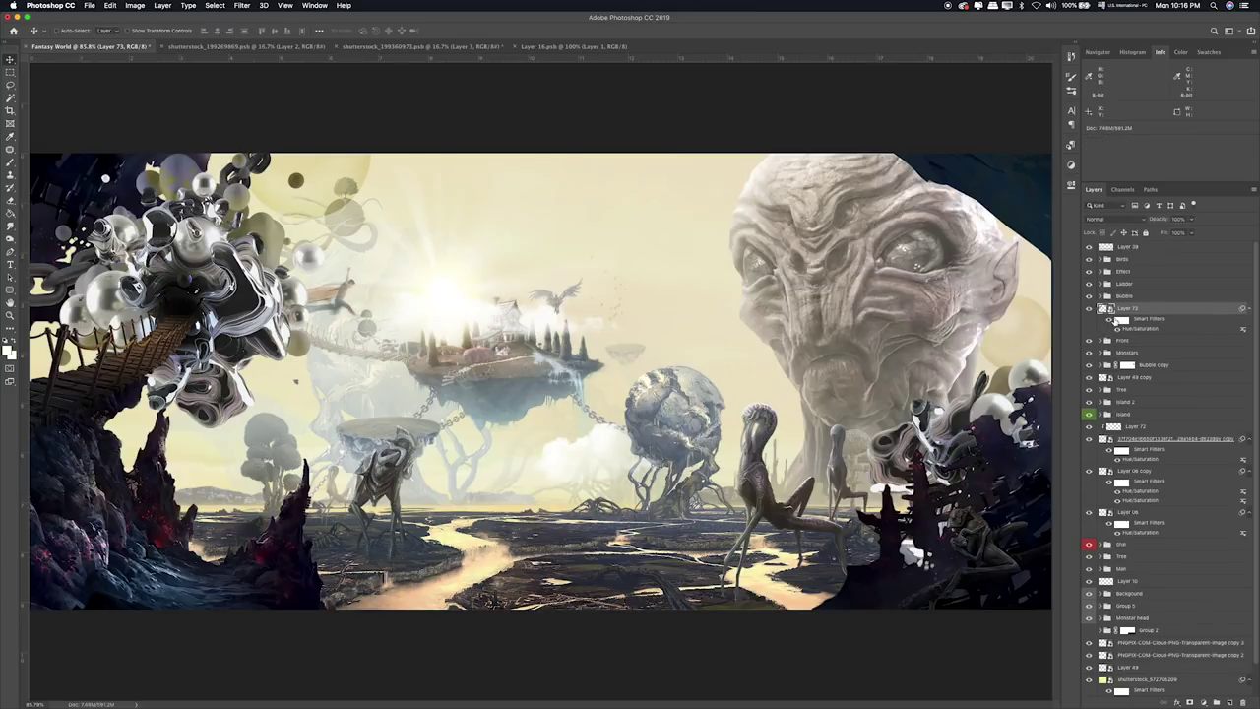
left_click_drag(251, 230, 264, 239)
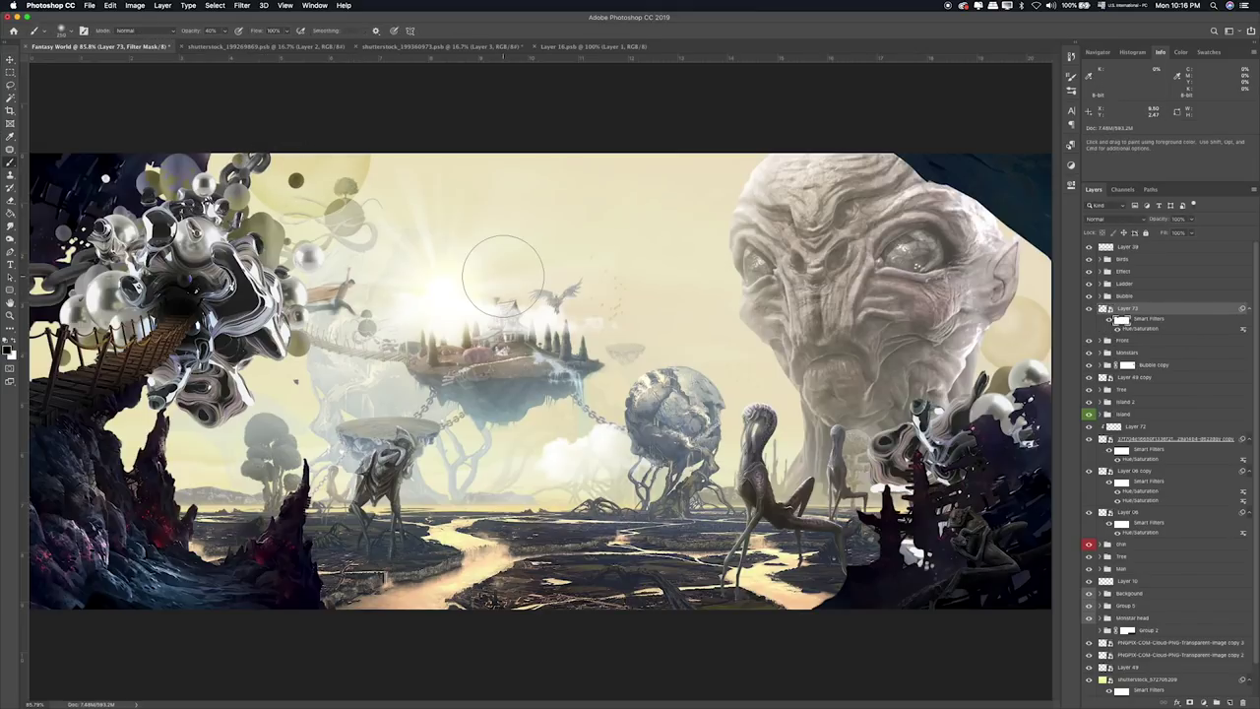
left_click_drag(258, 234, 162, 235)
key("Delete")
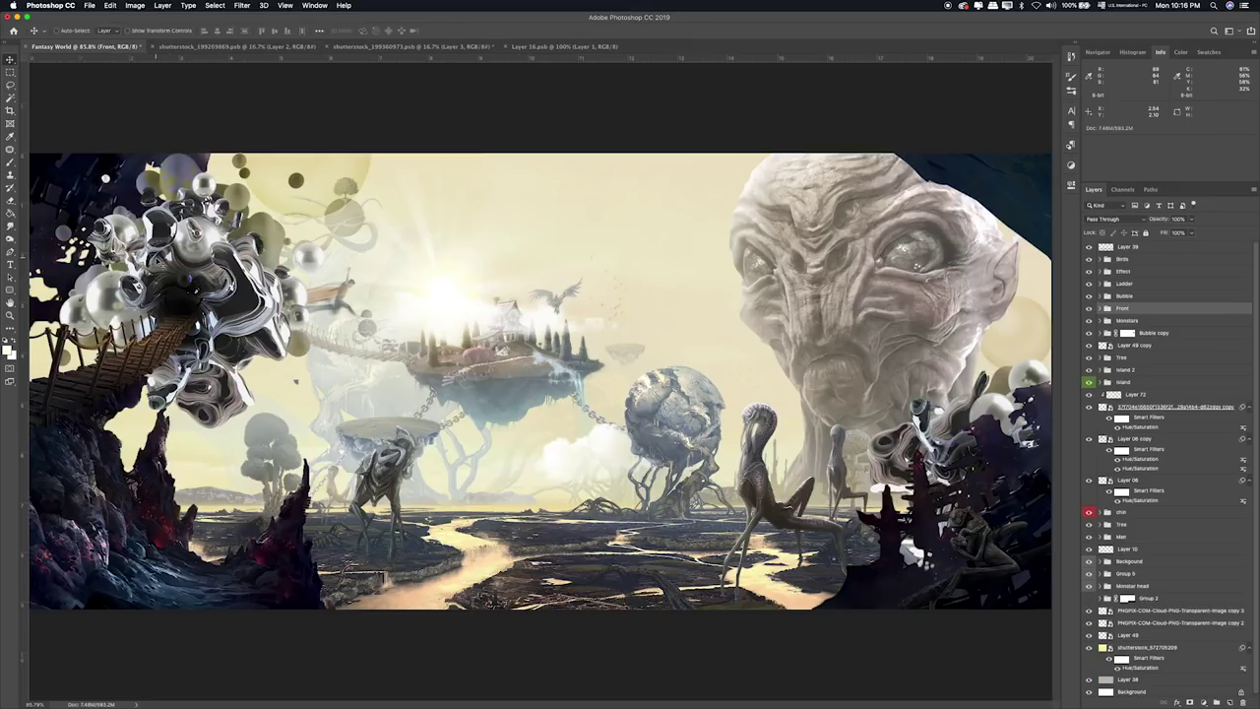
left_click(11, 84)
left_click(10, 72)
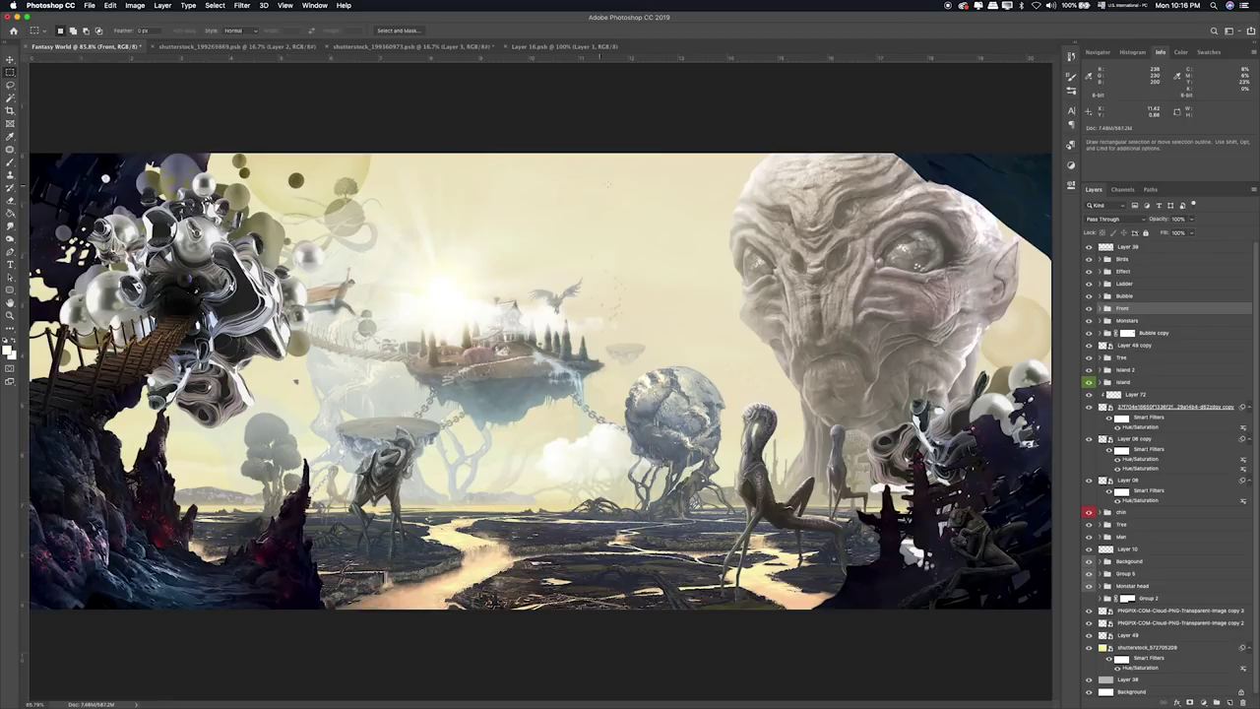
Paste the 1.jpg grunge texture above Birds and enlarge it to cover the canvas.
key("super+Tab")
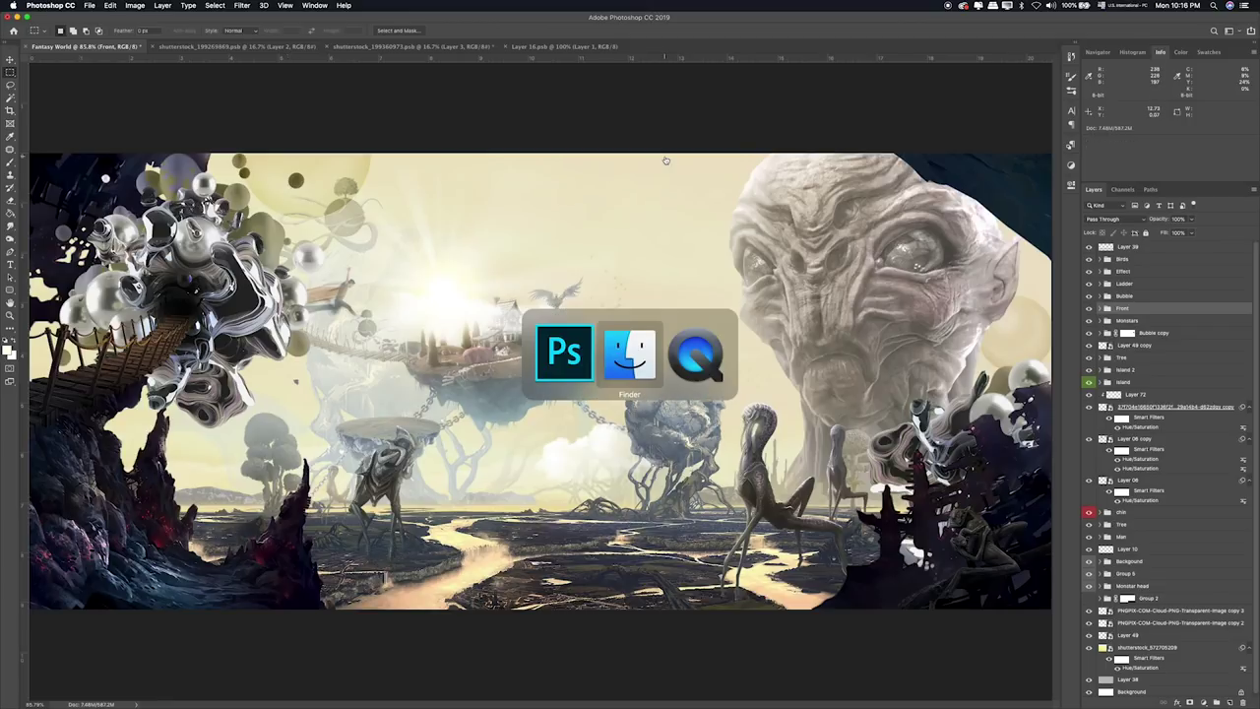
left_click(482, 178)
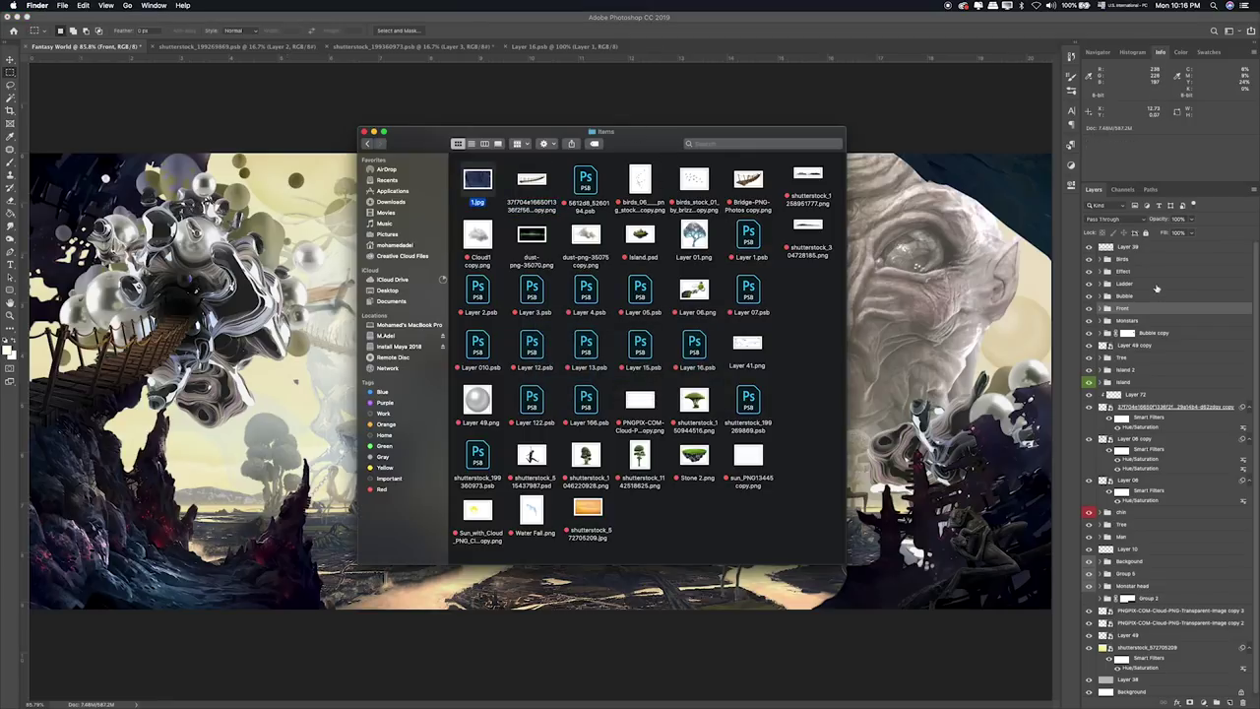
left_click(1139, 261)
key("super+Tab")
key("super+Tab")
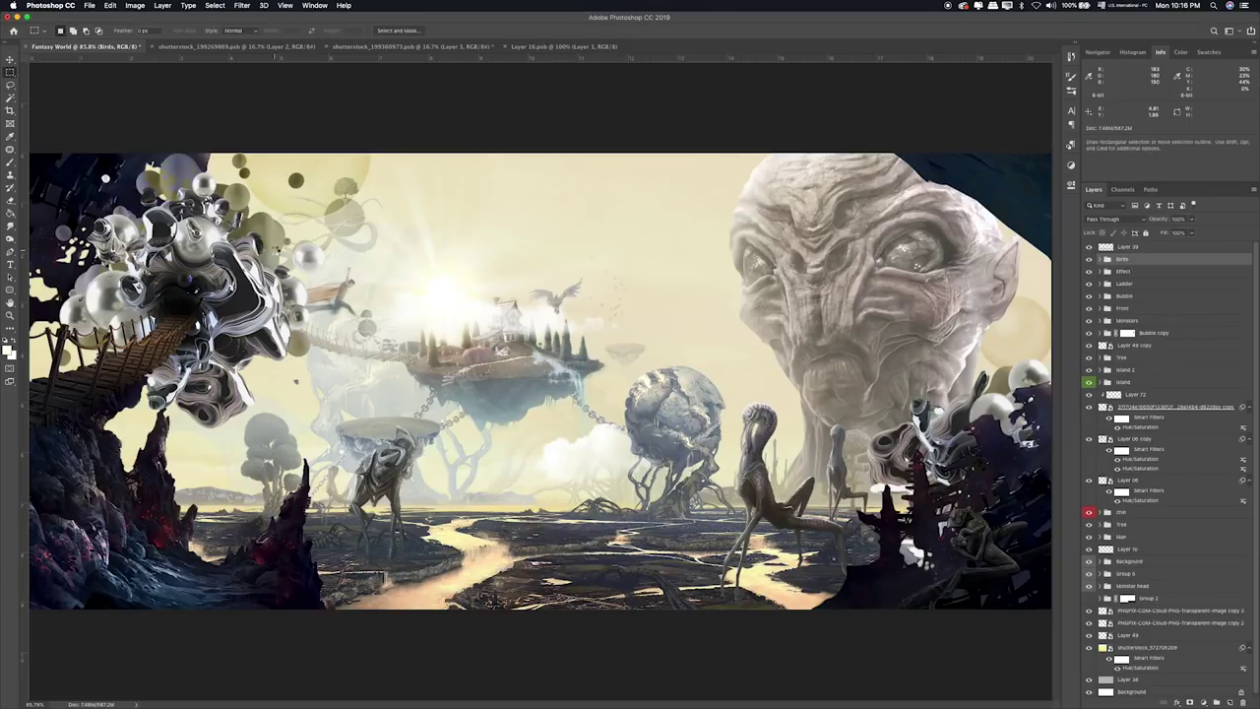
key("super+v")
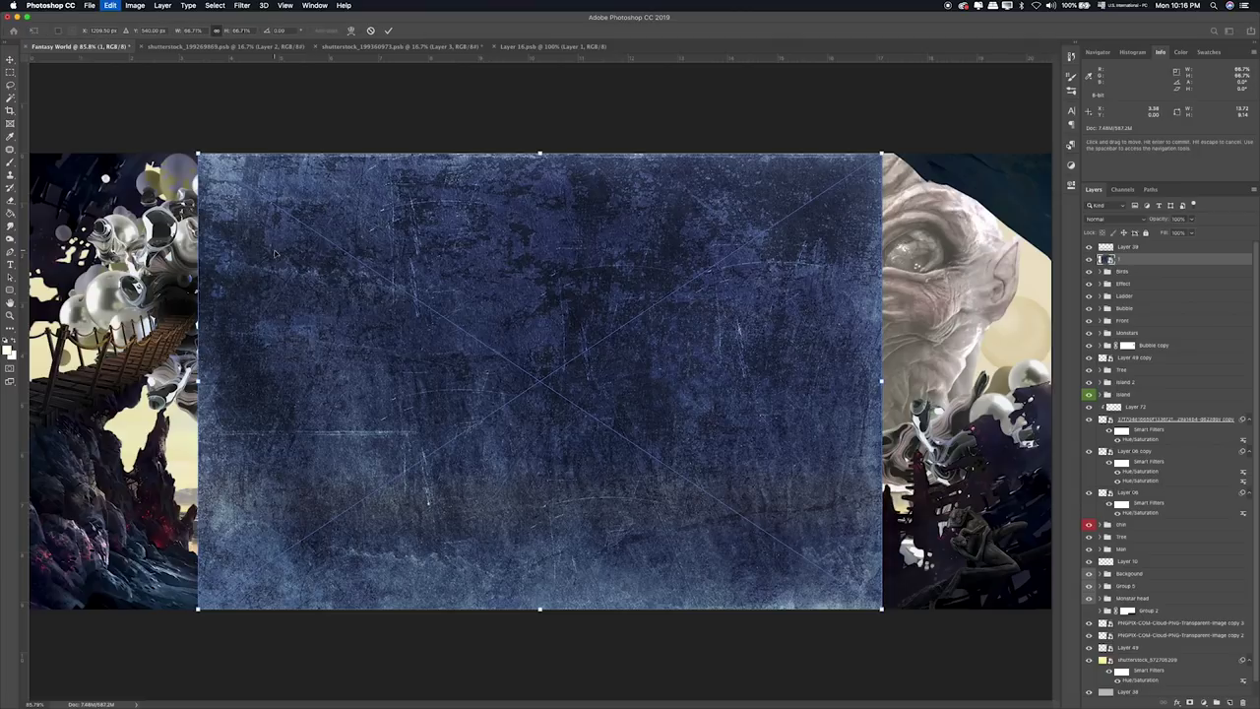
left_click_drag(883, 154, 1088, 89)
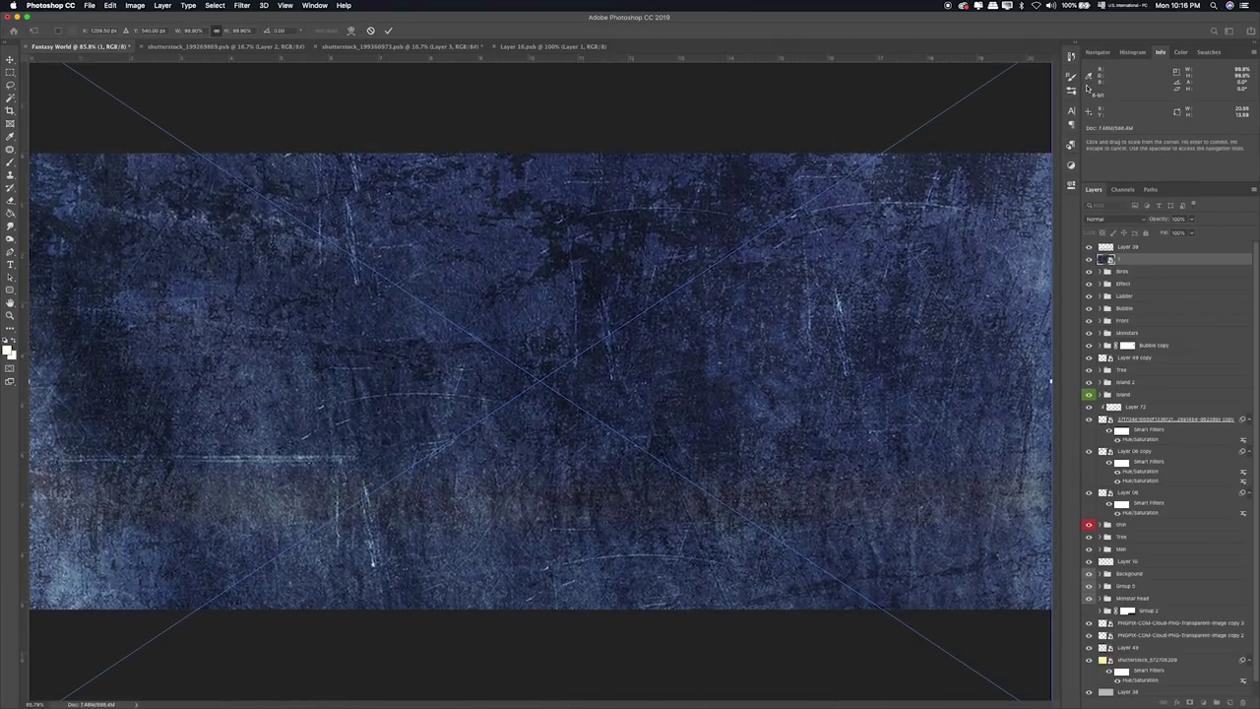
key("Return")
Set the texture layer to Lighten blend mode at about 20% opacity.
key("shift+plus")
key("shift+plus")
key("shift+plus")
key("shift+plus")
key("shift+plus")
key("shift+plus")
key("shift+plus")
key("shift+plus")
key("shift+plus")
key("shift+plus")
key("shift+plus")
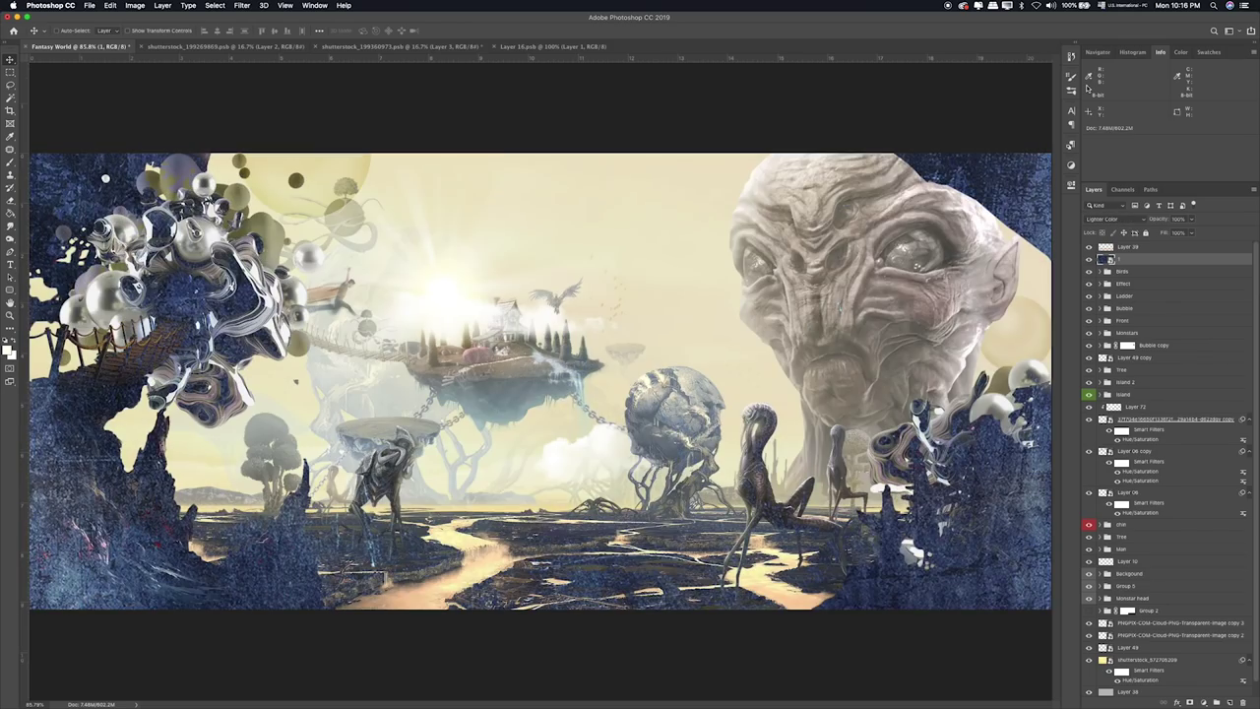
key("shift+plus")
key("shift+plus")
key("shift+plus")
key("shift+plus")
key("shift+plus")
key("shift+plus")
key("shift+plus")
key("shift+plus")
key("shift+plus")
key("shift+plus")
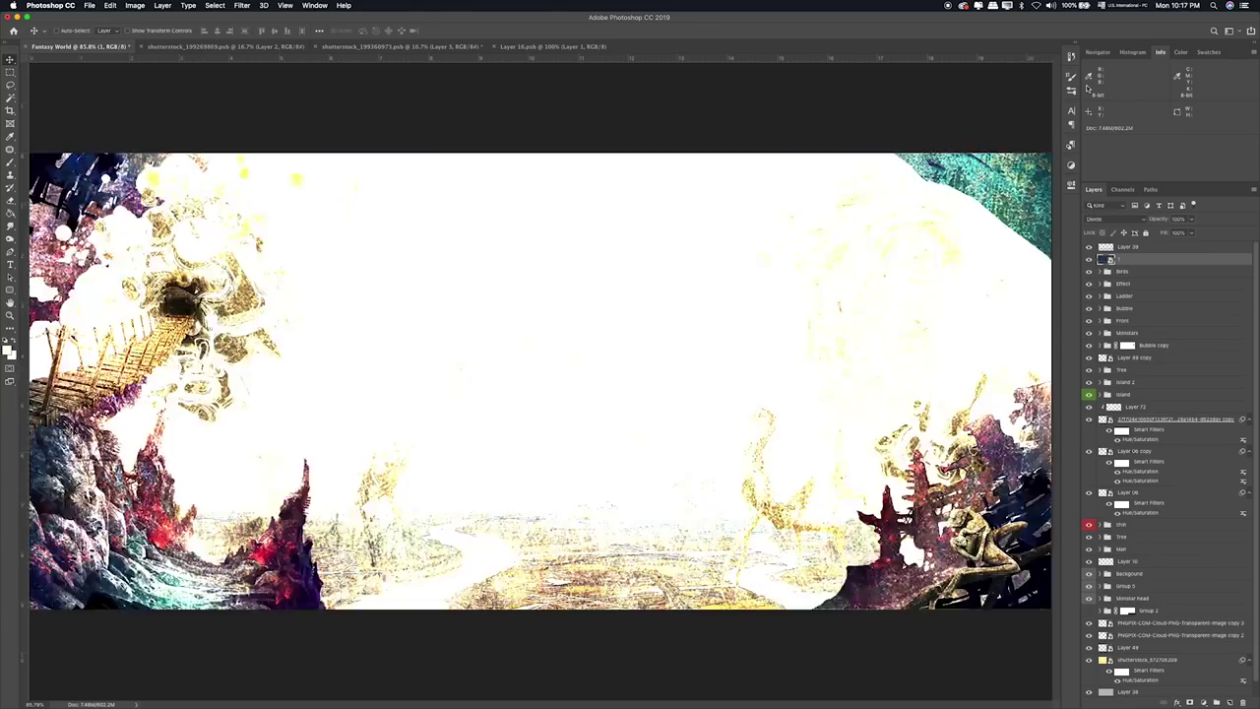
key("shift+plus")
key("shift+plus")
key("shift+plus")
key("shift+plus")
key("shift+plus")
key("shift+plus")
key("shift+plus")
key("shift+plus")
key("shift+plus")
key("shift+plus")
key("shift+plus")
key("shift+plus")
key("shift+plus")
key("shift+plus")
key("shift+plus")
key("shift+plus")
key("shift+minus")
key("shift+plus")
key("shift+plus")
key("shift+plus")
key("shift+plus")
key("shift+plus")
key("shift+plus")
key("shift+plus")
key("shift+minus")
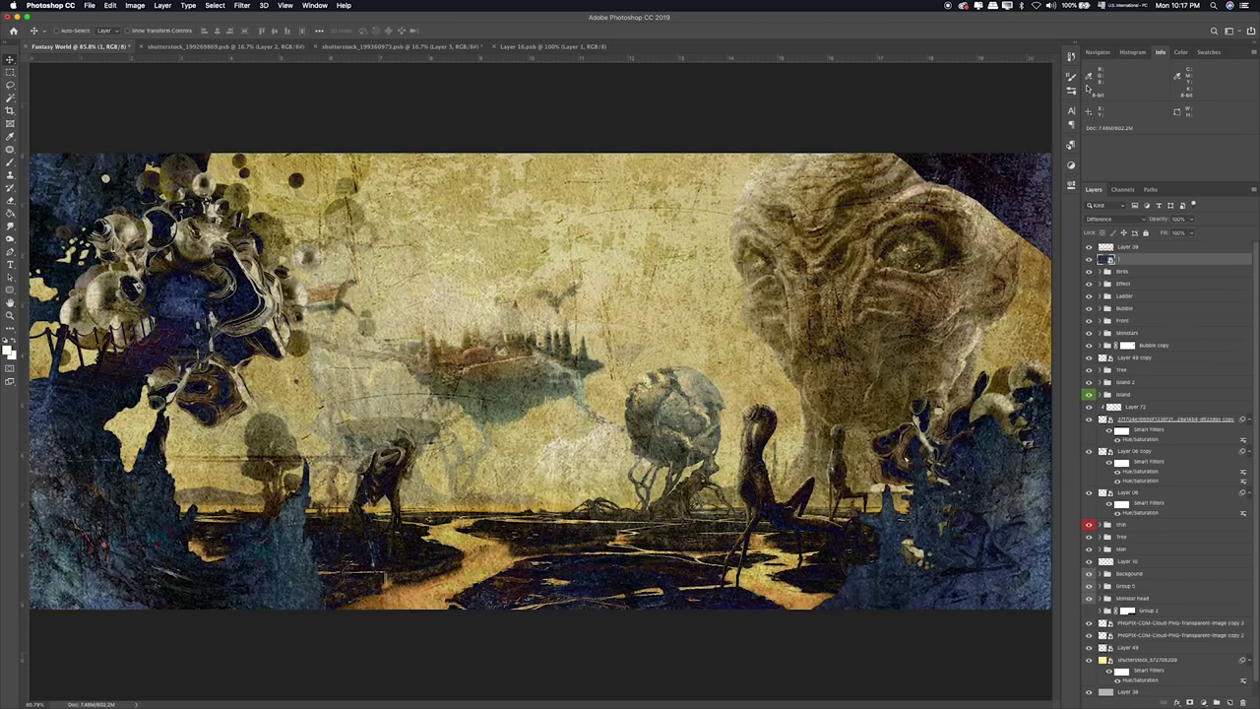
key("shift+plus")
key("shift+plus")
key("shift+plus")
key("shift+plus")
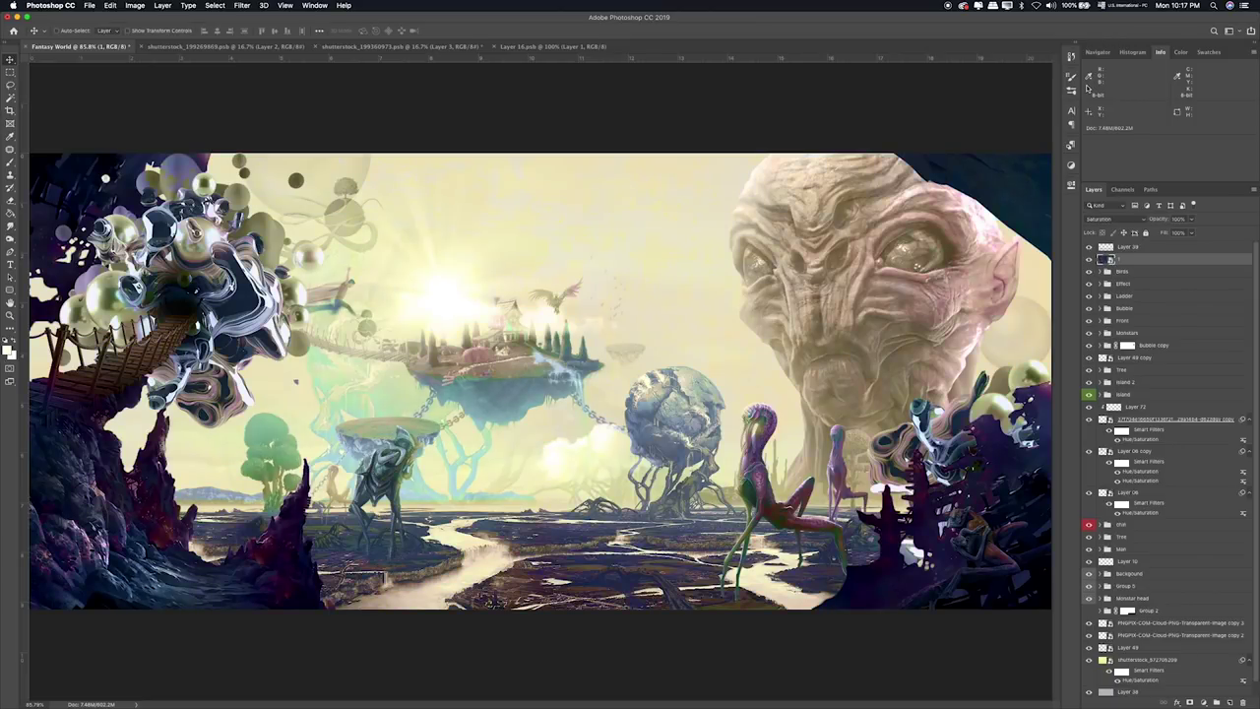
key("shift+plus")
key("shift+plus")
key("shift+plus")
key("shift+plus")
key("shift+plus")
key("shift+plus")
key("shift+plus")
key("shift+plus")
key("shift+plus")
key("shift+plus")
key("shift+plus")
key("shift+minus")
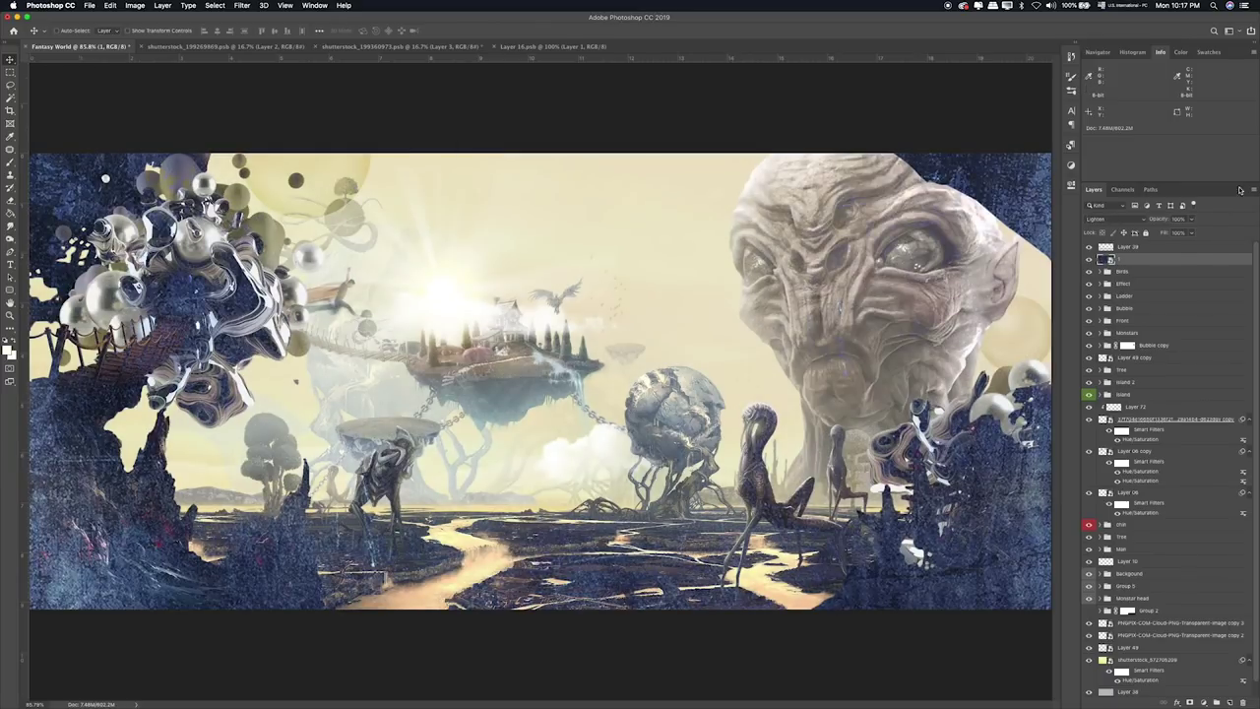
left_click_drag(1193, 219, 1155, 235)
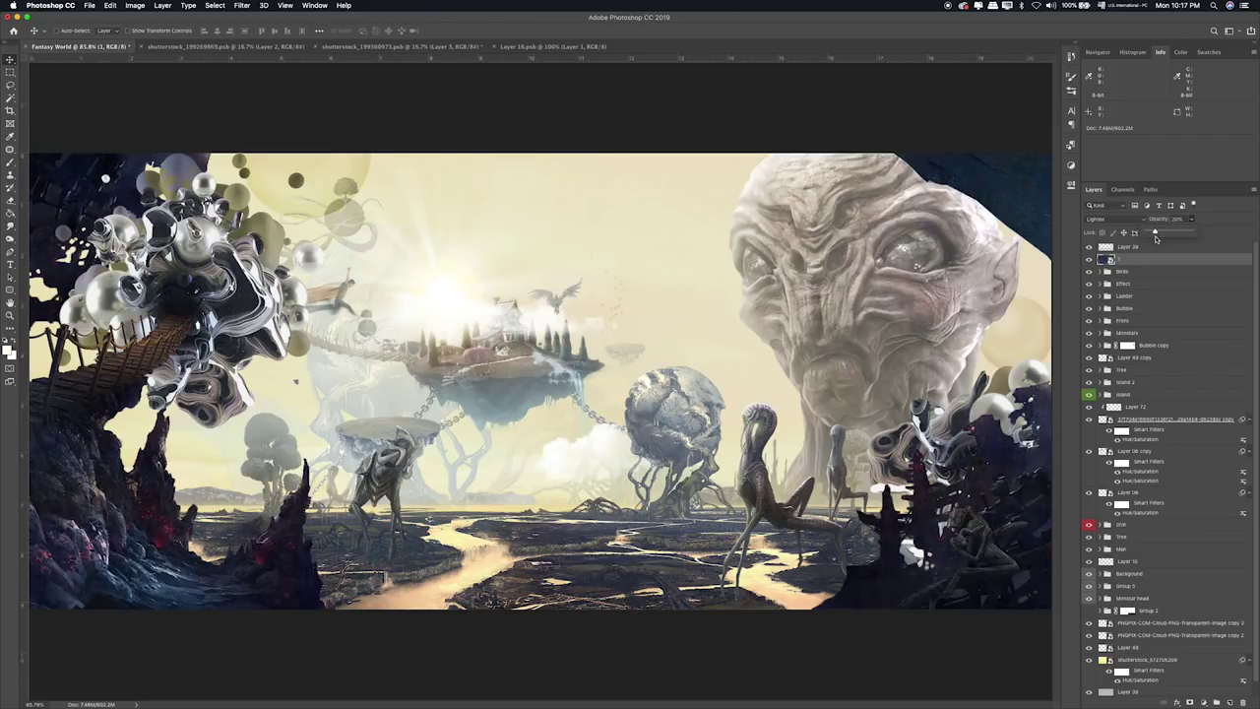
Add a new layer above Birds and fill it with gold #c69621.
left_click(1089, 268)
left_click(1089, 268)
left_click(1132, 280)
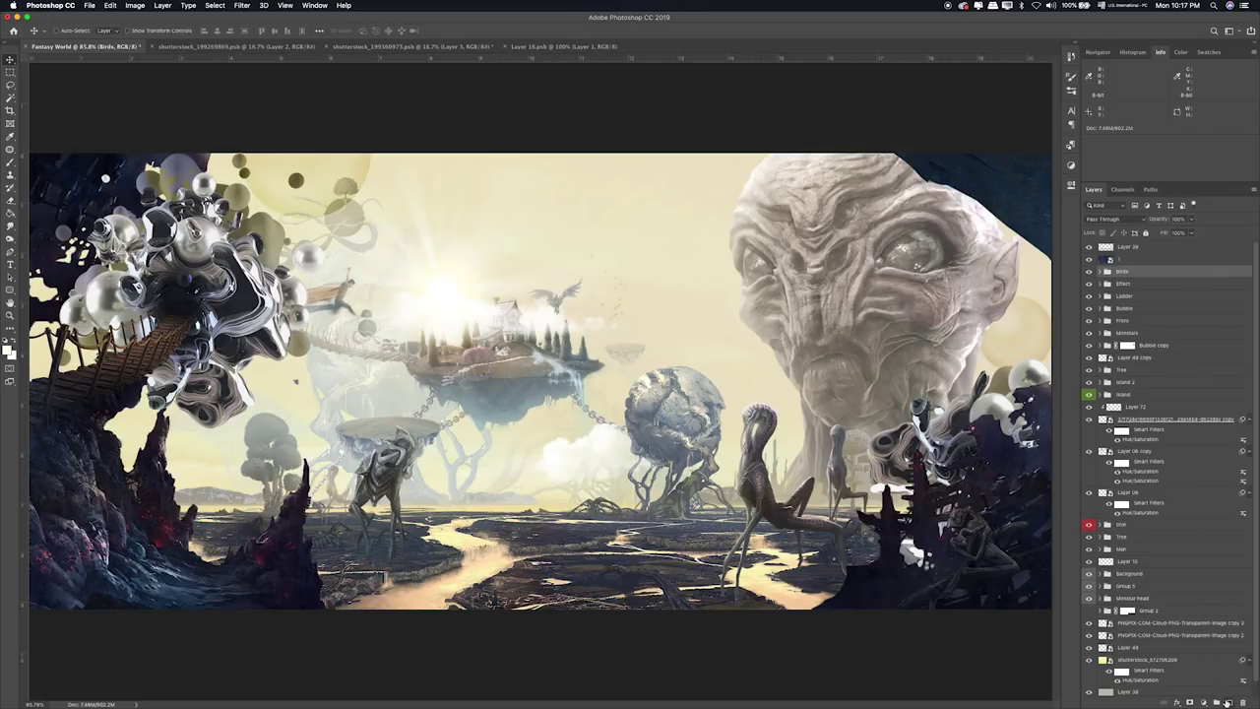
left_click(1229, 702)
key("g")
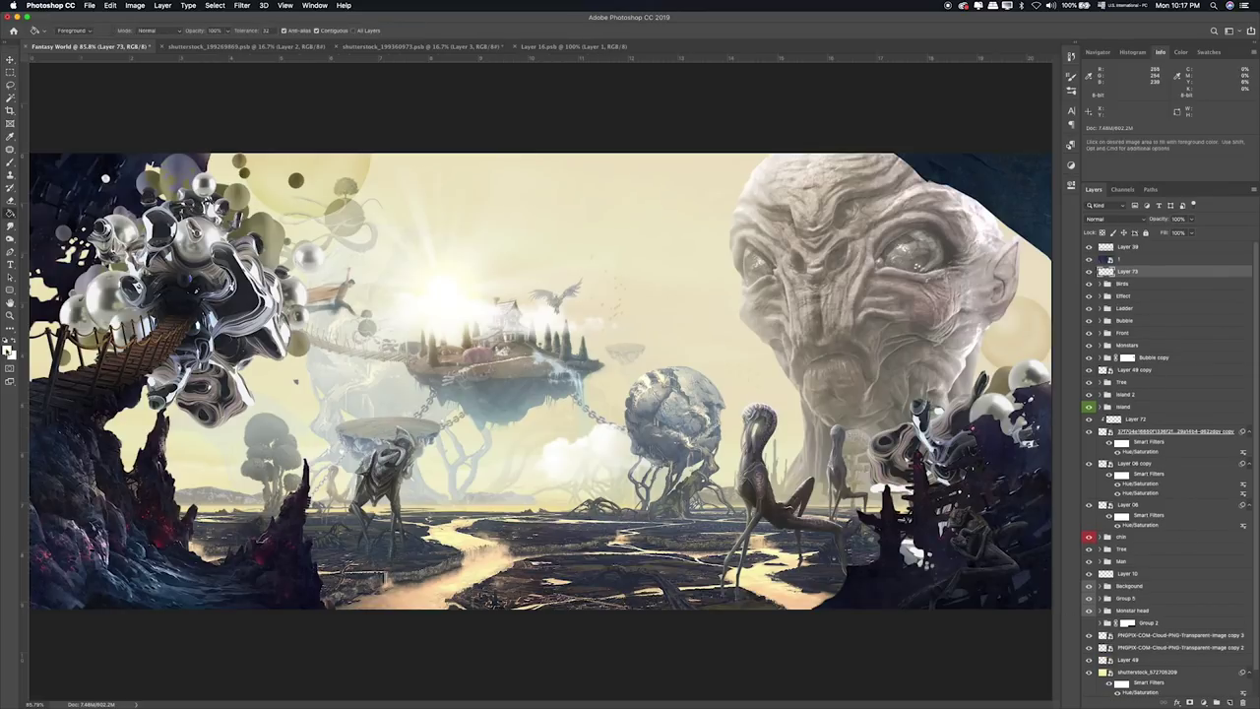
left_click(8, 350)
left_click(664, 288)
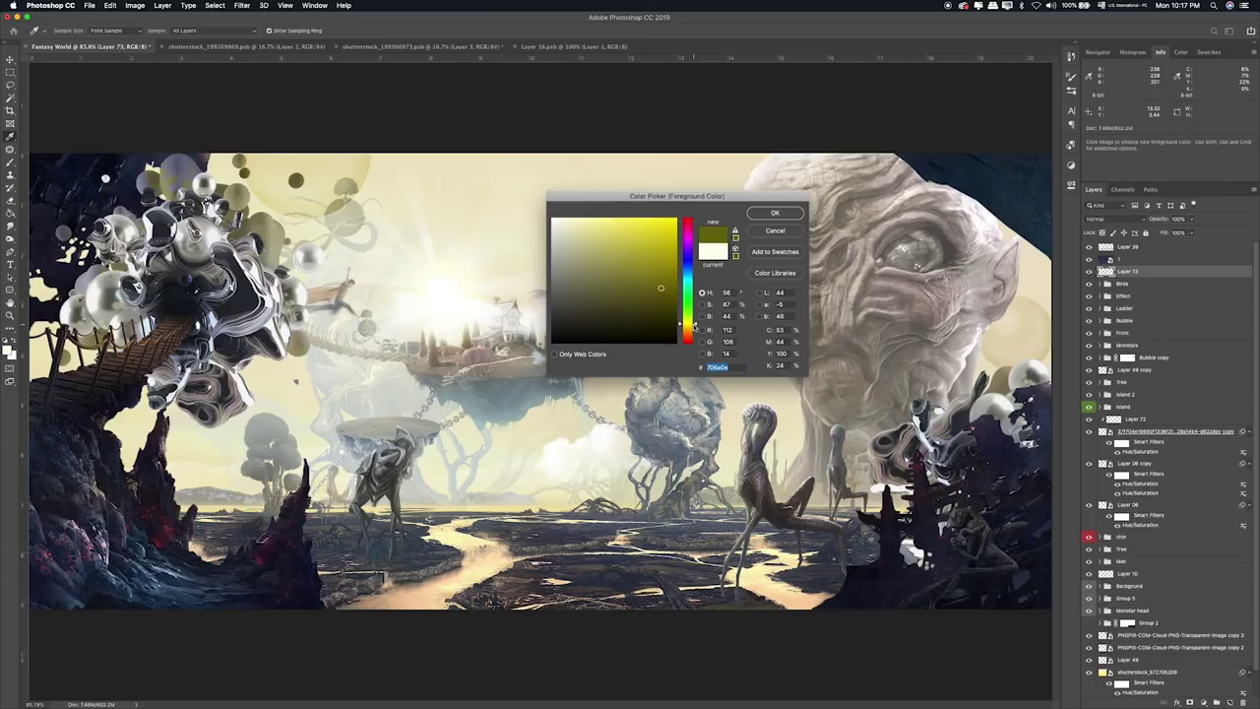
left_click(693, 328)
left_click(655, 245)
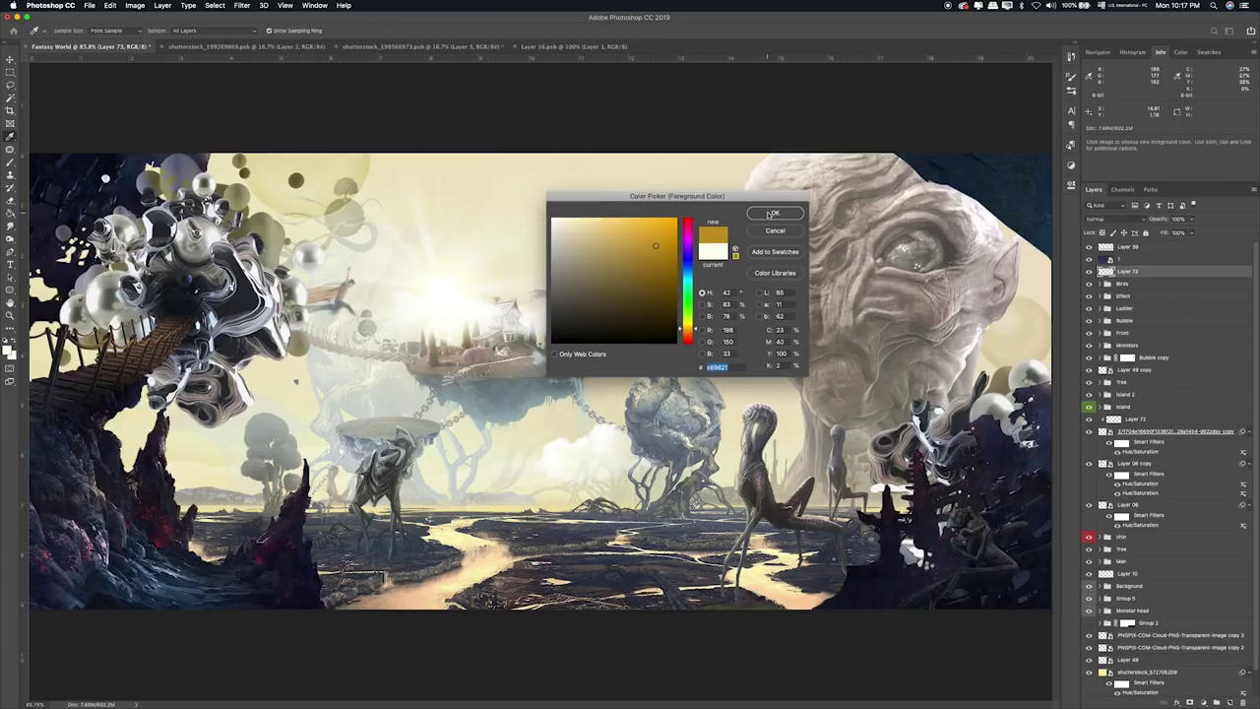
left_click(772, 213)
left_click(597, 303)
Blend the gold layer in Color mode at 10% opacity.
key("v")
key("shift+plus")
key("shift+plus")
key("shift+plus")
key("shift+plus")
key("shift+plus")
key("shift+plus")
key("shift+plus")
key("shift+plus")
key("shift+plus")
key("shift+plus")
key("shift+plus")
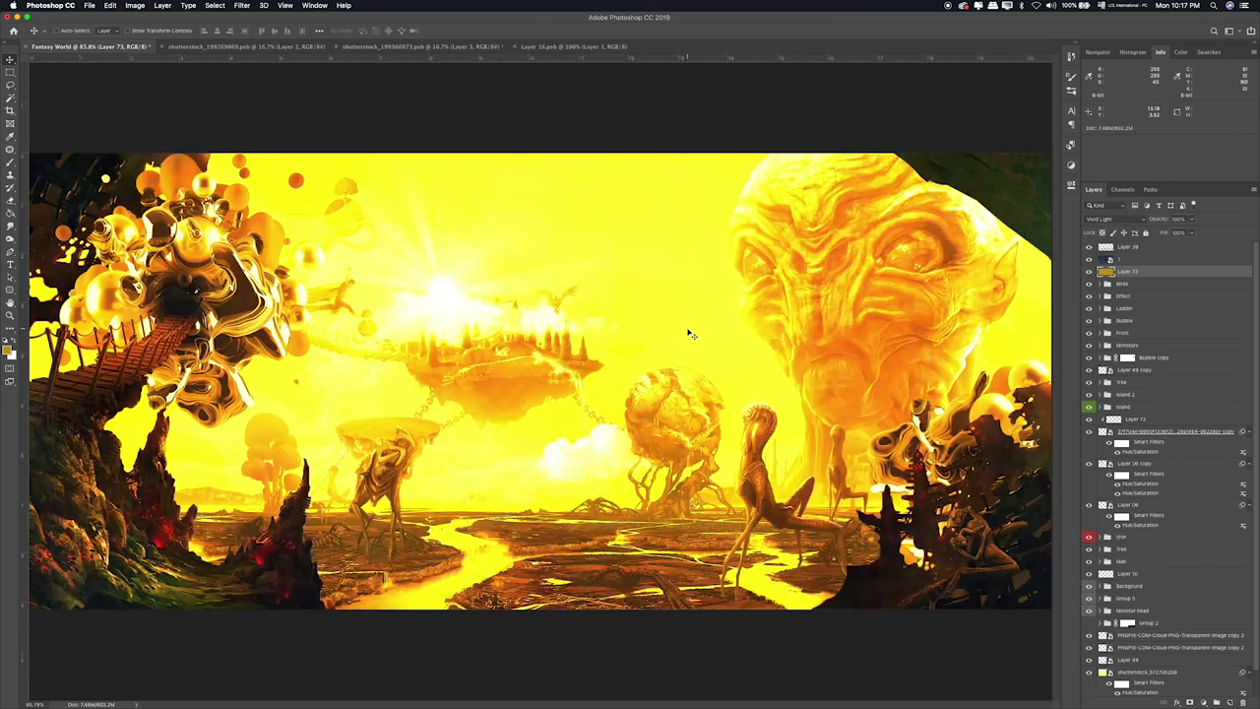
key("shift+plus")
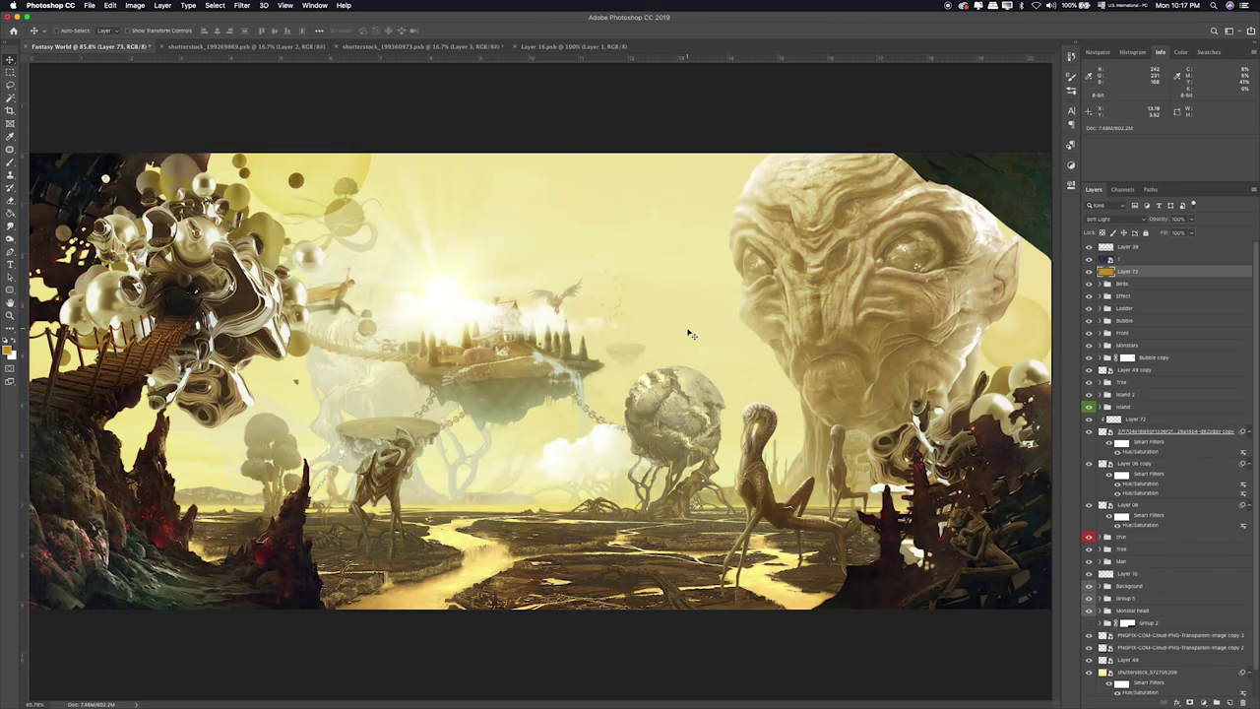
key("shift+plus")
key("shift+plus")
key("shift+plus")
key("shift+plus")
key("shift+plus")
key("shift+plus")
key("shift+plus")
key("shift+plus")
key("shift+plus")
key("shift+plus")
key("shift+plus")
key("shift+plus")
key("shift+plus")
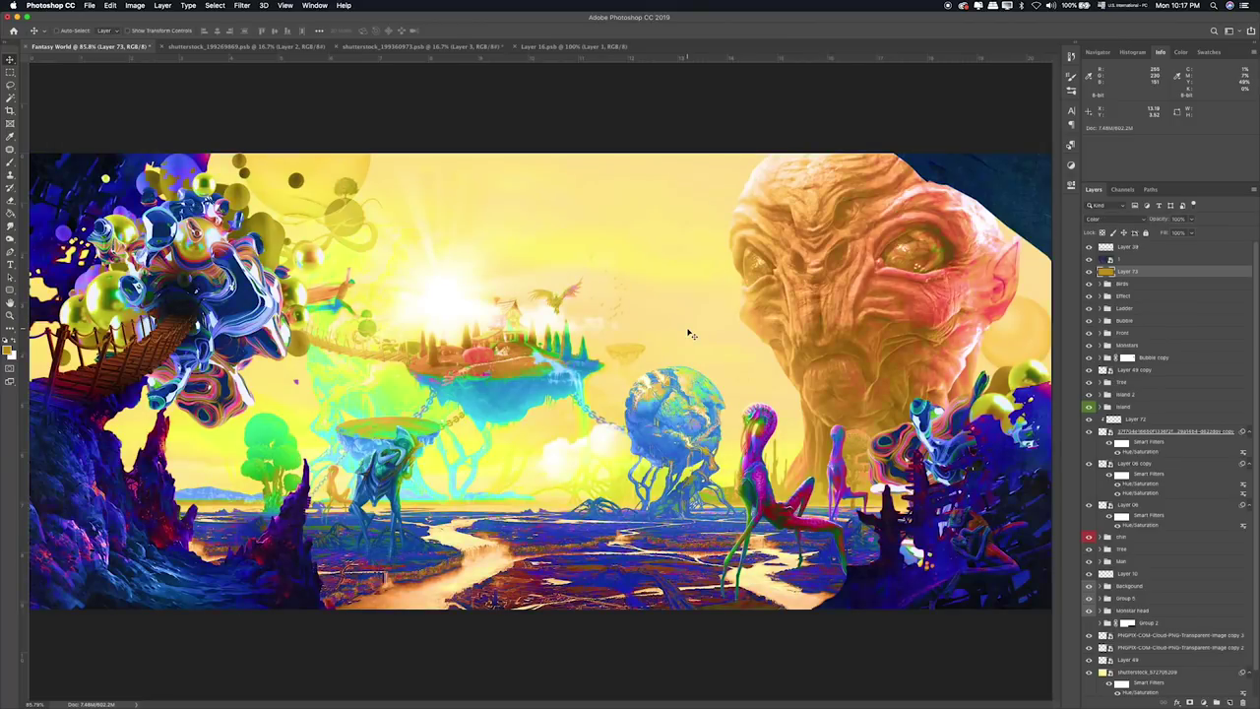
key("shift+minus")
left_click(1192, 219)
left_click_drag(1159, 232, 1156, 234)
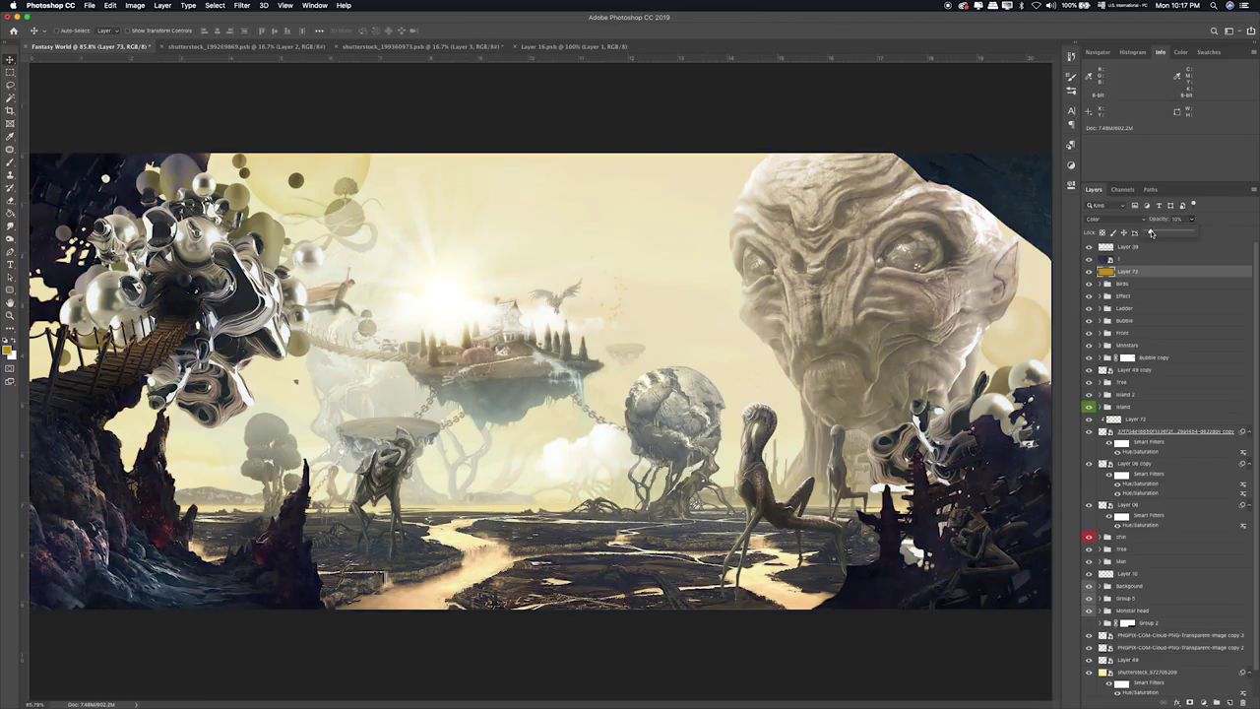
left_click(1088, 271)
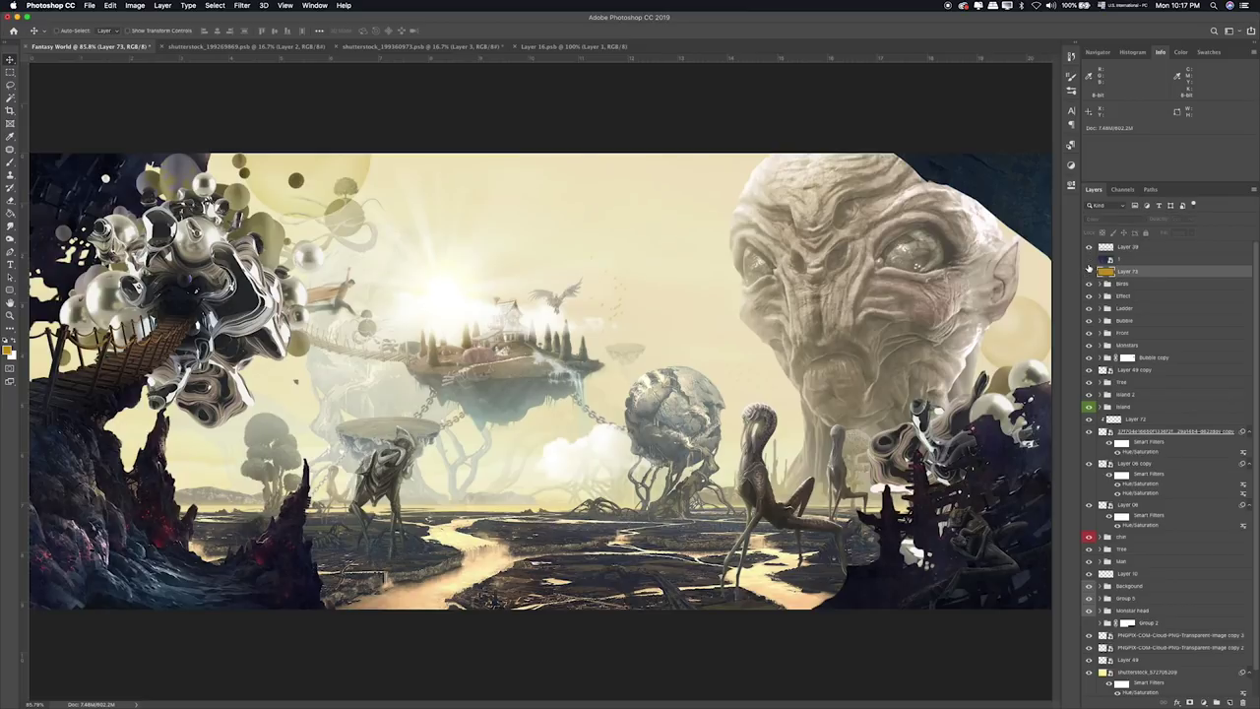
double_click(1136, 258)
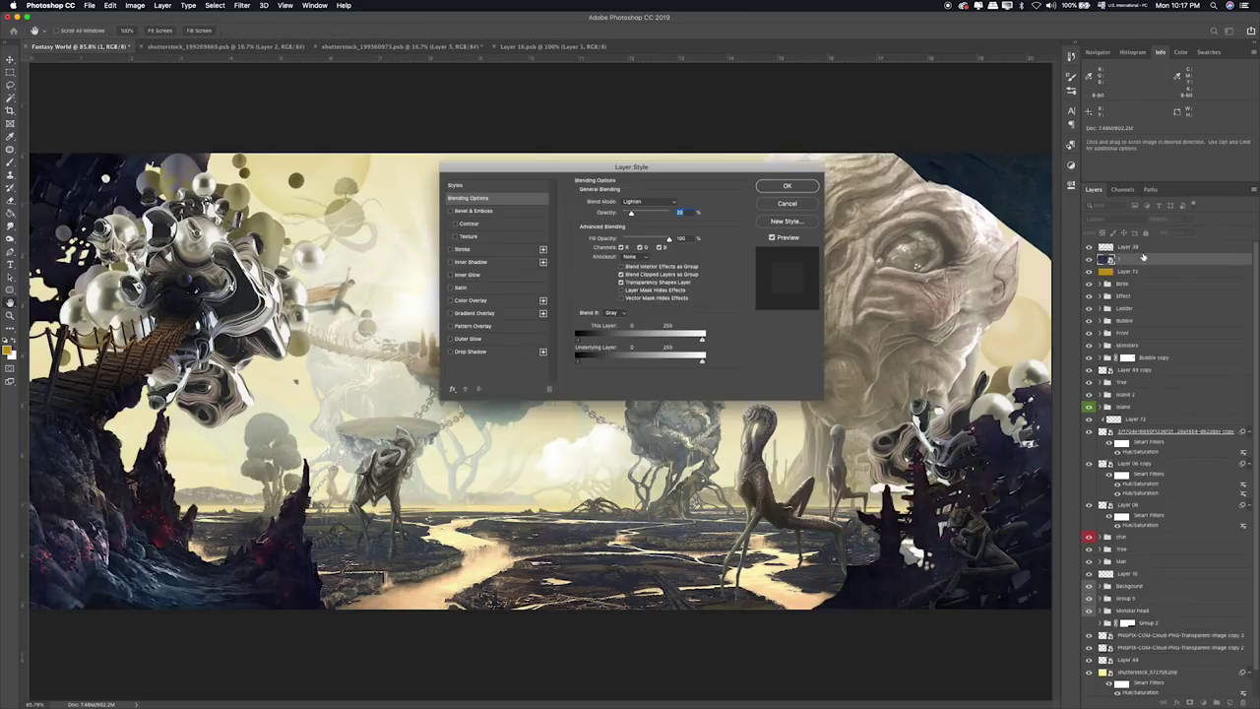
key("Return")
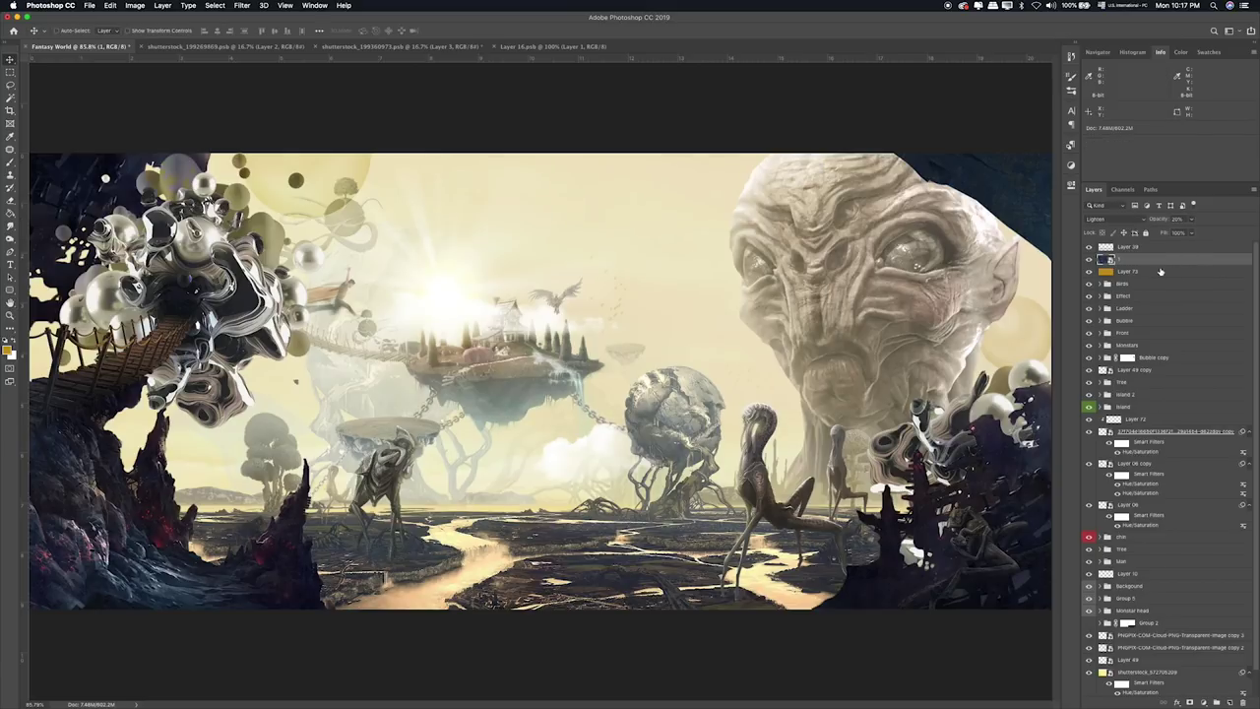
Move the gold Layer 73 and overlay layer above Layer 39 and group them as 'Final'.
left_click(1162, 269, "shift")
left_click_drag(1165, 267, 1163, 245)
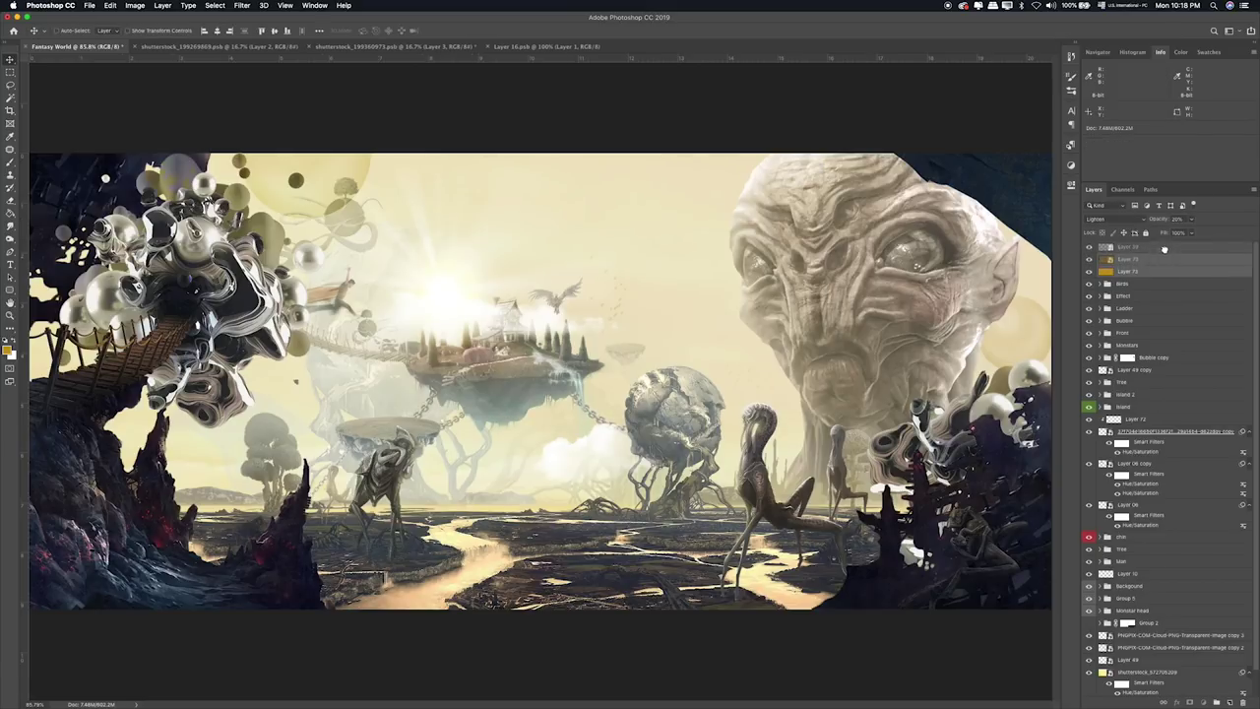
key("ctrl+g")
double_click(1124, 246)
key("BackSpace")
type("Final")
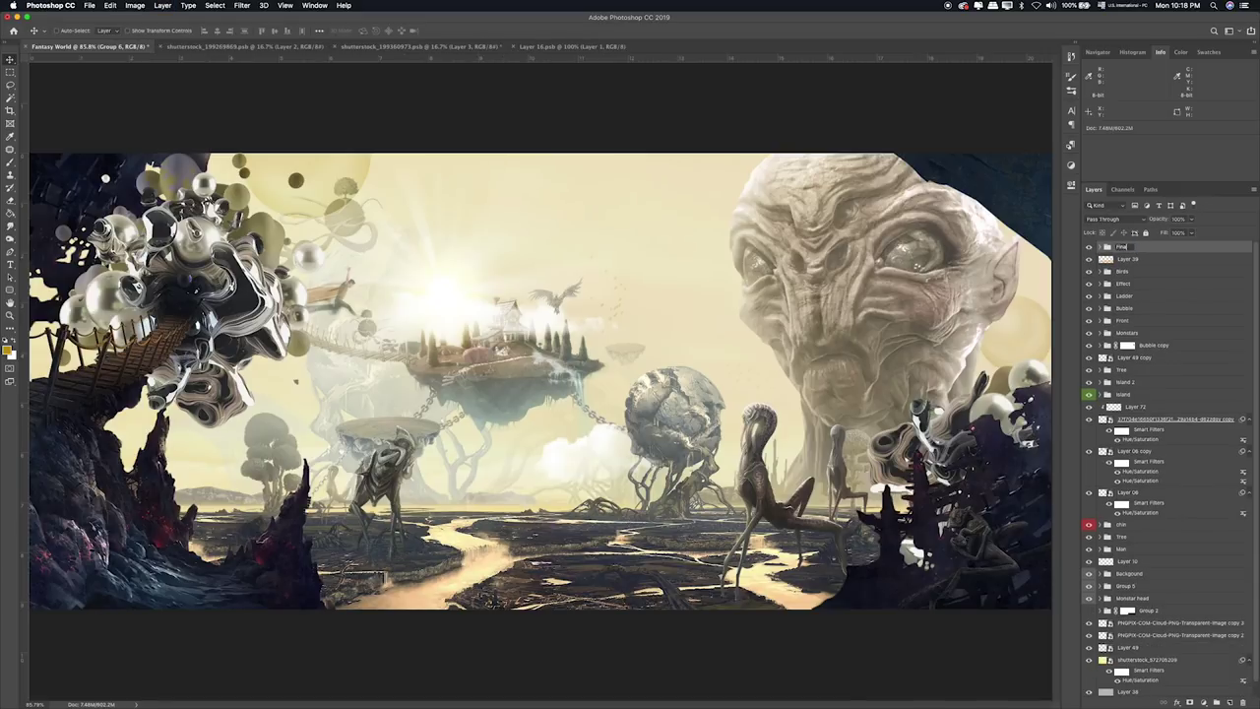
key("Return")
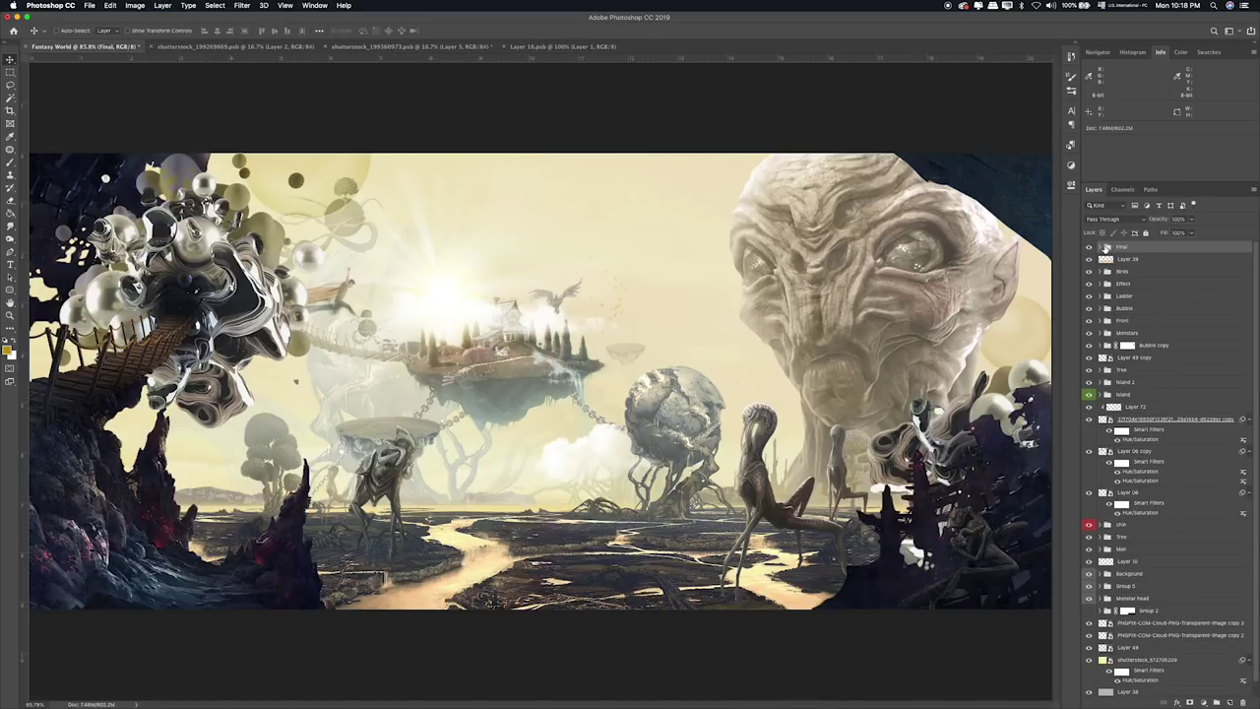
Add a Color Lookup layer inside Final using 2Strip.look, faded to about 20% opacity.
left_click(1103, 246)
left_click(1127, 260)
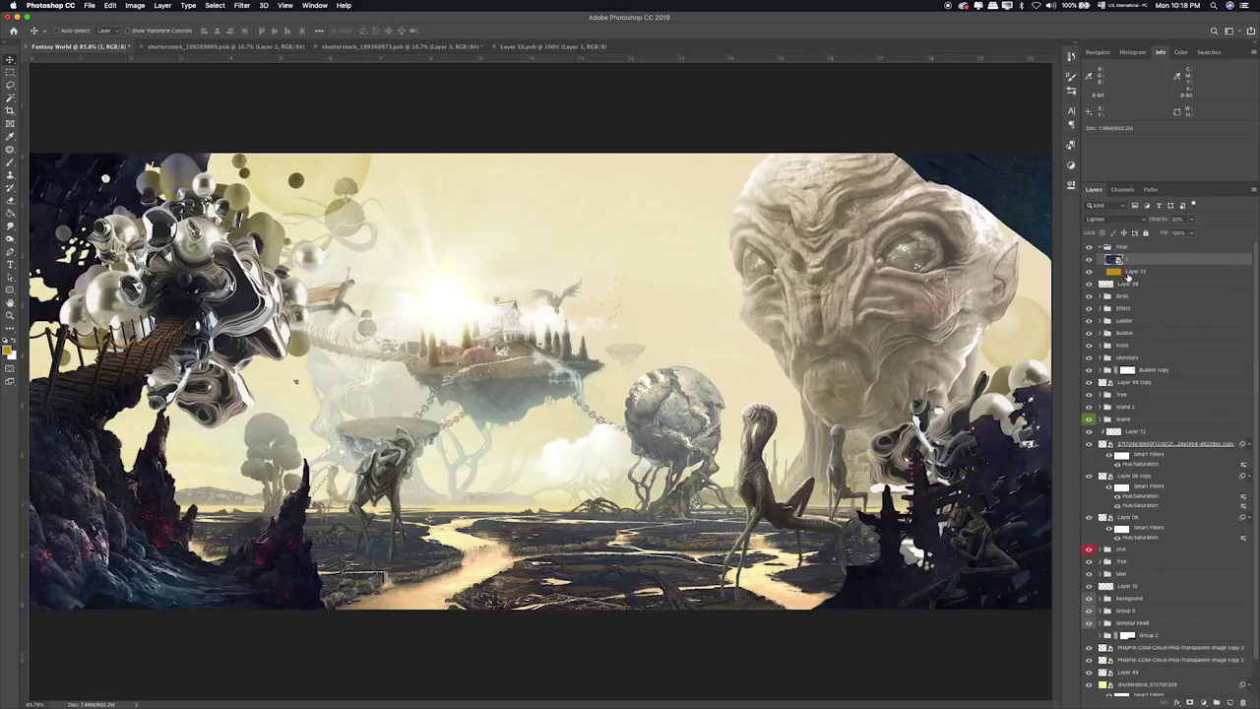
left_click(1203, 701)
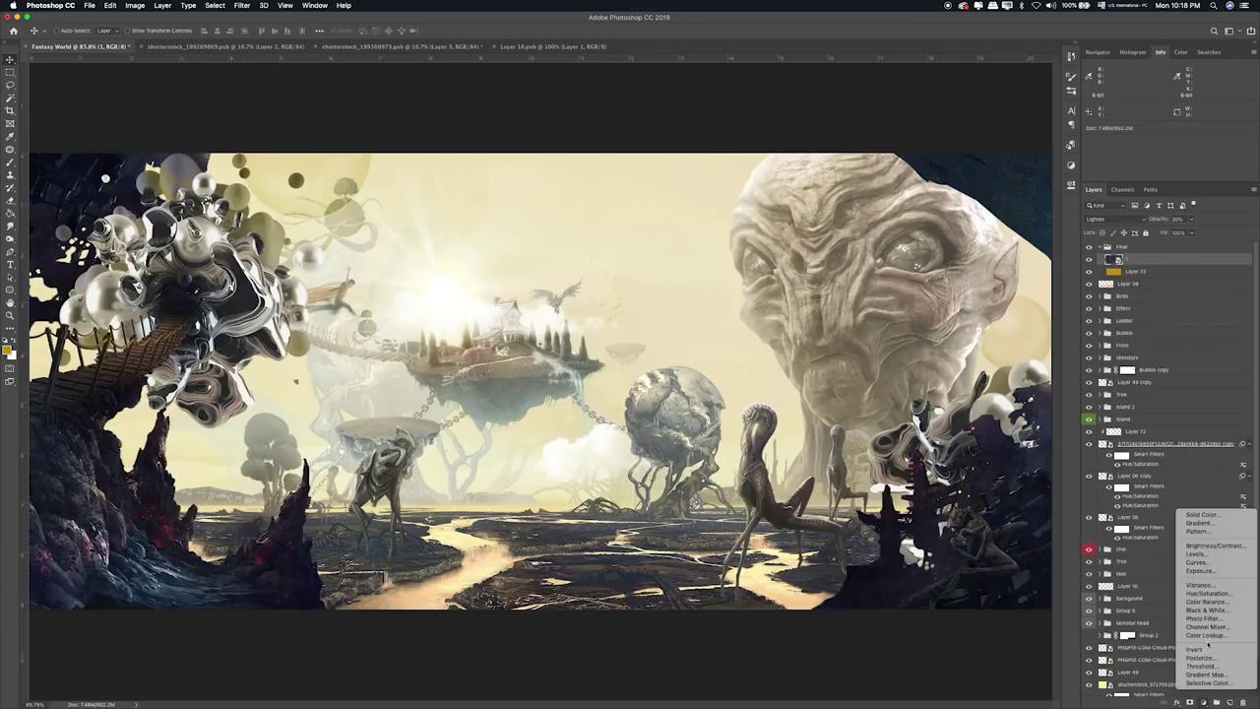
left_click(1209, 640)
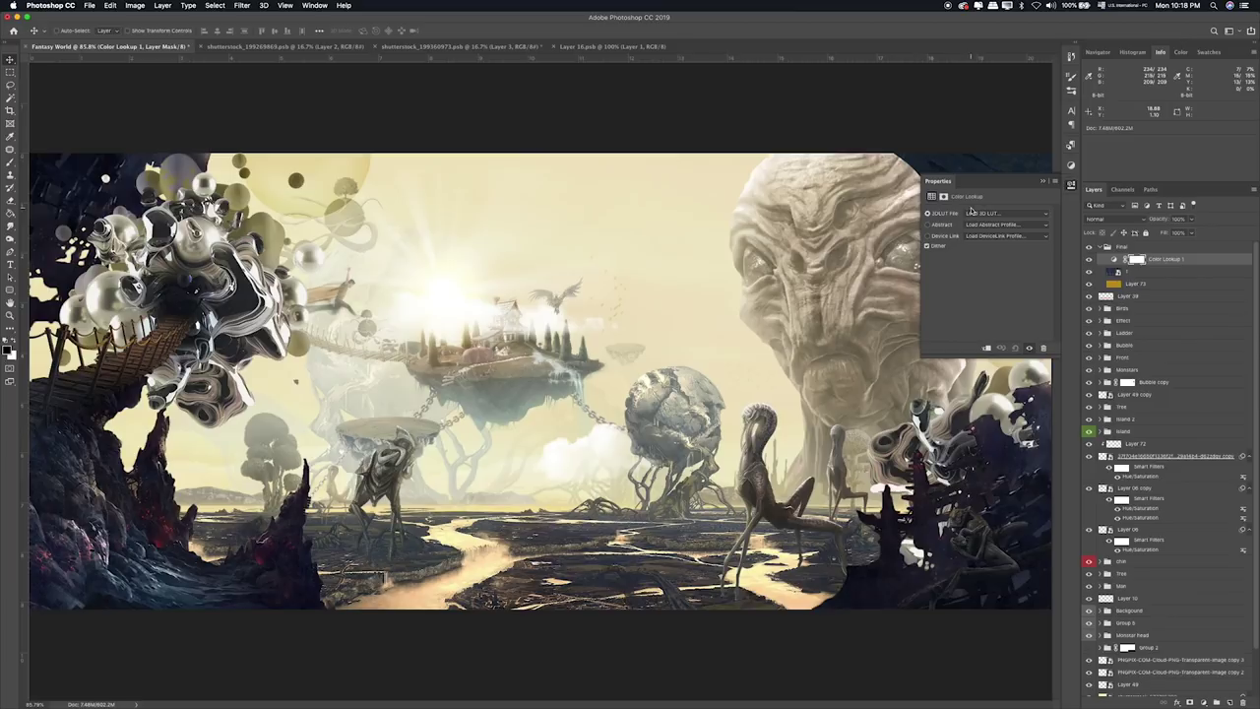
left_click(974, 213)
left_click(984, 240)
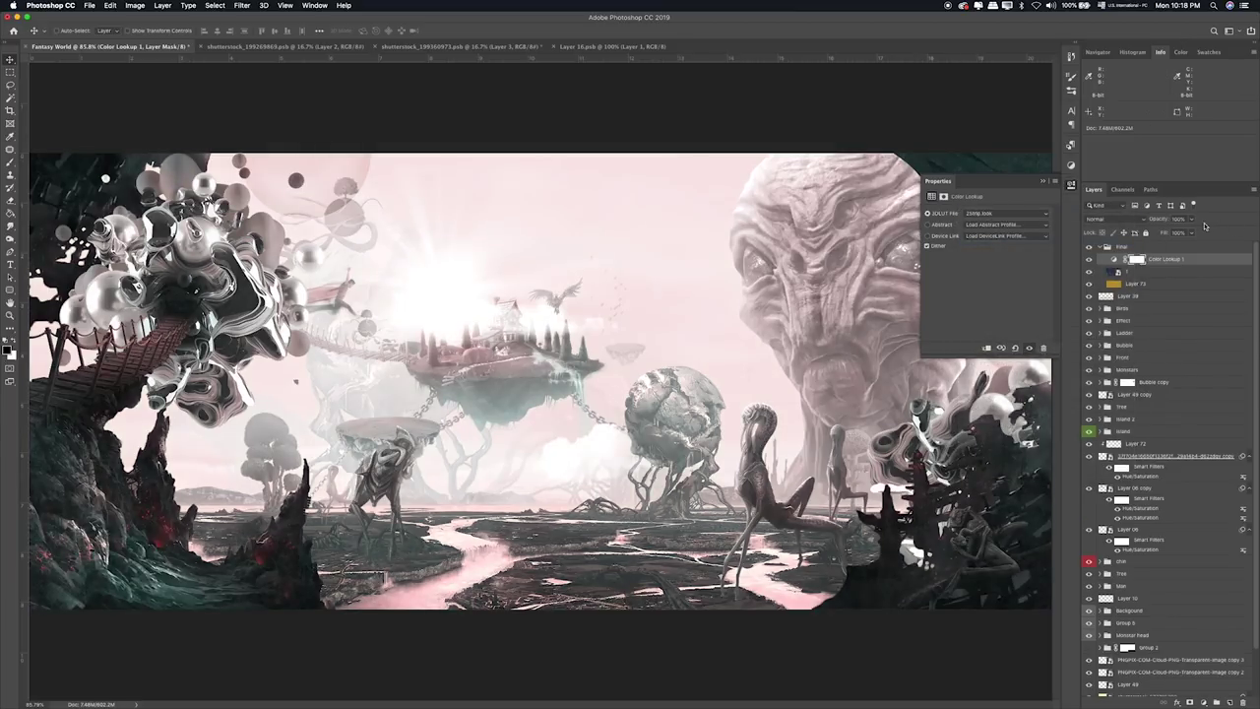
left_click_drag(1172, 231, 1158, 232)
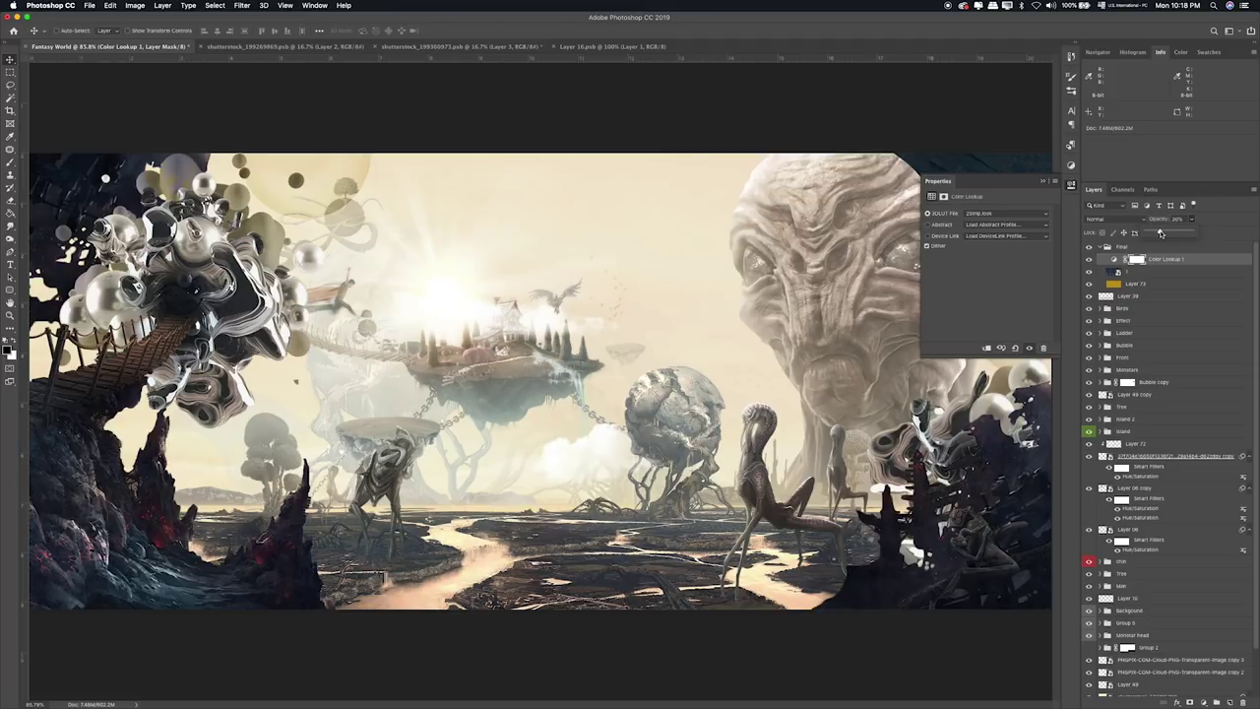
Lower the overlay smart object layer's opacity to 10%.
left_click(1160, 273)
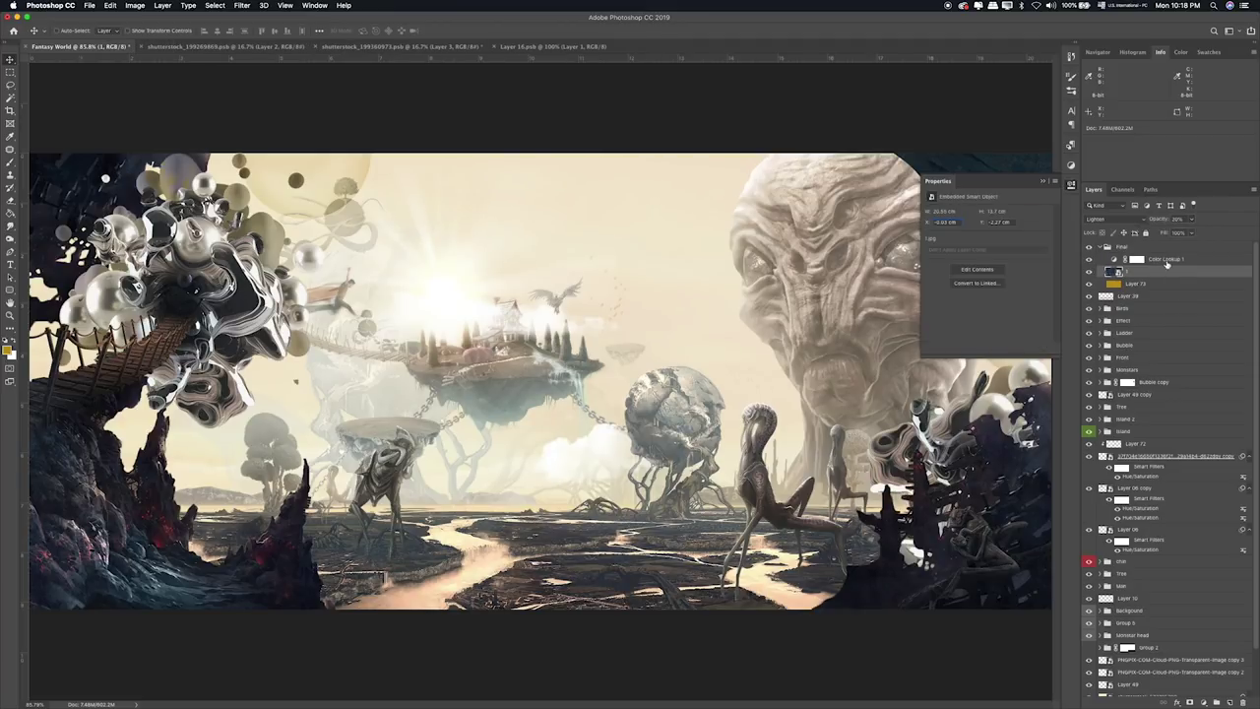
left_click(1154, 284)
left_click(1192, 219)
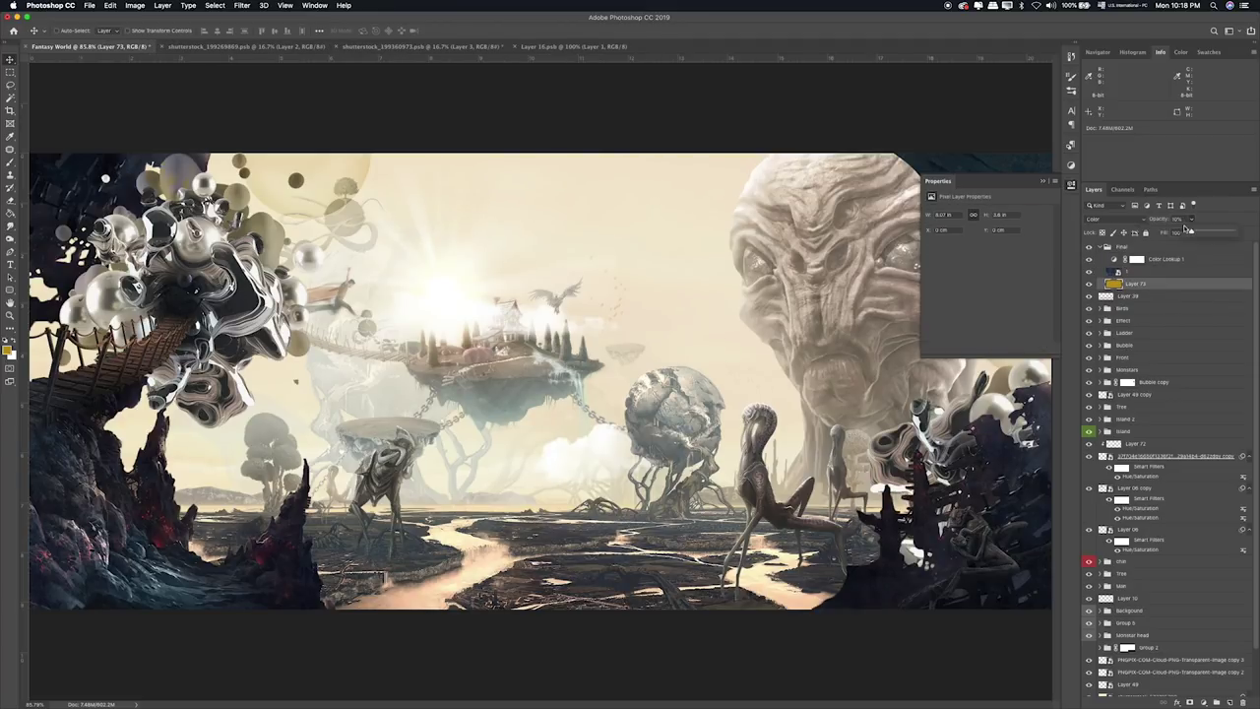
left_click(1164, 271)
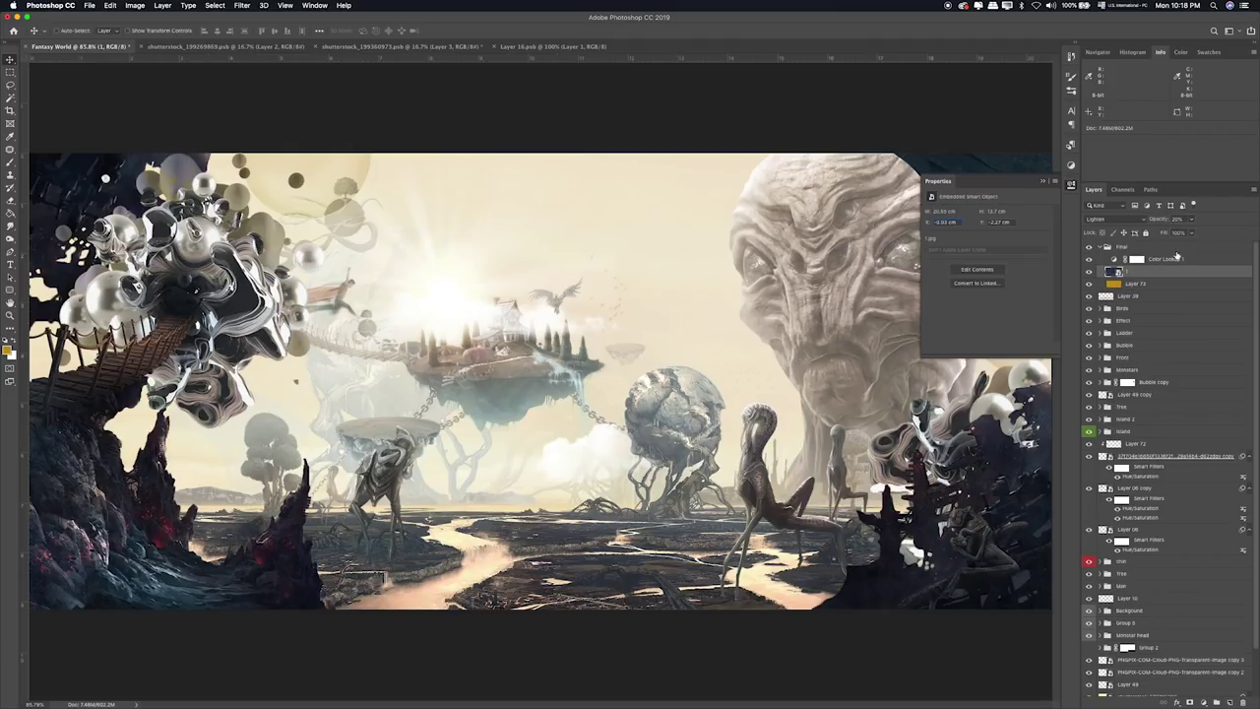
left_click_drag(1193, 219, 1188, 233)
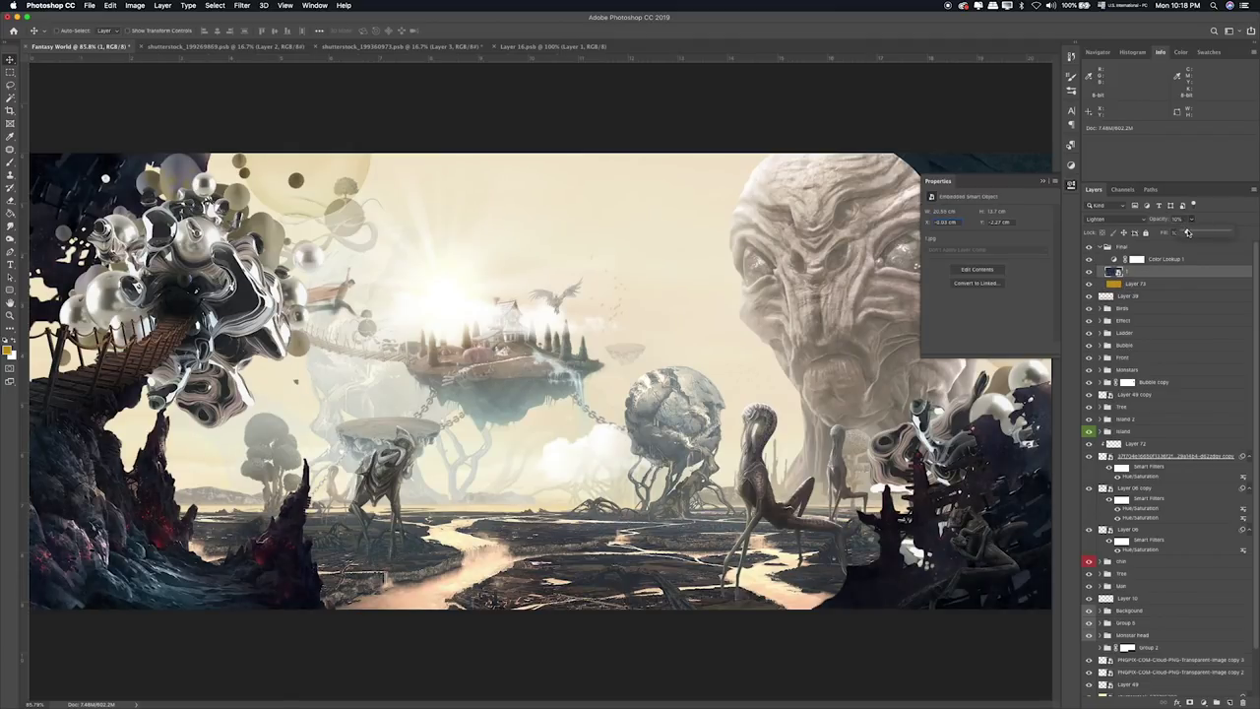
left_click(1090, 284)
Add a second Color Lookup with 3Strip.look at about 24% opacity.
left_click(1137, 259)
left_click(1202, 699)
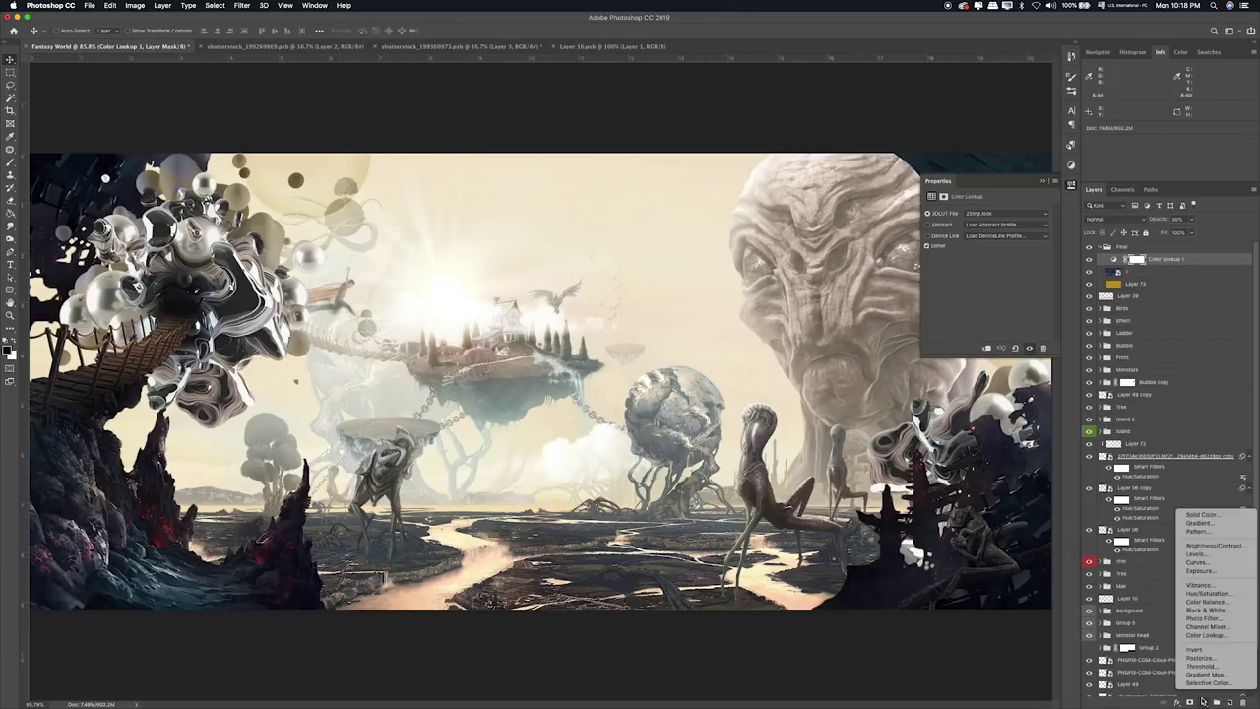
left_click(1090, 360)
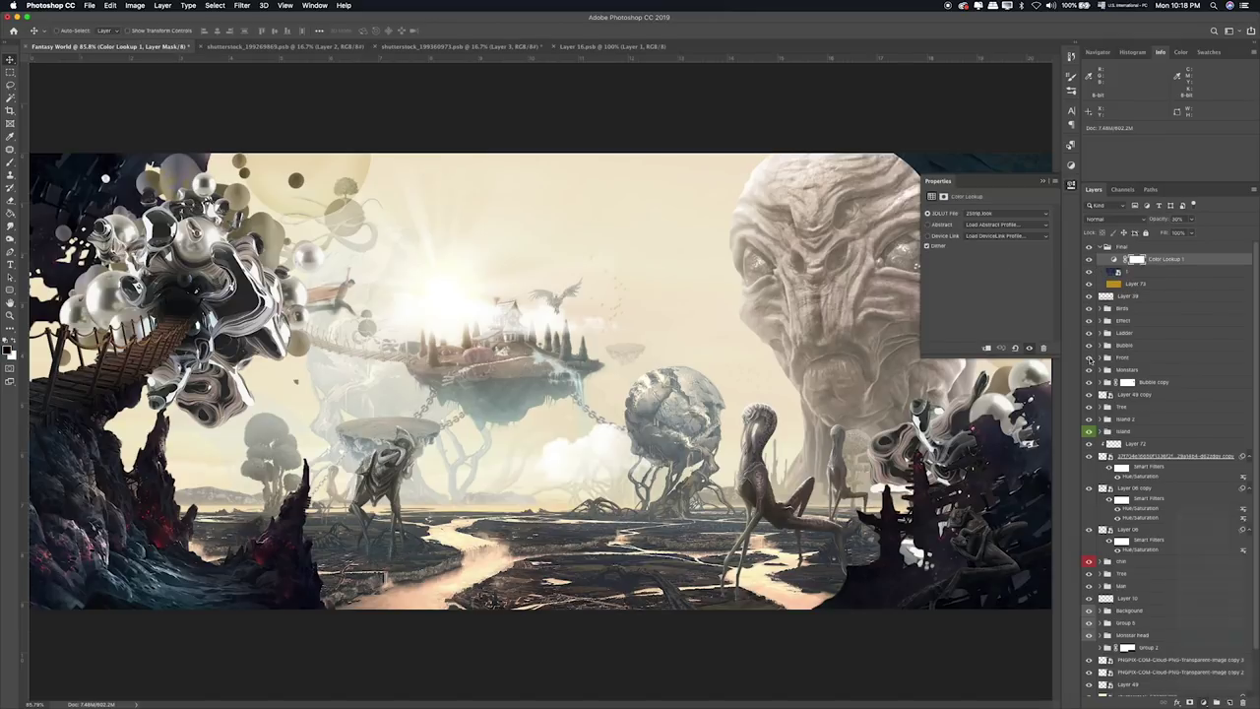
left_click(1004, 213)
left_click(994, 249)
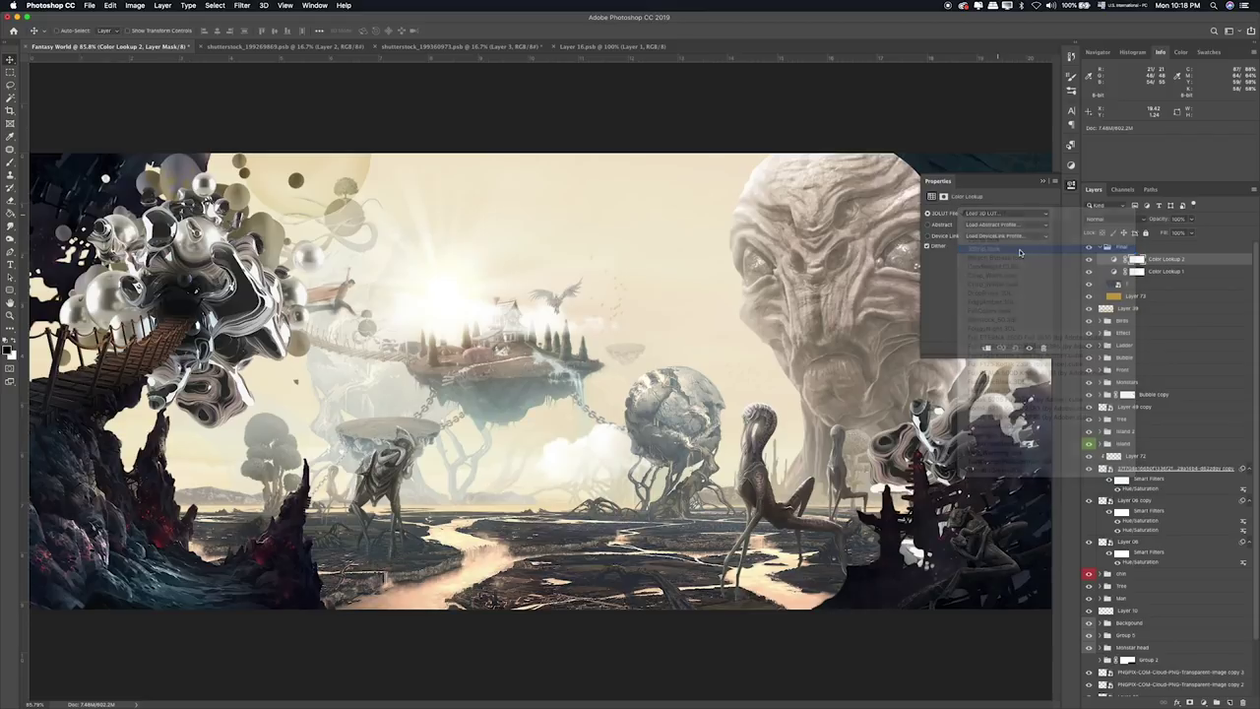
left_click(1193, 219)
left_click(1158, 233)
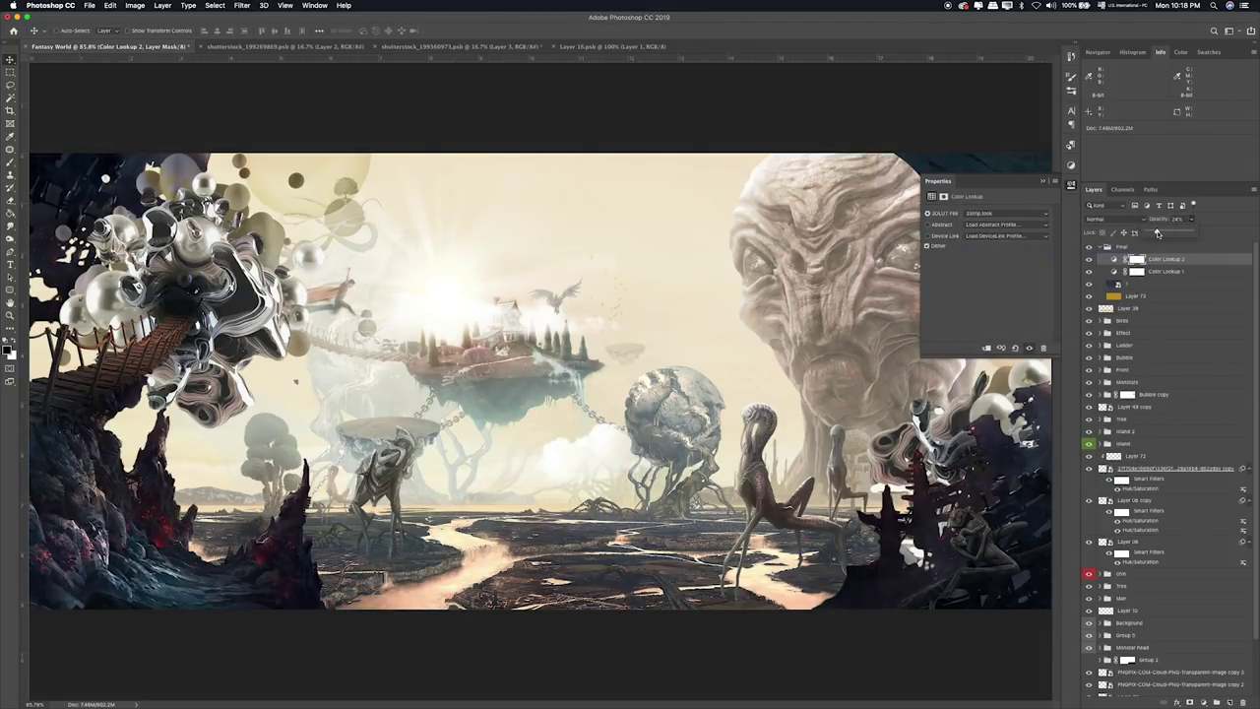
left_click(1126, 260)
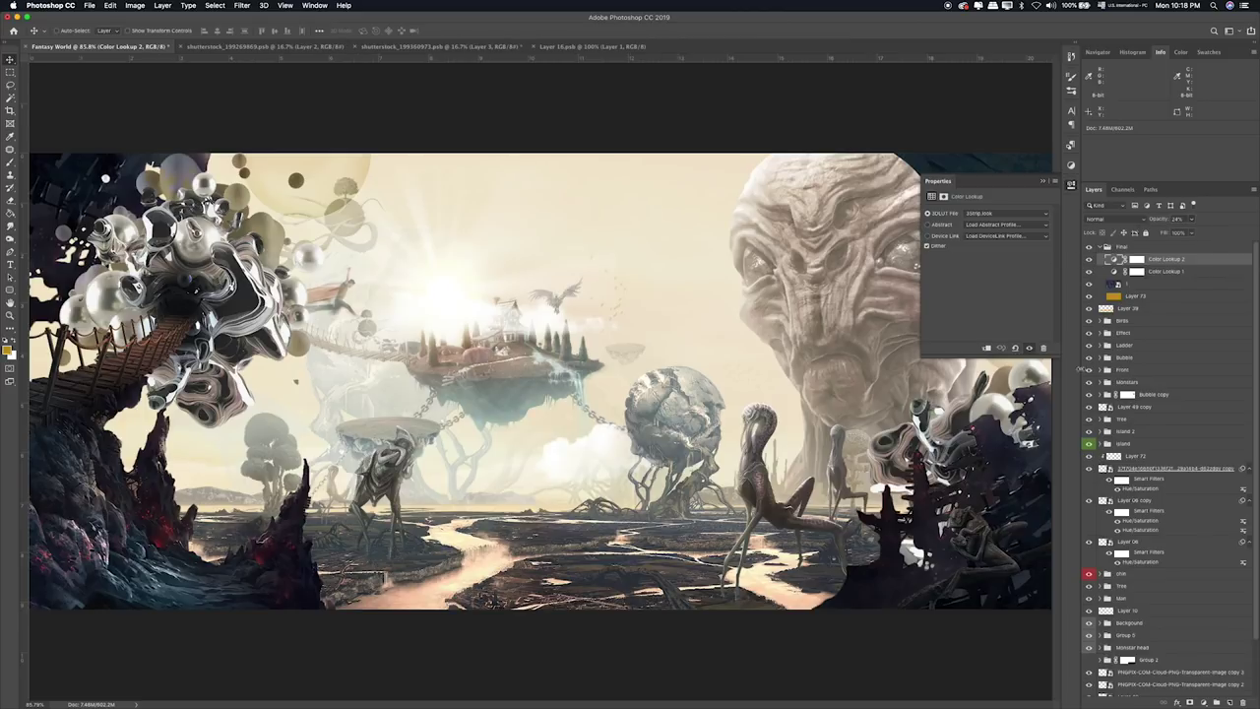
Add a third Color Lookup with Soft_Warming.look and toggle it to compare.
left_click(1216, 702)
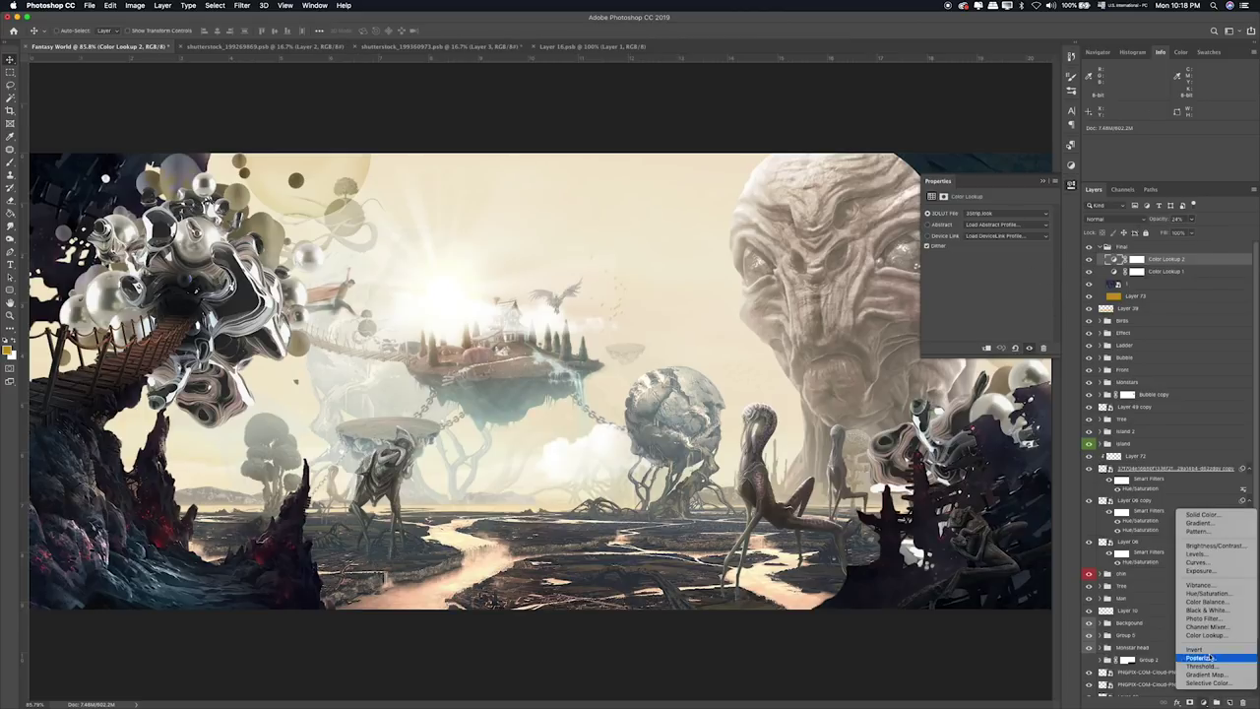
left_click(1206, 635)
left_click(1005, 212)
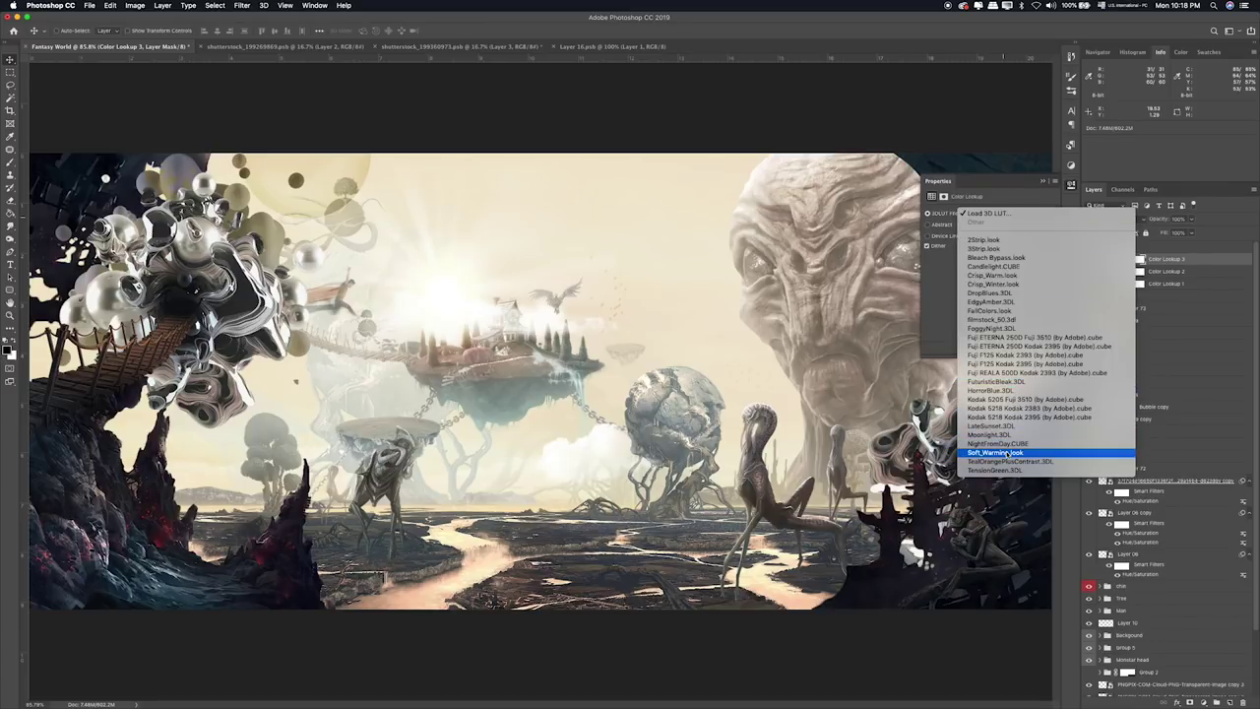
left_click(995, 453)
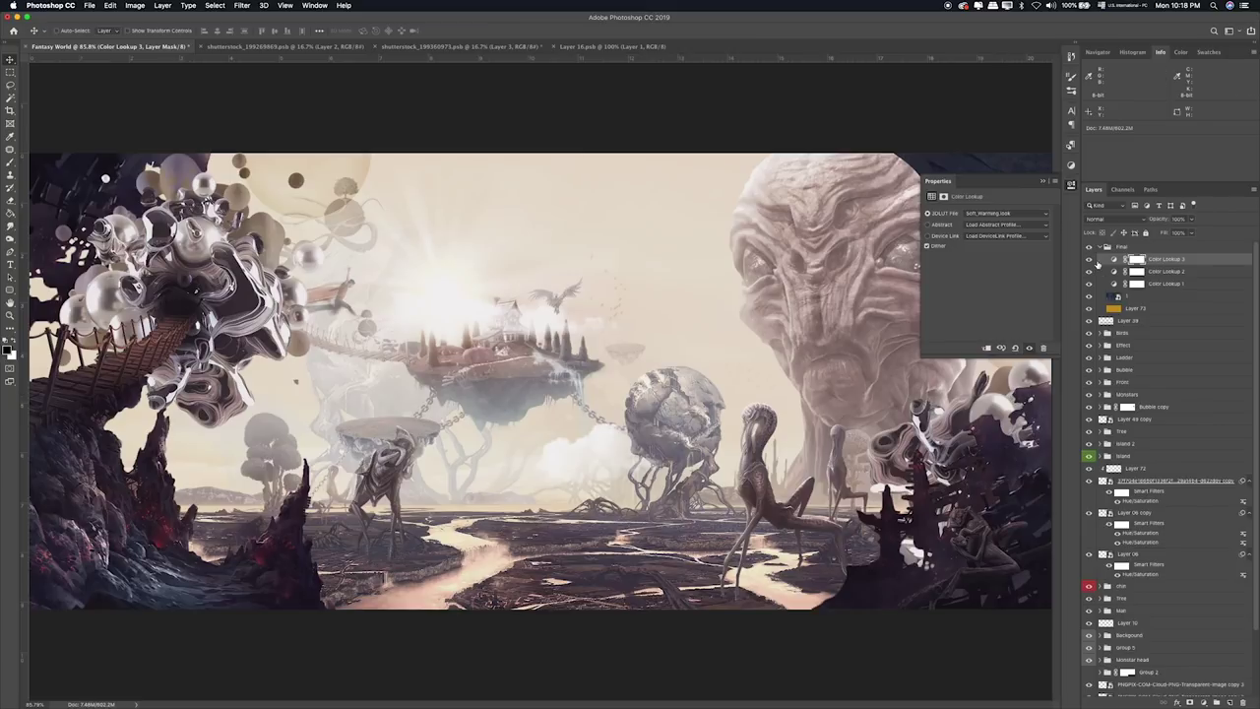
left_click(1089, 259)
left_click(1089, 259)
left_click(1203, 700)
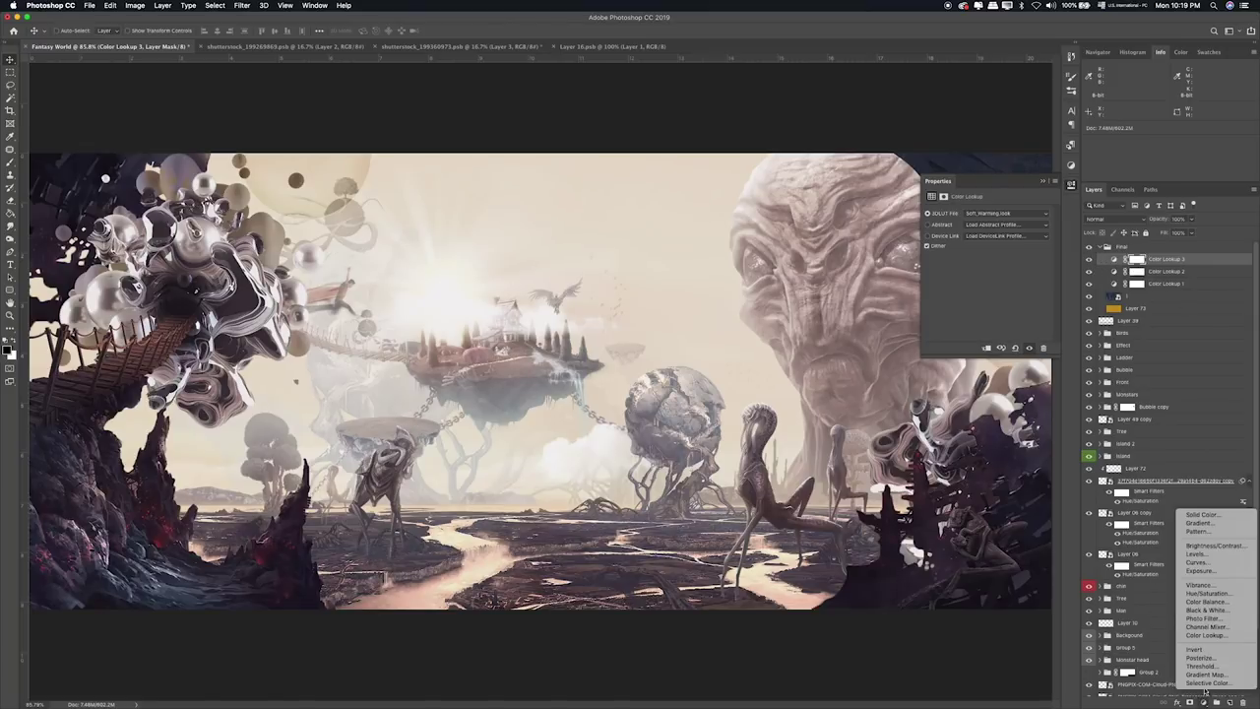
Add a fourth Color Lookup with Crisp_Warm.look and lower its opacity to about 14%.
left_click(1226, 635)
left_click(1000, 213)
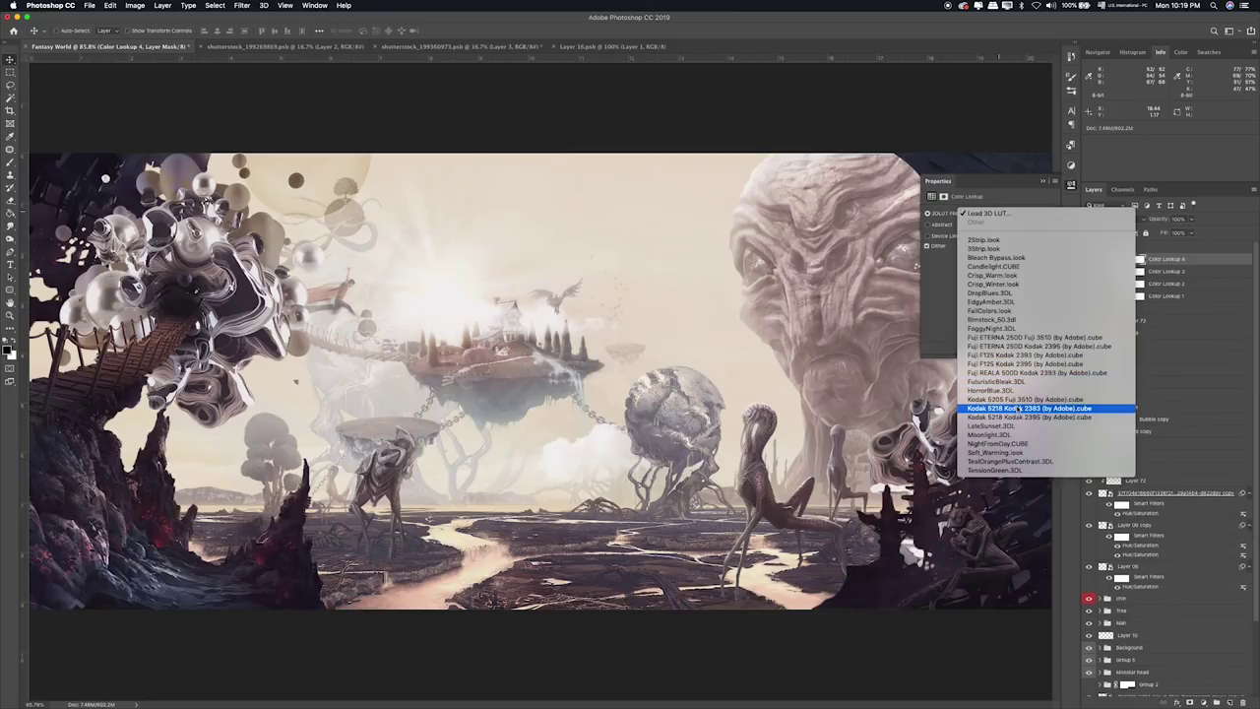
left_click(1004, 275)
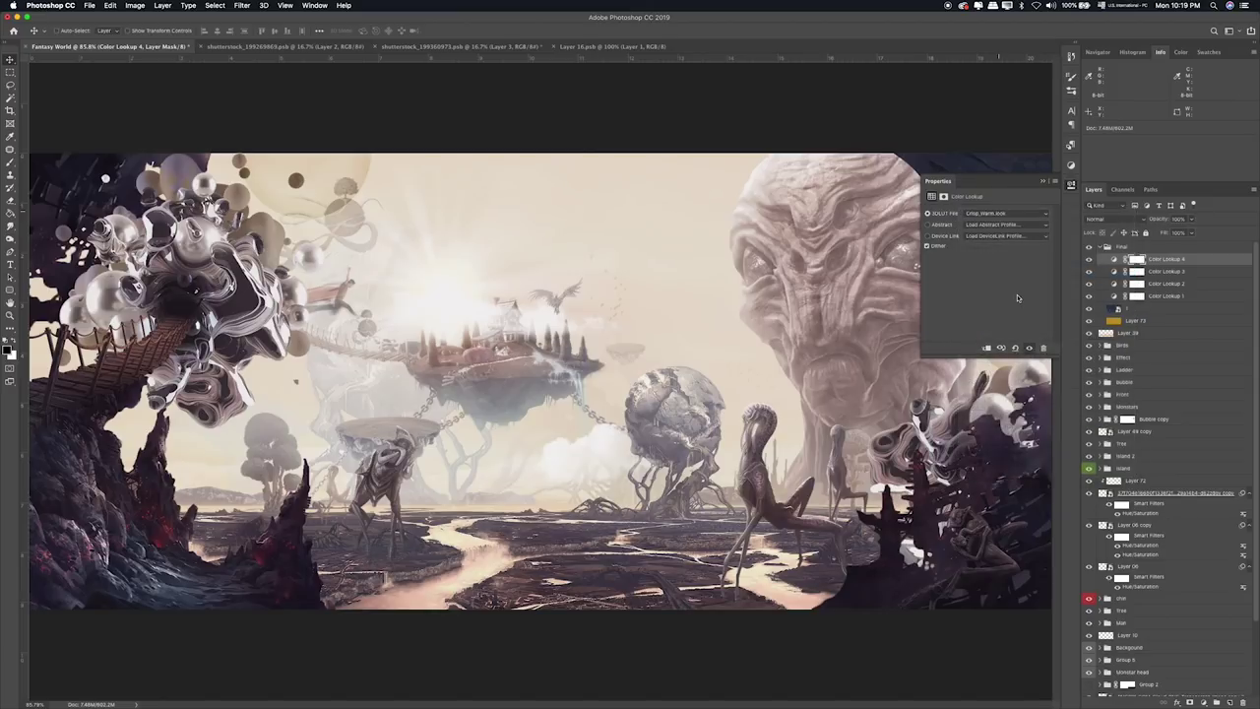
left_click(1193, 221)
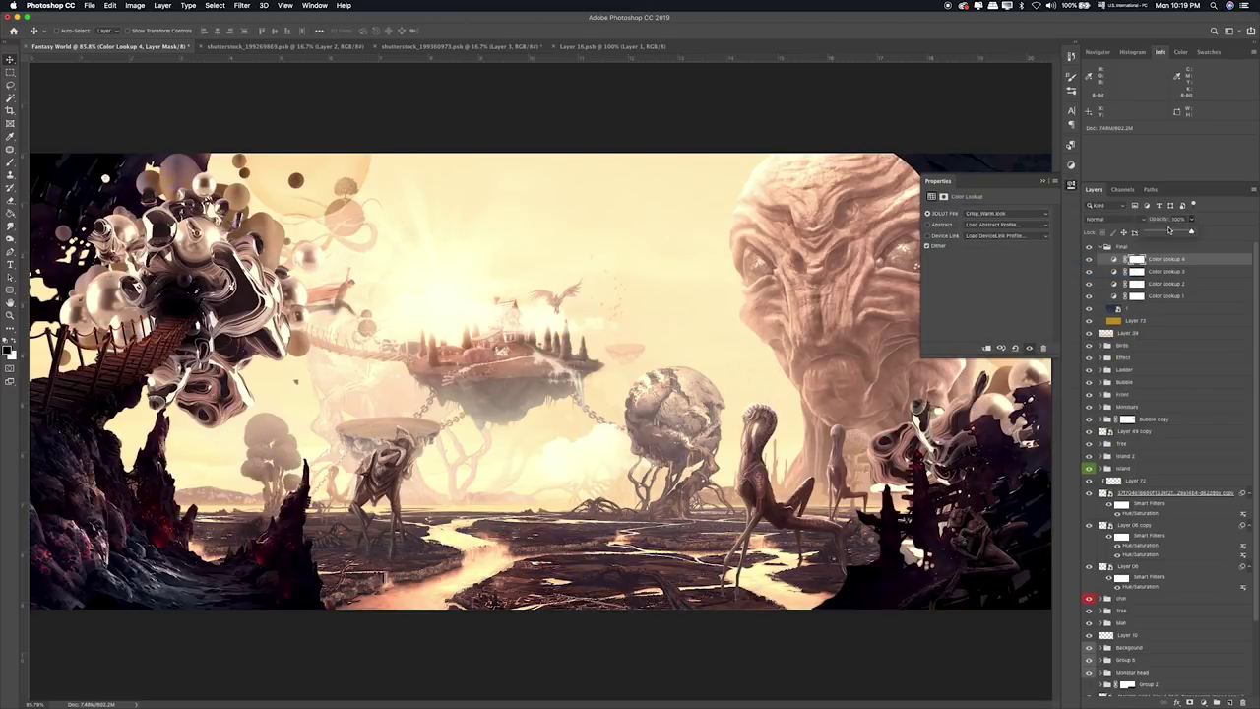
left_click(1157, 233)
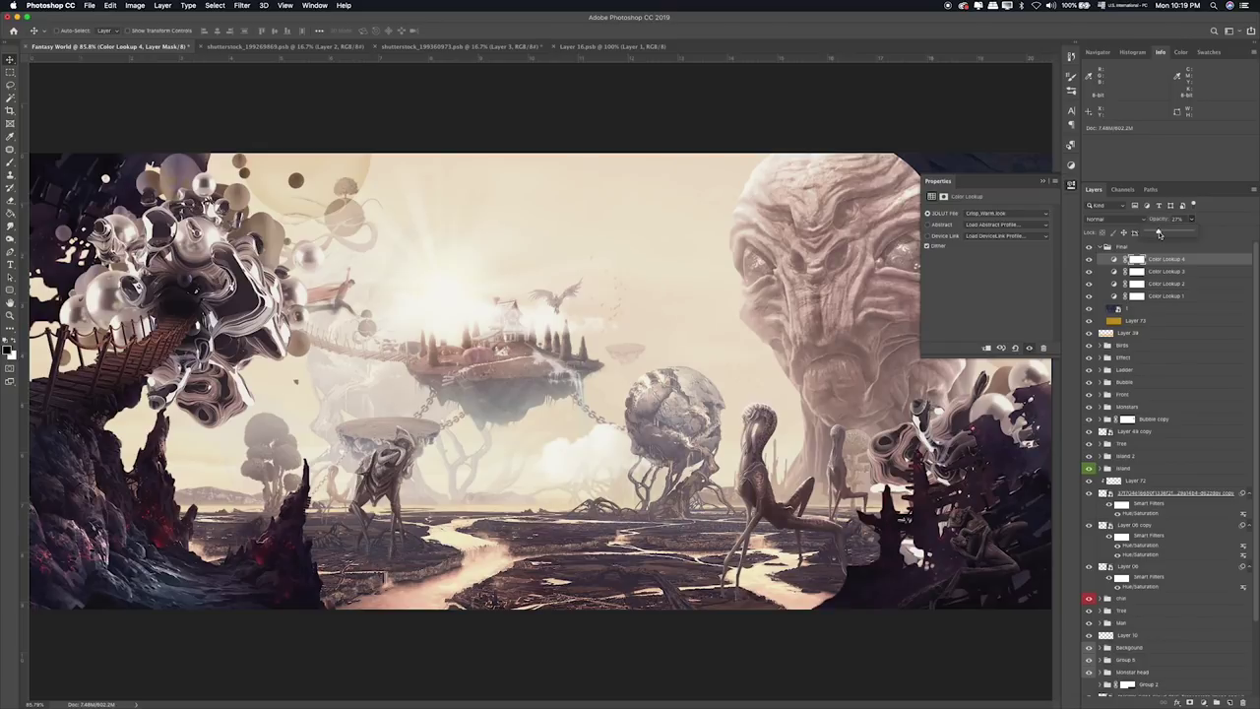
left_click_drag(1159, 235, 1154, 234)
Settle Color Lookup 4 at about 27% opacity and compare the Final group on and off.
left_click(1168, 275)
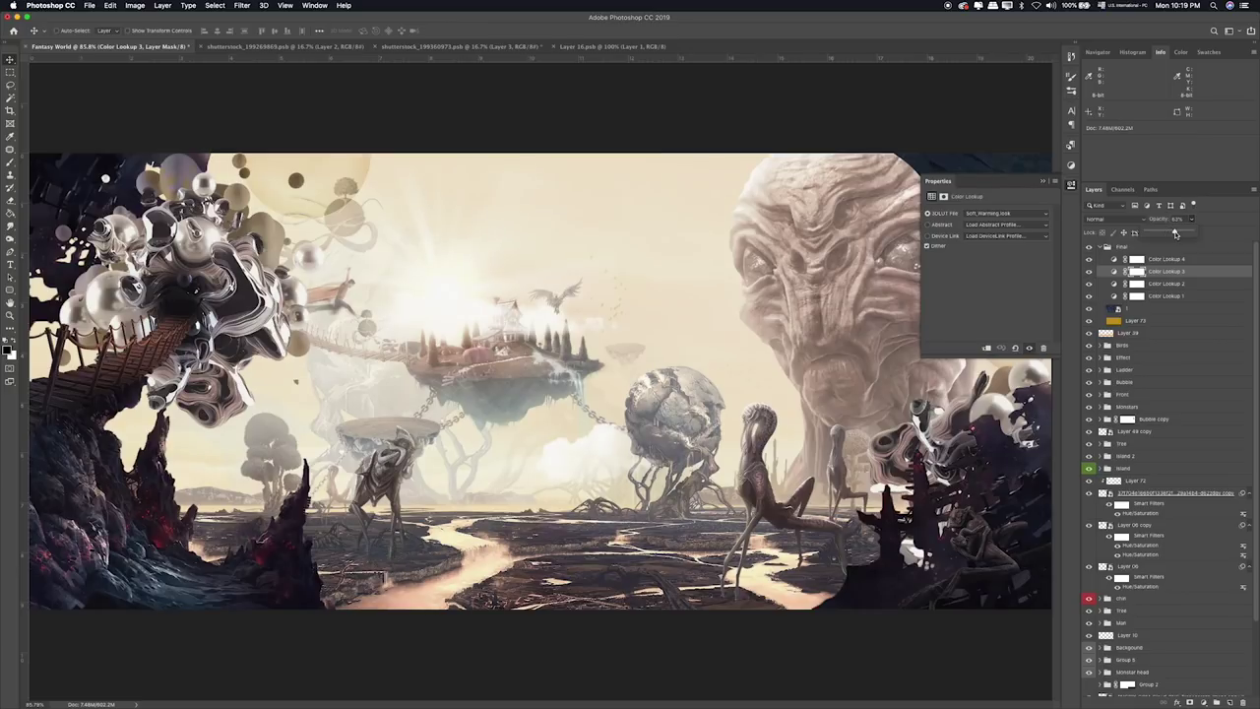
left_click(1166, 259)
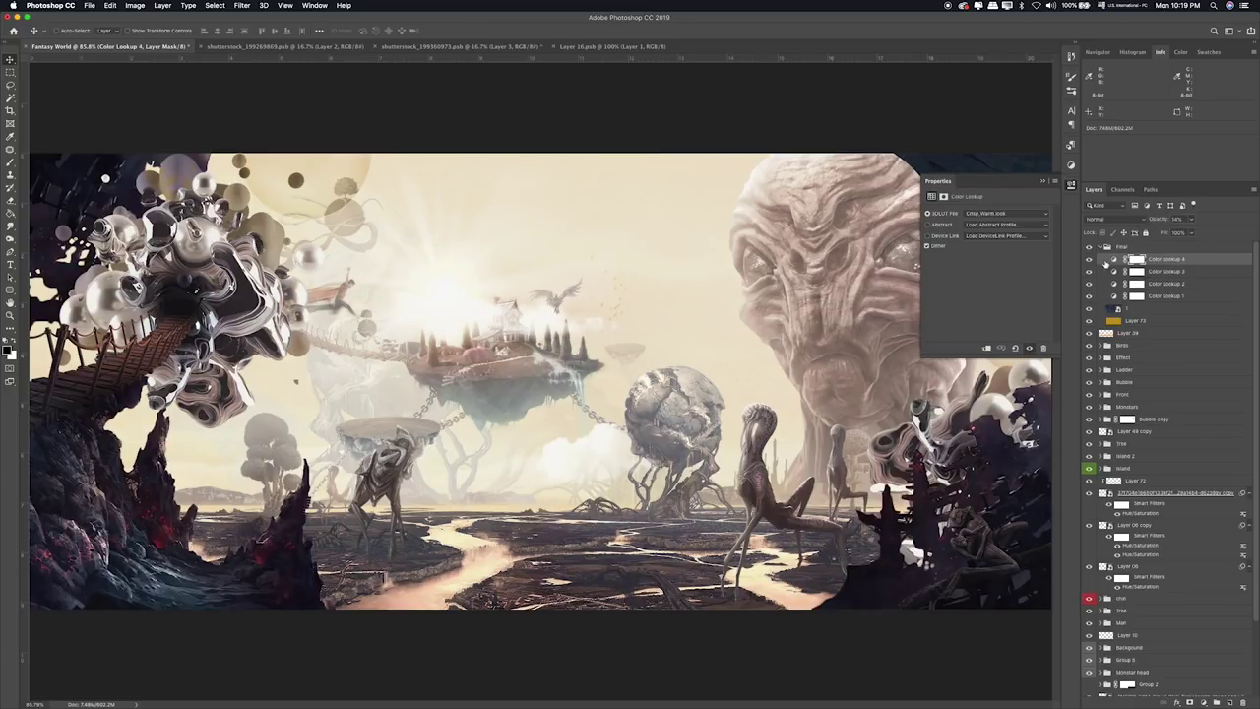
left_click(1190, 221)
left_click(1041, 182)
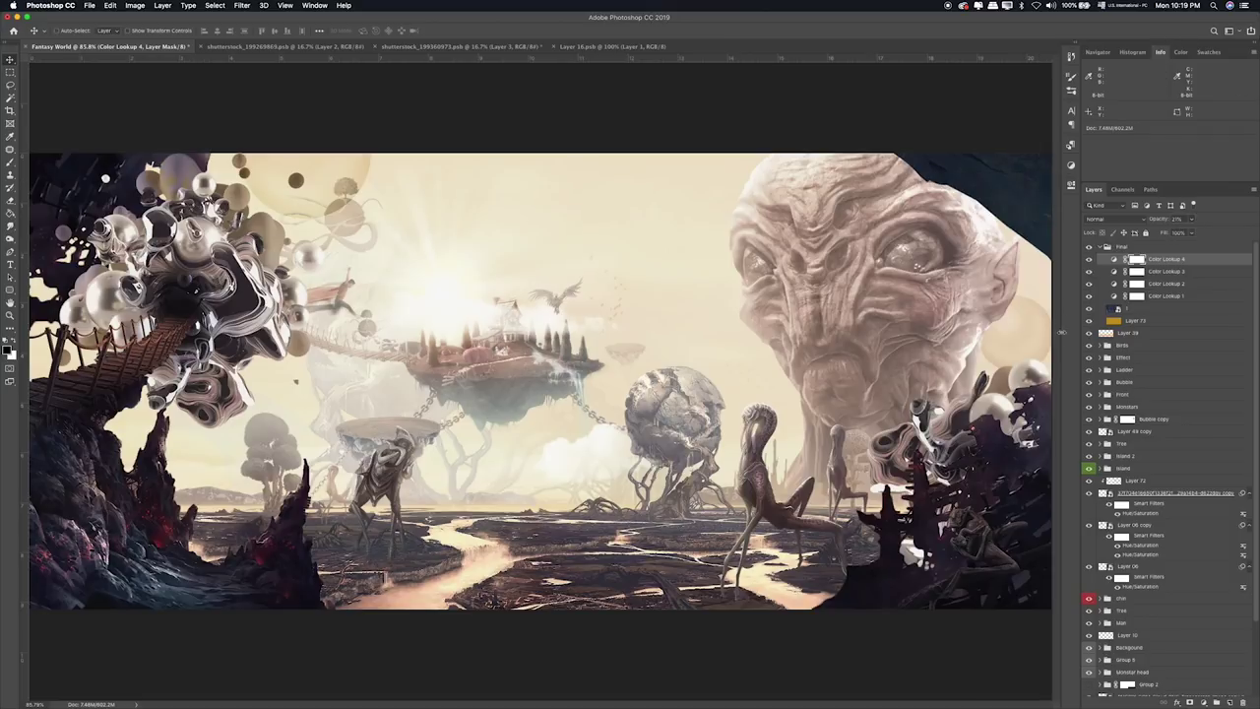
left_click(1089, 248)
left_click(1089, 247)
Add a black Solid Color fill layer.
left_click(1203, 702)
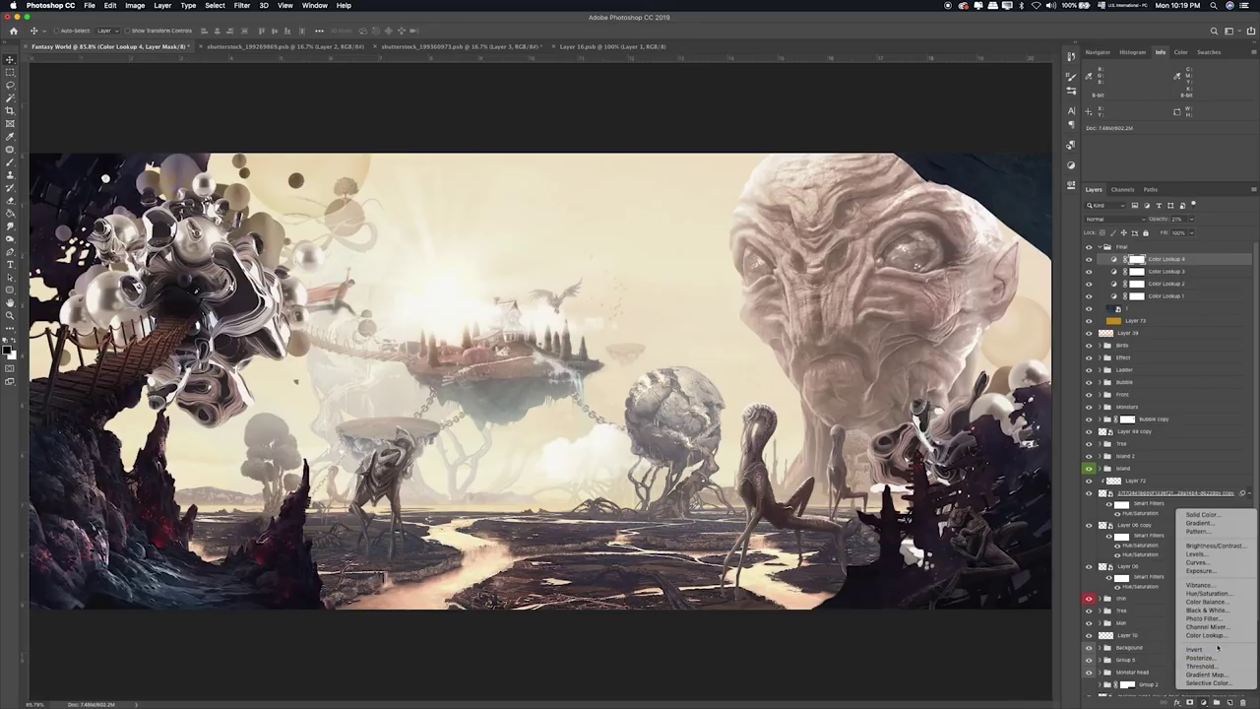
left_click(1218, 519)
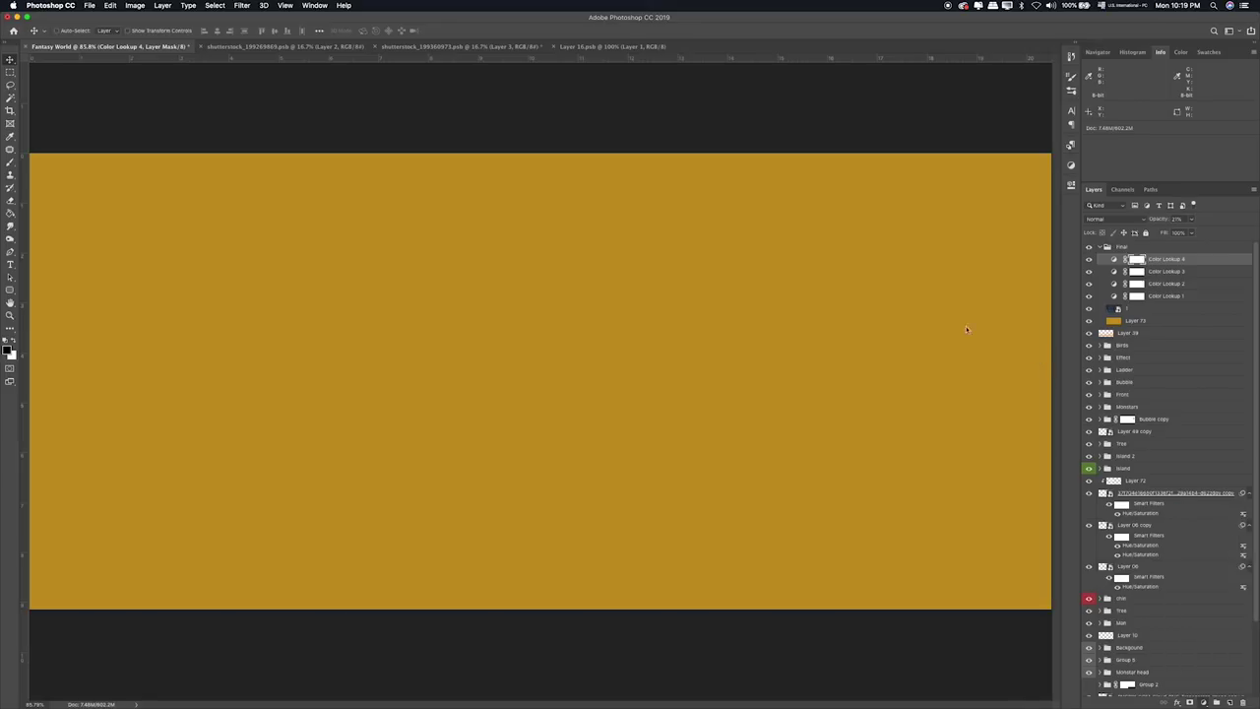
left_click_drag(581, 302, 554, 341)
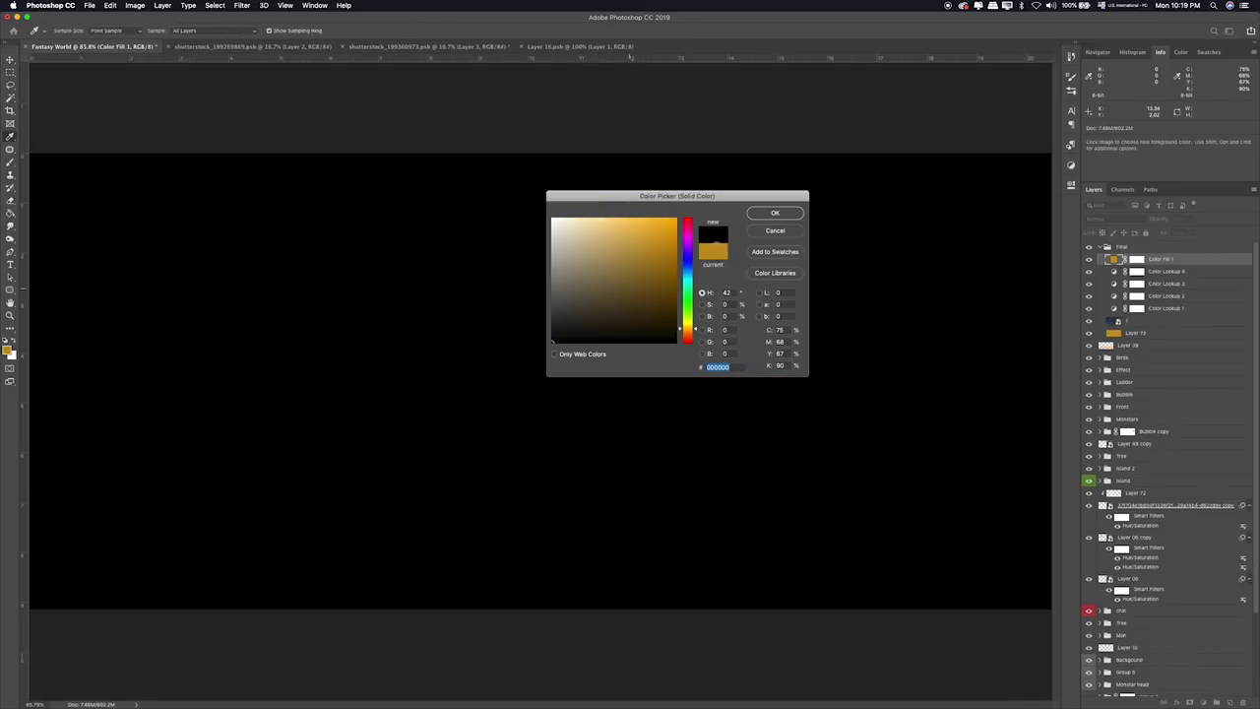
left_click(767, 215)
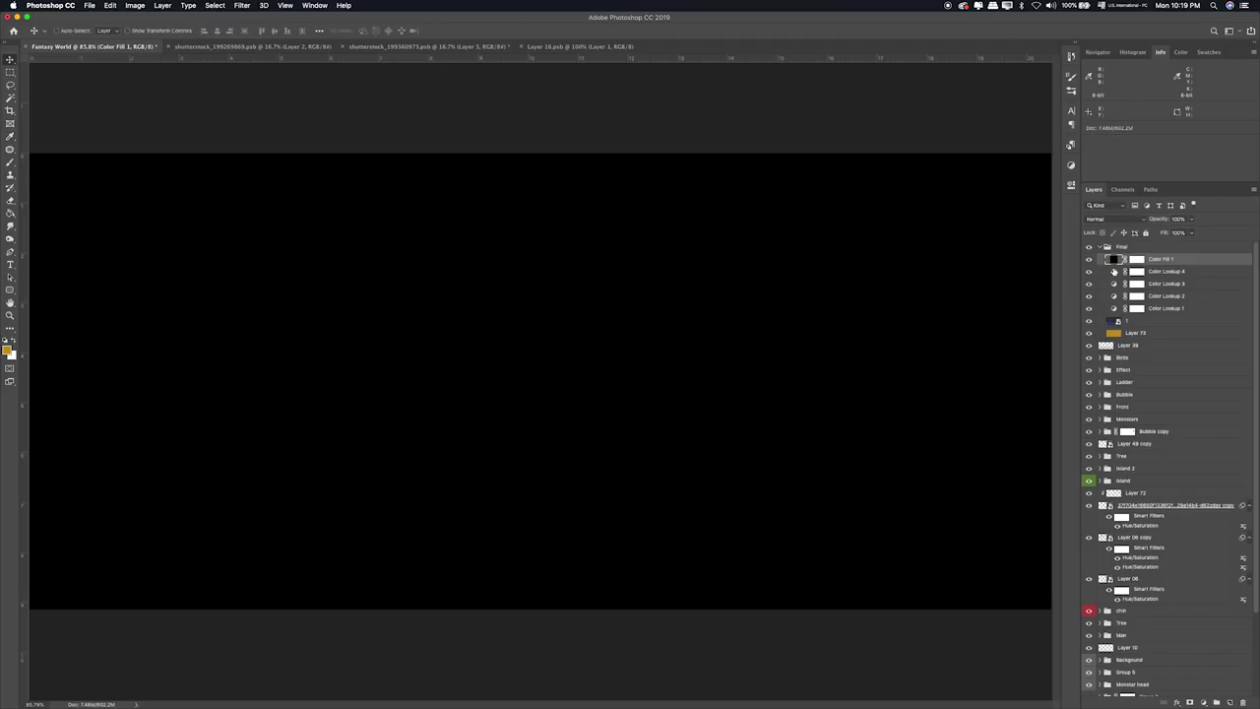
Blend the black fill in Soft Light at reduced opacity.
key("alt+shift+i")
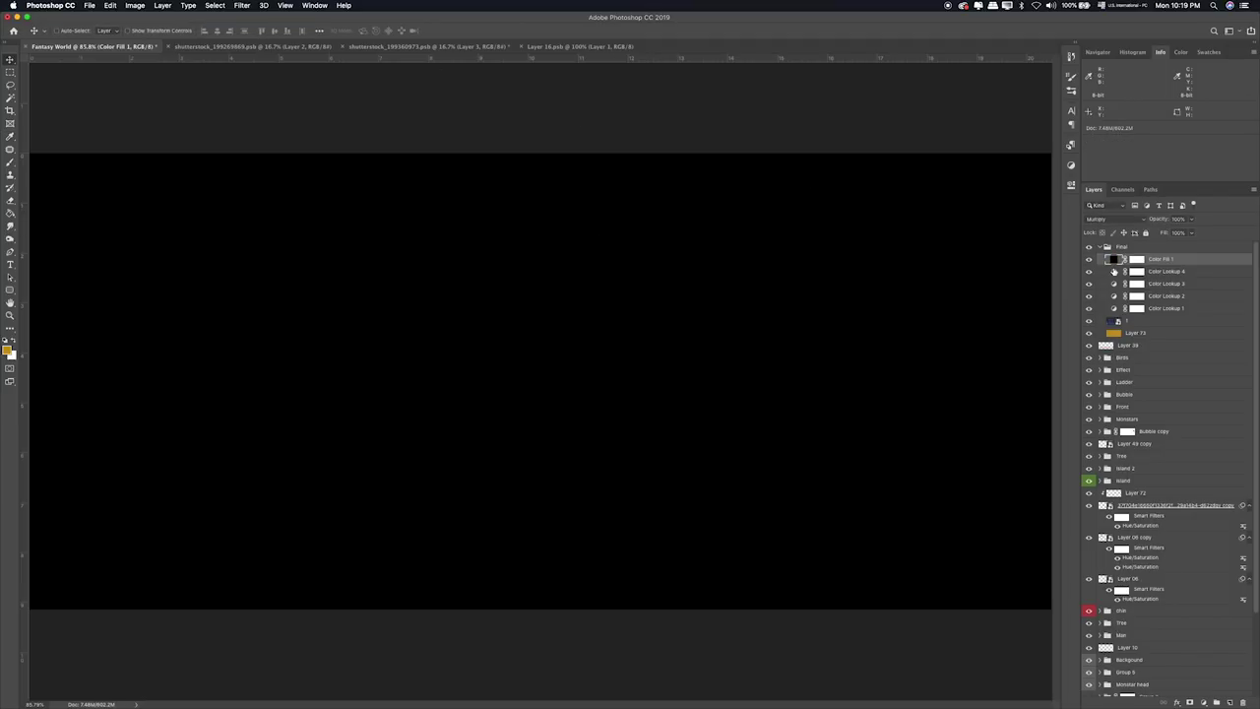
key("shift+plus")
key("shift+plus")
key("shift+plus")
key("shift+plus")
key("shift+plus")
key("shift+plus")
key("shift+plus")
key("shift+plus")
key("shift+plus")
key("shift+plus")
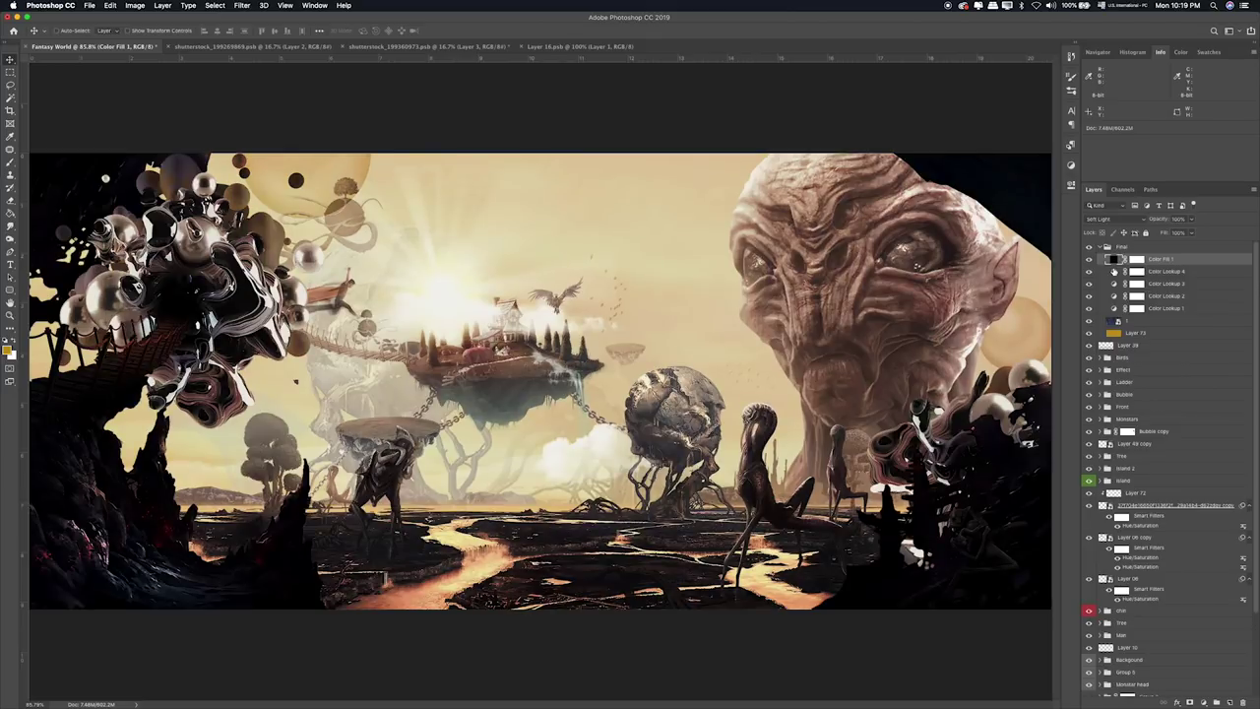
key("shift+plus")
key("shift+plus")
key("shift+plus")
key("shift+plus")
key("shift+plus")
key("shift+plus")
key("shift+plus")
key("shift+plus")
key("shift+plus")
key("shift+plus")
key("shift+plus")
key("shift+plus")
key("shift+plus")
key("shift+plus")
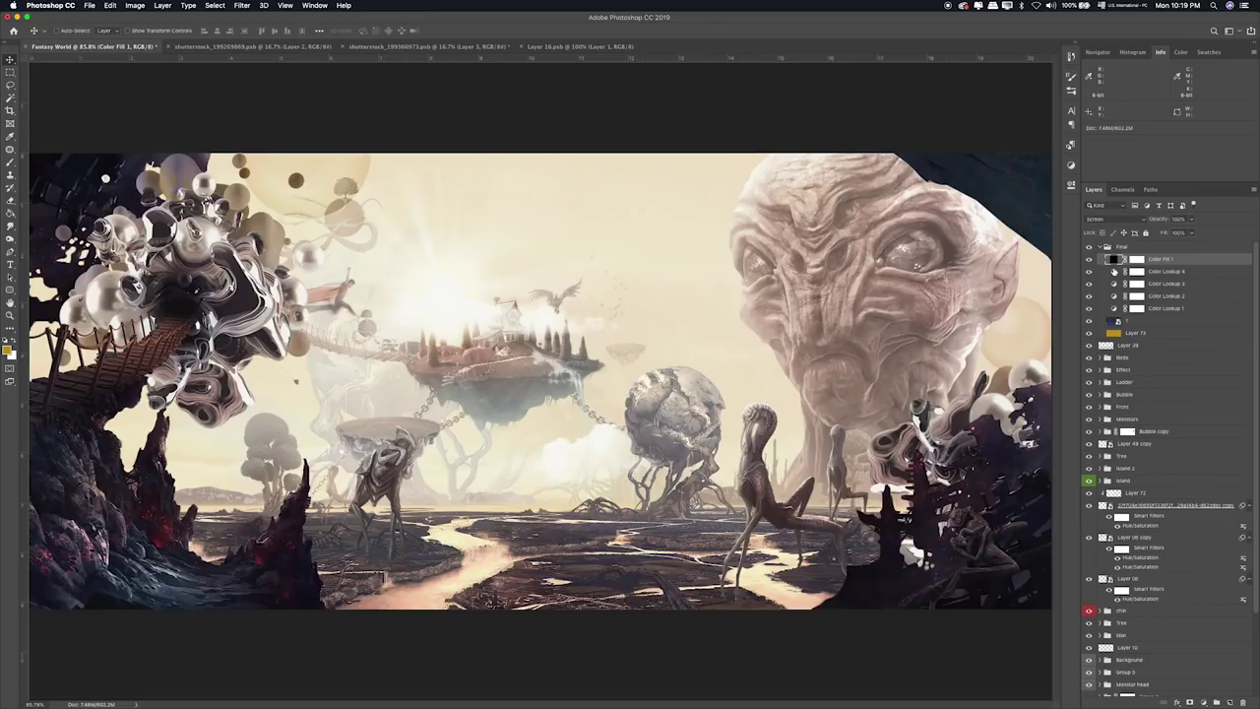
left_click(1108, 218)
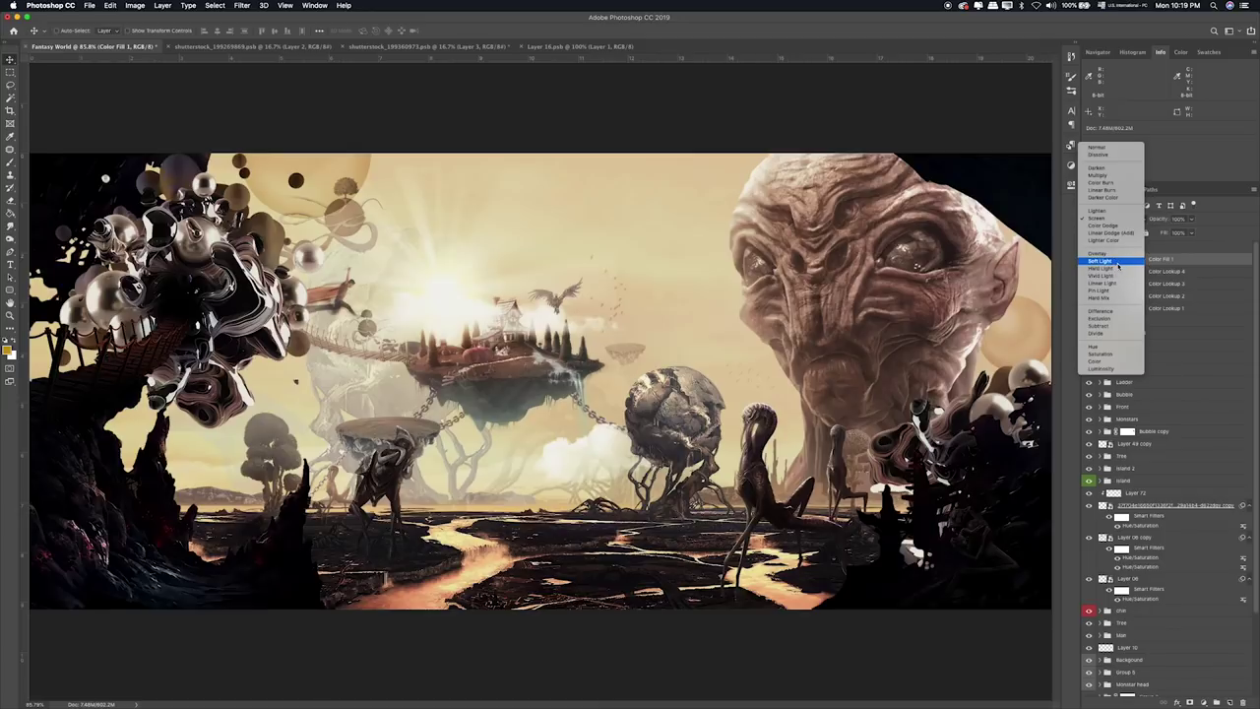
left_click(1119, 264)
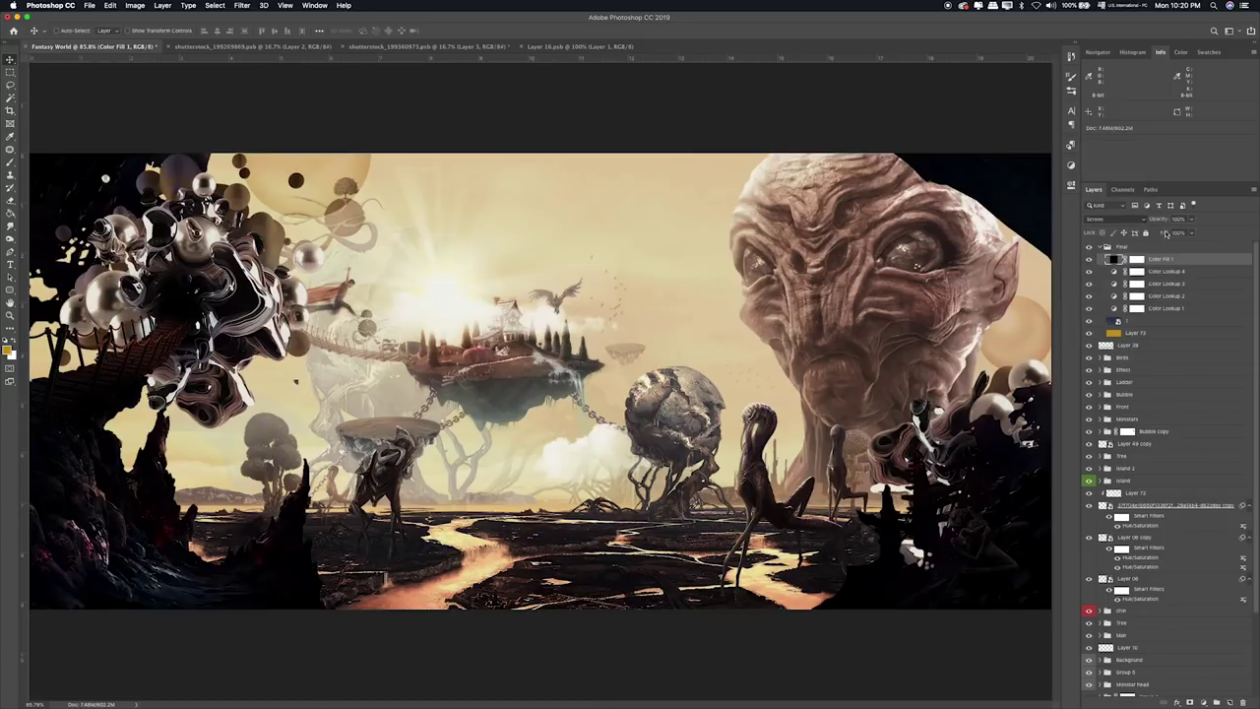
left_click(1193, 218)
left_click_drag(1197, 234, 1162, 233)
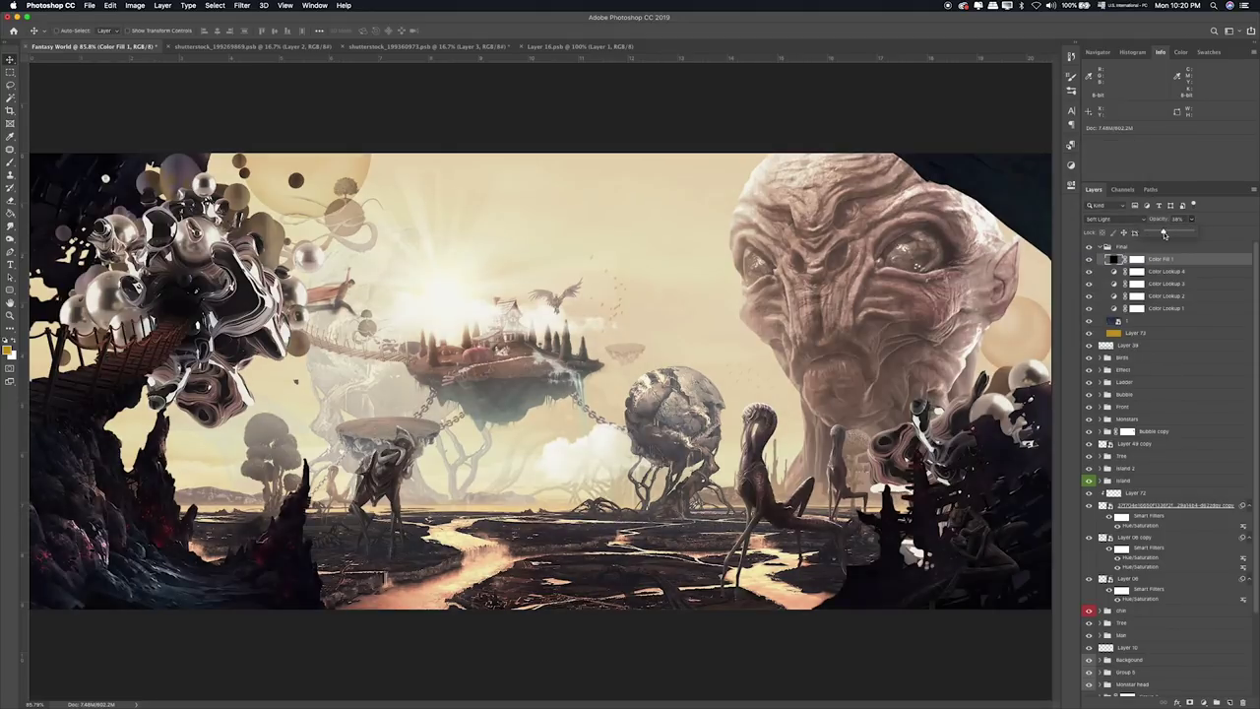
Paint the Color Fill 1 mask with a ~330 px brush to keep the sky bright.
left_click(1137, 259)
key("b")
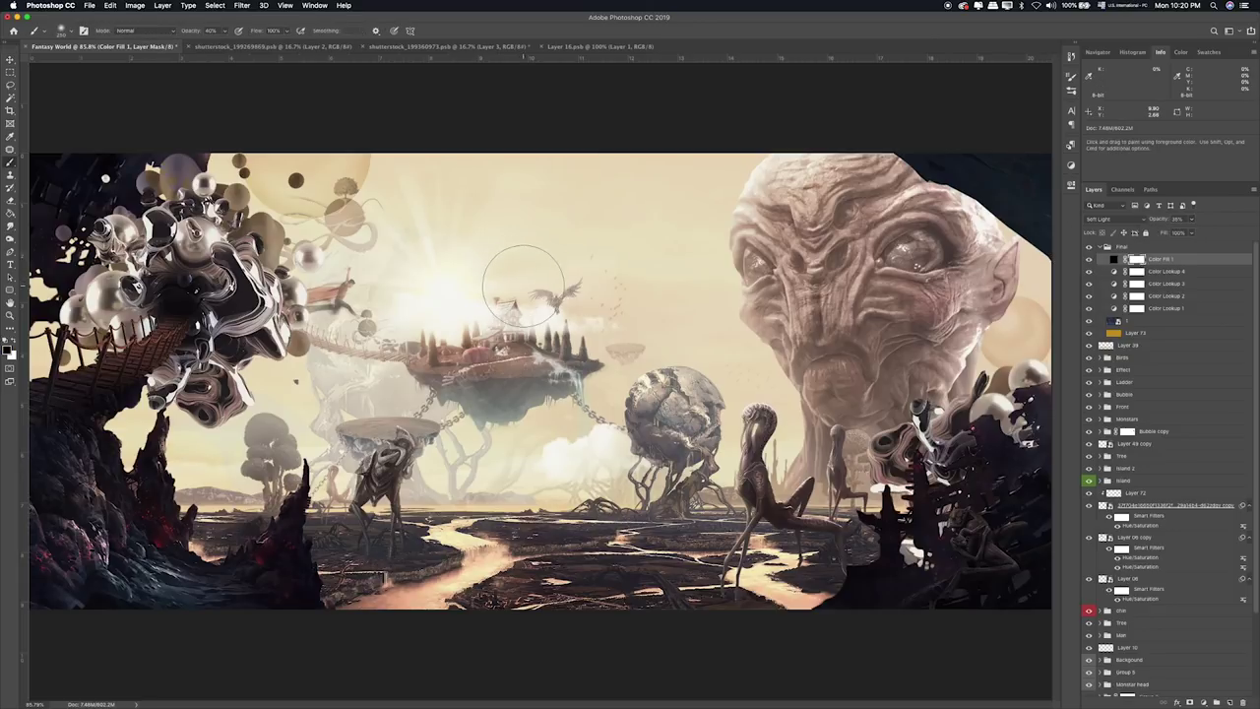
key("bracketright")
key("bracketright")
key("bracketright")
key("bracketright")
key("bracketright")
key("bracketright")
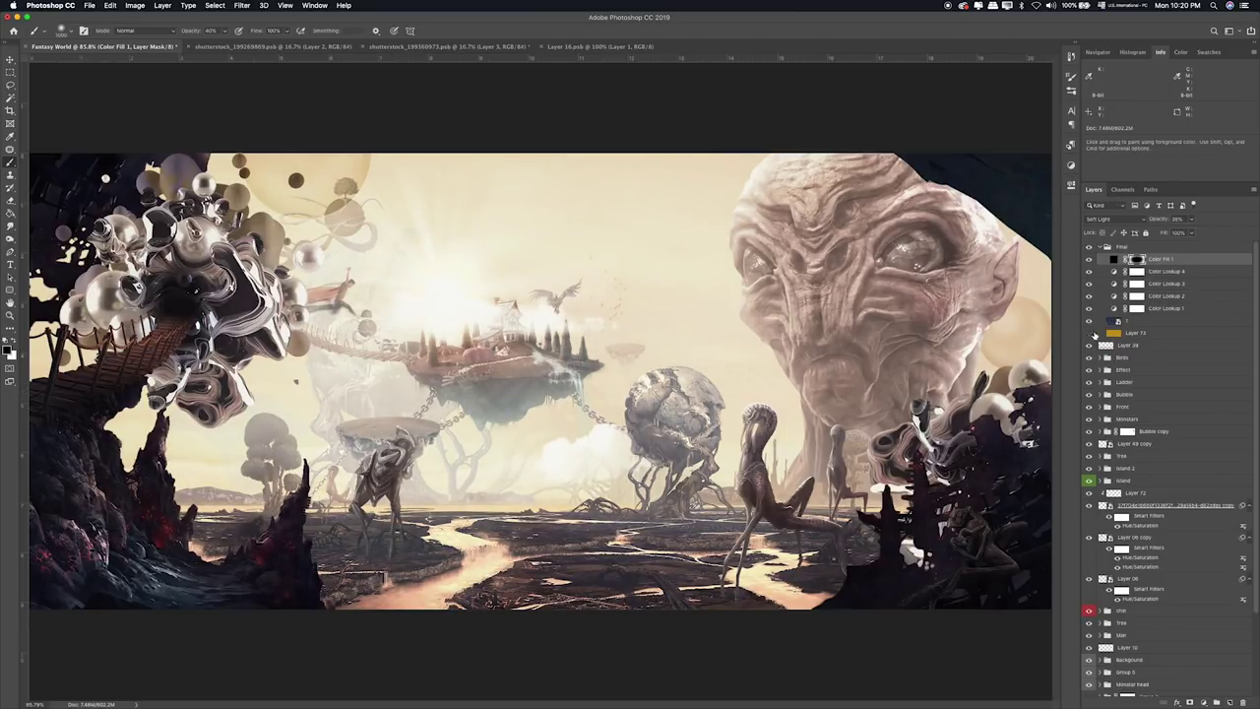
left_click(1088, 284)
left_click(1088, 283)
Set Color Lookup 4's opacity to 4%.
left_click(1194, 269)
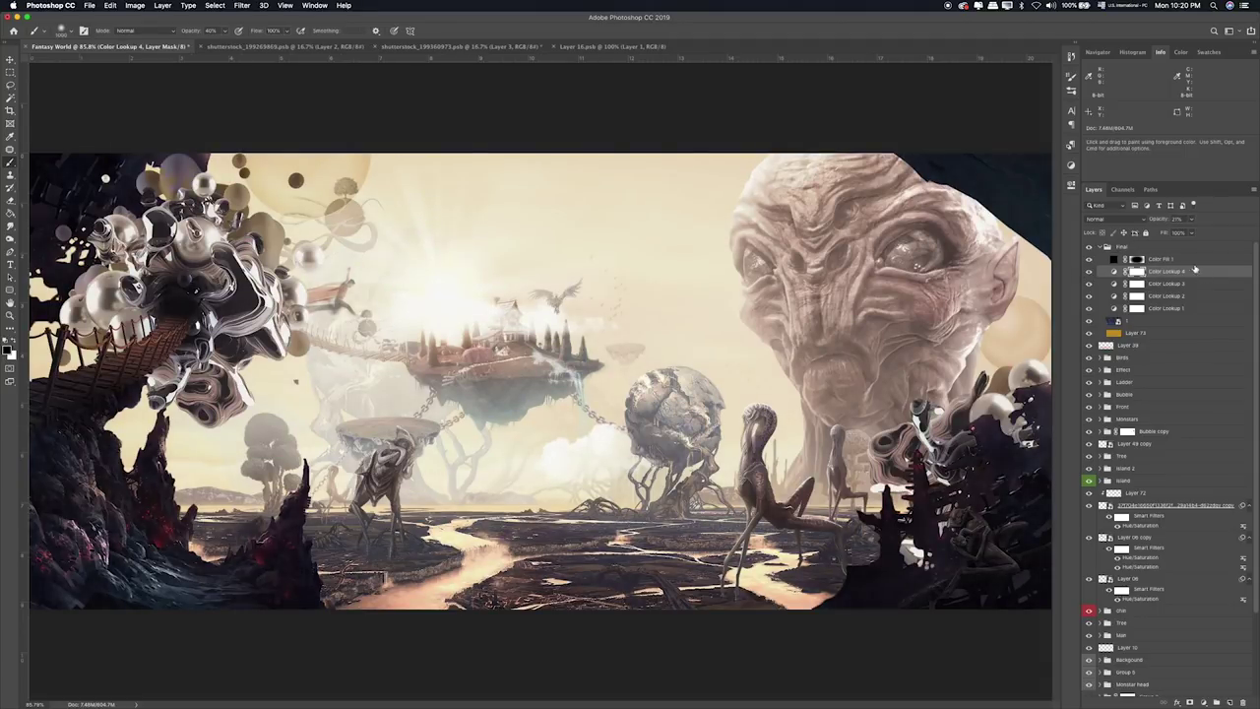
left_click(1191, 222)
left_click(1087, 299)
Add and undo an empty layer above Layer 73, then add a Gradient Fill layer.
left_click(1149, 325)
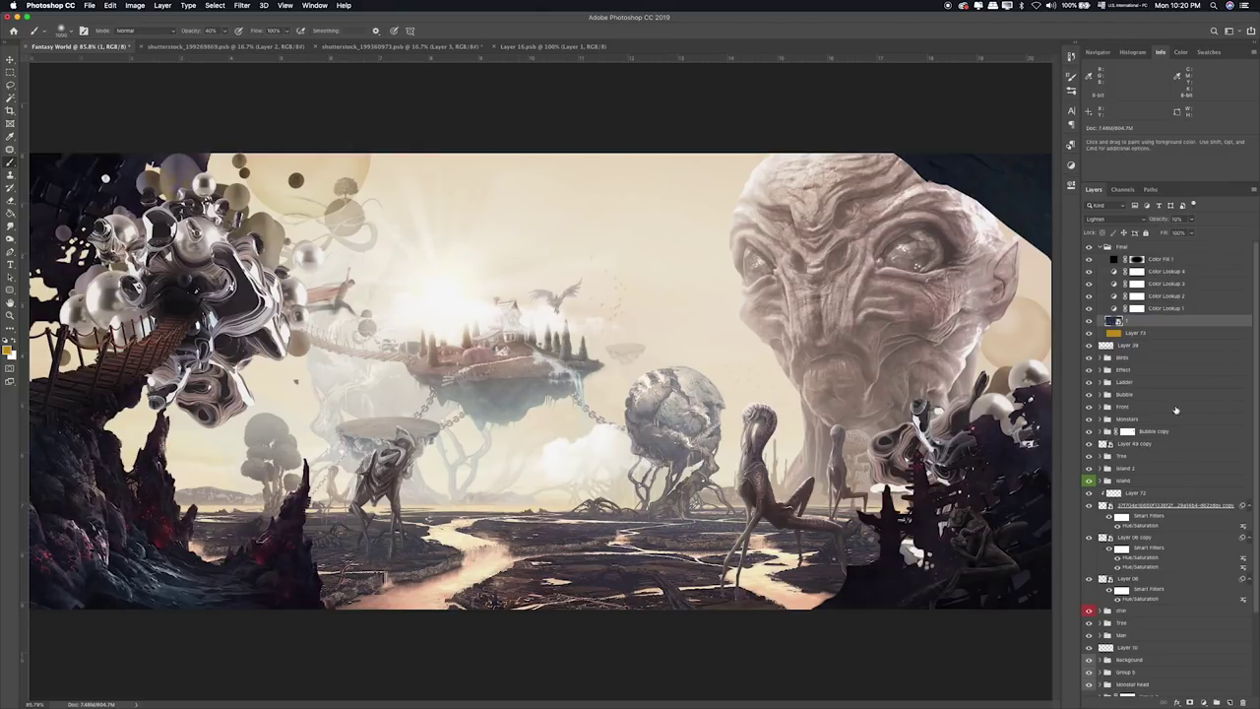
left_click(1230, 702)
key("ctrl+z")
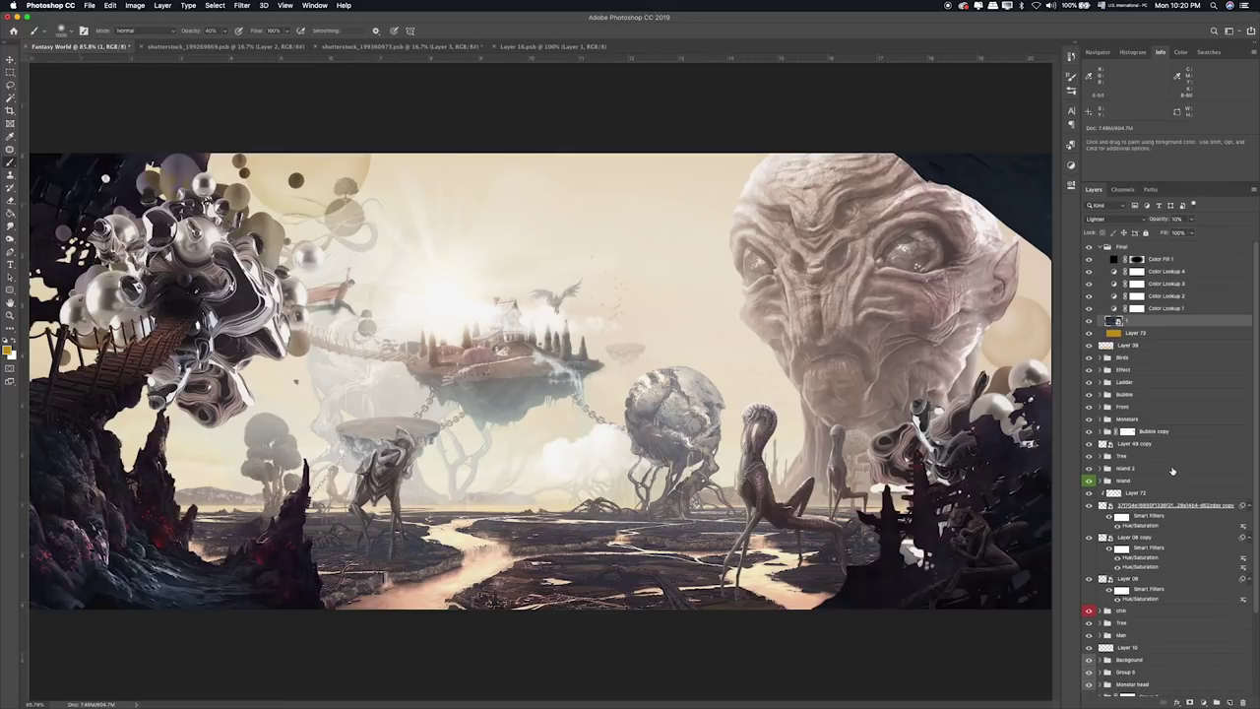
left_click(1204, 702)
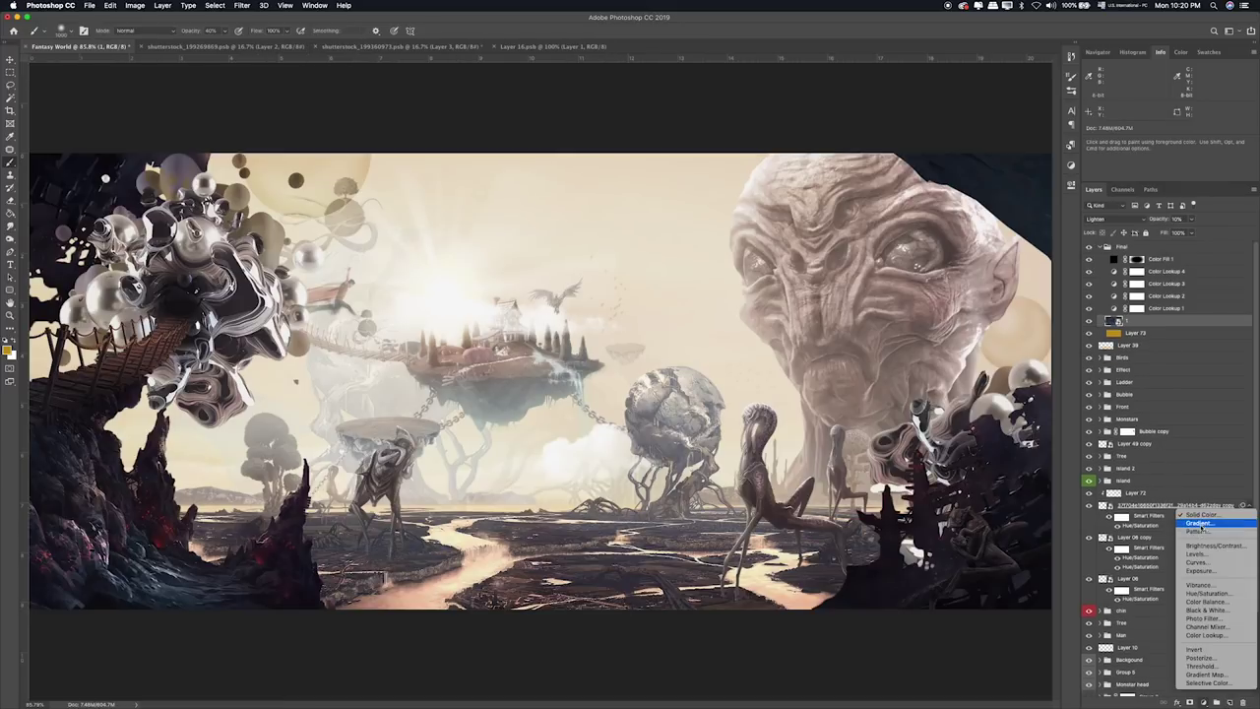
left_click(1201, 527)
Set Gradient Fill 1 to the Violet, Orange preset running horizontally.
left_click(388, 207)
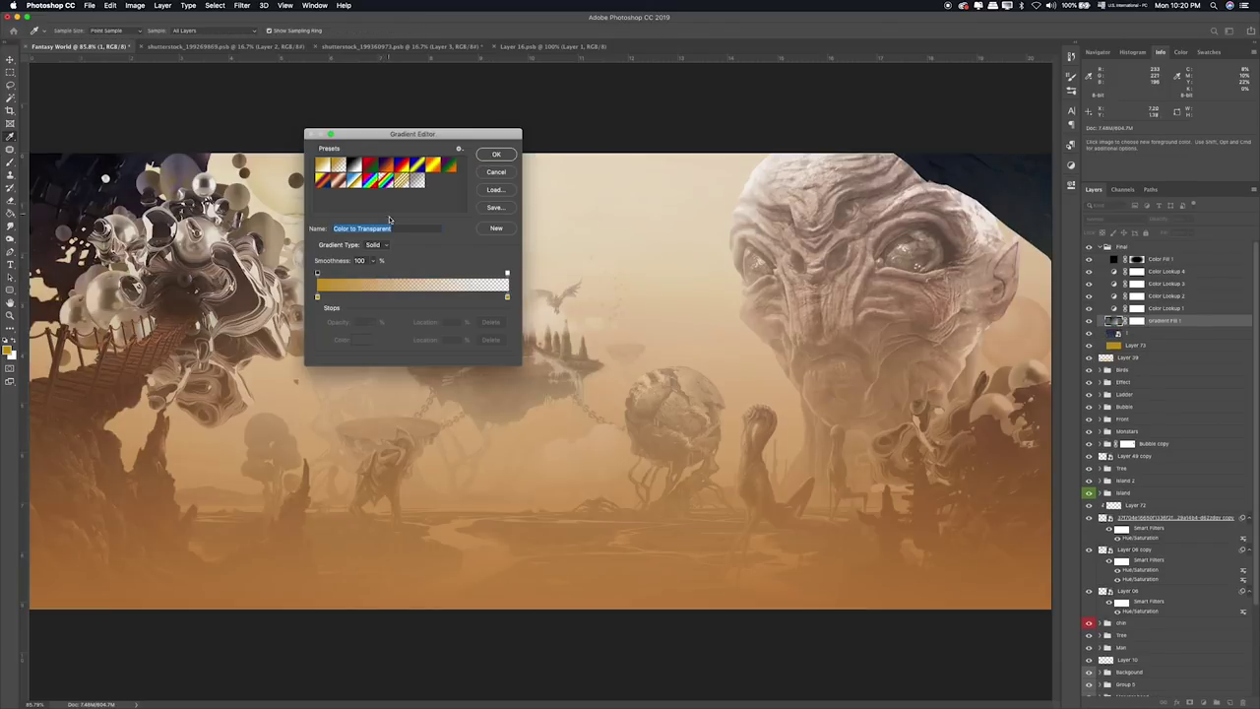
left_click(390, 165)
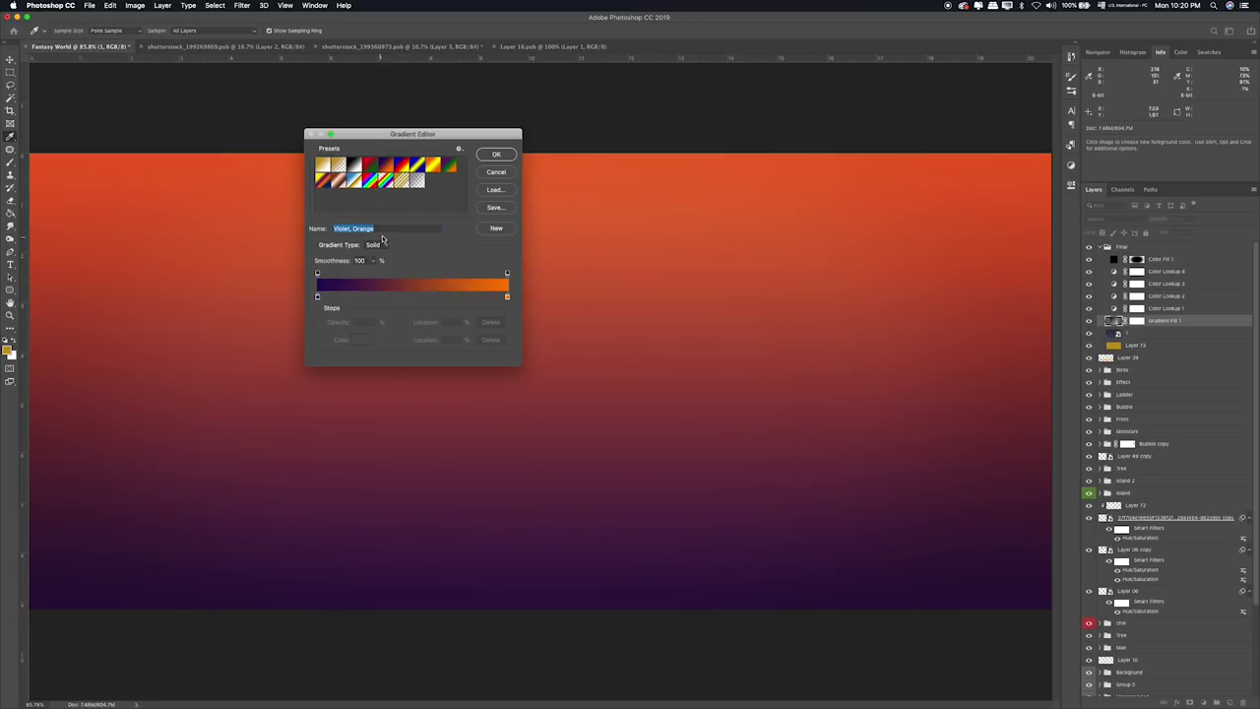
left_click(497, 155)
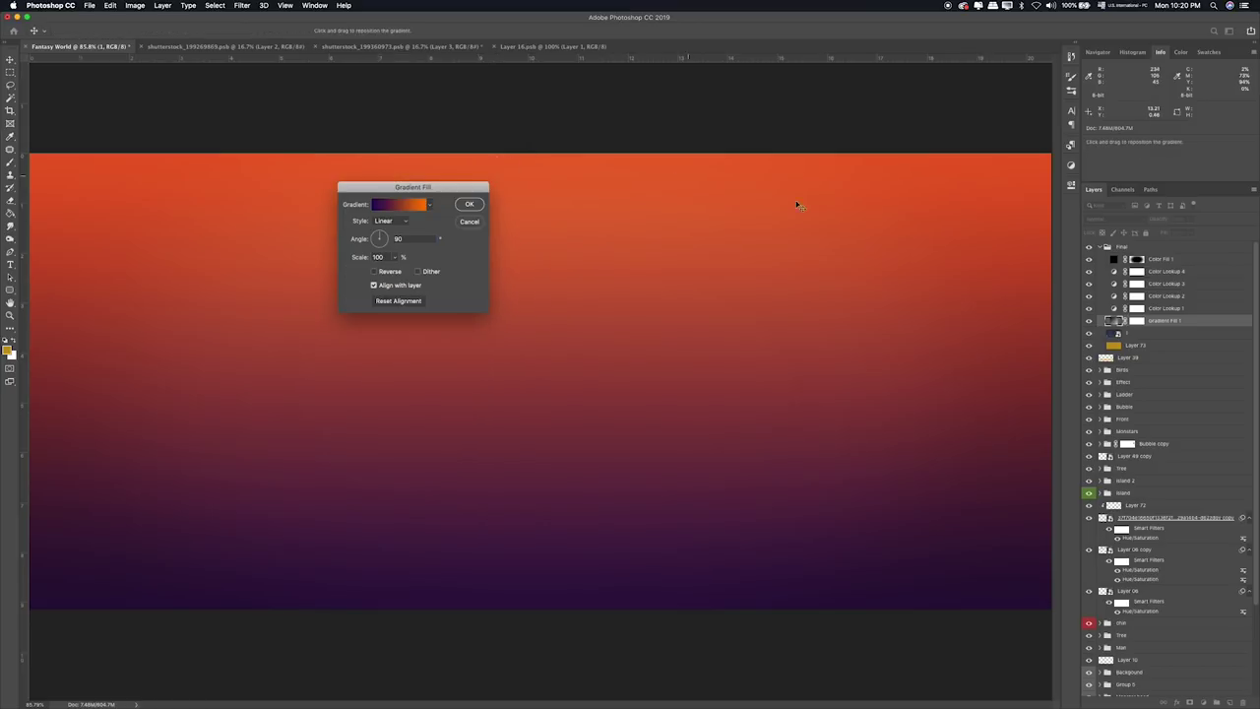
left_click_drag(376, 245, 372, 242)
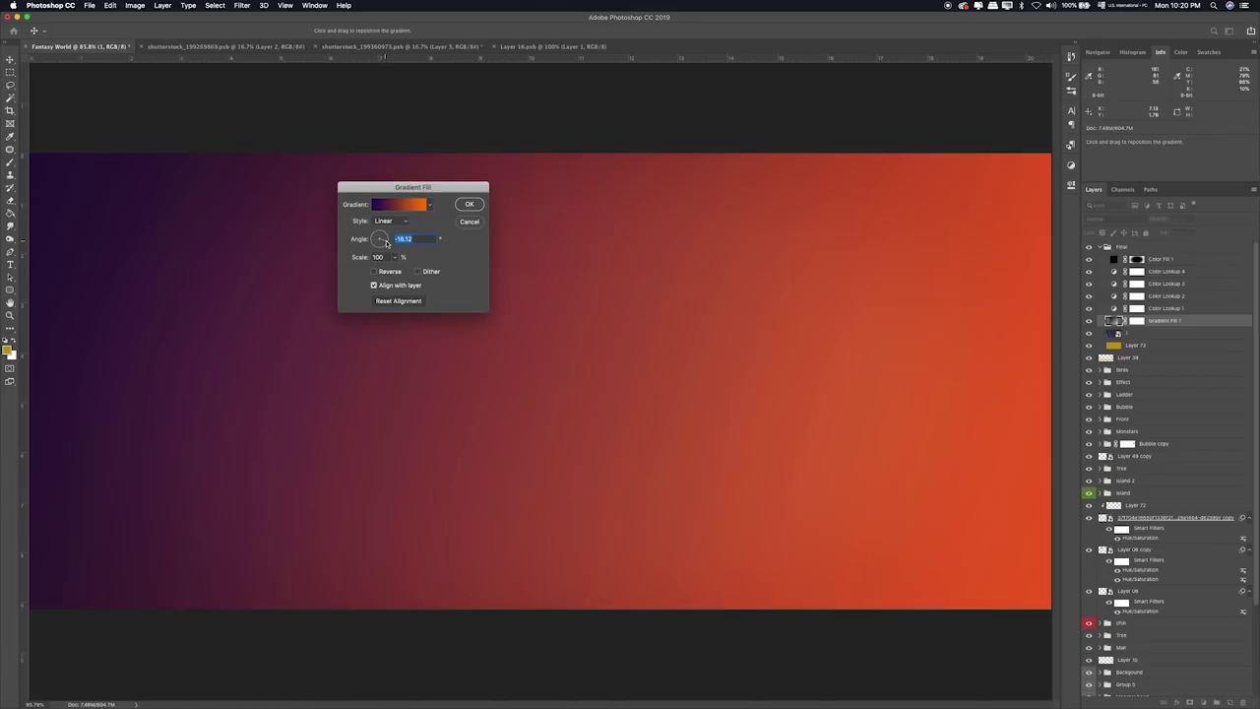
left_click_drag(385, 241, 380, 241)
left_click(374, 242)
key("Return")
Blend the gradient fill in Linear Dodge (Add) at about 17% opacity.
key("v")
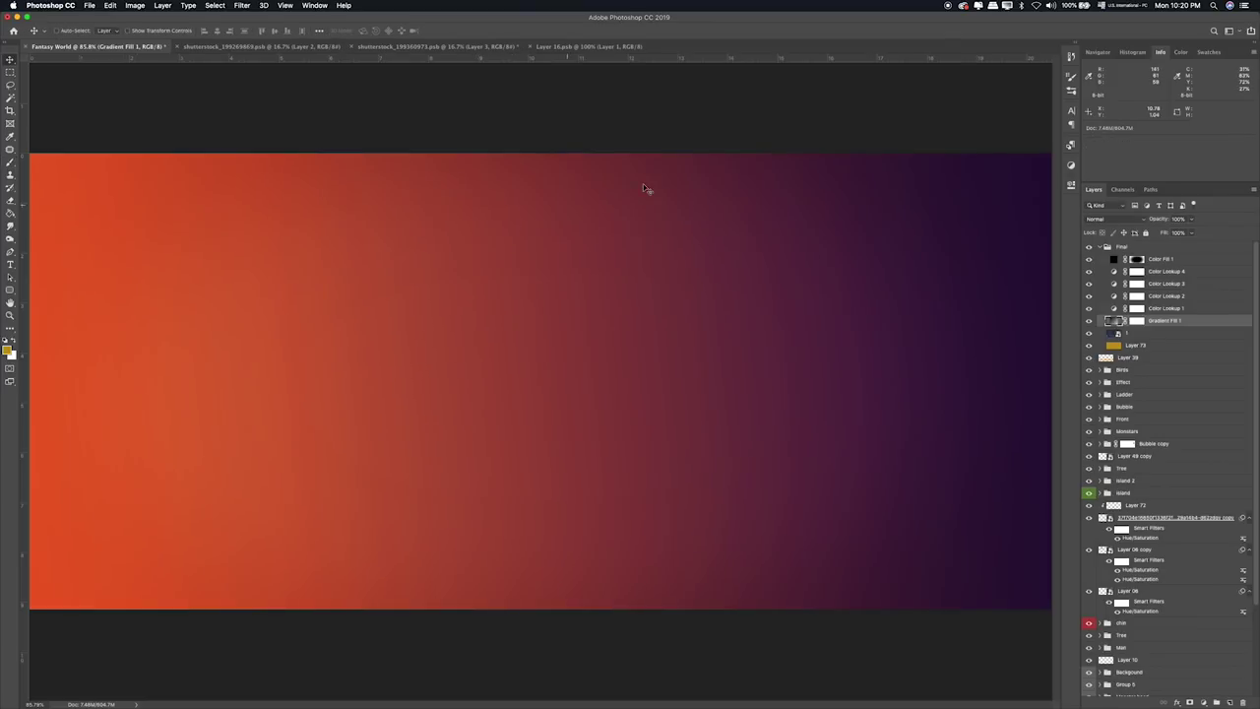
key("shift+plus")
key("shift+plus")
key("shift+plus")
key("shift+plus")
key("shift+plus")
key("shift+plus")
key("shift+plus")
key("shift+plus")
key("shift+plus")
key("shift+plus")
key("shift+plus")
key("shift+plus")
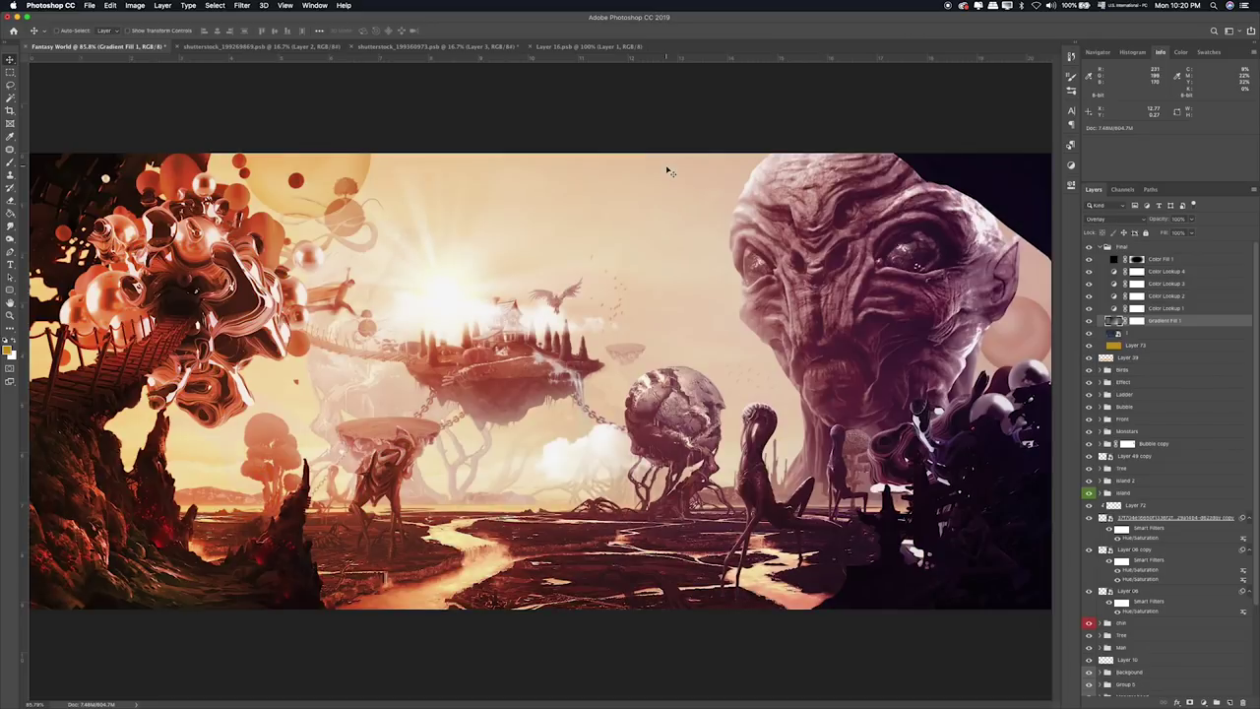
key("shift+plus")
key("shift+plus")
key("shift+plus")
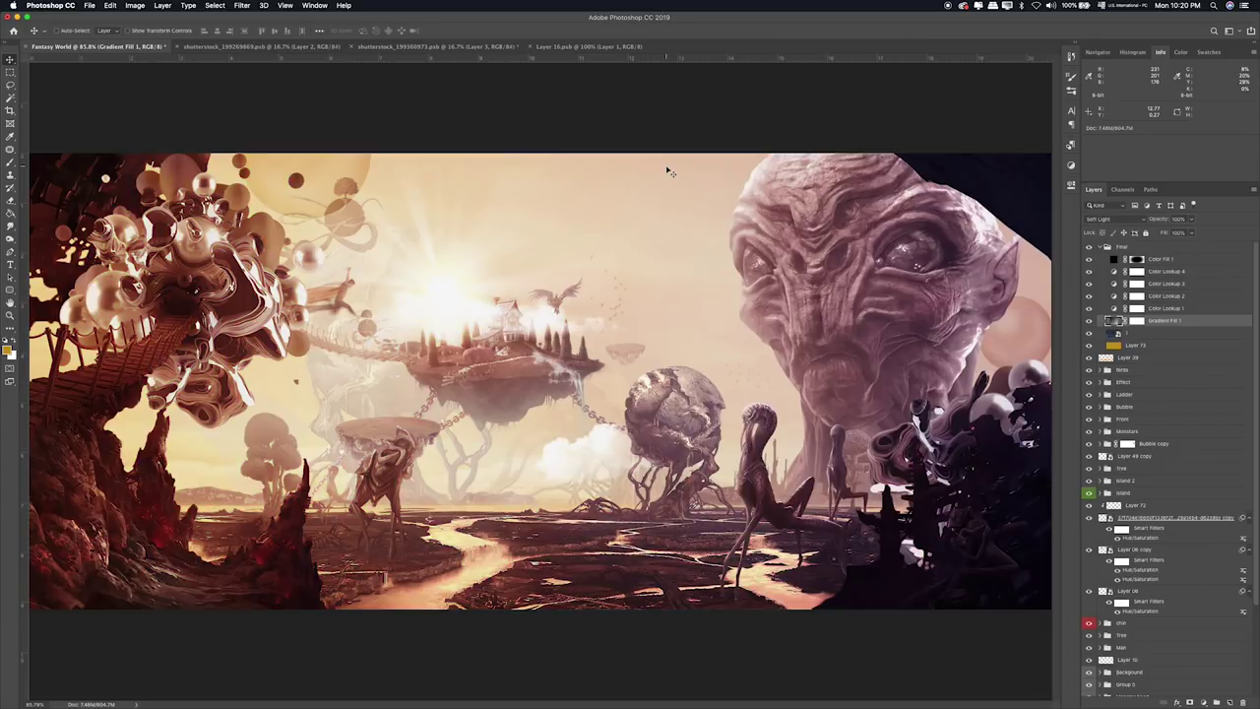
key("shift+plus")
key("shift+plus")
key("shift+plus")
key("shift+plus")
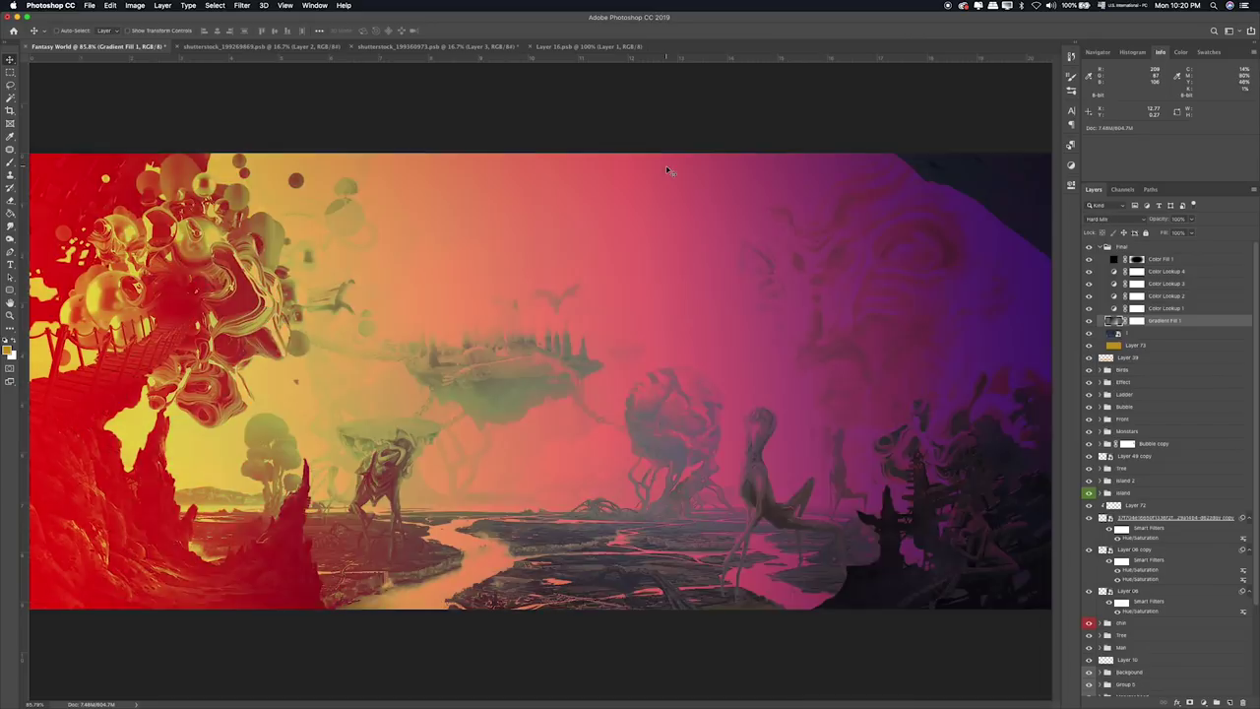
key("shift+plus")
key("shift+plus")
key("shift+plus")
key("shift+plus")
key("shift+plus")
key("shift+plus")
key("shift+plus")
key("shift+plus")
key("shift+plus")
key("shift+plus")
key("shift+plus")
key("shift+plus")
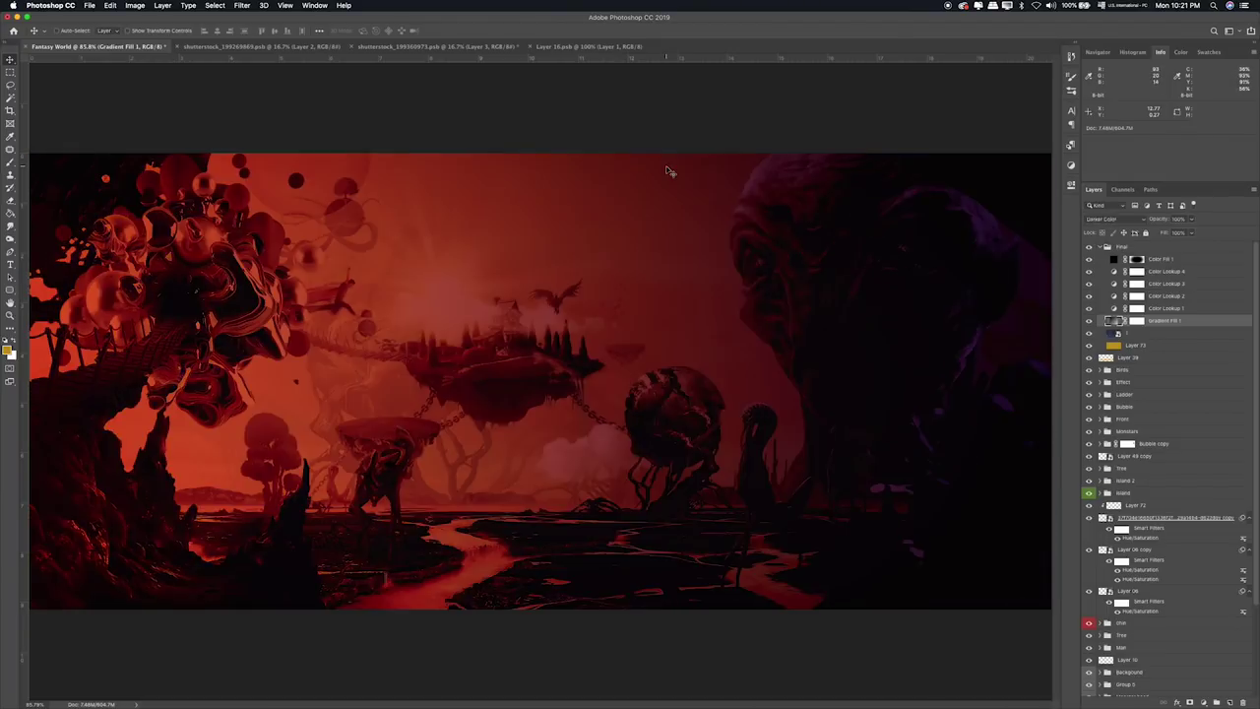
key("shift+plus")
key("shift+plus")
key("shift+plus")
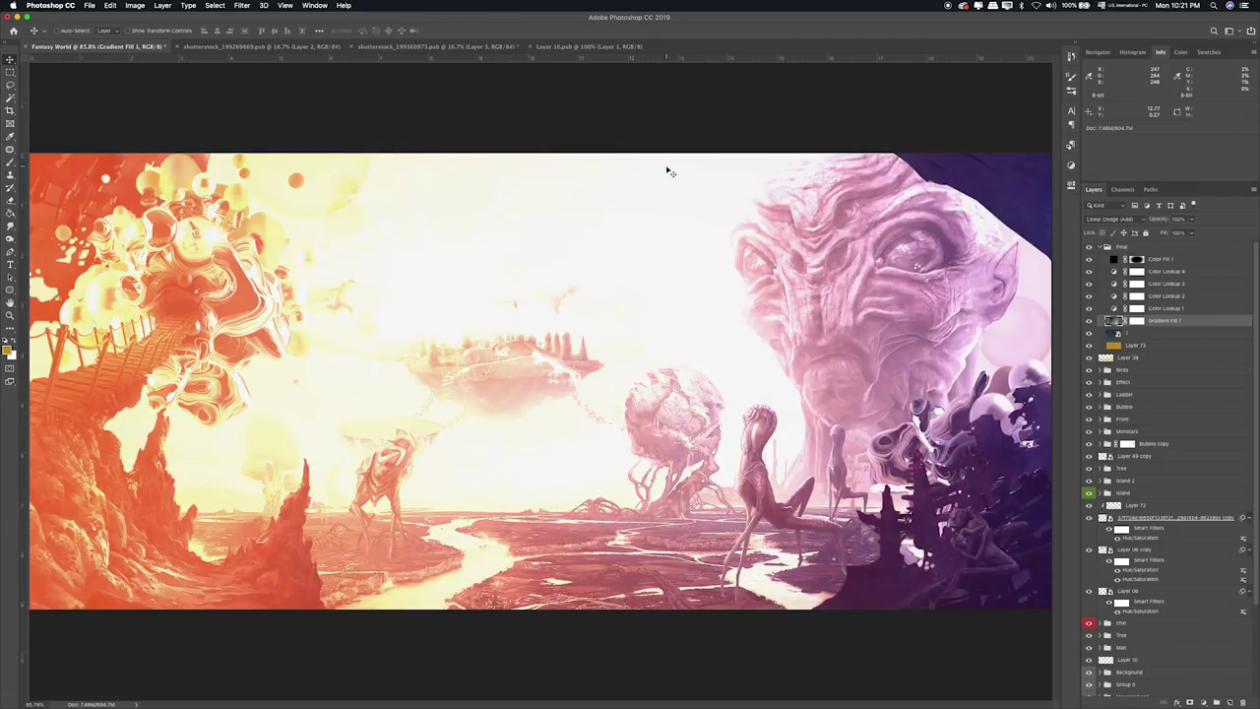
key("shift+plus")
key("shift+minus")
left_click_drag(1192, 218, 1148, 234)
left_click(1089, 321)
left_click(1089, 321)
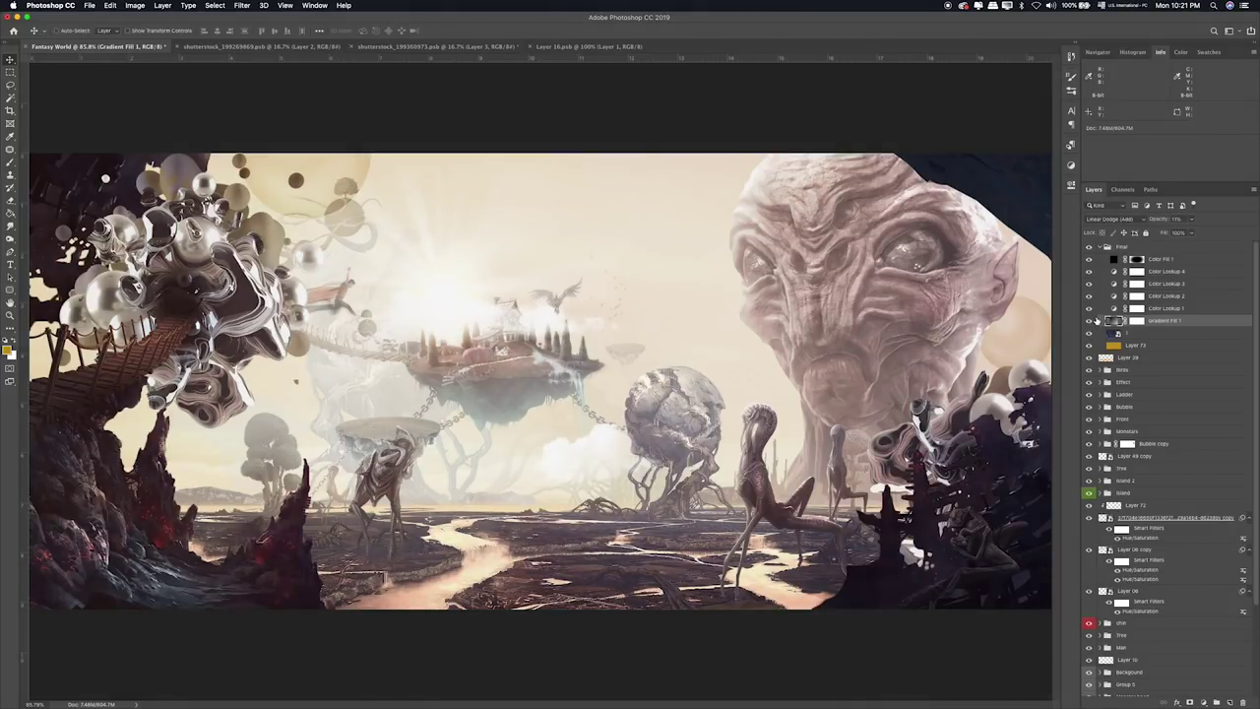
left_click(18, 73)
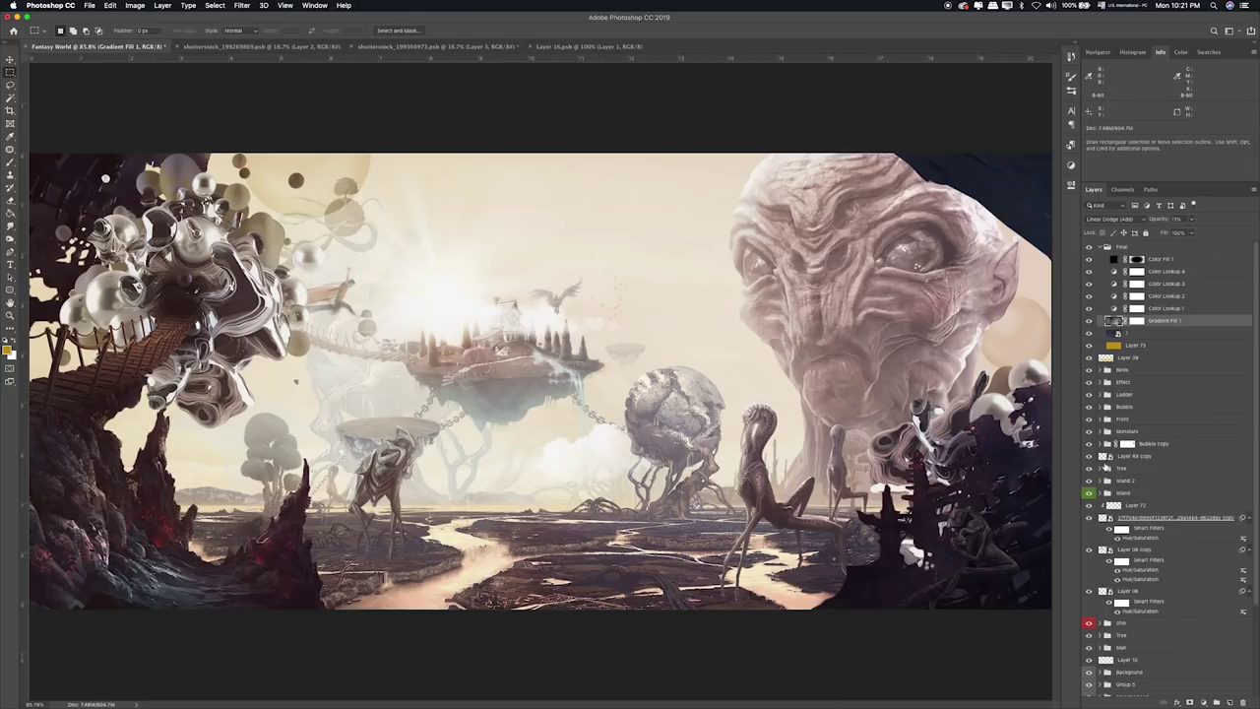
Try an Exposure adjustment at about -0.28, then delete it.
left_click(1171, 260)
left_click(1170, 321)
left_click(1203, 702)
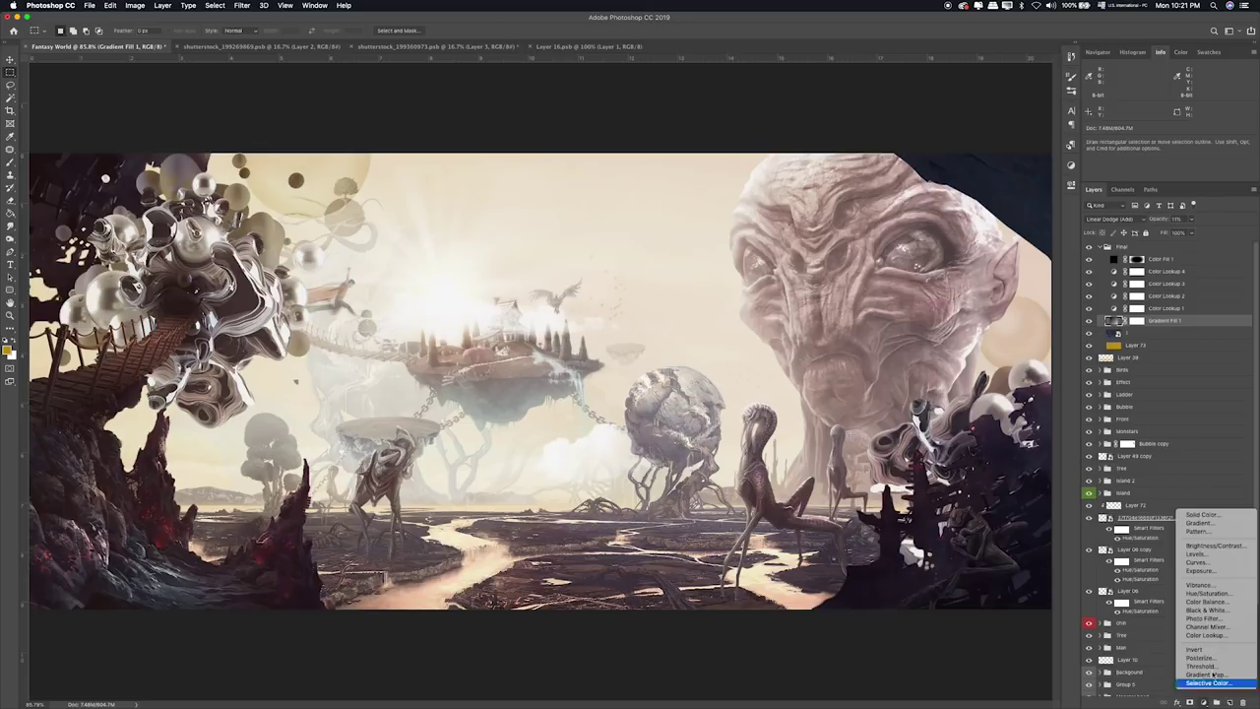
left_click(1199, 571)
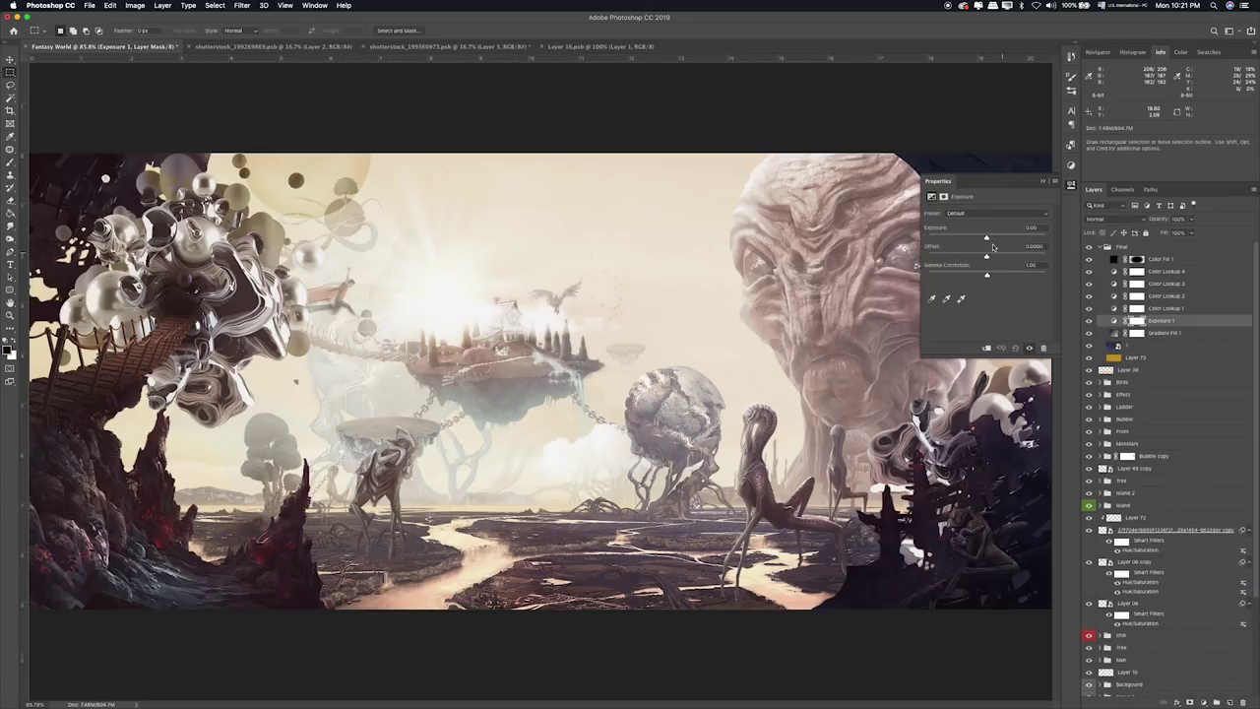
left_click_drag(986, 239, 985, 239)
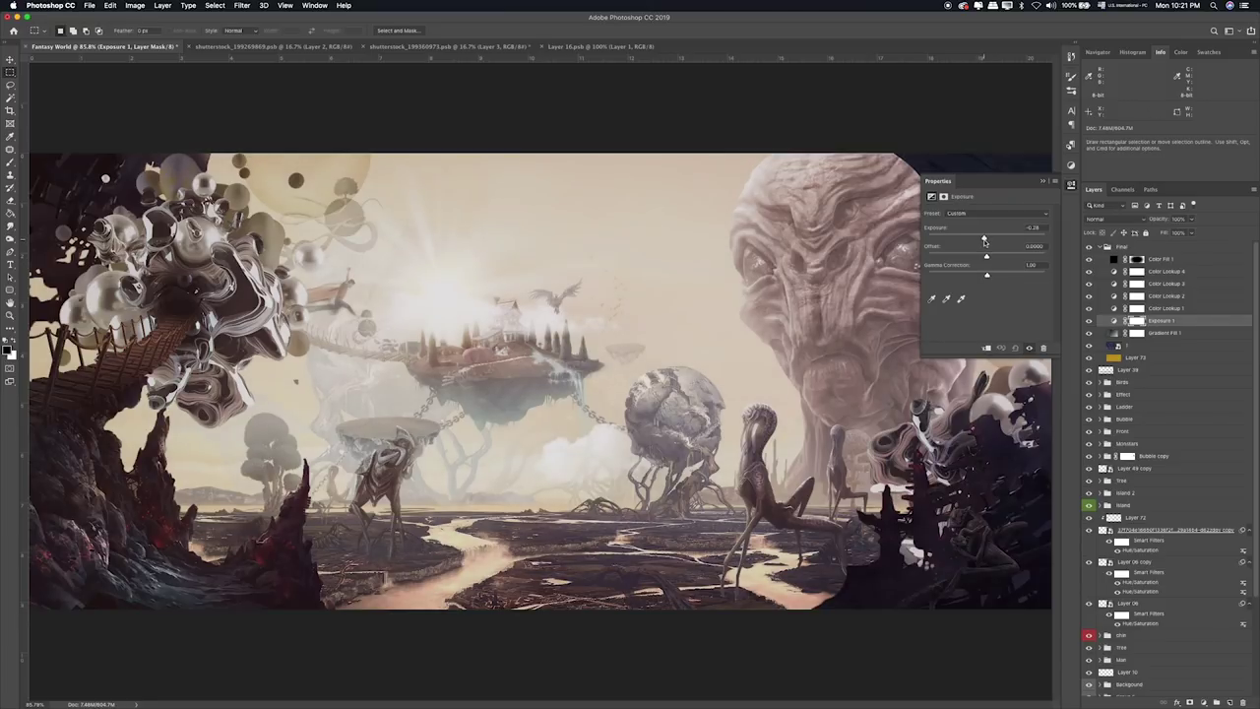
left_click(1194, 325)
key("Delete")
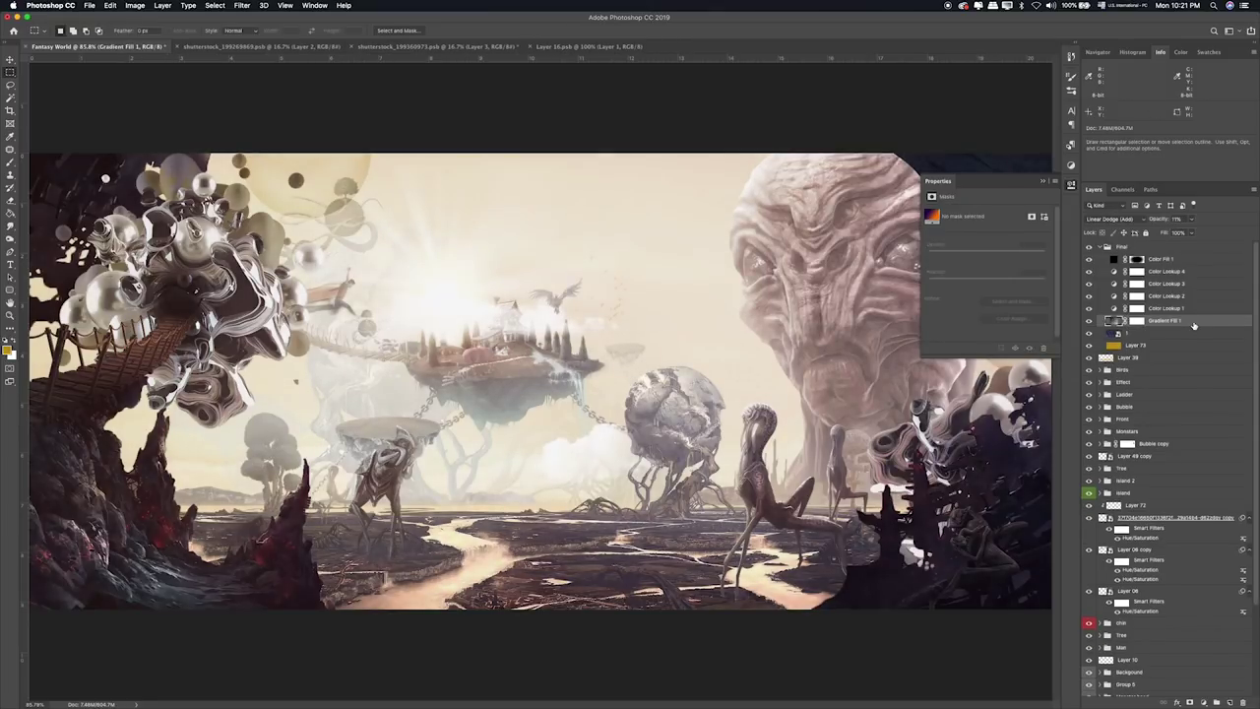
Add a Curves layer, bending the RGB curve and pulling the Green curve down for magenta.
left_click(1204, 702)
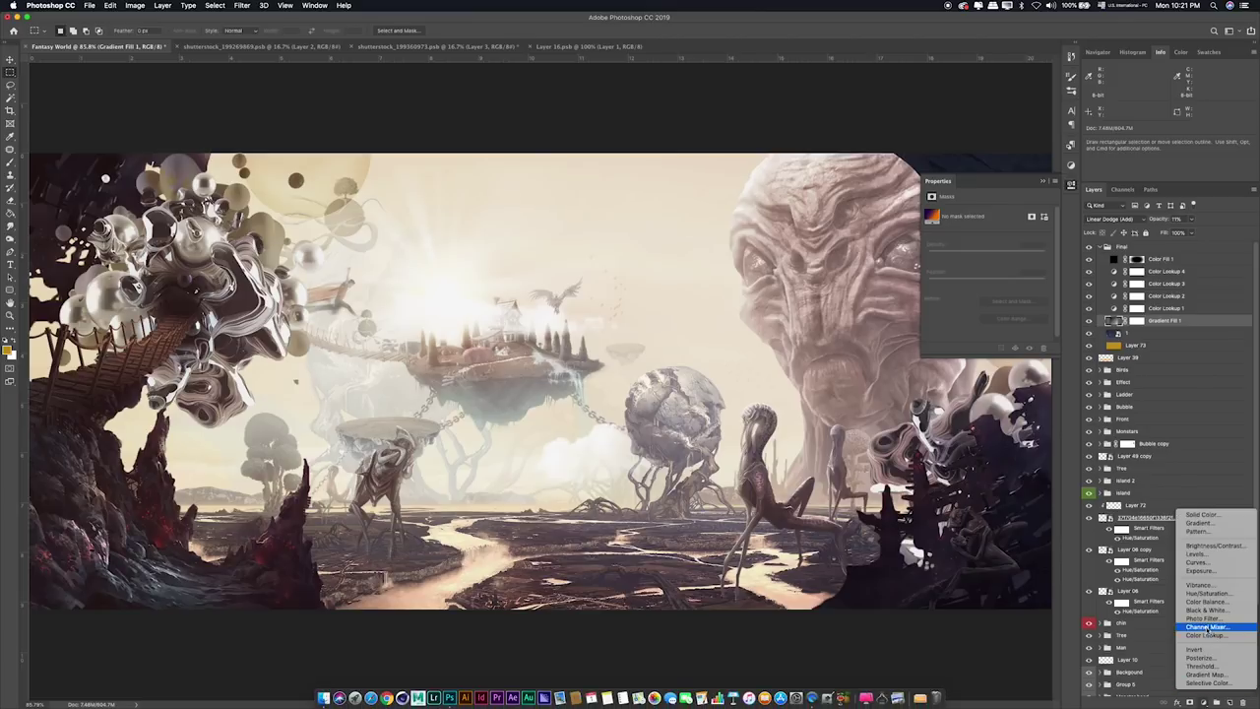
left_click(1197, 562)
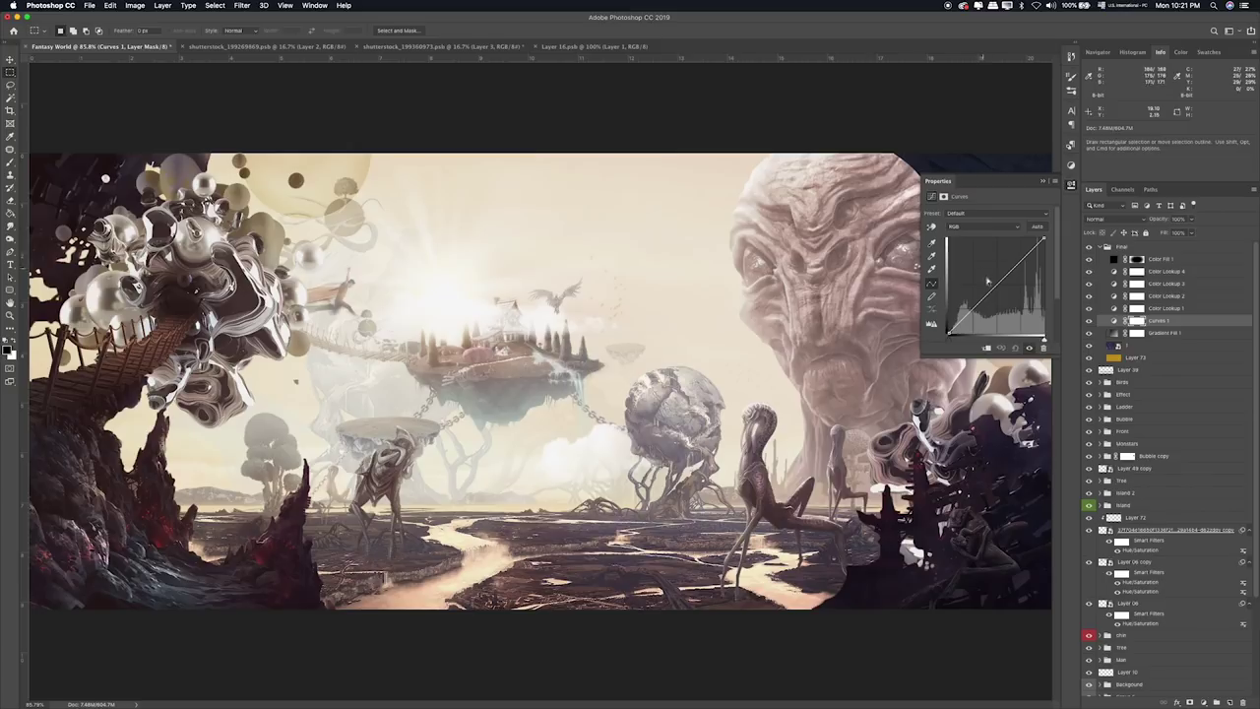
left_click_drag(994, 288, 1022, 262)
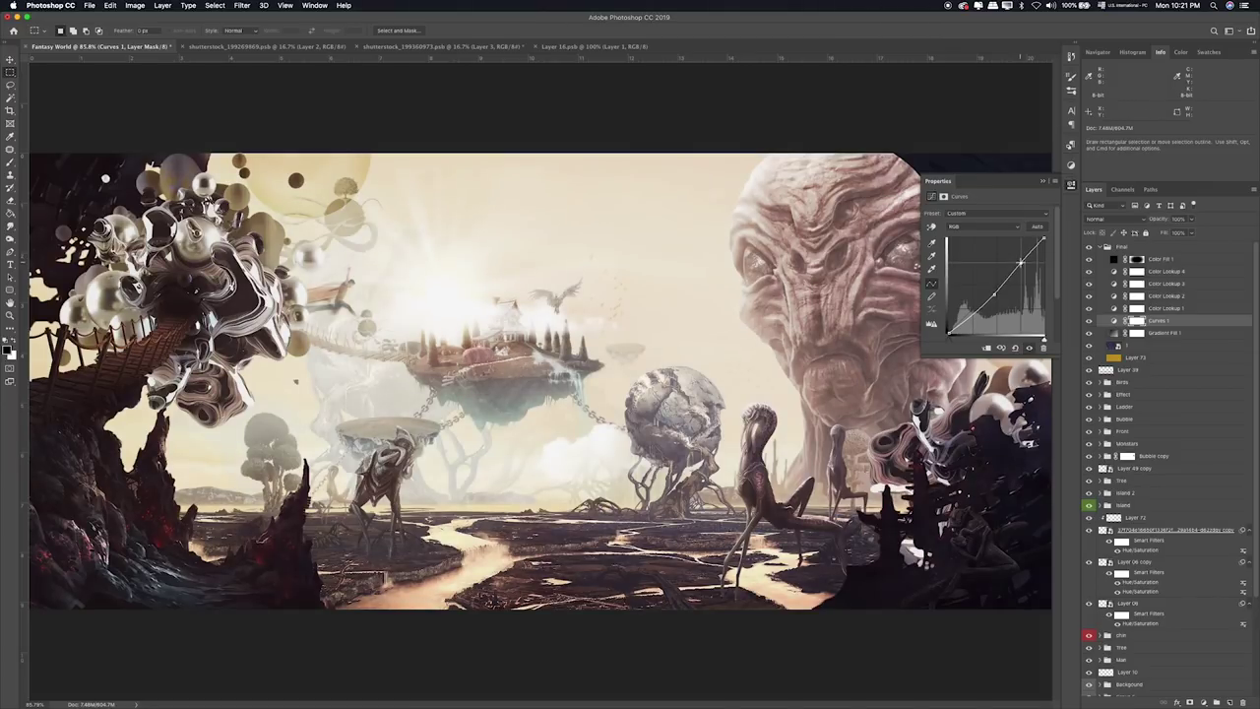
left_click_drag(972, 315, 965, 311)
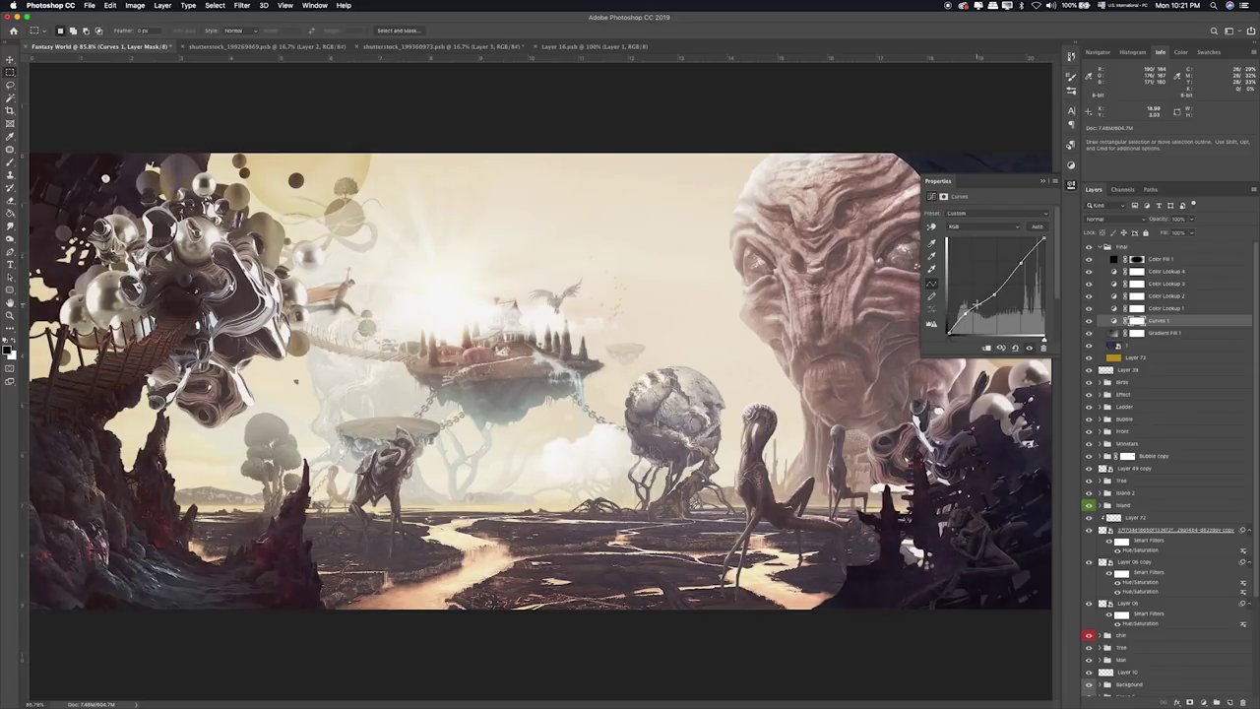
left_click(975, 228)
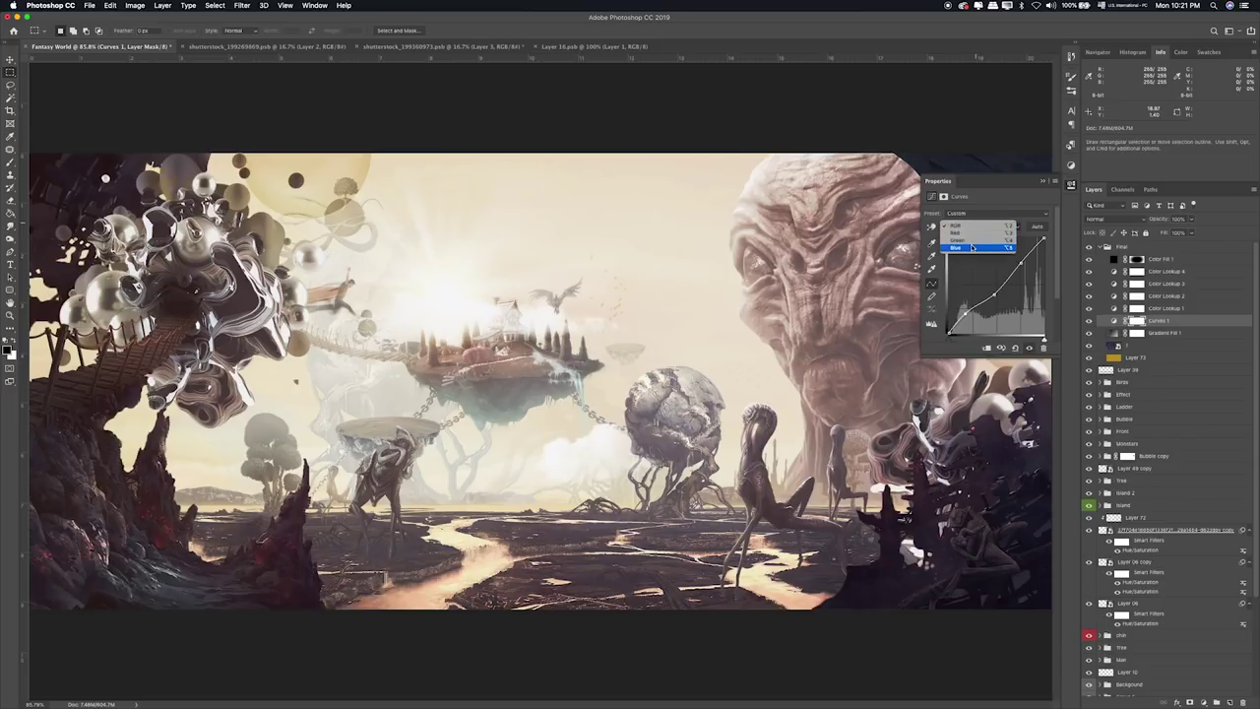
left_click(975, 241)
mouse_move(992, 273)
left_mouse_down()
mouse_move(995, 296)
mouse_move(982, 310)
mouse_move(987, 287)
mouse_move(980, 305)
left_mouse_up()
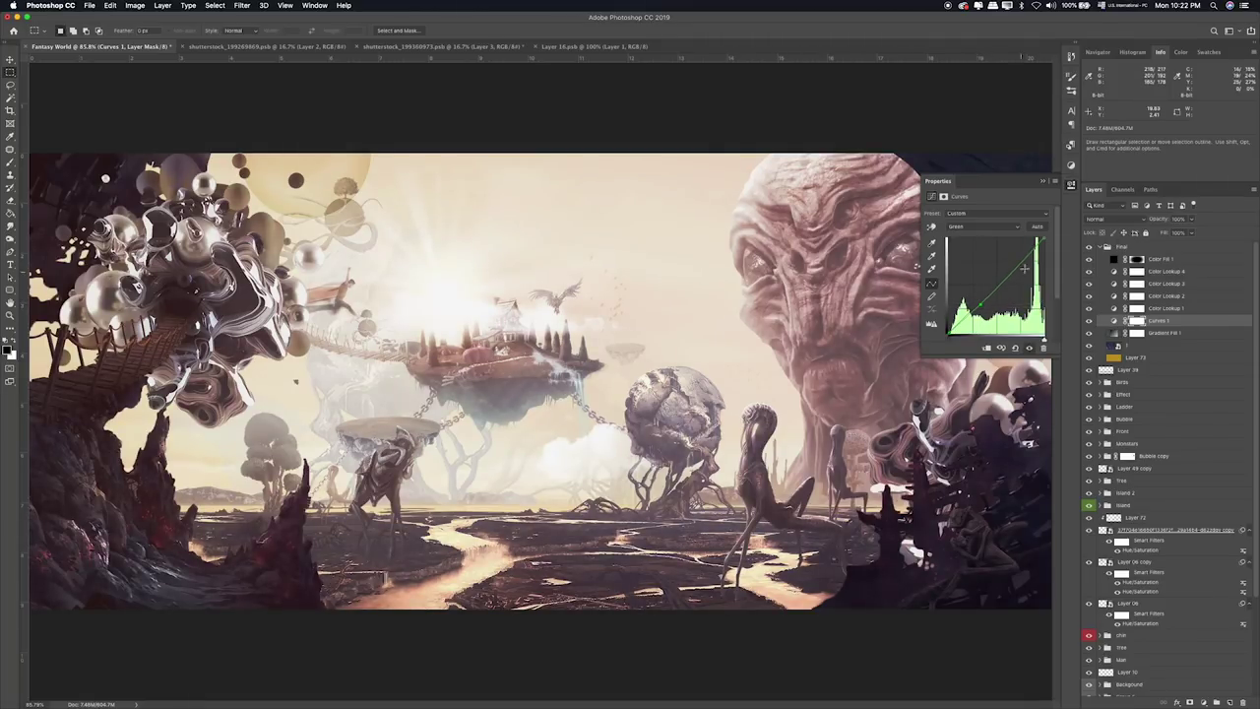
mouse_move(1043, 238)
left_mouse_down()
mouse_move(1057, 247)
mouse_move(1030, 233)
left_mouse_up()
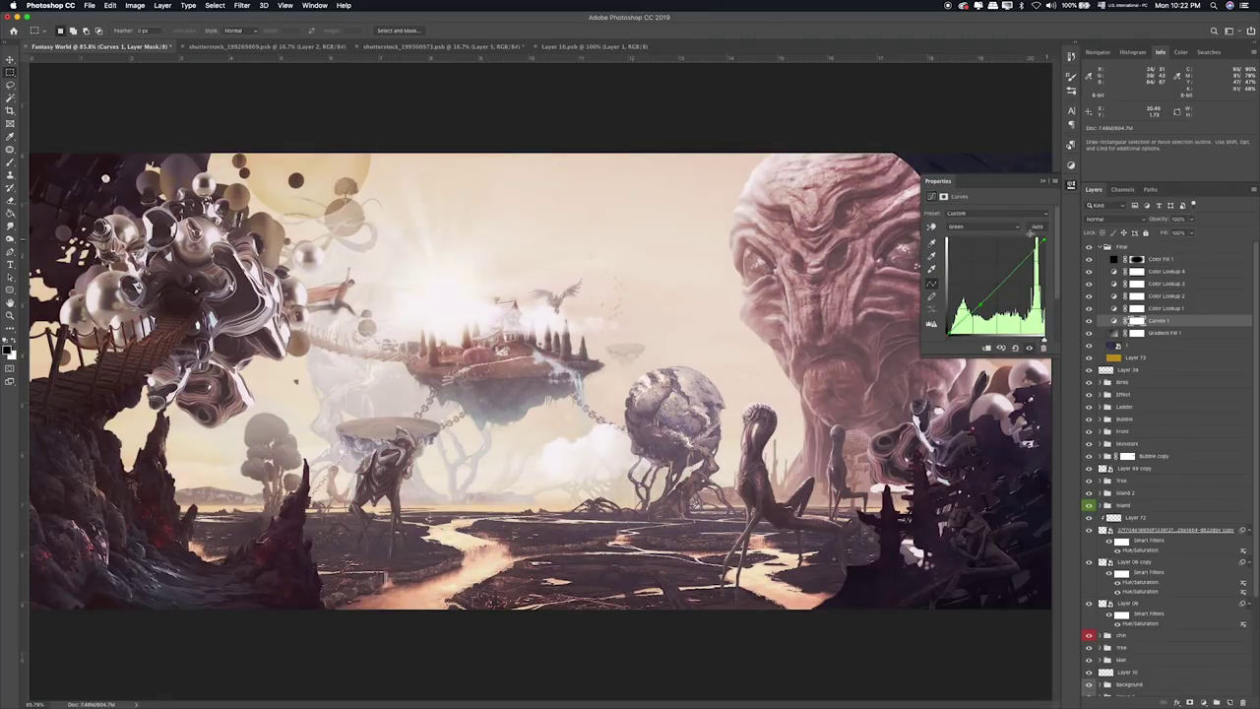
Check the Red channel and set the Curves layer to about 80% opacity.
left_click(1009, 227)
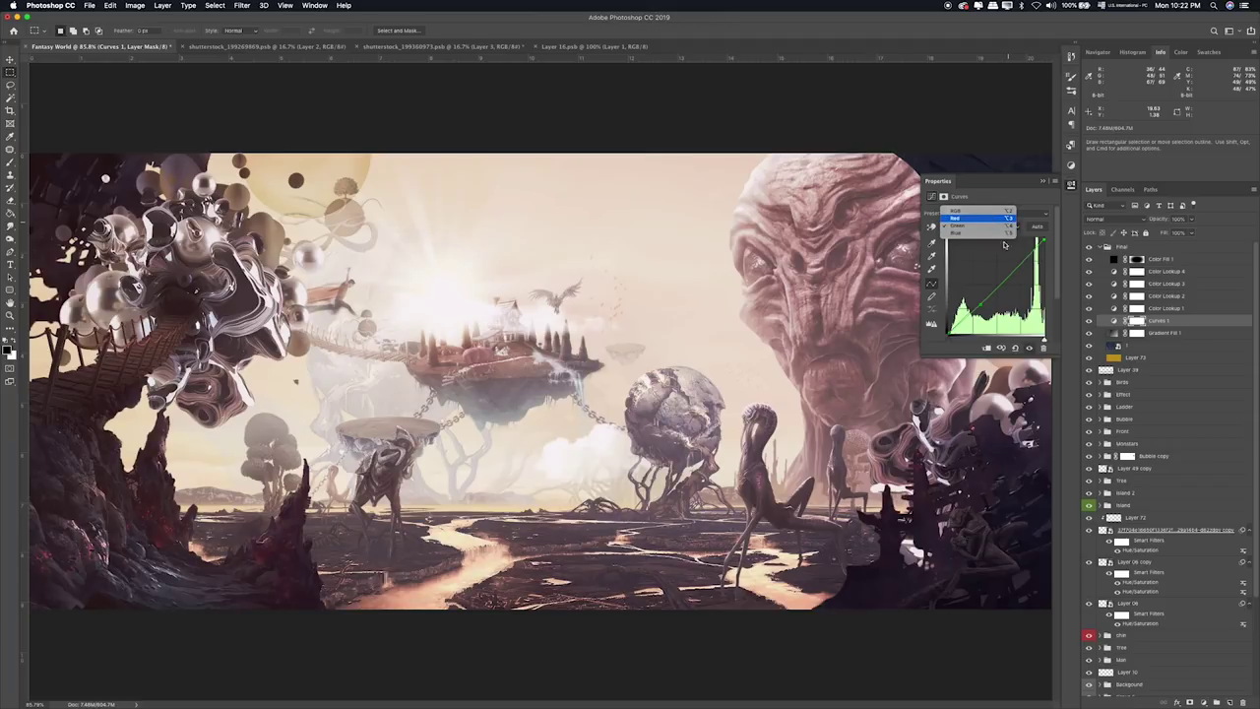
left_click(984, 218)
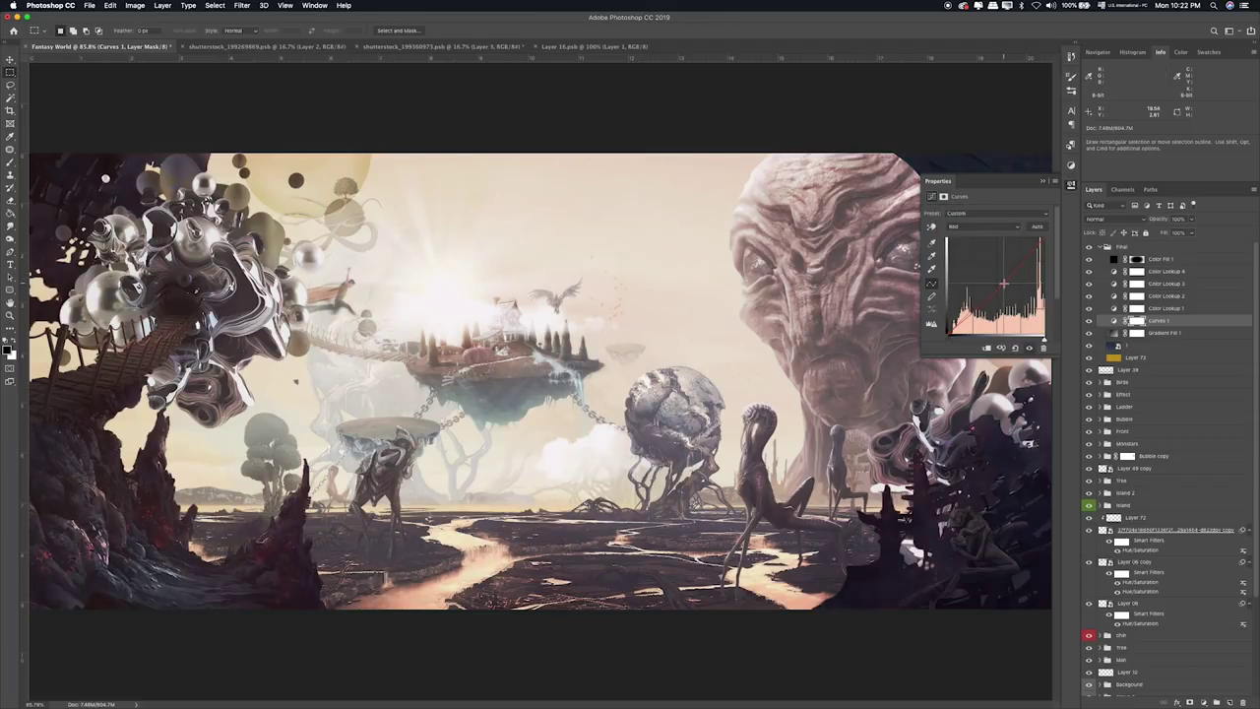
left_click(1089, 321)
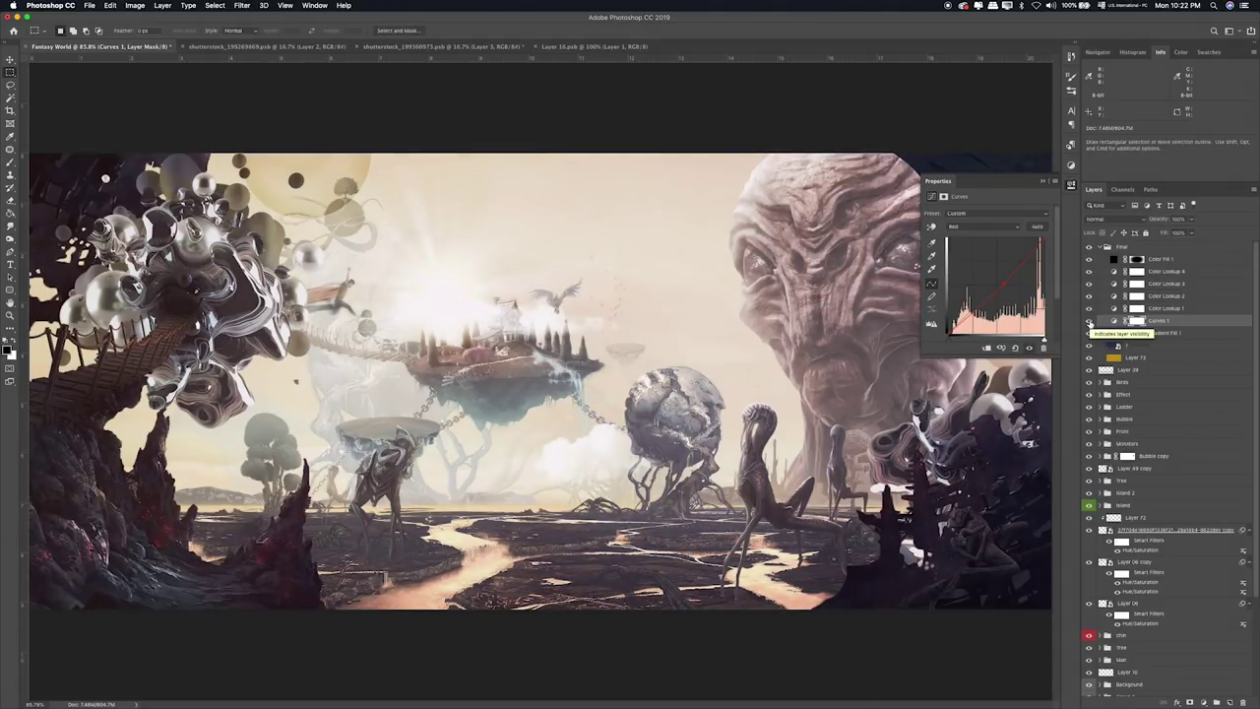
left_click_drag(1182, 228, 1174, 230)
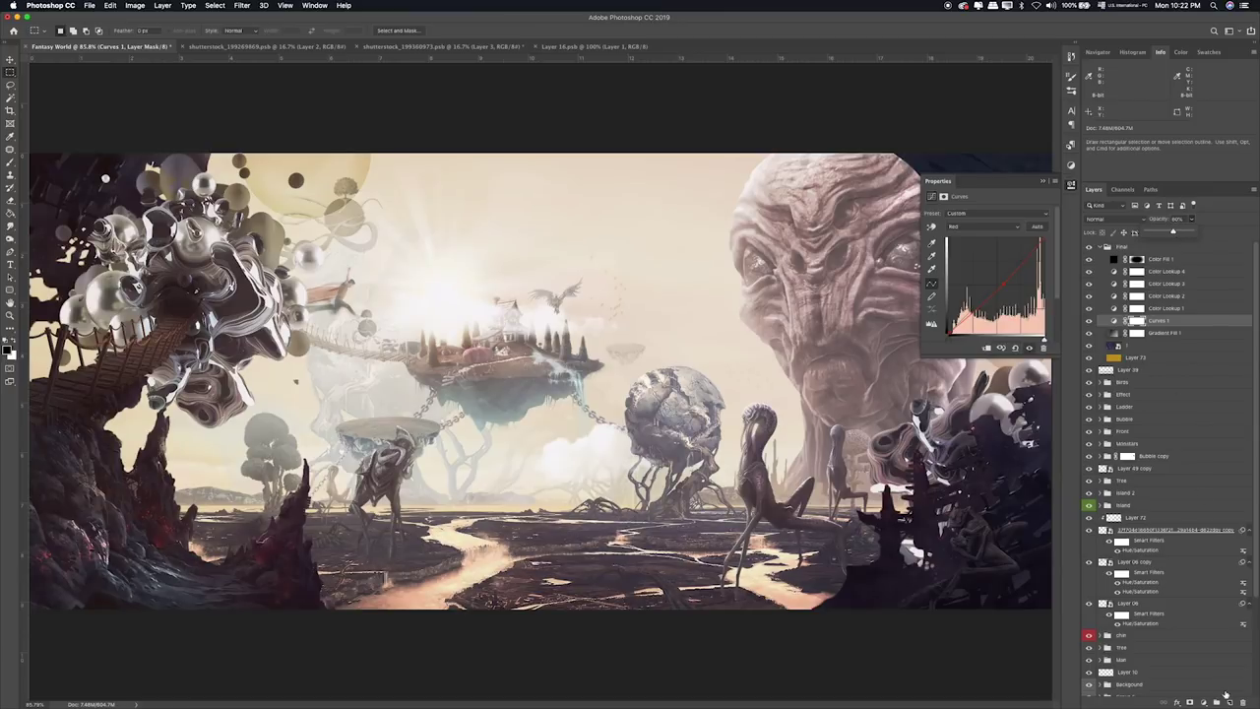
left_click(1207, 701)
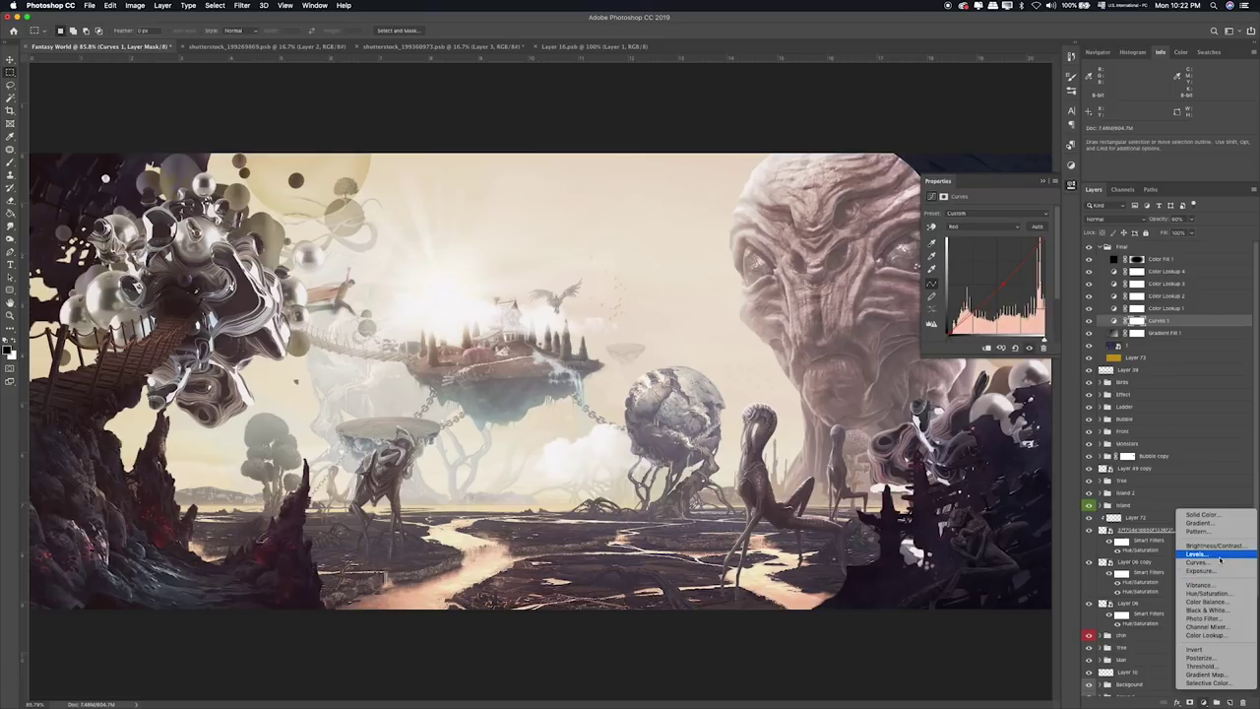
Add a Levels adjustment with raised black input and midtones around 0.79.
left_click(1220, 558)
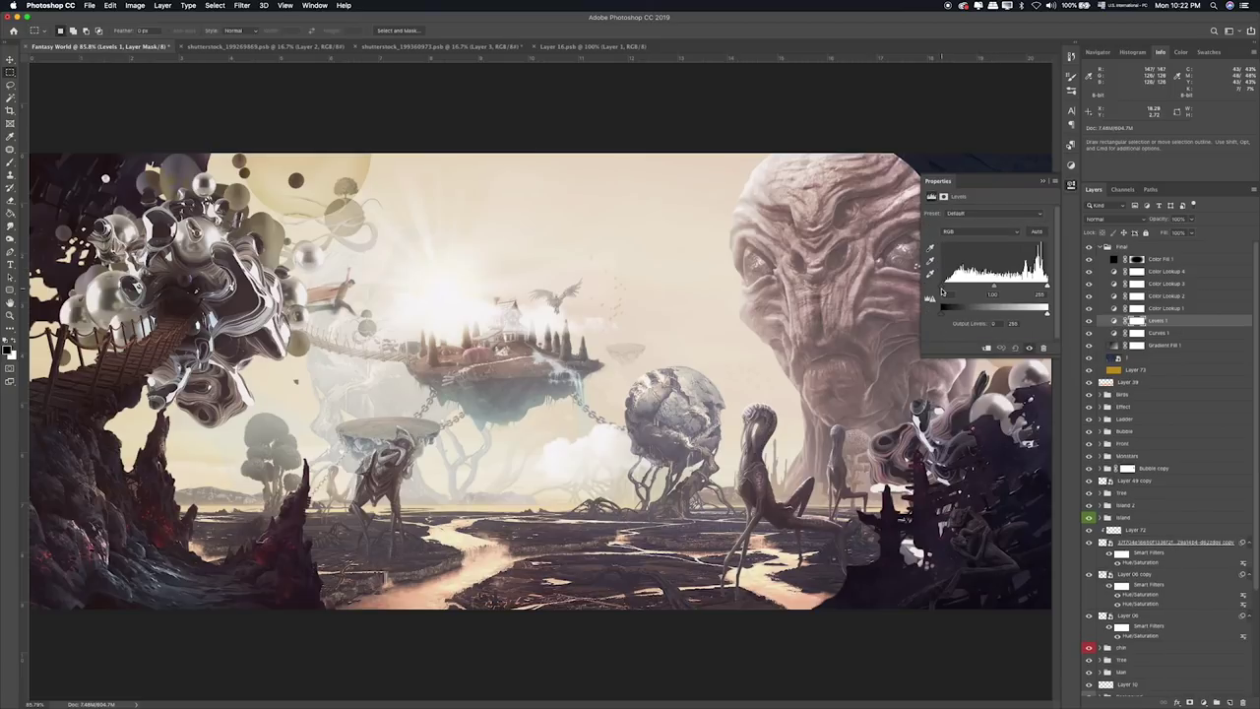
left_click_drag(944, 288, 1010, 288)
left_click_drag(1009, 288, 1006, 291)
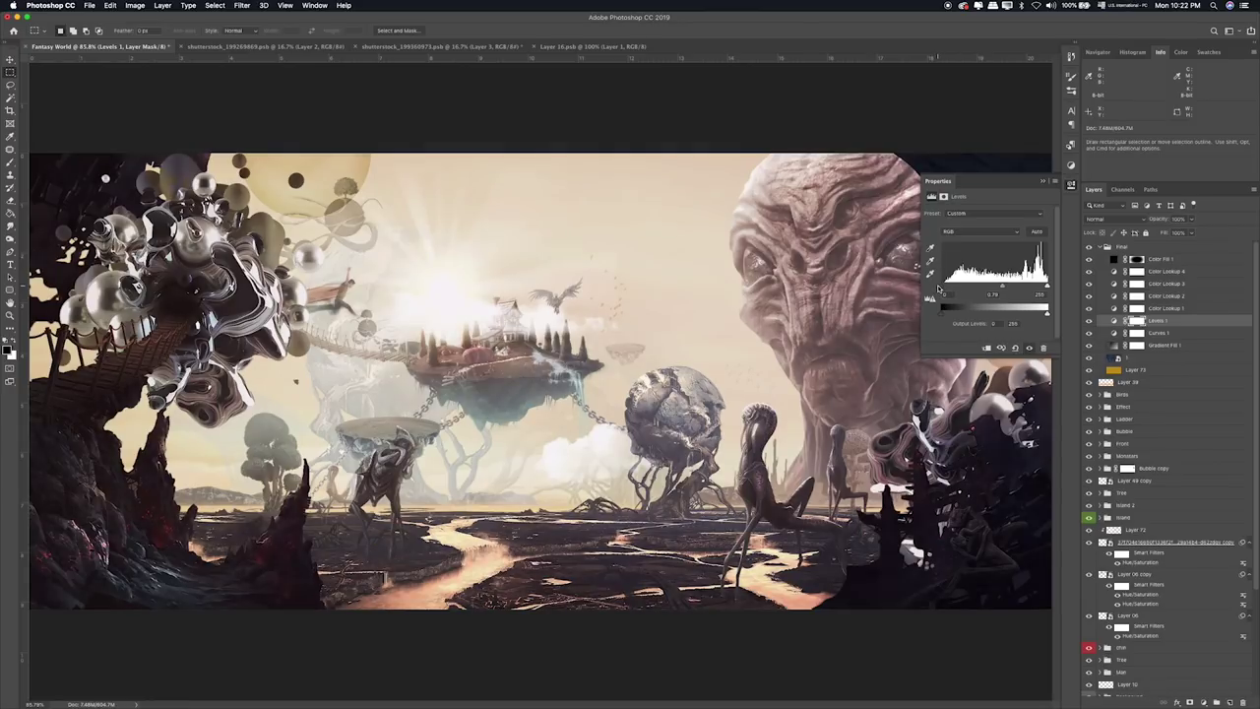
Set Levels 1 to 60% opacity and select the shutterstock_572705209 layer.
left_click(1088, 321)
left_click_drag(1165, 233, 1174, 234)
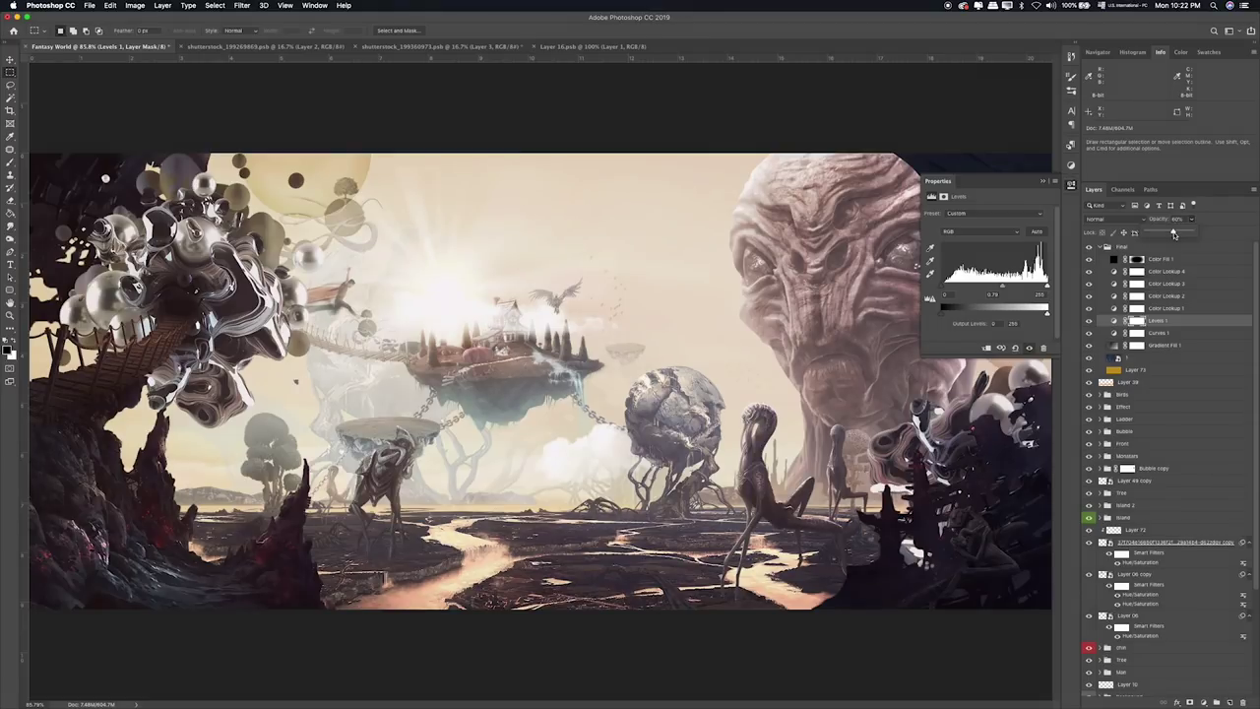
left_click(1044, 182)
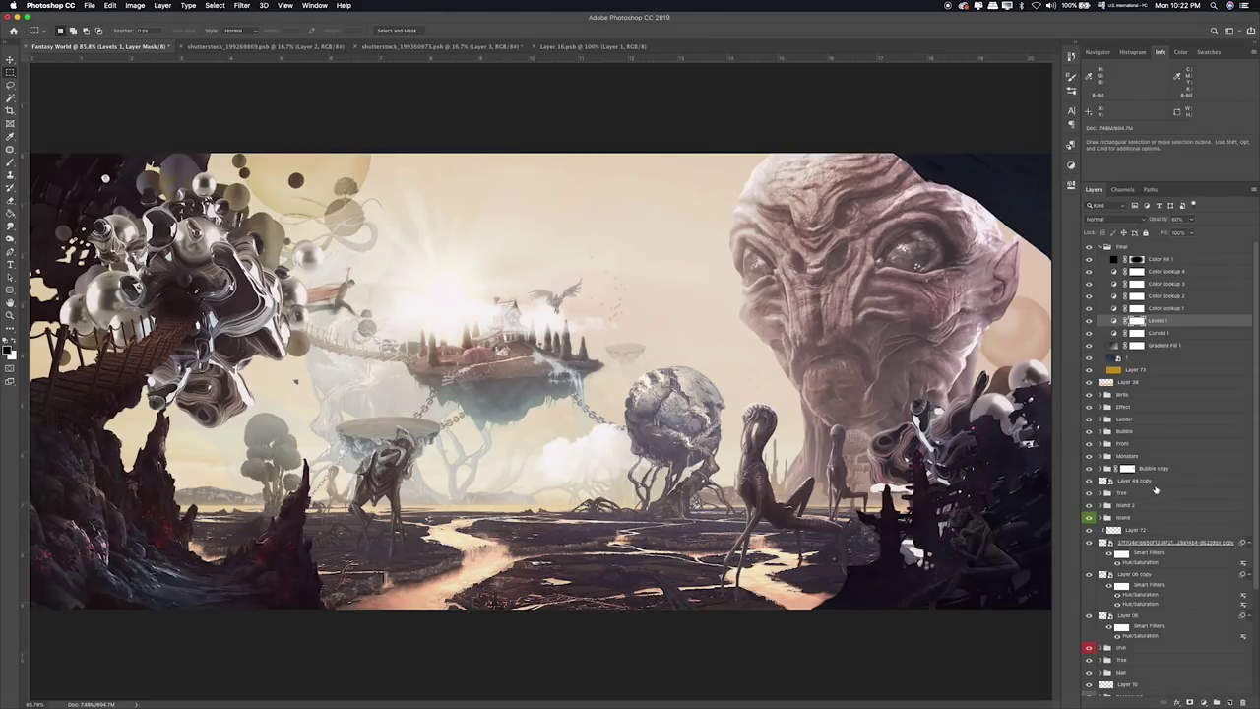
scroll(1165, 608, "down", 5)
left_click(1134, 652)
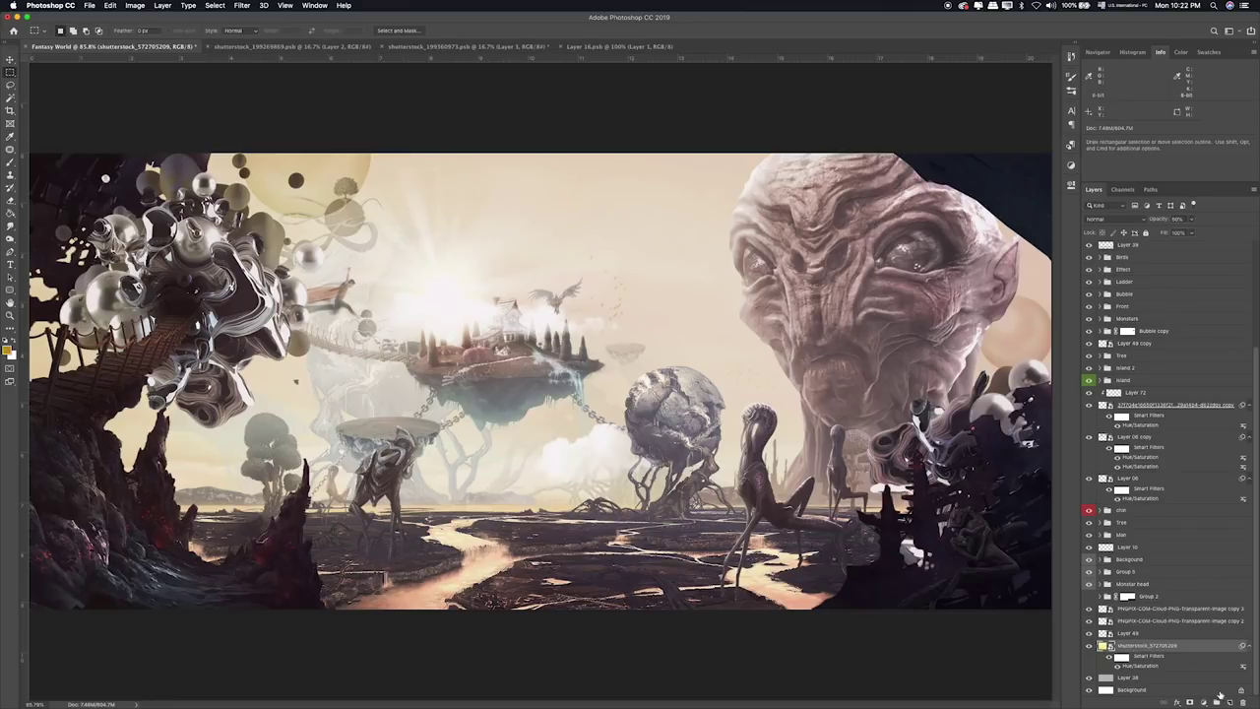
left_click(1221, 695)
key("b")
left_click(8, 348)
left_click(690, 268)
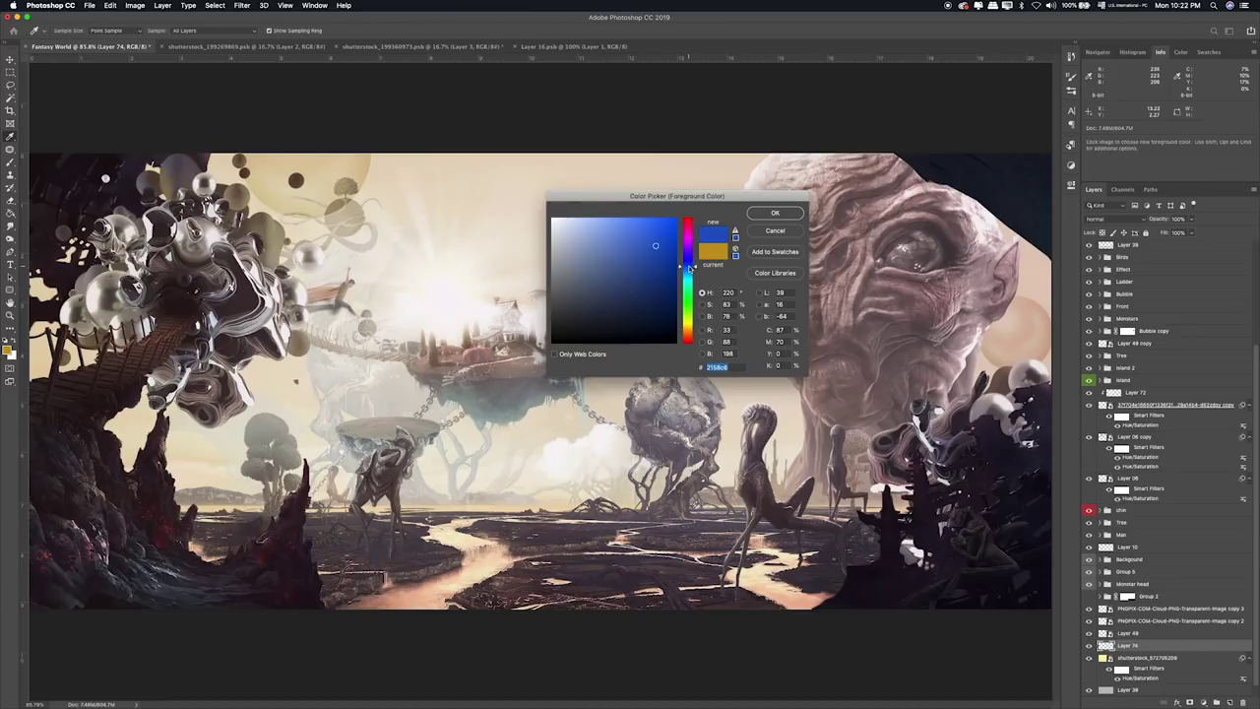
left_click(776, 214)
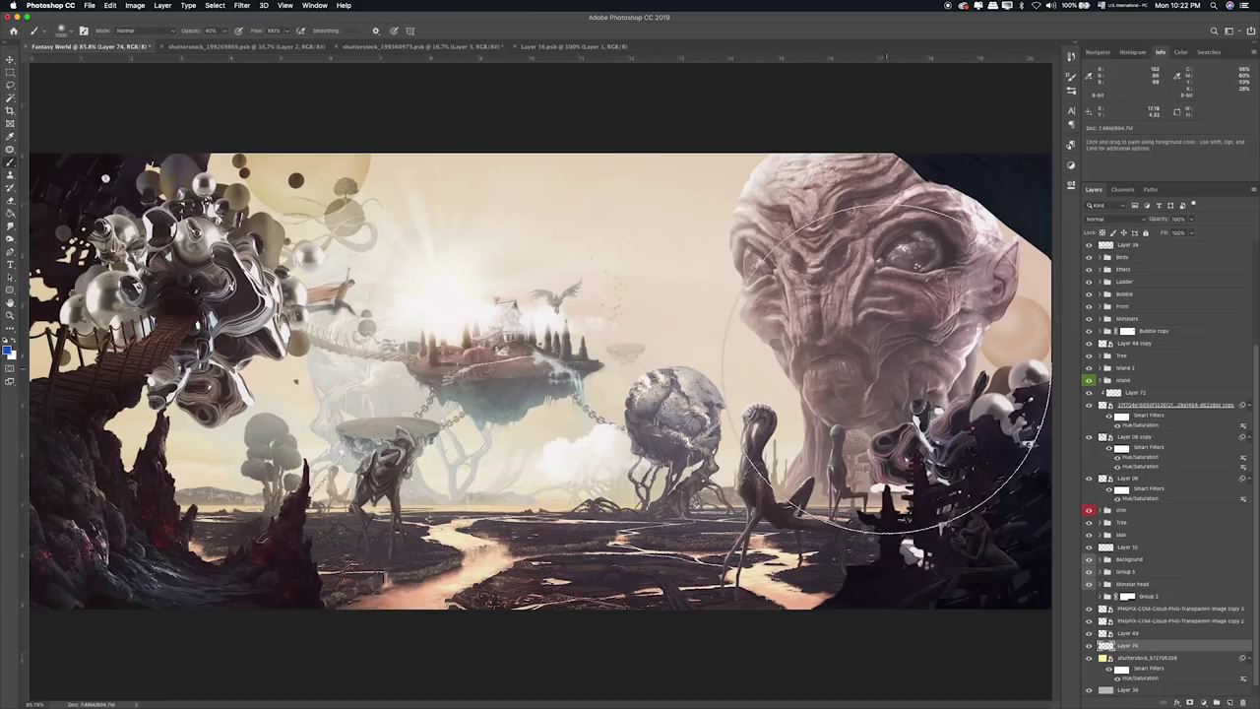
mouse_move(137, 323)
left_mouse_down()
mouse_move(28, 310)
mouse_move(810, 281)
left_mouse_up()
key("v")
key("shift+plus")
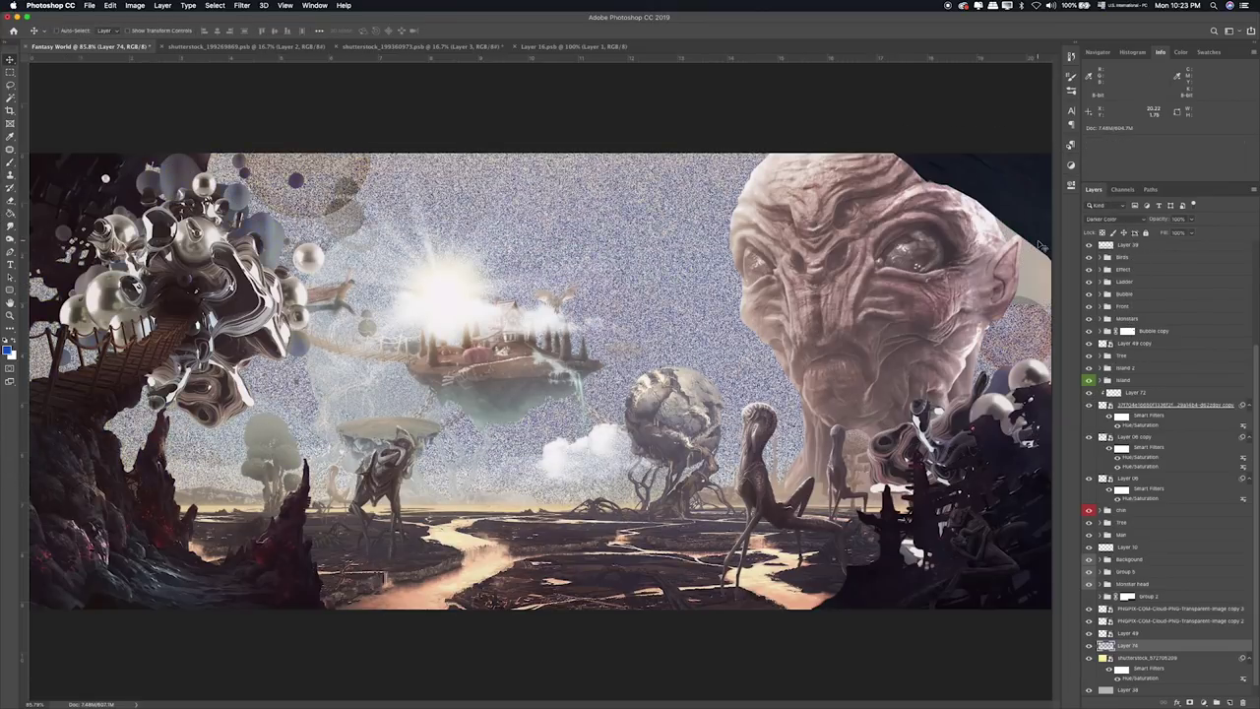
key("shift+plus")
key("shift+plus")
key("shift+plus")
key("shift+plus")
key("shift+plus")
key("shift+plus")
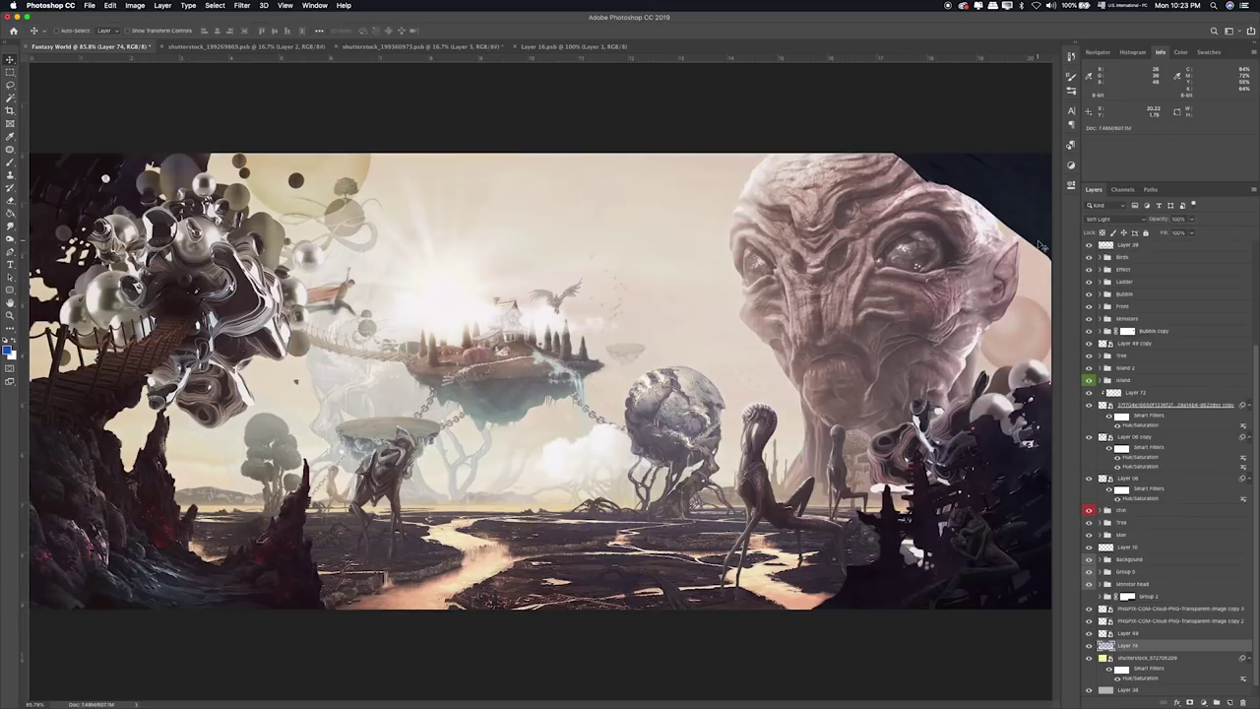
key("shift+plus")
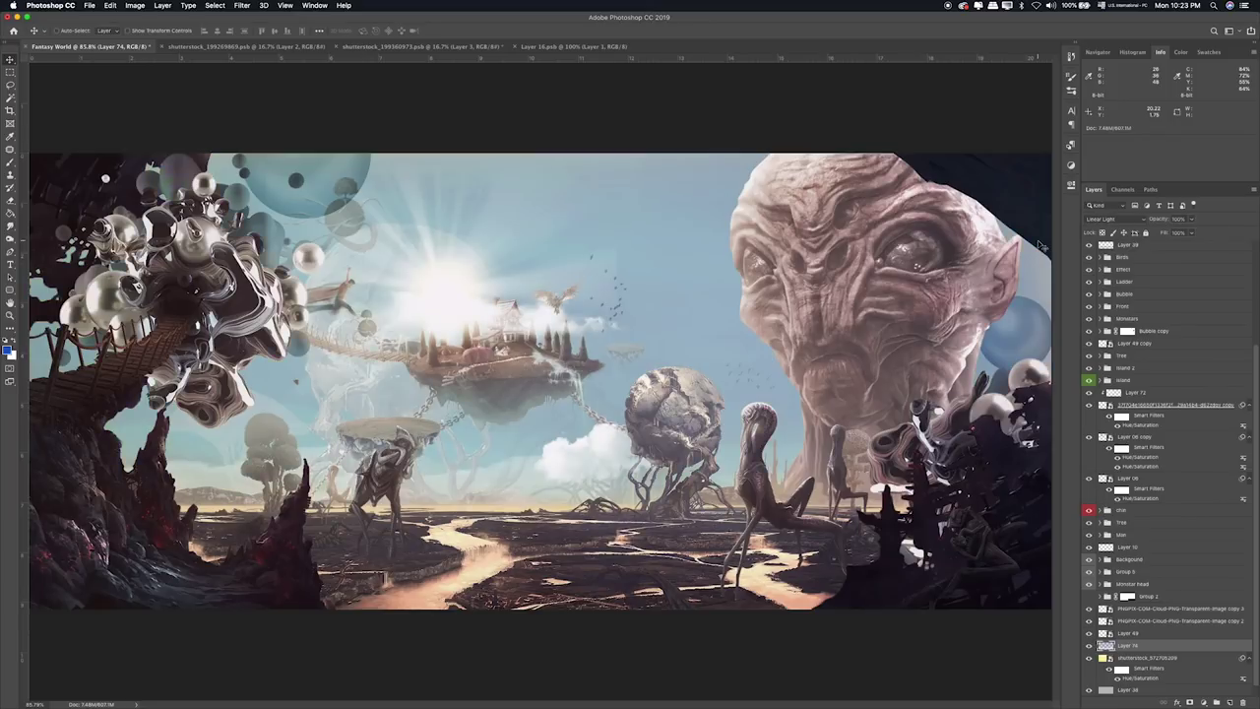
key("ctrl+1")
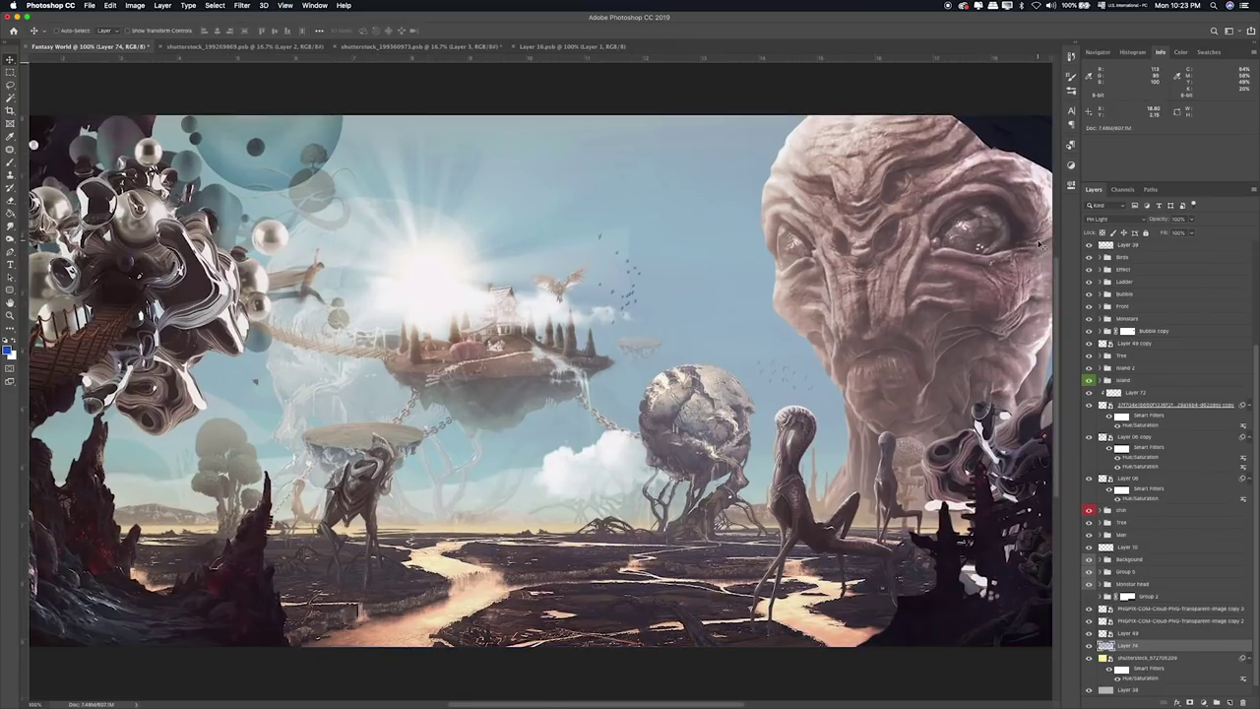
key("shift+plus")
scroll(1039, 244, "up", 3)
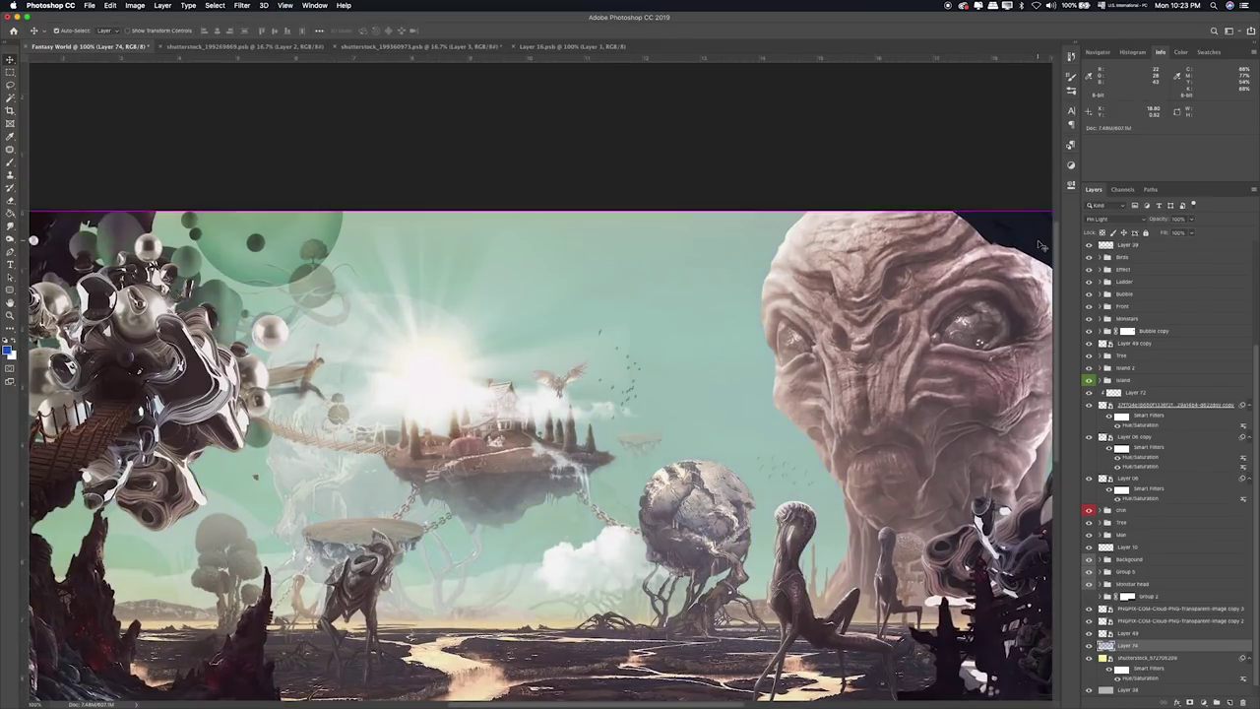
key("ctrl+0")
key("shift+minus")
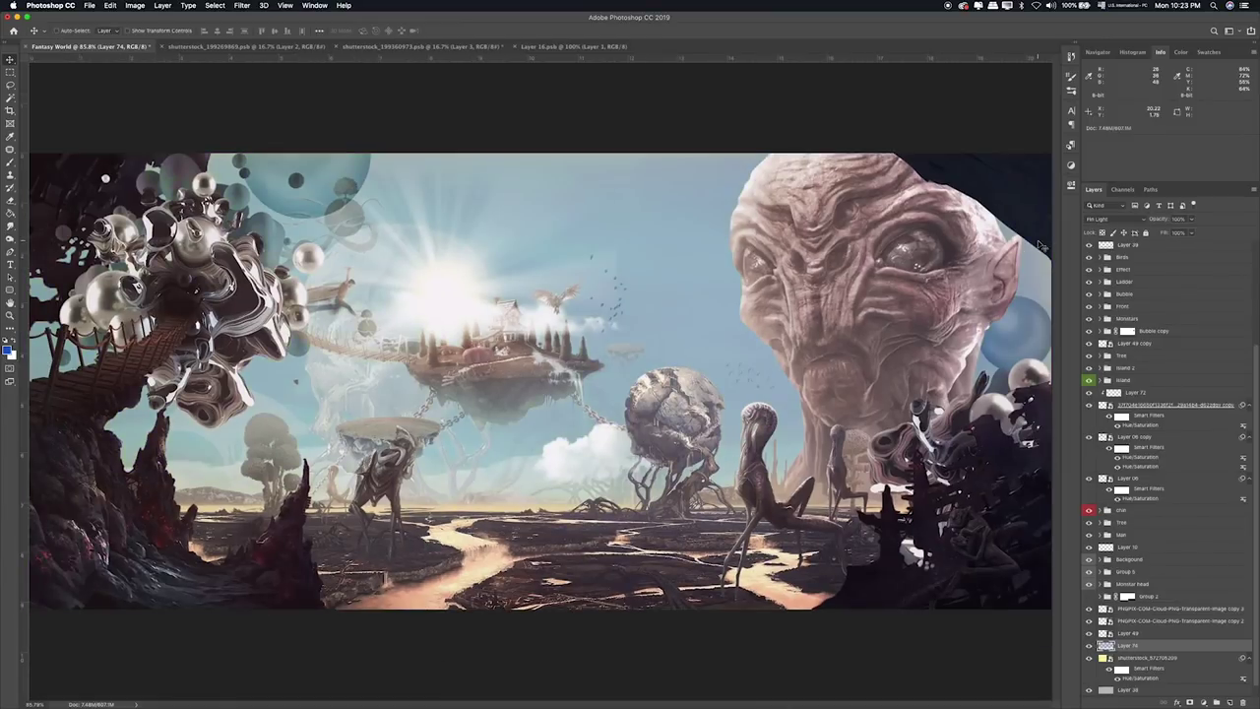
key("shift+plus")
key("shift+plus")
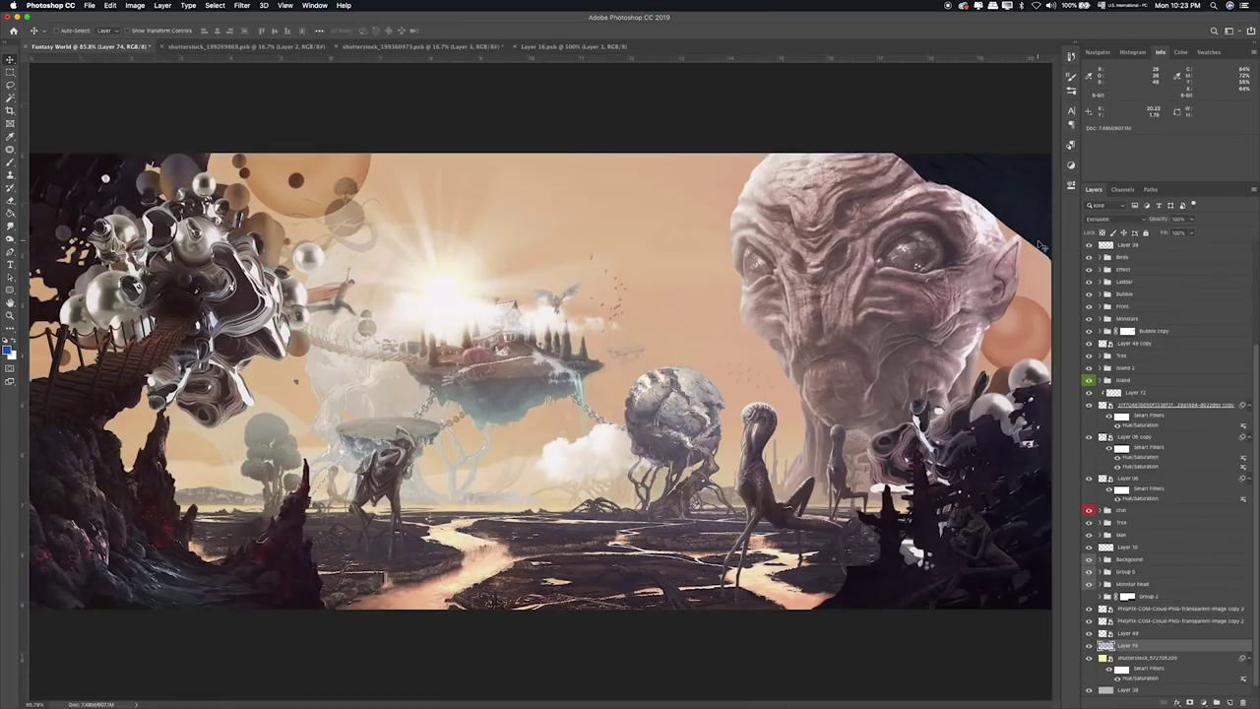
key("Delete")
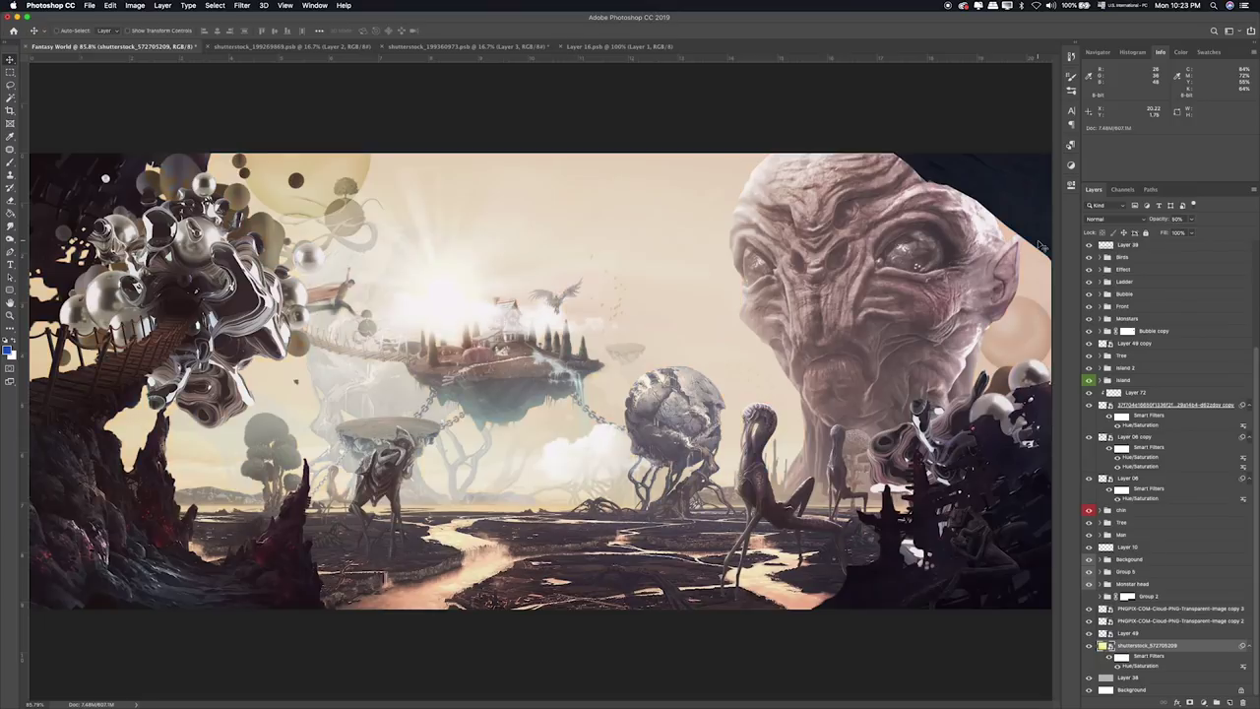
scroll(1107, 394, "up", 3)
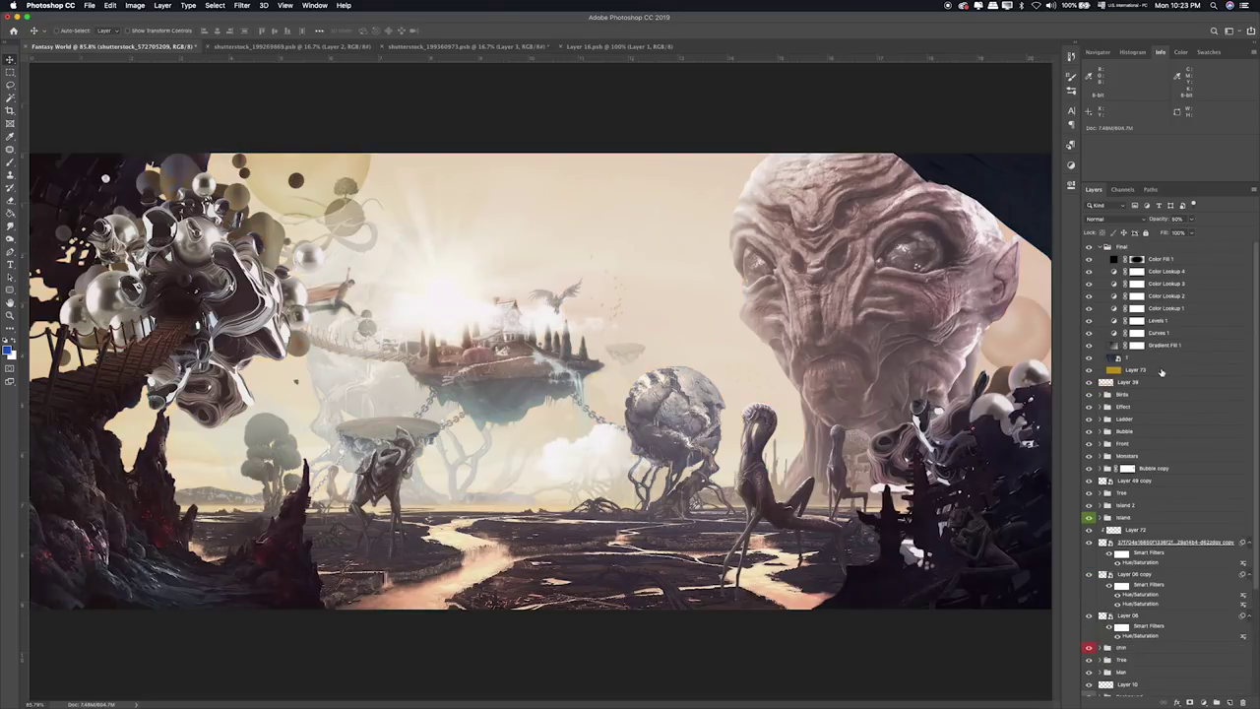
Inspect the Effect group, toggling it and the sun glow layer, and target the sun mask with the brush.
left_click(1098, 410)
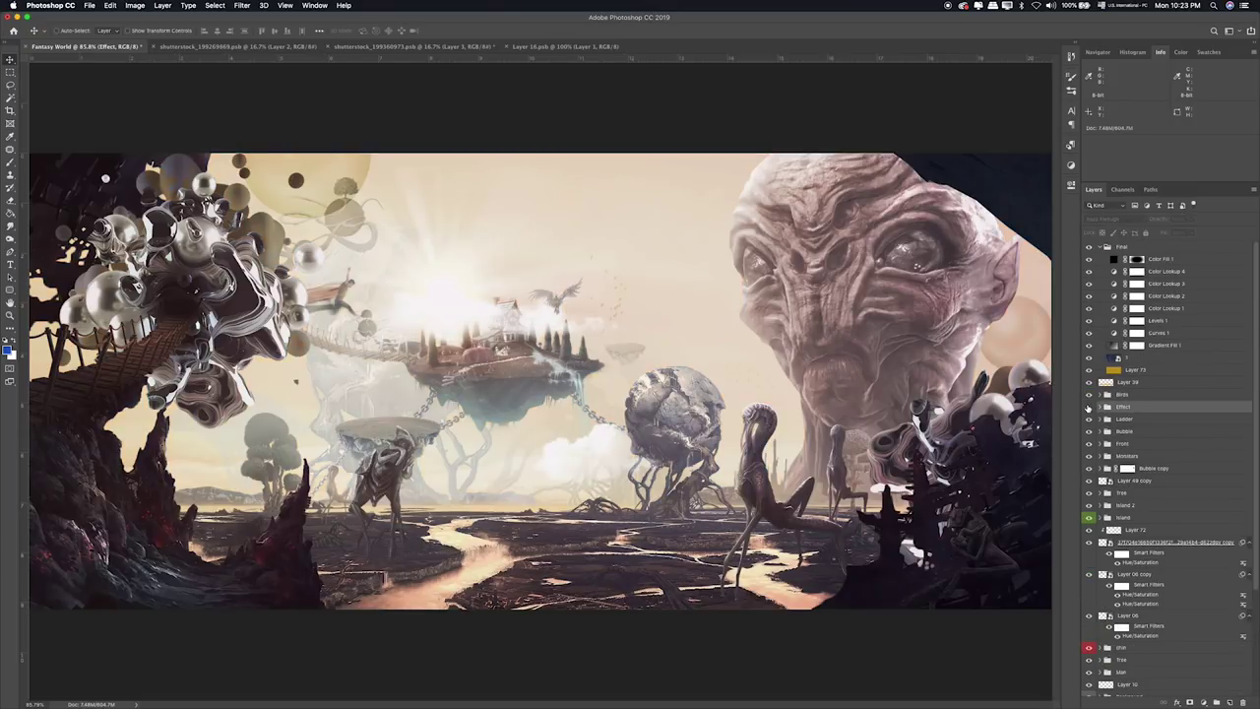
left_click(1089, 408)
left_click(1089, 407)
left_click(1101, 406)
left_click(1089, 418)
left_click(1089, 418)
left_click(1136, 420)
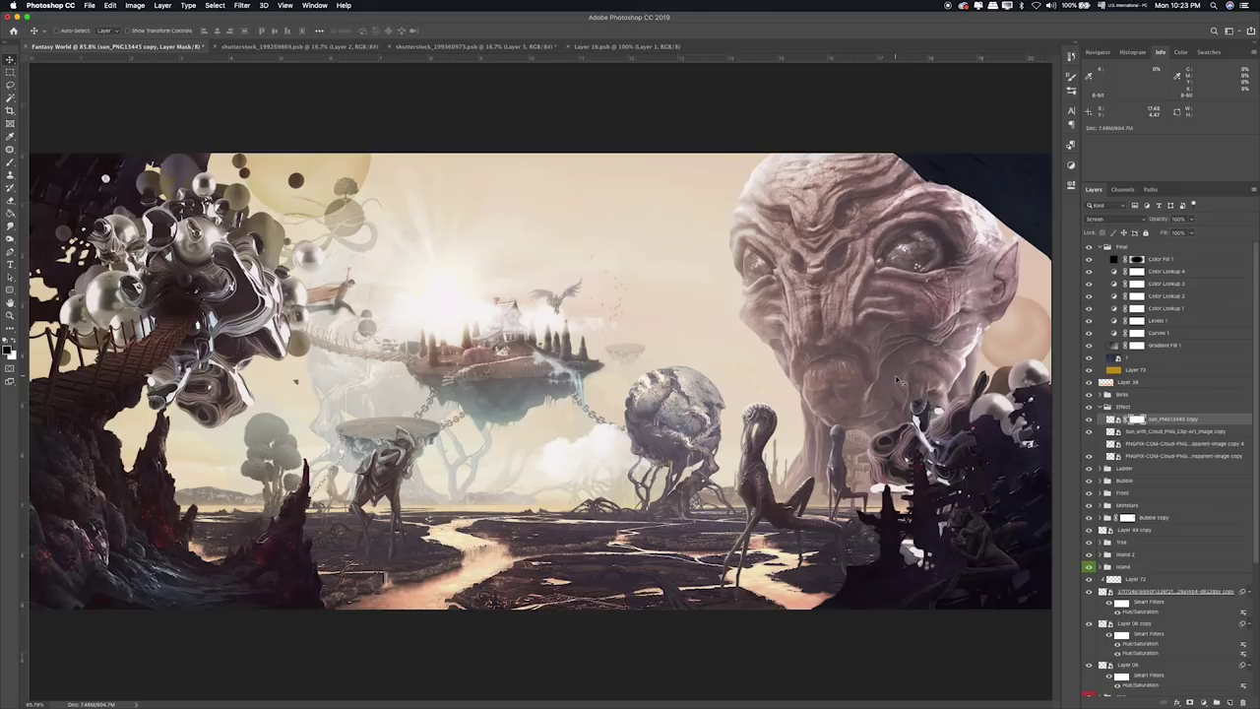
key("b")
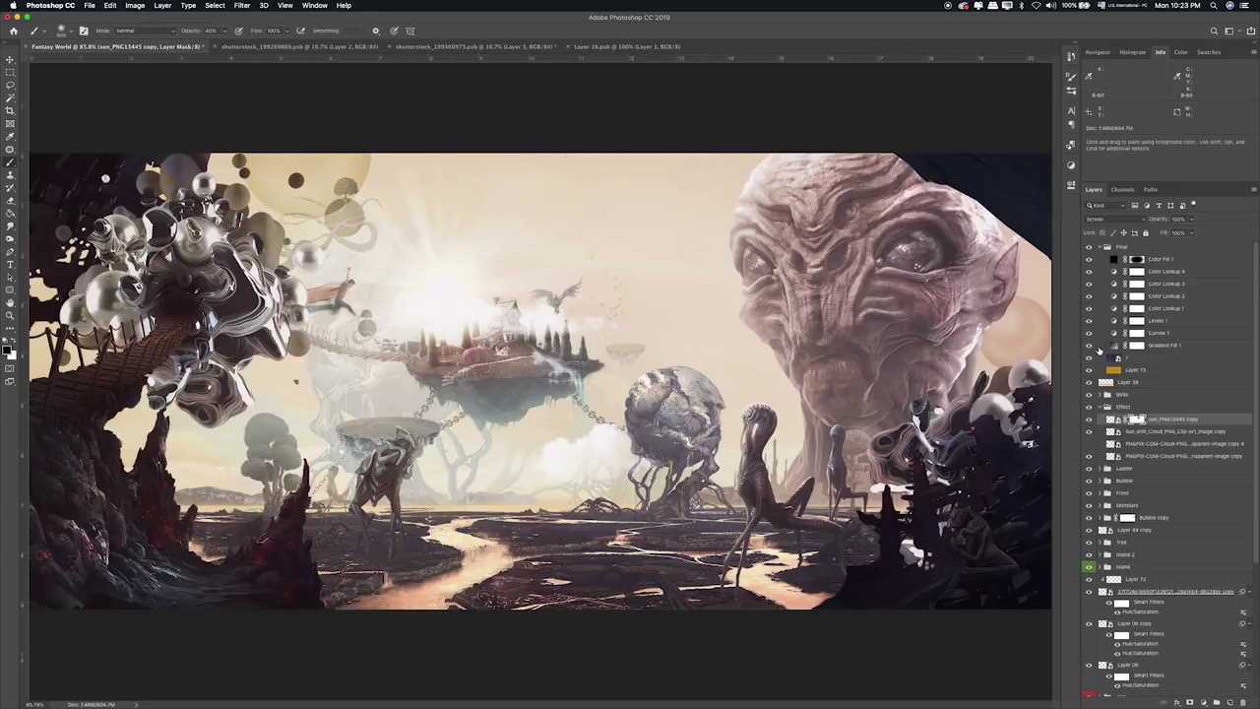
Add a Color Balance layer with midtones Cyan-Red +22 and Magenta-Green about -28.
left_click(1175, 261)
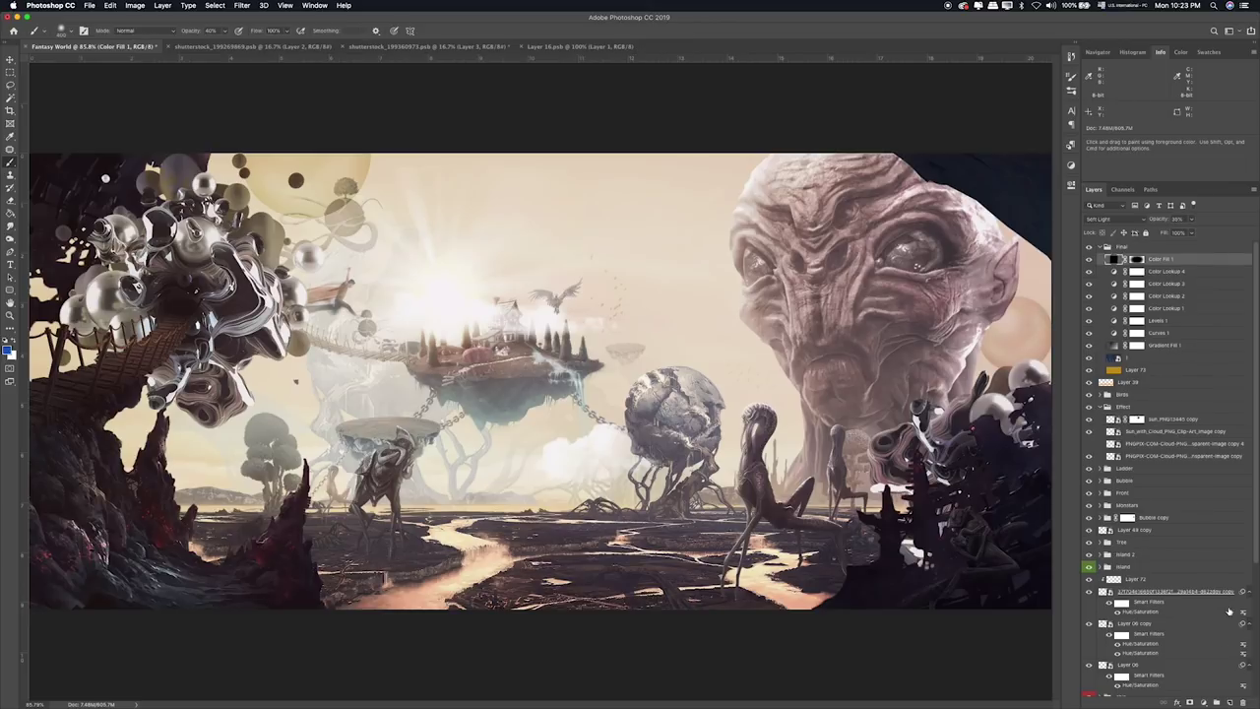
left_click(1204, 702)
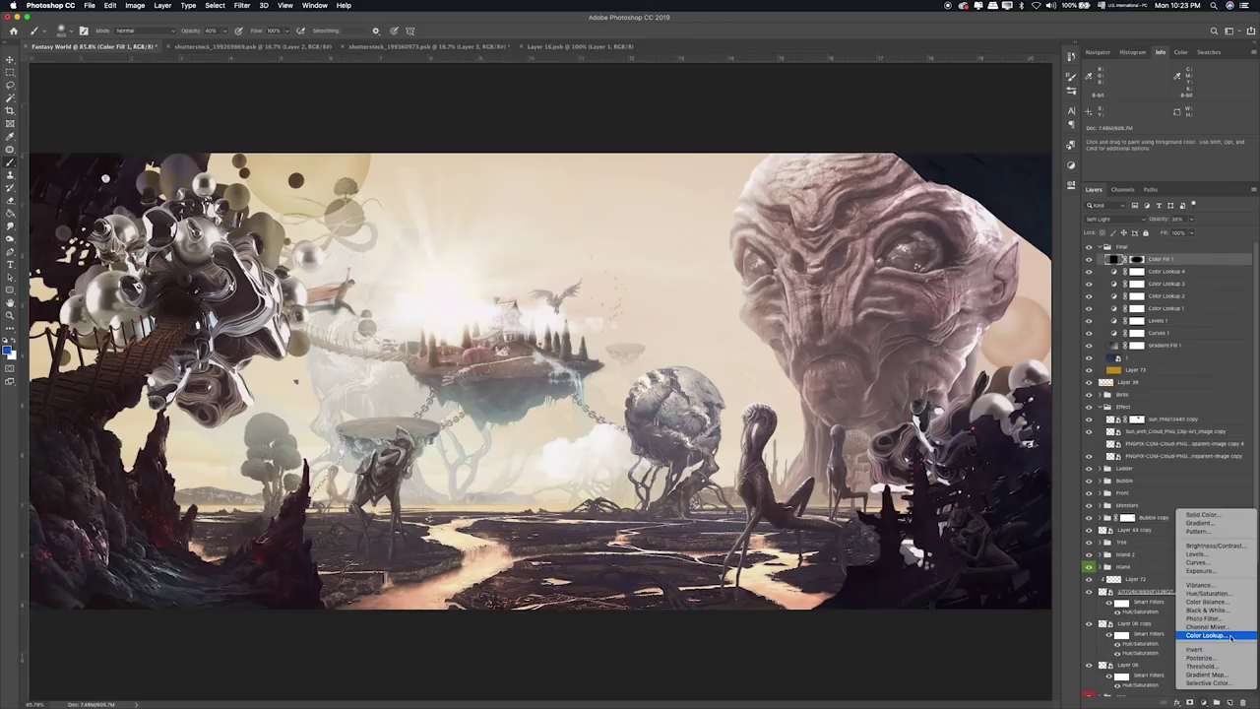
left_click(1207, 601)
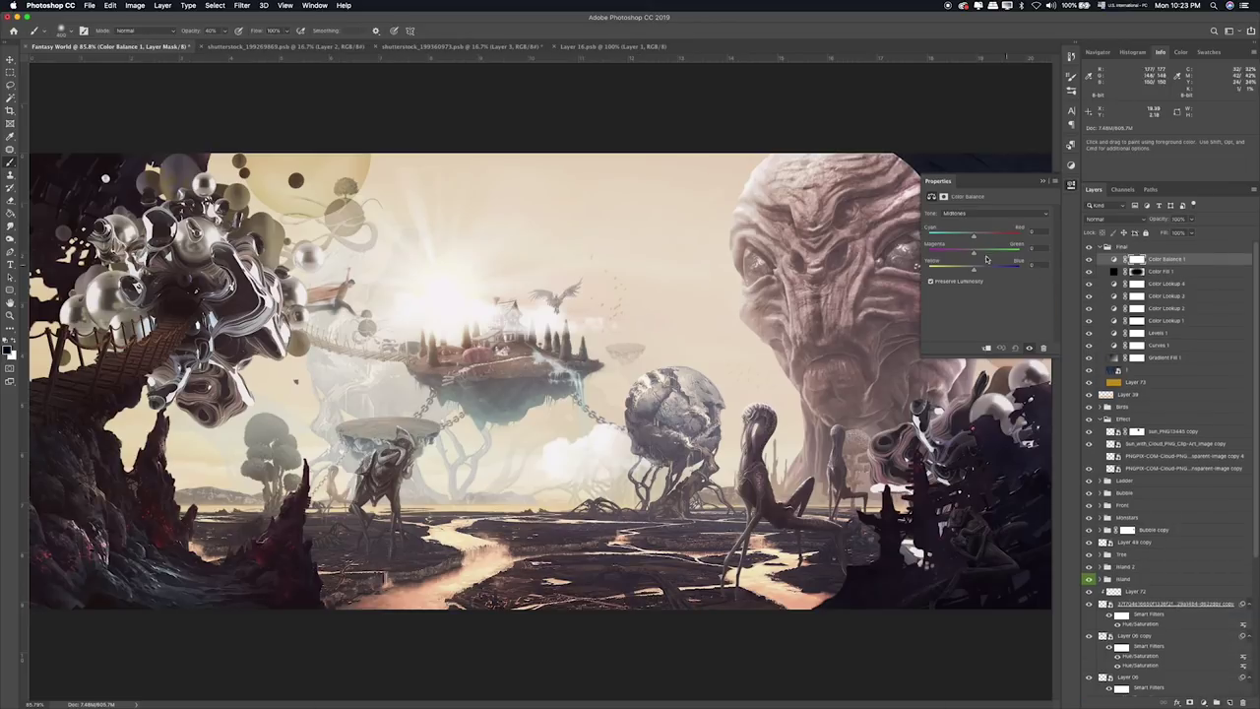
left_click_drag(974, 234, 963, 269)
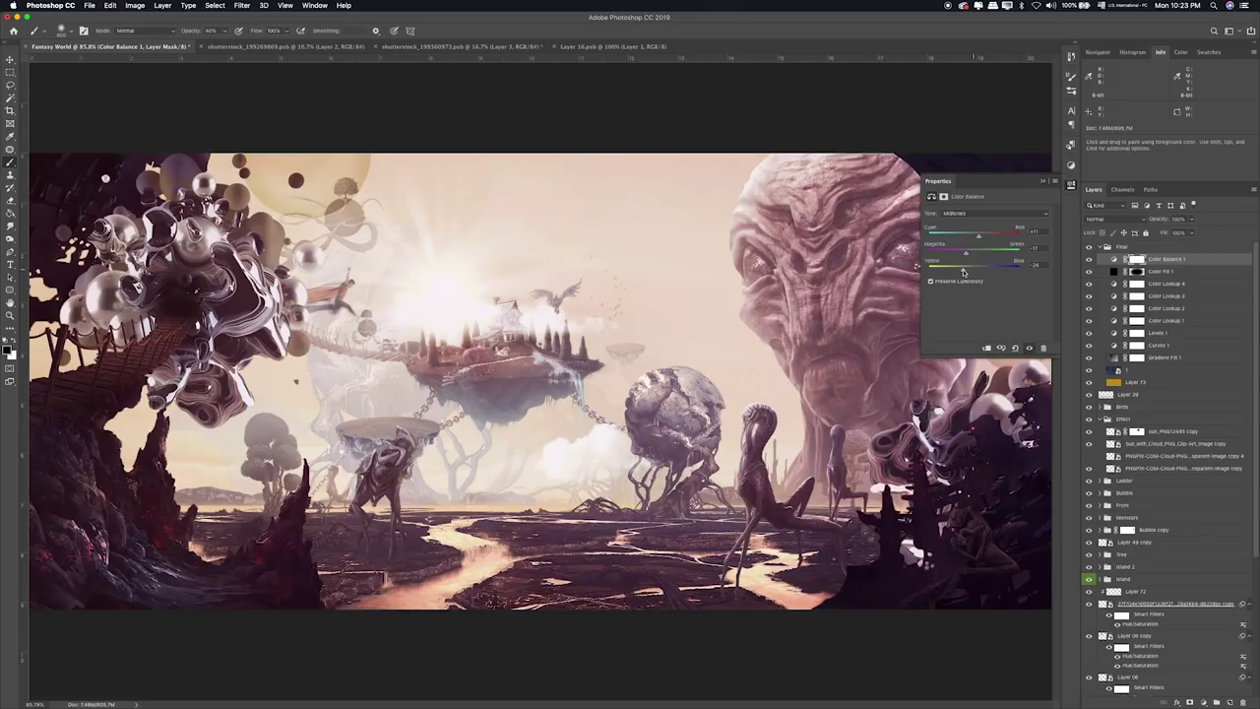
mouse_move(966, 253)
left_mouse_down()
mouse_move(973, 272)
mouse_move(964, 256)
mouse_move(976, 241)
left_mouse_up()
Compare the Color Balance, toggle Group 5, and hide the Monster head group.
left_click(1089, 259)
scroll(1125, 444, "down", 5)
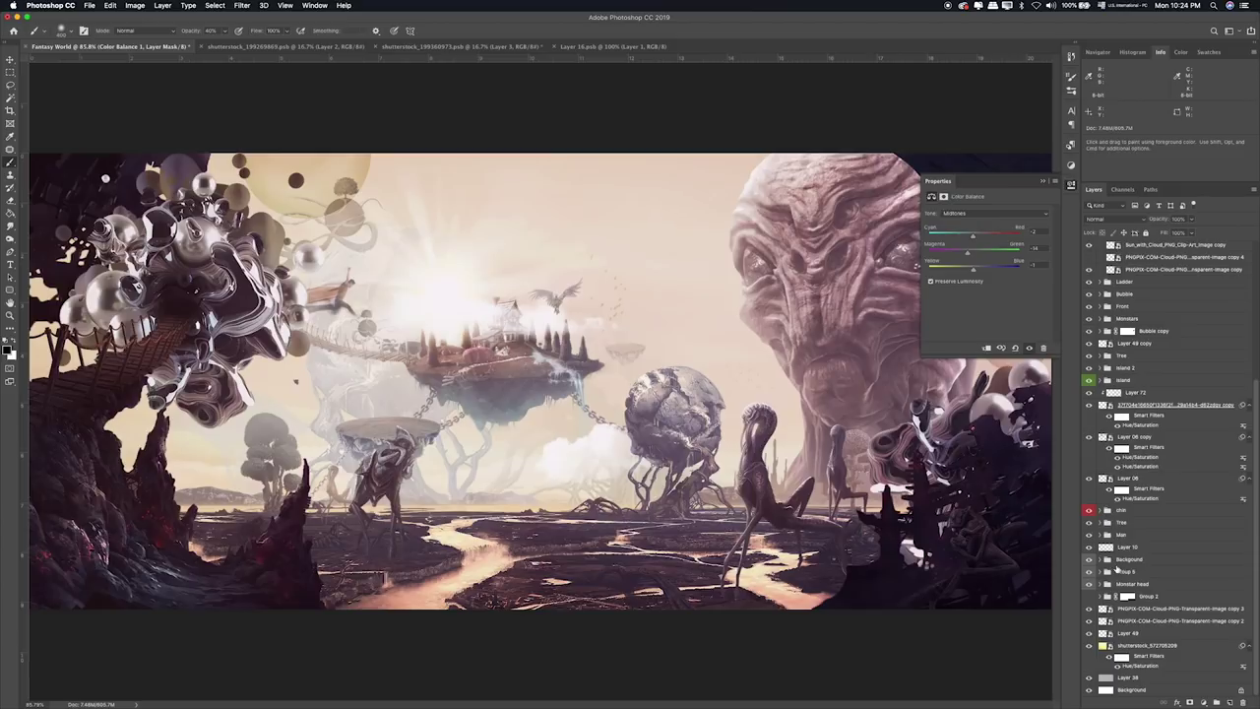
left_click(1090, 570)
left_click(1090, 570)
left_click(1090, 570)
Show the Monster head group again and lower its opacity to about 70%.
left_click(1090, 584)
left_click(1107, 588)
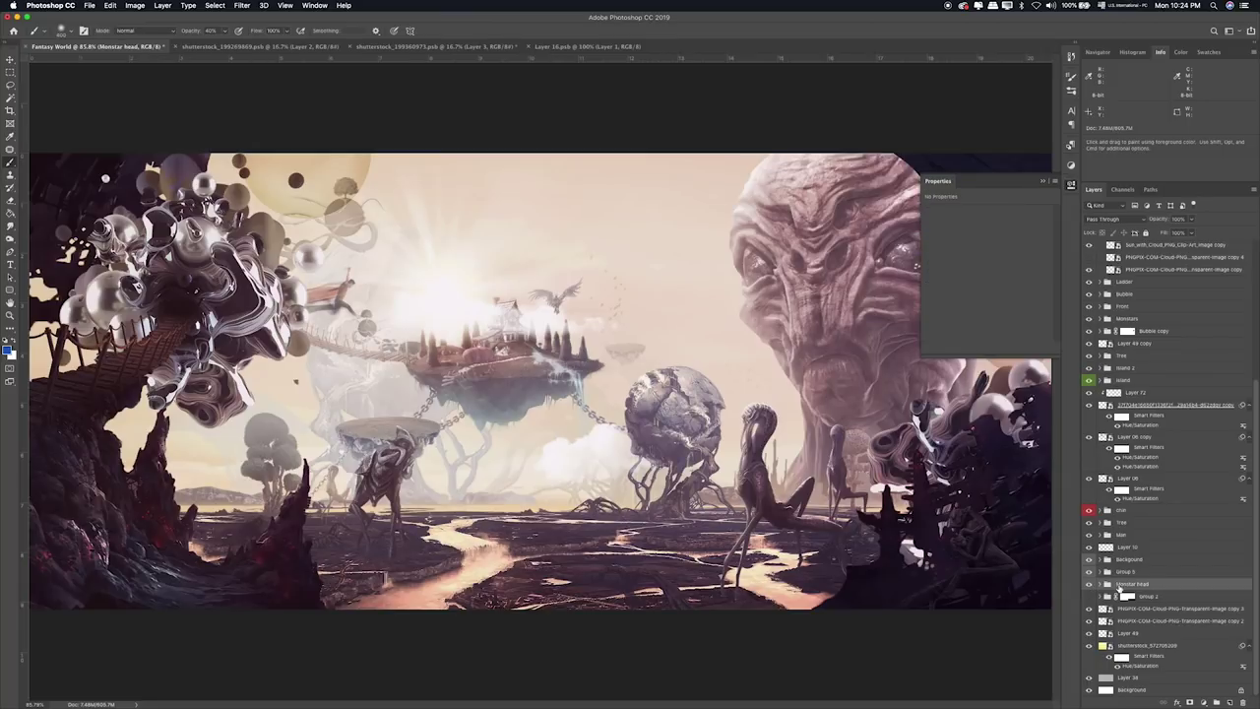
left_click(1191, 218)
left_click_drag(1192, 233, 1178, 234)
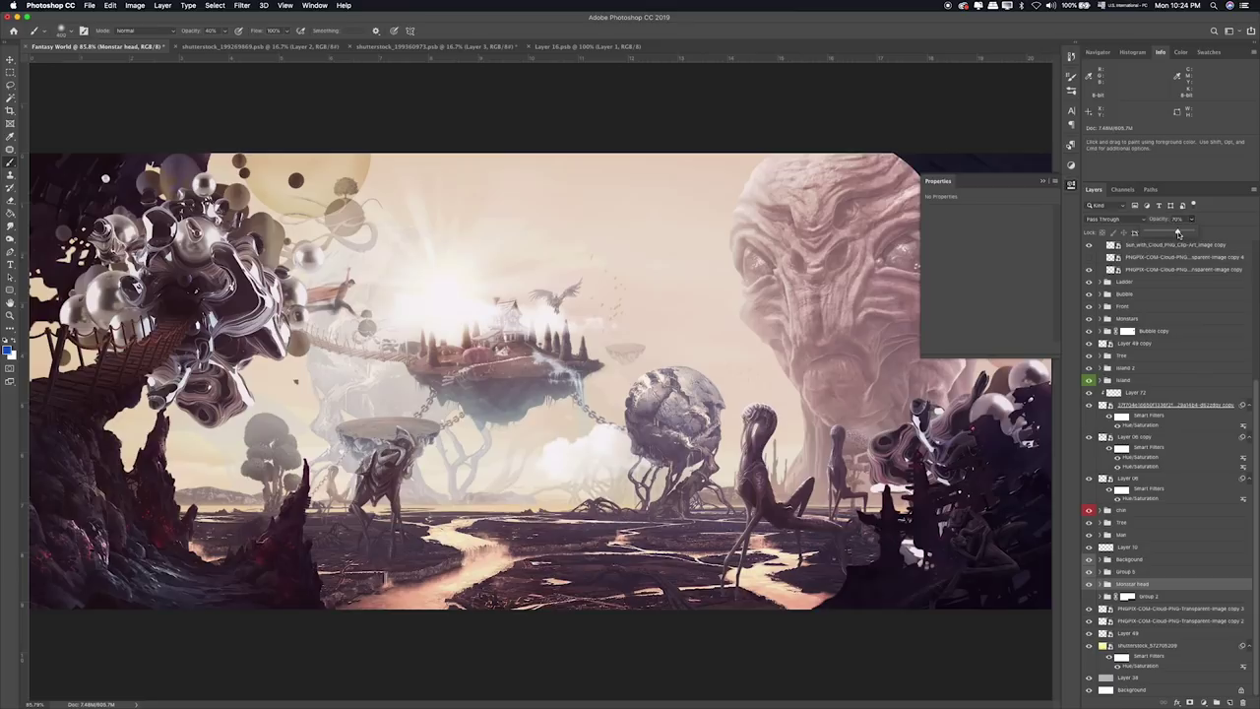
left_click(1044, 181)
Above Color Balance 1, add a Photo Filter adjustment, then delete it again.
scroll(1183, 356, "up", 3)
scroll(1183, 355, "up", 4)
scroll(1181, 349, "up", 3)
left_click(1187, 260)
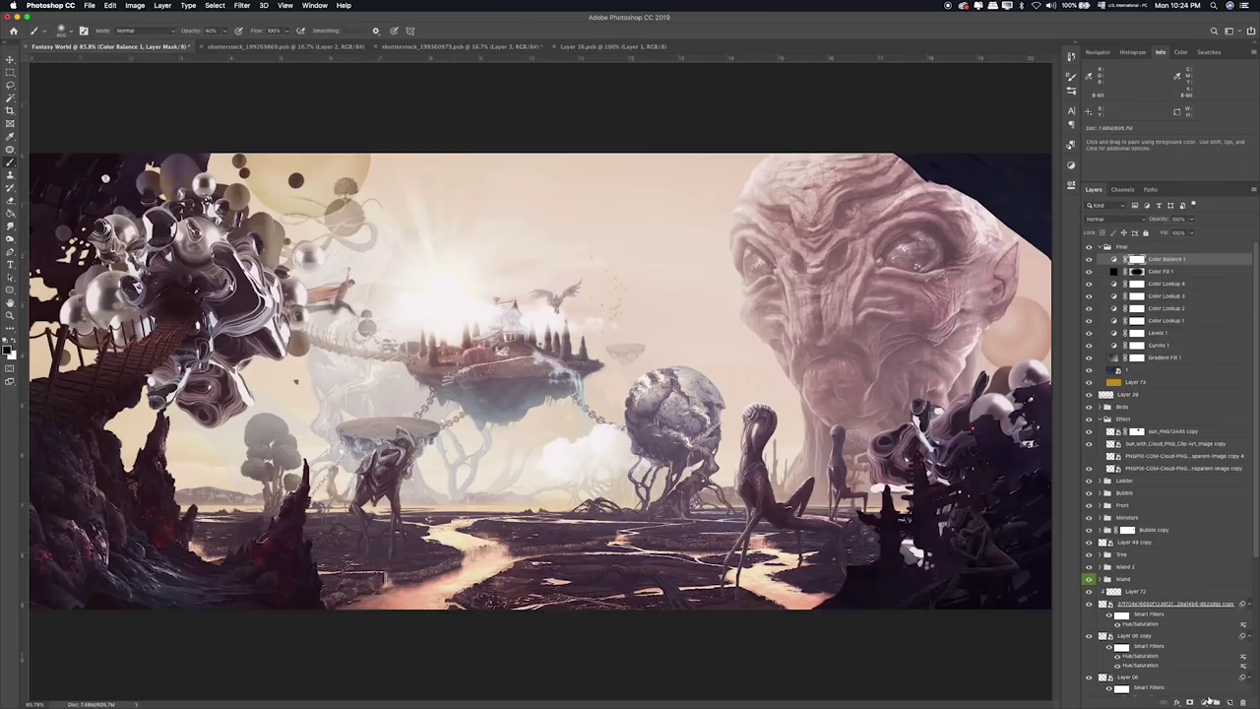
left_click(1205, 701)
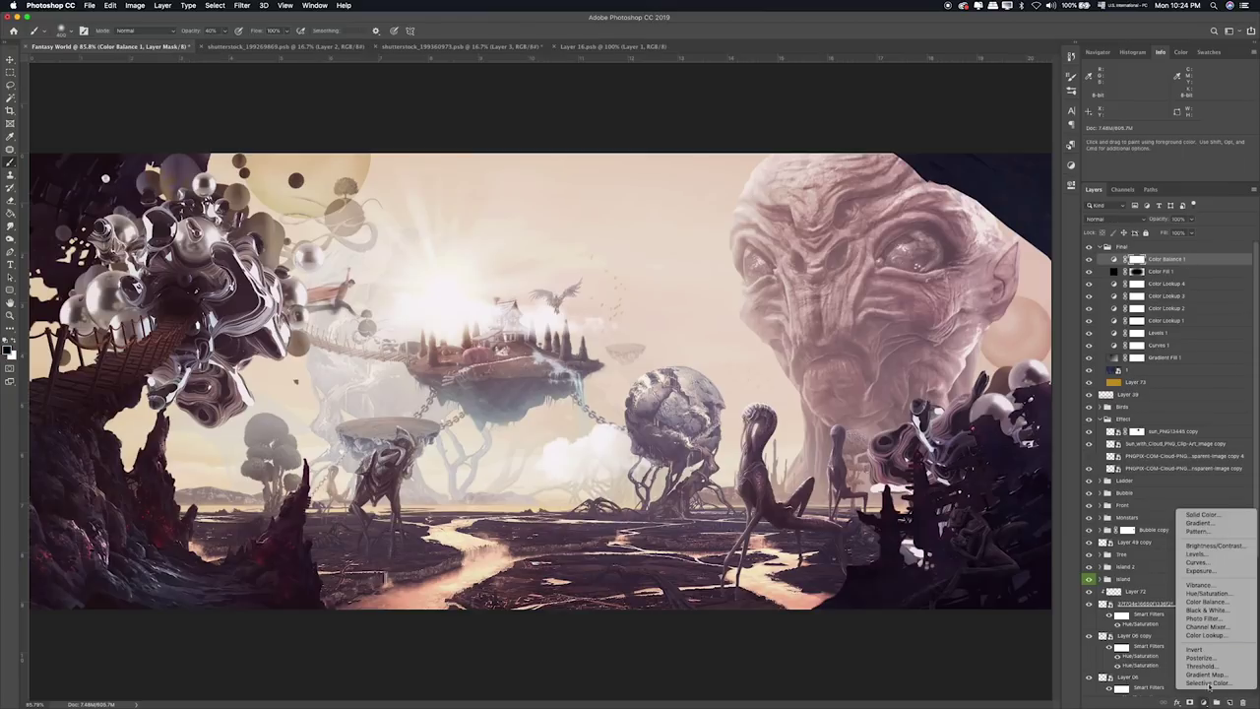
left_click(1205, 619)
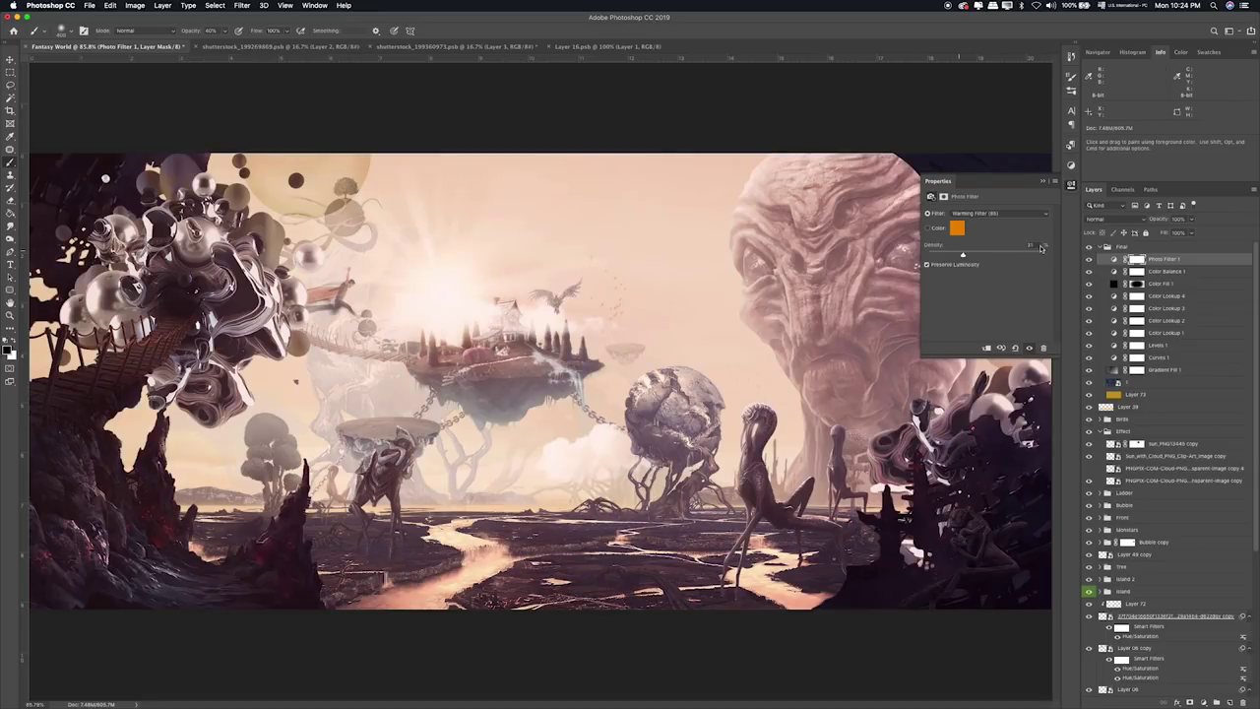
key("Delete")
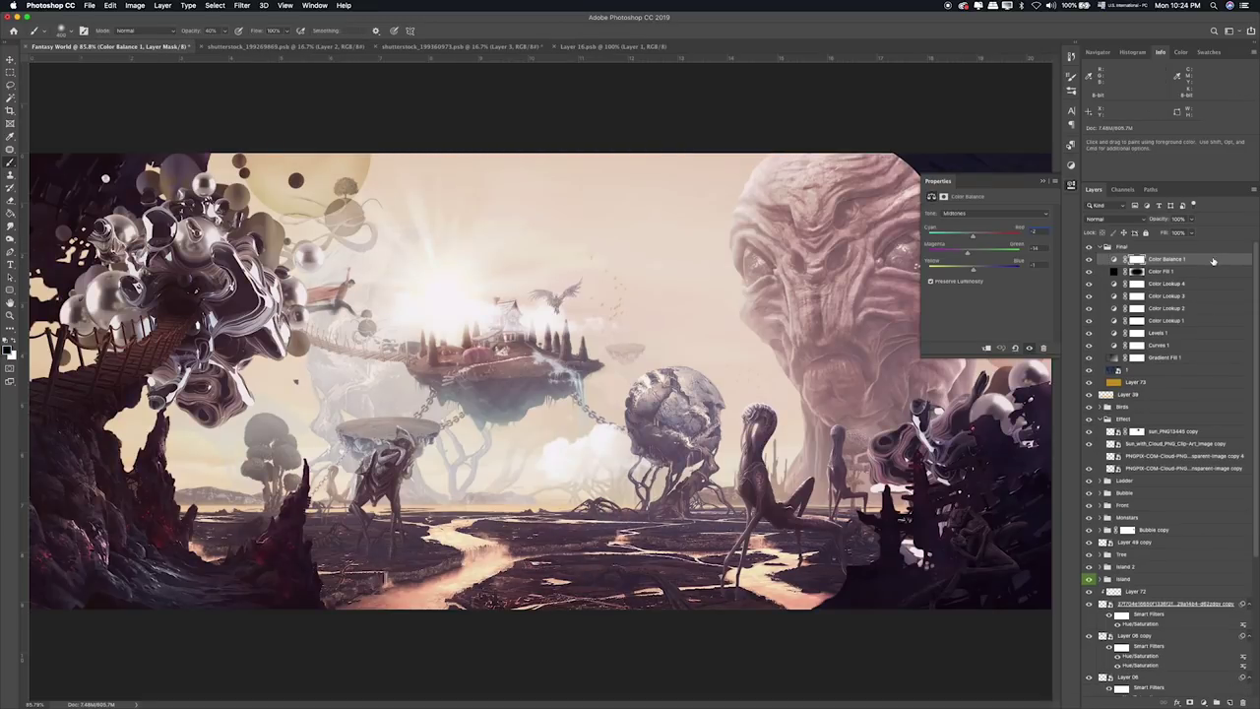
left_click(1204, 702)
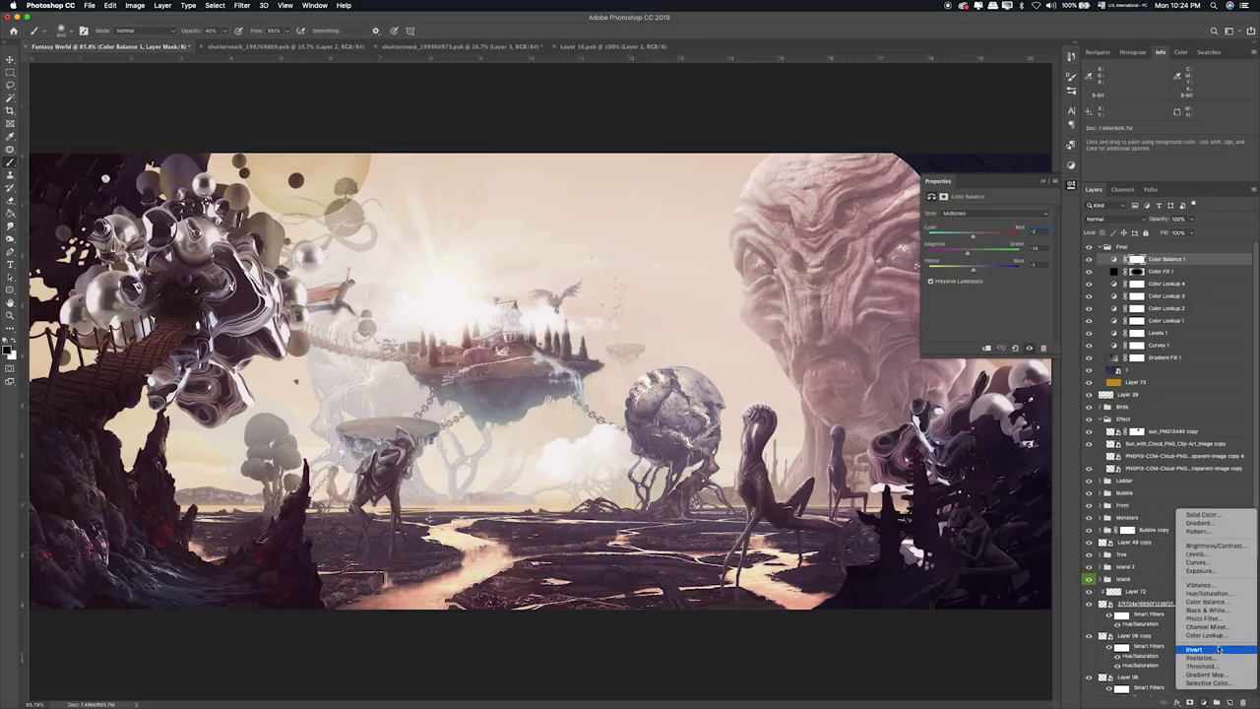
Add an Invert adjustment layer and preview blend modes such as Soft Light, Hue and Saturation.
left_click(1219, 650)
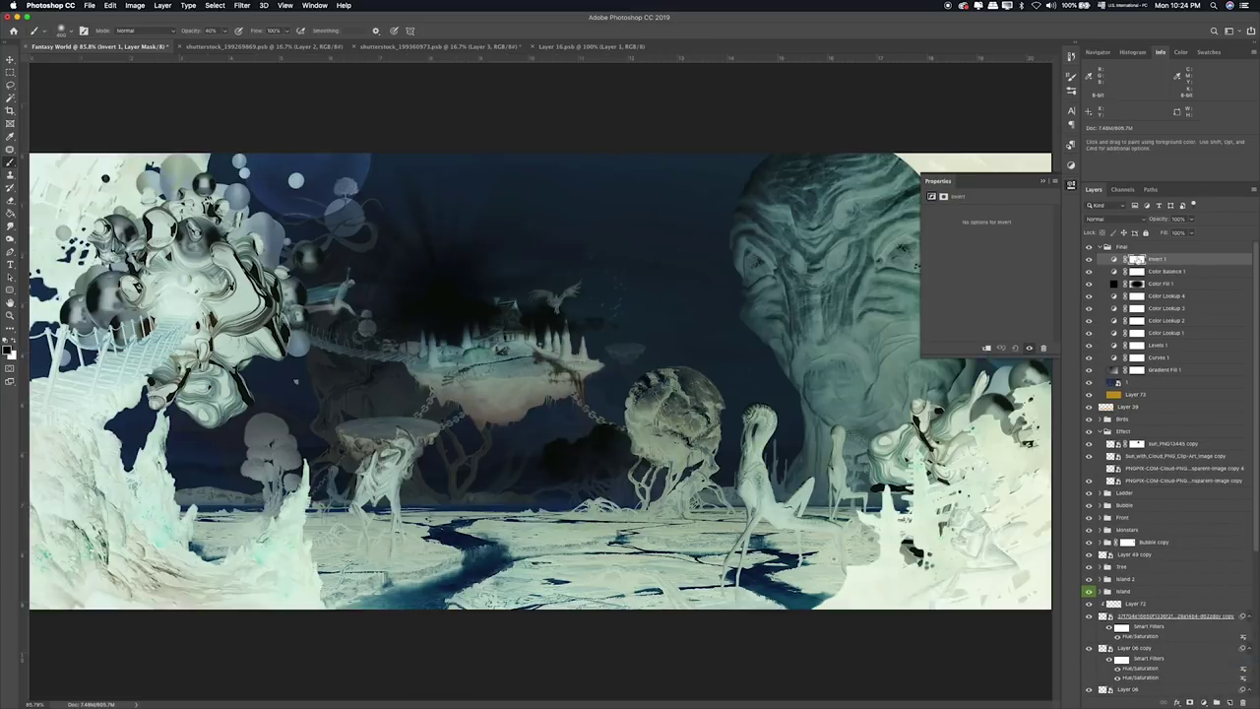
left_click(1114, 259)
key("v")
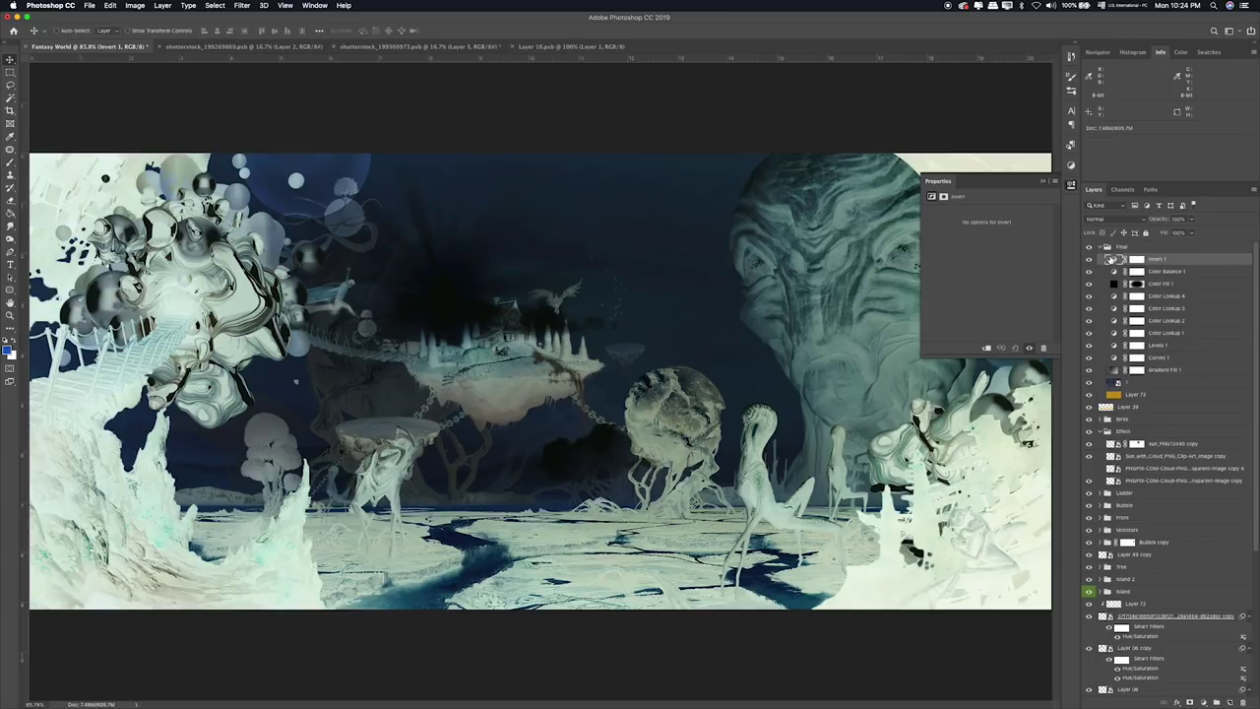
key("shift+plus")
key("shift+plus")
key("shift+plus")
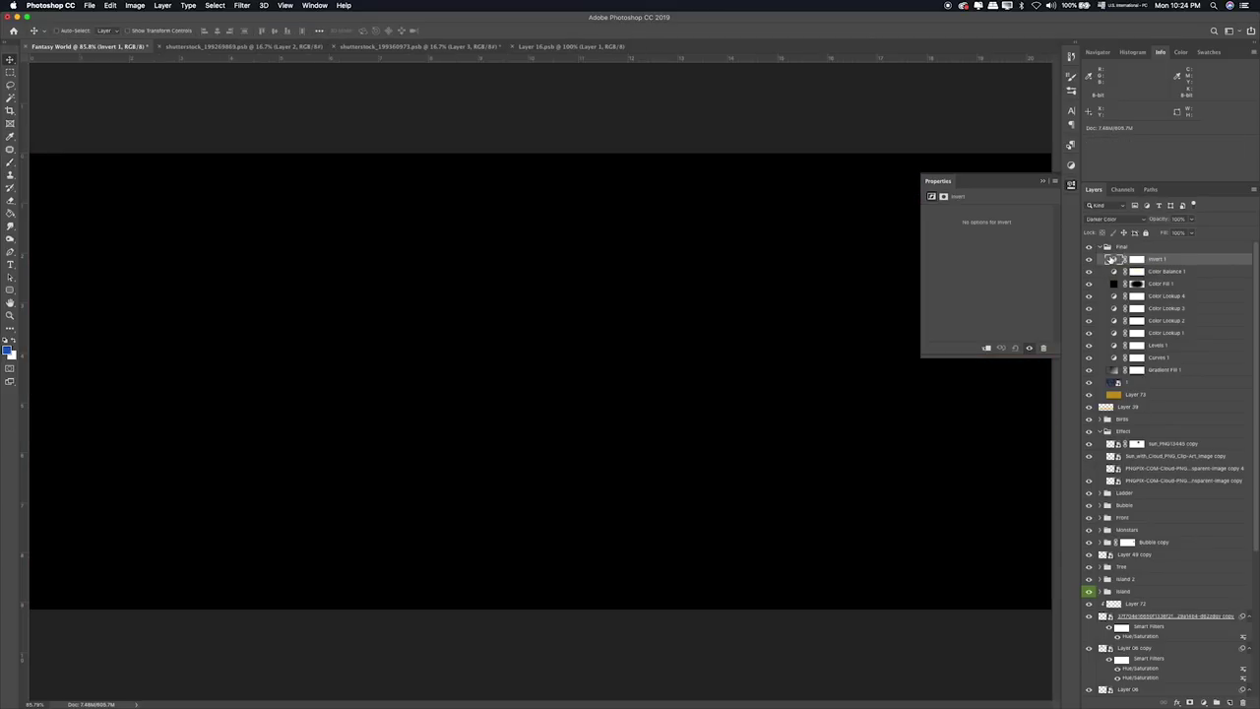
key("shift+plus")
key("shift+plus")
key("shift+plus")
key("shift+plus")
key("shift+plus")
key("shift+plus")
key("shift+plus")
key("shift+plus")
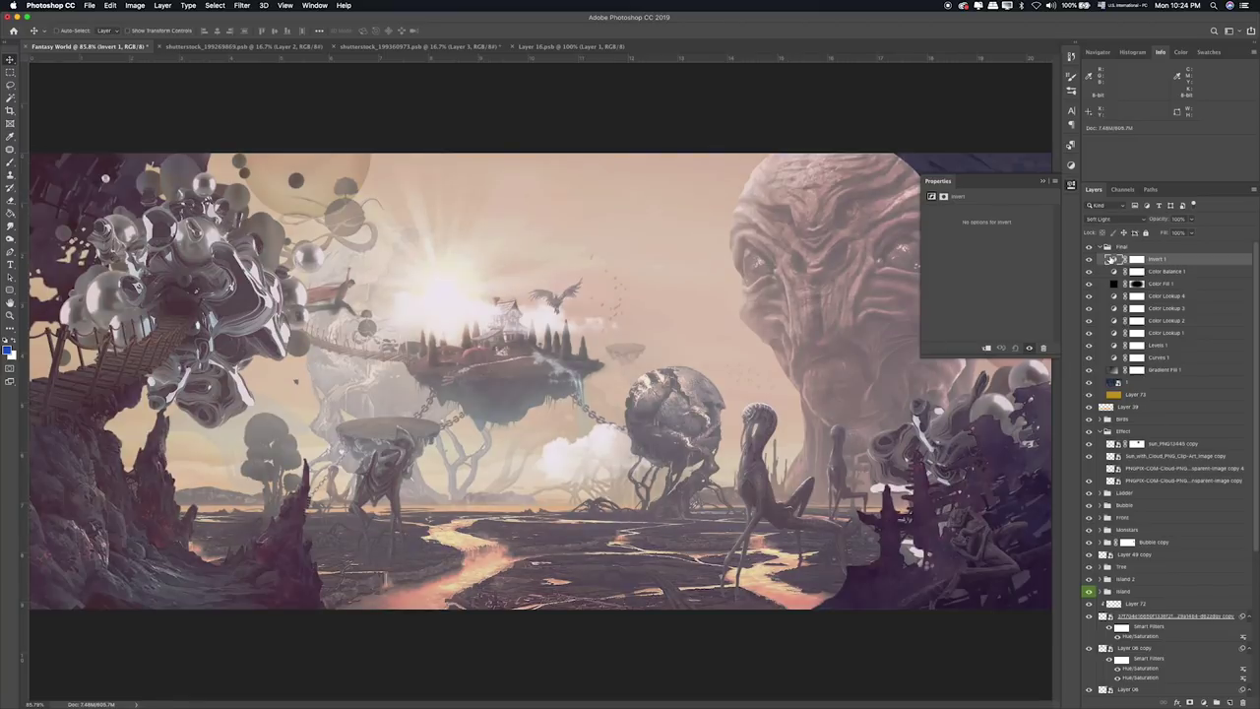
key("shift+plus")
key("shift+minus")
key("shift+plus")
key("shift+plus")
key("shift+plus")
key("shift+plus")
key("shift+plus")
key("shift+plus")
key("shift+plus")
key("shift+plus")
key("shift+plus")
key("shift+plus")
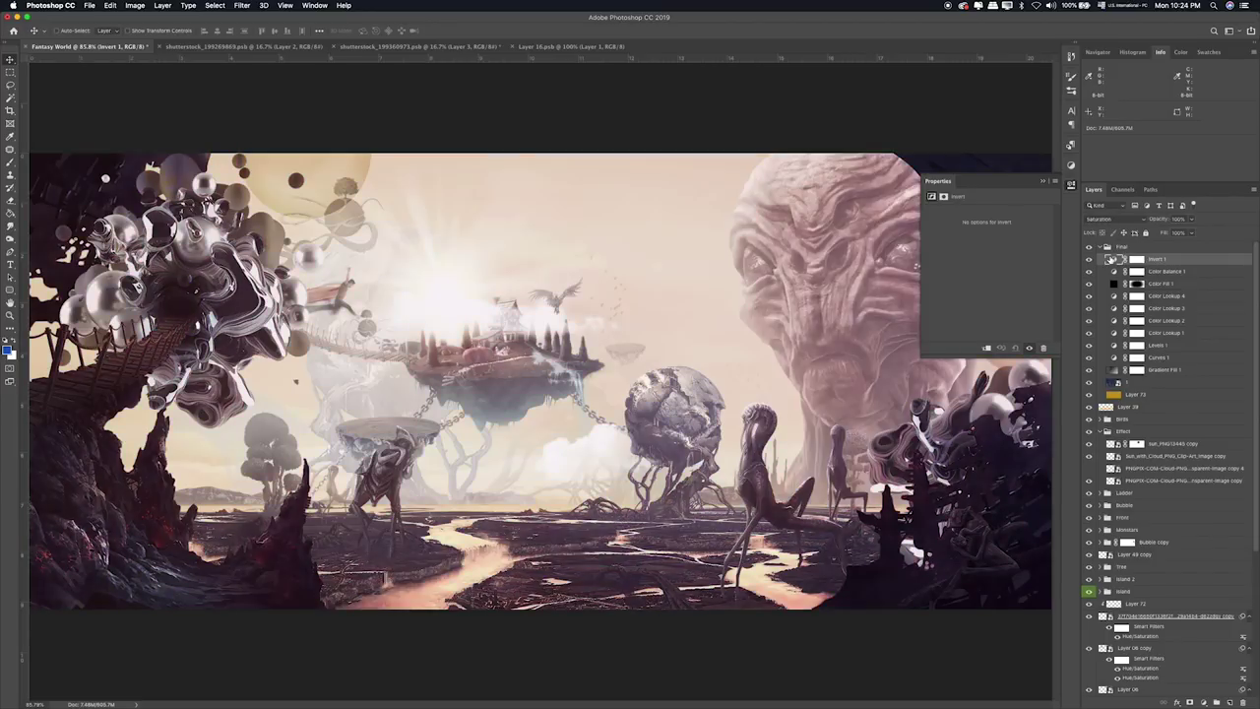
key("shift+minus")
key("shift+plus")
key("shift+minus")
Keep comparing blend modes on the Invert layer and lower its opacity to 22%.
left_click(1044, 182)
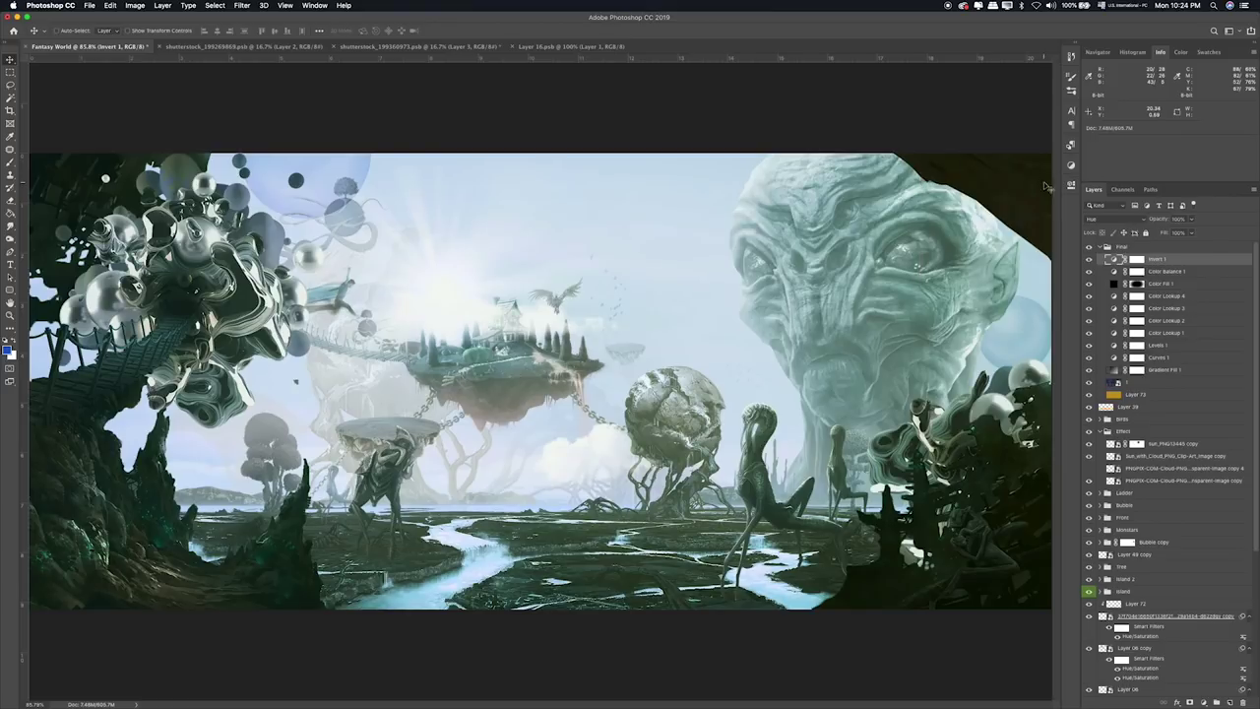
key("shift+plus")
key("shift+minus")
key("shift+plus")
key("shift+minus")
left_click(1192, 219)
left_click_drag(1163, 233, 1159, 236)
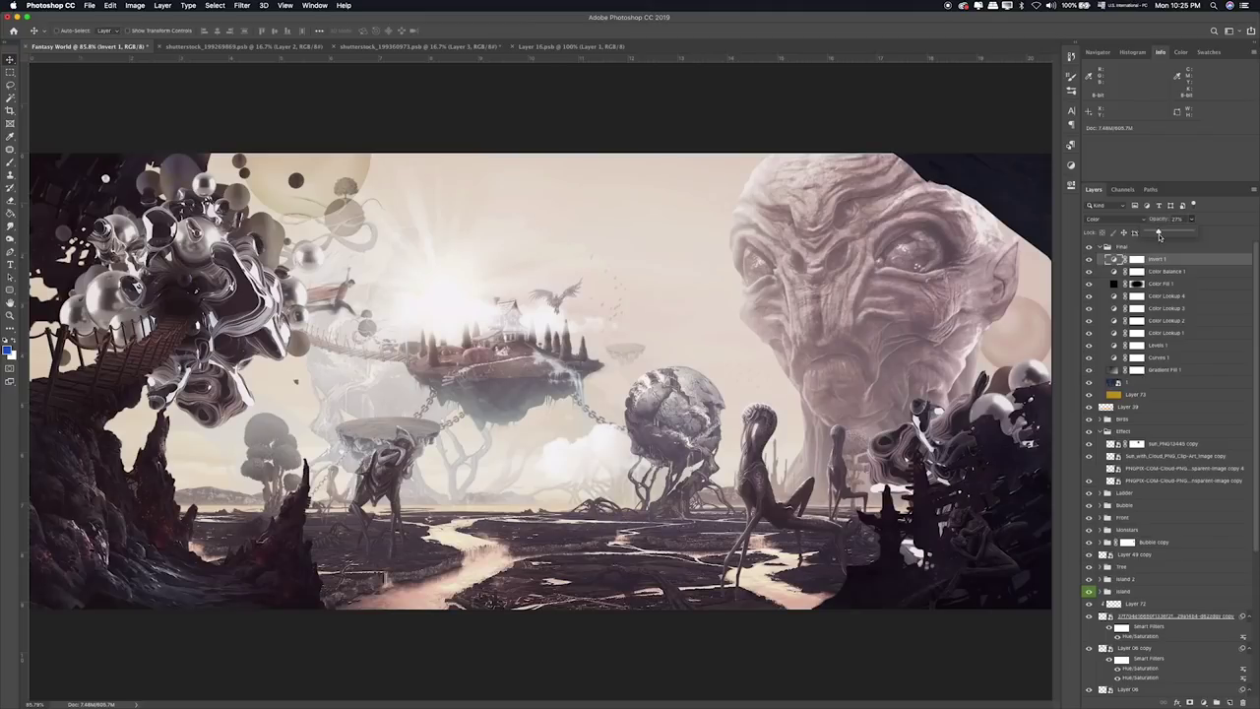
Reselect Invert 1, adjust its fill amount and cycle its blend mode toward Color Burn.
left_click(1170, 246)
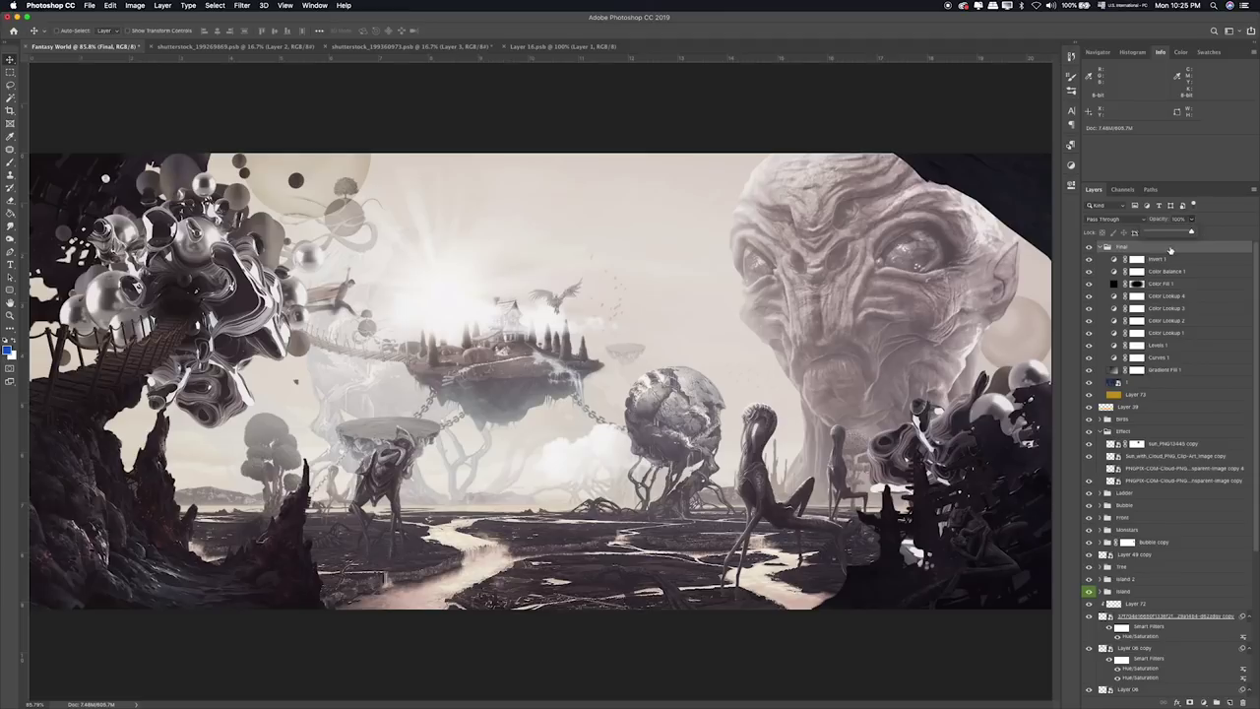
left_click(1158, 258)
left_click(1158, 258)
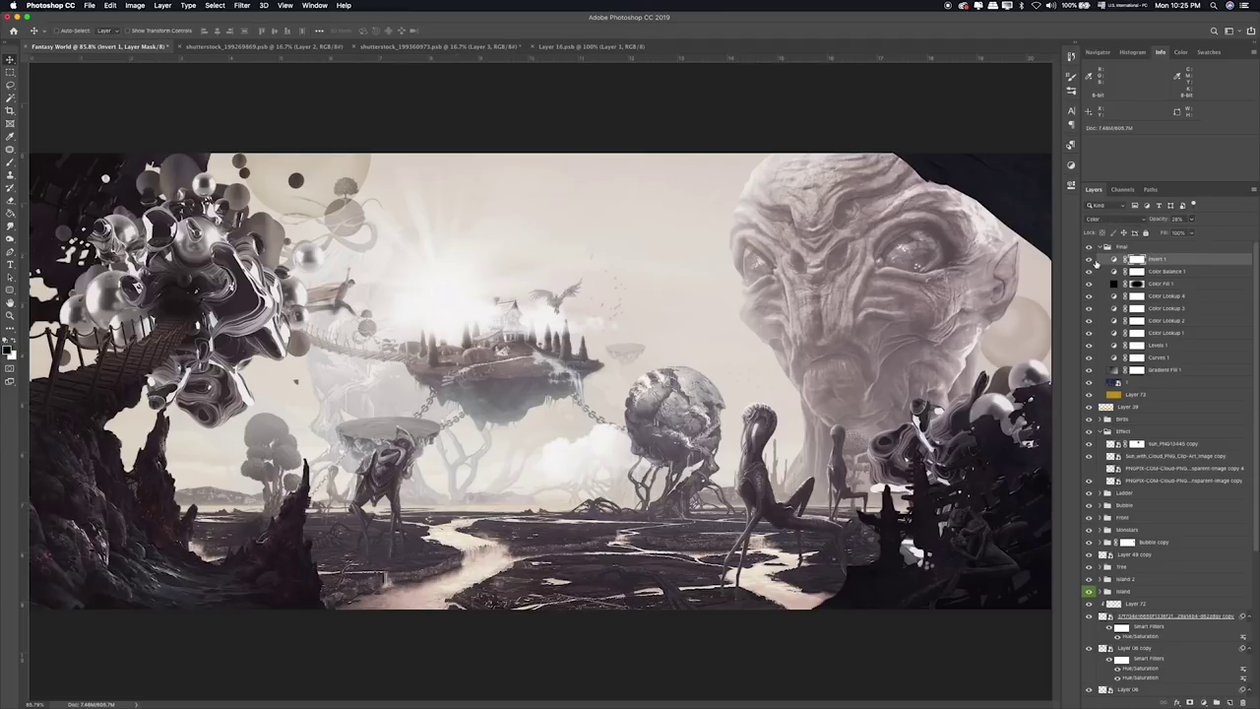
left_click(1193, 233)
mouse_move(1193, 232)
left_mouse_down()
mouse_move(1255, 235)
mouse_move(989, 287)
left_mouse_up()
key("shift+plus")
key("shift+plus")
key("shift+plus")
key("shift+plus")
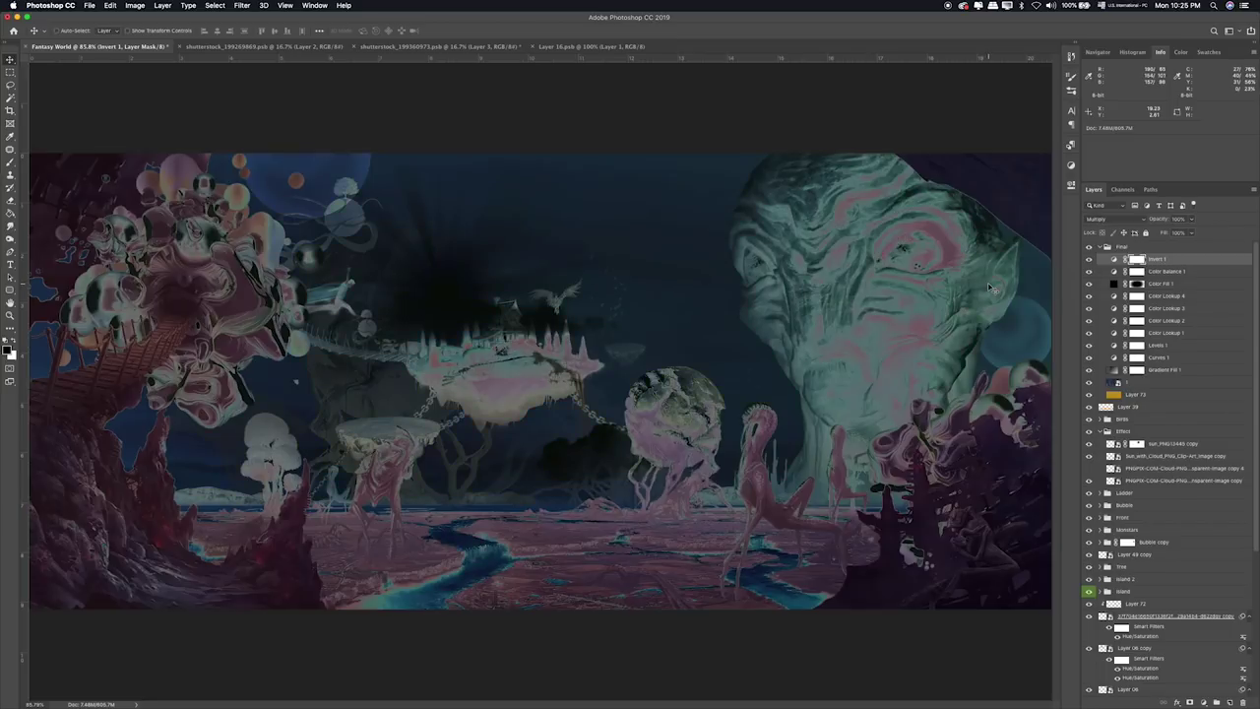
key("shift+plus")
key("shift+plus")
key("shift+plus")
key("shift+plus")
key("shift+plus")
key("shift+plus")
key("shift+plus")
key("shift+plus")
key("shift+plus")
key("shift+plus")
key("shift+plus")
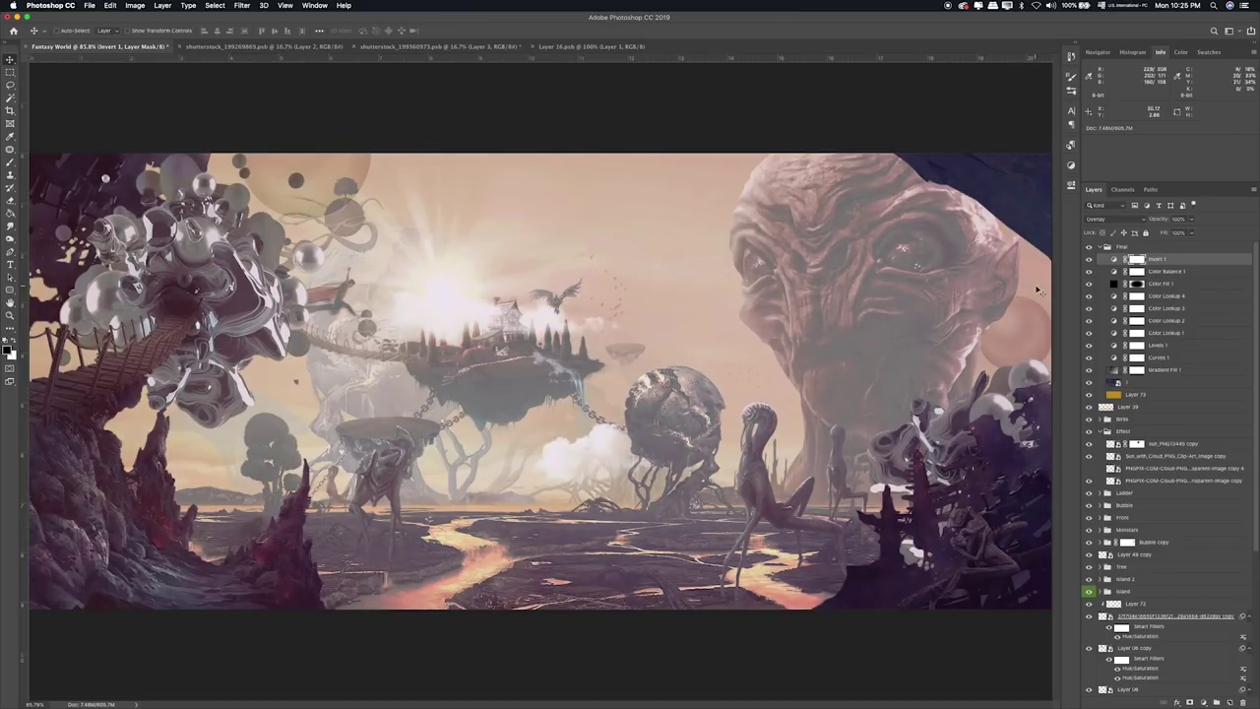
Delete Invert 1 to compare, restore it with undo, and collapse the Final group.
key("Delete")
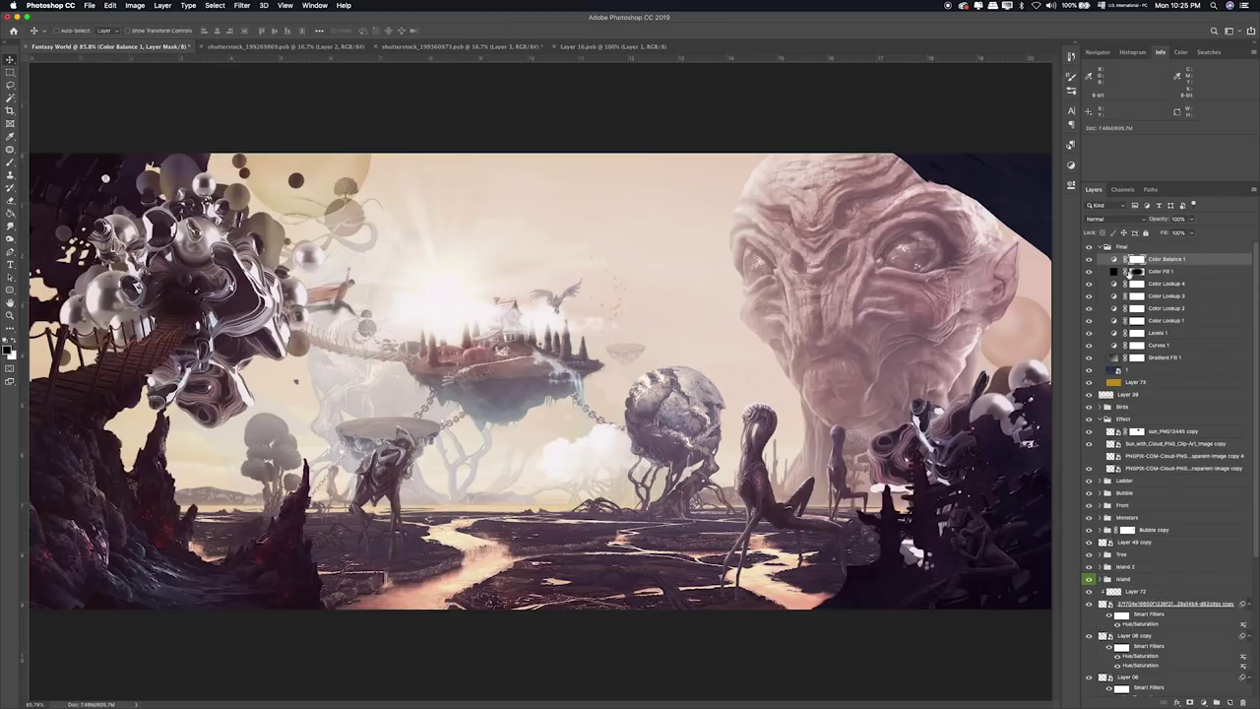
key("ctrl+z")
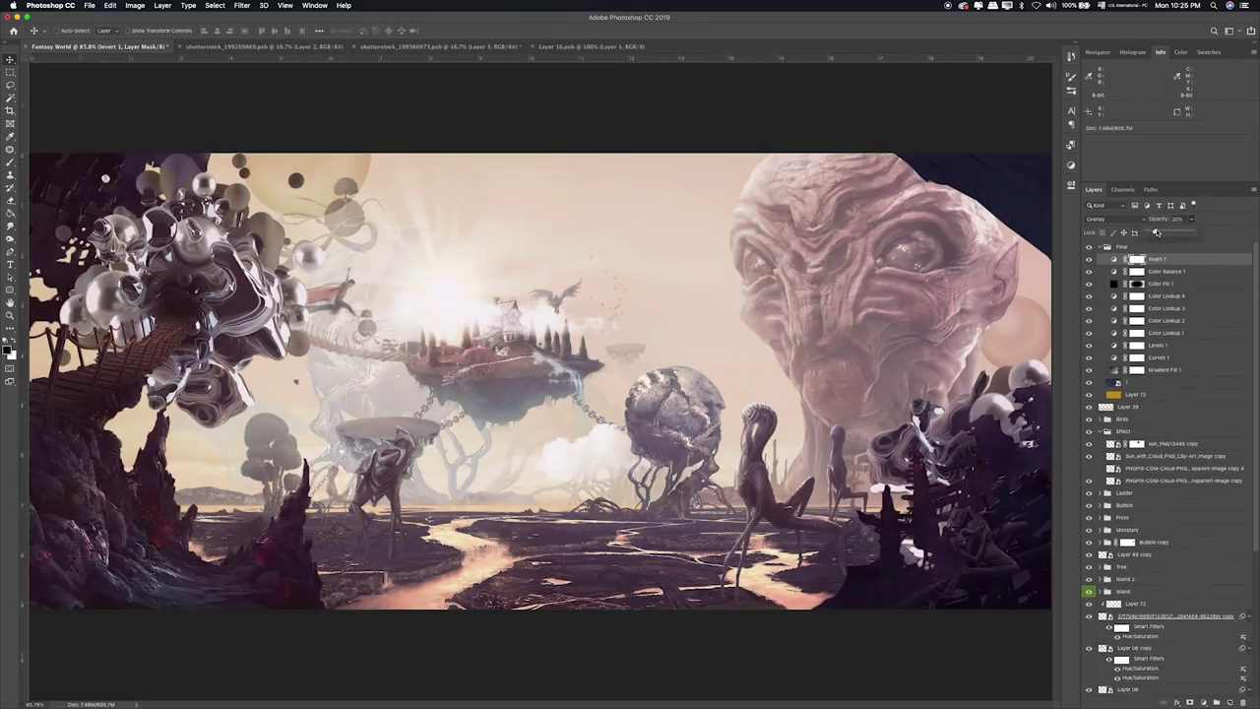
left_click(1091, 263)
left_click(1171, 261)
left_click(1102, 249)
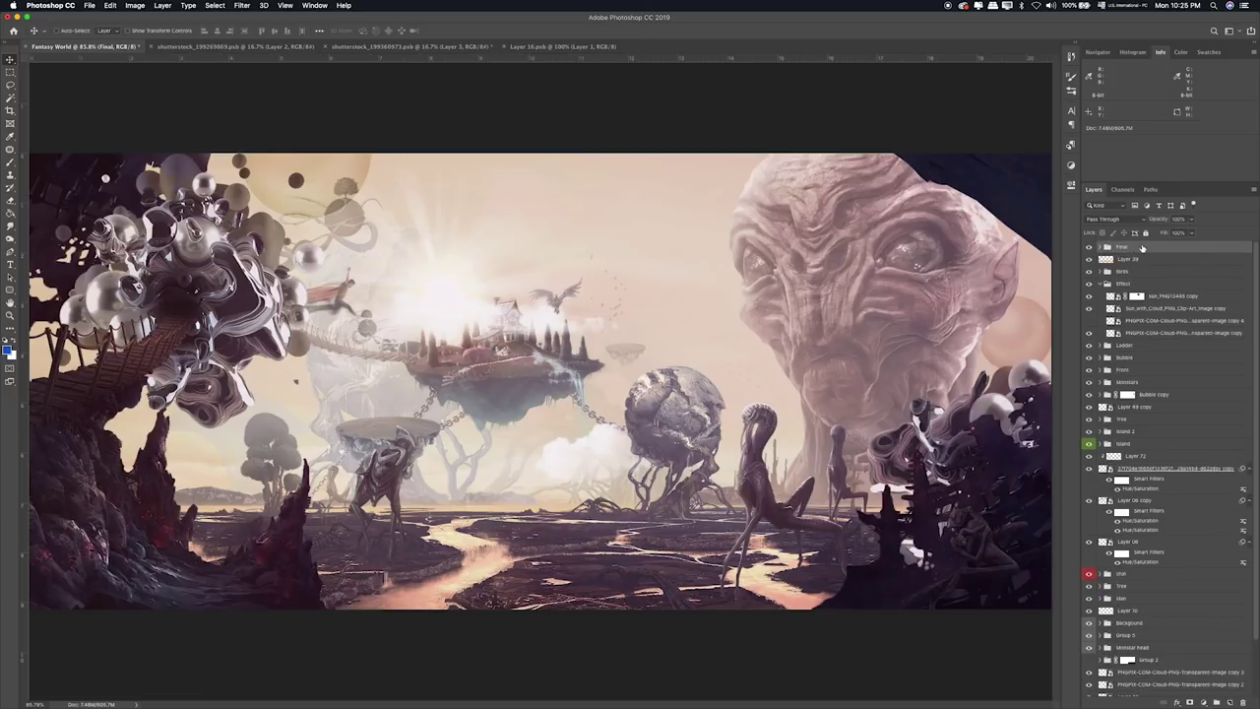
Scale the Man layer's bubble cluster down to about 82% and reposition it.
scroll(1128, 325, "down", 3)
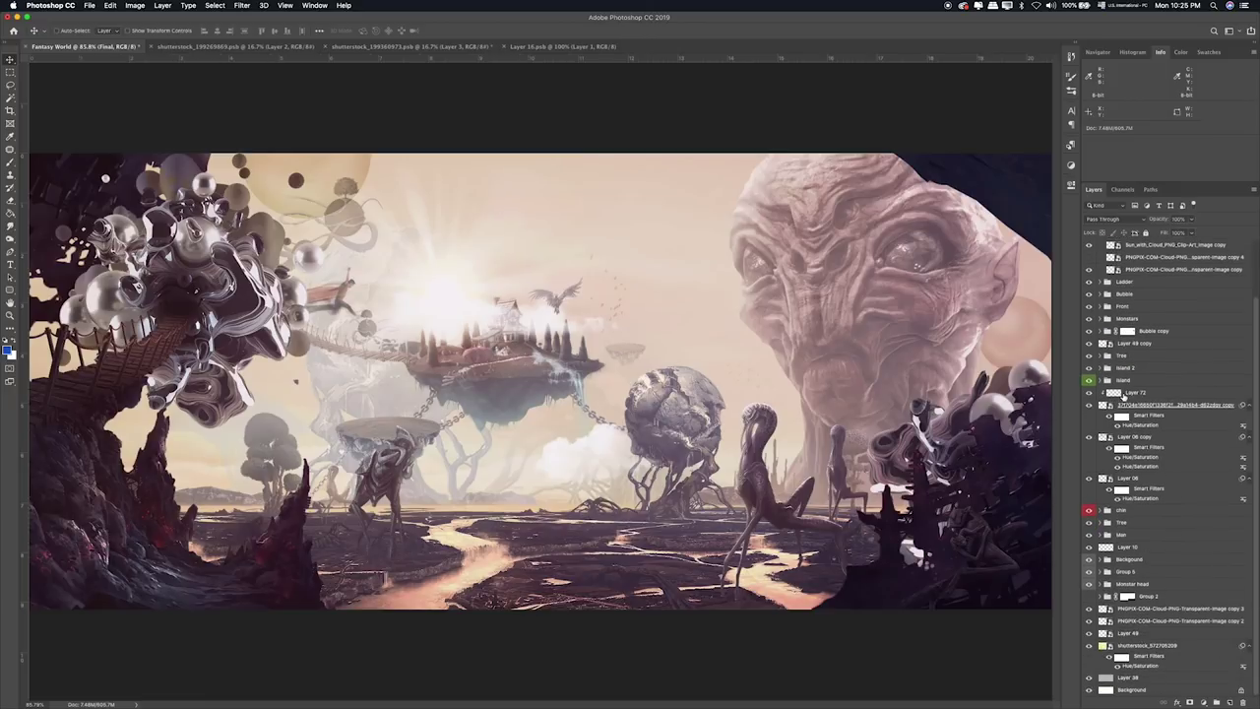
left_click(1132, 536)
key("ctrl+t")
left_click_drag(372, 222, 325, 244)
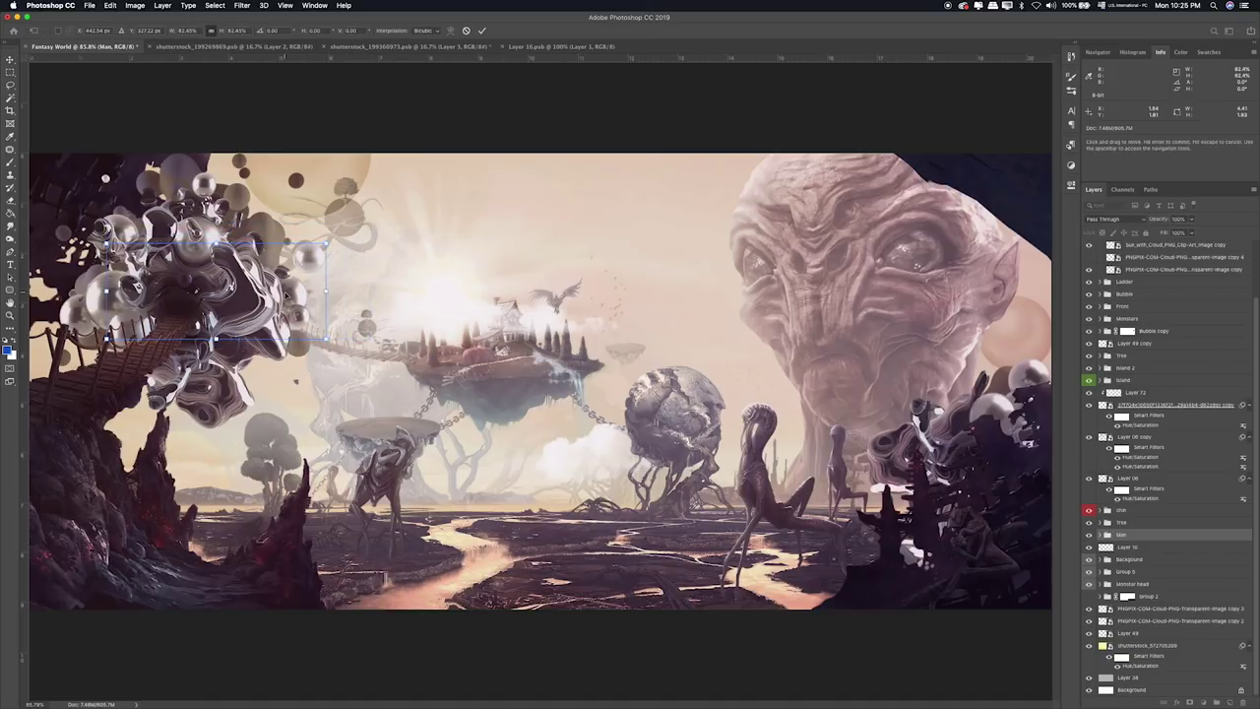
left_click_drag(308, 277, 321, 280)
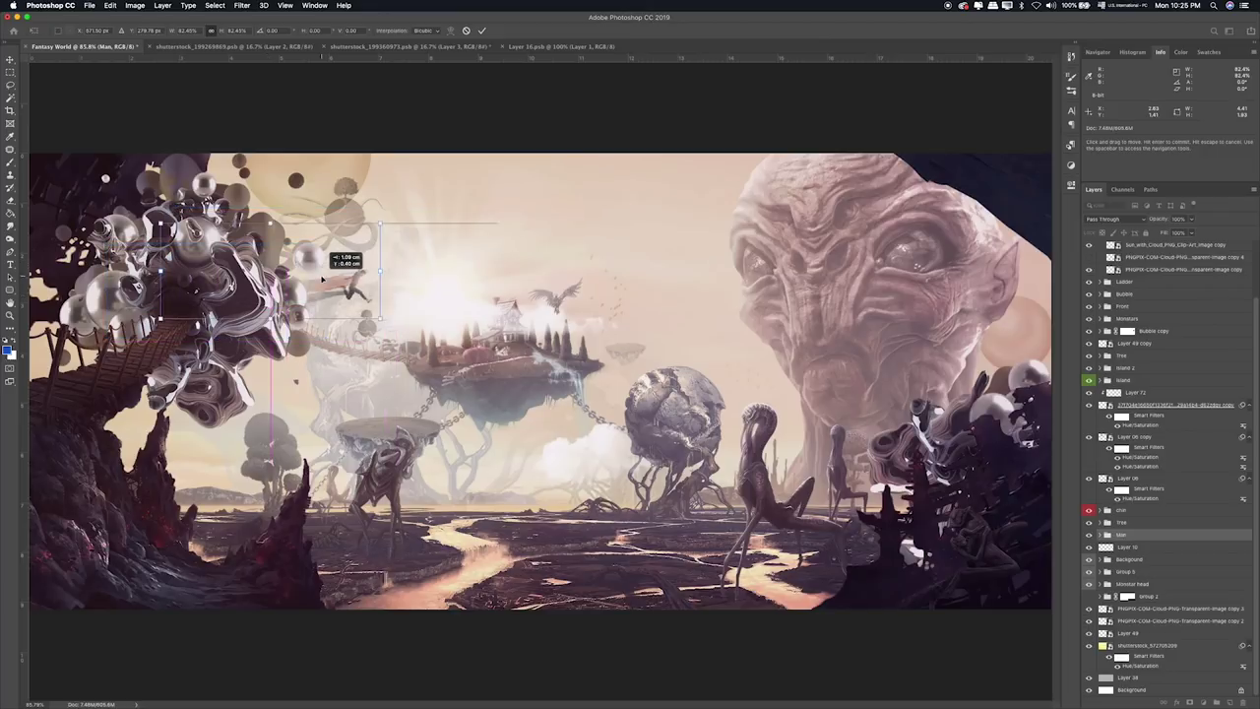
left_click_drag(317, 285, 312, 297)
key("Return")
Fade the Man layer to 38% opacity and nudge the bubble cluster slightly.
left_click_drag(1192, 219, 1165, 232)
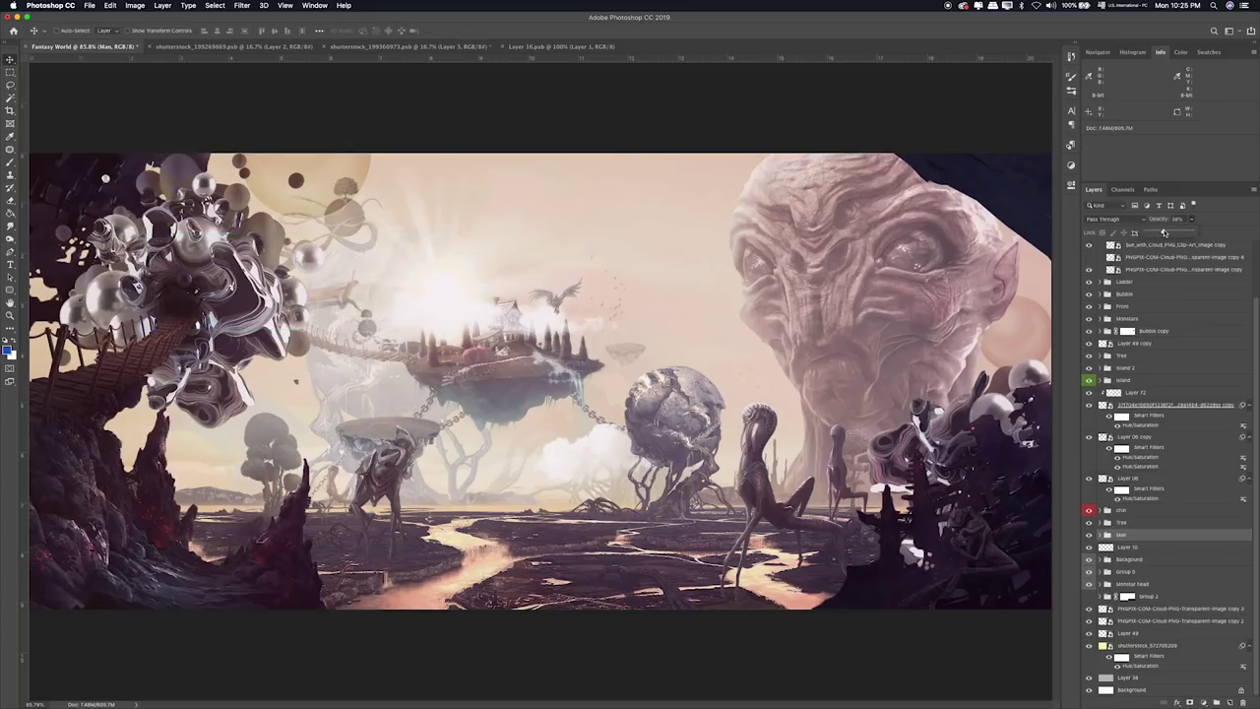
left_click_drag(484, 294, 471, 282)
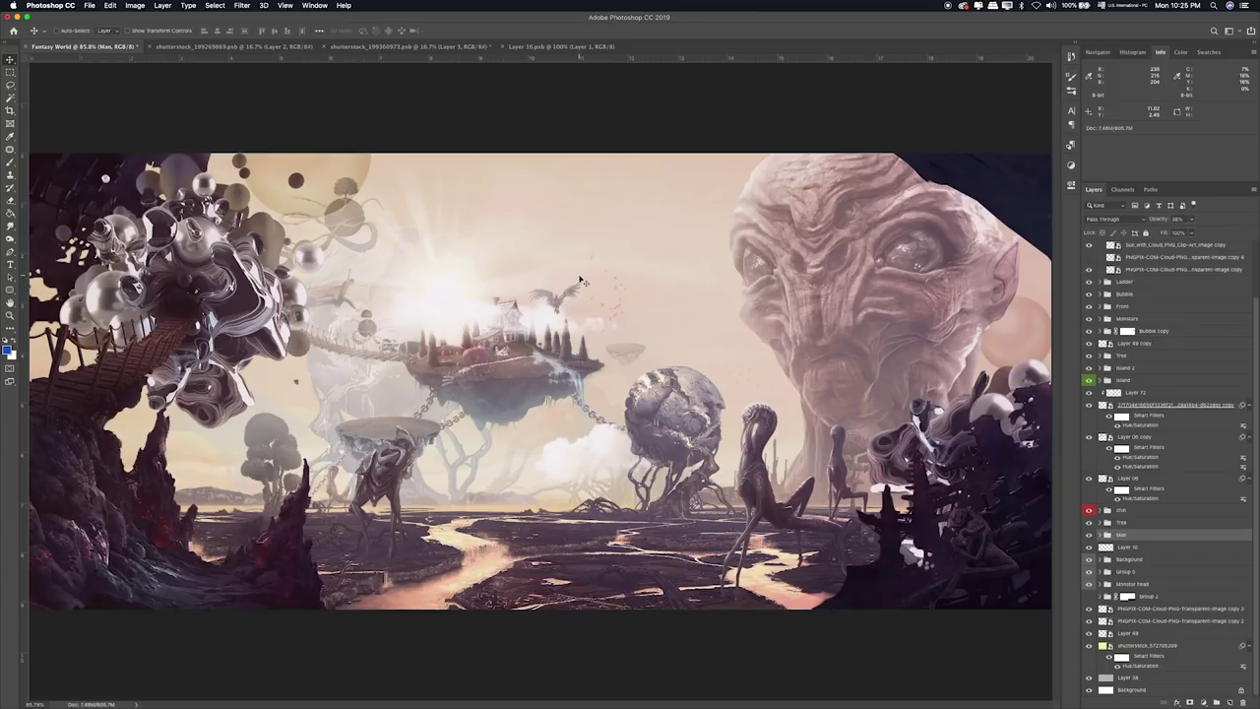
scroll(1146, 260, "up", 3)
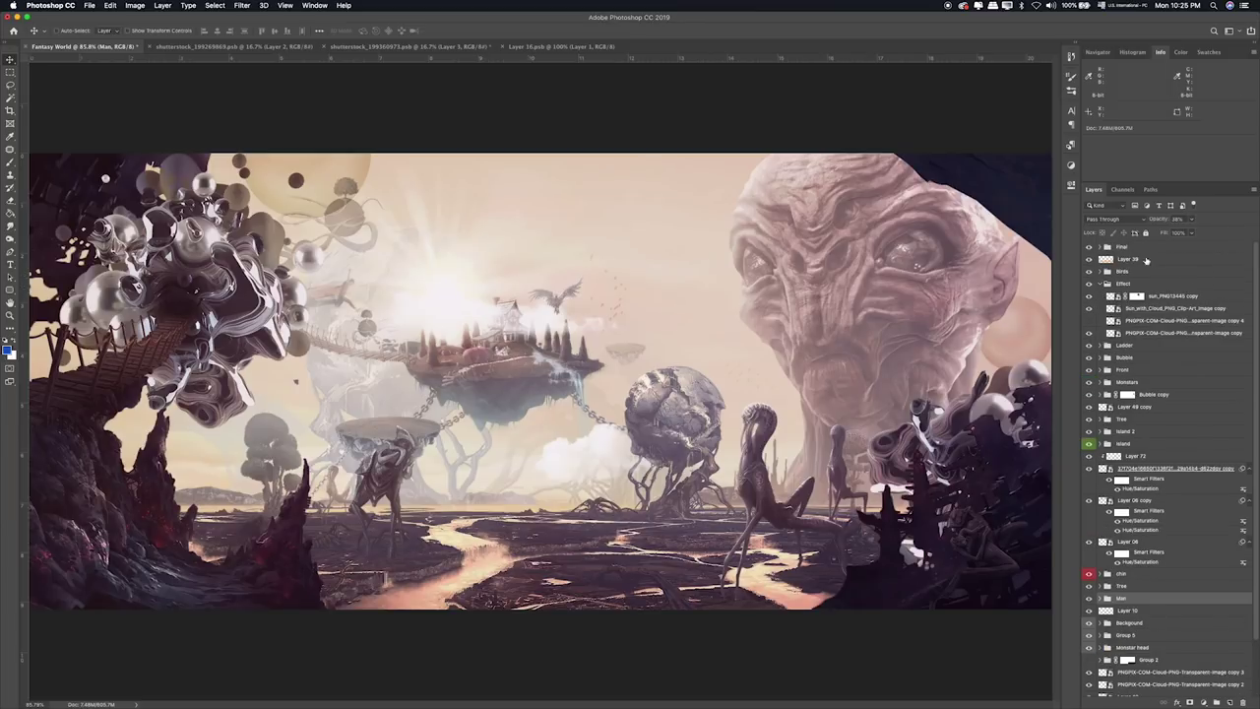
left_click(1124, 248)
Add a Vibrance adjustment to the Final group with Vibrance +24 and Saturation -17.
left_click(1100, 247)
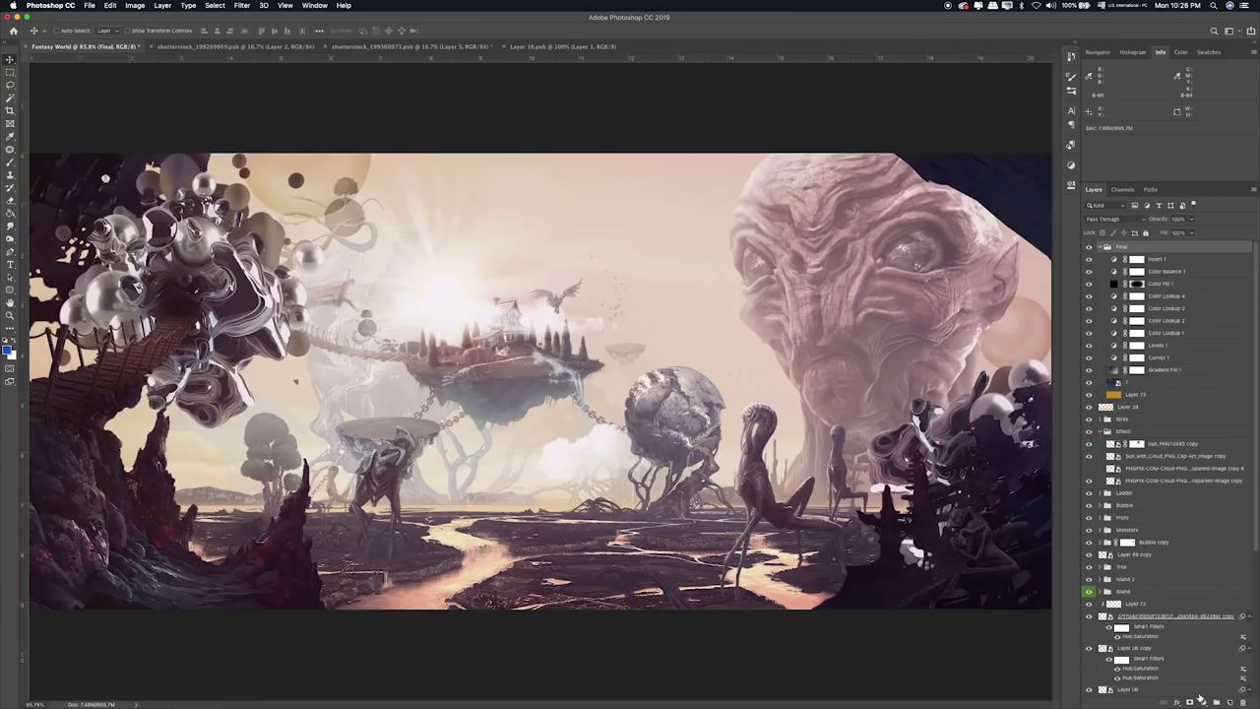
left_click(1203, 702)
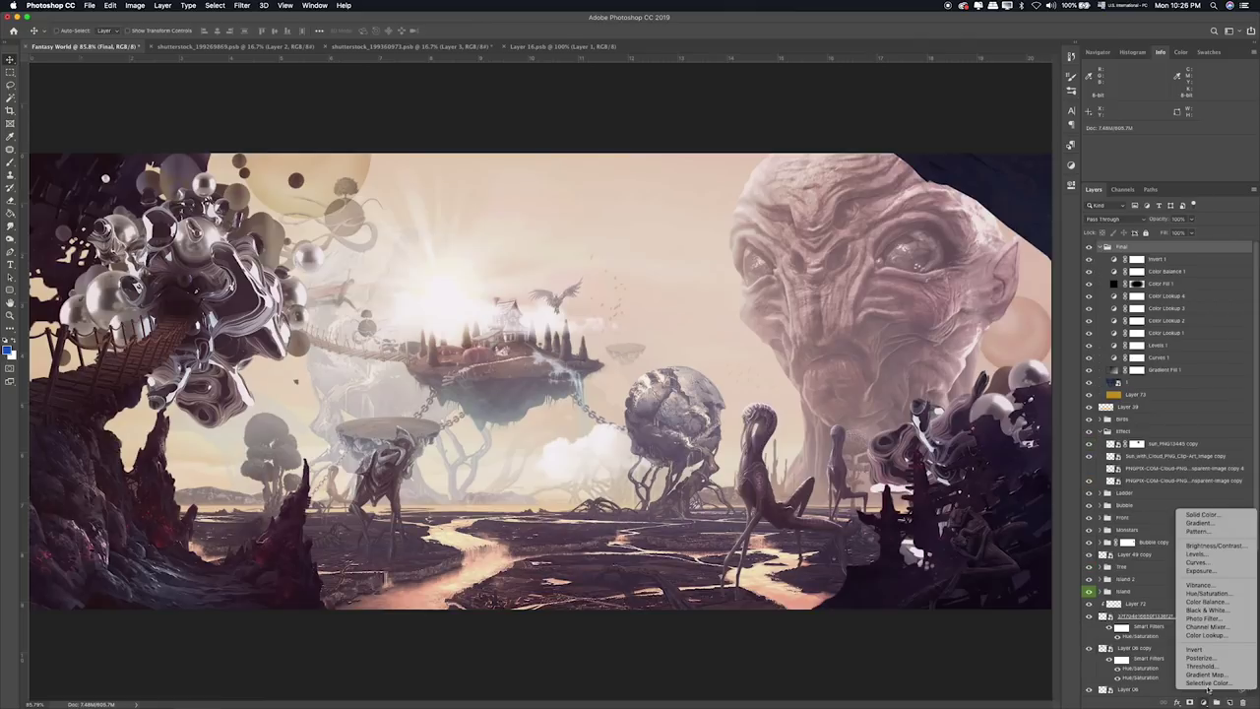
left_click(1203, 586)
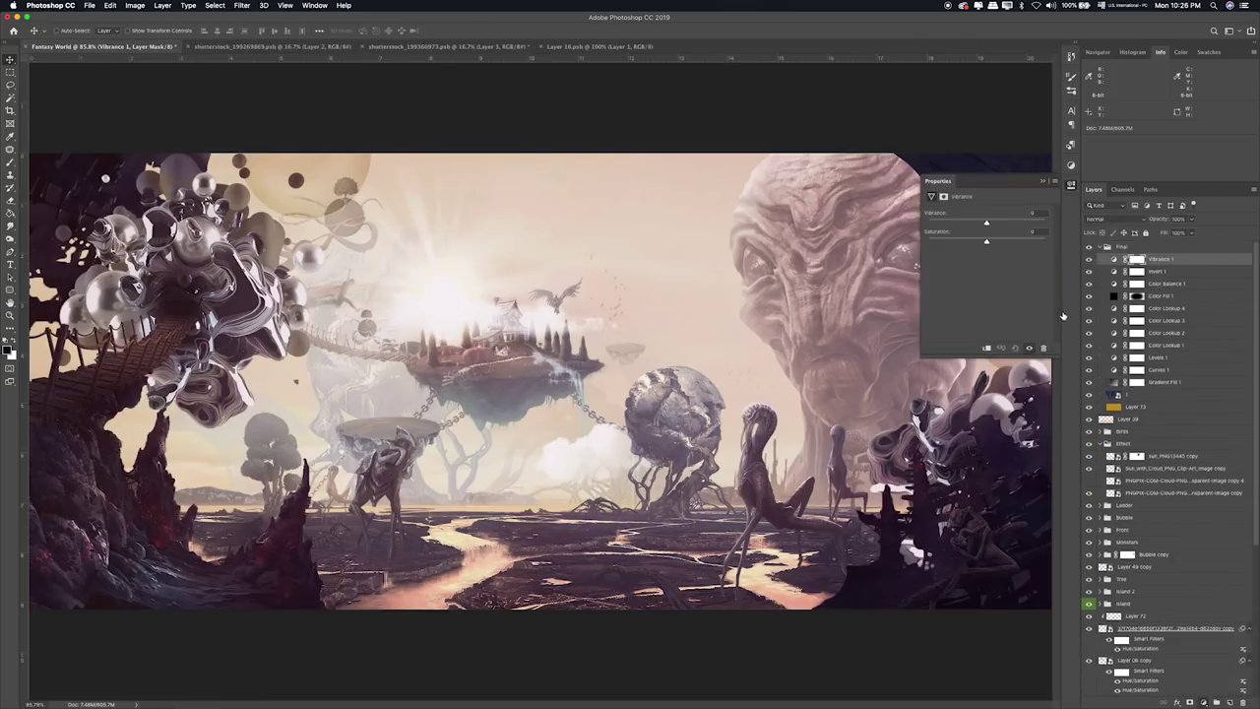
mouse_move(987, 223)
left_mouse_down()
mouse_move(1001, 224)
mouse_move(977, 242)
left_mouse_up()
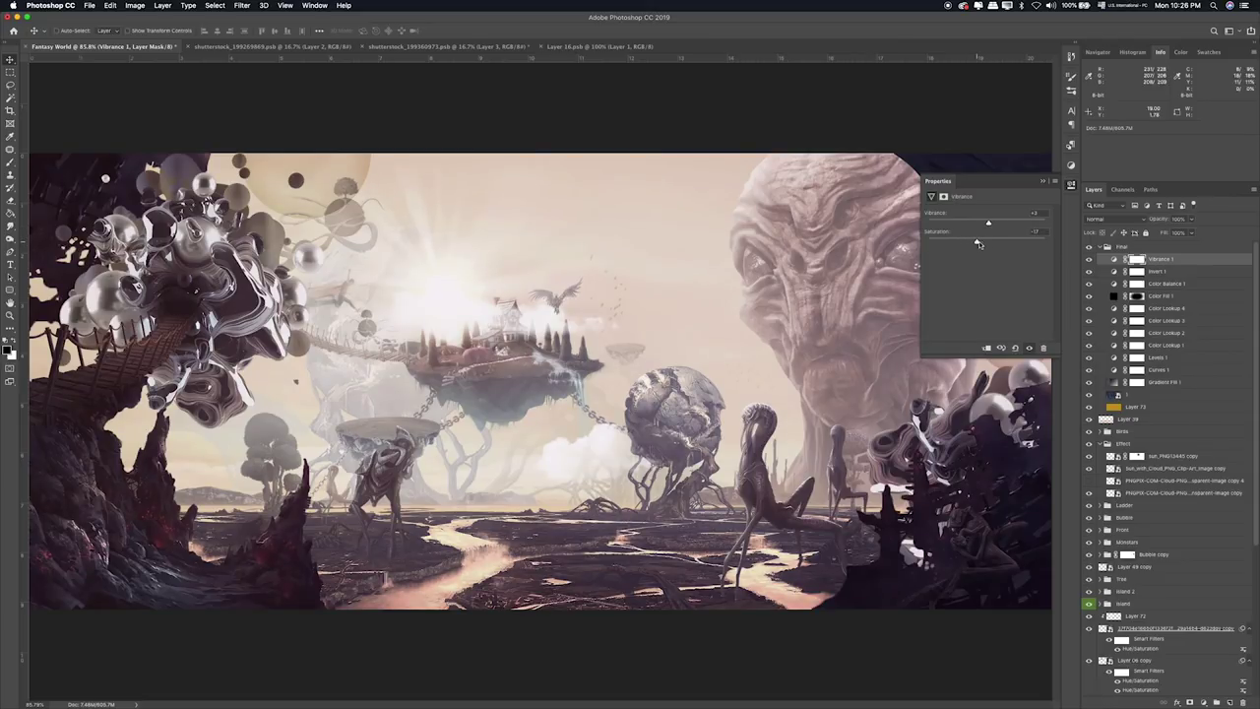
left_click(1116, 258)
Toggle the Final grading to compare before and after, then set the group's opacity to about 86%.
left_click(1088, 246)
left_click(1088, 246)
left_click(1088, 246)
left_click(1088, 247)
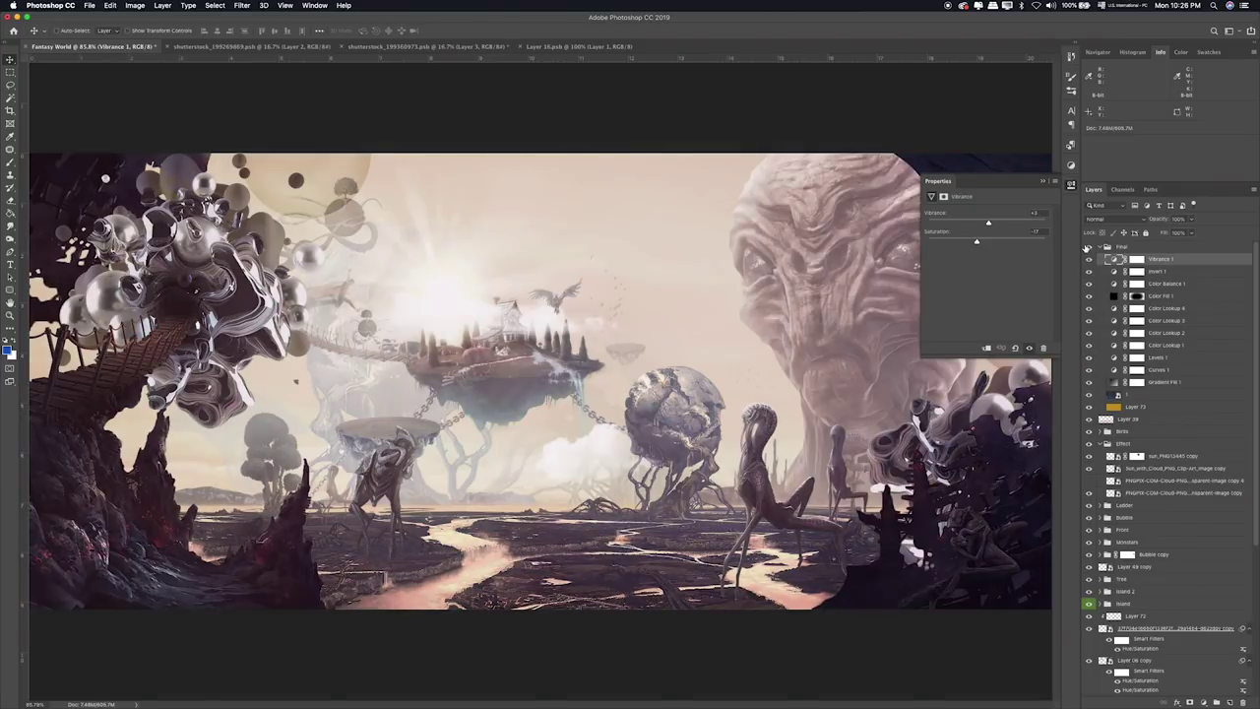
left_click(1088, 246)
left_click(1088, 246)
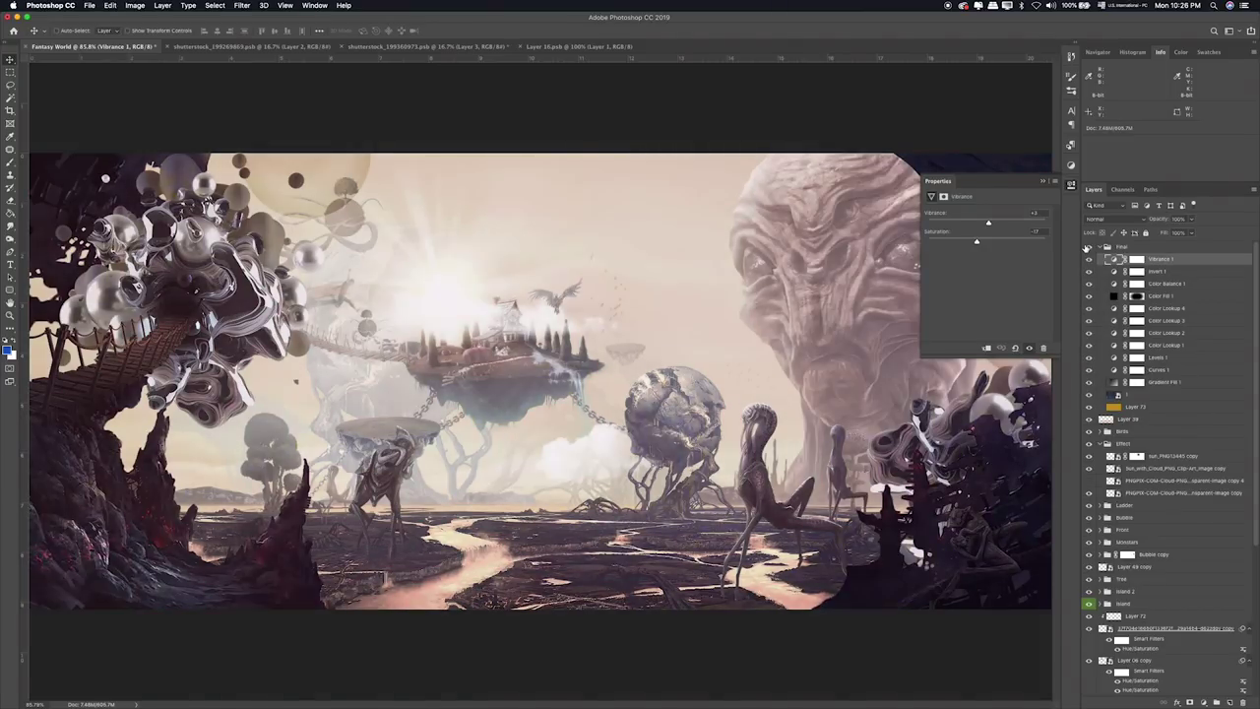
left_click(1193, 218)
left_click(1147, 246)
left_click_drag(1188, 222, 1172, 232)
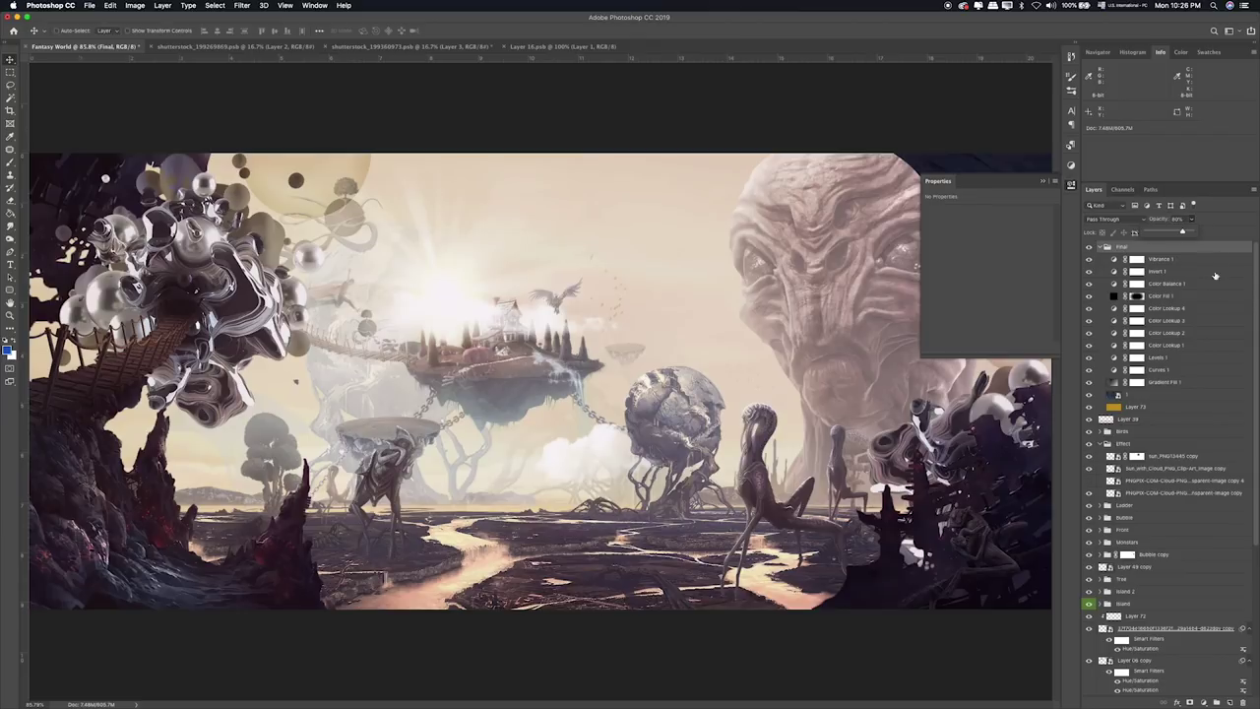
Collapse the Final group and stamp all visible layers into a new Layer 74.
left_click(1181, 257)
left_click(1103, 247)
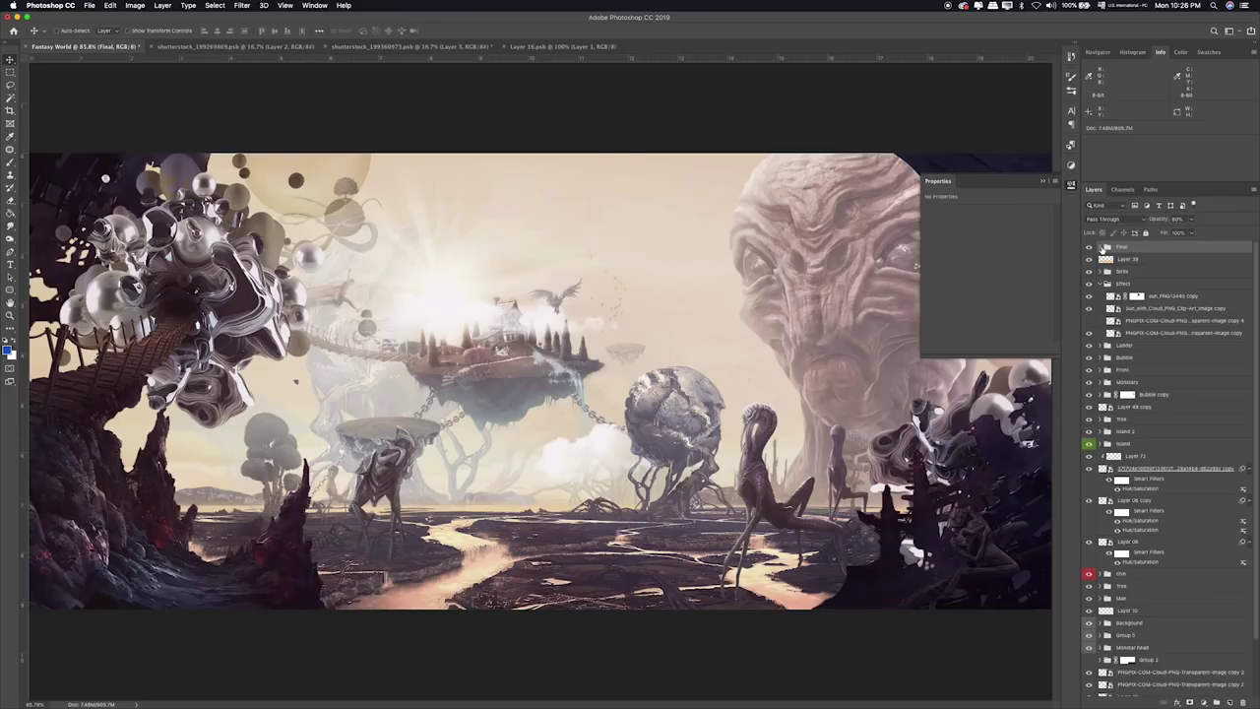
key("ctrl+shift+alt+e")
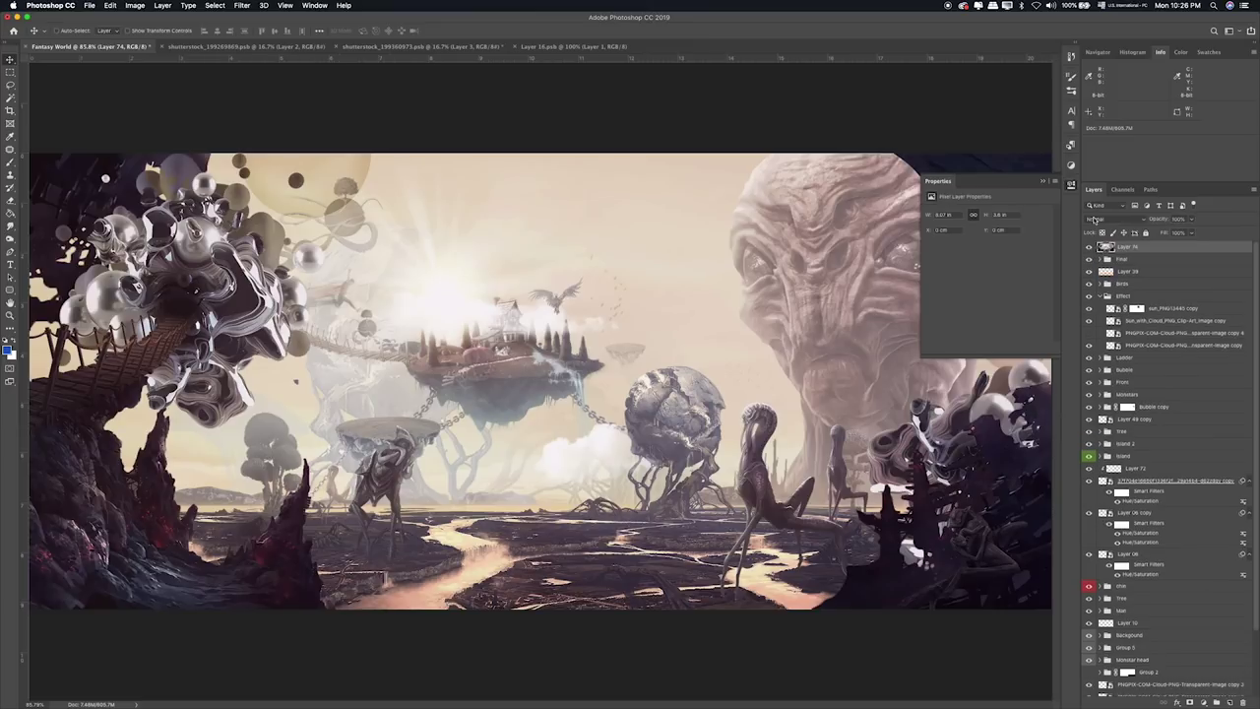
Open the Camera Raw Filter on Layer 74.
left_click(1042, 182)
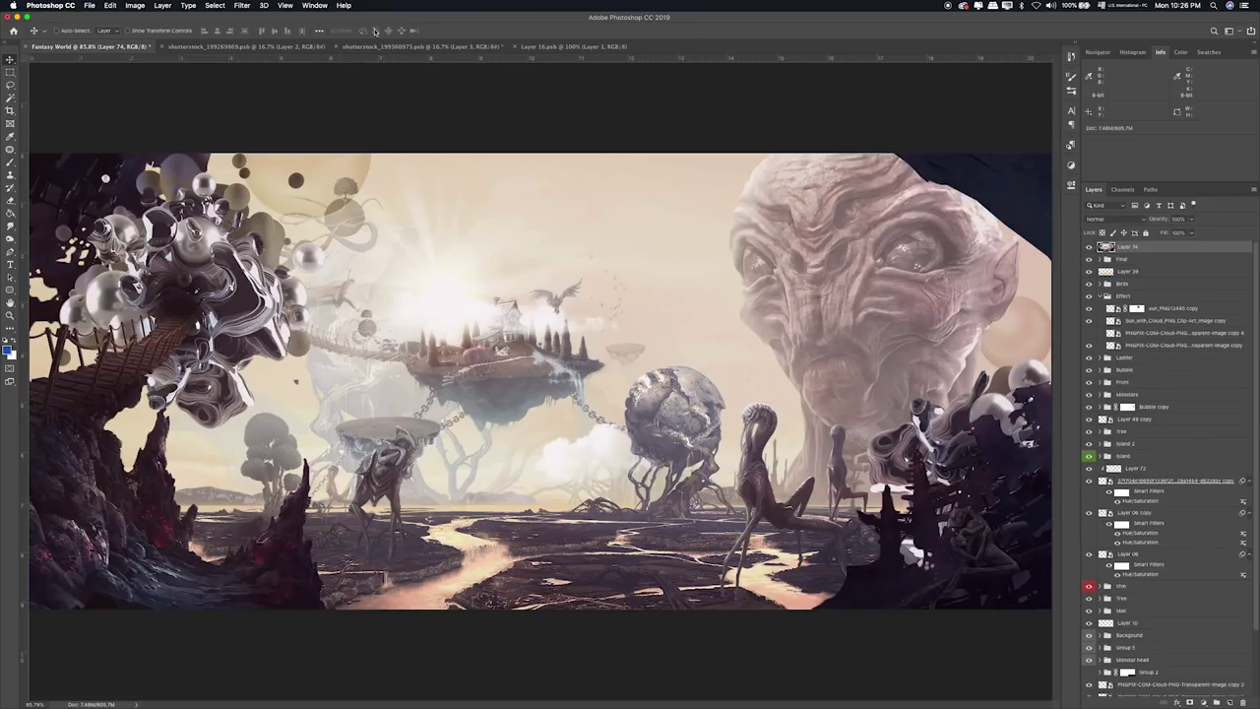
left_click(241, 4)
left_click(268, 66)
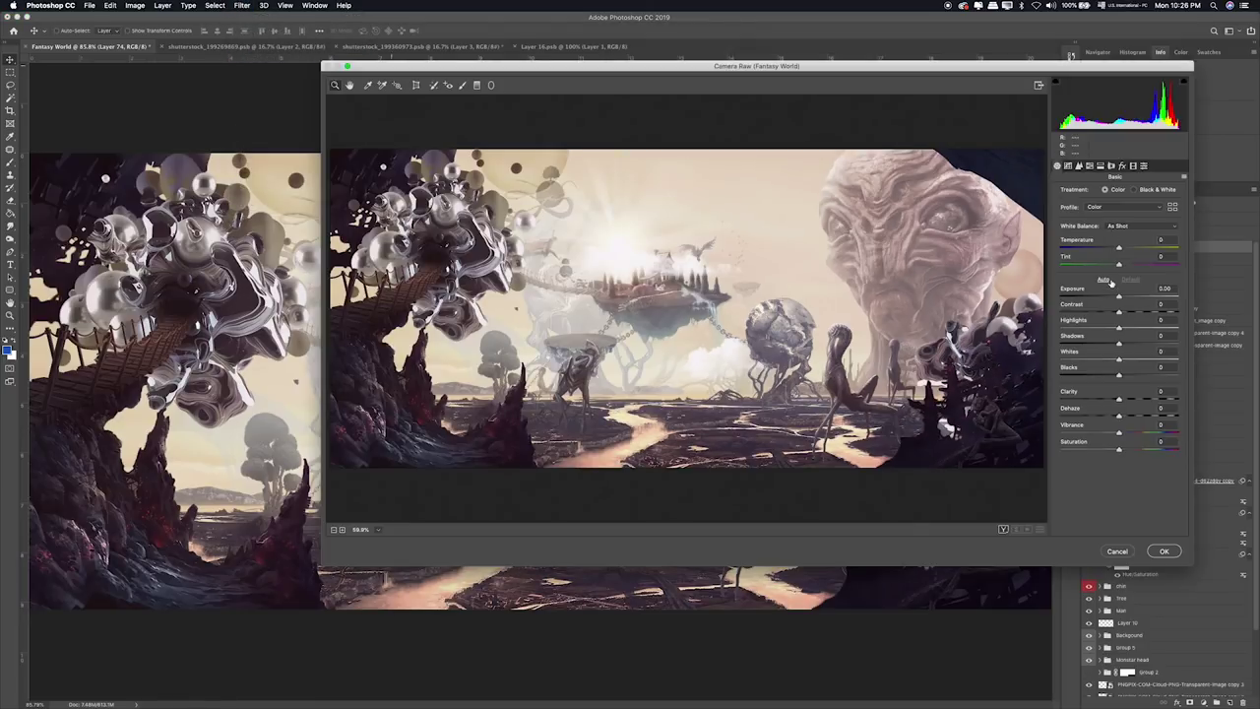
Try Camera Raw's Auto tone against the original, then reset the Basic sliders to default.
left_click_drag(1002, 69, 848, 98)
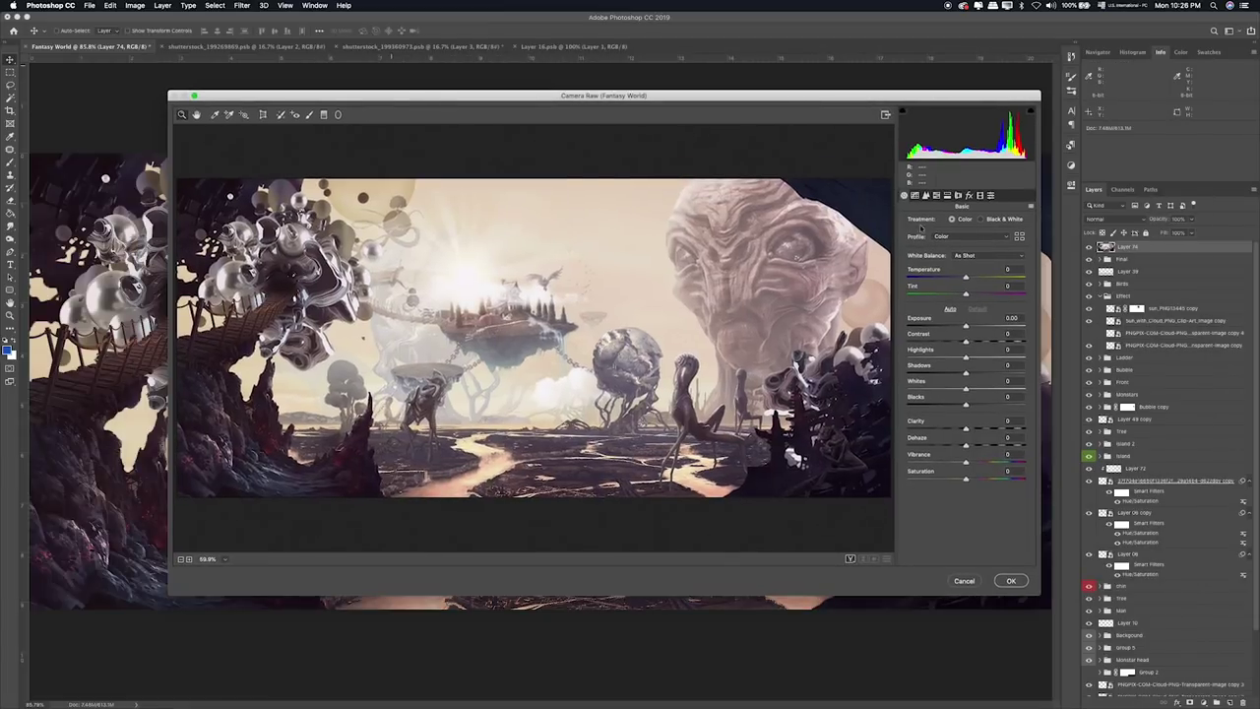
left_click(951, 310)
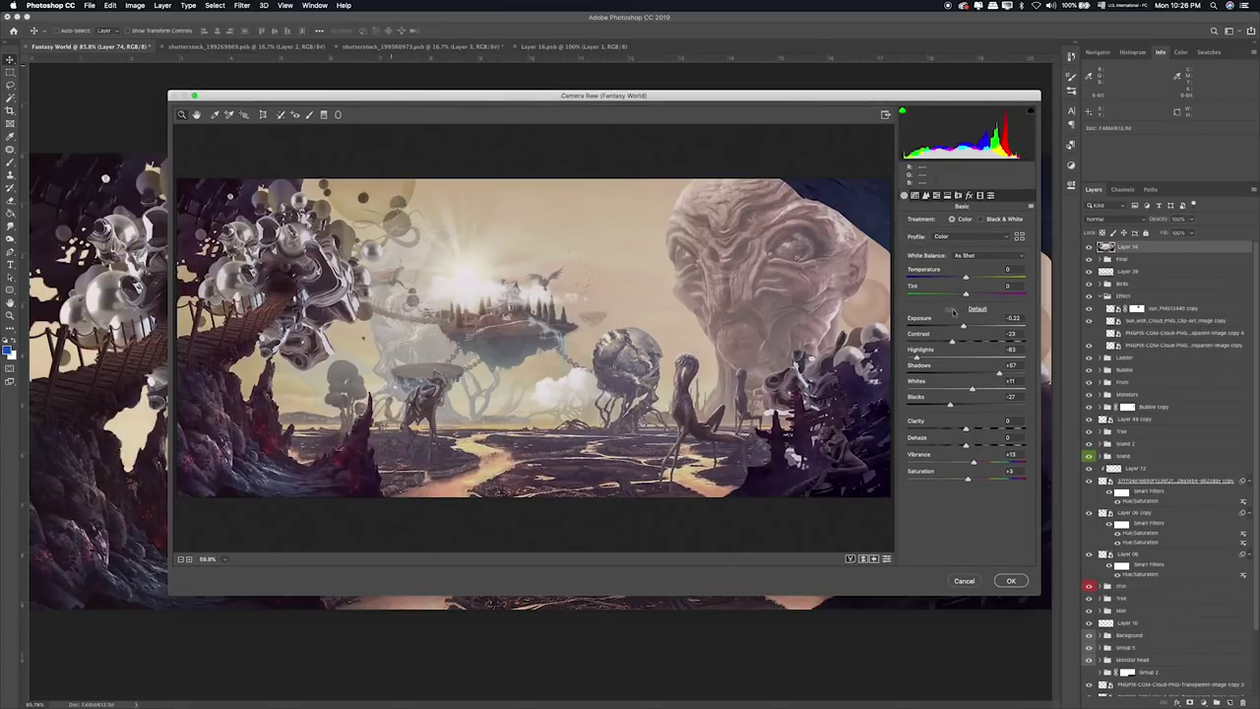
left_click(975, 309)
left_click(951, 310)
left_click(985, 311)
left_click(951, 310)
left_click(978, 310)
Set exposure to -0.15, lower whites, clarity +21, contrast -17, and add tint +20.
mouse_move(965, 325)
left_mouse_down()
mouse_move(959, 351)
mouse_move(941, 356)
mouse_move(991, 375)
left_mouse_up()
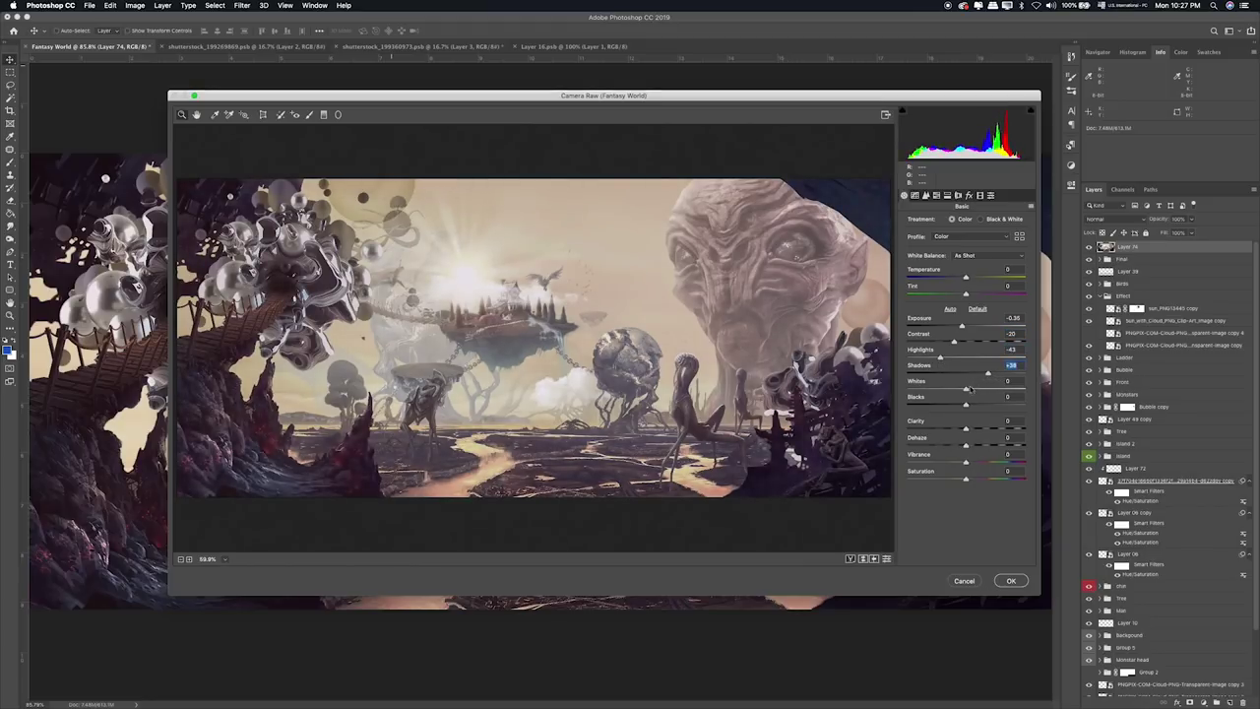
mouse_move(966, 389)
left_mouse_down()
mouse_move(953, 392)
mouse_move(993, 405)
mouse_move(960, 404)
left_mouse_up()
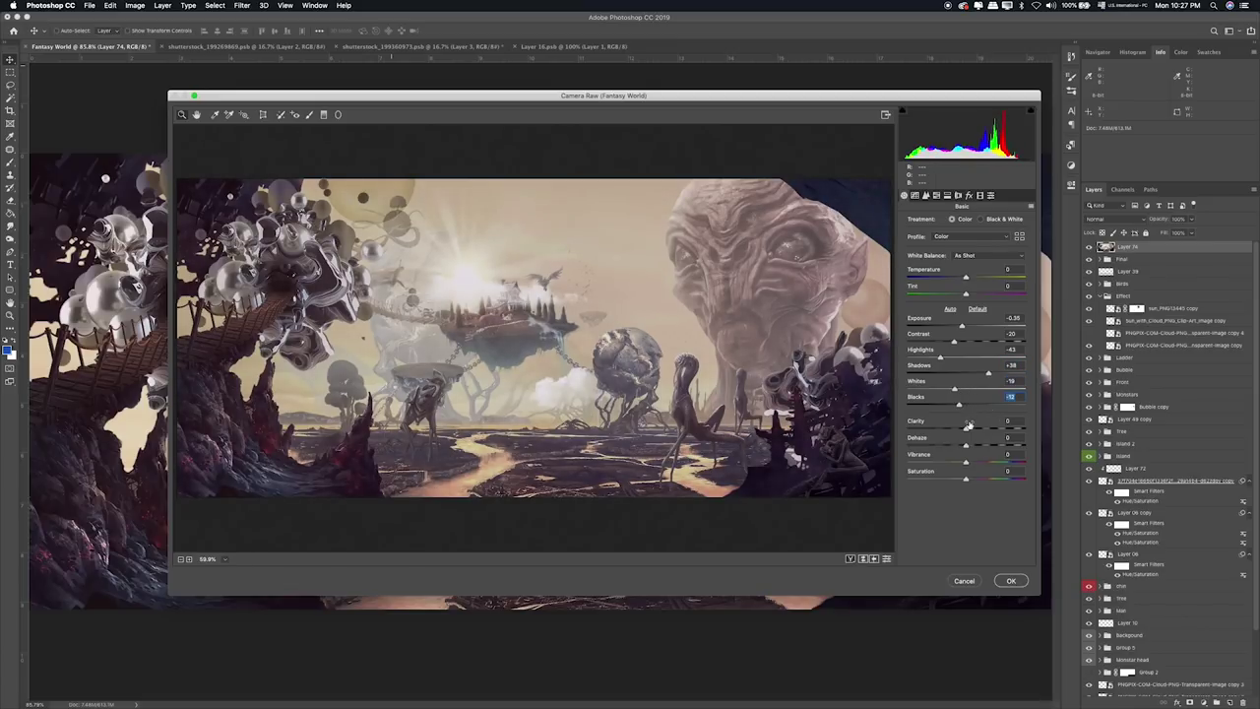
left_click_drag(967, 429, 983, 430)
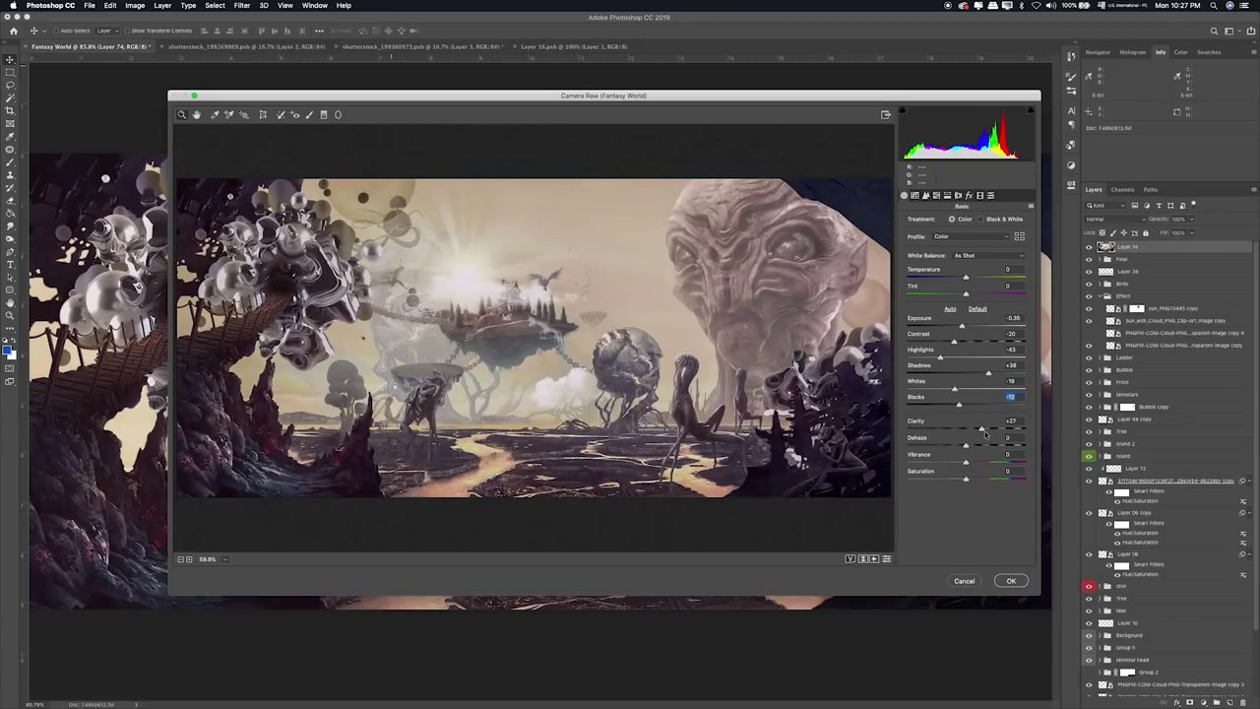
left_click_drag(984, 433, 979, 432)
left_click_drag(954, 346, 969, 326)
left_click(967, 326)
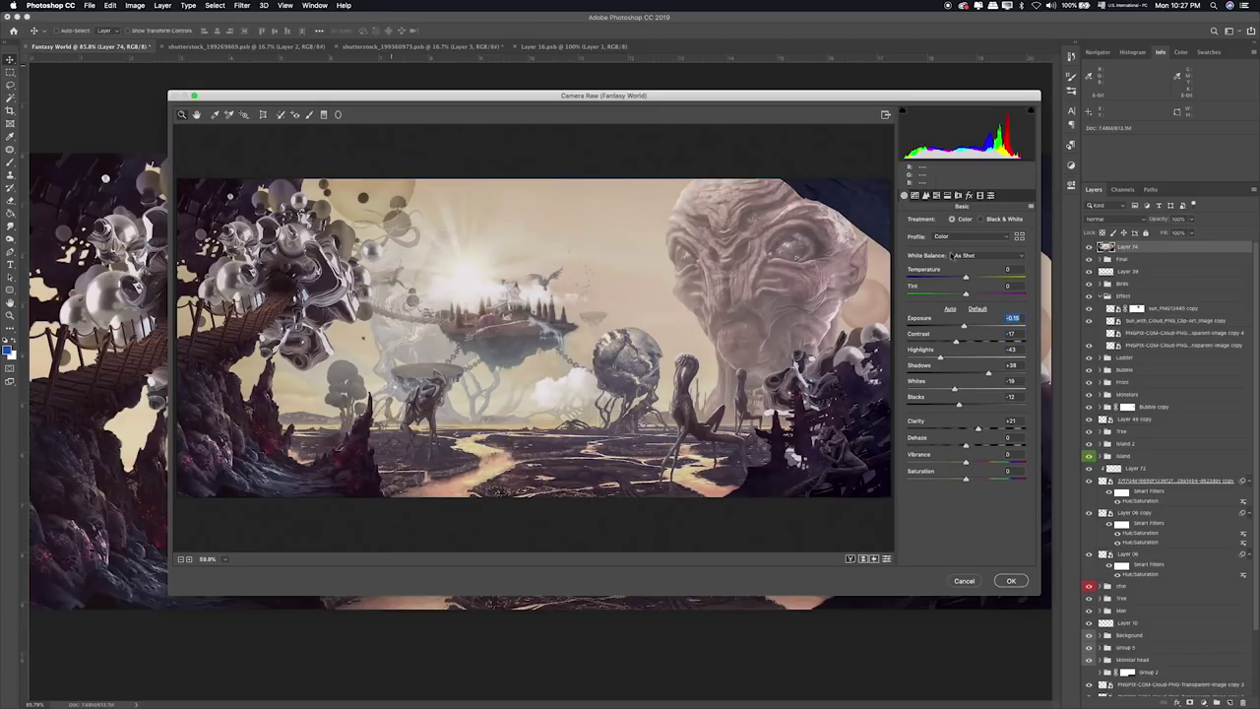
left_click_drag(967, 284, 978, 293)
Brighten the highlights and darken the lights on the Camera Raw tone curve.
left_click(926, 195)
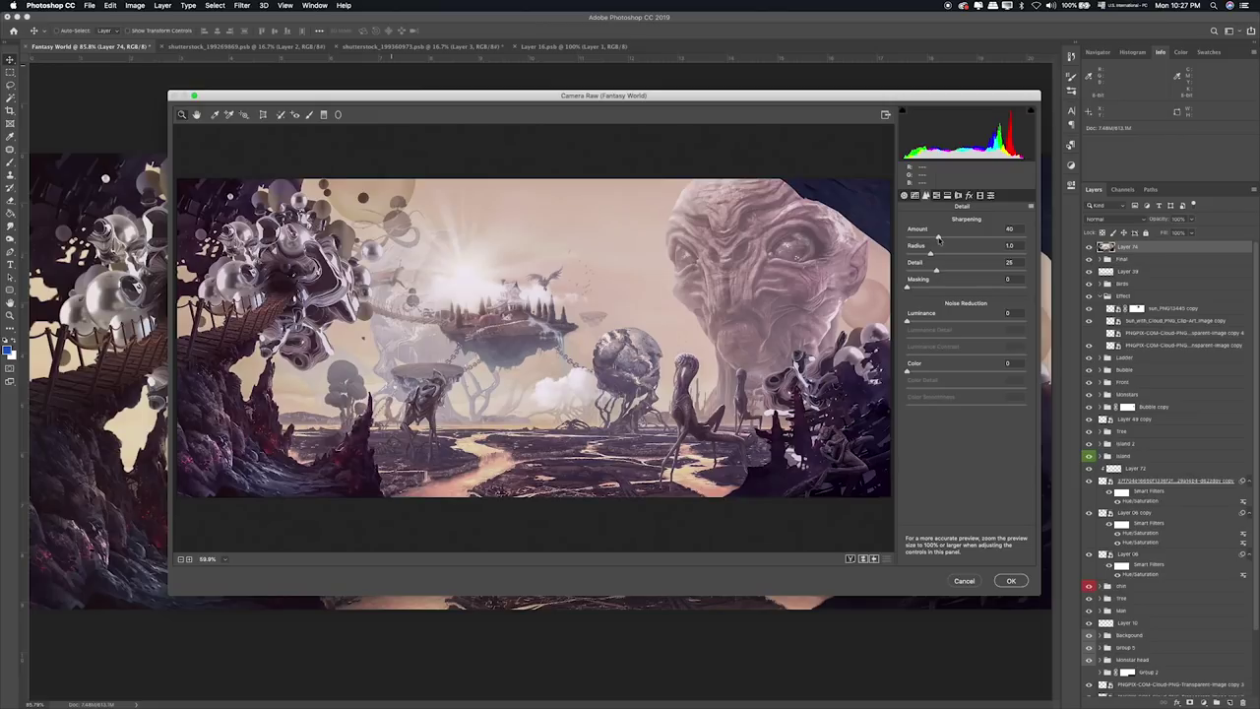
left_click(937, 238)
left_click(917, 196)
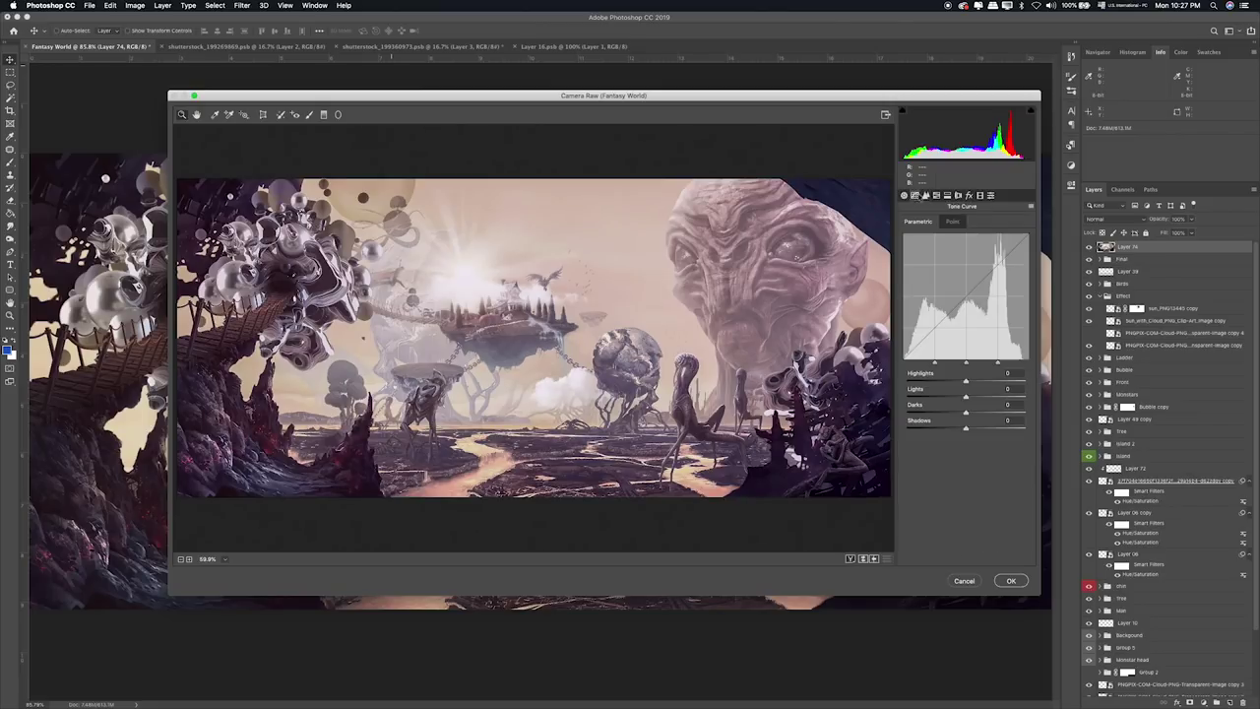
left_click_drag(966, 382, 971, 382)
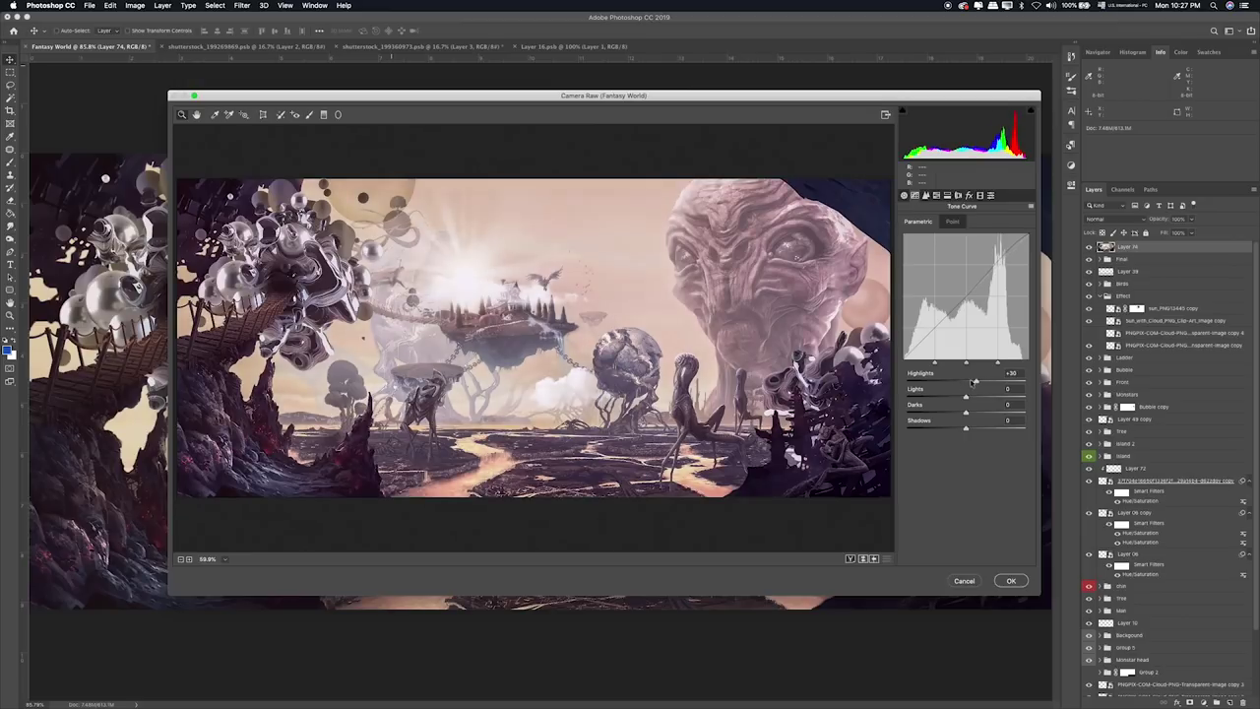
mouse_move(967, 393)
left_mouse_down()
mouse_move(955, 396)
mouse_move(973, 421)
left_mouse_up()
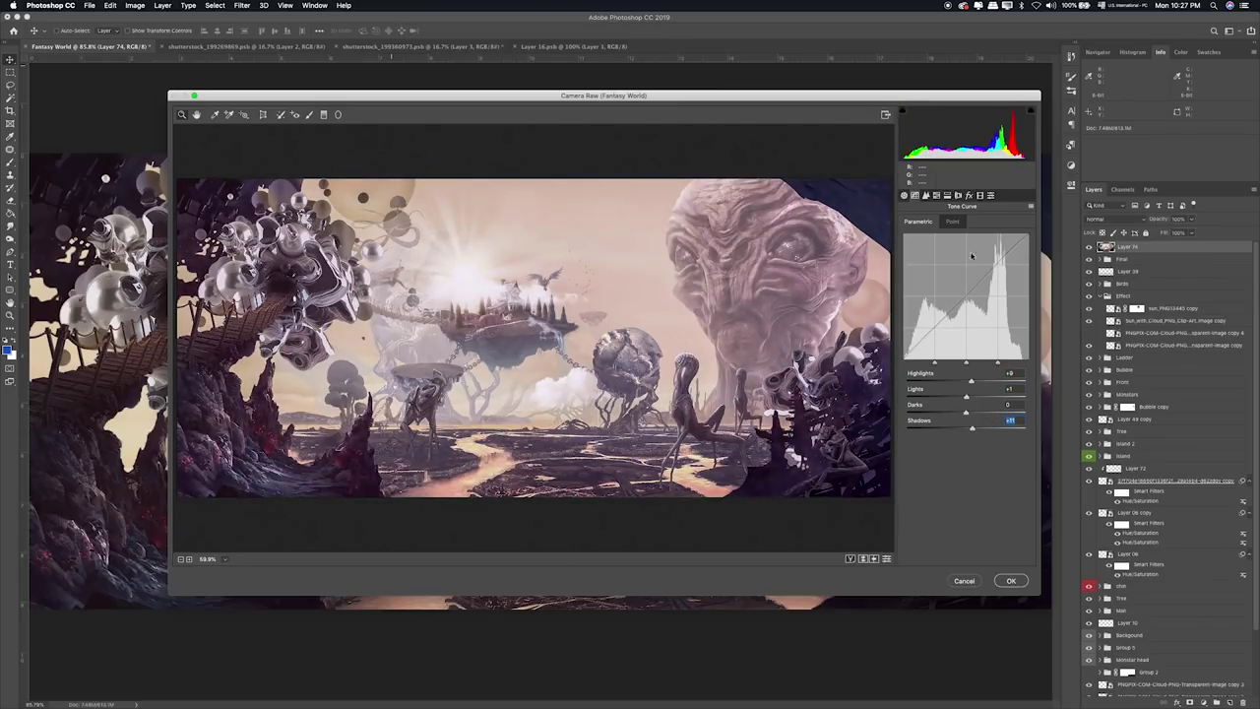
Lower the Oranges luminance in the HSL Luminance panel.
left_click(947, 195)
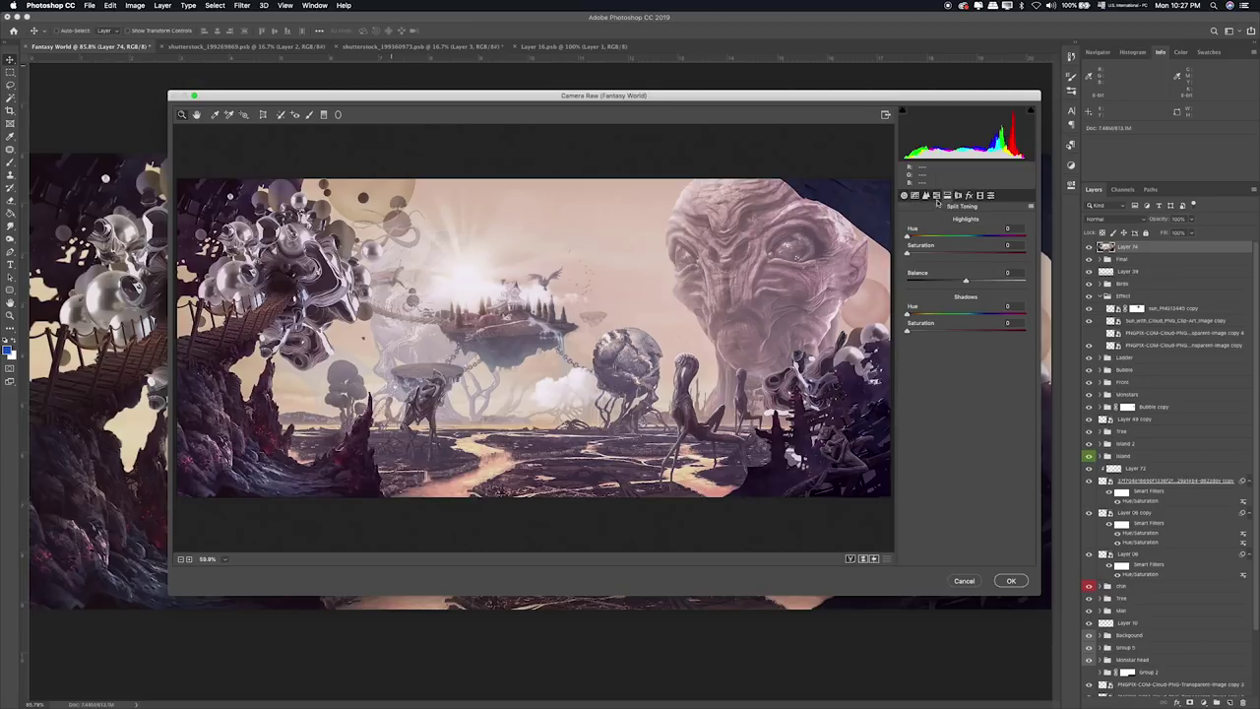
left_click(936, 195)
mouse_move(966, 274)
left_mouse_down()
mouse_move(912, 277)
mouse_move(1047, 302)
mouse_move(933, 301)
mouse_move(965, 301)
left_mouse_up()
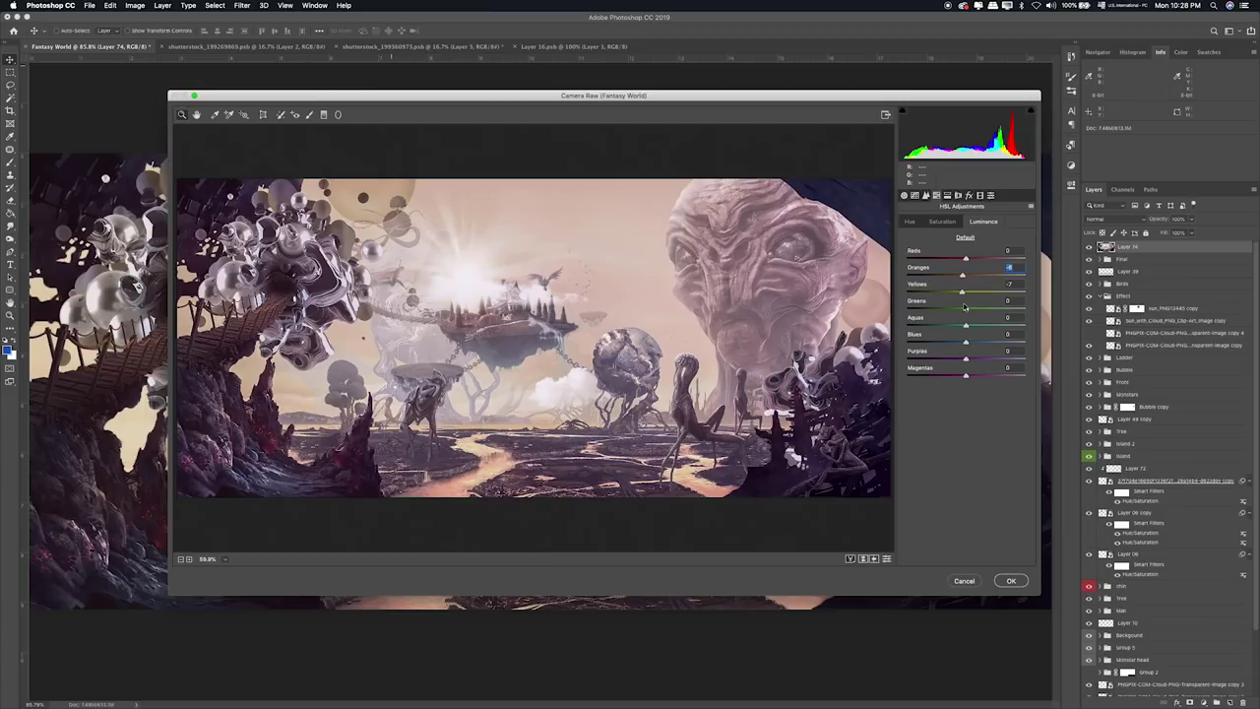
Desaturate the oranges and shift the hues of oranges, blues (+18) and purples.
left_click(943, 221)
left_click_drag(968, 279, 844, 281)
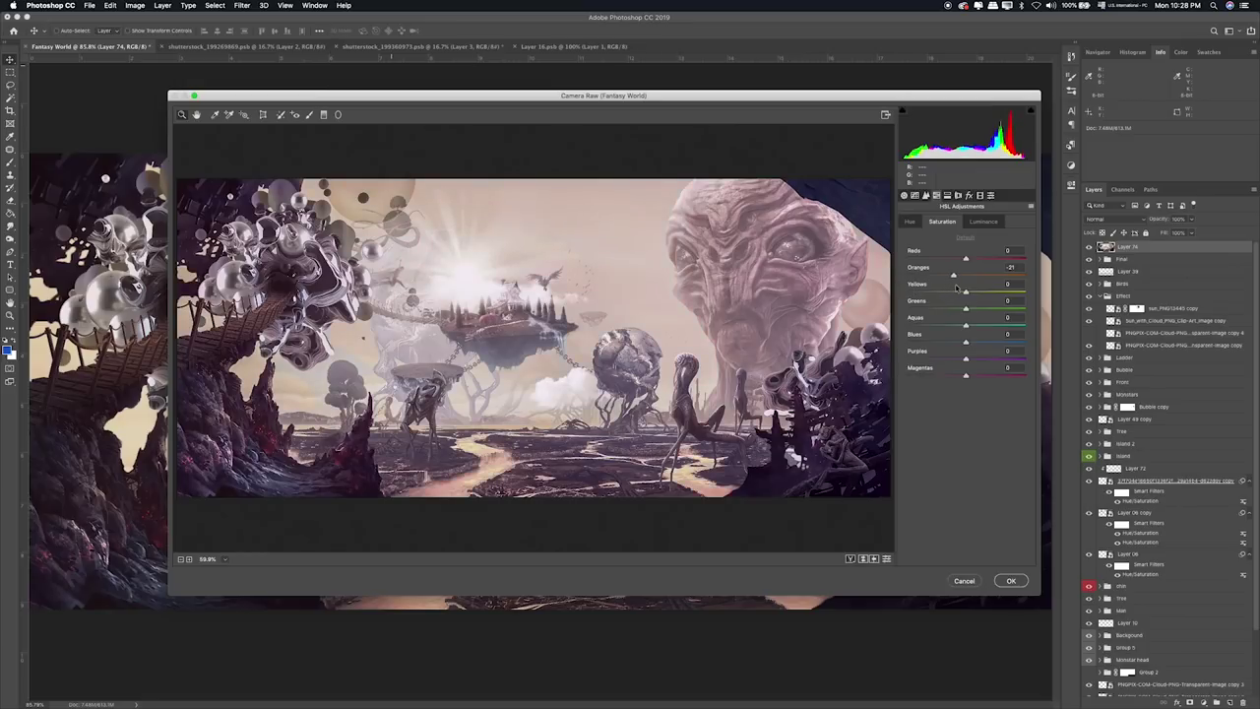
left_click(912, 223)
left_click_drag(966, 276, 969, 284)
mouse_move(966, 342)
left_mouse_down()
mouse_move(985, 341)
mouse_move(908, 344)
left_mouse_up()
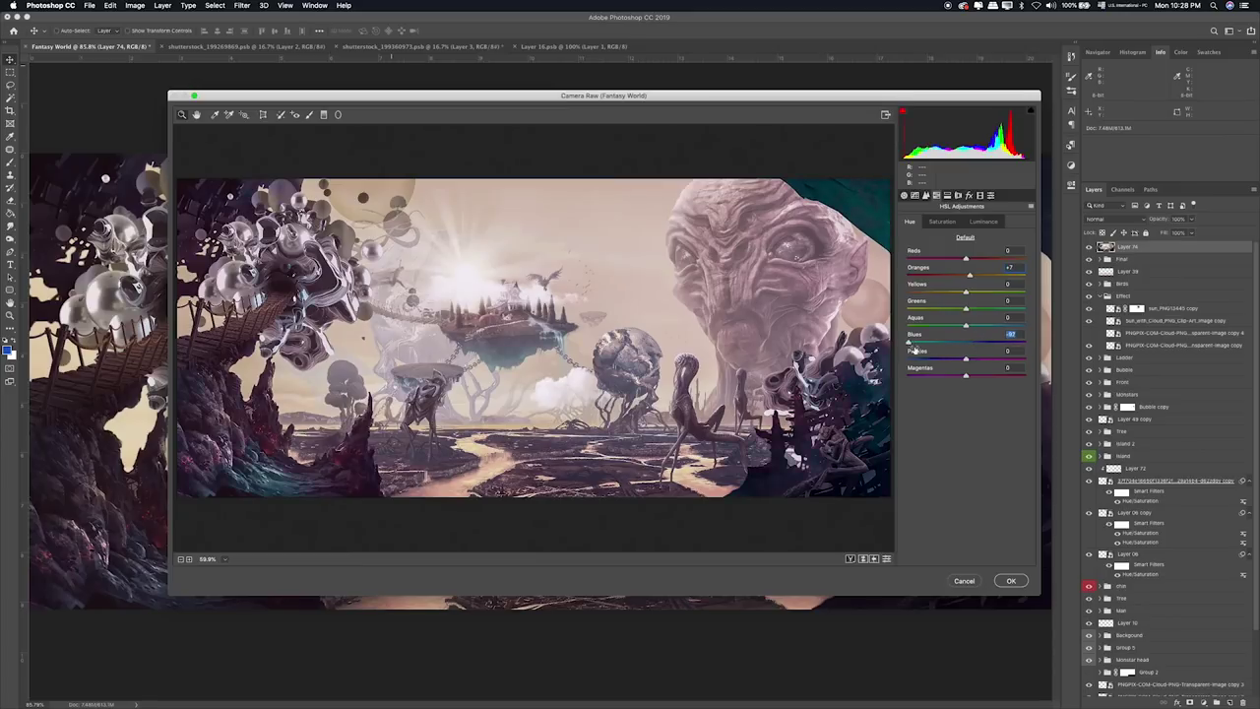
left_click(976, 342)
mouse_move(966, 359)
left_mouse_down()
mouse_move(1024, 360)
mouse_move(909, 372)
mouse_move(1000, 386)
mouse_move(898, 359)
mouse_move(994, 380)
left_mouse_up()
Boost magenta saturation, set magenta luminance to -56 and blues luminance to +28.
left_click(947, 225)
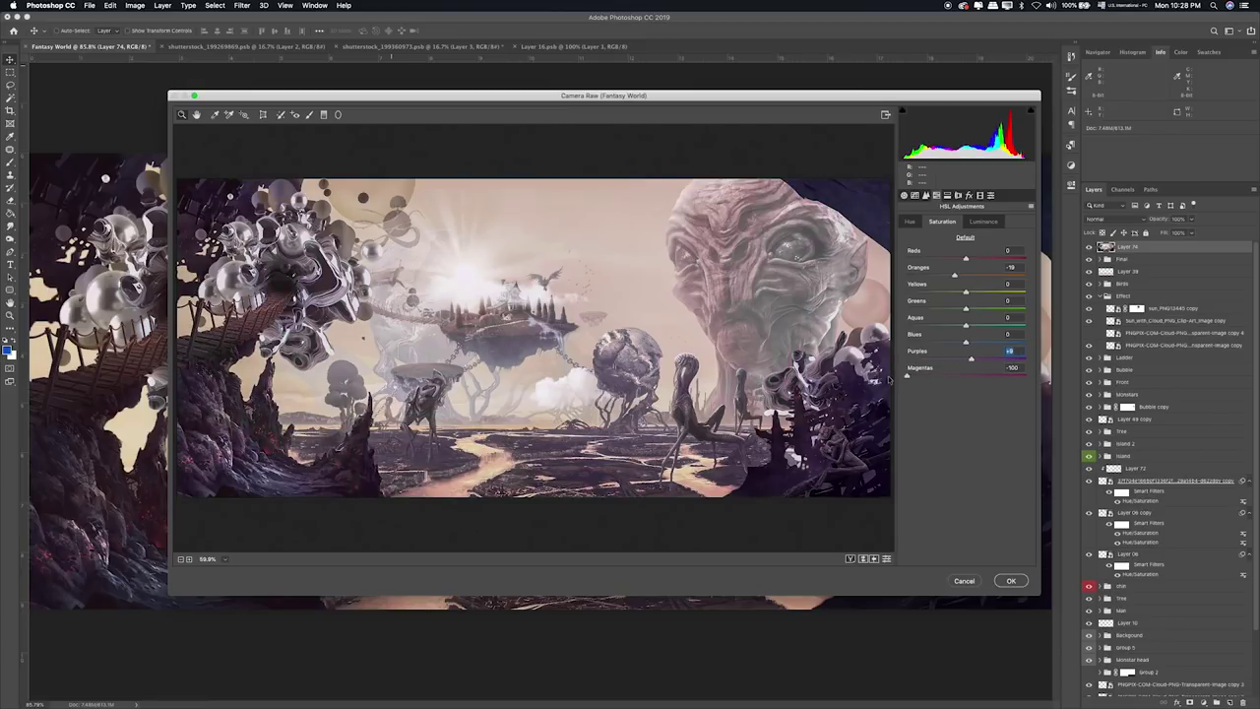
left_click_drag(996, 382, 997, 392)
left_click(992, 223)
mouse_move(966, 375)
left_mouse_down()
mouse_move(948, 392)
mouse_move(1065, 393)
mouse_move(917, 386)
left_mouse_up()
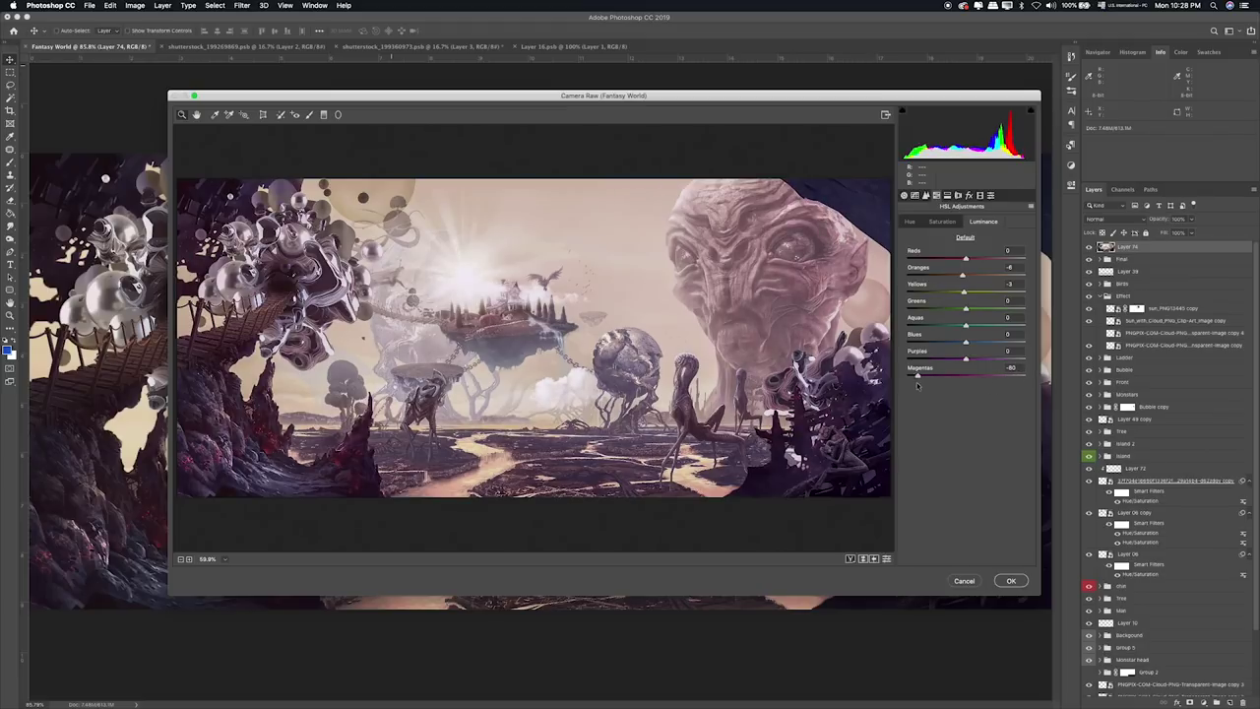
mouse_move(915, 385)
left_mouse_down()
mouse_move(937, 393)
mouse_move(977, 365)
mouse_move(933, 367)
mouse_move(961, 346)
left_mouse_up()
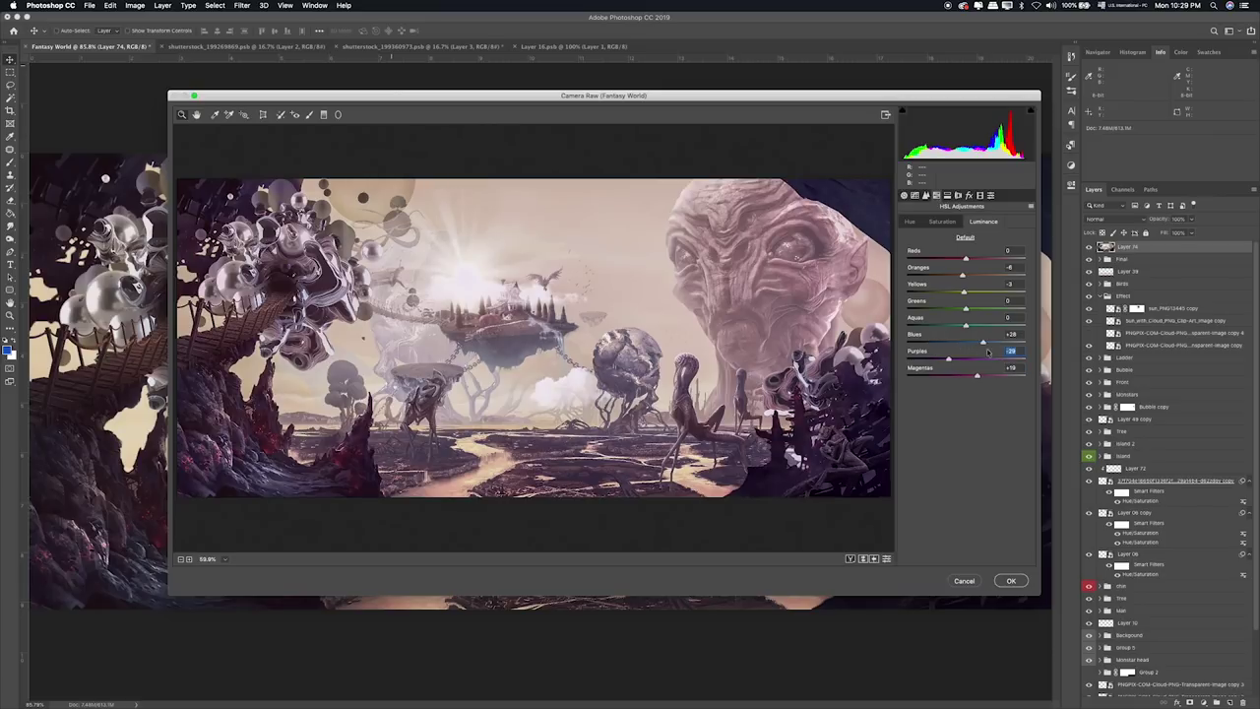
left_click_drag(990, 344, 992, 355)
Add a post-crop vignette to darken the image edges.
left_click(978, 195)
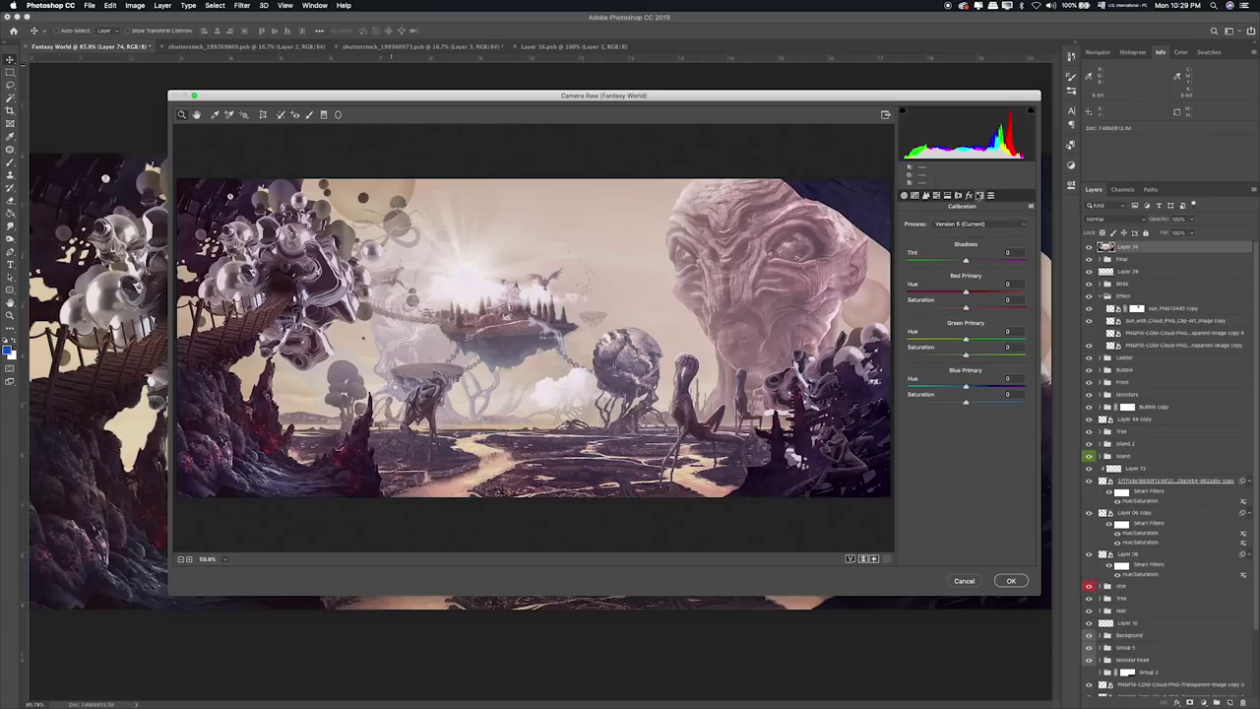
left_click(969, 195)
mouse_move(966, 320)
left_mouse_down()
mouse_move(950, 328)
mouse_move(981, 342)
mouse_move(942, 376)
mouse_move(942, 394)
left_mouse_up()
Apply the Camera Raw grade to Layer 74 and compare it with undo/redo.
left_click(1015, 579)
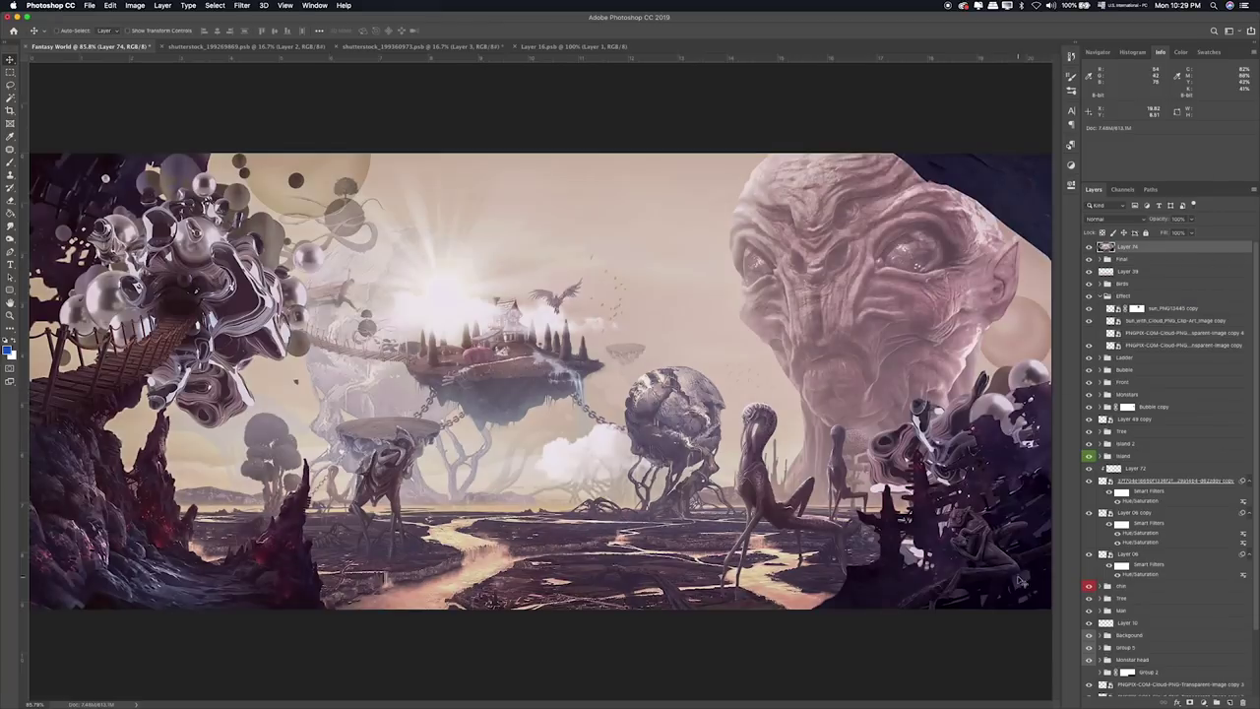
key("ctrl+z")
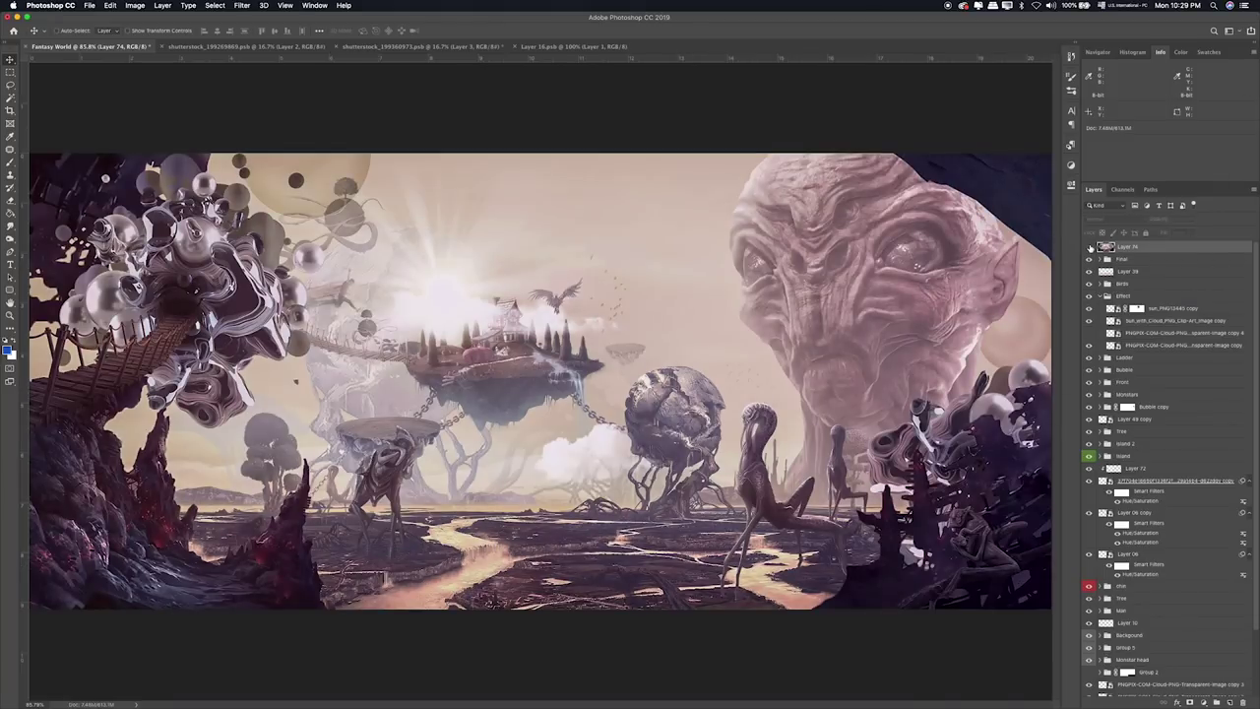
key("ctrl+shift+z")
key("ctrl+z")
key("ctrl+shift+z")
Duplicate Layer 74 and apply a 2.7-pixel High Pass filter to the copy.
key("ctrl+j")
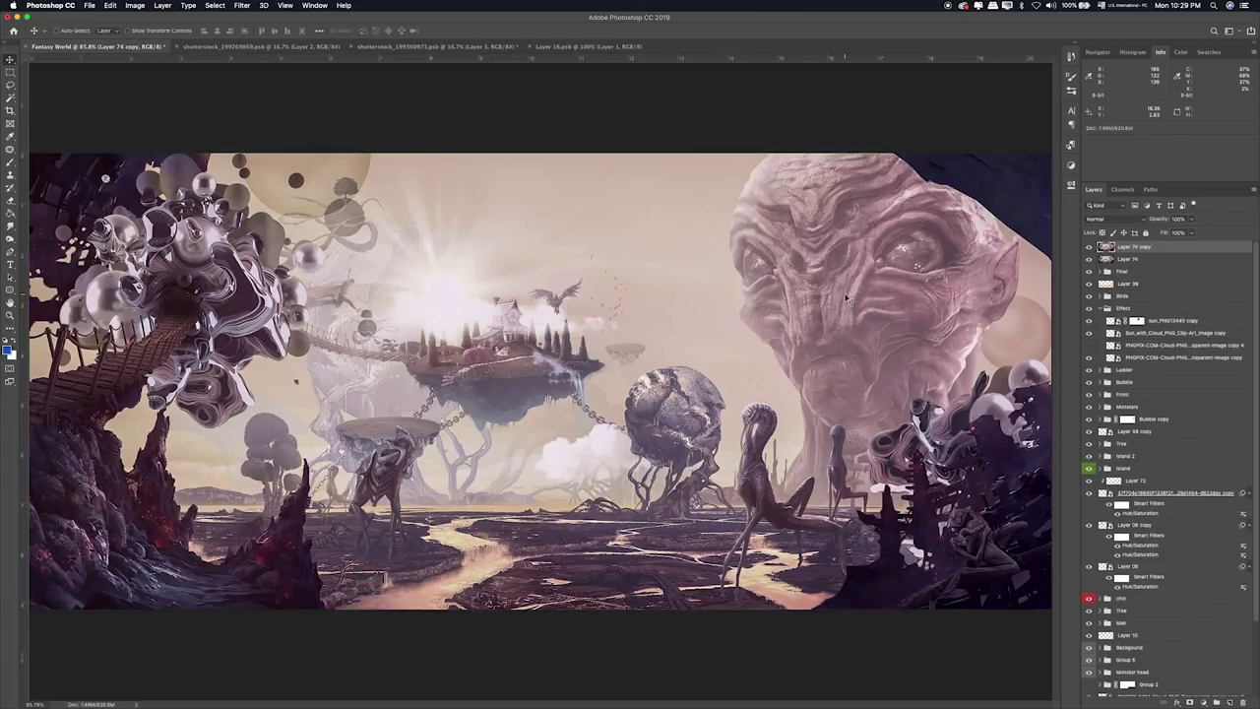
left_click(248, 4)
mouse_move(250, 207)
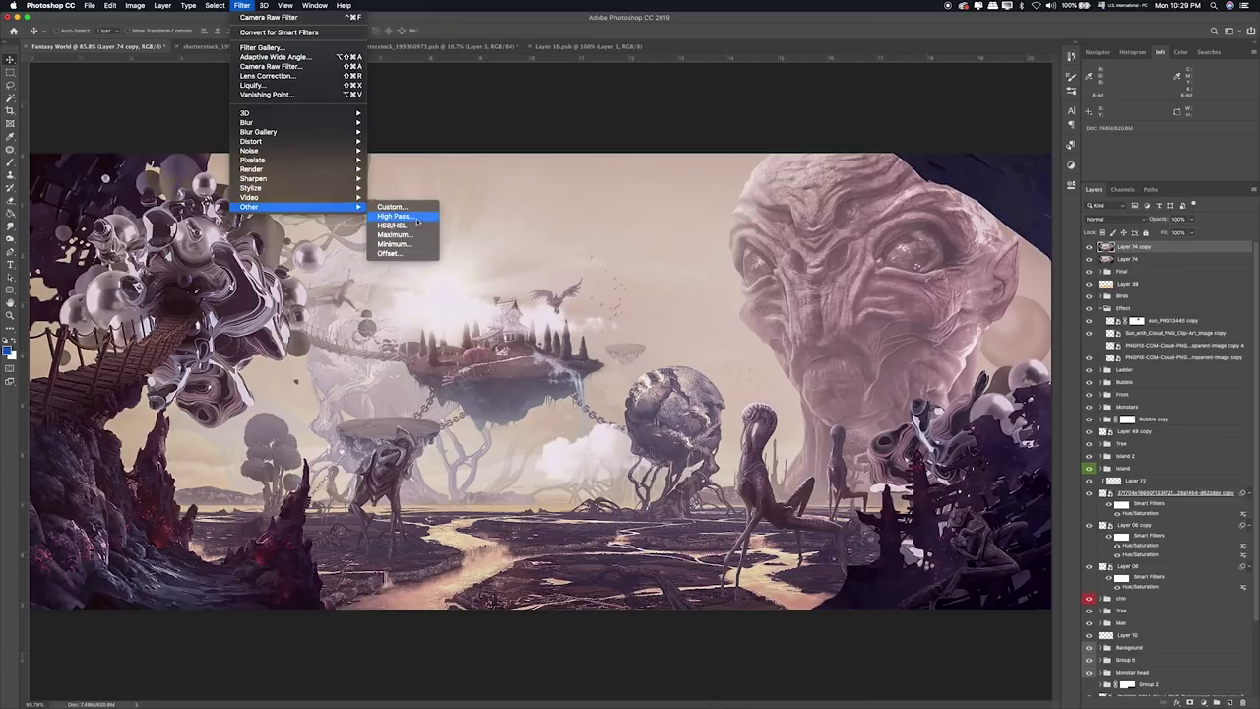
left_click(394, 216)
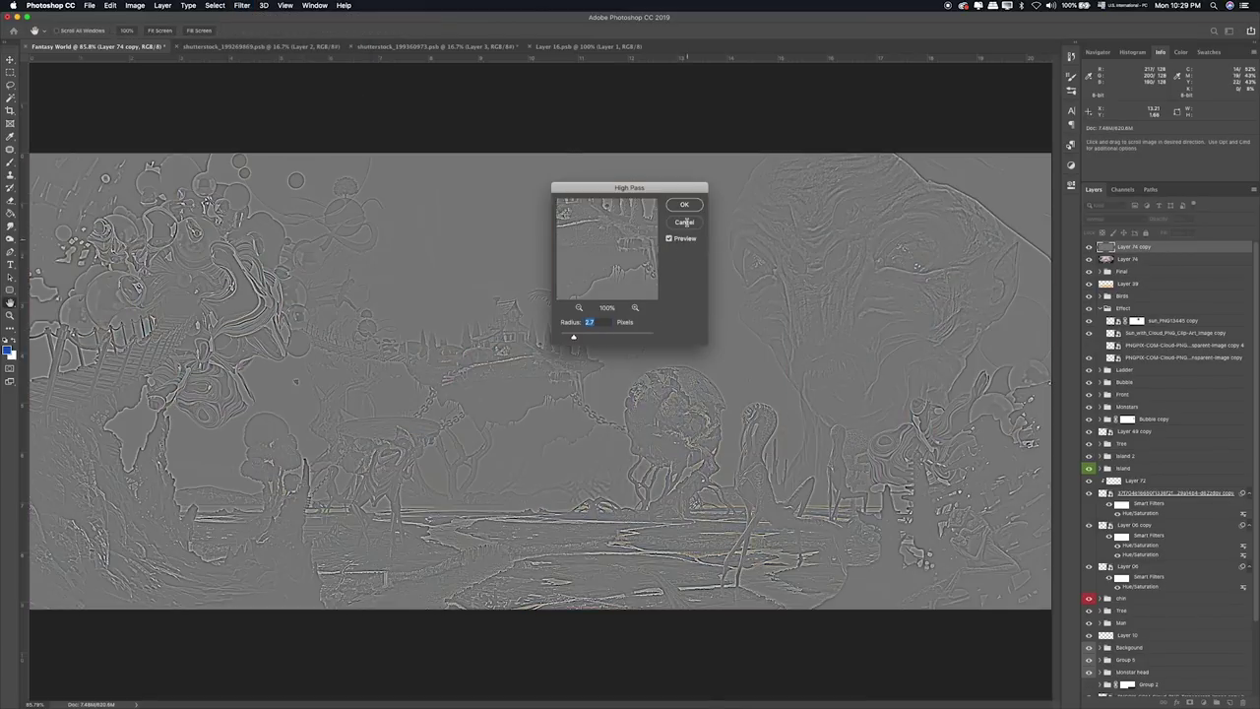
key("Return")
Blend the high-pass copy in Soft Light at 24% opacity.
left_click(1120, 219)
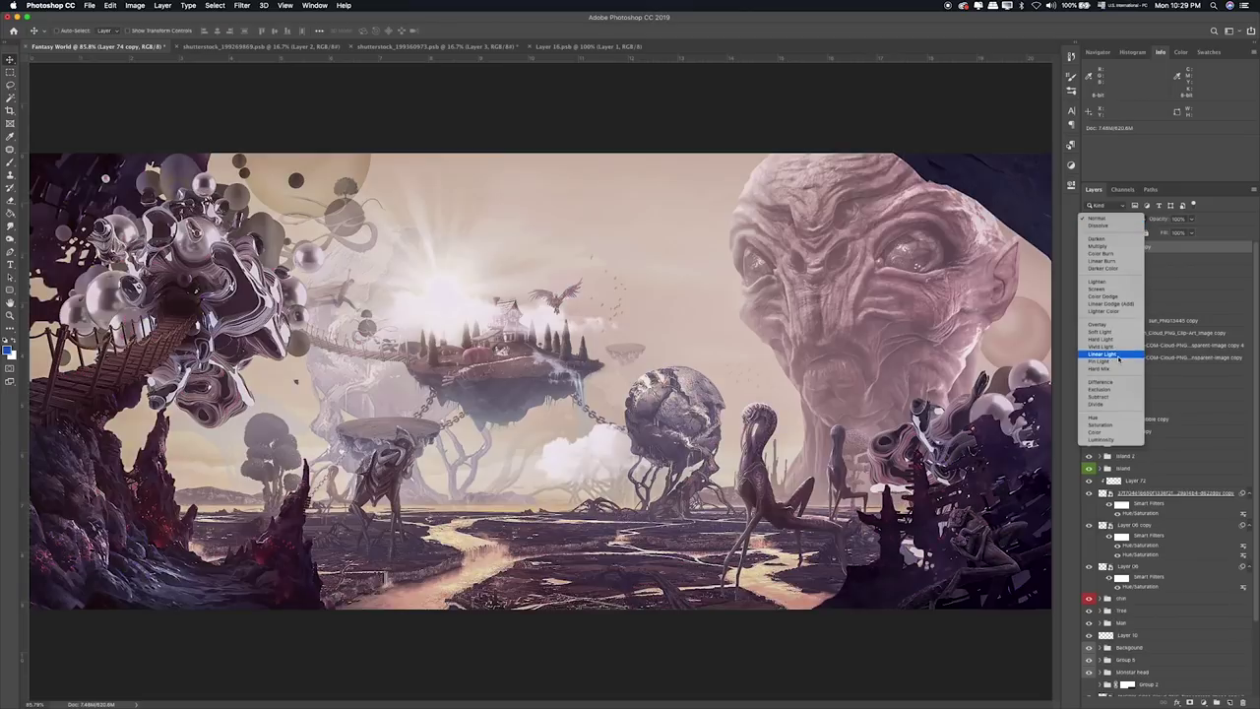
left_click(1102, 354)
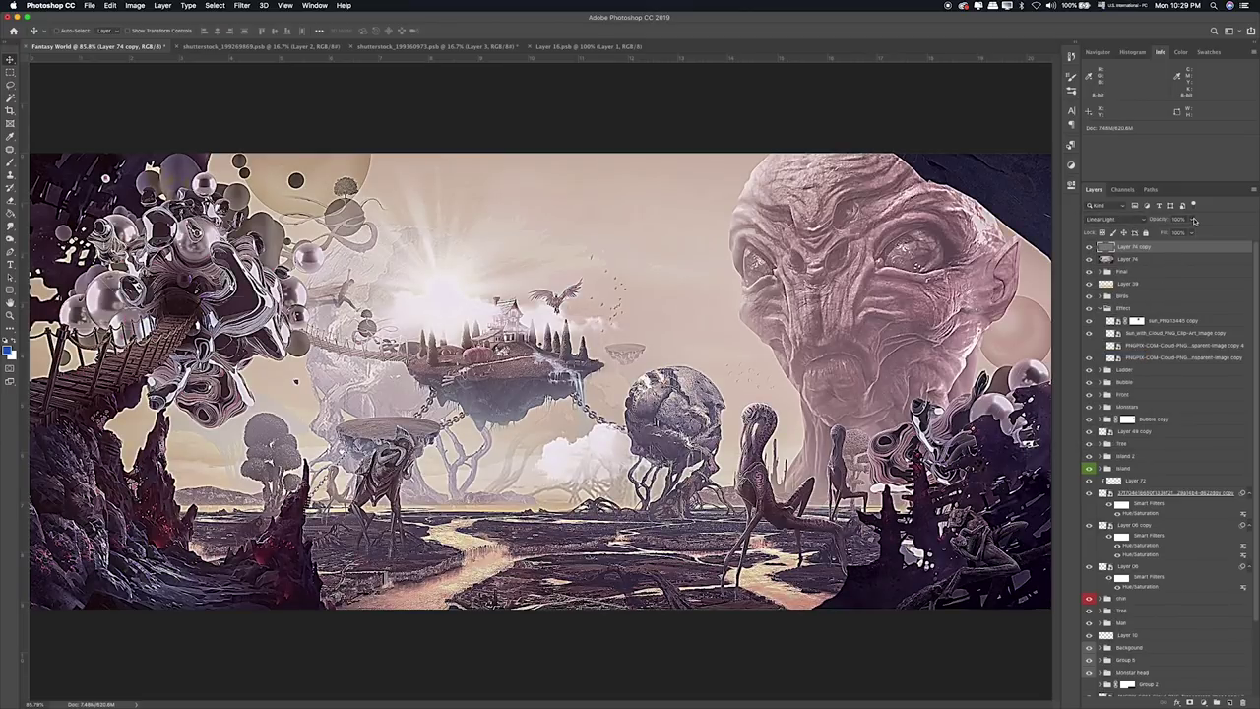
left_click(1118, 218)
left_click(1205, 249)
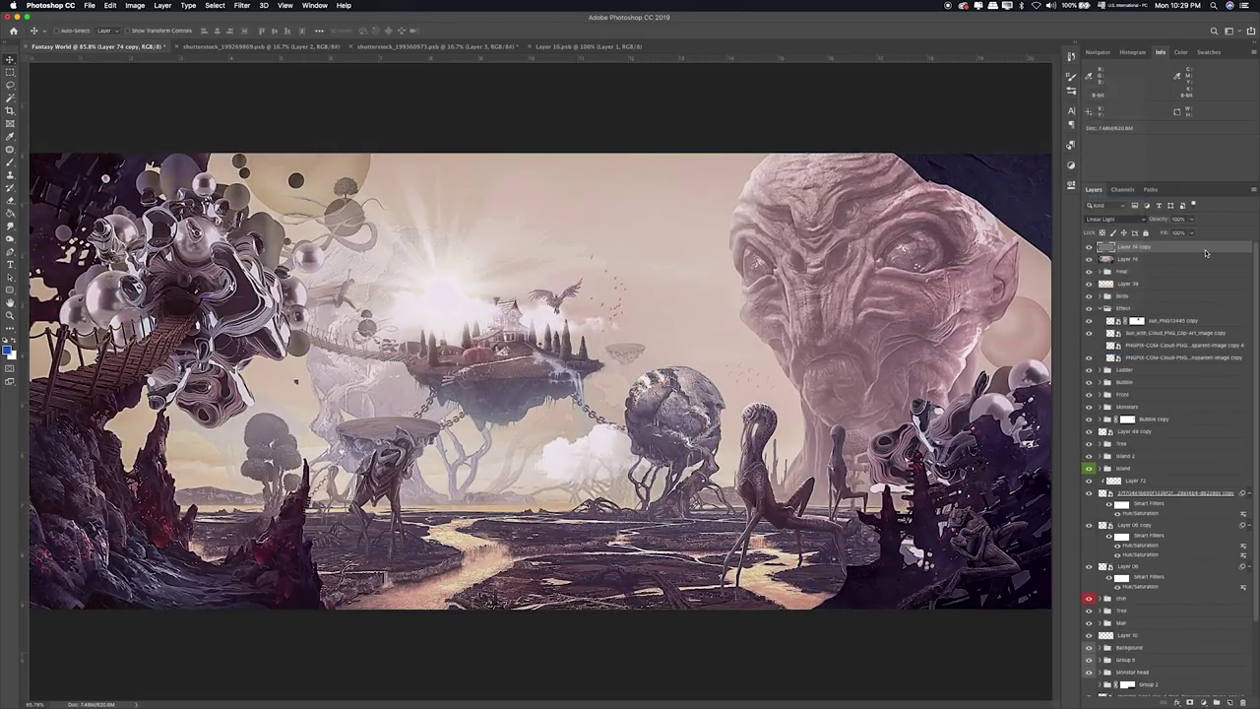
left_click(1192, 220)
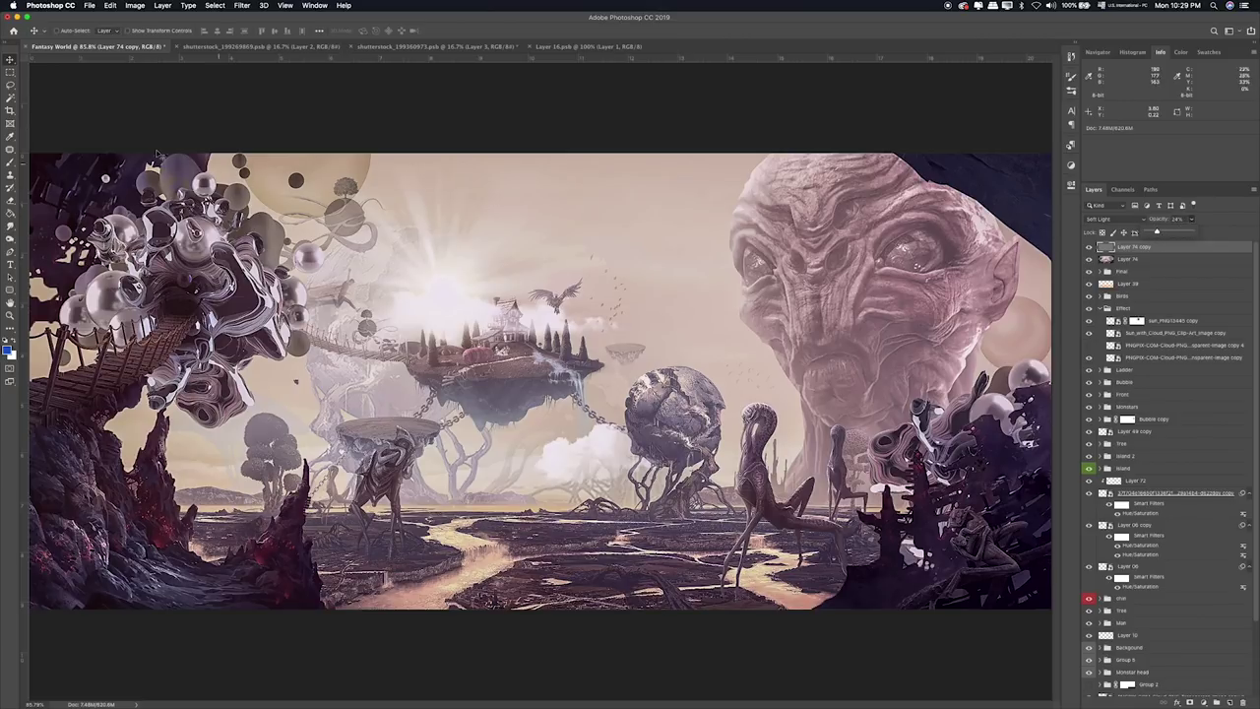
left_click(11, 73)
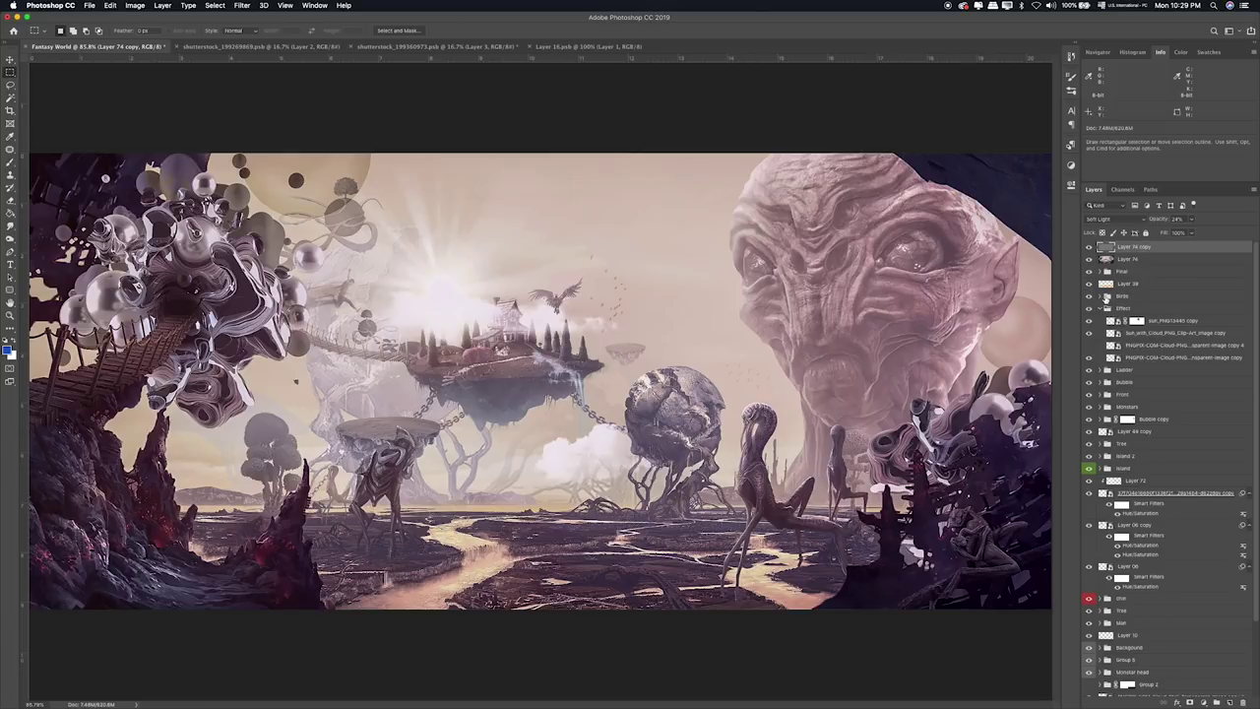
Create a new layer and fill it with 50% Gray.
left_click(1226, 701)
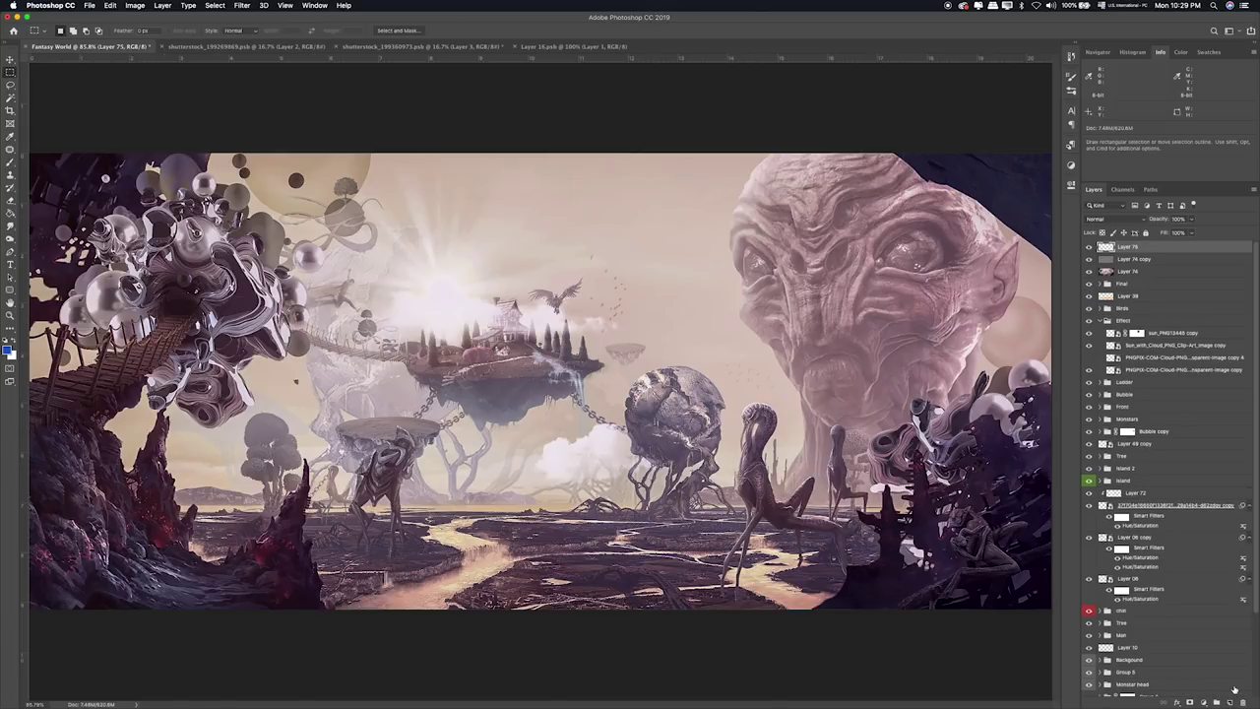
key("shift+BackSpace")
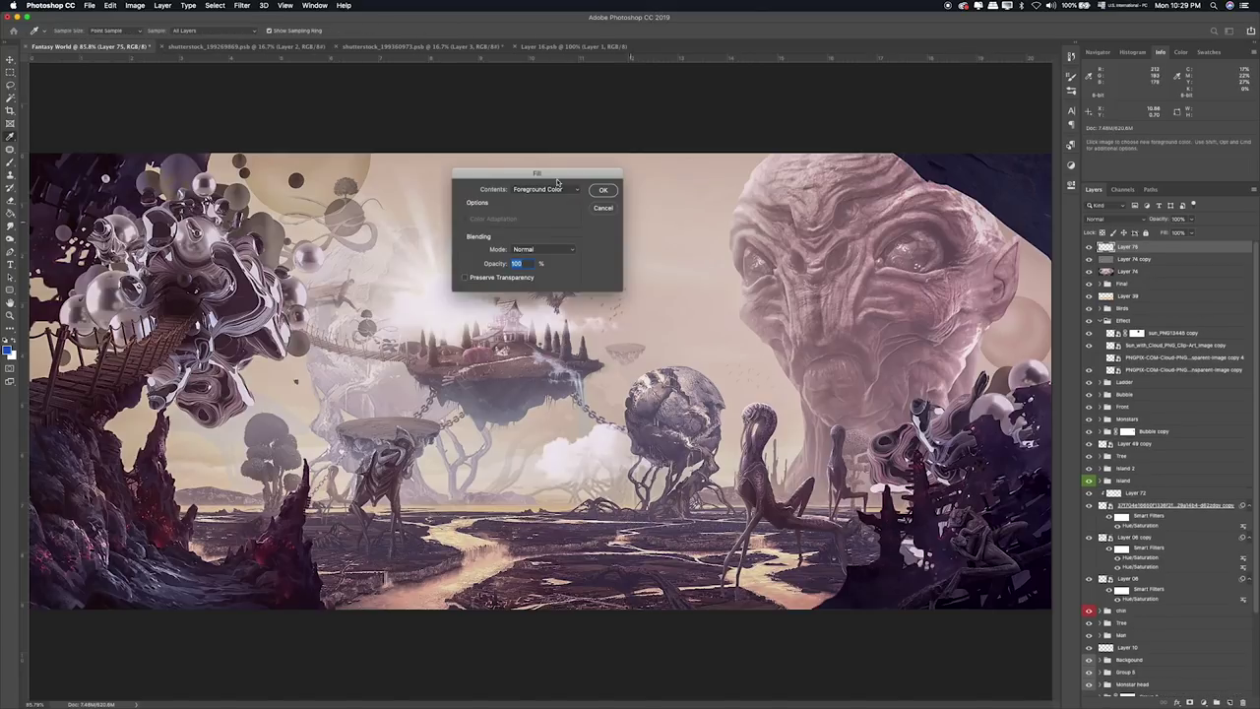
left_click(553, 189)
left_click(538, 258)
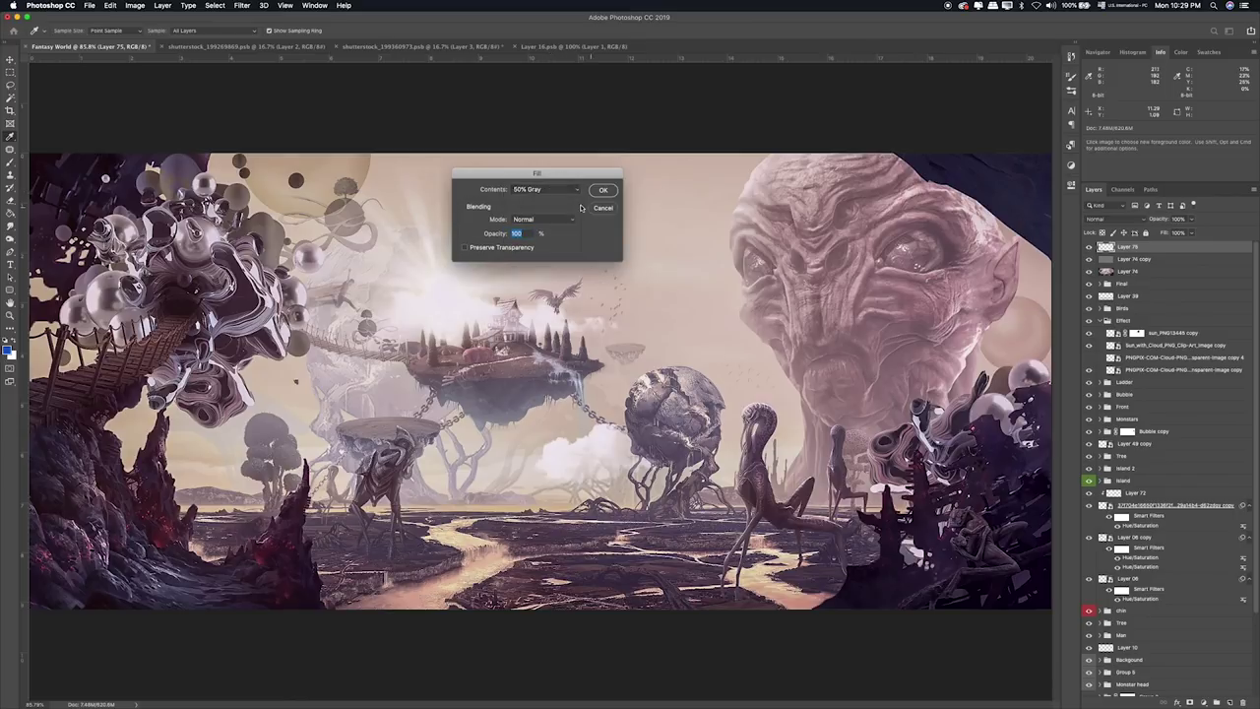
left_click(603, 190)
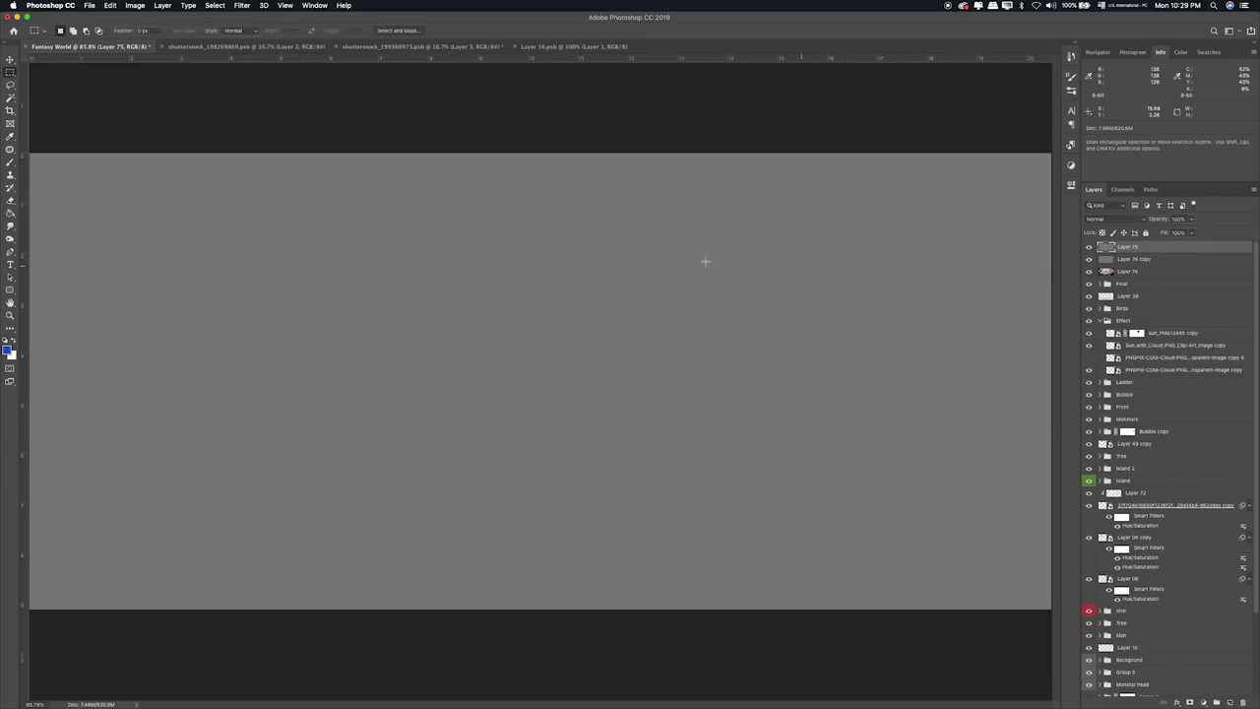
Set the gray layer's blend mode to Soft Light.
left_click(1140, 221)
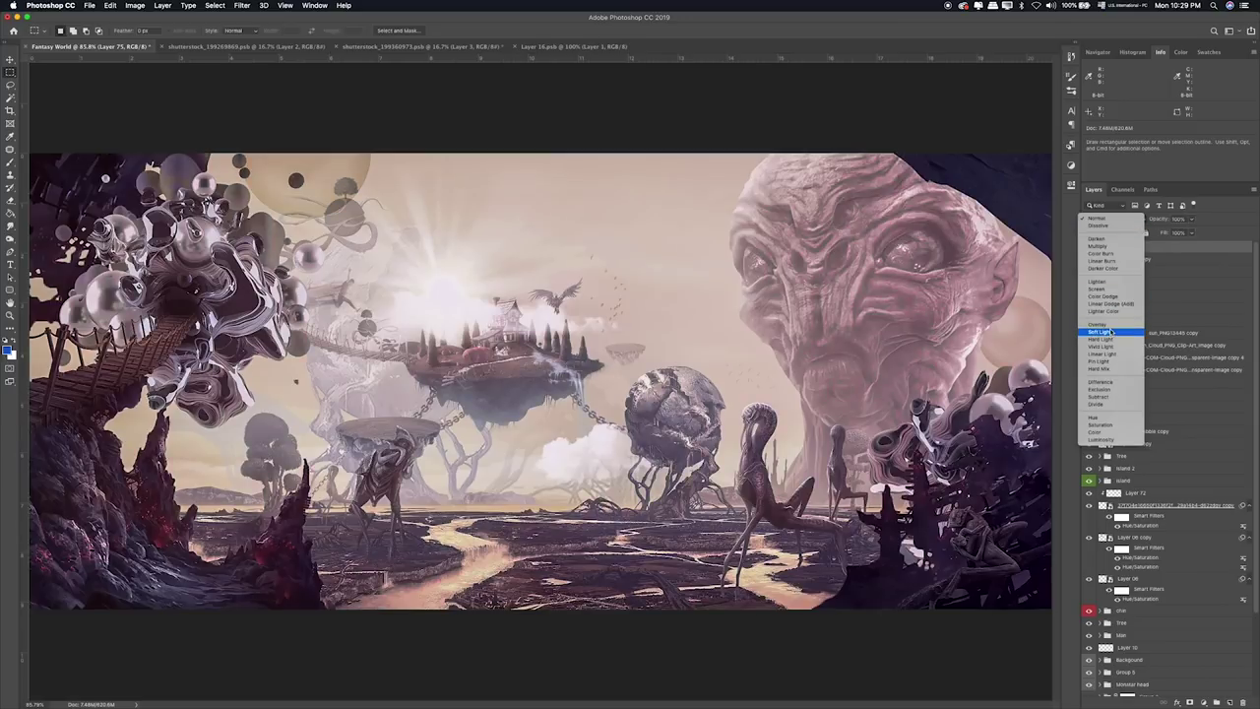
left_click(1113, 330)
left_click(11, 226)
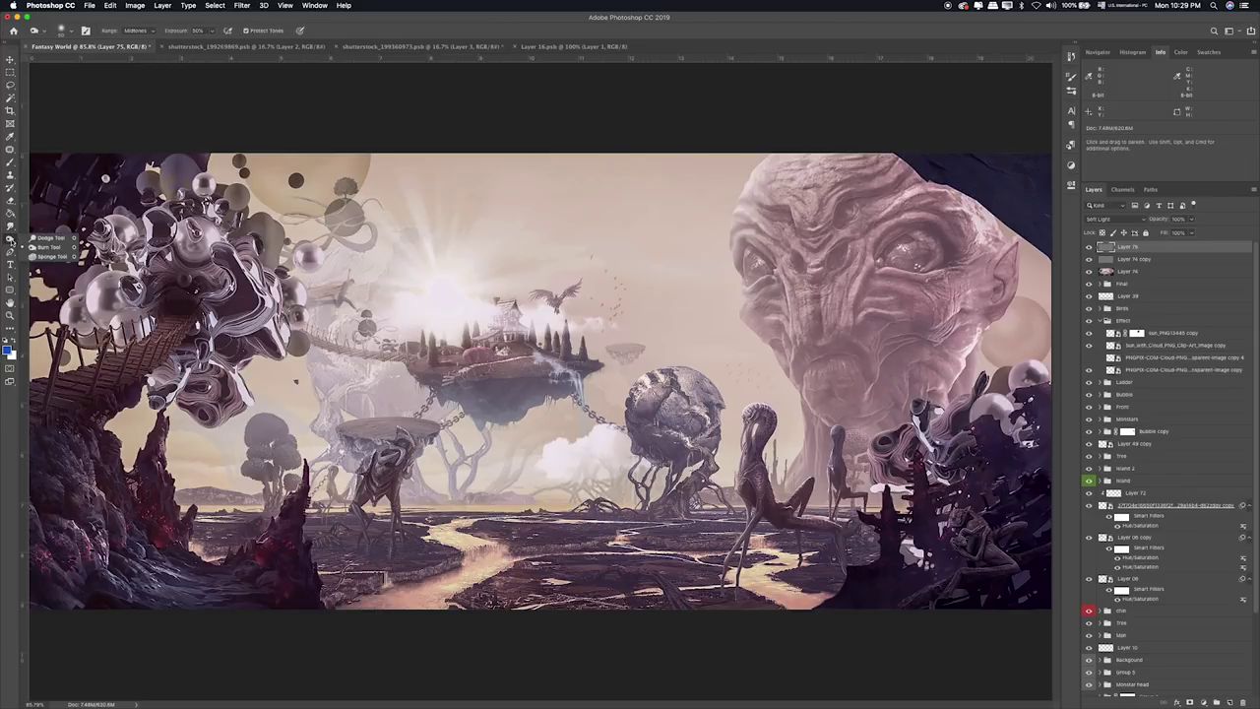
Zoom to 100% and set the toning brush larger with 50% exposure.
left_click(11, 238)
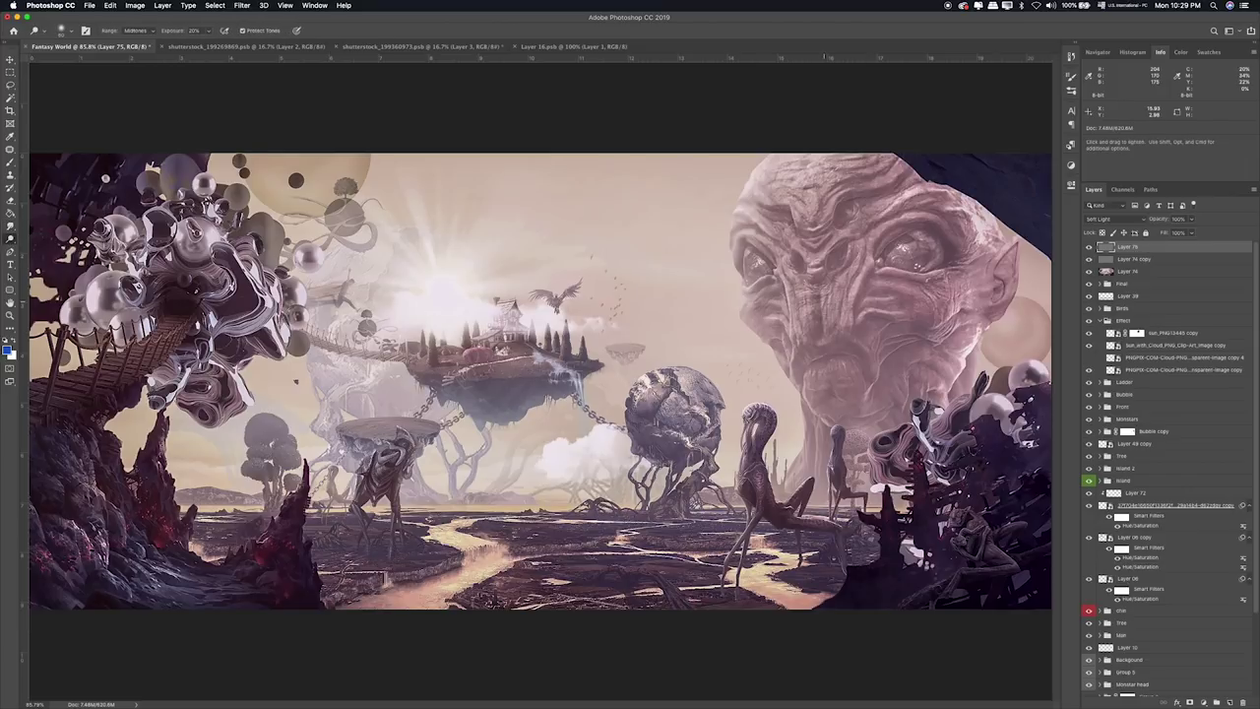
key("ctrl+plus")
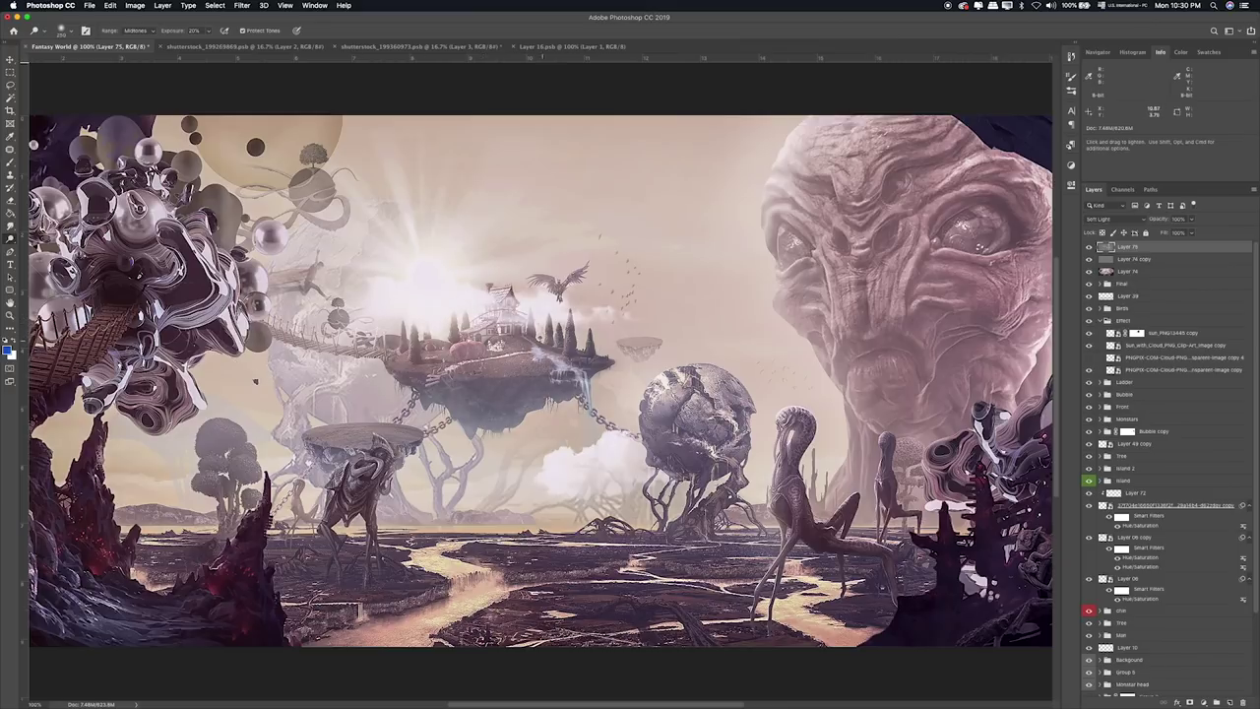
scroll(463, 313, "left", 5)
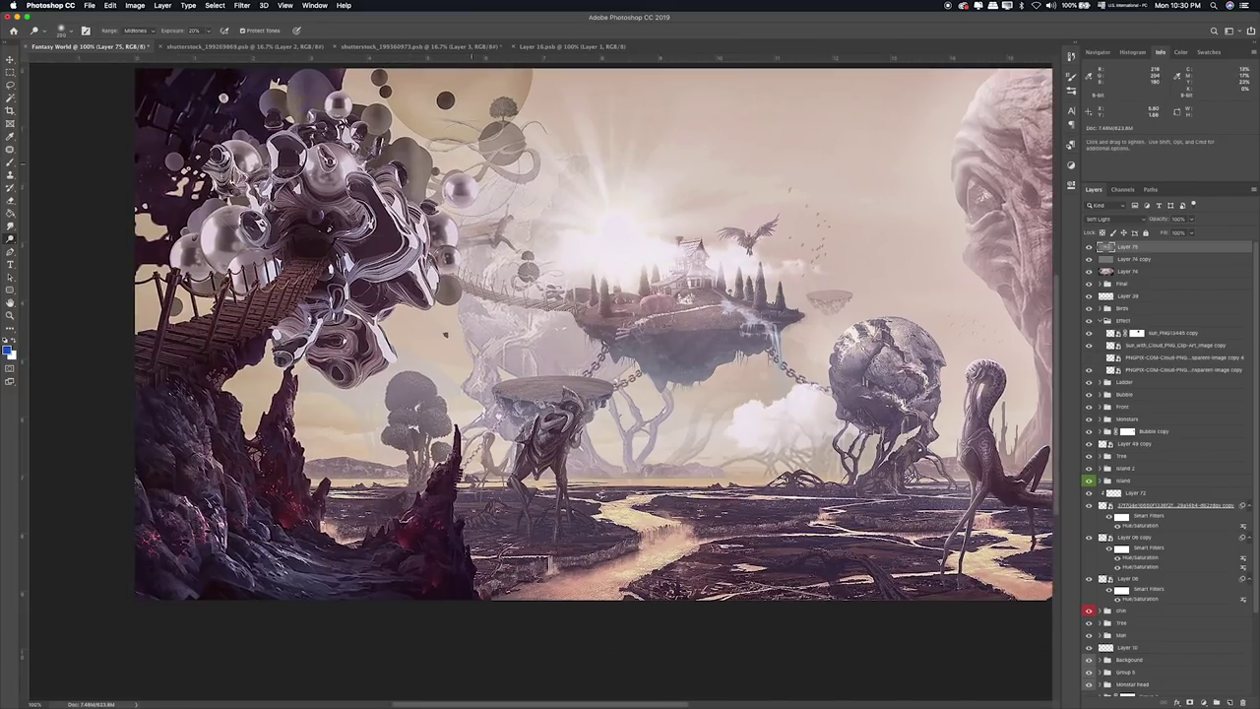
key("bracketright")
key("bracketright")
key("bracketright")
key("5")
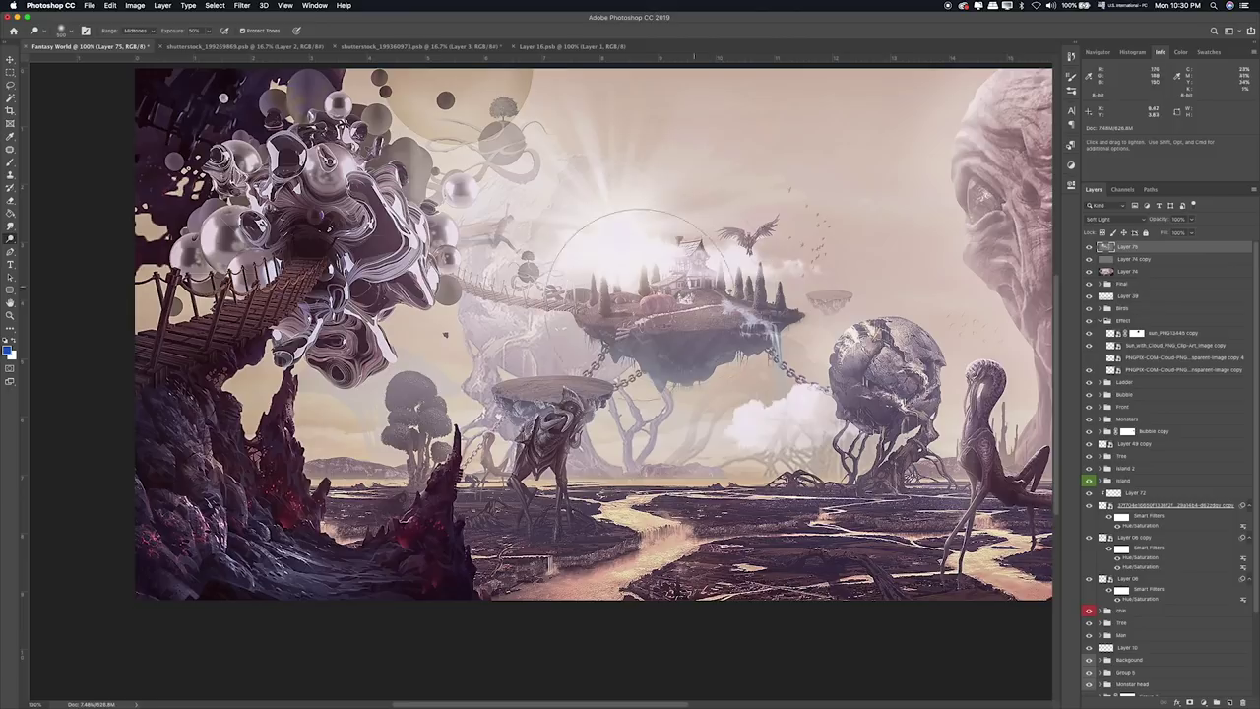
Dodge the top edge of the alien's head with a smaller brush, then fit the composition on screen.
left_click_drag(679, 241, 738, 207)
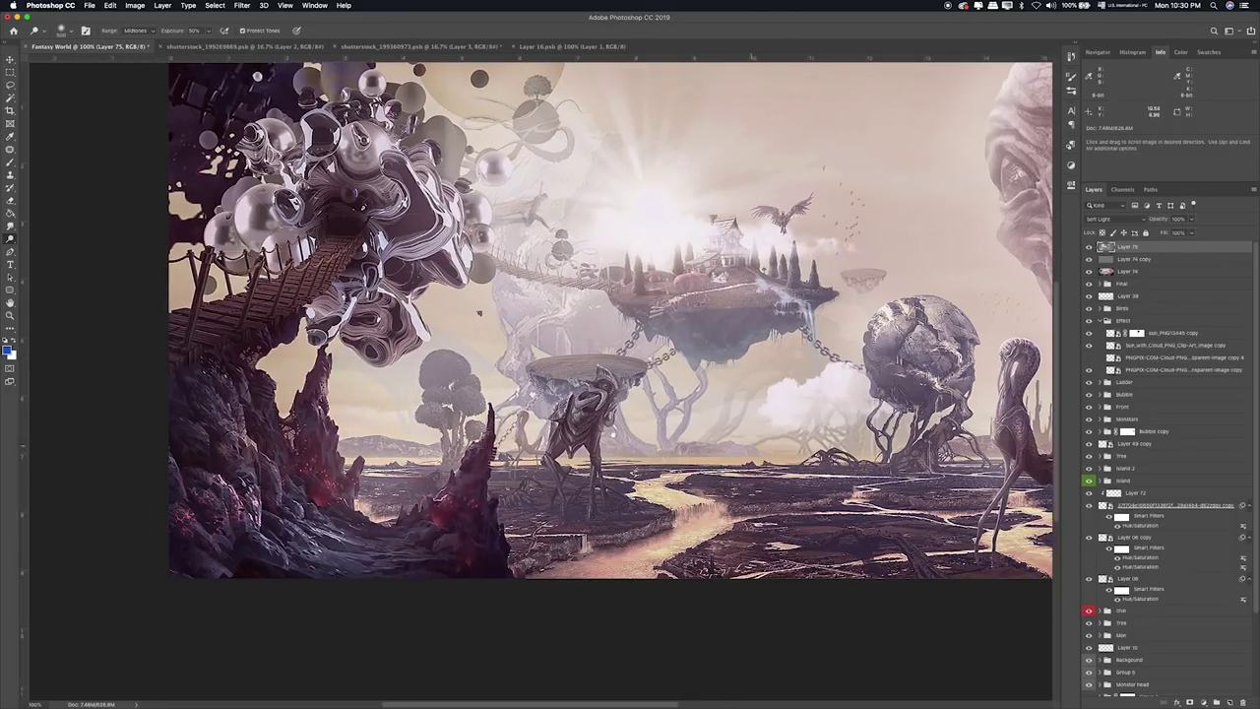
left_click_drag(714, 473, 507, 458)
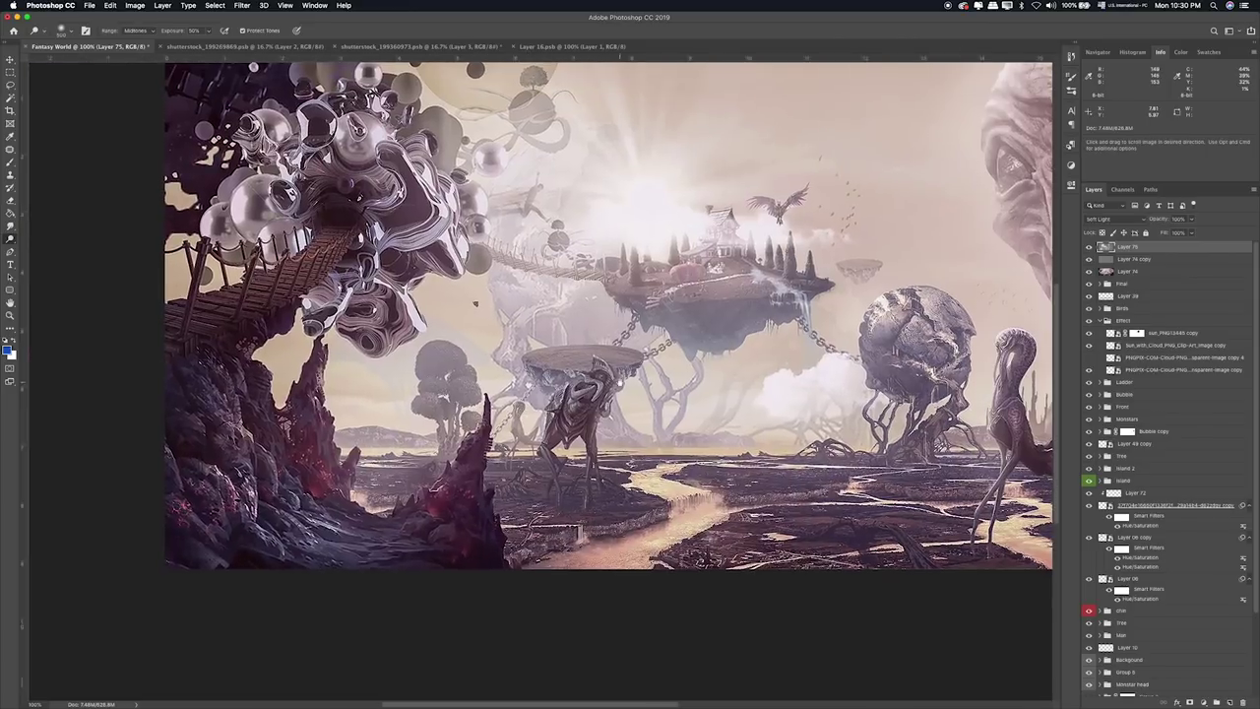
left_click_drag(830, 389, 485, 389)
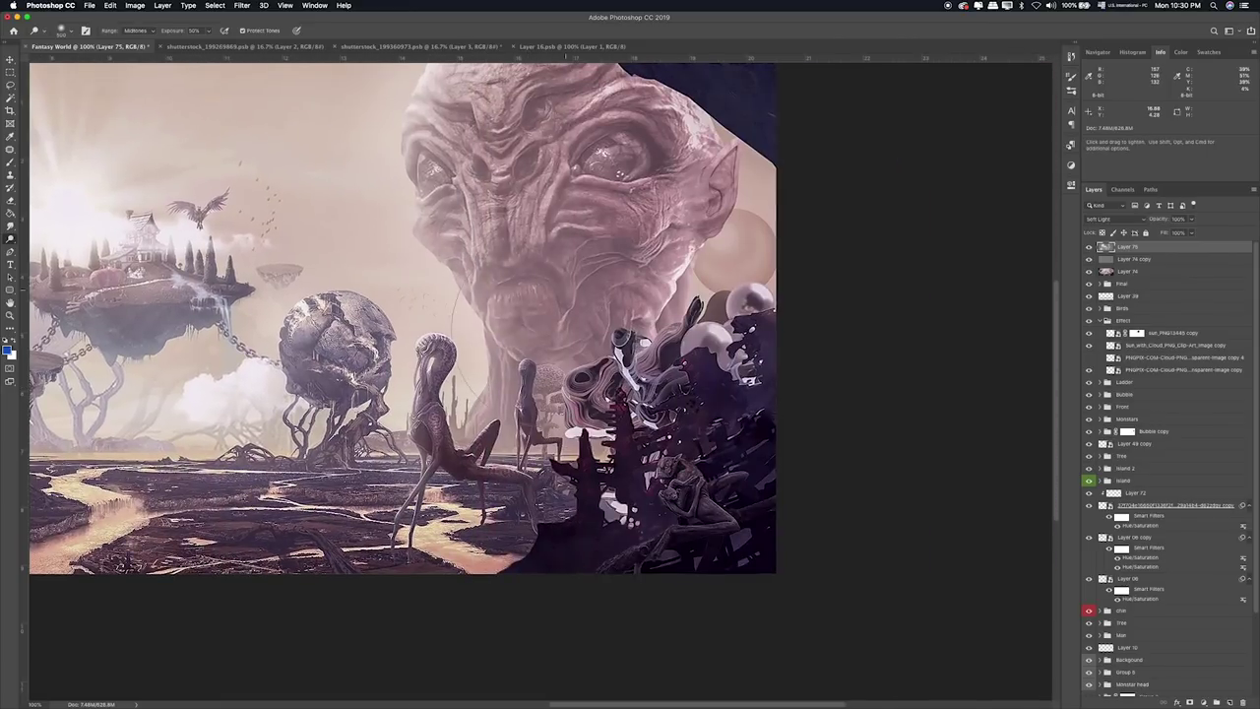
left_click_drag(585, 217, 603, 289)
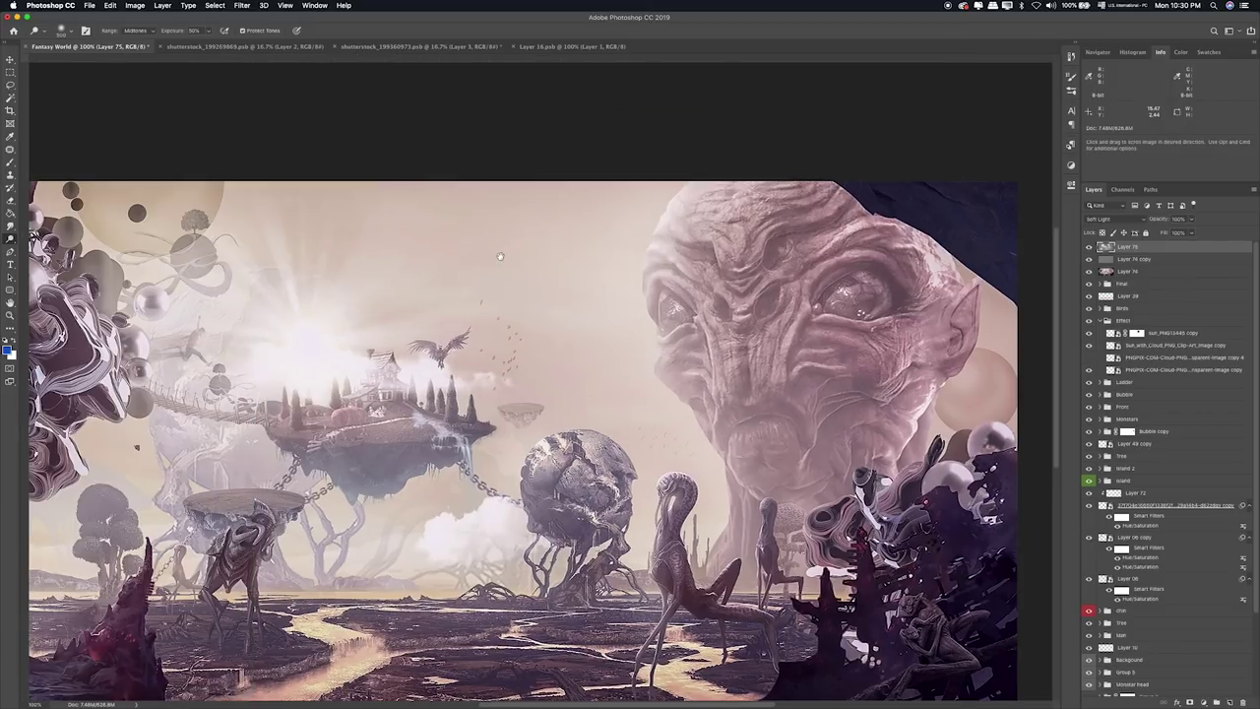
left_click_drag(269, 181, 495, 249)
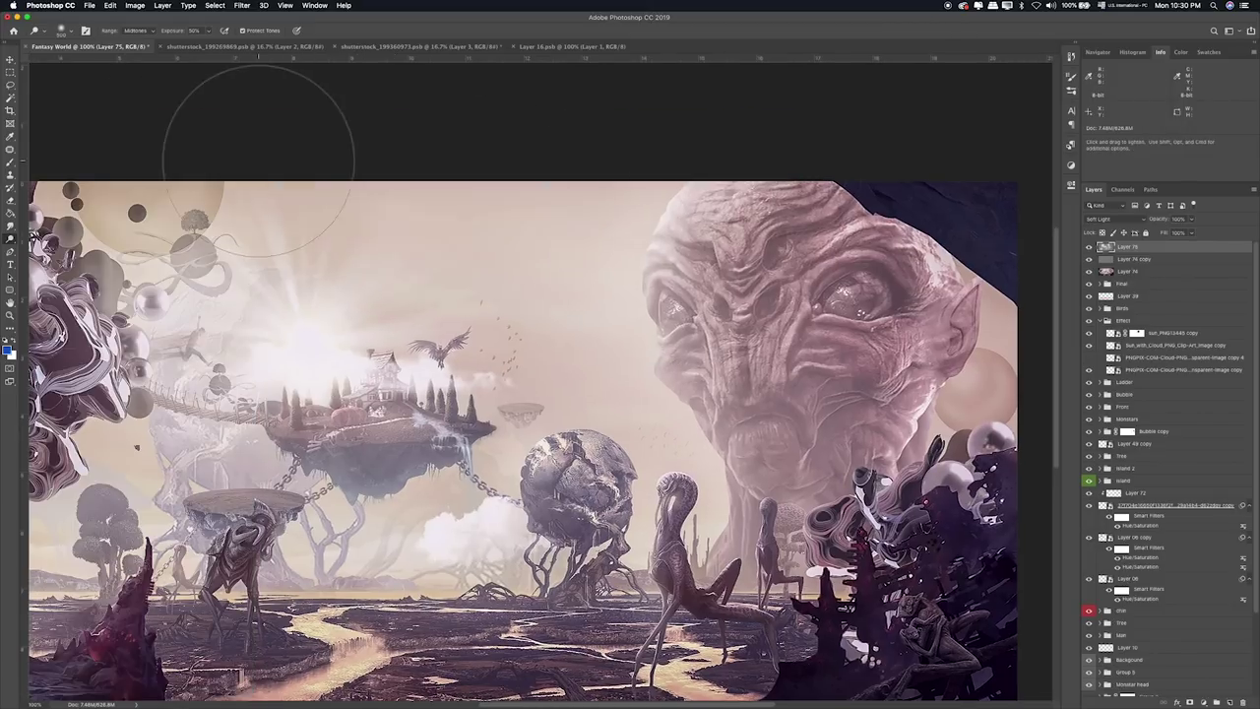
left_click_drag(357, 181, 183, 273)
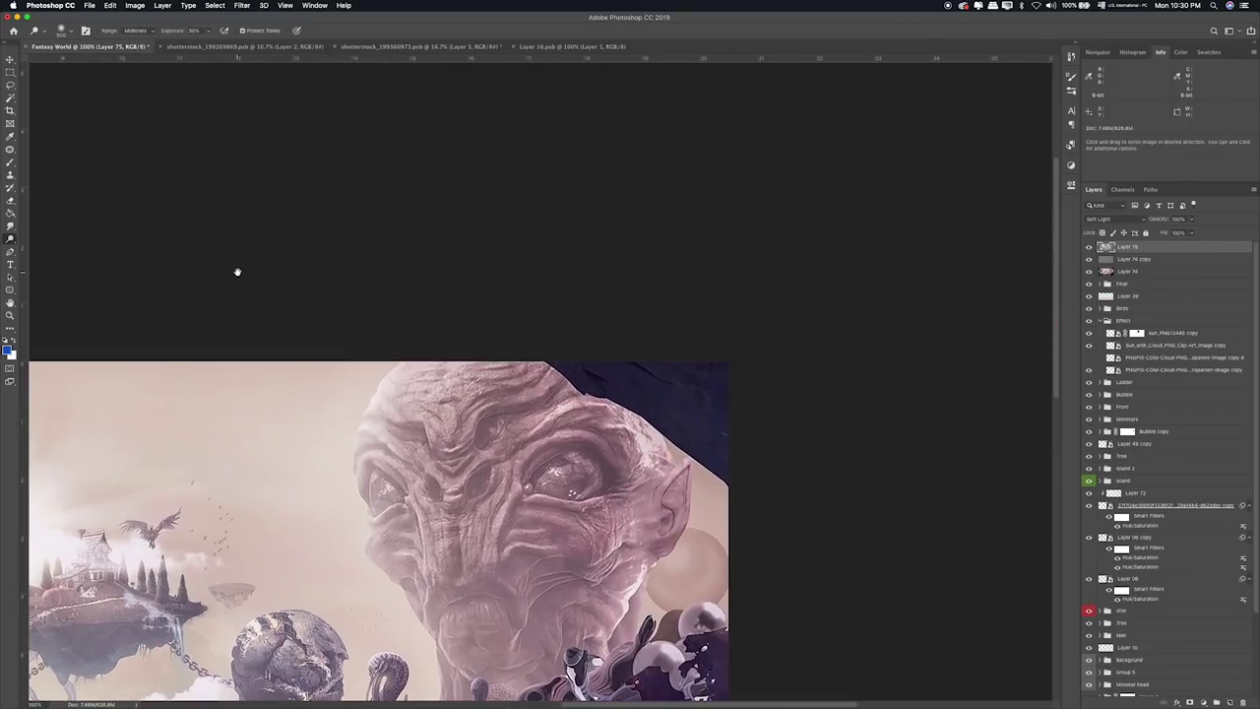
key("[")
key("[")
key("[")
left_click_drag(512, 379, 649, 427)
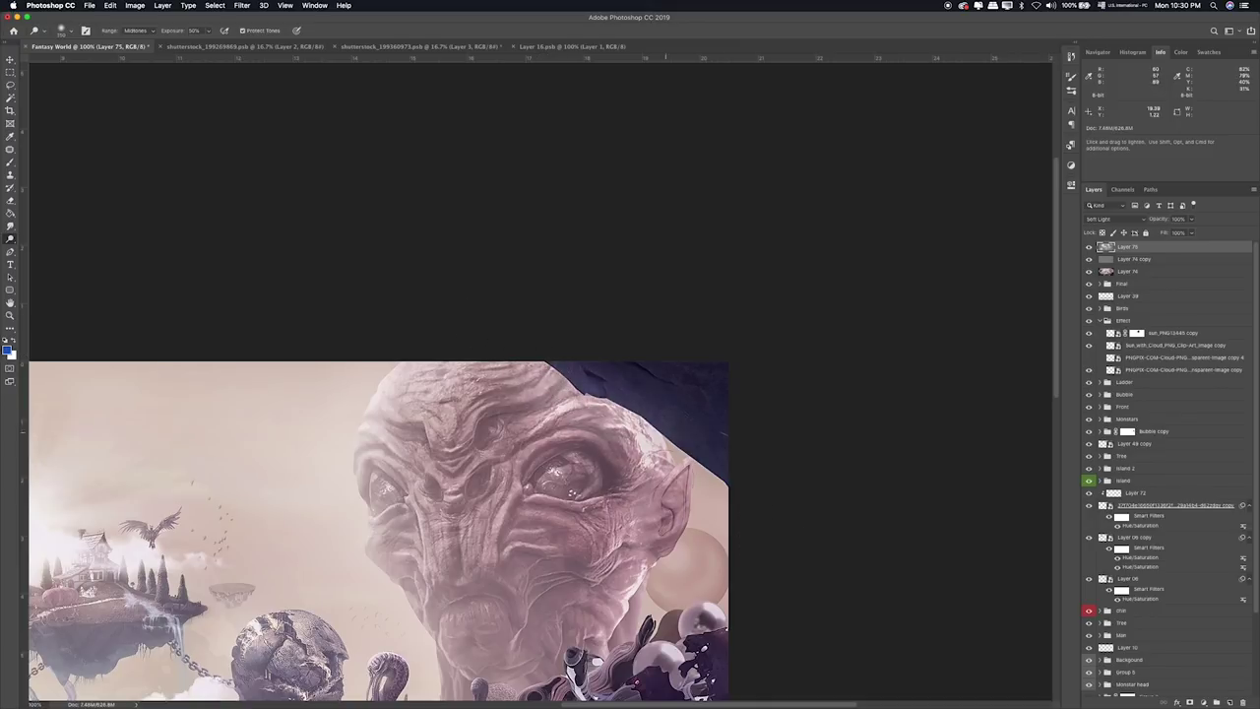
key("ctrl+0")
left_click_drag(459, 110, 465, 115)
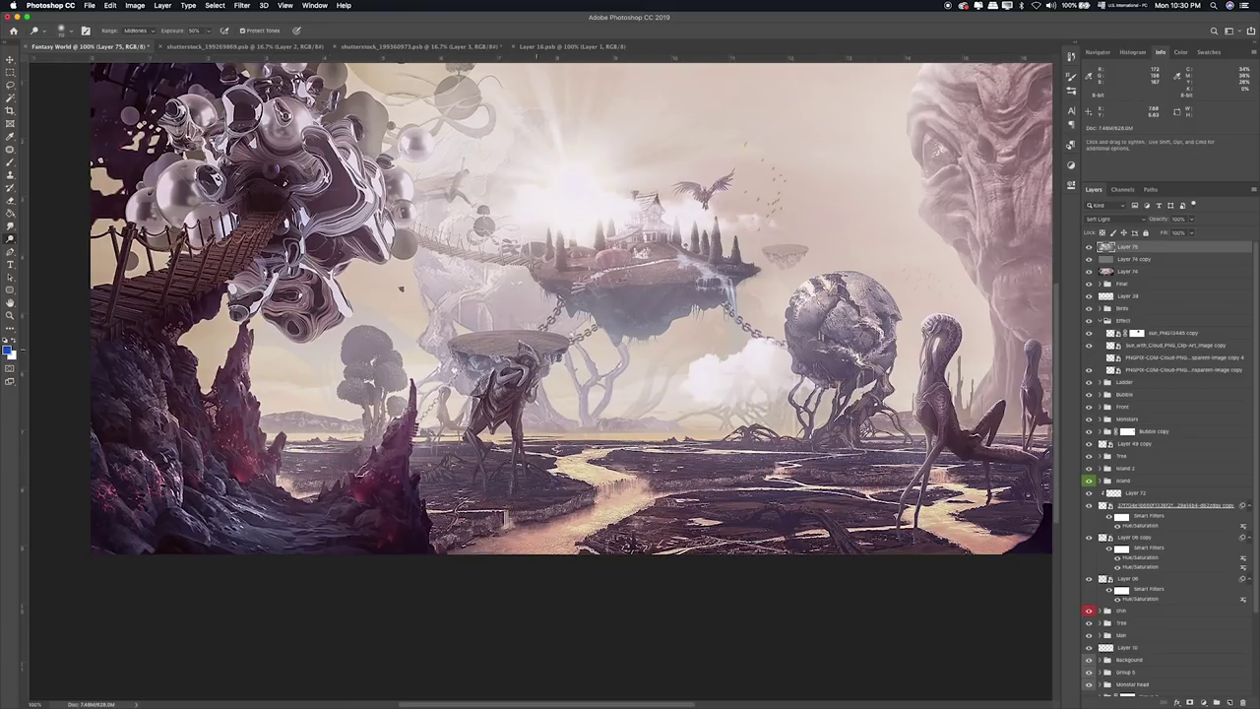
Zoom to 200% and dodge the statue's body and legs.
key("ctrl+plus")
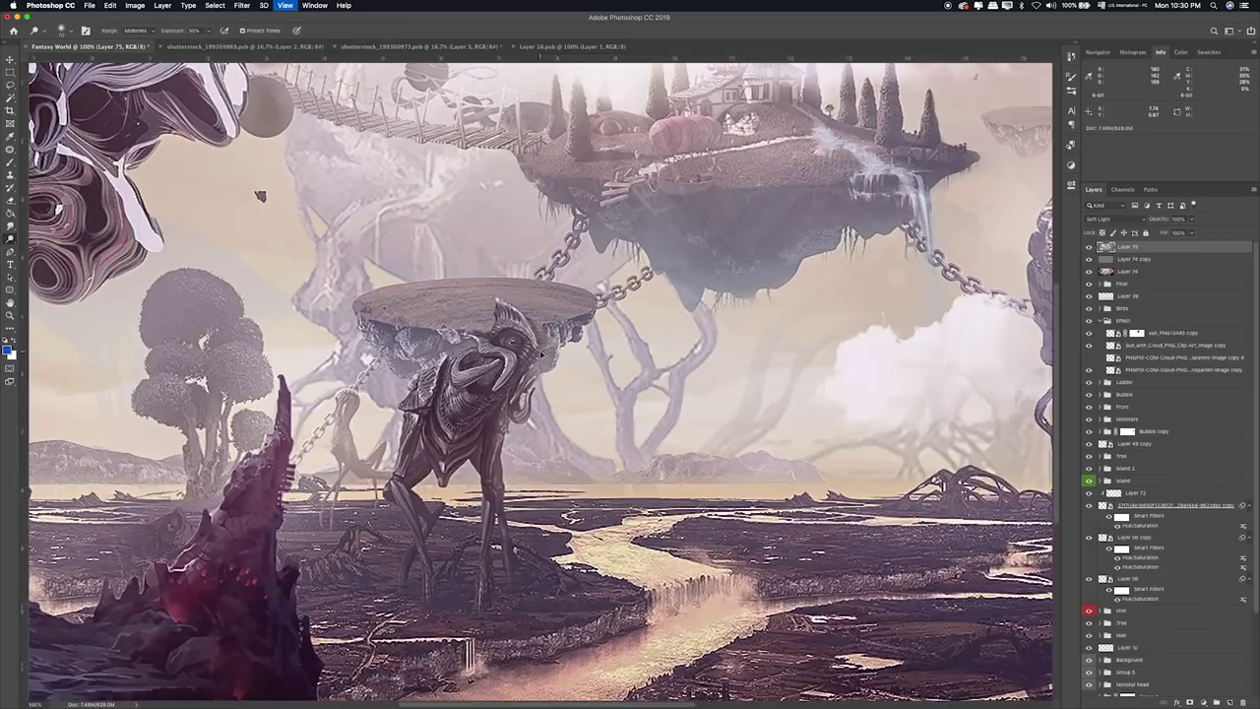
left_click_drag(541, 335, 502, 478)
mouse_move(497, 386)
left_mouse_down()
mouse_move(504, 547)
mouse_move(482, 481)
left_mouse_up()
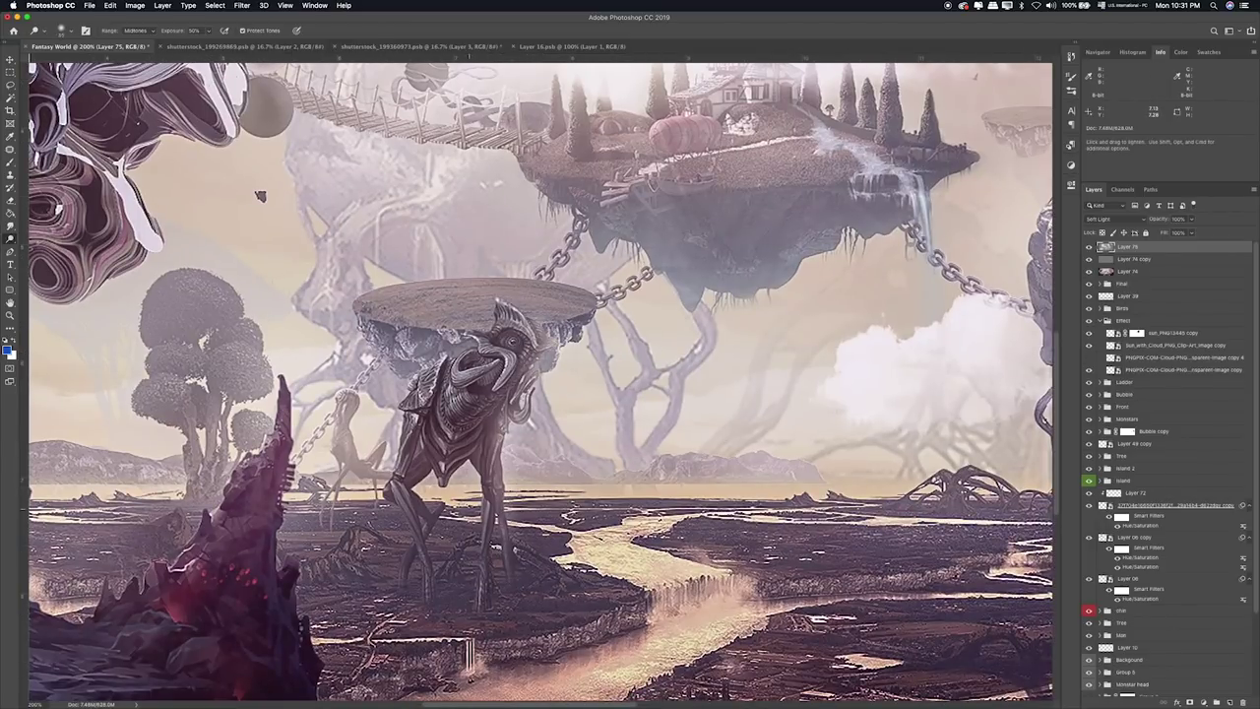
scroll(798, 305, "right", 10)
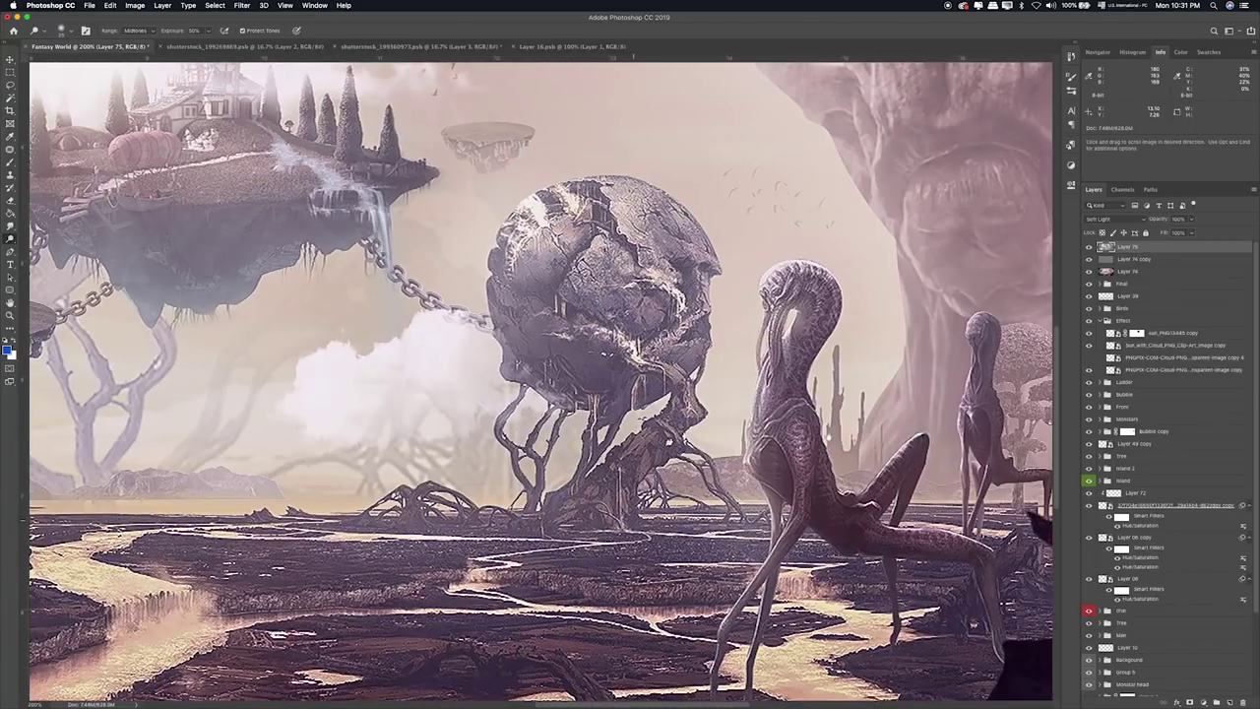
scroll(631, 460, "left", 10)
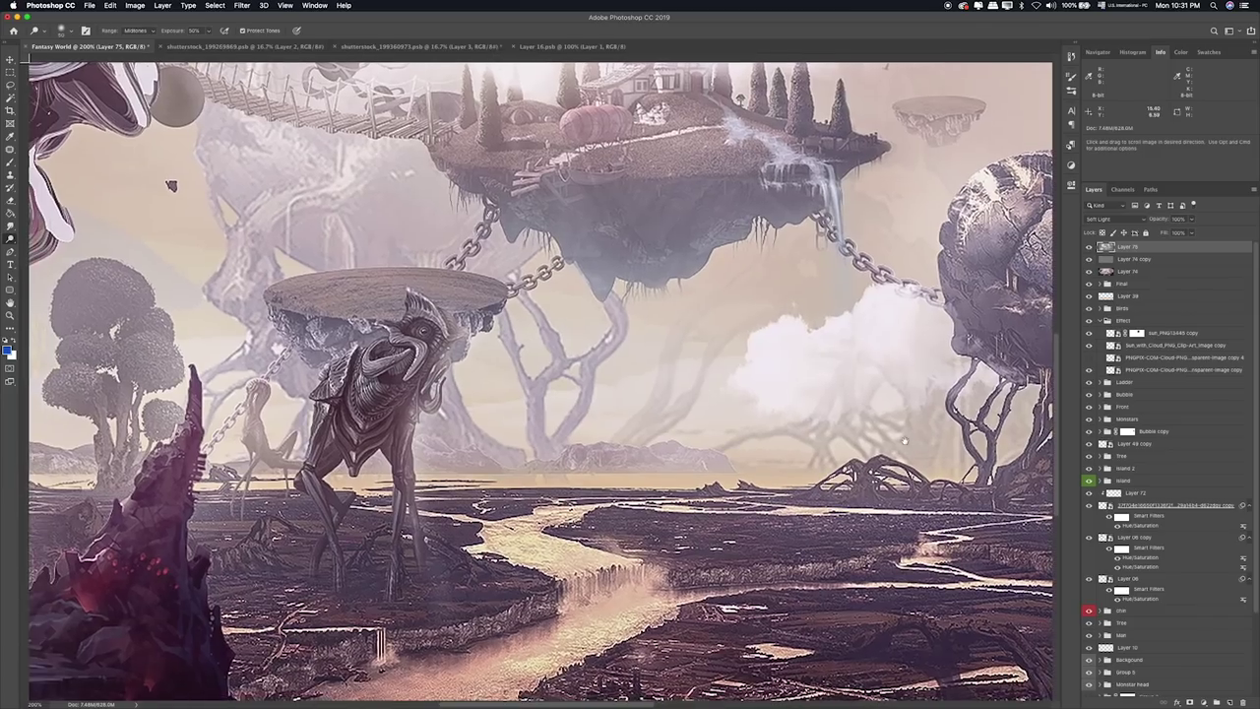
left_click_drag(425, 512, 433, 612)
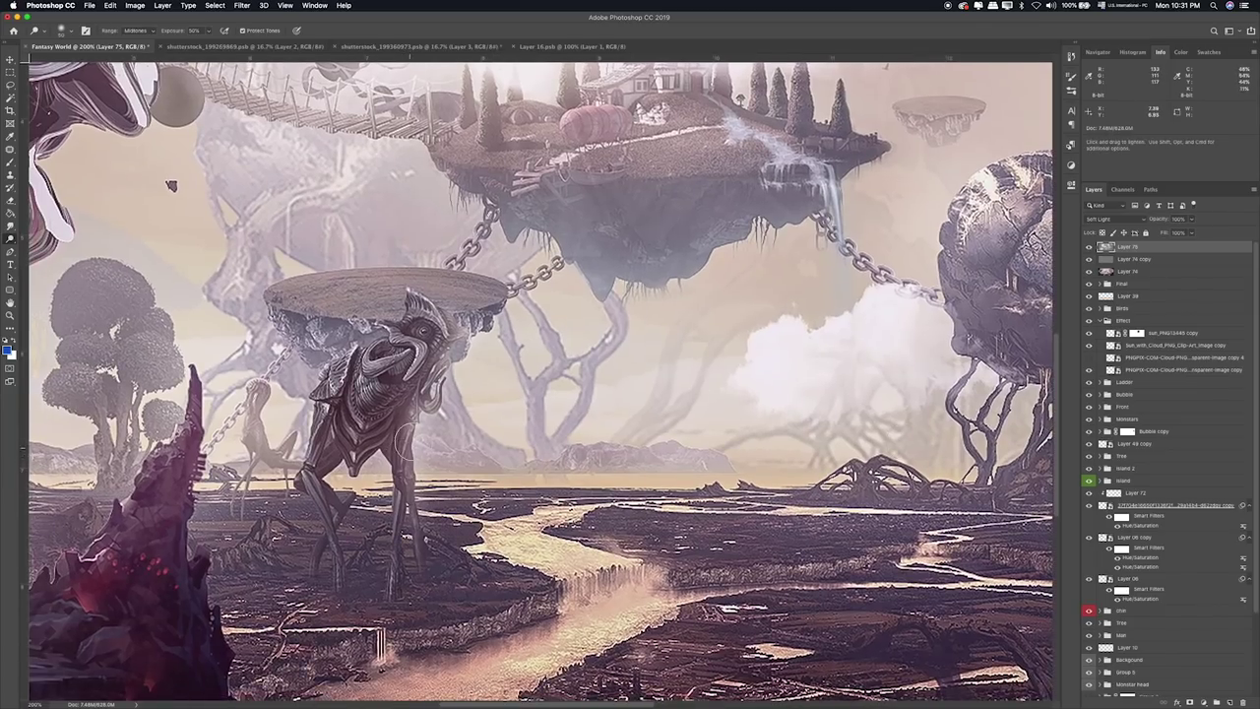
Dodge the roots at the sphere tree's base, then fit the image in the window.
scroll(170, 185, "right", 10)
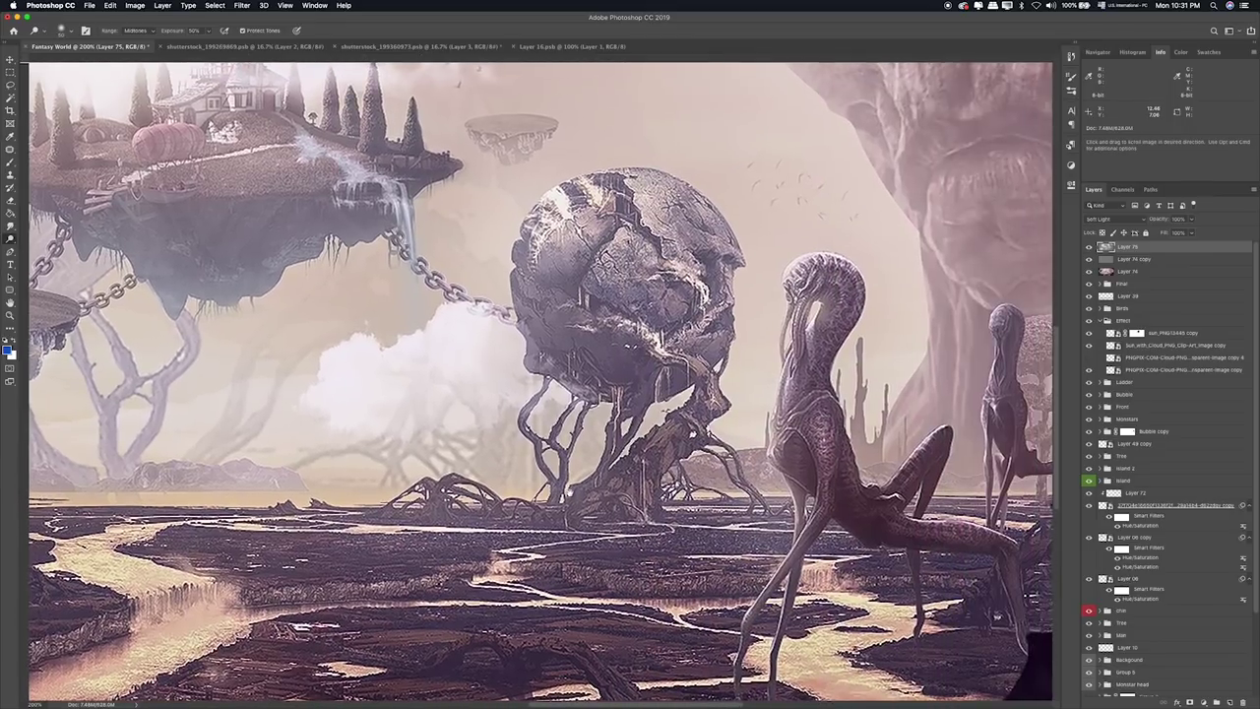
scroll(171, 185, "right", 2)
scroll(705, 325, "right", 2)
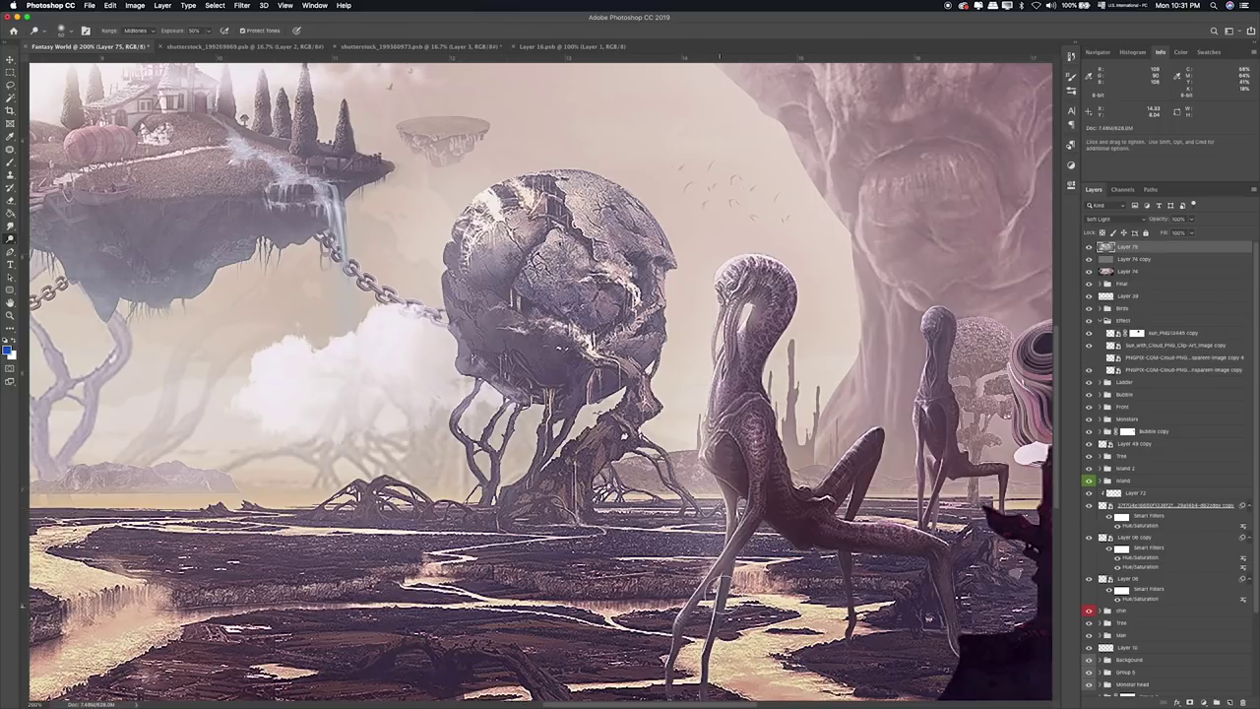
scroll(729, 473, "right", 2)
scroll(729, 472, "up", 1)
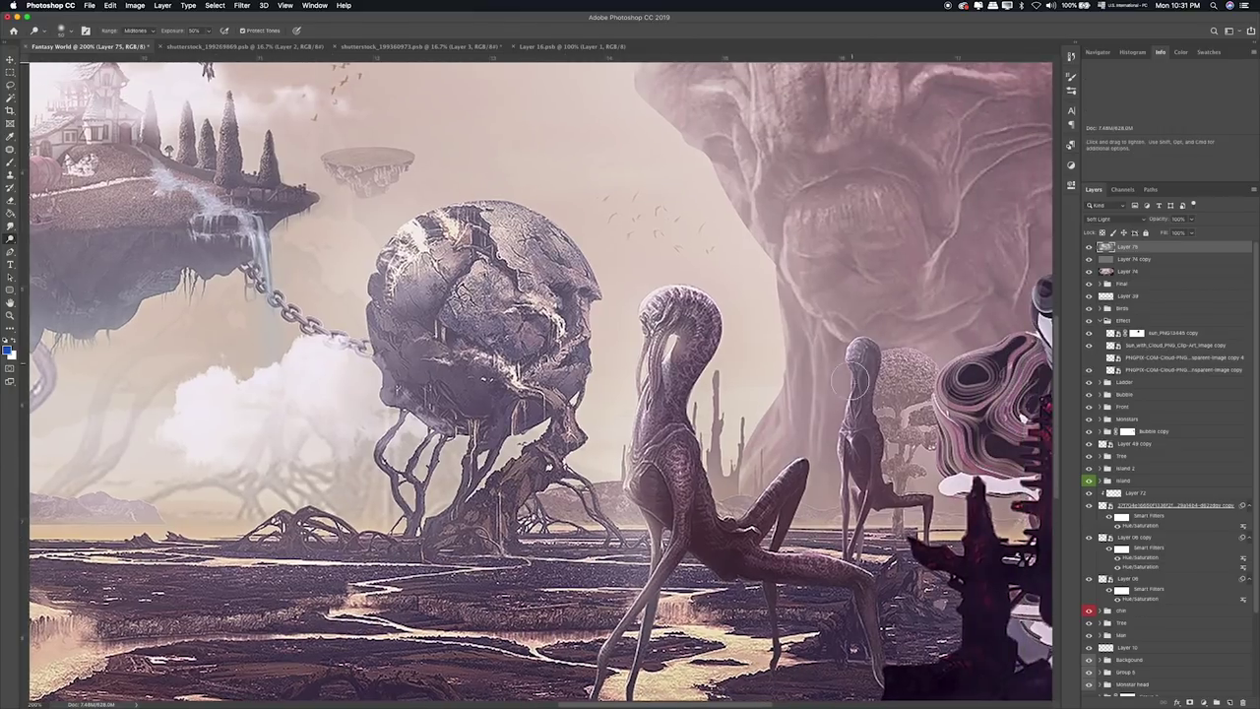
scroll(866, 463, "right", 5)
scroll(866, 462, "down", 1)
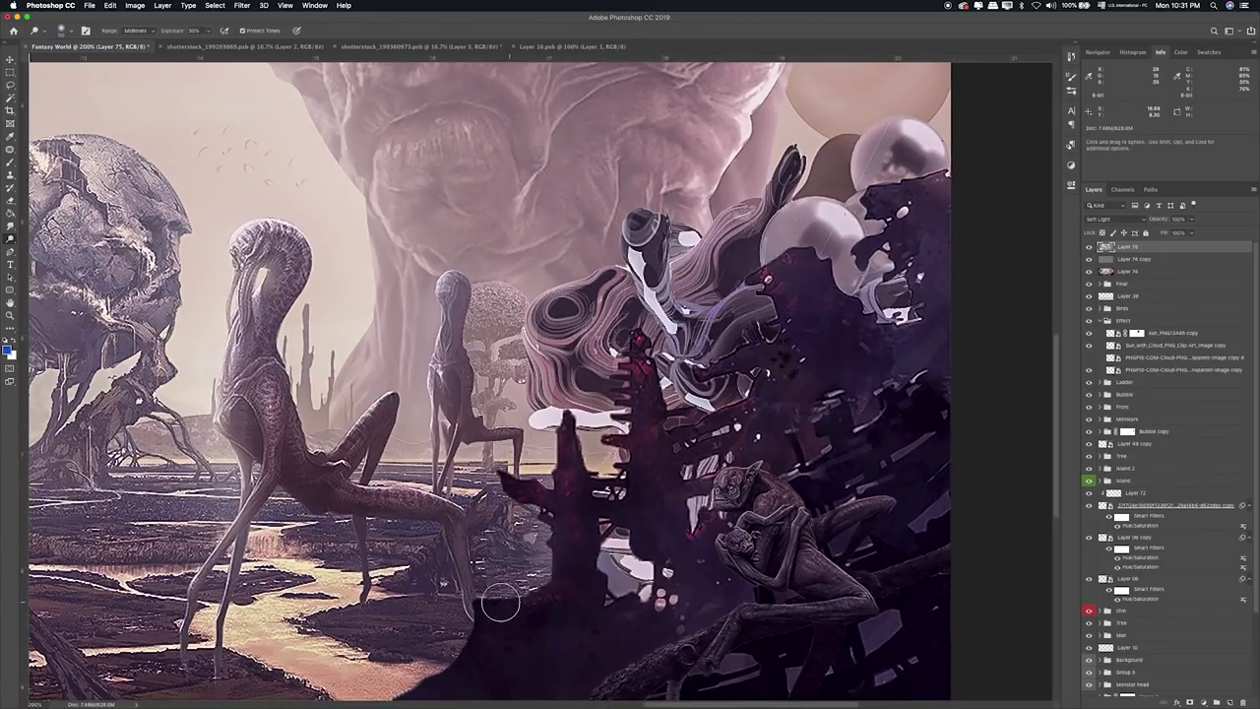
scroll(572, 485, "left", 2)
scroll(572, 485, "down", 2)
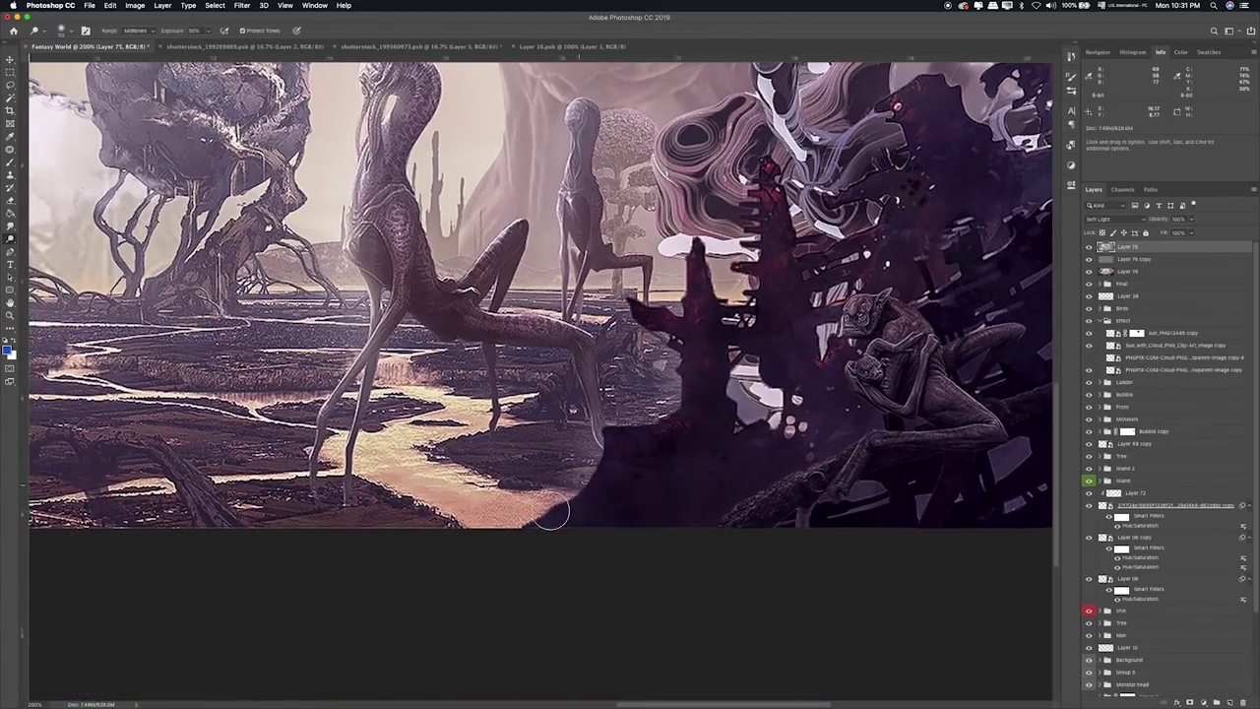
scroll(500, 526, "up", 3)
scroll(500, 526, "left", 3)
key("super+r")
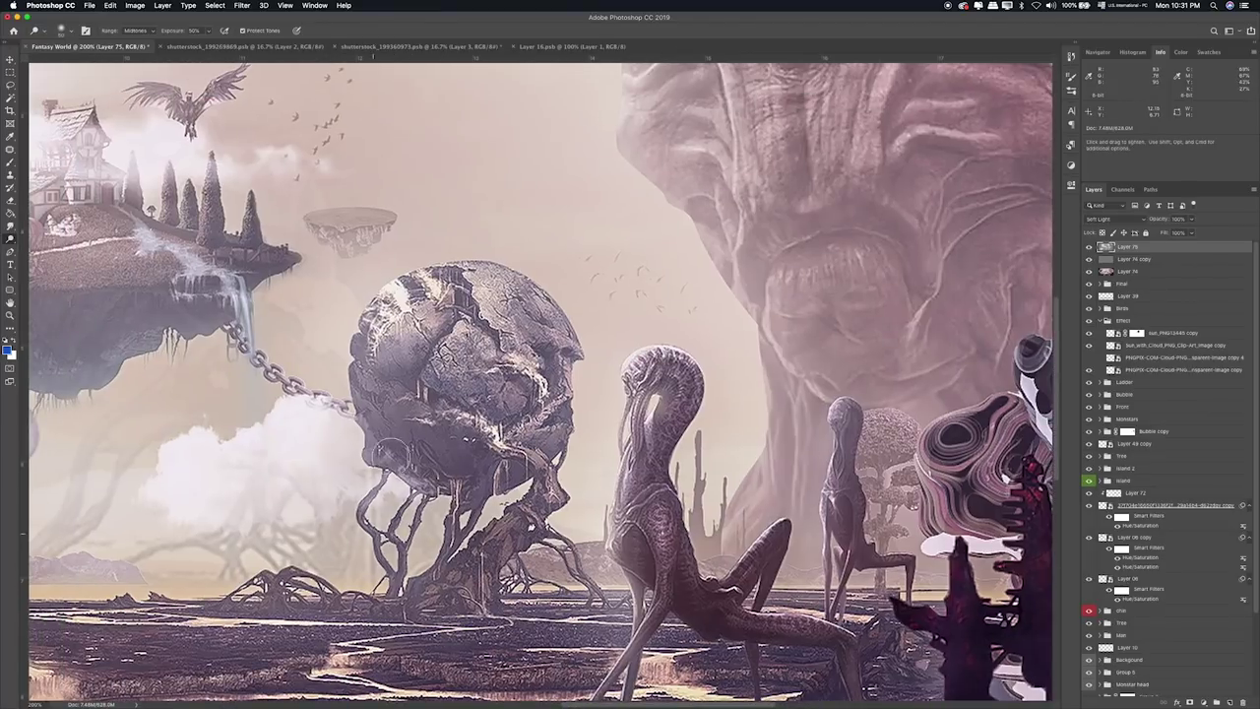
left_click_drag(398, 522, 414, 611)
left_click_drag(286, 586, 315, 576)
key("super+0")
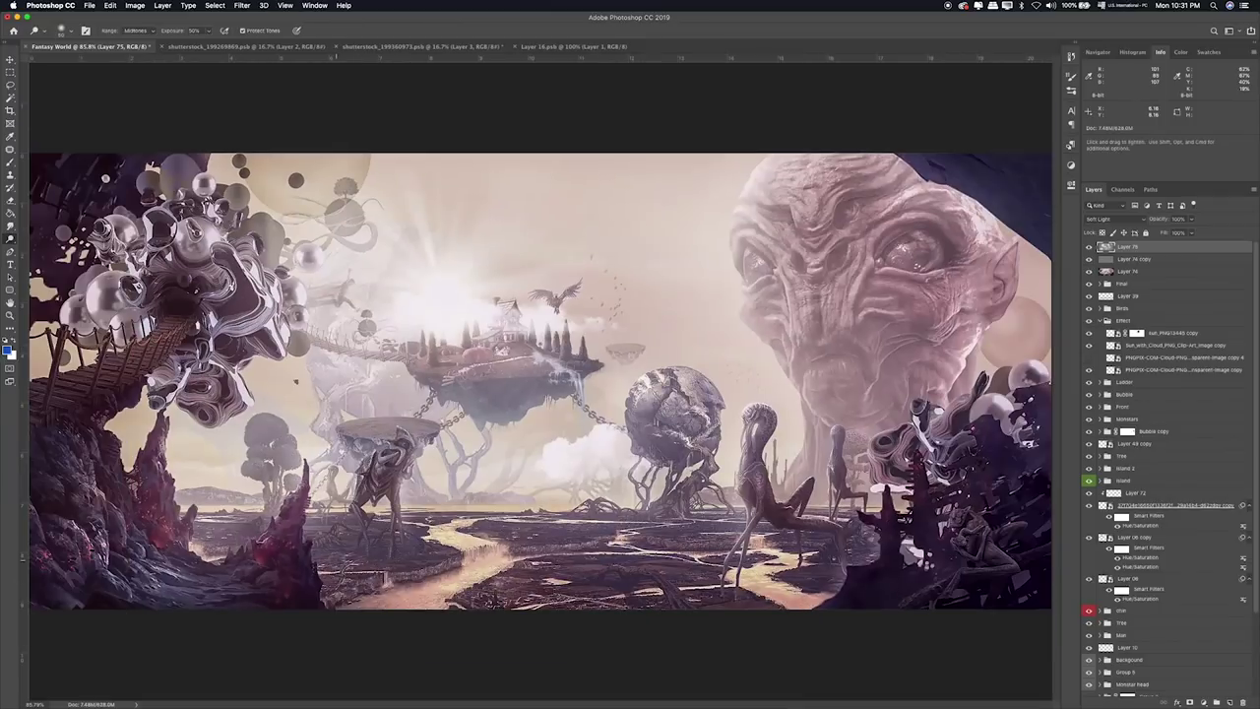
Reselect the Dodge tool and enlarge its brush.
right_click(9, 236)
left_click(45, 258)
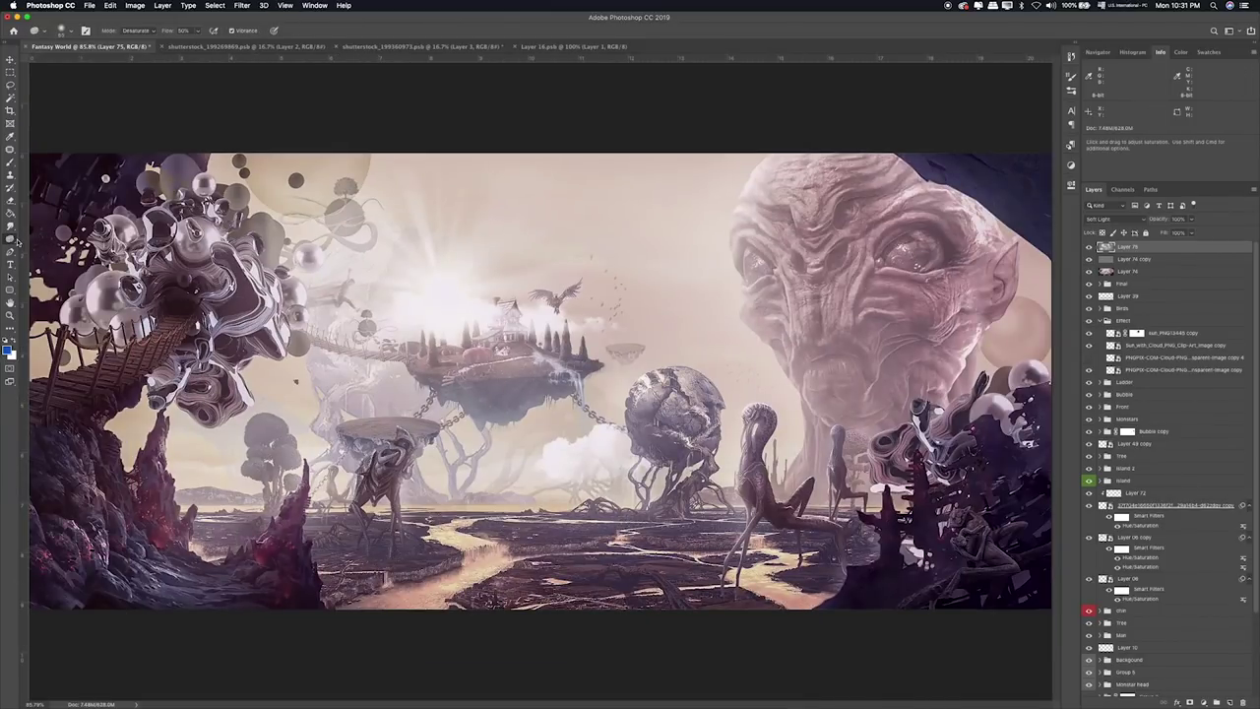
key("shift+o")
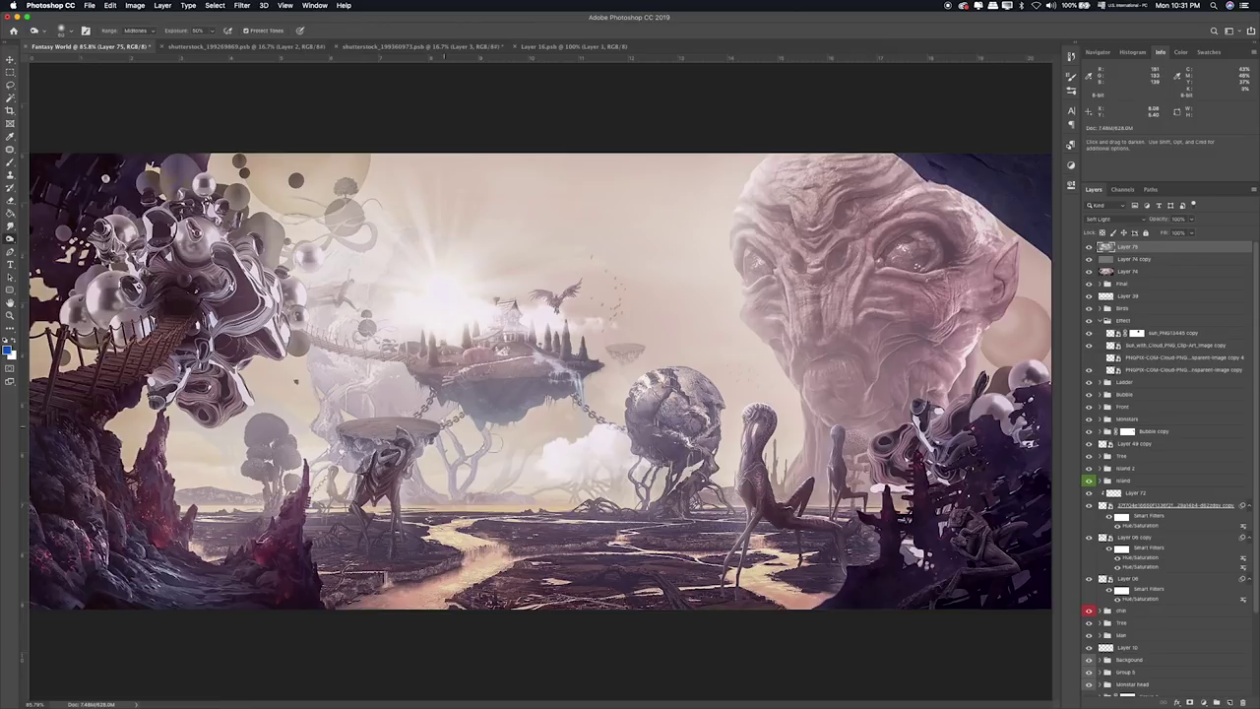
key("bracketright")
key("bracketright")
key("bracketright")
key("bracketright")
key("bracketright")
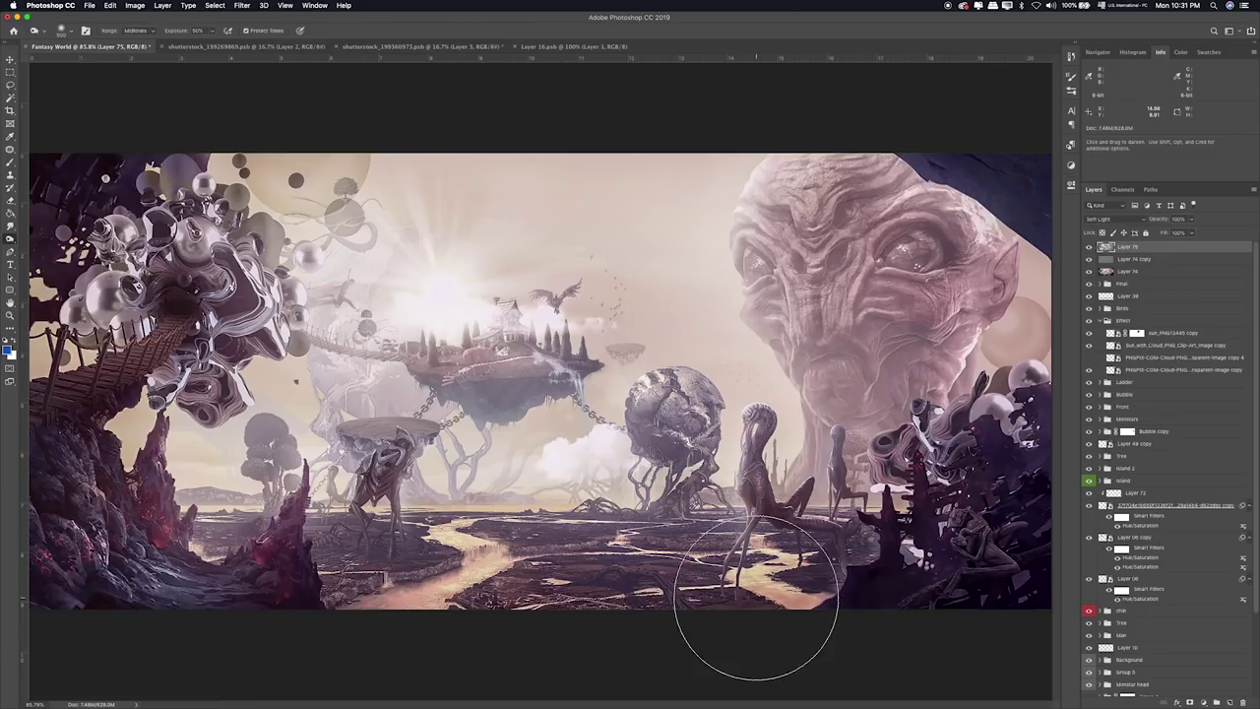
Dodge the wooden bridge at upper left and burn the alien's face, neck and top-left corner.
left_click_drag(177, 604, 85, 559)
key("ctrl+z")
key("bracketleft")
key("bracketleft")
key("bracketleft")
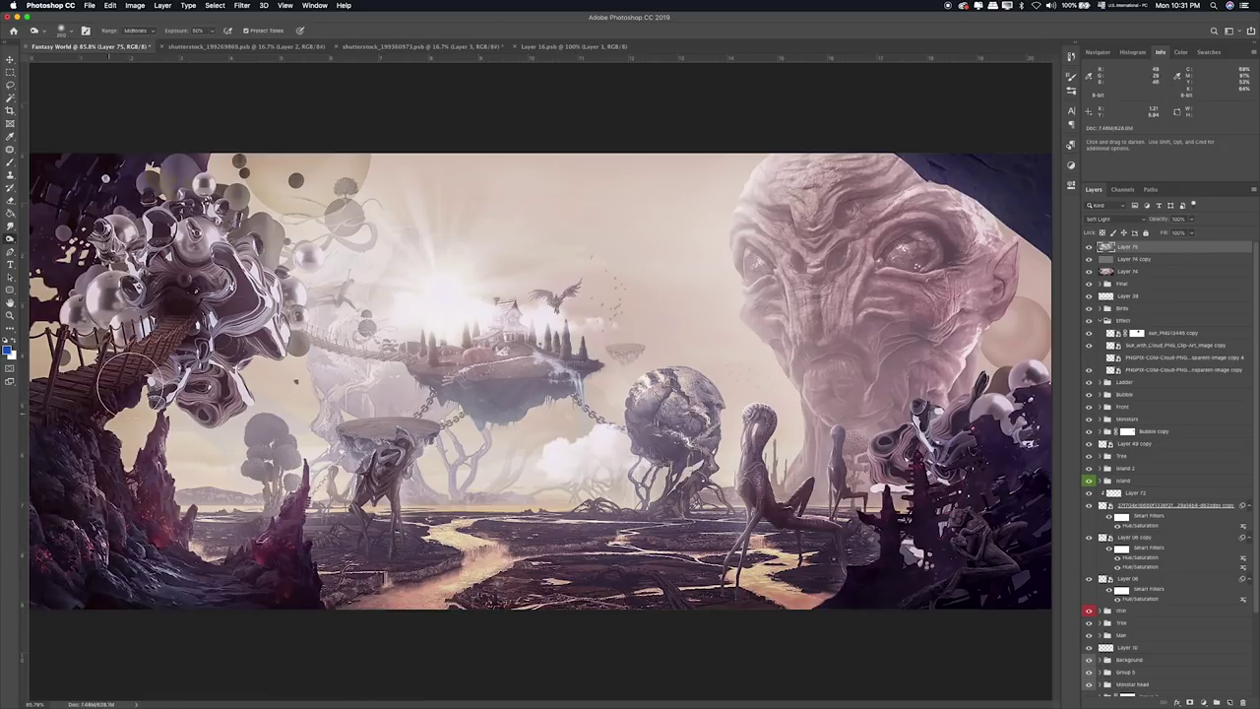
mouse_move(91, 394)
left_mouse_down()
mouse_move(113, 406)
mouse_move(50, 422)
mouse_move(39, 388)
mouse_move(57, 441)
mouse_move(177, 372)
mouse_move(59, 434)
mouse_move(128, 581)
mouse_move(69, 532)
left_mouse_up()
mouse_move(886, 324)
left_mouse_down()
mouse_move(965, 404)
mouse_move(837, 354)
left_mouse_up()
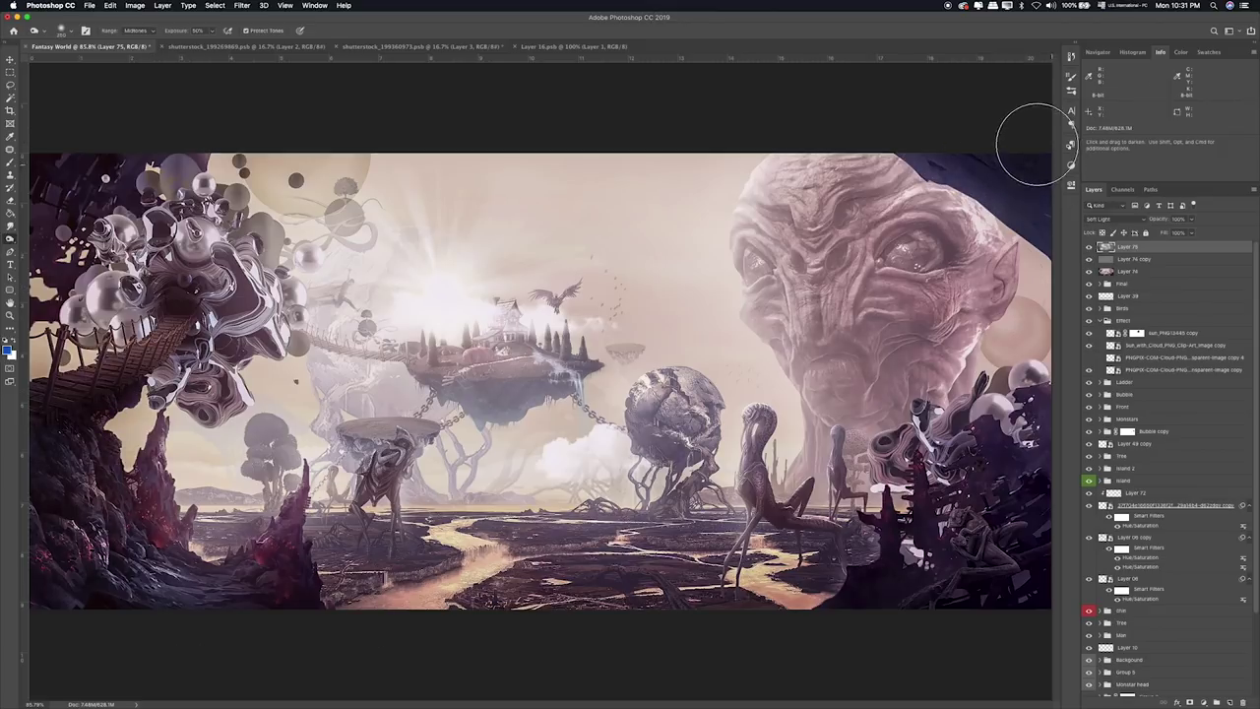
left_click_drag(98, 155, 65, 189)
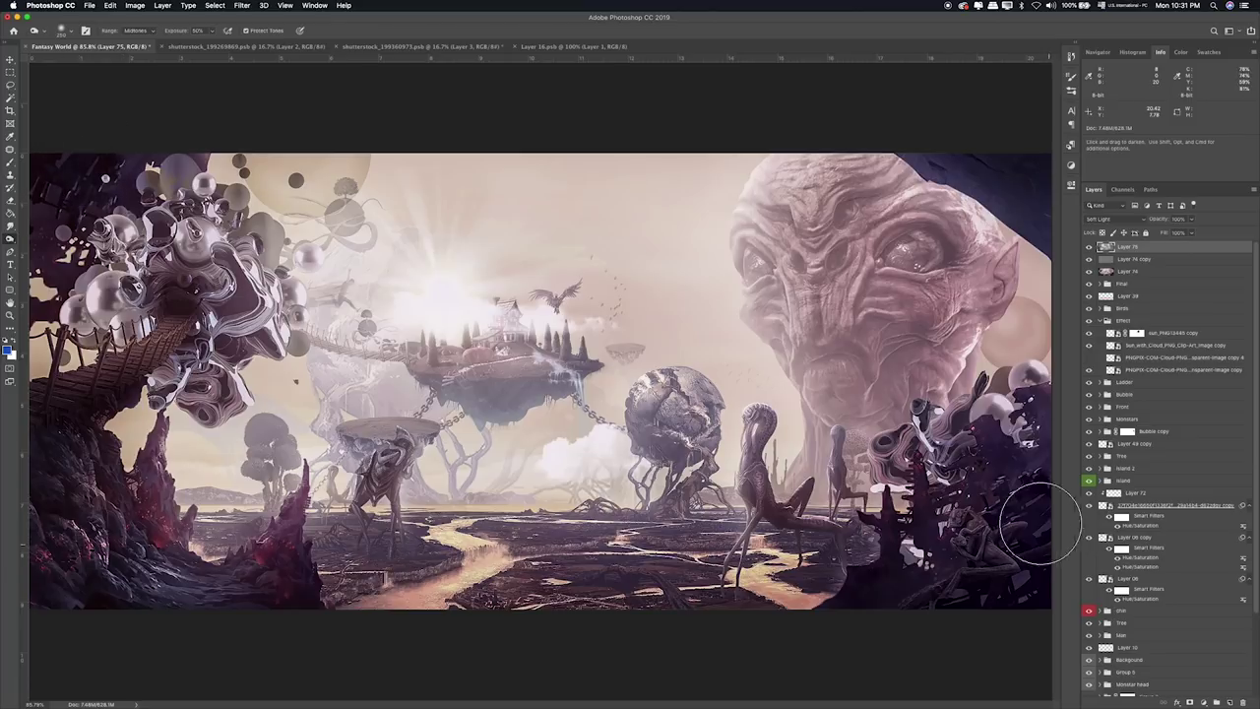
left_click(9, 73)
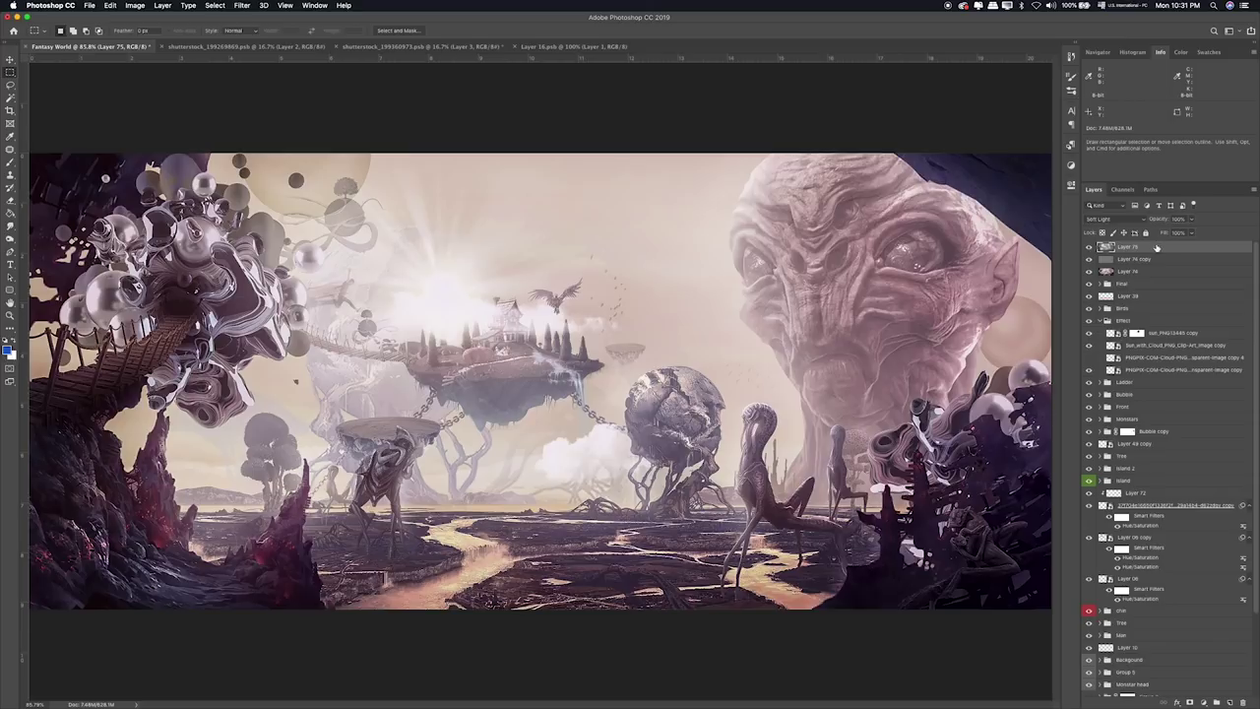
left_click(1089, 246)
left_click(1089, 246)
left_click(1089, 246)
left_click(1089, 246)
left_click(1089, 247)
left_click(1089, 246)
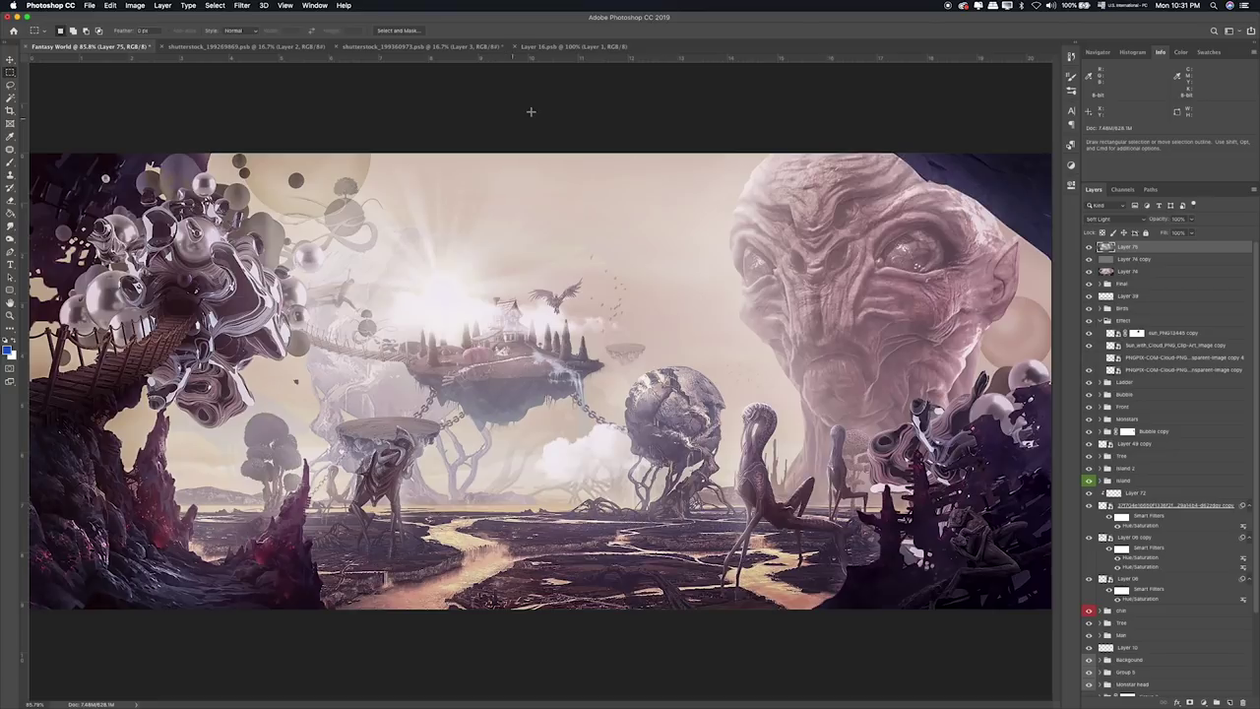